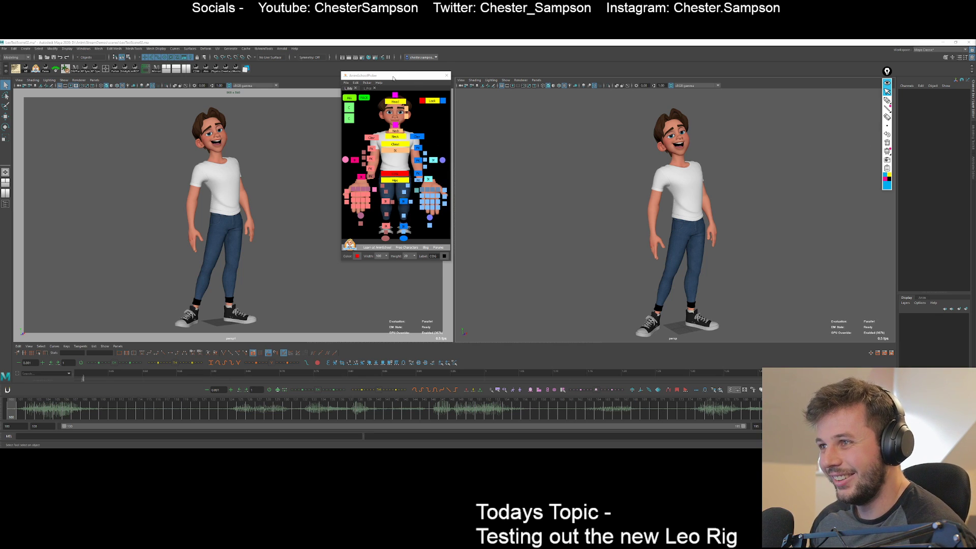
Place the rig picker window between the two viewports and bring the Leo rig's Gumroad product page below it.
left_click_drag(393, 76, 491, 82)
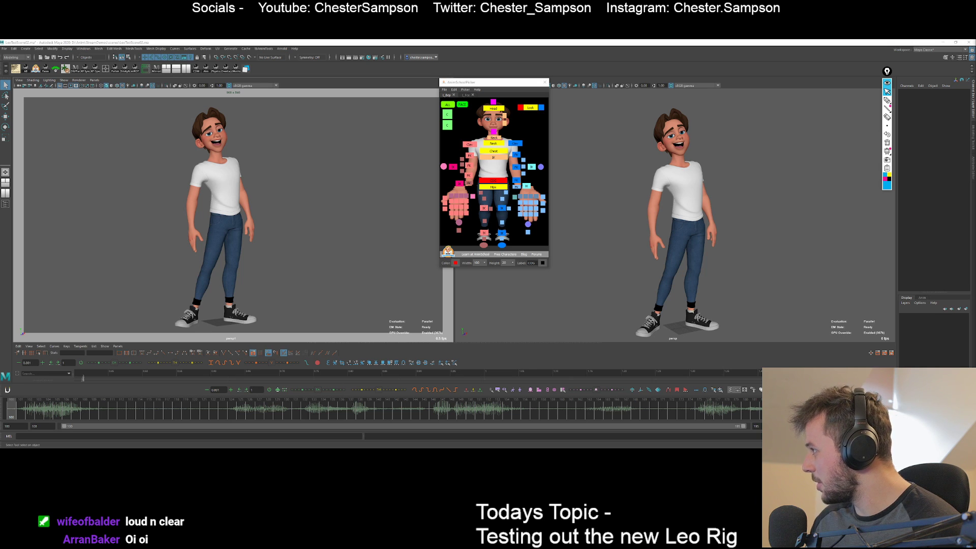
left_click_drag(975, 133, 391, 64)
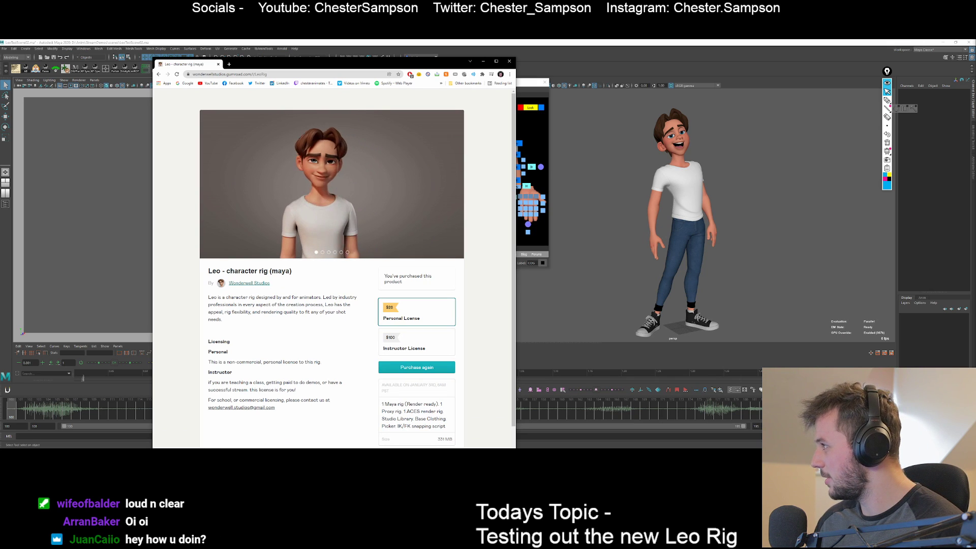
left_click(888, 108)
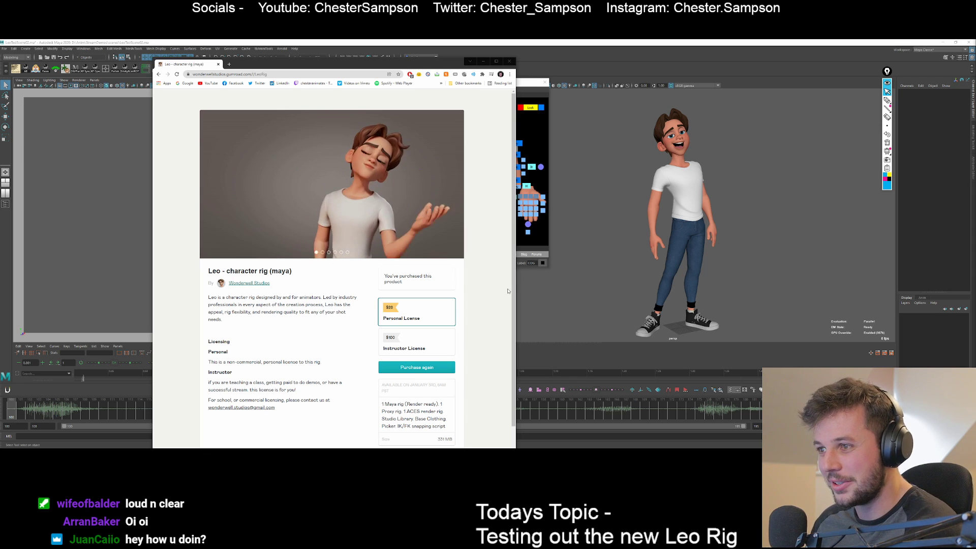
left_click_drag(331, 64, 407, 284)
View the picker's face layout, then return to the body layout.
left_click(467, 95)
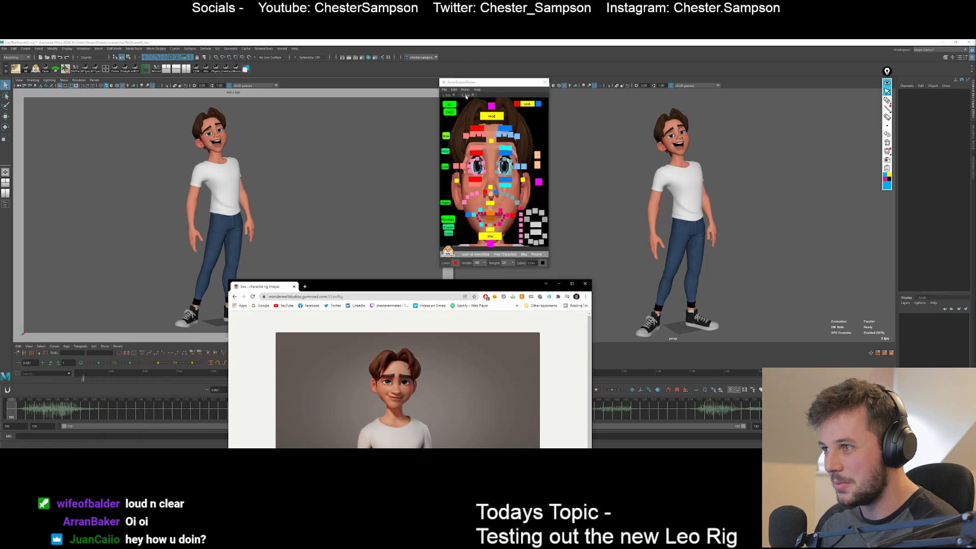
left_click(447, 96)
left_click(467, 96)
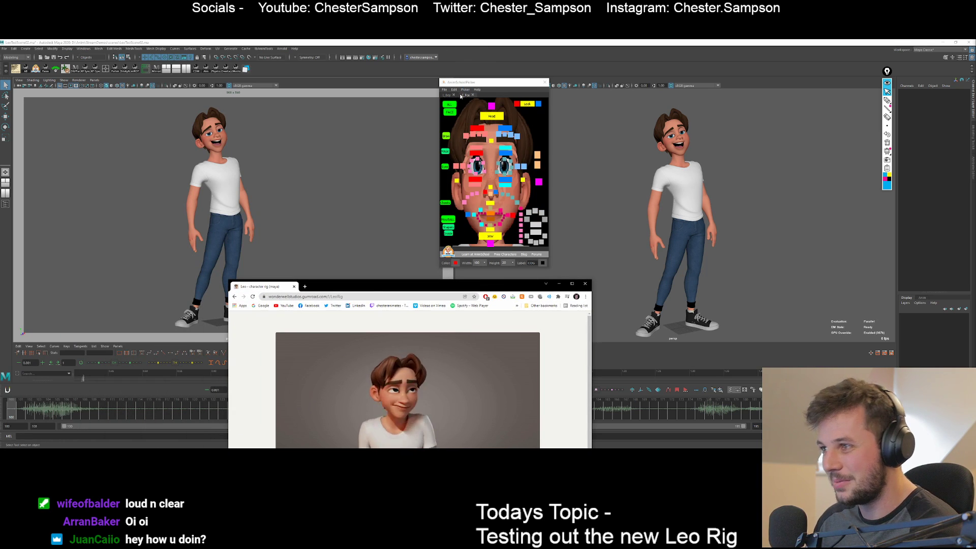
left_click(447, 96)
Copy the Leo rig product page's URL and move the browser window clear of the Maya viewports.
left_click_drag(384, 288, 373, 88)
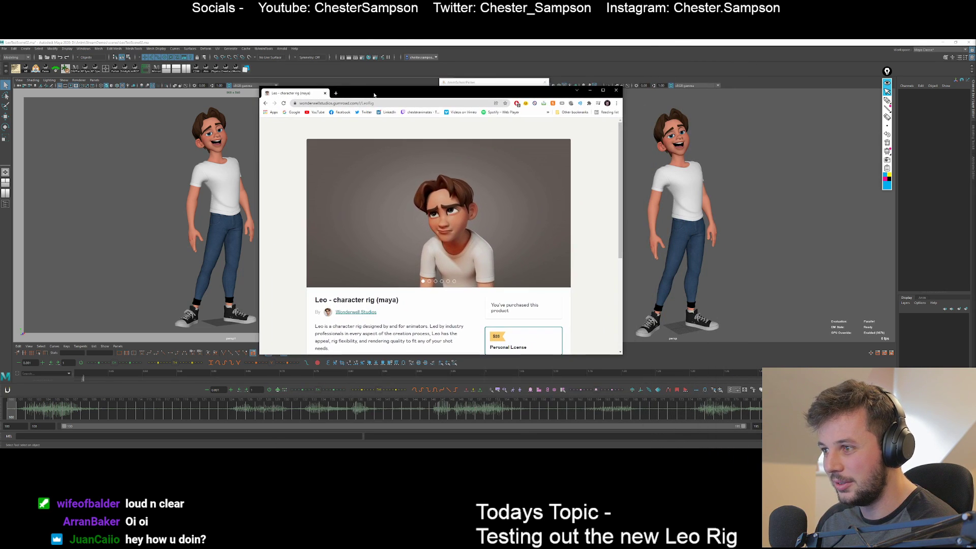
right_click(364, 105)
left_click(381, 146)
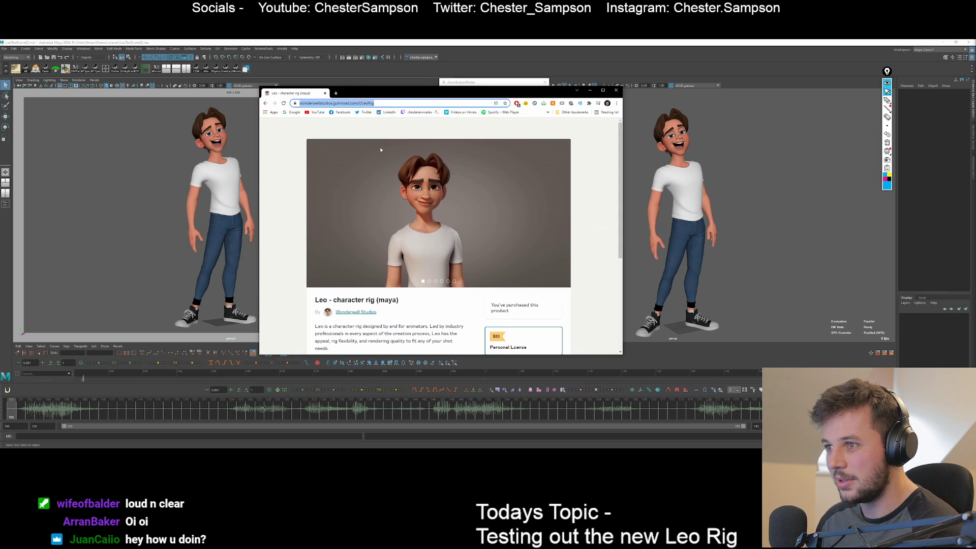
left_click(293, 171)
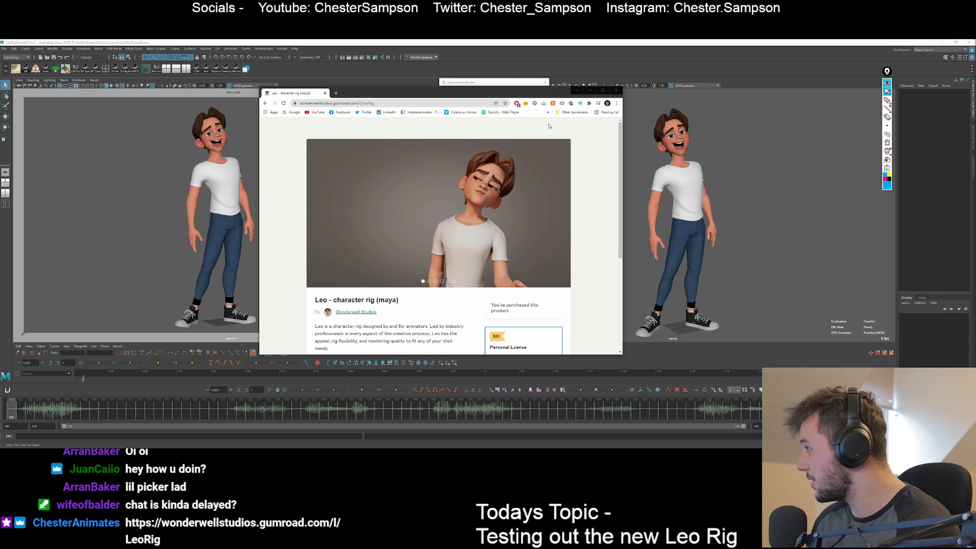
left_click(393, 92)
left_click_drag(393, 93, 975, 127)
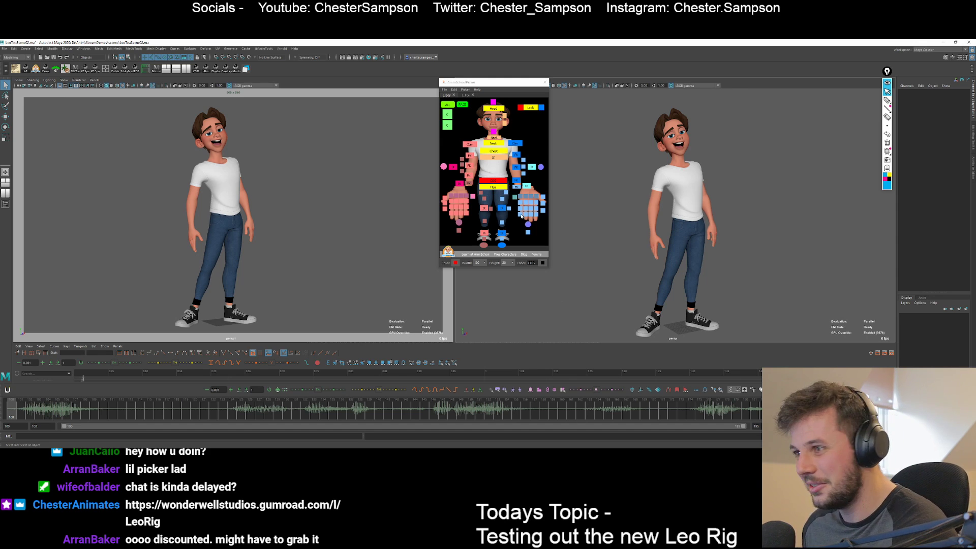
Key all the rig's controls on the posed frame and reset them to the default T-pose on the following frame.
left_click(448, 104)
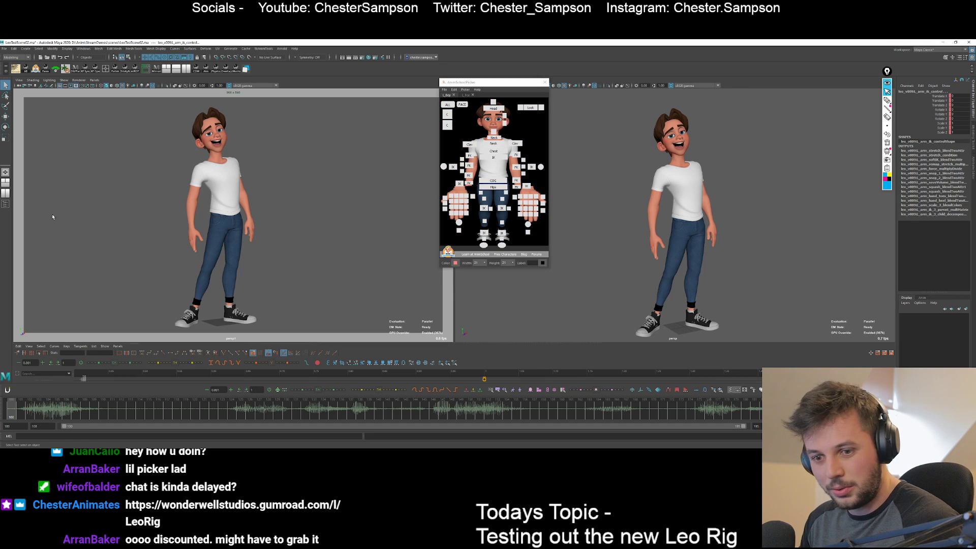
key("s")
key("alt+period")
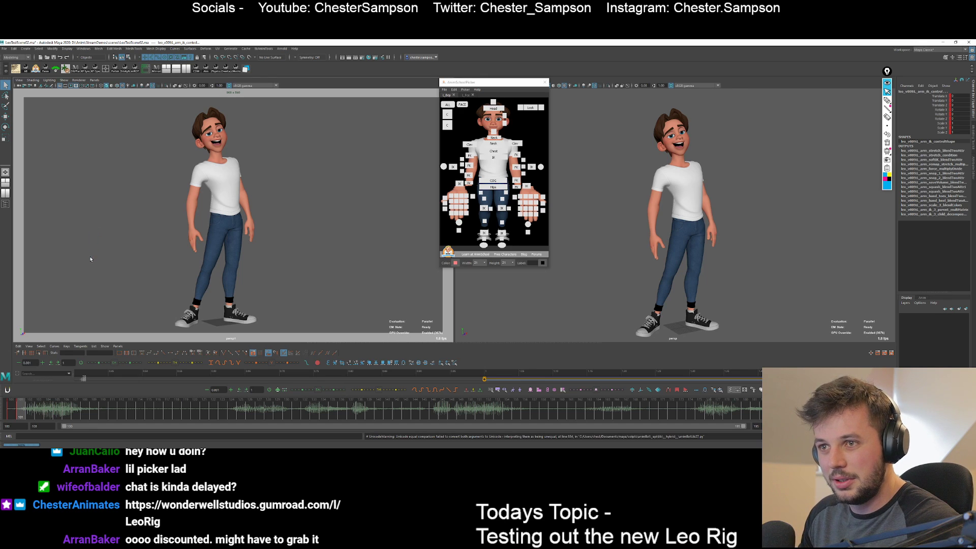
left_click(286, 371)
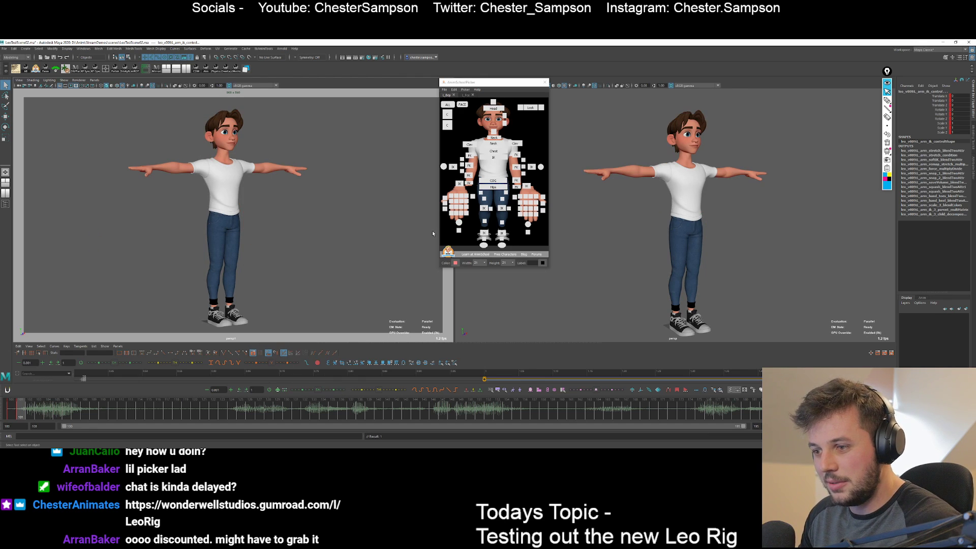
Test rotating the chest control forward and undo the rotation.
left_click(486, 152)
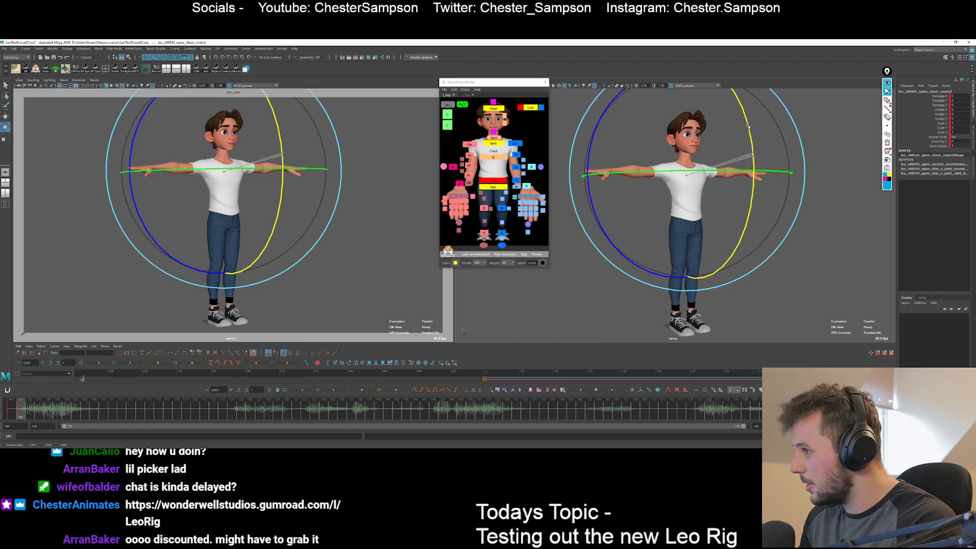
left_click_drag(748, 126, 744, 221)
key("ctrl+z")
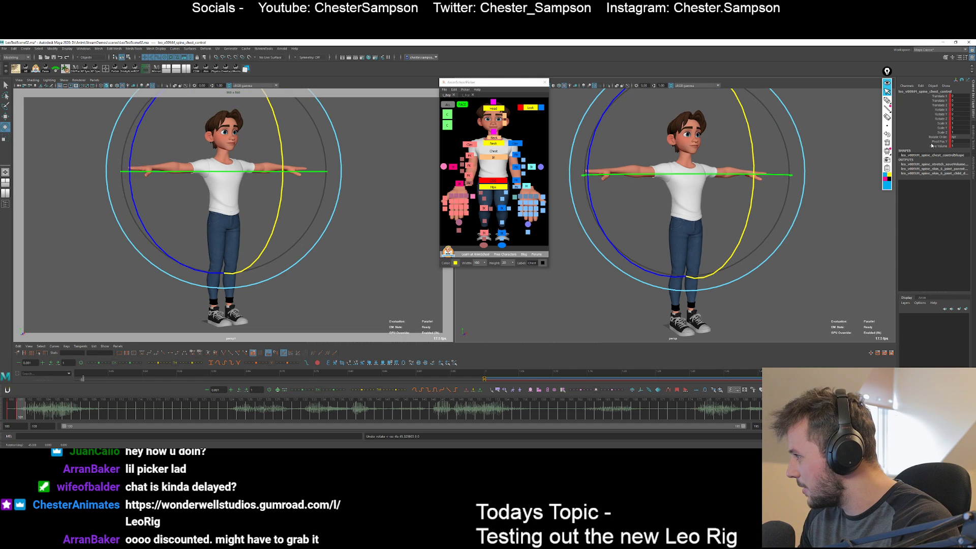
Raise the chest control's pivot, test its rotation from there and undo the rotation.
left_click(938, 141)
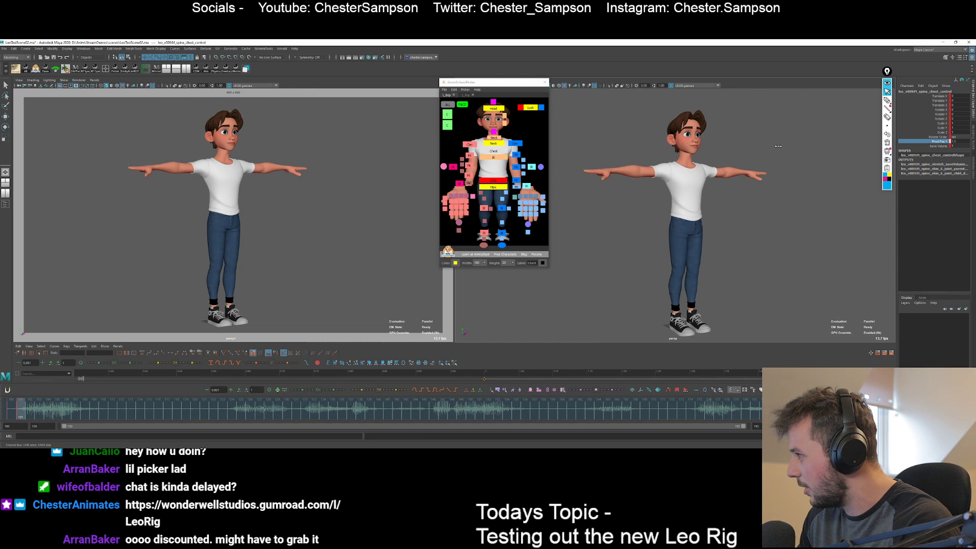
key("e")
left_click_drag(743, 165, 745, 145)
key("ctrl+z")
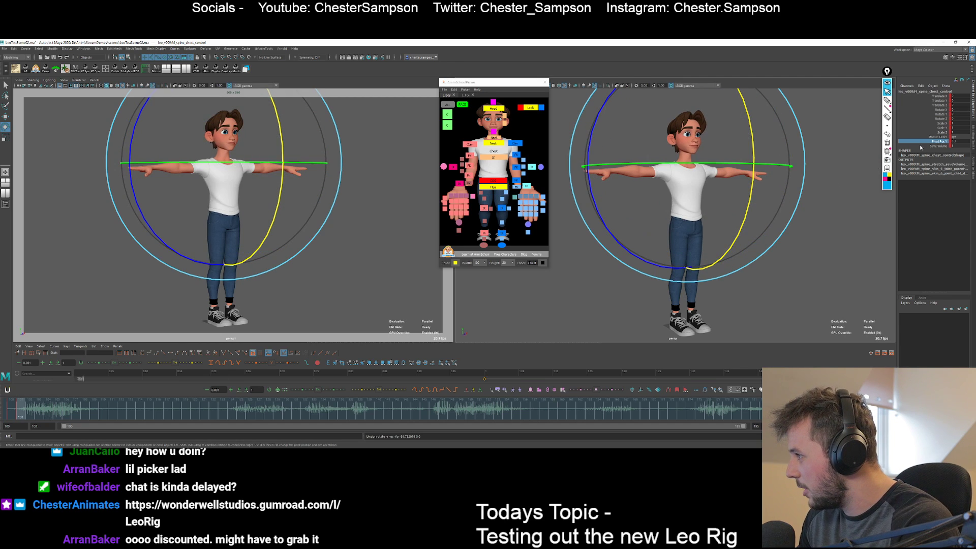
Lower the chest control's pivot towards the waist, test its rotation and undo the rotation.
left_click(931, 142)
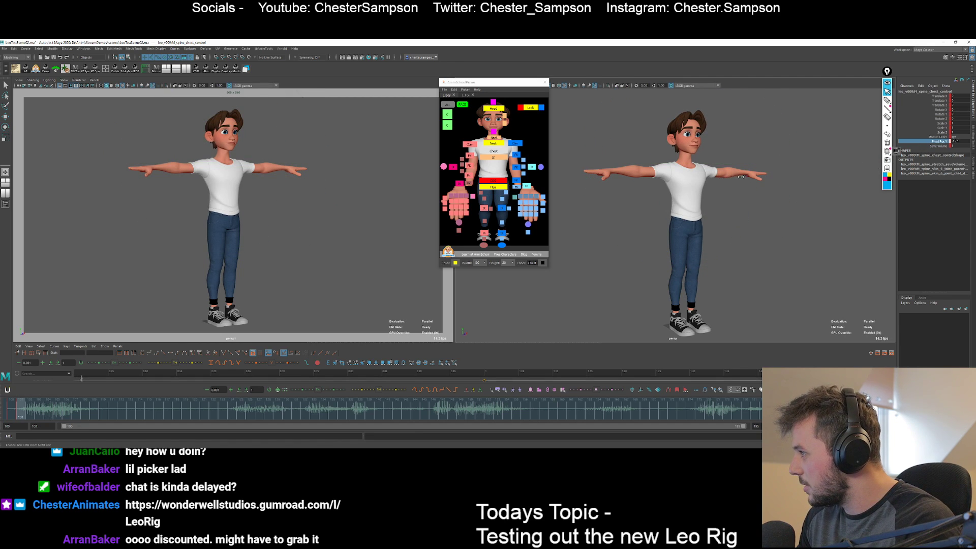
key("ctrl+z")
key("e")
mouse_move(753, 201)
left_mouse_down()
mouse_move(734, 261)
mouse_move(747, 208)
left_mouse_up()
key("ctrl+z")
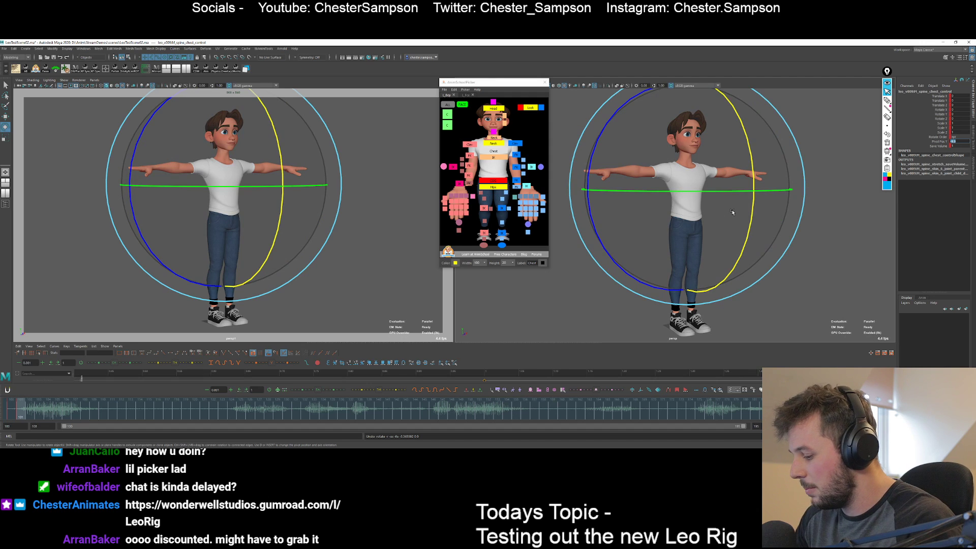
Select all the rig's controls and take an animBot bundle snapshot of them in the T-pose.
left_click(448, 105)
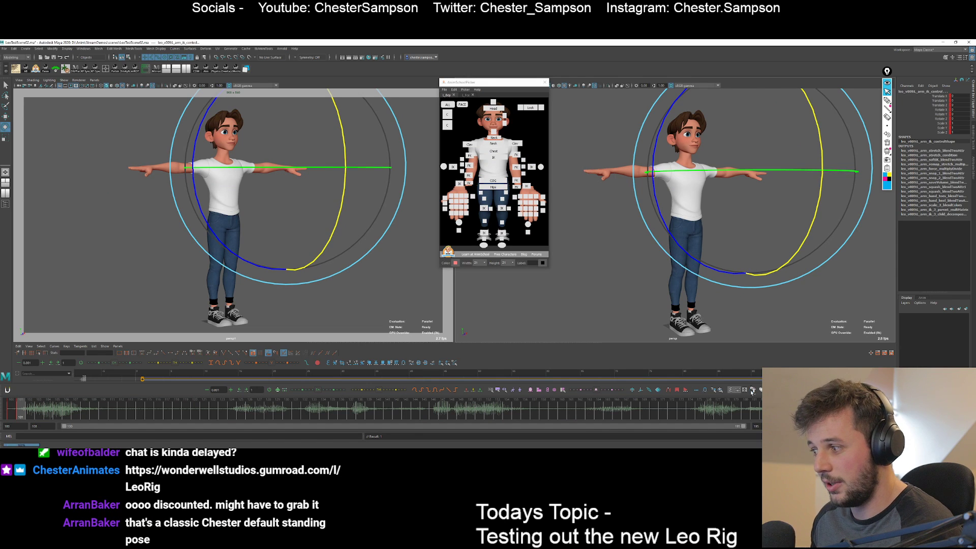
left_click(752, 391)
left_click(466, 301)
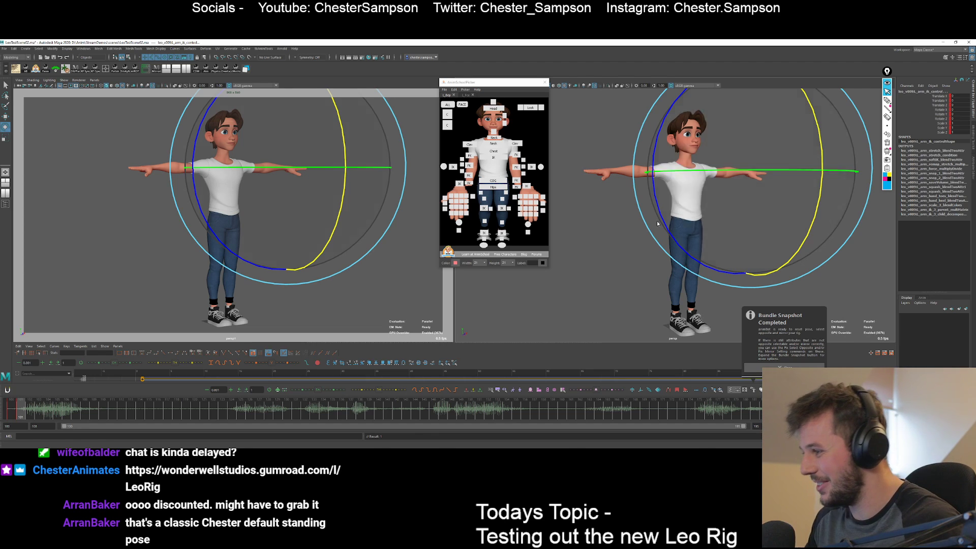
Key all the rig's controls on the T-pose frame and return to the posed frame with the manipulator hidden.
left_click(447, 113)
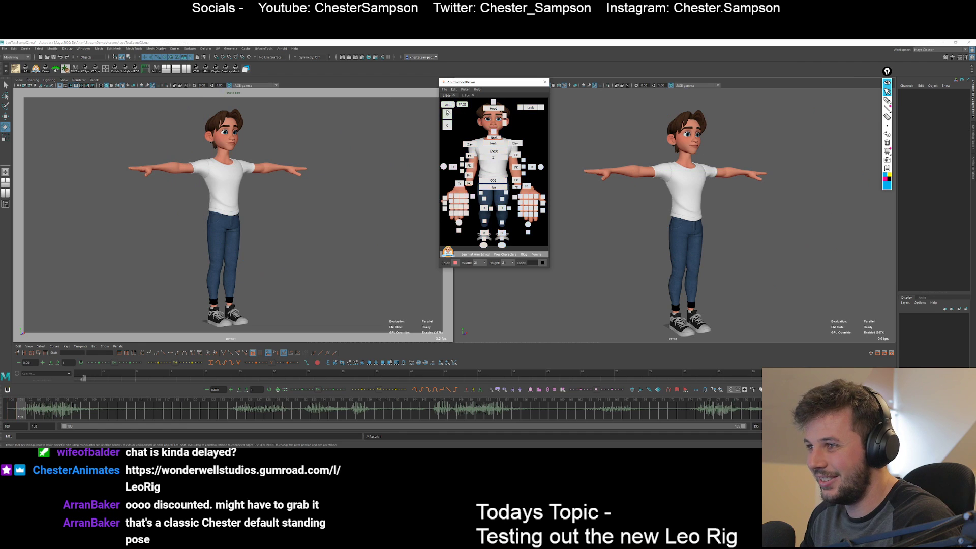
key("s")
key("comma")
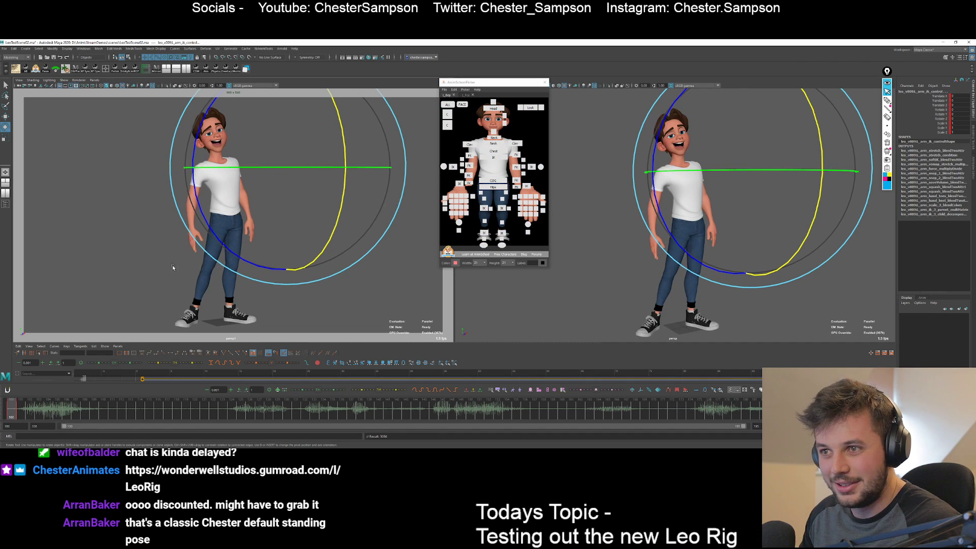
key("q")
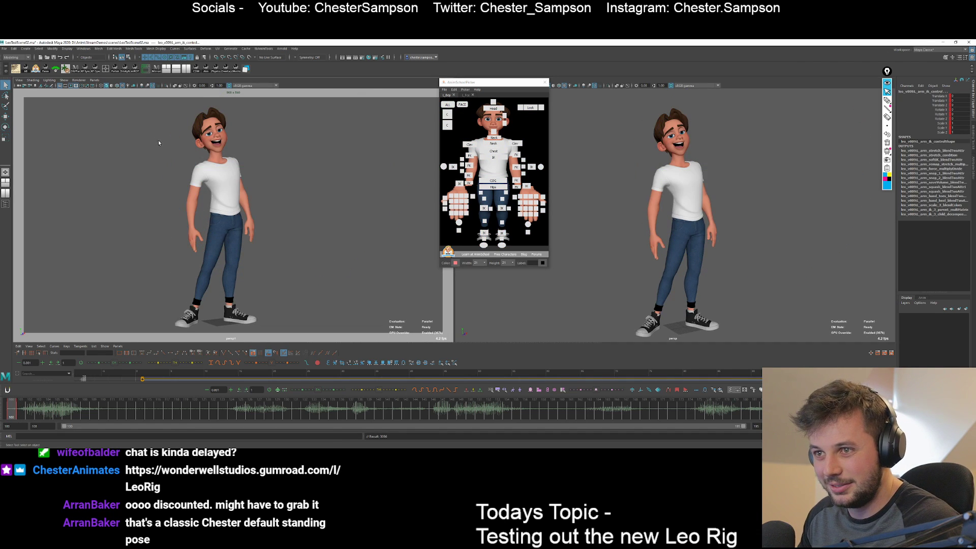
Deselect the rig and inspect the character's face up close, restoring the original camera framing.
left_click(264, 168)
scroll(177, 133, "up", 5)
scroll(171, 184, "up", 5)
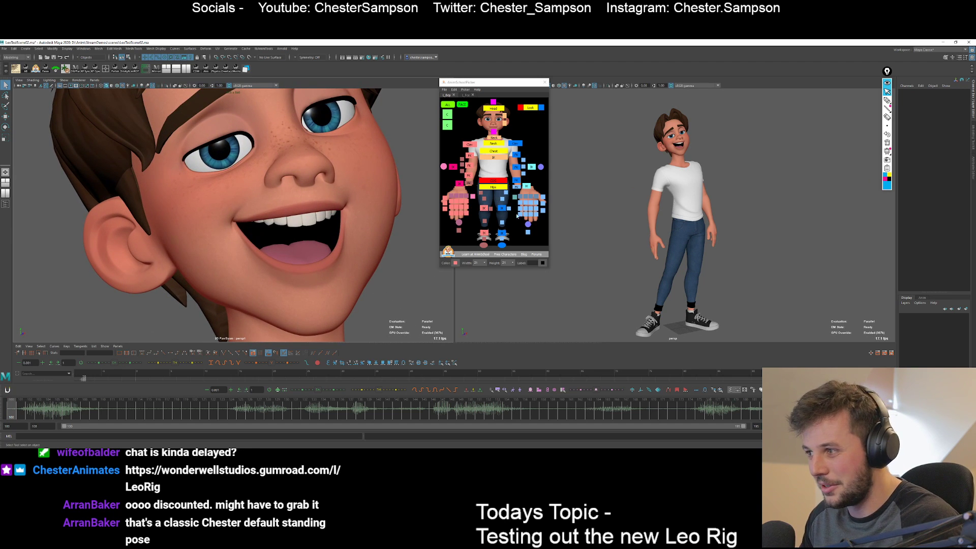
key("backslash")
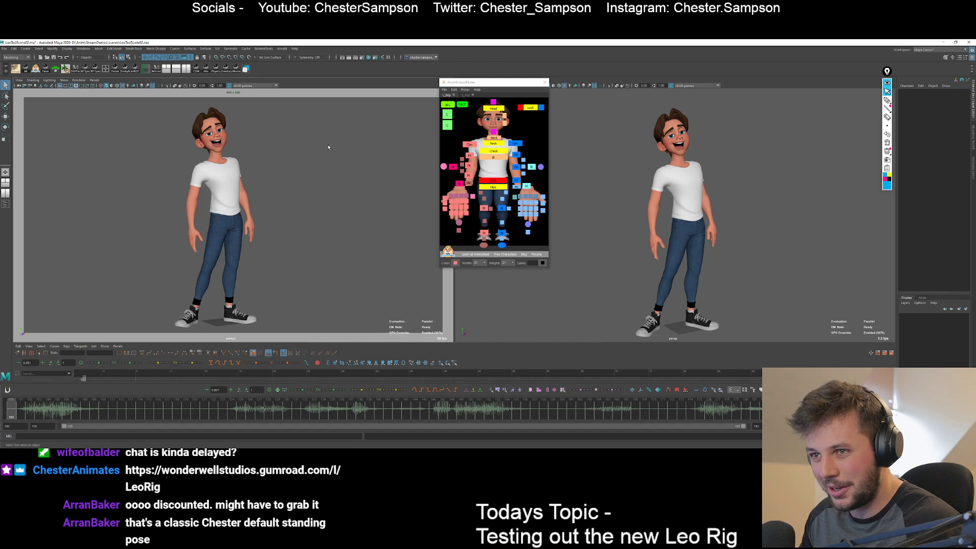
Key all the rig's controls on the first frame and flip between the standing pose and the T-pose.
left_click(448, 104)
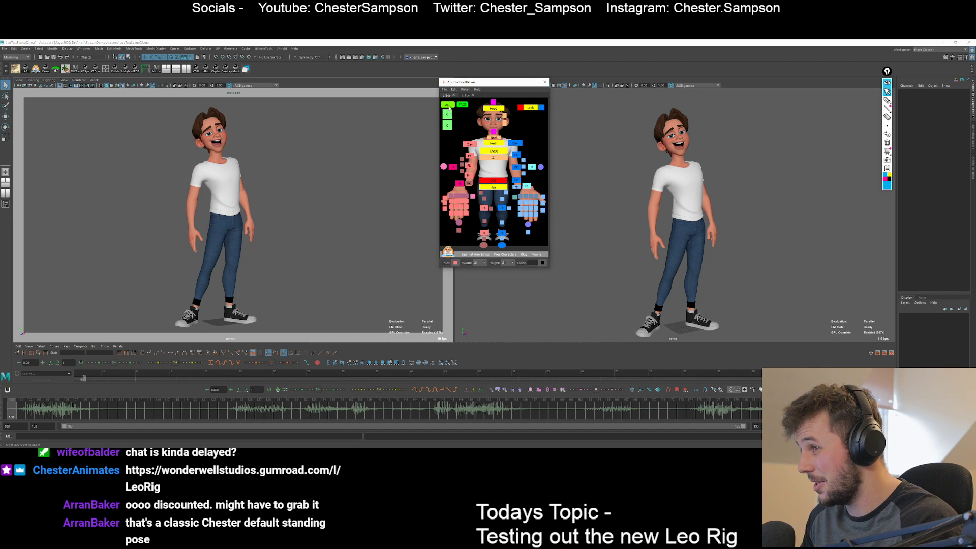
key("s")
key("period")
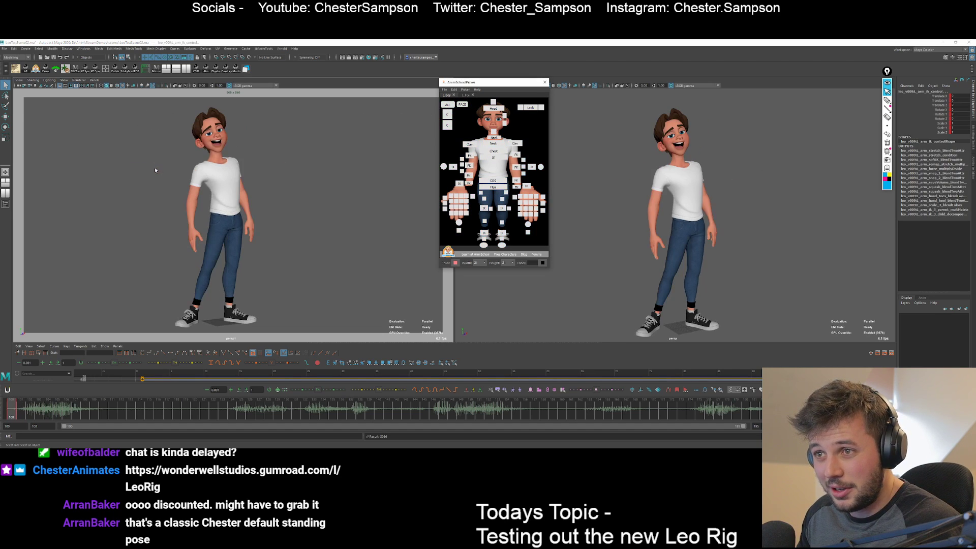
key("comma")
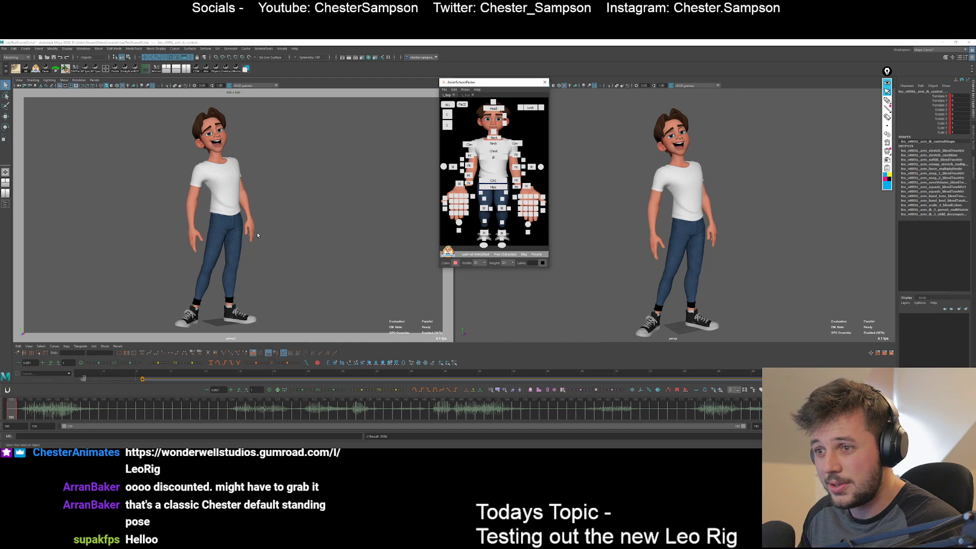
key("period")
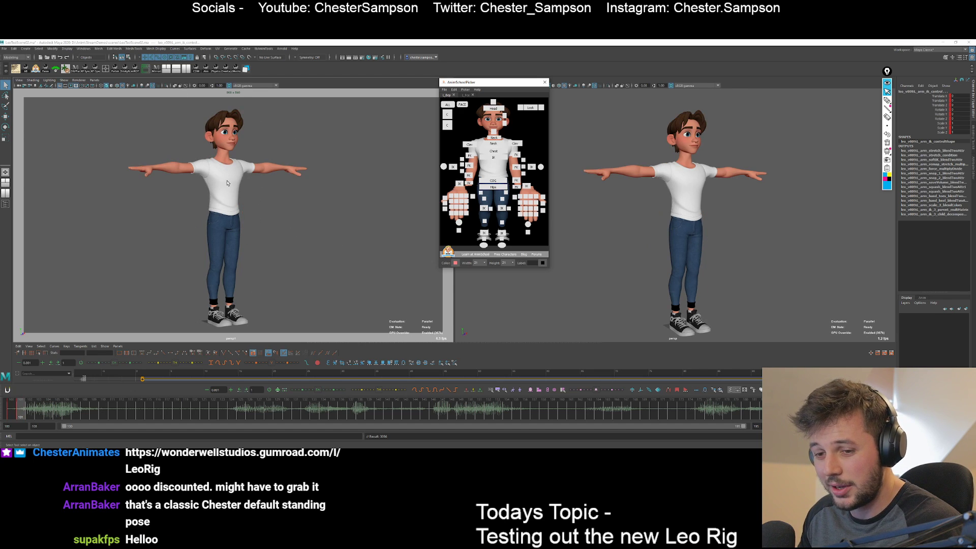
key("comma")
key("period")
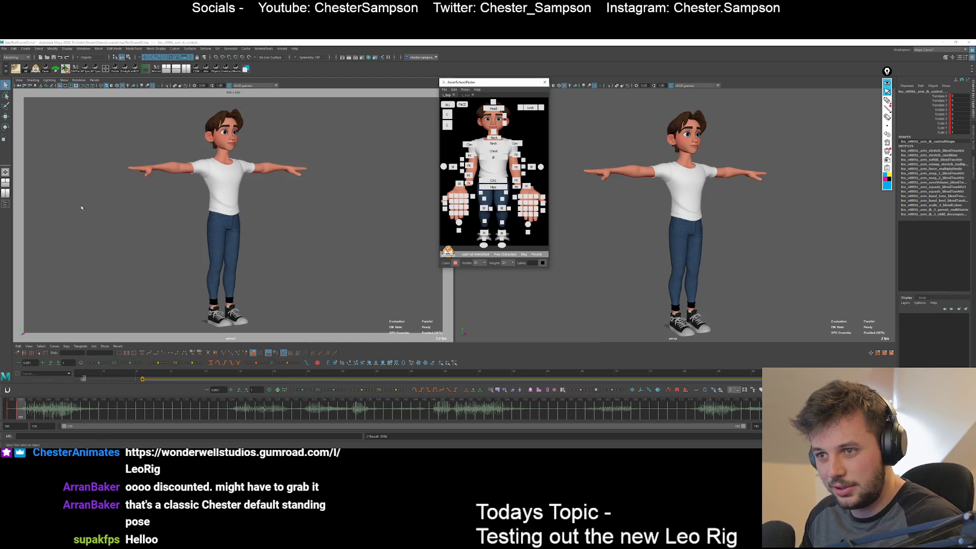
Move the rig picker onto the camera viewport and save the scene.
left_click(100, 211)
left_click_drag(473, 85, 355, 83)
left_click(53, 58)
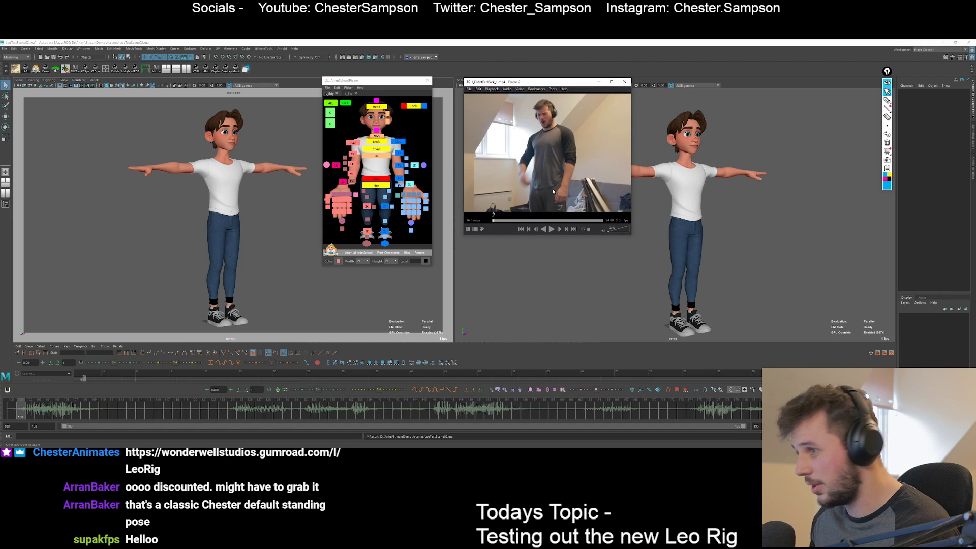
Flip between the keyed frames and play back the timeline to review the synced video reference.
key("alt+comma")
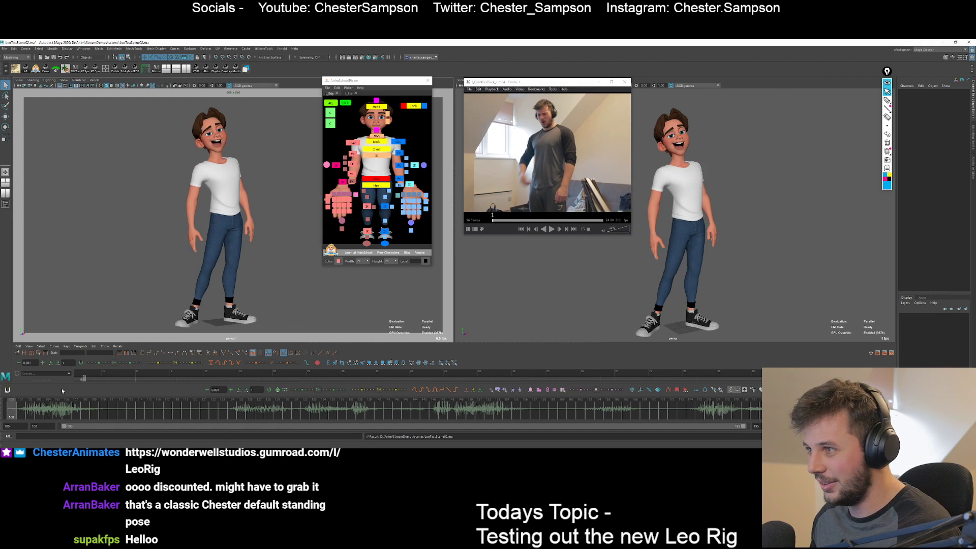
key("alt+period")
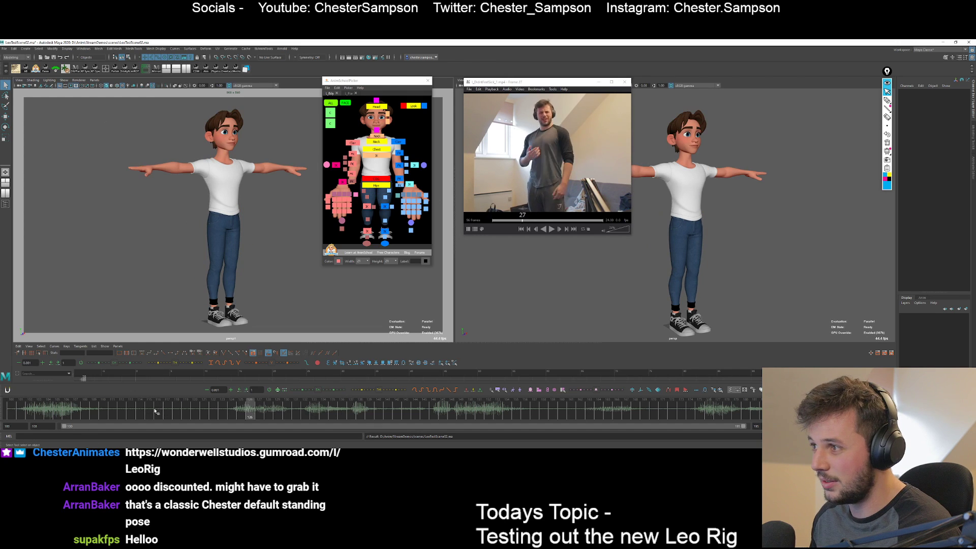
key("alt+comma")
key("alt+v")
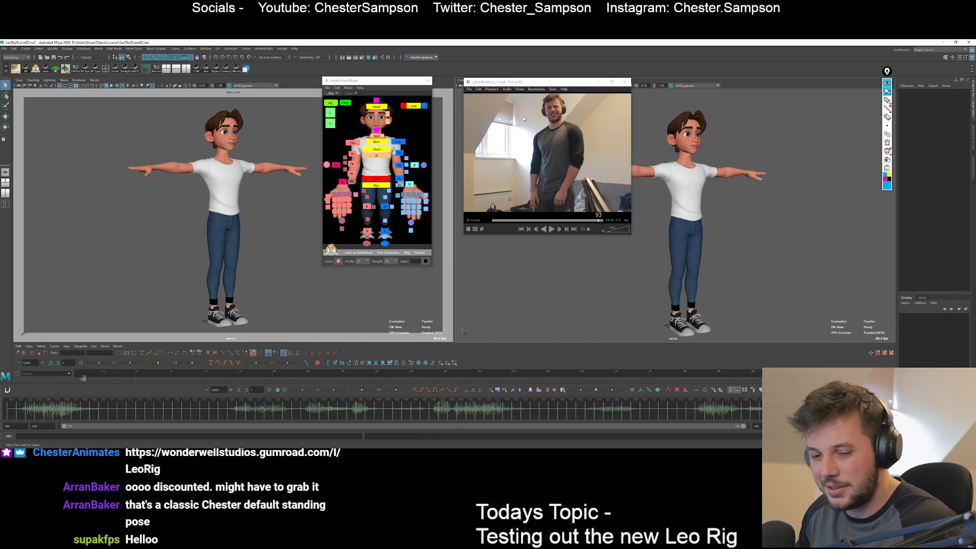
Select all the rig's controls, key them on the first frame and flip between the first two frames.
left_click(331, 103)
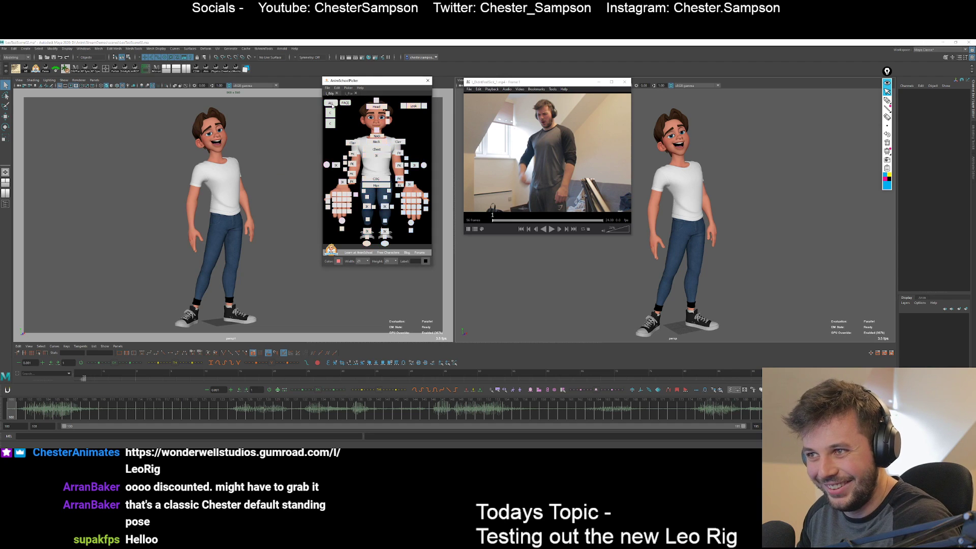
key("s")
key("alt+period")
key("alt+comma")
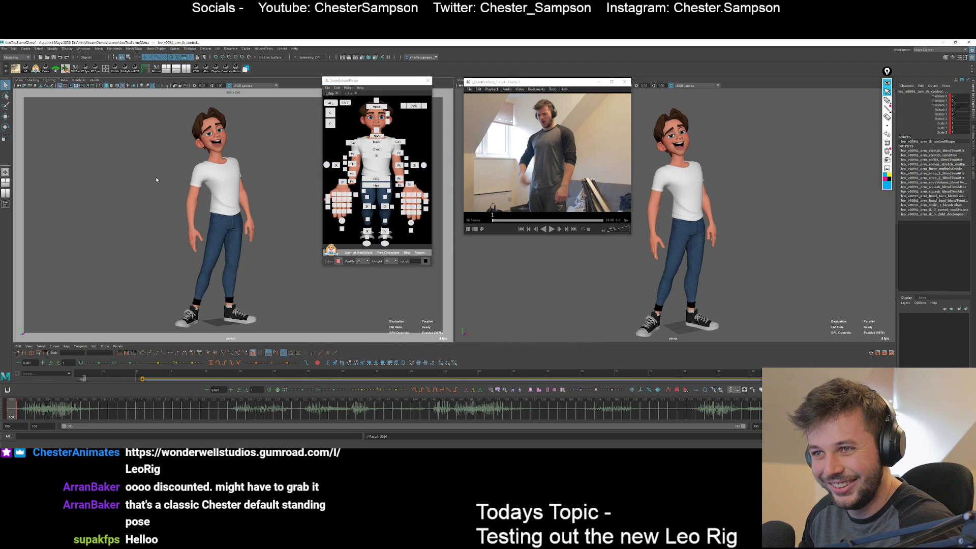
key("alt+period")
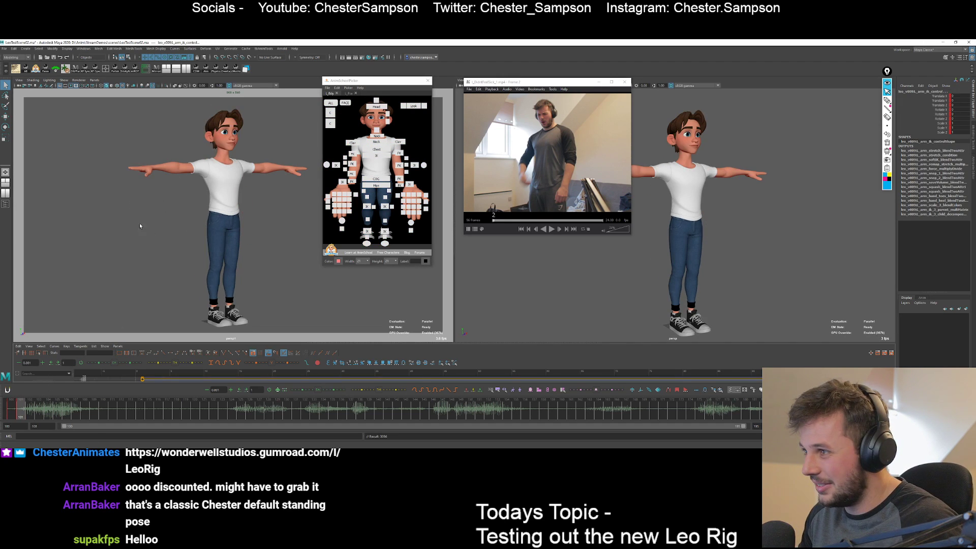
key("alt+comma")
Scrub through the video reference and shift its window slightly closer to the rig picker.
left_click_drag(20, 411, 269, 395)
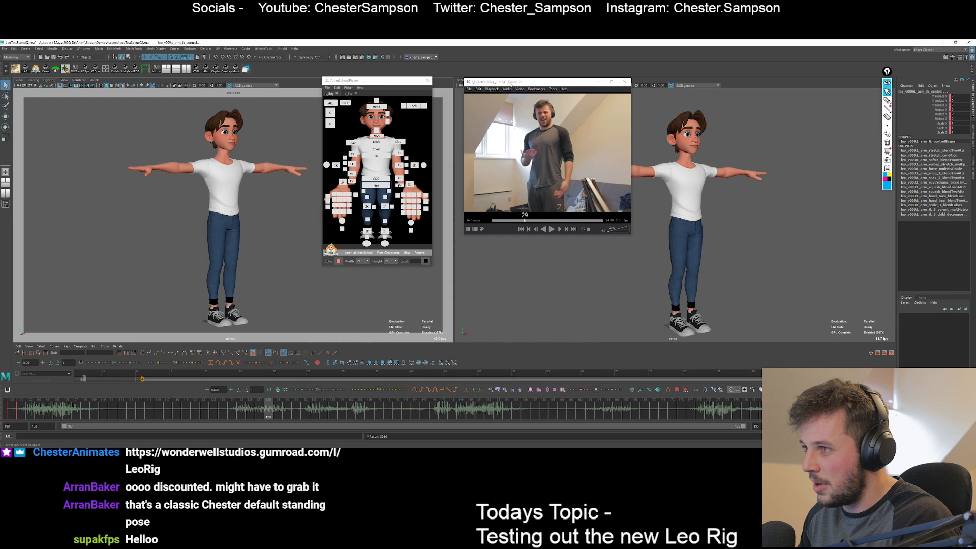
left_click_drag(511, 83, 500, 80)
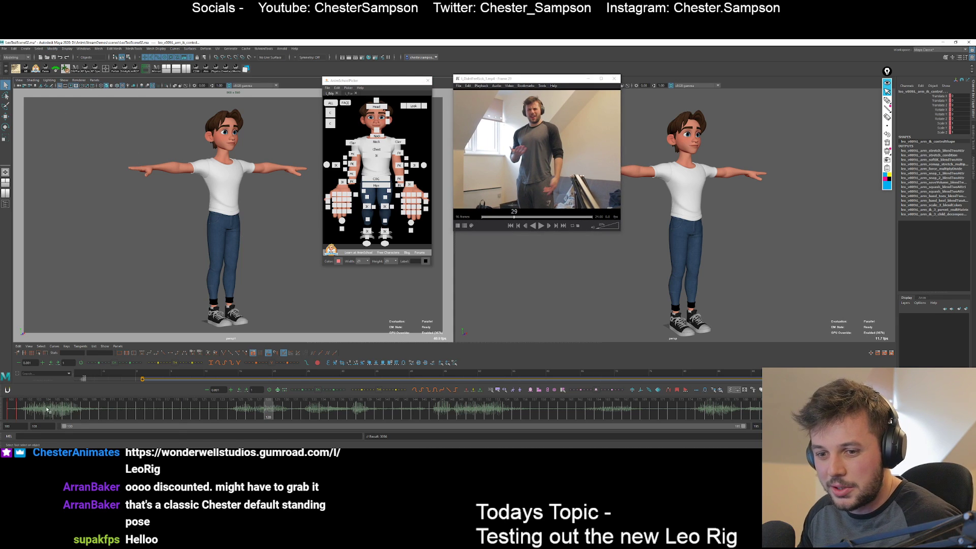
left_click_drag(57, 409, 186, 407)
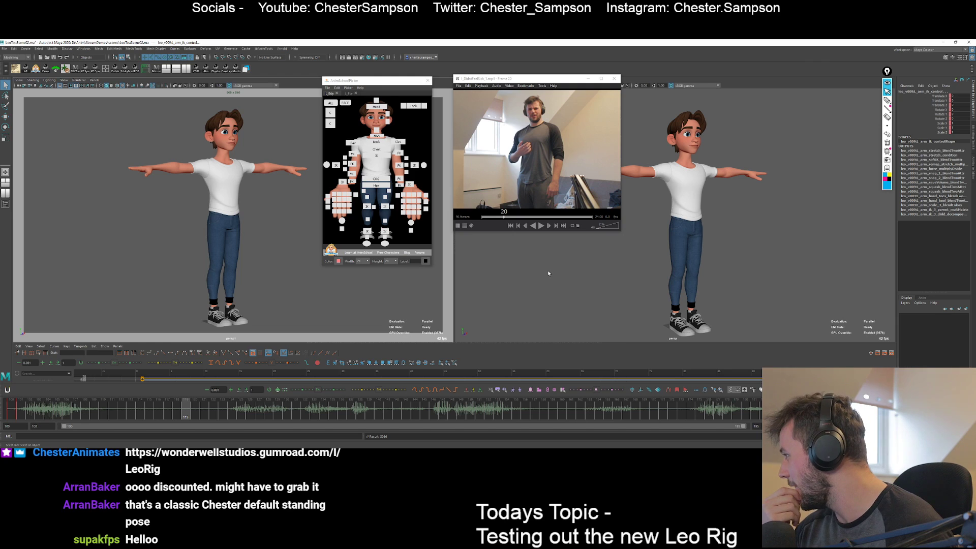
left_click_drag(94, 416, 12, 410)
Move the T-pose keys from the second frame to about frame 12, then key the selected controls and check the keyed frames.
key("alt+period")
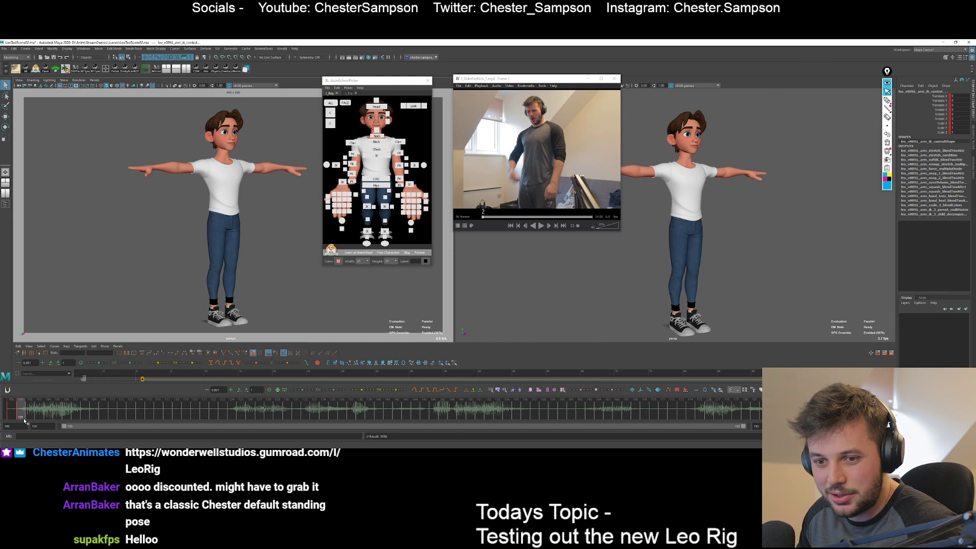
key("alt+comma")
key("alt+period")
key("alt+comma")
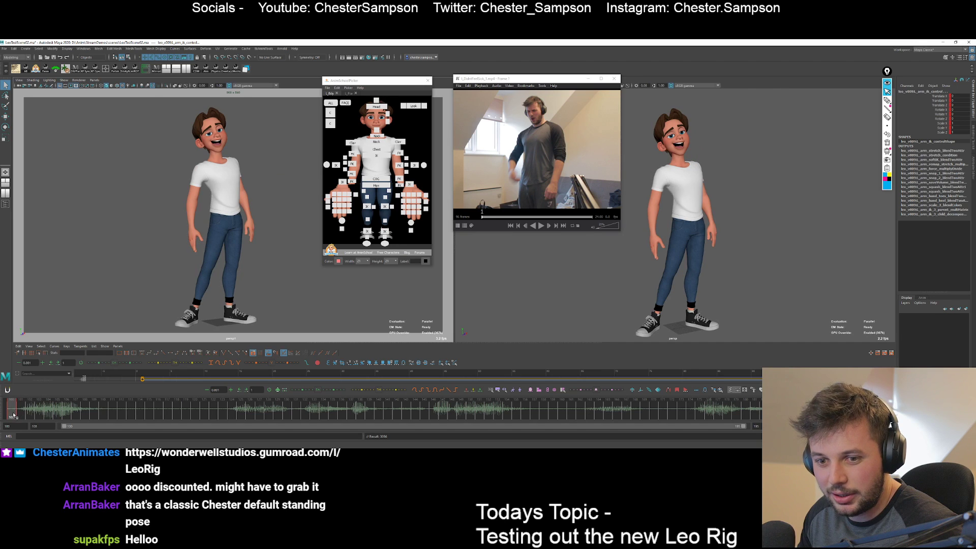
left_click(20, 415)
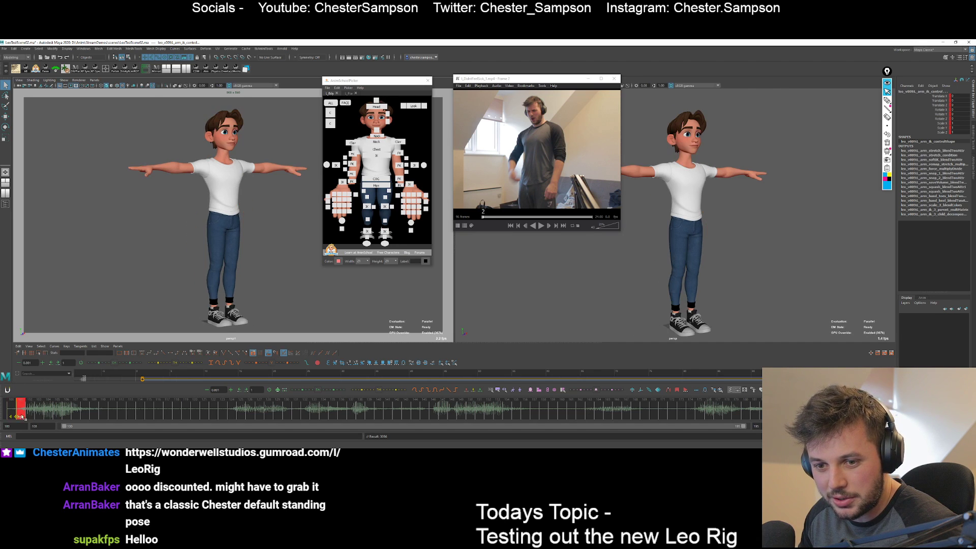
left_click_drag(14, 415, 115, 415)
key("s")
key("comma")
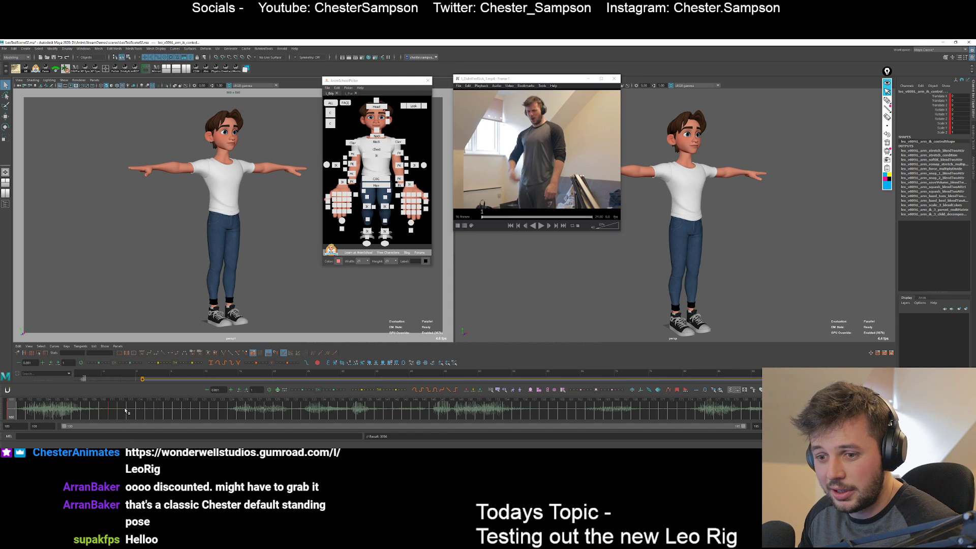
key("period")
key("comma")
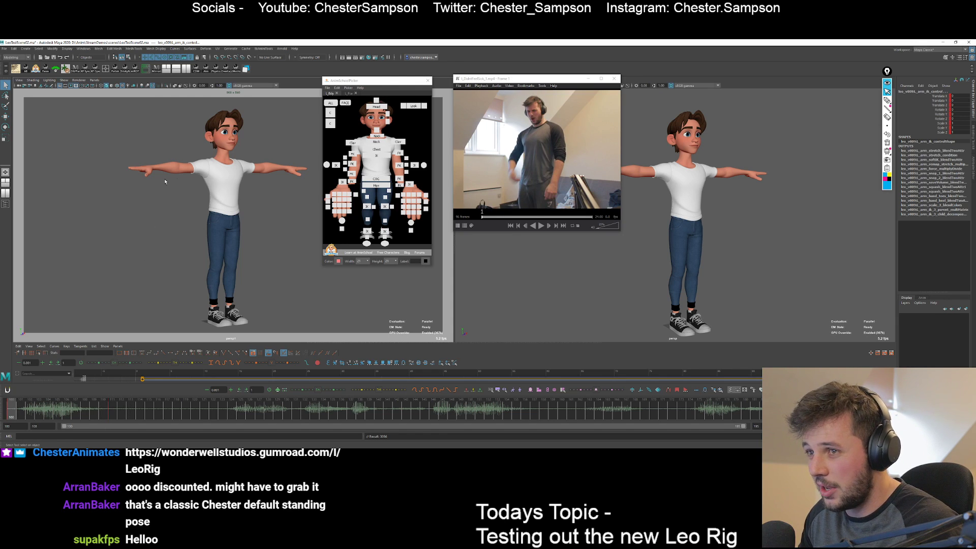
Play the reference up to frame 12 and toggle the camera's 2D pan/zoom close-up on and off.
key("alt+v")
key("backslash")
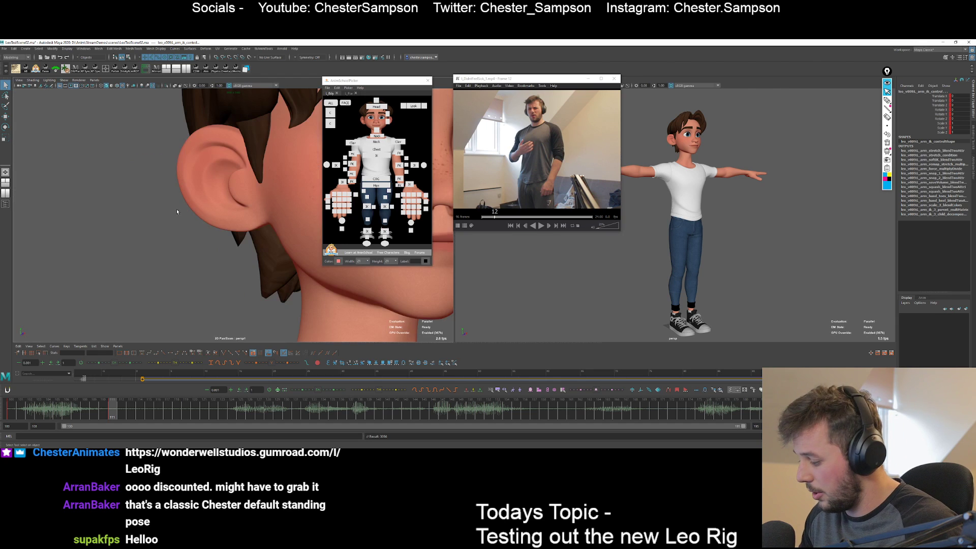
key("backslash")
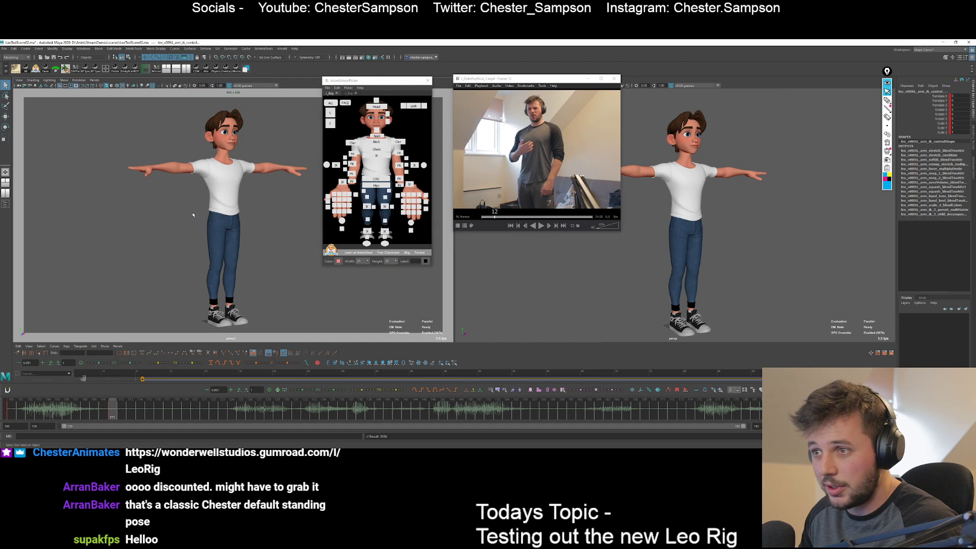
Examine the rotation manipulators of the global, hips and COG controls on the T-posed character.
left_click(157, 227)
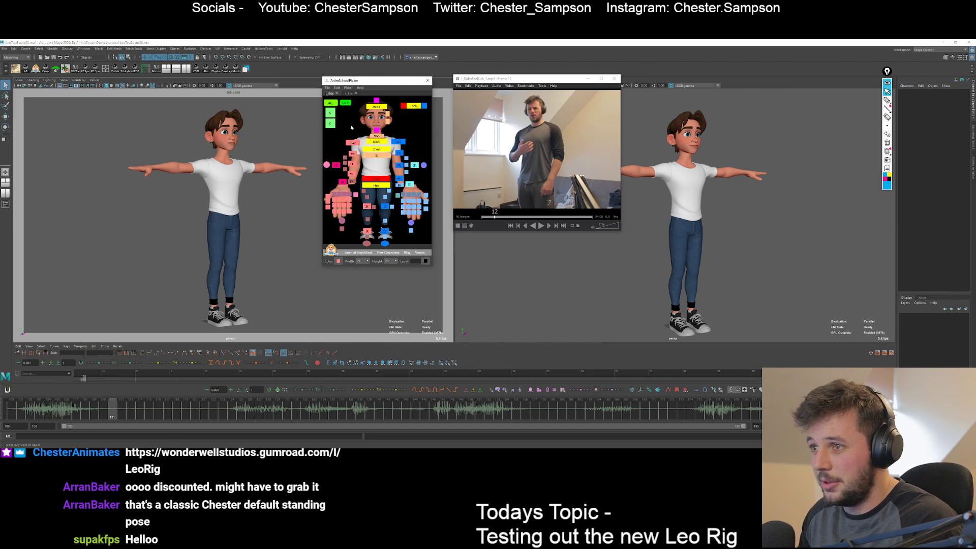
left_click(331, 116)
key("e")
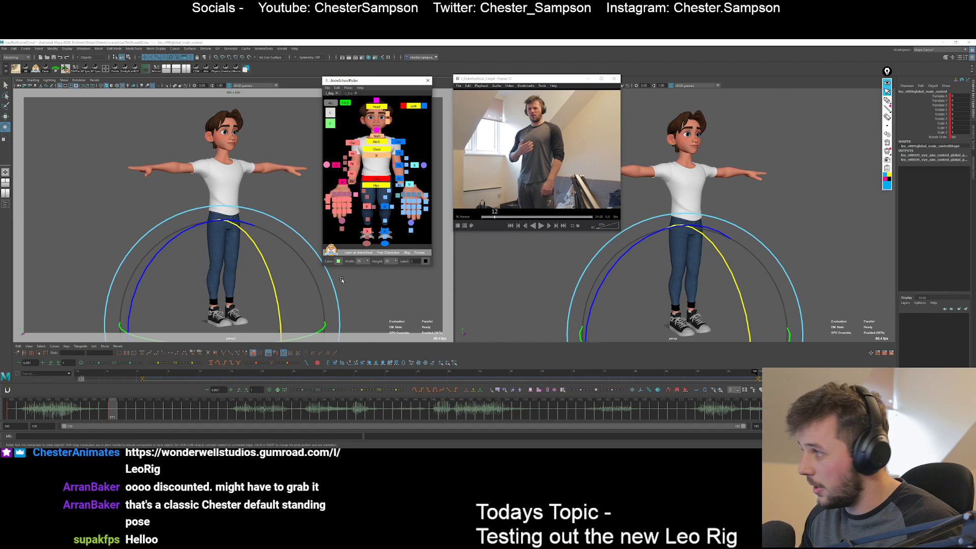
left_click(123, 143)
left_click(376, 185)
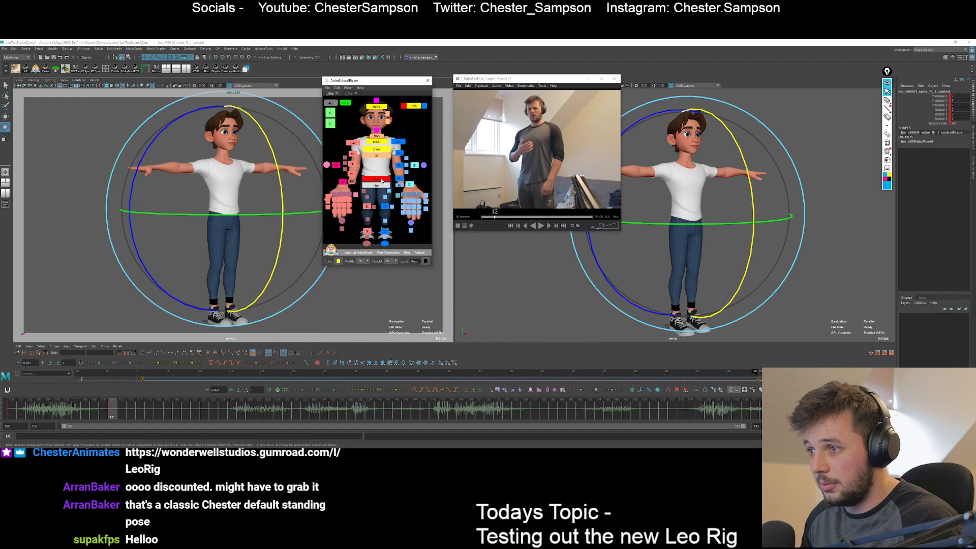
left_click(382, 181)
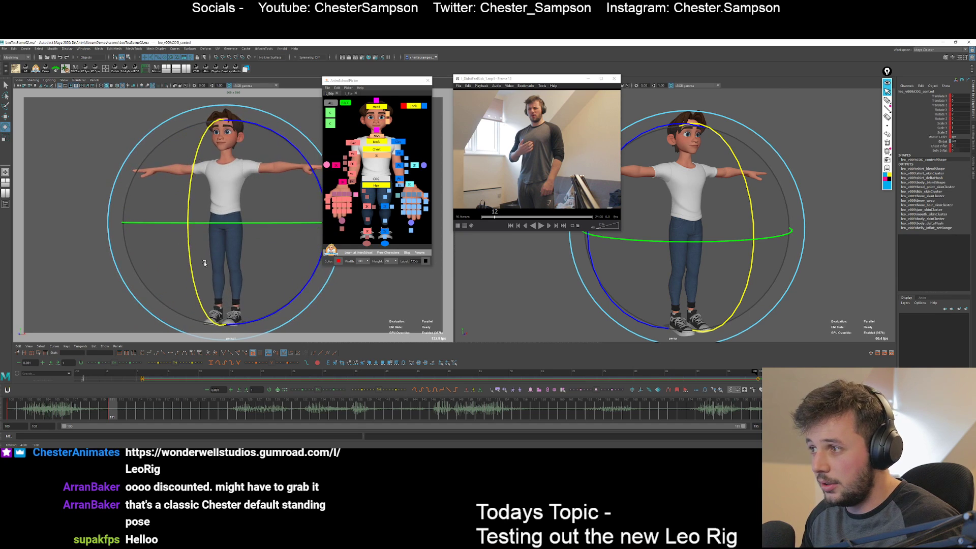
left_click_drag(205, 263, 228, 256, "alt")
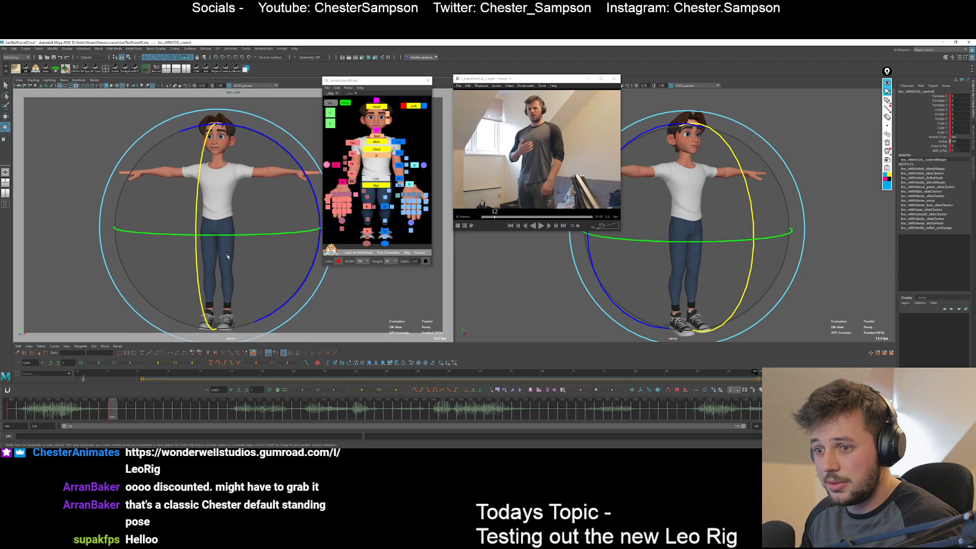
right_click_drag(228, 255, 243, 262, "alt")
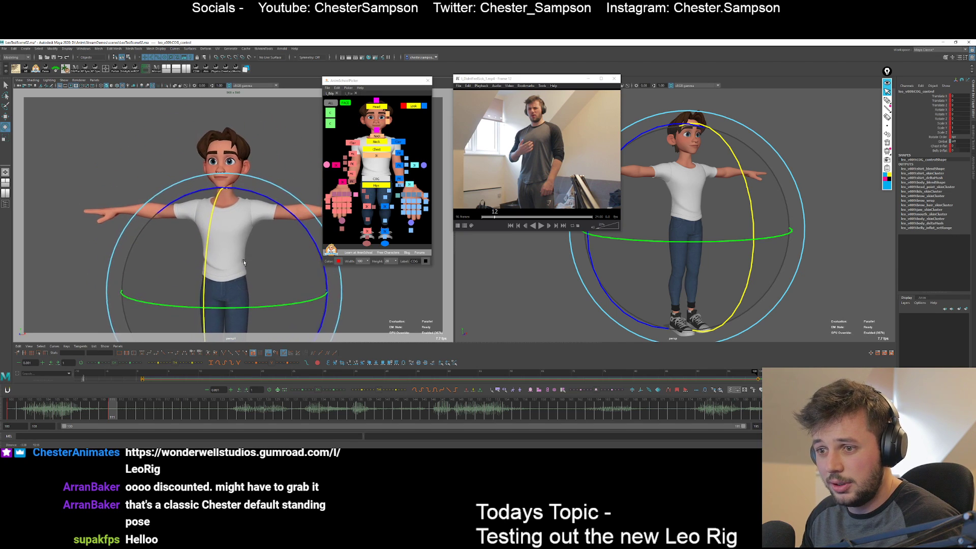
left_click_drag(243, 262, 269, 262, "alt")
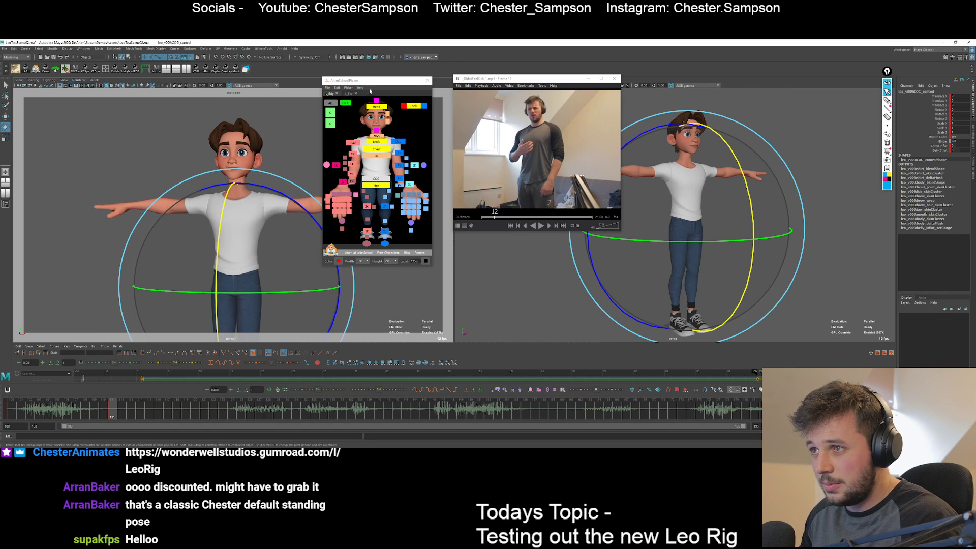
Move the rig picker and video reference windows clear of the character's arm, and deselect the rig.
left_click_drag(371, 80, 421, 83)
left_click_drag(530, 80, 562, 81)
left_click_drag(446, 86, 447, 79)
left_click(120, 162)
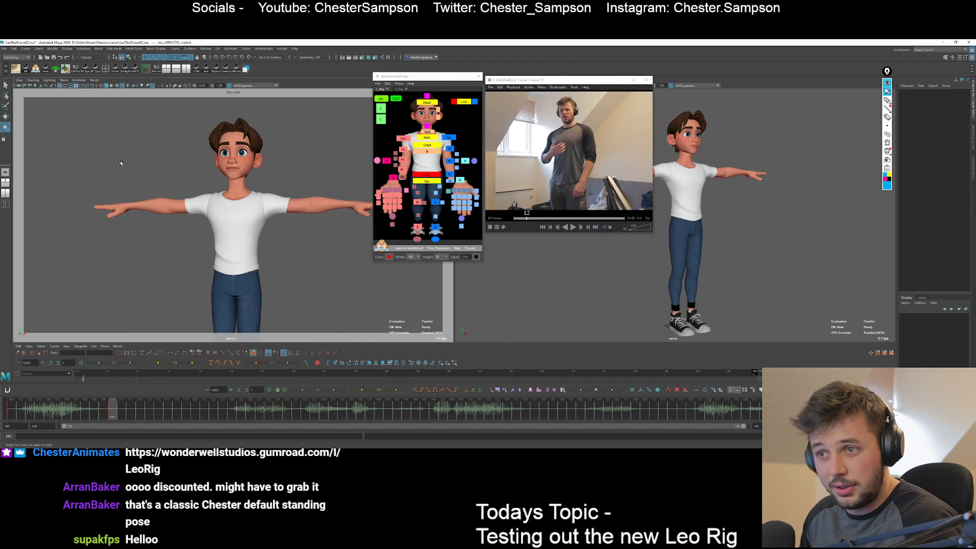
Key all the rig's controls on frame 12 and delete the stray keys before the first frame in the Graph Editor.
left_click(384, 100)
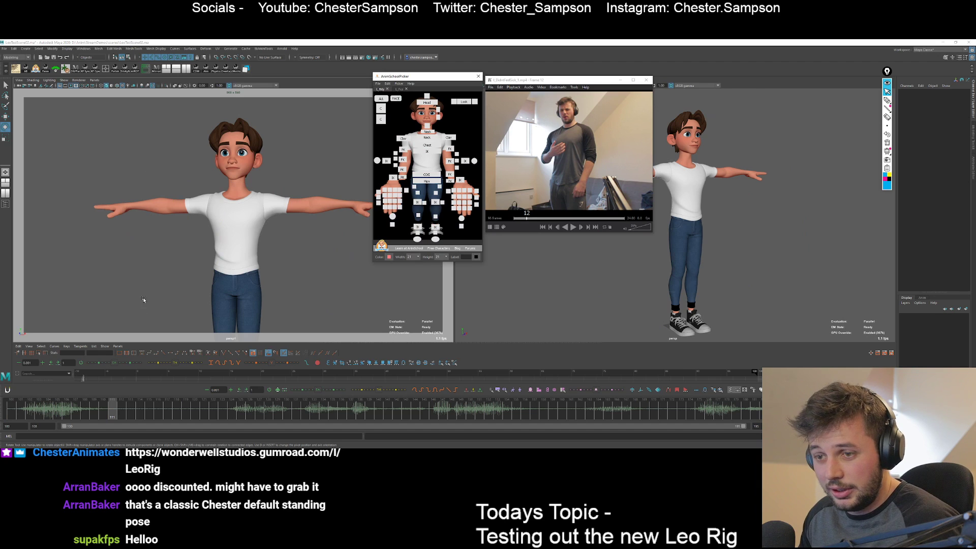
key("s")
left_click(11, 410)
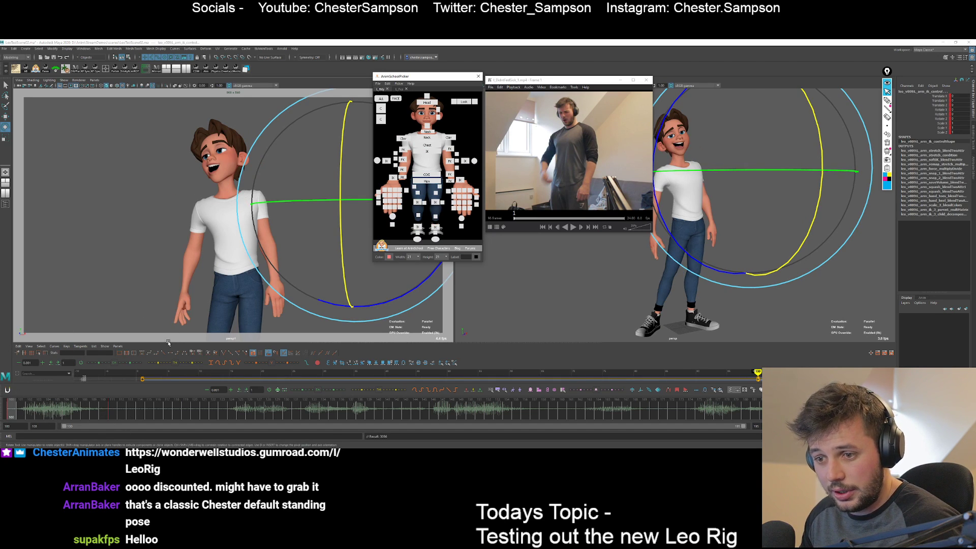
left_click_drag(166, 343, 165, 277)
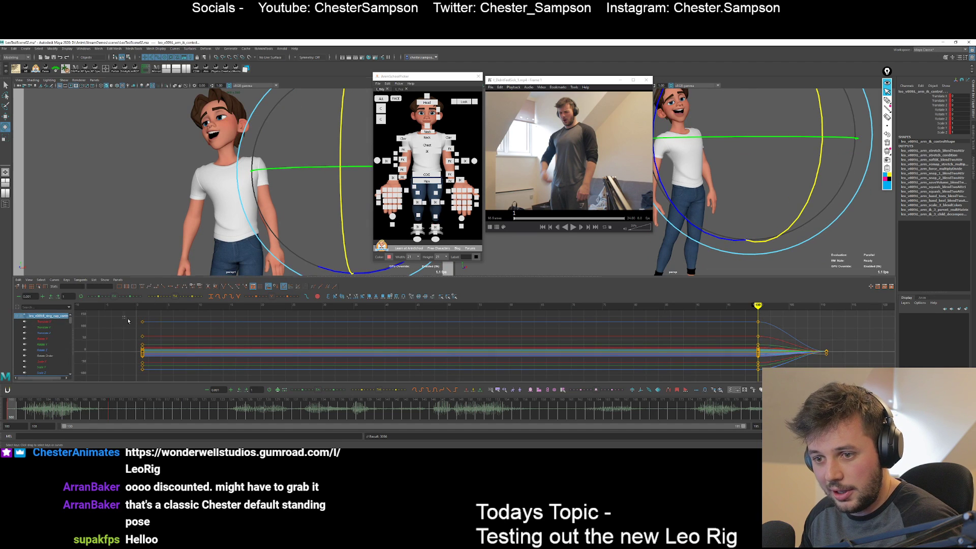
left_click_drag(126, 318, 166, 374)
key("Delete")
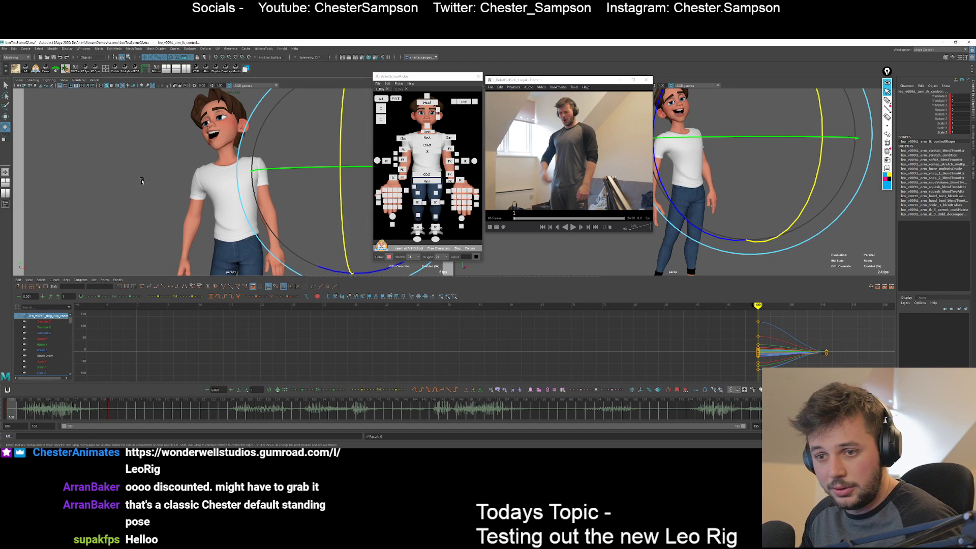
Key the T-pose on the first frame, shrink the Graph Editor and flip between the first frame and frame 12.
key("s")
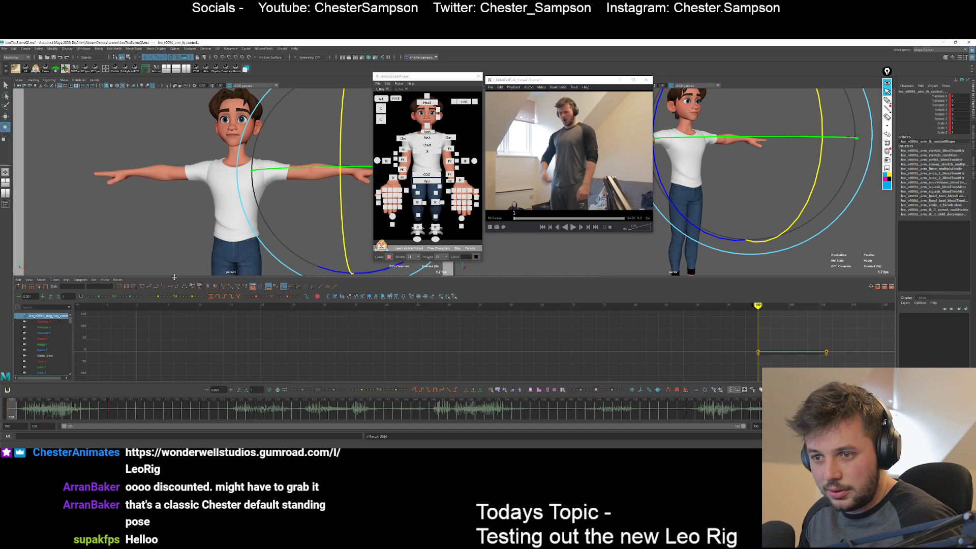
left_click_drag(174, 277, 175, 344)
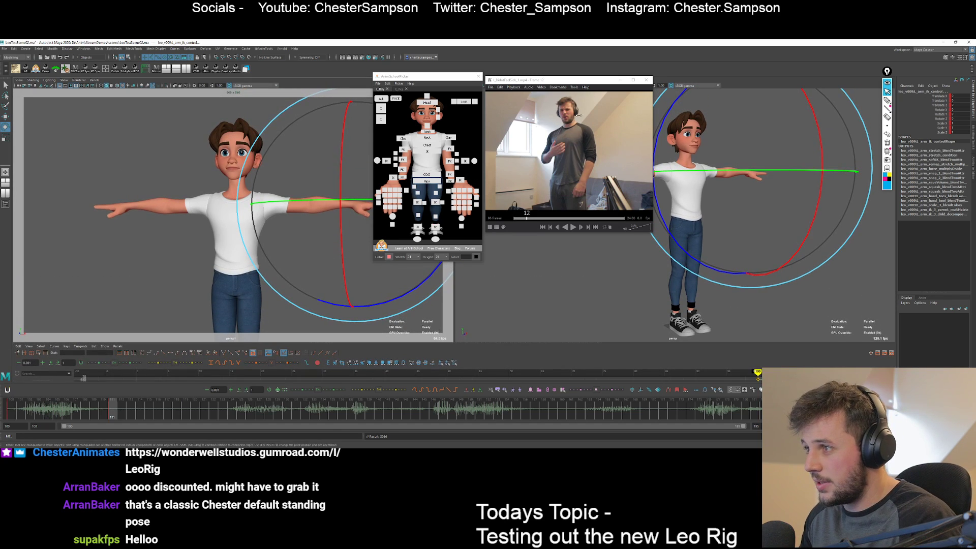
key("comma")
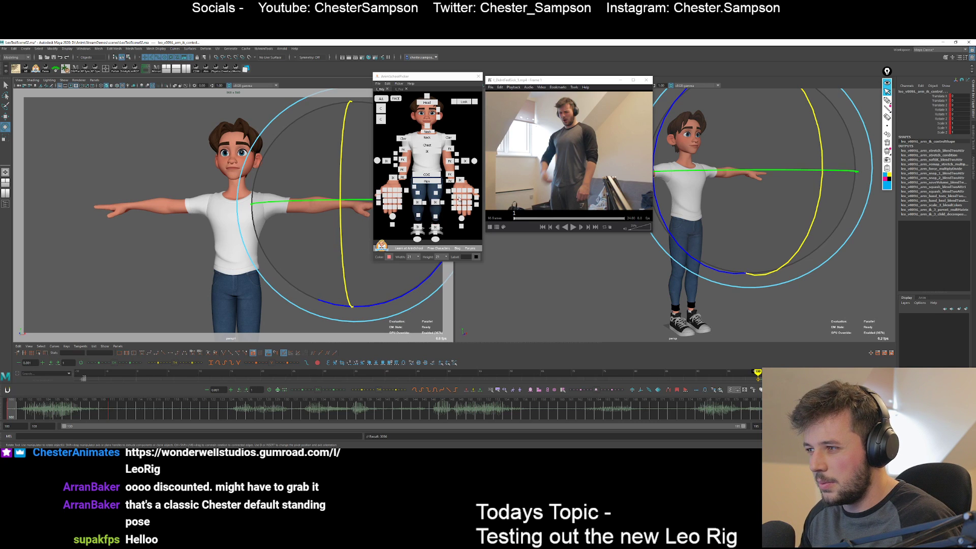
key("period")
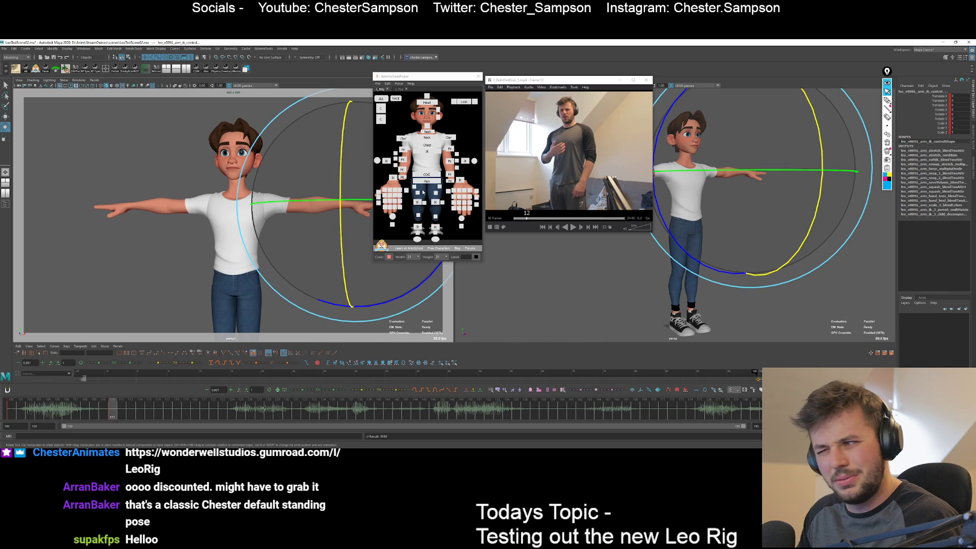
Move the character's right foot IK control outward and turn the toes out on frame 12.
left_click(426, 174)
key("w")
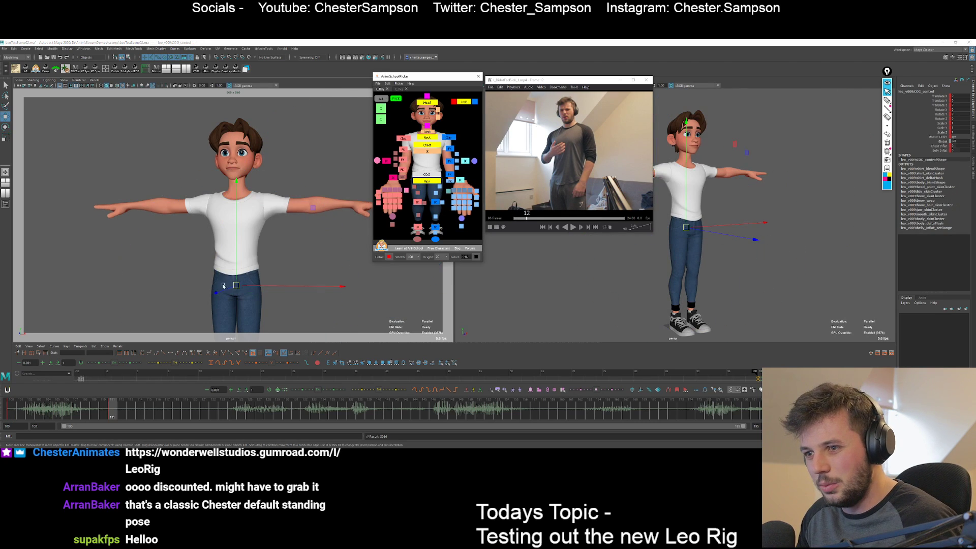
left_click(418, 227)
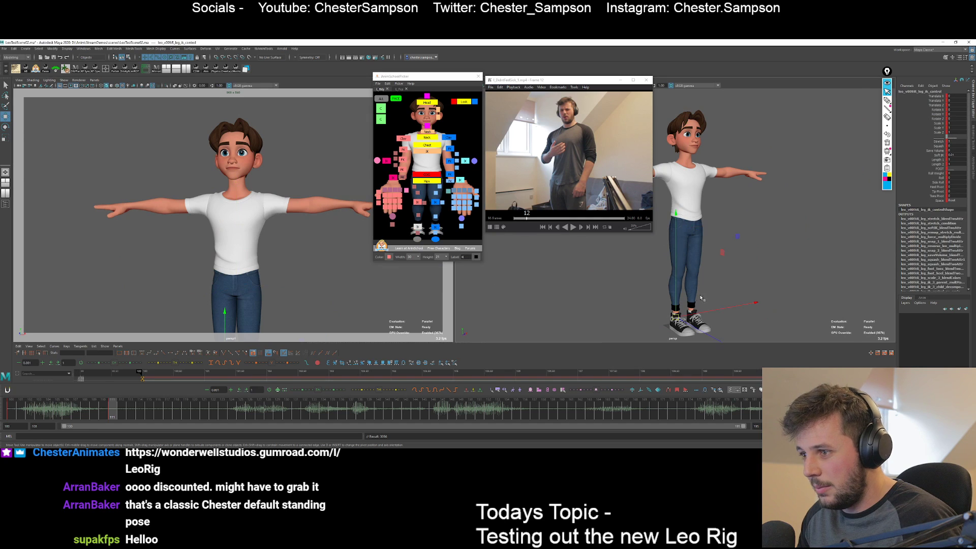
left_click_drag(808, 239, 712, 334, "alt")
key("e")
key("q")
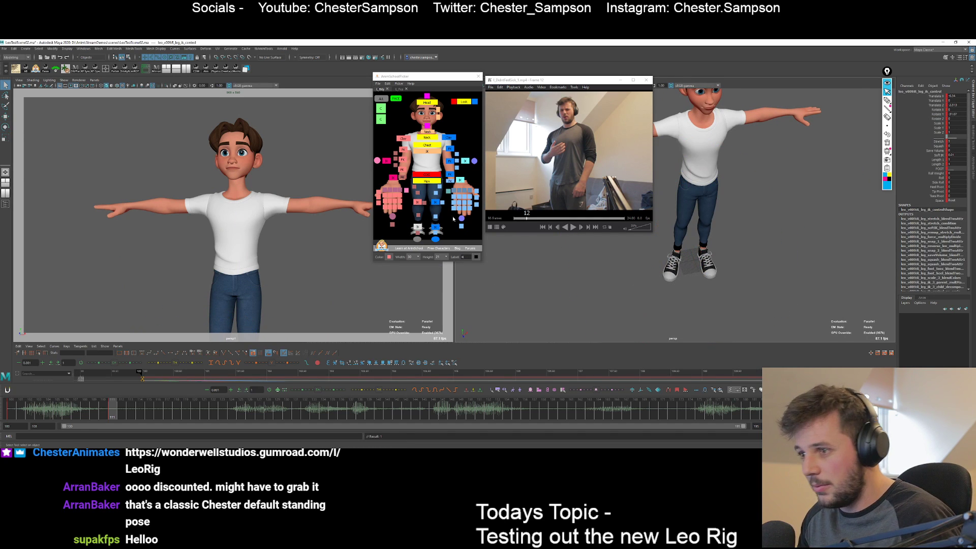
Turn the character's left foot outward and reposition it to widen the stance, then deselect the control.
left_click(435, 227)
key("e")
left_click_drag(783, 317, 750, 276)
key("w")
mouse_move(812, 262)
left_mouse_down()
mouse_move(821, 266)
mouse_move(804, 270)
left_mouse_up()
left_click(696, 270)
Shift the character's COG control sideways over one leg, rotate it to turn and tilt the body, and key its rotation.
left_click_drag(696, 270, 671, 259, "alt")
middle_click_drag(671, 259, 681, 287, "alt")
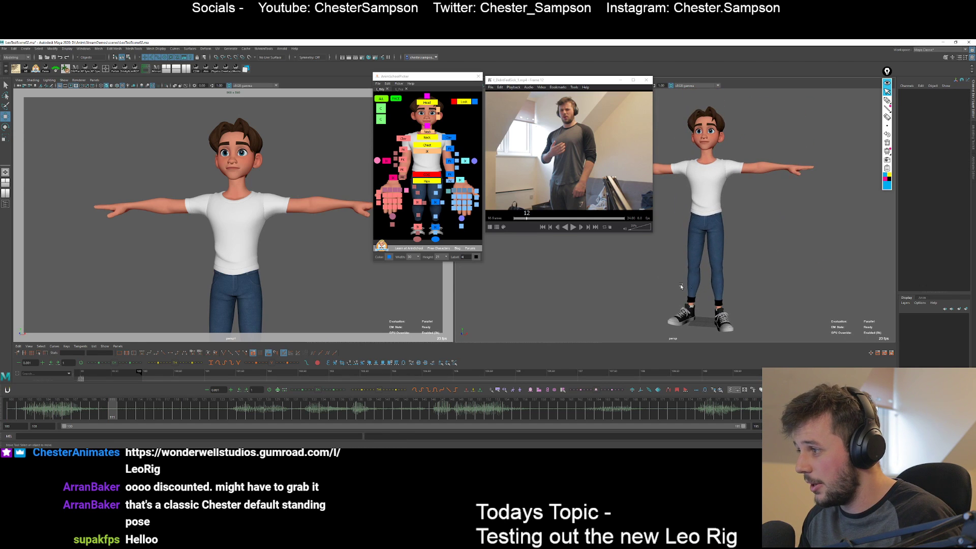
left_click_drag(681, 287, 680, 292, "alt")
left_click(423, 176)
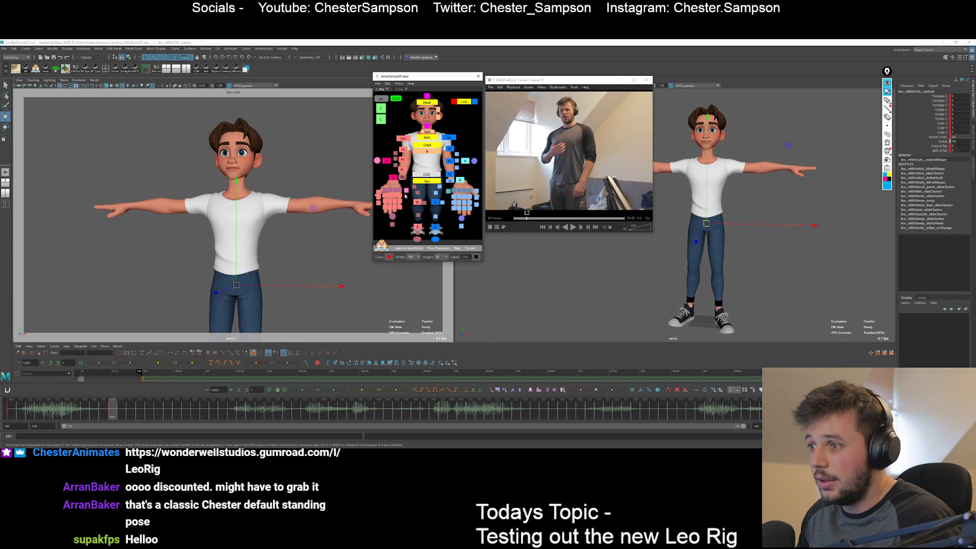
left_click_drag(264, 289, 253, 287)
key("e")
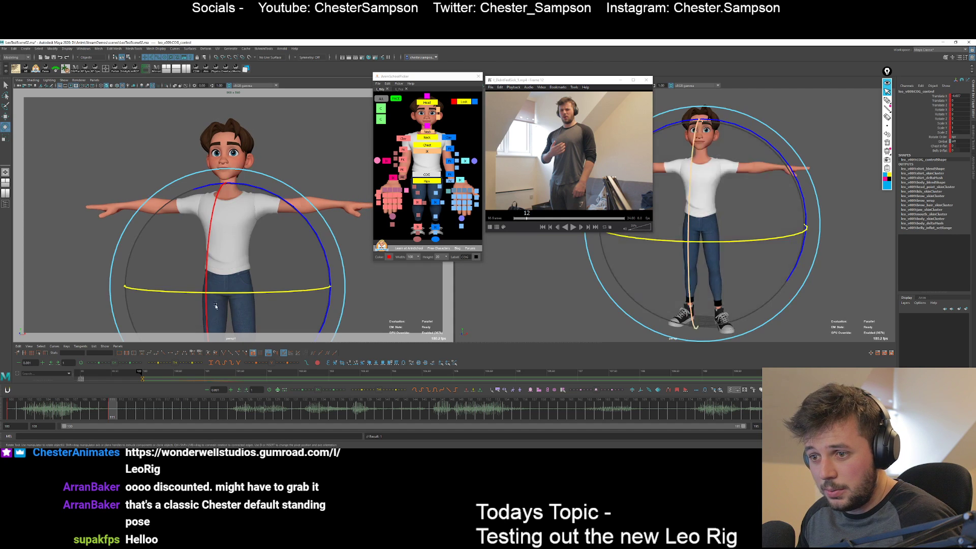
left_click_drag(320, 240, 209, 204)
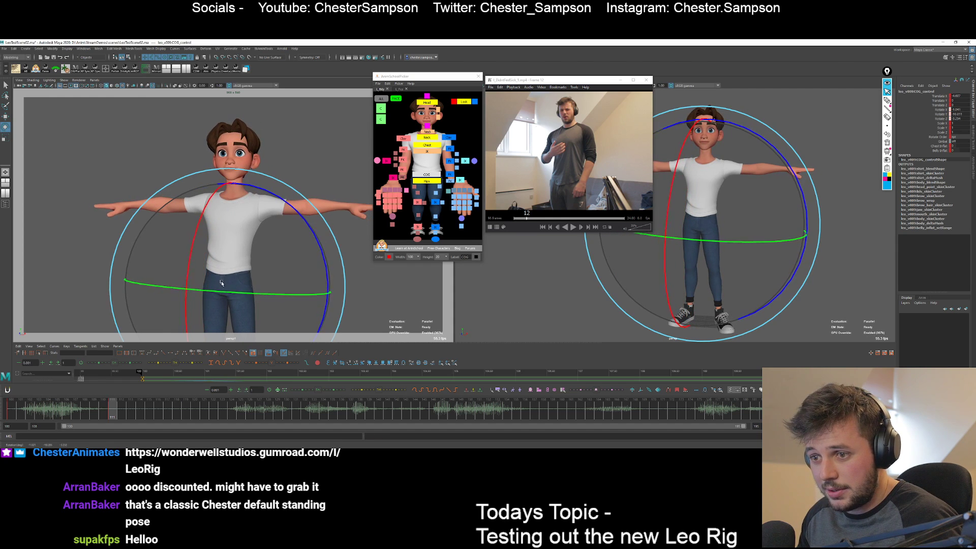
left_click_drag(213, 285, 208, 288)
key("shift+e")
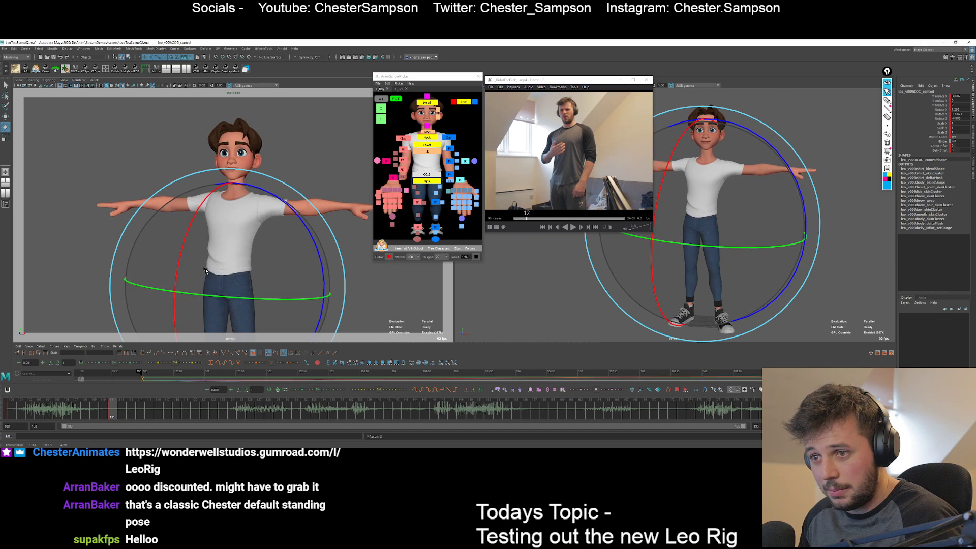
Rotate the chest control to offset the body's turn and tilt, compare it with the neighbouring key pose, then deselect it.
left_click(427, 145)
left_click_drag(173, 249, 176, 270)
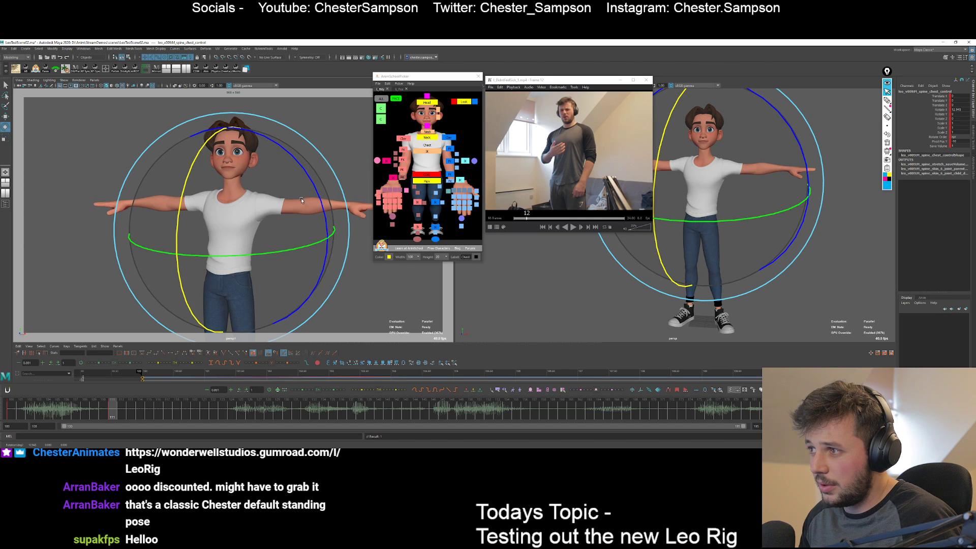
key("comma")
key("alt+v")
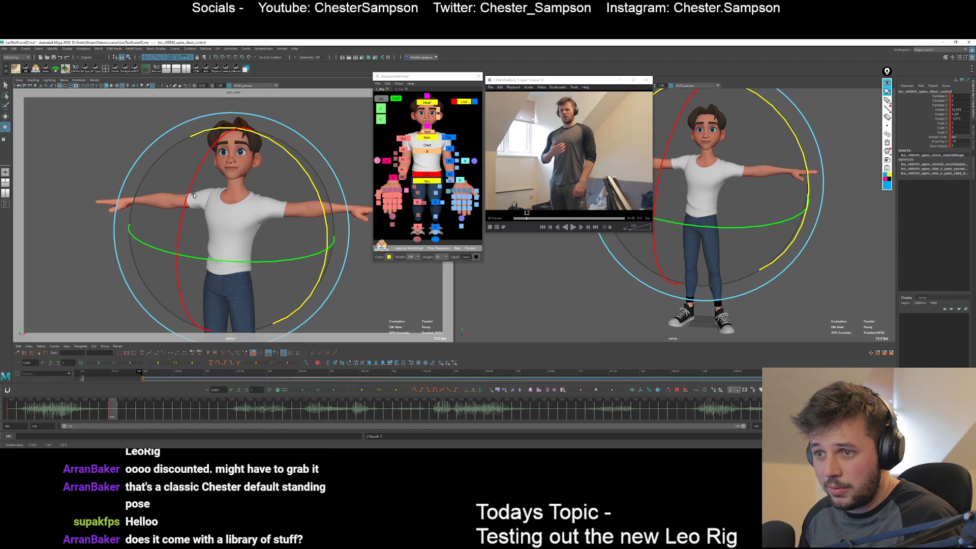
left_click_drag(189, 196, 196, 179)
left_click_drag(316, 188, 321, 194)
key("comma")
key("period")
left_click_drag(188, 198, 185, 209)
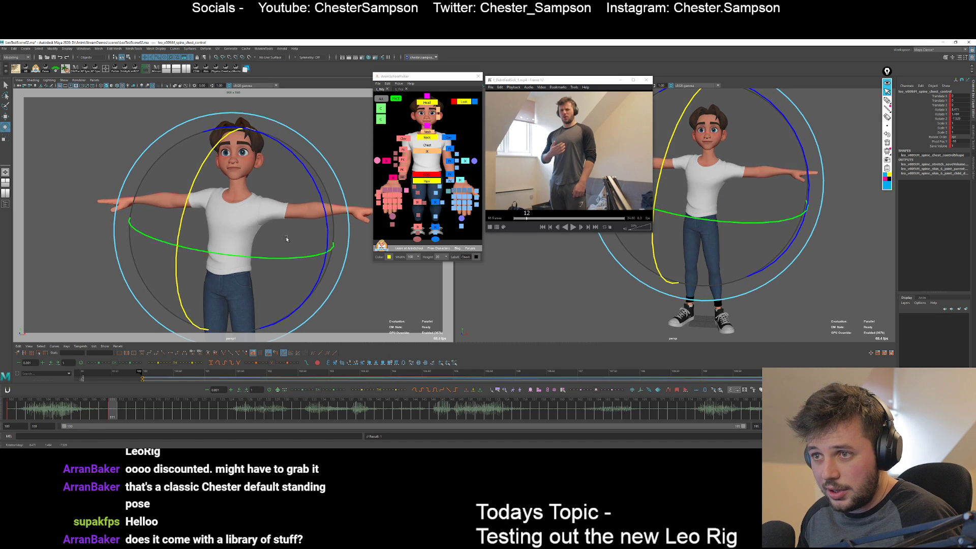
key("q")
left_click(448, 212)
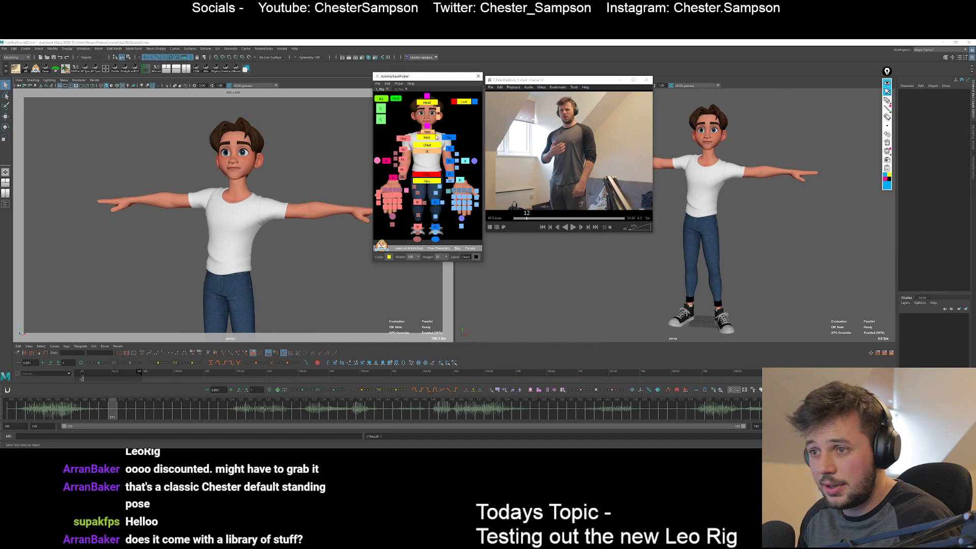
Rotate the character's left upper arm FK control down to the side of the body, then select the right upper arm control.
left_click(448, 150)
key("e")
left_click_drag(358, 237, 222, 318)
left_click_drag(275, 215, 286, 250)
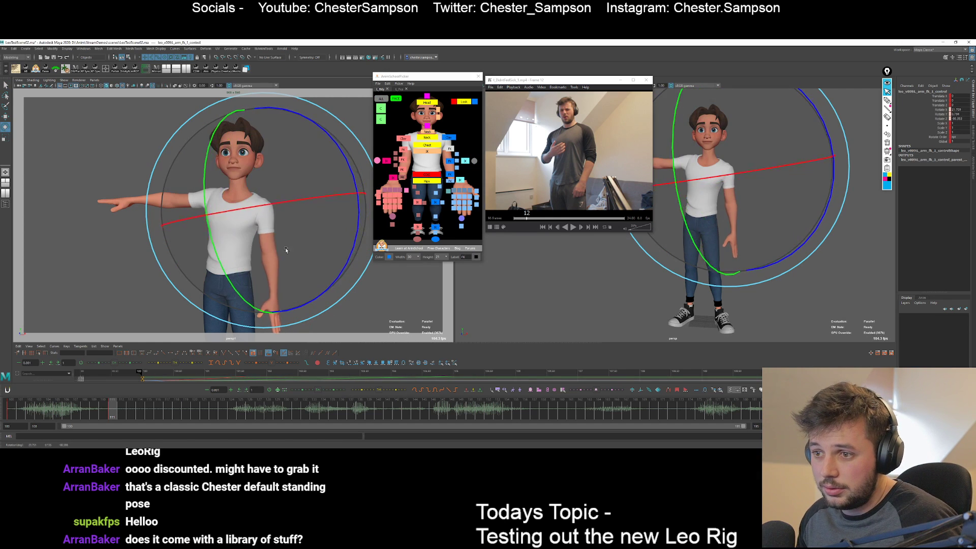
left_click(403, 149)
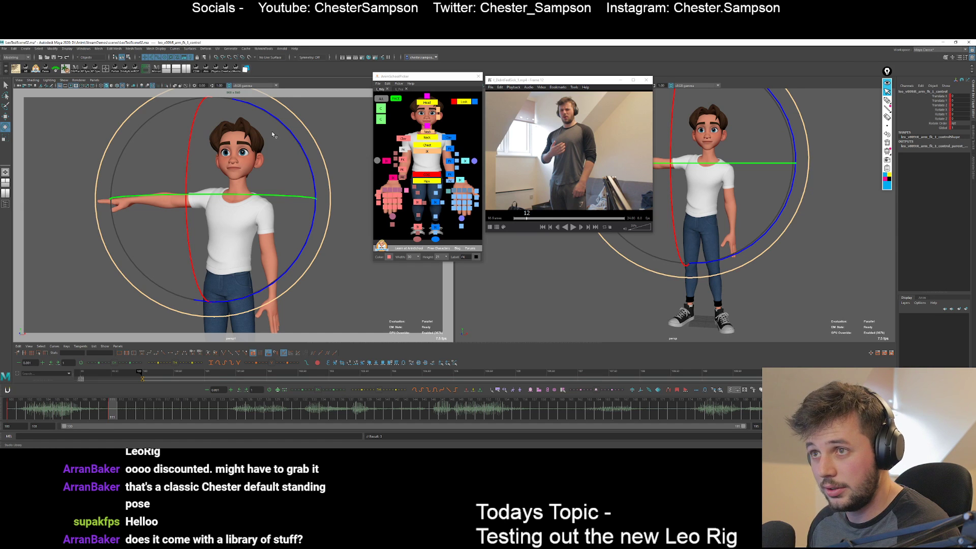
Bring up the Studio Library window and preview several of Leo's Emotions poses.
left_click_drag(493, 445, 295, 115)
left_click(238, 186)
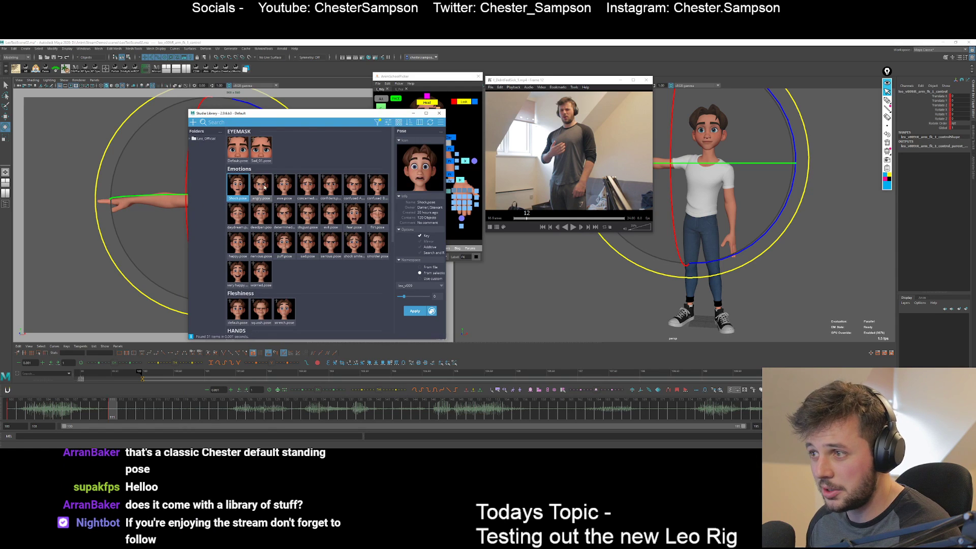
left_click(264, 188)
left_click(285, 188)
left_click(333, 193)
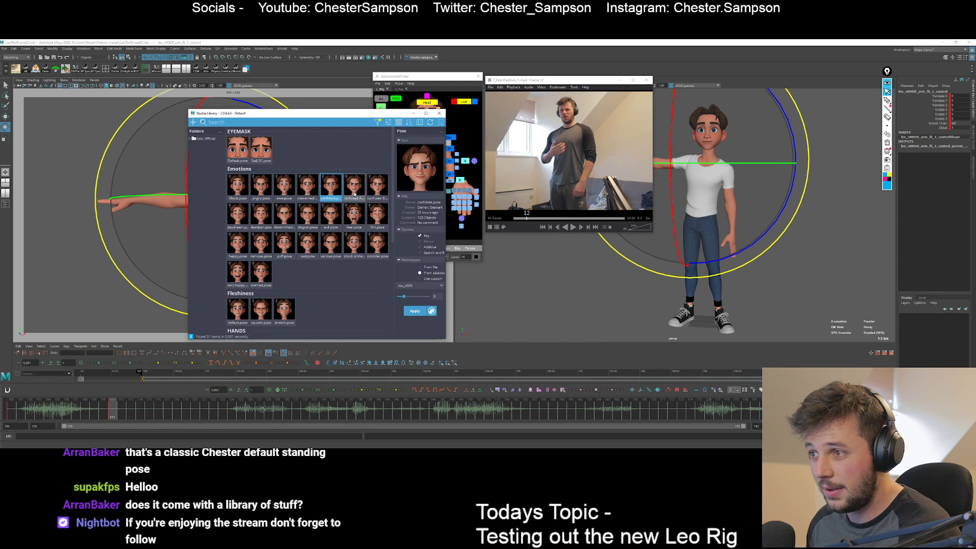
Preview the mouth shapes in the library's PHONEMES section, including the default and MBP poses.
scroll(288, 280, "down", 3)
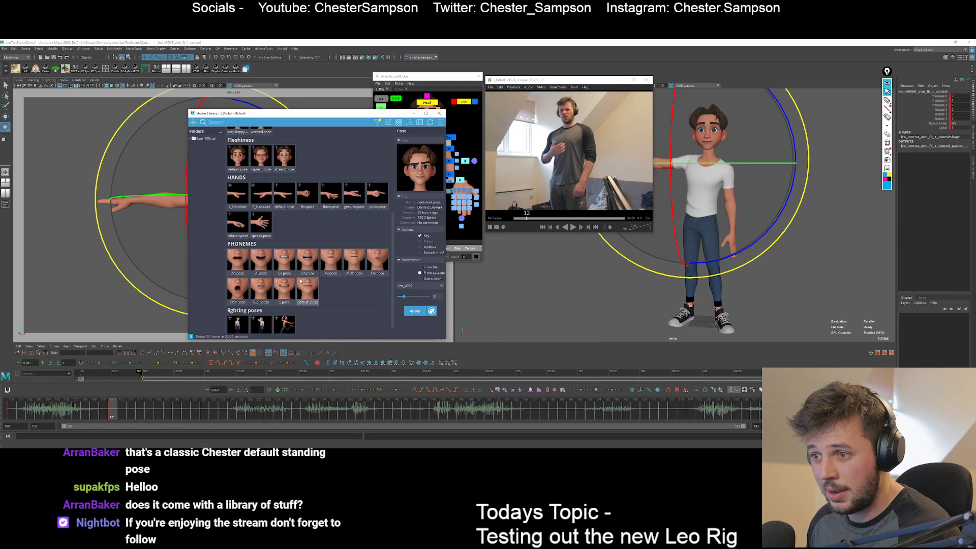
left_click(307, 262)
left_click(307, 290)
left_click(269, 291)
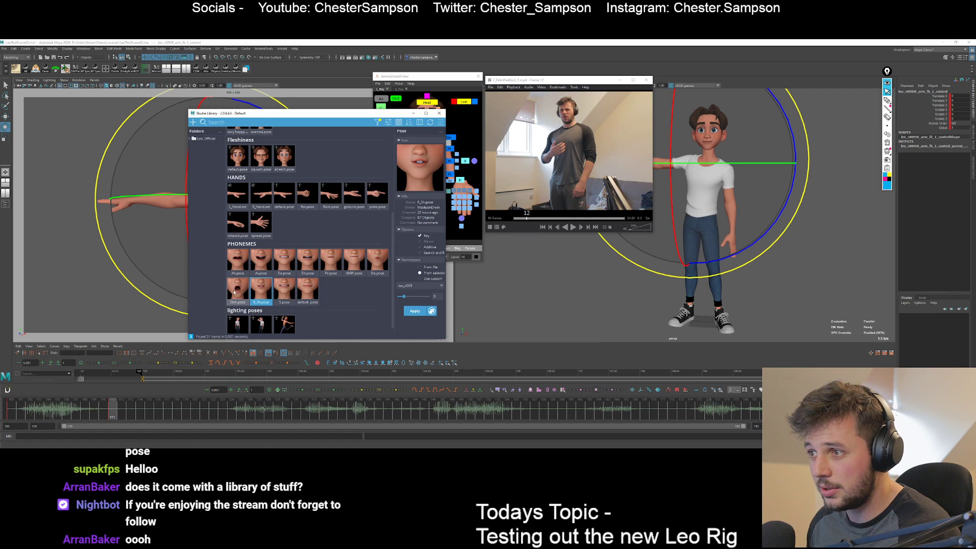
left_click(238, 290)
left_click(238, 262)
left_click(261, 262)
left_click(304, 264)
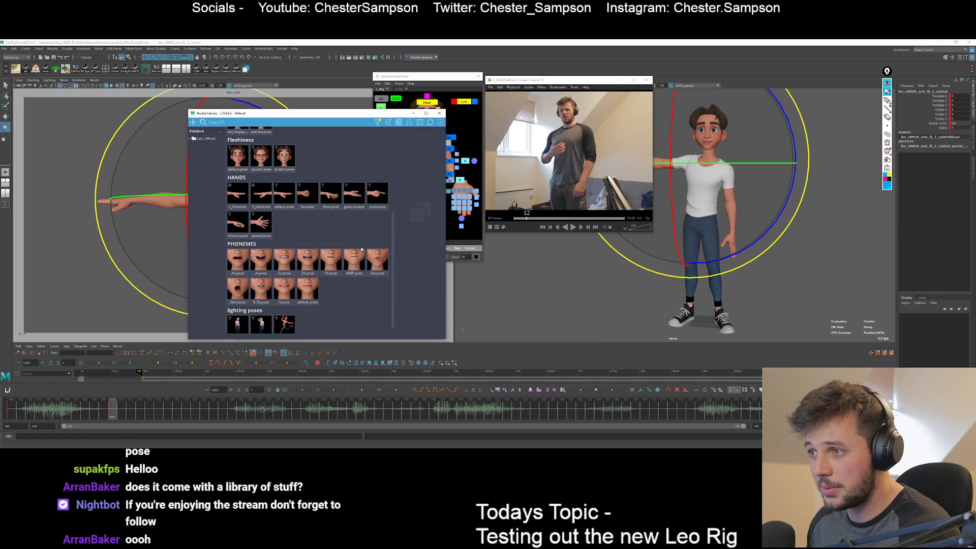
left_click(352, 262)
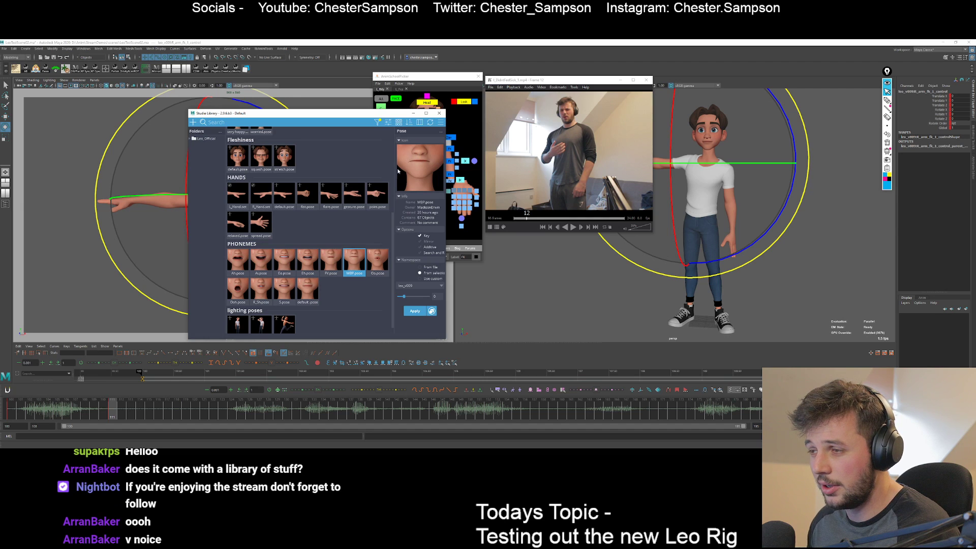
Rearrange the Studio Library window, preview the three full-body lighting poses, and move the library out of the way.
left_click_drag(392, 166, 419, 173)
left_click_drag(294, 119, 318, 123)
left_click_drag(449, 210, 415, 198)
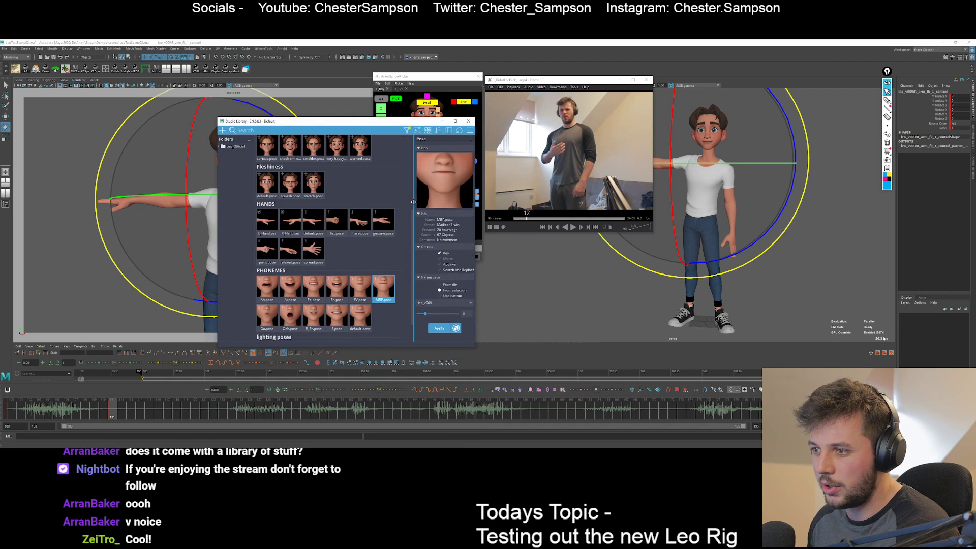
scroll(376, 257, "down", 1)
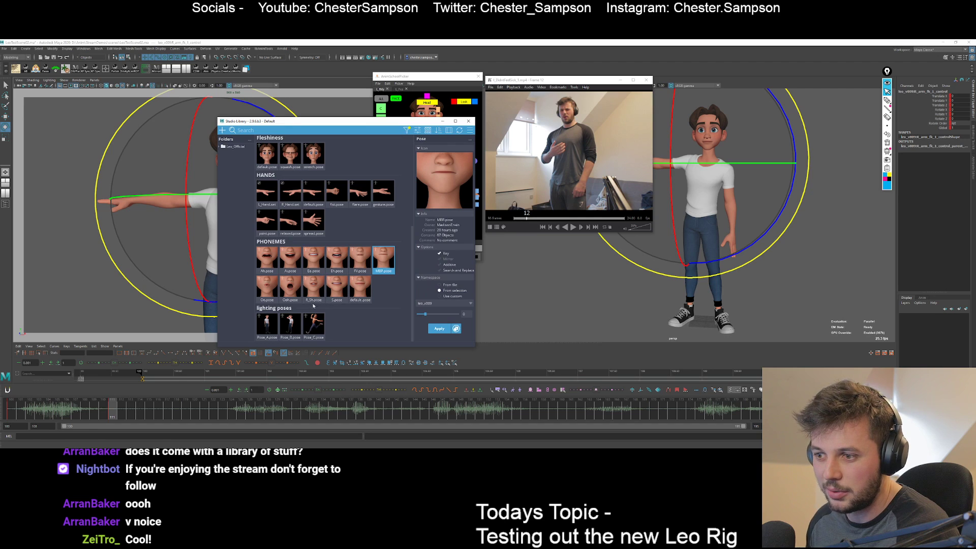
left_click(314, 334)
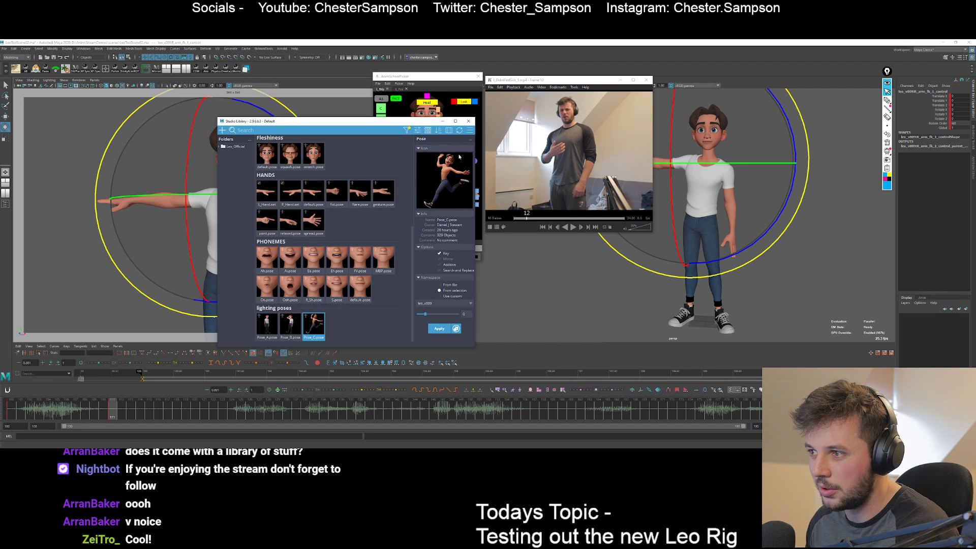
left_click(292, 330)
left_click(267, 327)
scroll(314, 290, "up", 4)
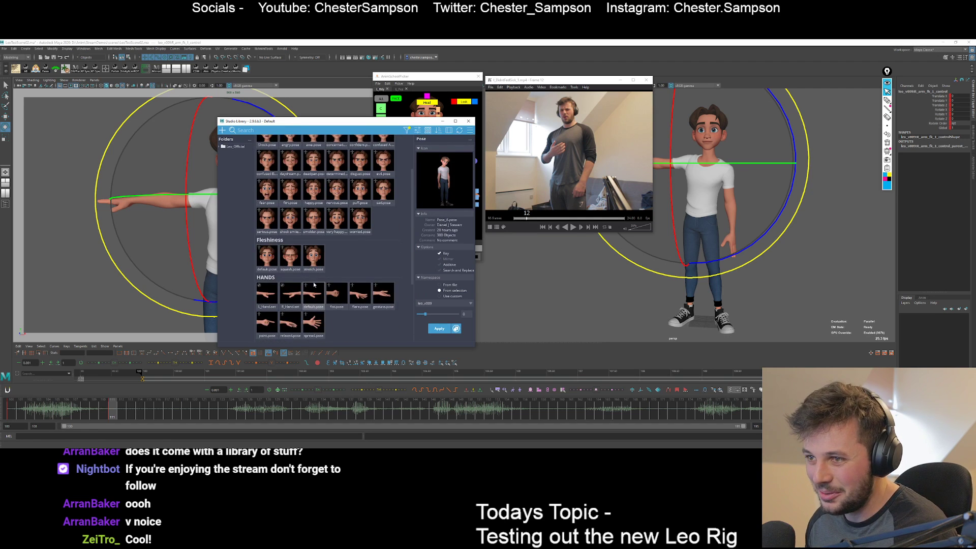
scroll(314, 285, "up", 2)
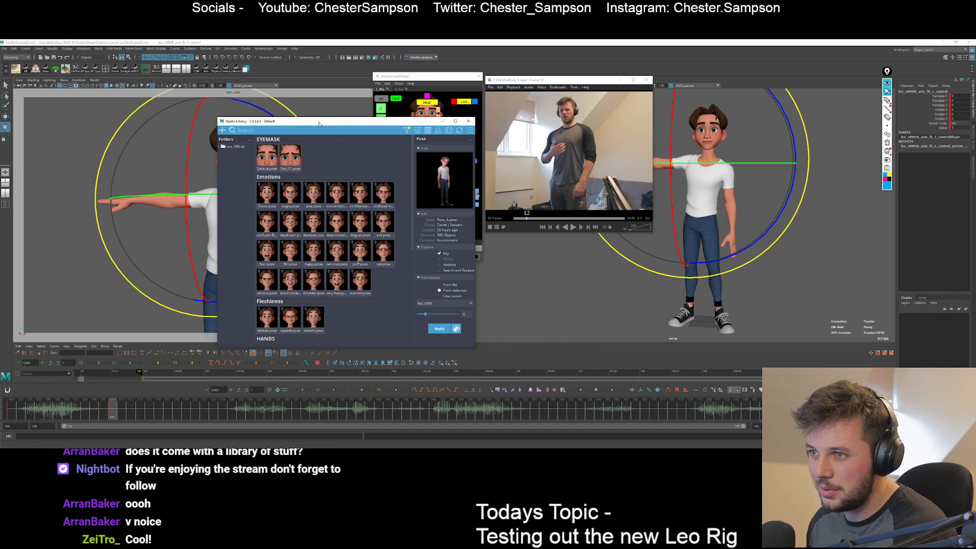
left_click_drag(319, 124, 361, 446)
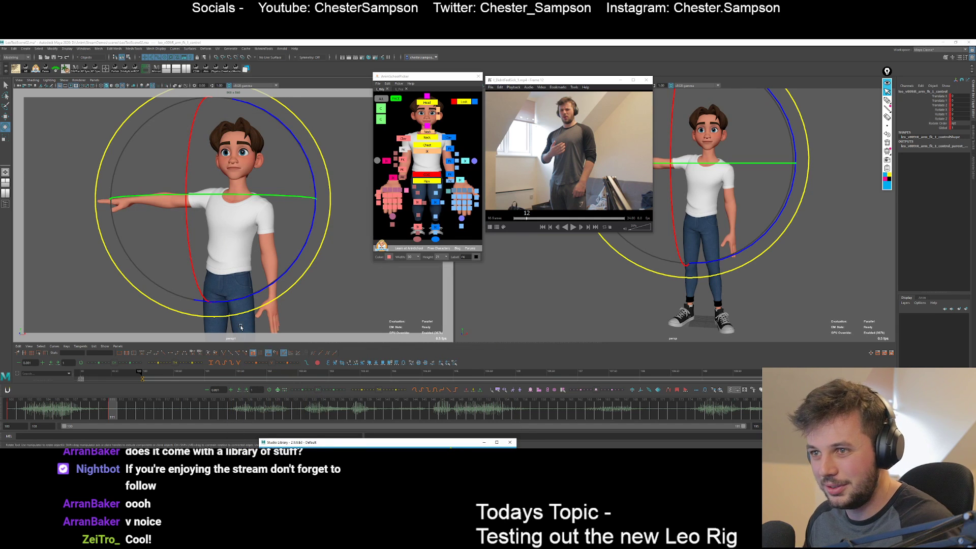
Rotate the character's right upper arm, elbow and wrist FK controls to bring the hand up against the chest.
left_click(462, 119)
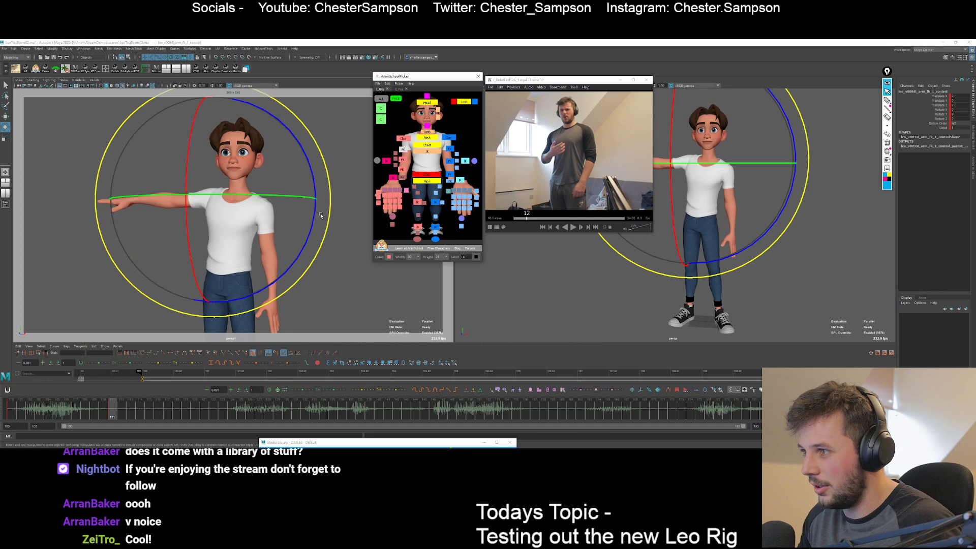
left_click_drag(194, 264, 227, 125)
mouse_move(259, 181)
left_mouse_down()
mouse_move(294, 183)
mouse_move(272, 178)
left_mouse_up()
left_click(402, 160)
left_click_drag(156, 245, 410, 181)
left_click(404, 169)
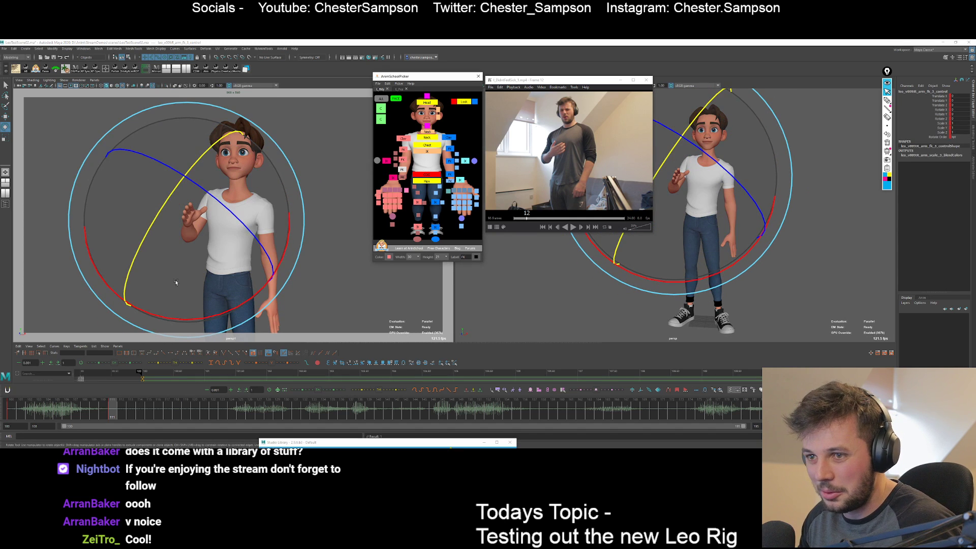
left_click_drag(177, 283, 168, 201)
left_click(387, 171)
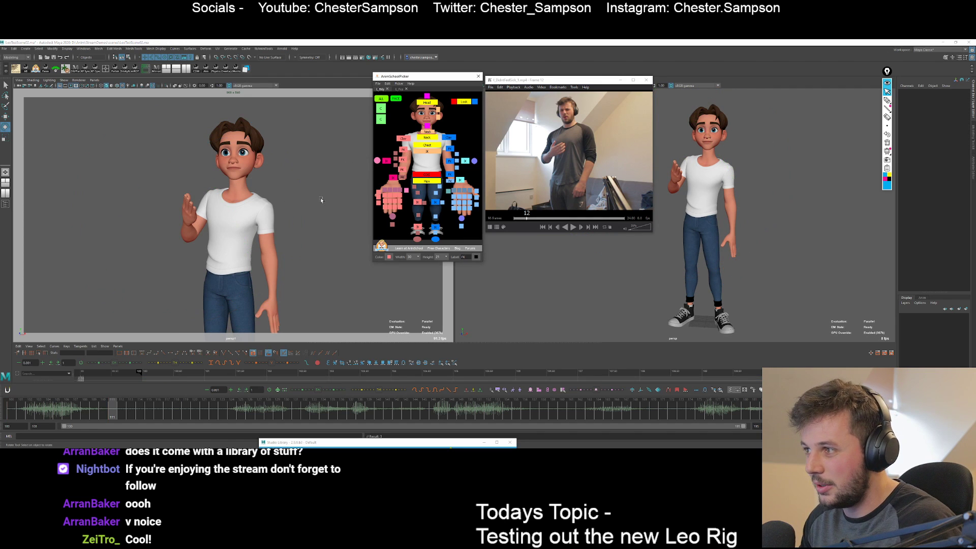
left_click(406, 149)
left_click_drag(275, 213, 183, 231)
Rotate the head control to match the video reference and reposition the eye aim control to redirect the gaze.
left_click(427, 102)
left_click_drag(176, 174, 177, 172)
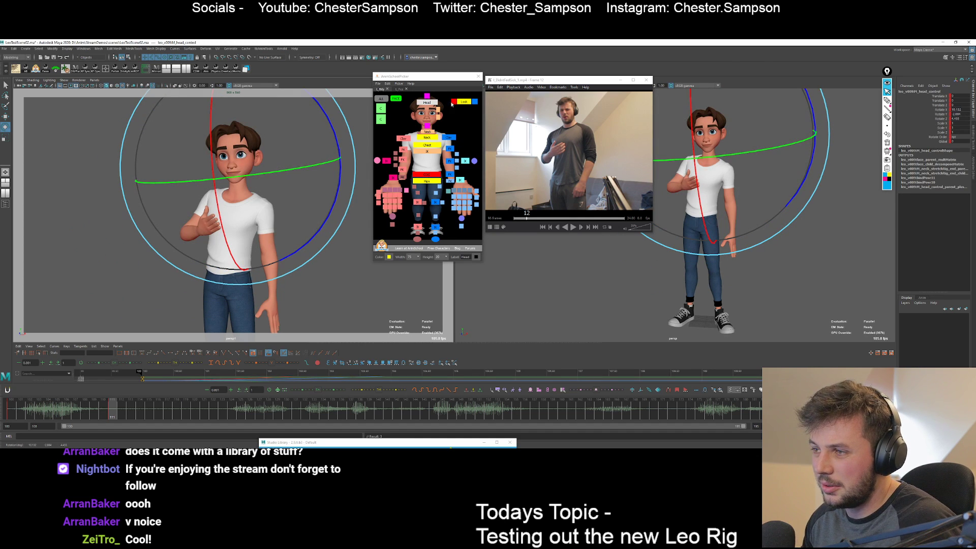
left_click(467, 100)
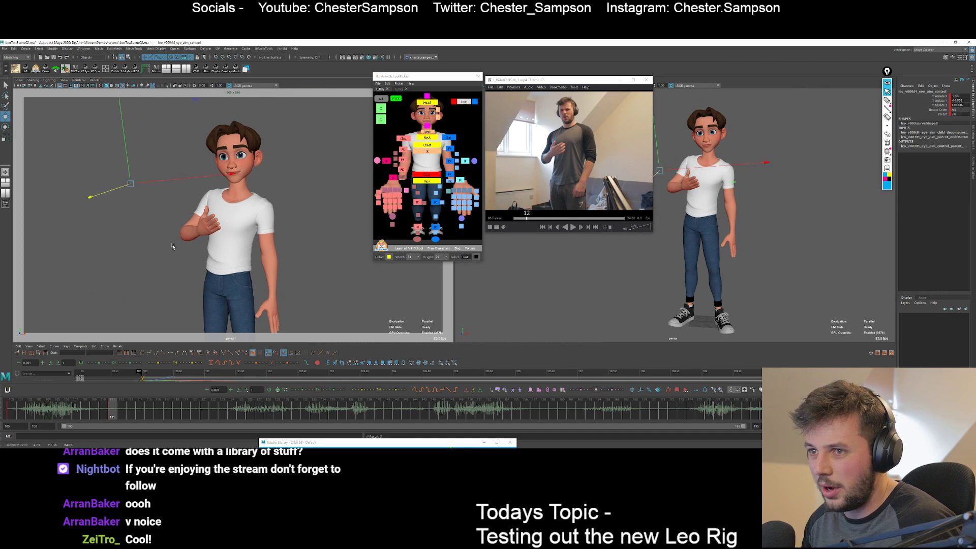
middle_click_drag(248, 224, 224, 212)
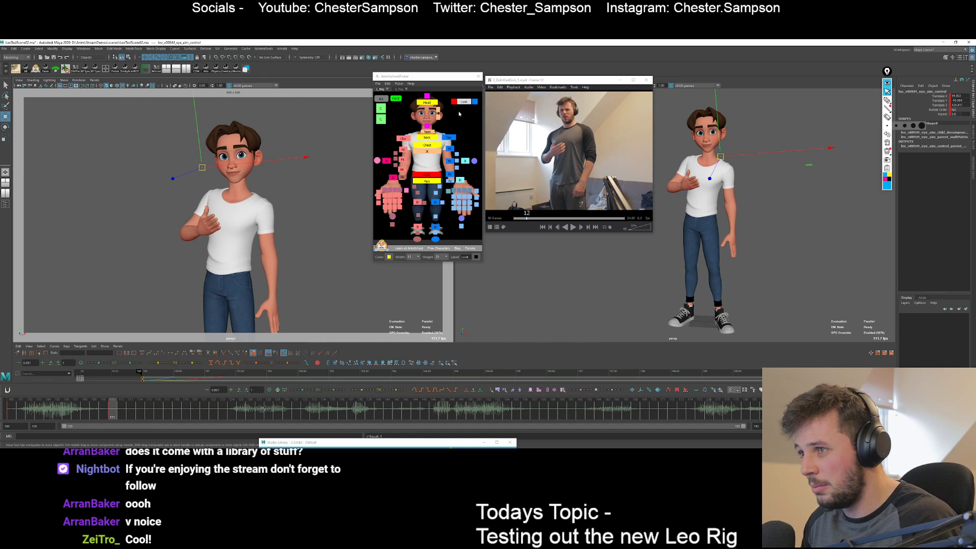
left_click(427, 102)
key("e")
left_click_drag(269, 191, 287, 214)
key("ctrl+z")
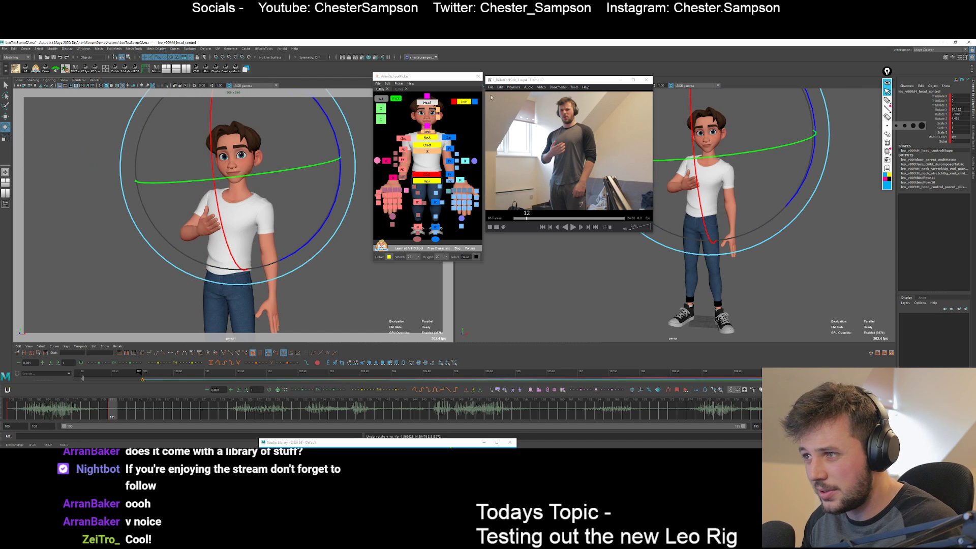
left_click(387, 147)
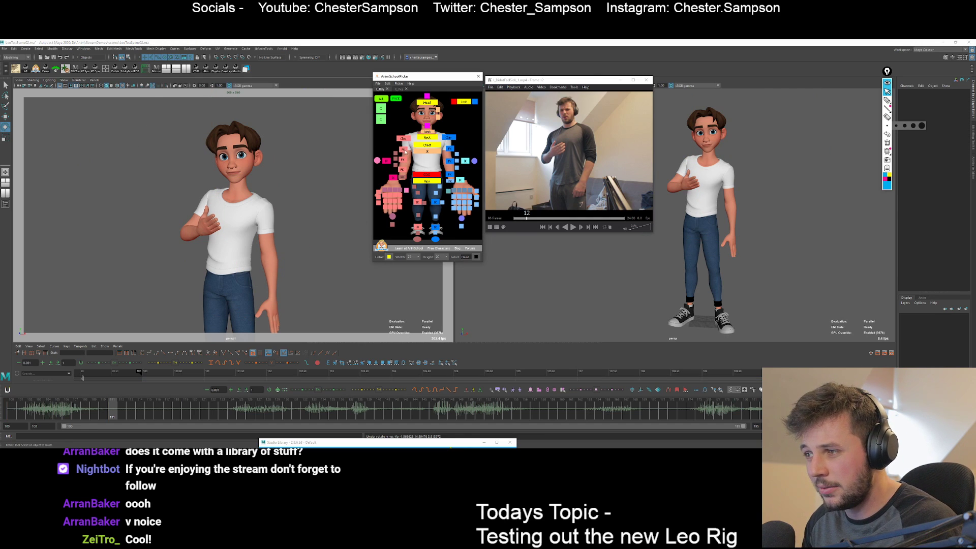
Rotate the left arm's FK controls to bring the left hand in front of the upper thigh.
left_click(448, 138)
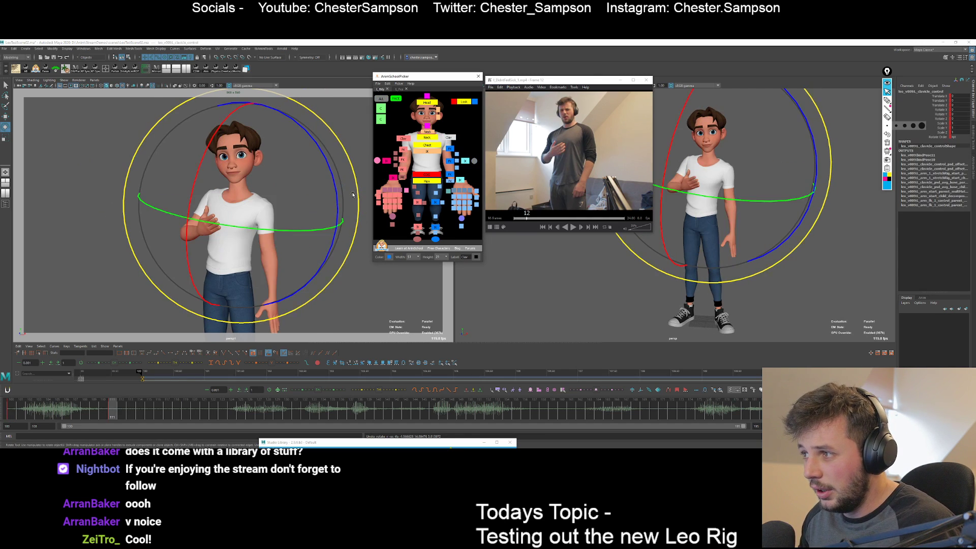
left_click(463, 135)
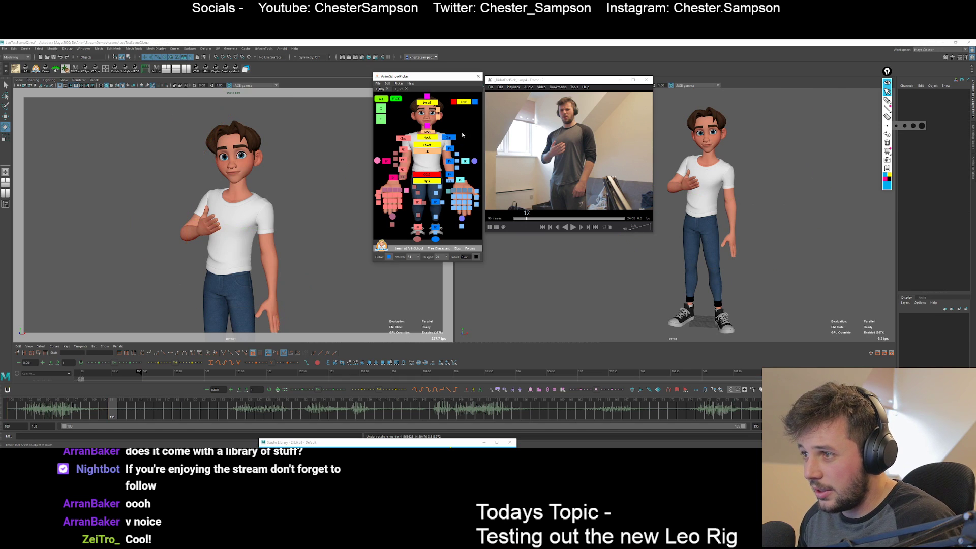
left_click(449, 160)
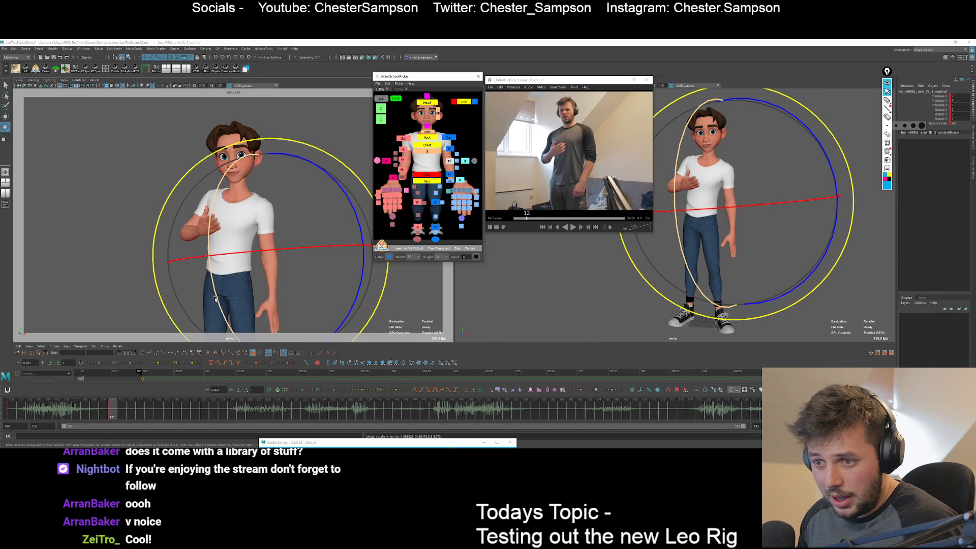
left_click(231, 218)
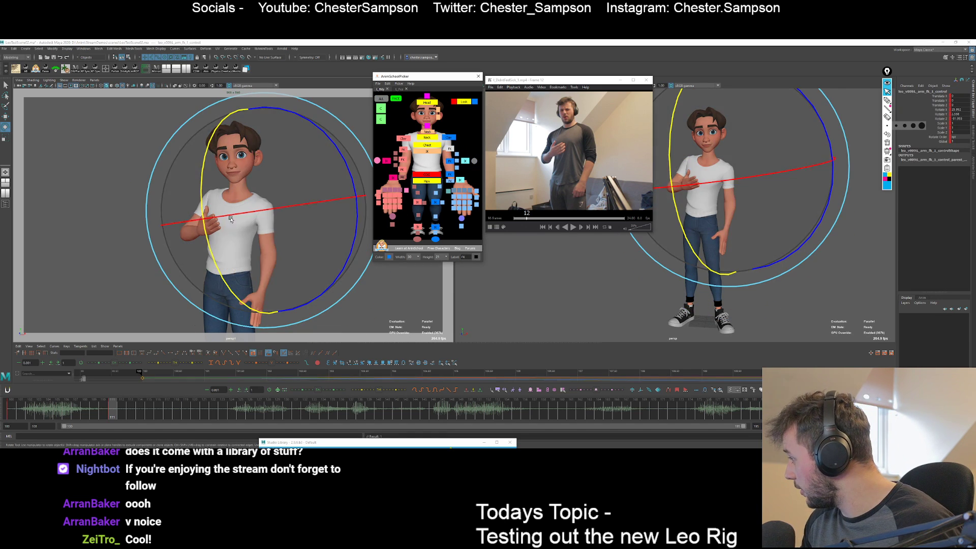
left_click_drag(255, 176, 232, 178)
Shift the left upper arm's bend control slightly along its length axis to refine the arm's shape.
left_click(452, 151)
key("w")
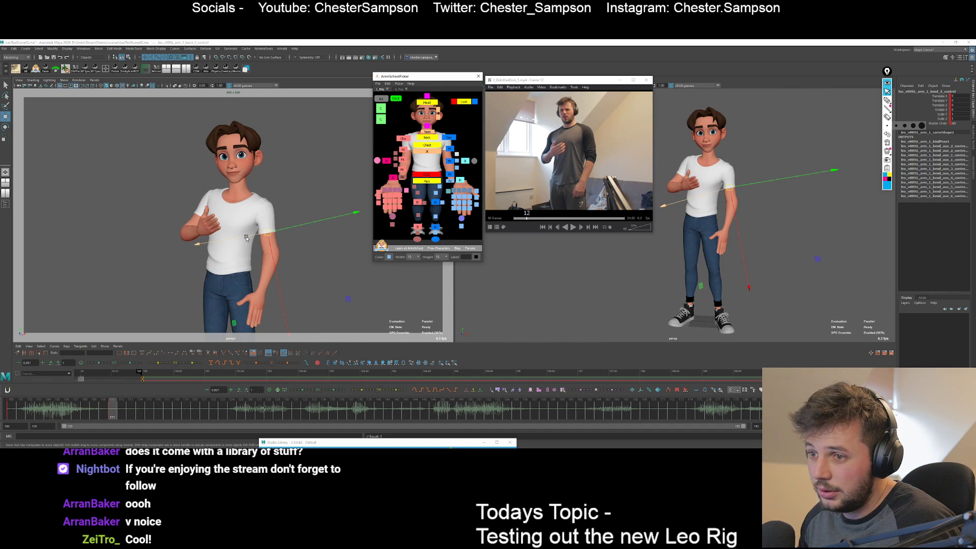
mouse_move(284, 230)
left_mouse_down()
mouse_move(290, 239)
mouse_move(283, 231)
left_mouse_up()
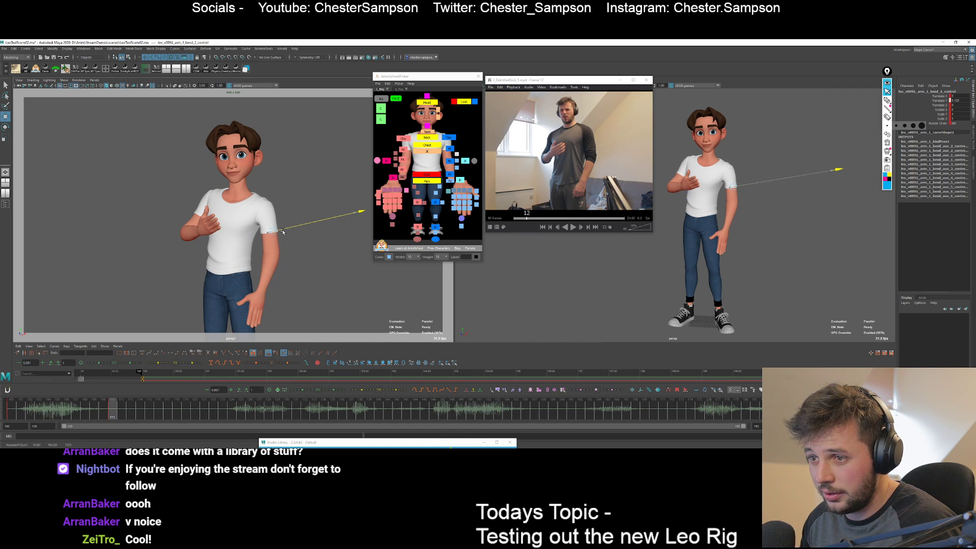
Rotate the left clavicle control to adjust the height and angle of the left shoulder.
left_click(449, 137)
key("e")
left_click_drag(333, 175, 323, 154)
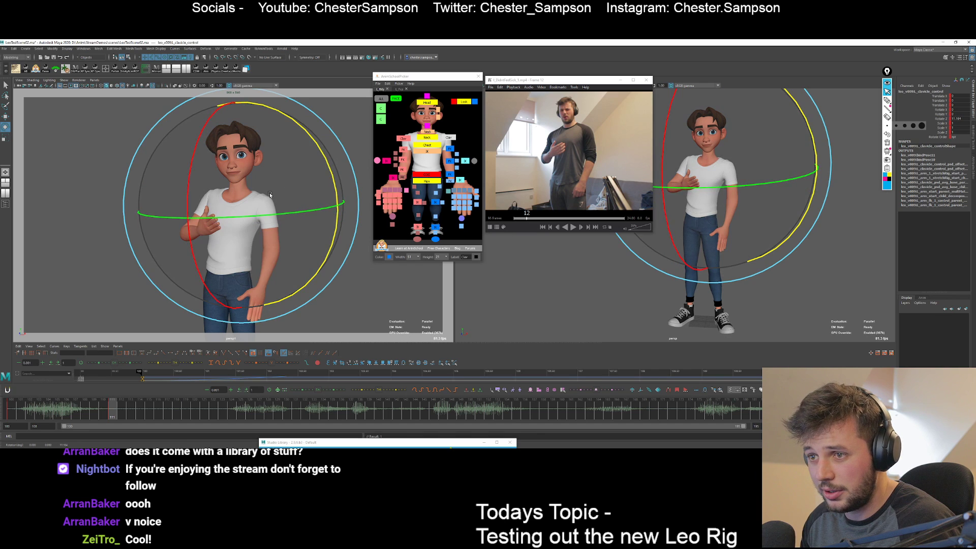
mouse_move(282, 179)
left_mouse_down()
mouse_move(263, 181)
mouse_move(290, 161)
mouse_move(298, 178)
left_mouse_up()
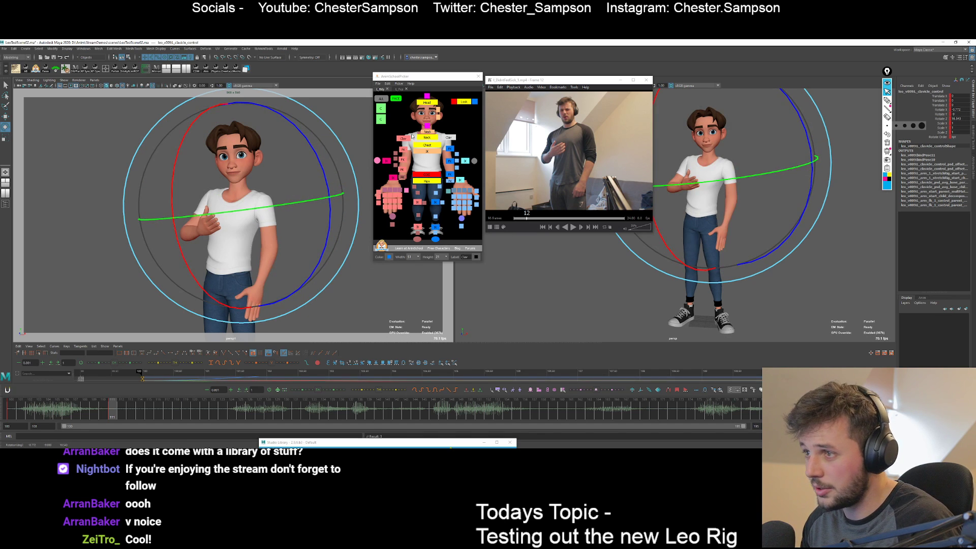
Rotate the right clavicle control to reposition the right shoulder, and adjust the head control's rotation.
left_click(403, 138)
left_click_drag(254, 220, 205, 219)
key("q")
key("e")
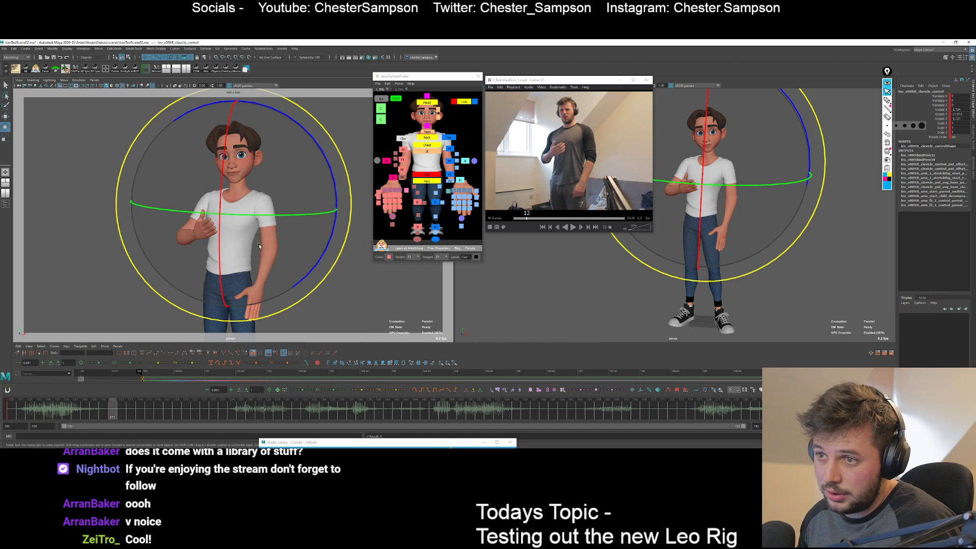
left_click(427, 102)
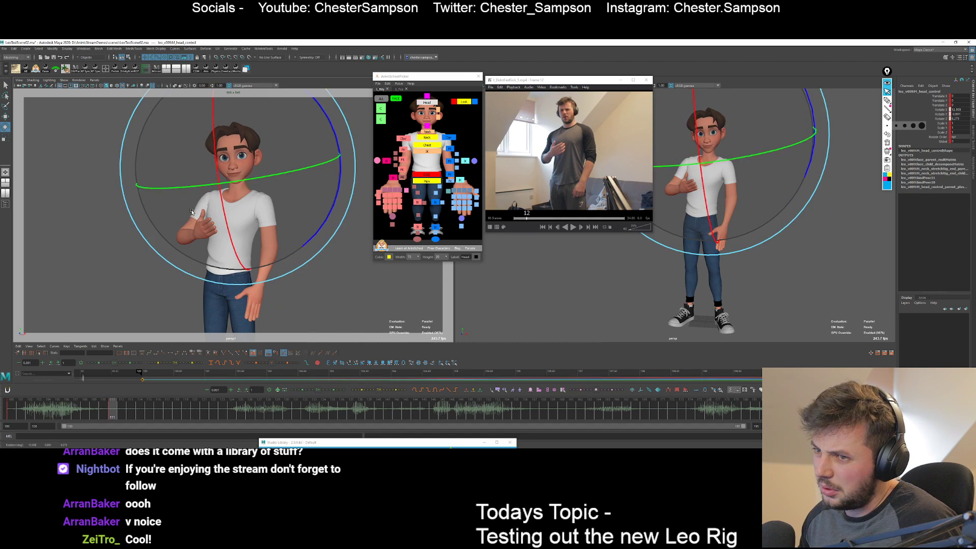
key("q")
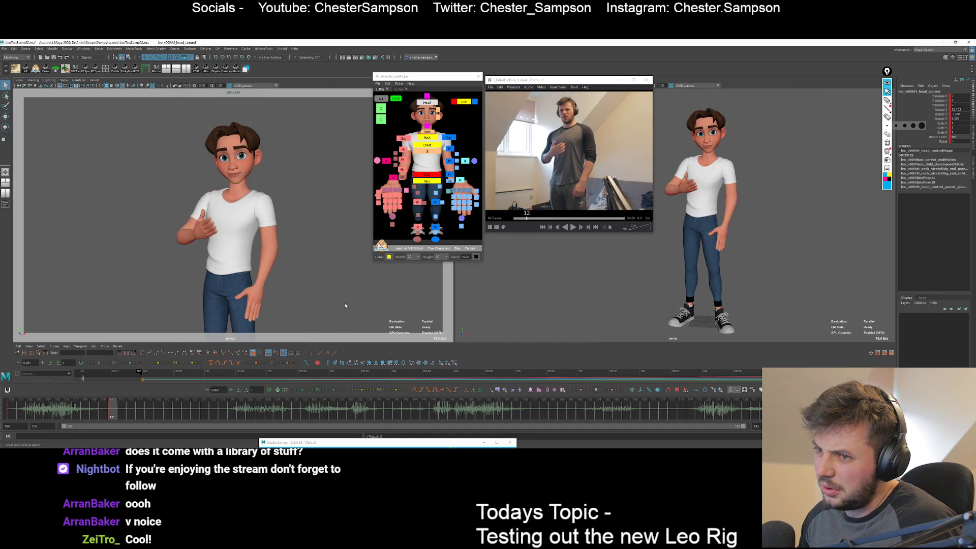
Shift and rotate the COG control to rebalance the body, and rotate the chest control to counter it.
left_click(427, 175)
key("w")
left_click_drag(324, 296, 318, 296)
key("e")
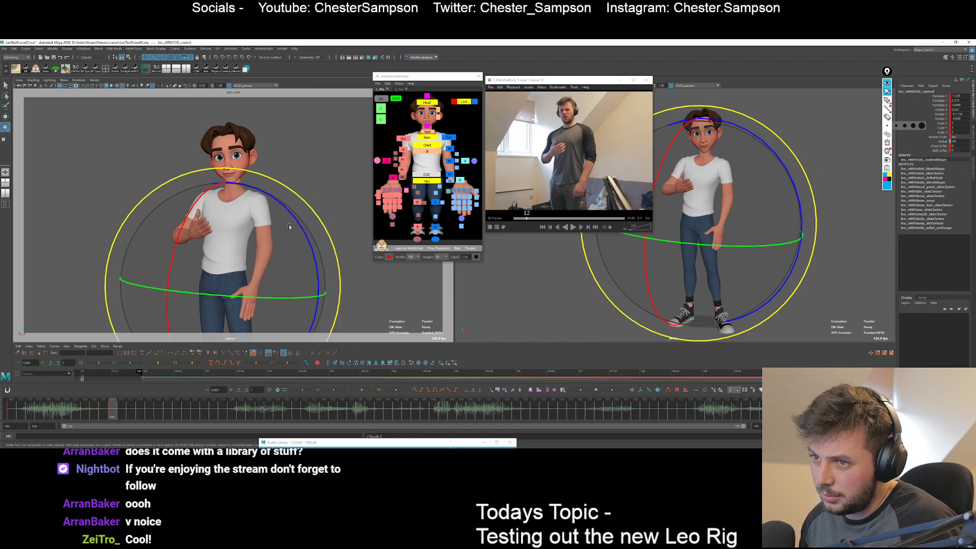
left_click_drag(289, 228, 186, 255)
left_click(424, 147)
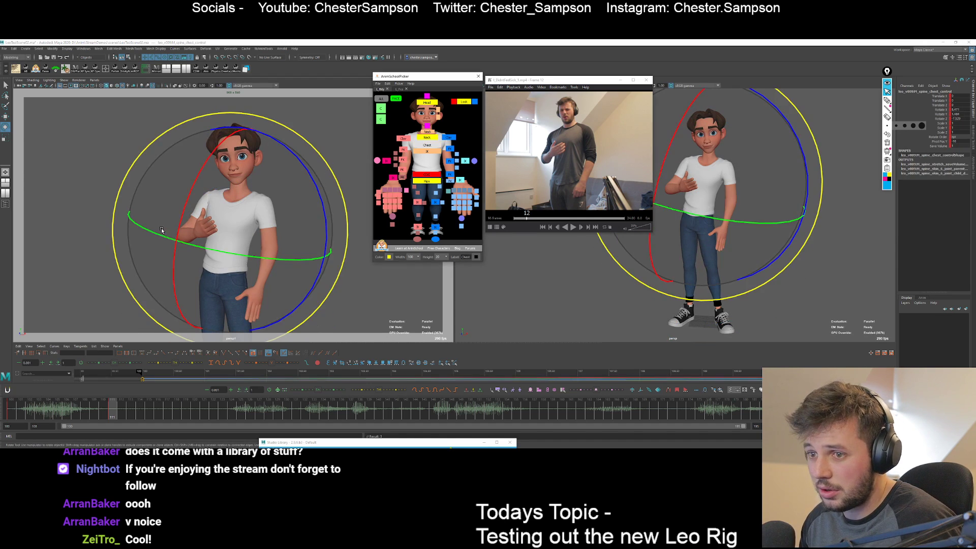
key("q")
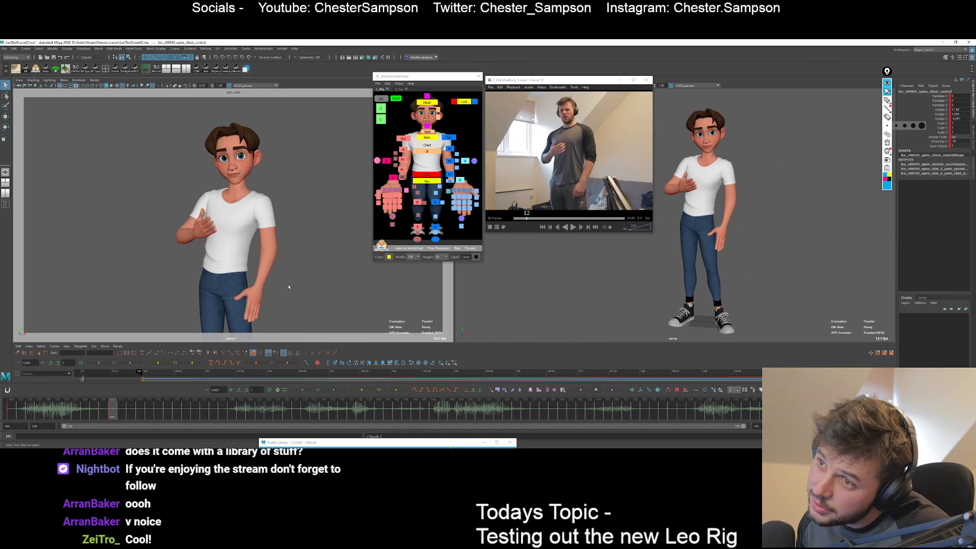
left_click(419, 114)
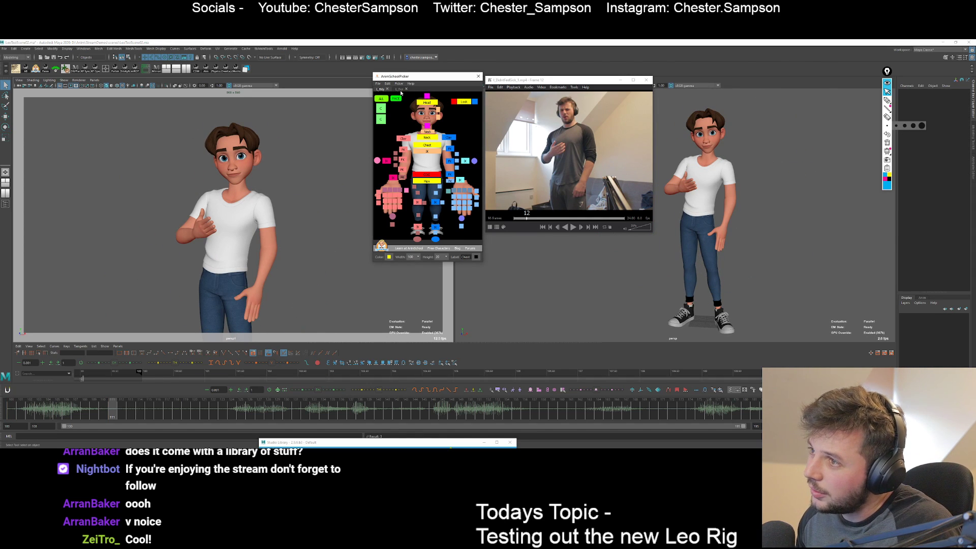
left_click(400, 90)
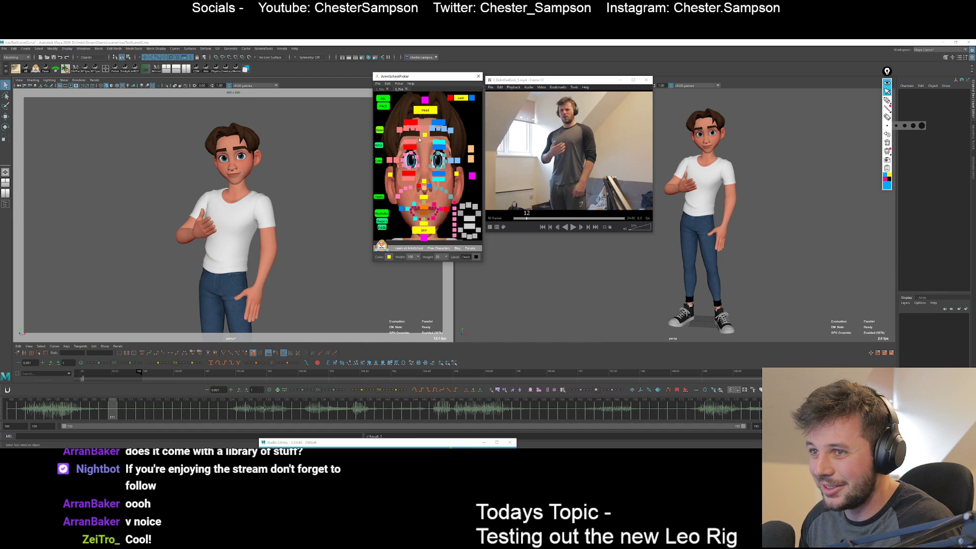
left_click(383, 90)
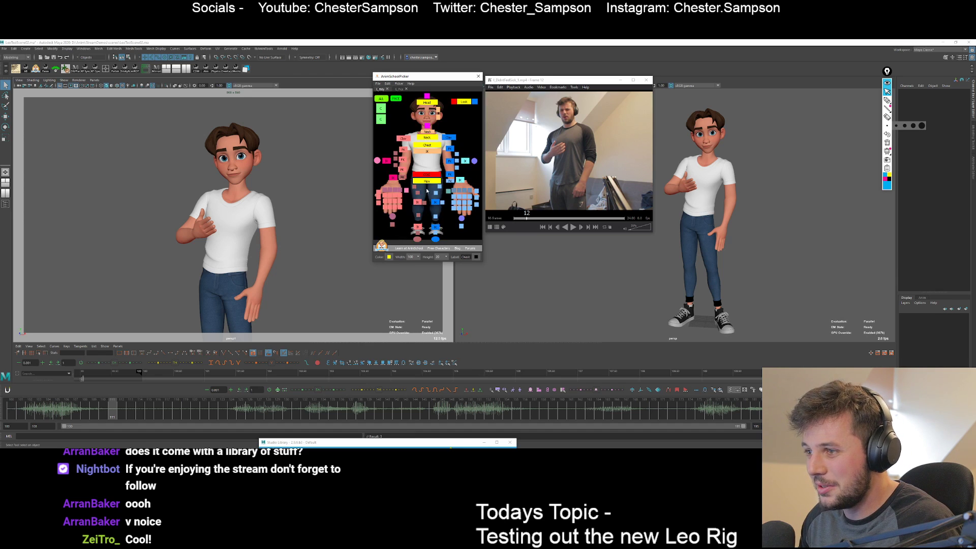
Select both hands' controls and blend in the relaxed pose from the Studio Library's HANDS section at about 99%.
left_click(392, 216)
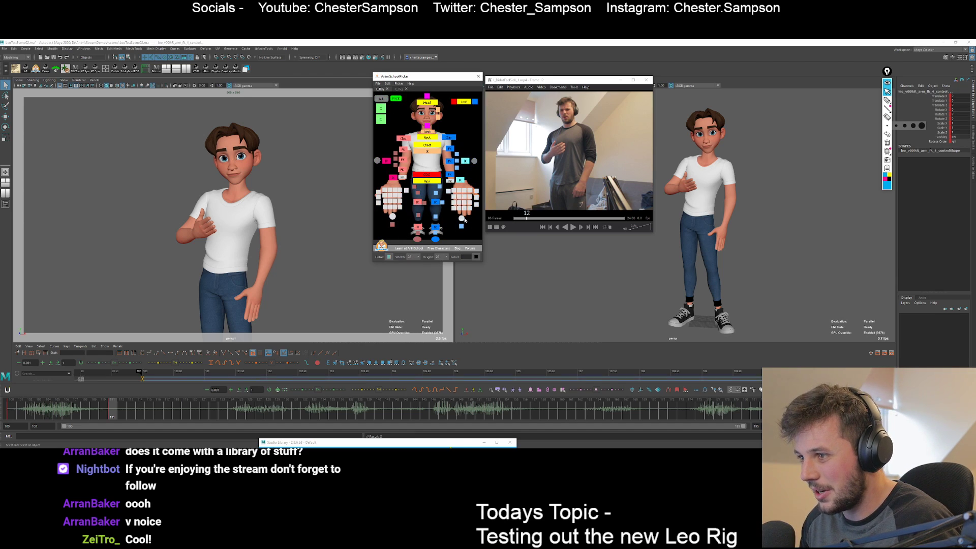
left_click_drag(380, 445, 543, 212)
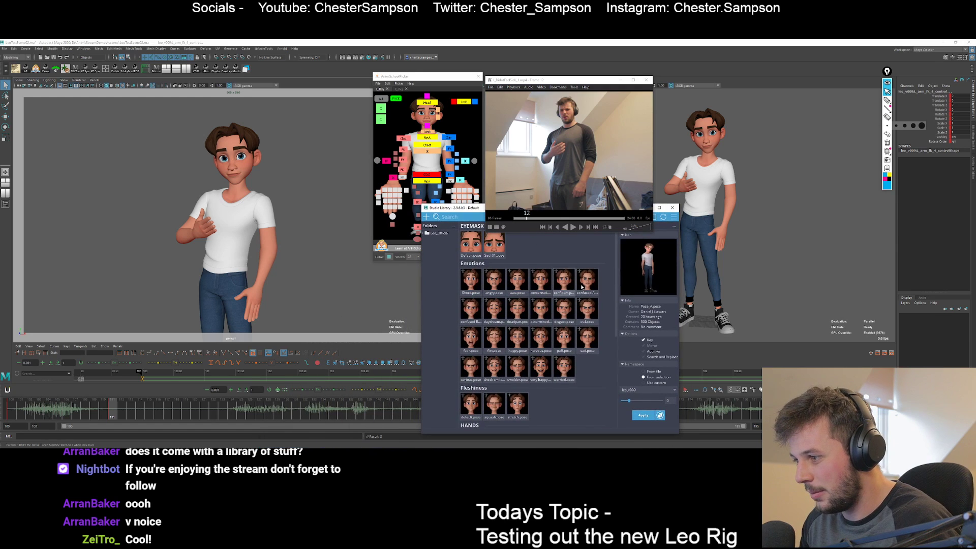
scroll(546, 359, "down", 3)
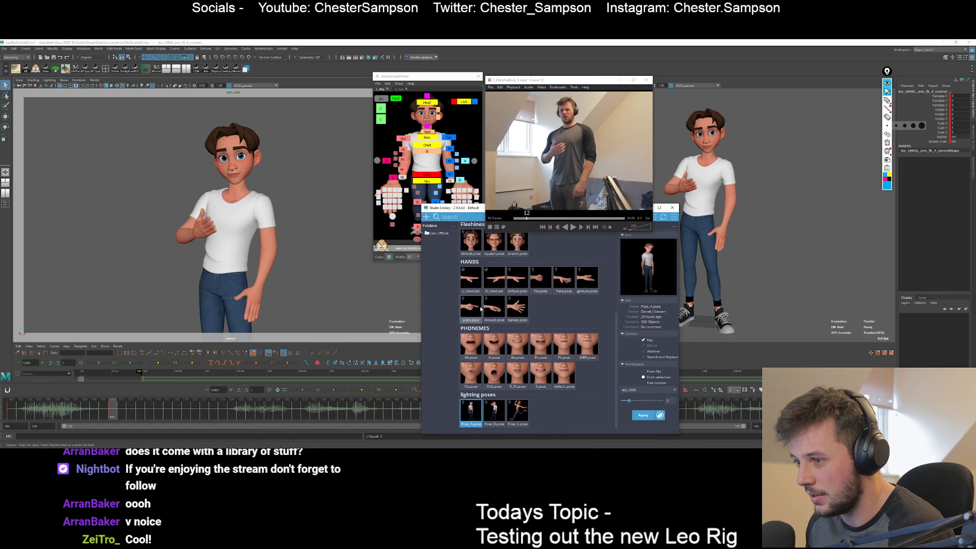
middle_click_drag(486, 310, 525, 310)
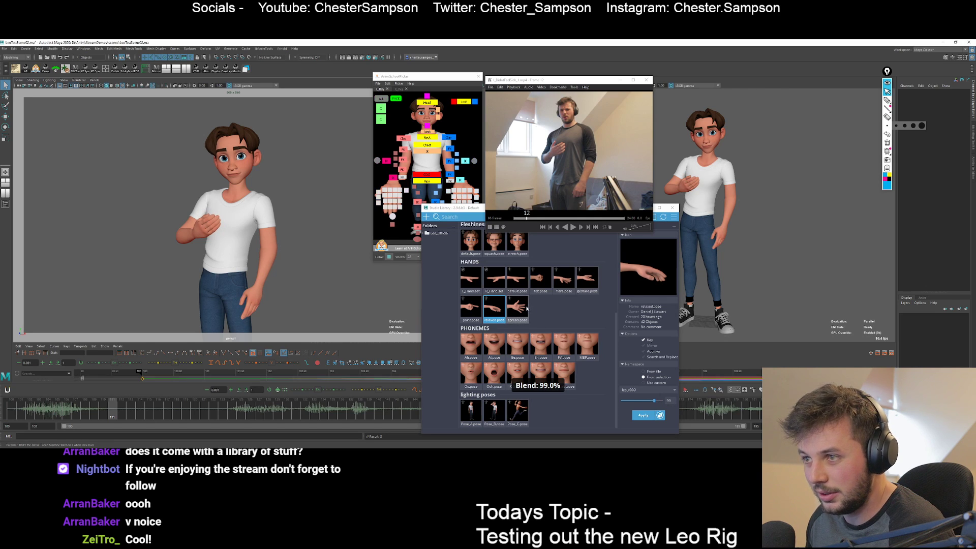
Blend the library's fist pose into the left hand at about 6% and into the right hand at about -2%.
left_click(468, 191)
left_click(461, 220)
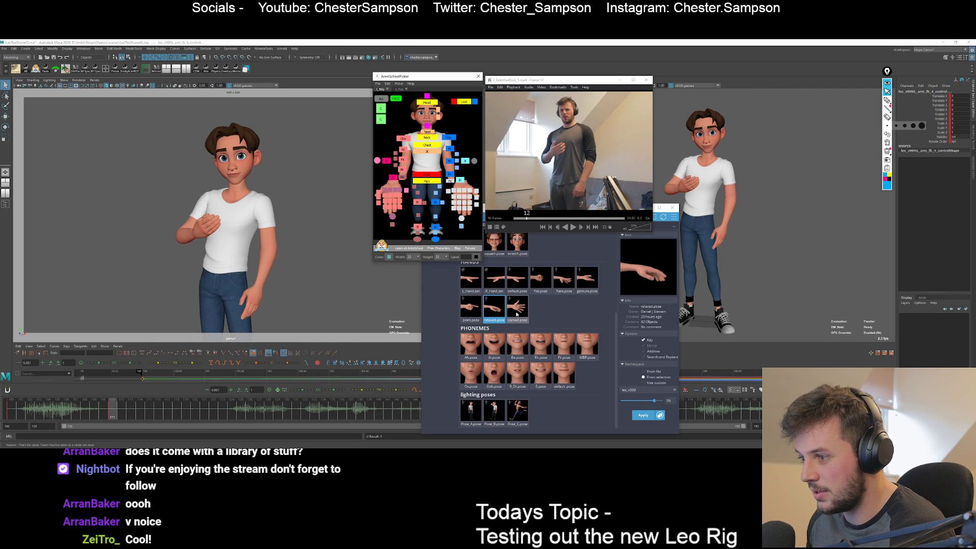
middle_click_drag(590, 281, 537, 281)
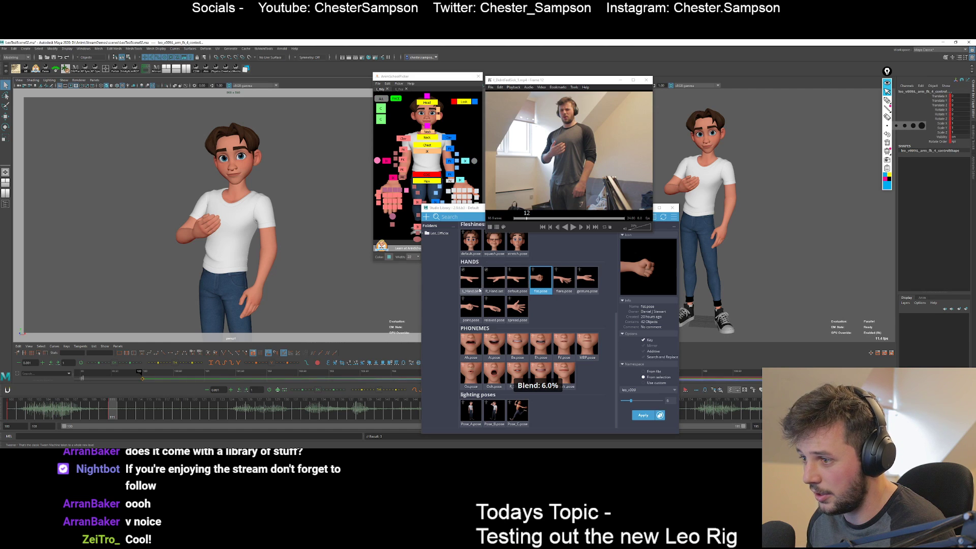
left_click(392, 222)
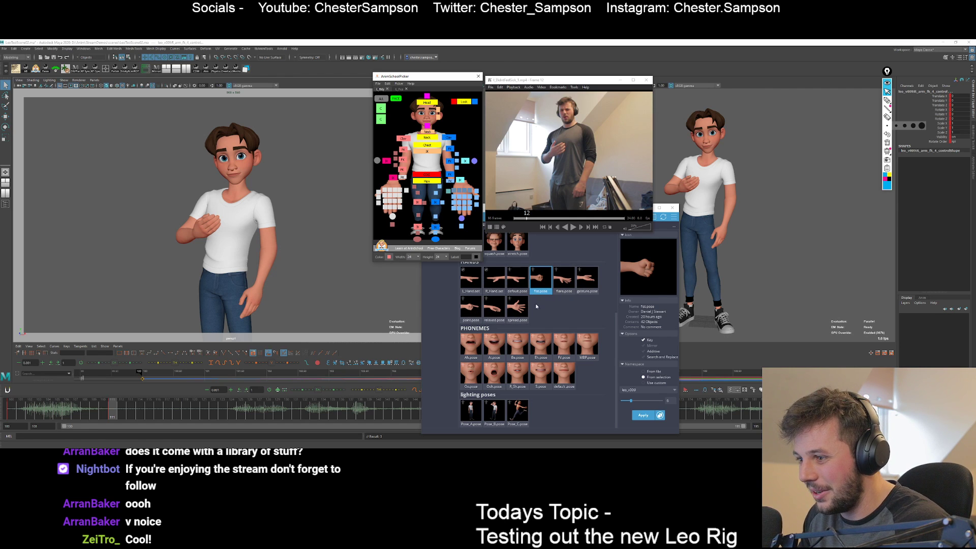
middle_click_drag(492, 307, 508, 270)
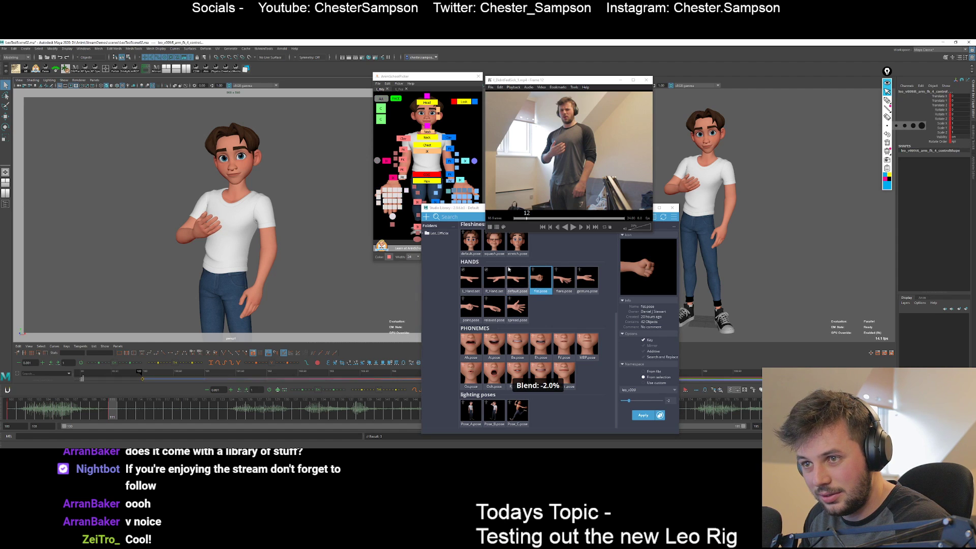
left_click(392, 216)
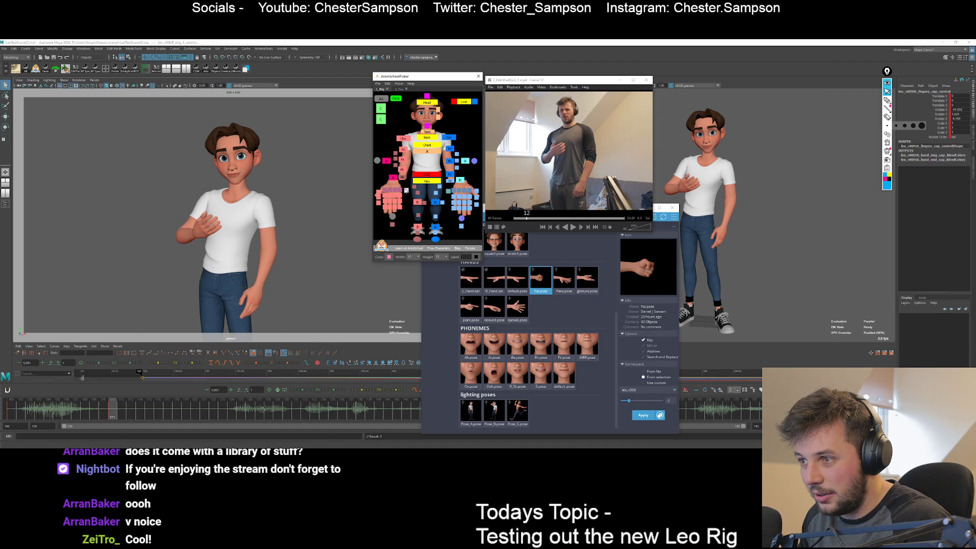
key("e")
left_click_drag(157, 244, 226, 269)
key("ctrl+z")
key("alt+1")
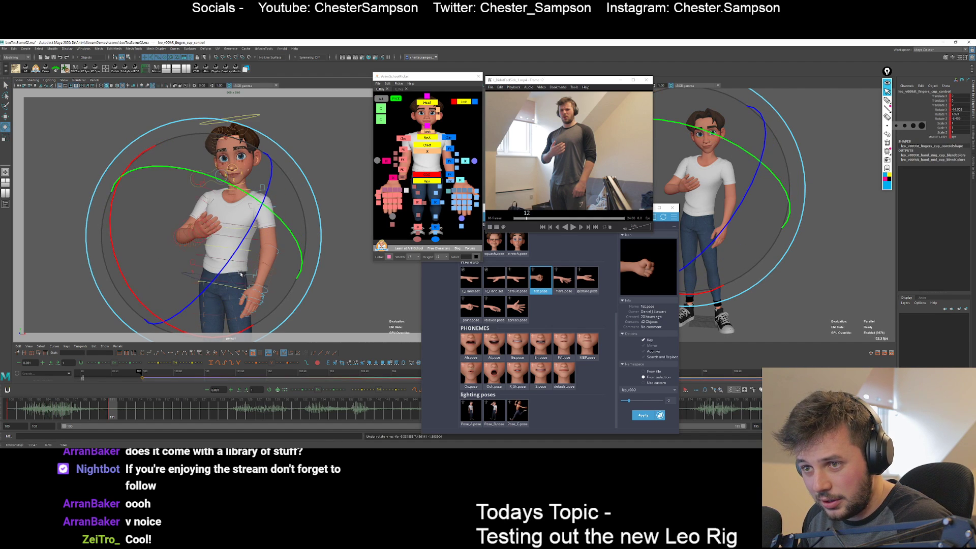
key("q")
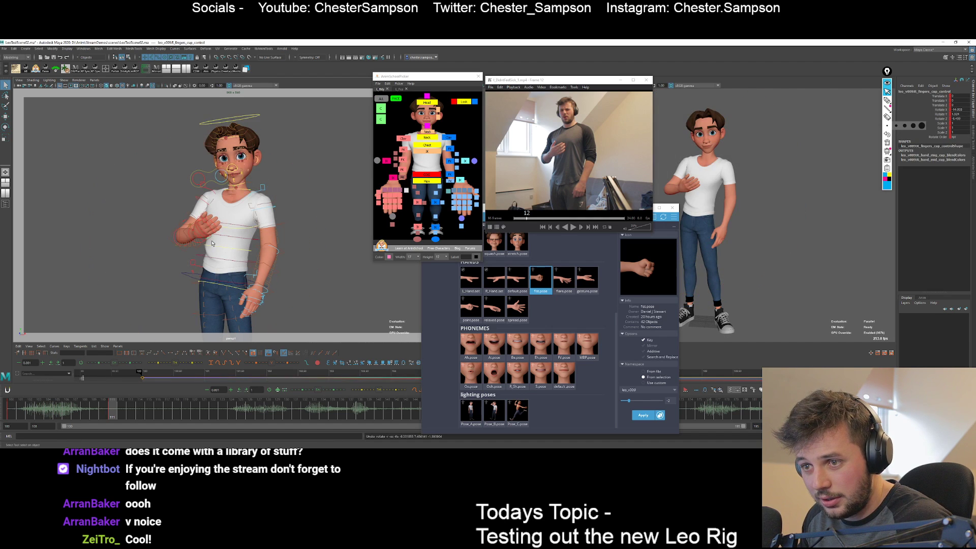
Rotate the right hand's fingers cup control to shape the palm against the chest.
left_click(406, 188)
key("e")
left_click_drag(226, 265, 266, 290)
key("q")
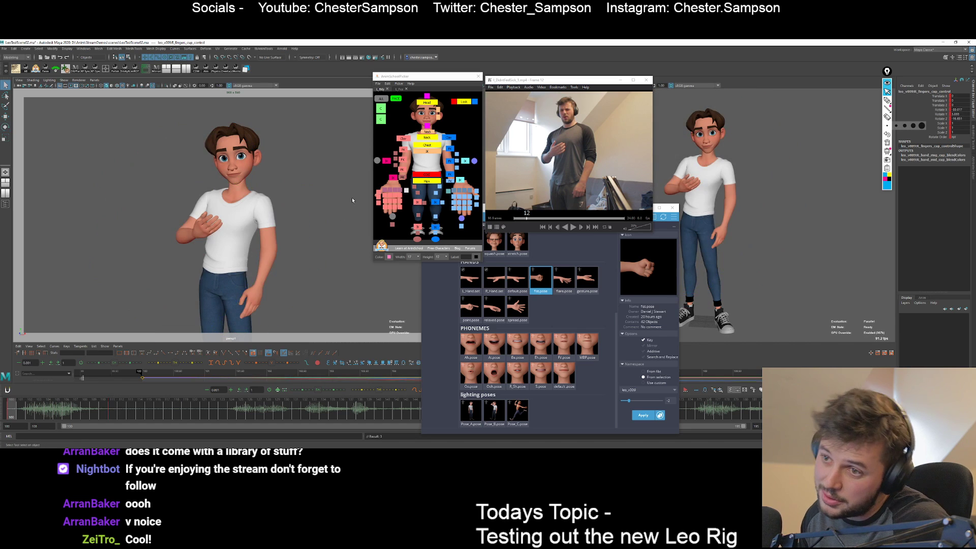
Rotate the base controls of the right hand's pinky, index finger and thumb to vary the finger spread.
left_click(389, 201)
key("e")
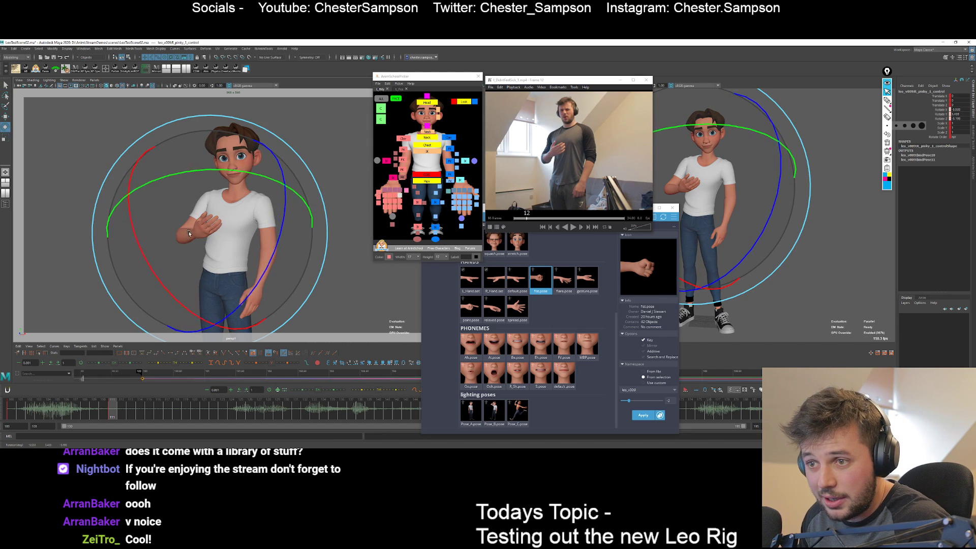
left_click_drag(188, 234, 393, 179)
left_click(385, 195)
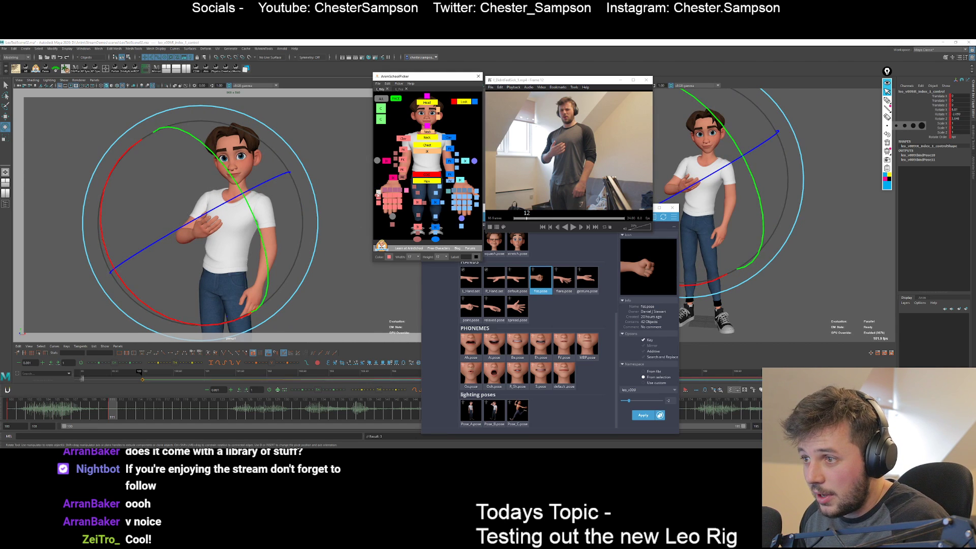
left_click(244, 283)
left_click_drag(244, 284, 364, 255)
Select the outer joint controls of the right hand's fingers and rotate them together to adjust the finger curl.
left_click_drag(402, 211, 382, 200)
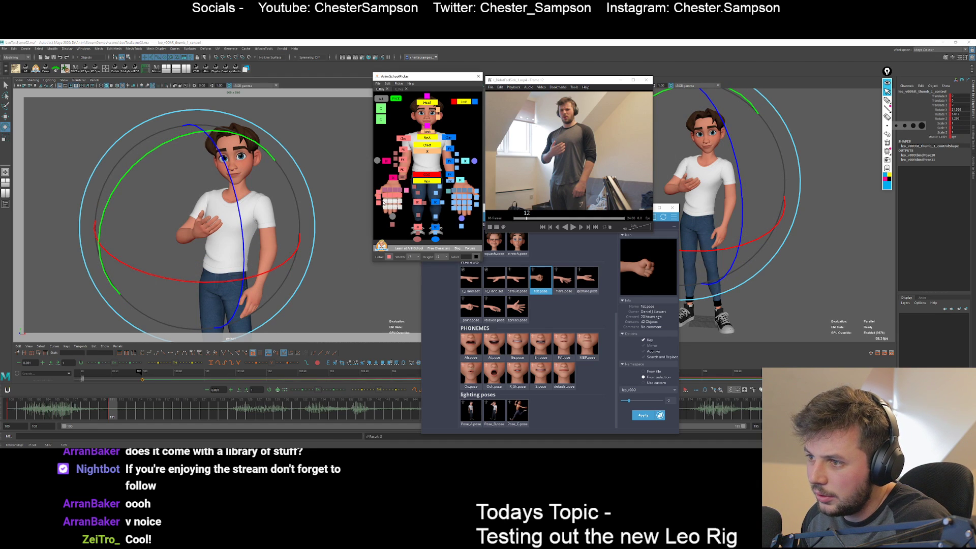
left_click_drag(291, 234, 297, 212)
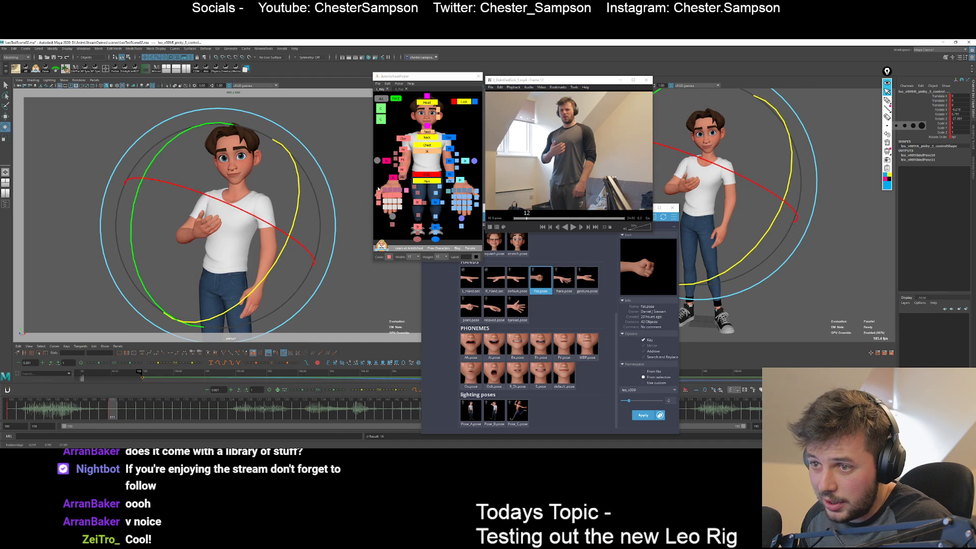
left_click(179, 209)
left_click_drag(270, 171, 281, 191)
left_click(378, 194)
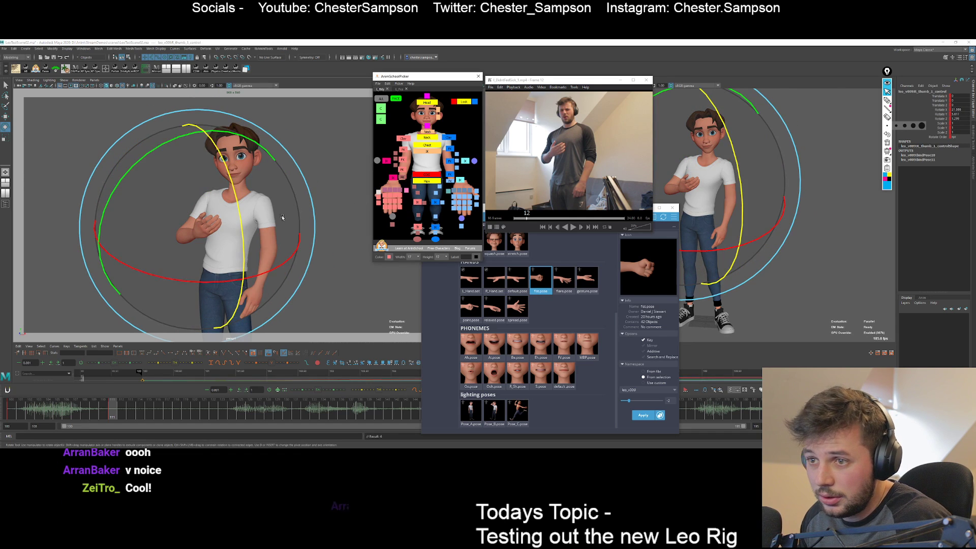
key("q")
Shift the mid-spine FK control sideways to adjust the curve of Leo's torso.
left_click(401, 90)
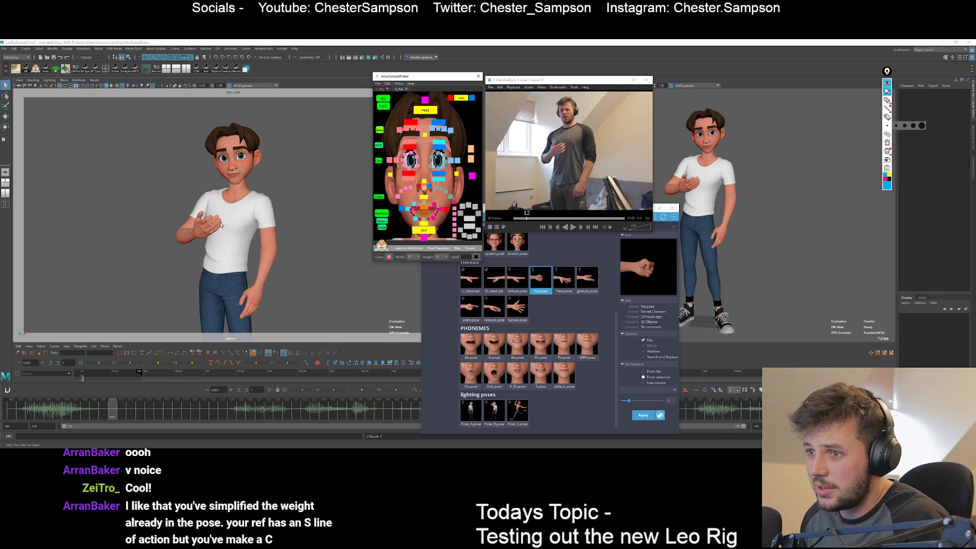
left_click(382, 89)
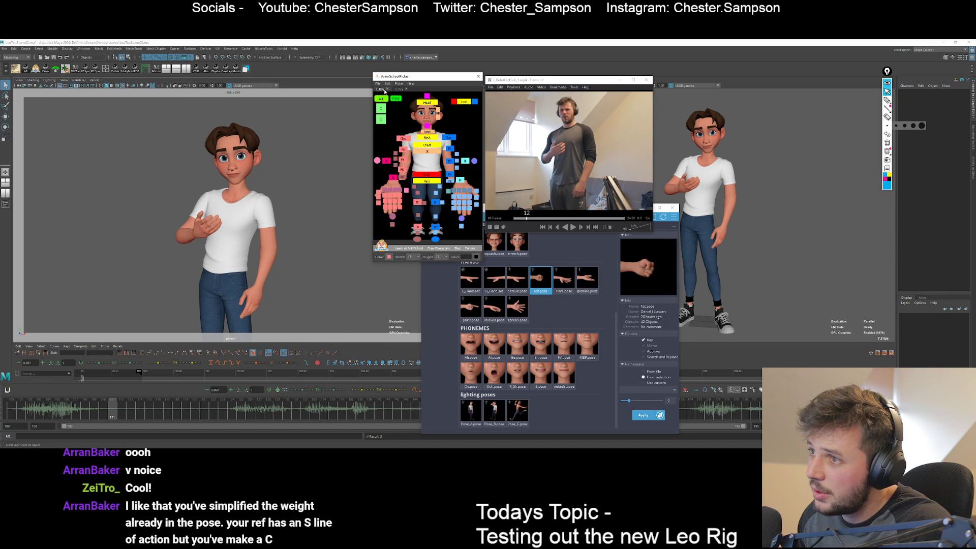
left_click(427, 151)
mouse_move(299, 213)
middle_mouse_down()
mouse_move(290, 216)
mouse_move(301, 217)
middle_mouse_up()
left_click_drag(260, 253, 245, 250)
key("q")
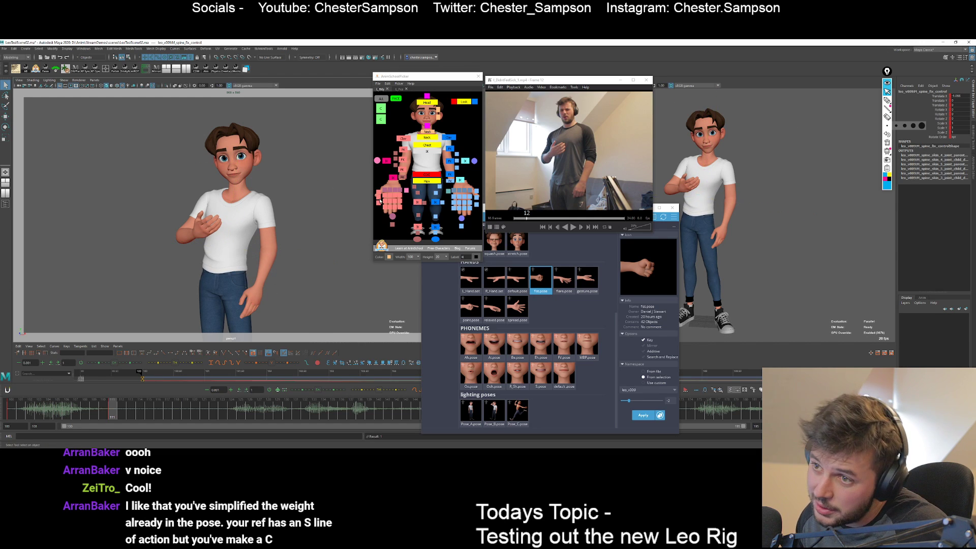
Move the right leg's IK control outward and rotate the foot to widen Leo's stance.
left_click(418, 227)
key("w")
left_click_drag(765, 242, 806, 312, "alt")
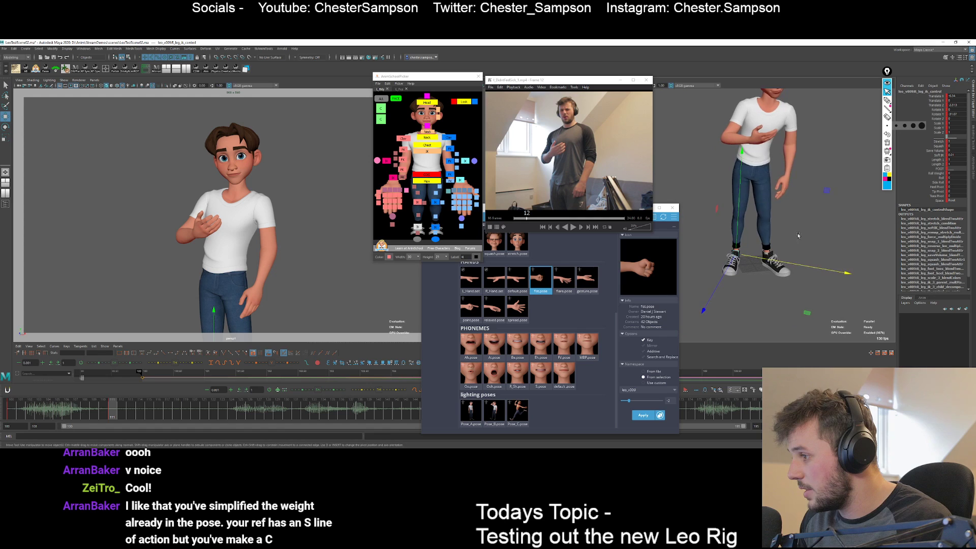
middle_click_drag(806, 312, 828, 233, "alt")
left_click_drag(812, 318, 773, 297)
key("e")
key("w")
left_click_drag(776, 331, 780, 322)
left_click_drag(758, 290, 763, 239, "alt")
middle_click_drag(763, 239, 762, 297, "alt")
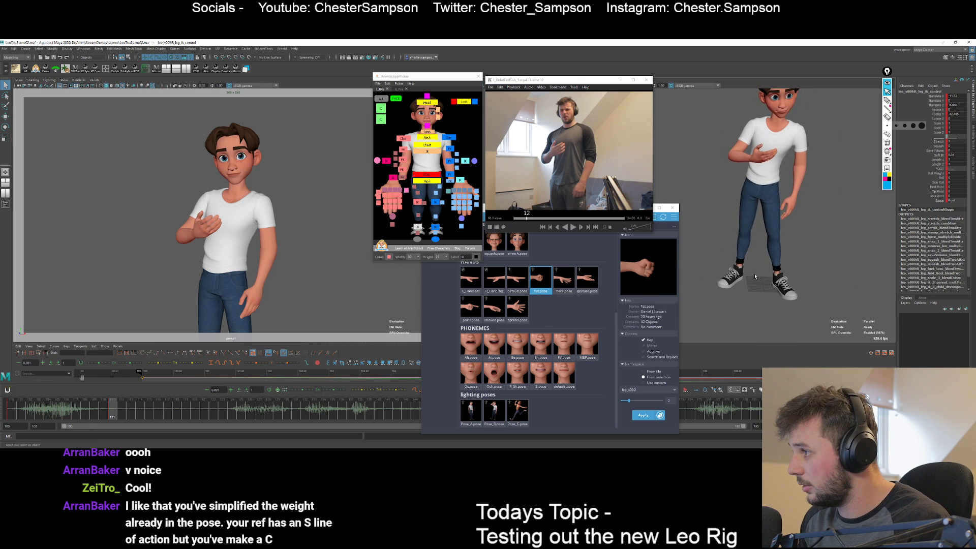
left_click_drag(763, 298, 714, 275, "alt")
left_click(385, 150)
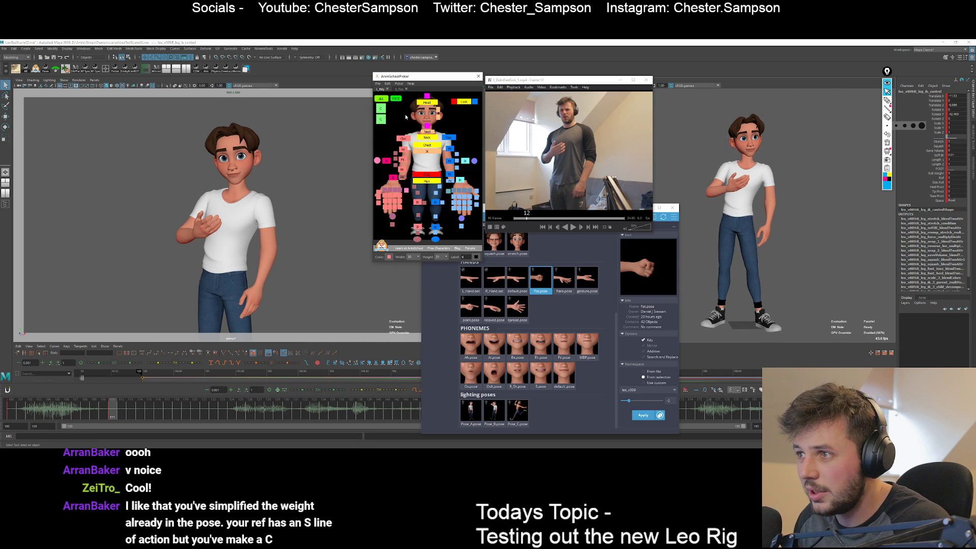
Frame Leo's face closely in the camera view and bring up the facial controls to check the brows.
left_click(399, 89)
key("backslash")
right_click_drag(206, 184, 147, 178)
middle_click_drag(234, 285, 153, 173)
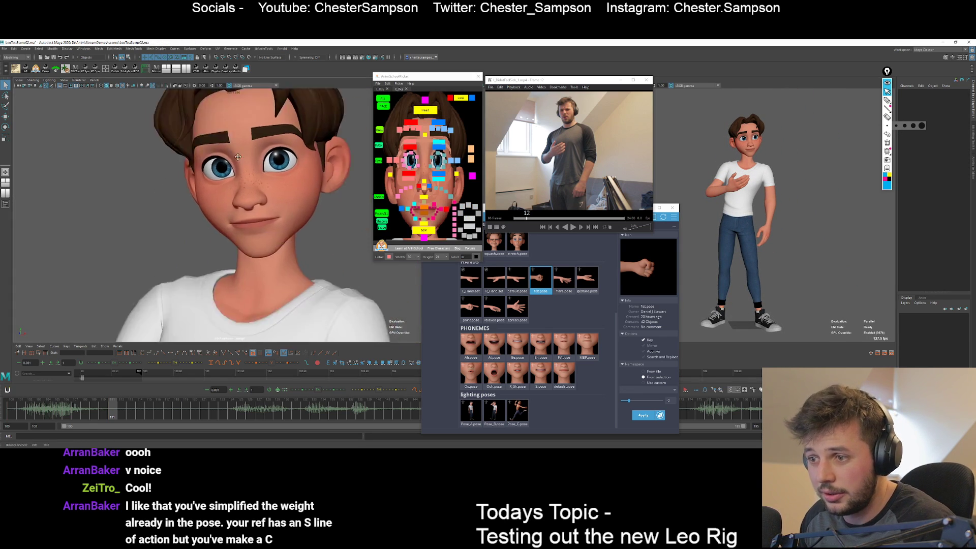
right_click_drag(148, 208, 212, 220)
middle_click_drag(212, 219, 228, 246)
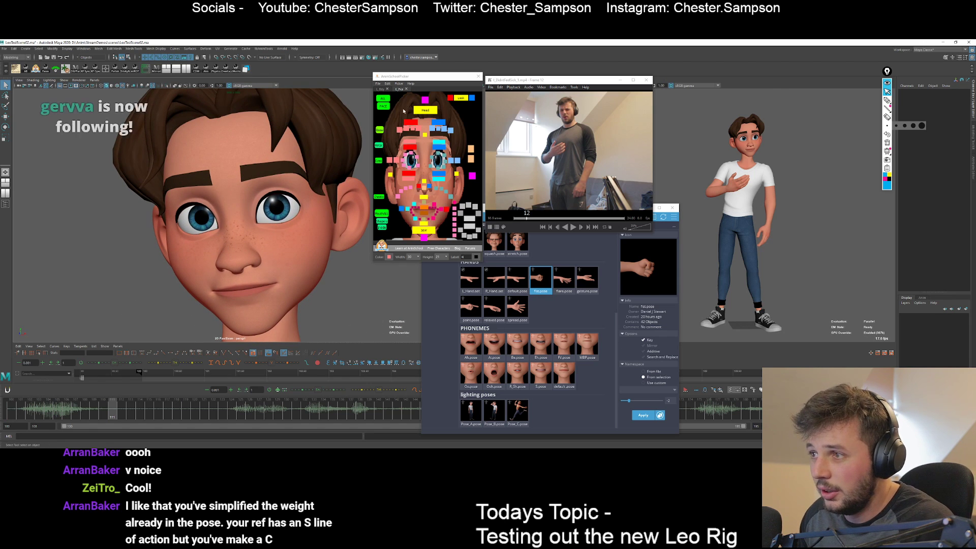
left_click(411, 122)
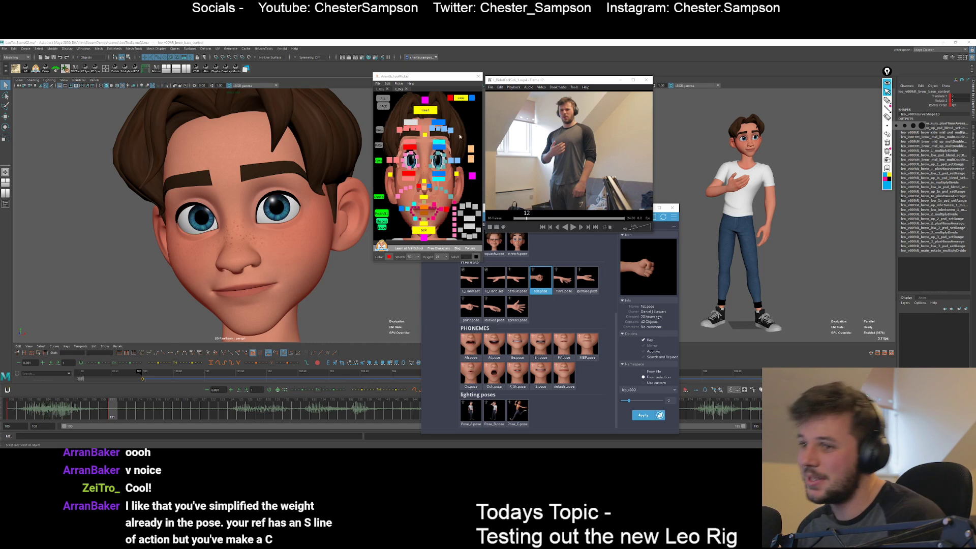
left_click(115, 254)
key("backslash")
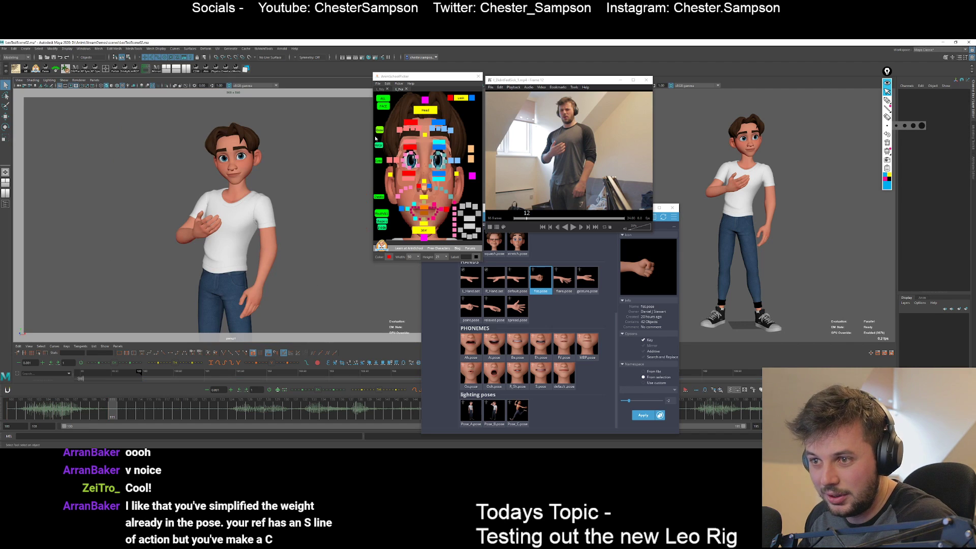
Compare the blocked pose at frame 12 with the preceding key using the COG control.
left_click(381, 90)
left_click(426, 175)
key("comma")
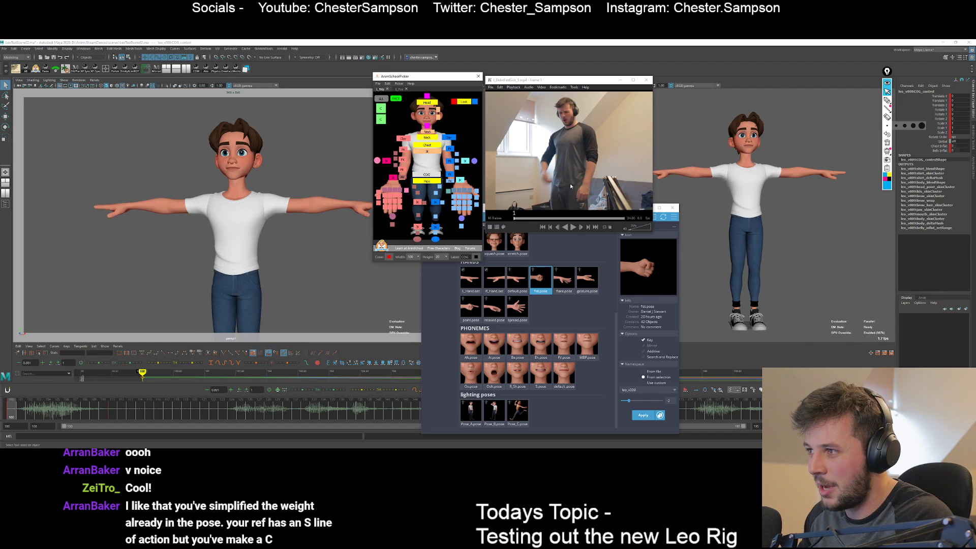
key("period")
key("comma")
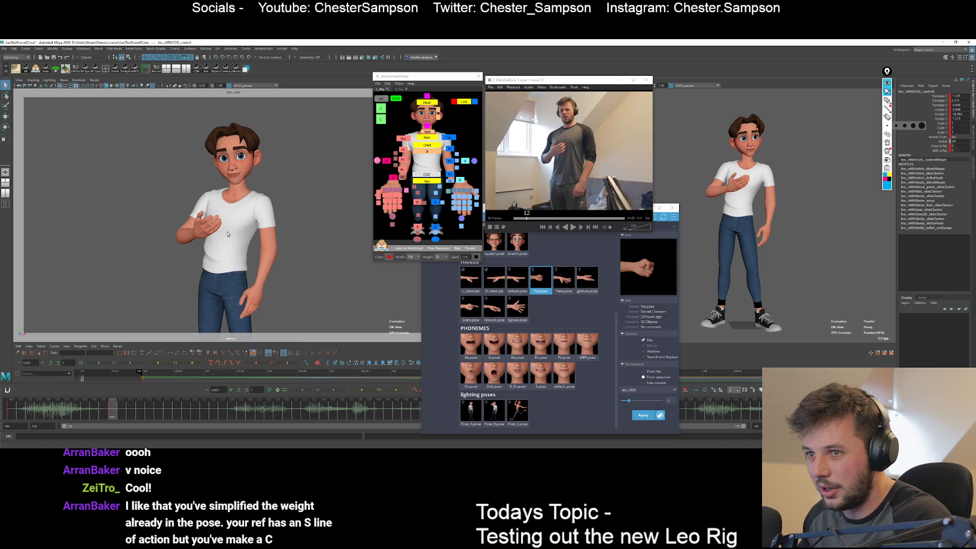
Sketch a curved line of action and a head circle over Leo with the screen pen, and clear the drawing.
left_click(887, 100)
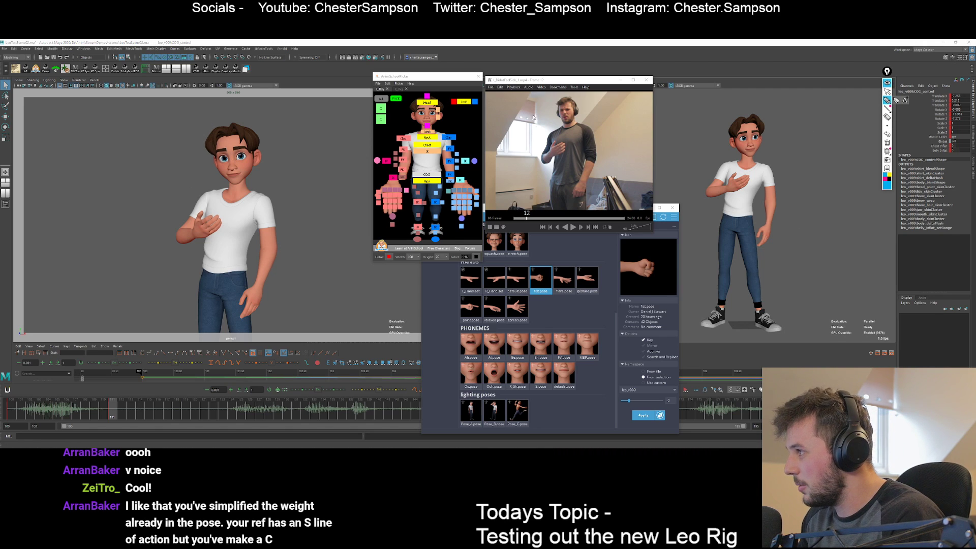
left_click_drag(569, 166, 565, 166)
left_click(888, 101)
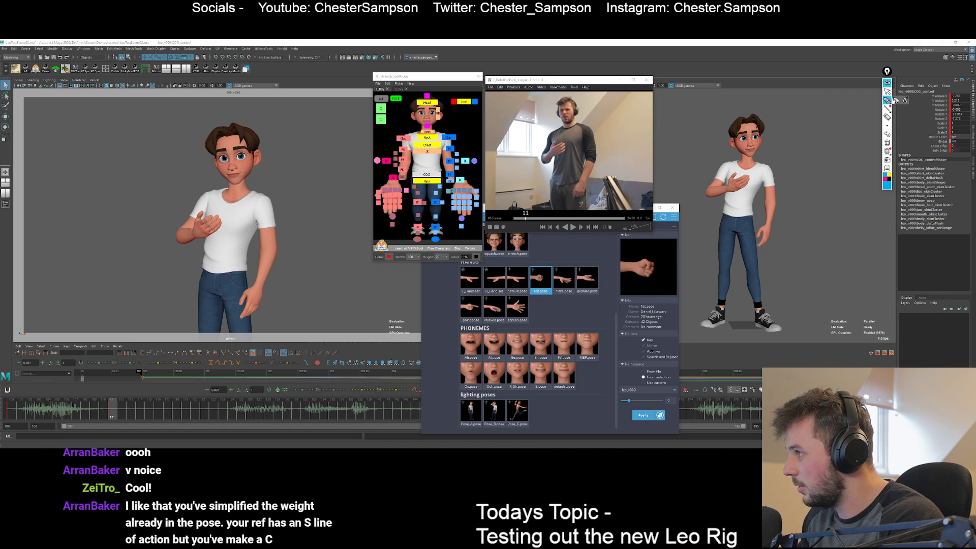
left_click_drag(305, 151, 314, 217)
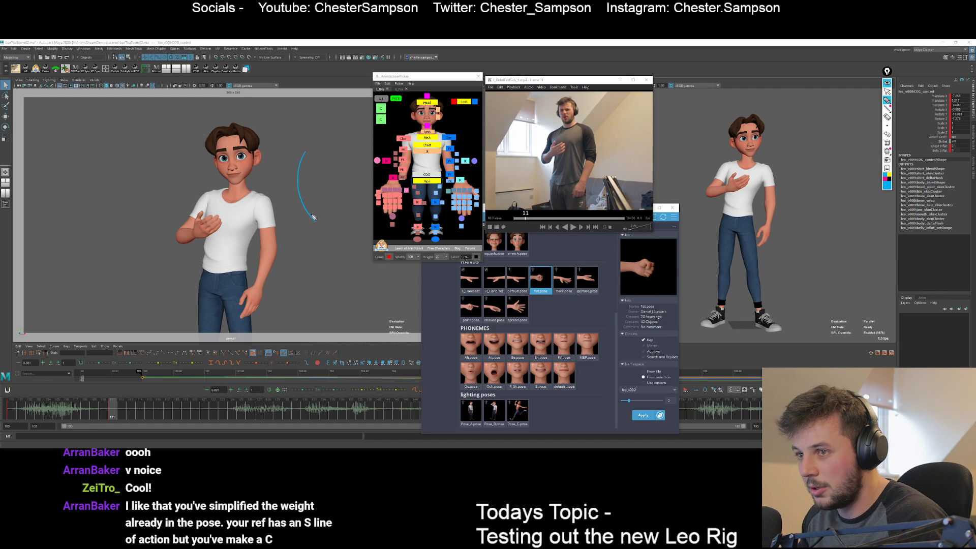
key("ctrl+z")
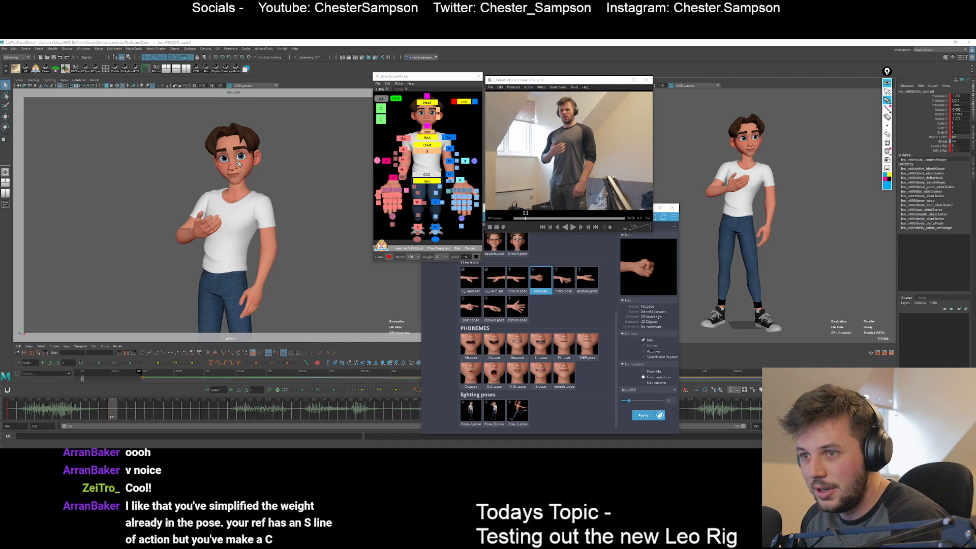
left_click_drag(238, 165, 235, 319)
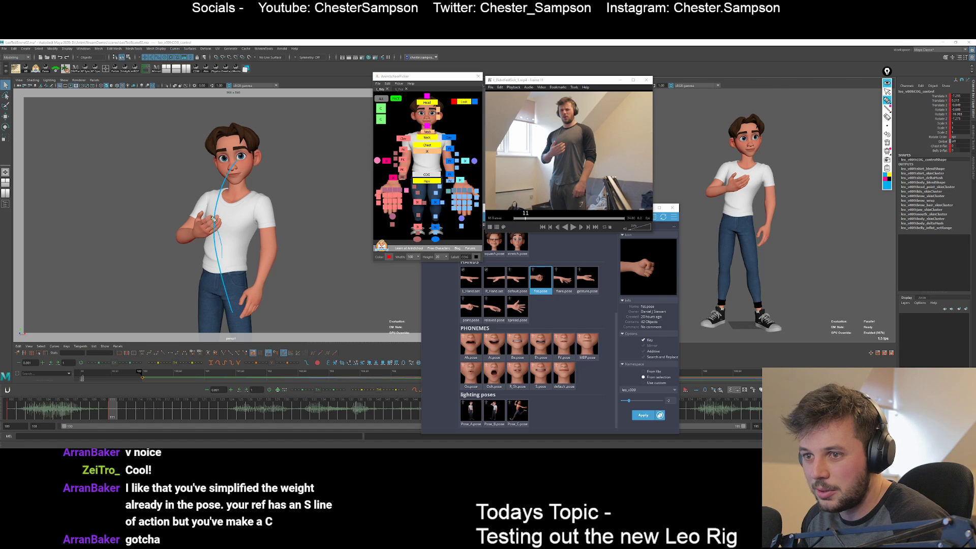
mouse_move(214, 220)
left_mouse_down()
mouse_move(171, 174)
mouse_move(216, 280)
left_mouse_up()
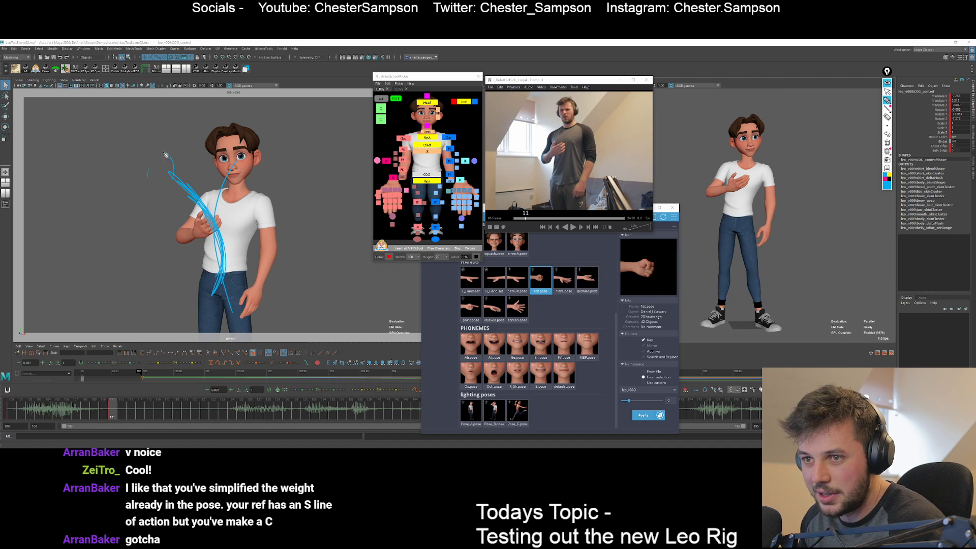
mouse_move(164, 153)
left_mouse_down()
mouse_move(155, 168)
mouse_move(193, 184)
mouse_move(224, 153)
left_mouse_up()
key("ctrl+z")
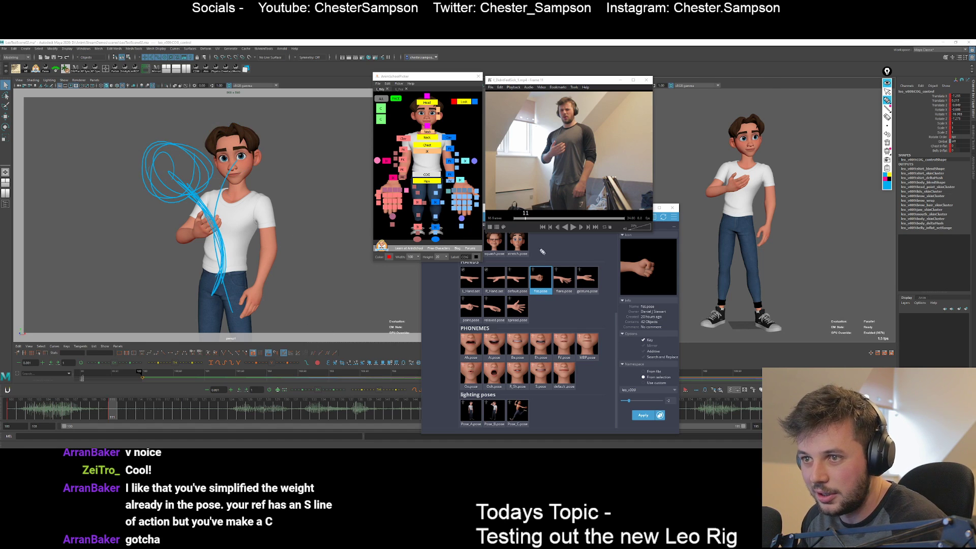
left_click(888, 143)
left_click(887, 92)
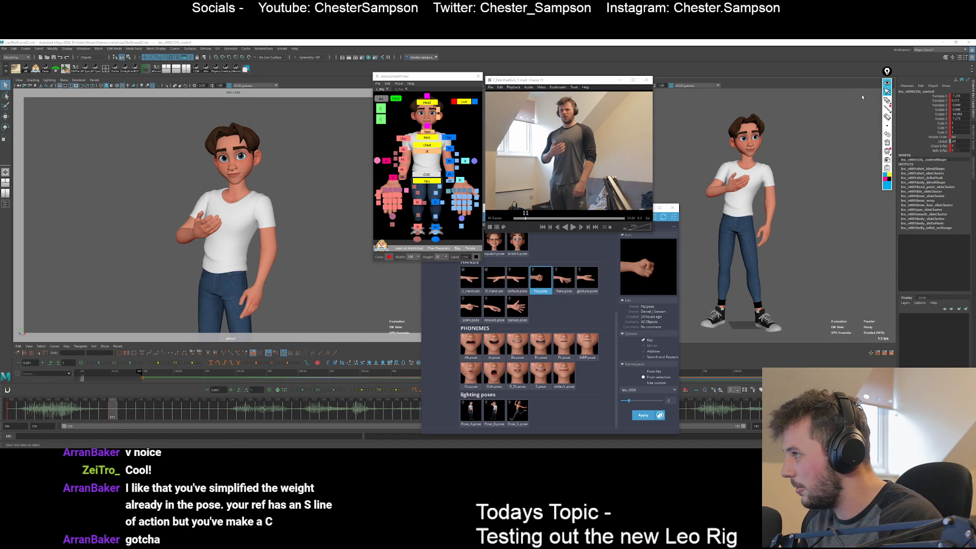
Move the left brow's inner control down toward the nose and adjust the right brow's shape to start a frown.
left_click(450, 111)
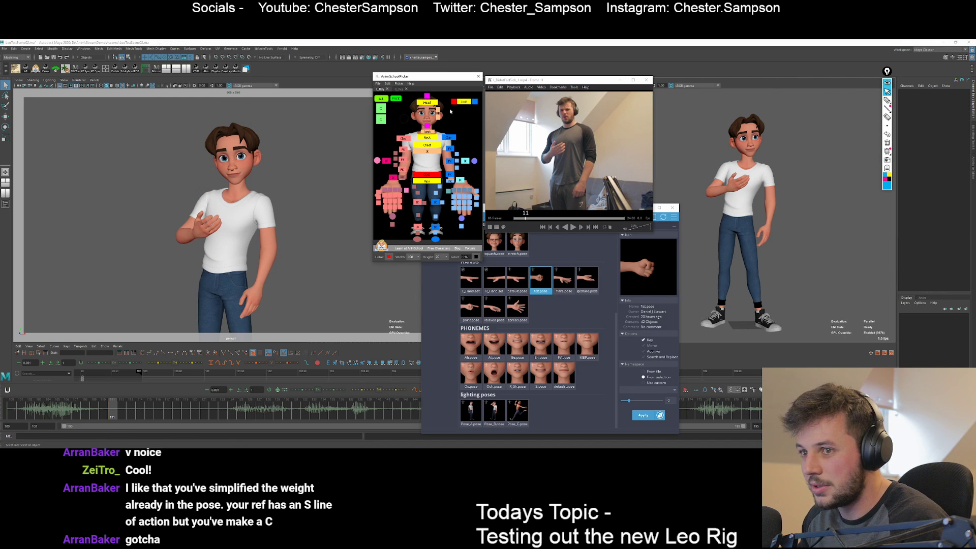
left_click(399, 89)
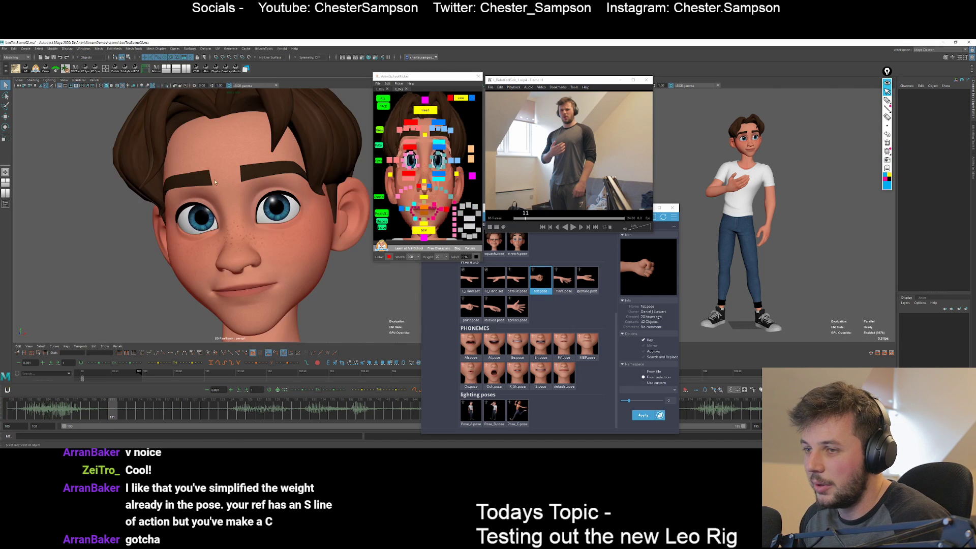
left_click(430, 130)
left_click_drag(240, 163, 255, 176)
left_click(413, 130)
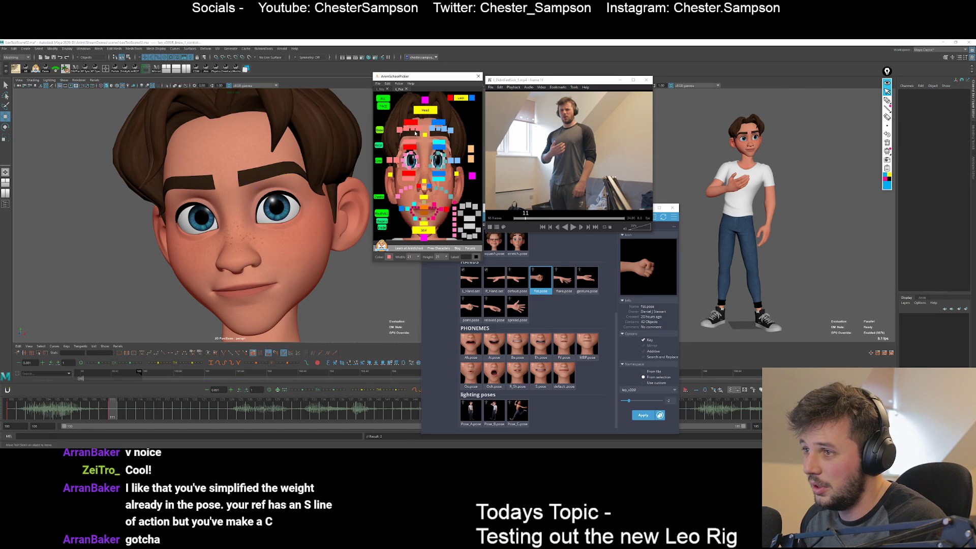
mouse_move(197, 173)
left_mouse_down()
mouse_move(185, 188)
mouse_move(198, 177)
left_mouse_up()
left_click(416, 113)
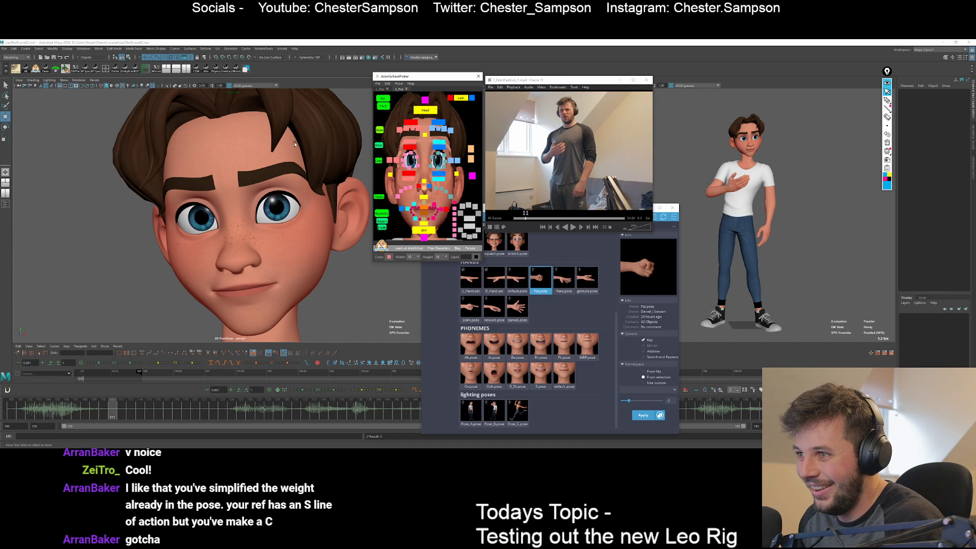
Refine the frown with the right brow's base and middle controls and the inner controls of both brows.
left_click(413, 122)
left_click_drag(186, 170, 185, 163)
left_click(420, 133)
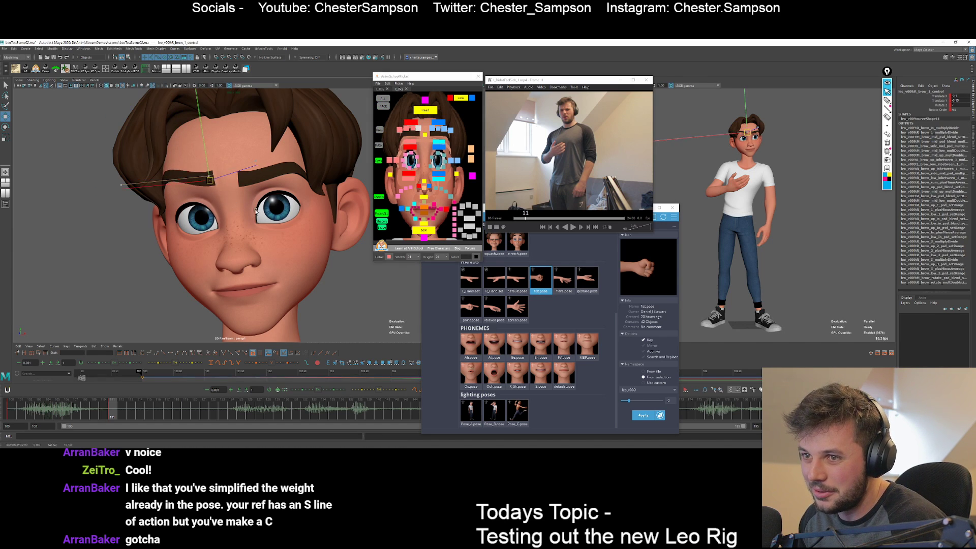
left_click(428, 133)
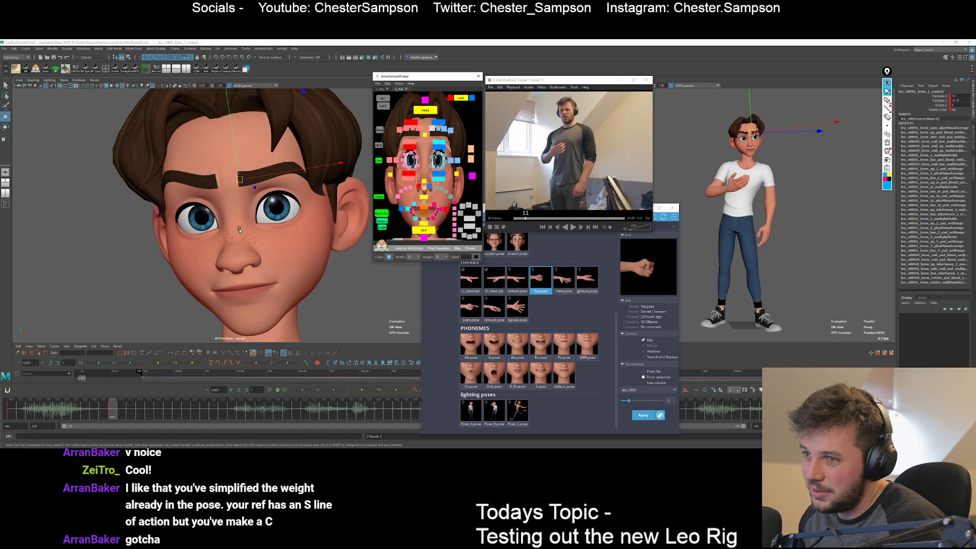
left_click(412, 128)
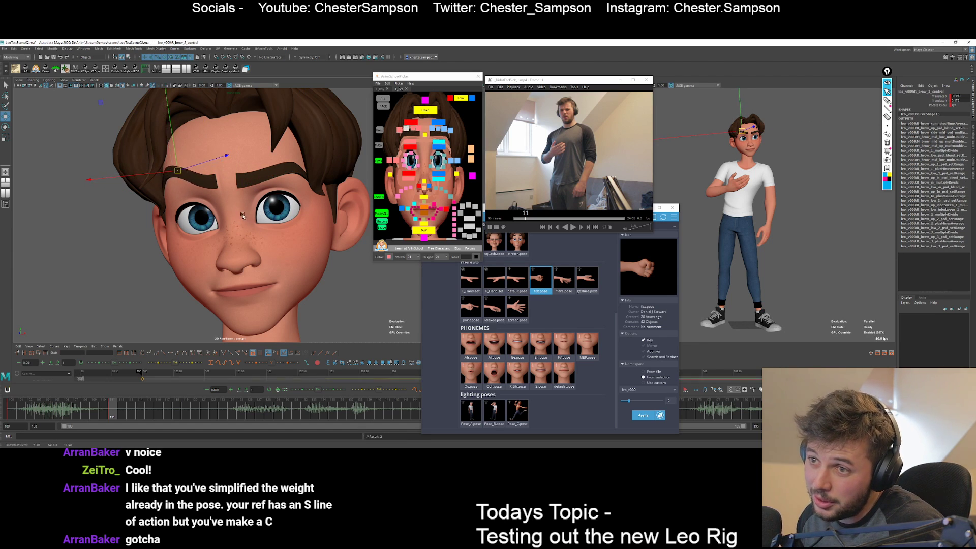
key("q")
Rotate the jaw control downward to open Leo's mouth.
left_click(428, 231)
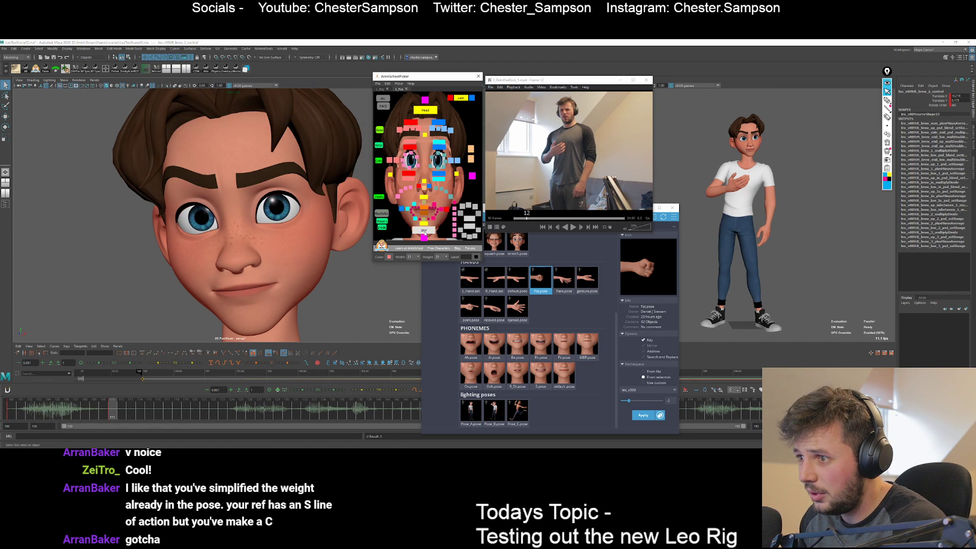
key("e")
left_click_drag(240, 296, 246, 325)
key("q")
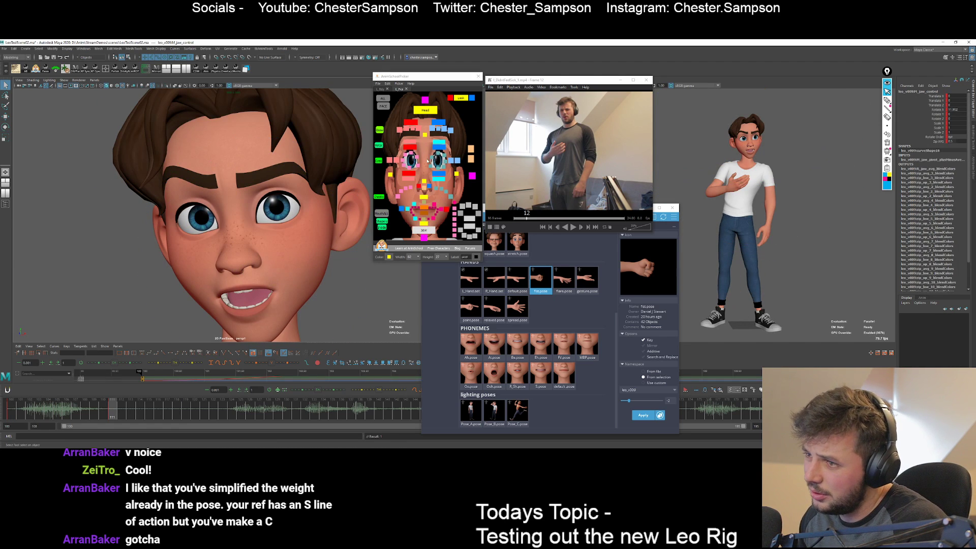
Raise the base controls of both lower eyelids together to make the eyes squint slightly.
left_click(440, 181)
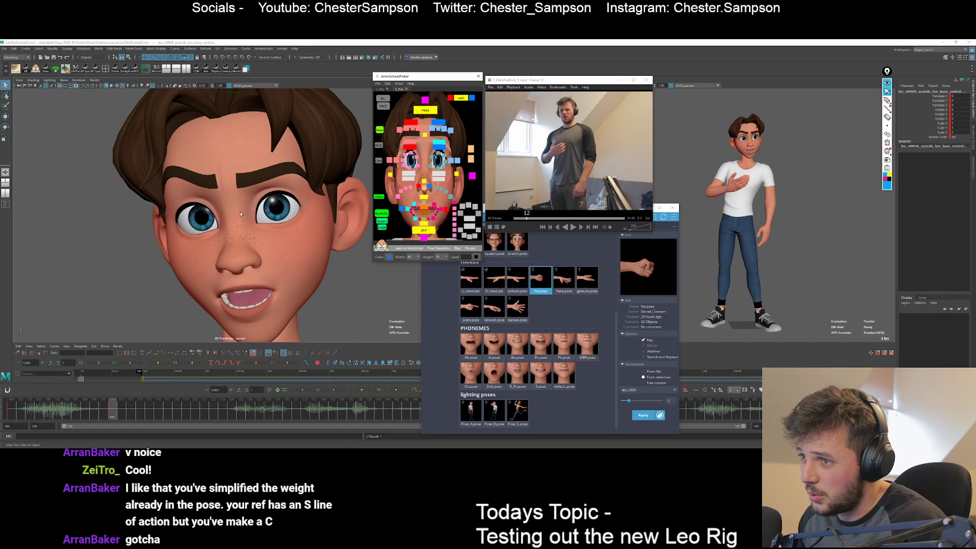
key("w")
left_click_drag(191, 220, 195, 213)
key("q")
key("backslash")
key("backslash")
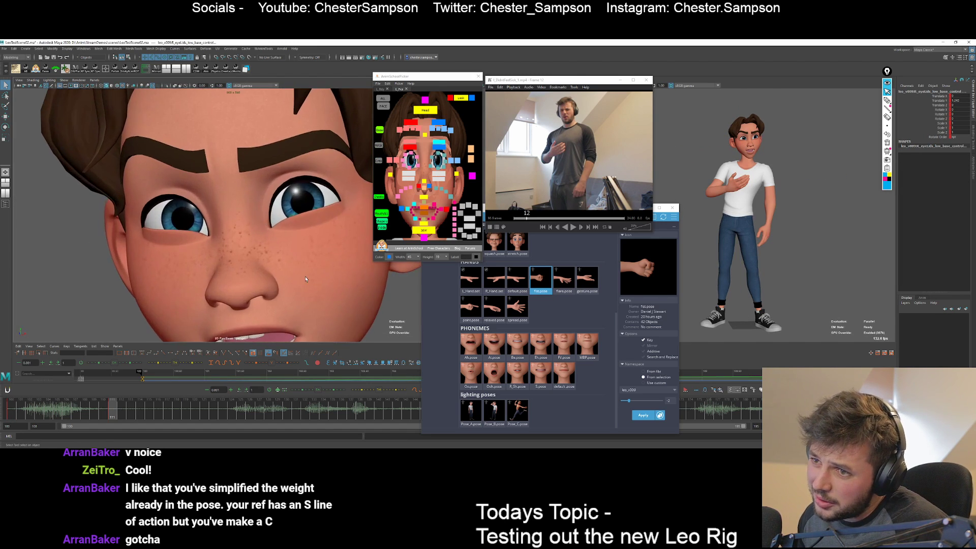
Raise the inner controls of both brows together slightly to soften the frown.
middle_click_drag(199, 221, 192, 189)
middle_click_drag(354, 117, 364, 184)
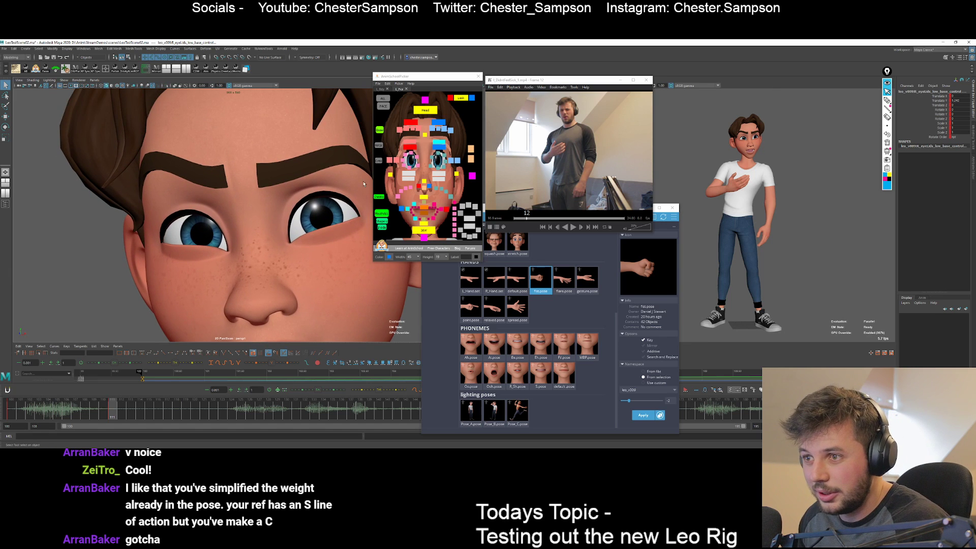
left_click(417, 130)
left_click(432, 130, "shift")
key("w")
left_click_drag(258, 165, 258, 156)
key("q")
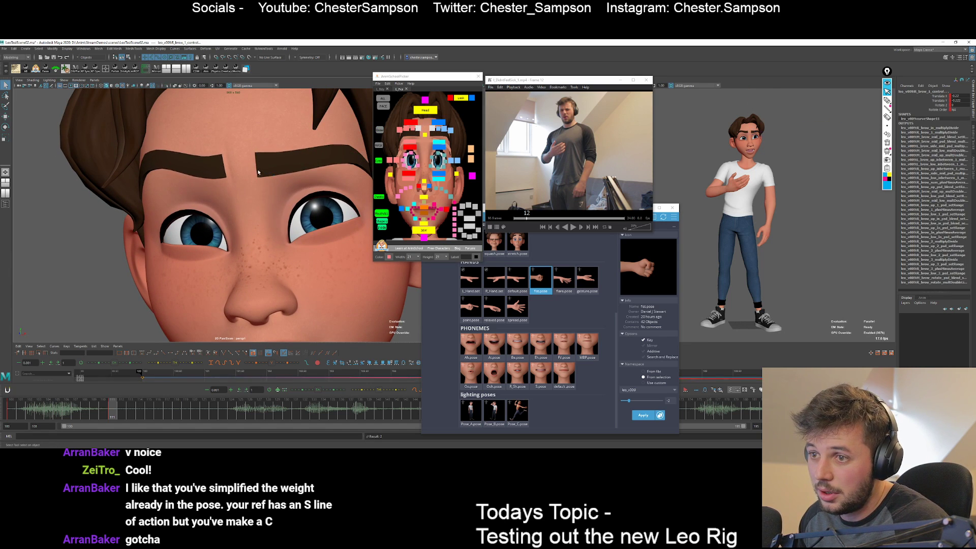
key("backslash")
key("backslash")
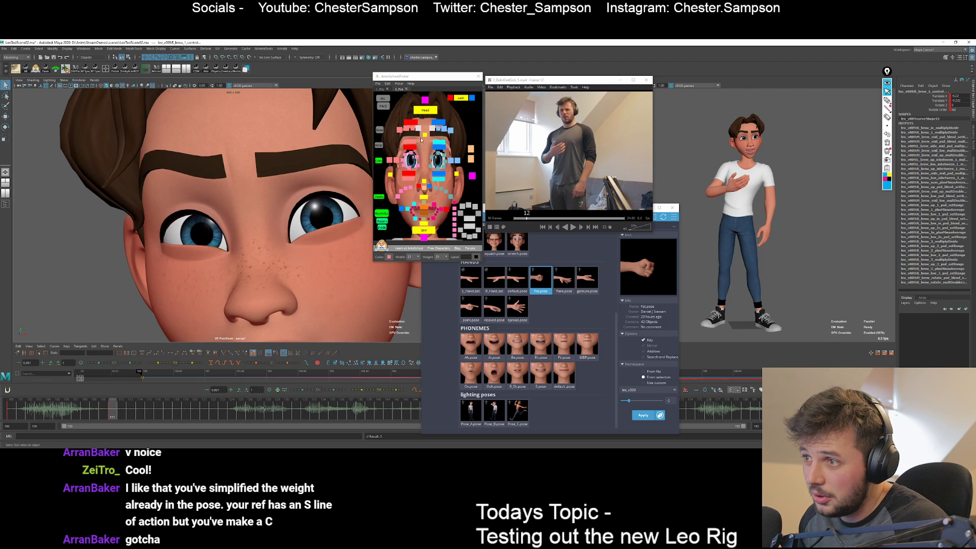
left_click(421, 141)
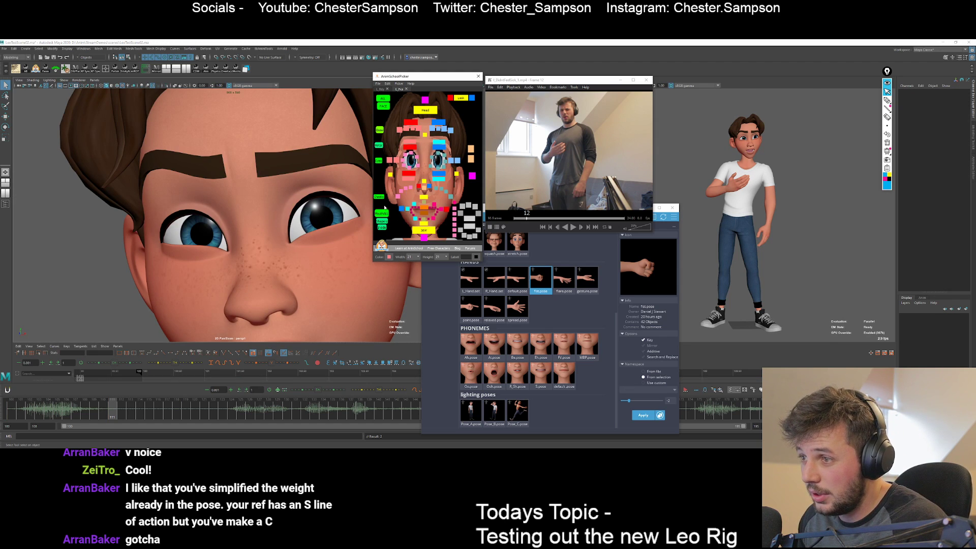
Adjust the inner corner control of Leo's left eyelids.
key("alt+1")
left_click(306, 237)
key("w")
left_click_drag(282, 143, 280, 138)
key("ctrl+z")
left_click(429, 168)
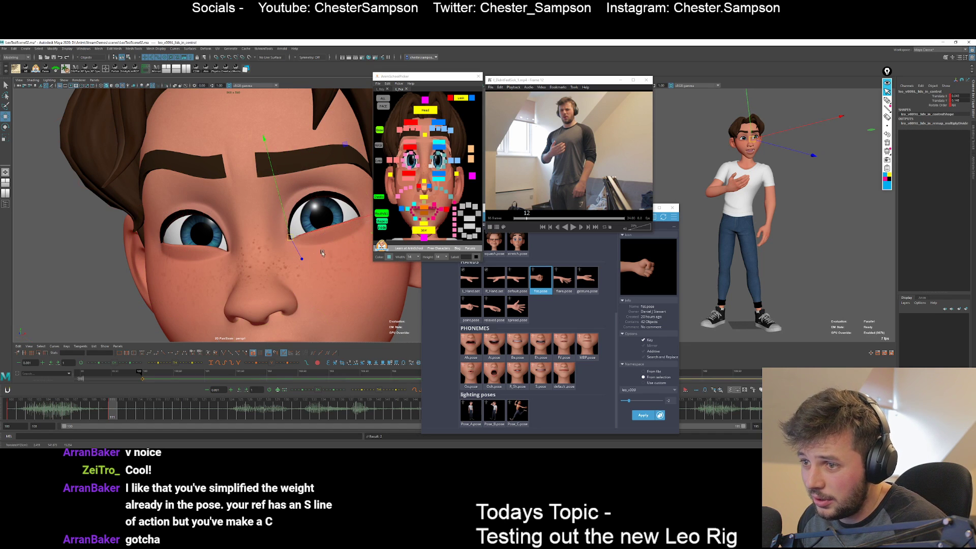
key("q")
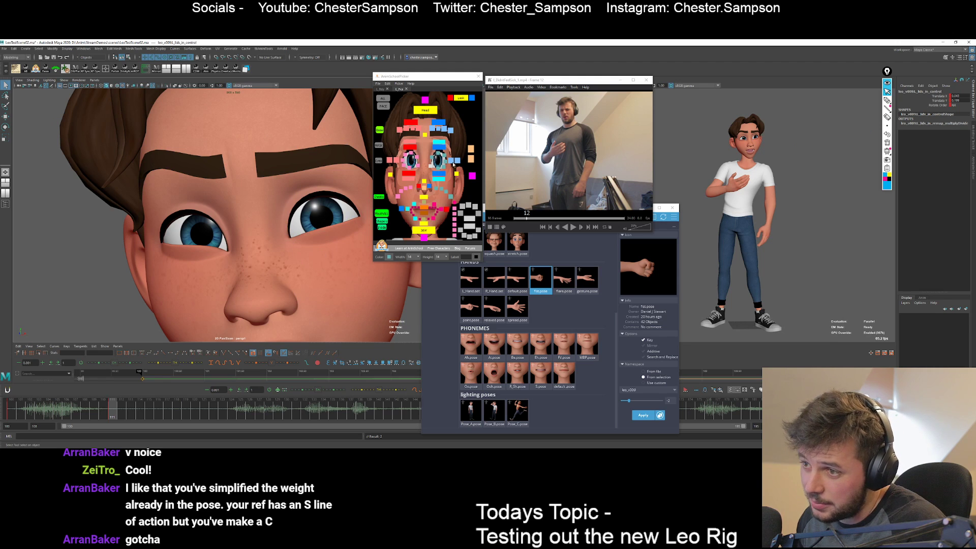
Shape the left lower eyelid with its middle and outer controls.
left_click(451, 168)
key("w")
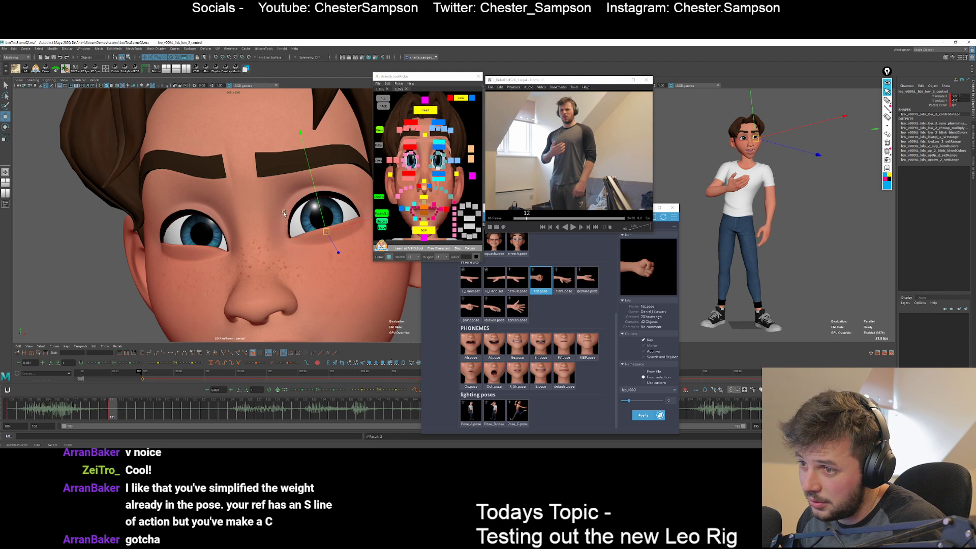
left_click(445, 166)
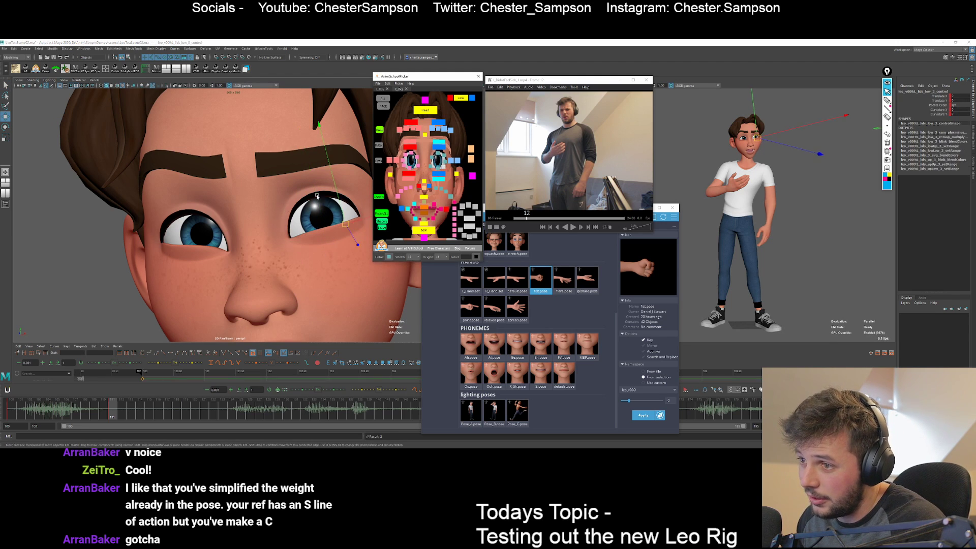
middle_click_drag(262, 214, 265, 214)
key("q")
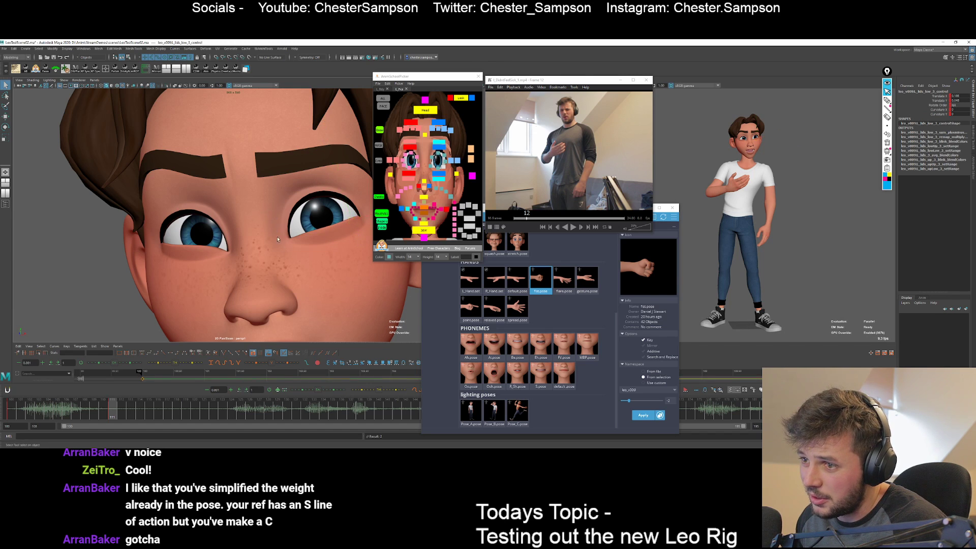
Nudge the left lower eyelid's inner control and readjust the left eye's inner corner control.
left_click(284, 268)
left_click(307, 241)
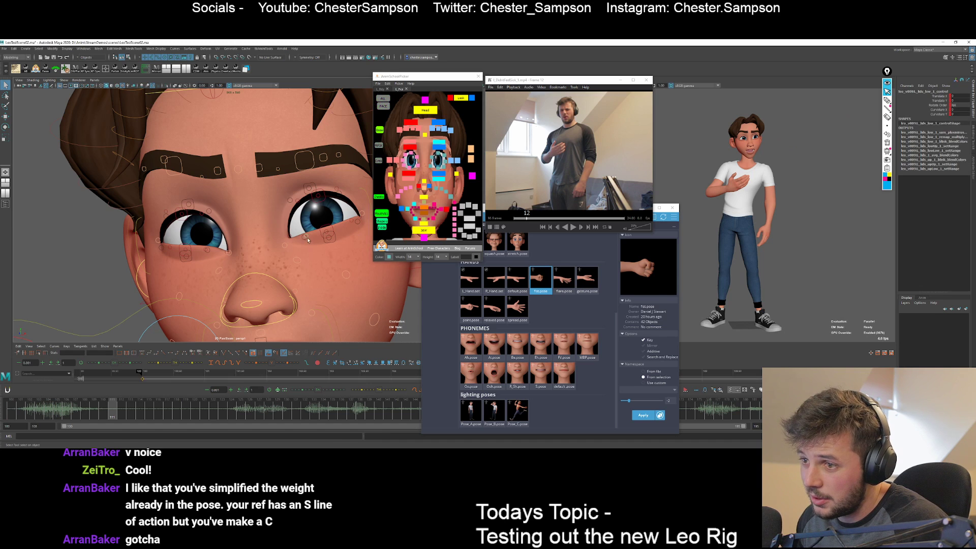
key("w")
middle_click_drag(299, 259, 297, 257)
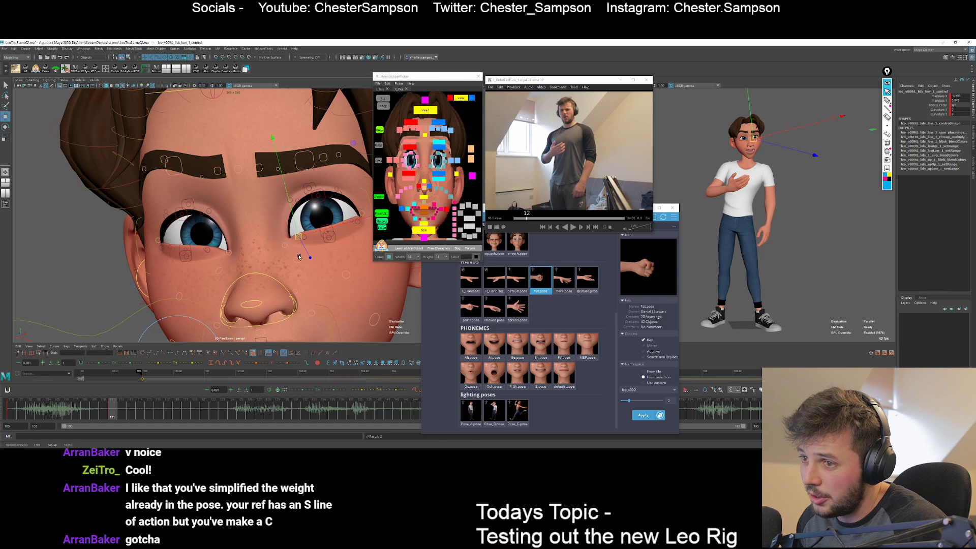
key("alt+1")
left_click(430, 165)
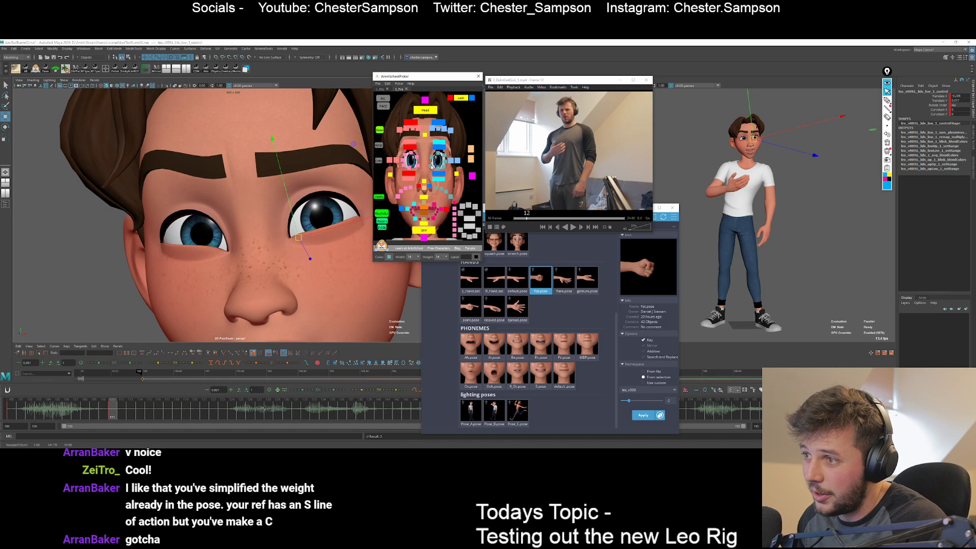
middle_click_drag(288, 263, 287, 259)
key("q")
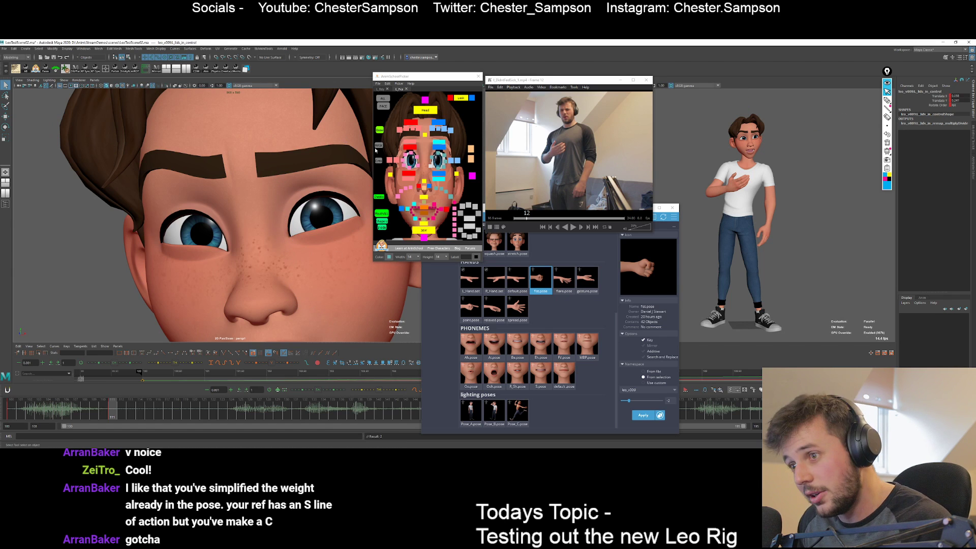
Fine-tune the middle control of the left upper eyelid.
left_click(431, 156)
key("w")
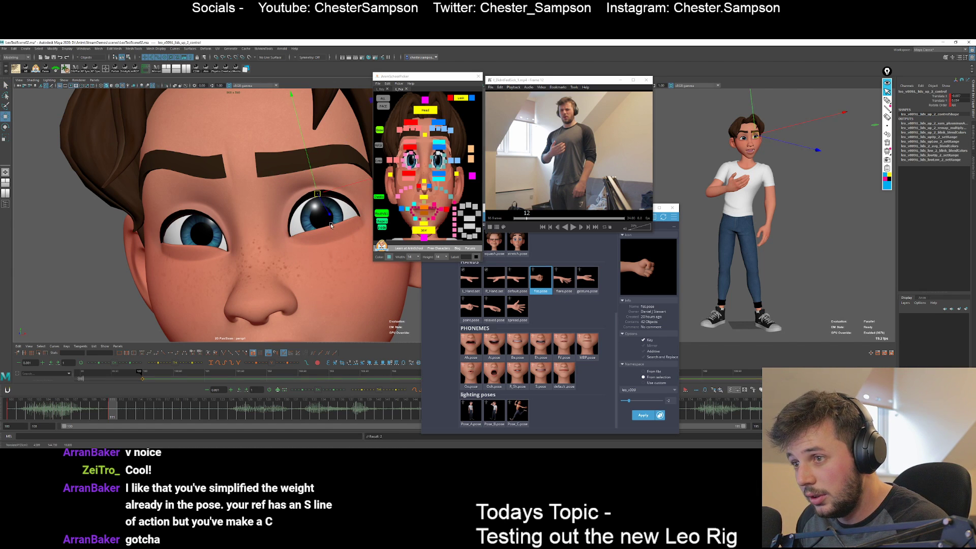
key("q")
Raise the eye aim control and shift it toward Leo's left to redirect his gaze, checking it in the shot camera.
left_click(461, 98)
key("w")
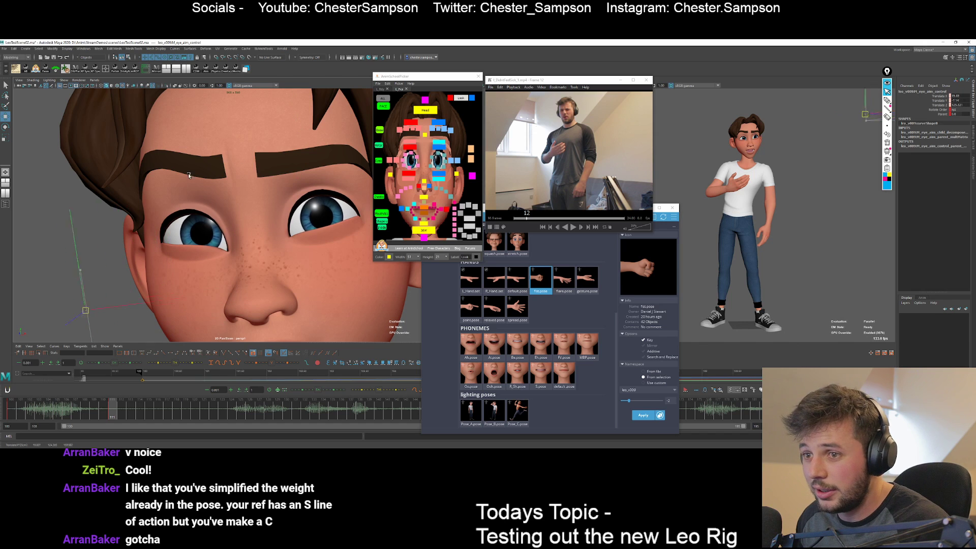
middle_click_drag(201, 74, 203, 51)
middle_click_drag(192, 149, 258, 255)
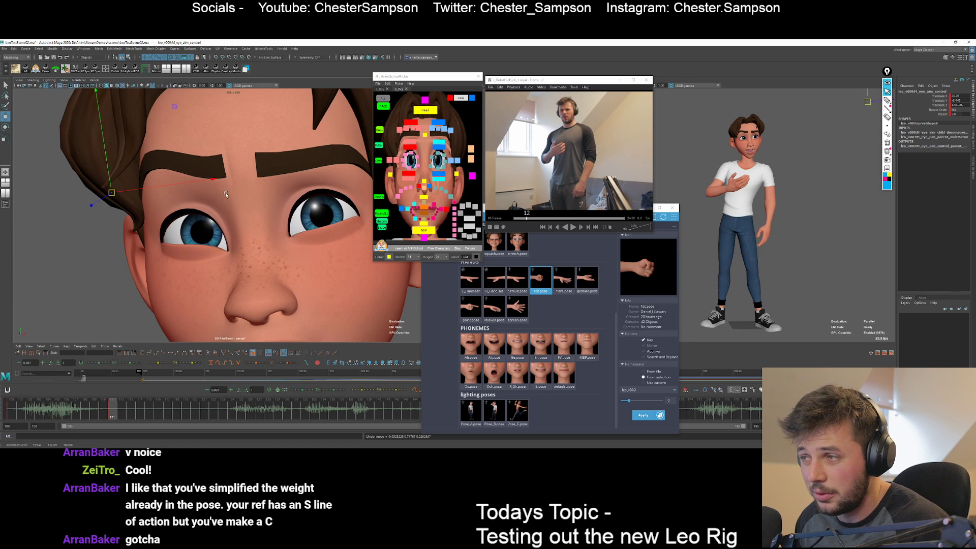
middle_click_drag(255, 203, 279, 227)
key("backslash")
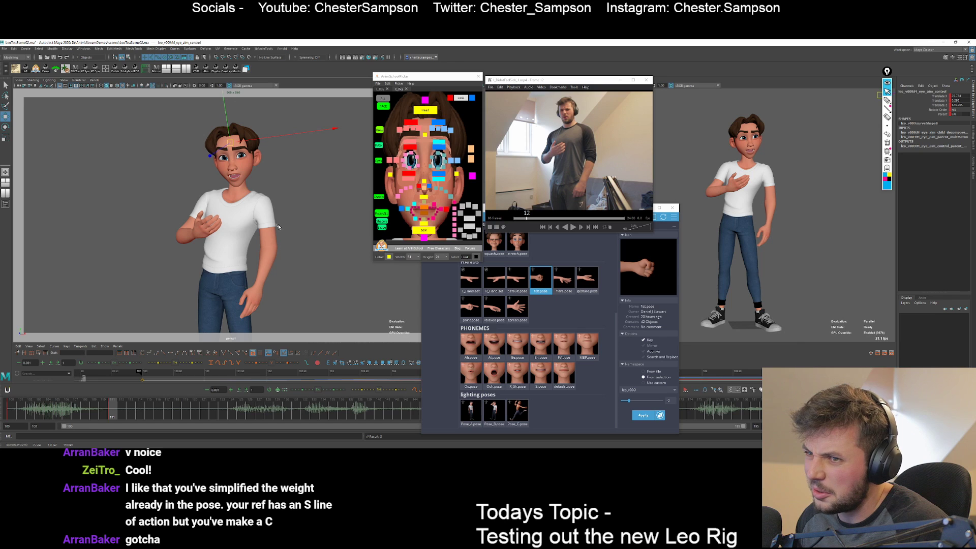
left_click(310, 227)
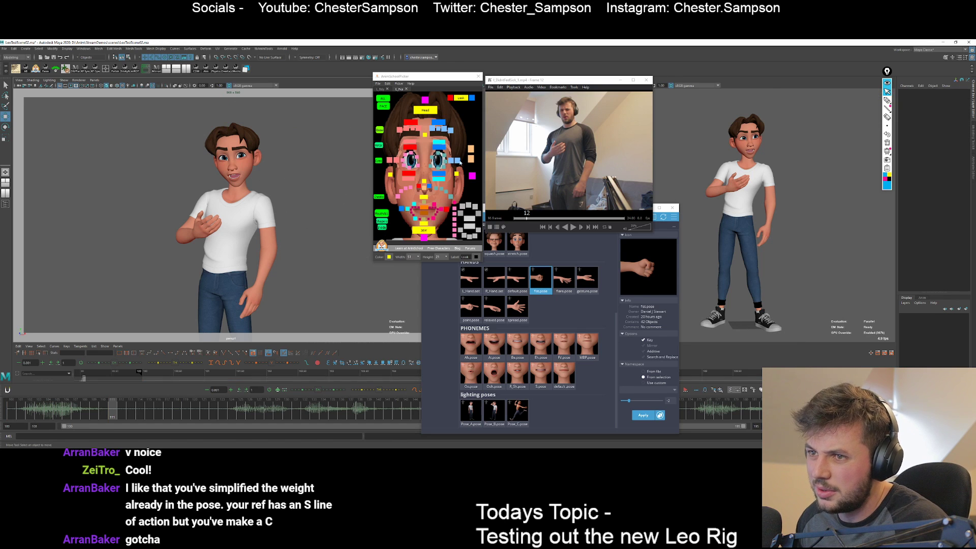
key("backslash")
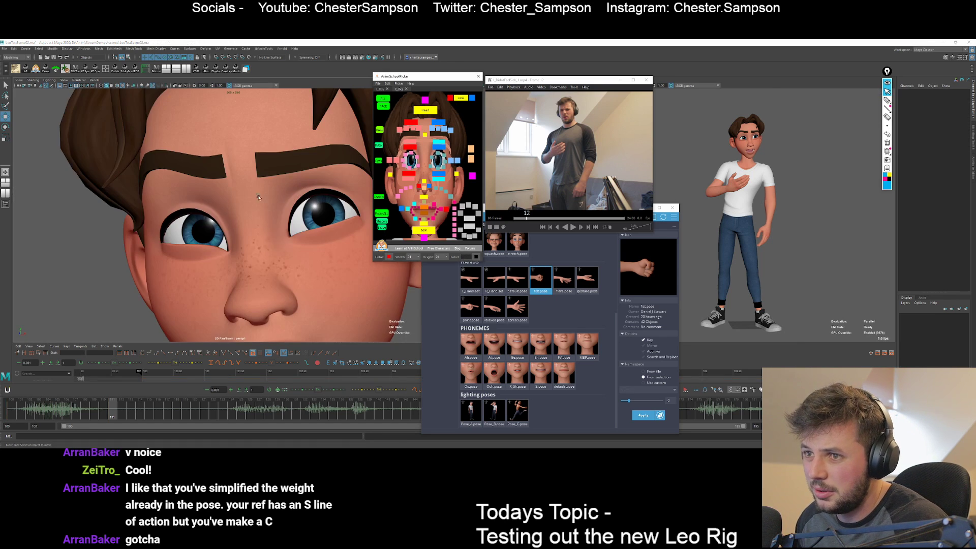
Adjust the upper lid base controls of Leo's left and right eyes.
left_click(436, 148)
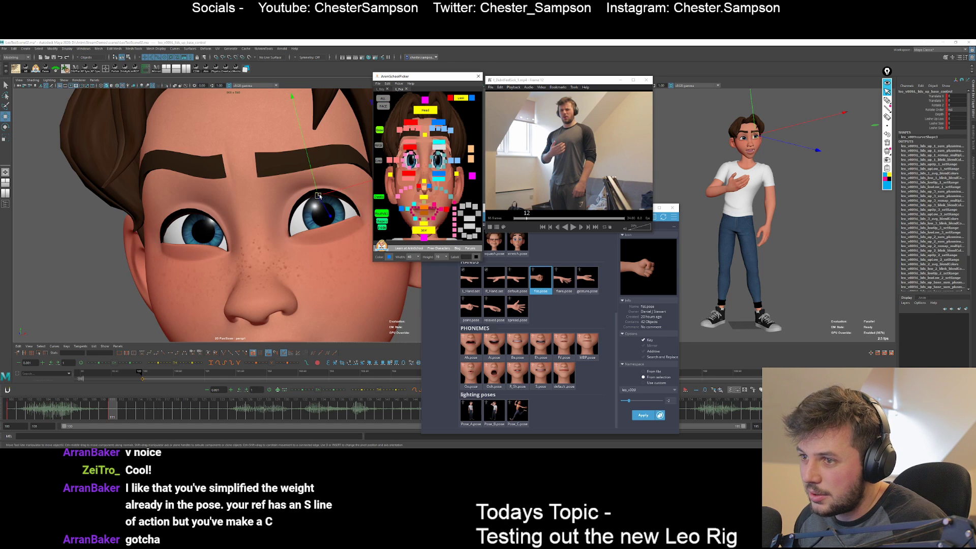
left_click_drag(318, 195, 319, 188)
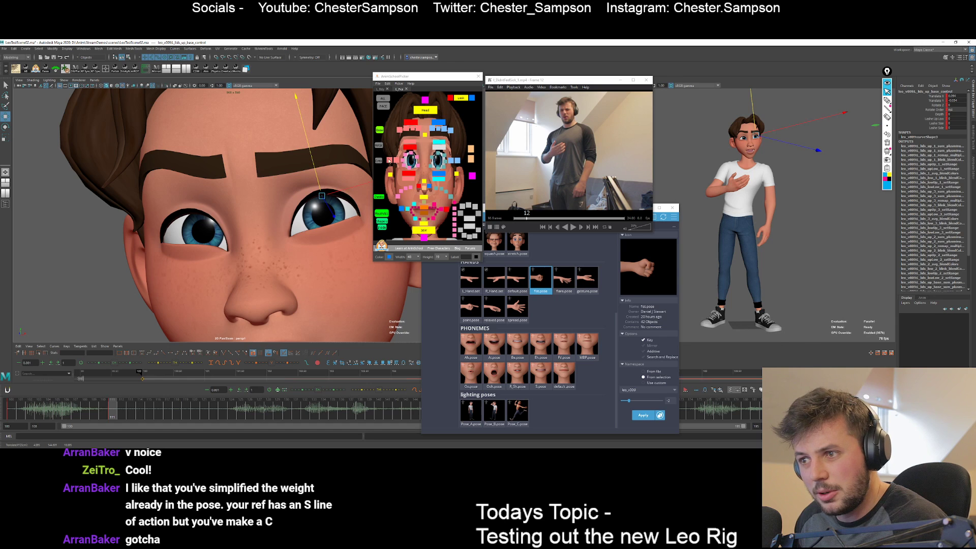
left_click(390, 160)
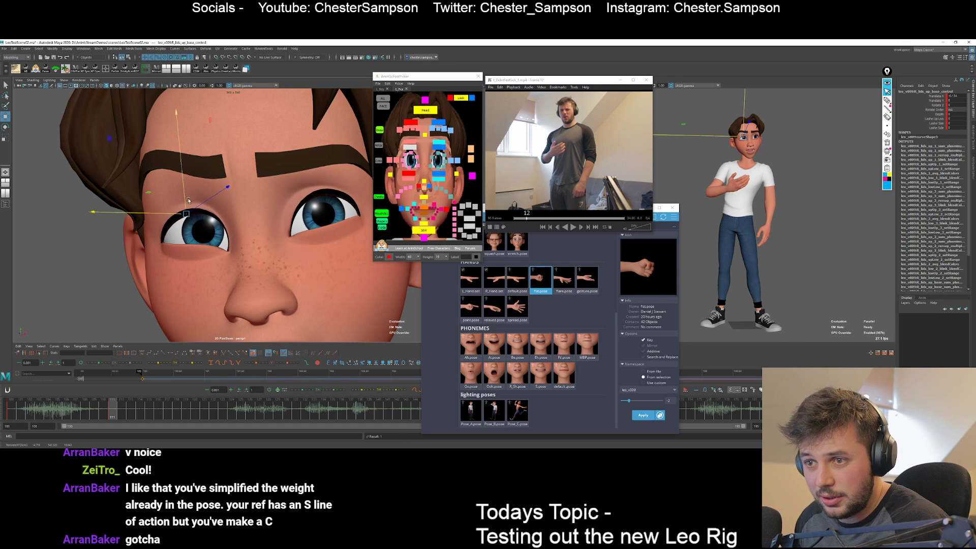
Reposition the upper eyelid fold base controls above both eyes, right side first.
left_click(409, 141)
left_click_drag(186, 193, 173, 206)
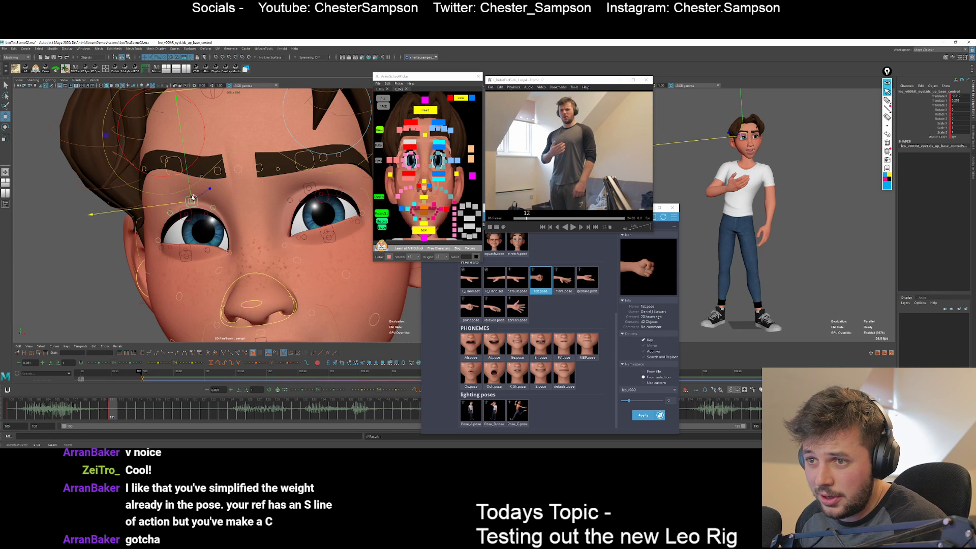
left_click(440, 143)
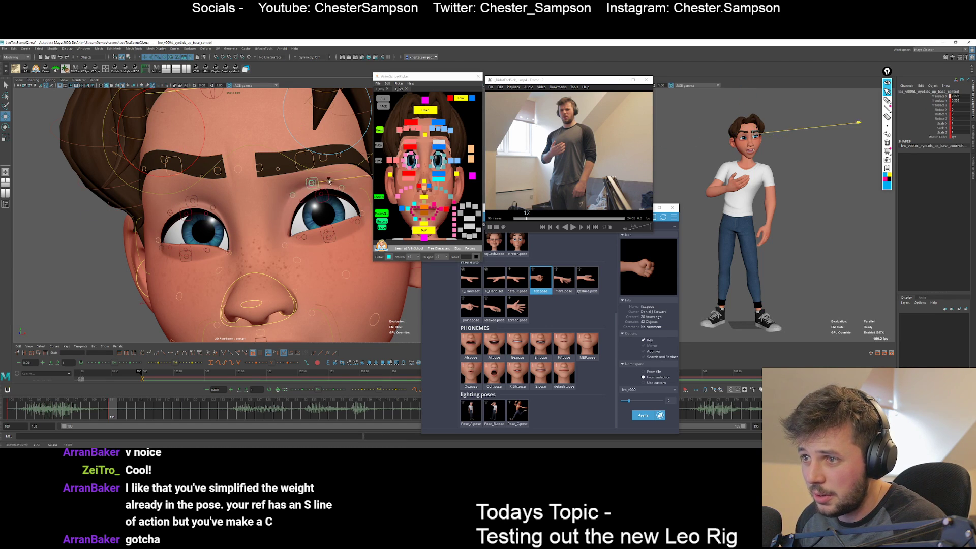
key("q")
key("backslash")
key("alt+1")
key("backslash")
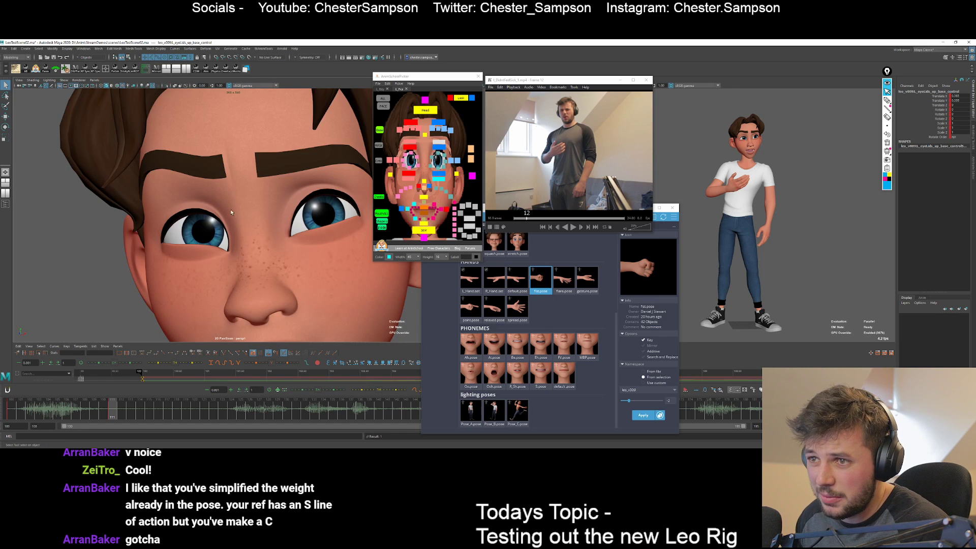
Adjust the left upper eyelid's inner control with the whole face in view.
right_click_drag(265, 247, 228, 209)
middle_click_drag(228, 209, 238, 137)
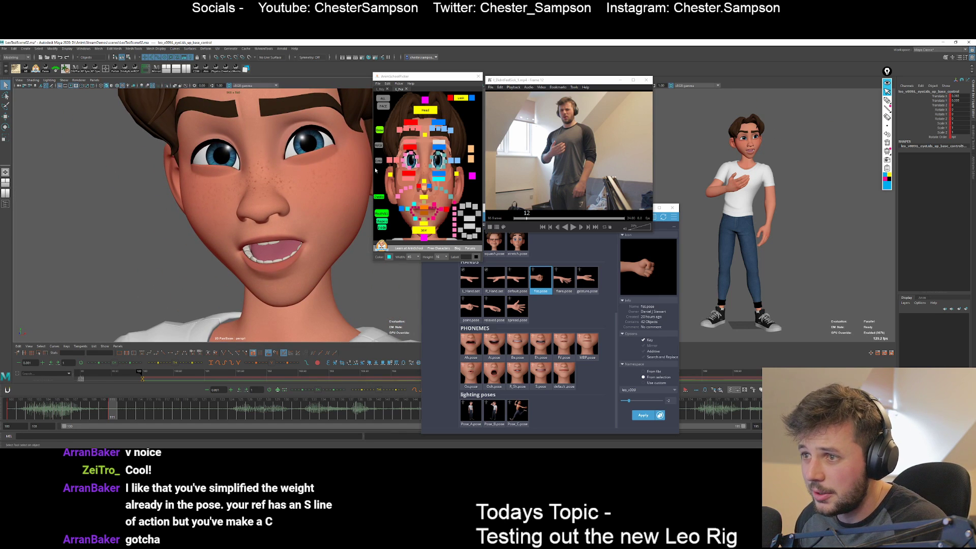
left_click(433, 154)
key("w")
middle_click_drag(306, 181, 303, 188)
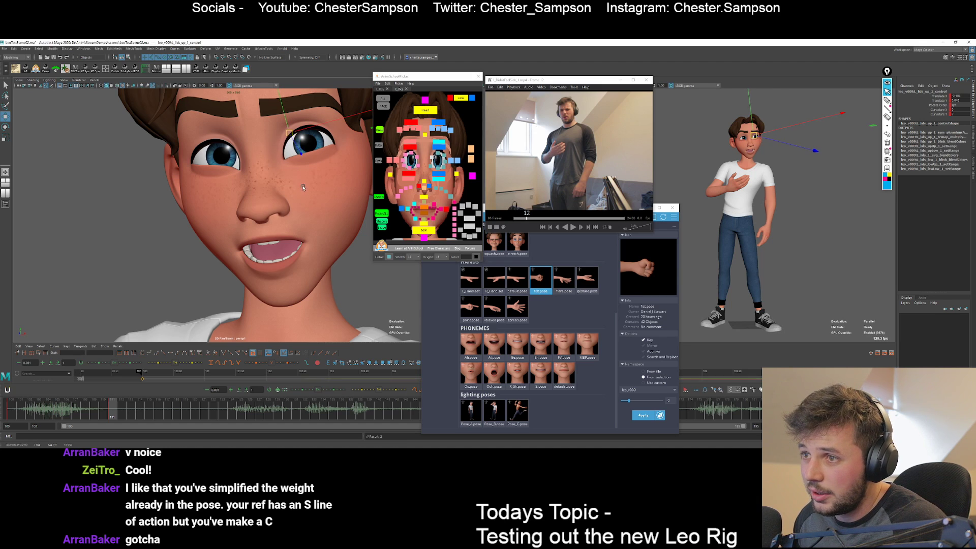
key("q")
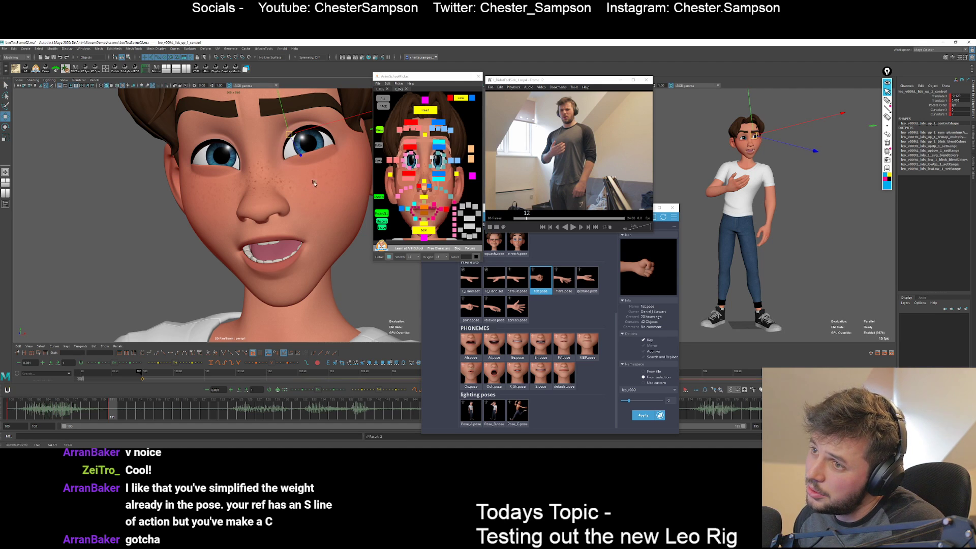
Refine the right upper eyelid with its base control.
left_click(409, 152)
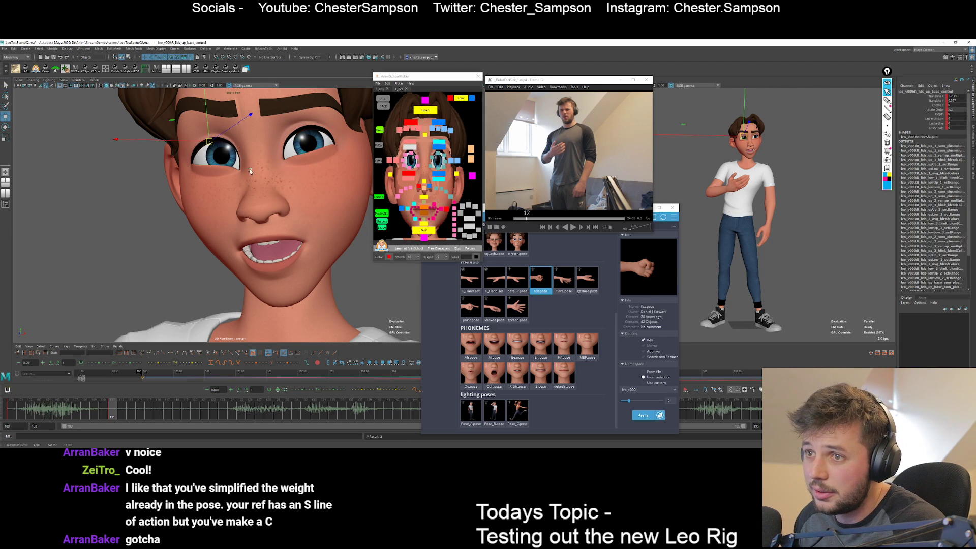
key("w")
key("q")
Shift the inner corner control of Leo's right eyelids slightly.
left_click(420, 161)
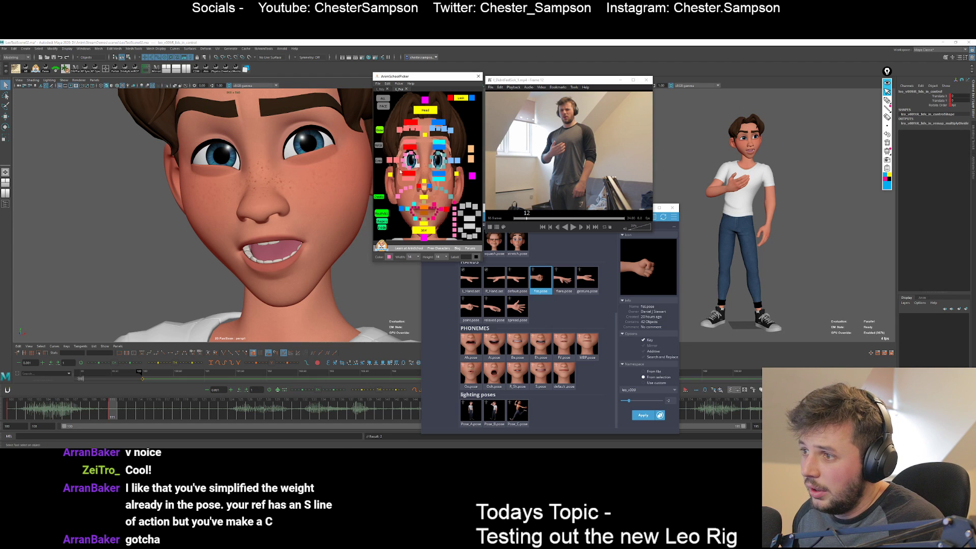
key("w")
key("backslash")
key("alt+1")
key("backslash")
scroll(182, 164, "up", 5)
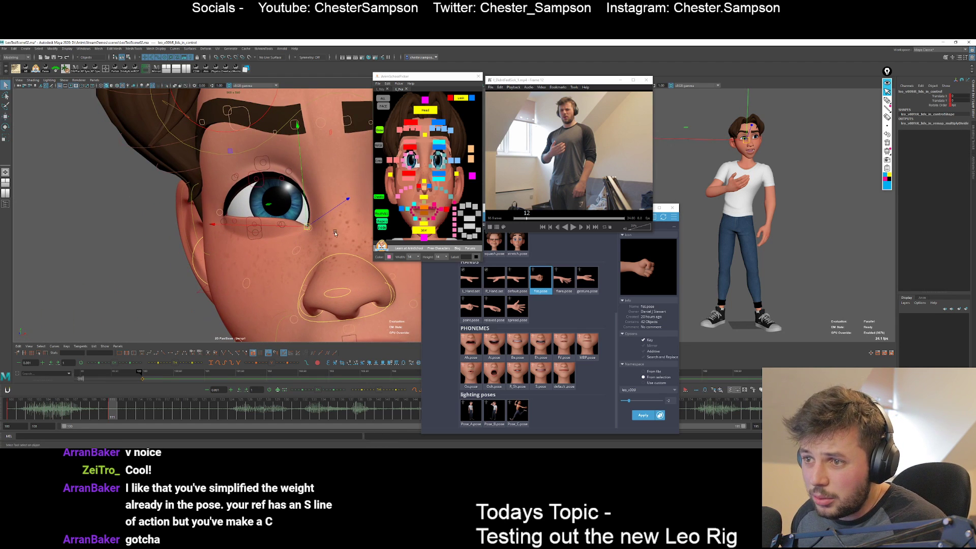
middle_click_drag(305, 234, 306, 229)
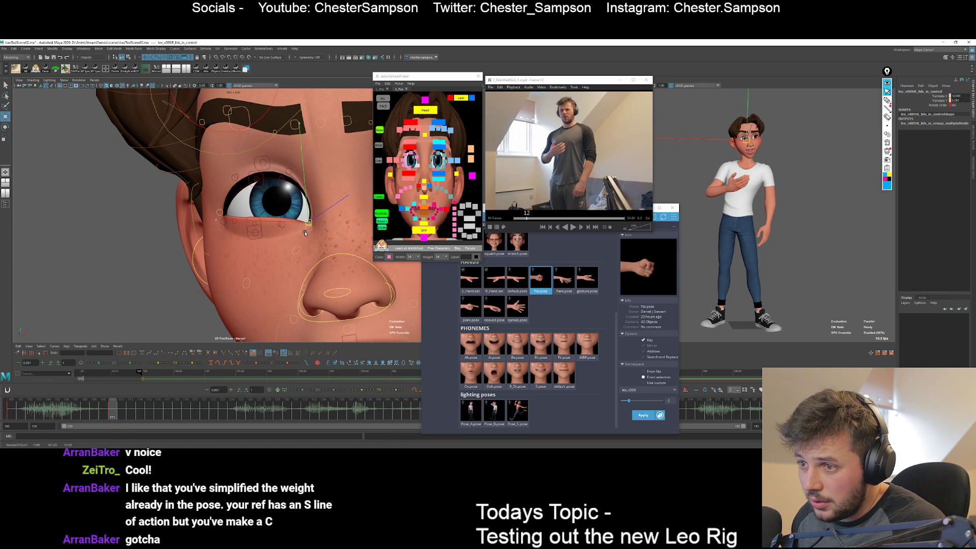
Reshape the right lower eyelid's curve with its inner, middle and outer controls.
left_click(277, 227)
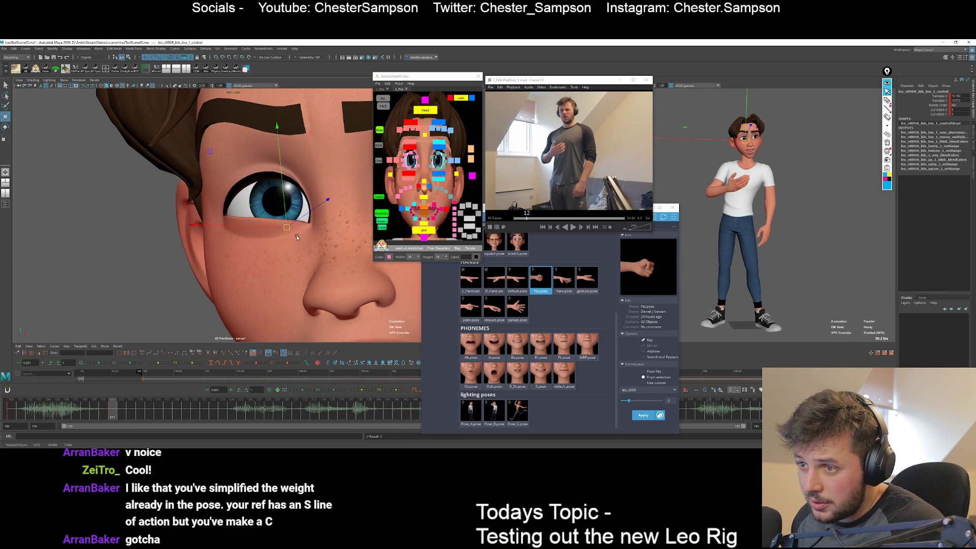
middle_click_drag(298, 237, 297, 239)
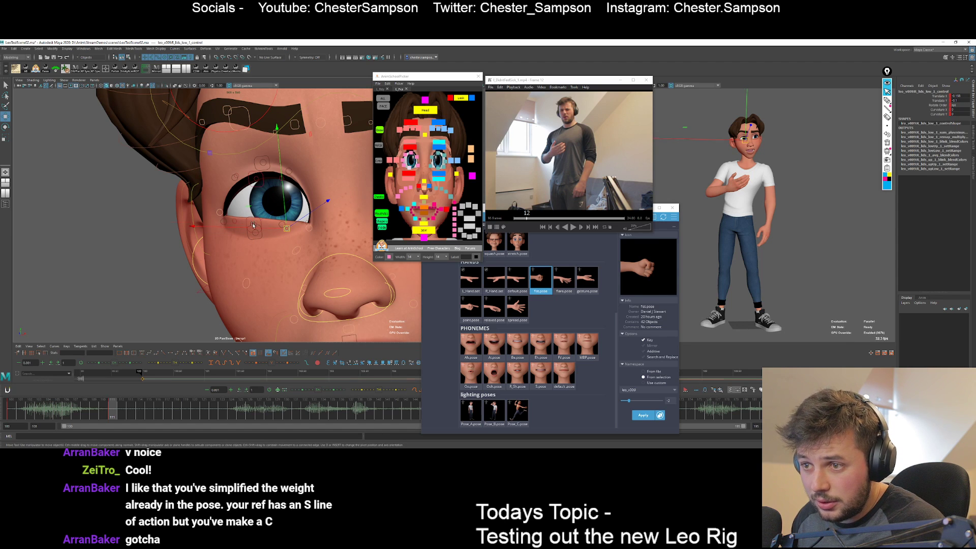
left_click(254, 225)
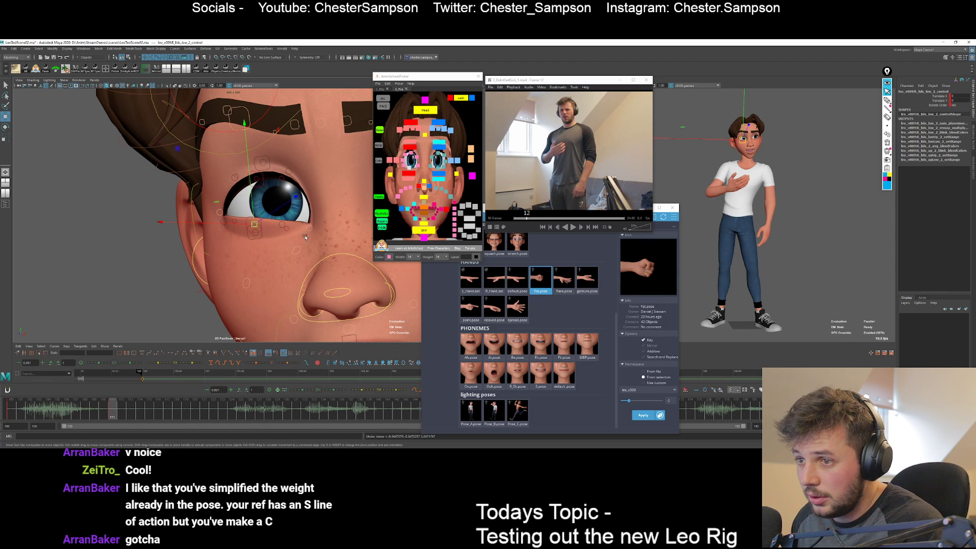
middle_click_drag(300, 235, 300, 237)
left_click(232, 221)
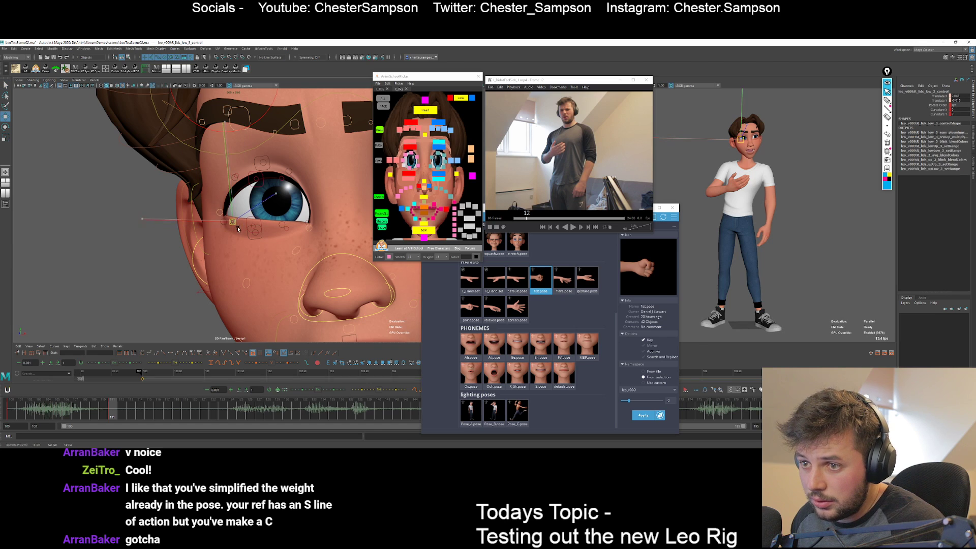
middle_click_drag(234, 221, 238, 229)
key("q")
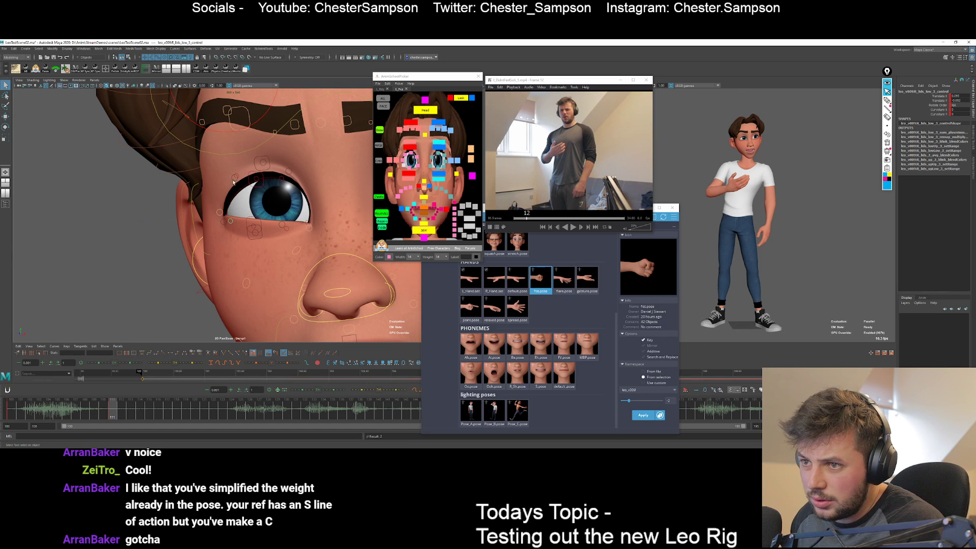
Adjust the right upper eyelid's outer control and check the expression in the shot camera.
left_click(235, 177)
key("w")
middle_click_drag(235, 178, 240, 185)
key("alt+1")
key("backslash")
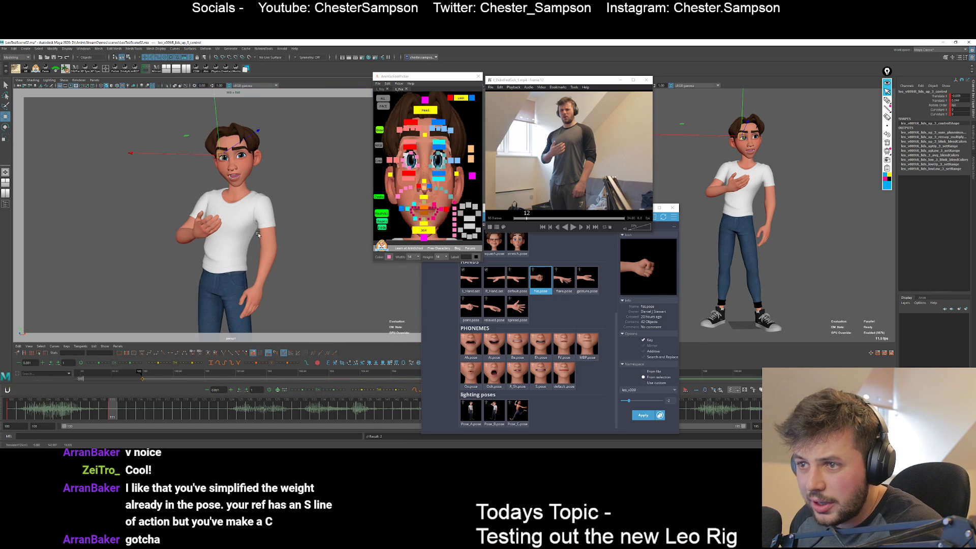
key("q")
key("backslash")
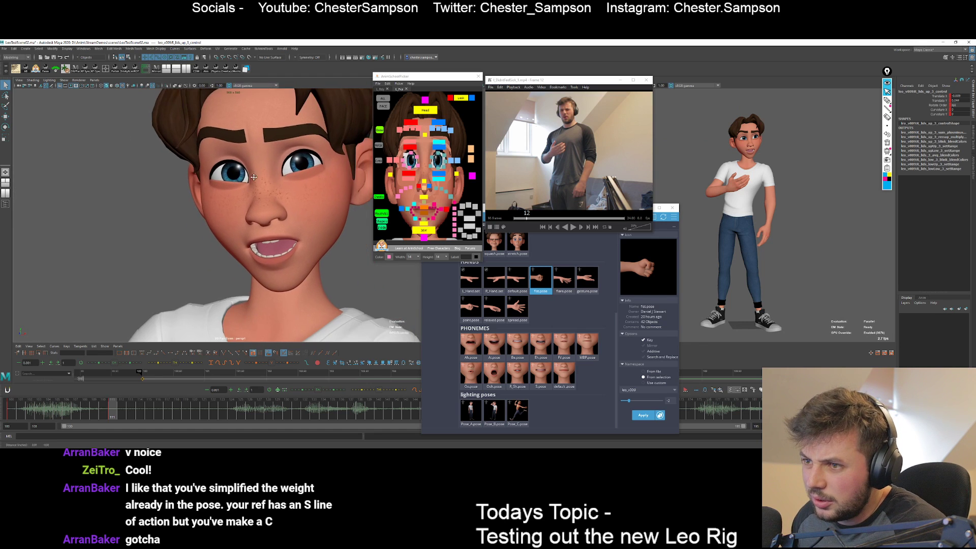
Lower Leo's left eyebrow with its base control.
left_click(434, 121)
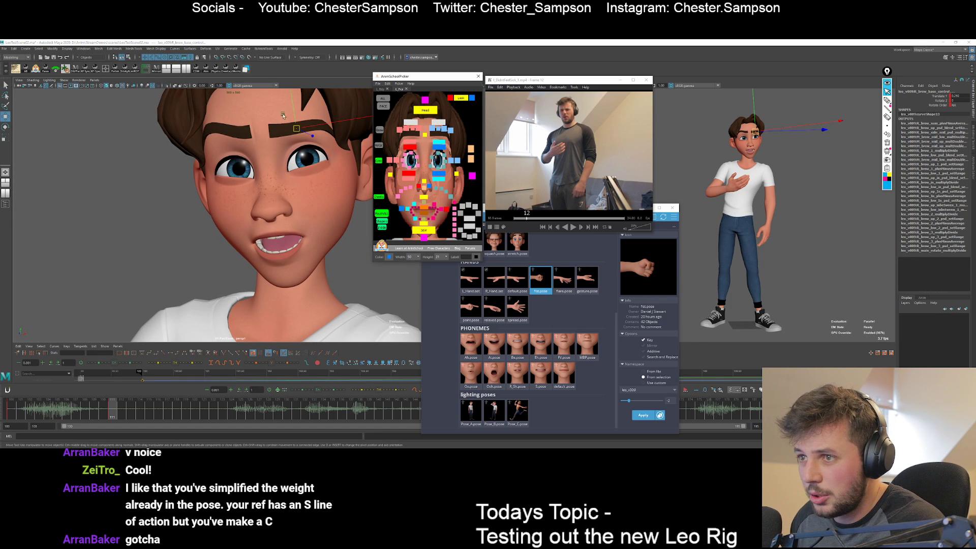
key("w")
left_click_drag(296, 117, 297, 162)
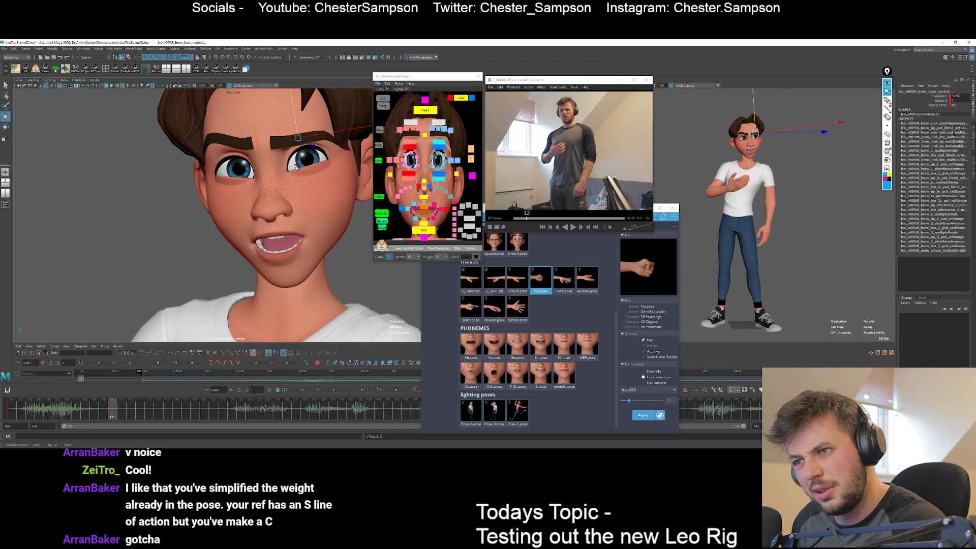
Adjust Leo's mouth corners with the emotion controls and check the expression in the shot camera.
left_click(439, 204)
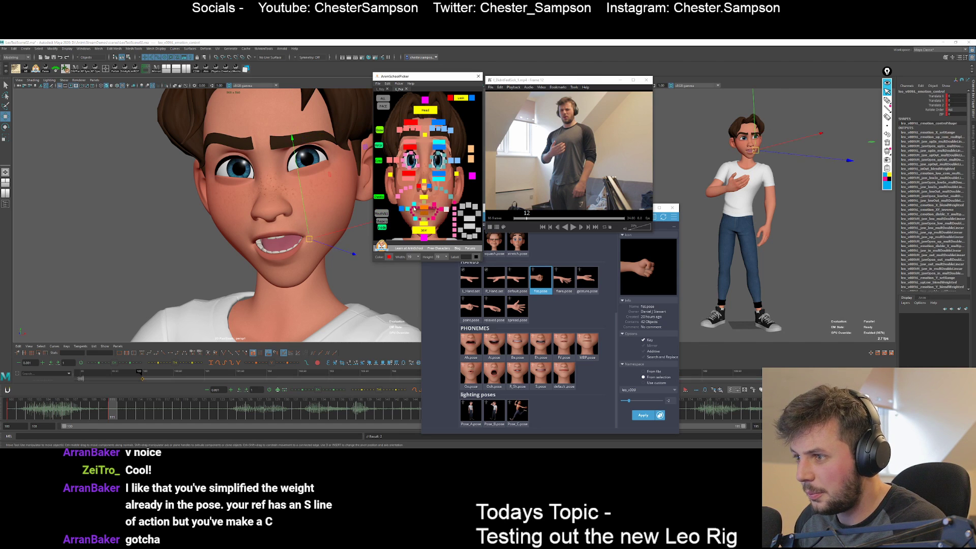
left_click_drag(243, 225, 243, 227)
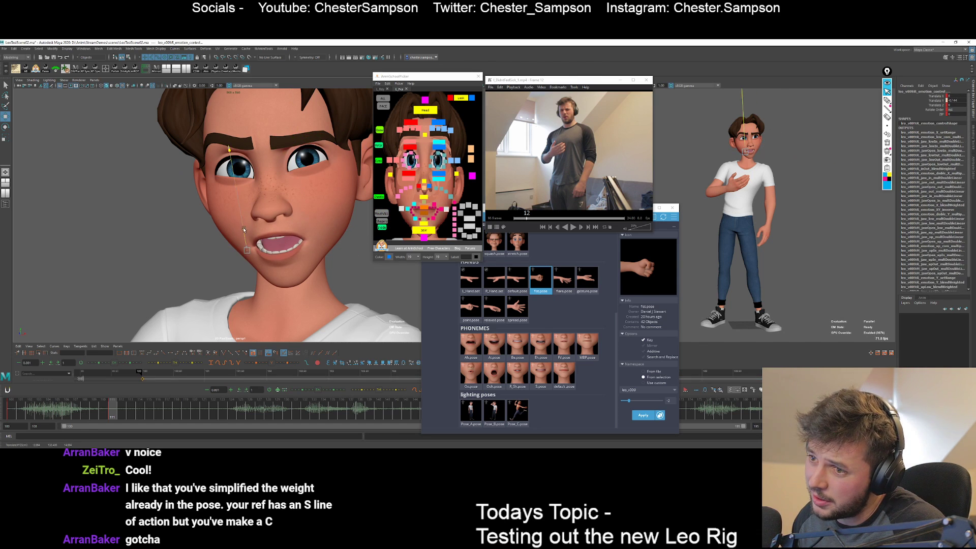
key("backslash")
left_click(312, 281)
Rotate the upper head control slightly and key its rotation.
left_click(470, 149)
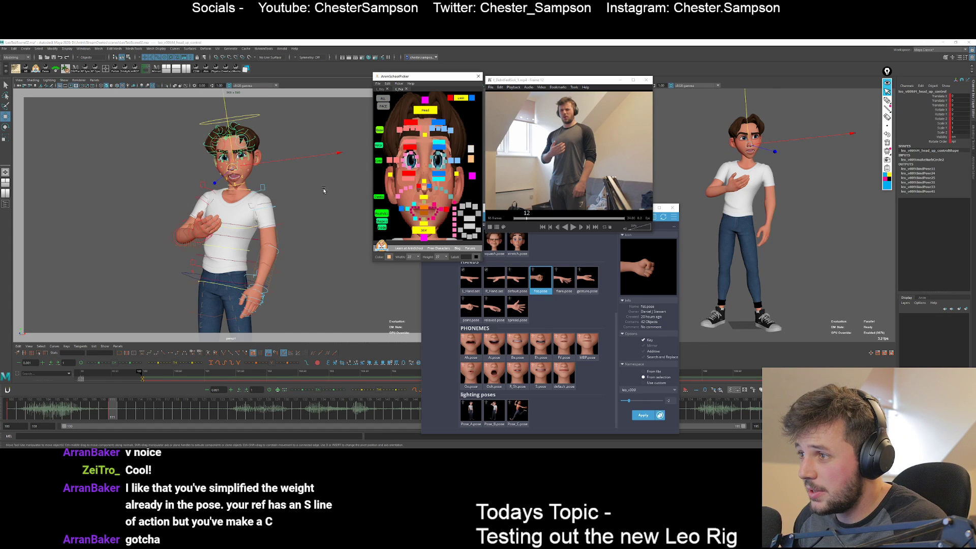
key("e")
left_click_drag(328, 126, 297, 149)
key("shift+e")
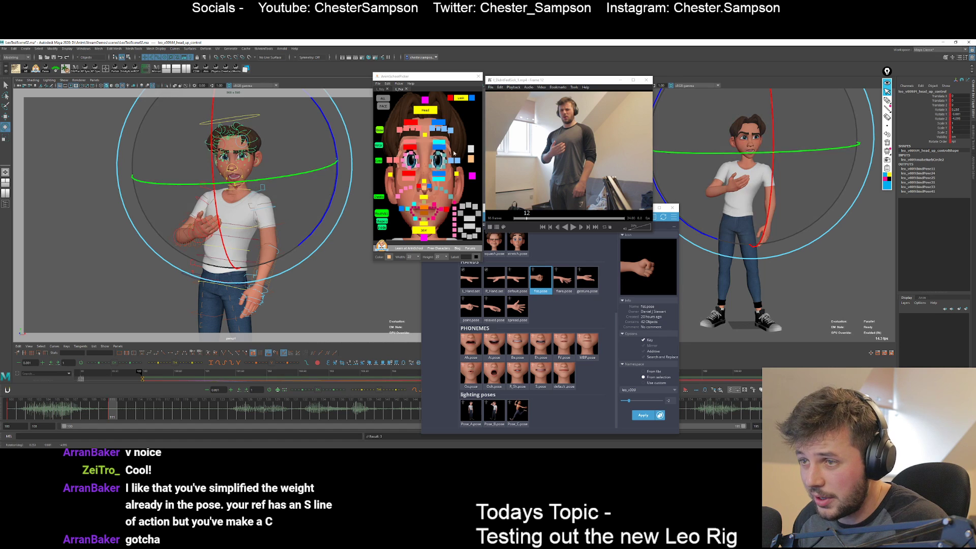
Rotate the lower head control to offset the jaw area and key its rotation.
left_click(470, 159)
left_click_drag(332, 179, 319, 171)
key("alt+1")
left_click_drag(248, 191, 253, 192)
key("shift+e")
key("q")
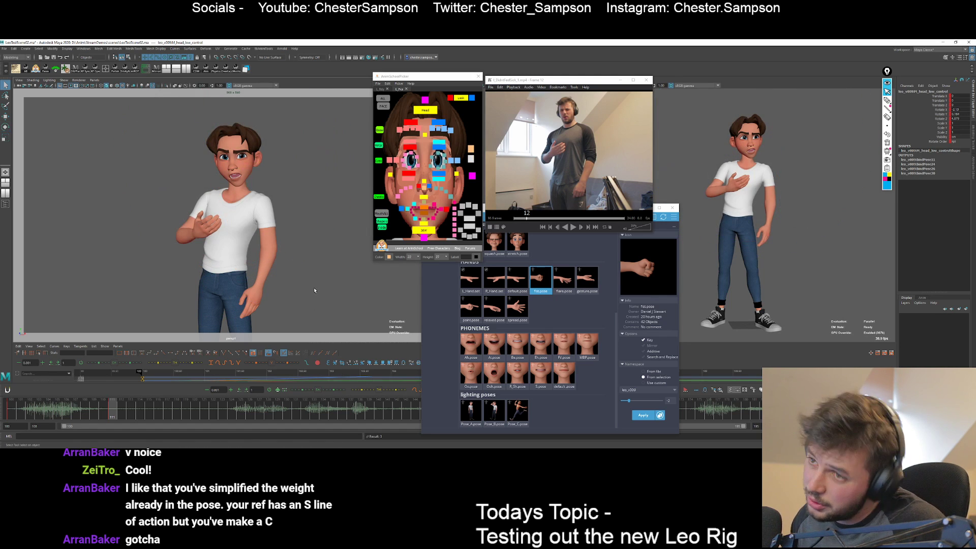
Try a small rotation of the main head control and undo it.
key("backslash")
left_click(422, 111)
key("backslash")
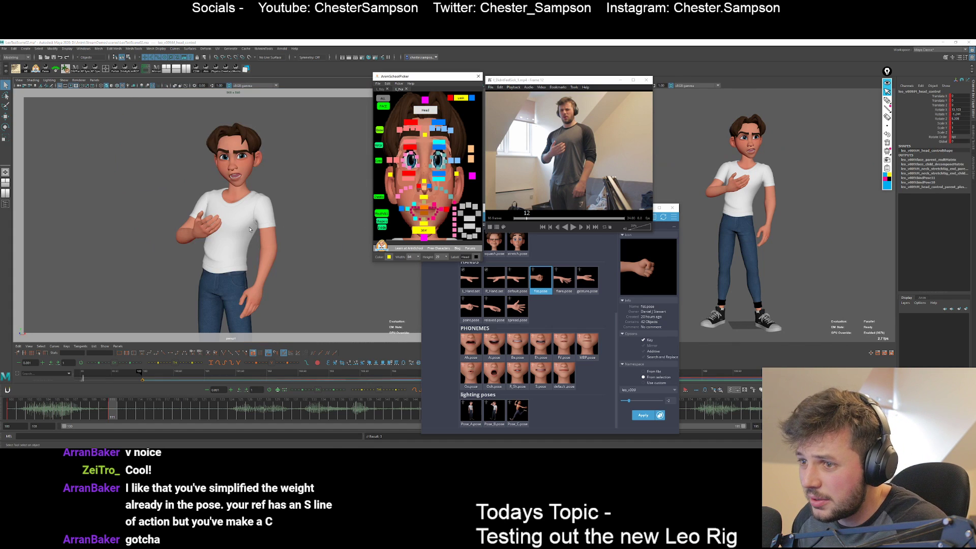
key("e")
left_click_drag(326, 206, 325, 208)
key("ctrl+z")
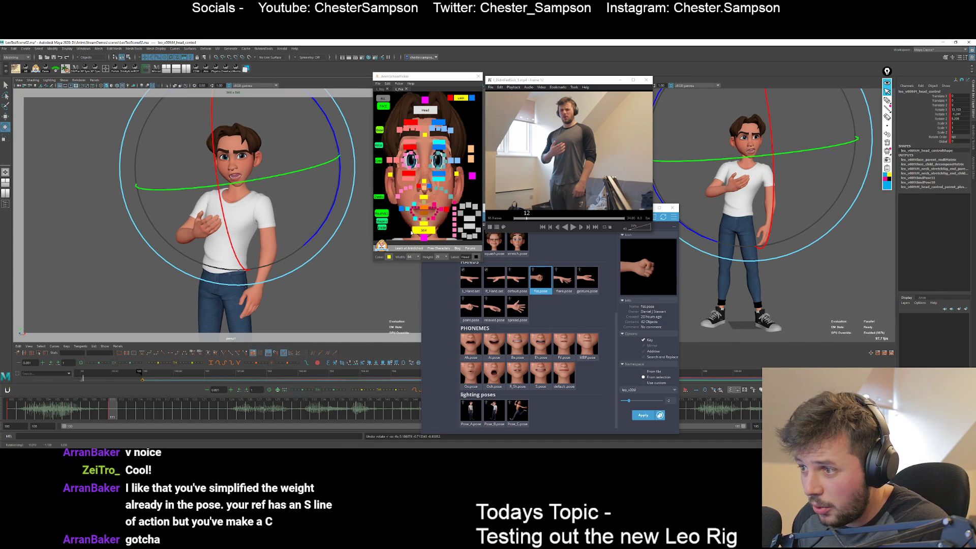
Try shifting the lower head squash control under the chin and undo the moves.
left_click(383, 181)
key("alt+1")
key("backslash")
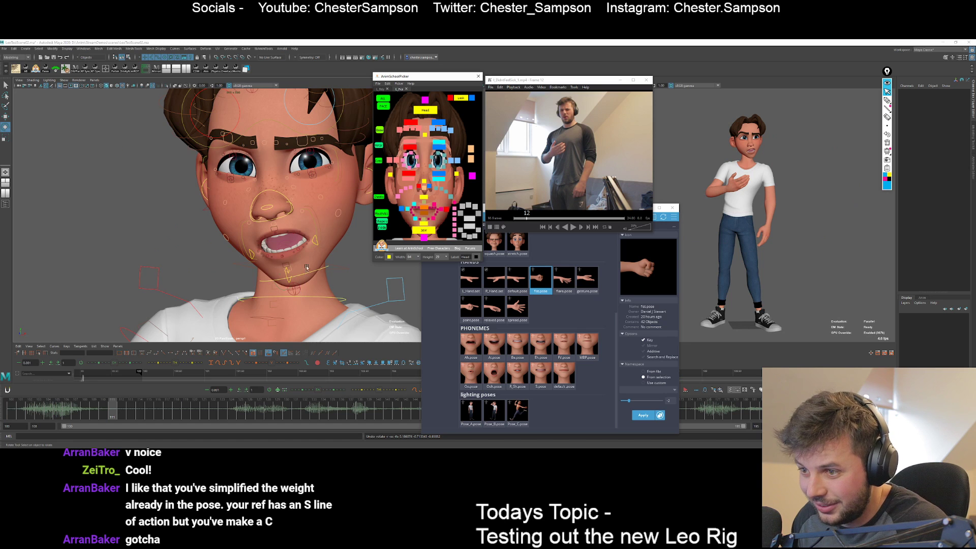
left_click(428, 240)
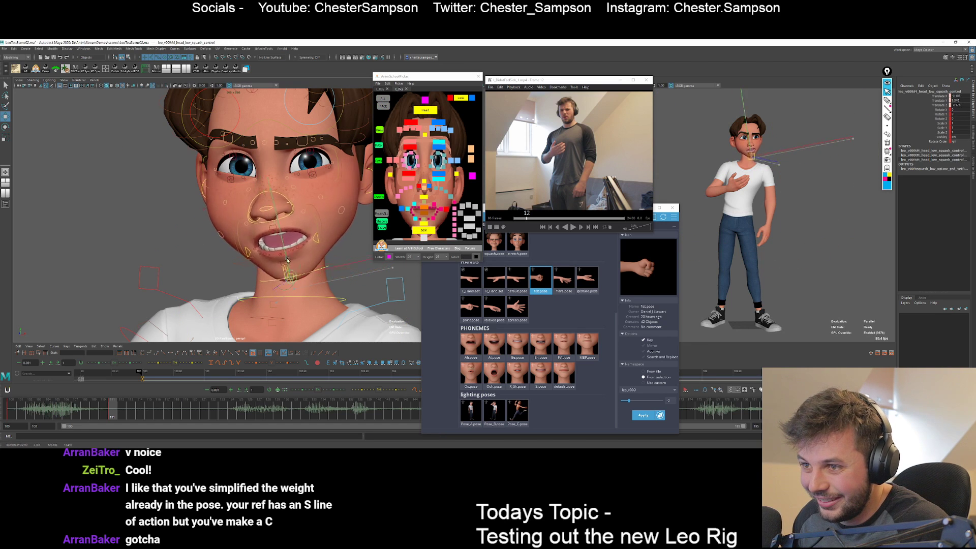
key("ctrl+z")
mouse_move(295, 288)
left_mouse_down()
mouse_move(296, 280)
mouse_move(282, 283)
left_mouse_up()
key("ctrl+z")
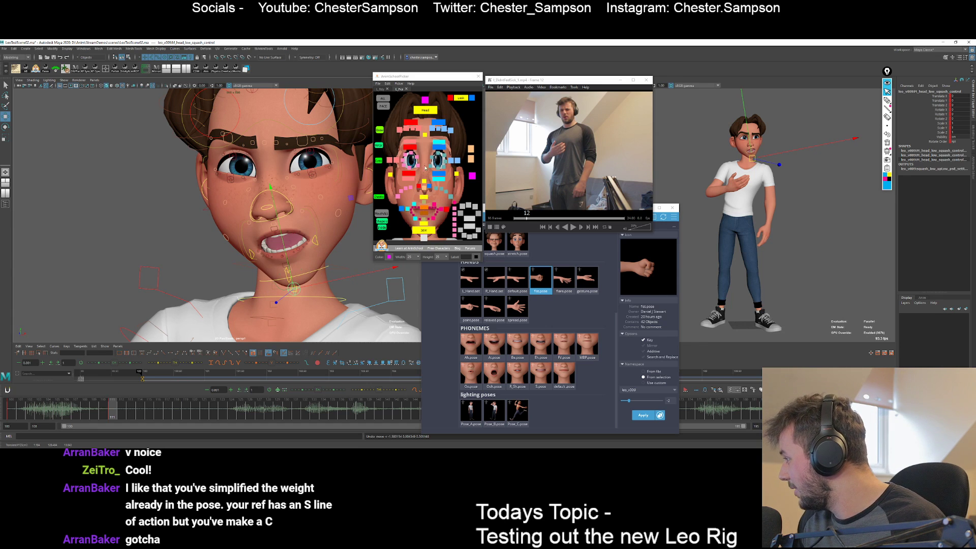
Examine the head tilt and full-body pose in the shot camera and close up with the lower head control selected.
left_click(471, 159)
key("e")
key("backslash")
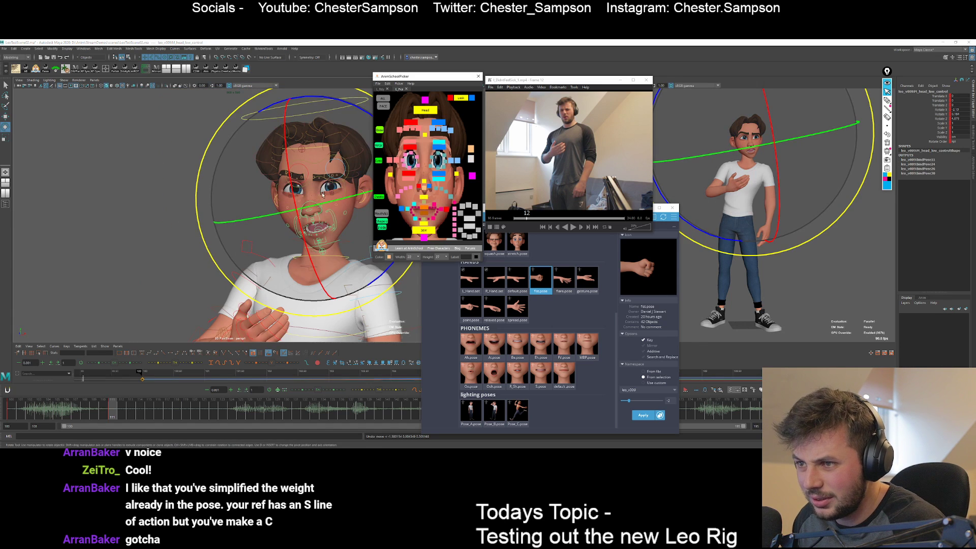
key("backslash")
key("backslash")
key("backslash")
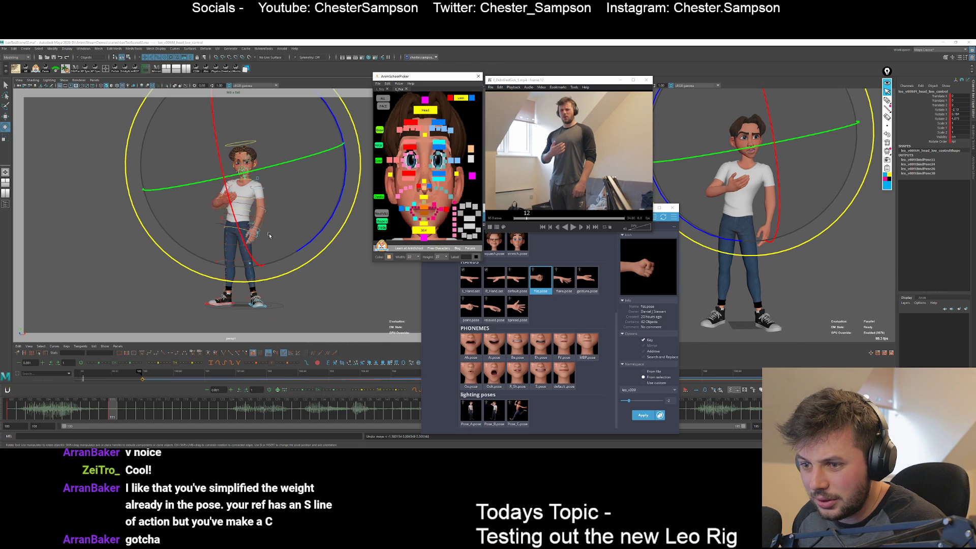
key("bracketleft")
key("bracketleft")
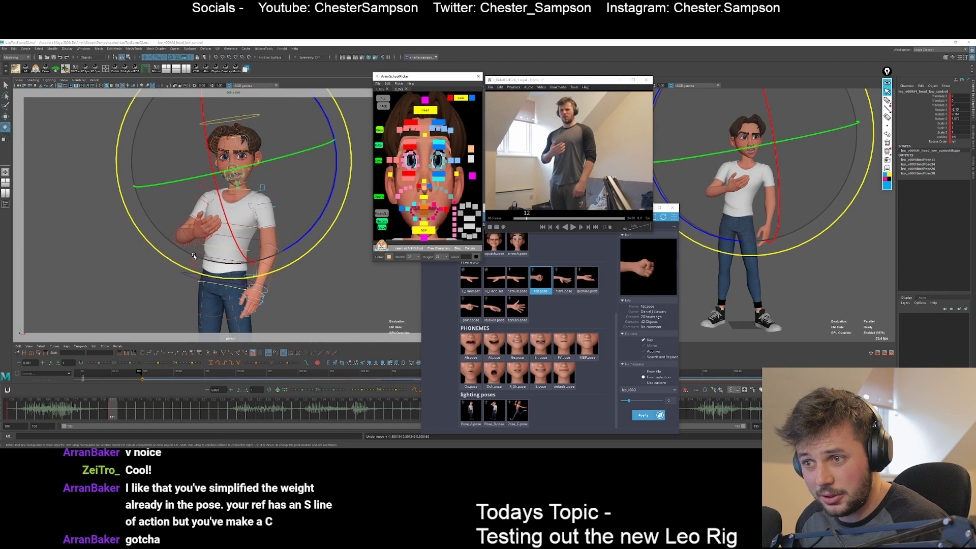
key("q")
key("alt+1")
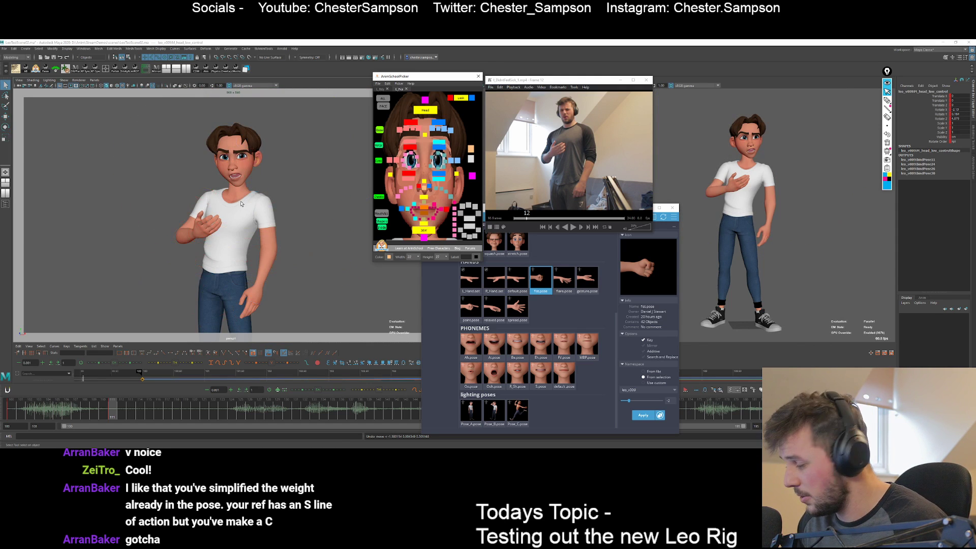
key("backslash")
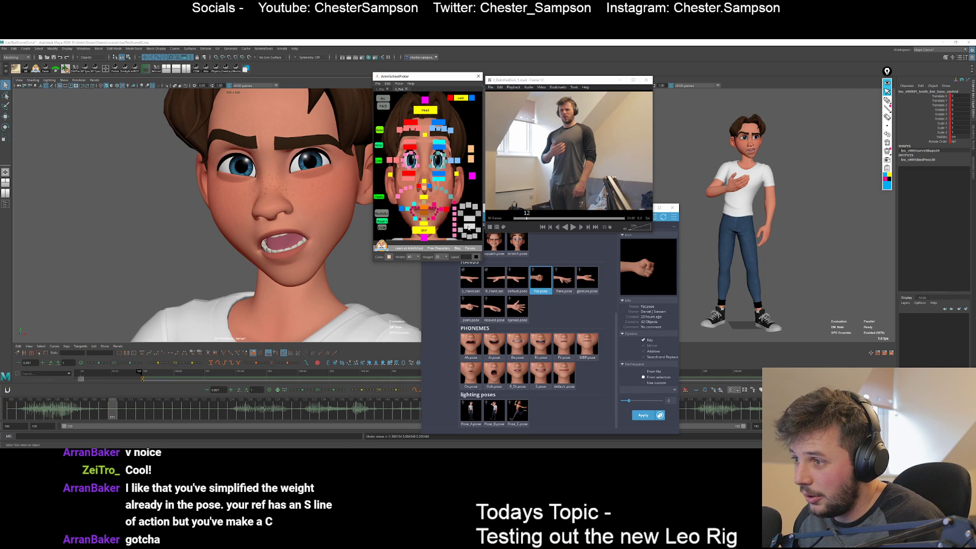
Try moving, rotating and scaling the lower teeth base control, undo the changes, and inspect its visibility attribute.
left_click(279, 248)
key("e")
left_click_drag(279, 248, 263, 246)
key("ctrl+z")
key("ctrl+z")
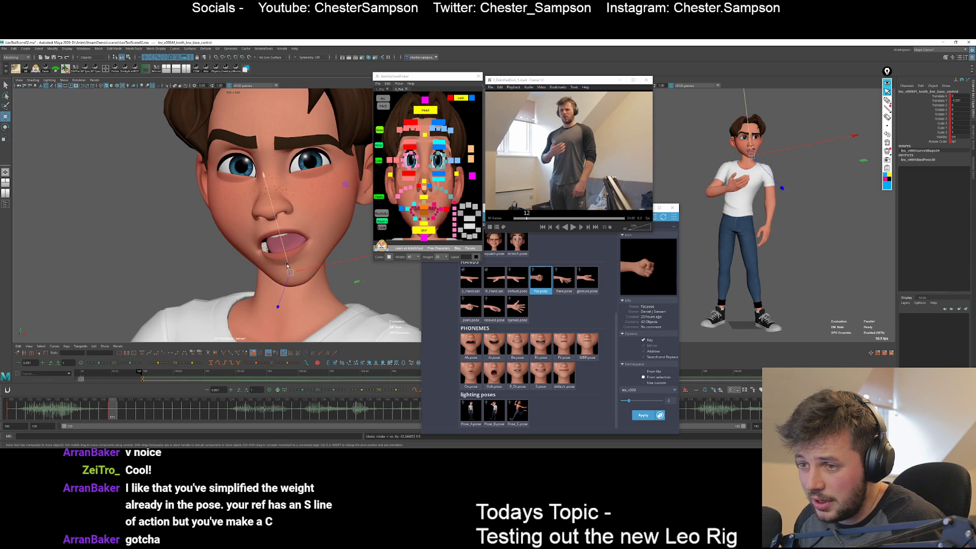
key("r")
left_click_drag(288, 262, 273, 264)
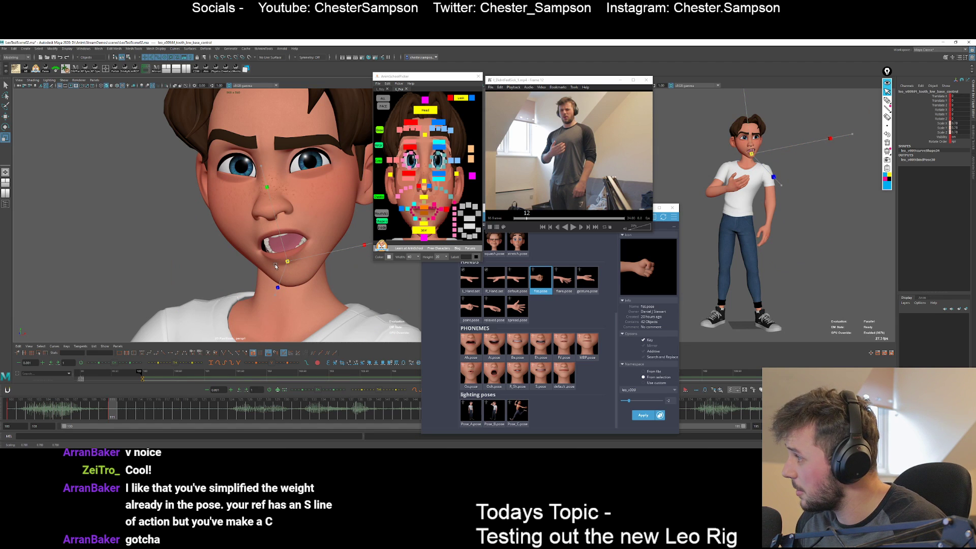
key("ctrl+z")
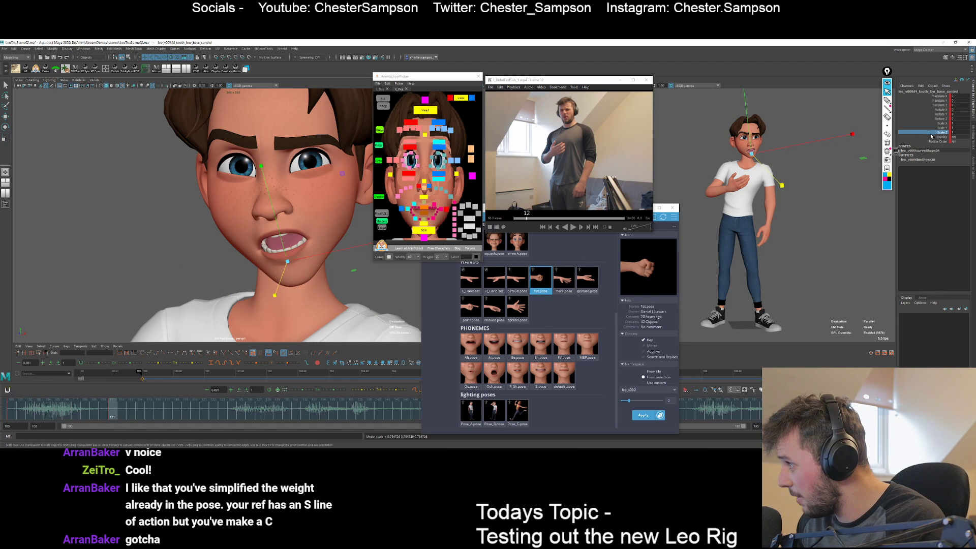
left_click(926, 141)
left_click(922, 137)
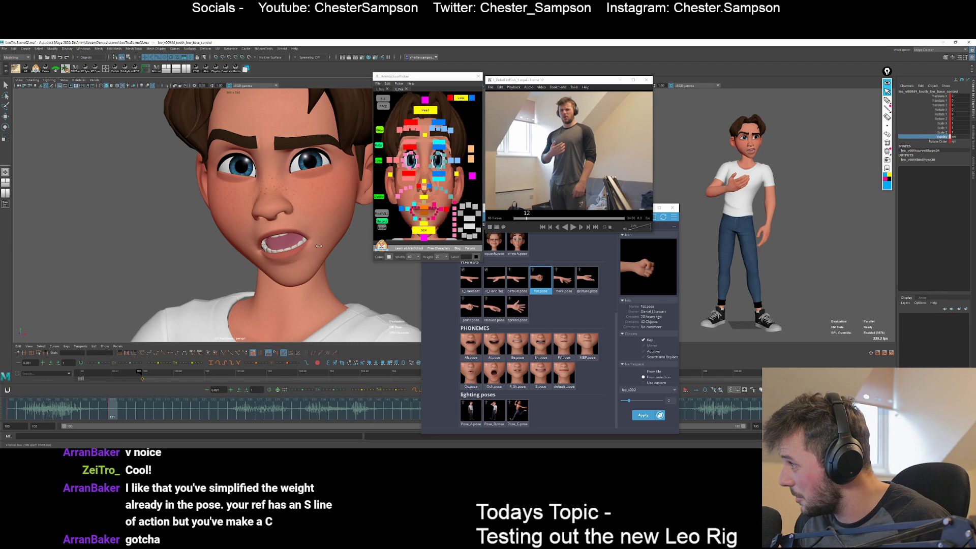
Lower, rotate and scale the lower teeth with their base control so they sit out of sight behind the lip.
key("w")
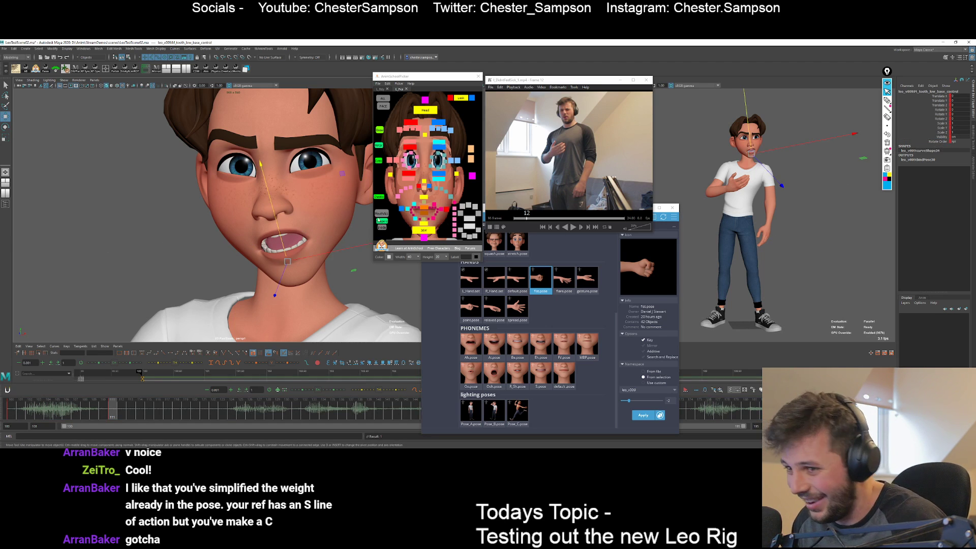
left_click_drag(279, 236, 263, 233)
key("e")
key("r")
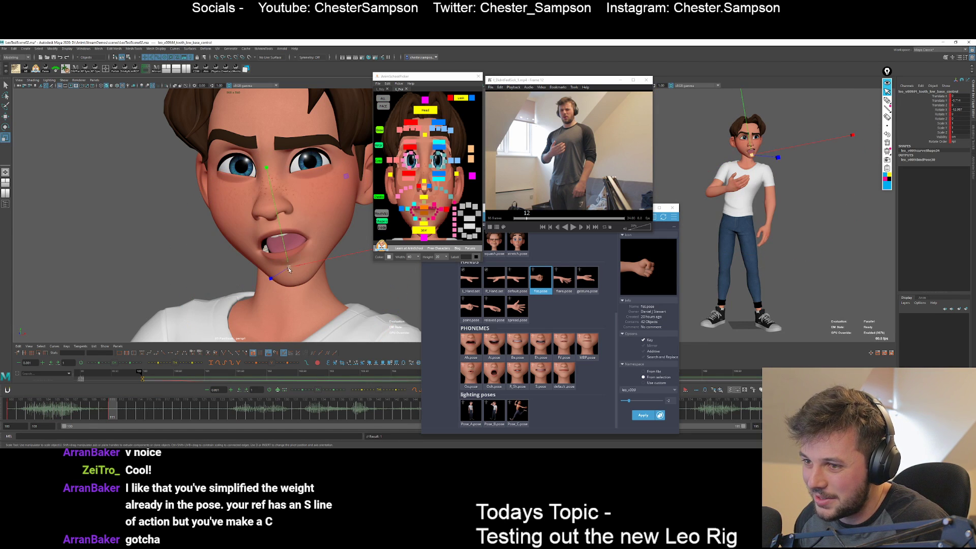
mouse_move(289, 267)
left_mouse_down()
mouse_move(270, 276)
mouse_move(287, 253)
left_mouse_up()
key("w")
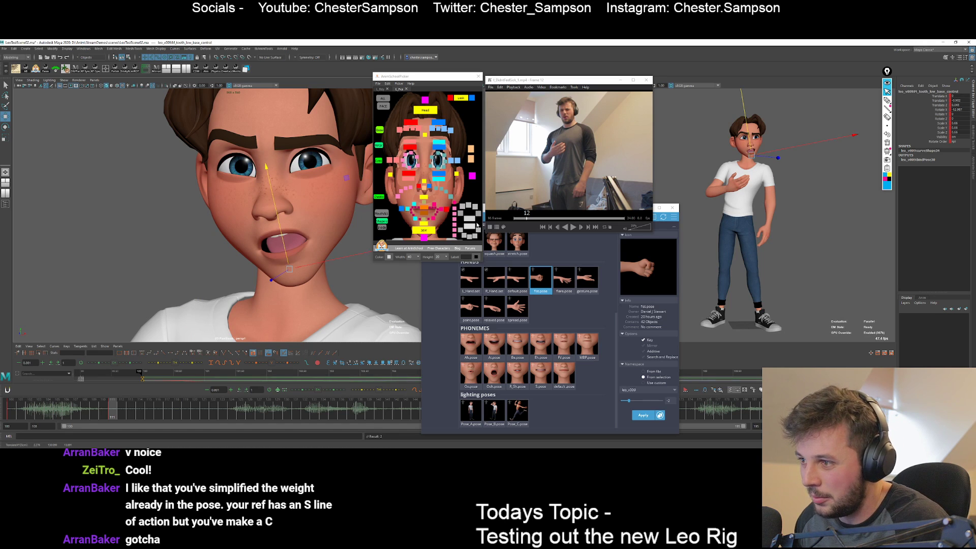
Lower and scale the tongue with the tongue 1 control, and check the mouth in the shot camera.
left_click(454, 215)
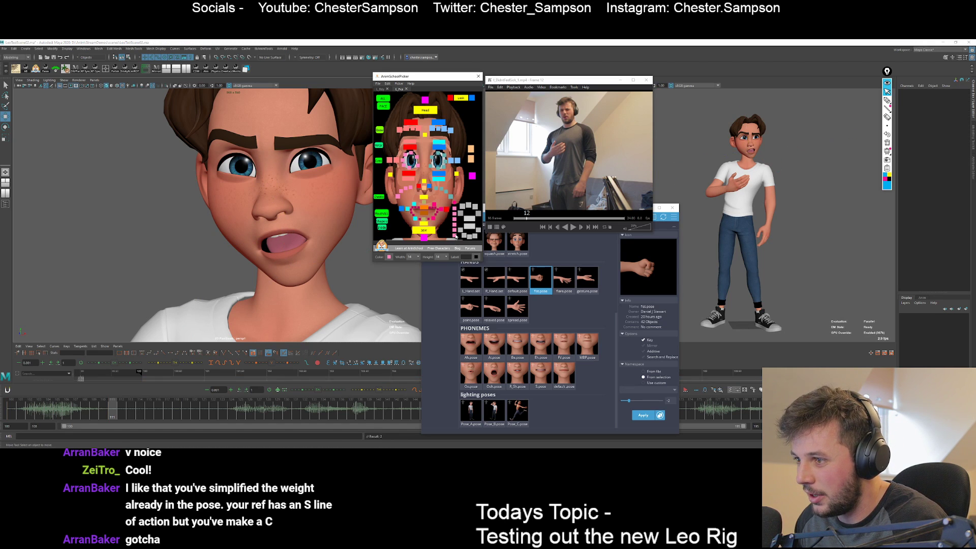
left_click(455, 236)
mouse_move(290, 225)
left_mouse_down()
mouse_move(282, 255)
mouse_move(289, 240)
left_mouse_up()
key("e")
key("w")
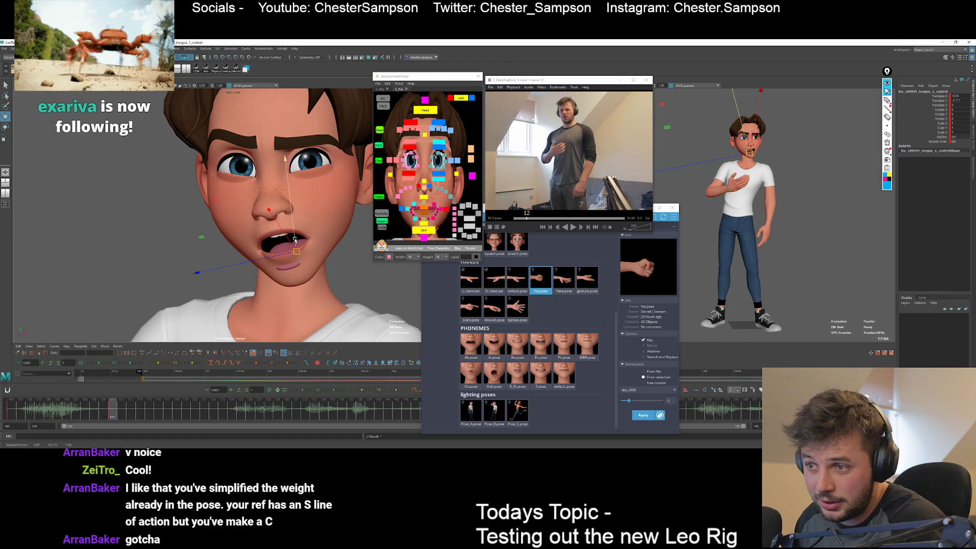
key("r")
mouse_move(296, 248)
left_mouse_down()
mouse_move(275, 264)
mouse_move(287, 247)
left_mouse_up()
key("w")
key("q")
key("backslash")
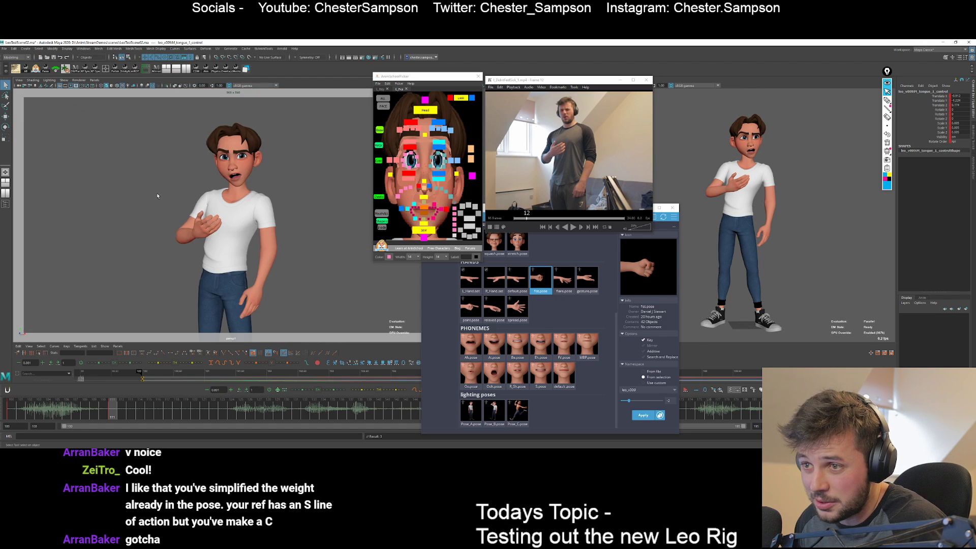
Reposition and rotate the upper teeth with their base control to fit the open mouth.
left_click(157, 193)
key("backslash")
left_click(471, 216)
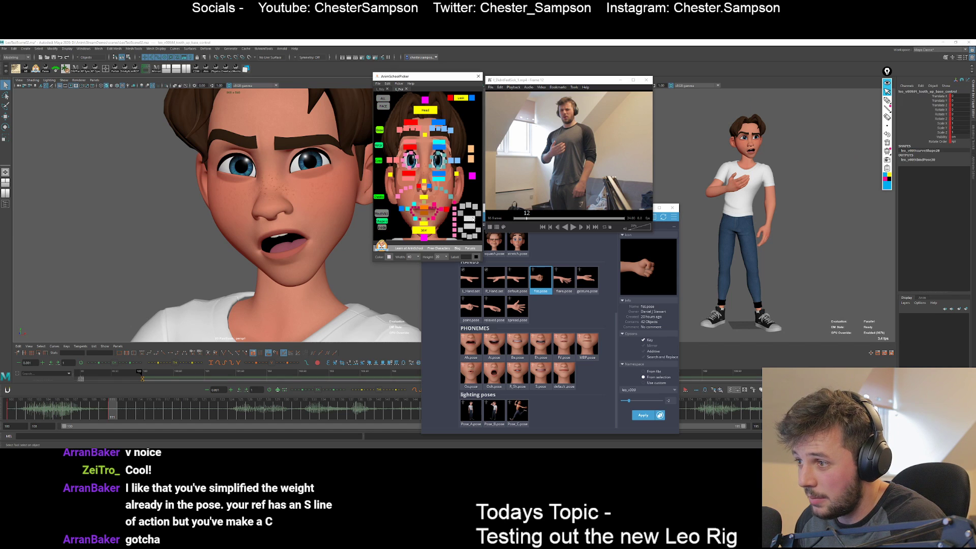
key("w")
key("e")
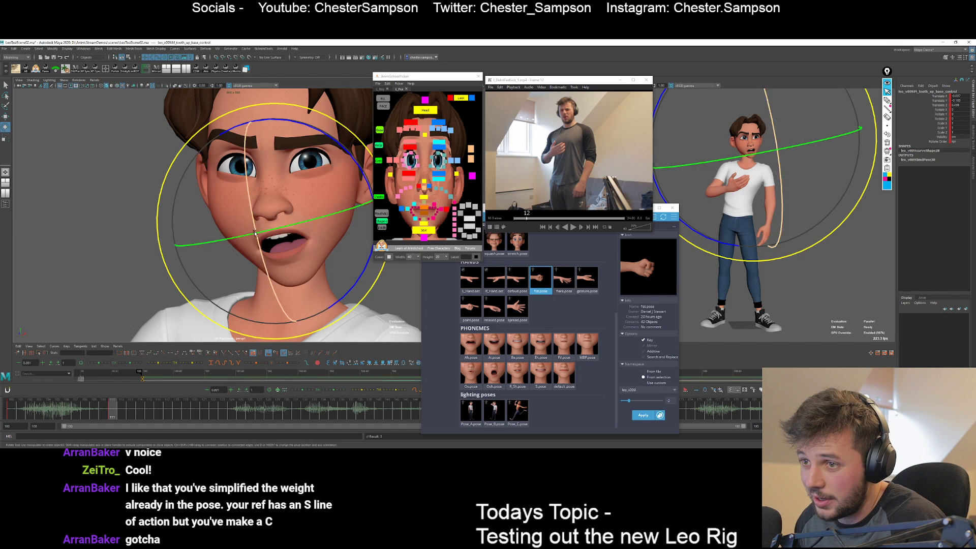
left_click_drag(256, 232, 259, 244)
key("q")
left_click(165, 222)
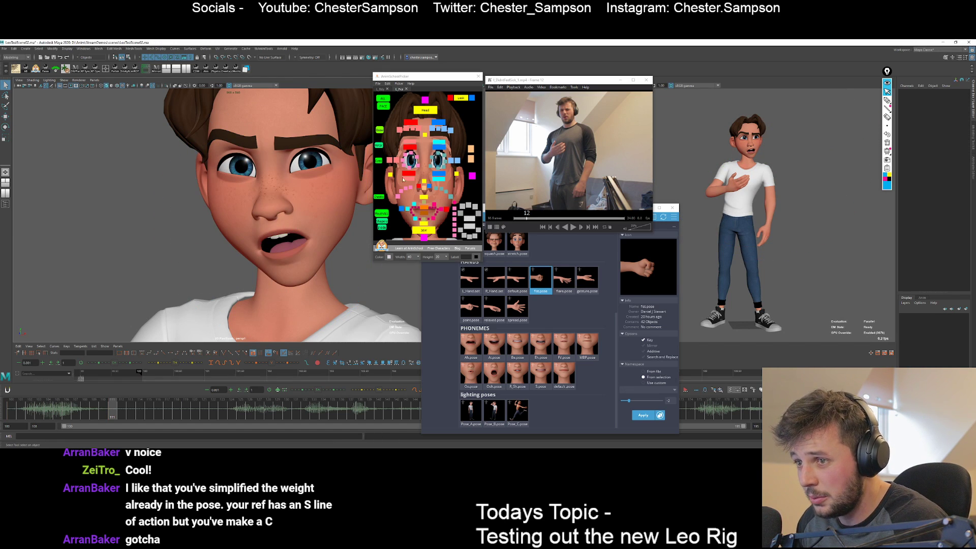
Sketch a mouth-shape diagram beside the face with marks over the lips, and clear the drawing.
left_click(382, 215)
left_click(255, 244)
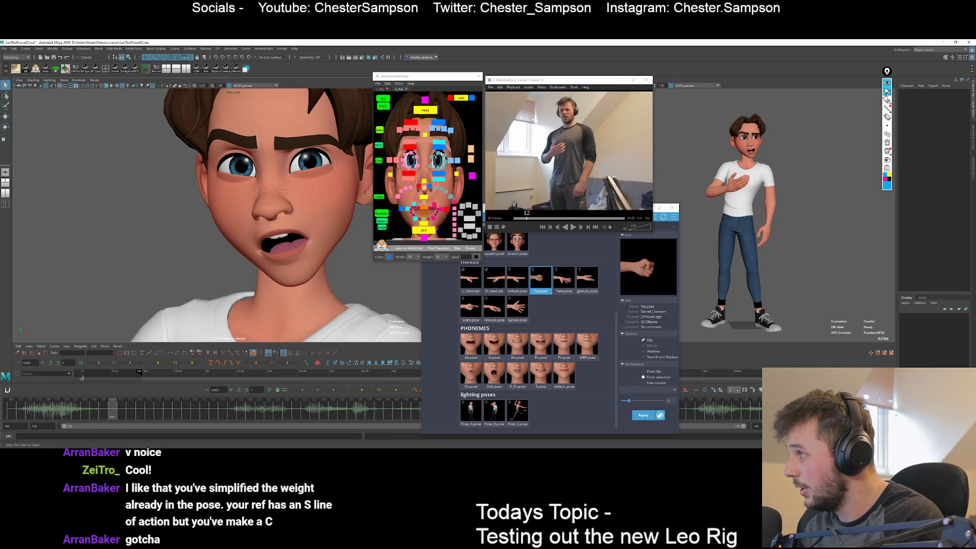
left_click(887, 100)
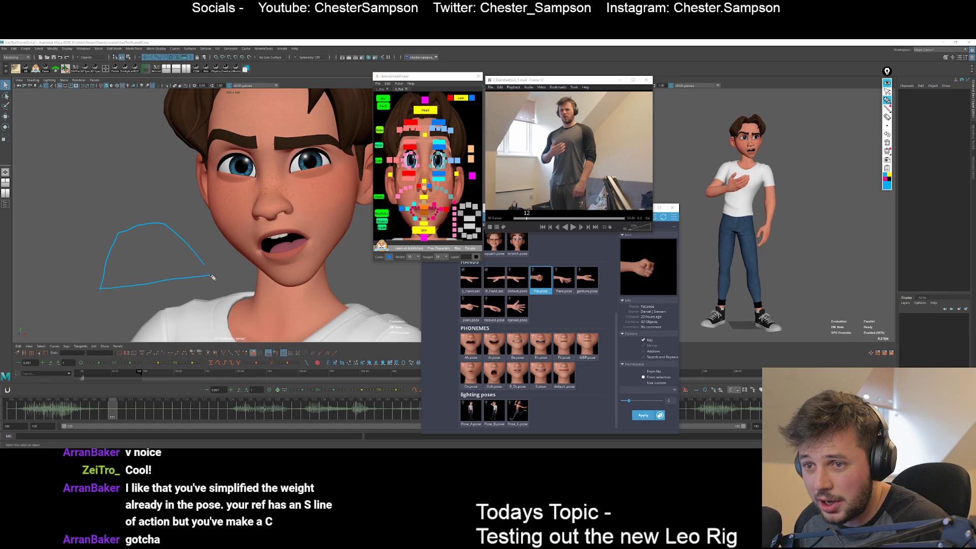
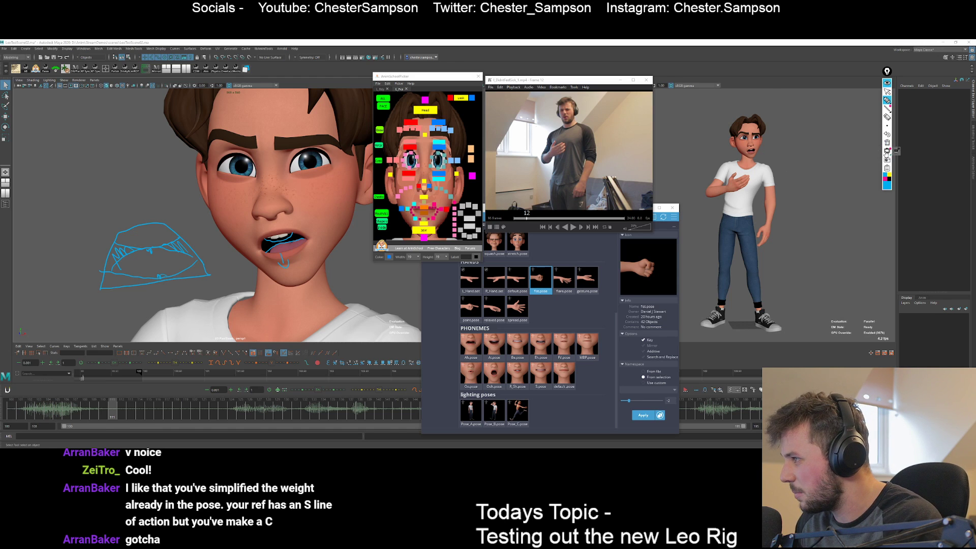
left_click(887, 143)
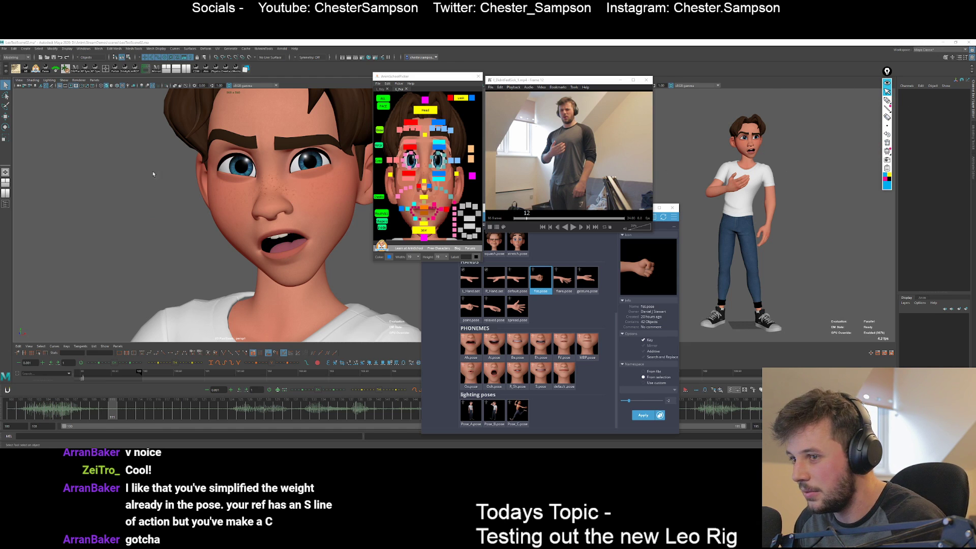
Reshape the left side of the upper lip with its sneer control, and check the mouth in the shot camera.
left_click(418, 179)
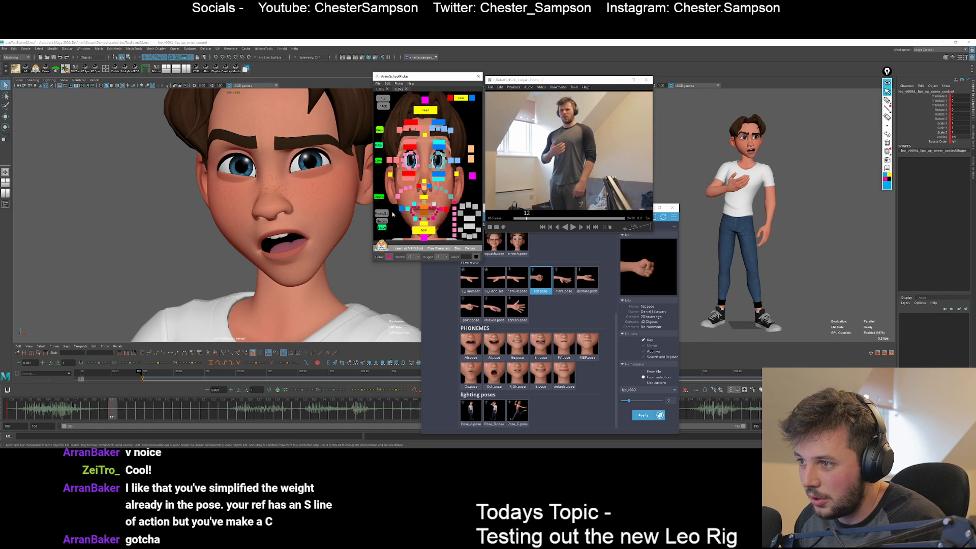
key("w")
middle_click_drag(291, 253, 291, 249)
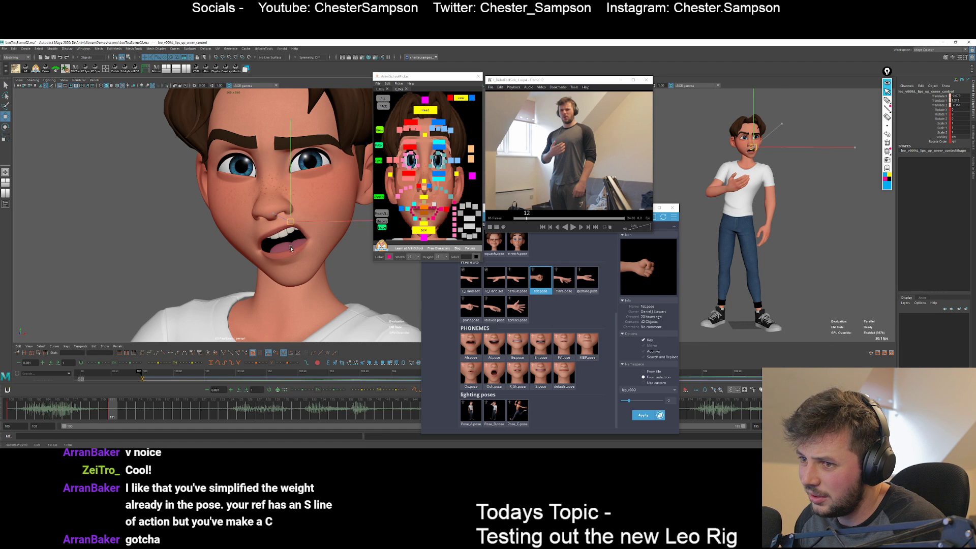
key("q")
key("backslash")
key("backslash")
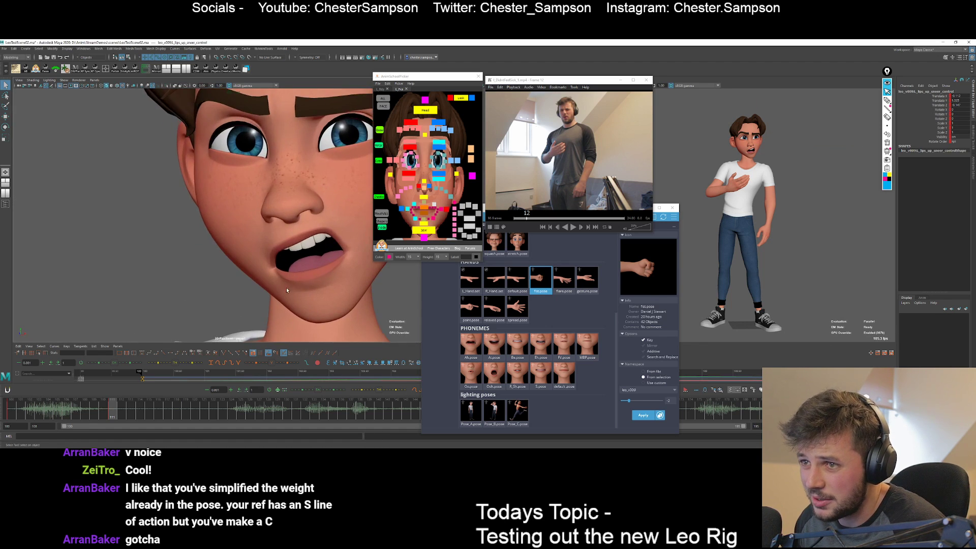
Lift the right side of the upper lip with its sneer control, and slightly lower the right mouth corner with its emotion control.
middle_click_drag(285, 287, 309, 178)
left_click(414, 204)
key("w")
middle_click_drag(303, 249, 285, 209)
left_click_drag(237, 180, 249, 172)
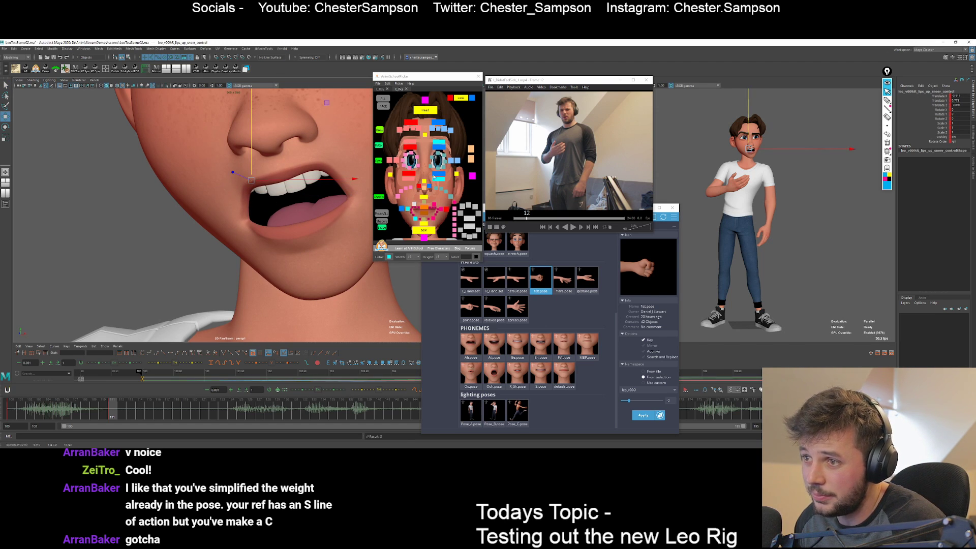
left_click(403, 209)
left_click_drag(222, 227, 221, 229)
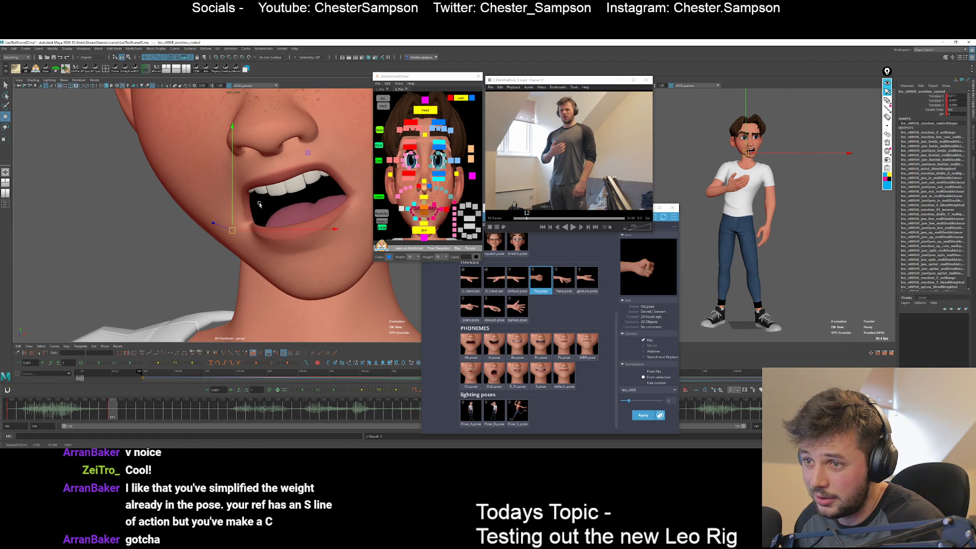
Nudge the upper teeth with their base control to fit the new lip shape, and check the result in the shot camera.
left_click(305, 191)
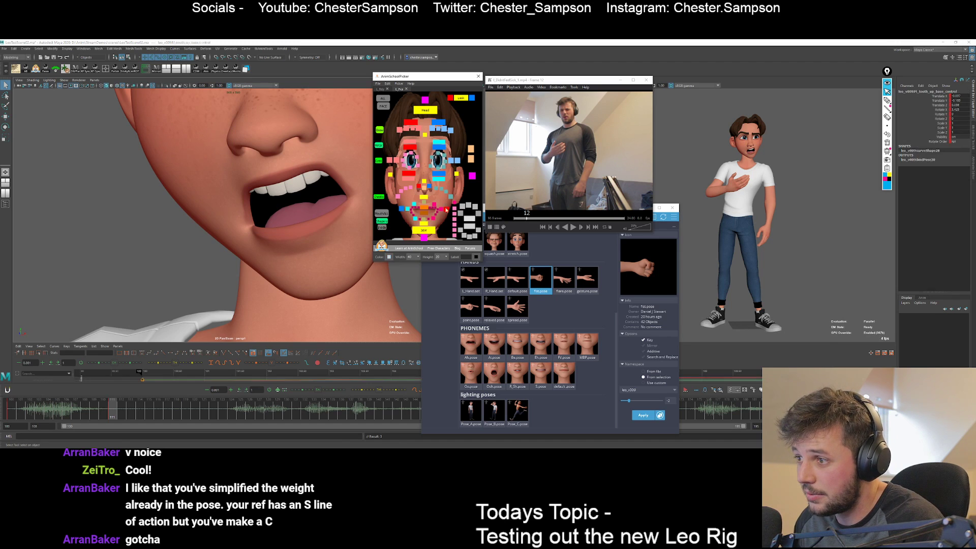
middle_click_drag(263, 153, 267, 158)
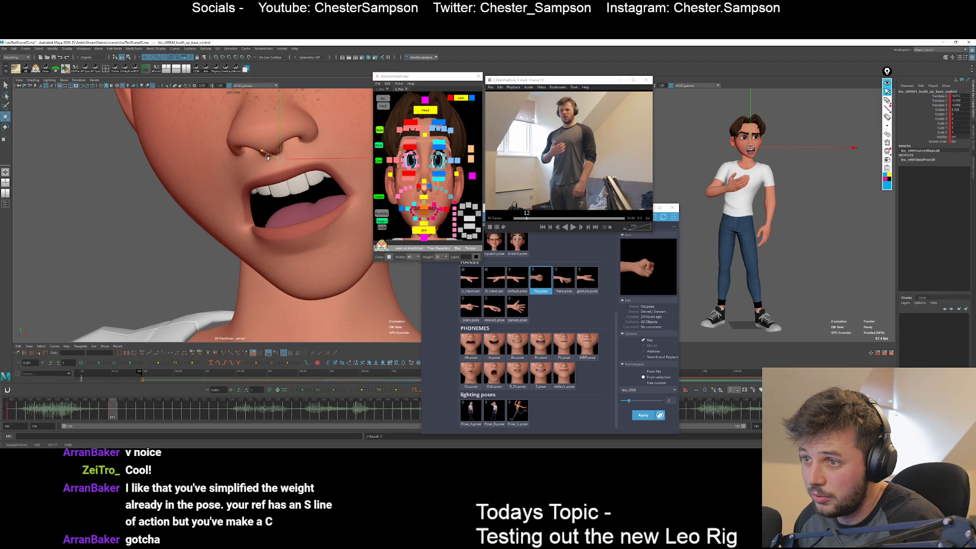
left_click_drag(280, 159, 279, 156)
key("q")
key("backslash")
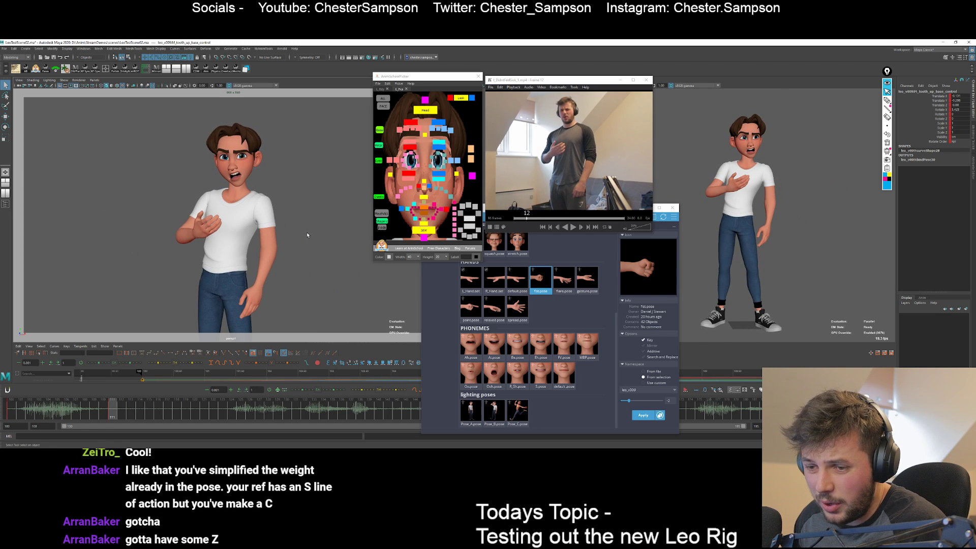
key("backslash")
key("backslash")
key("backslash")
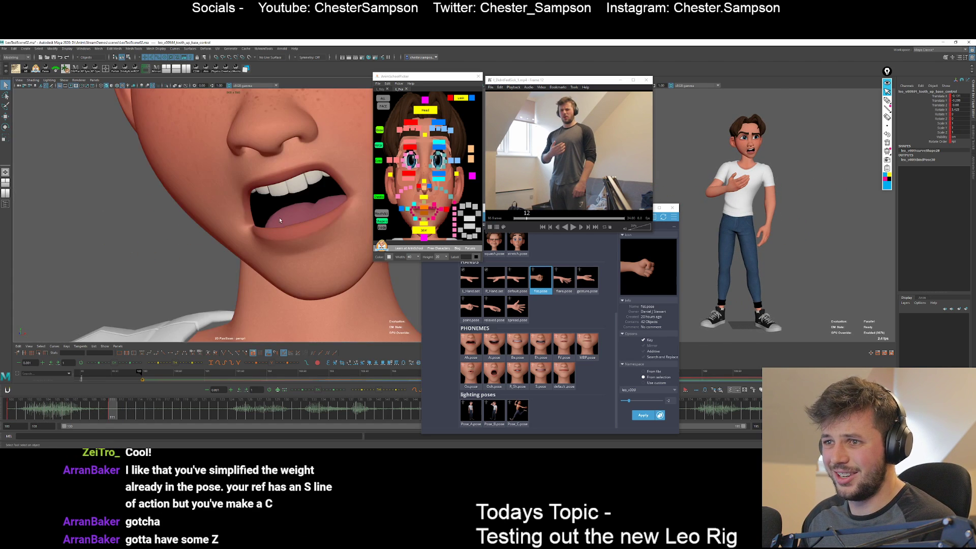
Reposition the character's right eye with its eye control to refine the angry expression.
right_click_drag(278, 230, 242, 215)
middle_click_drag(241, 214, 258, 188)
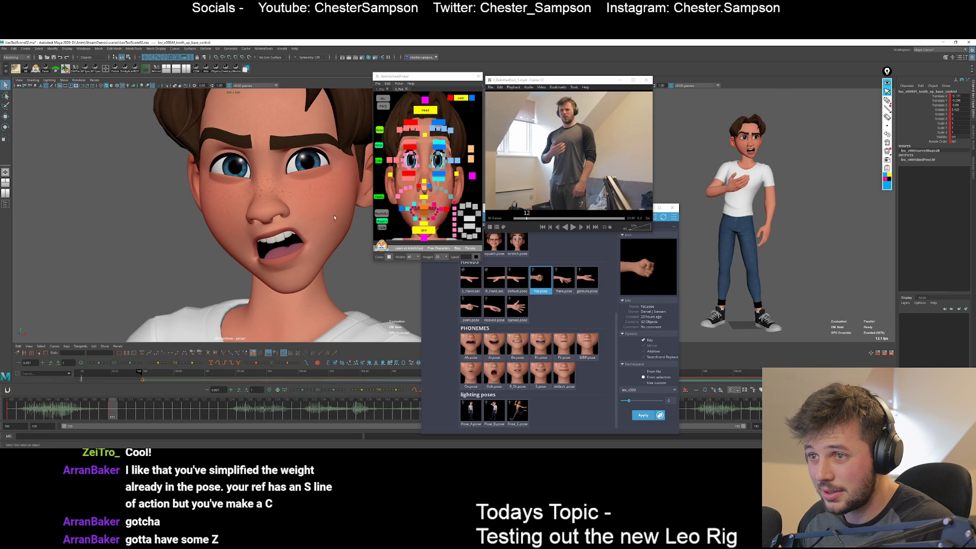
left_click(392, 148)
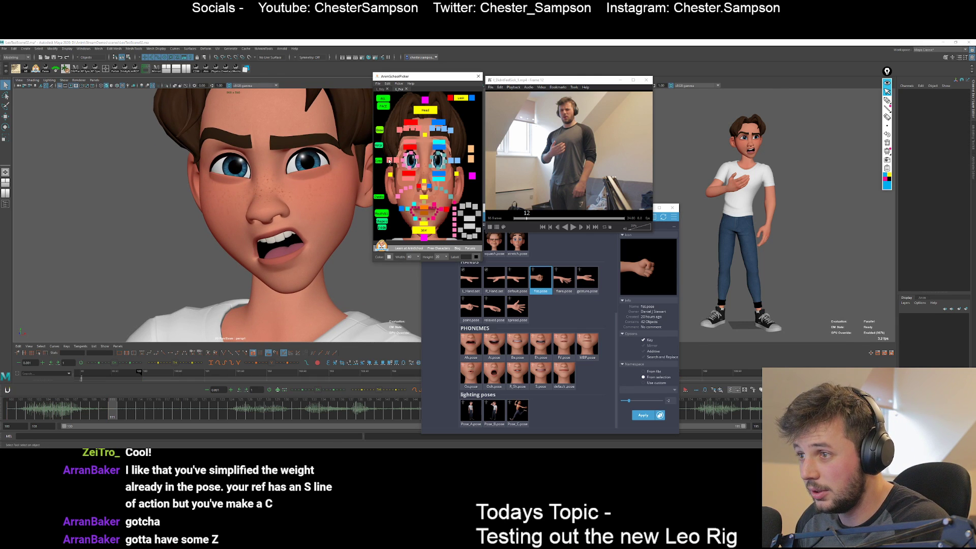
left_click(389, 161)
key("e")
key("w")
left_click_drag(240, 152, 223, 166)
key("r")
key("q")
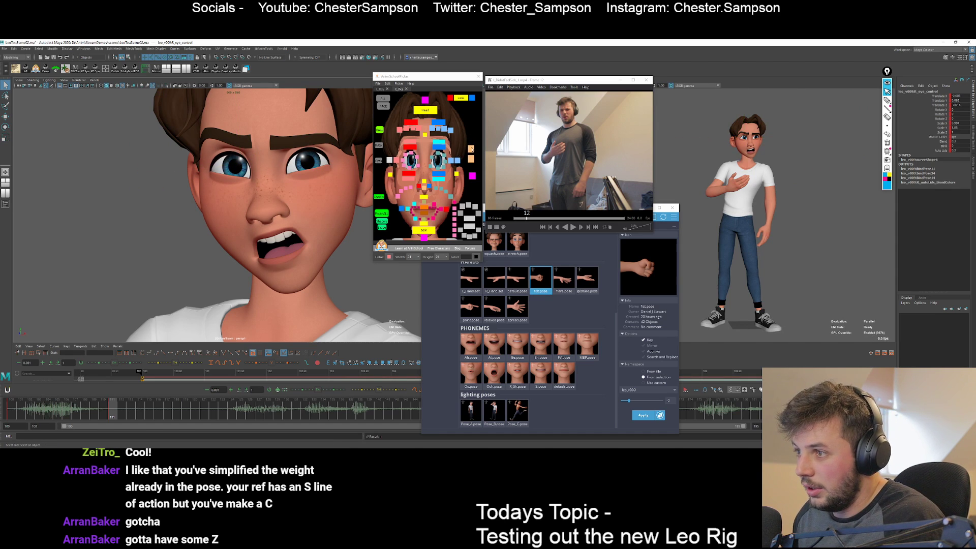
Reposition the character's left eye with its eye control, and compare the face with the previous key and in the shot camera.
left_click(460, 162)
key("w")
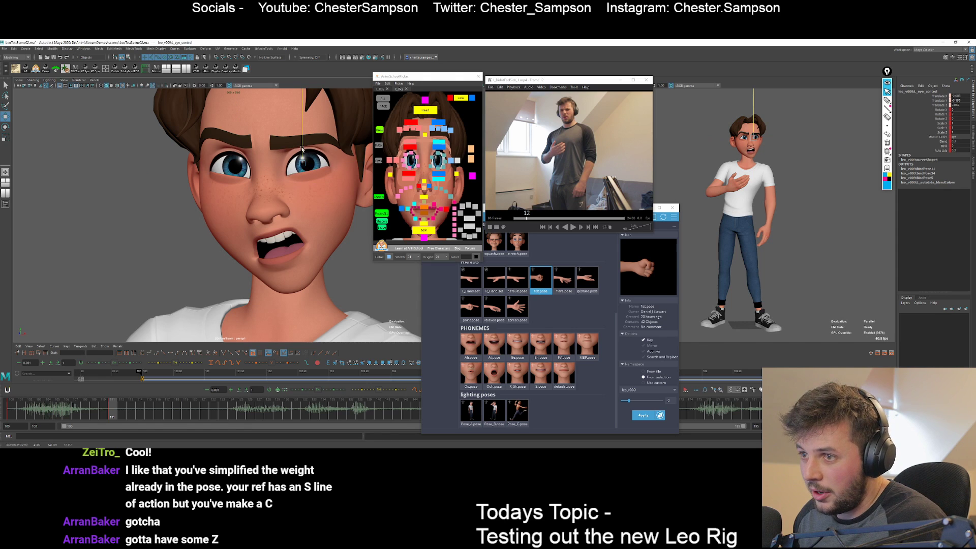
key("backslash")
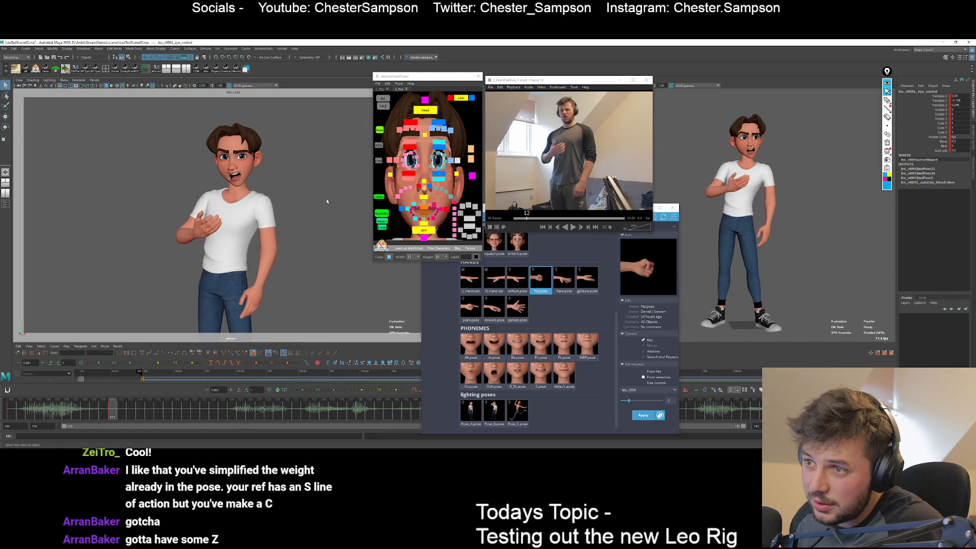
key("q")
key("backslash")
key("comma")
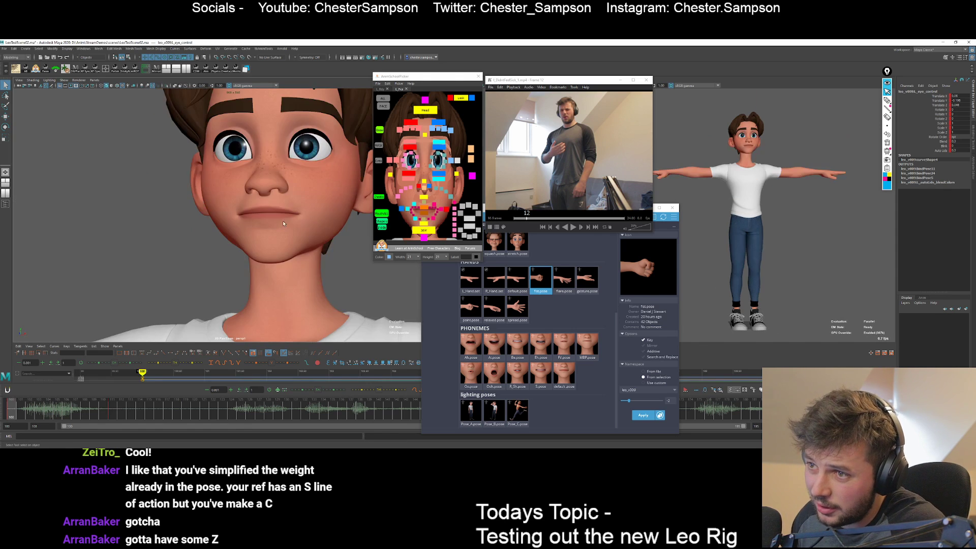
key("period")
key("backslash")
key("backslash")
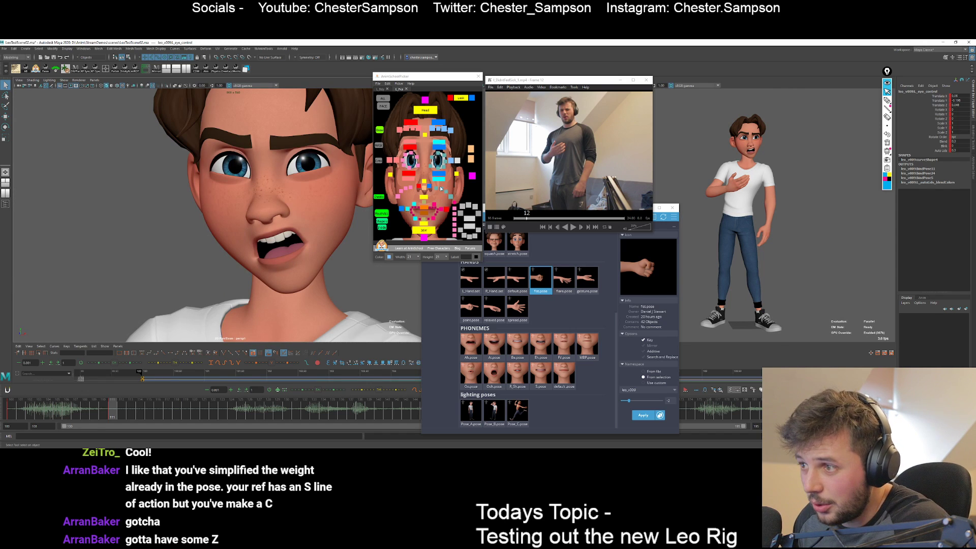
Try raising the mouth corners into a smile with the emotion controls, and undo the change.
left_click(445, 210)
key("w")
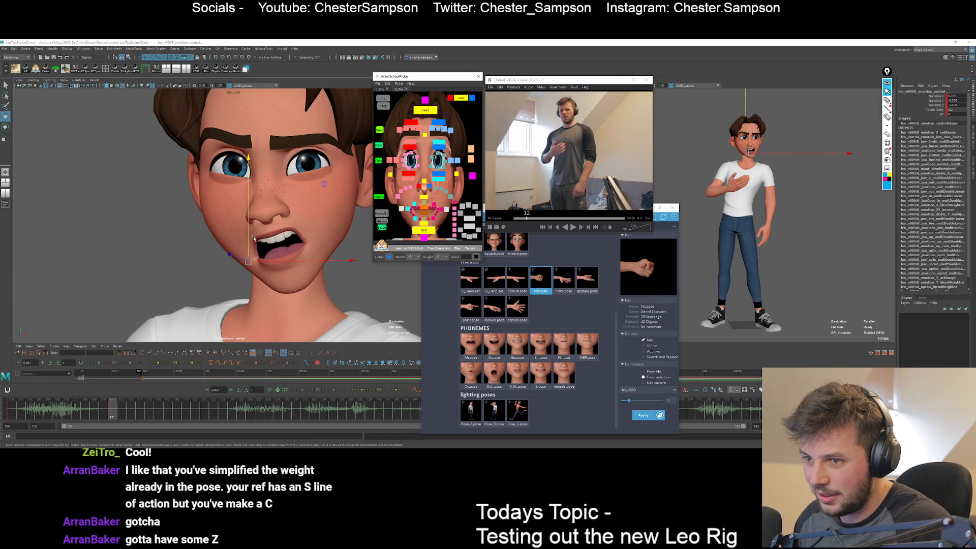
left_click_drag(243, 226, 265, 251)
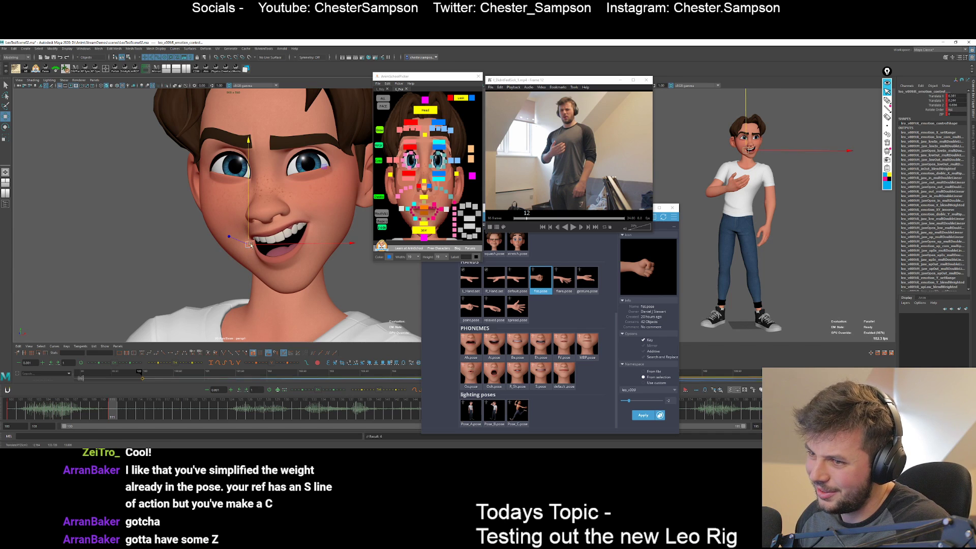
key("q")
key("ctrl+z")
Select all rig controls and carry the frame 12 pose over to frame 13.
left_click(385, 99)
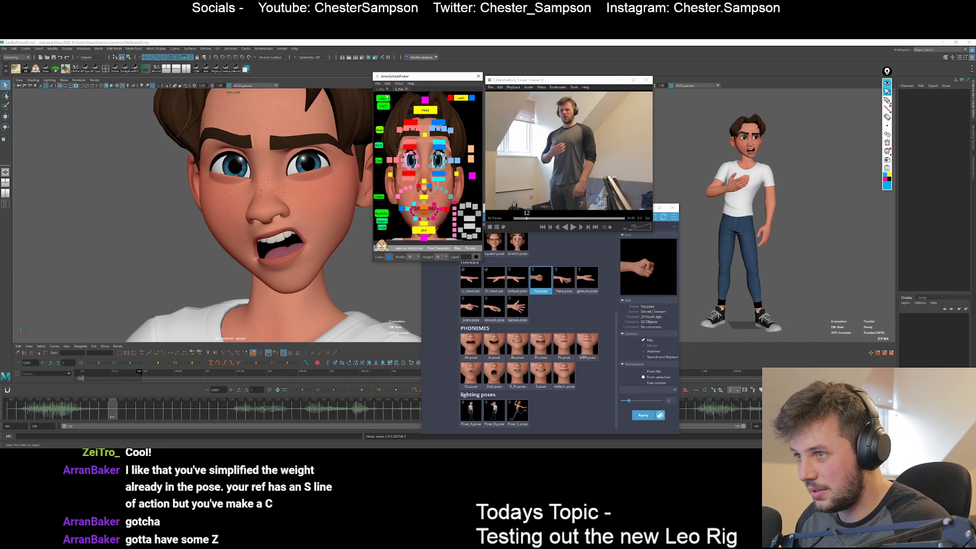
key("alt+period")
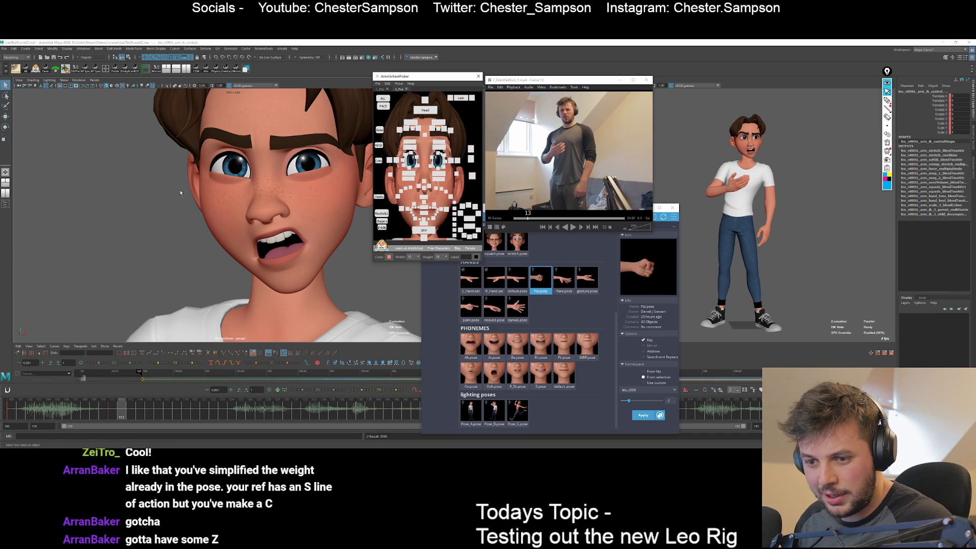
key("alt+comma")
key("alt+period")
Raise the mouth corners into a smile on frame 13 with the emotion controls.
left_click(445, 195)
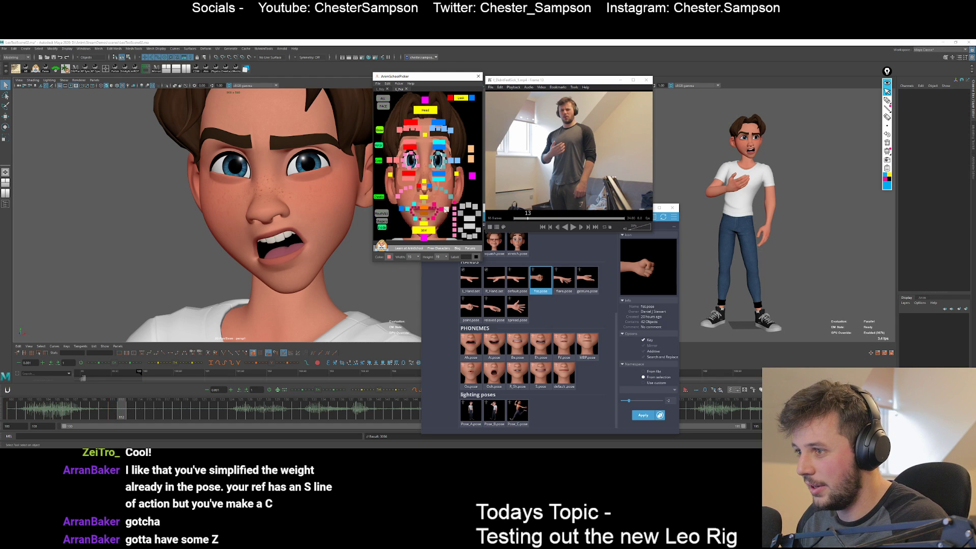
key("w")
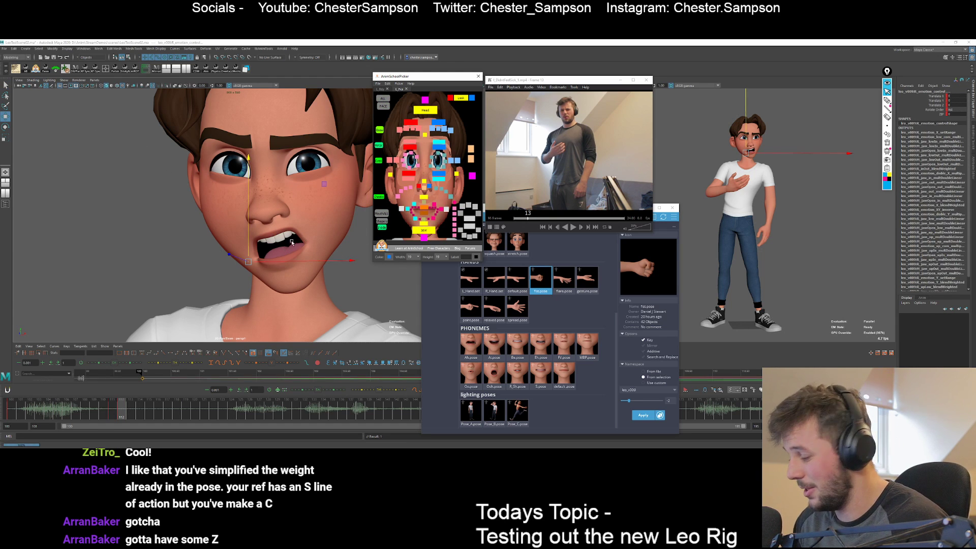
key("ctrl+z")
left_click_drag(245, 237, 244, 231)
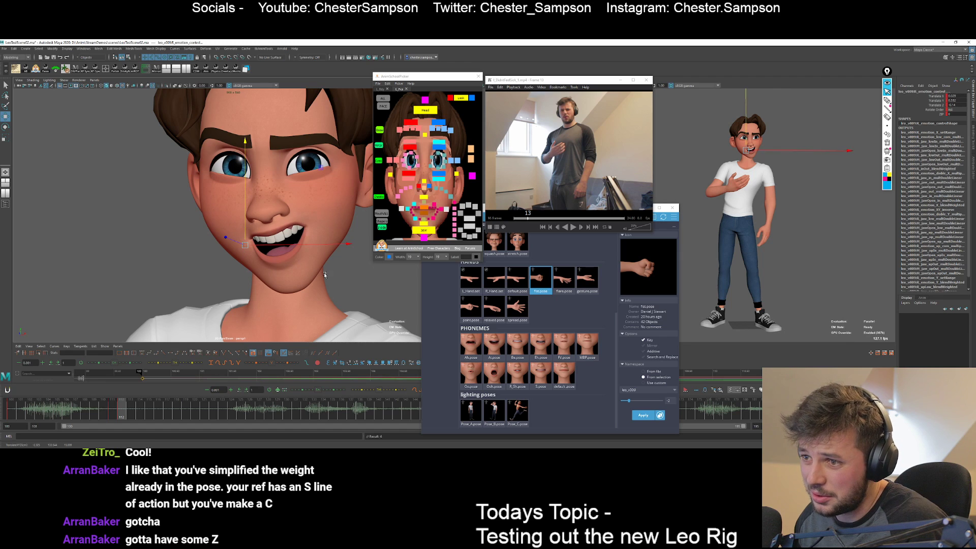
key("q")
Reset the upper lip sneer controls to their defaults on frame 13, and compare the mouth with frame 12.
left_click(414, 209)
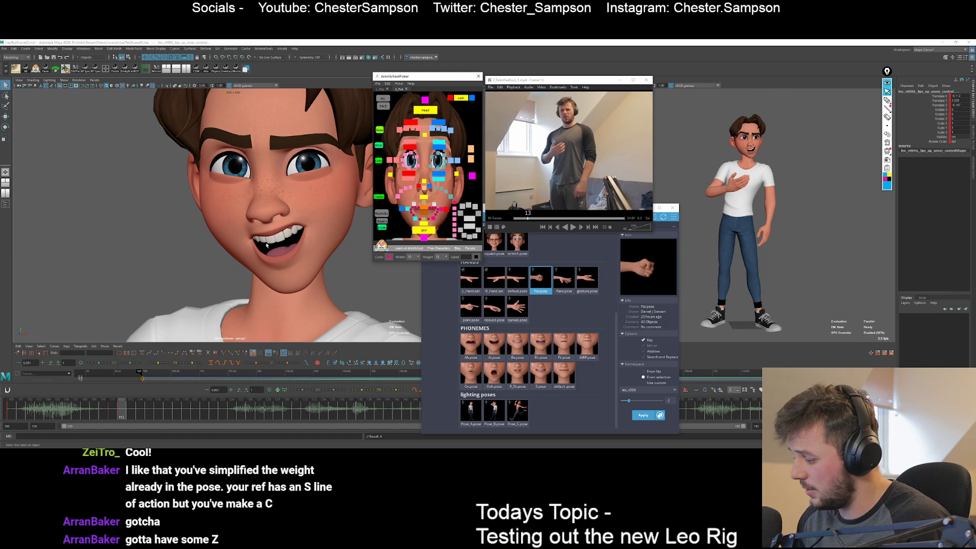
key("alt+r")
key("comma")
key("period")
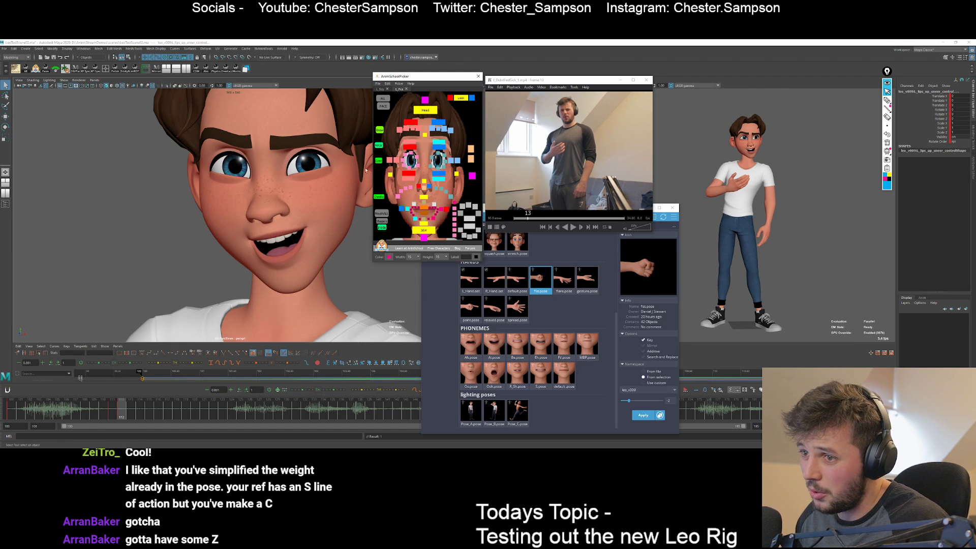
Display the face controls, try rotating the whole mouth with the mouth global control, and undo the rotation.
left_click(417, 218)
key("e")
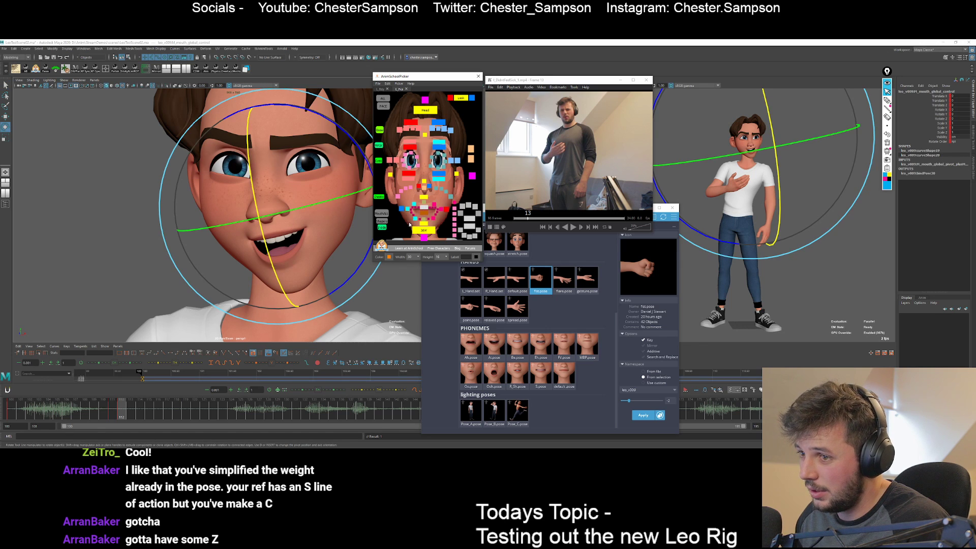
key("alt+1")
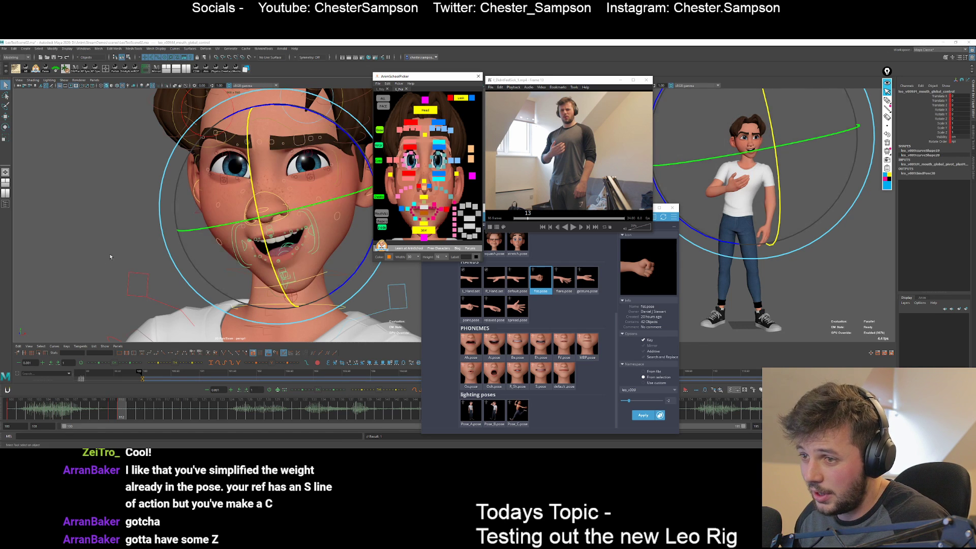
left_click(113, 255)
key("q")
left_click(235, 252)
key("e")
left_click_drag(239, 254, 270, 239)
key("ctrl+z")
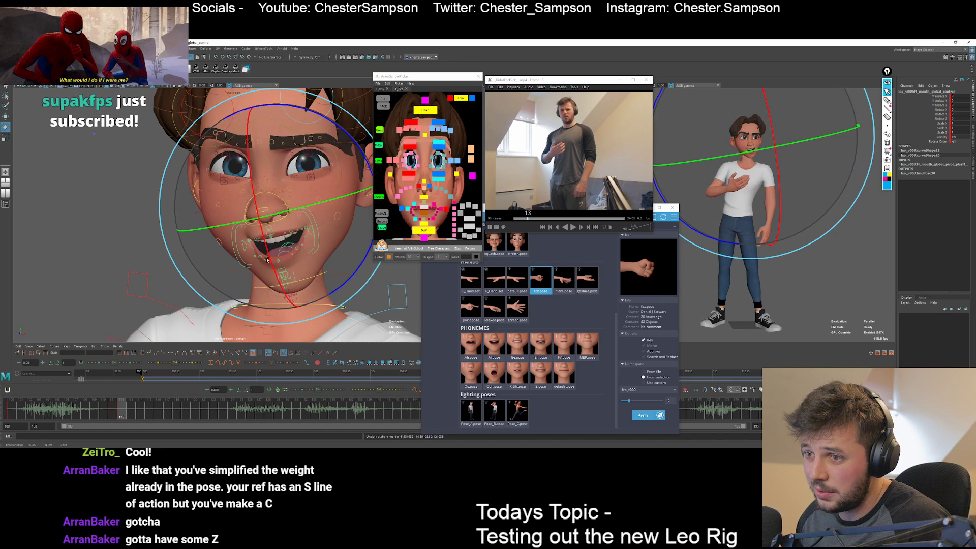
Try rotating the smiling mouth with the main mouth control, and undo the rotation.
left_click(425, 208)
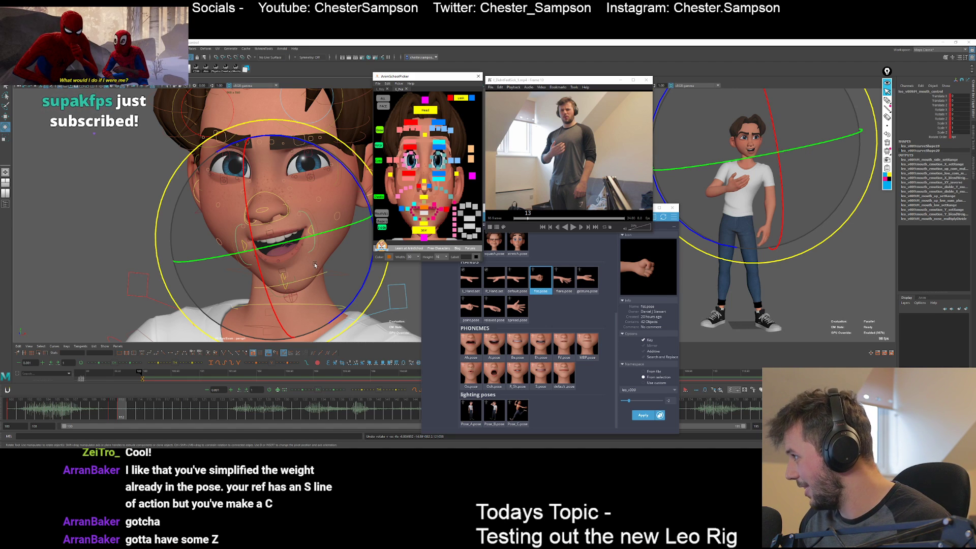
left_click_drag(314, 262, 328, 257)
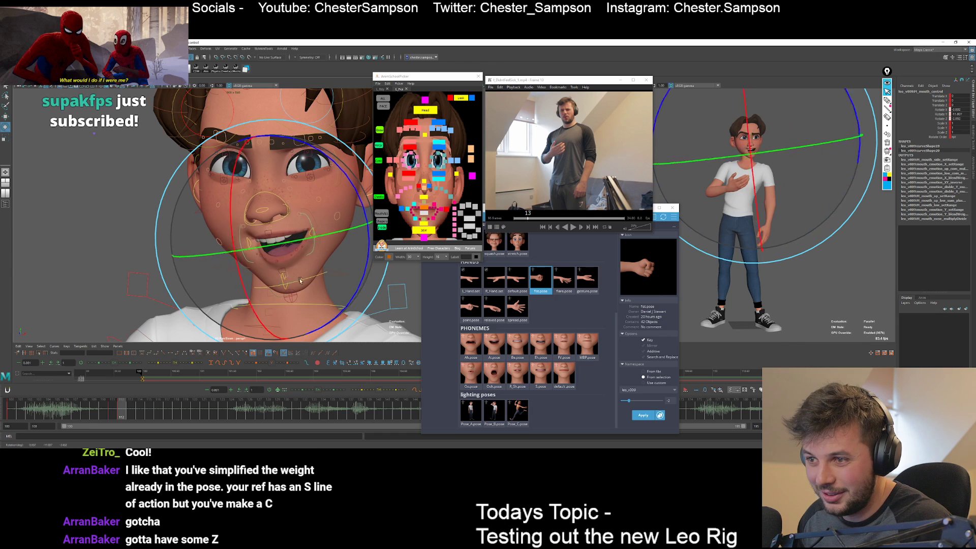
key("ctrl+z")
key("q")
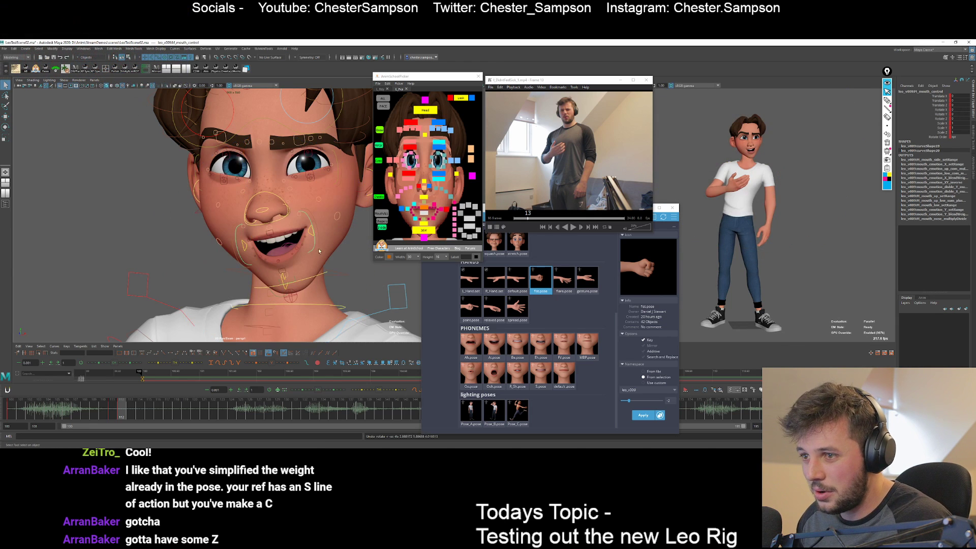
Test another rotation of the mouth with the mouth controls, and step back and forth through the changes.
left_click(311, 217)
key("e")
left_click_drag(279, 263, 304, 267)
key("ctrl+z")
left_click(424, 213)
key("ctrl+z")
left_click(427, 207)
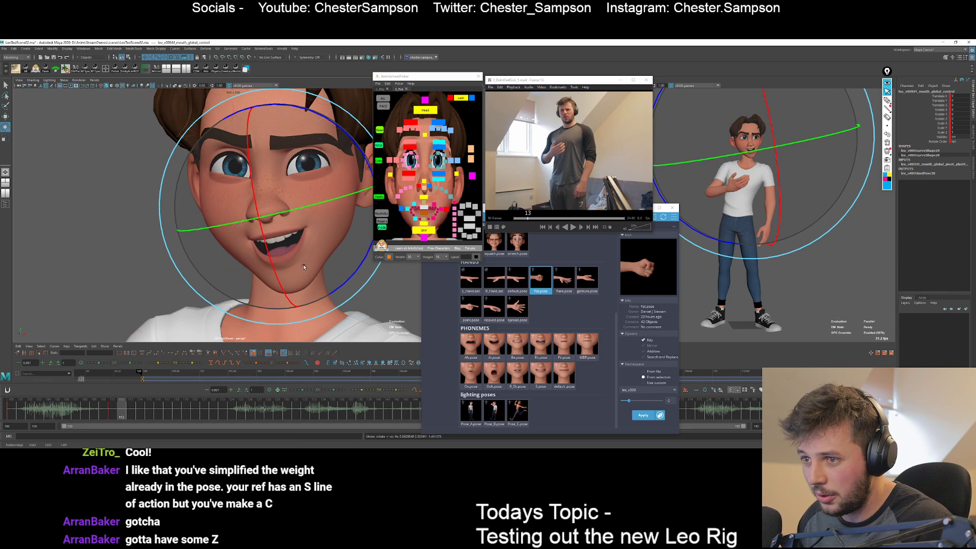
key("ctrl+y")
key("ctrl+y")
key("q")
Compare frame 13 with frame 12, and raise the left mouth corner with the left emotion control on frame 13.
key("comma")
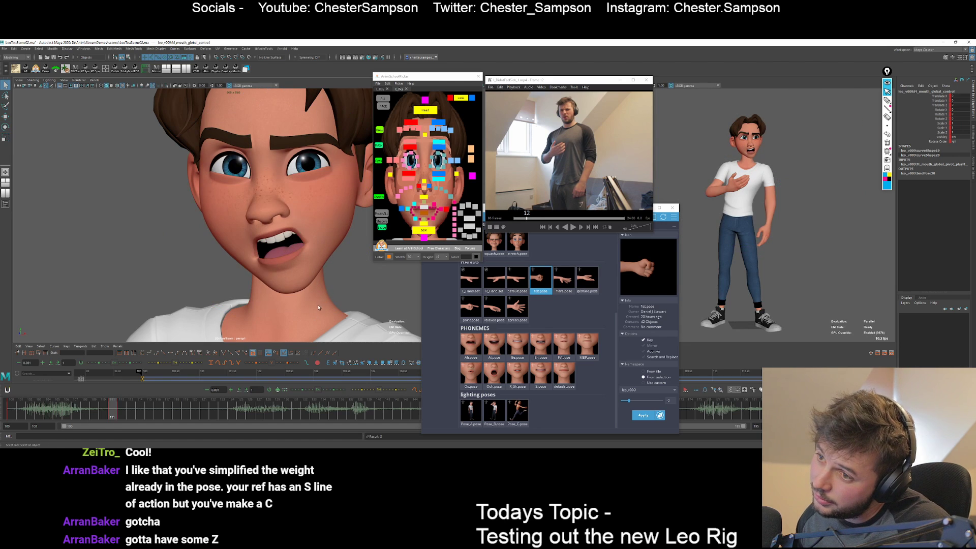
key("period")
left_click(448, 200)
key("w")
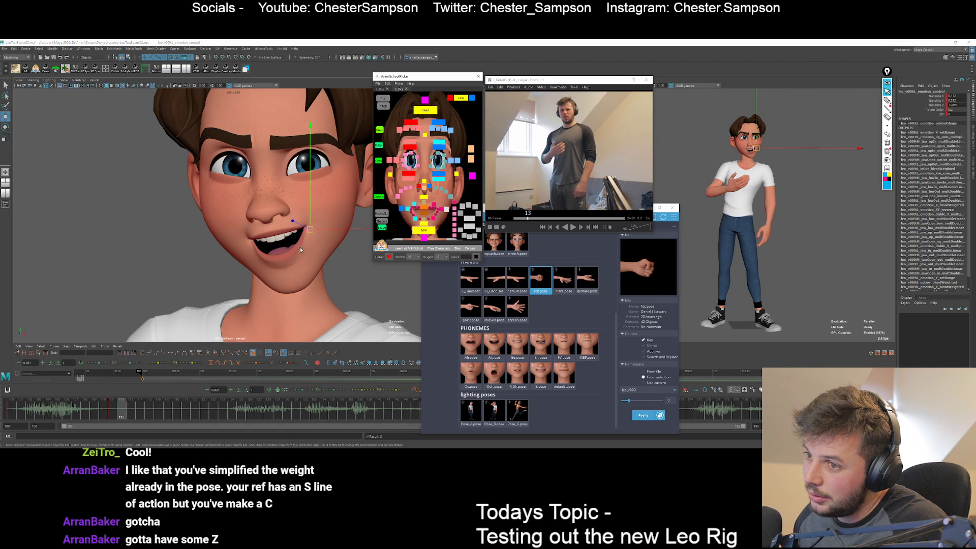
middle_click_drag(308, 248, 312, 245)
Raise the right mouth corner with its emotion control, and refine the left corner to shape a wider smile.
left_click(403, 211)
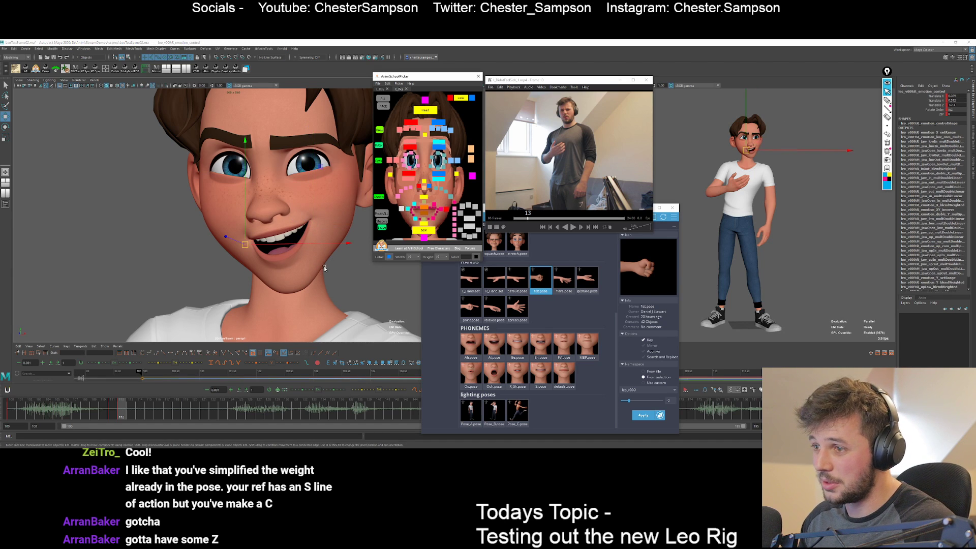
mouse_move(233, 234)
left_mouse_down()
mouse_move(248, 261)
mouse_move(242, 237)
left_mouse_up()
key("ctrl+z")
key("q")
key("w")
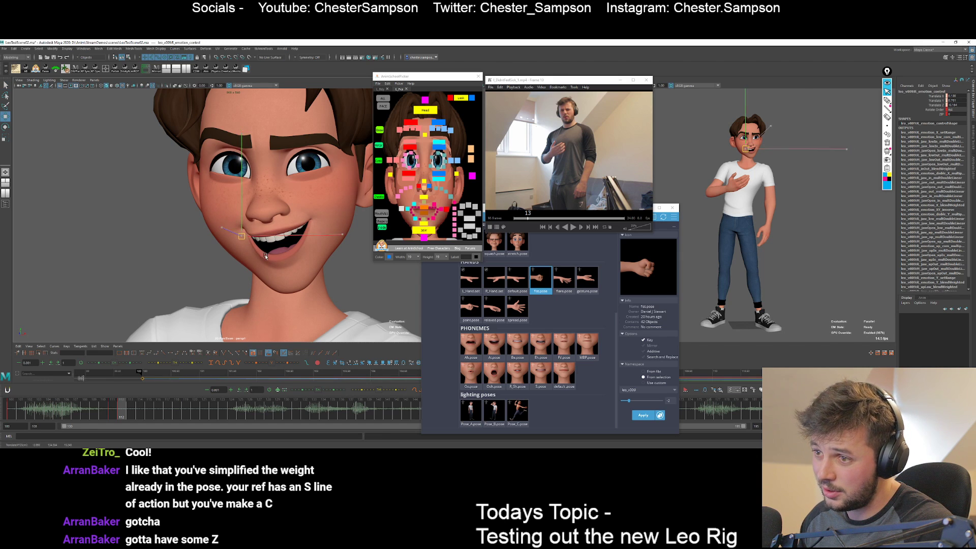
left_click(330, 251)
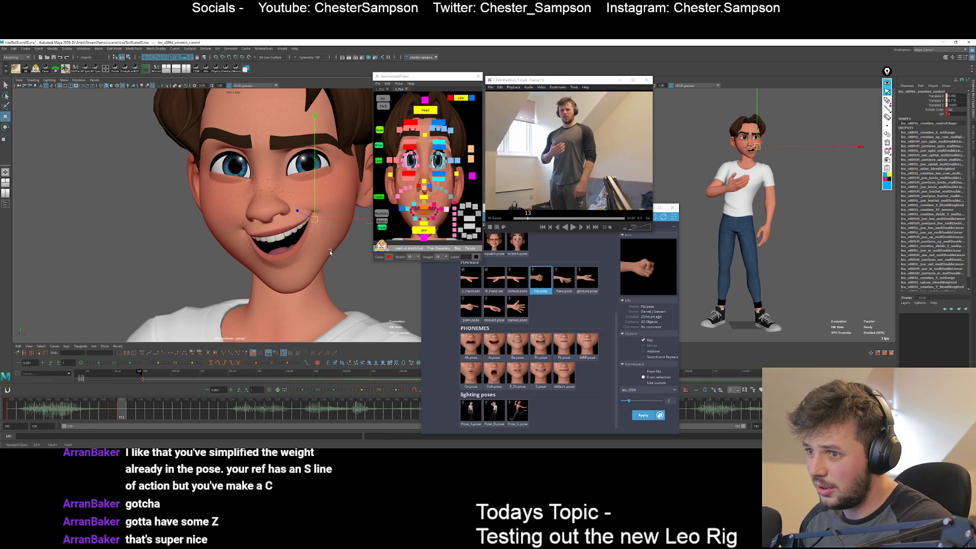
key("q")
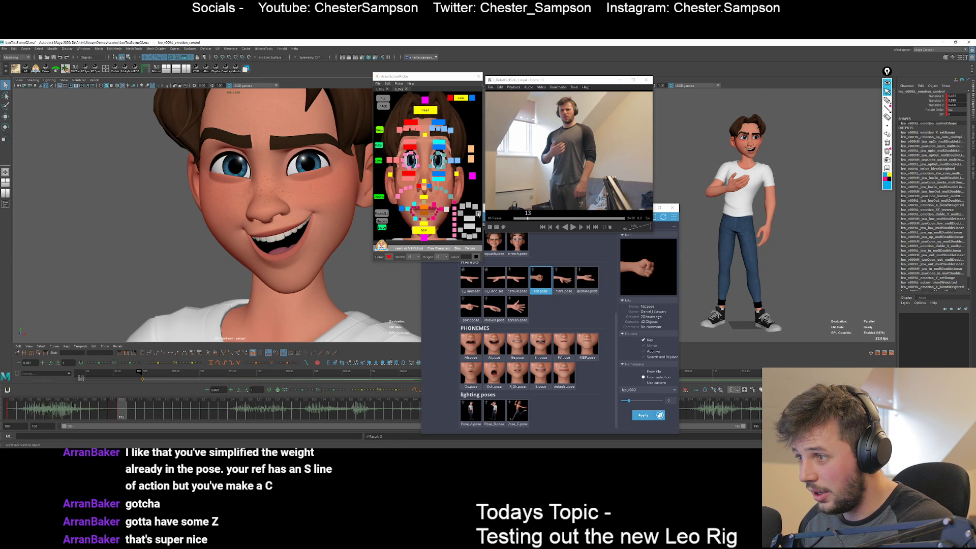
Nudge the upper teeth controls on both sides of the mouth to fit the teeth to the smile.
left_click(478, 214)
key("w")
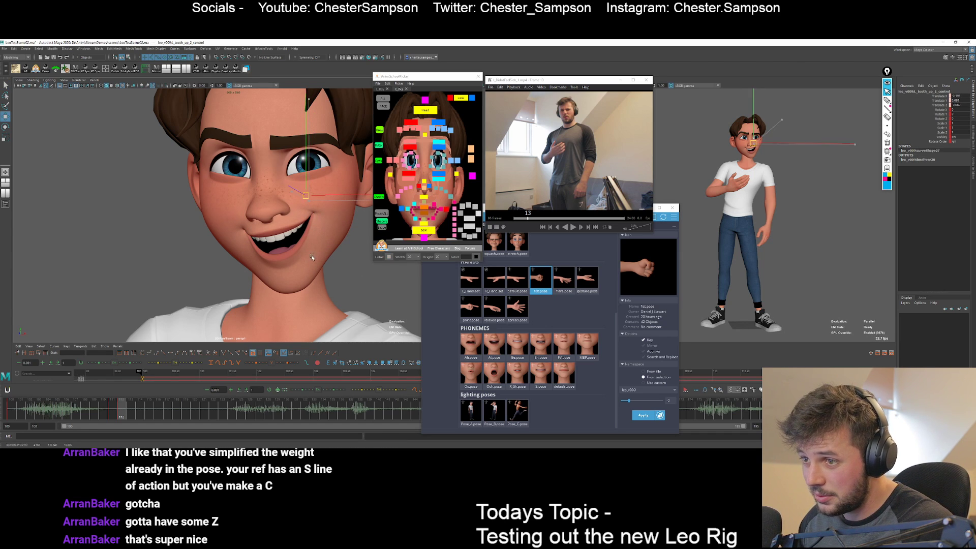
middle_click_drag(312, 256, 313, 257)
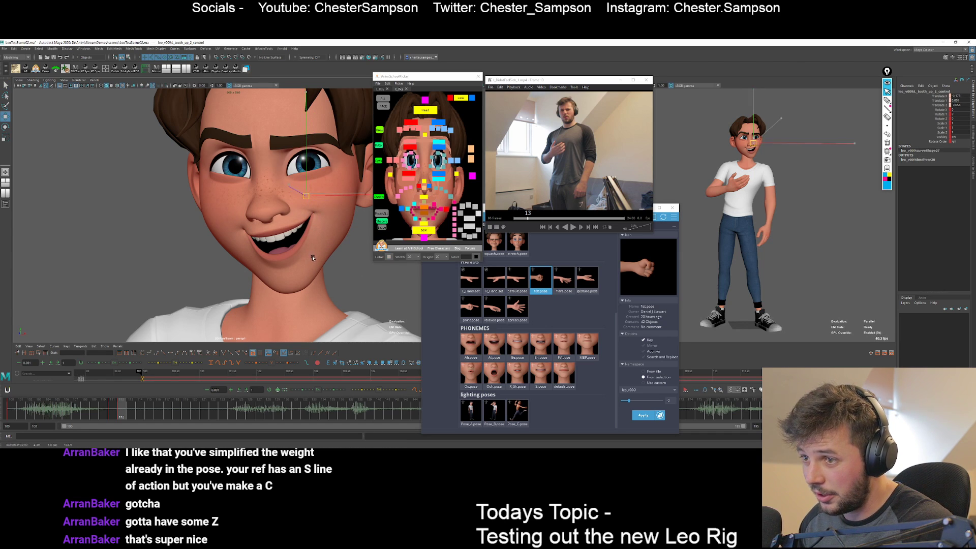
left_click(475, 206)
middle_click_drag(366, 248, 367, 250)
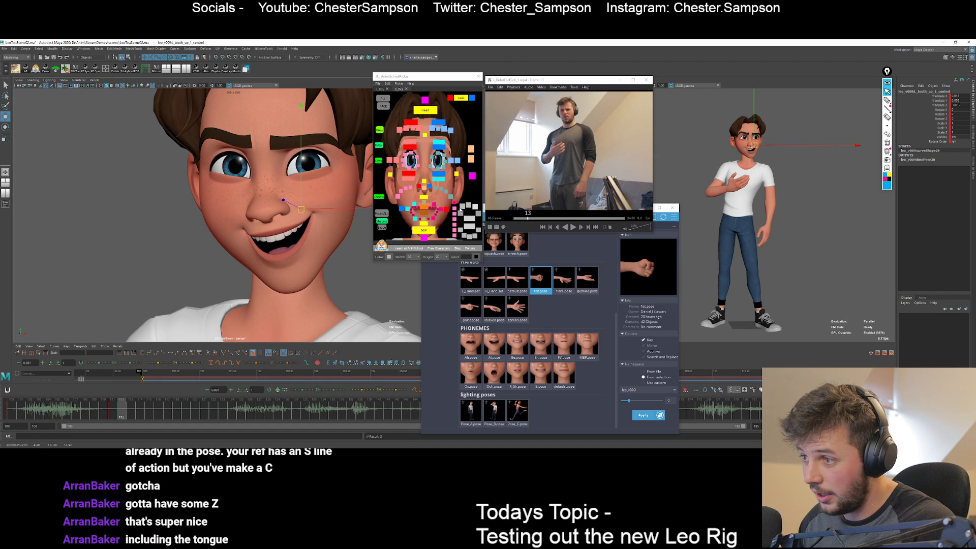
left_click_drag(457, 203, 464, 217)
middle_click_drag(291, 264, 290, 270)
key("q")
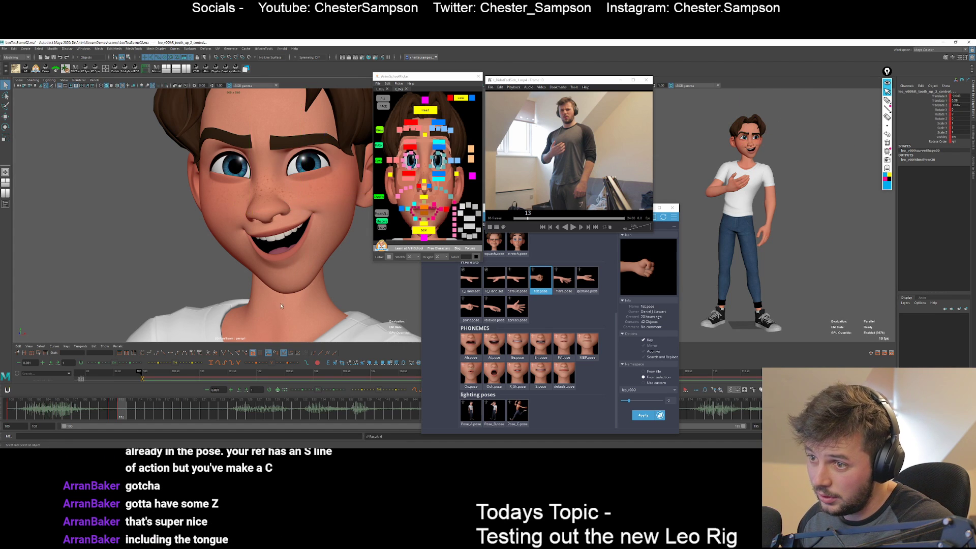
Shift the neck bend control slightly on frame 13.
key("backslash")
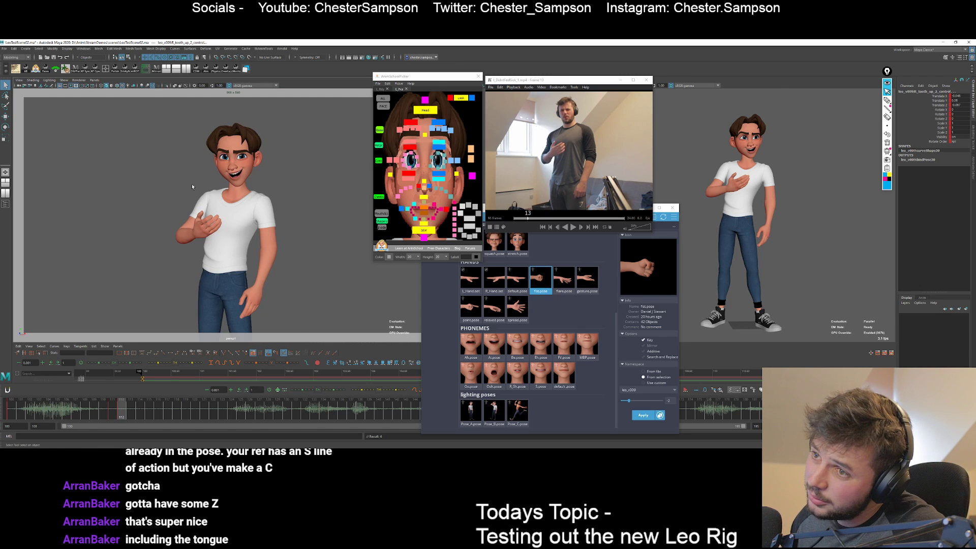
key("backslash")
right_click_drag(289, 235, 248, 235)
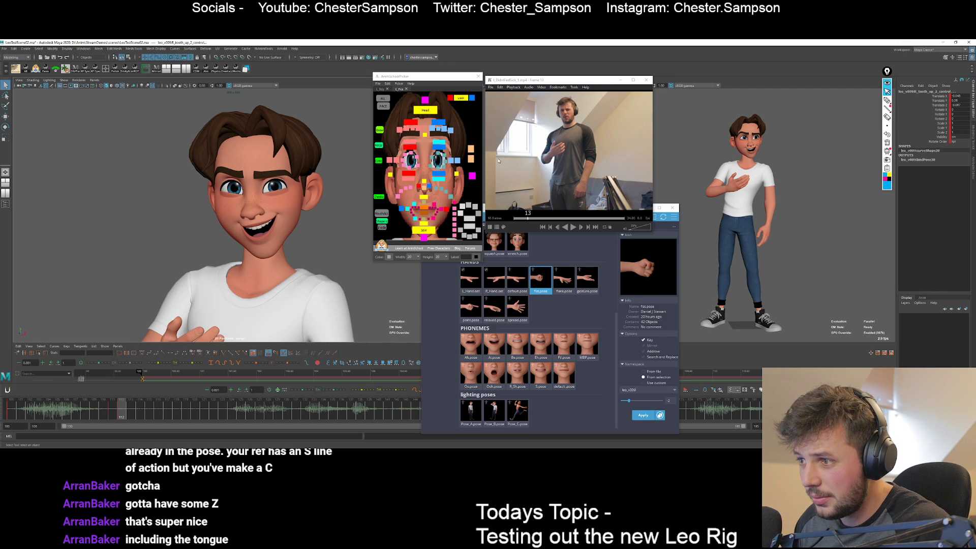
left_click(381, 89)
left_click(427, 131)
key("w")
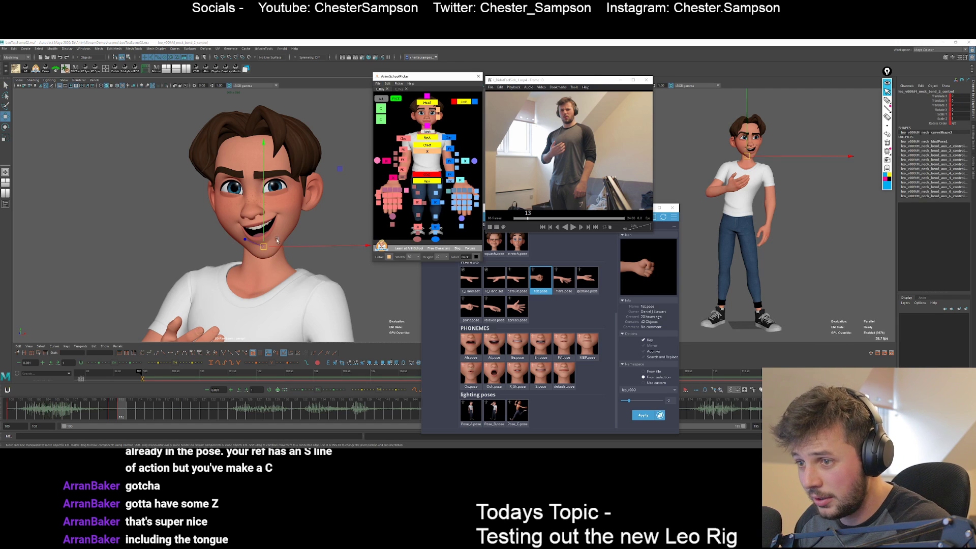
left_click_drag(279, 245, 288, 249)
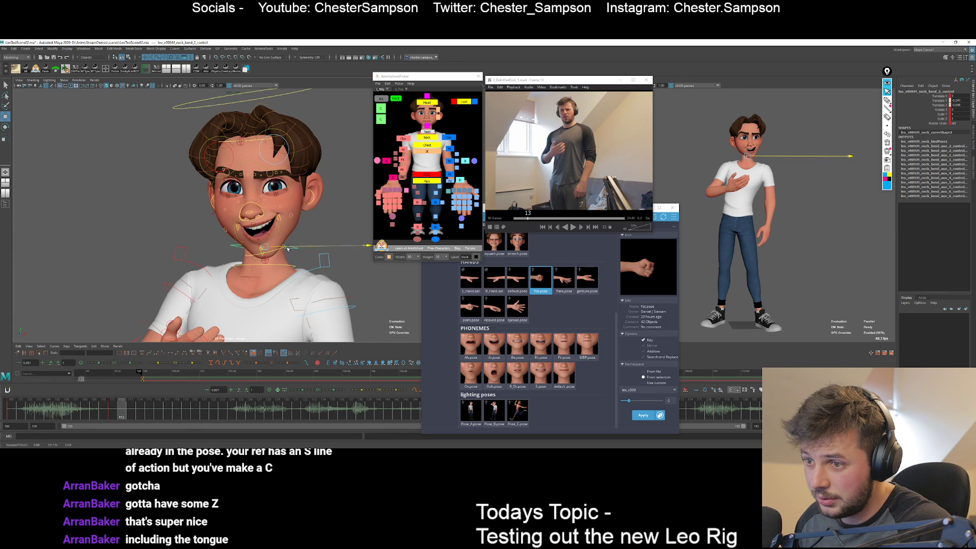
Rotate the neck with the main neck control to change the tilt of the head.
left_click(284, 268)
key("e")
scroll(264, 214, "down", 5)
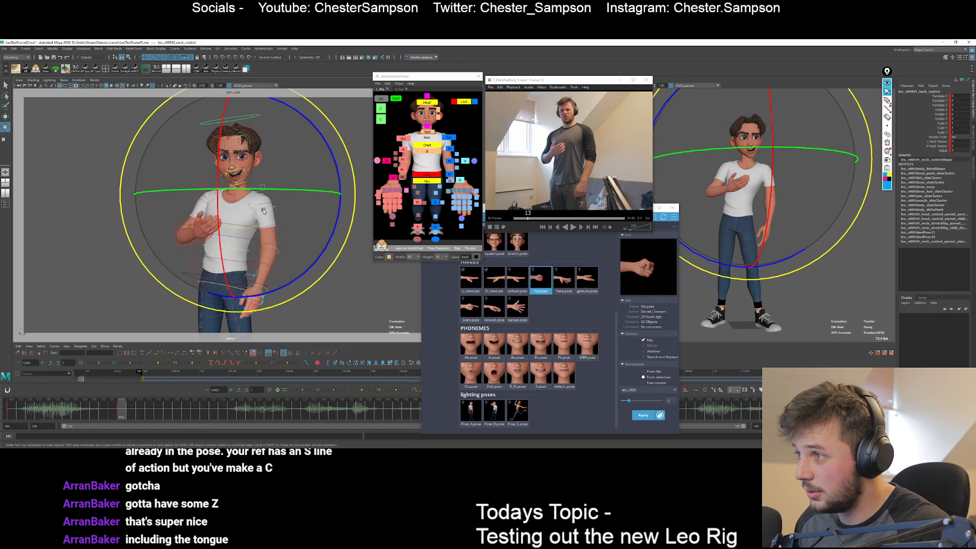
left_click_drag(182, 238, 180, 242)
left_click_drag(184, 237, 193, 219)
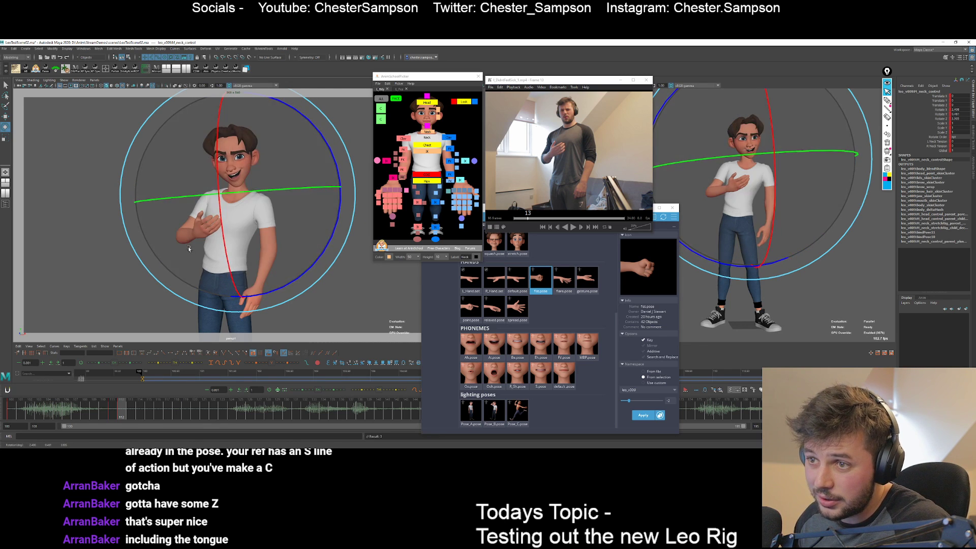
key("q")
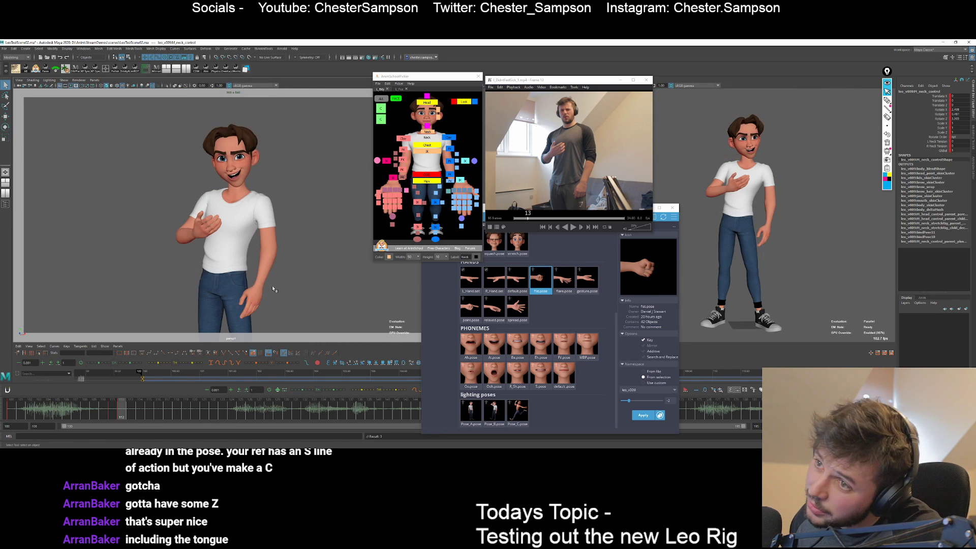
Rotate the lower spine FK control to adjust the torso's lean.
left_click(426, 173)
key("e")
left_click_drag(308, 207, 308, 221)
key("q")
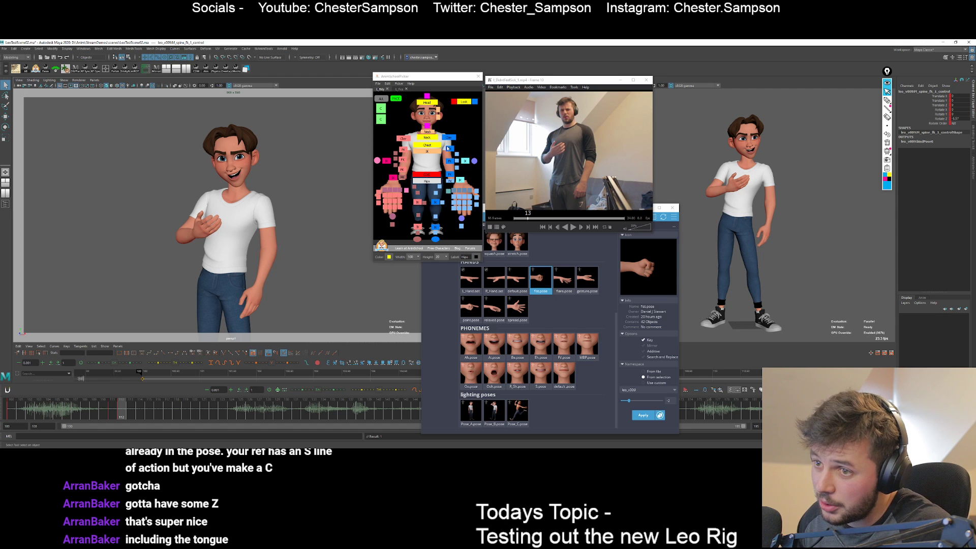
Rotate the right arm's FK control to adjust the arm with the hand on the chest.
left_click(400, 153)
key("e")
left_click_drag(257, 218, 264, 220)
key("q")
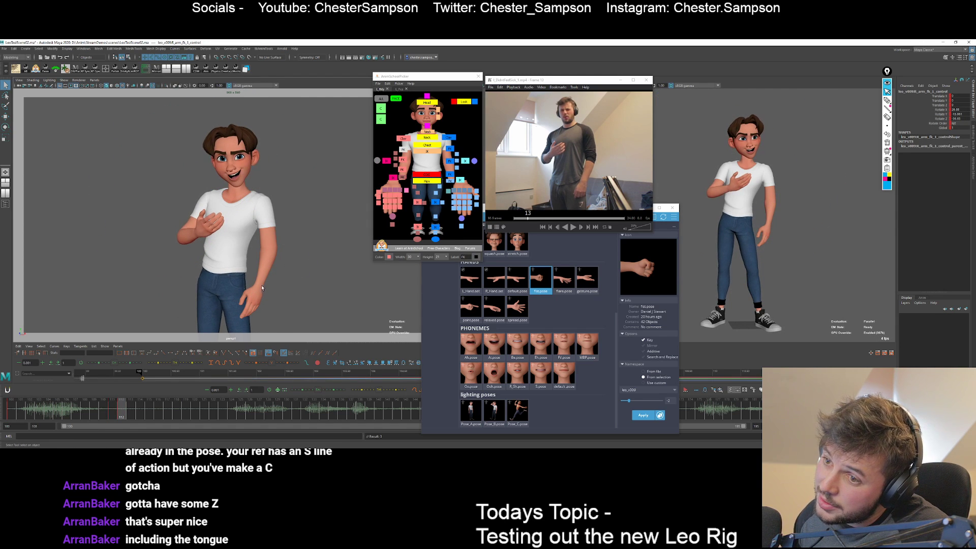
Rotate the head slightly with the head control, and select all body controls.
left_click(380, 99)
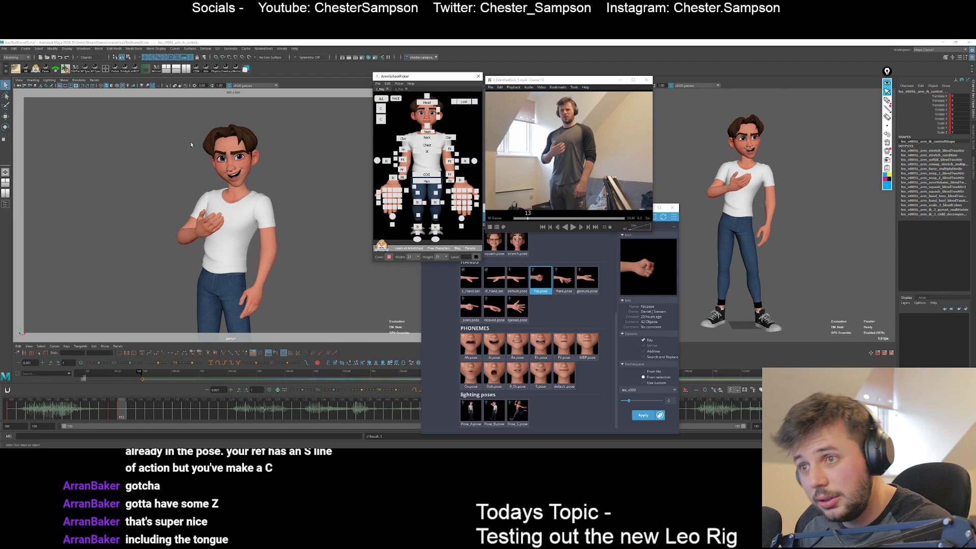
left_click(426, 102)
key("e")
left_click_drag(203, 171, 201, 178)
key("q")
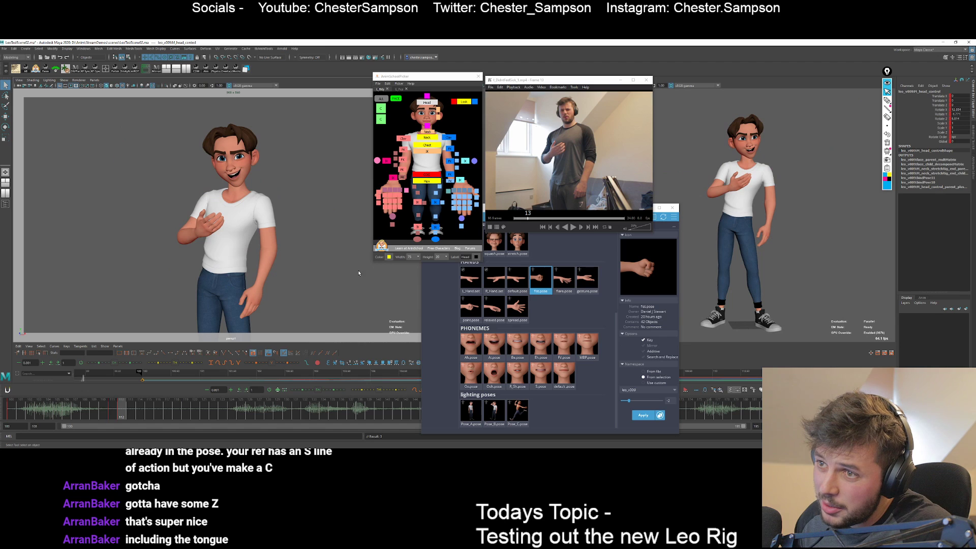
left_click(381, 98)
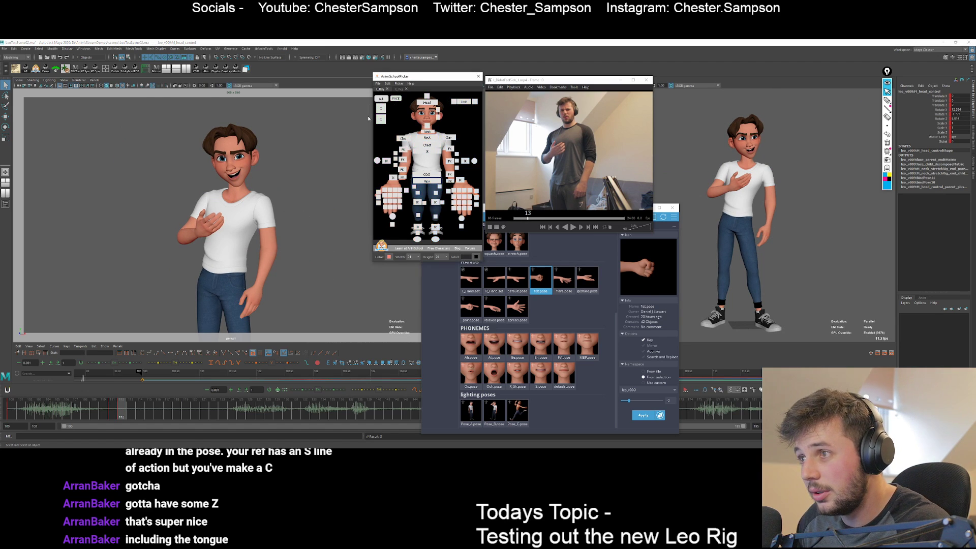
Try moving the upper head squash control, undo the move, and clear the selection.
left_click(159, 146)
left_click(427, 96)
key("w")
left_click_drag(242, 139, 244, 139)
key("q")
key("ctrl+z")
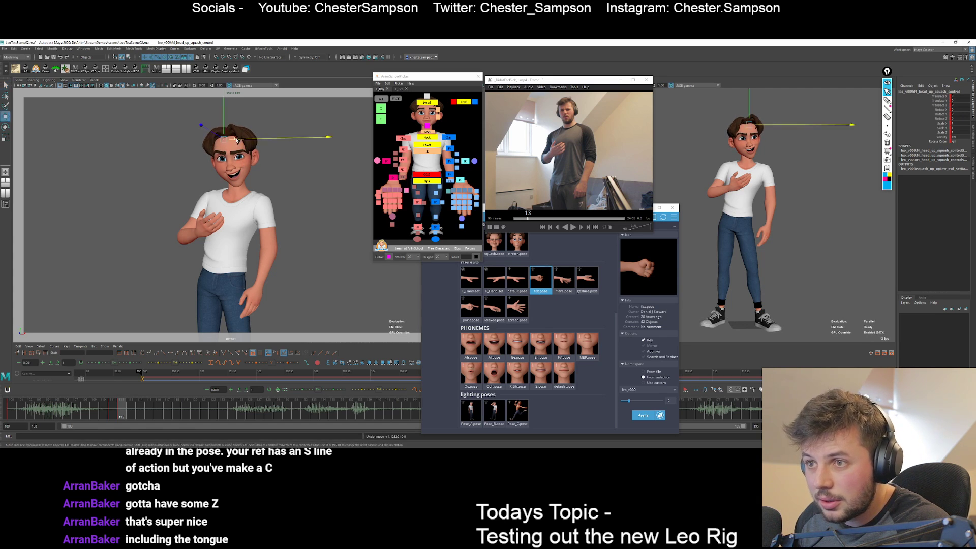
key("w")
left_click(159, 278)
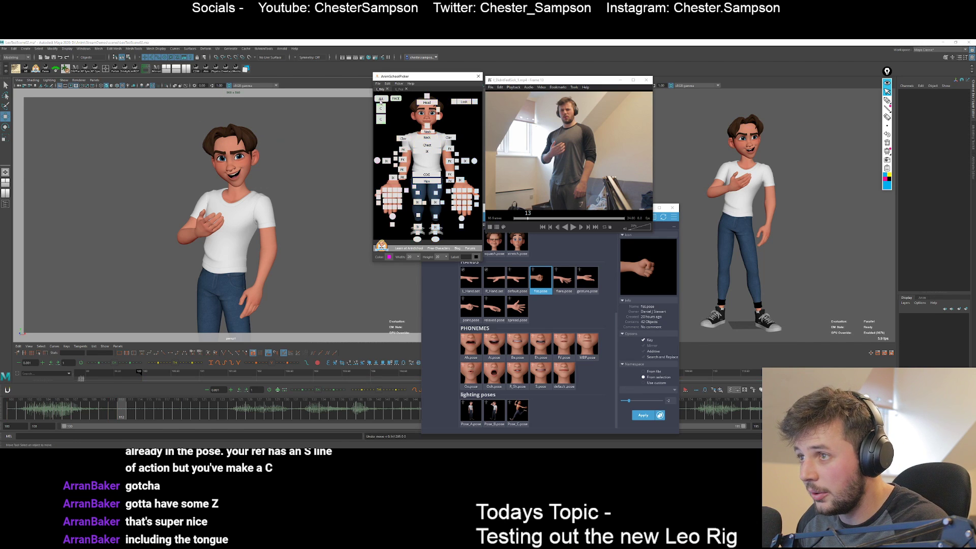
Select all body controls, key them on frame 13, and compare the pose with frame 12.
left_click(381, 99)
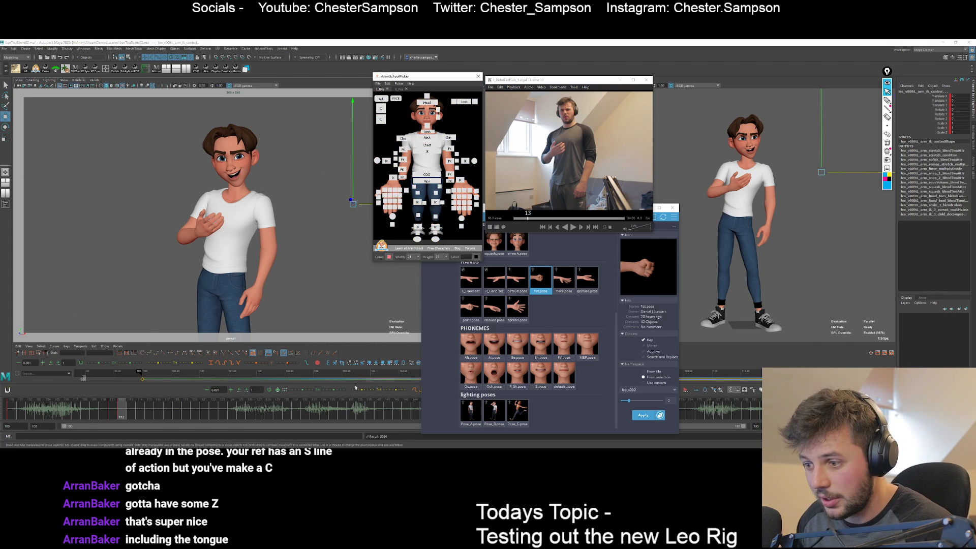
key("s")
key("alt+comma")
left_click(397, 394)
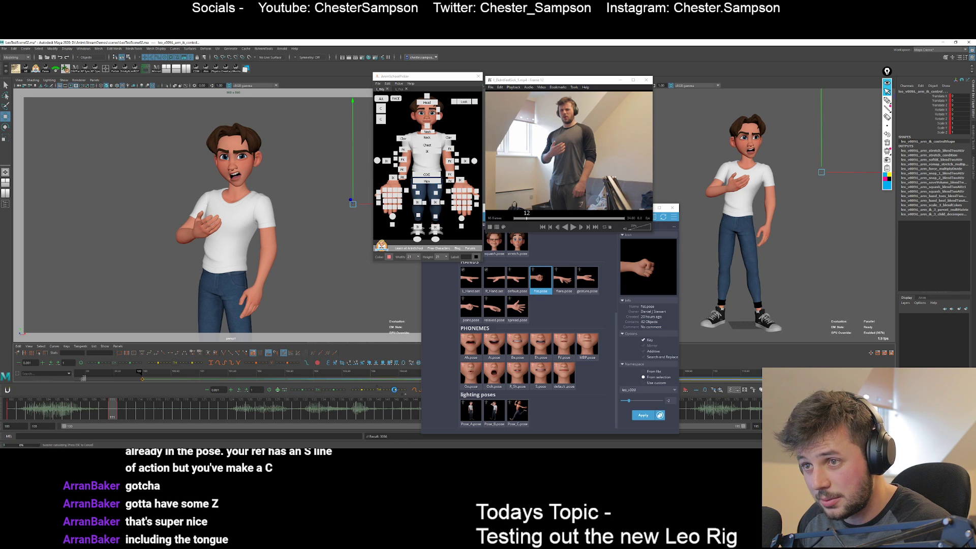
key("alt+period")
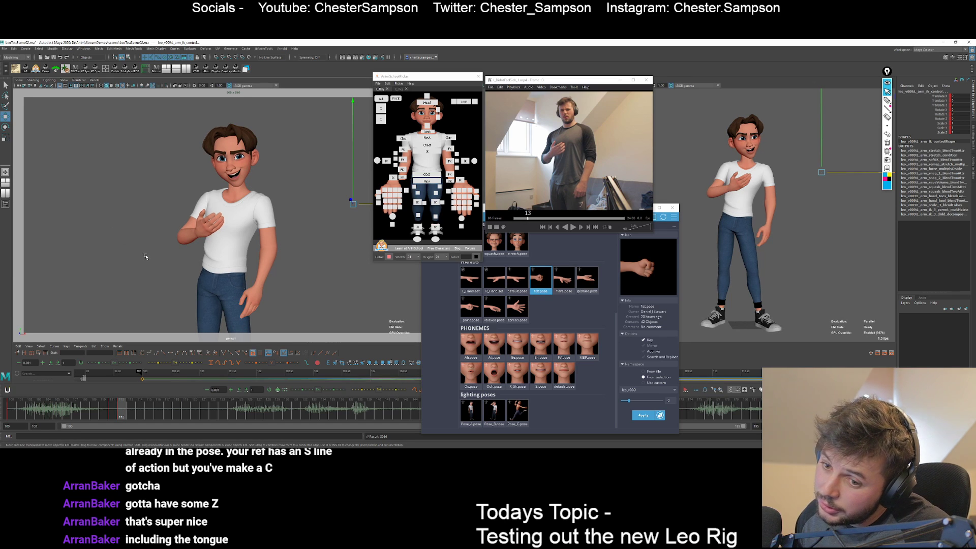
key("alt+comma")
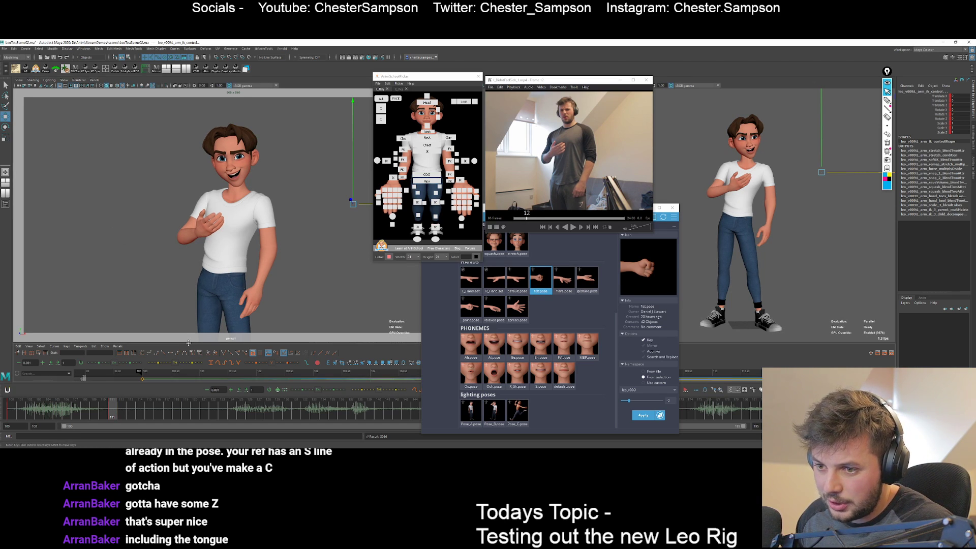
Enlarge the Graph Editor and convert the selected controls' curves to stepped tangents.
left_click_drag(189, 344, 189, 283)
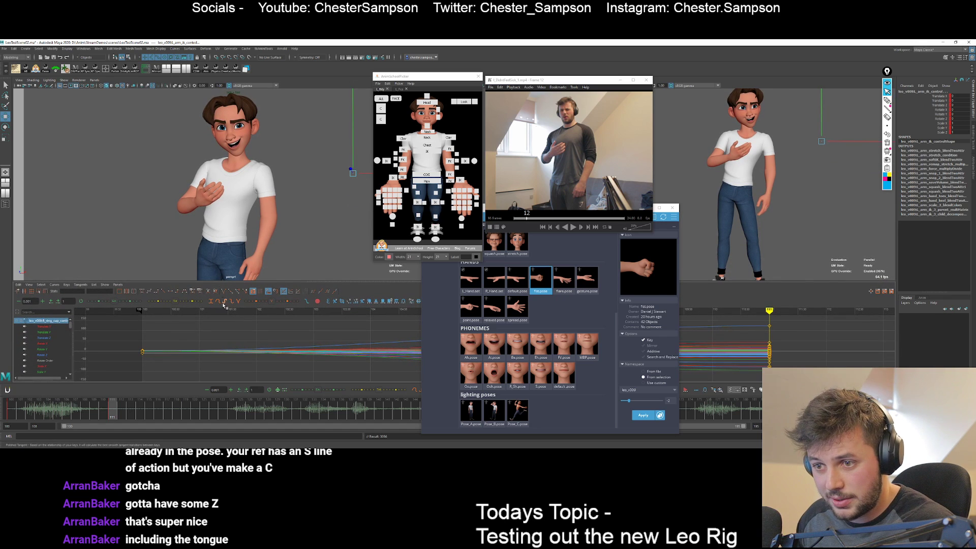
left_click(179, 295)
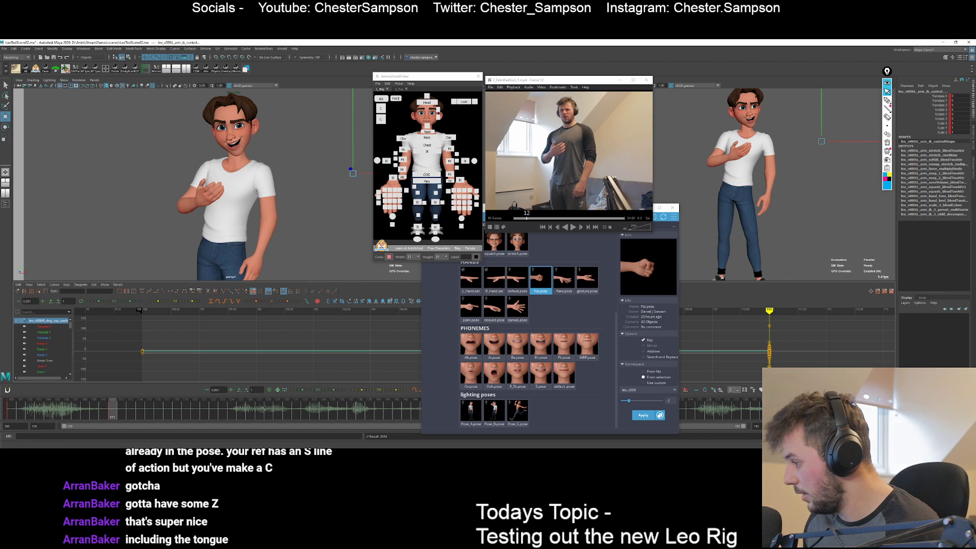
Set the default out tangent to Stepped in the animation preferences.
left_click(971, 426)
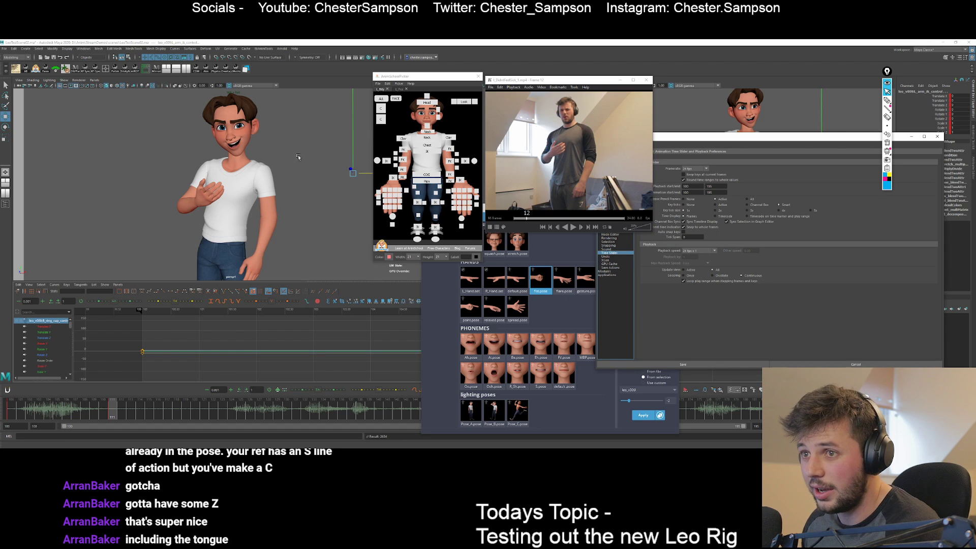
left_click_drag(677, 138, 615, 233)
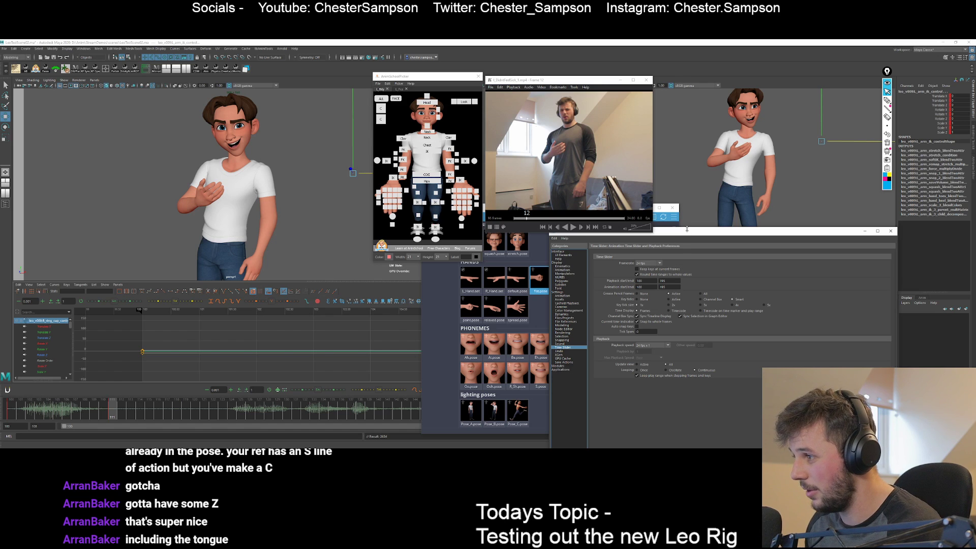
left_click_drag(687, 228, 641, 237)
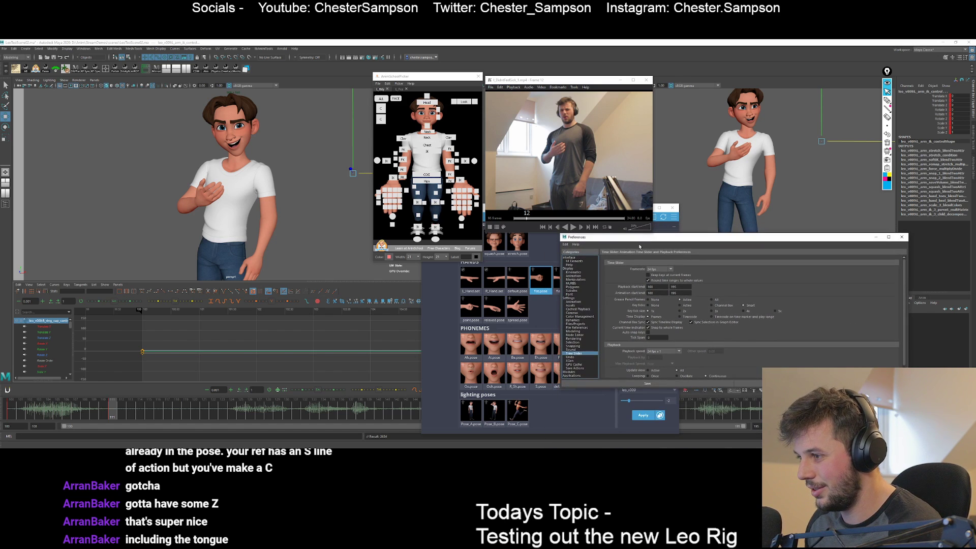
left_click(574, 303)
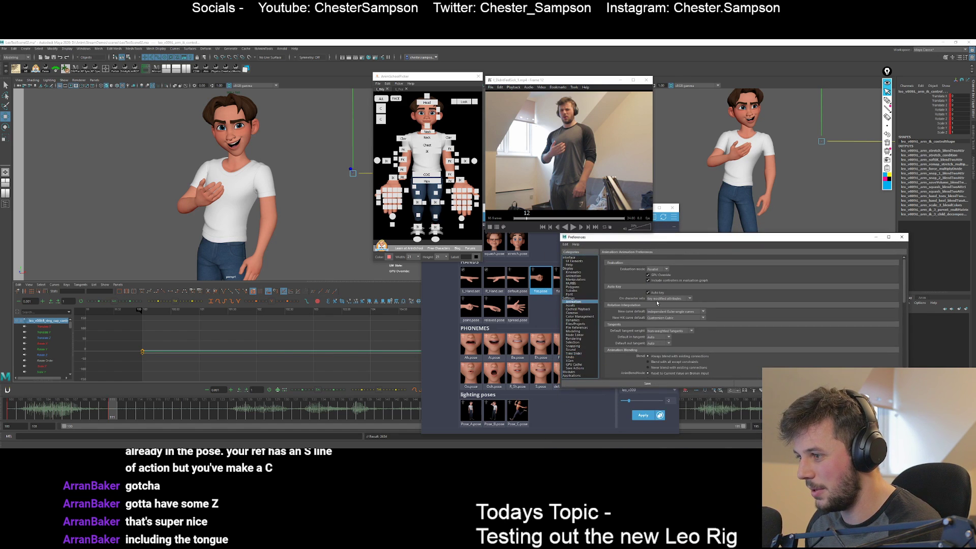
left_click(659, 343)
left_click(658, 377)
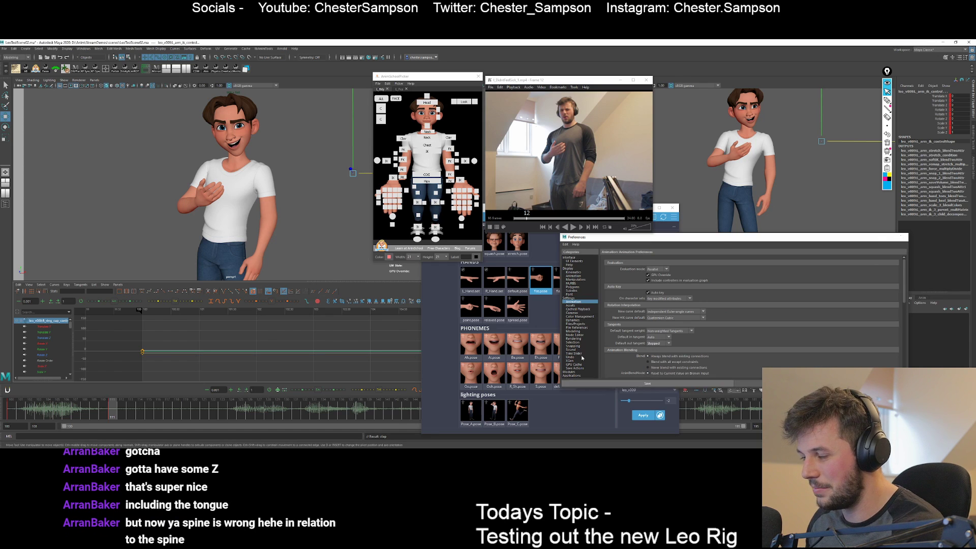
Save the animation preferences, clear the selection, and shrink the Graph Editor to make the viewports taller.
left_click(656, 384)
left_click(409, 104)
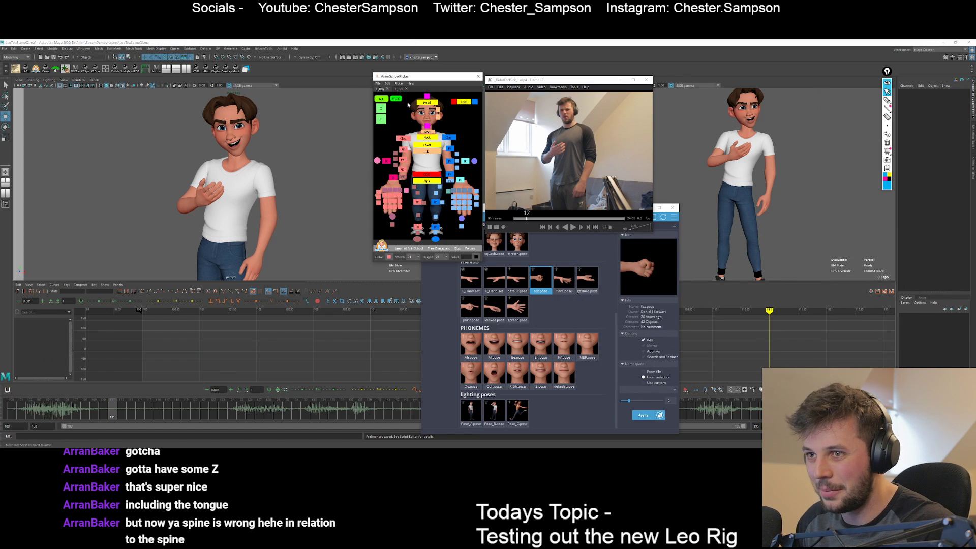
left_click(207, 284)
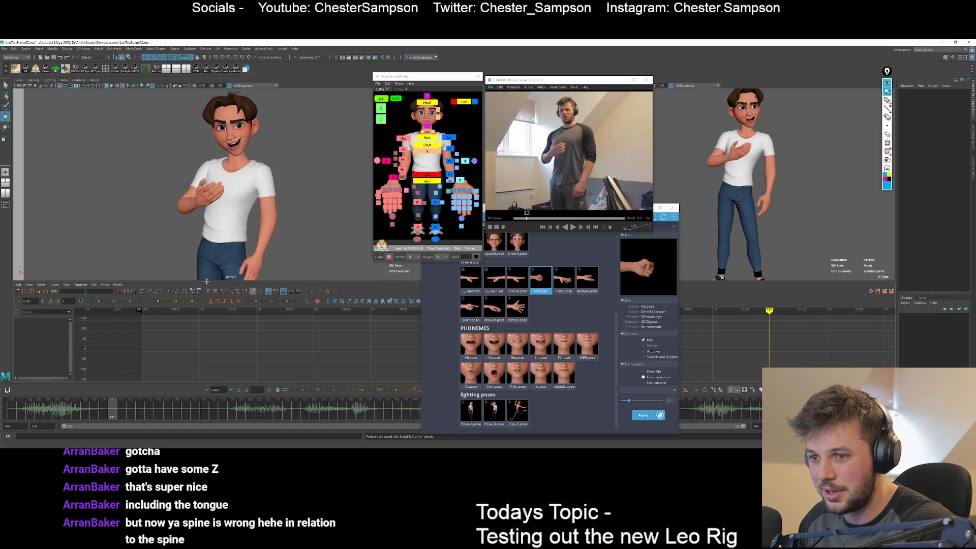
left_click_drag(207, 281, 207, 337)
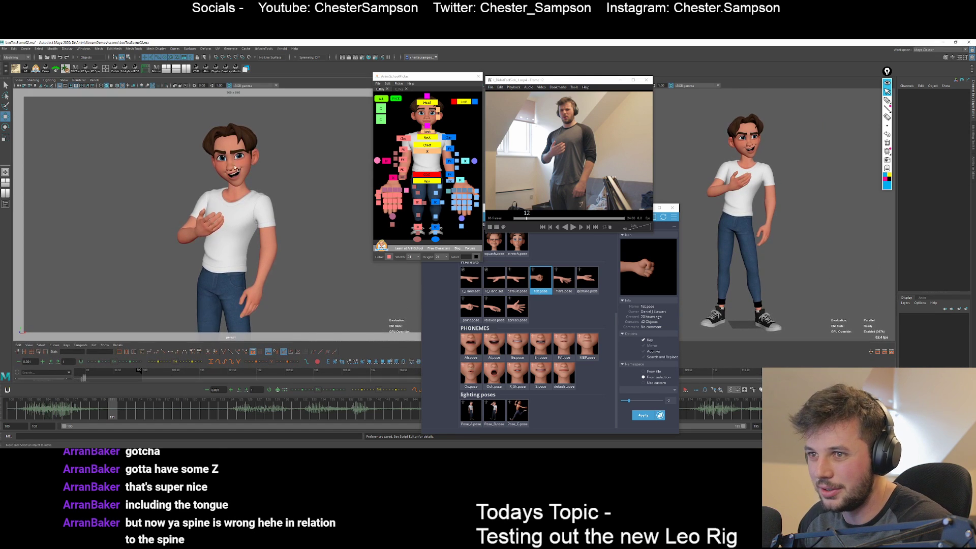
Refine the character's brows with the brow base and inner brow controls in a face close-up, and select all controls.
right_click_drag(235, 168, 305, 239)
left_click(398, 89)
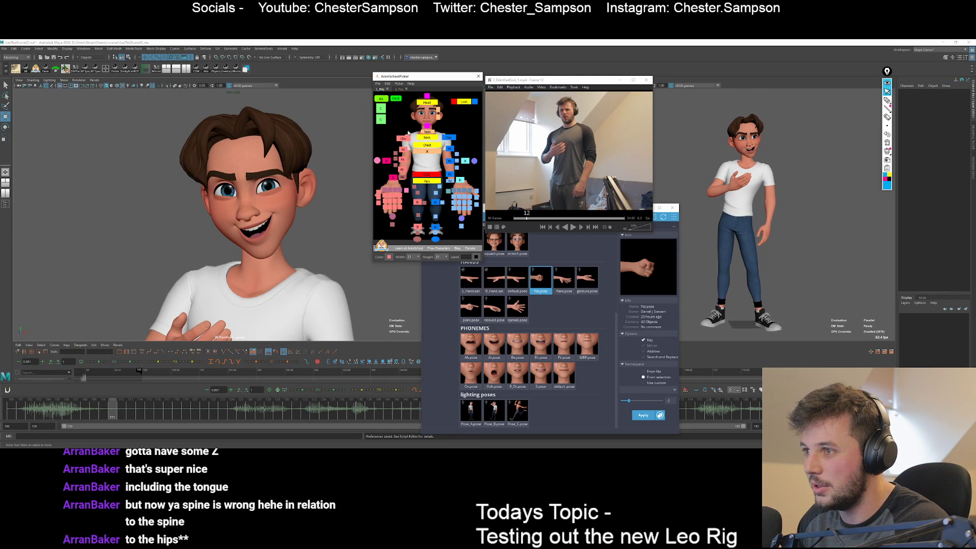
left_click(218, 175)
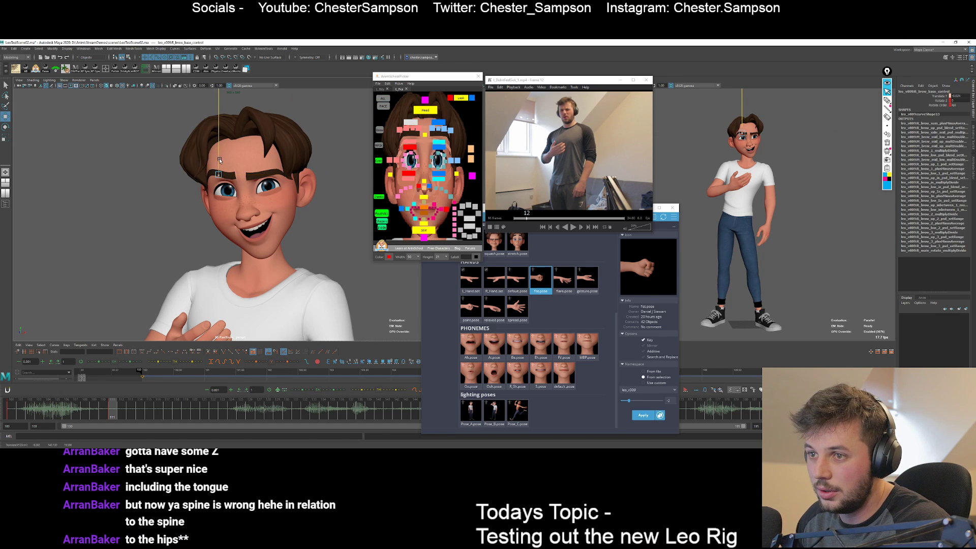
key("q")
left_click(418, 131)
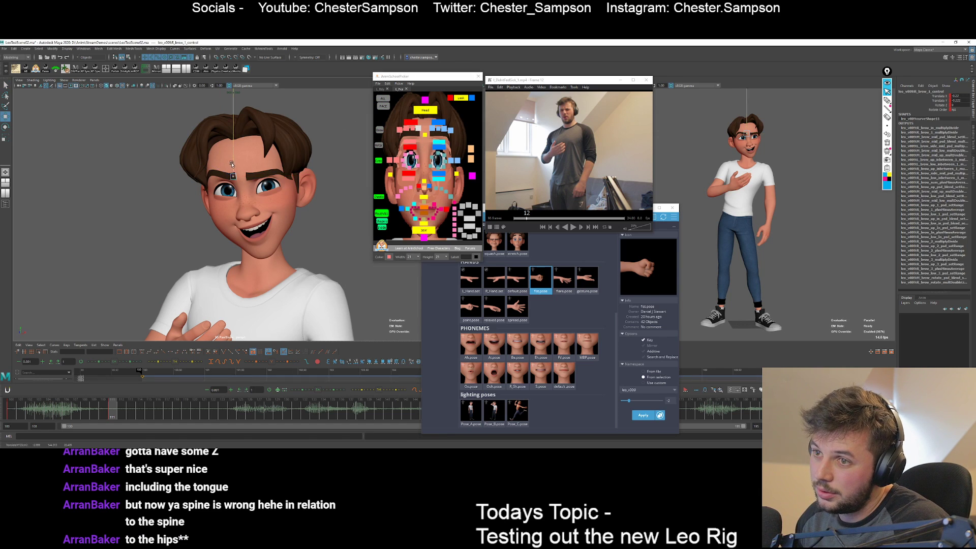
key("backslash")
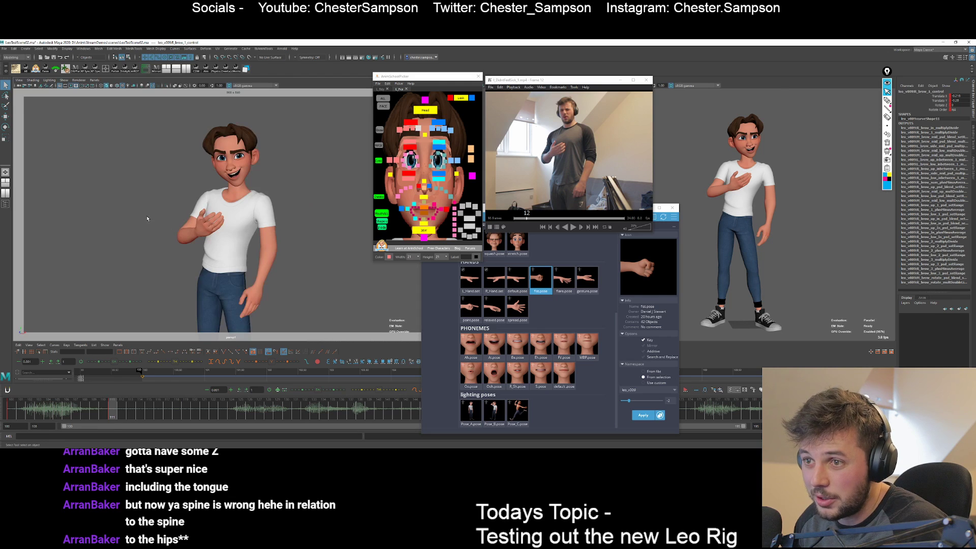
left_click(263, 204)
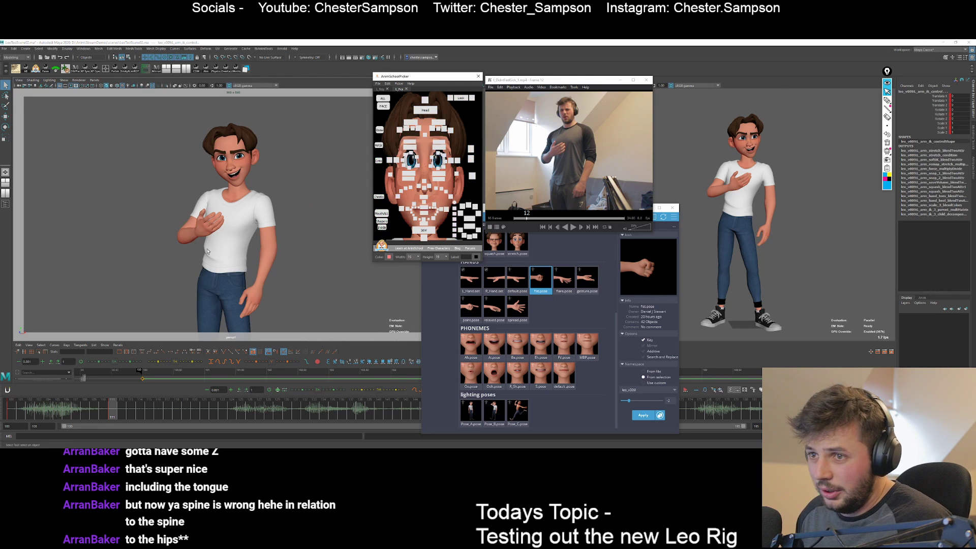
Examine the performer's facial expression and chest gesture up close in the reference video at frame 12.
right_click(598, 115)
right_click(586, 115)
left_click(569, 117)
scroll(569, 117, "up", 3)
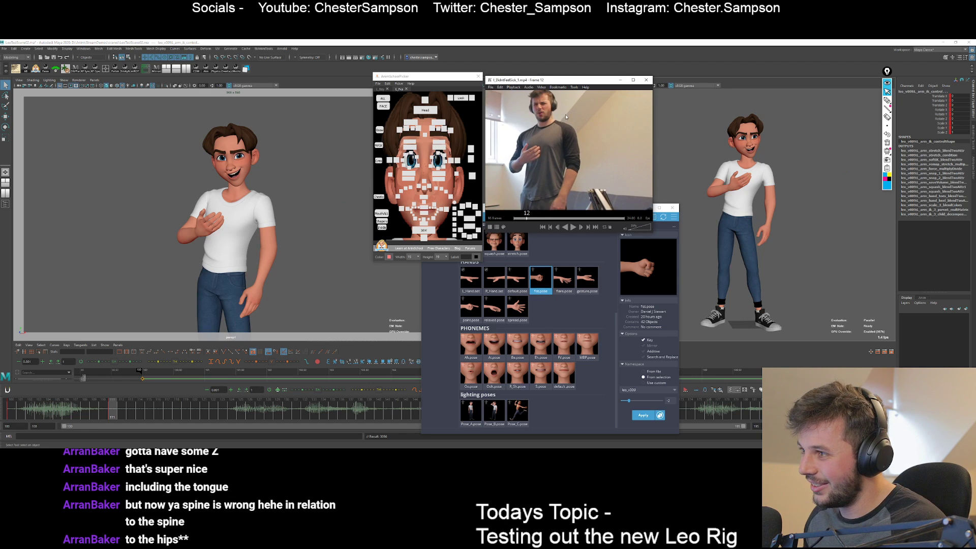
middle_click_drag(569, 117, 587, 150)
scroll(584, 144, "up", 3)
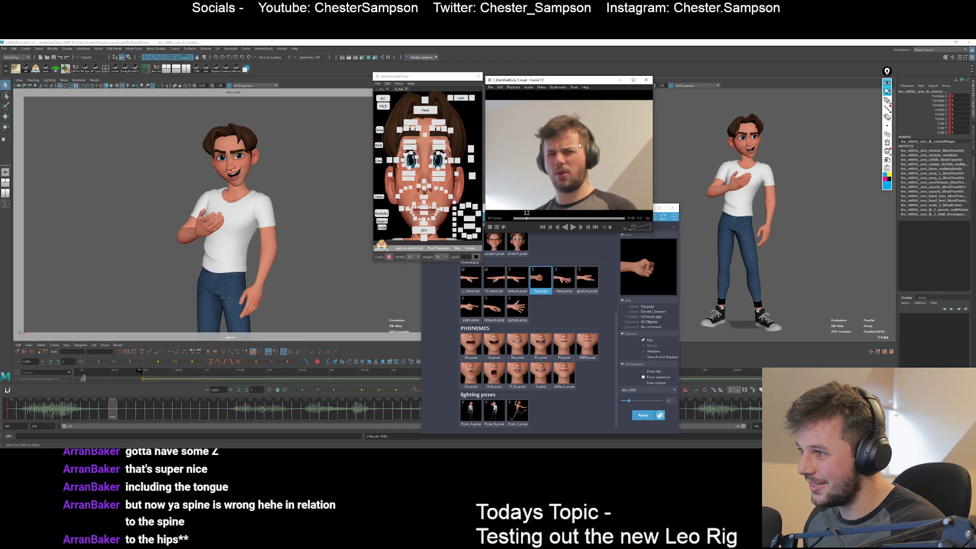
scroll(582, 141, "down", 6)
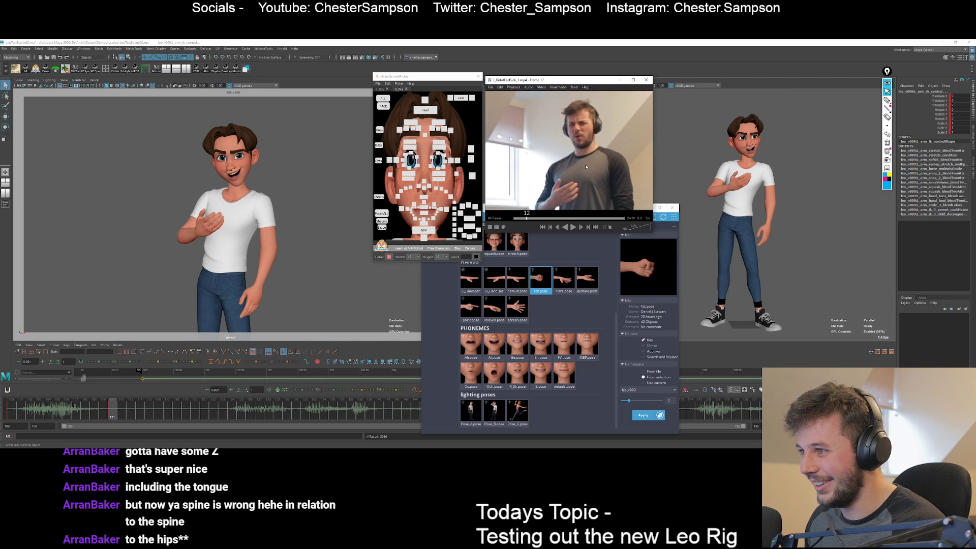
scroll(579, 149, "up", 1)
middle_click_drag(578, 149, 575, 150)
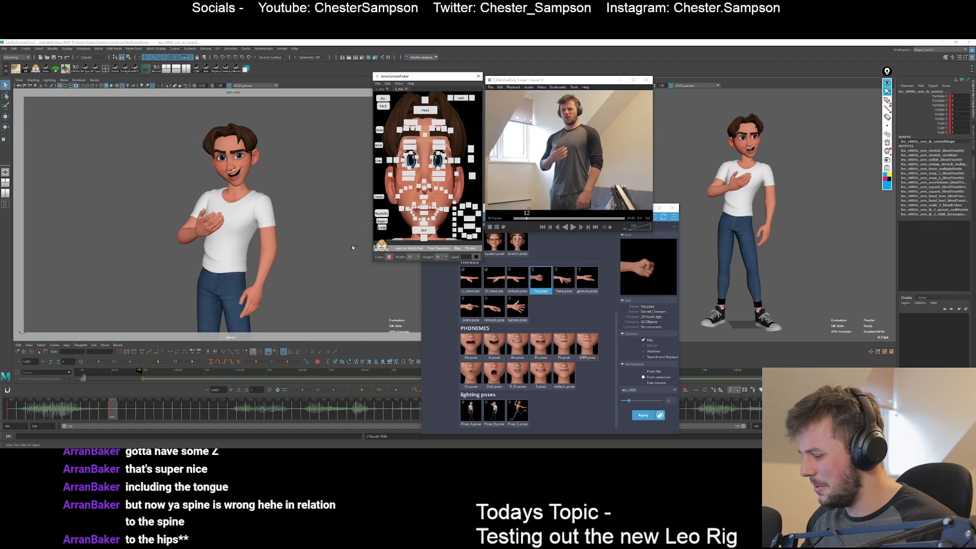
Step between neighbouring keys to compare the poses, and clear the control selection.
key("comma")
key("period")
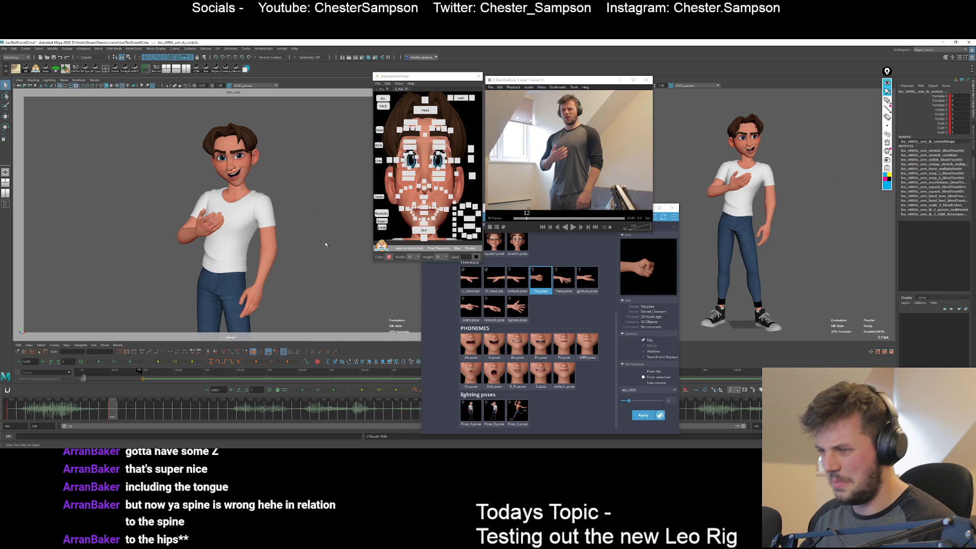
left_click(422, 154)
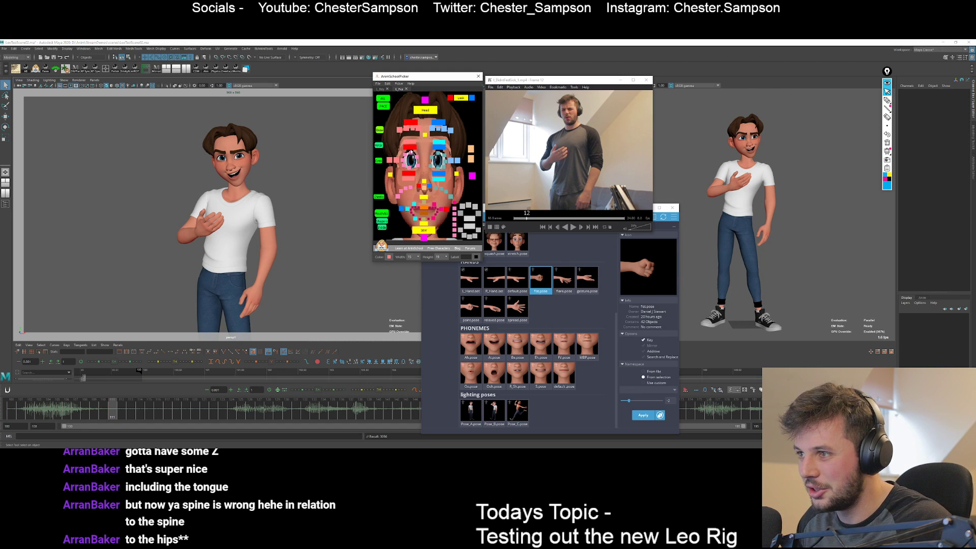
Try shifting the upper eyelid base controls of both eyes slightly in height.
left_click_drag(411, 151, 443, 140)
key("w")
left_click_drag(220, 143, 220, 141)
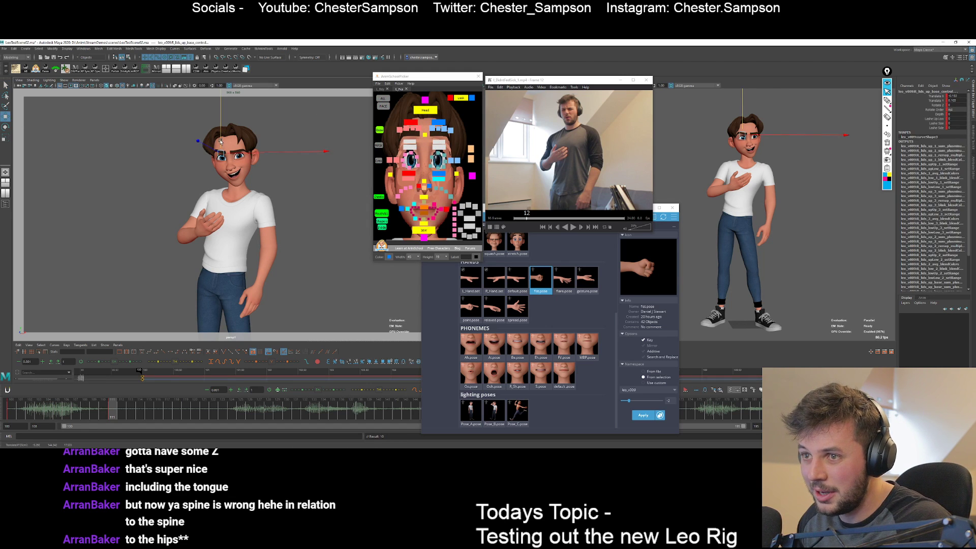
key("q")
Reposition the main eye aim control to refine the gaze, key it on frame 12, and save the scene.
left_click(461, 97)
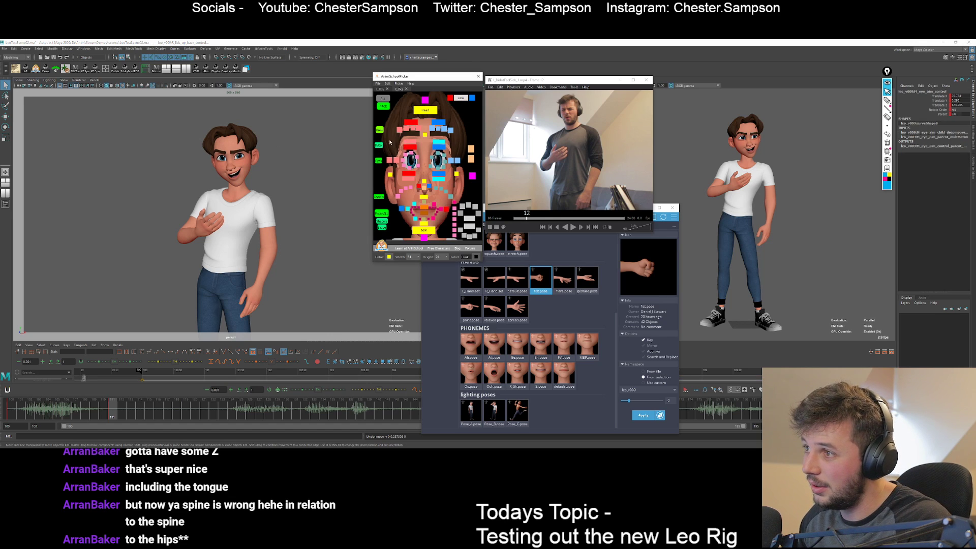
key("w")
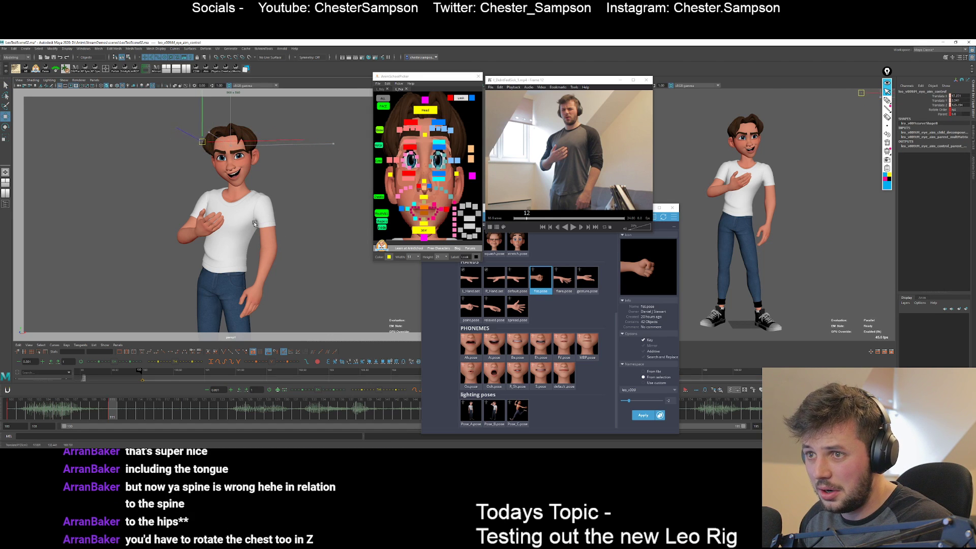
mouse_move(251, 225)
middle_mouse_down()
mouse_move(291, 275)
mouse_move(215, 270)
mouse_move(254, 254)
mouse_move(214, 257)
mouse_move(222, 232)
mouse_move(288, 230)
mouse_move(283, 220)
mouse_move(317, 182)
mouse_move(232, 198)
mouse_move(257, 208)
mouse_move(253, 243)
middle_mouse_up()
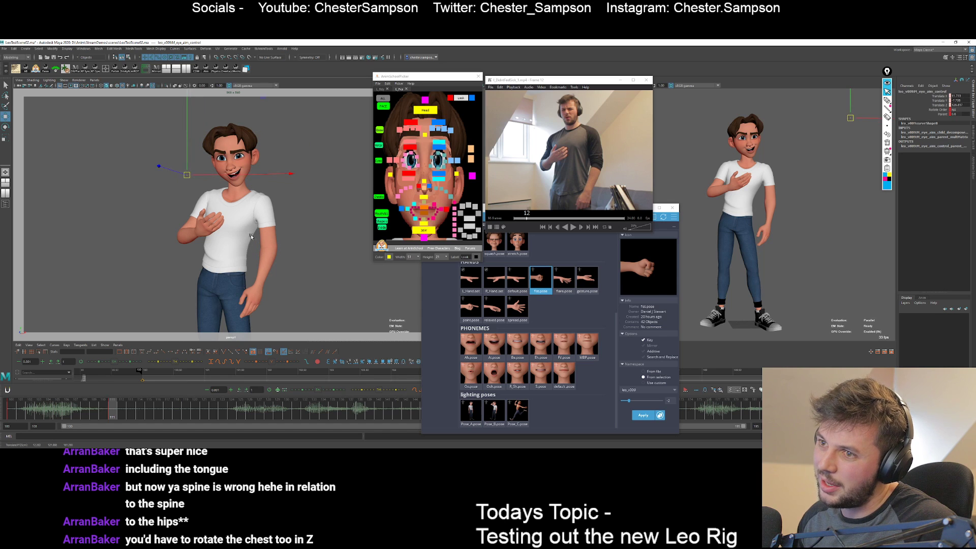
key("s")
left_click_drag(170, 171, 144, 161)
key("s")
key("q")
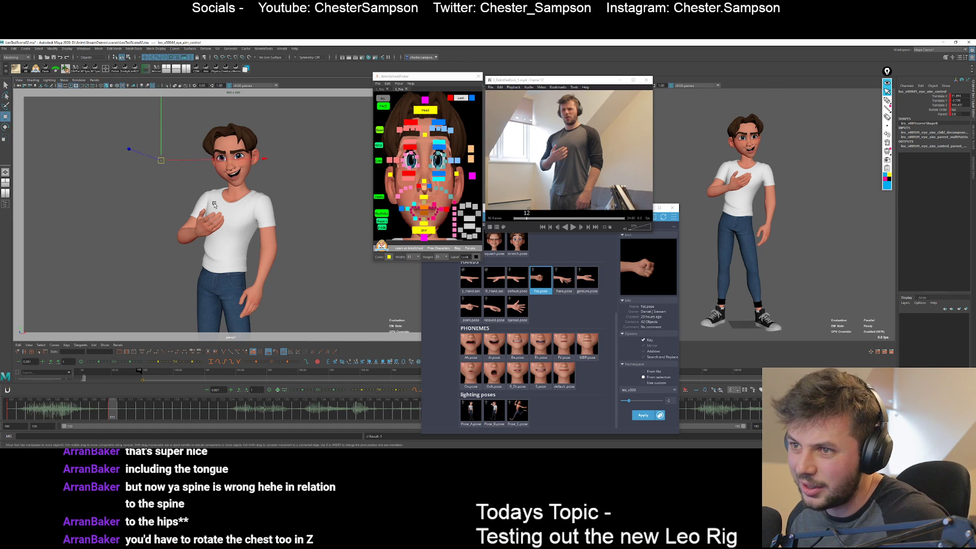
key("w")
key("q")
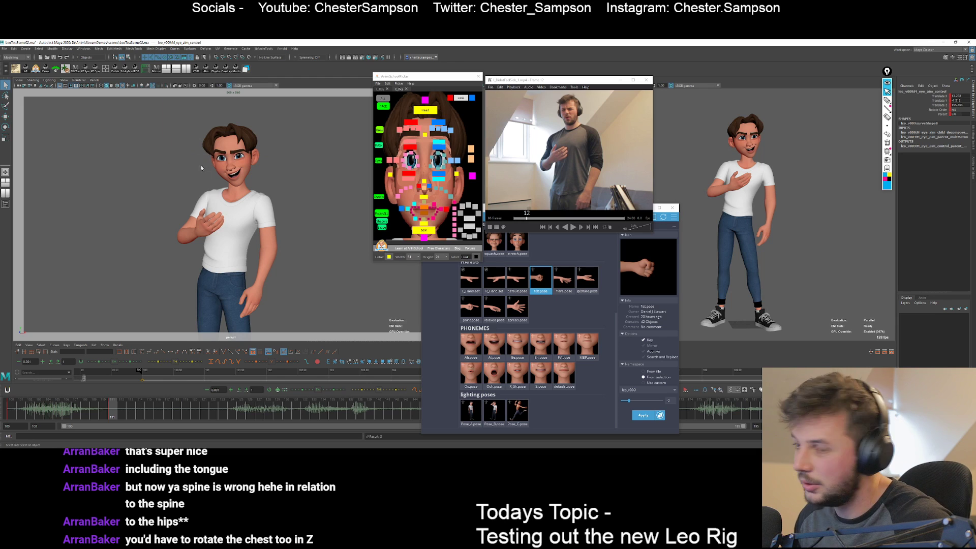
key("ctrl+s")
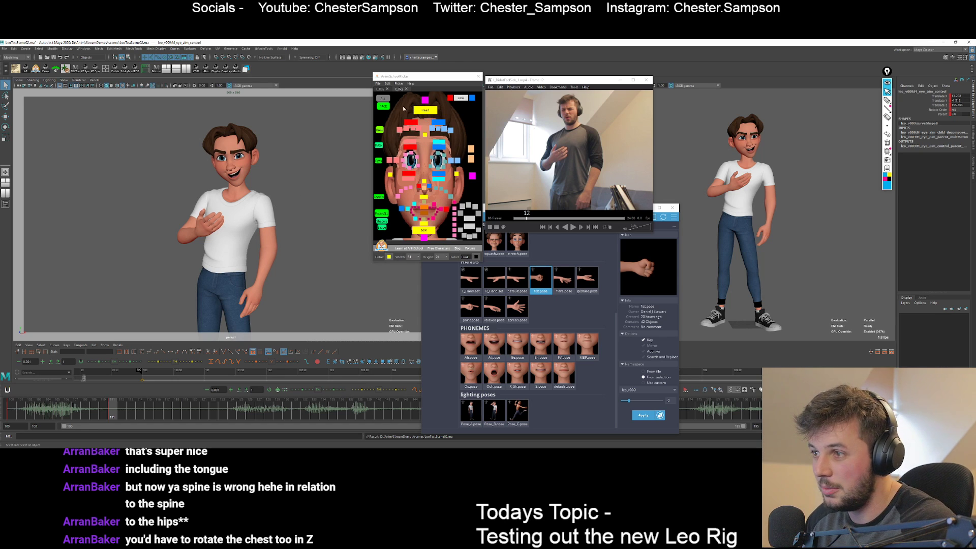
Rotate the hips control about its Z axis on frame 12, undoing the first rotation and applying a smaller one.
left_click(380, 89)
left_click(427, 180)
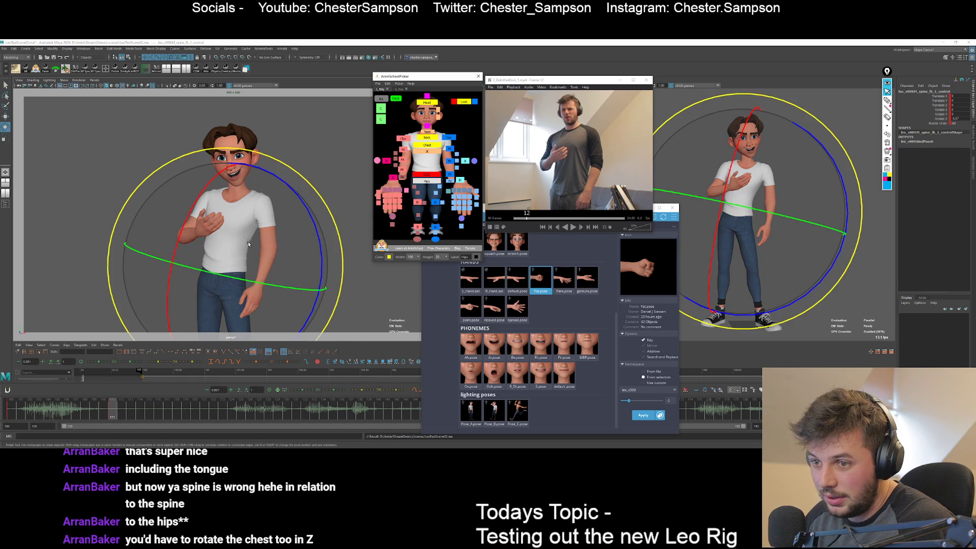
left_click_drag(319, 232, 299, 204)
key("q")
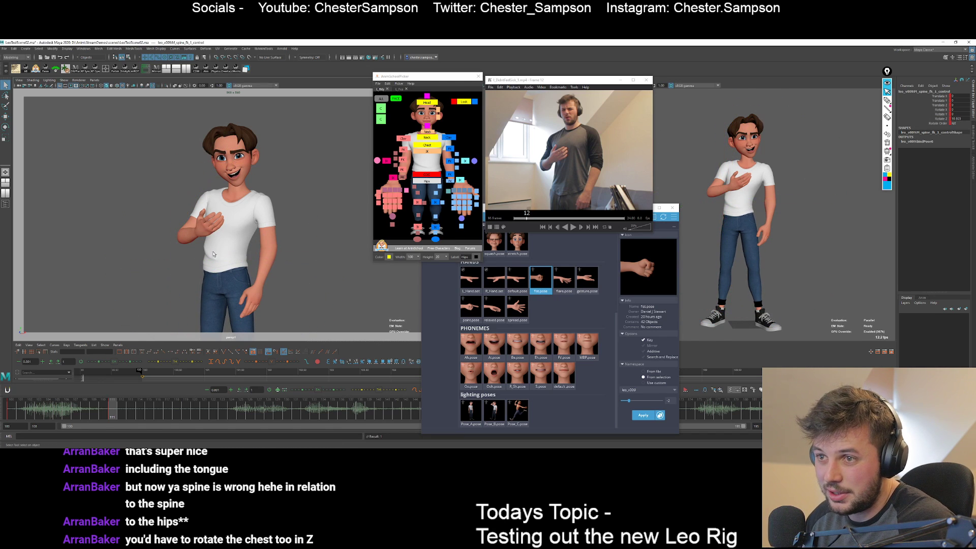
key("ctrl+z")
key("e")
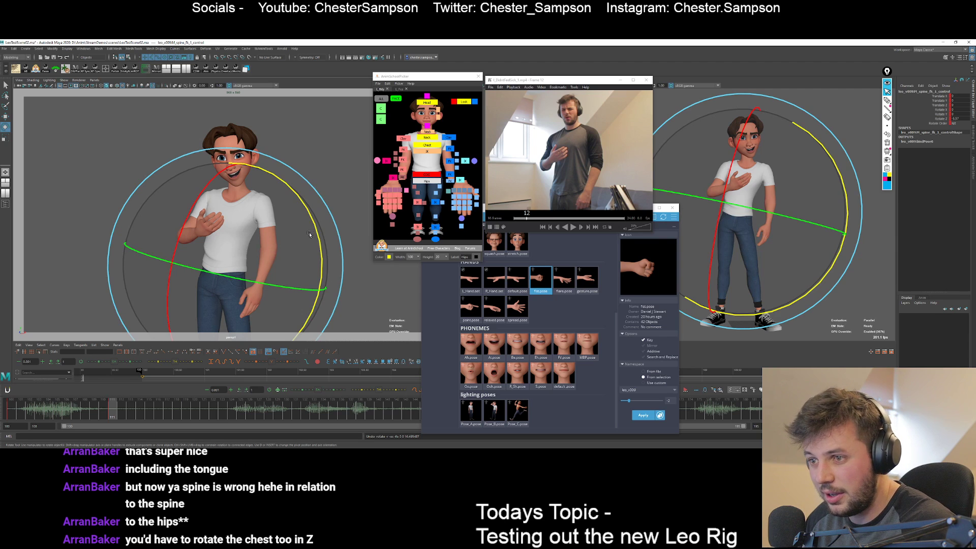
left_click_drag(317, 231, 306, 220)
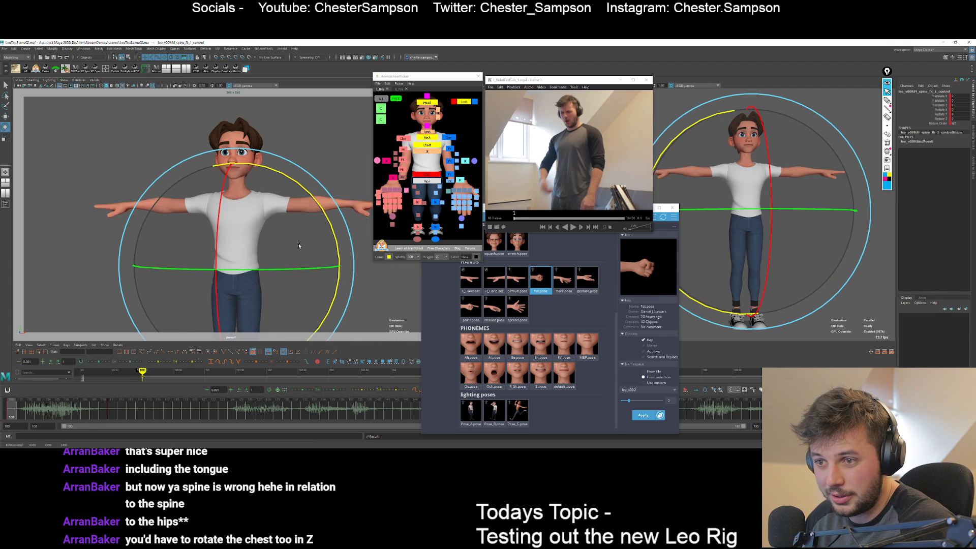
key("q")
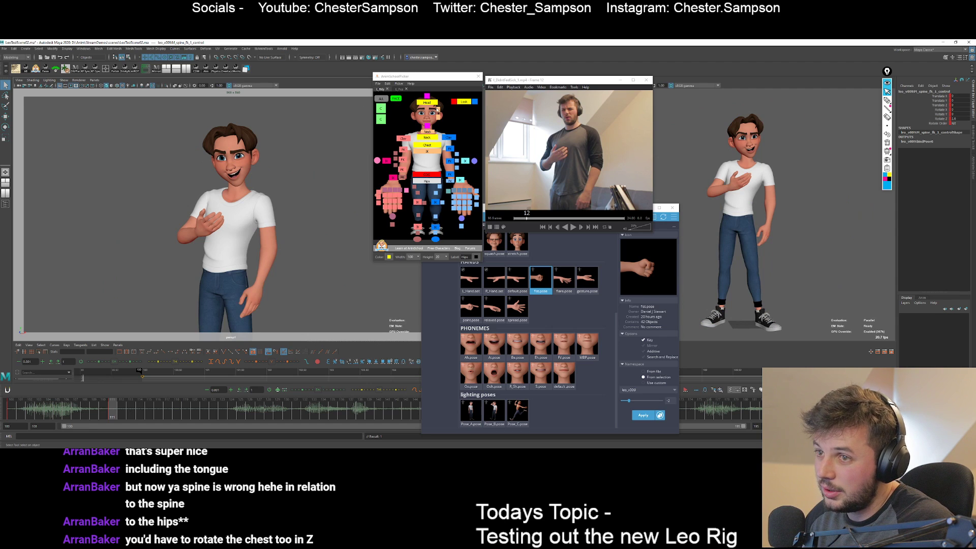
Adjust the main eye aim control, and reduce the pupil and iris size on both individual eye controls.
left_click(464, 102)
key("w")
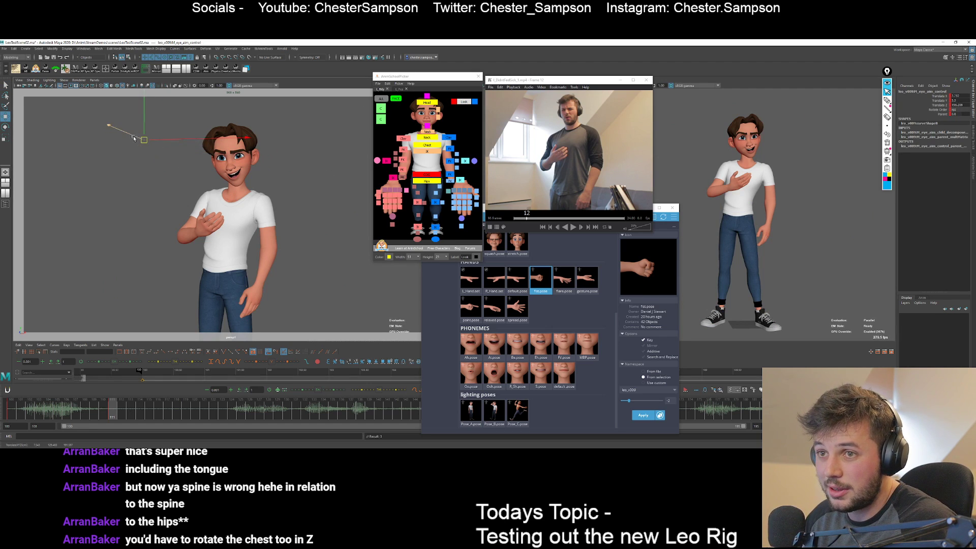
left_click(473, 102)
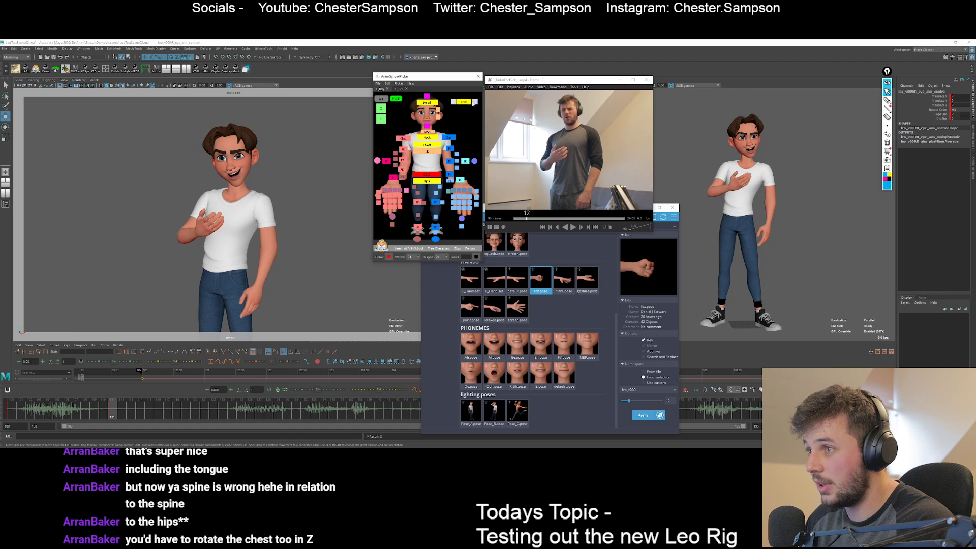
left_click(474, 101, "shift")
left_click_drag(935, 119, 936, 114)
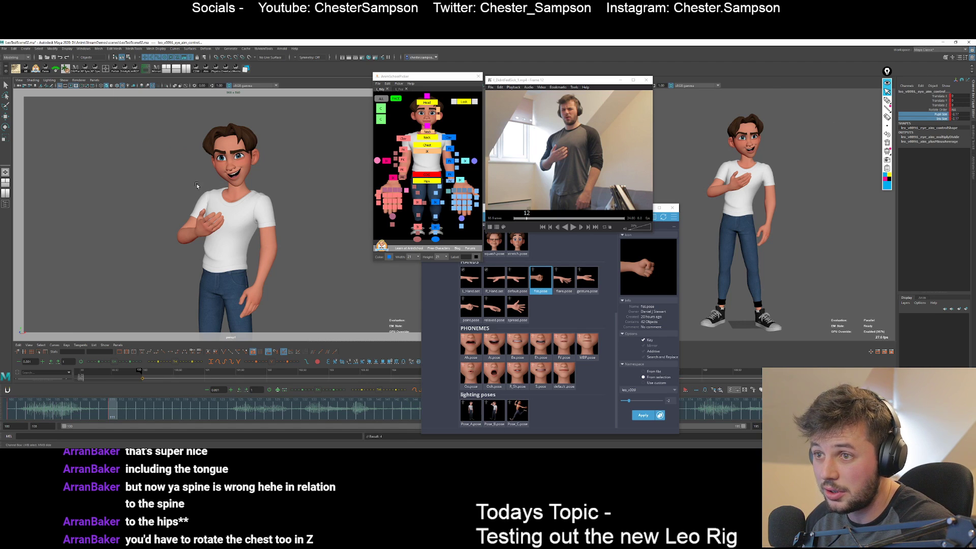
key("q")
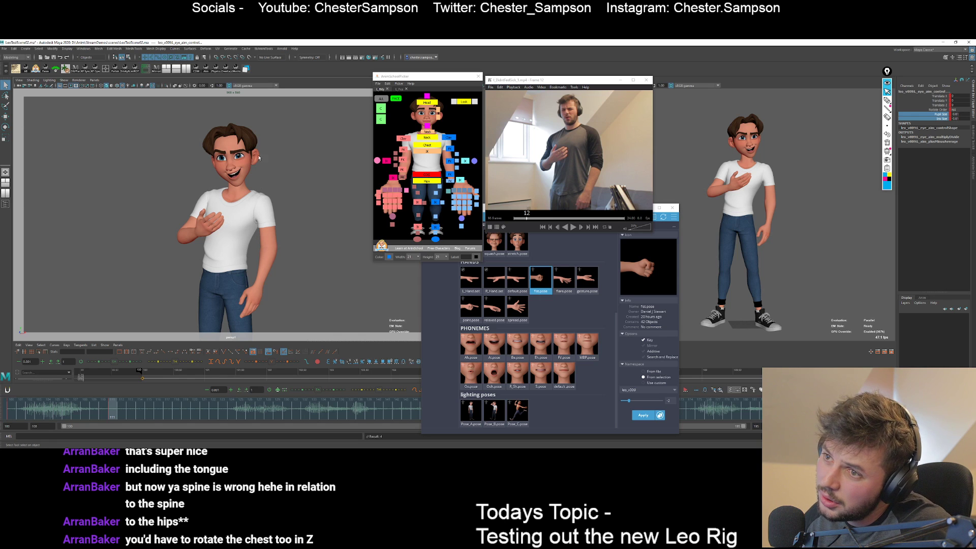
Select the head control and rotate it to refine the head's tilt and turn on frame 12.
left_click(328, 149)
left_click(427, 102)
key("e")
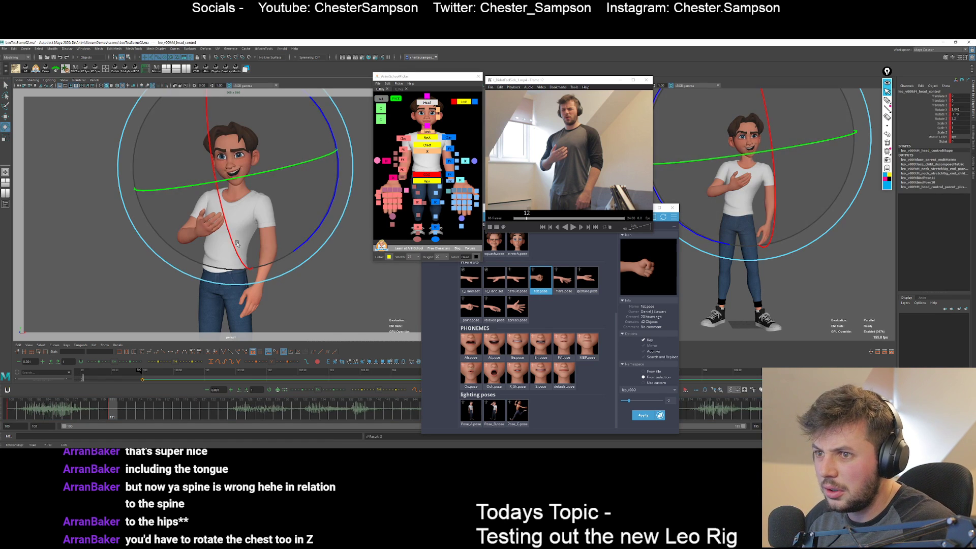
left_click_drag(228, 231, 270, 260)
key("q")
key("e")
key("q")
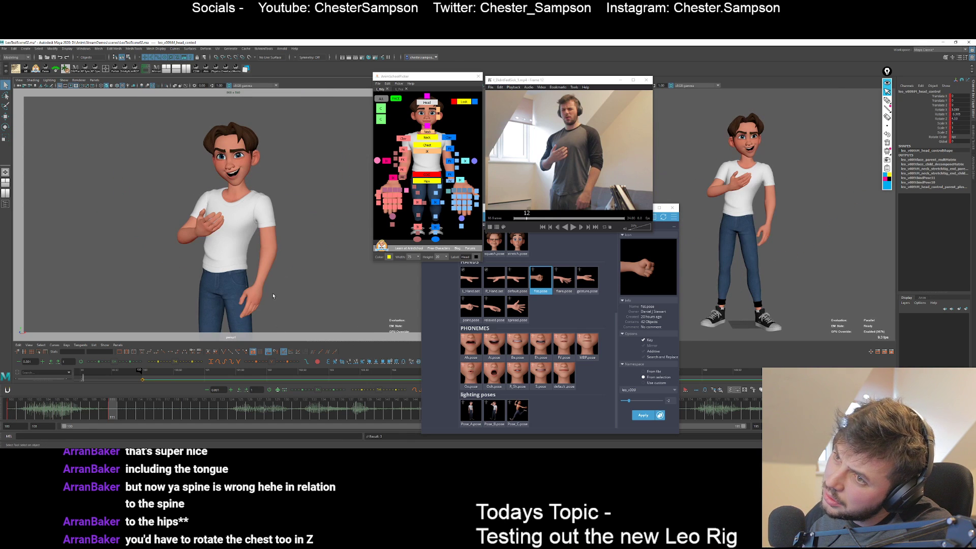
Select all rig controls, key them on frame 12, and step through the keys to review the pose.
left_click(382, 99)
key("s")
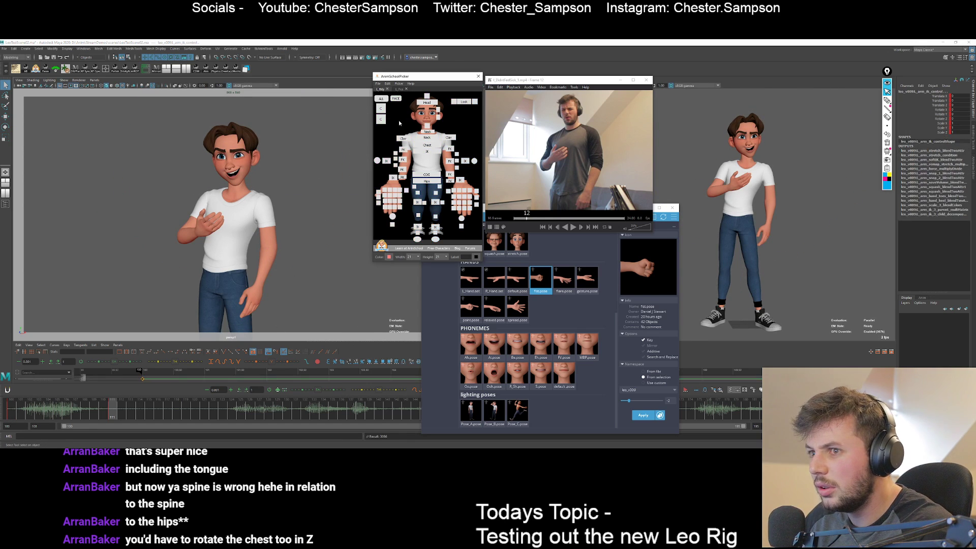
left_click(399, 120)
left_click(382, 98)
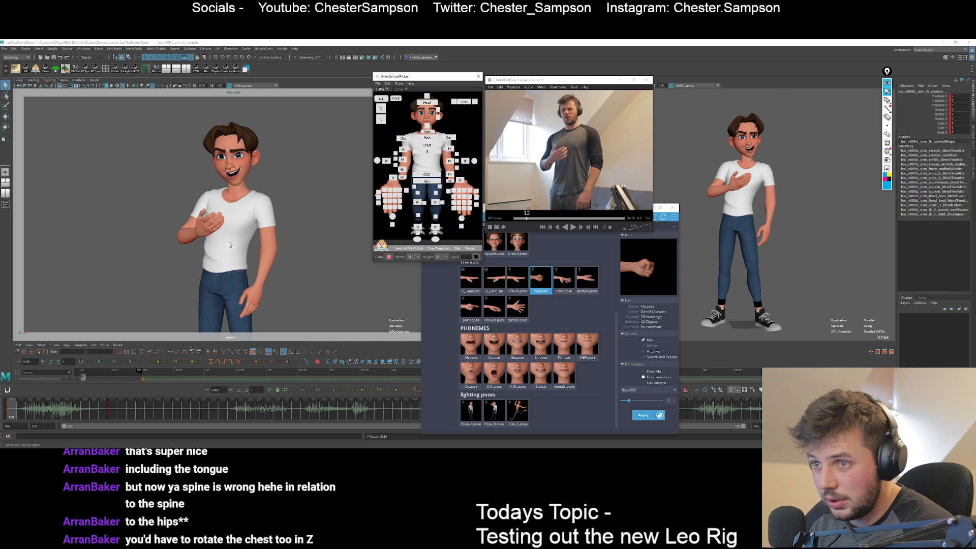
key(".")
key(".")
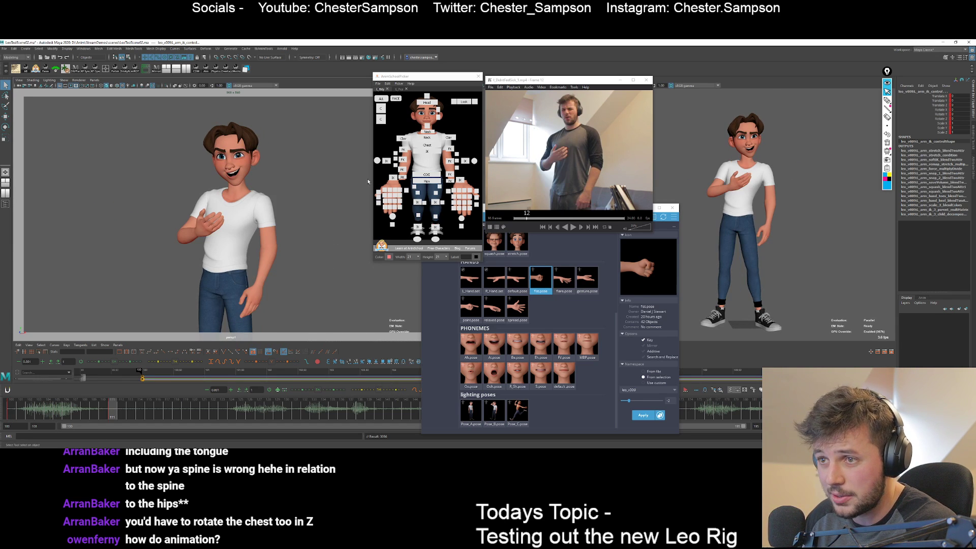
Shift the COG control along Z and rotate it about X on frame 1 to lean the whole body forward.
left_click(427, 179)
key("w")
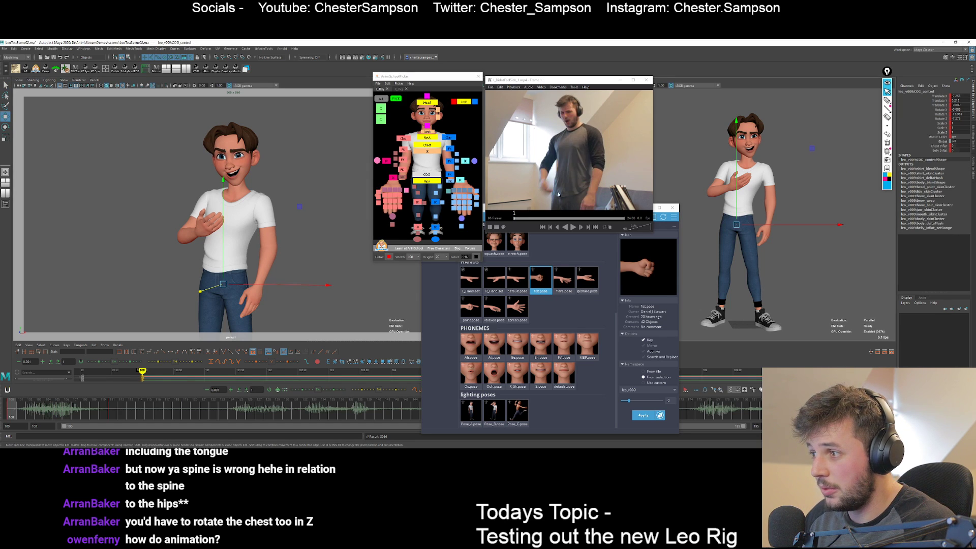
left_click_drag(791, 255, 758, 247, "alt")
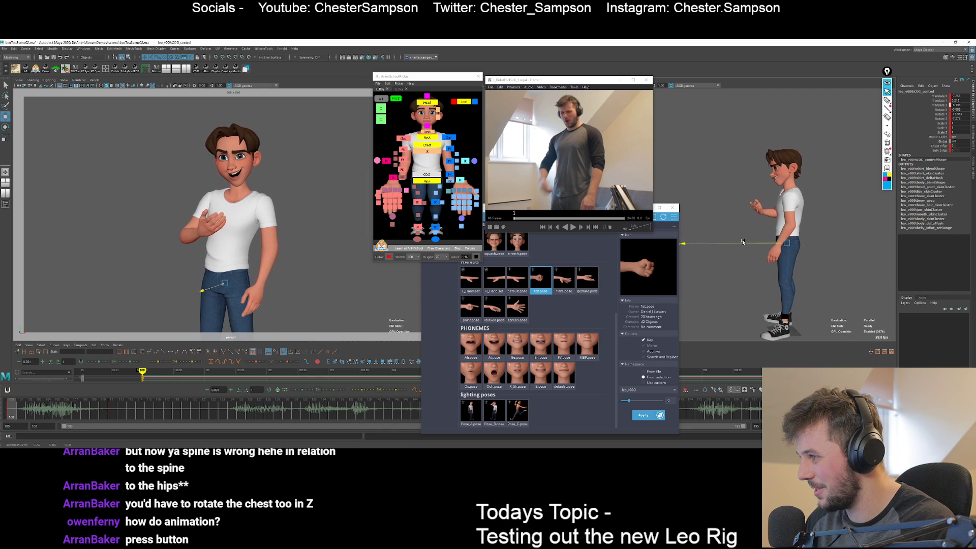
key("e")
mouse_move(714, 172)
left_mouse_down()
mouse_move(703, 185)
mouse_move(711, 174)
left_mouse_up()
left_click_drag(711, 176, 712, 192)
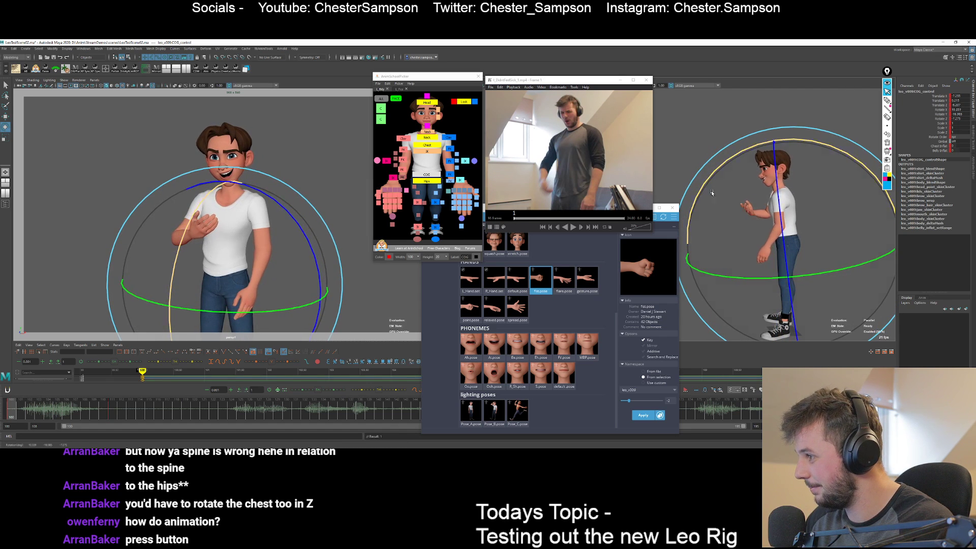
key("w")
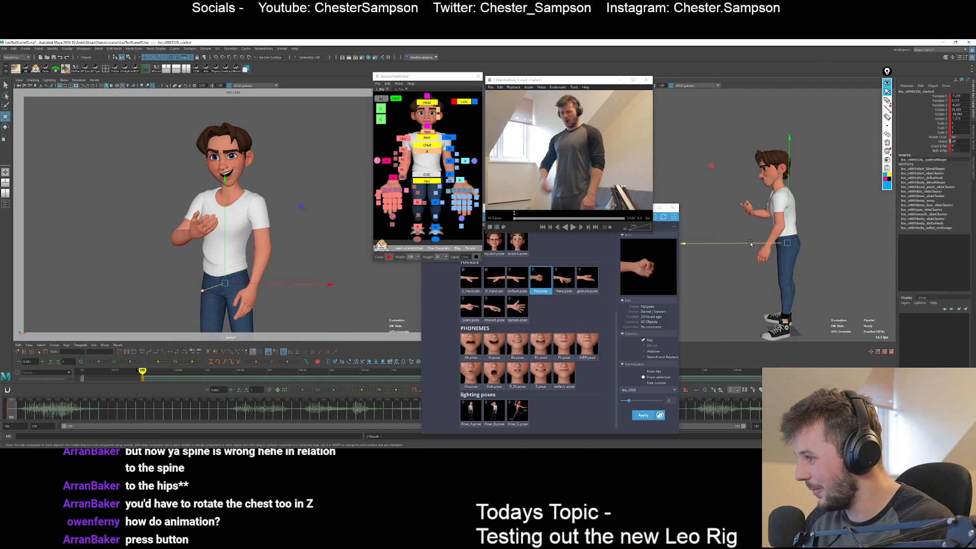
left_click_drag(751, 243, 753, 244)
key("e")
left_click_drag(724, 166, 720, 171)
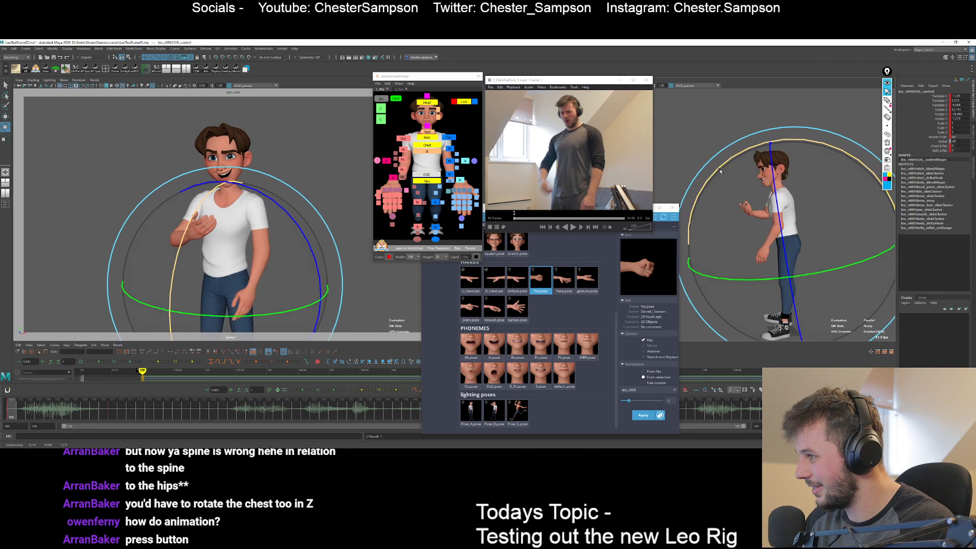
Shift the COG control sideways and rotate it slightly on frame 1, comparing the pose against frame 12.
key("period")
key("comma")
key("period")
key("comma")
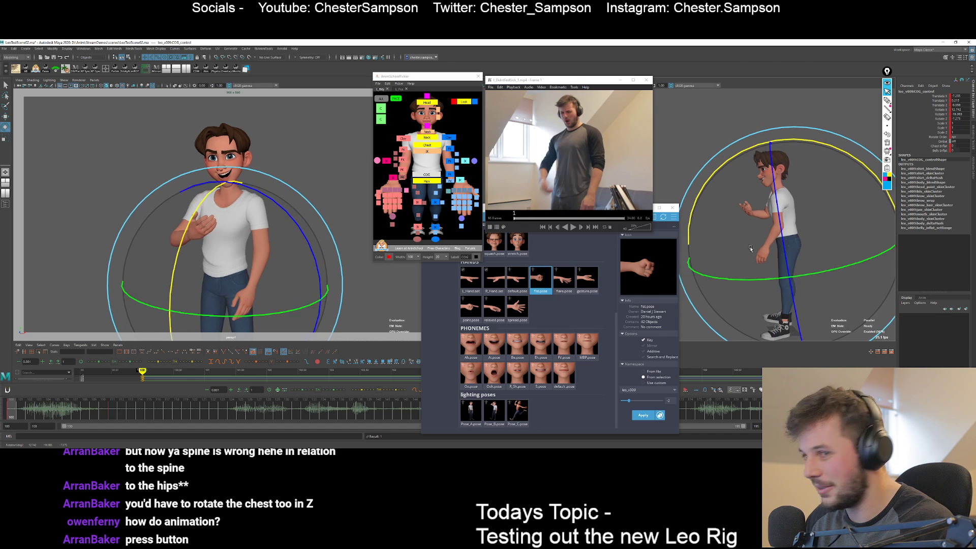
key("period")
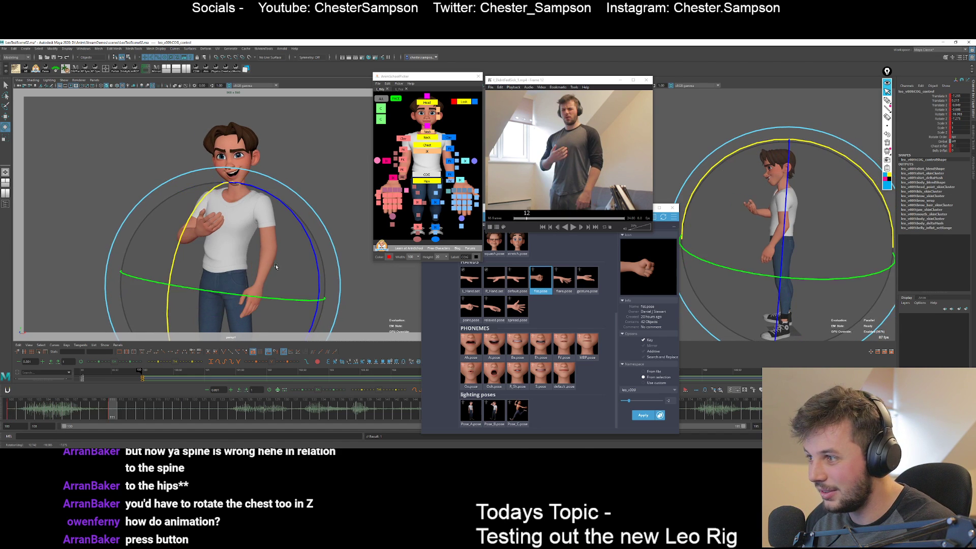
key("w")
key("e")
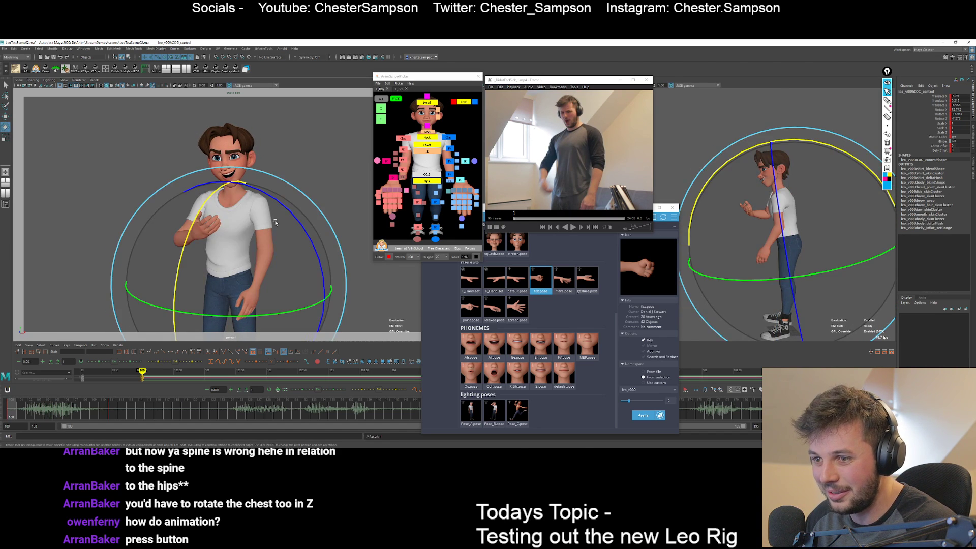
left_click_drag(294, 220, 292, 217)
key("alt+v")
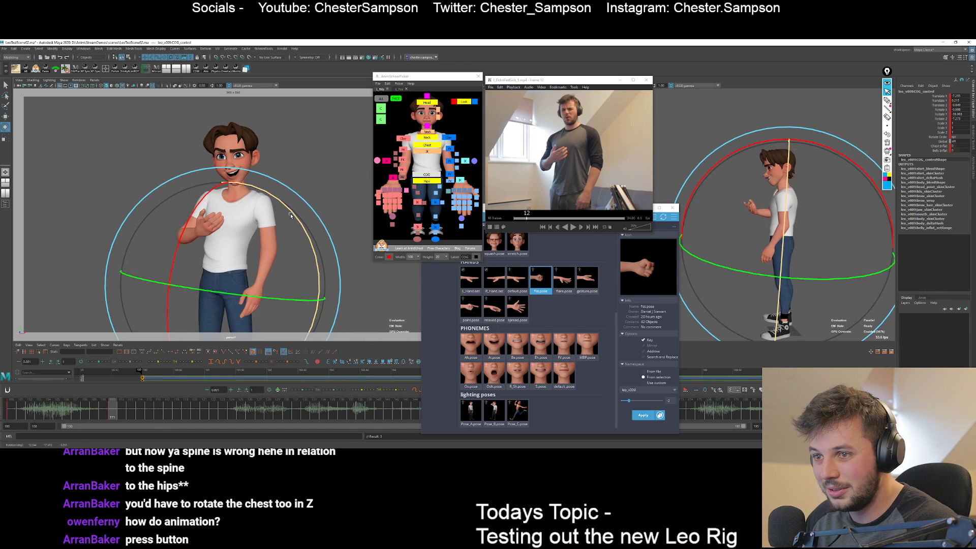
key("w")
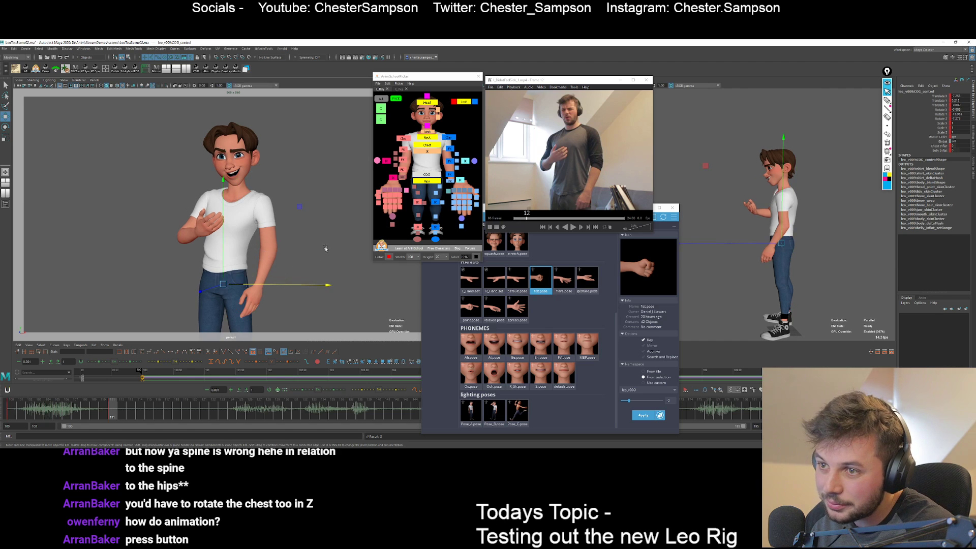
Rotate the chest control on frame 1 to bend the upper torso forward.
left_click(423, 147)
key("e")
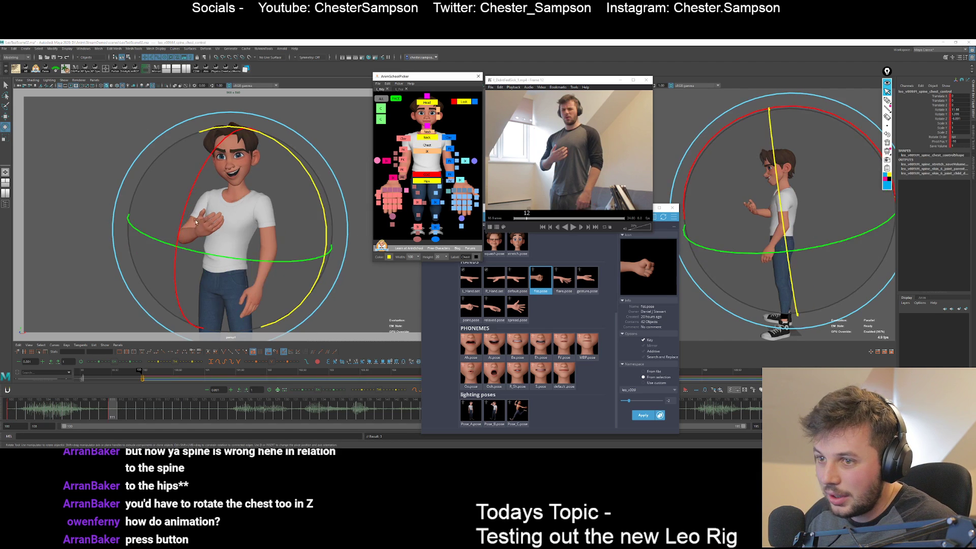
left_click_drag(171, 226, 168, 185)
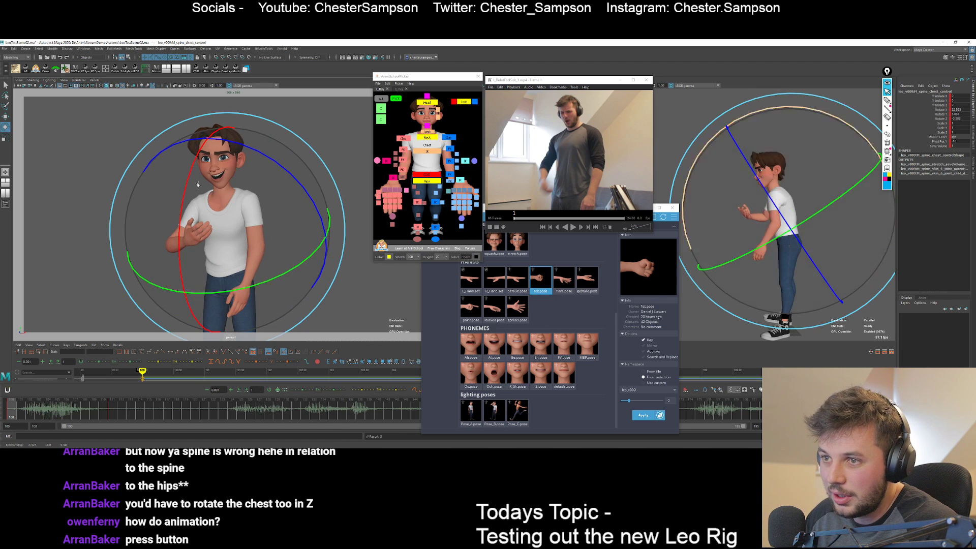
Undo the most recent control adjustments on the frame 1 pose.
key("ctrl+z")
key("ctrl+z")
key("ctrl+z")
key("ctrl+z")
key("ctrl+z")
key("ctrl+z")
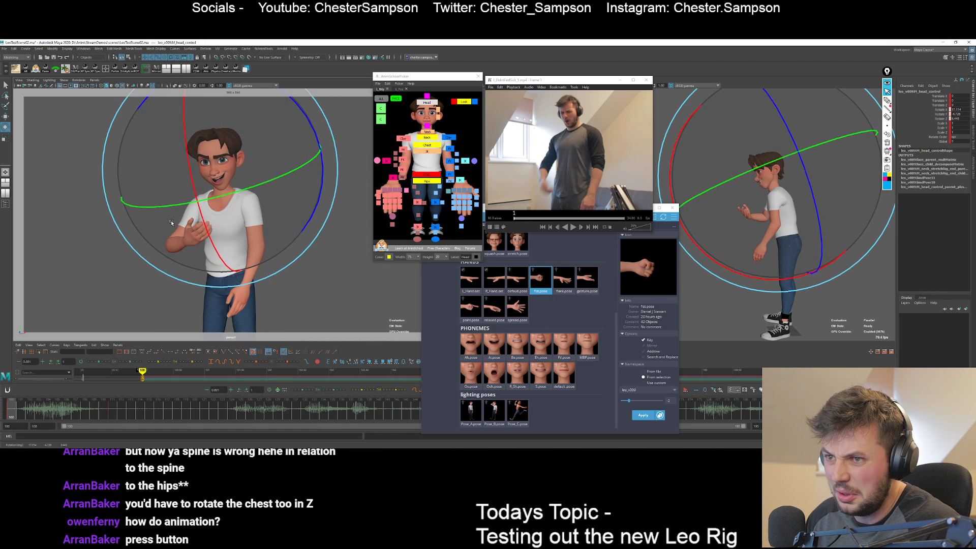
Select the main eye aim control and move it to redirect the character's gaze on frame 1.
left_click(463, 101)
key("w")
middle_click_drag(246, 237, 243, 258)
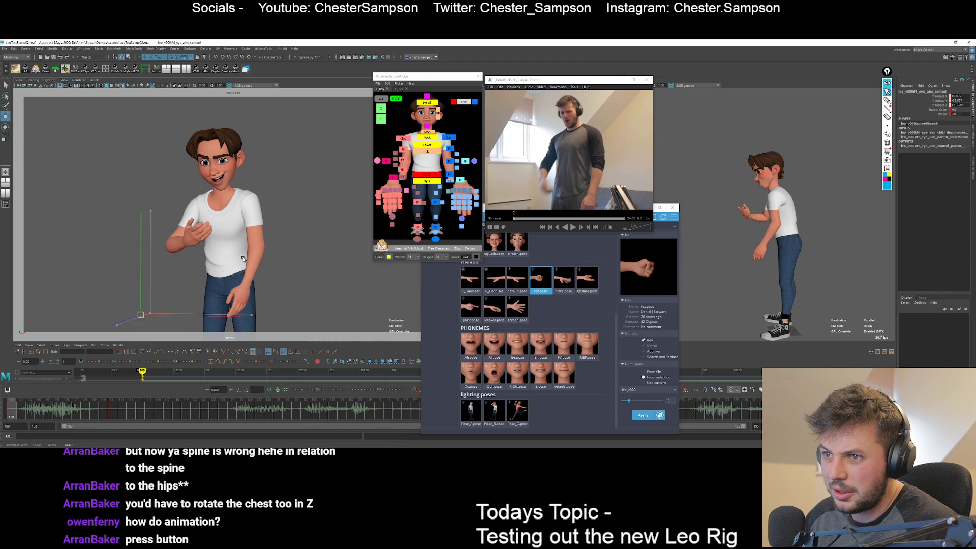
Rotate the upper-arm and forearm FK controls of the chest-touching arm on frame 1 to lower the hand away from the chest.
left_click(403, 149)
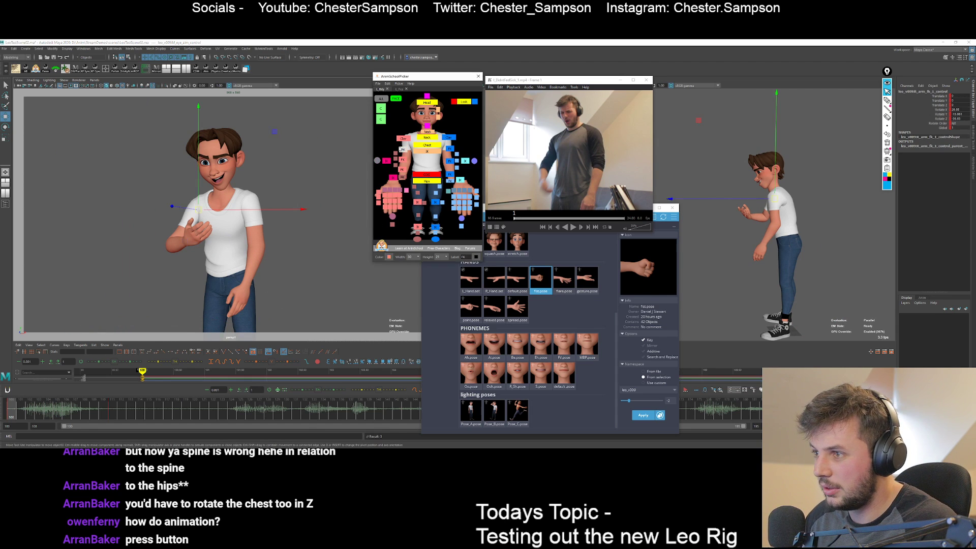
key("e")
left_click_drag(145, 235, 162, 265)
key("alt+1")
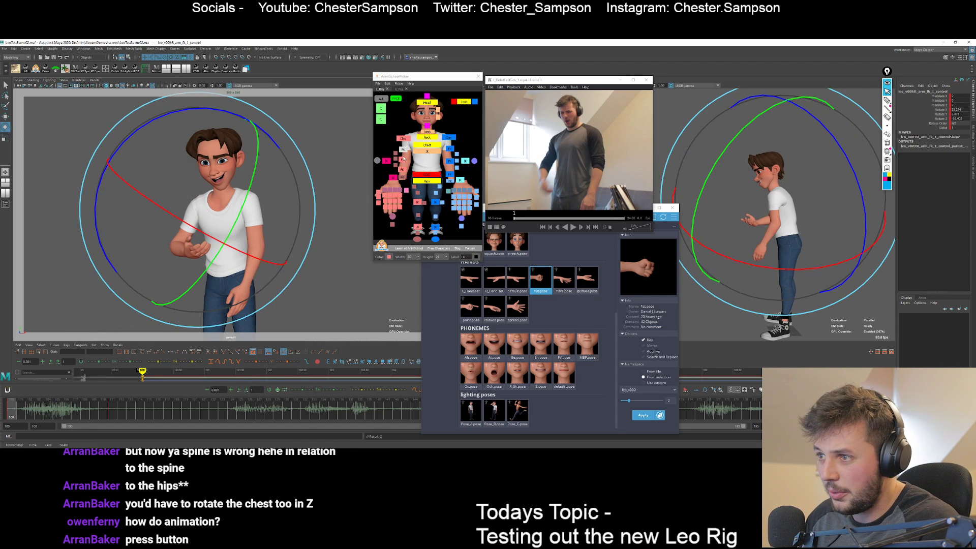
left_click(179, 245)
key("alt+1")
left_click_drag(224, 234, 215, 283)
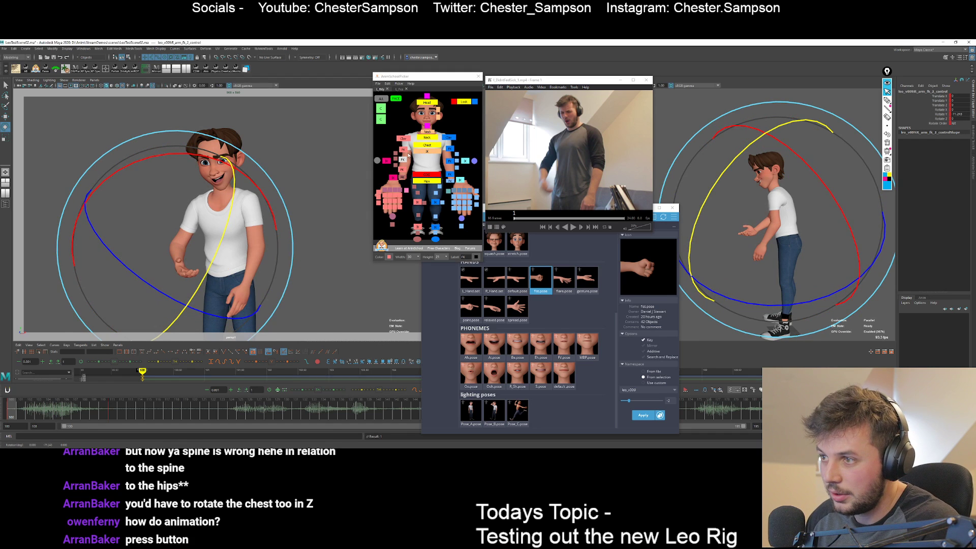
left_click(403, 150)
left_click_drag(149, 239, 230, 292)
key("period")
Adjust the clavicle control of the gesturing arm, flipping between frames 1 and 12 to compare the shoulder.
left_click(401, 139)
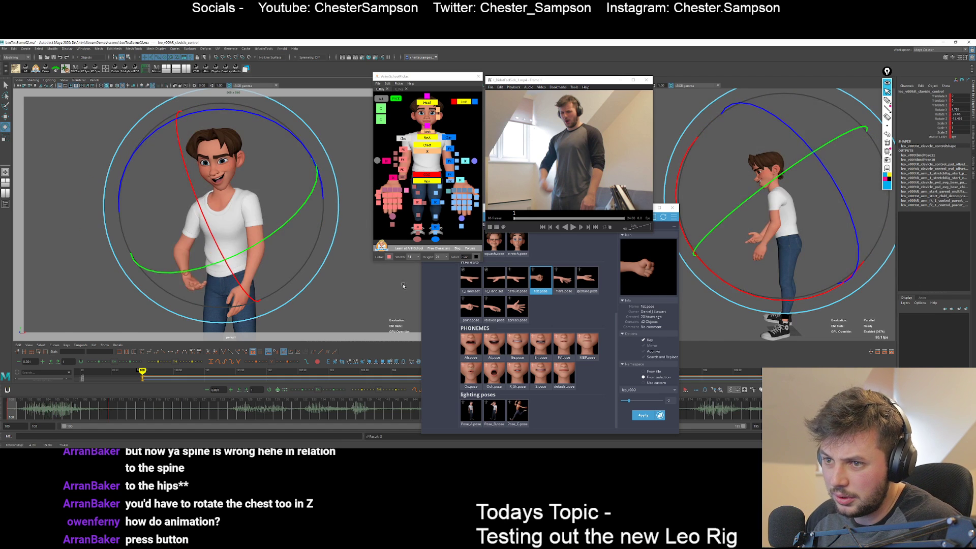
key("period")
key("comma")
key("period")
left_click_drag(351, 206, 192, 255)
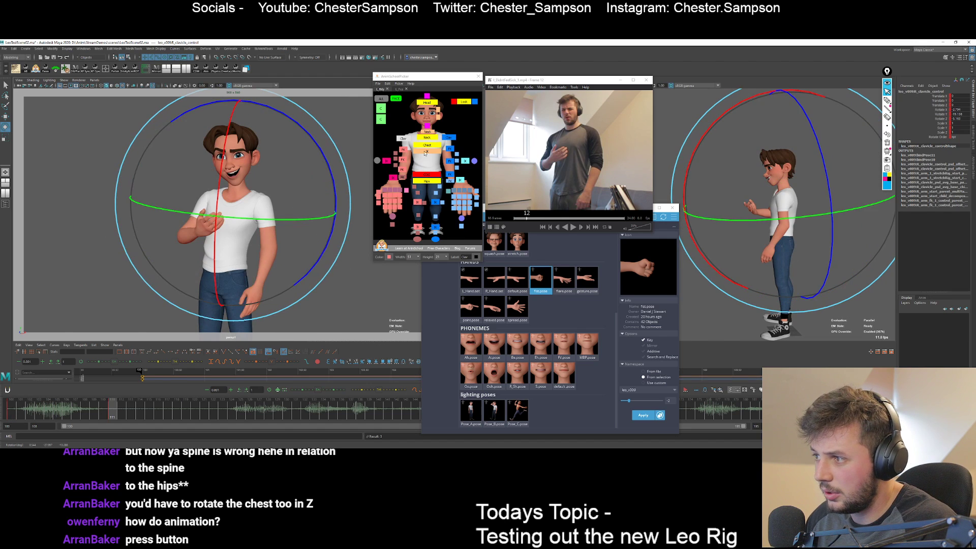
Rotate the upper-arm FK control of the hanging arm on frame 1 to swing it away from the body, comparing with frame 12.
left_click(268, 208)
left_click(450, 148)
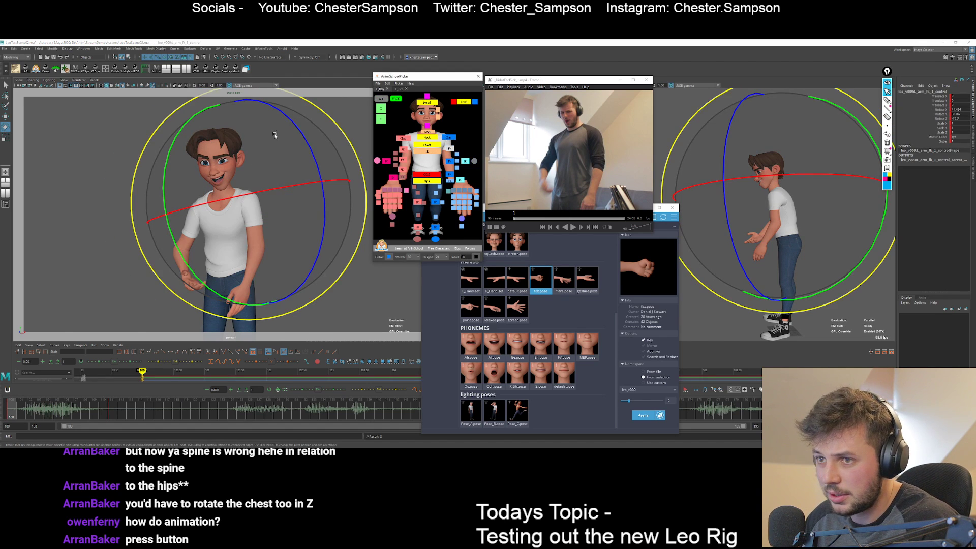
key("period")
key("comma")
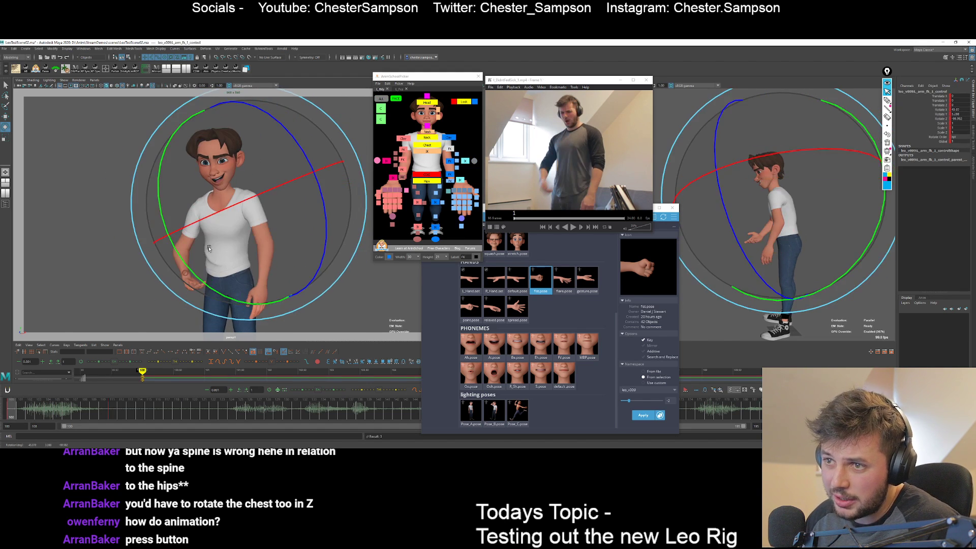
key("period")
key("comma")
left_click_drag(243, 267, 212, 261)
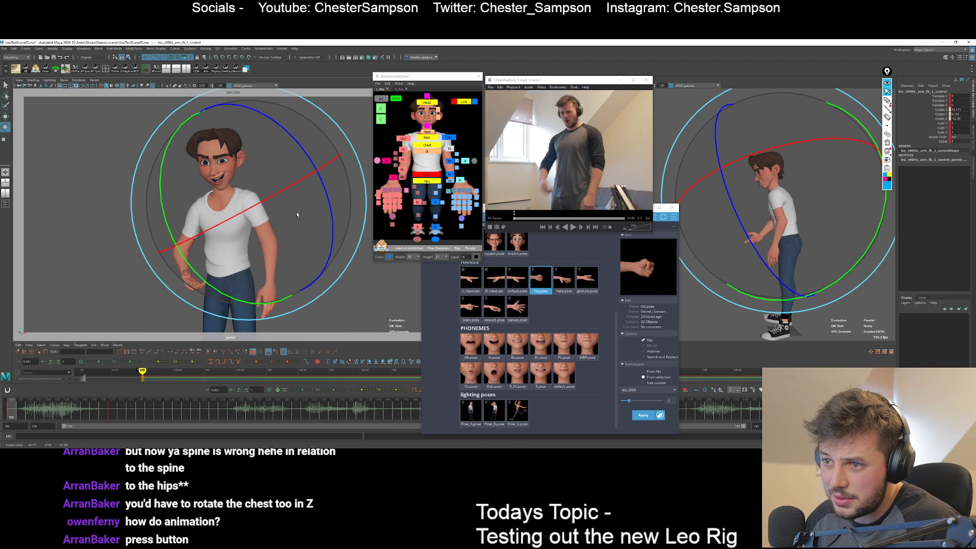
left_click_drag(297, 214, 275, 196)
key("period")
key("comma")
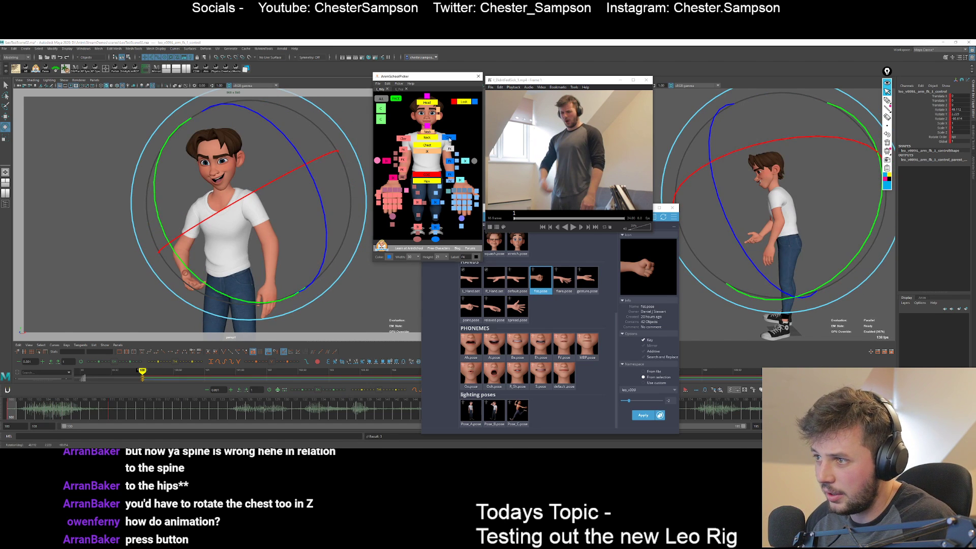
Rotate the clavicle control of the hanging arm on frame 1 and compare the shoulder with frame 12.
left_click(449, 138)
key("period")
key("comma")
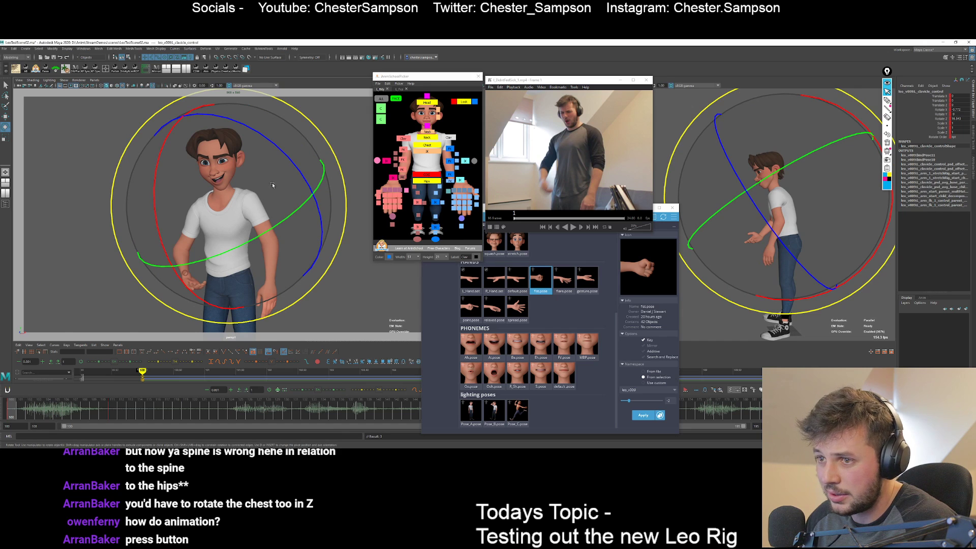
left_click_drag(273, 186, 294, 182)
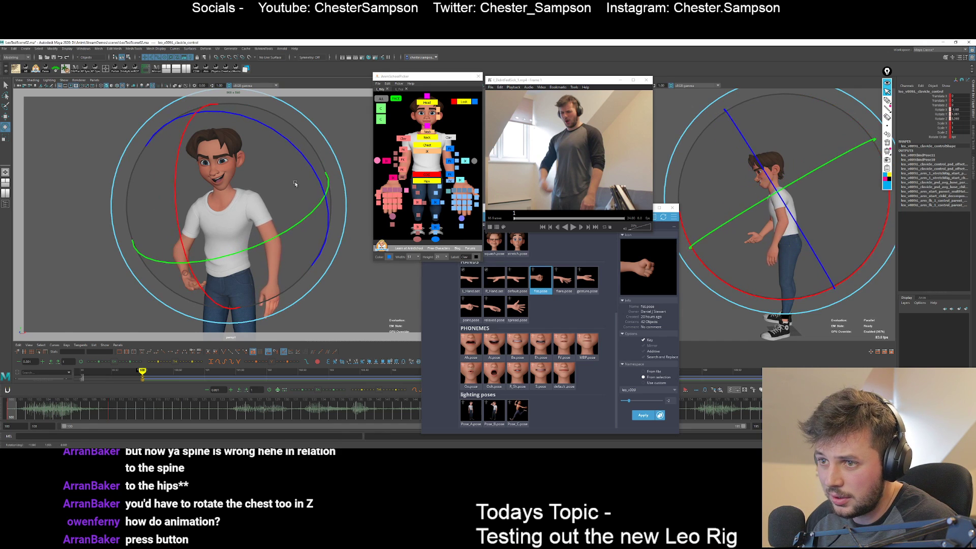
key("period")
key("comma")
Rotate the clavicle control of the hanging arm on frame 12 and key it.
key("period")
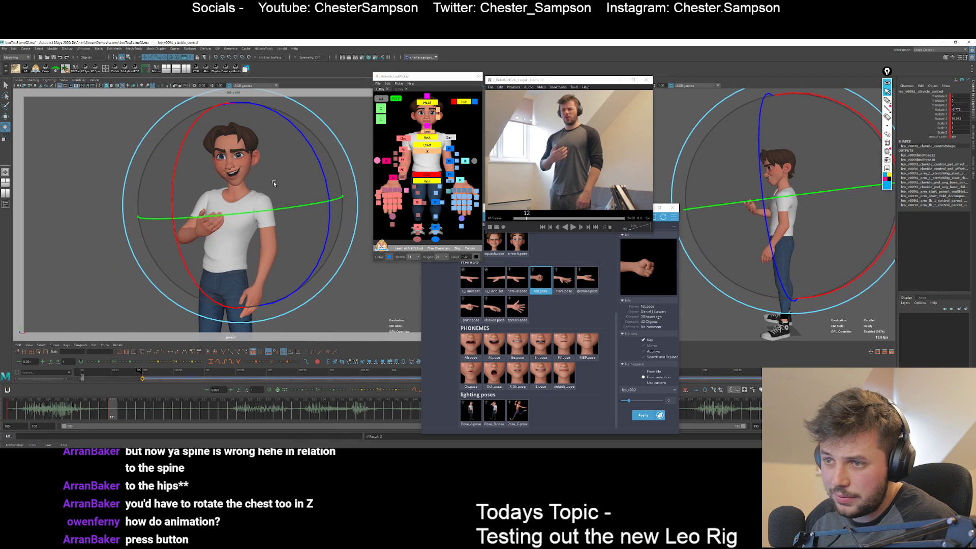
key("comma")
key("period")
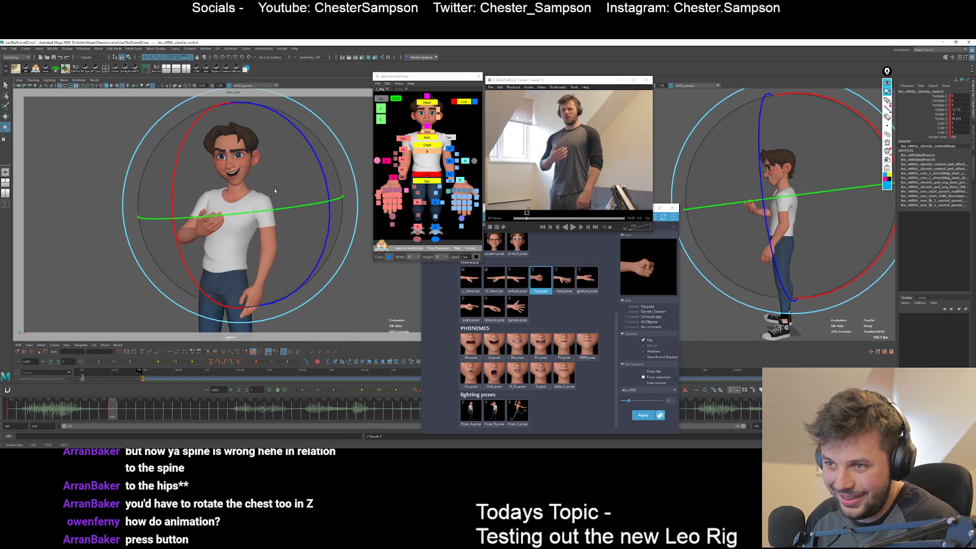
left_click_drag(275, 190, 291, 230)
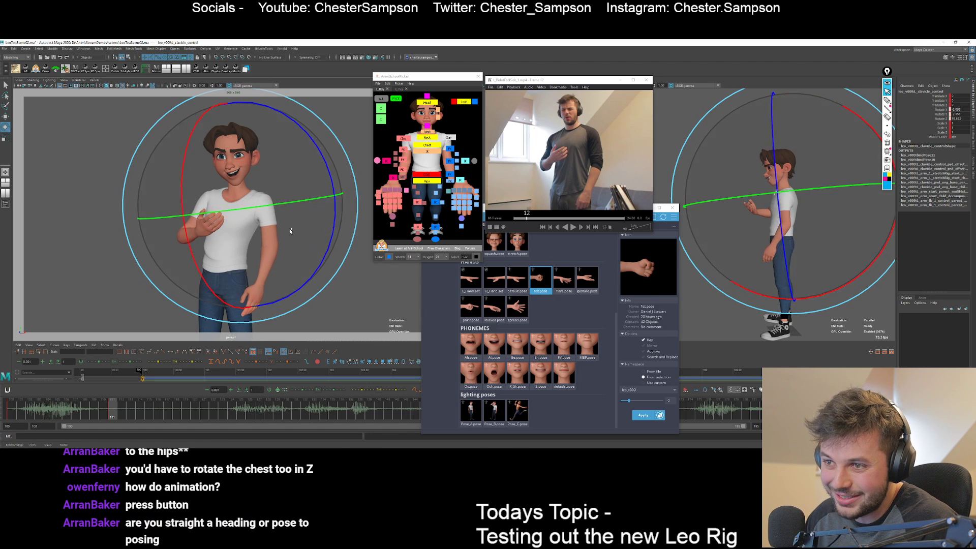
key("s")
Rotate the head control on frame 1 to adjust its tilt and turn, and key the selected head controls.
key("comma")
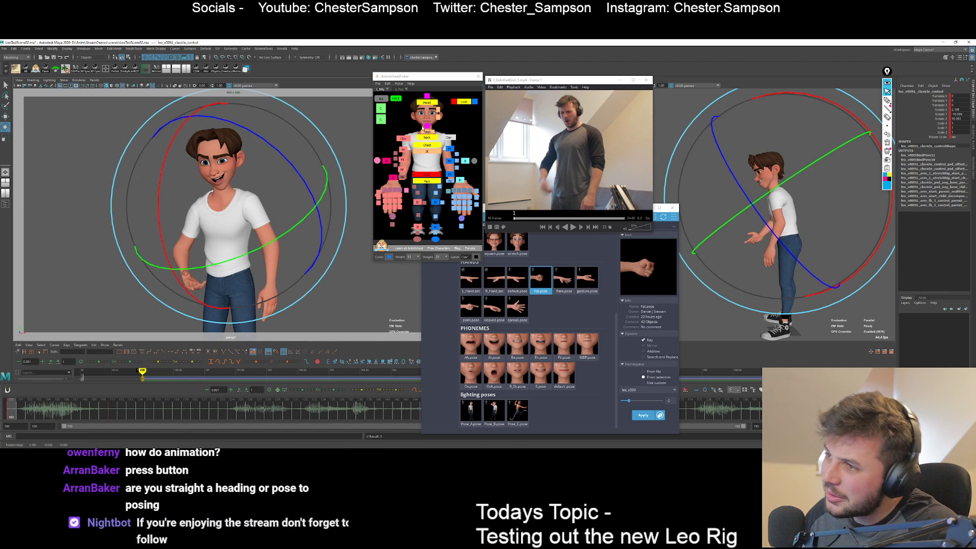
left_click(425, 131)
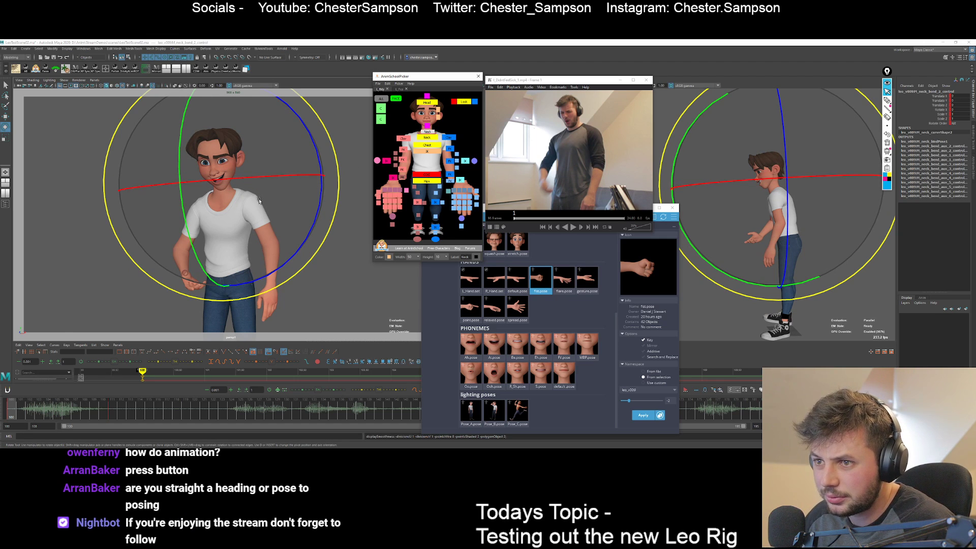
left_click(427, 103)
left_click_drag(261, 203, 273, 207)
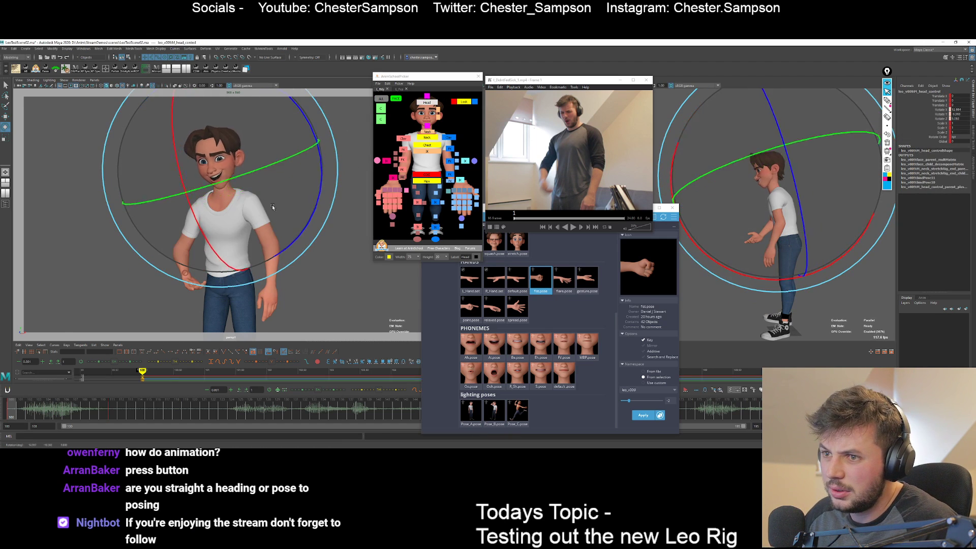
left_click_drag(251, 170, 268, 218)
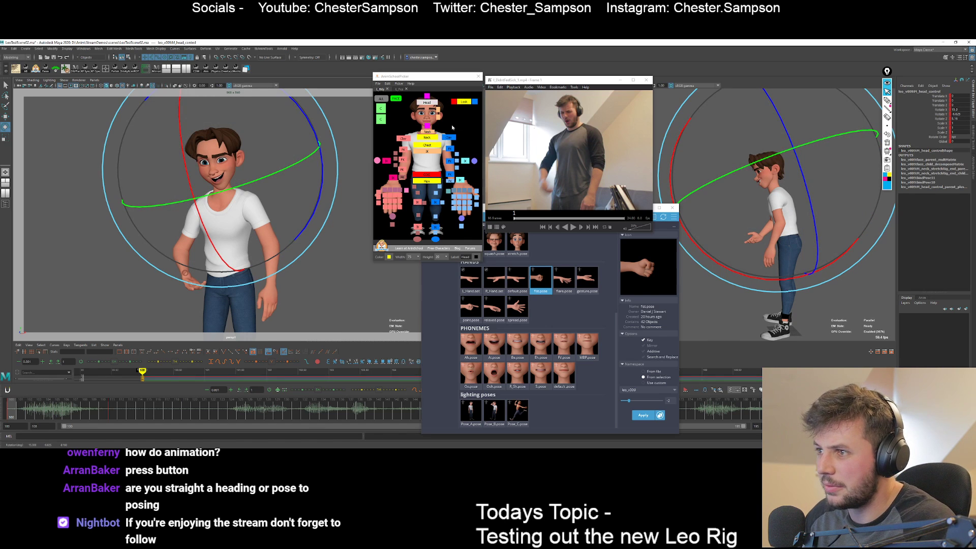
left_click_drag(452, 128, 434, 105)
key("s")
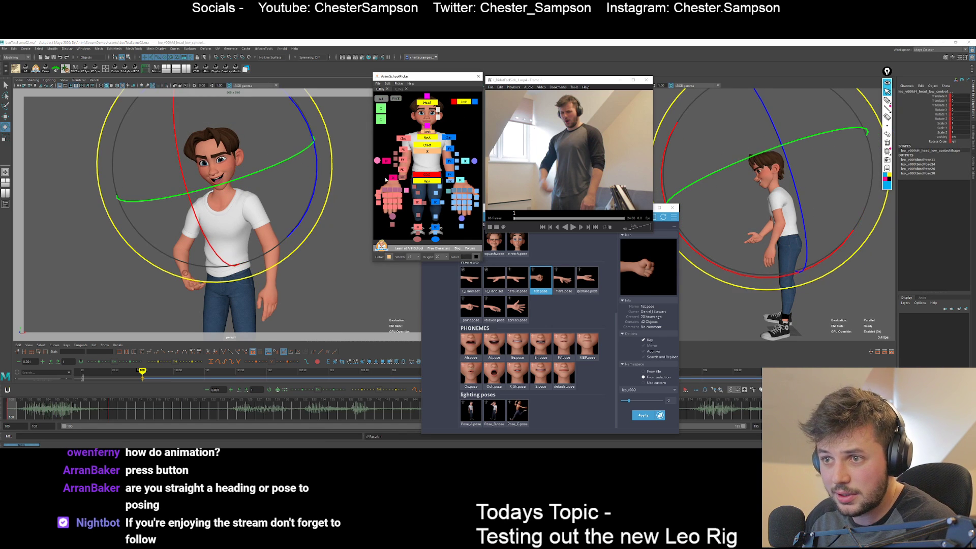
Refine the head control's rotation slightly on frame 1, key it, and flip between frames 1 and 12 to compare.
key("w")
left_click(427, 103)
key("e")
left_click_drag(200, 231, 196, 229)
key("s")
key("period")
key("comma")
key("period")
key("comma")
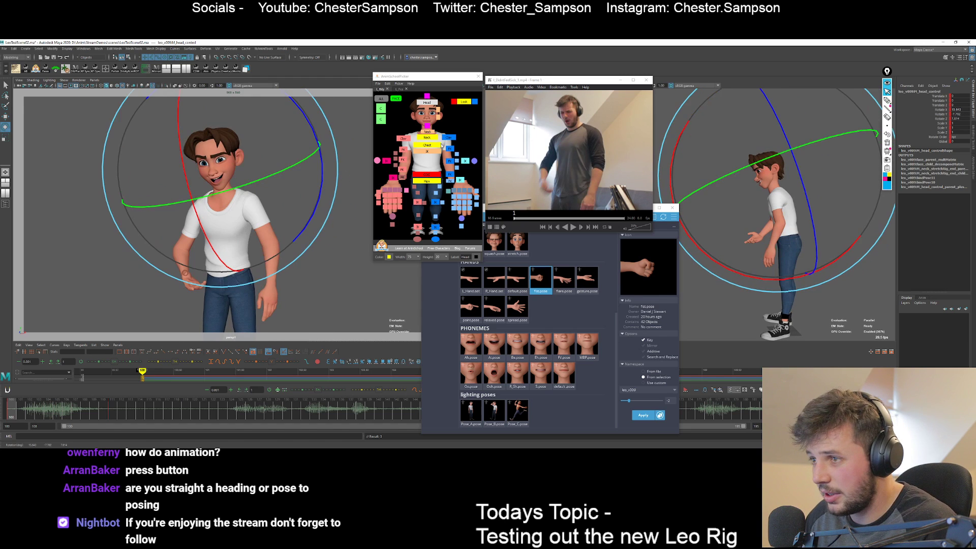
Shift the middle spine control sideways on frame 1 to adjust the torso's curve, and compare the pose with frame 12.
left_click(338, 182)
left_click(427, 145)
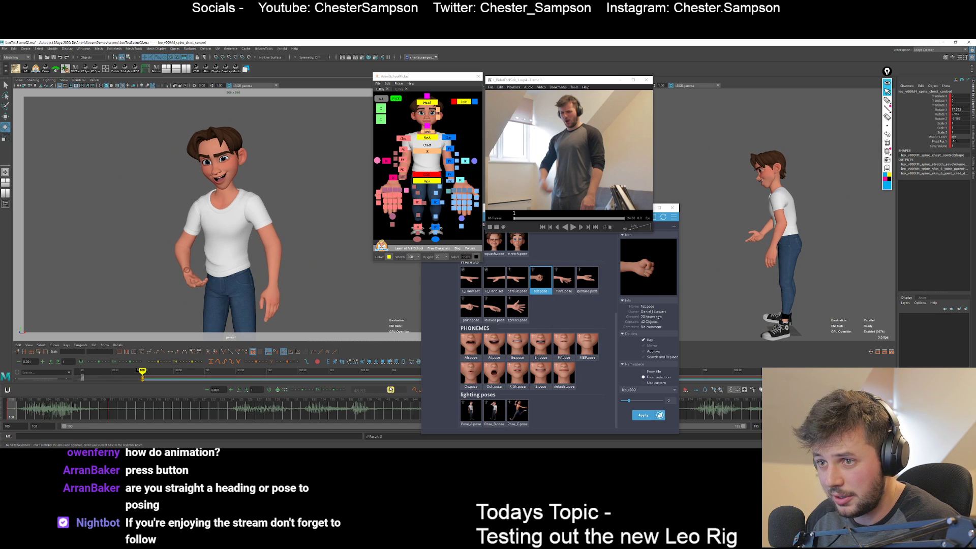
key("e")
left_click(428, 150)
key("w")
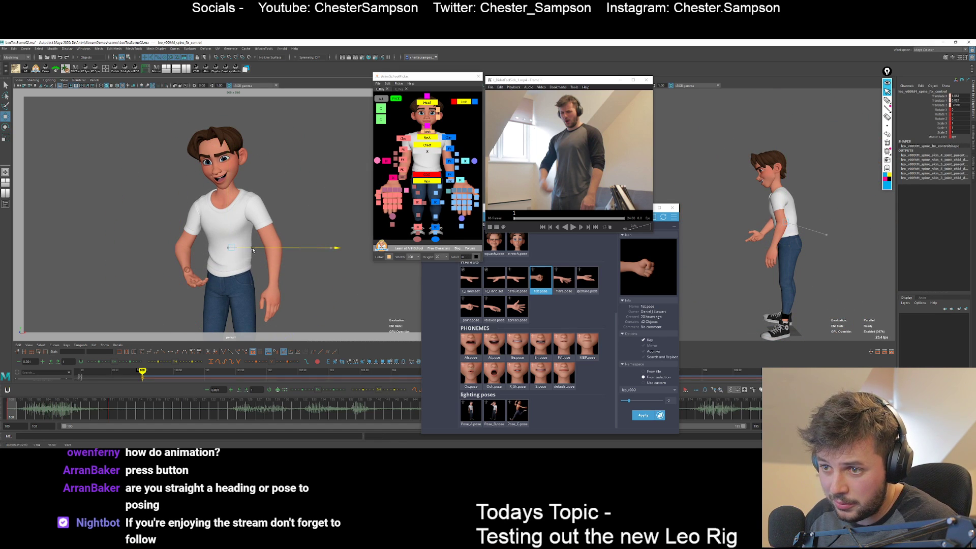
key("period")
key("comma")
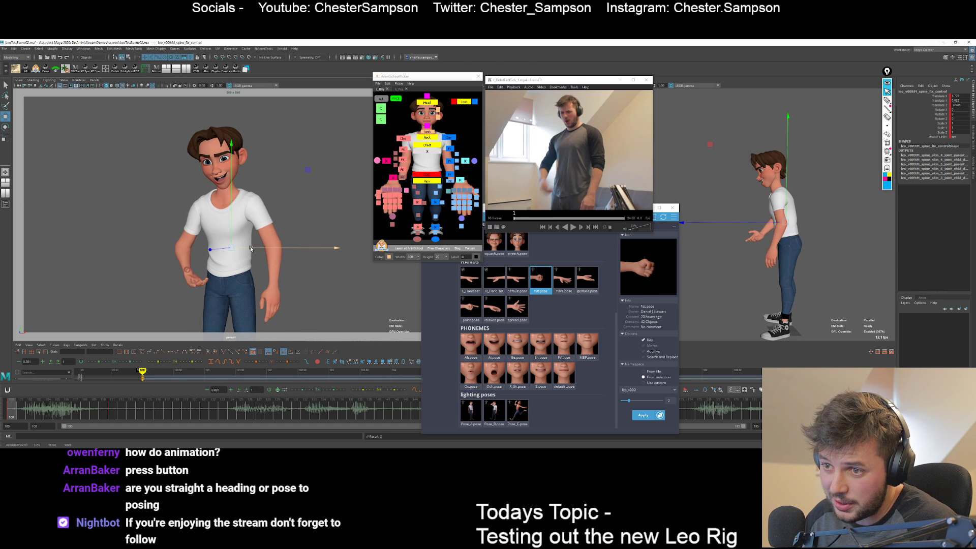
key("period")
key("comma")
key("period")
key("comma")
key("period")
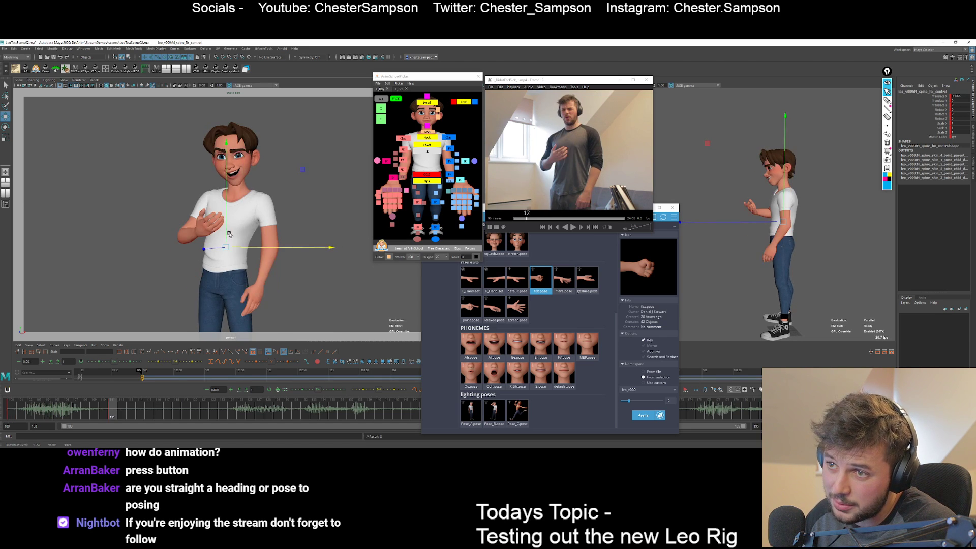
key("comma")
Fine-tune the head control's tilt on frame 1 to suit the adjusted torso, and compare the face close up with frame 12.
left_click(427, 102)
key("e")
left_click_drag(284, 203, 275, 216)
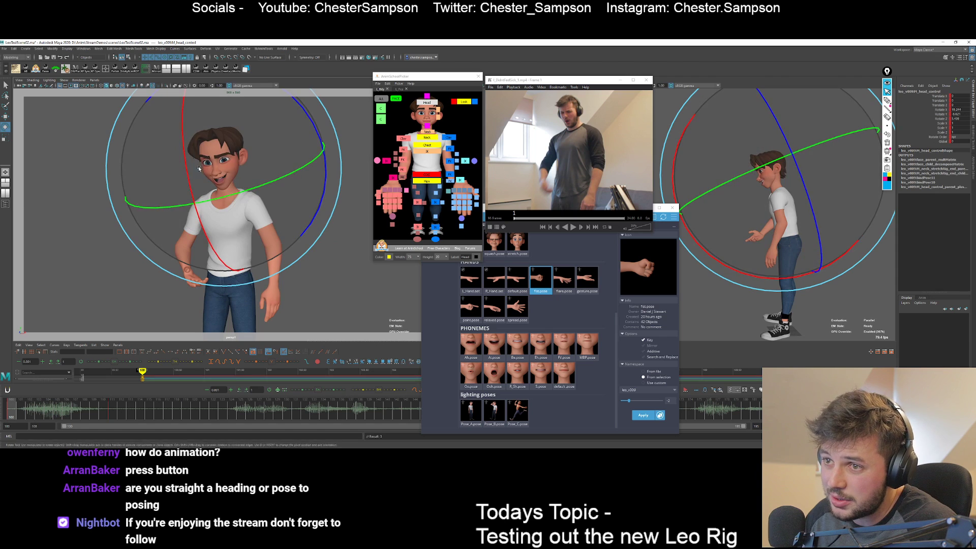
left_click_drag(206, 223, 212, 236)
key("backslash")
key("q")
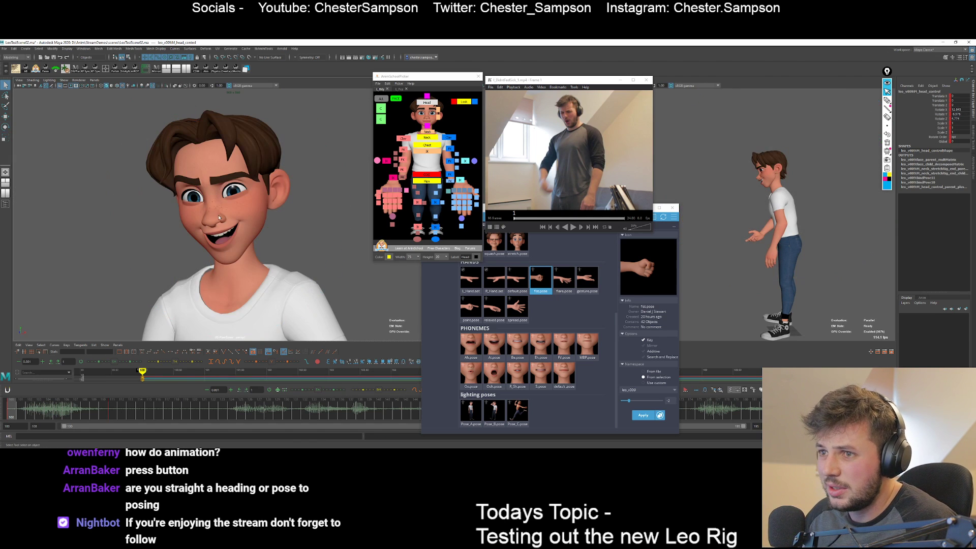
key("period")
key("comma")
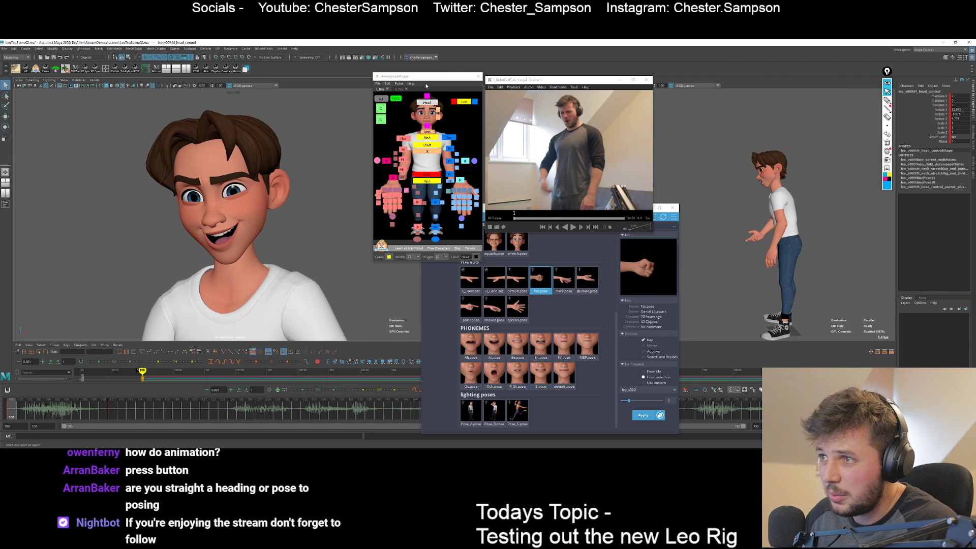
Raise both lower eyelid base controls on frame 1 and key them.
left_click(399, 89)
left_click(431, 179)
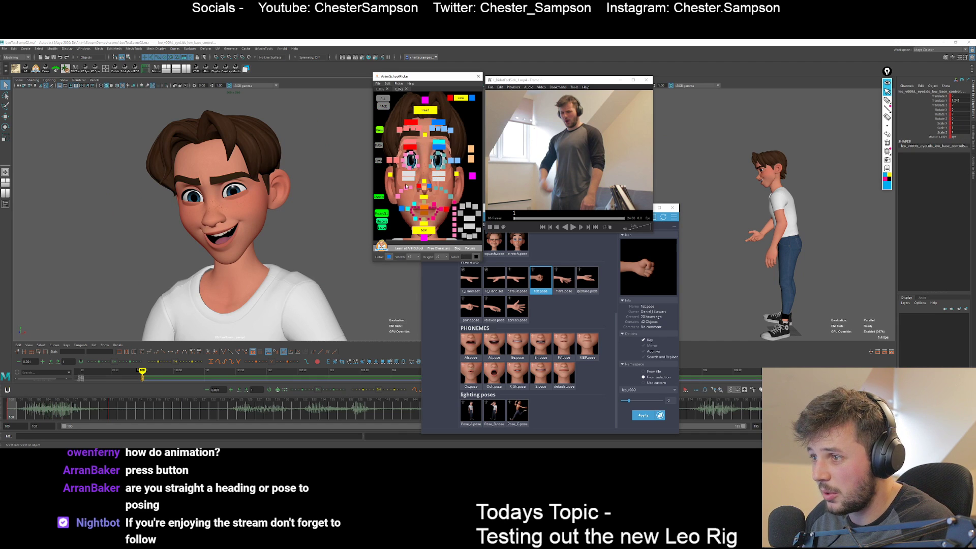
left_click_drag(232, 189, 235, 182)
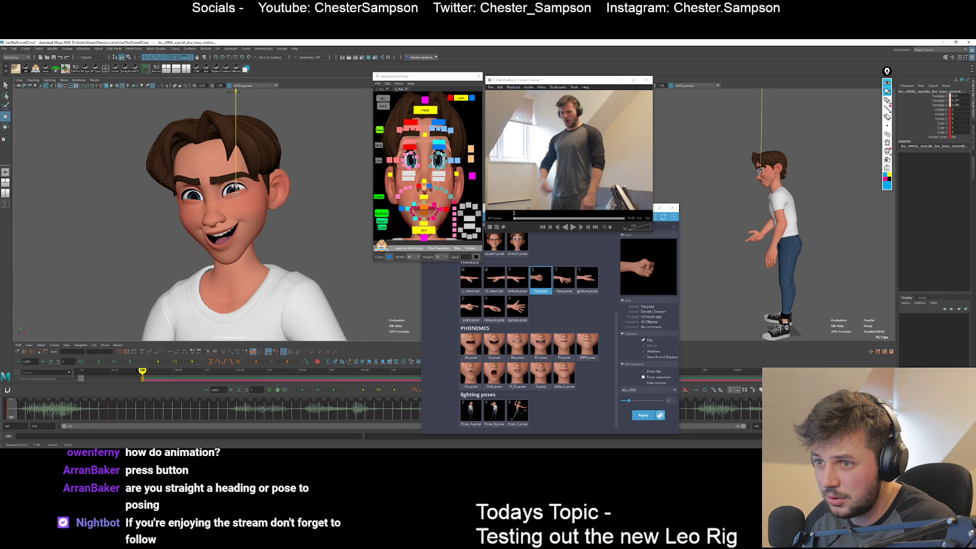
key("s")
left_click_drag(236, 189, 188, 179)
Lower the upper eyelid base controls on frame 1 to narrow the eyes into a squint.
left_click(412, 145)
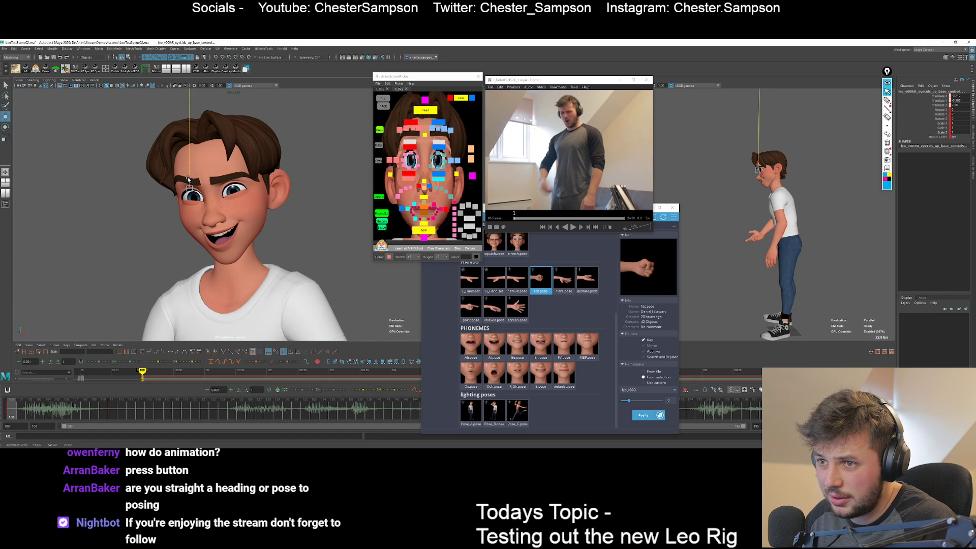
left_click(431, 134)
left_click_drag(230, 173, 230, 177)
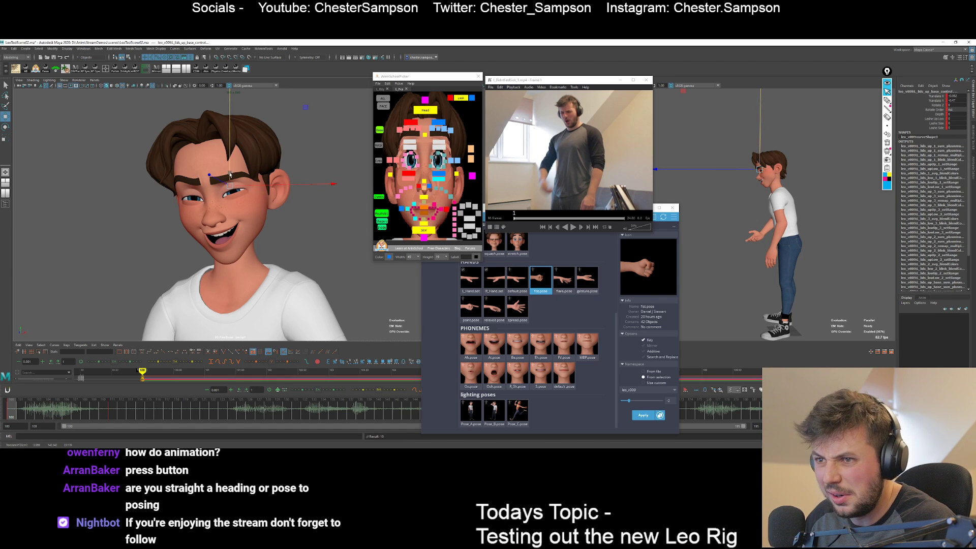
Lower both brow base controls on frame 1 toward the narrowed eyes and preview the facial pose.
left_click(406, 127)
left_click_drag(225, 159, 228, 165)
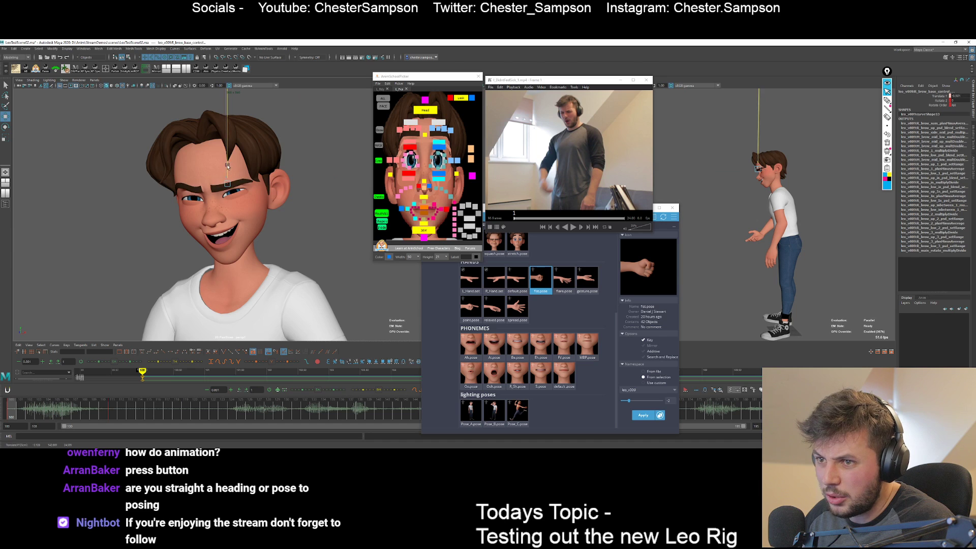
key("alt+v")
key("comma")
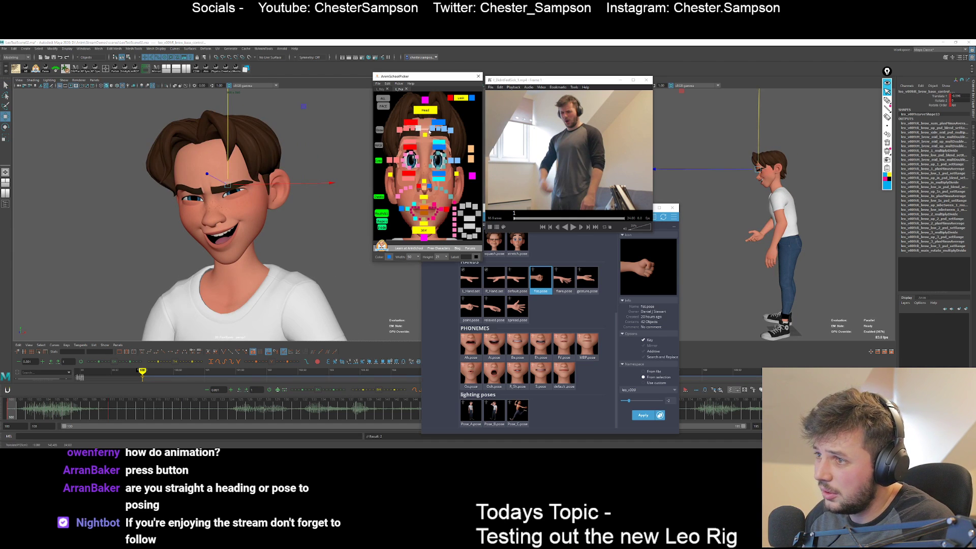
Move the first brow control beside the nose bridge in the frame 1 scowl, comparing it with the frame 12 pose.
left_click(225, 189)
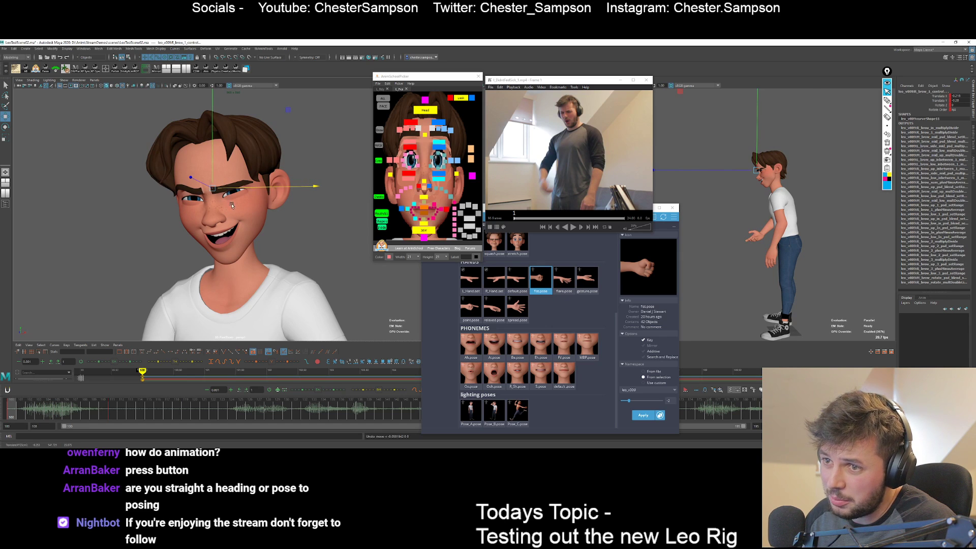
key("w")
left_click_drag(232, 204, 210, 197)
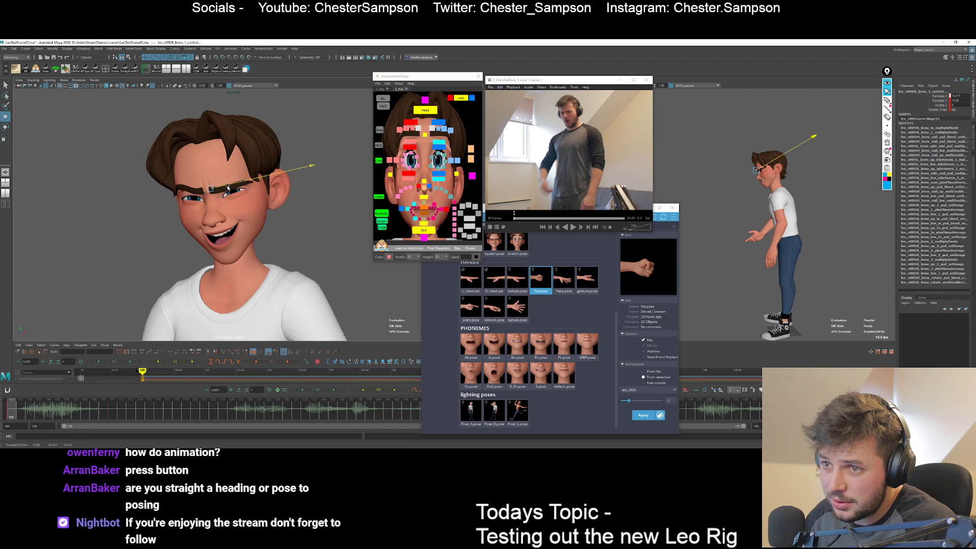
key("period")
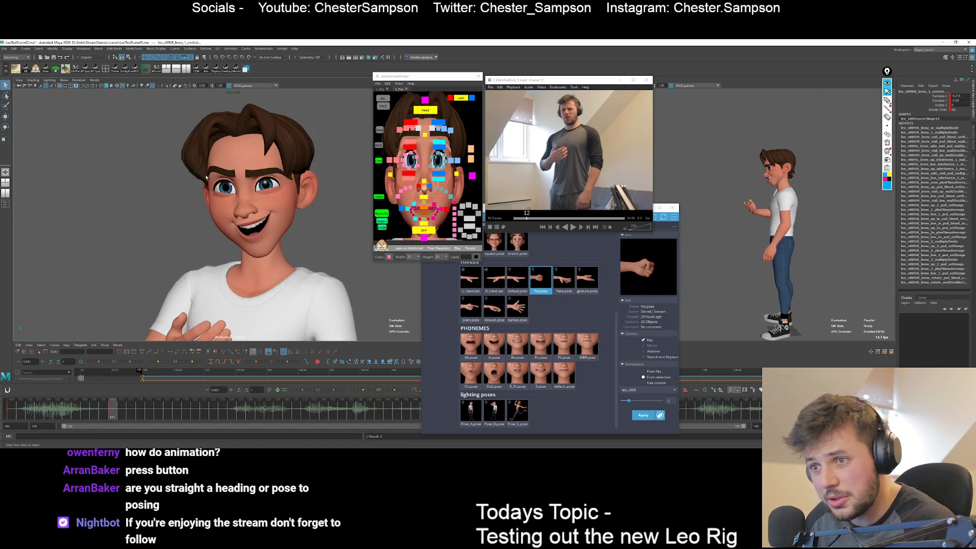
key("comma")
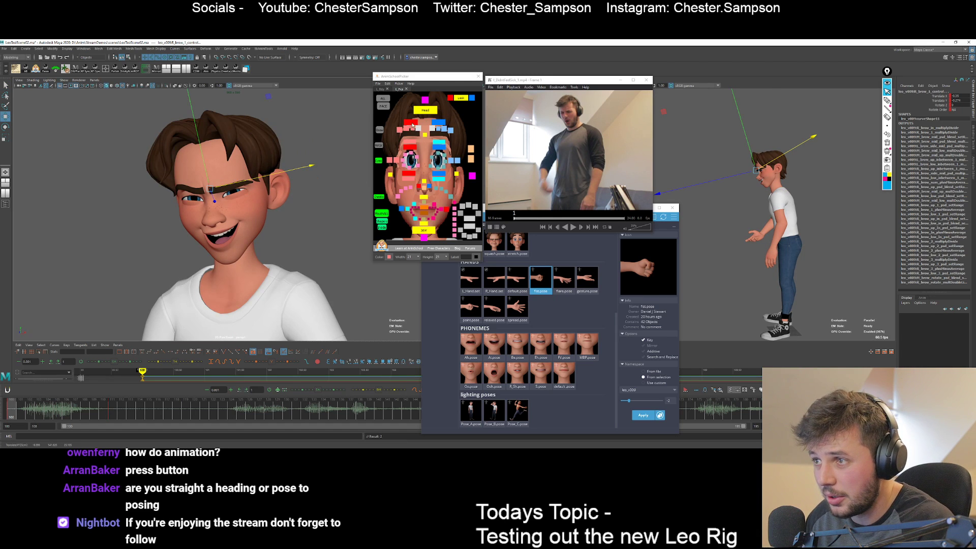
Adjust the inner brow controls on both sides to tighten the frown in the frame 1 pose.
left_click(413, 125)
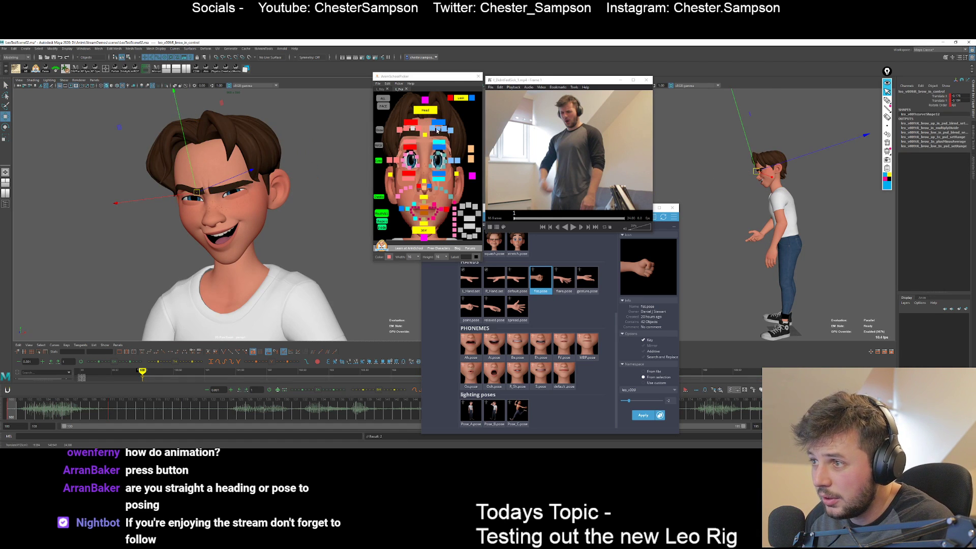
left_click(329, 185)
left_click(436, 130)
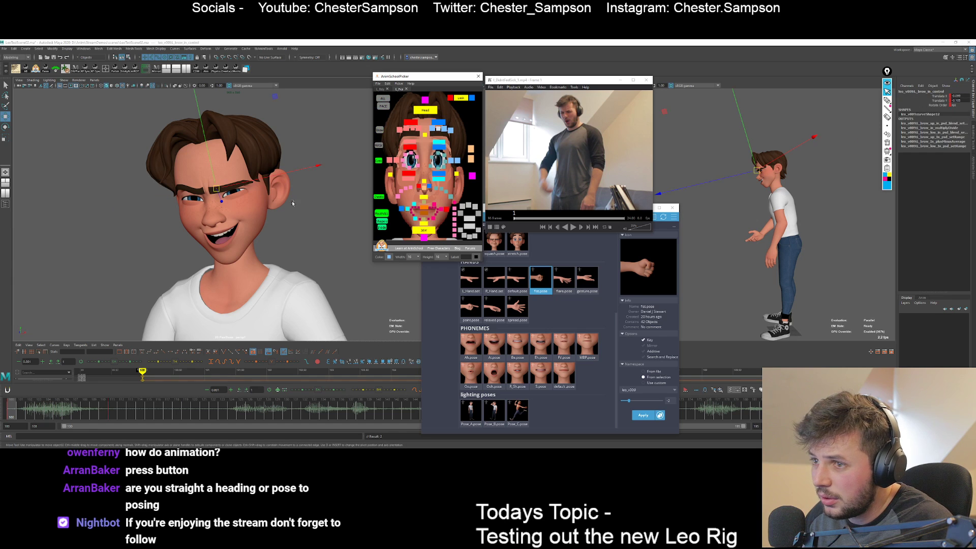
Rotate the jaw control to close the mouth slightly in the frame 1 pose.
left_click(429, 230)
key("e")
left_click_drag(210, 274, 202, 247)
key("ctrl+z")
key("q")
key(".")
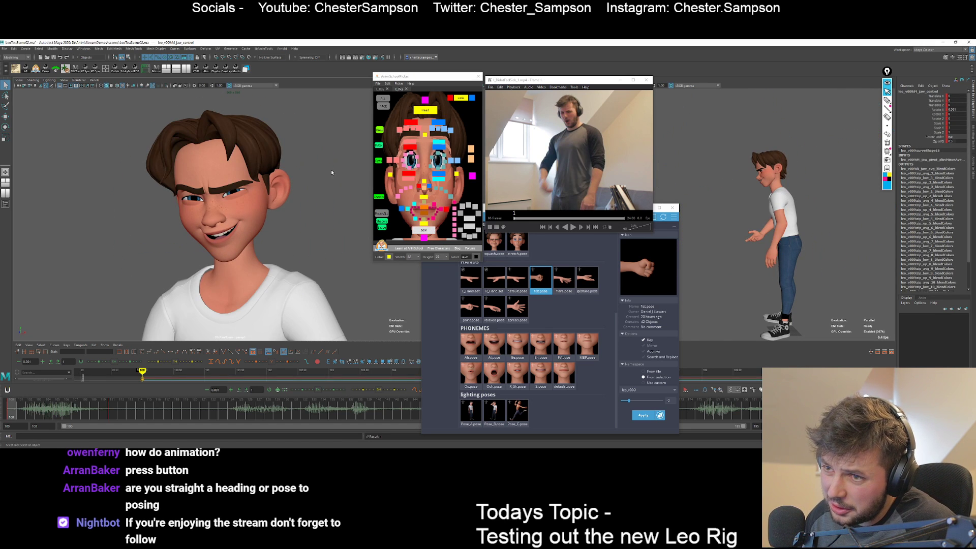
Rotate the head control in the frame 1 pose and play the change against the frame 12 pose.
left_click(431, 112)
key("e")
left_click_drag(175, 189, 171, 200)
key("alt+v")
key("backslash")
key("alt+v")
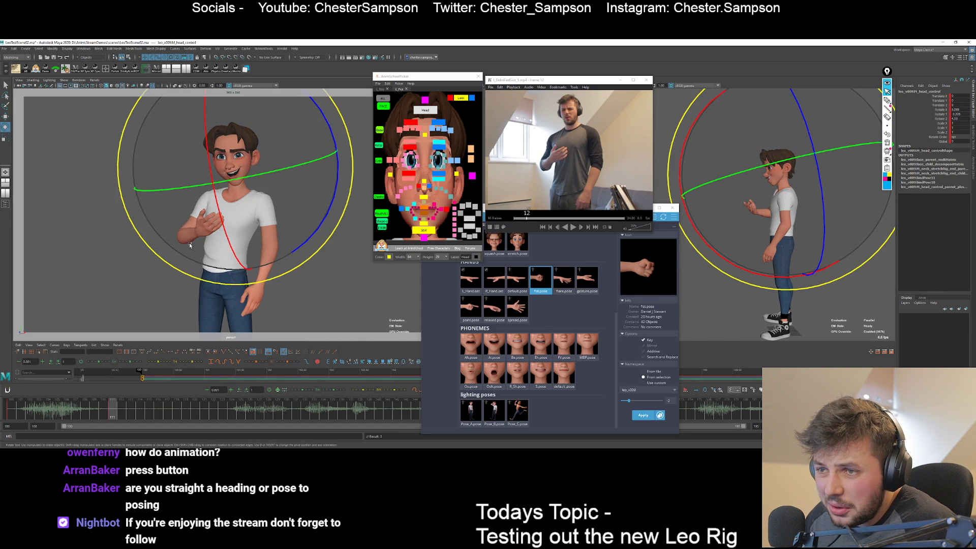
key("alt+shift+v")
Rotate the neck control in the frame 1 pose and key its rotation, comparing it with the next pose.
key("w")
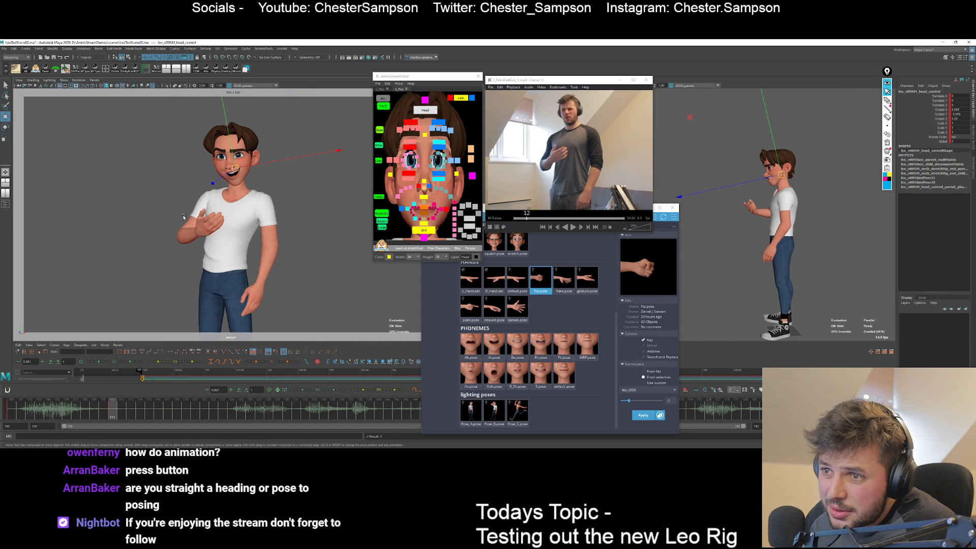
left_click(380, 89)
left_click(428, 132)
key("e")
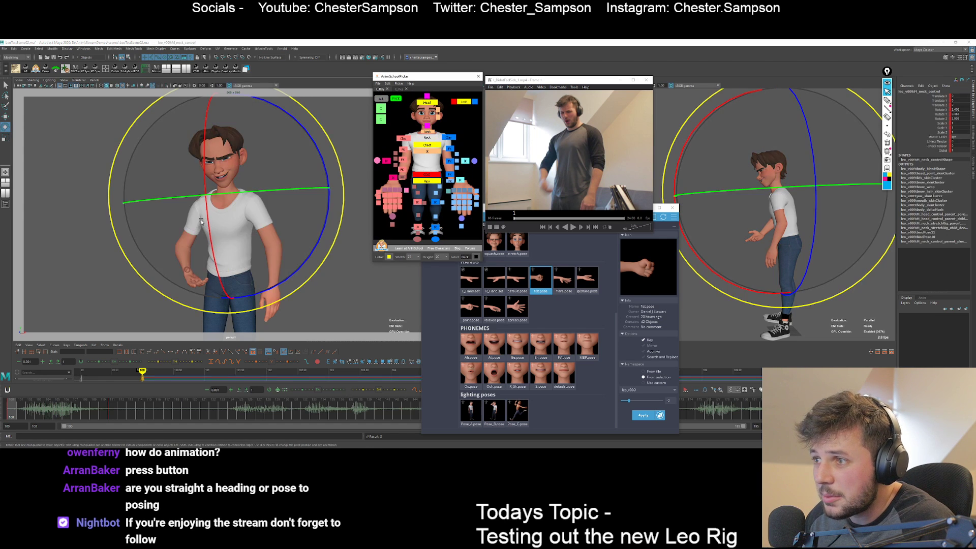
left_click_drag(177, 226, 249, 257)
key("shift+e")
key("period")
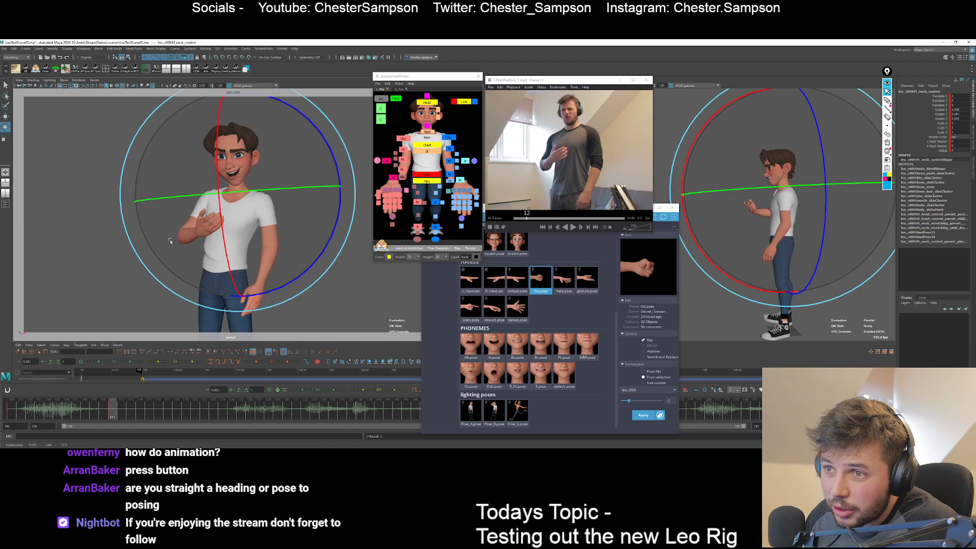
Adjust the head control's rotation to suit the new neck angle in the frame 1 pose, and clear the selection.
key("comma")
left_click(424, 101)
left_click_drag(190, 232, 178, 237)
key("q")
left_click(181, 234)
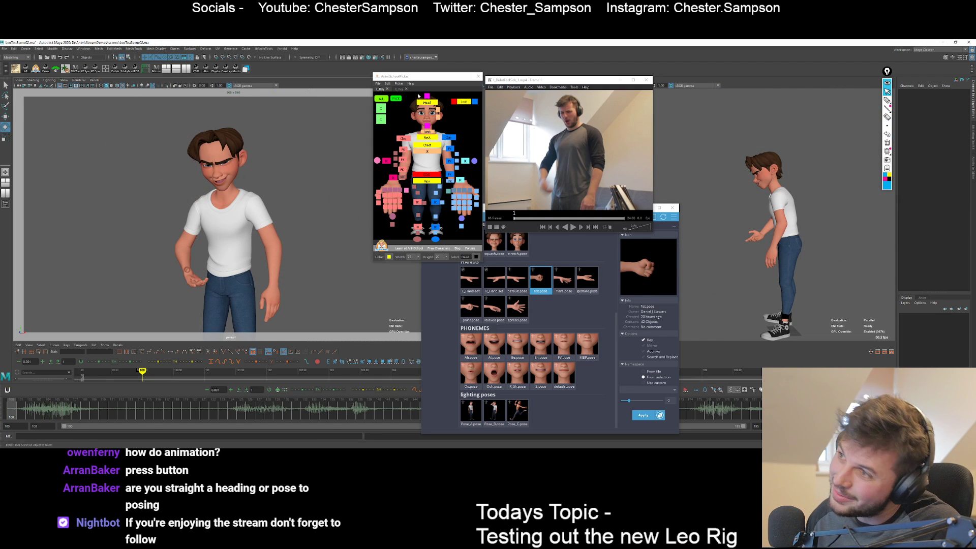
Rotate the head control in the frame 12 pose so the head sits more upright.
left_click(424, 100)
key("e")
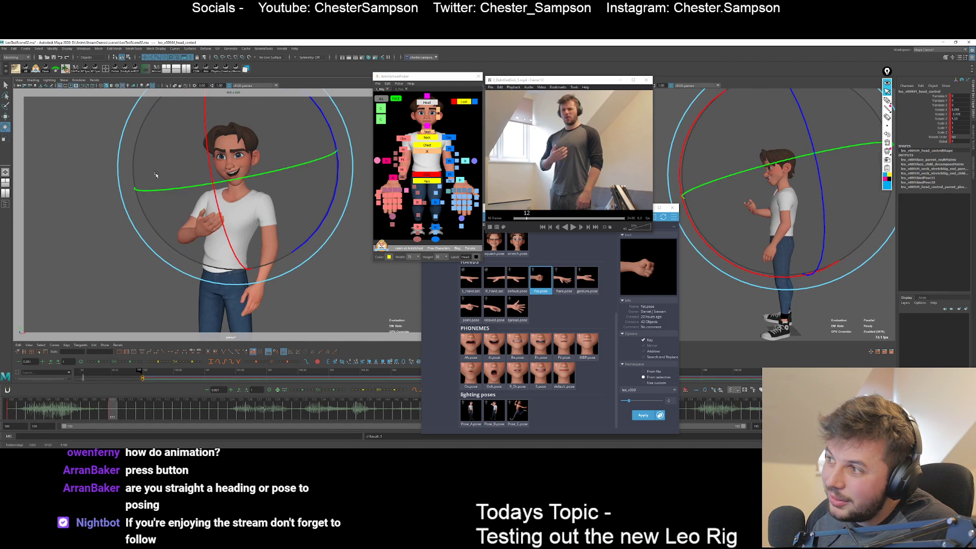
key("q")
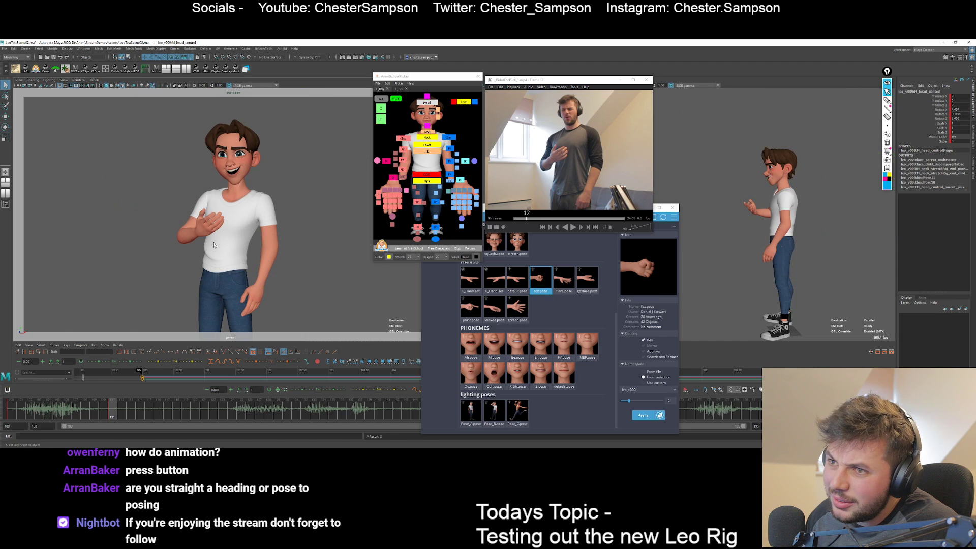
key("e")
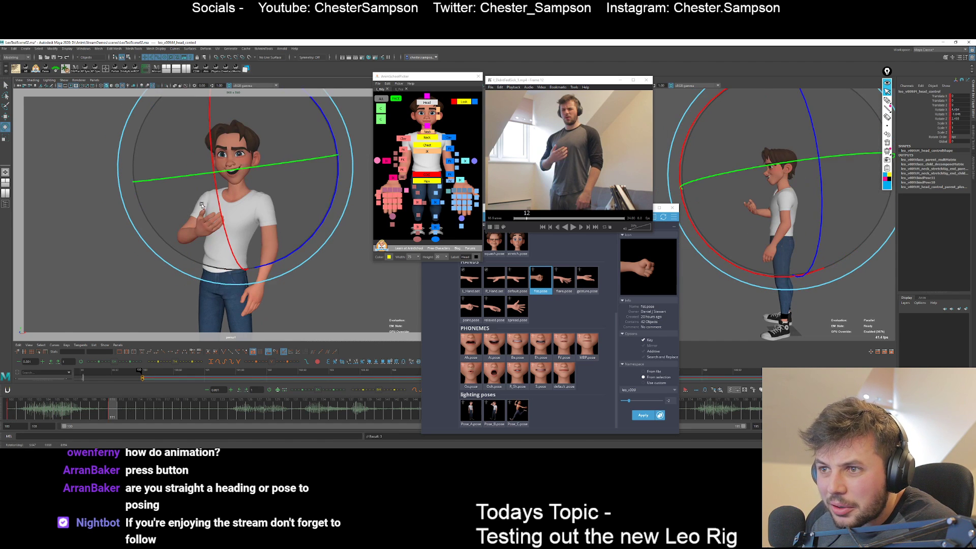
left_click_drag(202, 205, 210, 195)
key("q")
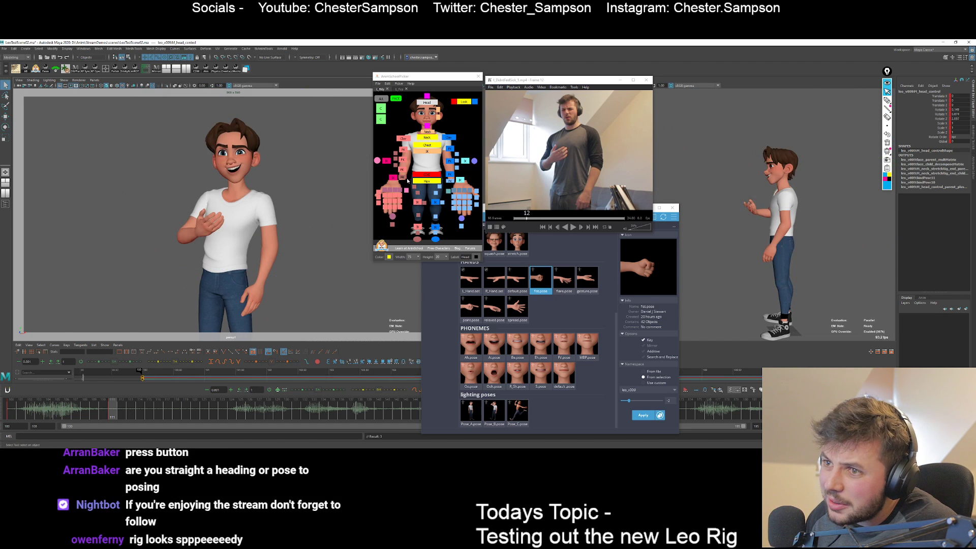
Inspect the tongue and upper teeth controls inside the open mouth of the frame 12 pose.
key("backslash")
left_click(399, 89)
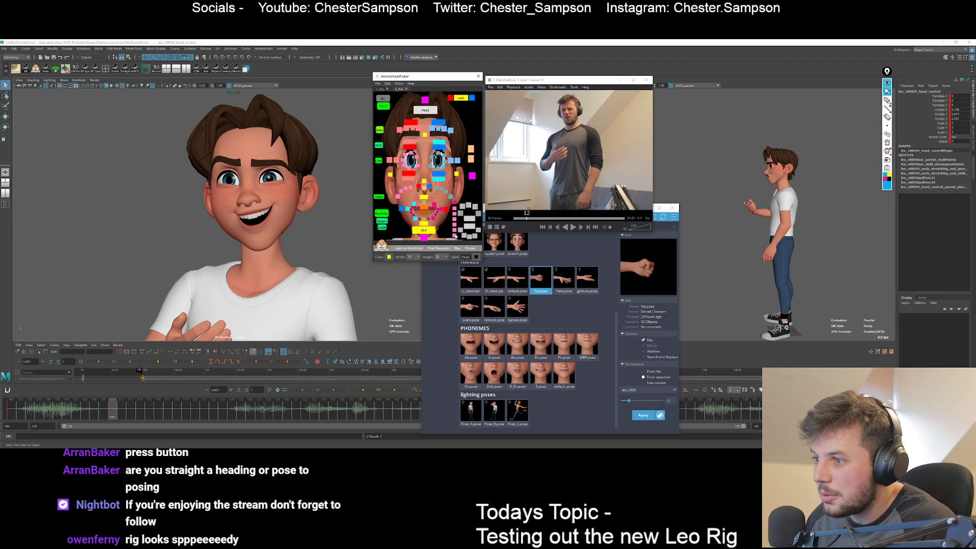
left_click(456, 235)
key("w")
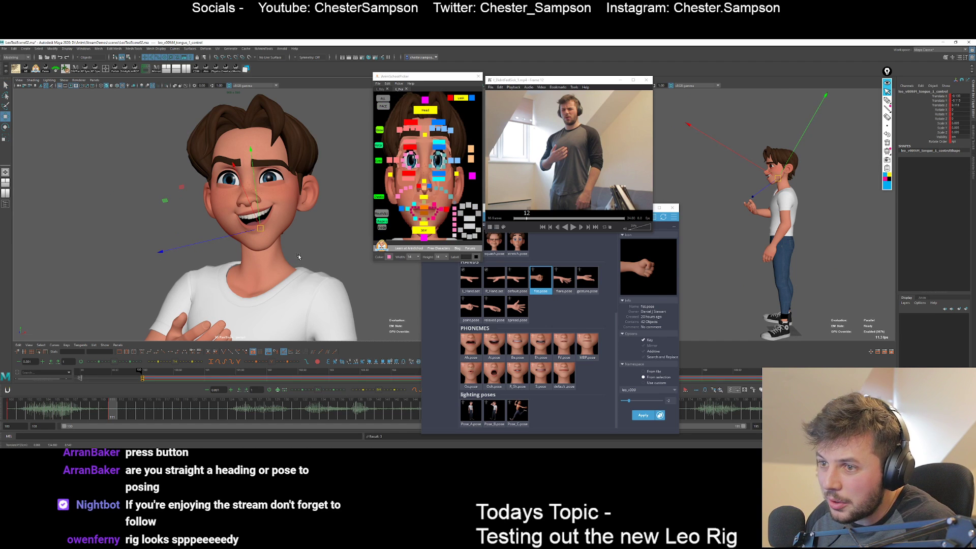
left_click(471, 218)
key("q")
key("backslash")
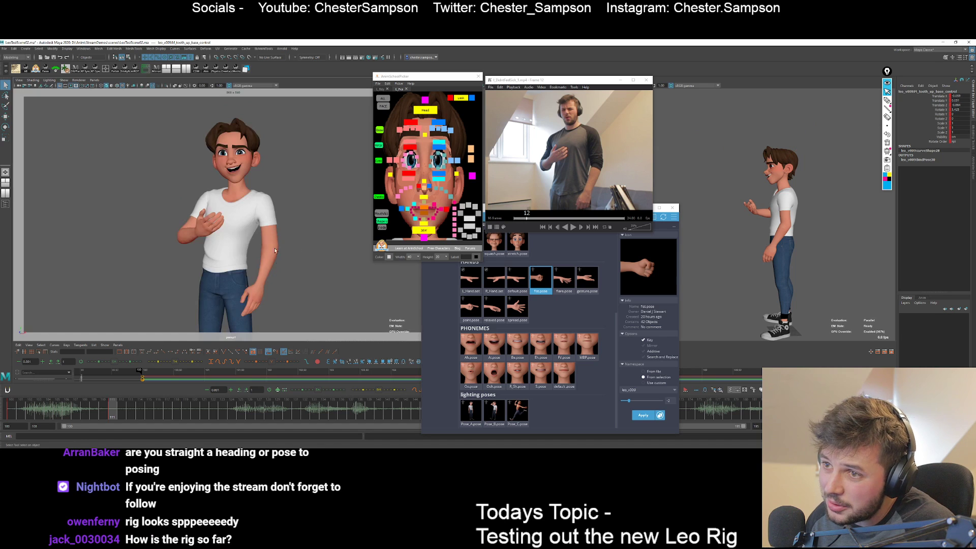
Flip between the key poses at frames 1 and 12 to compare the full-body change.
key("comma")
key("period")
key("comma")
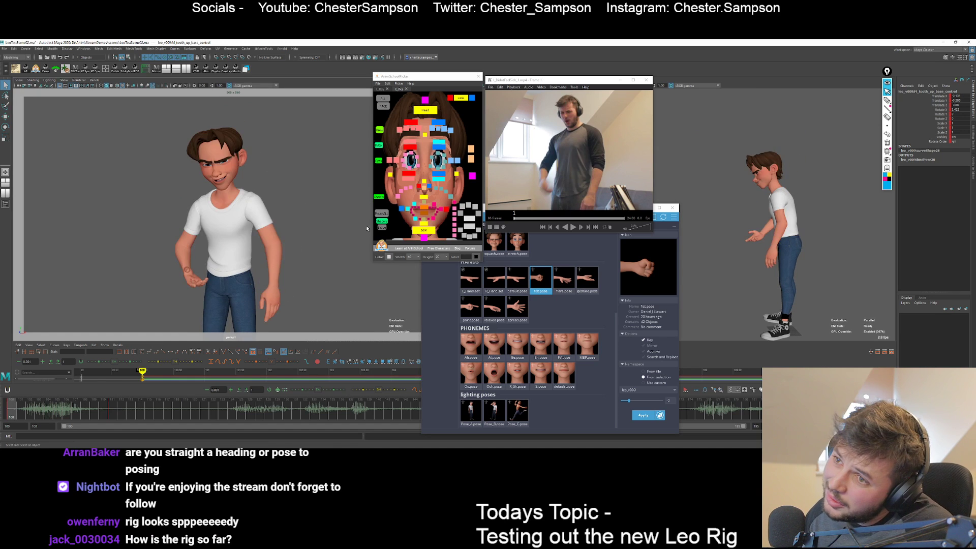
key("period")
key("comma")
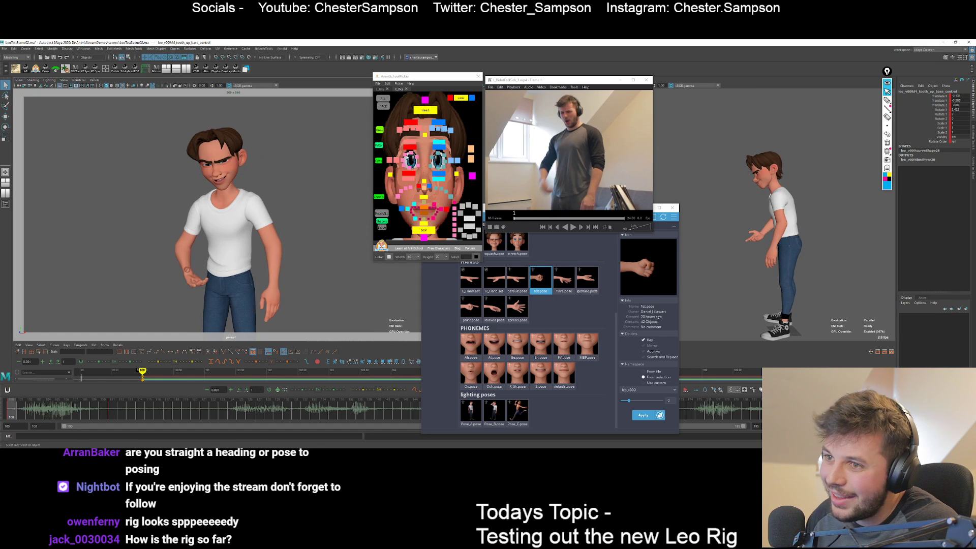
Adjust the neck bend control and rotate the chest control in the frame 1 pose.
left_click(380, 90)
left_click(427, 137)
key("w")
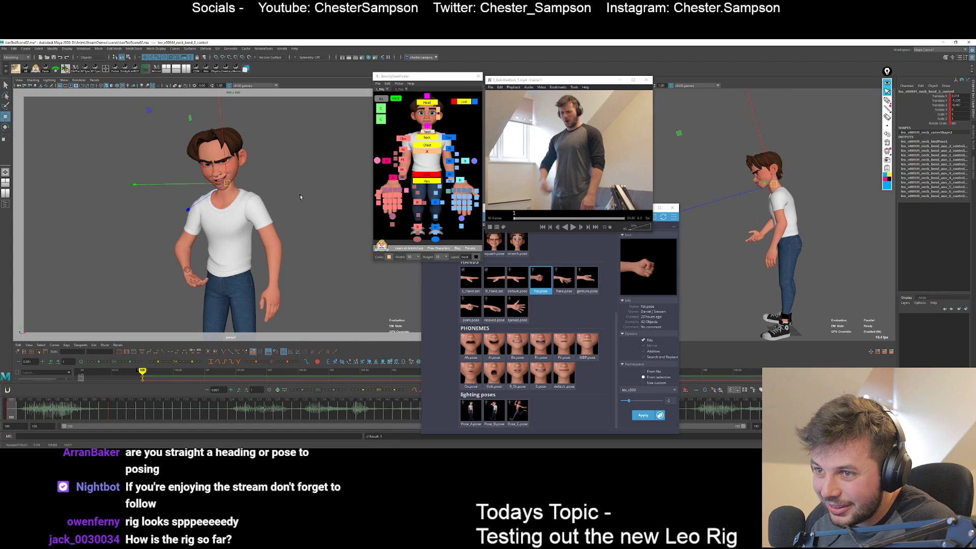
left_click(428, 145)
key("e")
left_click_drag(244, 214, 255, 285)
Shift the COG control slightly sideways in the frame 1 pose and compare it with the next key pose.
left_click(426, 174)
key("w")
key("period")
key("comma")
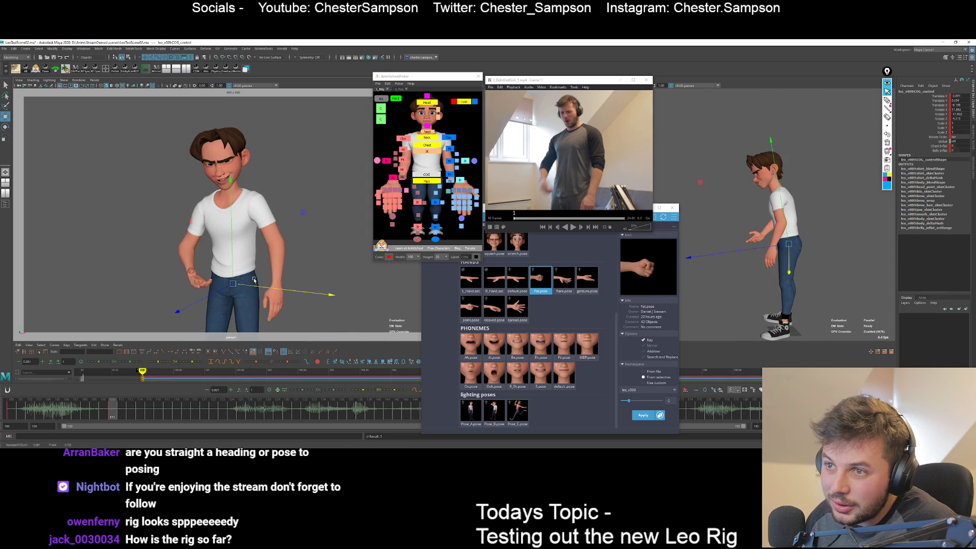
Rotate the head control in the frame 1 pose to match the shifted torso.
left_click(427, 103)
key("e")
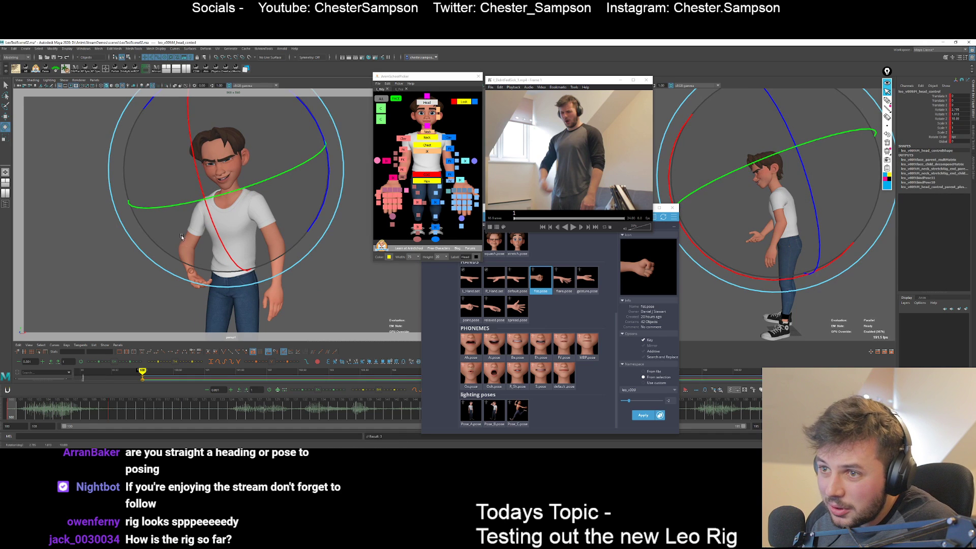
key("q")
Rotate the jaw control to open the mouth wider in the frame 1 pose.
key("backslash")
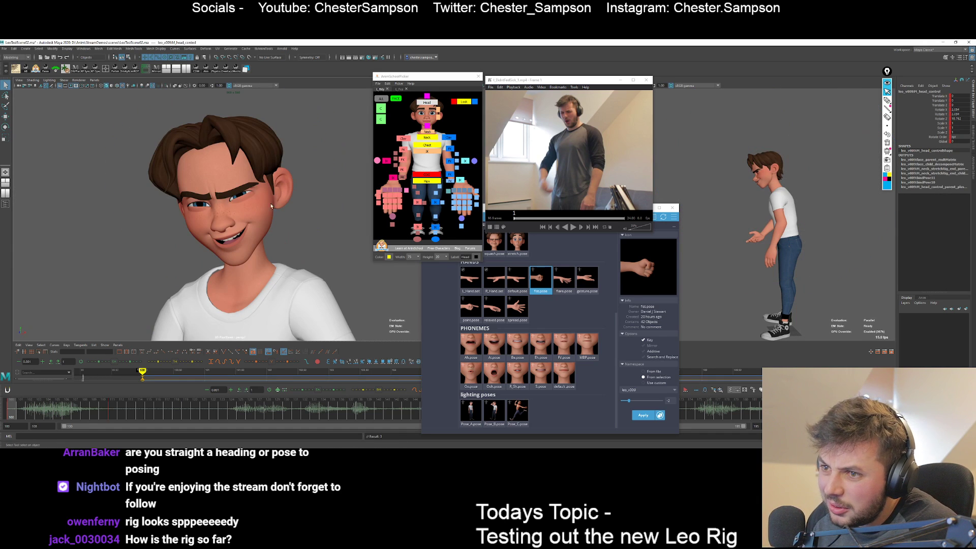
left_click(396, 98)
left_click(425, 231)
key("e")
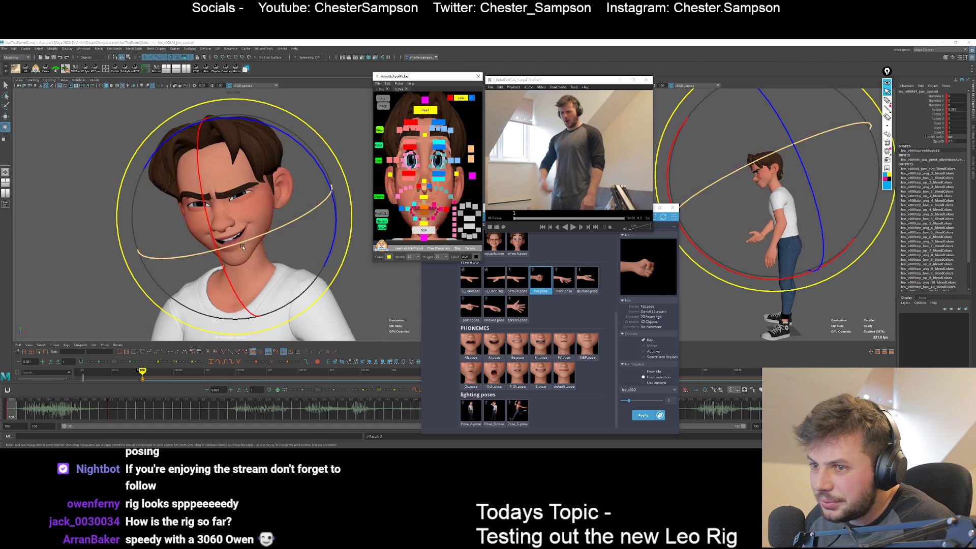
left_click_drag(206, 231, 224, 265)
key("q")
Select all the mouth controls and blend the round open-mouth phoneme pose onto them at 89%.
left_click(381, 214)
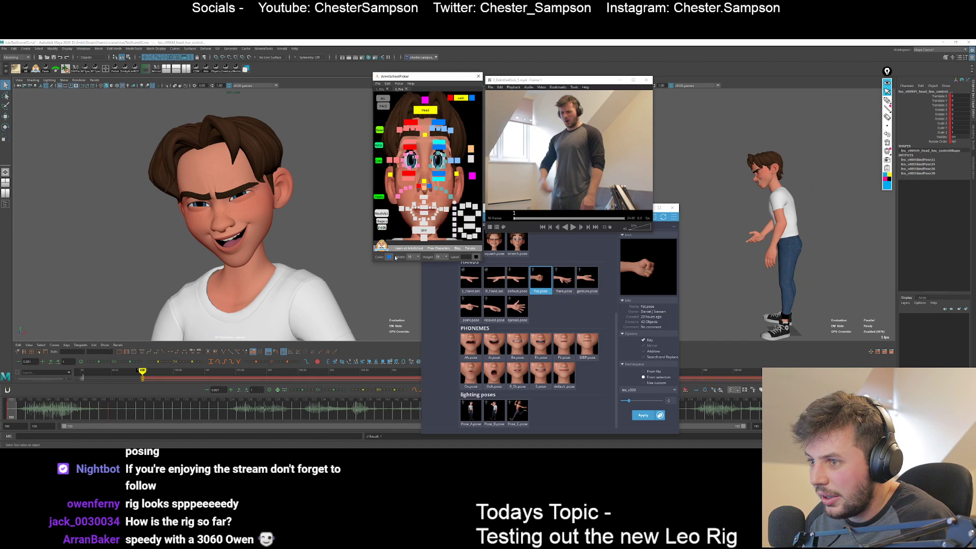
left_click(493, 373)
middle_click_drag(493, 374, 531, 367)
Reposition the lower teeth base control inside the rounded mouth of the frame 1 pose.
left_click(406, 202)
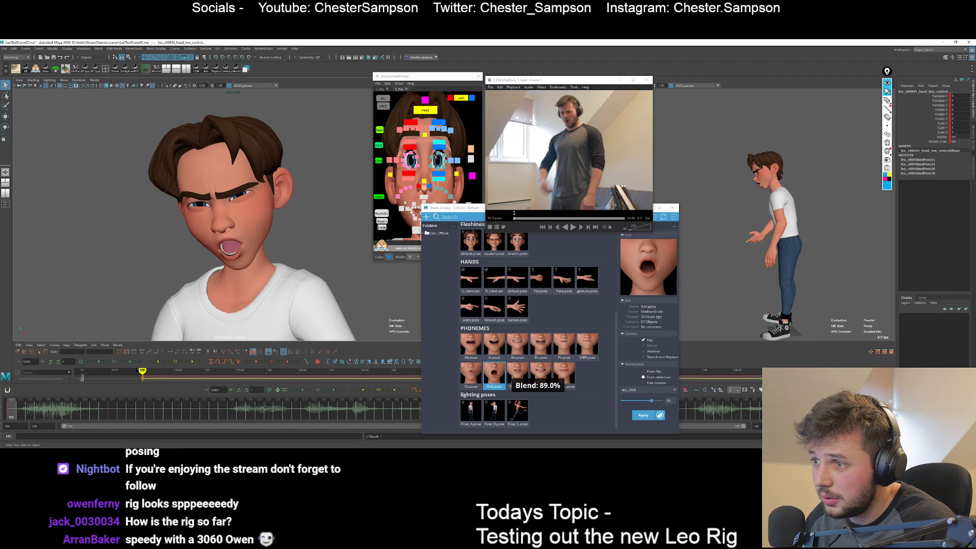
left_click(470, 226)
key("w")
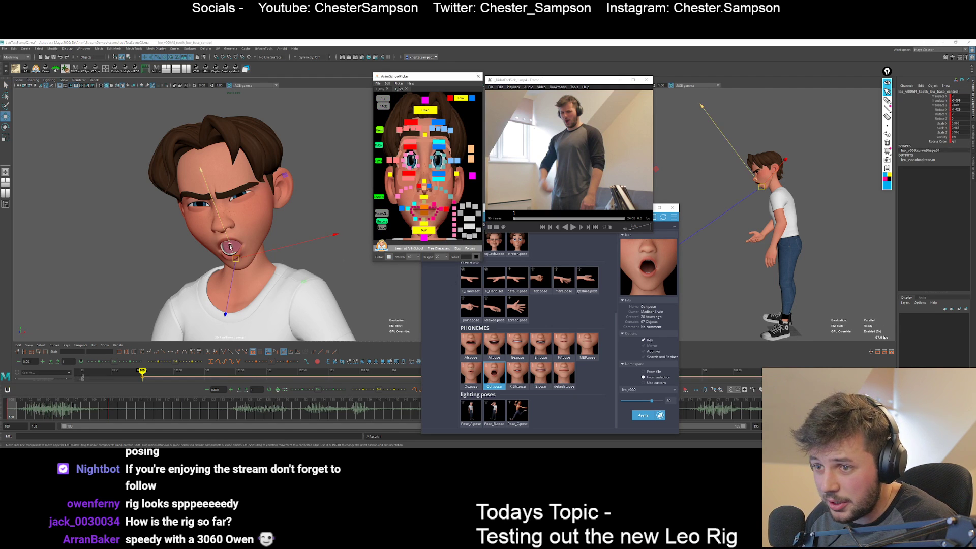
left_click_drag(234, 247, 235, 251)
key("e")
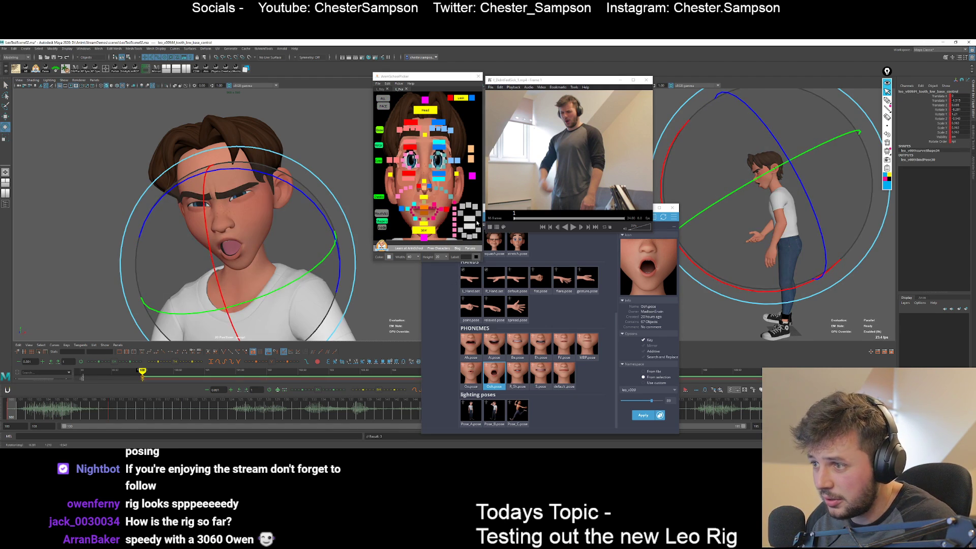
Reposition the tongue control inside the rounded mouth and undo the scale change on it.
left_click(239, 244)
key("w")
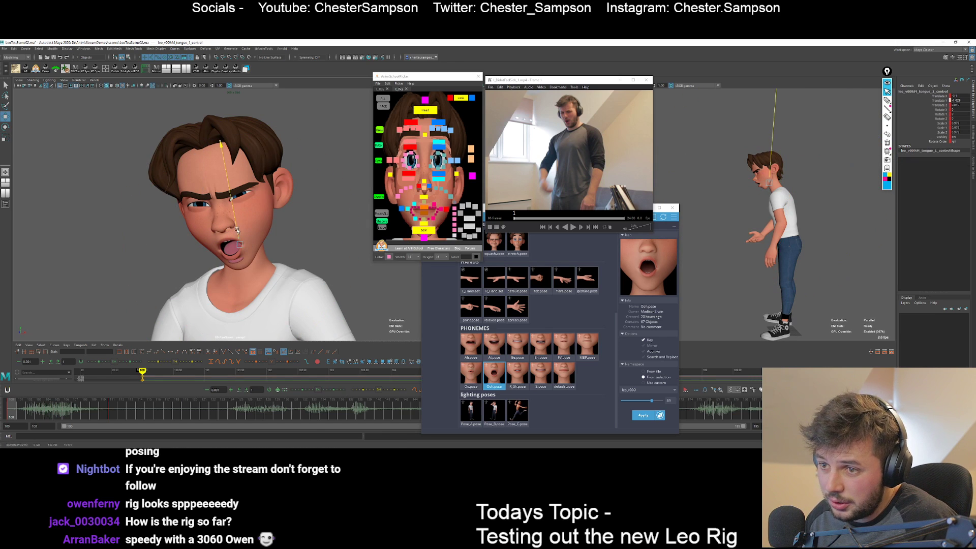
mouse_move(229, 249)
left_mouse_down()
mouse_move(227, 239)
mouse_move(237, 246)
left_mouse_up()
key("r")
key("ctrl+z")
key("w")
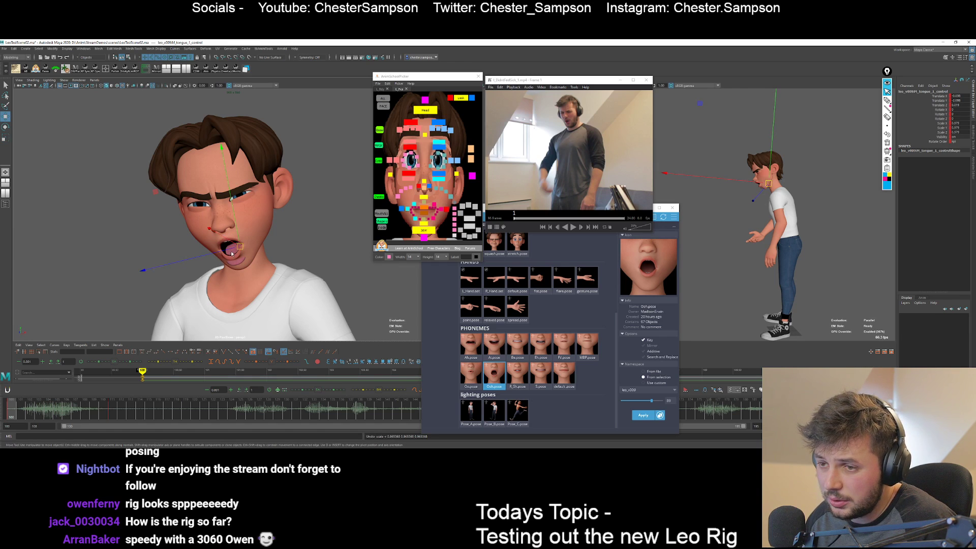
mouse_move(225, 238)
left_mouse_down()
mouse_move(237, 229)
mouse_move(226, 234)
left_mouse_up()
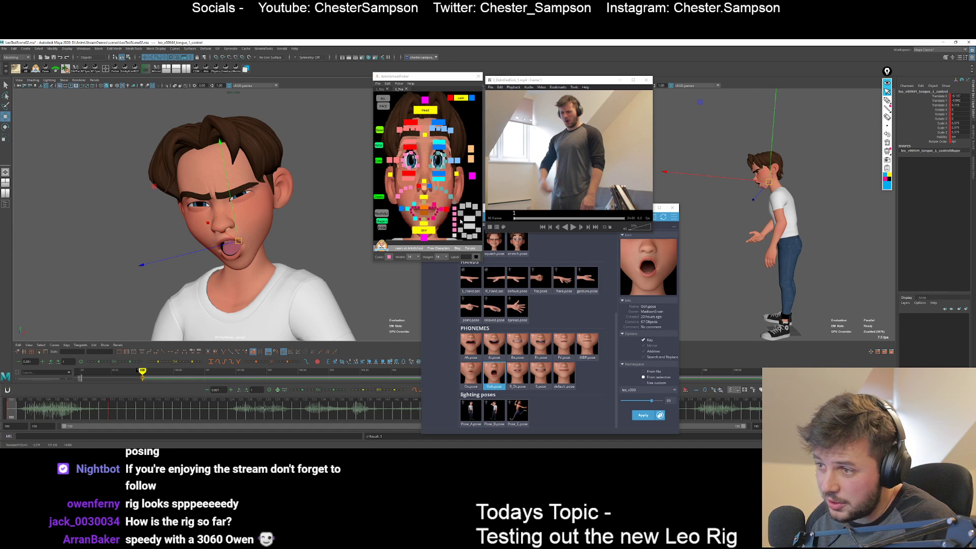
Select both mouth emotion controls and adjust their last channel value in the frame 1 pose.
left_click(460, 221)
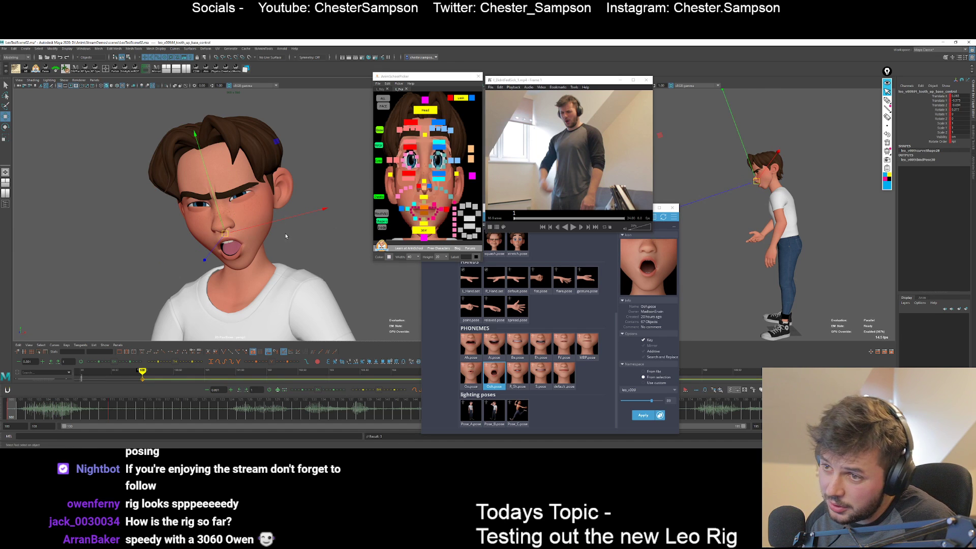
left_click(424, 209)
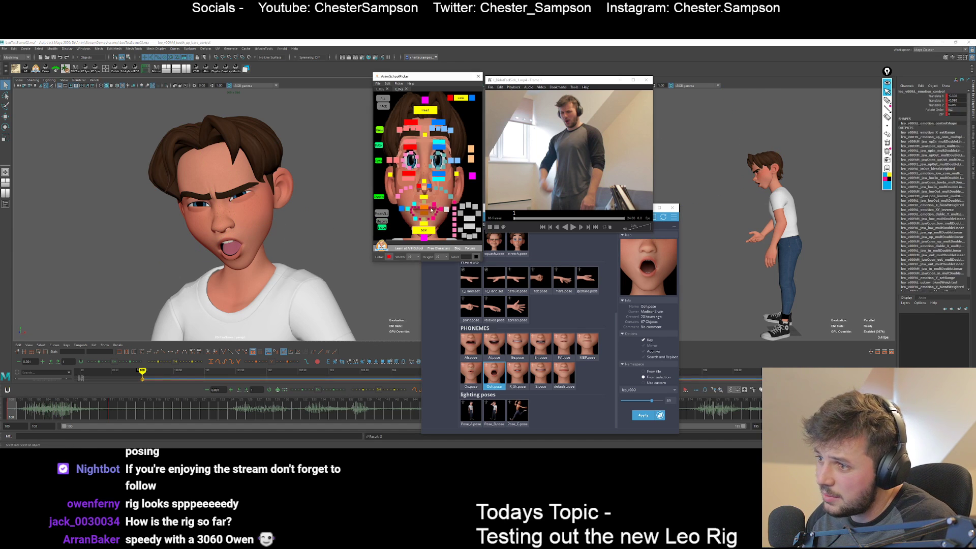
left_click(920, 113)
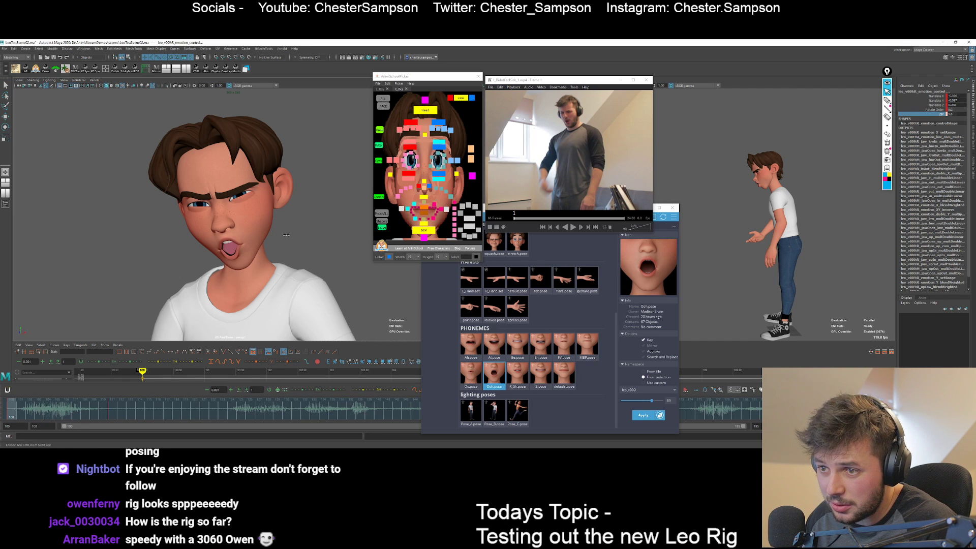
middle_click_drag(286, 236, 284, 230)
Rotate the global mouth control to tilt the open mouth sideways in the frame 1 pose.
left_click(427, 209)
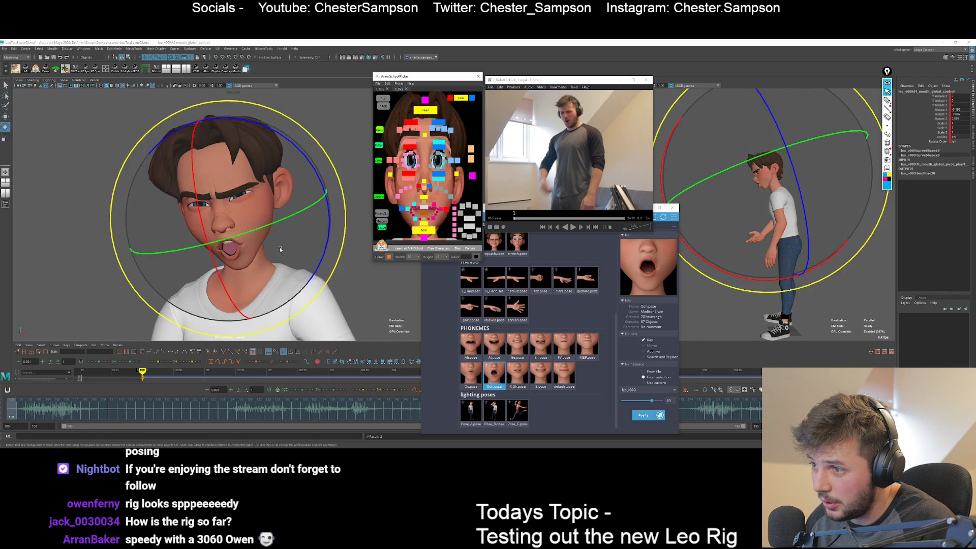
left_click_drag(279, 247, 229, 262)
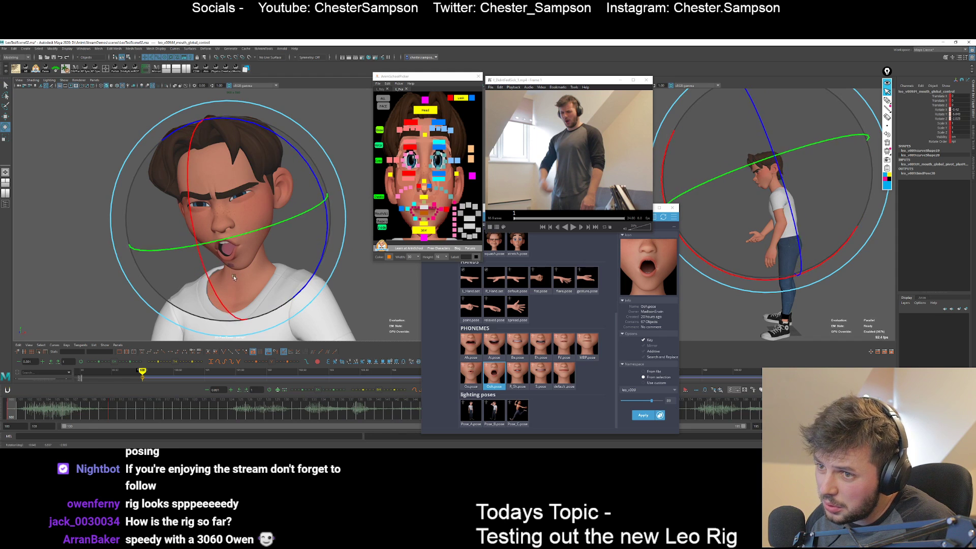
key(".")
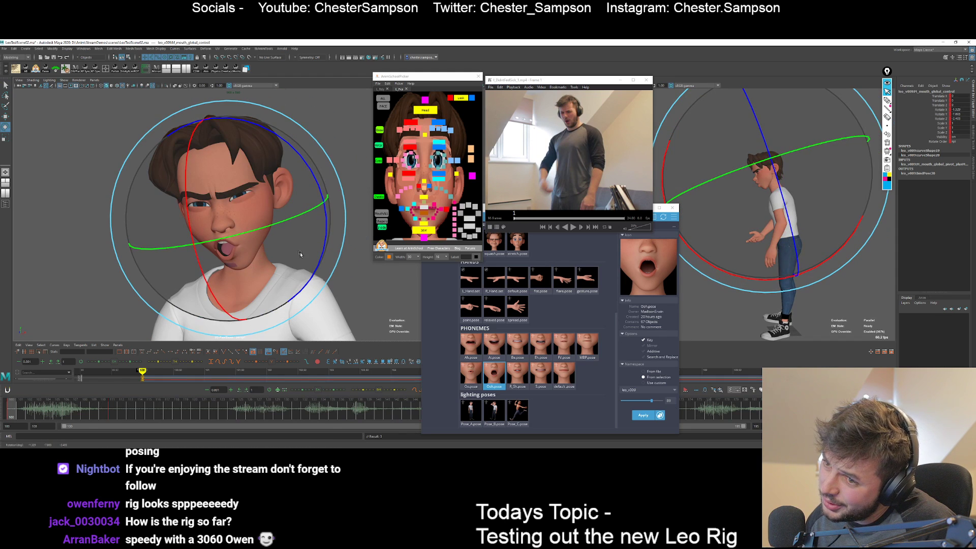
Scale and reposition the lower teeth base control inside the open mouth, and check it against the frame 12 pose.
left_click(232, 265)
key("r")
mouse_move(232, 265)
left_mouse_down()
mouse_move(219, 266)
mouse_move(230, 271)
left_mouse_up()
key("w")
key(".")
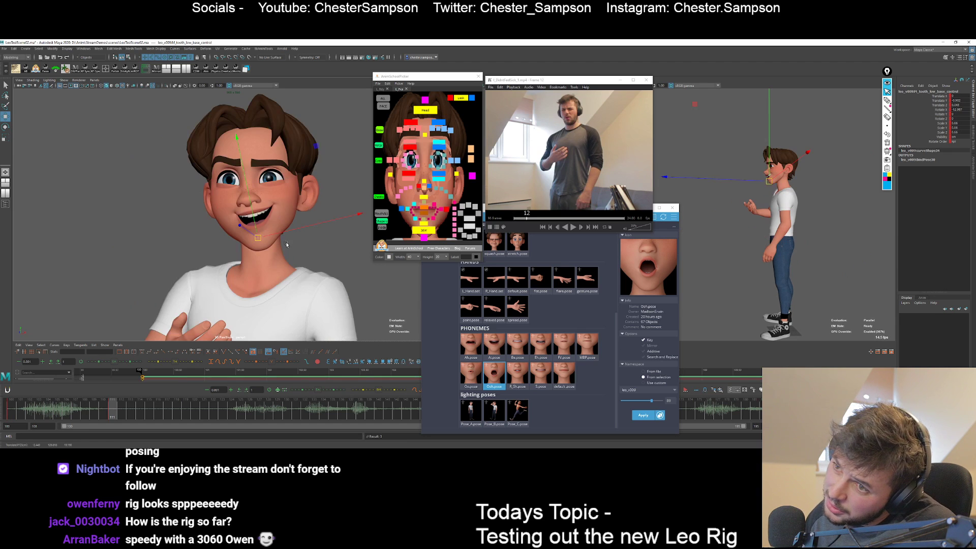
key("q")
Compare the full-body key poses at frames 1 and 12 with the head control selected, and save the scene.
key("backslash")
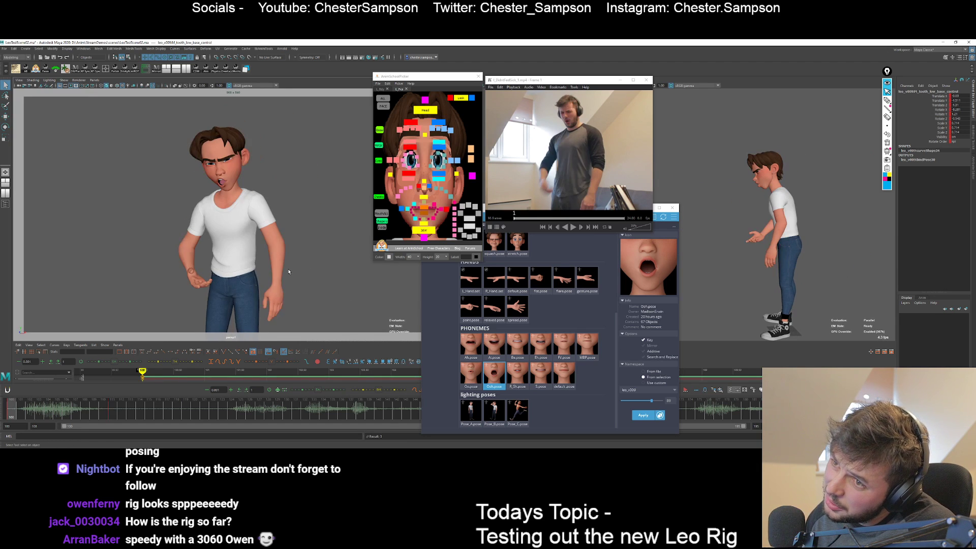
key(".")
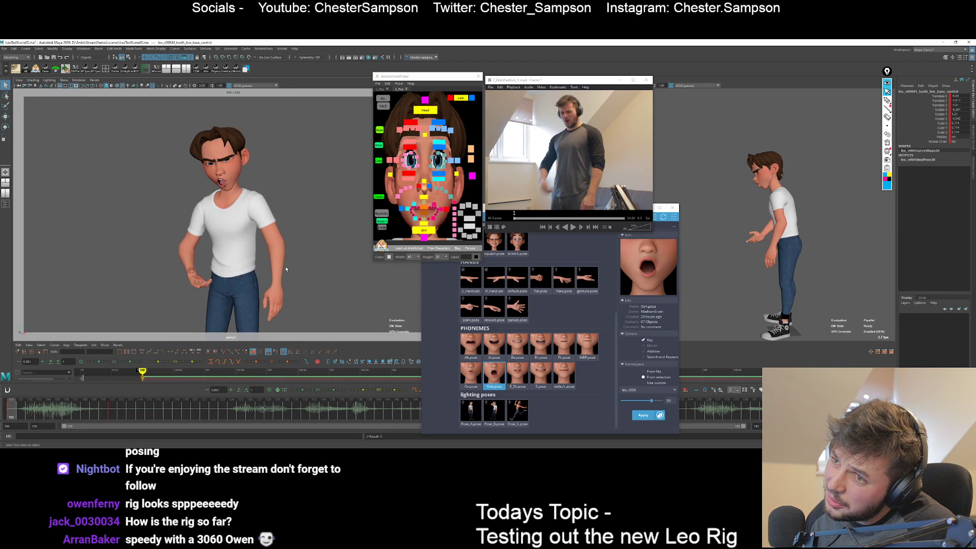
left_click(425, 110)
key("e")
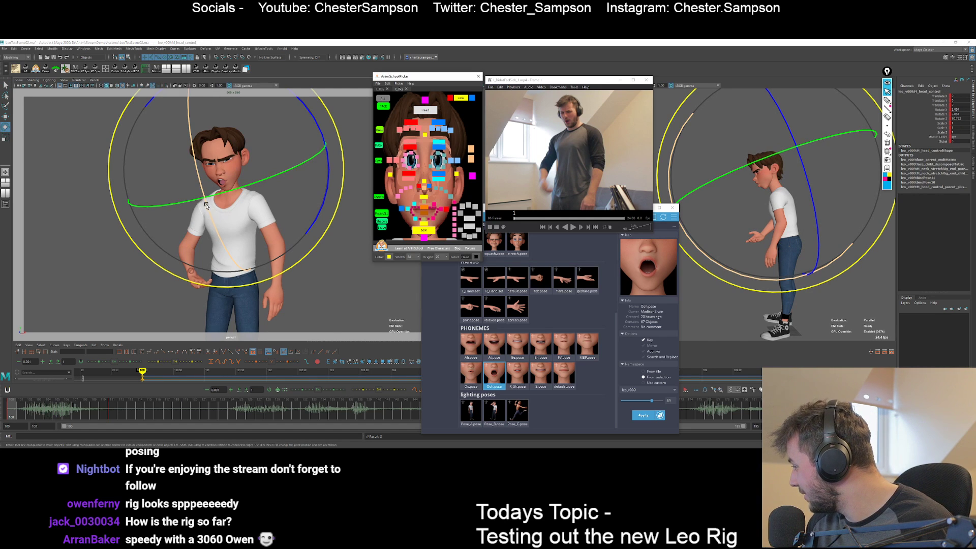
key("q")
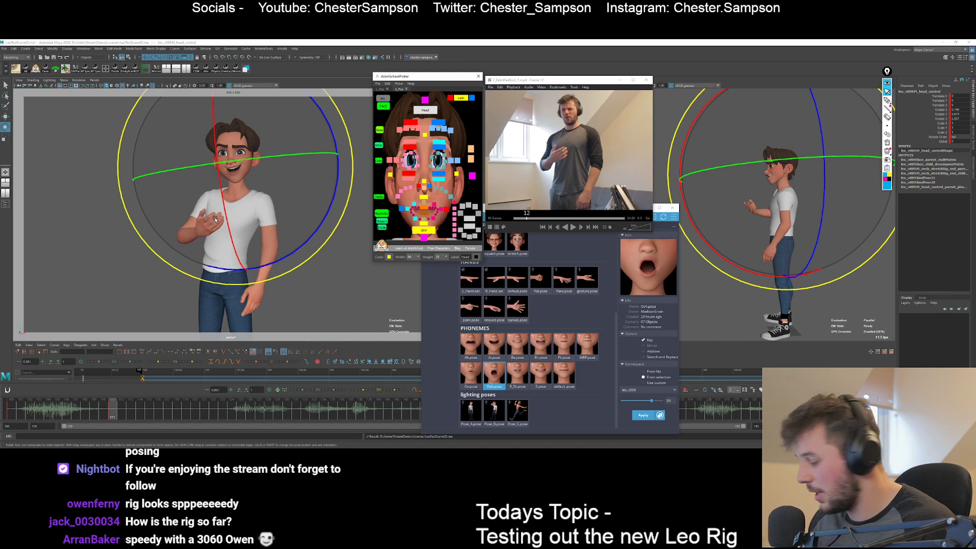
key("q")
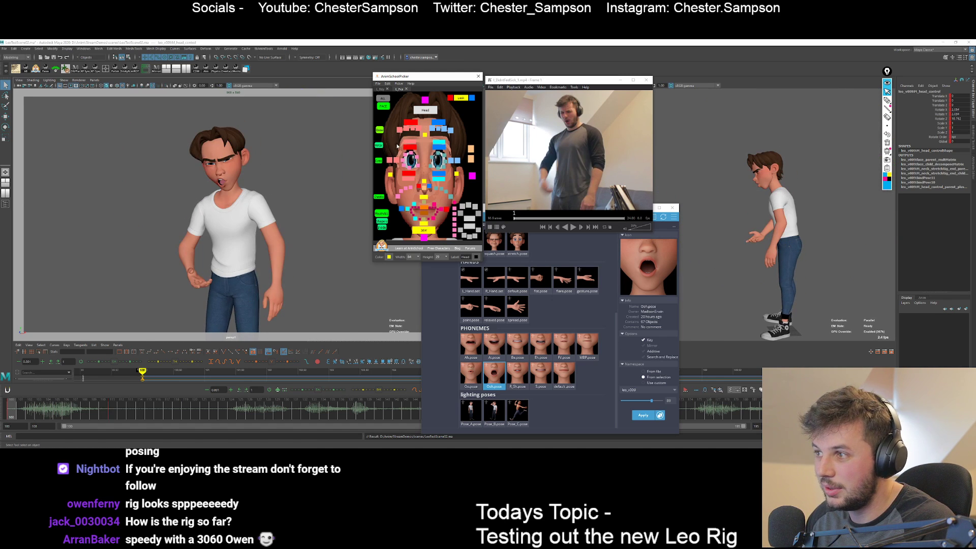
Rotate the character's right upper arm FK control in the frame 1 pose and key its rotation.
left_click(382, 89)
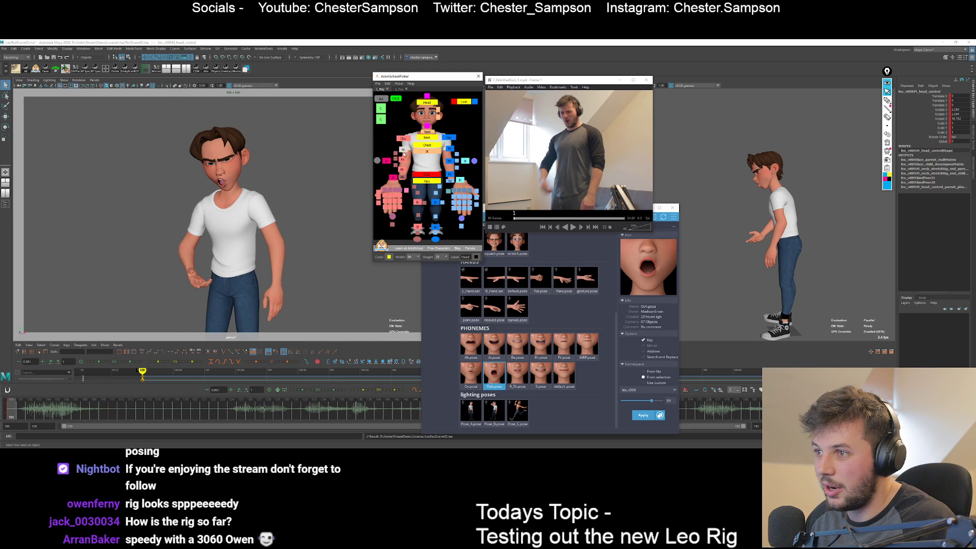
left_click(404, 151)
key("e")
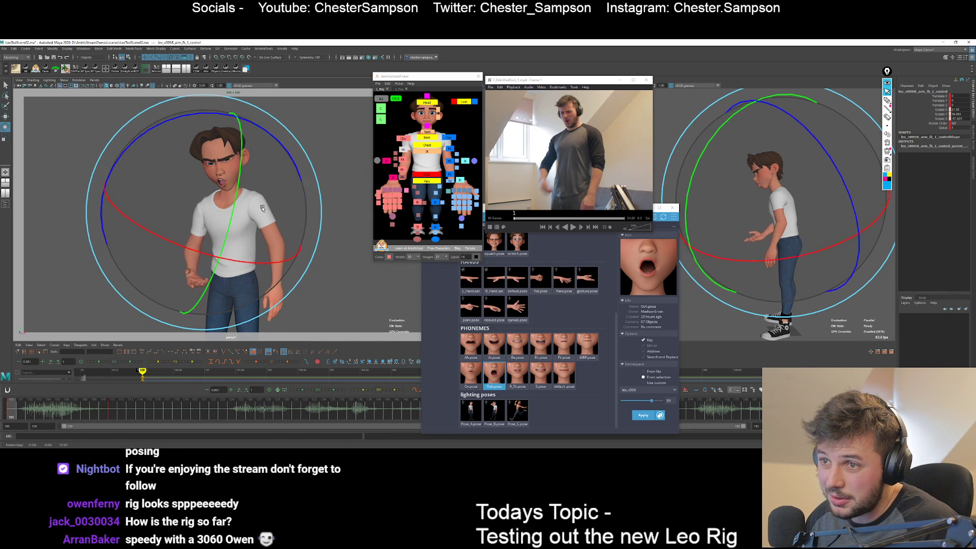
left_click_drag(262, 208, 149, 264)
key("shift+e")
Rotate the right wrist FK control to turn the hand downward at frame 1, and compare it with the neighbouring key pose.
left_click(402, 170)
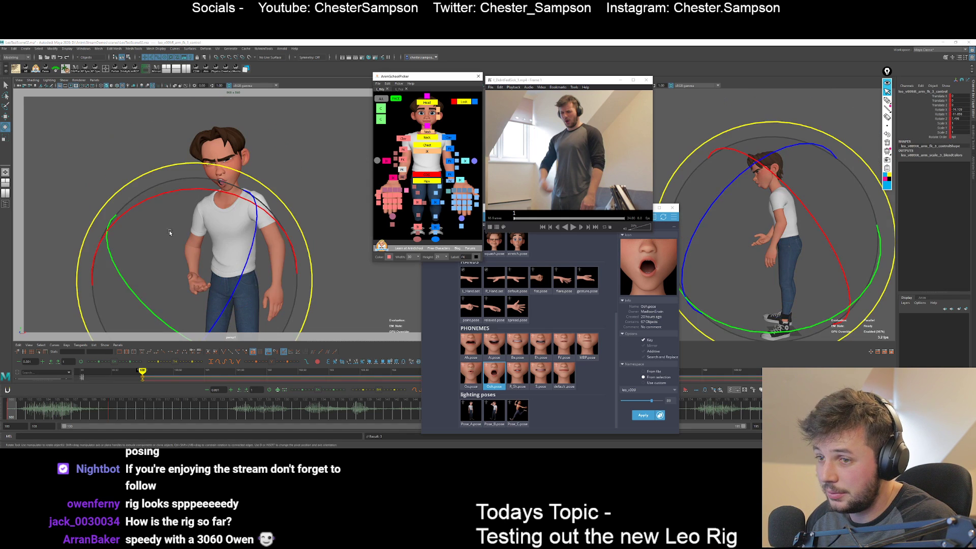
left_click_drag(170, 232, 227, 279)
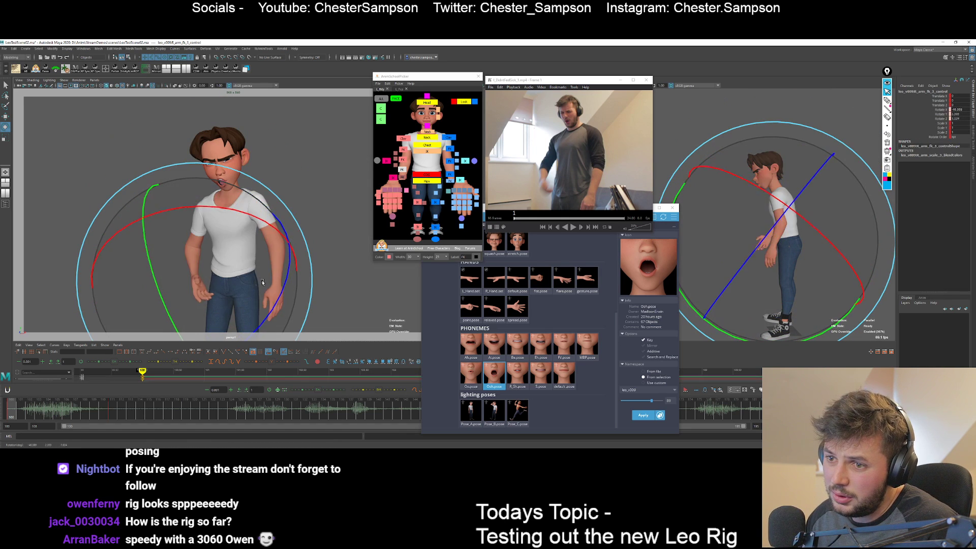
key("period")
key("comma")
key("period")
key("comma")
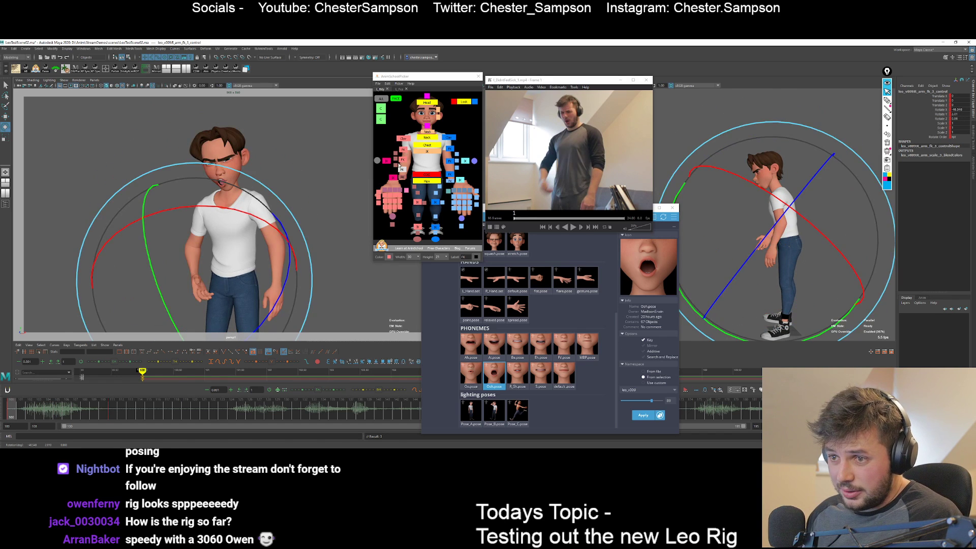
left_click(400, 168)
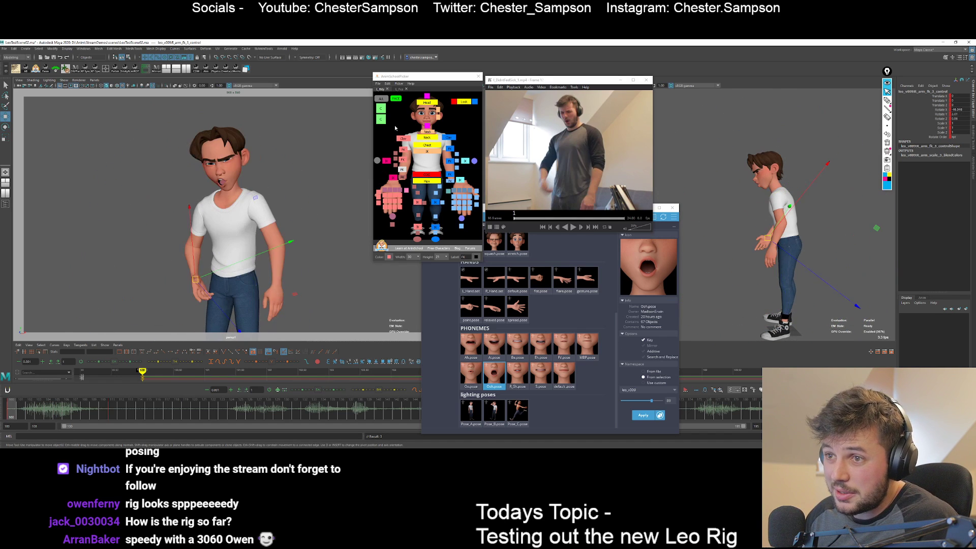
key("backslash")
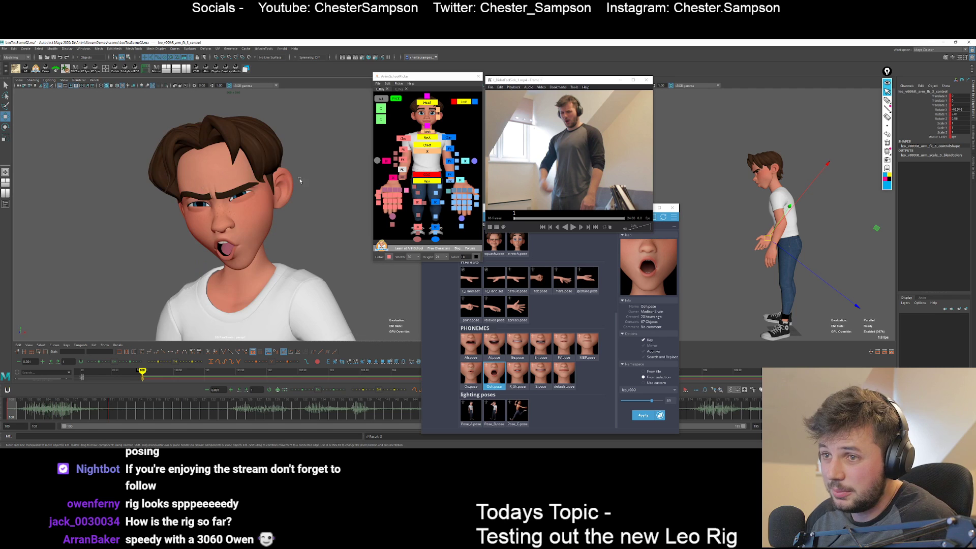
Try closing the eyes at frame 1 by lowering both upper lid base controls.
left_click(397, 90)
left_click(440, 150)
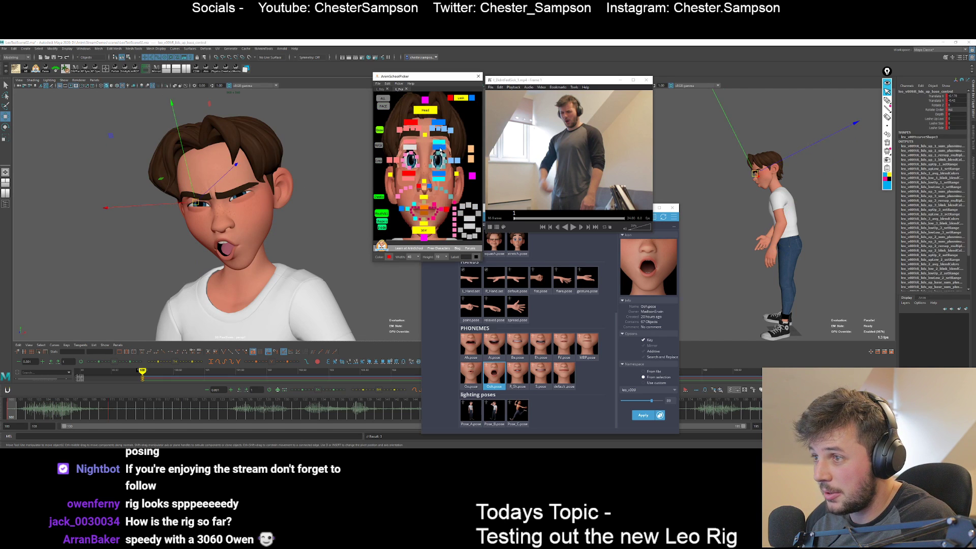
left_click(438, 149, "shift")
left_click_drag(192, 186, 194, 189)
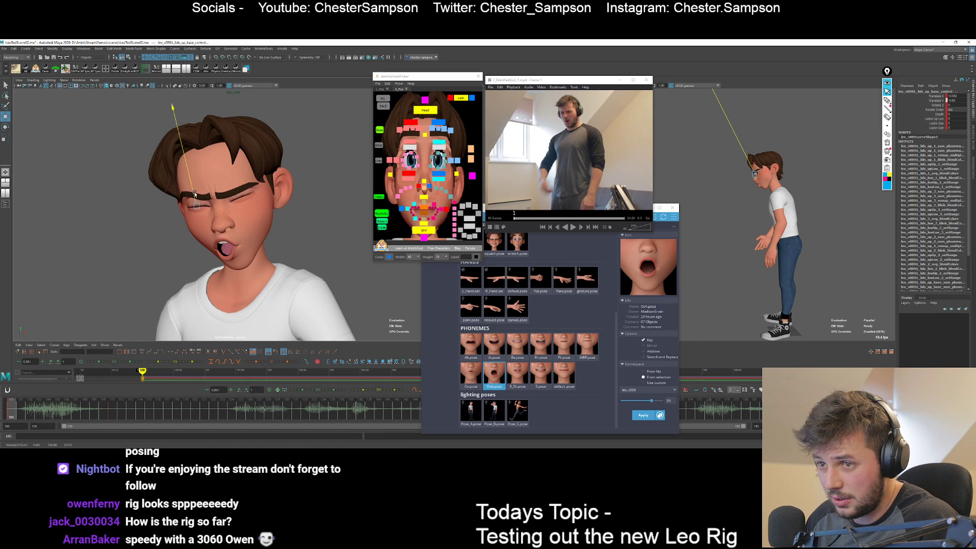
left_click(164, 151)
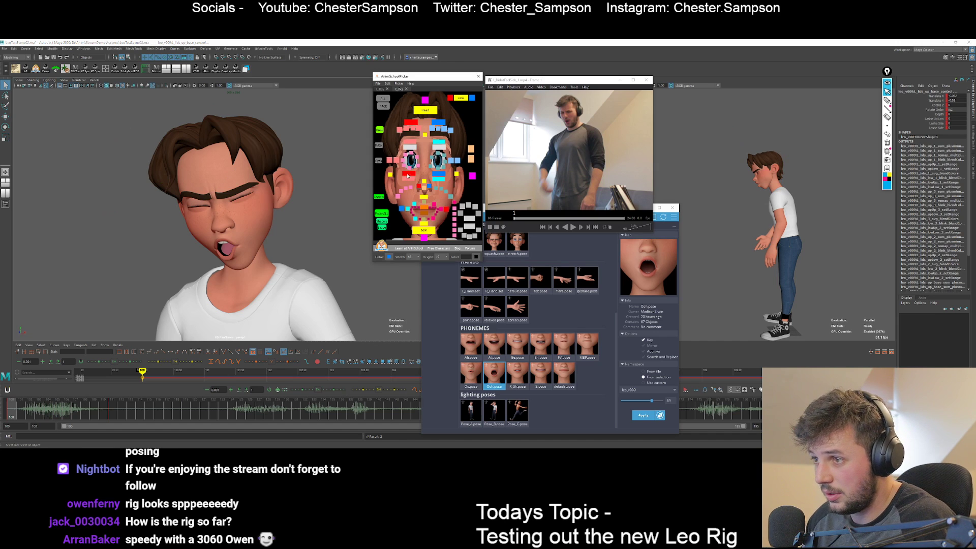
Select all the eye and eyelid controls and reset them to their default values.
left_click(439, 167)
left_click(378, 161)
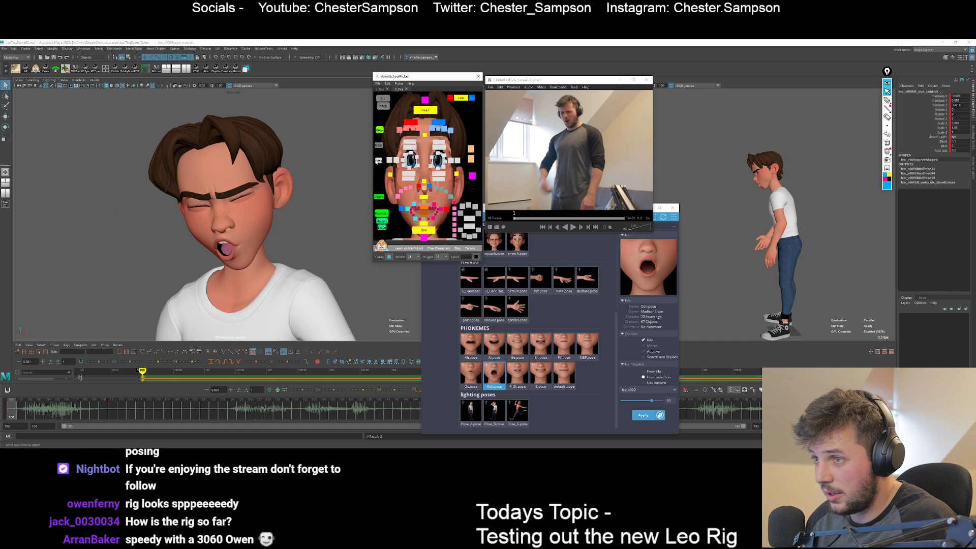
key("alt+r")
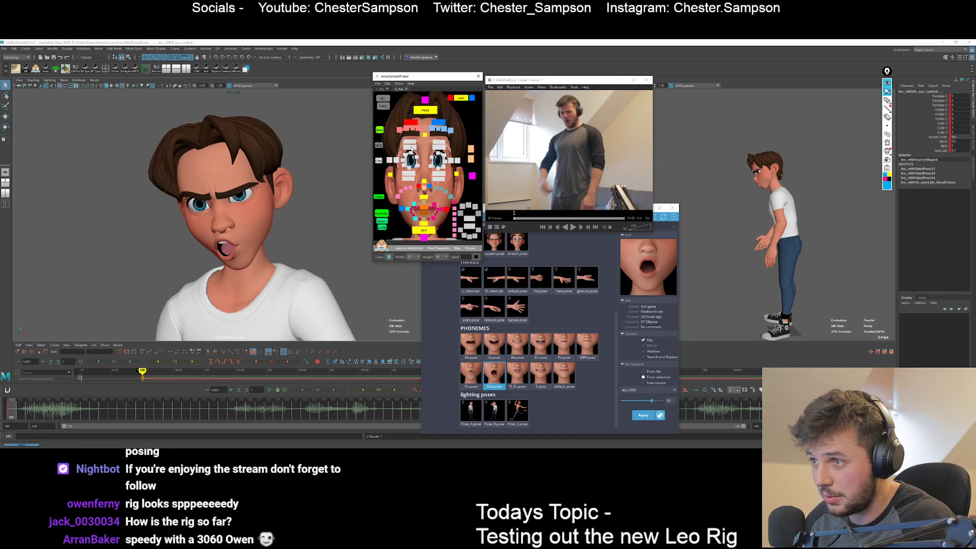
Close both eyes at frame 1 with the upper and lower lid base controls, and compare with the neighbouring key pose.
left_click(411, 149)
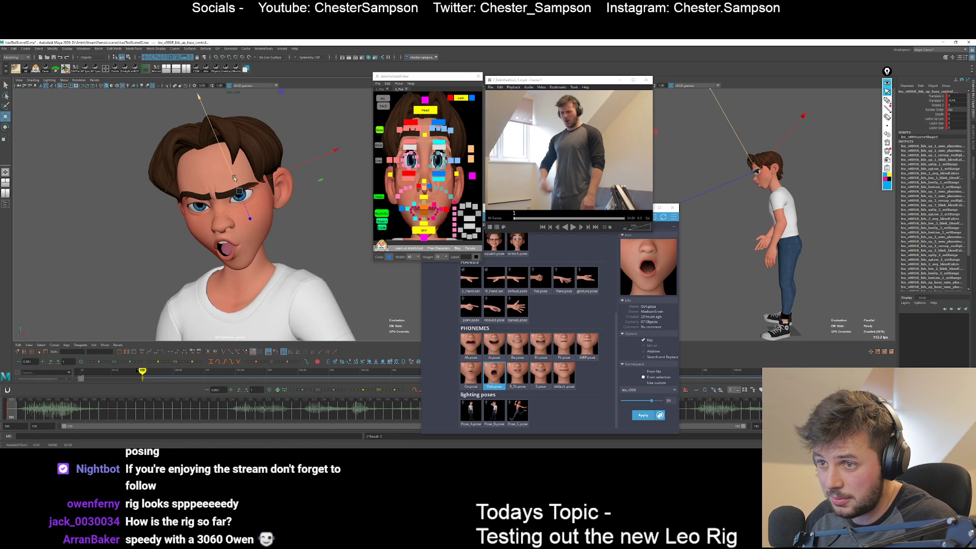
left_click_drag(234, 178, 236, 183)
left_click(411, 180)
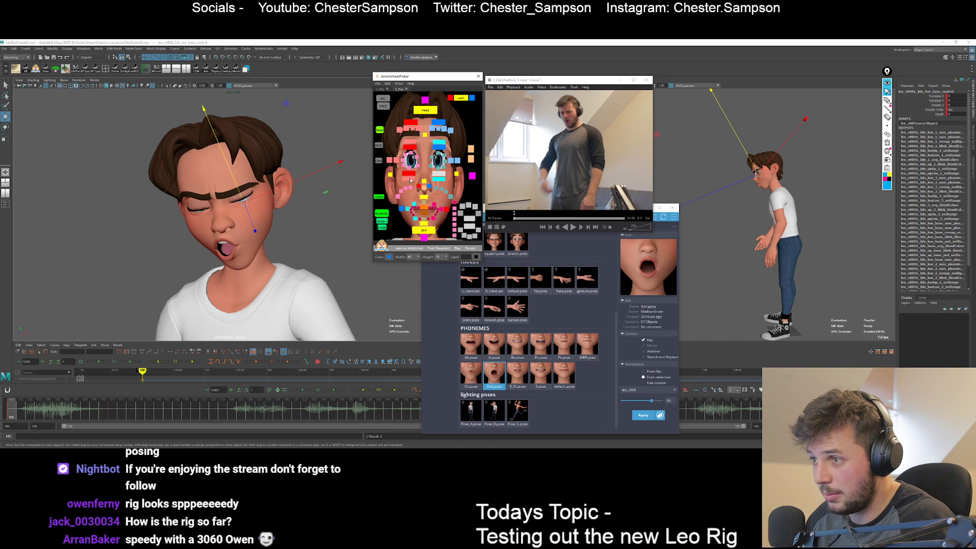
left_click(409, 176)
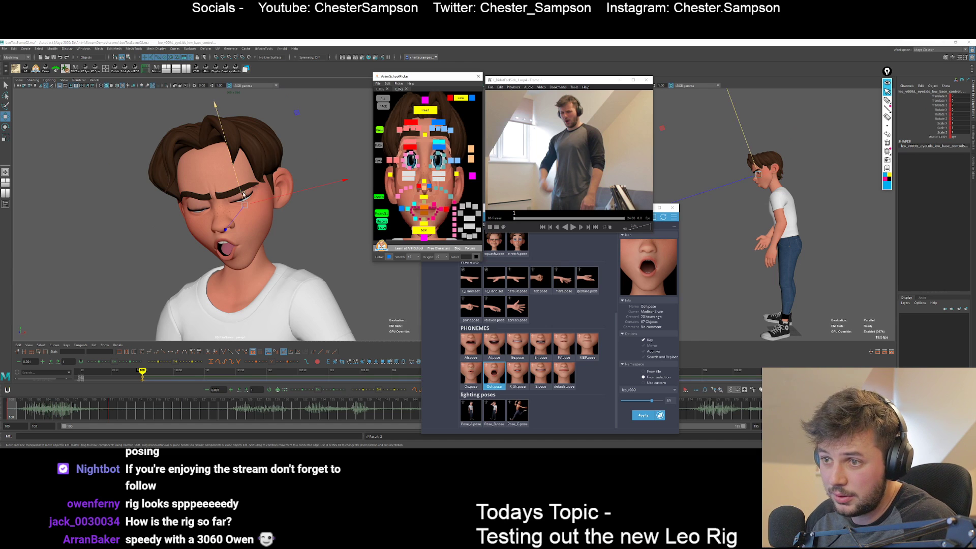
key("q")
key(".")
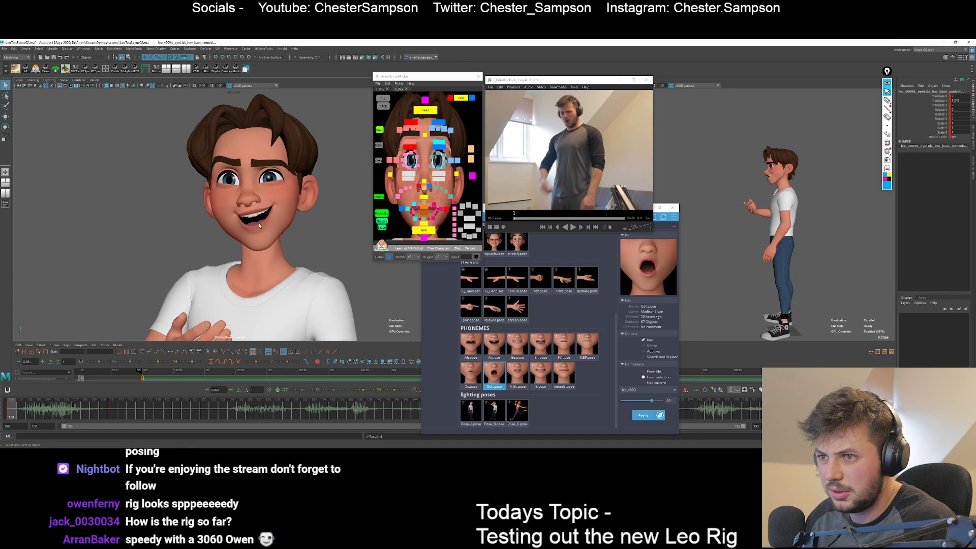
key("period")
Move the upper eyelid base controls of both eyes down to strengthen the squint at frame 1.
left_click(437, 123)
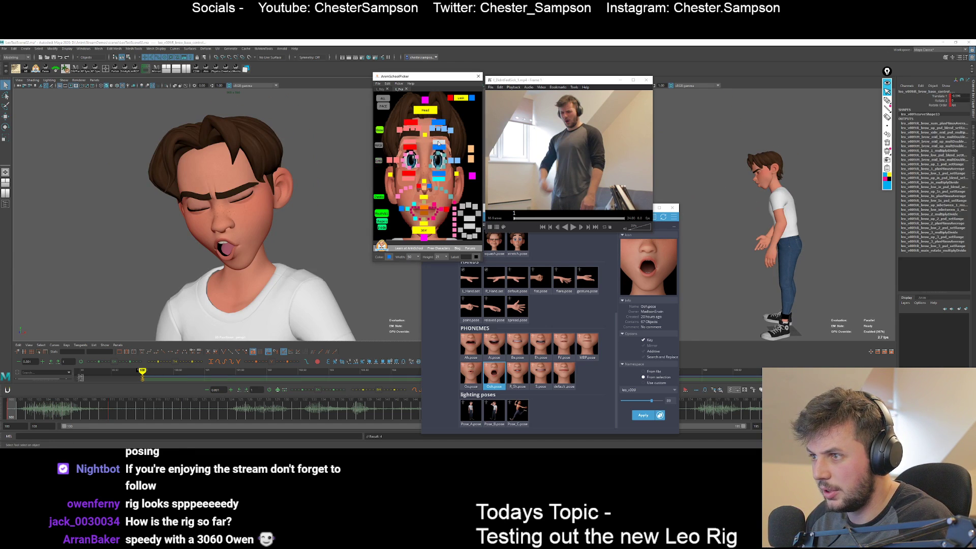
left_click(438, 144)
key("w")
left_click_drag(188, 177, 187, 183)
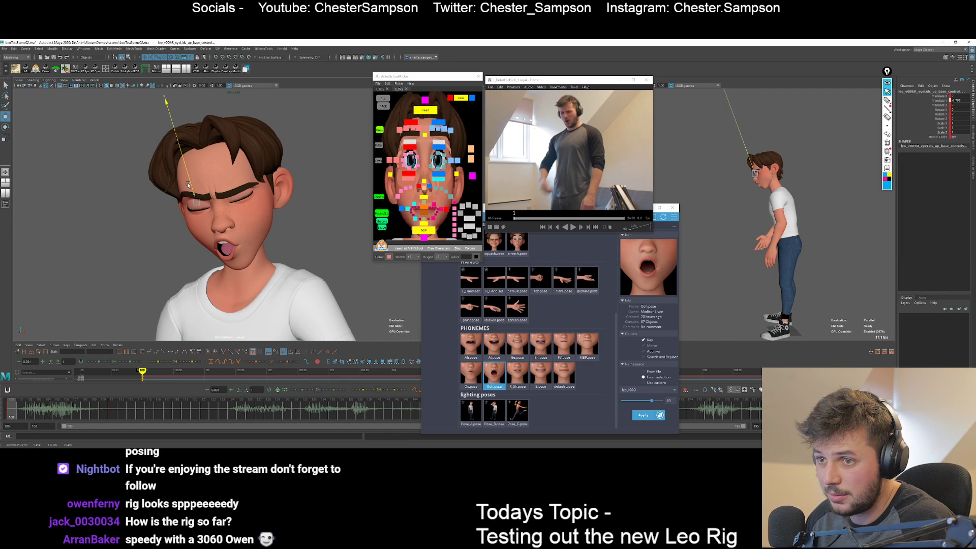
Select both brow base controls and lower the brows over the closed eyes in the frame 1 pose.
left_click_drag(449, 118, 404, 125)
left_click_drag(198, 164, 201, 173)
key("q")
key("backslash")
key("backslash")
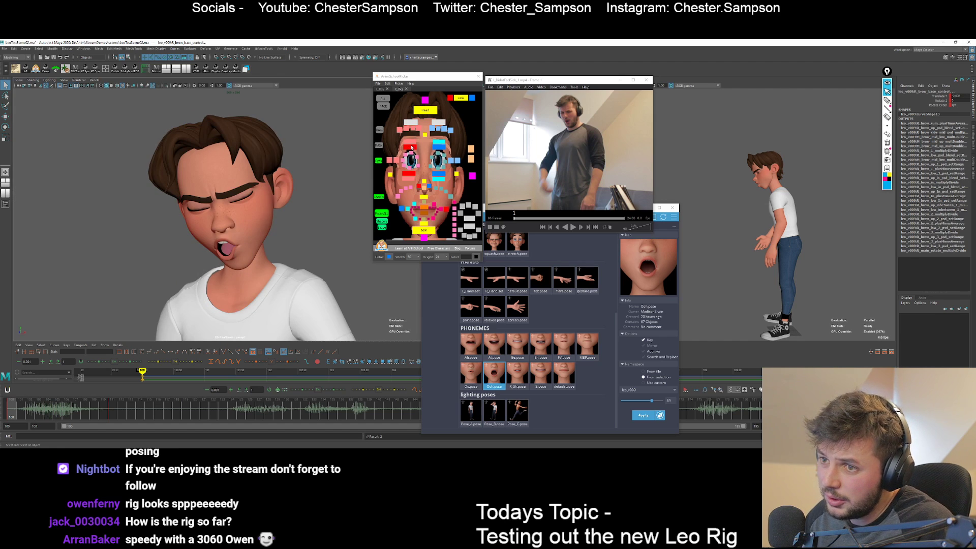
Pull the inner brow controls on both sides further down toward the nose.
left_click(423, 132)
key("w")
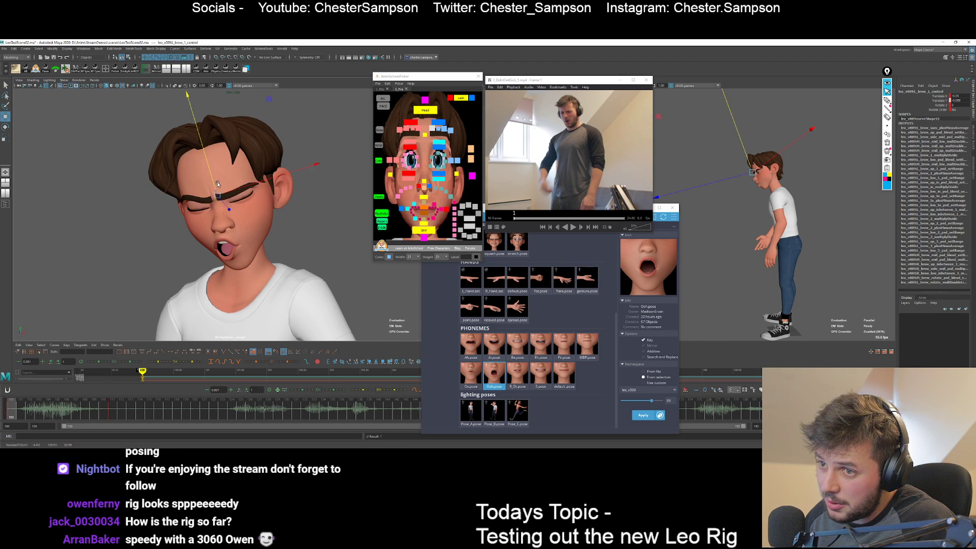
left_click_drag(215, 183, 214, 196)
key("q")
left_click(230, 232)
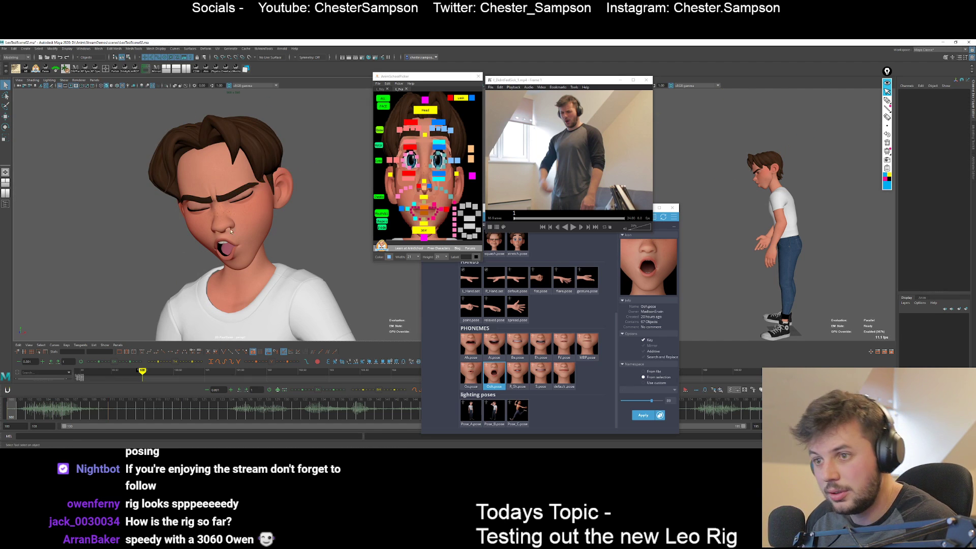
Undo the latest inner brow changes and readjust the height of the inner brow controls.
left_click(418, 134)
key("w")
key("ctrl+z")
key("ctrl+z")
key("ctrl+z")
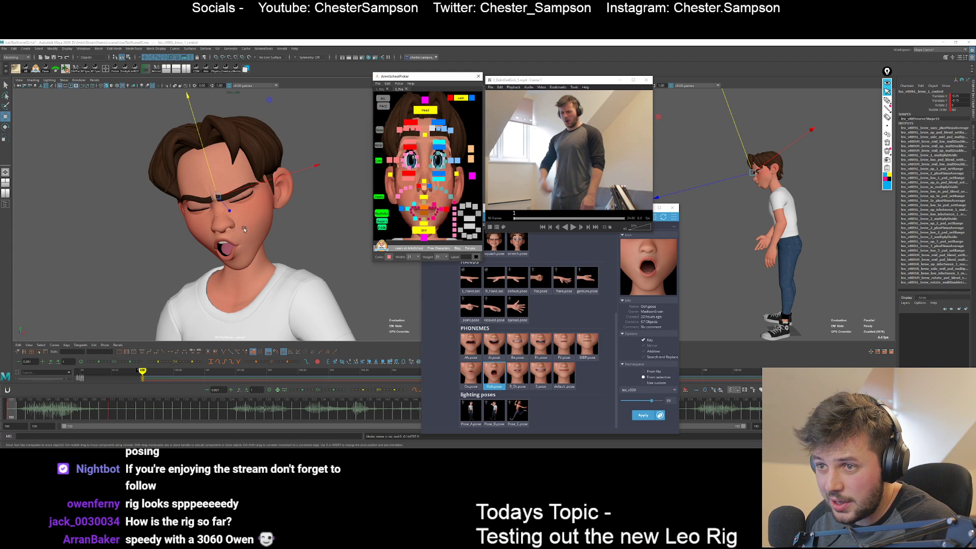
middle_click_drag(242, 234, 240, 235)
key("q")
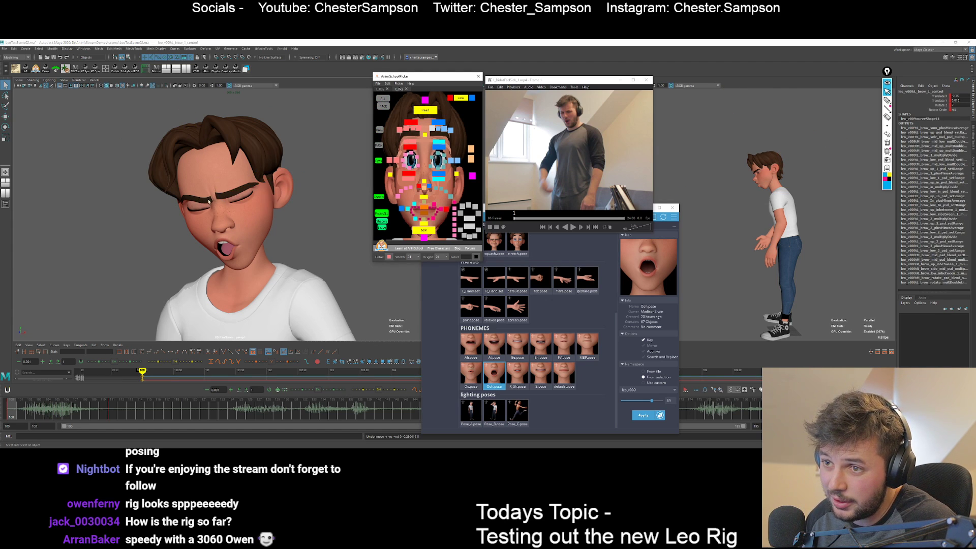
Lower the selected left inner brow control slightly at frame 1 and compare the expression with the frame 12 pose.
key("w")
left_click_drag(211, 179, 213, 182)
key("q")
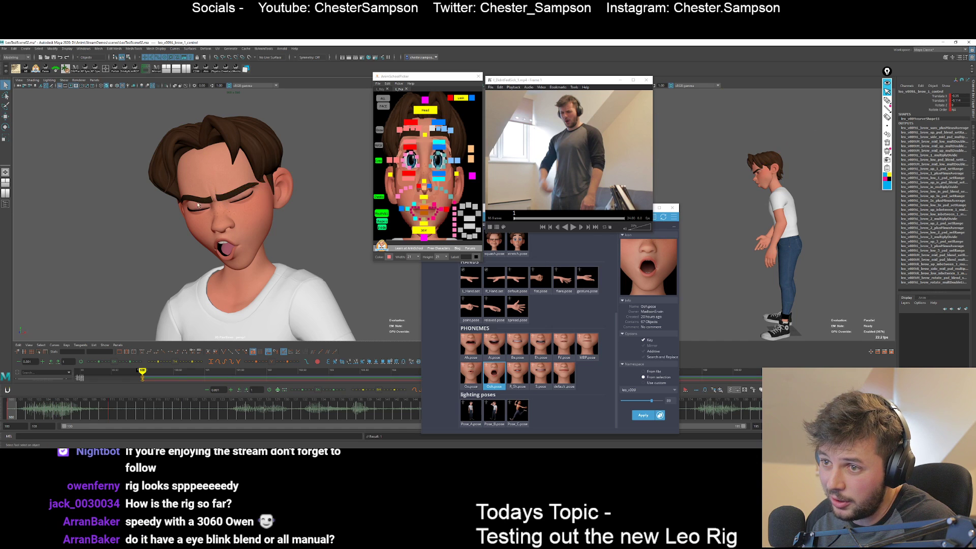
key("backslash")
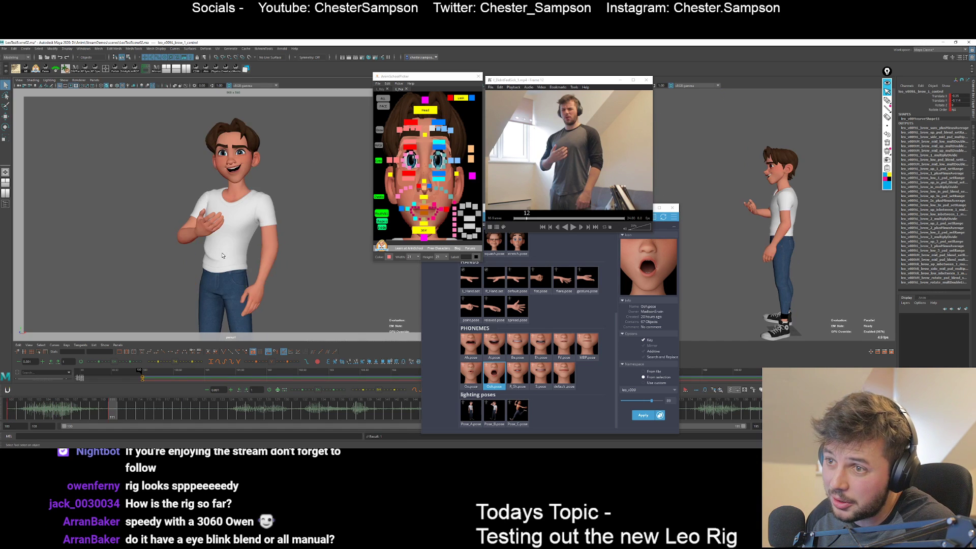
Select all rig controls and key the full pose at frame 12, checking it by scrubbing the timeline.
key("alt+v")
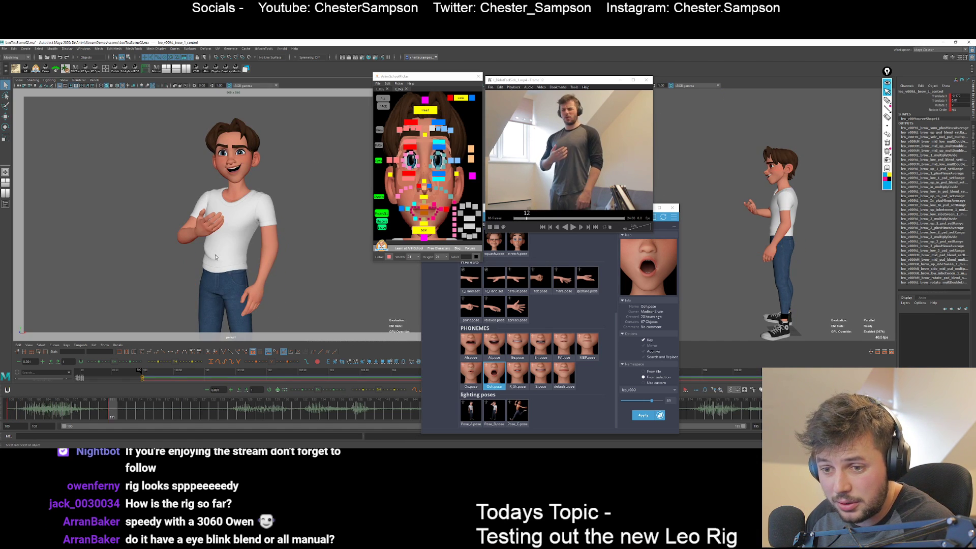
left_click(383, 99)
key("s")
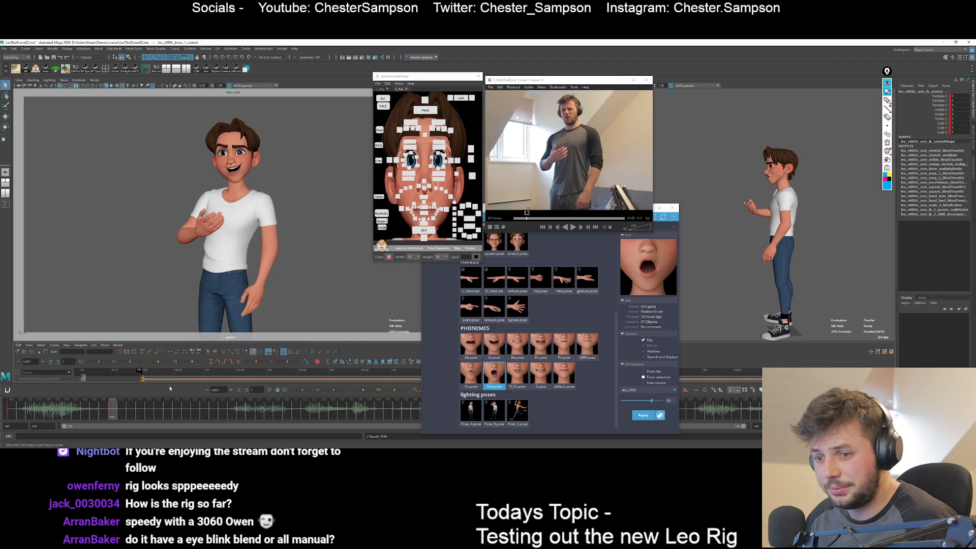
left_click_drag(176, 410, 254, 411)
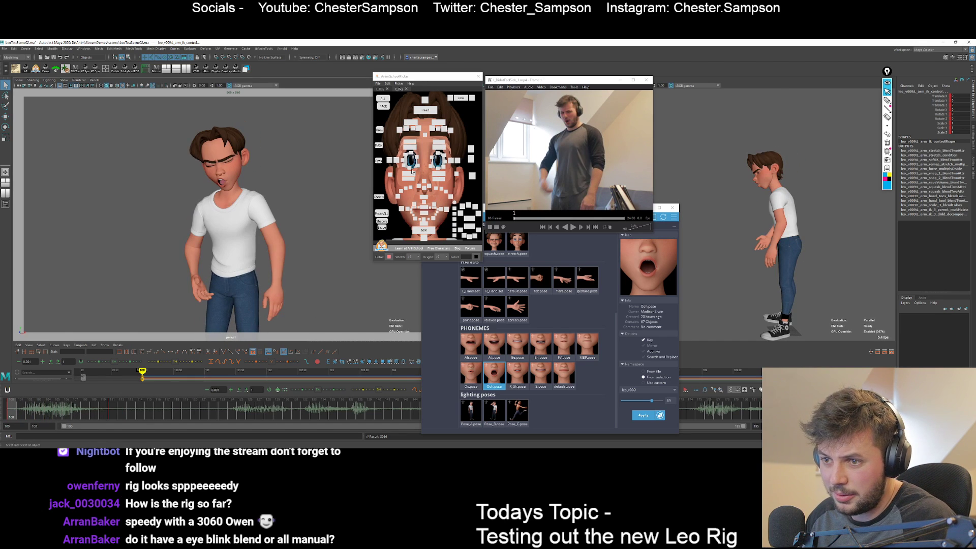
Rotate the lower spine FK control at frame 1 to adjust the torso lean, comparing it with the frame 12 pose.
left_click(381, 90)
left_click(427, 180)
key("e")
left_click_drag(310, 213, 320, 229)
key("period")
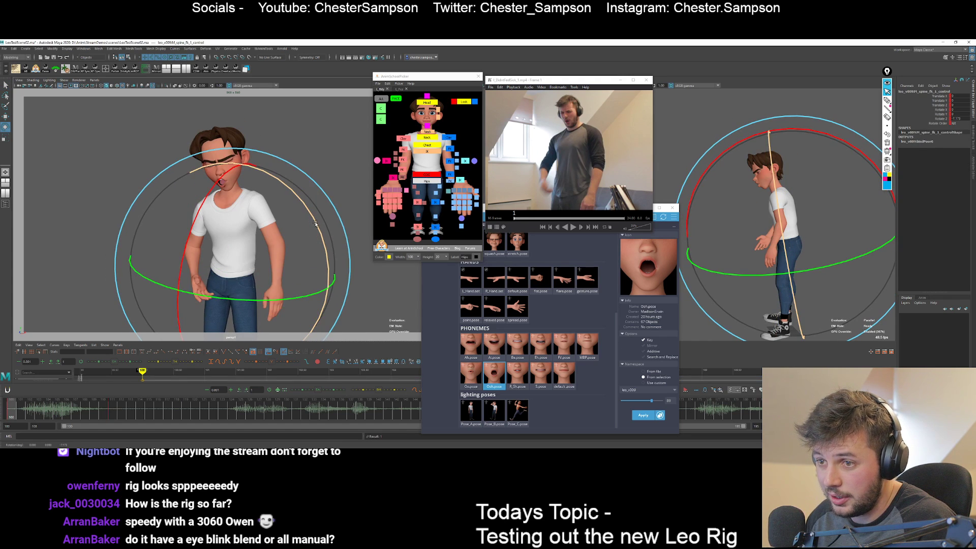
key("q")
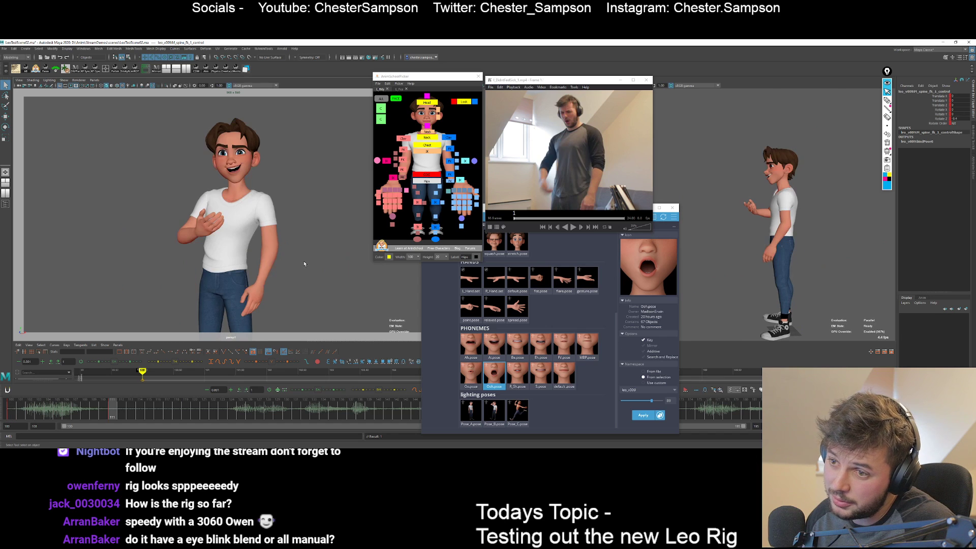
key("w")
key("comma")
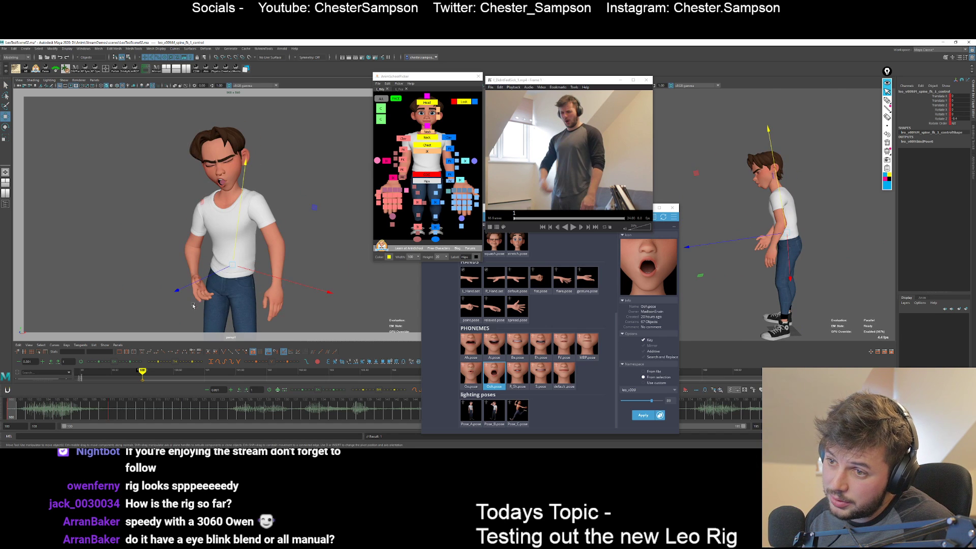
key("period")
key("comma")
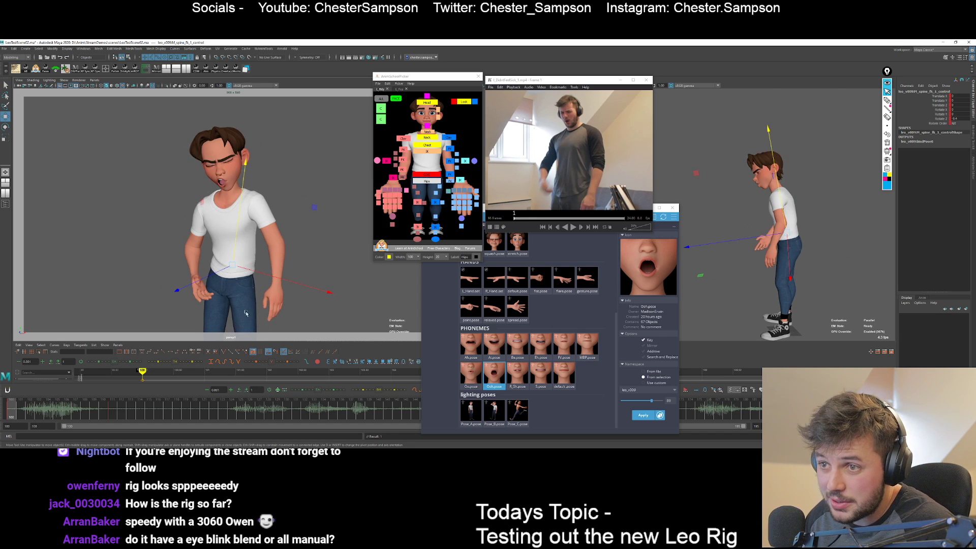
Shift the COG control slightly sideways at frame 1 to reposition the body's weight.
left_click(430, 146)
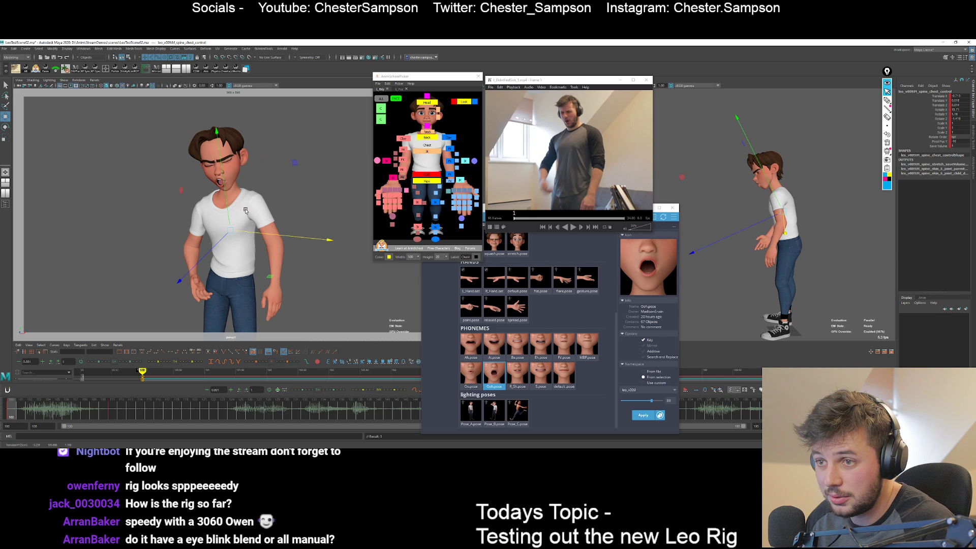
left_click(427, 175)
left_click_drag(254, 288, 256, 284)
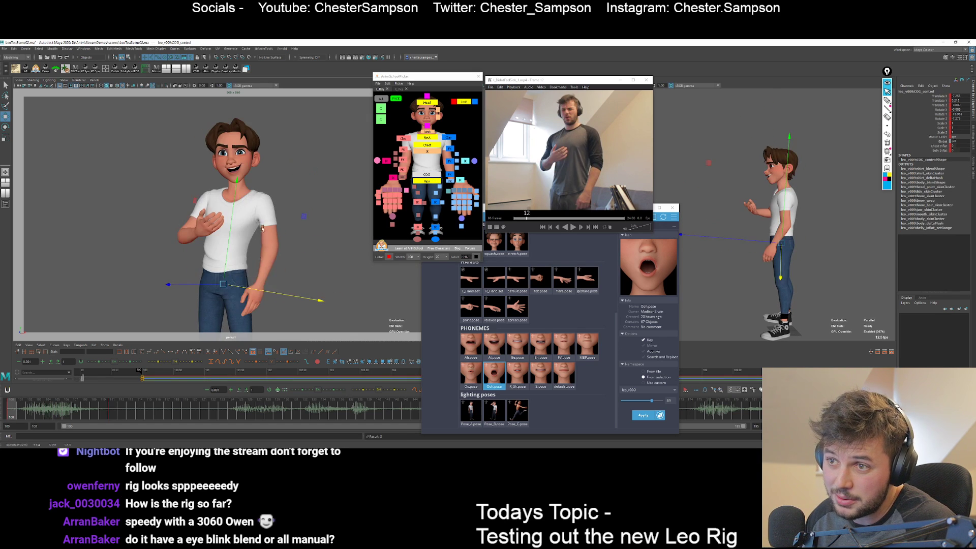
Nudge and rotate the head control at frame 1 to refine its tilt, and key it after comparing with frame 12.
left_click(286, 150)
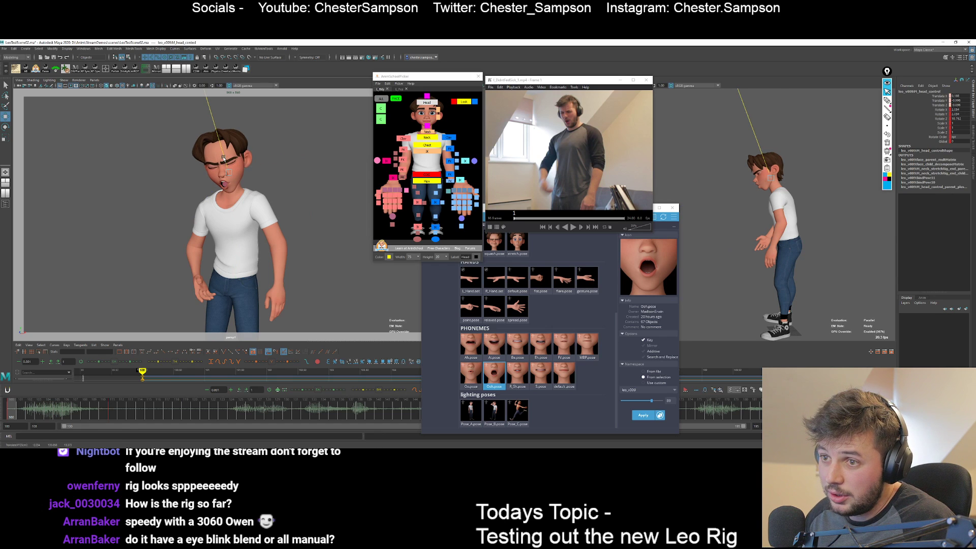
left_click_drag(222, 154, 226, 154)
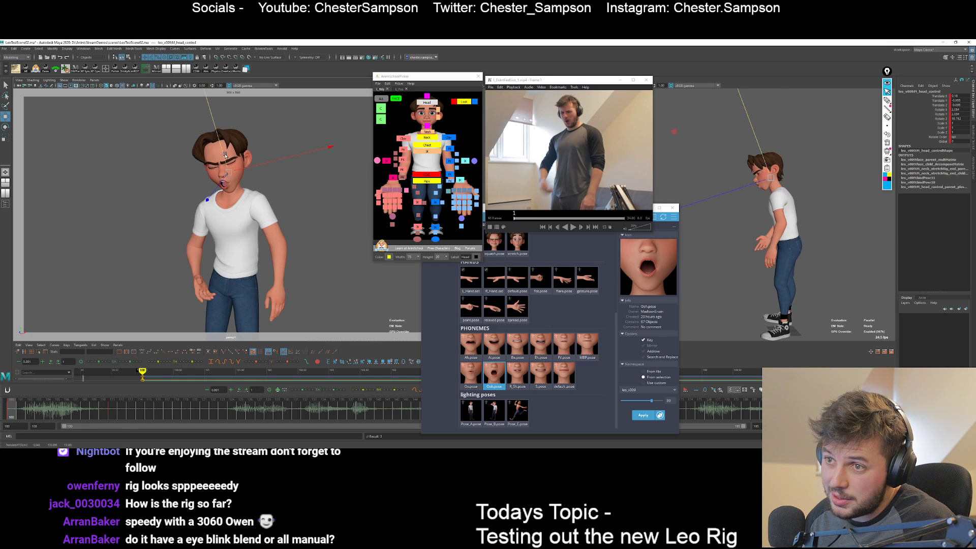
key("e")
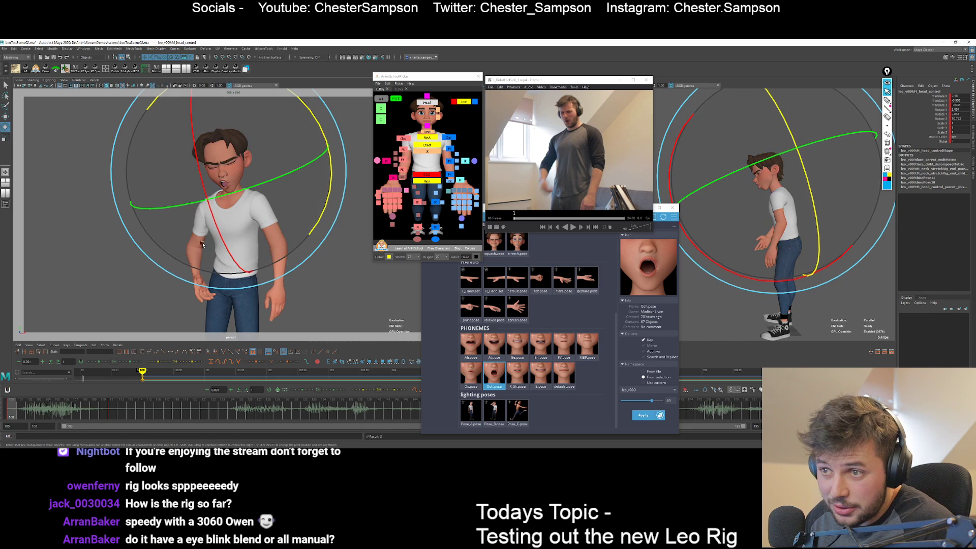
left_click_drag(266, 234, 262, 236)
key("period")
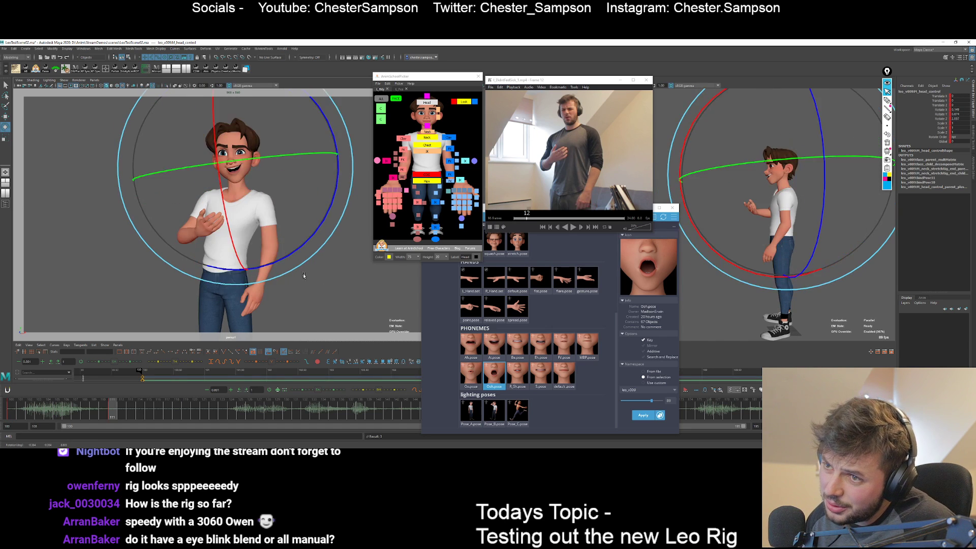
key("q")
key("comma")
key("s")
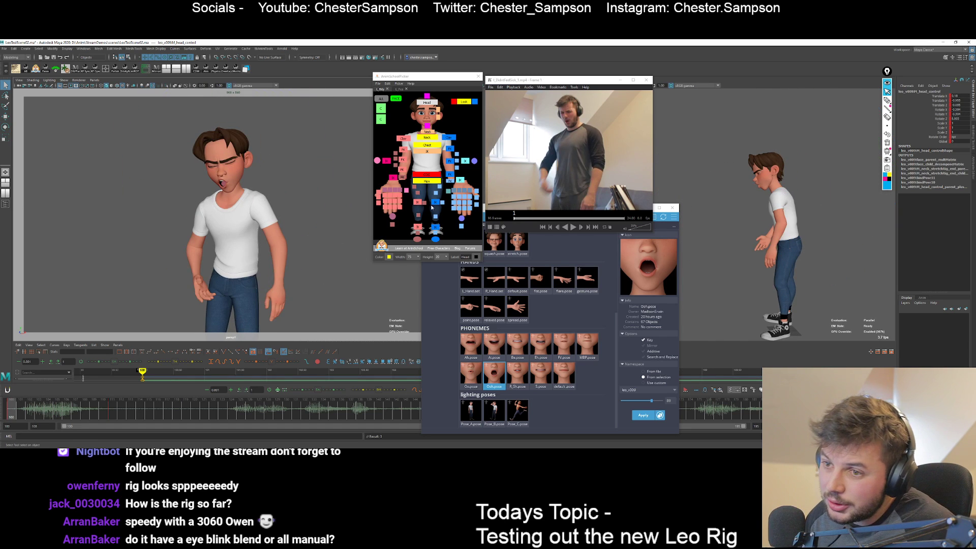
Rotate the right upper arm FK control outward from the body at frame 1, key it and compare with frame 12.
left_click(391, 169)
left_click(403, 151)
key("e")
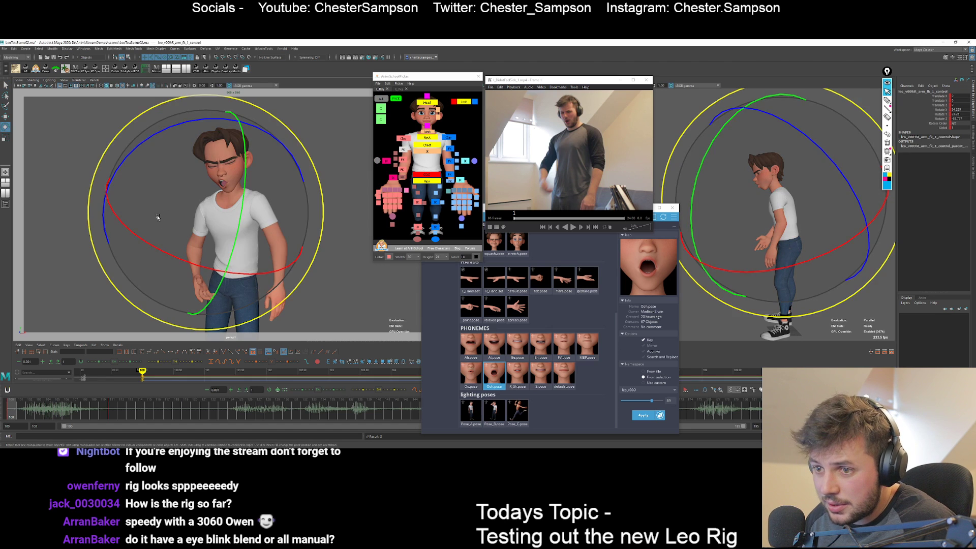
left_click_drag(157, 218, 239, 298)
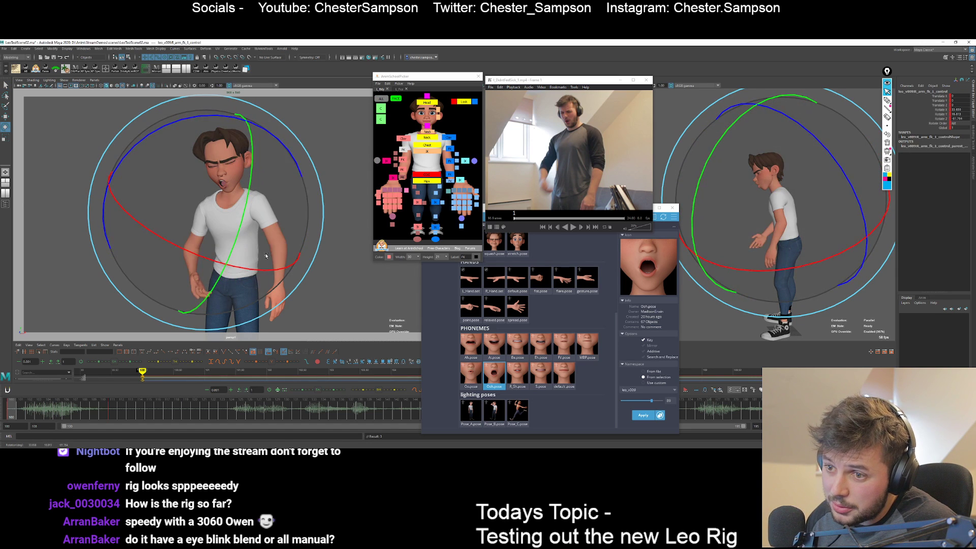
key("s")
key("period")
key("q")
key("comma")
key("period")
key("comma")
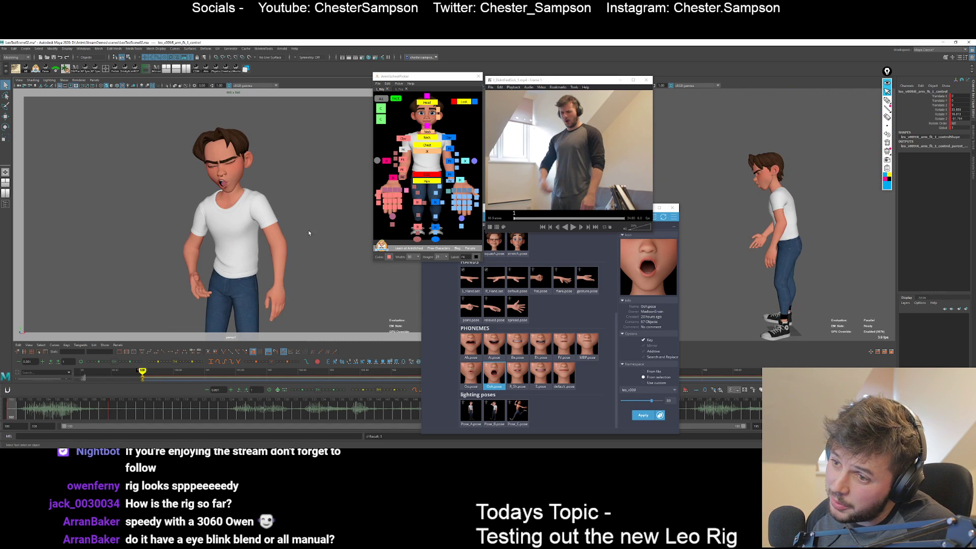
Adjust the rotation of the left forearm and upper arm FK controls at frame 1.
left_click(450, 162)
key("e")
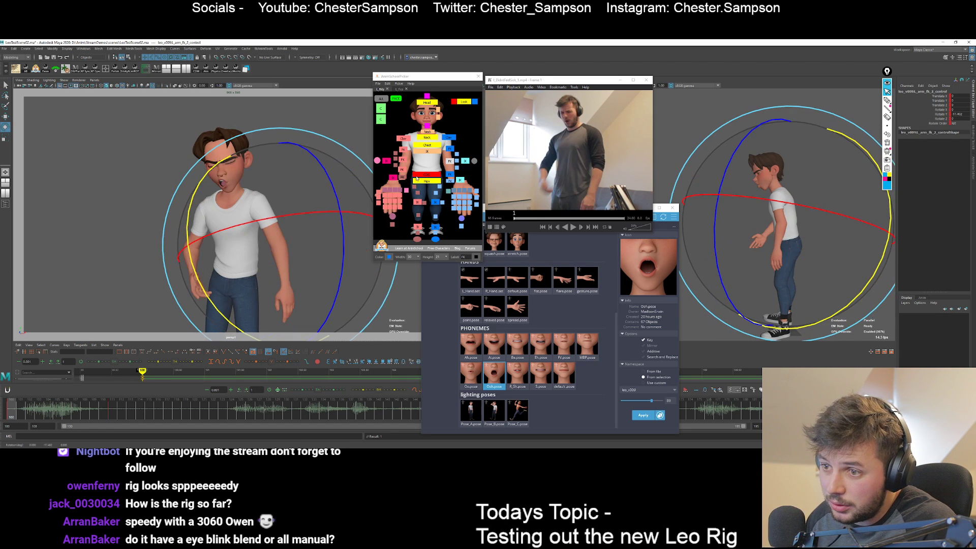
left_click(450, 148)
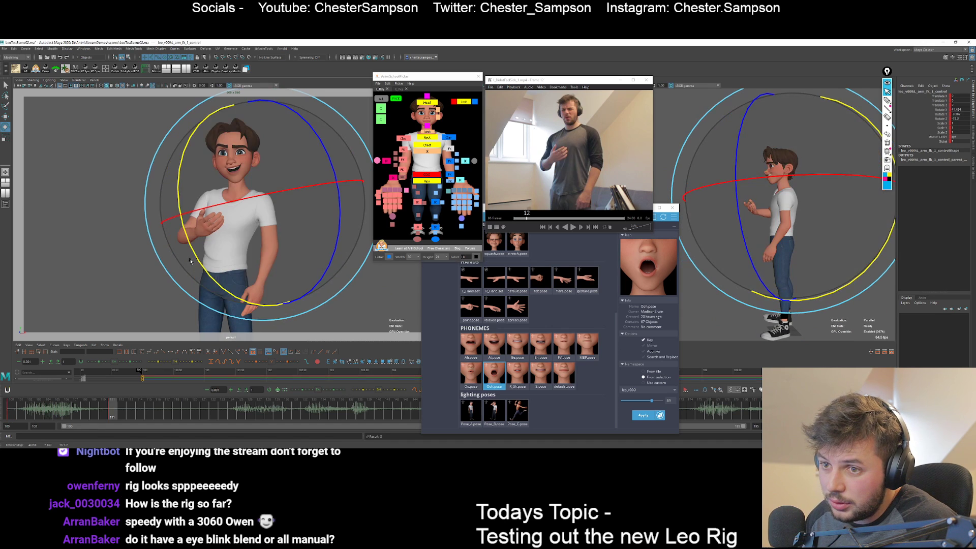
key("q")
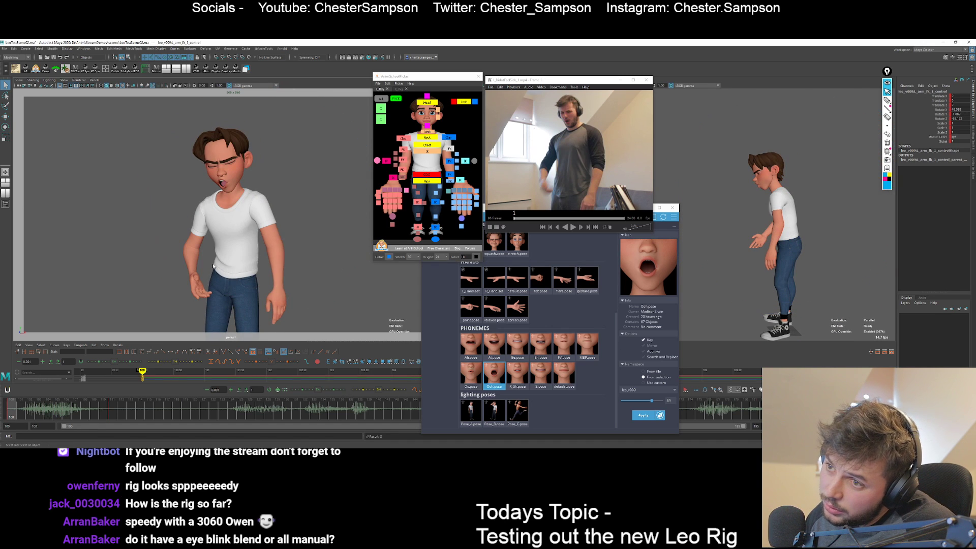
Rotate the left clavicle control at frame 1 to adjust the shoulder, flipping between frames 1 and 12 to check the change.
left_click(445, 137)
key("e")
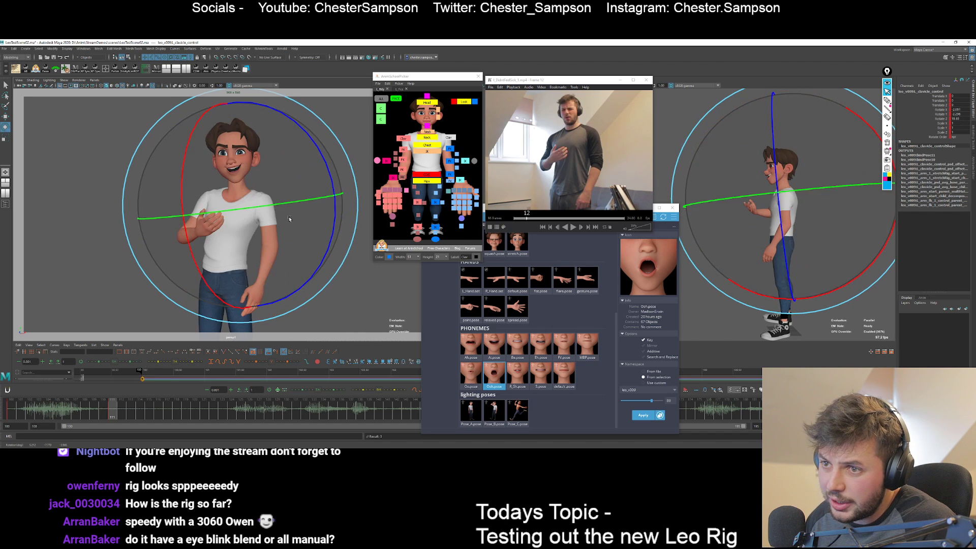
left_click_drag(284, 232, 280, 242)
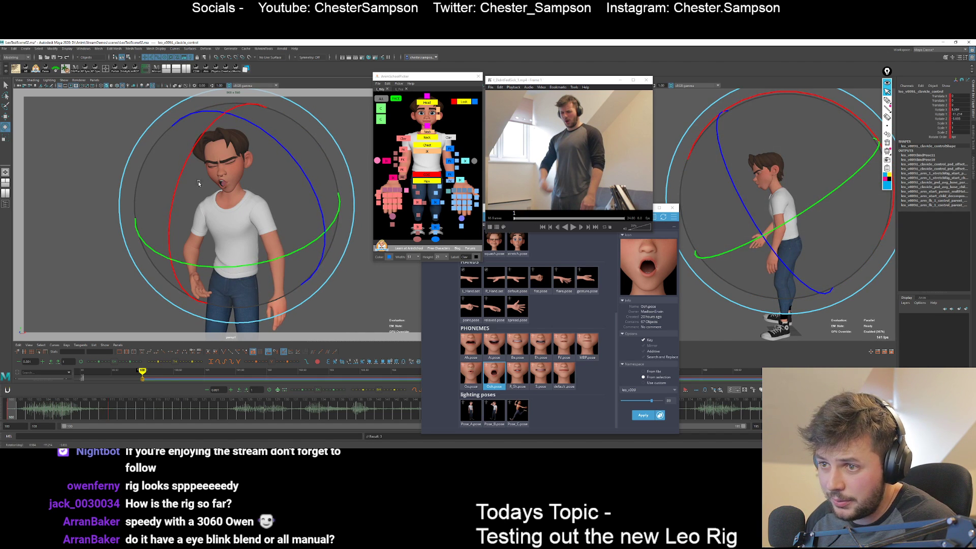
left_click_drag(199, 184, 301, 209)
key("period")
key("q")
key("comma")
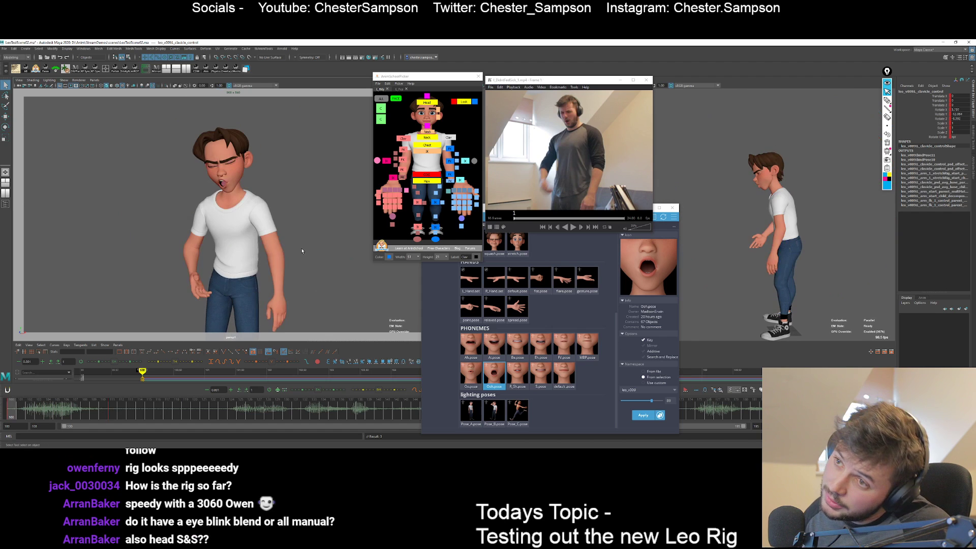
key("period")
key("comma")
key("period")
key("comma")
key("period")
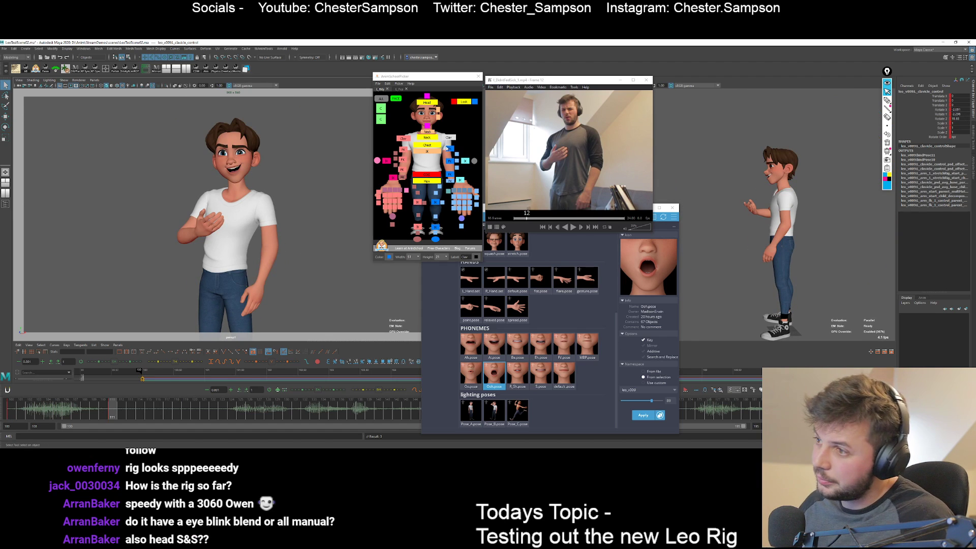
Select all left arm and hand controls and blend their frame 1 pose toward the neighbouring key with the tween slider.
left_click(275, 268)
left_click_drag(483, 147, 481, 148)
left_click_drag(481, 133, 445, 230)
key("comma")
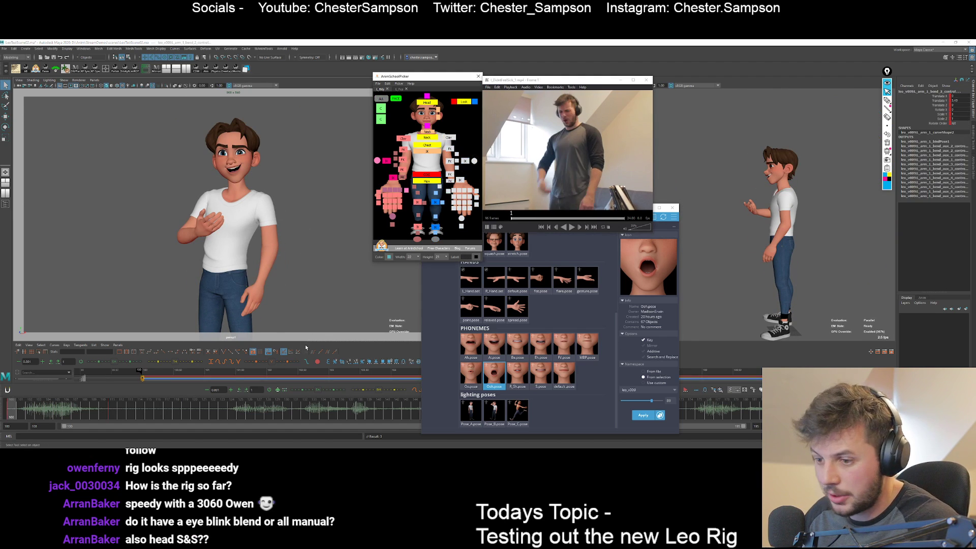
left_click_drag(391, 393, 390, 394)
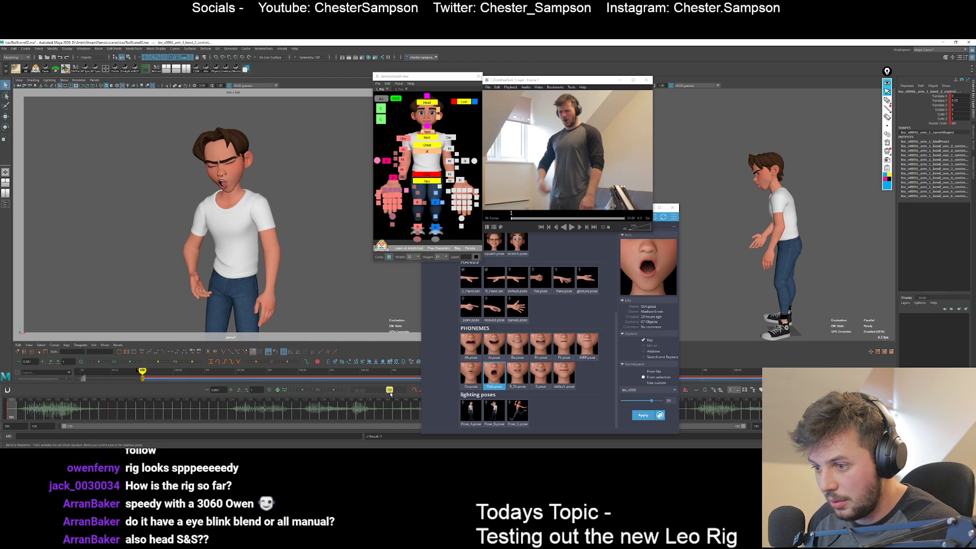
Key all rig controls at frame 33 as the start of a new pose and move the Studio Library window clear of the viewports.
key("alt+v")
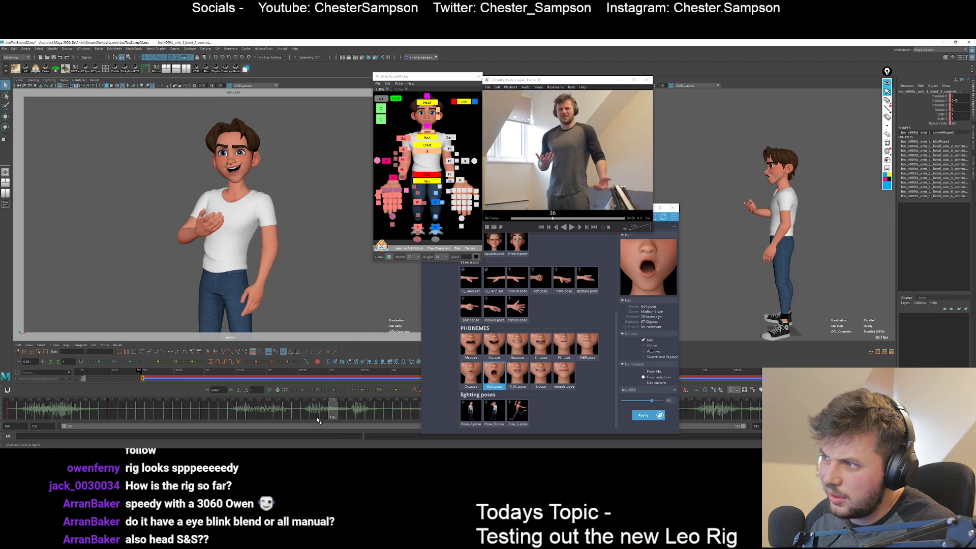
left_click(381, 98)
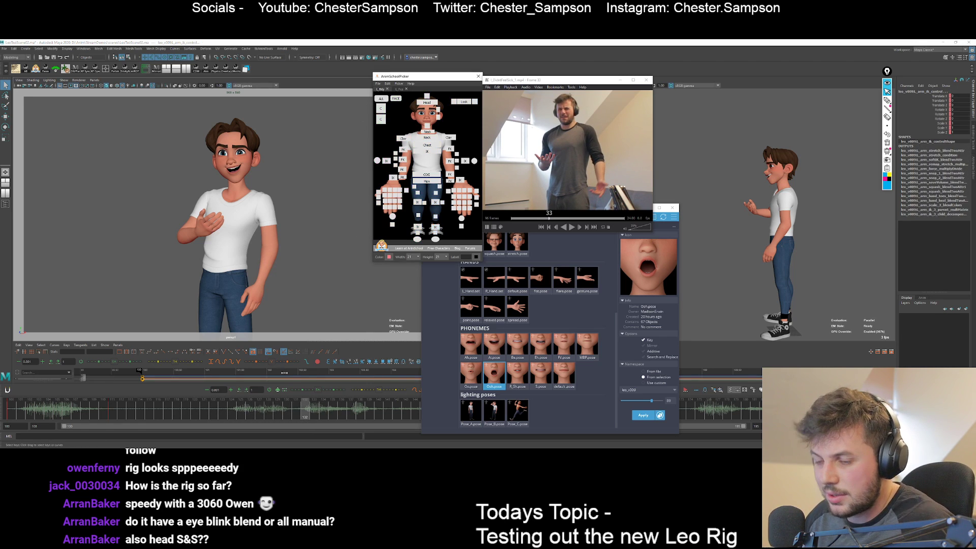
left_click(590, 258)
left_click_drag(462, 211, 452, 448)
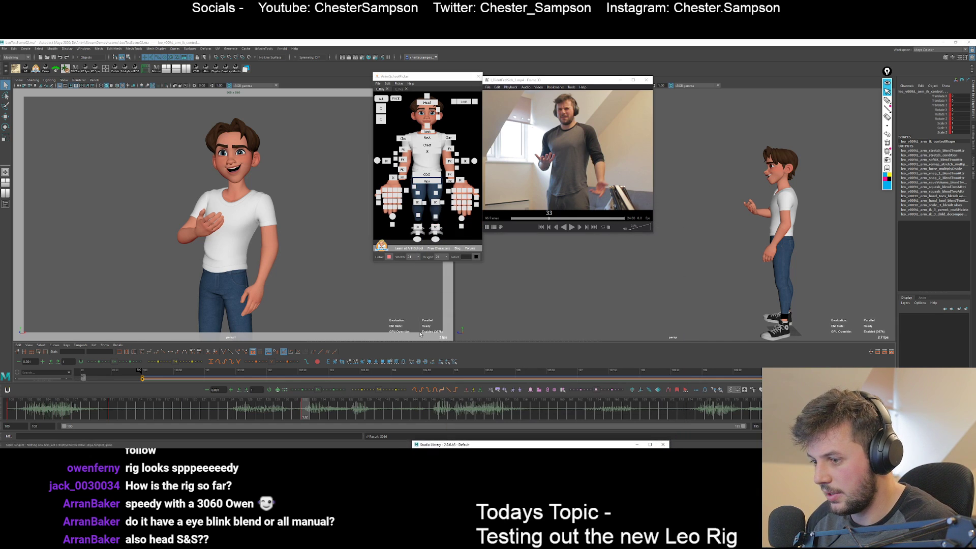
left_click(377, 101)
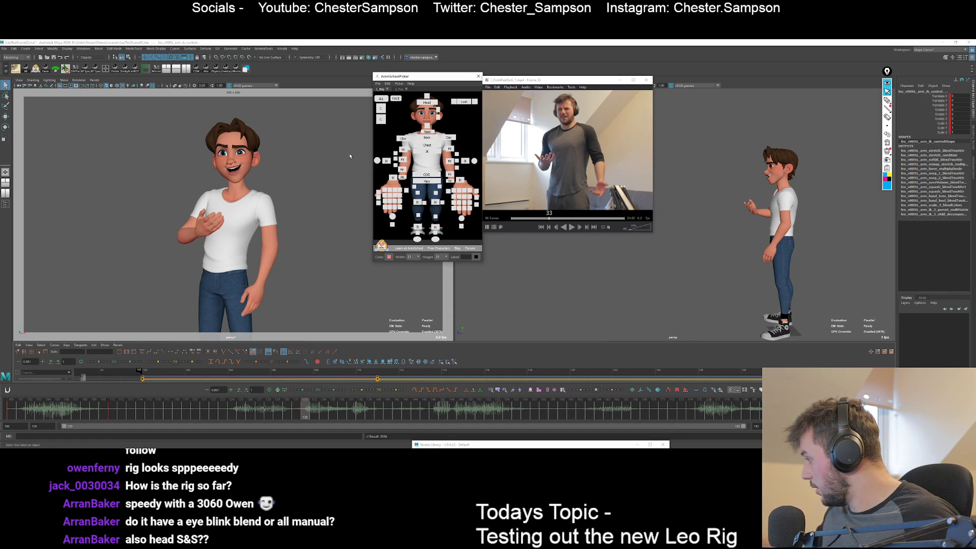
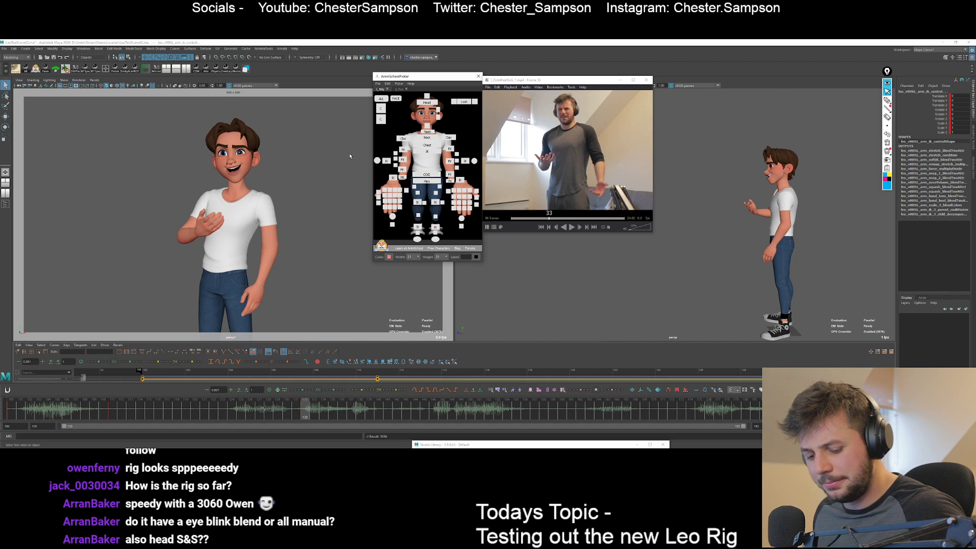
left_click(458, 104)
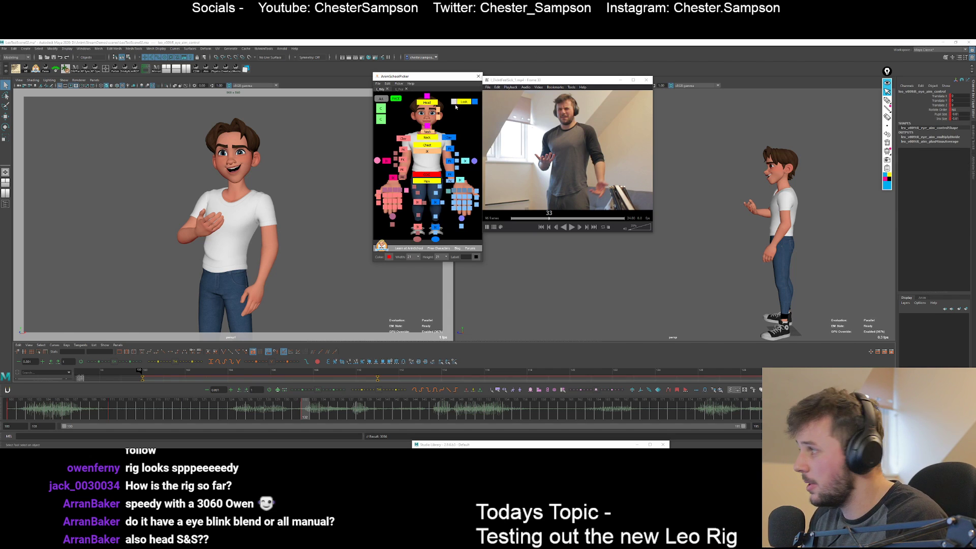
left_click(409, 97)
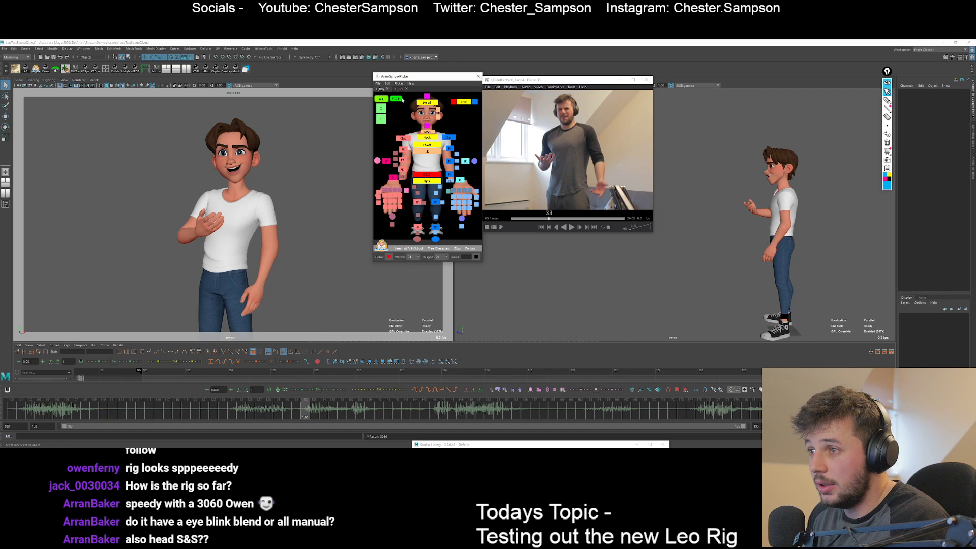
Examine the attributes of both upper eyelid base controls in the face picker for a blink option.
left_click(400, 89)
key("alt+1")
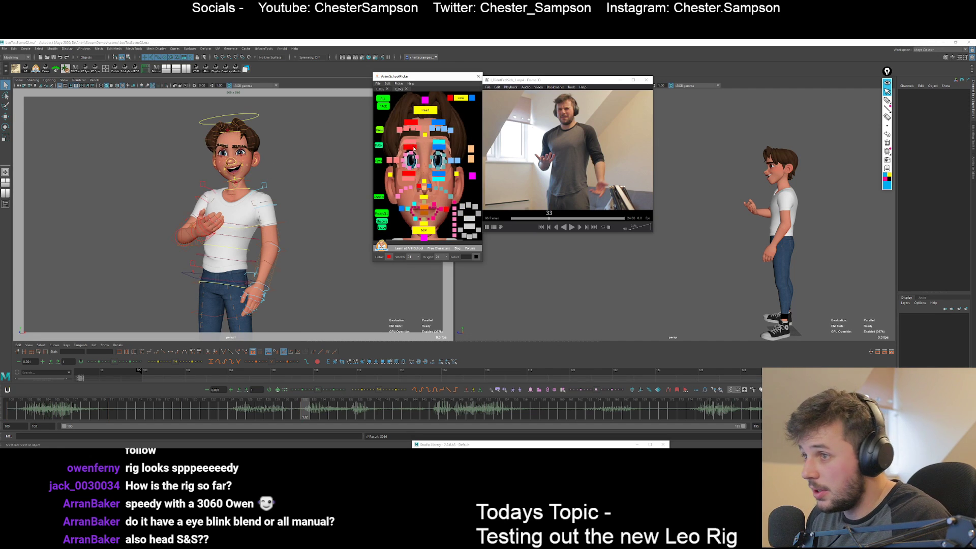
left_click(412, 149)
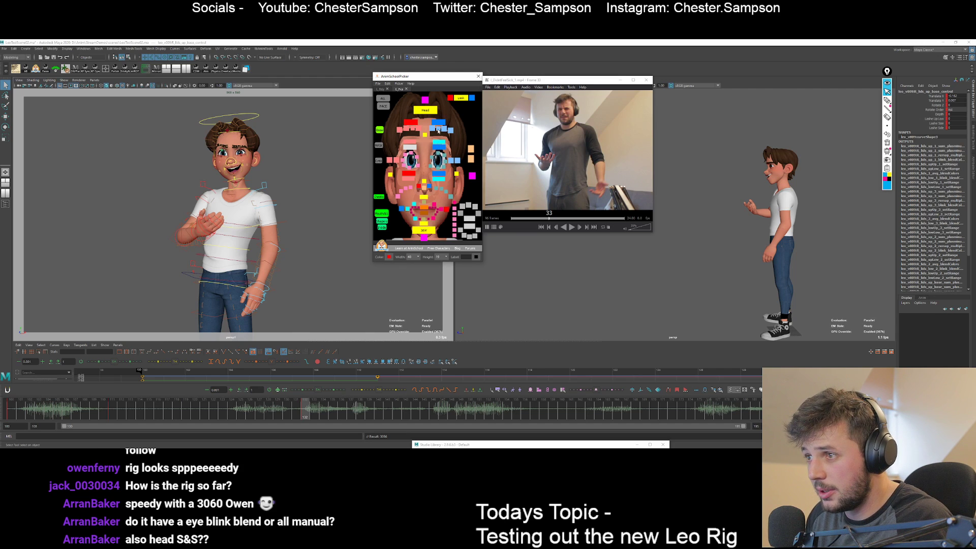
left_click(440, 143)
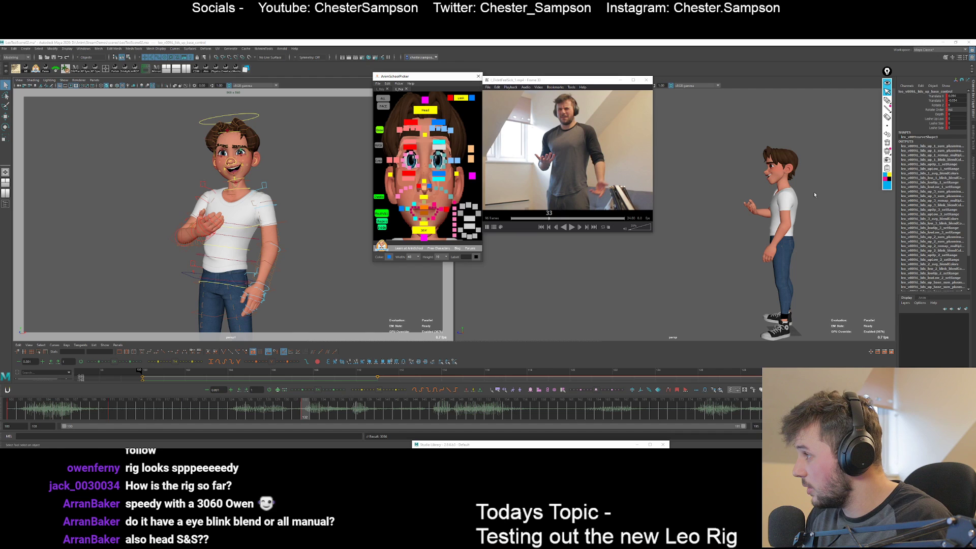
left_click(935, 128)
left_click(930, 119)
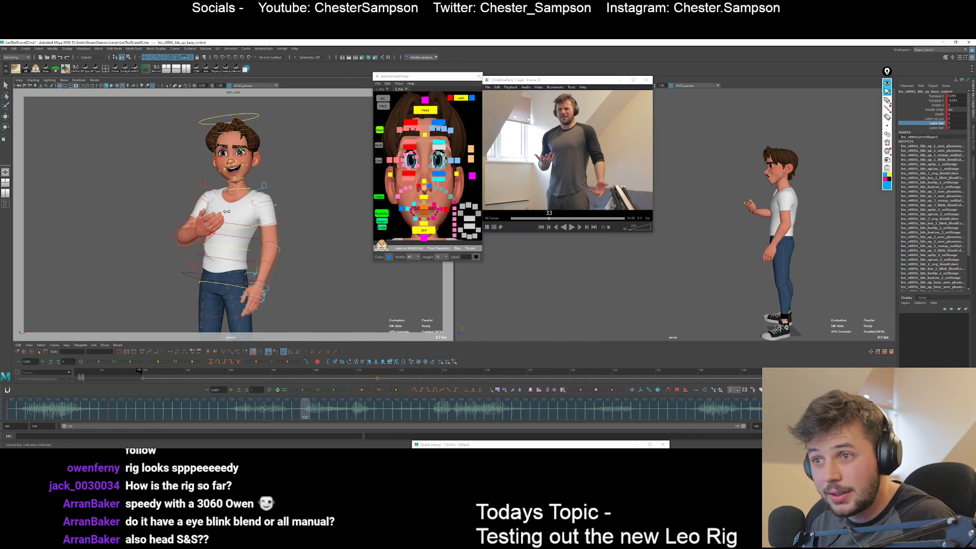
key("alt+1")
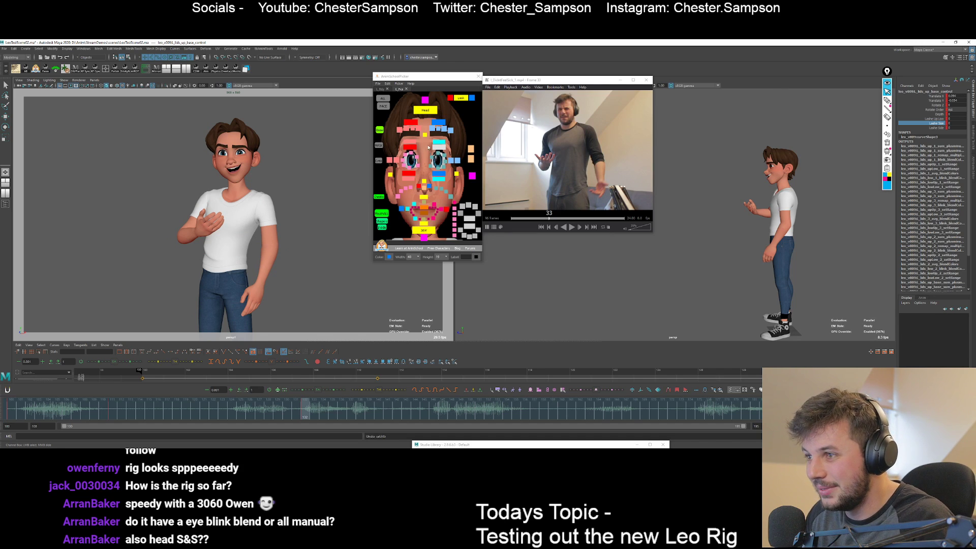
Inspect the left and right eye controls and their blink-related attributes, framing the eyes up close.
left_click(456, 161)
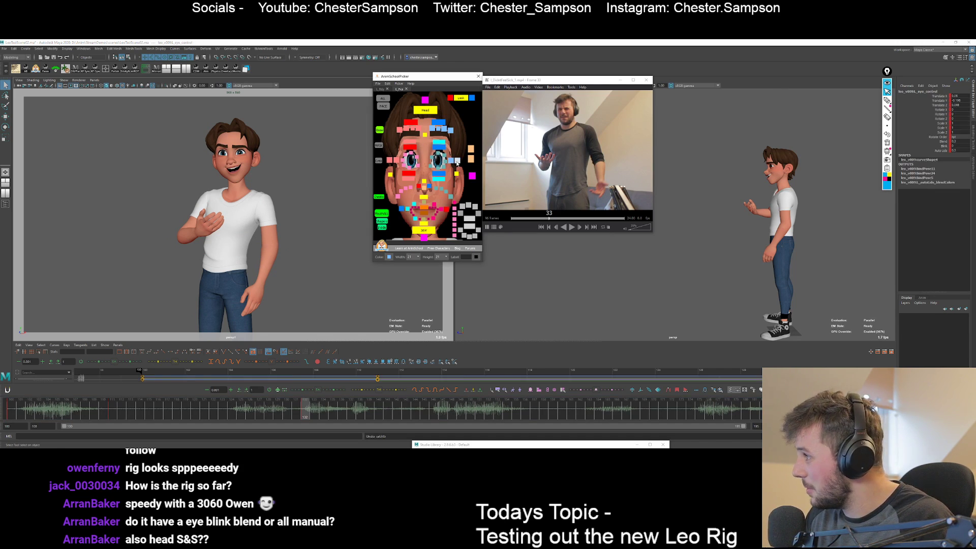
left_click(388, 161)
key("f")
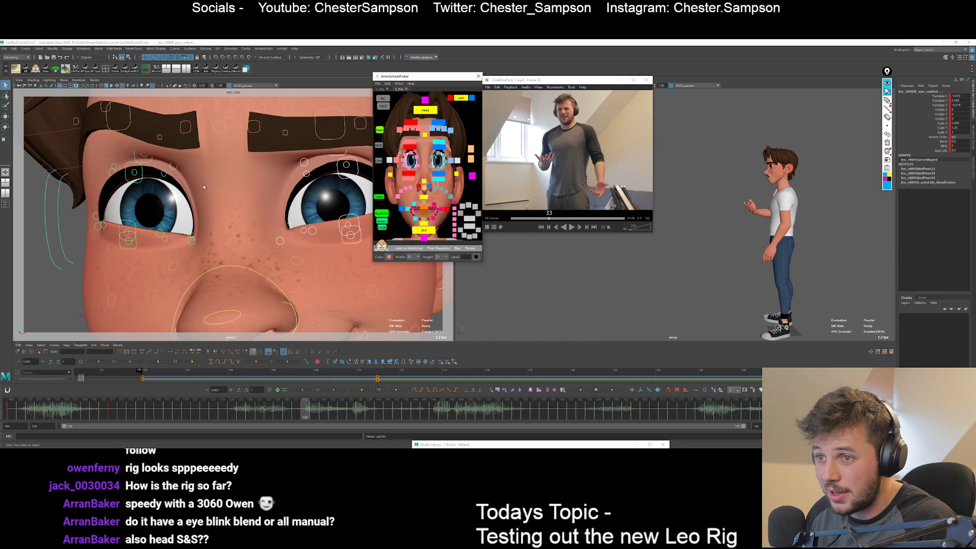
key("bracketleft")
scroll(199, 216, "down", 4)
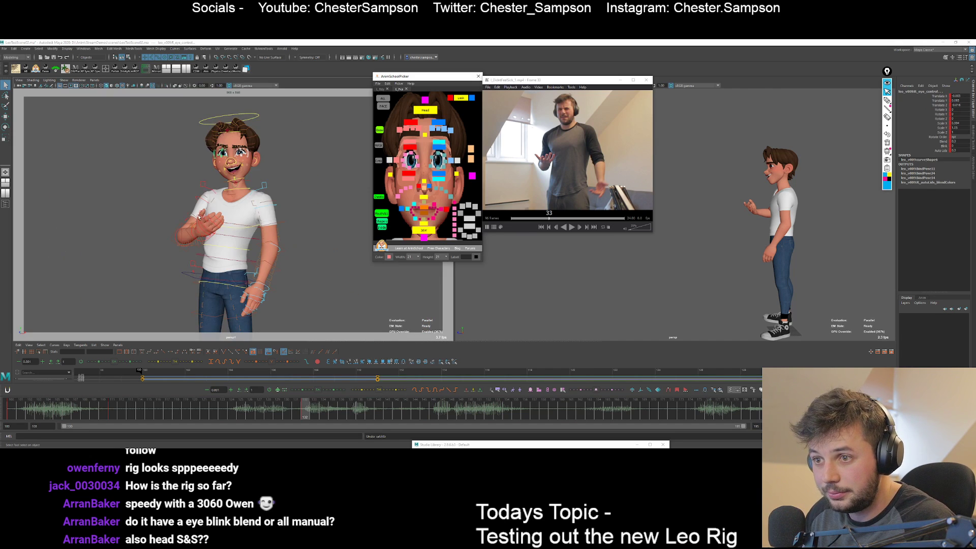
left_click(24, 86)
key("alt+1")
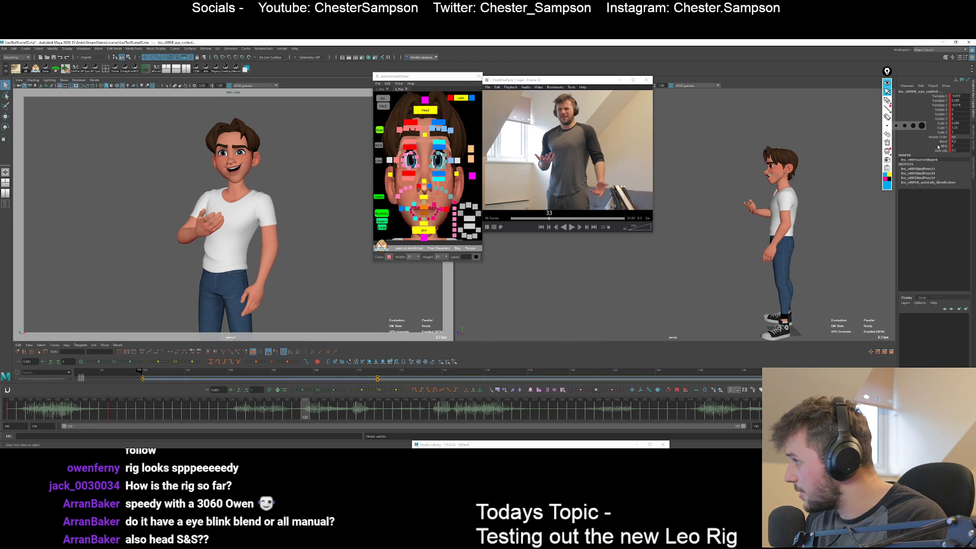
left_click(938, 146)
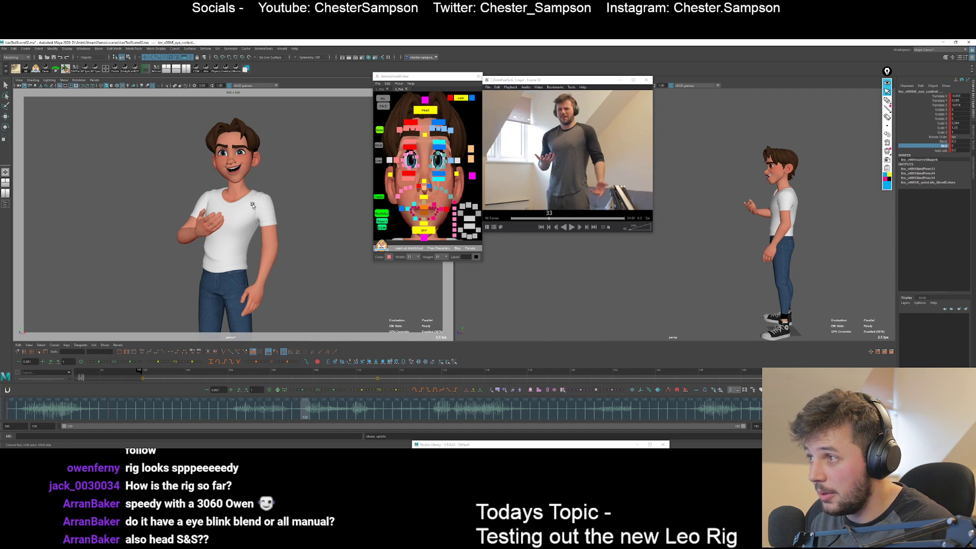
left_click(422, 162)
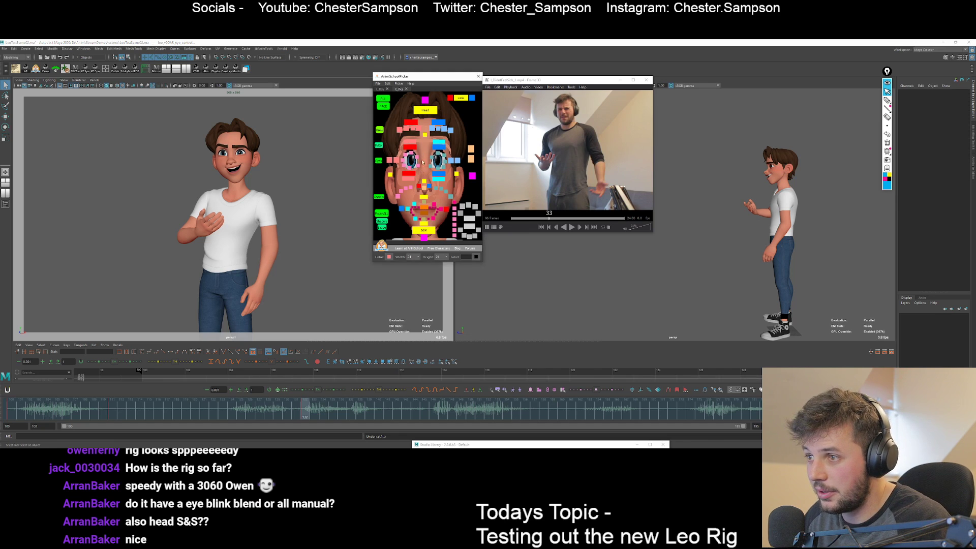
Rotate the body picker's COG control at frame 33 to turn the torso, flipping against frame 12 to compare.
left_click(381, 89)
left_click(427, 175)
key("w")
key("comma")
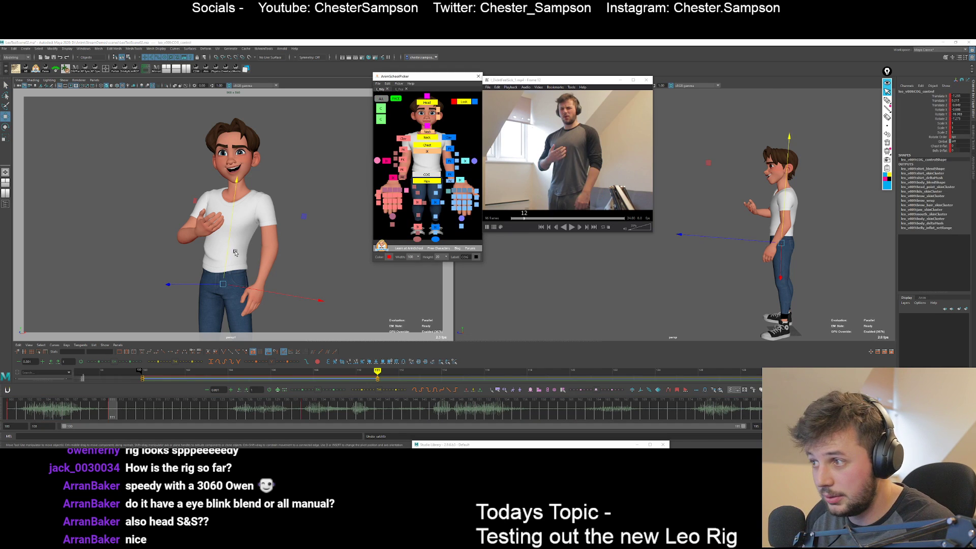
key("period")
key("e")
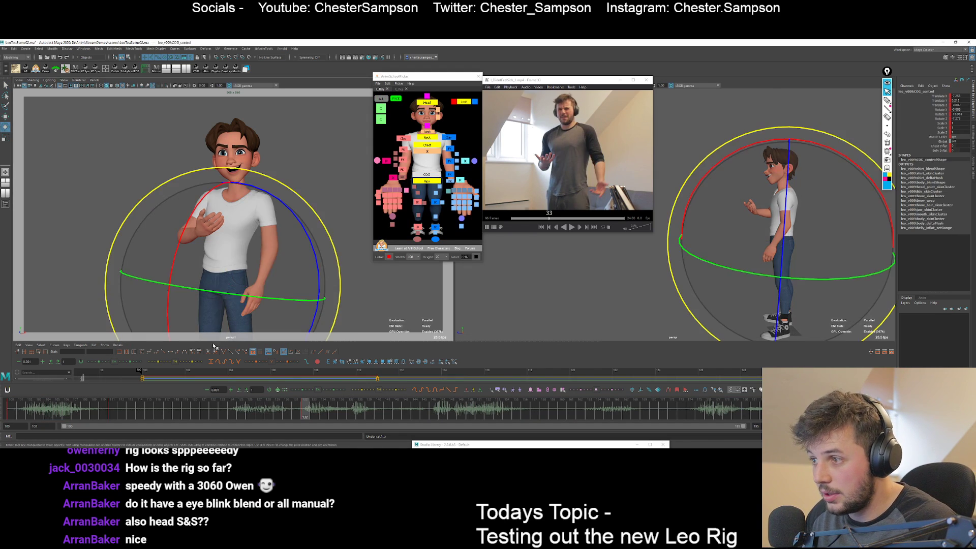
key("comma")
key("period")
left_click_drag(148, 317, 159, 323)
key("comma")
key("period")
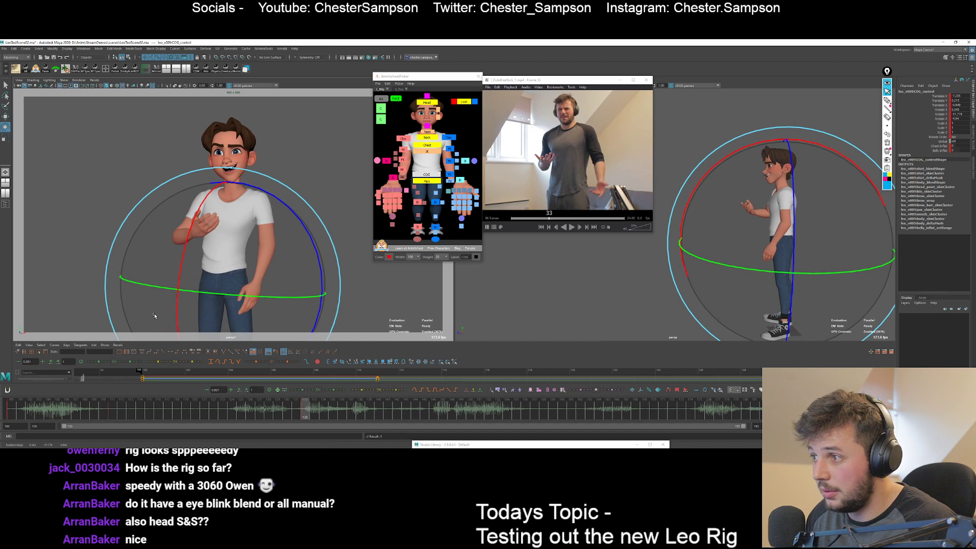
Shift the COG control slightly sideways and forward at frame 33.
key("w")
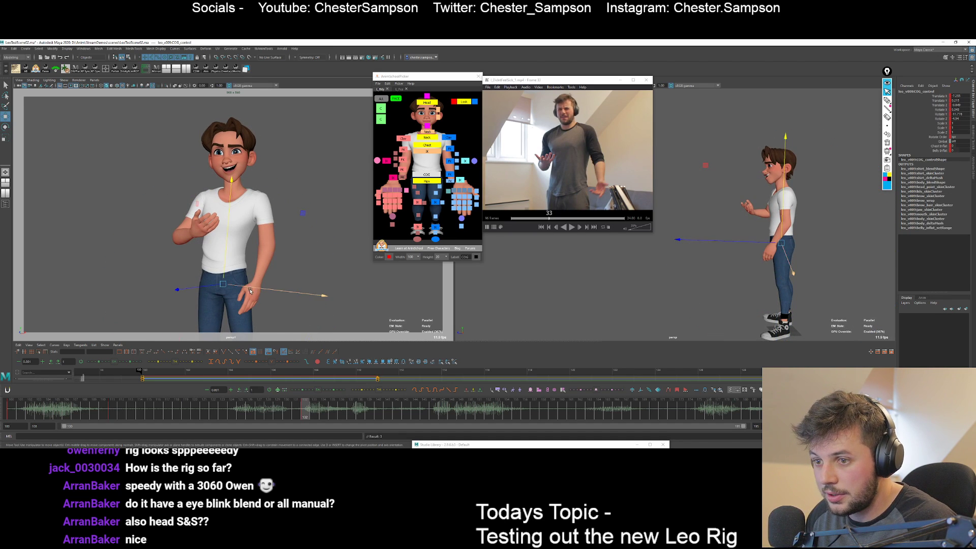
left_click_drag(249, 291, 297, 296)
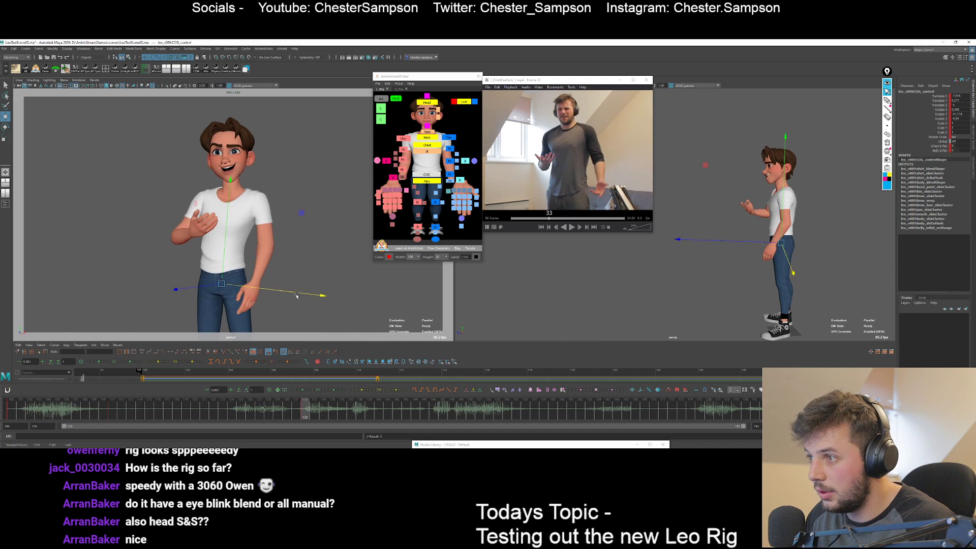
left_click_drag(760, 242, 755, 242)
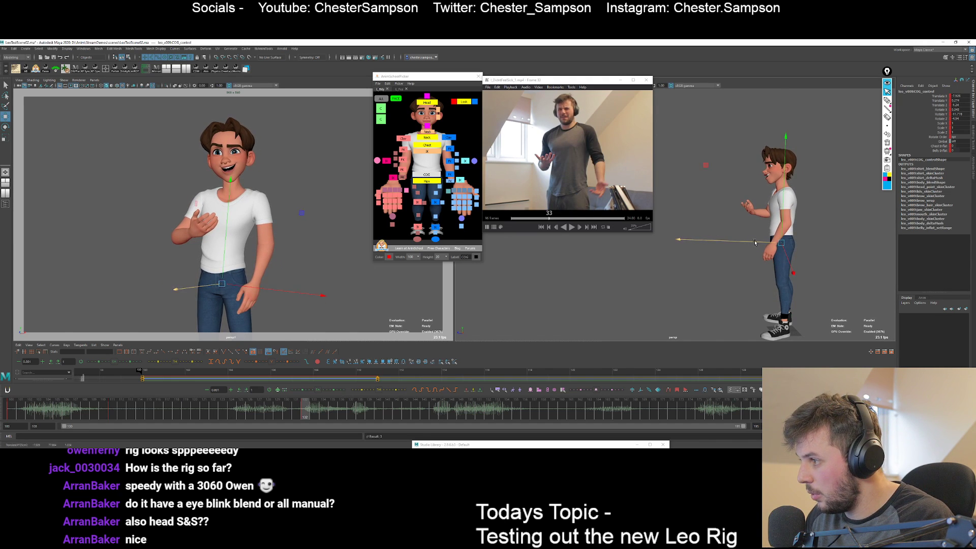
Tilt the COG control's rotation at frame 33 in the side view and flip between frames 12 and 33 to check the body shift.
key("e")
left_click_drag(701, 199, 694, 206)
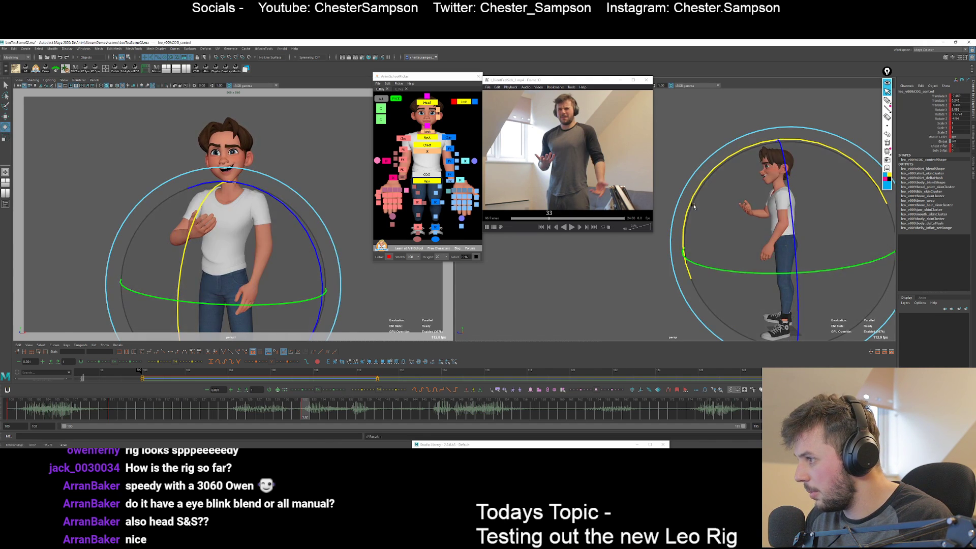
key("comma")
key("period")
key("comma")
key("period")
key("q")
key("comma")
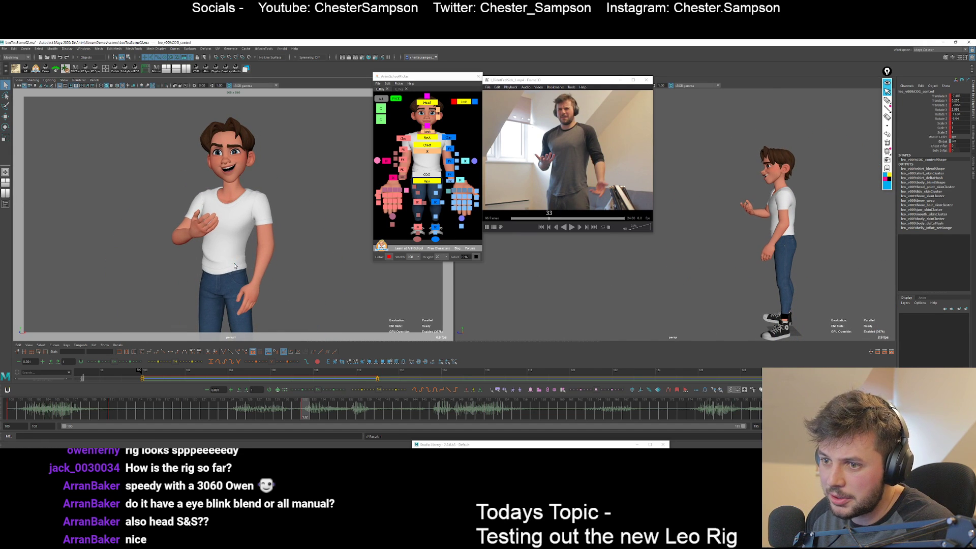
key("comma")
key("period")
key("w")
key("comma")
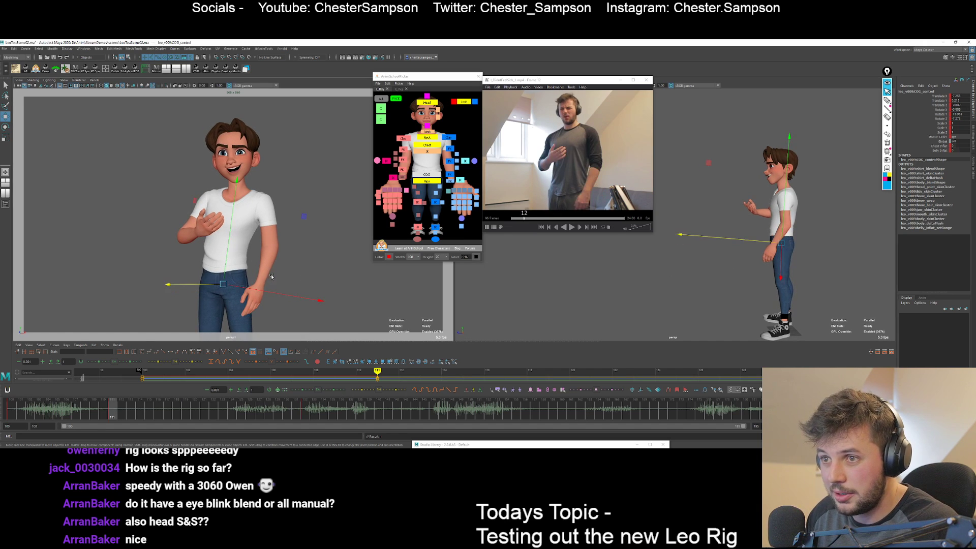
Rotate the chest control at frame 33 and key its rotation, flipping to frame 12 to compare.
left_click(427, 145)
key("e")
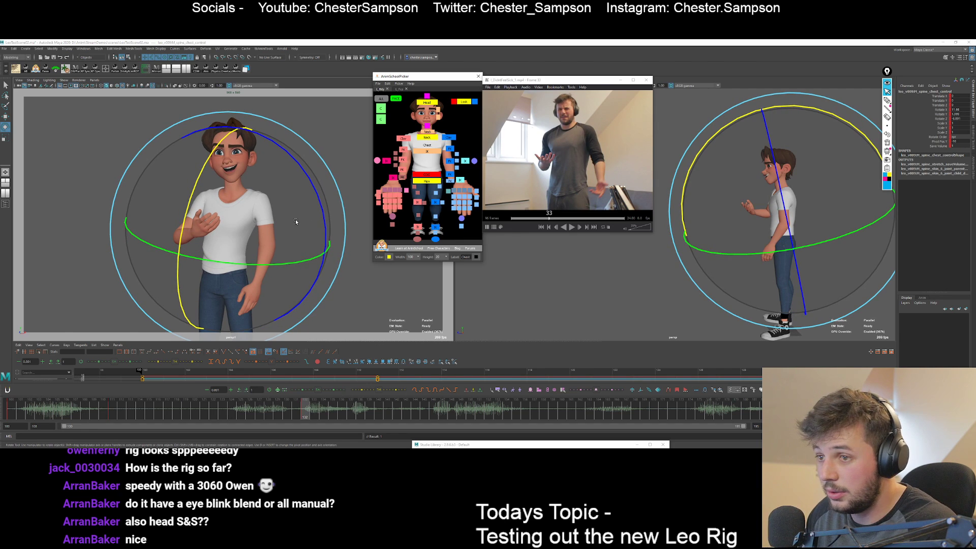
left_click_drag(296, 222, 300, 213)
key("comma")
key("period")
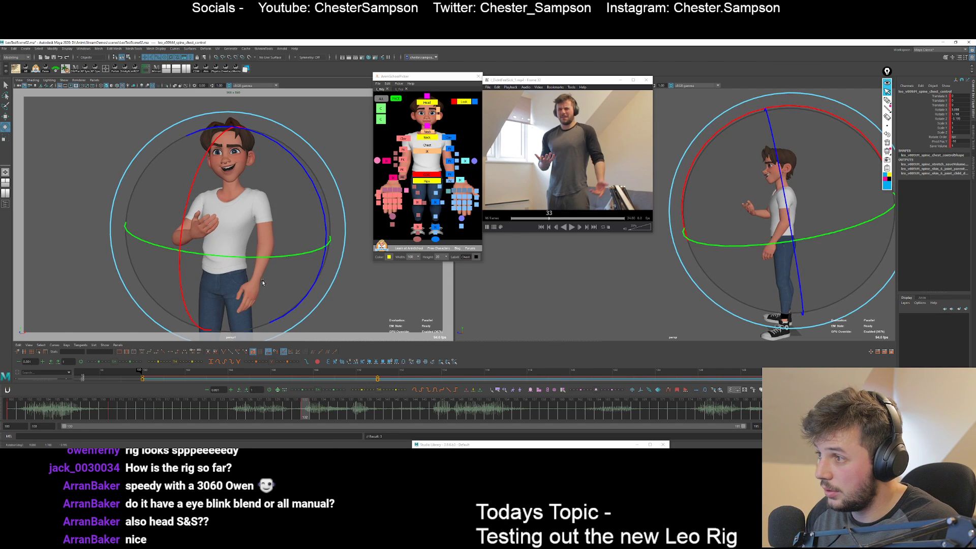
left_click_drag(262, 283, 264, 278)
left_click_drag(169, 283, 277, 280)
key("comma")
key("period")
key("shift+e")
key("comma")
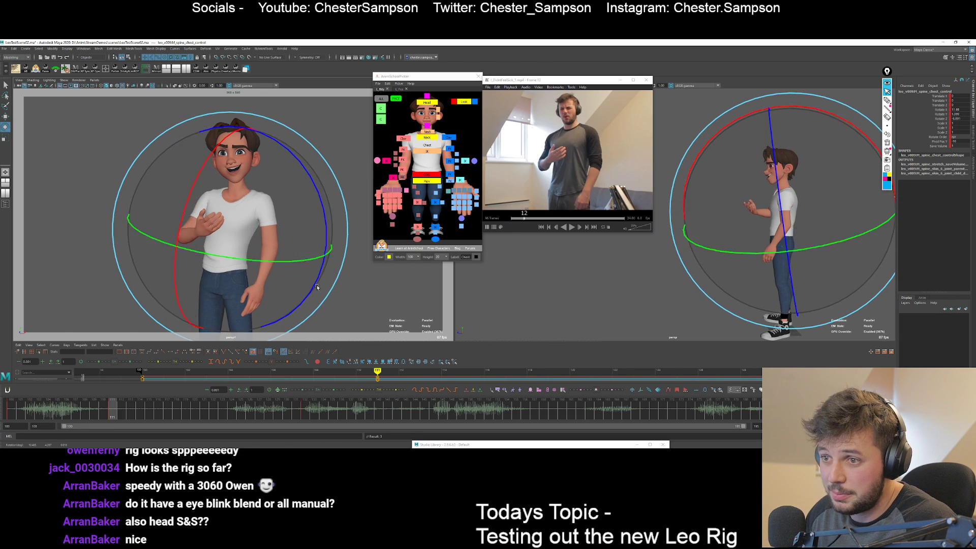
key("period")
Rotate the left upper arm FK control at frame 33 to swing the arm outward, comparing with frame 12.
left_click(450, 148)
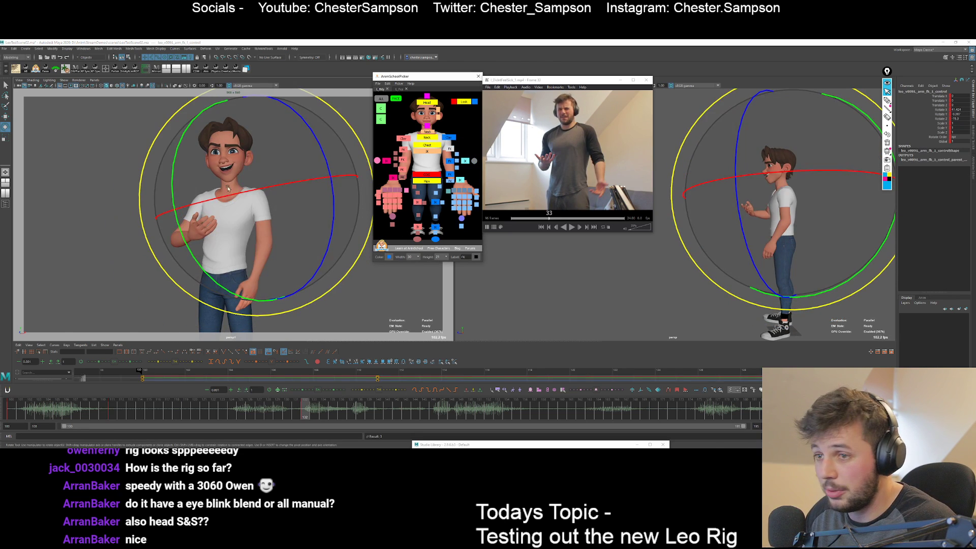
left_click_drag(228, 189, 226, 234)
key("comma")
key("period")
Rotate the left clavicle control at frame 33 to adjust the shoulder, comparing with frame 12.
left_click(449, 137)
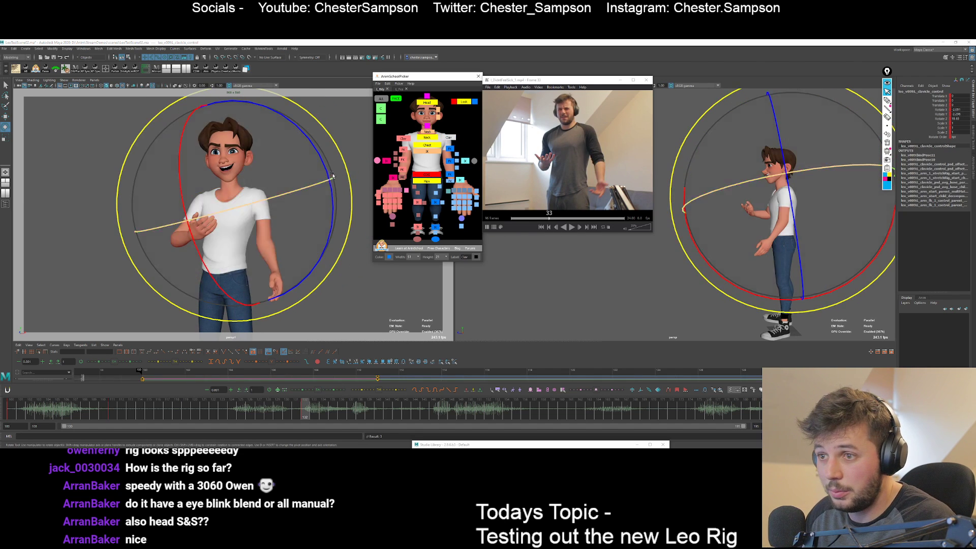
left_click_drag(332, 175, 301, 211)
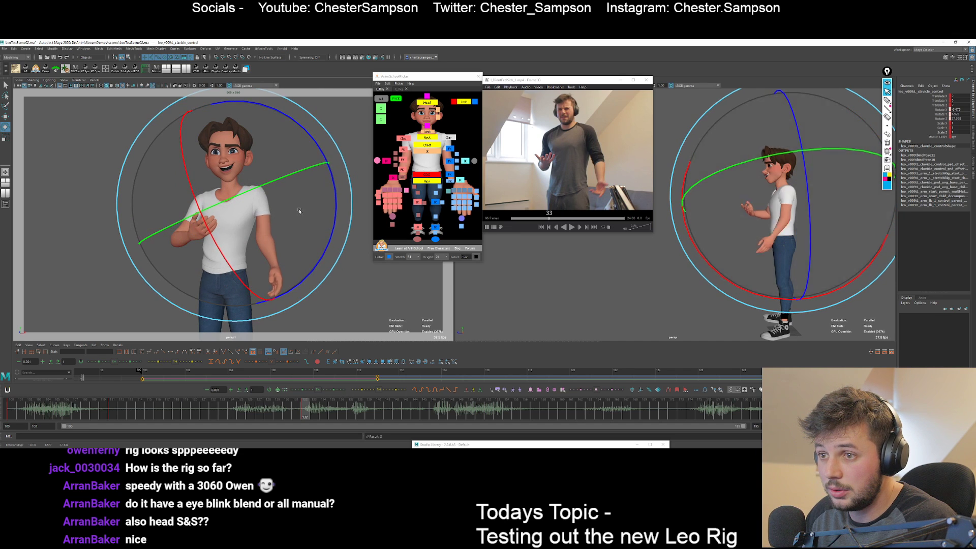
key("comma")
key("period")
Adjust the rotation of the left wrist, upper arm and elbow FK controls at frame 33 to open the hand outward.
left_click(451, 174)
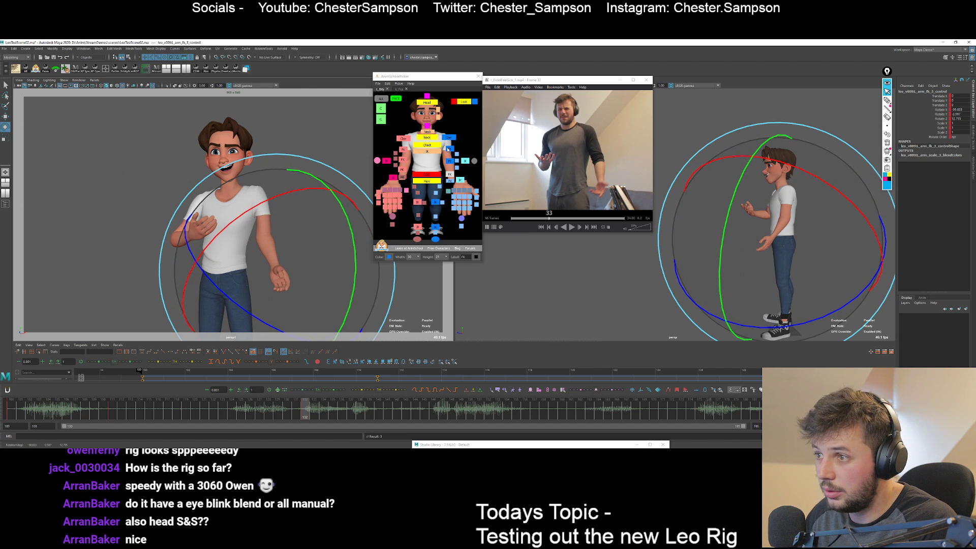
left_click(448, 149)
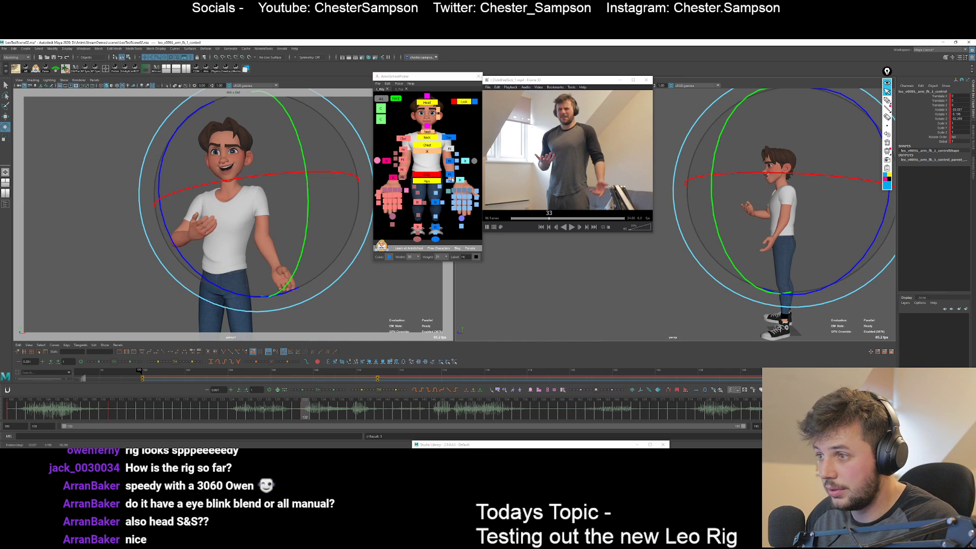
left_click(451, 175)
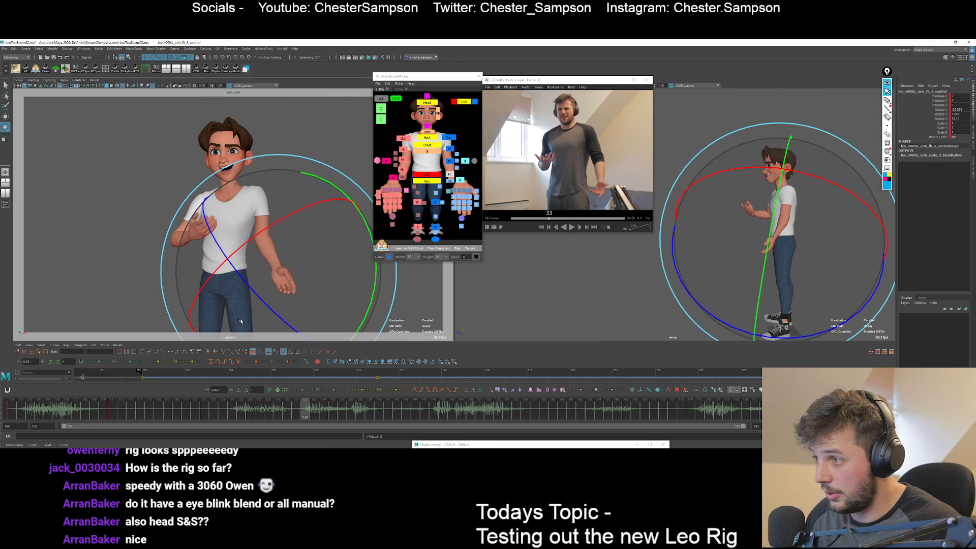
left_click_drag(241, 321, 313, 265)
left_click(450, 161)
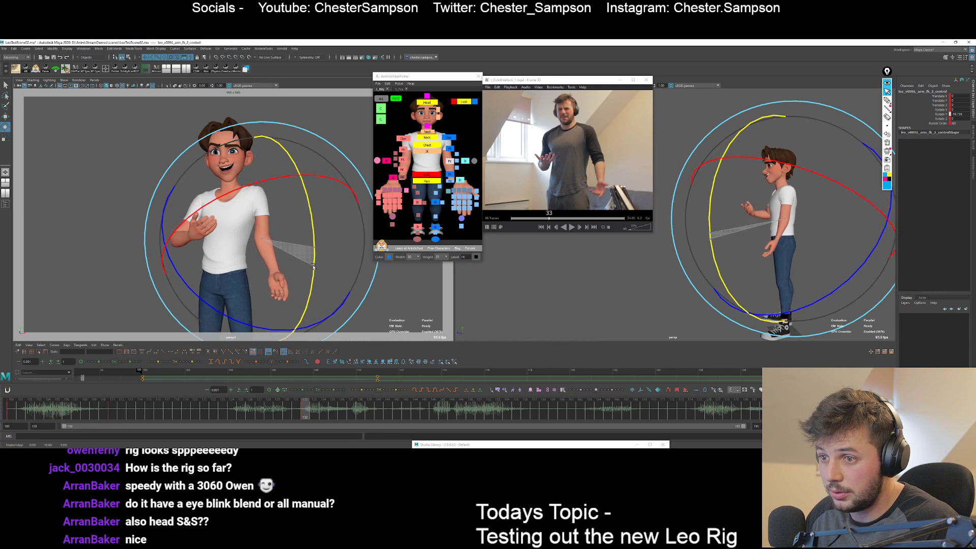
Rotate the left upper arm FK control at frame 33 to bring the arm forward in the side view, comparing with frame 12.
key("Up")
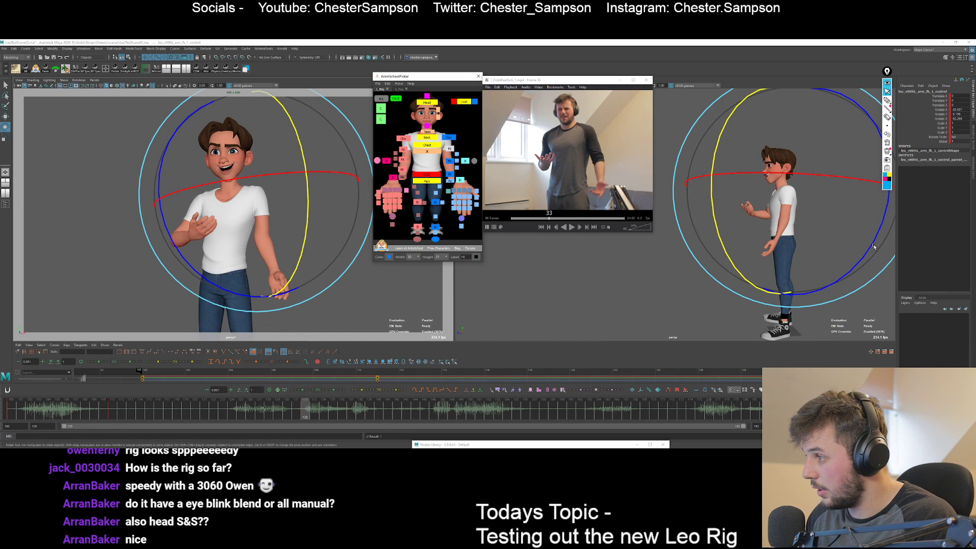
left_click_drag(874, 246, 814, 257)
key("comma")
key("period")
left_click_drag(827, 171, 820, 175)
key("comma")
key("period")
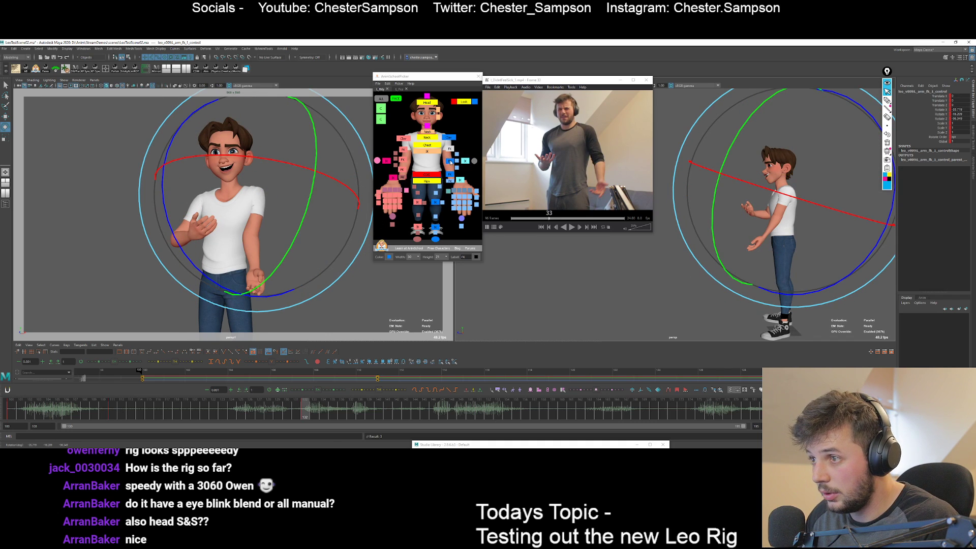
Bend the left elbow further and refine the upper arm and wrist FK rotations at frame 33.
left_click(451, 162)
left_click_drag(302, 258, 306, 232)
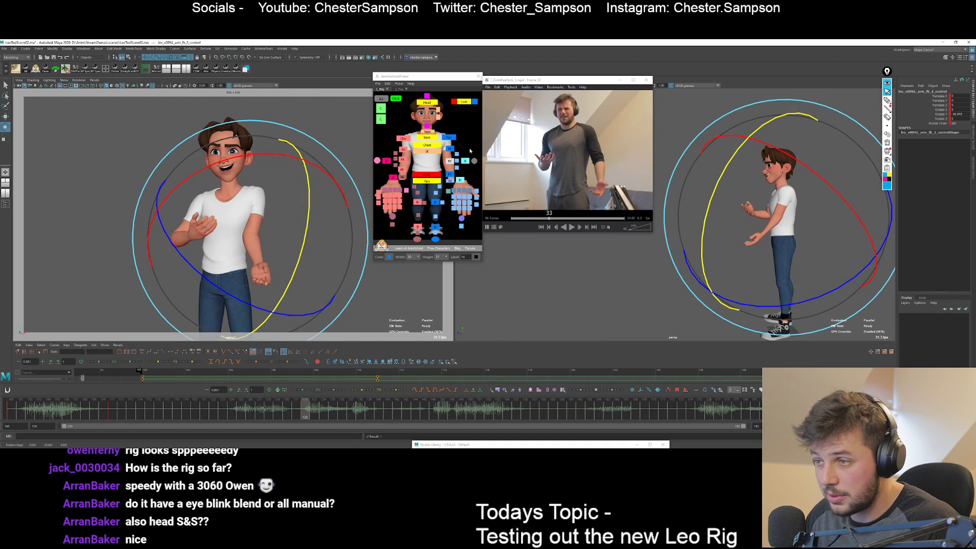
left_click(450, 149)
left_click_drag(238, 162, 307, 275)
left_click(450, 175)
key("comma")
key("period")
Rotate the right upper arm FK control at frame 33 to move the hand away from the chest, and clear the selection.
left_click(404, 149)
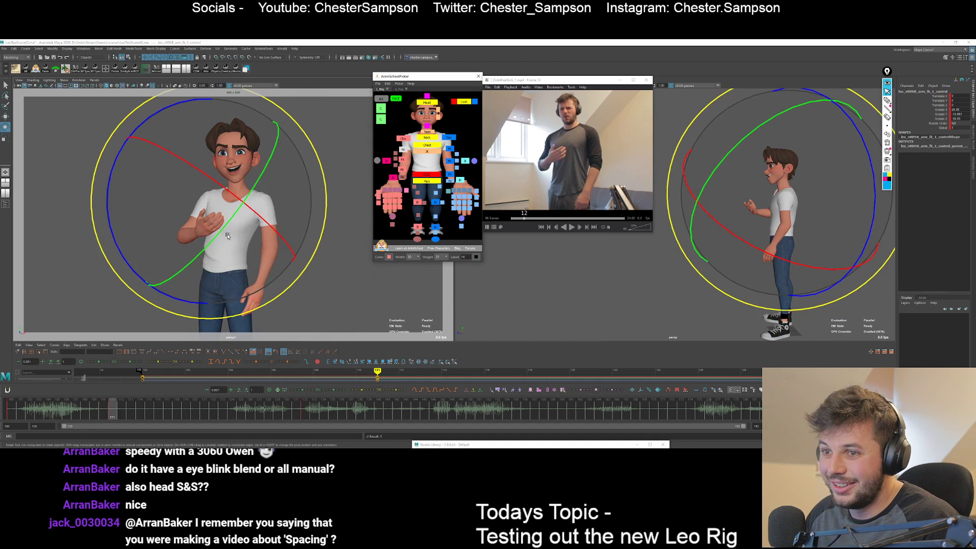
key("comma")
left_click_drag(169, 210, 181, 179)
left_click(322, 201)
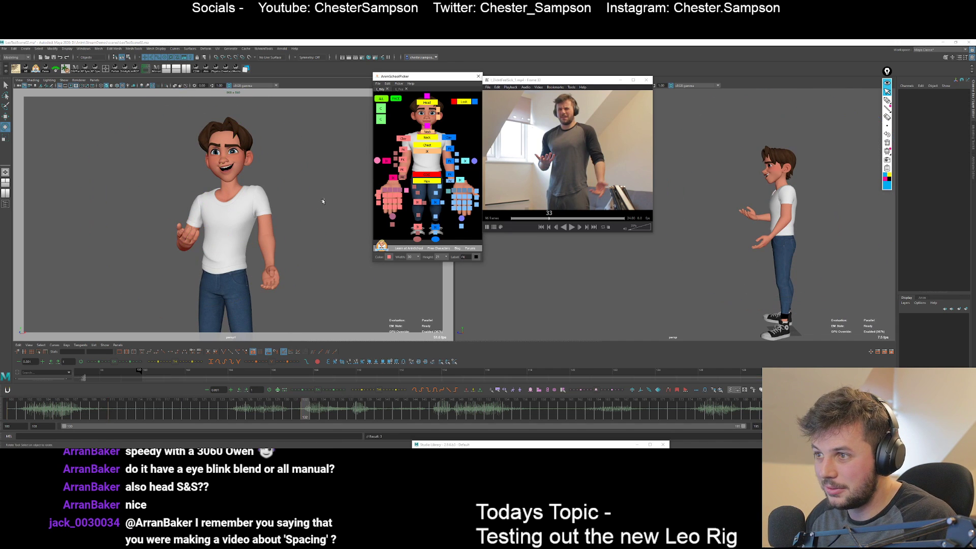
Rotate the right clavicle and right elbow FK controls at frame 33 to swing the forearm outward, away from the torso.
left_click(400, 139)
left_click_drag(319, 156, 317, 235)
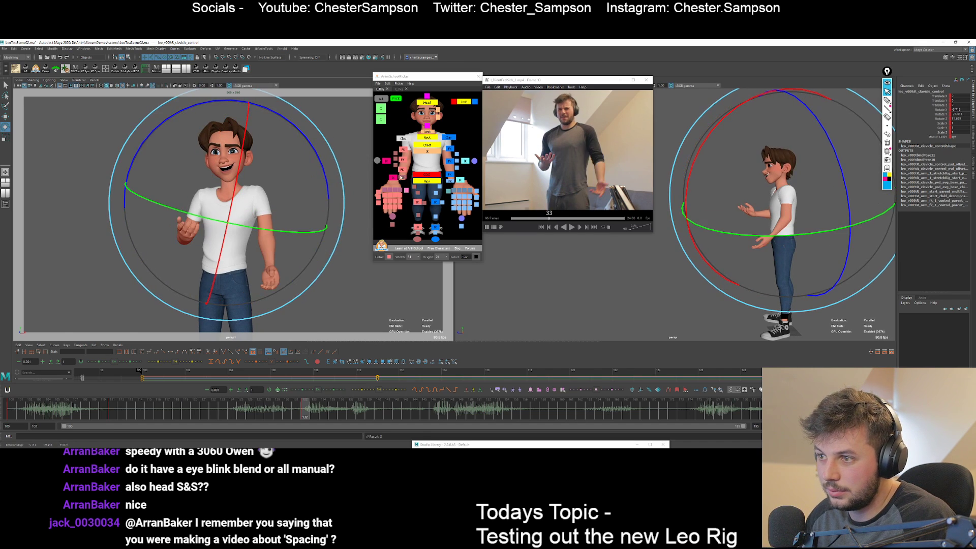
left_click(401, 161)
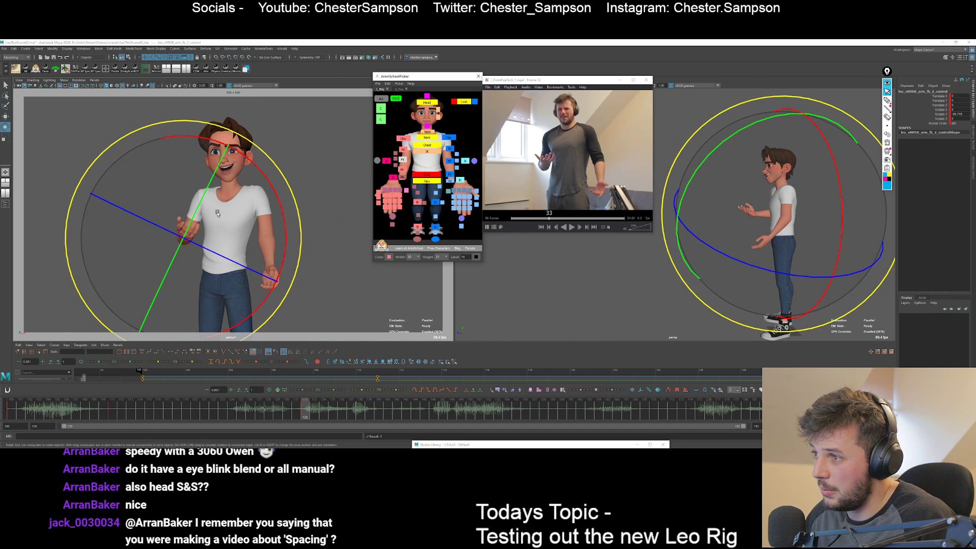
left_click_drag(199, 206, 134, 240)
key("ctrl+z")
Rotate the right wrist FK control at frame 33 to turn the open palm upward like the video reference.
left_click(402, 169)
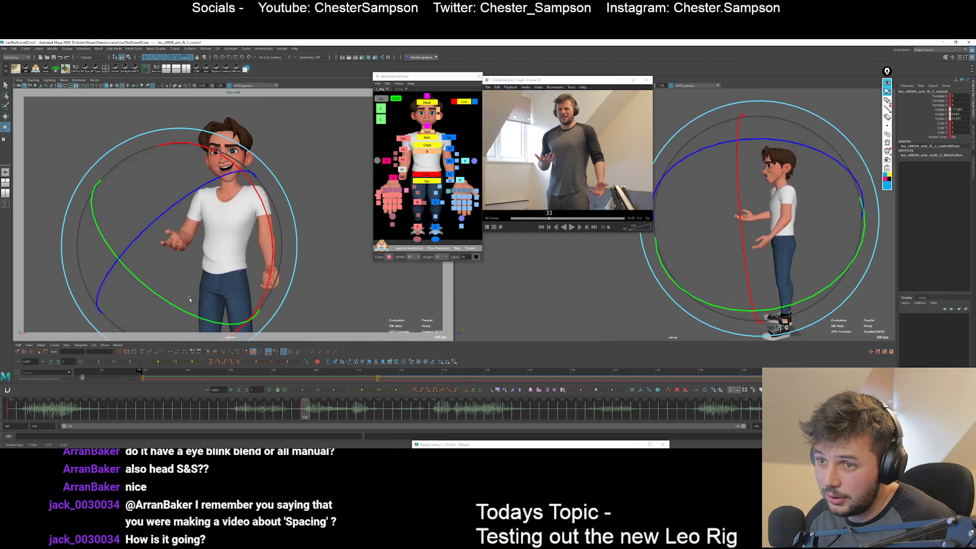
left_click_drag(190, 301, 262, 320)
key(".")
key("q")
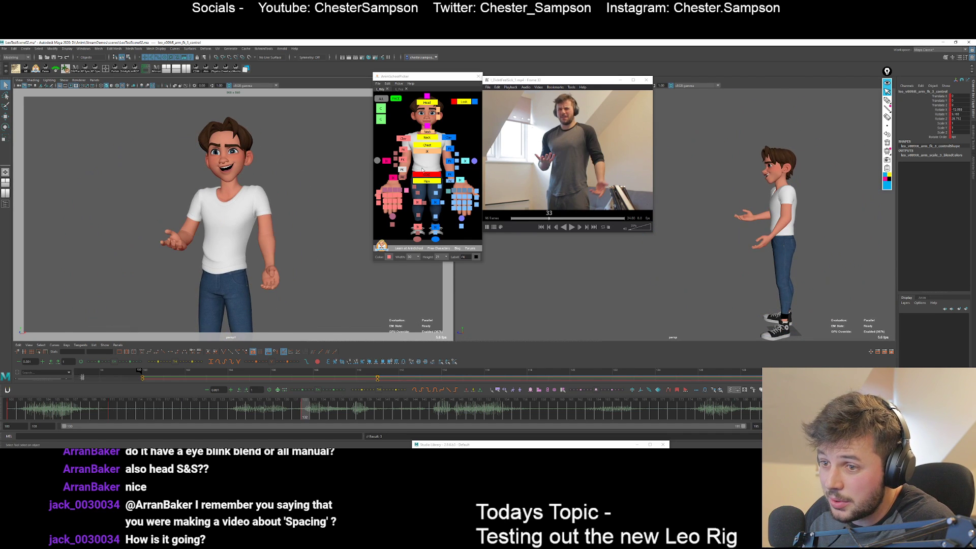
Move the COG control slightly sideways at frame 33, comparing the weight shift with the frame 12 pose.
left_click(423, 174)
key("w")
key(".")
left_click_drag(243, 288, 244, 288)
key(".")
key(".")
key(".")
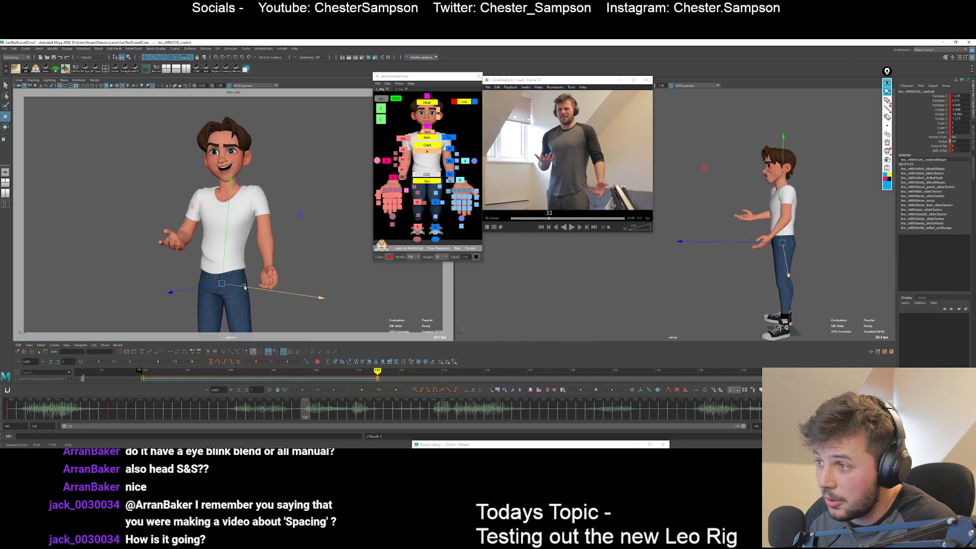
key(".")
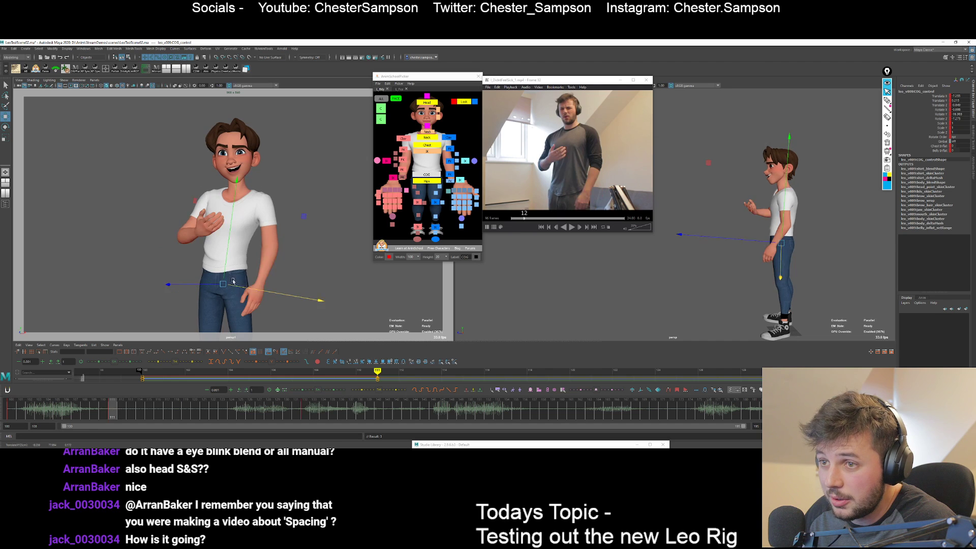
key("e")
key(".")
key("w")
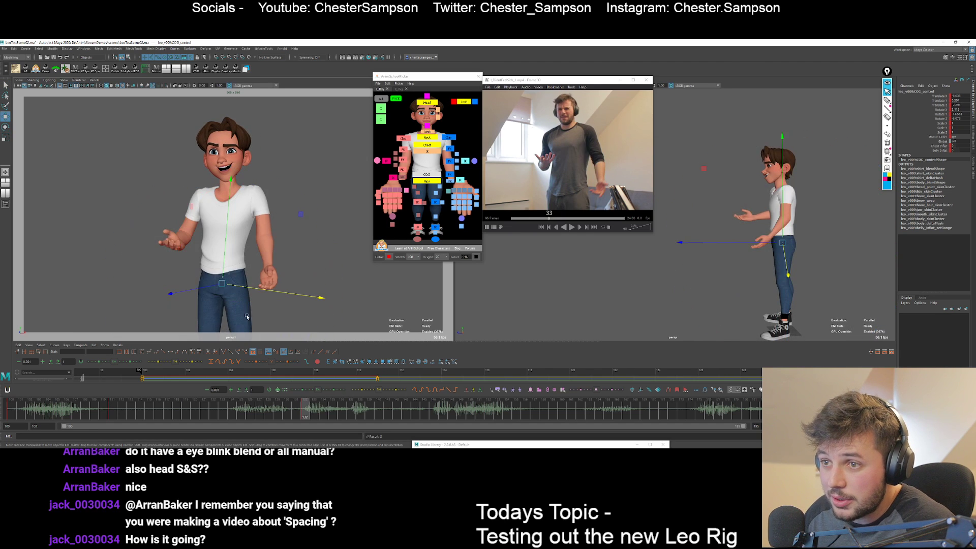
Rotate the head control at frame 33 to tilt the head forward and down.
left_click(420, 102)
key("e")
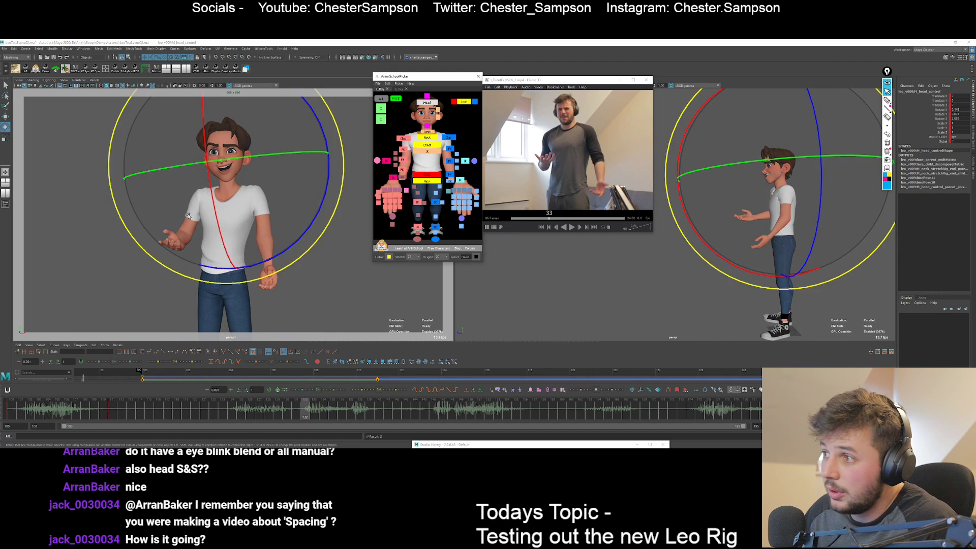
left_click_drag(171, 215, 172, 220)
Rotate both clavicle controls together at frame 33, key them and compare the shoulders with frame 12.
left_click(449, 138)
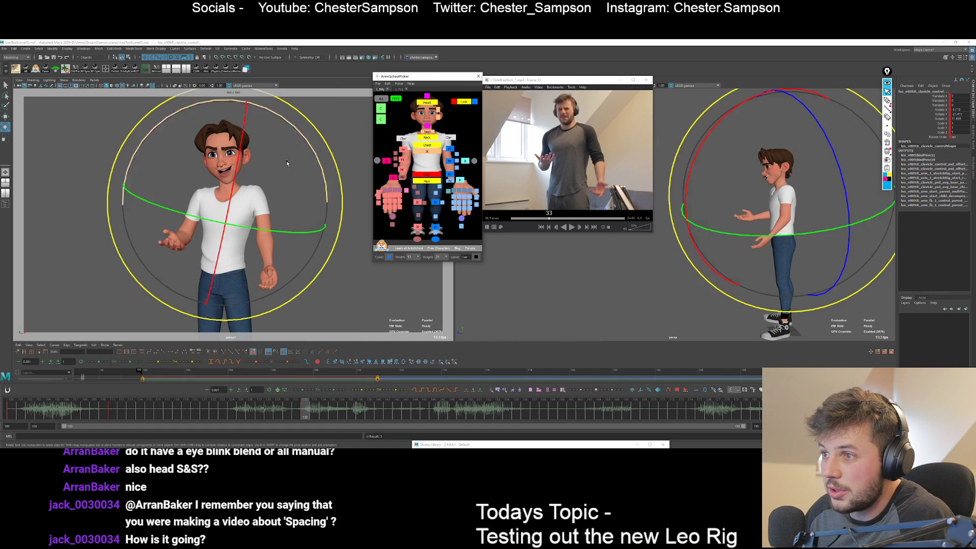
left_click_drag(295, 132, 306, 149)
key("s")
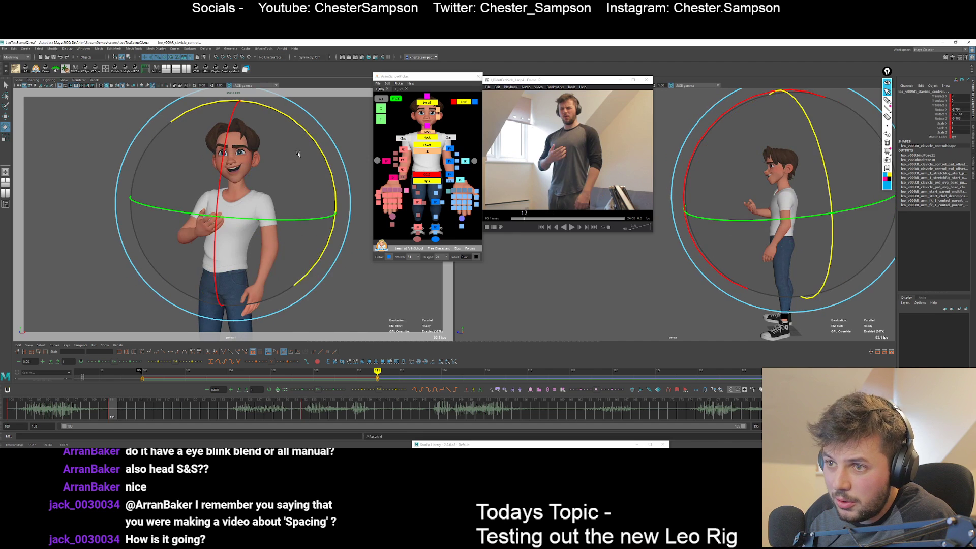
key(".")
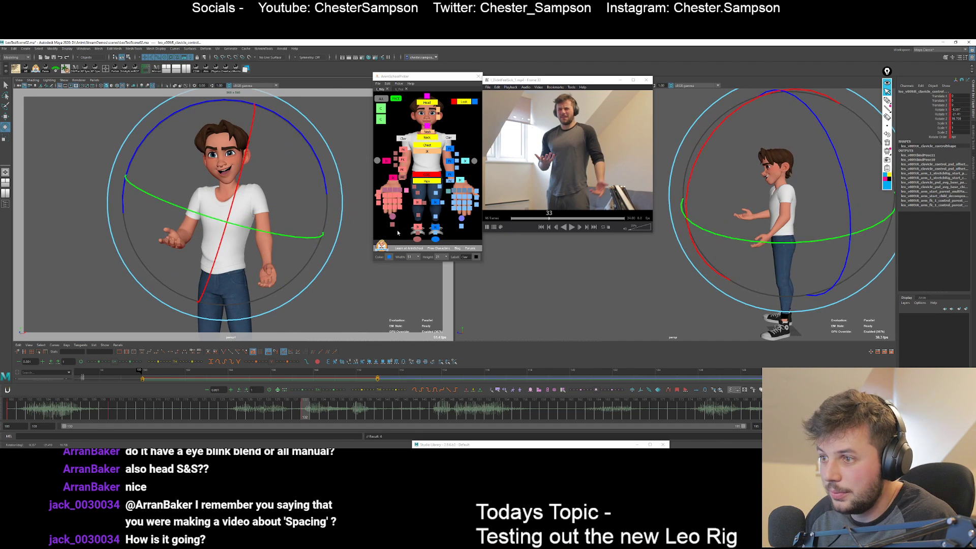
Check the right and left wrist FK controls at frame 33 against the frame 12 pose.
left_click(399, 179)
left_click(397, 177)
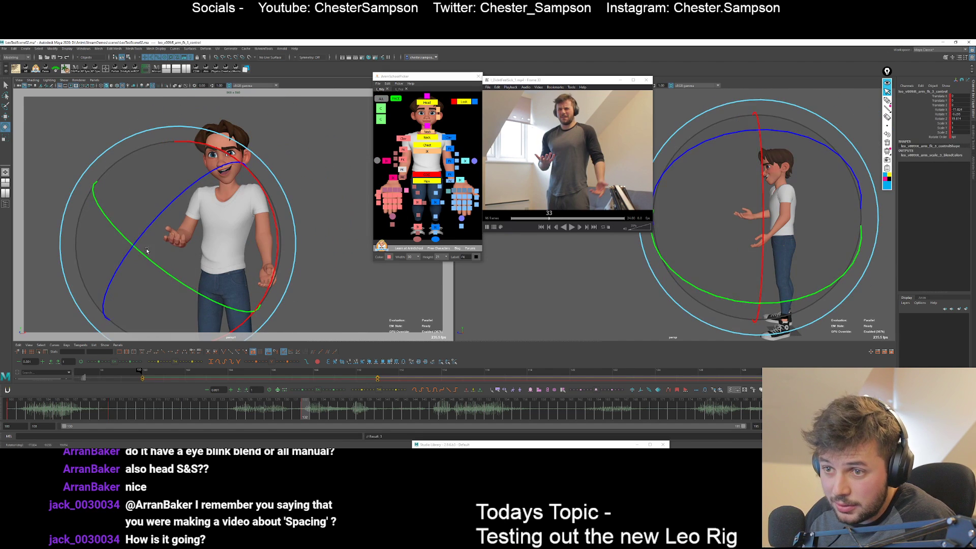
left_click(449, 173)
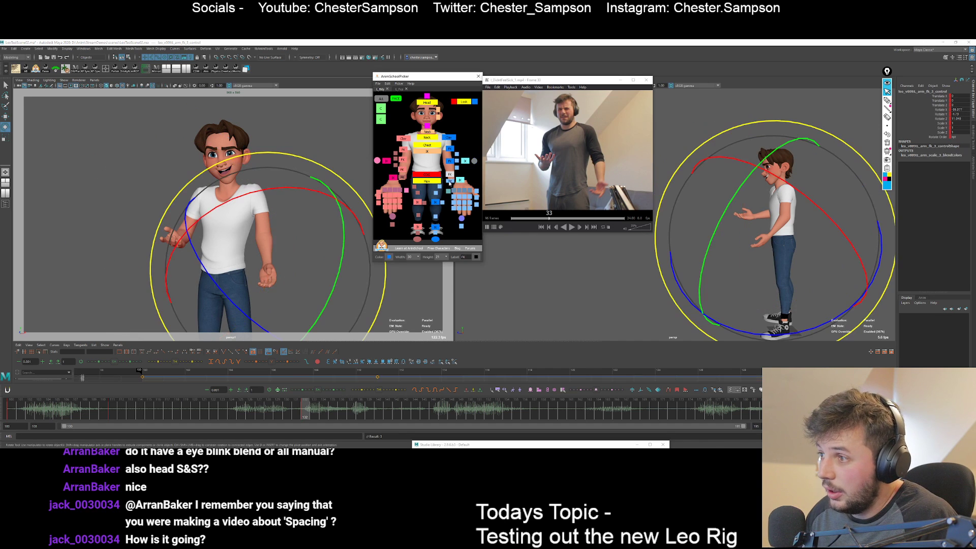
key("comma")
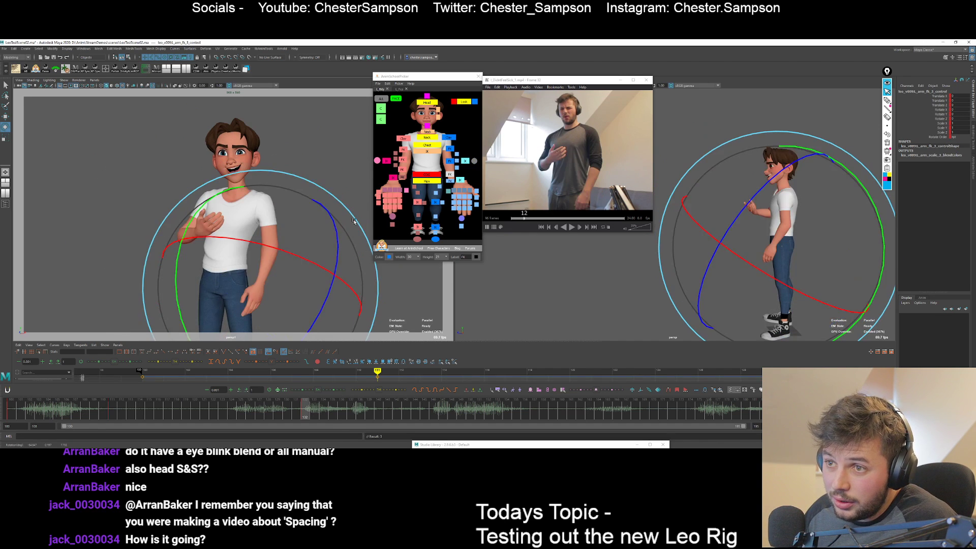
key("period")
Rotate the left upper arm and elbow FK controls at frame 33 to bring the forearm out, comparing with frame 12.
left_click(450, 148)
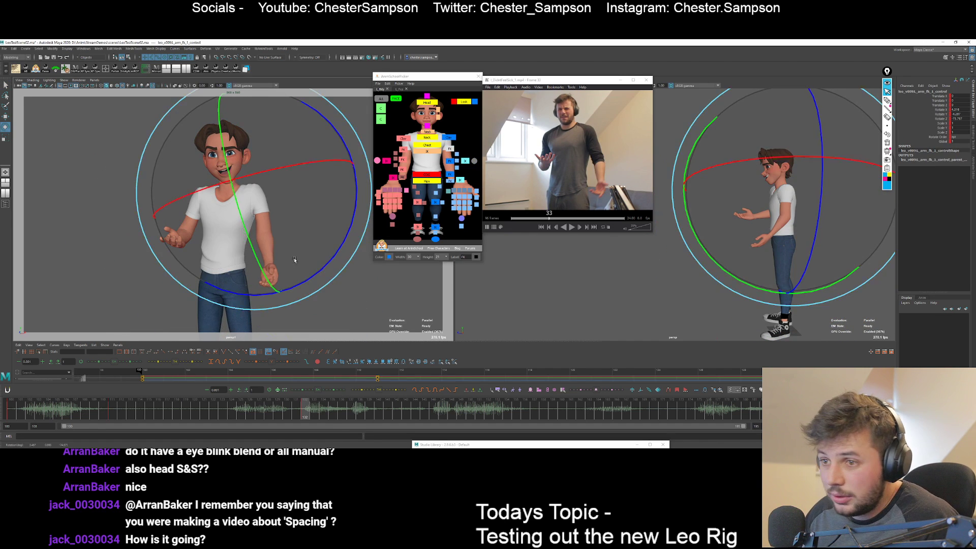
left_click_drag(295, 259, 210, 242)
left_click(450, 160)
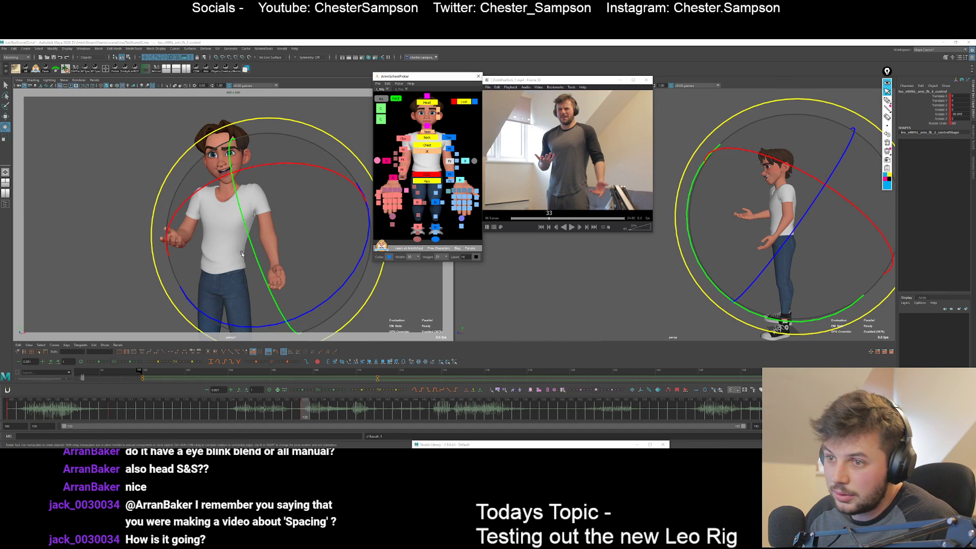
left_click_drag(270, 280, 288, 300)
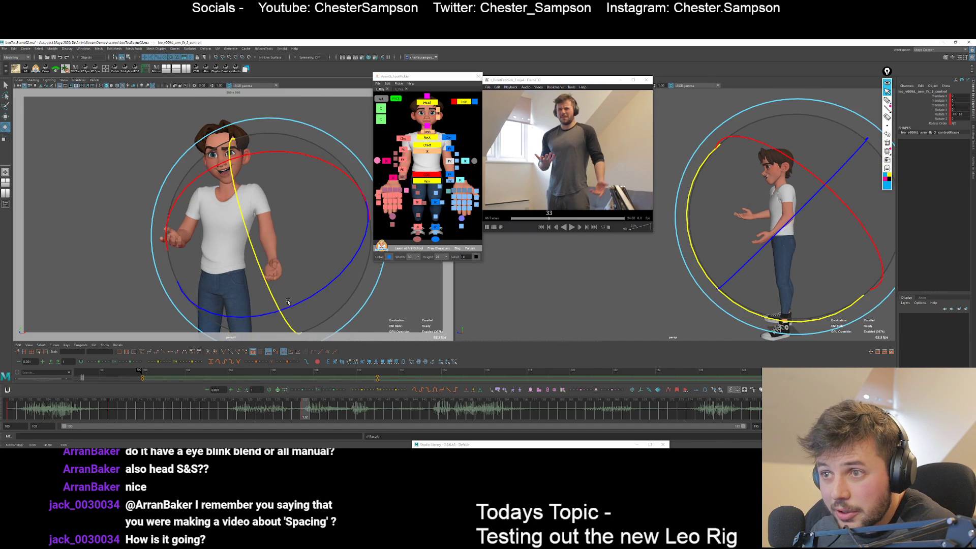
key("q")
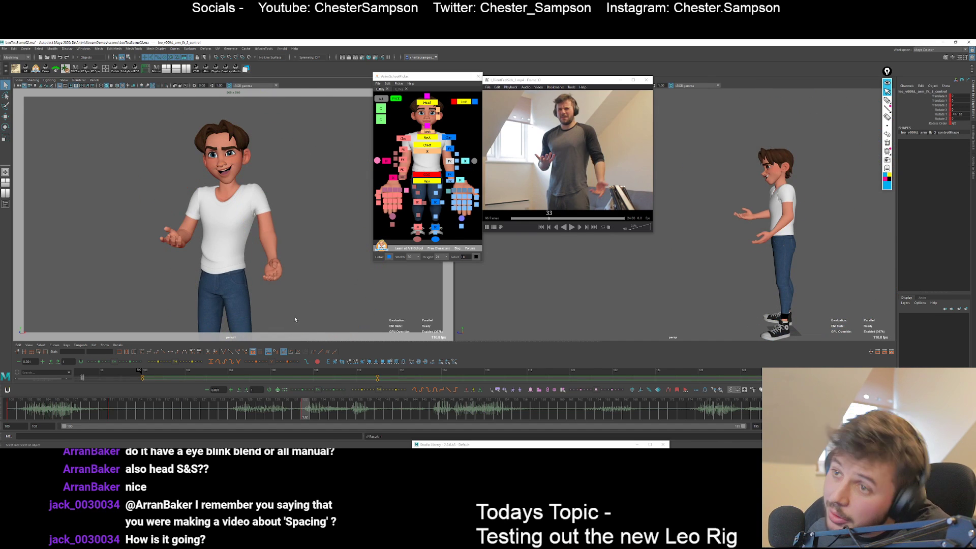
key("comma")
key("period")
key("comma")
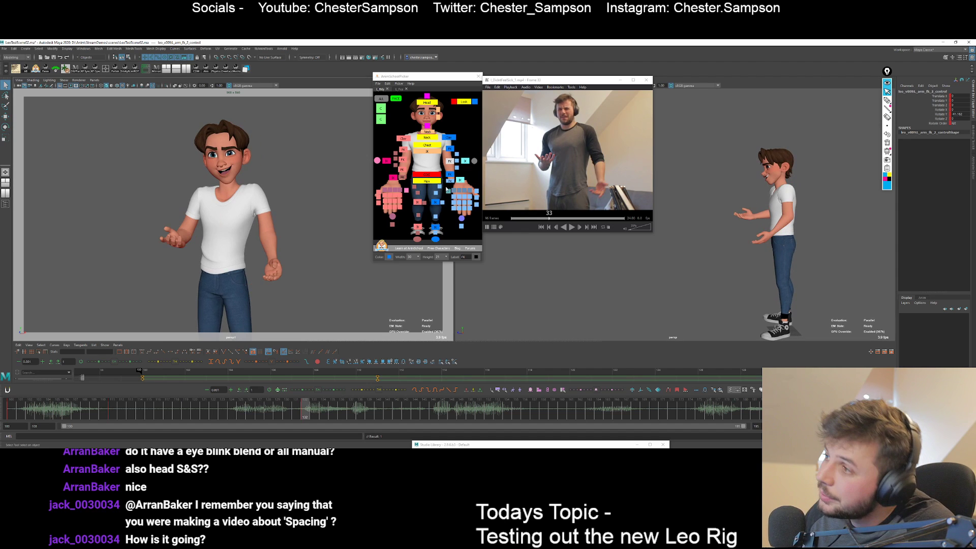
Select all left-hand controls and blend in hand poses from Studio Library, with the point pose at 6%.
left_click(461, 225)
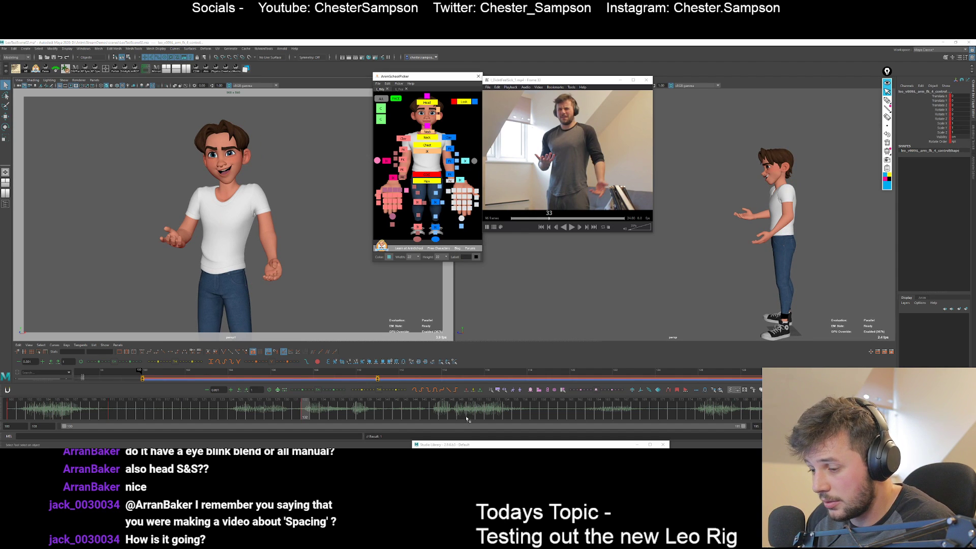
left_click_drag(470, 445, 551, 214)
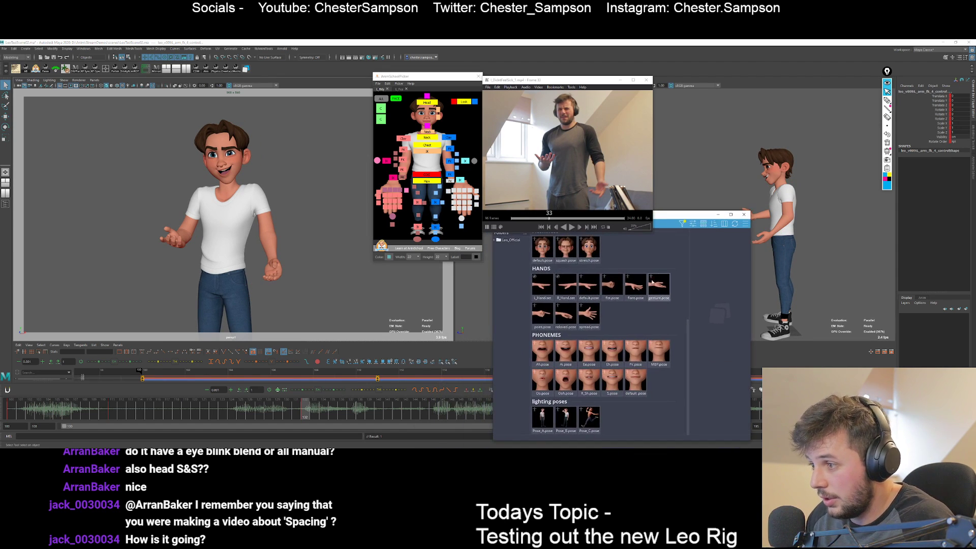
left_click(590, 315)
middle_click_drag(590, 316, 550, 312)
left_click(557, 318)
left_click(543, 315)
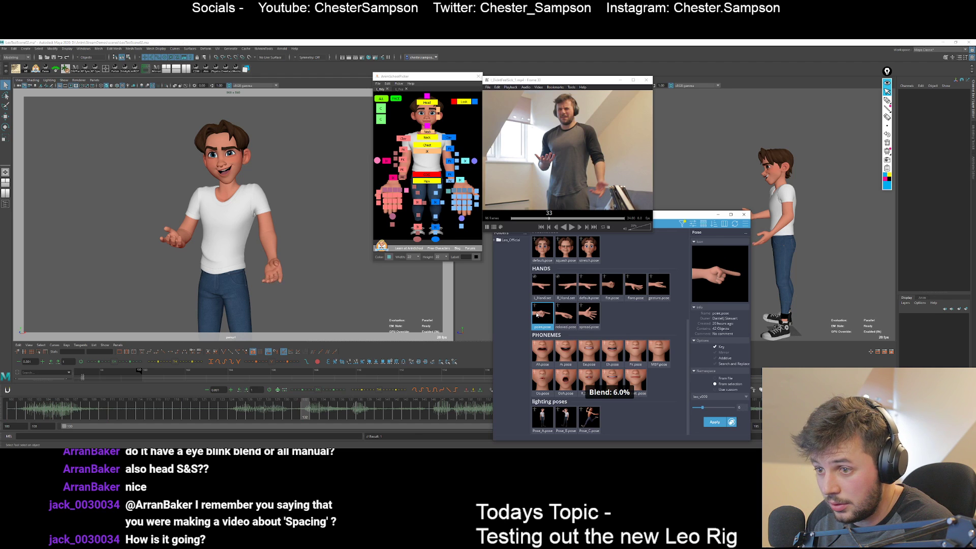
Blend the left hand with the gesture pose at -14% and the fist pose at 2%.
middle_click_drag(639, 291, 665, 283)
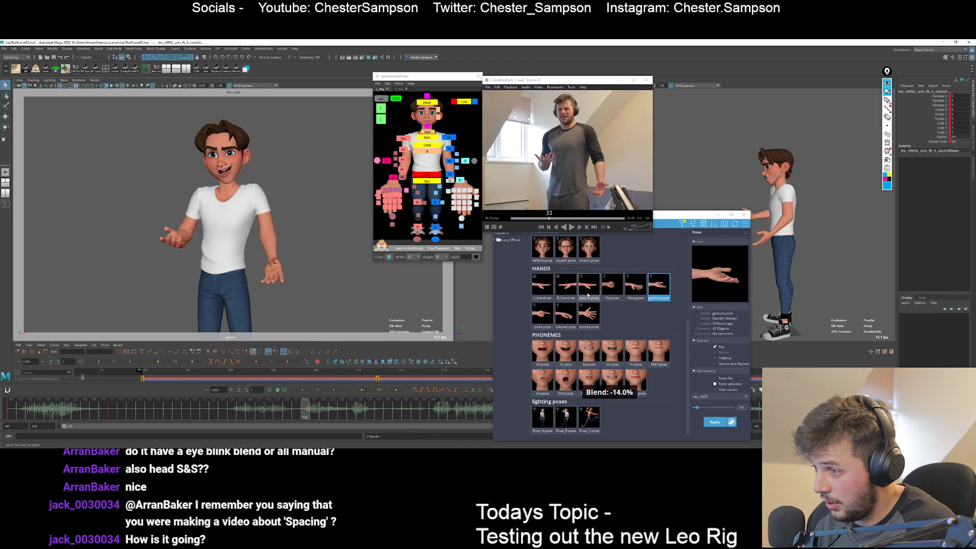
middle_click_drag(602, 288, 610, 287)
Zoom in on the hands and rotate the left fingers cup control to shape the left palm at frame 33.
key("backslash")
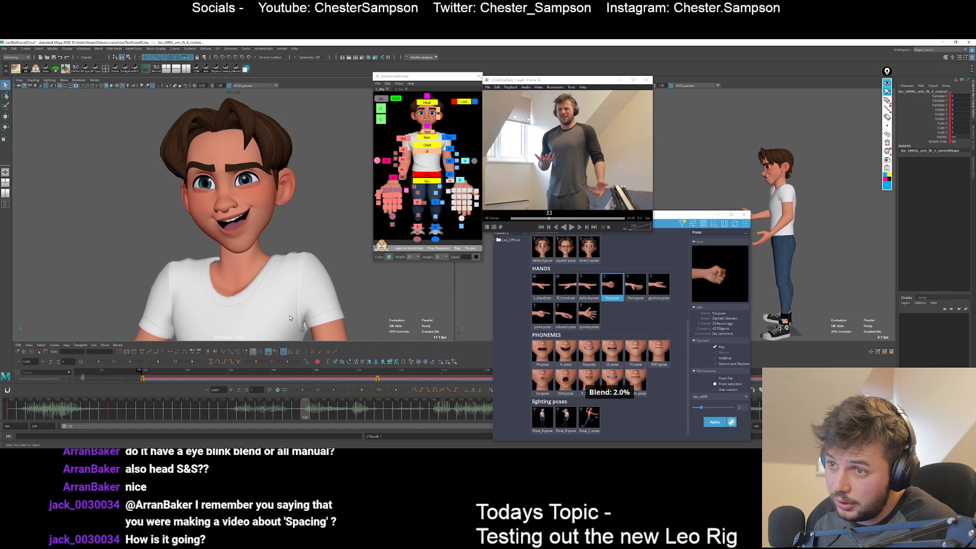
middle_click_drag(287, 333, 287, 259)
left_click(448, 191)
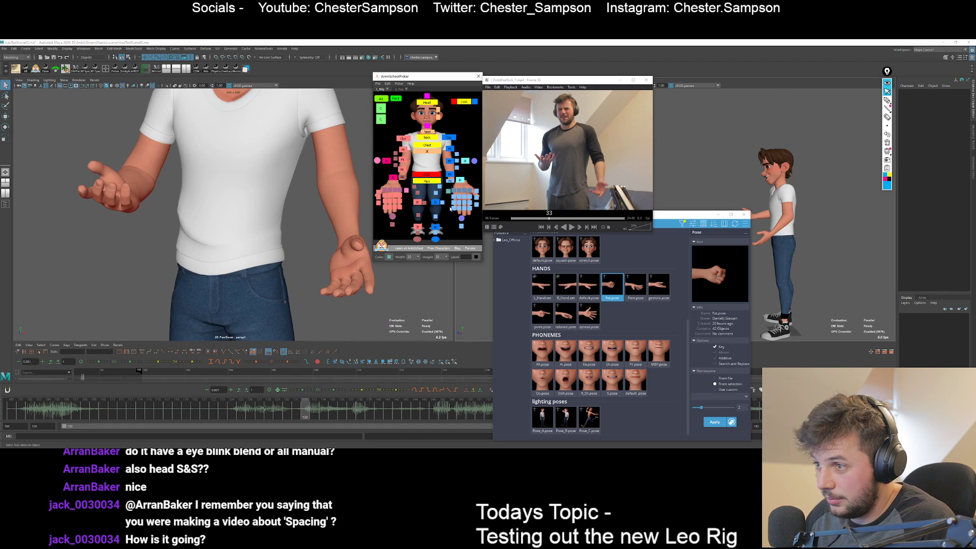
key("e")
left_click_drag(256, 261, 477, 185)
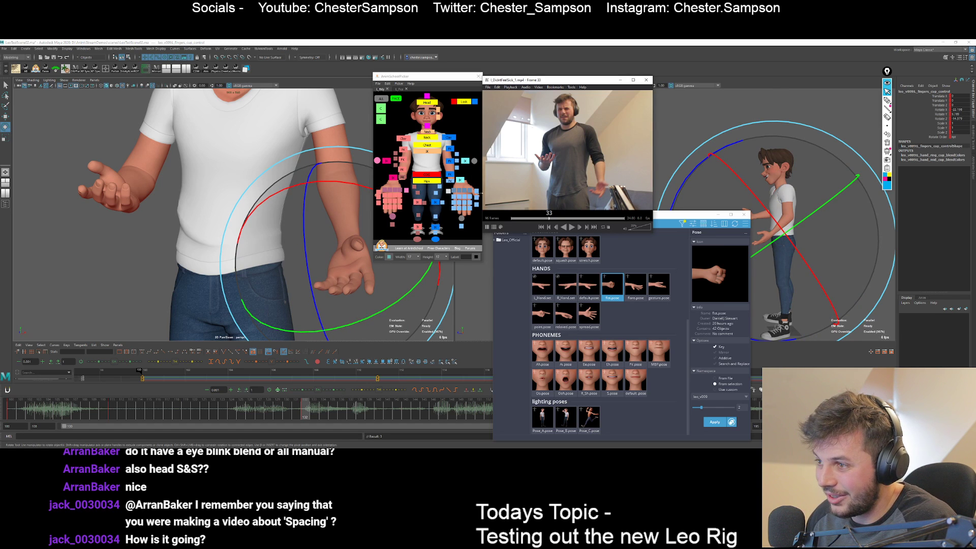
Rotate the left thumb's base control at frame 33, and reposition the rig picker and video reference so both stay visible.
left_click(477, 192)
left_click_drag(326, 239, 359, 229)
left_click_drag(413, 81, 445, 79)
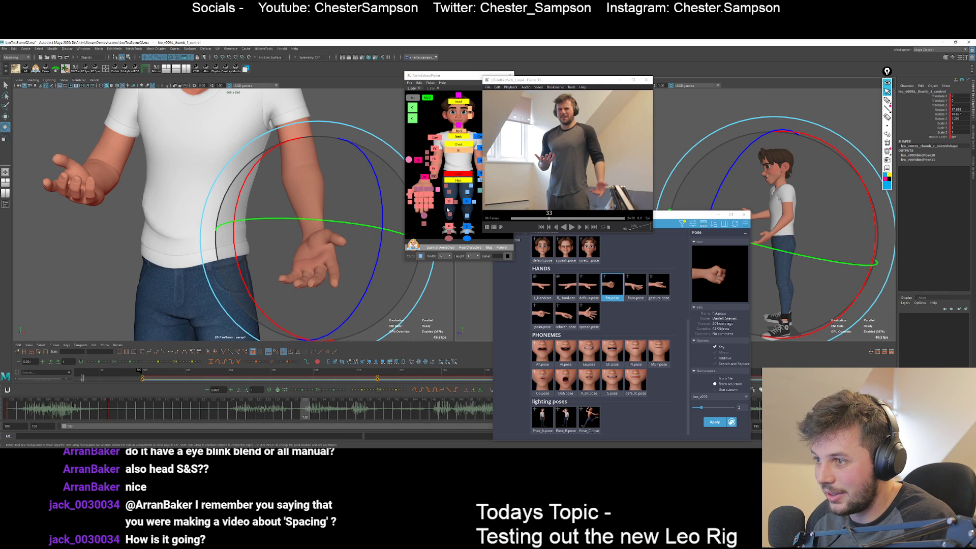
middle_click_drag(451, 202, 448, 203, "alt")
left_click_drag(544, 83, 587, 74)
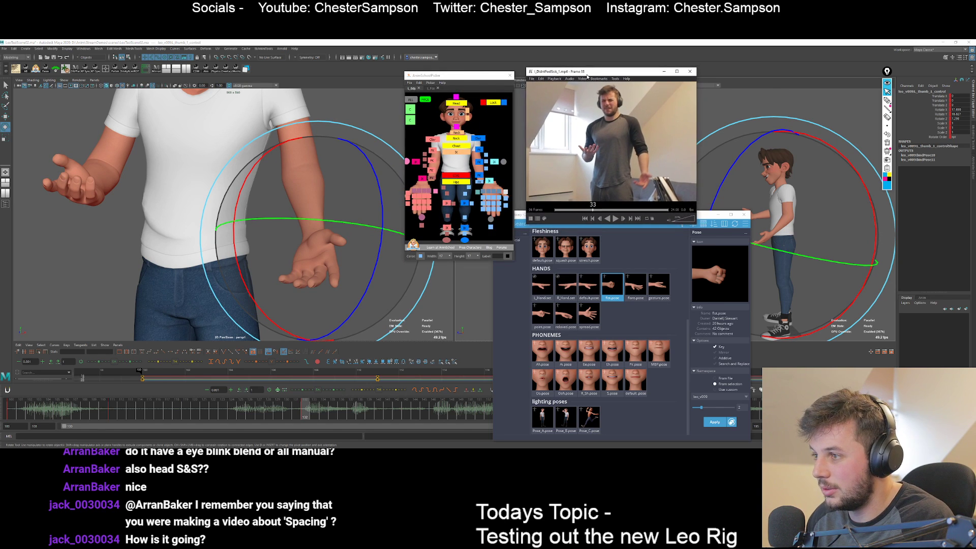
Rotate the left thumb's outer joint controls at frame 33 and return to the full camera view.
left_click(505, 204)
left_click_drag(349, 288, 382, 298)
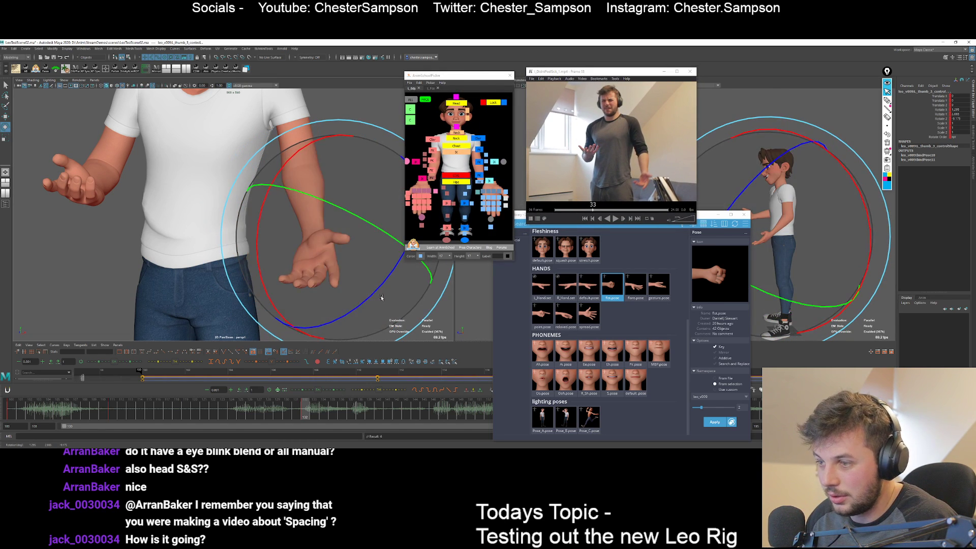
key("q")
left_click(383, 214)
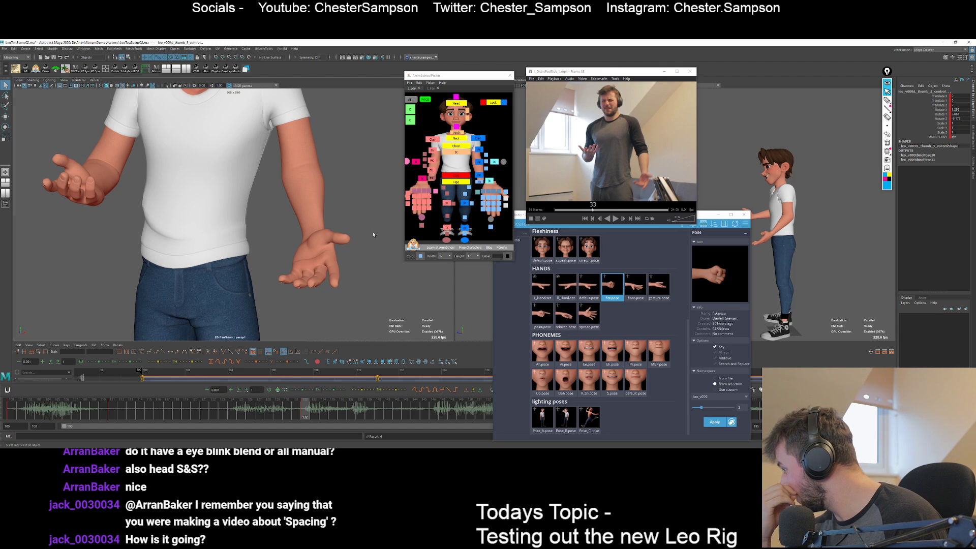
key("backslash")
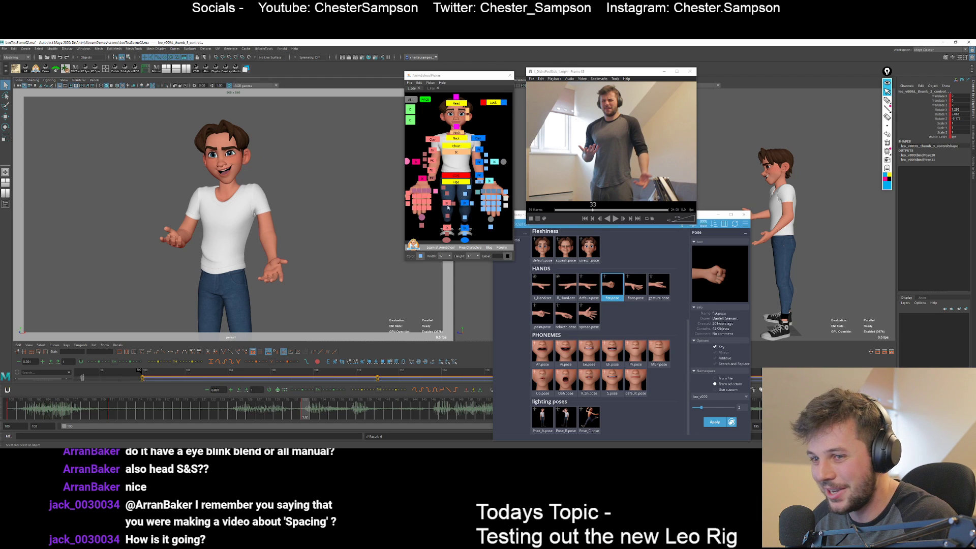
Select the left-hand controls and then the right-hand controls, and clear Studio Library away from the viewport.
left_click(488, 223)
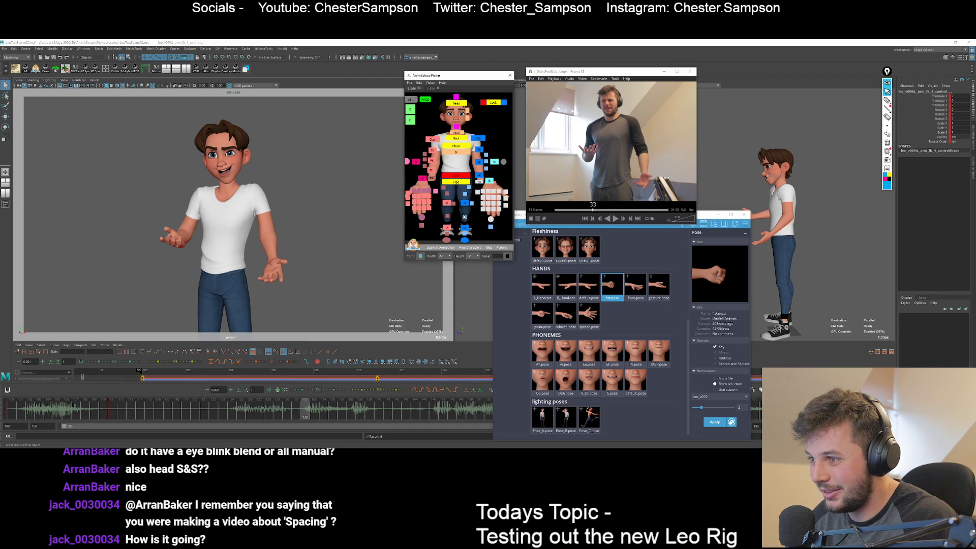
left_click(422, 218)
left_click(717, 215)
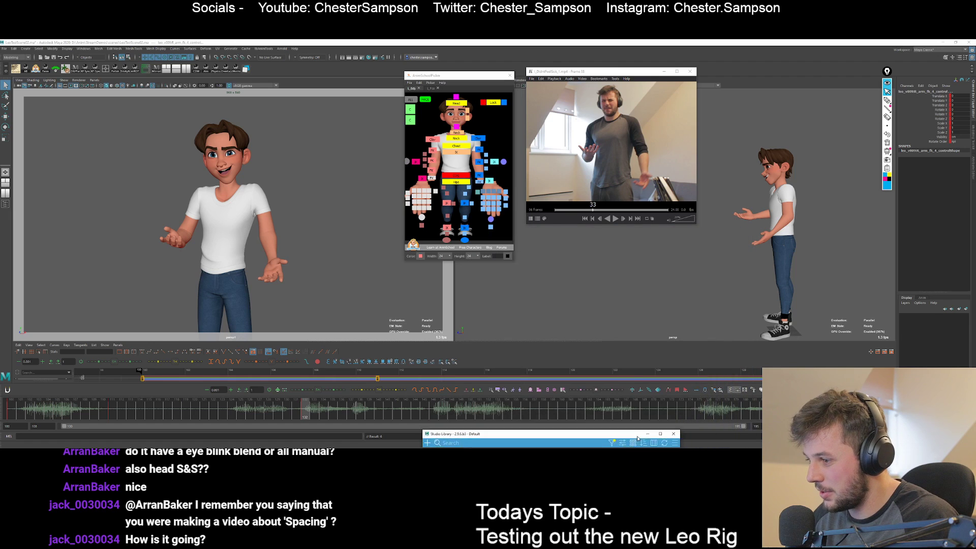
left_click(600, 390)
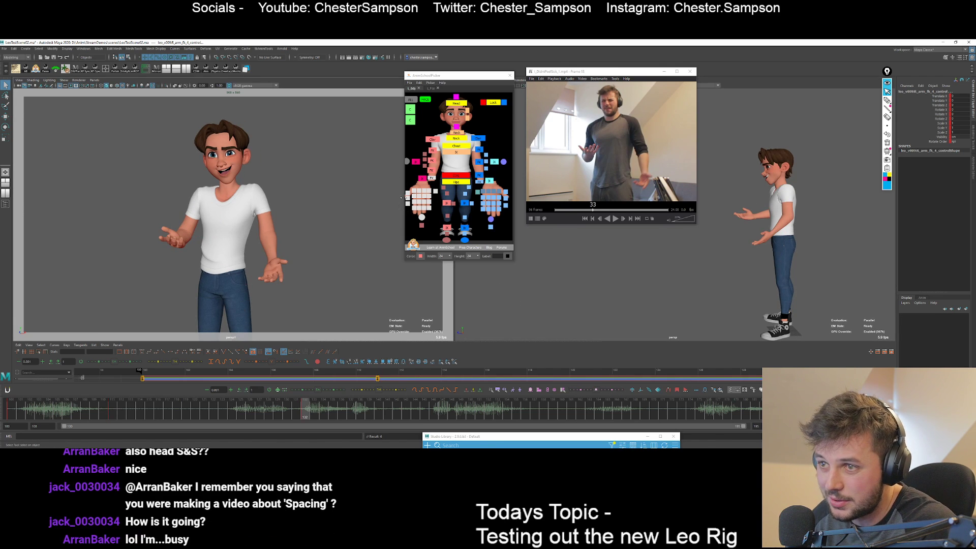
Try rotating the right wrist FK control at frame 33, and undo the rotation.
left_click(429, 179)
key("e")
left_click_drag(214, 255, 176, 248)
key("ctrl+z")
key("ctrl+z")
key("ctrl+z")
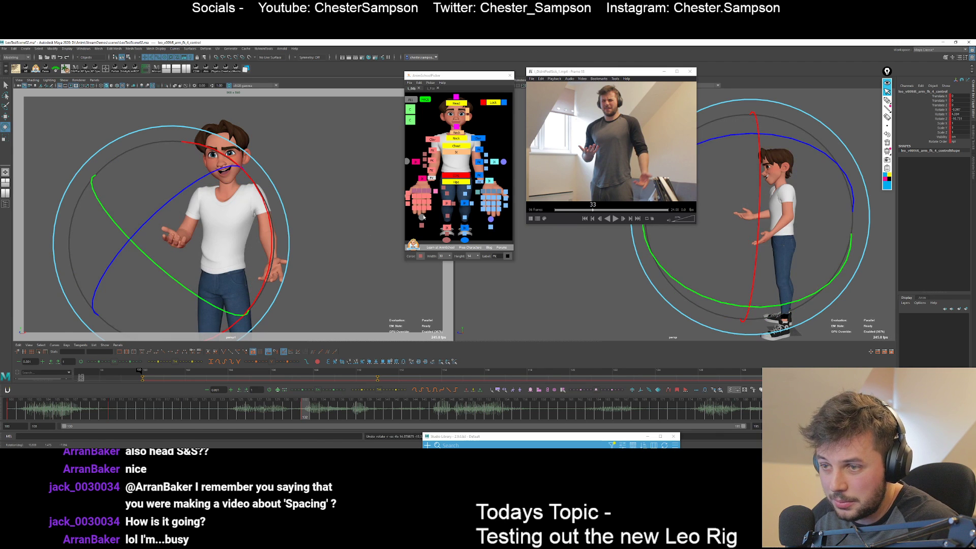
Rotate the right wrist FK control at frame 33 and compare the pose with frame 12.
left_click(431, 170)
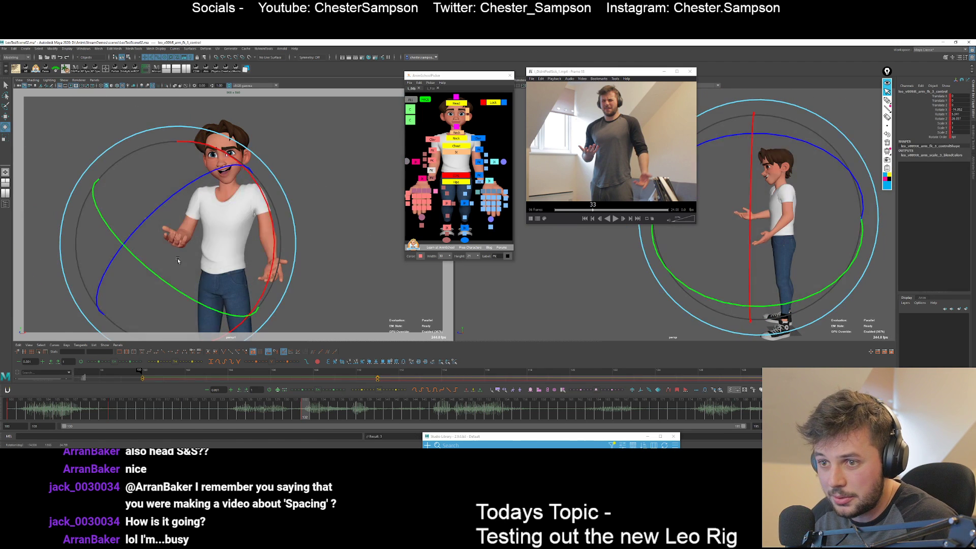
mouse_move(185, 261)
left_mouse_down()
mouse_move(160, 200)
mouse_move(191, 279)
mouse_move(179, 248)
left_mouse_up()
key("comma")
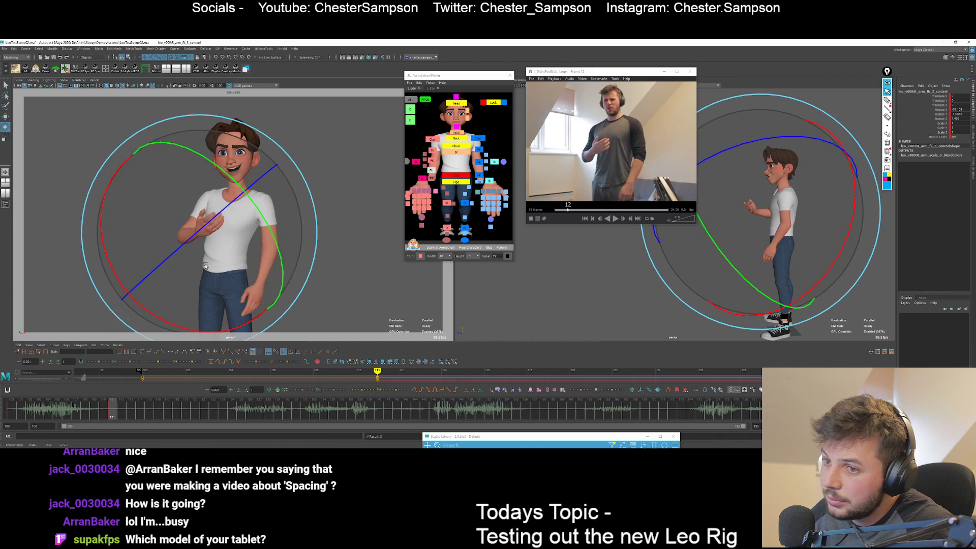
key("period")
Rotate the right upper-arm FK control at frame 33, checking the arm against the frame 12 pose.
left_click(432, 151)
left_click(292, 246)
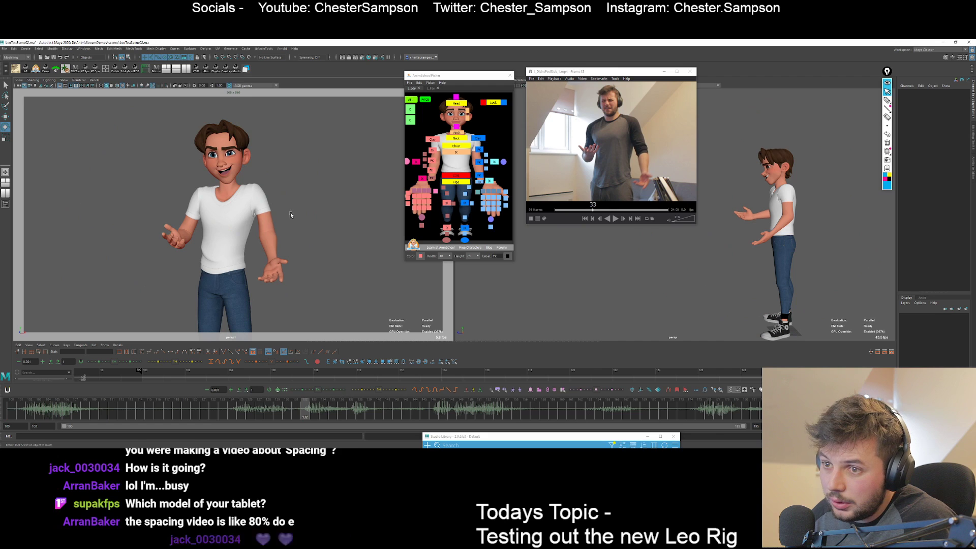
key("ctrl+z")
left_click_drag(286, 181, 266, 170)
key("q")
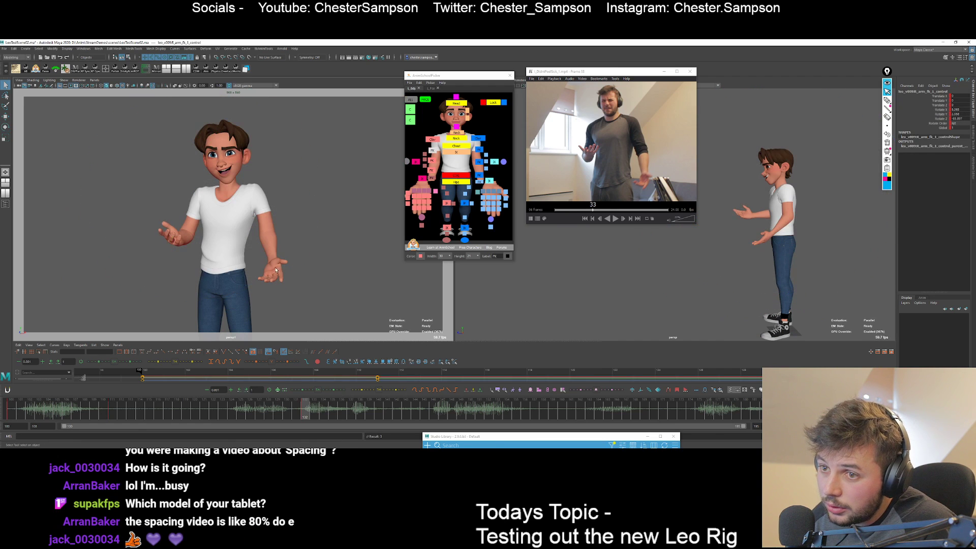
key("comma")
key("period")
key("e")
left_click_drag(196, 234, 182, 249)
key("q")
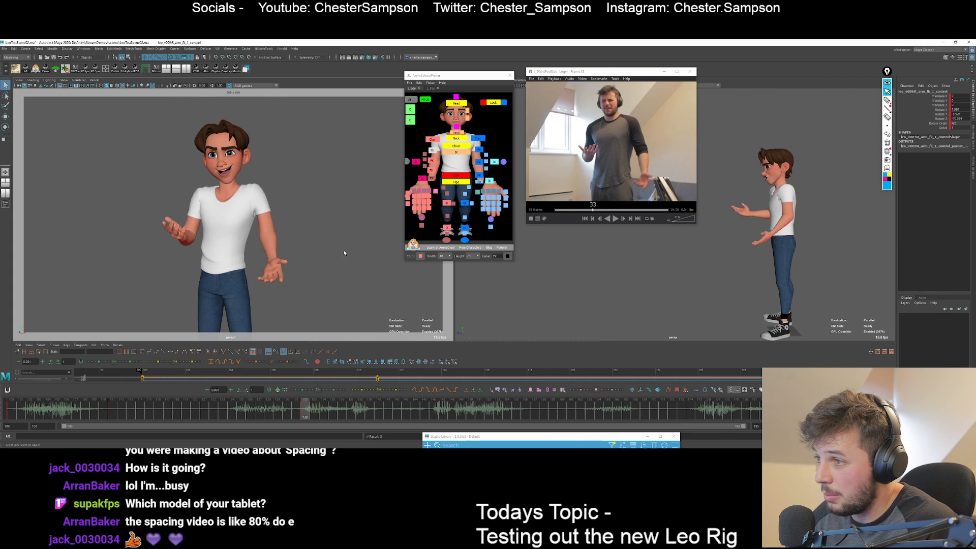
key("e")
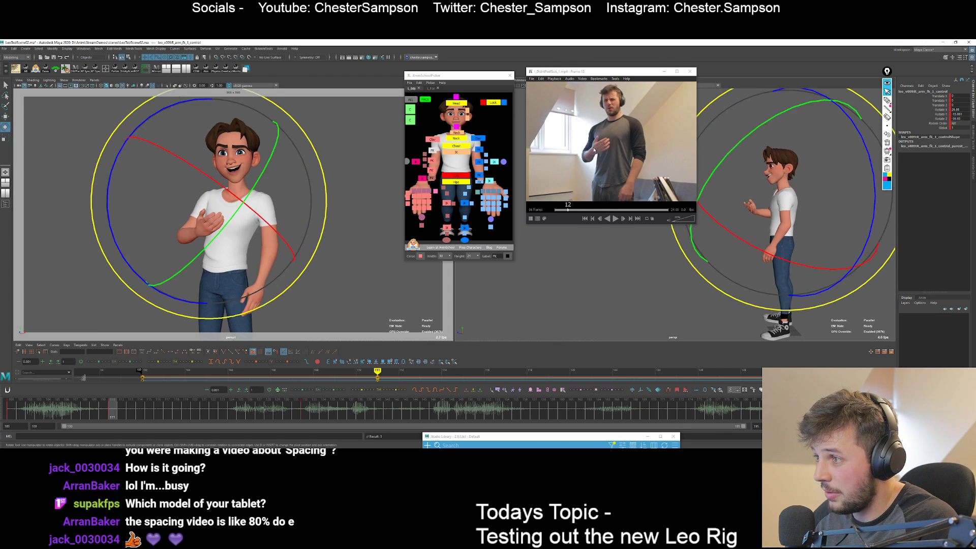
key("q")
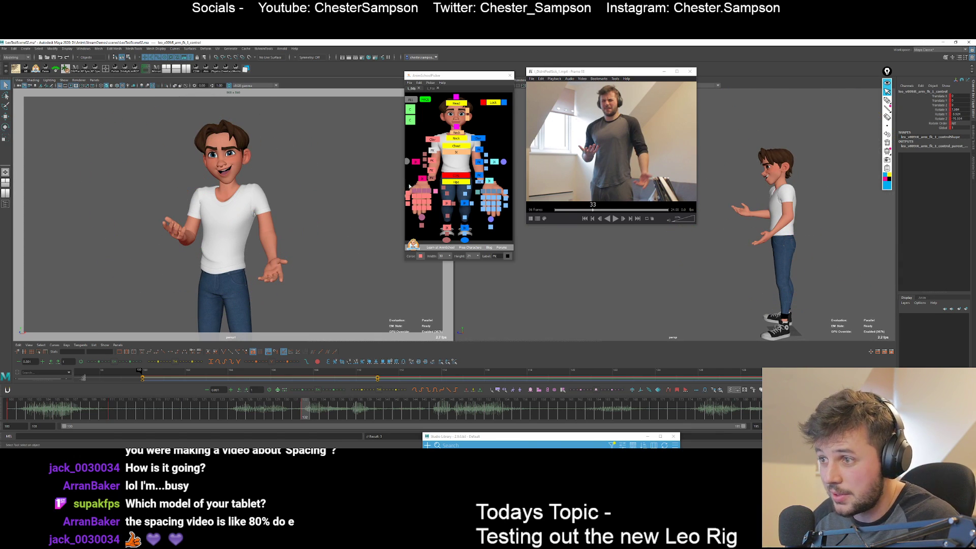
Select the right wrist FK control and compare the hand's rotation between frames 12 and 33.
left_click(431, 171)
key("e")
key("comma")
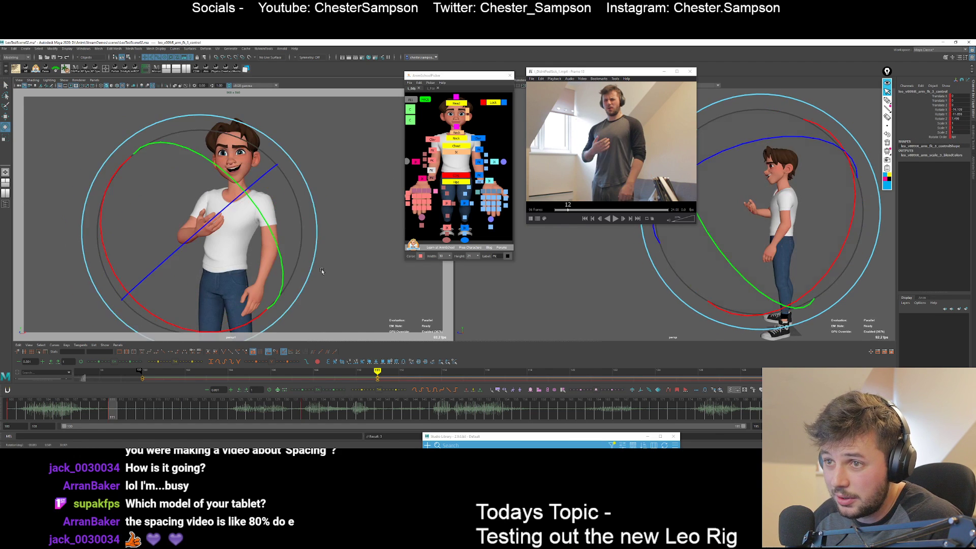
key("period")
key("comma")
key("period")
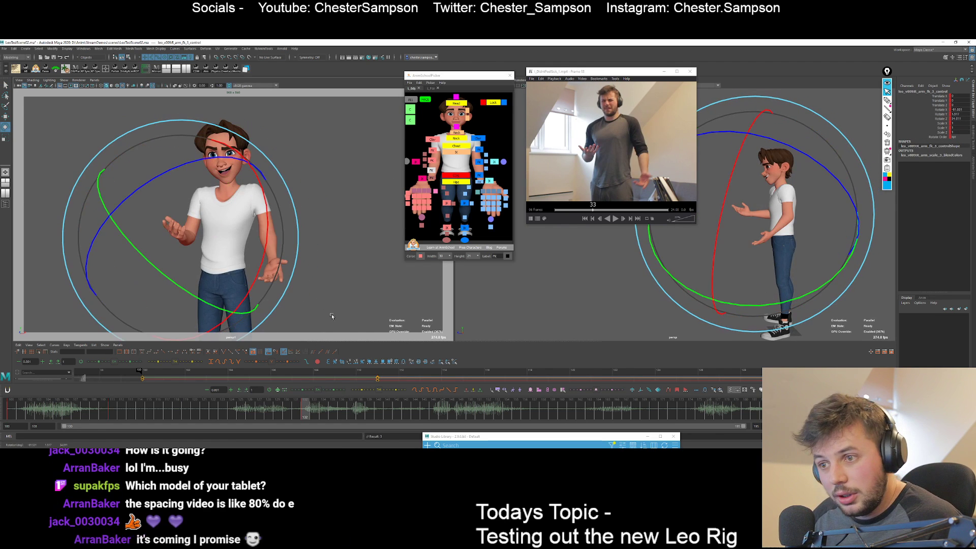
Rotate the left clavicle control at frame 33 and compare the shoulders with frame 12.
left_click(478, 138)
left_click_drag(324, 175, 331, 239)
key("comma")
key(".")
key(".")
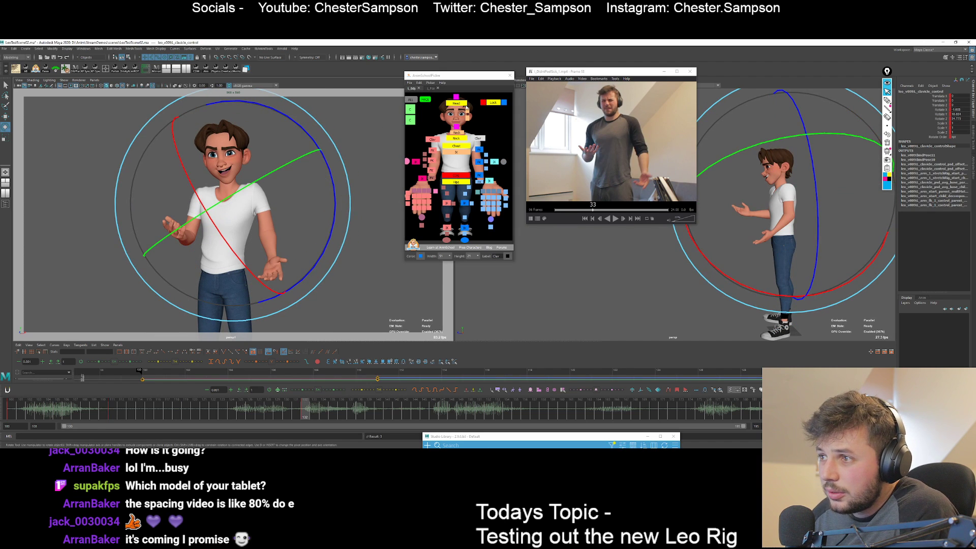
Rotate the head control at frame 33 to match the head angle in the video reference.
left_click(465, 106)
key("q")
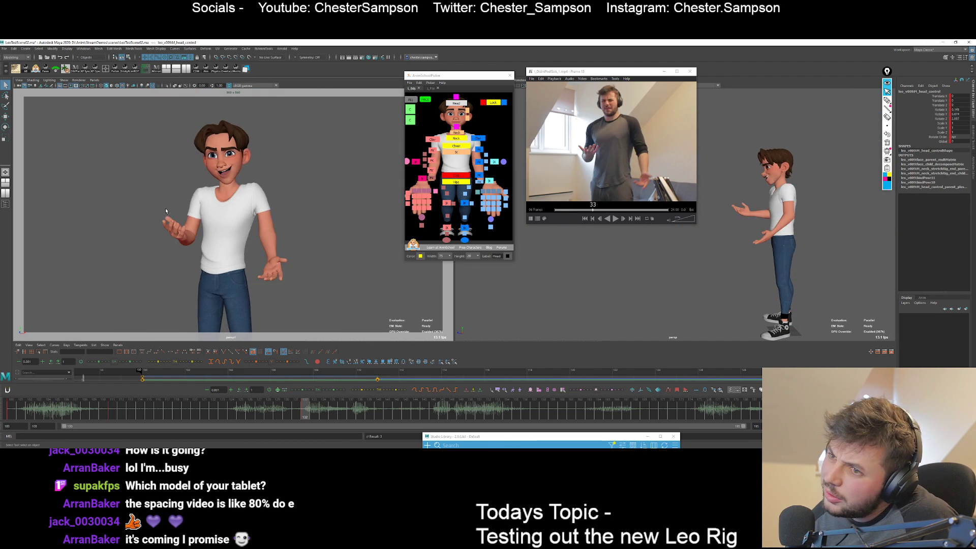
key("e")
left_click_drag(195, 214, 231, 262)
key("q")
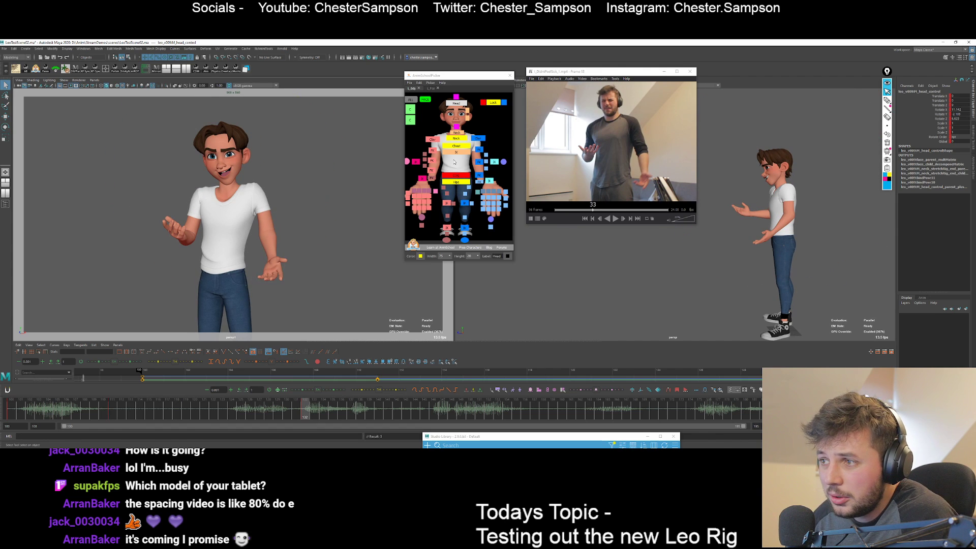
key("w")
left_click(363, 193)
Try rotating the chest control at frame 33 after comparing it with frame 12, and undo the rotation.
left_click(450, 148)
key("e")
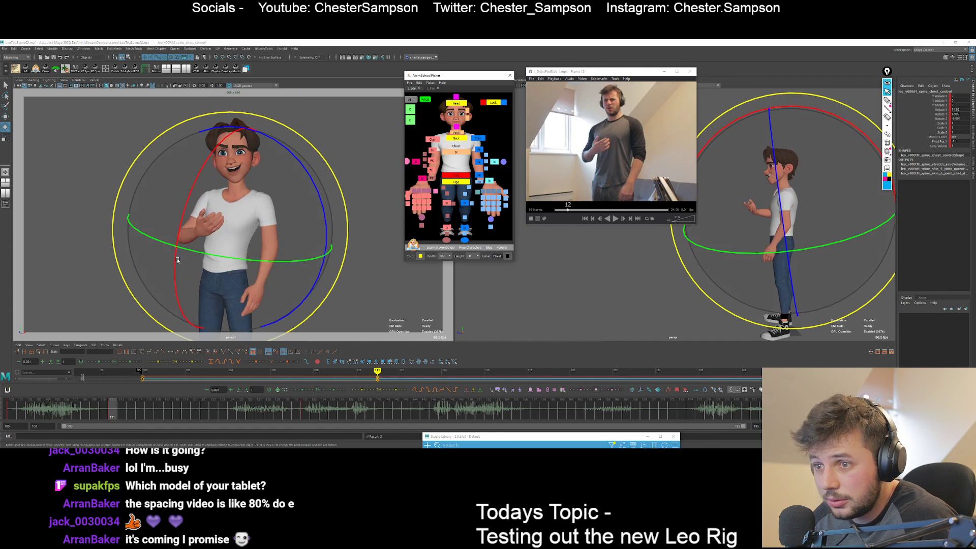
key("comma")
key("period")
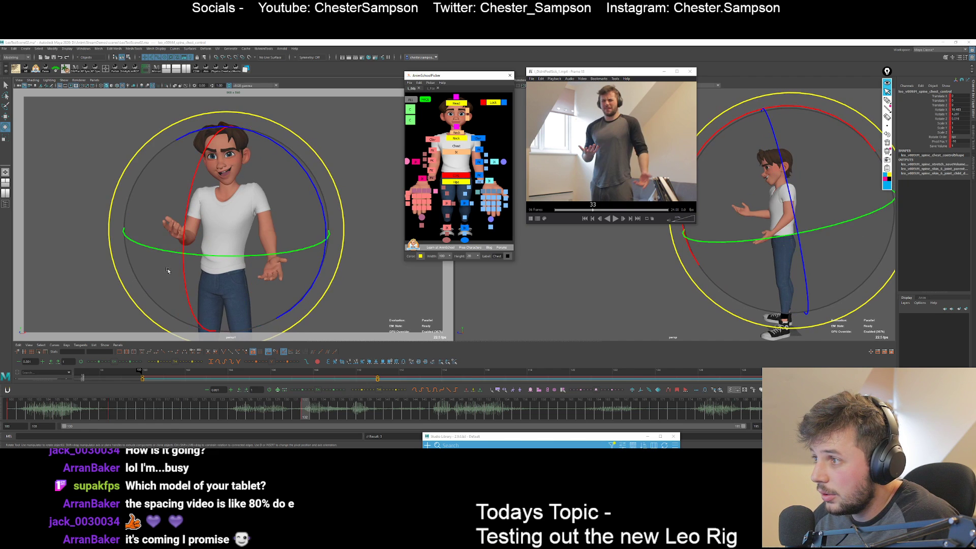
key("comma")
key("period")
key("comma")
key("period")
left_click_drag(180, 272, 165, 262)
key("ctrl+z")
key("ctrl+z")
Refine the chest control's rotation at frame 33, flipping between frames 12 and 33 to check the body pose.
key("comma")
key("period")
key("comma")
key("period")
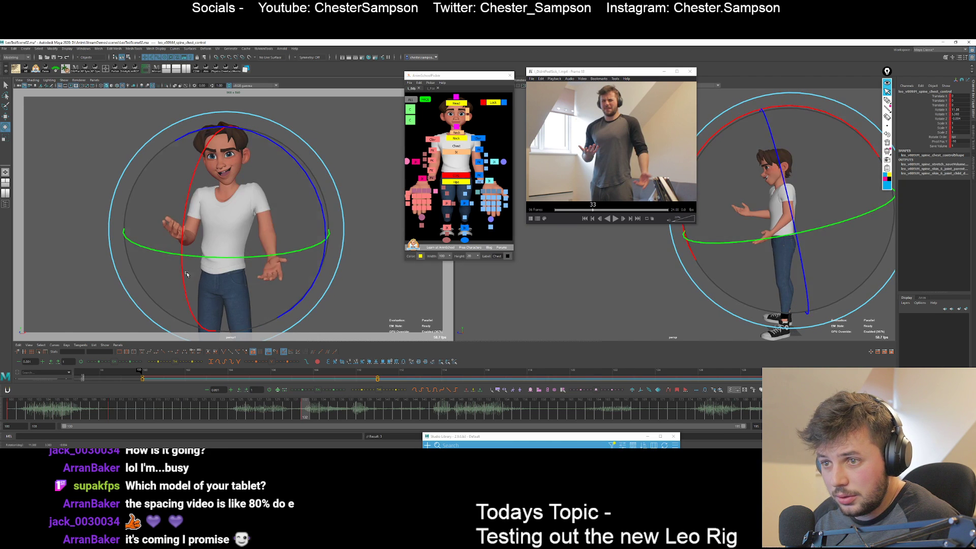
key("comma")
key("period")
key("comma")
key("period")
left_click_drag(275, 256, 305, 216)
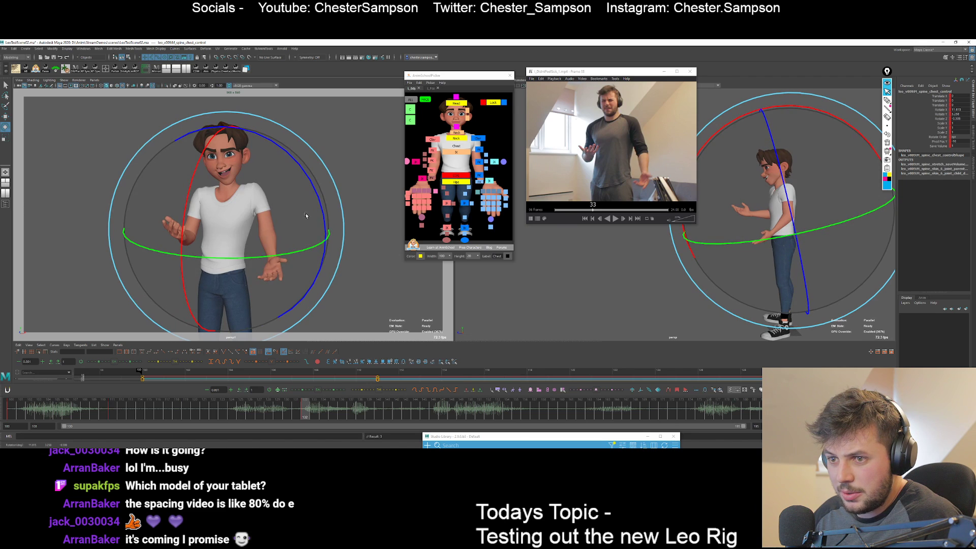
key("z")
key("shift+z")
key("q")
key("comma")
key("period")
key("comma")
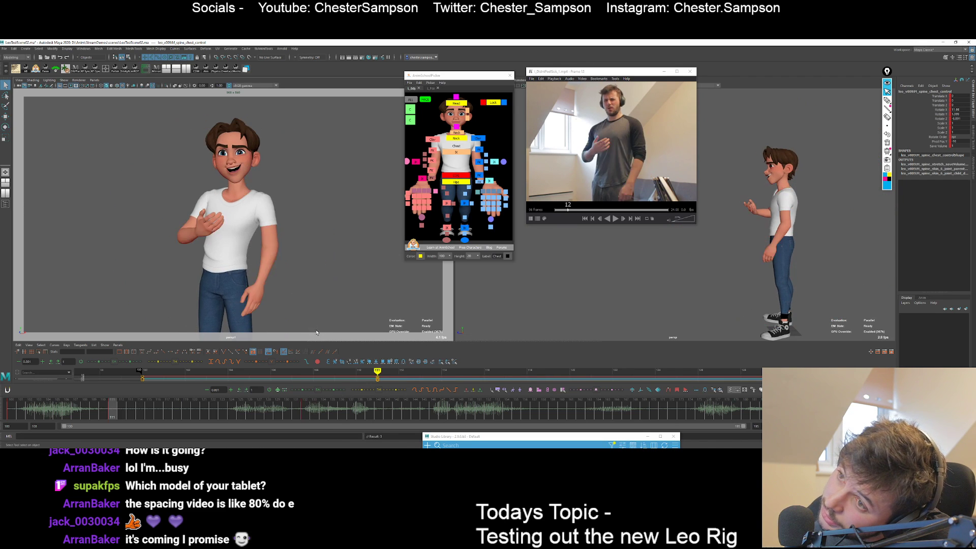
Rotate the left forearm FK control and move the left arm's upper and lower bend controls at frame 33.
left_click(479, 154)
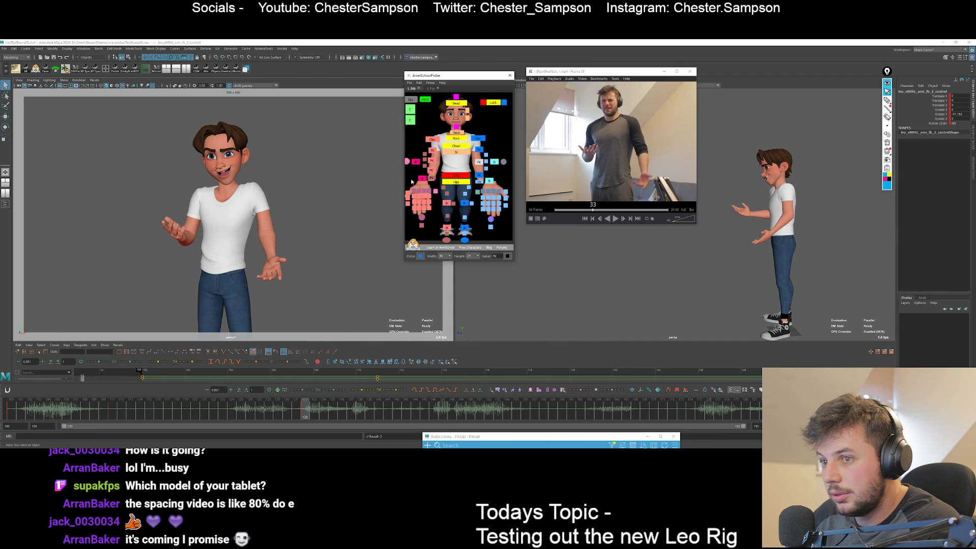
key("q")
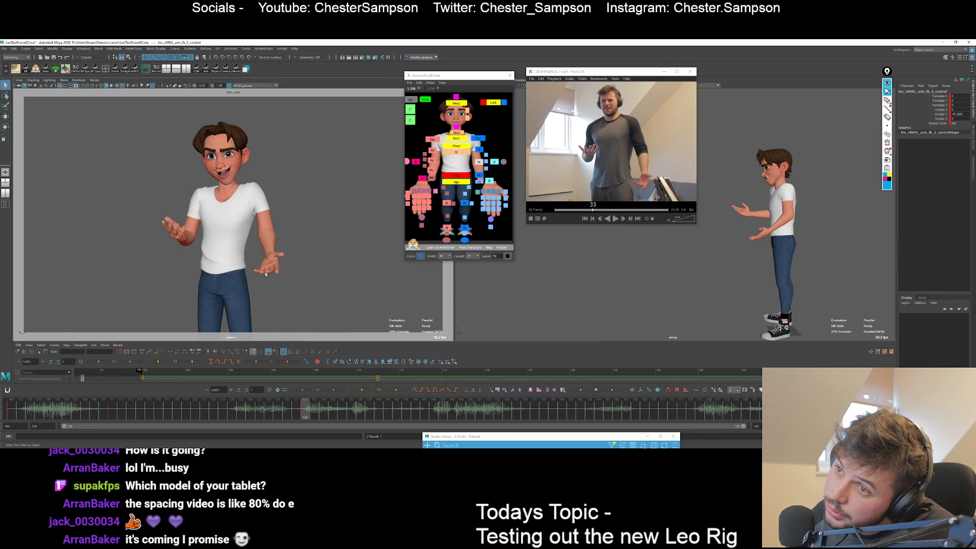
left_click(486, 156)
key("w")
left_click_drag(307, 240, 307, 233)
key("q")
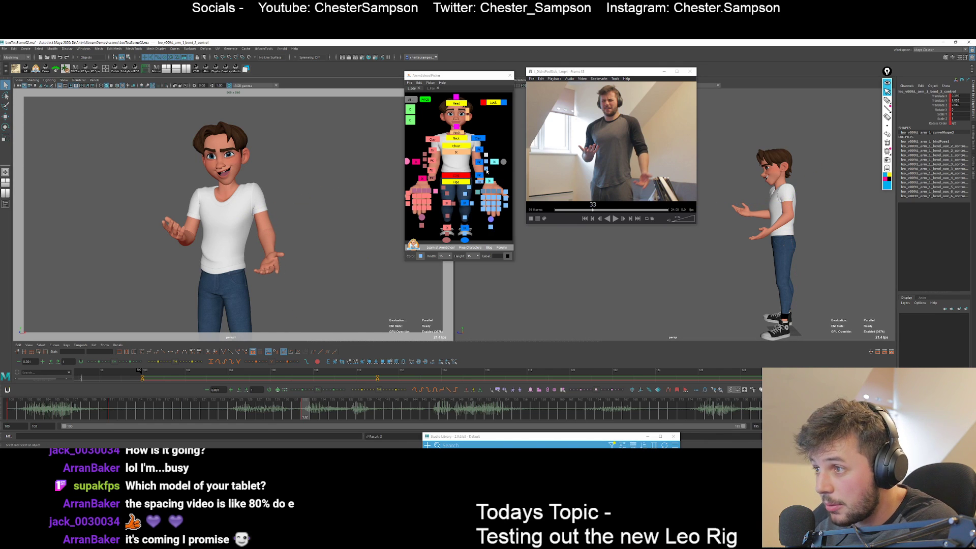
key("w")
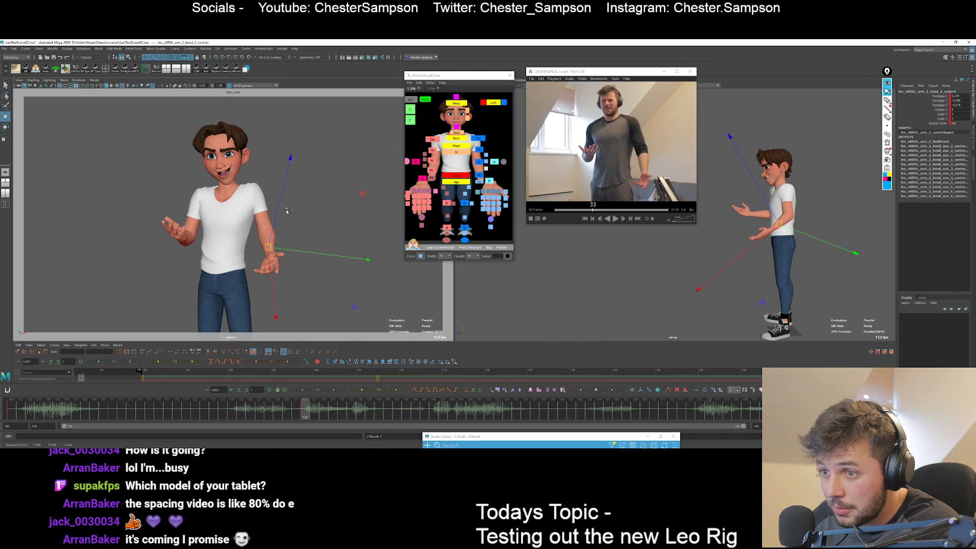
Move the right arm's upper and lower bend controls at frame 33 to shape the arm's curve.
left_click(424, 155)
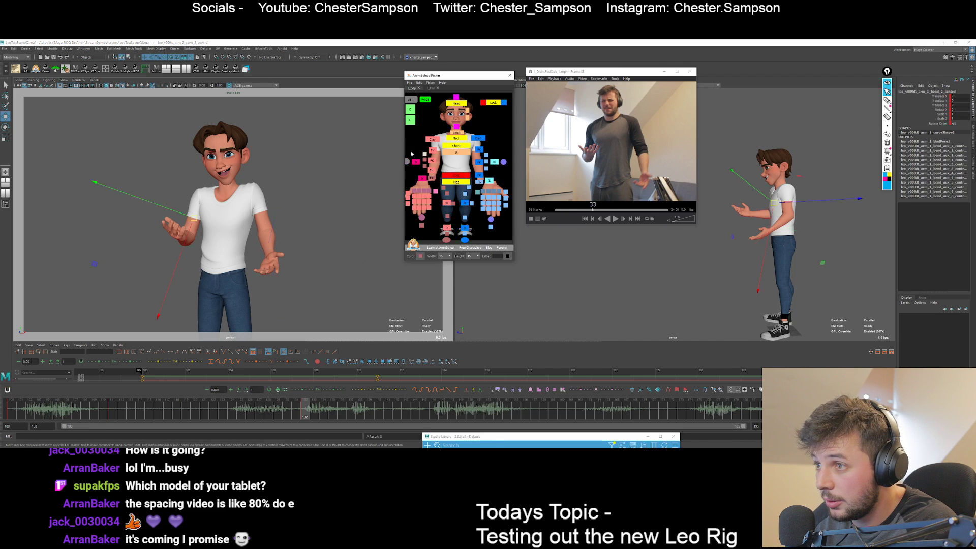
middle_click_drag(312, 184, 313, 185)
left_click(424, 166)
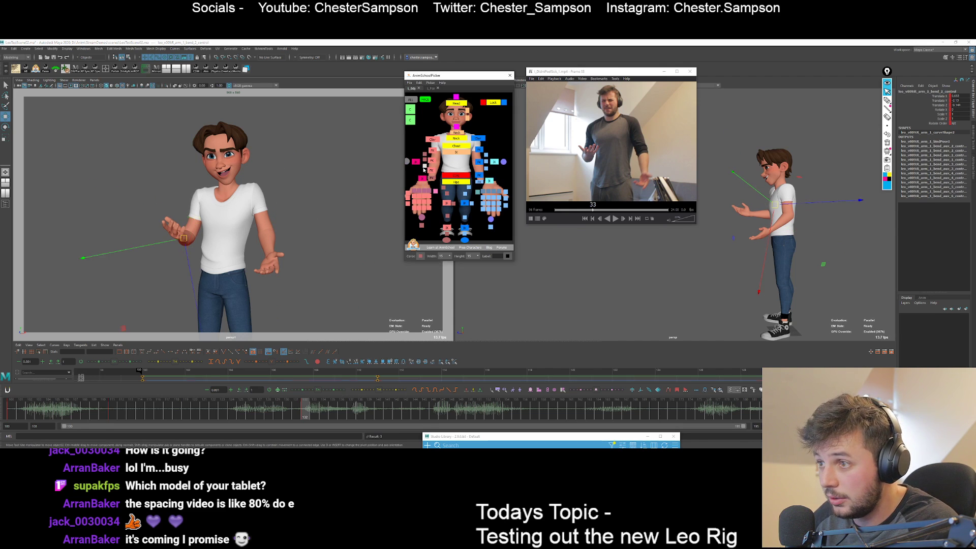
middle_click_drag(311, 251, 306, 254)
key("q")
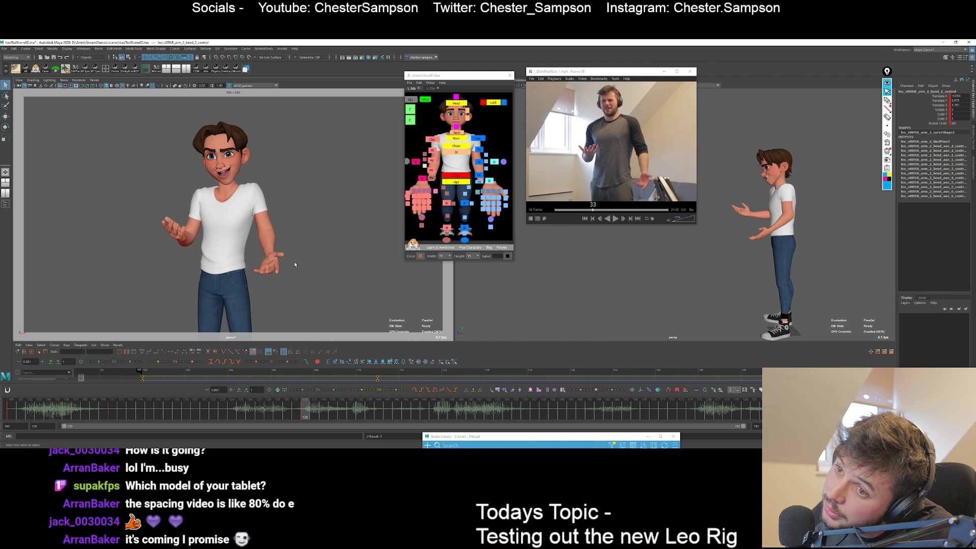
Select the right-hand controls and compare the hand poses at frames 12 and 33.
left_click(422, 192)
key("q")
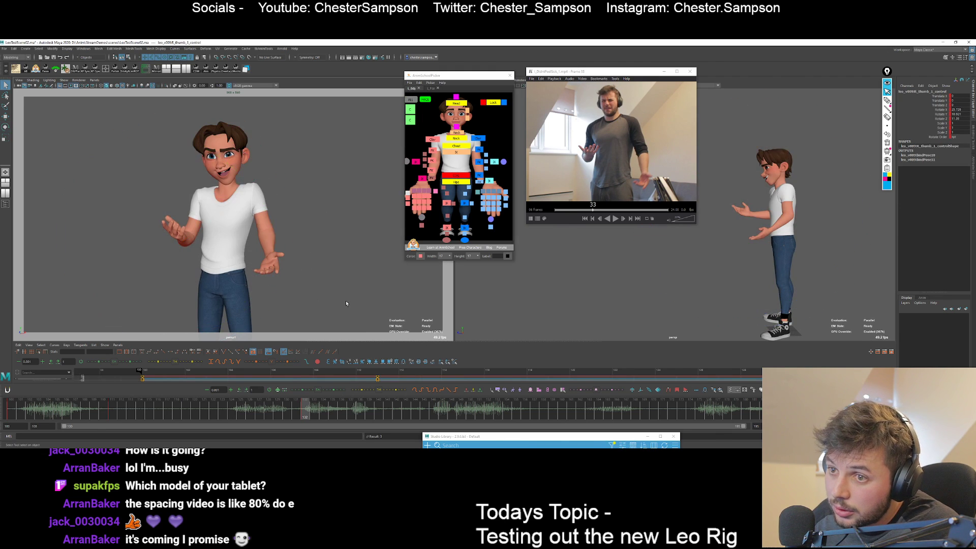
key("comma")
key("period")
Examine Leo's hands and face up close, comparing the key poses at frames 33, 12 and 1.
key("backslash")
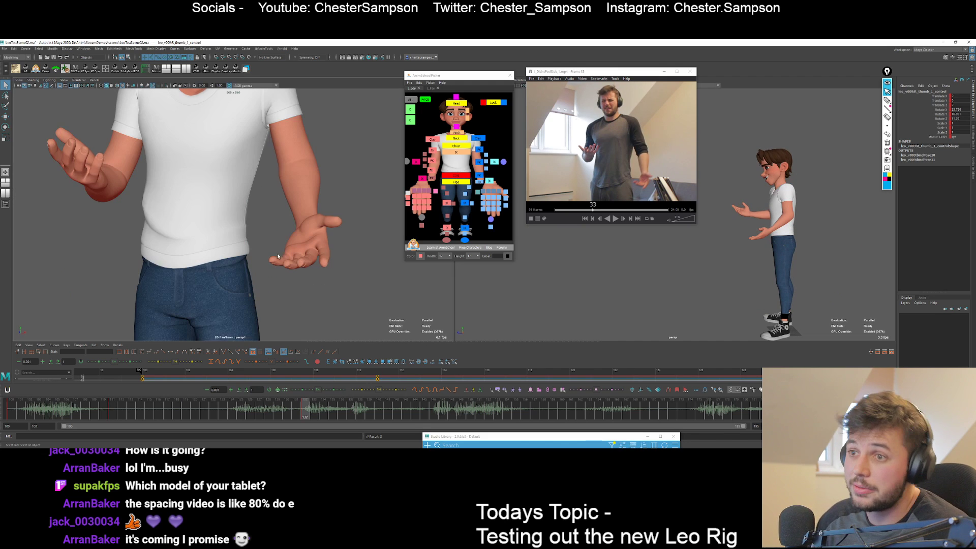
middle_click_drag(250, 183, 295, 351)
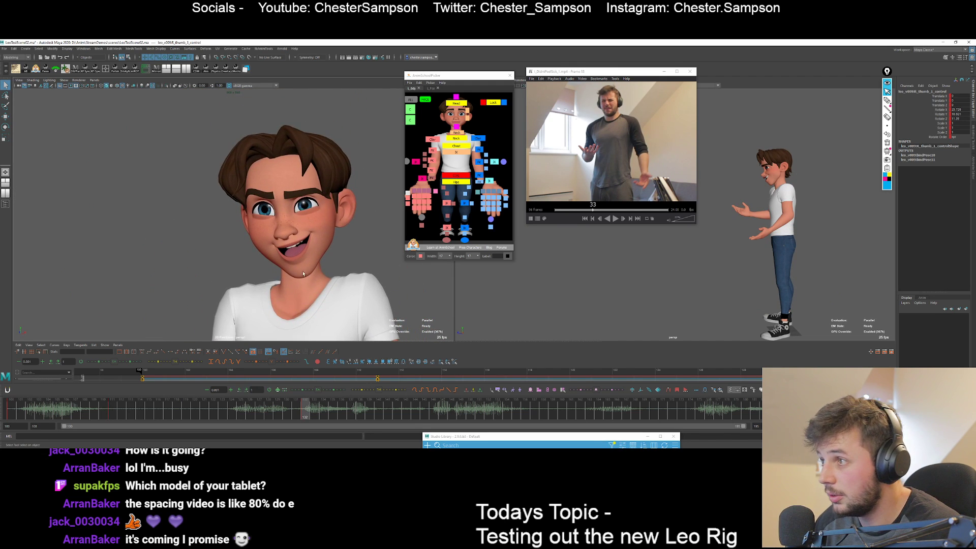
key("comma")
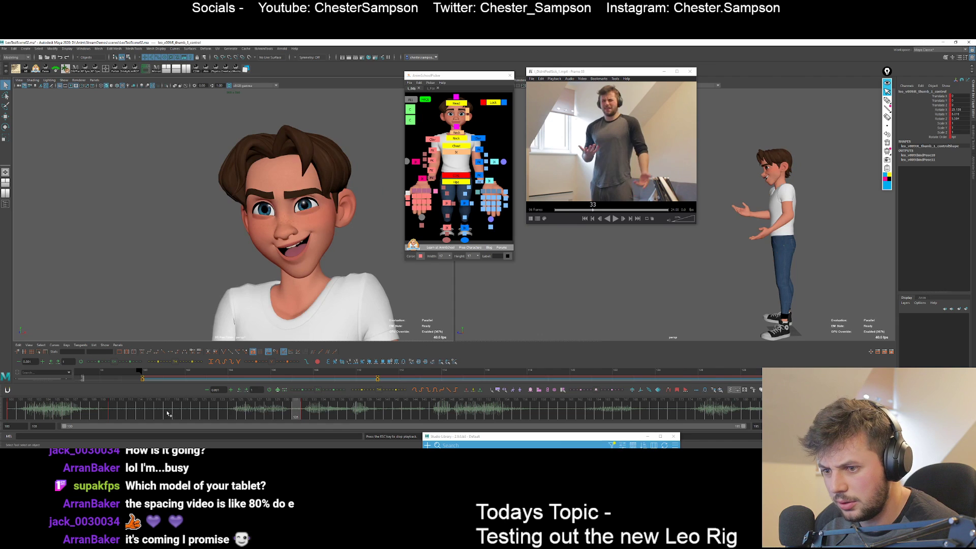
left_click(110, 404)
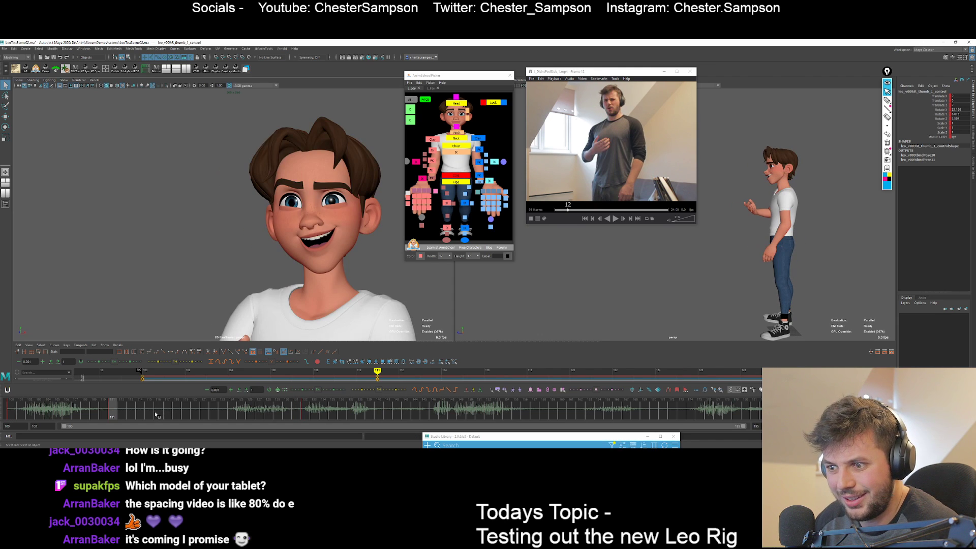
key("comma")
key("backslash")
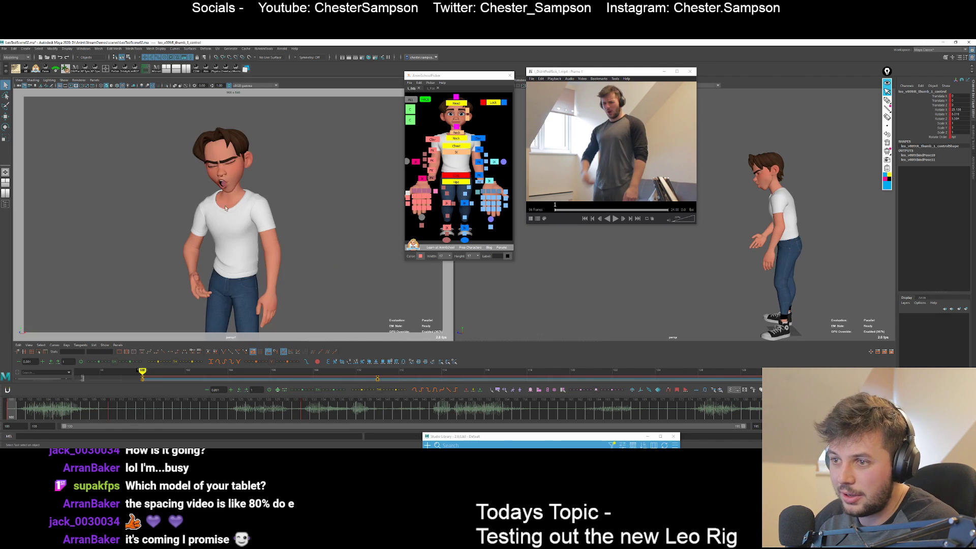
key("backslash")
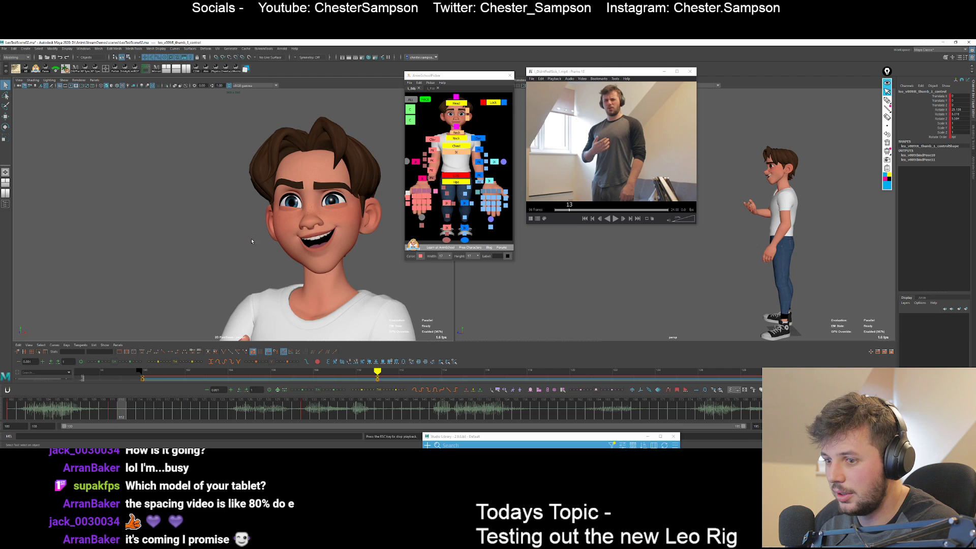
key("Escape")
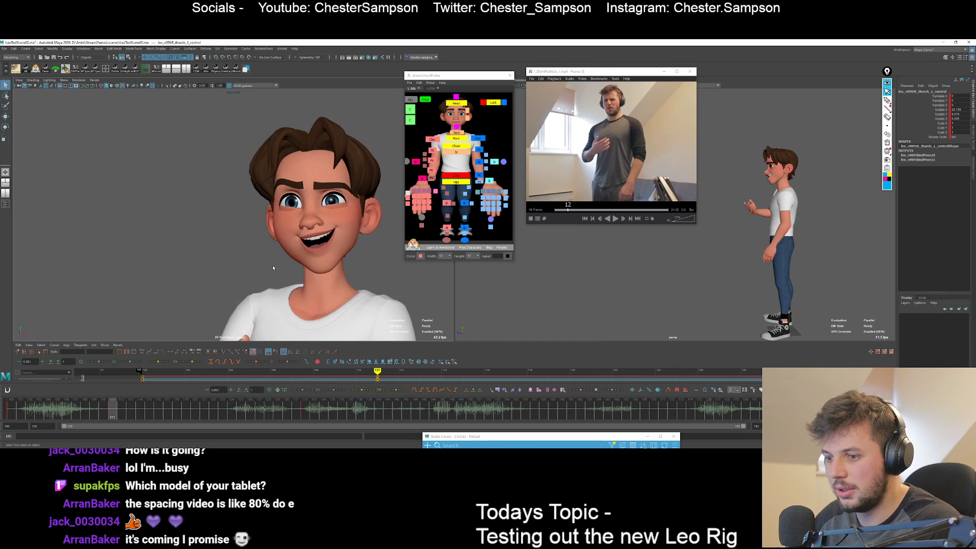
Return to frame 33, compare the full pose with frame 12, and examine the eyes and mouth up close.
key("period")
key("backslash")
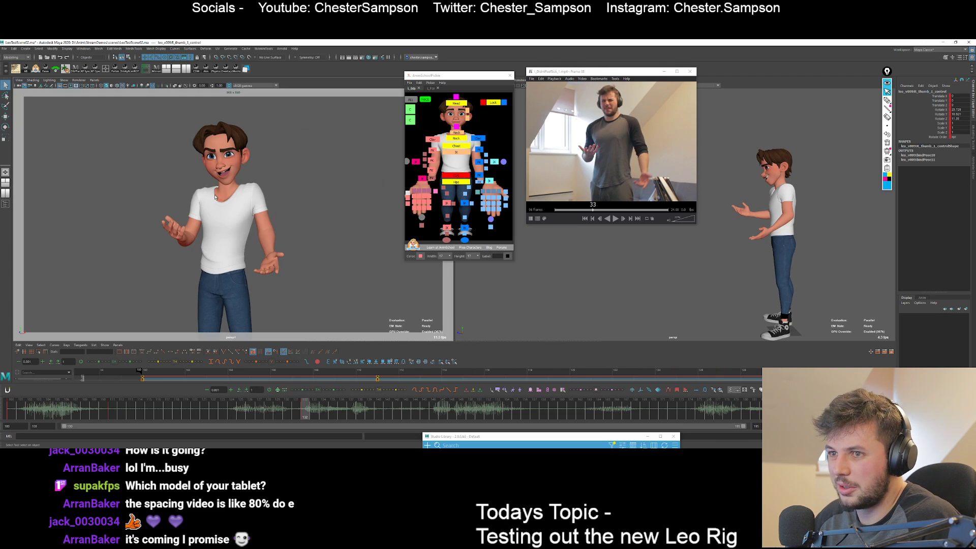
key("comma")
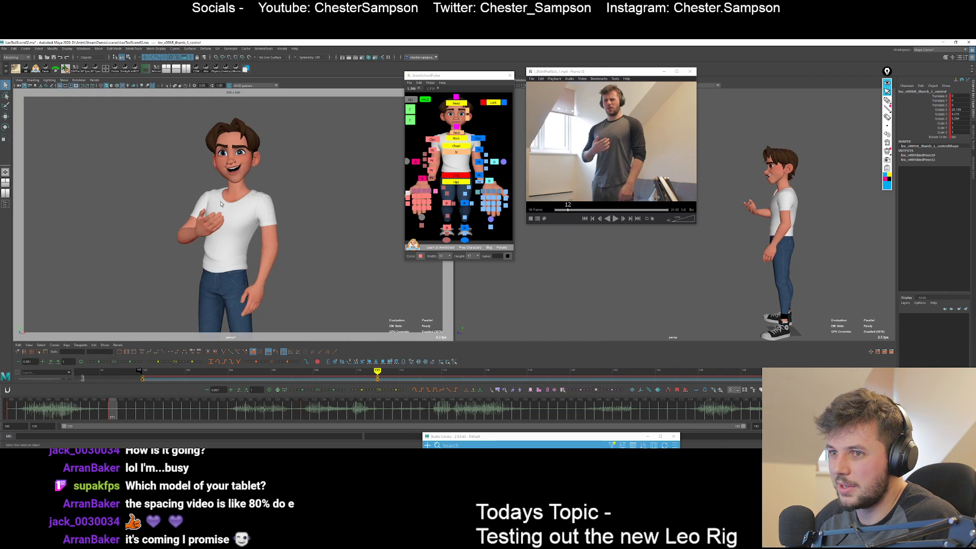
key("period")
key("backslash")
scroll(318, 264, "up", 6)
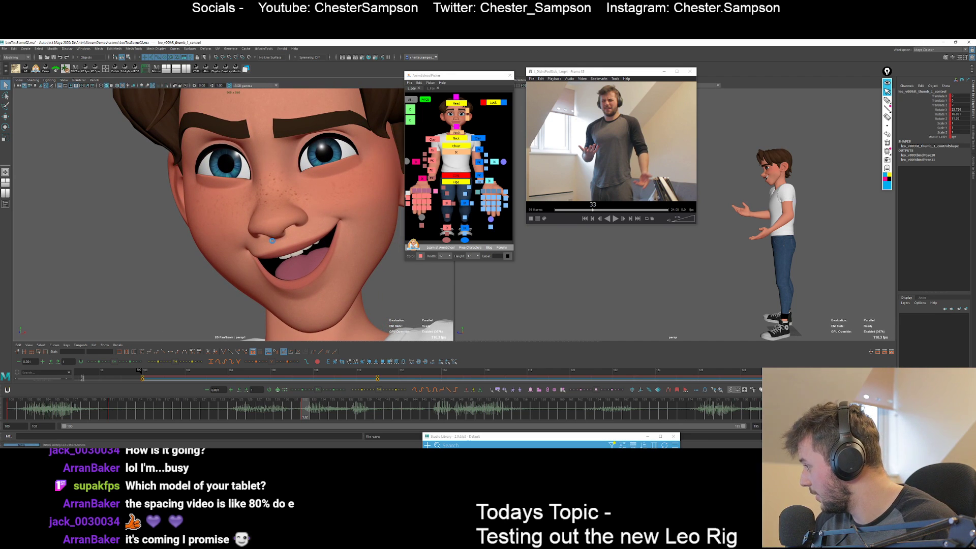
Move the left lower eyelid's base control at frame 33, checking the eye shape against frame 12.
left_click(430, 88)
left_click_drag(480, 169, 463, 181)
key("w")
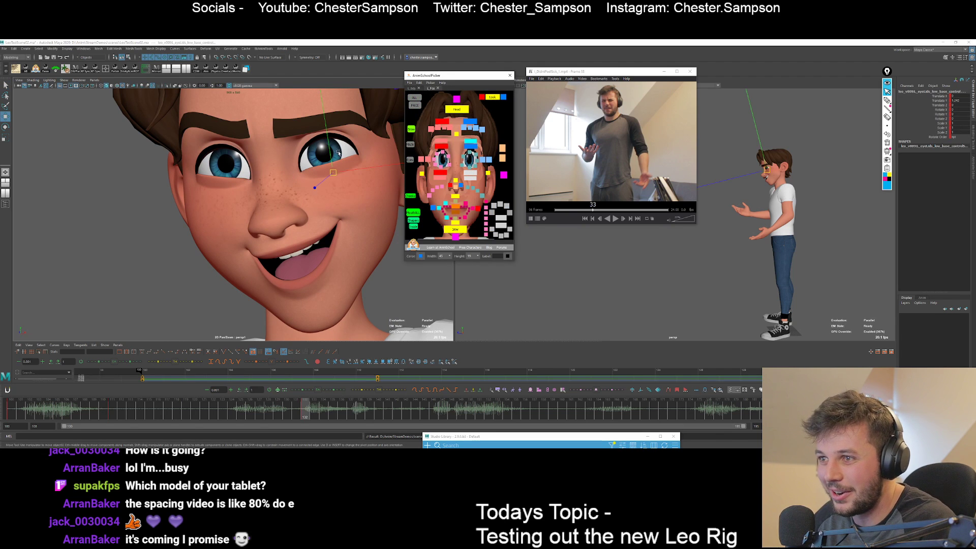
left_click_drag(332, 154, 323, 174)
key("comma")
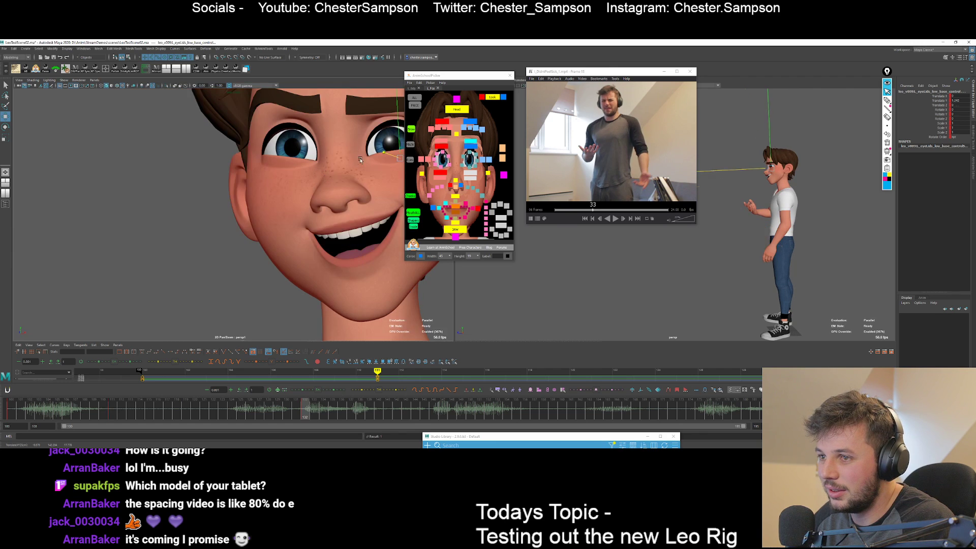
key("period")
Reposition the left eyelid's inner and outer corner controls at frame 33 to reshape the eye.
left_click(461, 165)
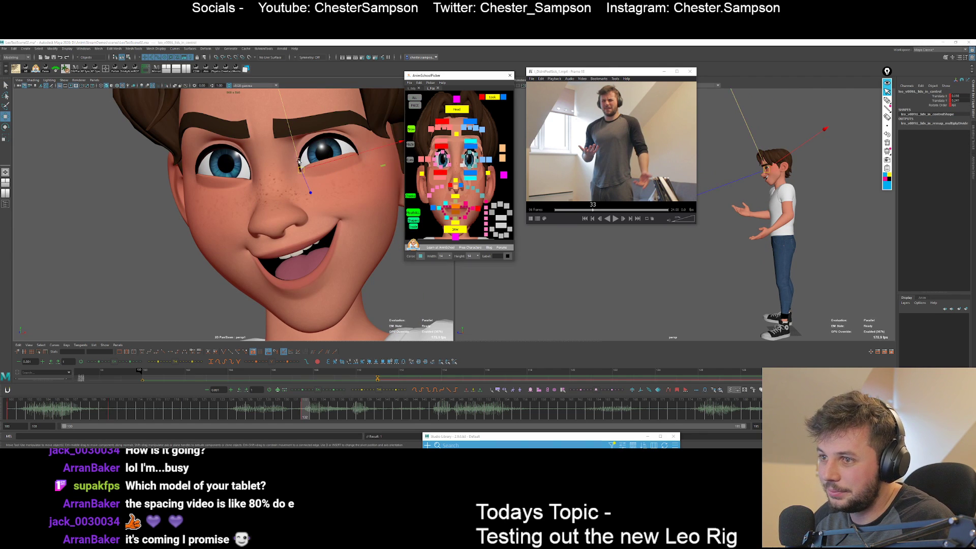
left_click_drag(299, 162, 294, 151)
key("q")
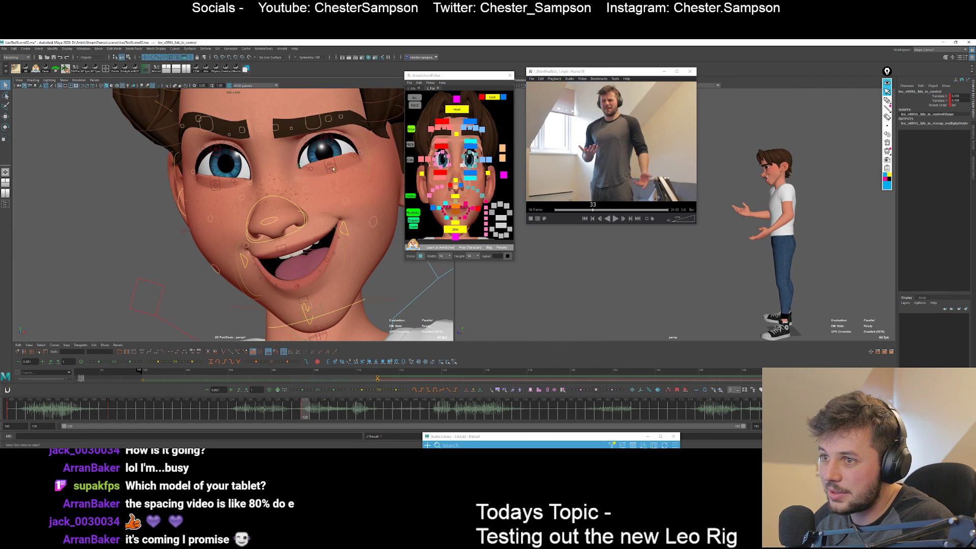
left_click(360, 155)
key("w")
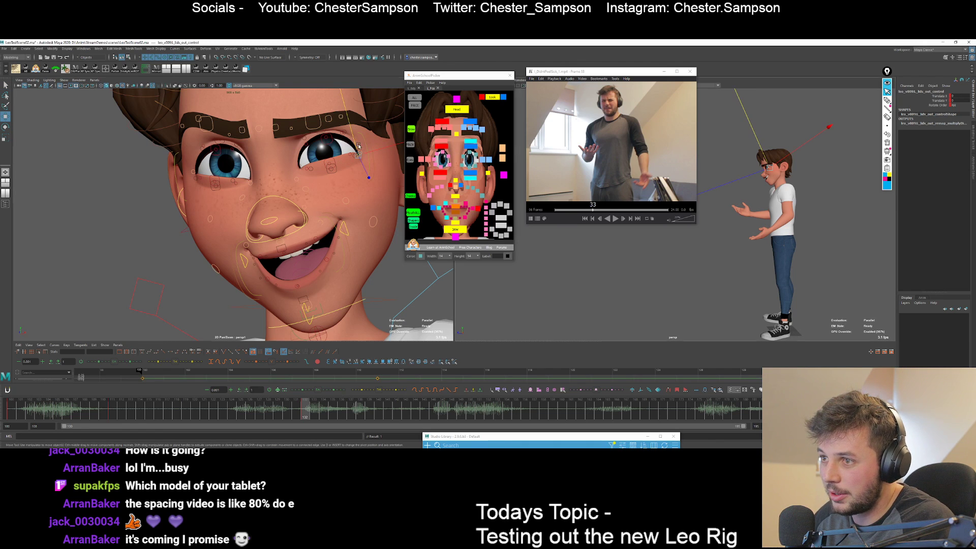
left_click(358, 145)
key("ctrl+z")
key("alt+1")
left_click_drag(355, 142, 353, 134)
key("q")
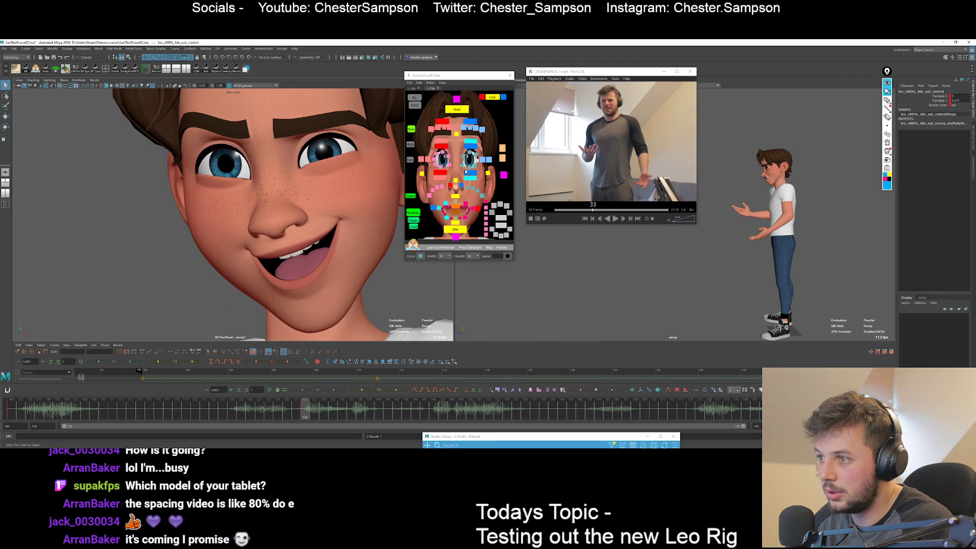
Revisit the left eye's inner corner and move the inner control of its lower lid at frame 33.
left_click(465, 171)
key("w")
key("ctrl+z")
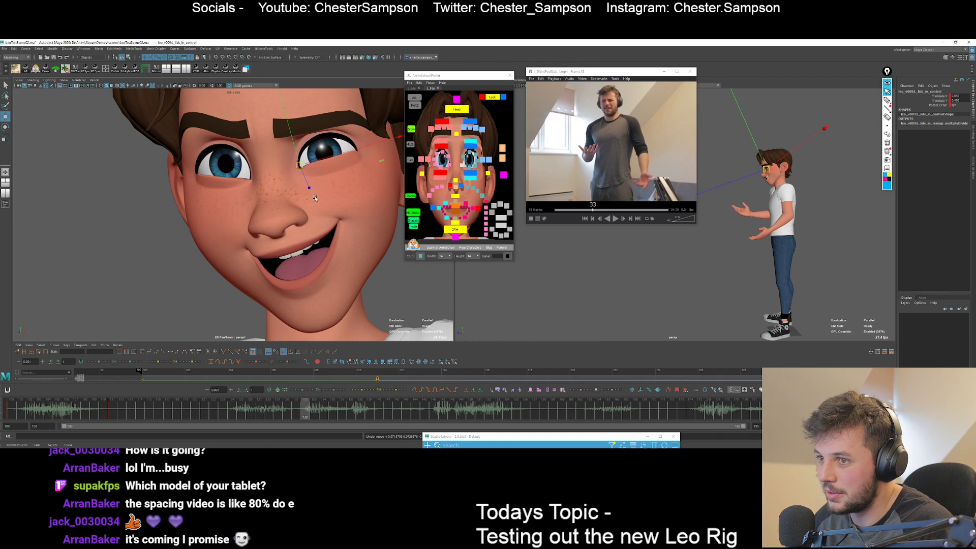
key("alt+1")
key("q")
key("w")
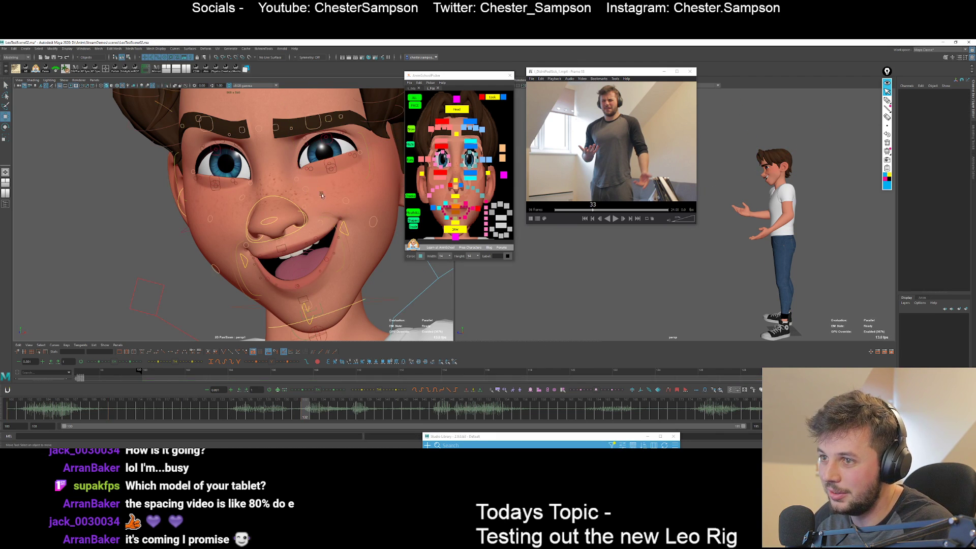
left_click(306, 173)
left_click(303, 170)
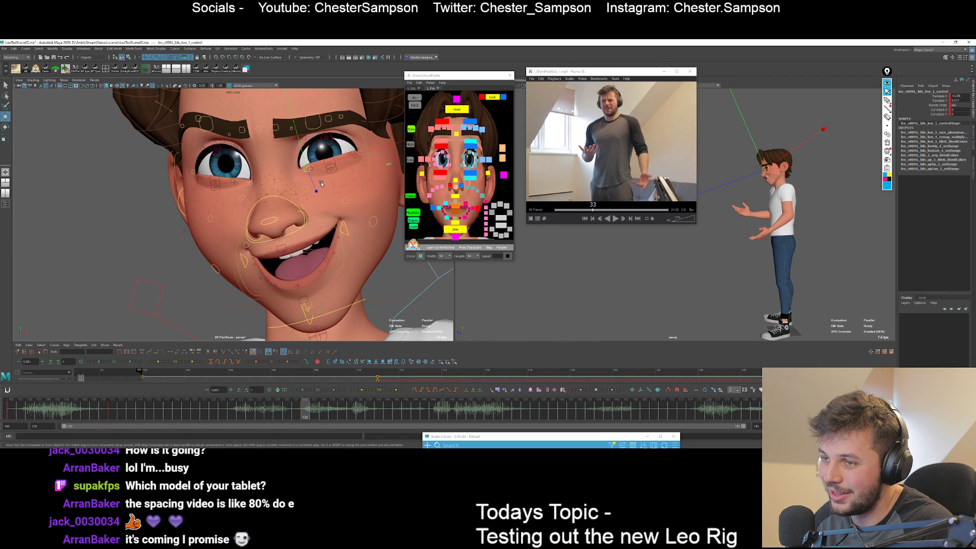
middle_click_drag(319, 185, 320, 183)
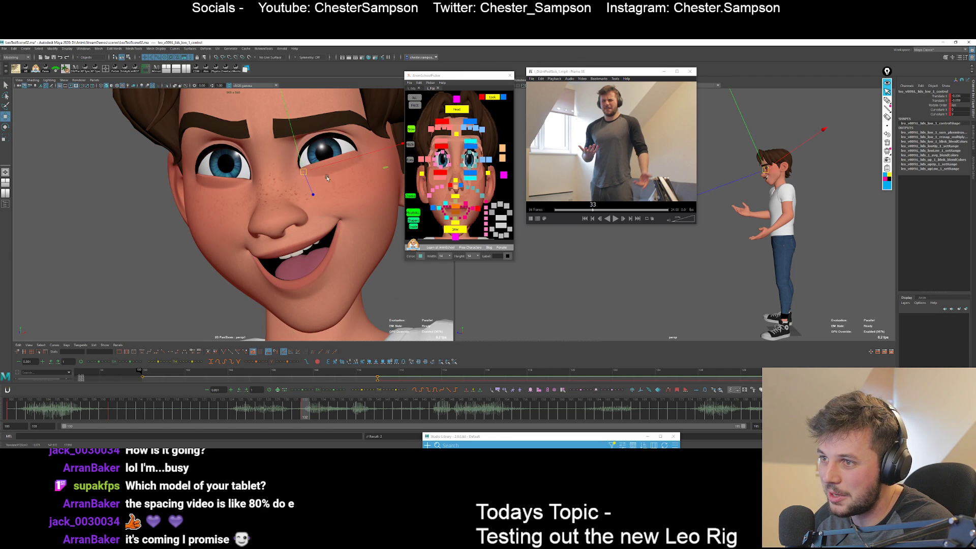
Move the left lower lid's middle control at frame 33, comparing the eye with frame 12.
key("q")
left_click(332, 168)
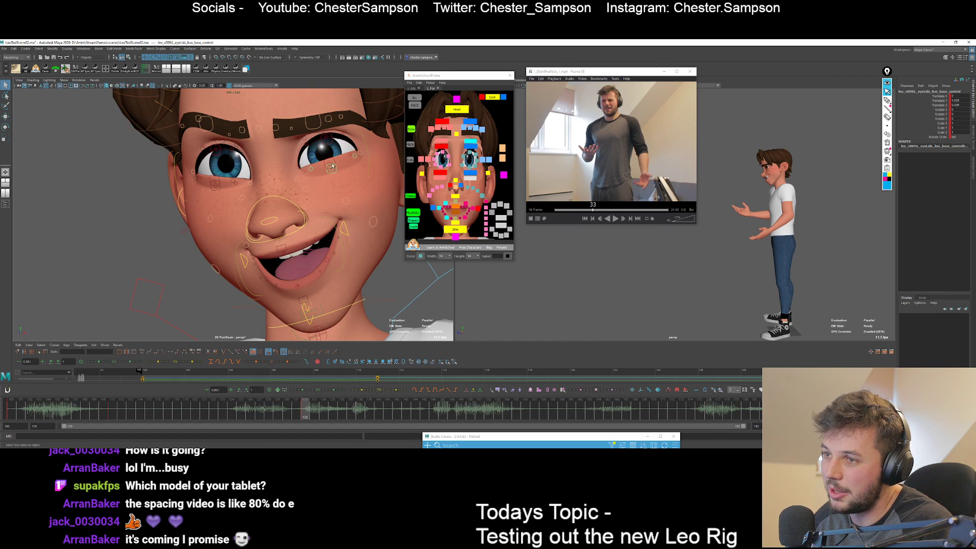
left_click(330, 165)
key("w")
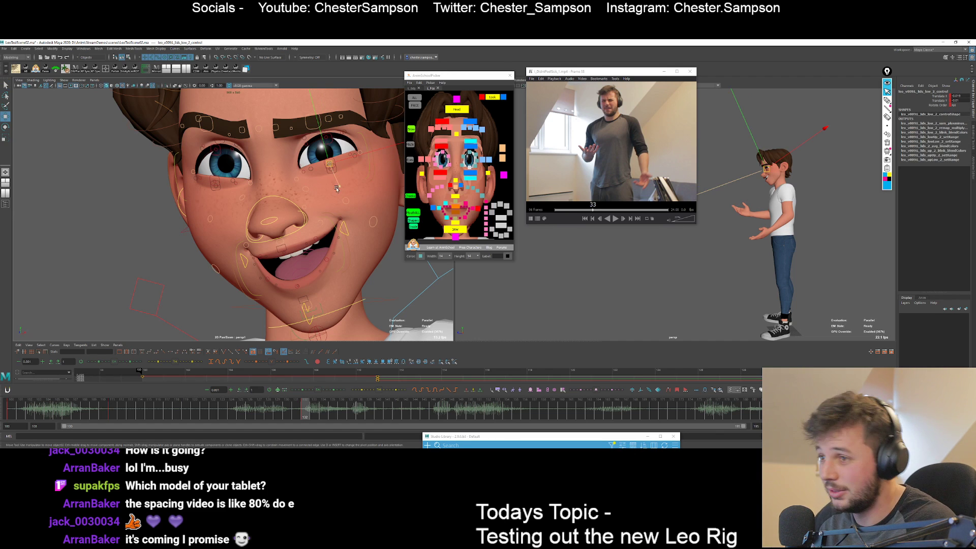
middle_click_drag(336, 189, 333, 188)
key("alt+1")
key("comma")
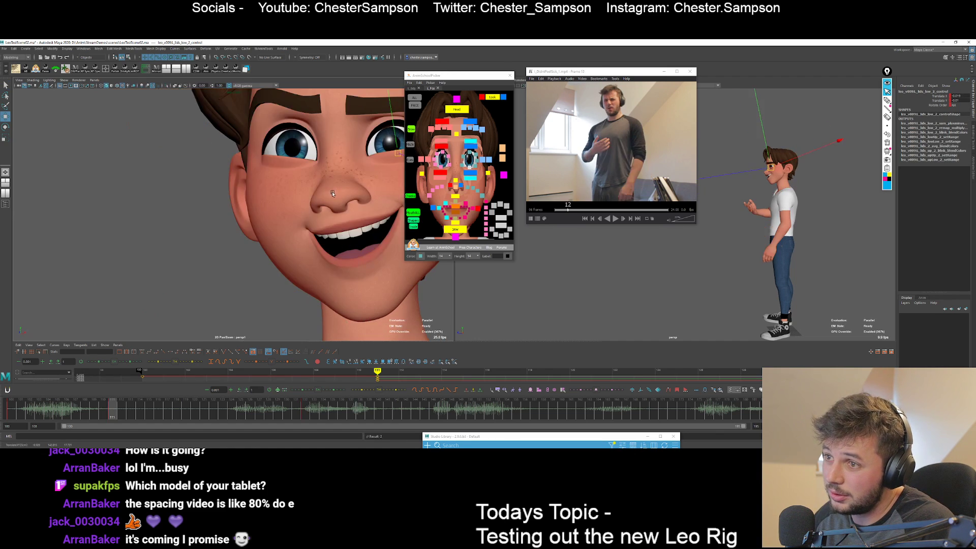
key("period")
key("q")
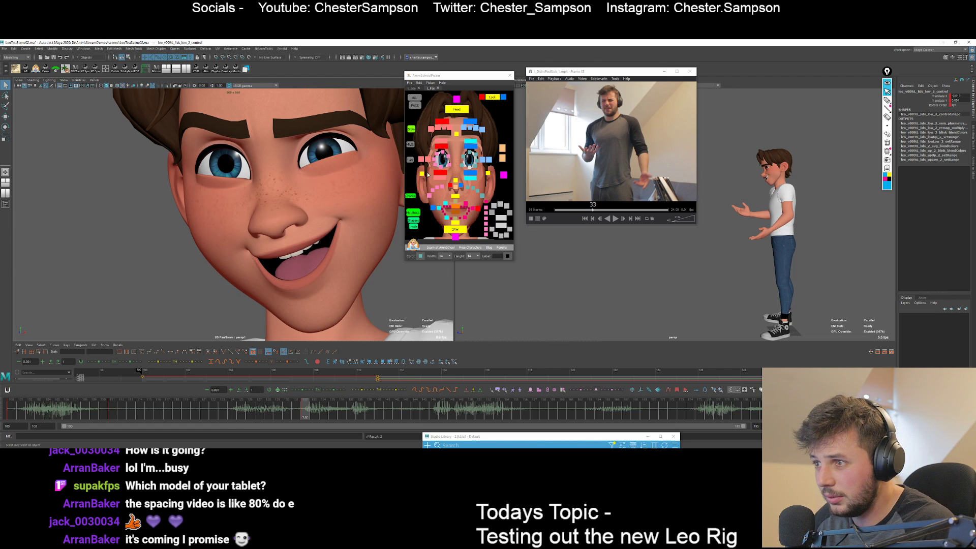
Try to move the right lower lid's inner control at frame 33.
left_click(427, 175)
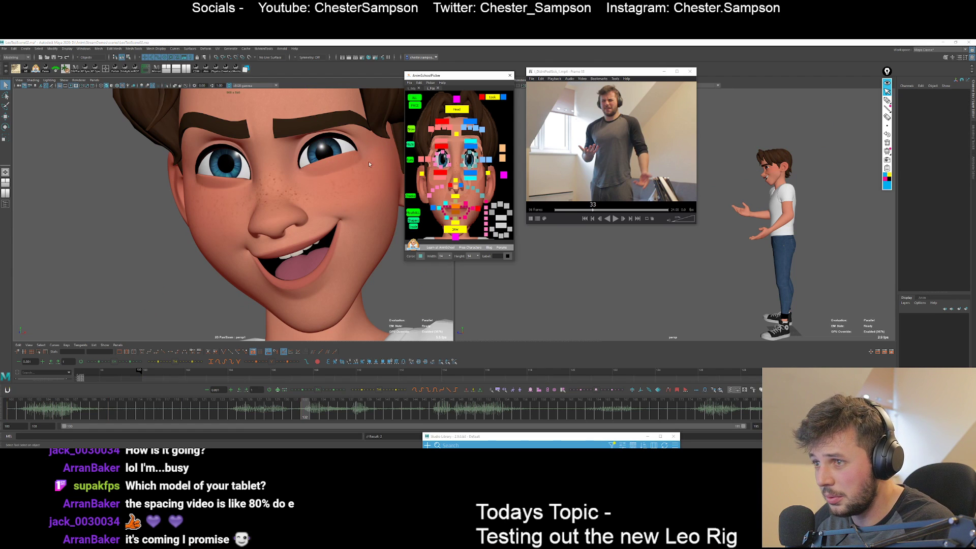
key("alt+1")
left_click(438, 165)
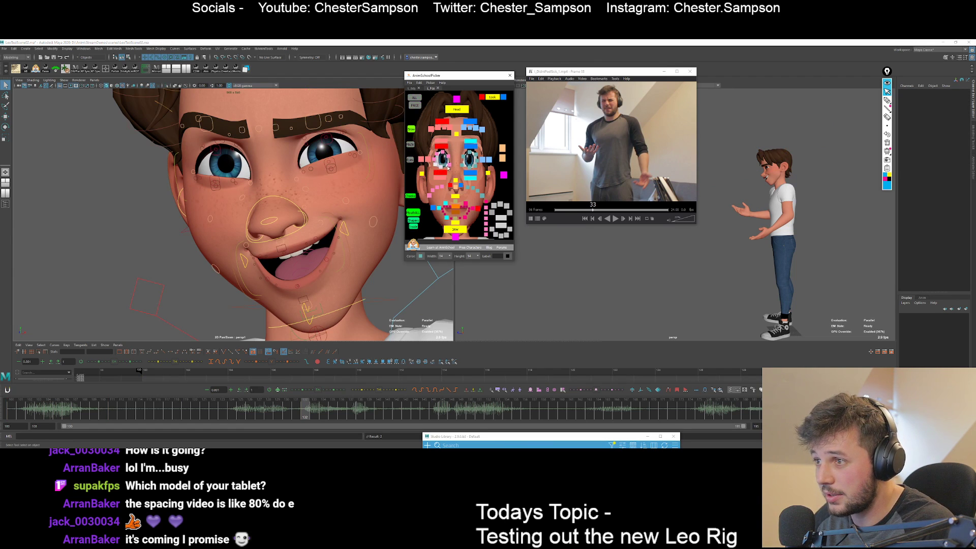
key("w")
left_click_drag(251, 168, 358, 186)
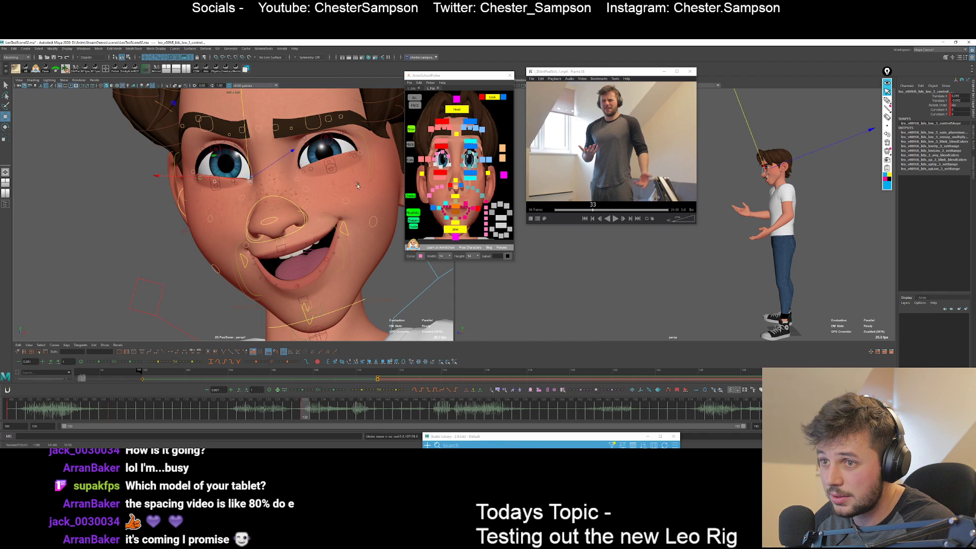
Move the right lower eyelid's base control up and forward at frame 33, checking it against frame 12.
left_click(441, 176)
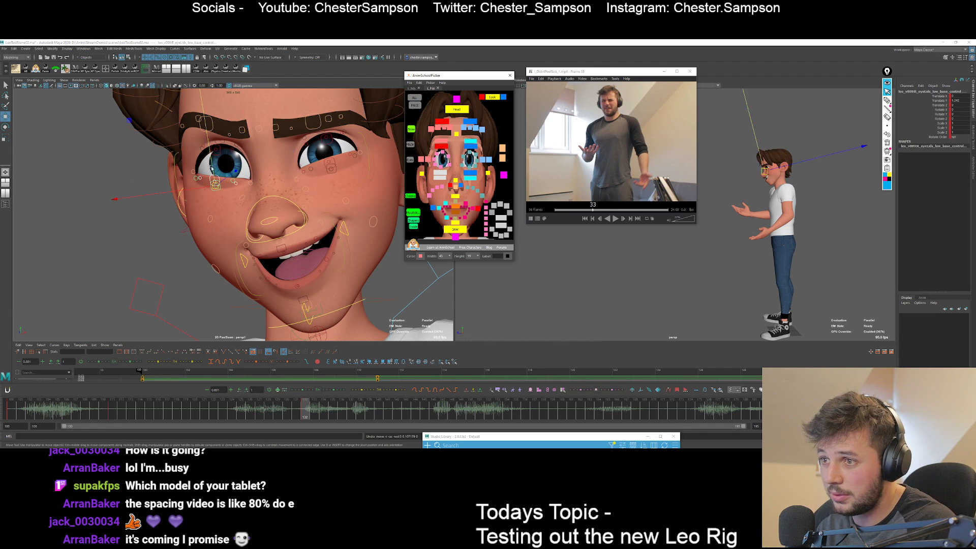
left_click_drag(212, 168, 221, 174)
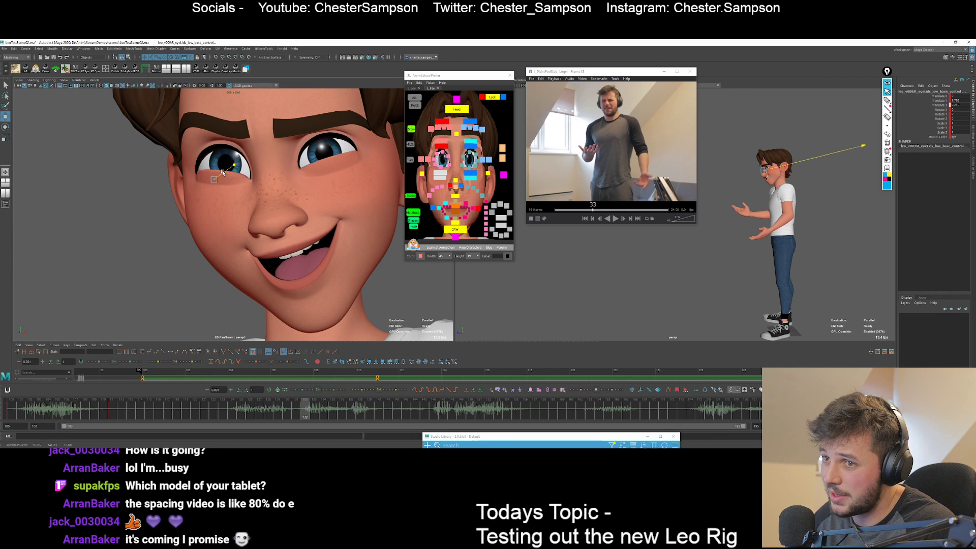
left_click_drag(222, 173, 245, 167)
key("q")
key("comma")
key("period")
Reposition the right eyelid's inner corner control at frame 33 and compare the eye with frame 12.
left_click(448, 165)
key("w")
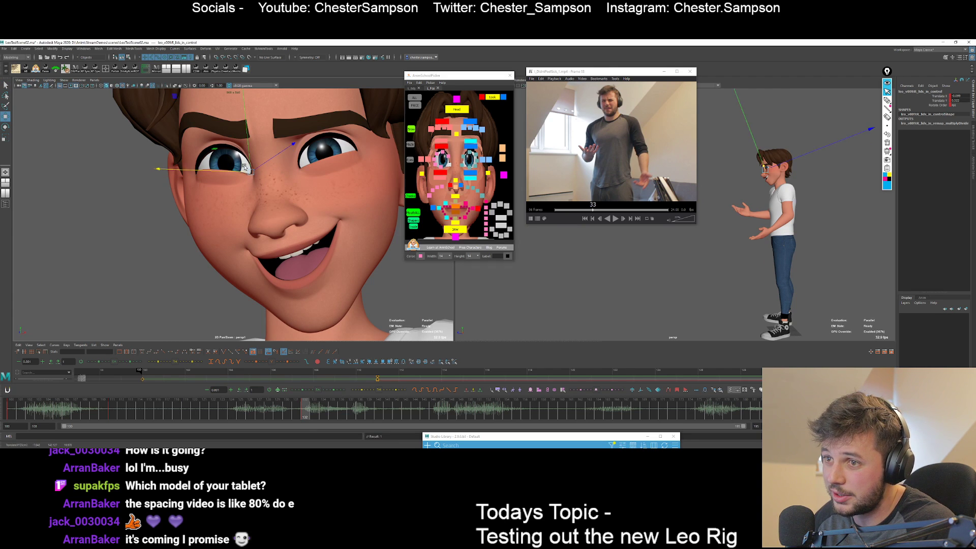
key("q")
key("comma")
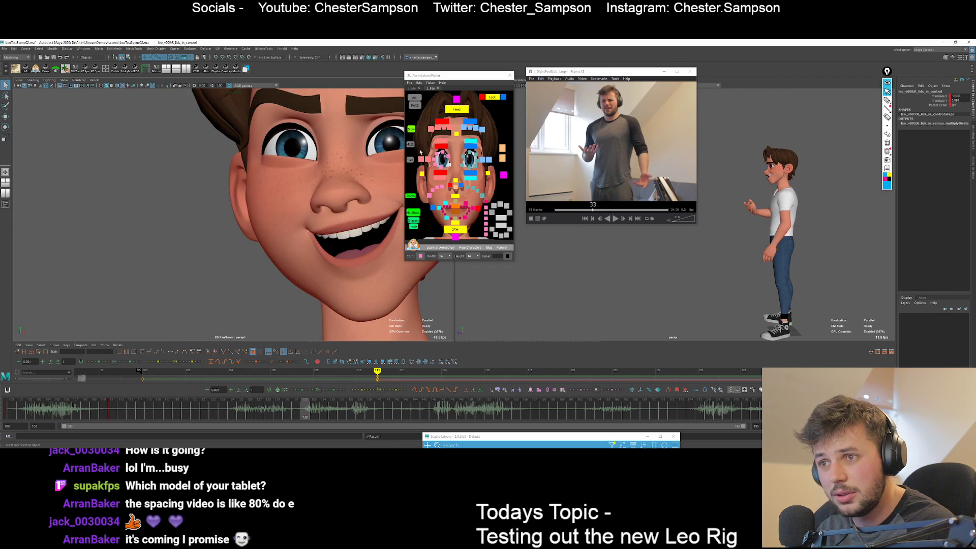
key("period")
Move the right eyelid's outer corner control slightly outward and up at frame 33, comparing it with frame 12.
left_click(429, 161)
key("w")
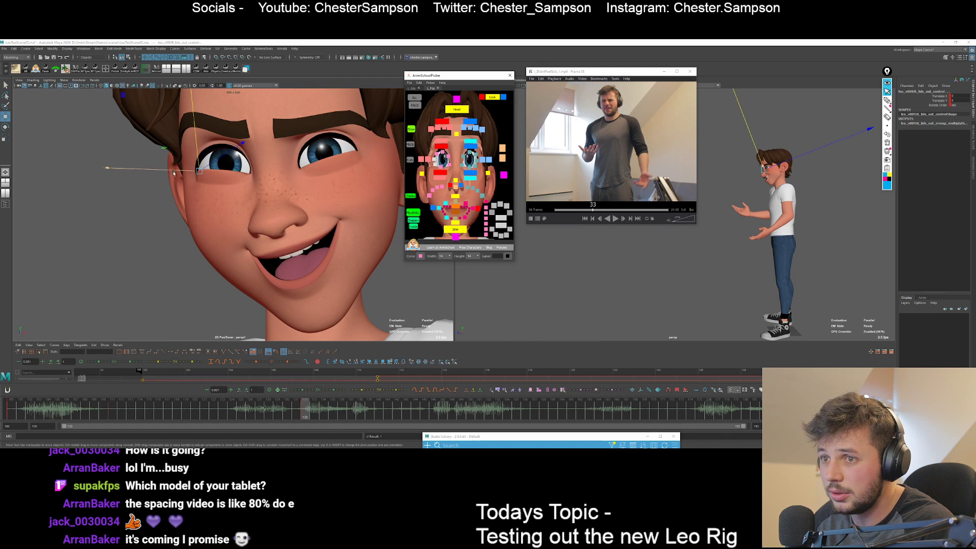
left_click_drag(197, 159, 196, 155)
key("ctrl+z")
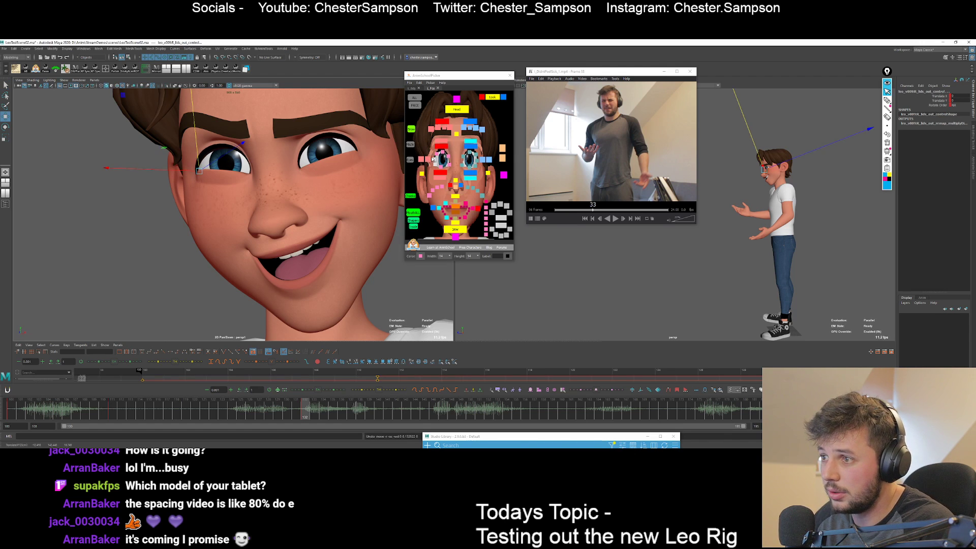
left_click(432, 159)
middle_click_drag(198, 158, 193, 155)
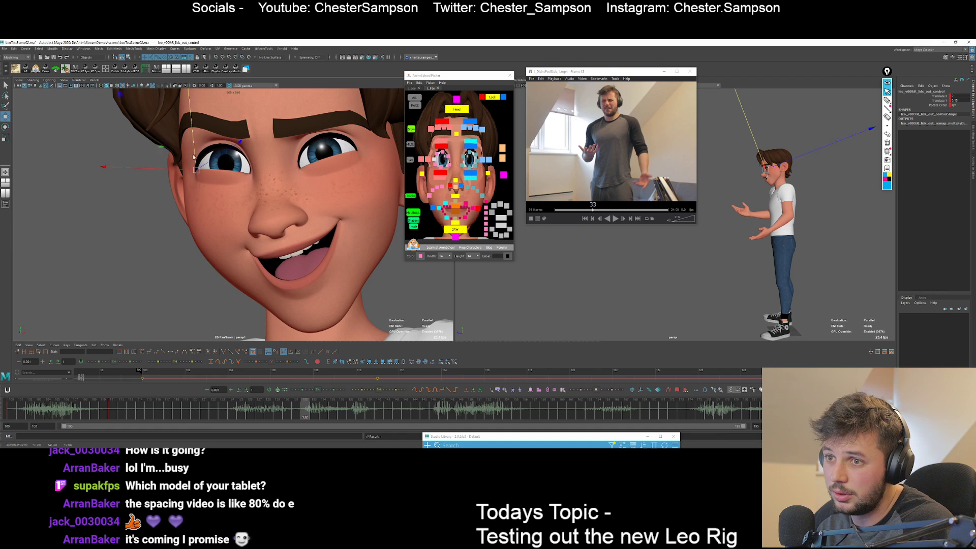
key("q")
key("comma")
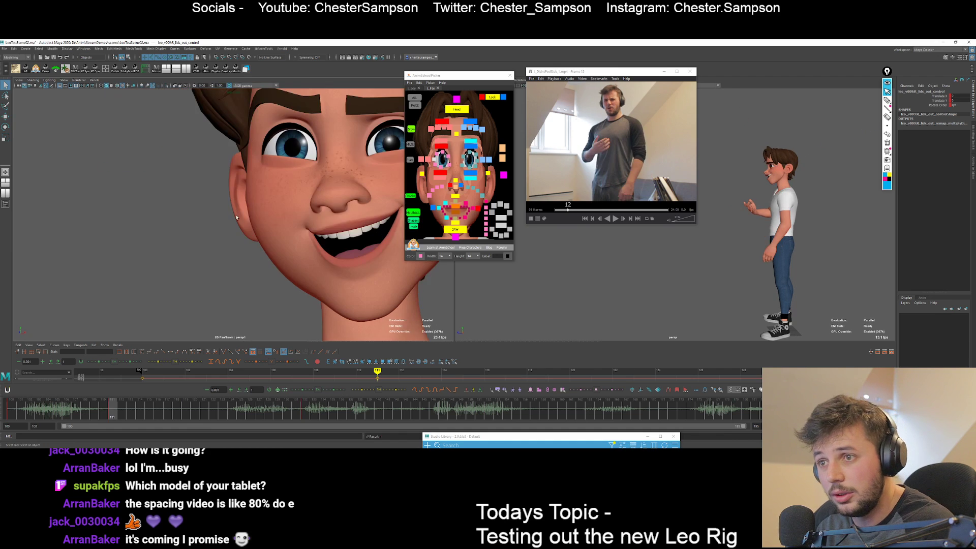
key("period")
Adjust both upper eyelids' base controls at frame 33, checking them against frame 12 and in the full shot view.
left_click(442, 150)
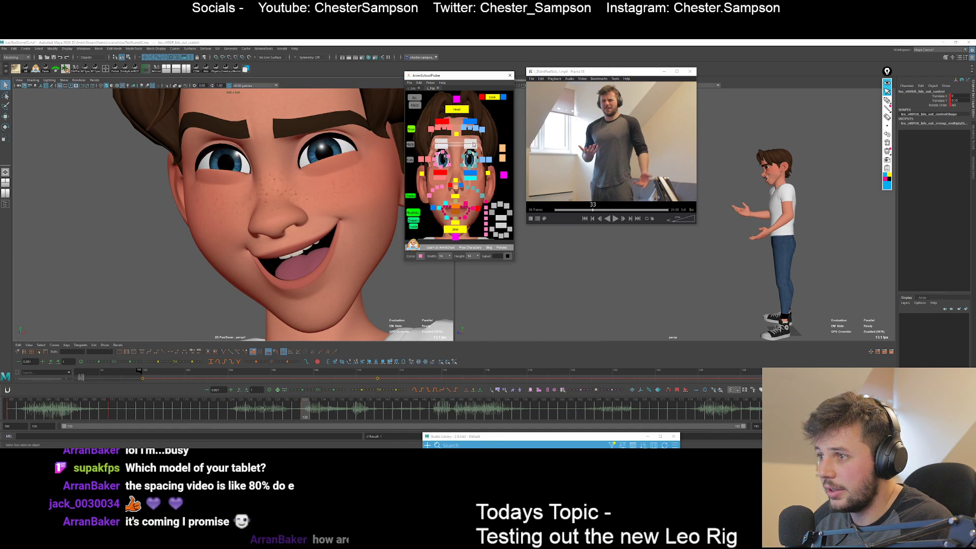
key("w")
left_click(218, 127)
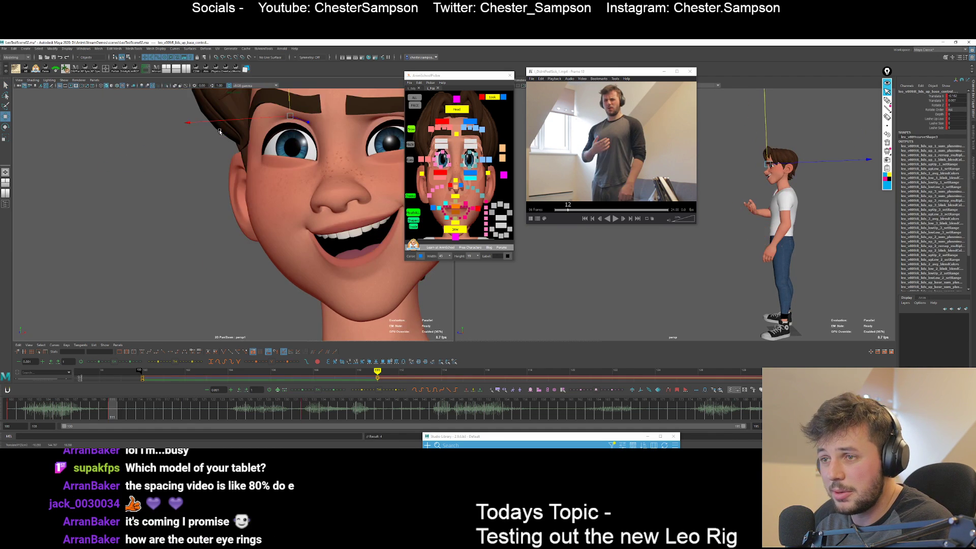
key("backslash")
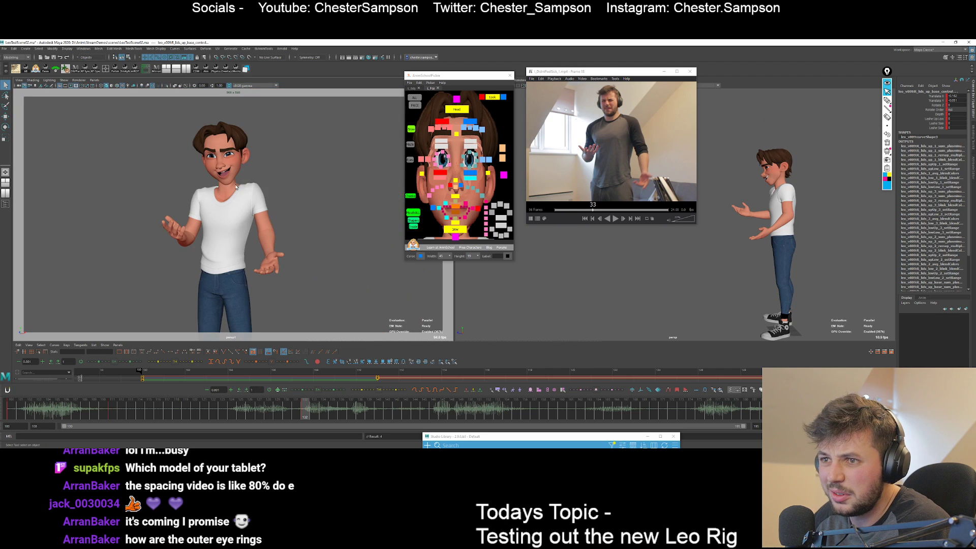
Lower all the brow controls on both sides at frame 33 and compare the expression with frame 12.
left_click(436, 122)
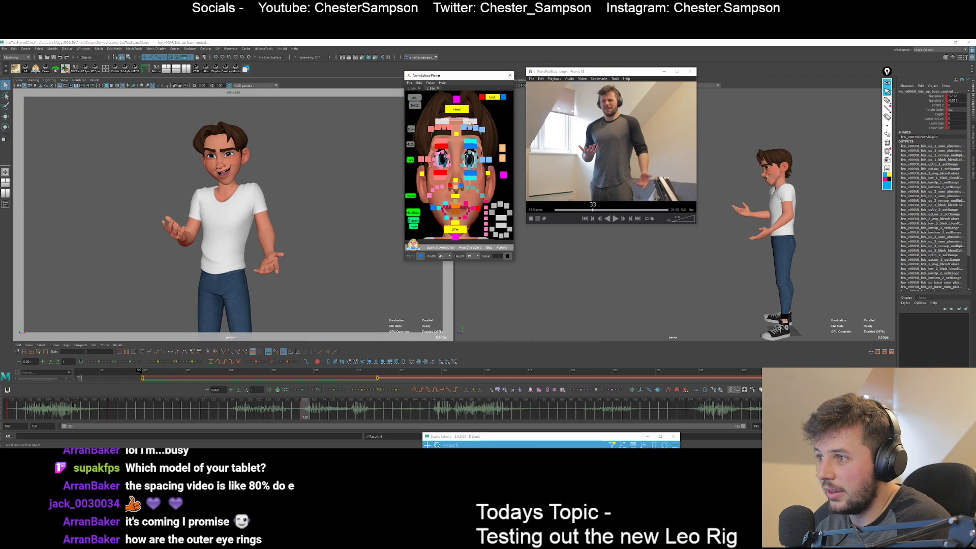
key("backslash")
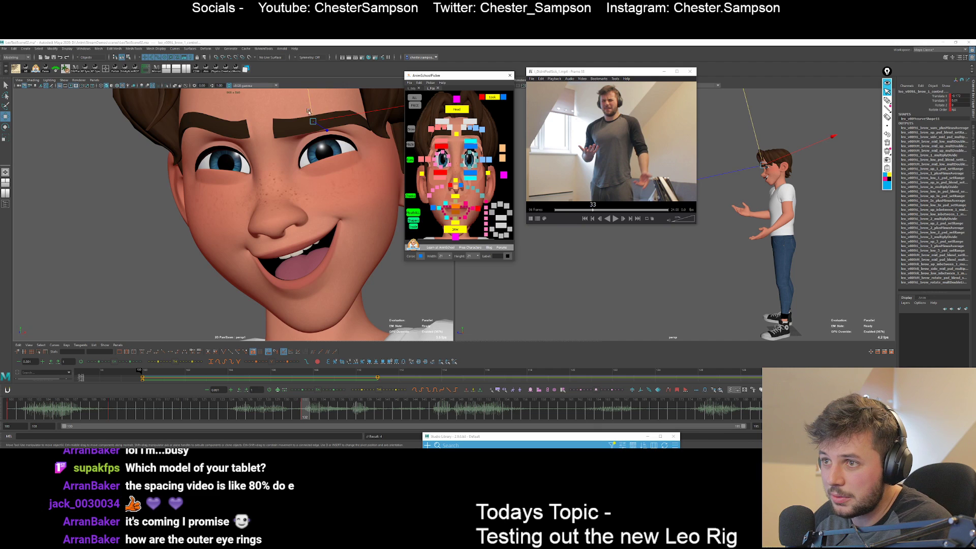
key("q")
key("backslash")
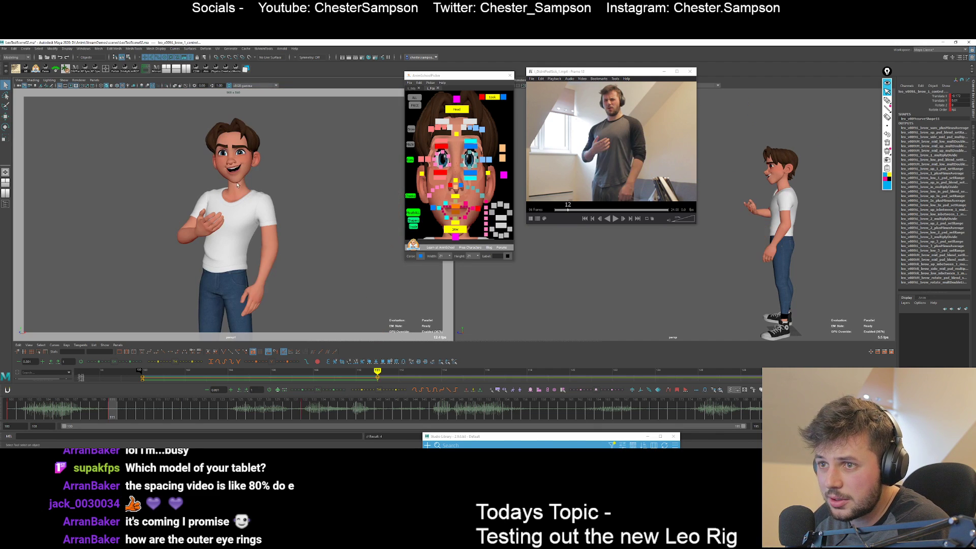
key("backslash")
Reposition the inner brow control beside the nose bridge at frame 33 and check the face in the full shot view.
left_click(448, 127)
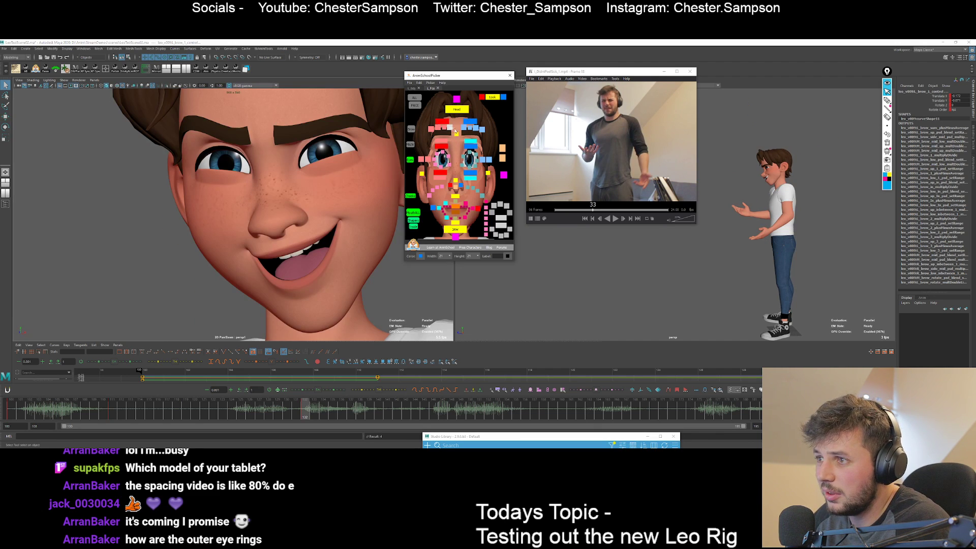
key("w")
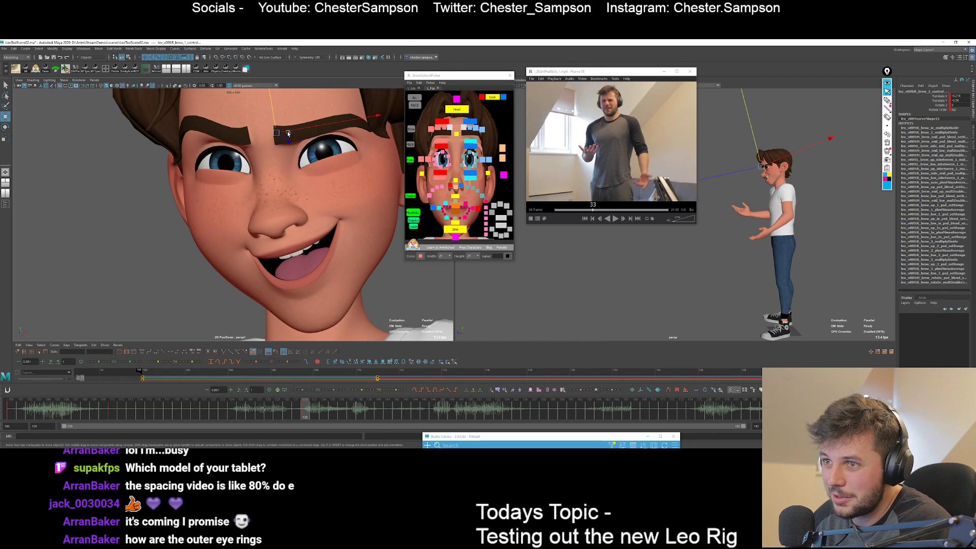
left_click_drag(288, 131, 285, 133)
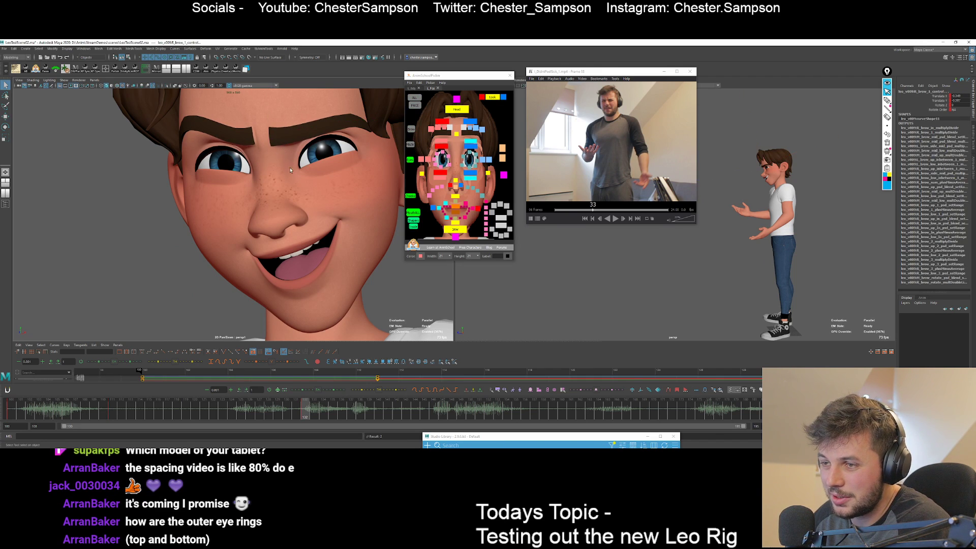
key("q")
key("backslash")
Move the same brow's base control slightly at frame 33, judging the expression in the full shot.
left_click(446, 128)
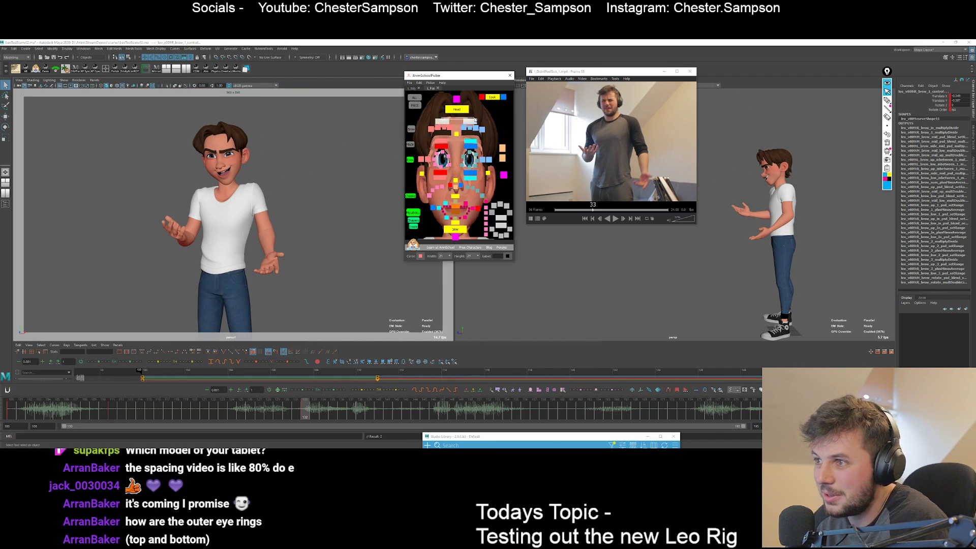
key("w")
left_click_drag(220, 137, 225, 138)
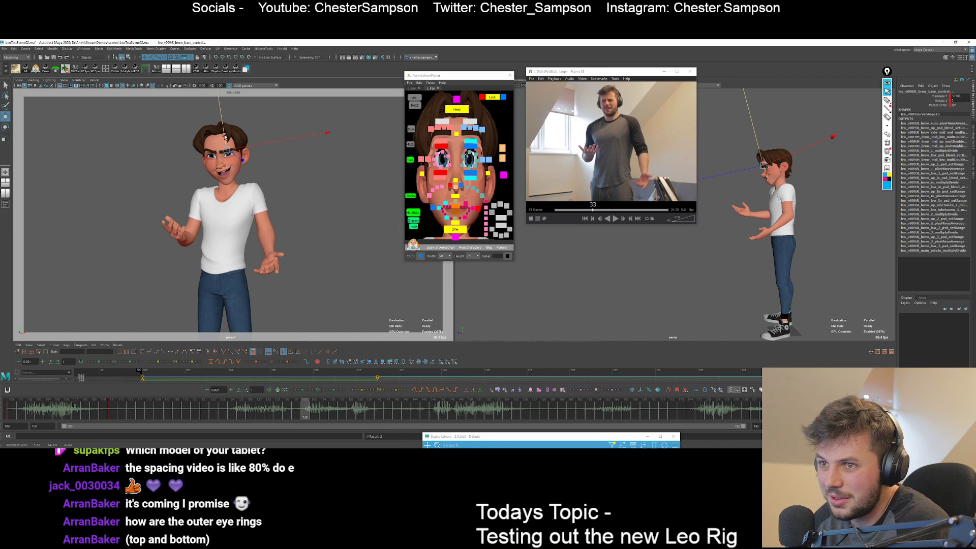
key("q")
Adjust the emotion control at the raised mouth corner at frame 33, checking it in the full shot and against frame 12.
left_click(478, 208)
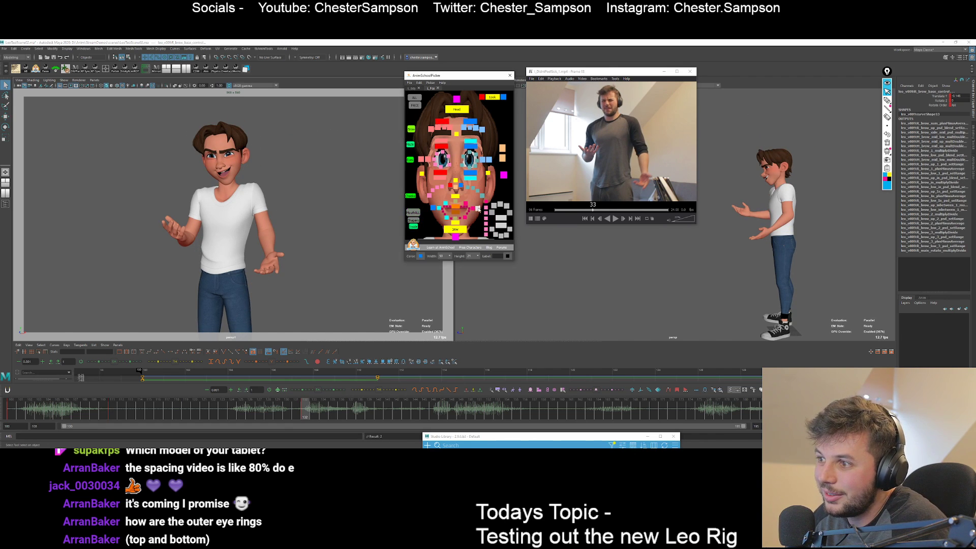
key("w")
key("backslash")
middle_click_drag(291, 230, 284, 235)
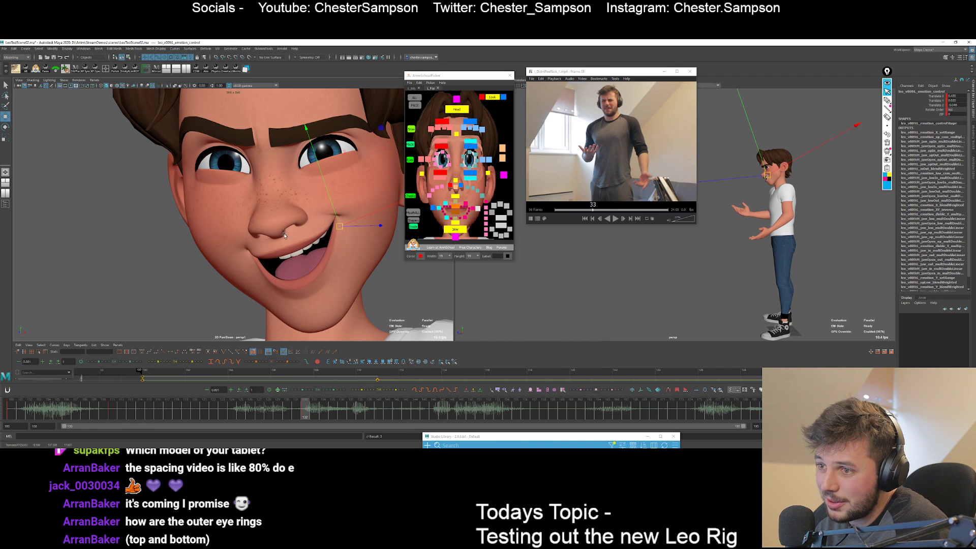
key("alt+v")
key("backslash")
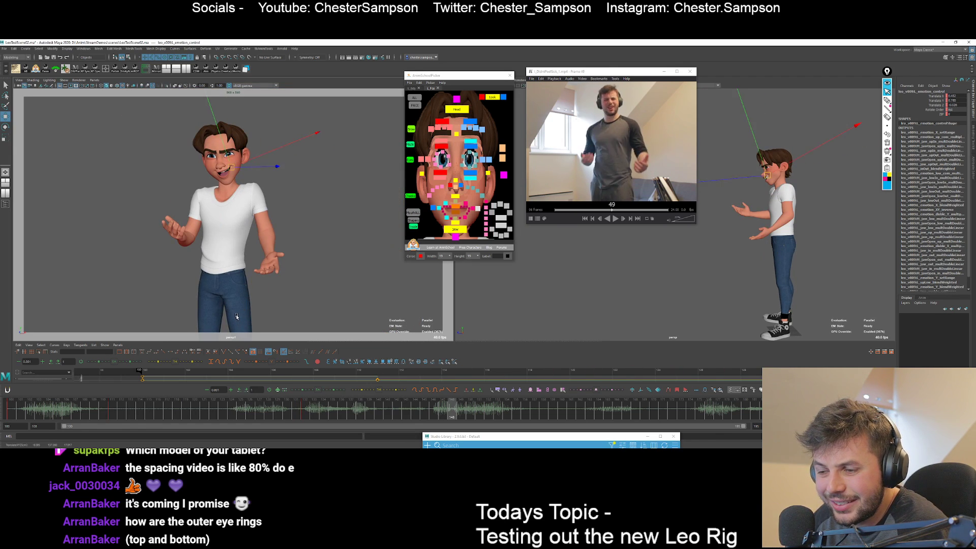
key("alt+v")
key("alt+v")
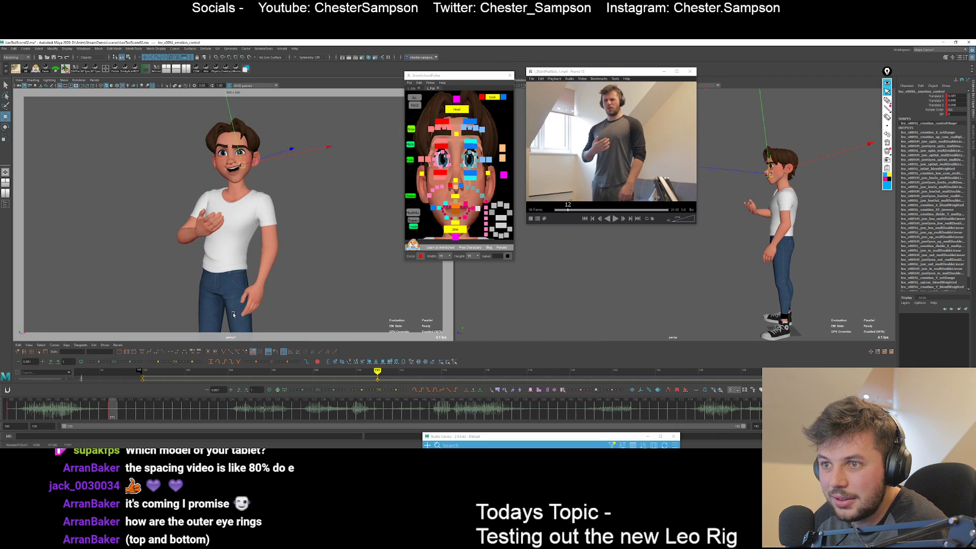
key("q")
key("backslash")
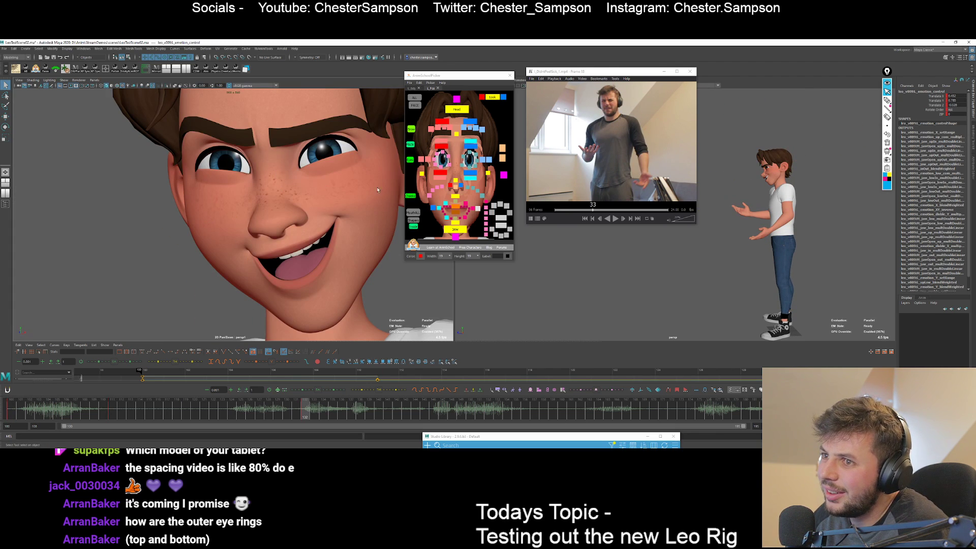
Nudge the opposite brow's inner control at frame 33, comparing it with frame 12 and the full shot.
left_click(441, 128)
key("w")
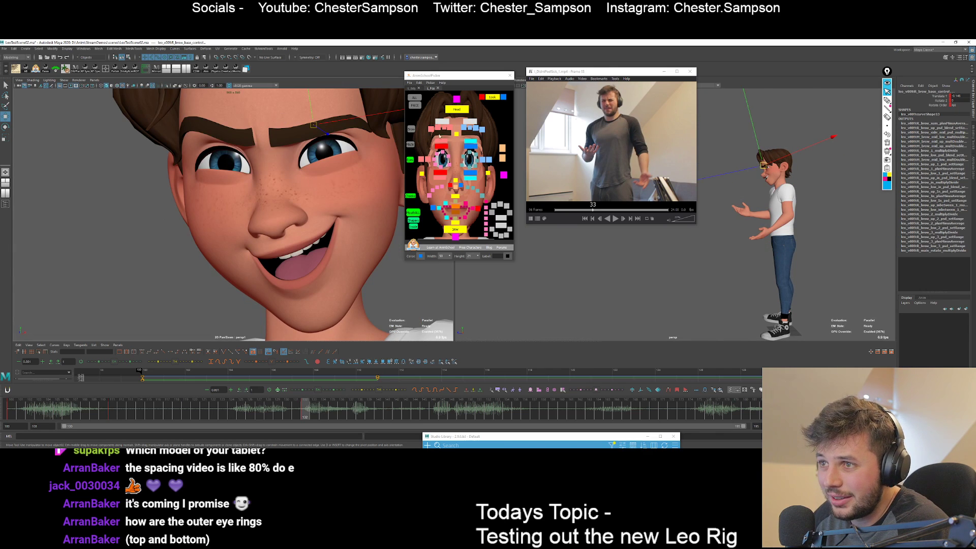
left_click(444, 129)
left_click(470, 129, "shift")
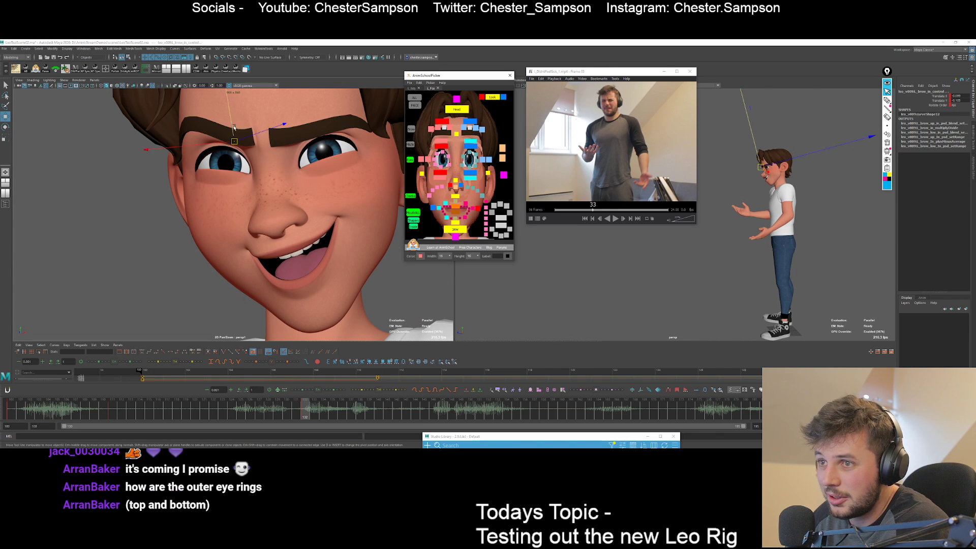
left_click_drag(233, 124, 233, 123)
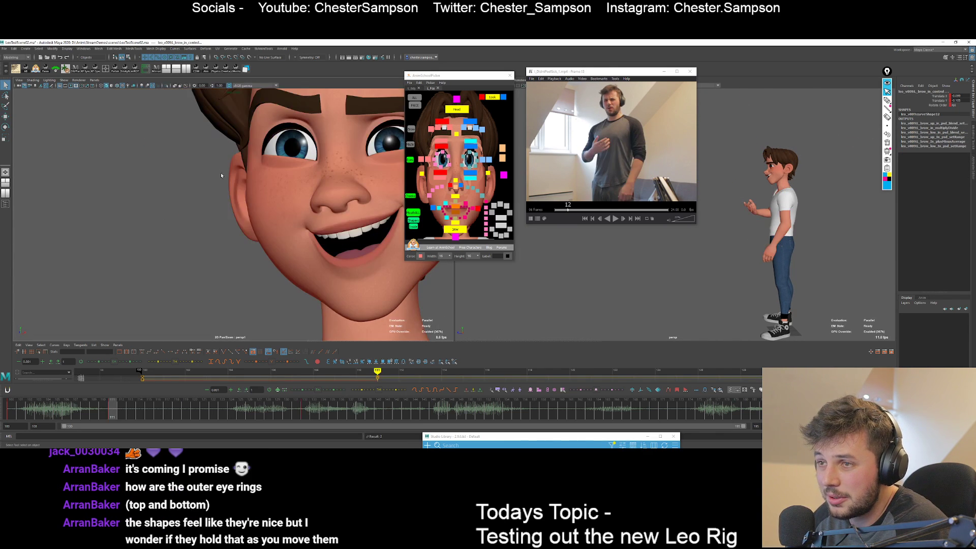
key("backslash")
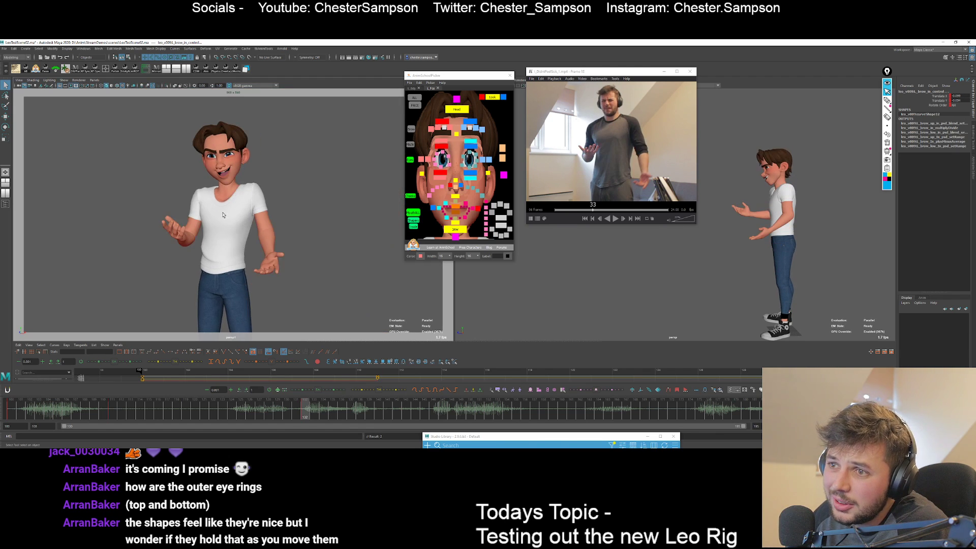
Move and rotate the upper teeth base control at frame 33 to fit the slanted smile, then review the reference up to frame 65.
key("backslash")
left_click(486, 237)
key("w")
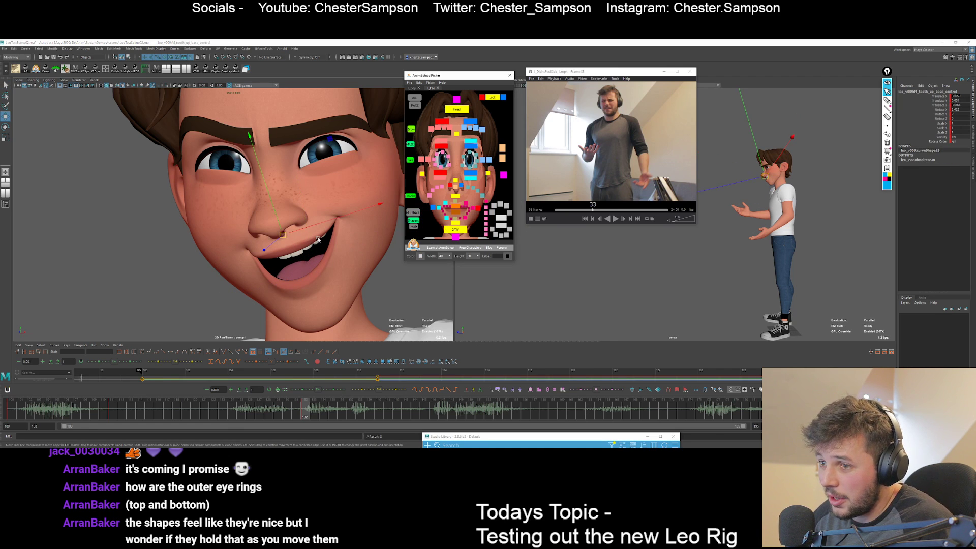
left_click(277, 272)
key("e")
left_click_drag(277, 275, 285, 277)
key("w")
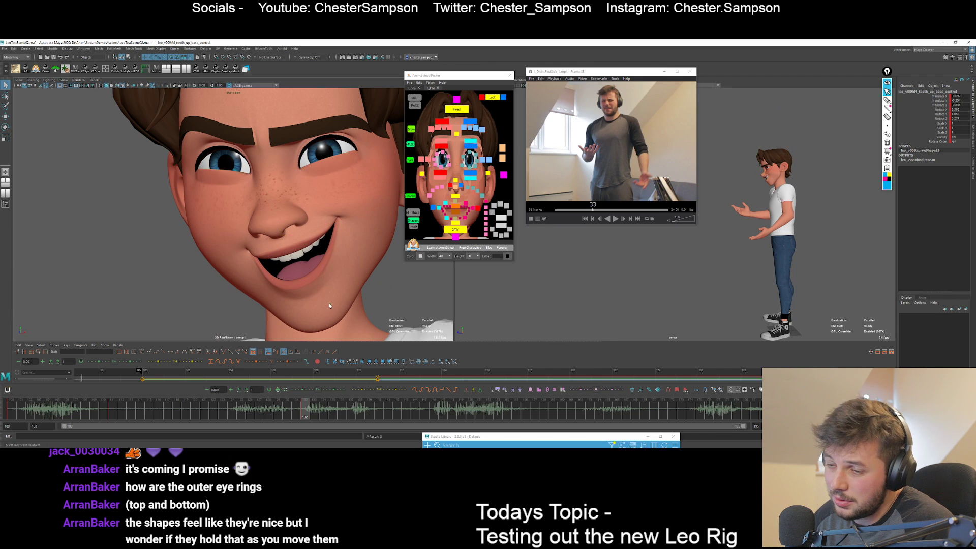
key("backslash")
key("alt+v")
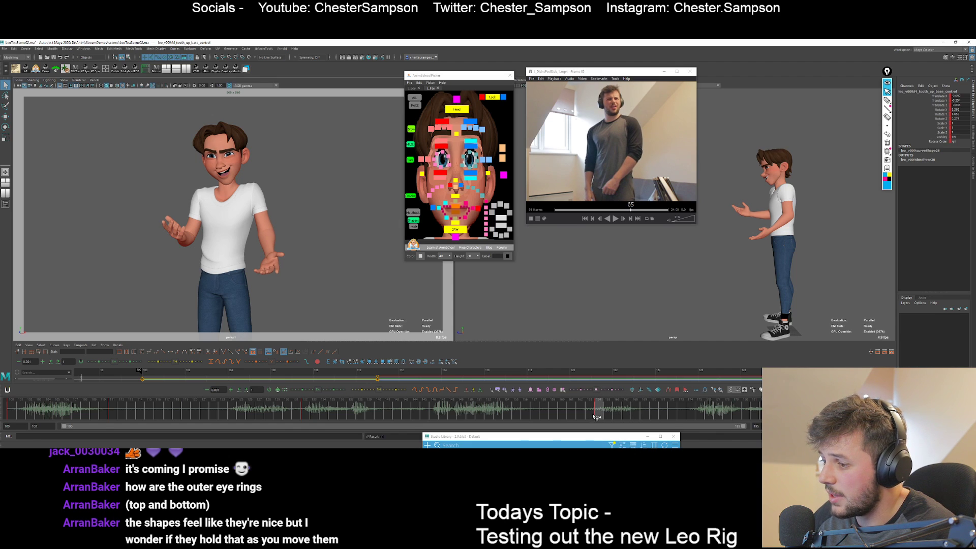
Select all of the rig's controls in the body picker and key the whole pose at frame 65.
left_click(412, 89)
left_click(432, 194)
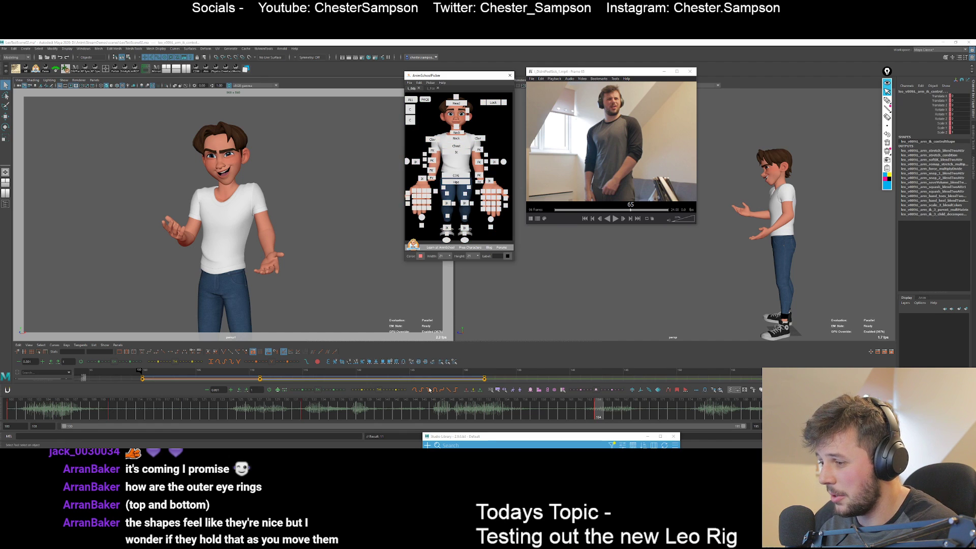
key("comma")
key("period")
key("comma")
key("period")
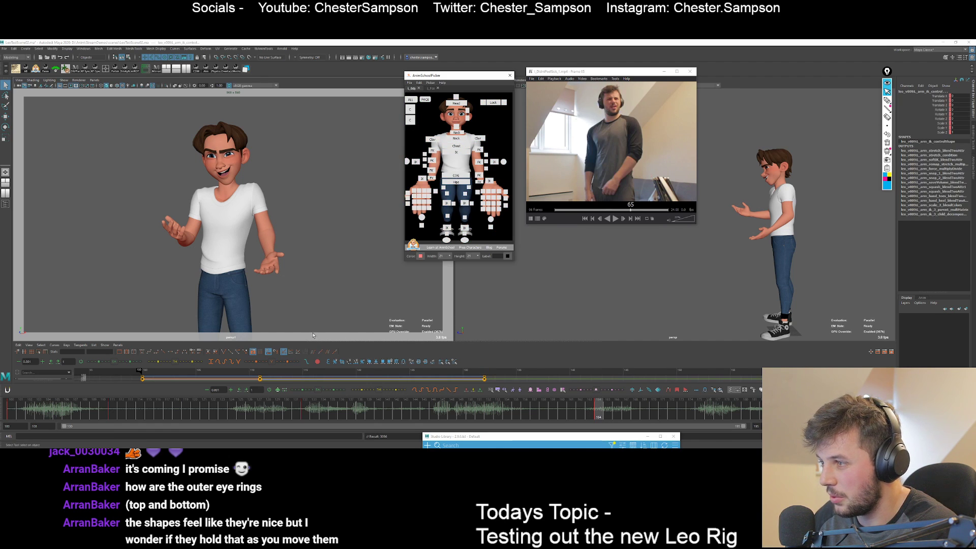
left_click(308, 413)
key("period")
key("s")
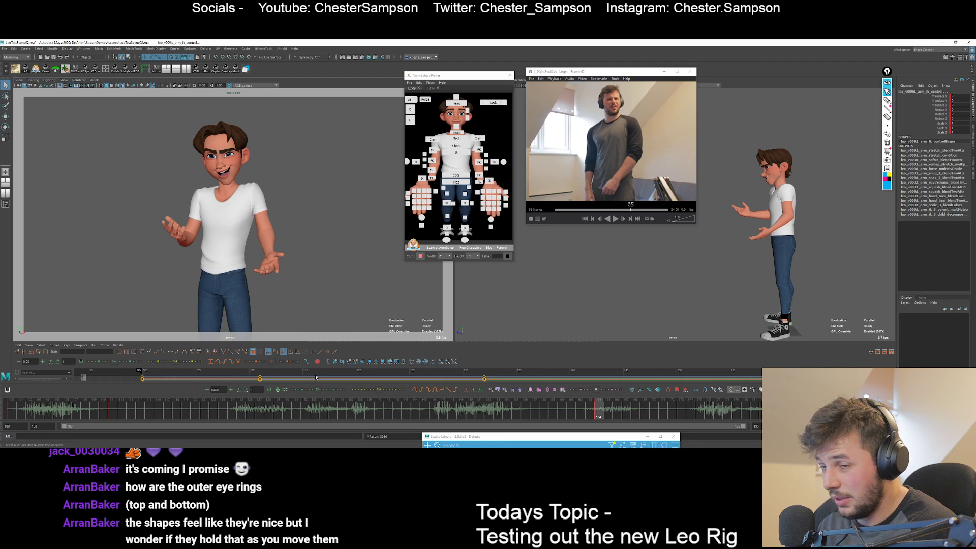
Compare the pose and video reference between frames 33 and 65.
key("comma")
key("period")
key("comma")
key("comma")
key("period")
key("period")
key("comma")
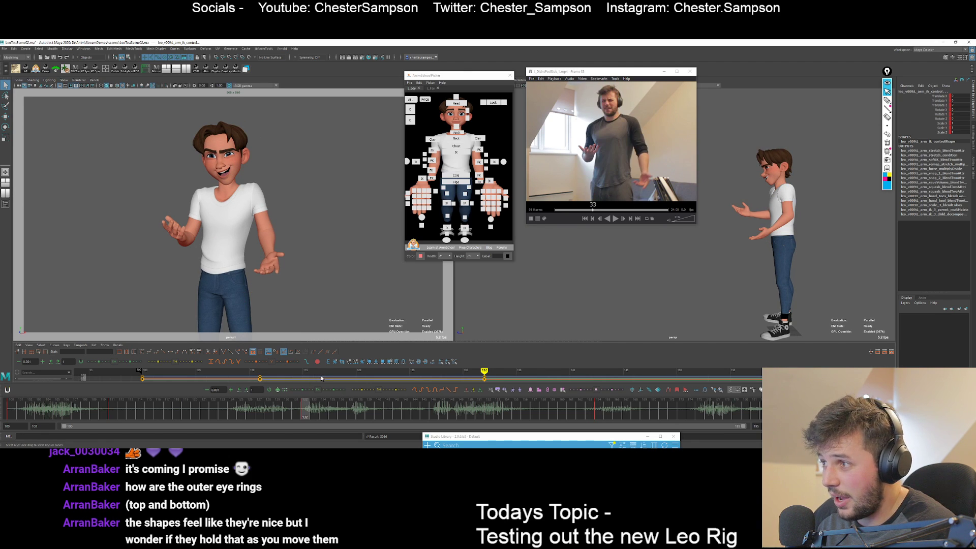
left_click_drag(345, 406, 599, 399)
key("comma")
key("period")
Shift the COG control slightly backward and tilt it at frame 65, comparing the pose with frame 33 in the side view.
left_click(456, 176)
key("w")
key("comma")
key("period")
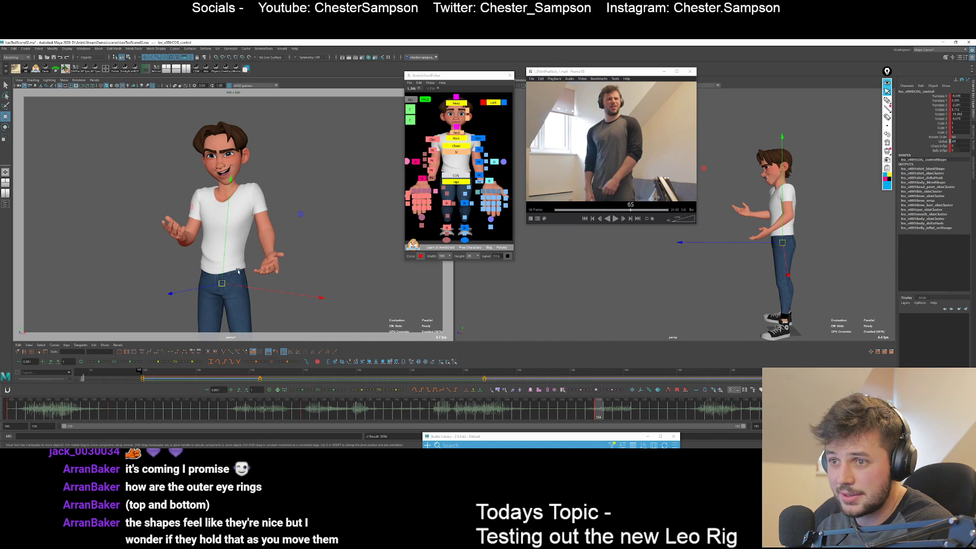
key("comma")
key("comma")
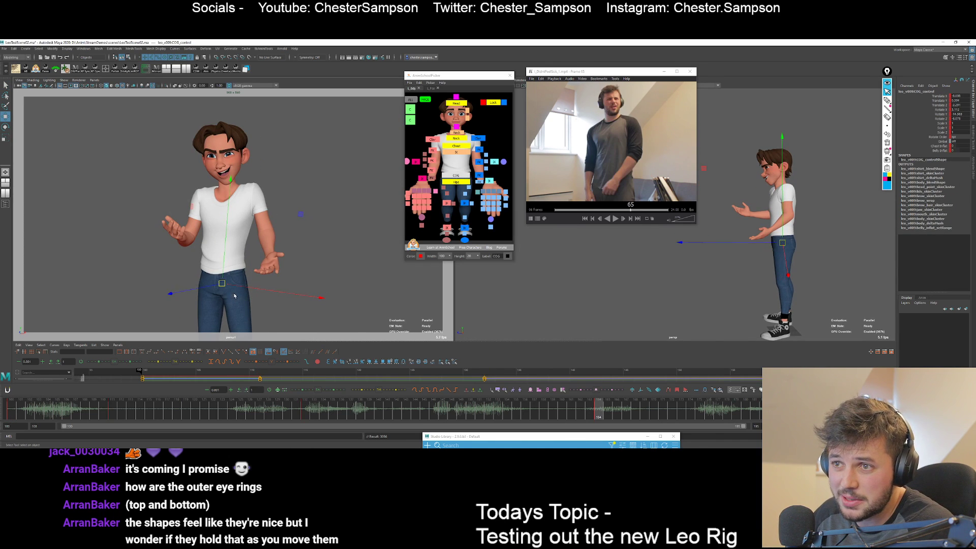
key("q")
key("w")
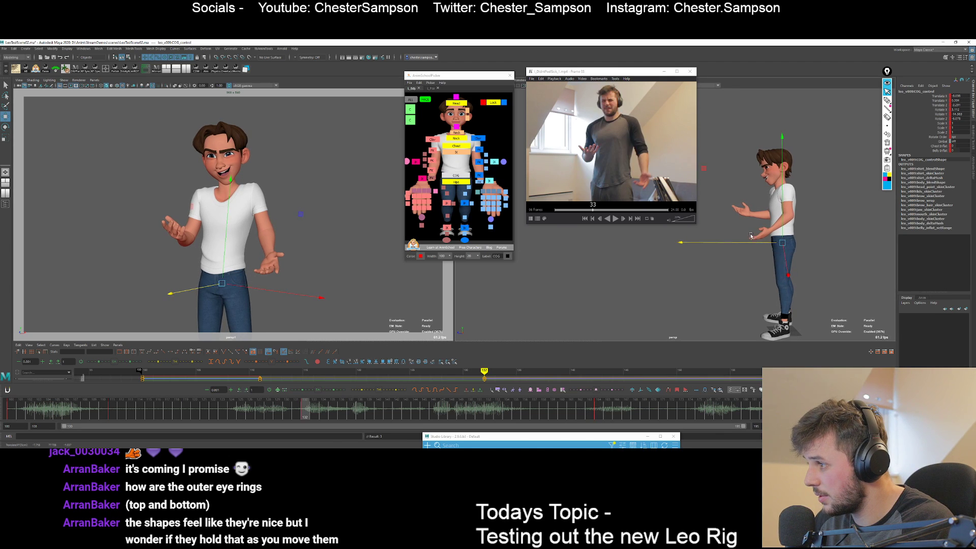
key("e")
left_click_drag(709, 175, 713, 172)
key("w")
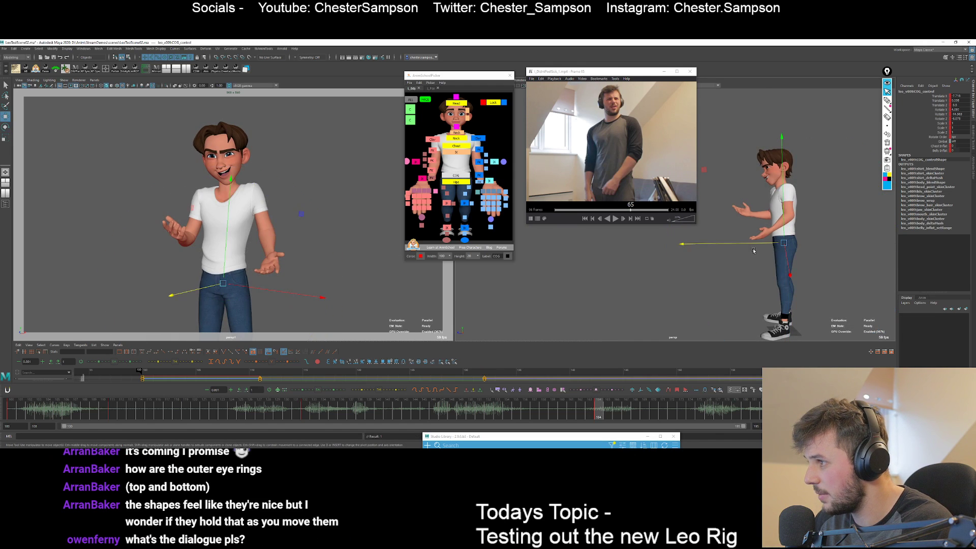
Move the COG control slightly sideways toward the character's left at frame 65.
key(".")
left_click_drag(258, 288, 266, 290)
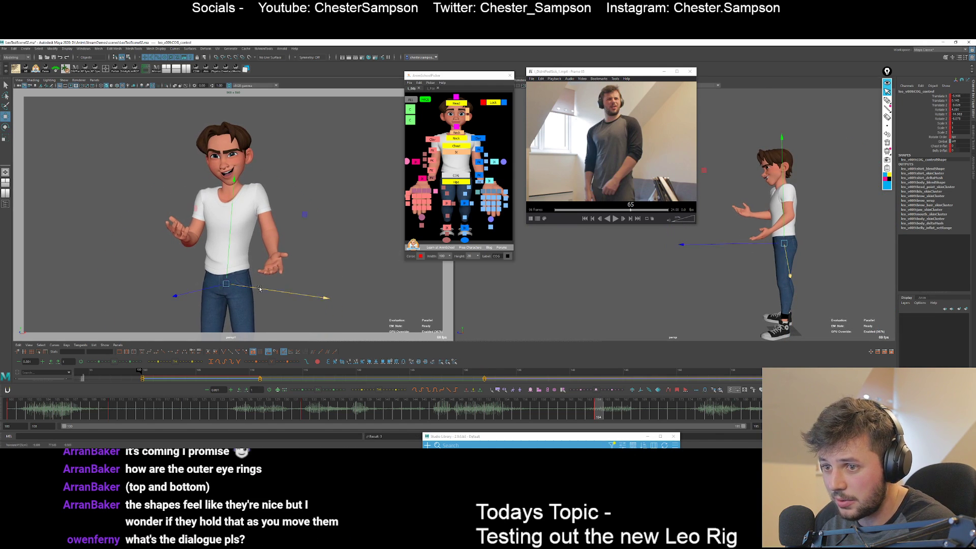
key(".")
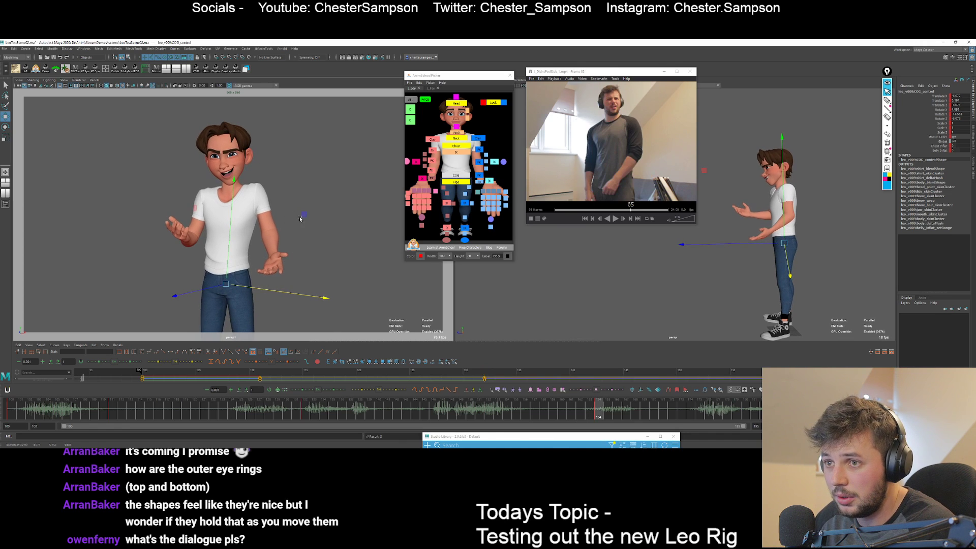
Rotate the COG control at frame 65 to adjust the body's lean, comparing it with the pose at frame 33.
key("e")
key(".")
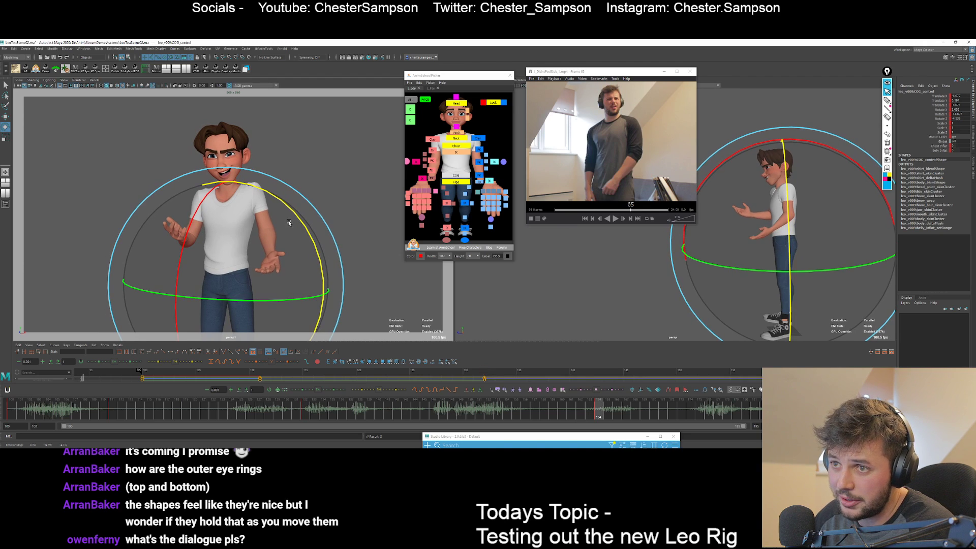
key("q")
key("w")
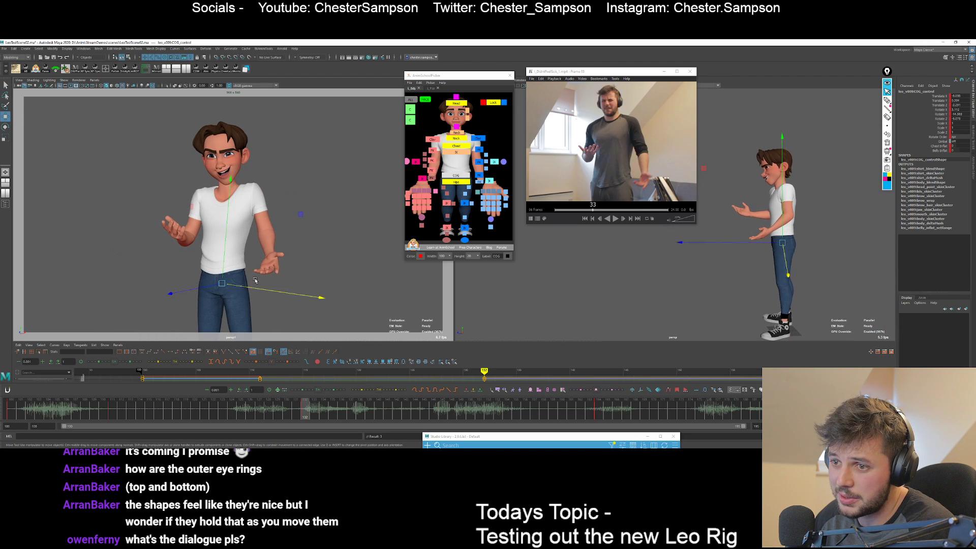
key("e")
left_click(293, 216)
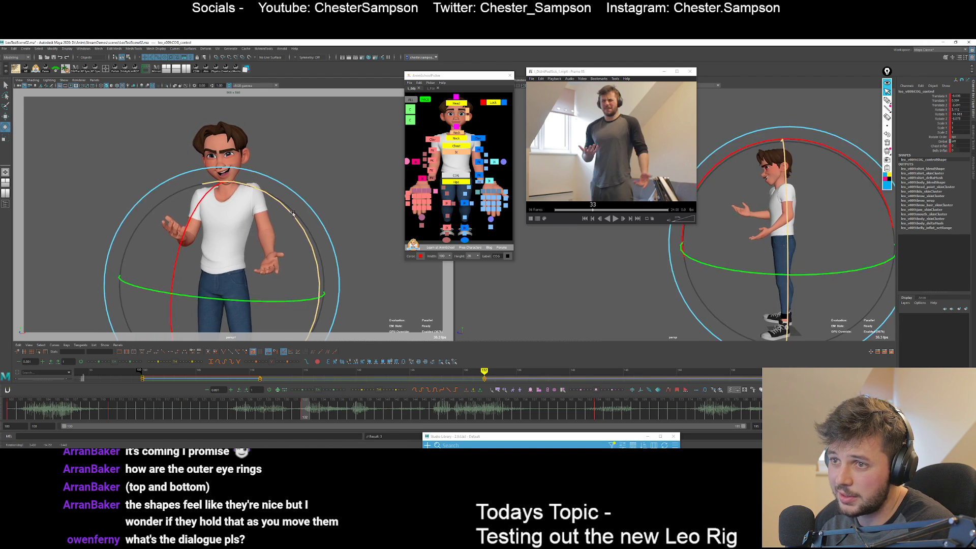
key("q")
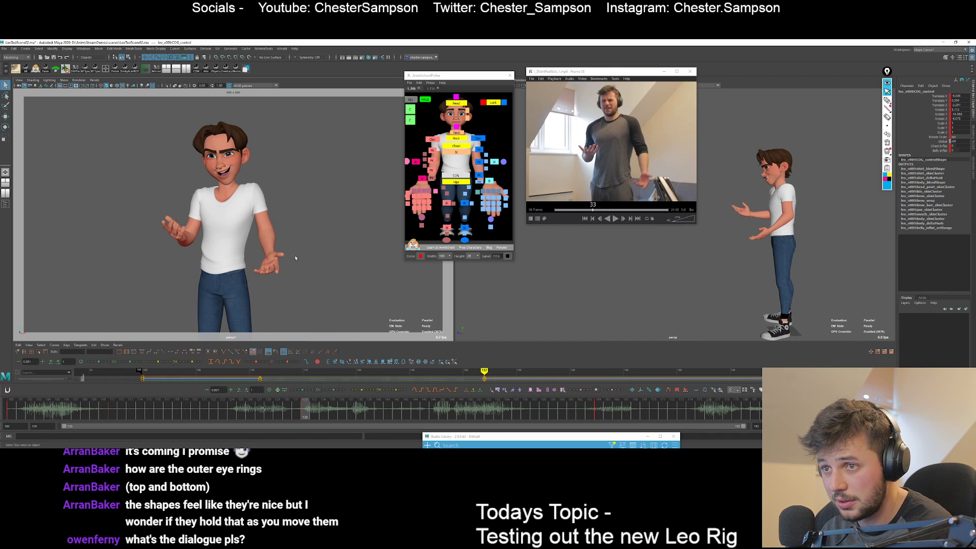
left_click(300, 248)
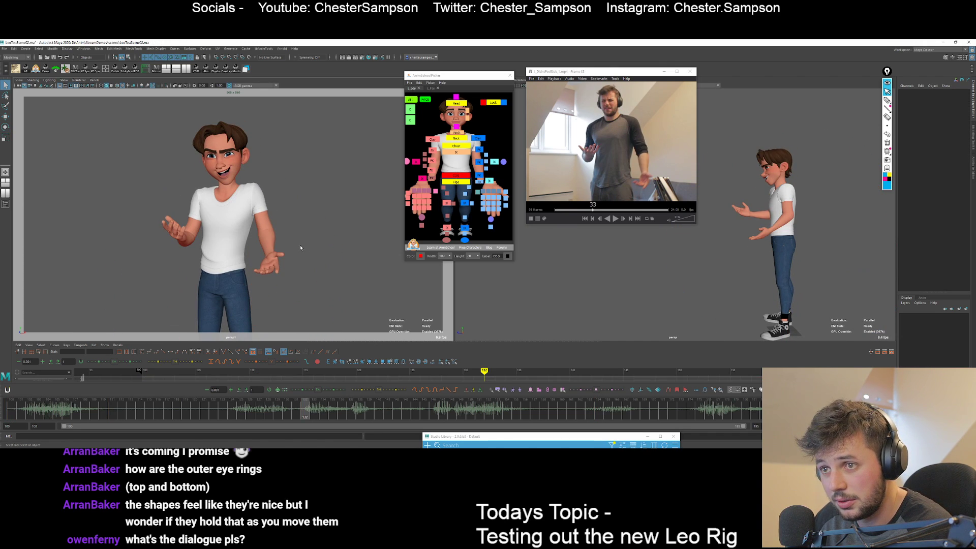
left_click(450, 178)
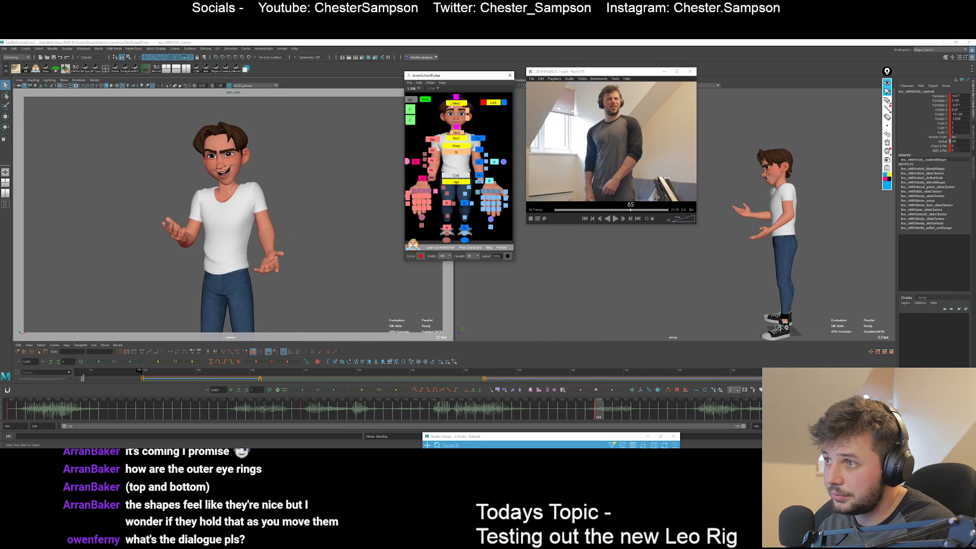
Rotate the head control at frame 65 to raise the head toward the reference pose.
left_click(452, 105)
key("e")
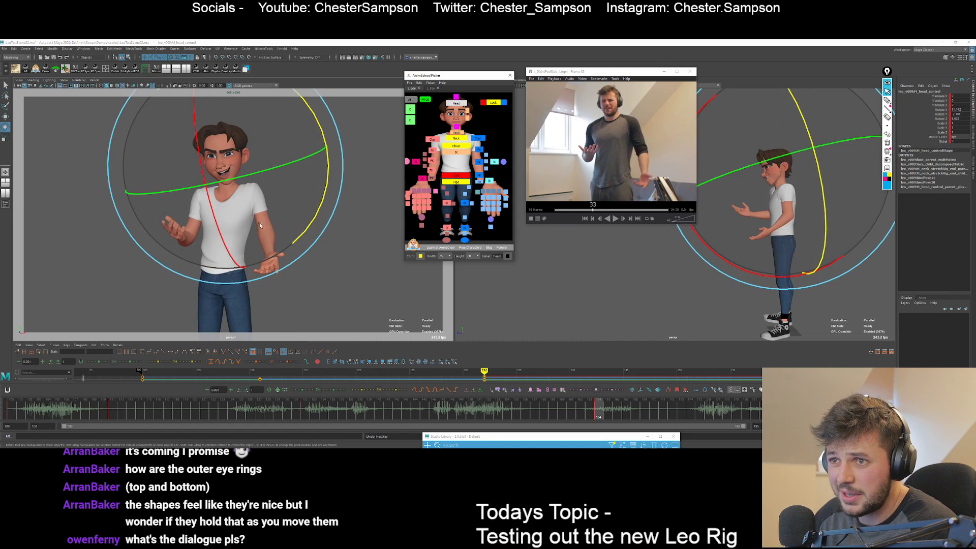
left_click_drag(249, 223, 273, 191)
key("w")
left_click(450, 112)
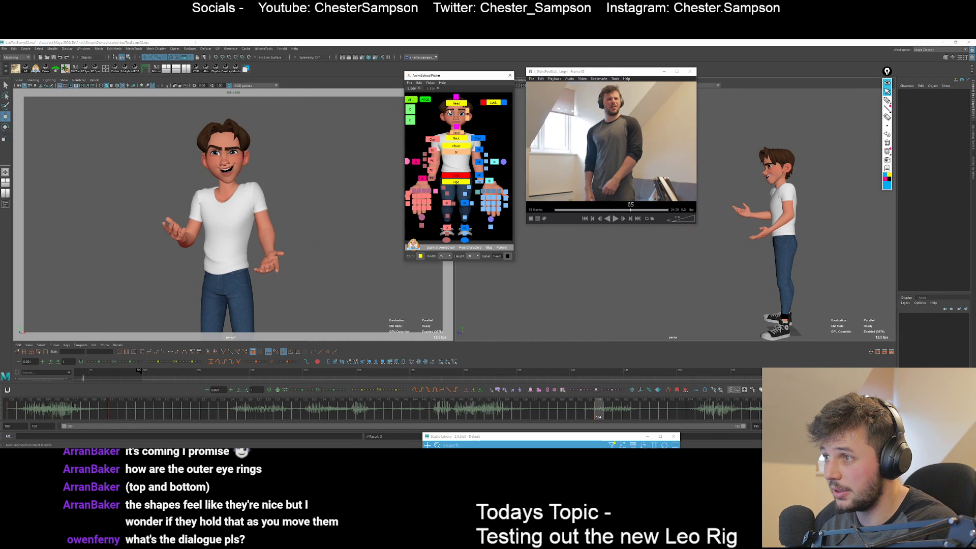
Move the eye aim control at frame 65 to redirect the character's gaze toward the reference, comparing it with frame 33.
left_click(492, 103)
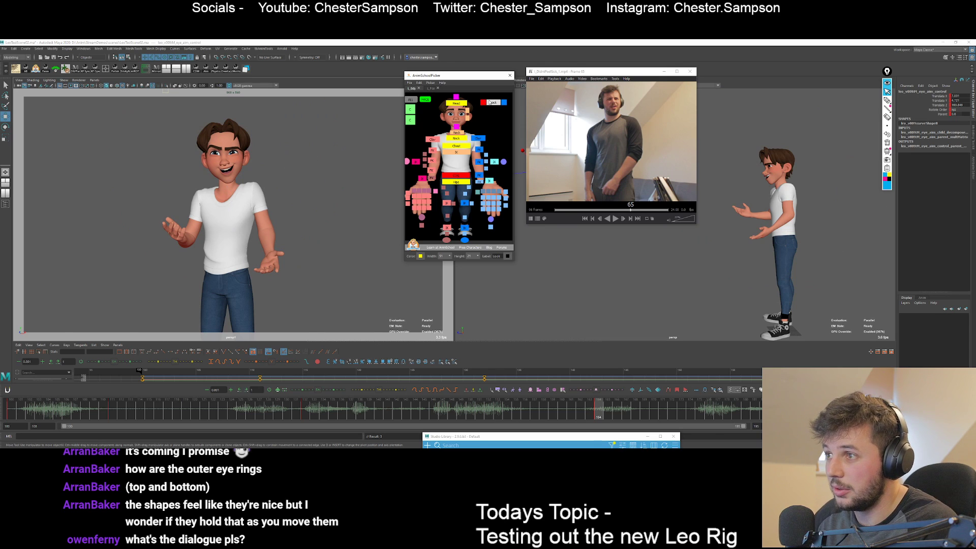
middle_click_drag(254, 203, 348, 208)
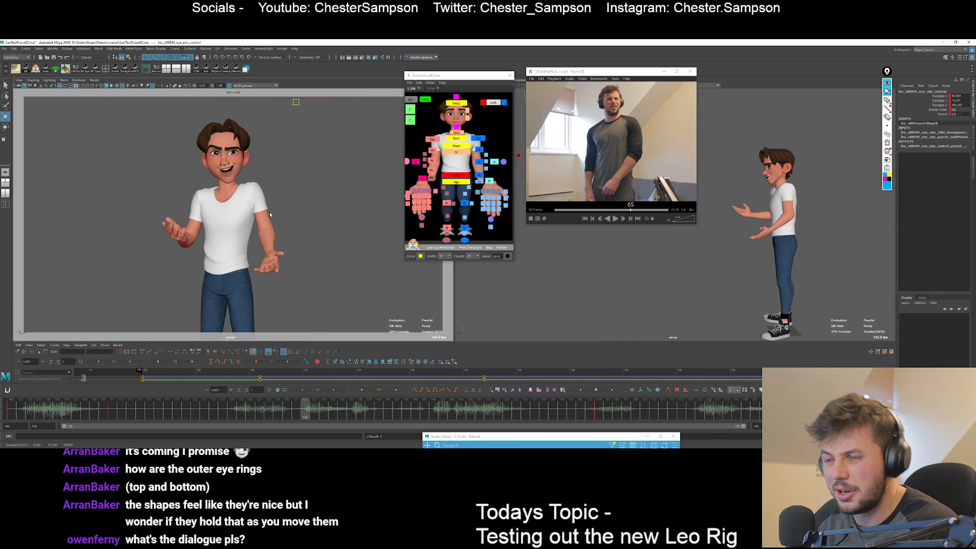
key("period")
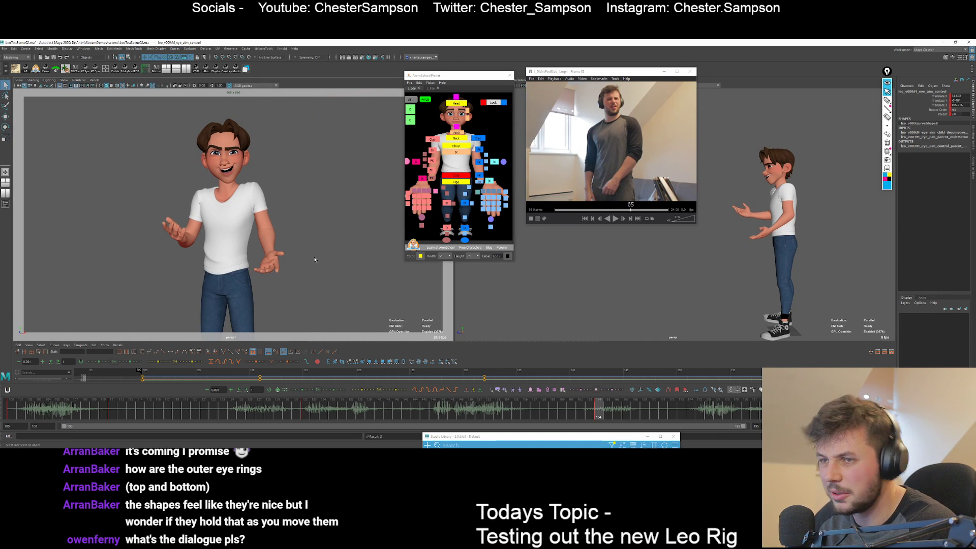
key("w")
middle_click_drag(312, 268, 296, 226)
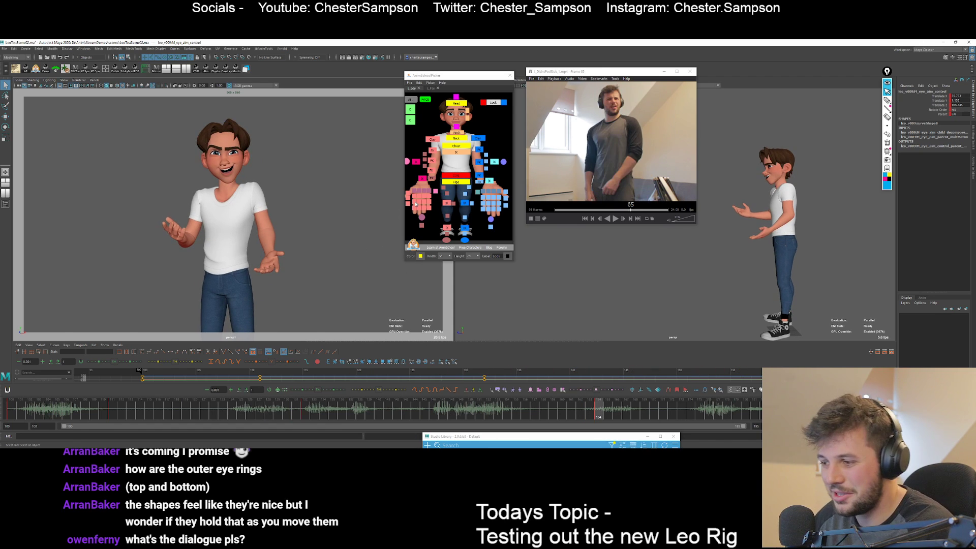
key("comma")
key("period")
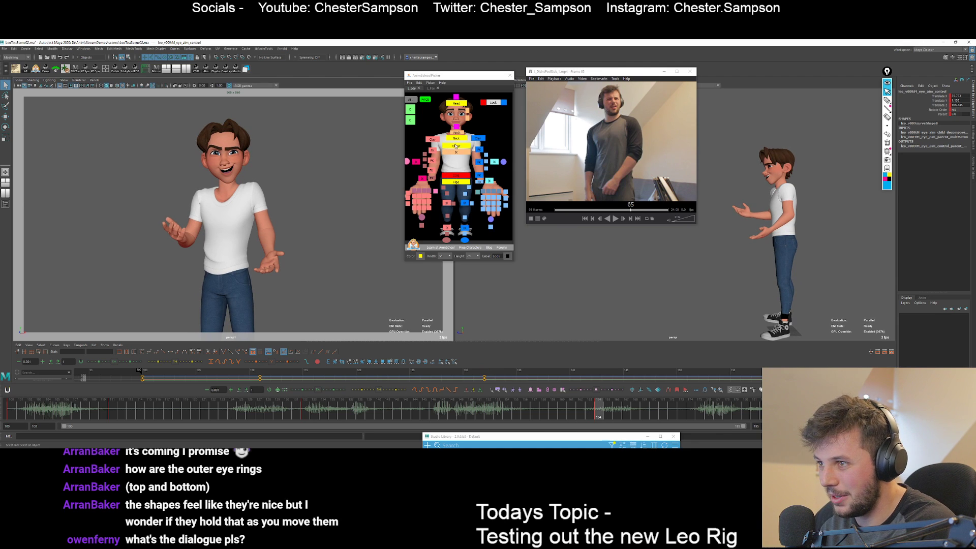
Rotate the chest control at frame 65 to adjust its tilt and twist, comparing the pose with frame 33.
left_click(456, 146)
key("e")
key("comma")
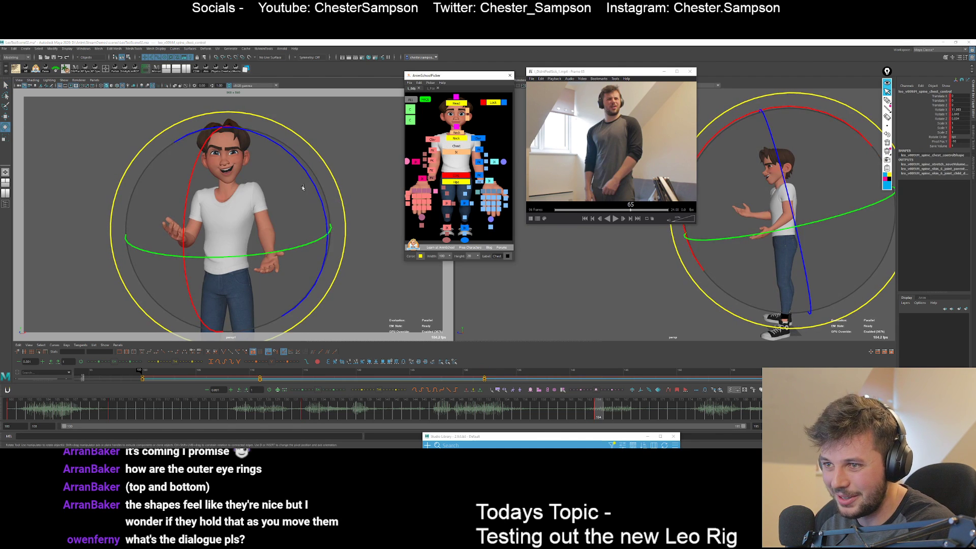
left_click_drag(311, 179, 312, 189)
key("comma")
key("period")
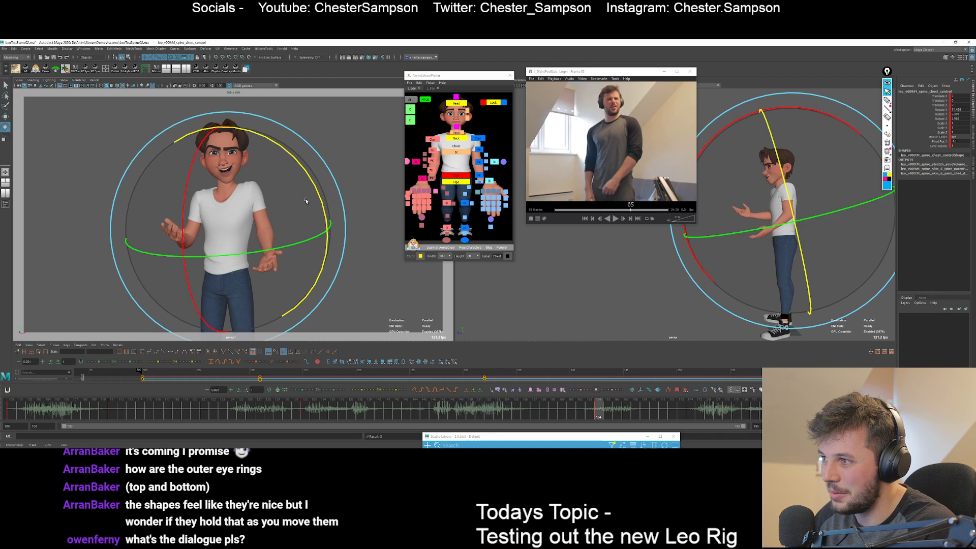
key("comma")
key("period")
key("comma")
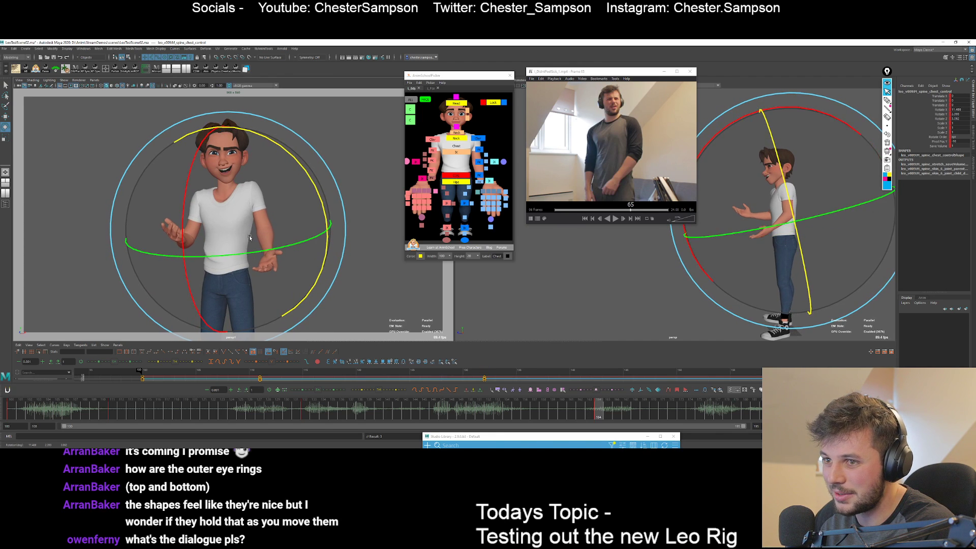
left_click_drag(231, 255, 257, 260)
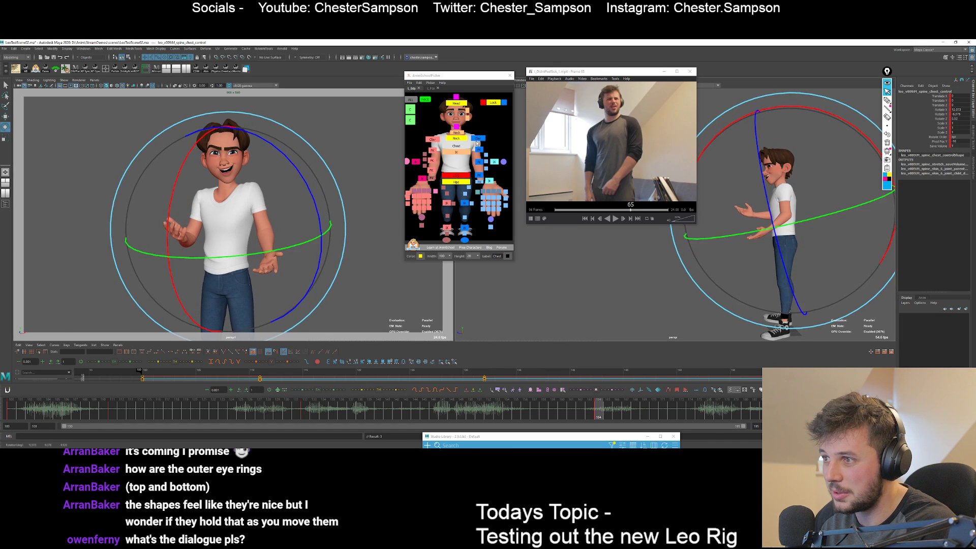
Rotate the character's left clavicle control at frame 65 to lower the shoulder, and key its rotation.
left_click(257, 205)
left_click_drag(240, 183, 233, 232)
mouse_move(305, 200)
left_mouse_down()
mouse_move(288, 188)
mouse_move(289, 197)
left_mouse_up()
key("shift+e")
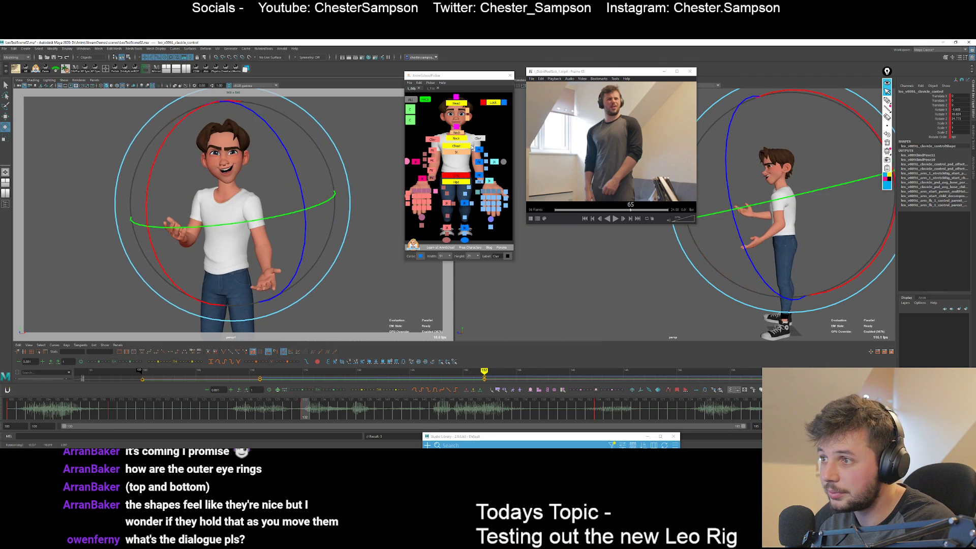
Copy the left arm's FK pose from frame 12 to frame 65 and key it there.
left_click(475, 163)
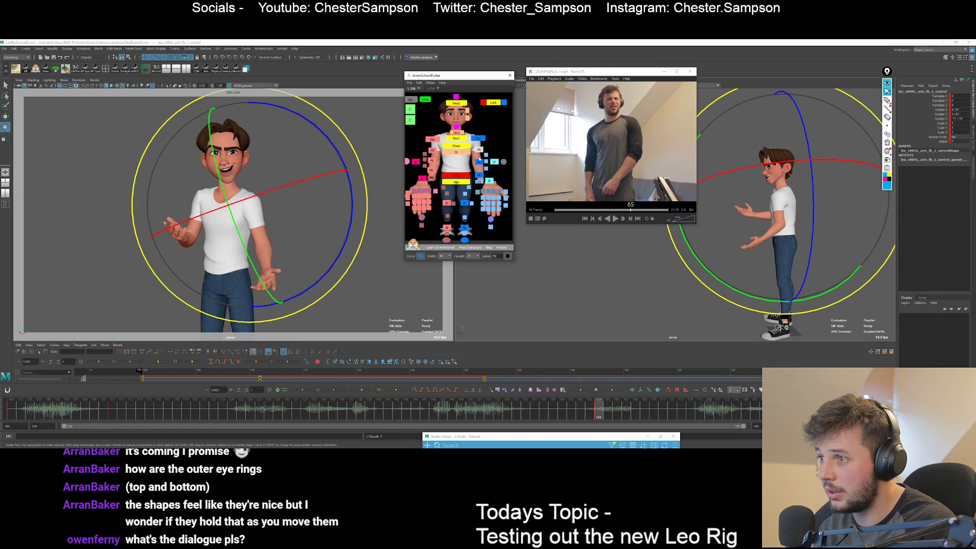
left_click(479, 162, "shift")
left_click(479, 175, "shift")
key("s")
key("comma")
key("comma")
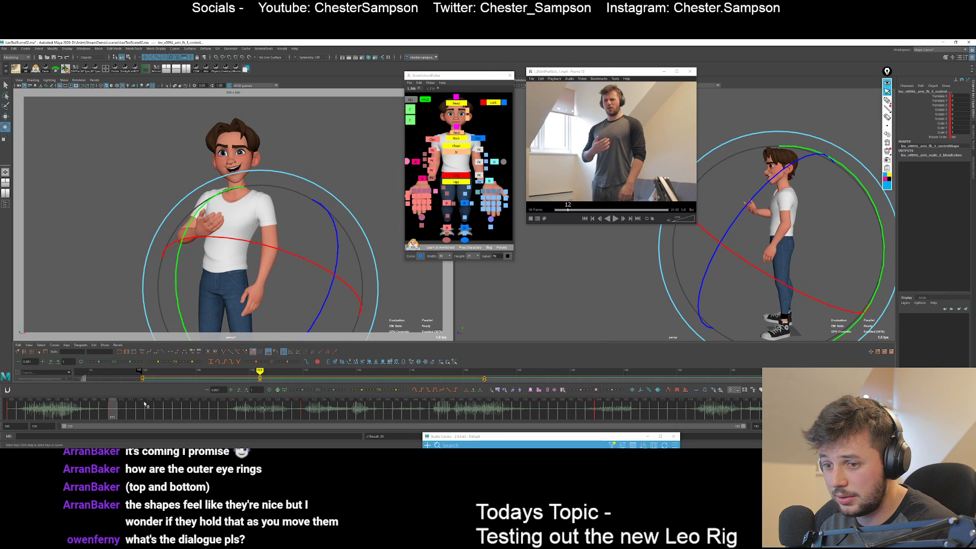
middle_click_drag(115, 414, 596, 406)
key("s")
Rotate the left upper arm and clavicle controls at frame 65 to relax the lowered arm, comparing with frame 33.
key("comma")
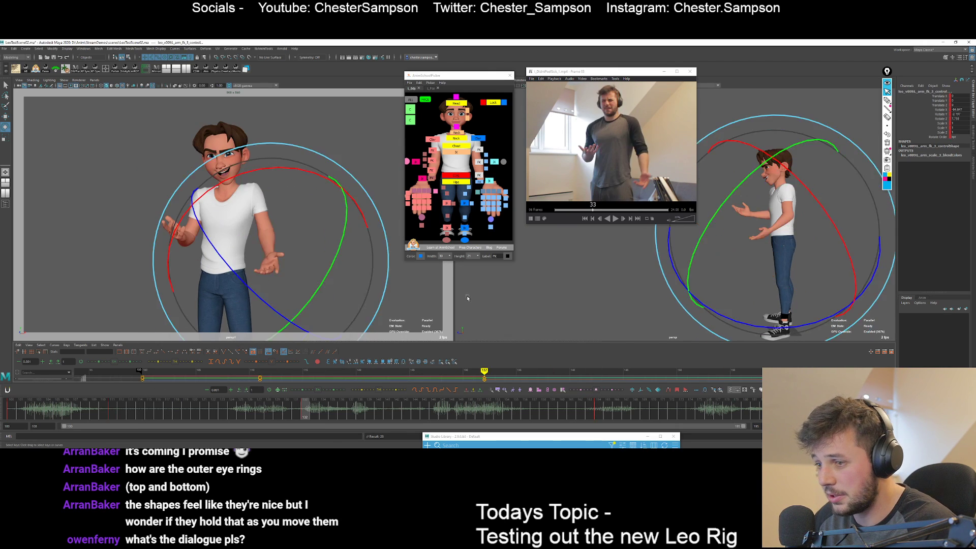
left_click(473, 138)
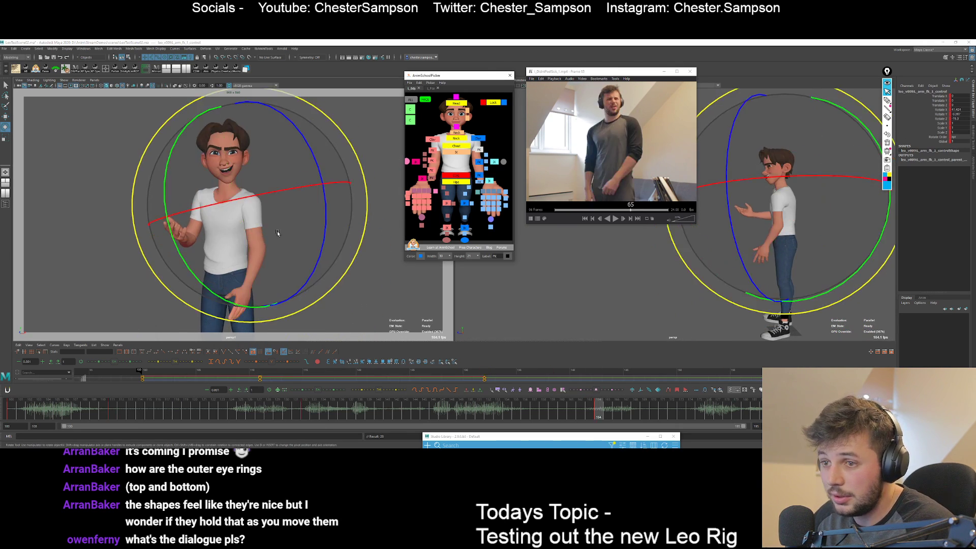
left_click(478, 138)
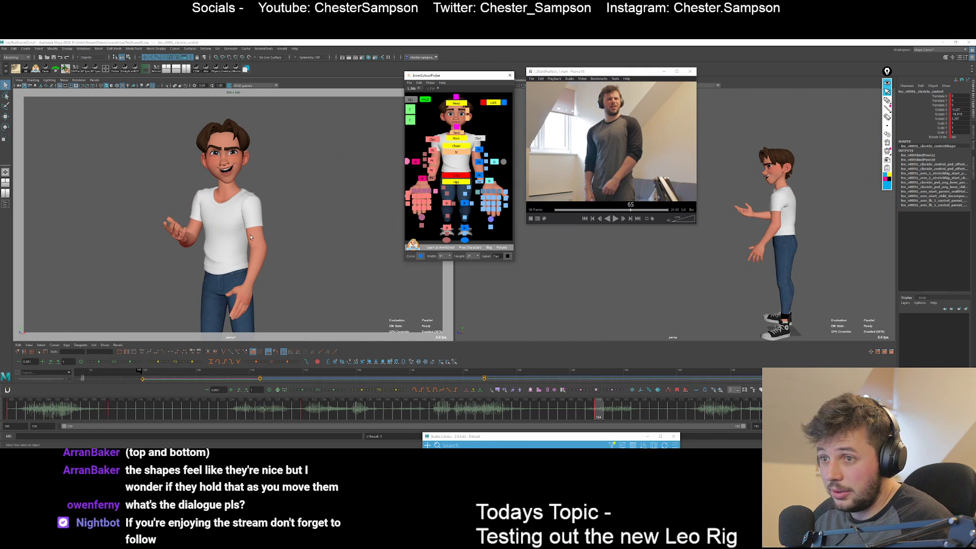
mouse_move(279, 245)
left_mouse_down()
mouse_move(279, 233)
mouse_move(279, 243)
left_mouse_up()
key("comma")
key("period")
key("q")
key("comma")
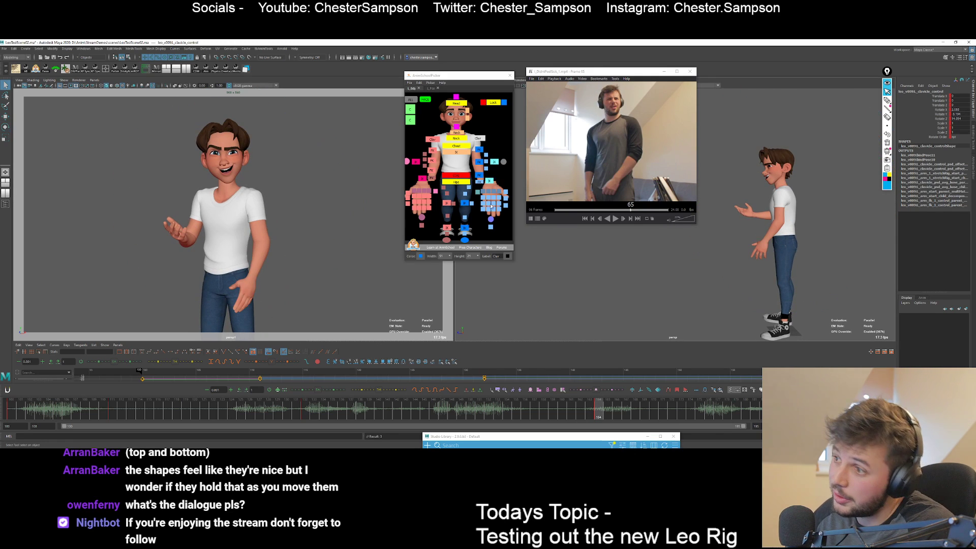
Select all the left hand's controls and bring the Studio Library window into view.
left_click(491, 221)
key("w")
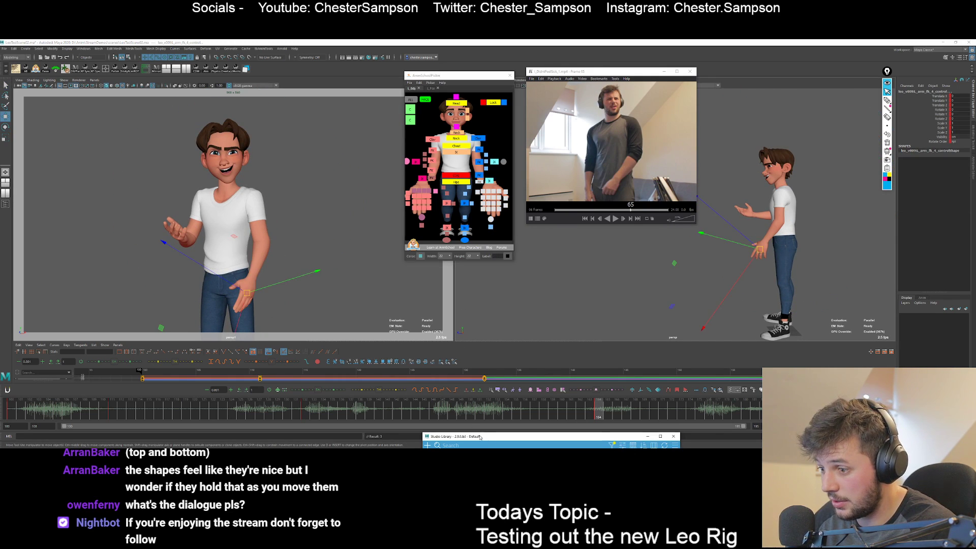
left_click_drag(480, 437, 492, 289)
Try the Studio Library fist pose on the left hand at frame 65, and undo it.
double_click(552, 358)
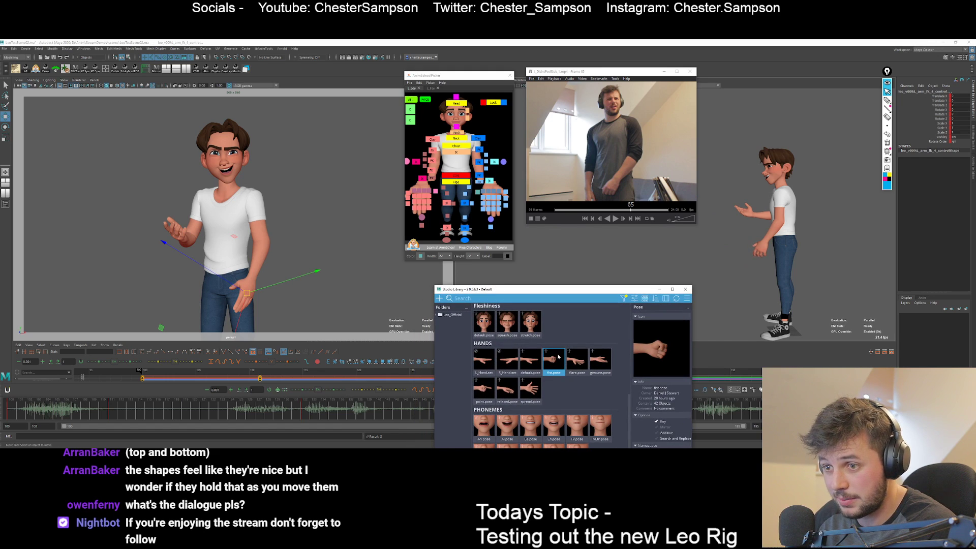
left_click(490, 220)
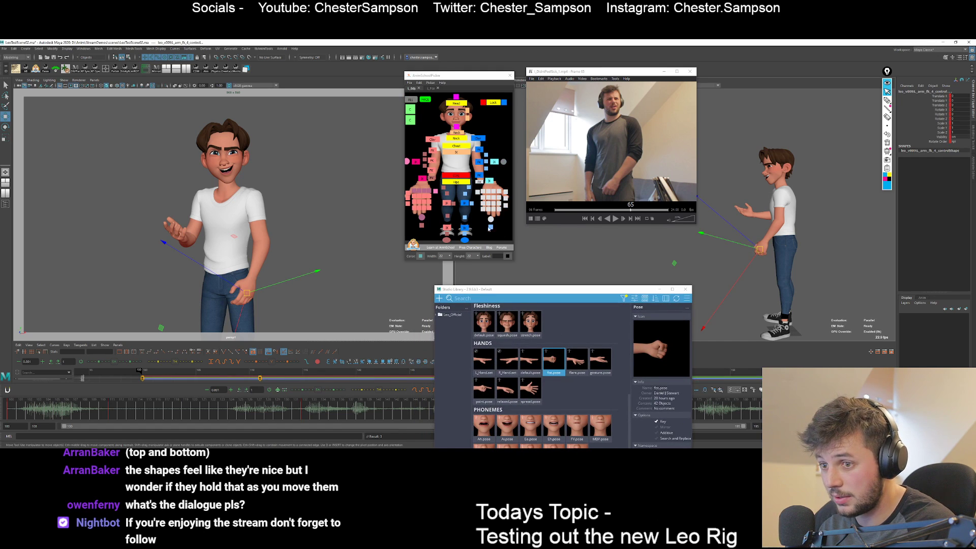
double_click(553, 360)
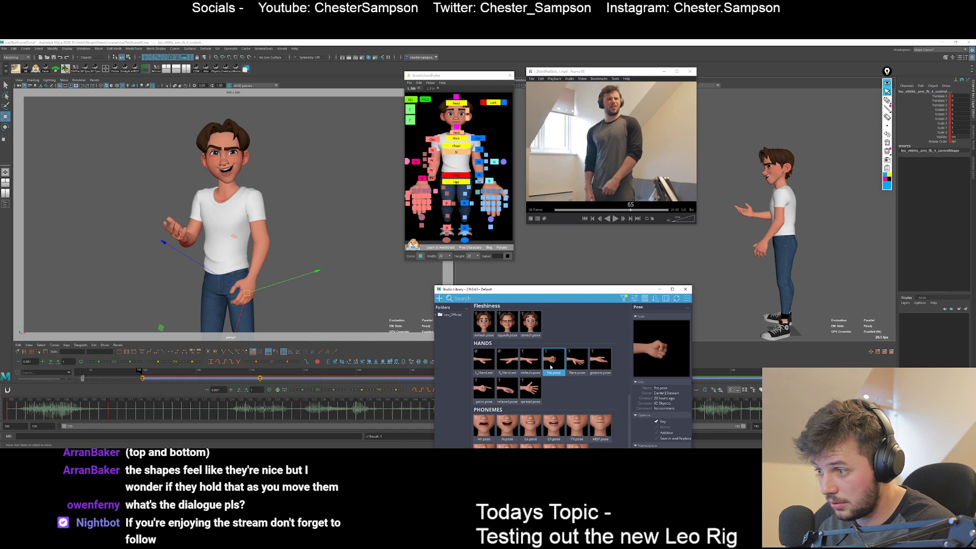
key("ctrl+z")
key("ctrl+z")
key("ctrl+z")
key("ctrl+z")
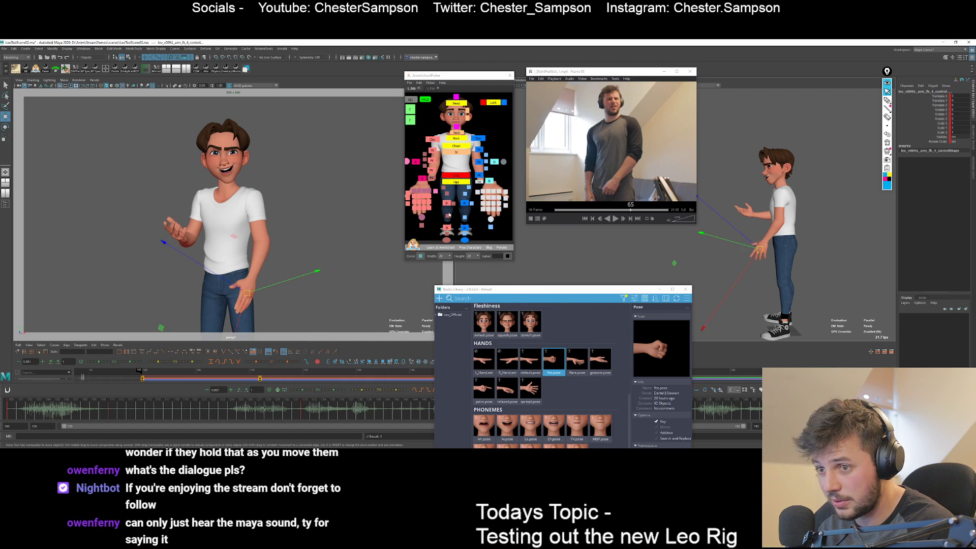
Curl the left hand with the Studio Library fist pose at frame 65, checking it against frame 33.
key("q")
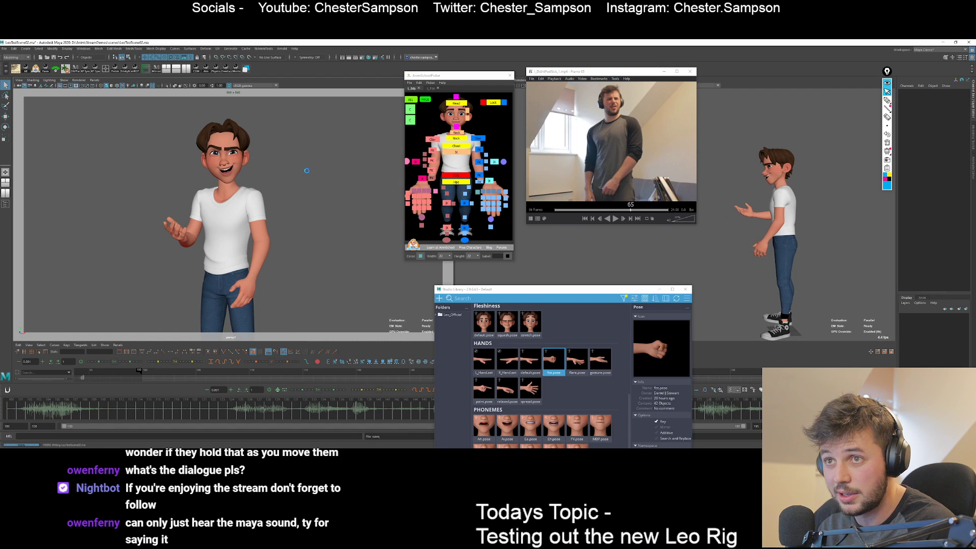
double_click(567, 364)
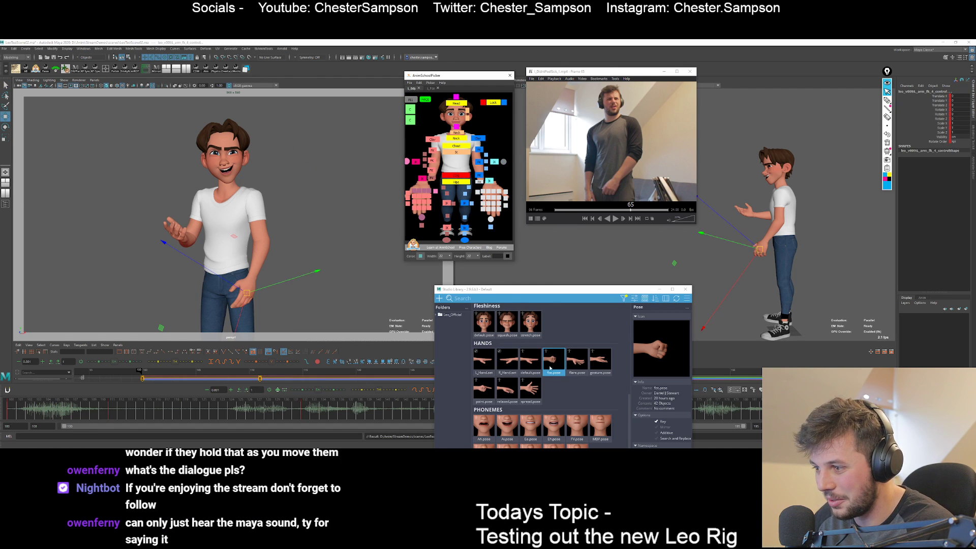
left_click(491, 389)
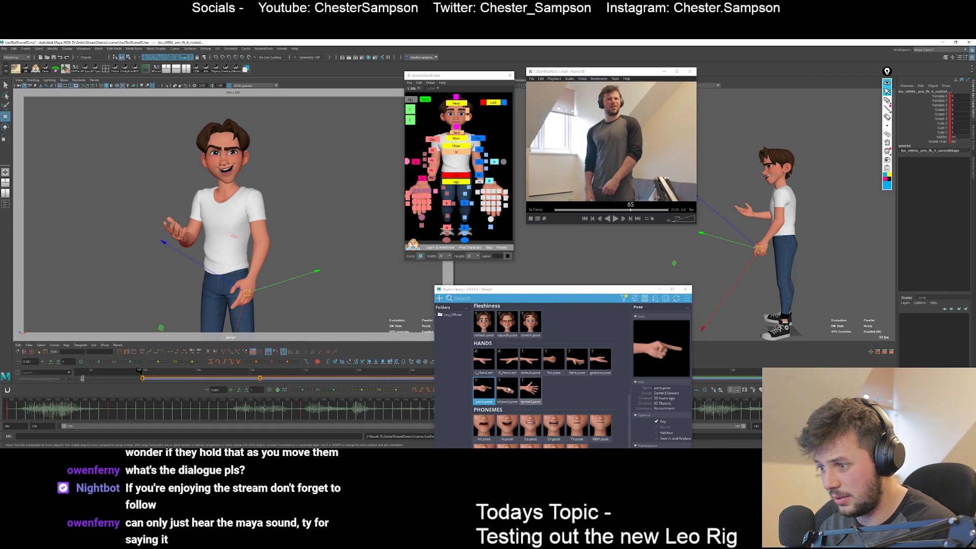
double_click(508, 389)
double_click(556, 360)
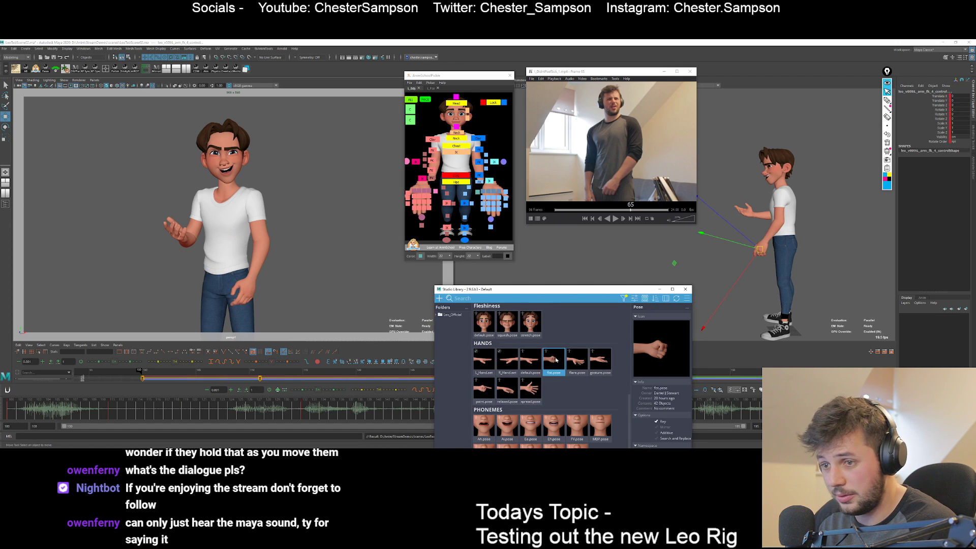
left_click(555, 340)
key("period")
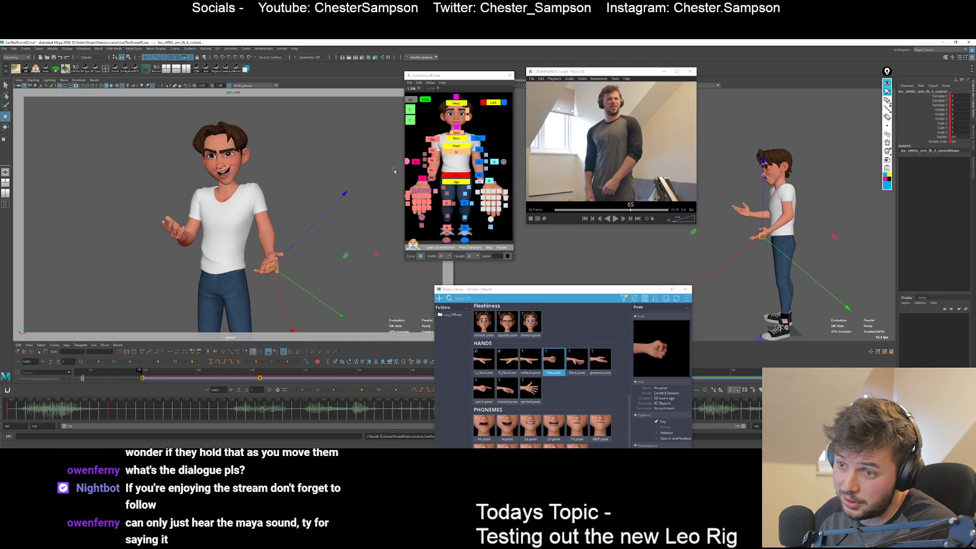
key("q")
key("comma")
key("period")
key("comma")
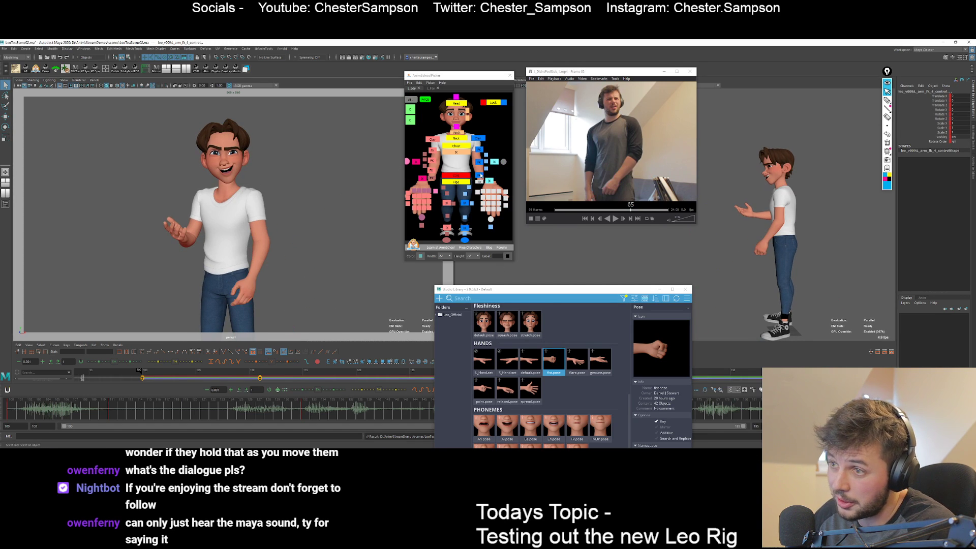
Adjust the left arm's bend controls at frame 65, and mirror the left arm's pose onto the right arm.
left_click(486, 155)
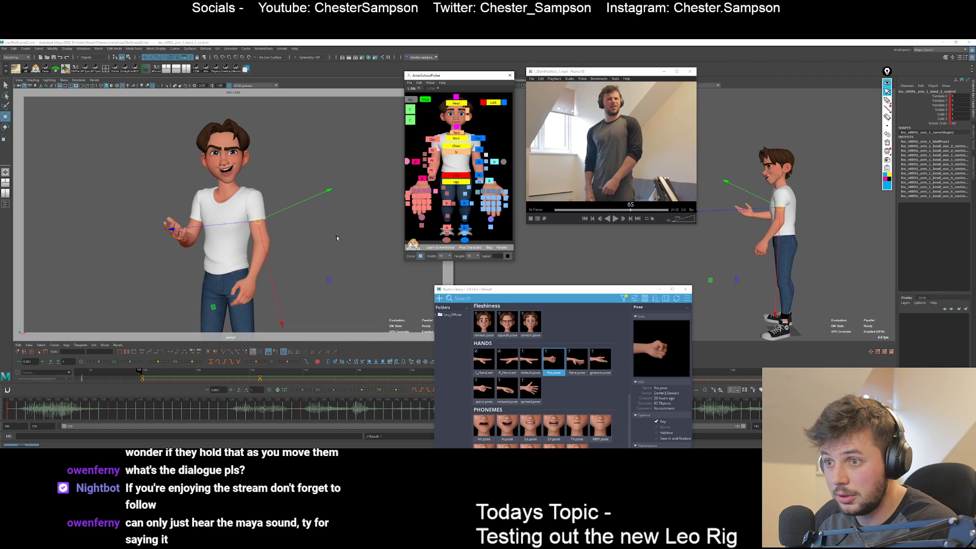
left_click(489, 180)
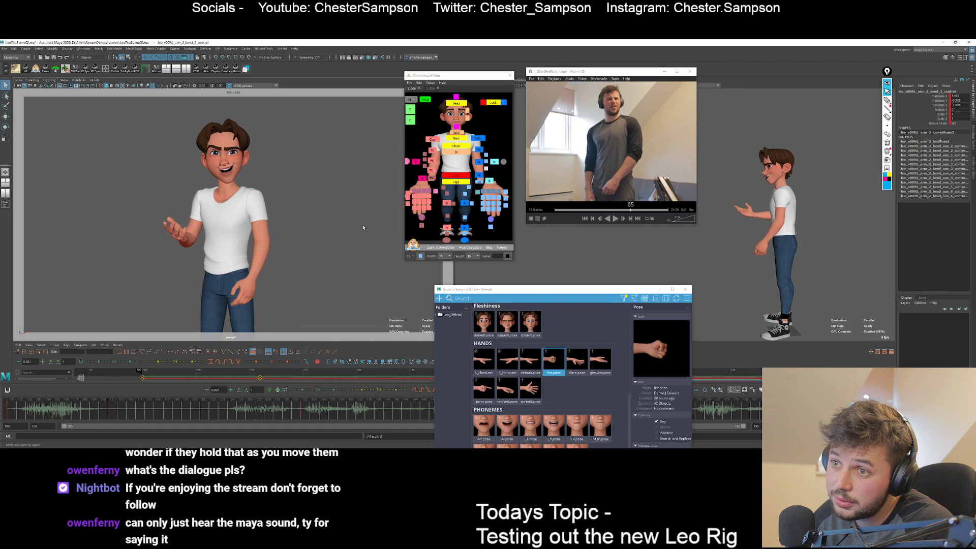
left_click(414, 163)
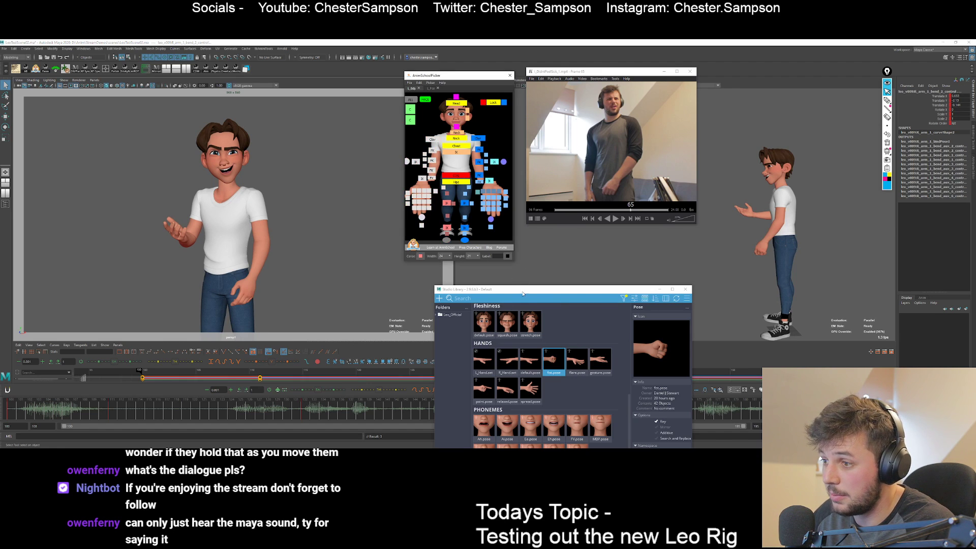
left_click_drag(523, 293, 529, 446)
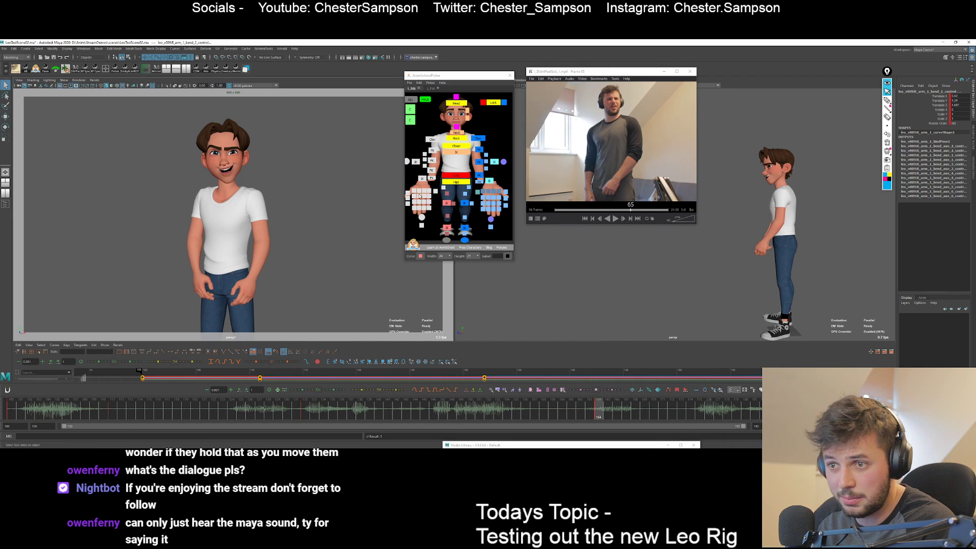
Rotate the right upper arm FK control at frame 65 to swing the arm away from the body, comparing with the earlier poses.
left_click(432, 151)
key("e")
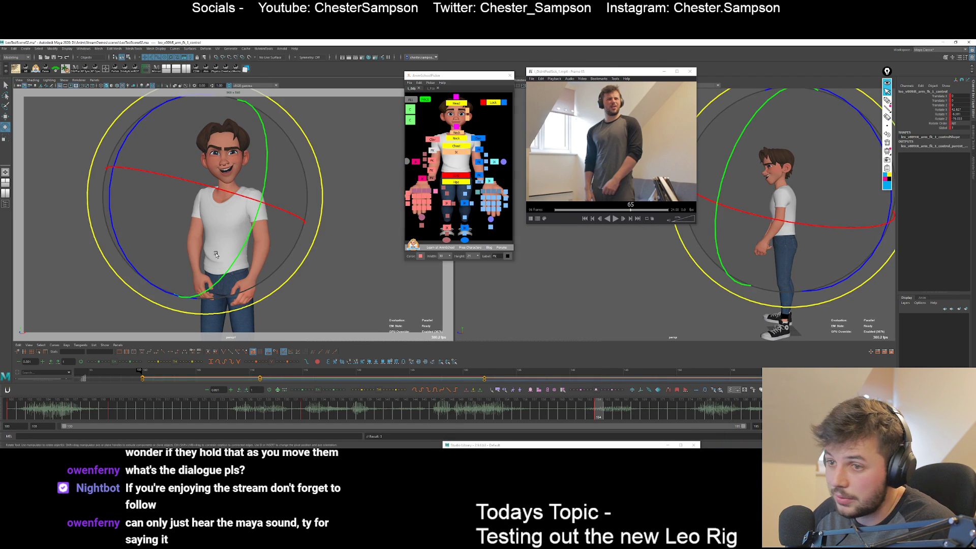
left_click_drag(213, 255, 168, 206)
key("comma")
key("comma")
key("period")
key("period")
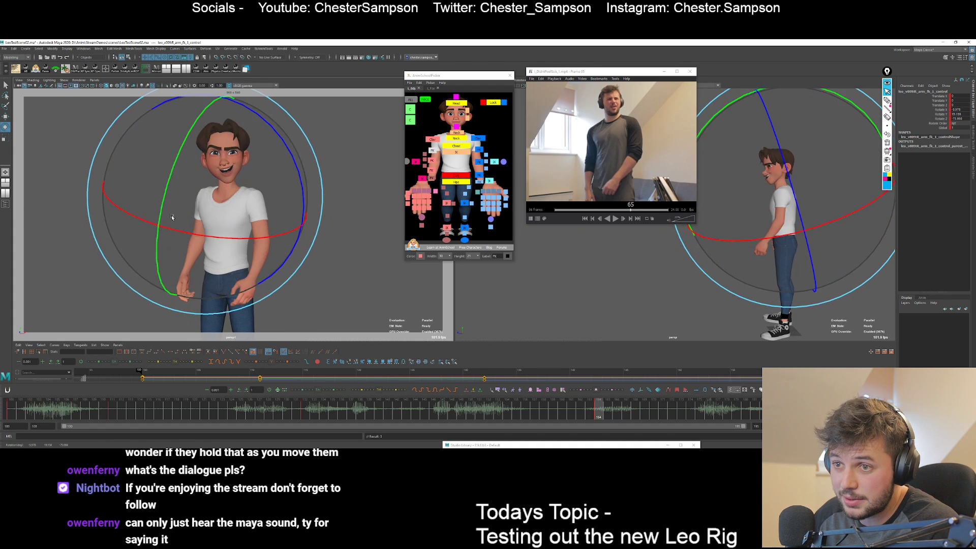
key("comma")
key("comma")
key("period")
key("period")
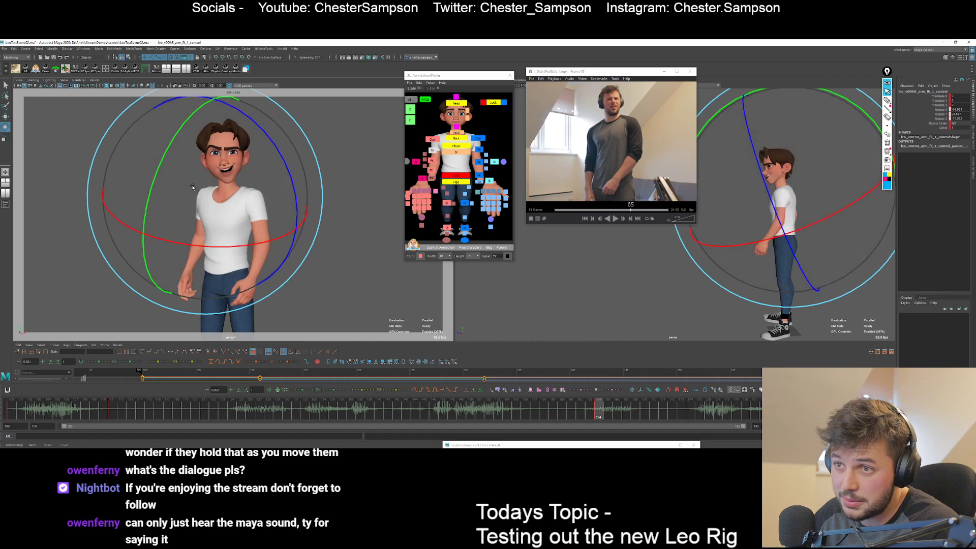
key("period")
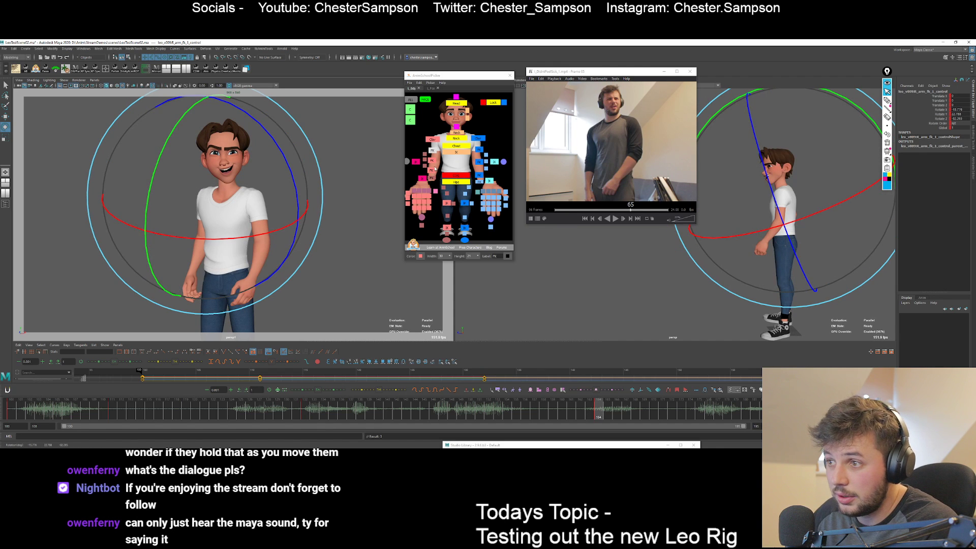
Rotate the right forearm and wrist FK controls at frame 65, comparing with the previous key pose.
left_click(432, 160)
mouse_move(146, 252)
left_mouse_down()
mouse_move(147, 285)
mouse_move(146, 269)
left_mouse_up()
key("comma")
key("period")
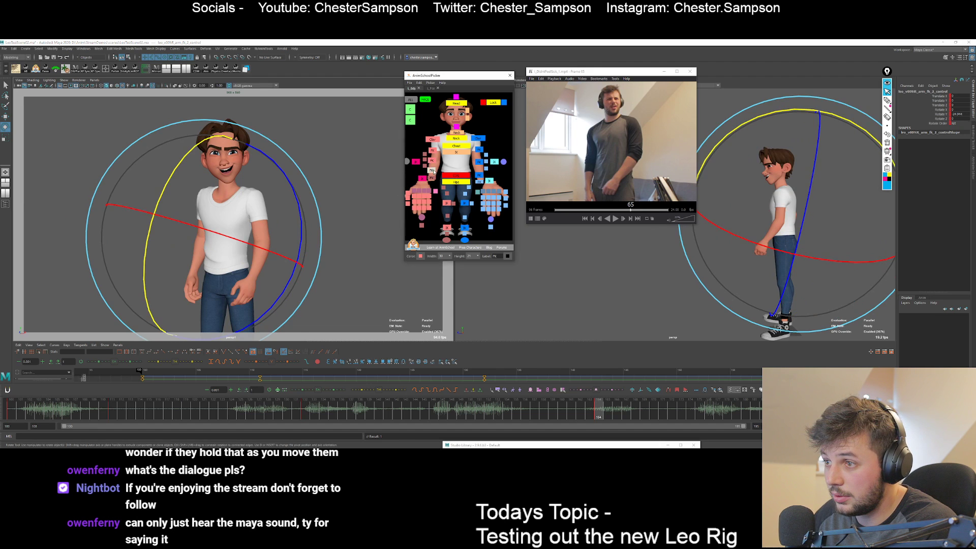
key("Down")
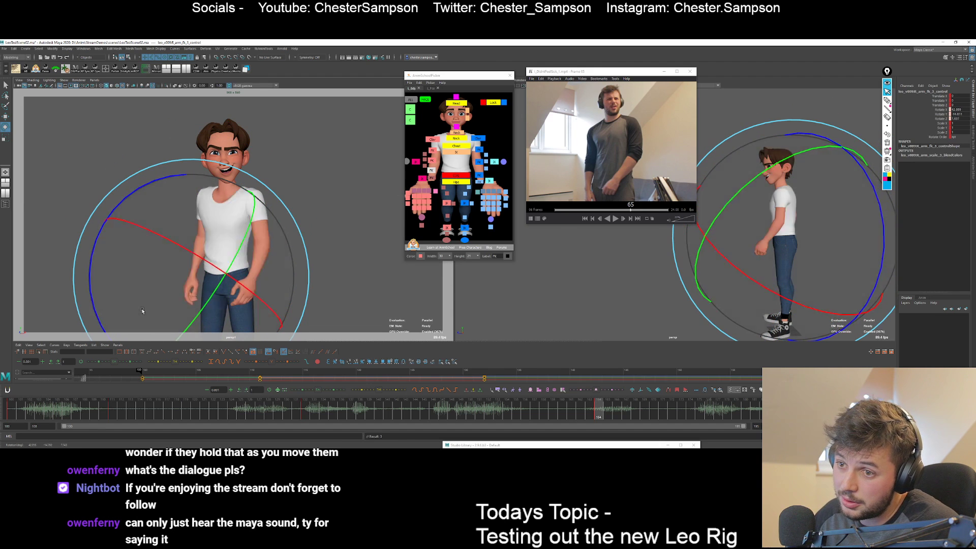
key("q")
key("comma")
key("period")
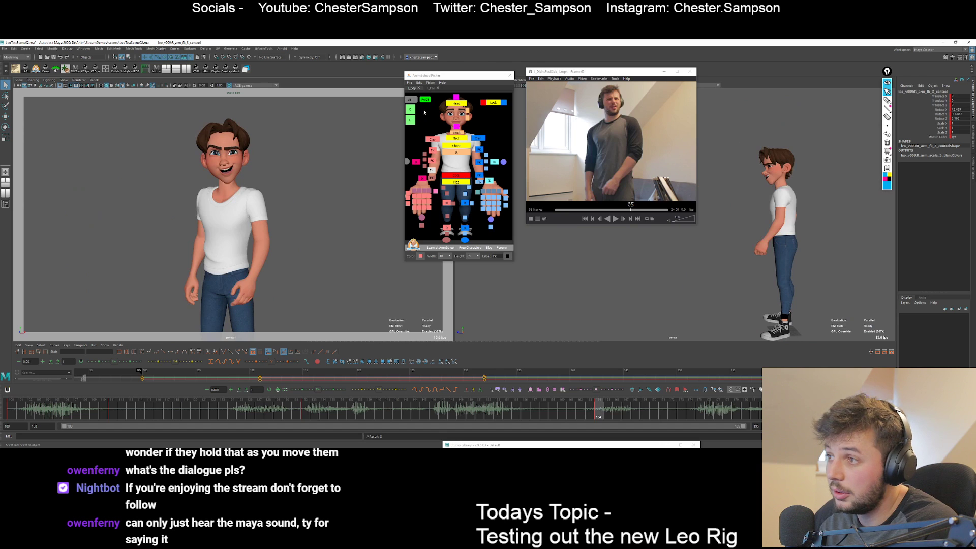
Try rotating the right clavicle control while comparing frames 33 and 65, and undo it.
key("comma")
key("period")
key("comma")
key("Up")
key("Up")
key("Up")
key("e")
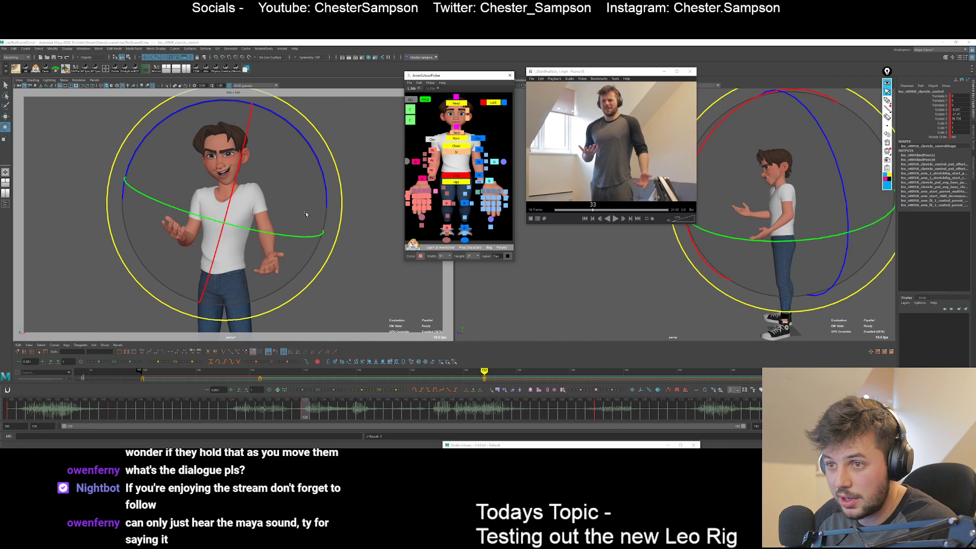
left_click_drag(319, 168, 317, 165)
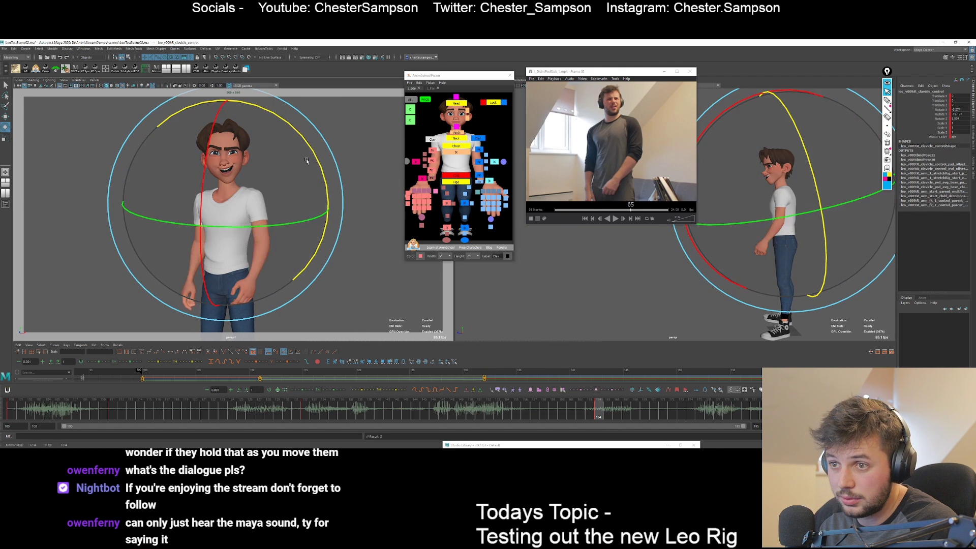
key("ctrl+z")
key(".")
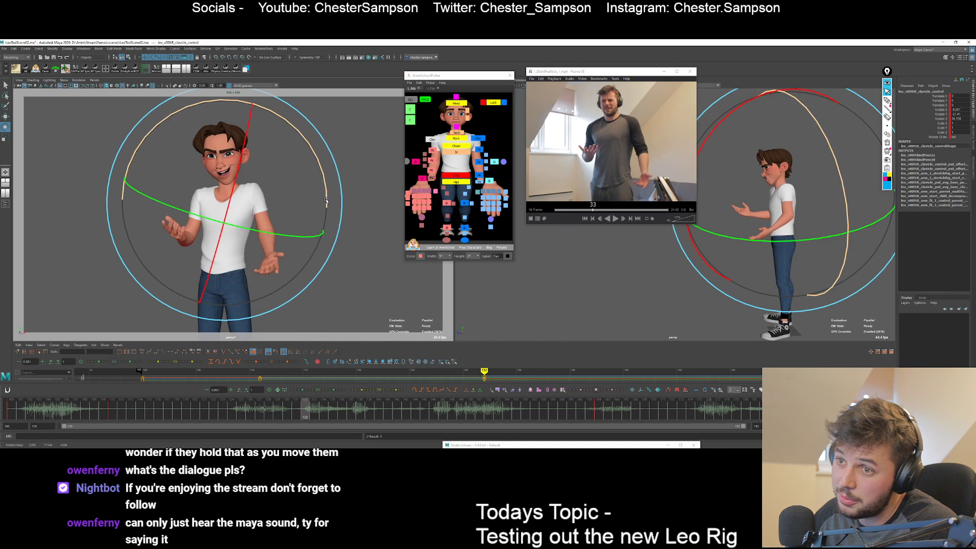
key("q")
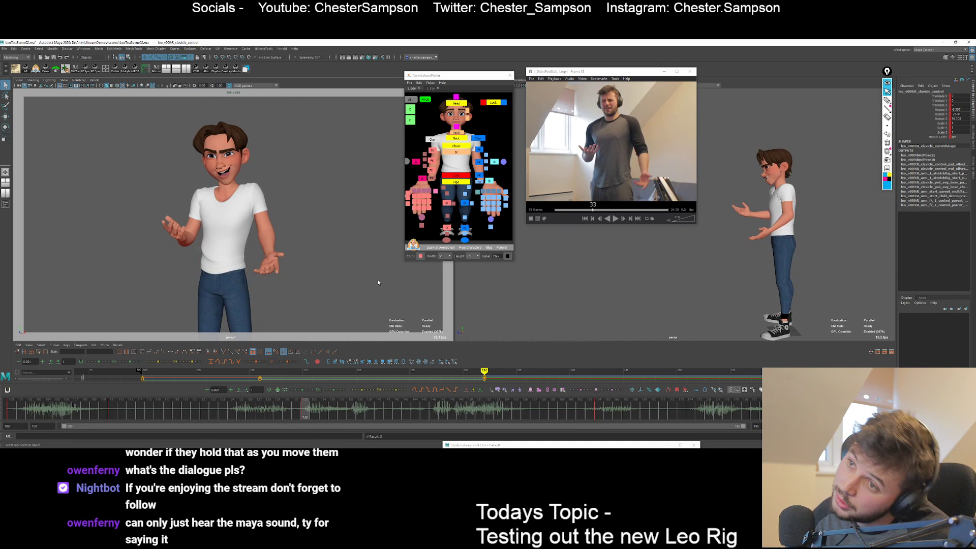
Tilt the body sideways at frame 33 by rotating the COG control about its Z axis.
left_click(457, 176)
key("w")
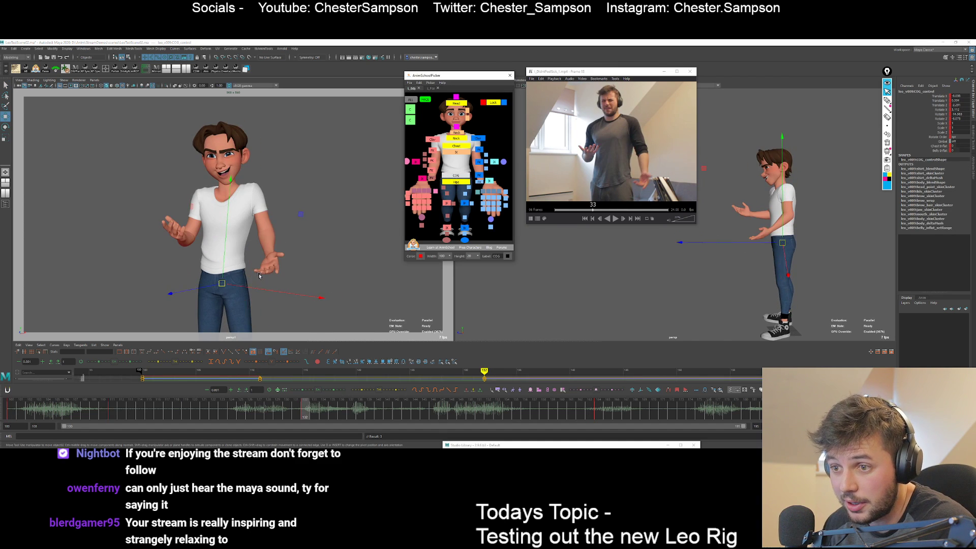
key("e")
left_click_drag(312, 253, 314, 255)
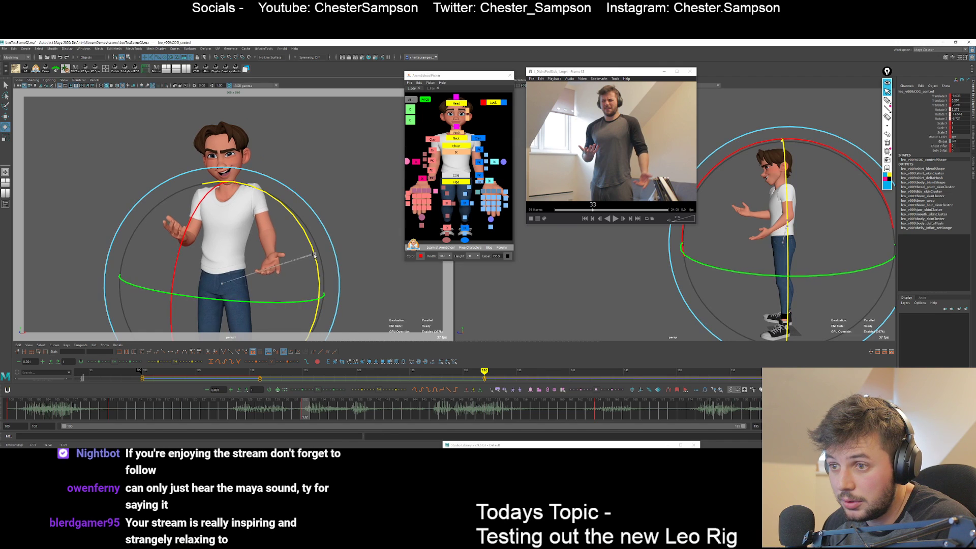
key("w")
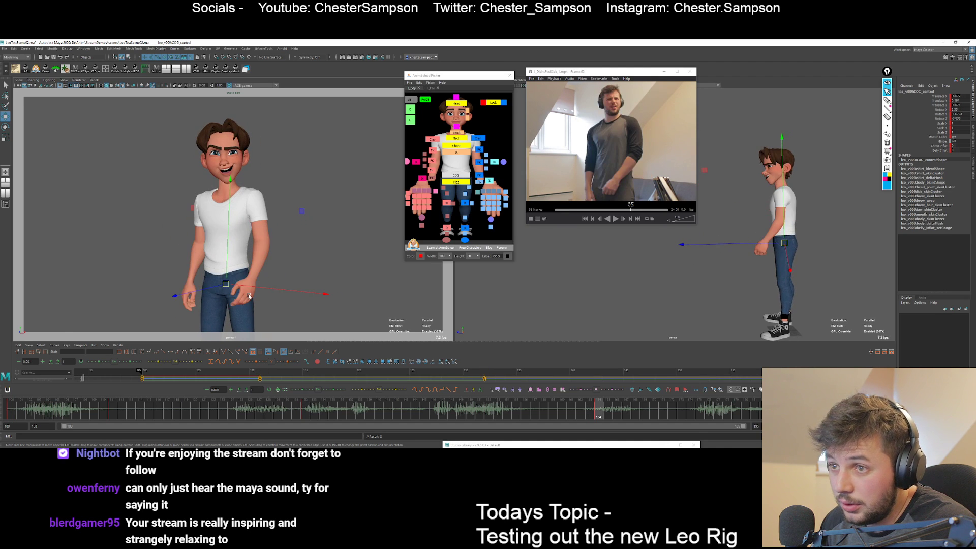
Compare the body's balance and weight shift across the key poses up to frame 65.
key("comma")
key("period")
key("e")
key("comma")
key("period")
key("q")
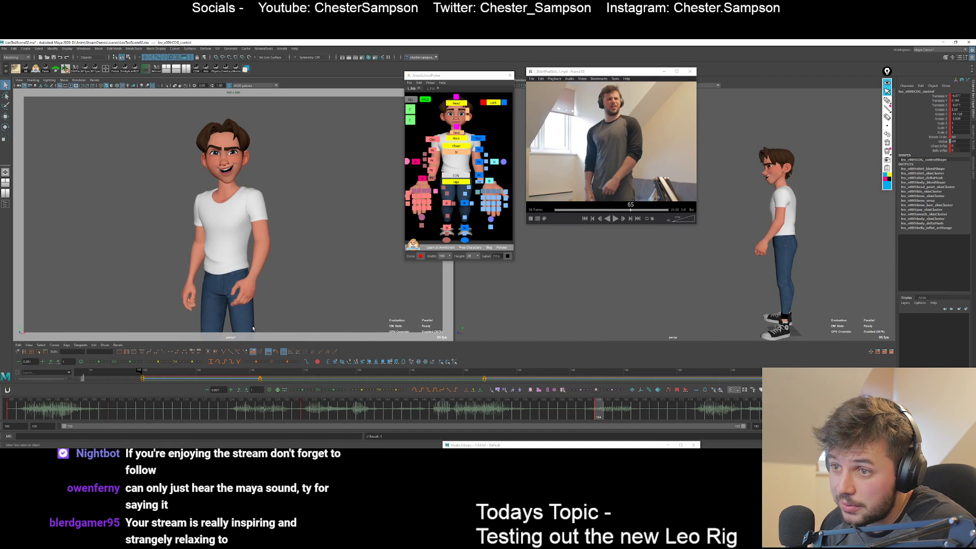
key("comma")
key("comma")
key("comma")
key("period")
key("period")
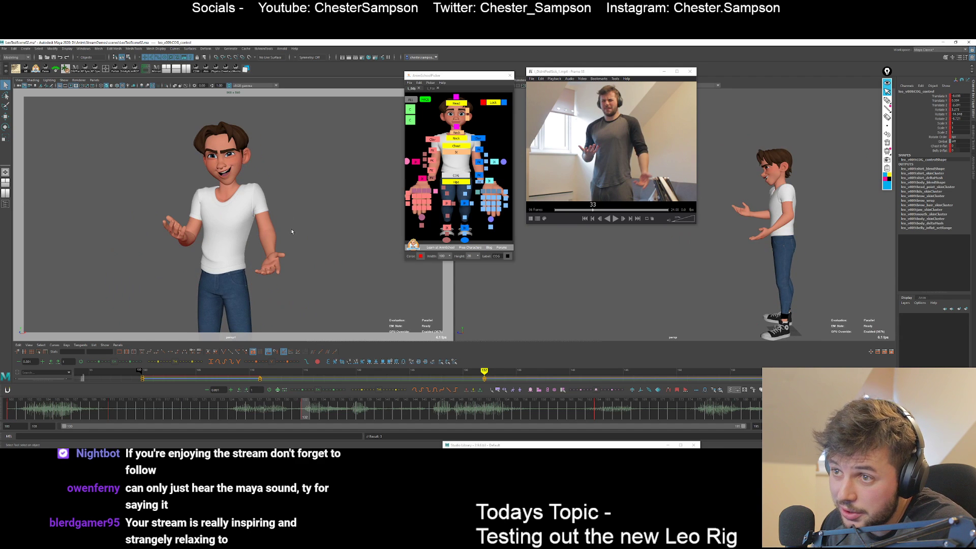
Shift the COG control sideways along X on the key poses at frames 12, 33 and 65.
key("e")
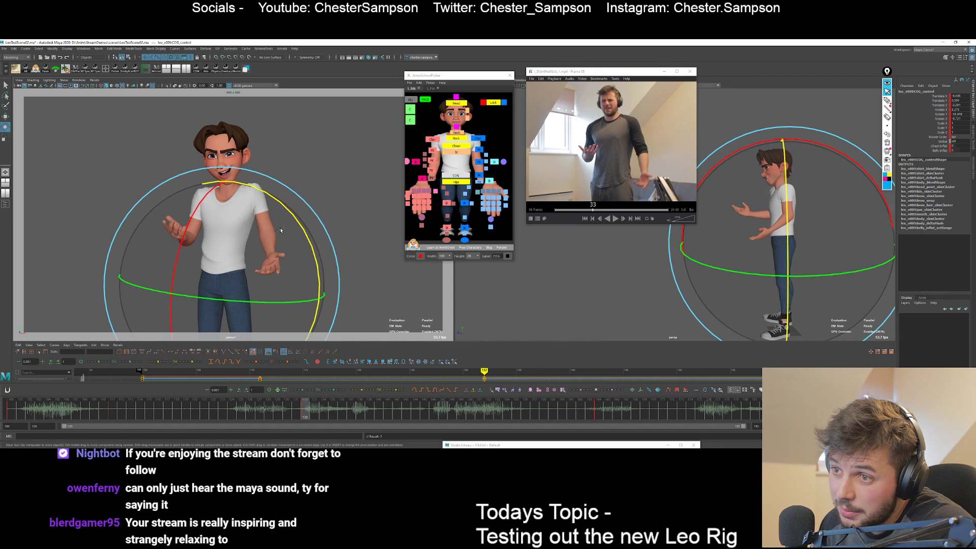
key("w")
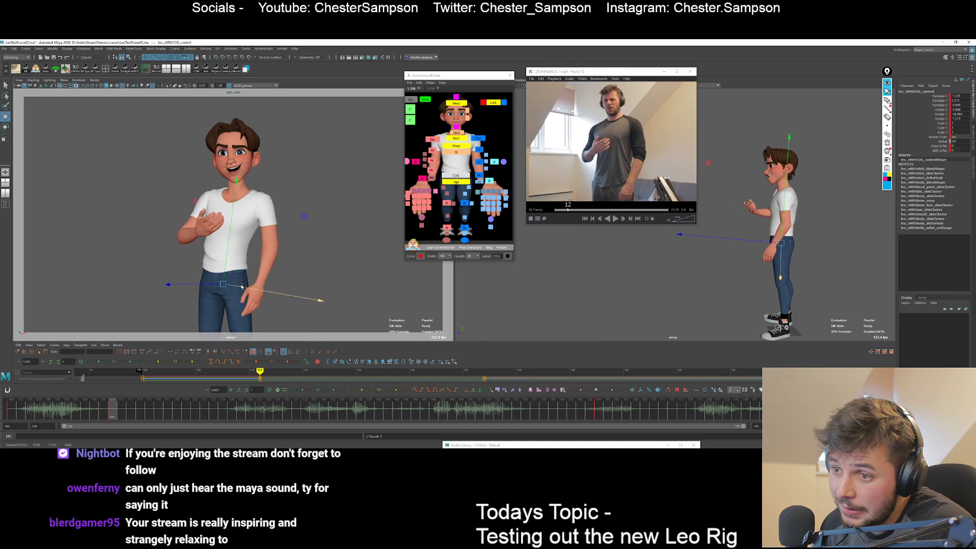
left_click_drag(245, 286, 244, 285)
key("comma")
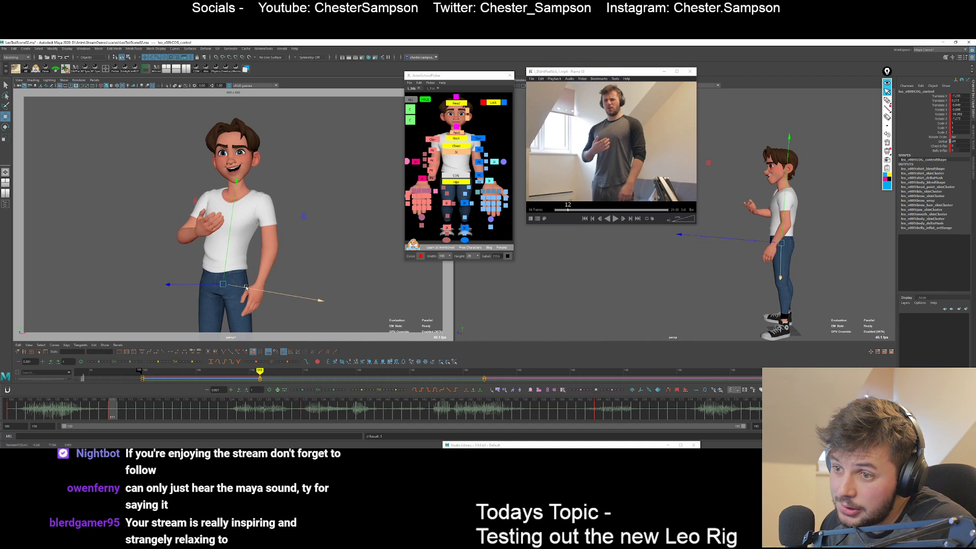
key("period")
key("comma")
key("period")
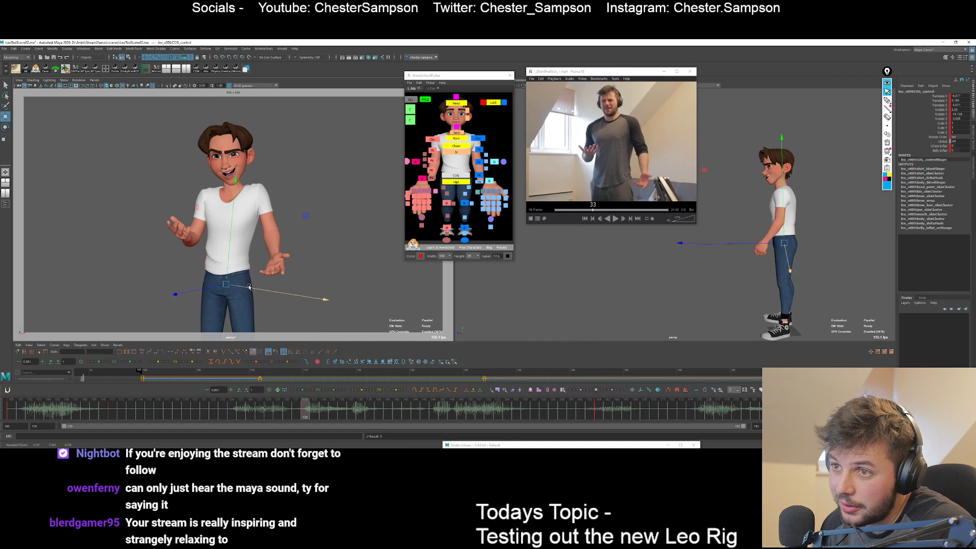
key("alt+v")
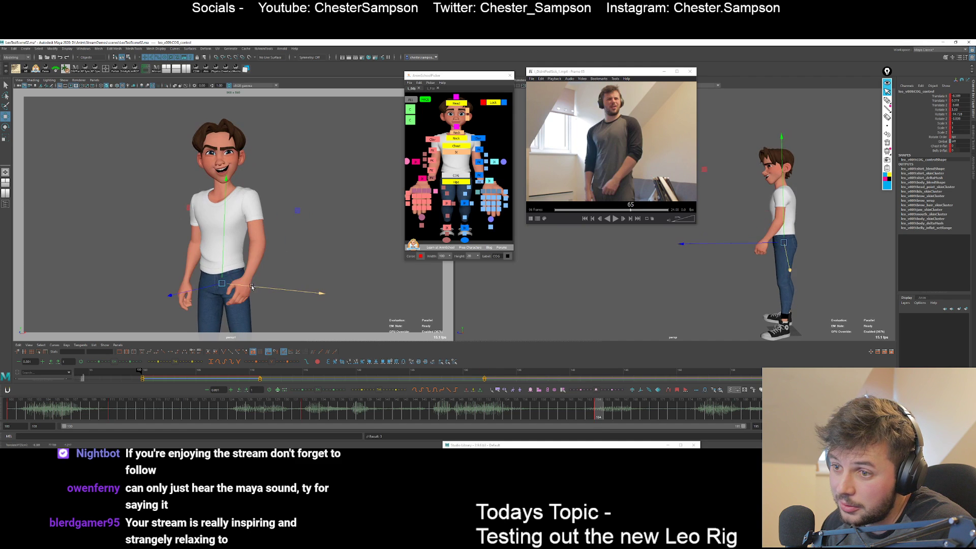
Rotate the COG control about its Z axis to adjust the body's sideways tilt at frame 65, checking against frame 33.
key("e")
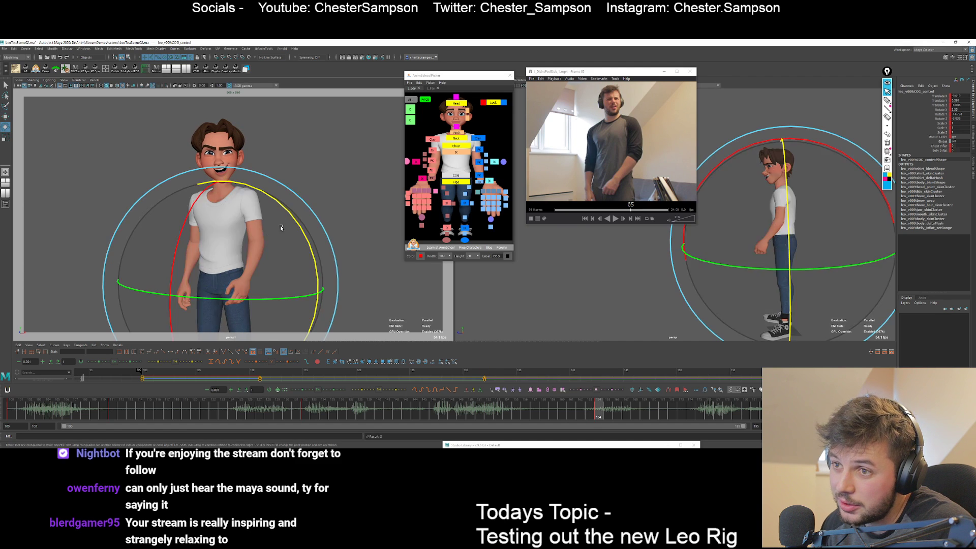
key("Escape")
key("period")
left_click_drag(292, 219, 299, 231)
key("comma")
key("period")
key("comma")
key("w")
key("alt+v")
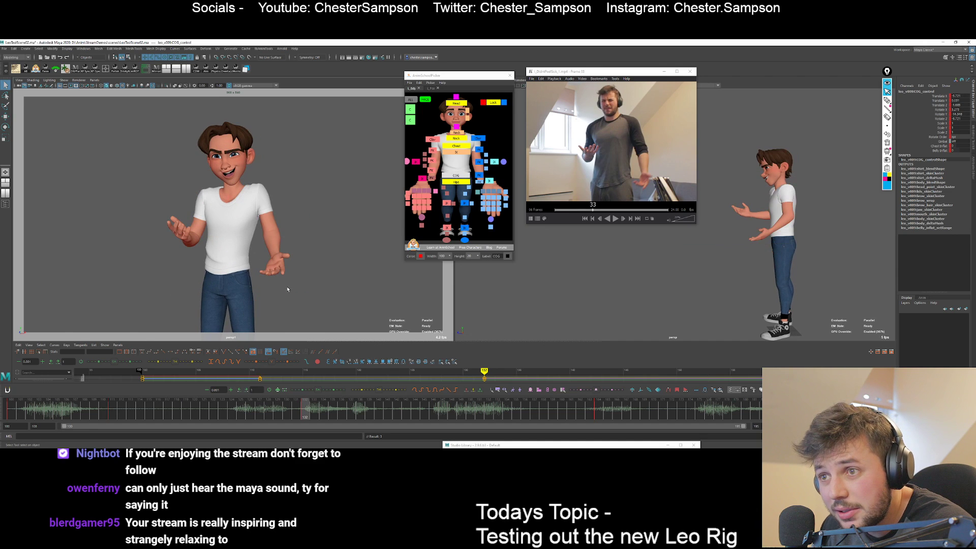
Move the COG control along its Z axis at frame 65 to place the hips further forward.
key("alt+v")
key("e")
key("alt+v")
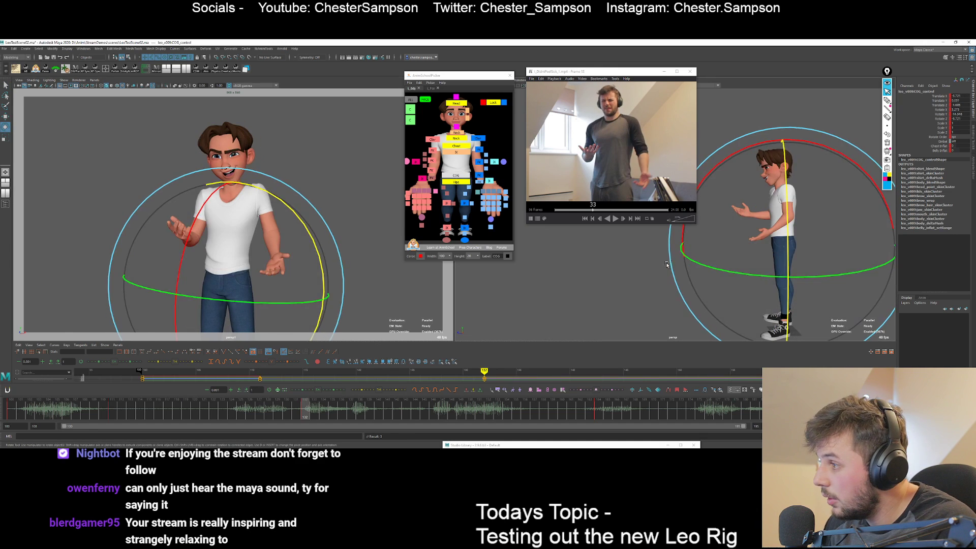
key("w")
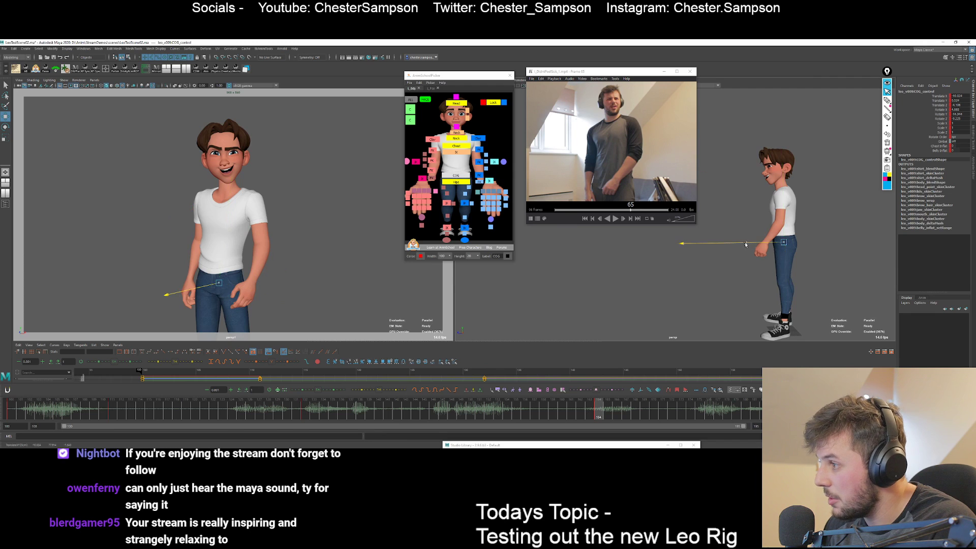
key("alt+v")
Rotate the COG control about X at frame 65 and nudge it along Z, comparing the side view with frame 33.
key("e")
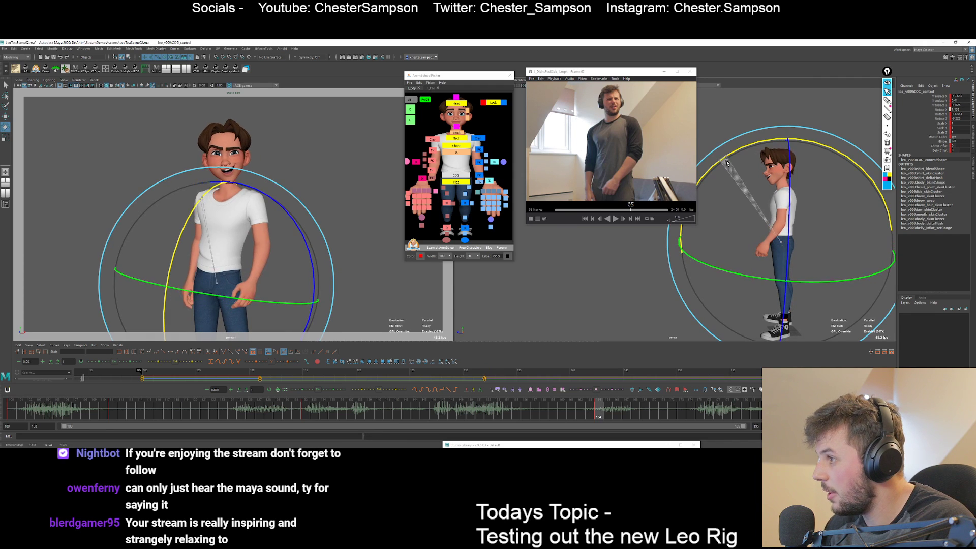
left_click_drag(727, 162, 728, 165)
key("comma")
key("period")
key("w")
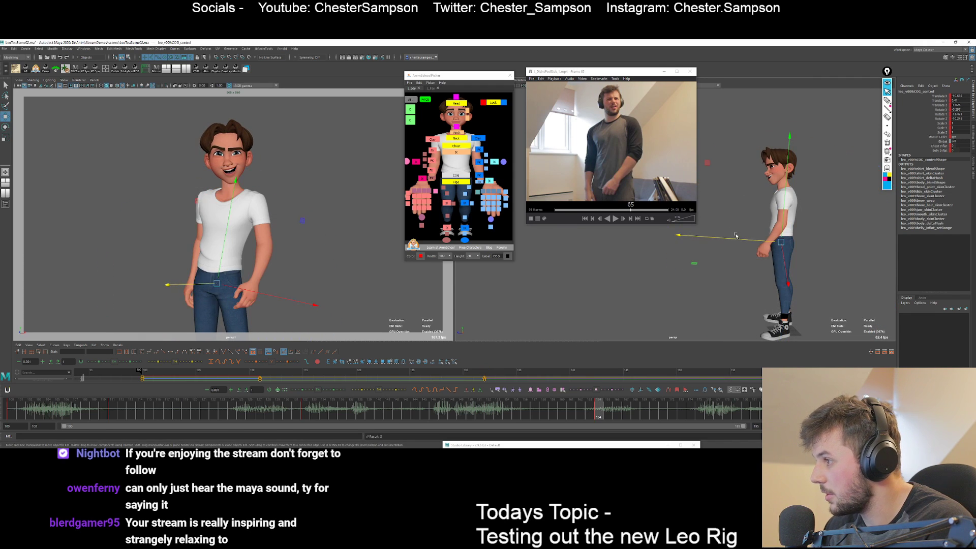
left_click_drag(736, 235, 742, 243)
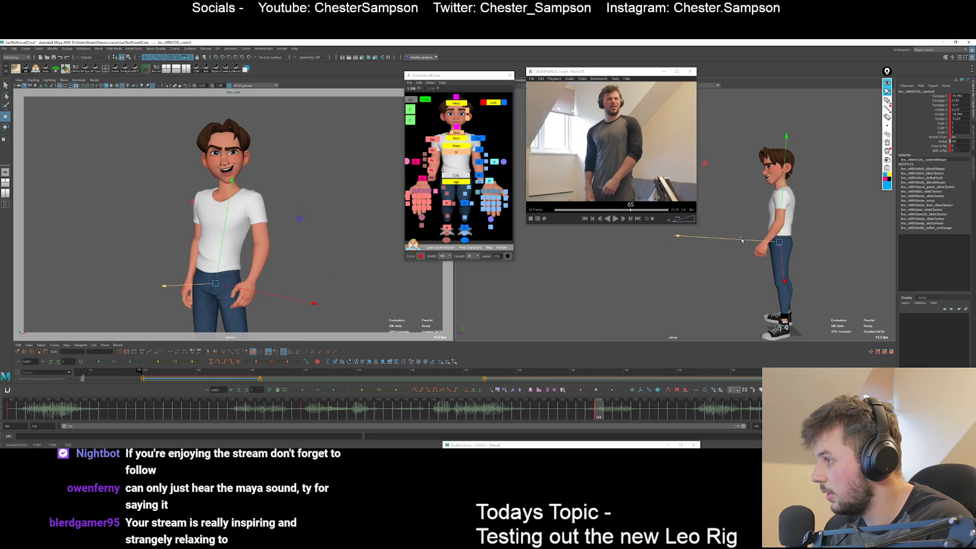
key("e")
key("alt+v")
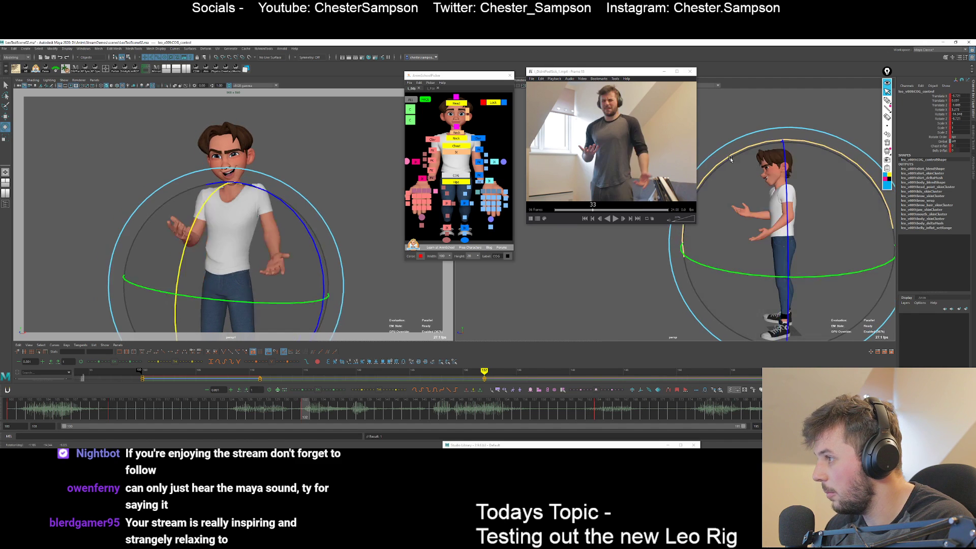
key("q")
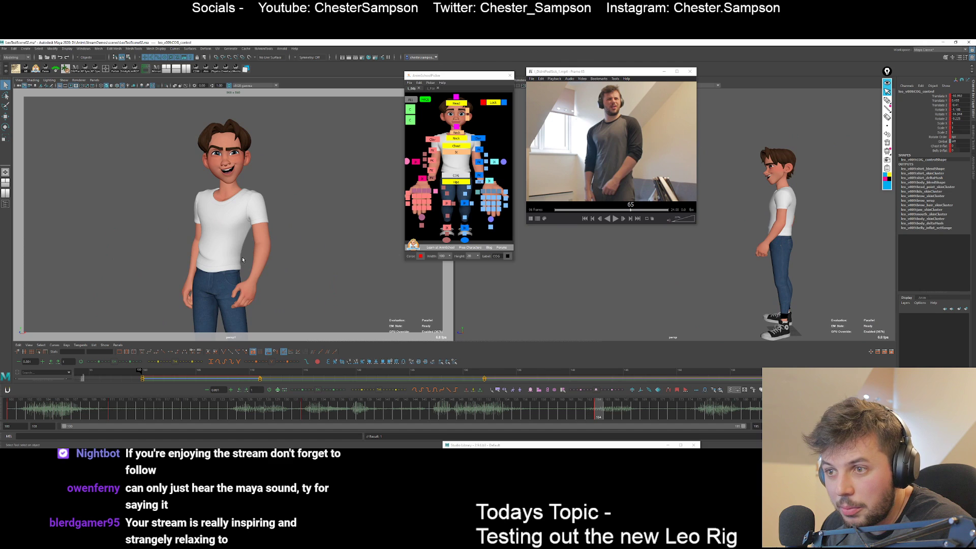
Try shifting the COG control sideways at frame 65, undo it, and reselect the COG control.
left_click_drag(255, 291, 255, 291)
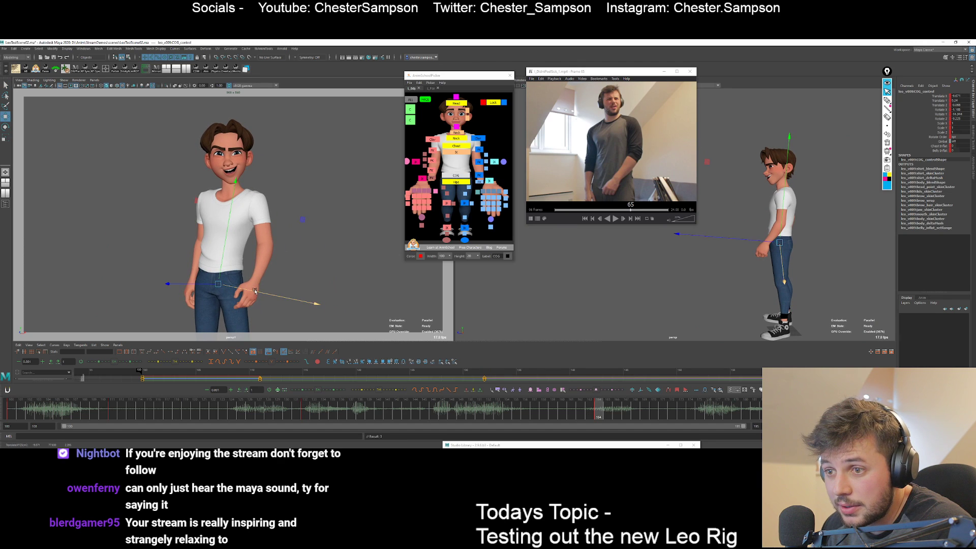
key("ctrl+z")
left_click(447, 182)
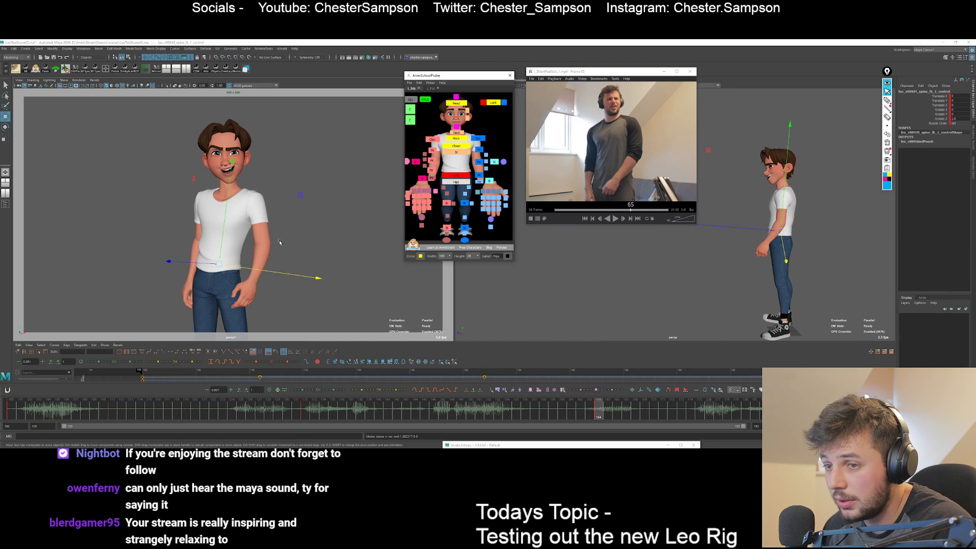
left_click(453, 178)
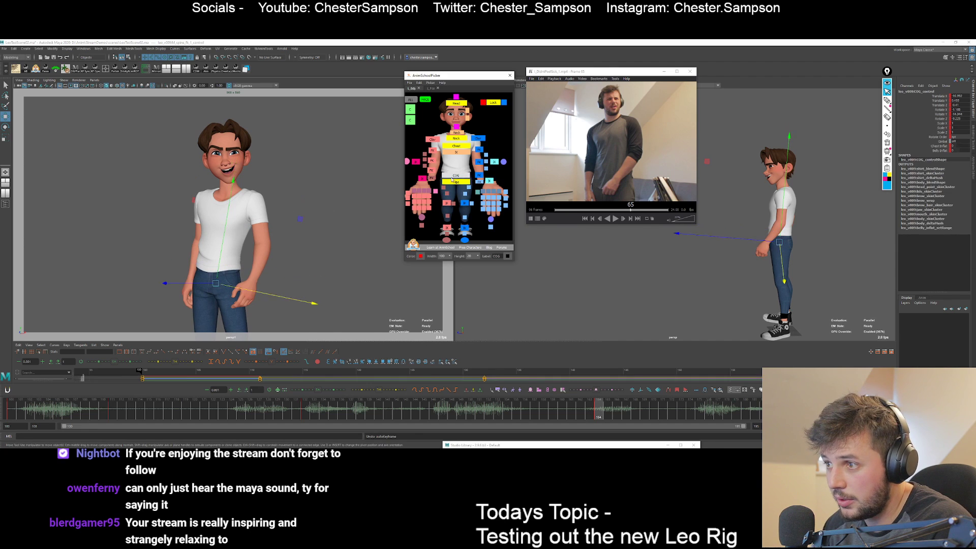
Adjust the COG control's rotation and height on the poses at frames 33 and 65, undoing the first height changes.
key("e")
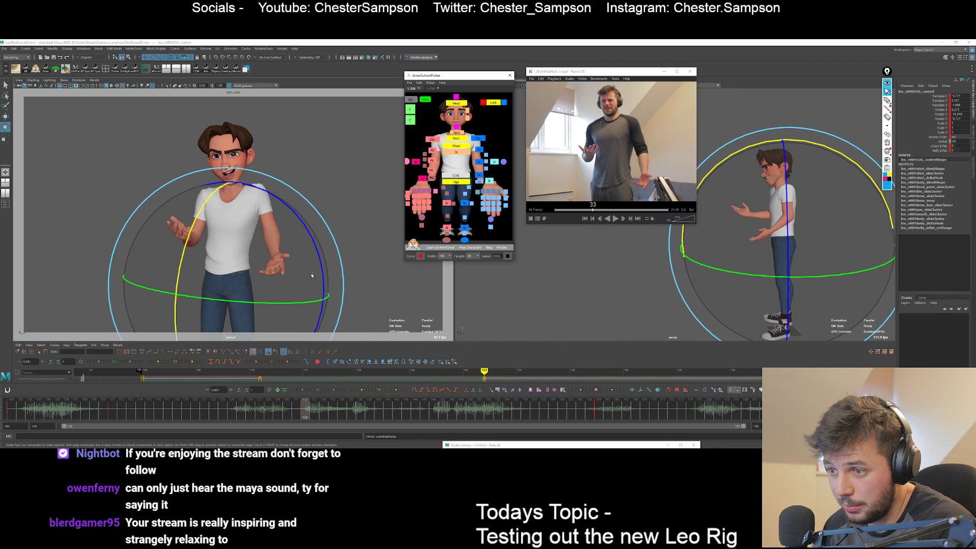
left_click_drag(315, 276, 312, 275)
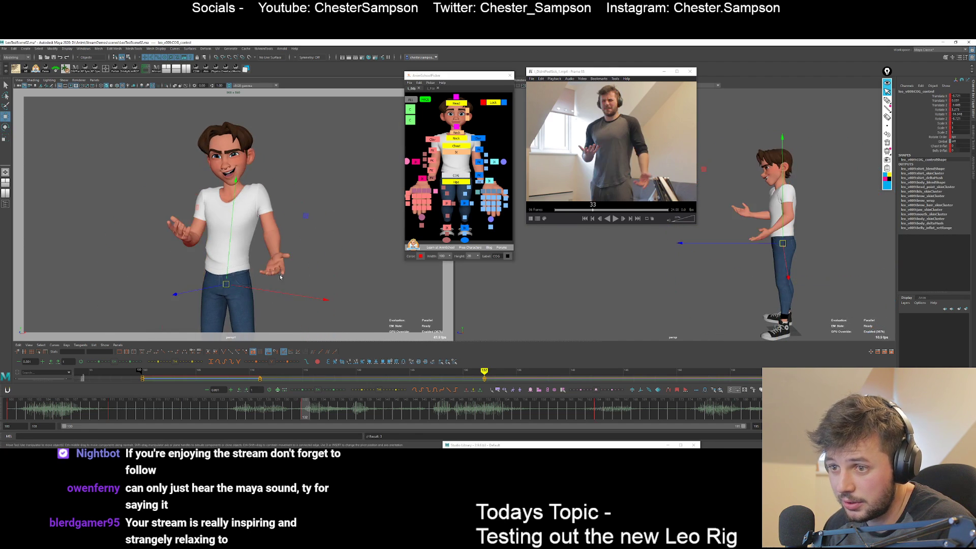
key("w")
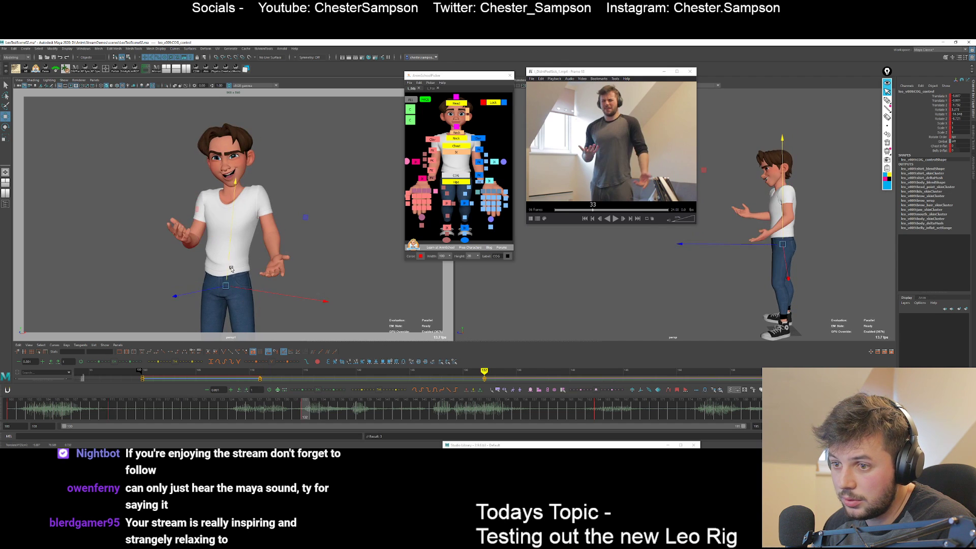
key("ctrl+z")
key(".")
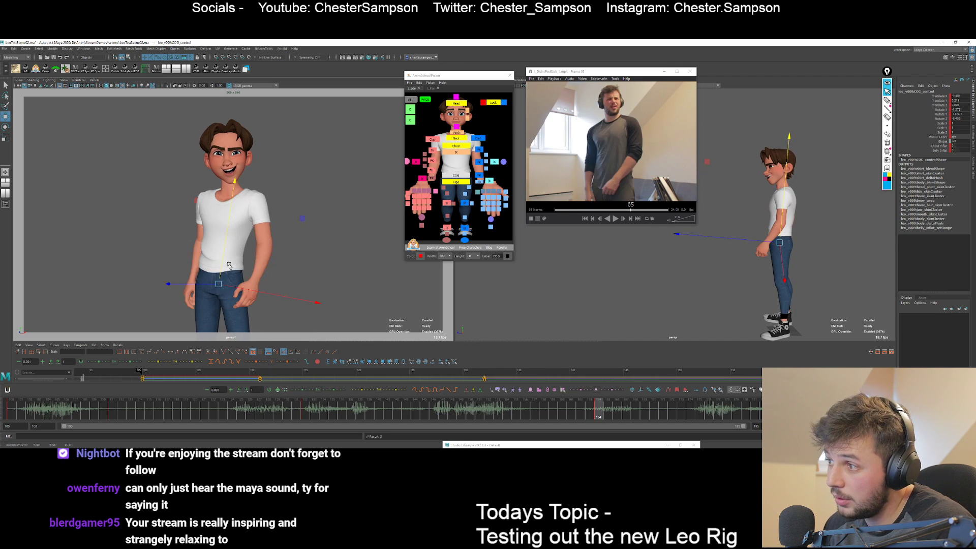
key("ctrl+z")
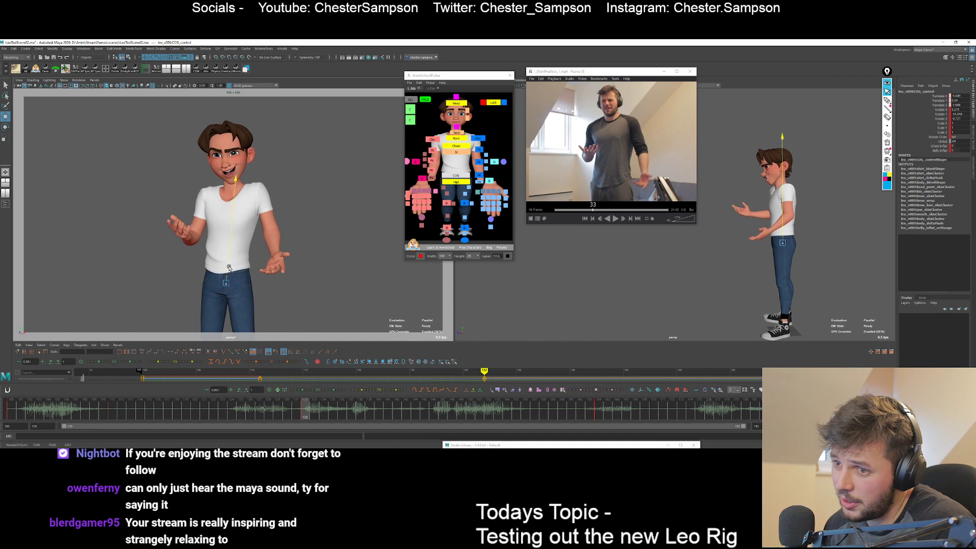
left_click_drag(229, 267, 236, 286)
key(".")
key(".")
key(".")
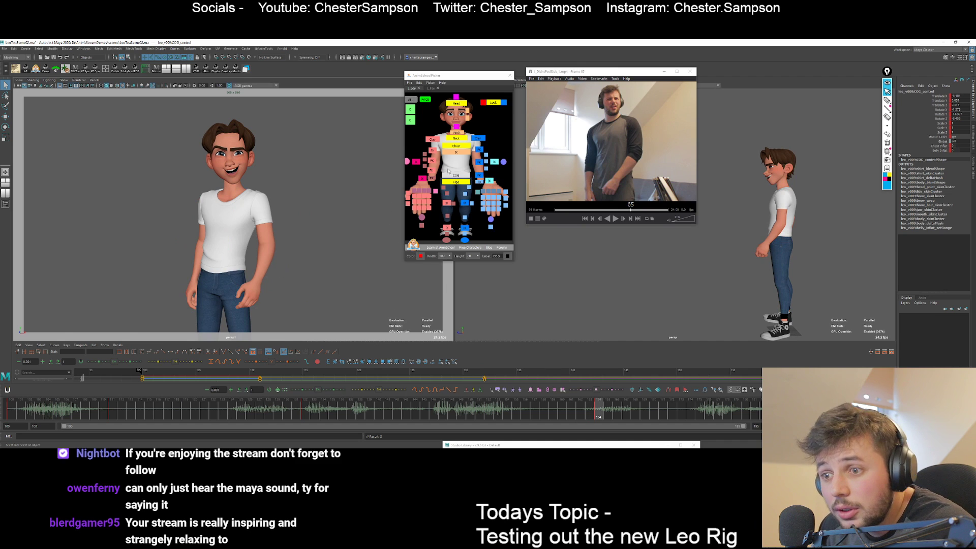
Rotate the character's right upper-arm FK control at frame 65 and compare the pose with frame 33.
left_click(434, 151)
key("e")
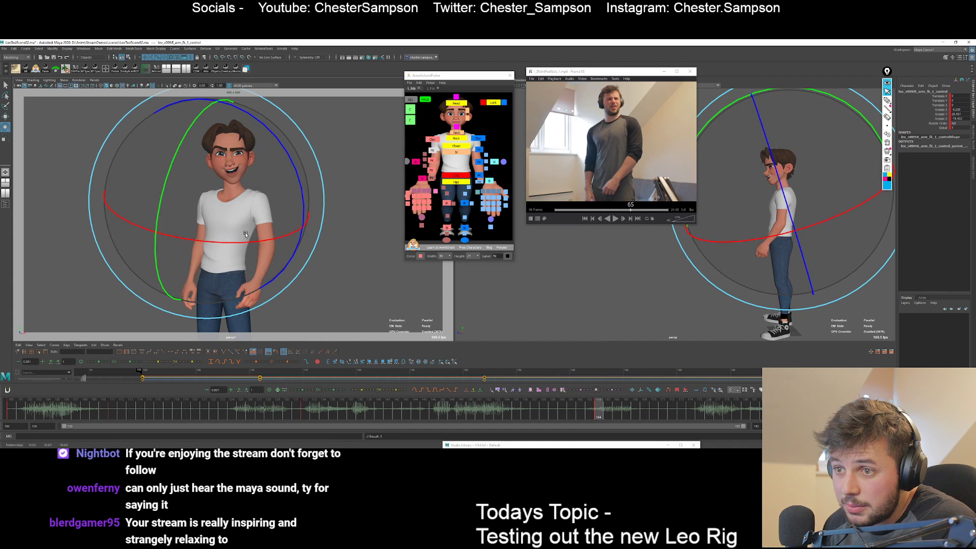
key("q")
key("alt+v")
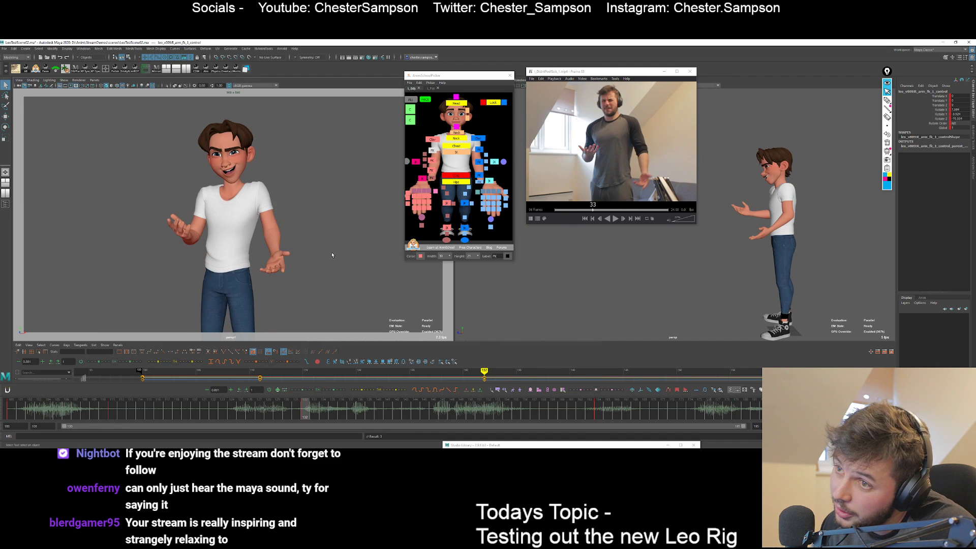
Rotate the head control at frame 65 to match the head angle in the video reference.
left_click(460, 104)
key("e")
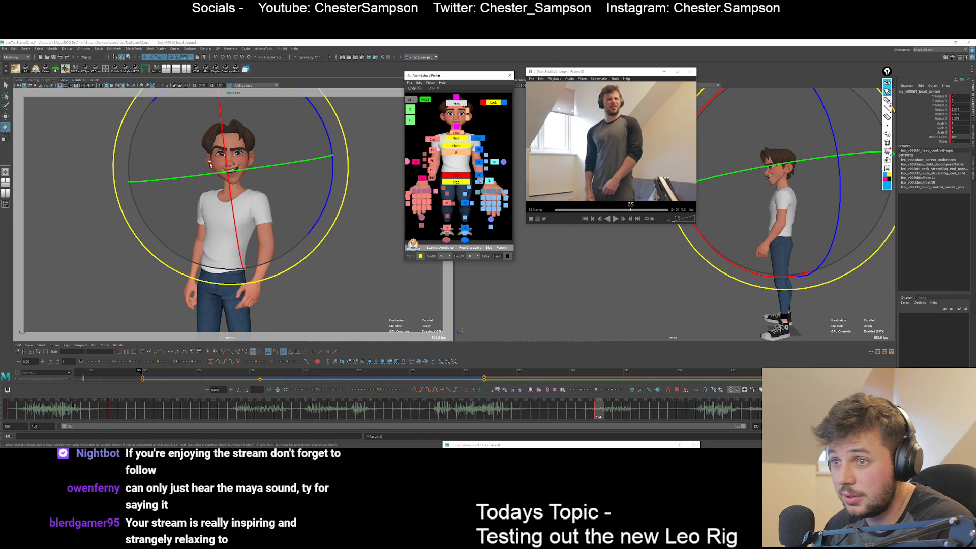
key("q")
key("e")
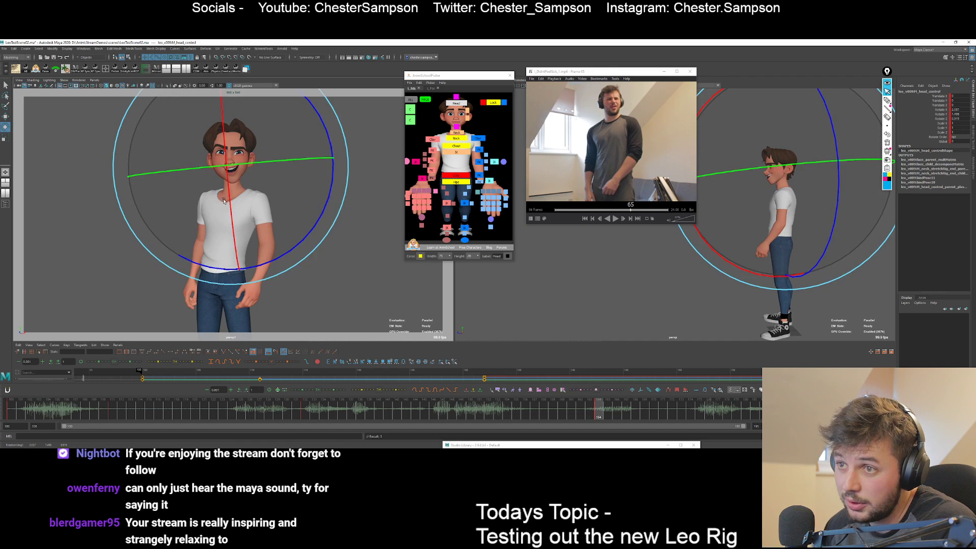
key("q")
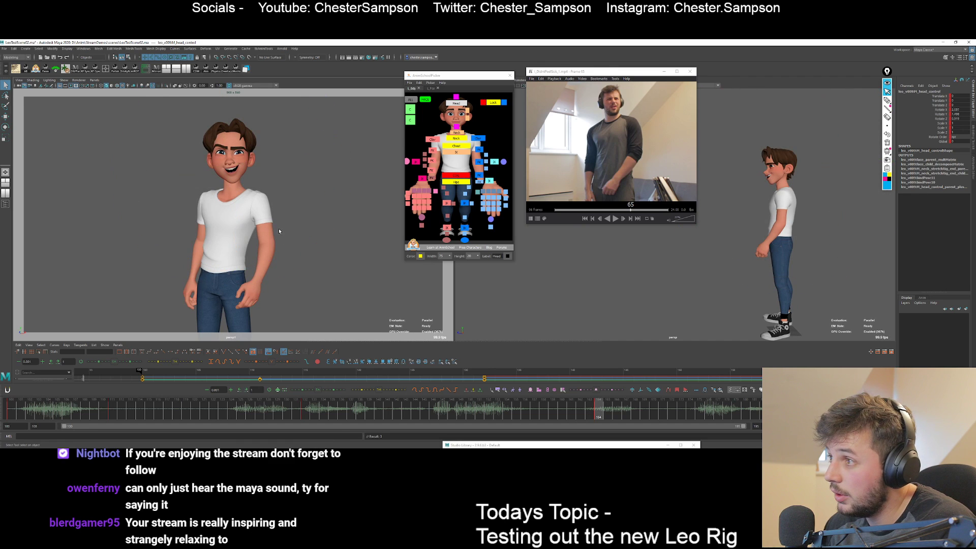
Select all brow and eye controls from the face picker and reset them to neutral at frame 65.
left_click(432, 89)
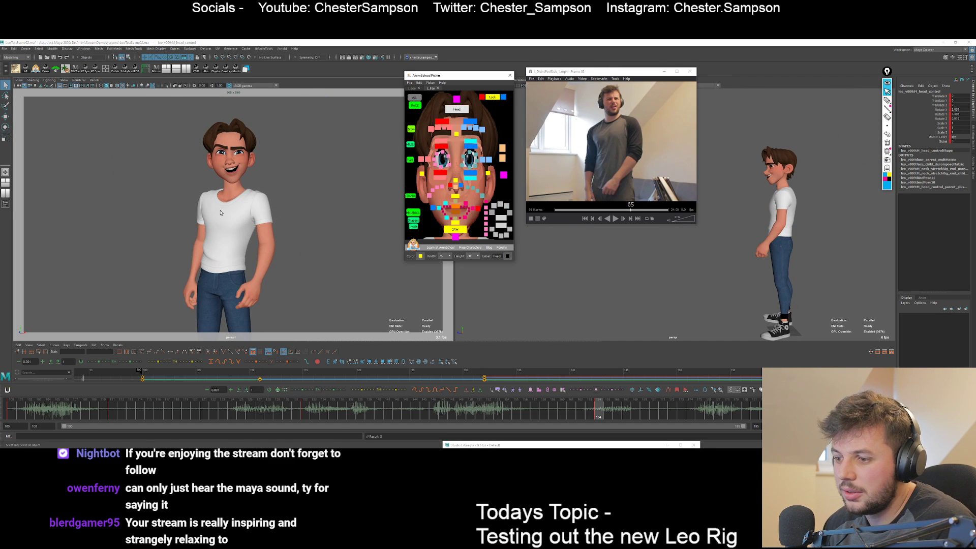
left_click(431, 123)
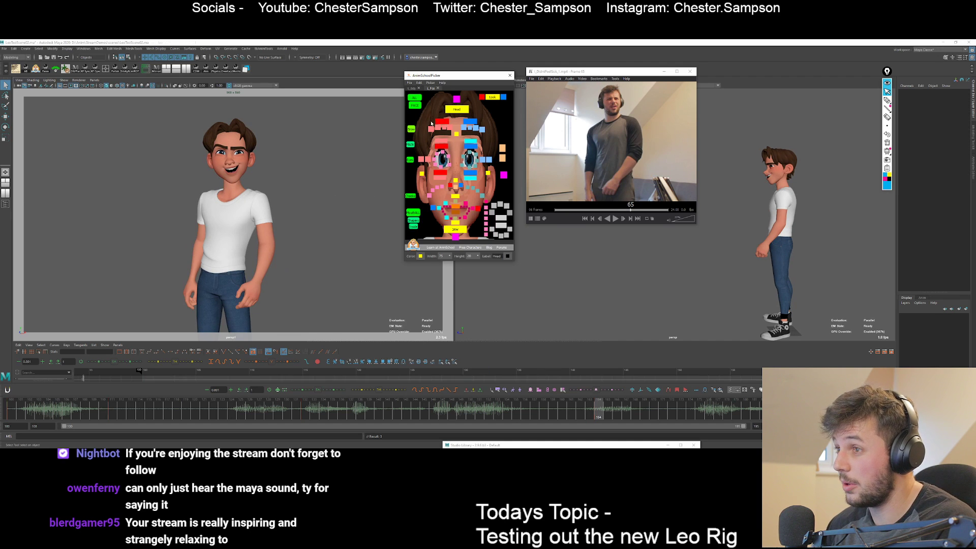
left_click(413, 130)
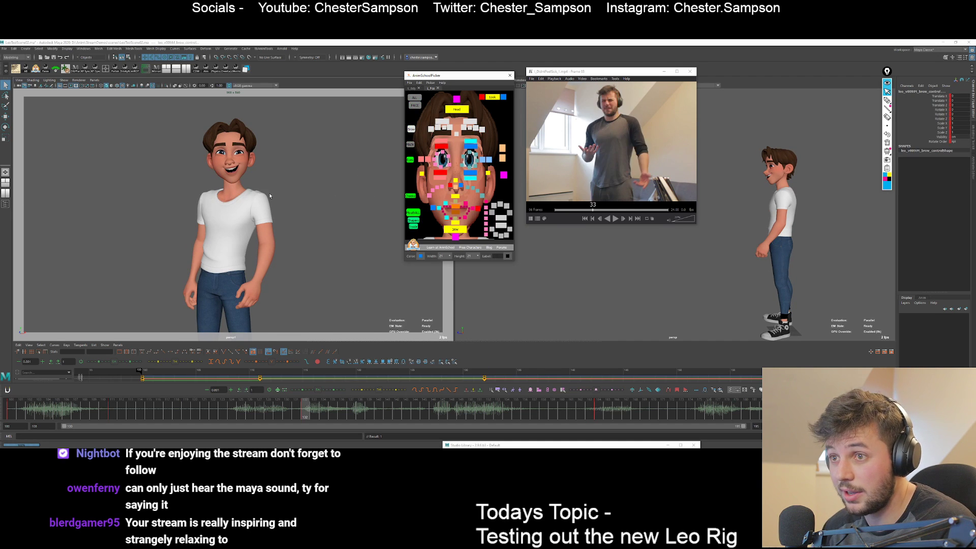
left_click(411, 159)
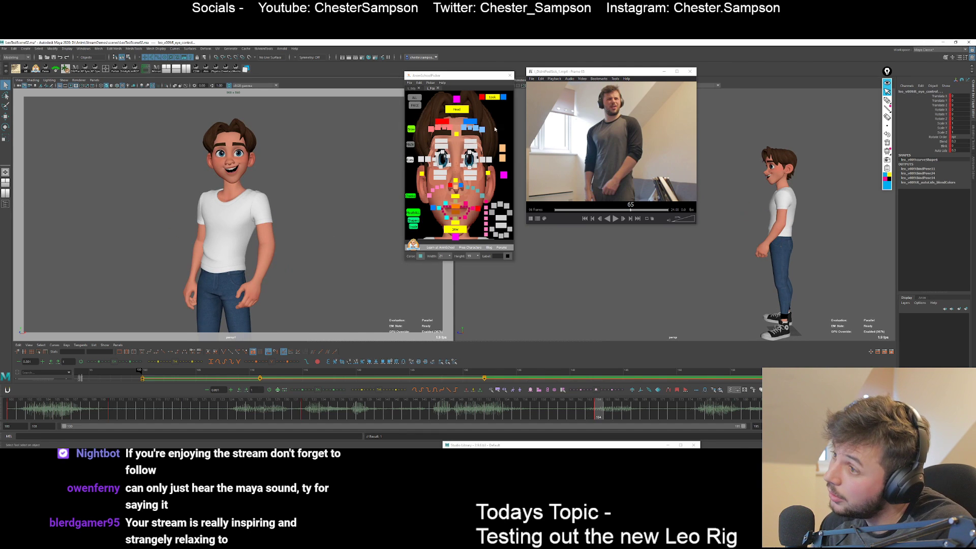
Move the eye aim control at frame 65 to redirect the character's gaze.
left_click(483, 103)
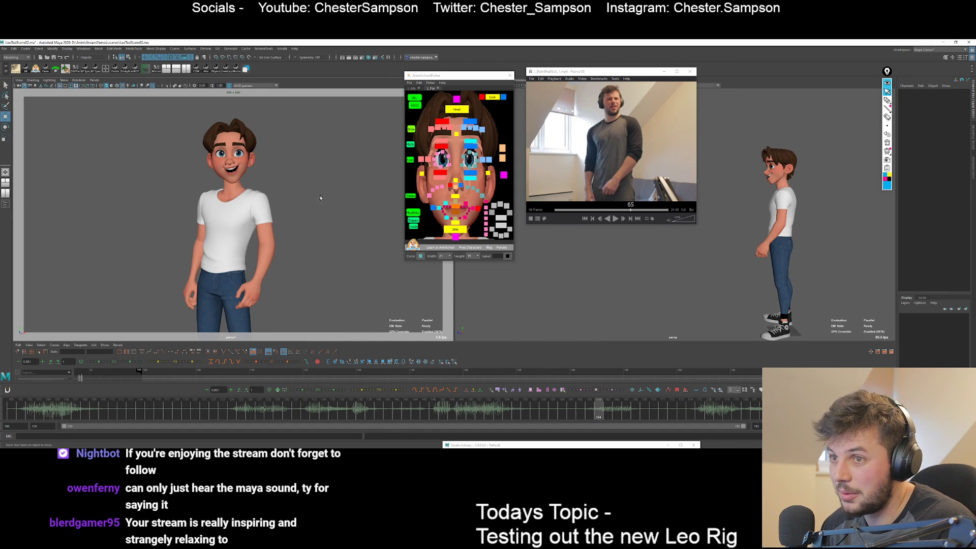
left_click(493, 98)
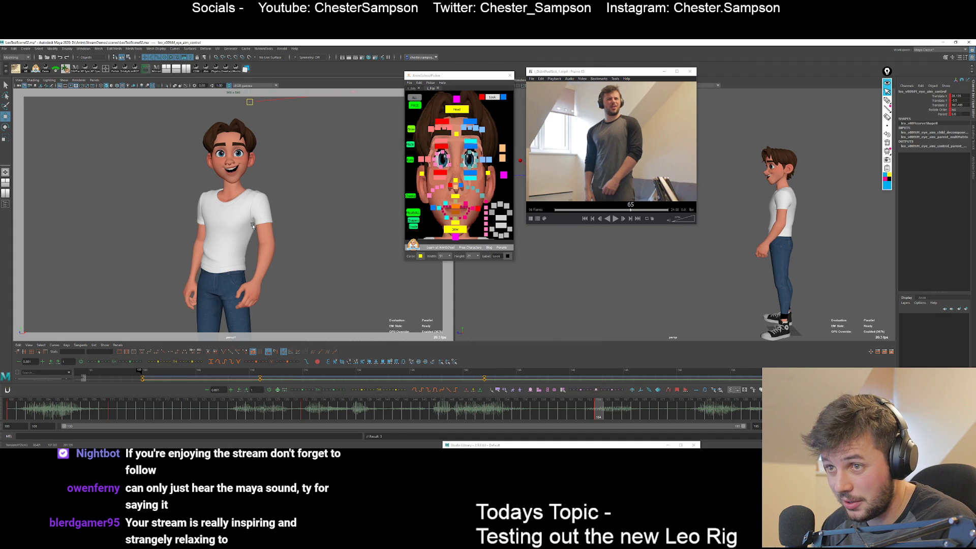
key("q")
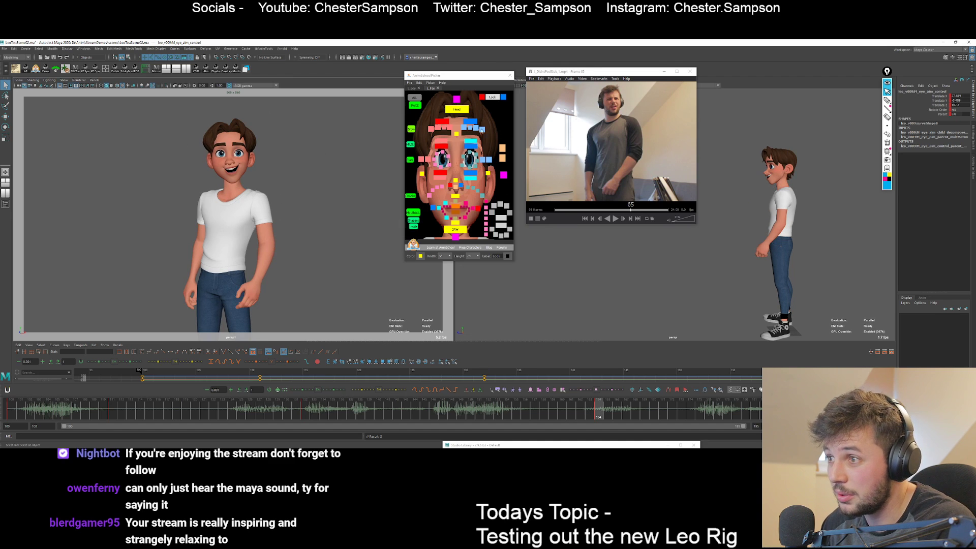
Blend the whole set of mouth controls toward a more even open smile at frame 65, comparing with frame 33.
left_click(413, 211)
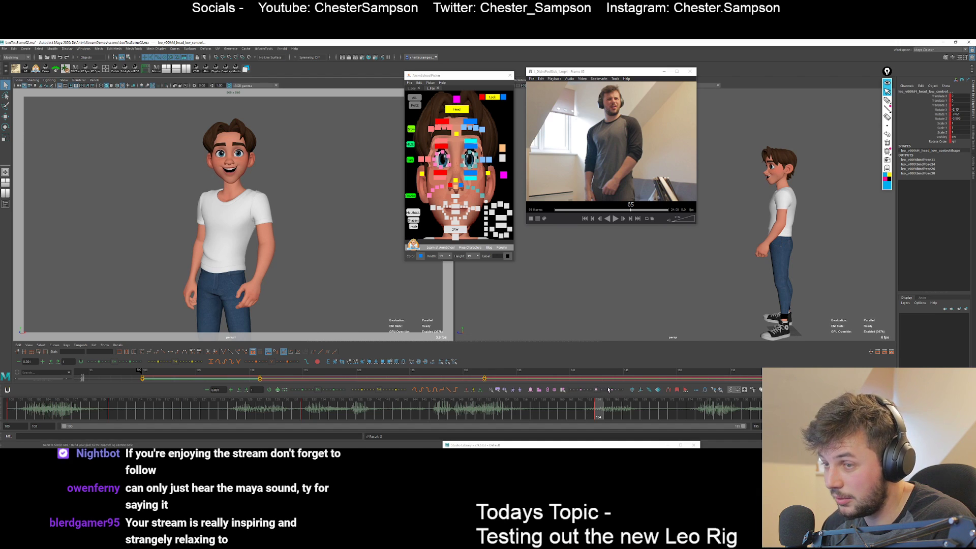
key("comma")
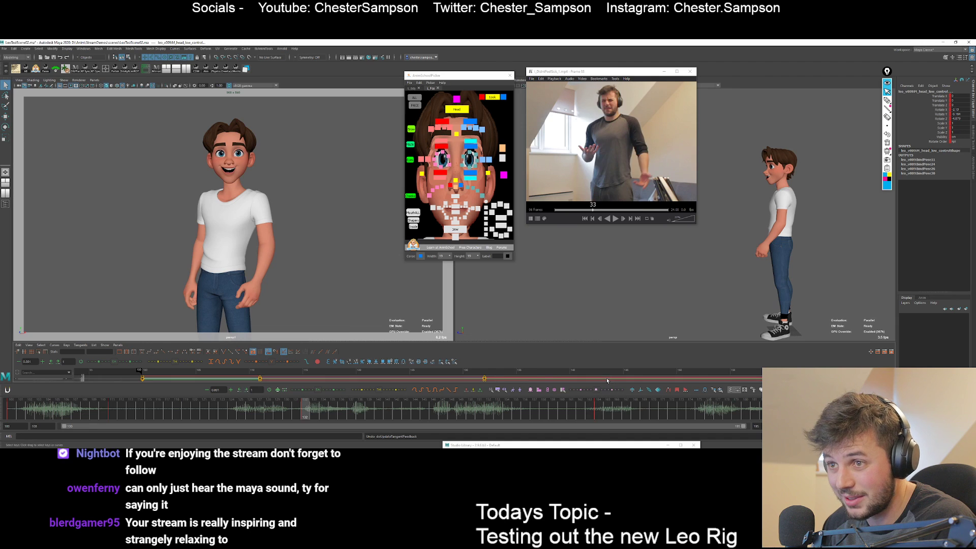
key("period")
key("backslash")
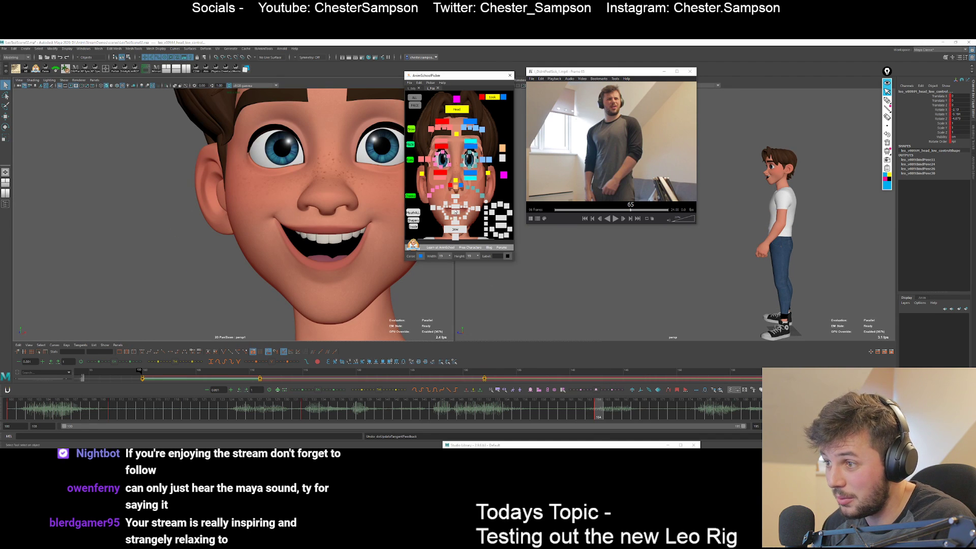
Adjust the main mouth control and the left emotion control at frame 65, checking the expression against frame 33.
left_click(456, 208)
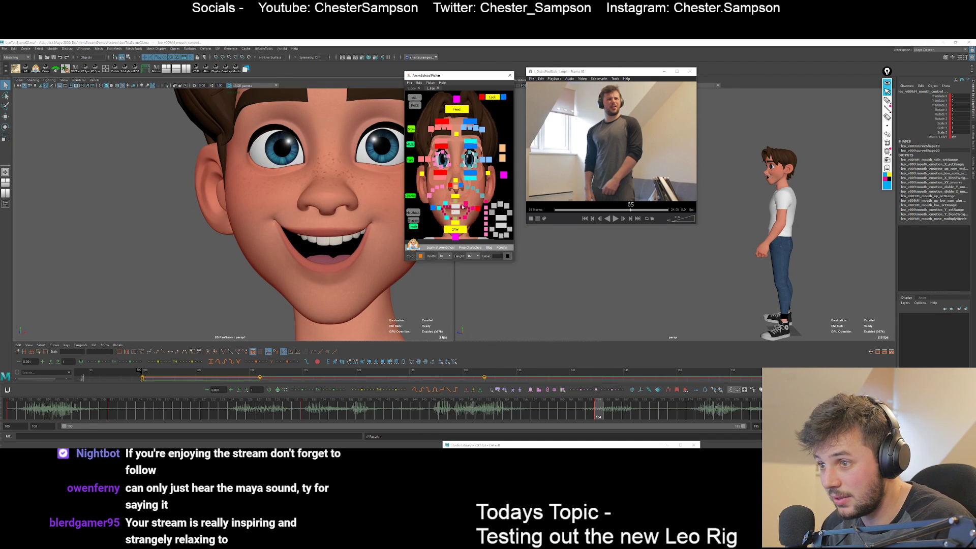
key("comma")
key("period")
left_click(477, 208)
key("w")
middle_click_drag(325, 264, 338, 263)
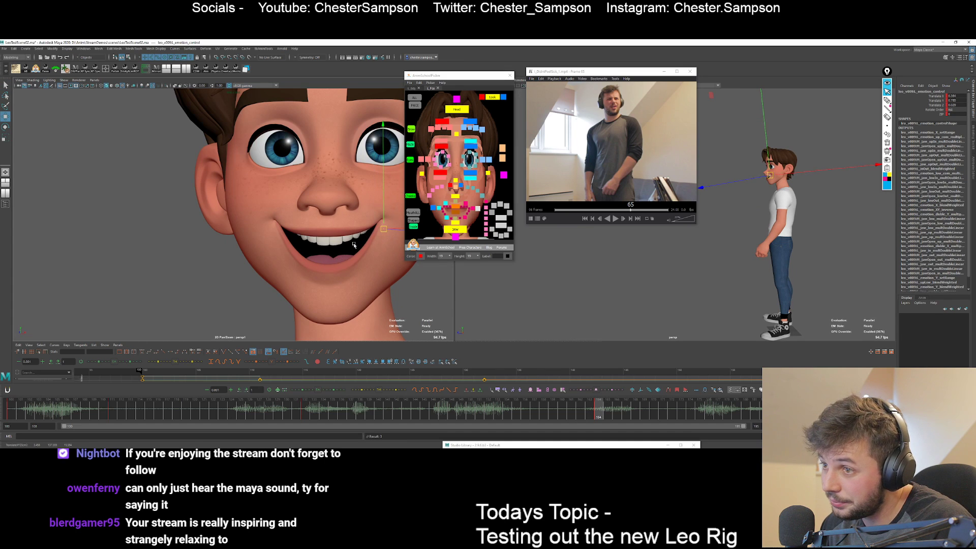
key("backslash")
key("comma")
key("period")
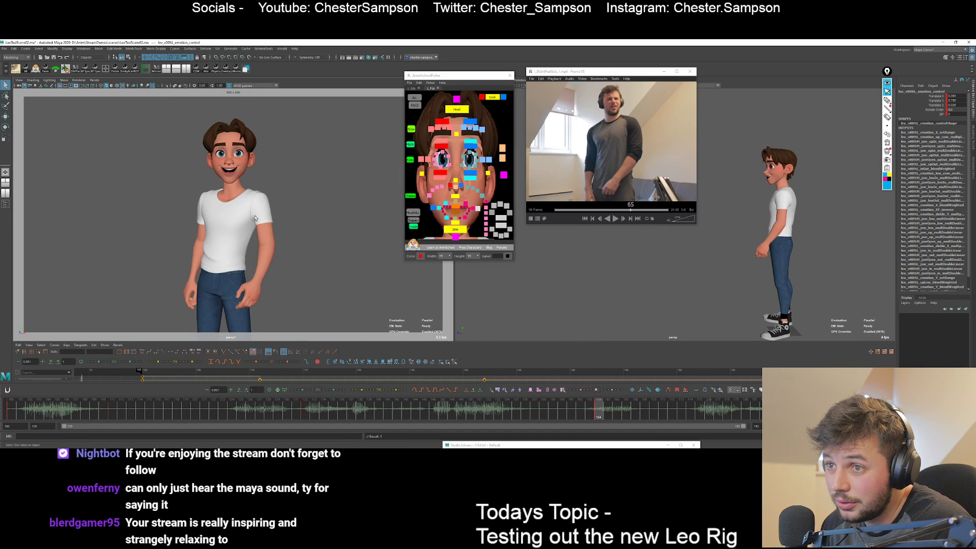
Move the left emotion control slightly inward at frame 65 to refine that corner of the smile.
key("w")
key("backslash")
middle_click_drag(396, 223, 326, 206)
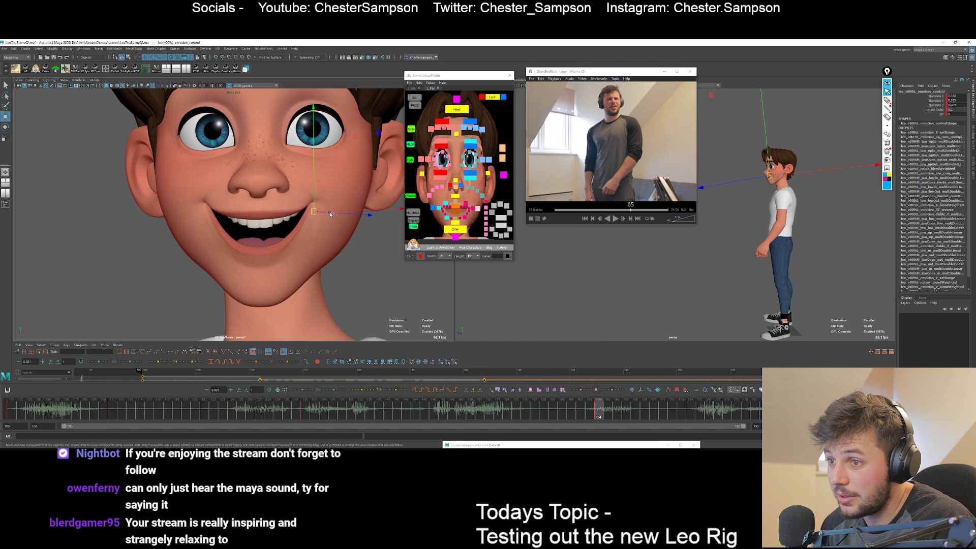
left_click_drag(331, 214, 329, 211)
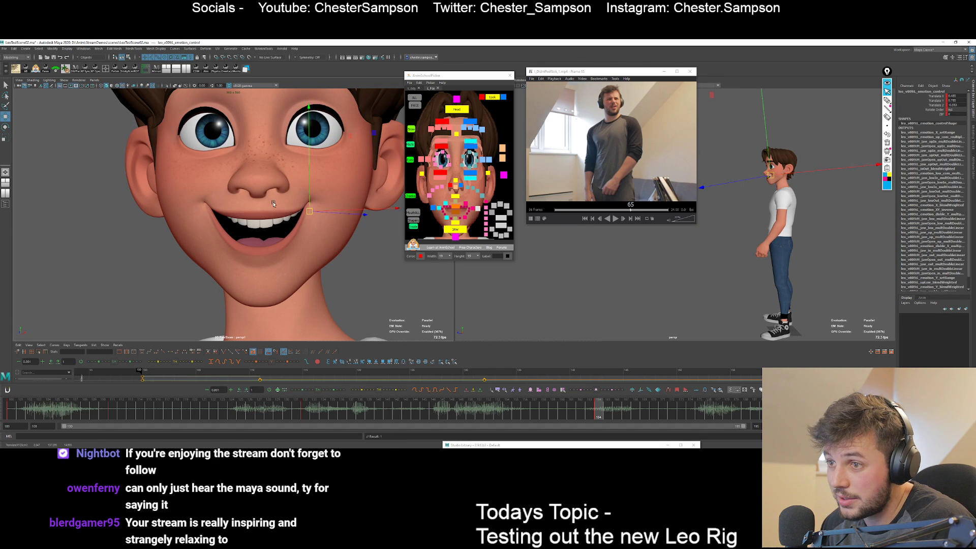
key("comma")
key("period")
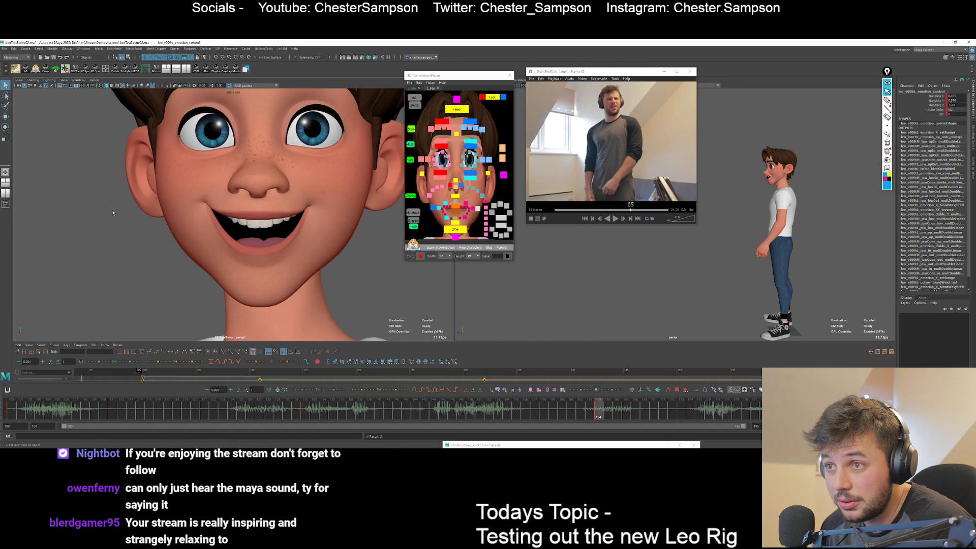
Shape the left eyebrow at frame 65 with its second and inner brow controls, comparing with frame 33.
key("backslash")
key("backslash")
middle_click_drag(378, 193, 349, 247)
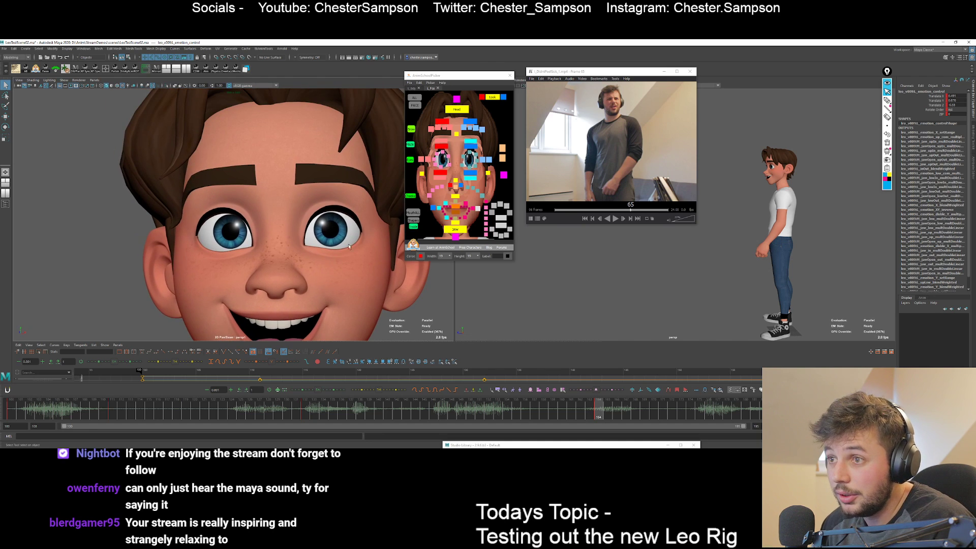
left_click(468, 136)
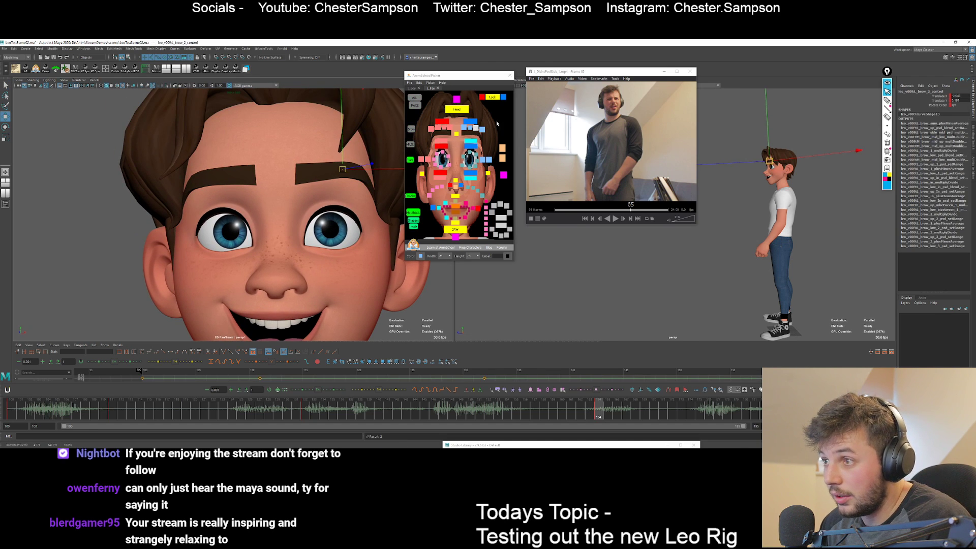
left_click(469, 129)
key("q")
key("comma")
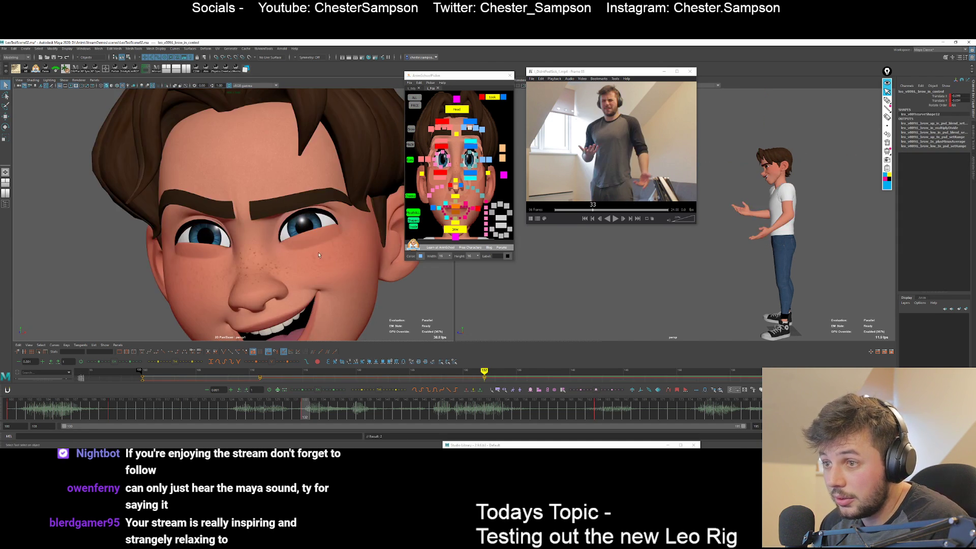
key("period")
key("backslash")
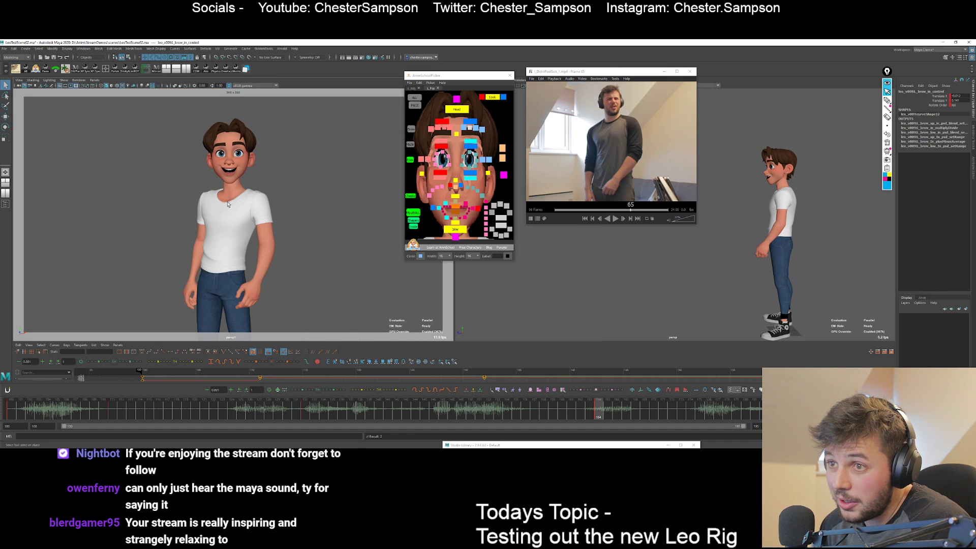
Draw blue construction lines over the character's face to study its angles, and clear the annotations.
key("backslash")
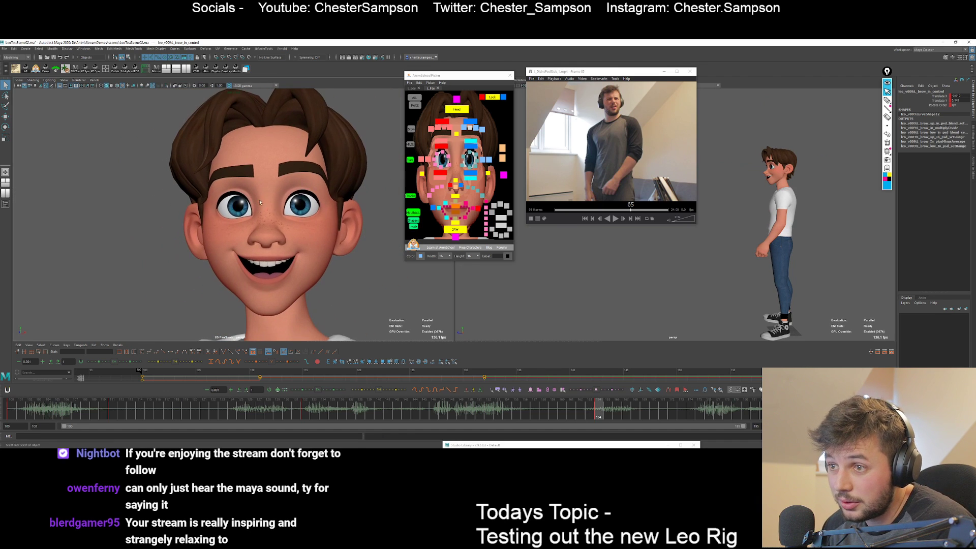
left_click(887, 101)
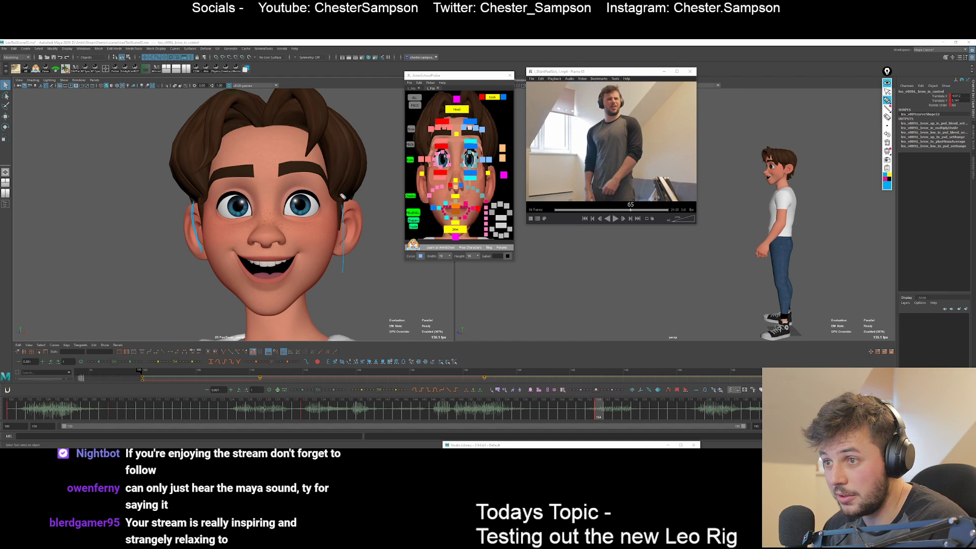
left_click_drag(341, 195, 344, 273)
mouse_move(294, 110)
left_mouse_down()
mouse_move(267, 144)
mouse_move(302, 109)
left_mouse_up()
mouse_move(208, 259)
left_mouse_down()
mouse_move(320, 300)
mouse_move(323, 150)
left_mouse_up()
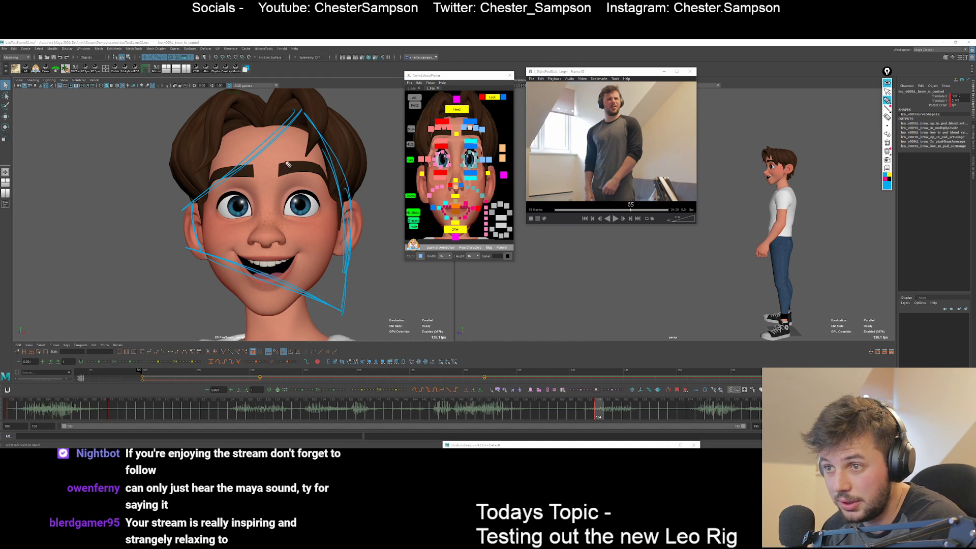
left_click_drag(259, 143, 262, 294)
left_click_drag(335, 209, 190, 235)
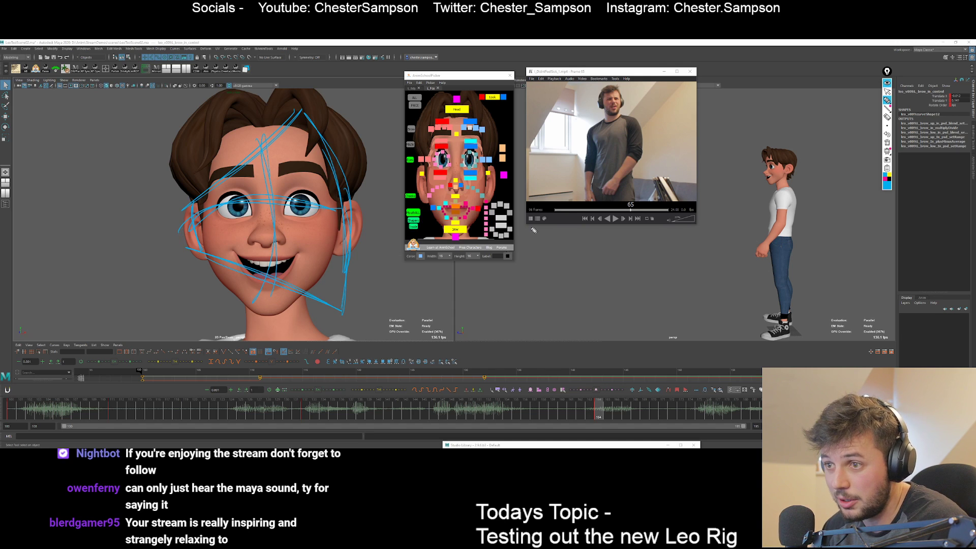
left_click(887, 144)
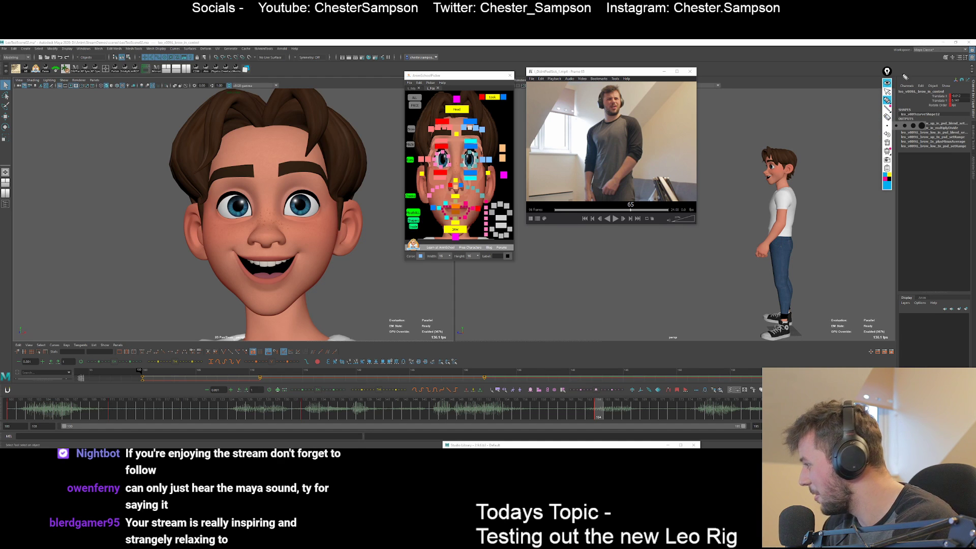
left_click(887, 92)
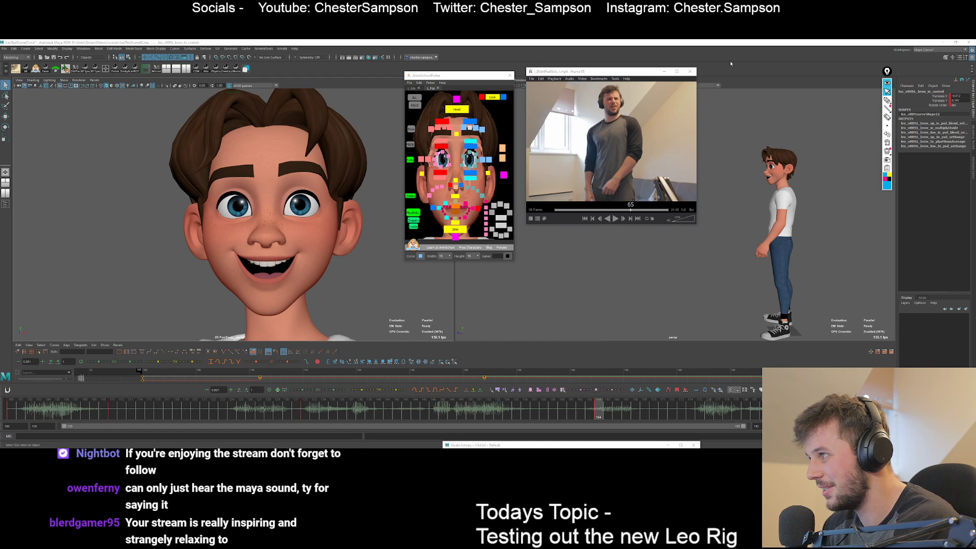
left_click(444, 197)
left_click(444, 136)
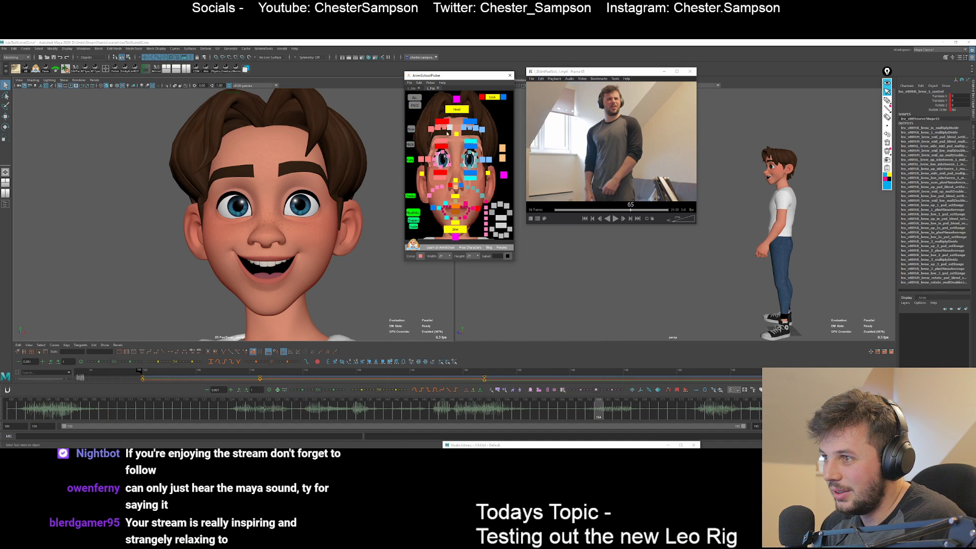
left_click_drag(250, 136, 249, 135)
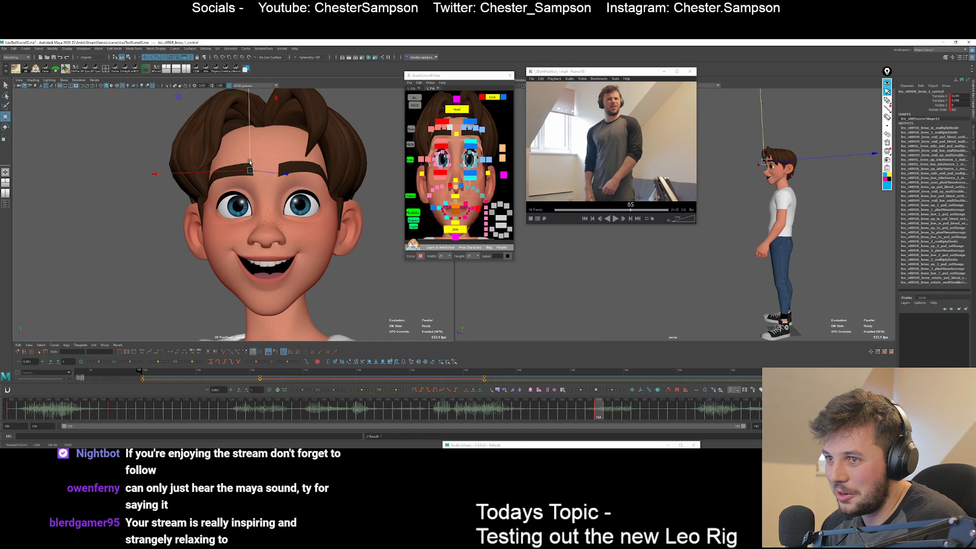
key("ctrl+z")
Adjust the height of the right and left brow base controls at frame 65.
left_click(446, 121)
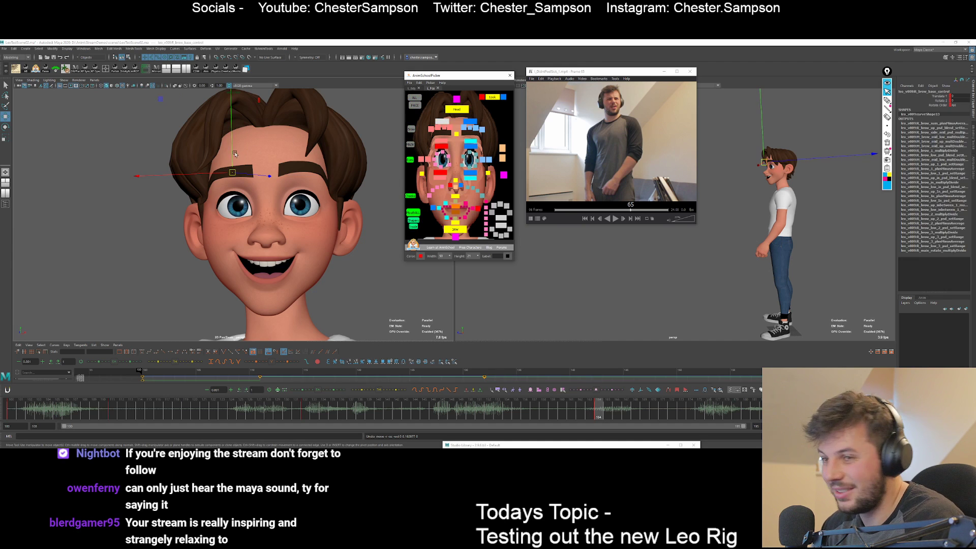
left_click(231, 160)
key("ctrl+z")
left_click_drag(231, 160, 232, 160)
key("q")
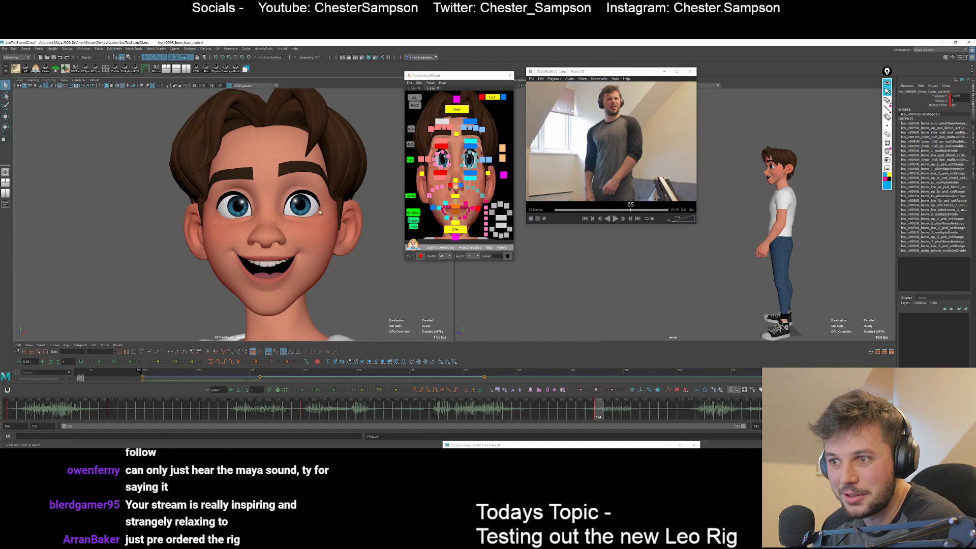
left_click(299, 167)
key("w")
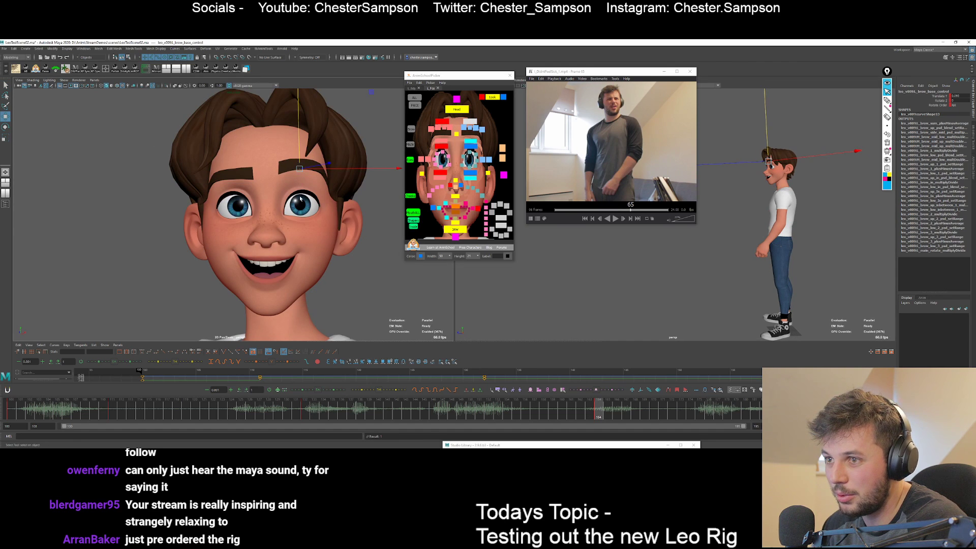
key("q")
Scale the left eye control slightly, comparing the eye shape on the poses at frames 33 and 65.
left_click(489, 161)
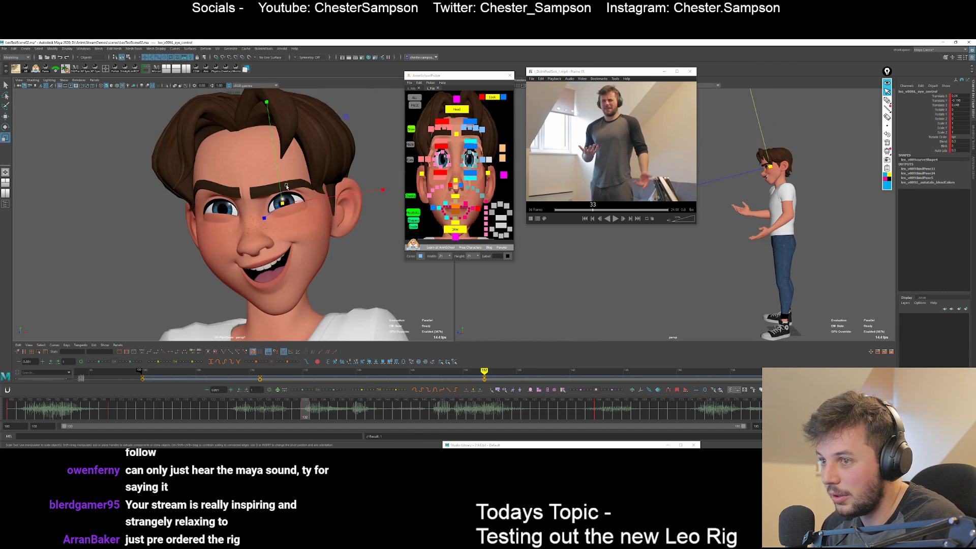
key("r")
left_click_drag(295, 184, 325, 205)
key("q")
key("comma")
key(".")
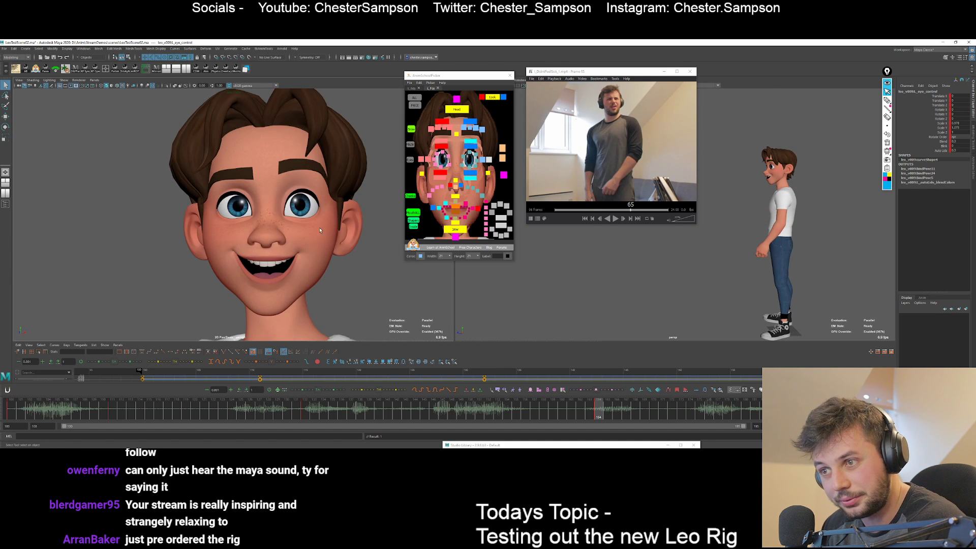
Move the right lower eyelid base control at frame 65 and compare the expression with frame 33.
left_click(439, 177)
key("w")
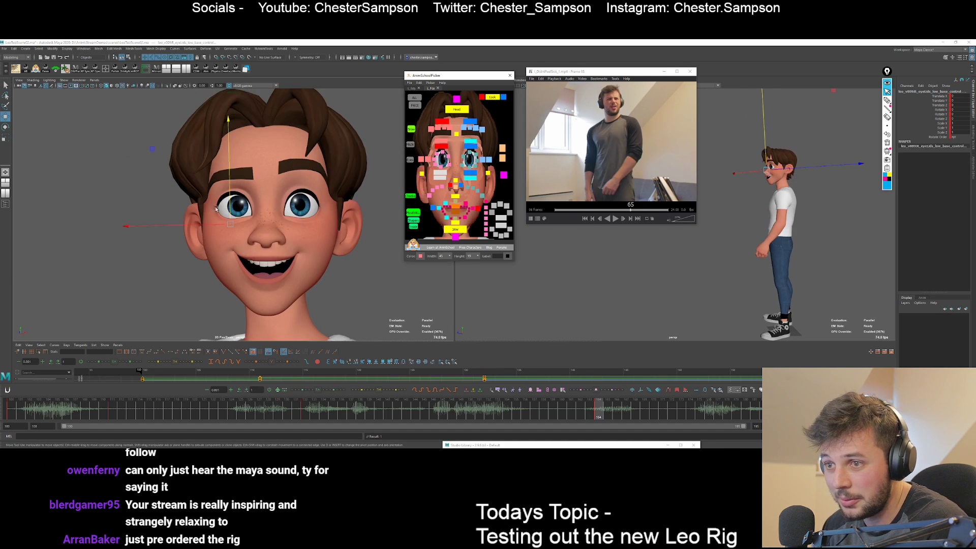
key("q")
key("comma")
key("period")
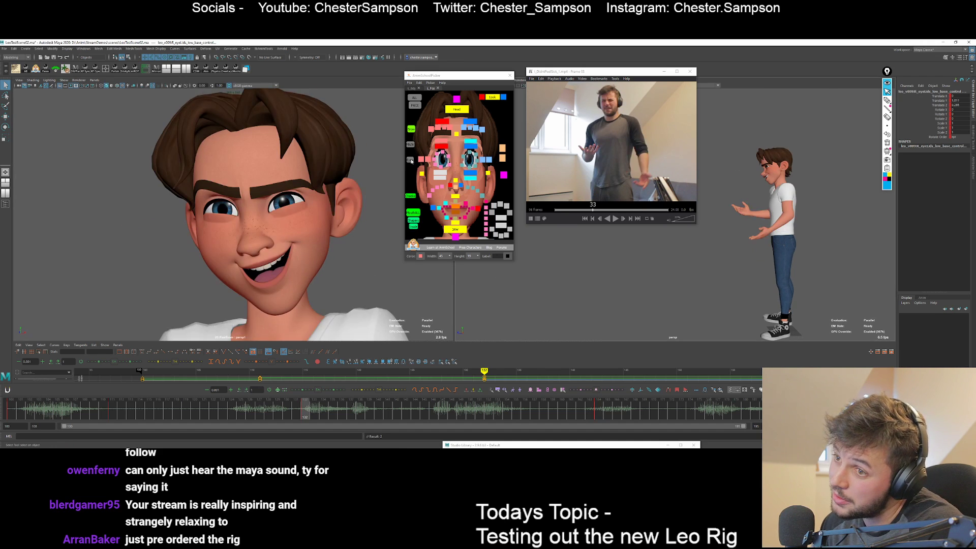
Turn and tilt the main head control in the key pose at reference frame 65.
key(".")
key("backslash")
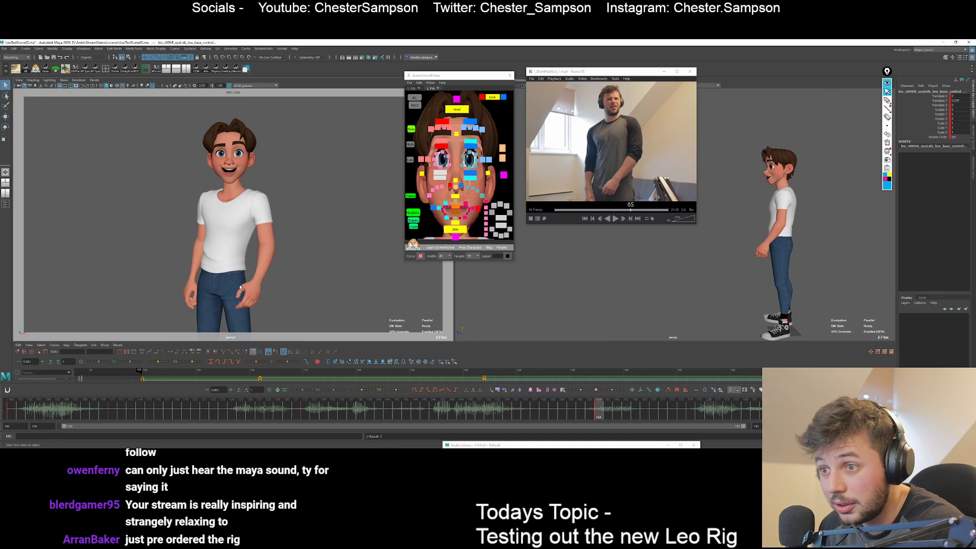
key(".")
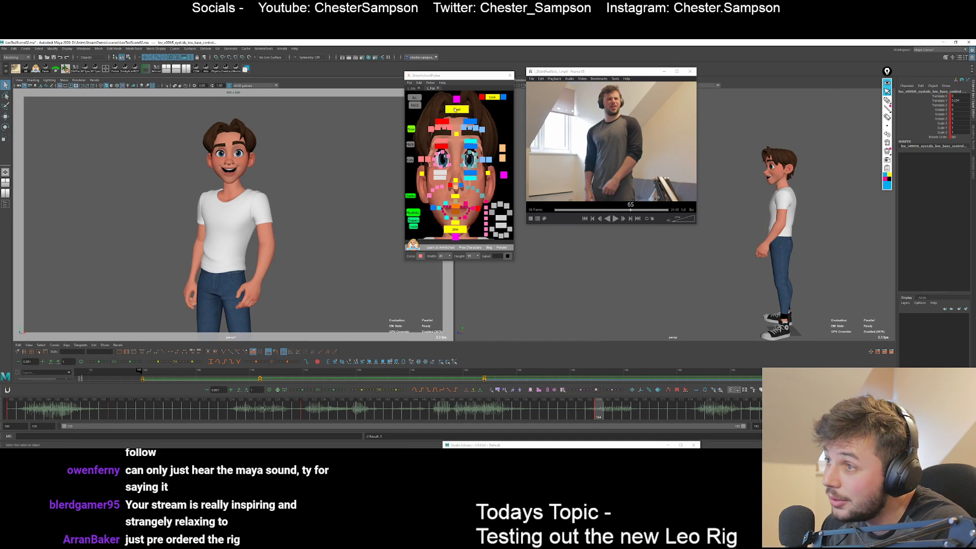
left_click(456, 109)
key("e")
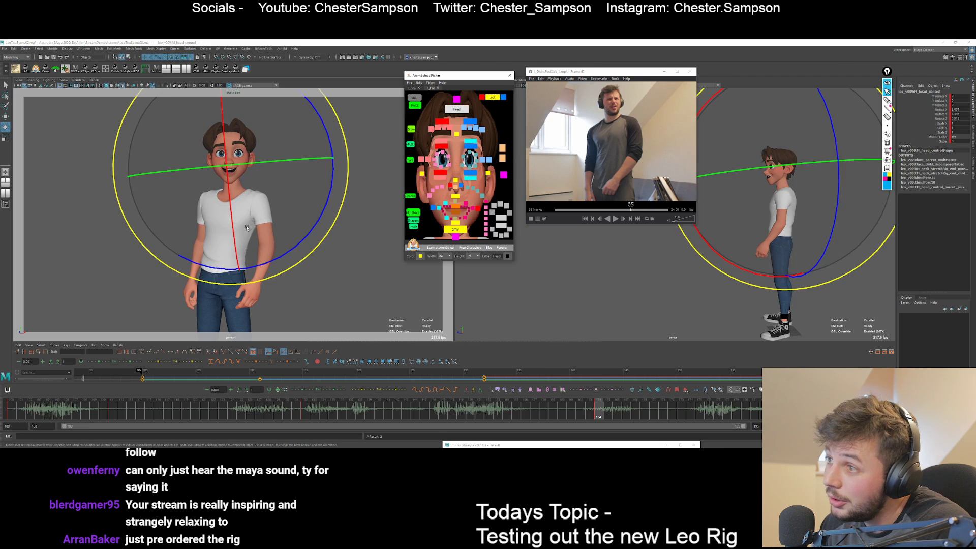
left_click_drag(253, 214, 257, 216)
key(".")
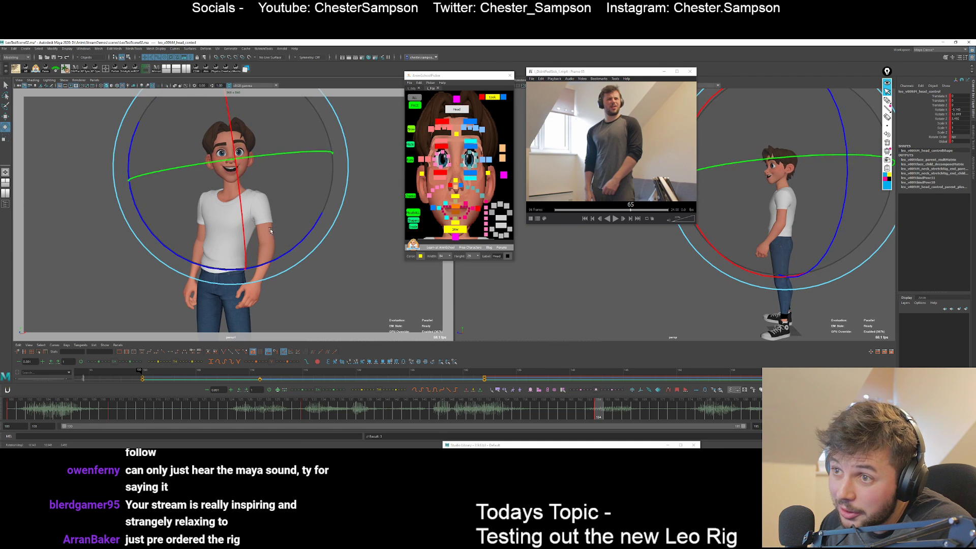
left_click_drag(217, 142, 193, 171)
Play back the animation and step through the key poses to check the new head angle.
key("alt+v")
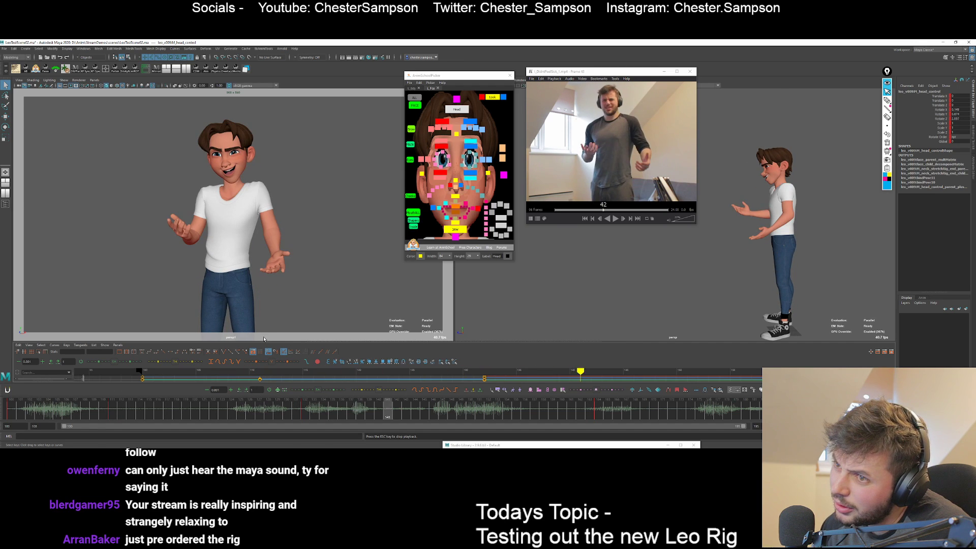
key("Escape")
key("comma")
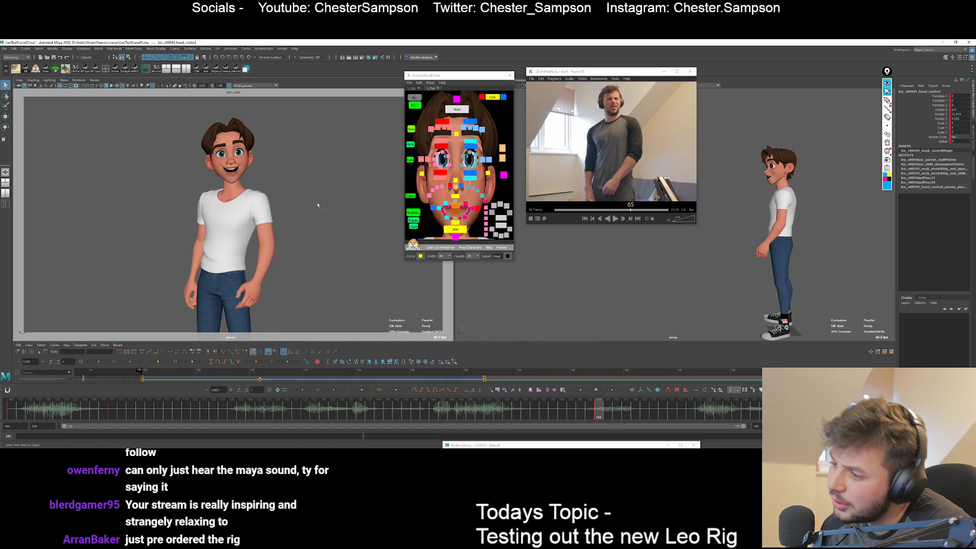
key("comma")
key("period")
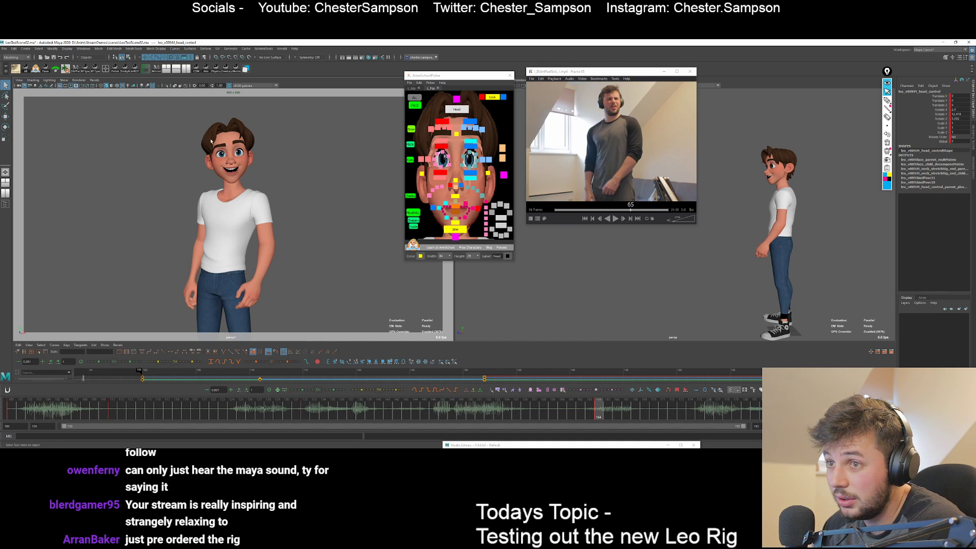
Rotate the lower secondary head control slightly in the key pose at reference frame 65.
left_click(411, 88)
left_click(431, 88)
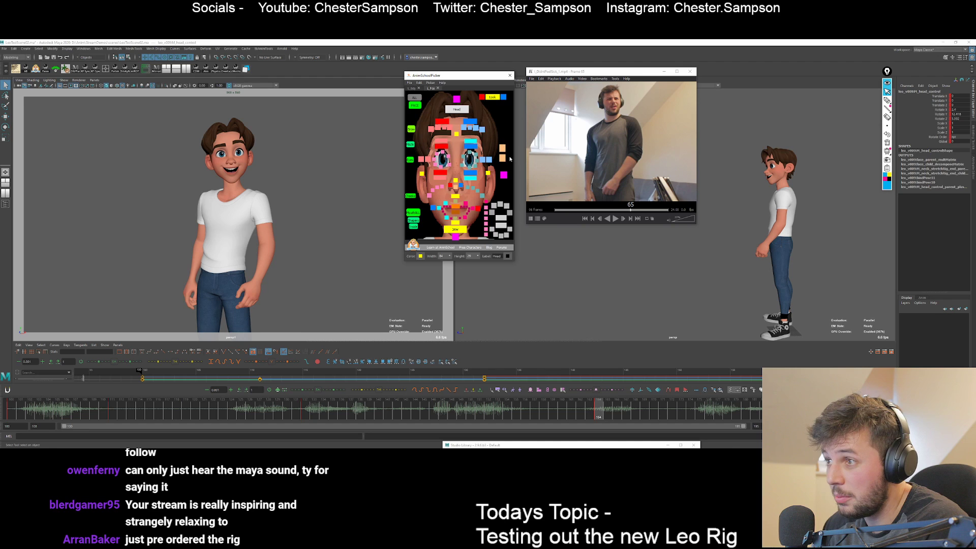
left_click(503, 160)
key("ctrl+z")
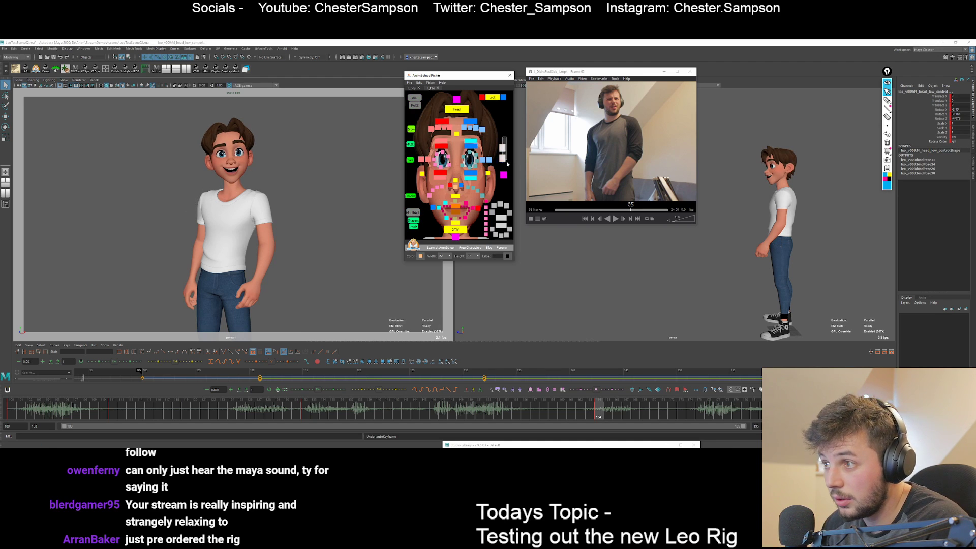
key("shift+z")
key("ctrl+z")
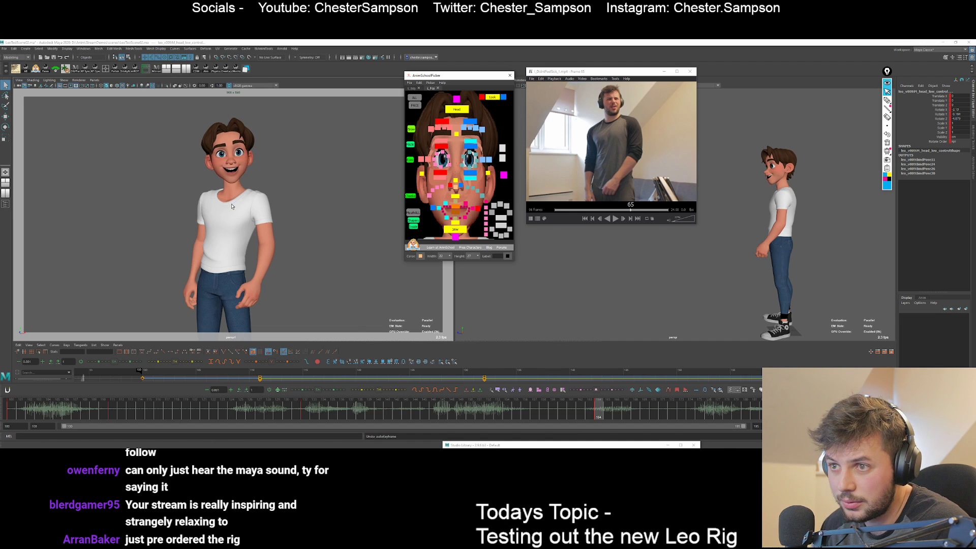
key("e")
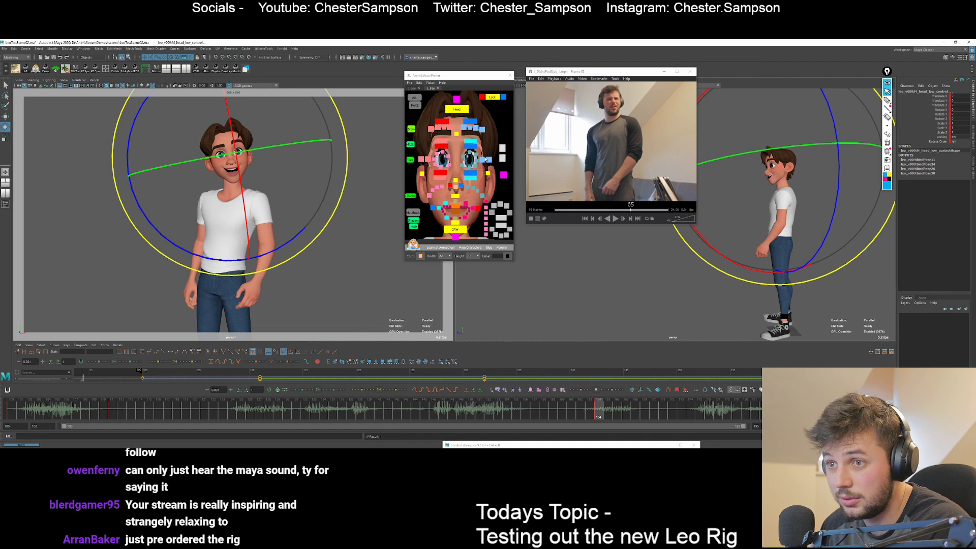
left_click(503, 158)
mouse_move(152, 225)
left_mouse_down()
mouse_move(160, 231)
mouse_move(149, 222)
left_mouse_up()
left_click(503, 147)
key("q")
Compare the poses at reference frames 33 and 65, and refine the lower head control's Z rotation at frame 65.
key("comma")
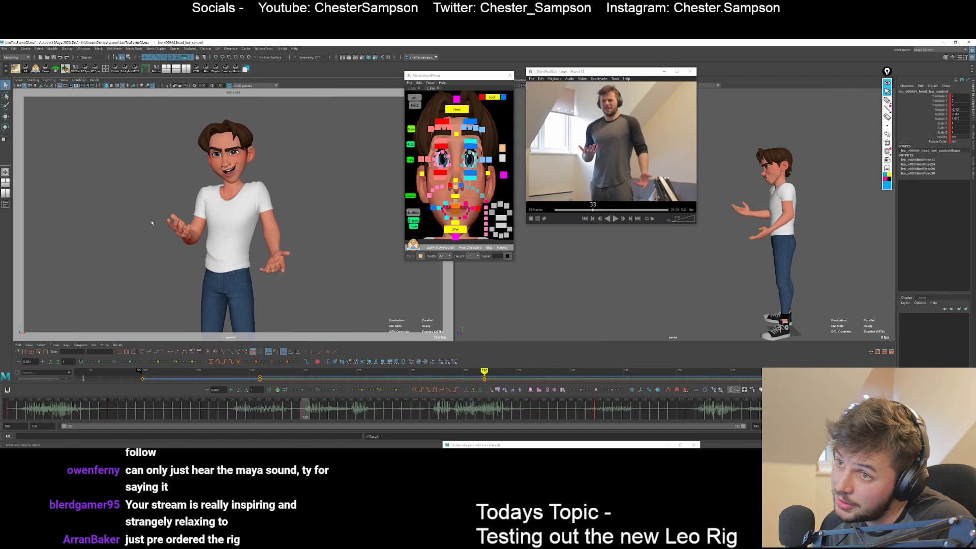
key("period")
key("e")
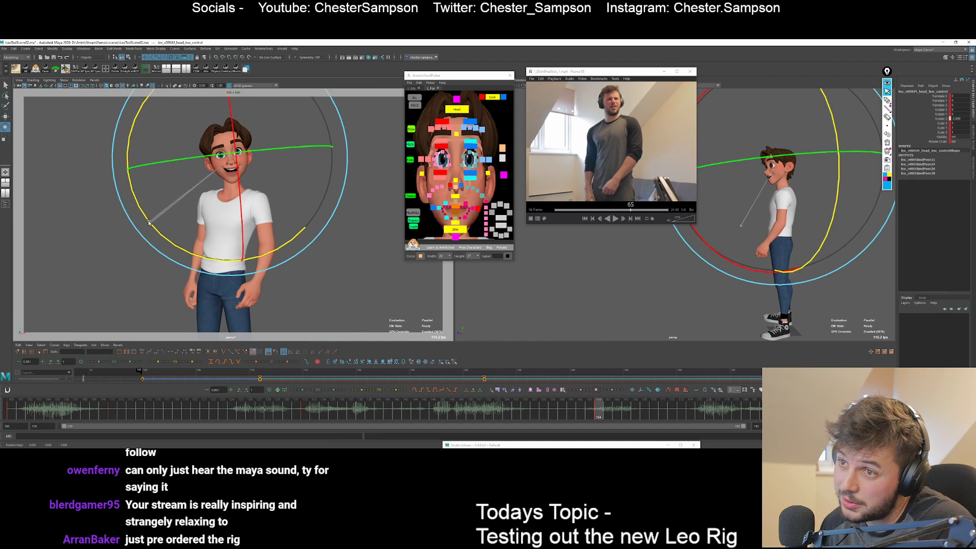
key("q")
Sketch the head's angle over the character in the pose at reference frame 33, and clear the drawing.
key("alt+v")
left_click(887, 100)
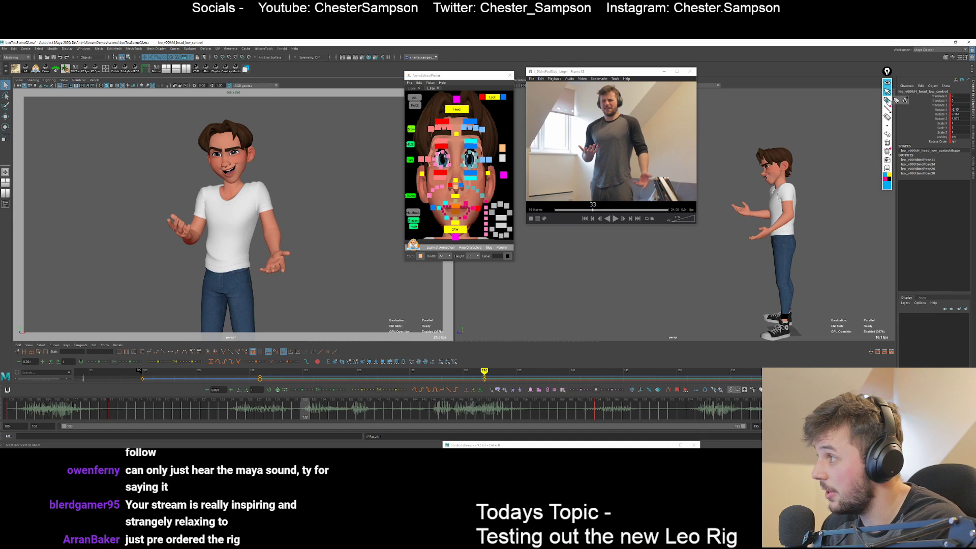
mouse_move(206, 176)
left_mouse_down()
mouse_move(197, 140)
mouse_move(248, 150)
mouse_move(238, 167)
left_mouse_up()
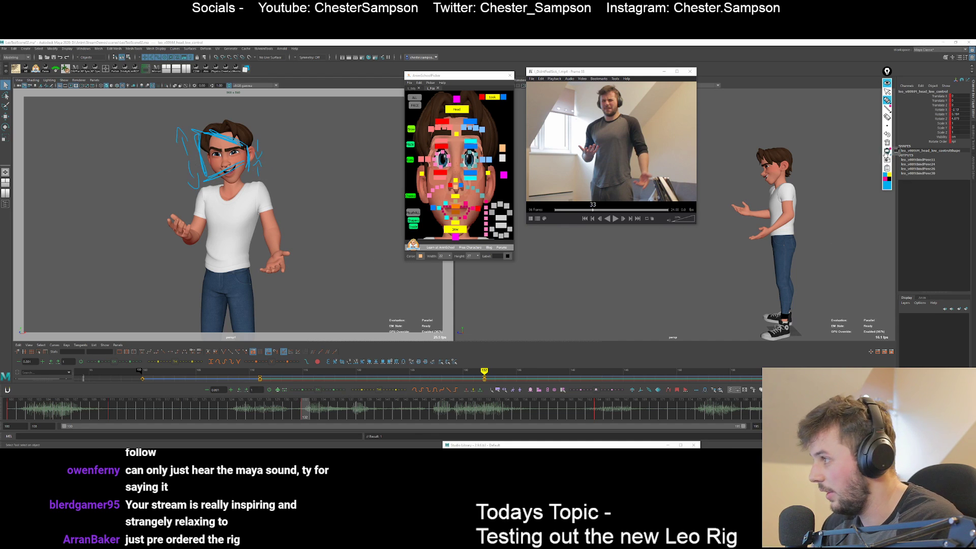
left_click(887, 143)
left_click(888, 84)
left_click(887, 84)
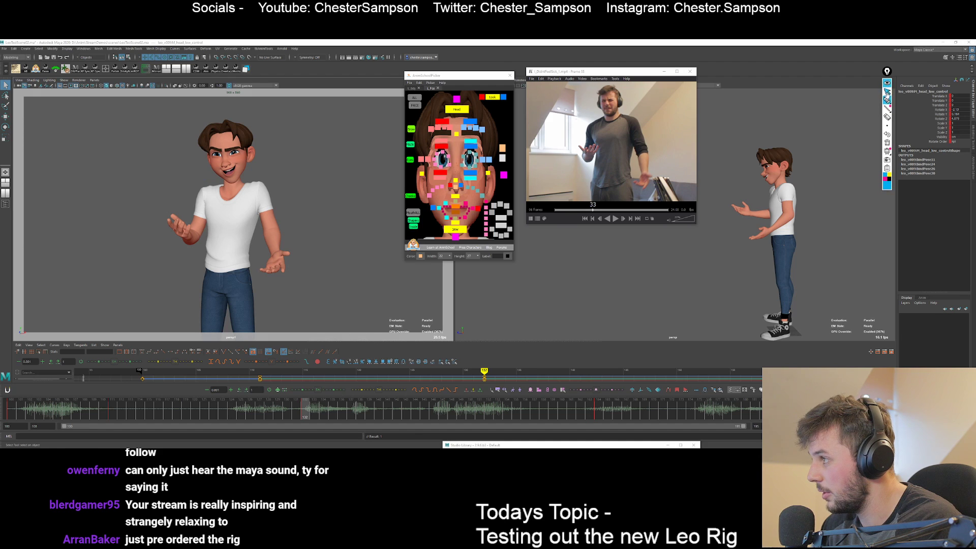
Sketch the head's shape and facing direction over the pose at reference frame 65, and clear the drawings.
left_click(461, 108)
key("period")
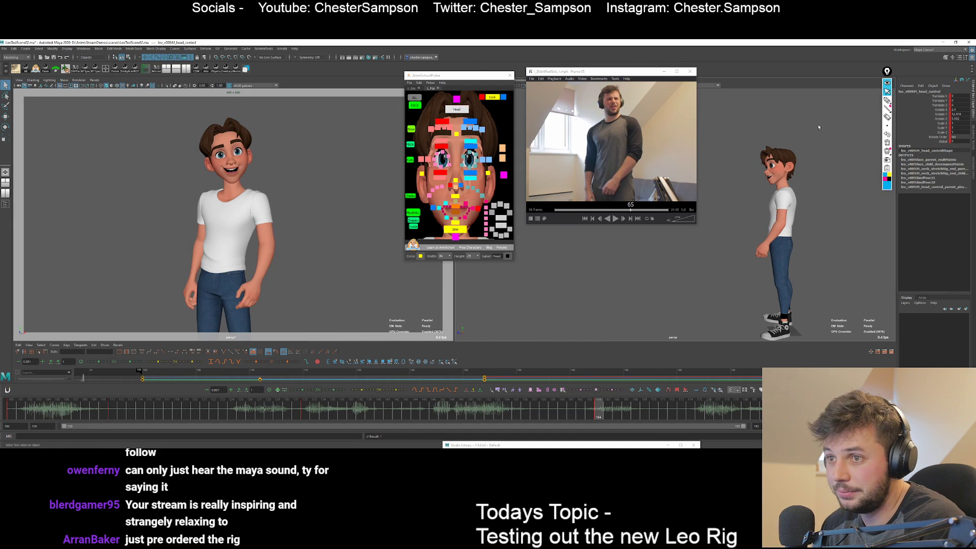
left_click(887, 100)
mouse_move(261, 159)
left_mouse_down()
mouse_move(242, 136)
mouse_move(201, 163)
mouse_move(262, 178)
mouse_move(226, 124)
left_mouse_up()
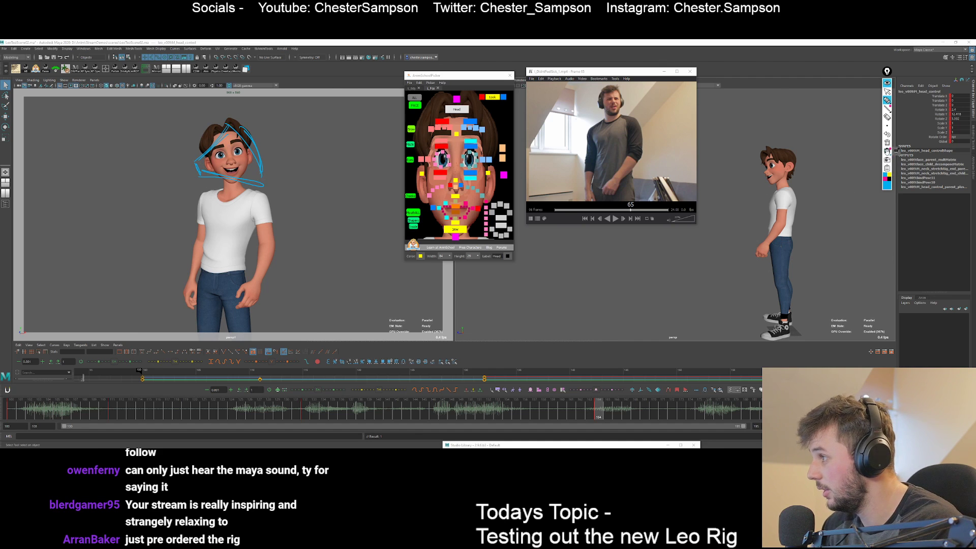
left_click(887, 142)
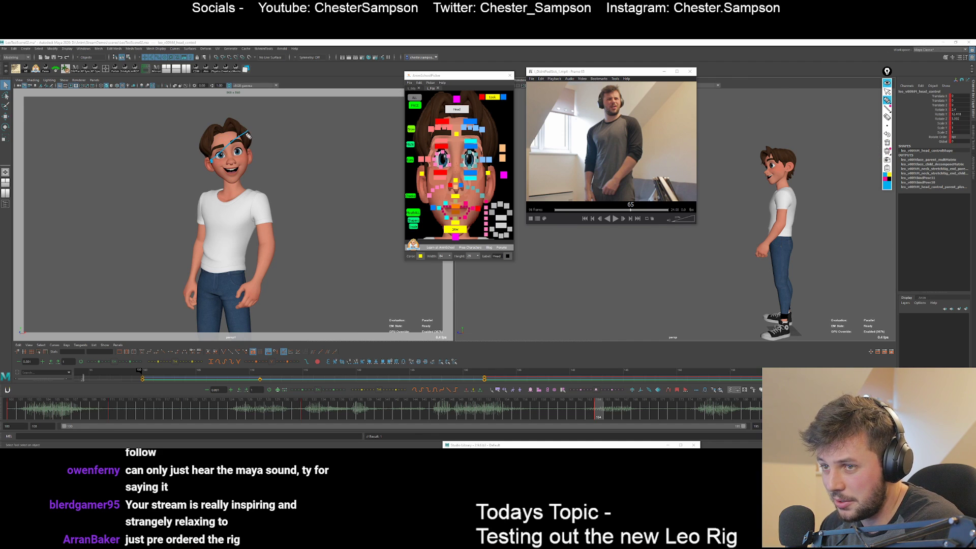
left_click_drag(248, 135, 250, 176)
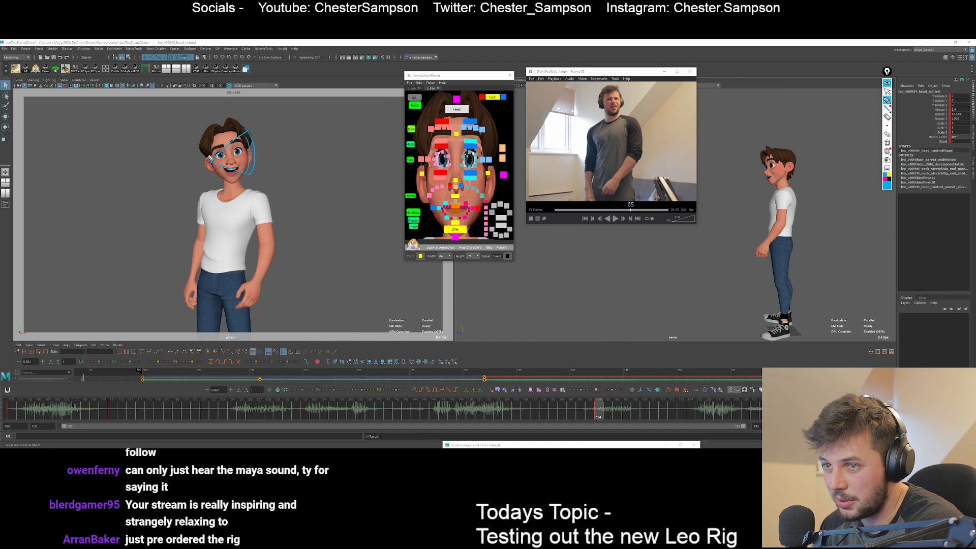
left_click(887, 142)
left_click(887, 91)
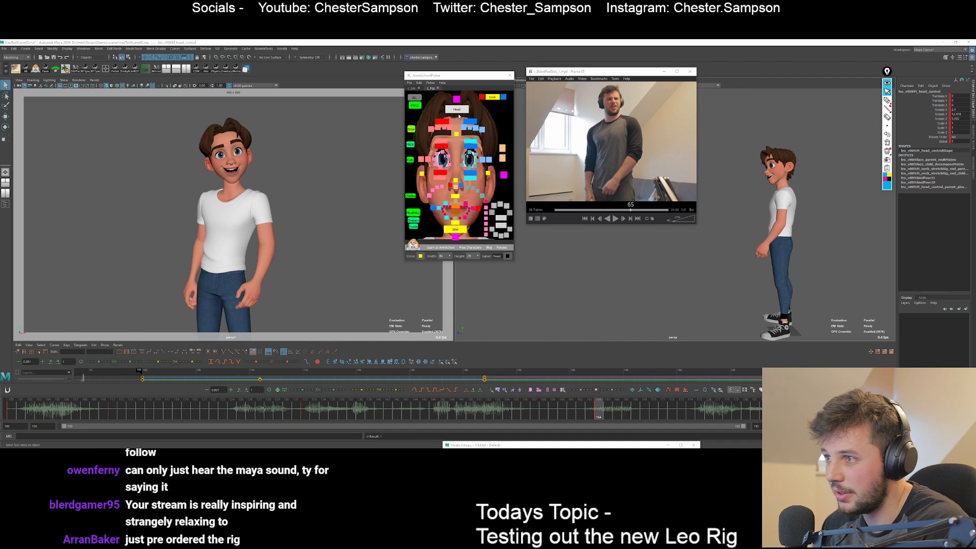
Inspect the face close up with the main head control selected and compare the head angles of the key poses.
left_click(459, 116)
left_click(457, 110)
key("backslash")
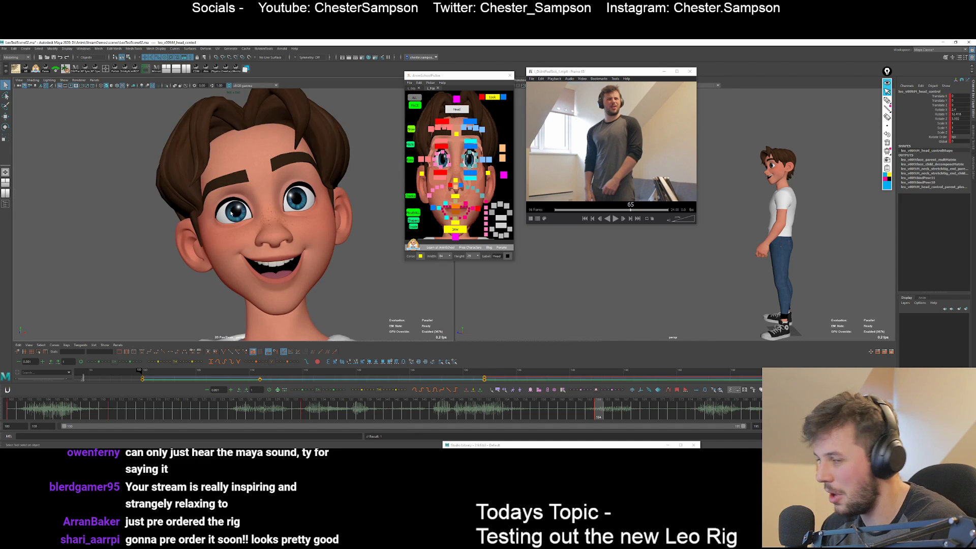
key("backslash")
key("comma")
key("period")
key("comma")
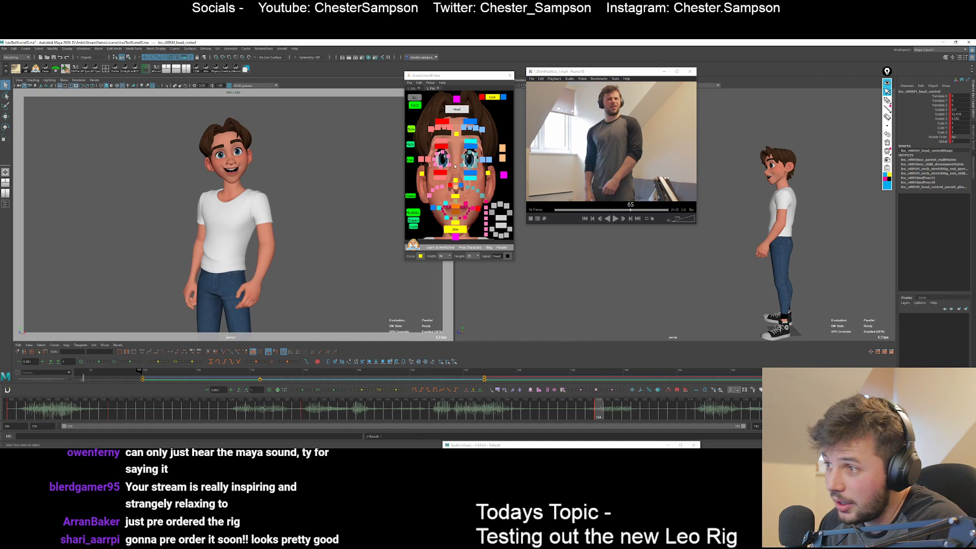
Try rotating the body's COG control about its vertical axis in the pose at reference frame 65.
left_click(412, 88)
left_click(456, 176)
key("e")
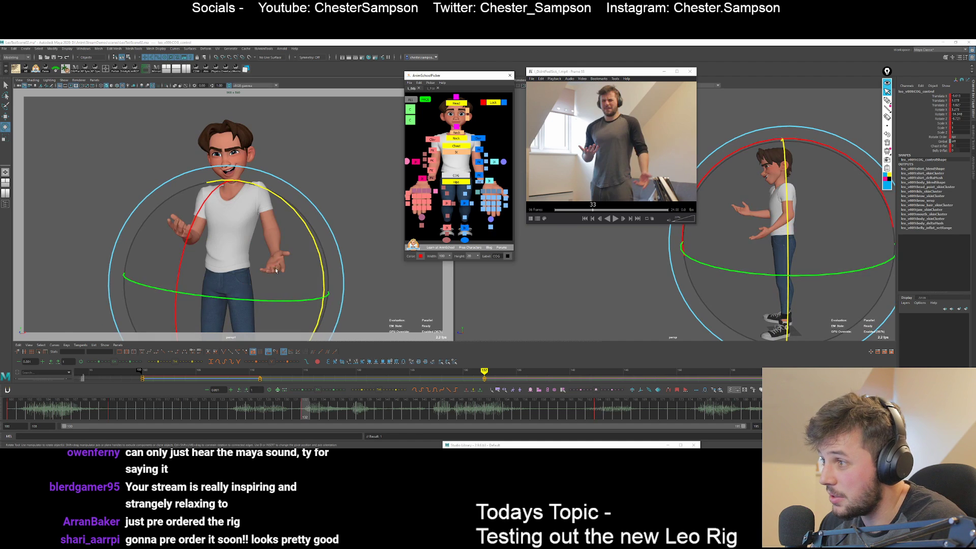
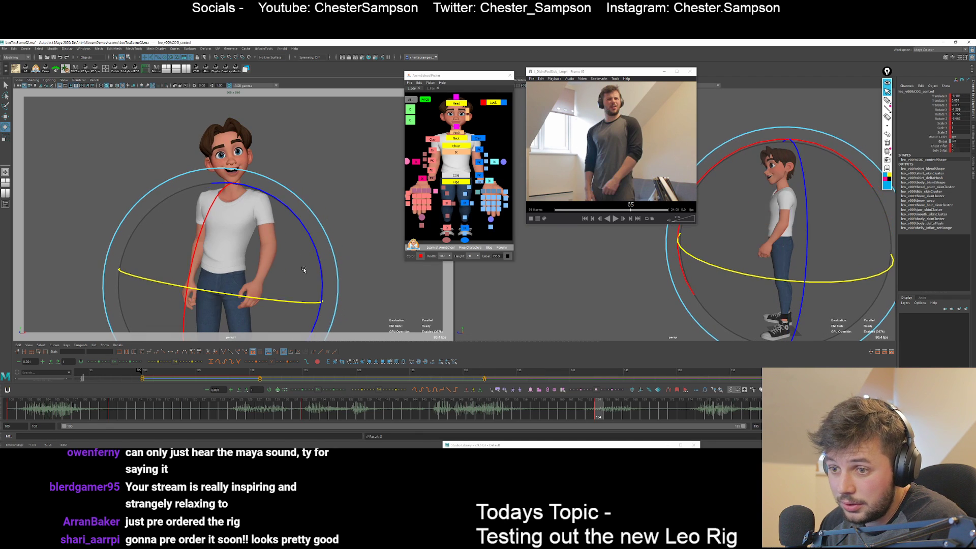
Rotate the chest control about its vertical axis and tilt it sideways in the pose at reference frame 65.
left_click(456, 146)
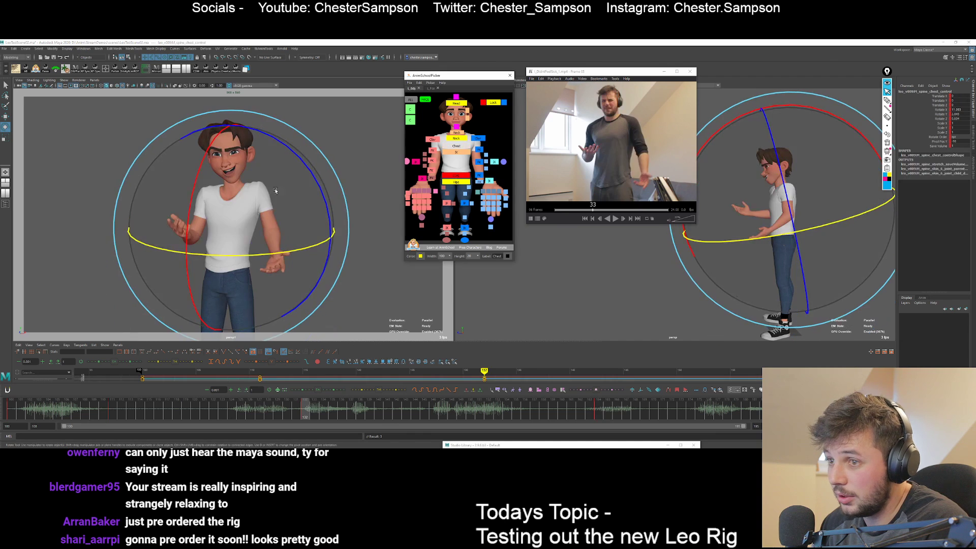
left_click_drag(252, 246, 238, 254)
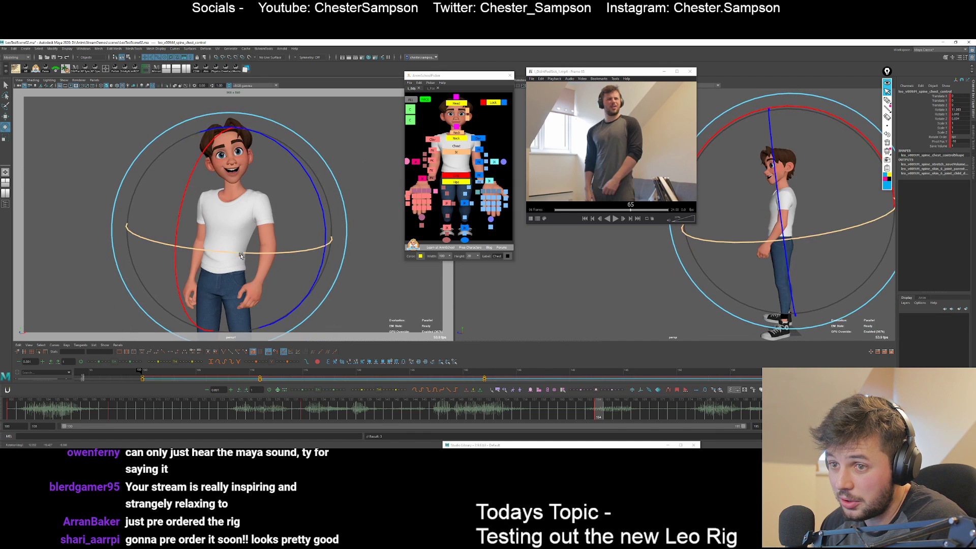
key("comma")
key("period")
key("comma")
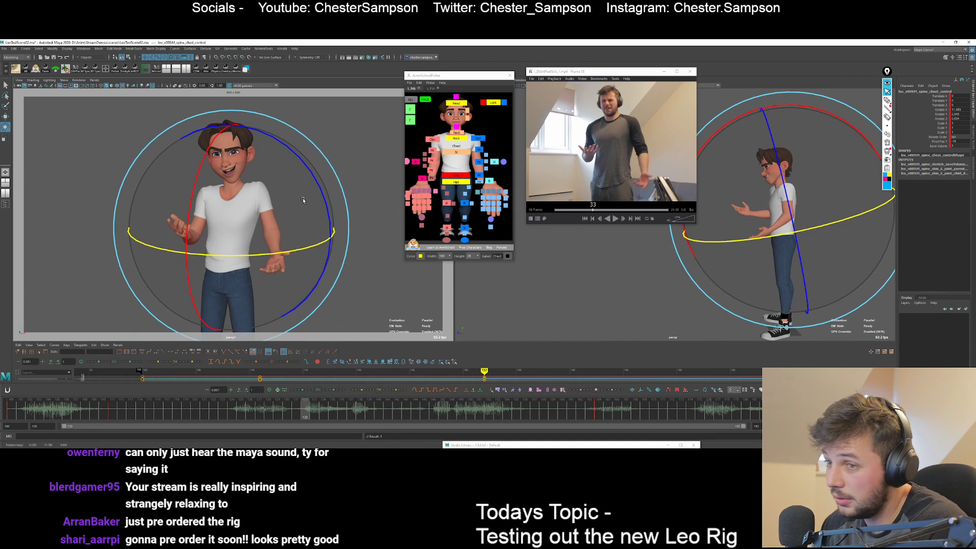
key("period")
left_click_drag(315, 192, 314, 194)
Step back and forth between the key poses to compare the torso and head against the reference video.
key("comma")
key("period")
key("comma")
key("period")
key("q")
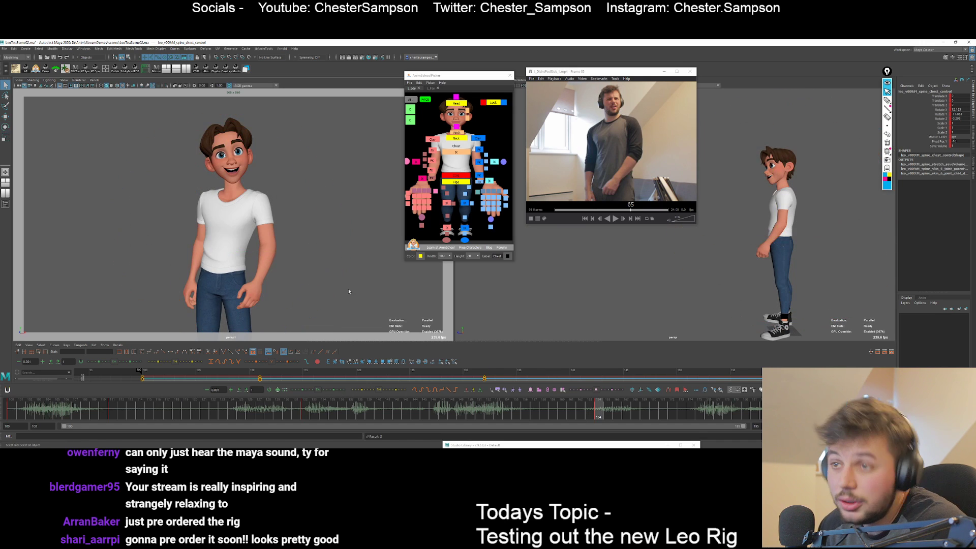
key("comma")
key("period")
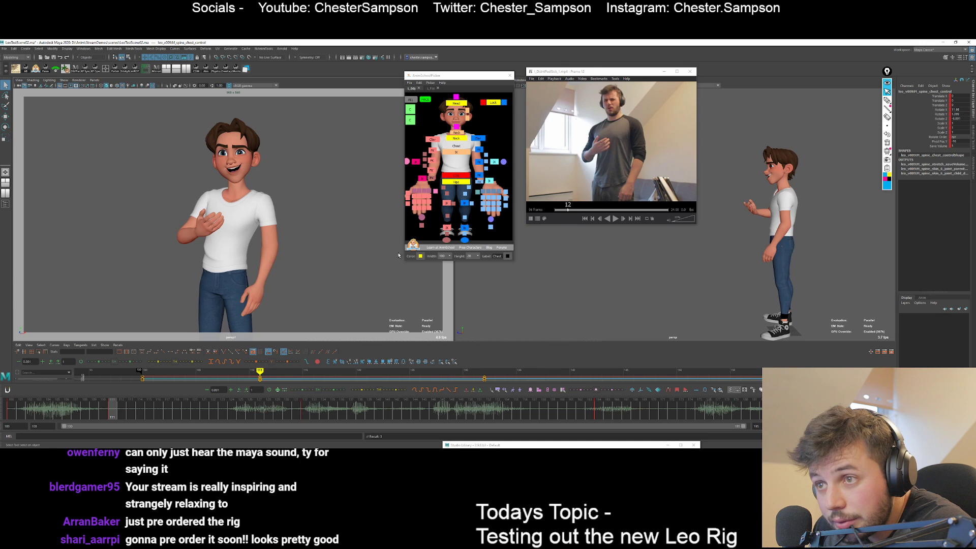
key("comma")
key("period")
key("comma")
key("period")
key("comma")
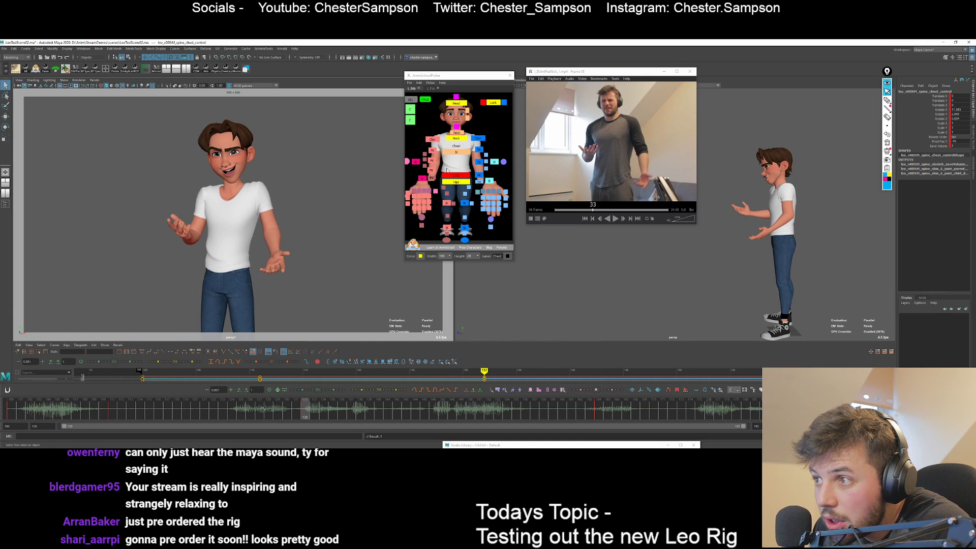
Shift the middle spine control sideways along X in the pose at reference frame 33 and compare with the next pose.
left_click(456, 151)
key("period")
key("comma")
key("w")
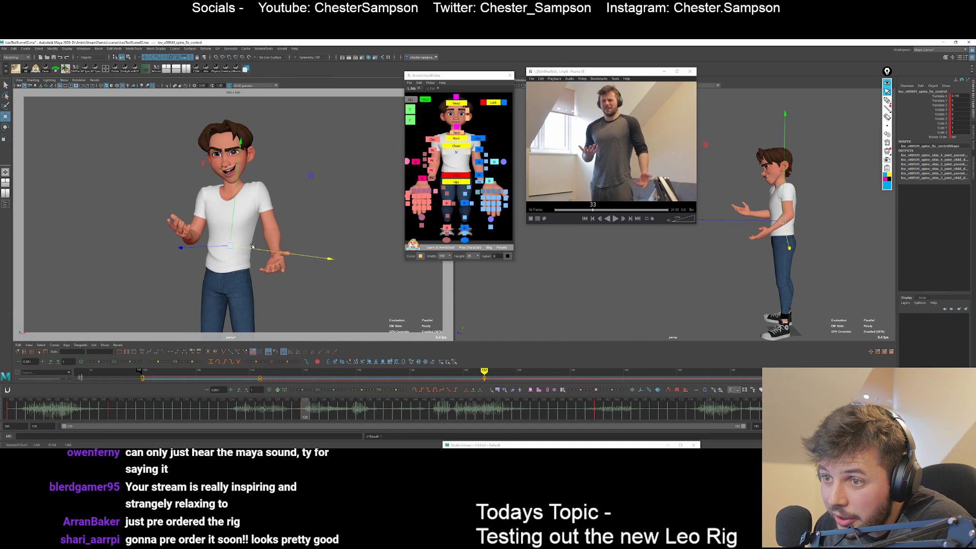
key("q")
key("period")
key("comma")
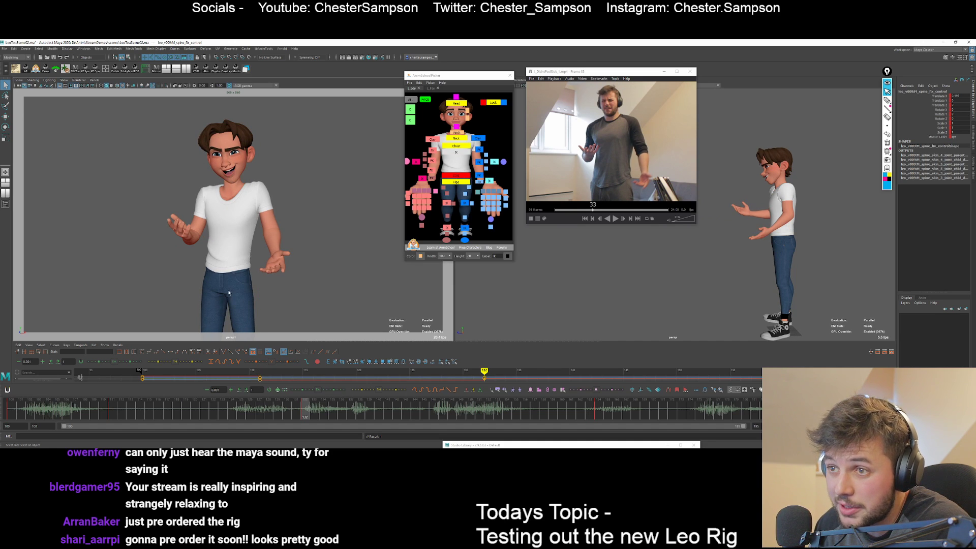
Shift the middle spine control sideways along X in the pose at reference frame 65 and compare with the neighbouring poses.
key("period")
key("w")
key("comma")
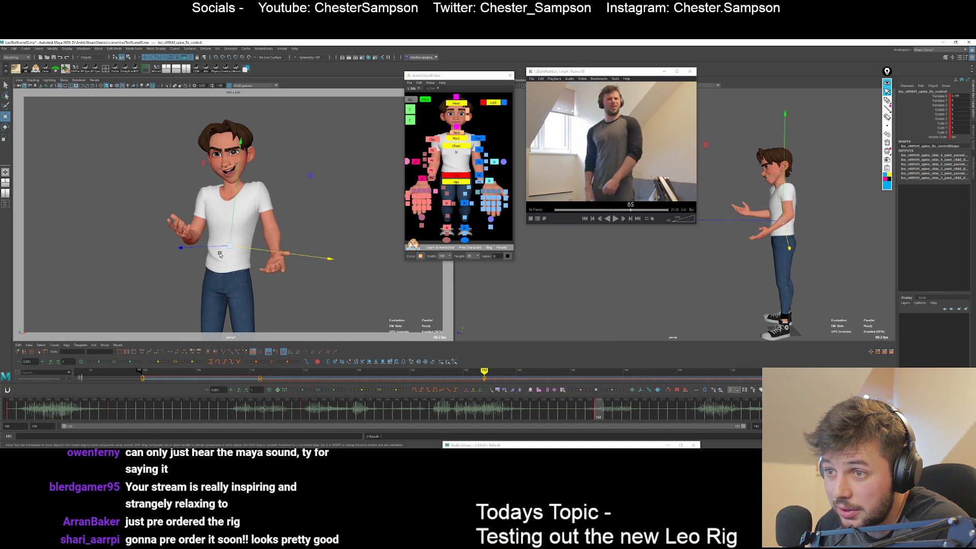
key("period")
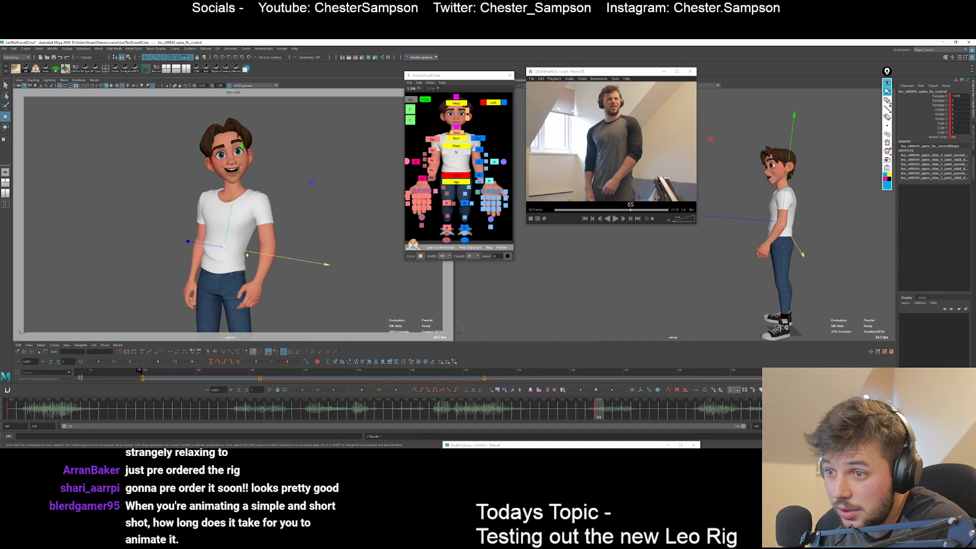
left_click_drag(251, 252, 248, 252)
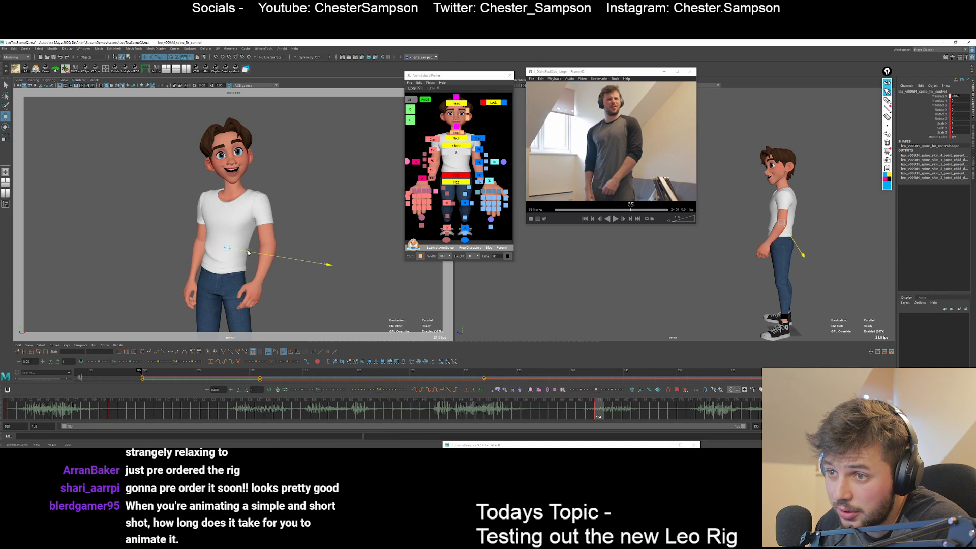
key("q")
key("comma")
key("comma")
key("period")
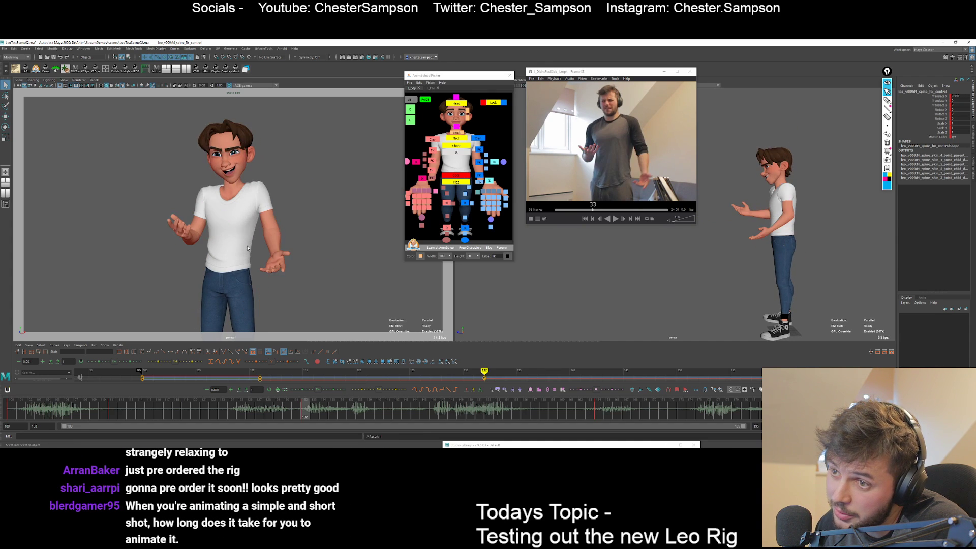
Compare the torso across the key poses and fine-tune the middle spine control's X position at reference frame 65.
key("comma")
key("comma")
key("period")
key("period")
key("period")
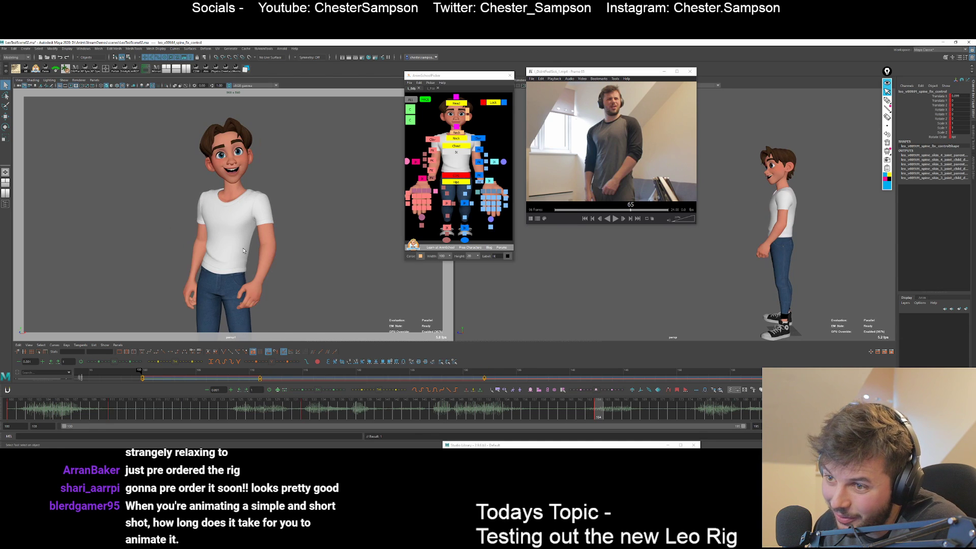
key("comma")
key("period")
key("w")
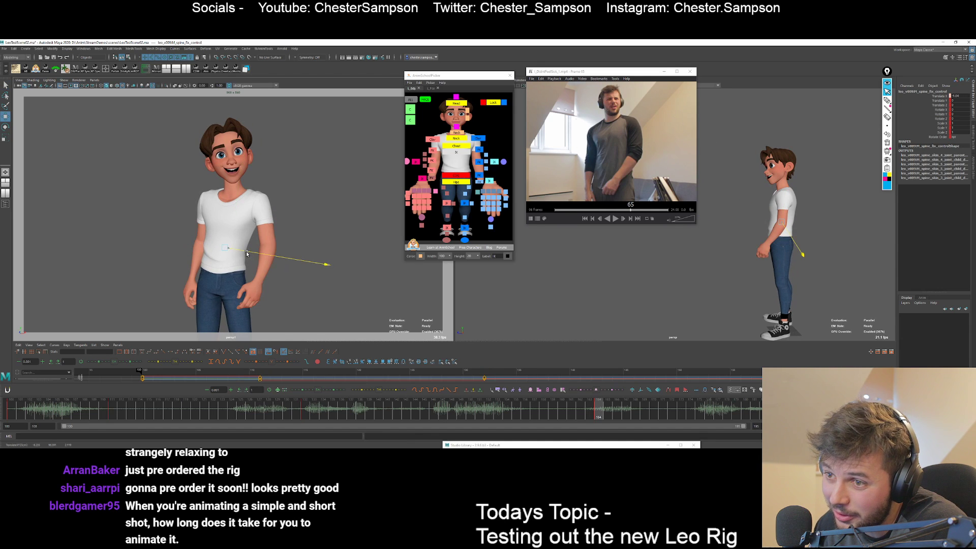
key("q")
Adjust the middle spine control's position in the poses at reference frames 1 and 12.
key("period")
key("comma")
key("comma")
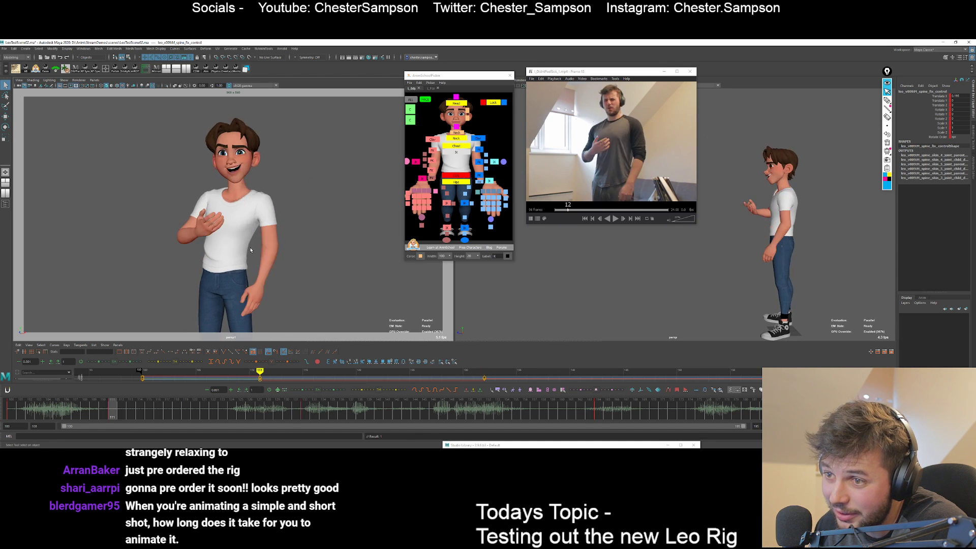
key("comma")
key("w")
key("comma")
key("comma")
key("comma")
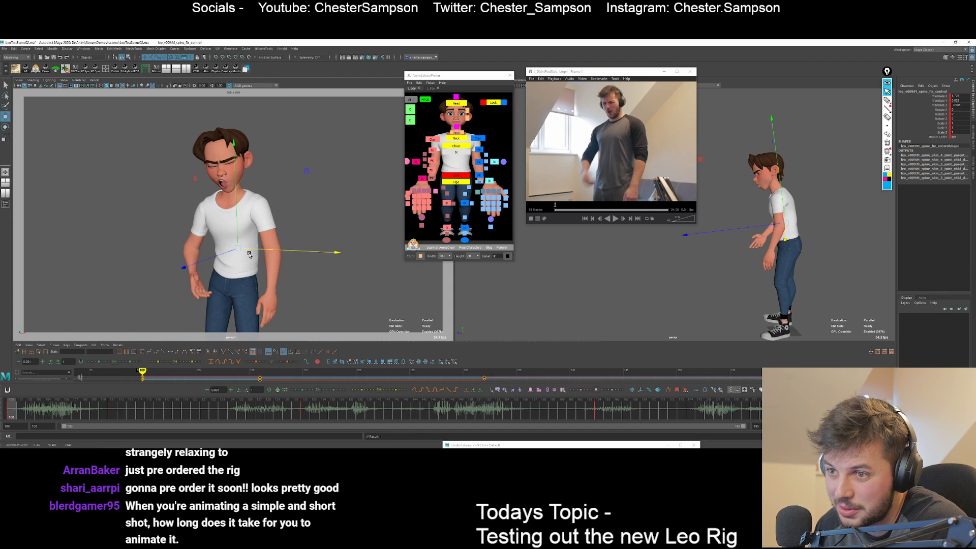
key("period")
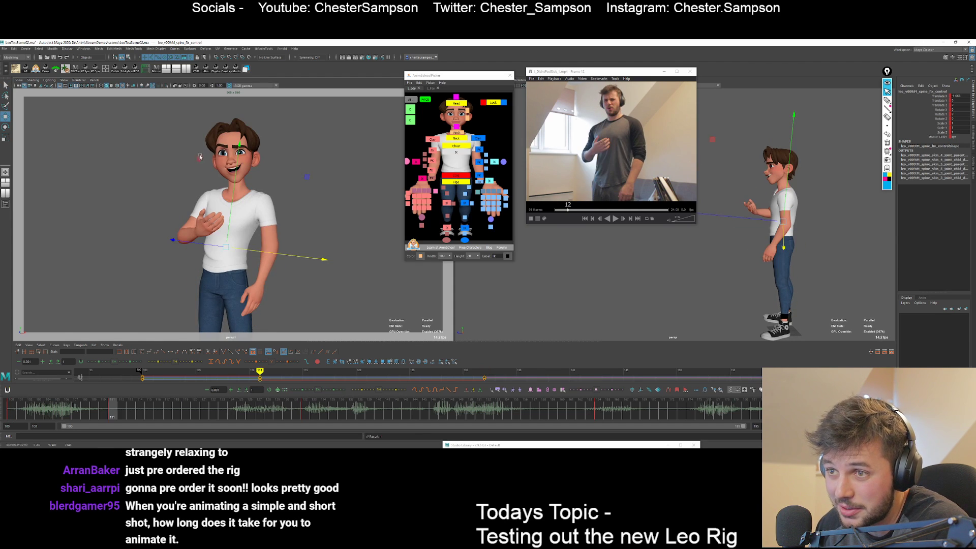
Flip between the poses at reference frames 12, 33 and 65 to examine how the spine curve changes.
key("period")
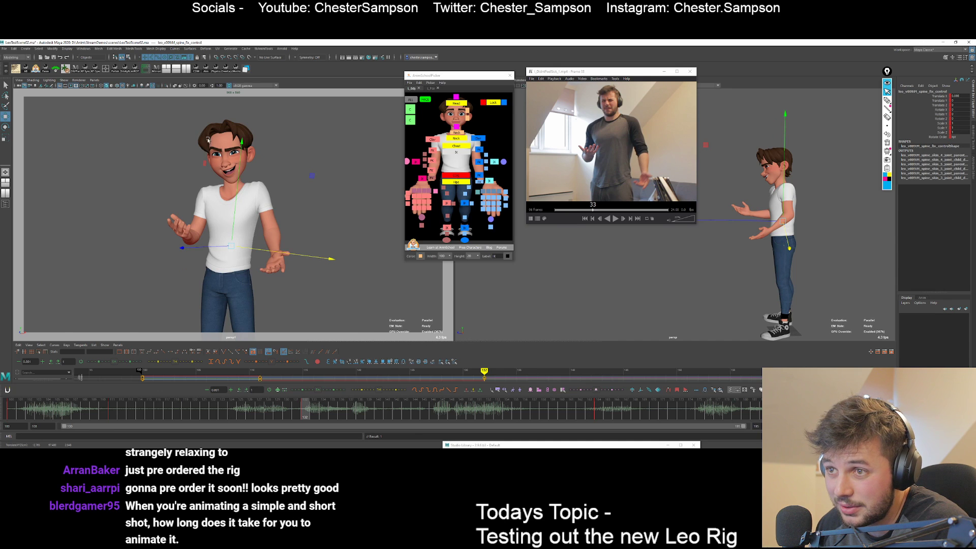
key("comma")
key("comma")
key("period")
key("period")
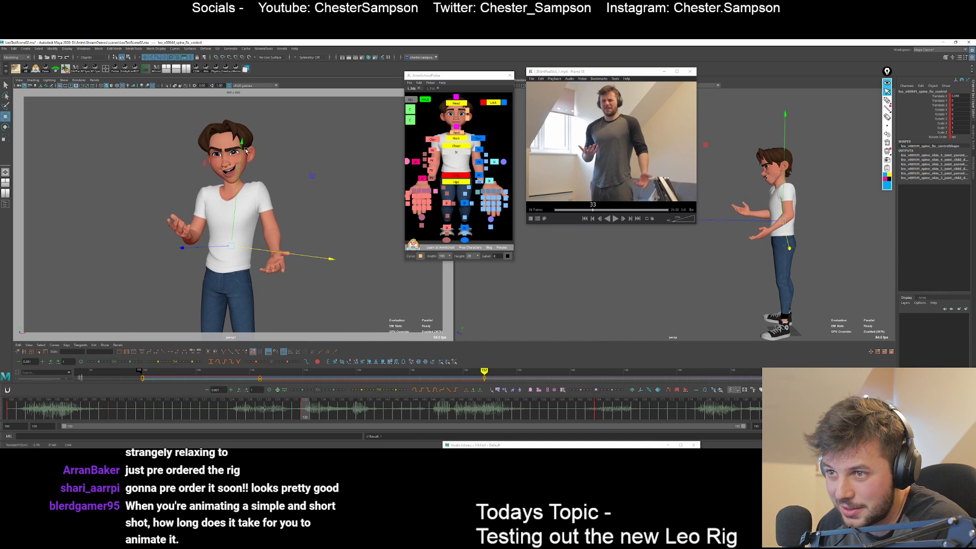
key("period")
key("comma")
key("period")
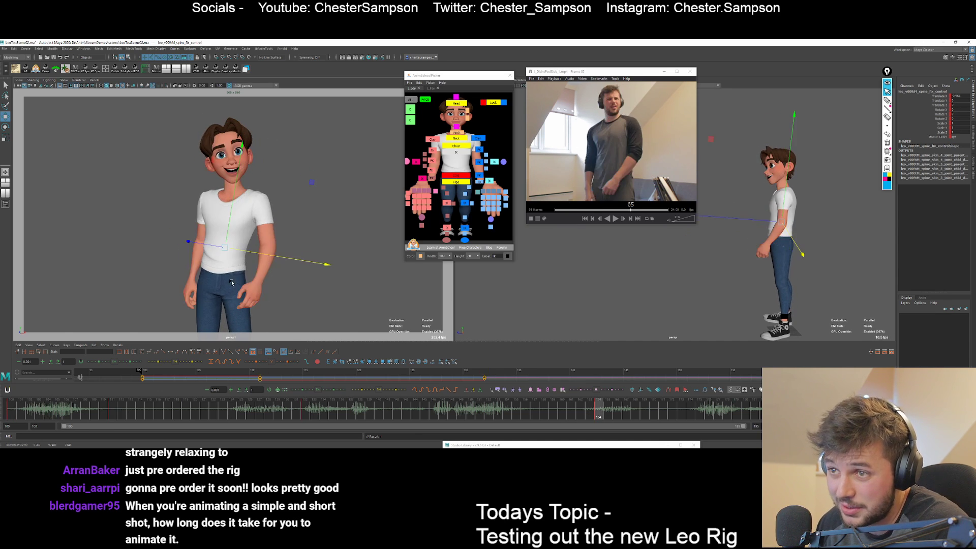
key("q")
key("period")
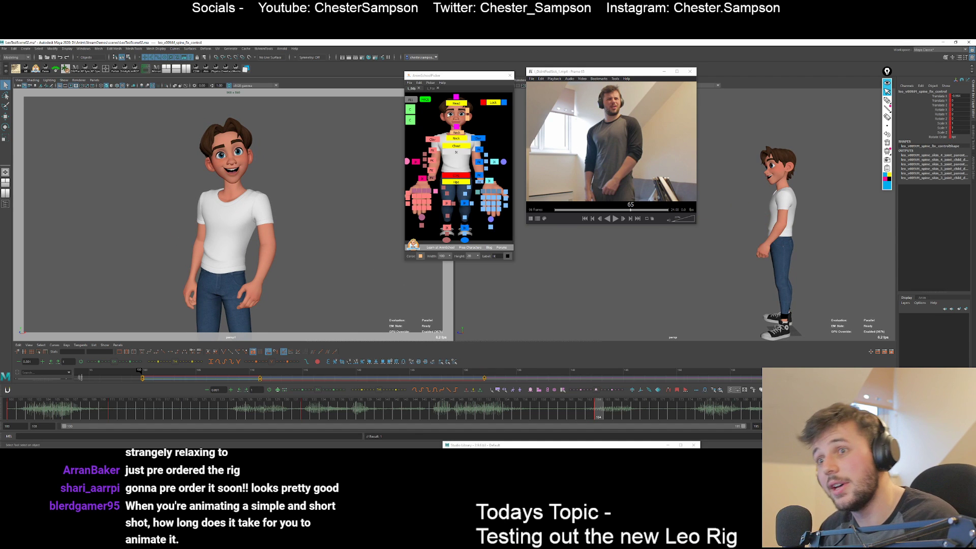
Rotate the head control slightly in the pose at reference frame 65 and compare with the earlier poses.
left_click(348, 140)
key("e")
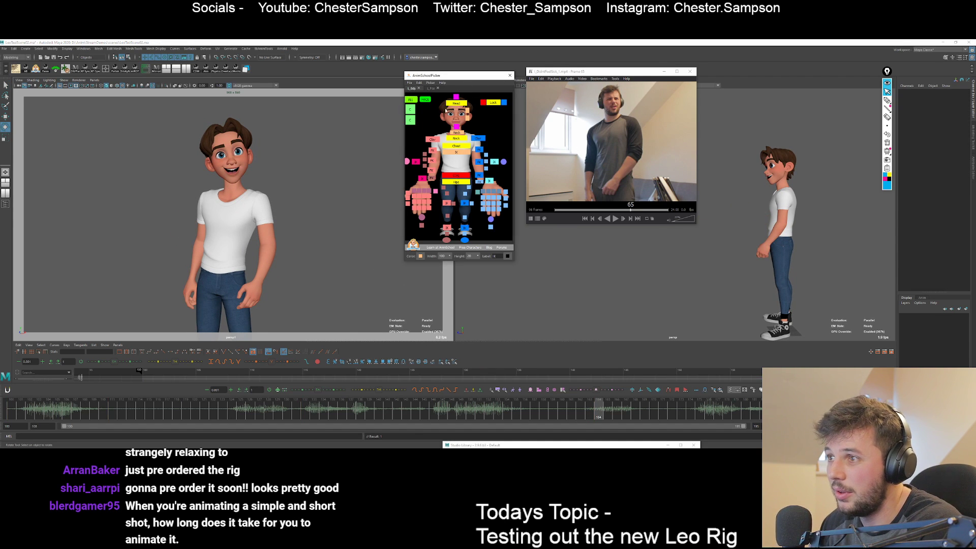
left_click(450, 104)
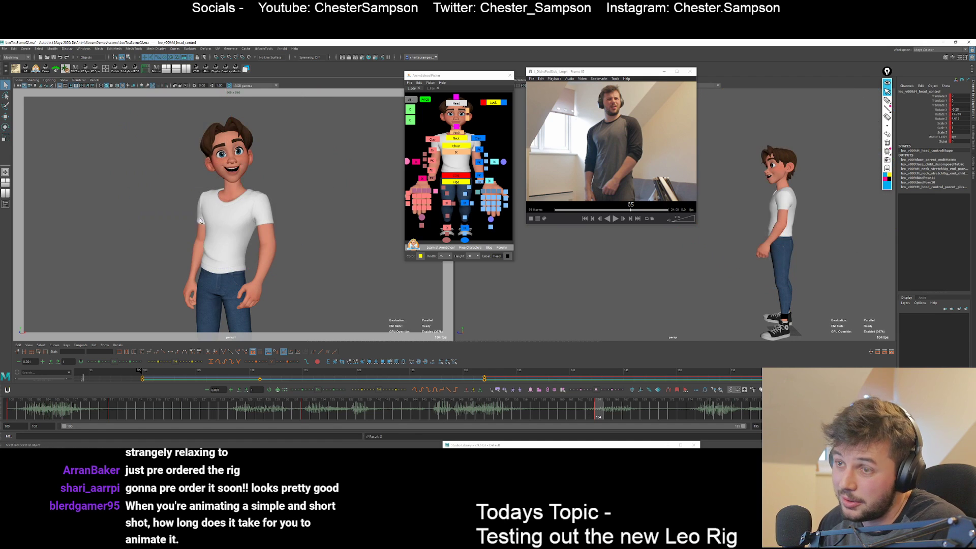
key("q")
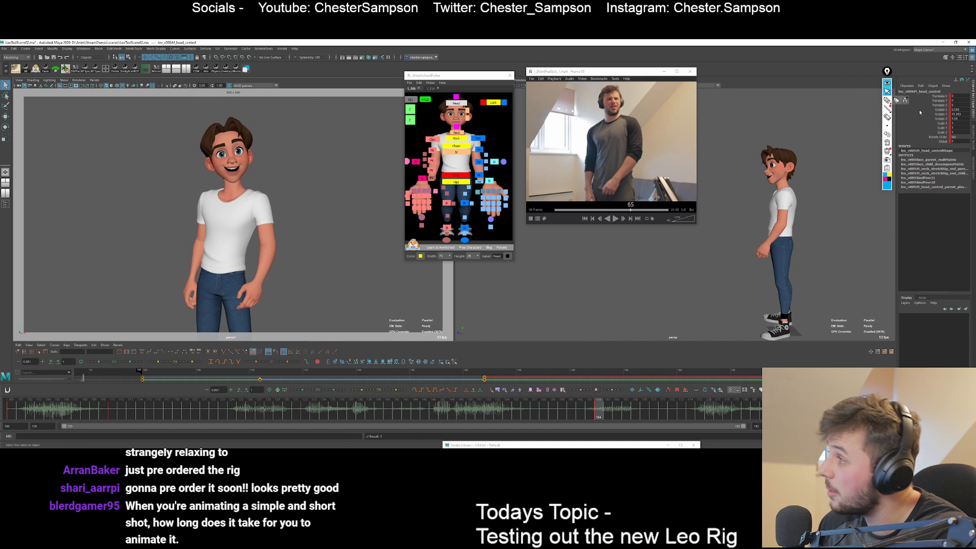
key("comma")
key("comma")
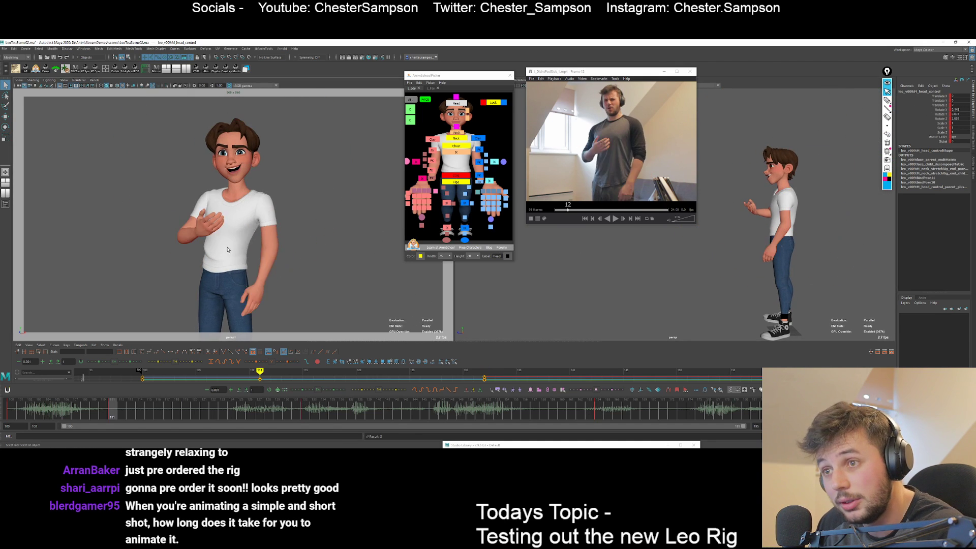
Translate the head control slightly in the pose at reference frame 33, checking it against the pose at reference frame 12.
key("period")
key("w")
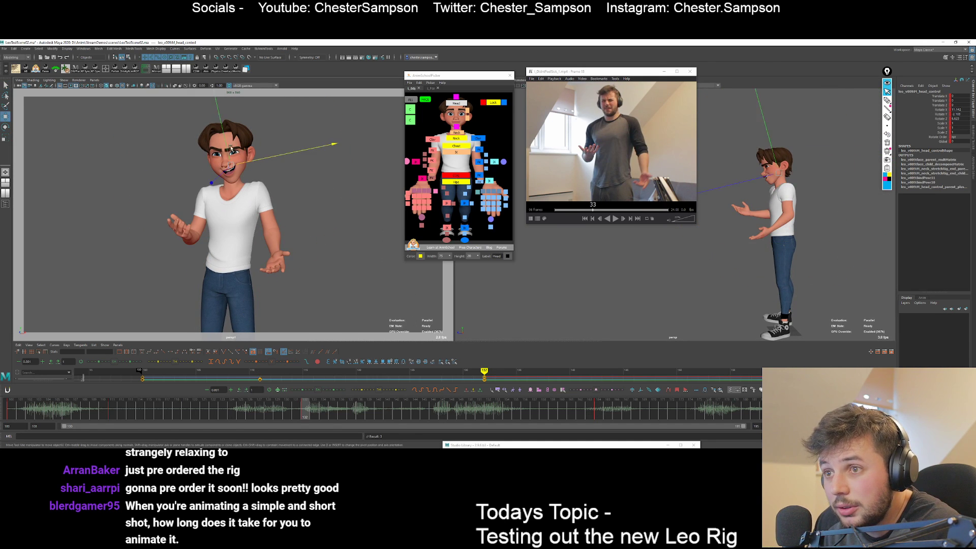
key("comma")
key("period")
key("q")
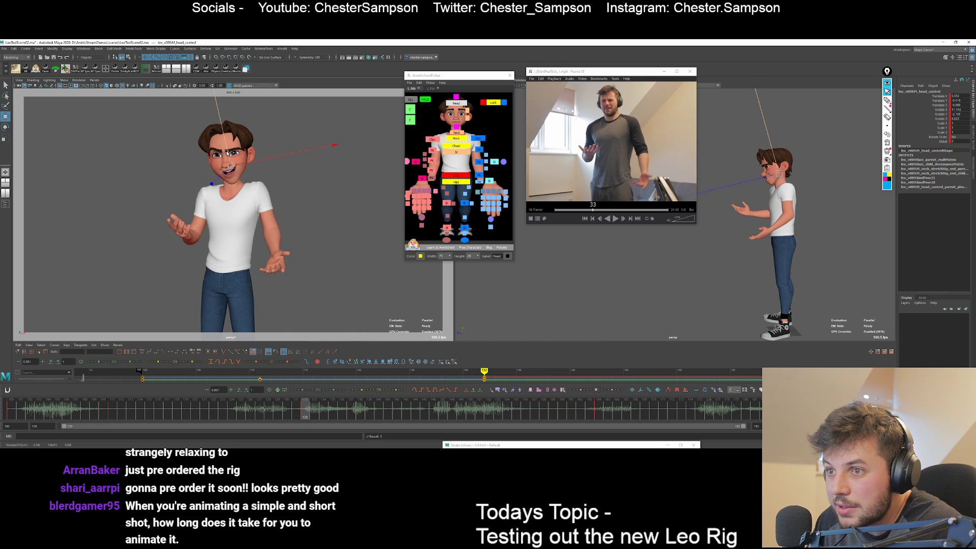
key("comma")
key("period")
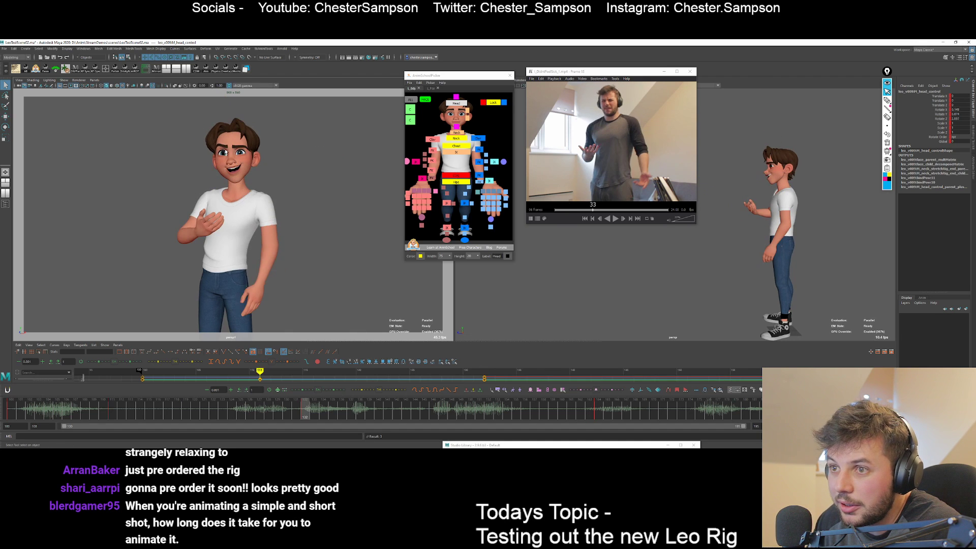
key("e")
key("w")
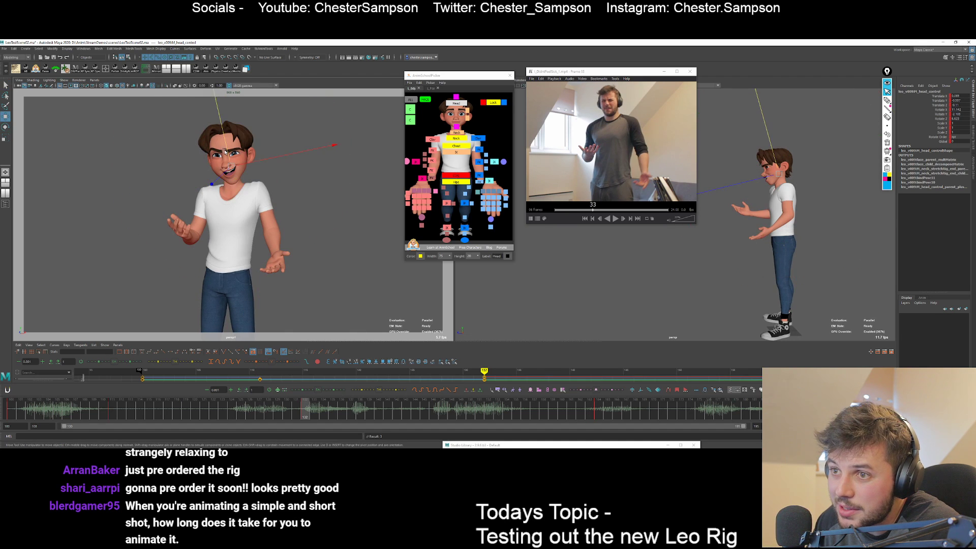
left_click_drag(226, 151, 226, 152)
key("comma")
key("period")
key("q")
Rotate the neck control in the pose at reference frame 33.
left_click(456, 133)
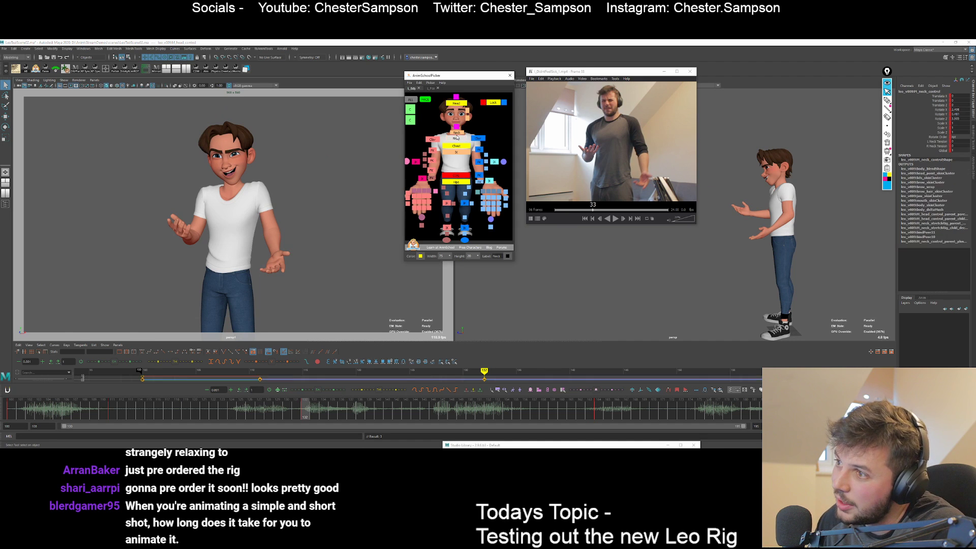
key("e")
key("shift+e")
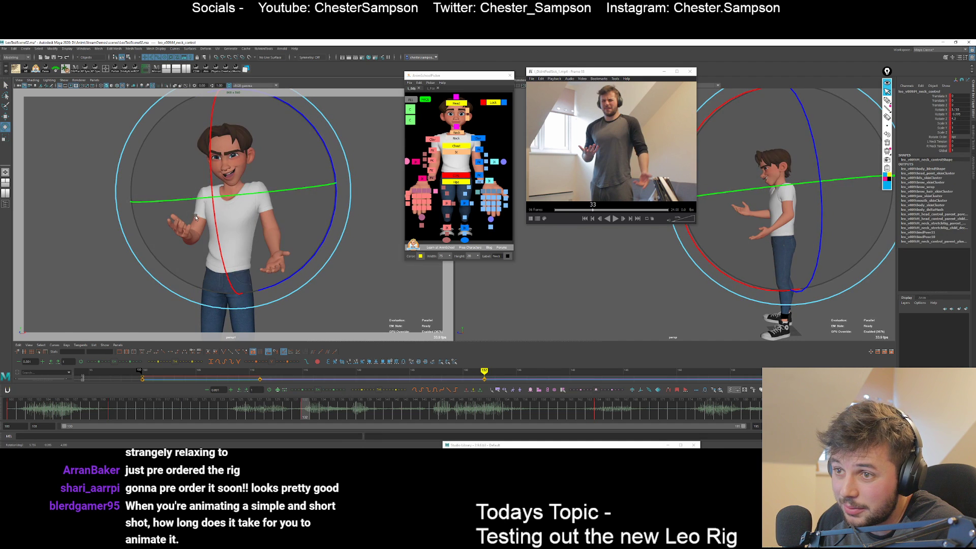
key("period")
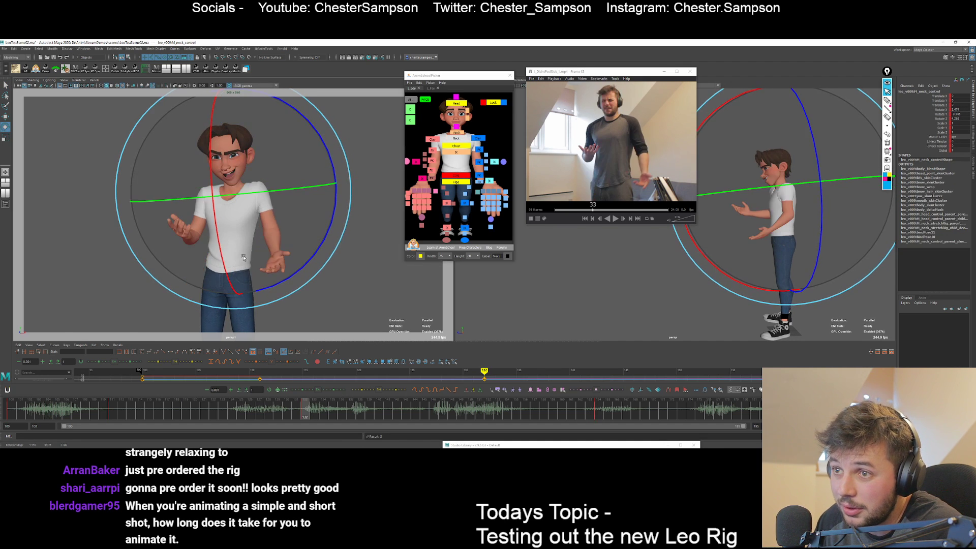
key("Escape")
key("q")
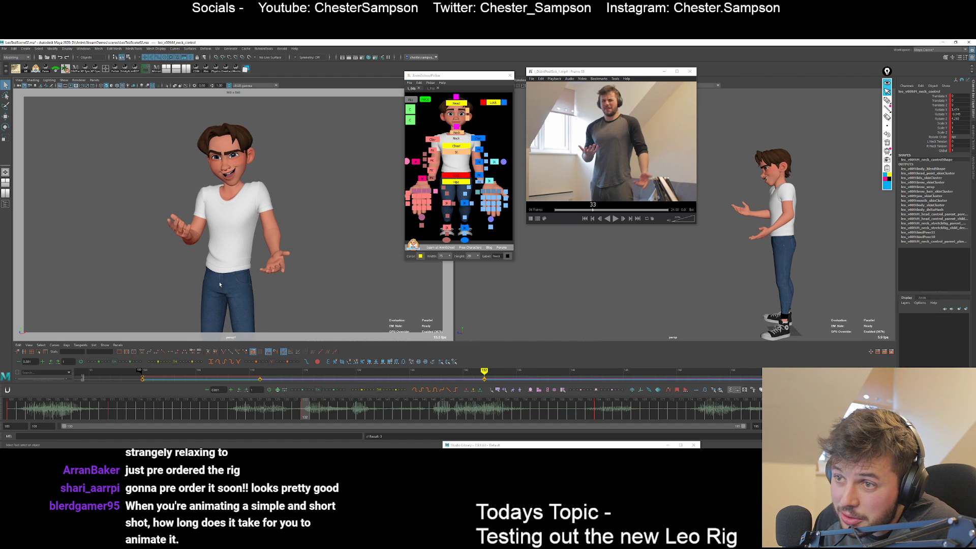
Play back the blocked animation and save the scene.
key("alt+v")
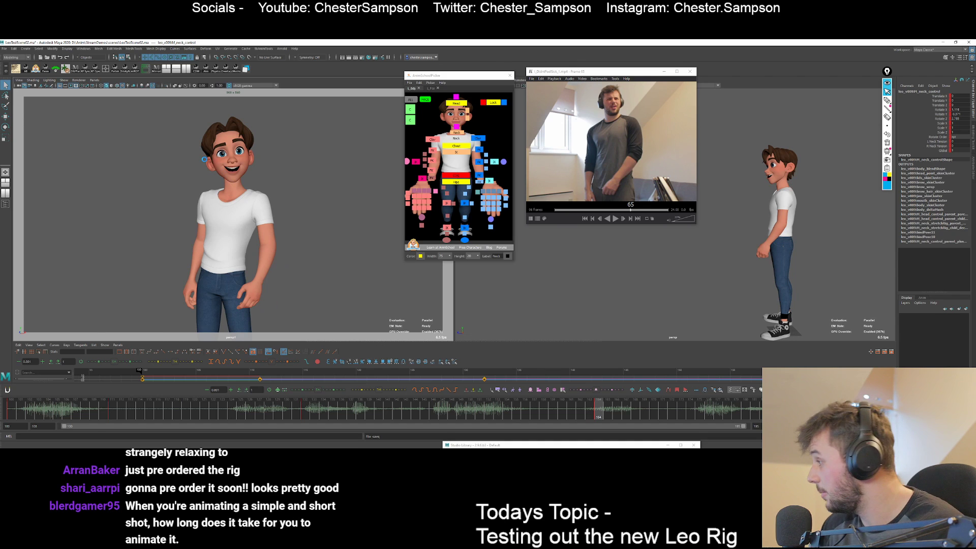
key("ctrl+s")
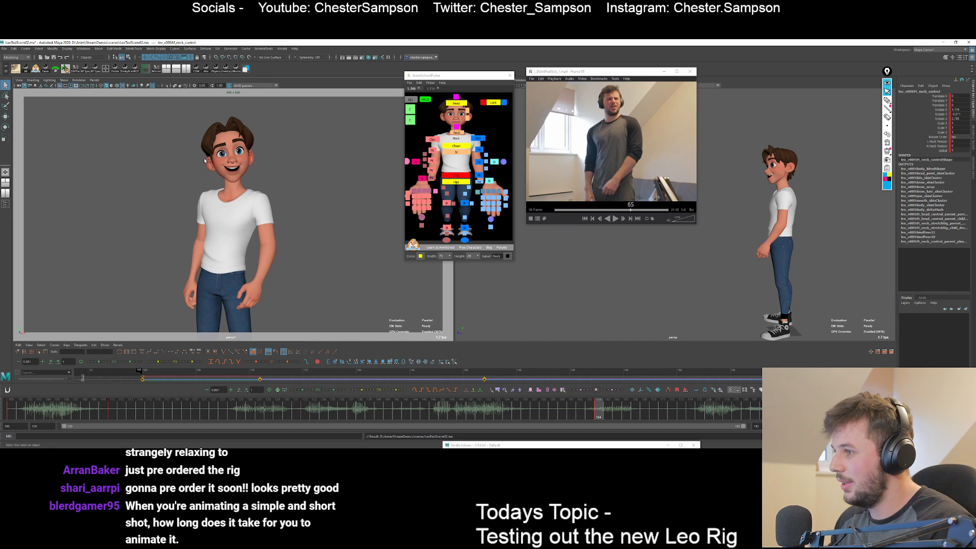
Refine the head control's rotation in the pose at reference frame 65 and compare with the previous pose.
left_click(450, 104)
key("e")
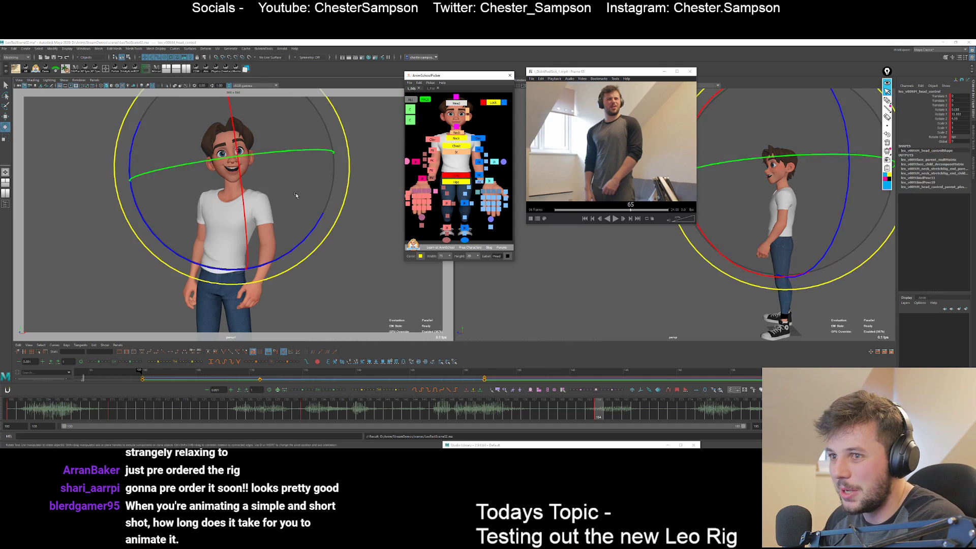
key("comma")
key("period")
key("q")
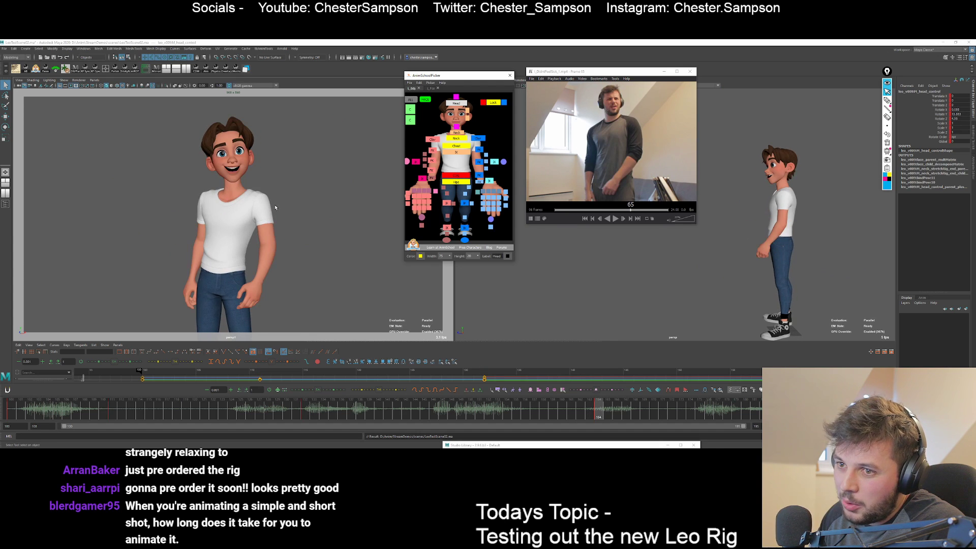
Rotate the character's right lower-arm FK control and right upper-arm FK control in the pose at reference frame 65.
left_click(430, 172)
key("e")
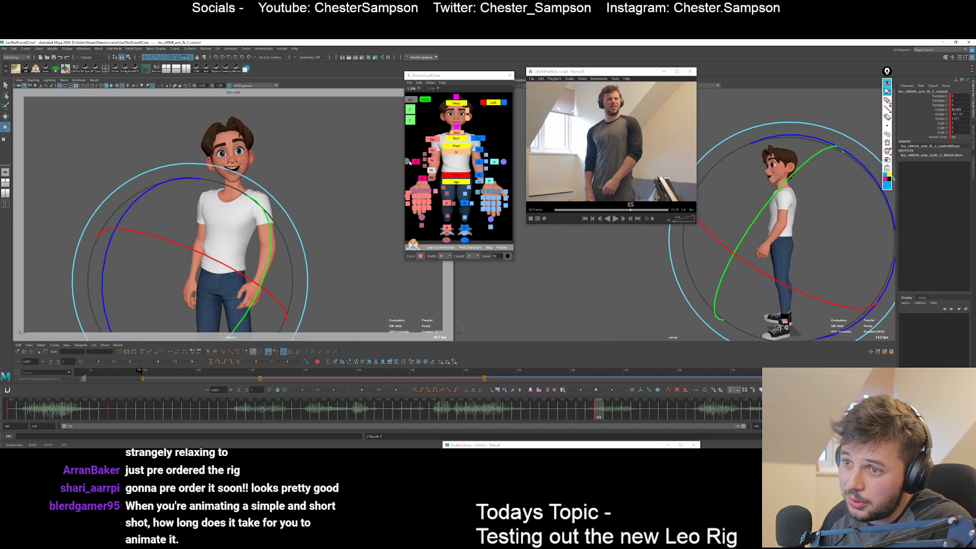
key("q")
left_click(432, 151)
key("e")
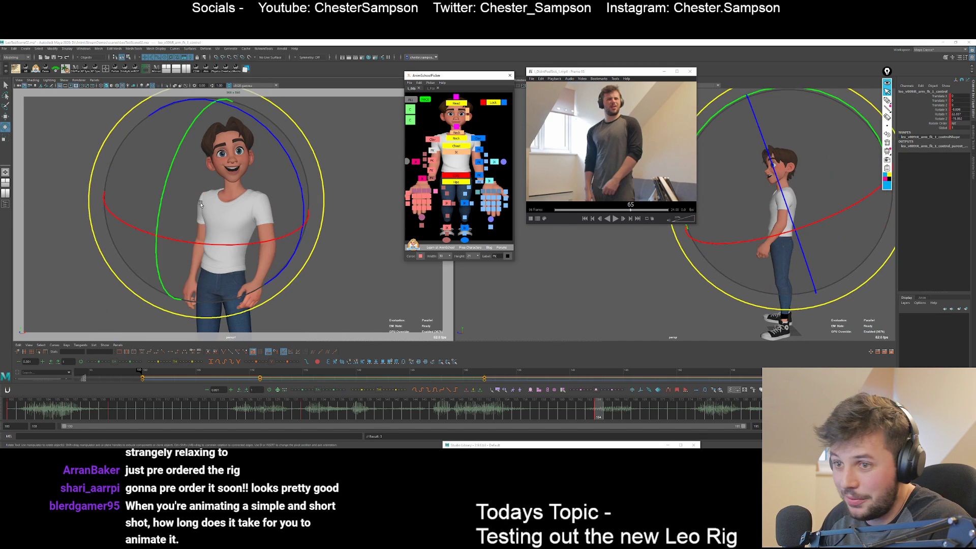
key("period")
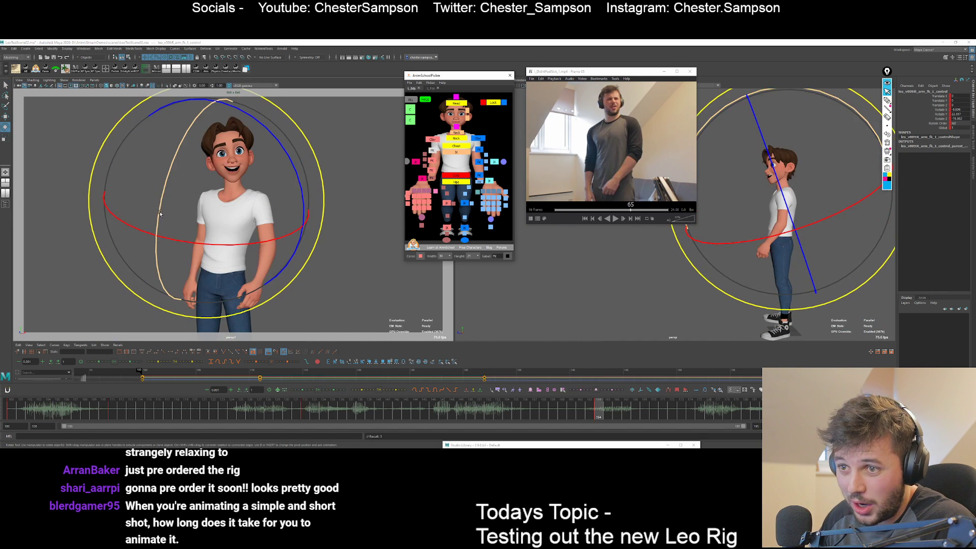
left_click_drag(159, 200, 239, 229)
key("q")
Step through the key poses and play back the animation to check the arm and body against the reference video.
key("comma")
key("period")
key("comma")
key("comma")
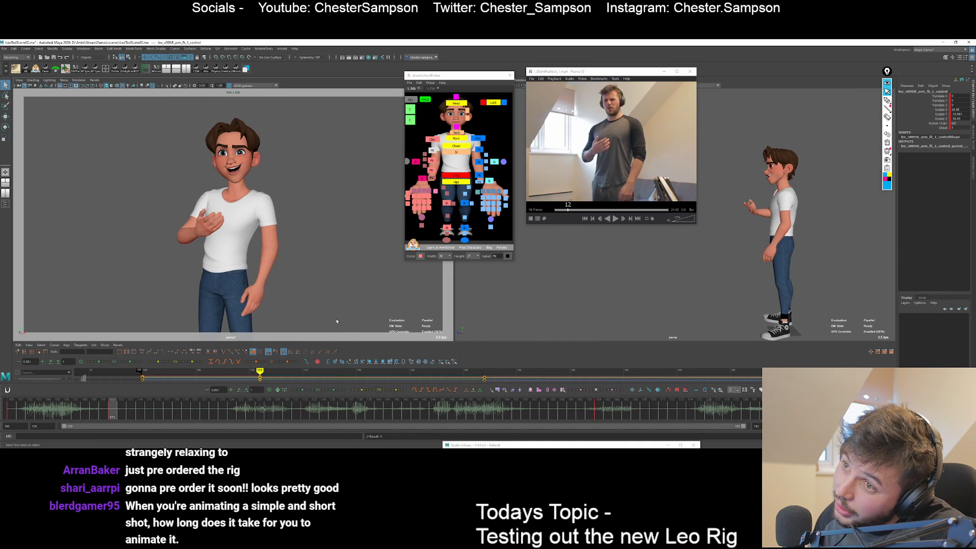
key("period")
key("period")
key("alt+v")
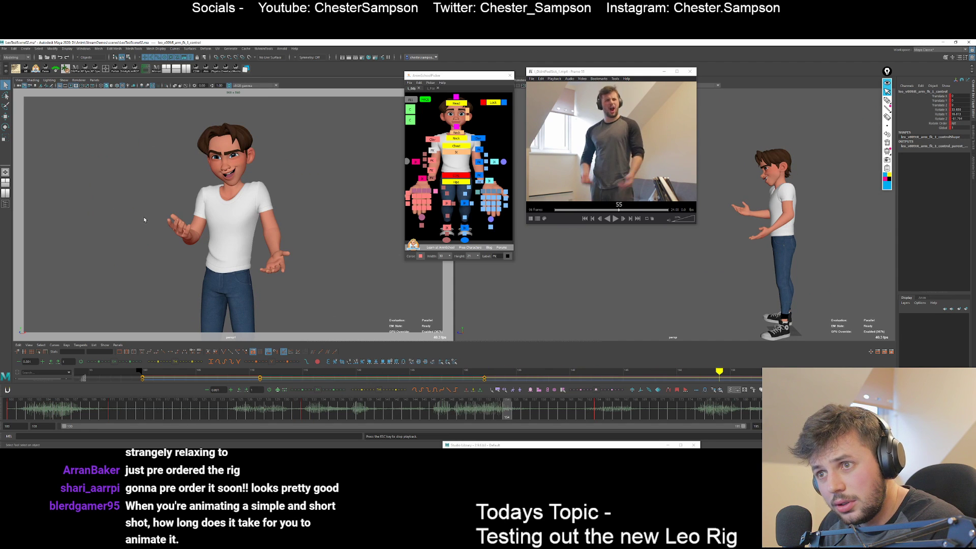
key("Escape")
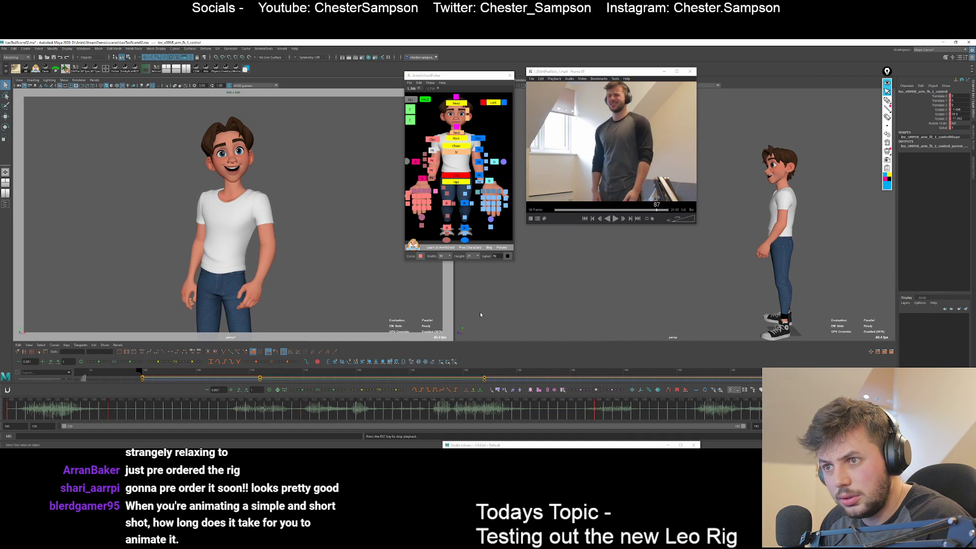
Play back and scrub the animation against the reference video to check the change between the two poses around reference frames 62 and 65.
key("Escape")
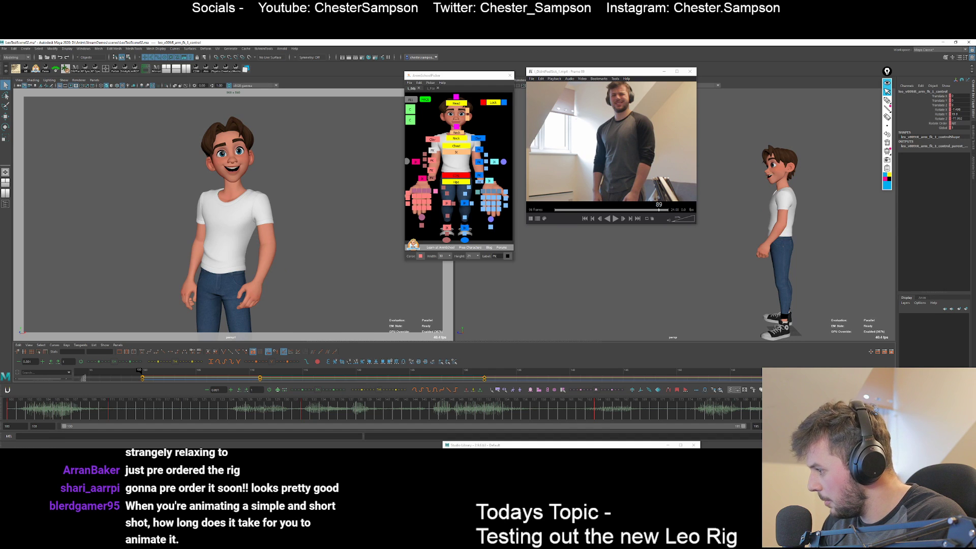
key("alt+v")
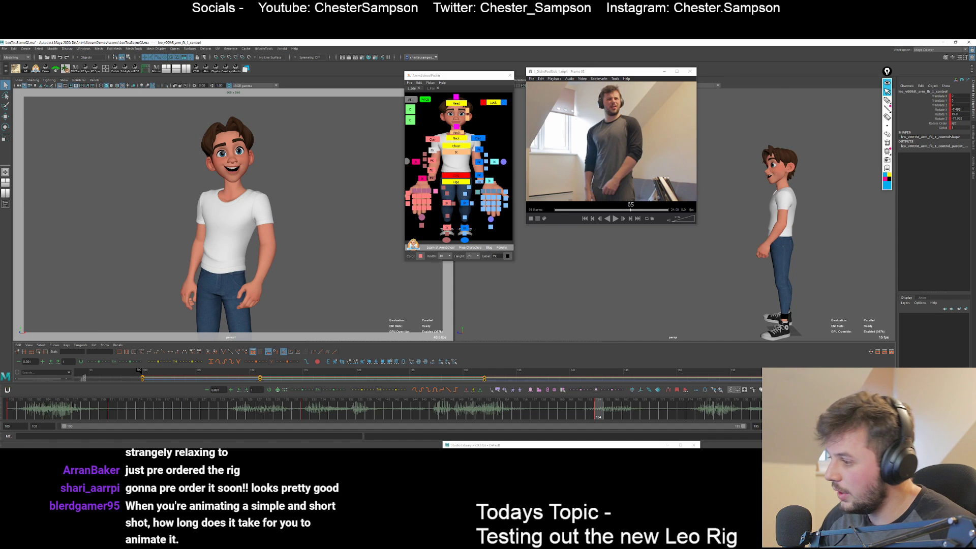
left_click(440, 409)
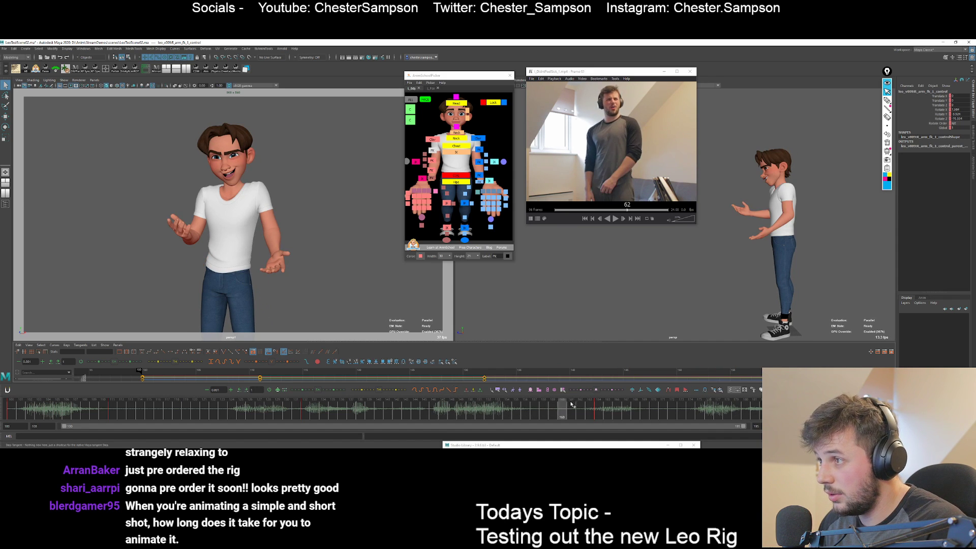
left_click(451, 146)
left_click(518, 329)
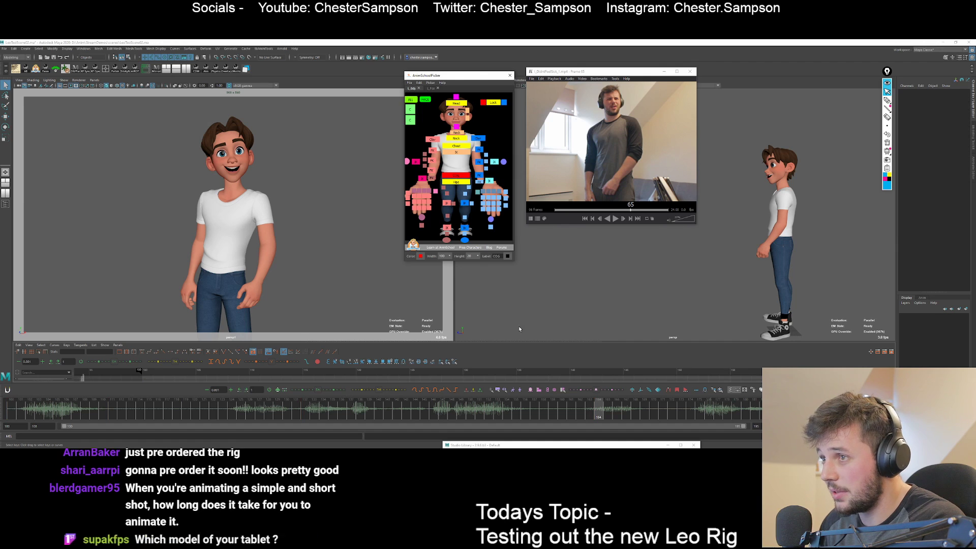
Select all of the character's controls, scrub the timing between reference frames 33 and 65, and save the scene.
left_click(411, 99)
left_click_drag(599, 409, 543, 406)
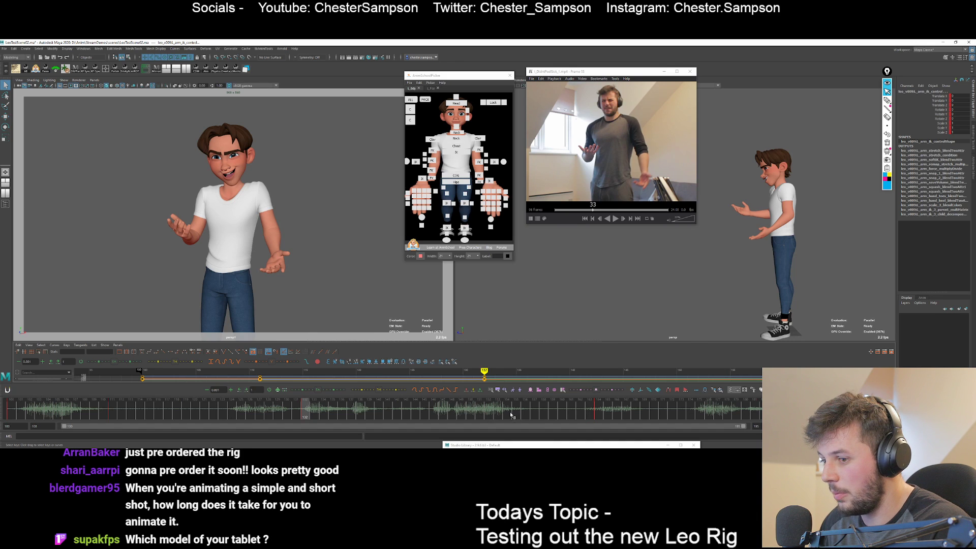
left_click(601, 413)
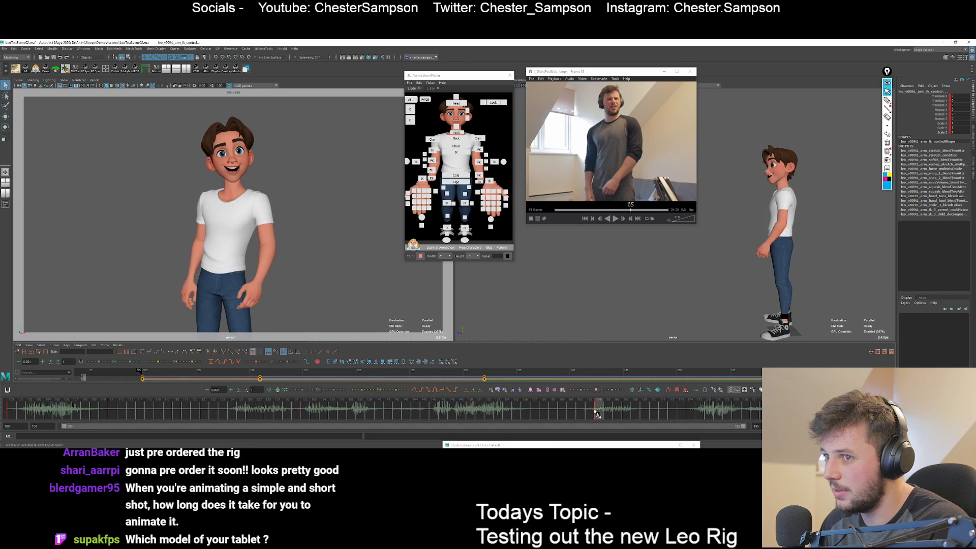
key("alt+v")
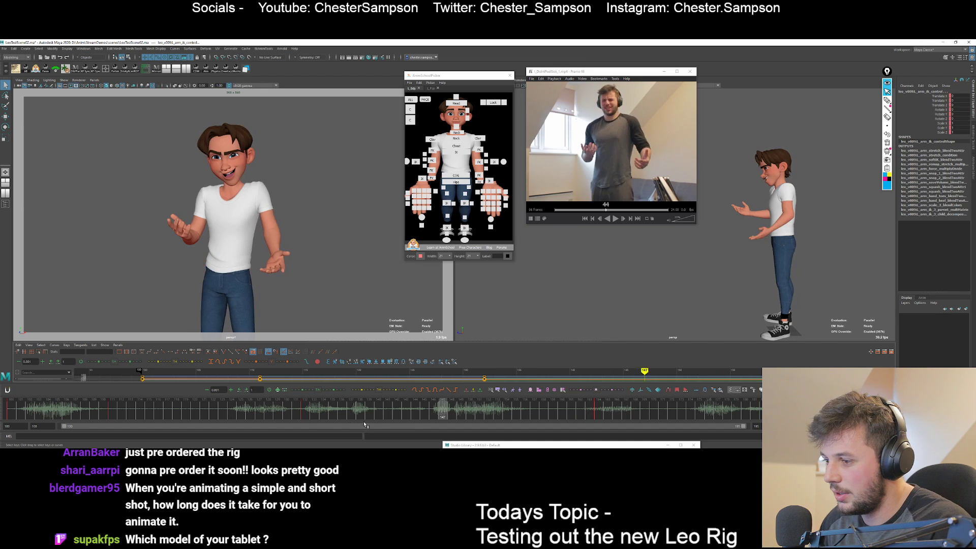
key("ctrl+s")
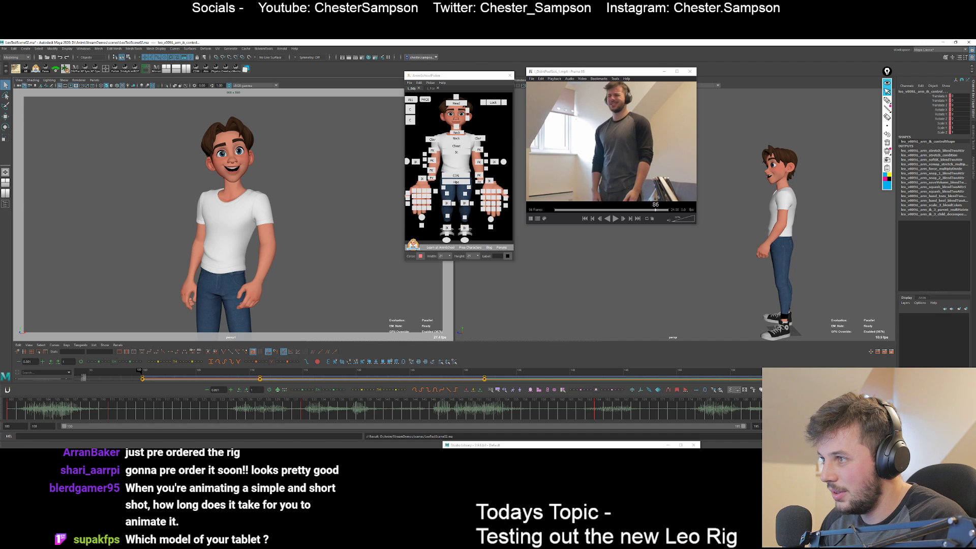
Set a key on all controls at reference frame 52 and compare it with the pose at reference frame 33.
mouse_move(690, 410)
left_mouse_down()
mouse_move(83, 413)
mouse_move(597, 412)
mouse_move(407, 413)
mouse_move(490, 419)
mouse_move(426, 418)
mouse_move(479, 416)
left_mouse_up()
key("period")
key("comma")
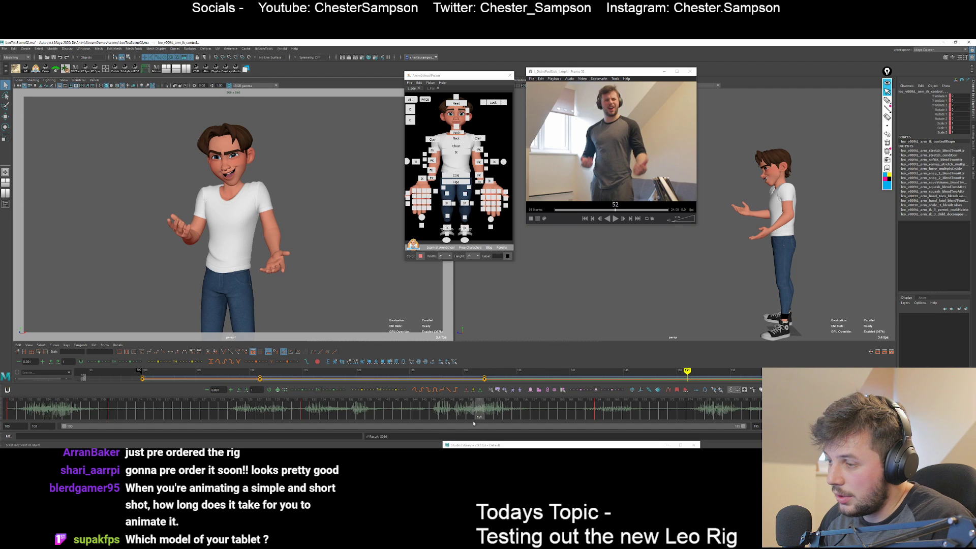
key("comma")
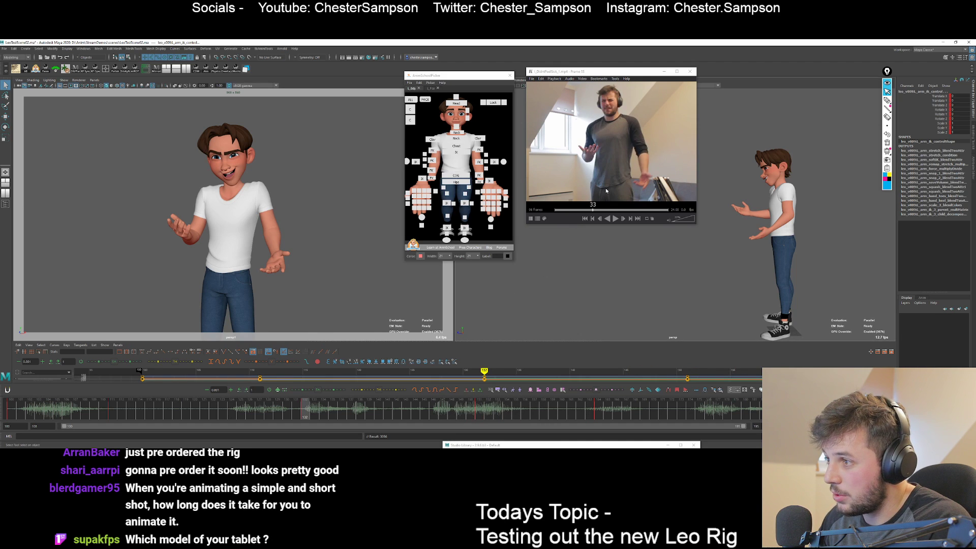
key("period")
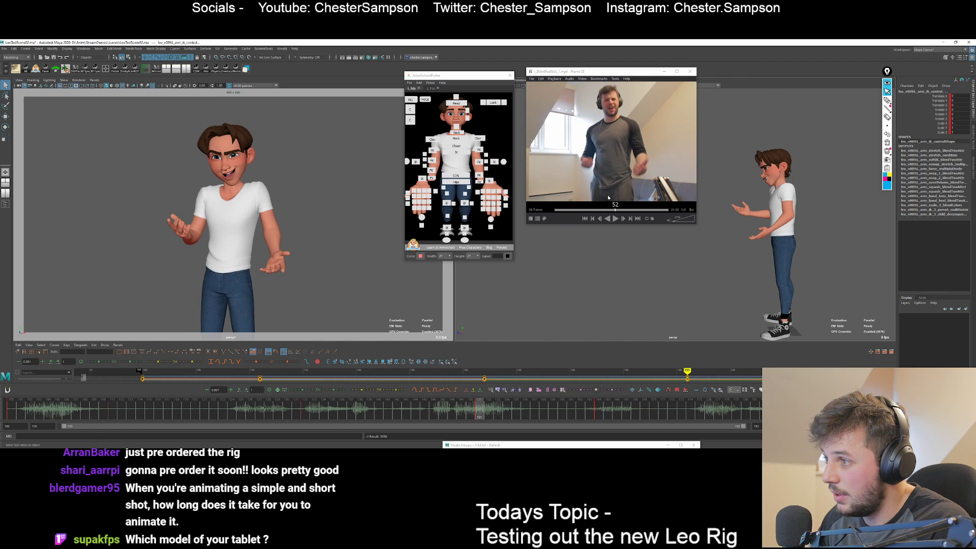
left_click(454, 407)
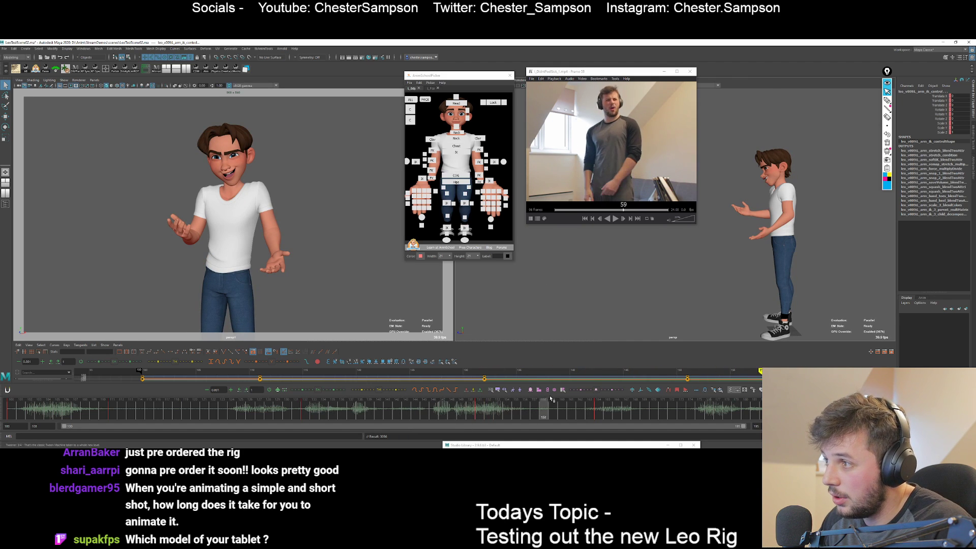
key("period")
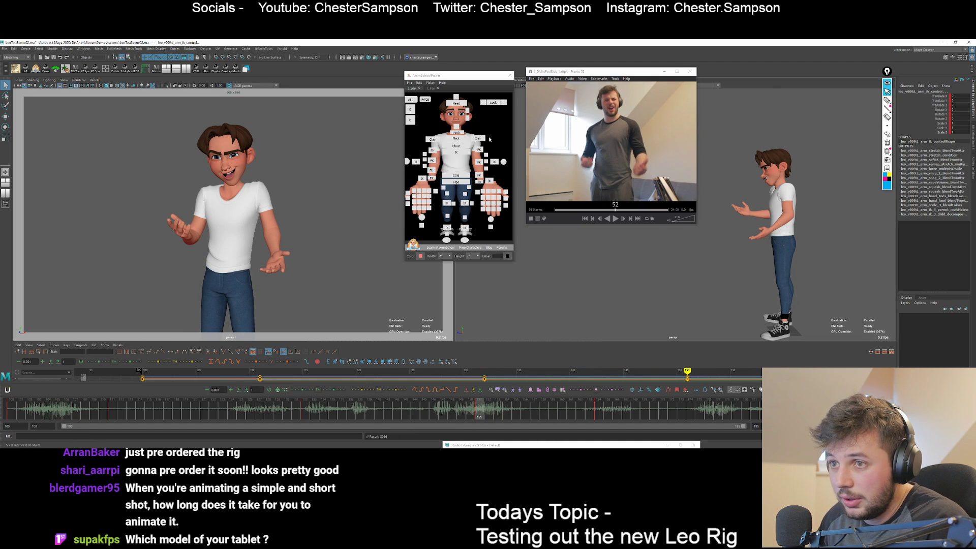
key("comma")
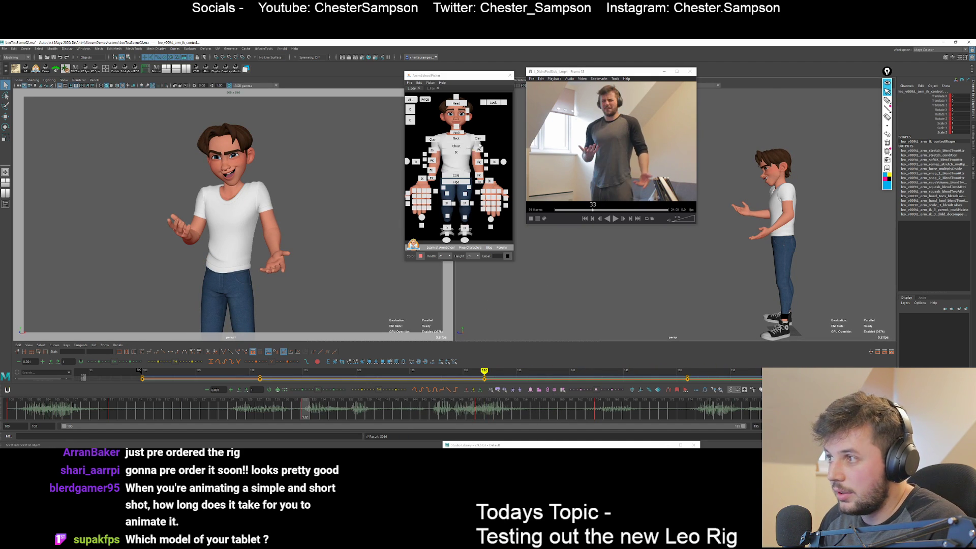
key("period")
Blend all of the character's controls at reference frame 52 between the neighbouring key poses to make a breakdown pose.
left_click(427, 122)
left_click(411, 99)
middle_click(362, 206)
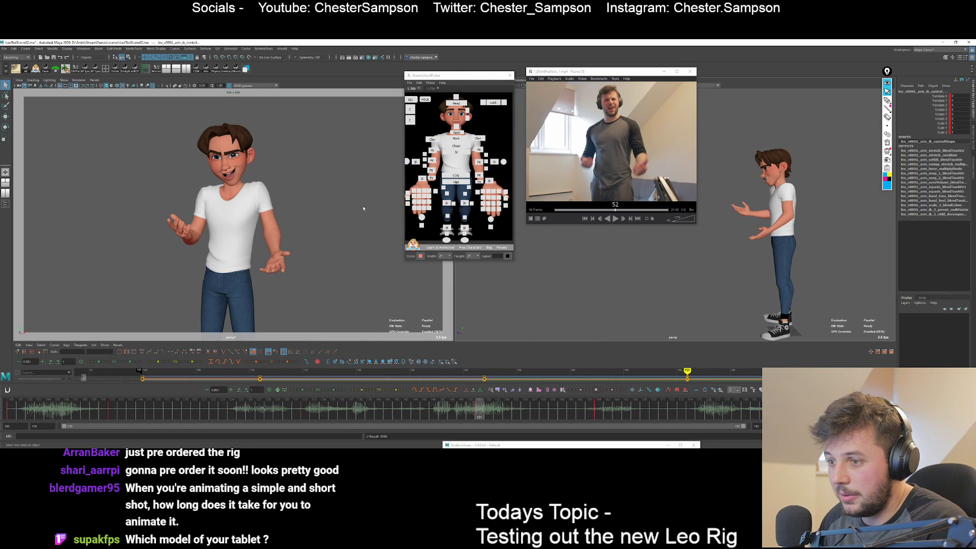
key("comma")
key("comma")
key("comma")
key("period")
key("period")
key("alt+v")
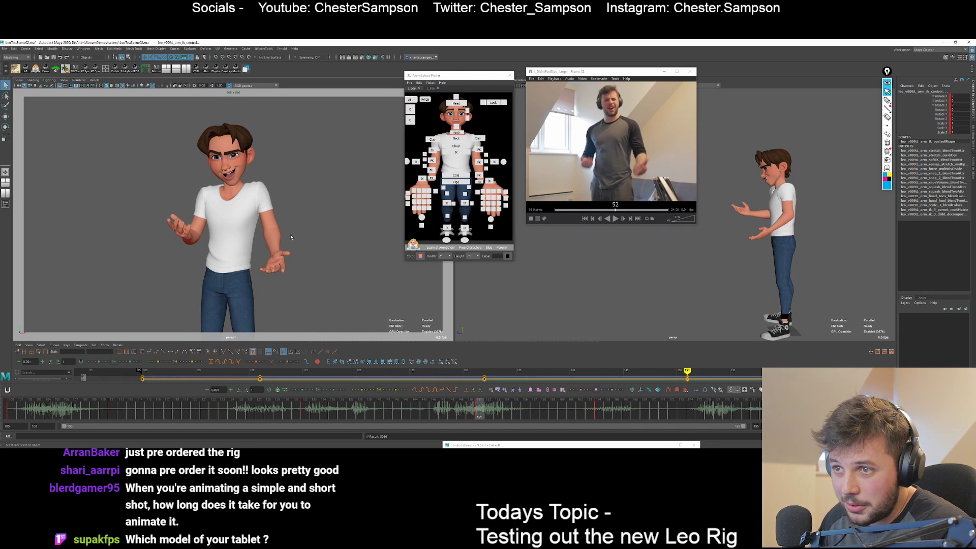
key("period")
key("comma")
key("comma")
key("comma")
key("comma")
key("comma")
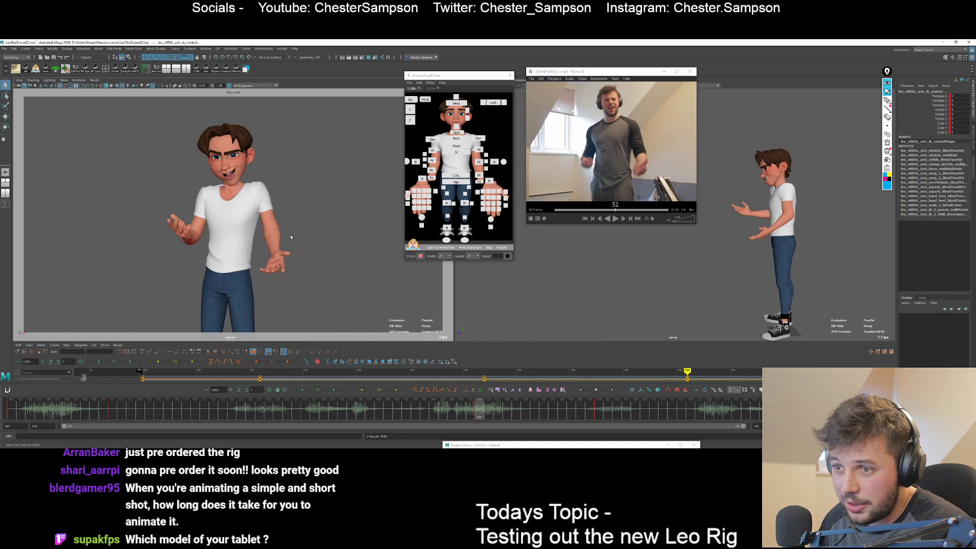
key("period")
key("period")
key("period")
key("period")
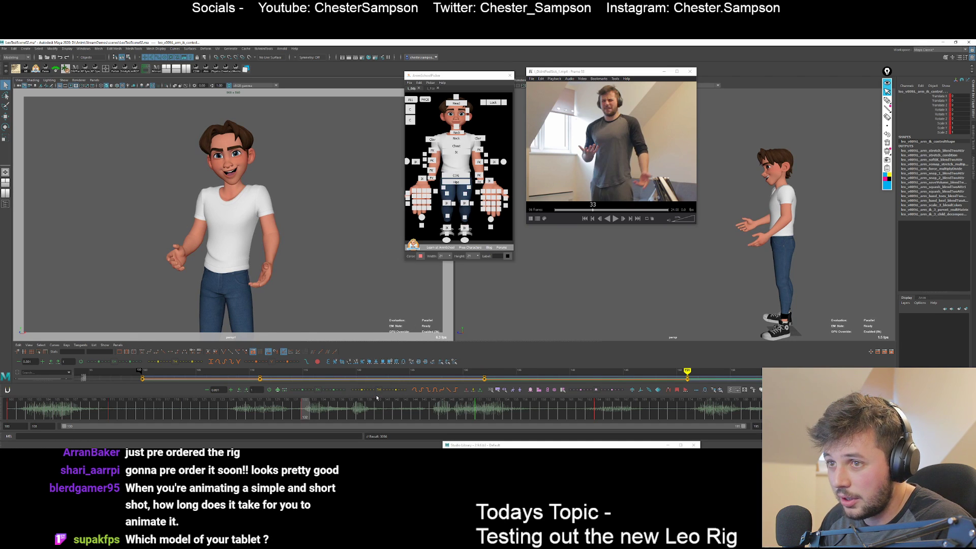
key(".")
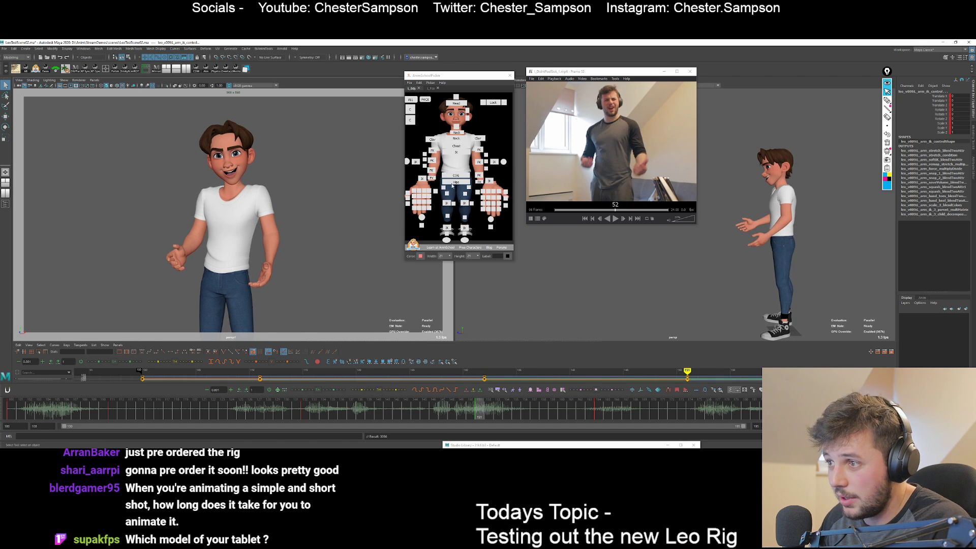
Compare the COG control across the neighbouring key poses and adjust its X rotation in the breakdown at reference frame 52.
left_click(453, 184)
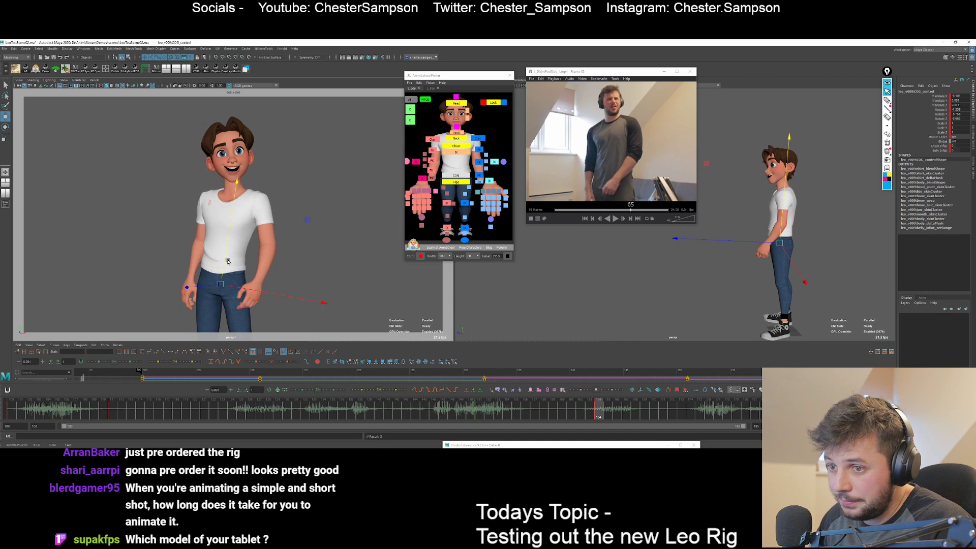
key("alt+v")
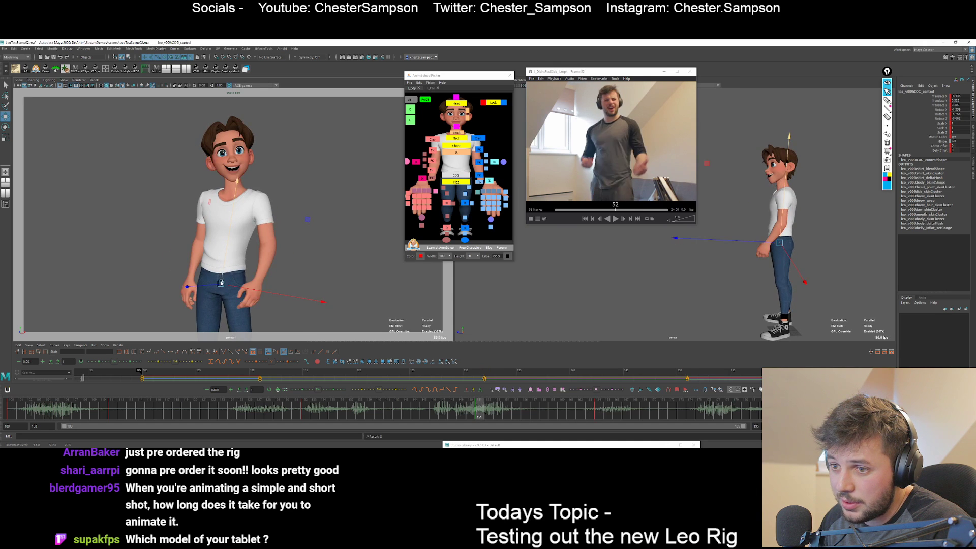
key(".")
key(".")
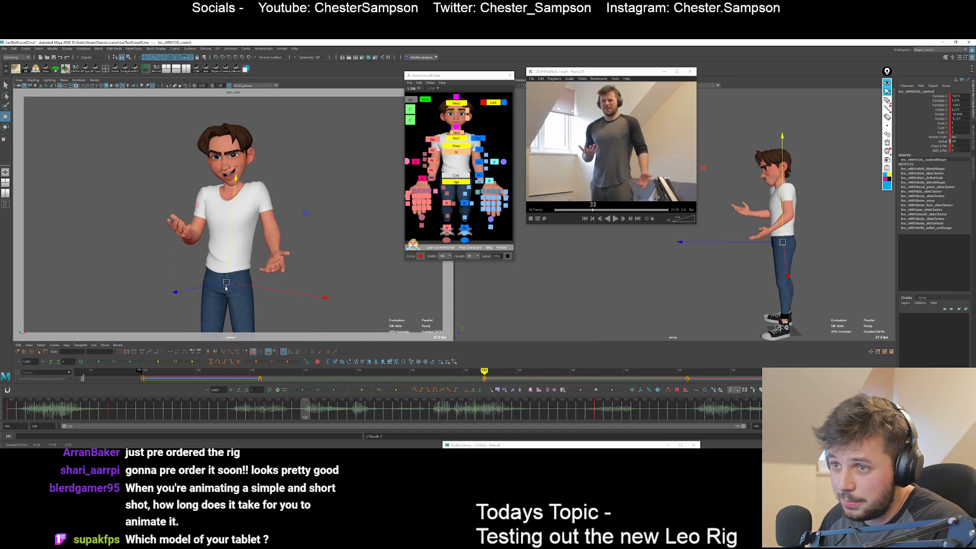
key(".")
key("e")
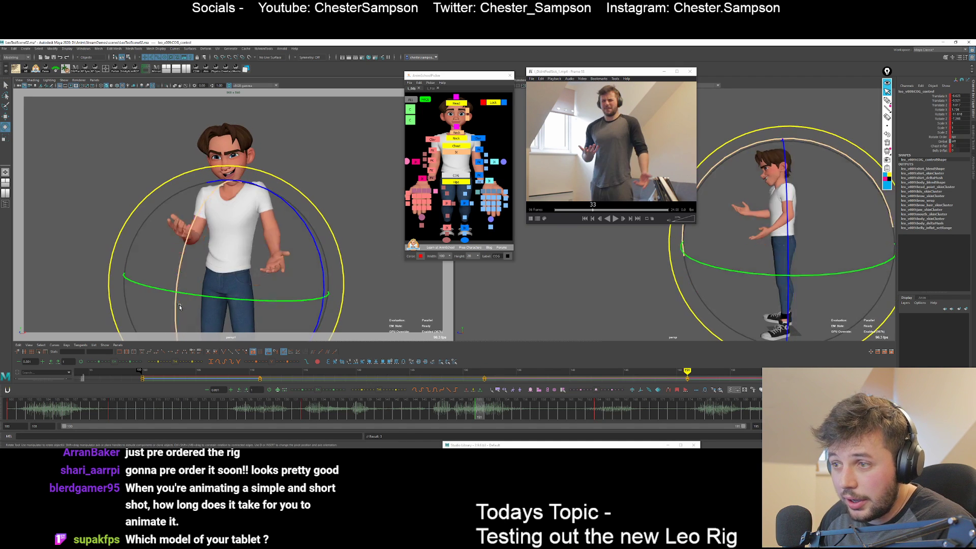
left_click_drag(182, 304, 181, 302)
Step between the poses at reference frames 33, 52 and 65 to check the hips, and adjust the COG control's Z rotation at frame 52.
key("comma")
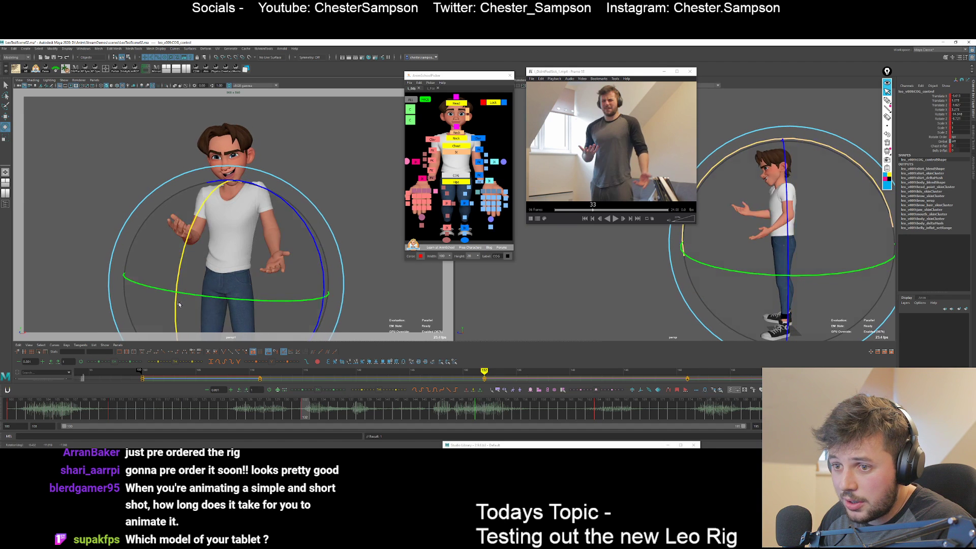
key("period")
key("period")
key("comma")
key("comma")
key("period")
key("period")
key("comma")
key("comma")
key("period")
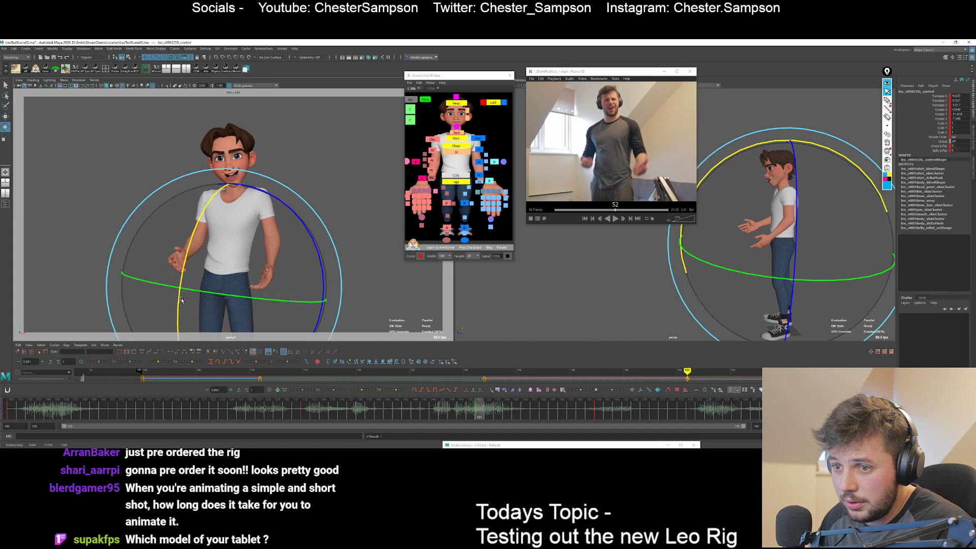
key("comma")
key("period")
key("period")
key("comma")
key("comma")
key("period")
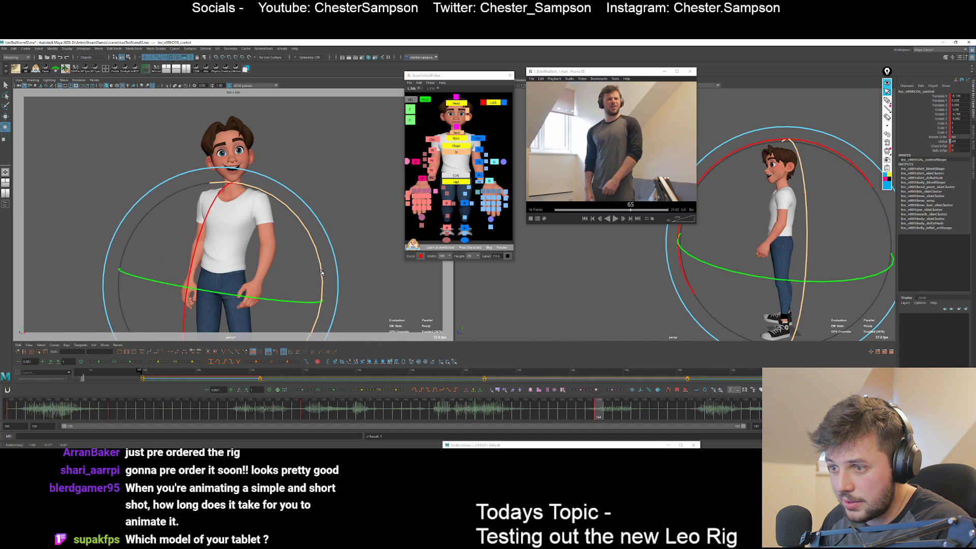
left_click(323, 274)
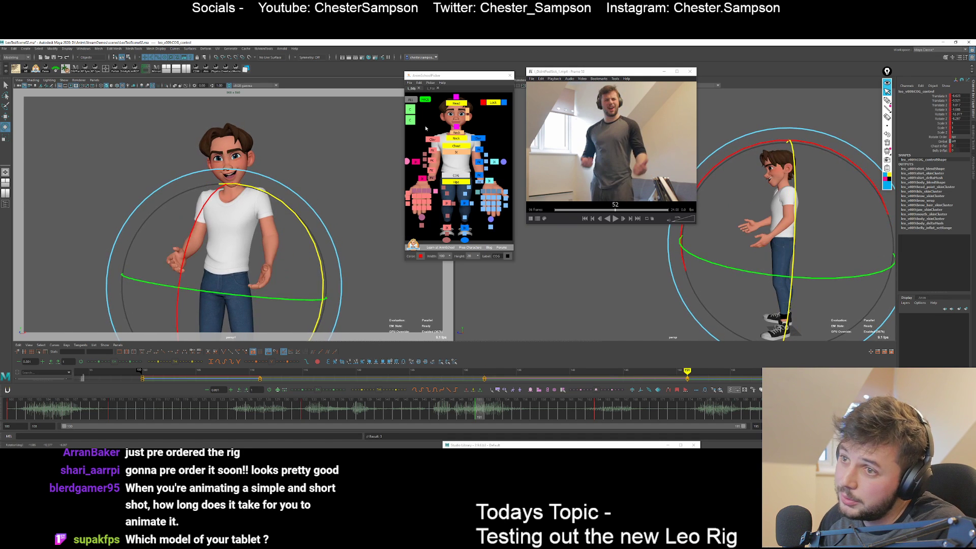
Blend and rotate the head control in the breakdown at reference frame 52, checking it against the neighbouring poses.
left_click(450, 113)
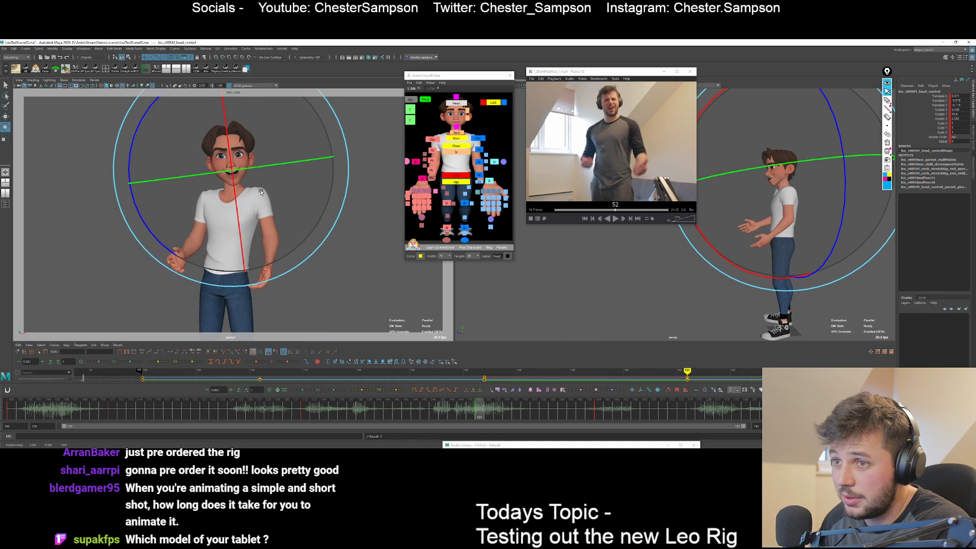
left_click(391, 391)
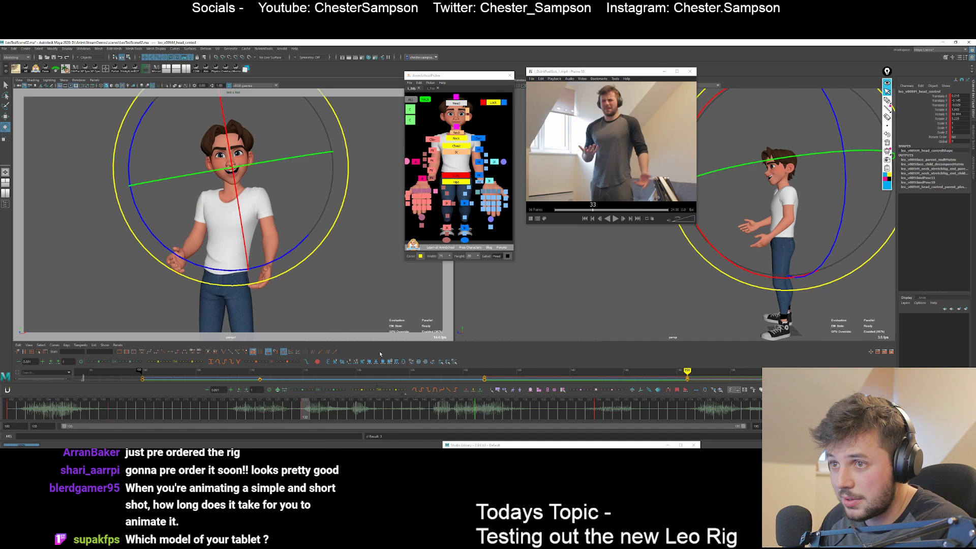
left_click_drag(184, 181, 212, 227)
key("comma")
key("period")
key("period")
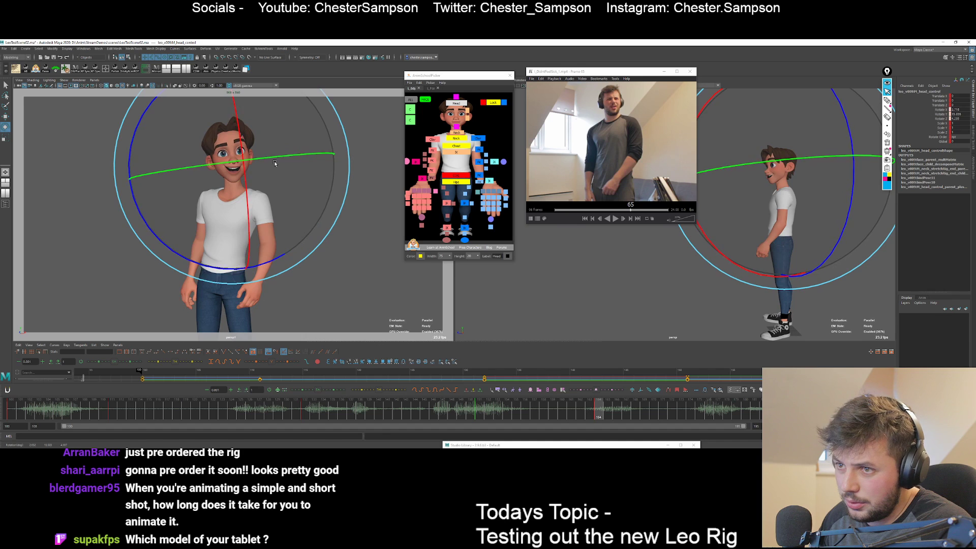
key("q")
key("e")
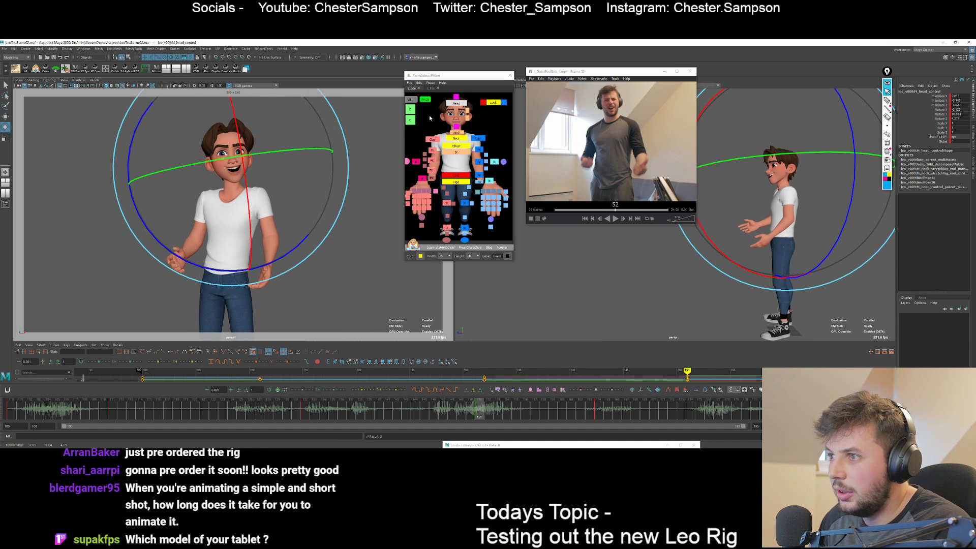
Blend the facial controls and the eye aim controls at reference frame 52 toward the following key pose.
left_click(456, 97)
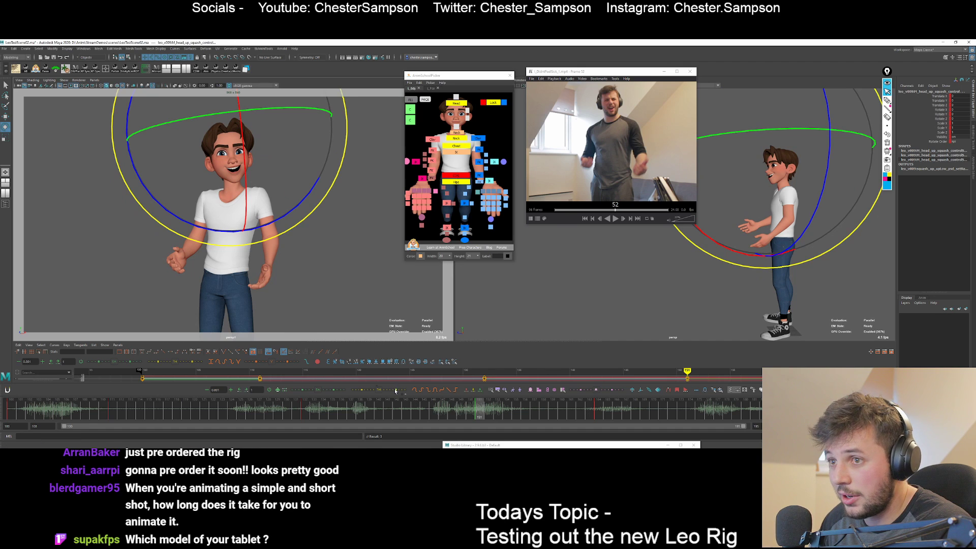
key("period")
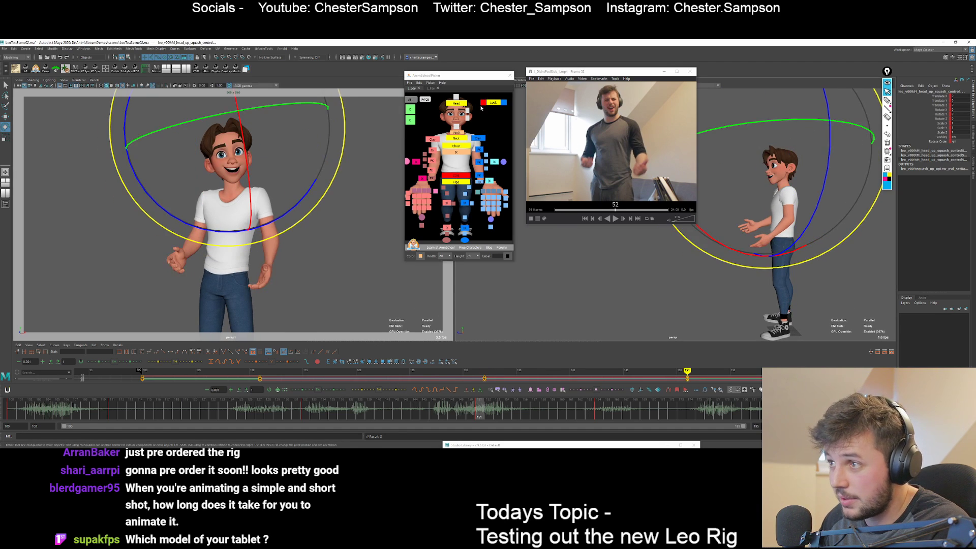
left_click_drag(478, 97, 508, 107)
left_click(394, 390)
key("q")
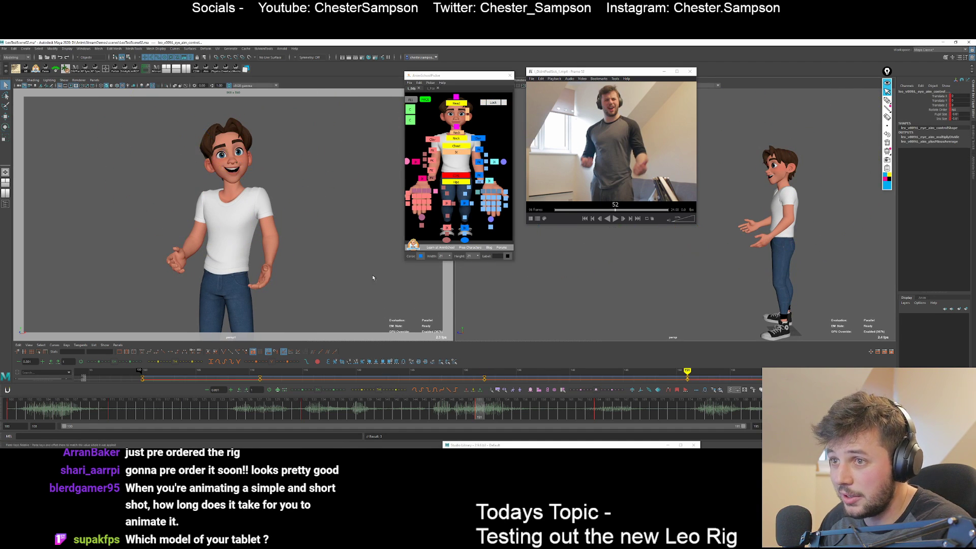
Compare the head control in the poses at reference frames 33 and 52.
key("comma")
key("period")
key("period")
key("comma")
key("comma")
left_click(456, 103)
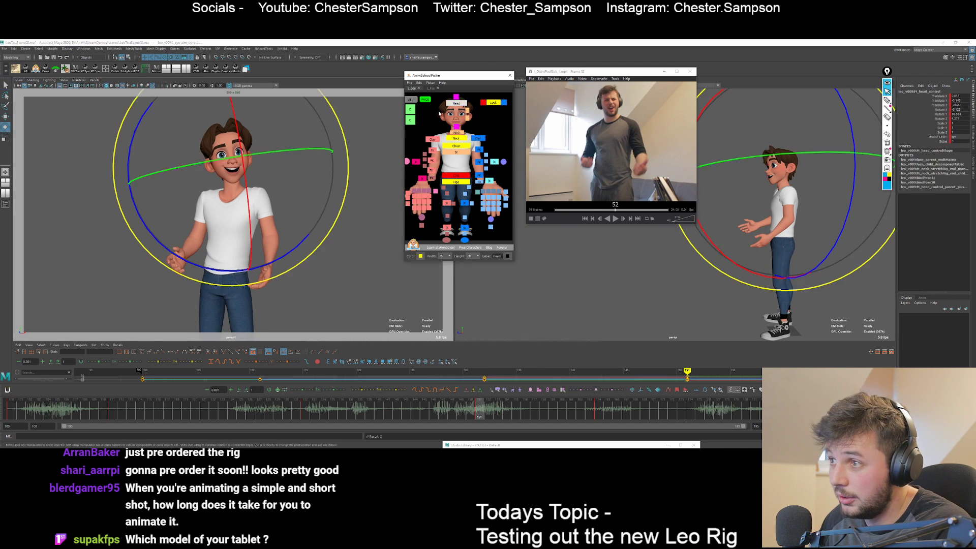
key("w")
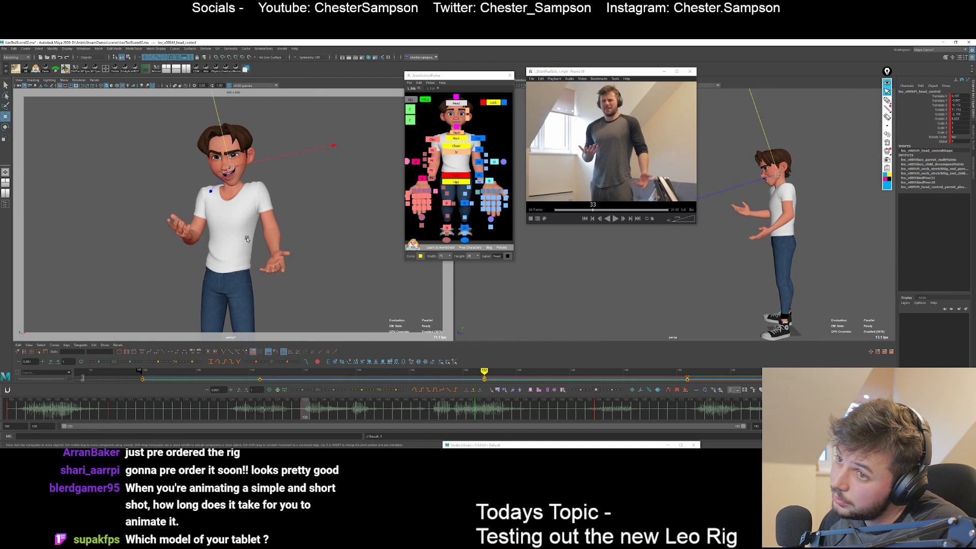
Rotate the chest control about its X axis at reference frame 52, redoing the first attempt.
left_click(456, 148)
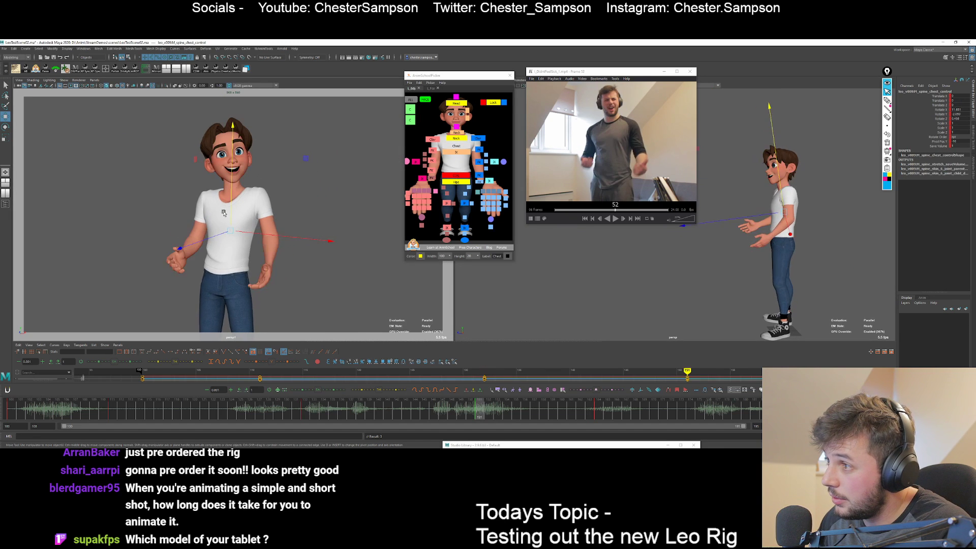
key("e")
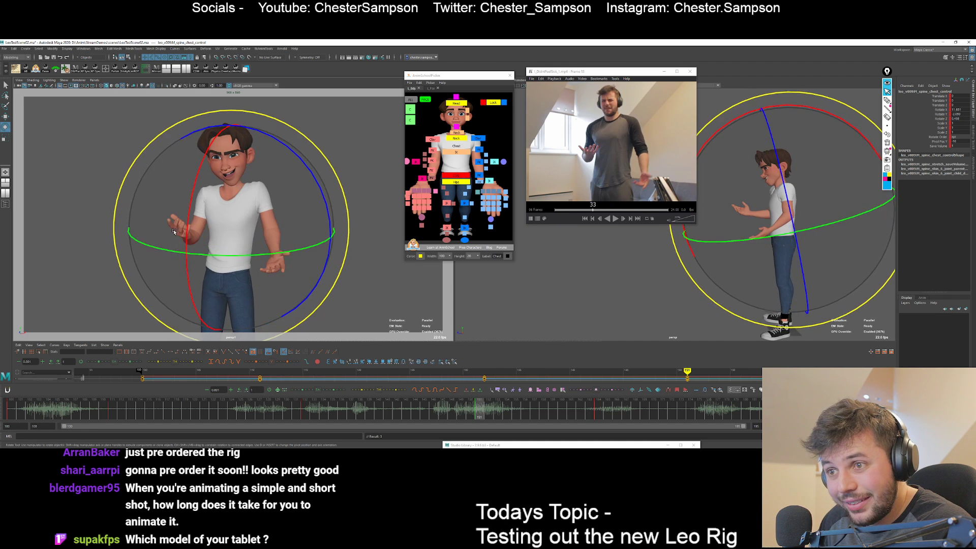
mouse_move(181, 255)
left_mouse_down()
mouse_move(181, 241)
mouse_move(187, 247)
left_mouse_up()
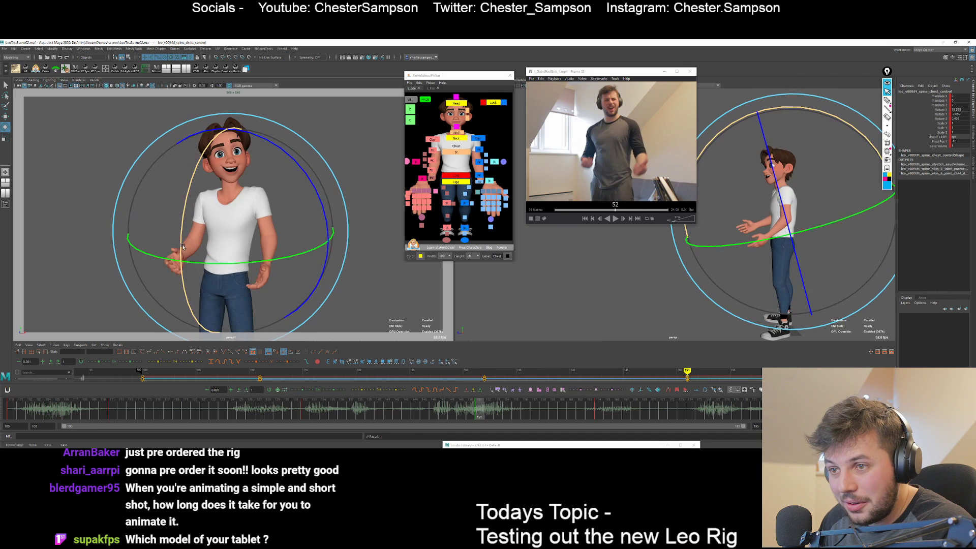
key("ctrl+z")
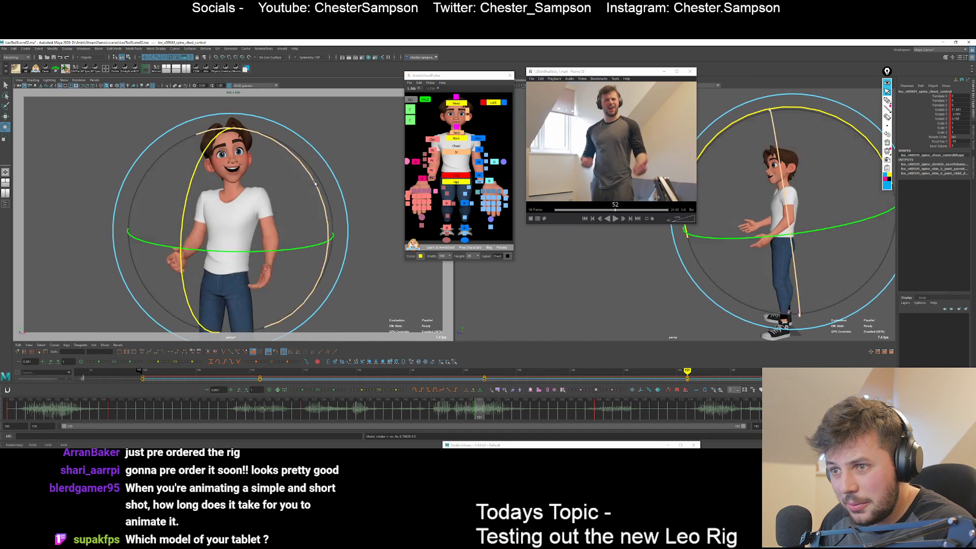
left_click_drag(180, 220, 175, 254)
Step back and forth between the poses at reference frames 33, 52 and 65 to check the chest's rotation.
key("comma")
key("period")
key("period")
key("comma")
key("comma")
key("period")
key("period")
key("comma")
key("period")
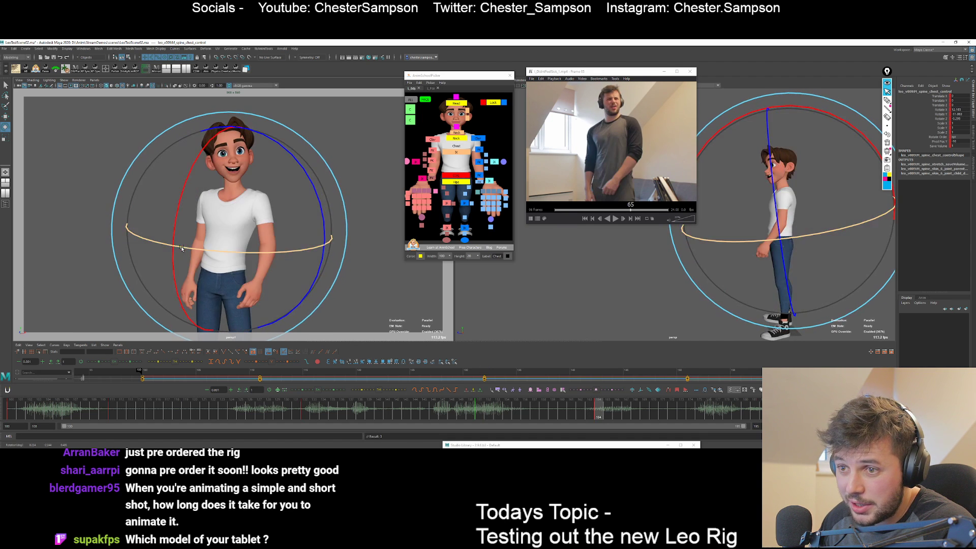
key("period")
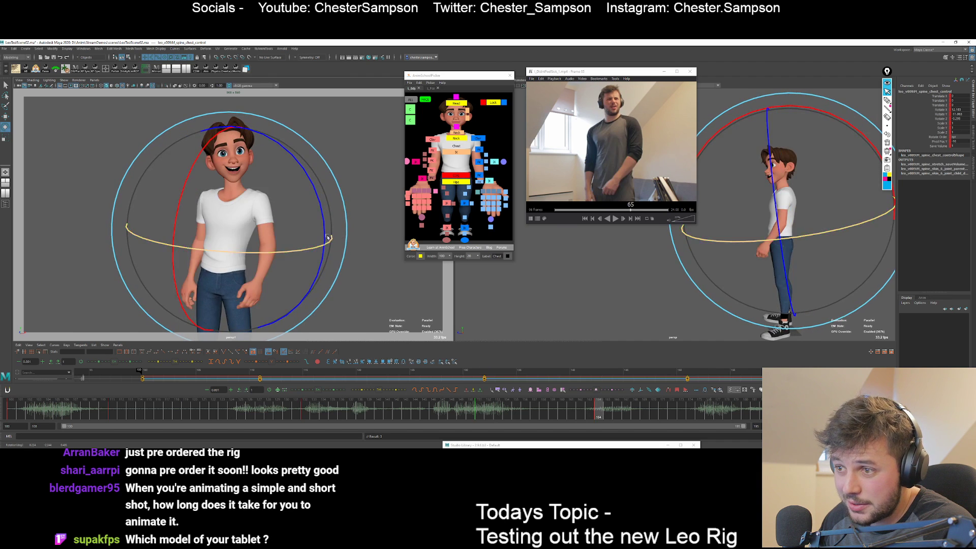
key("comma")
key("comma")
key("period")
key("comma")
key("period")
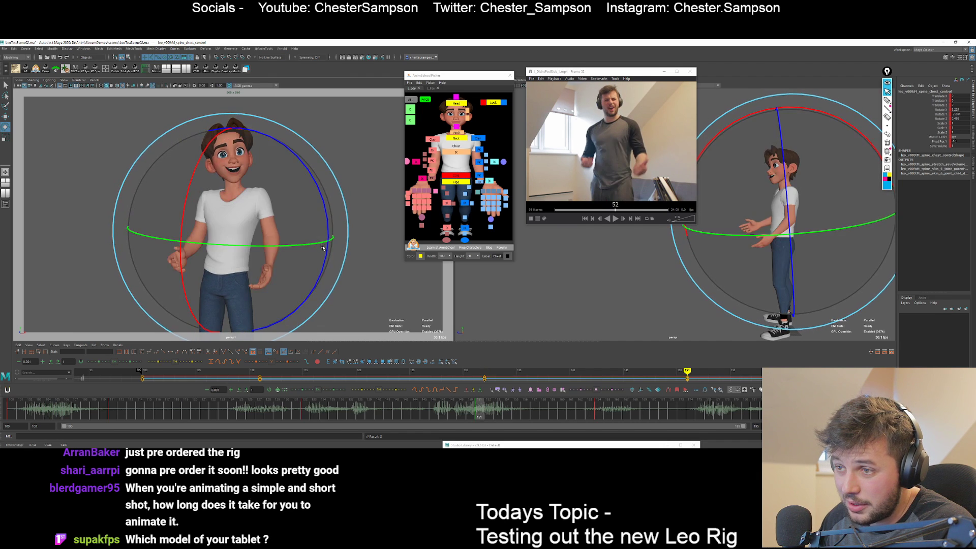
Adjust the chest control's Z rotation at reference frame 52 and compare it with the neighbouring key poses.
left_click_drag(328, 246, 323, 246)
key("period")
key("comma")
key("comma")
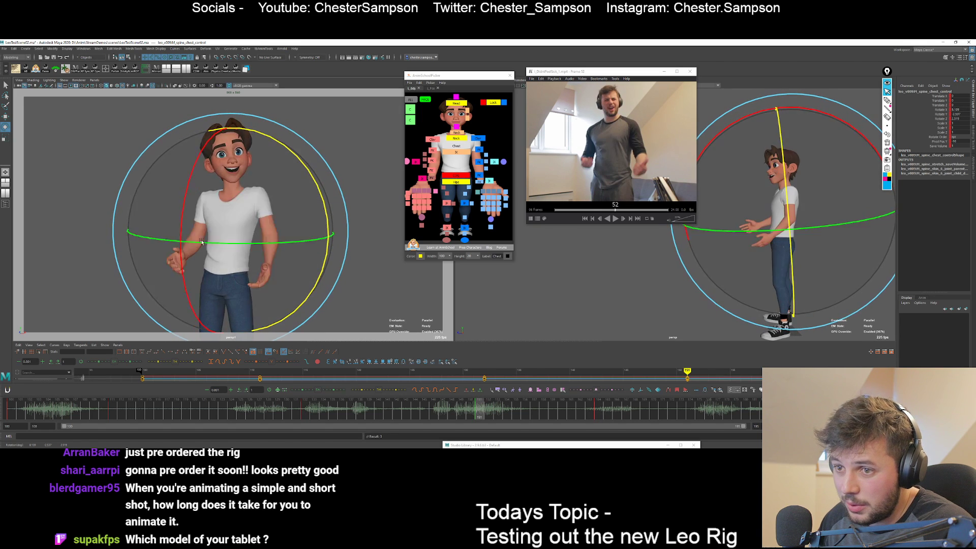
key("period")
key("period")
key("q")
key("comma")
key("comma")
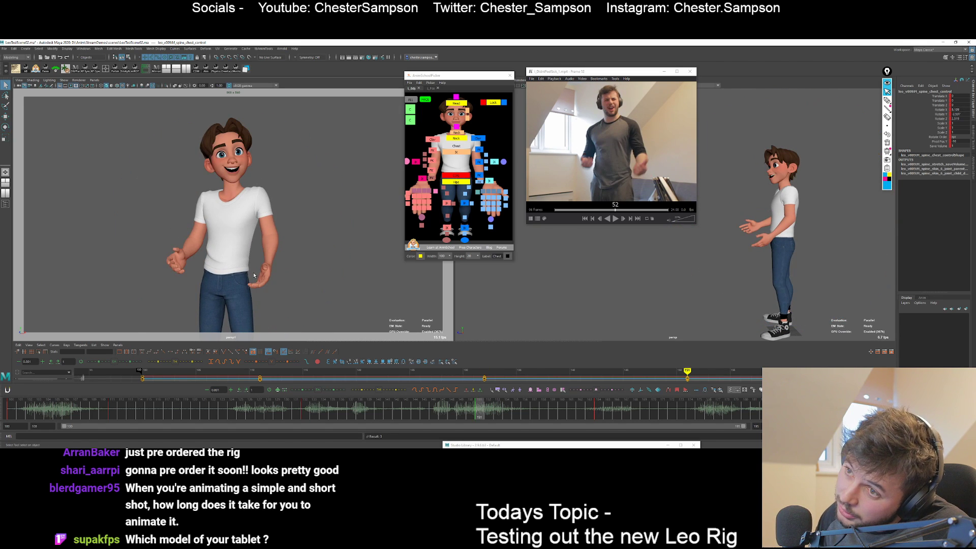
Select both clavicle controls and rotate them in the breakdown at reference frame 52.
left_click(432, 138)
left_click(478, 137, "shift")
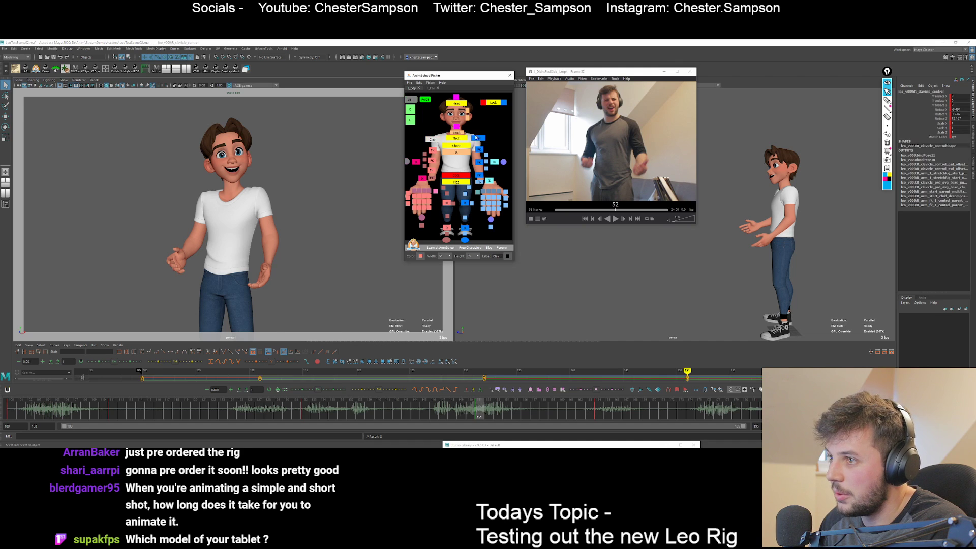
key("e")
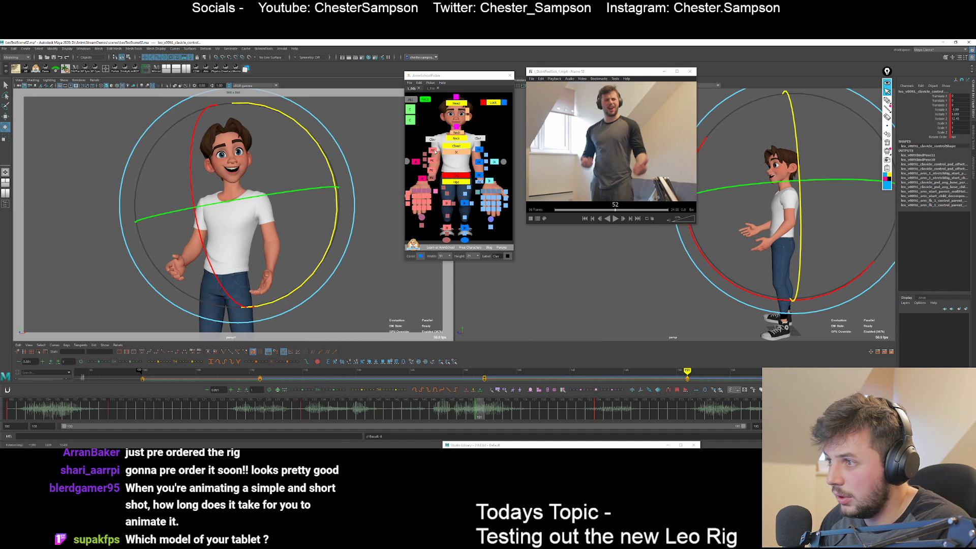
Rotate the right arm's FK elbow and wrist controls at reference frame 52, checking them against the pose at frame 33.
left_click(432, 151)
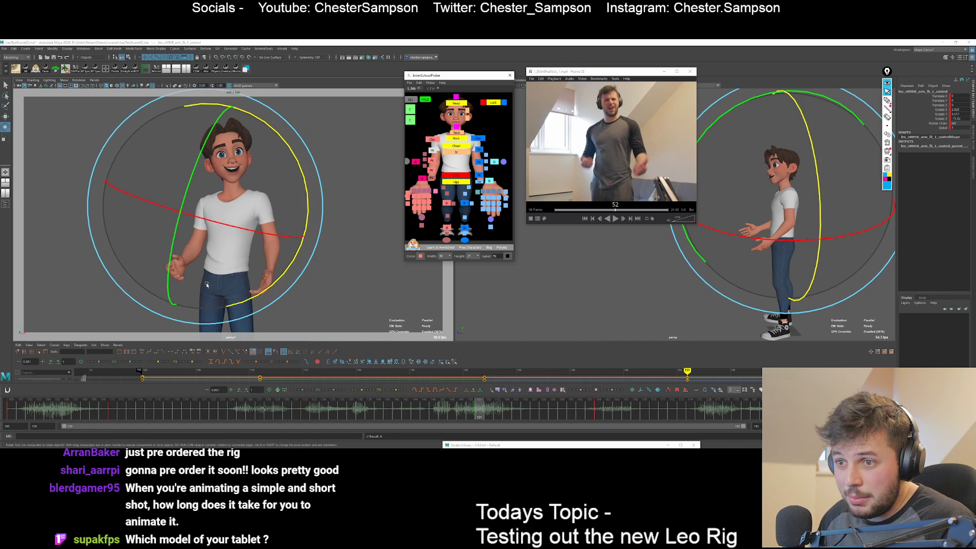
left_click(432, 160)
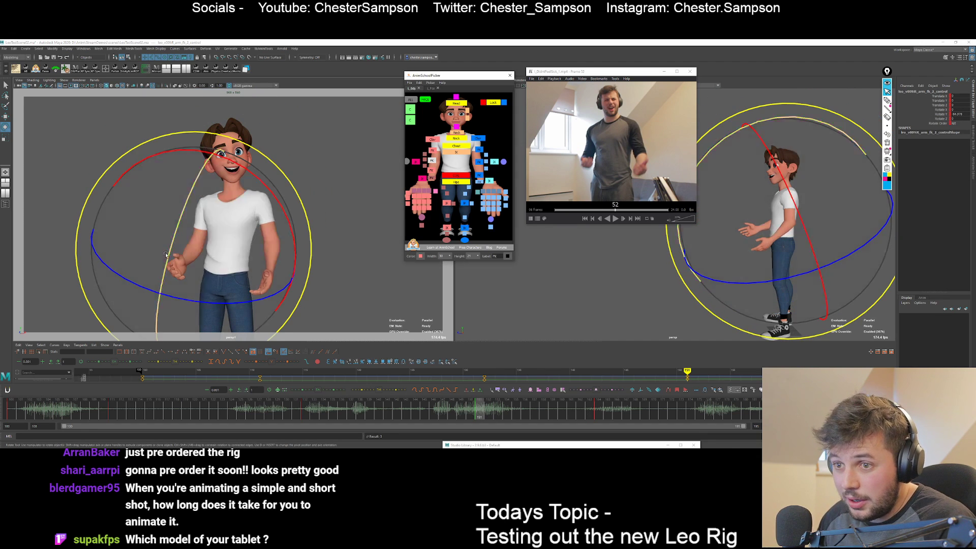
left_click_drag(171, 252, 176, 220)
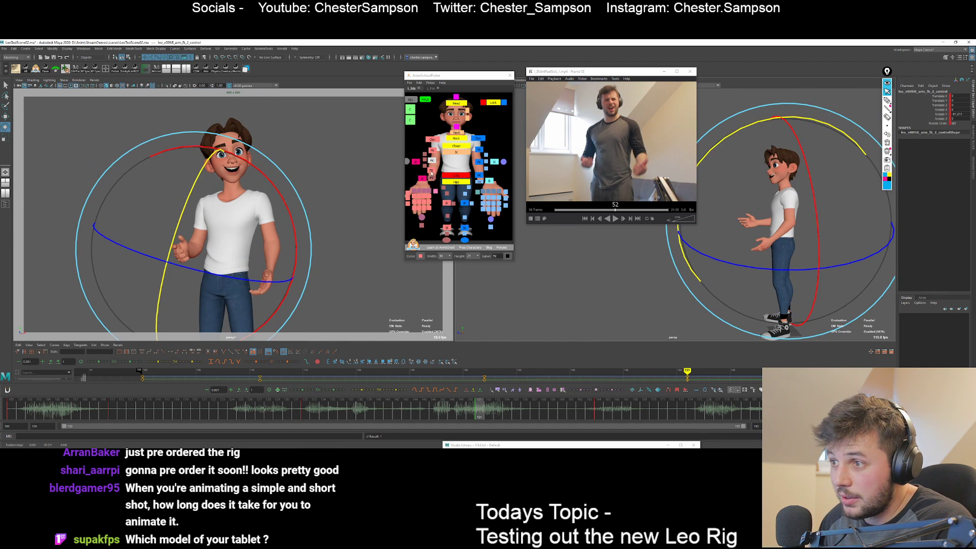
left_click(431, 171)
left_click_drag(228, 317, 193, 263)
key("comma")
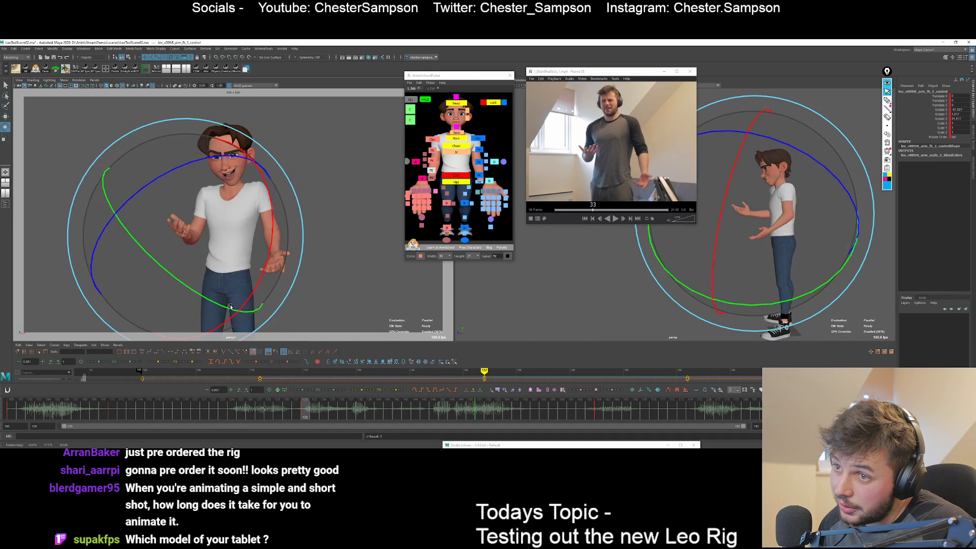
key("period")
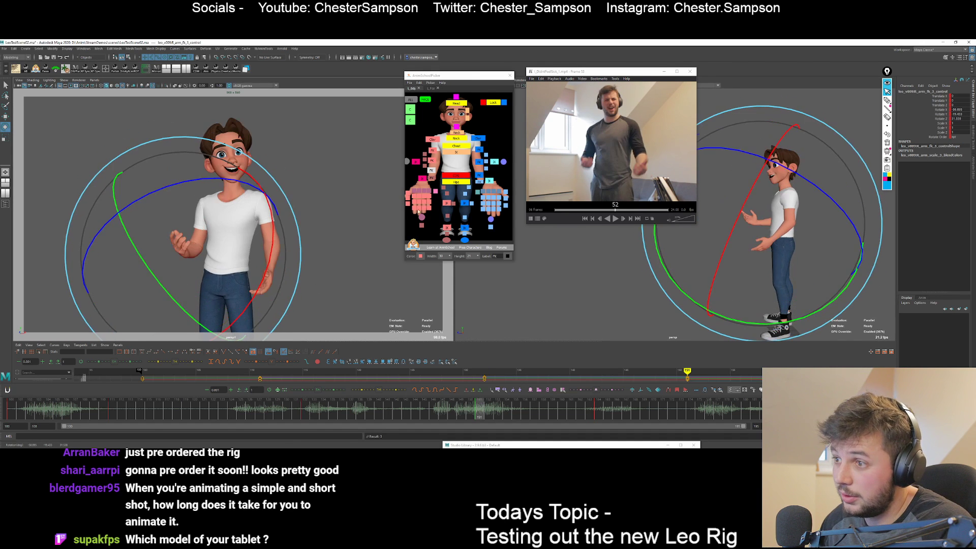
Blend the right hand's controls using the fist, gesture and spread hand poses in Studio Library.
left_click(421, 217)
key("q")
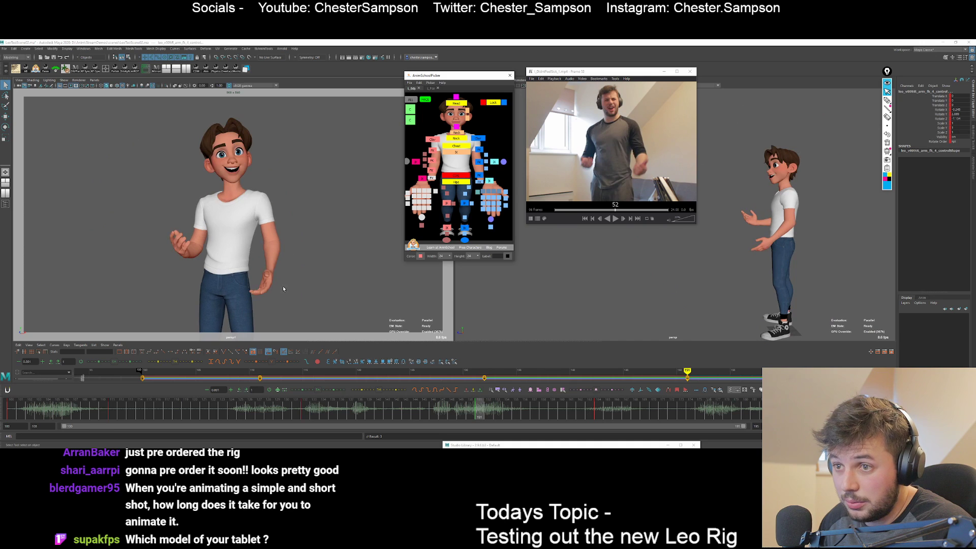
left_click_drag(520, 443, 520, 277)
left_click(602, 348)
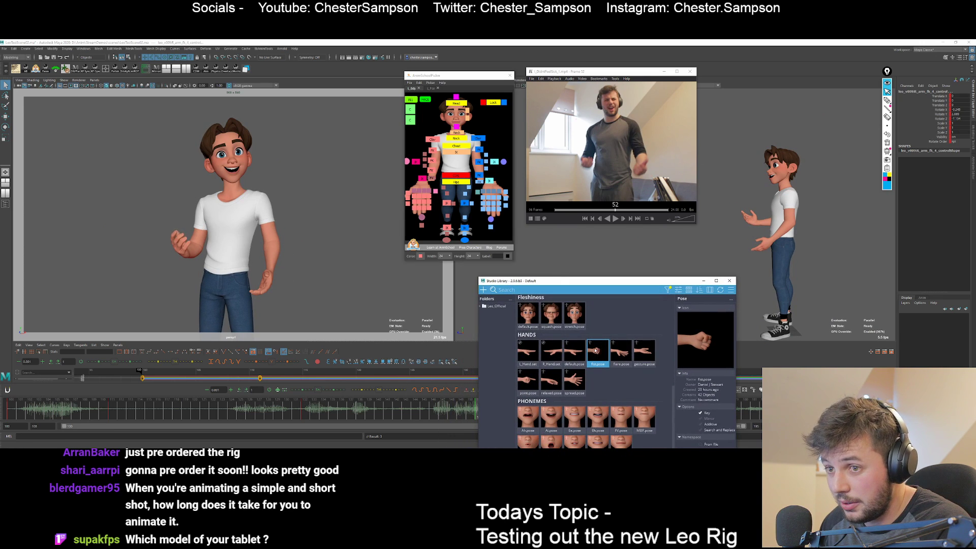
left_click(646, 350)
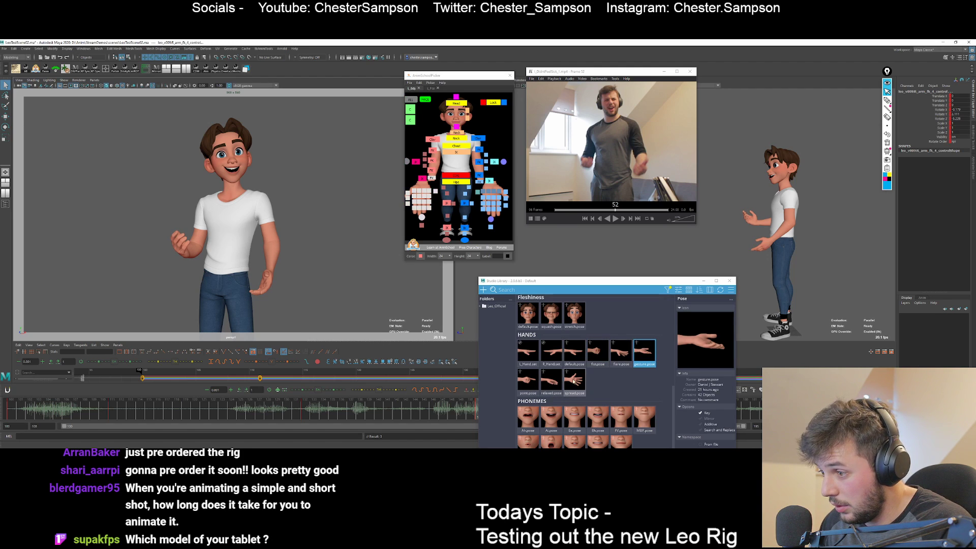
left_click(573, 381)
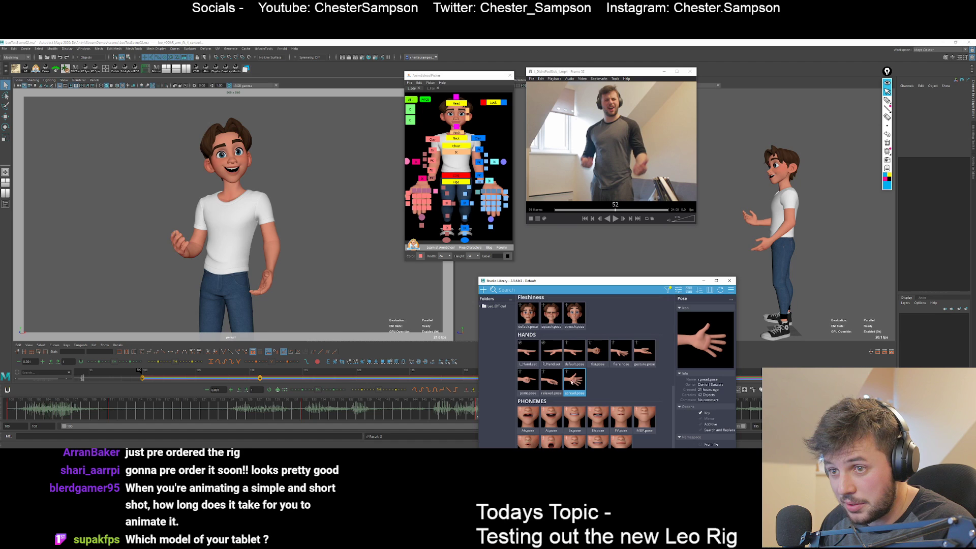
type("c")
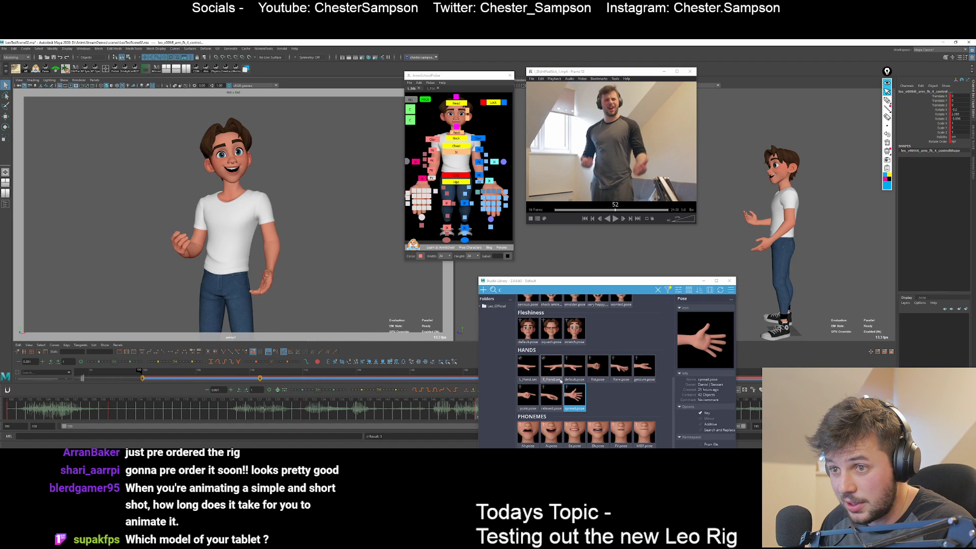
key("period")
key("period")
key("period")
key("period")
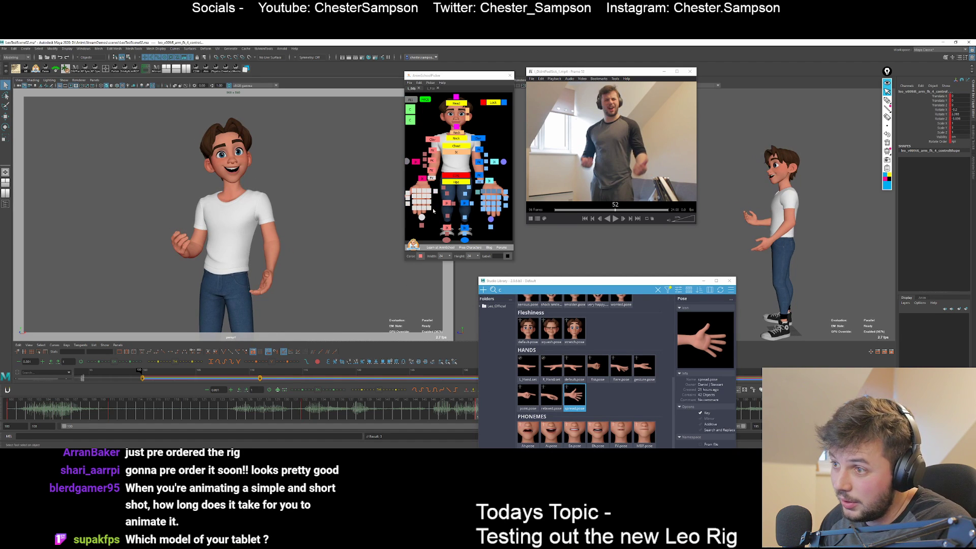
Rotate the right hand's finger and thumb controls at reference frame 52.
left_click_drag(433, 210, 406, 194)
key("e")
left_click_drag(294, 239, 278, 239)
key("q")
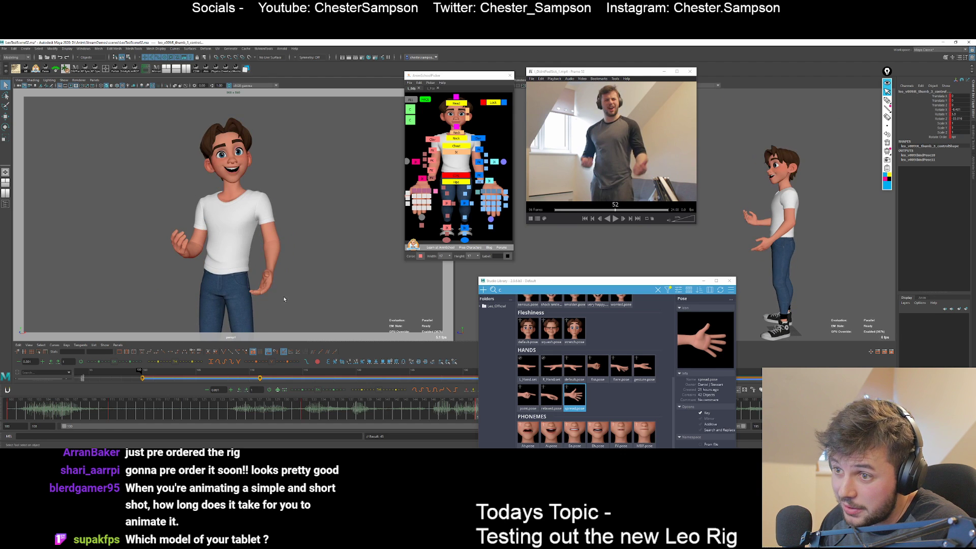
Rotate the left clavicle control at reference frame 52 and scrub the reference video to check the arm motion.
left_click(426, 182)
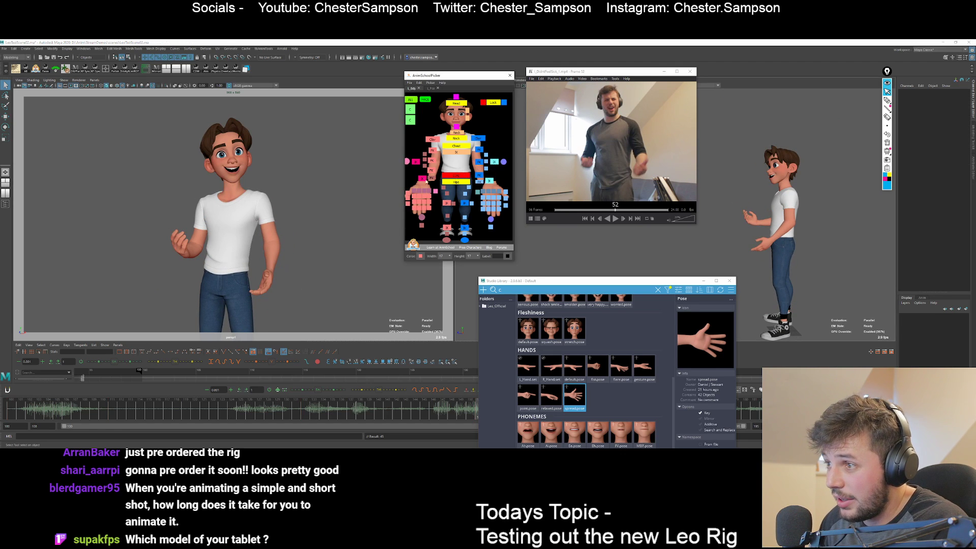
left_click(478, 138)
key("e")
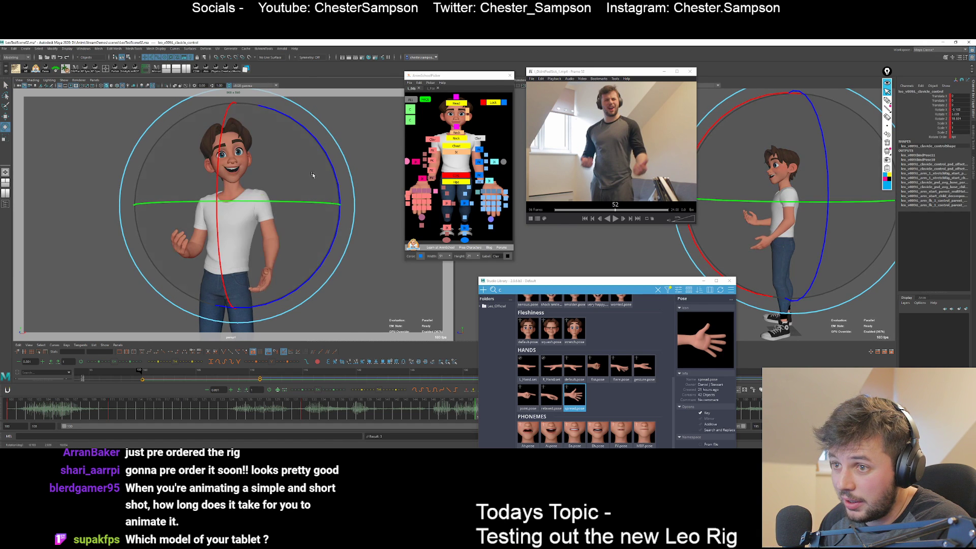
left_click_drag(282, 414, 507, 390)
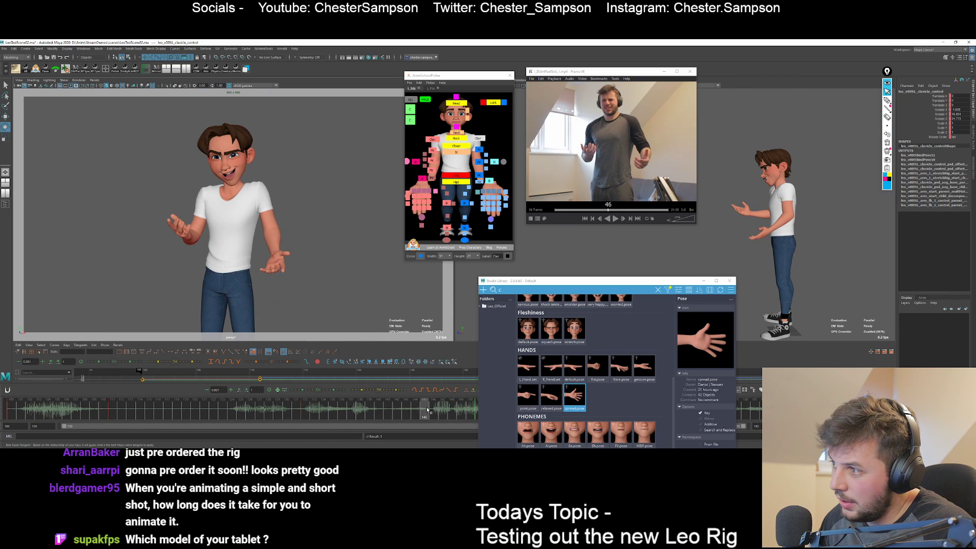
left_click_drag(432, 413, 453, 413)
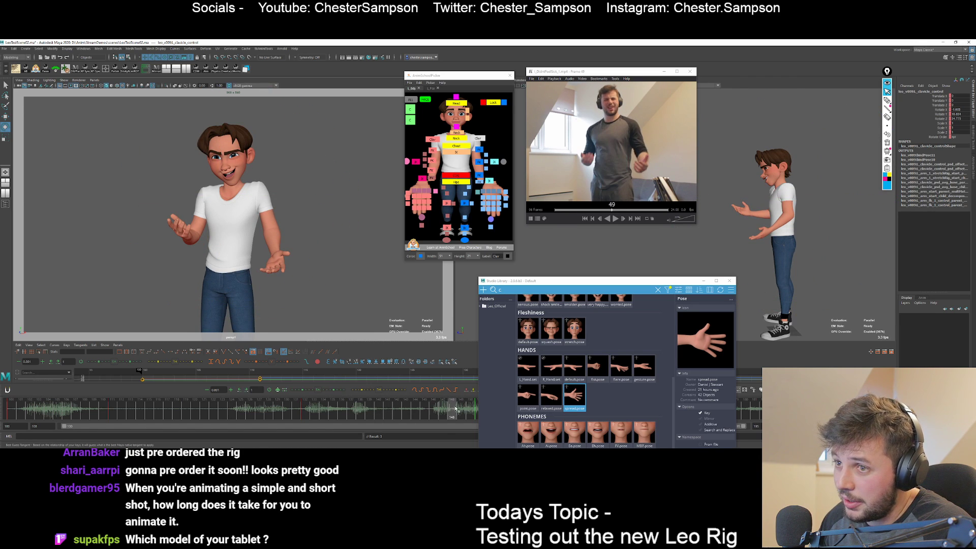
Switch the Rotate tool to Object orientation and rotate the left arm's FK upper arm control at reference frame 52.
left_click(457, 151)
key("comma")
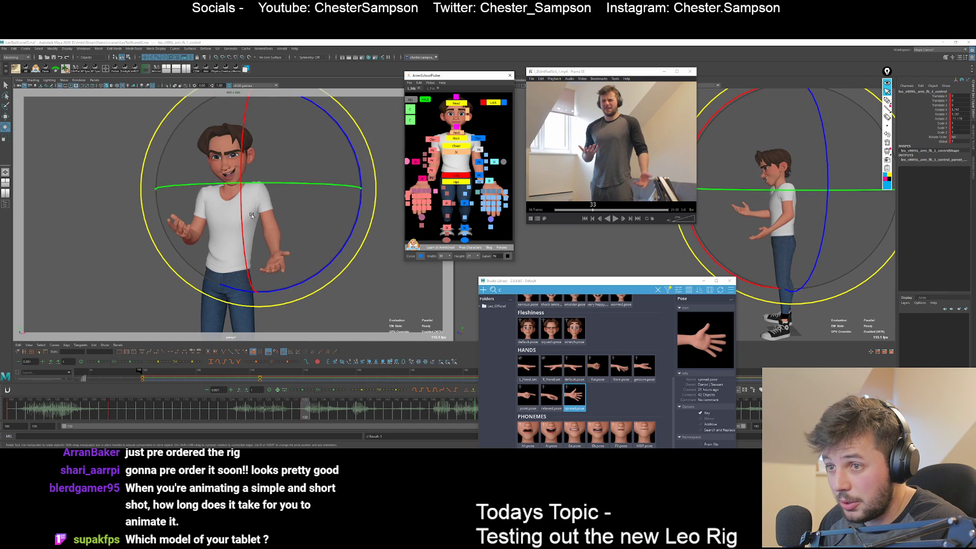
key("comma")
key("period")
key("period")
left_click_drag(224, 235, 266, 238)
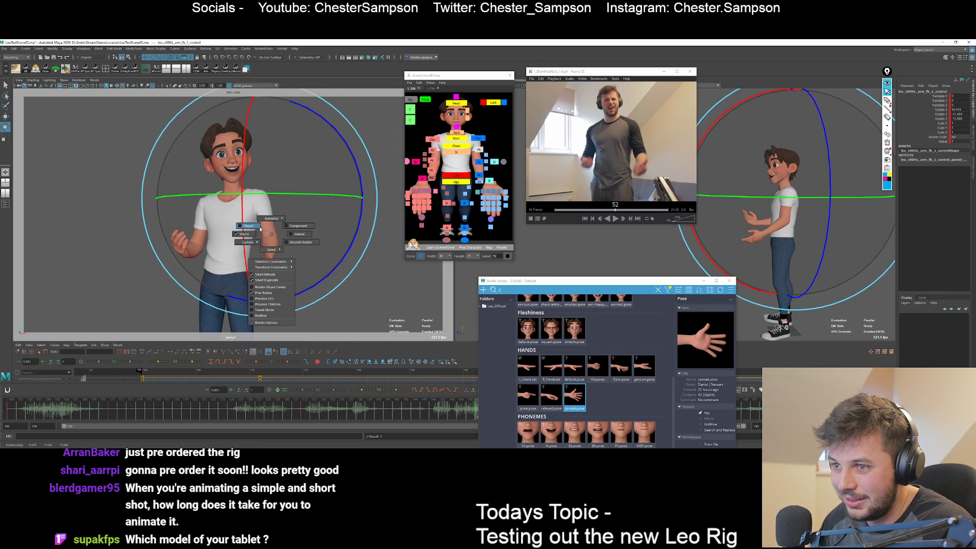
left_click(259, 230)
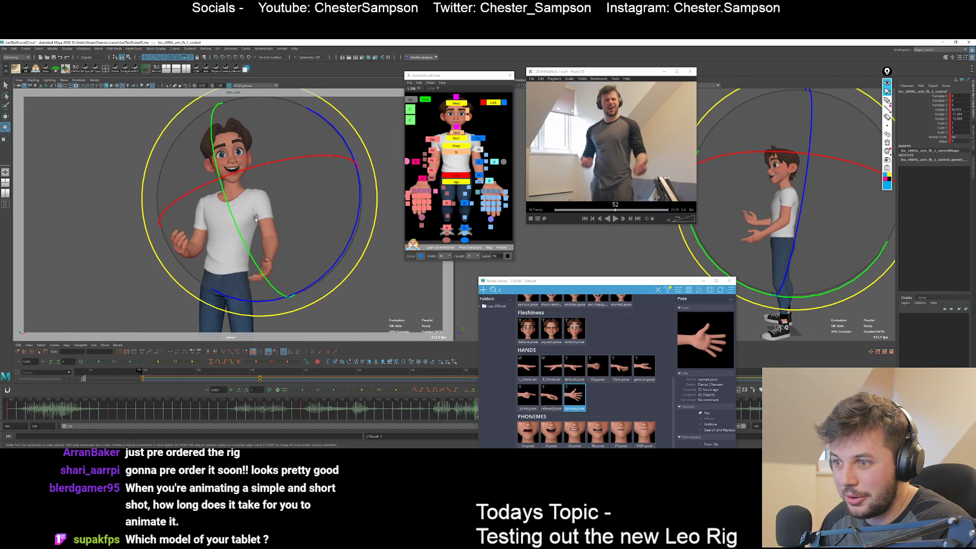
left_click_drag(256, 219, 269, 278)
Rotate the left arm's FK forearm and wrist controls at reference frame 52, comparing against the previous key pose.
left_click(480, 162)
key("comma")
key("period")
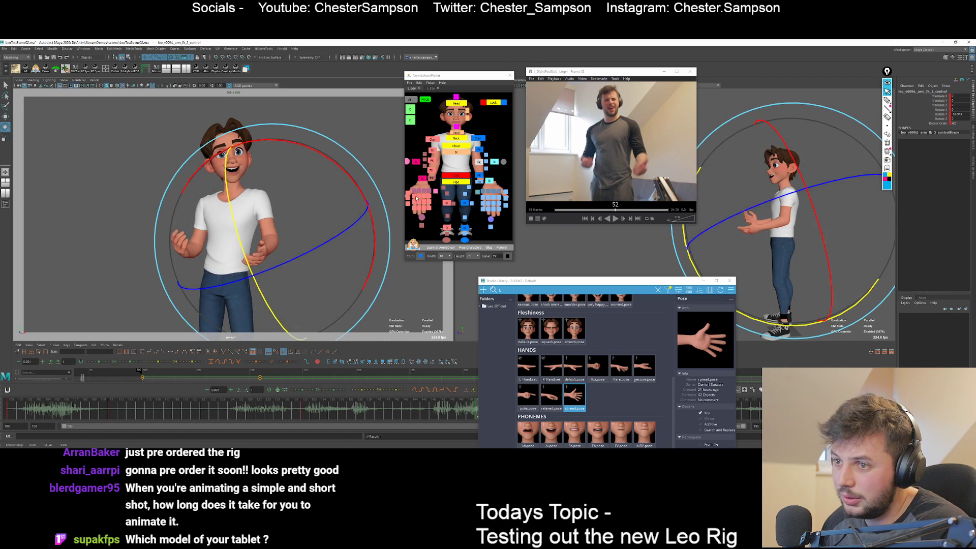
key("comma")
key("period")
left_click(477, 179)
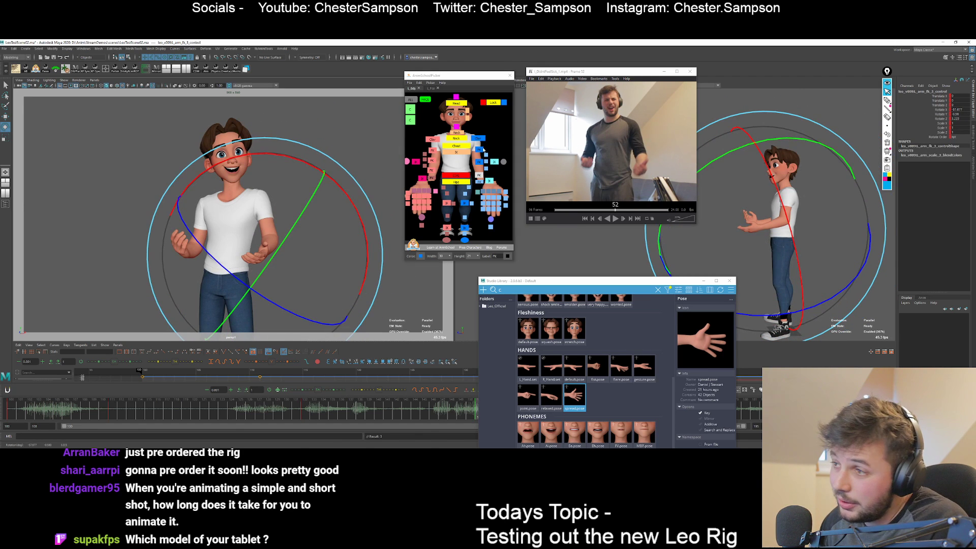
Rotate the left FK upper arm control at reference frame 52 and play back the animation to check the arm motion.
left_click(479, 150)
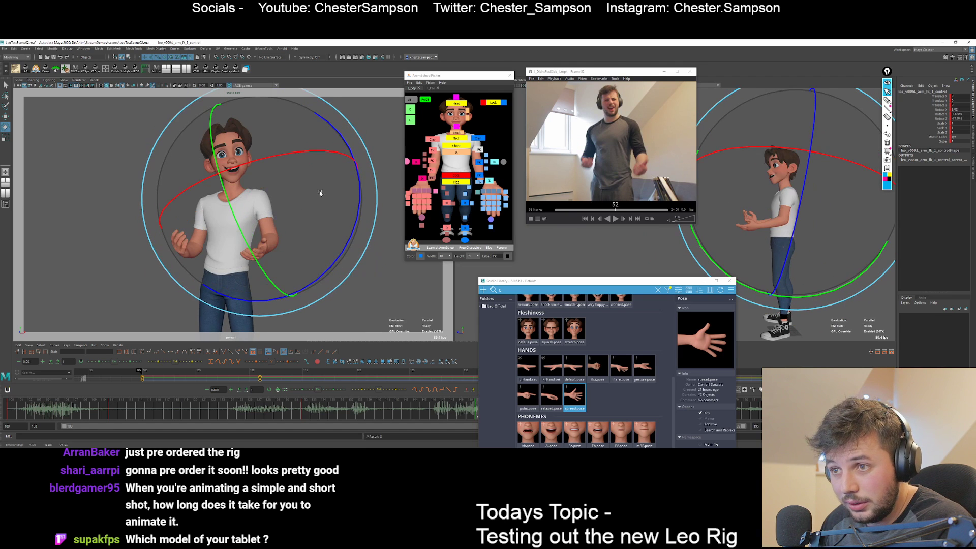
left_click_drag(320, 193, 331, 201)
key("alt+v")
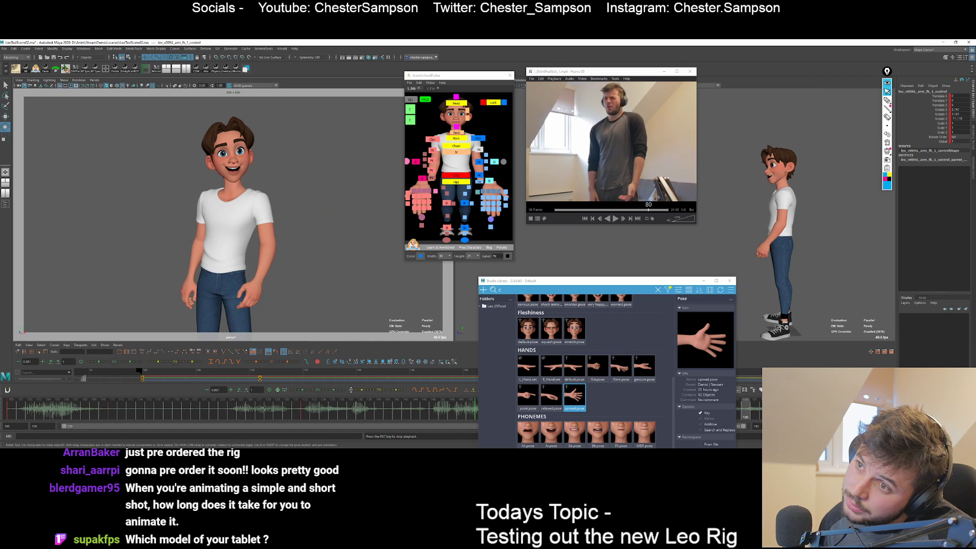
key("alt+v")
Move to the pose at reference frame 33 and clear the Studio Library window away from the viewports.
key(".")
key("q")
key(".")
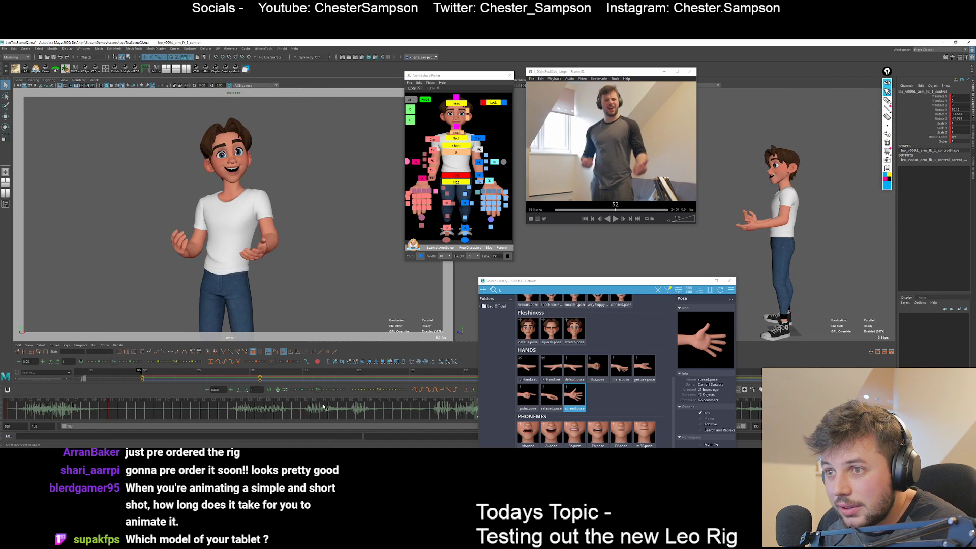
key(".")
left_click(309, 412)
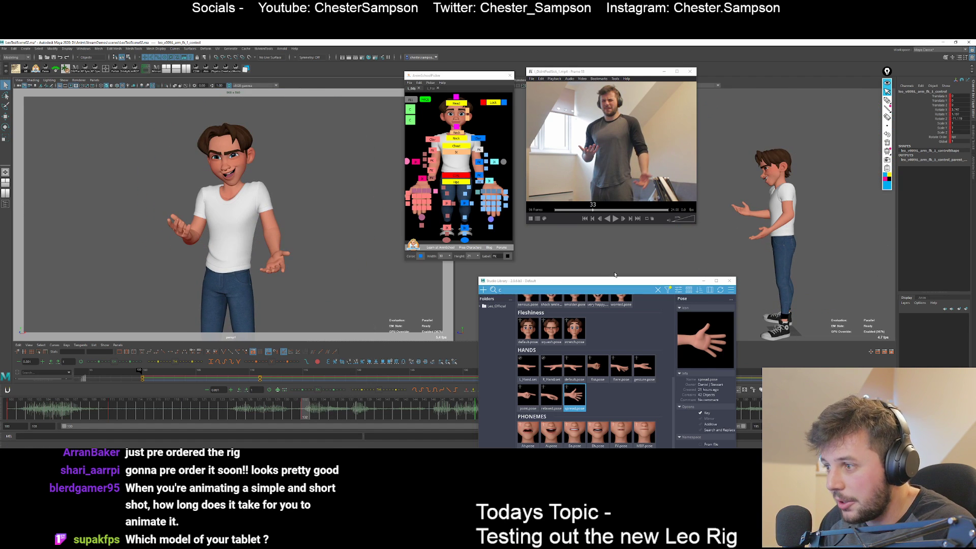
left_click_drag(559, 280, 555, 443)
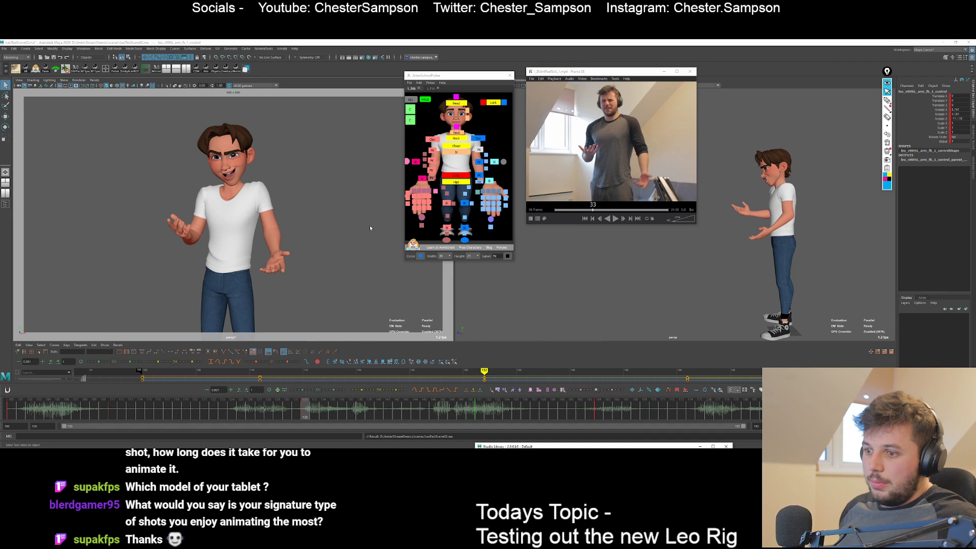
Rotate the chest control at reference frame 52 and compare it with the neighbouring key poses.
left_click(460, 174)
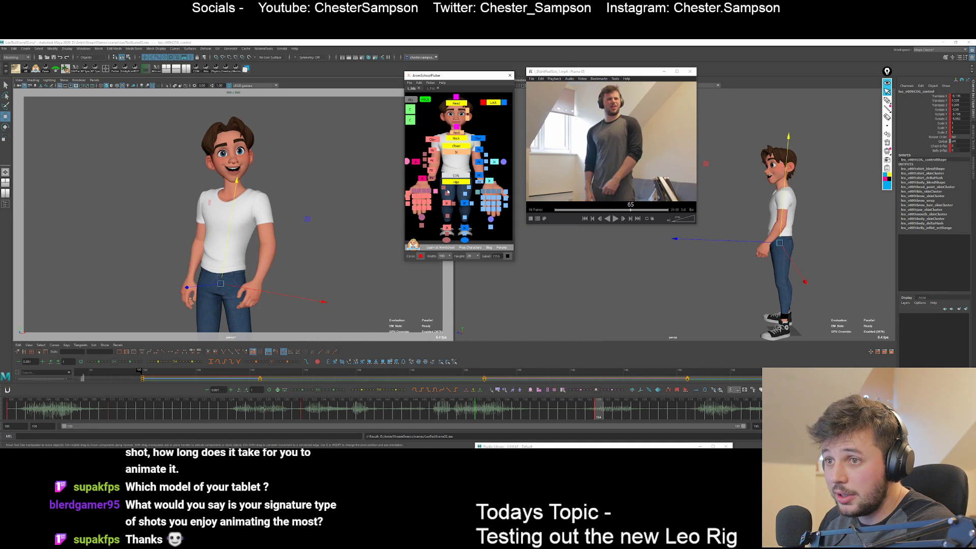
key("w")
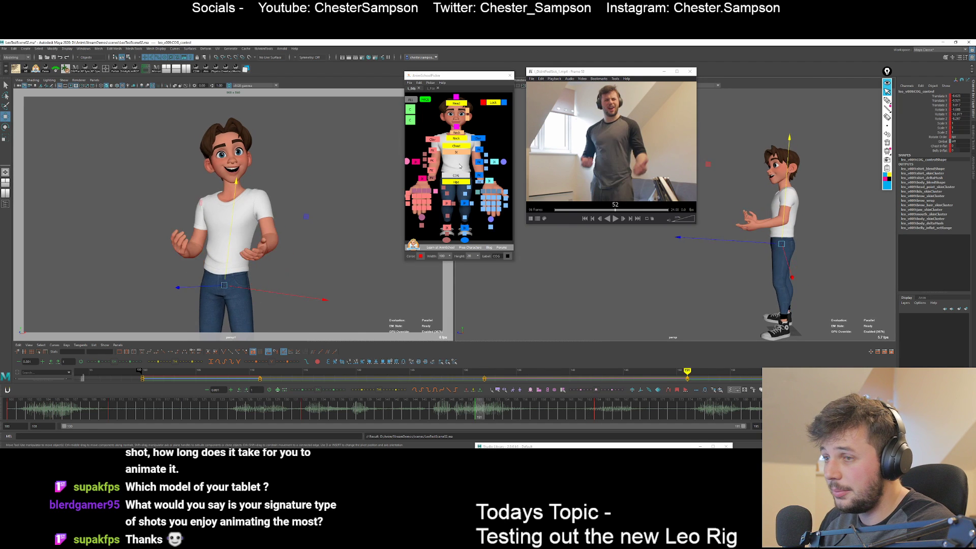
left_click(449, 148)
key("e")
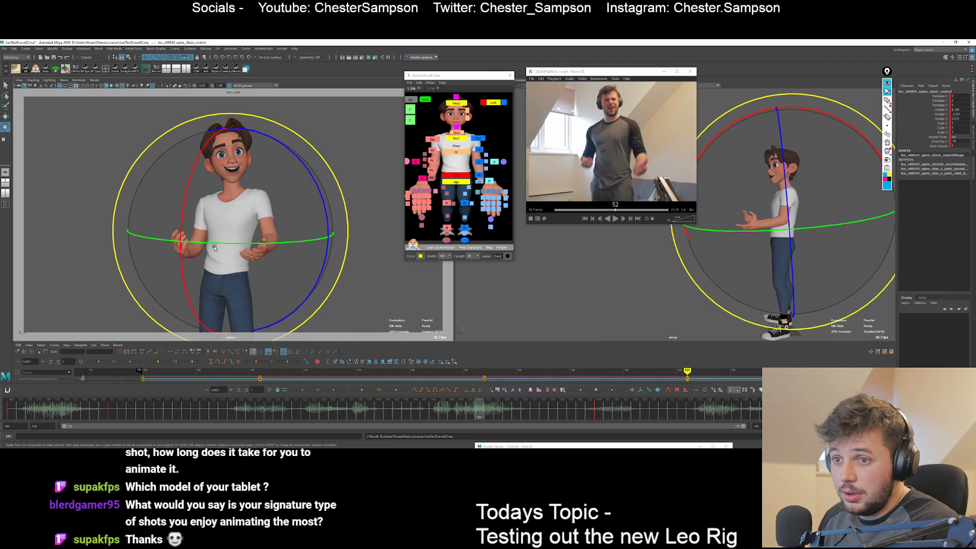
left_click_drag(217, 243, 215, 247)
key("comma")
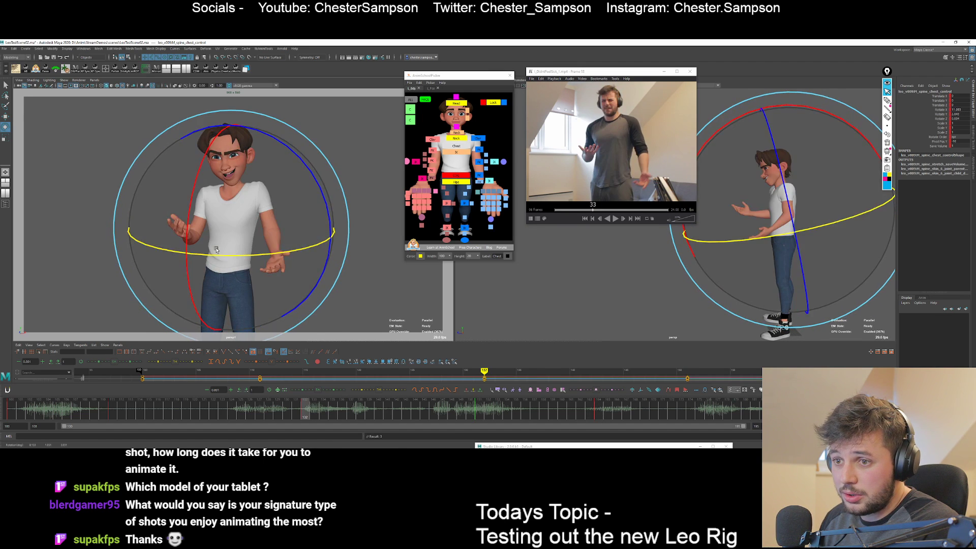
key("period")
key("period")
key("comma")
key("period")
key("comma")
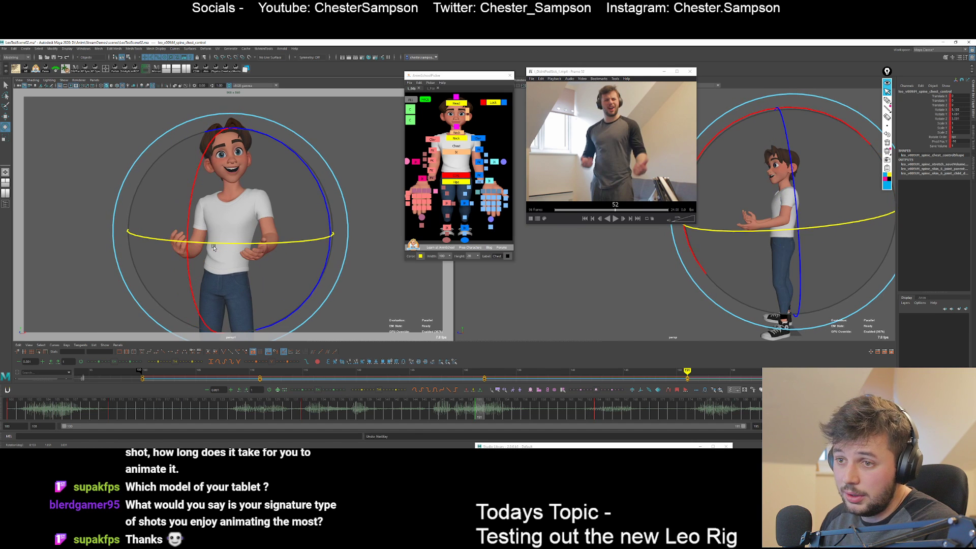
key("comma")
key("period")
Rotate the chest control at reference frame 65 to turn the torso, checking it against the pose at frame 52.
key("ctrl+z")
key("shift+e")
left_click_drag(211, 243, 204, 250)
key("period")
key("comma")
key("comma")
key("period")
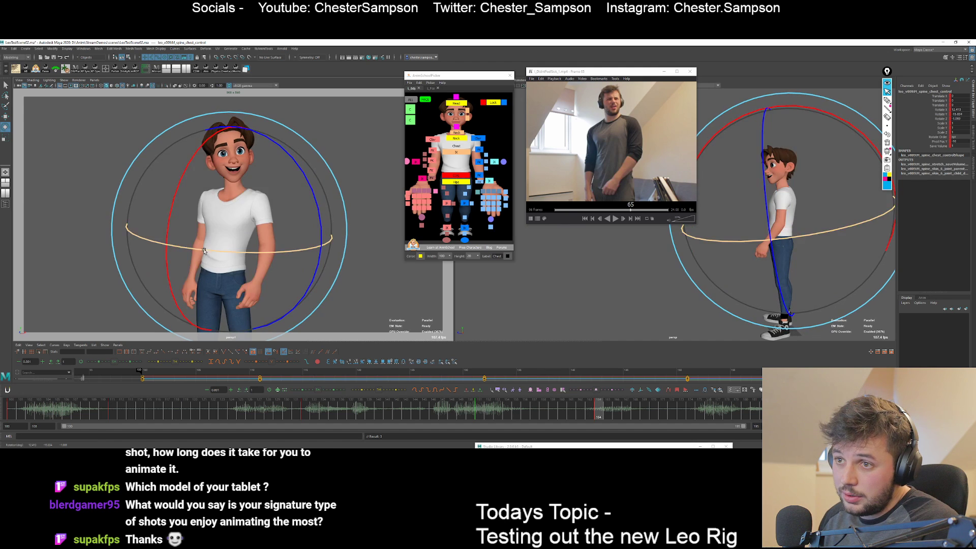
key("comma")
key("period")
key("period")
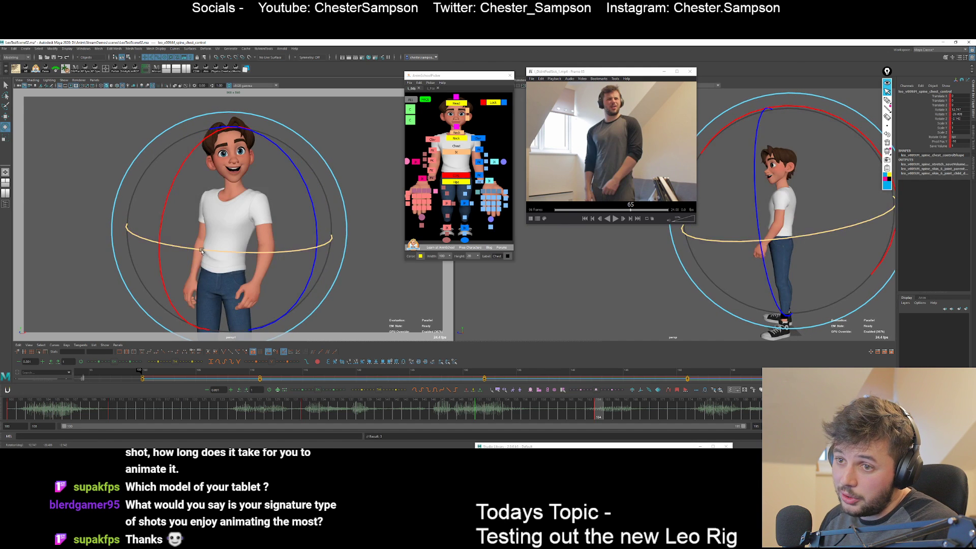
key("comma")
key("period")
Flip between the key poses at reference frames 33, 52 and 65 to review the chest rotation.
key("q")
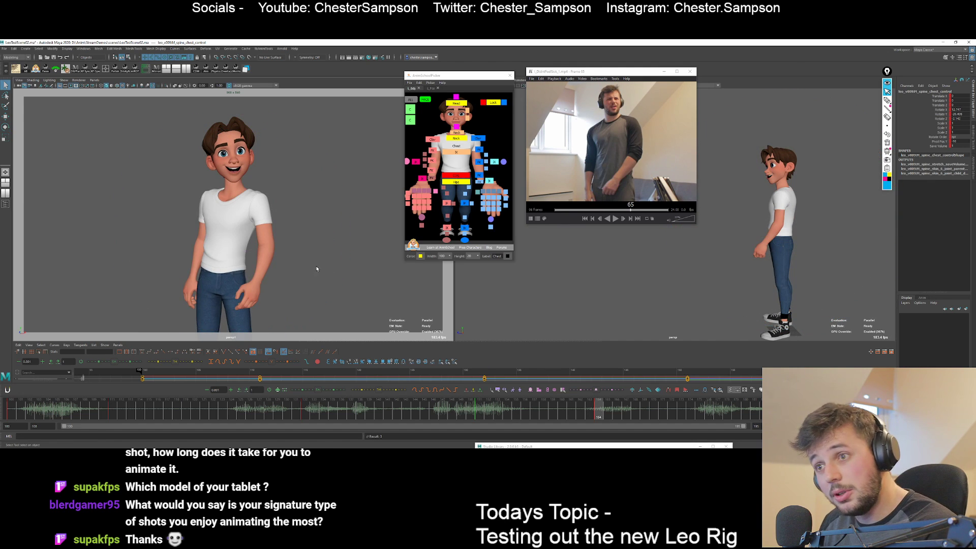
key("comma")
key("period")
key("comma")
key("comma")
key("period")
key("period")
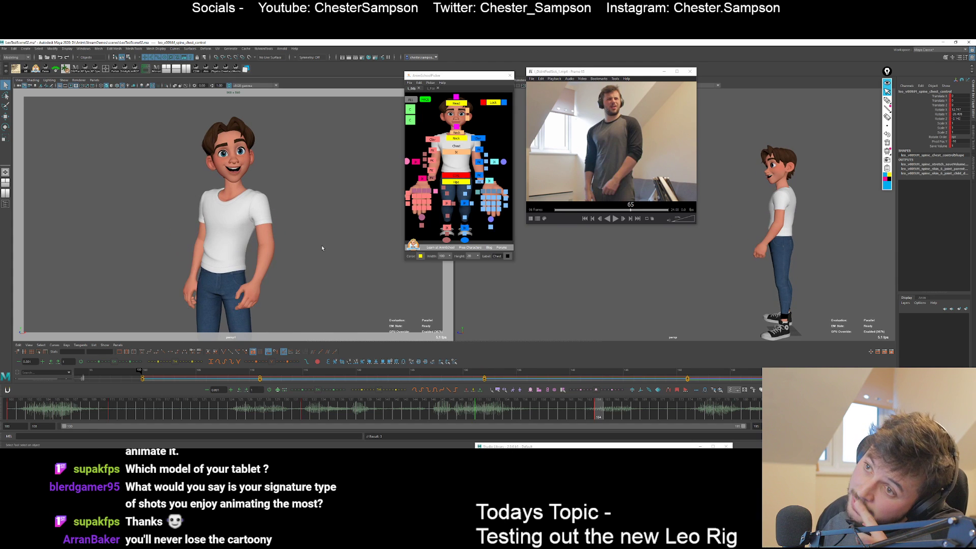
key("comma")
key("comma")
key("period")
key("comma")
key("period")
key("period")
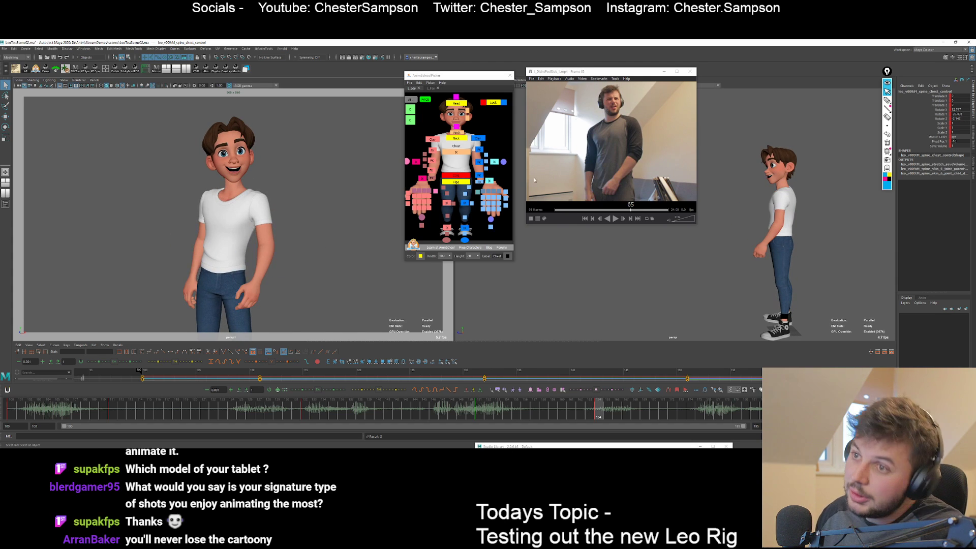
Key all of the rig's controls at reference frame 47 and compare that pose with the surrounding keys.
left_click(410, 99)
key("s")
left_click_drag(477, 414, 433, 420)
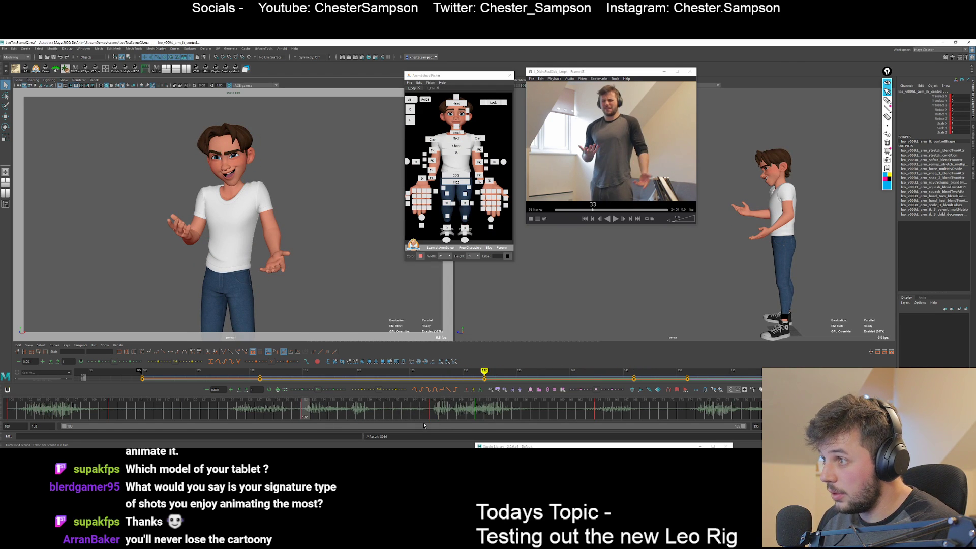
key("comma")
key("period")
key("period")
key("comma")
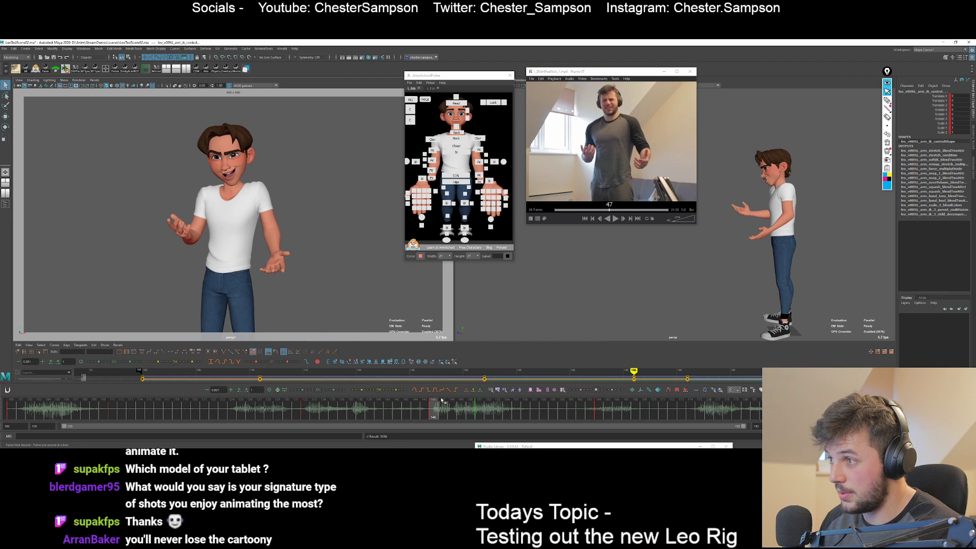
key("comma")
key("period")
key("period")
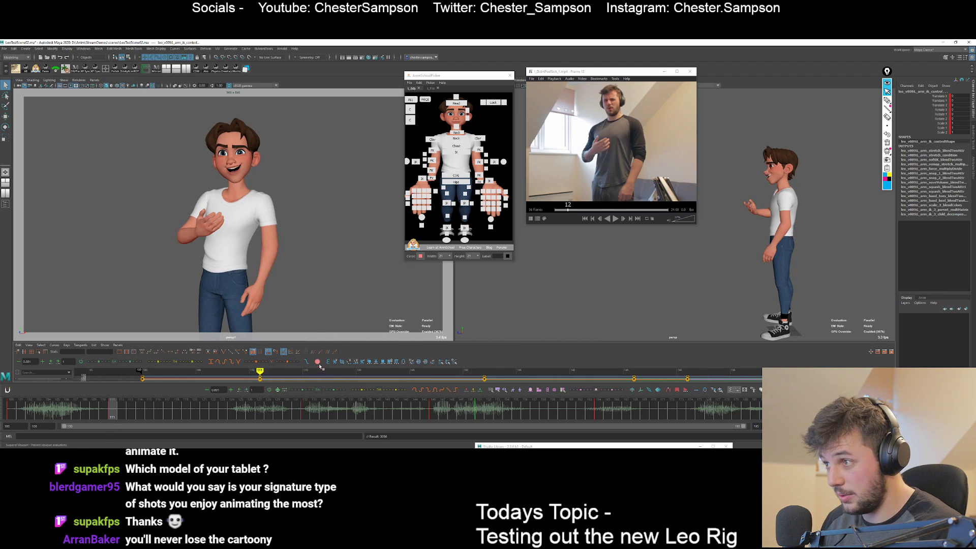
key("comma")
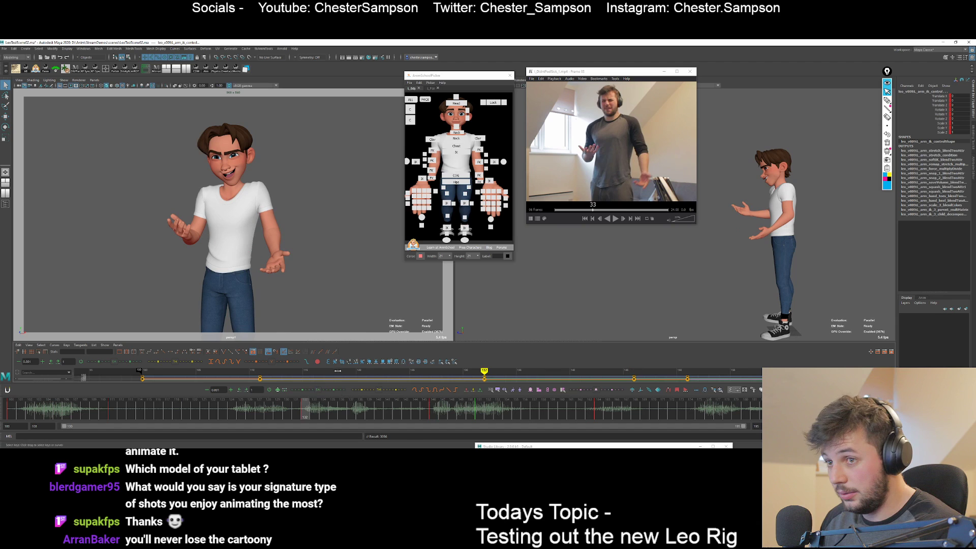
Tween the whole rig, plus the spine and head controls, at reference frame 47 to favour the frame 33 pose.
left_click(365, 391)
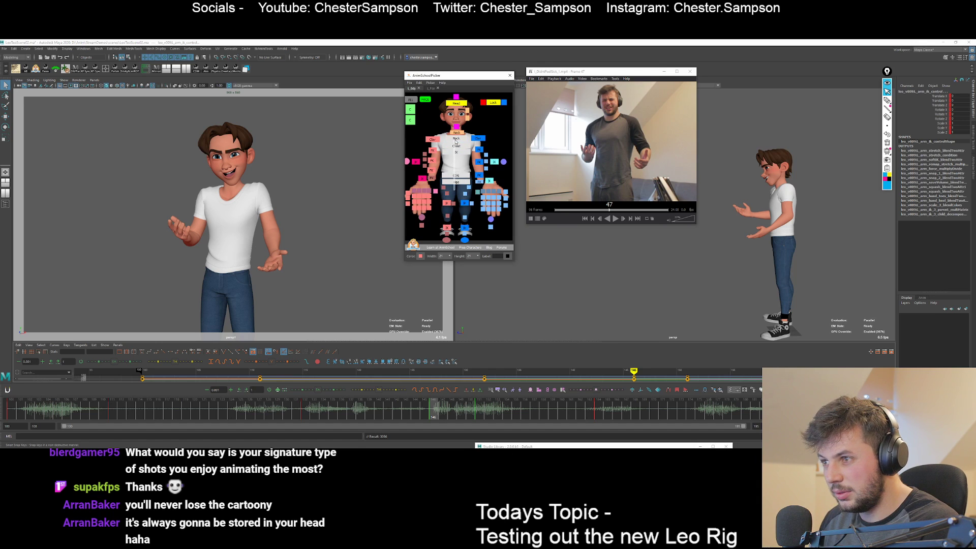
left_click(456, 172)
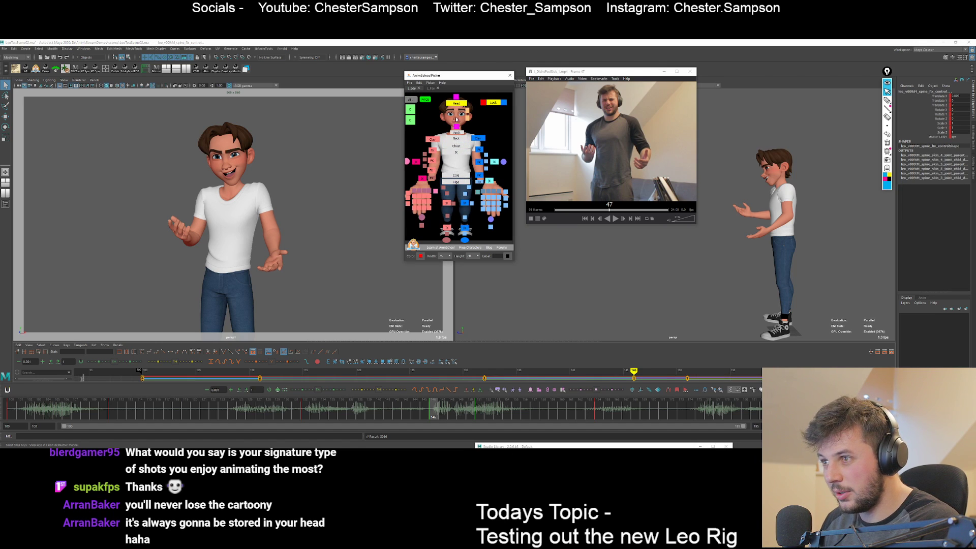
left_click(457, 103)
right_click(382, 390)
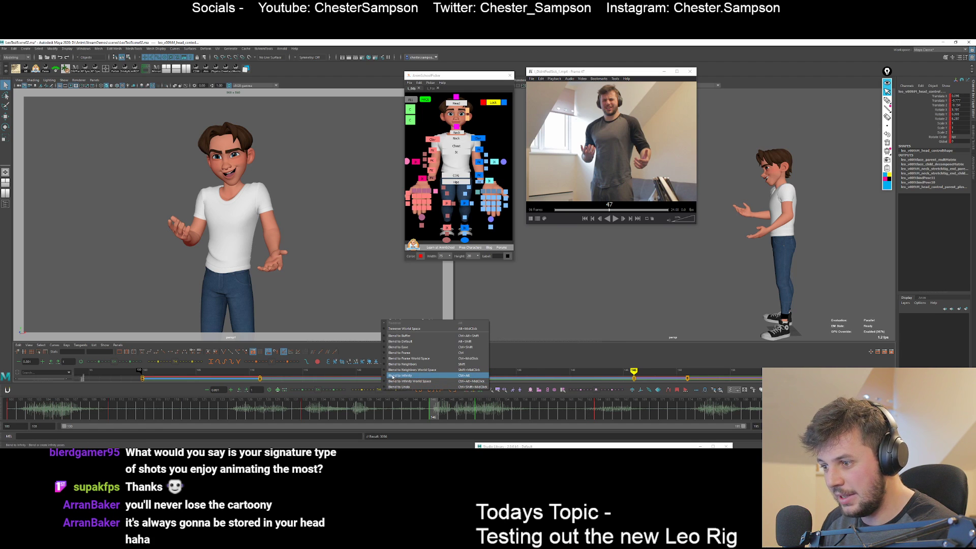
left_click(343, 387)
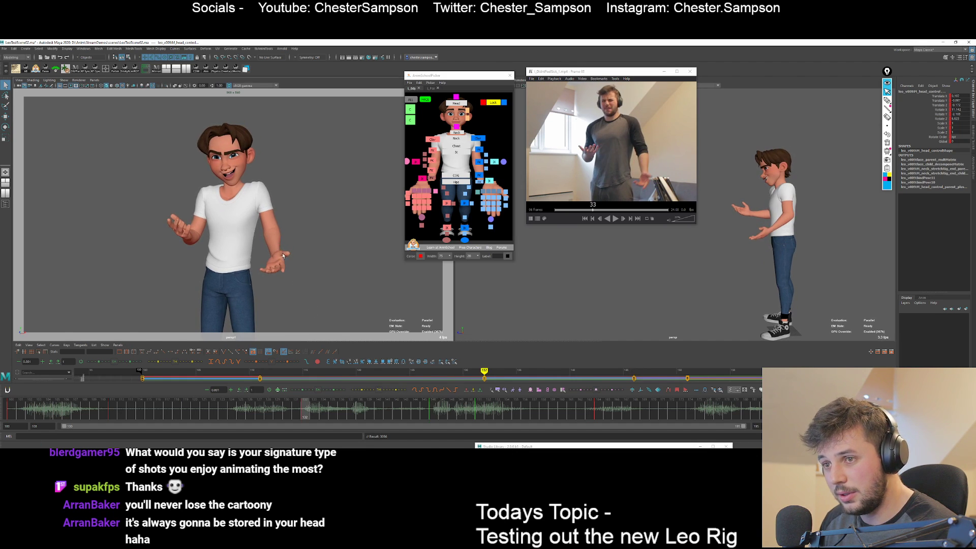
key("comma")
key("comma")
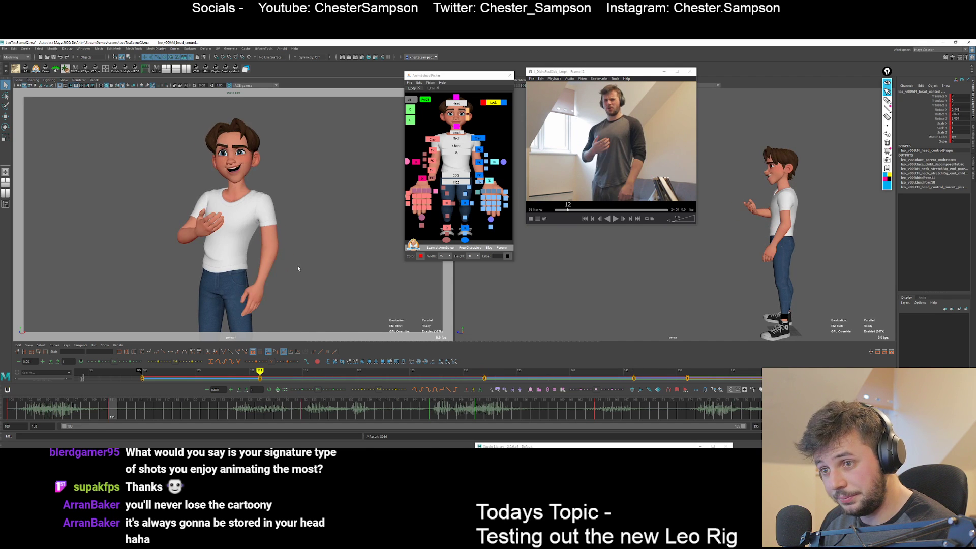
key("period")
key("period")
key("comma")
key("period")
key("comma")
Shift the COG control sideways along X at reference frame 47, comparing the hips closely with frame 33.
left_click(456, 176)
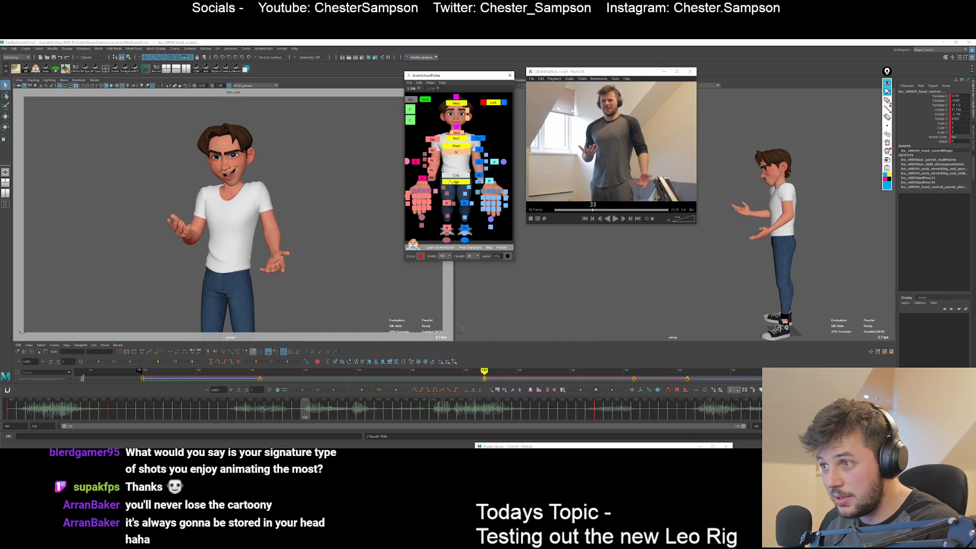
key("w")
key("comma")
key("period")
key("period")
key("backslash")
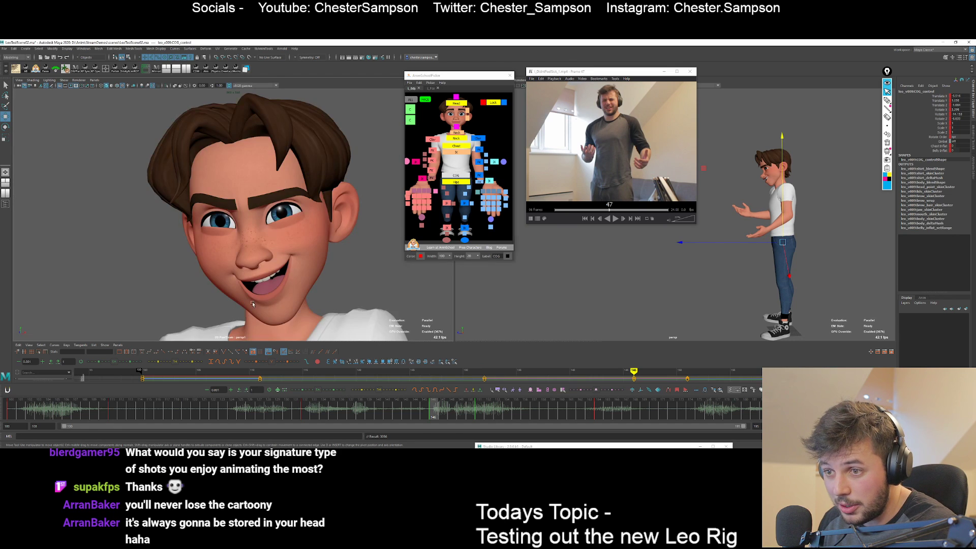
middle_click_drag(252, 301, 300, 204)
key("comma")
key("period")
key("comma")
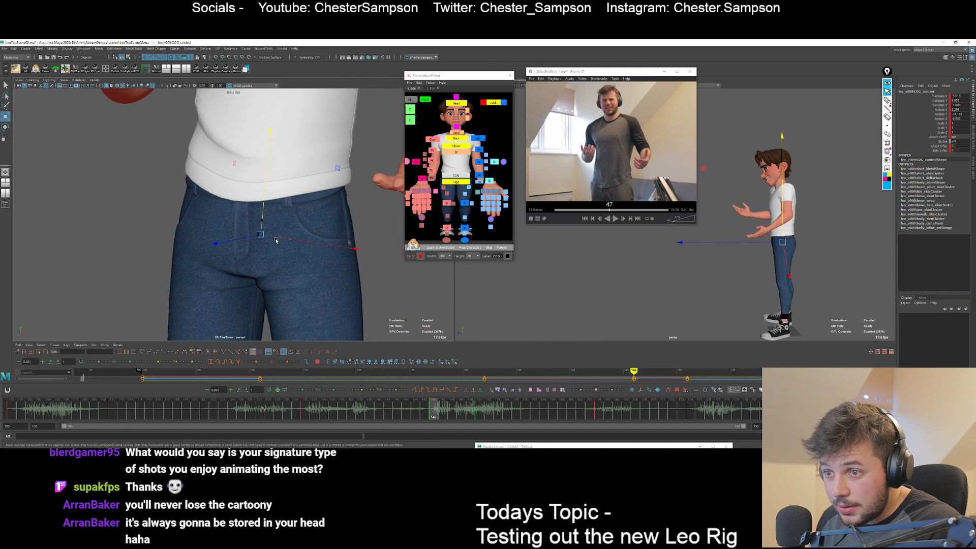
left_click_drag(279, 239, 281, 238)
key("comma")
key("comma")
key("period")
key("period")
key("comma")
key("comma")
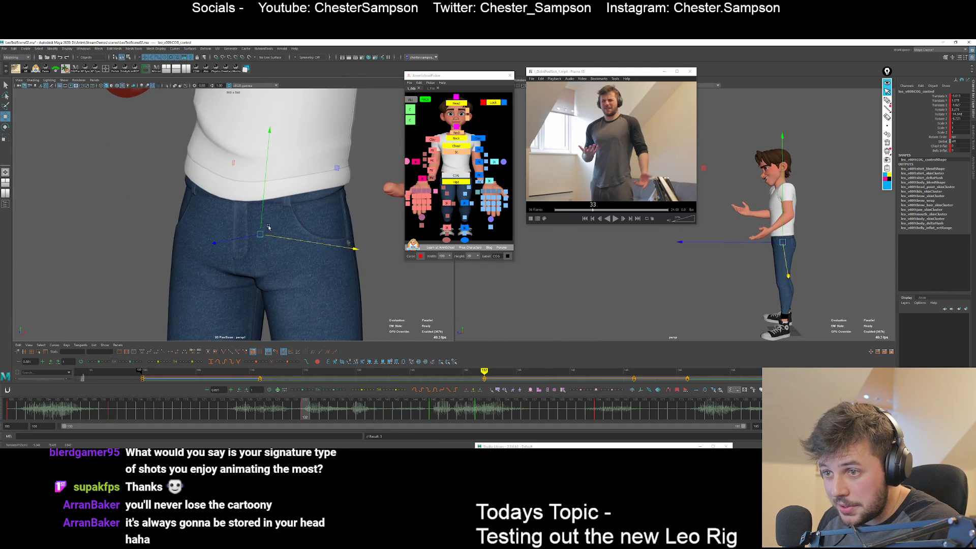
key("period")
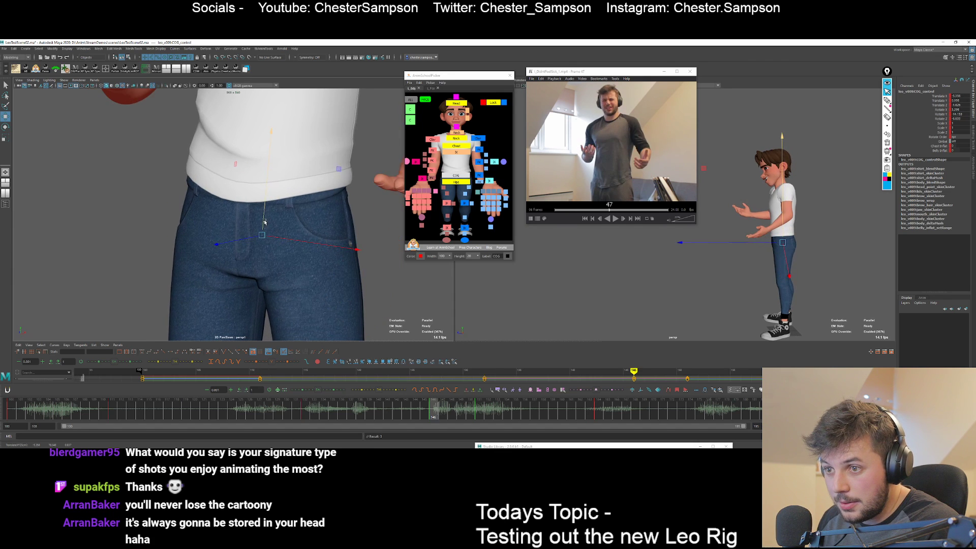
Adjust the COG control's height at reference frame 47 and check the hips in the full camera view.
left_click(264, 217)
key("backslash")
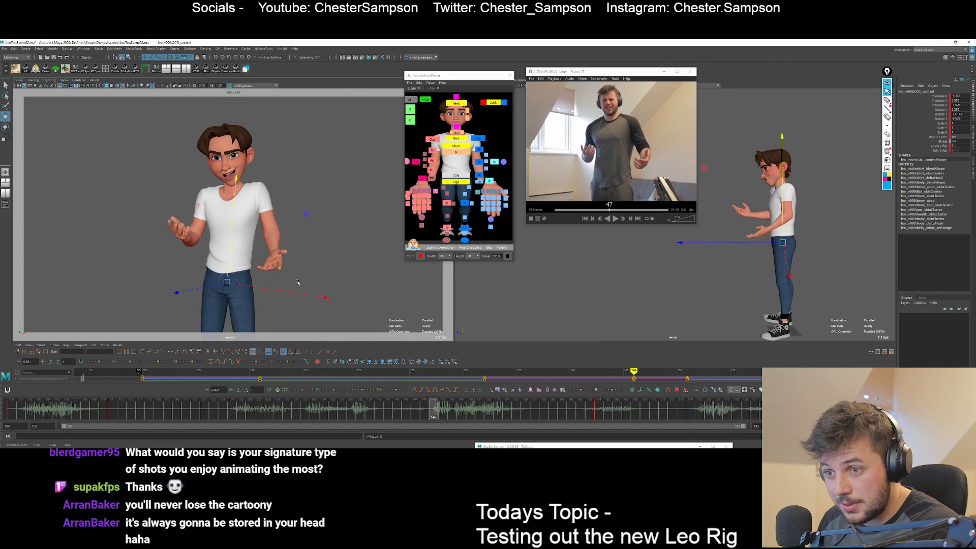
key("backslash")
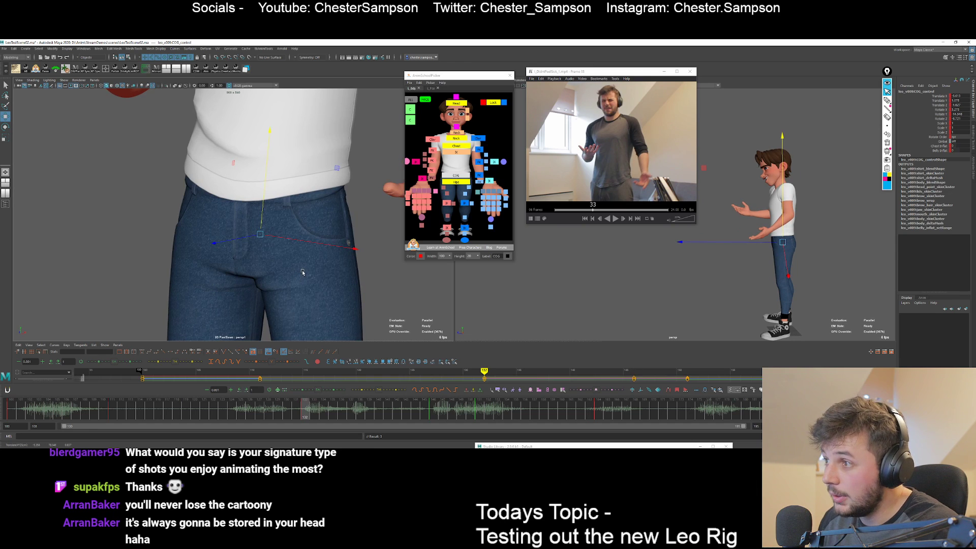
key("backslash")
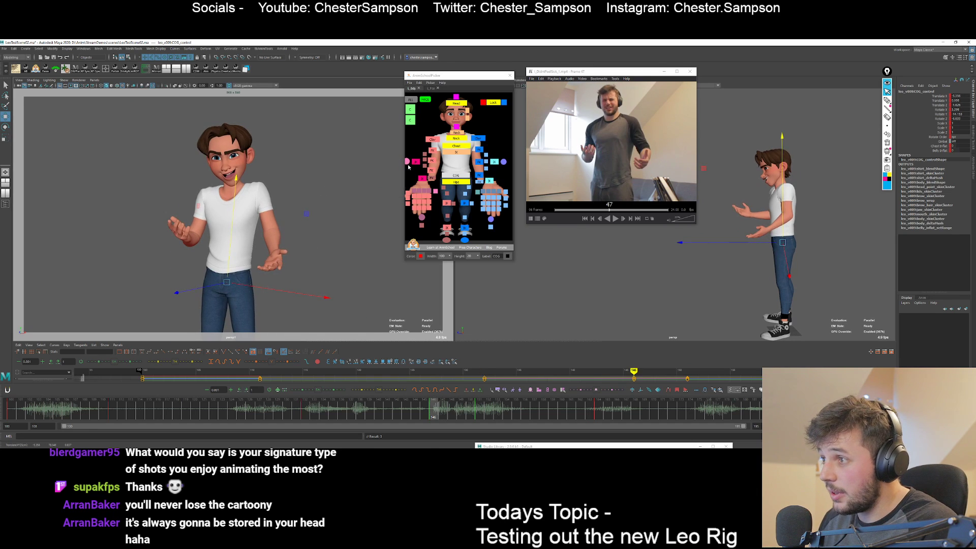
Rotate the right clavicle control at reference frame 47, comparing the shoulder with the frame 33 pose.
left_click(449, 173)
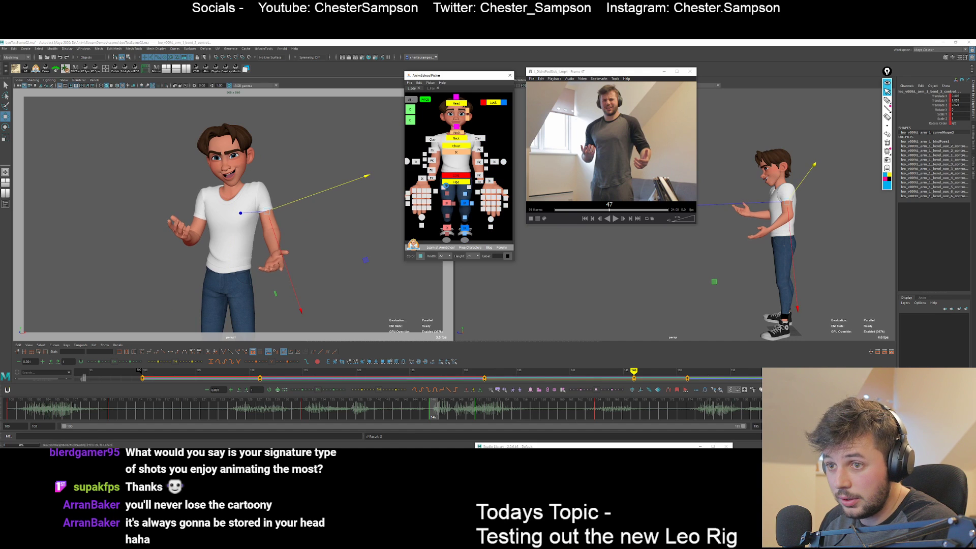
left_click(432, 140)
key("e")
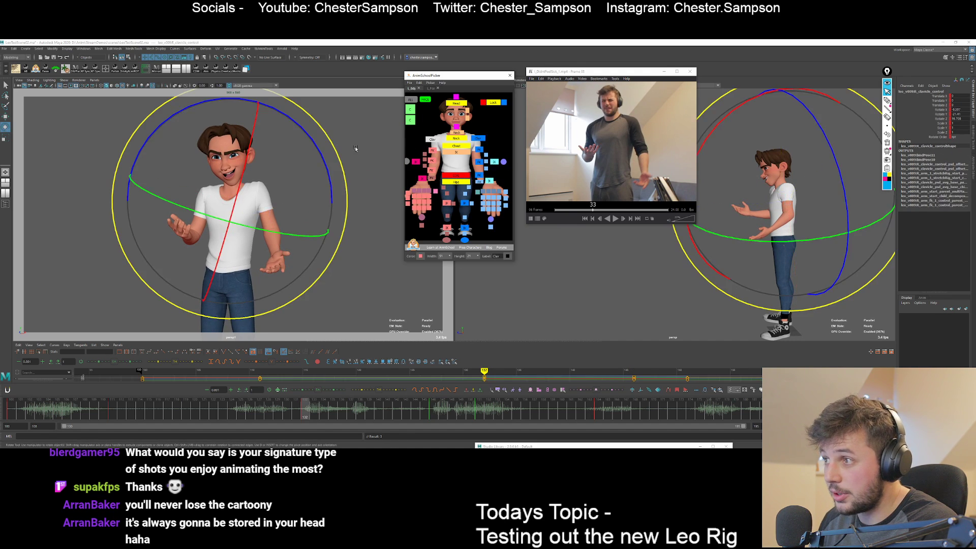
key("period")
left_click_drag(301, 136, 305, 134)
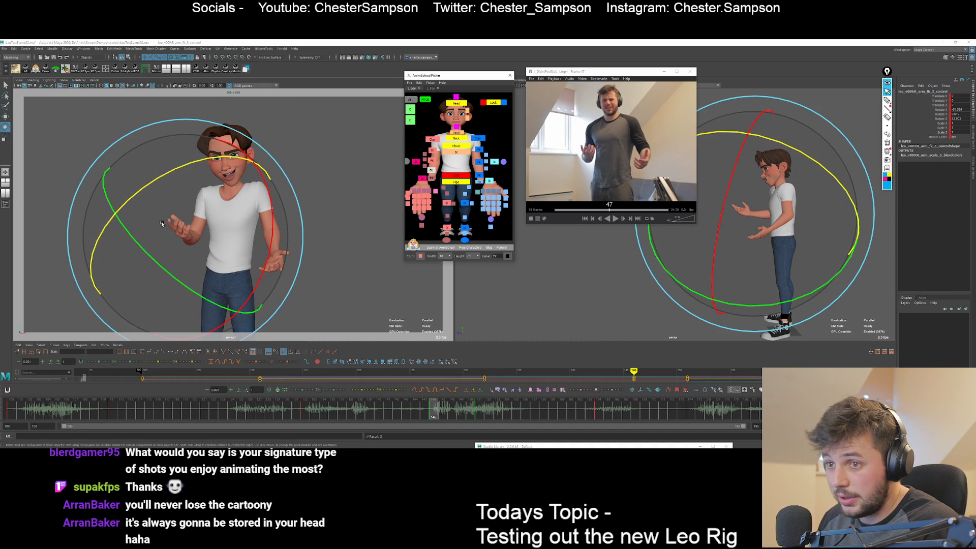
Tween the right hand's finger controls at reference frame 47 and rotate the right wrist FK control.
left_click(421, 225)
left_click(422, 217)
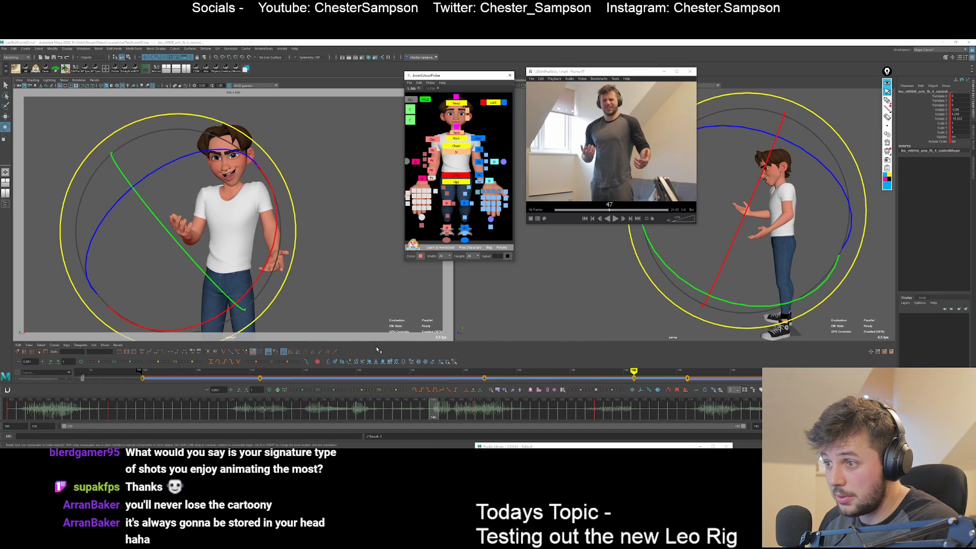
left_click_drag(378, 391, 388, 395)
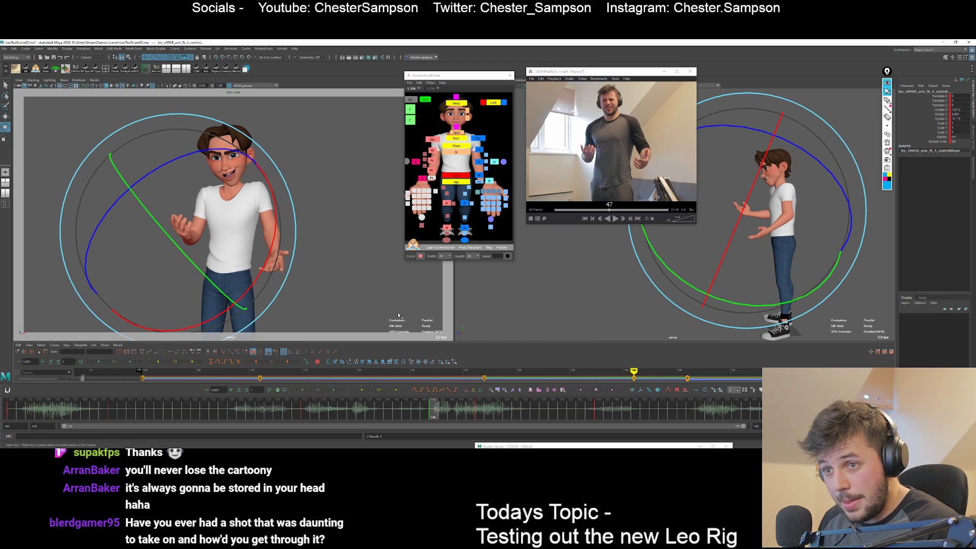
left_click(430, 171)
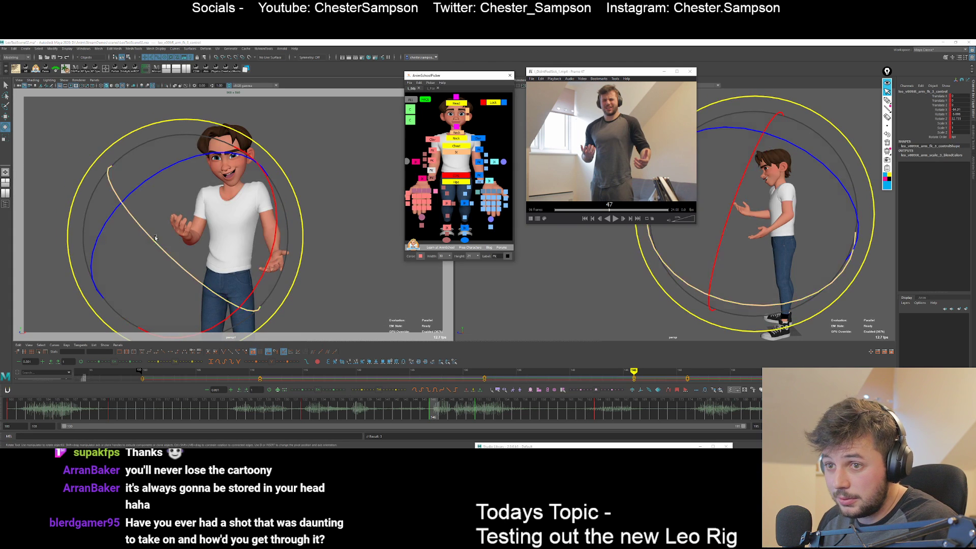
left_click_drag(149, 205, 177, 208)
key(".")
Rotate the left upper-arm FK control at reference frame 47 to raise the arm, comparing it with the surrounding key poses.
left_click(432, 151)
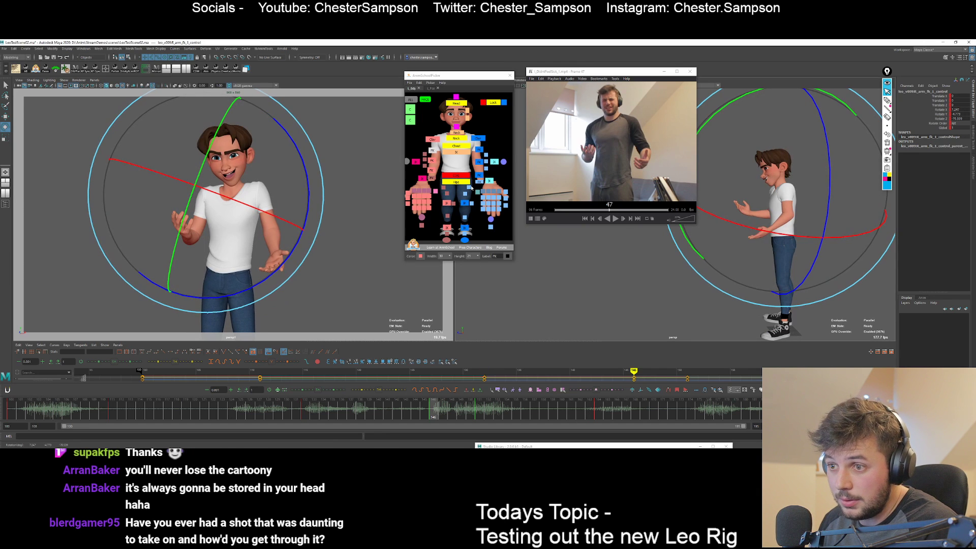
left_click(480, 151)
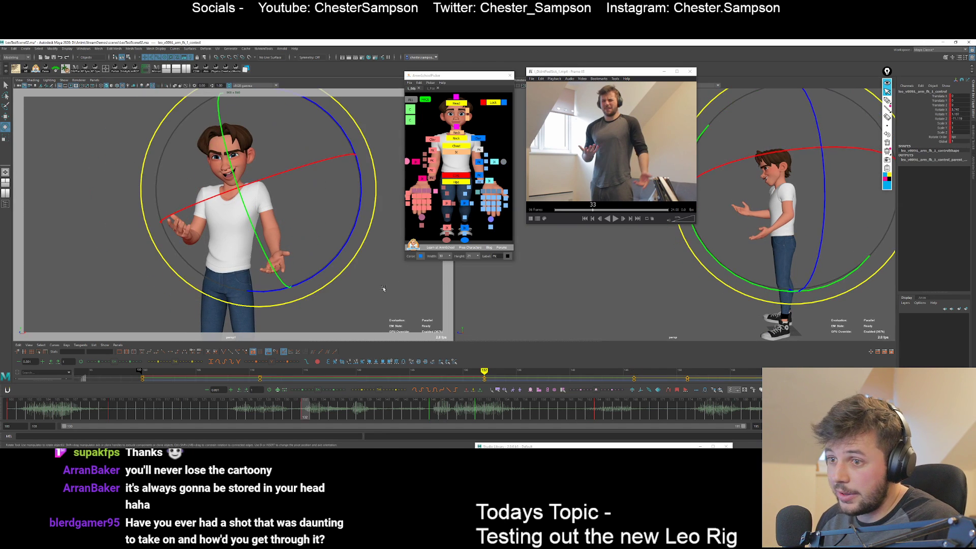
key(".")
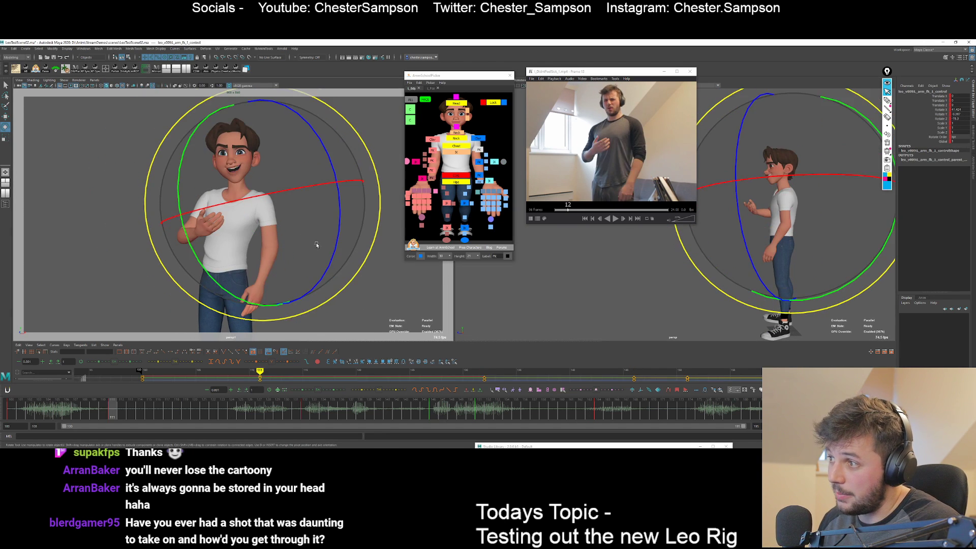
key(".")
key("period")
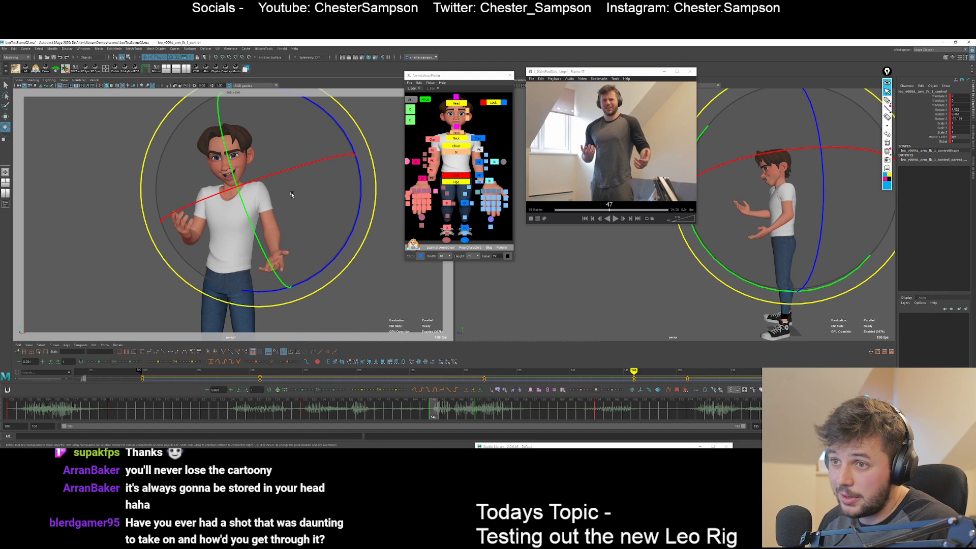
left_click_drag(304, 231, 221, 231)
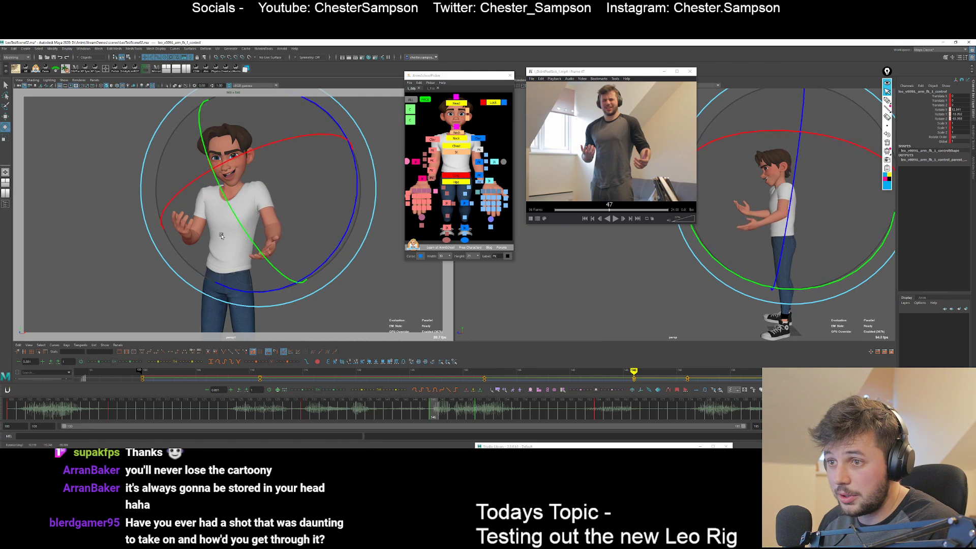
key("comma")
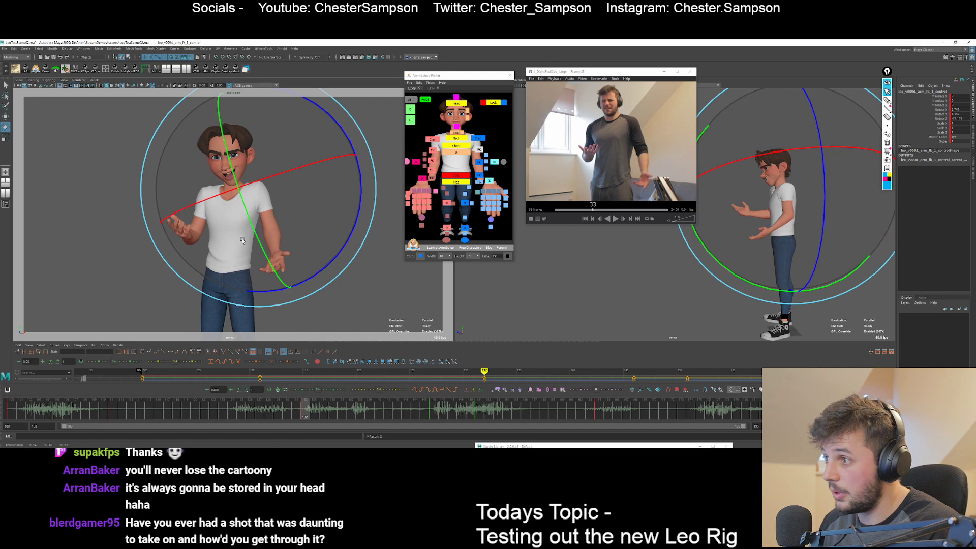
key("period")
left_click_drag(262, 195, 309, 209)
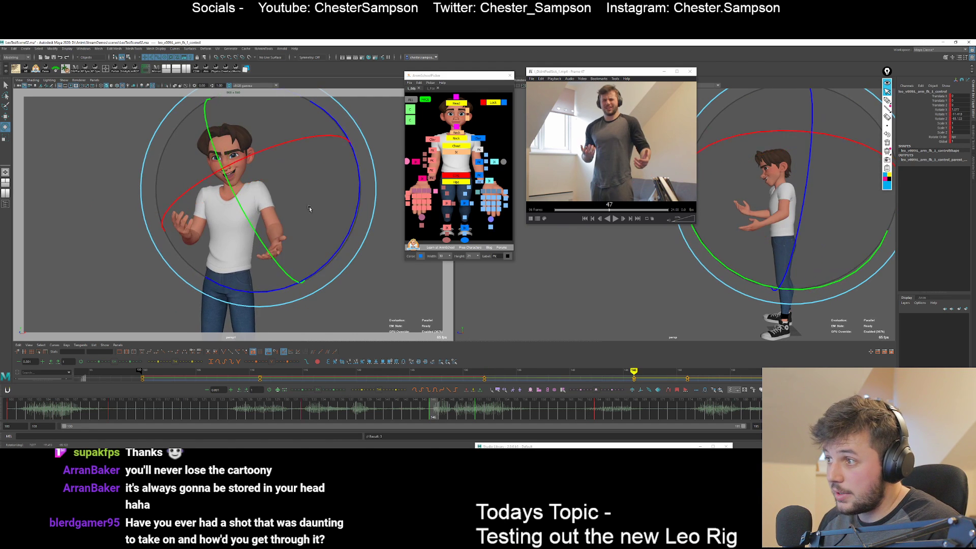
key("period")
key("comma")
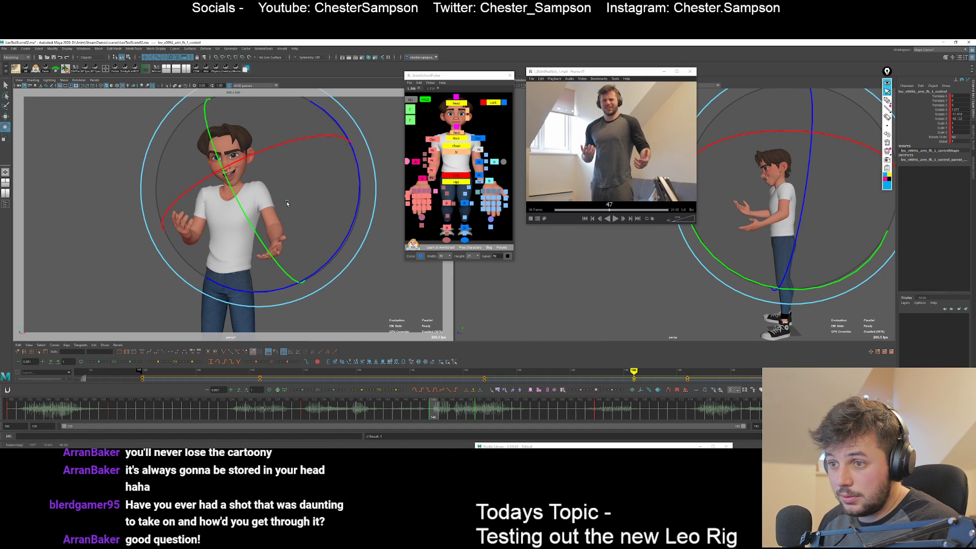
Rotate the left clavicle control at reference frame 47 and compare the shoulder with the previous key.
left_click(478, 138)
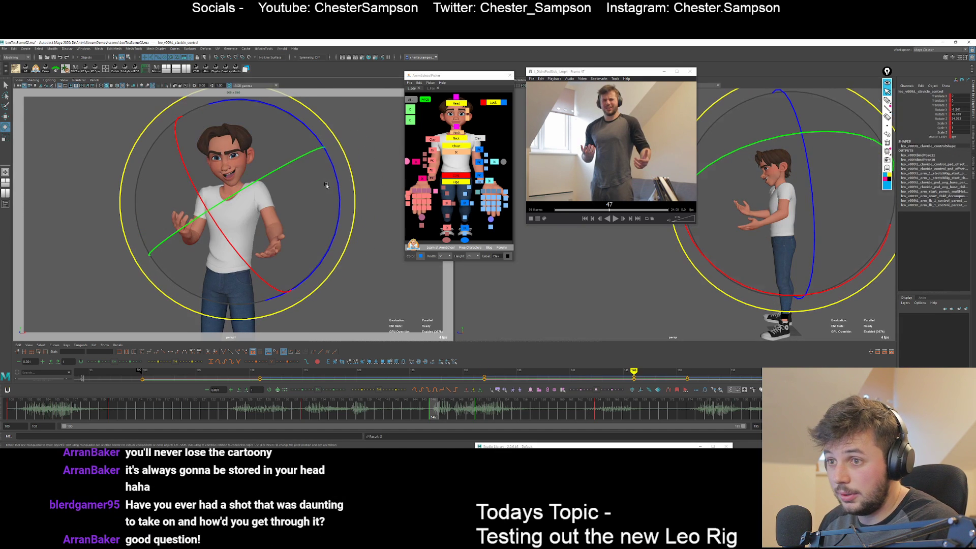
left_click_drag(331, 178, 295, 188)
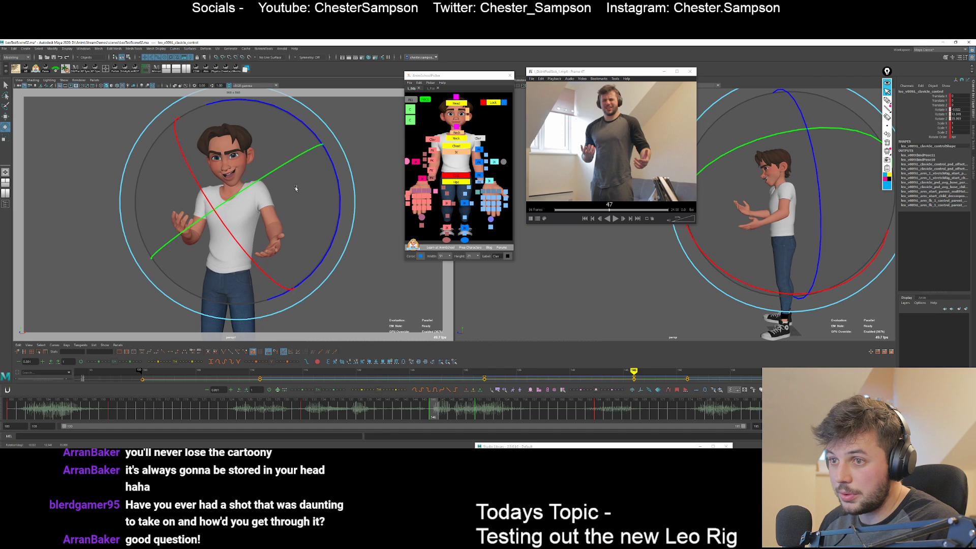
key("comma")
key("period")
key("comma")
key("period")
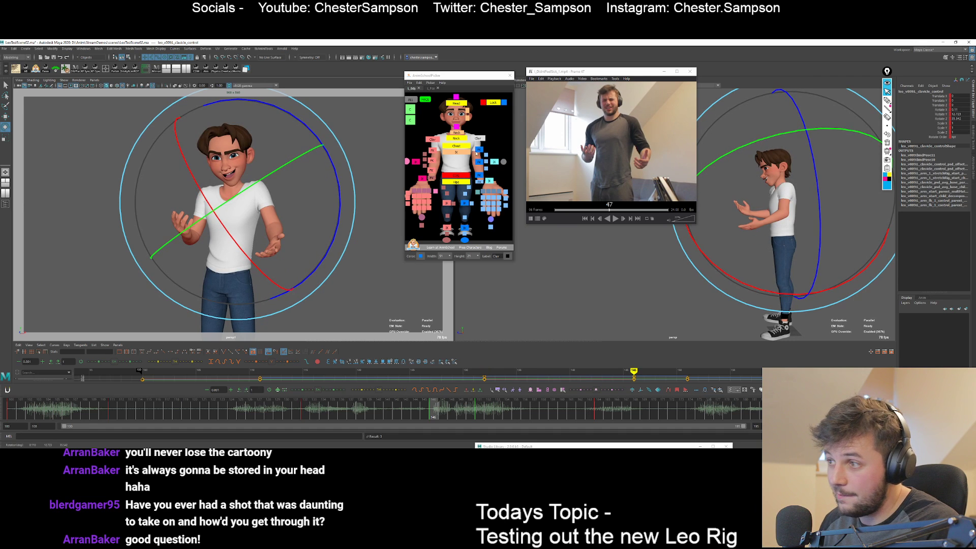
Rotate the left elbow and wrist FK controls at reference frame 47 to reshape the forearm and open hand.
left_click(479, 162)
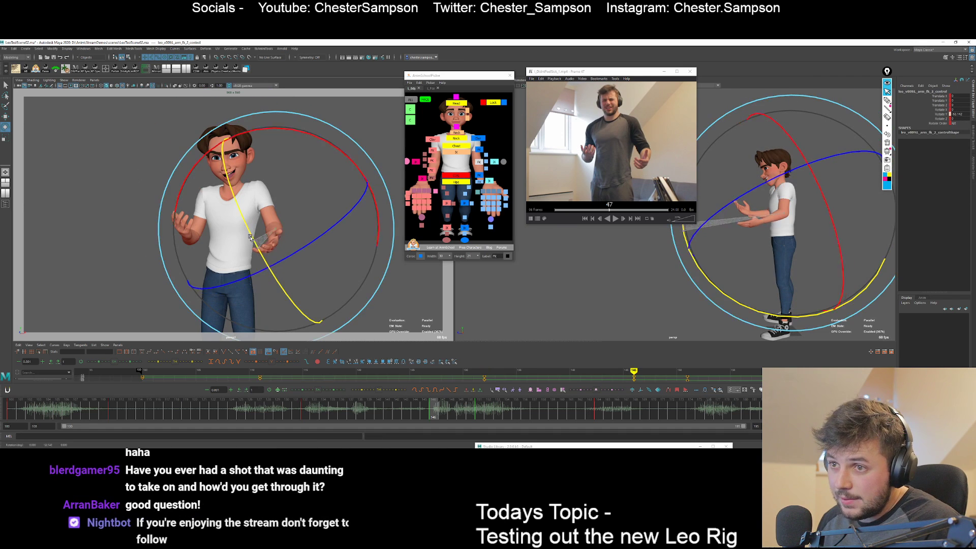
left_click(478, 175)
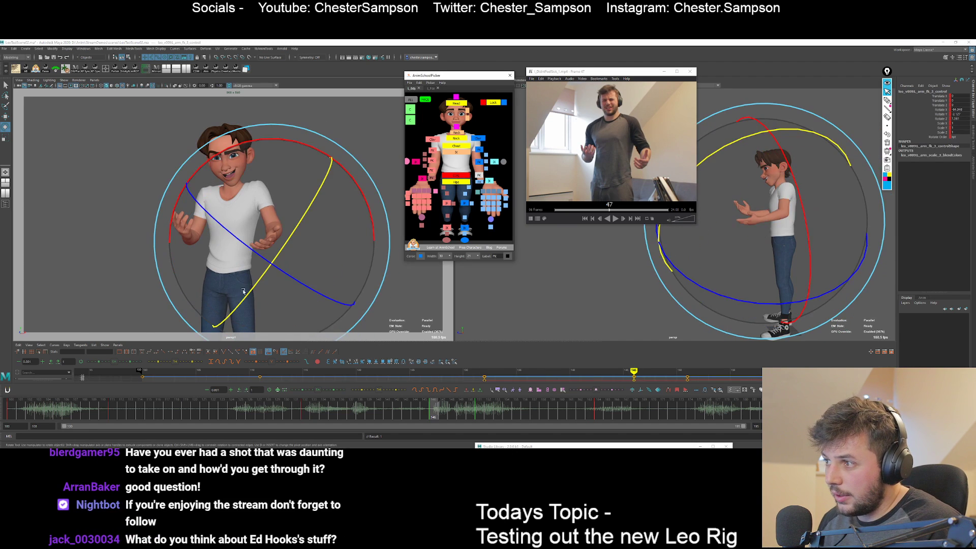
mouse_move(264, 302)
left_mouse_down()
mouse_move(245, 300)
mouse_move(274, 318)
left_mouse_up()
key("q")
key("comma")
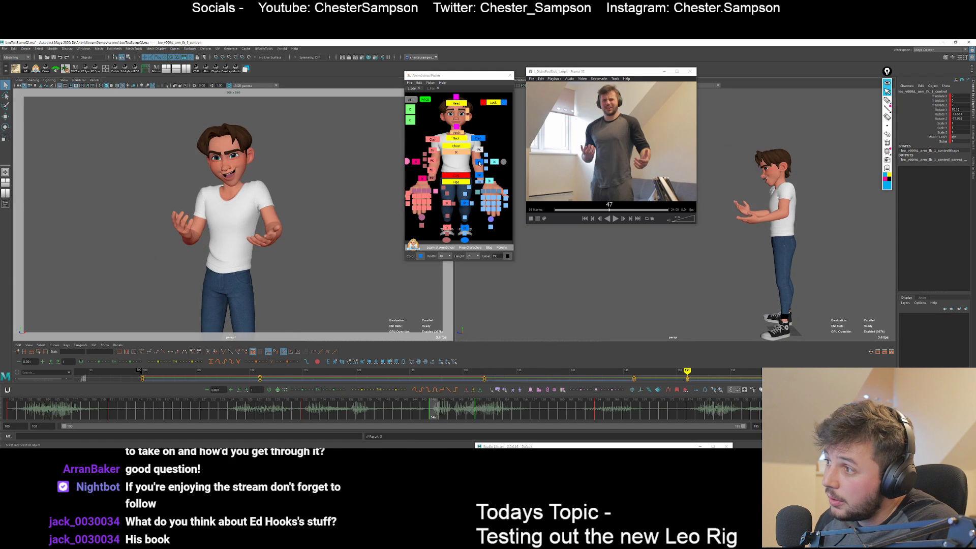
Bend the left elbow FK control at reference frame 52 and compare the forearm with frame 47.
left_click(480, 163)
key("e")
left_click_drag(241, 248, 233, 226)
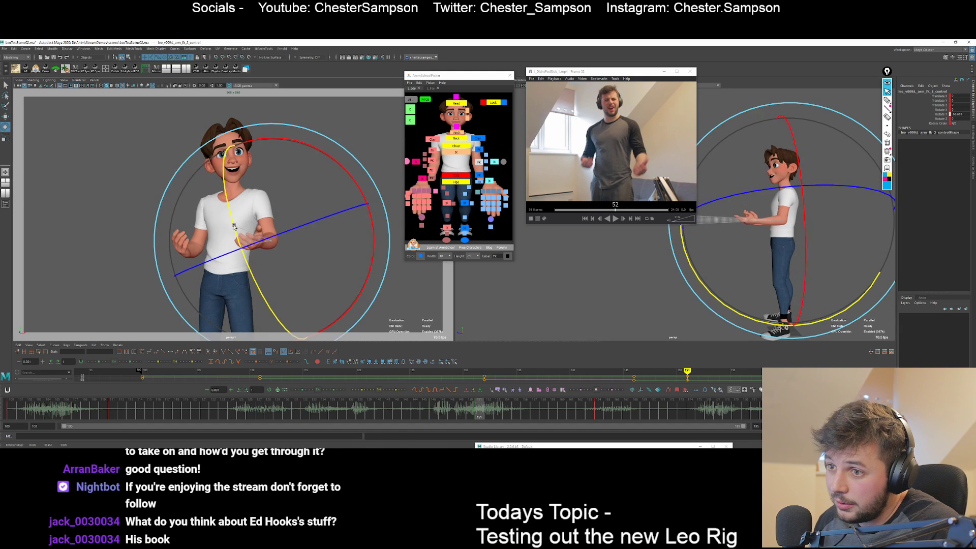
key("comma")
key("period")
key("comma")
key("period")
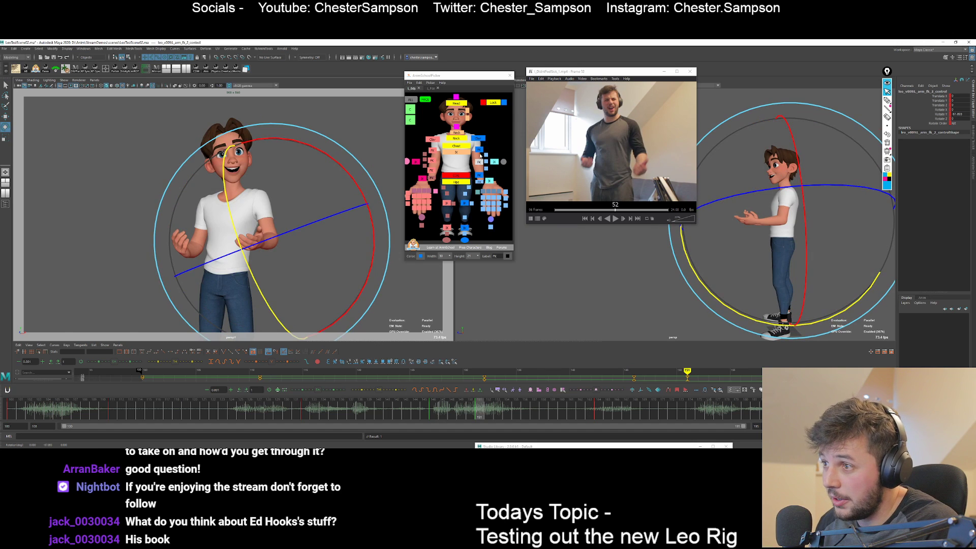
Rotate the left upper-arm FK control at reference frame 52, comparing it with the preceding keys.
left_click(479, 152)
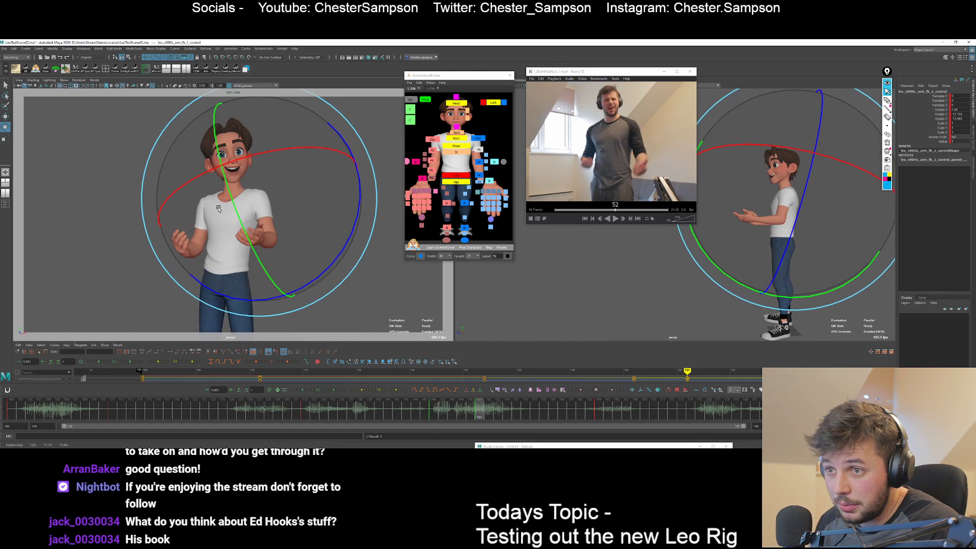
key("comma")
key("comma")
key("period")
key("period")
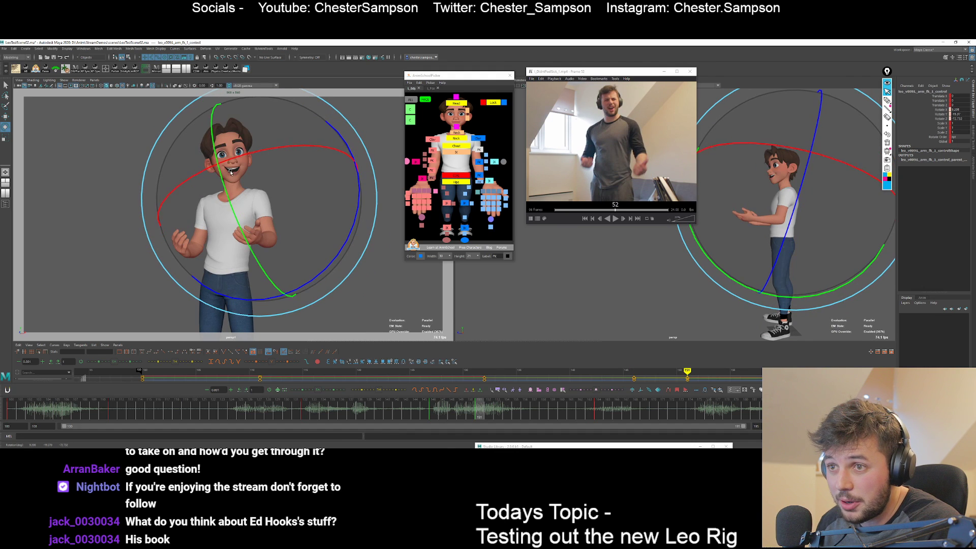
Examine how the left arm moves between the key poses around reference frames 47 and 52.
key("comma")
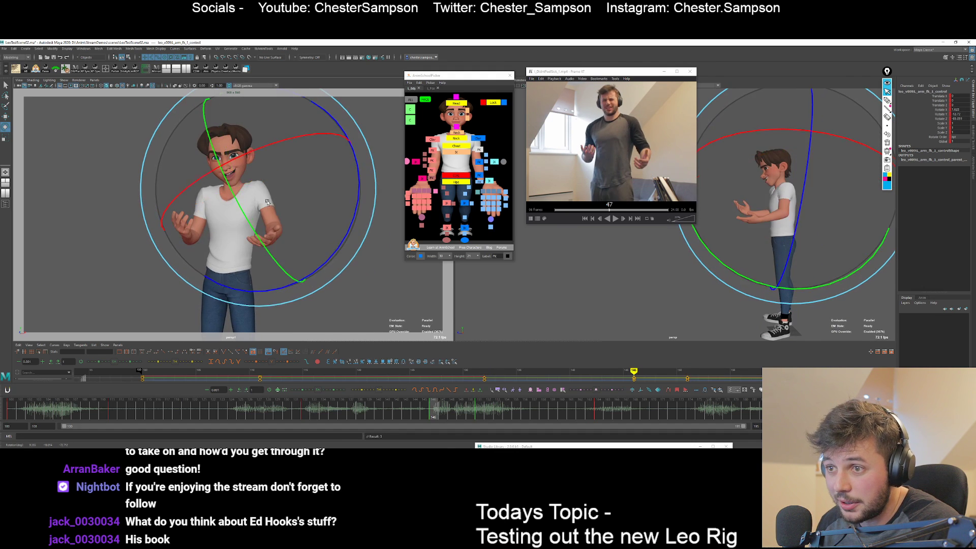
key("period")
key("comma")
key("comma")
key("period")
key("comma")
key("period")
key("period")
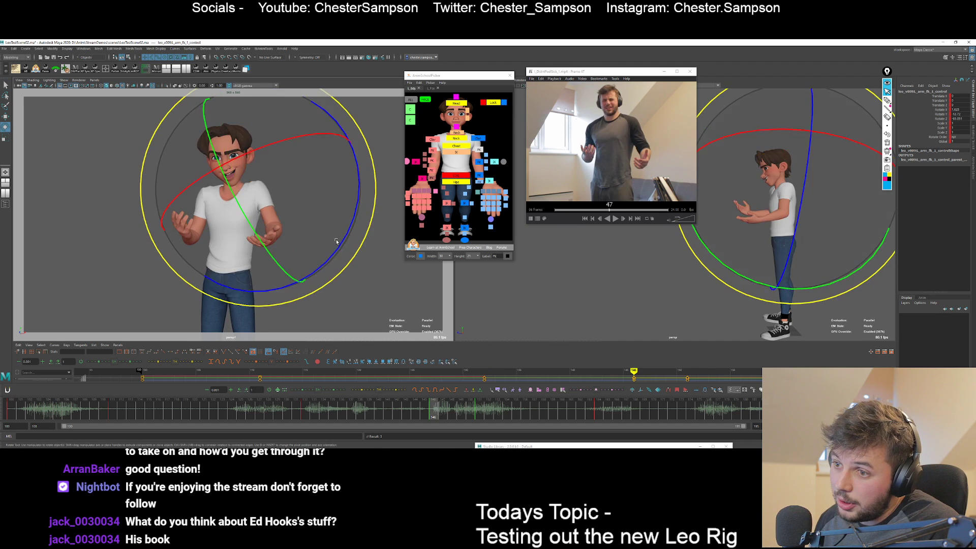
Refine the left upper-arm FK control's Z rotation at reference frame 52 and hide the rotation manipulator.
left_click_drag(347, 241, 339, 251)
key("comma")
key("comma")
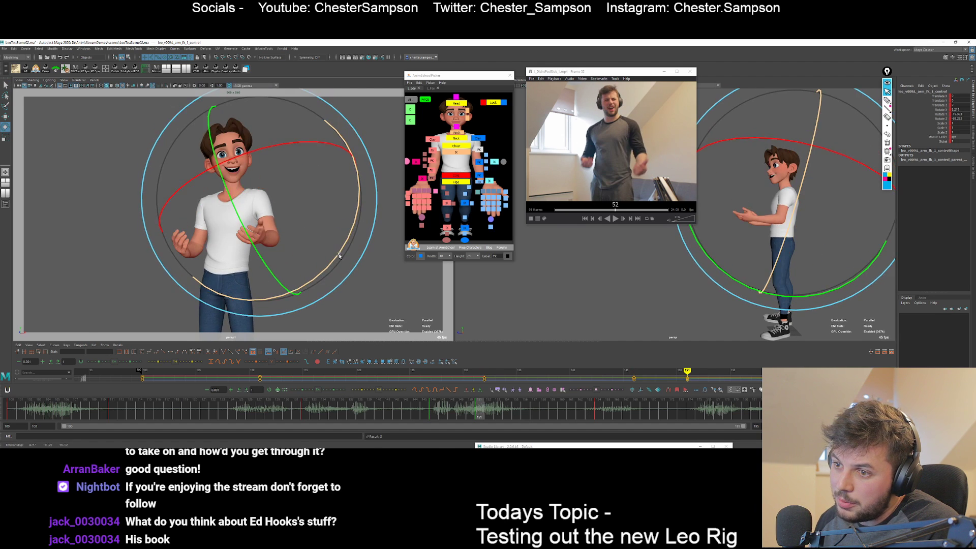
key("q")
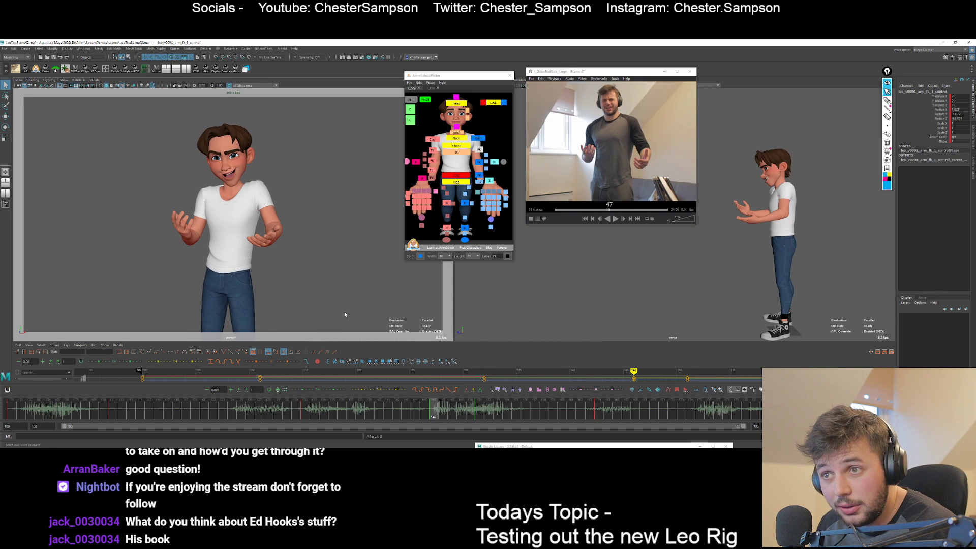
Adjust the head control's rotation at reference frame 47 and select all of the face controls.
key("comma")
key("period")
key("comma")
key("period")
left_click(457, 103)
key("e")
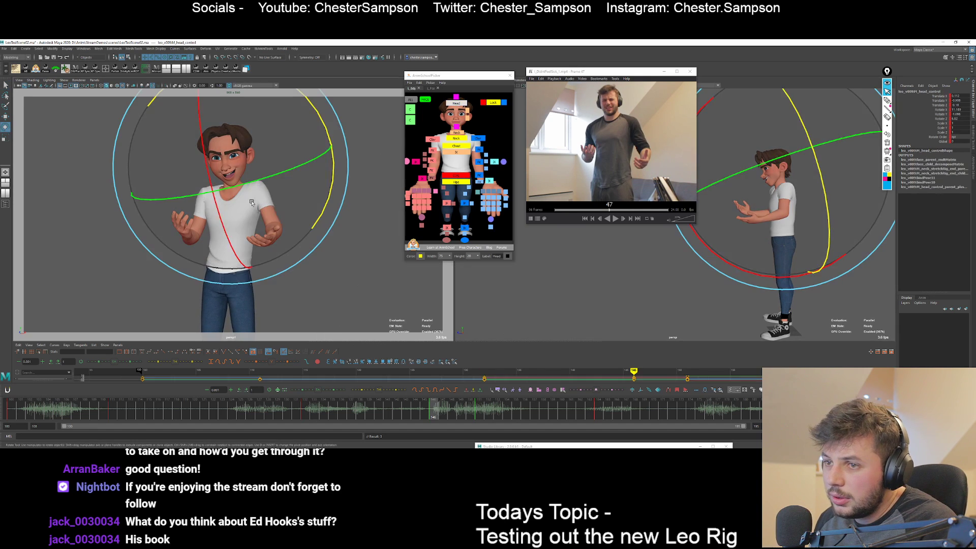
left_click(424, 100)
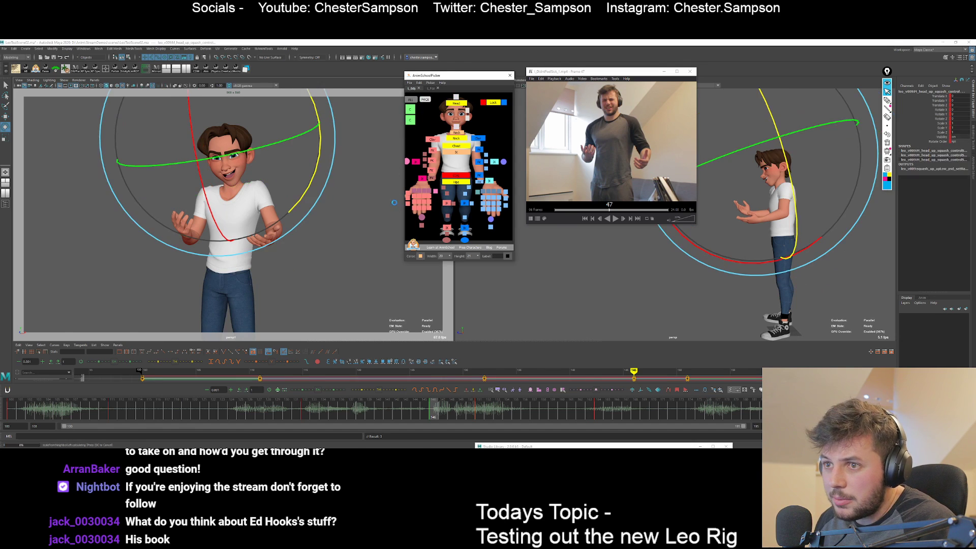
key("q")
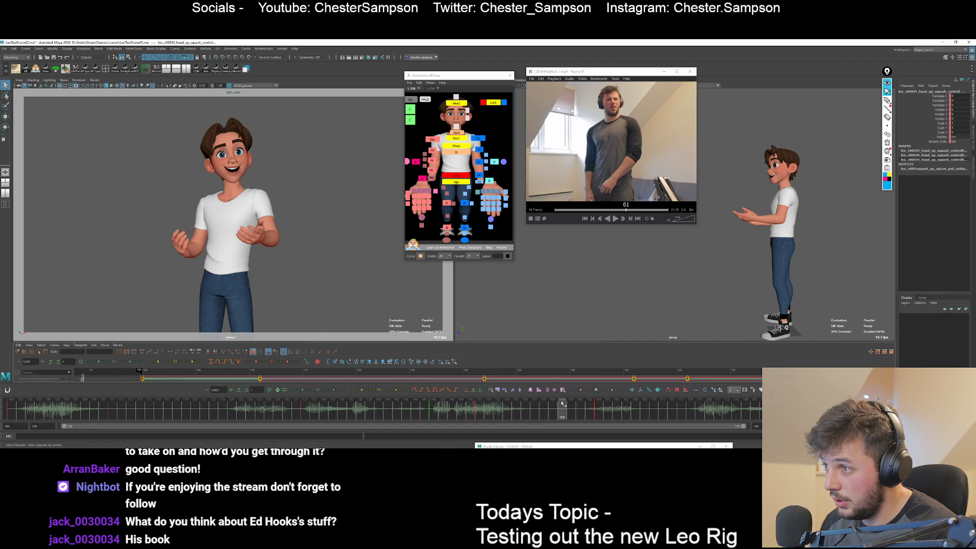
Save the scene, then select all of the rig's controls and review the poses at reference frames 33 and 47.
left_click(427, 128)
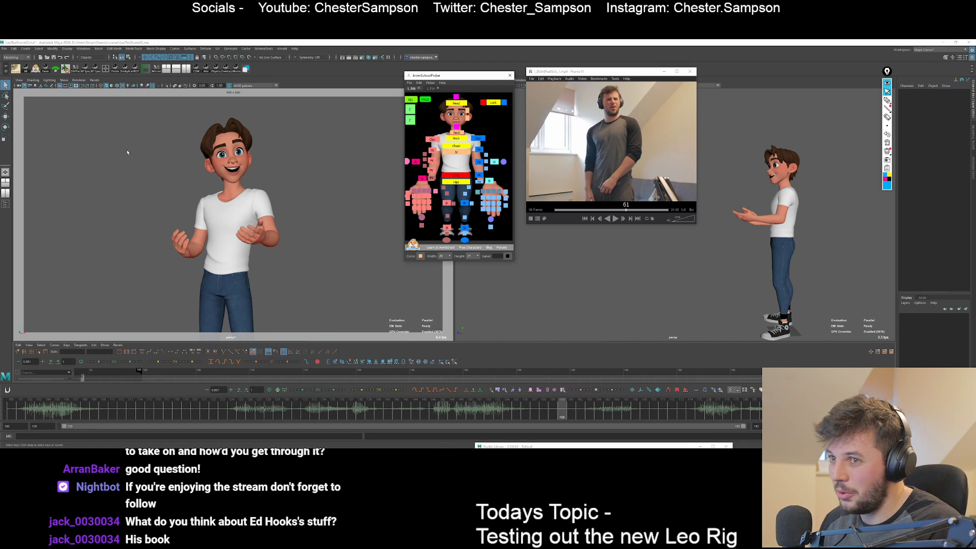
key("ctrl+s")
left_click(414, 99)
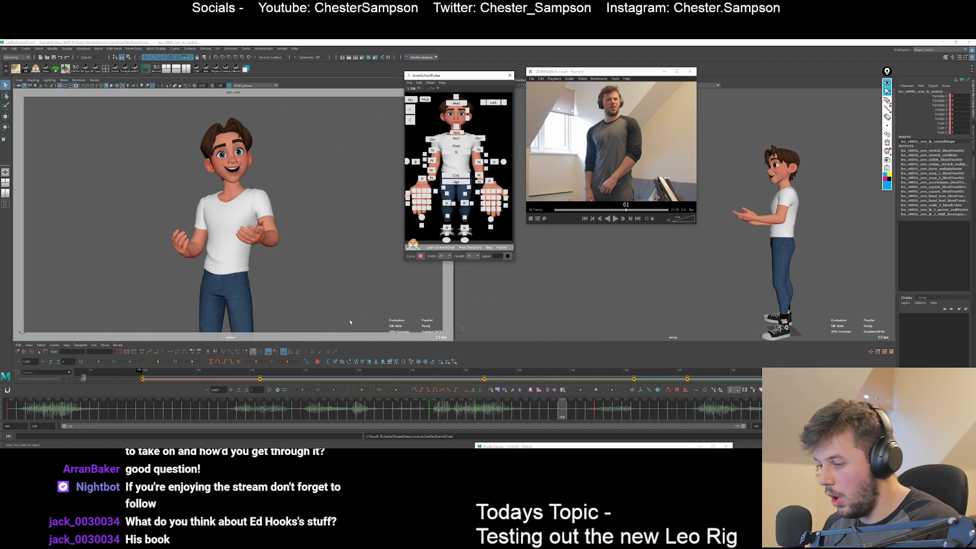
key("alt+v")
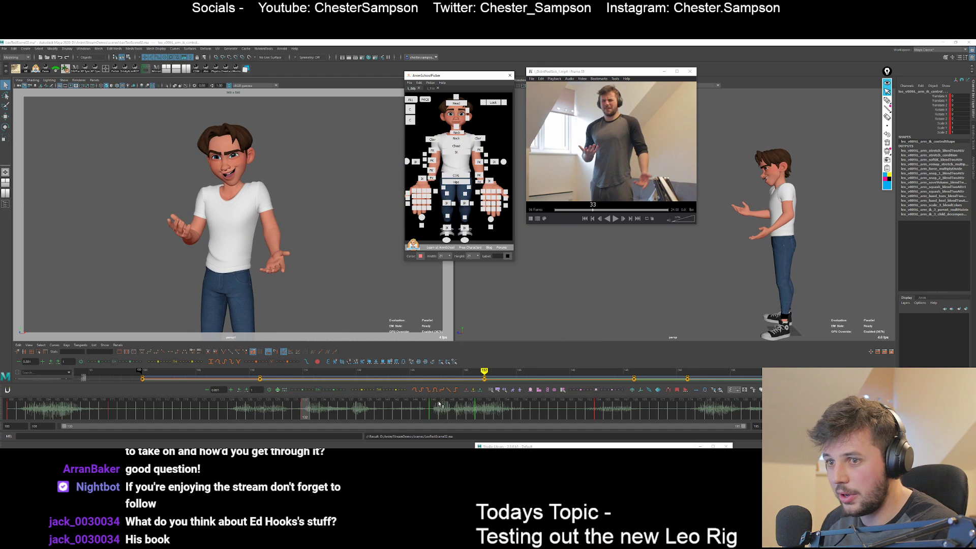
left_click(320, 187)
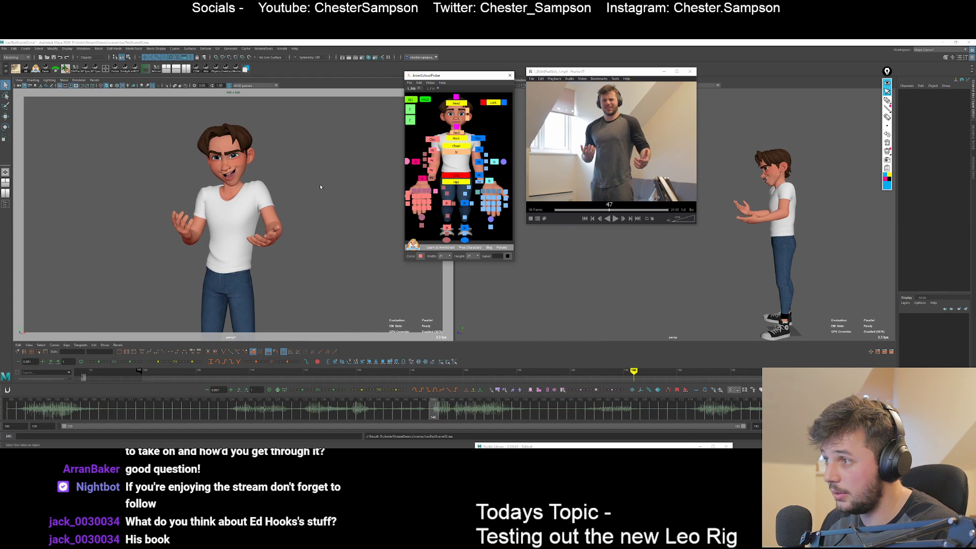
Rotate the right upper-arm FK control slightly at reference frame 47, comparing it with the neighbouring key poses.
left_click(430, 149)
key("e")
key("comma")
key("comma")
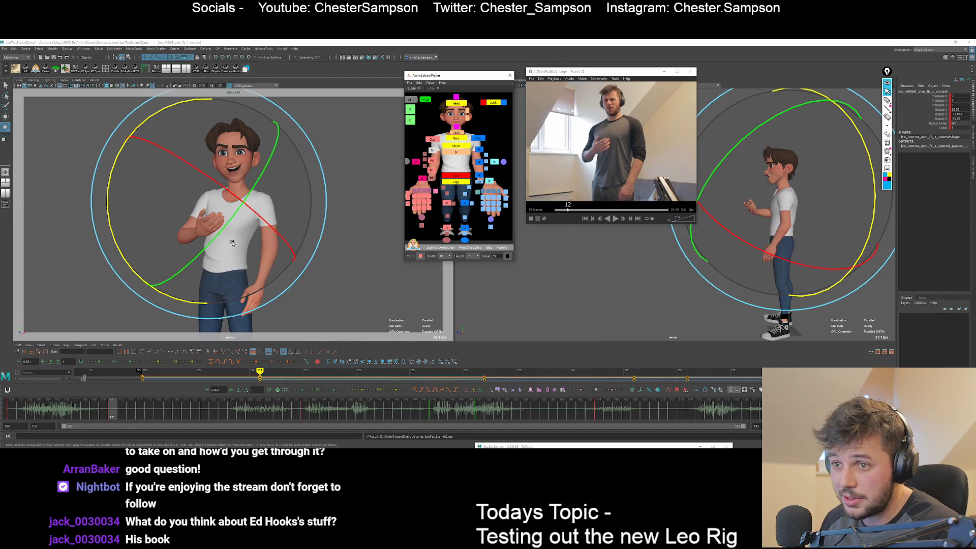
key("period")
key("period")
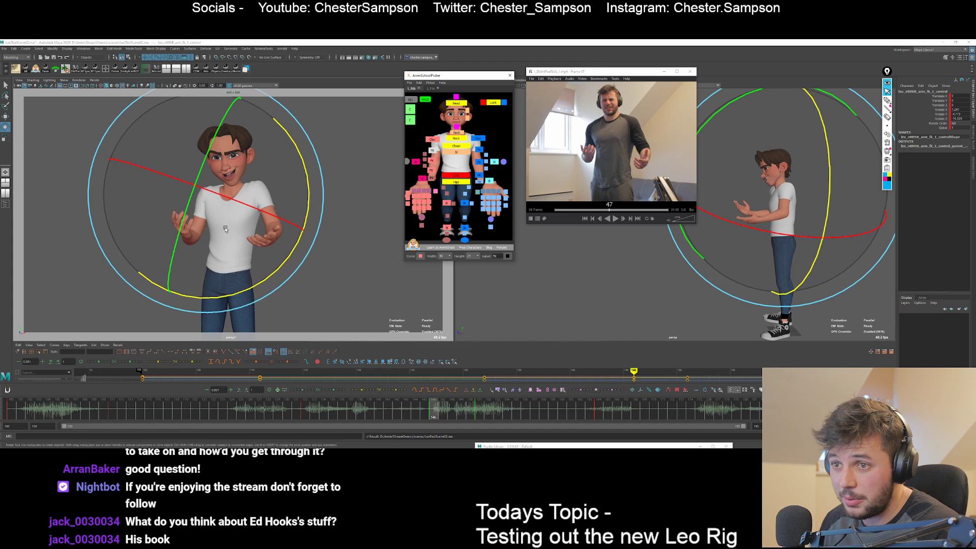
key("comma")
key("comma")
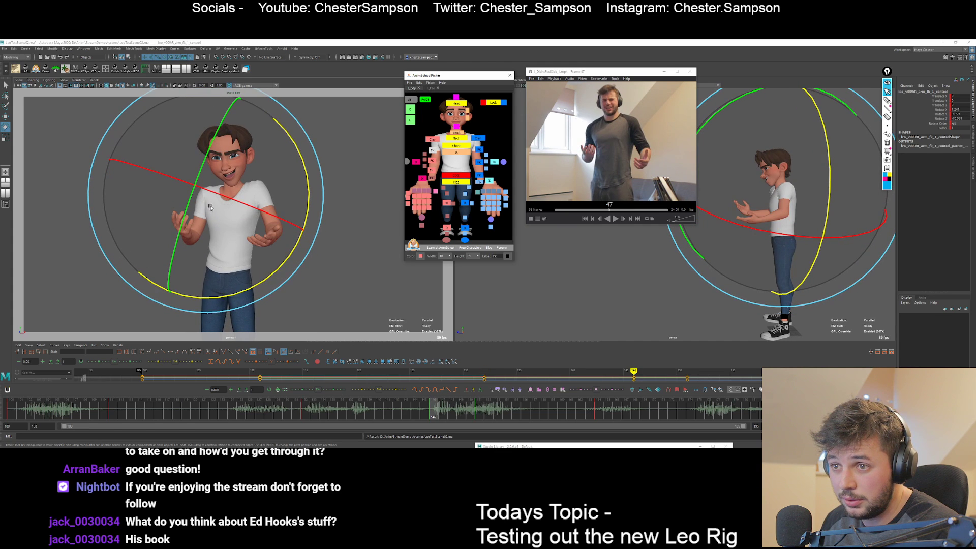
left_click_drag(208, 207, 203, 207)
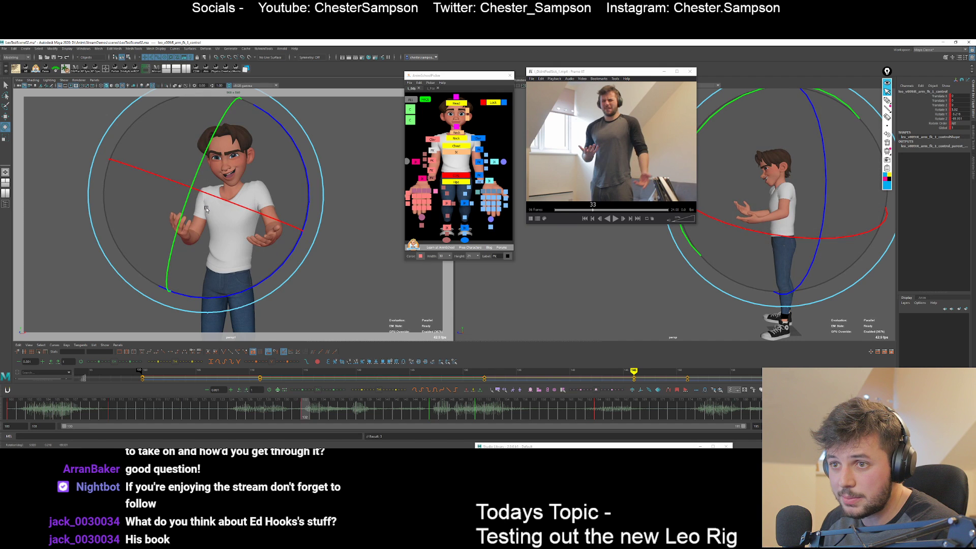
Refine the right upper-arm FK rotation at reference frame 47, then hide the manipulator and review the key poses through frame 52.
key(".")
key(".")
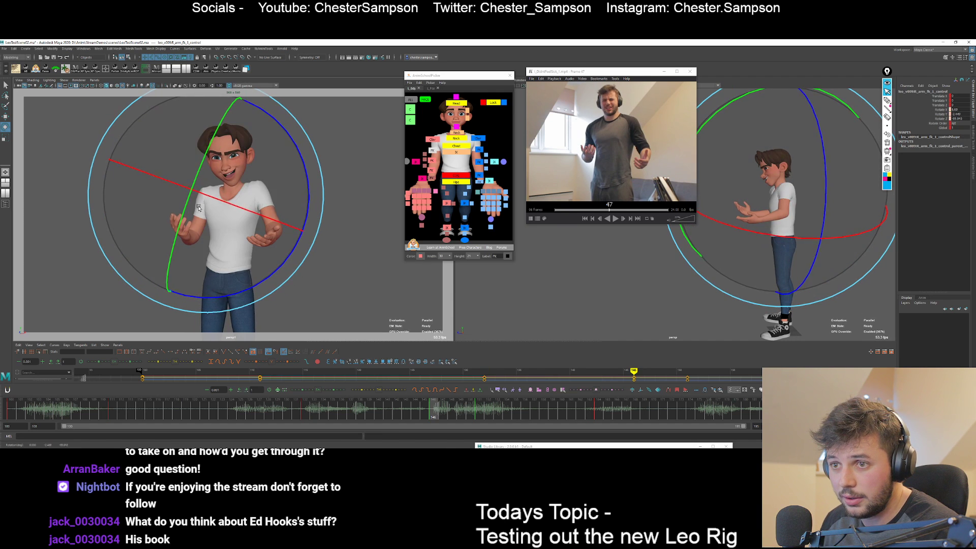
key(".")
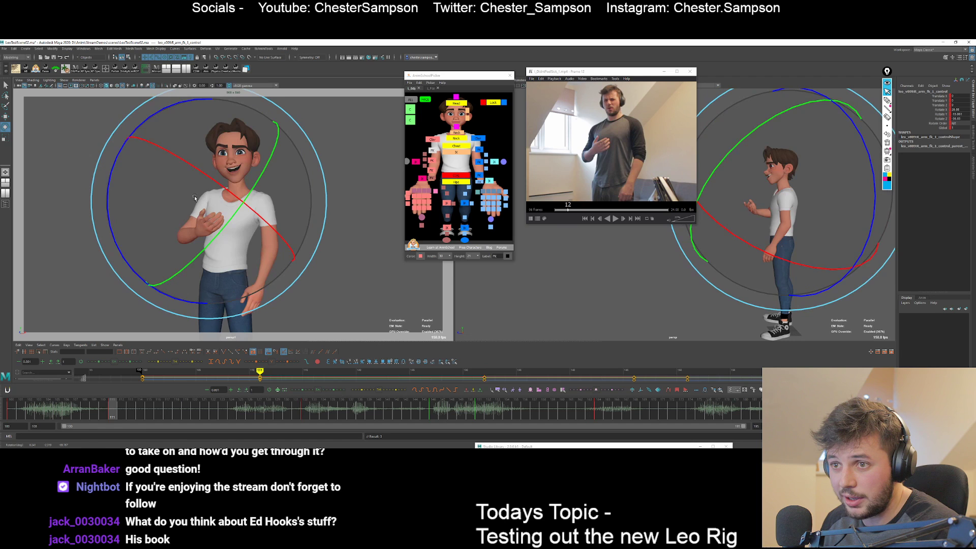
key(".")
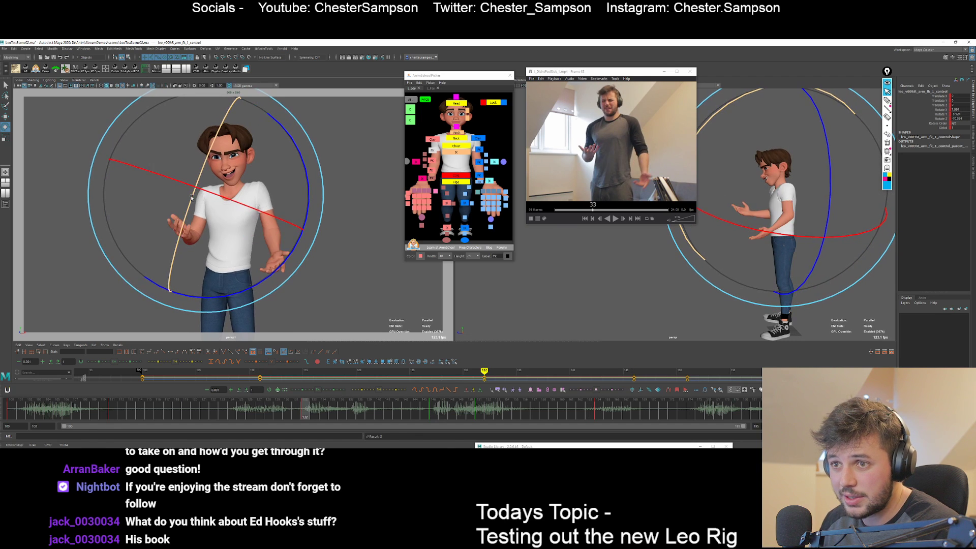
key(".")
key(".")
key("q")
key(".")
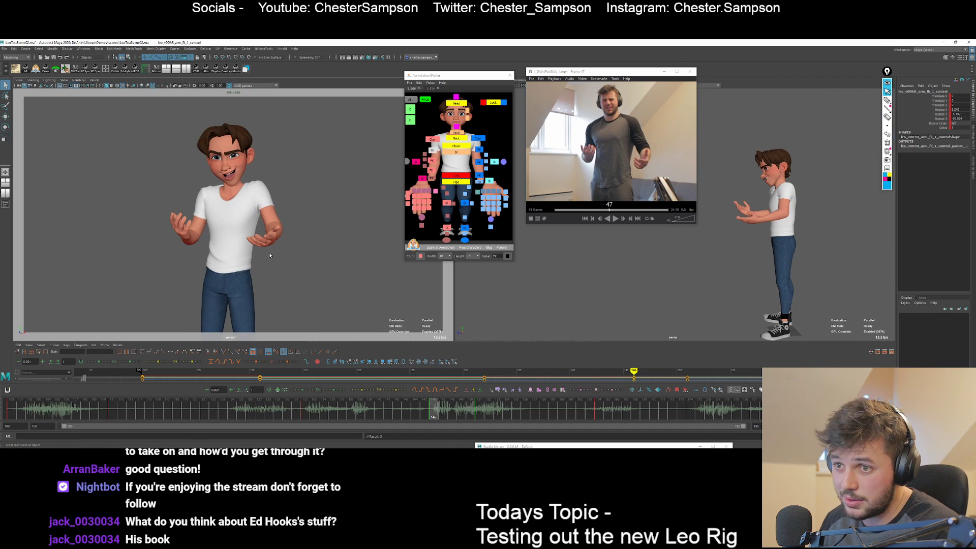
key(".")
key(".")
key(".")
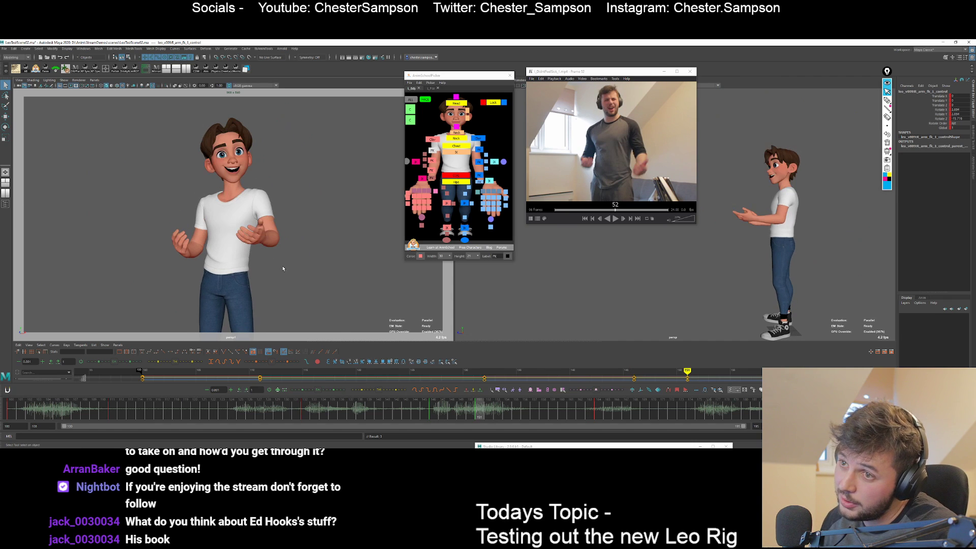
Select all of the rig's controls and set a key on them at reference frame 58.
left_click_drag(486, 409, 534, 412)
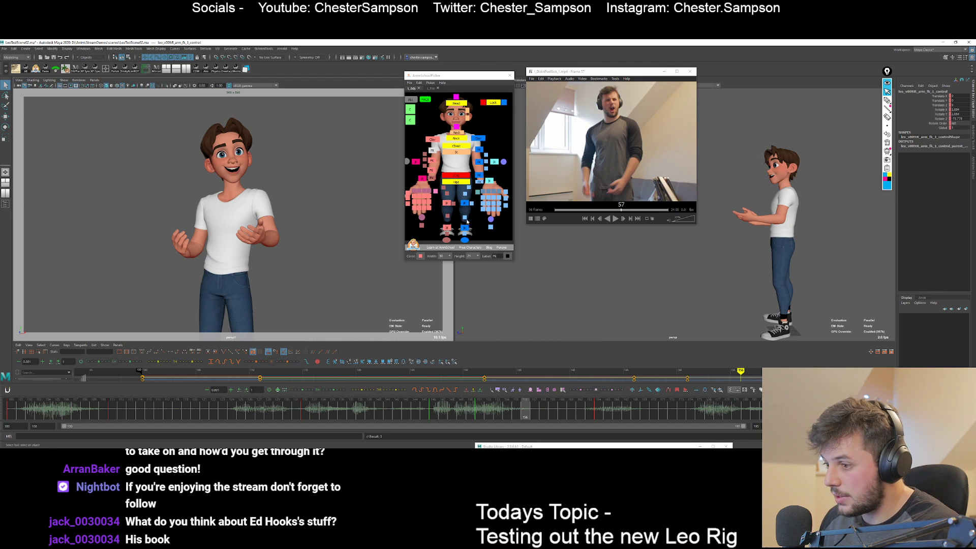
left_click(410, 99)
left_click(480, 413)
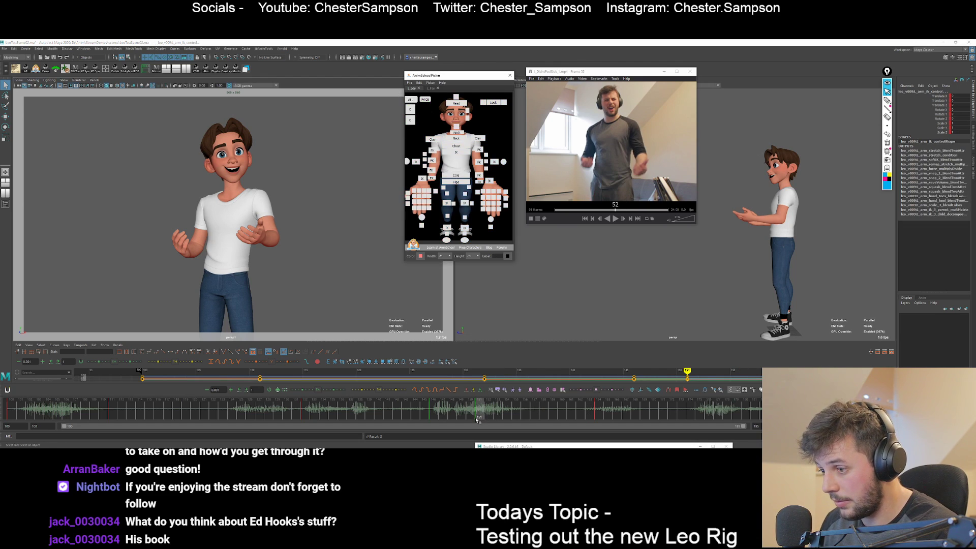
key("alt+period")
key("alt+period")
key("alt+period")
key("alt+period")
key("alt+period")
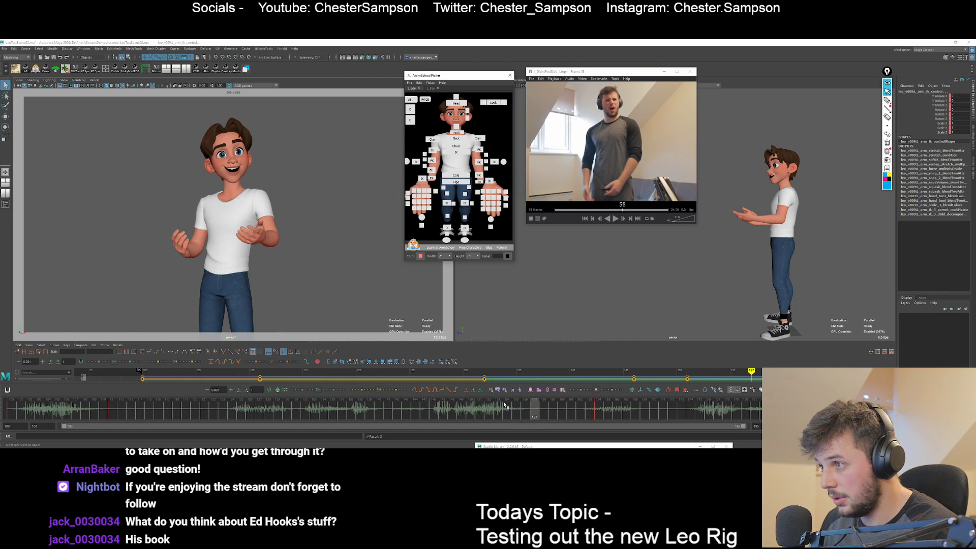
key("s")
Blend the full-body pose at reference frame 58 between the neighbouring keys at frames 52 and 65.
key("comma")
key("period")
key("period")
key("comma")
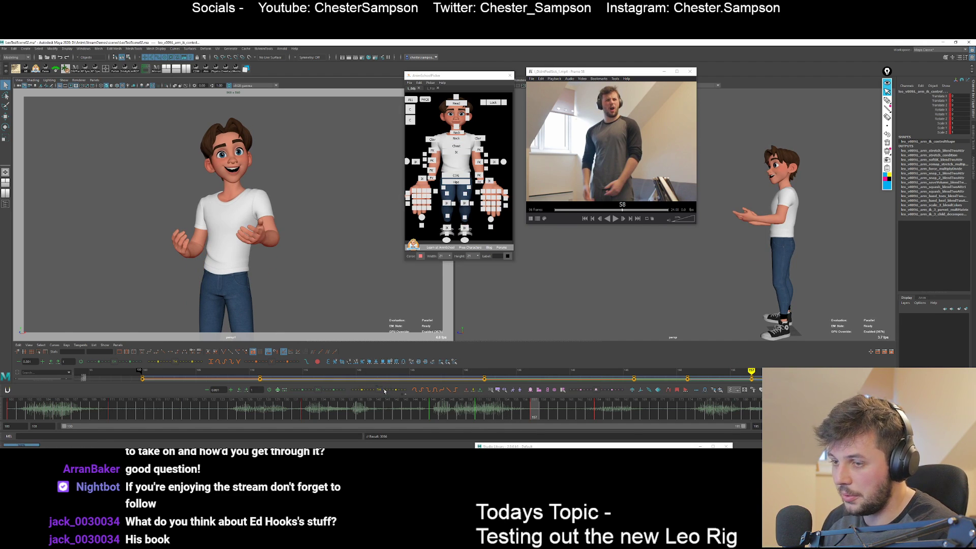
key("comma")
key("period")
key("period")
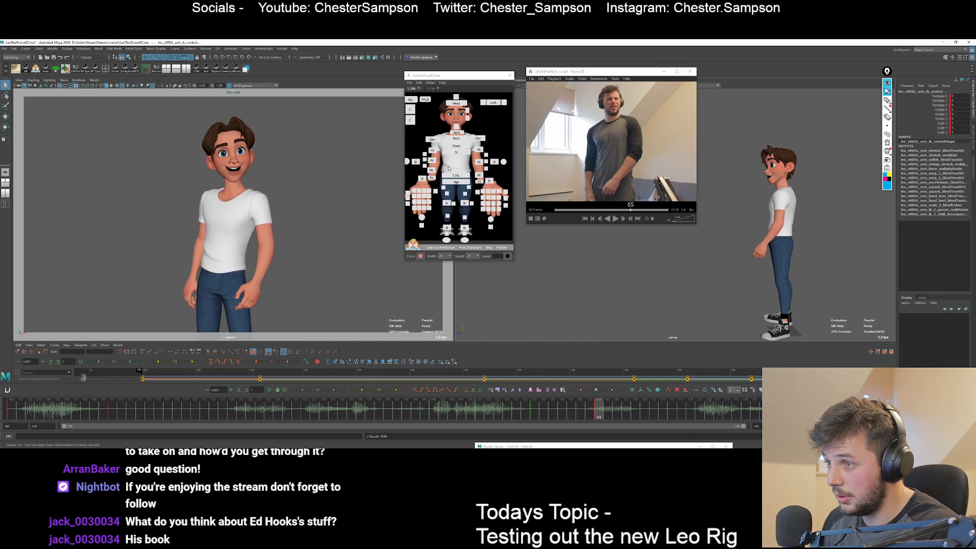
Adjust the COG control's position at reference frame 58 and compare it with the pose at frame 52.
left_click(457, 175)
key("w")
key("comma")
key("comma")
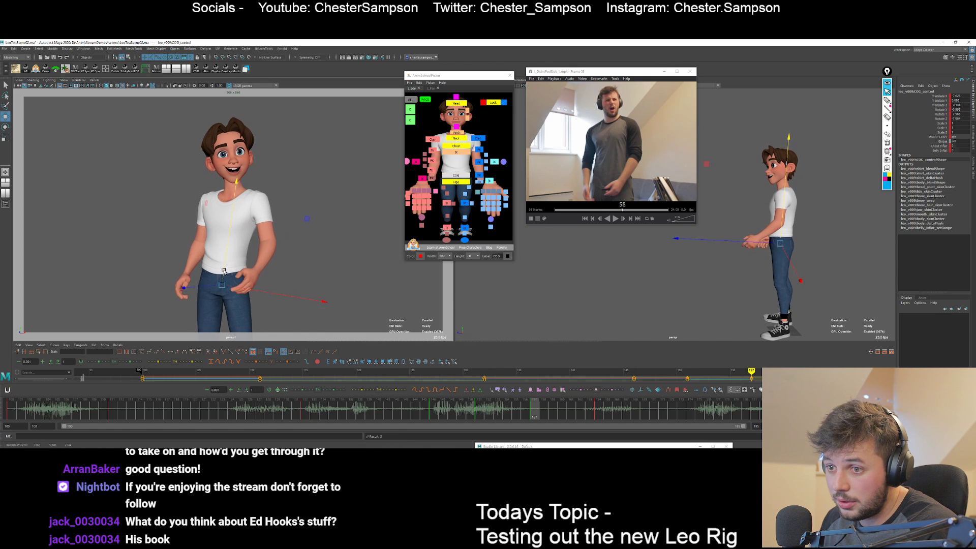
key("q")
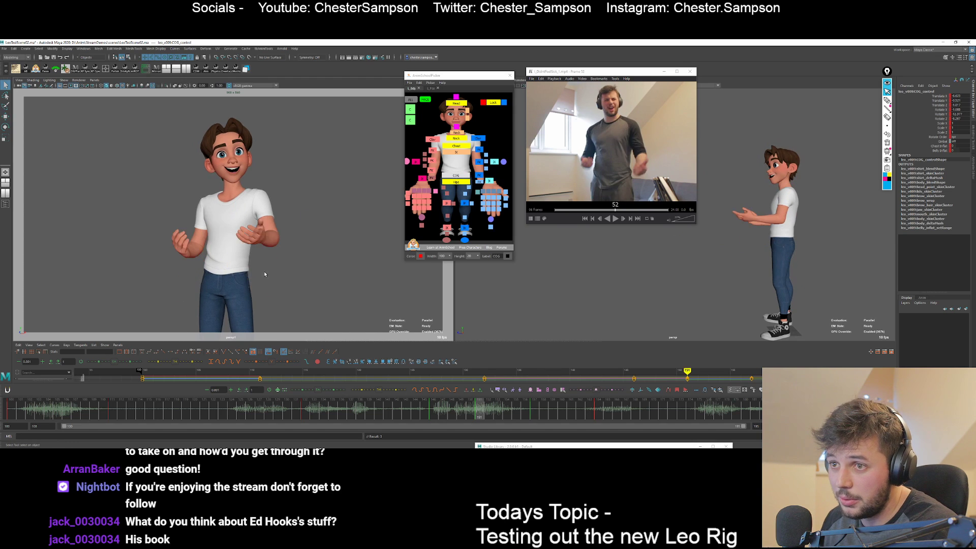
Rotate the right upper-arm and forearm FK controls to lower the arm at reference frame 58.
key("e")
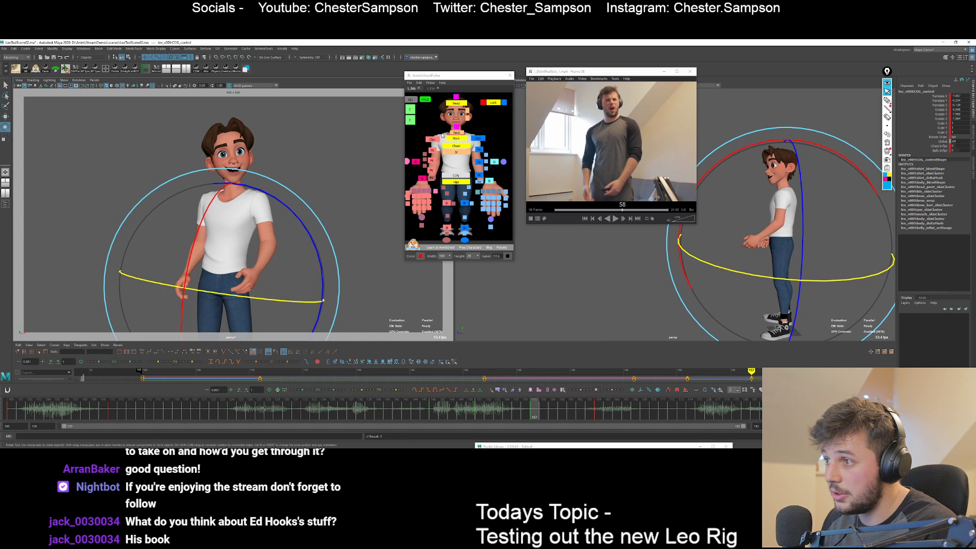
left_click(432, 152)
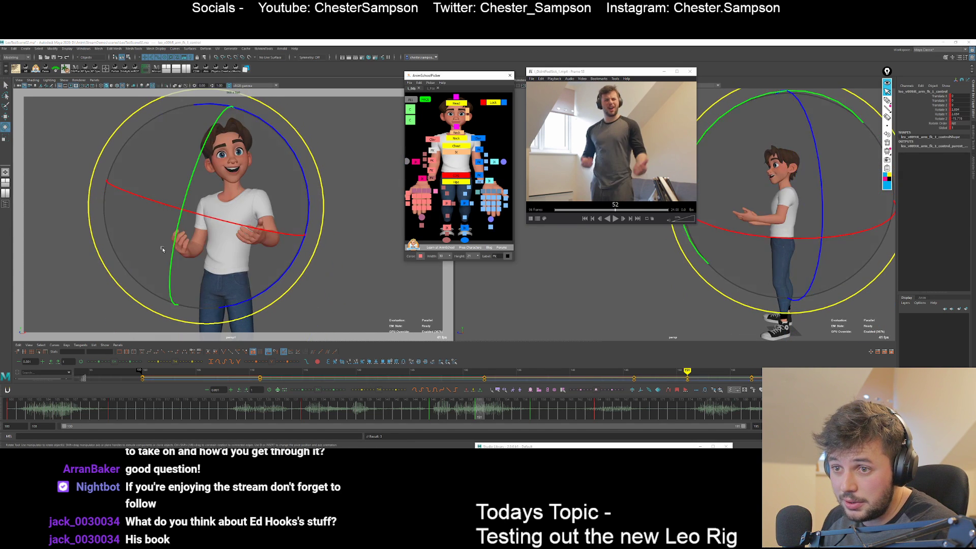
left_click_drag(146, 245, 162, 262)
left_click(431, 160)
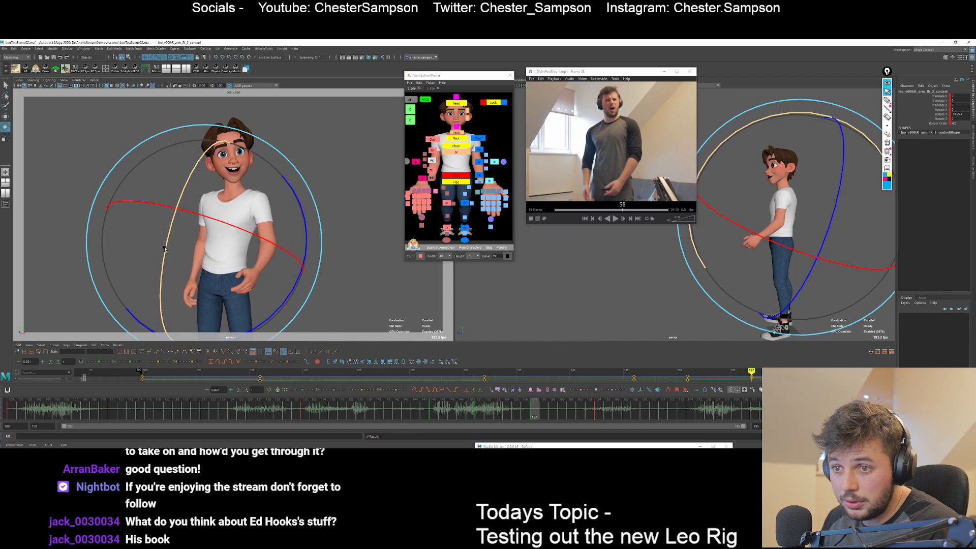
key("comma")
Rotate the right hand's FK control at reference frame 58, checking the motion against the neighbouring keys.
key("Down")
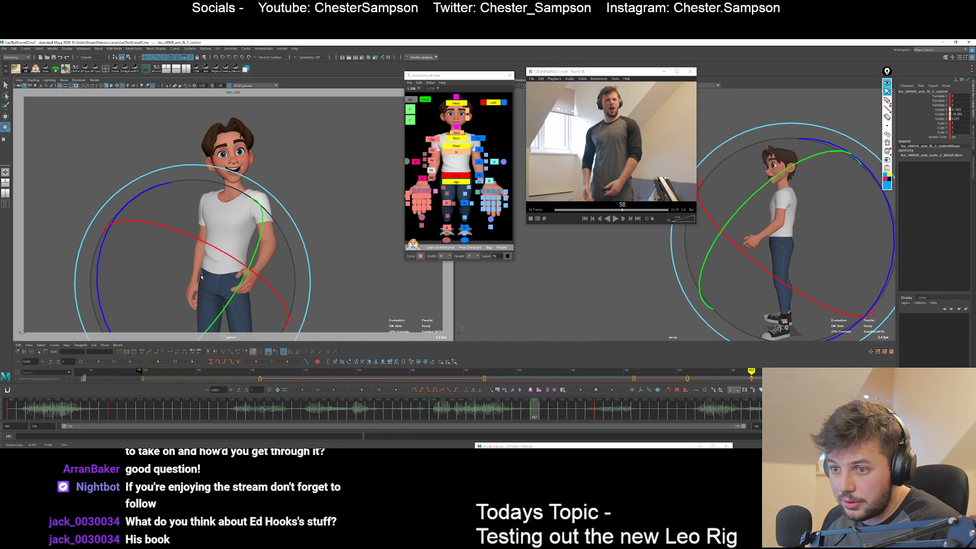
key("period")
key("period")
key("comma")
key("comma")
key("period")
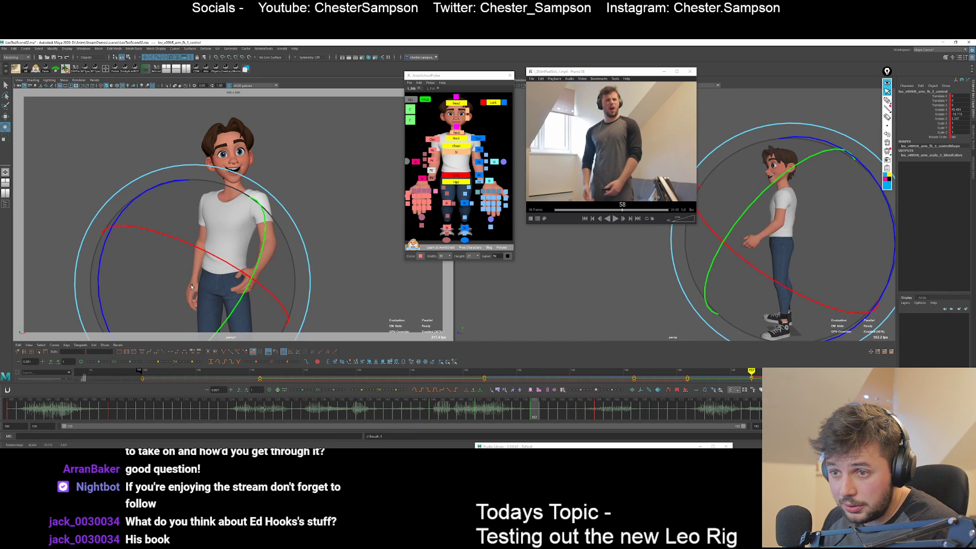
key("comma")
key("period")
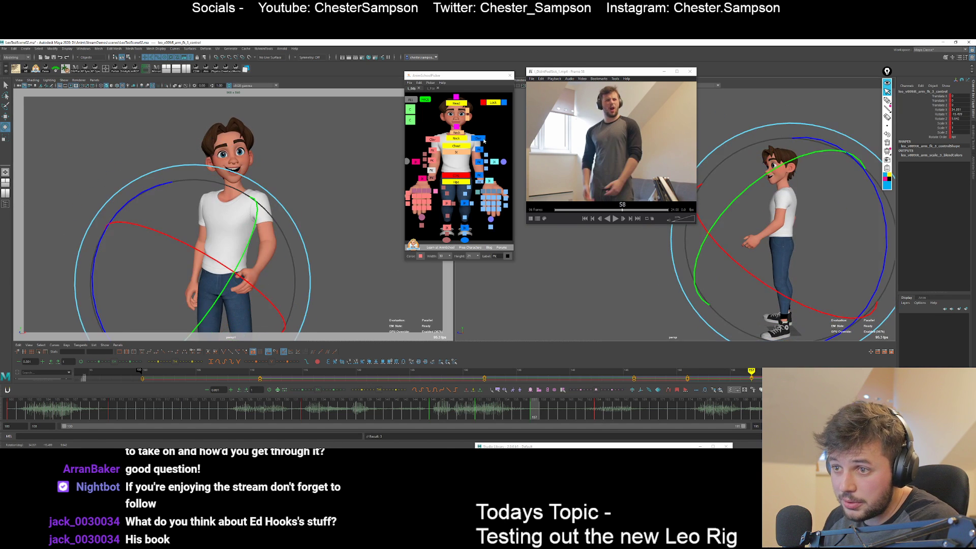
Rotate the right clavicle control at reference frame 58 to lead into the pose at frame 65.
left_click(431, 139)
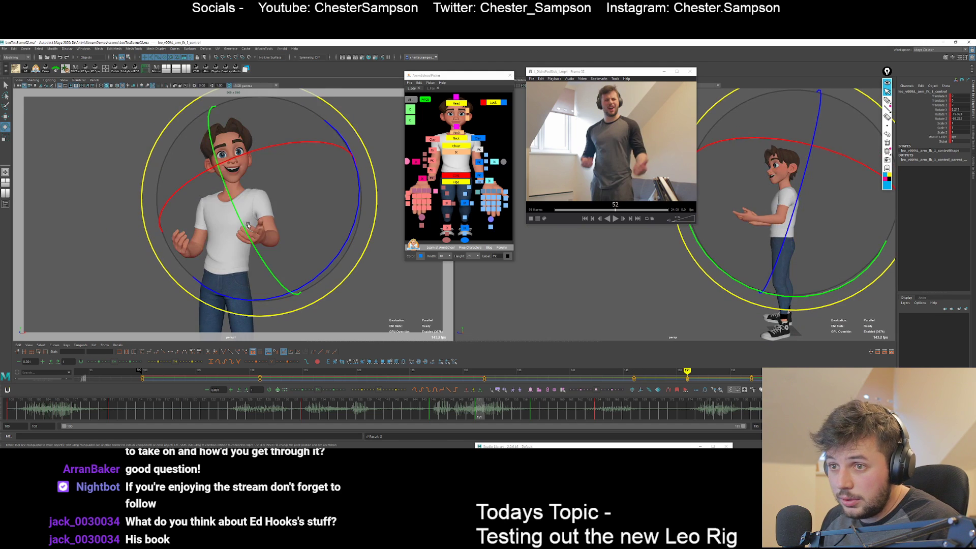
left_click_drag(325, 175, 319, 164)
key("comma")
key("period")
key("comma")
key("period")
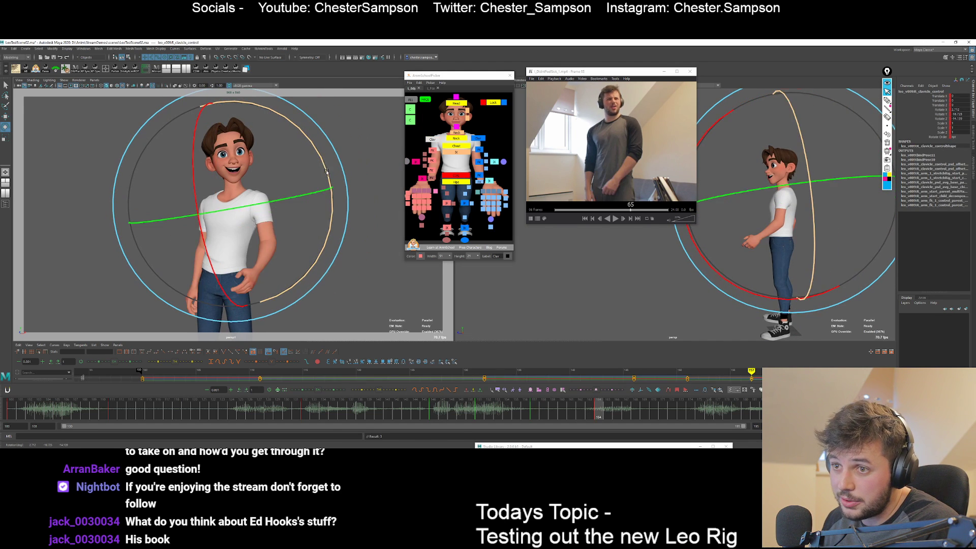
Refine the right clavicle's rotation at reference frame 58 and key it, comparing it with frames 52 and 65.
left_click_drag(327, 174, 328, 177)
key("comma")
key("comma")
key("period")
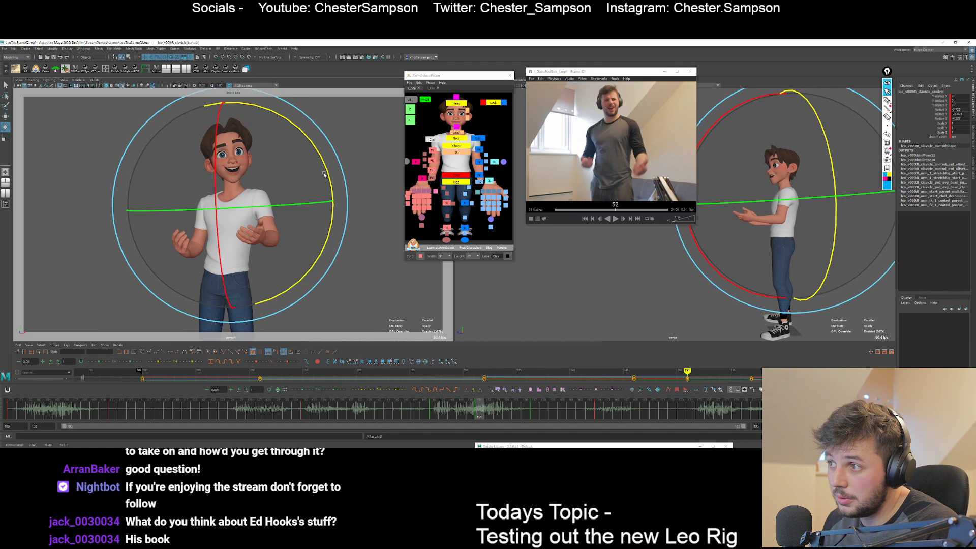
key("period")
key("period")
key("comma")
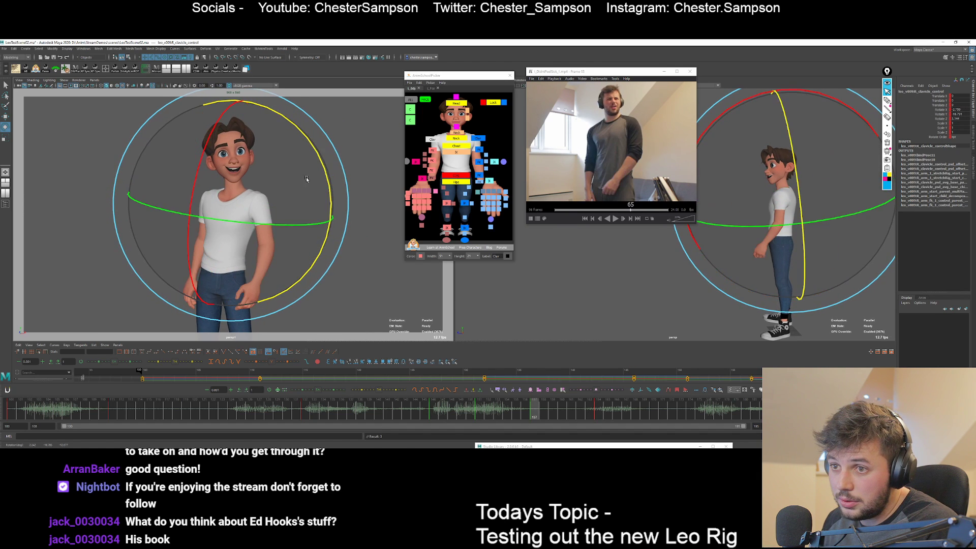
key("shift+e")
key("comma")
key("comma")
key("period")
key("period")
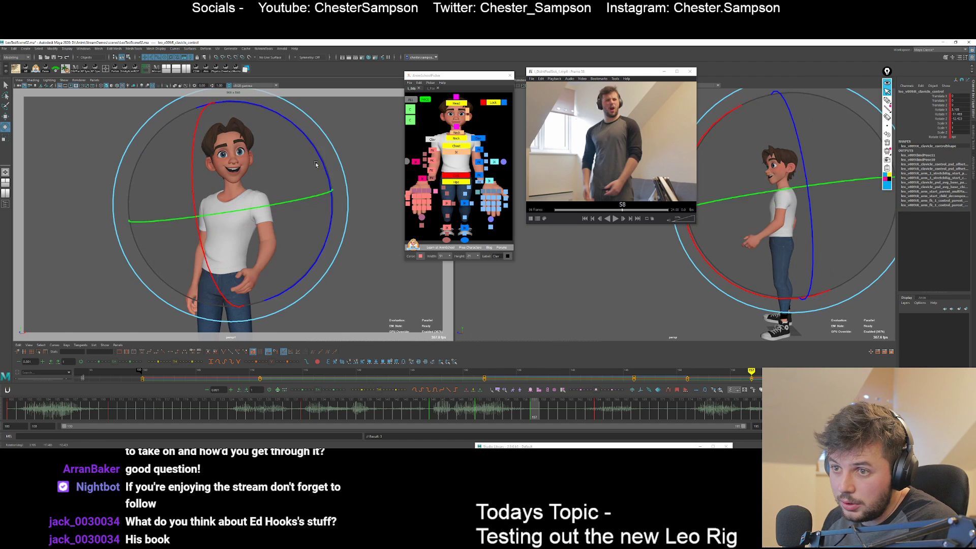
Rotate the left clavicle control at reference frame 58, checking the shoulder motion against frames 52 and 65.
left_click_drag(322, 161, 312, 179)
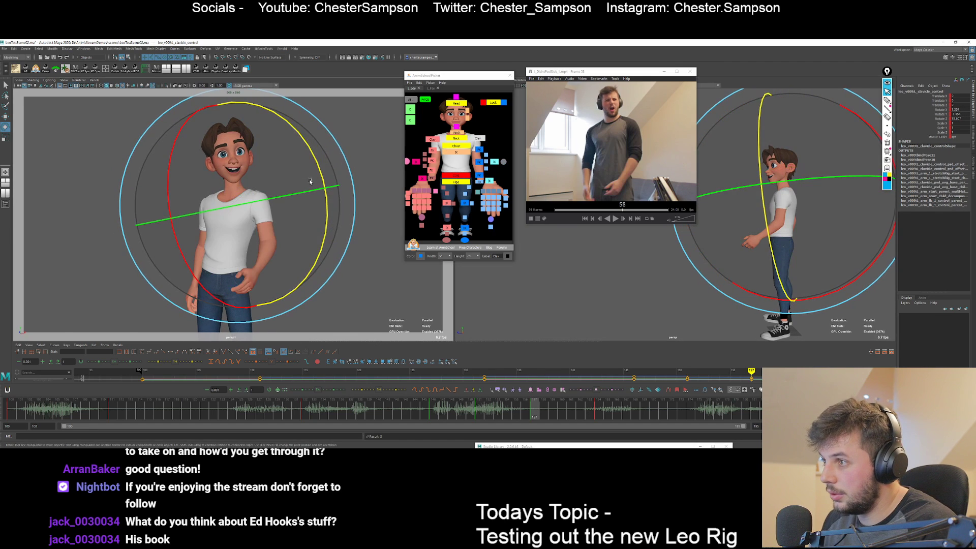
key("comma")
key("period")
key("period")
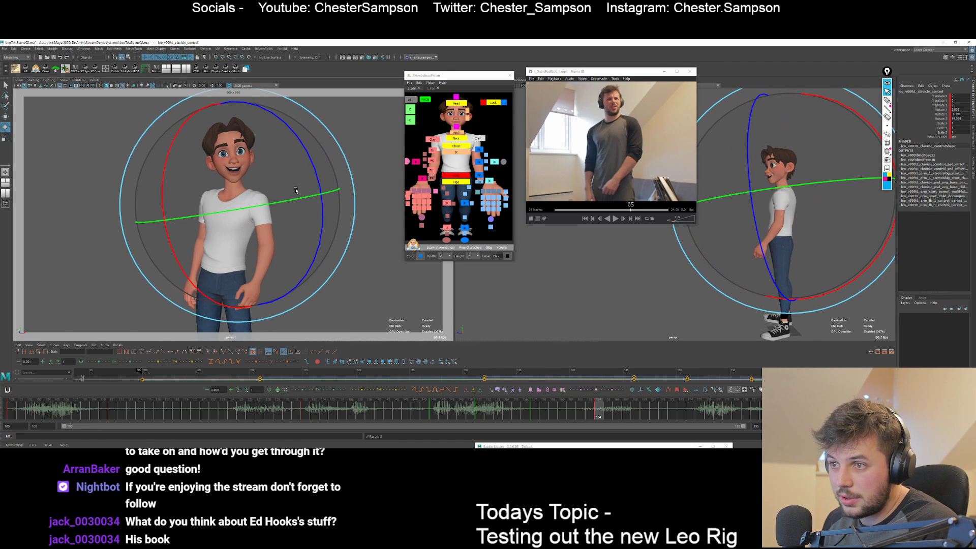
key("comma")
key("comma")
key("period")
key("comma")
key("period")
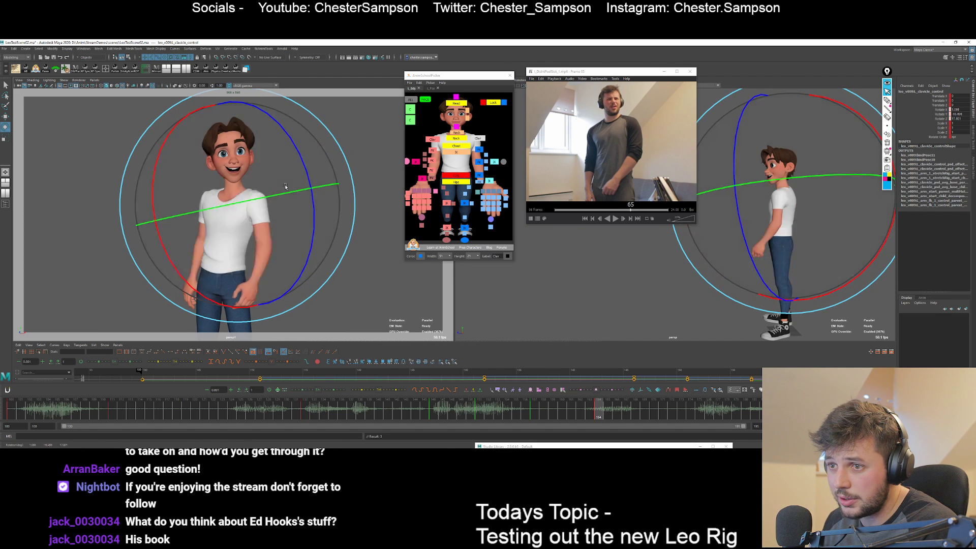
Refine the left clavicle's rotation at reference frame 58 so the shoulder flows between the neighbouring poses.
key("comma")
key("comma")
key("period")
key("period")
key("comma")
key("period")
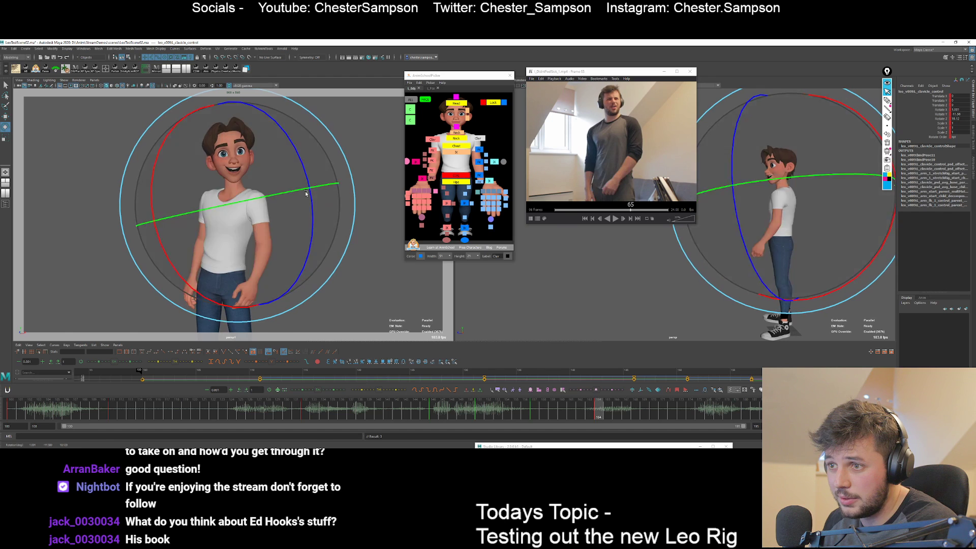
key("comma")
key("period")
key("comma")
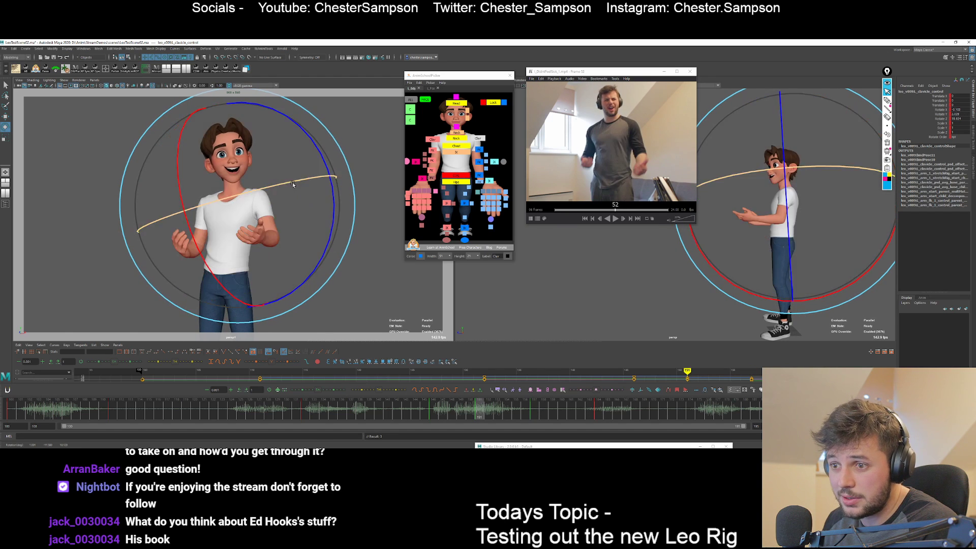
key("period")
left_click_drag(306, 214, 356, 203)
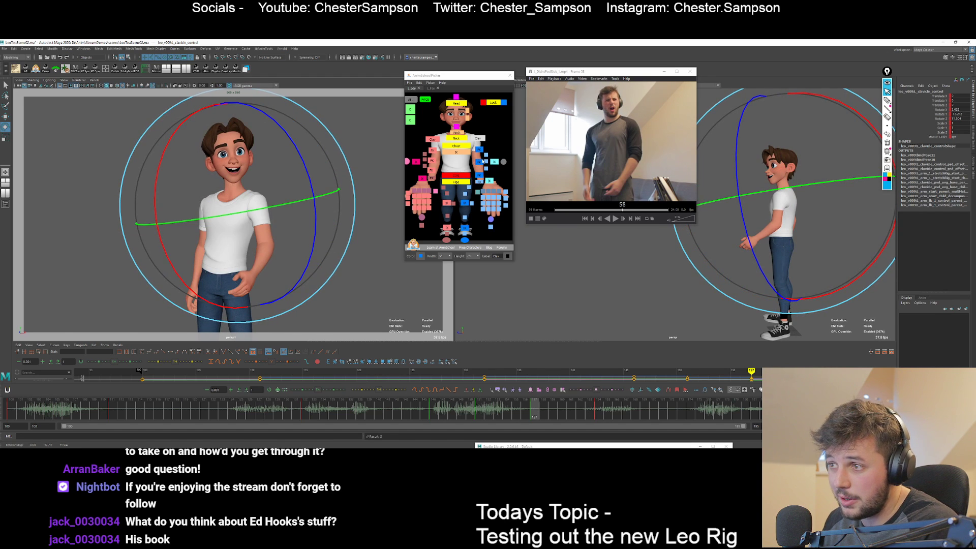
Rotate the left forearm FK control at reference frame 58 and select the left upper-arm FK control.
left_click(481, 162)
key("comma")
key("period")
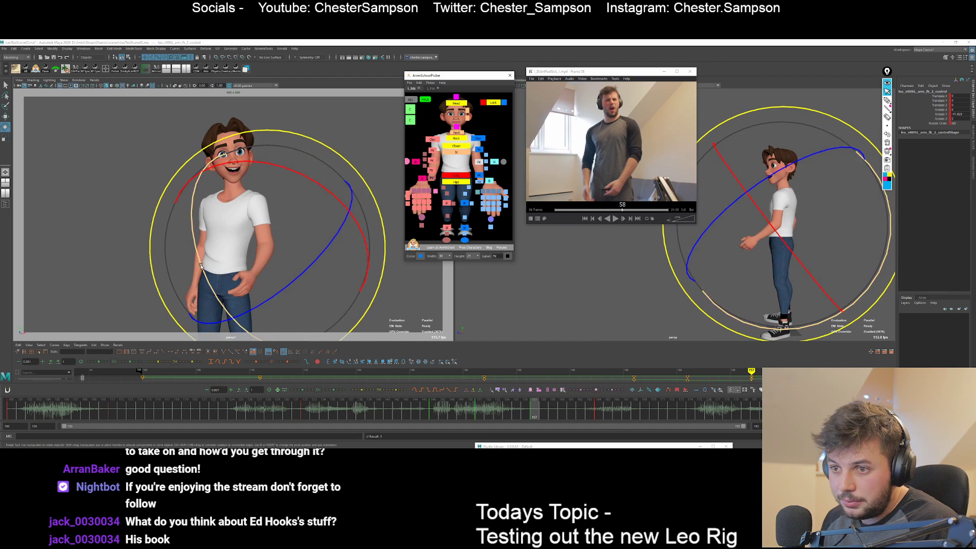
left_click_drag(201, 266, 212, 287)
key("comma")
key("period")
key("period")
key("comma")
left_click(478, 150)
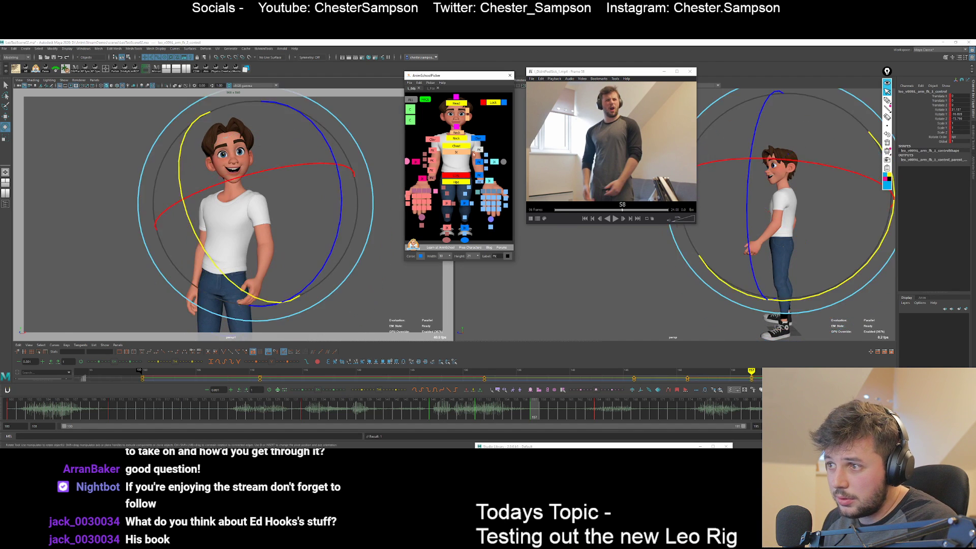
Rotate the left upper-arm FK control at reference frame 58, checking the arm's path against frames 52 and 65.
key("comma")
key("comma")
key("period")
key("period")
key("period")
key("comma")
left_click_drag(250, 271, 237, 257)
key("comma")
key("period")
key("period")
key("comma")
key("comma")
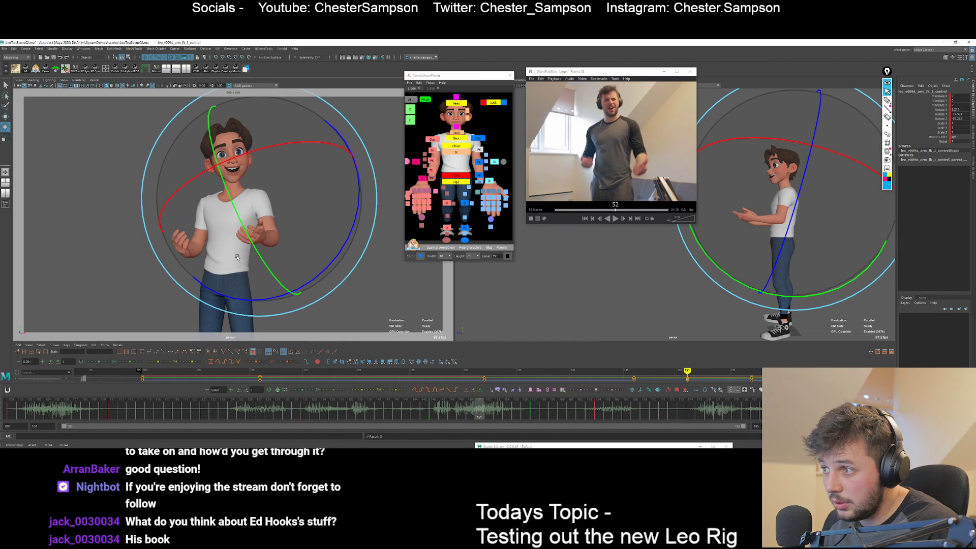
Compare the left arm adjustment before and after, and examine the arm's motion across reference frames 52, 58 and 65.
key("z")
key("shift+z")
key("z")
key("shift+z")
key("z")
key("shift+z")
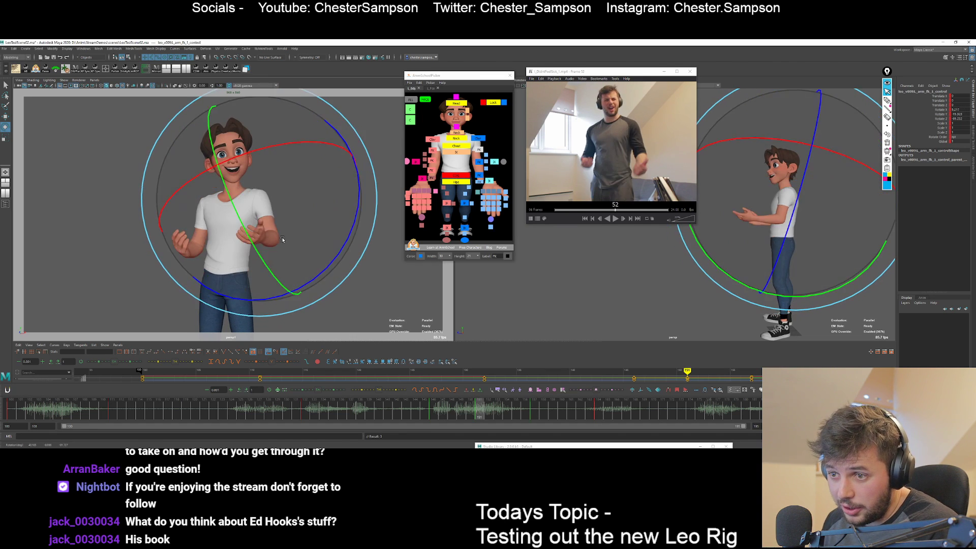
key("period")
key("comma")
key("period")
key("period")
key("comma")
key("comma")
key("period")
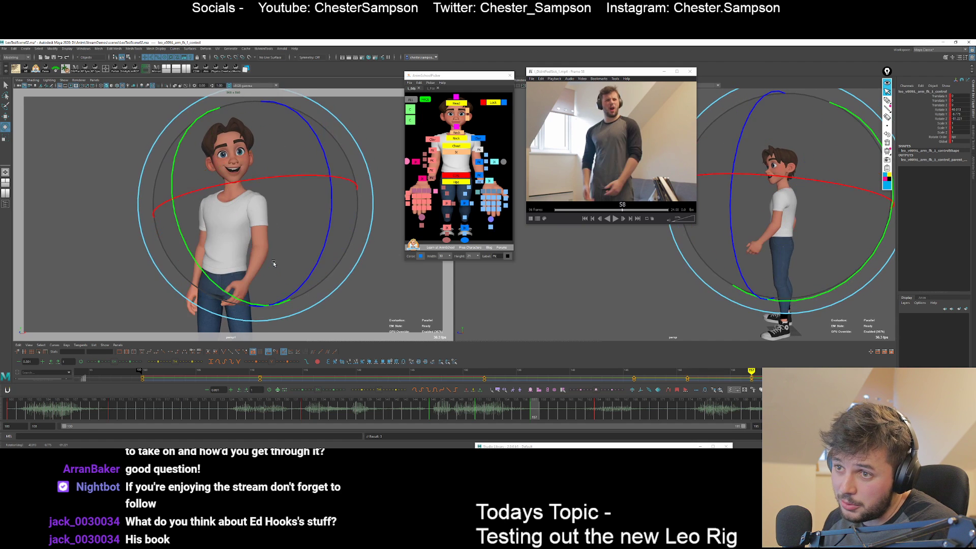
key("period")
key("comma")
key("comma")
key("period")
key("comma")
Rotate the head control at reference frame 58, comparing the head angle with the neighbouring poses at frames 52 and 65.
left_click(456, 103)
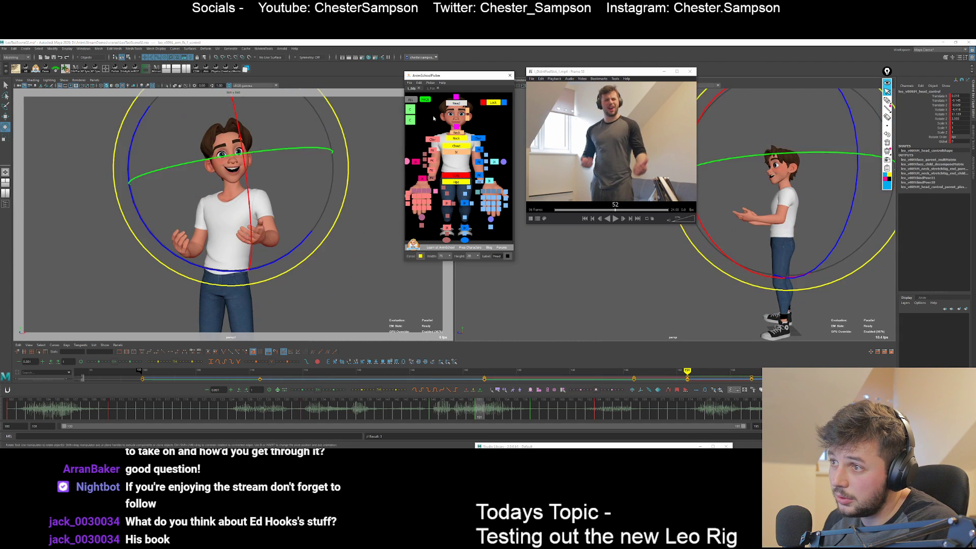
key("period")
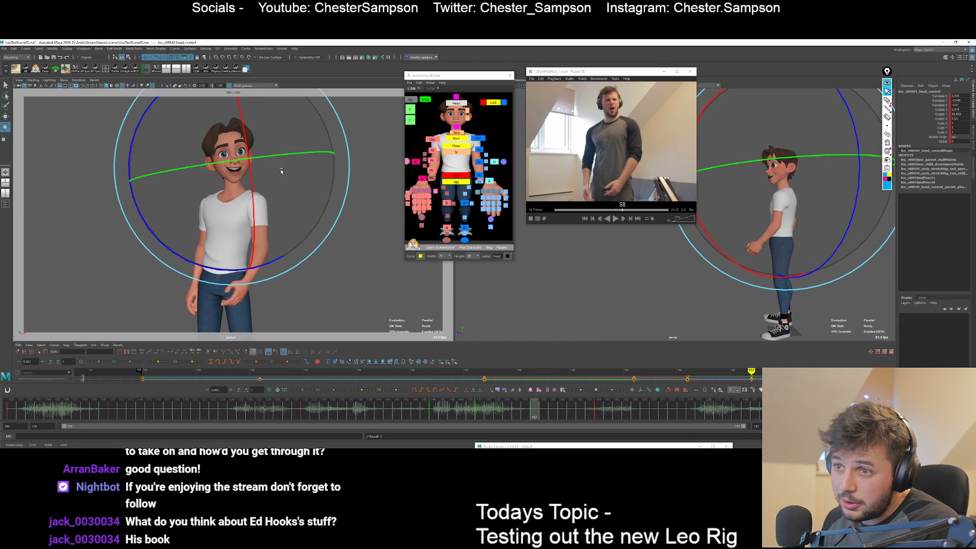
key("comma")
key("comma")
key("period")
key("period")
key("period")
key("comma")
key("comma")
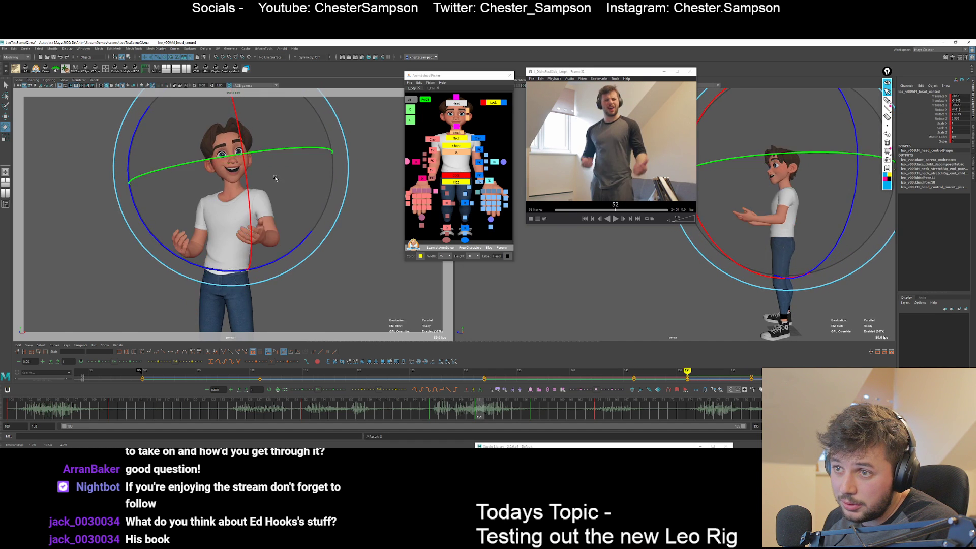
key("comma")
key("period")
key("period")
key("period")
key("comma")
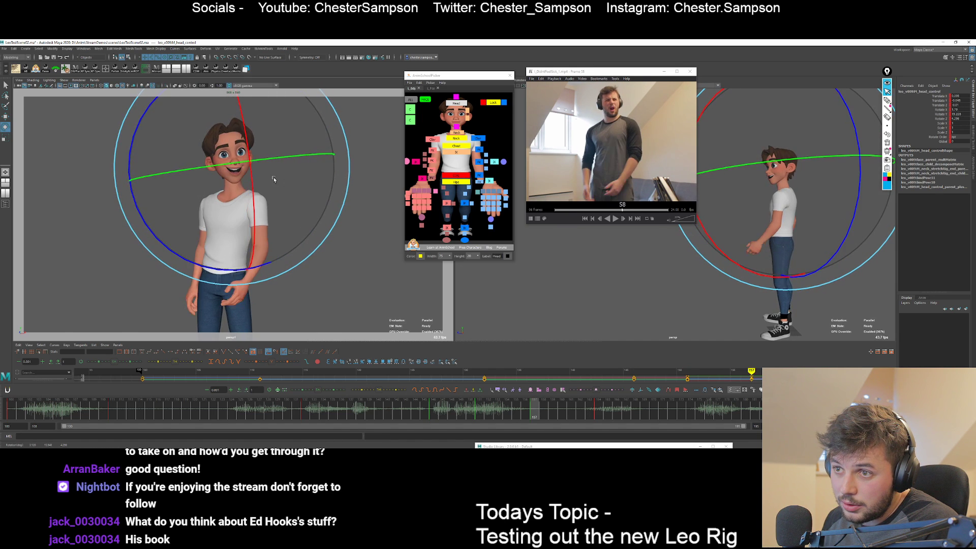
Refine the head control's rotation at reference frame 58 so the head moves smoothly between the adjacent key poses.
key("comma")
key("period")
key("period")
left_click_drag(273, 179, 269, 179)
key("comma")
key("comma")
key("comma")
key("period")
key("period")
key("period")
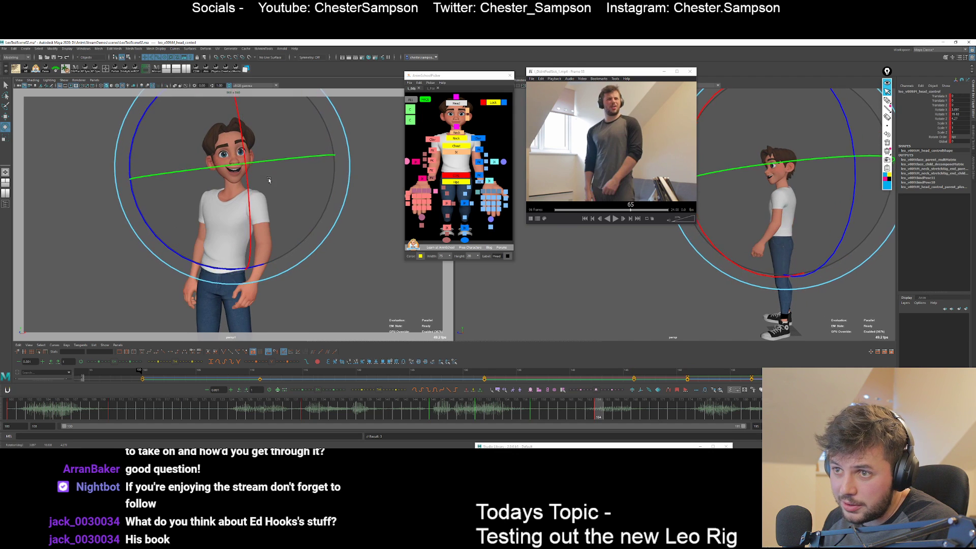
key("comma")
key("comma")
Rotate the chest control at reference frame 58 and check the torso against the neighbouring poses.
left_click(457, 171)
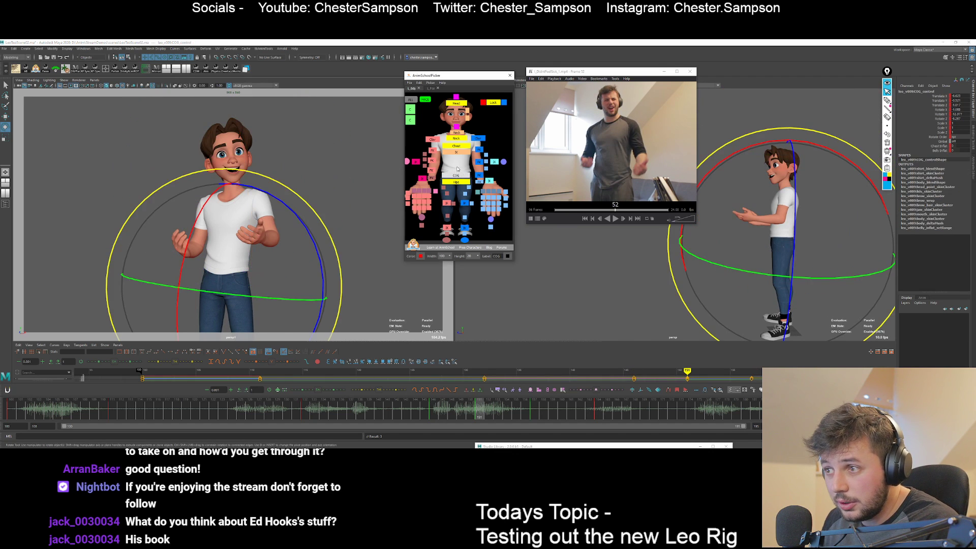
key("period")
key("comma")
key("period")
left_click(182, 248)
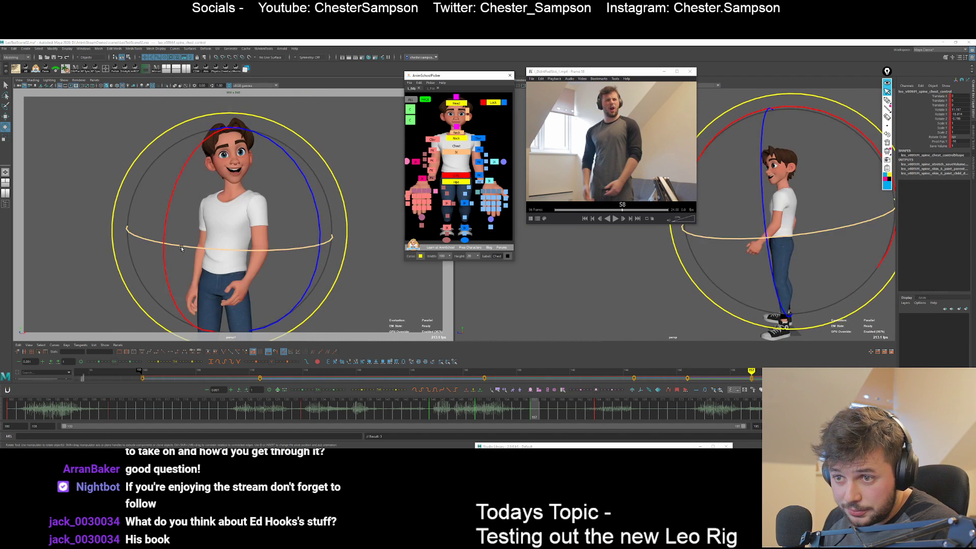
key("period")
key("period")
key("comma")
key("comma")
key("comma")
key("period")
key("period")
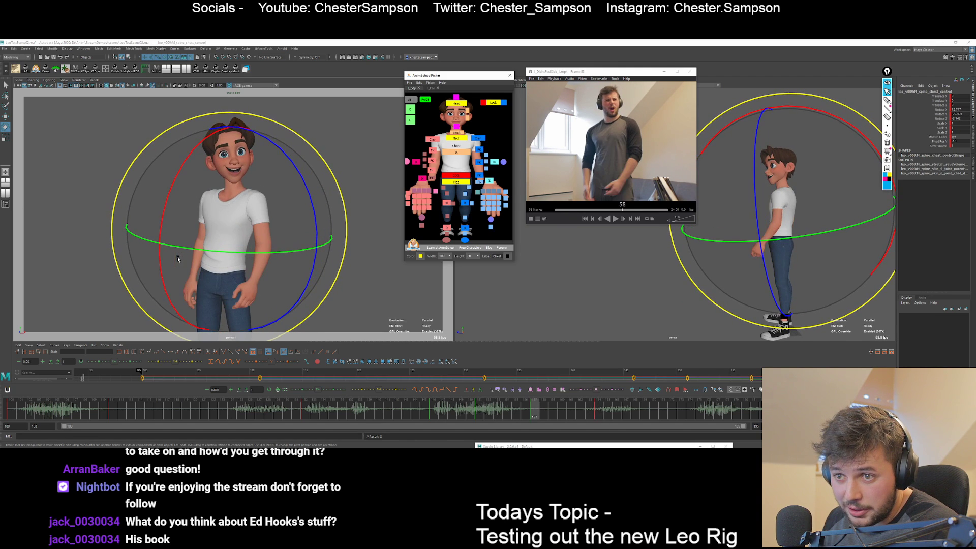
Refine the chest control's rotation at reference frame 58 and key its rotation.
key("comma")
key("comma")
key("period")
key("period")
left_click(165, 247)
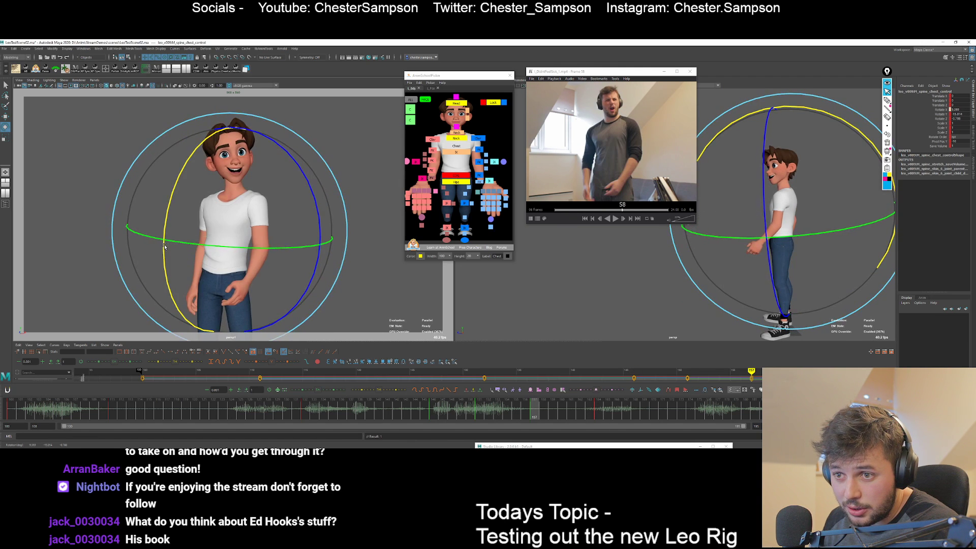
key("comma")
key("comma")
key("period")
key("period")
key("period")
key("comma")
left_click_drag(164, 247, 170, 253)
key("shift+e")
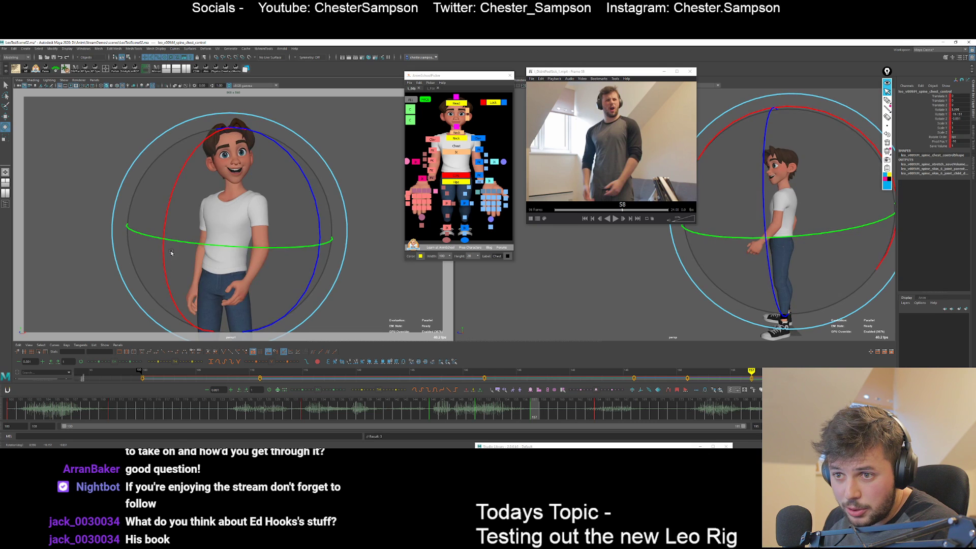
key("comma")
key("period")
Play back the animation to review the poses in motion and save the scene.
key("q")
key("comma")
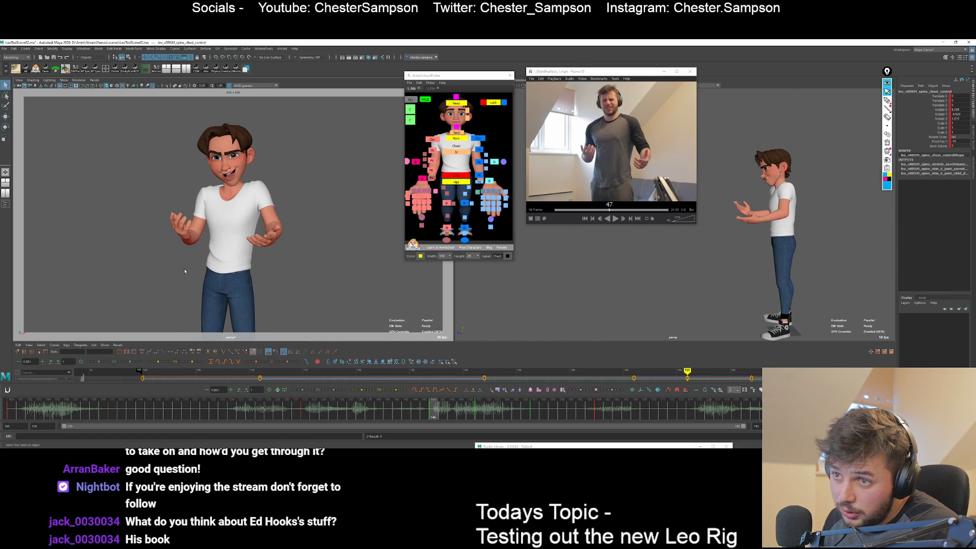
key("alt+v")
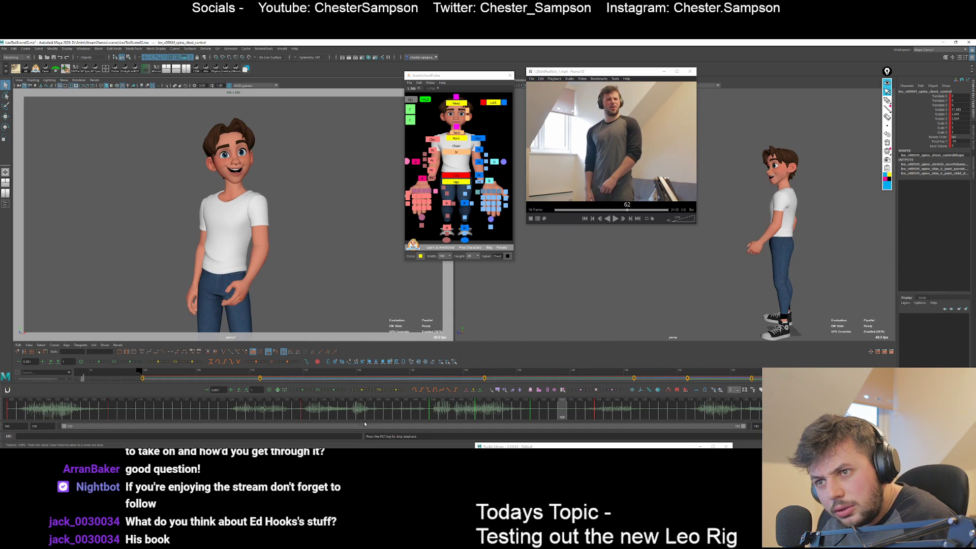
key("alt+v")
key("ctrl+s")
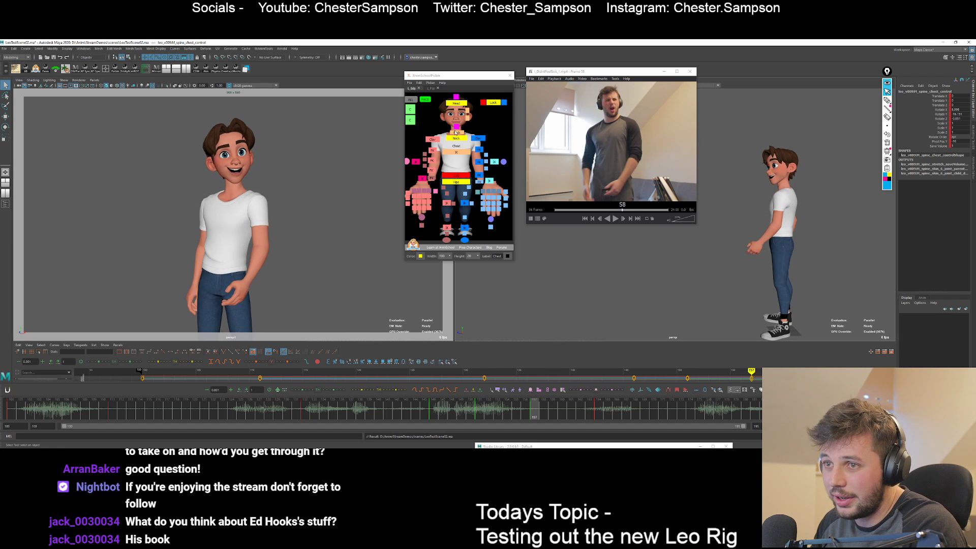
Shift the COG control slightly sideways at reference frame 58, comparing the body's weight with frames 52 and 65.
left_click(456, 175)
key("w")
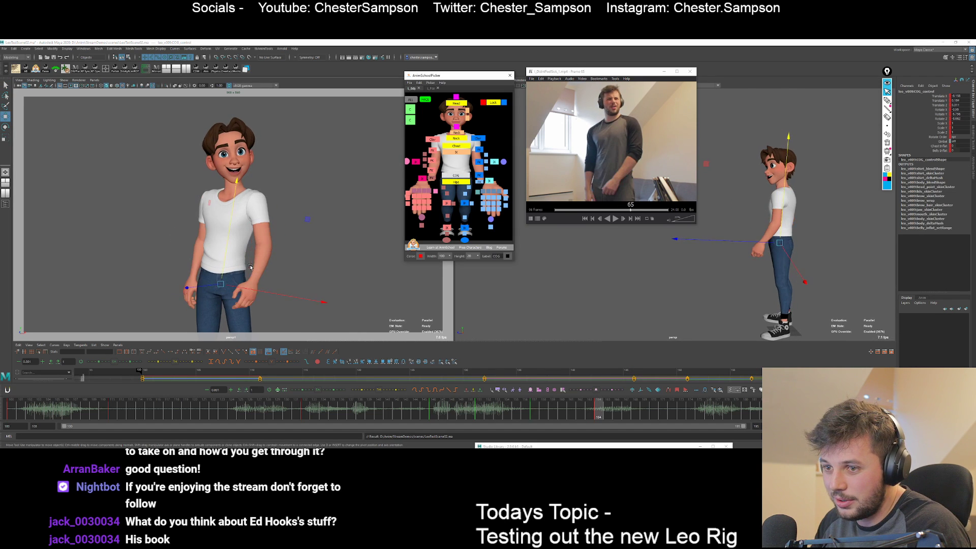
key(".")
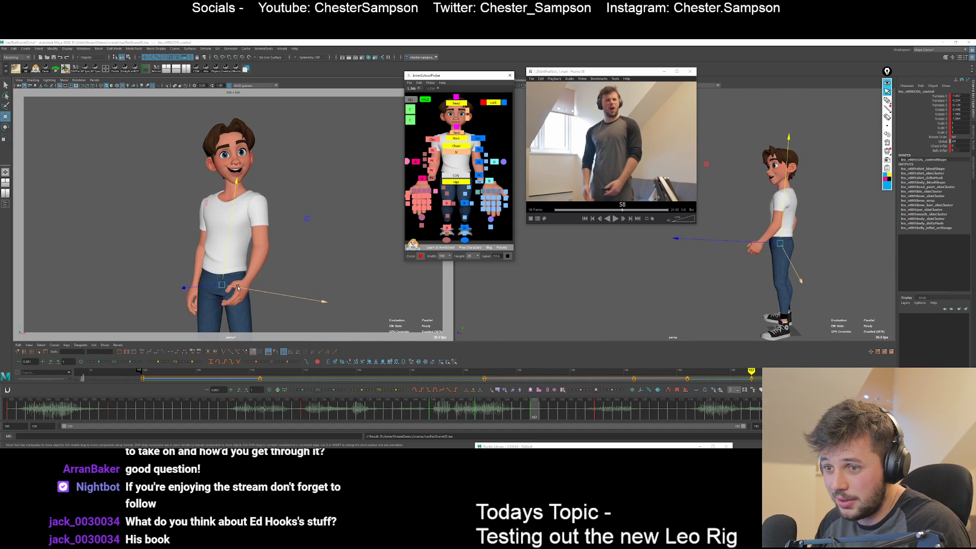
left_click_drag(239, 288, 236, 289)
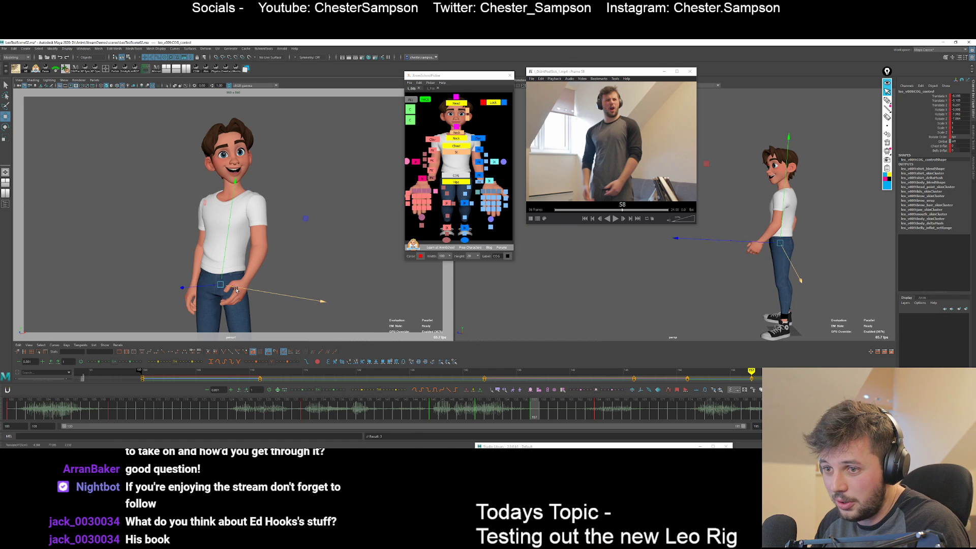
key("ctrl+z")
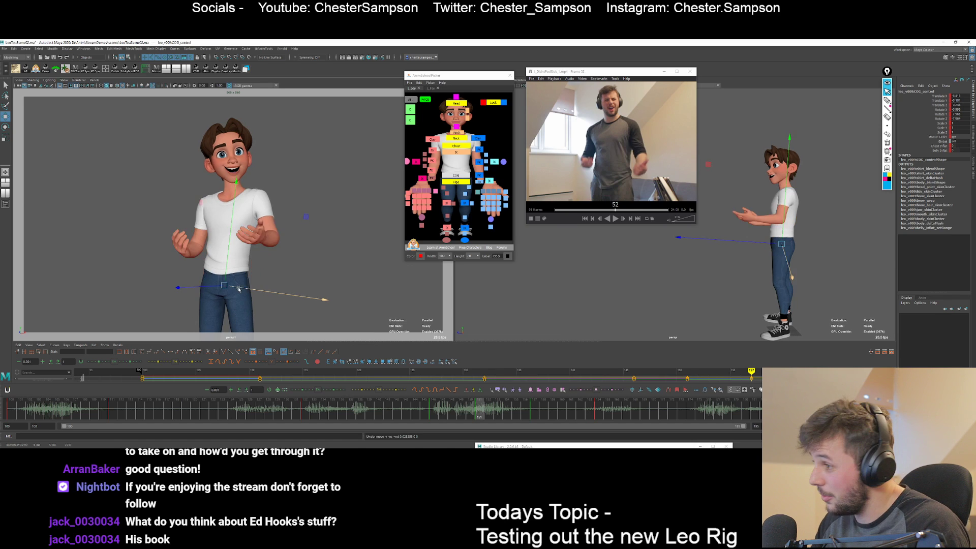
key(".")
left_click_drag(239, 288, 237, 288)
key(".")
key(".")
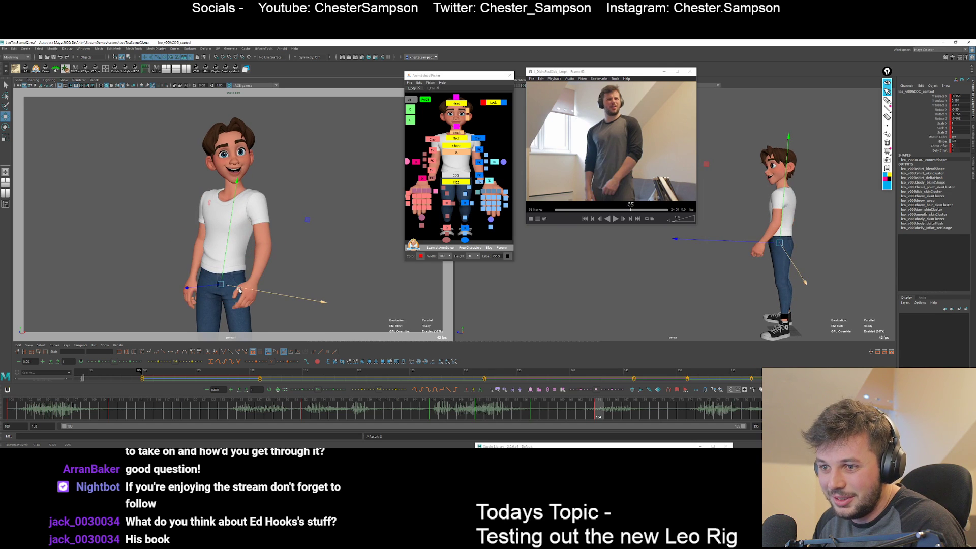
key(".")
key(".")
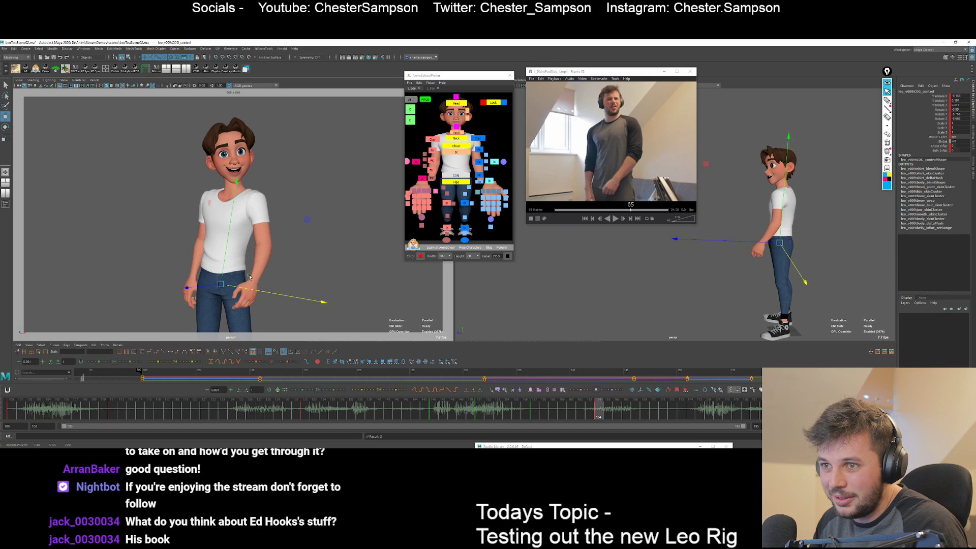
Rotate the neck control at reference frame 52 and key its rotation, comparing it with frames 47 and 58.
left_click(453, 105)
key("e")
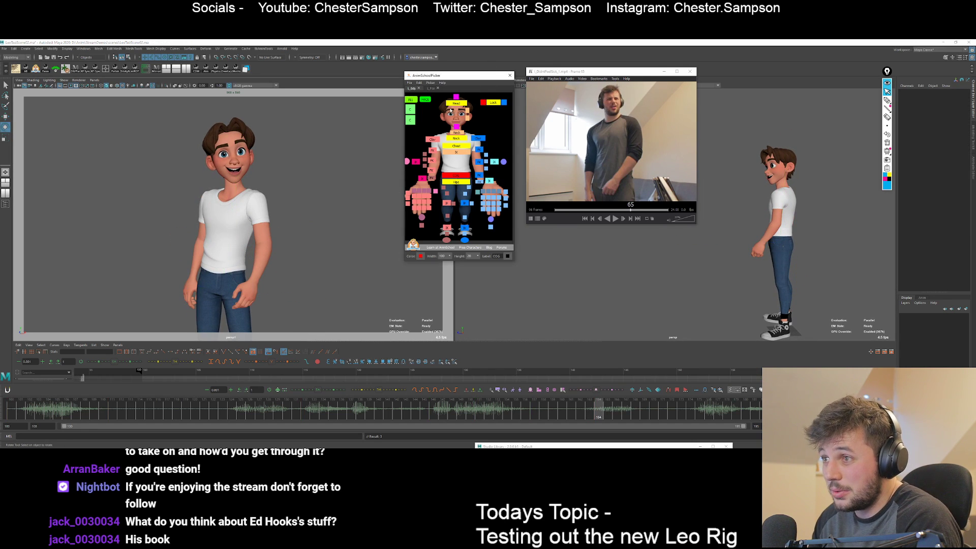
left_click(457, 133)
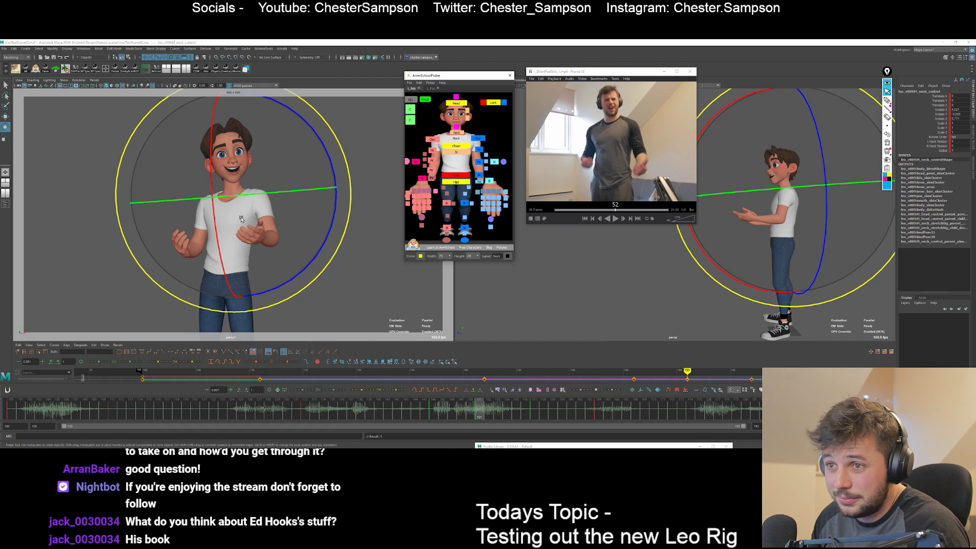
key("comma")
key("comma")
key("comma")
key("period")
key("comma")
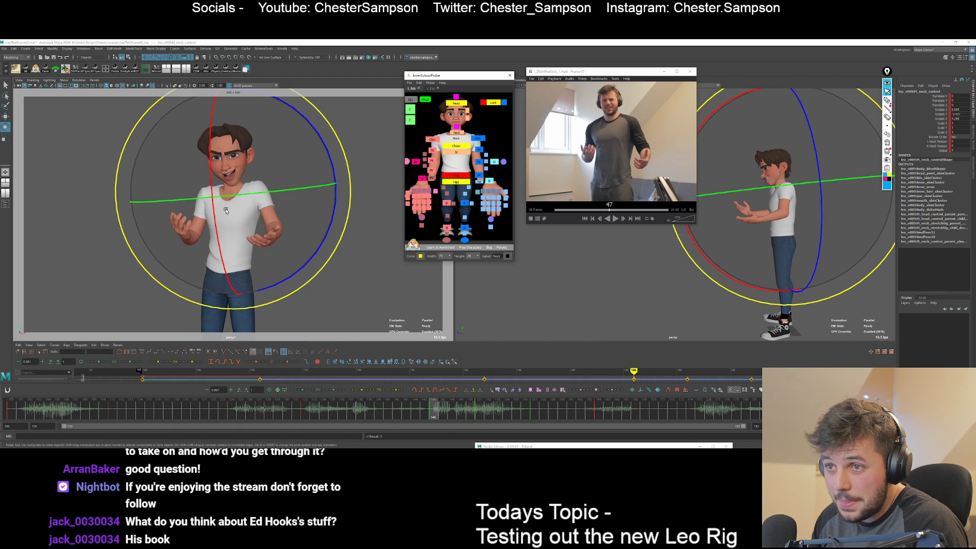
key("period")
left_click_drag(231, 209, 225, 206)
key("shift+e")
key("comma")
key("period")
key("period")
key("comma")
key("comma")
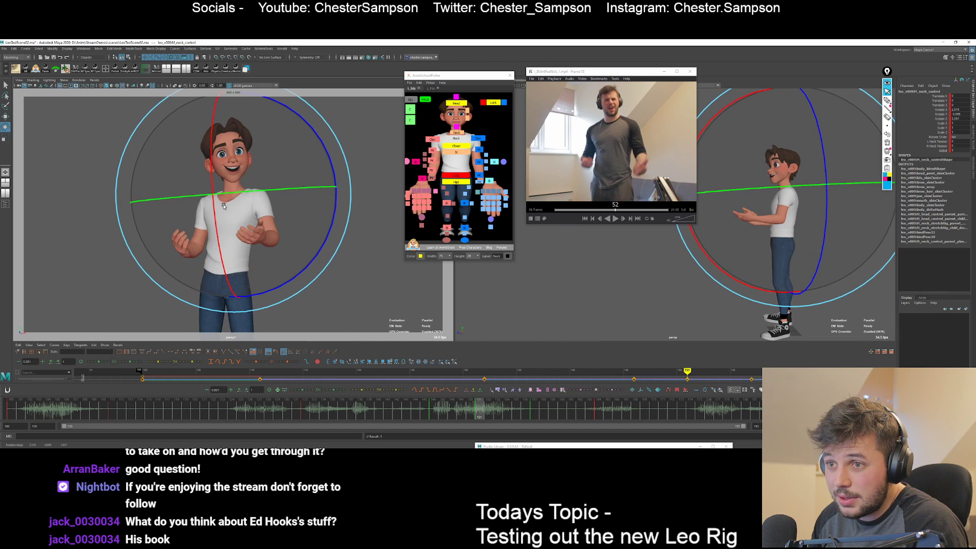
key("period")
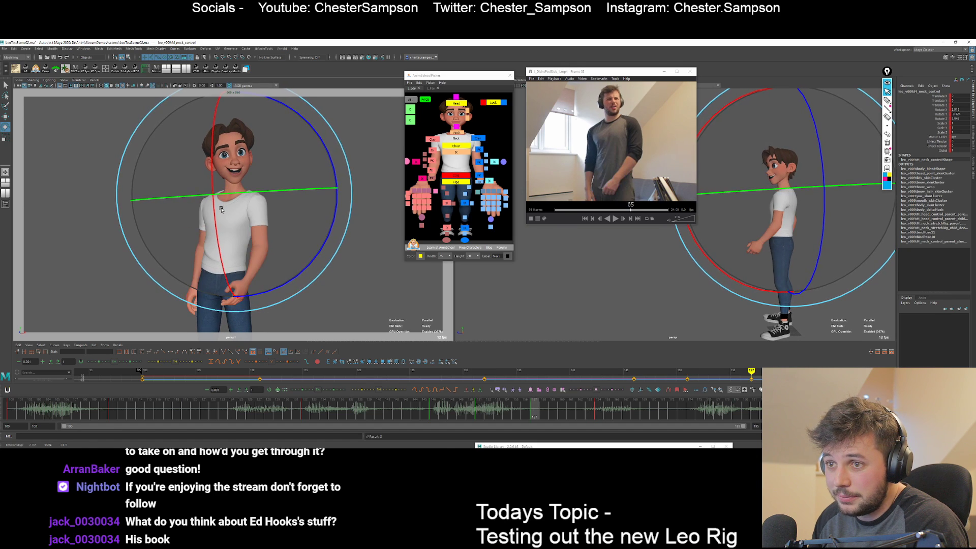
Select all the rig's controls and key them at reference frame 89.
key("q")
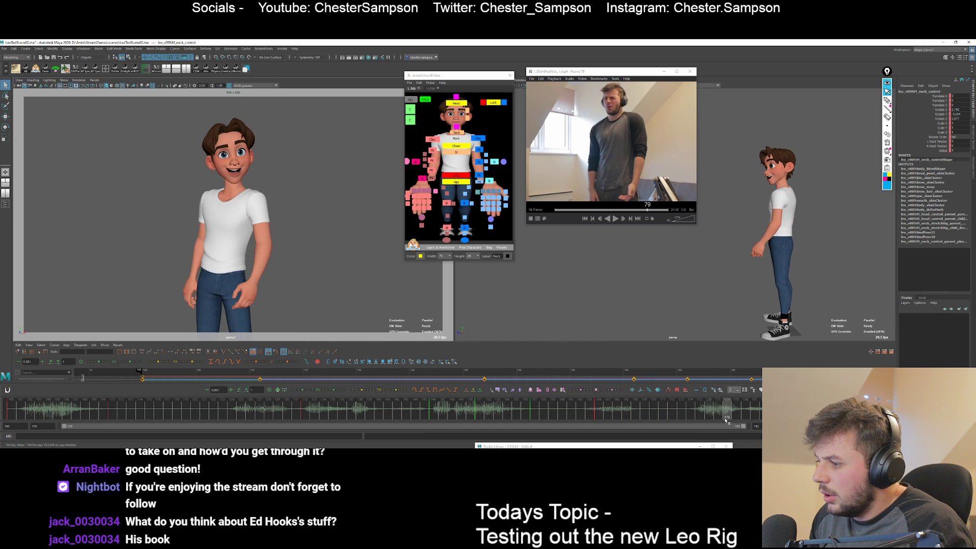
mouse_move(710, 416)
left_mouse_down()
mouse_move(727, 415)
mouse_move(682, 407)
mouse_move(819, 410)
left_mouse_up()
left_click(410, 99)
key("s")
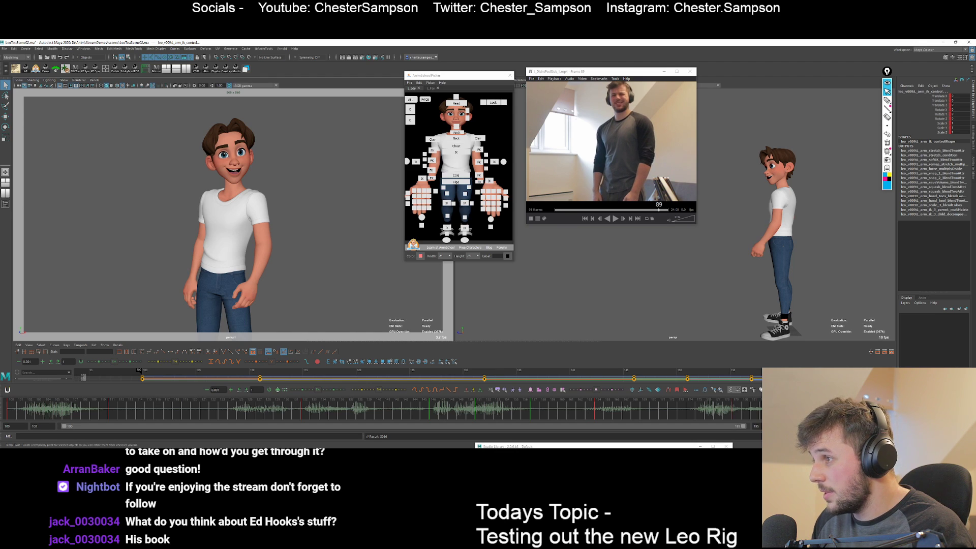
Scrub back through the timeline and play the animation to review the motion leading up to reference frame 89.
left_click(738, 413)
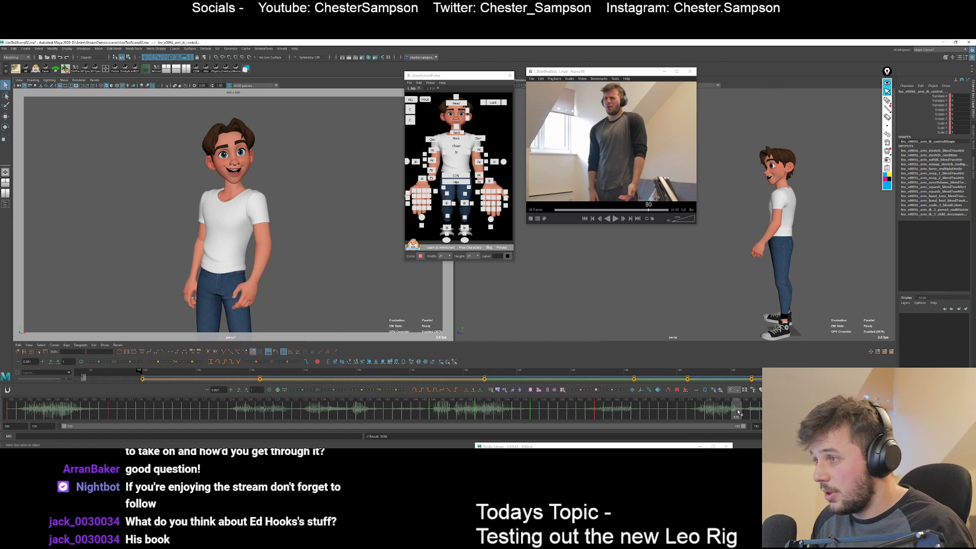
mouse_move(748, 410)
left_mouse_down()
mouse_move(305, 412)
mouse_move(432, 412)
mouse_move(413, 414)
left_mouse_up()
key("alt+v")
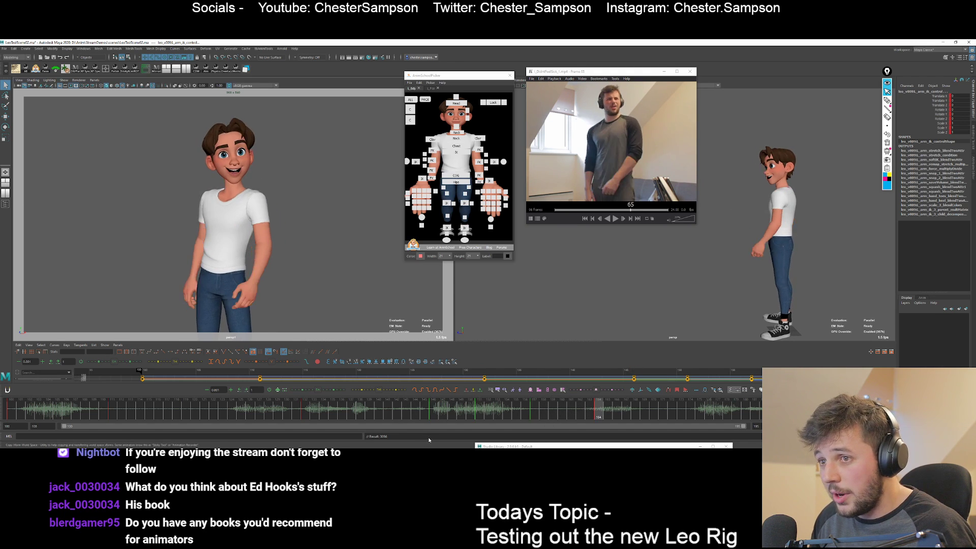
left_click(600, 418)
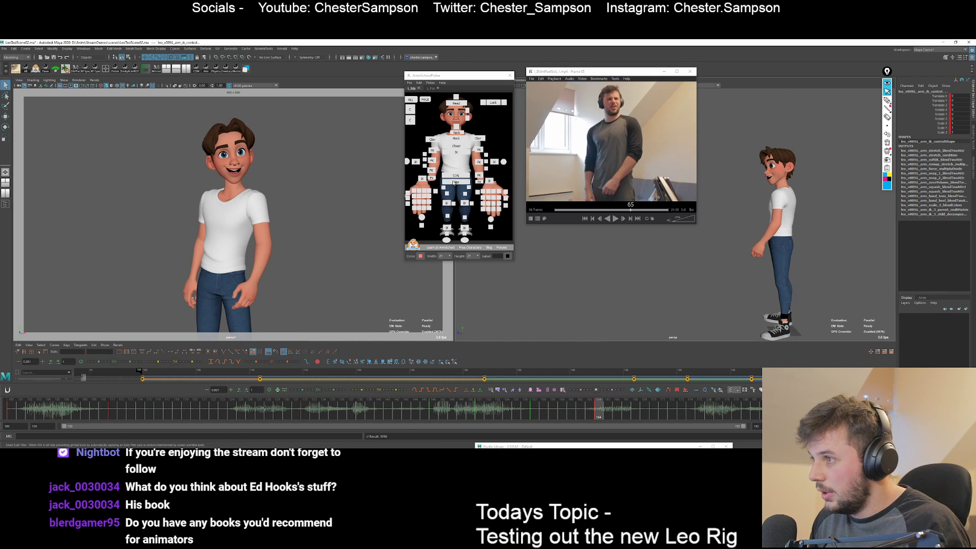
Move the left leg's IK control slightly at reference frame 89, comparing the foot placement with frame 65.
left_click(452, 176)
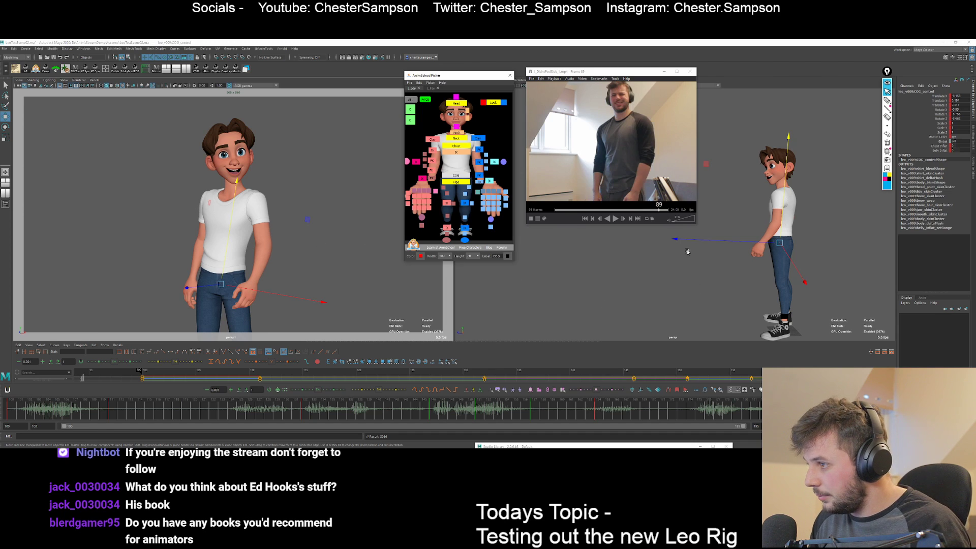
left_click(467, 229)
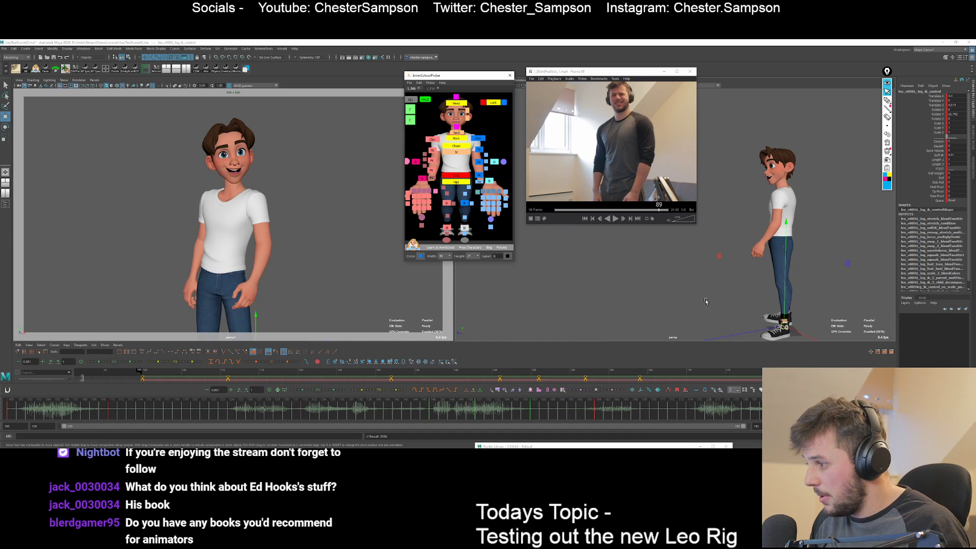
left_click_drag(753, 239, 799, 273, "alt")
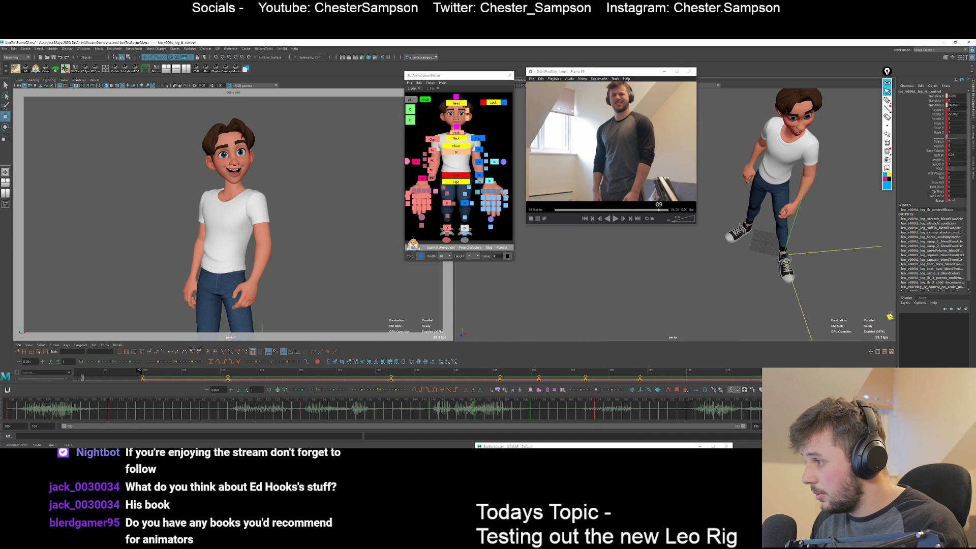
left_click_drag(890, 315, 892, 317)
key("comma")
key("period")
Shift the COG control over towards the left foot at reference frame 89, comparing the body's weight with frame 65.
left_click(456, 176)
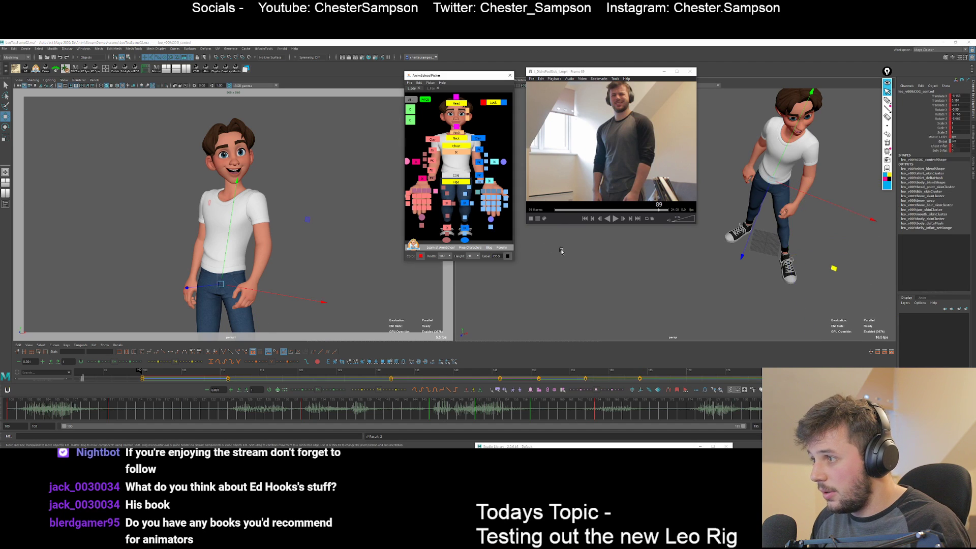
middle_click_drag(832, 266, 805, 307)
key("period")
key("e")
key("comma")
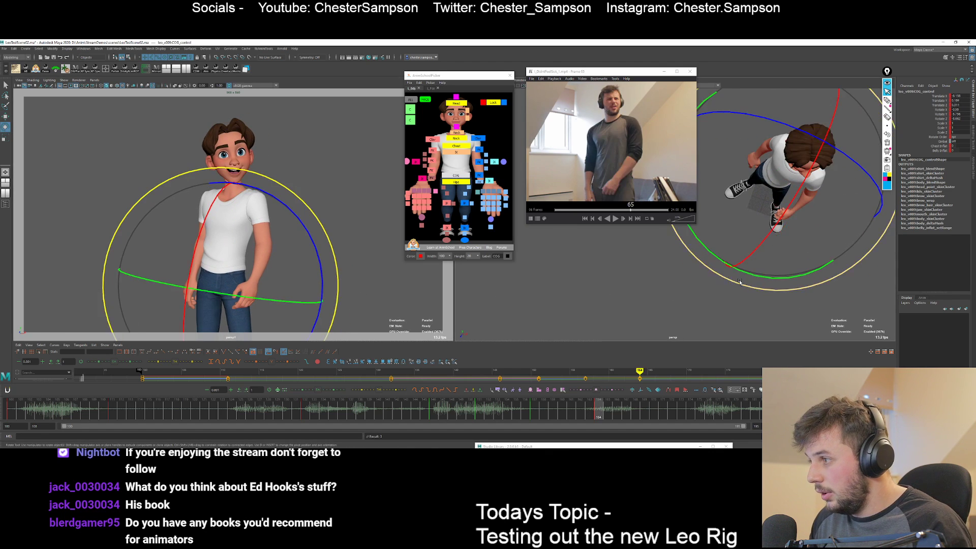
key("period")
left_click_drag(580, 290, 462, 265, "alt")
key("comma")
key("period")
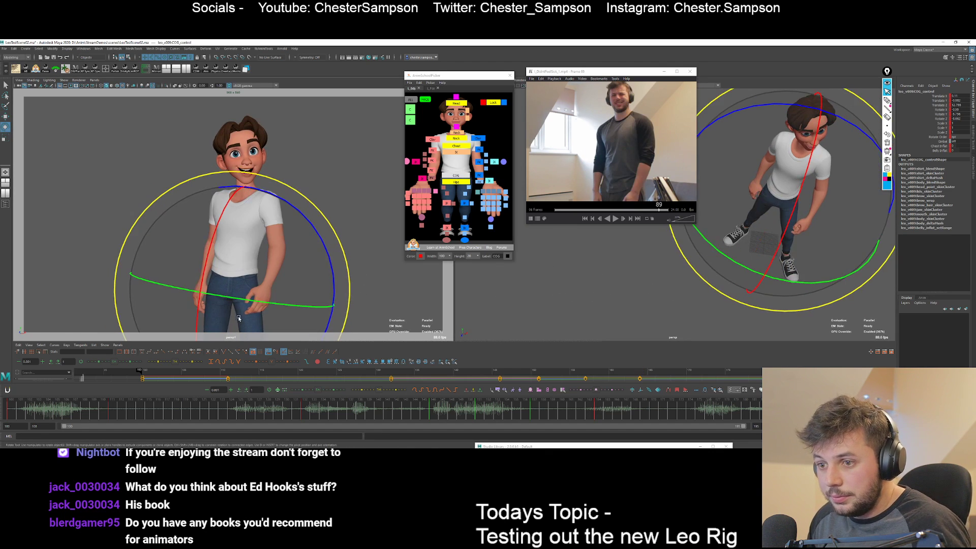
Rotate the COG control at reference frame 89 to tilt the hips and torso, comparing the pose with frame 65.
key("comma")
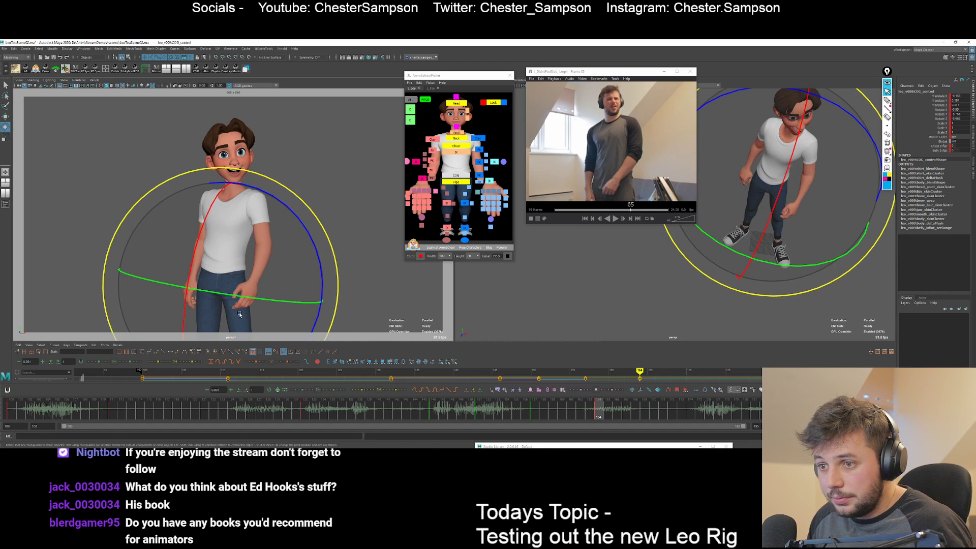
key("period")
key("comma")
key("comma")
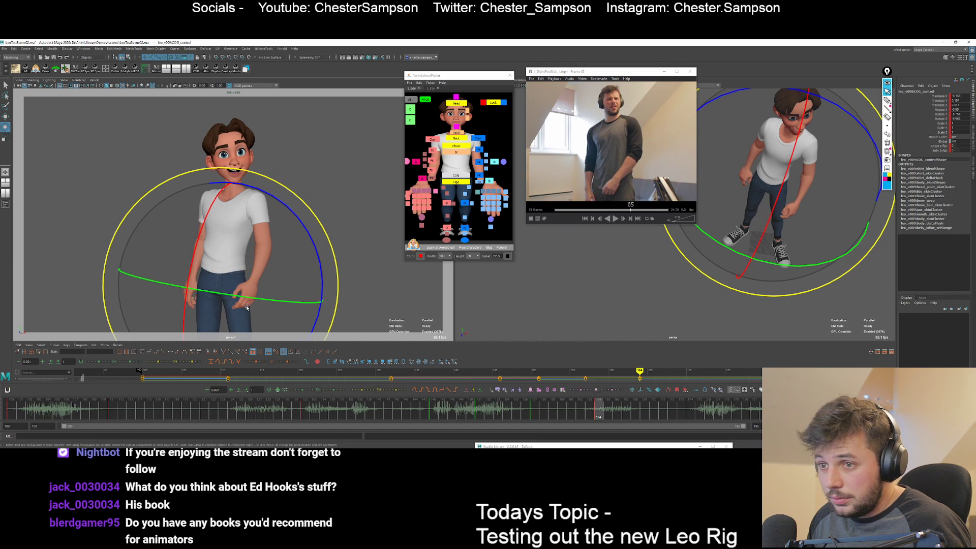
key("q")
key("e")
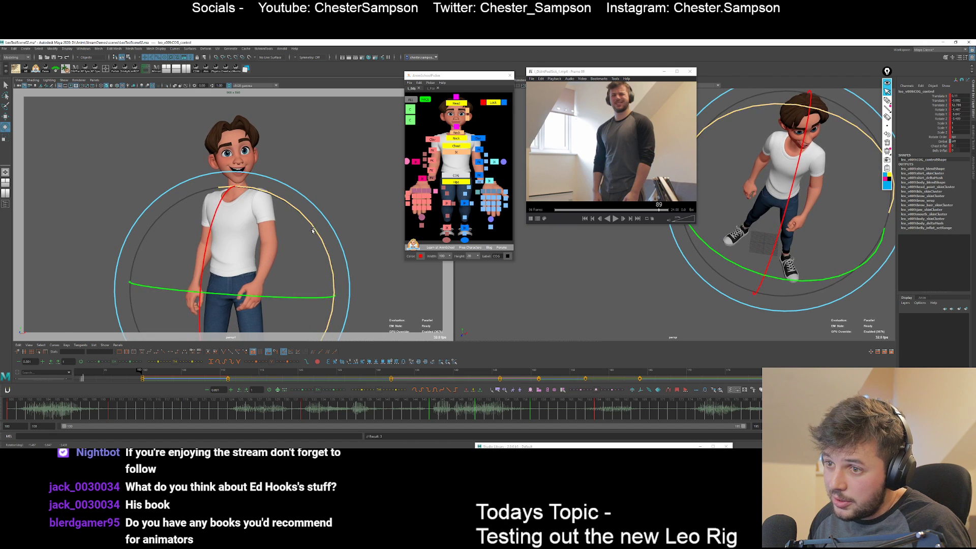
key("q")
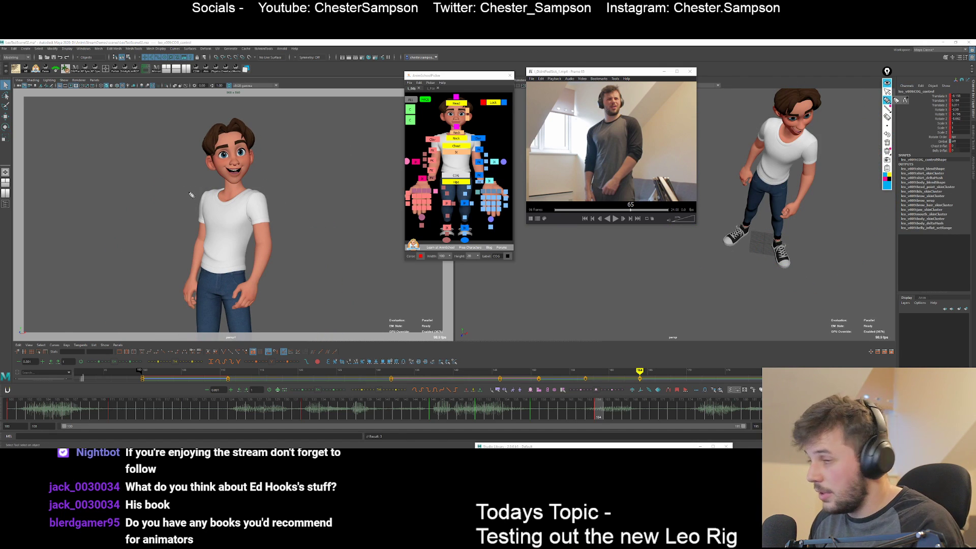
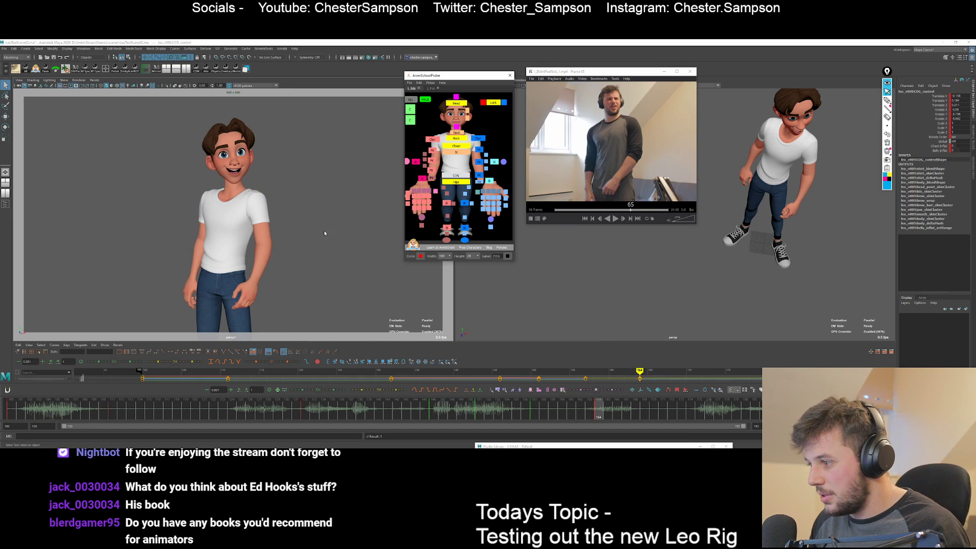
key("w")
key("period")
left_click(457, 146)
key("e")
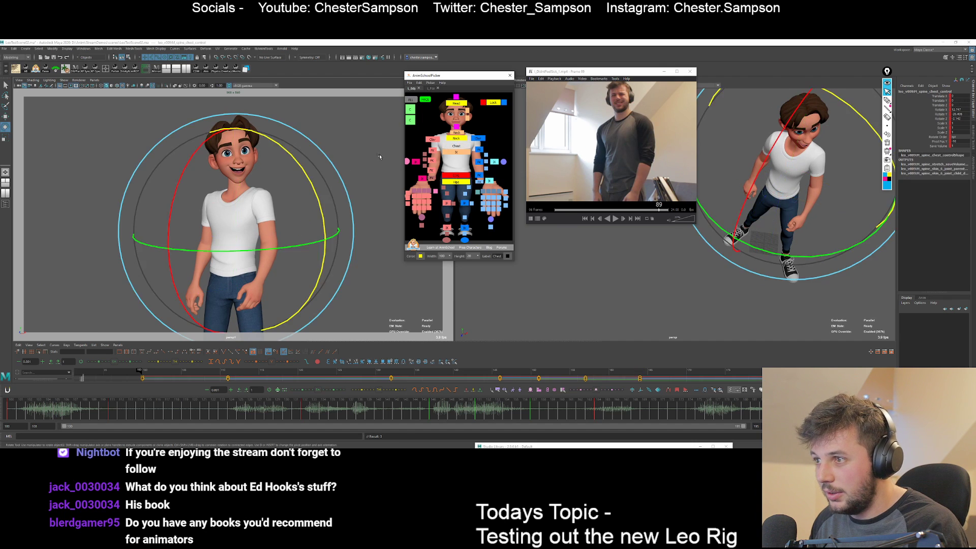
key("comma")
key("period")
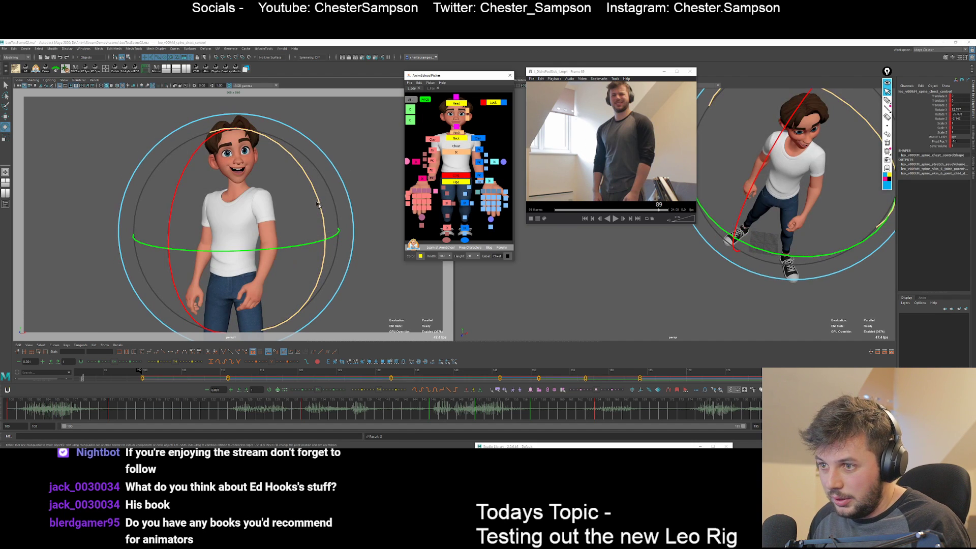
left_click_drag(319, 205, 276, 283)
key("ctrl+z")
key("ctrl+z")
key("ctrl+z")
key("ctrl+z")
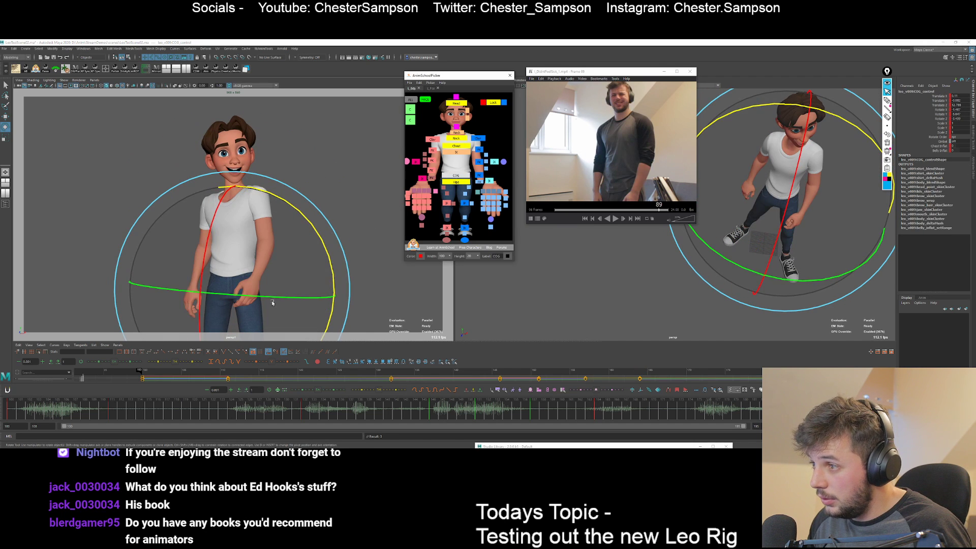
Twist the whole body with the COG control at reference frame 89 and check it against frame 65.
left_click_drag(273, 303, 317, 283)
key("comma")
key("period")
Rotate the left clavicle and head controls at reference frame 89, comparing the pose with frame 65.
left_click(478, 138)
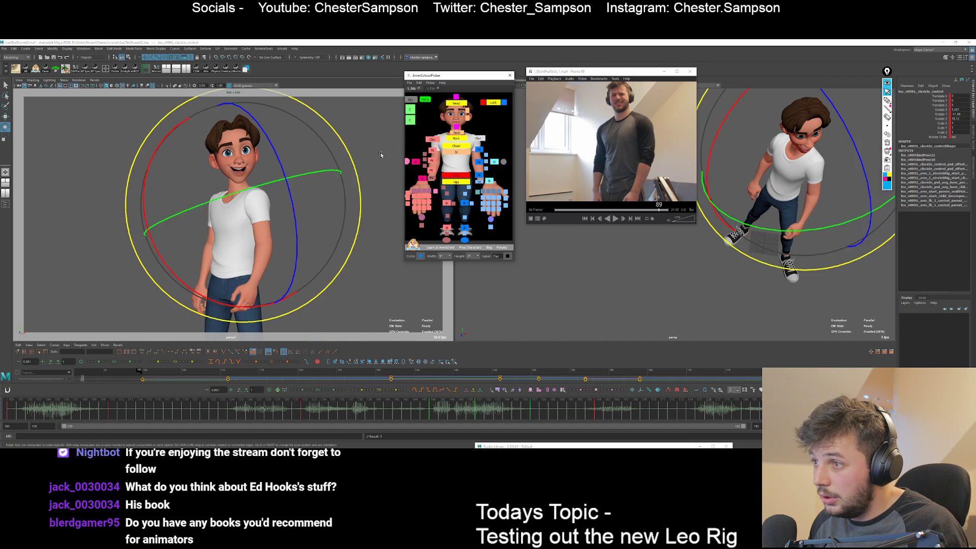
left_click_drag(381, 154, 279, 149)
left_click(456, 103)
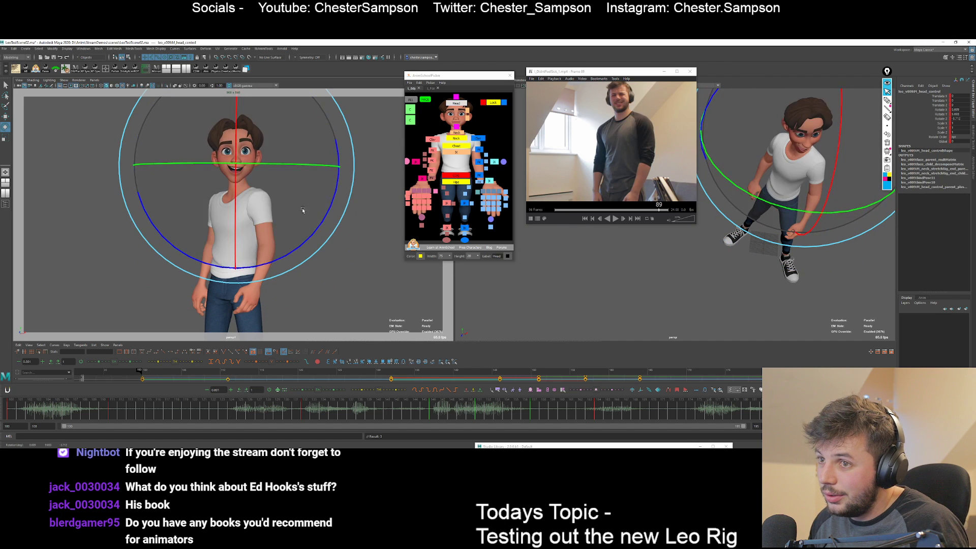
left_click_drag(299, 226, 342, 270)
key("comma")
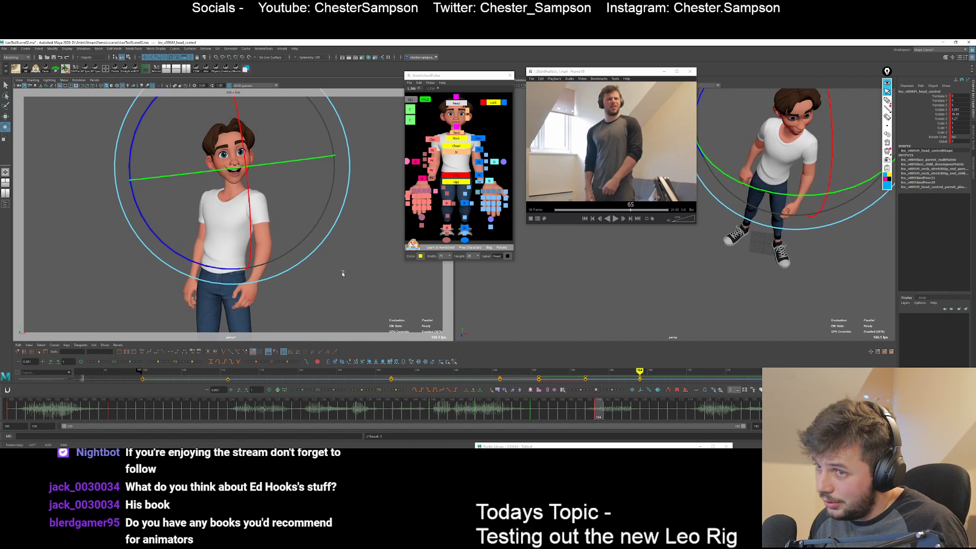
key("period")
left_click_drag(283, 152, 338, 237)
key("q")
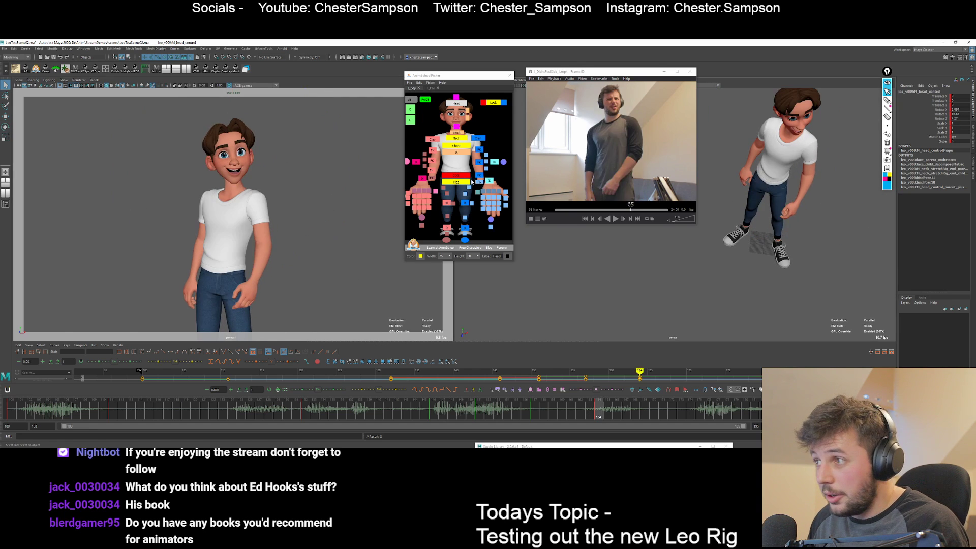
Rotate the left arm's FK controls at reference frame 89 to bring the hand down beside the hip, comparing with frame 65.
left_click(246, 249)
left_click_drag(245, 250, 292, 257)
key("comma")
key("period")
left_click(478, 163)
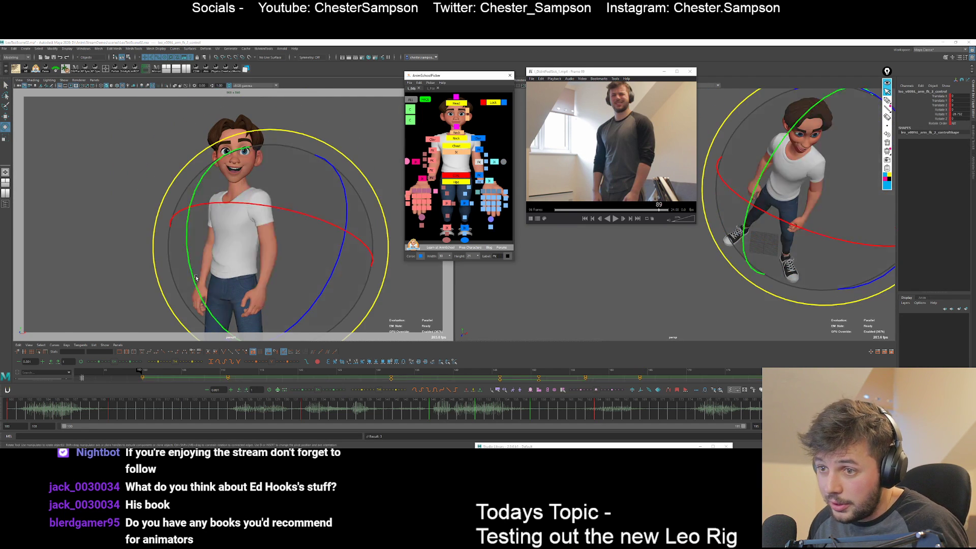
left_click_drag(191, 258, 233, 272)
key("comma")
key("period")
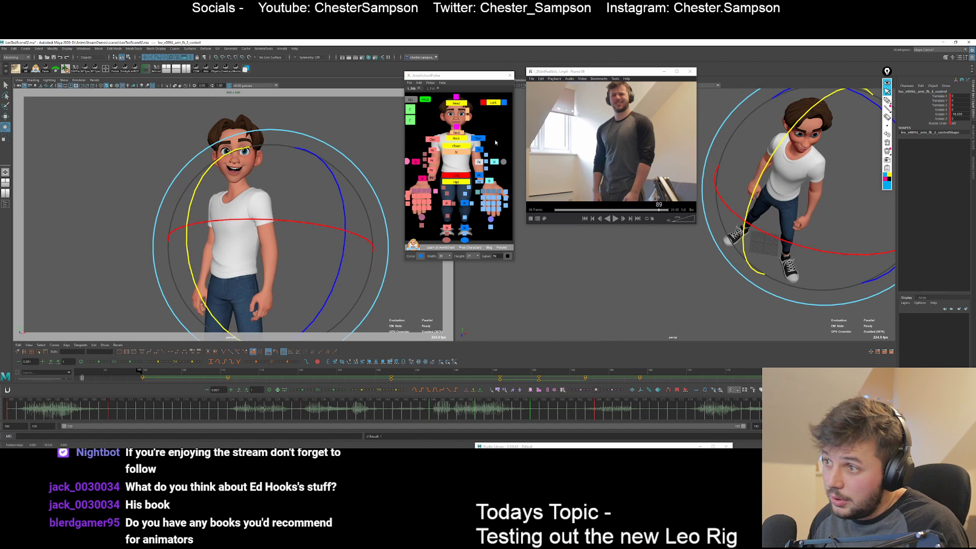
Rotate the left and right clavicle controls at reference frame 89 to adjust the shoulders, comparing them with frame 65.
left_click(478, 138)
left_click_drag(257, 202, 286, 239)
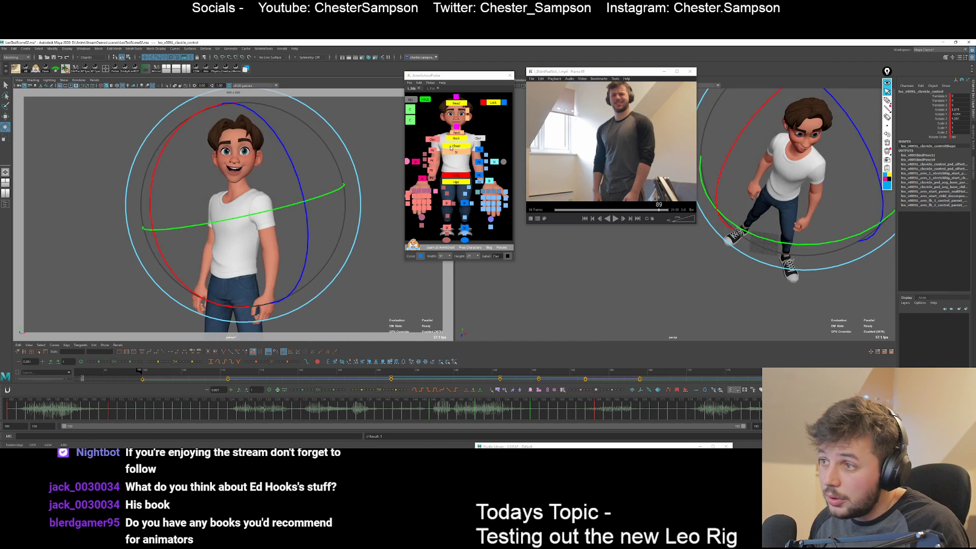
left_click(478, 138)
left_click_drag(298, 189, 278, 185)
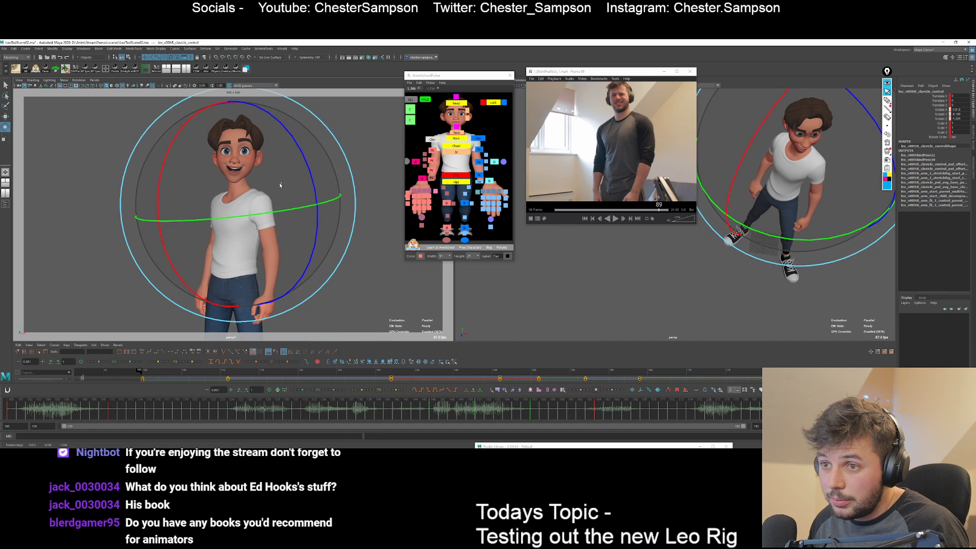
key("comma")
key("period")
Rotate the right arm's first FK control at reference frame 89, comparing the arm with frame 65.
left_click(432, 150)
left_click_drag(207, 245, 322, 190)
key("comma")
key("period")
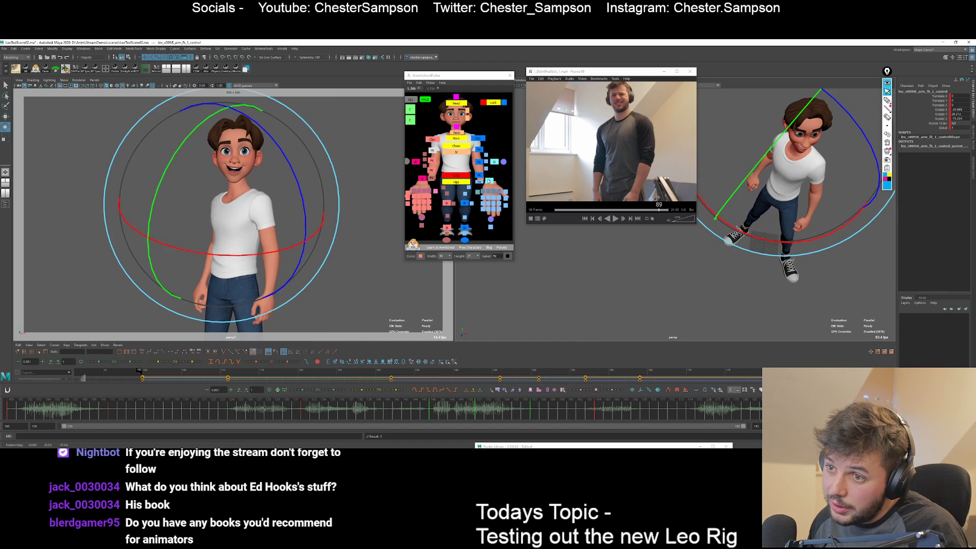
key("q")
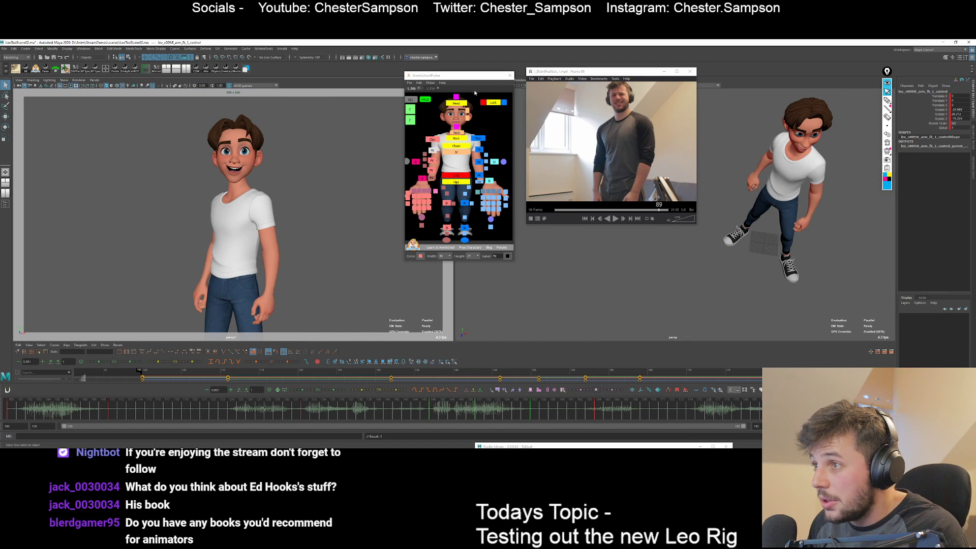
Adjust the head control's rotation at reference frame 89, checking it against frame 65.
left_click(456, 103)
key("e")
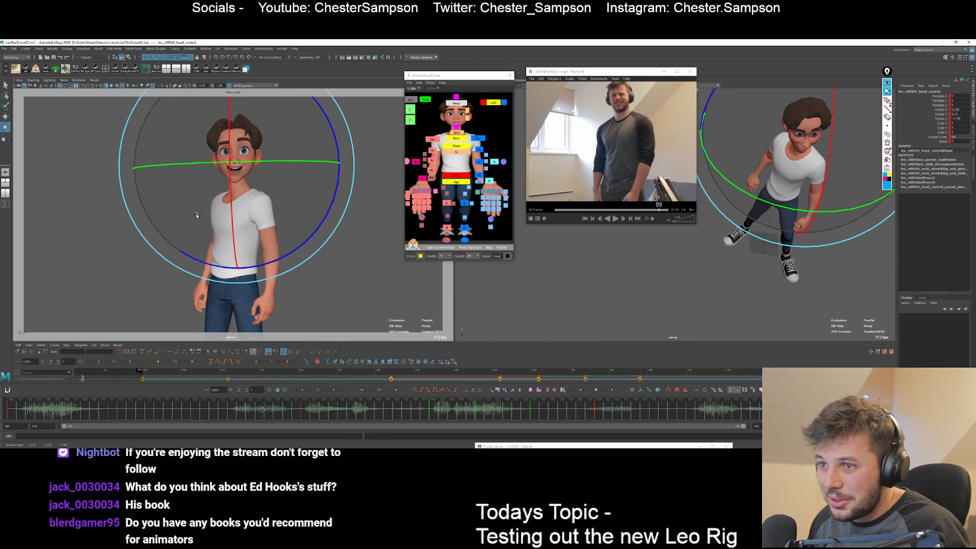
left_click_drag(196, 216, 283, 228)
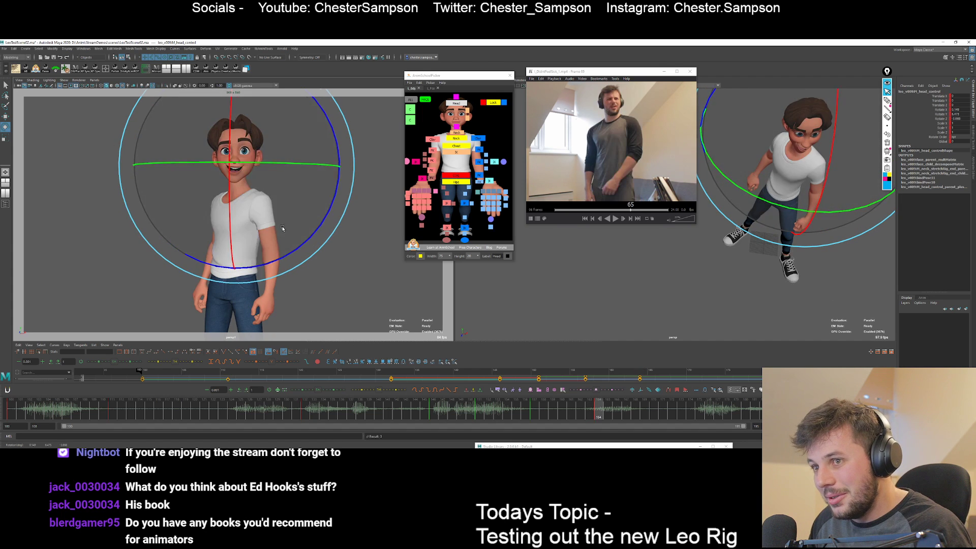
key("comma")
key("period")
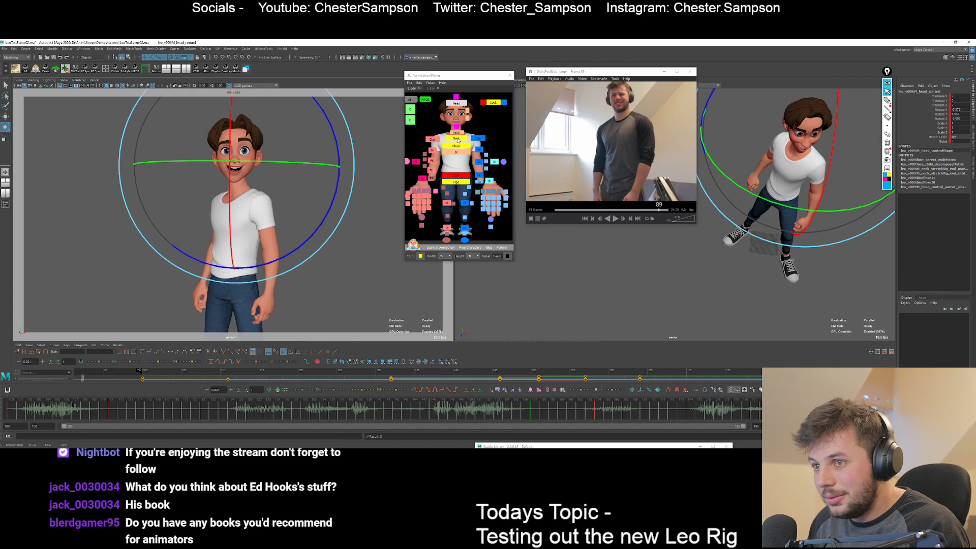
Rotate the neck control at reference frame 89, flipping to frame 65 to compare the head and neck angle.
left_click(456, 138)
key("comma")
mouse_move(207, 170)
left_mouse_down()
mouse_move(194, 186)
mouse_move(210, 188)
left_mouse_up()
key("q")
key("comma")
key("period")
key("e")
key("q")
key("comma")
key("period")
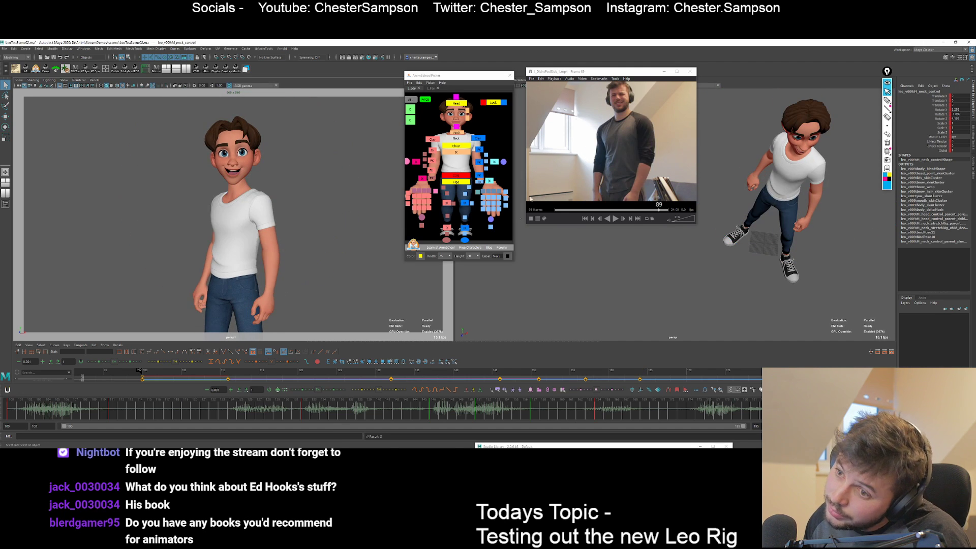
Move the middle spine control at reference frame 89 to shape the torso's curve.
left_click(415, 176)
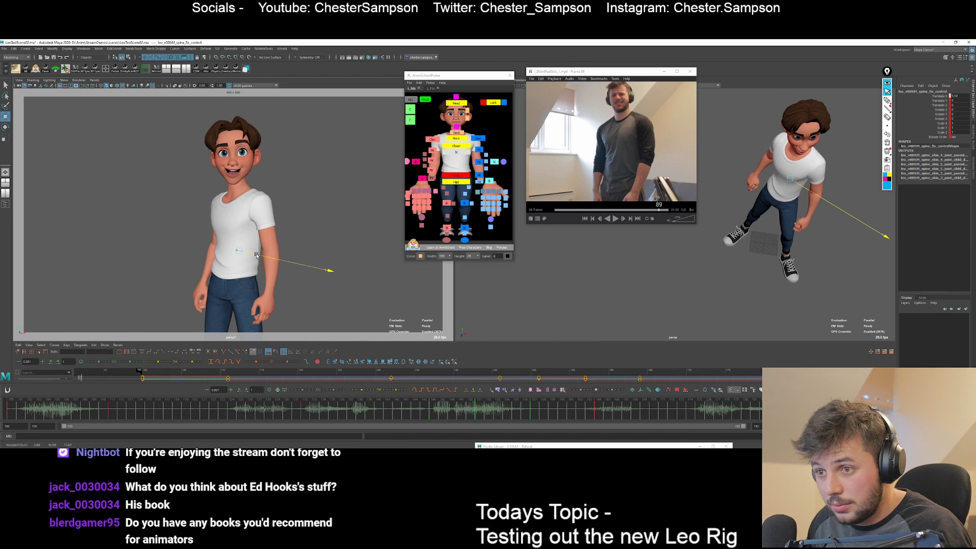
key("w")
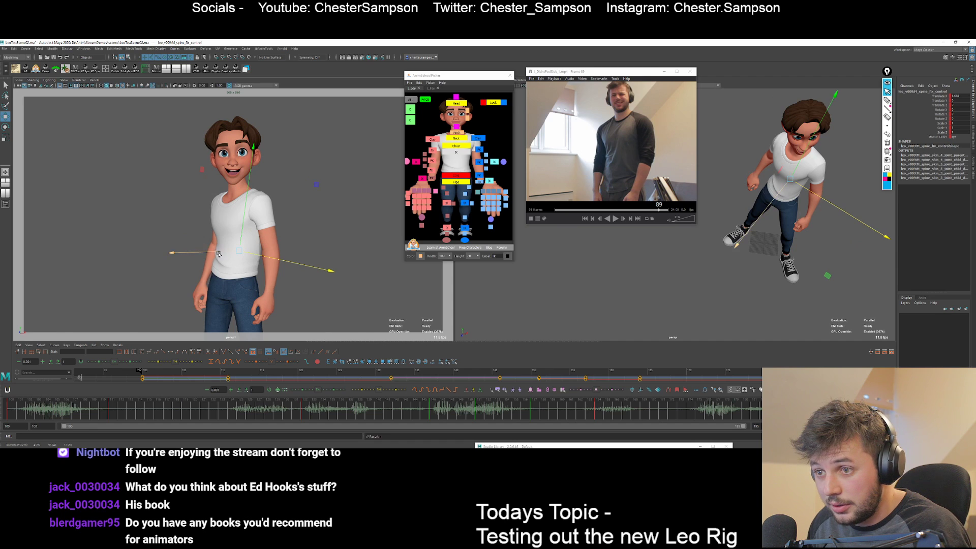
left_click(223, 254)
Refine the COG control's rotation at reference frame 89 from the side and front, comparing the body's lean with frame 65.
left_click(459, 179)
key("e")
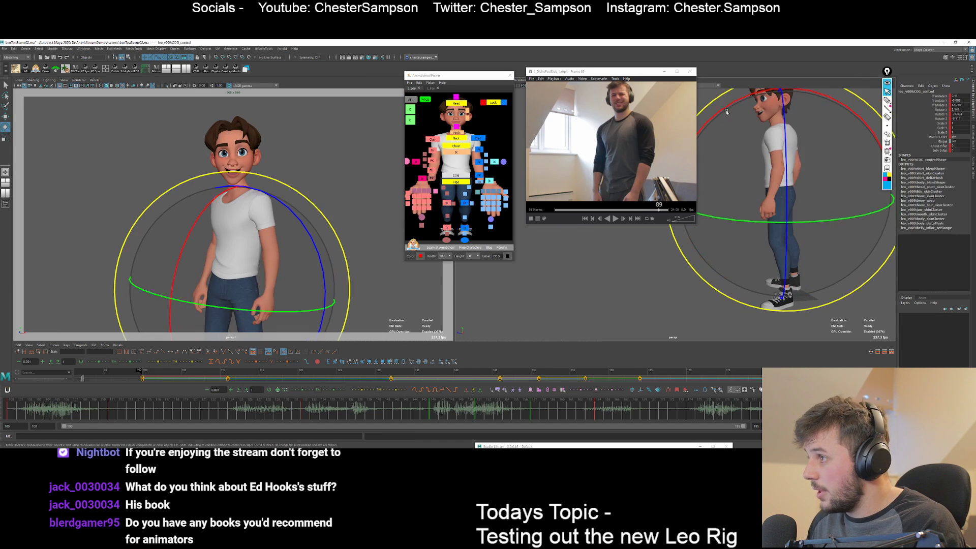
left_click_drag(725, 109, 731, 107)
key("comma")
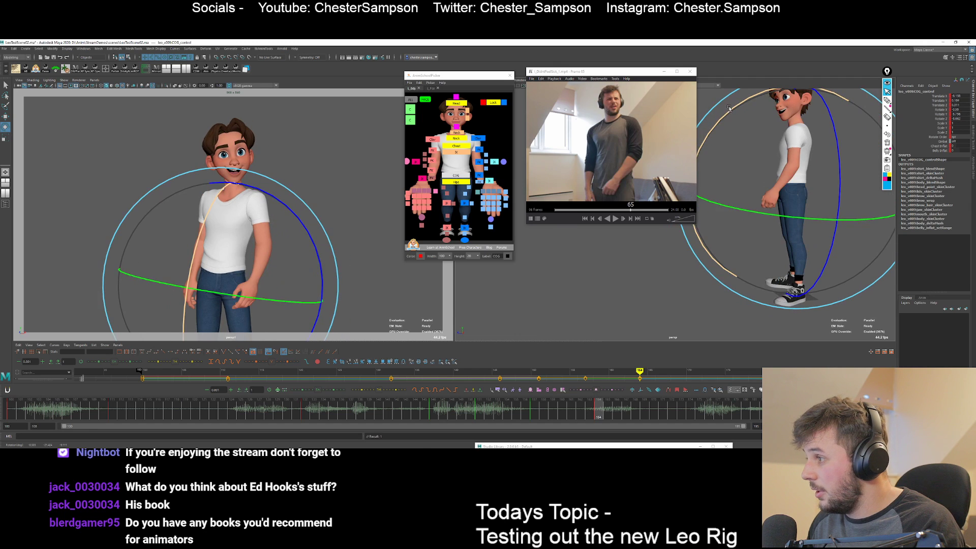
key("period")
key("w")
key("comma")
key("e")
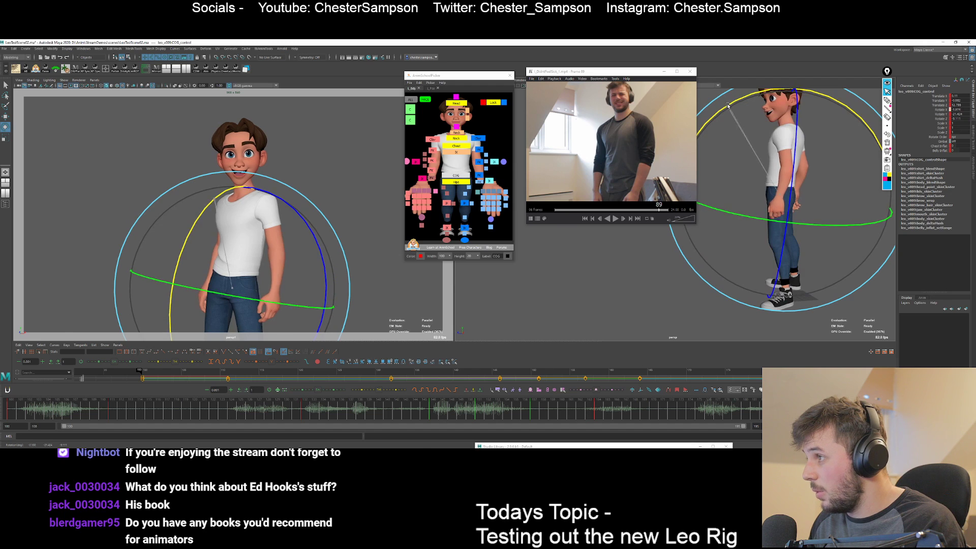
key("q")
key("e")
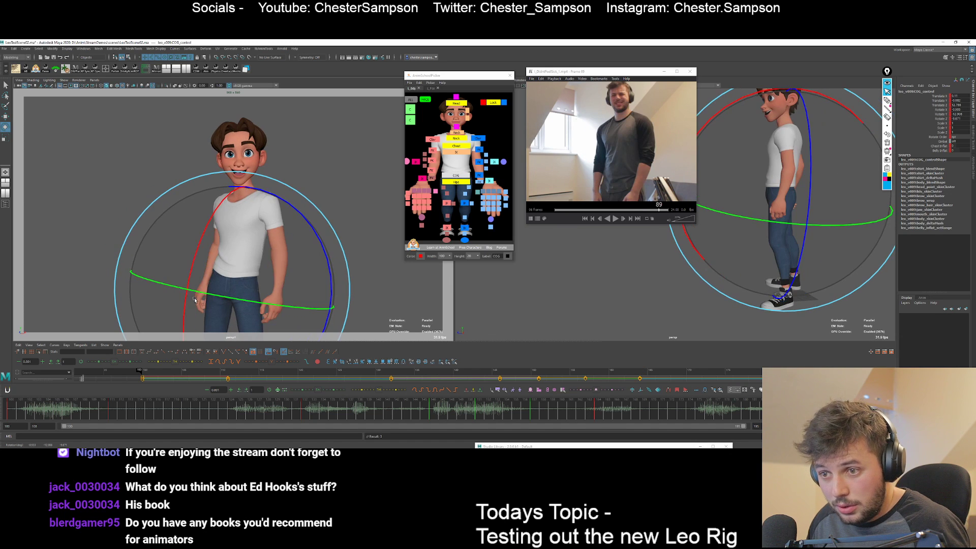
key("q")
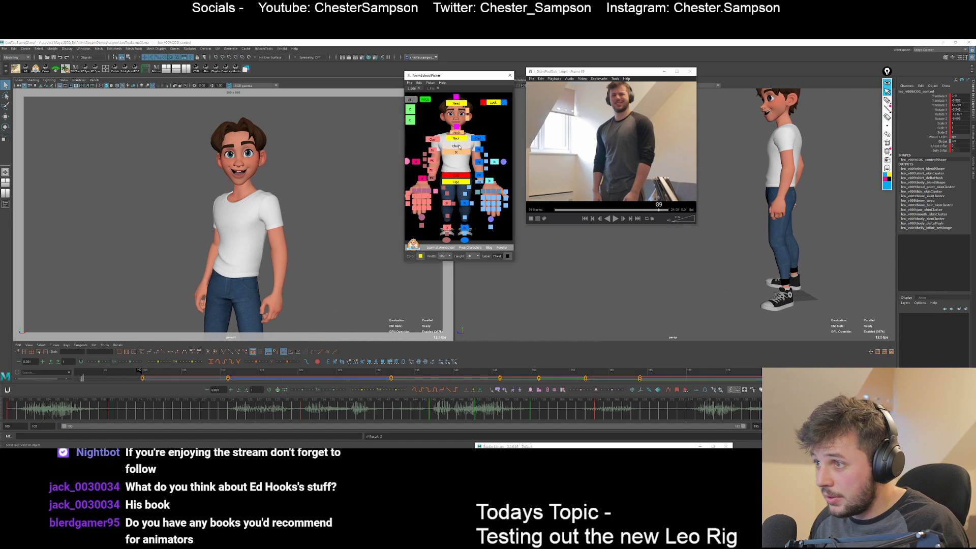
Compare the chest control's pose with frame 65 and rotate the left upper arm FK control at reference frame 89.
left_click(458, 147)
key("e")
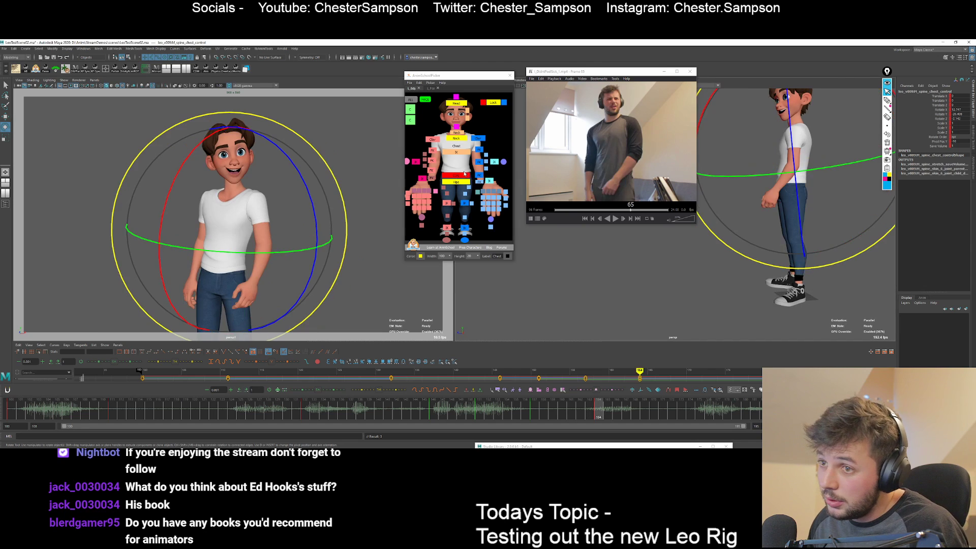
left_click(480, 149)
left_click_drag(286, 234, 271, 241)
key("q")
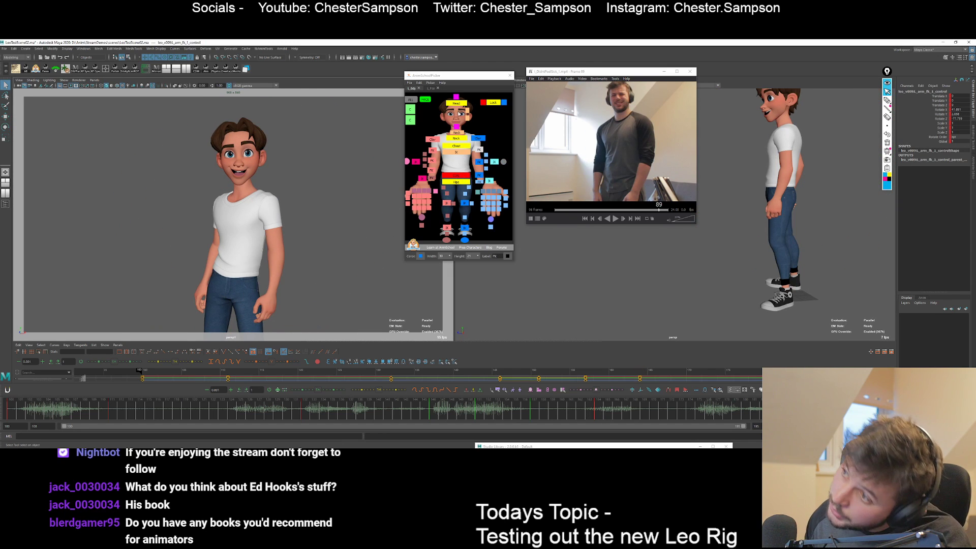
Rotate the head control at reference frame 89 to refine the head's tilt and turn against the reference.
left_click(460, 113)
key("e")
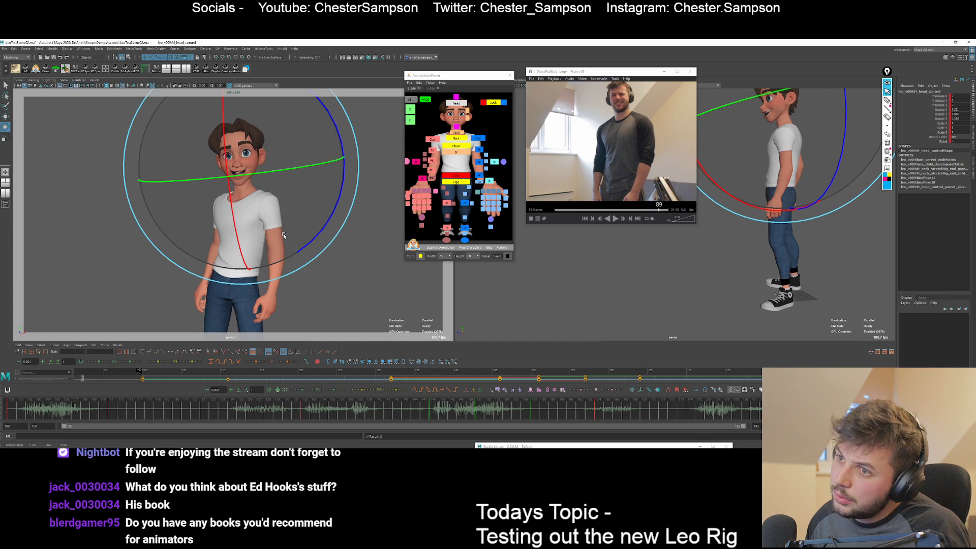
left_click_drag(283, 235, 254, 215)
key("q")
key(".")
key("e")
key(".")
key(".")
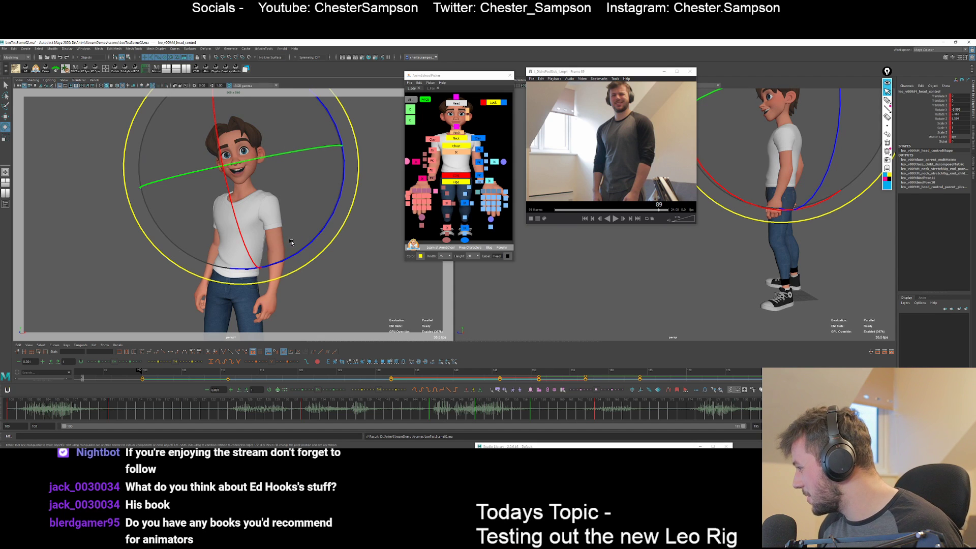
left_click_drag(305, 250, 244, 193)
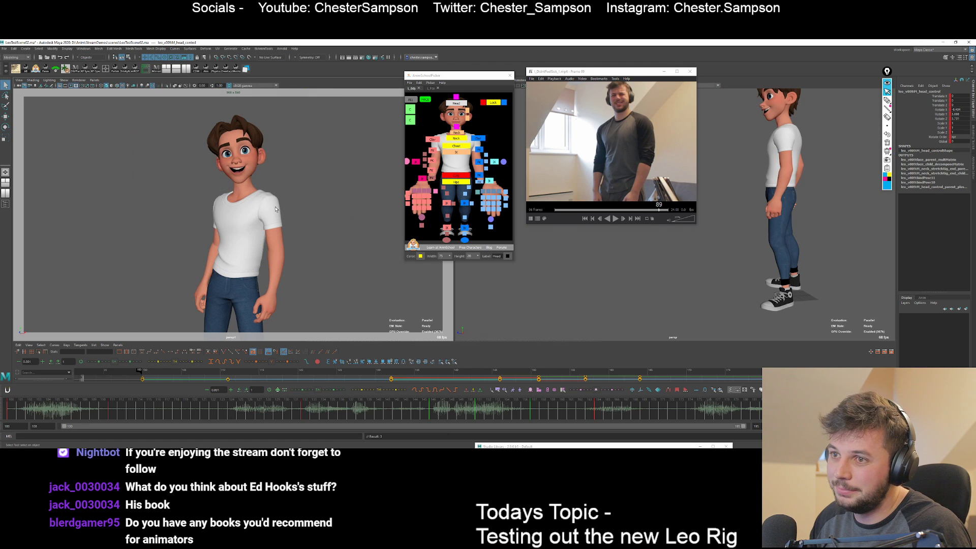
middle_click_drag(224, 171, 266, 209)
left_click_drag(200, 162, 285, 184)
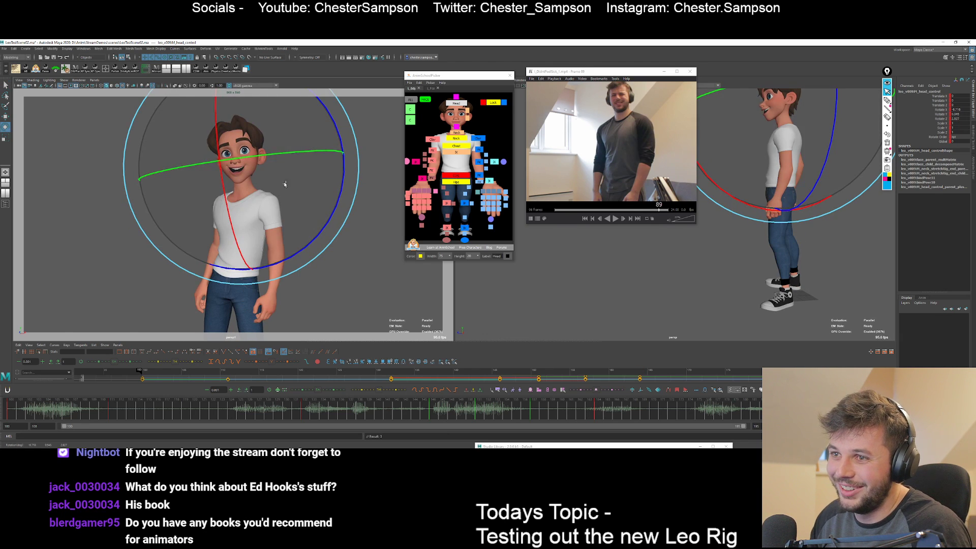
key("q")
key("alt+v")
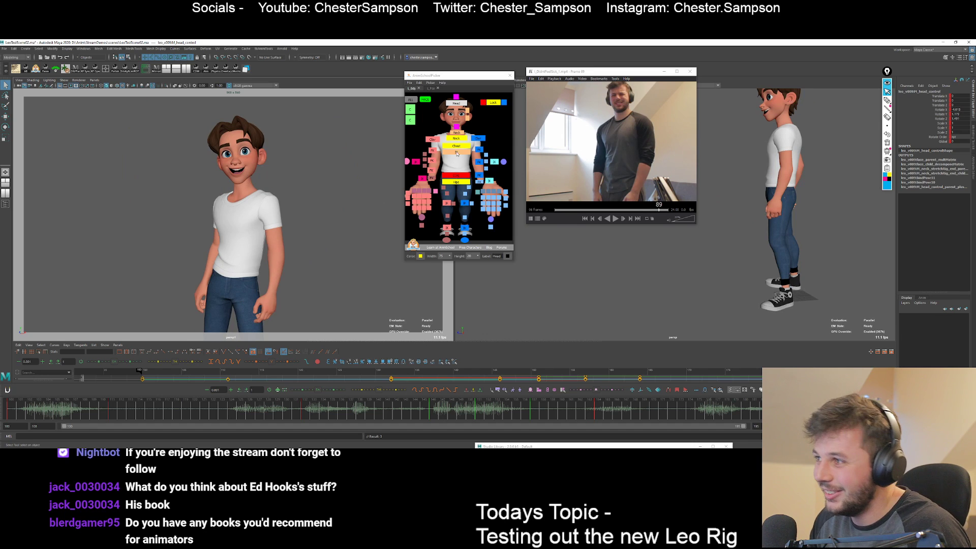
Move the eye aim control at reference frame 89 to adjust the gaze direction.
left_click(492, 103)
key("w")
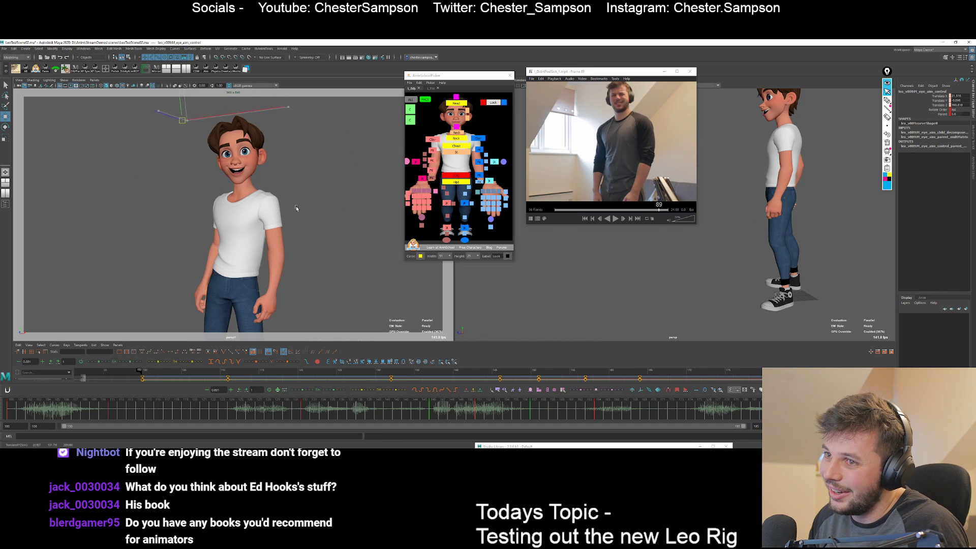
key("q")
Rotate the left clavicle control at reference frame 89, comparing the shoulder with frame 65.
left_click(478, 137)
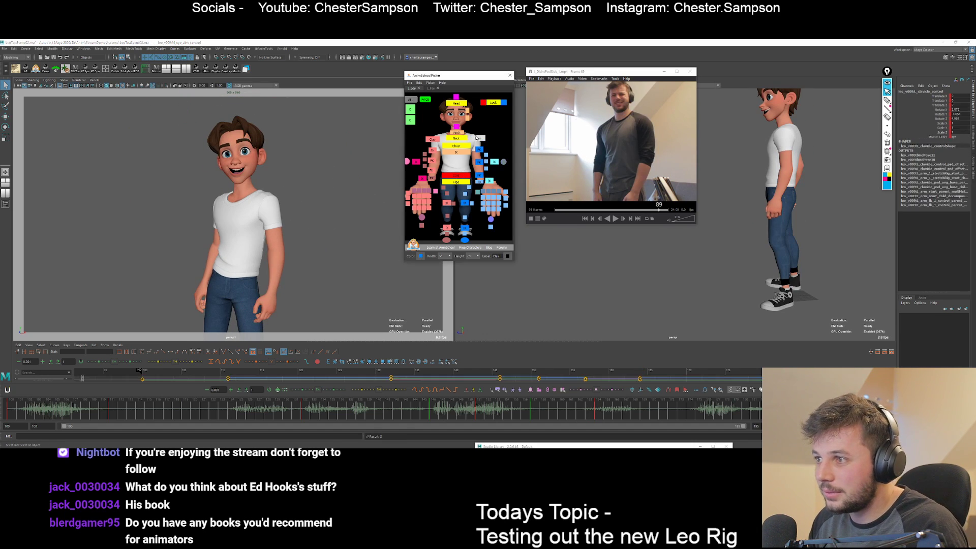
key("e")
key("q")
key("comma")
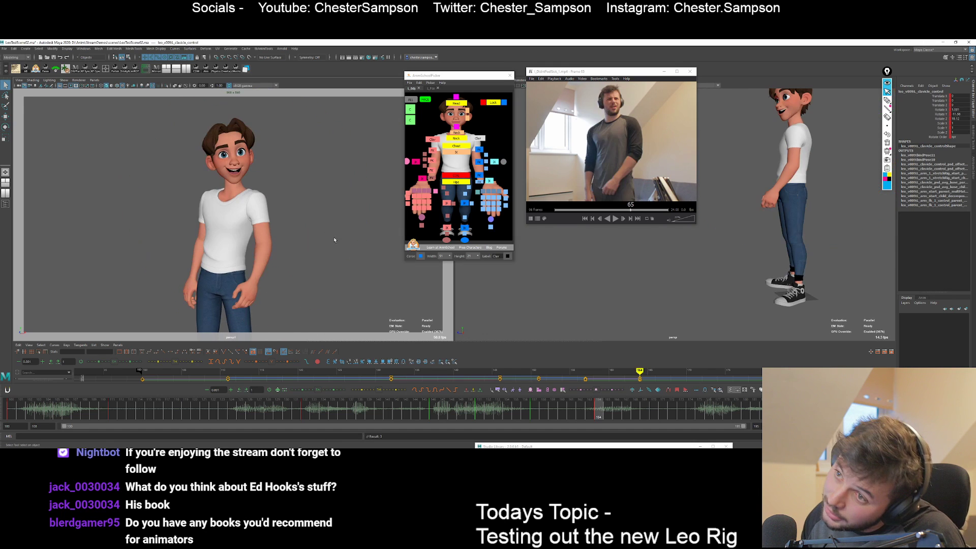
key("period")
key("e")
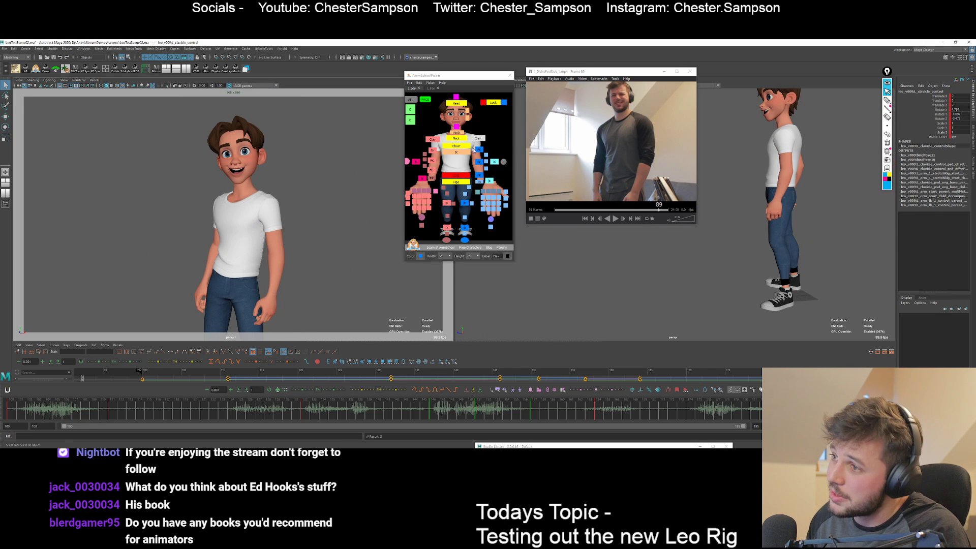
Refine the left upper arm FK control's rotation at reference frame 89, comparing the arm's hang with frame 65.
left_click(265, 232)
key("q")
key("comma")
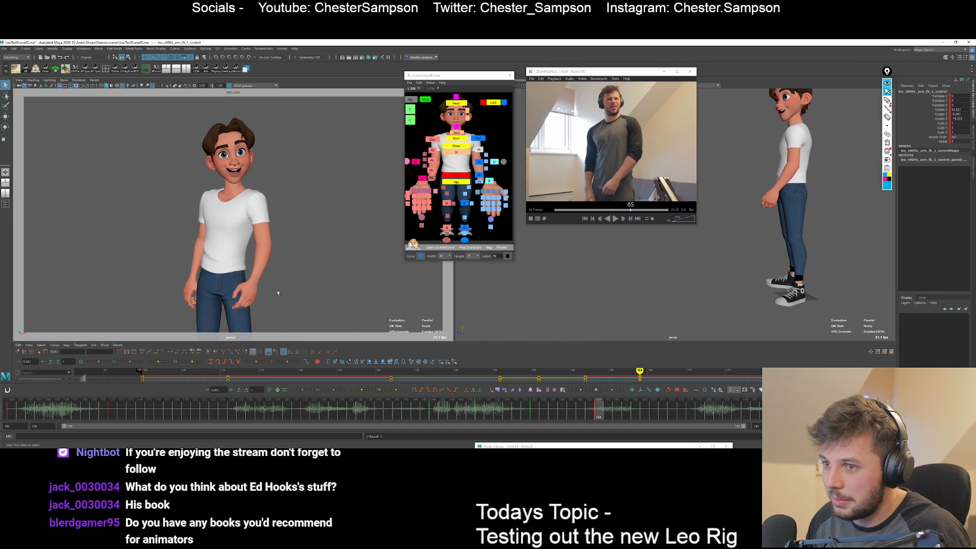
key("period")
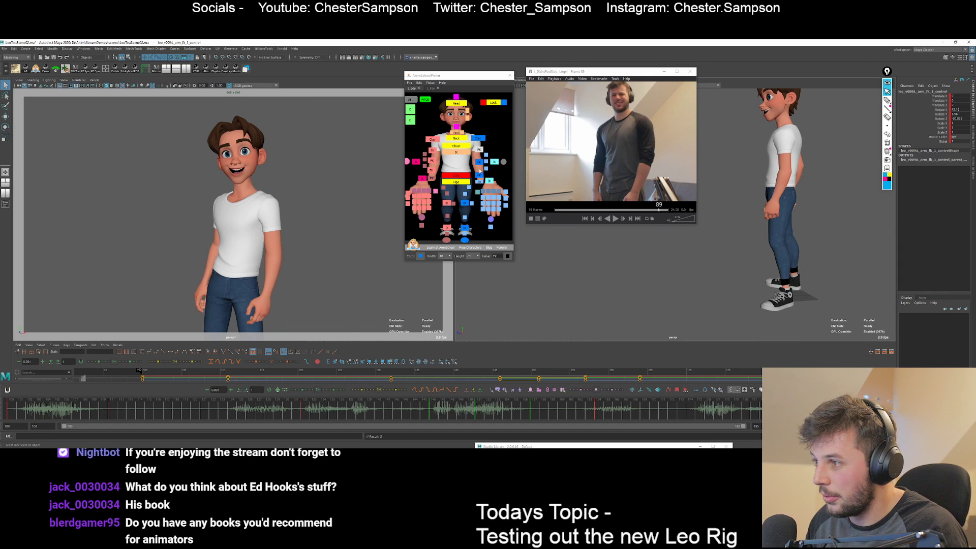
key("e")
left_click(215, 275)
left_click_drag(193, 278, 198, 294)
Rotate the left wrist FK control at reference frame 89 to angle the hand, checking it against frame 65.
left_click(479, 177)
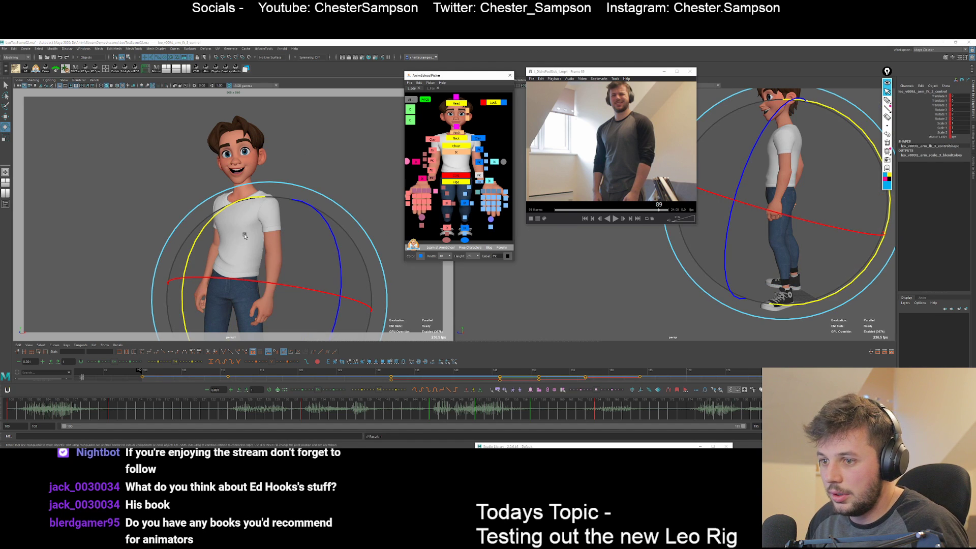
left_click_drag(334, 314, 337, 309)
key("q")
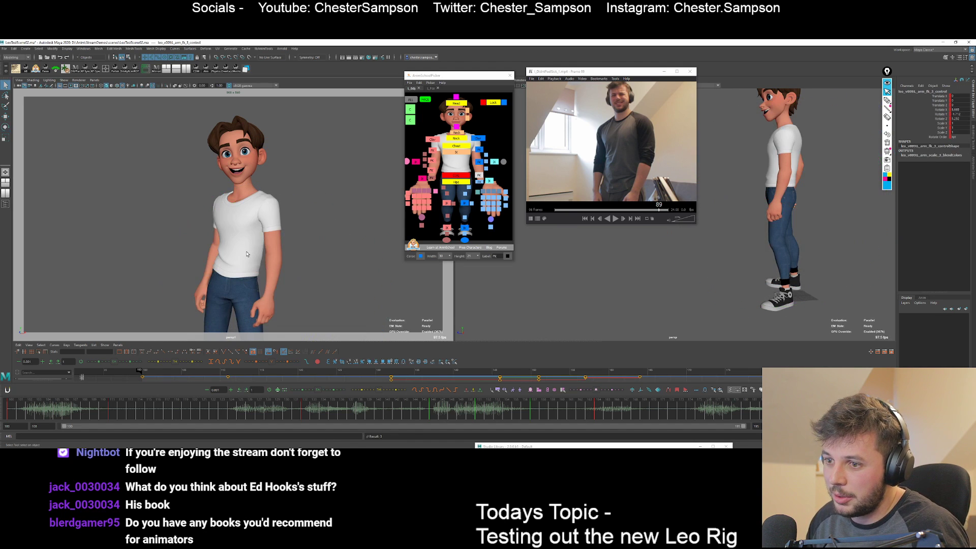
key("comma")
key("period")
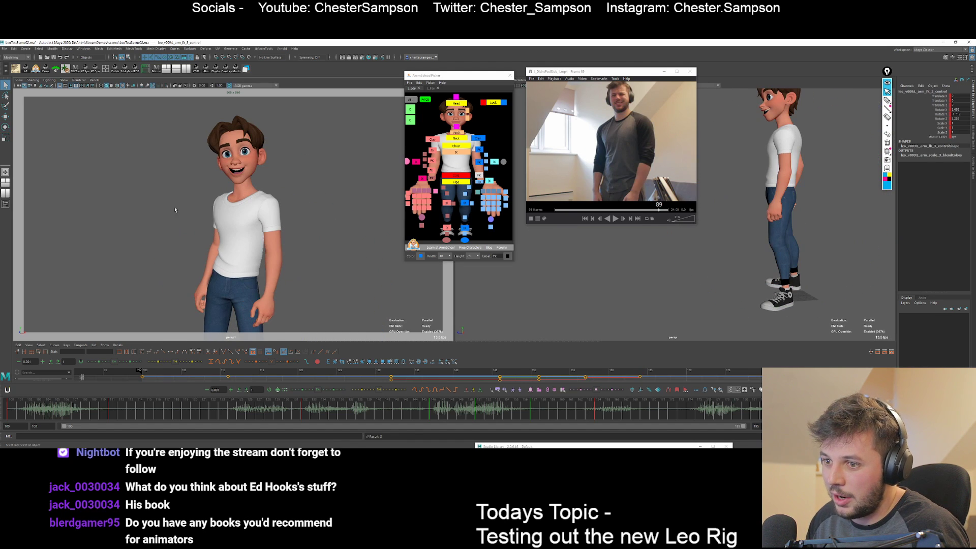
key("e")
left_click_drag(213, 280, 214, 280)
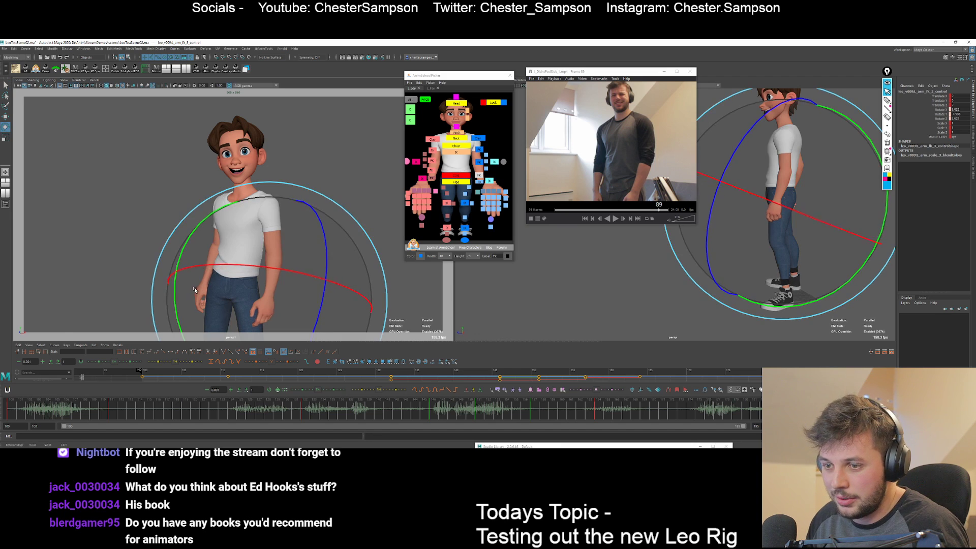
key("ctrl+z")
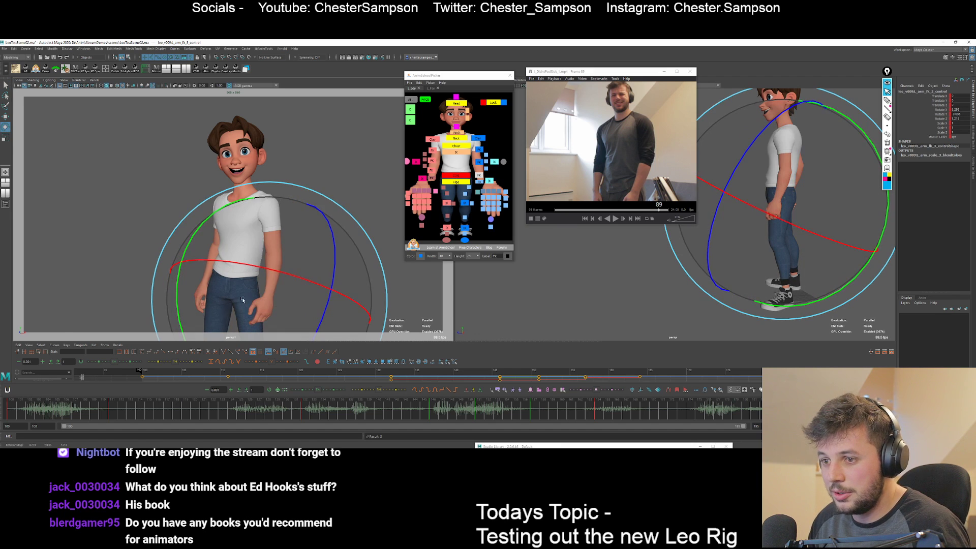
key("q")
key("comma")
key("period")
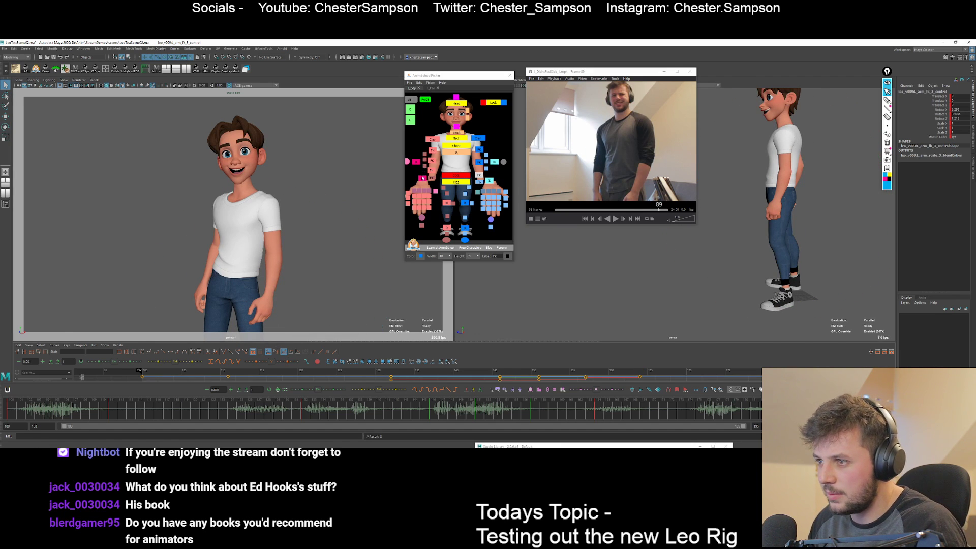
Rotate the right upper arm FK control slightly at reference frame 89.
left_click(431, 172)
left_click(431, 150)
key("e")
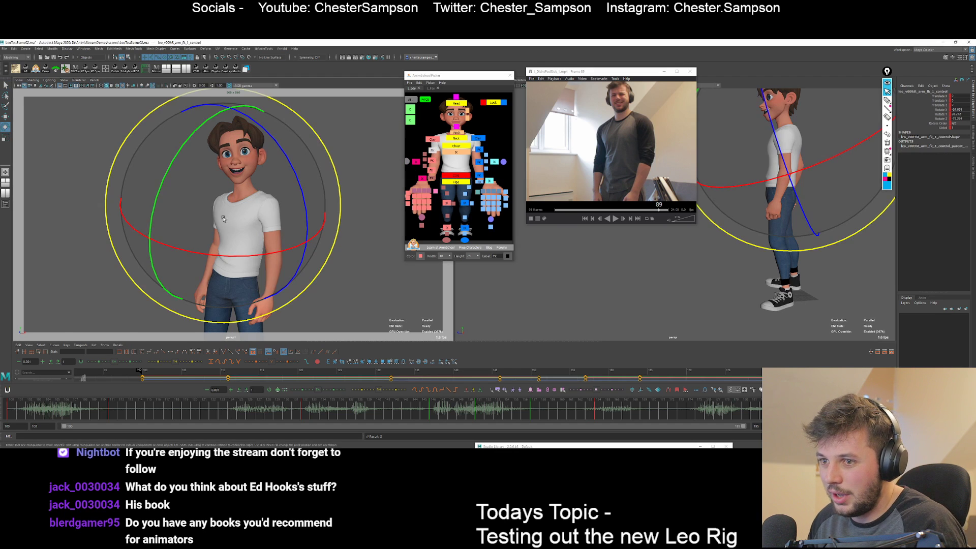
left_click_drag(161, 185, 164, 181)
key("q")
Rotate the right wrist FK control at reference frame 89 to angle the right hand.
left_click(432, 171)
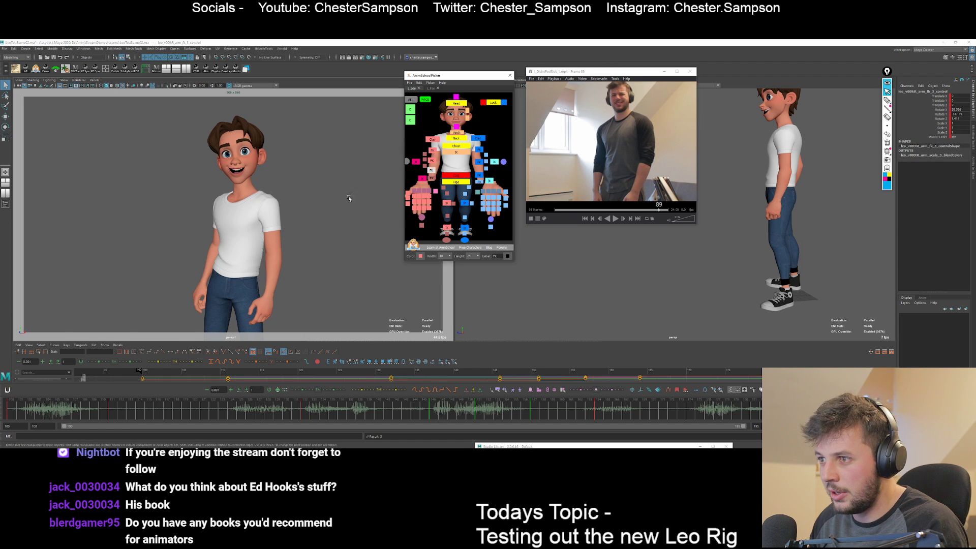
key("e")
key("comma")
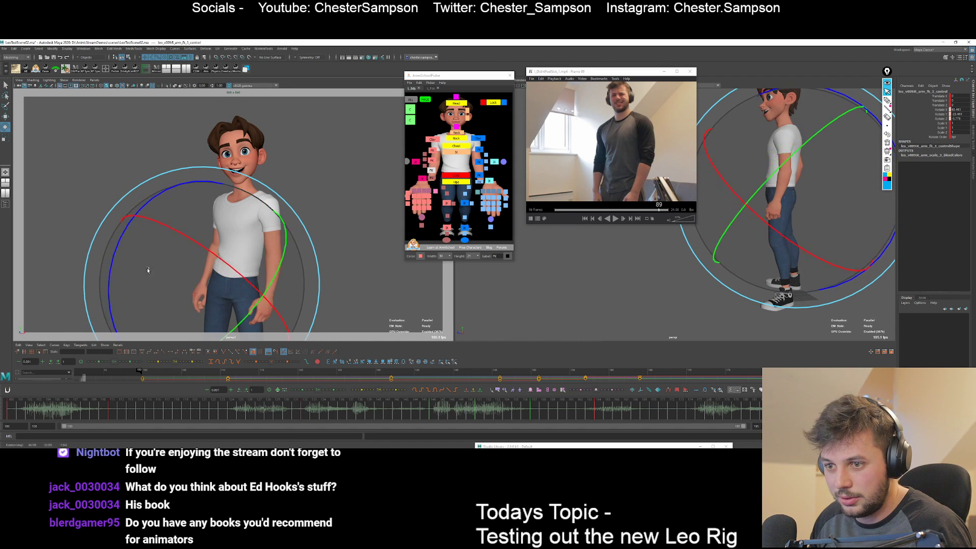
key("q")
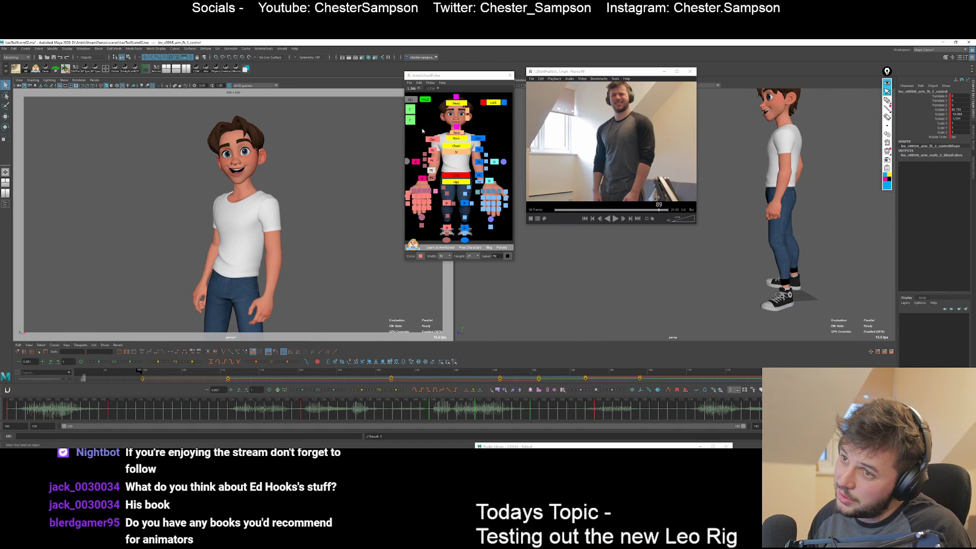
Adjust the right elbow FK control's bend at reference frame 89.
left_click(432, 161)
key("e")
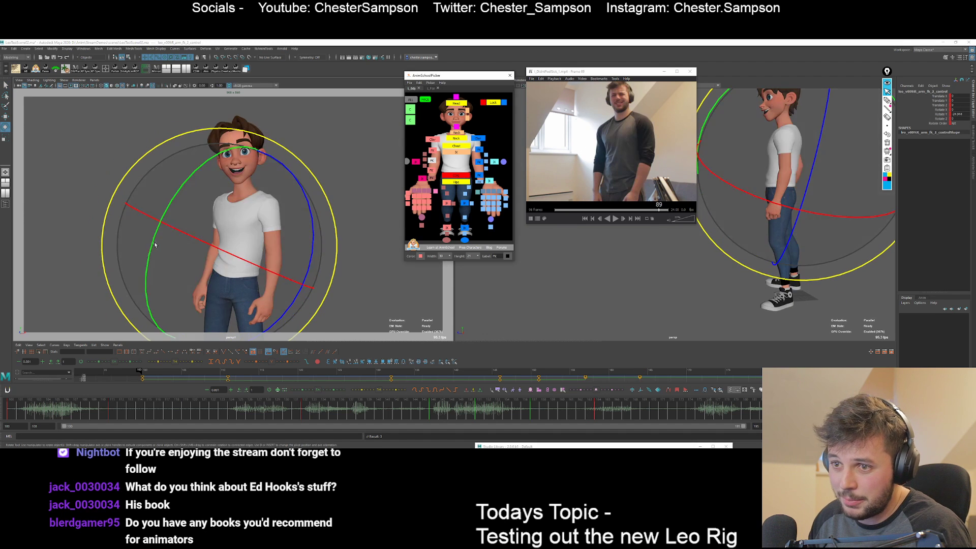
left_click_drag(152, 248, 150, 254)
key("q")
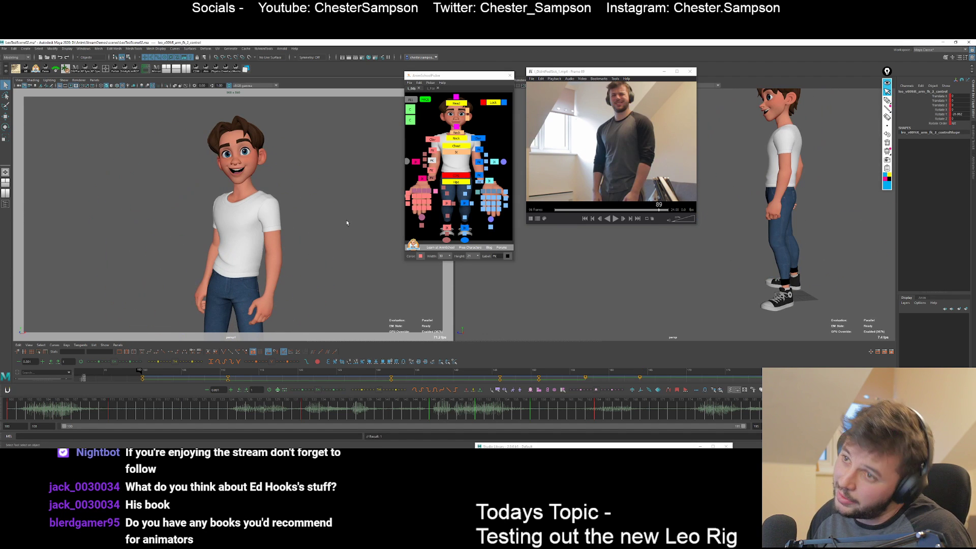
Check the left clavicle control and rotate the neck control at reference frame 89 to adjust the neck's tilt.
left_click(479, 139)
key("e")
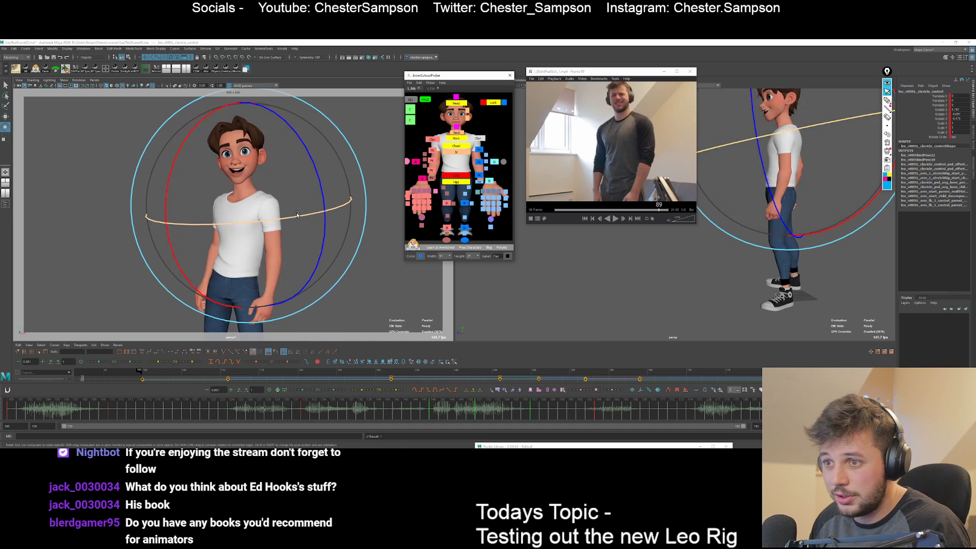
left_click(456, 138)
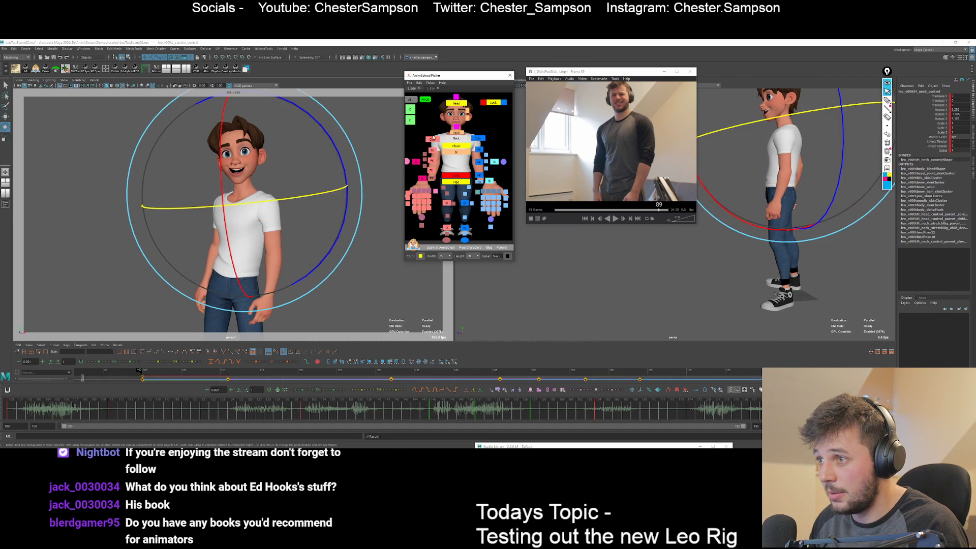
left_click_drag(177, 200, 181, 203)
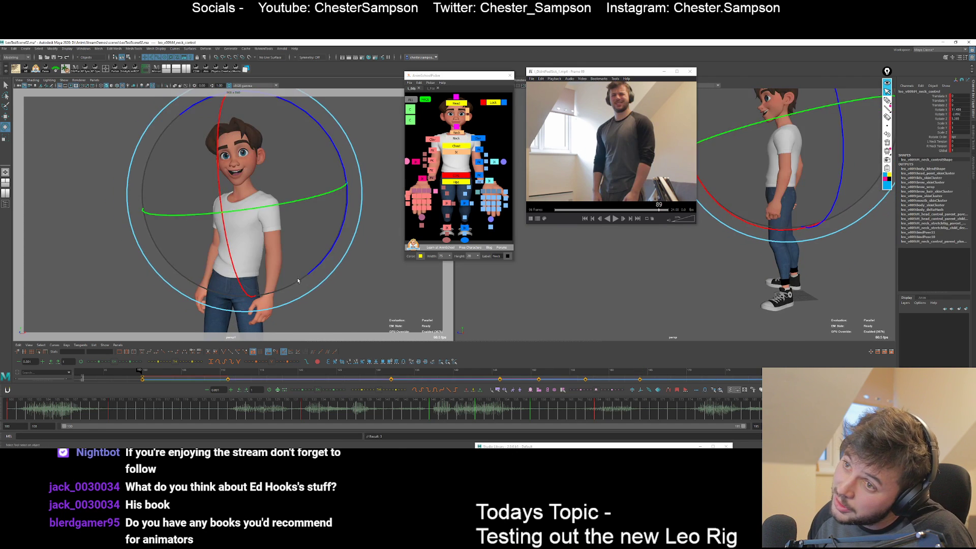
key("q")
Move the COG control at reference frame 89 to shift the body's weight, comparing the hips with frame 65.
left_click(432, 93)
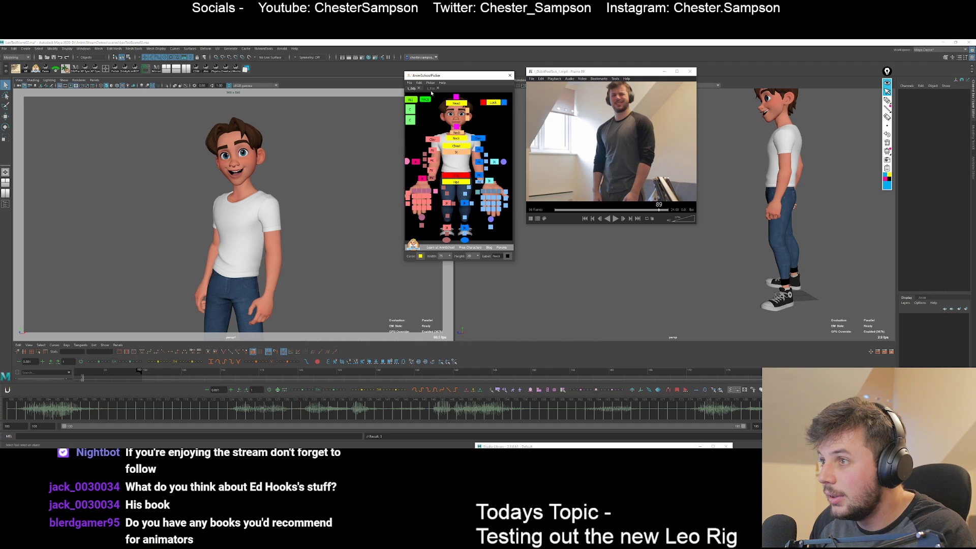
left_click(410, 100)
left_click_drag(274, 224, 176, 224)
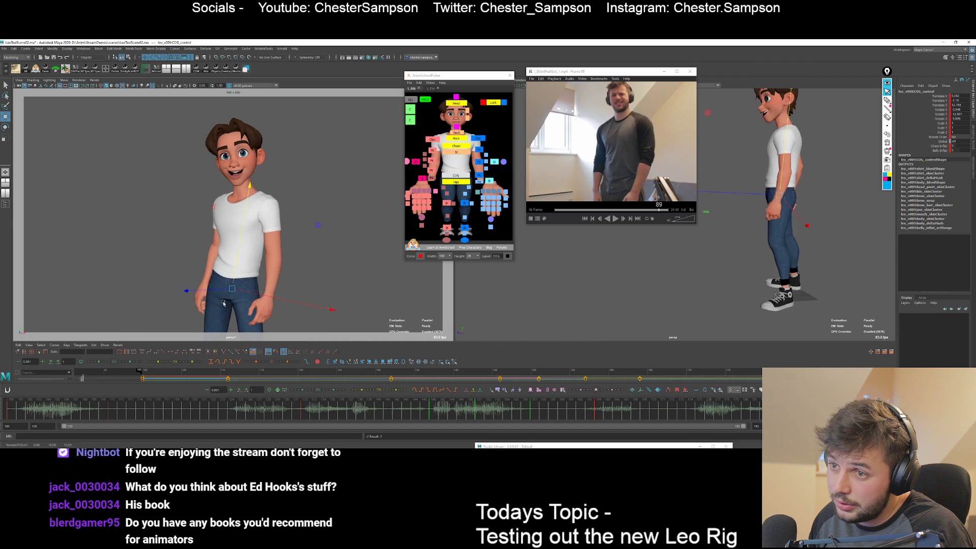
key("e")
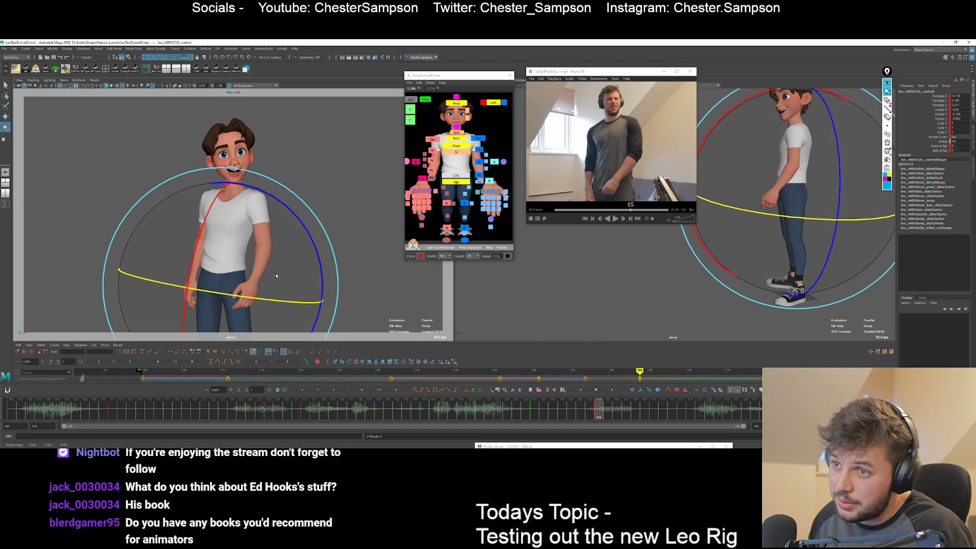
Rotate the chest control at reference frame 89, flipping to frame 65 to compare the torso's twist.
left_click(459, 151)
key("comma")
key("period")
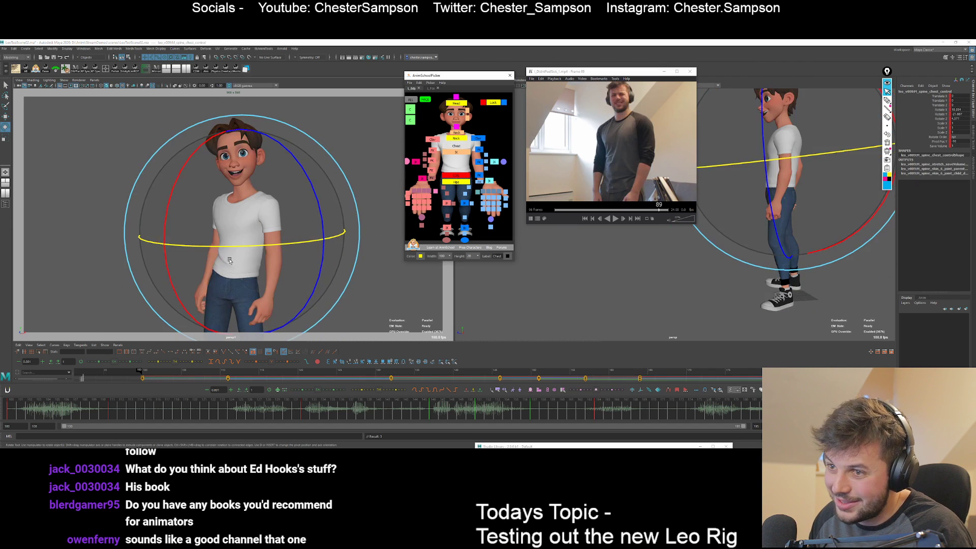
key("comma")
key("period")
left_click_drag(242, 282, 296, 282)
key("shift+e")
Rework the head control's rotation at reference frame 89 for a stronger tilt, flipping between neighbouring poses to compare.
left_click(456, 103)
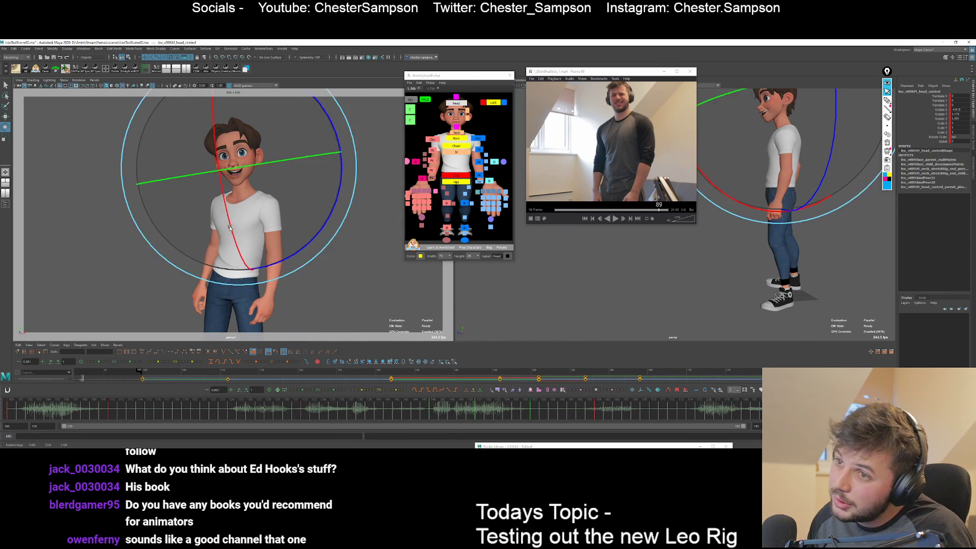
key("q")
left_click_drag(195, 224, 244, 238)
key("period")
key("comma")
key("e")
key("q")
key("comma")
key("period")
key("e")
mouse_move(198, 168)
left_mouse_down()
mouse_move(181, 146)
mouse_move(189, 152)
left_mouse_up()
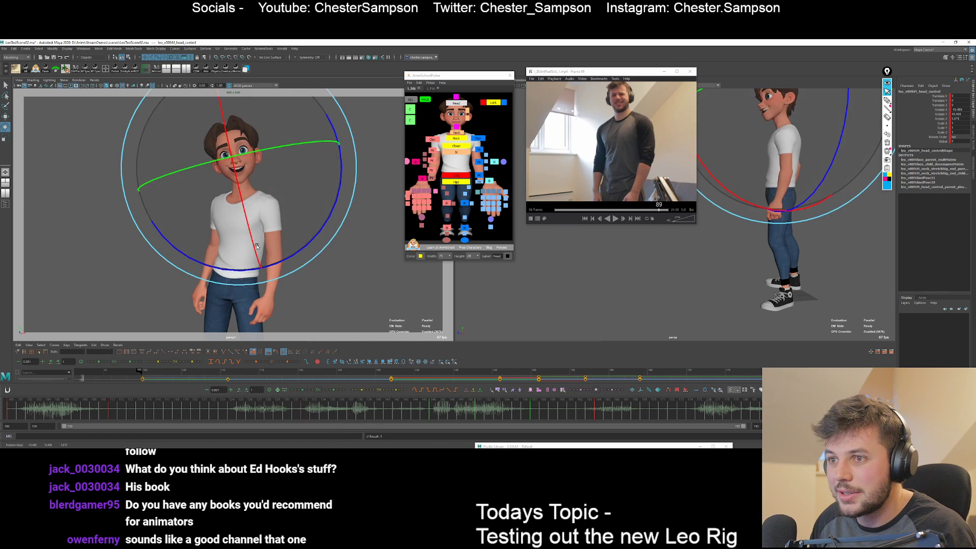
key("q")
key("comma")
Rotate the left clavicle control at reference frame 89 to adjust the shoulder, flipping to frame 65 to compare.
left_click(478, 138)
key("e")
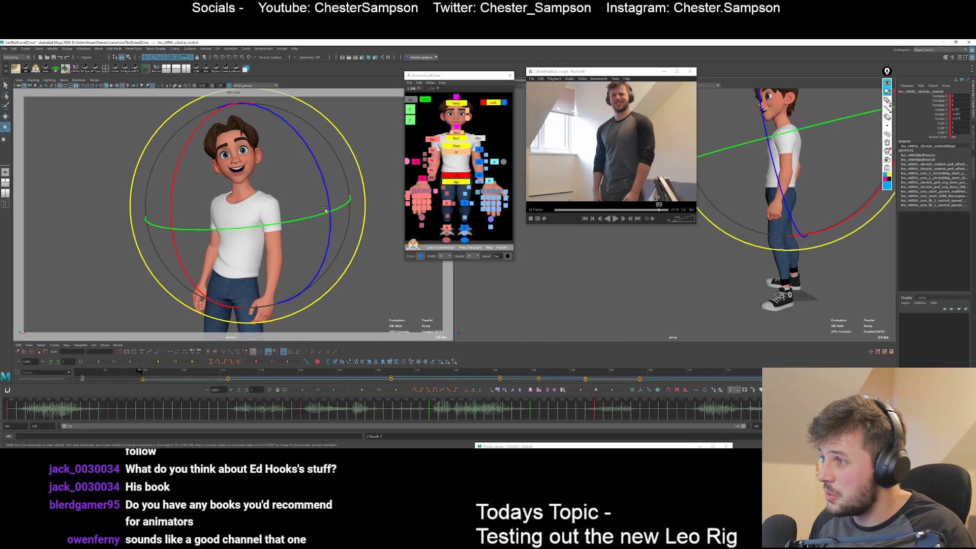
key("comma")
left_click_drag(297, 257, 295, 249)
key("period")
key("comma")
key("period")
key("q")
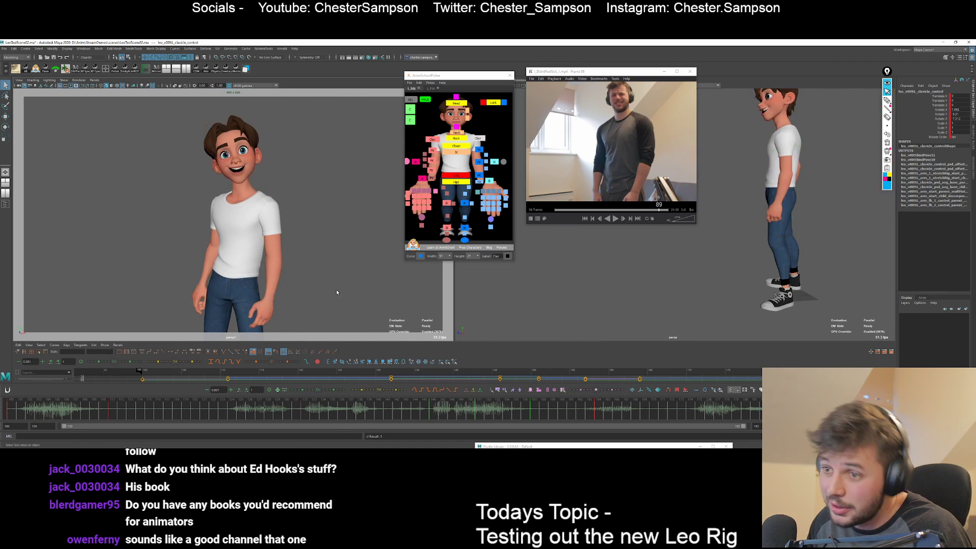
key("e")
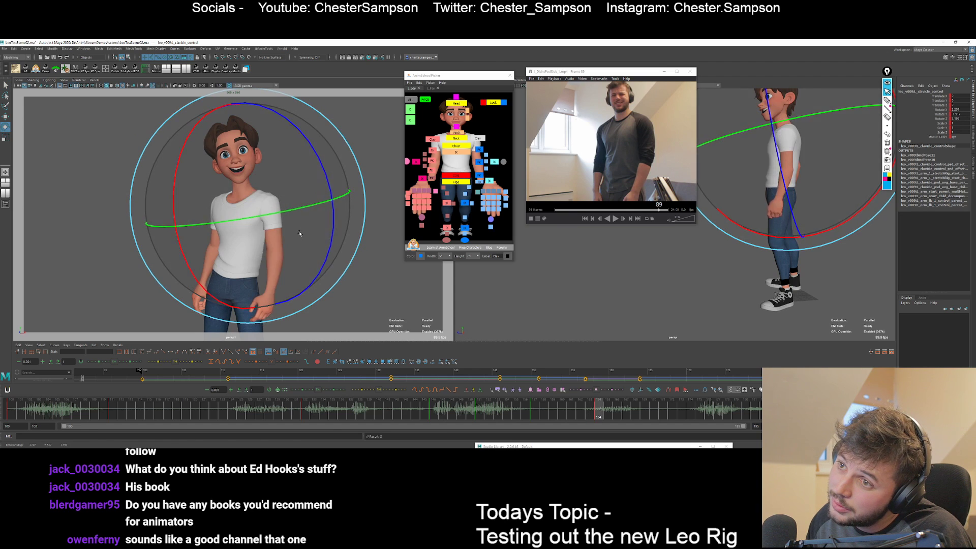
left_click_drag(300, 233, 314, 260)
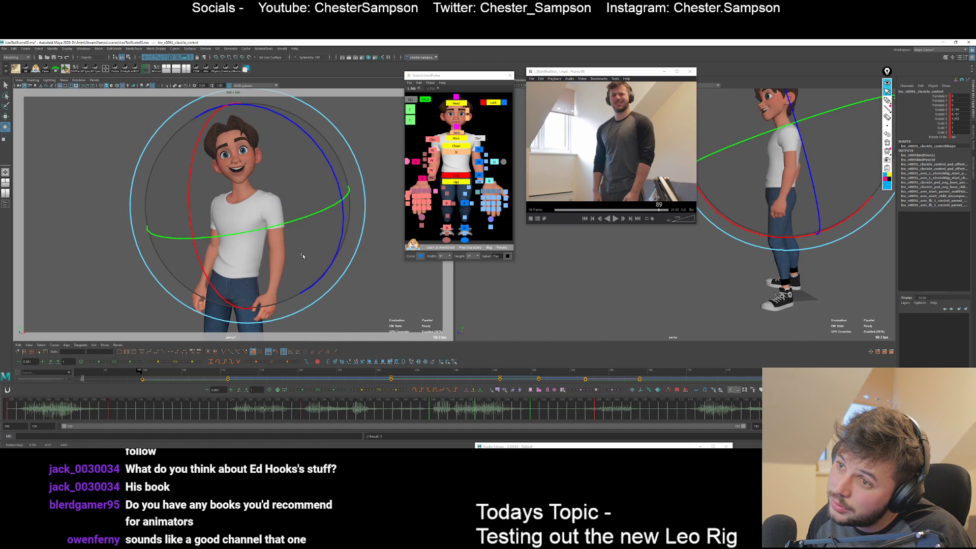
Rotate the left upper arm FK control at reference frame 89 to reposition the arm, comparing it with the frame 65 pose.
left_click(479, 175)
key("comma")
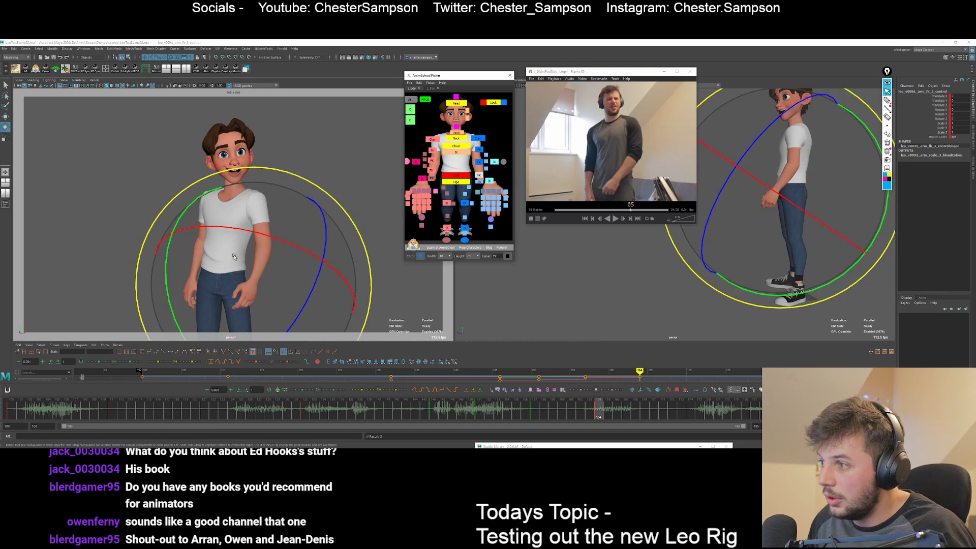
key("period")
left_click_drag(243, 284, 303, 292)
left_click_drag(261, 244, 288, 233)
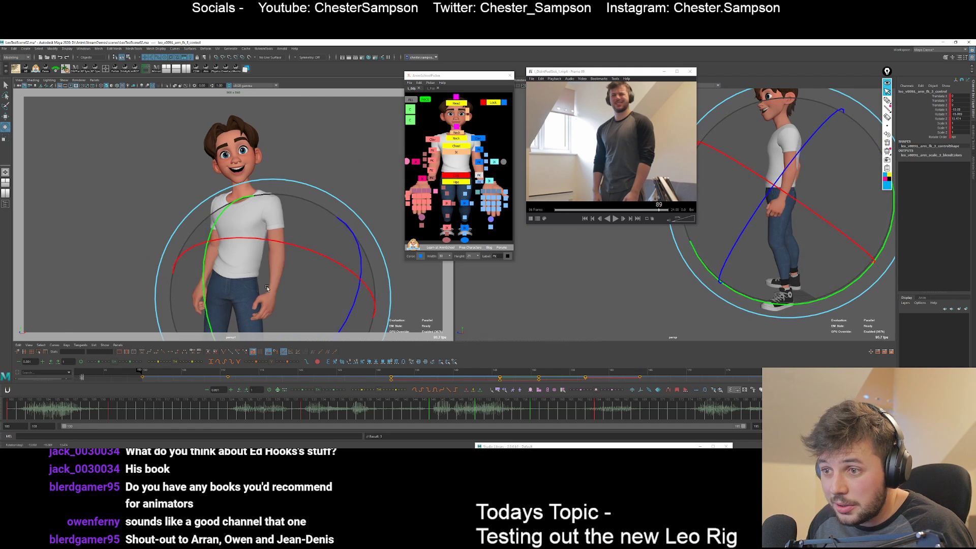
left_click_drag(360, 262, 361, 275)
key("comma")
key("period")
key("q")
key("comma")
key("period")
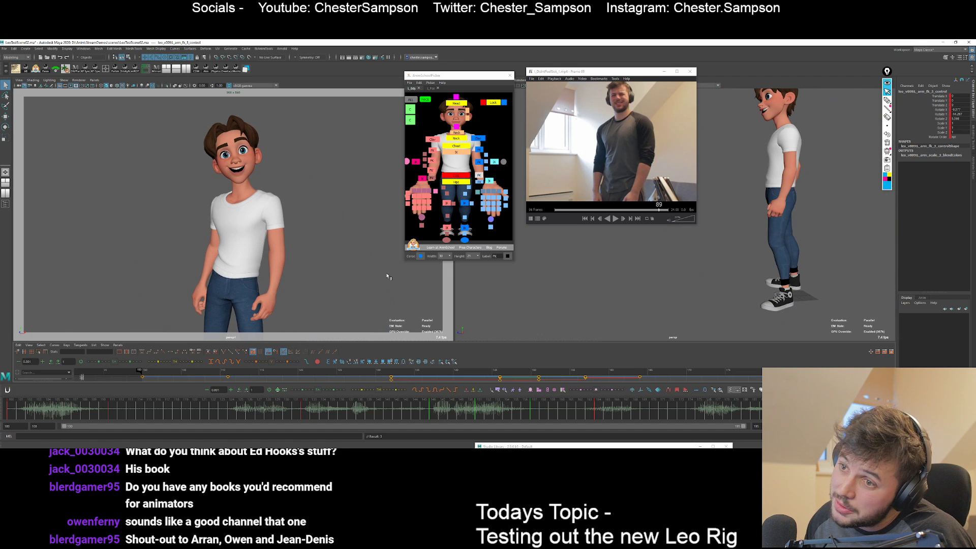
Set a key on all the rig controls and adjust the COG control at reference frame 89, comparing with frame 65.
left_click(456, 176)
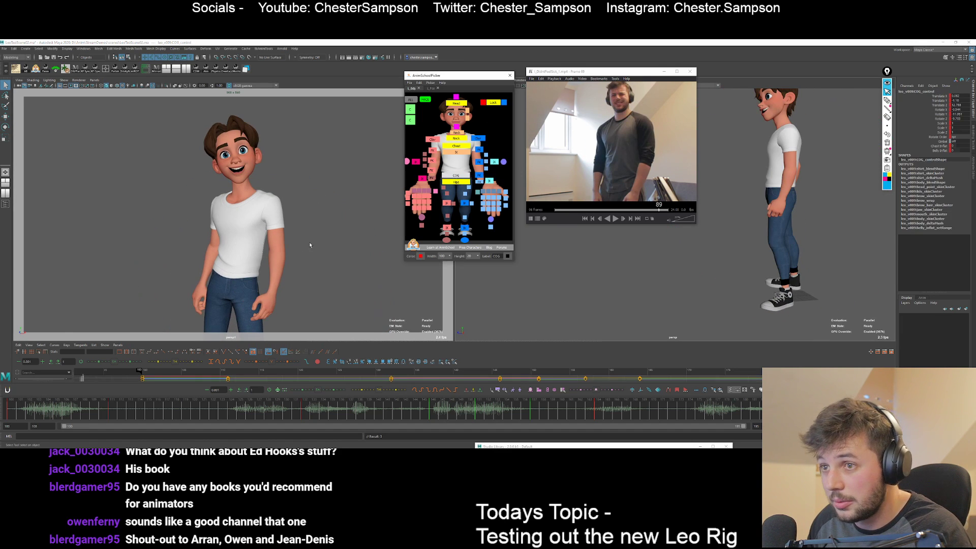
key("w")
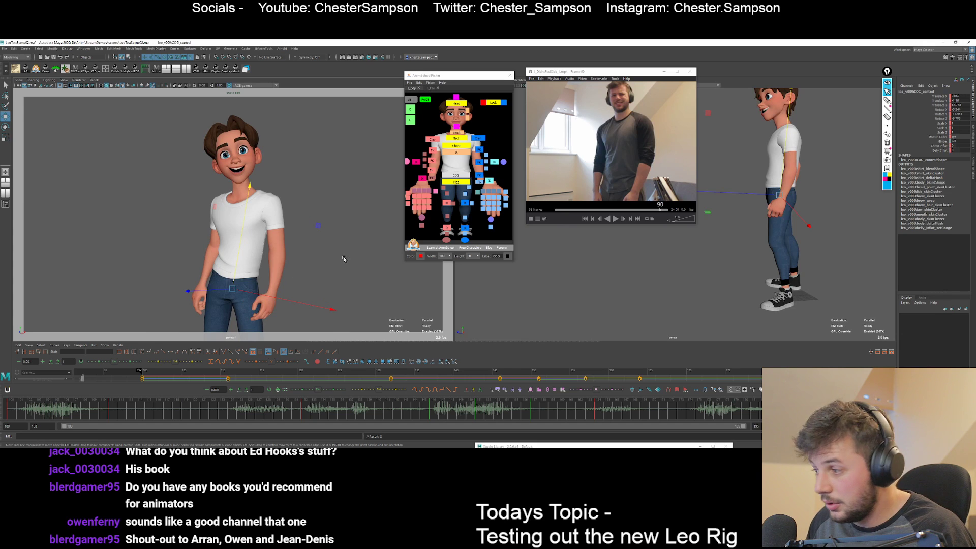
left_click(411, 99)
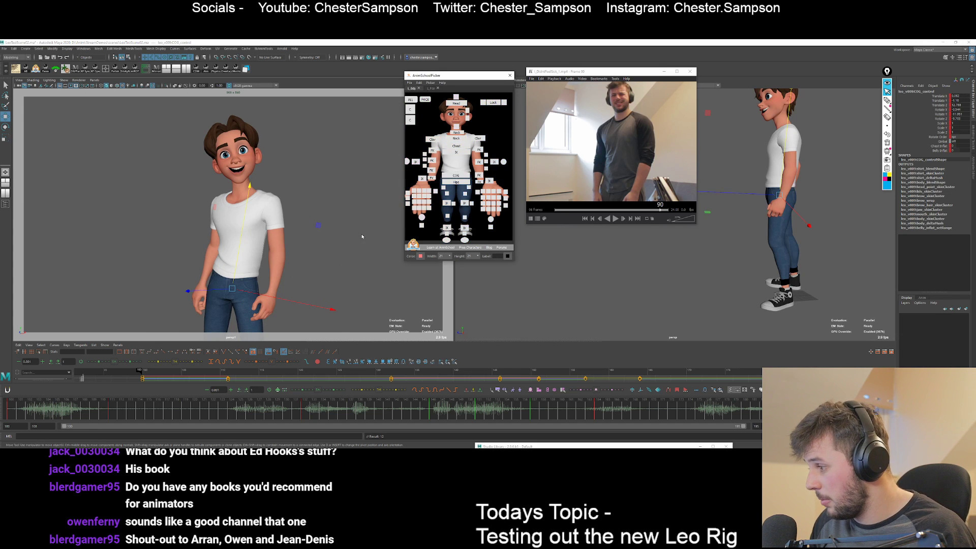
key("s")
left_click(456, 176)
key("comma")
key("period")
key("comma")
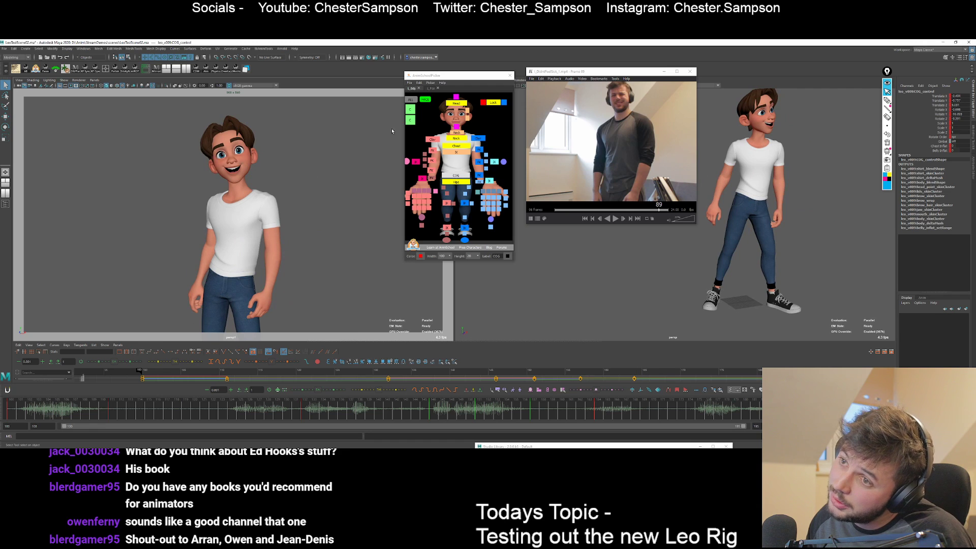
Try scaling the COG control's values from the left neighbouring key at reference frame 89.
left_click(410, 99)
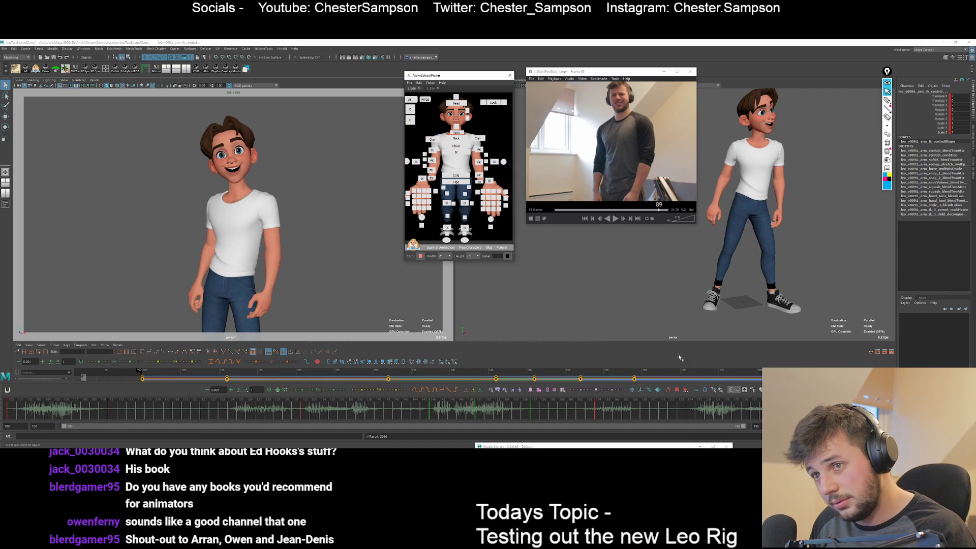
left_click(456, 175)
key("w")
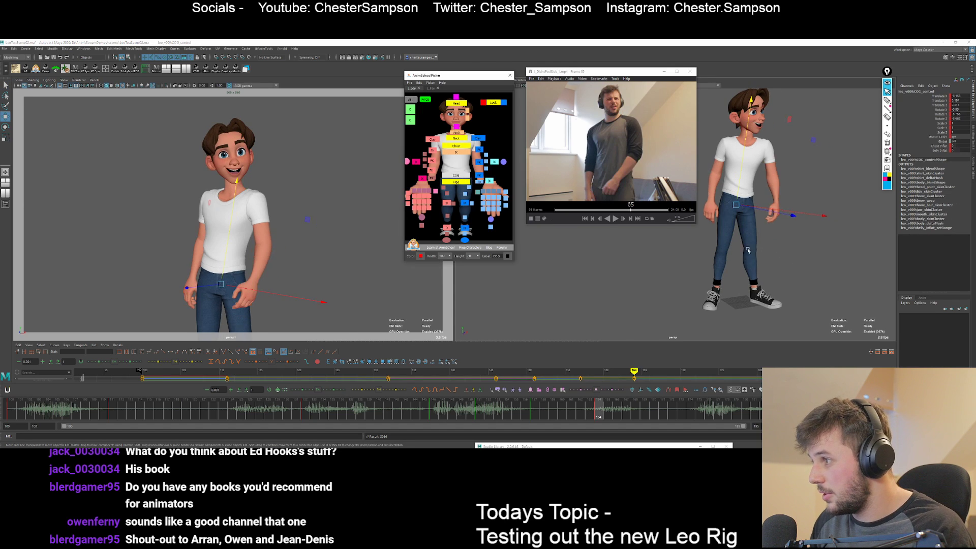
right_click(318, 391)
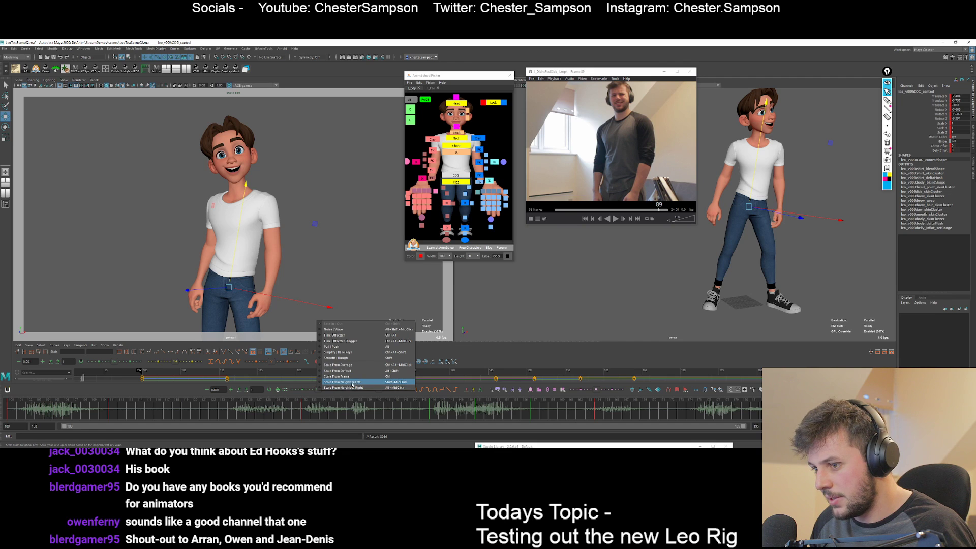
left_click(459, 179)
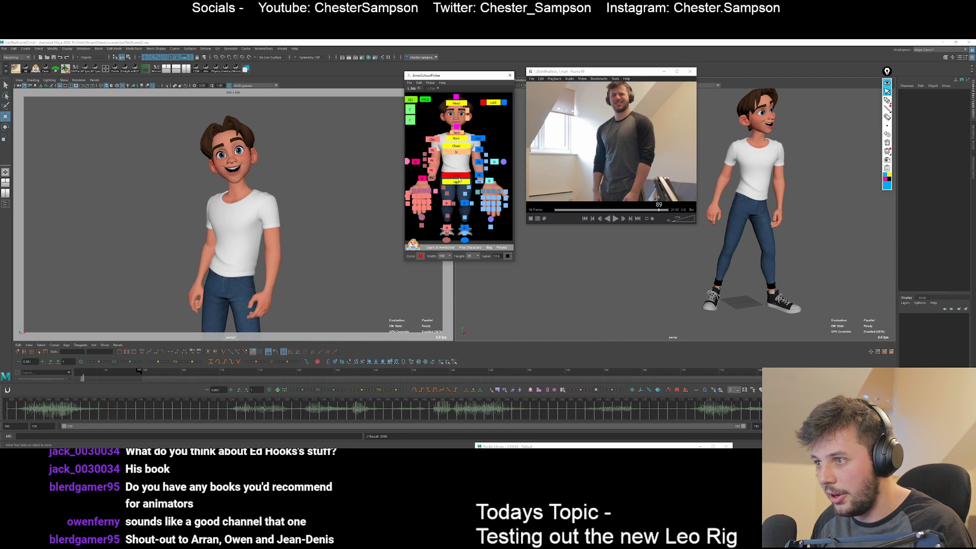
key("ctrl+z")
key("q")
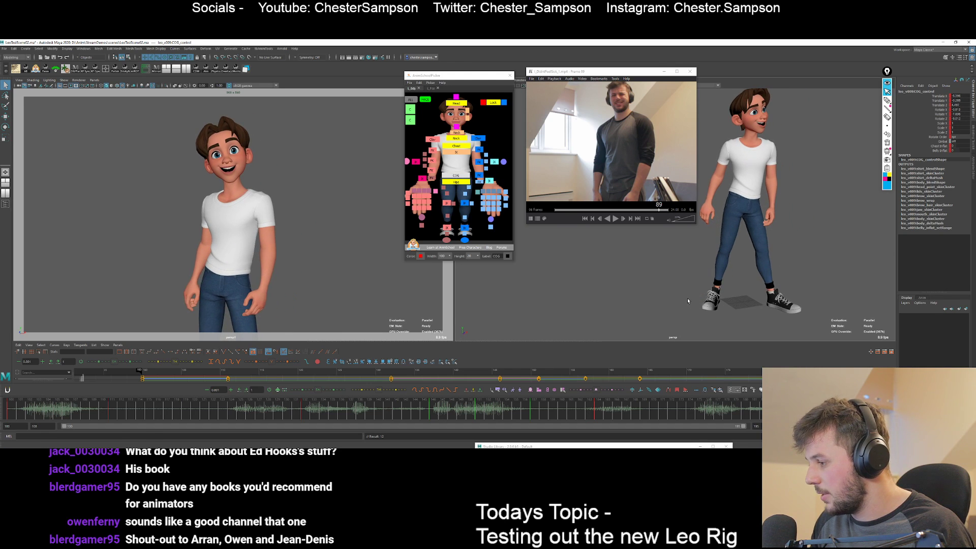
Rotate the COG control at reference frame 89, flipping repeatedly to frame 65 to compare the hips and body angle.
left_click(410, 99)
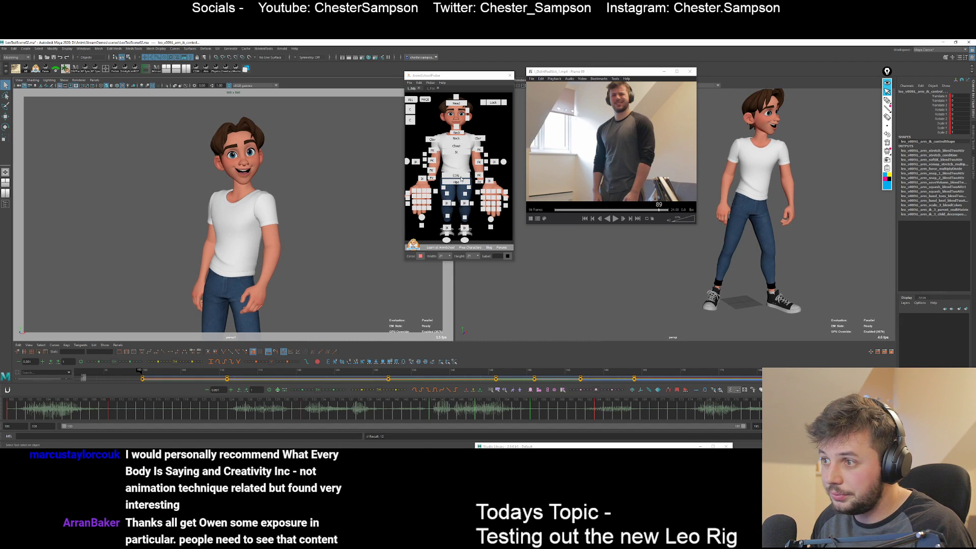
left_click(460, 178)
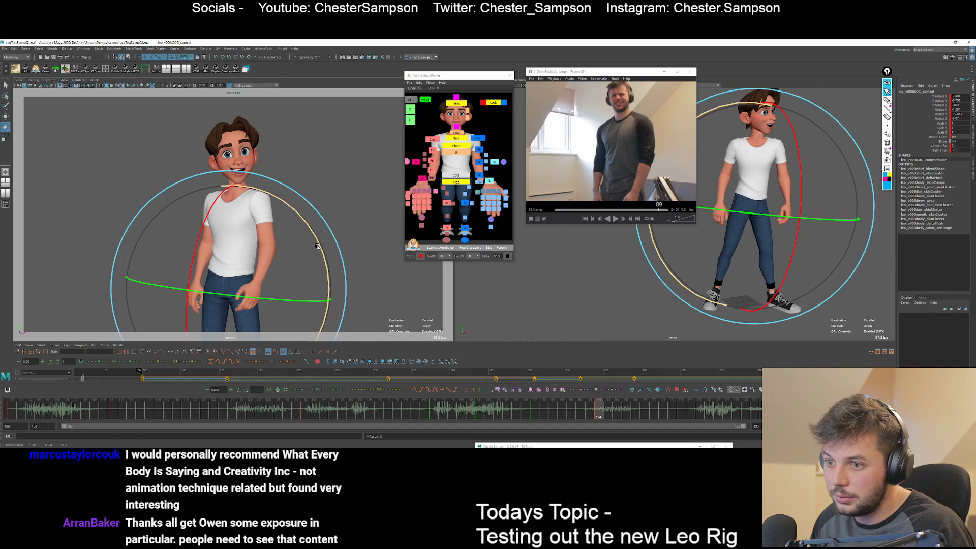
key("comma")
key("period")
key("comma")
key("period")
key("comma")
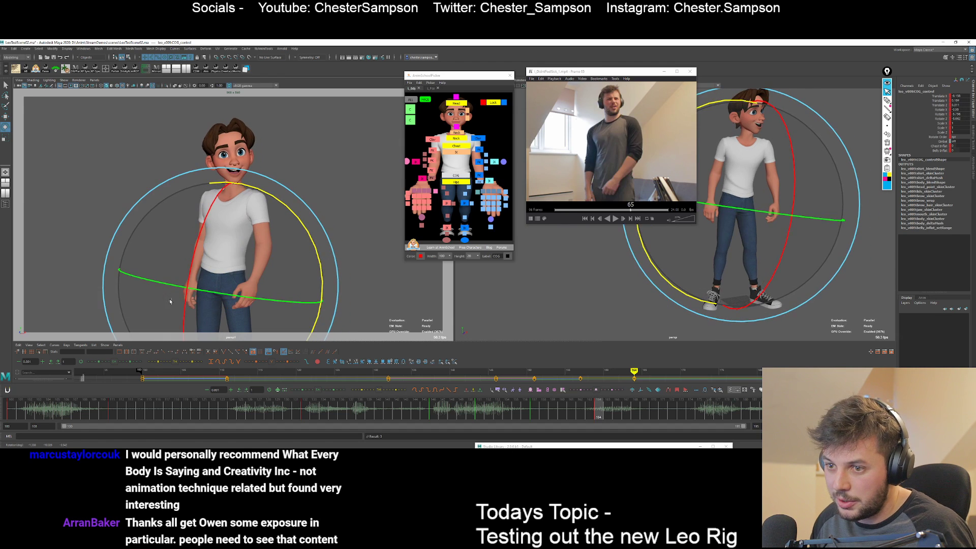
key("period")
key("comma")
key("period")
key("comma")
key("period")
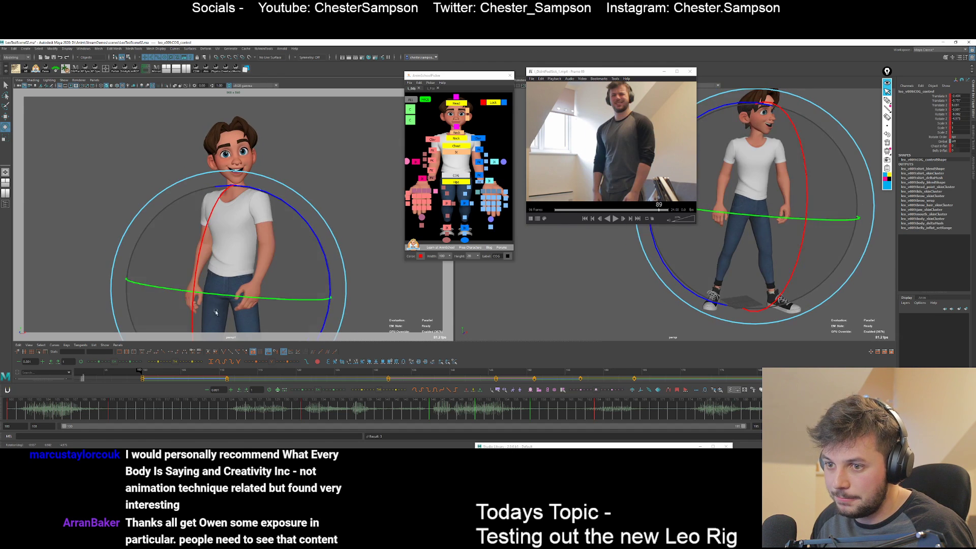
Adjust the chest control's rotation at reference frame 89 and play back the shot to review the poses.
left_click(453, 146)
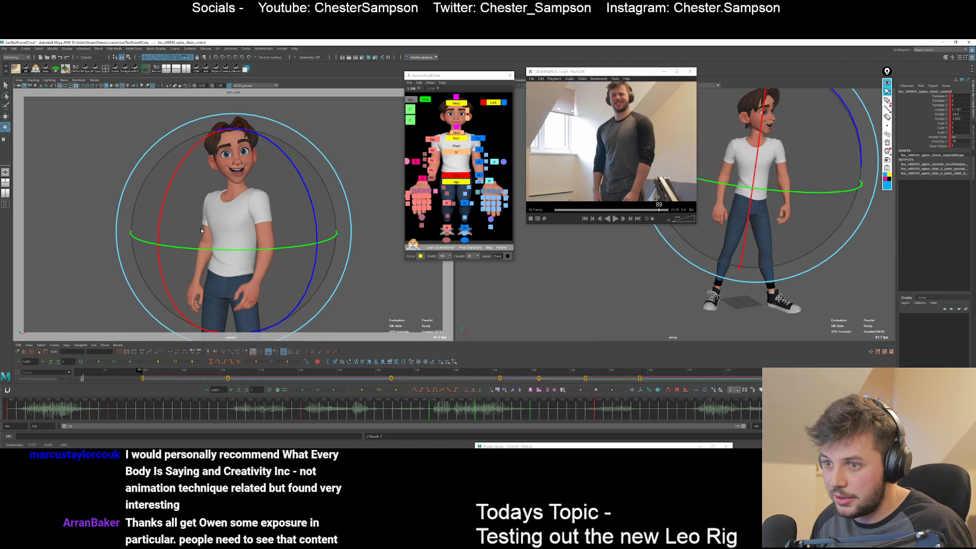
key("q")
left_click(242, 205)
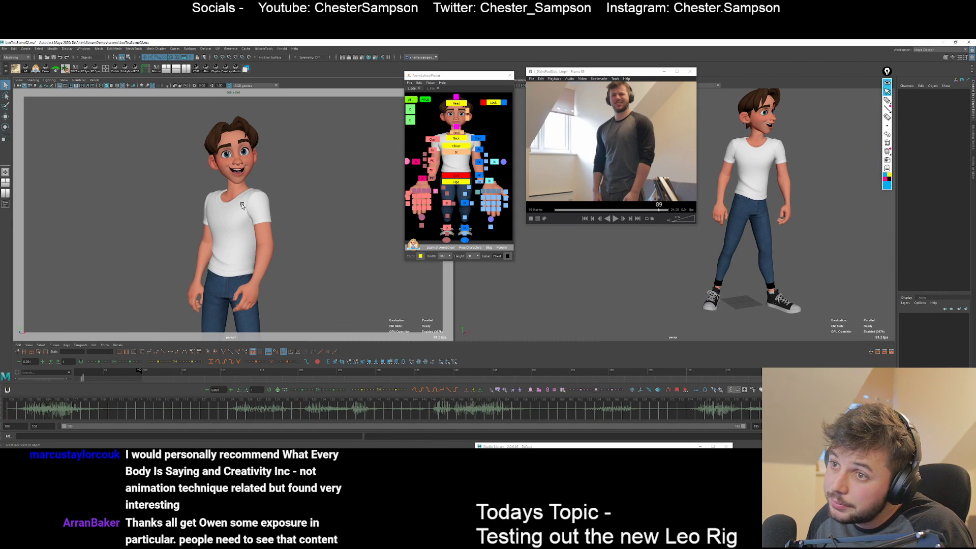
left_click(412, 101)
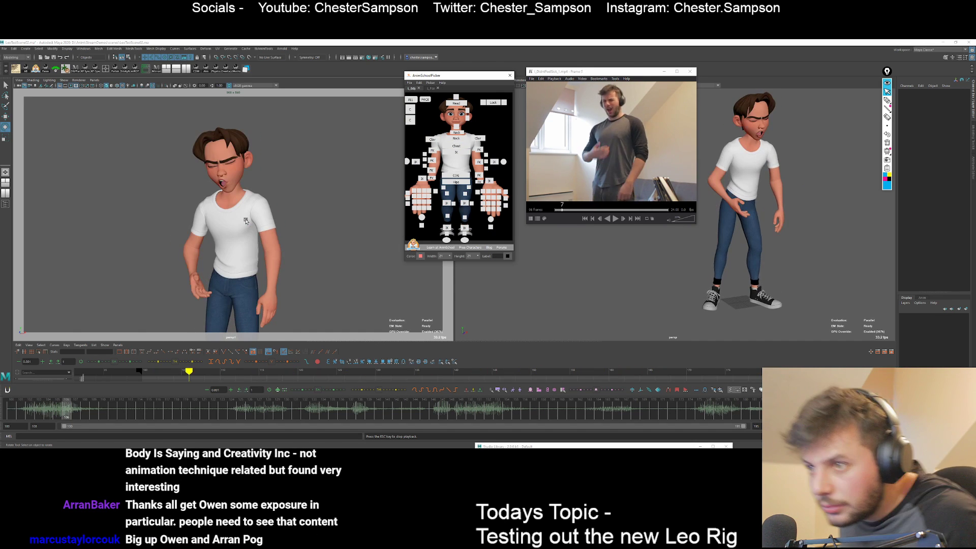
key("Escape")
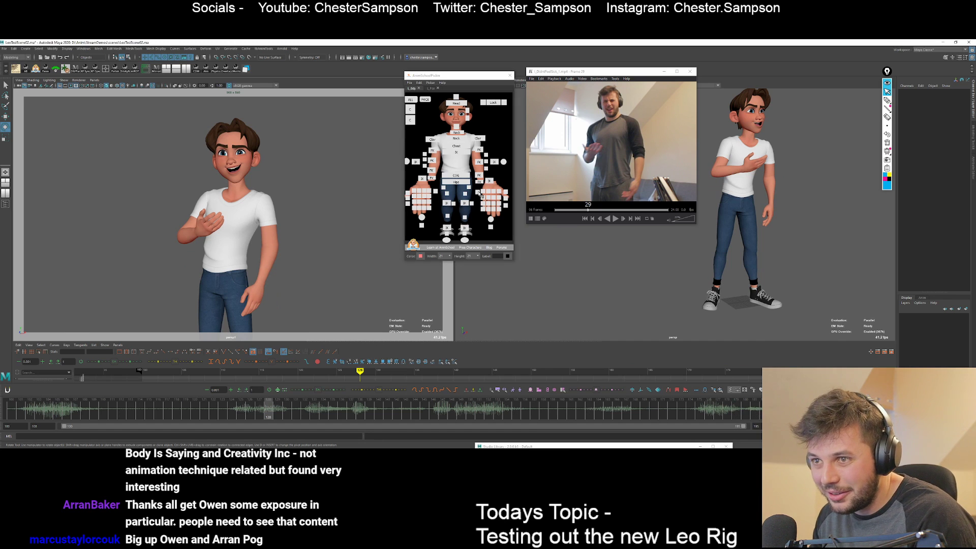
left_click(480, 195)
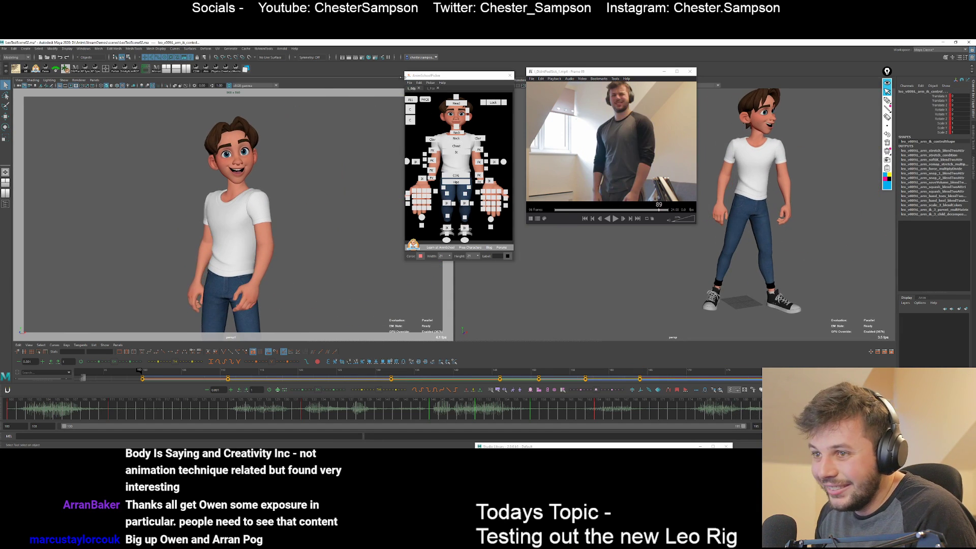
Rotate the head control at reference frame 89 to tilt the head more strongly.
left_click(457, 103)
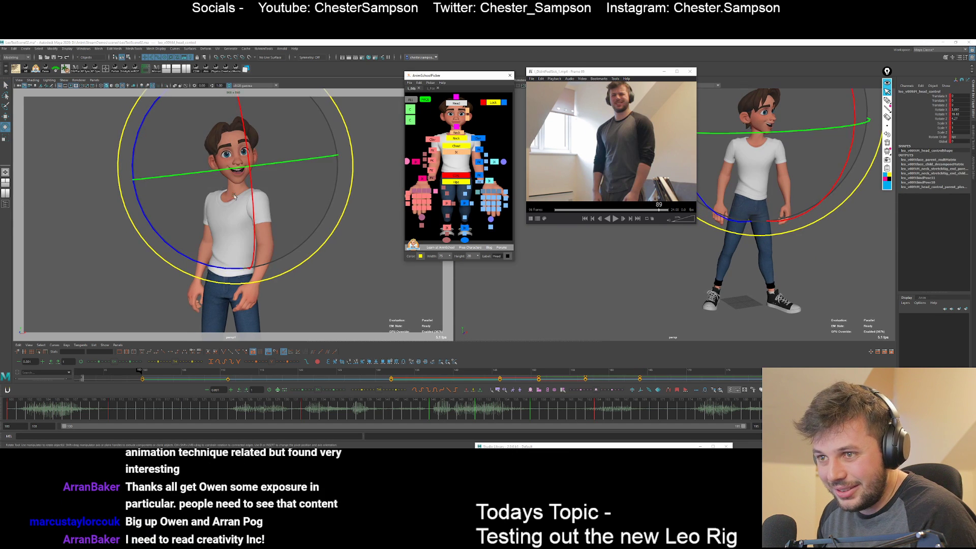
left_click_drag(228, 153, 182, 201)
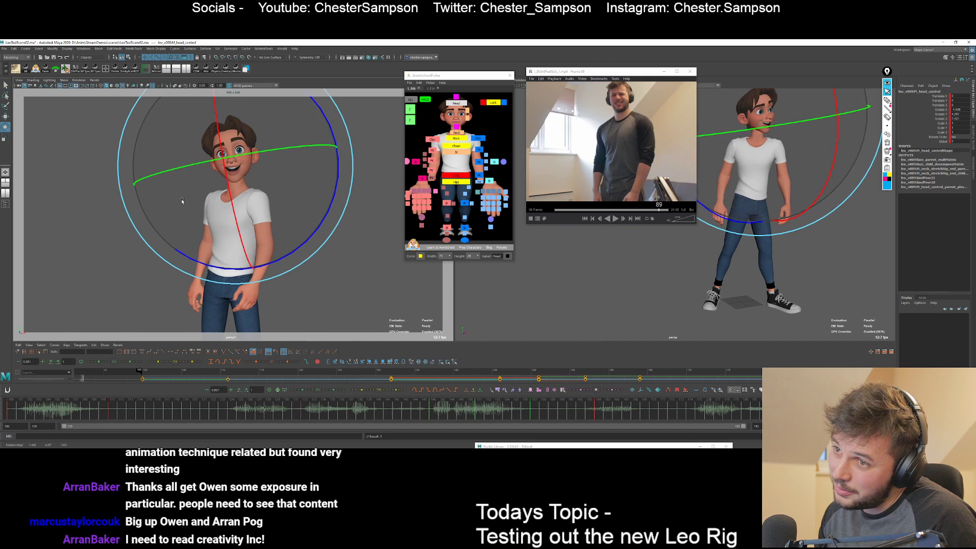
key("q")
left_click(411, 99)
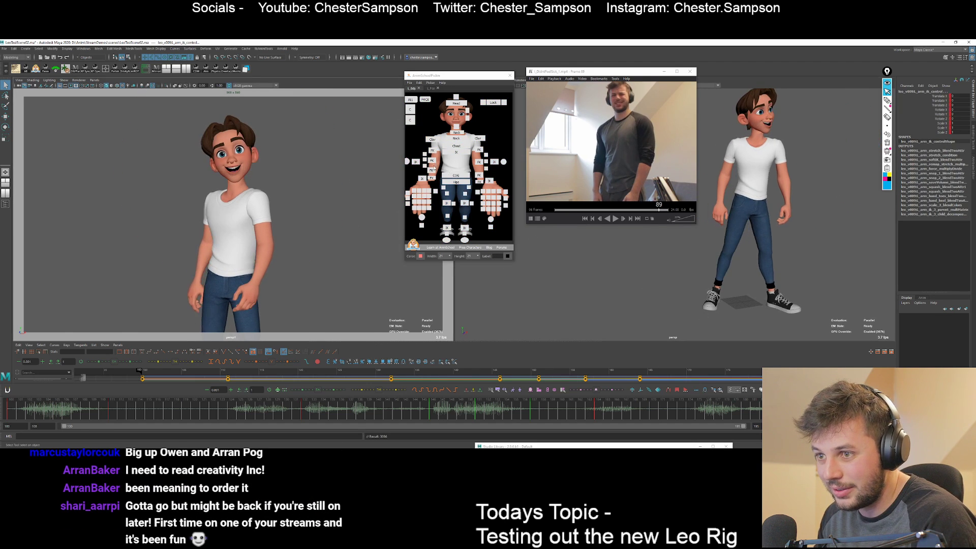
Undo the recent head, chest and COG rotations at reference frame 89.
key("ctrl+z")
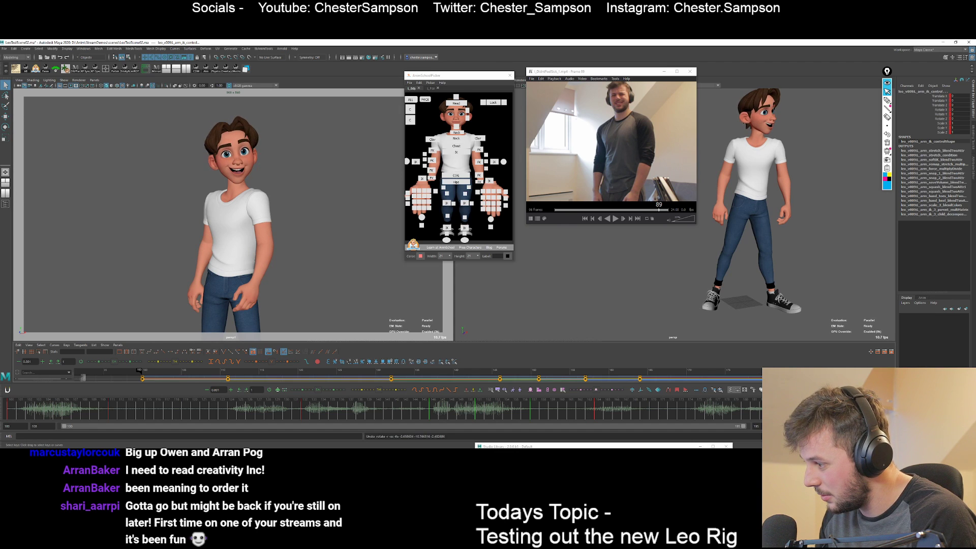
key("ctrl+z")
key("ctrl+z")
key("ctrl+z")
key("ctrl+z")
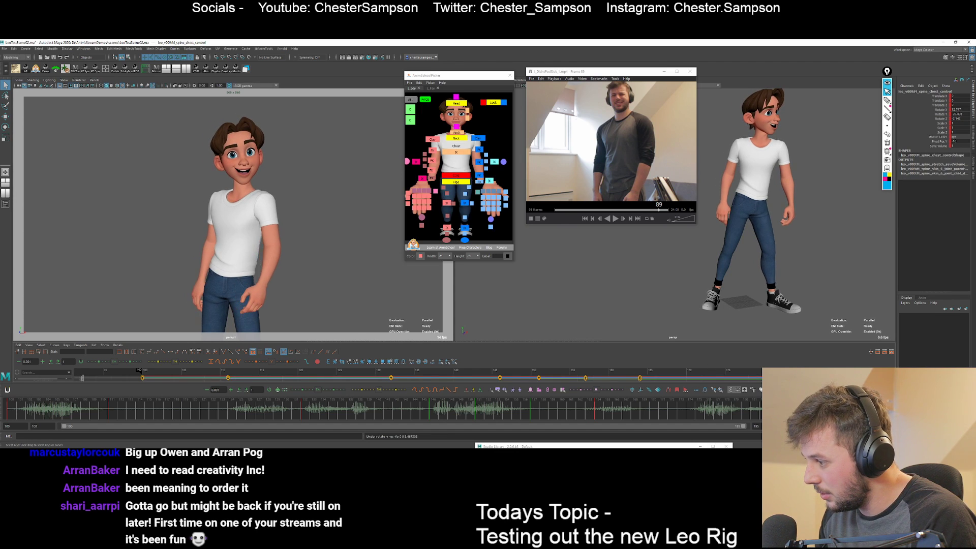
key("ctrl+z")
key("ctrl+z")
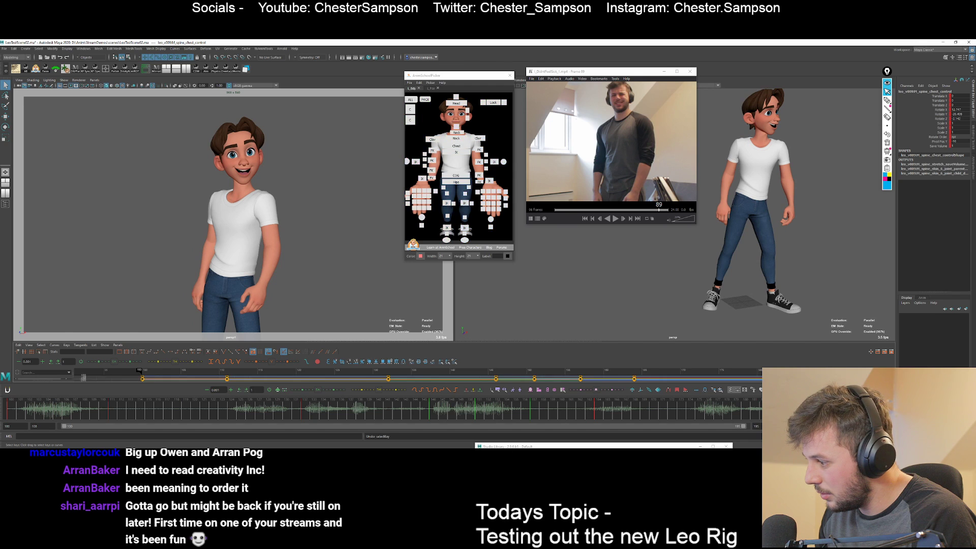
Bring the body pose at reference frame 89 closer to the frame 65 pose with all controls selected, flipping between both to compare.
key("alt+period")
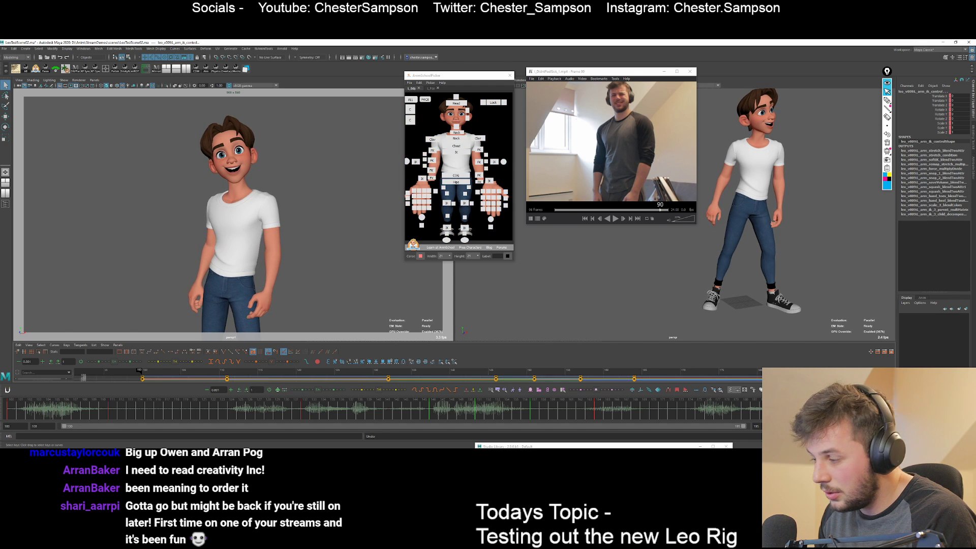
key("alt+comma")
key("alt+comma")
key("alt+comma")
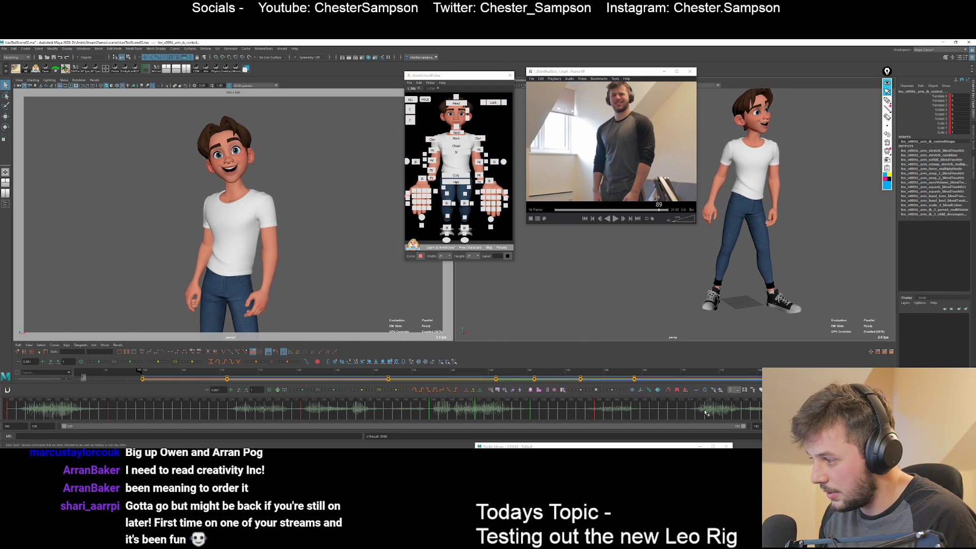
key("comma")
key("period")
key("comma")
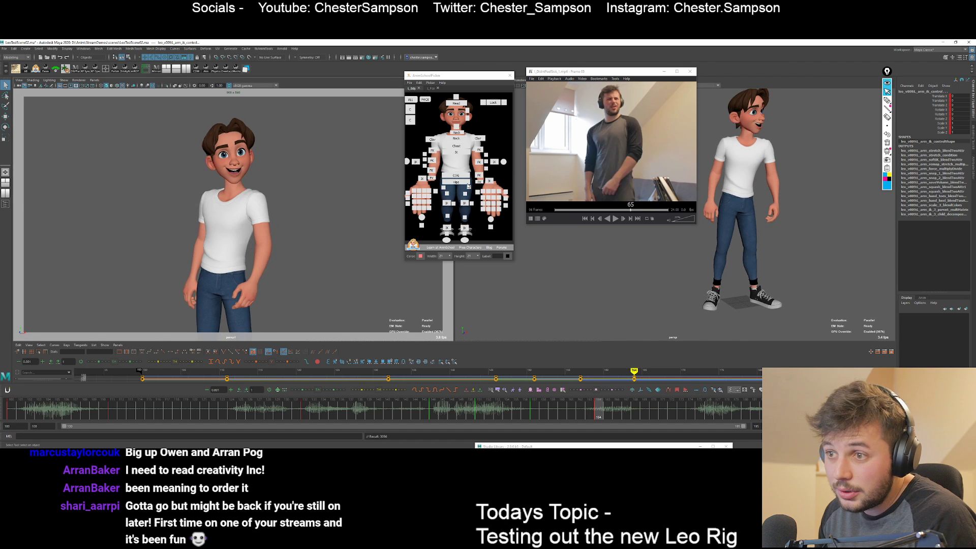
key("period")
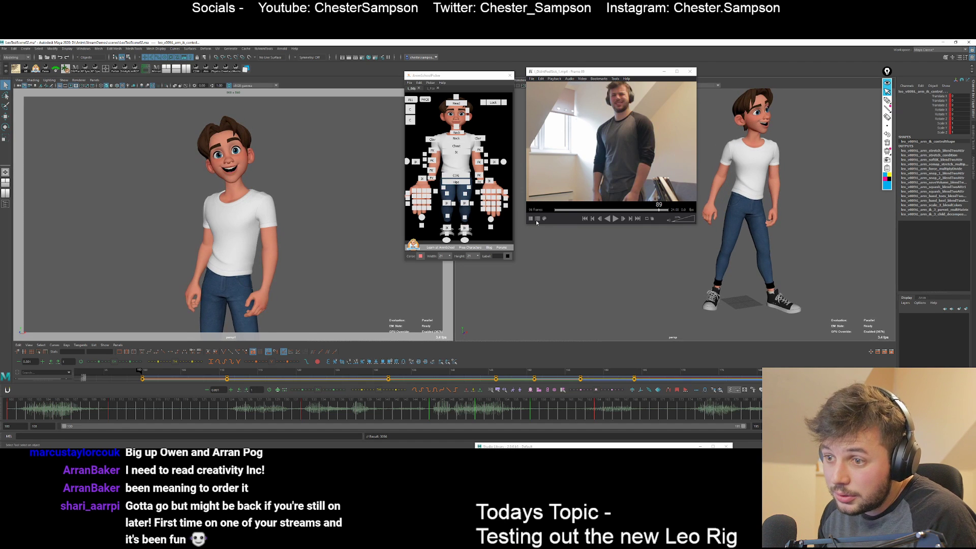
Adjust the left upper arm FK control's rotation at reference frame 89, comparing the arm with the neighbouring key pose.
left_click(261, 222)
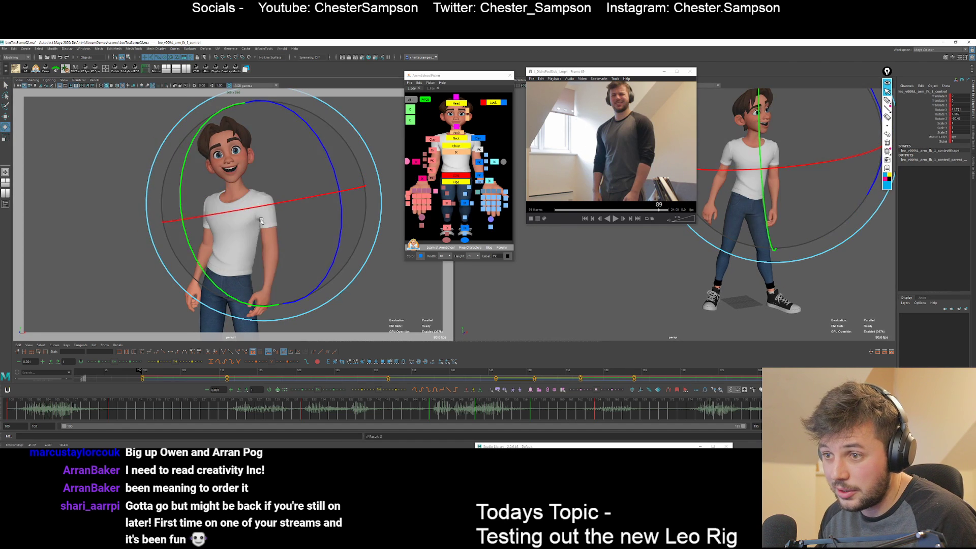
left_click_drag(301, 247, 305, 250)
key("q")
key("comma")
key("period")
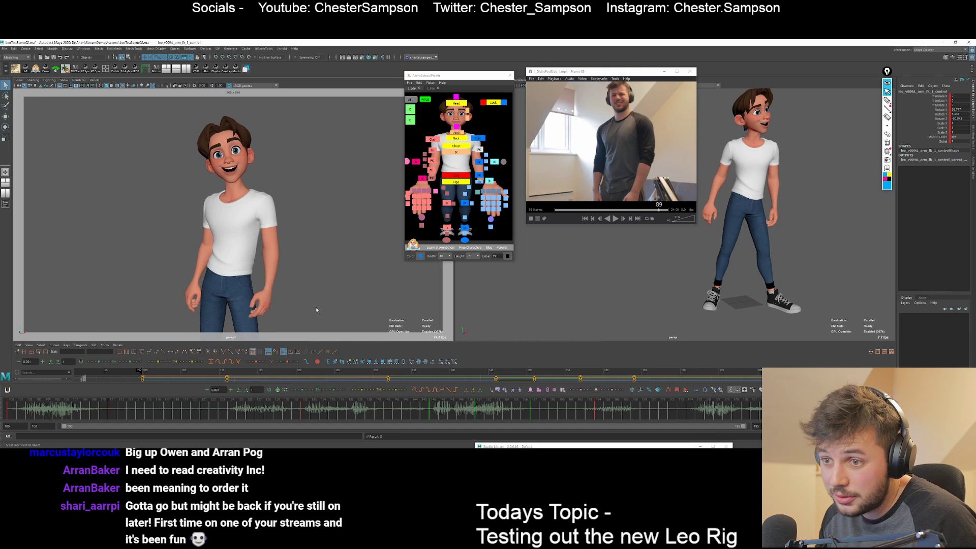
left_click(418, 182)
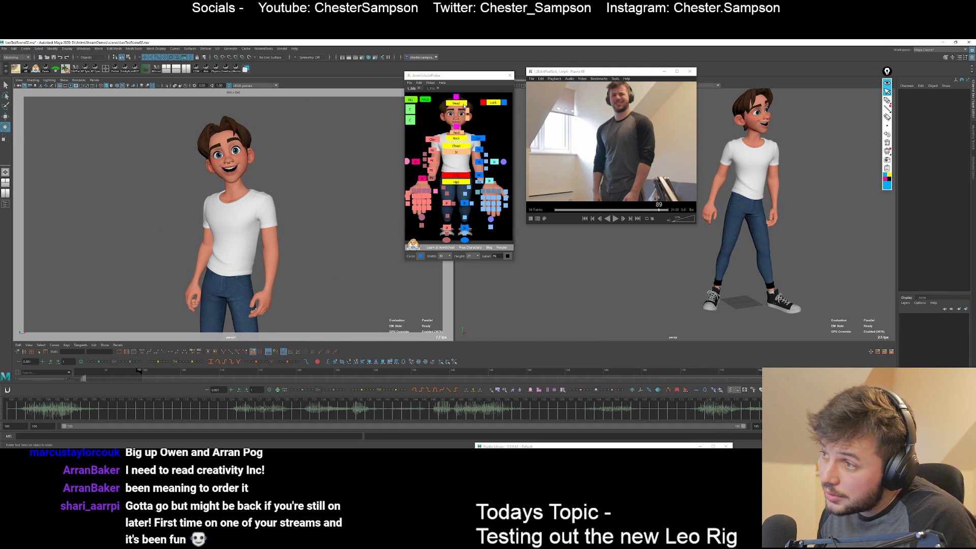
Rotate the head control at reference frame 89 to make the head more upright, undoing the last misstep.
left_click(237, 196)
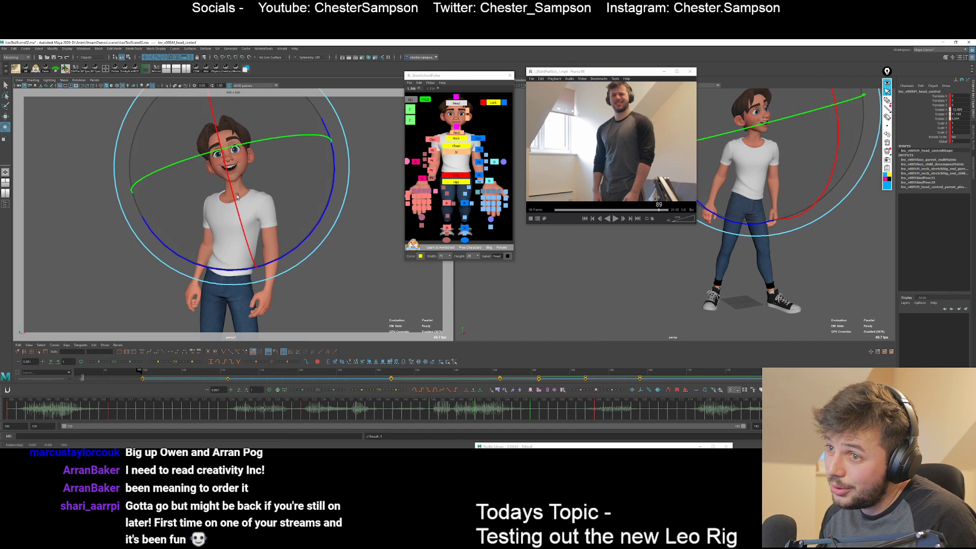
key("q")
left_click_drag(184, 224, 164, 181)
key("comma")
key("period")
key("e")
mouse_move(241, 229)
left_mouse_down()
mouse_move(181, 224)
mouse_move(236, 252)
mouse_move(239, 243)
left_mouse_up()
left_click(179, 171)
key("ctrl+z")
key("comma")
key("period")
Fine-tune the head's turn at reference frame 89 while flipping between it and the frame 65 pose.
key("e")
key("q")
key("comma")
key("period")
key("e")
key("q")
key("comma")
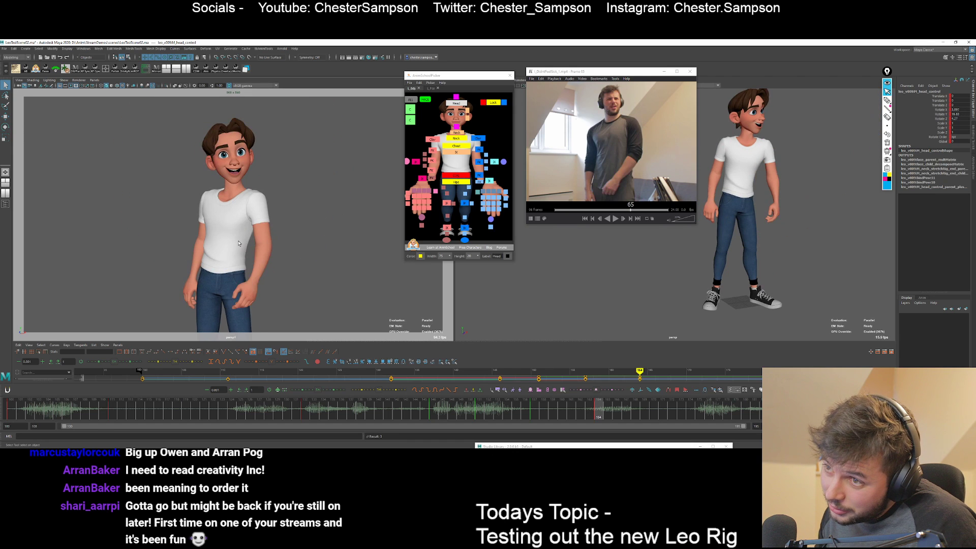
left_click(347, 320)
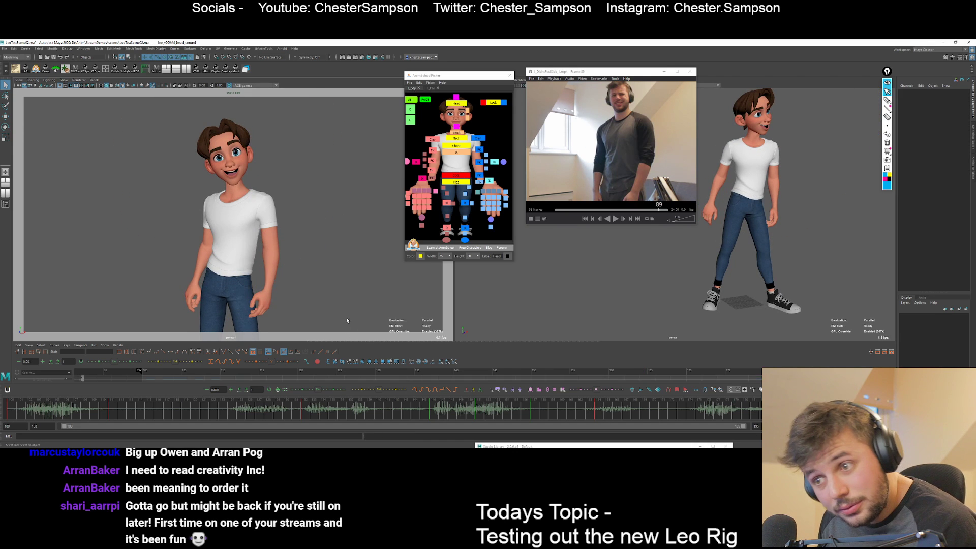
Tilt the hips control in the key poses, starting at reference frame 1 and continuing through frames 12 and 58.
left_click(456, 182)
key("e")
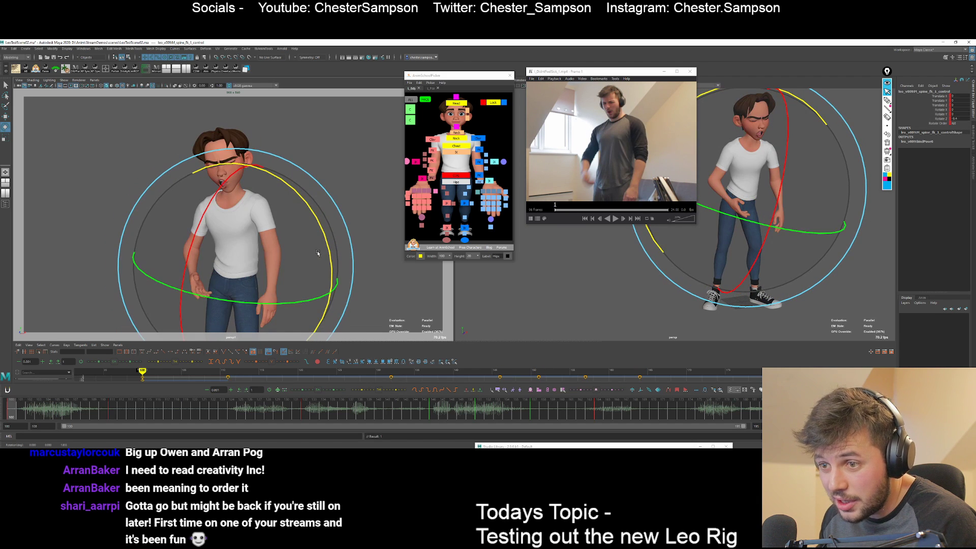
middle_click_drag(320, 240, 321, 249)
key("alt+v")
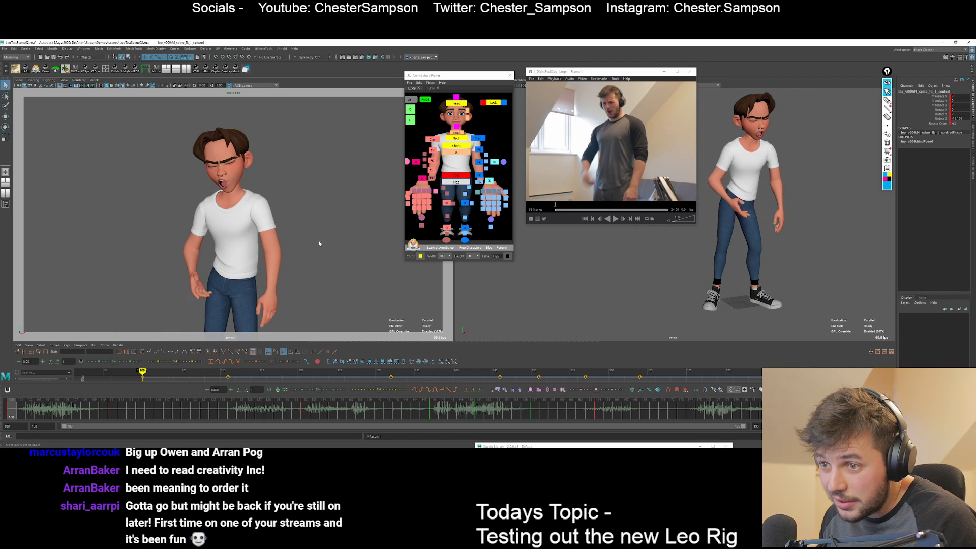
key("q")
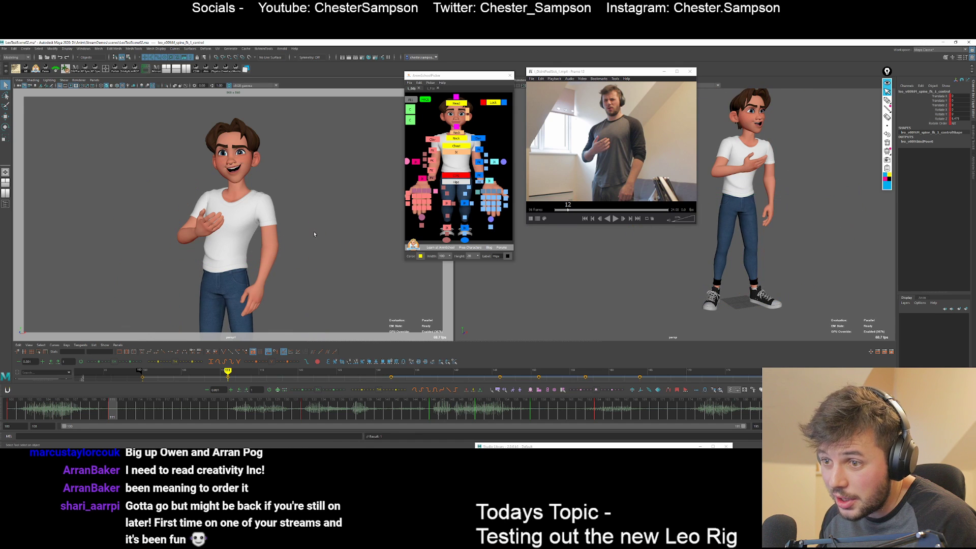
key("e")
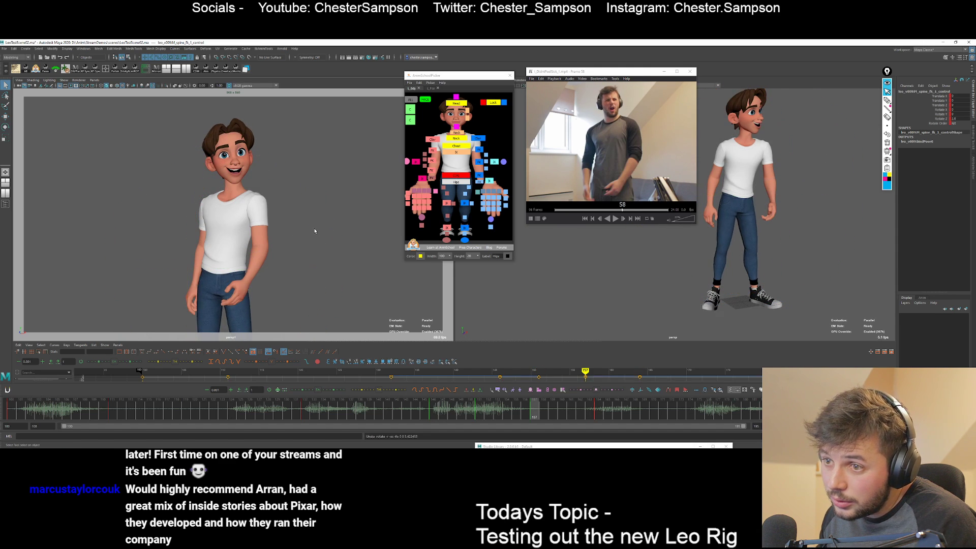
Rotate the lowest spine FK control to adjust the torso lean in the key poses around reference frames 52, 58 and 89.
key("e")
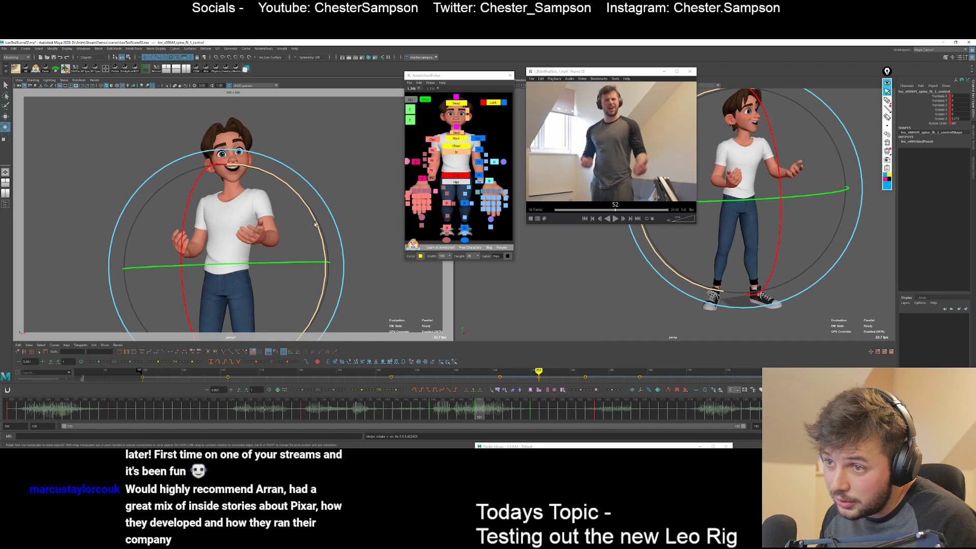
key("q")
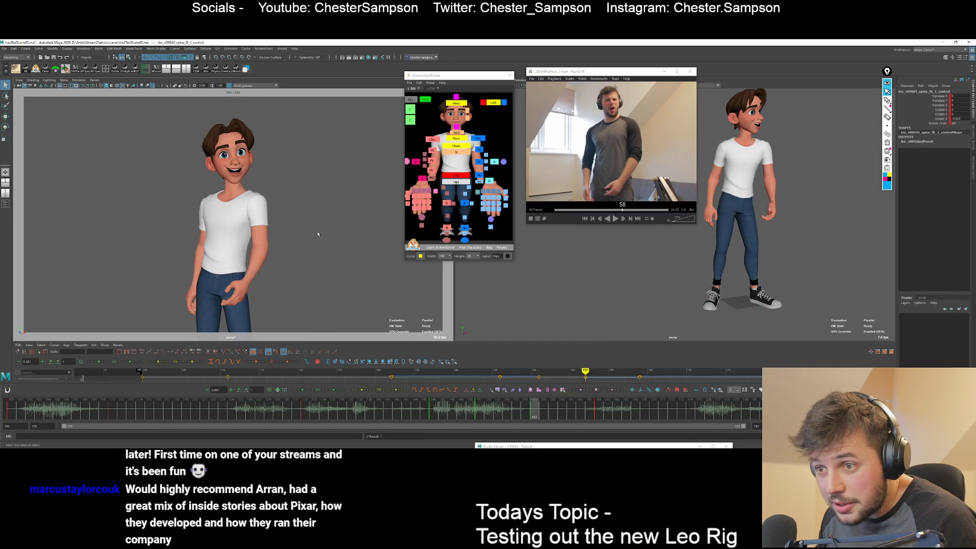
key("e")
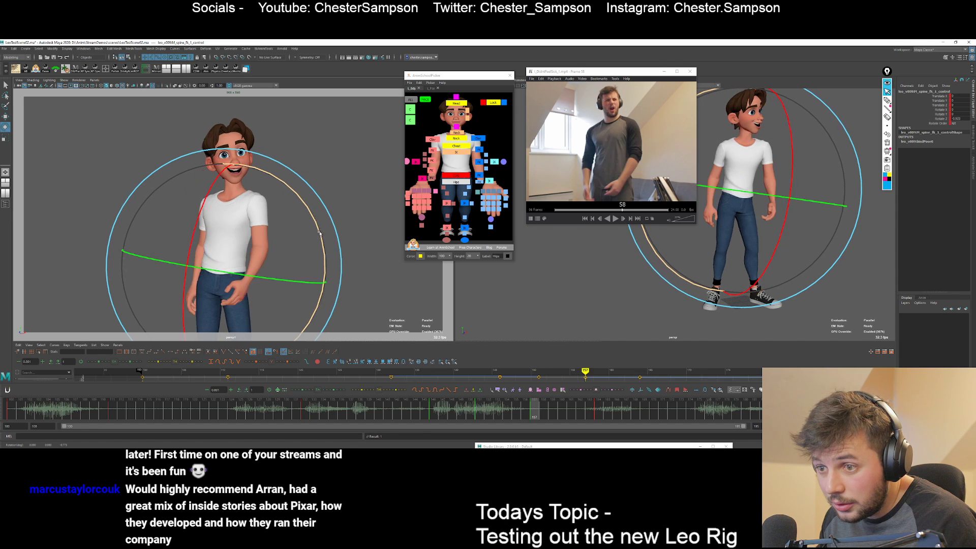
key("q")
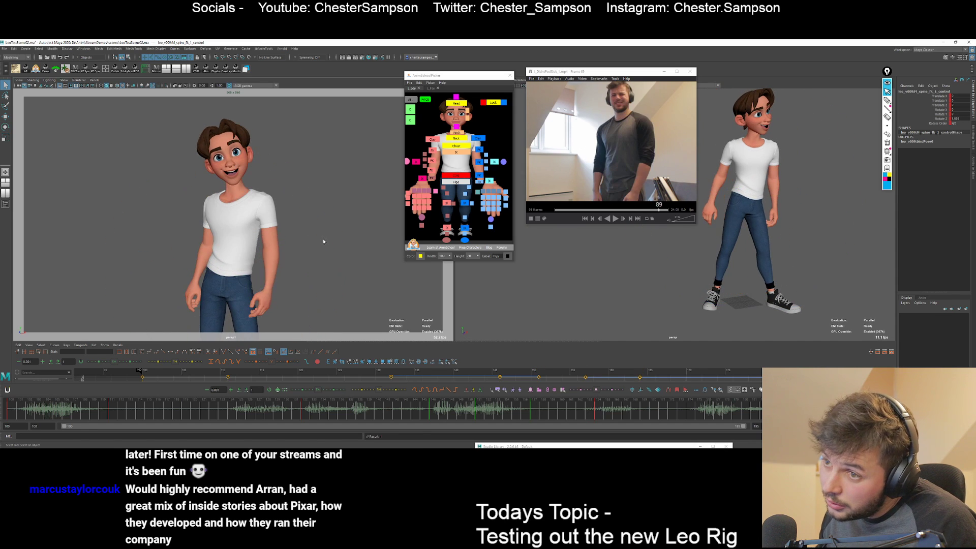
key("e")
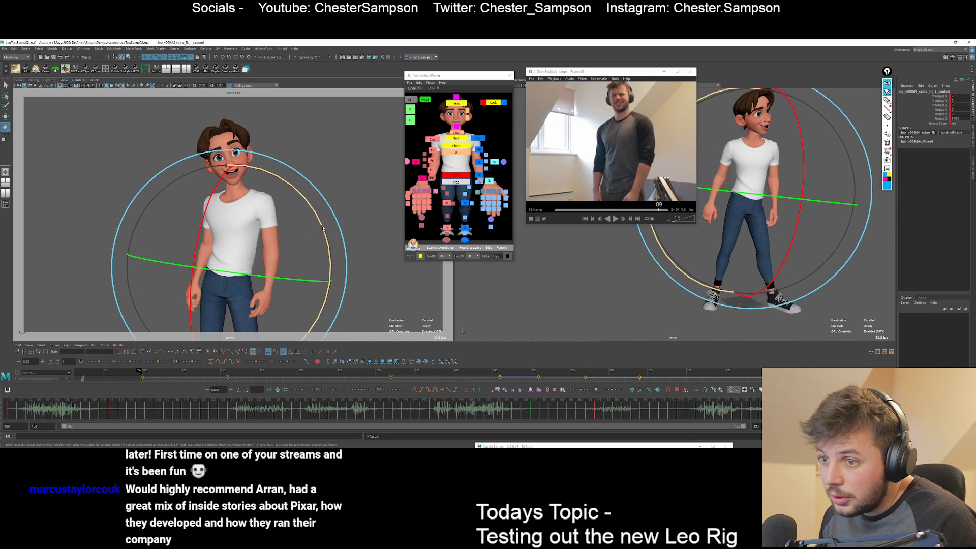
left_click_drag(320, 234, 322, 238)
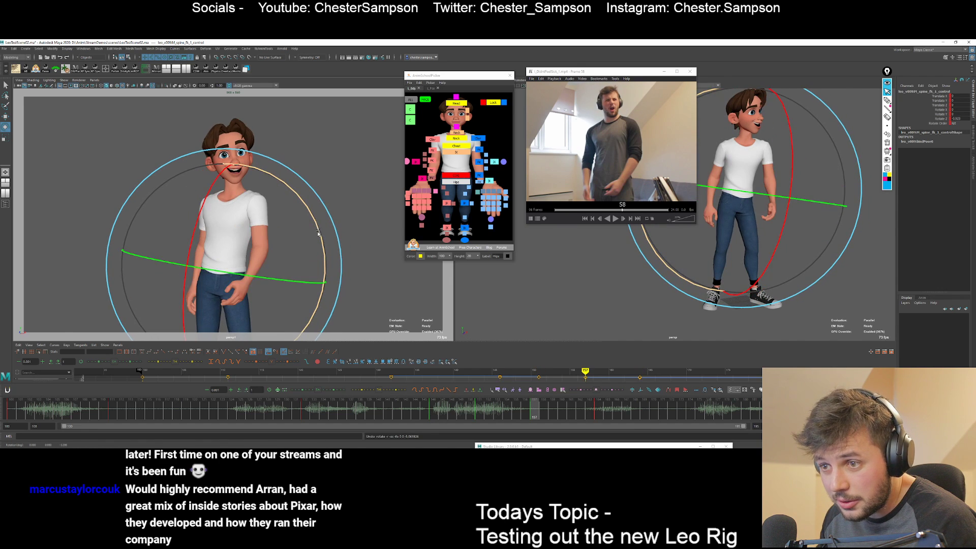
Refine the lowest spine FK control's rotation in the poses at reference frames 58 and 65, comparing them with the neighbouring keys.
left_click_drag(307, 215, 306, 213)
key("comma")
key("period")
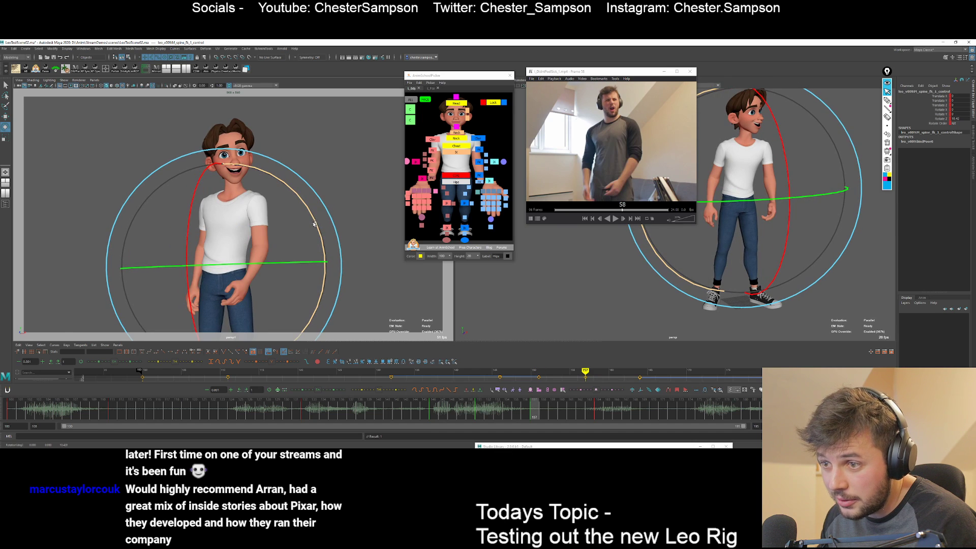
key("comma")
key("period")
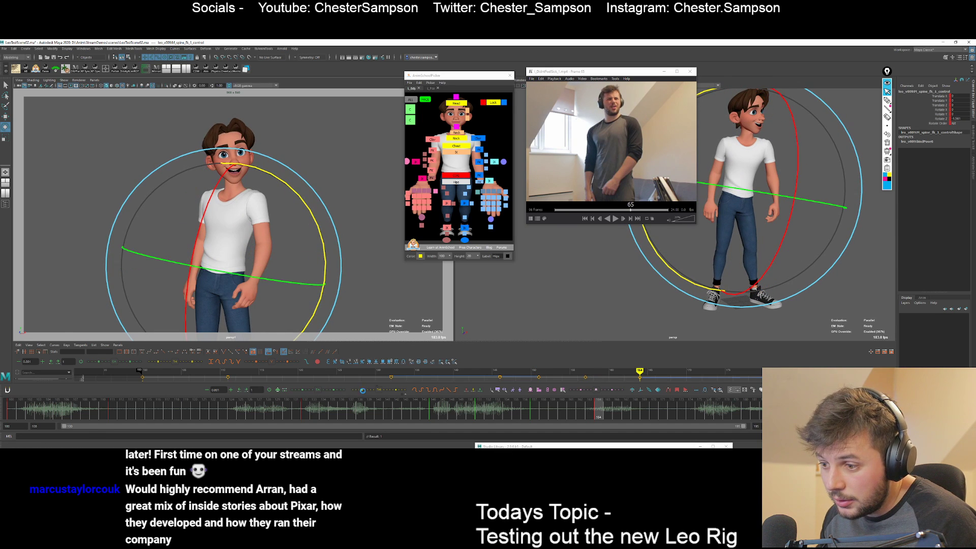
key("q")
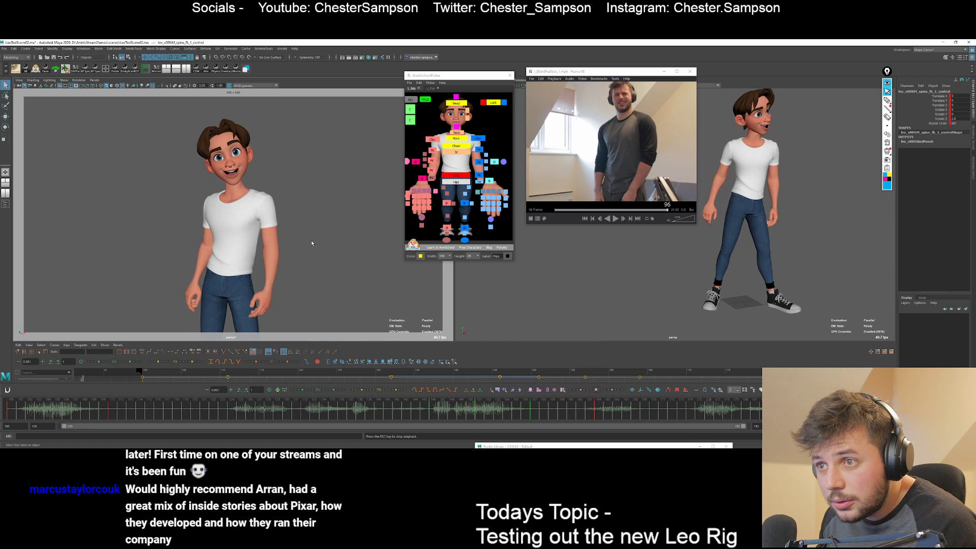
Rotate the head control in the final pose at reference frame 89 and compare it with the previous key pose.
left_click(438, 121)
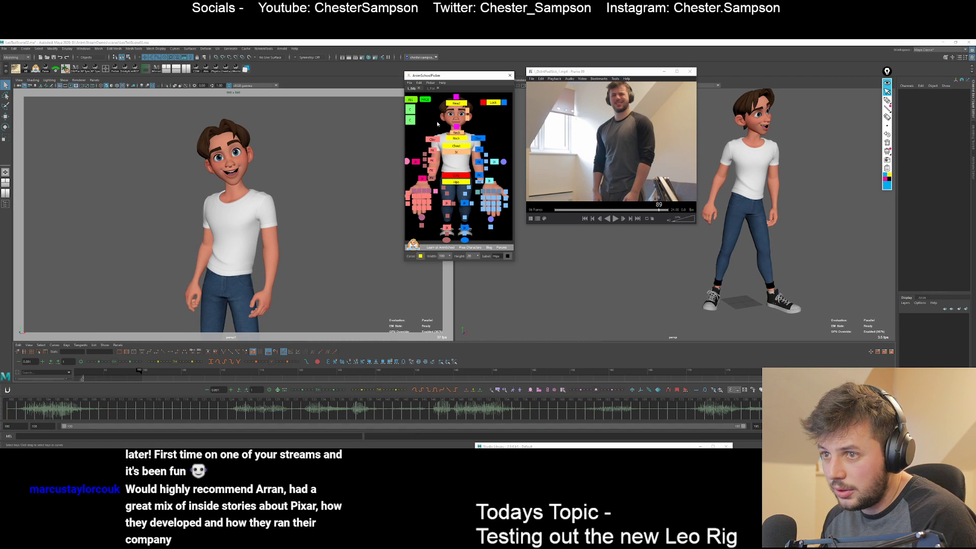
left_click(457, 103)
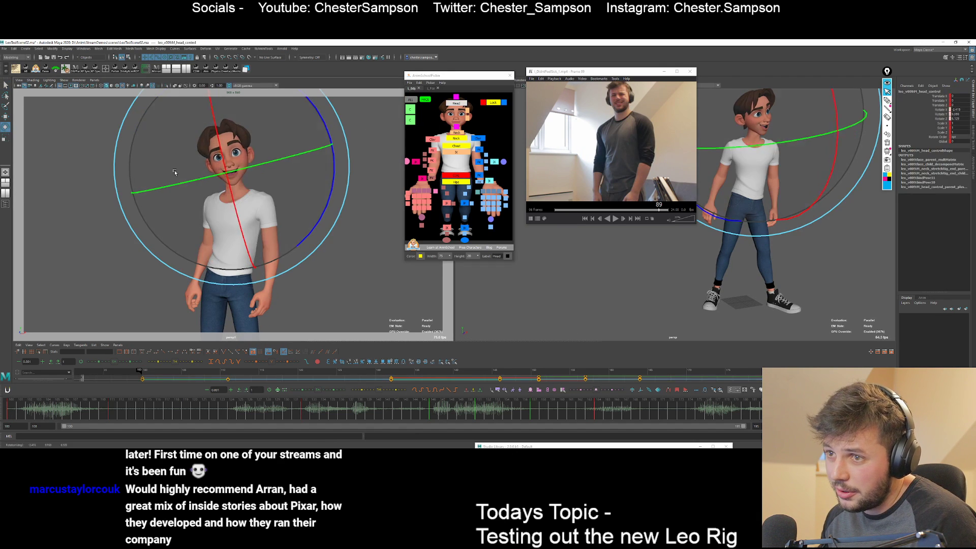
left_click_drag(174, 172, 186, 224)
key("q")
key("comma")
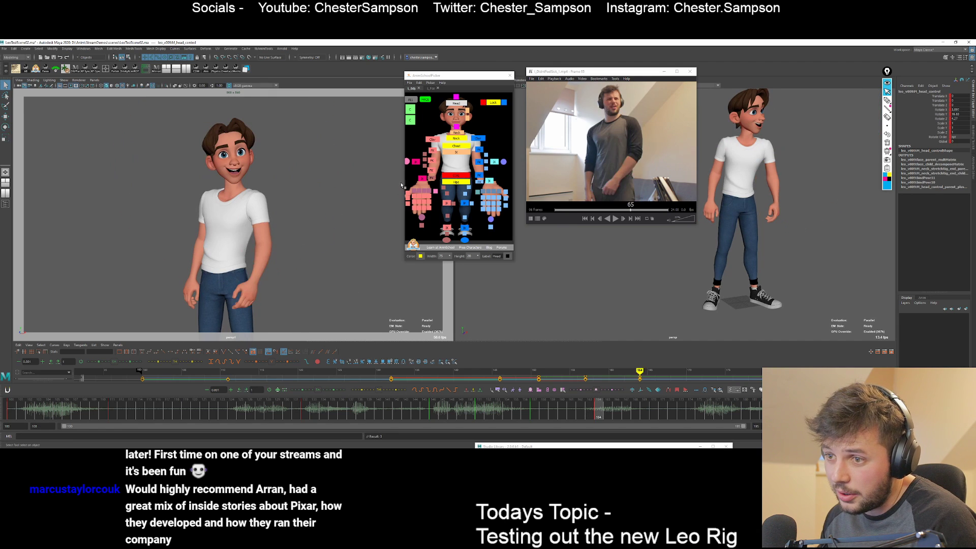
key("period")
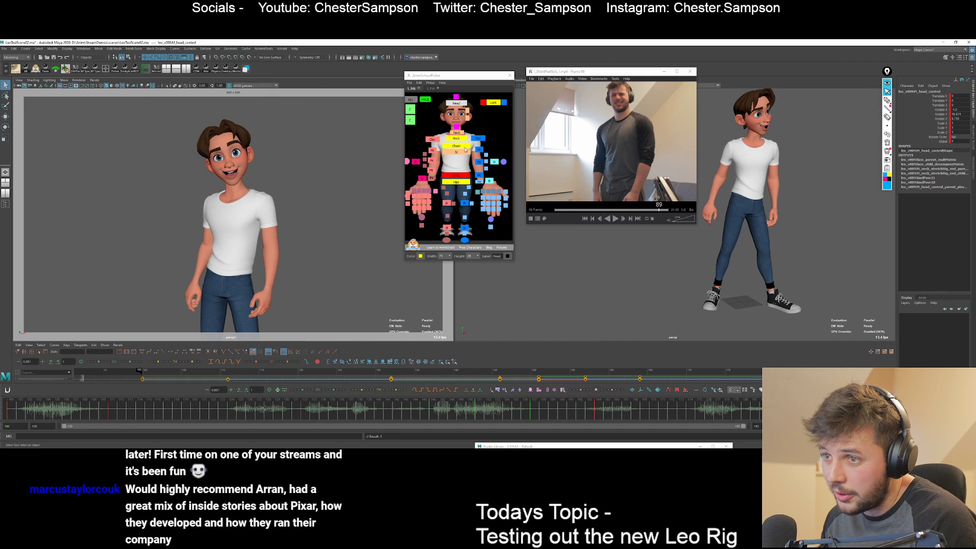
Rotate the character's left upper-arm FK control in the final pose, comparing the arm's position with the previous key pose.
left_click(480, 151)
key("e")
left_click_drag(297, 264, 227, 250)
key("comma")
key("period")
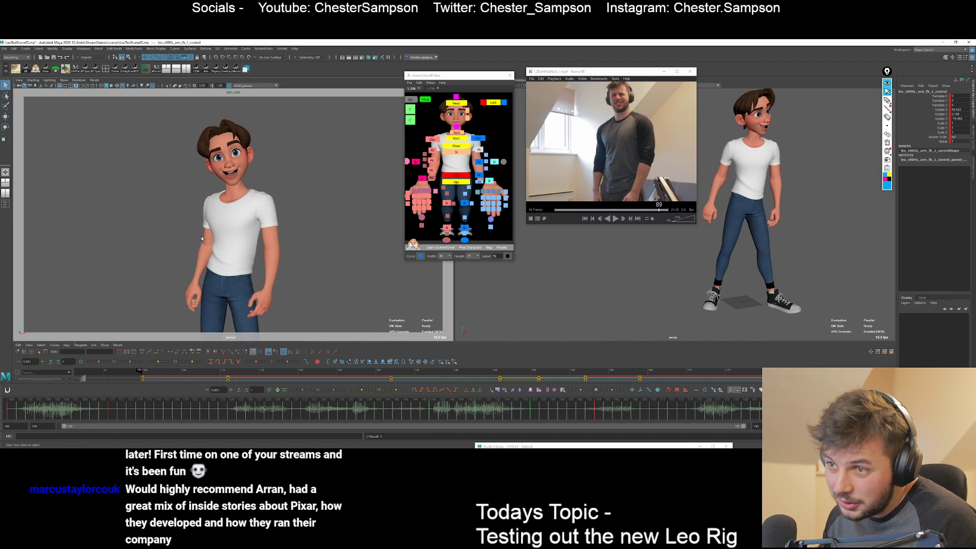
key("e")
left_click_drag(195, 217, 188, 211)
key("q")
key("comma")
key("period")
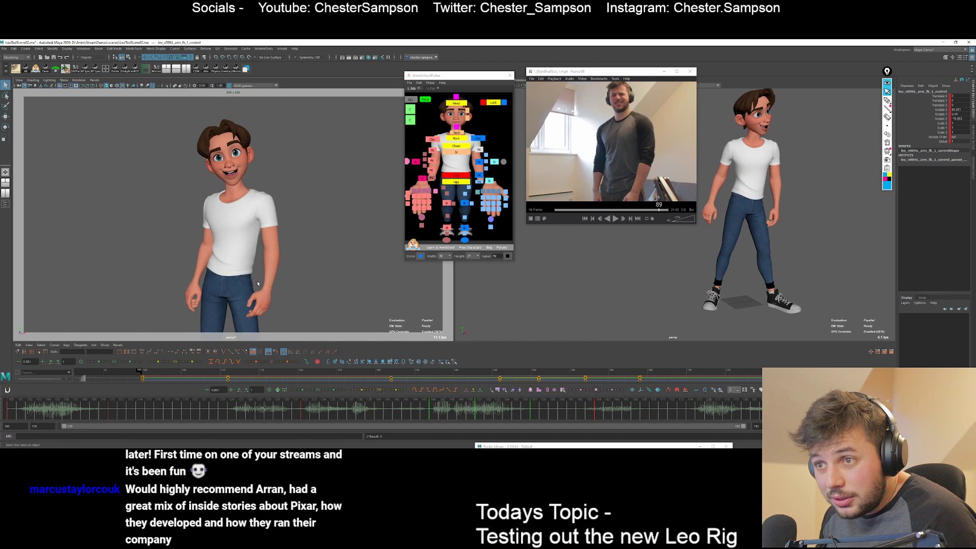
Key all rig controls on the final pose and move the eye-aim control to adjust the character's gaze.
left_click(410, 99)
key("s")
left_click(493, 102)
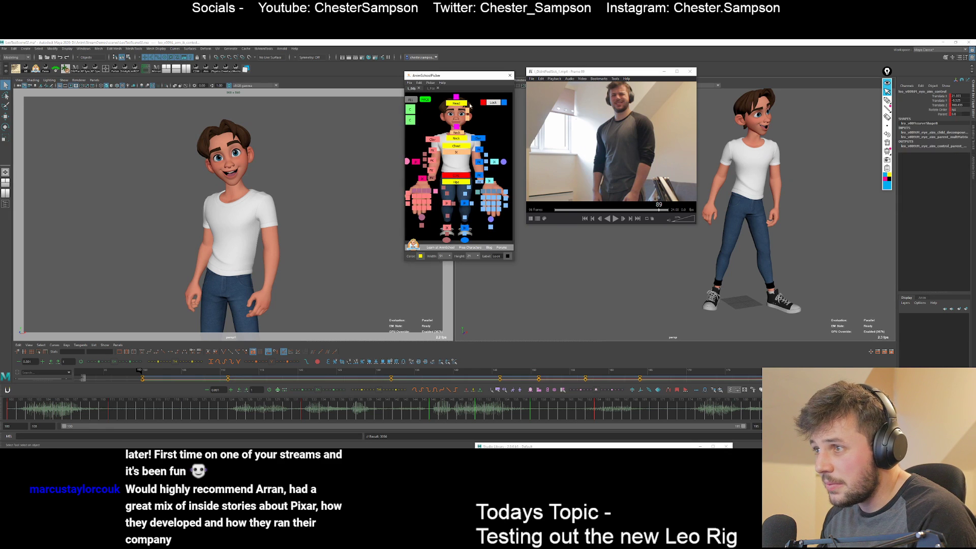
key("w")
key("comma")
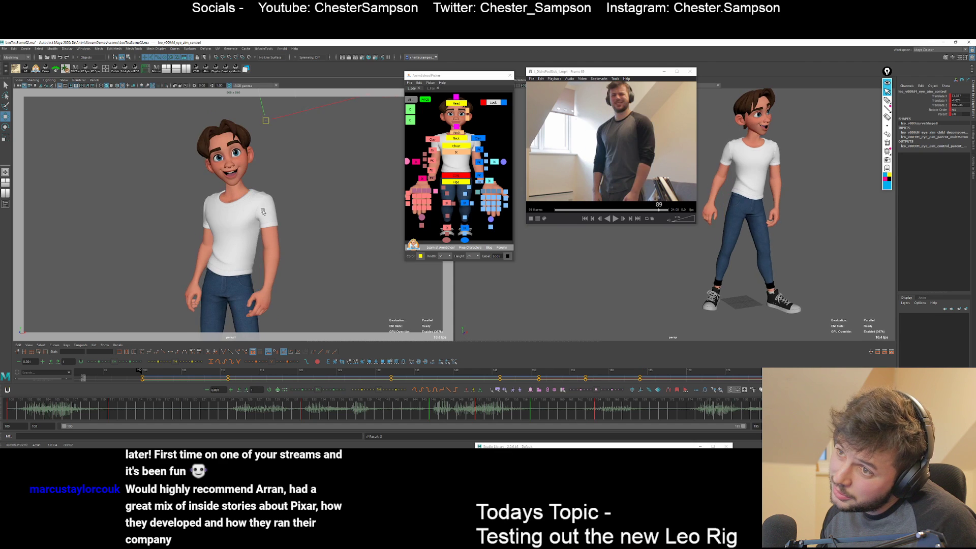
key("q")
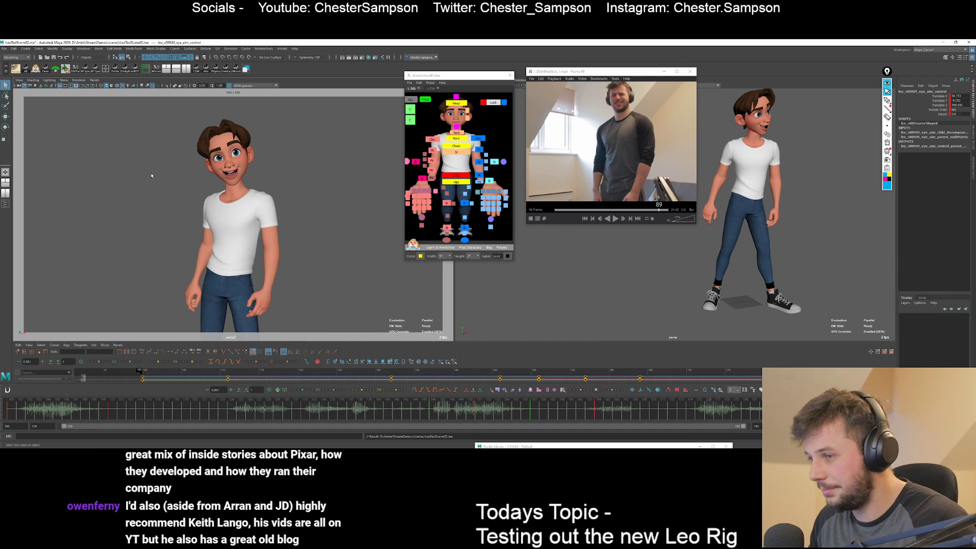
Rotate the COG control in the final pose and play back the animation to check the body movement.
left_click(214, 274)
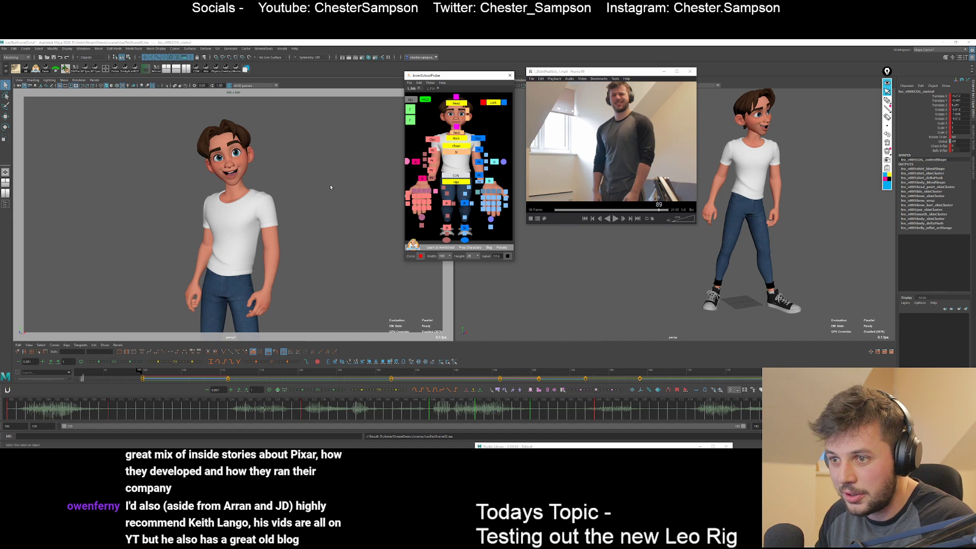
key("alt+v")
key("e")
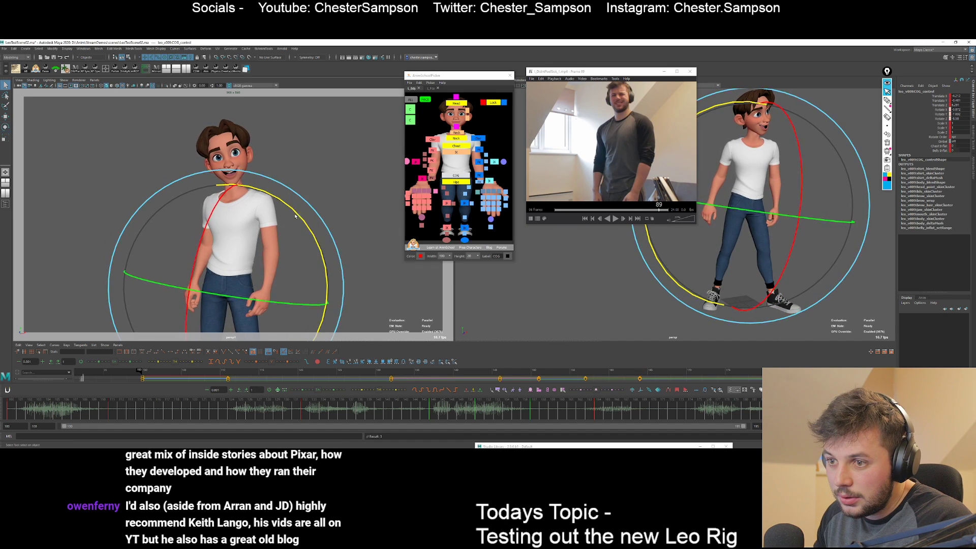
key("comma")
key("period")
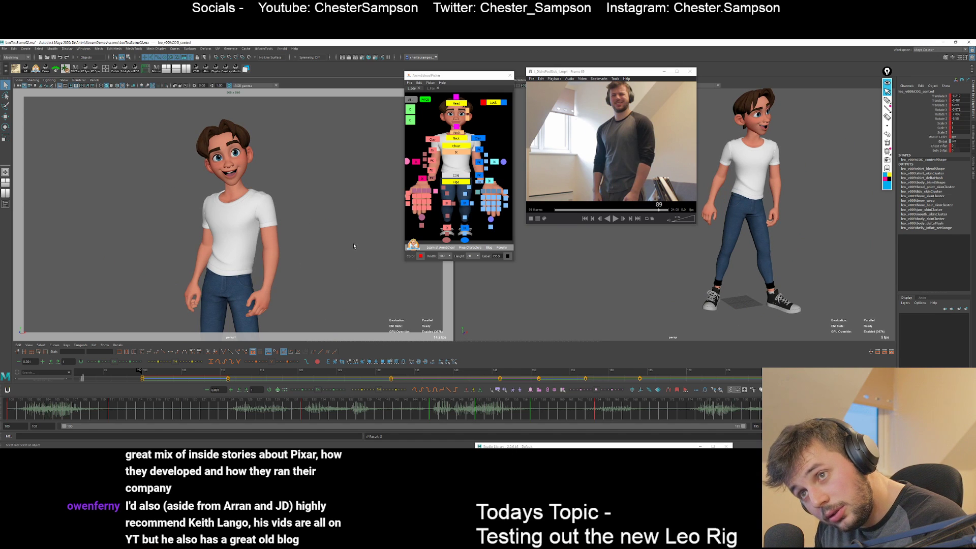
key("comma")
key("comma")
key("alt+v")
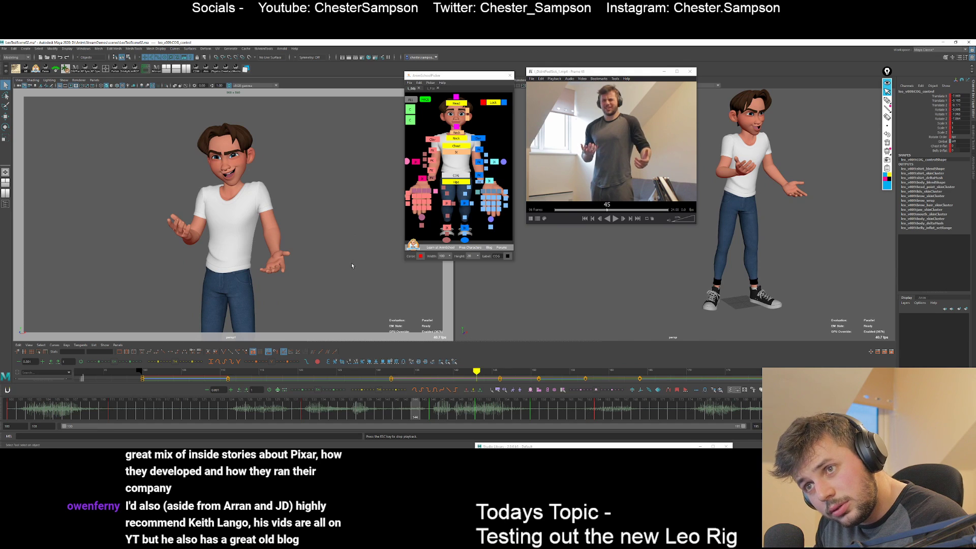
key("Escape")
key("alt+shift+v")
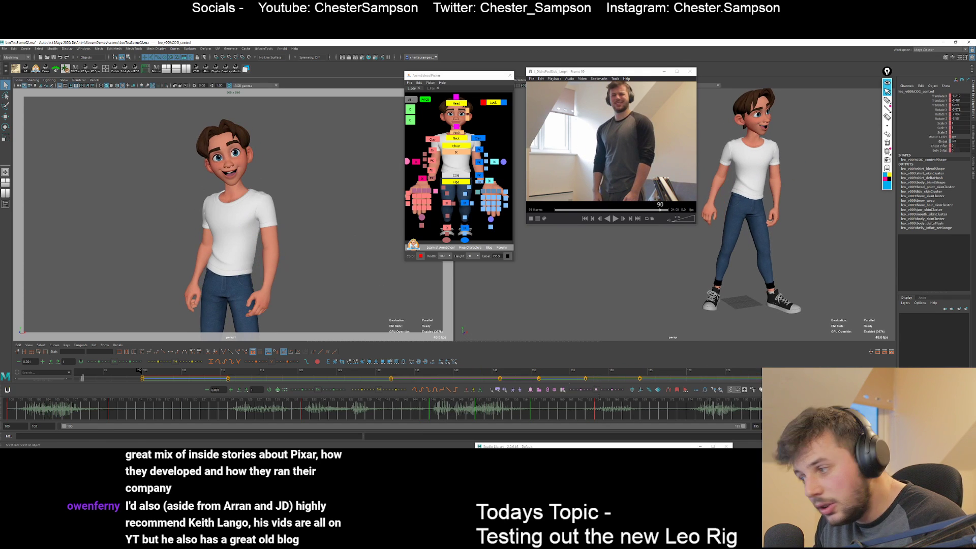
Key all rig controls at reference frame 81 and step through the key poses to review the sequence.
left_click(747, 407)
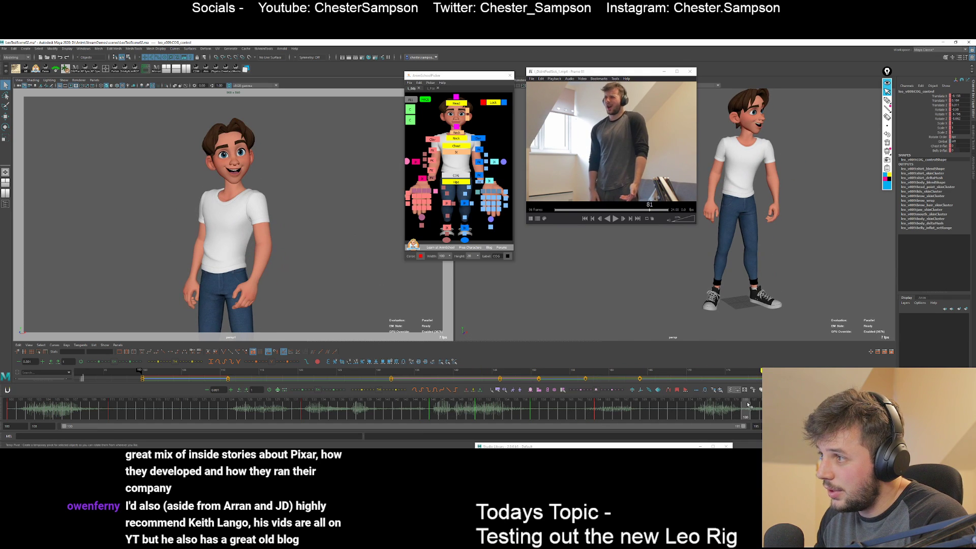
left_click(410, 100)
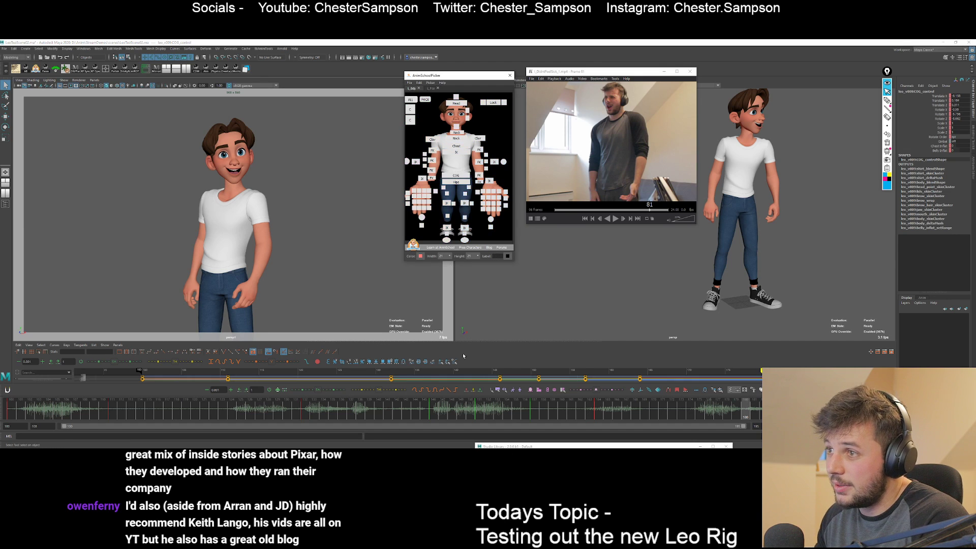
key("s")
key("comma")
key("period")
key("alt+v")
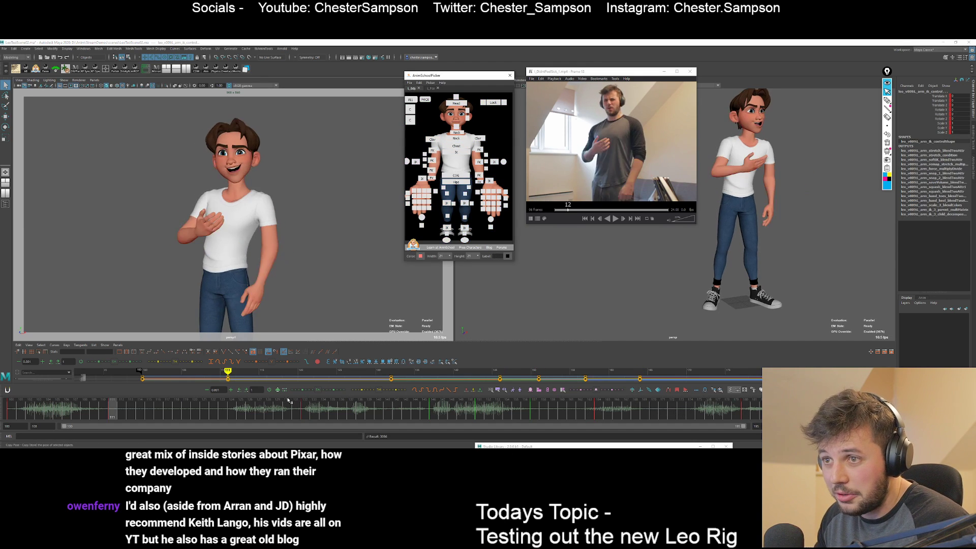
key("period")
key("period")
key("period")
key("period")
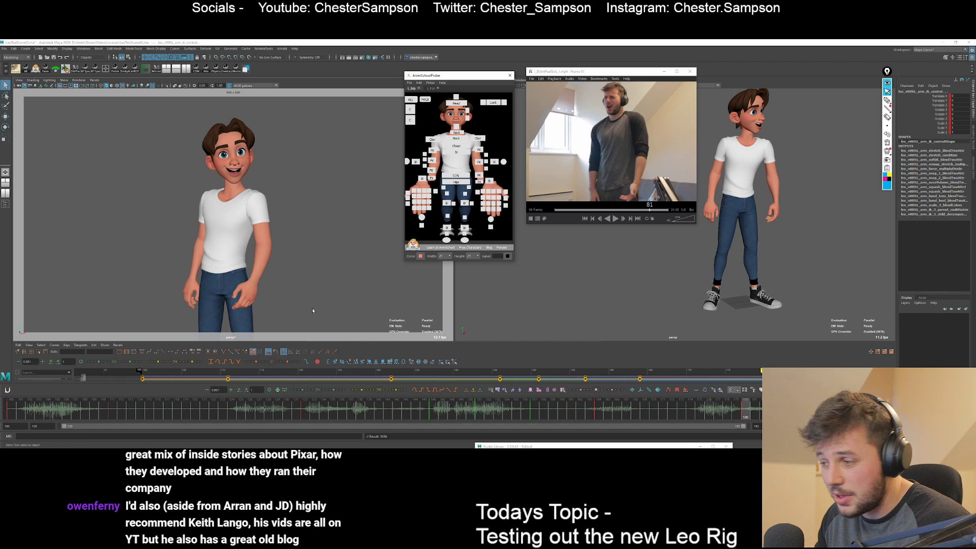
Blend the full-body pose at reference frame 81 into a breakdown between the neighbouring key poses.
key("comma")
key("period")
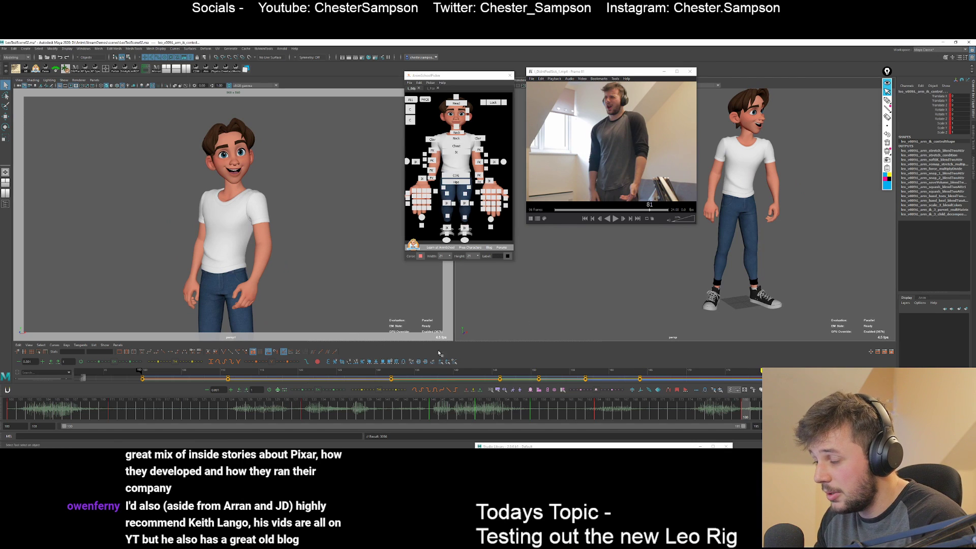
left_click(384, 392)
key("comma")
key("period")
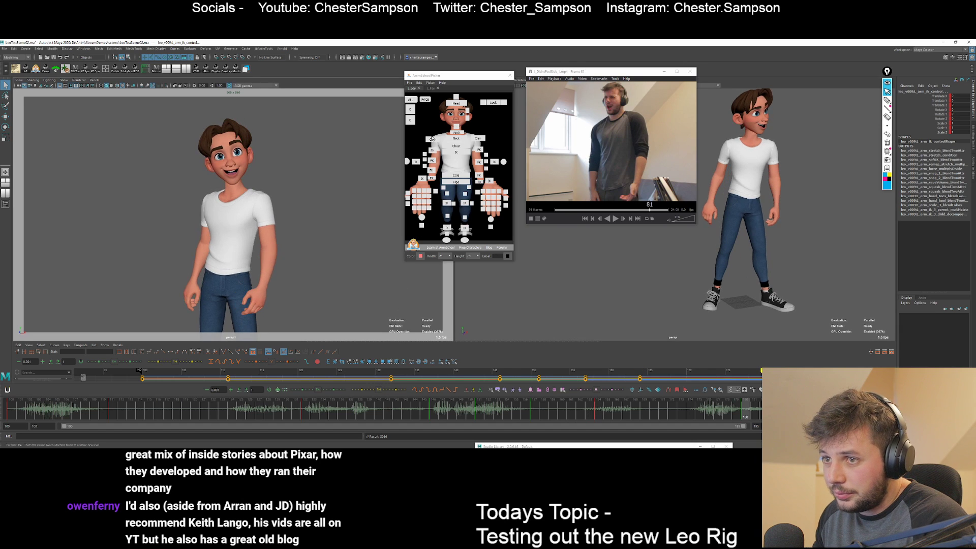
Move the COG control in the breakdown pose and select the left leg controls to compare them with the final pose.
left_click(456, 175)
key("w")
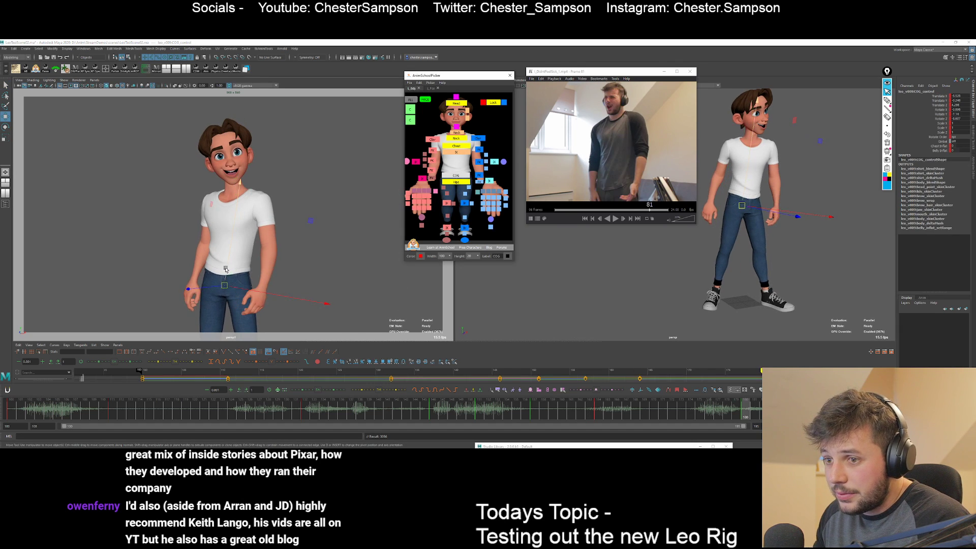
left_click_drag(226, 269, 256, 309)
left_click(465, 240)
key("comma")
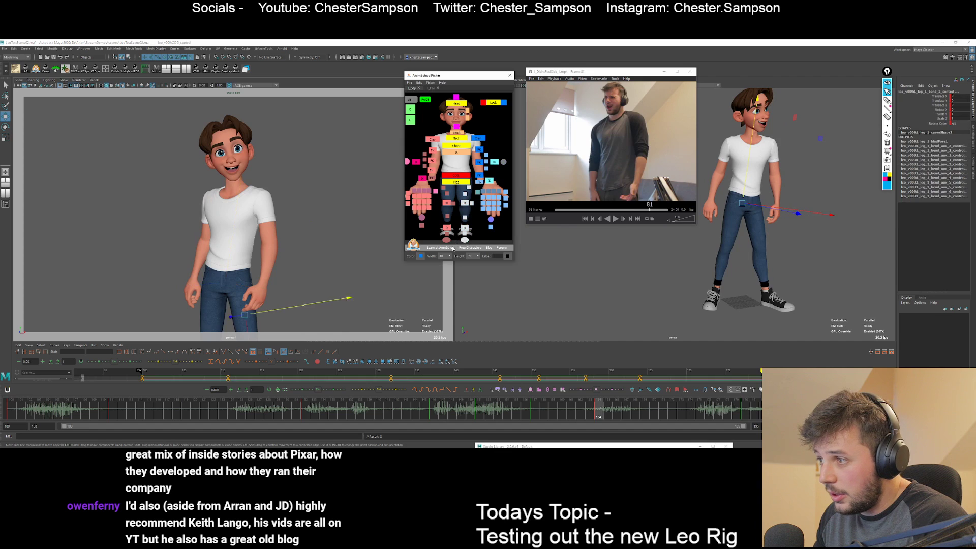
key("period")
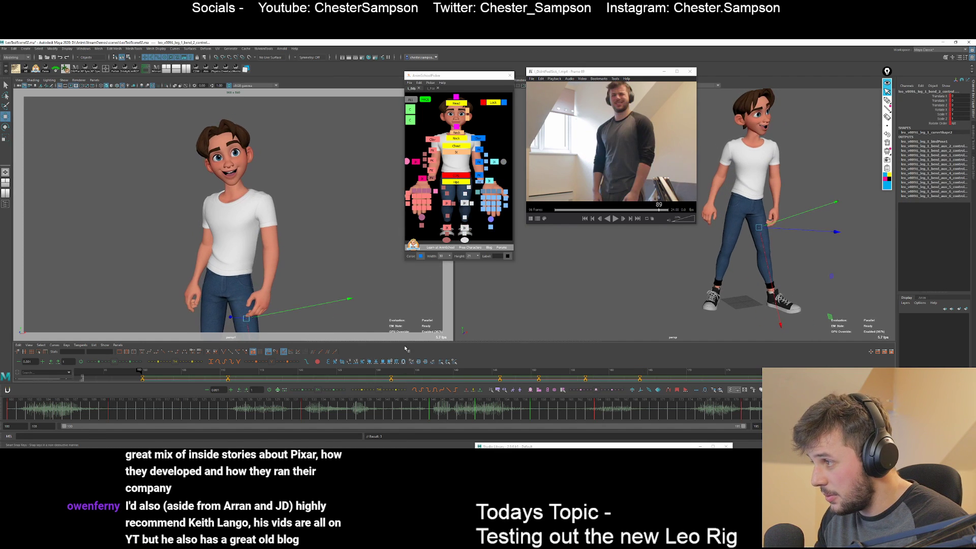
Shift and rotate the COG control in the breakdown pose at reference frame 81.
left_click(456, 178)
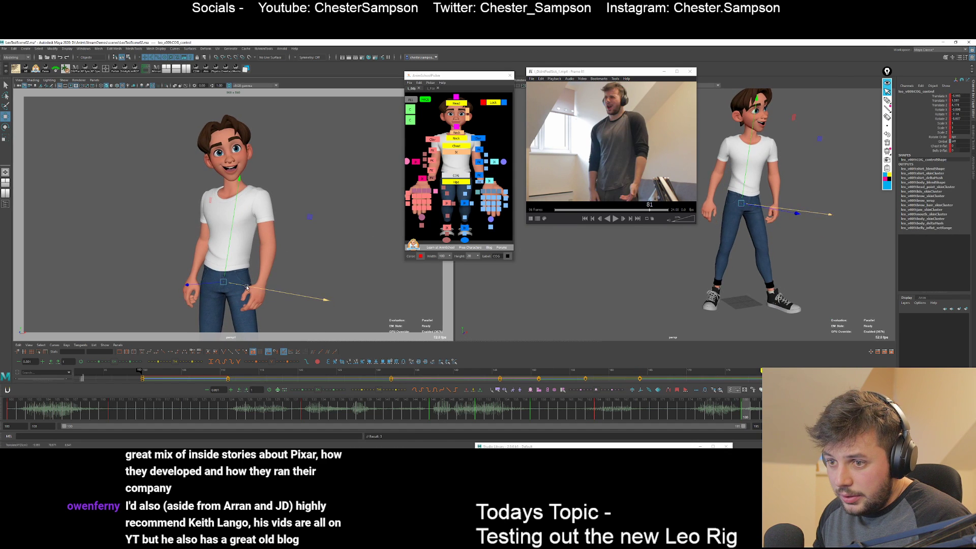
key("e")
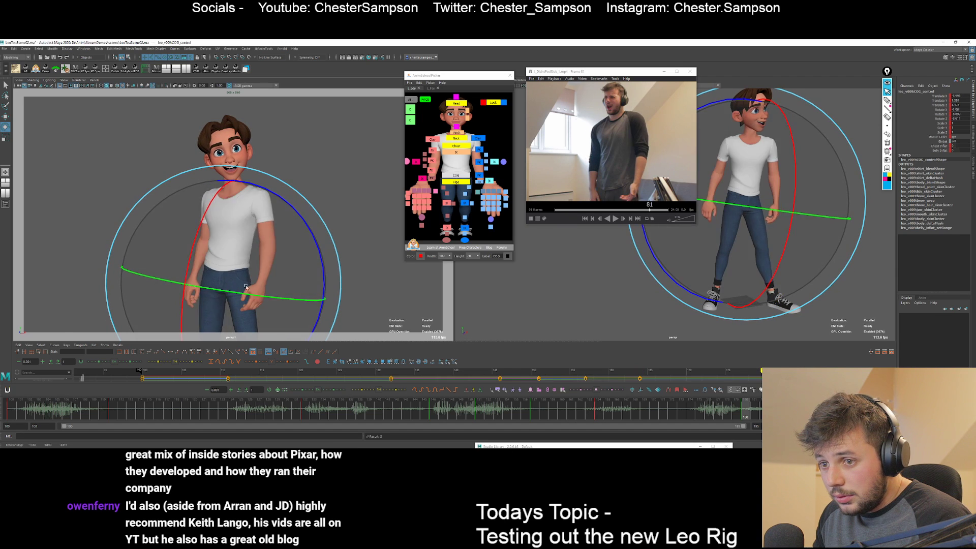
Rotate the head control in the breakdown pose at reference frame 81, comparing it with the adjacent keys.
left_click(457, 104)
key("comma")
key("period")
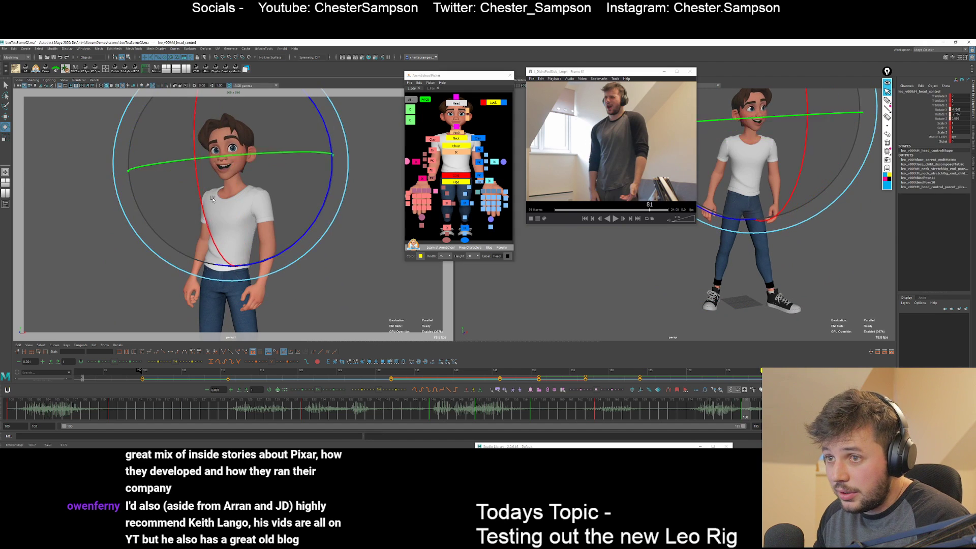
Compare the head with the adjacent keys, then move and key the eye aim control in the breakdown pose.
key("comma")
key("period")
key("comma")
key("period")
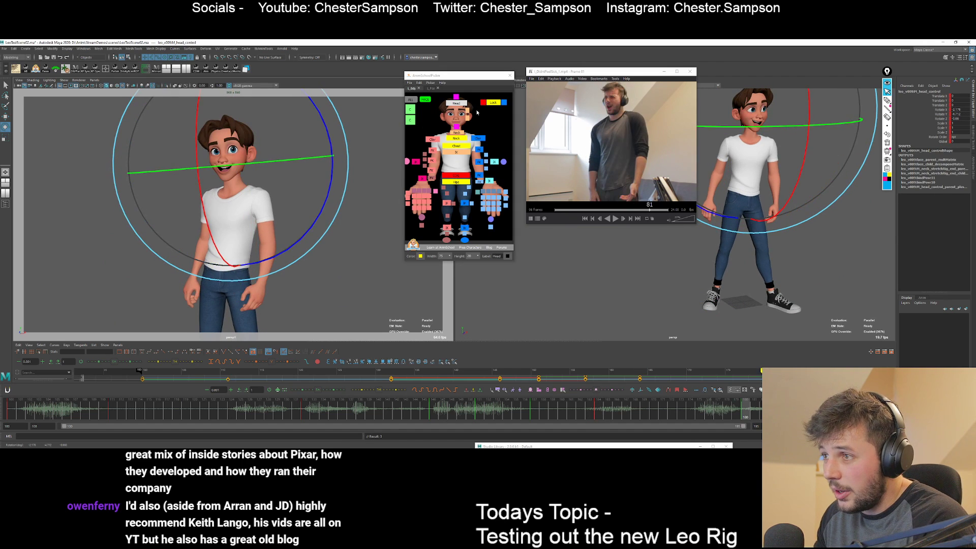
left_click(493, 102)
key("w")
middle_click_drag(385, 156, 229, 217)
left_click_drag(105, 126, 44, 125)
key("s")
key("comma")
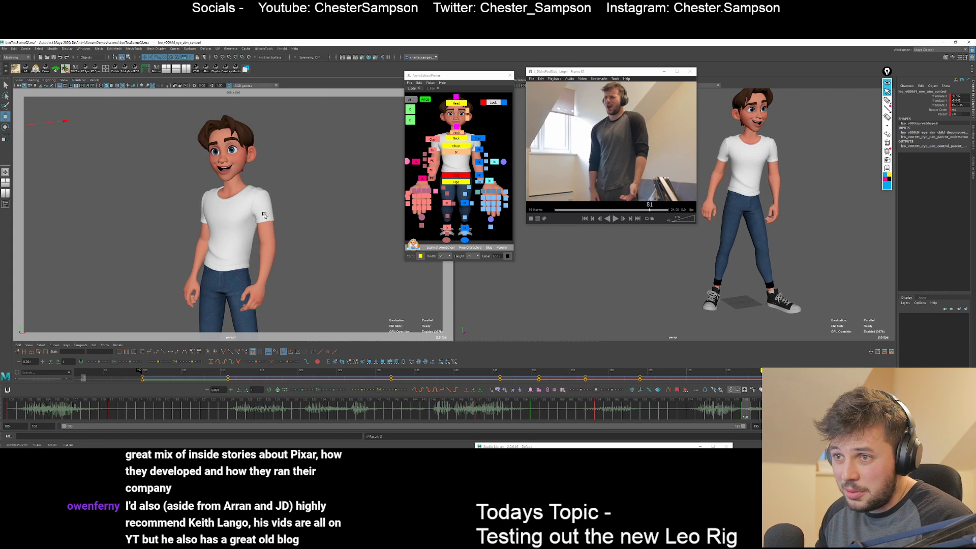
Rotate the left clavicle control in the breakdown pose at reference frame 81.
left_click(430, 127)
key("e")
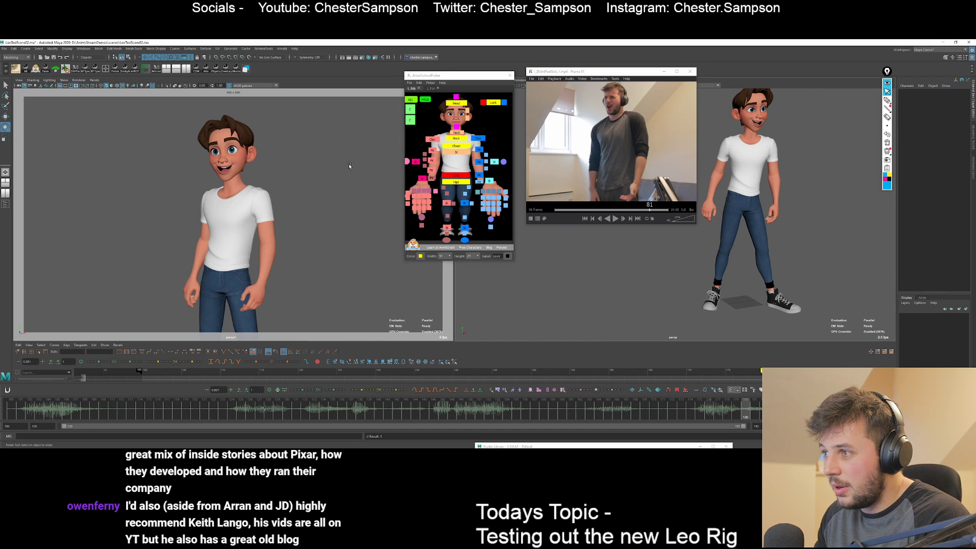
left_click(478, 138)
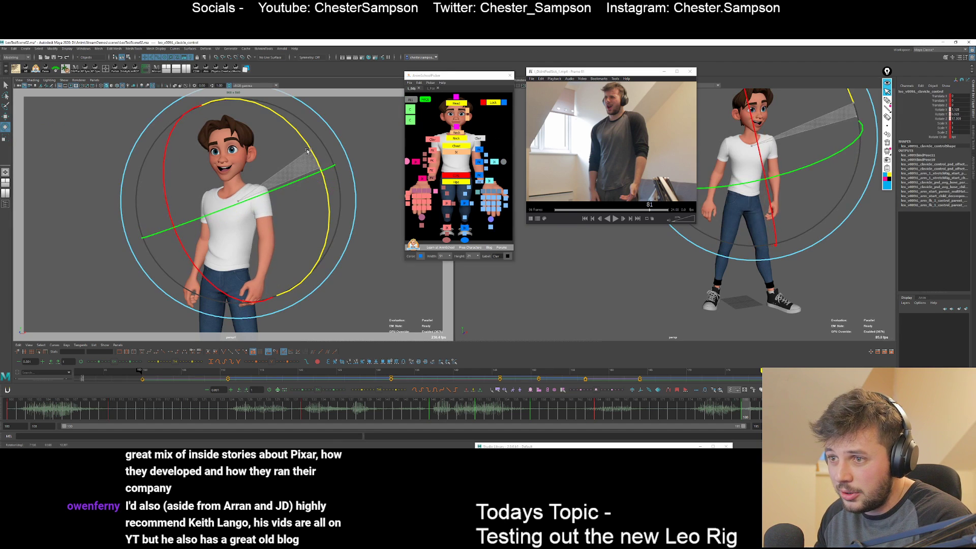
left_click_drag(301, 222, 303, 212)
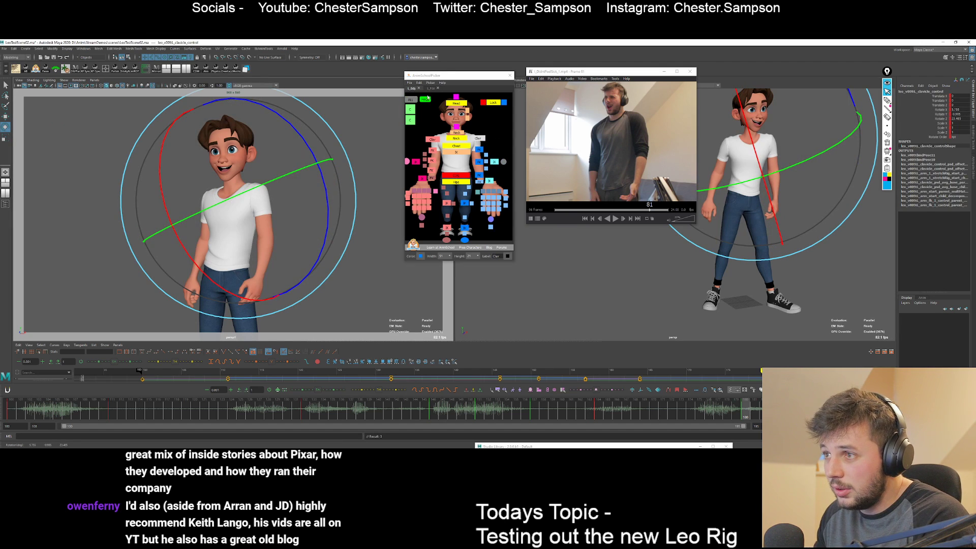
Select all face controls and copy their expression from an earlier key onto the breakdown pose at reference frame 81.
left_click(426, 99)
left_click_drag(539, 375, 746, 411)
key("comma")
key("period")
key("q")
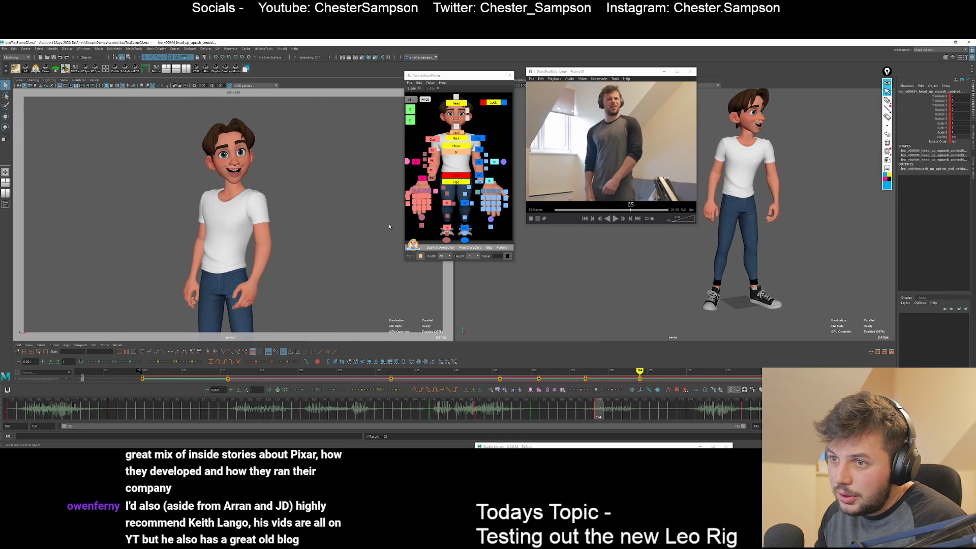
Refine the left clavicle rotation and rotate the left wrist FK control in the breakdown pose.
left_click(480, 138)
key("e")
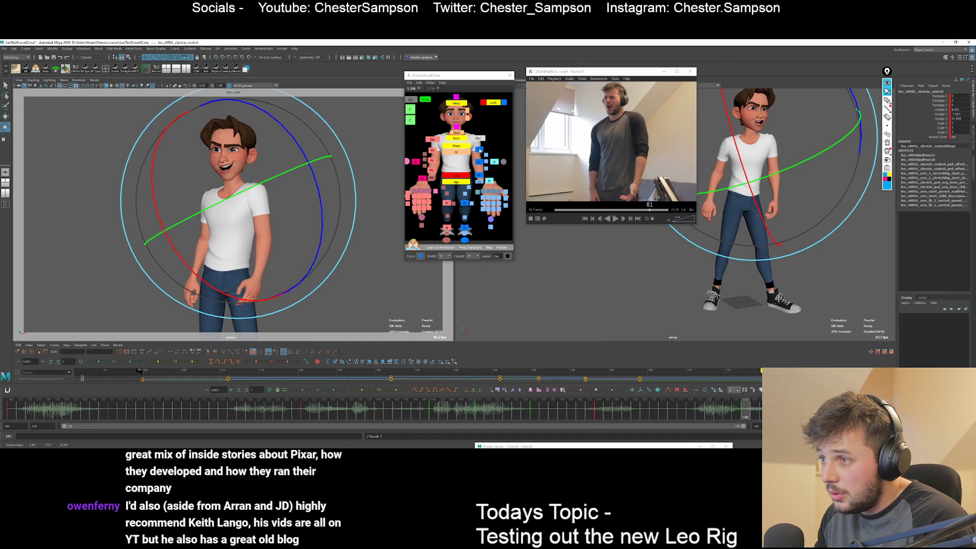
left_click(480, 149)
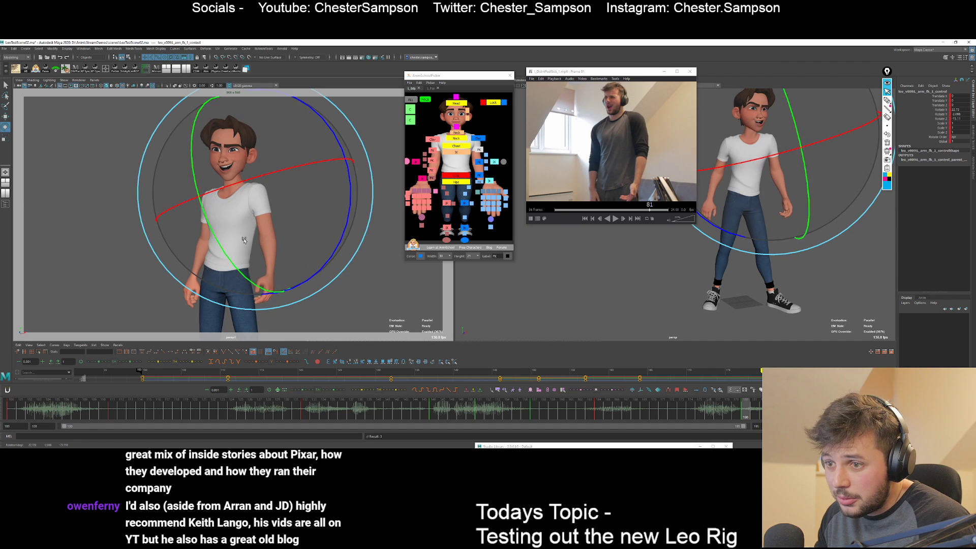
left_click(479, 175)
left_click_drag(232, 219, 351, 265)
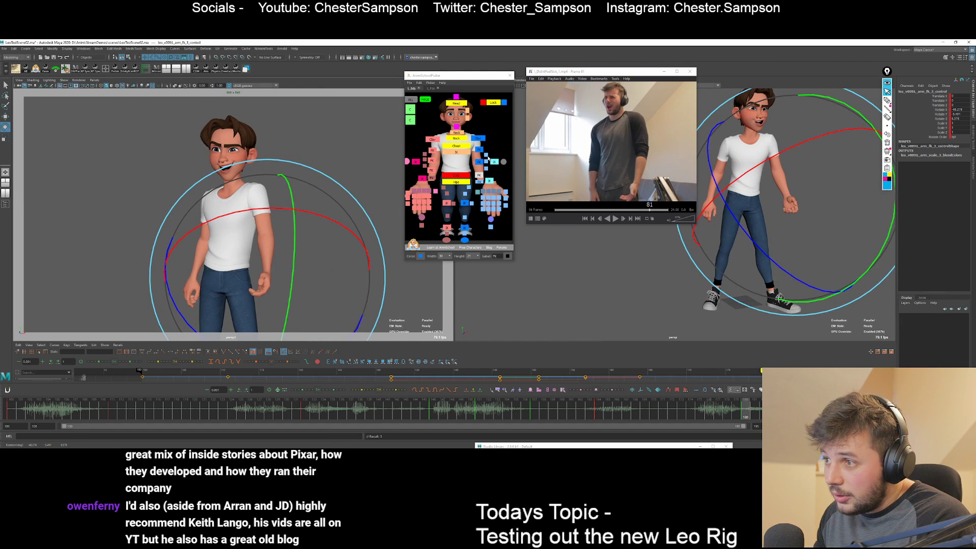
Bend the left elbow and rotate the left upper arm FK control in the breakdown, checking against the adjacent keys.
left_click(480, 161)
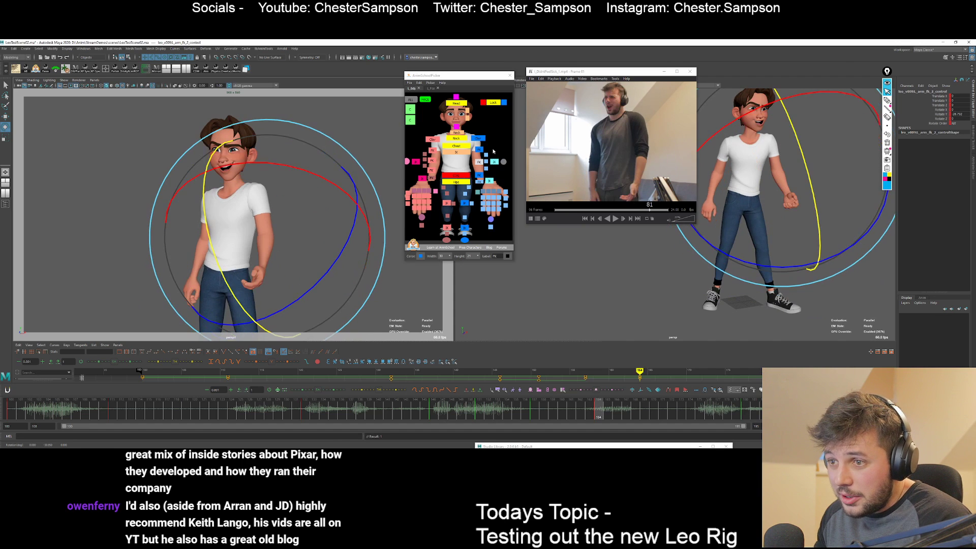
key("Up")
left_click_drag(338, 194, 325, 200)
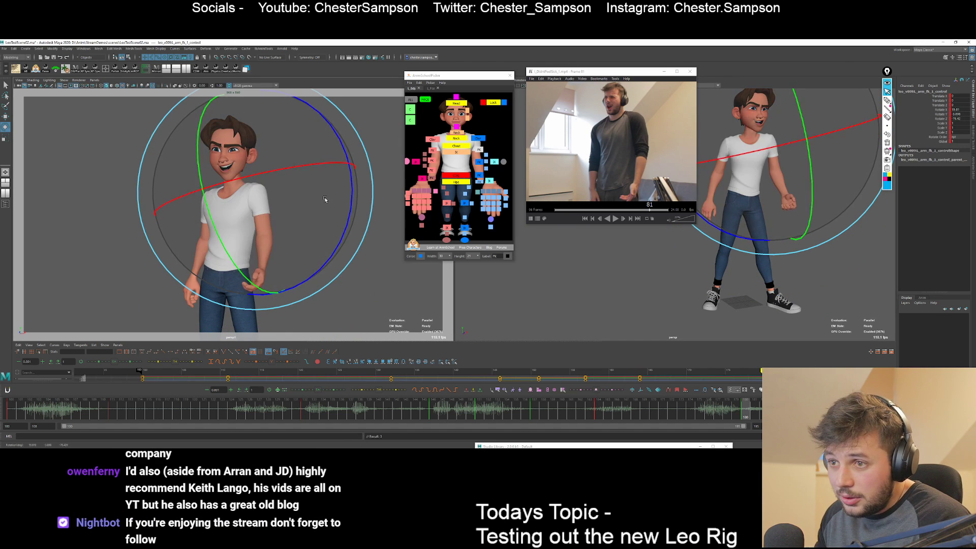
key("comma")
key("period")
key("period")
key("q")
key("alt+v")
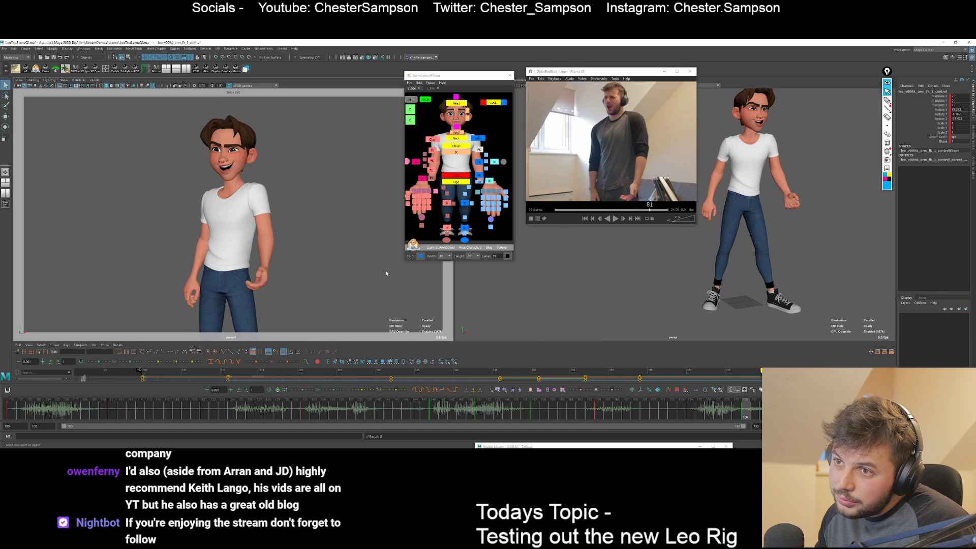
Shift the chest control in the breakdown pose at reference frame 81 and key its translation.
left_click(456, 146)
key("e")
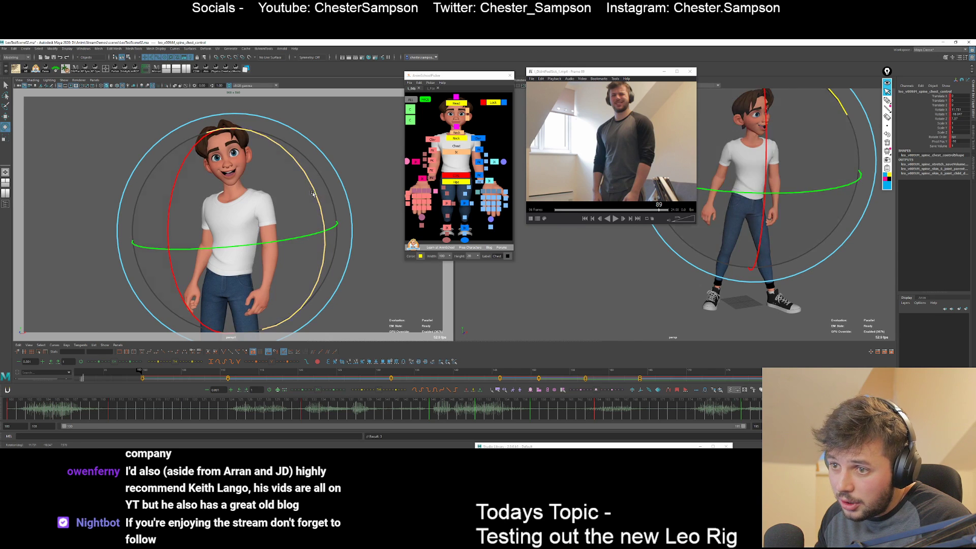
key("period")
key("w")
left_click_drag(257, 230, 254, 229)
key("comma")
key("comma")
key("period")
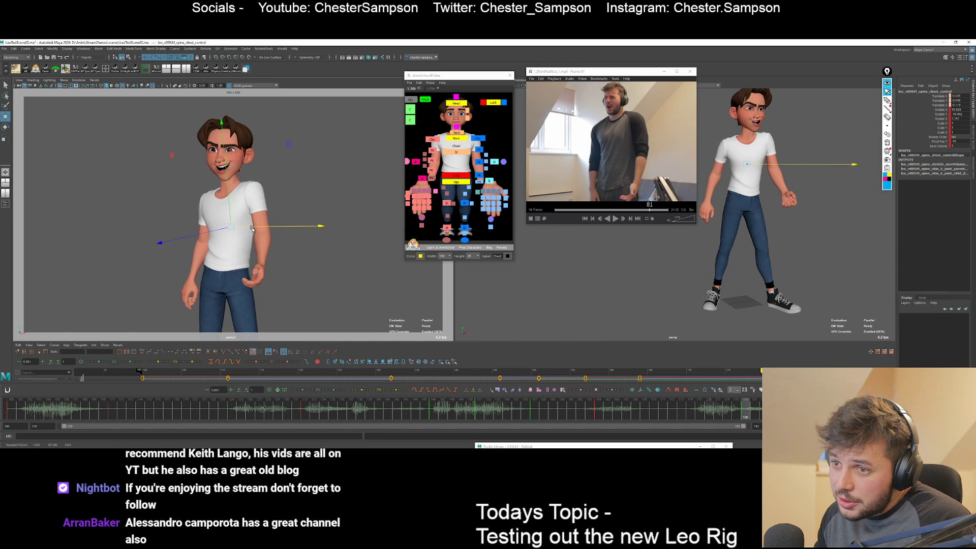
key("shift+w")
key("comma")
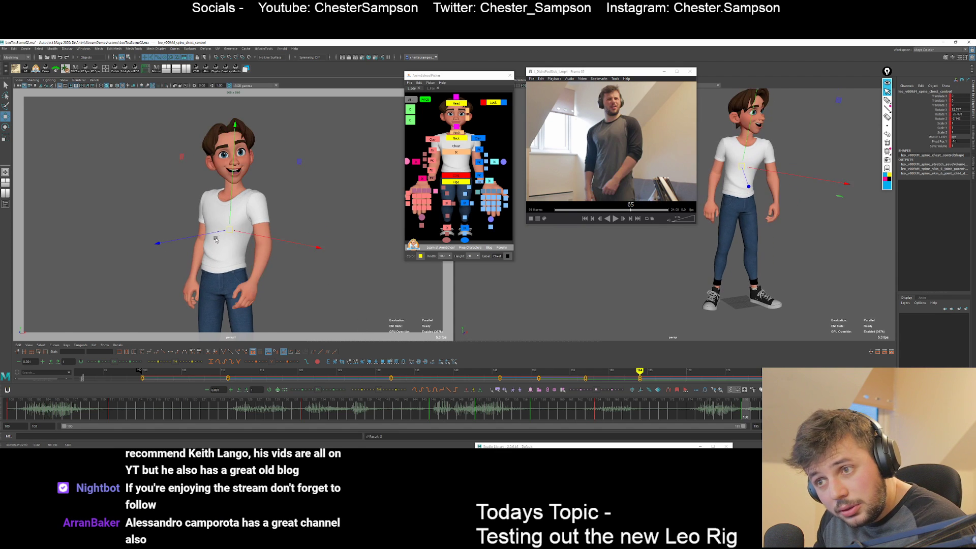
Rotate the chest control in the breakdown pose, comparing it with the neighbouring key poses.
key("e")
key("comma")
key("comma")
key("comma")
left_click(184, 253)
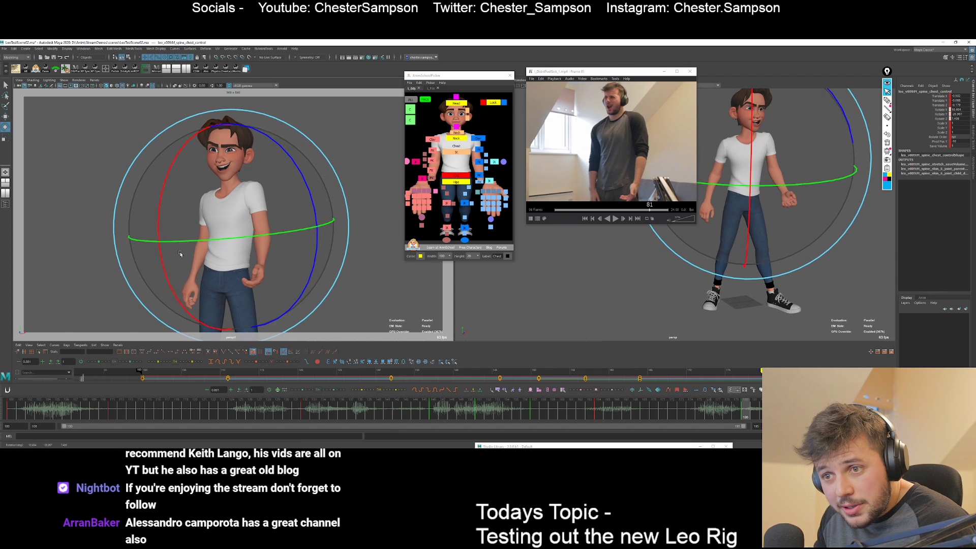
key("period")
key("period")
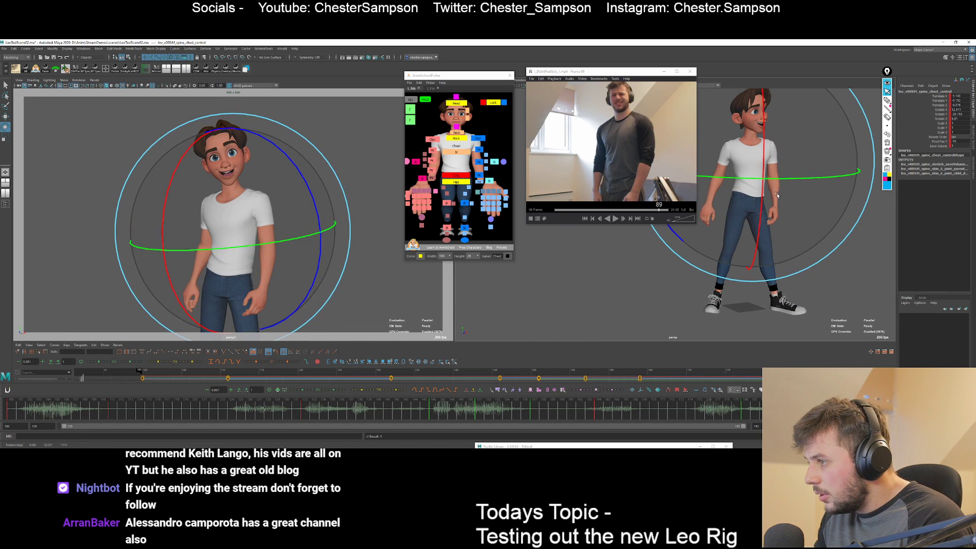
Examine the chest's movement through the breakdown and adjacent keys from a side view of the character.
key("period")
left_click_drag(791, 206, 757, 188, "alt")
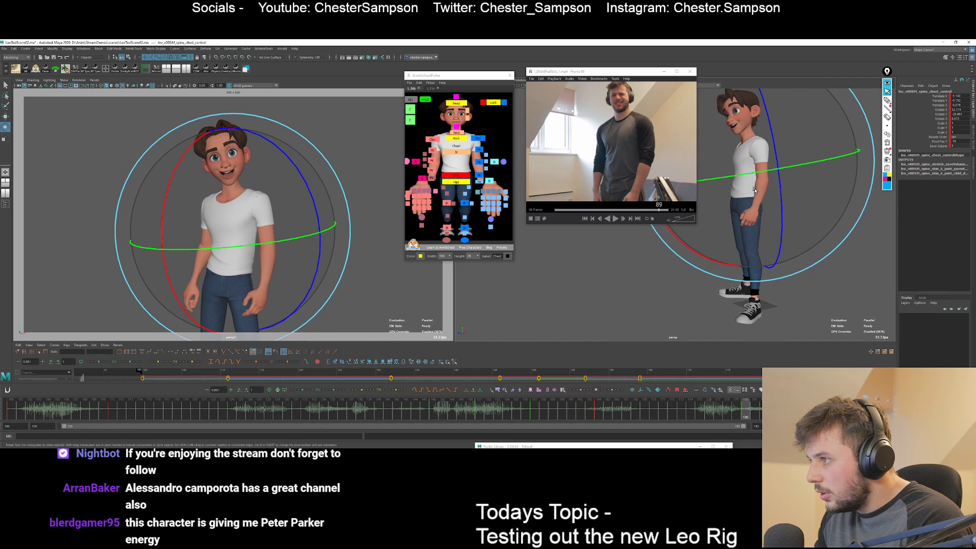
key("comma")
key("period")
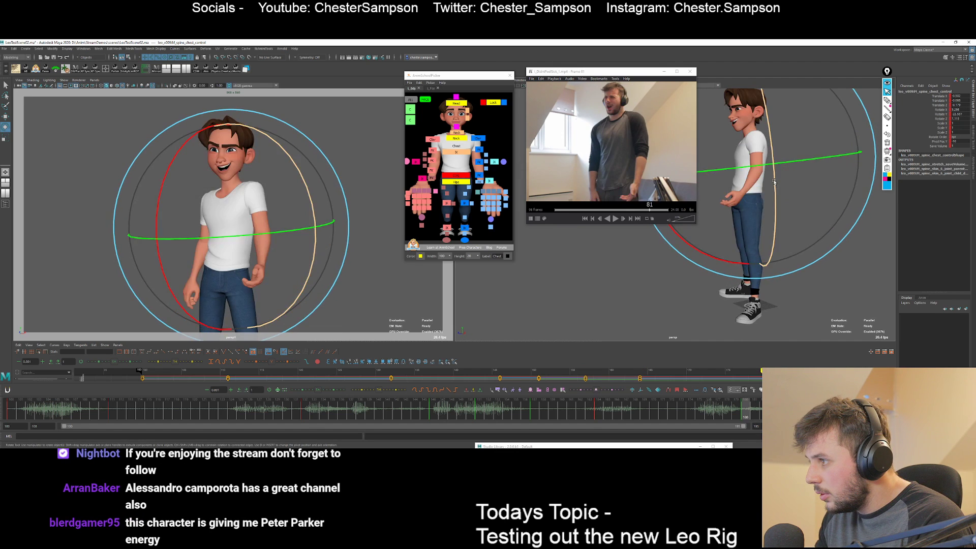
key("period")
key("comma")
key("comma")
key("period")
key("period")
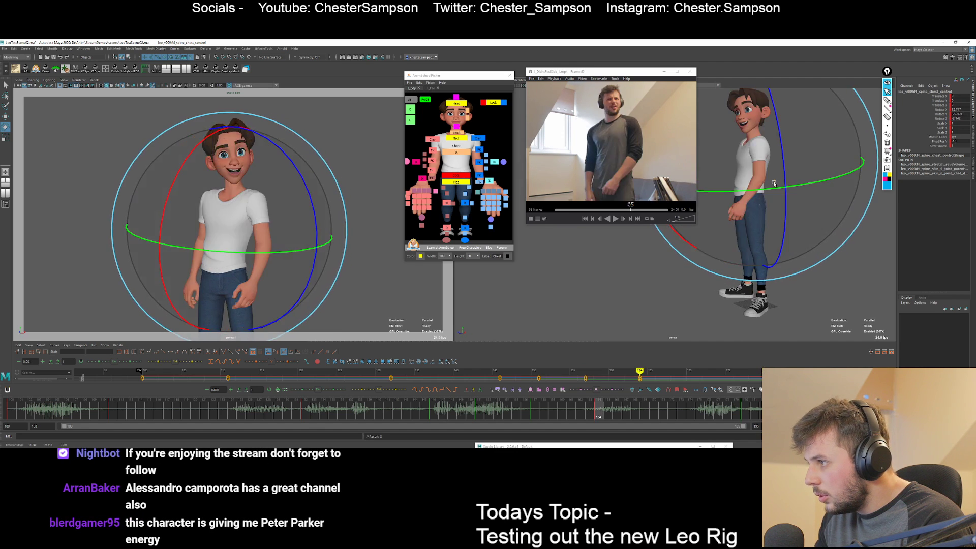
key("comma")
key("period")
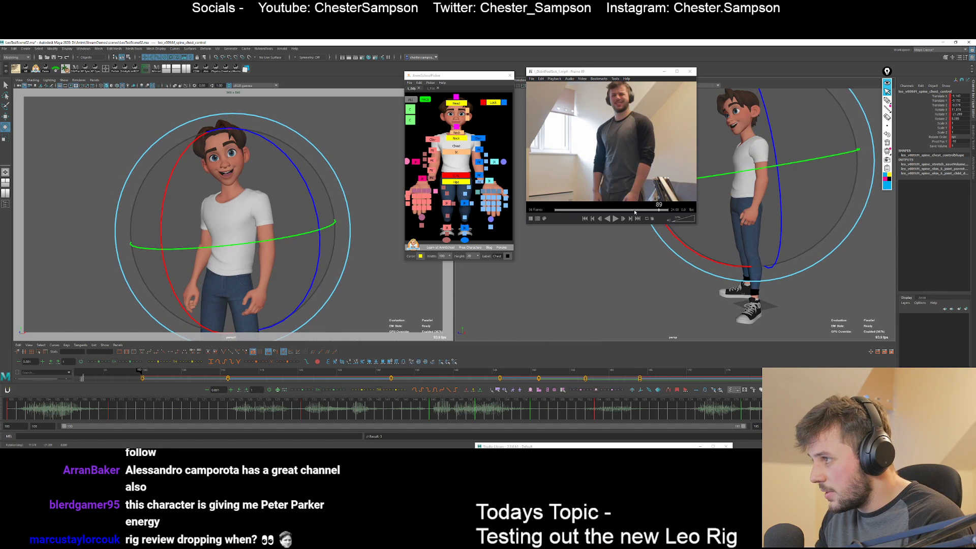
Compare the full-body silhouette of the breakdown with the key poses at reference frames 65 and 89.
key("comma")
key("comma")
key("period")
key("period")
key("q")
key("comma")
key("comma")
key("period")
key("period")
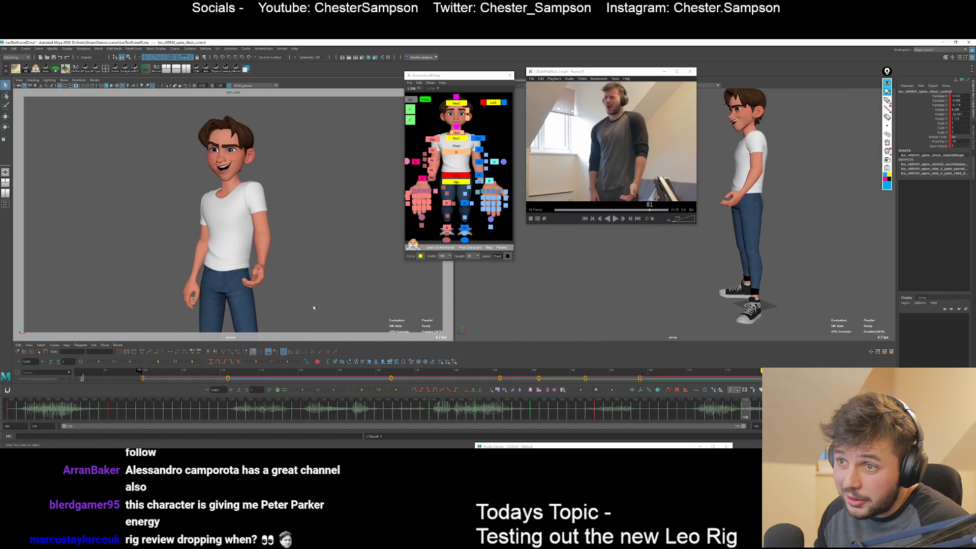
key("comma")
key("comma")
key("period")
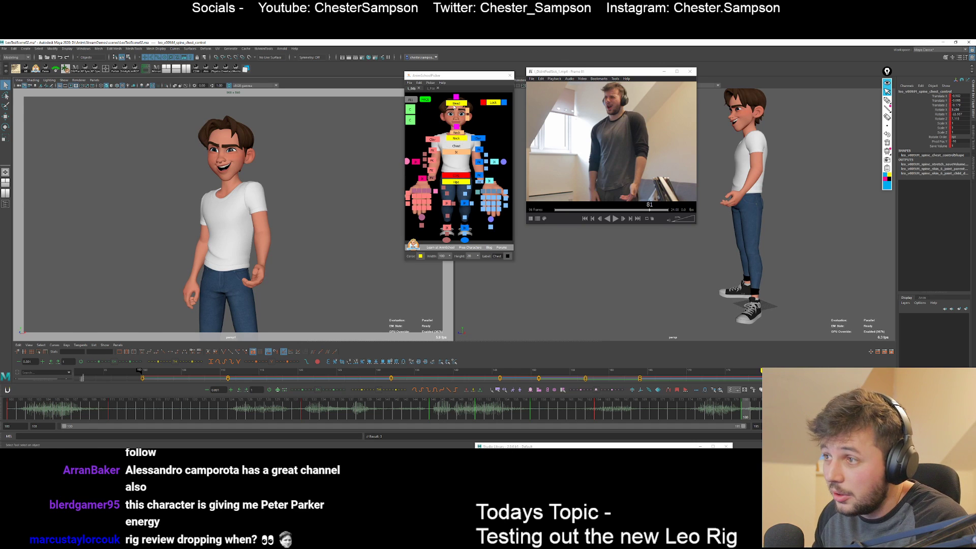
Rotate the neck and head controls to refine the head angle in the breakdown pose.
key("e")
left_click(456, 103)
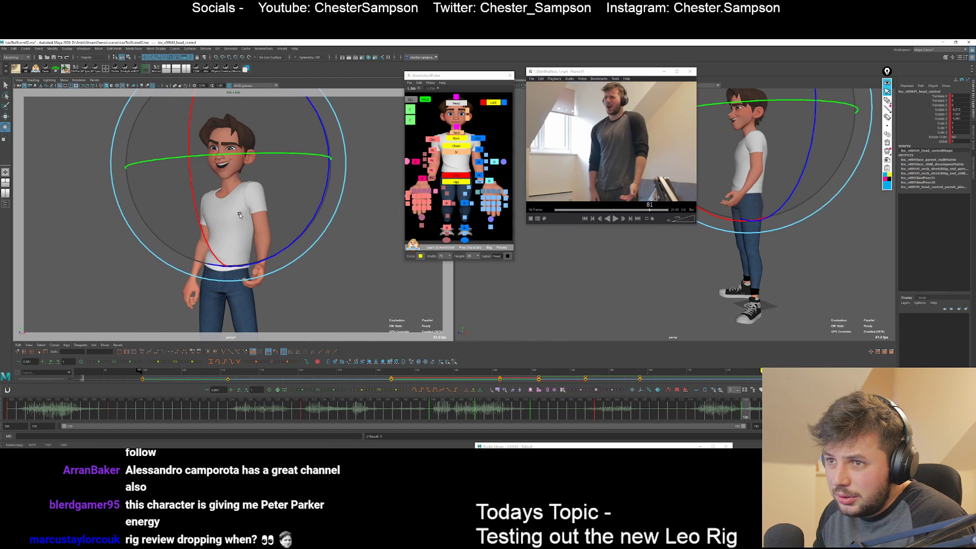
left_click(457, 133)
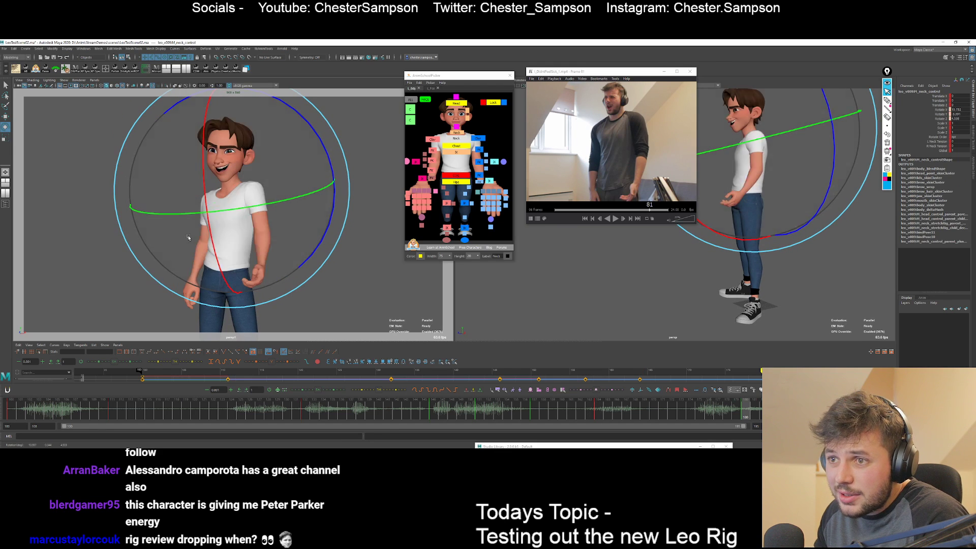
left_click(233, 188)
left_click(456, 103)
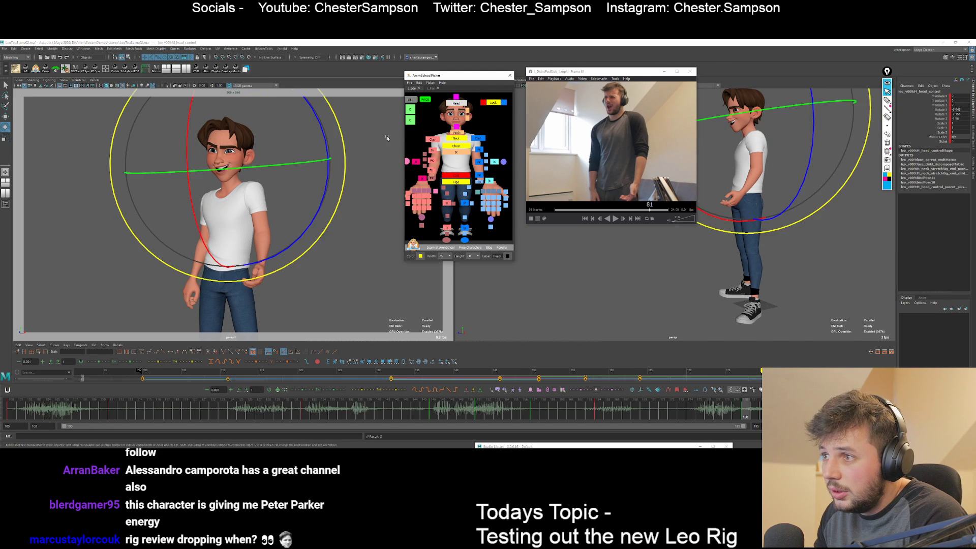
key("q")
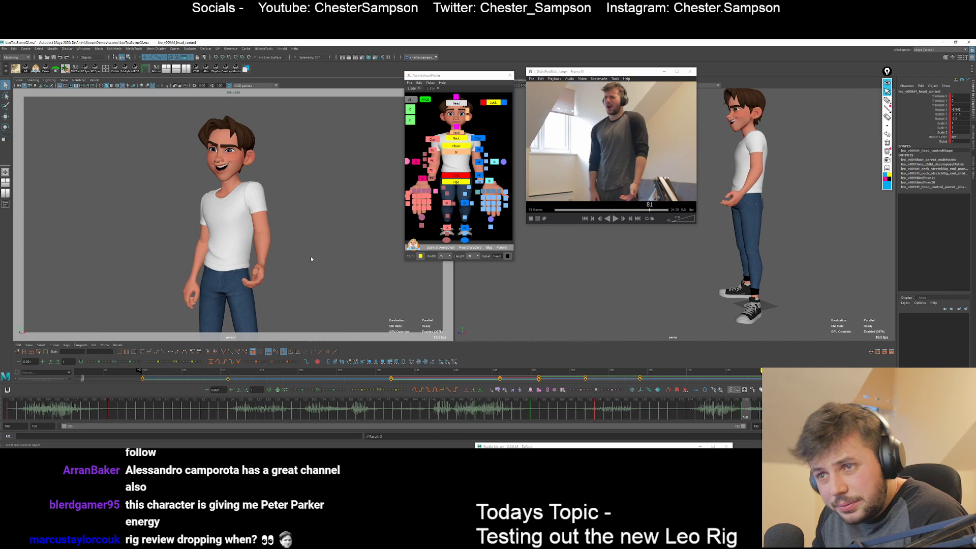
Rotate the left clavicle further in the breakdown pose, checking it against the key at reference frame 65.
left_click(478, 138)
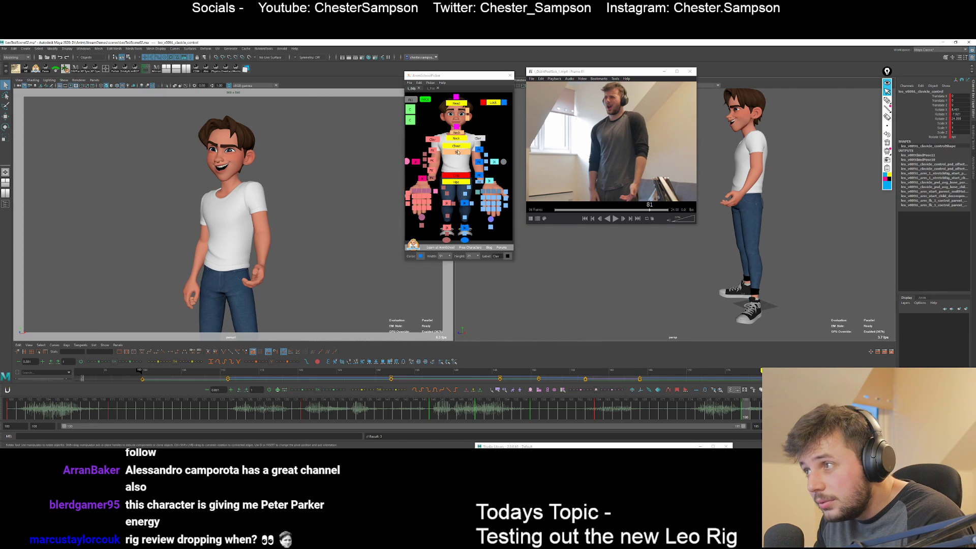
key("e")
key("comma")
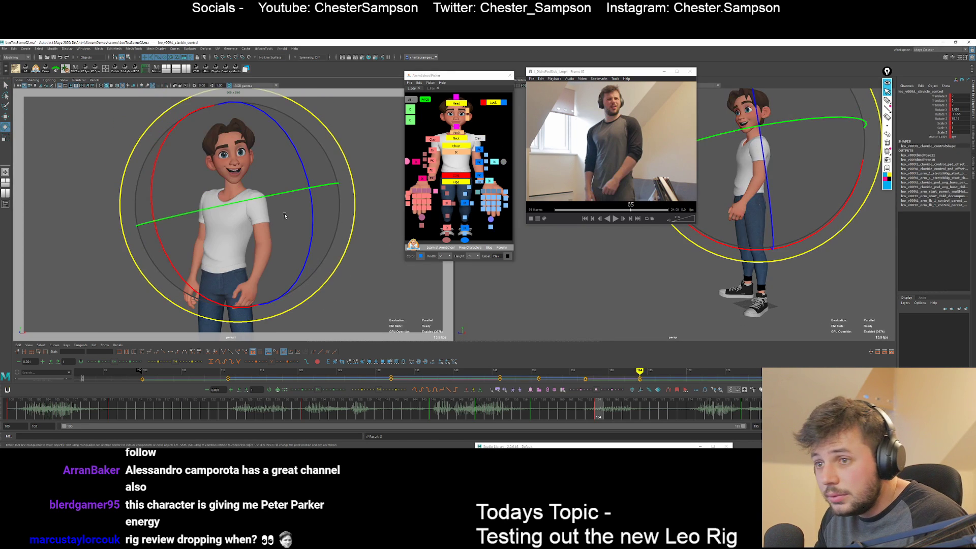
key("period")
left_click_drag(264, 226, 255, 228)
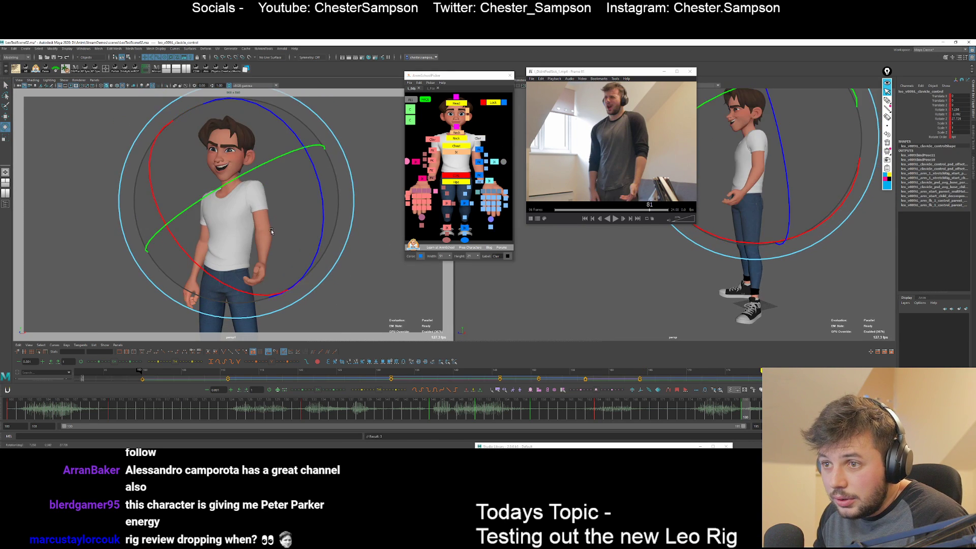
key("q")
Rotate the left wrist FK control in the breakdown pose and compare the hand with the adjacent key.
left_click(479, 175)
key("e")
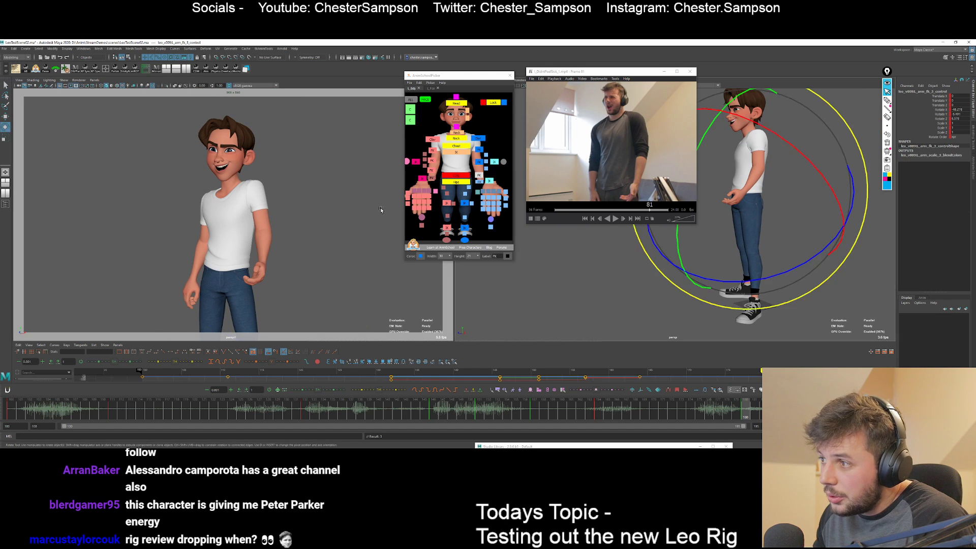
left_click_drag(328, 297, 293, 265)
key("q")
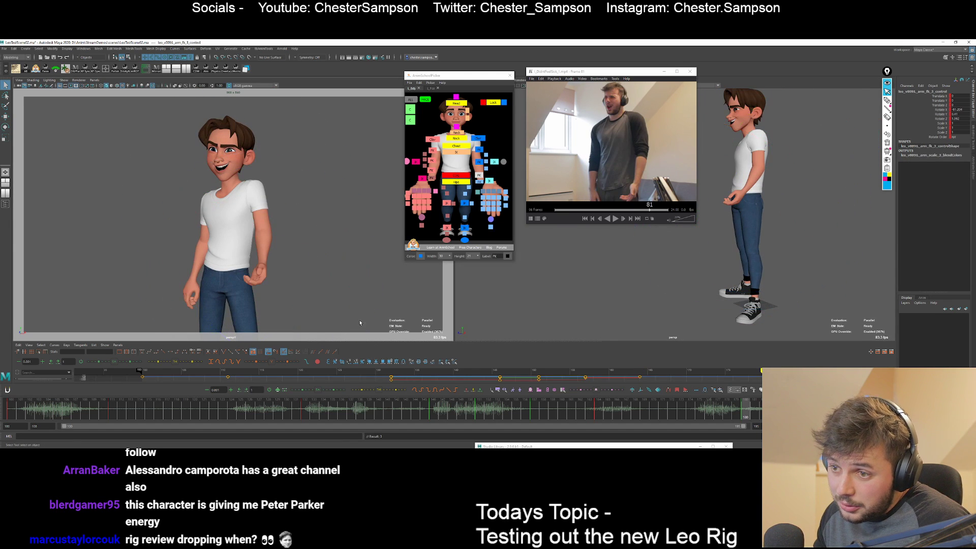
key("comma")
key("period")
key("comma")
key("period")
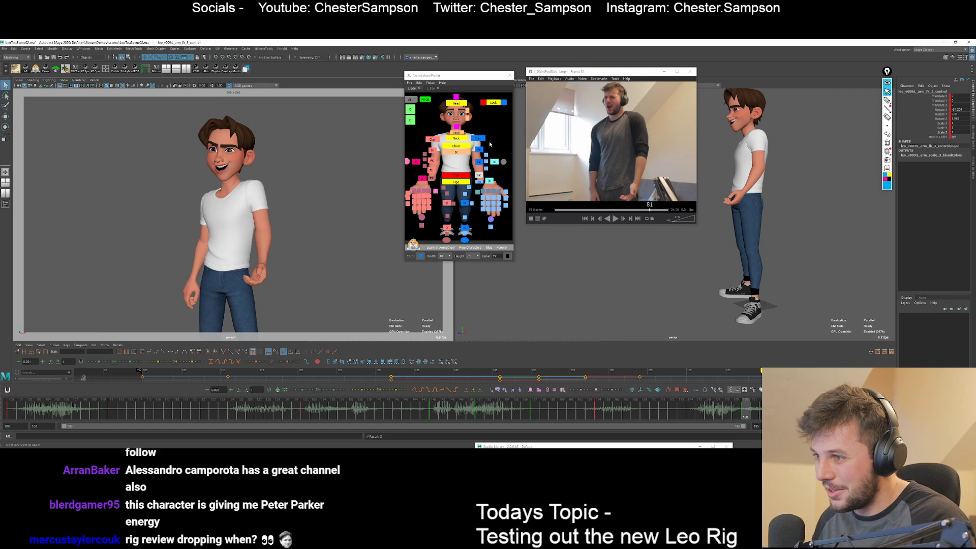
Blend the left hand's finger controls toward library hand poses, settling the open palm-out pose at about 31% in the breakdown.
left_click(491, 225)
left_click_drag(536, 446, 515, 238)
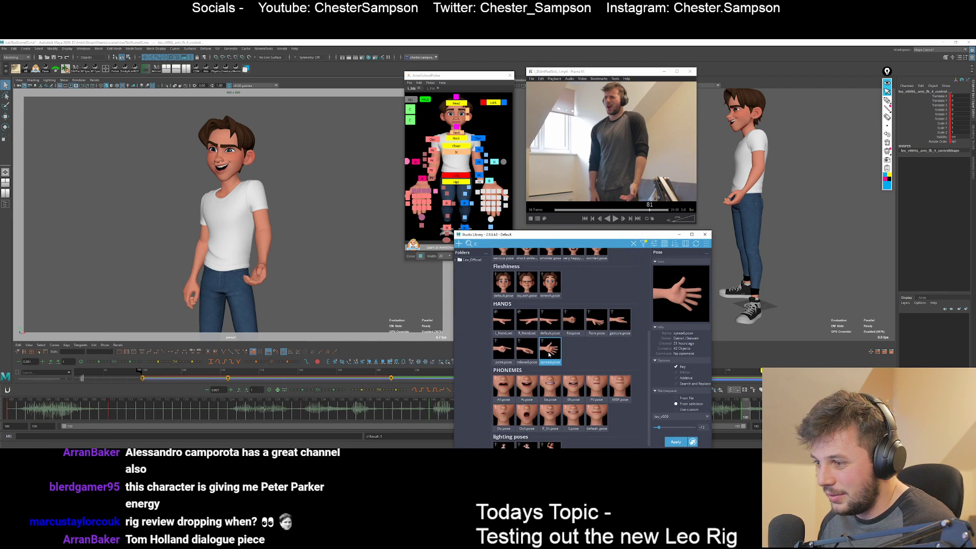
middle_click_drag(549, 354, 560, 356)
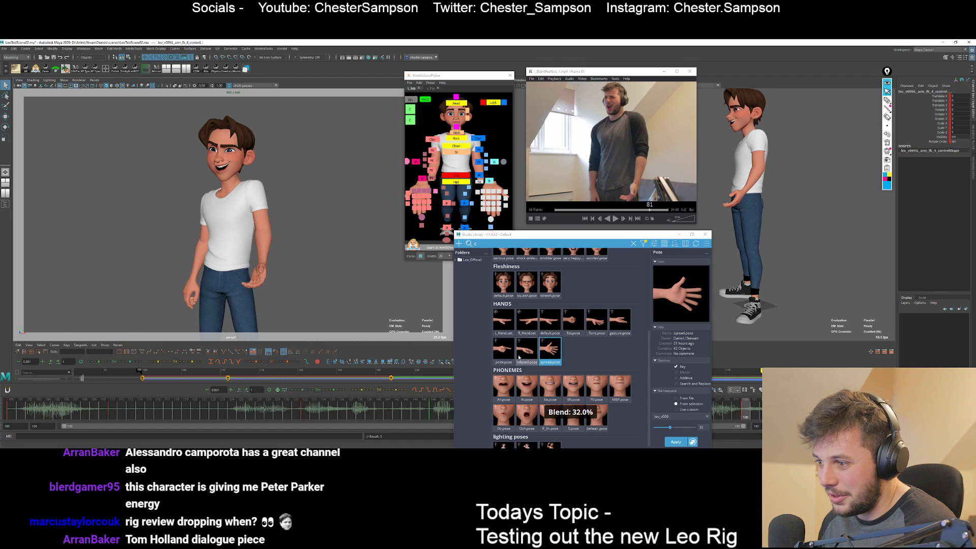
middle_click_drag(596, 322, 592, 373)
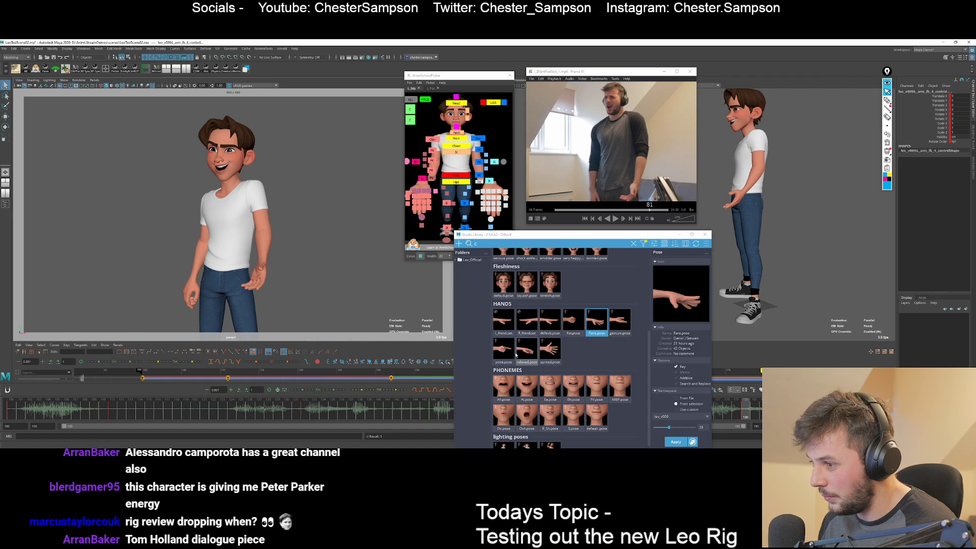
middle_click_drag(511, 352, 574, 276)
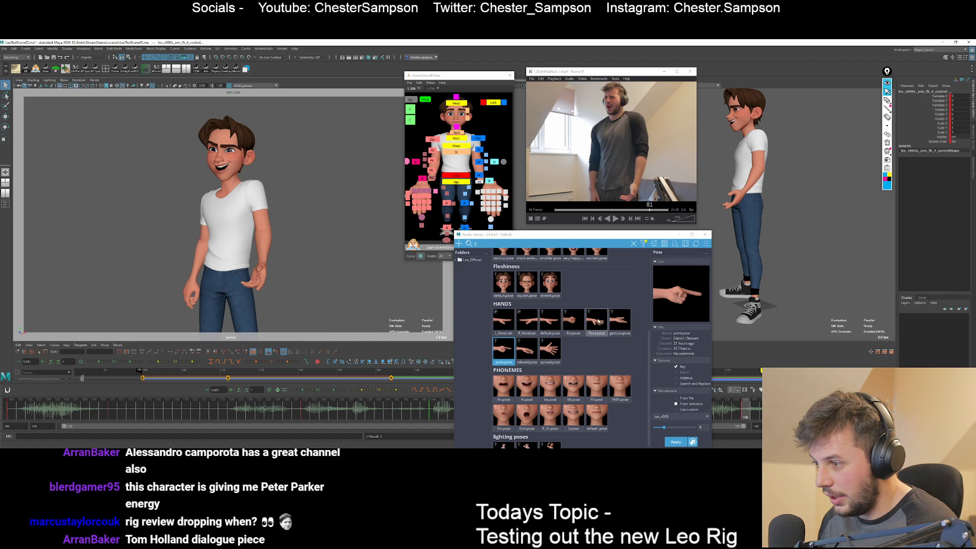
middle_click_drag(599, 322, 602, 327)
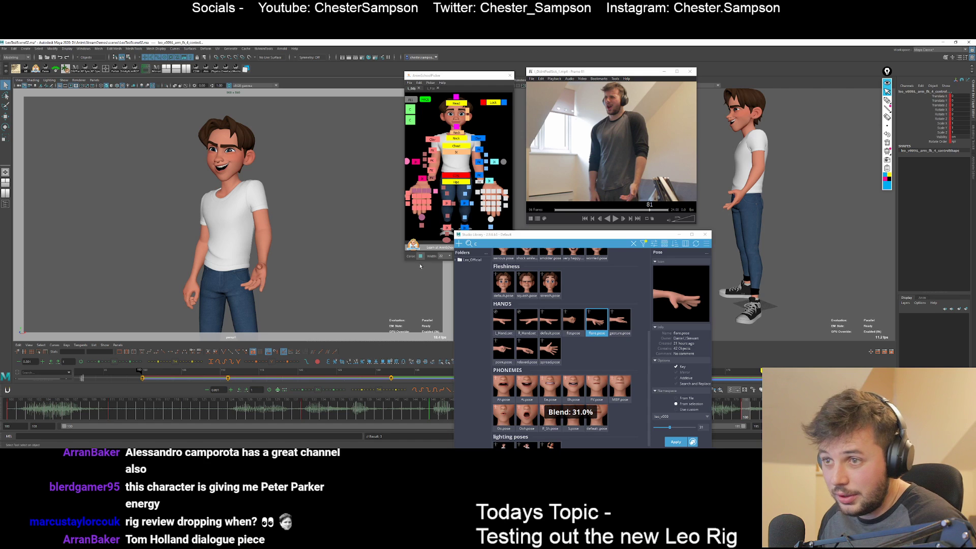
left_click_drag(516, 235, 467, 440)
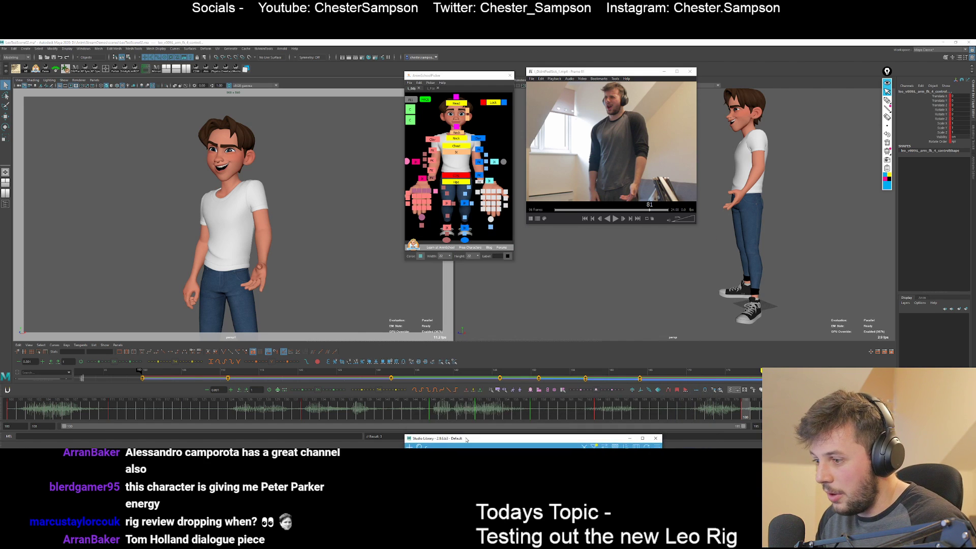
Rotate the left elbow FK control in the breakdown pose and check the left arm from the character's front.
left_click(485, 212)
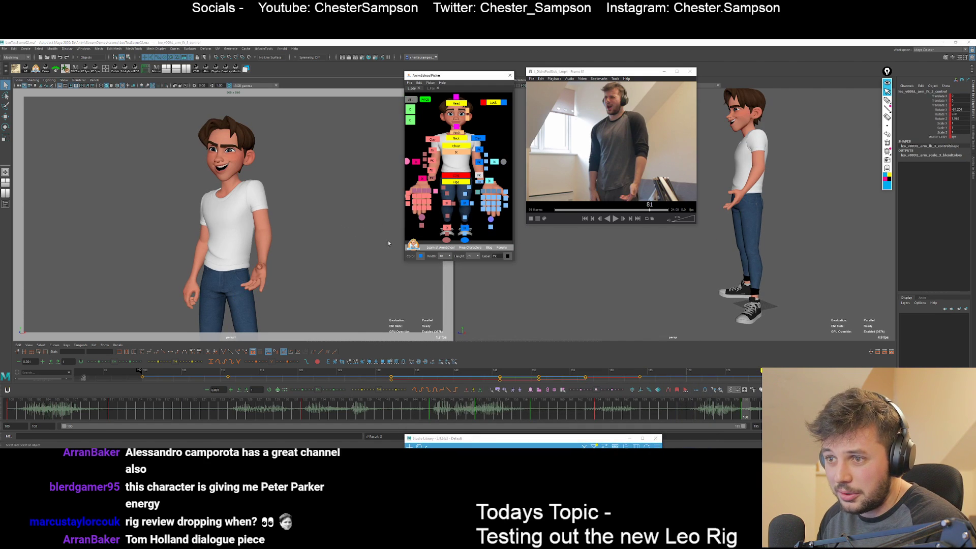
left_click(479, 161)
key("e")
key(".")
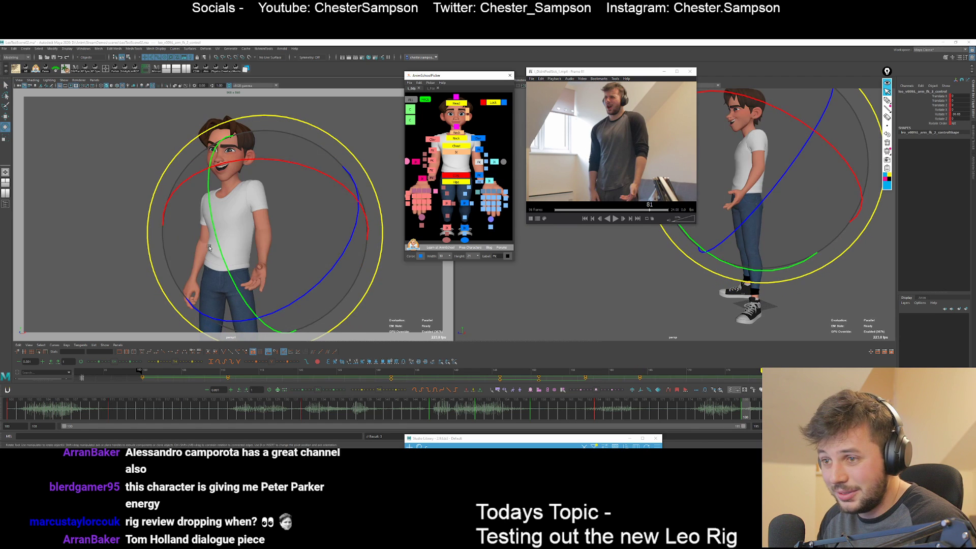
left_click_drag(209, 246, 226, 256)
key("q")
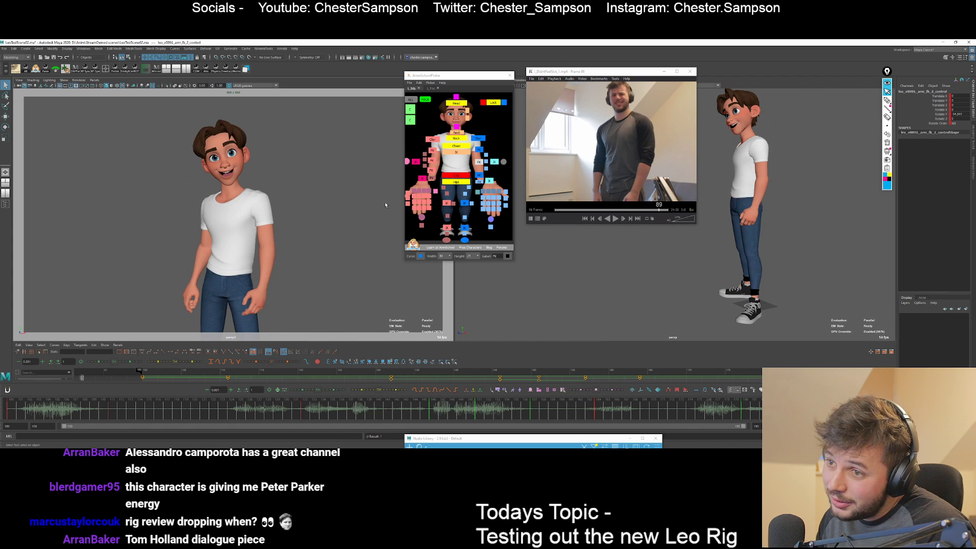
left_click(479, 148)
key("e")
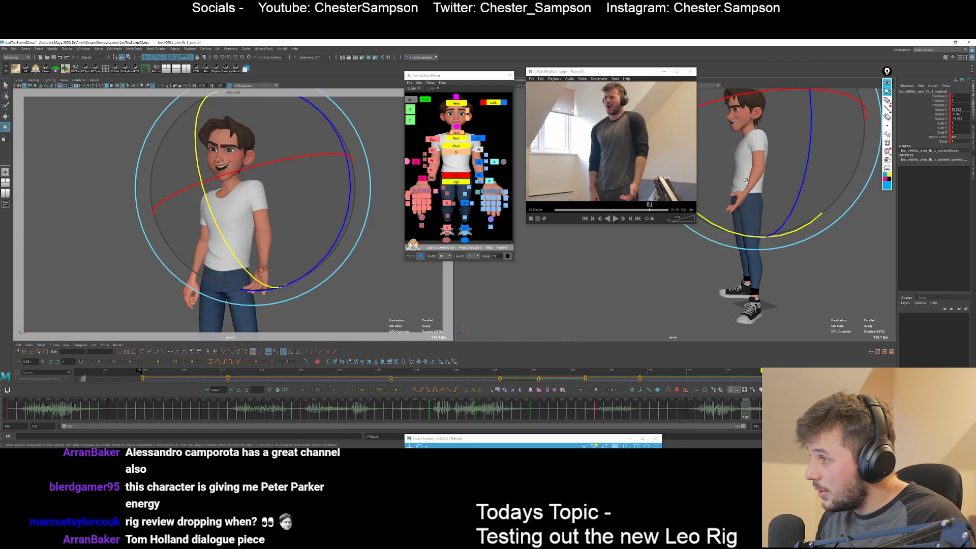
left_click_drag(761, 288, 786, 246, "alt")
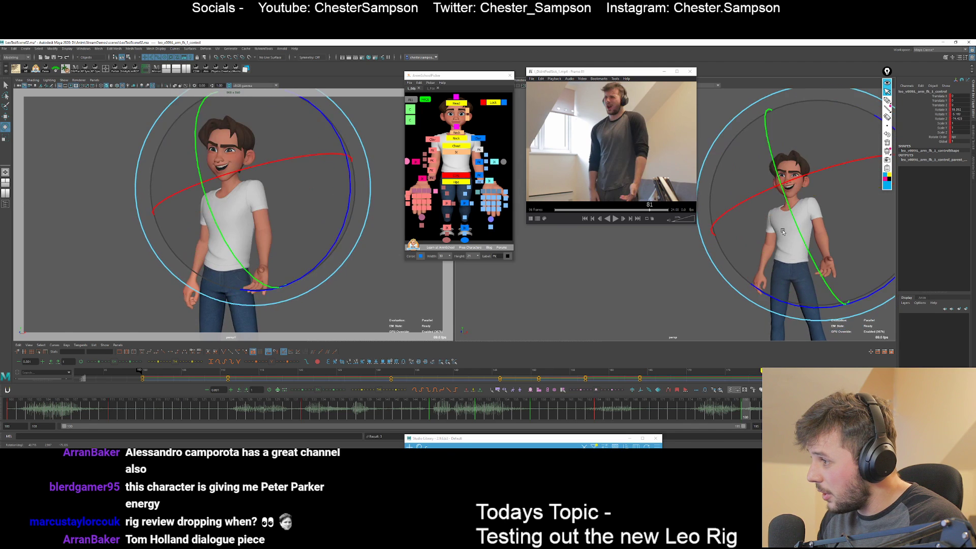
key("3")
key("q")
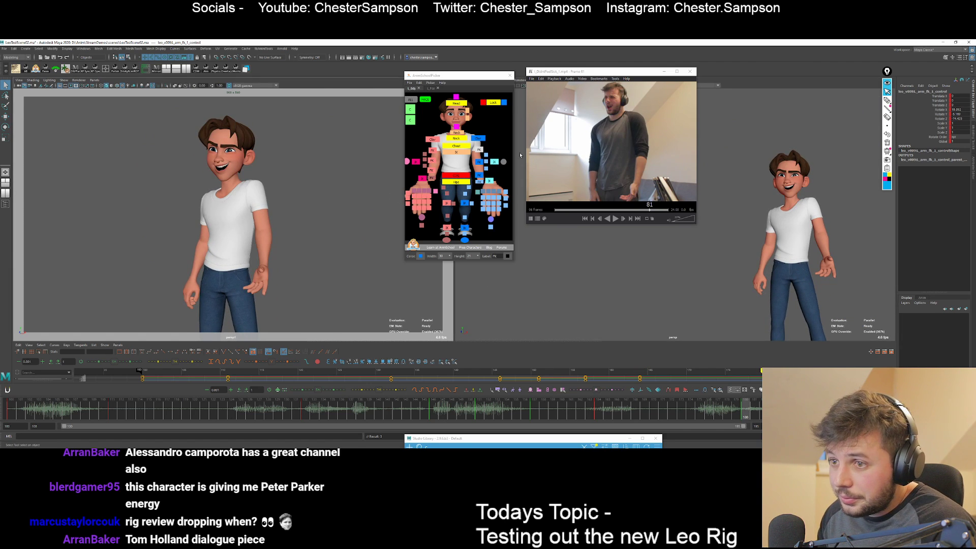
Shift the COG control in the breakdown pose, checking the body against the key poses at reference frames 65 and 89.
left_click(458, 182)
key("e")
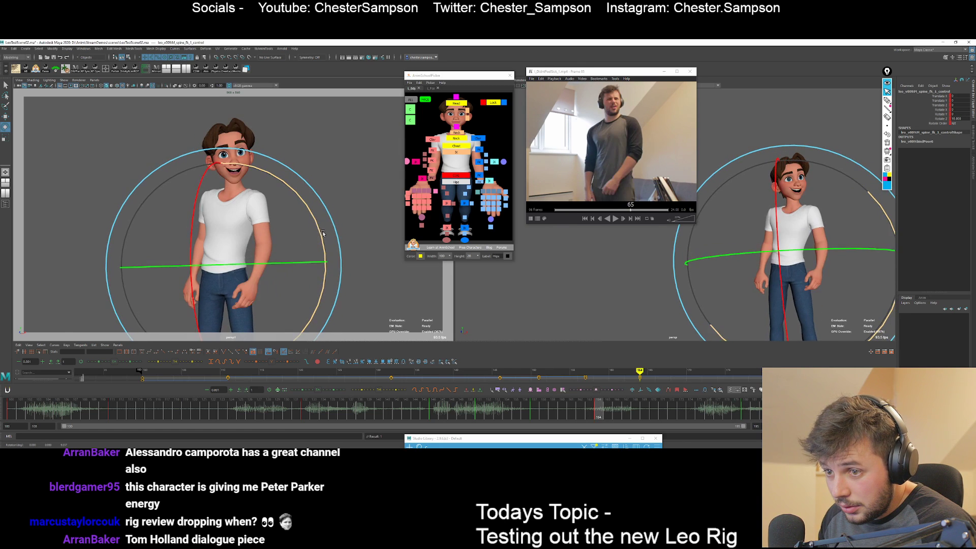
key("q")
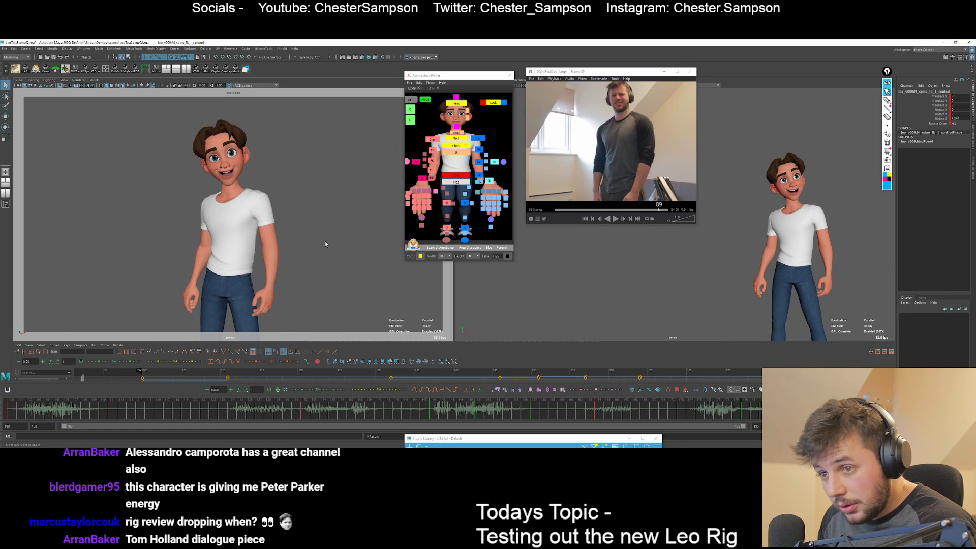
left_click(455, 175)
key("w")
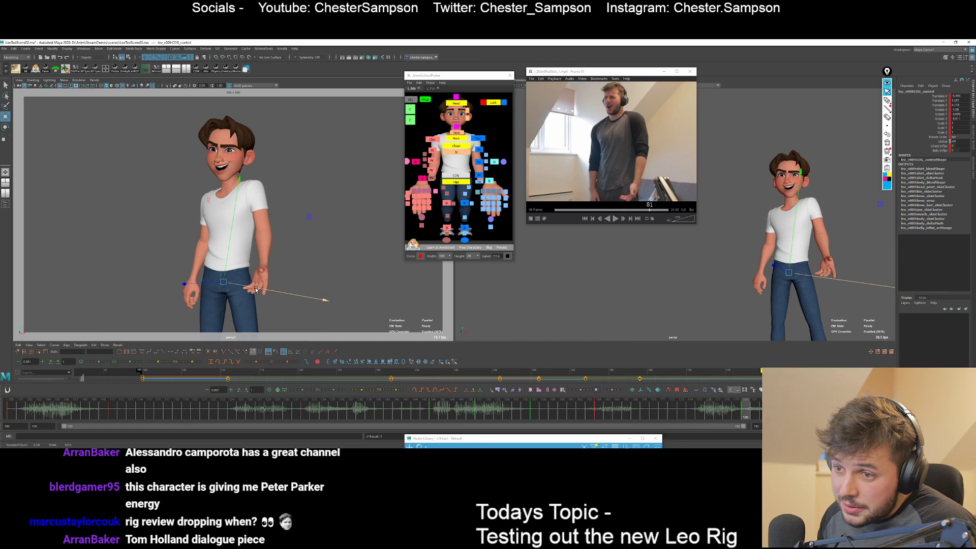
key("e")
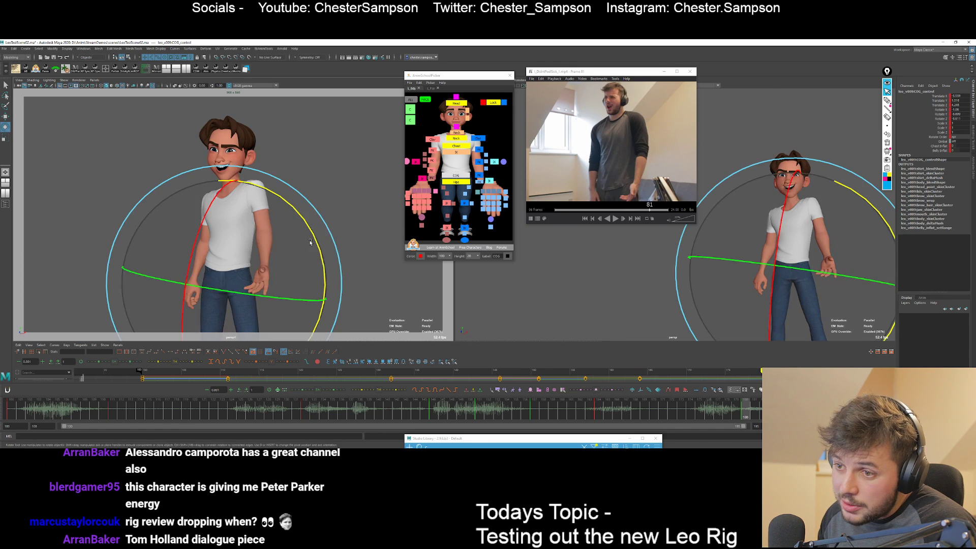
key("comma")
key("comma")
key("period")
key("period")
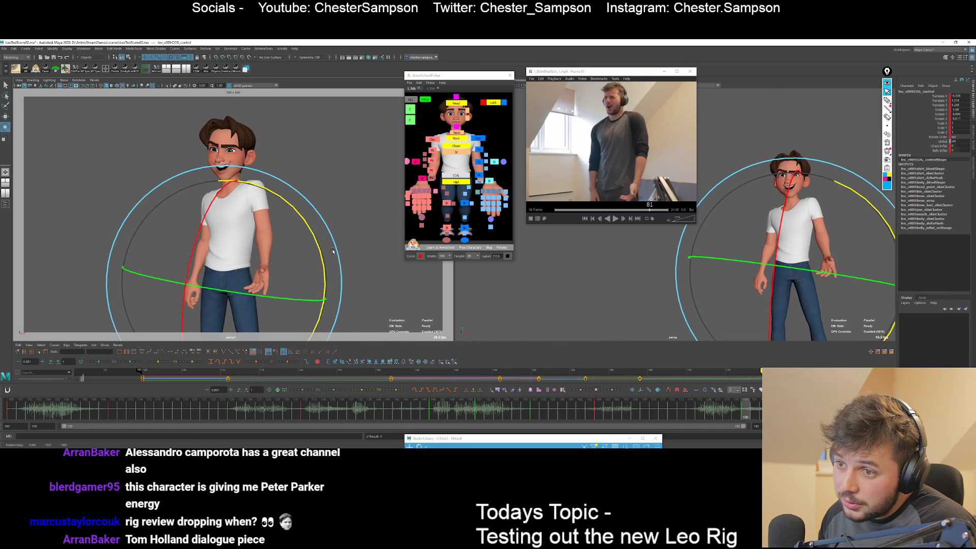
key("q")
key("comma")
key("comma")
key("period")
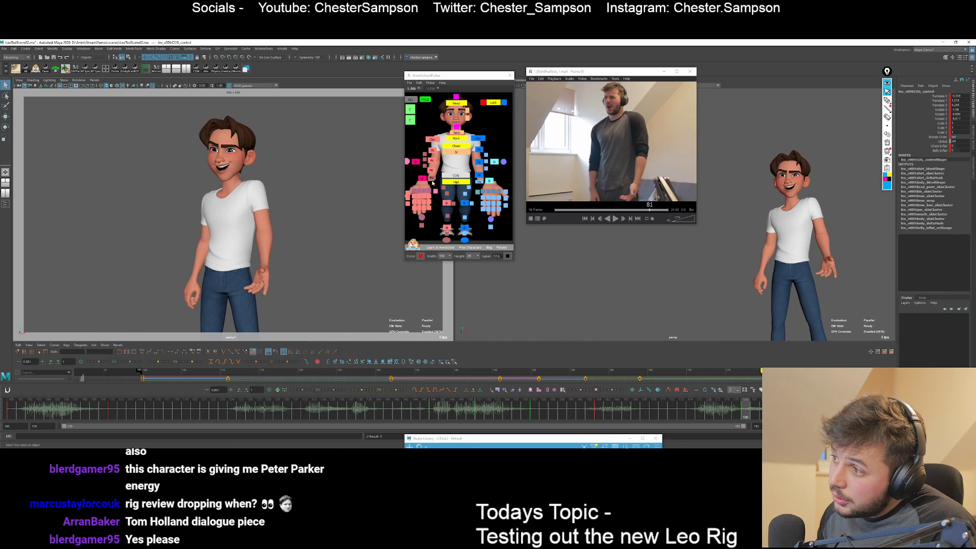
Rotate the right upper arm FK control in the breakdown pose, comparing the arm with the key at reference frame 65.
left_click(432, 150)
key("comma")
key("period")
key("e")
key("comma")
key("period")
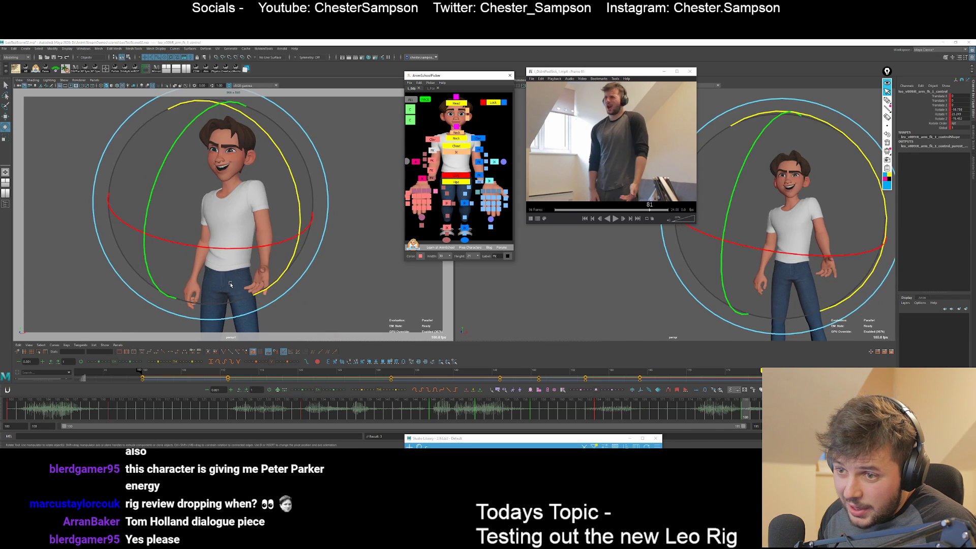
key("comma")
key("period")
left_click_drag(200, 283, 201, 265)
key("comma")
key("period")
middle_click_drag(201, 265, 171, 249)
key("comma")
key("period")
key("period")
key("q")
key("comma")
key("comma")
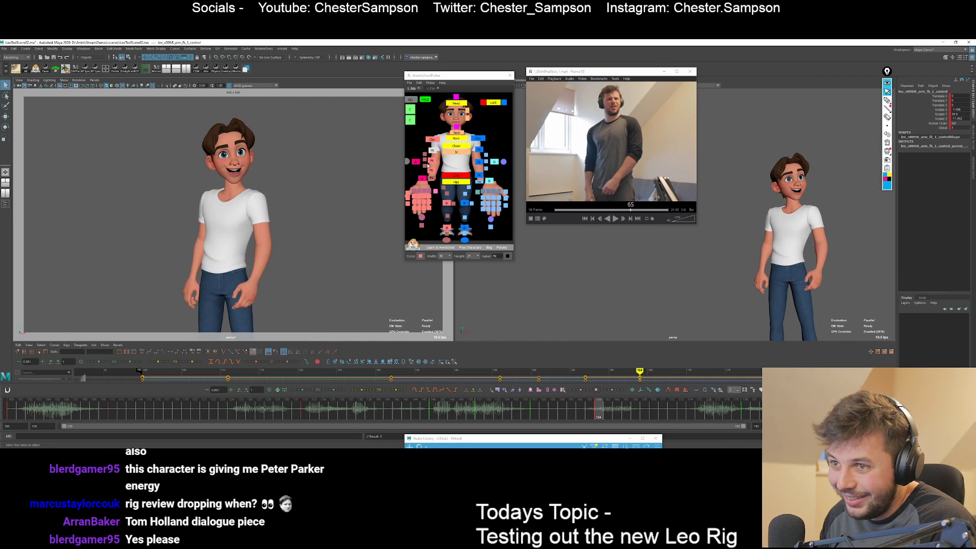
key("period")
key("period")
Rotate the right elbow FK control in the breakdown pose and compare the forearm with the adjacent key poses.
left_click(432, 160)
key("comma")
key("comma")
key("period")
key("e")
key("comma")
key("period")
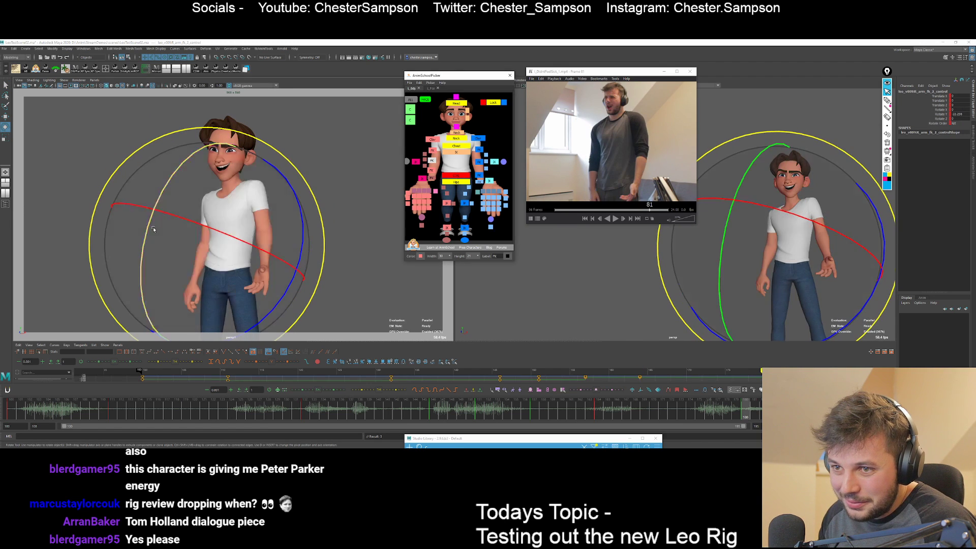
left_click_drag(149, 227, 150, 224)
key("comma")
key("period")
key("comma")
key("period")
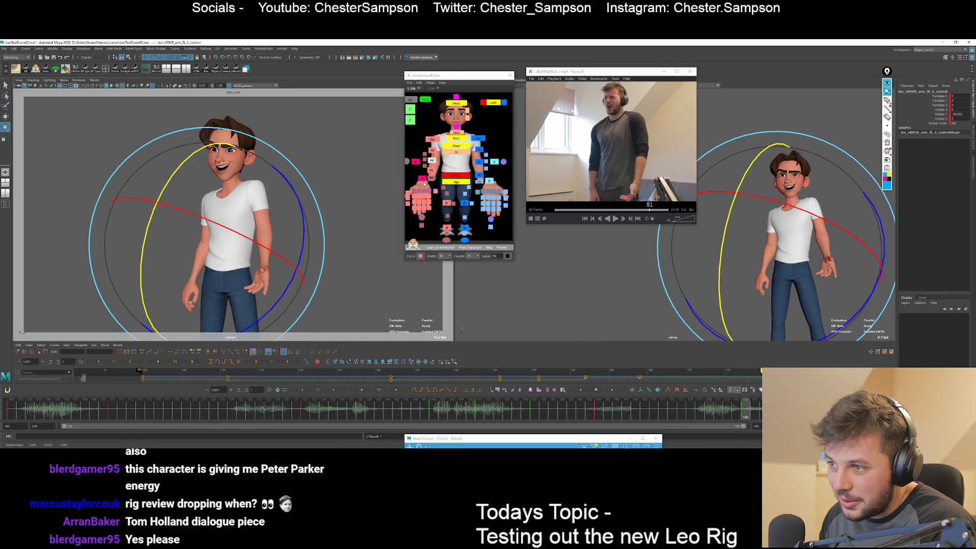
key("comma")
Rotate the right wrist FK control in the key pose at reference frame 89, comparing the hand with the breakdown.
left_click(431, 170)
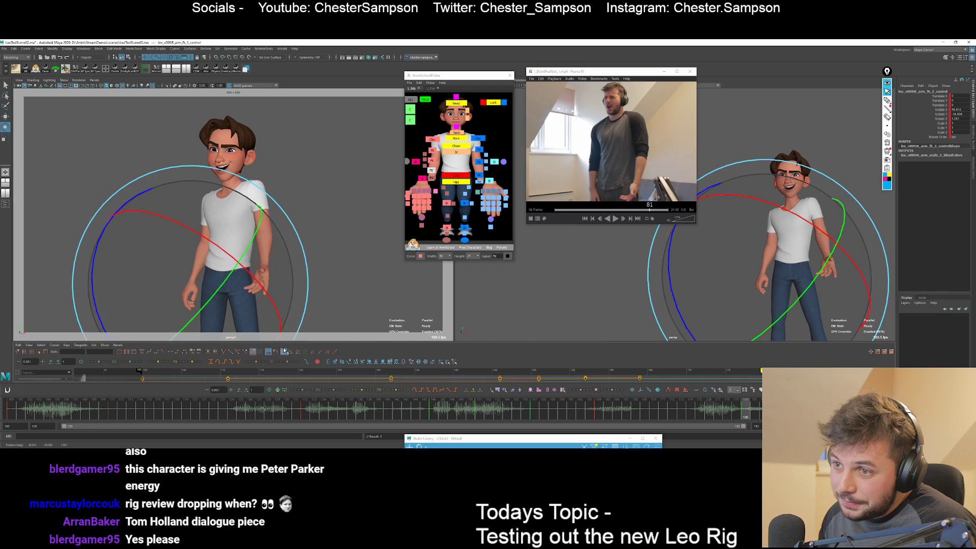
key("w")
key("e")
key("q")
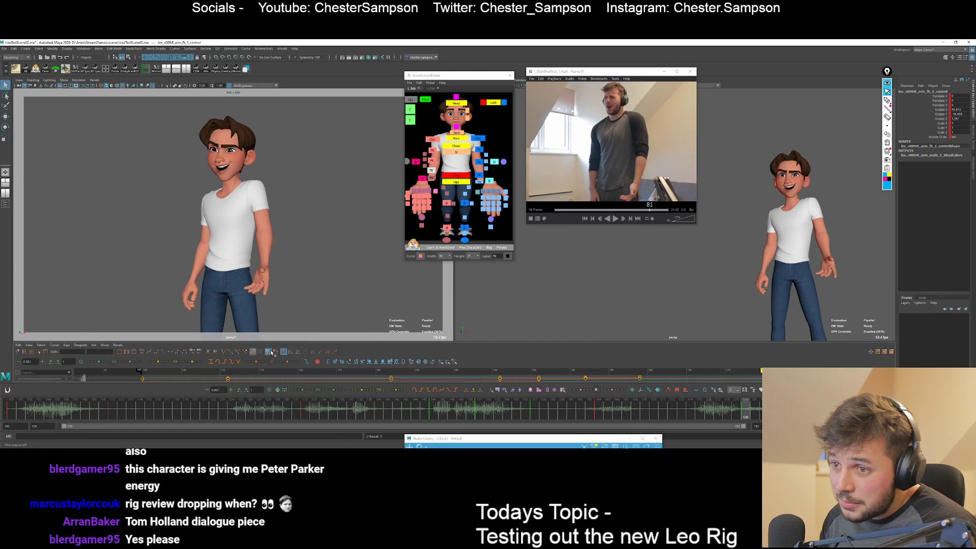
key("e")
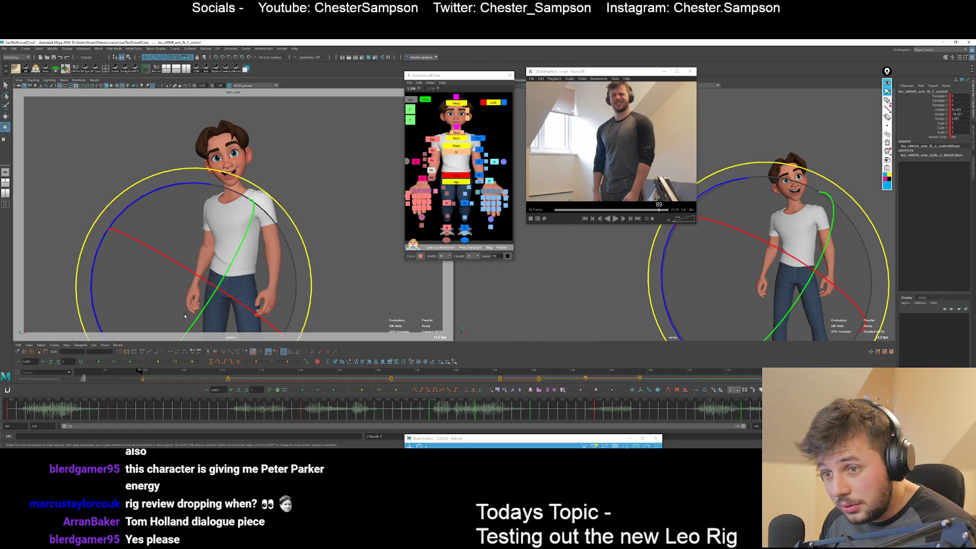
left_click_drag(153, 285, 144, 305)
key("comma")
key("comma")
key("period")
key("period")
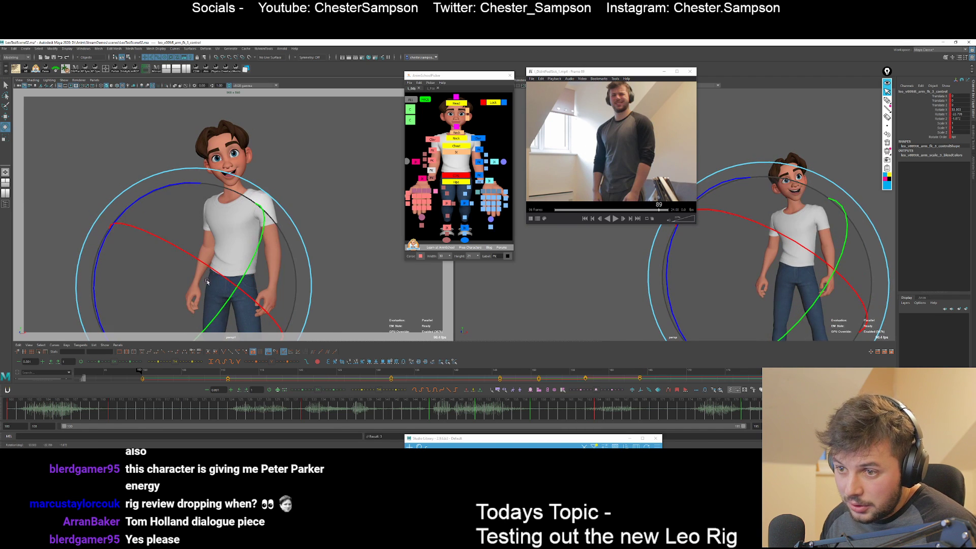
key("q")
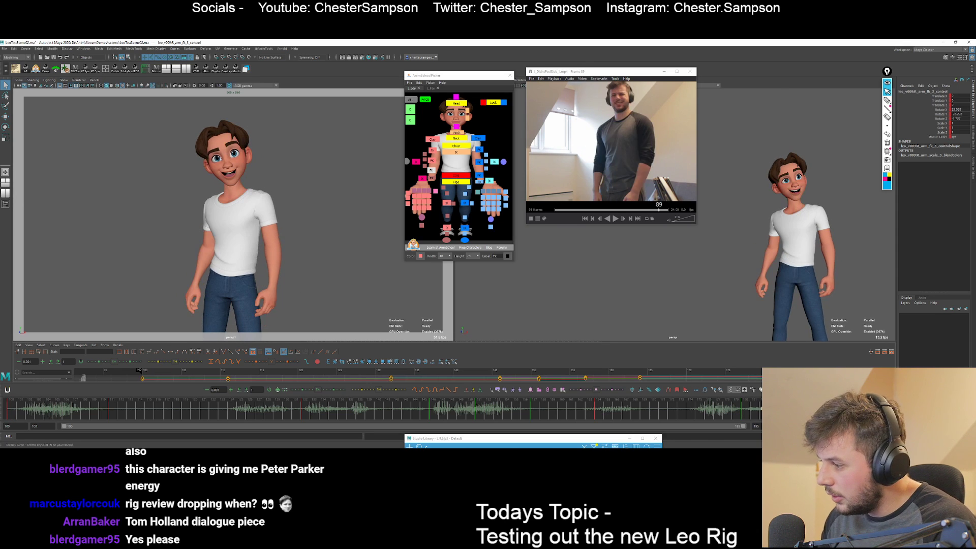
Raise the COG control slightly in the key pose at reference frame 89 and compare the body with the neighbouring poses.
left_click(456, 175)
key("w")
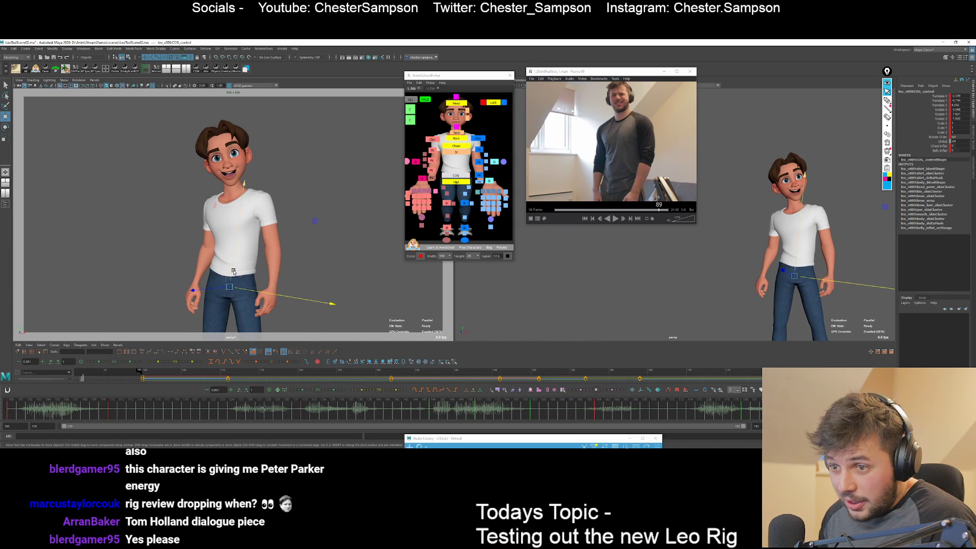
left_click_drag(233, 270, 232, 268)
key("period")
key("period")
key("comma")
key("comma")
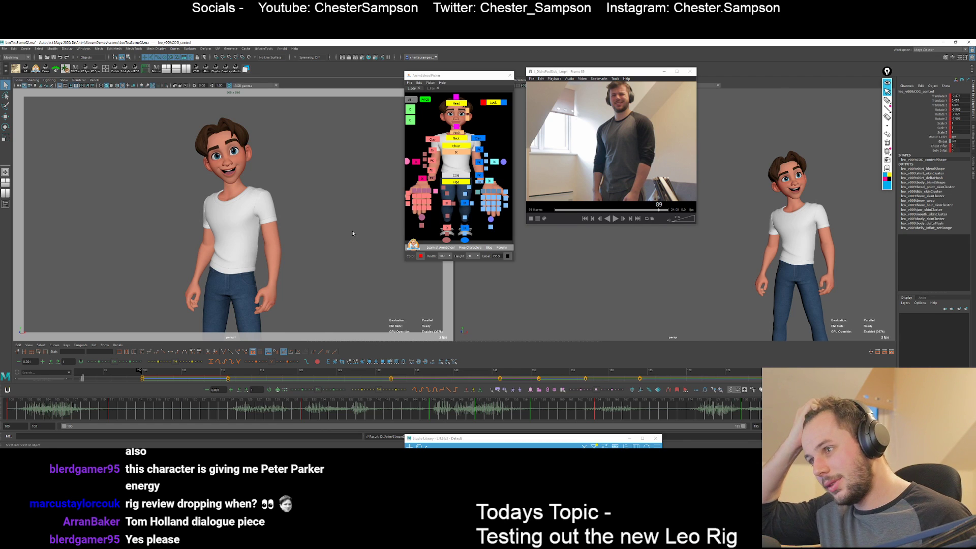
key("alt+v")
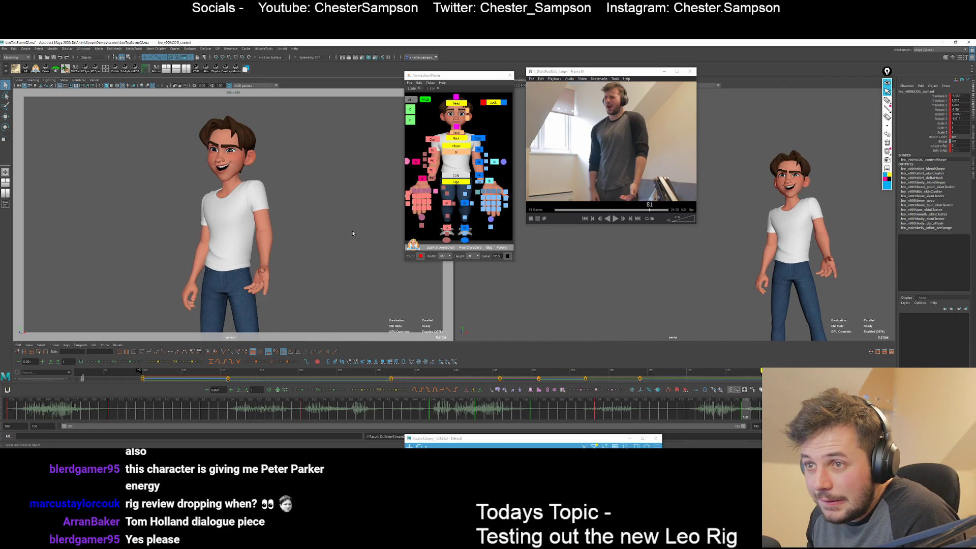
Rotate the left clavicle control in the breakdown pose and compare the shoulder with the key at reference frame 89.
left_click(477, 139)
key("e")
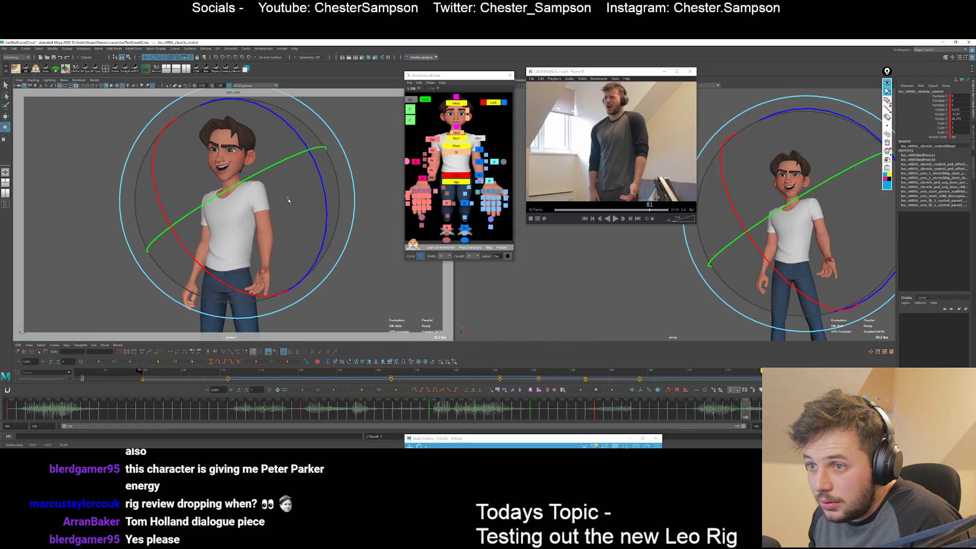
key("q")
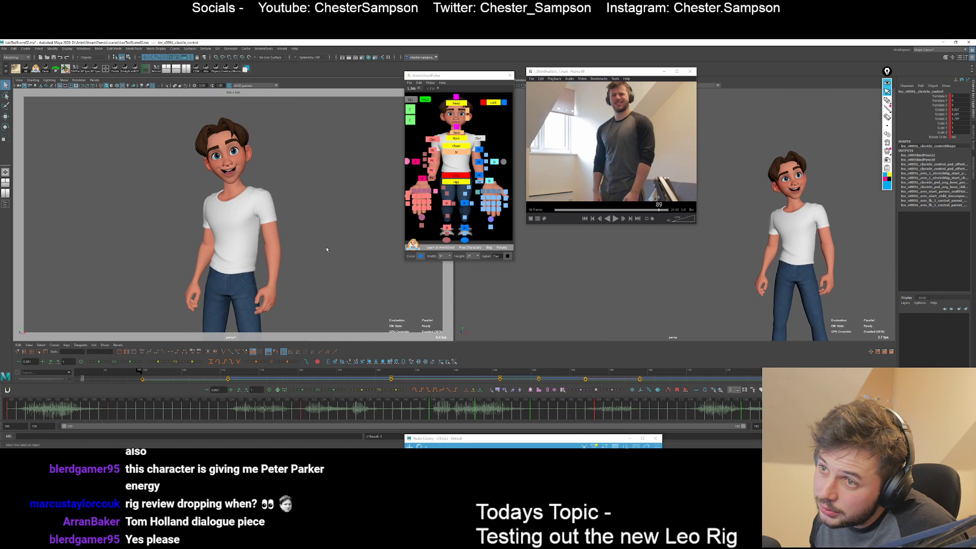
Rotate the chest control in the key pose at reference frame 89 and compare the torso with the breakdown at reference frame 81.
left_click(460, 176)
key("w")
left_click(456, 146)
key("e")
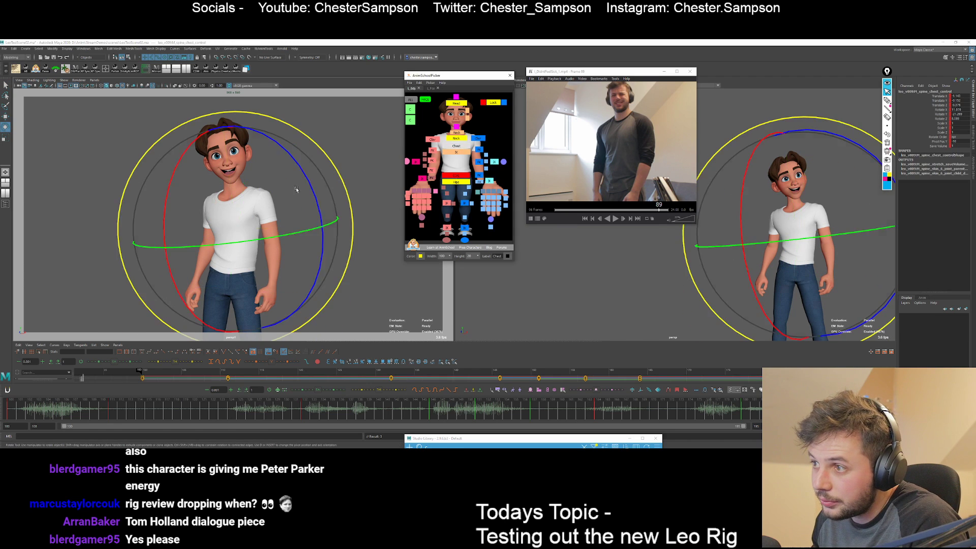
key("period")
key("period")
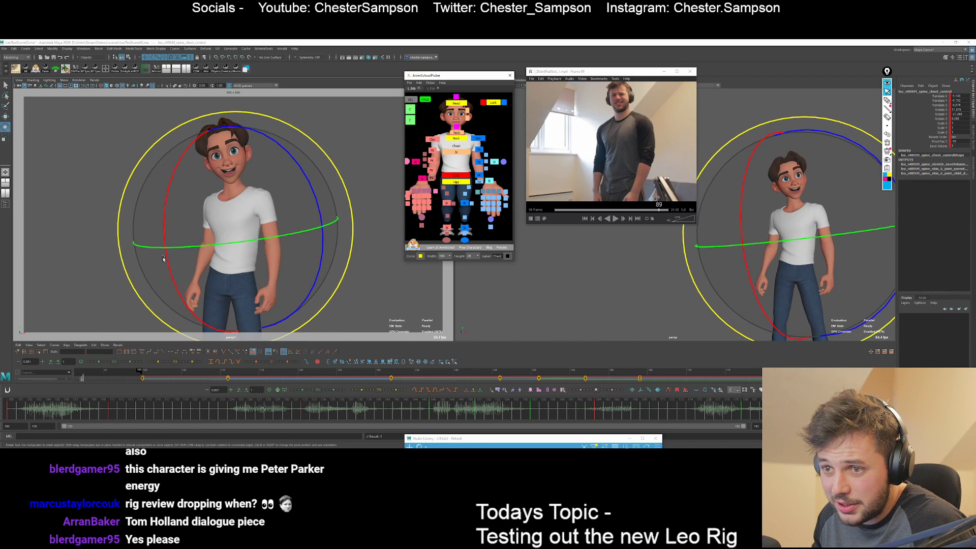
left_click_drag(170, 257, 173, 263)
key("comma")
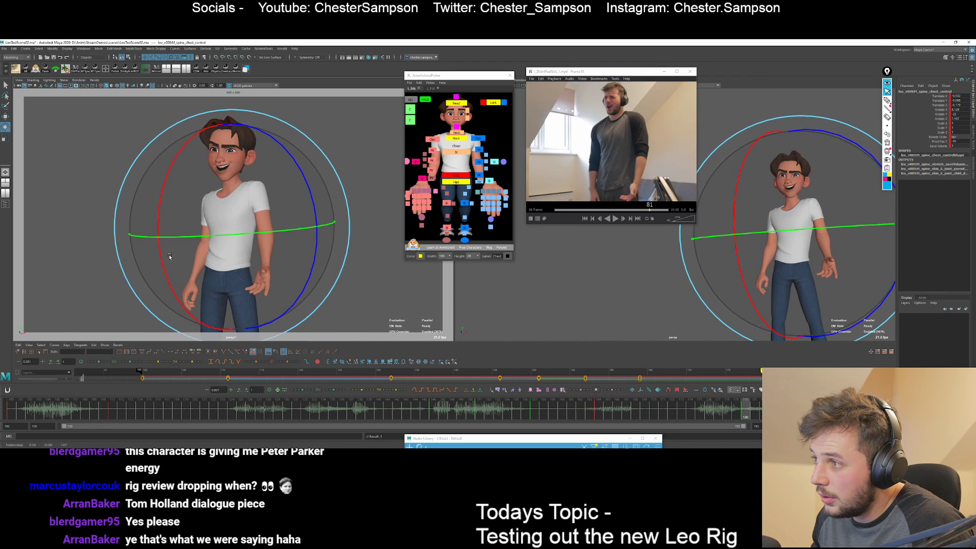
Rotate the chest control in the breakdown pose at reference frame 81 and compare the torso with the pose at frame 65.
left_click_drag(168, 259, 163, 260)
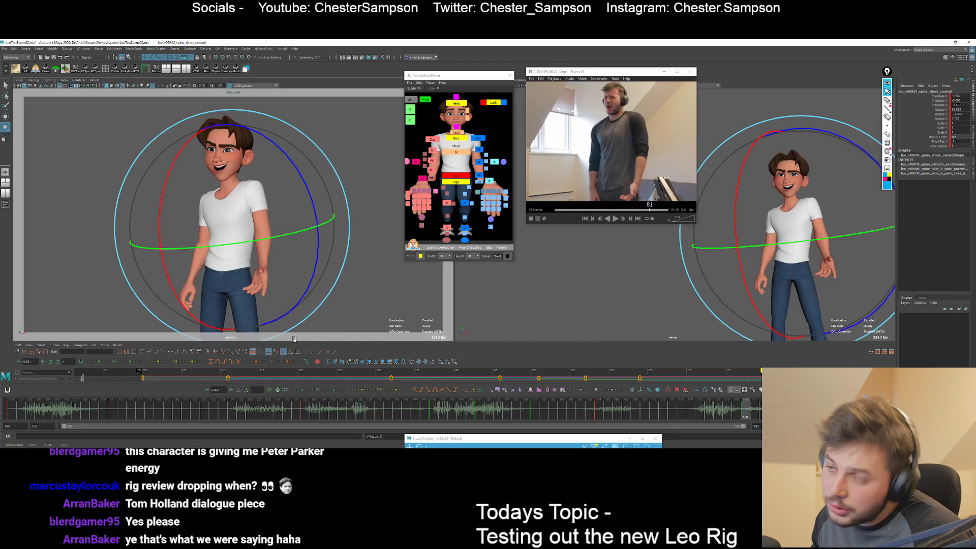
key("q")
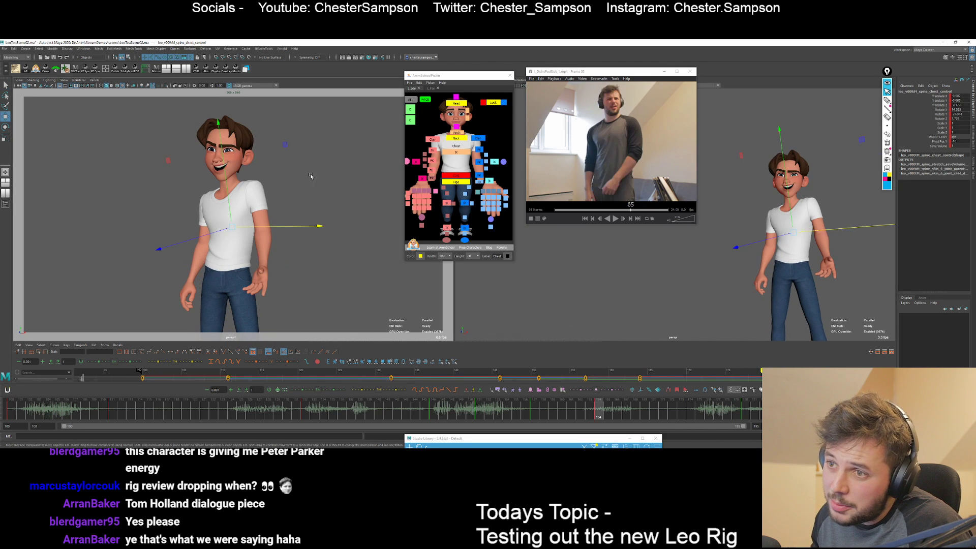
key("period")
Select all rig controls, key the breakdown pose at reference frame 81 and flip through the neighbouring poses.
left_click(411, 99)
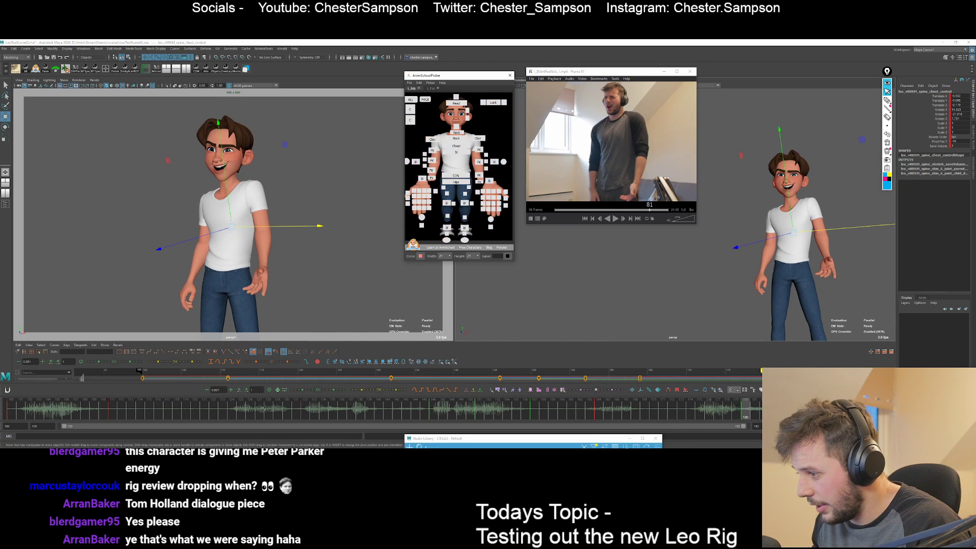
key("s")
key("comma")
key("period")
key("period")
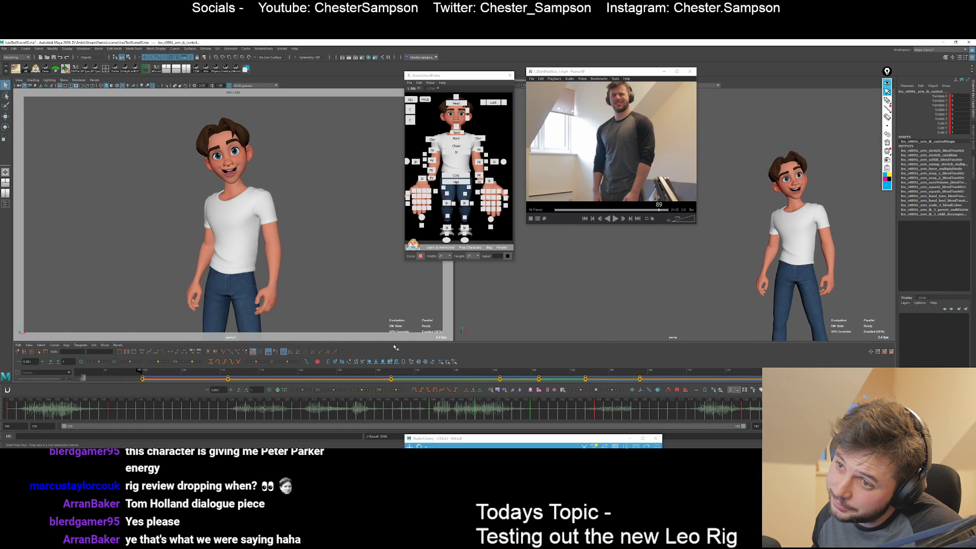
Move the mid-spine control in the breakdown pose at reference frame 81, comparing the waist with the neighbouring poses.
left_click(456, 155)
key("w")
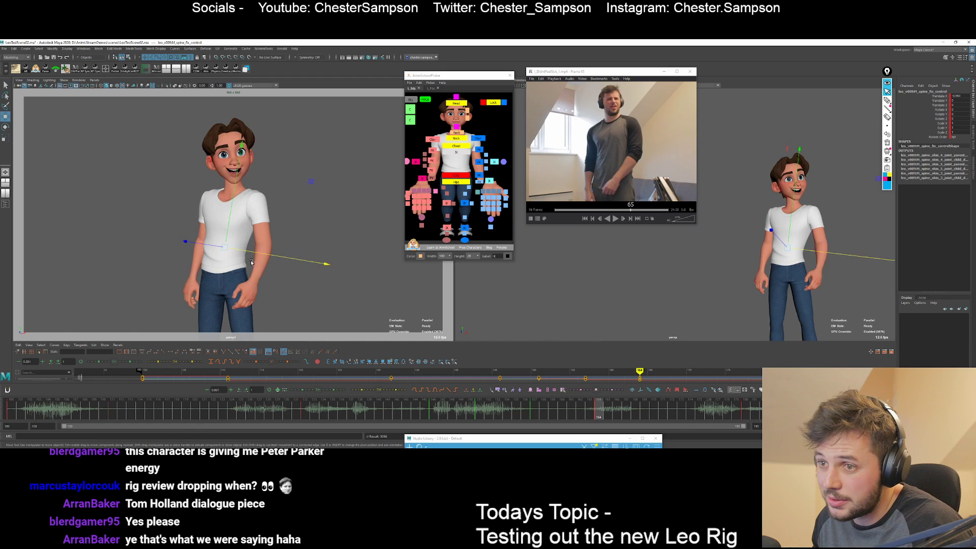
left_click(258, 249)
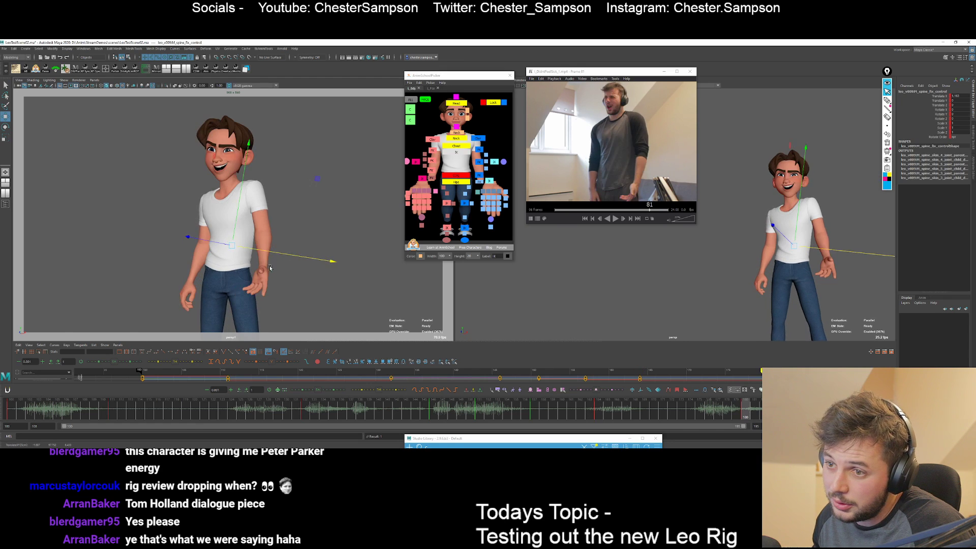
key("comma")
key("period")
key("comma")
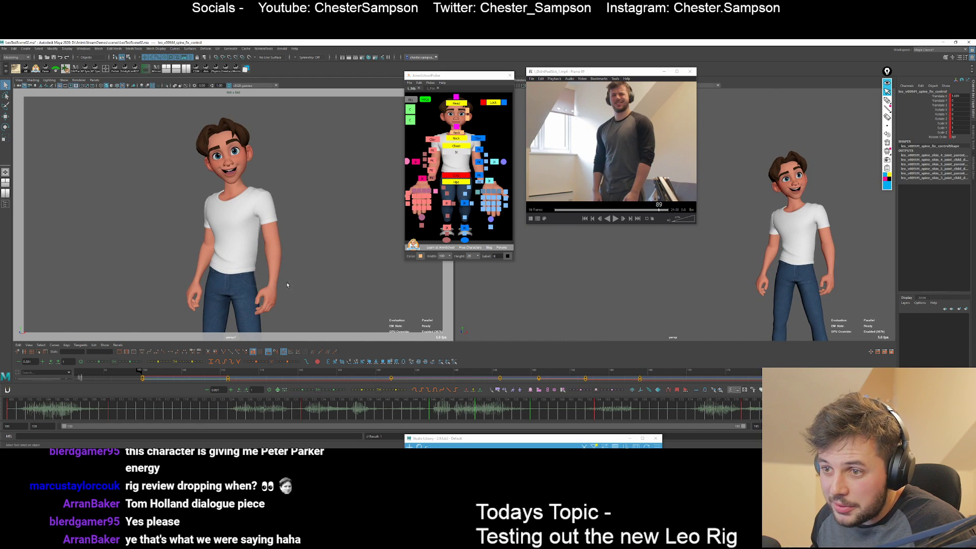
key("period")
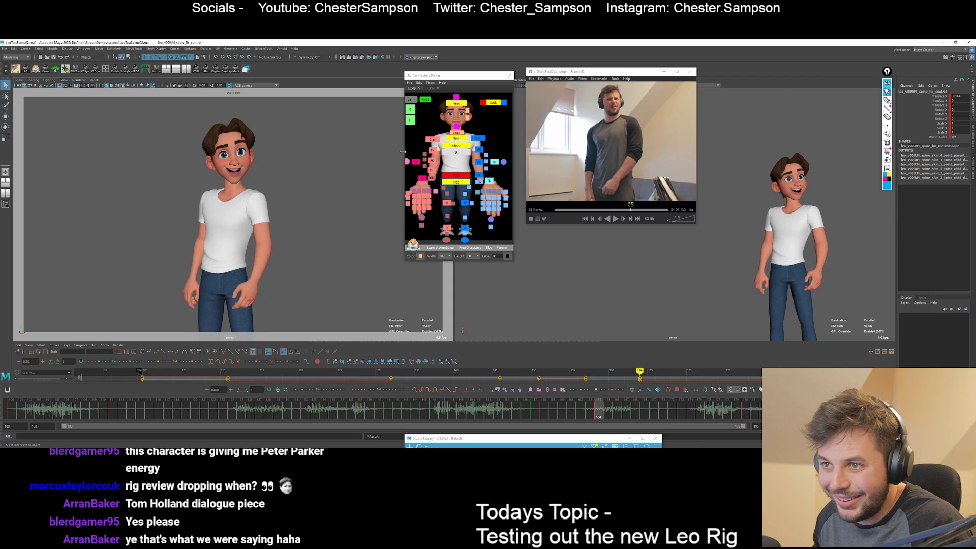
Rotate the head control in the key pose at reference frame 89 and compare the head with the breakdown.
left_click(455, 103)
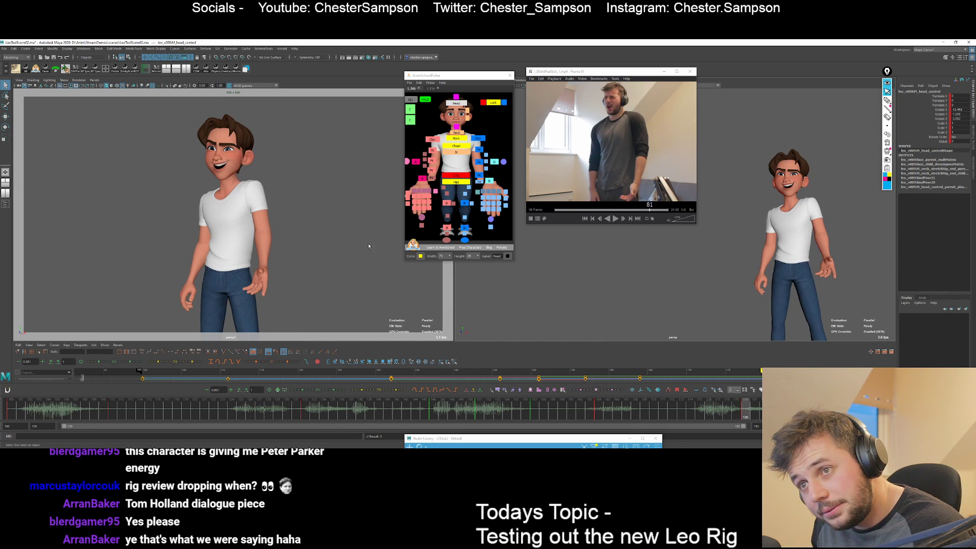
key(".")
key("q")
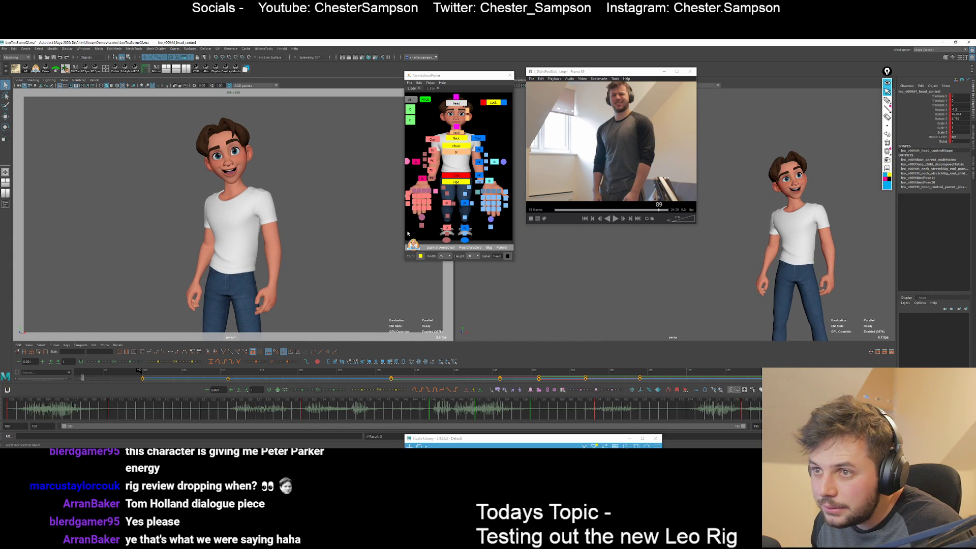
key(".")
key("e")
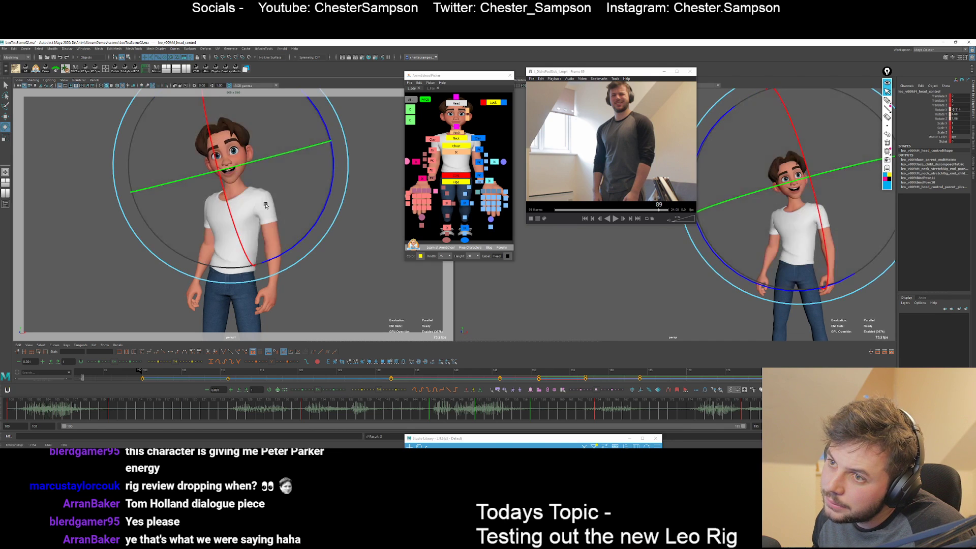
key("alt+v")
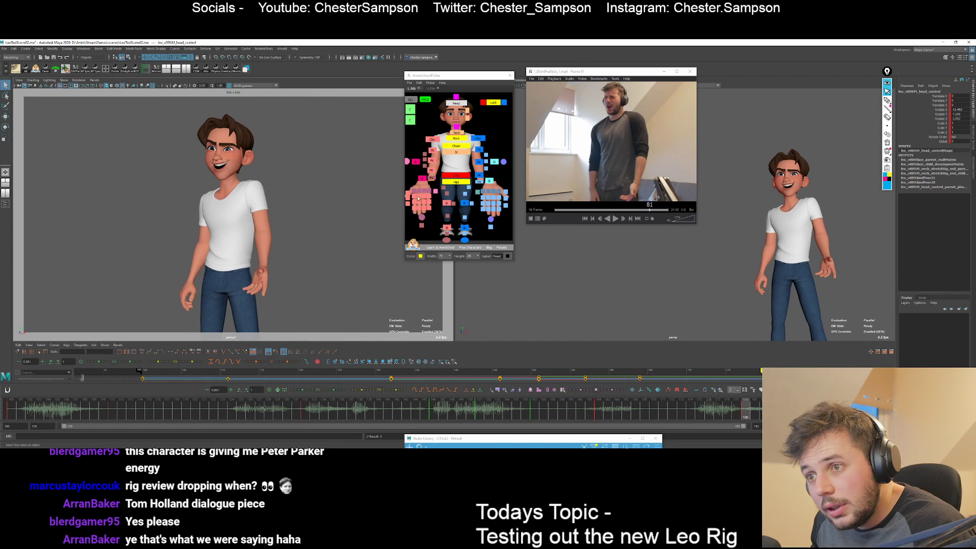
Rotate the left clavicle control in the breakdown pose at reference frame 81, checking the shoulder against the poses before and after.
left_click(478, 138)
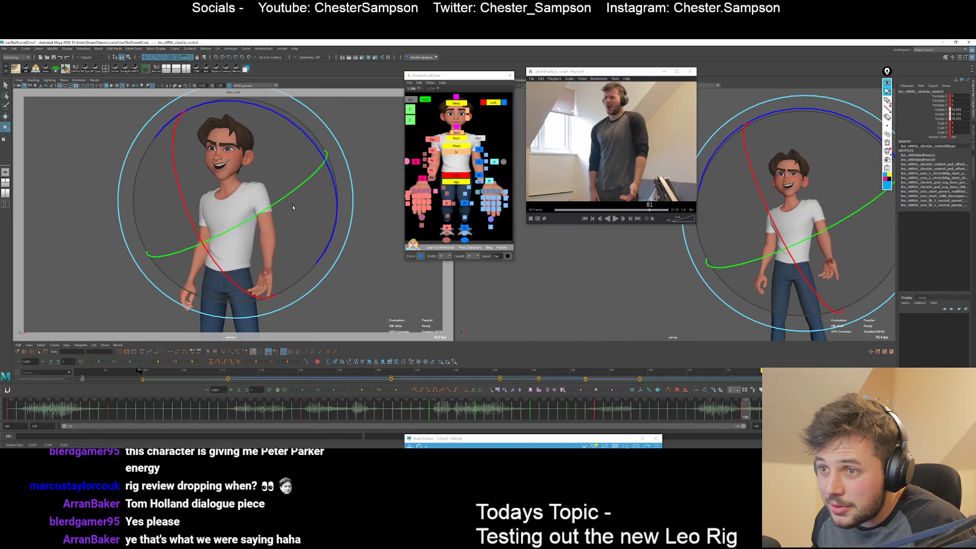
left_click_drag(293, 207, 195, 214)
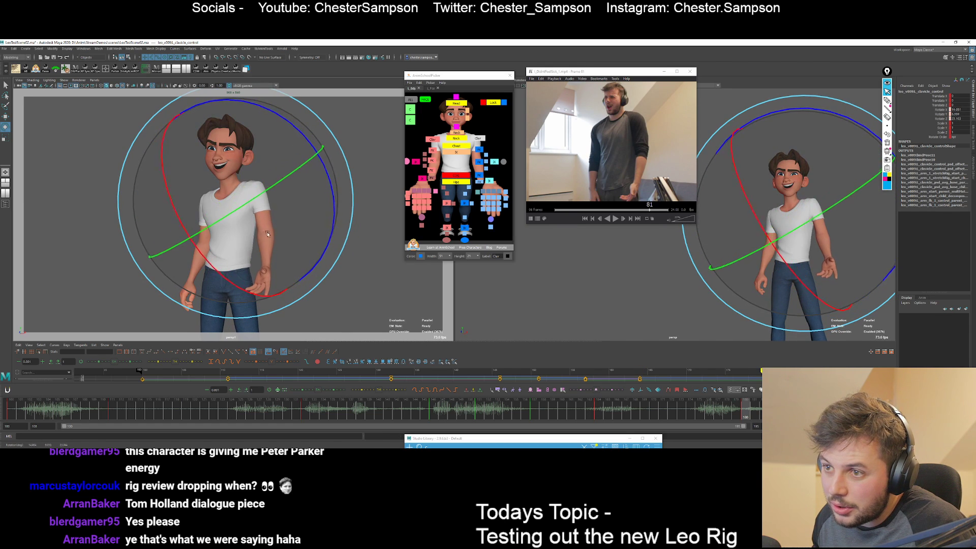
key("comma")
key("period")
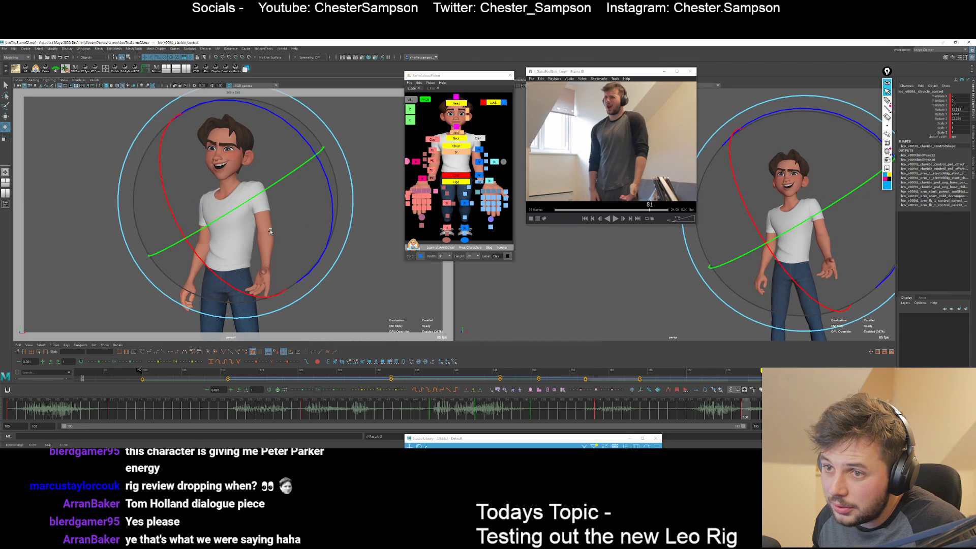
key("period")
left_click_drag(275, 218, 246, 240)
key("comma")
key("comma")
key("period")
key("period")
key("comma")
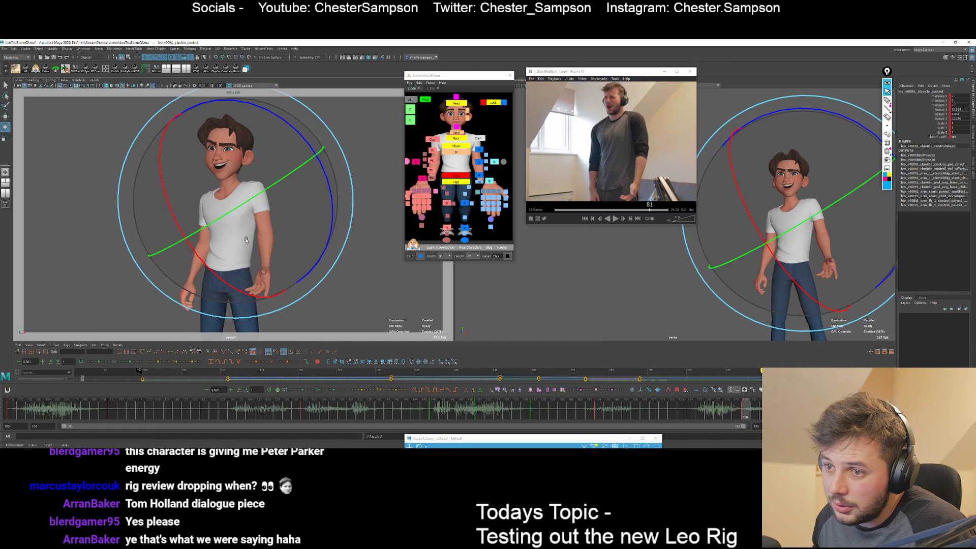
key("q")
left_click(315, 237)
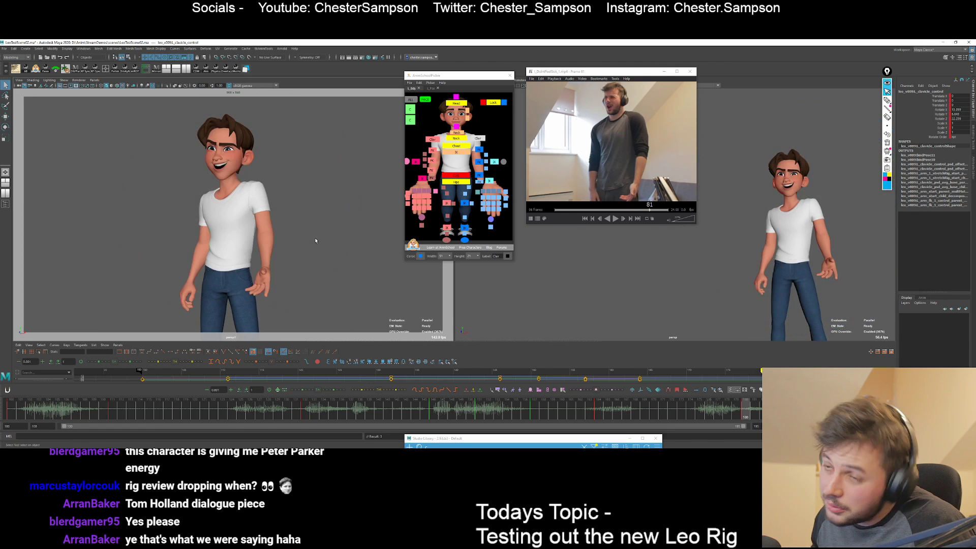
Rotate the left upper arm FK control in the key pose at reference frame 89.
left_click(479, 150)
key("e")
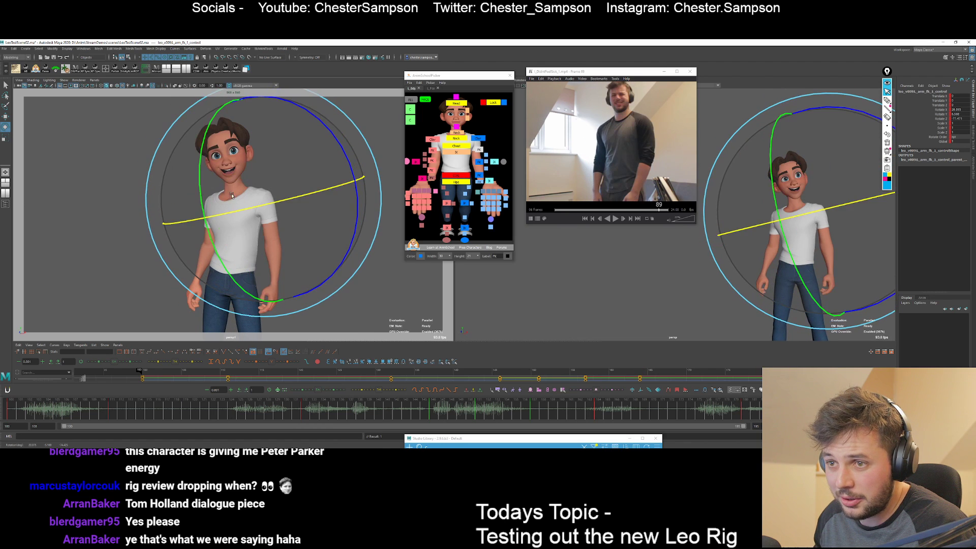
key("q")
left_click(369, 307)
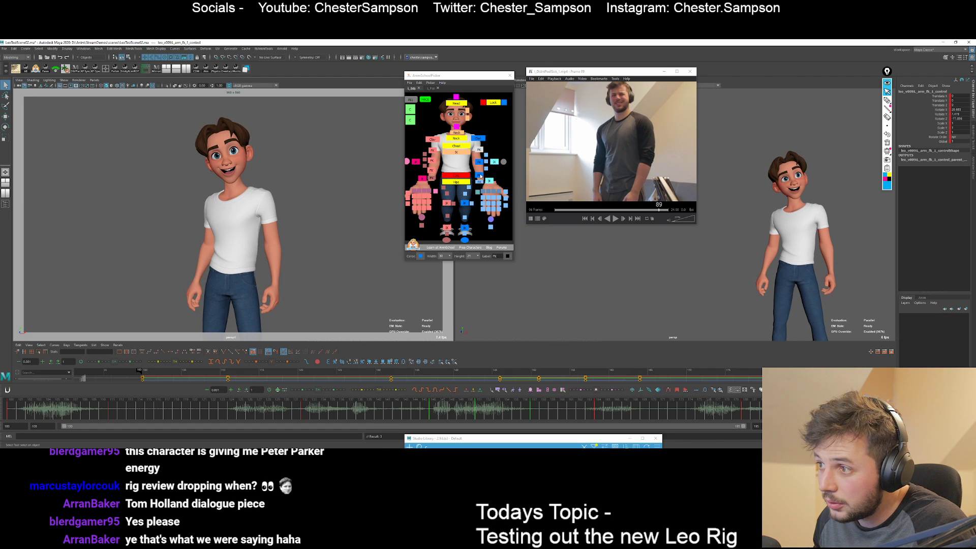
Rotate the left wrist FK control in the breakdown pose at reference frame 81 and compare the hand with frame 65.
left_click(233, 246)
key("e")
left_click(480, 177)
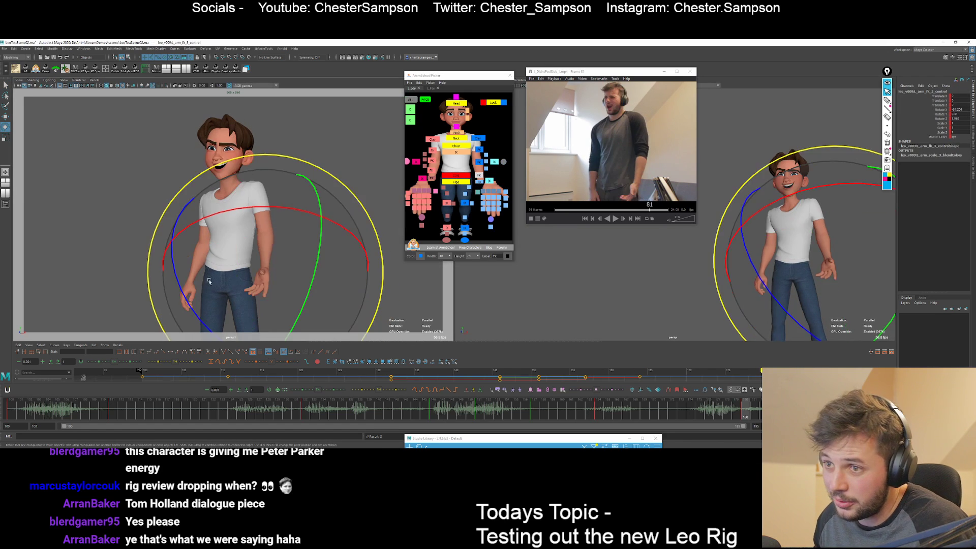
key("comma")
key("comma")
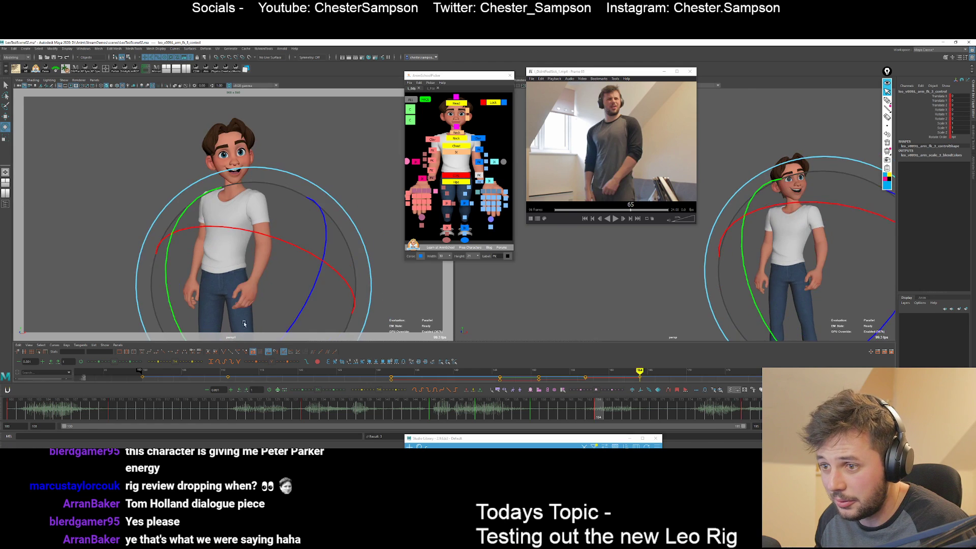
key("period")
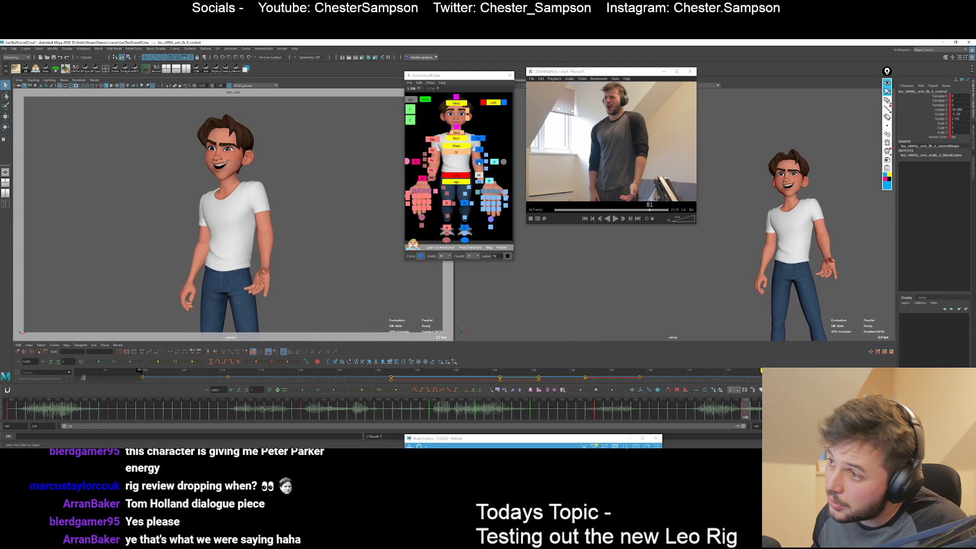
Rotate the left upper arm FK control in the breakdown pose at reference frame 81 and select the clavicle controls.
left_click(479, 162)
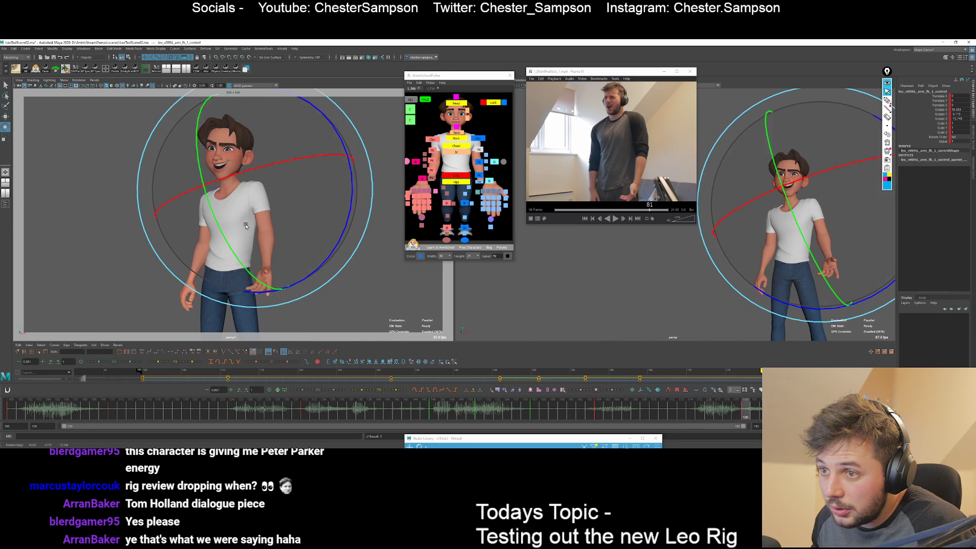
key("q")
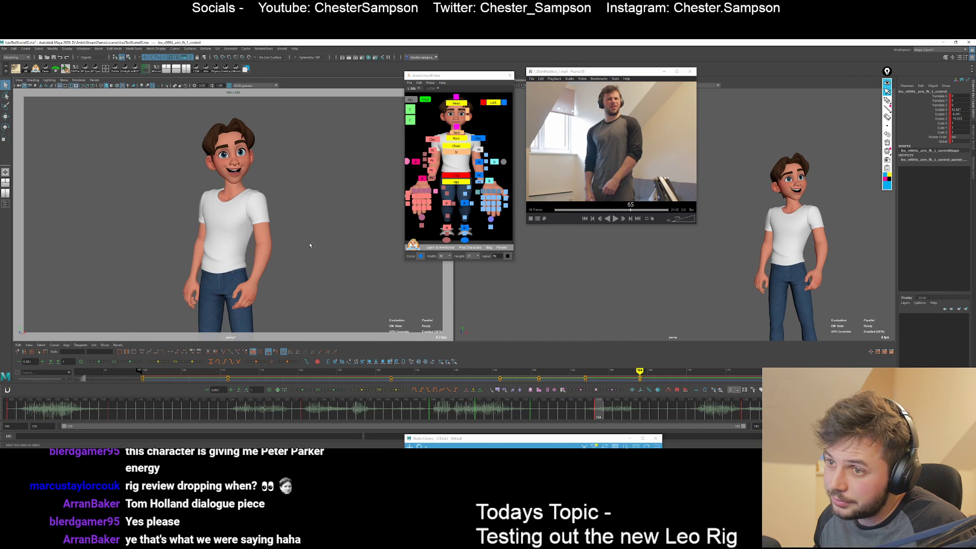
left_click(433, 139)
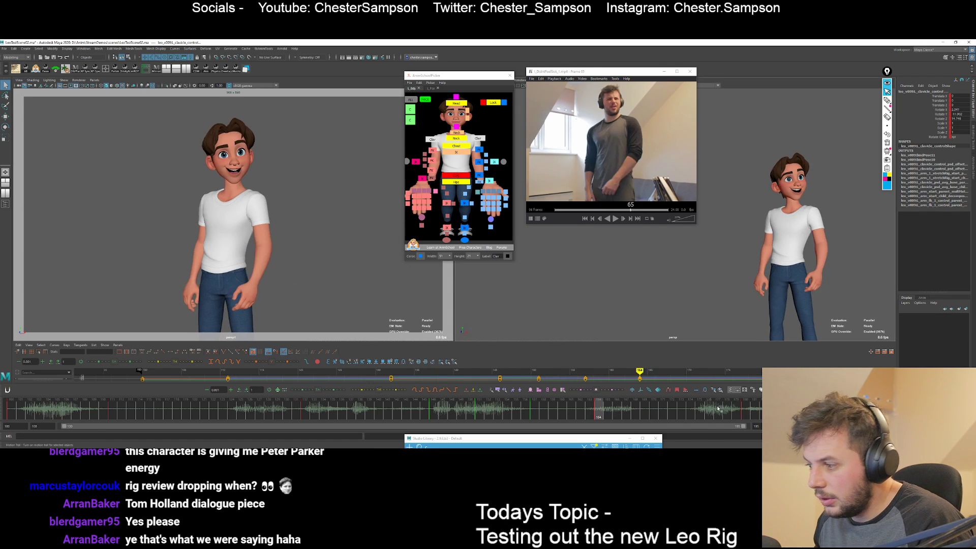
Shift the COG control slightly in the breakdown pose and compare the body with the poses on either side.
left_click(263, 277)
key("w")
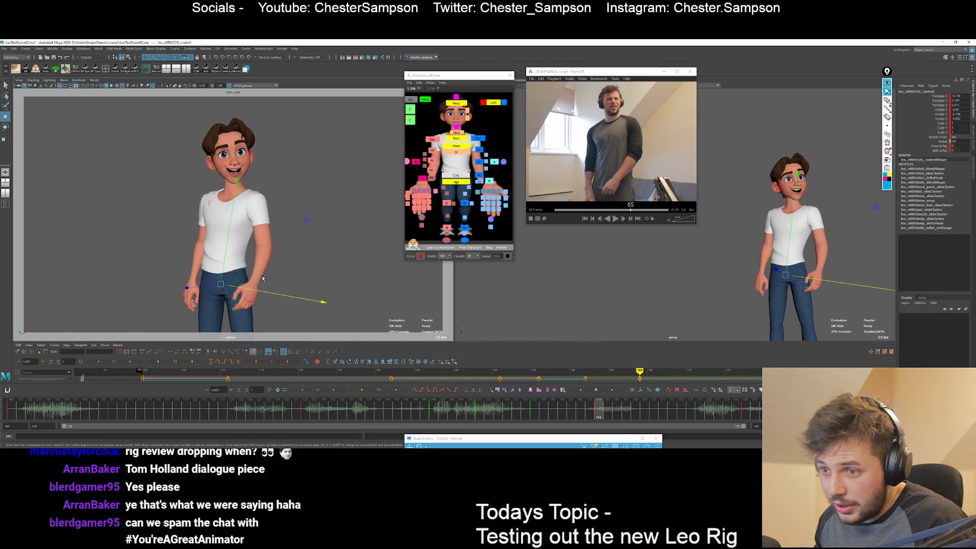
key("period")
left_click_drag(262, 290, 253, 289)
key("comma")
key("period")
key("comma")
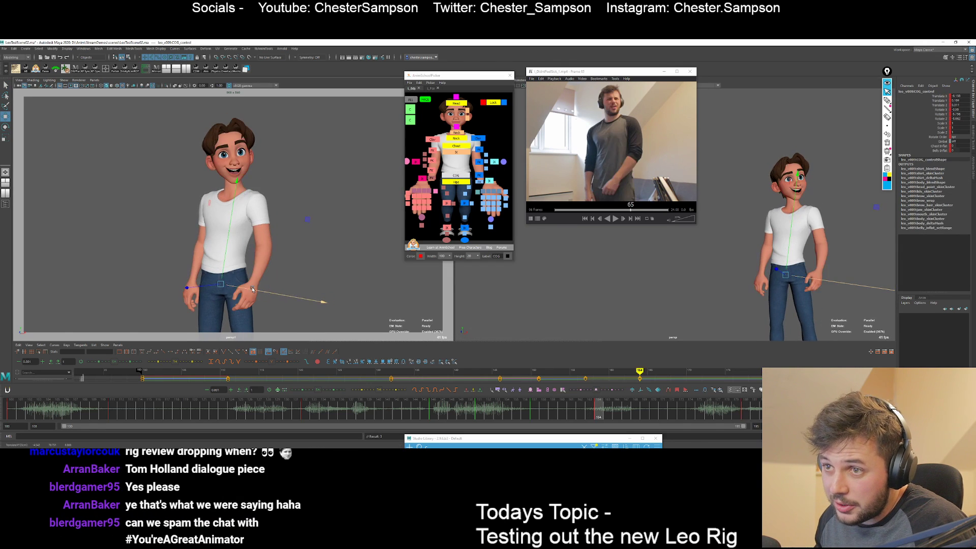
key("period")
key("period")
key("comma")
key("comma")
key("period")
key("period")
key("comma")
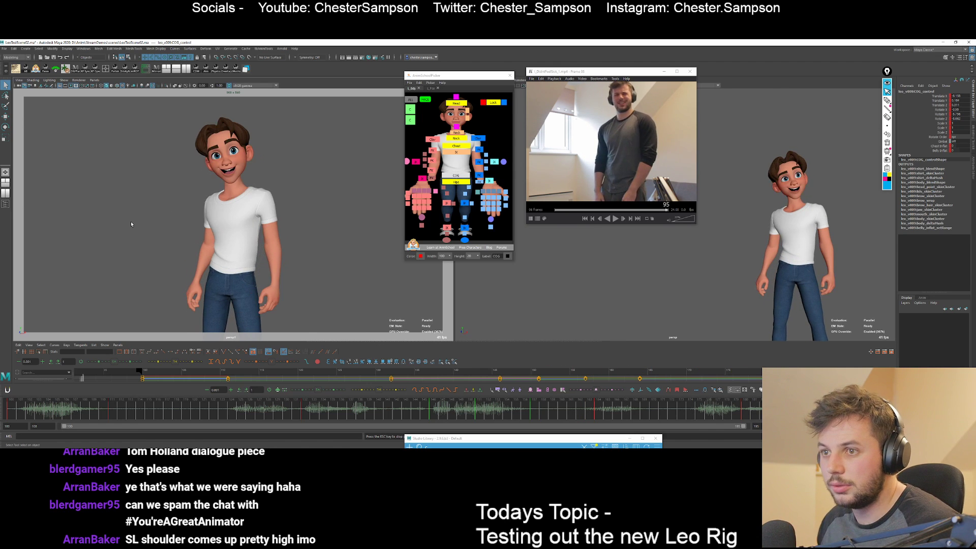
Rotate the right wrist FK control in the key pose at reference frame 89.
left_click(430, 171)
key("e")
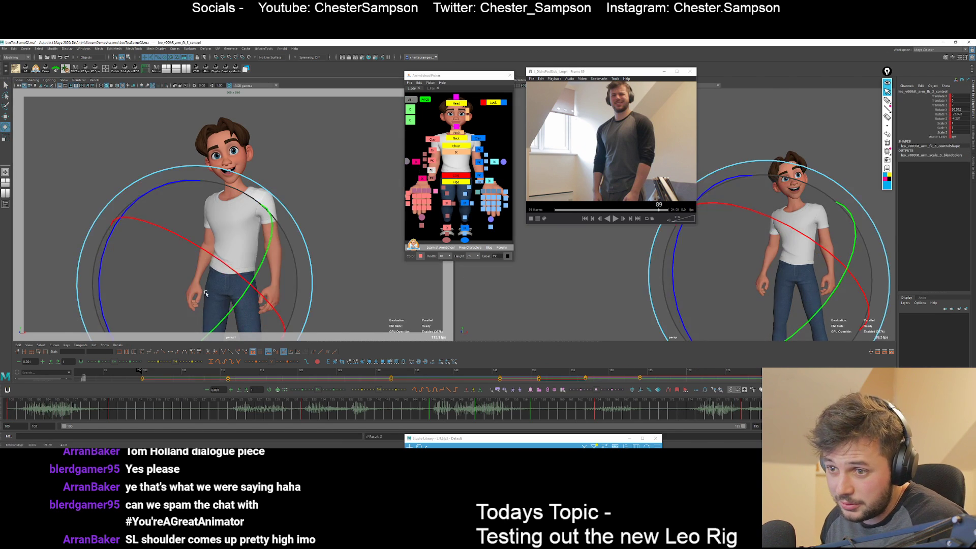
left_click(131, 286)
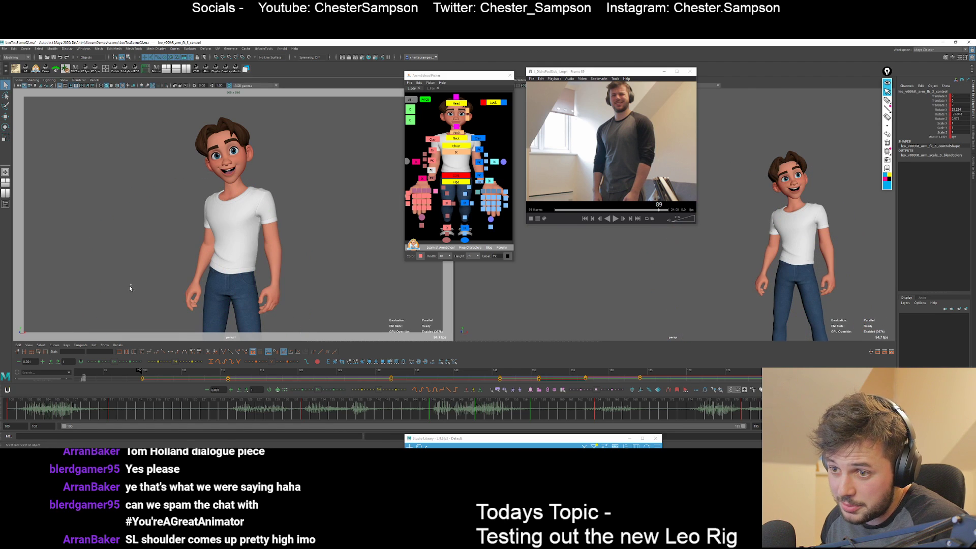
Rotate the right upper arm FK control in the key pose at reference frame 89 and compare the arm with the previous poses.
left_click(432, 150)
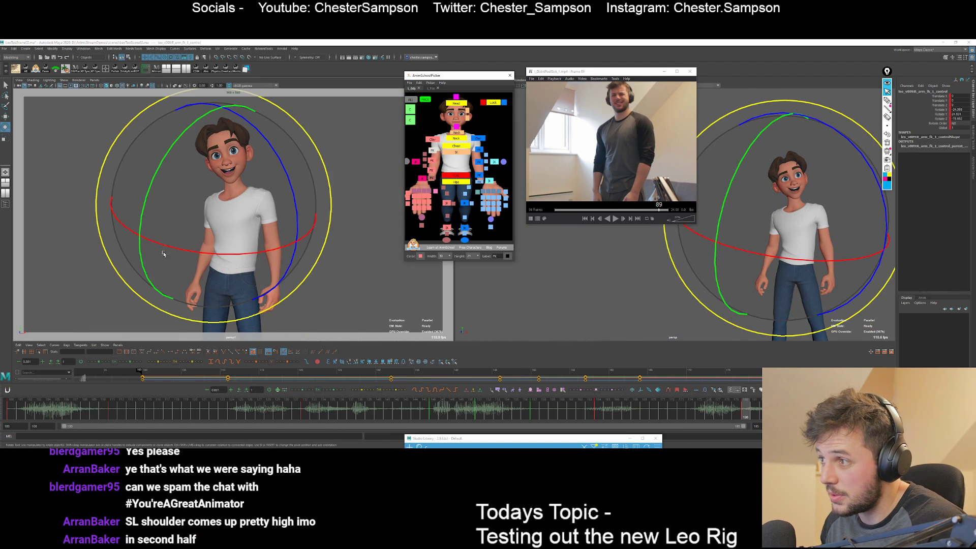
left_click_drag(172, 273, 172, 278)
key("comma")
key("comma")
key("period")
key("period")
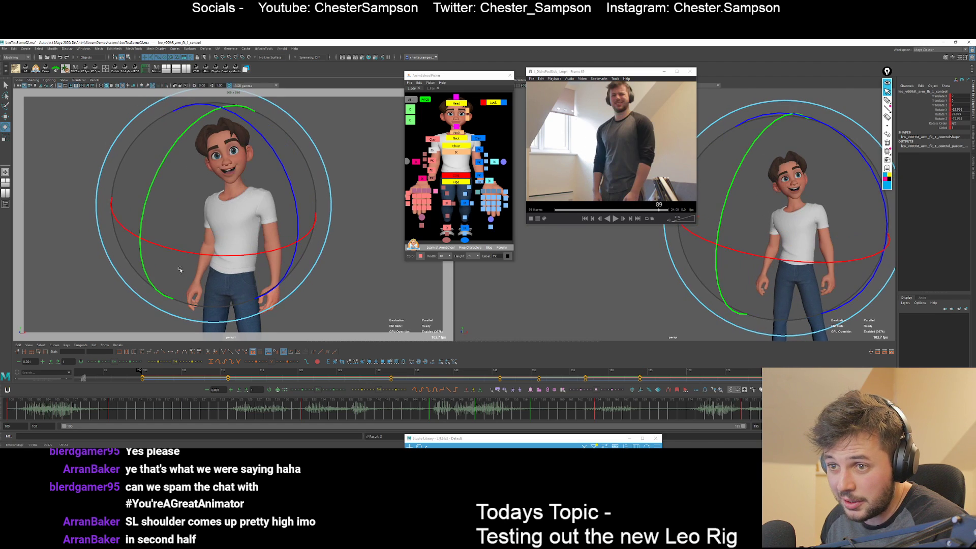
key("q")
key("comma")
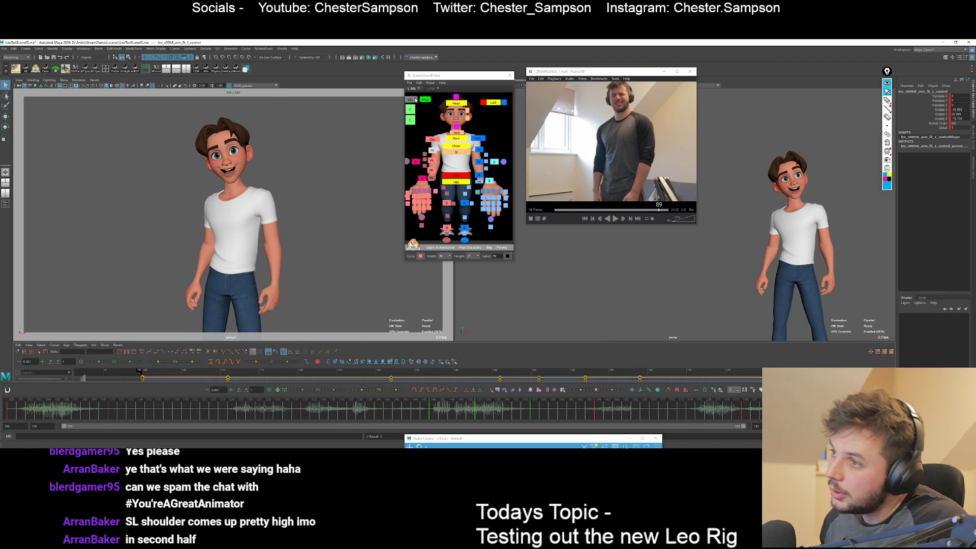
Adjust the COG, hips and head controls between the key pose at reference frame 89 and the final pose at reference frame 96.
left_click(415, 100)
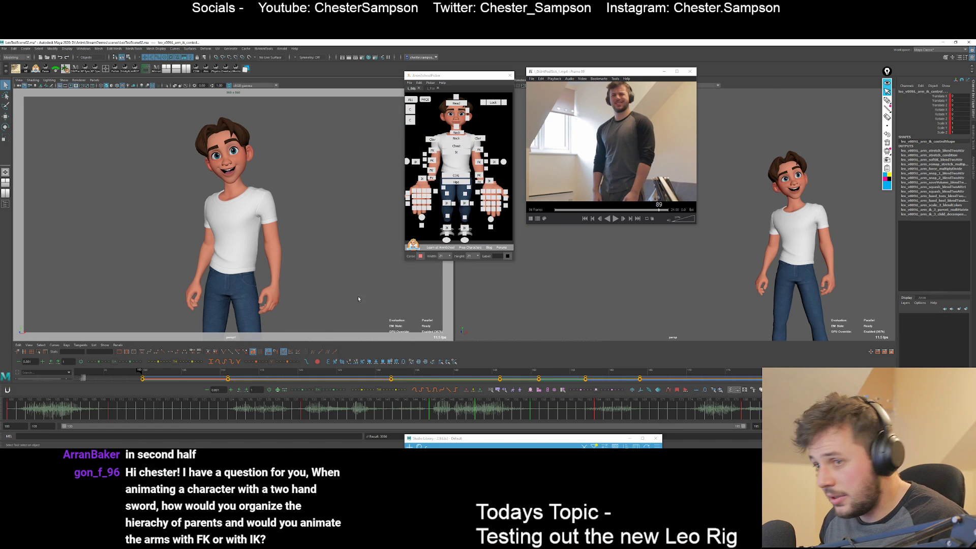
left_click(464, 175)
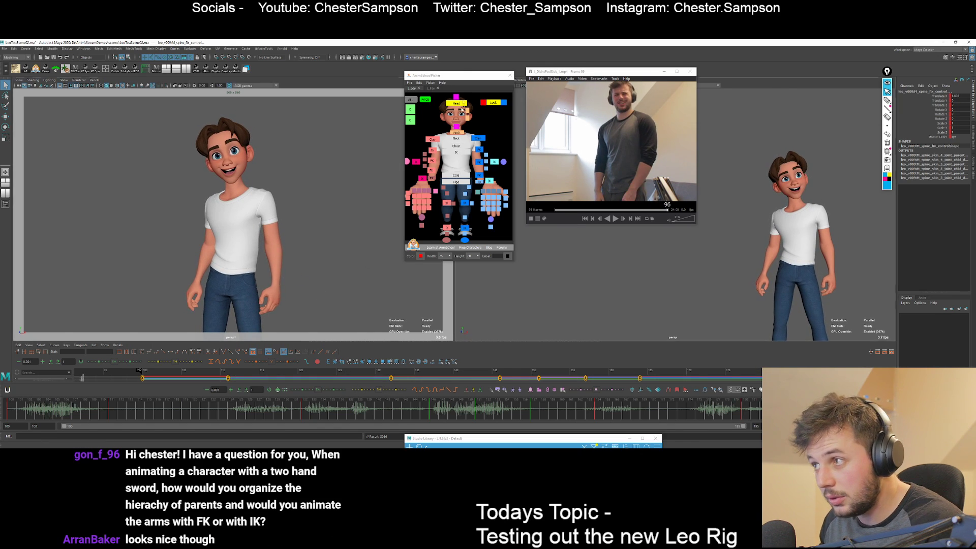
left_click(459, 105)
key("e")
key("comma")
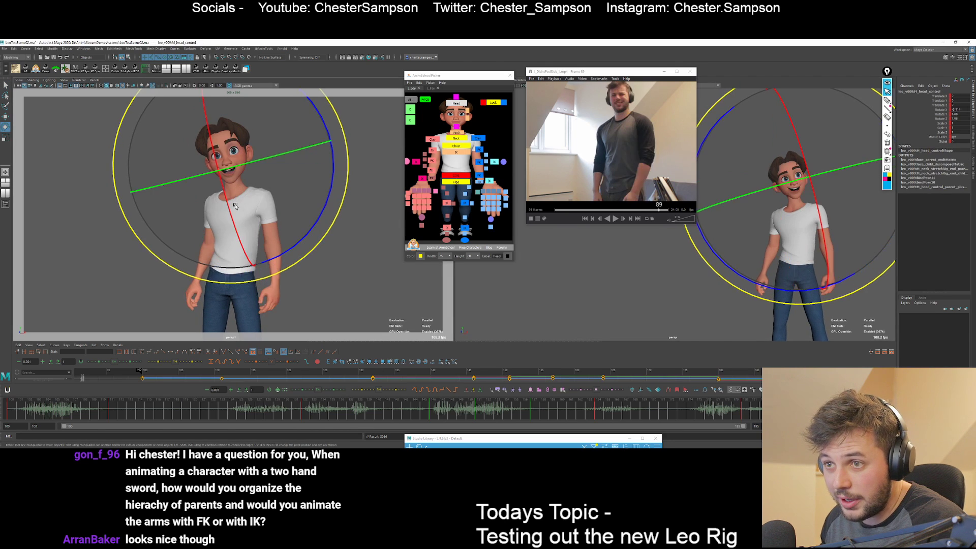
left_click_drag(236, 206, 249, 208)
key("w")
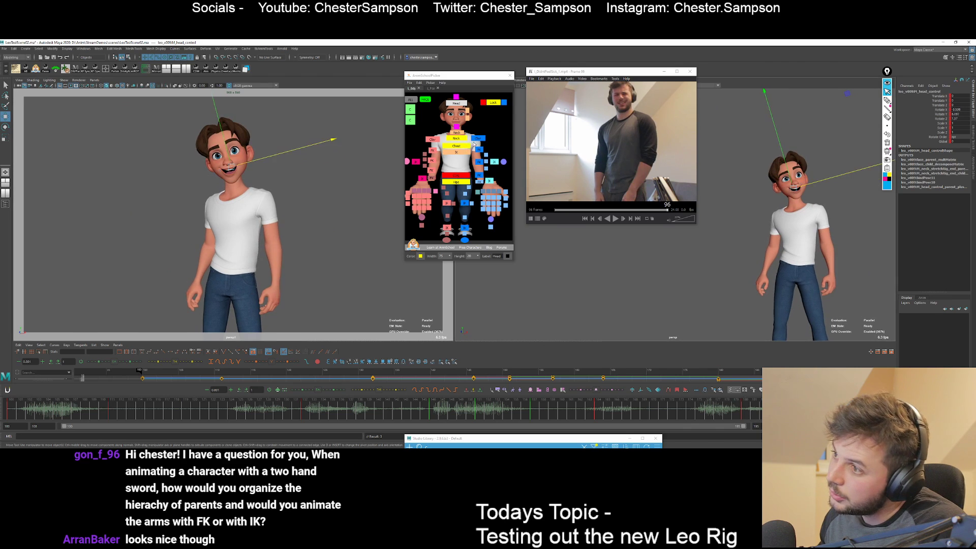
Adjust the left clavicle and left arm FK controls, plus the whole set of right arm controls, in the final pose at reference frame 96.
left_click(478, 138)
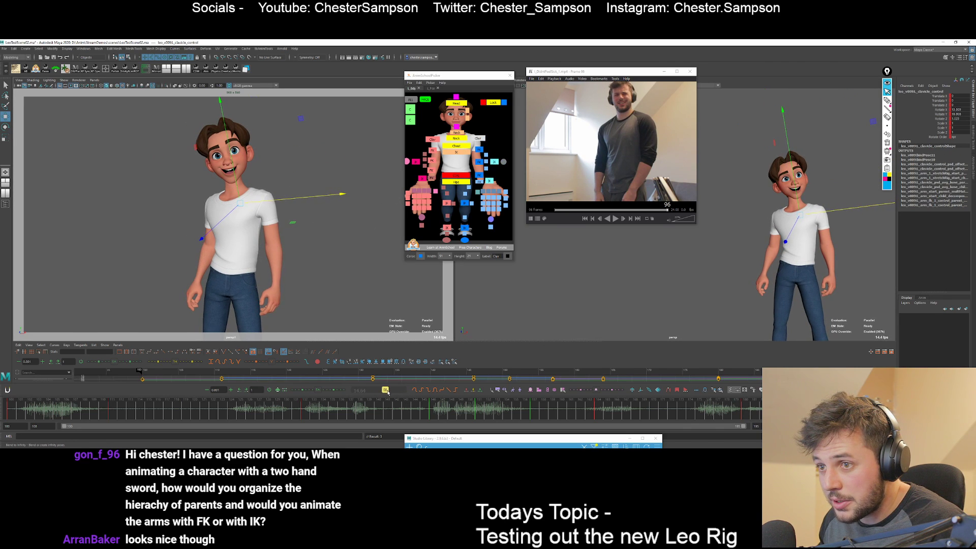
left_click(479, 149)
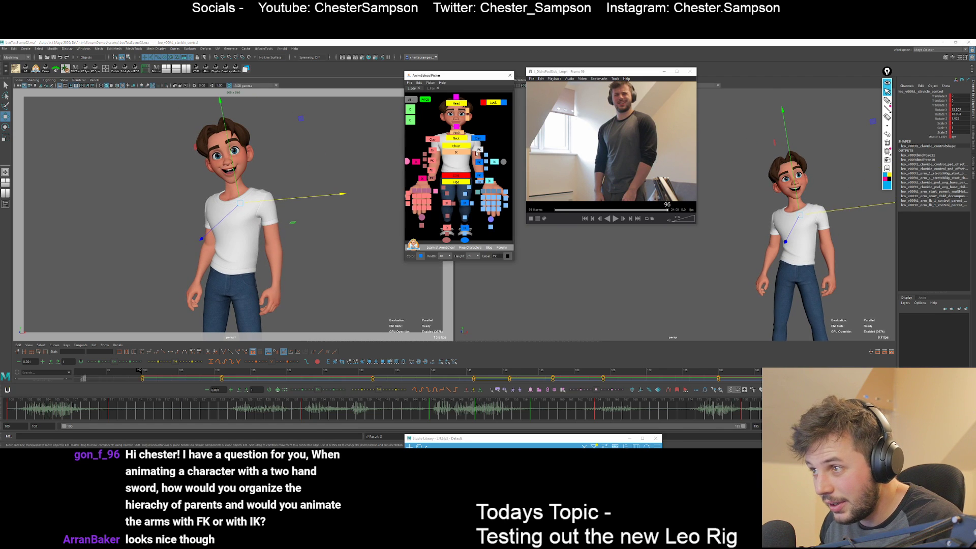
key("e")
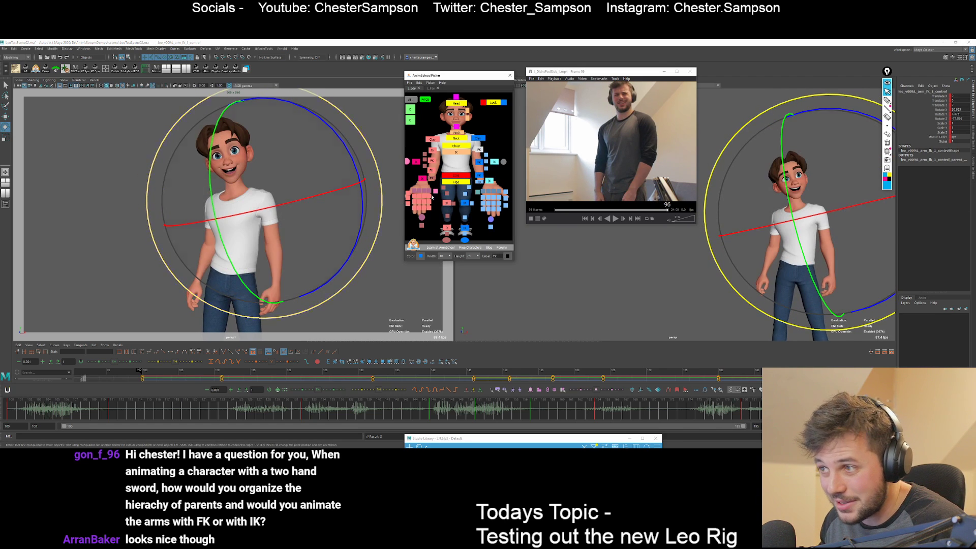
left_click(479, 175)
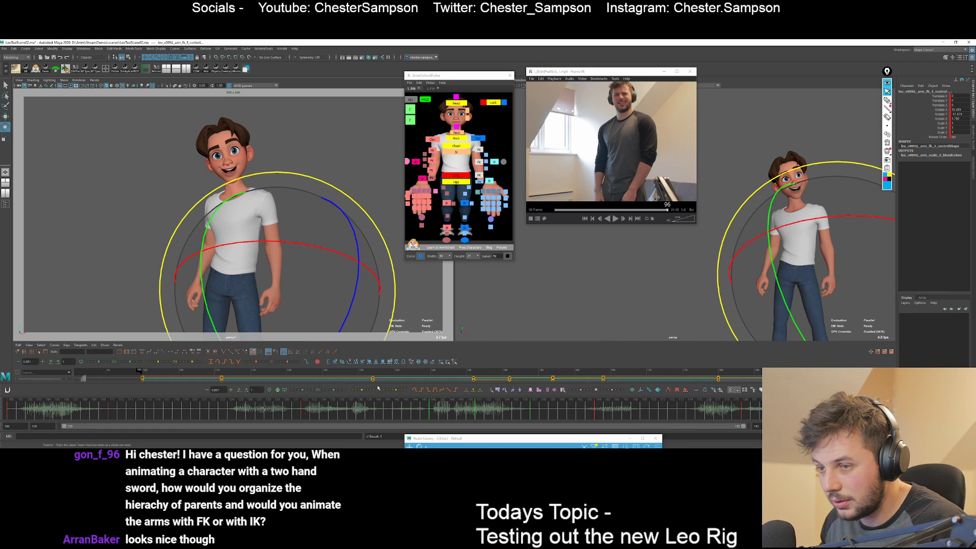
key("q")
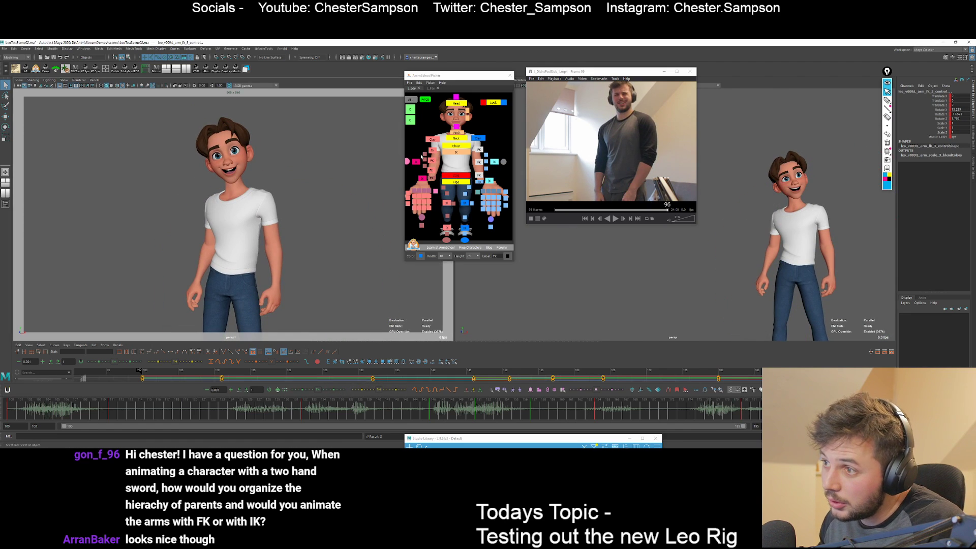
left_click_drag(444, 133, 402, 231)
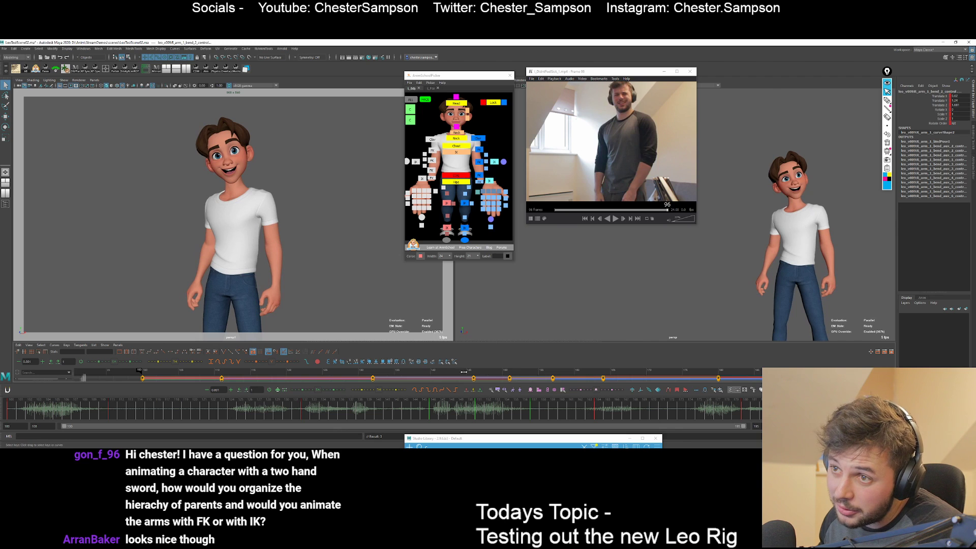
Select the chest control and compare the torso rotation across the key poses at reference frames 65, 81, 89 and 96 from the front.
left_click(456, 146)
key("e")
key("comma")
key("comma")
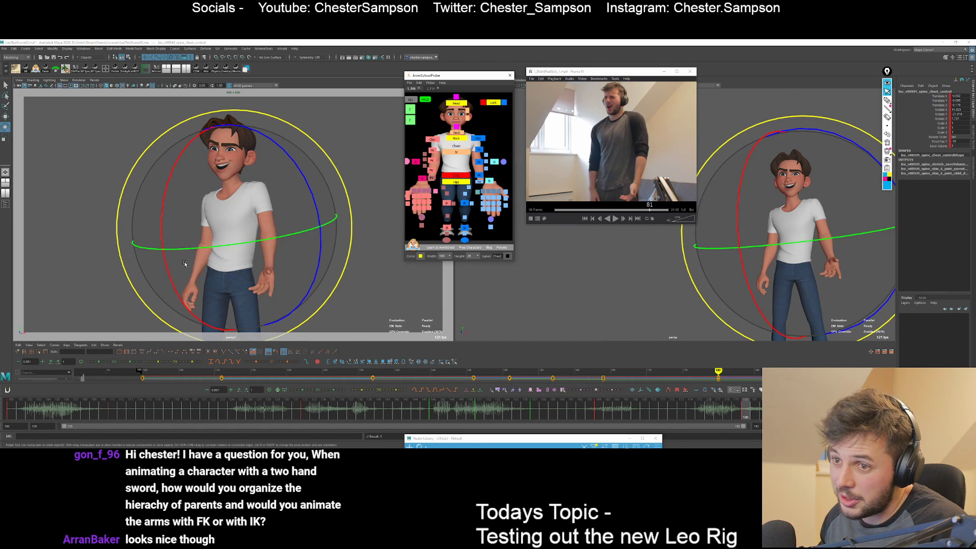
key("period")
key("period")
key("comma")
key("comma")
key("comma")
key("period")
key("comma")
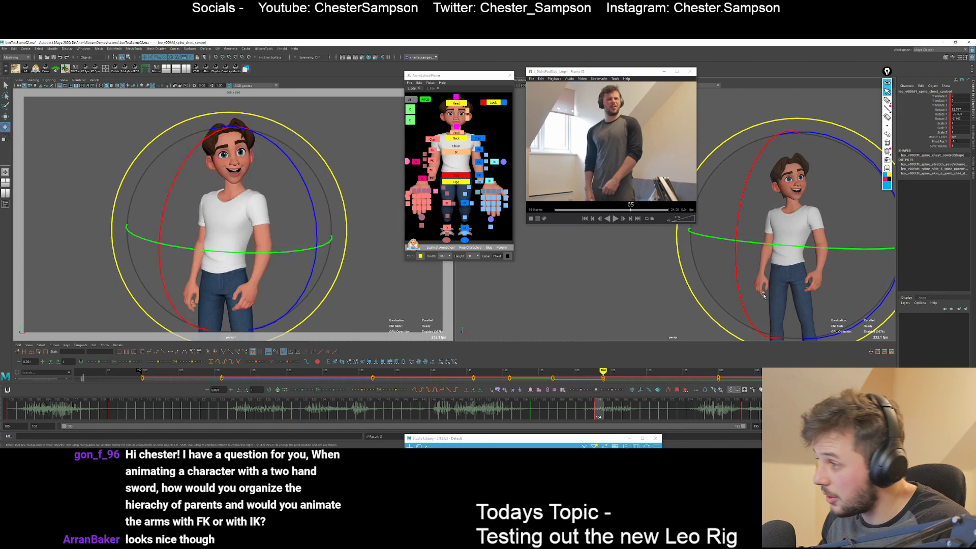
key("period")
key("period")
left_click_drag(703, 280, 730, 277, "alt")
key("comma")
key("comma")
key("period")
key("period")
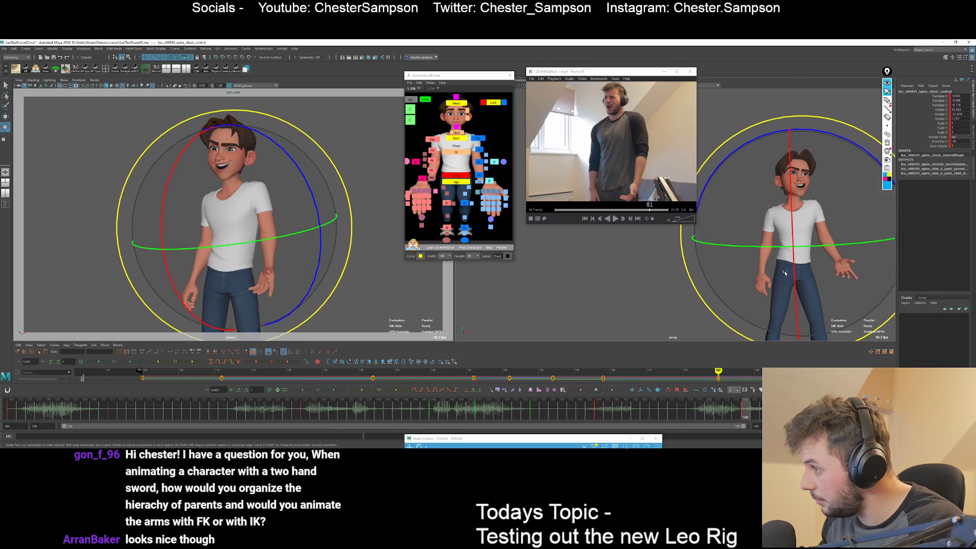
key("comma")
key("comma")
key("period")
key("period")
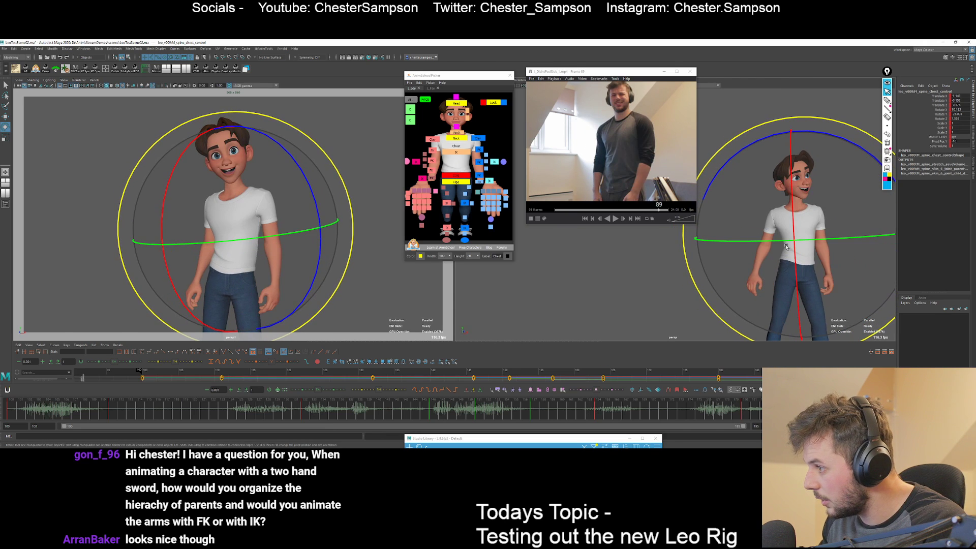
Rotate the chest control slightly in the key pose at reference frame 89 and compare the torso with the neighbouring poses.
left_click_drag(778, 247, 783, 251)
key("comma")
key("comma")
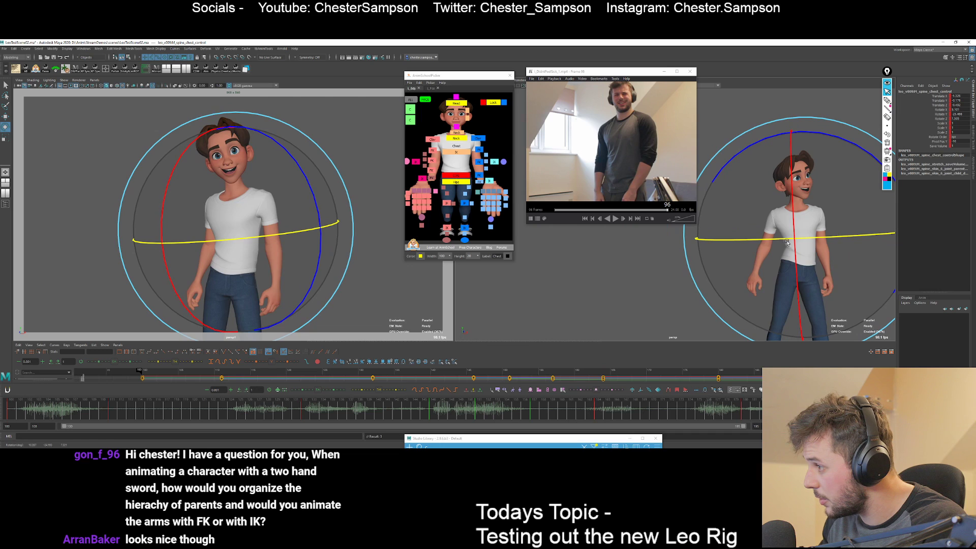
key("period")
key("comma")
key("comma")
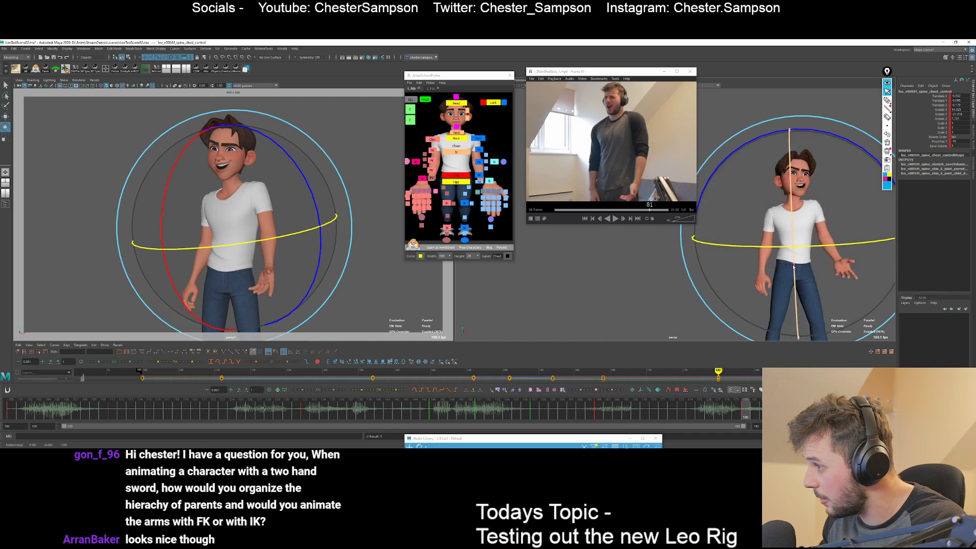
key("period")
Rotate the COG control in the key pose at reference frame 89 with the full body in view and check the move into the final pose.
left_click(457, 177)
key("comma")
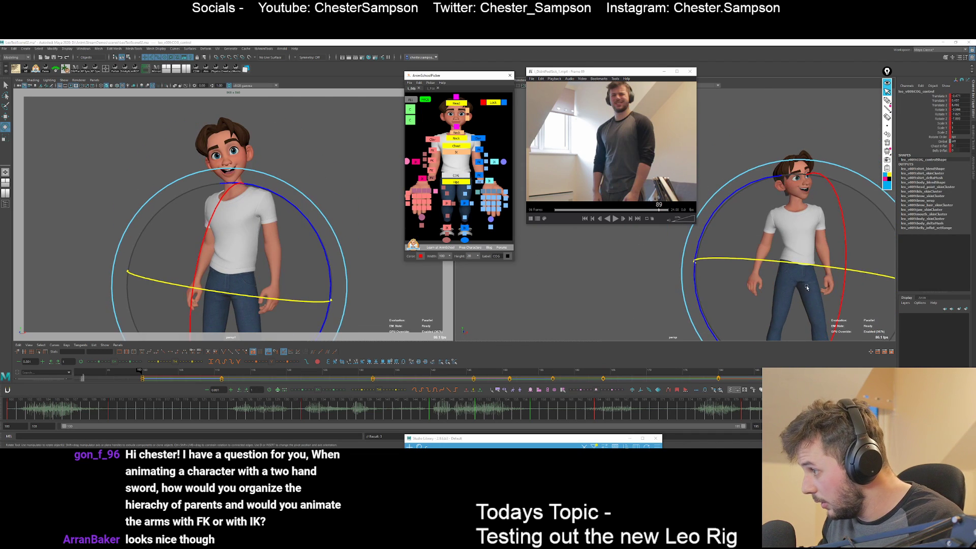
middle_click_drag(804, 285, 743, 234, "alt")
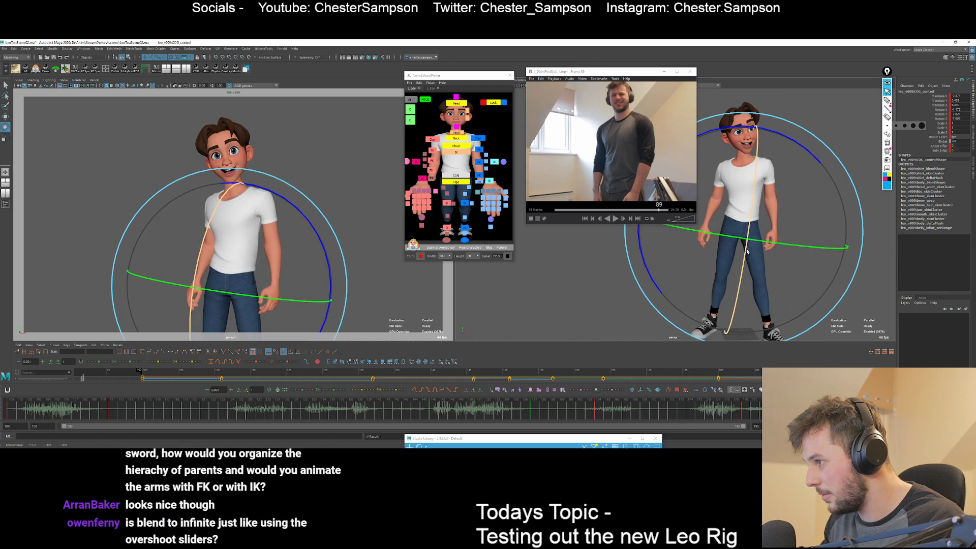
key("q")
left_click(316, 274)
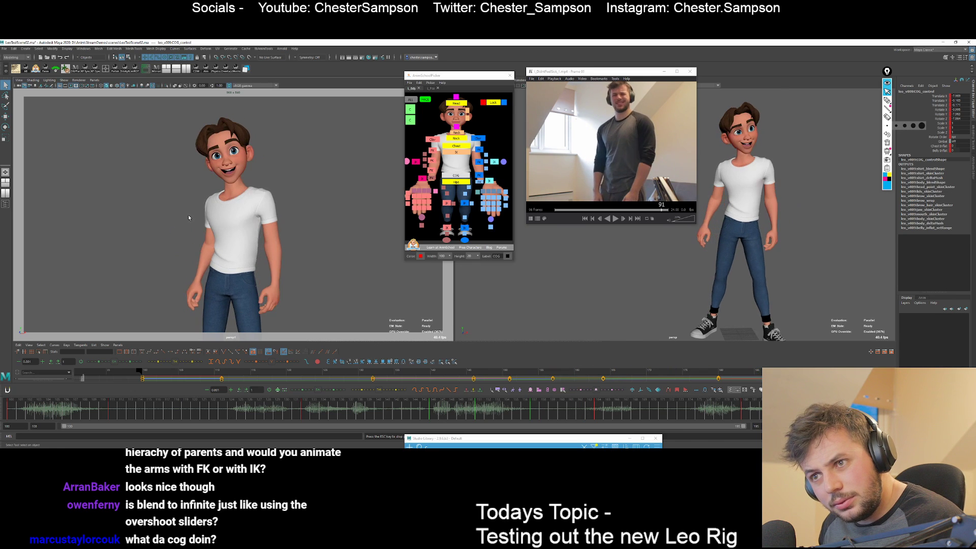
key("comma")
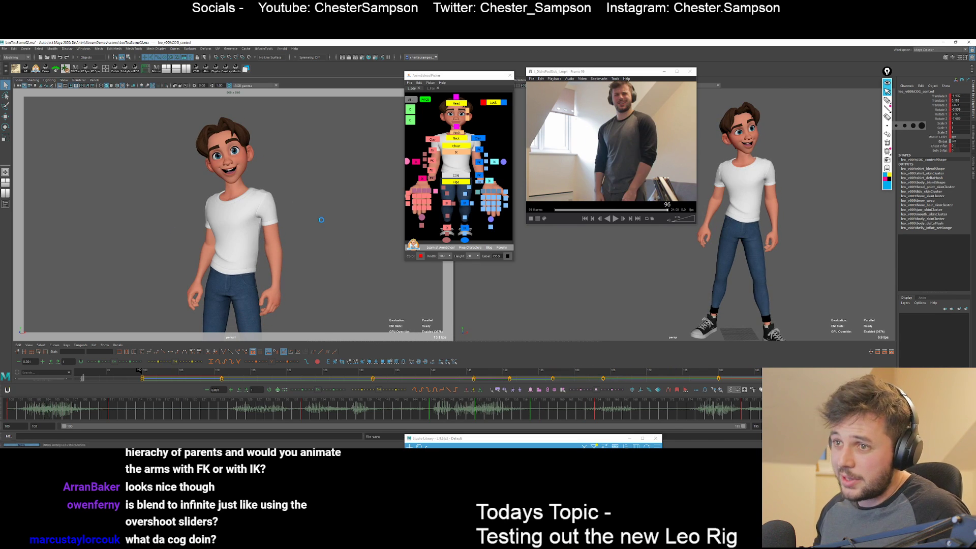
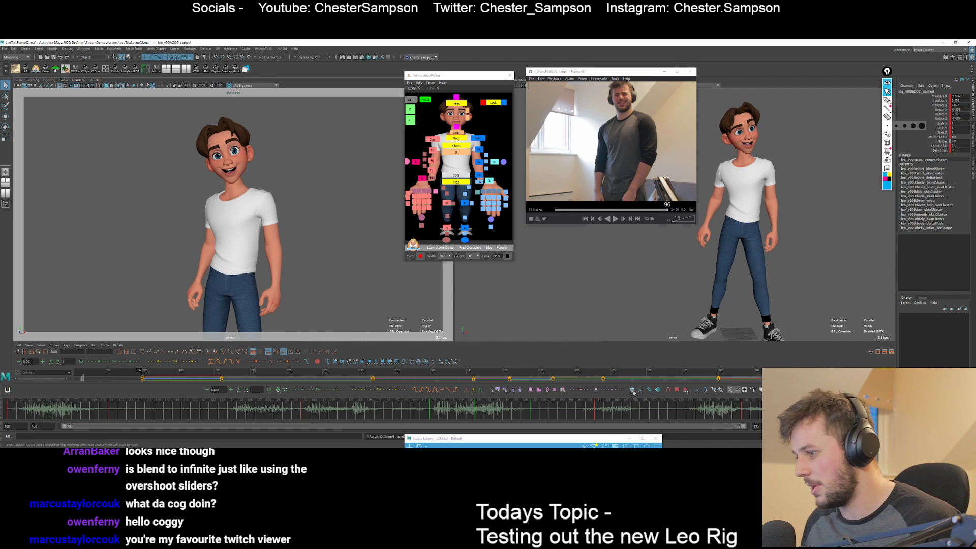
Show the Temp Controls tool description, close it with nothing selected, and save the scene.
mouse_move(634, 393)
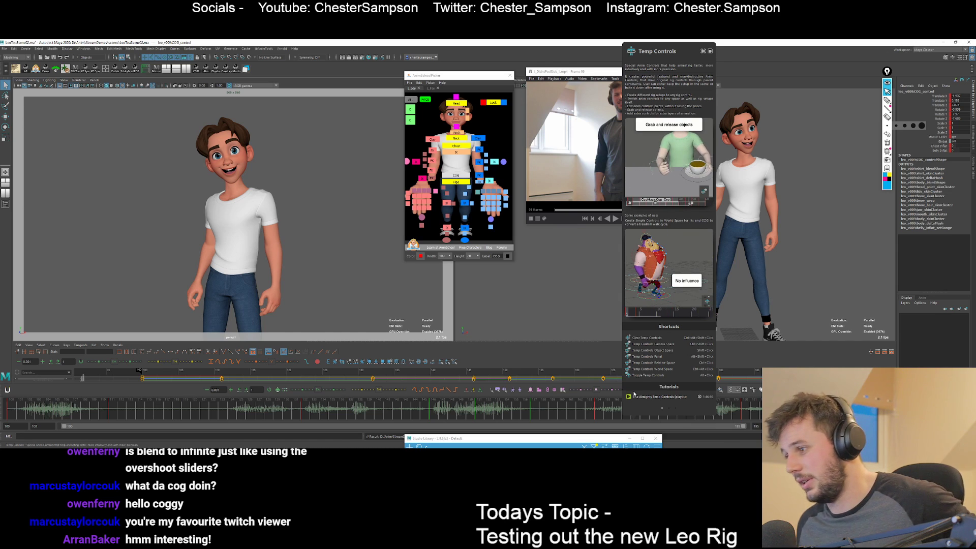
left_click(570, 285)
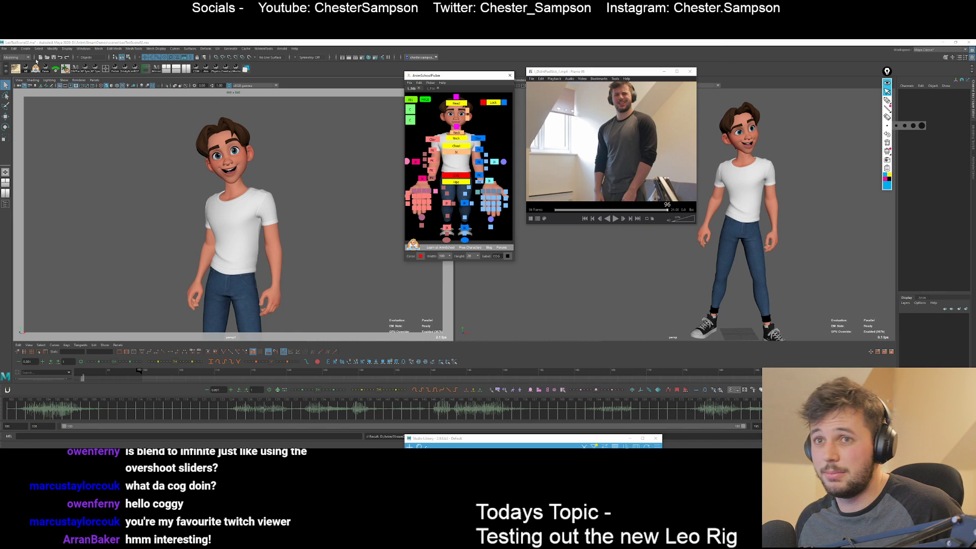
left_click(54, 58)
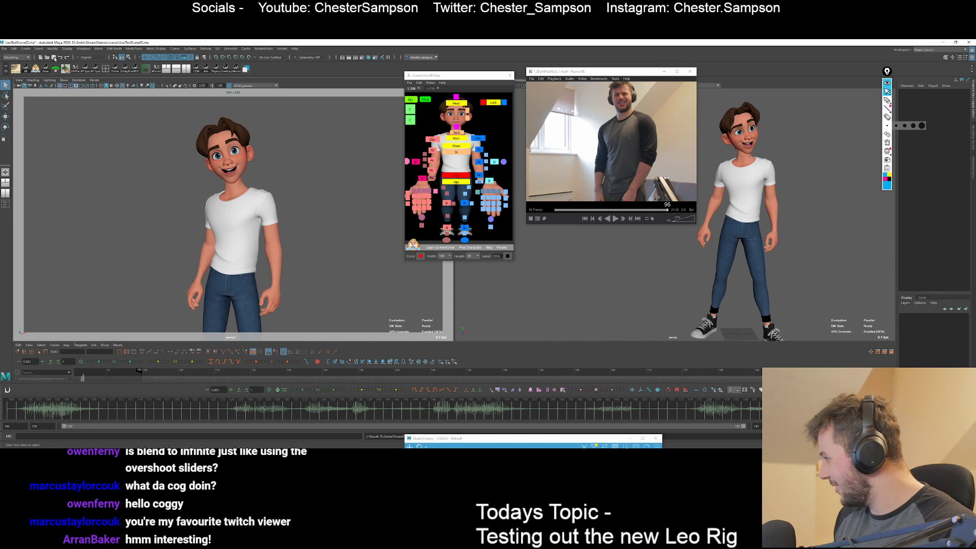
Select the COG control, play the animation, and compare the pose at reference frame 81 with its neighbours.
left_click(458, 175)
key("alt+v")
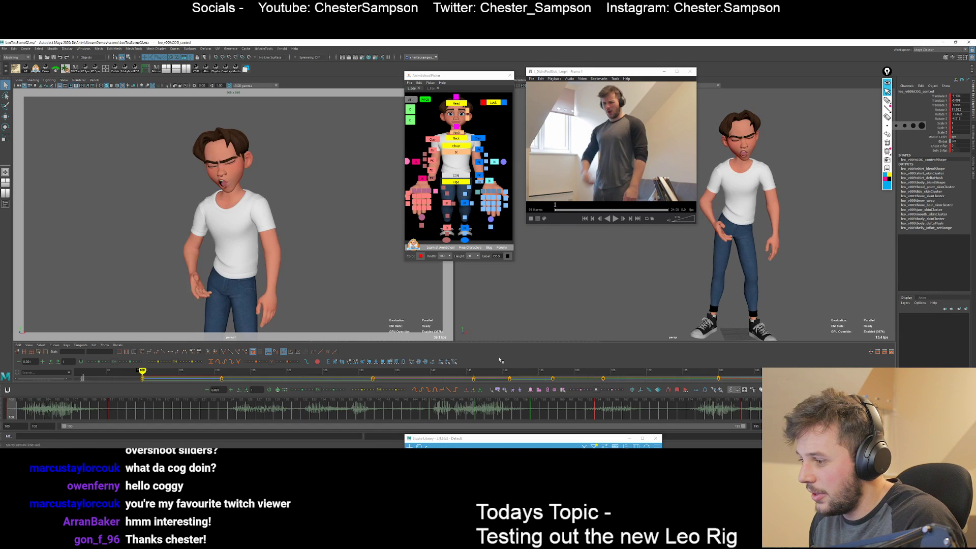
key("comma")
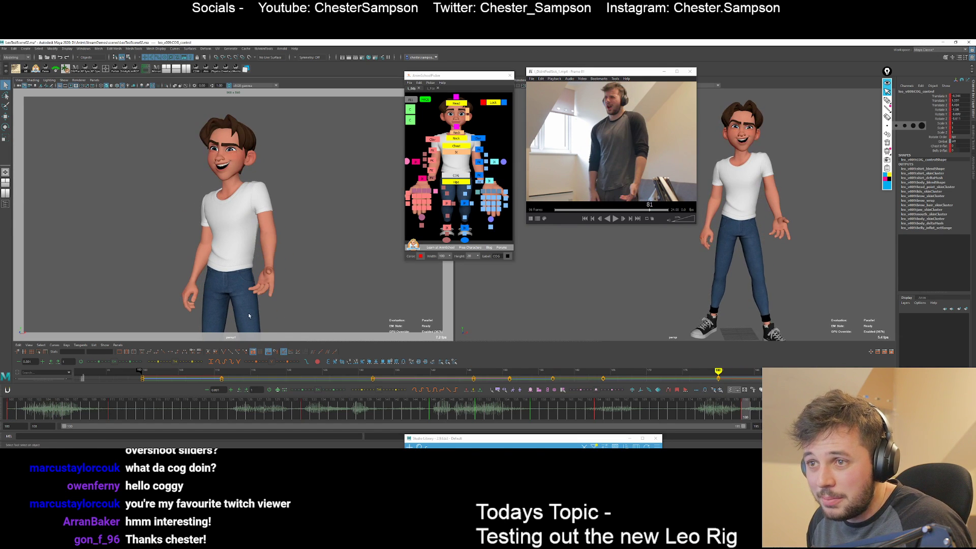
key("period")
key("comma")
Frame the face in the shot camera and reposition the left and right mouth-corner emotion controls at reference frame 81.
key("backslash")
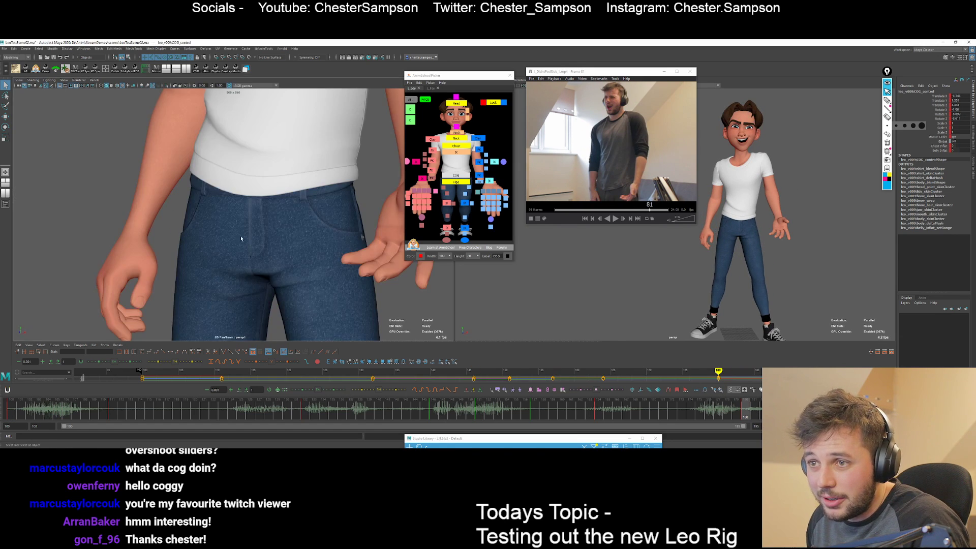
middle_click_drag(260, 127, 265, 277)
left_click(429, 99)
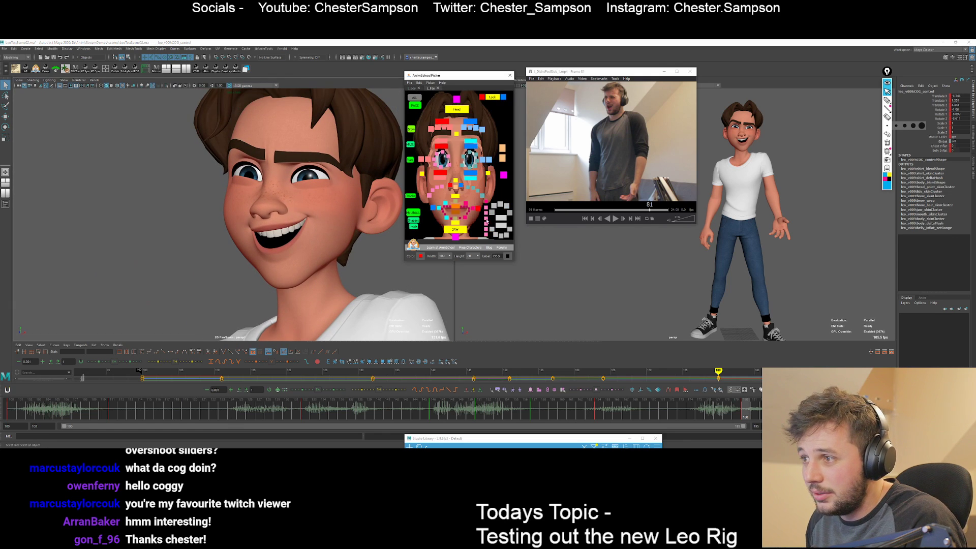
left_click(487, 221)
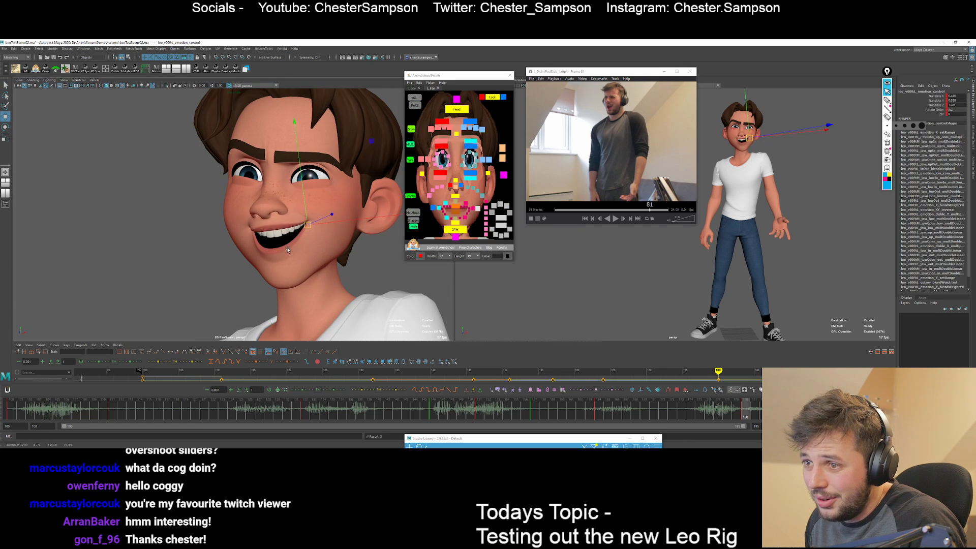
key("q")
left_click(433, 207)
key("w")
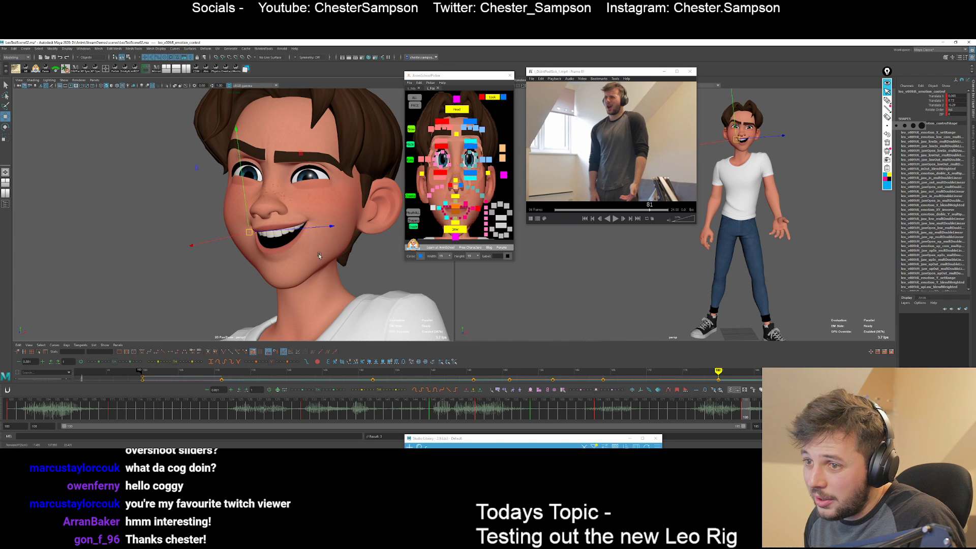
key("q")
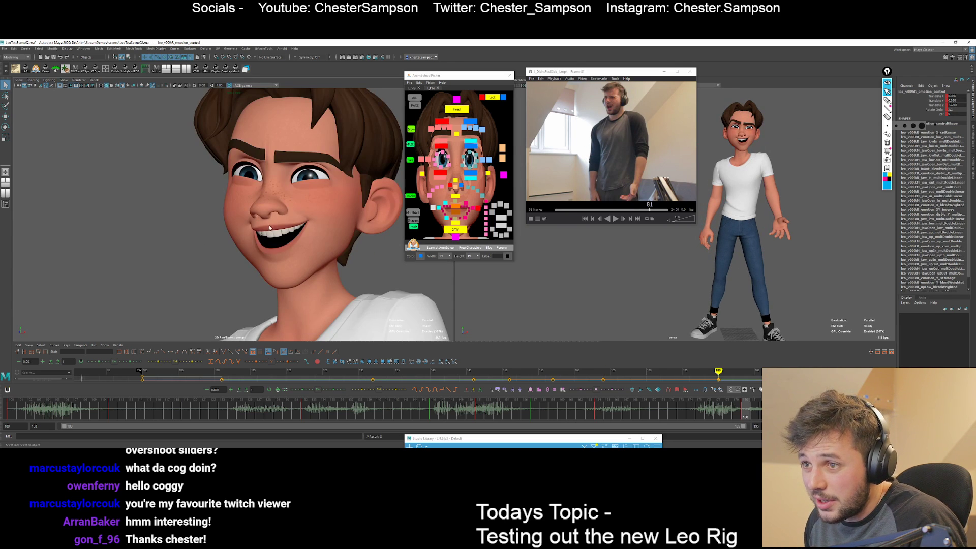
Adjust the lower eyelid base controls of both eyes in the pose at reference frame 81.
key("backslash")
key("backslash")
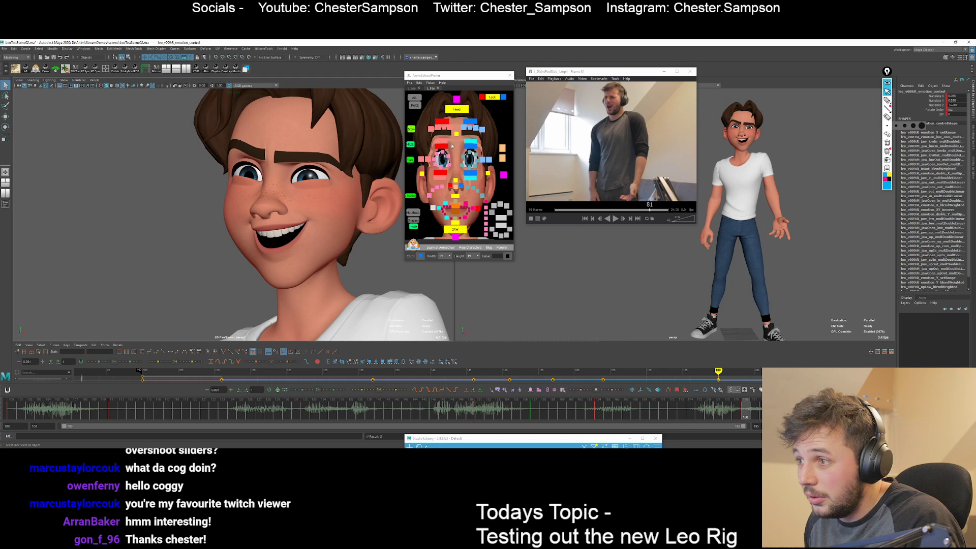
left_click(451, 145)
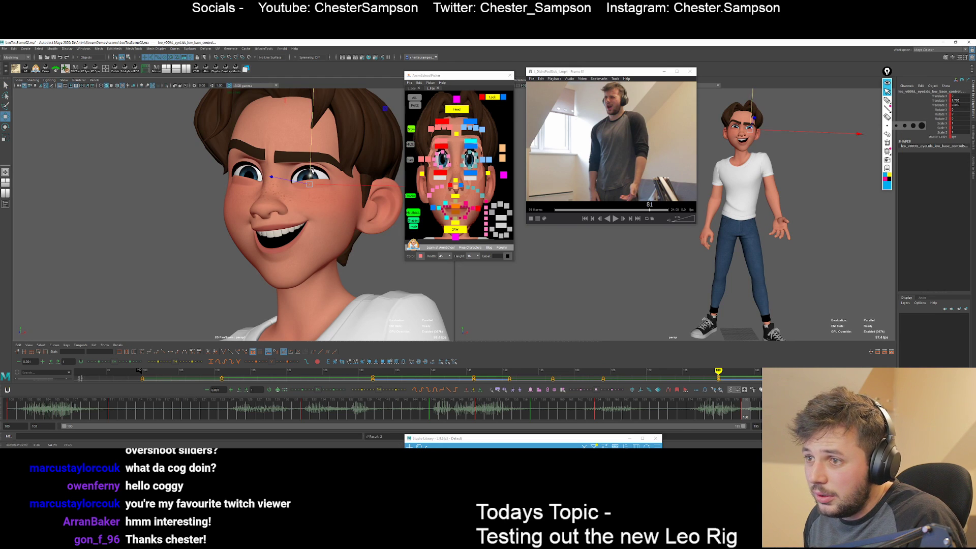
key("q")
Select the main brow controls on both sides and lower them slightly at reference frame 81.
left_click_drag(432, 117, 478, 123)
left_click(463, 128, "shift")
key("w")
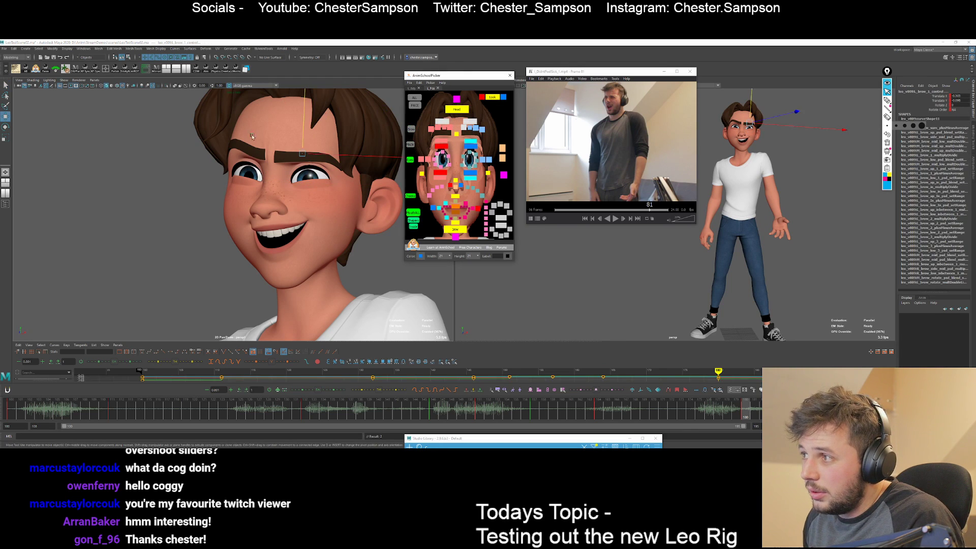
left_click_drag(303, 142, 302, 148)
key("q")
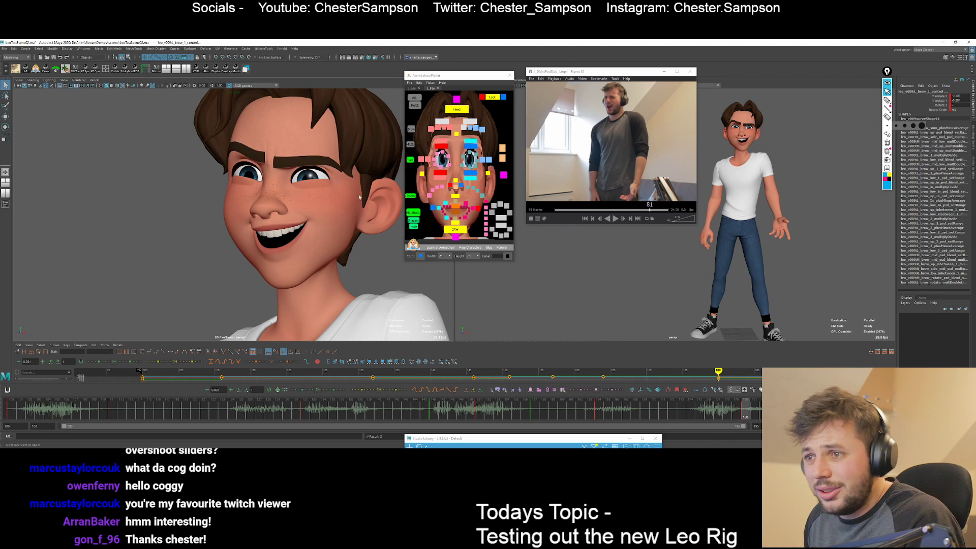
Shift the eye aim control to redirect the gaze at reference frame 81, and compare the pose with neighbouring keys in the shot camera.
left_click(282, 189)
key("w")
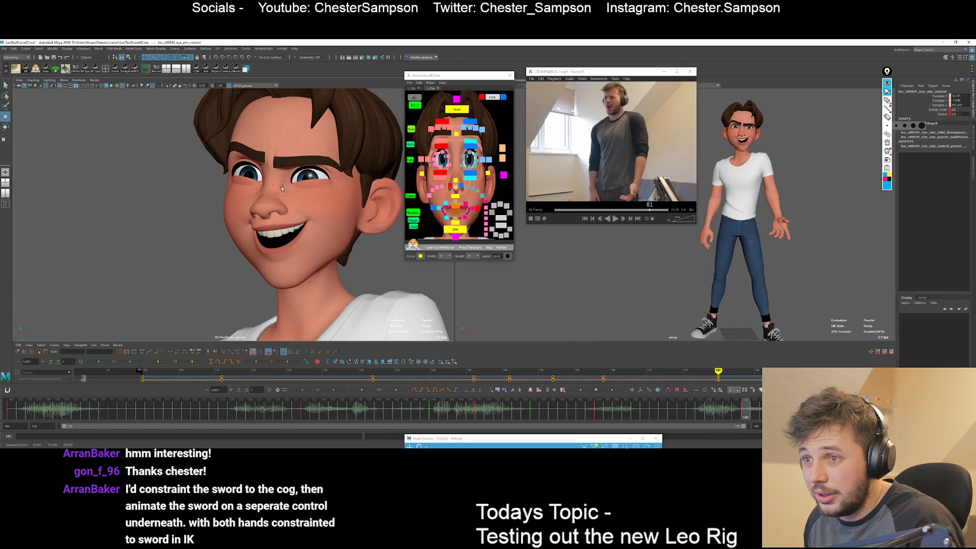
middle_click_drag(282, 189, 278, 200)
key("q")
key("backslash")
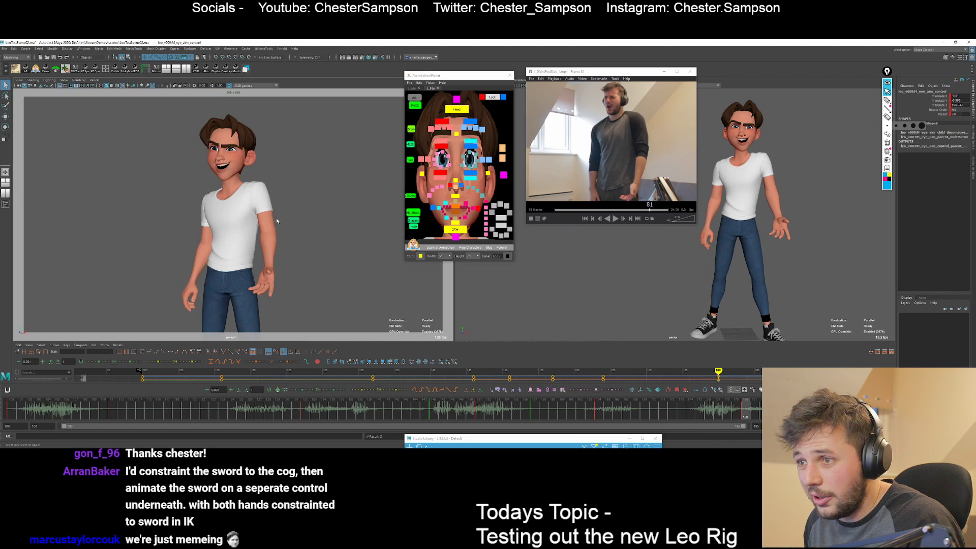
key("comma")
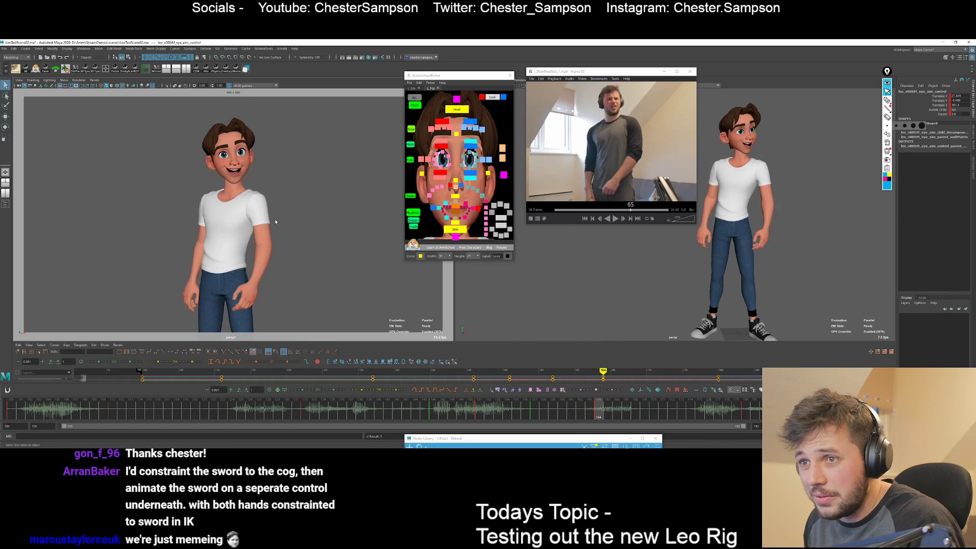
key("w")
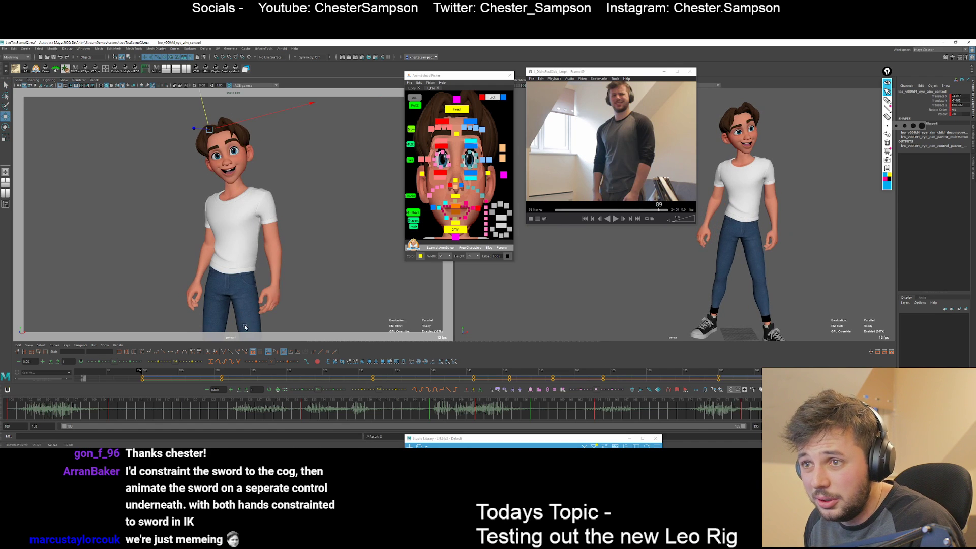
key("q")
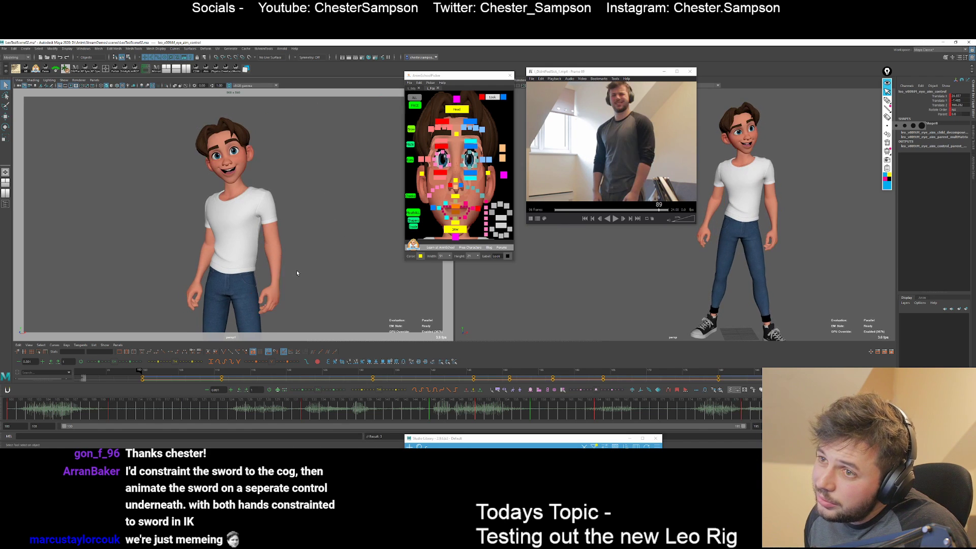
Display the face controls and lower the inner lower-eyelid control of the character's right eye at reference frame 89.
left_click(412, 129)
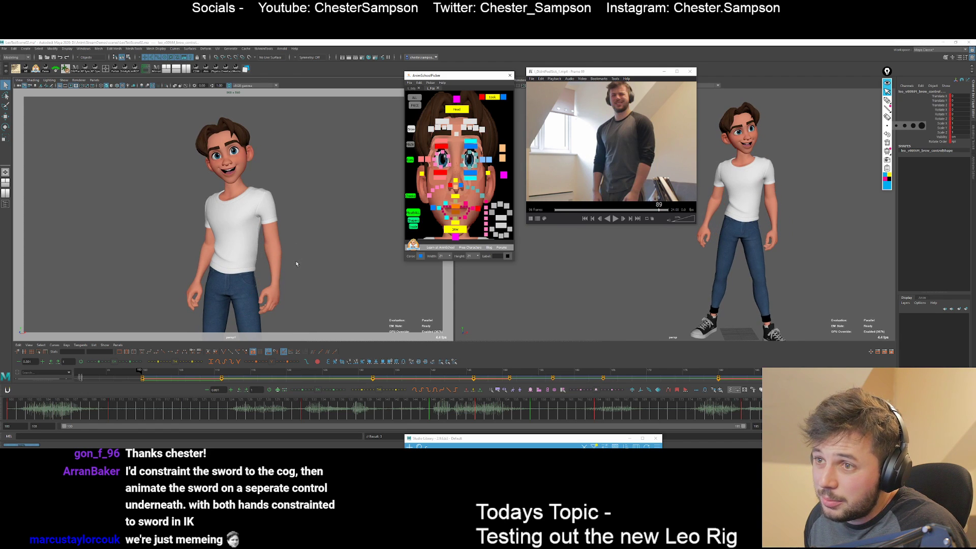
key("backslash")
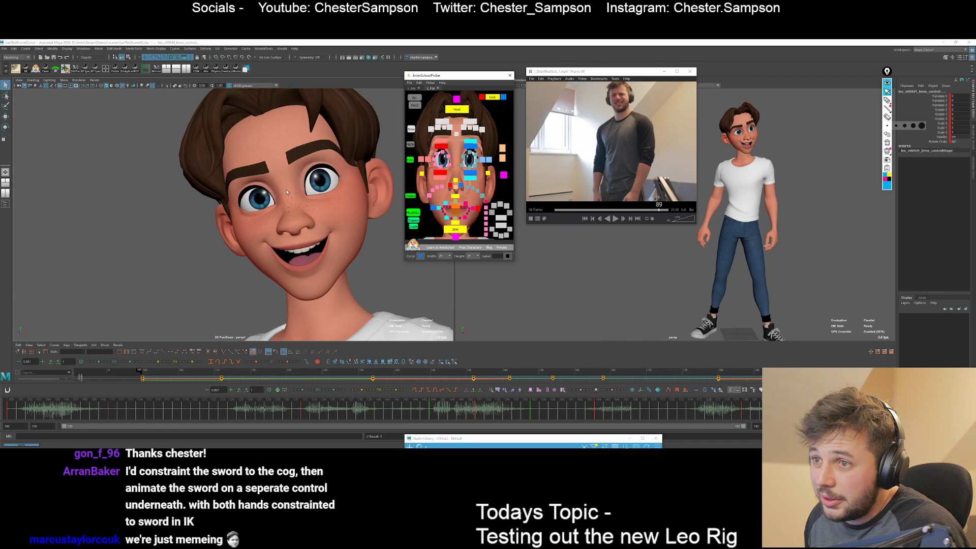
left_click(441, 162)
key("alt+1")
key("backslash")
key("backslash")
right_click_drag(153, 236, 196, 236)
scroll(197, 236, "up", 2)
left_click(274, 257)
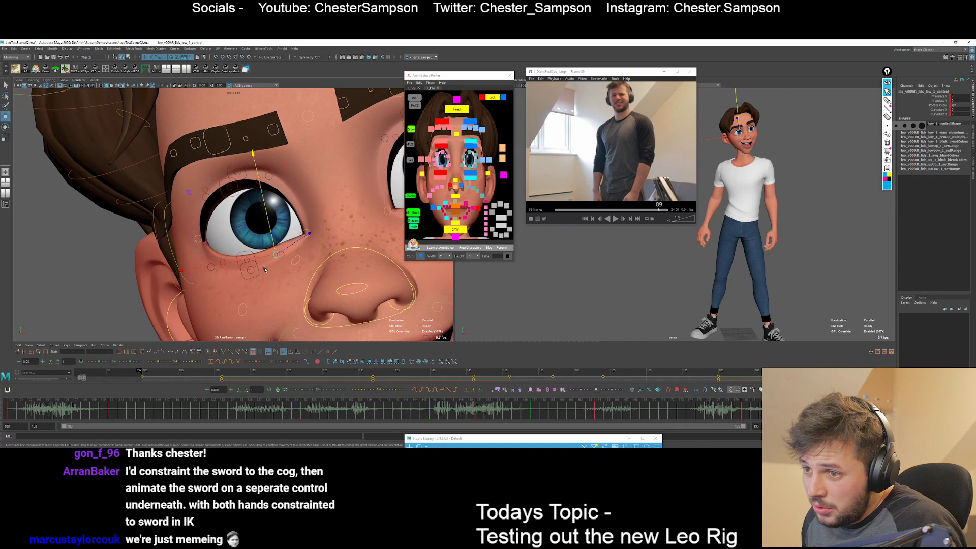
key("w")
left_click_drag(276, 269, 277, 272)
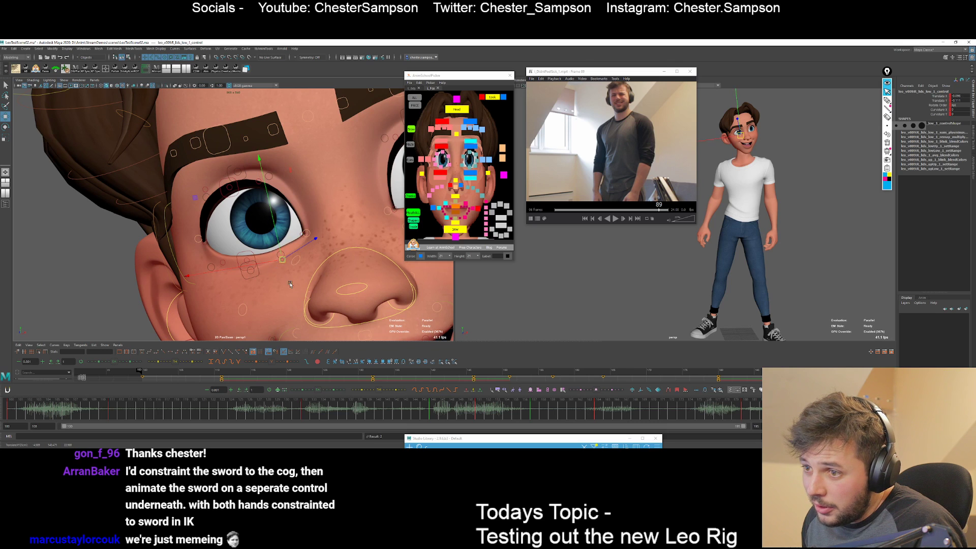
Lower the inner lower-eyelid control of the character's left eye, key it at reference frame 89, and check it in the shot camera.
key("backslash")
middle_click_drag(291, 284, 190, 316)
left_click(320, 253)
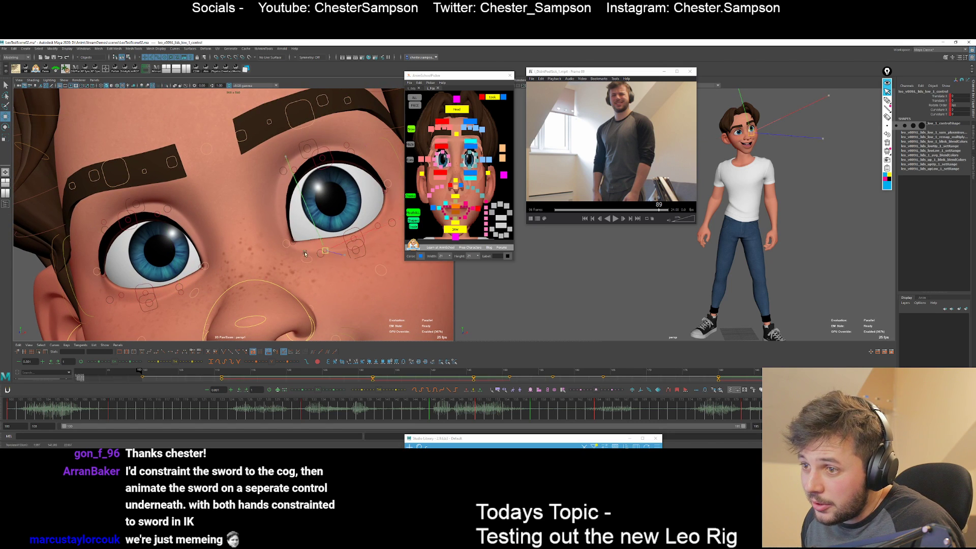
left_click_drag(320, 253, 320, 254)
key("s")
key("q")
key("backslash")
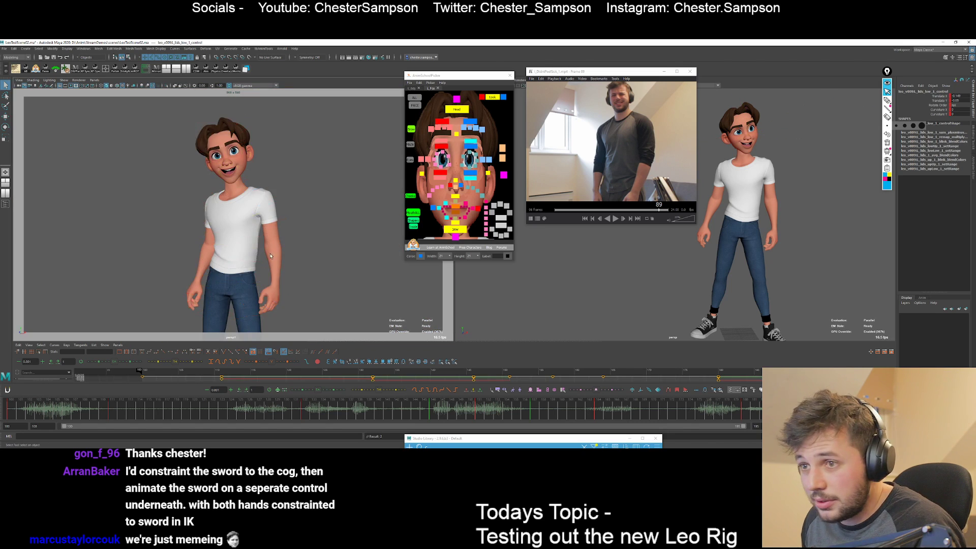
key("backslash")
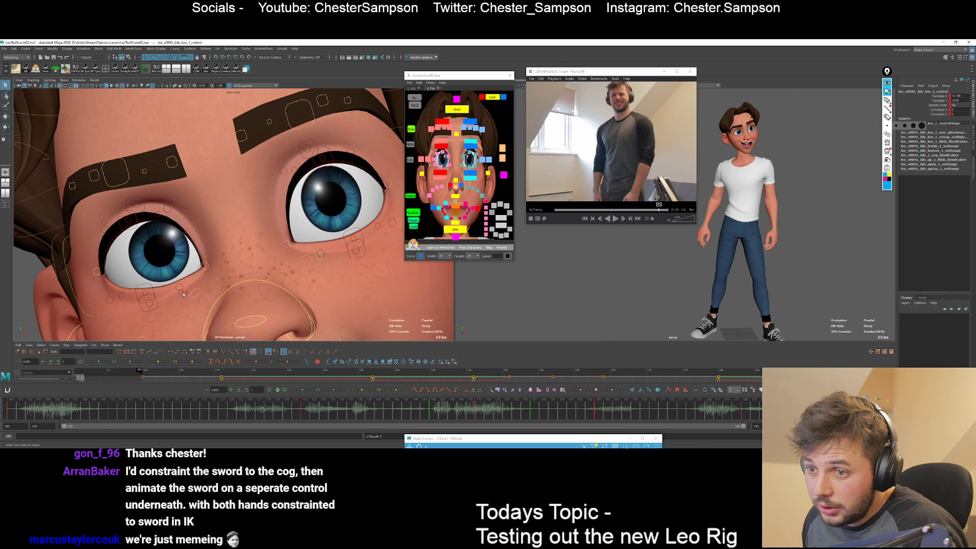
Select the right eye's inner lower-eyelid control and examine the keyed poses in the shot camera against the reference.
left_click(180, 291)
key("period")
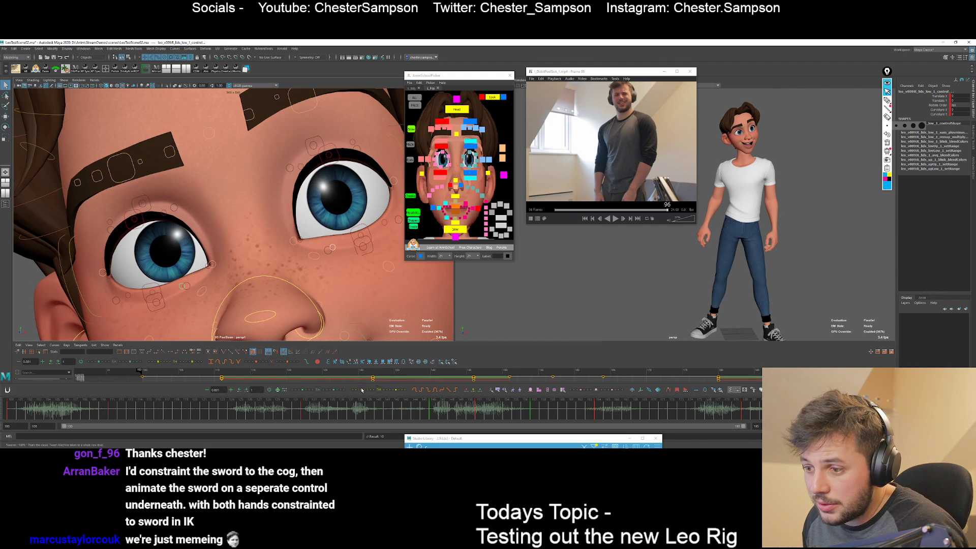
key("backslash")
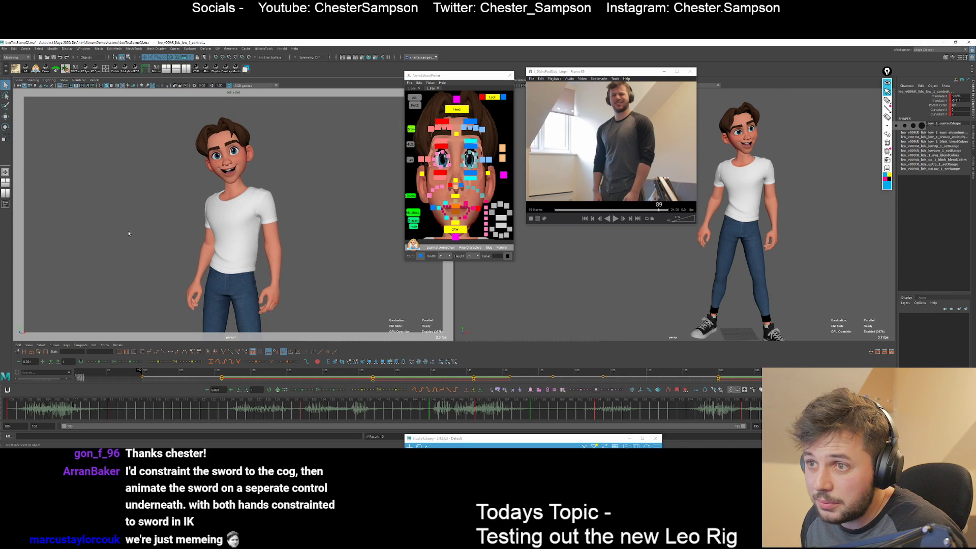
key("comma")
key("comma")
key("comma")
key("comma")
key("comma")
key("comma")
key("comma")
key("comma")
key("comma")
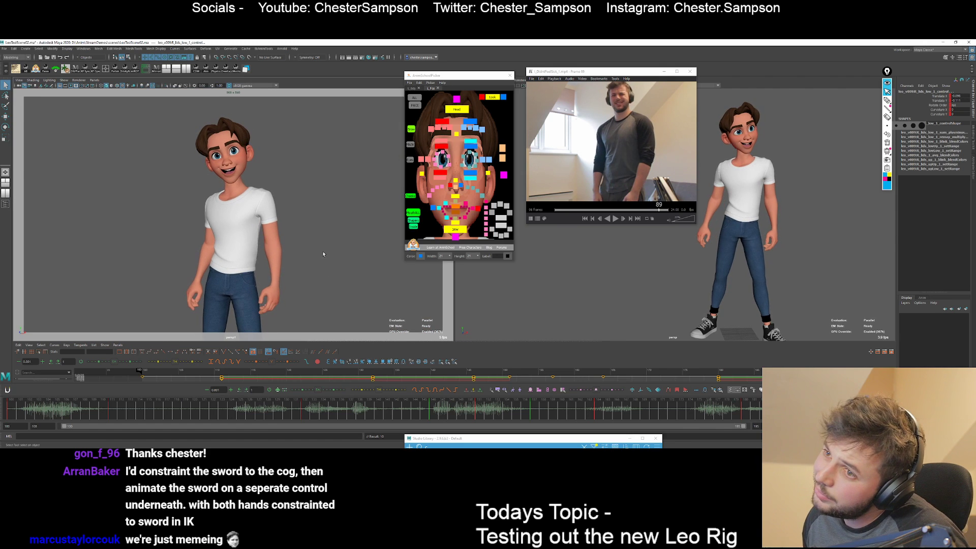
Save the scene as LeoTestScene03 in the shot's subfolder of the scenes directory.
left_click(4, 49)
left_click(23, 79)
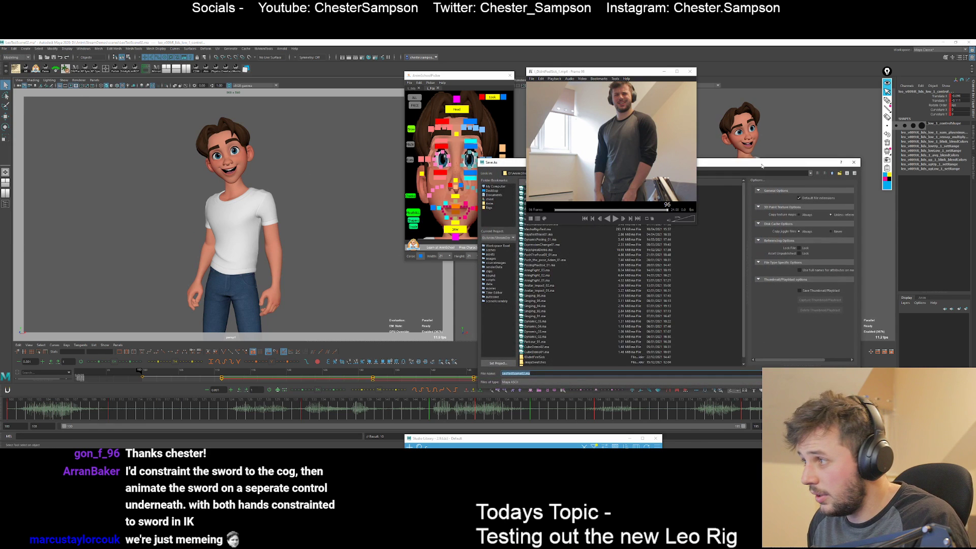
left_click_drag(762, 165, 974, 218)
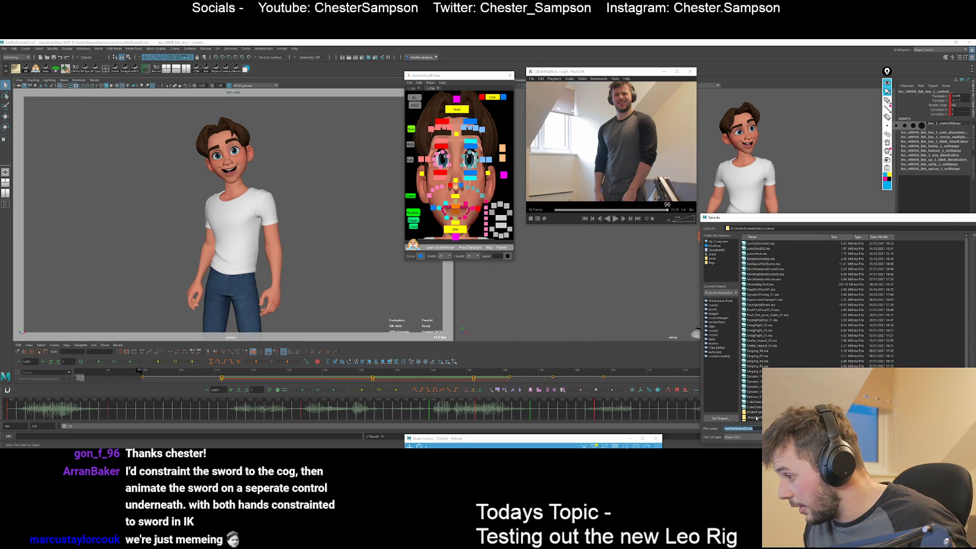
scroll(784, 295, "down", 1)
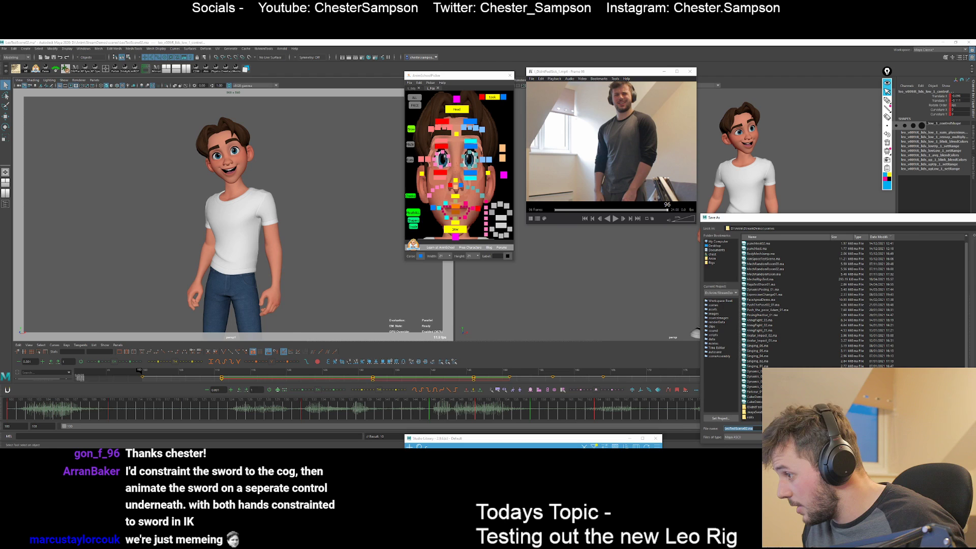
double_click(757, 408)
left_click(747, 429)
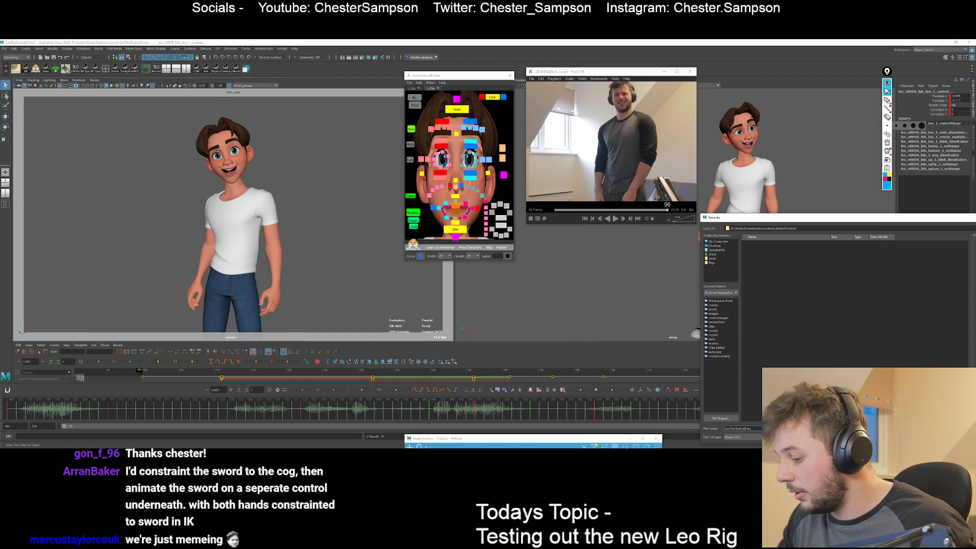
type("3")
key("Return")
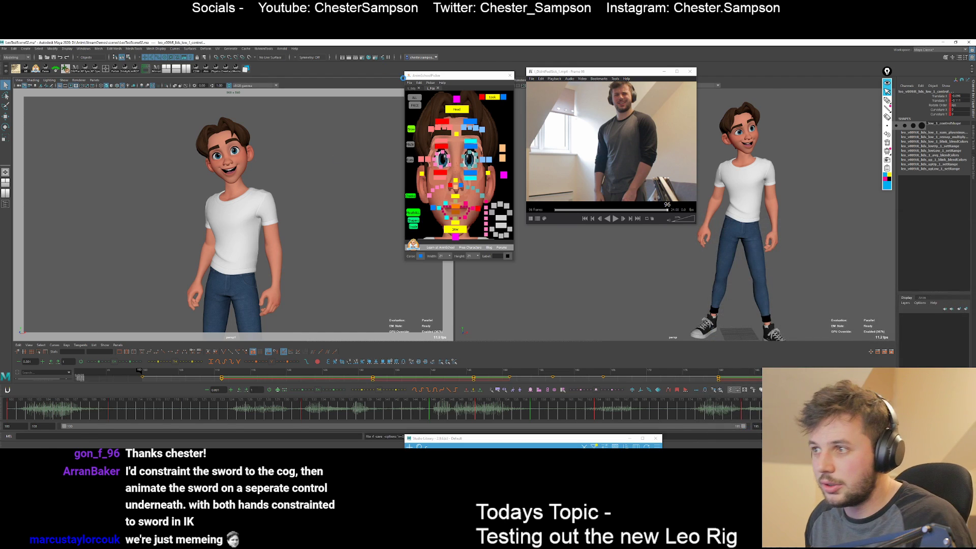
Select all the rig's controls and key the whole pose at reference frame 4.
left_click(437, 115)
left_click(414, 98)
left_click(412, 88)
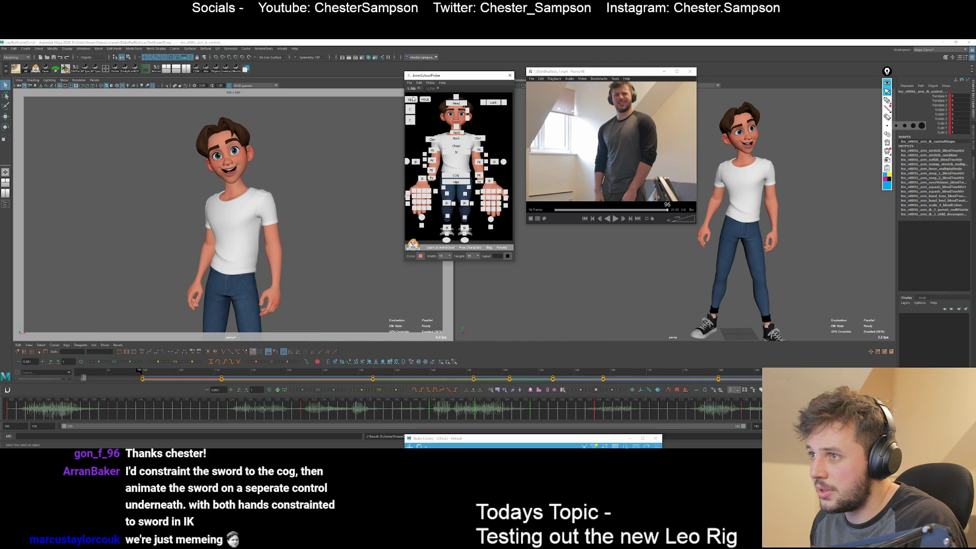
mouse_move(15, 416)
left_mouse_down()
mouse_move(58, 415)
mouse_move(10, 417)
mouse_move(39, 418)
left_mouse_up()
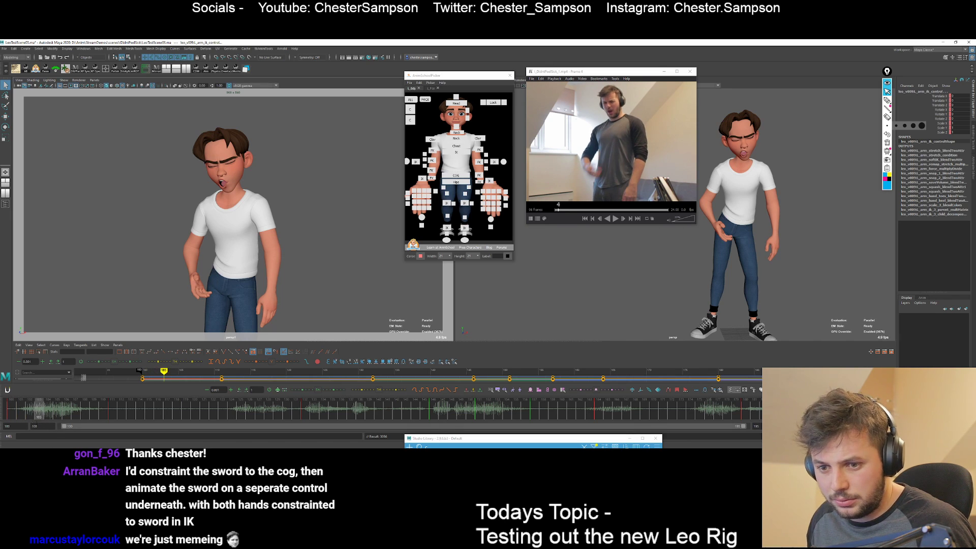
key("s")
Blend the full-body pose at reference frame 4 between its neighbouring keys to create a breakdown.
key("comma")
key("period")
key("comma")
key("period")
key("comma")
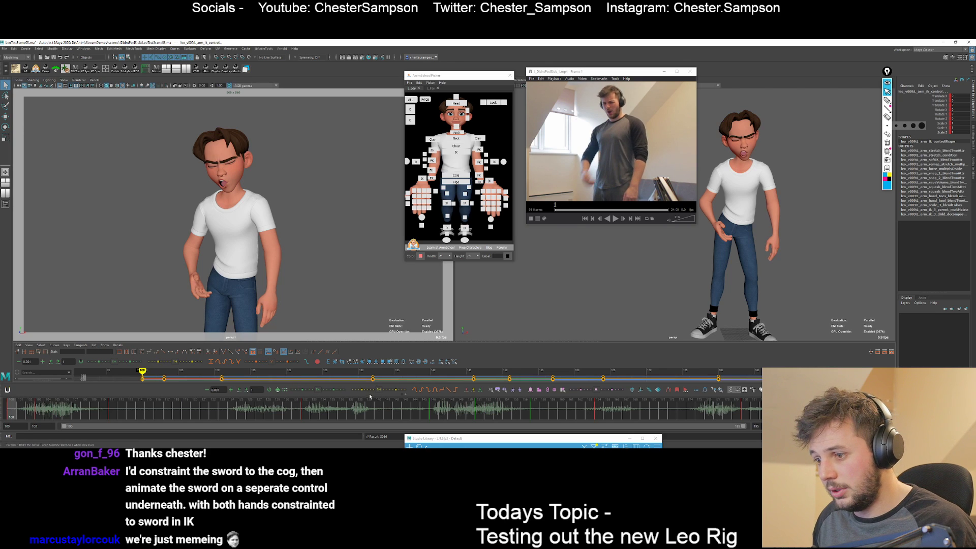
key("period")
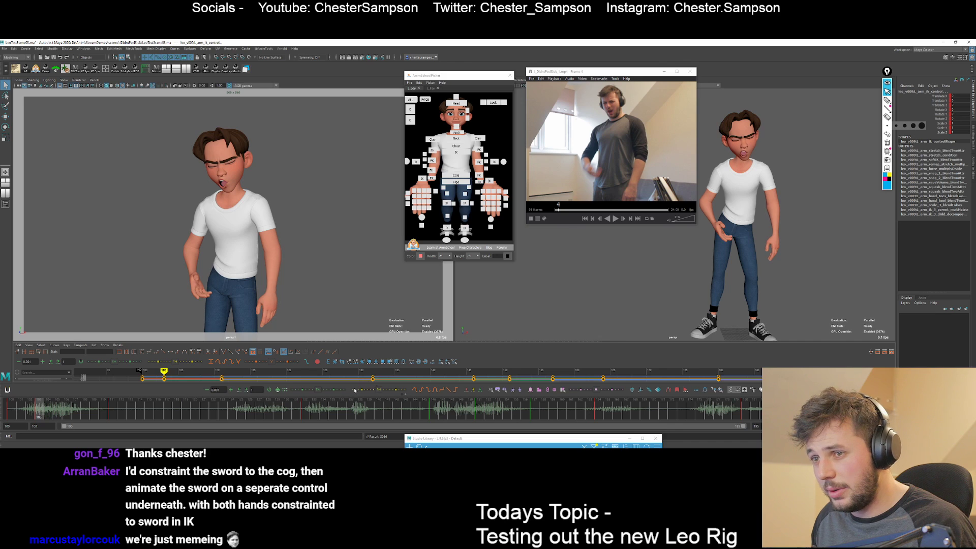
left_click(354, 391)
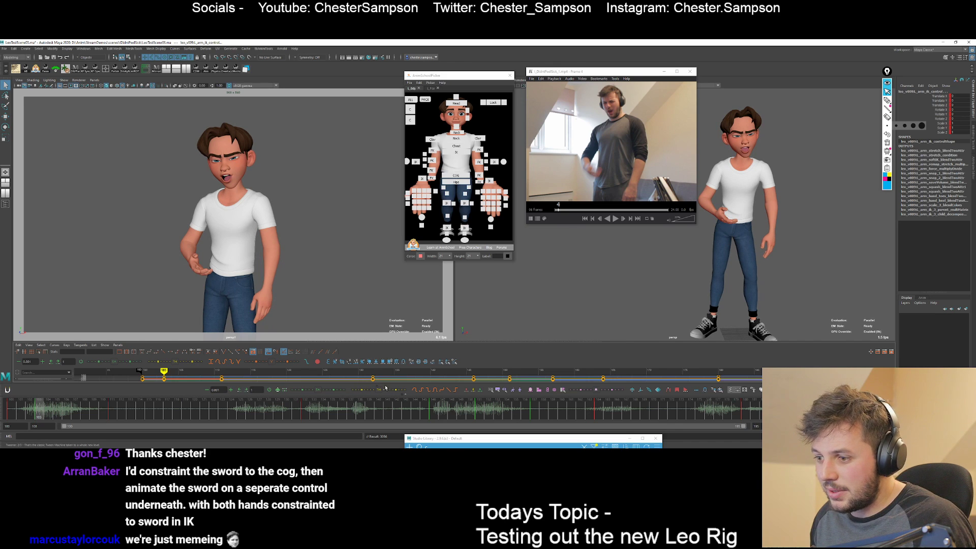
Compare the first pose with the breakdown at reference frame 4 by flipping and scrubbing between them.
key("comma")
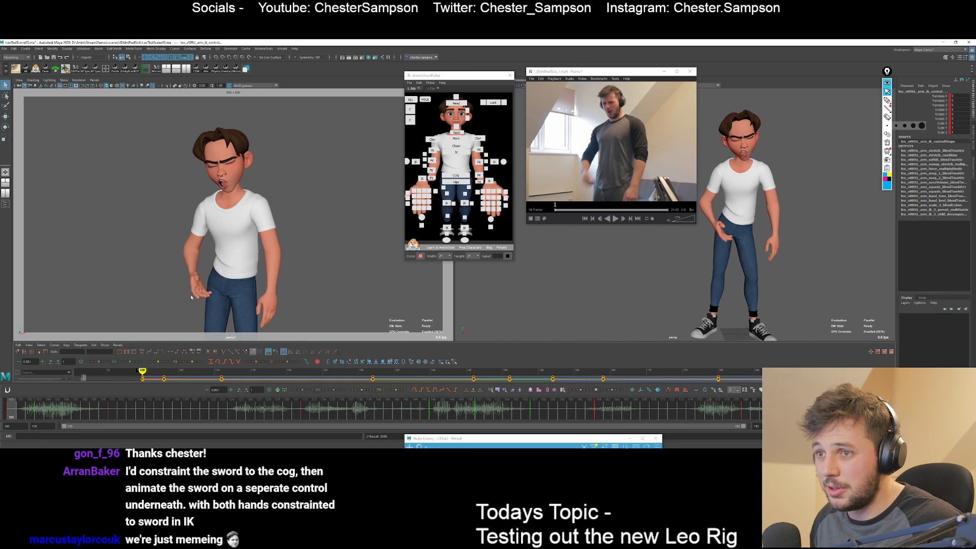
key("period")
key("comma")
key("period")
key("comma")
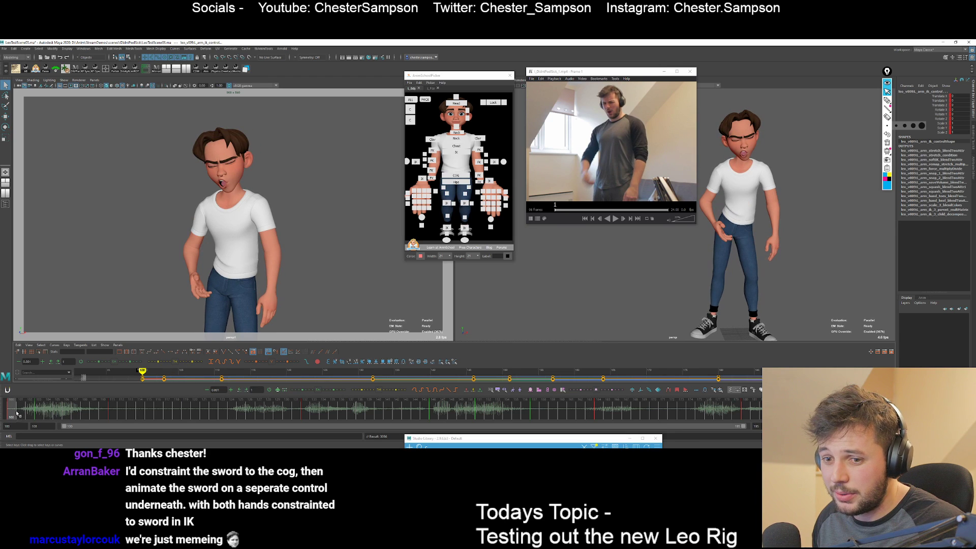
key("period")
key("period")
left_click_drag(13, 416, 40, 420)
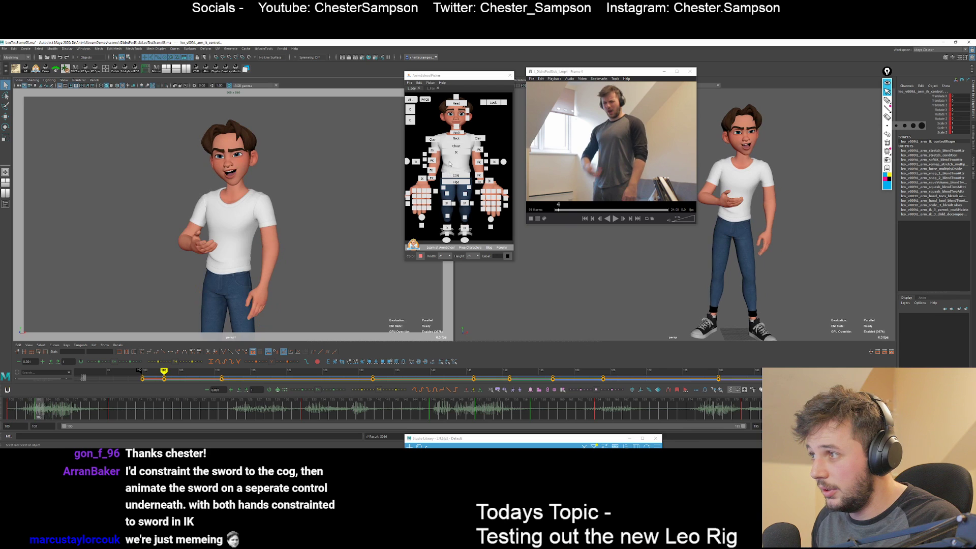
Tilt the head control downward in the breakdown at reference frame 4 and compare it with the neighbouring poses.
left_click(450, 105)
key("e")
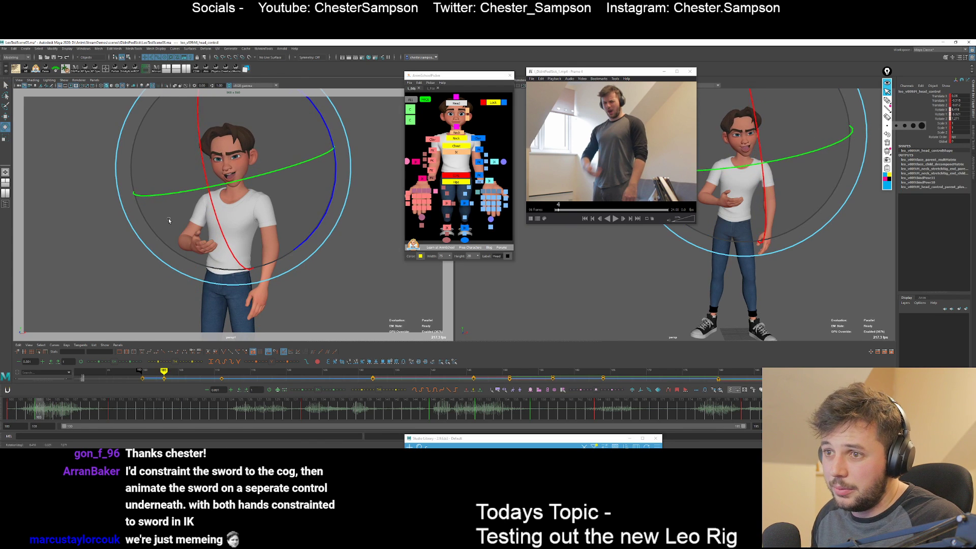
key("period")
key("period")
key("comma")
key("comma")
key("period")
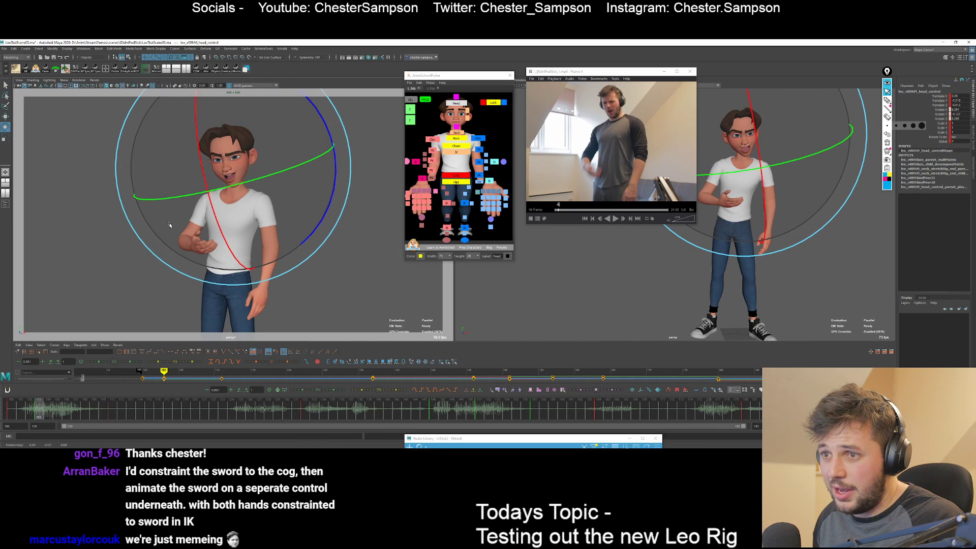
key("comma")
key("period")
Blend the face controls toward the first pose's expression and adjust the brow controls' blend separately at reference frame 4.
left_click(425, 99)
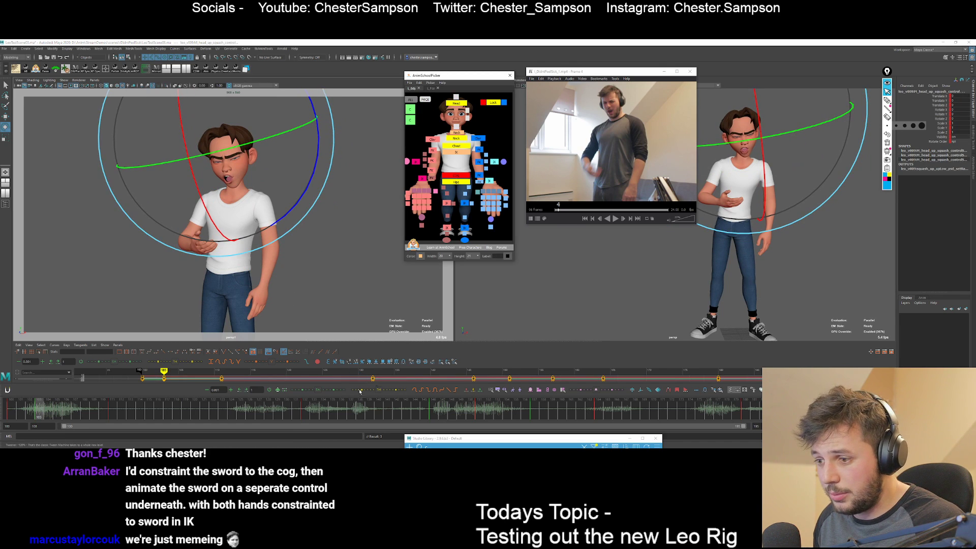
left_click(361, 390)
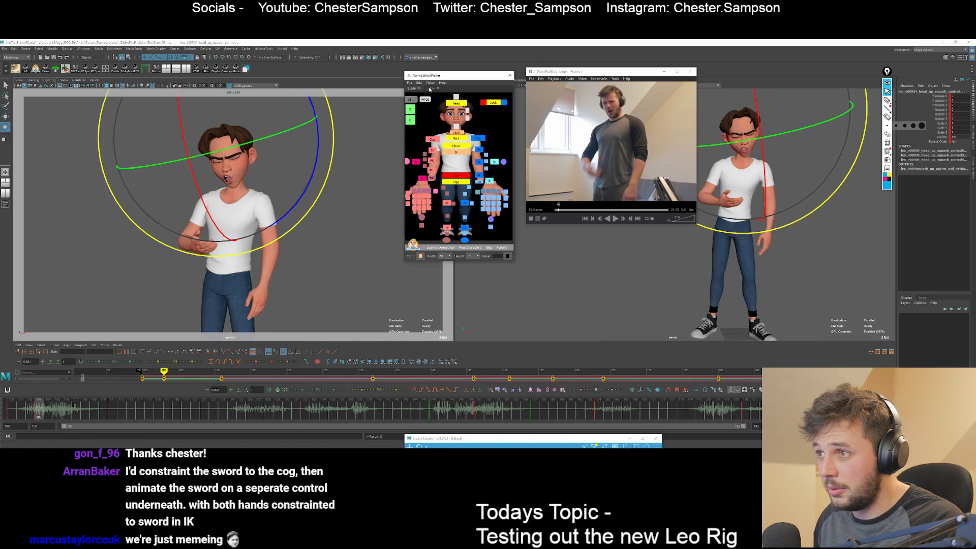
left_click(430, 89)
left_click(412, 129)
left_click(370, 391)
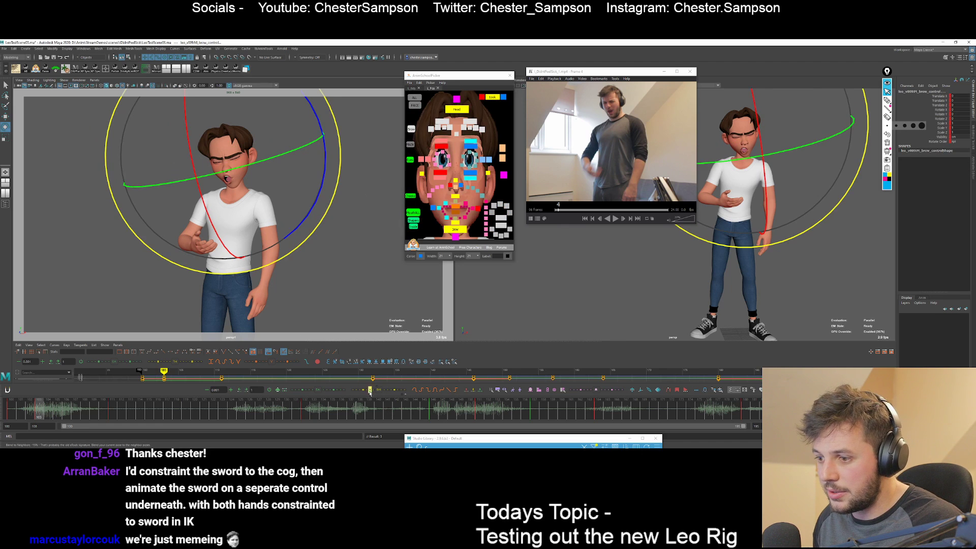
key("q")
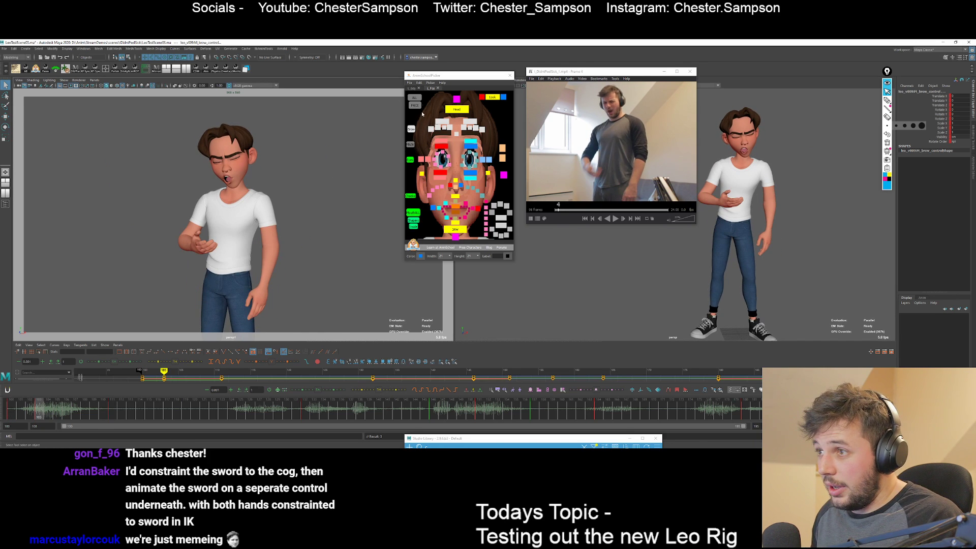
Rotate the chest control in the breakdown at reference frame 4 and compare it with the neighbouring poses.
left_click(411, 88)
left_click(450, 144)
key("e")
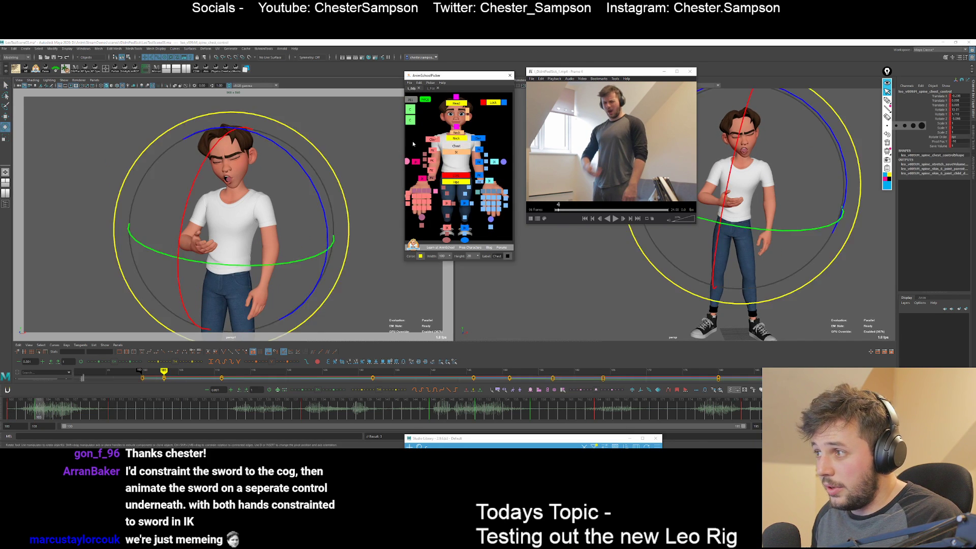
key("period")
left_click_drag(173, 234, 149, 227)
key("comma")
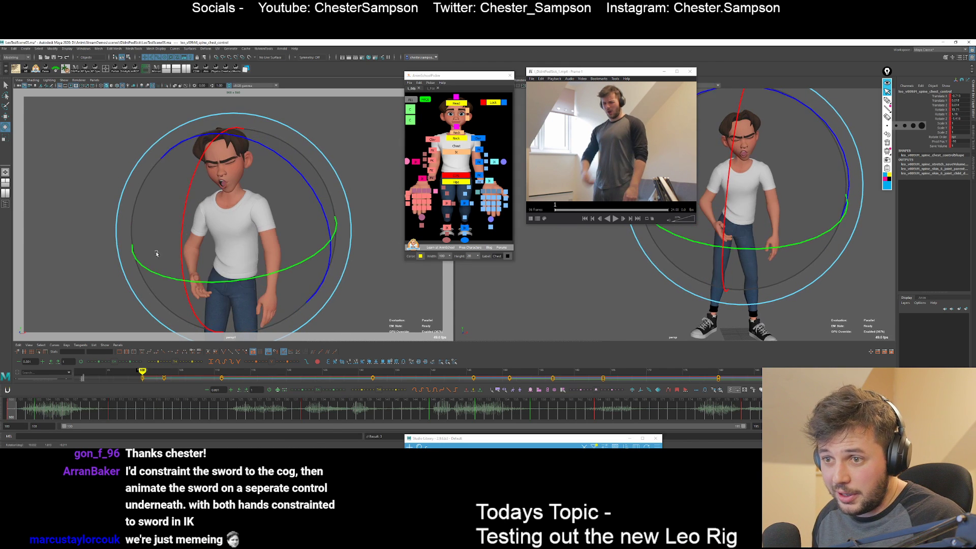
key("period")
key("period")
key("comma")
key("comma")
key("period")
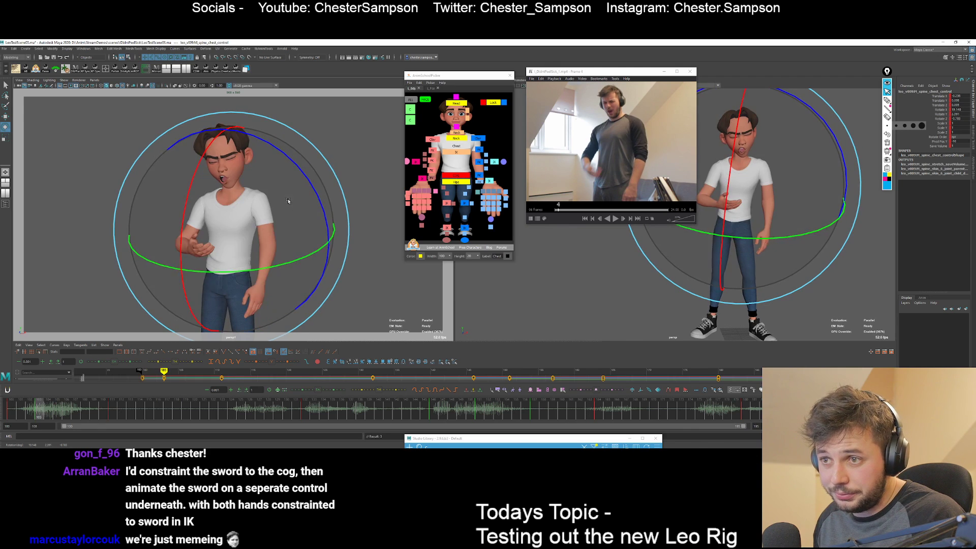
key("q")
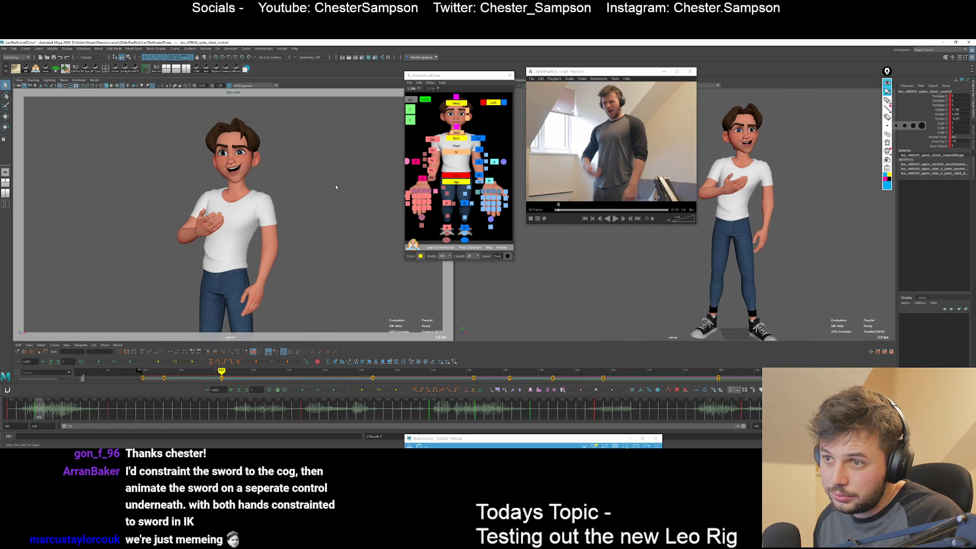
key("e")
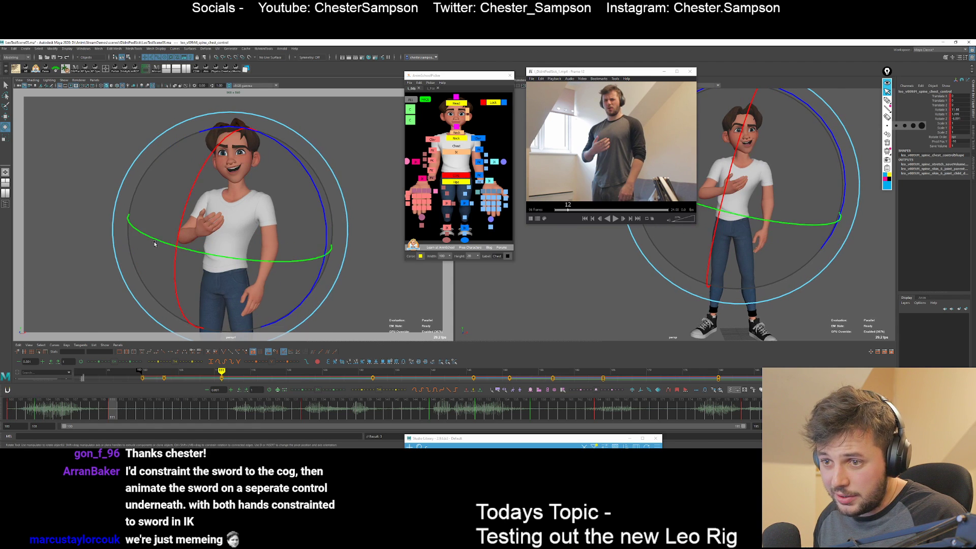
Rotate the COG control in the breakdown at reference frame 4, judging the hip motion against the adjacent keys.
left_click(450, 175)
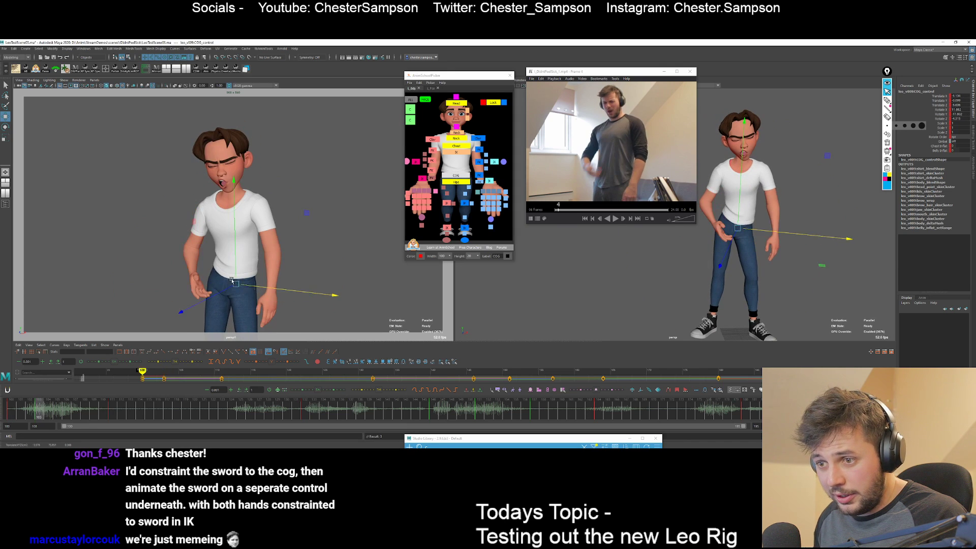
key("e")
key("comma")
key("period")
key("period")
key("comma")
key("comma")
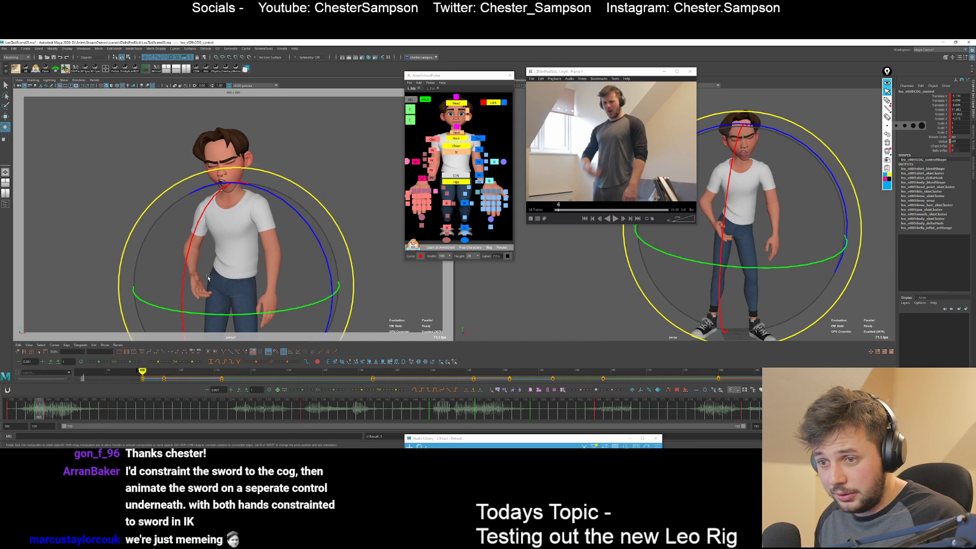
key("period")
key("comma")
key("period")
key("period")
key("comma")
key("comma")
key("period")
left_click_drag(168, 285, 163, 293)
Flip between the first pose, the breakdown and the reference frame 12 pose to check the body's arc.
key("comma")
key("period")
key("period")
key("comma")
key("comma")
key("period")
key("period")
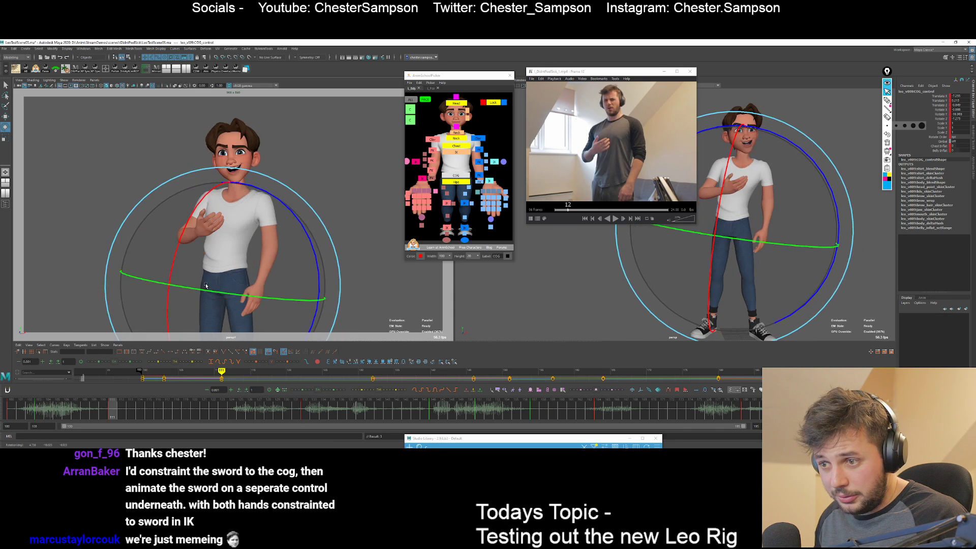
key("comma")
key("comma")
key("period")
key("comma")
key("period")
key("period")
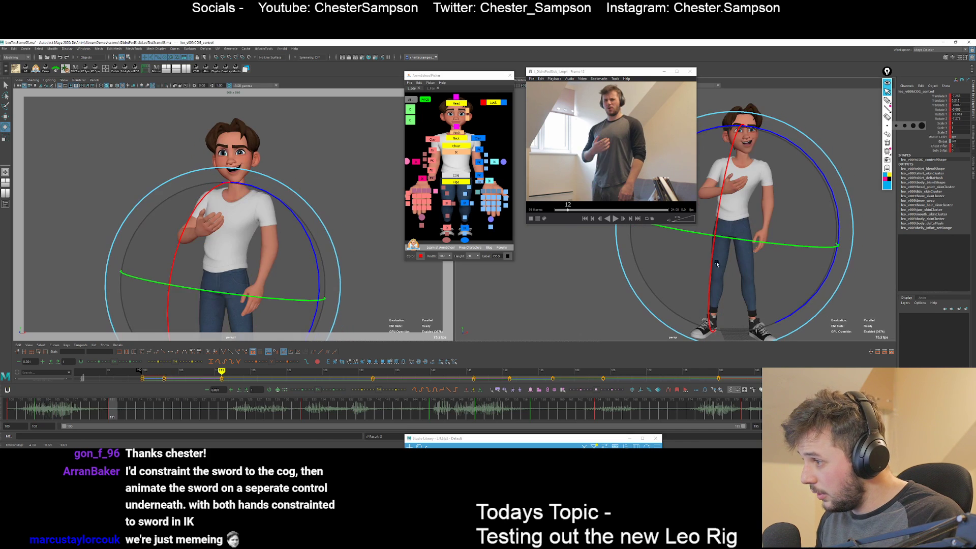
key("comma")
key("comma")
key("period")
key("q")
key("comma")
key("period")
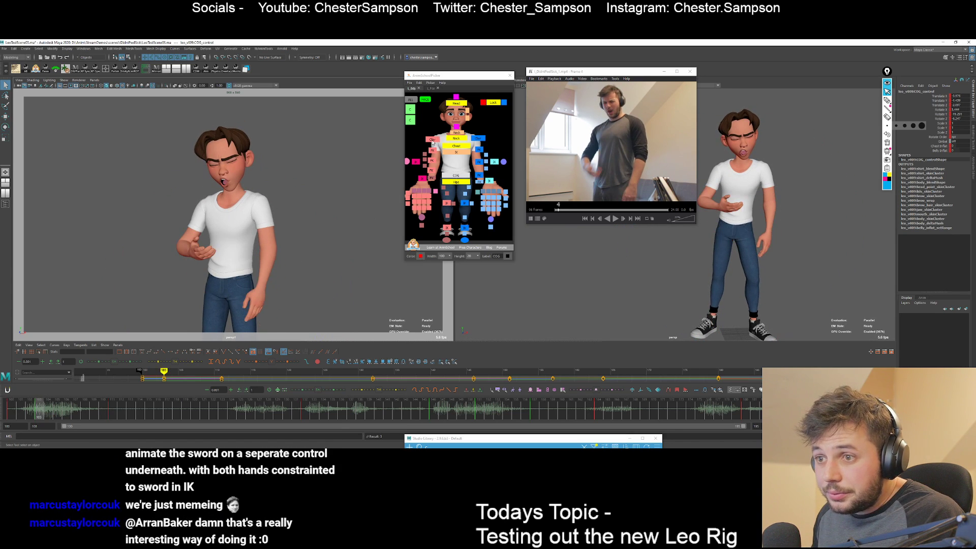
Rotate the neck control in the breakdown at reference frame 4, compare it with the neighbouring poses and key it.
left_click(455, 137)
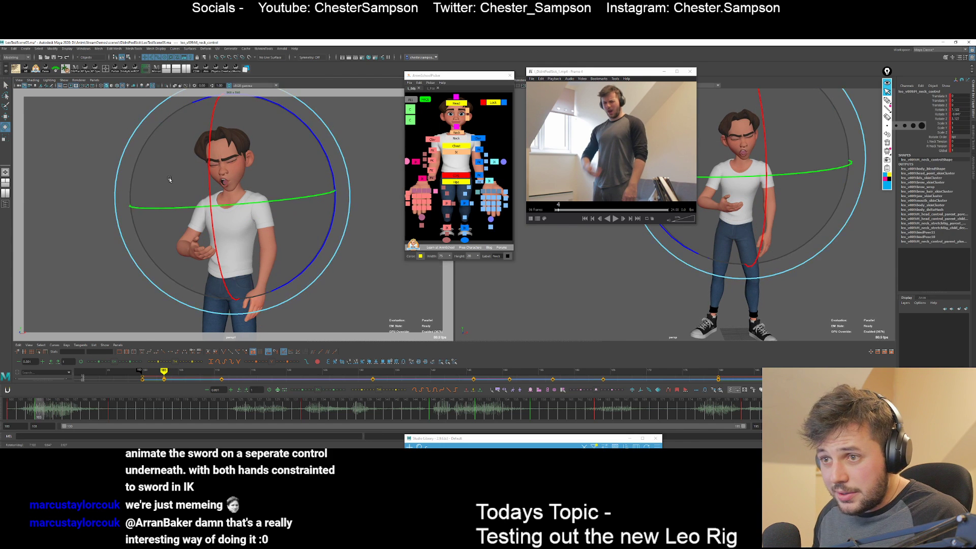
left_click_drag(171, 176, 171, 178)
key("comma")
key("period")
key("period")
key("comma")
key("comma")
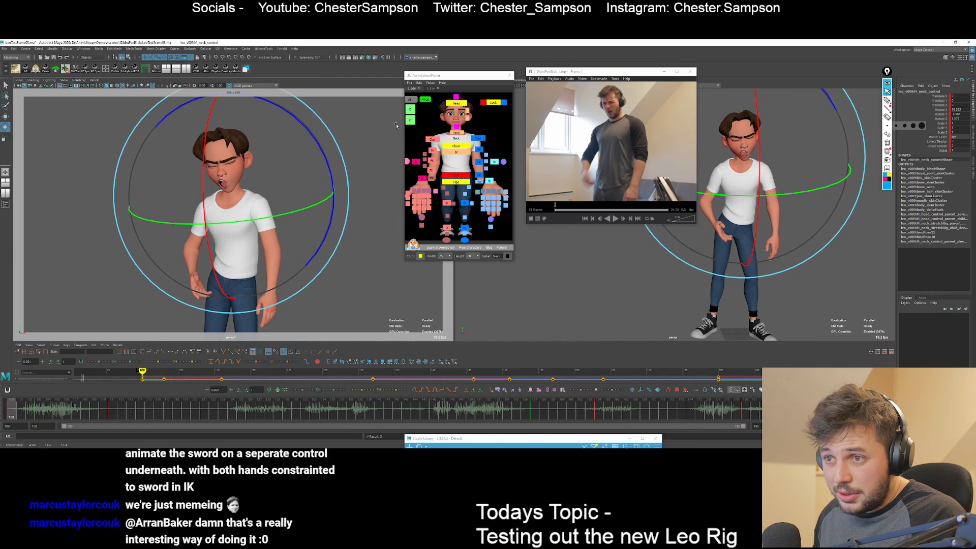
key("period")
key("period")
key("comma")
key("comma")
key("period")
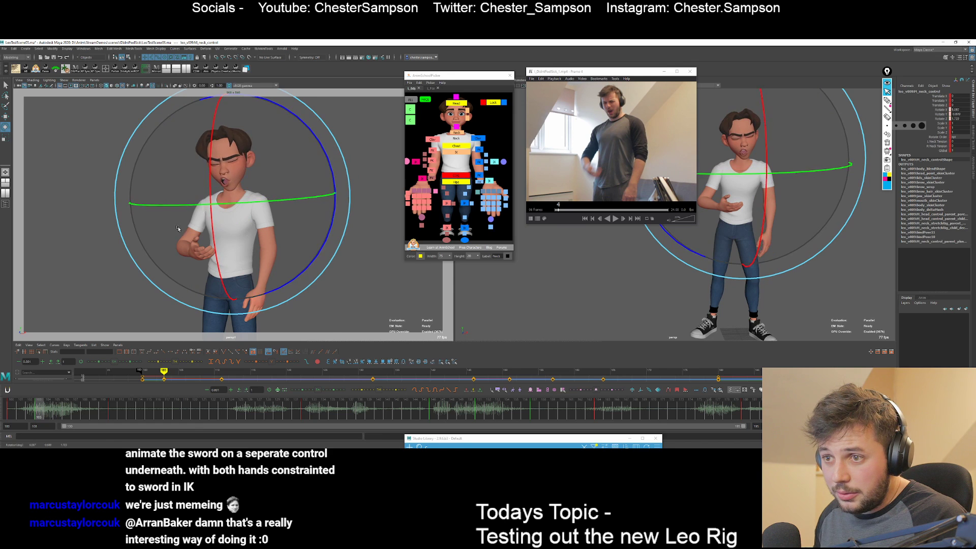
key("s")
key("comma")
key("period")
Tilt the head control sideways in the breakdown at reference frame 4 and compare it with the first pose.
left_click(456, 103)
key("comma")
key("period")
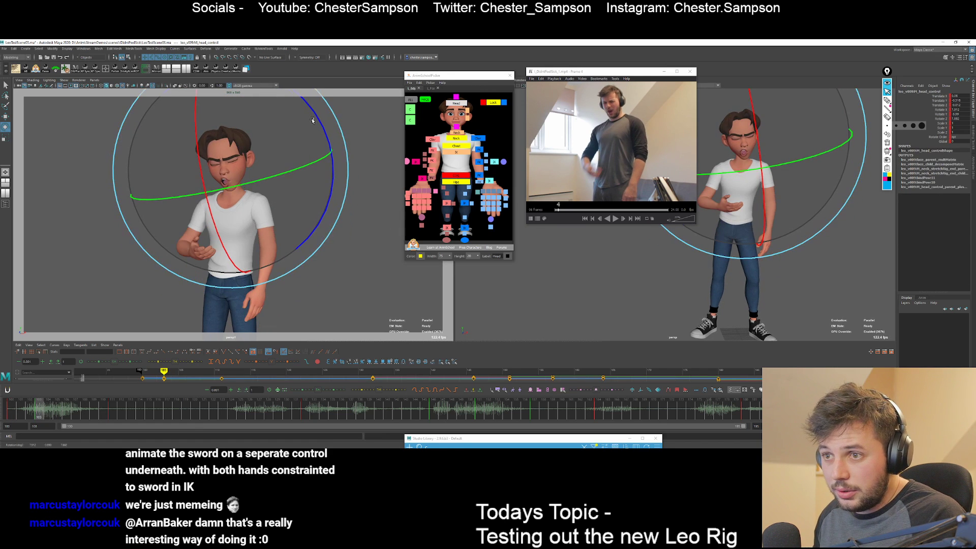
key("w")
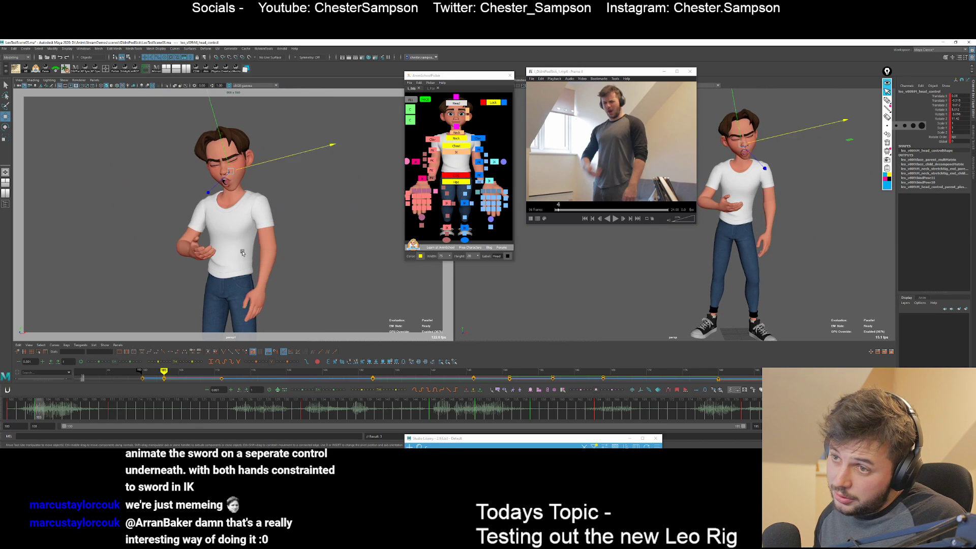
Raise the COG control slightly in the breakdown at reference frame 4 and compare it with the adjacent poses.
left_click(236, 265)
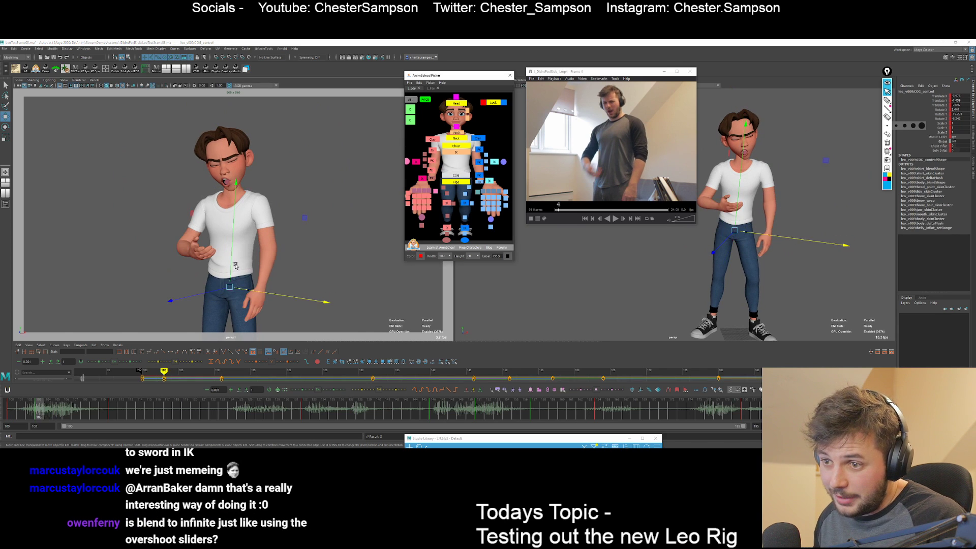
key("comma")
key("period")
key("period")
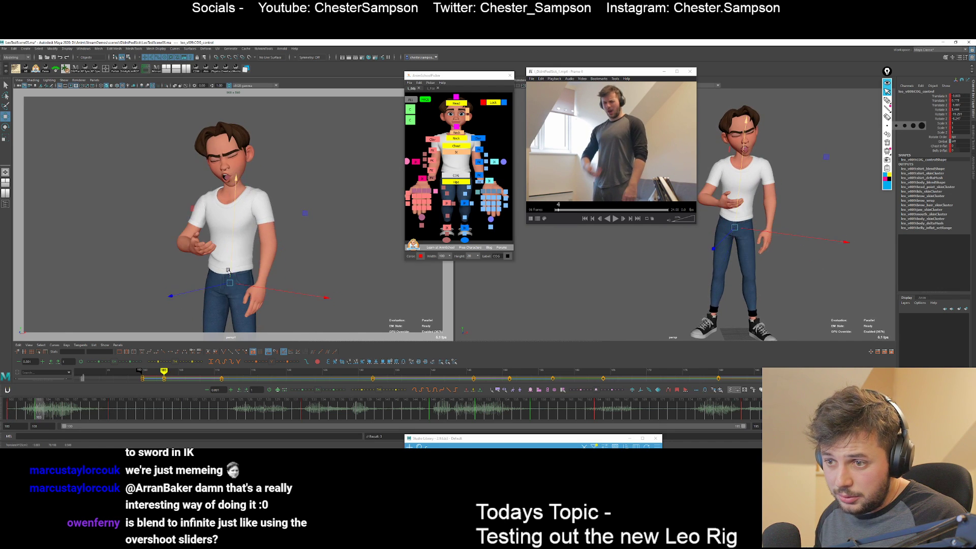
key("e")
key("comma")
key("period")
key("period")
key("q")
key("comma")
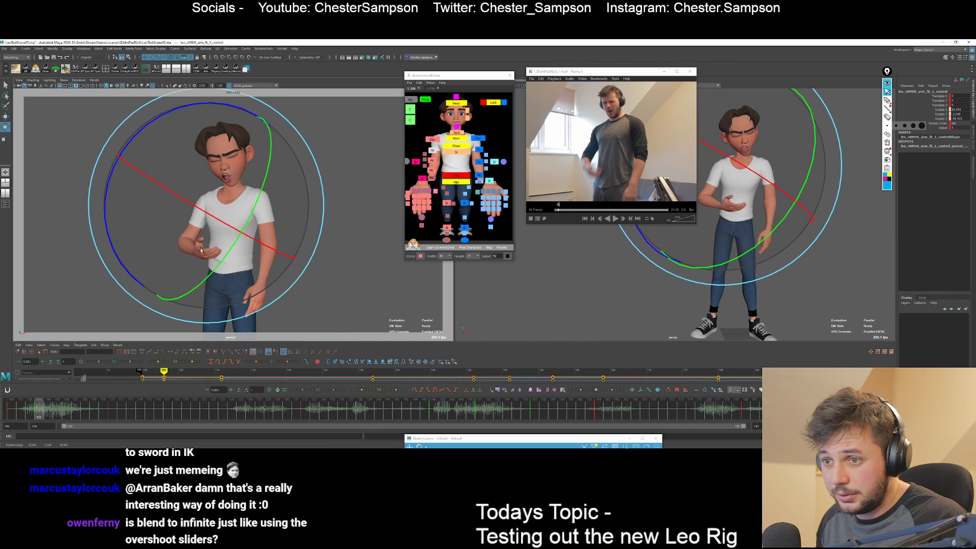
Rotate the character's right upper arm FK control at reference frame 4 and key its rotation.
left_click_drag(201, 250, 195, 251)
key("shift+e")
key("comma")
key("period")
key("period")
key("comma")
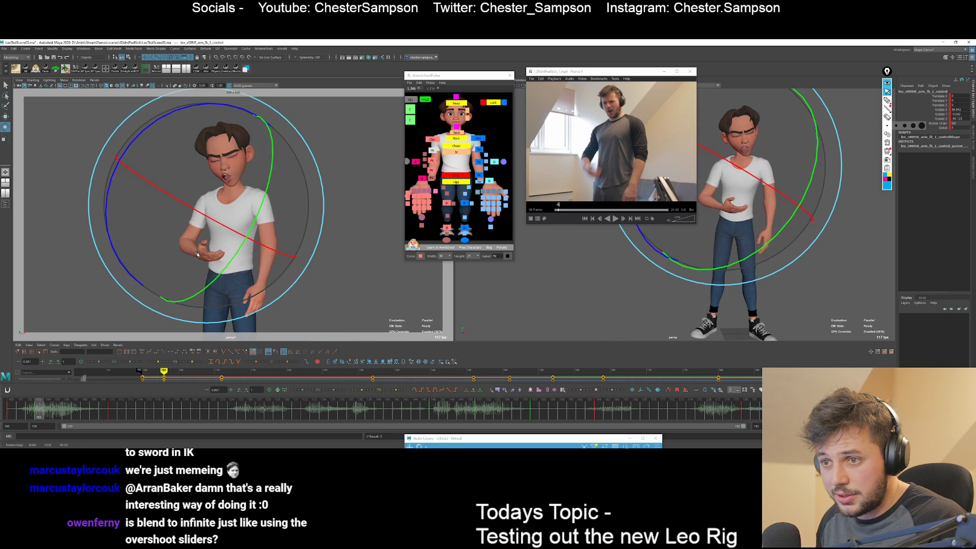
Lower the right forearm and bend the right wrist with their FK controls in the breakdown at reference frame 4.
left_click(431, 162)
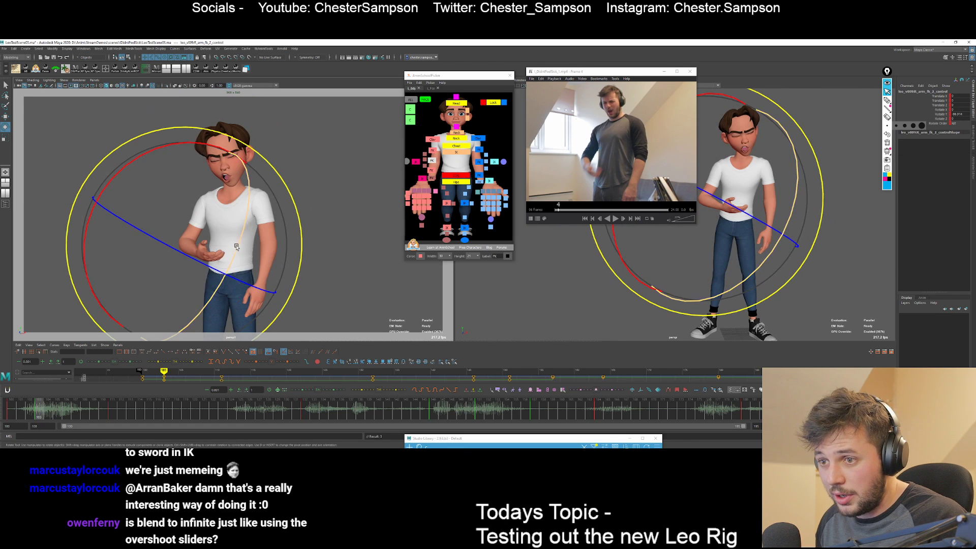
left_click_drag(236, 246, 298, 253)
left_click(431, 170)
left_click_drag(244, 267, 256, 275)
key("comma")
key("period")
key("period")
key("comma")
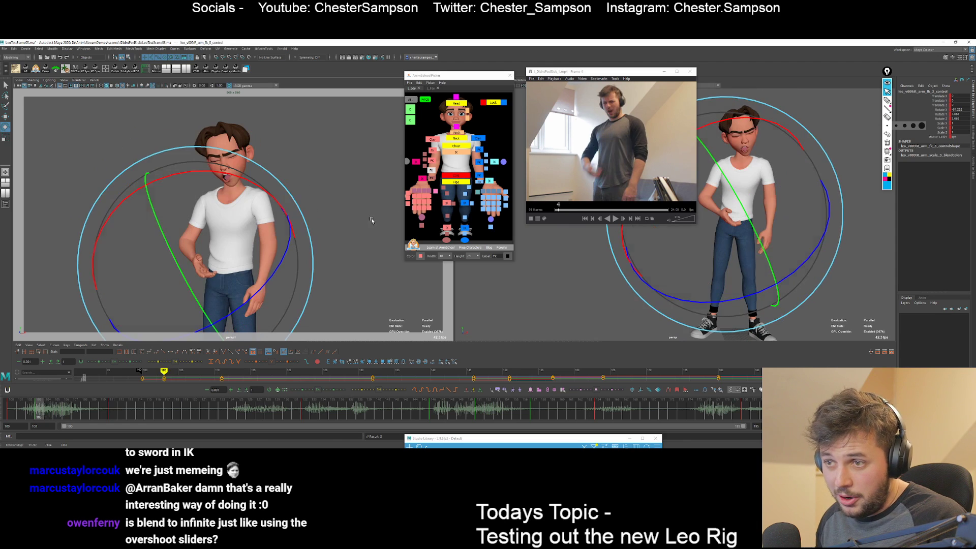
Blend the right forearm FK control between its neighbouring keys at reference frame 4 and compare the poses.
left_click(432, 162)
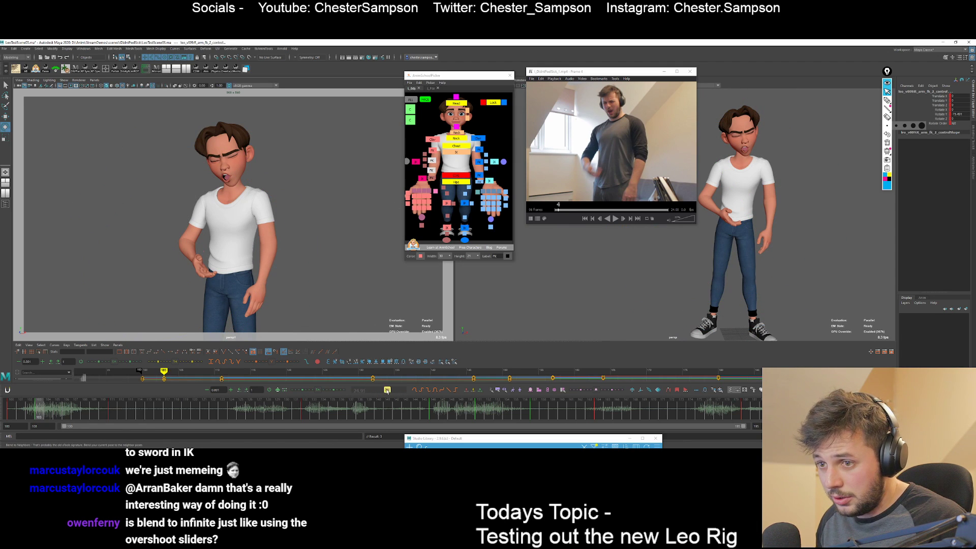
left_click_drag(387, 391, 388, 392)
key("comma")
key("period")
key("w")
key("period")
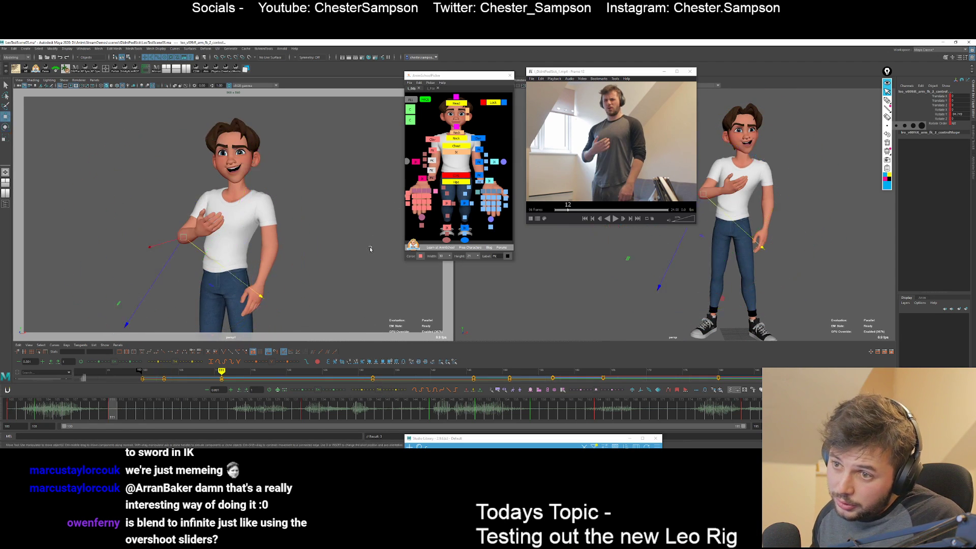
key("comma")
key("comma")
key("period")
Rotate the right clavicle control in the breakdown at reference frame 4.
left_click(432, 139)
key("e")
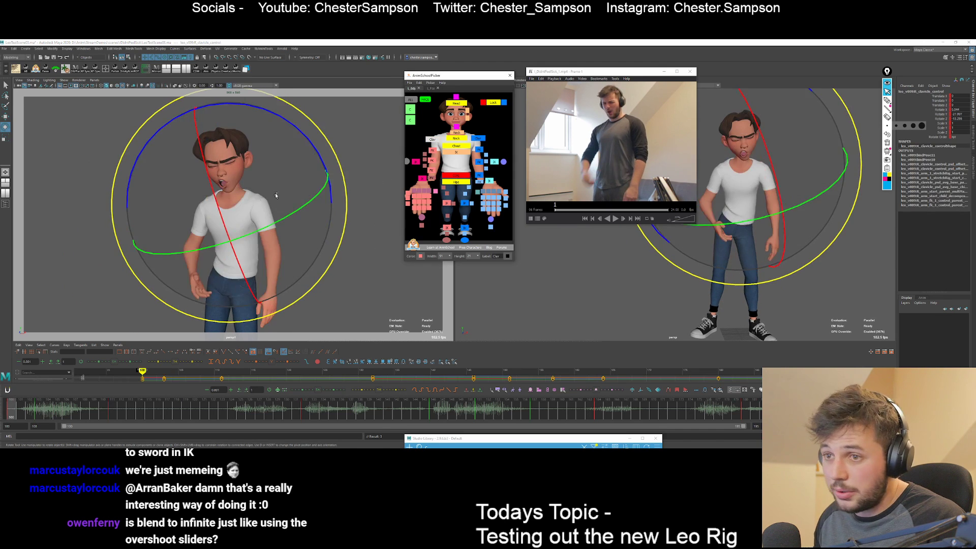
left_click_drag(308, 137, 313, 141)
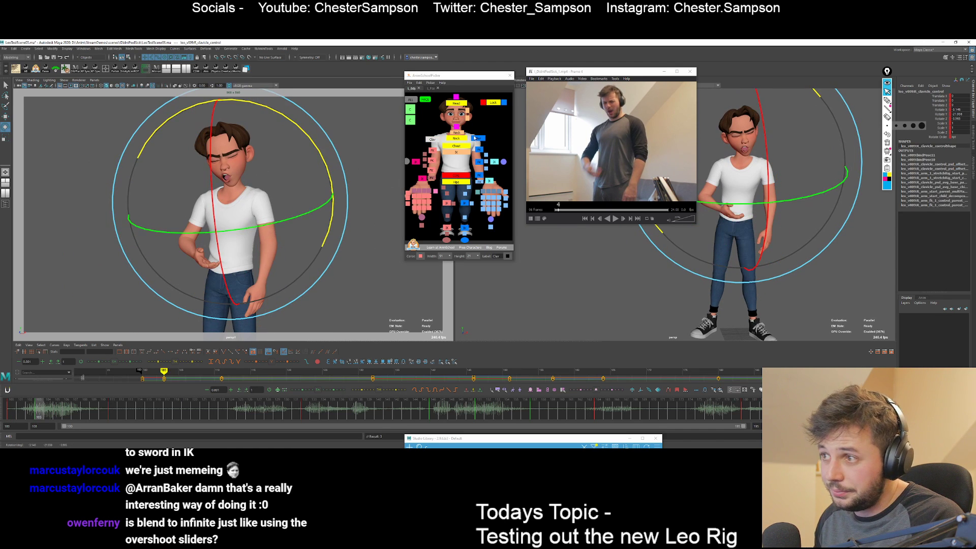
Rotate the left clavicle control in the breakdown at reference frame 4 and compare it with the neighbouring poses.
left_click(467, 142)
left_click(478, 138)
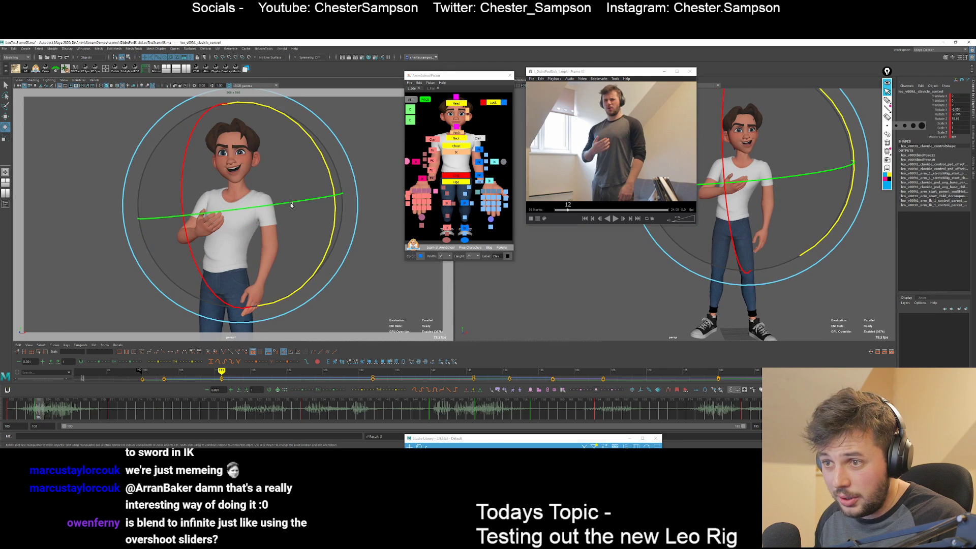
key("period")
key("period")
key("comma")
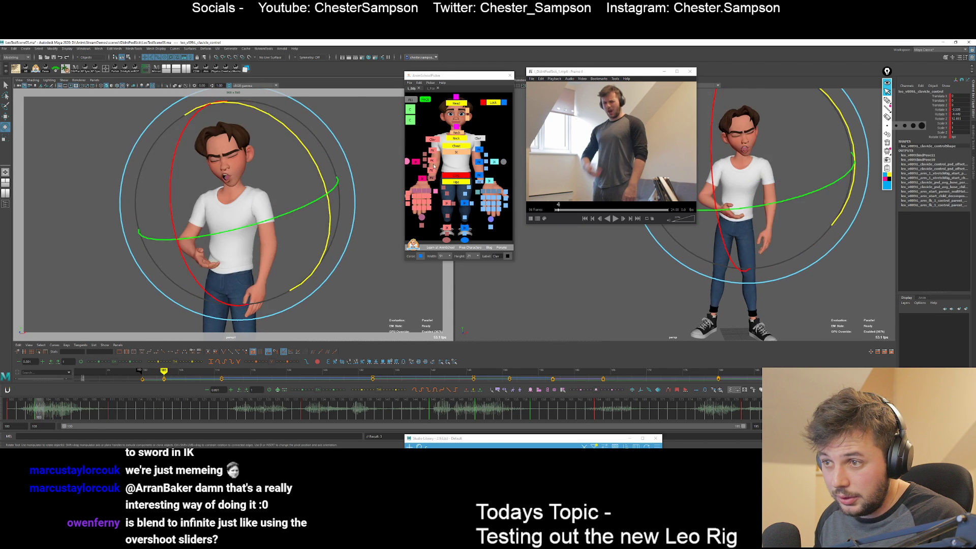
key("comma")
key("period")
key("comma")
key("period")
key("period")
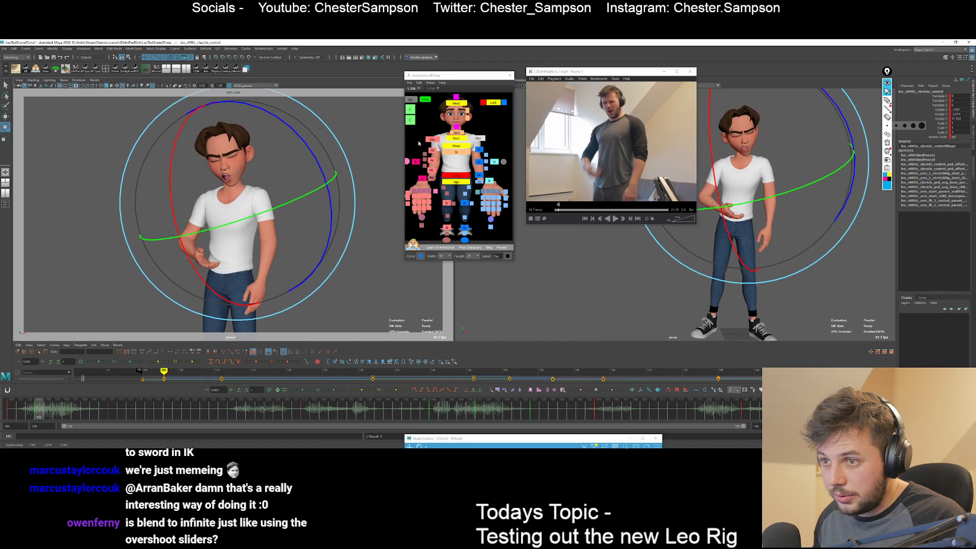
key("comma")
key("comma")
Rotate the left upper arm FK control in the breakdown at reference frame 4 and key its rotation.
left_click(478, 150)
key("period")
key("comma")
key("period")
key("period")
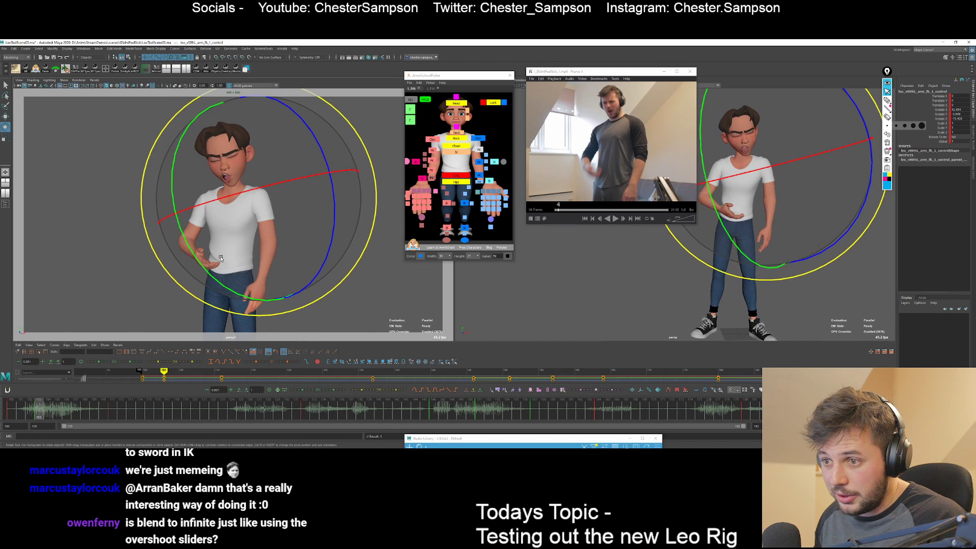
key("comma")
key("comma")
key("period")
key("f")
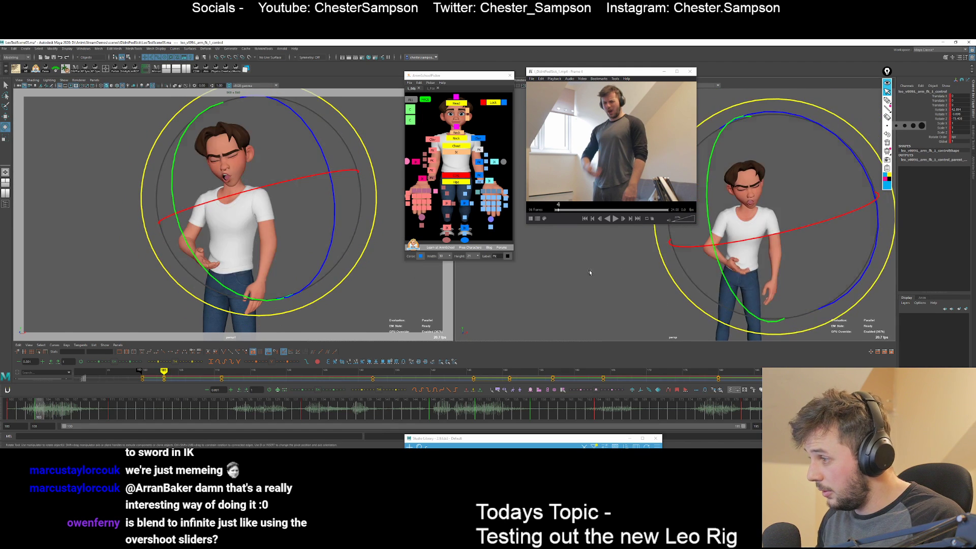
left_click_drag(205, 249, 215, 257)
key("shift+e")
Readjust the left upper arm's rotation while comparing the adjacent poses, and key its rotation again at reference frame 4.
key("comma")
key("period")
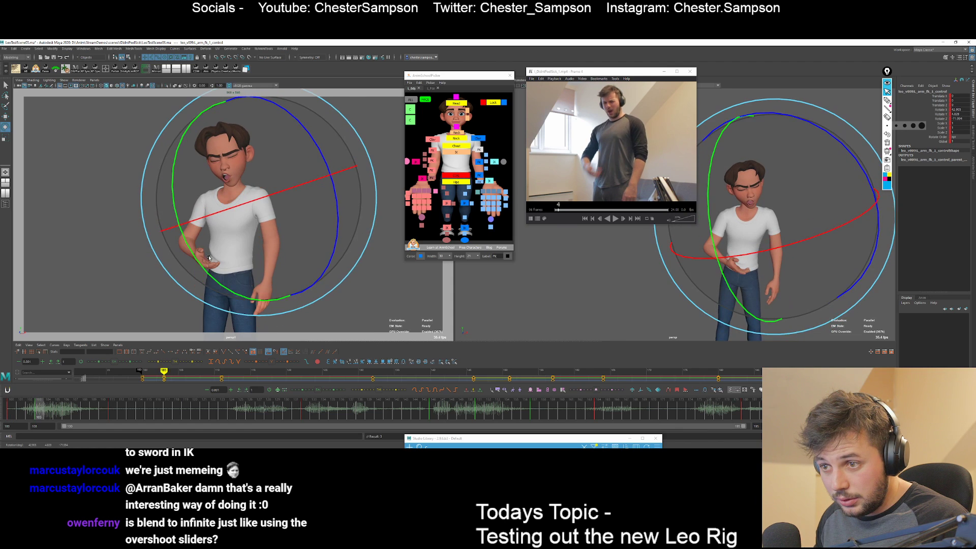
key("period")
key("comma")
key("comma")
key("period")
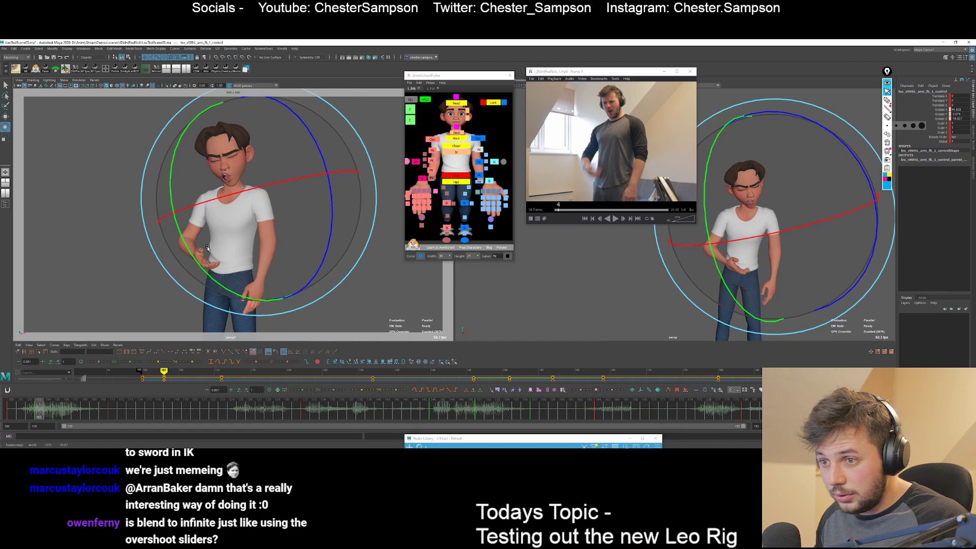
key("comma")
key("period")
key("period")
key("comma")
key("comma")
key("period")
key("shift+e")
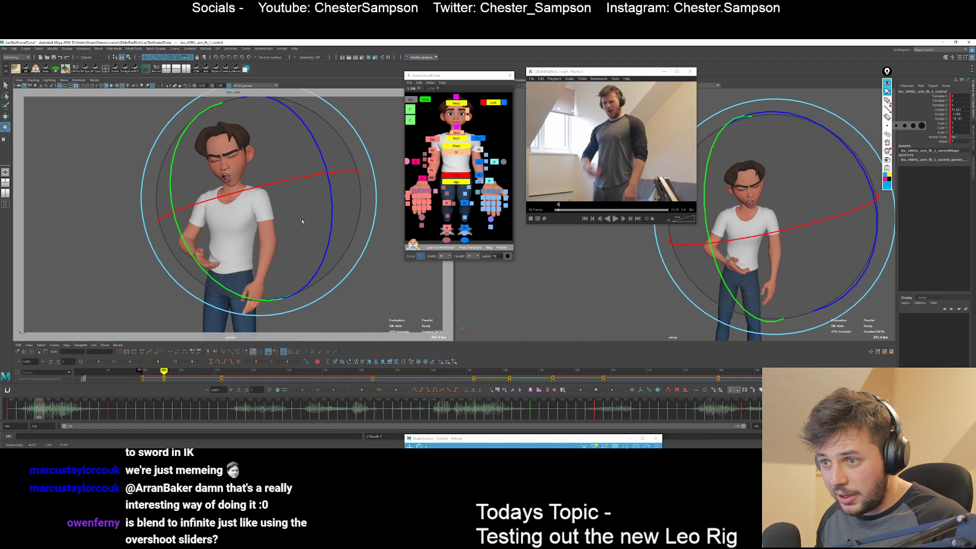
Bend the left forearm FK control in the breakdown at reference frame 4 and refine it against the neighbouring poses.
key("alt+1")
left_click(261, 221)
key("alt+1")
left_click_drag(192, 279, 200, 288)
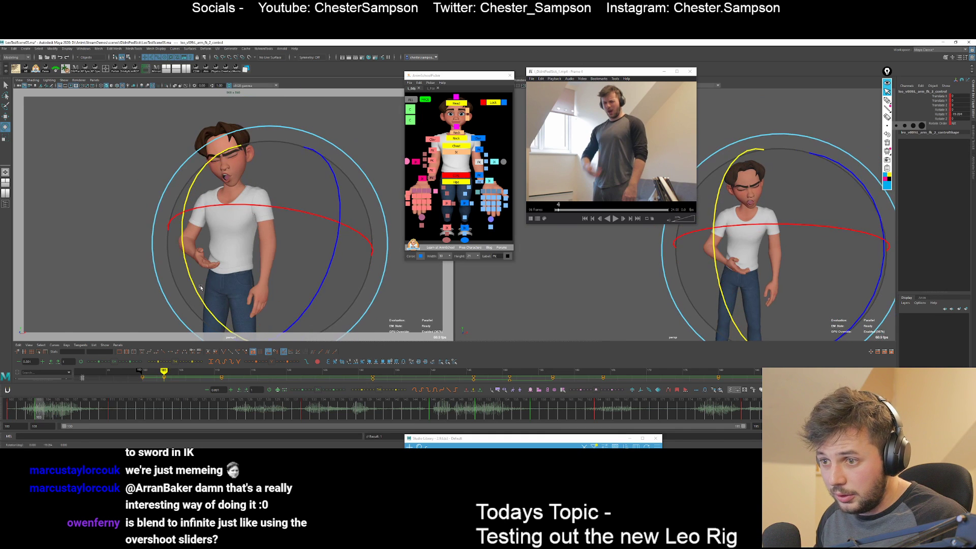
key("period")
key("comma")
middle_click_drag(201, 288, 204, 288)
key("comma")
key("period")
key("period")
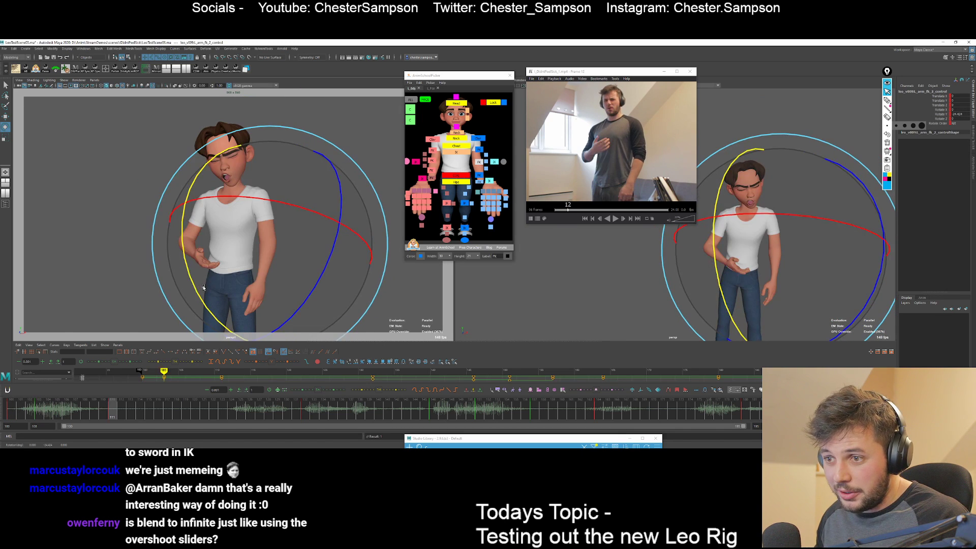
Shift the mid-spine control in the breakdown at reference frame 4 and compare it with the neighbouring poses.
key("alt+v")
key("Down")
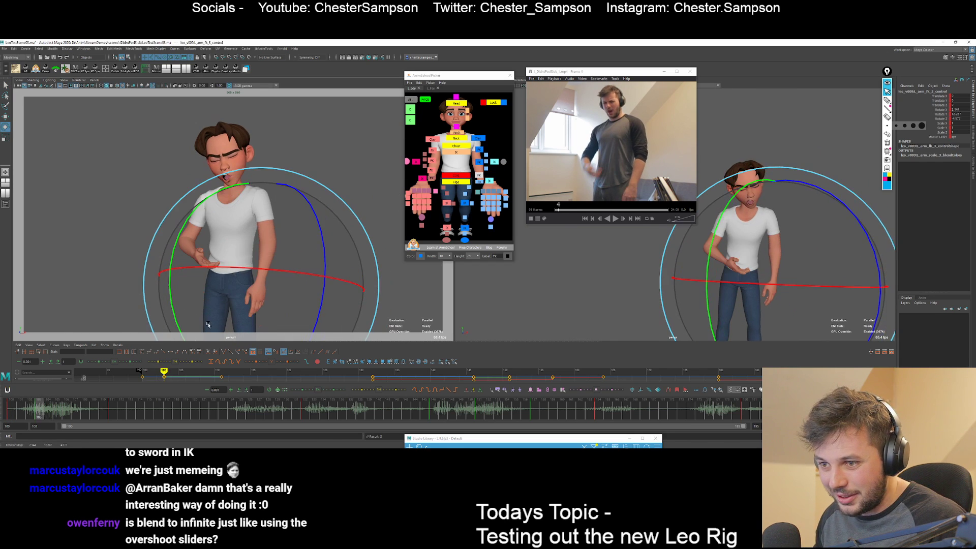
key("w")
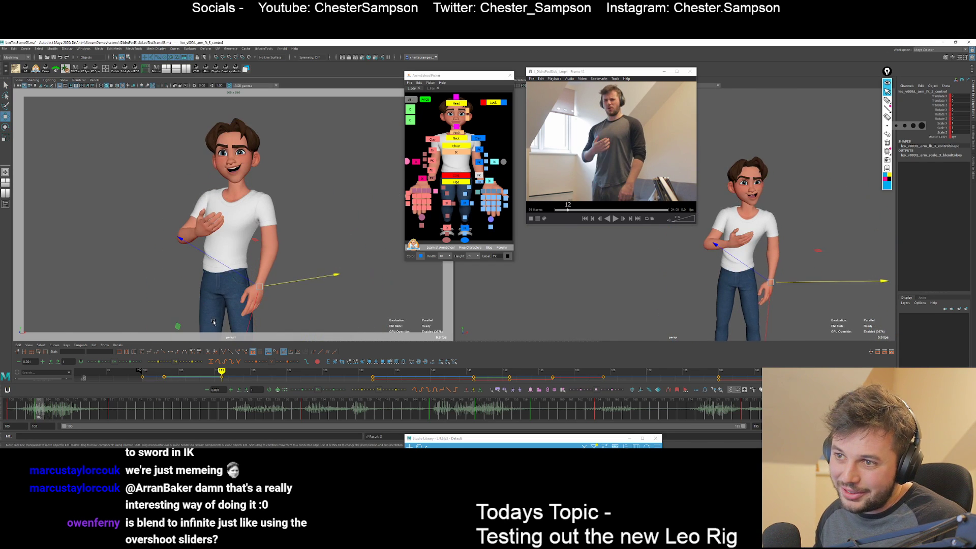
left_click(464, 166)
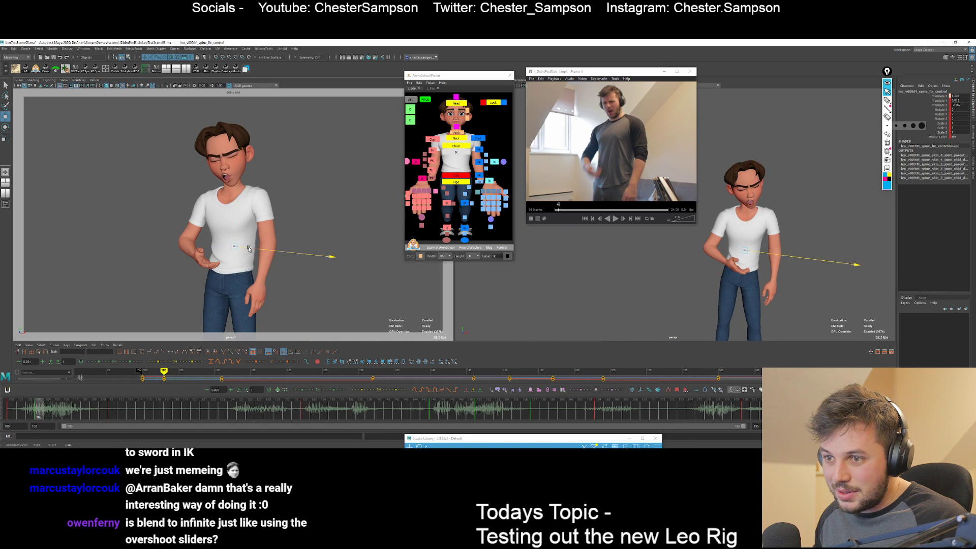
left_click_drag(249, 248, 253, 250)
key("comma")
key("period")
key("period")
key("comma")
key("comma")
key("period")
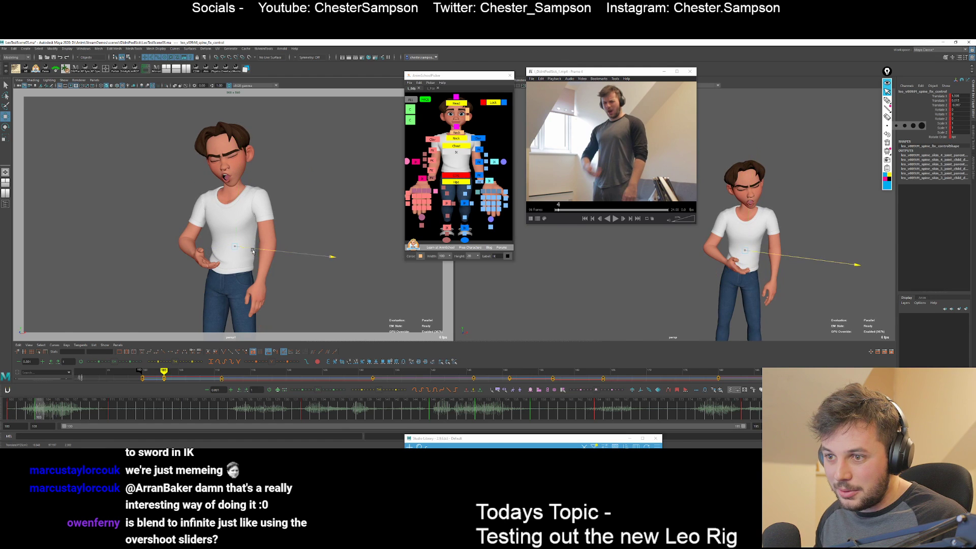
Select all the body controls and key a new breakdown at reference frame 7 that favours the following pose.
key("q")
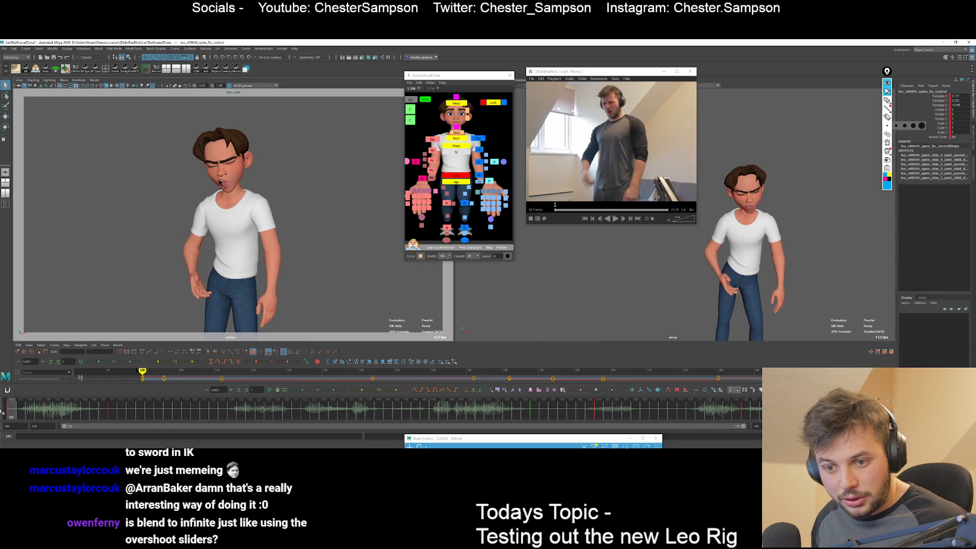
left_click(49, 411)
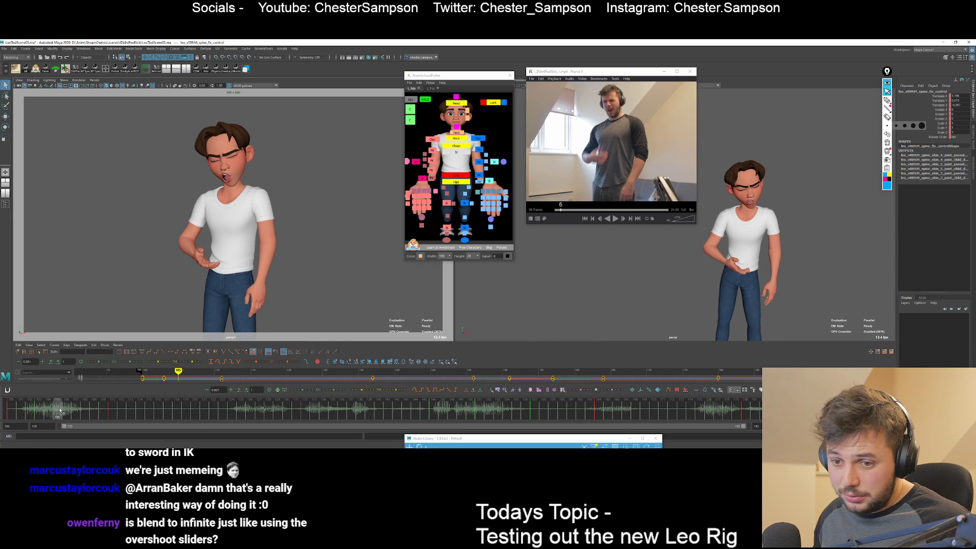
left_click(411, 100)
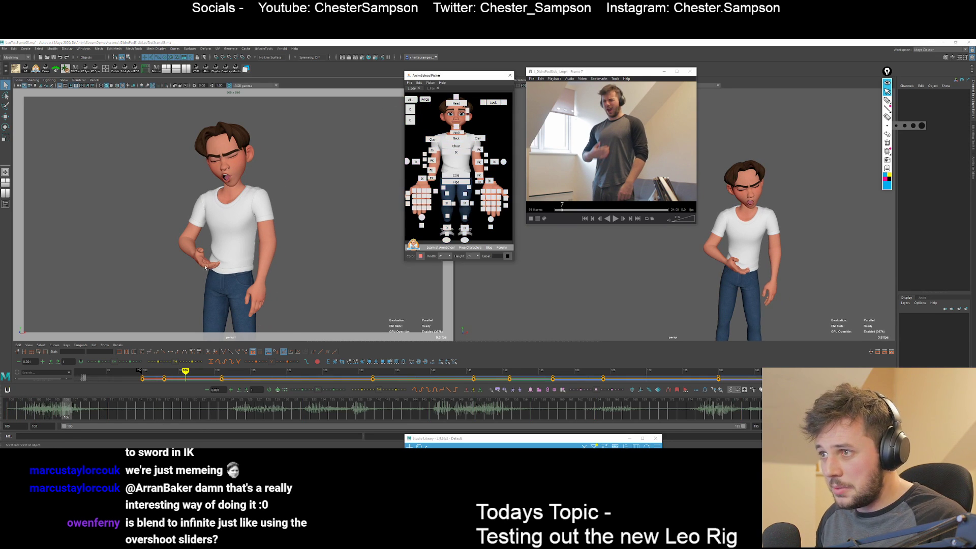
left_click(38, 406)
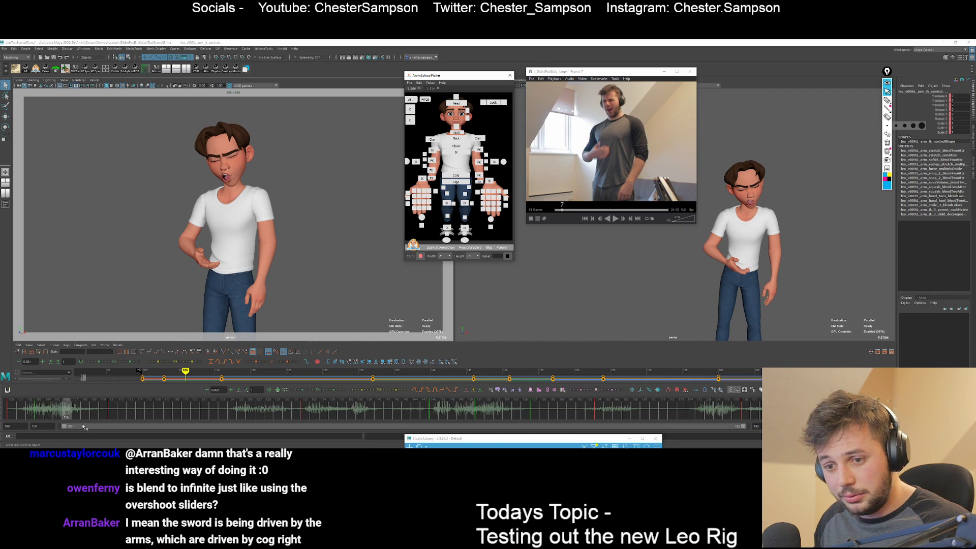
key("s")
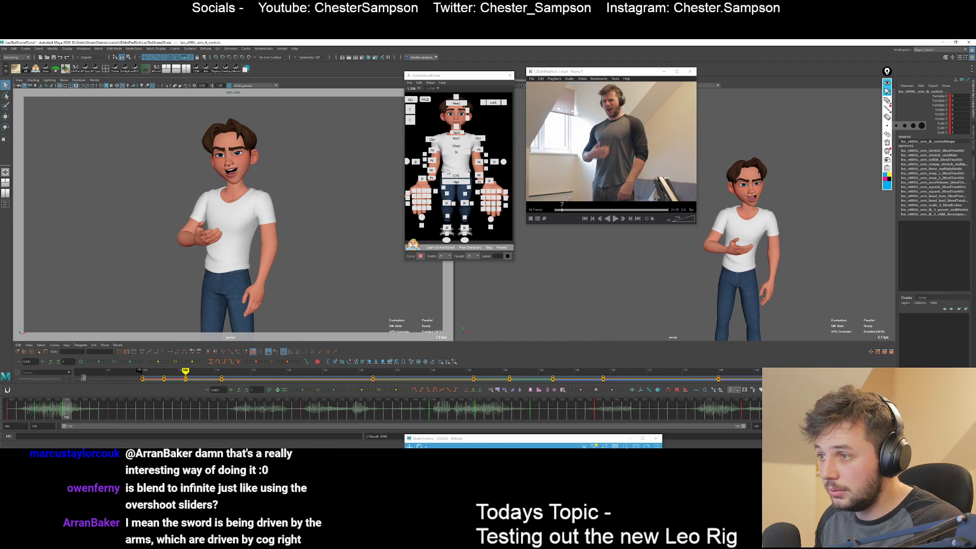
Adjust the COG control's height in the breakdown at reference frame 7, checking the hips closely against the neighbouring poses.
left_click(449, 175)
left_click(450, 177)
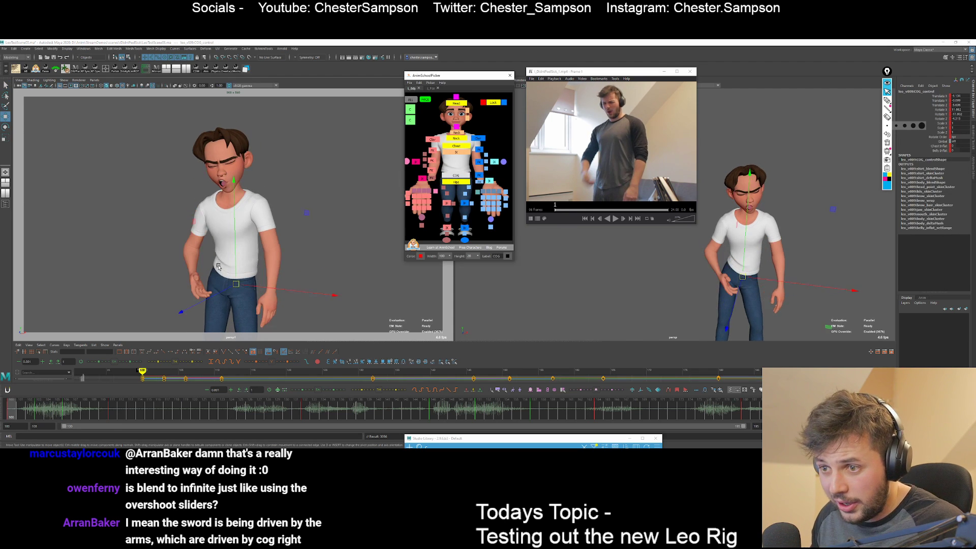
key("period")
key("backslash")
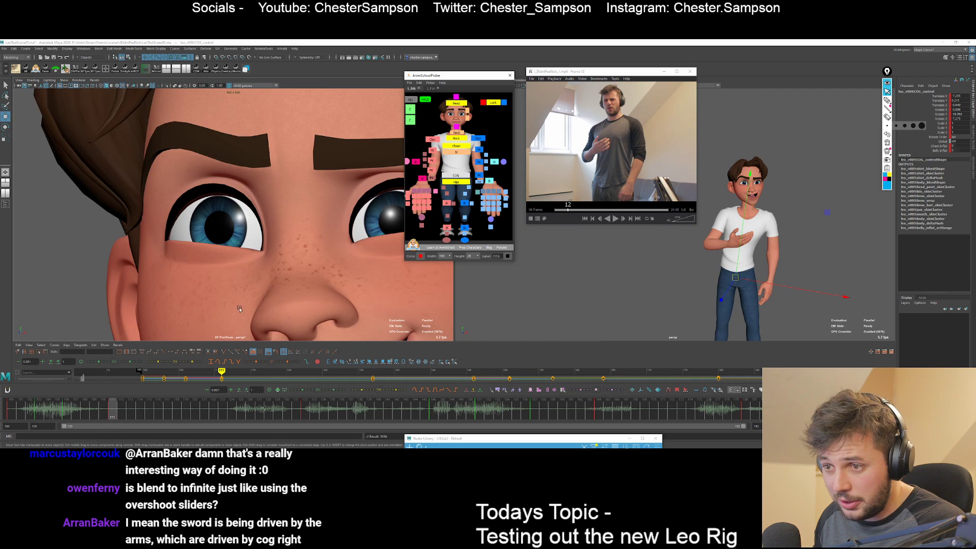
middle_click_drag(257, 316, 259, 289)
right_click_drag(259, 289, 262, 317)
middle_click_drag(262, 317, 316, 133)
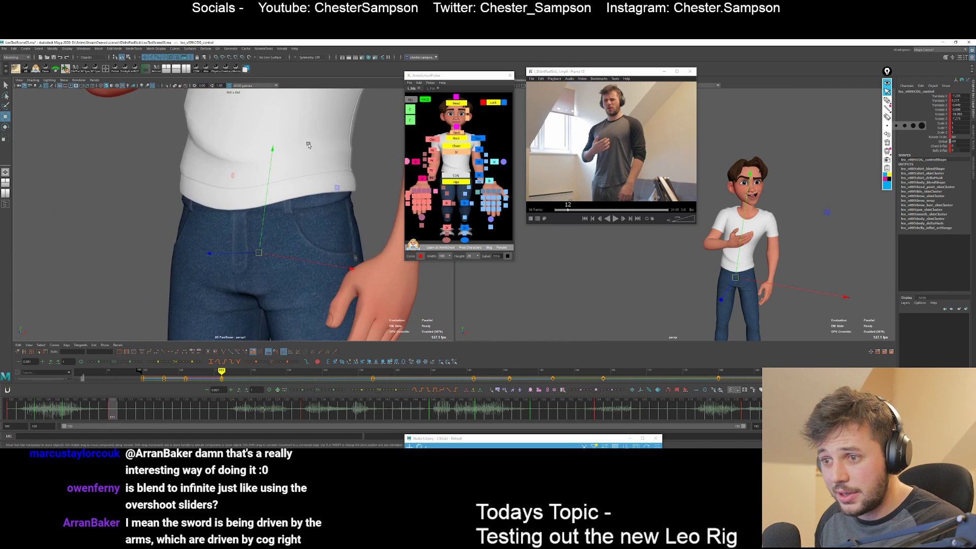
key("comma")
key("comma")
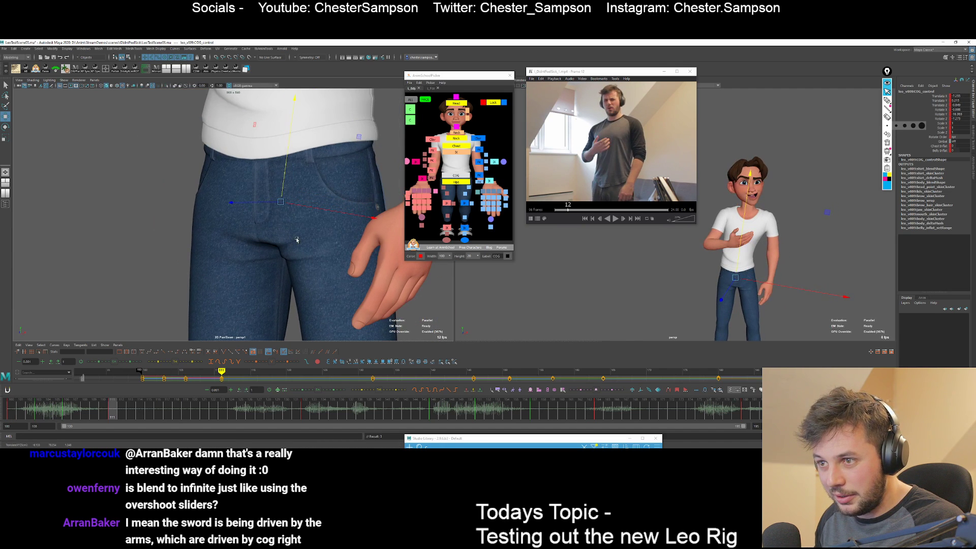
key("backslash")
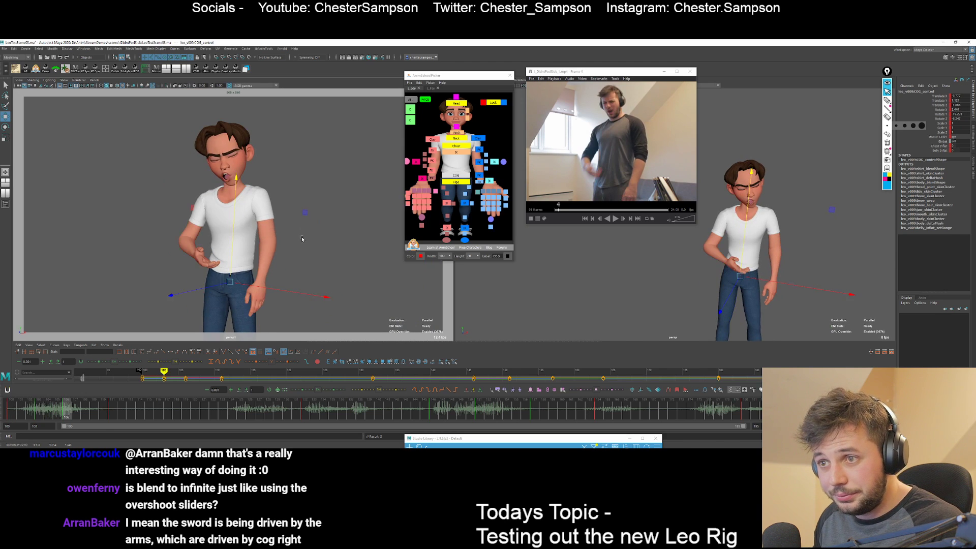
Rotate the right upper arm FK control in the breakdown at reference frame 7 and compare it with the neighbouring poses.
left_click(434, 152)
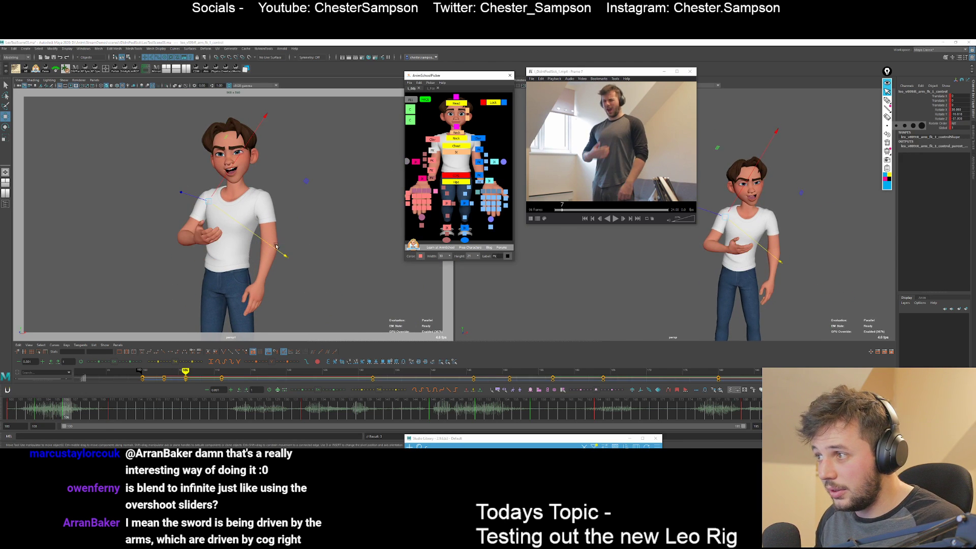
key("e")
left_click_drag(196, 291, 203, 285)
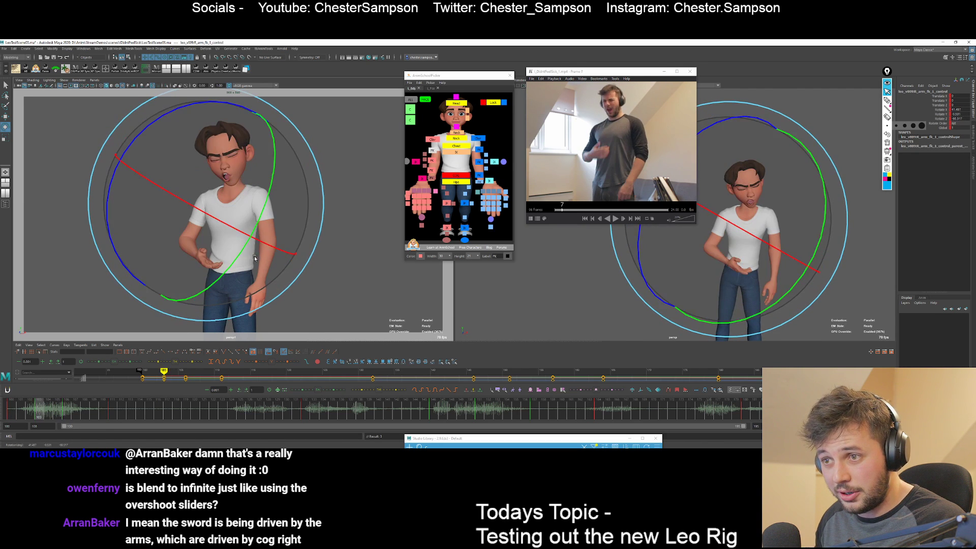
key("comma")
key("period")
key("period")
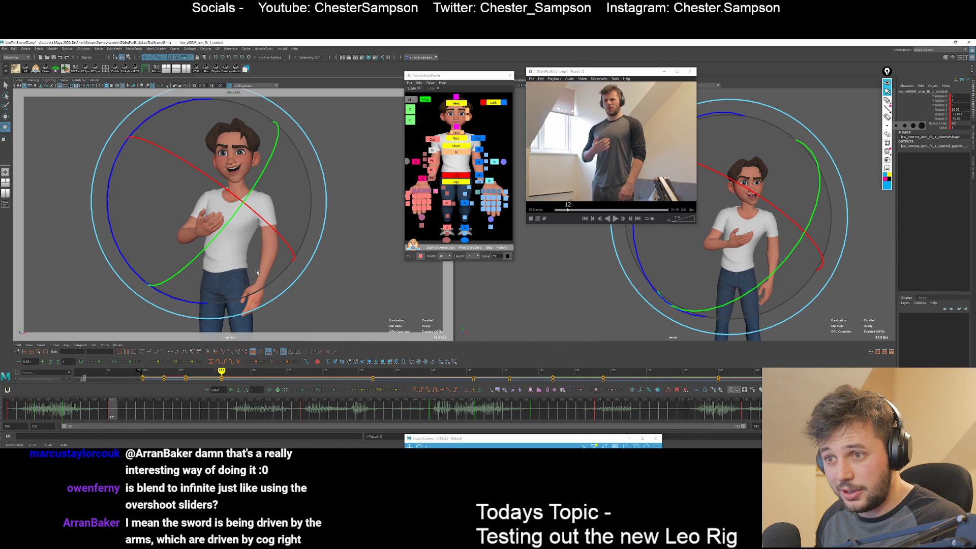
key("comma")
key("comma")
key("period")
Rotate the right forearm and hand FK controls in the breakdown at reference frame 7, checking the arm against the adjacent poses.
left_click(435, 161)
left_click(432, 160)
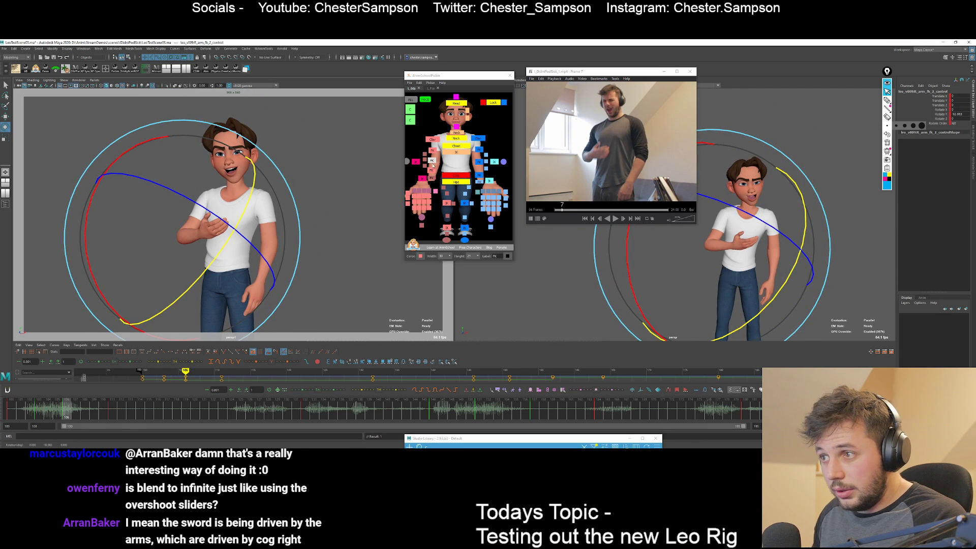
left_click(431, 170)
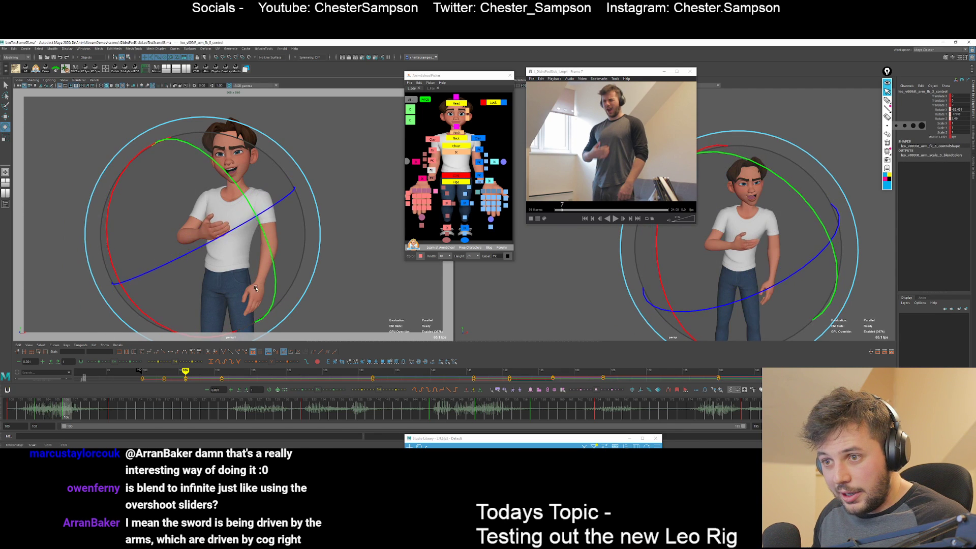
key("comma")
key("period")
key("period")
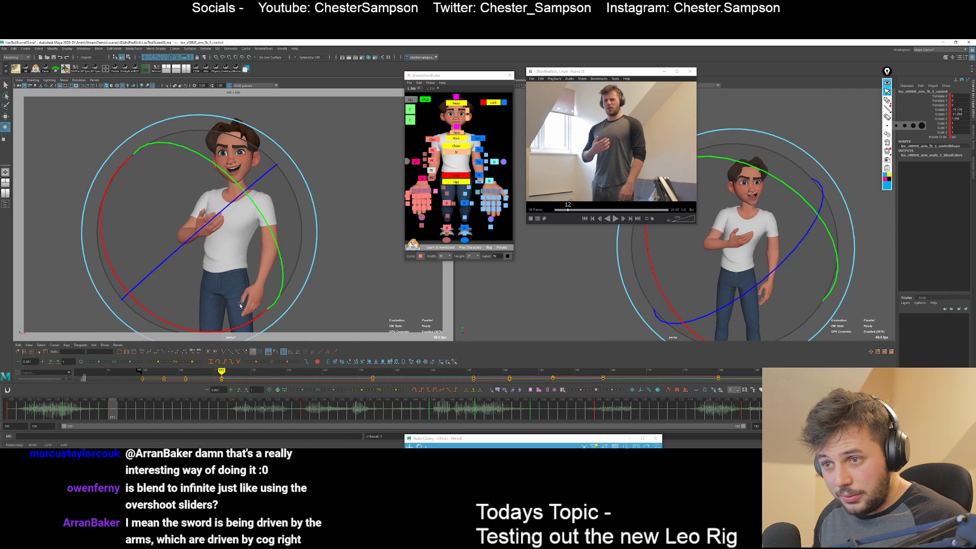
key("comma")
key("period")
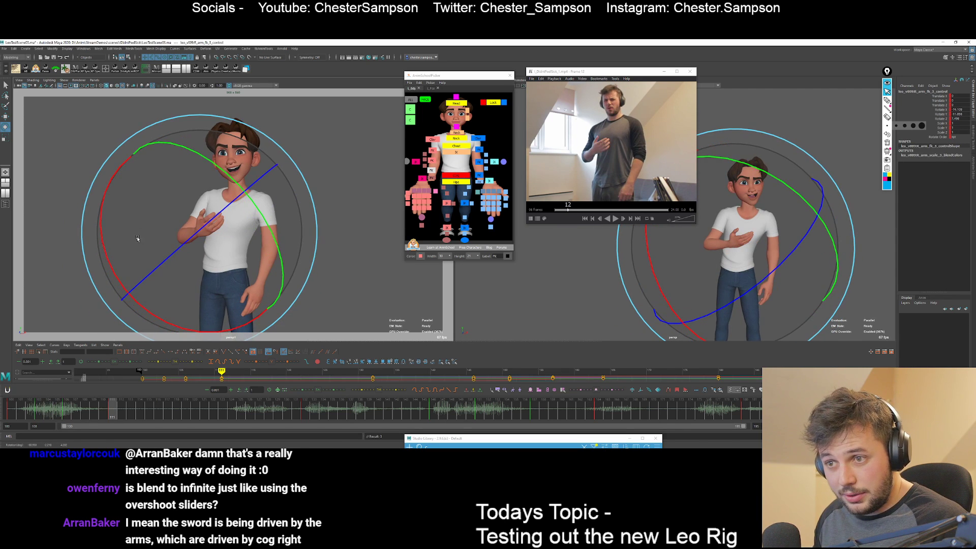
key("q")
key("comma")
key("comma")
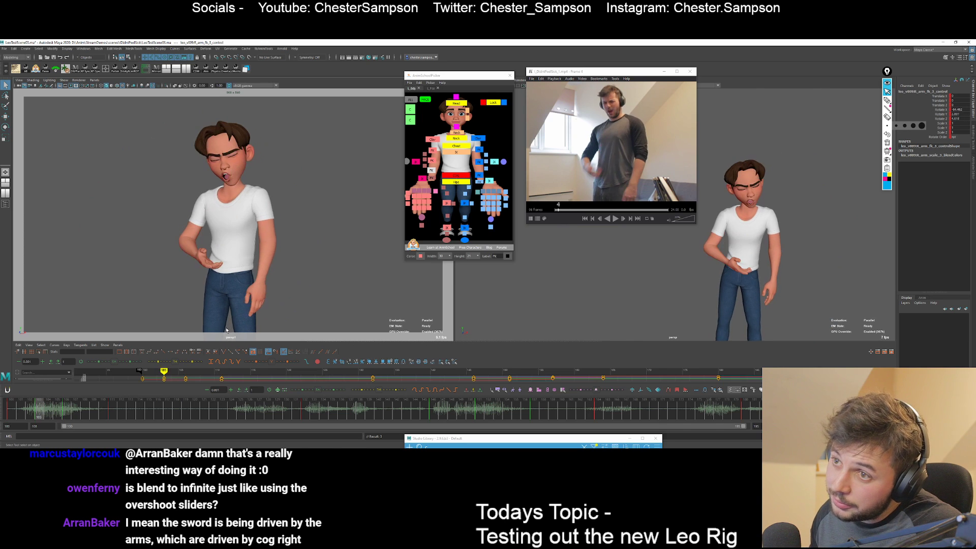
Rotate the head control in the breakdown at reference frame 7 and compare it with the previous pose.
left_click(454, 104)
key("e")
key("period")
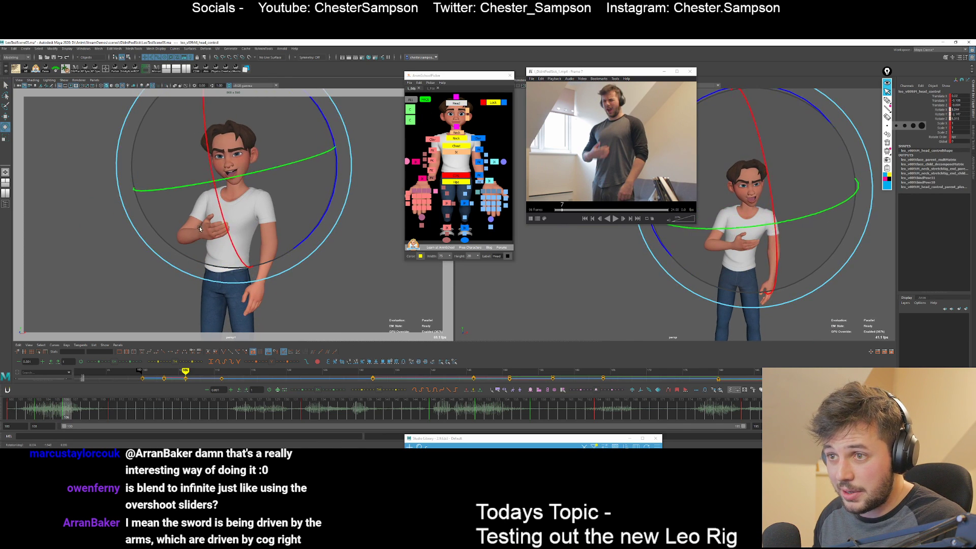
key("comma")
left_click_drag(198, 211, 188, 207)
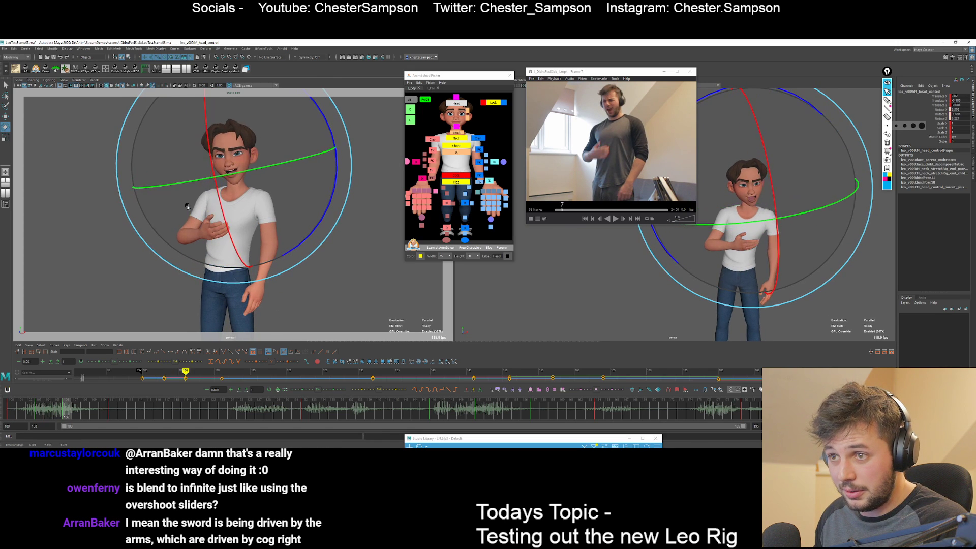
key("q")
key("comma")
key("period")
left_click(392, 218)
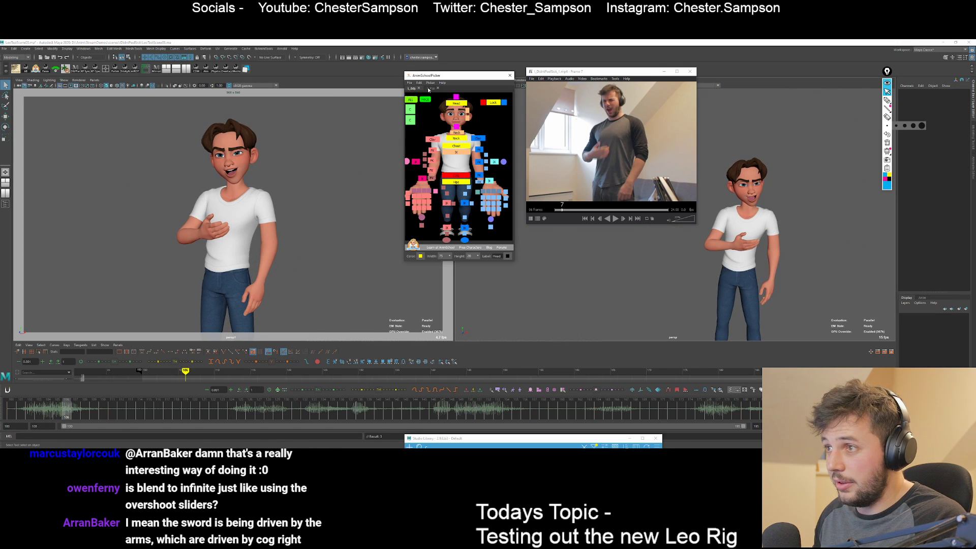
Blend the eye and brow controls in the breakdown at reference frame 7 and compare the expression with the neighbouring poses.
left_click(431, 88)
left_click(410, 145)
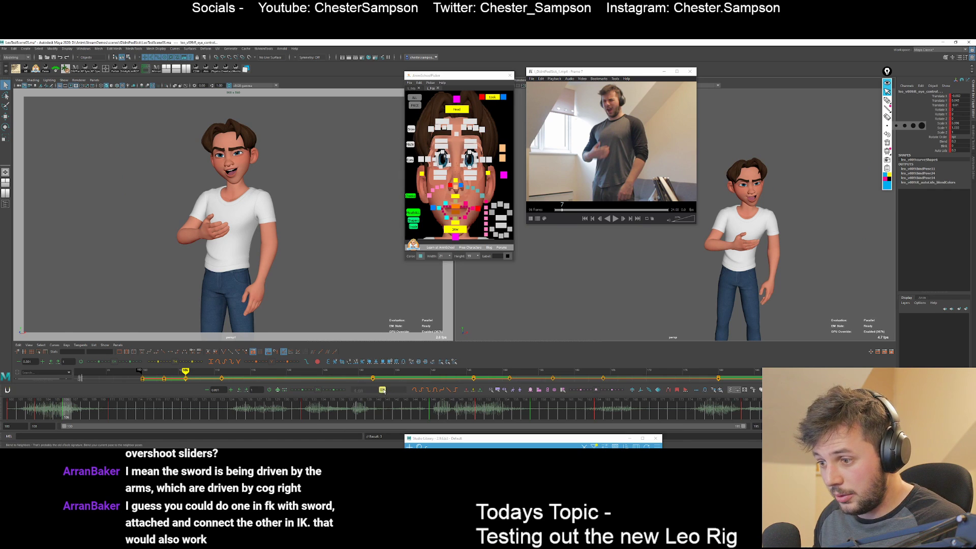
key("comma")
key("period")
key("period")
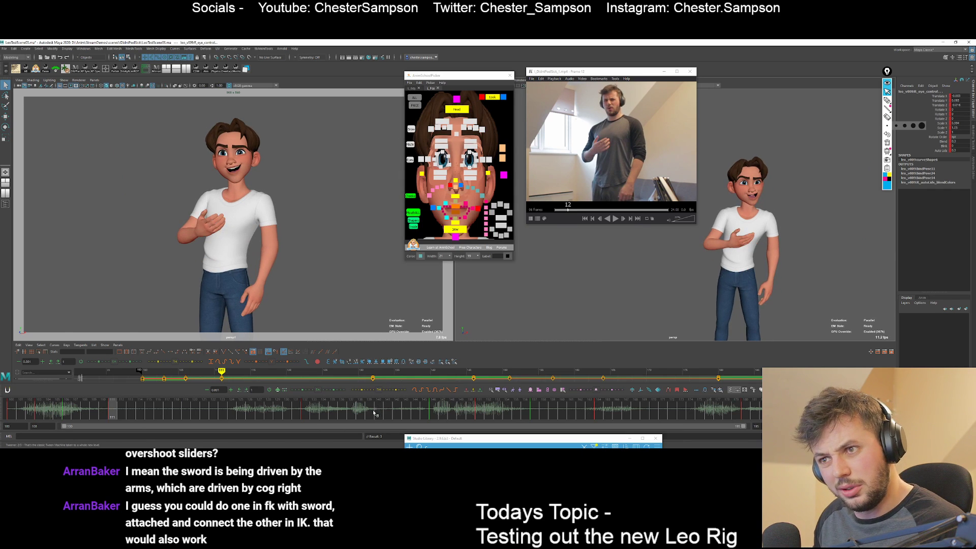
key("comma")
key("comma")
key("period")
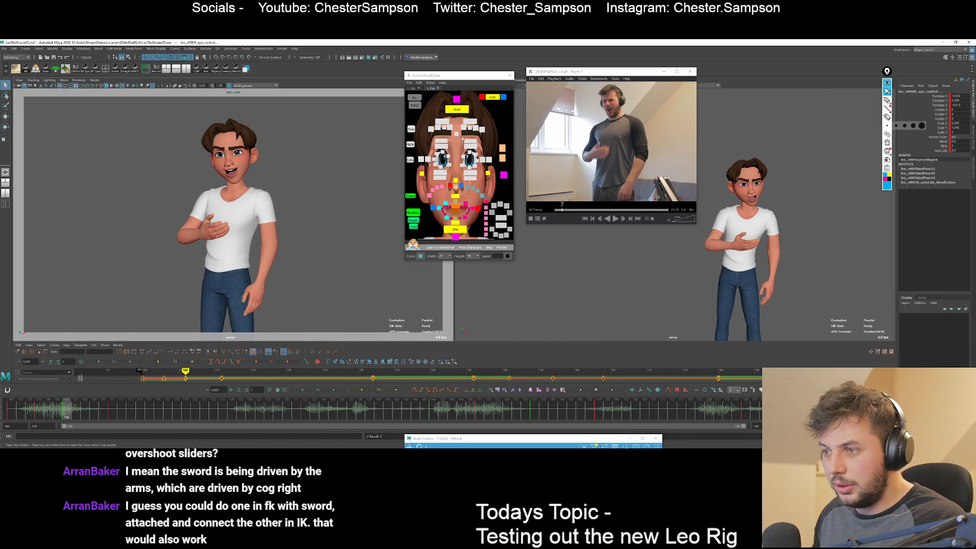
Rotate the chest control in the breakdown at reference frame 4 and compare the torso with the neighbouring poses.
left_click(411, 88)
left_click(457, 146)
key("e")
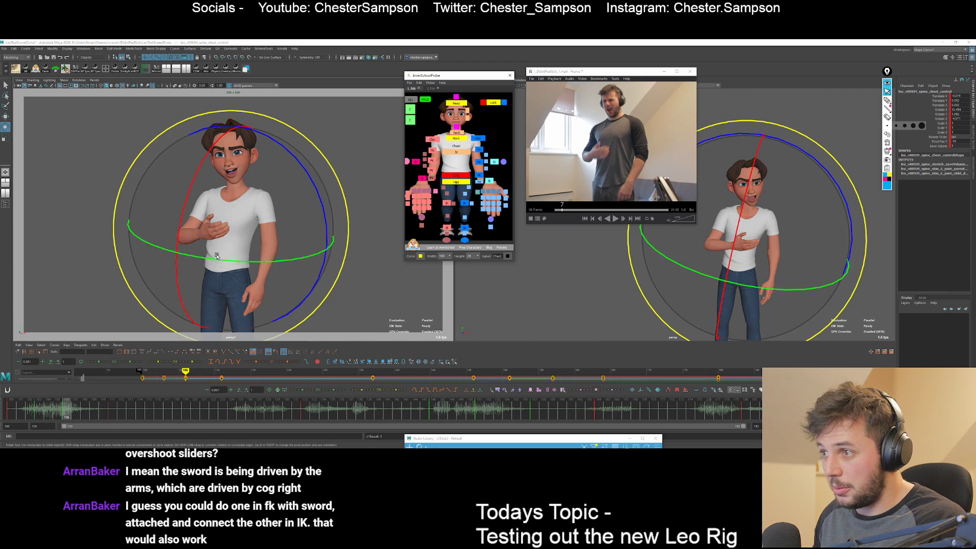
key("comma")
key("comma")
key("period")
key("comma")
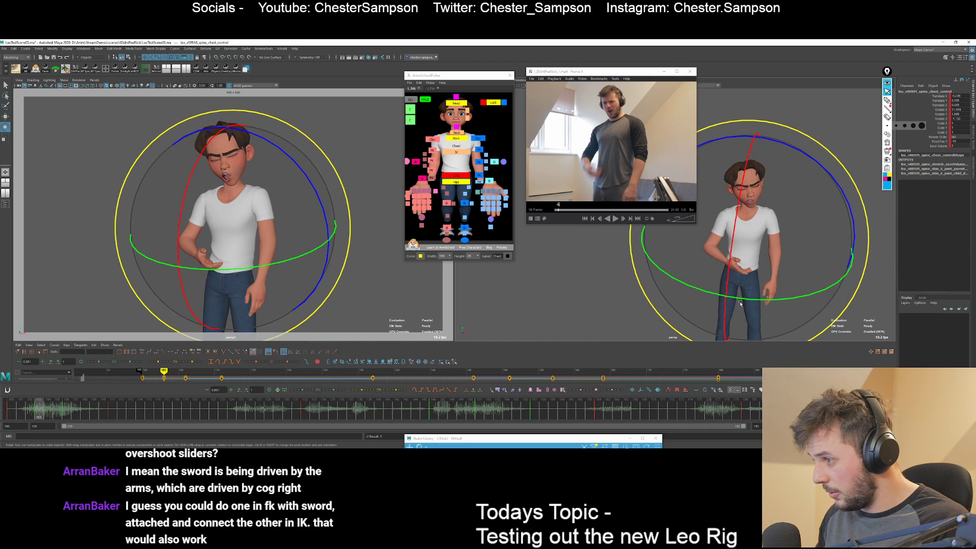
left_click_drag(735, 288, 736, 291)
key("comma")
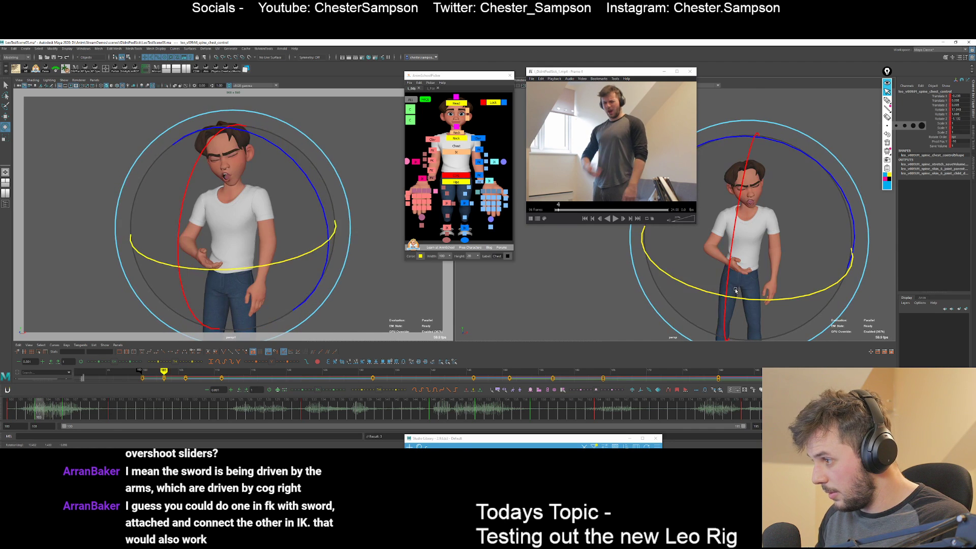
key("period")
key("period")
key("comma")
key("comma")
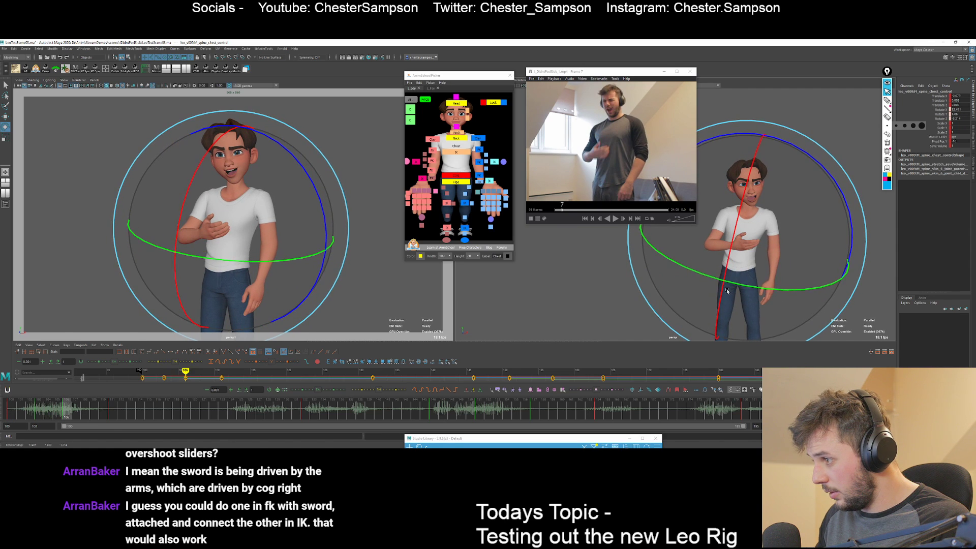
Rotate the chest control slightly in the breakdown at reference frame 7 and recheck the torso against the adjacent poses.
left_click_drag(728, 292, 728, 295)
key("comma")
key("period")
key("period")
key("comma")
key("comma")
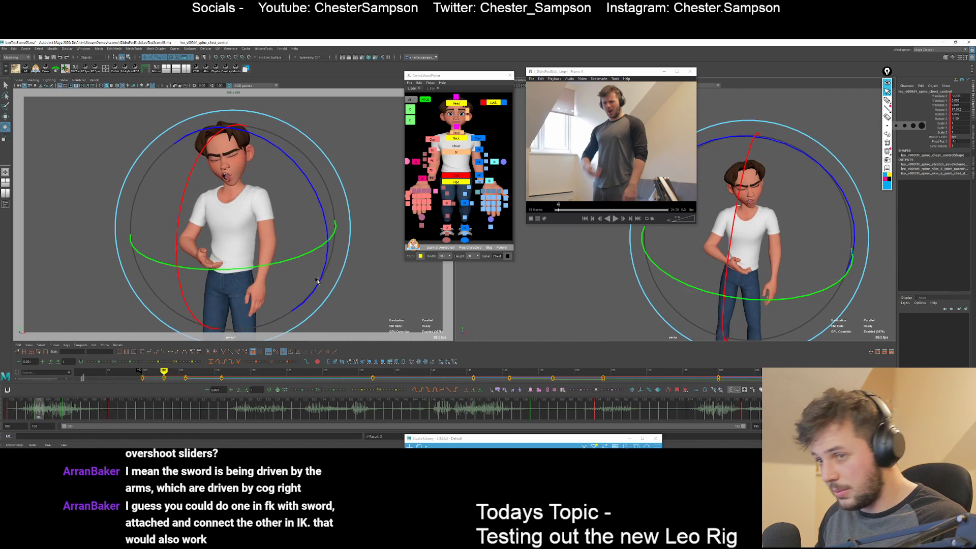
key("period")
key("q")
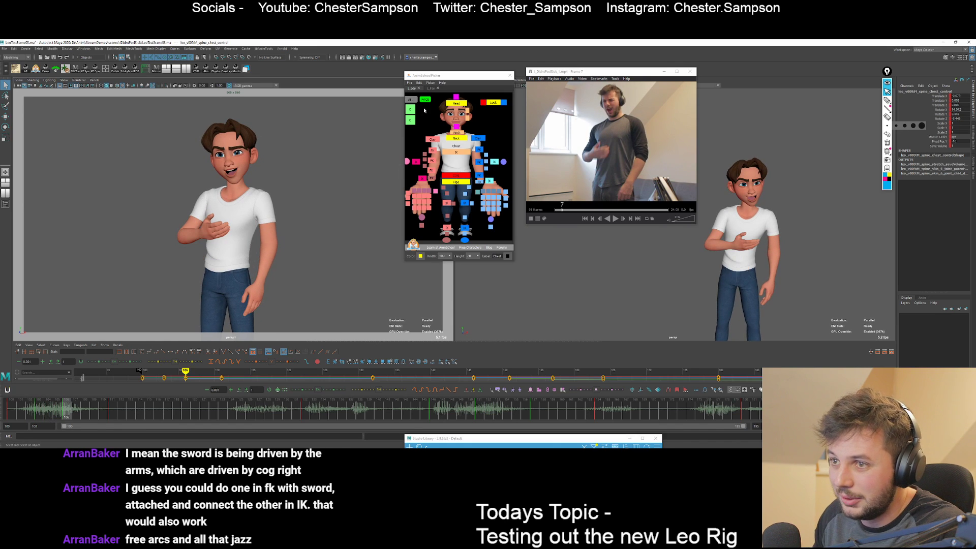
Select all the body controls and retime the opening poses' keys so they sit two frames apart.
left_click(411, 99)
left_click_drag(20, 414, 95, 417)
left_click(140, 413)
left_click(75, 409, "shift")
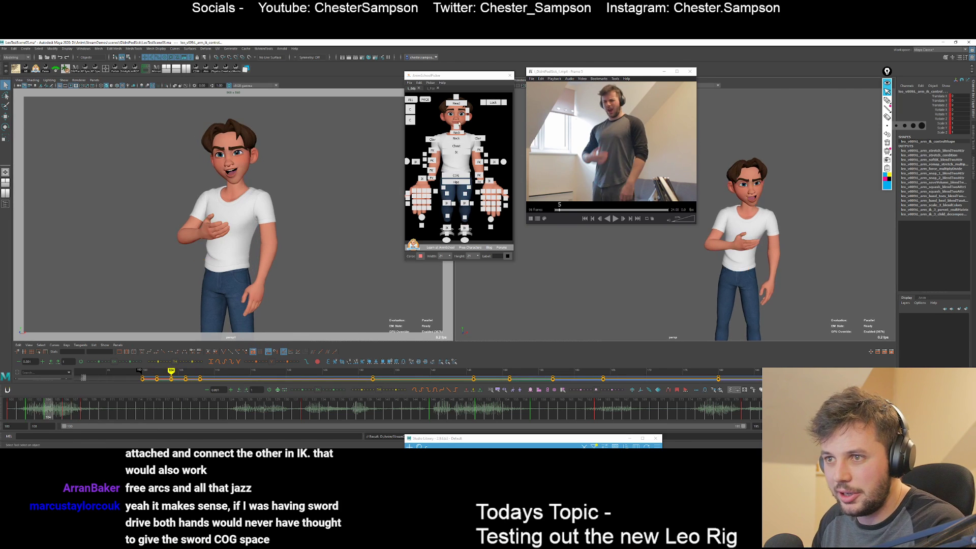
Step through the retimed opening poses and compare them with the video reference.
key("comma")
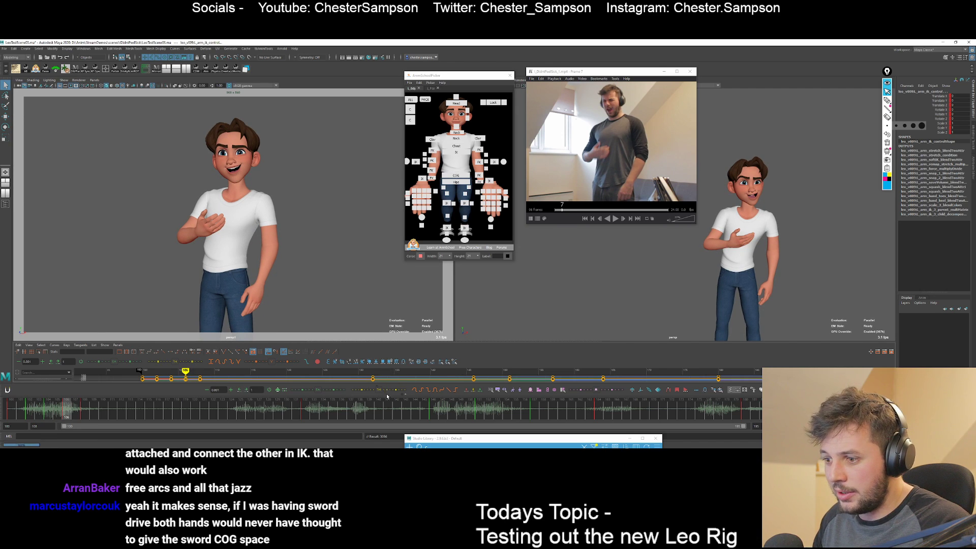
key("period")
key("comma")
key("comma")
key("comma")
key("period")
key("period")
key("period")
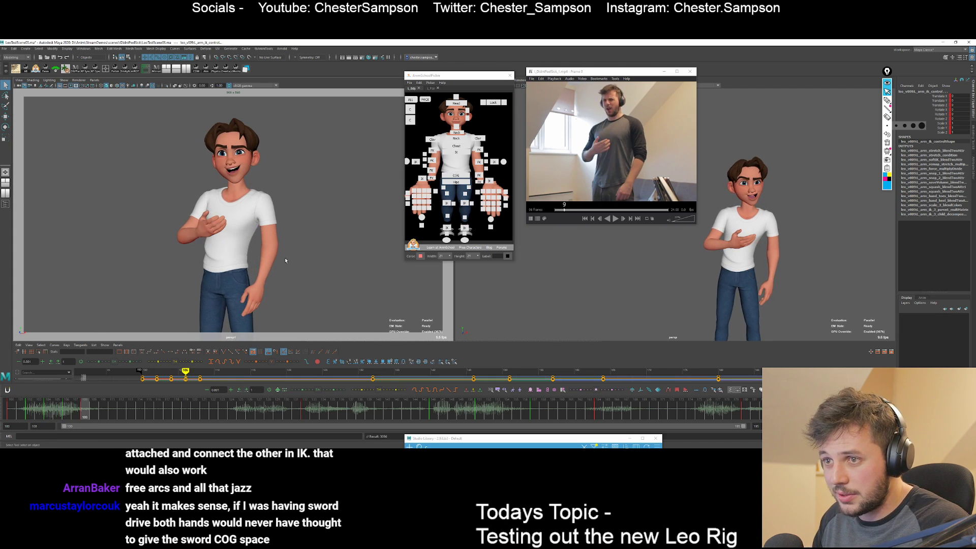
key("comma")
Play back the opening, nudge the COG control in the breakdown at reference frame 7, and compare it with the neighbouring poses.
left_click(455, 176)
key("w")
key("comma")
key("comma")
key("comma")
key("comma")
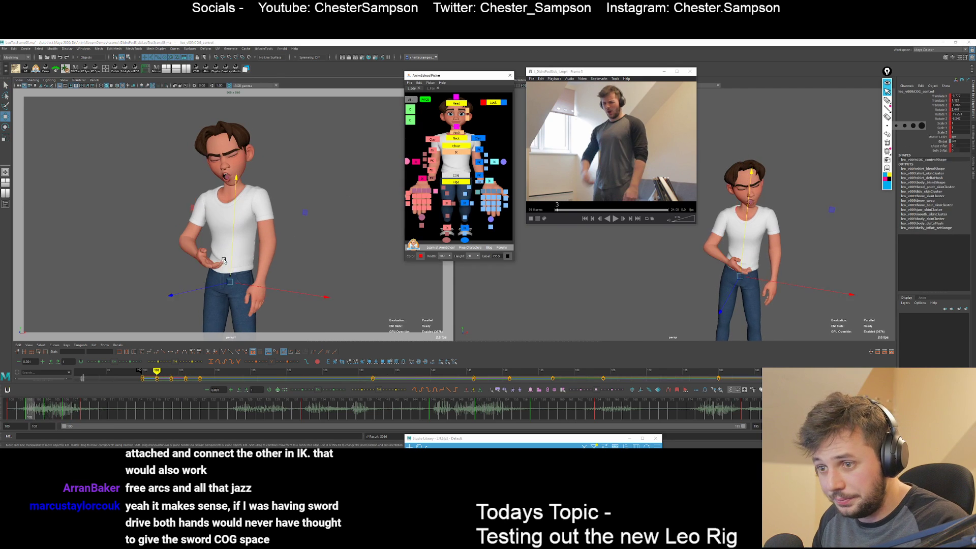
key("alt+v")
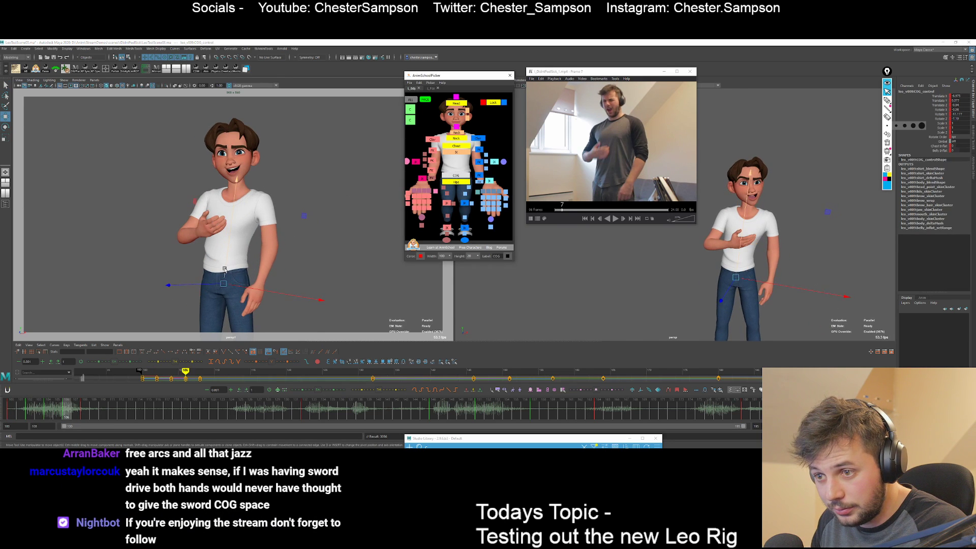
left_click_drag(225, 271, 226, 273)
key("comma")
key("period")
key("period")
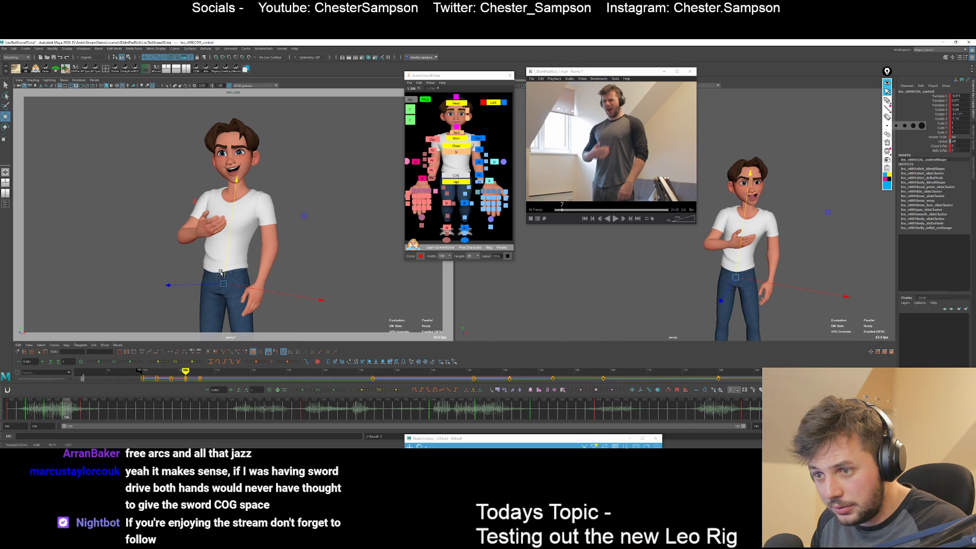
Examine how the hips travel and turn from pose to pose across the opening breakdowns.
key("comma")
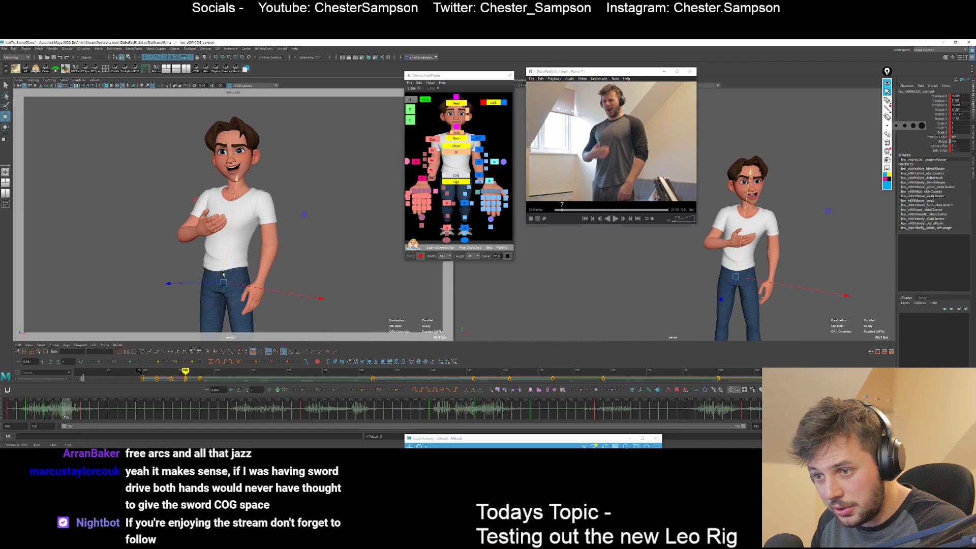
key("comma")
key("comma")
key("period")
key("period")
key("period")
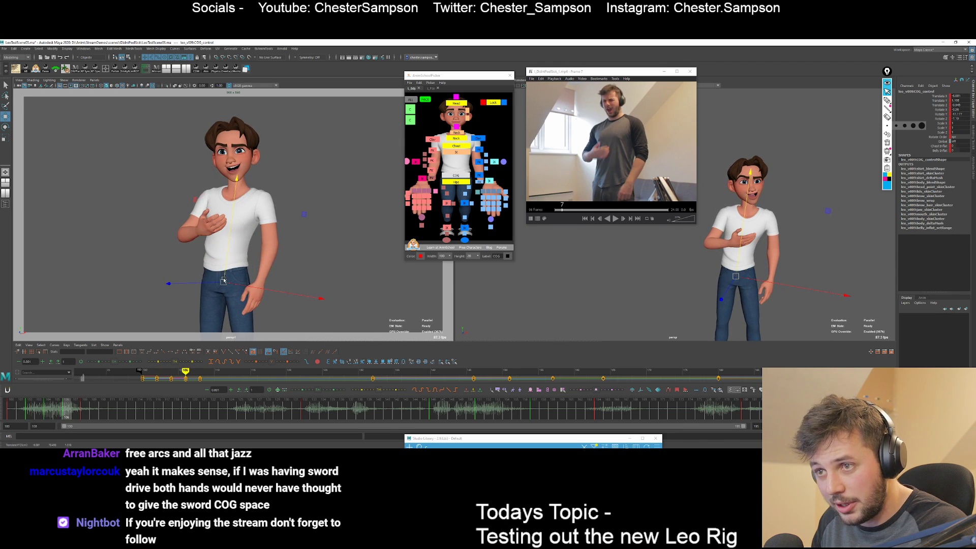
key("comma")
key("period")
key("comma")
key("comma")
key("e")
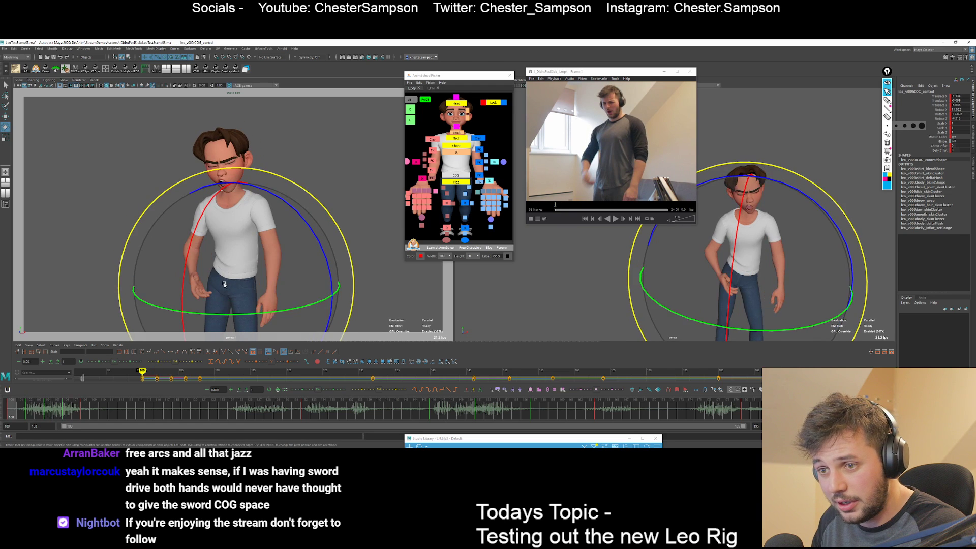
key("comma")
key("comma")
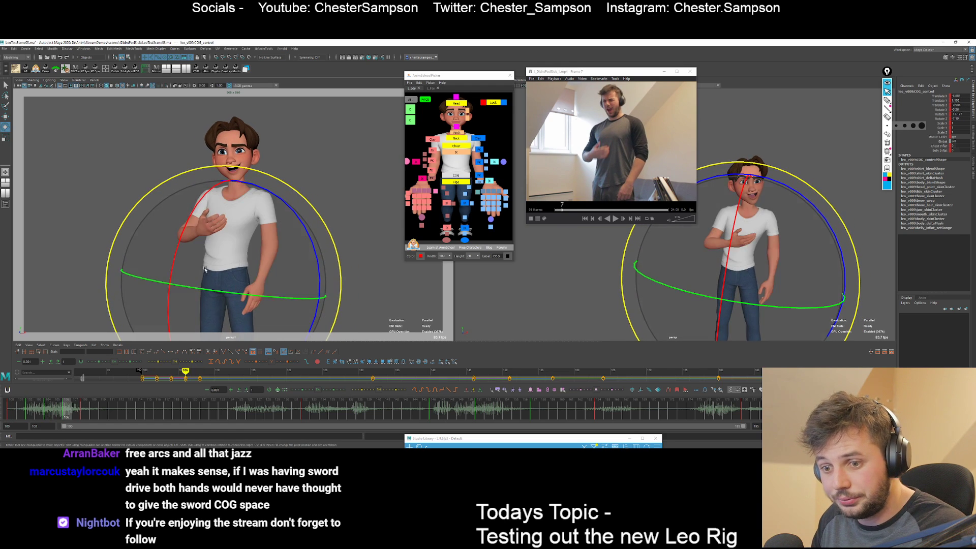
key("period")
Rotate the right upper arm FK control in the opening breakdowns and compare the arm across the neighbouring poses.
left_click(432, 149)
key("comma")
key("period")
key("period")
key("period")
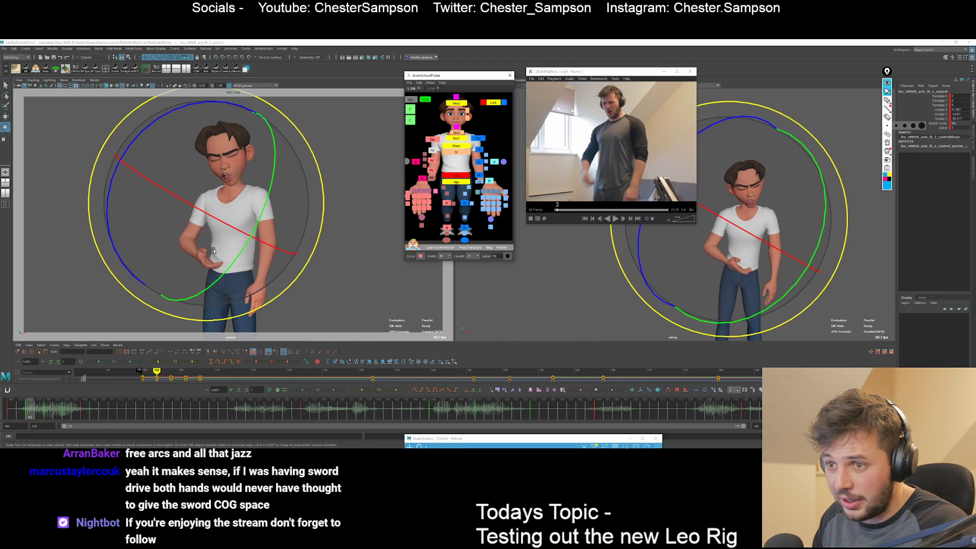
left_click_drag(206, 237, 243, 233)
key("comma")
key("comma")
key("period")
key("period")
key("period")
key("comma")
key("comma")
key("comma")
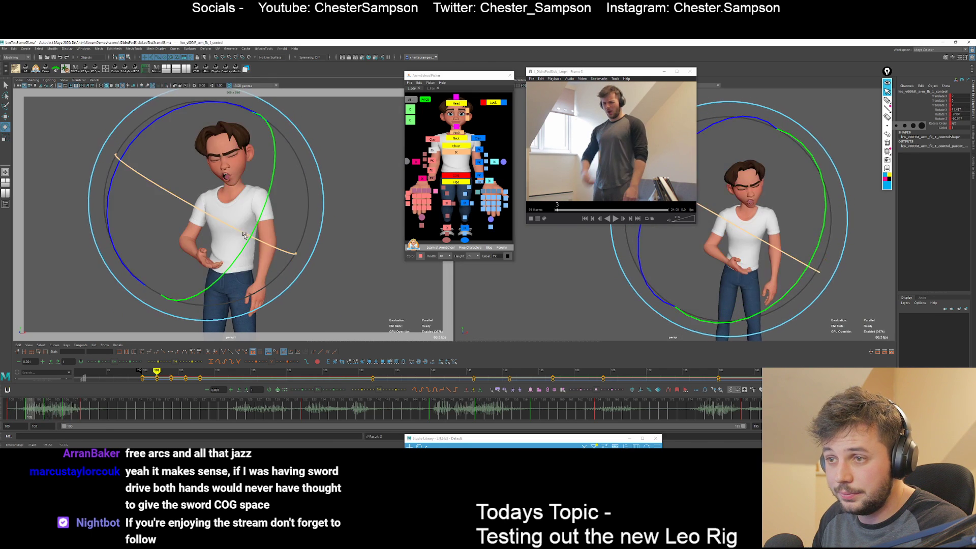
Rotate the right upper arm slightly more, recheck its path through the opening poses, and clear the selection.
key("period")
key("period")
key("period")
key("comma")
key("comma")
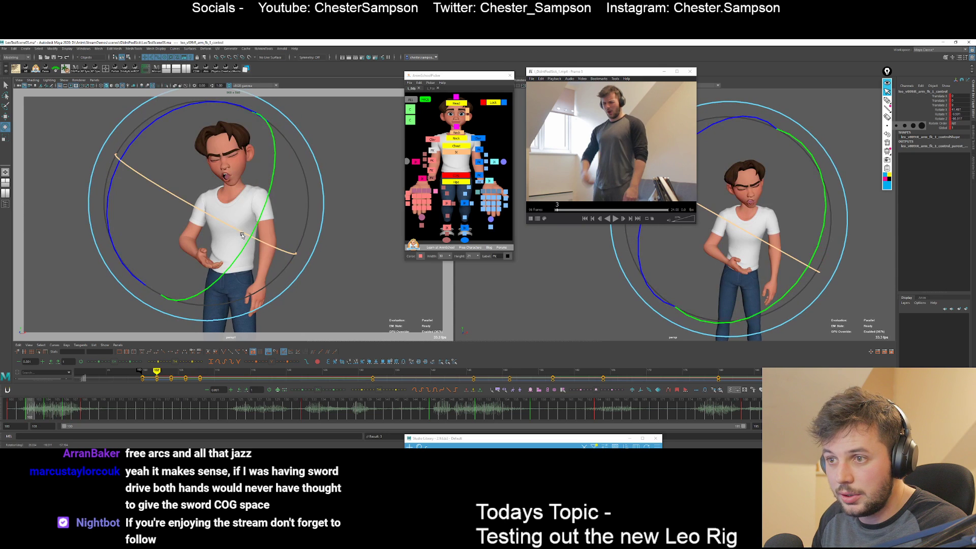
left_click_drag(250, 233, 254, 240)
key("comma")
key("period")
key("period")
key("period")
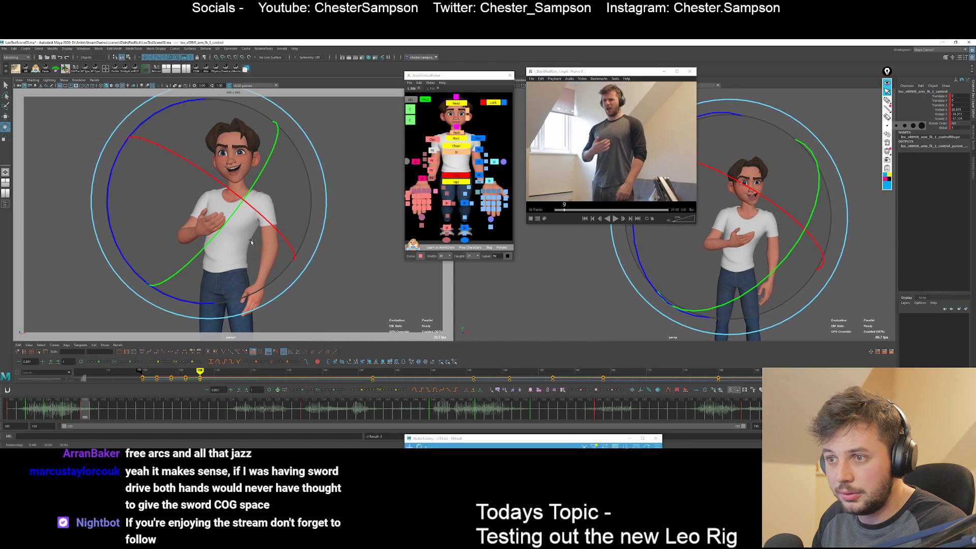
key("comma")
key("comma")
key("period")
key("period")
left_click(254, 252)
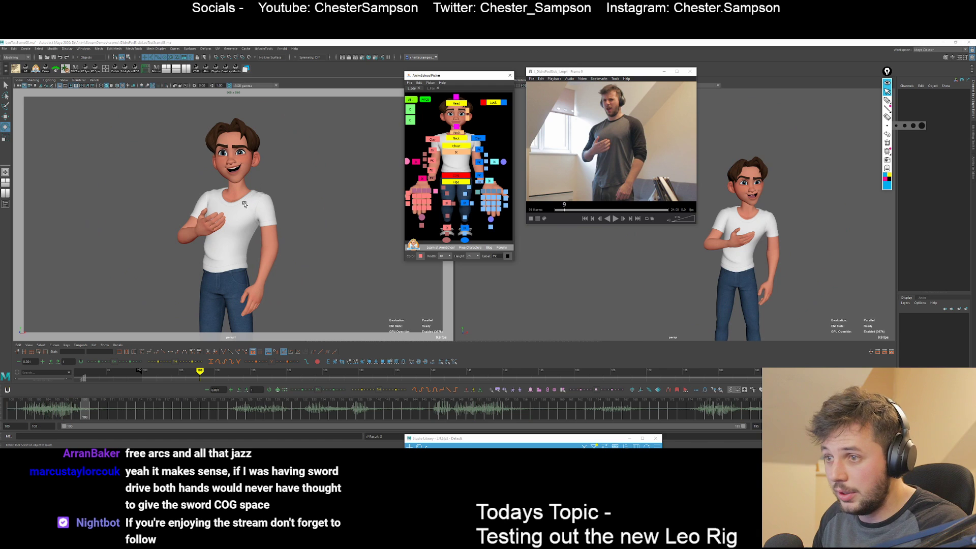
Rotate the right clavicle control in the breakdown at reference frame 5 and compare the shoulder with the neighbouring poses.
left_click(429, 139)
key("comma")
key("comma")
key("period")
key("comma")
left_click_drag(324, 155, 332, 177)
key("comma")
key("period")
key("period")
key("period")
Examine the right shoulder's motion across the opening poses against the video reference.
key("comma")
key("period")
key("period")
key("comma")
key("comma")
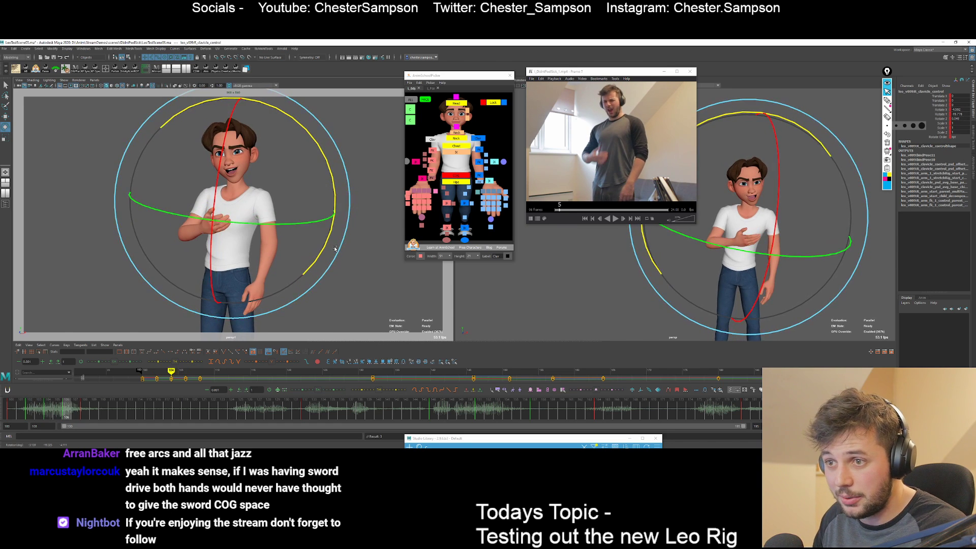
key("period")
key("comma")
key("comma")
key("period")
key("period")
key("period")
key("q")
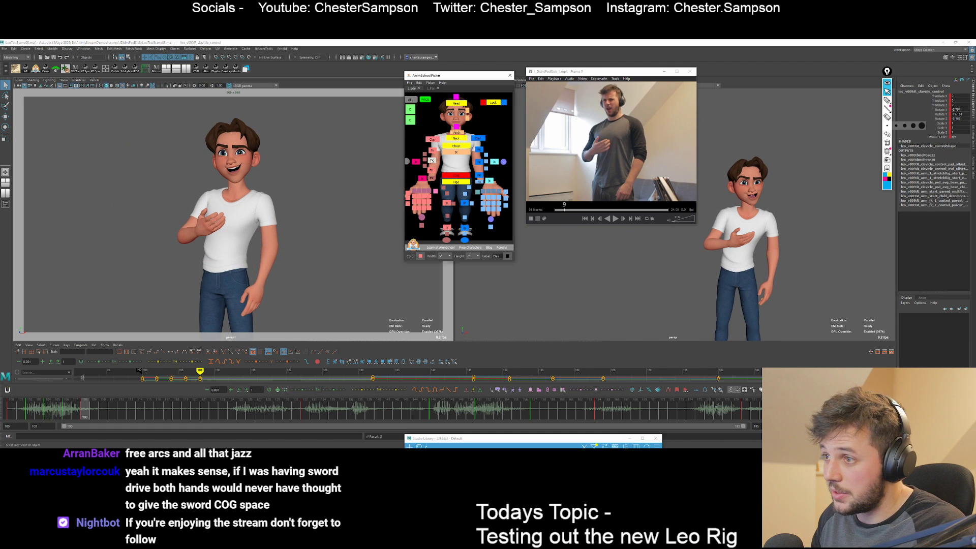
Rotate the right forearm FK control in the breakdown at reference frame 5 and compare the arm with the neighbouring poses.
left_click(431, 161)
key("comma")
key("comma")
key("comma")
key("e")
key("period")
key("period")
key("comma")
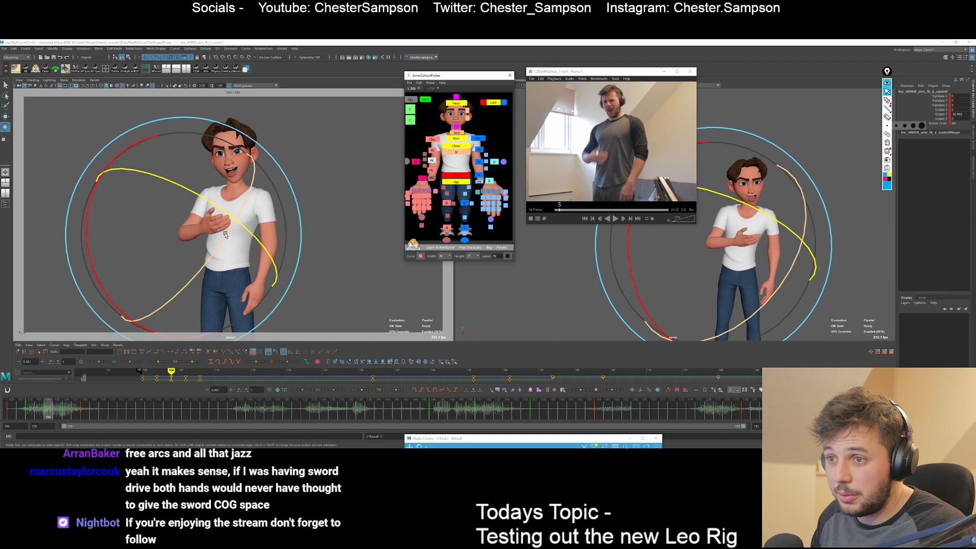
key("comma")
left_click_drag(226, 235, 219, 228)
key("period")
key("period")
key("period")
key("comma")
key("comma")
key("period")
key("period")
Rotate the right wrist FK control in the breakdown at reference frame 7 and play back the hand gesture.
left_click(431, 170)
key("comma")
key("comma")
key("comma")
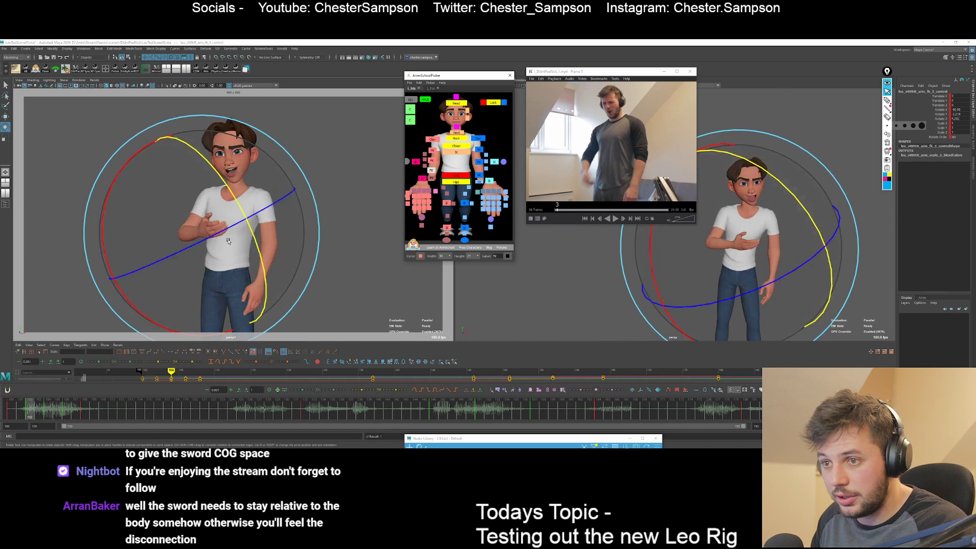
key("period")
key("period")
key("period")
key("comma")
left_click_drag(230, 244, 209, 287)
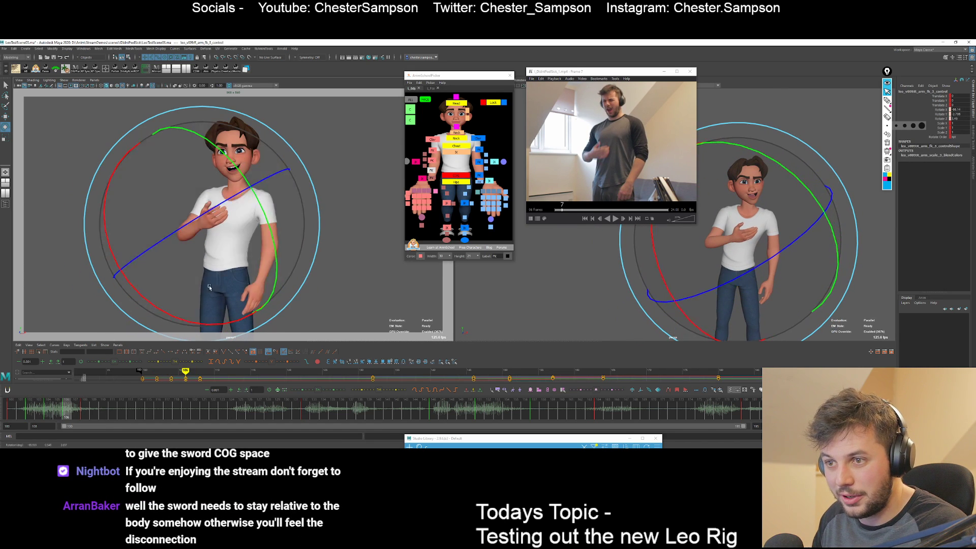
key("alt+v")
key("q")
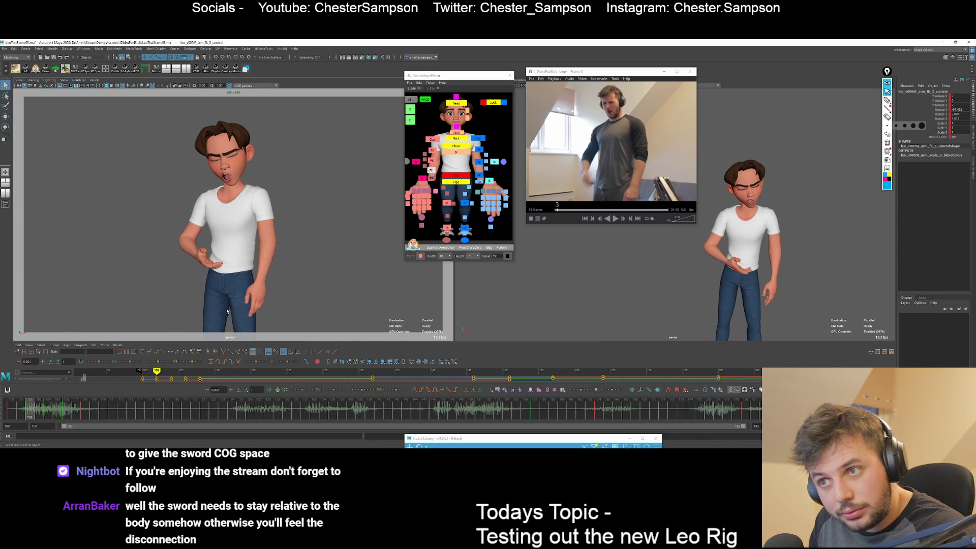
key("comma")
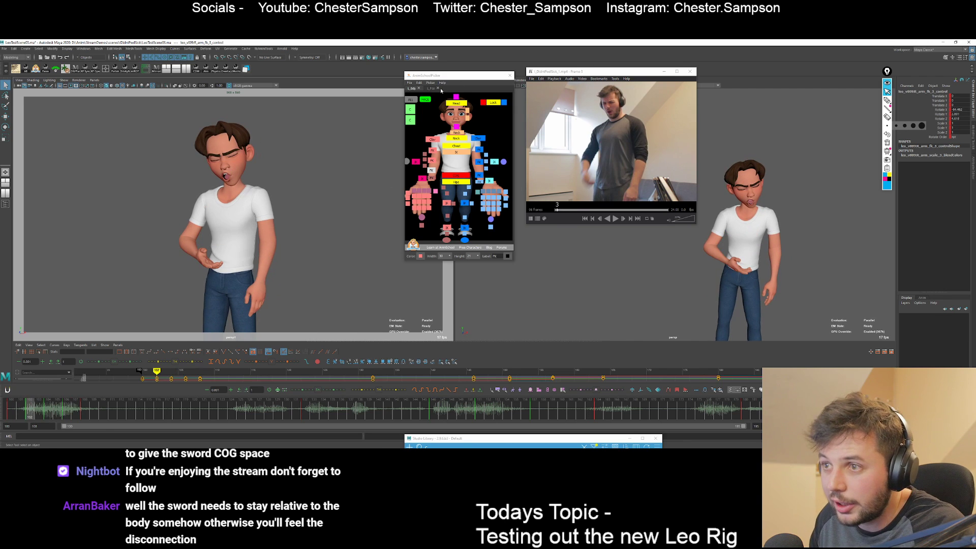
Rotate the head control slightly in the breakdown at reference frame 5 and compare the head angle with the neighbouring poses.
left_click(456, 104)
key("e")
key("comma")
key("period")
key("period")
key("period")
key("period")
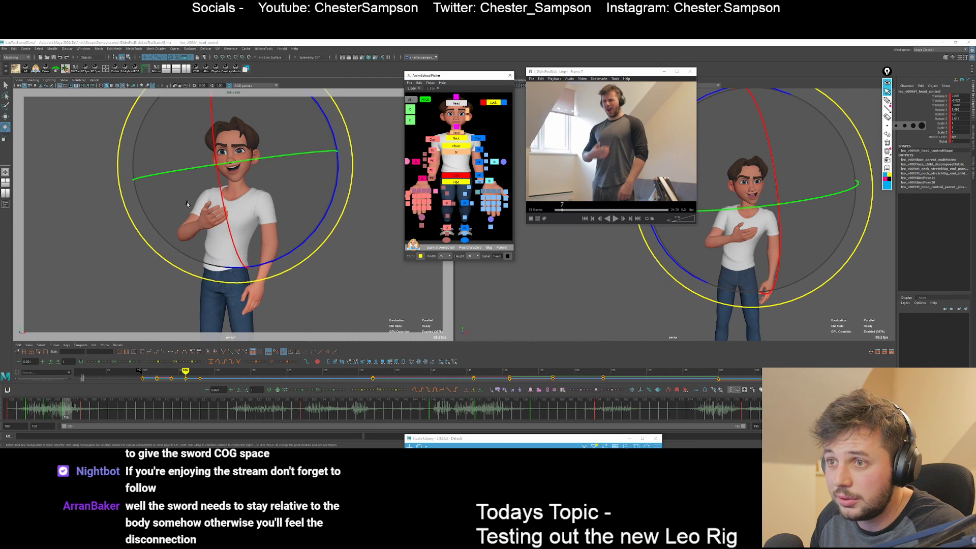
key("comma")
key("comma")
key("comma")
key("period")
key("period")
left_click_drag(197, 195, 203, 205)
key("comma")
key("comma")
key("period")
key("period")
key("comma")
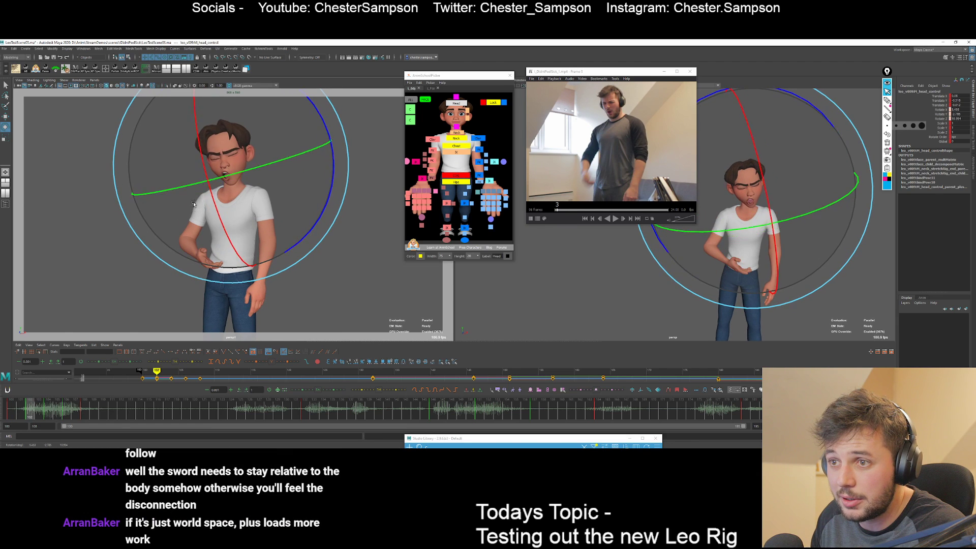
key("comma")
key("period")
key("period")
key("period")
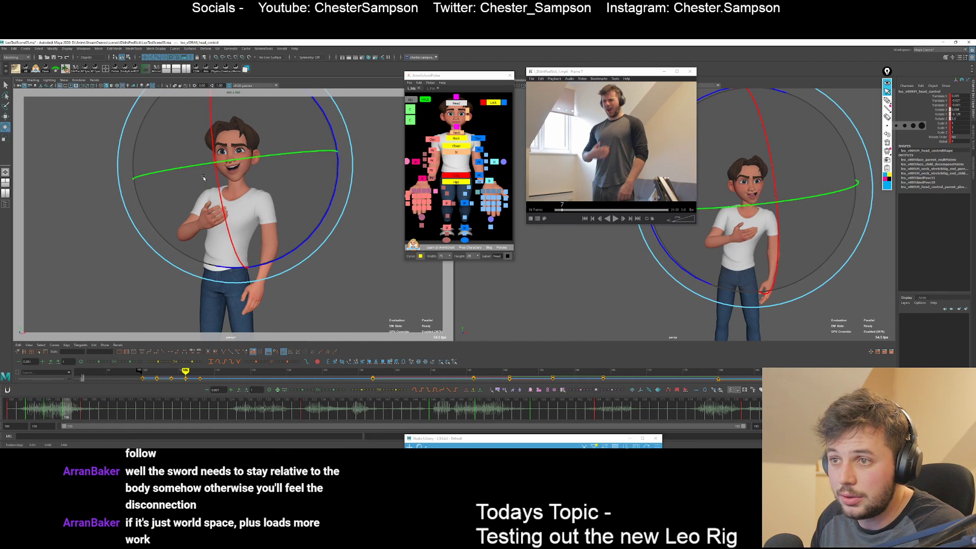
Examine the head's arc from the opening pose through the breakdowns at reference frames 3, 5 and 7.
key("comma")
key("comma")
key("comma")
key("period")
key("period")
key("period")
key("comma")
key("comma")
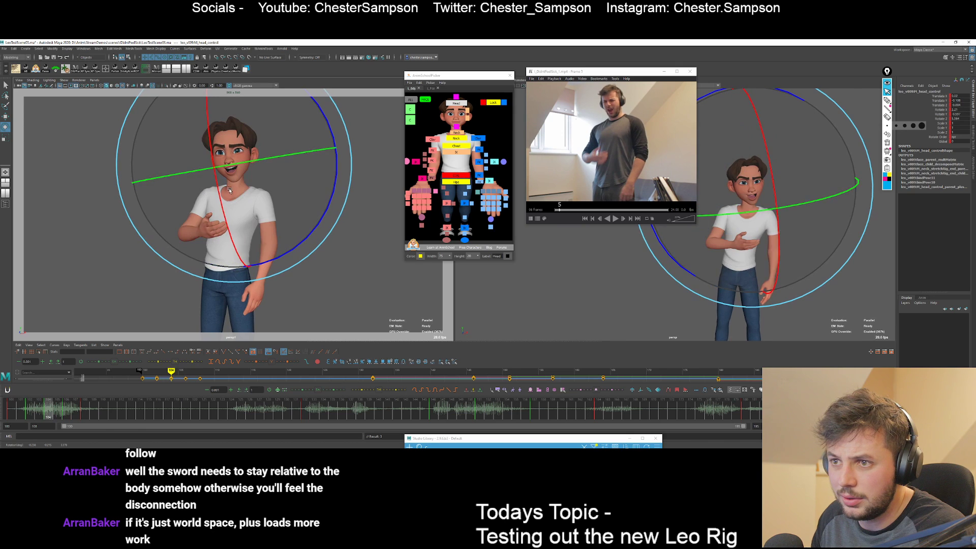
key("comma")
key("comma")
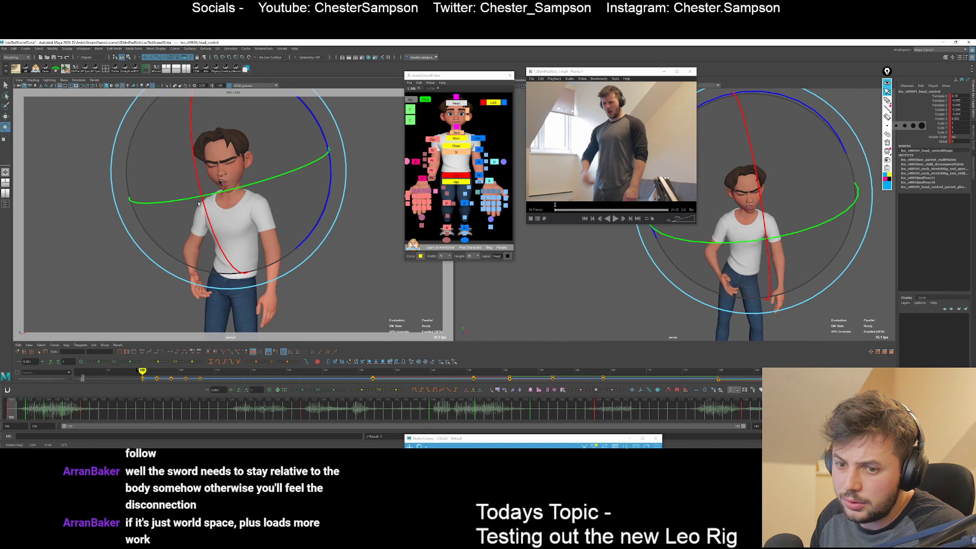
key("period")
key("period")
key("period")
key("period")
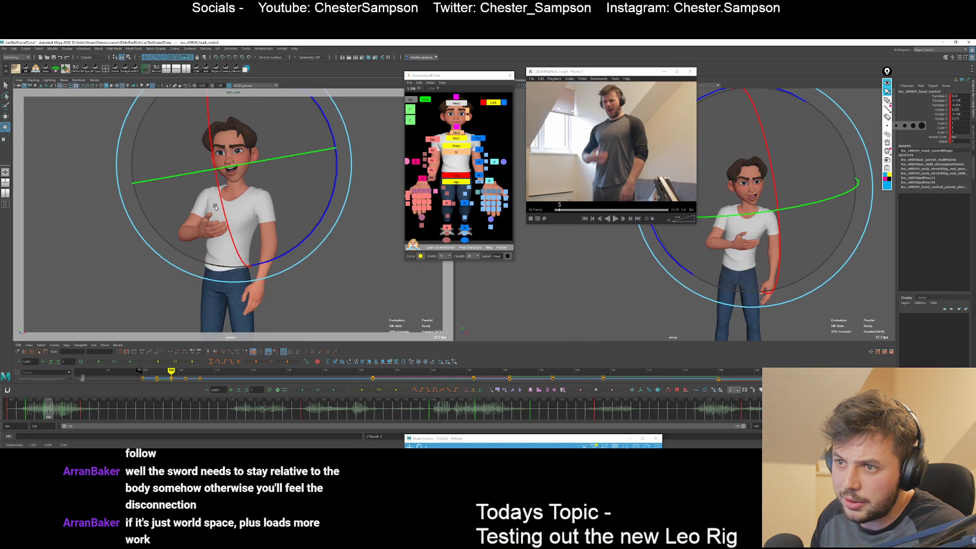
Turn and lift the head further in the breakdown at reference frame 5, rechecking it against the following poses.
mouse_move(216, 207)
left_mouse_down()
mouse_move(206, 186)
mouse_move(210, 212)
left_mouse_up()
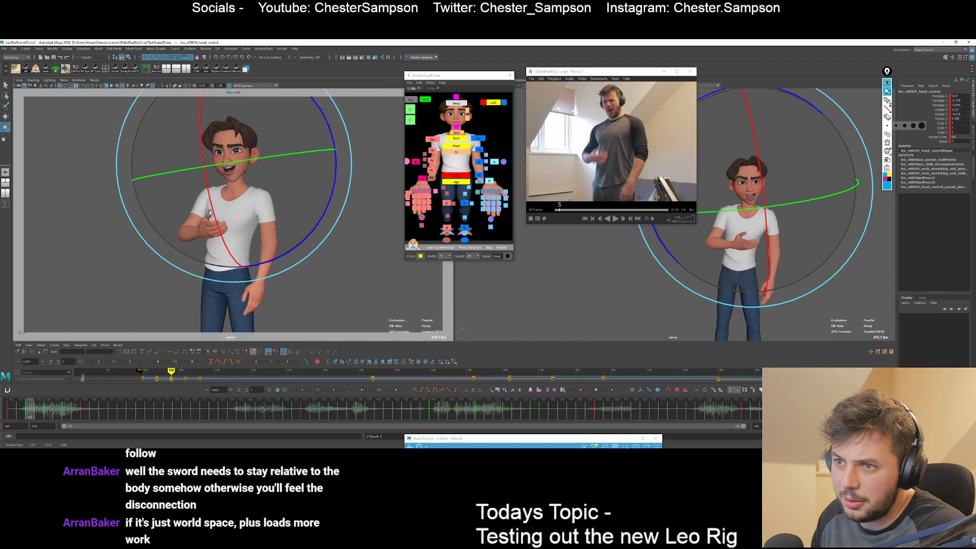
key("period")
key("period")
key("comma")
key("comma")
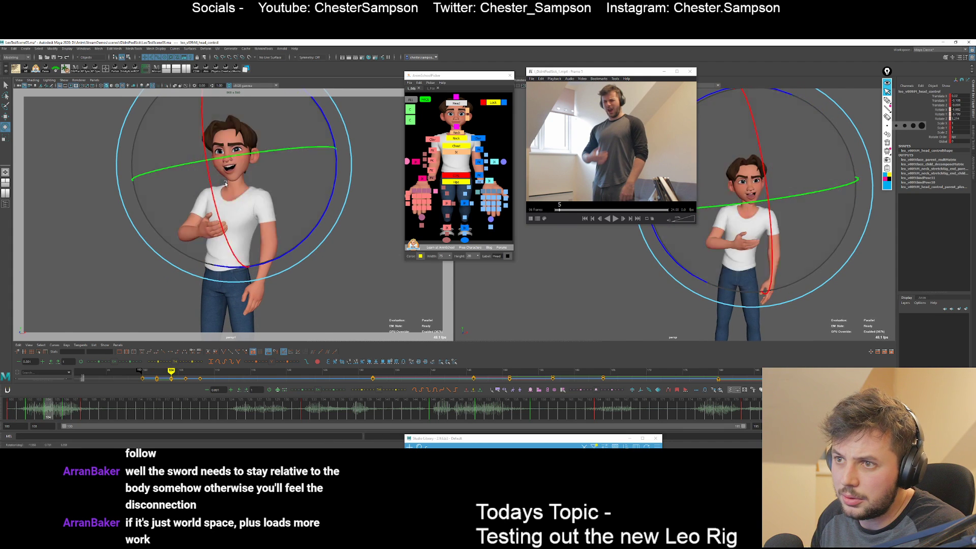
key("period")
key("period")
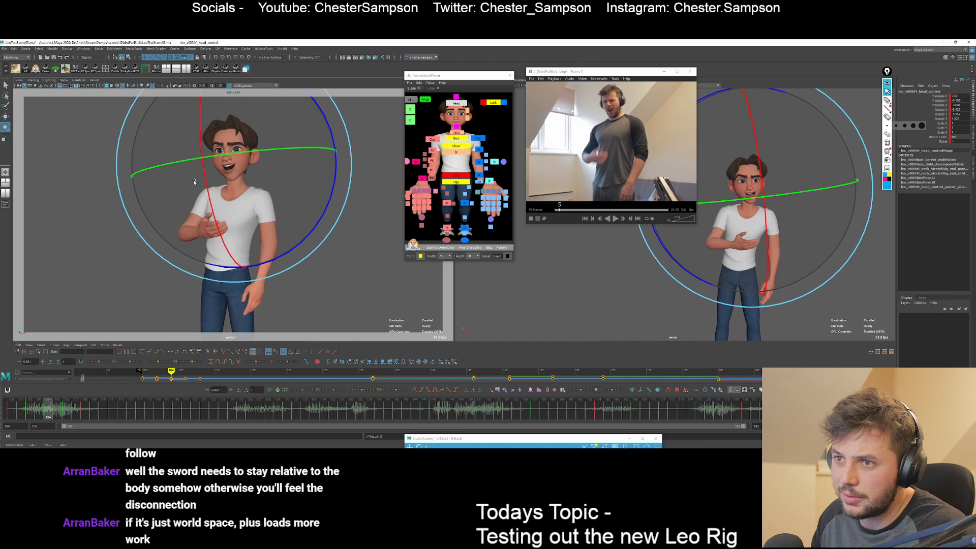
key("comma")
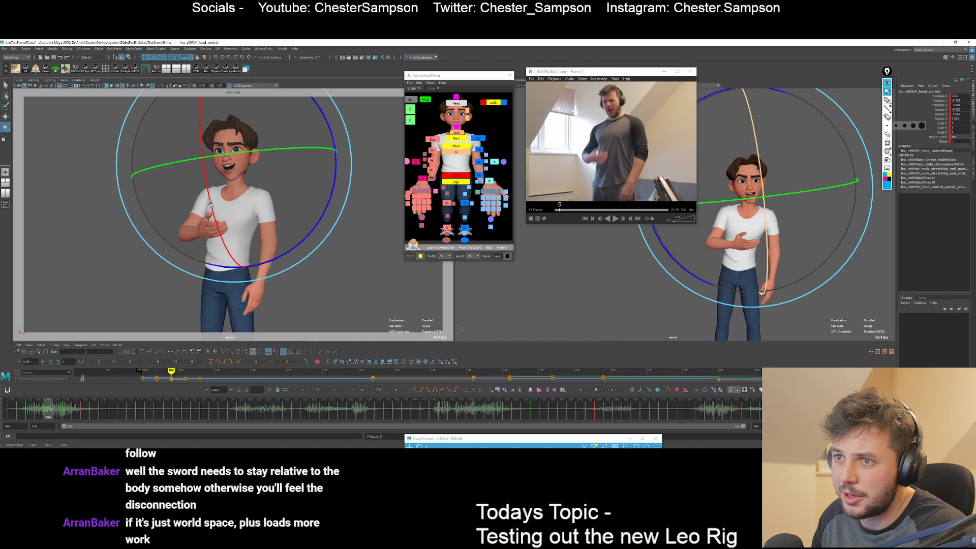
Play back the opening from reference frame 1 to check the revised head turn in motion.
key("period")
key("period")
key("comma")
key("alt+shift+v")
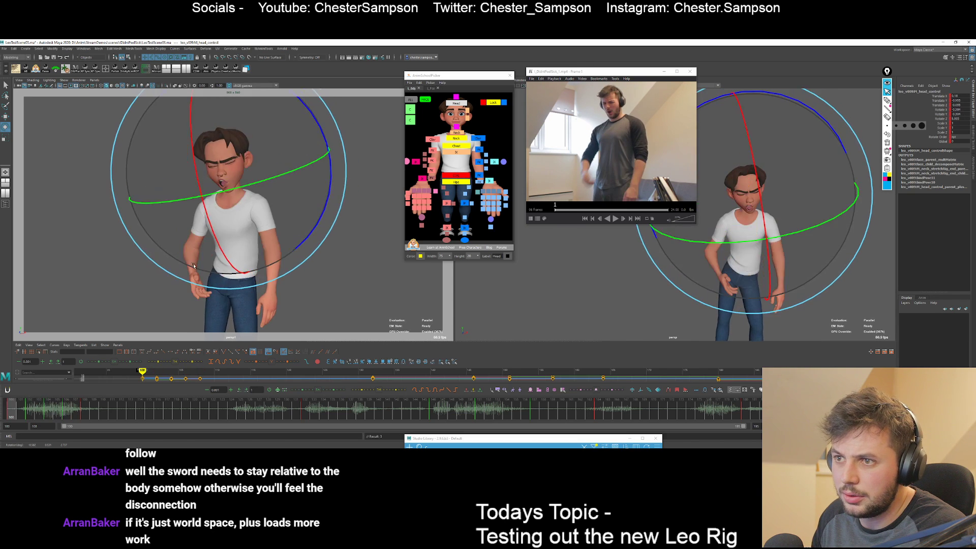
key("alt+v")
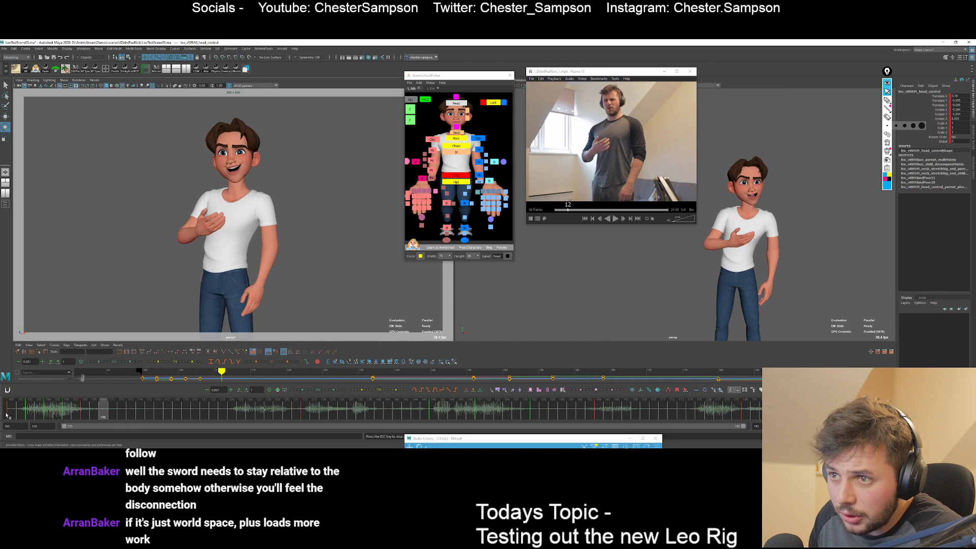
key("alt+v")
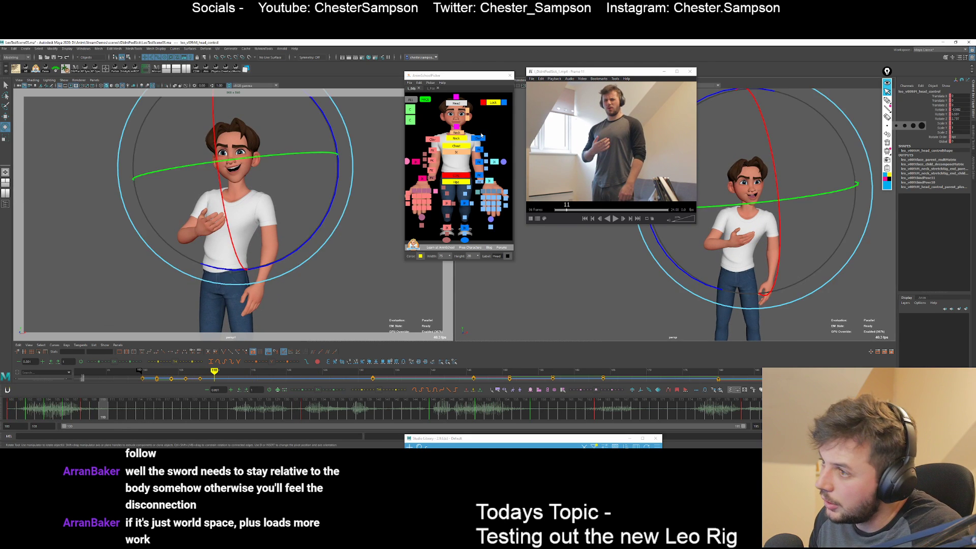
Rotate the left clavicle control in the breakdown at reference frame 3, comparing it with the neighbouring poses.
left_click(478, 138)
key("comma")
key("comma")
key("comma")
key("comma")
key("comma")
key("period")
key("comma")
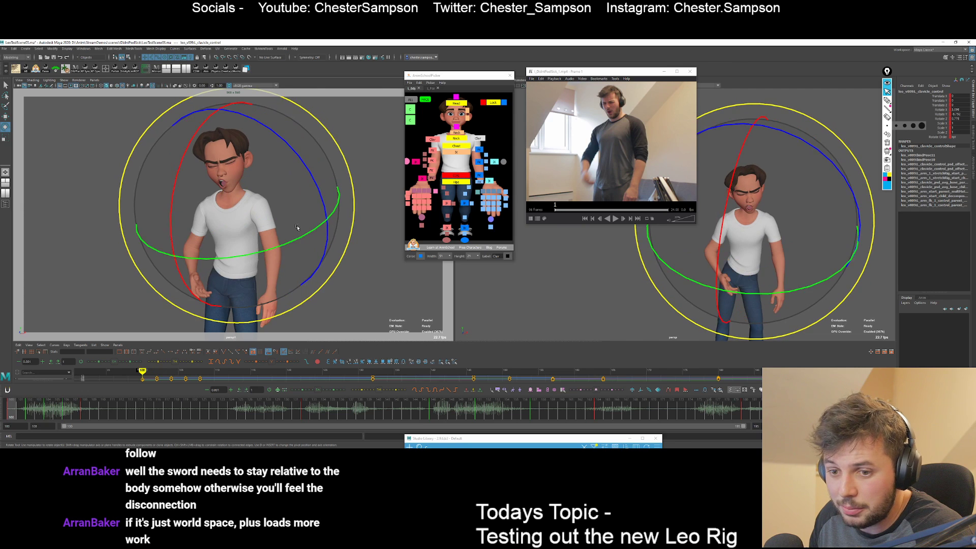
key("period")
left_click_drag(299, 235, 302, 231)
key("comma")
Adjust the left clavicle rotation in the breakdowns at reference frames 5 and 7, and recheck the earlier poses.
key("period")
key("period")
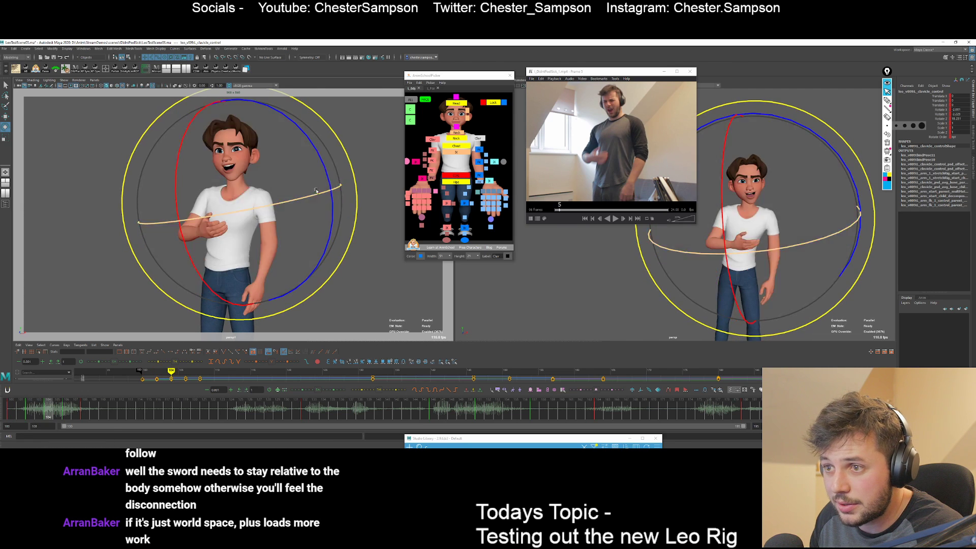
key("period")
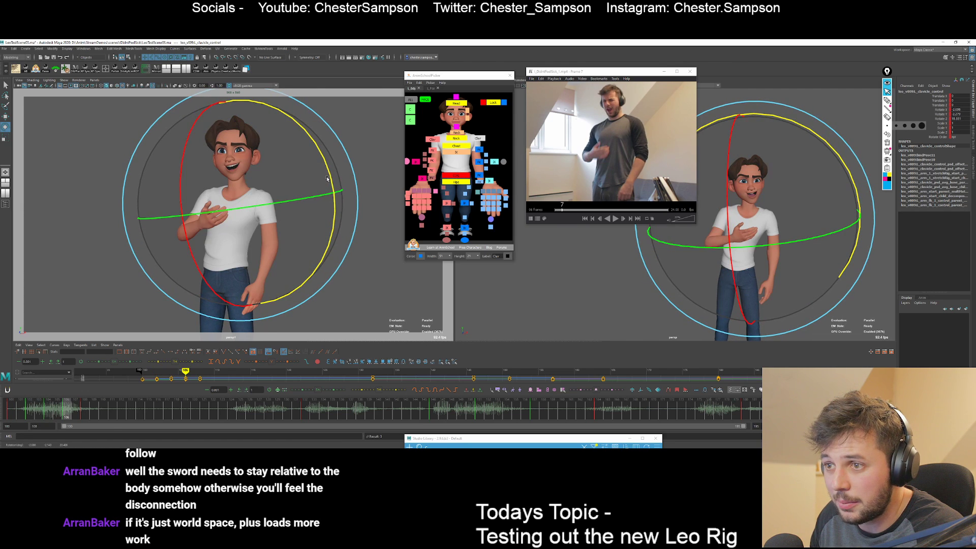
key("period")
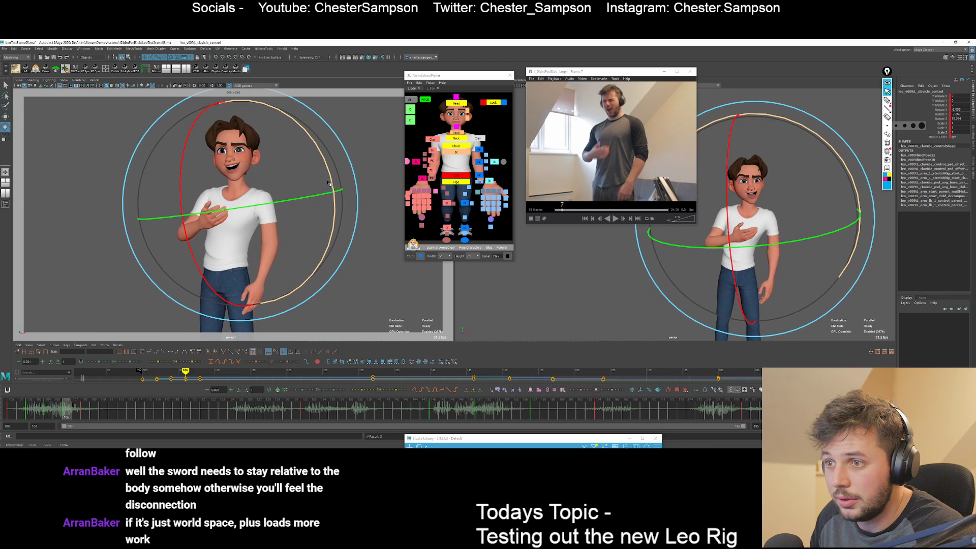
key("comma")
key("comma")
key("comma")
key("comma")
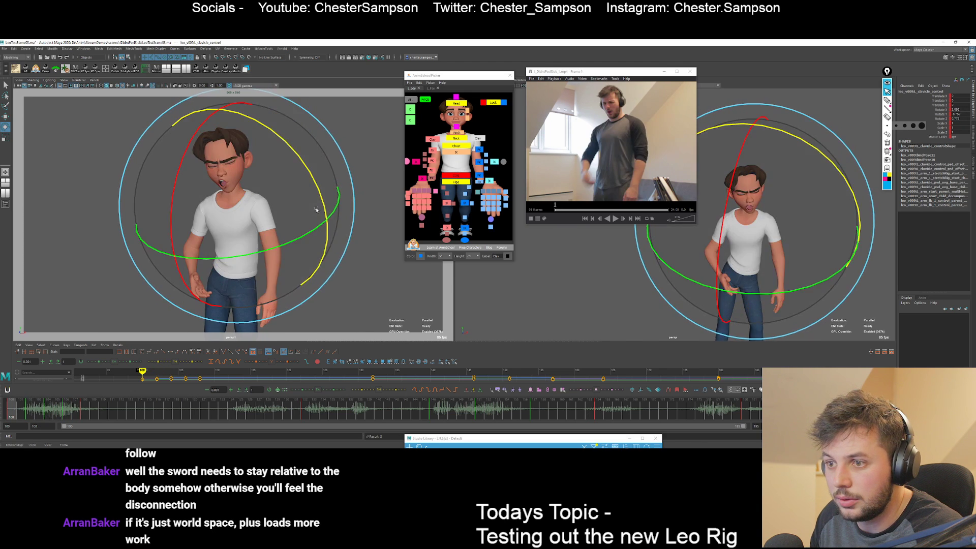
Play back the opening gesture and step through its breakdowns to check the left shoulder's motion.
key("alt+v")
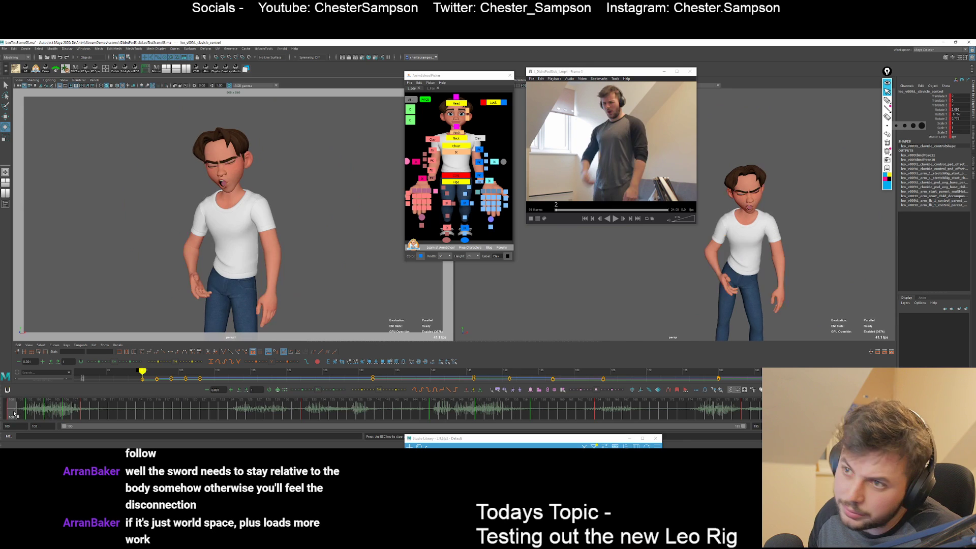
left_click(39, 411)
key("period")
key("period")
key("comma")
key("comma")
key("comma")
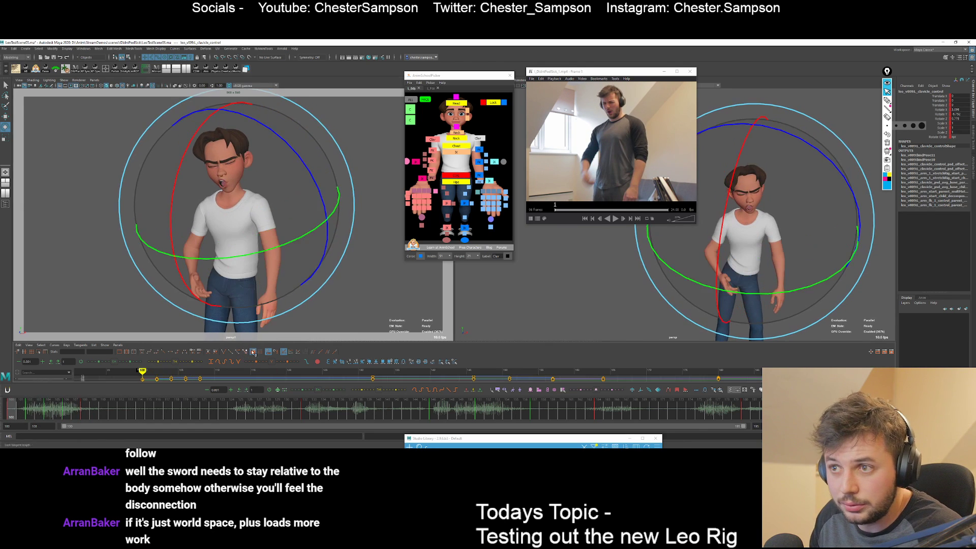
Tween all eye and brow controls in the breakdown at reference frame 5 so the eyes open wider.
key("period")
key("period")
left_click(454, 119)
left_click(430, 88)
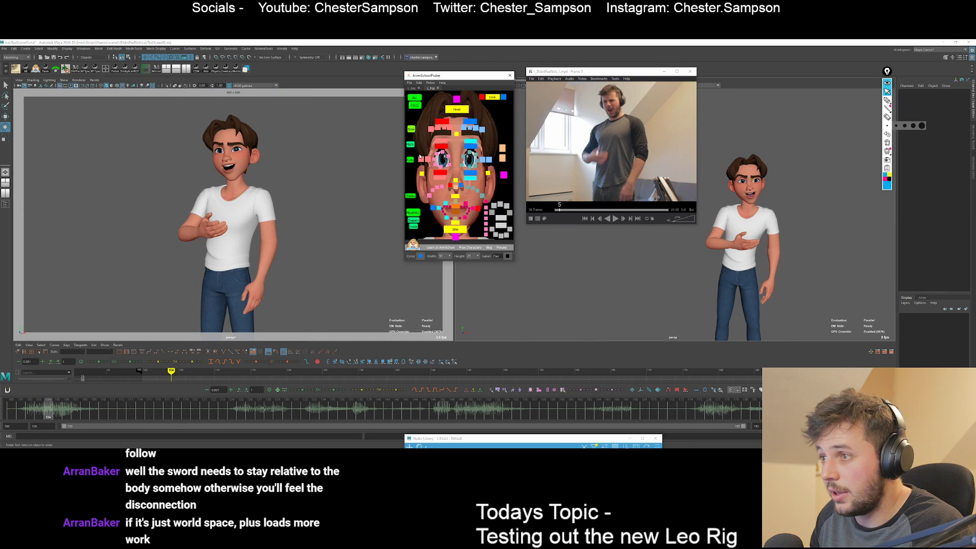
left_click(410, 145)
key("q")
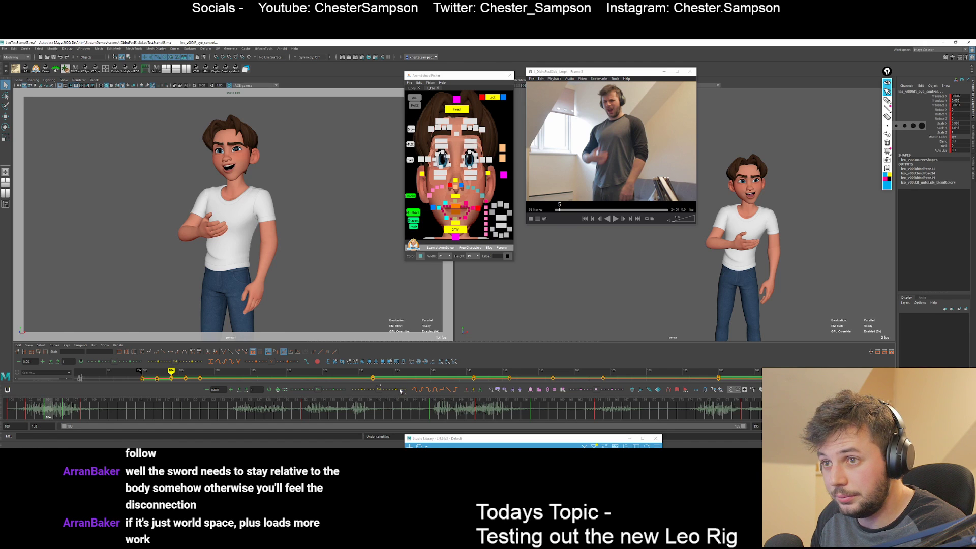
Select both lower eyelid controls and compare the eye shapes at reference frames 3, 5 and 7.
left_click_drag(438, 175, 475, 180)
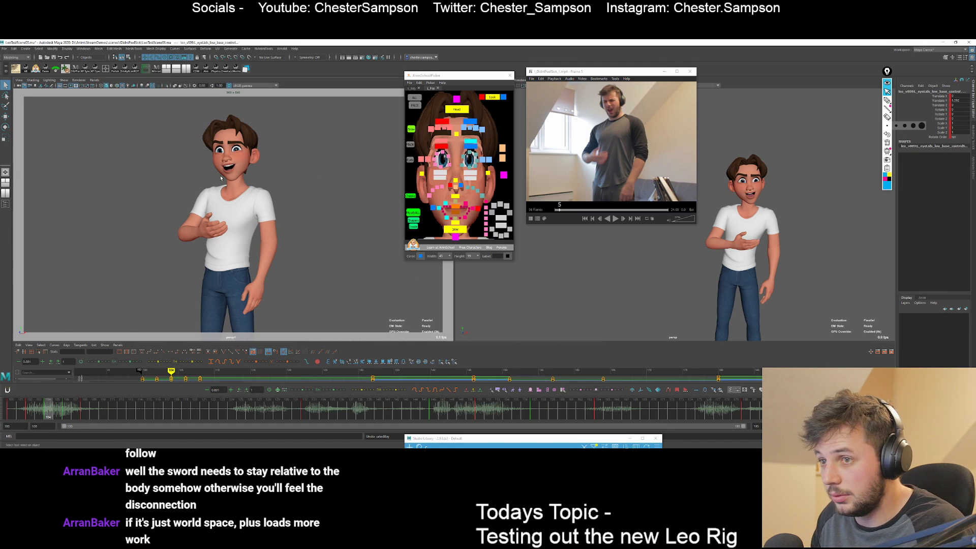
key("alt+comma")
key("alt+comma")
key("alt+comma")
key("alt+comma")
key("period")
key("period")
key("w")
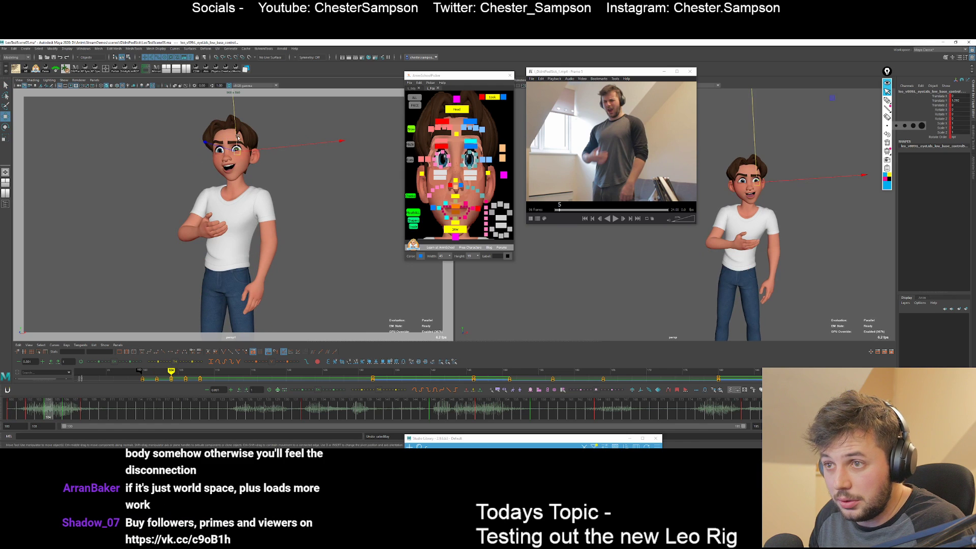
key("q")
key("comma")
key("period")
key("period")
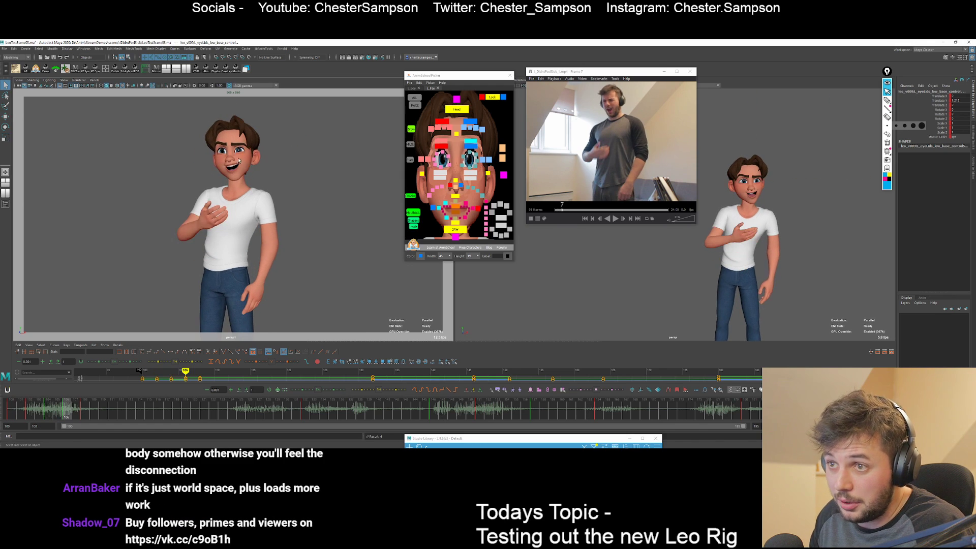
key("comma")
key("comma")
key("period")
Tween the eye and brow controls in the breakdown at reference frame 7 and play back the facial change.
left_click(412, 159)
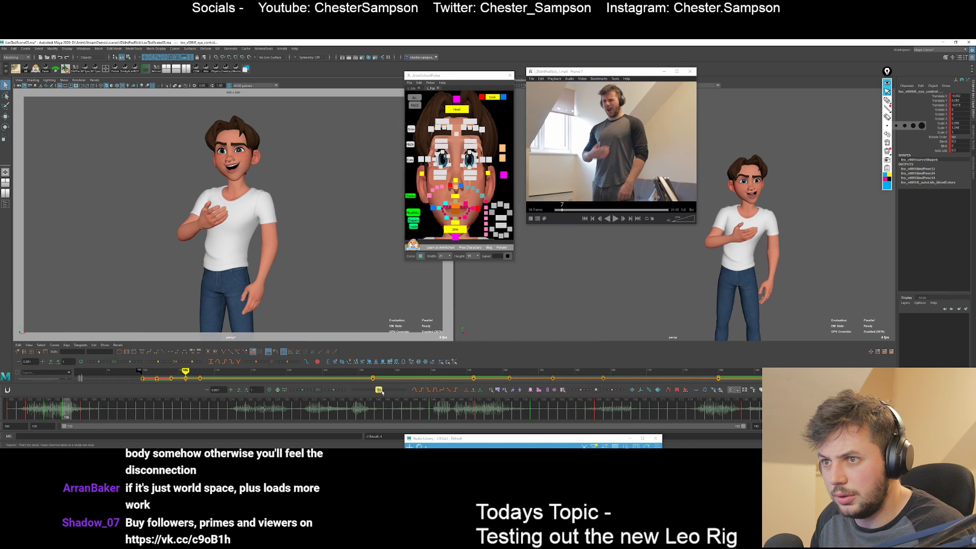
key("comma")
key("period")
key("period")
key("comma")
key("comma")
key("comma")
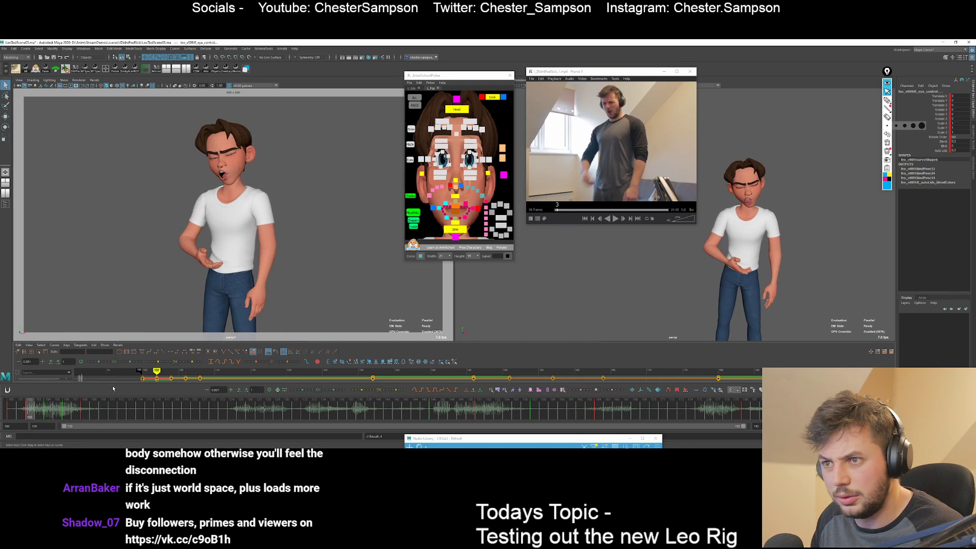
key("alt+v")
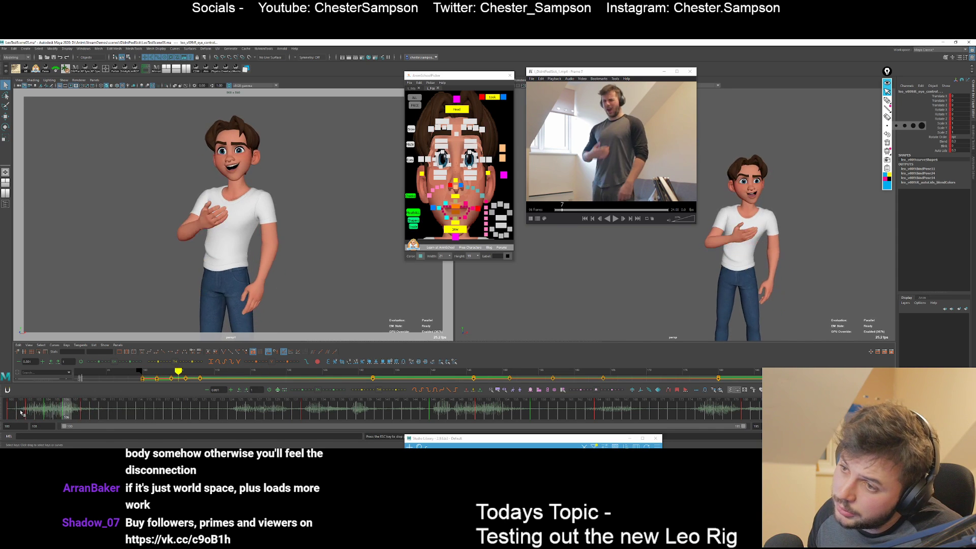
key("alt+v")
Rotate the left upper-arm FK control in the breakdown at reference frame 5, comparing it with the neighbouring poses.
left_click(387, 204)
left_click(412, 88)
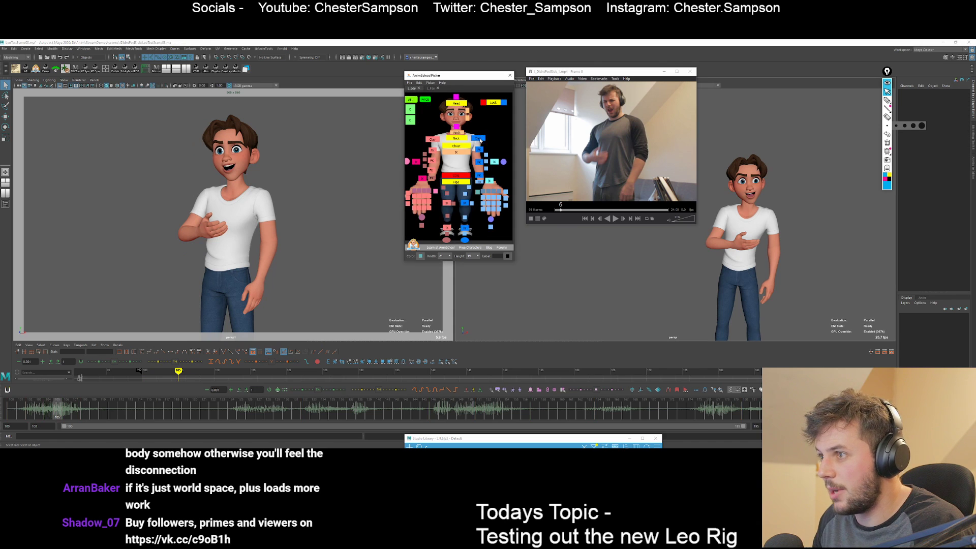
left_click(479, 150)
key("e")
key("comma")
key("comma")
key("period")
key("period")
key("comma")
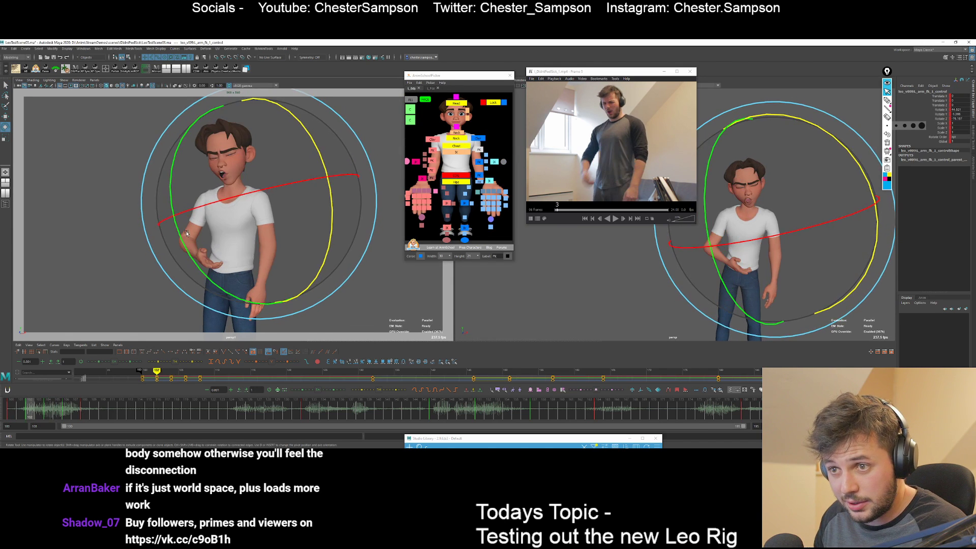
key("period")
left_click_drag(180, 235, 181, 230)
Step through the breakdowns and play back the opening to examine the left arm's swing.
key("period")
key("period")
key("period")
key("period")
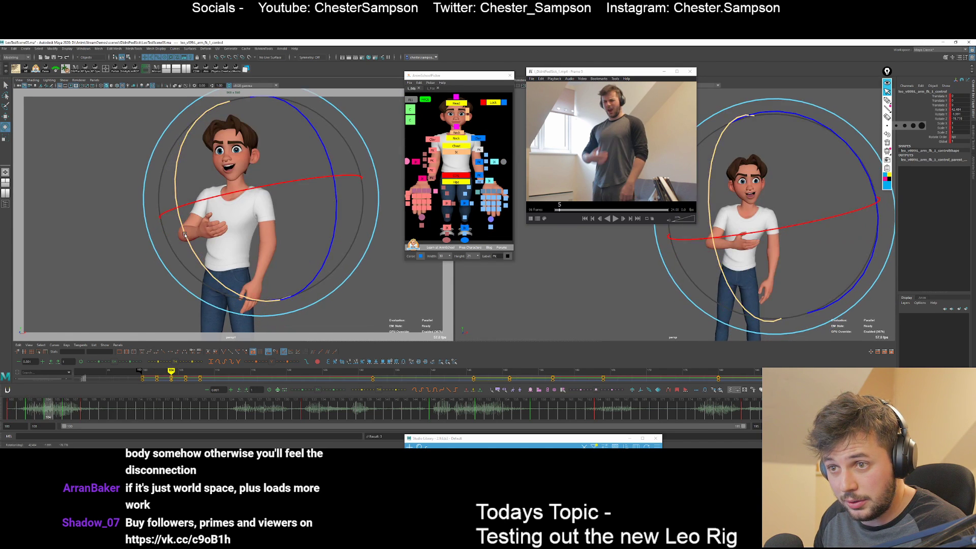
key("comma")
key("comma")
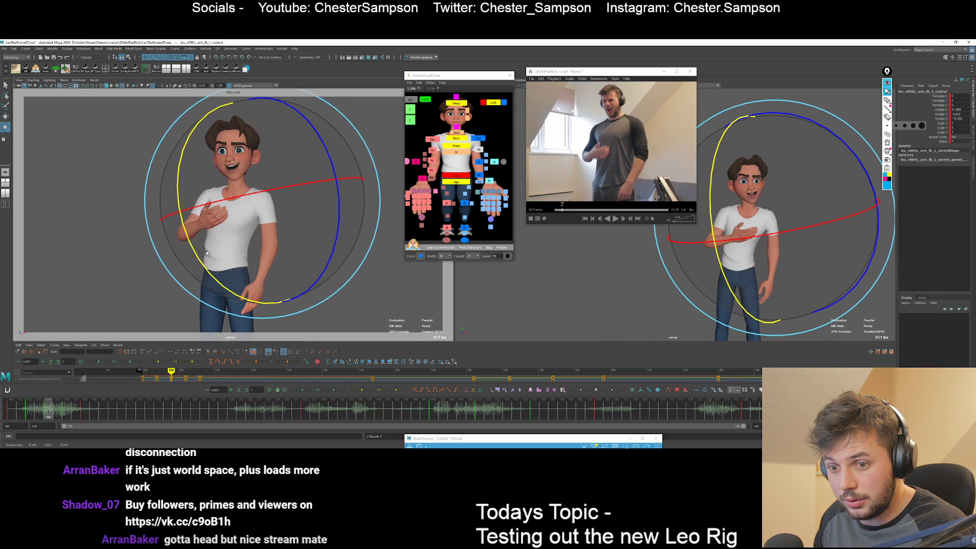
key("alt+period")
key("alt+period")
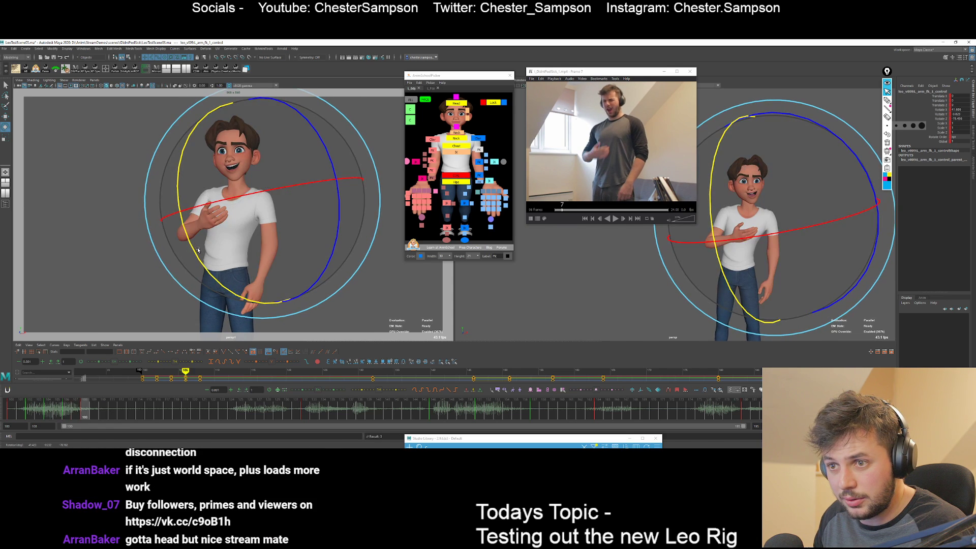
key("alt+v")
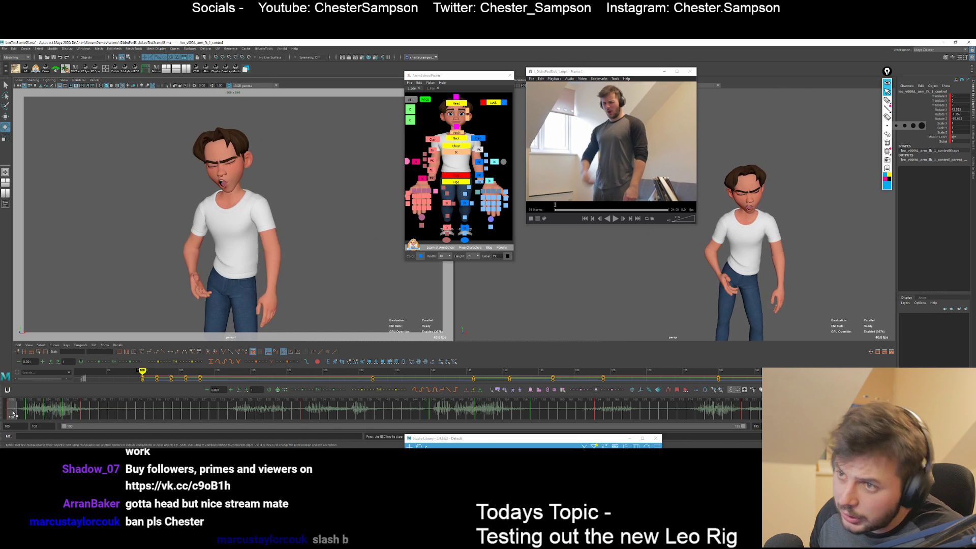
key("Escape")
left_click_drag(25, 411, 131, 410)
Key all body controls at reference frame 12 and tween the full-body pose at reference frame 9.
key("comma")
left_click(369, 120)
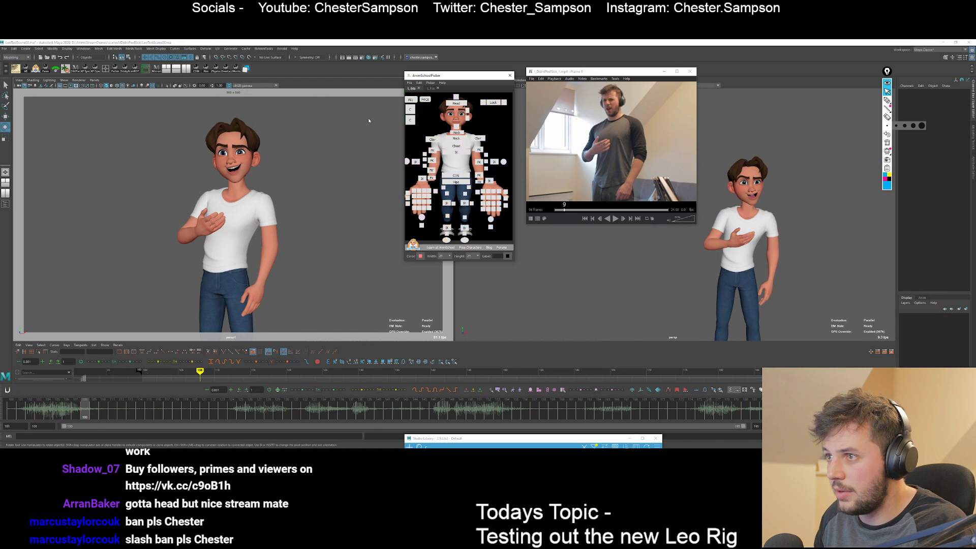
key("ctrl+z")
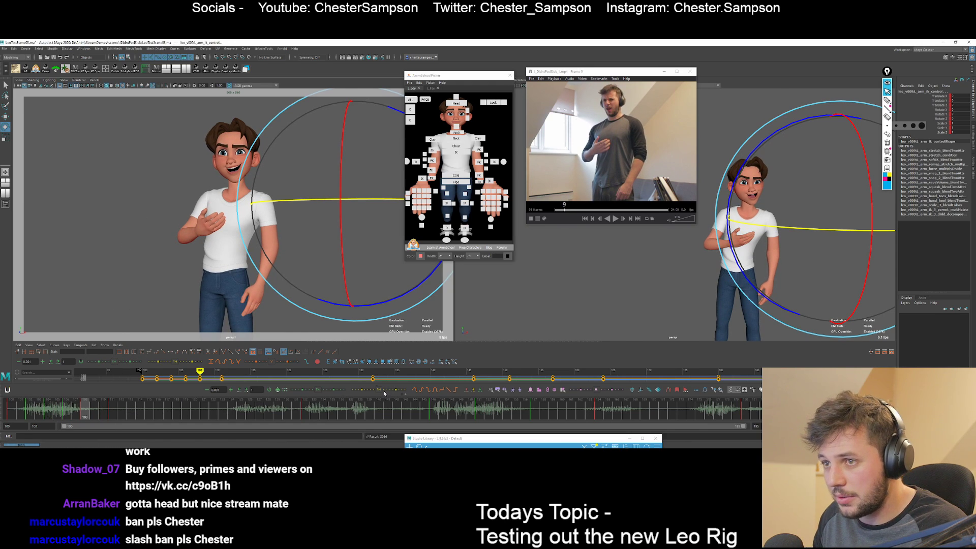
key("comma")
key("comma")
key("comma")
key("period")
key("period")
key("period")
key("period")
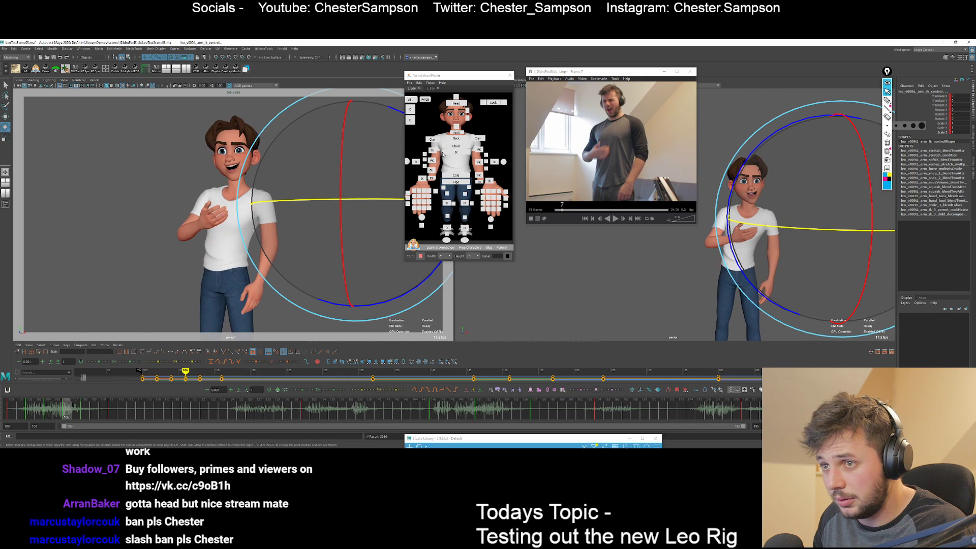
Rotate the head control in the breakdown at reference frame 3.
left_click(456, 103)
key("comma")
key("comma")
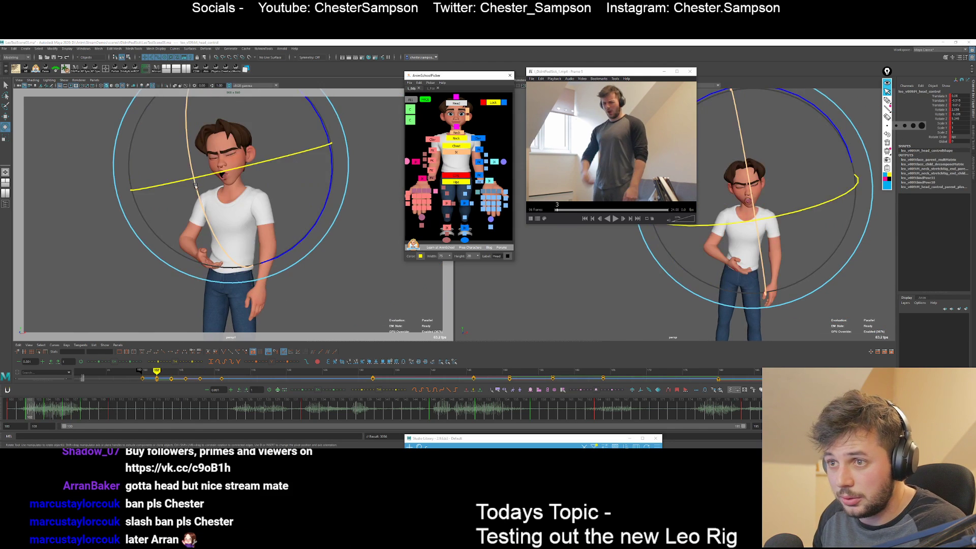
left_click_drag(213, 177, 217, 185)
key("comma")
key("comma")
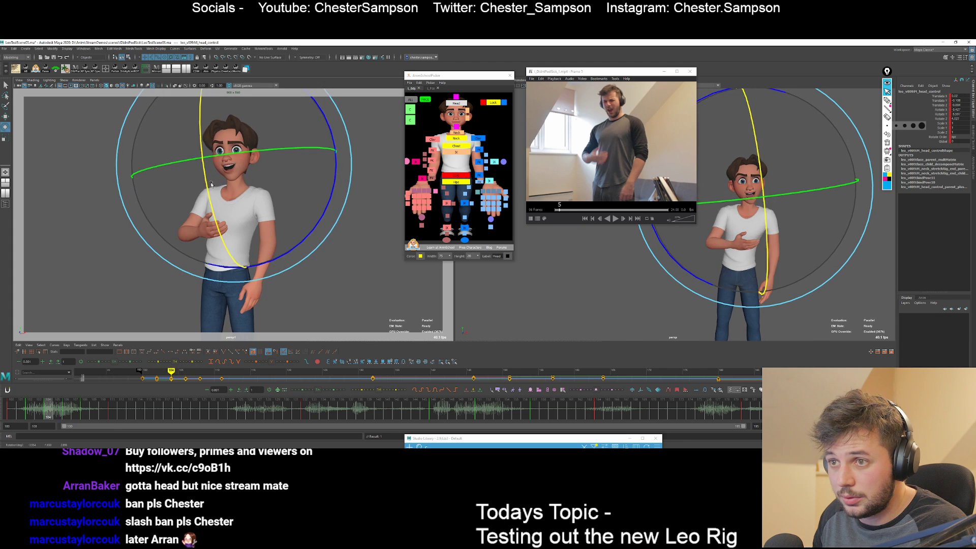
Compare the head angle across the poses up to reference frame 9 and play back the opening.
key("period")
key("period")
key("period")
key("period")
key("comma")
key("comma")
key("comma")
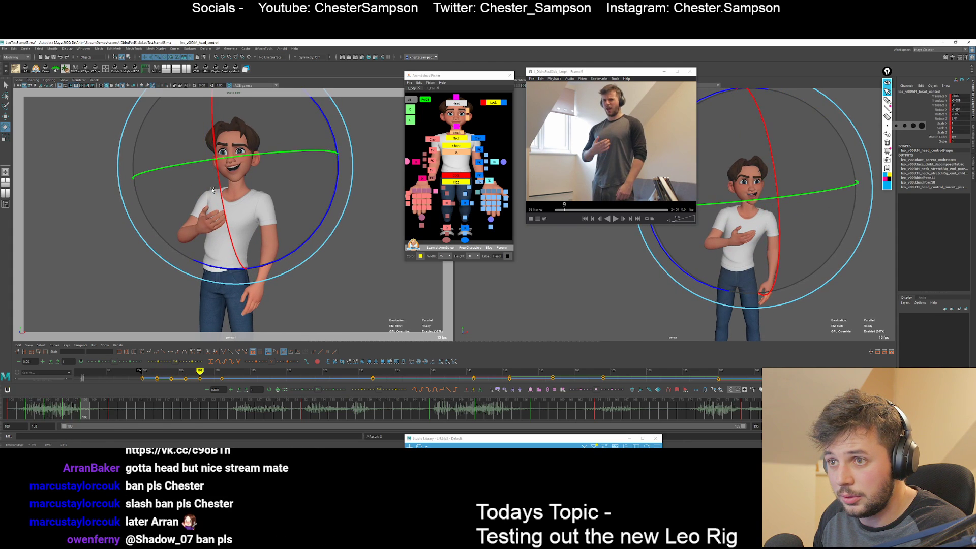
key("comma")
key("alt+v")
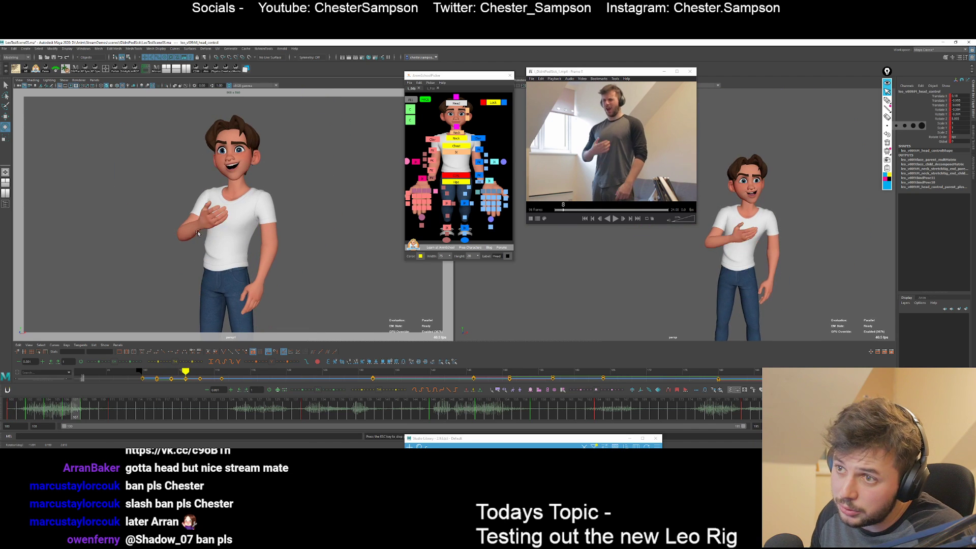
left_click(7, 416)
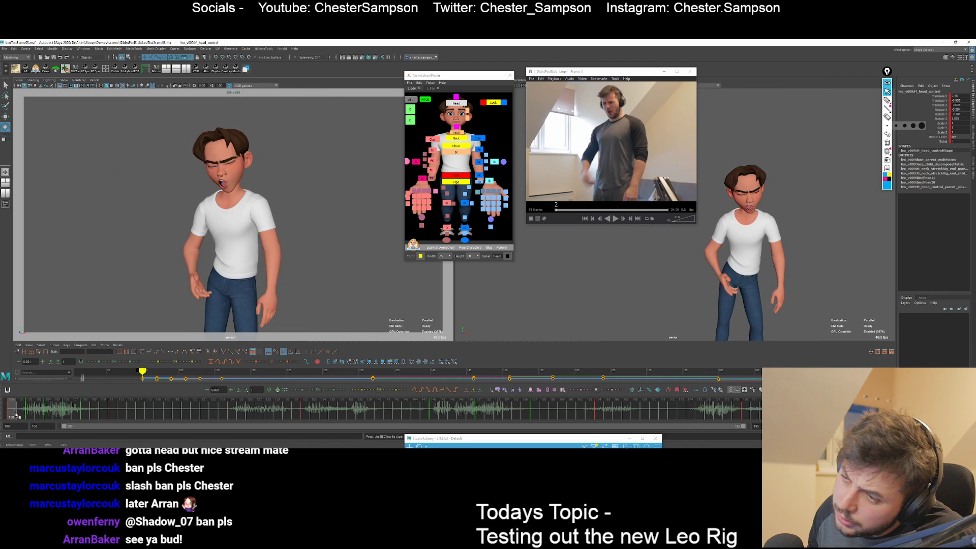
key("alt+v")
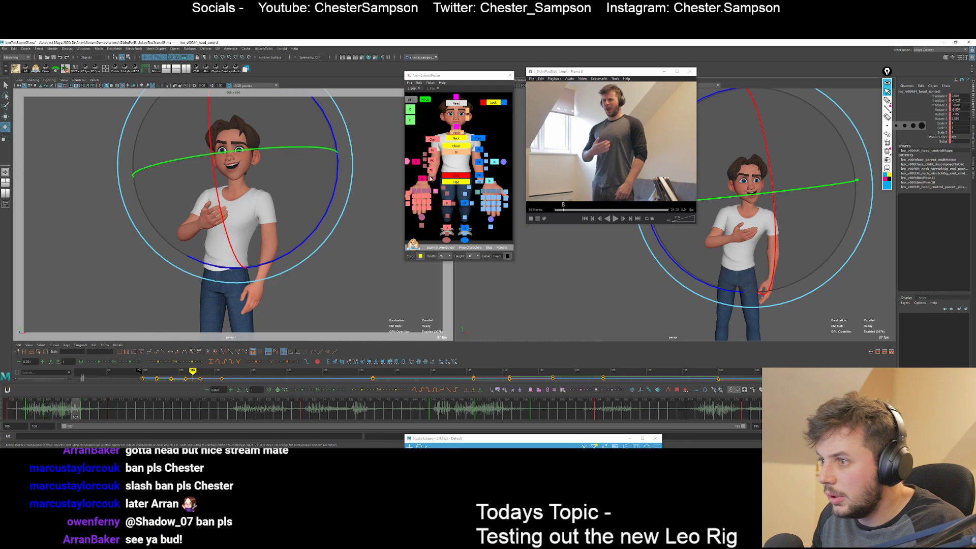
Rotate the right wrist FK control in the pose at reference frame 9, checking it against the poses on either side.
left_click(431, 170)
key("period")
key("comma")
key("comma")
key("period")
key("period")
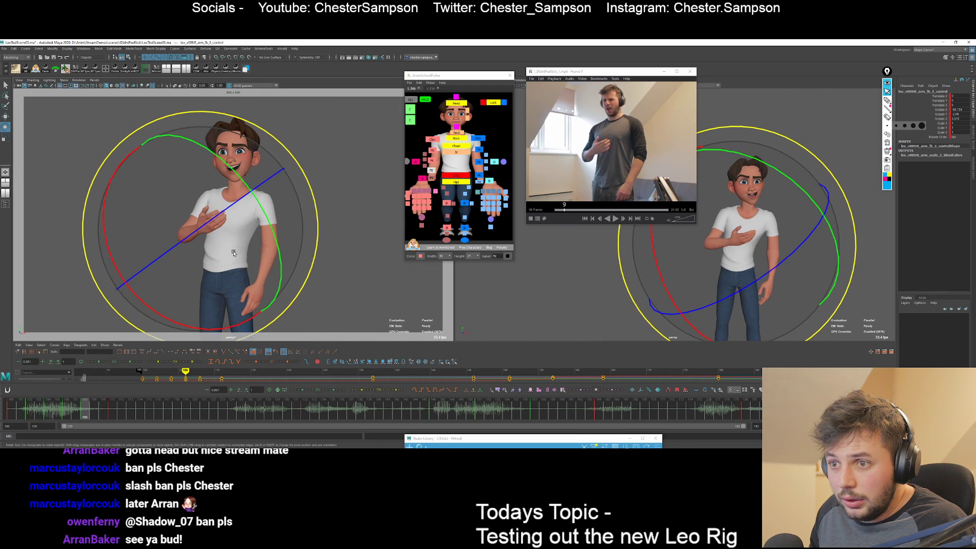
left_click_drag(231, 253, 234, 251)
key("comma")
key("period")
key("period")
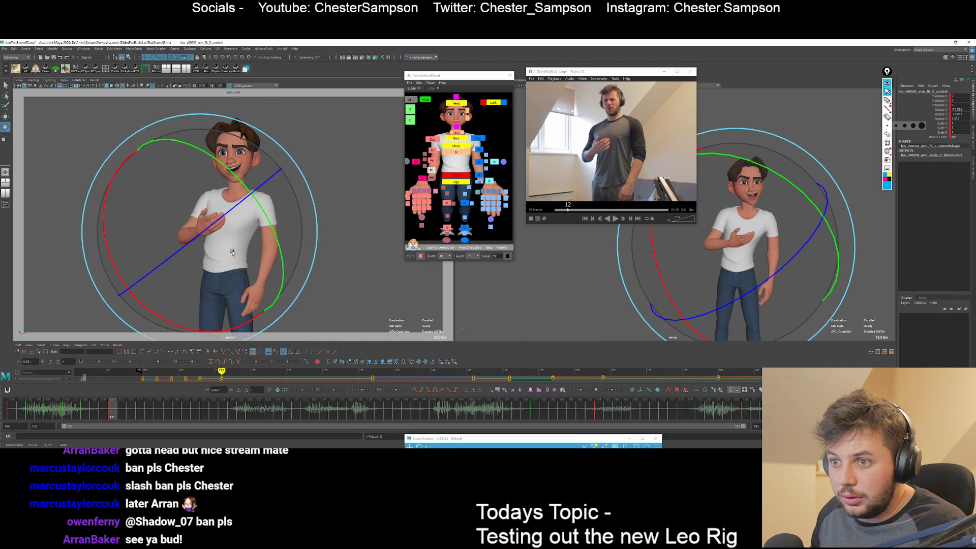
Fine-tune the right wrist FK control's rotation while checking it against the earlier opening poses.
key("comma")
key("comma")
key("period")
key("period")
left_click_drag(231, 246, 232, 251)
key("comma")
key("comma")
key("comma")
key("comma")
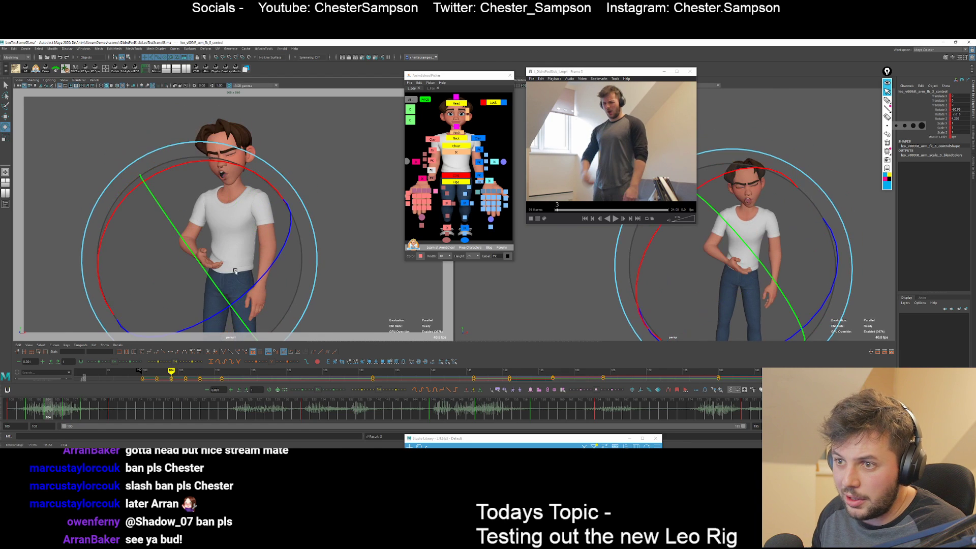
Step through the opening poses and play back the start of the shot to review the arm movement.
key("period")
key("period")
key("period")
key("period")
key("comma")
key("comma")
key("comma")
key("comma")
key("comma")
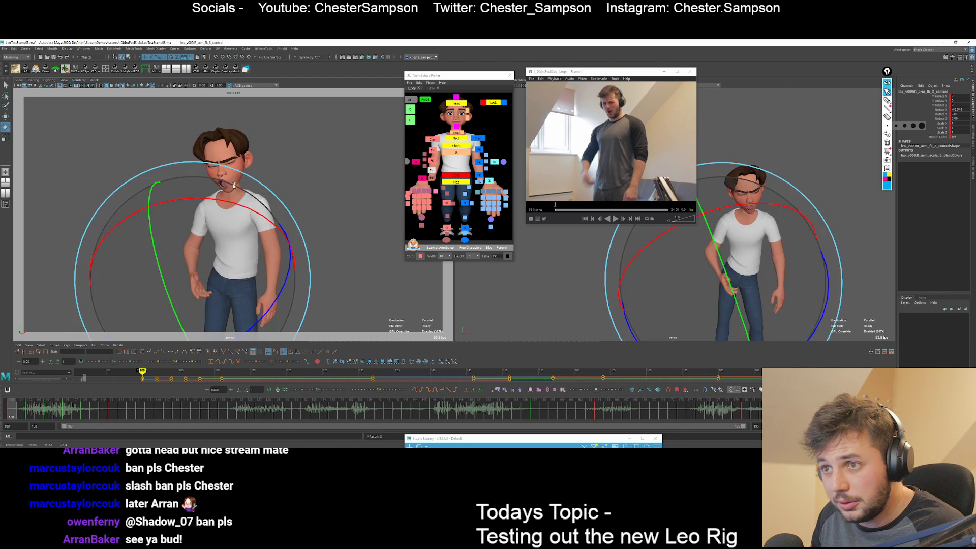
key("alt+v")
left_click(7, 413)
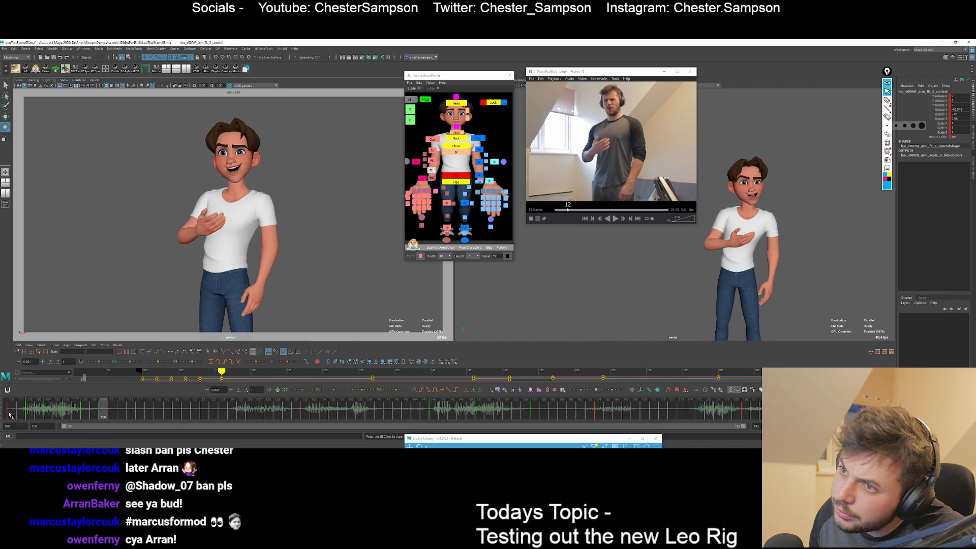
left_click(14, 415)
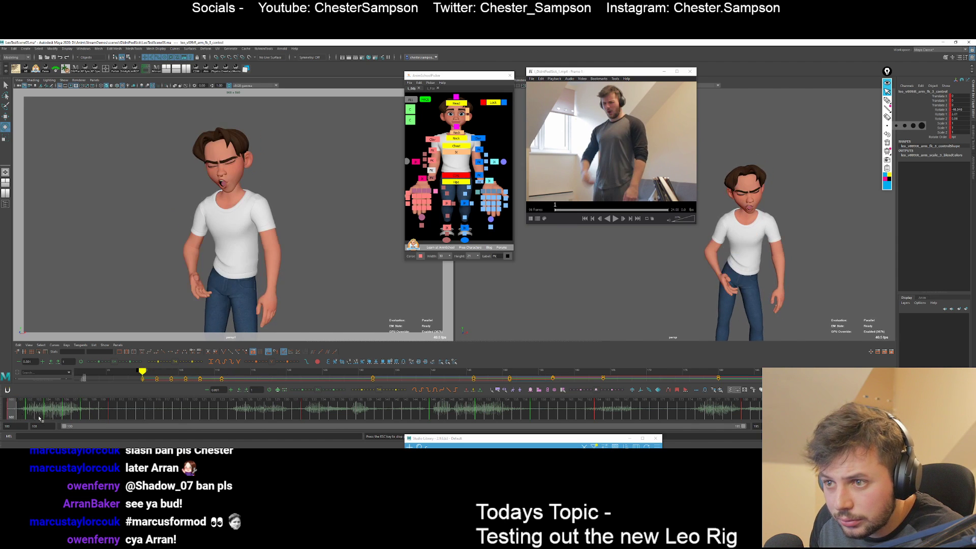
key("alt+v")
Rotate the COG control in the pose at reference frame 7, comparing it with the poses on either side.
left_click(456, 175)
key("w")
key("comma")
key("comma")
key("comma")
key("comma")
key("comma")
key("comma")
key("comma")
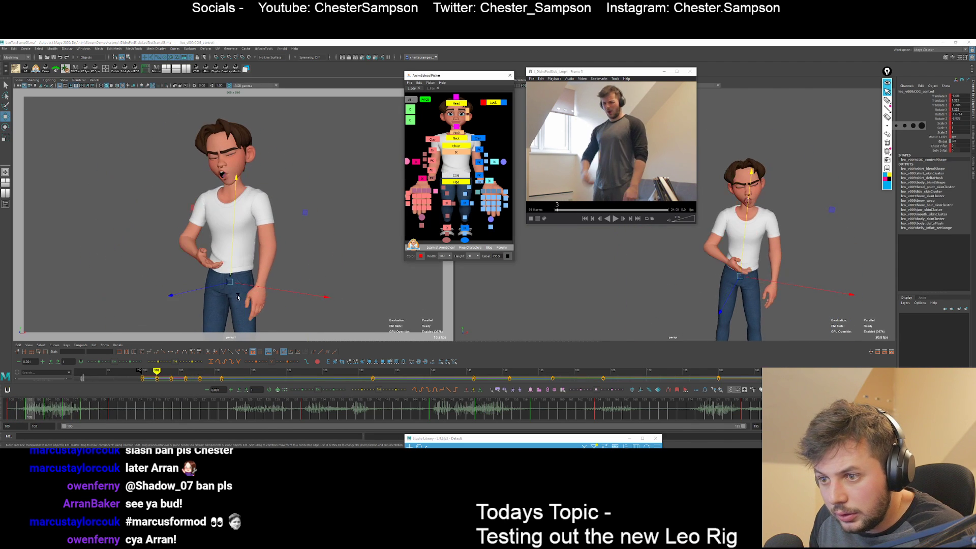
key("period")
key("period")
key("period")
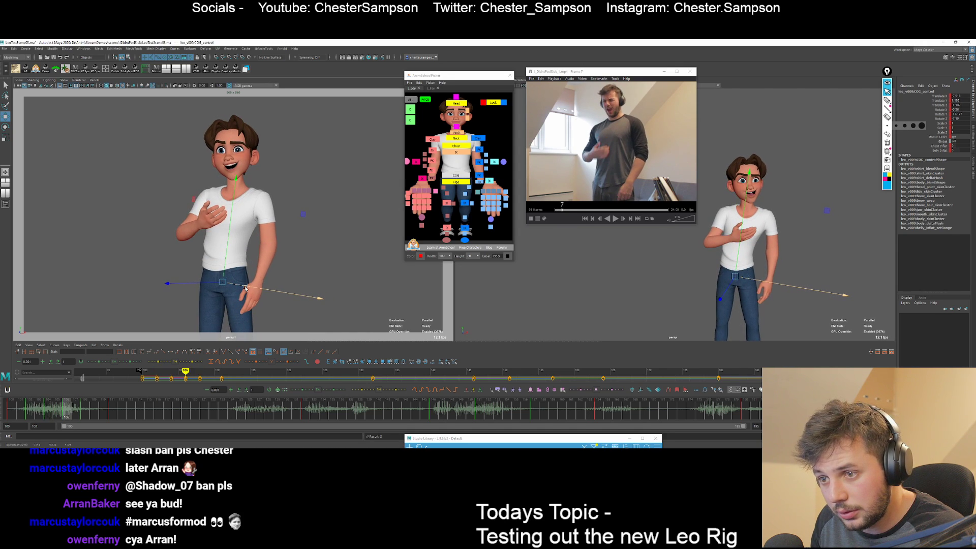
key("e")
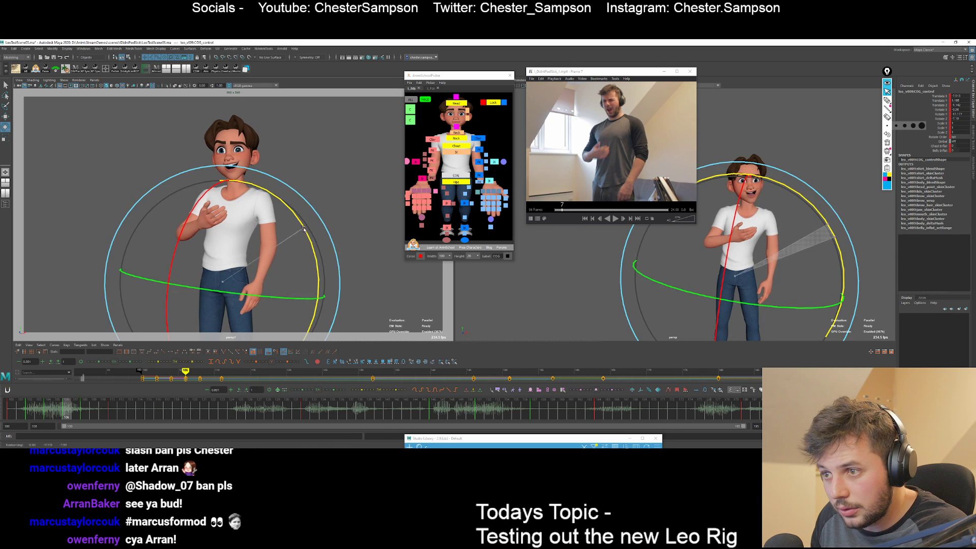
left_click_drag(296, 230, 305, 235)
key("period")
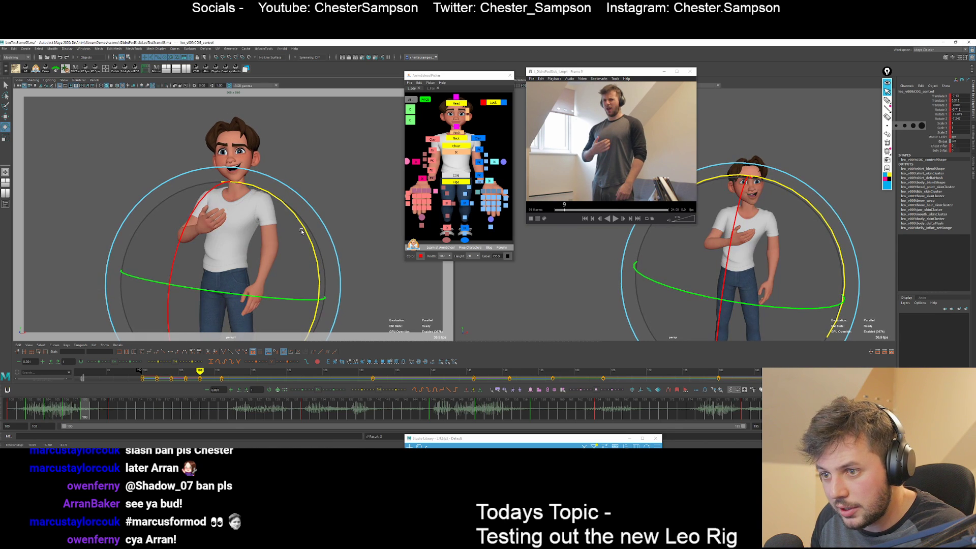
key("comma")
key("comma")
Play back the opening from its first frame to review the adjusted body pose.
key("alt+v")
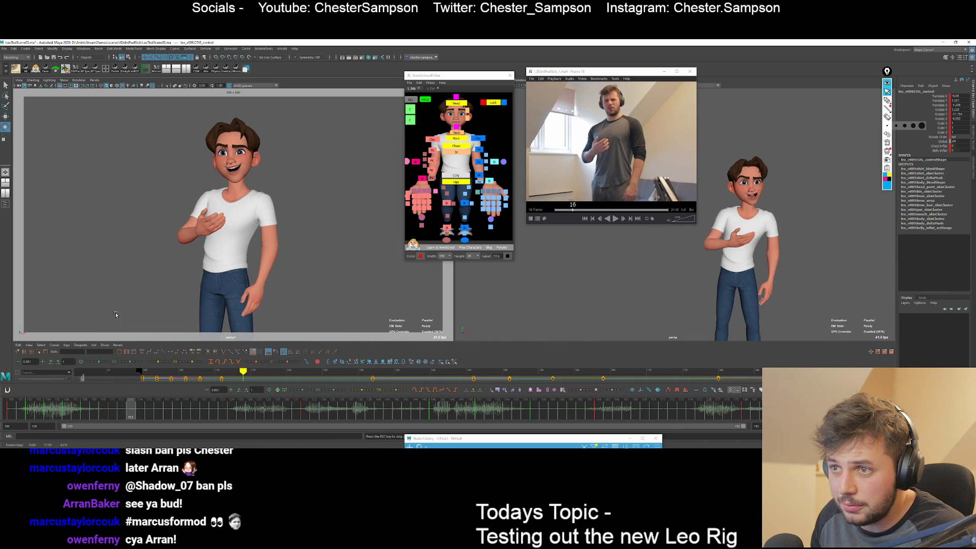
left_click(20, 414)
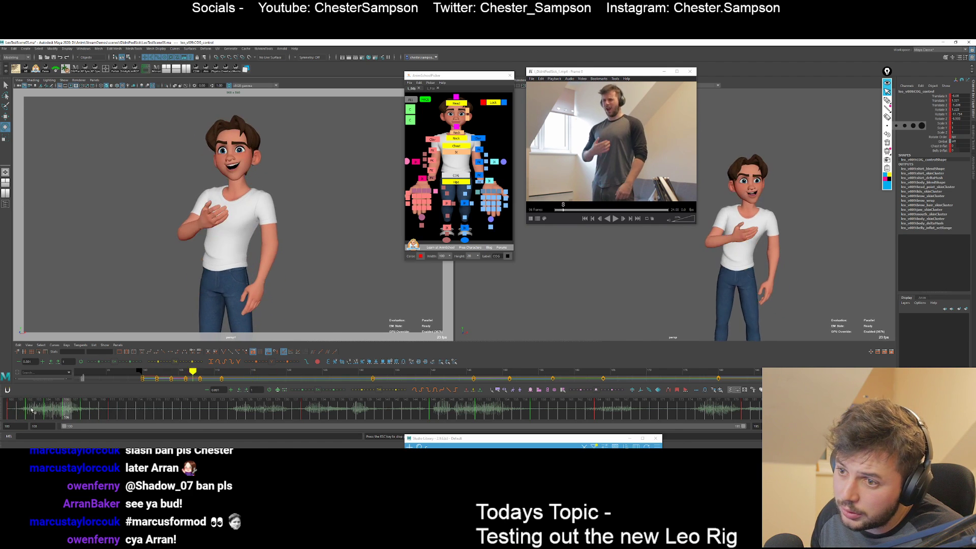
key("alt+v")
key("comma")
key("comma")
key("comma")
Switch the workspace to a single camera view beside the Graph Editor and minimize the reference video.
key("w")
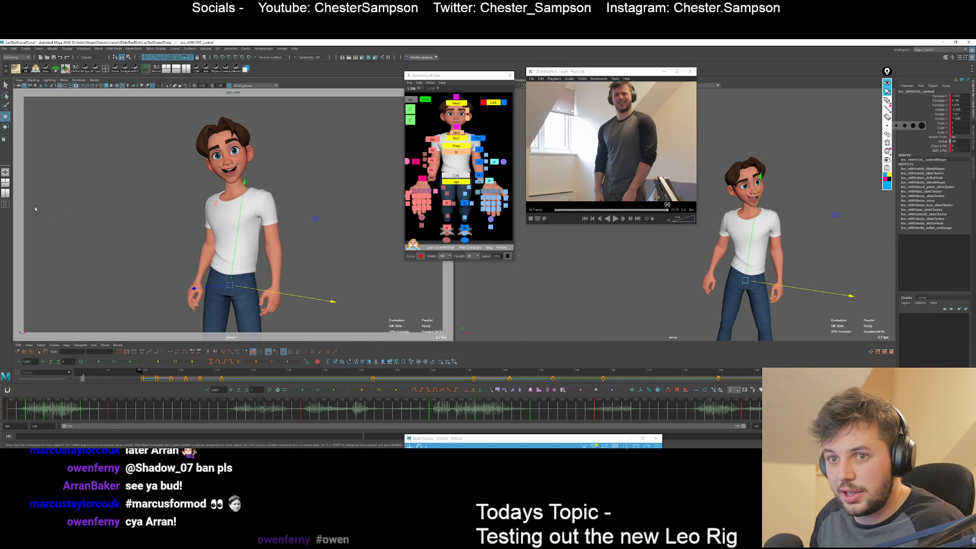
left_click(5, 192)
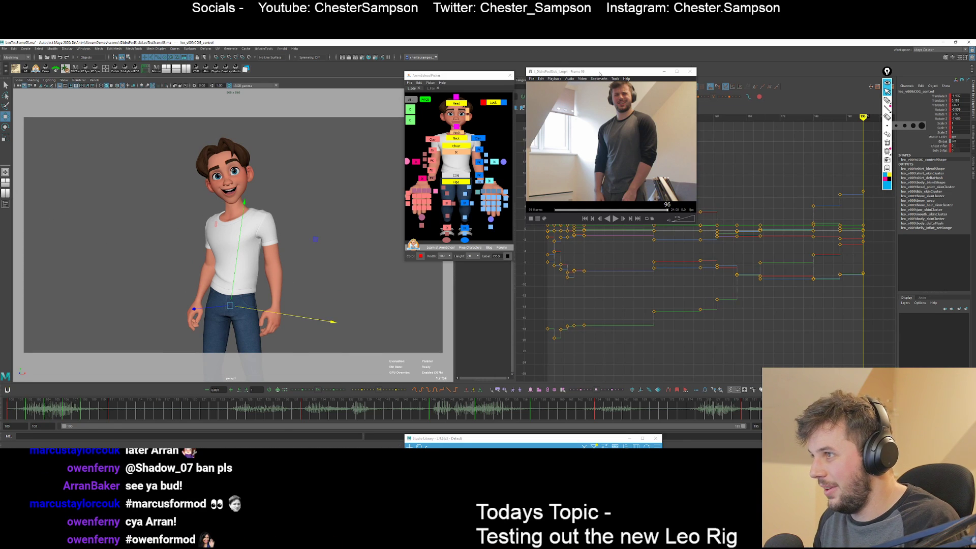
left_click(664, 71)
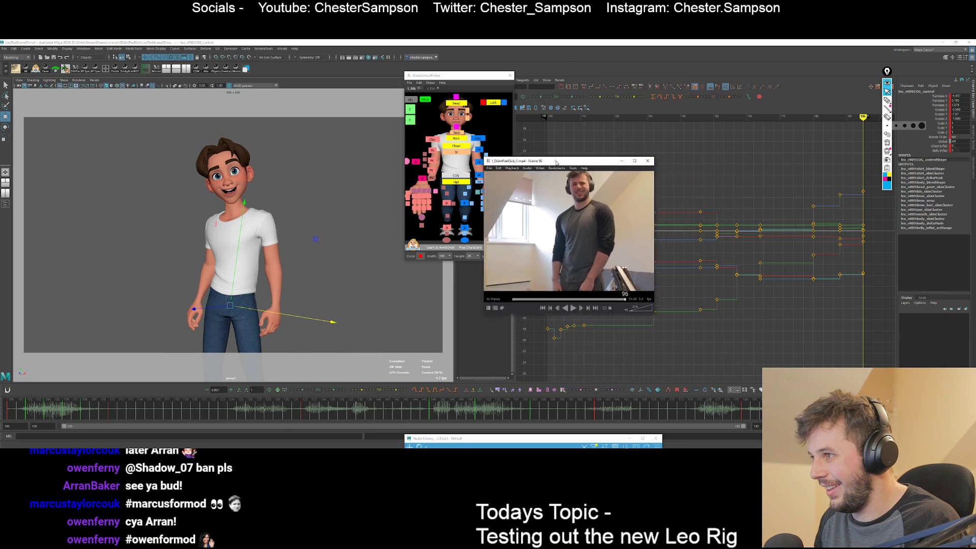
Isolate the COG control's Translate Y curve and lower its key at reference frame 9.
left_click(944, 100)
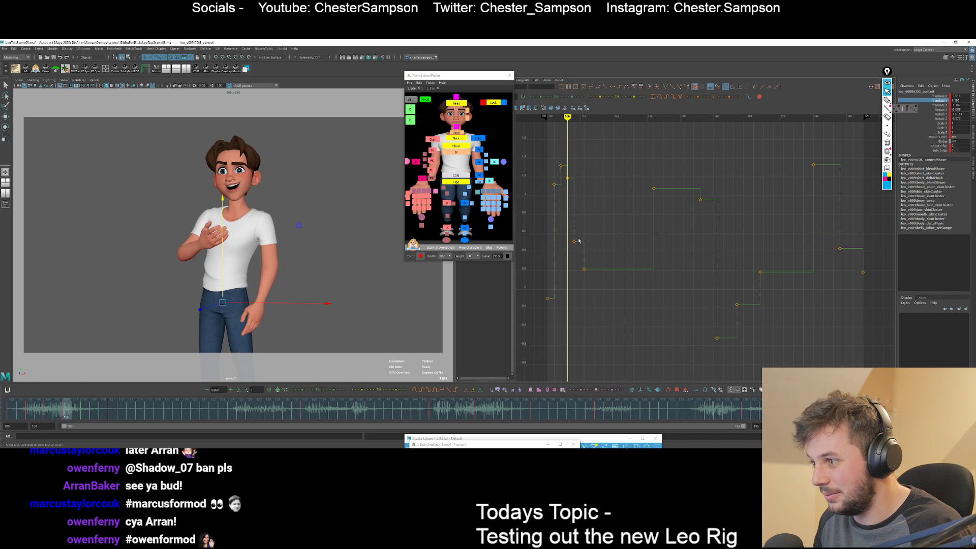
key("comma")
key("comma")
key("comma")
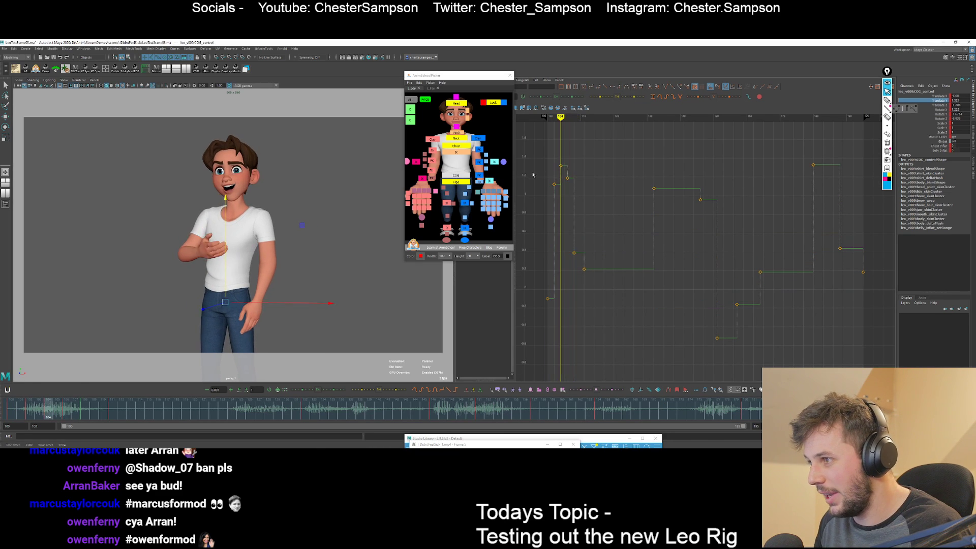
Isolate the COG's Translate X curve, lower its key at reference frame 9 and compare the surrounding poses.
left_click(936, 96)
key("period")
key("period")
key("period")
key("period")
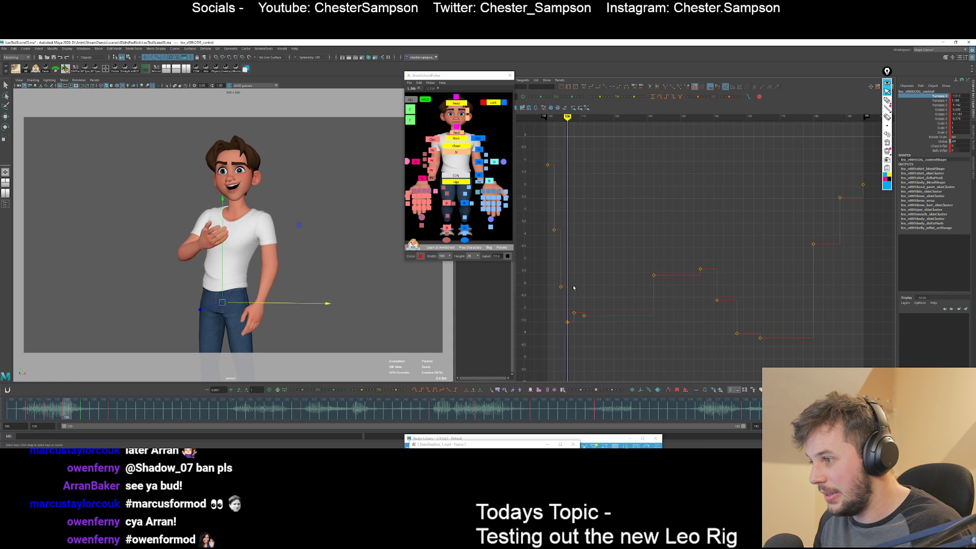
right_click_drag(580, 324, 579, 330, "alt+shift")
middle_click_drag(579, 330, 629, 178, "alt")
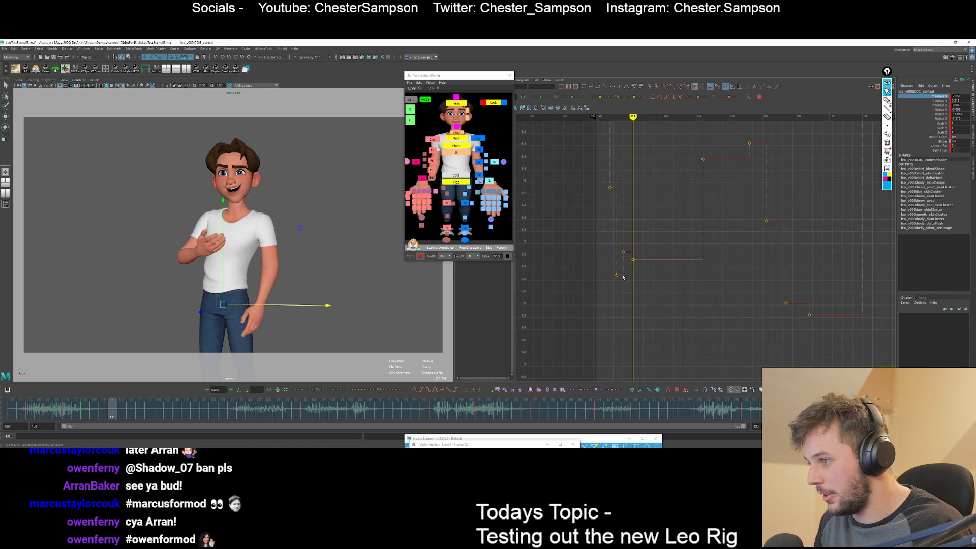
left_click(623, 253)
left_click(617, 270)
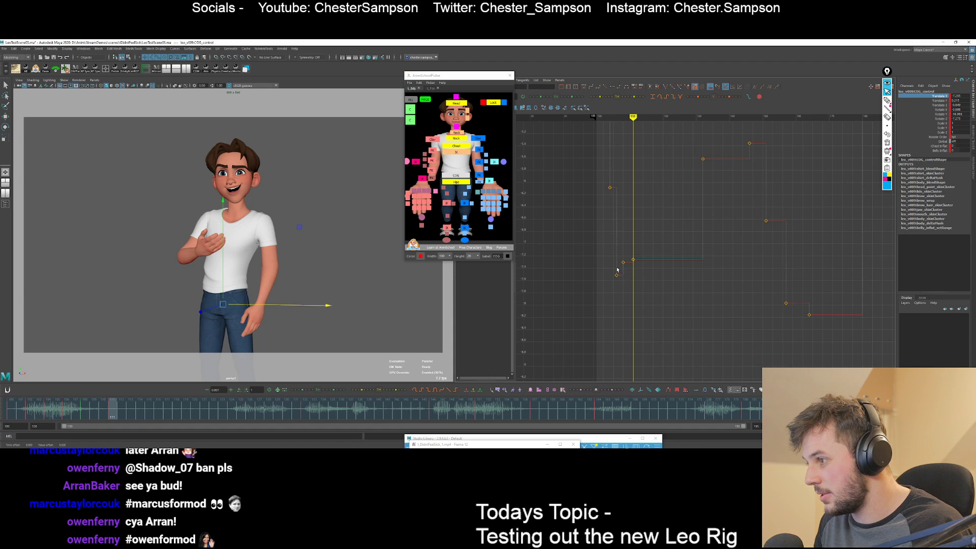
key("comma")
key("comma")
key("comma")
key("period")
key("period")
key("period")
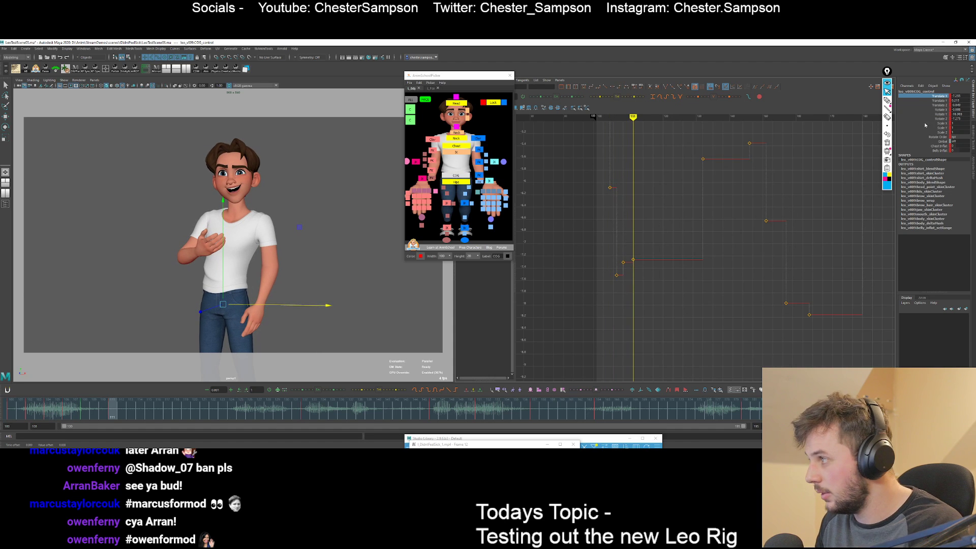
Nudge the COG's Translate Z keys at reference frames 7 and 9 so the curve eases into the frame 12 pose.
left_click(935, 104)
key("comma")
key("comma")
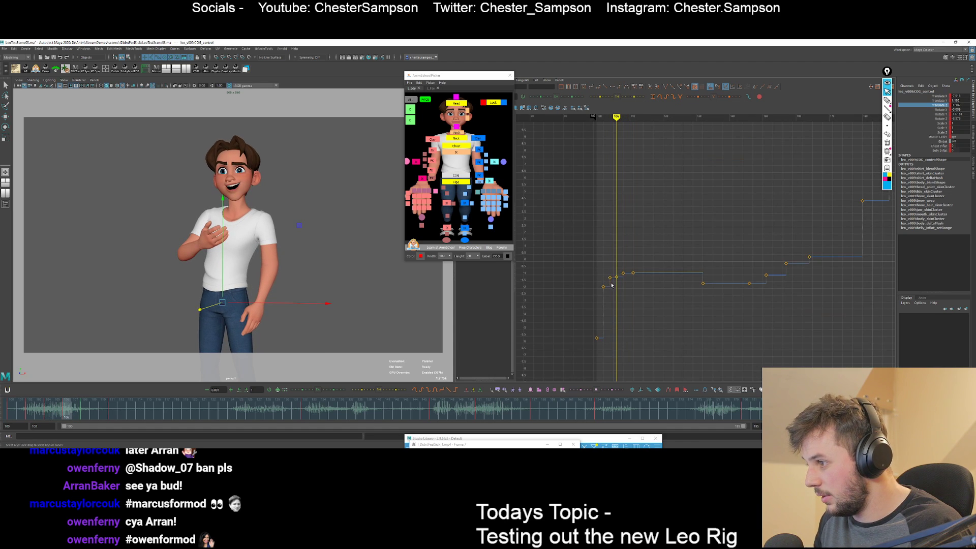
left_click(616, 279)
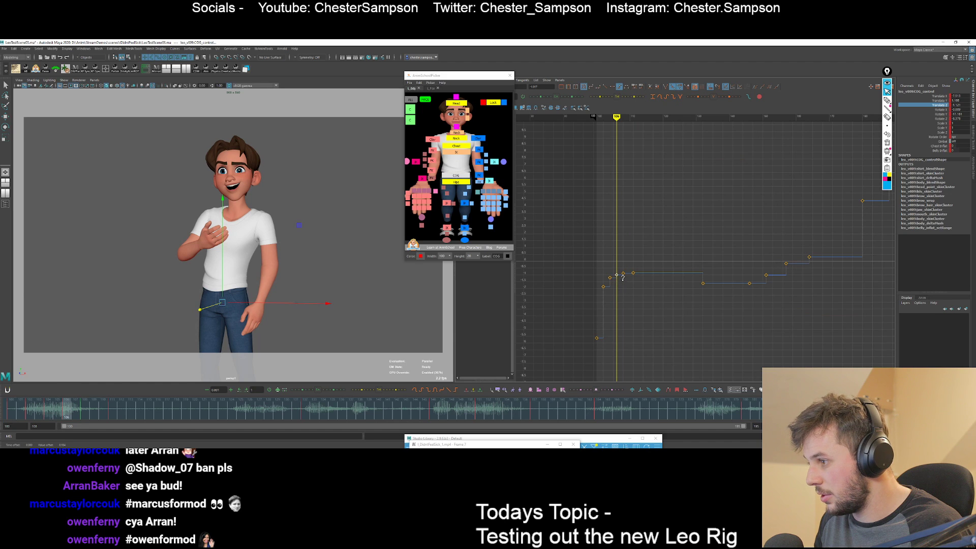
middle_click_drag(623, 278, 623, 277, "shift")
left_click(624, 288)
right_click_drag(624, 289, 626, 303, "alt+shift")
middle_click_drag(596, 321, 602, 263, "alt")
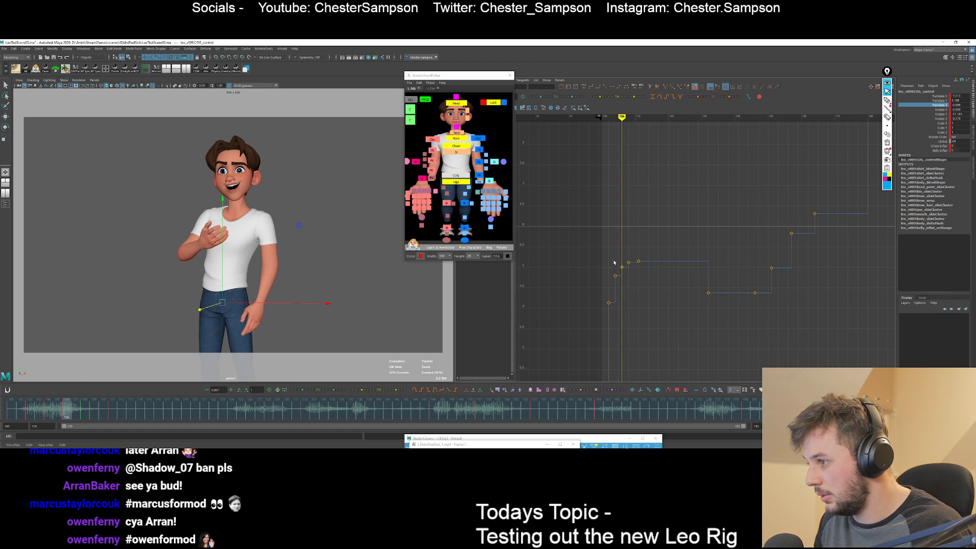
left_click_drag(631, 273, 634, 272)
middle_click_drag(635, 269, 636, 265)
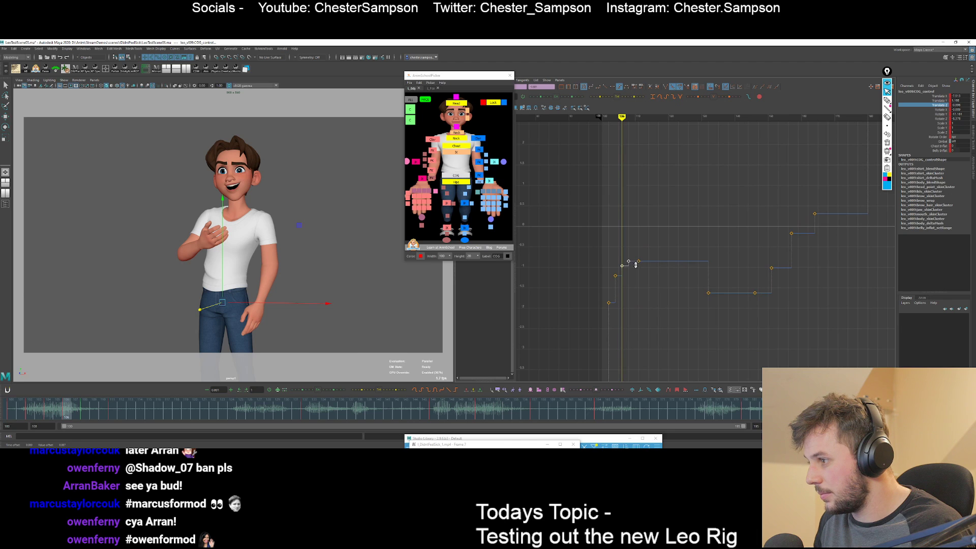
left_click(601, 272)
Step back through the poses and play the opening to check the smoothed COG motion.
key("comma")
key("comma")
key("comma")
key("comma")
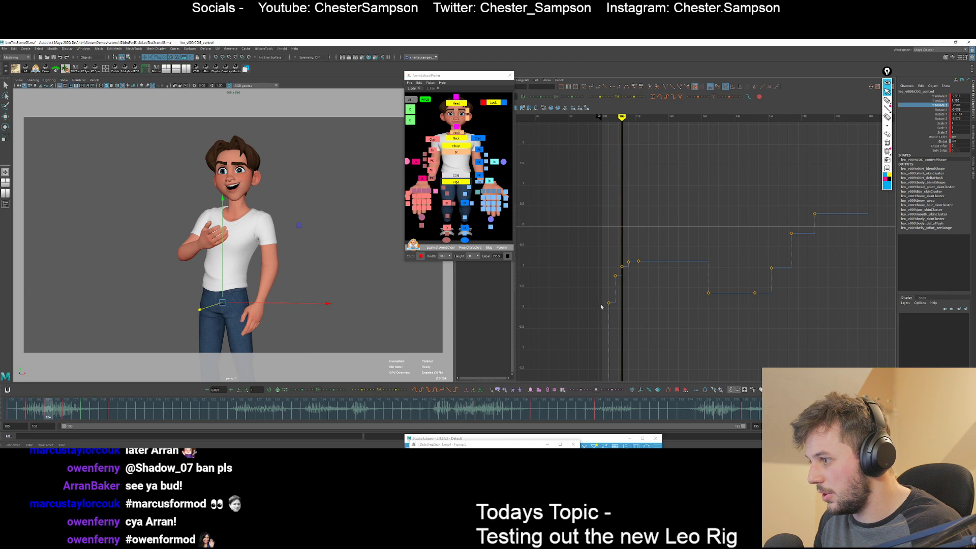
key("alt+v")
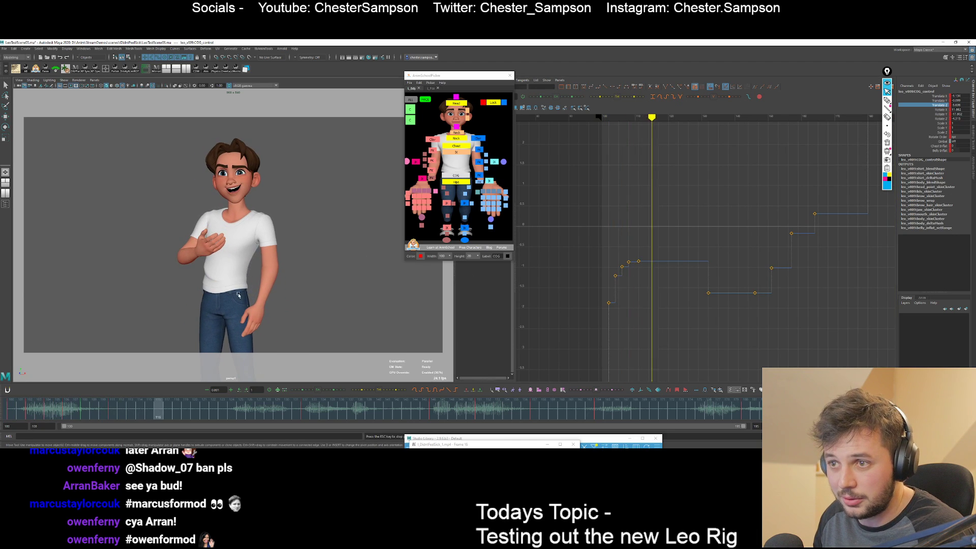
left_click(15, 415)
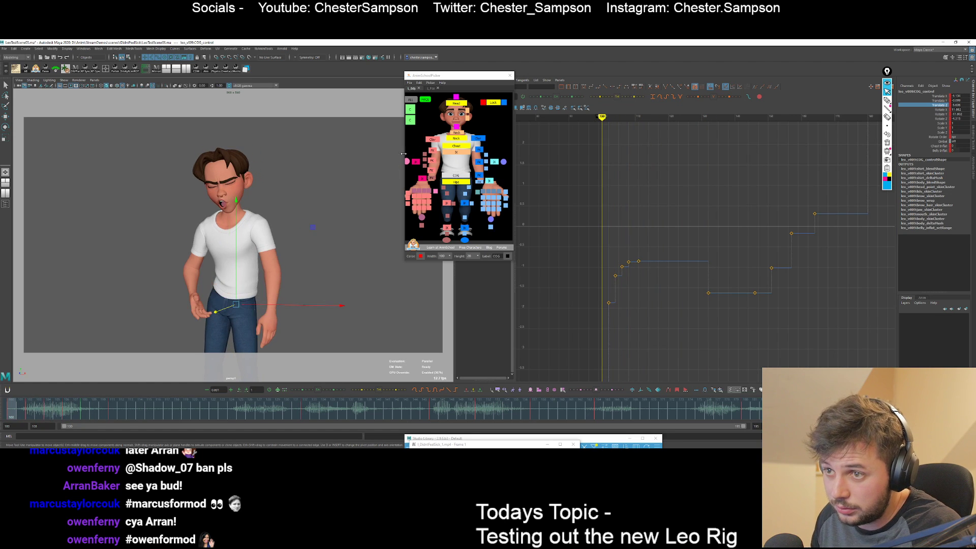
Rotate the head control in the opening pose and check it against the poses that follow.
left_click(451, 104)
key("e")
left_click_drag(179, 253, 182, 230)
key("period")
key("period")
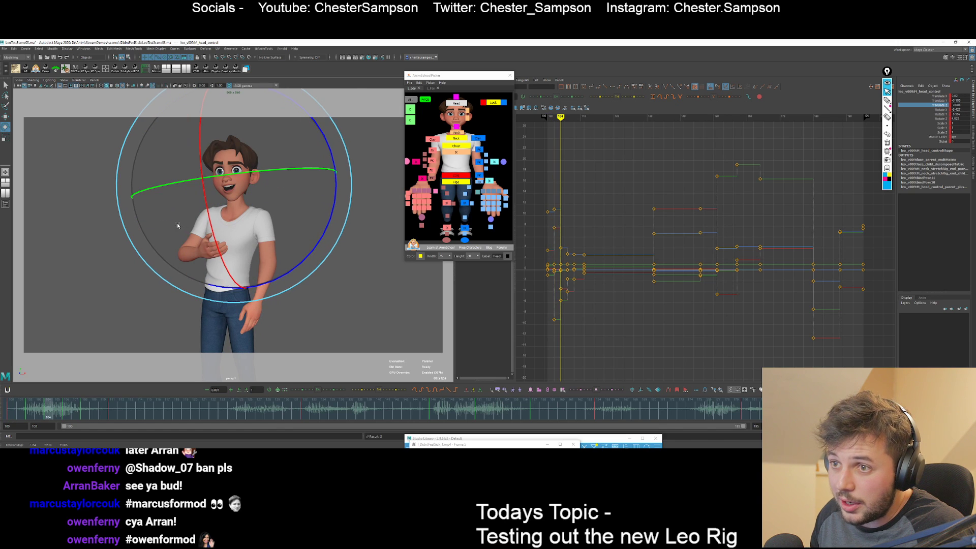
key("period")
key("period")
key("period")
key("period")
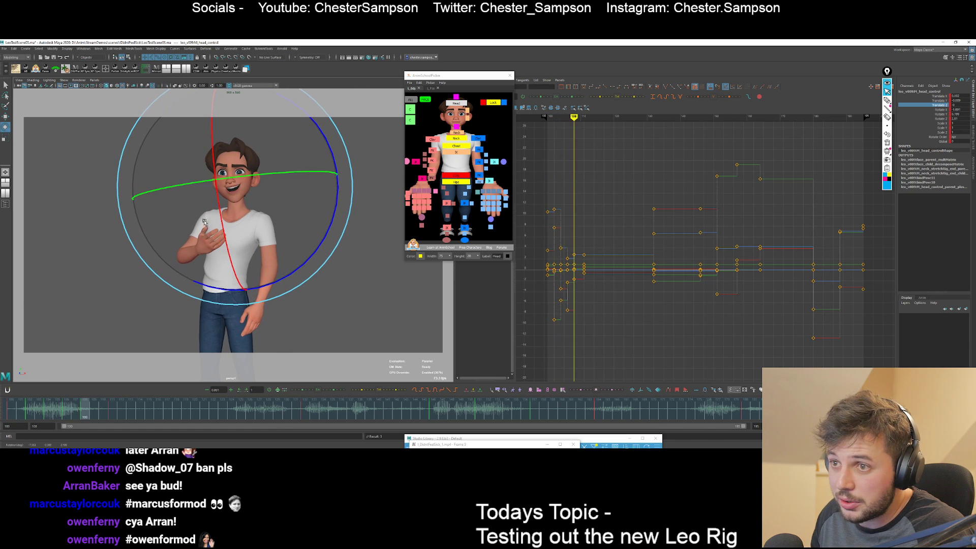
Rotate the head control in the pose at reference frame 9, comparing it with the neighbouring poses.
key("period")
key("comma")
left_click_drag(236, 218, 241, 210)
key("comma")
key("comma")
key("period")
key("period")
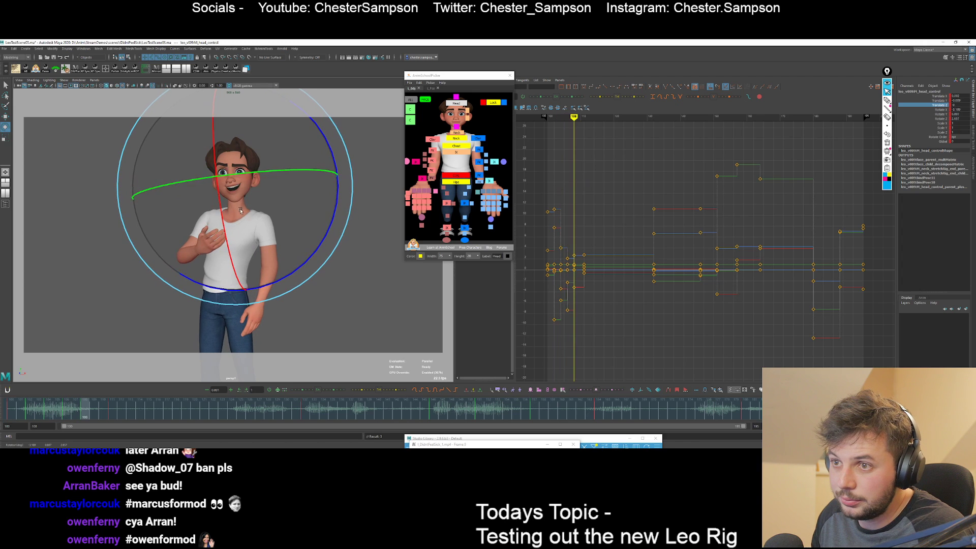
key("period")
key("period")
key("period")
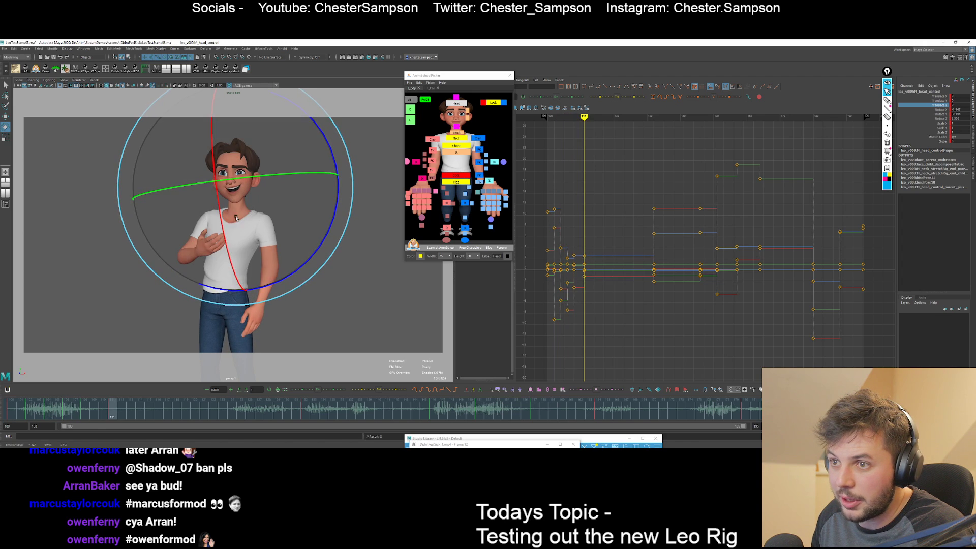
Play back the opening with the revised head poses and save the scene.
key("alt+v")
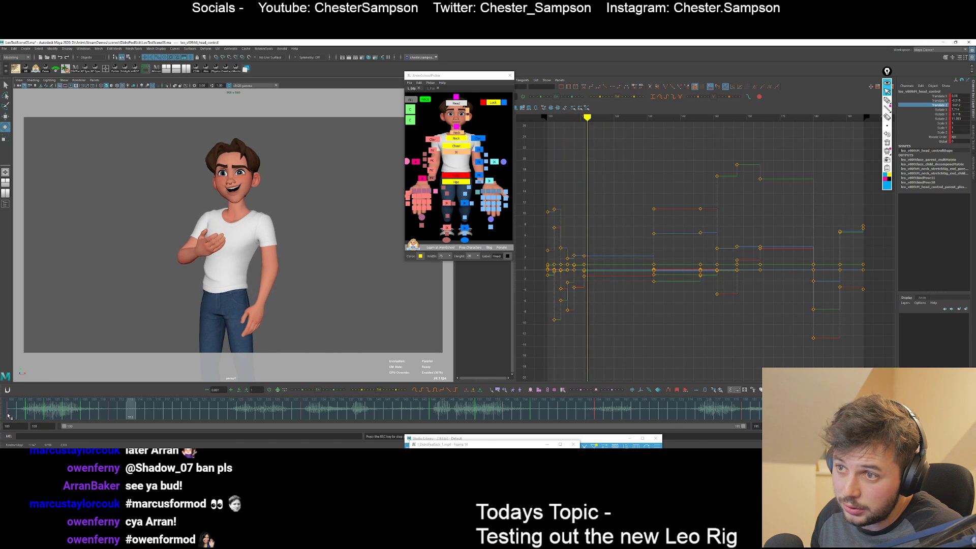
key("alt+v")
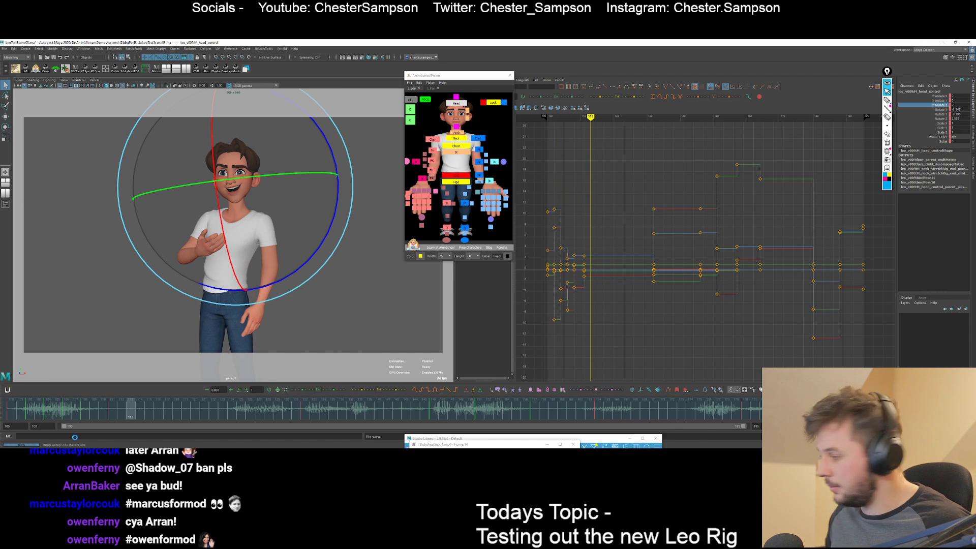
key("e")
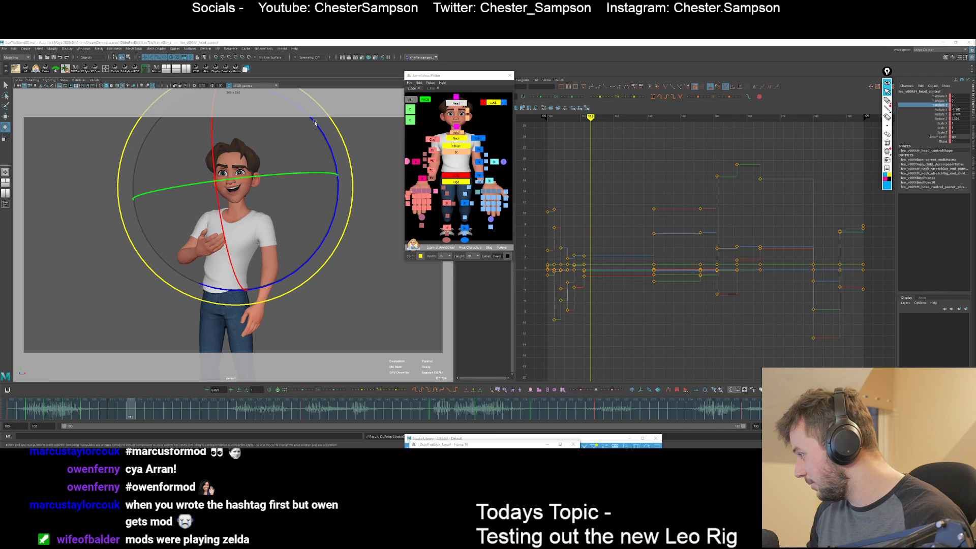
Select all of the rig's controls and scrub through the opening from the first frame.
left_click(411, 100)
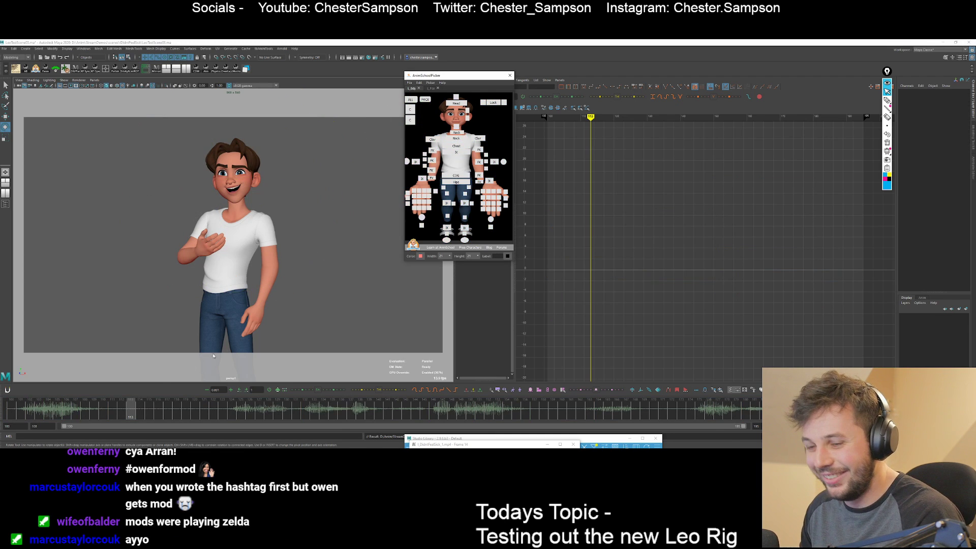
left_click(12, 416)
mouse_move(14, 416)
left_mouse_down()
mouse_move(305, 415)
mouse_move(38, 414)
mouse_move(122, 414)
left_mouse_up()
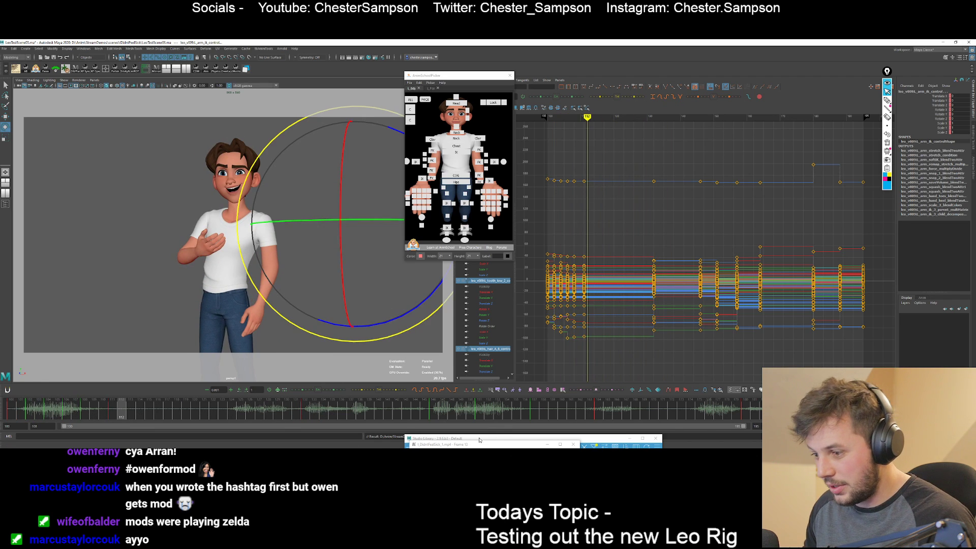
Bring the video reference into view and key all selected controls at reference frame 20.
left_click_drag(463, 445, 535, 78)
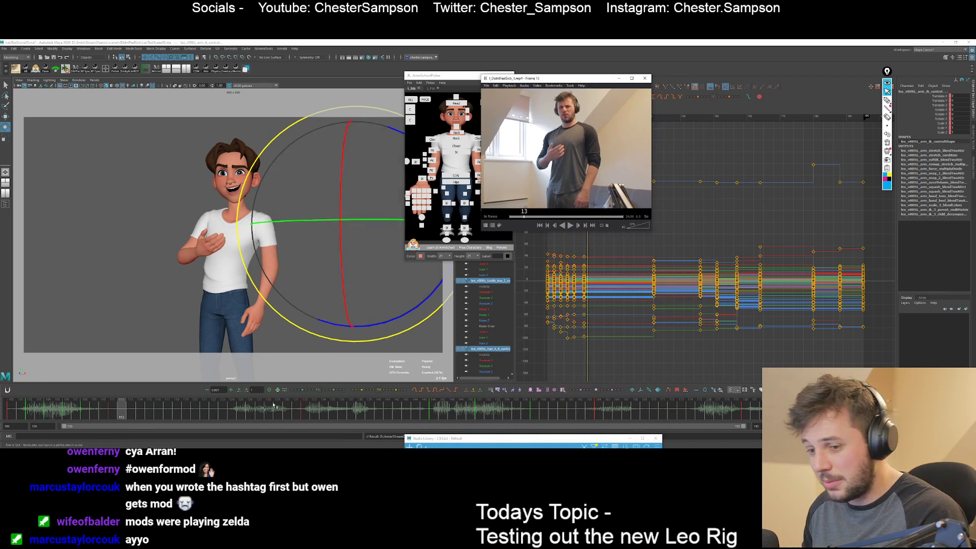
left_click(128, 413)
left_click_drag(129, 414, 185, 417)
key("s")
Compare the new key pose at reference frame 20 with the preceding key poses around frame 12.
key("comma")
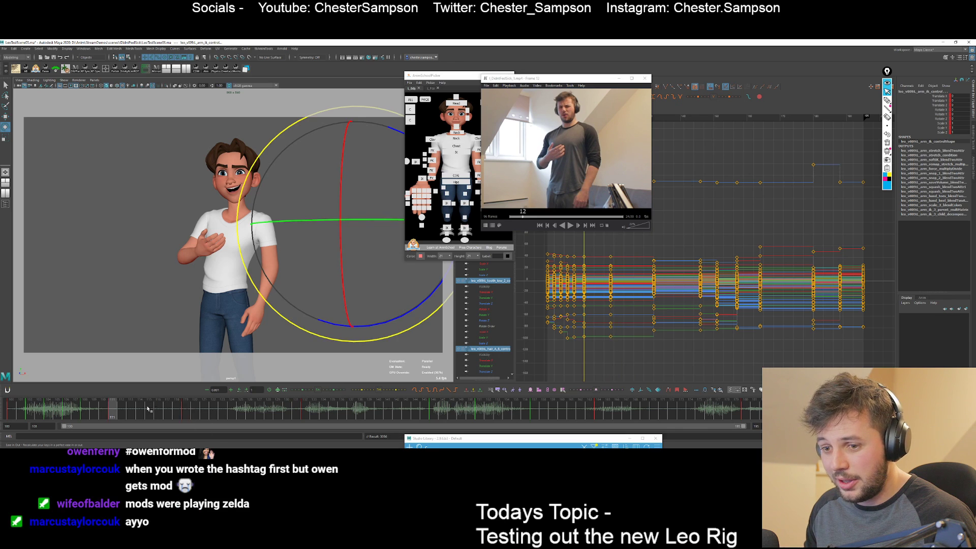
key("period")
key("comma")
key("comma")
key("period")
key("period")
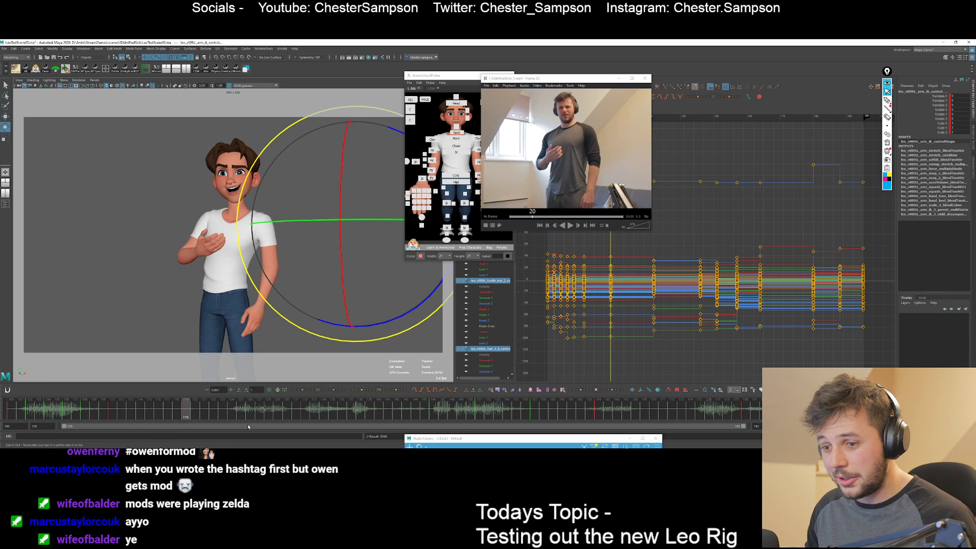
key("comma")
key("comma")
key("period")
key("period")
key("comma")
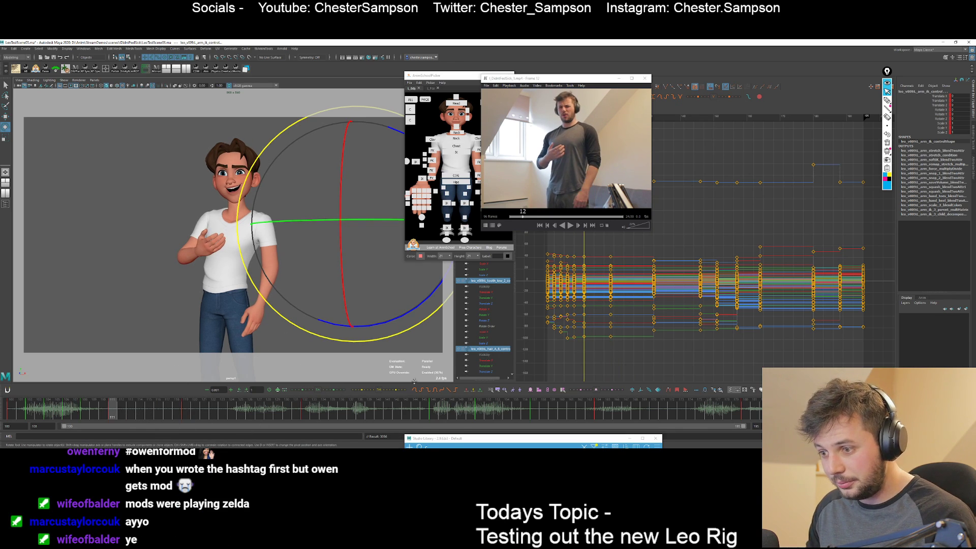
Tween the selected controls' pose at reference frame 12 slightly and check it against the neighbouring key poses.
left_click_drag(379, 390, 371, 391)
key("comma")
key("period")
key("comma")
key("period")
key("comma")
Step back through the opening key poses and save the scene.
key("comma")
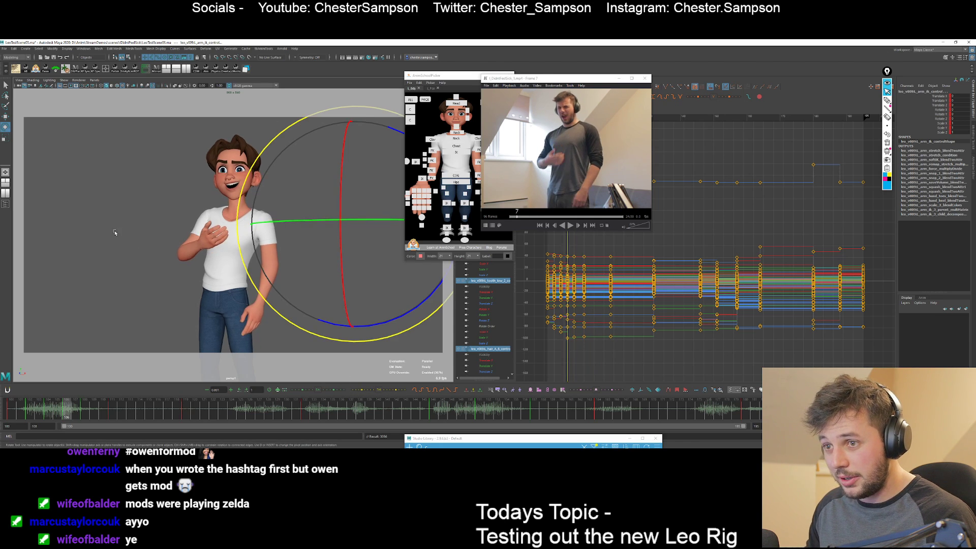
key("comma")
key("comma")
key("ctrl+s")
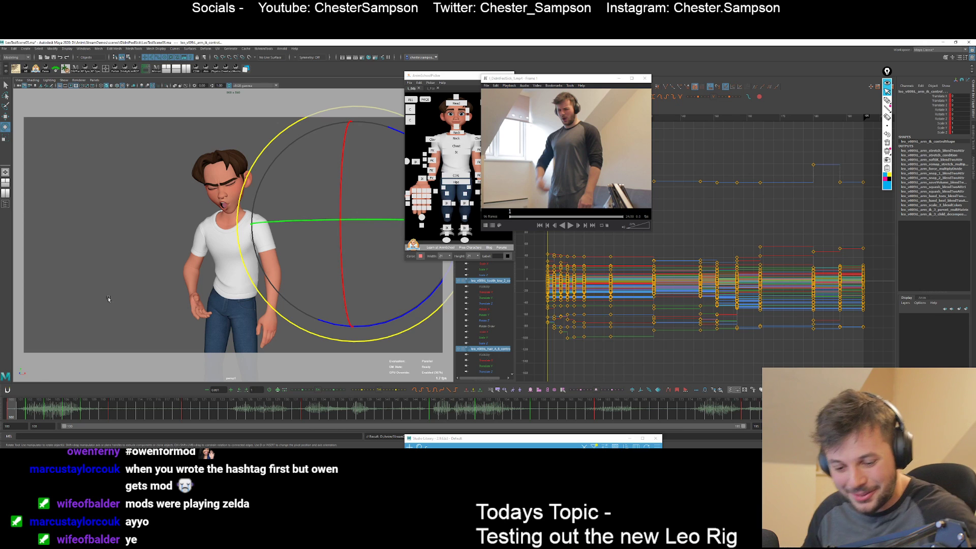
Key all selected controls at reference frame 24 and check the hold against the following pose at frame 33.
mouse_move(16, 406)
left_mouse_down()
mouse_move(264, 409)
mouse_move(188, 412)
mouse_move(222, 411)
left_mouse_up()
left_click(369, 113)
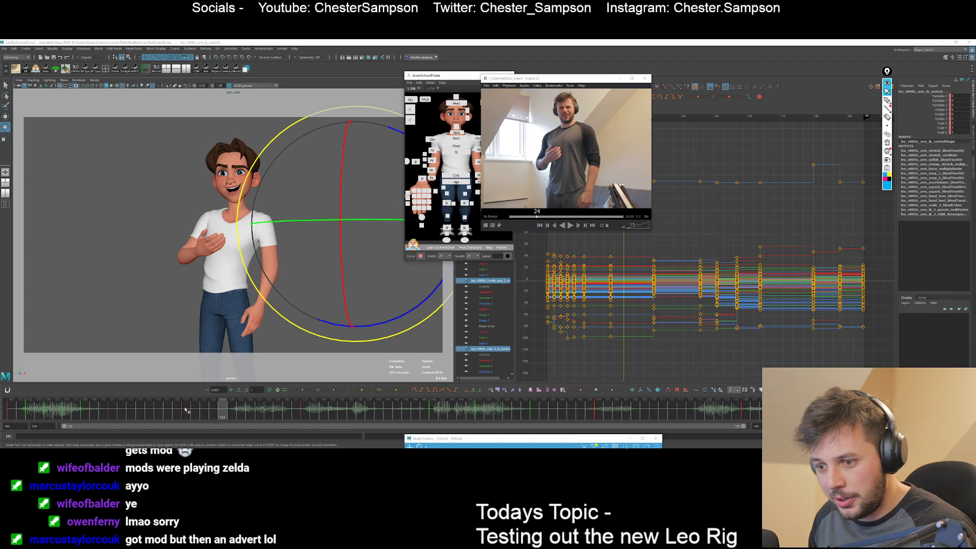
key("period")
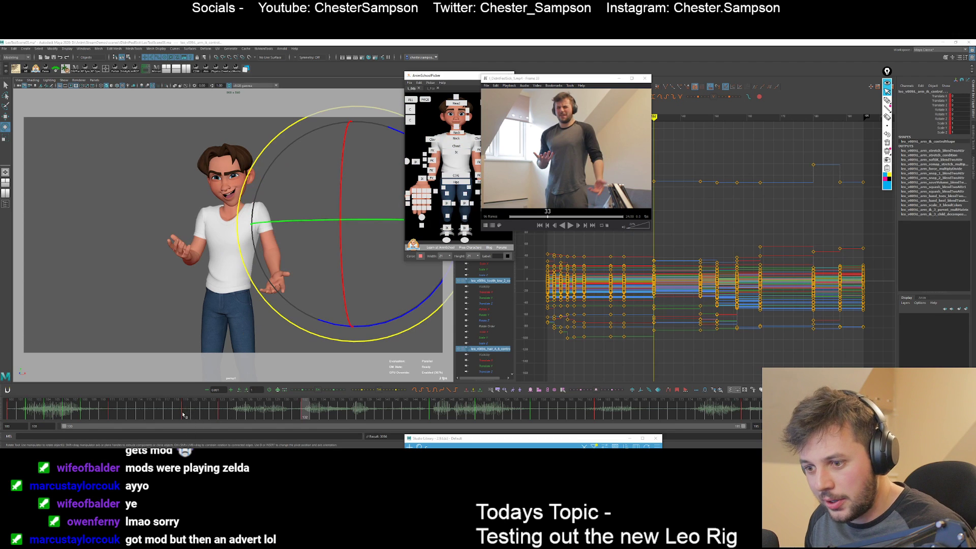
Adjust the pose of the character's right arm controls at reference frame 24, comparing it with the pose at frame 20.
key("comma")
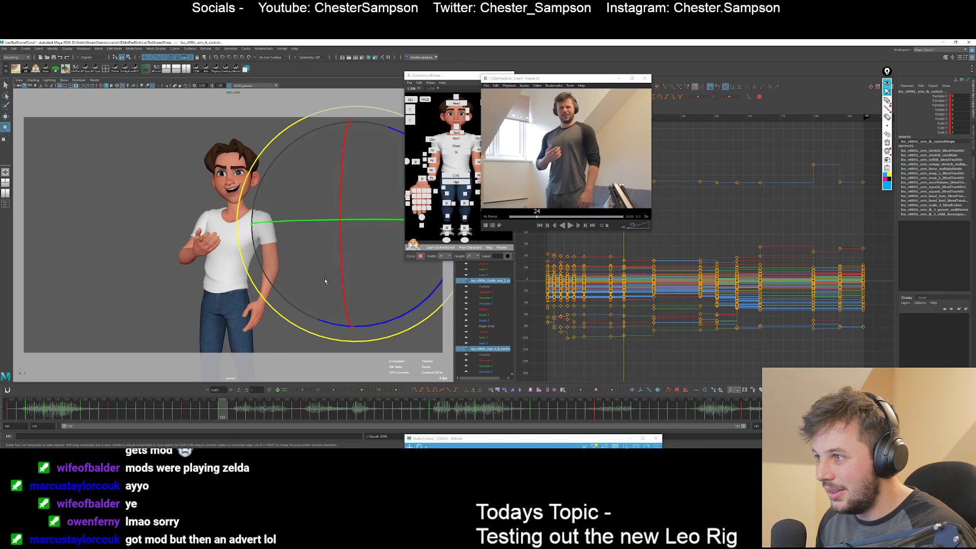
left_click_drag(441, 134, 407, 230)
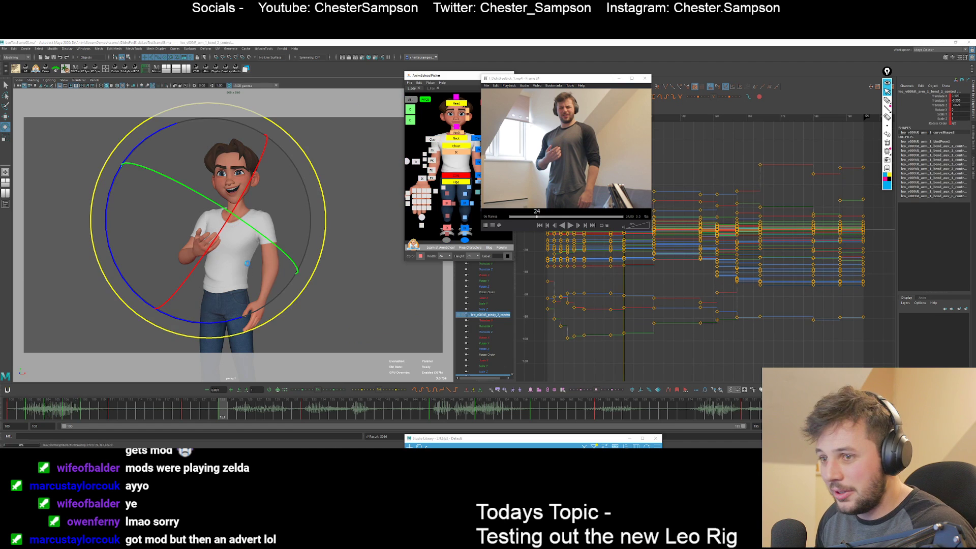
left_click_drag(258, 290, 272, 303)
key("comma")
key("period")
key("comma")
key("period")
key("comma")
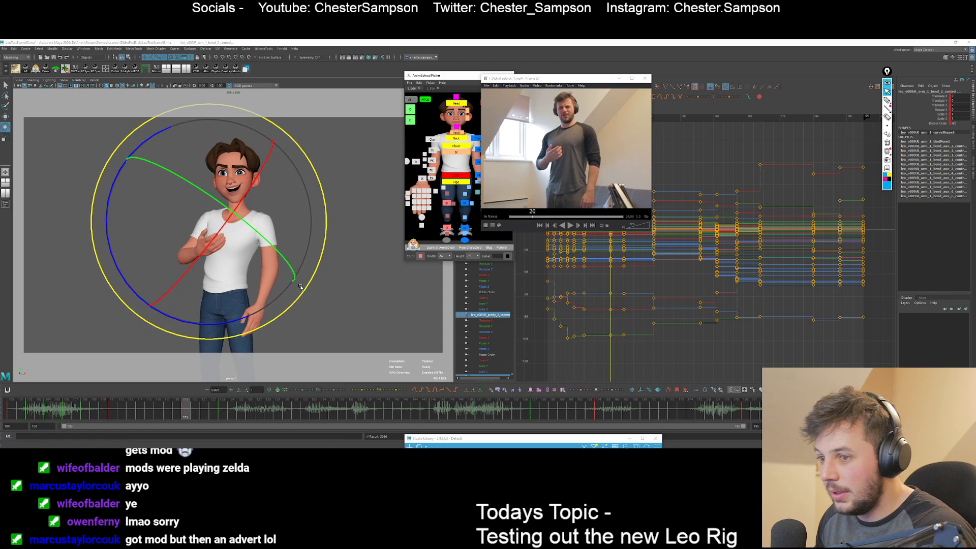
key("period")
key("comma")
key("alt+period")
key("alt+period")
key("alt+period")
key("alt+period")
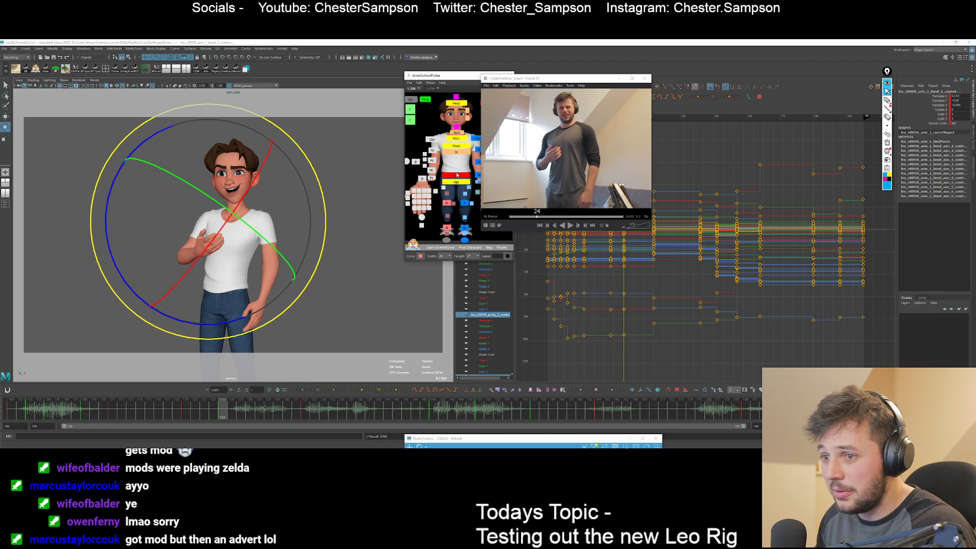
Clear the control selection and move the reference video aside to uncover the picker's left-arm controls.
left_click(468, 162)
left_click_drag(481, 158, 468, 154)
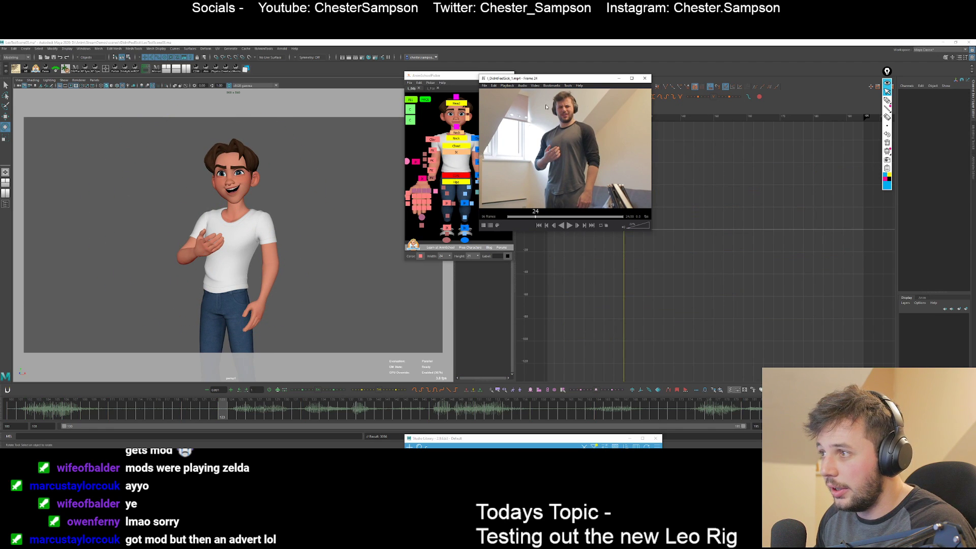
left_click_drag(574, 83, 607, 74)
Rotate the left upper-arm FK control slightly at reference frame 24, checking it against the frame 20 pose.
left_click(479, 150)
key("comma")
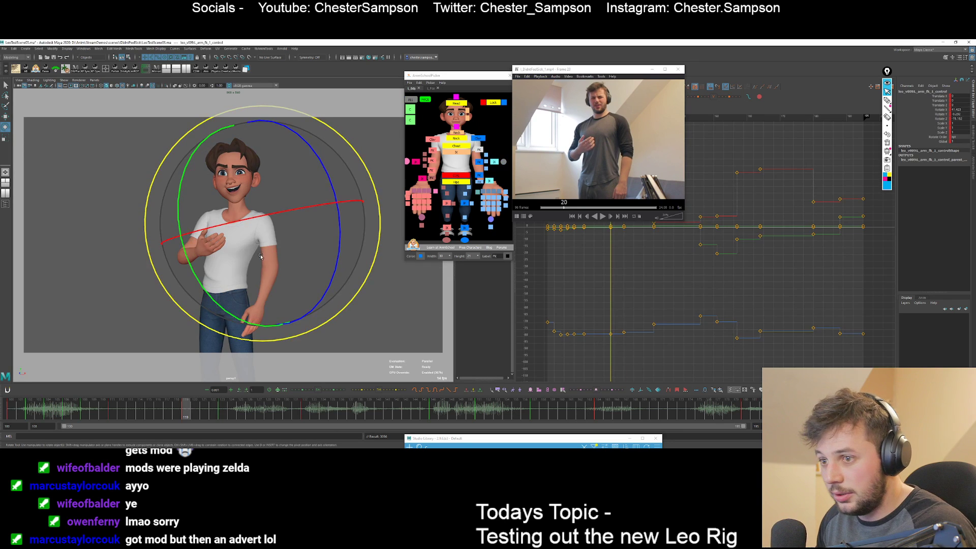
key("period")
key("comma")
left_click_drag(254, 264, 256, 289)
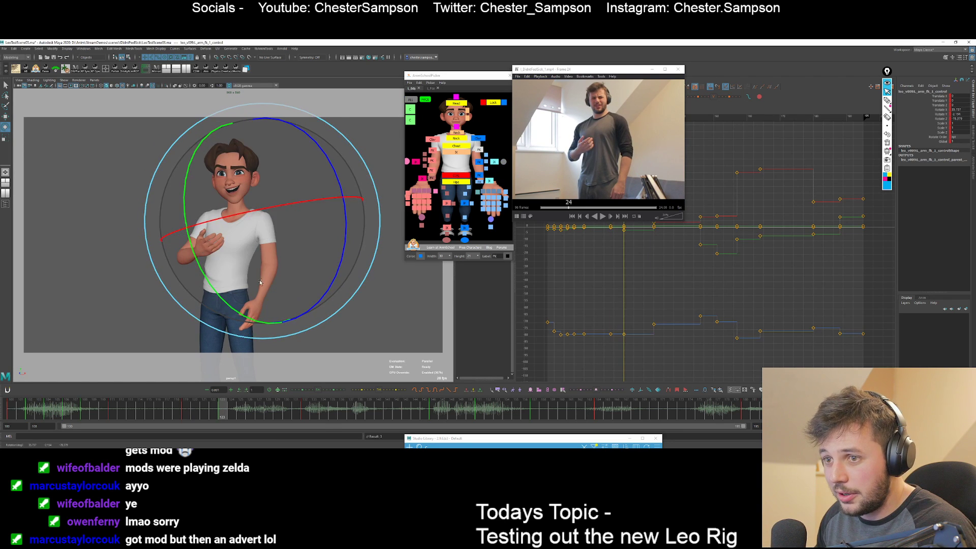
key("comma")
key("period")
key("comma")
key("period")
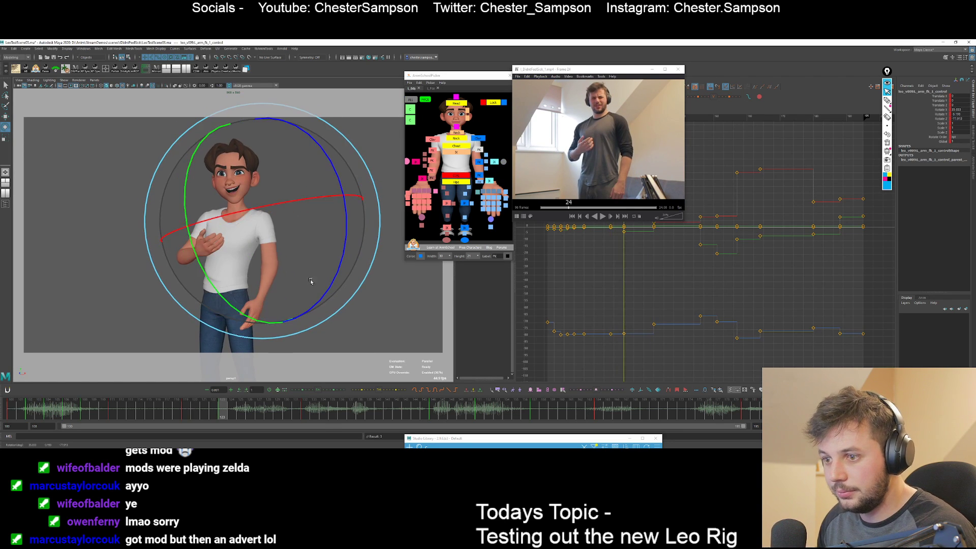
Refine the left upper arm's FK rotation at reference frame 24 by stepping through the transition and nudging the arm.
key("comma")
key("alt+period")
key("alt+period")
key("alt+period")
key("alt+period")
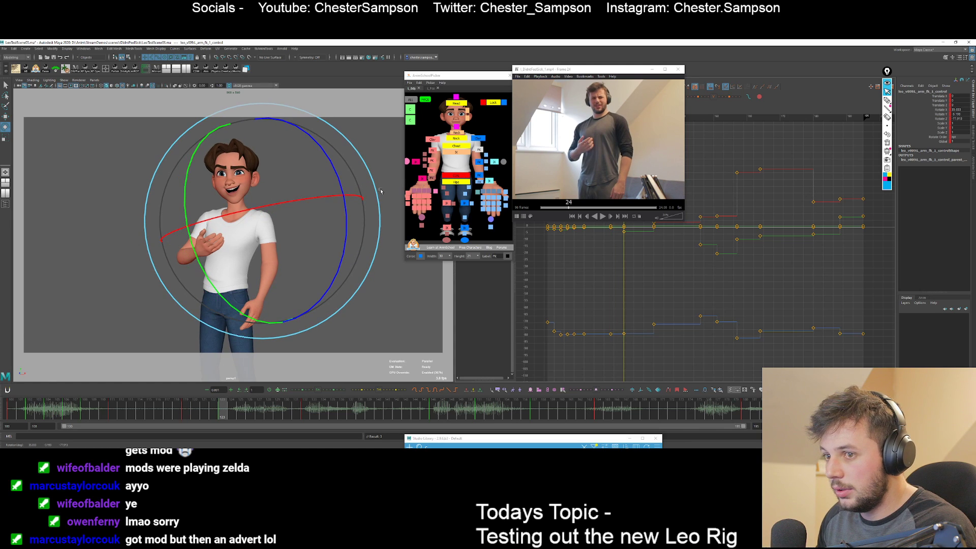
key("comma")
key("period")
left_click_drag(297, 236, 292, 235)
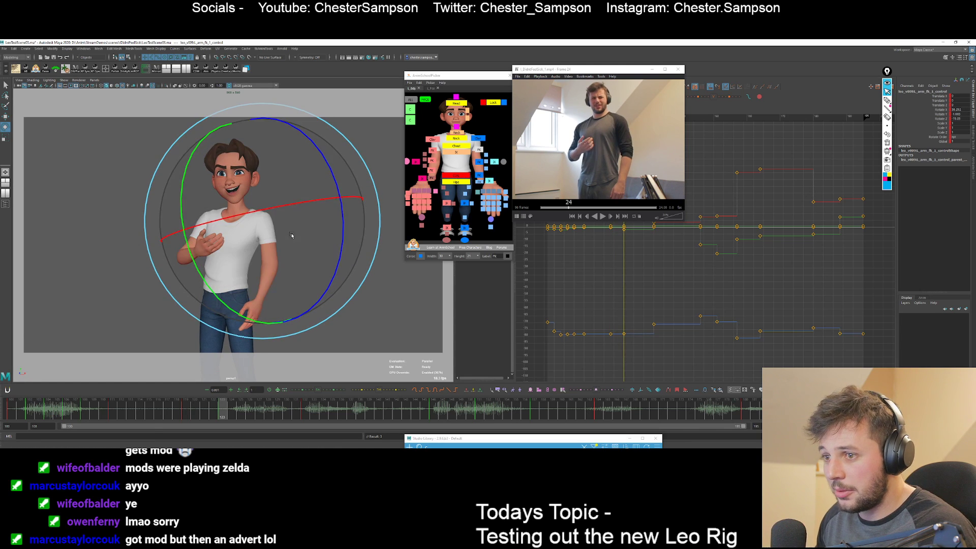
key("comma")
key("period")
Rotate the left forearm FK control at reference frame 24 and step through the frames leading into it.
left_click(479, 164)
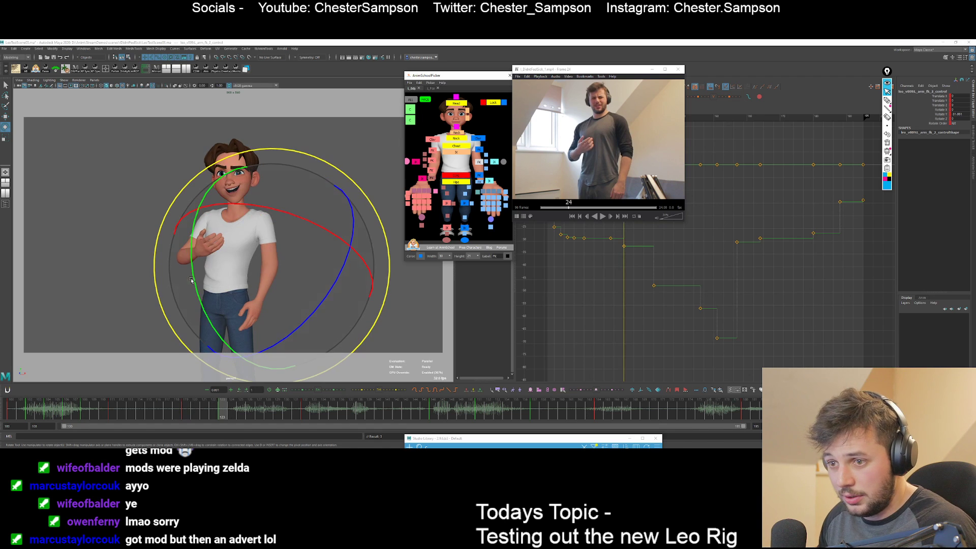
left_click_drag(191, 282, 197, 300)
key("comma")
key("alt+period")
key("alt+period")
key("alt+period")
key("alt+period")
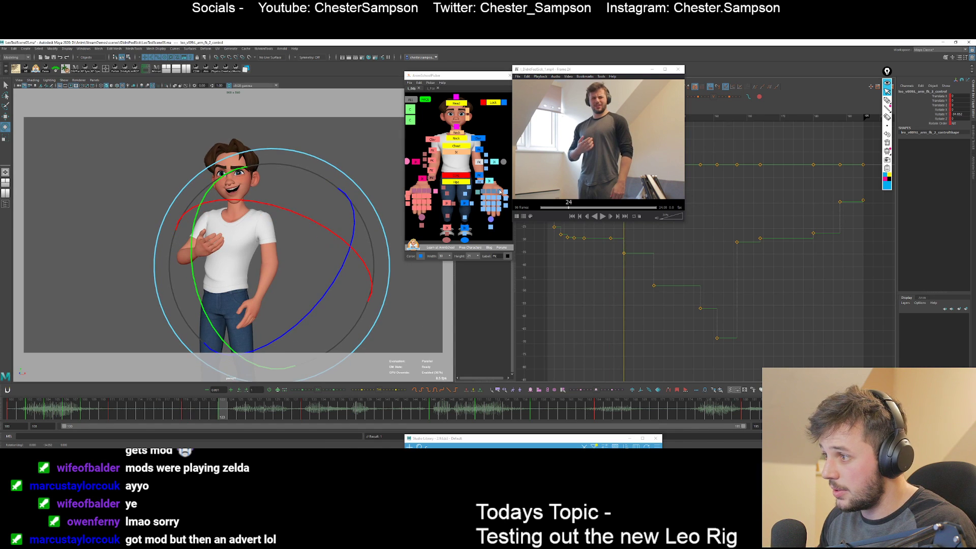
Rotate the left wrist FK control at reference frame 24 so the hand trails the arm, comparing with frame 20.
left_click(481, 176)
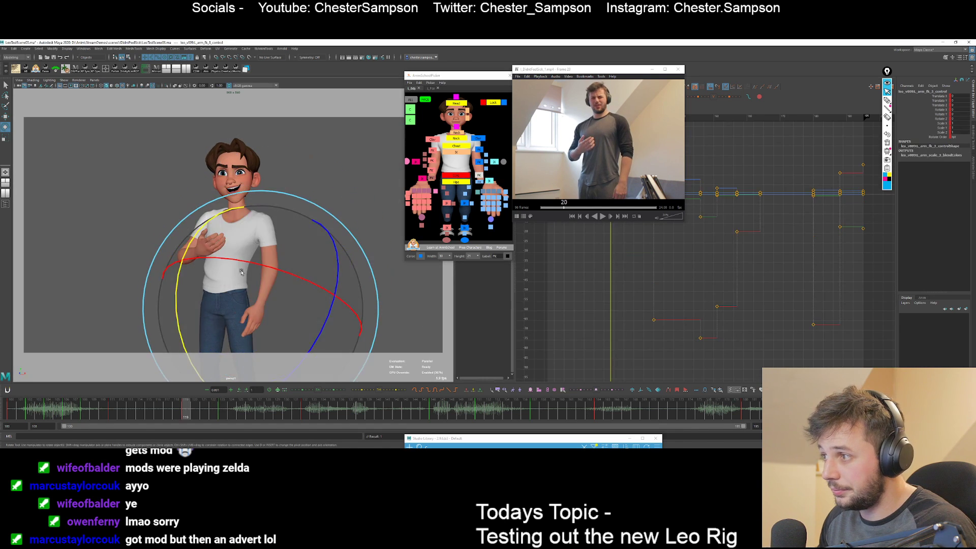
key("comma")
key("period")
left_click_drag(230, 243, 236, 243)
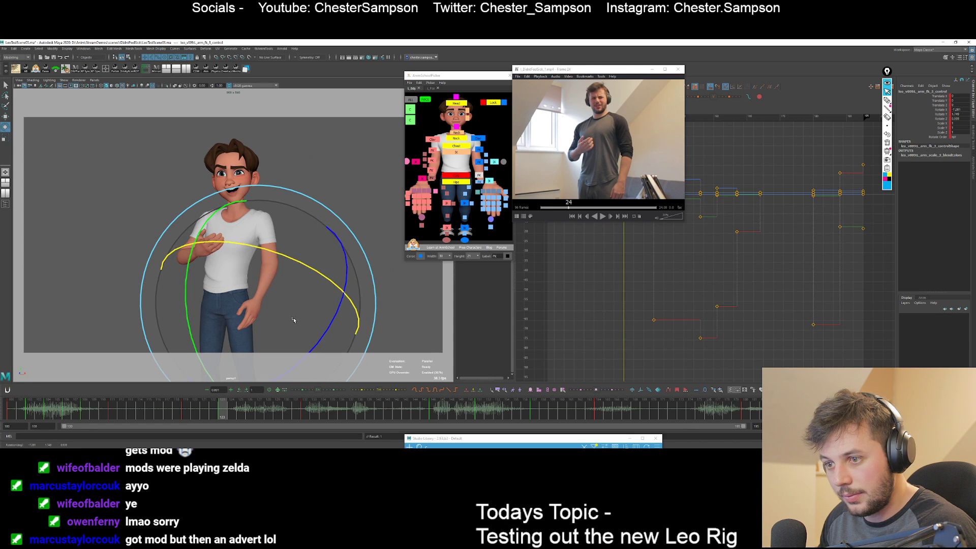
key("comma")
key("period")
Select all left-arm controls and examine the arm's movement between reference frames 20 and 24.
left_click_drag(509, 132, 473, 230)
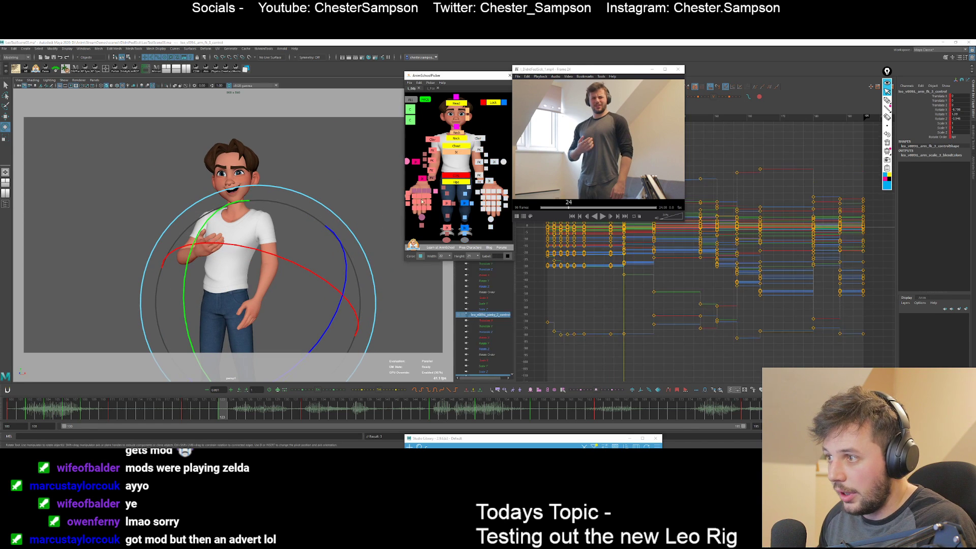
key("comma")
key("alt+period")
key("alt+period")
key("alt+period")
key("alt+period")
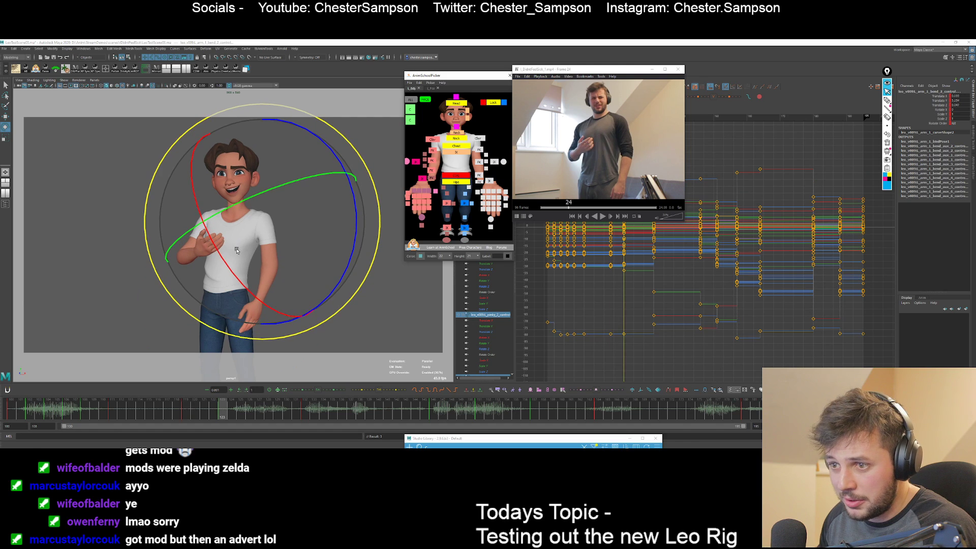
key("alt+comma")
key("alt+comma")
key("alt+comma")
key("alt+comma")
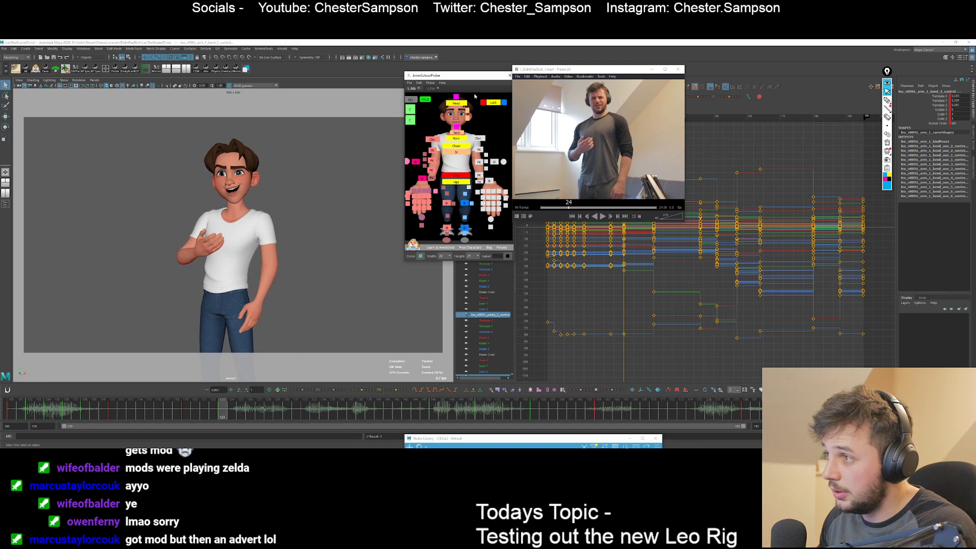
Rotate the head control slightly at reference frame 24, using the neighbouring key poses as comparison.
left_click(231, 197)
key("period")
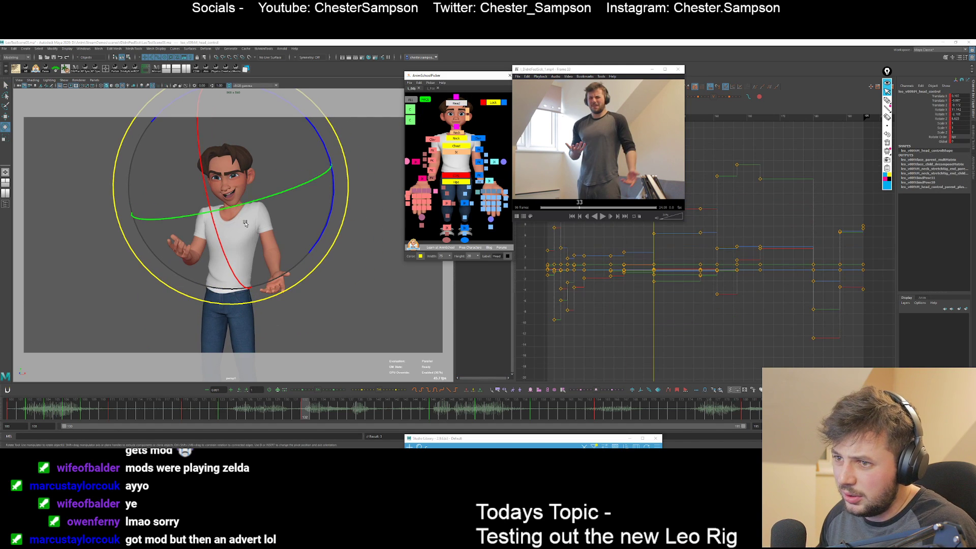
key("comma")
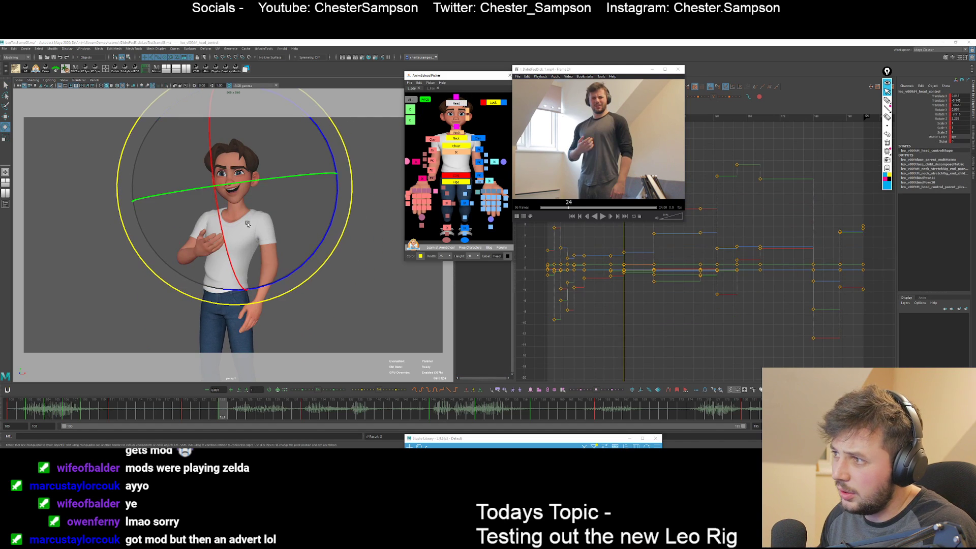
key("comma")
key("period")
key("comma")
key("period")
left_click_drag(237, 213, 241, 229)
key("comma")
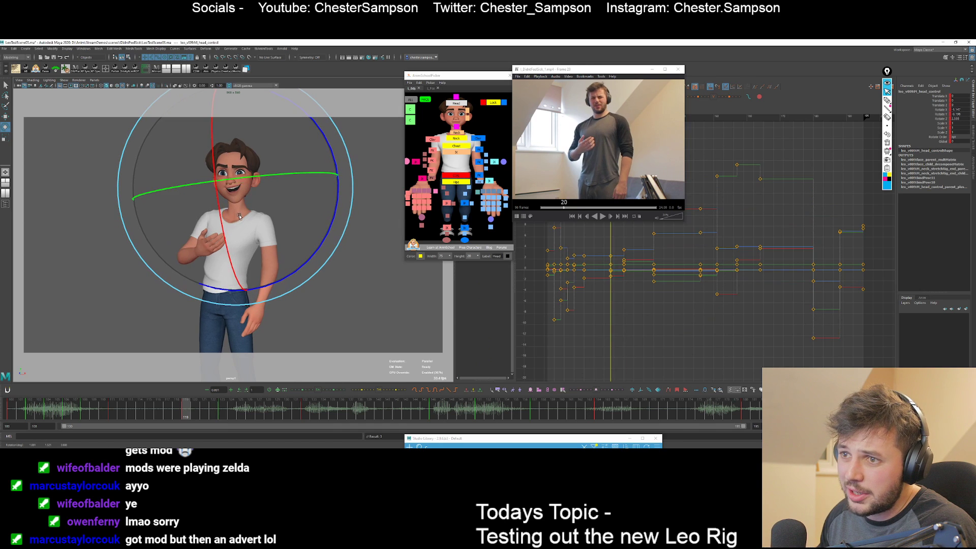
Compare the head pose across the keys at reference frames 20, 24 and 33.
key("period")
key("period")
key("comma")
key("comma")
key("period")
key("period")
key("comma")
key("comma")
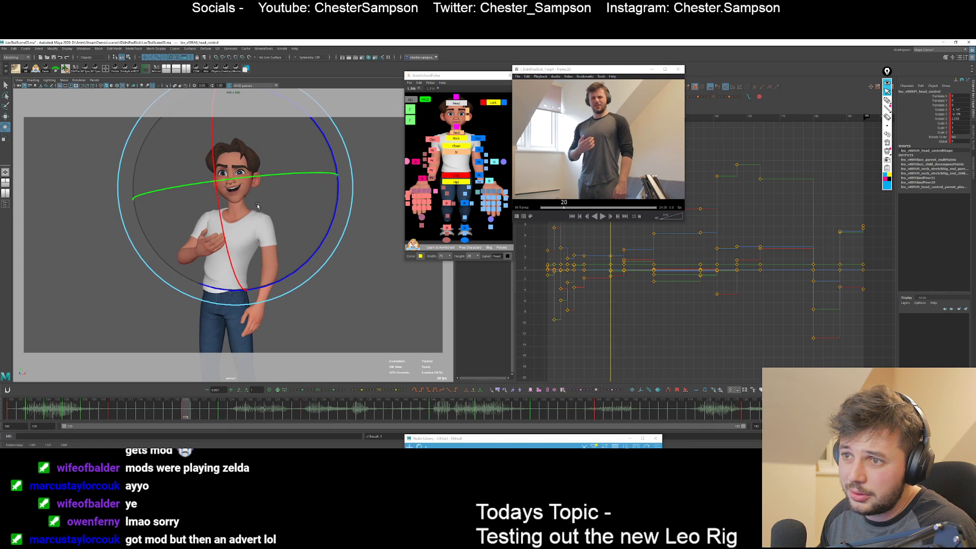
key("period")
key("comma")
key("period")
Move the eye aim control at reference frame 24 and compare the gaze with the neighbouring key poses.
left_click(492, 102)
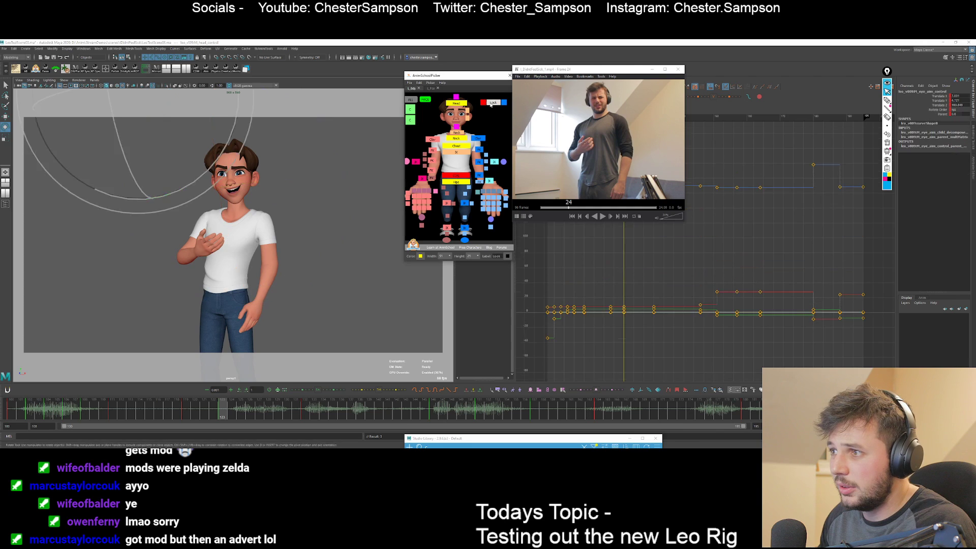
key("w")
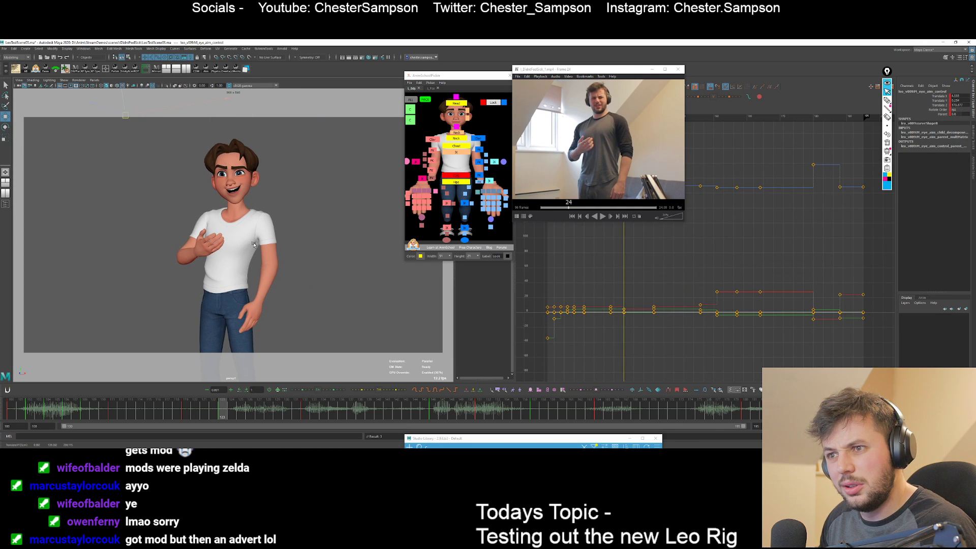
key("comma")
mouse_move(243, 258)
middle_mouse_down()
mouse_move(265, 247)
mouse_move(238, 268)
middle_mouse_up()
key("period")
key("period")
key("comma")
key("period")
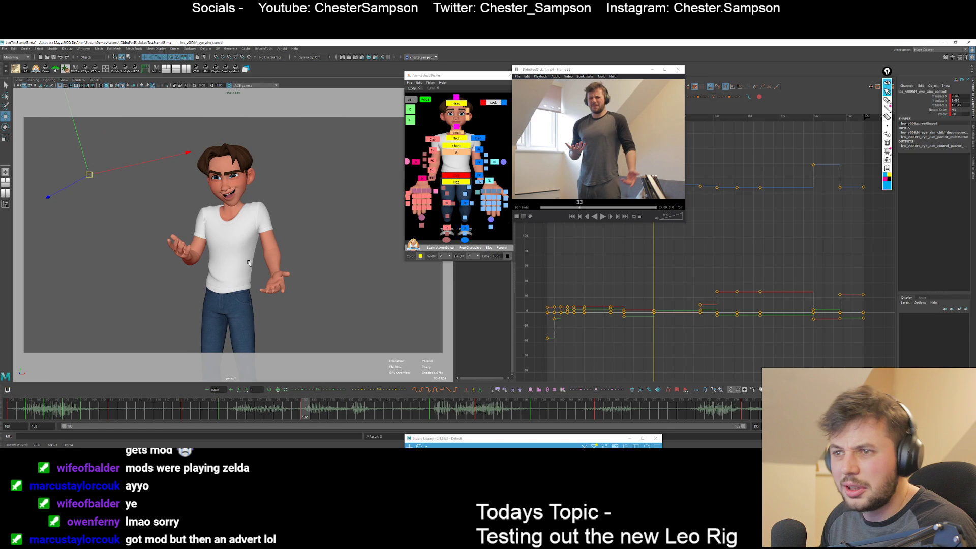
key("comma")
key("comma")
key("period")
key("period")
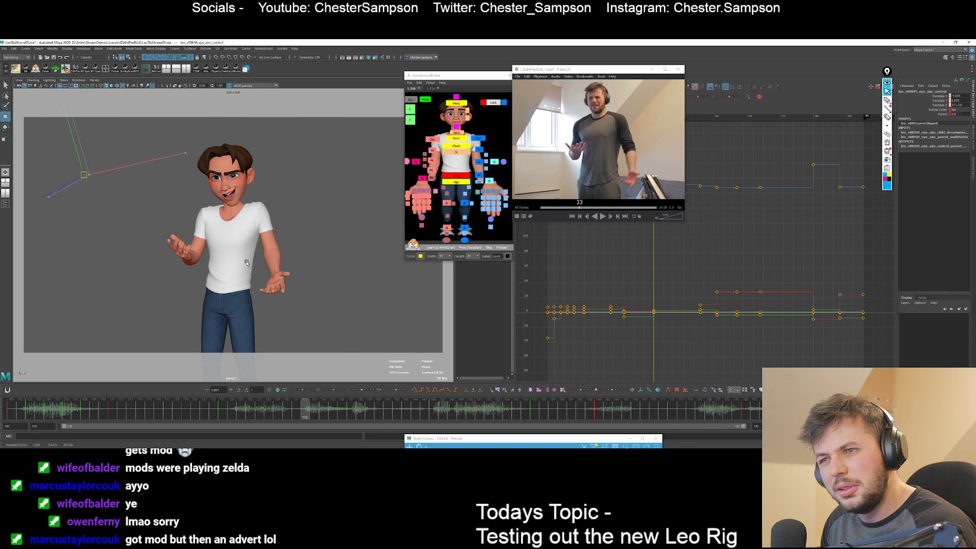
key("q")
key("comma")
key("comma")
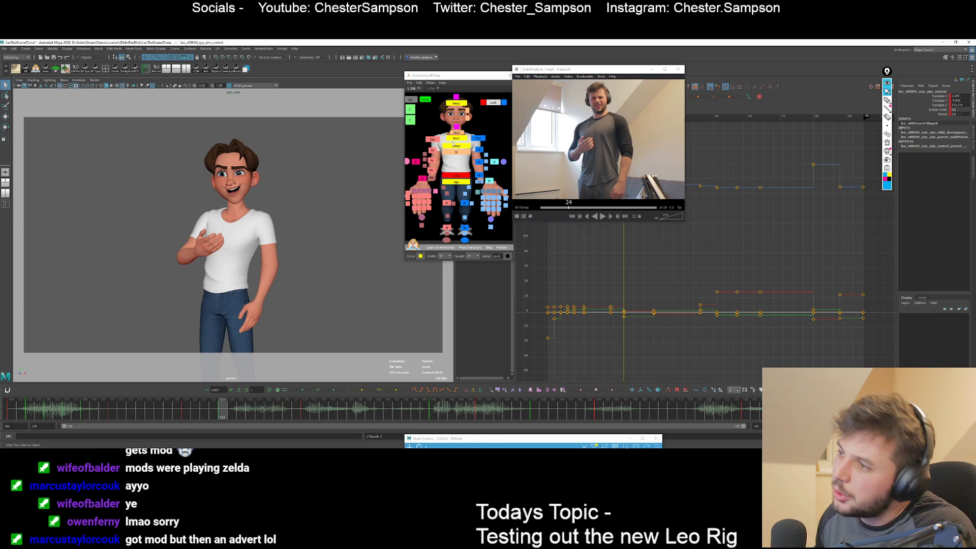
Move the COG control slightly at reference frame 24 to shift the body's weight, checking against the neighbouring poses.
left_click(460, 175)
key("w")
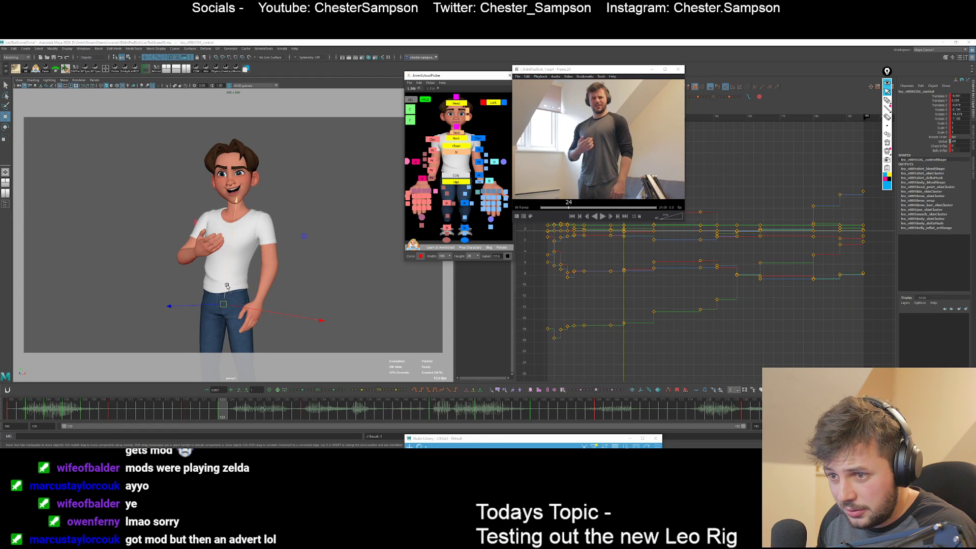
left_click_drag(224, 289, 232, 293)
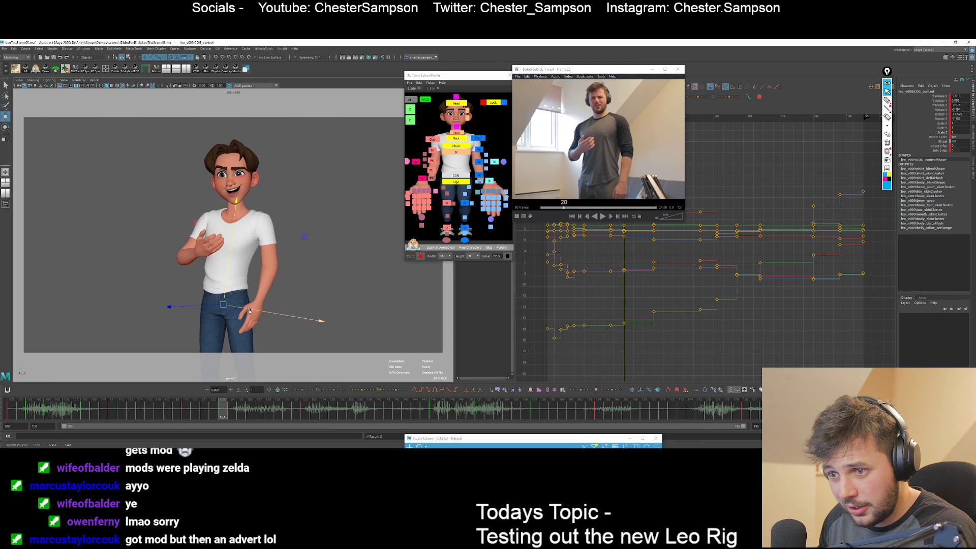
key("comma")
key("period")
key("period")
key("comma")
key("comma")
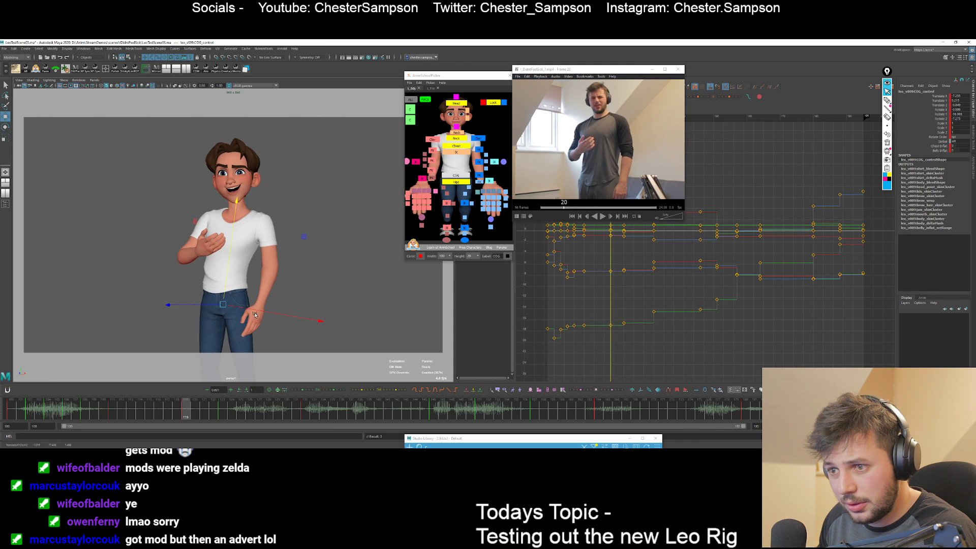
key("period")
Select the mid-spine control and examine its movement between reference frames 20 and 24.
left_click(456, 152)
key("comma")
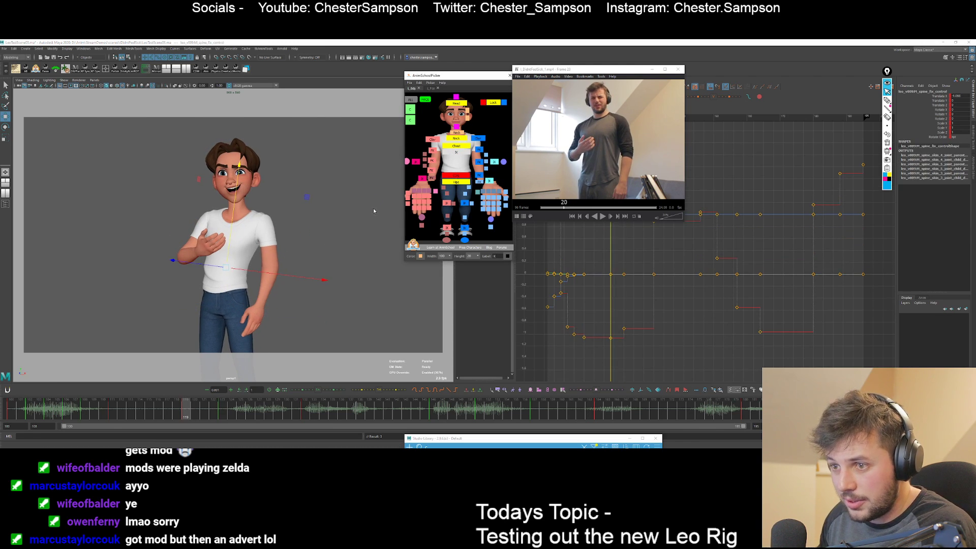
key("period")
key("comma")
key(".")
key(".")
key(".")
key(".")
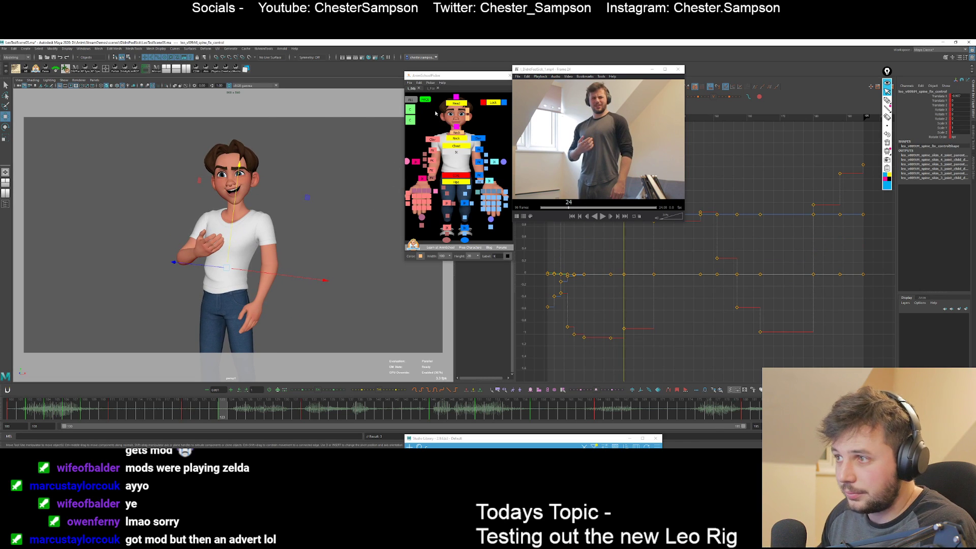
Select all of the character's controls and set a key on them at reference frame 24.
left_click(410, 100)
left_click(232, 333)
key("s")
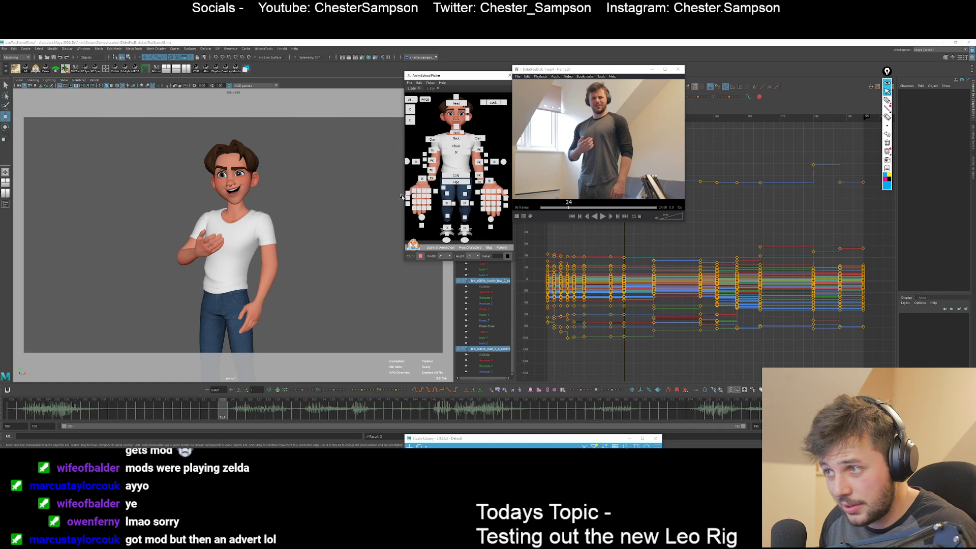
Select the chest control for rotation and compare its pose at reference frames 20 and 24.
left_click(456, 146)
key("e")
key("period")
key("comma")
key("comma")
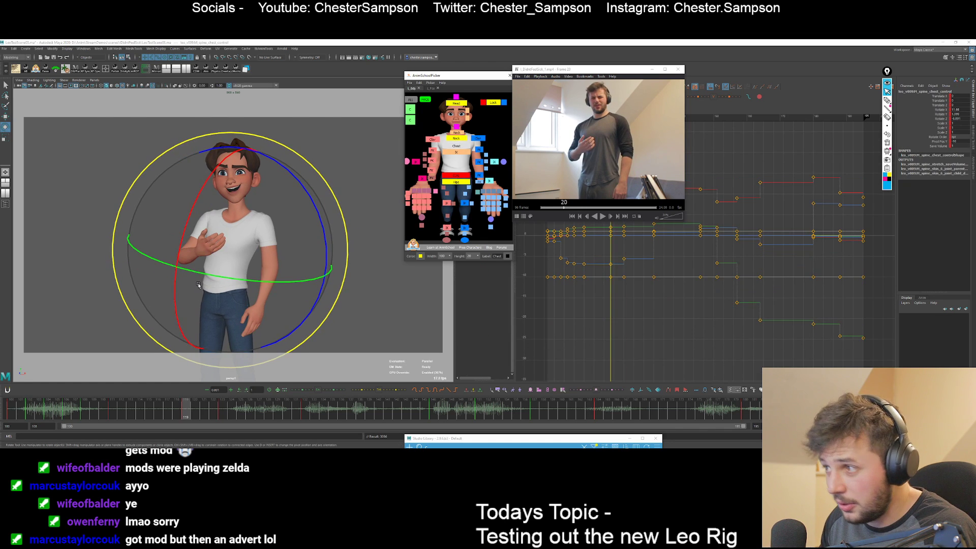
key("period")
key("period")
key("comma")
key("comma")
key("period")
key("period")
key("period")
key("period")
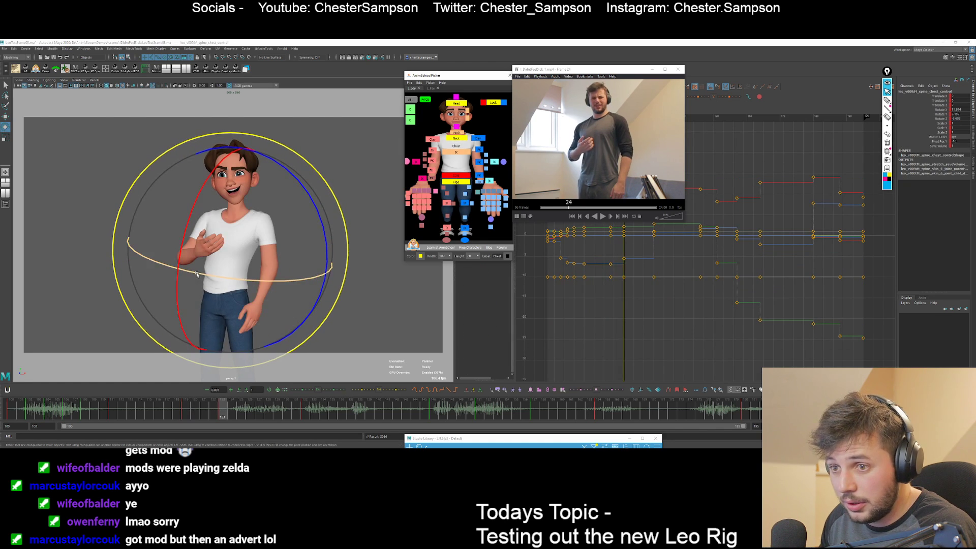
Adjust the chest control's rotation slightly at reference frame 24 and check it against the frame 20 pose.
key("period")
key("period")
key("period")
key("period")
key("period")
key("period")
key("period")
key("period")
key("period")
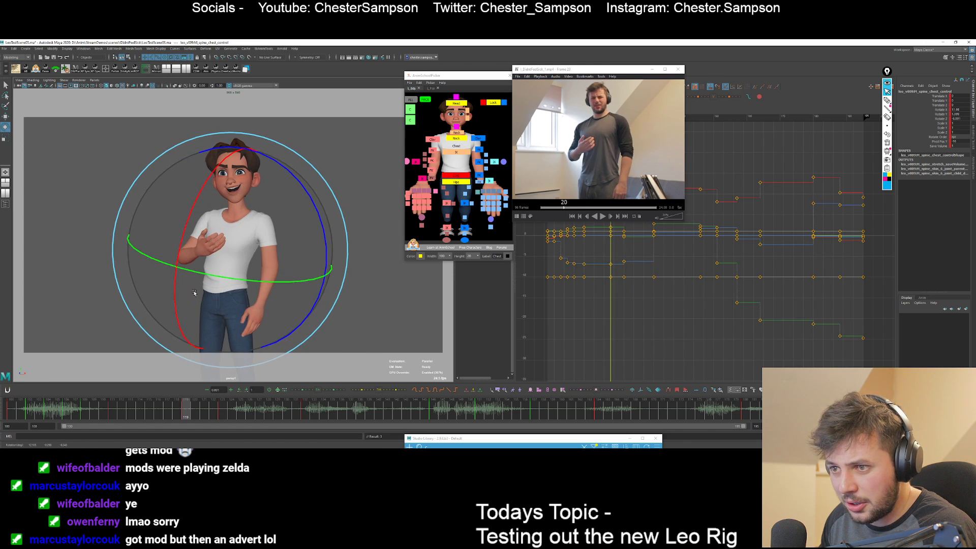
Select all of the character's controls and set a key on them at reference frame 27.
key("q")
key("comma")
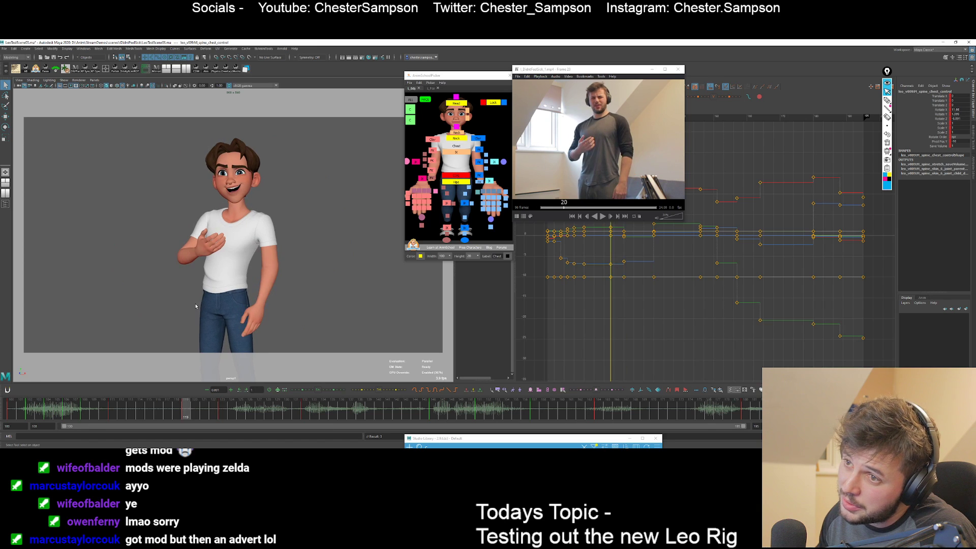
left_click(411, 100)
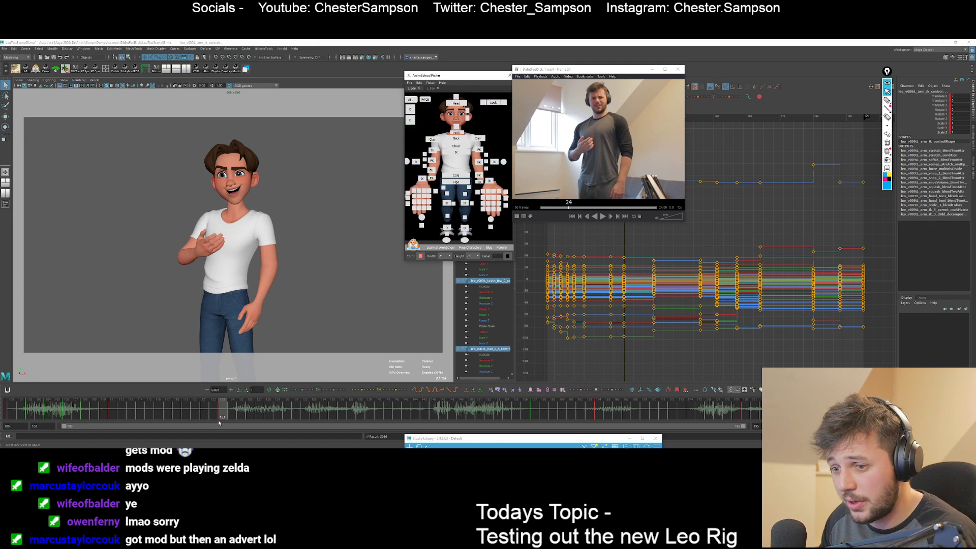
left_click_drag(219, 423, 249, 420)
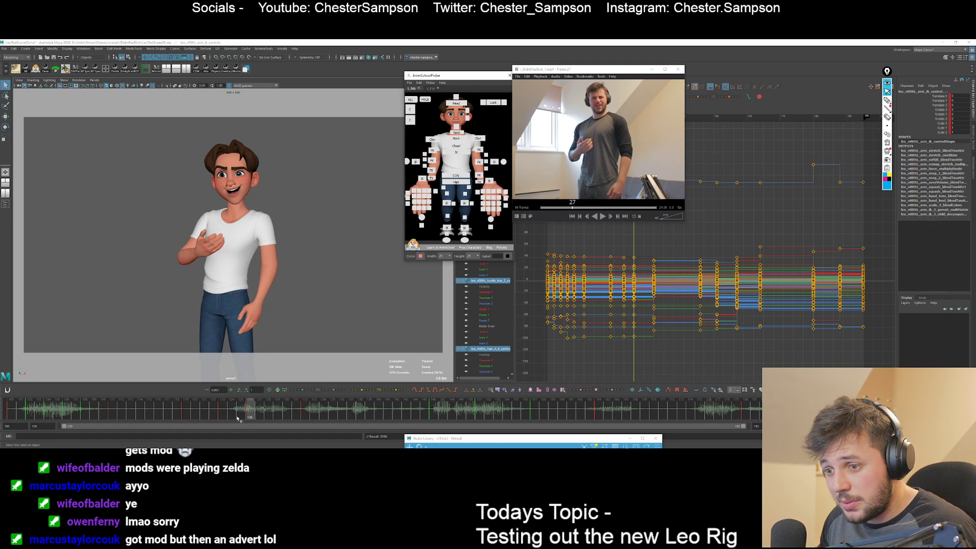
Flip between the keyed poses around reference frames 24 and 27 to compare the character with the reference video.
key("comma")
key("period")
key("comma")
key("comma")
key("period")
key("period")
key("comma")
key("period")
key("comma")
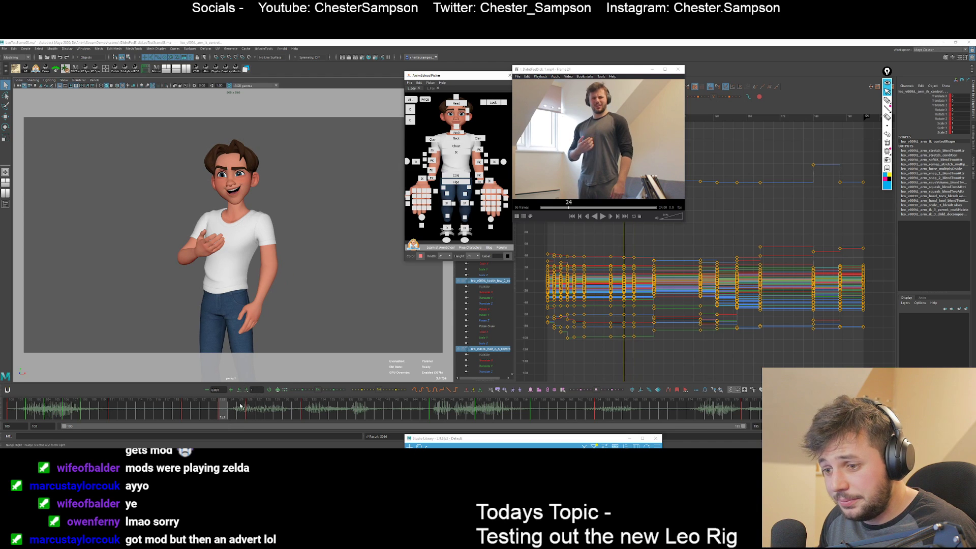
key("comma")
key("comma")
key("period")
key("period")
key("period")
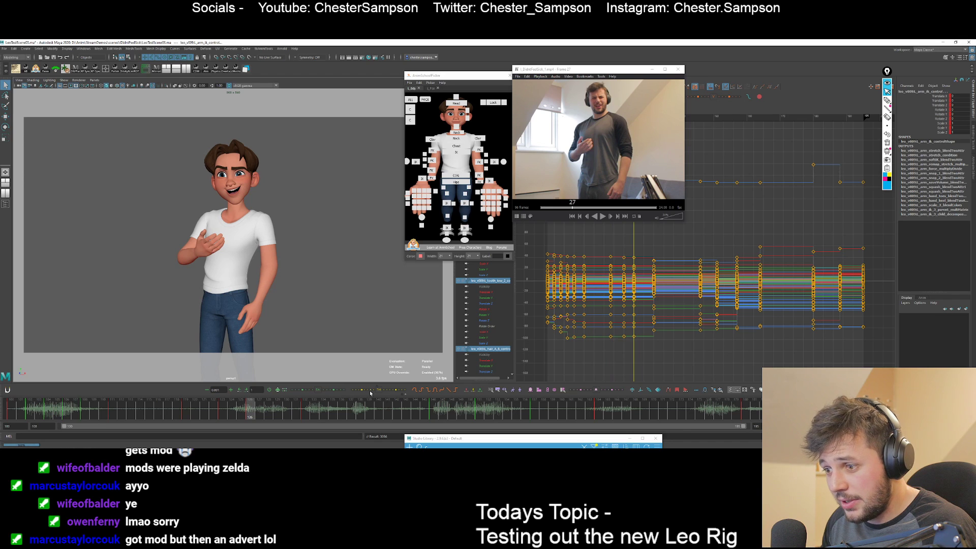
Blend all controls at reference frame 27 partway towards the next pose and check it against frame 24.
left_click(370, 392)
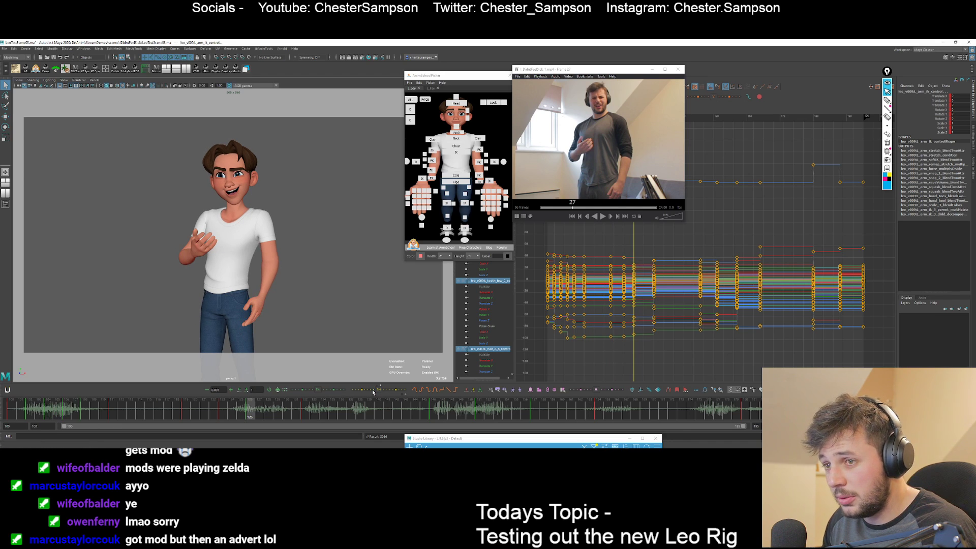
left_click(374, 392)
key("period")
key("comma")
key("comma")
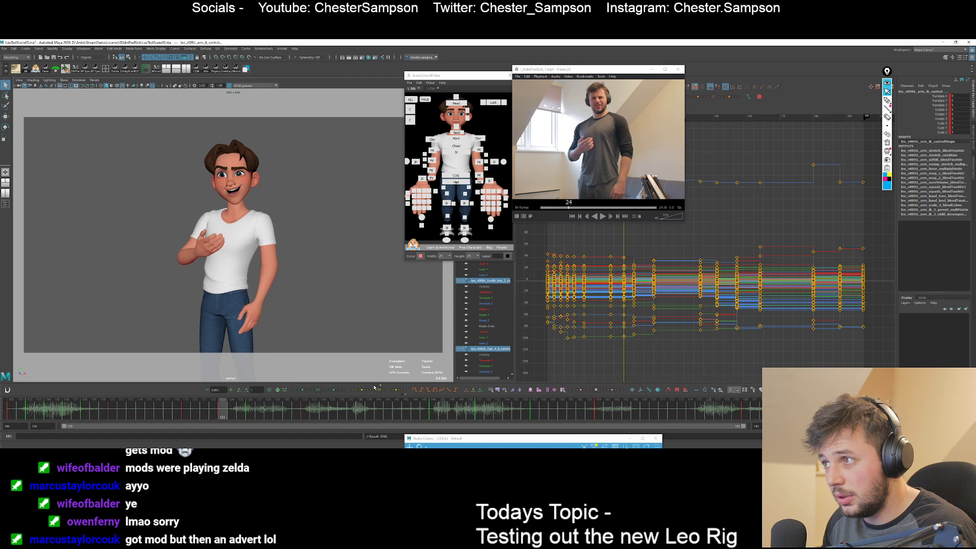
key("period")
Rotate the head control at reference frame 27 and check it against the frame 20 and 24 poses.
left_click(456, 103)
key("e")
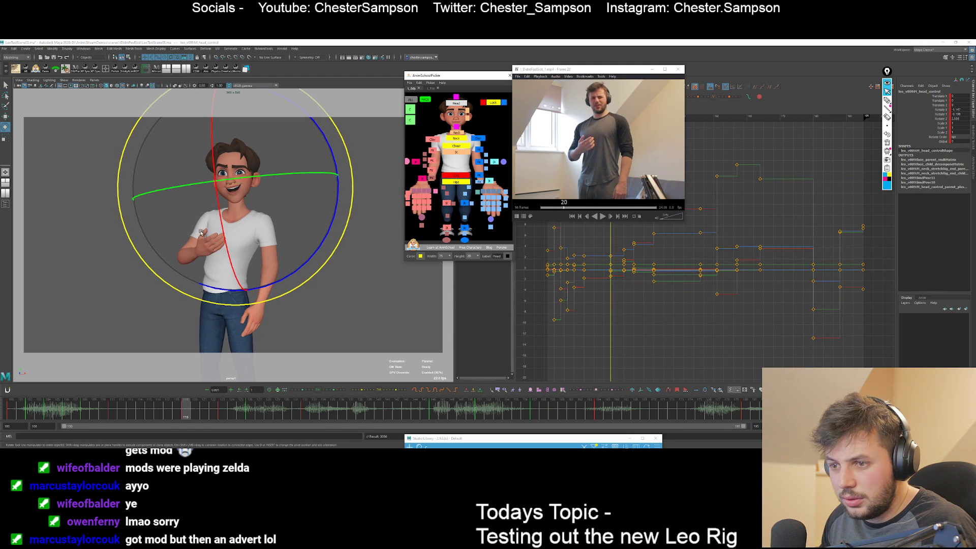
left_click_drag(245, 215, 241, 232)
key("comma")
key("comma")
key("period")
key("period")
key("period")
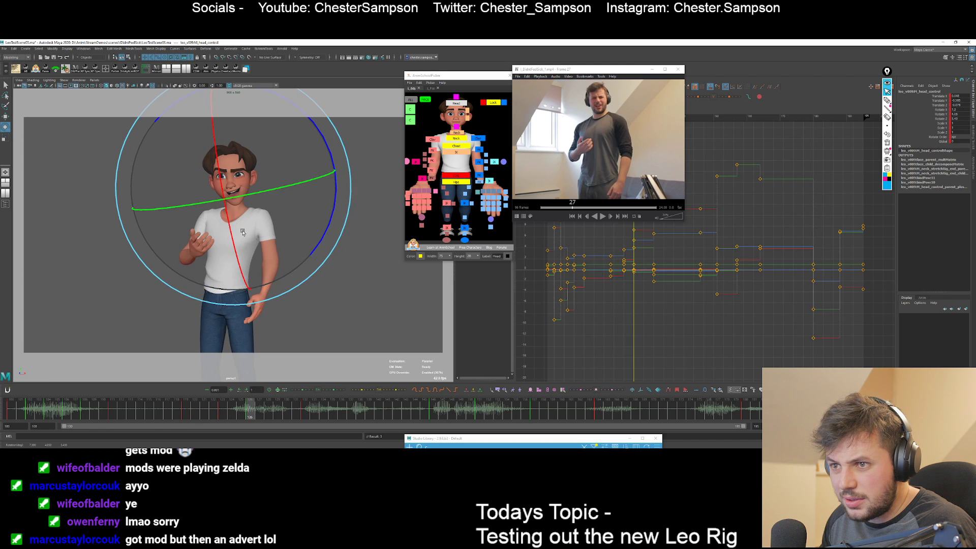
Compare the head's movement across reference frames 20 to 27 and refine its rotation at frame 27.
key("comma")
key("comma")
key("period")
key("comma")
key("comma")
key("period")
key("period")
key("period")
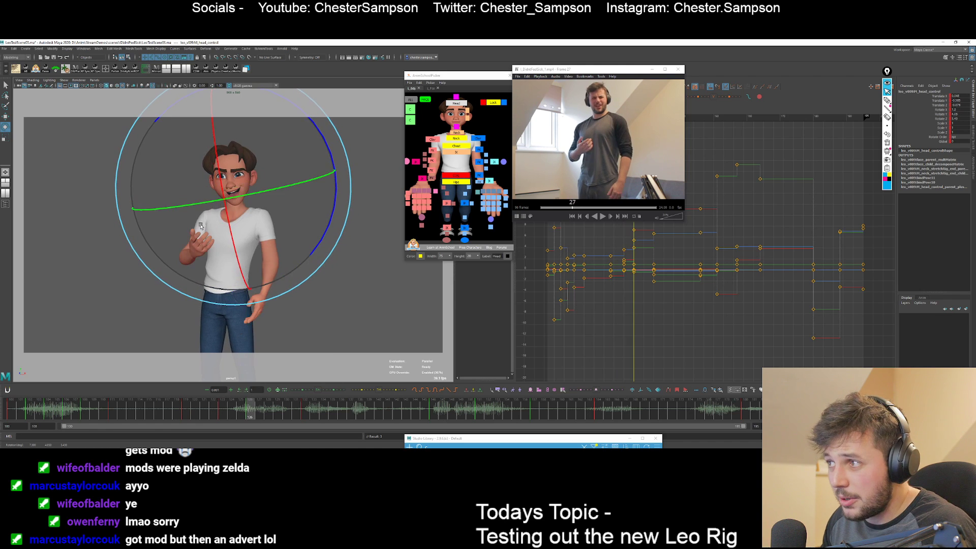
key("comma")
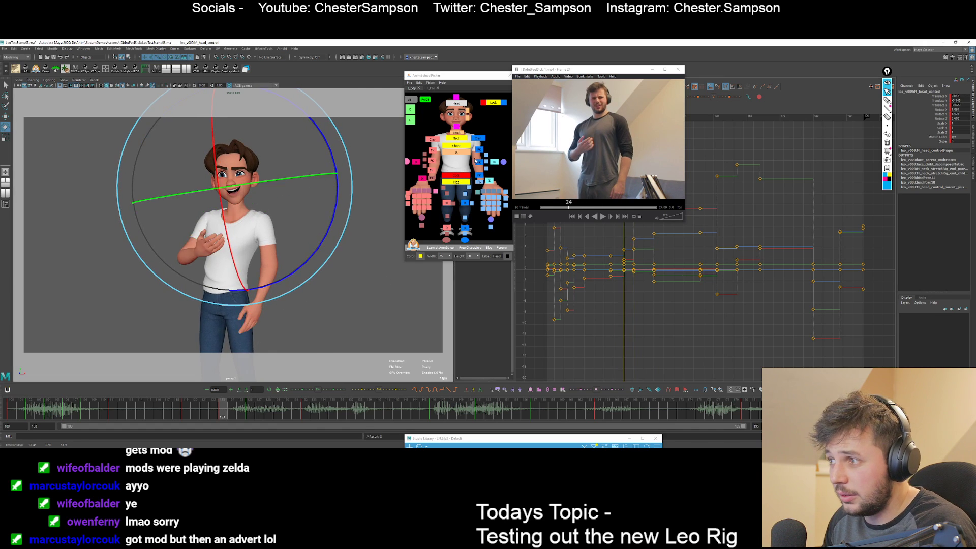
key(".")
key(".")
key(".")
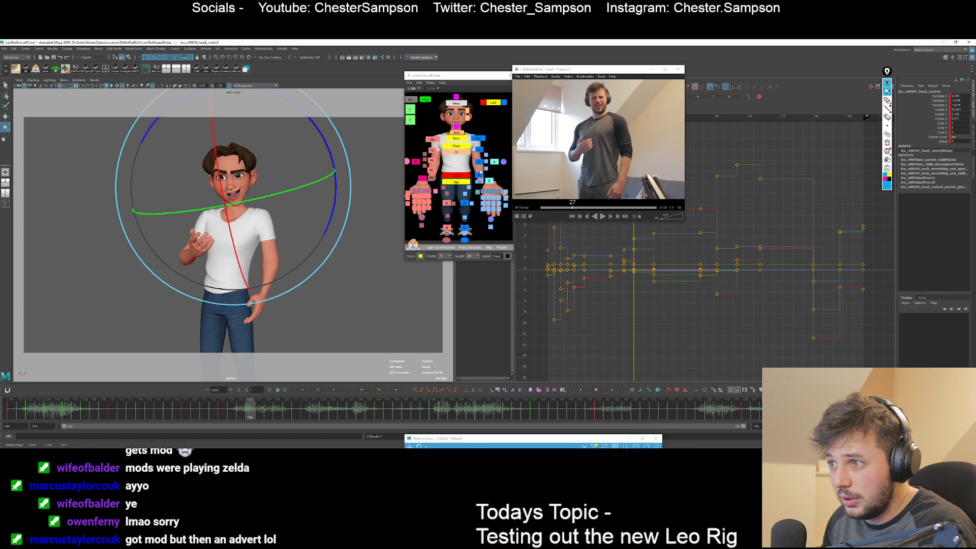
Adjust the left upper-arm FK control's rotation at reference frame 27, comparing it with the frame 20 and 24 poses.
left_click(479, 174)
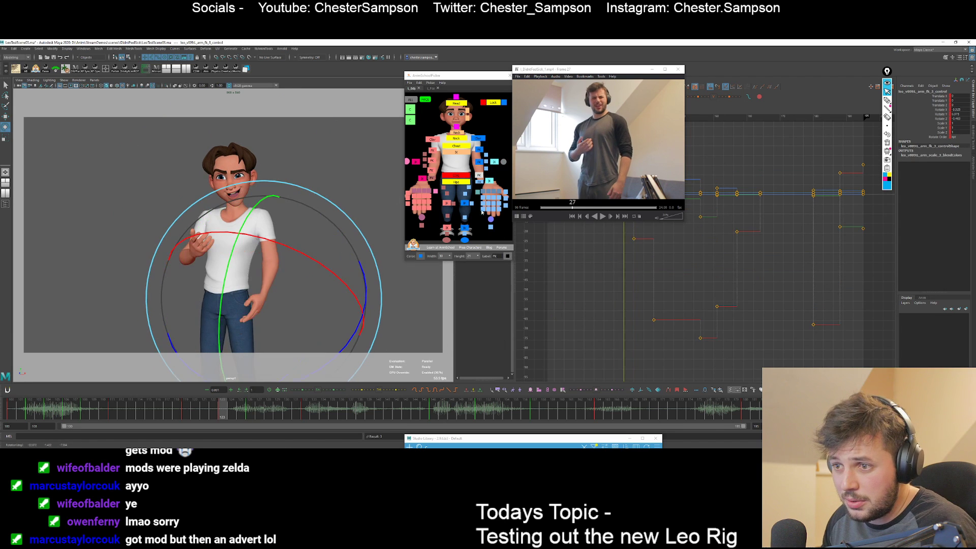
left_click(479, 150)
key(".")
key(".")
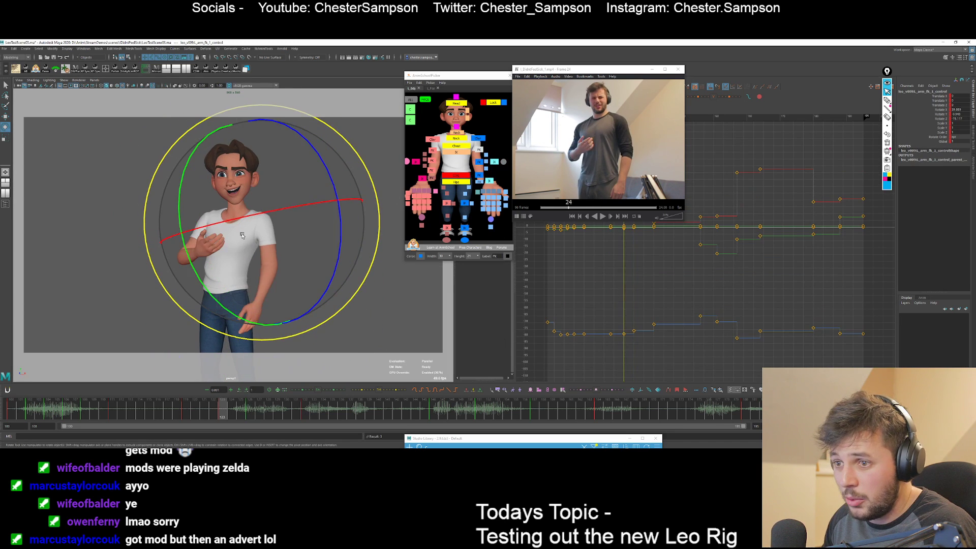
key(".")
key(".")
left_click_drag(270, 280, 280, 298)
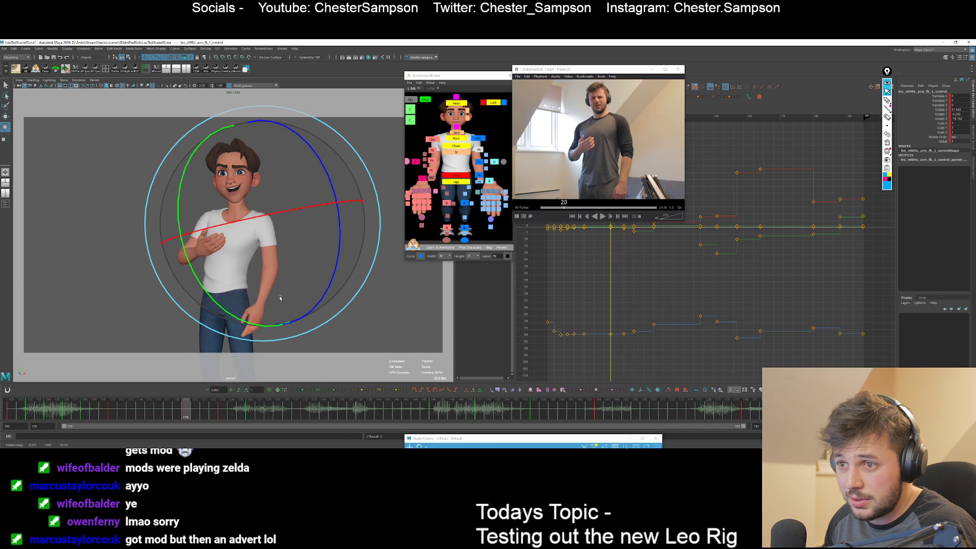
key(".")
key(".")
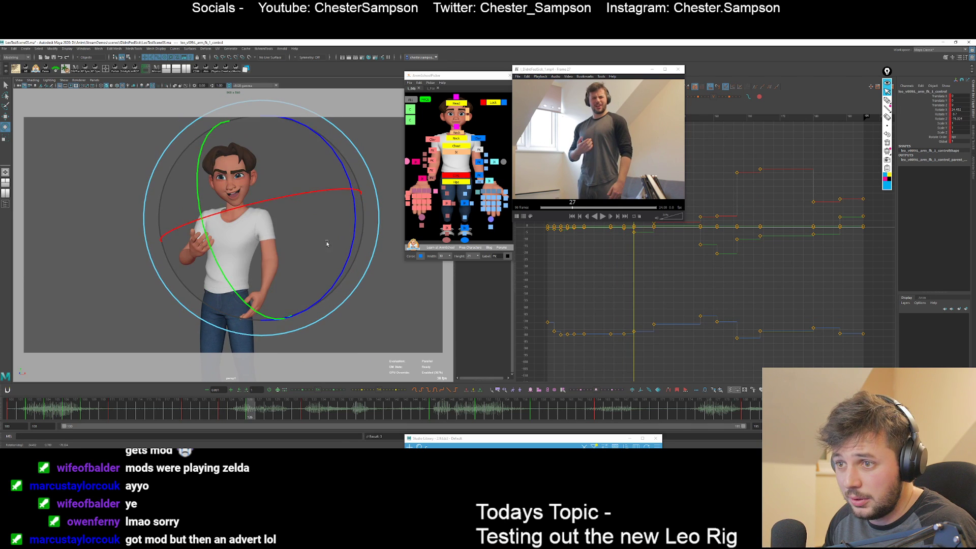
left_click_drag(327, 243, 330, 246)
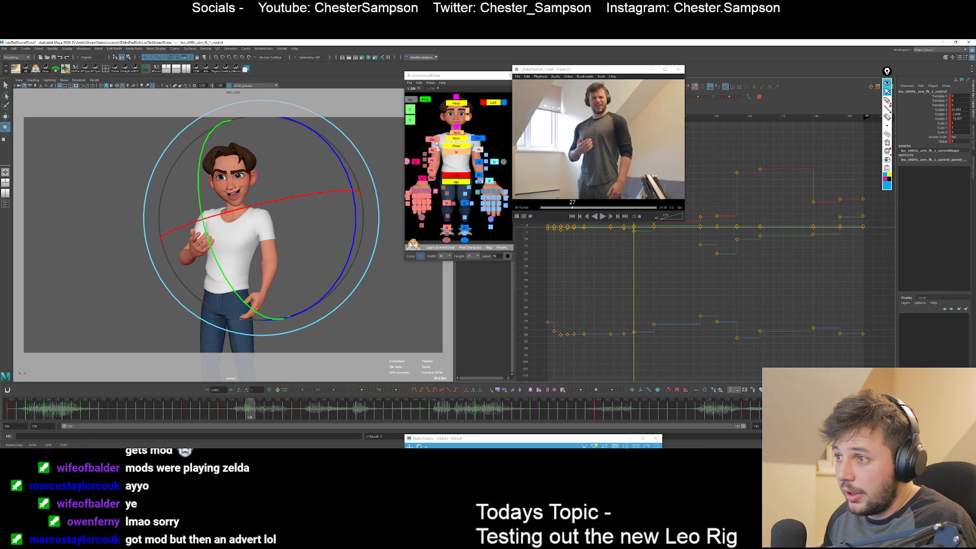
Select both clavicle controls and adjust their rotation at reference frame 27, comparing with the frame 33 pose.
left_click(433, 140)
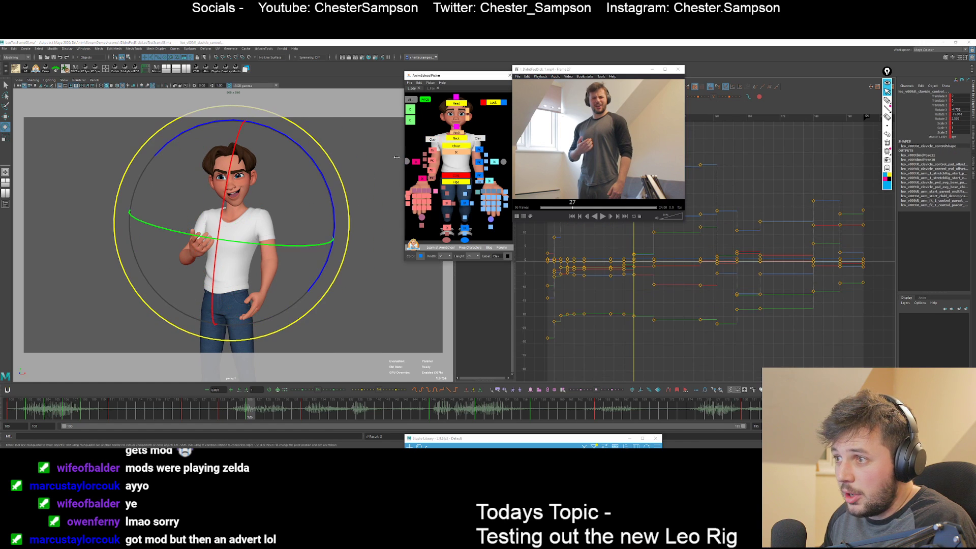
key("comma")
key("period")
key("period")
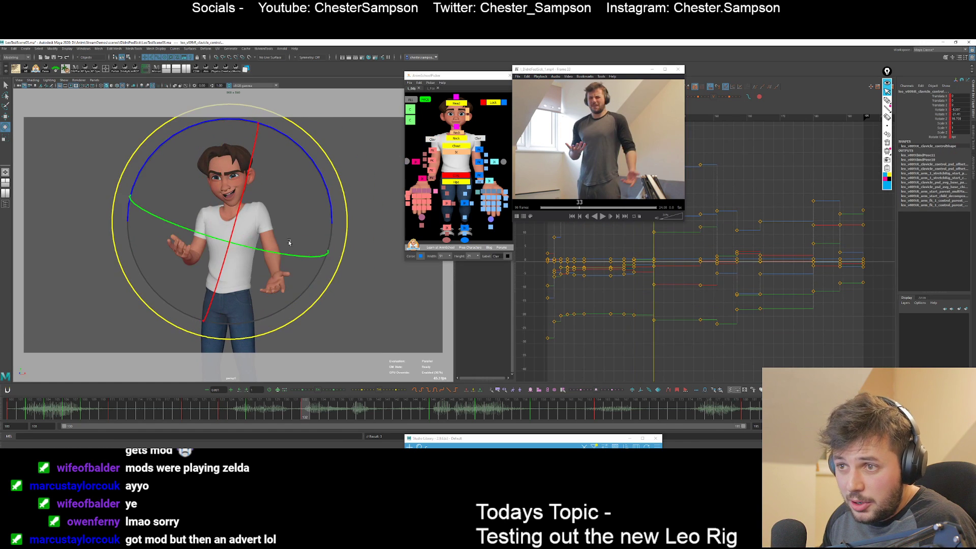
key("comma")
key("comma")
key("period")
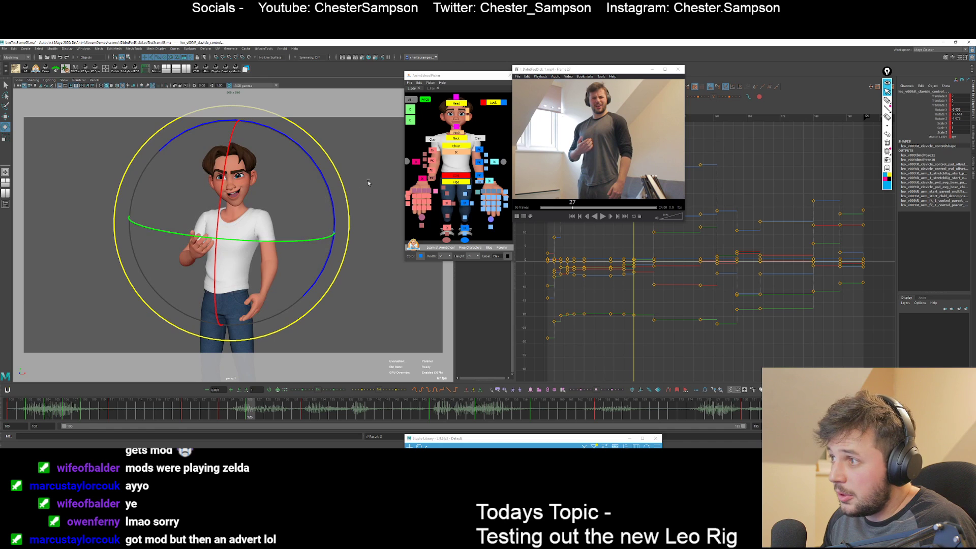
Ease the right arm's pose back at reference frame 27 and rotate its upper-arm FK control, checking against frame 24.
left_click(409, 159)
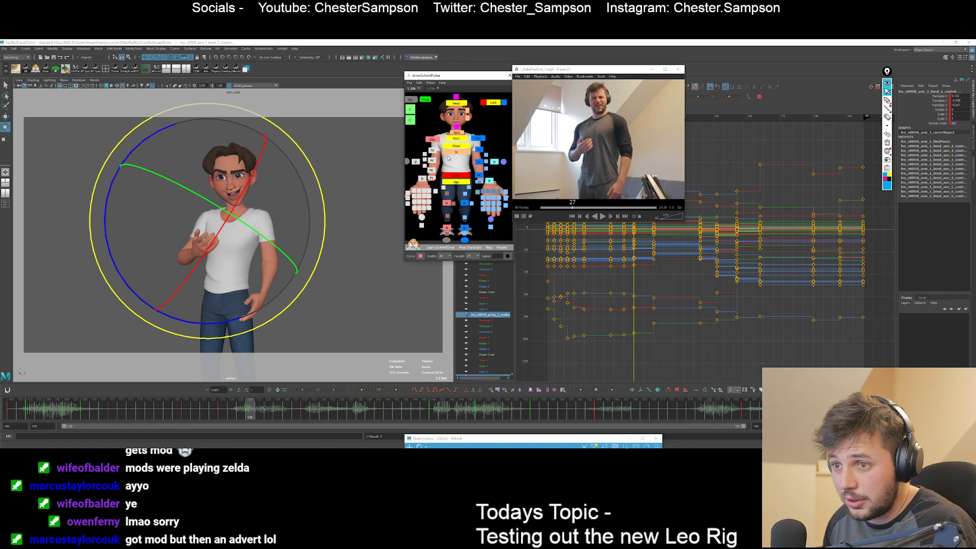
left_click(243, 217)
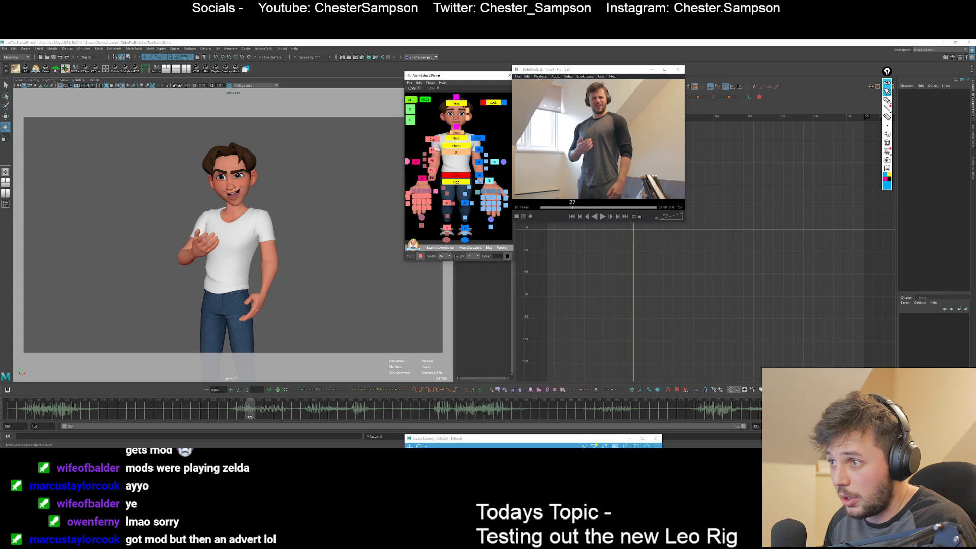
left_click(435, 149)
key("period")
left_click_drag(166, 252, 197, 278)
key("comma")
key("period")
key("period")
key("comma")
key("comma")
key("period")
key("comma")
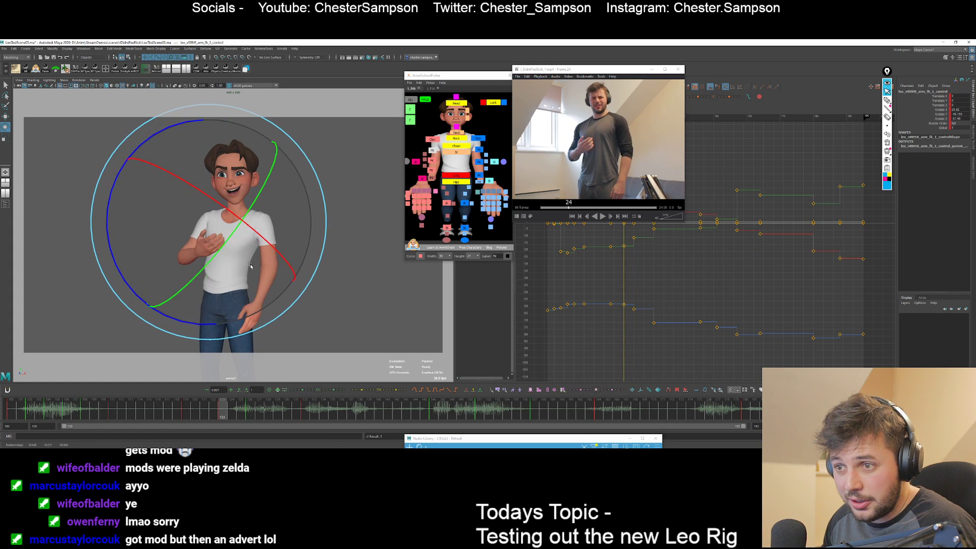
key("period")
Adjust the right wrist and forearm FK controls' rotation at reference frame 27 and compare with the neighbouring poses.
left_click(433, 170)
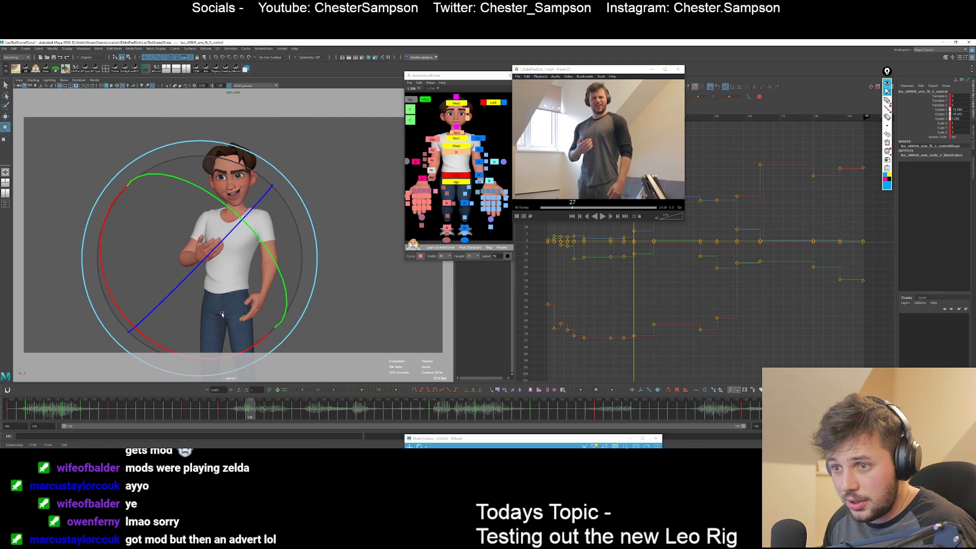
key("period")
left_click(431, 160)
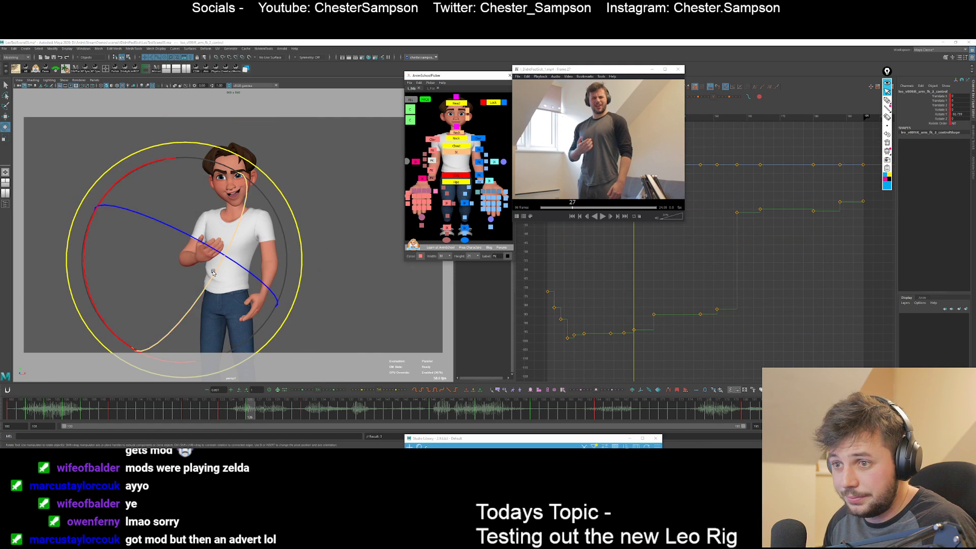
left_click_drag(213, 273, 218, 275)
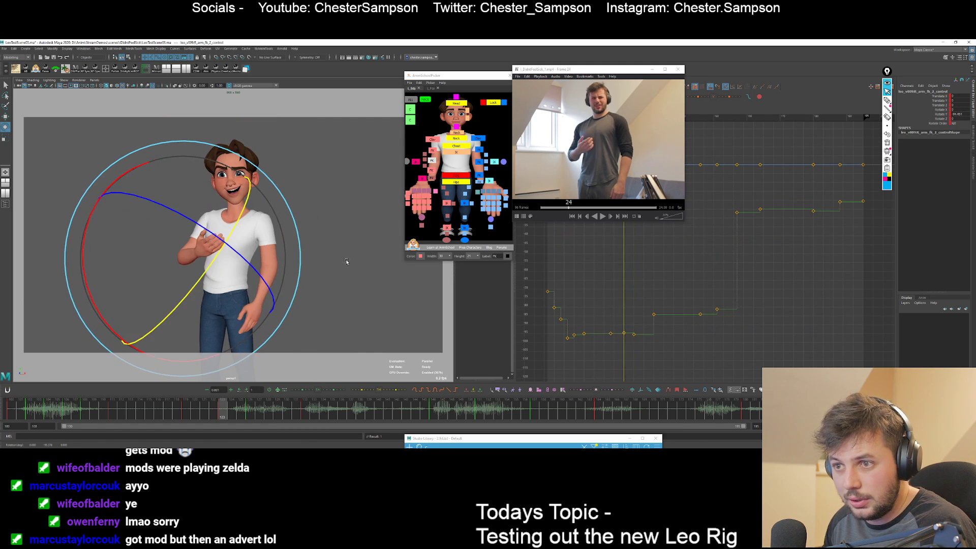
key("comma")
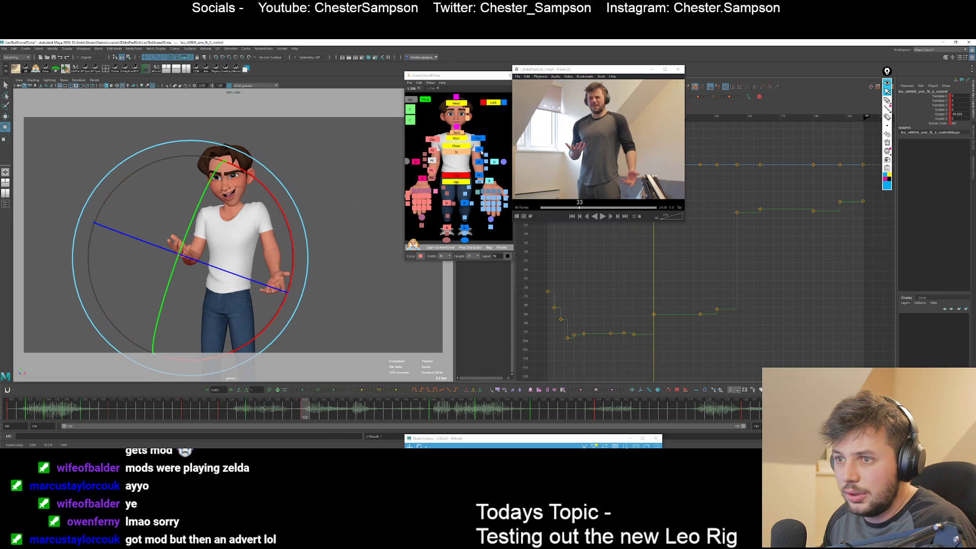
Adjust the chest control's rotation at reference frame 27 and fine-tune it at frame 24.
left_click(460, 146)
key("comma")
key("comma")
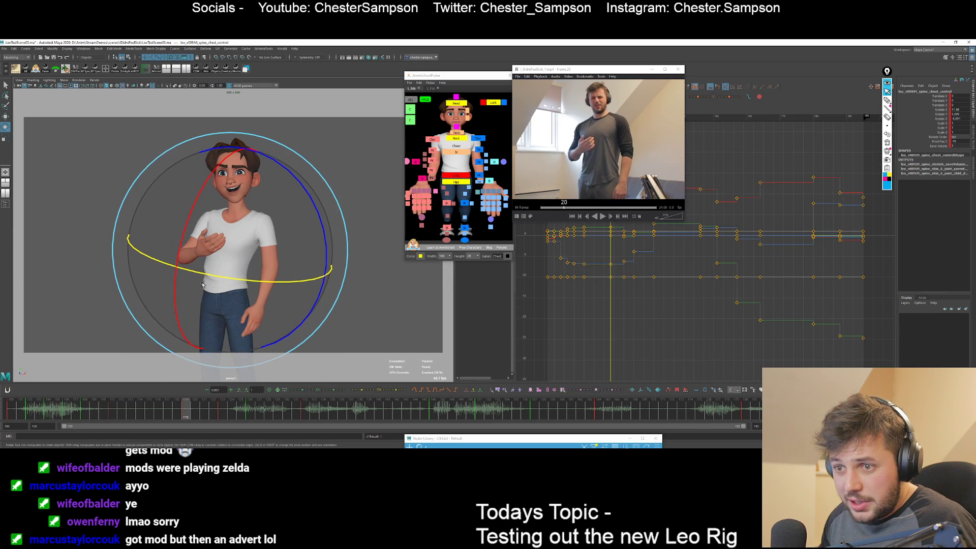
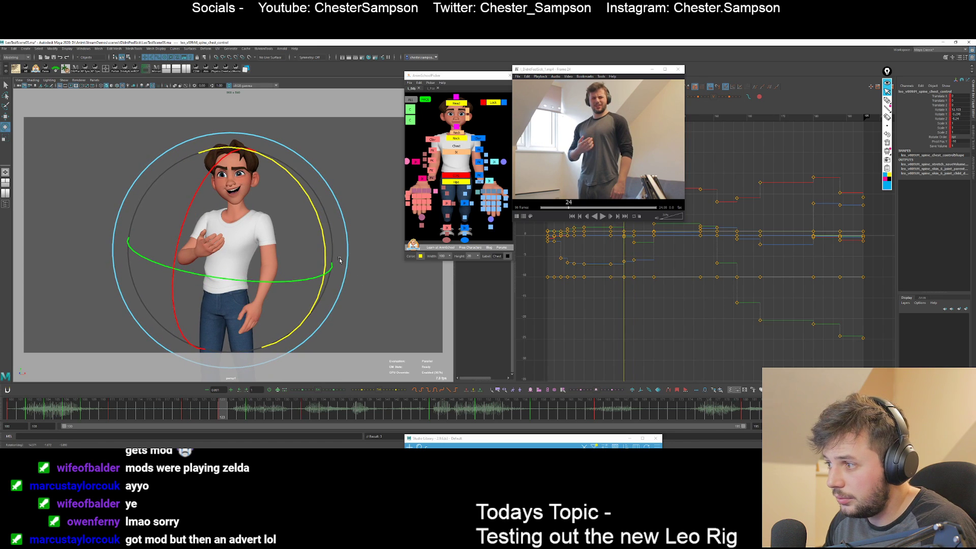
left_click_drag(327, 254, 324, 254)
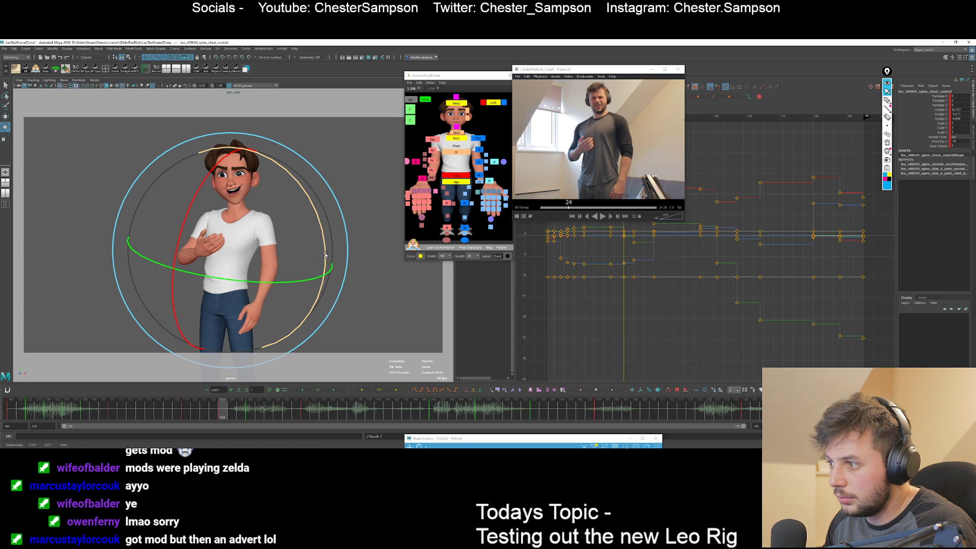
Step back and forth through the poses around reference frames 24 and 27 to examine the chest movement.
key("comma")
key("period")
key("period")
key("period")
key("comma")
key("comma")
key("period")
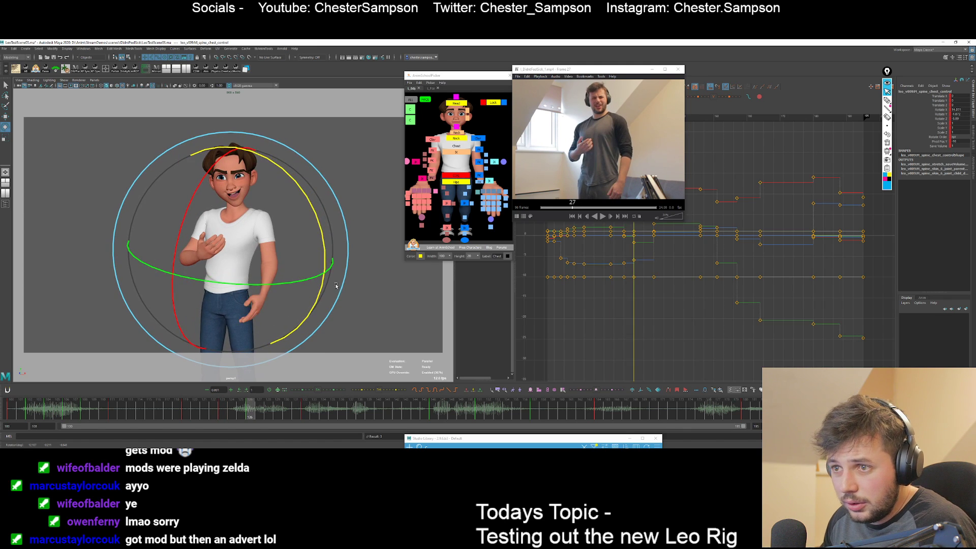
key("period")
key("comma")
key("comma")
key("comma")
Play the animation from the start to review the blocking against the reference video.
key("alt+v")
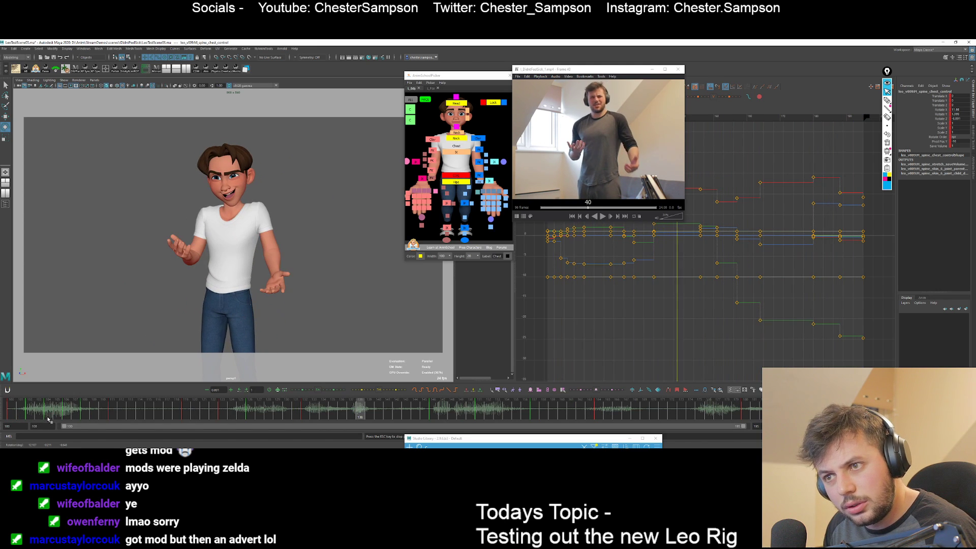
left_click(11, 417)
left_click(11, 417)
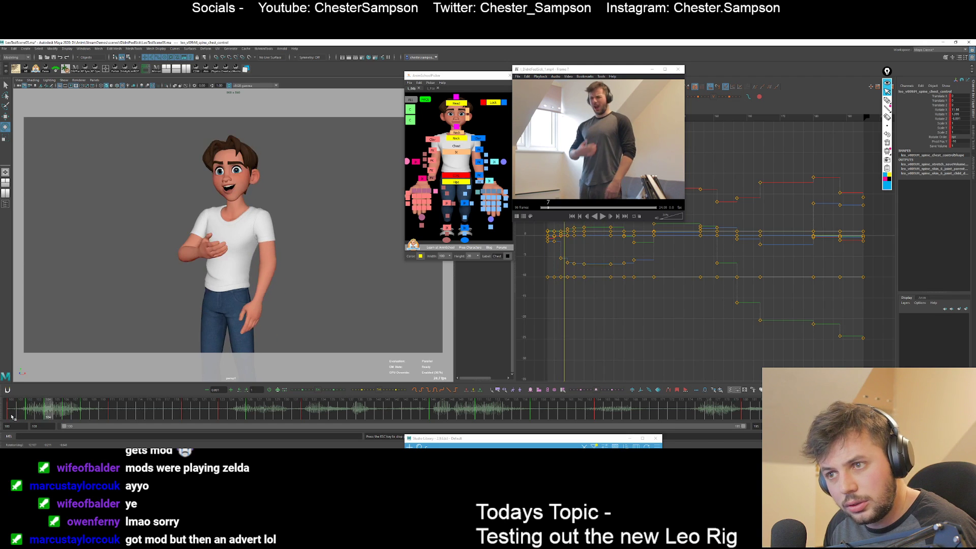
key("Escape")
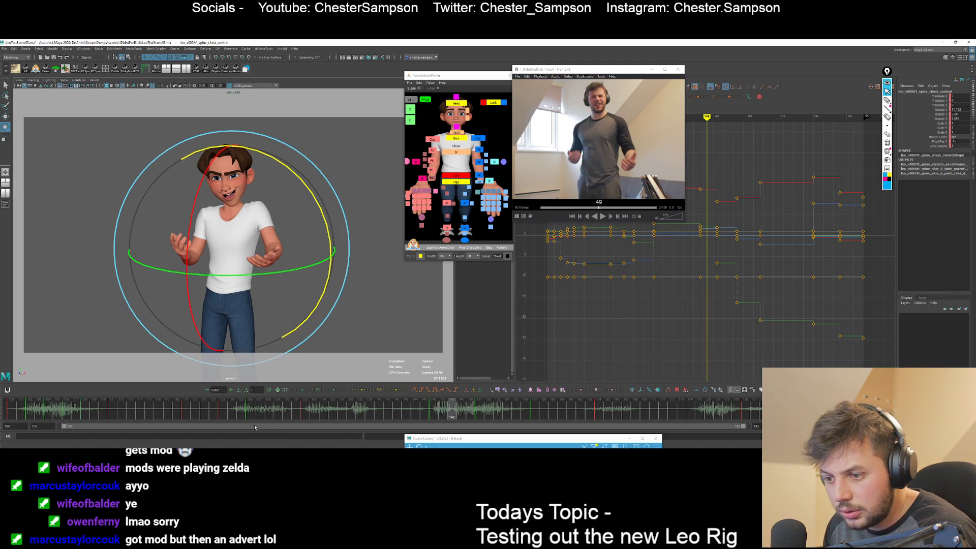
Select all of the character's controls and key a blended in-between pose at reference frame 30, between the poses at 27 and 33.
left_click(250, 413)
left_click(411, 99)
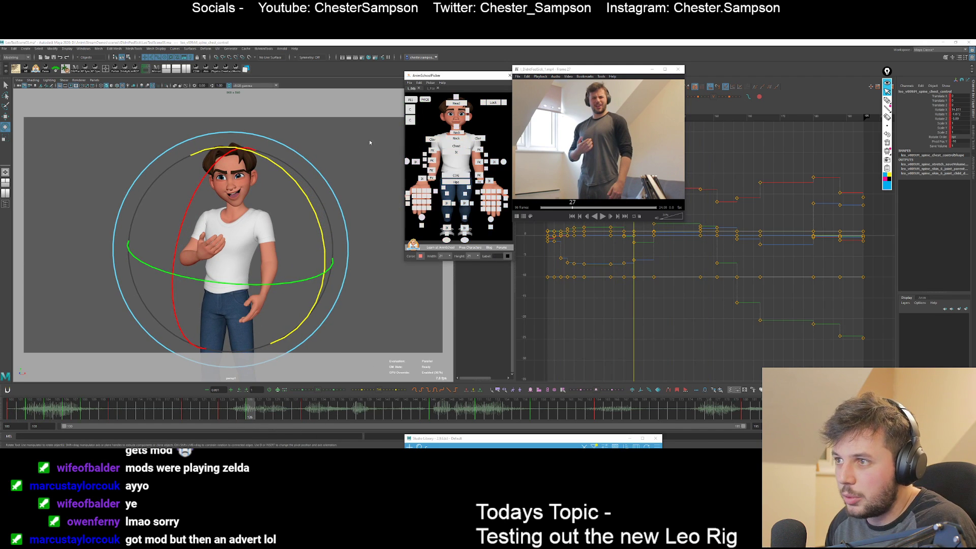
key("s")
left_click(222, 411)
left_click(250, 411)
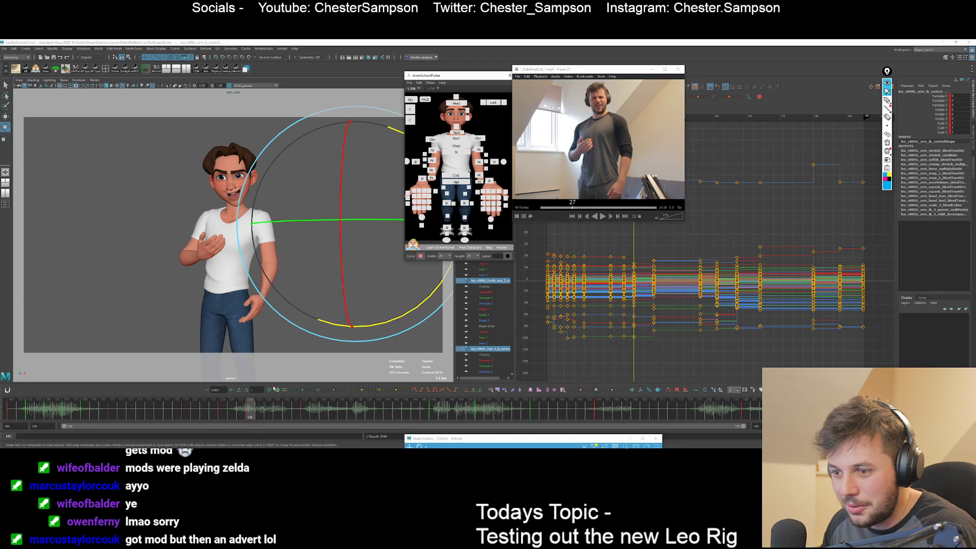
left_click_drag(251, 411, 305, 411)
key("s")
left_click(250, 411)
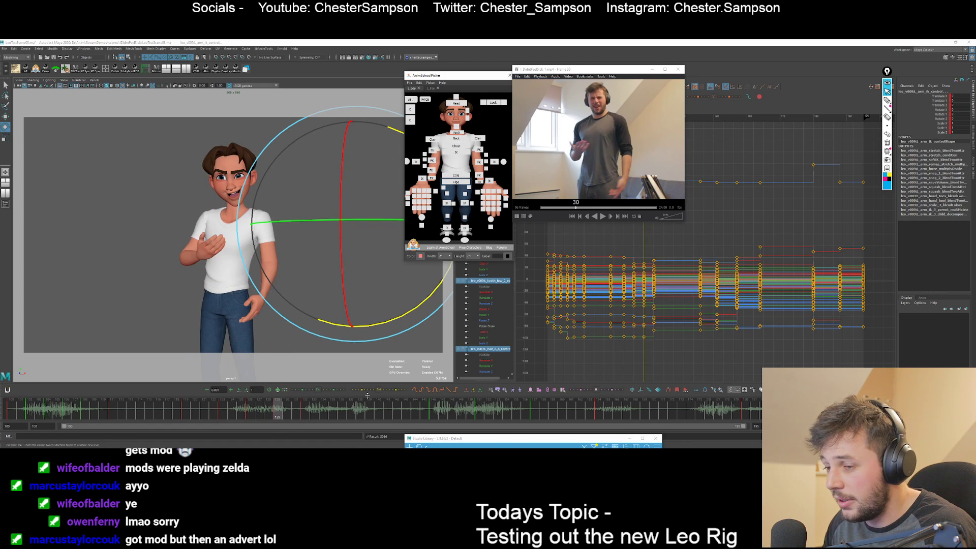
left_click(462, 134)
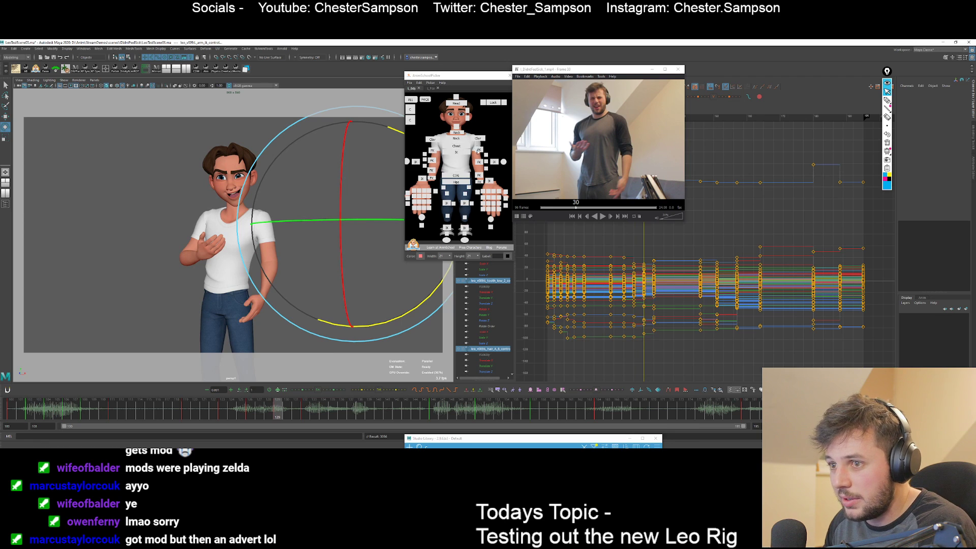
key("ctrl+z")
left_click(312, 245)
key("w")
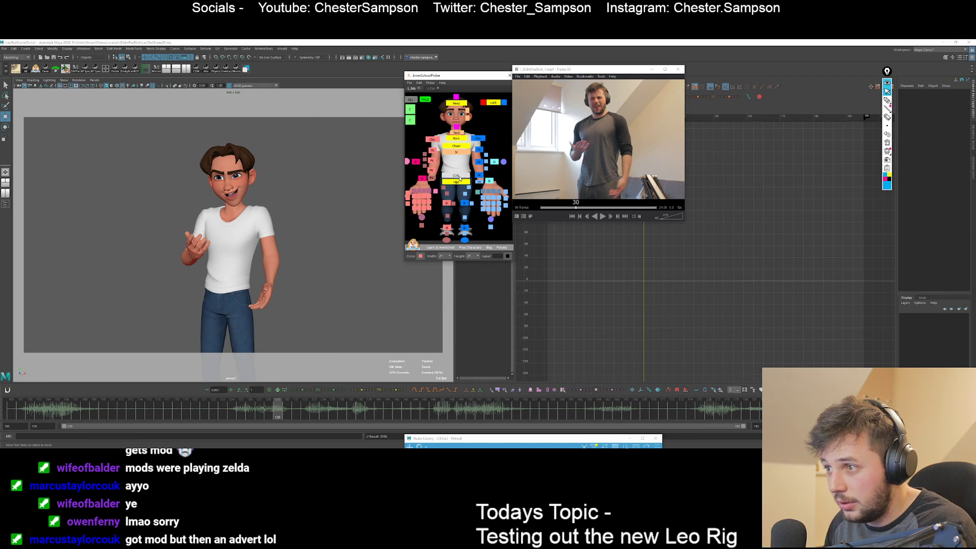
Select the COG control and refine its position and rotation at reference frame 30 against the neighbouring poses.
left_click(460, 178)
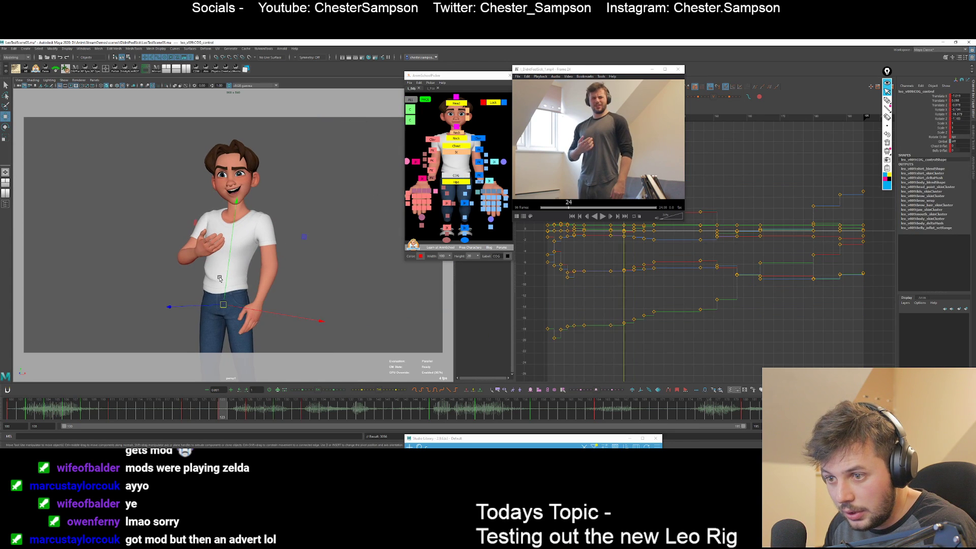
key(".")
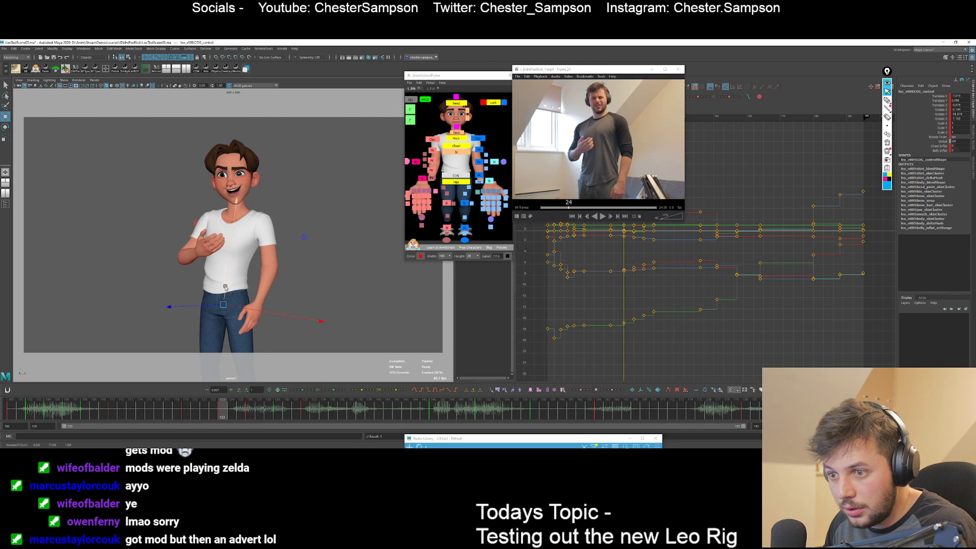
key(".")
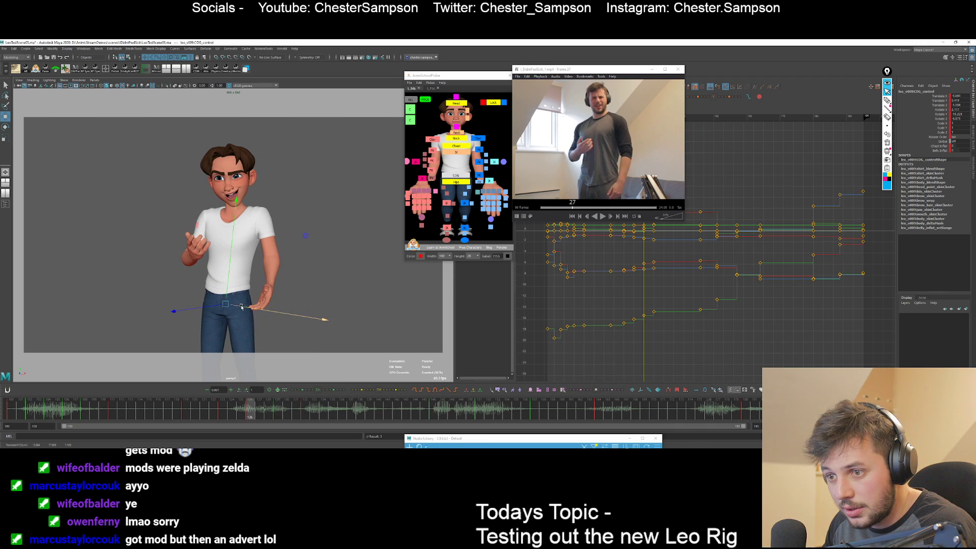
key(".")
key("e")
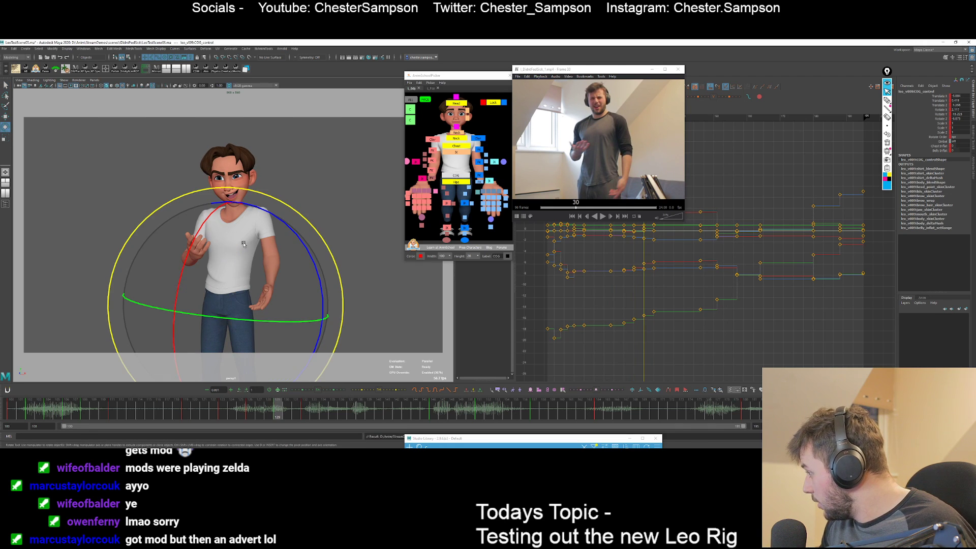
key(".")
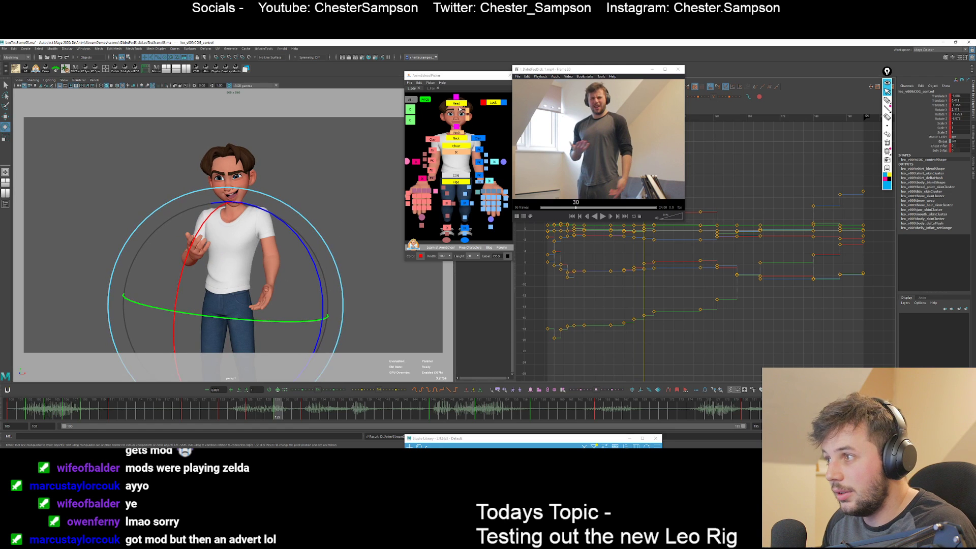
Adjust the head control's rotation at reference frame 30 and compare it with the neighbouring poses.
left_click(457, 103)
key(".")
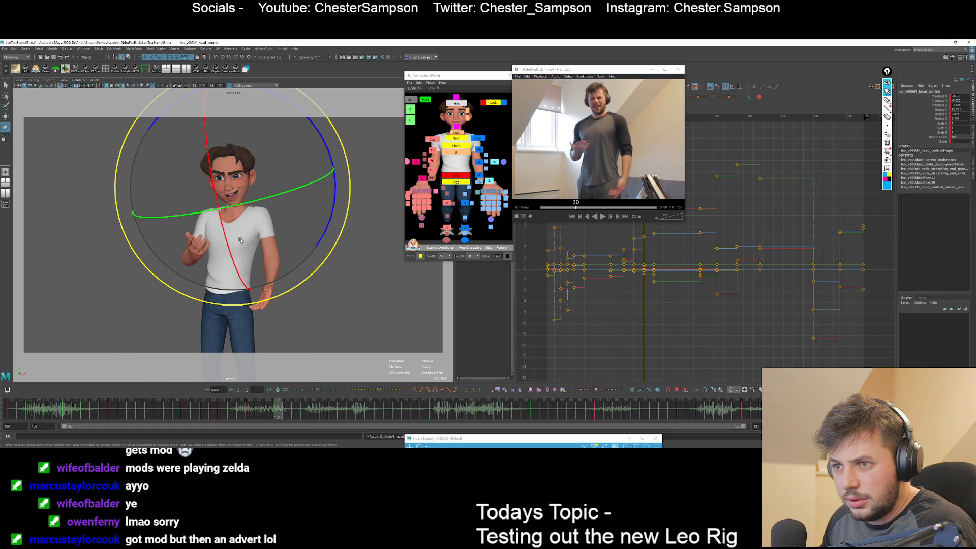
left_click_drag(241, 238, 239, 234)
key(".")
key(".")
key(".")
key(".")
key(".")
key(".")
key(".")
key(".")
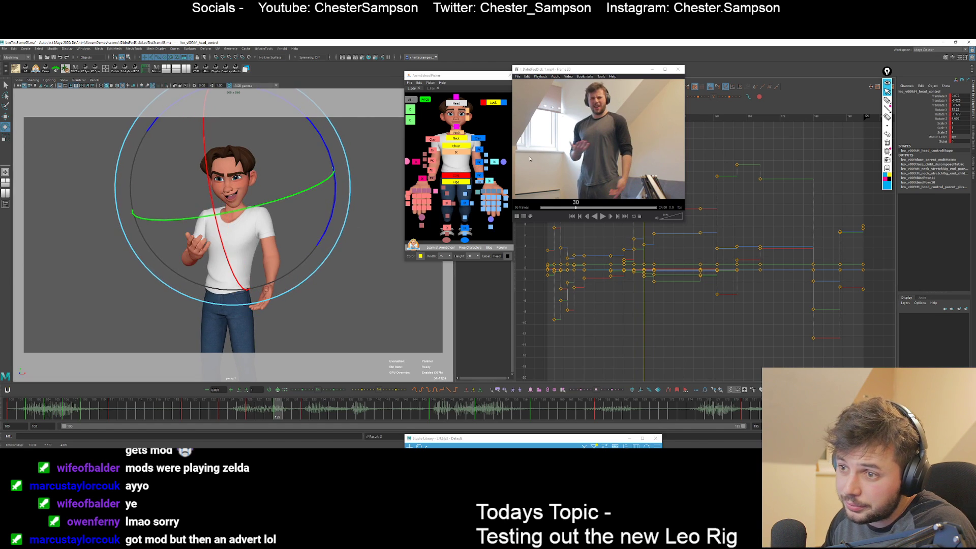
Adjust the left upper arm FK control's rotation at reference frame 30.
left_click(478, 149)
key(".")
key(".")
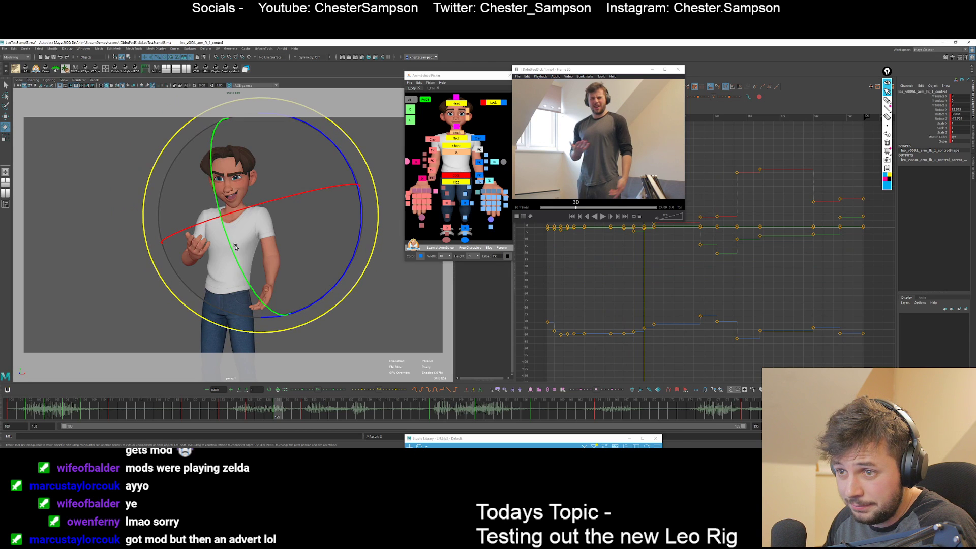
left_click_drag(246, 253, 257, 250)
key(".")
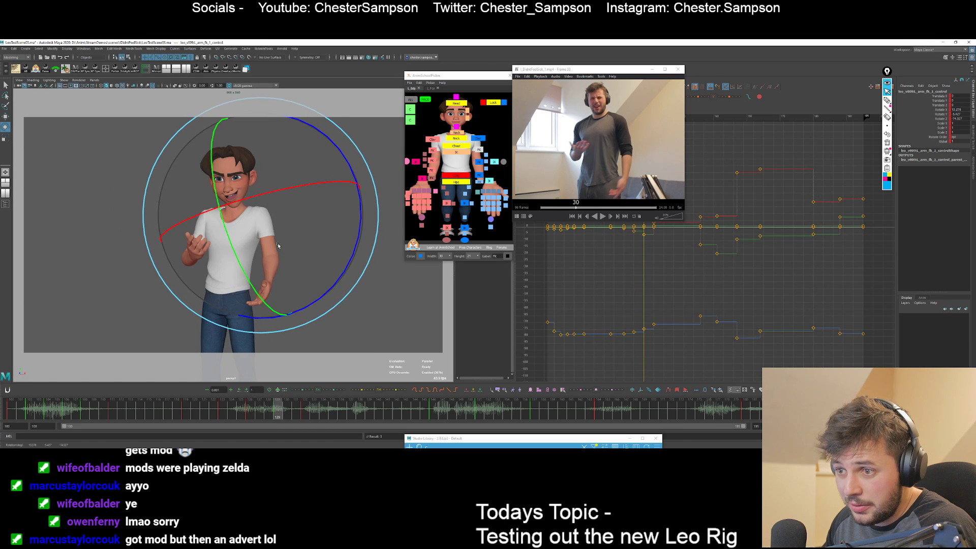
Adjust the left forearm FK control's rotation at reference frame 30 and compare it with frames 27 and 33.
left_click(479, 162)
key(".")
key(".")
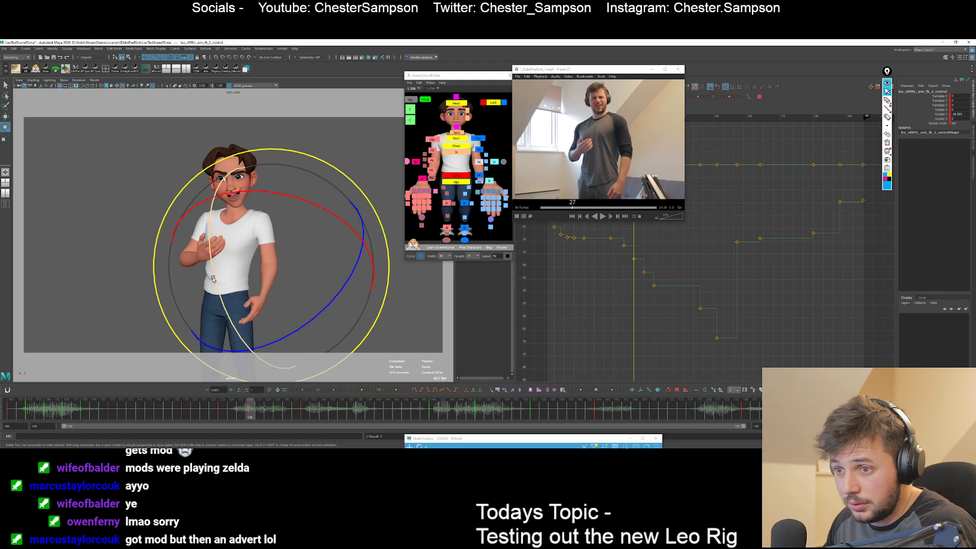
left_click_drag(218, 286, 235, 268)
key(".")
key(".")
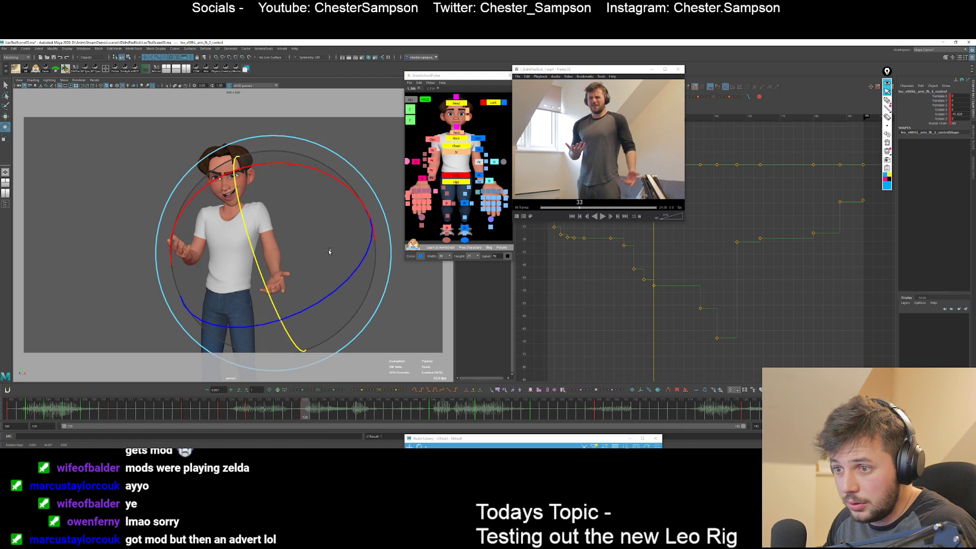
key(".")
Adjust the left wrist FK control's rotation at reference frame 30 to flow between the neighbouring poses.
left_click(479, 175)
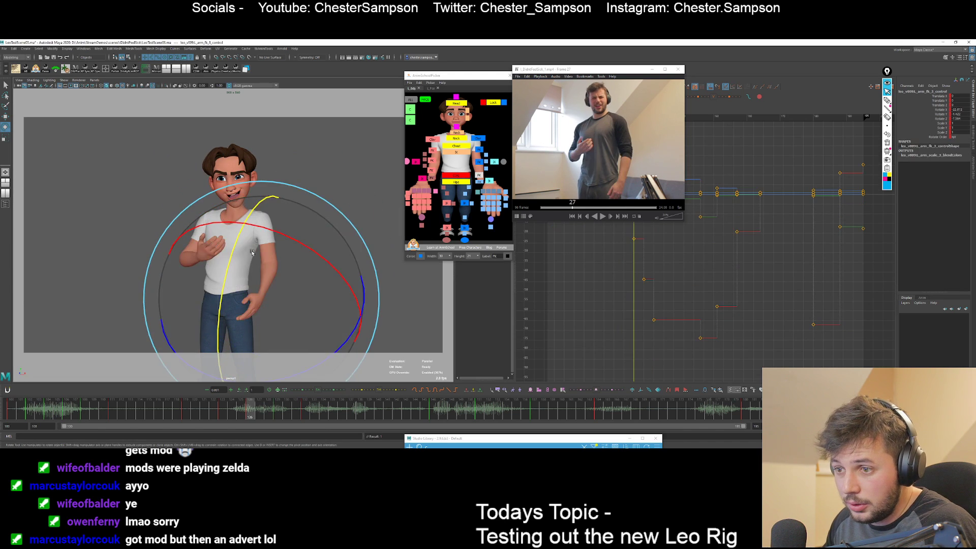
key(".")
key(".")
left_click_drag(206, 258, 225, 262)
key(".")
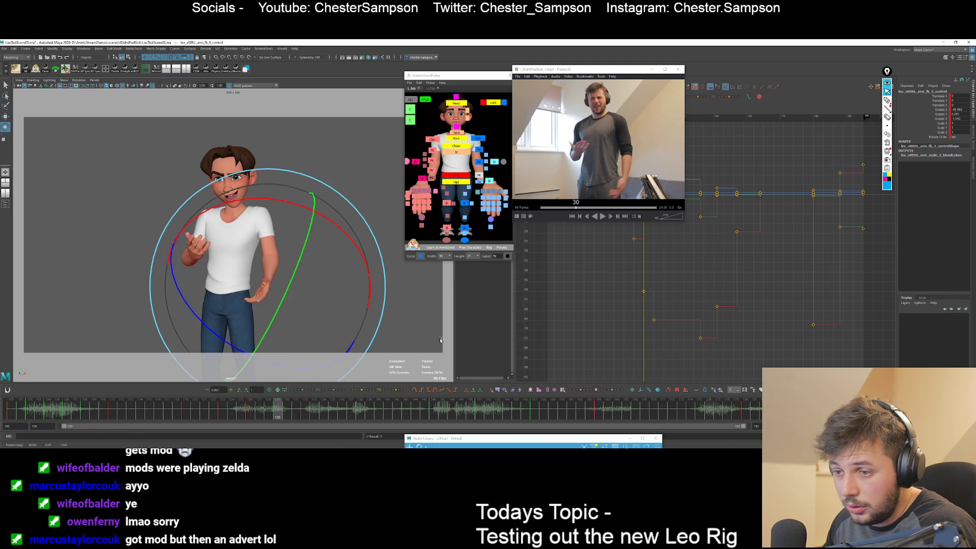
key(".")
Select the left hand and finger controls and blend their pose with the neighbouring keys, comparing reference frames 24 to 33.
left_click(490, 219)
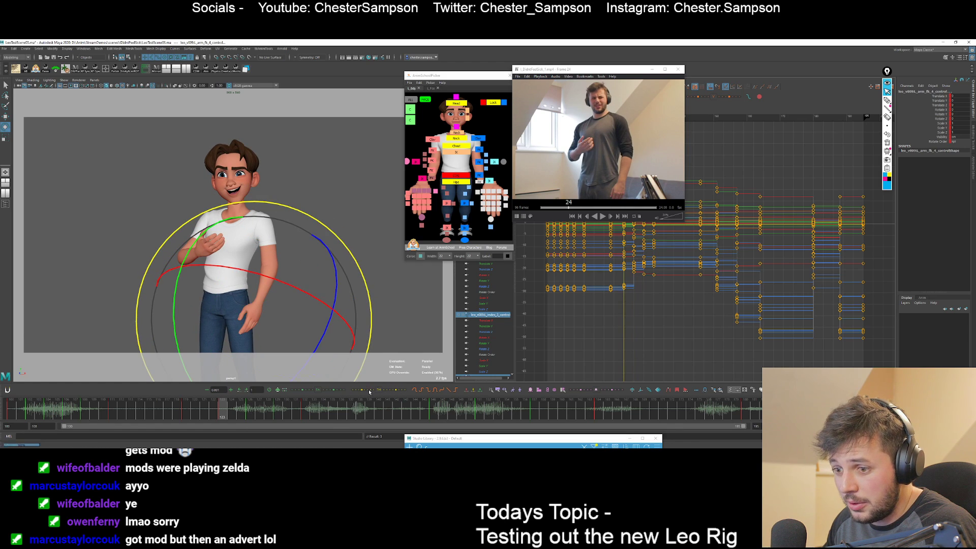
key(".")
key(".")
key(".")
key(".")
key(".")
key(".")
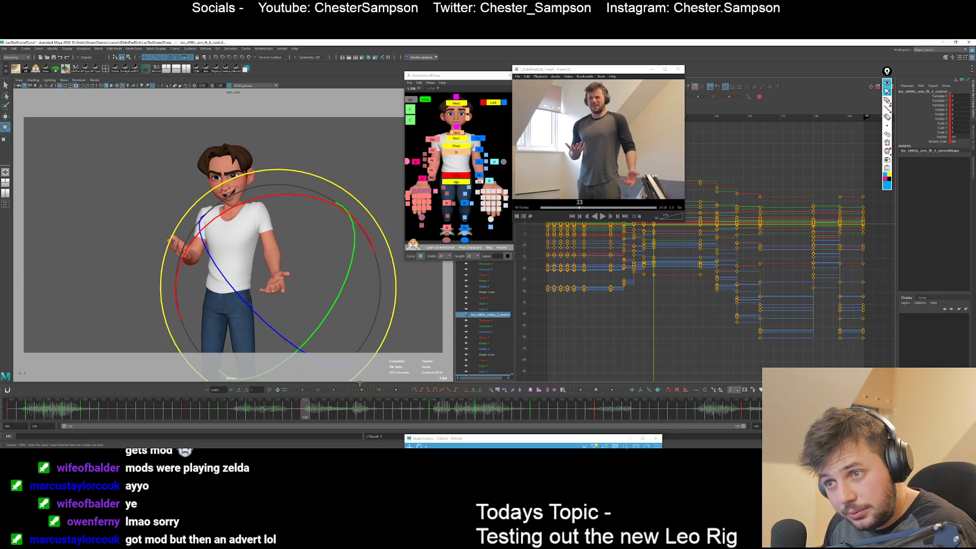
Rotate the right upper arm FK control at reference frame 30 to bring the hand down and closer to the body.
key("q")
left_click(432, 150)
key("e")
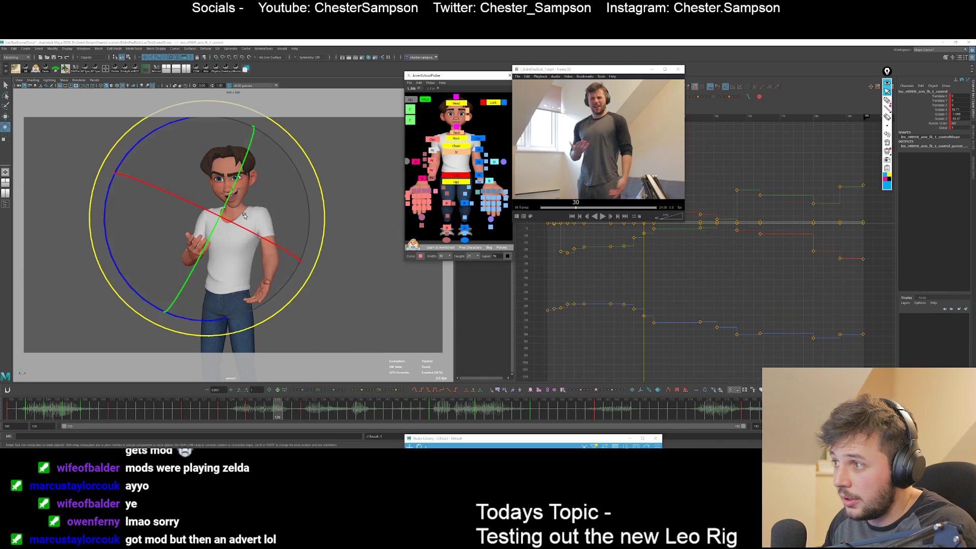
key(".")
key(".")
key(".")
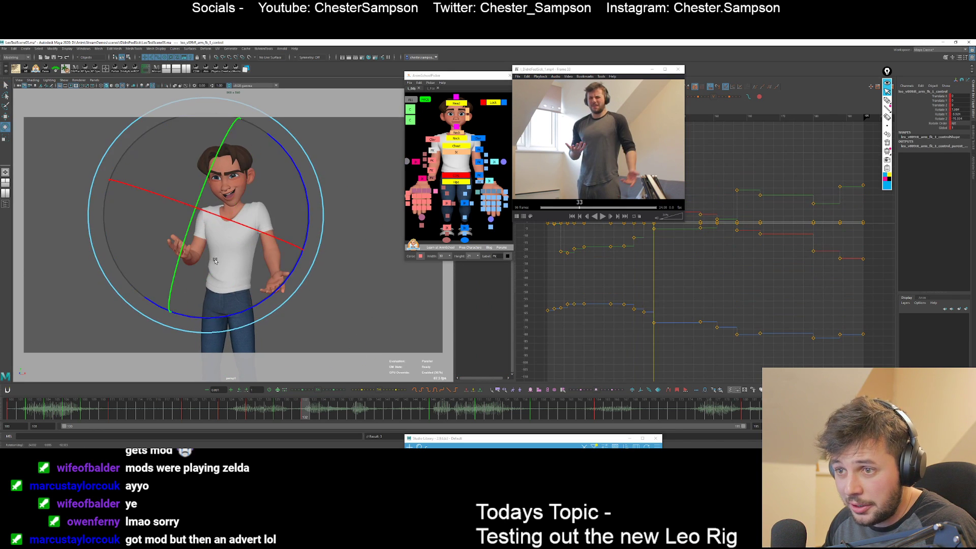
left_click_drag(215, 256, 198, 279)
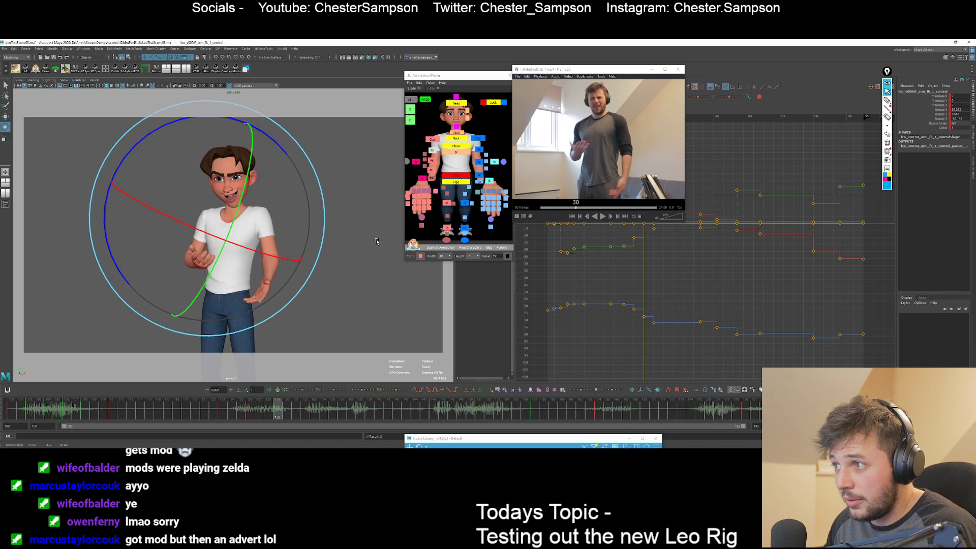
Adjust the right wrist FK control's rotation at reference frame 30 and compare it with the neighbouring poses.
left_click(432, 172)
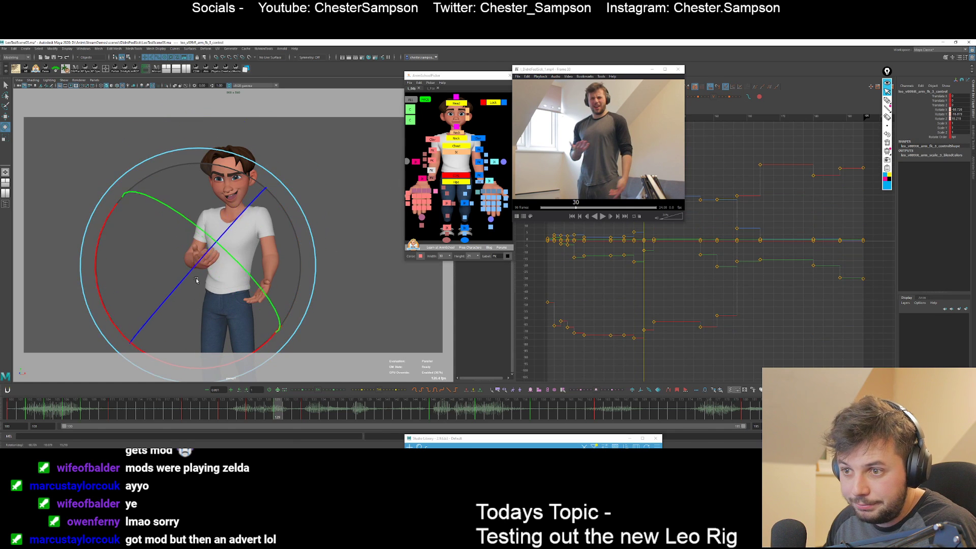
key("period")
key("comma")
key("comma")
key("period")
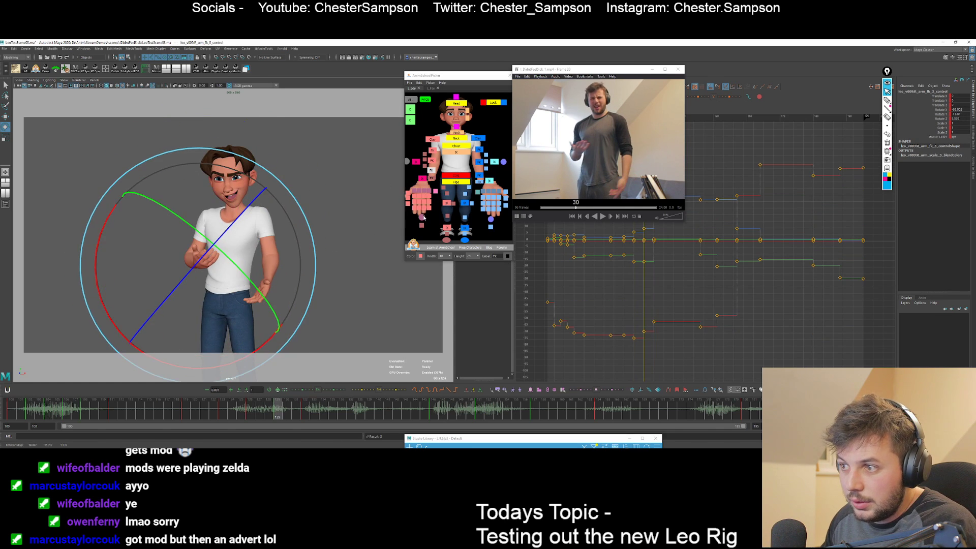
Select the right hand and finger controls and blend their pose at reference frame 30 with the neighbouring keys.
left_click(390, 227)
left_click(421, 217)
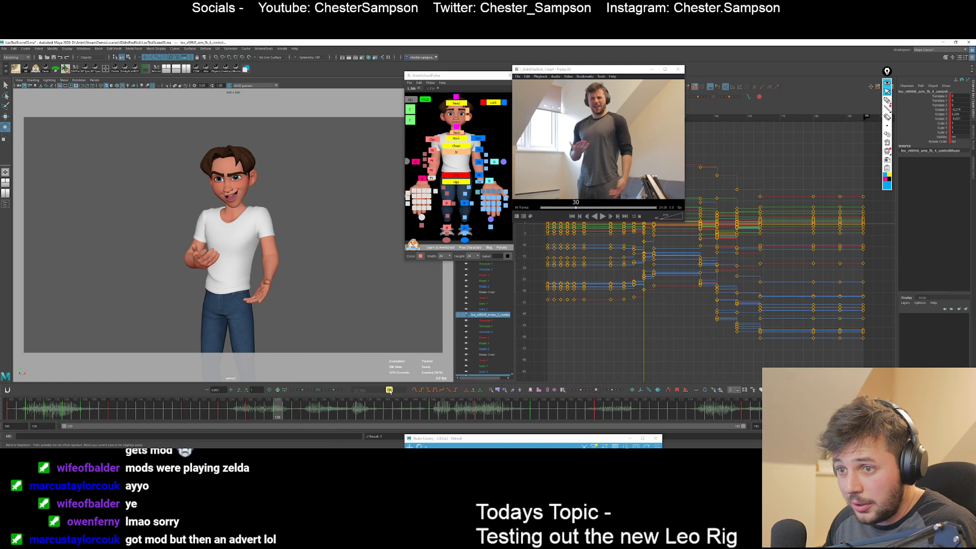
left_click_drag(391, 392, 390, 392)
key("comma")
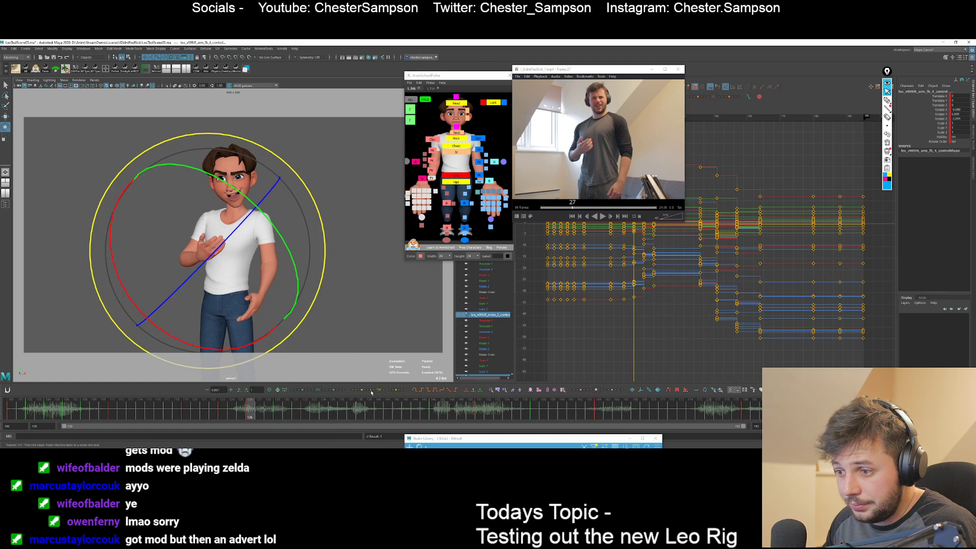
key("period")
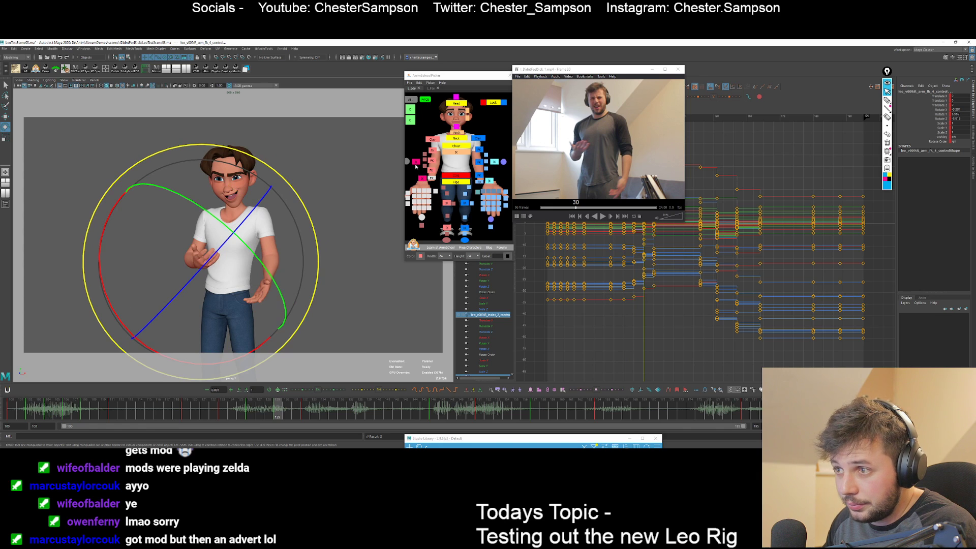
Adjust the rotation of the right forearm FK control and both clavicle controls at reference frame 30.
left_click(433, 161)
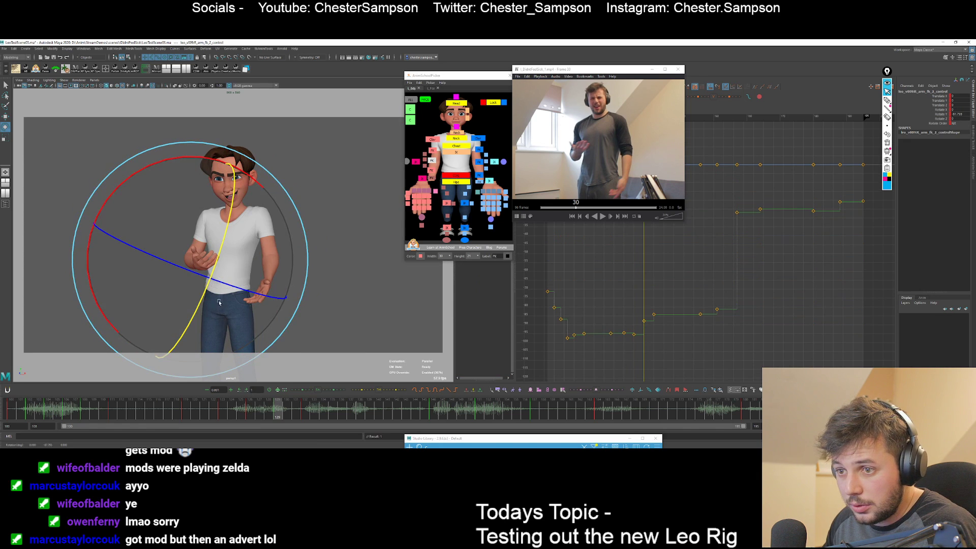
key("w")
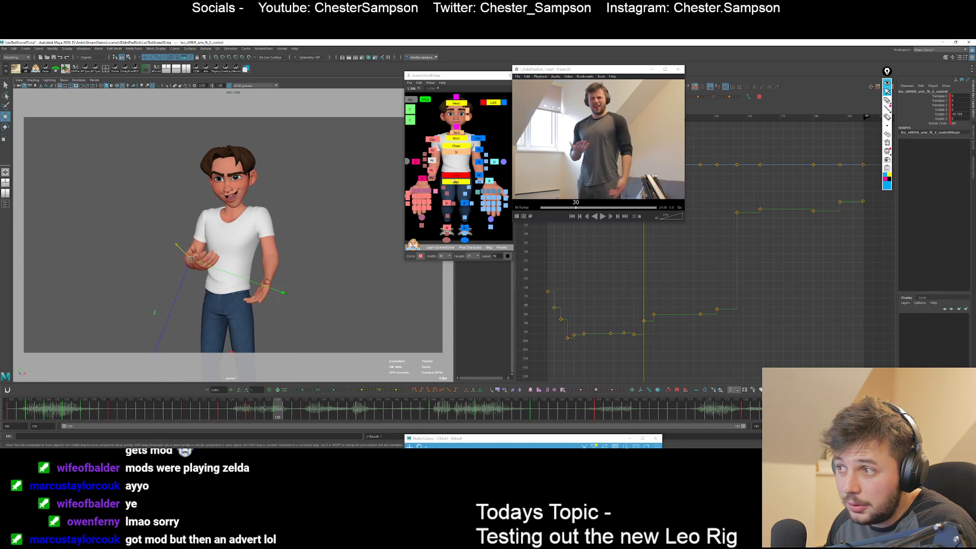
left_click(434, 140)
key("e")
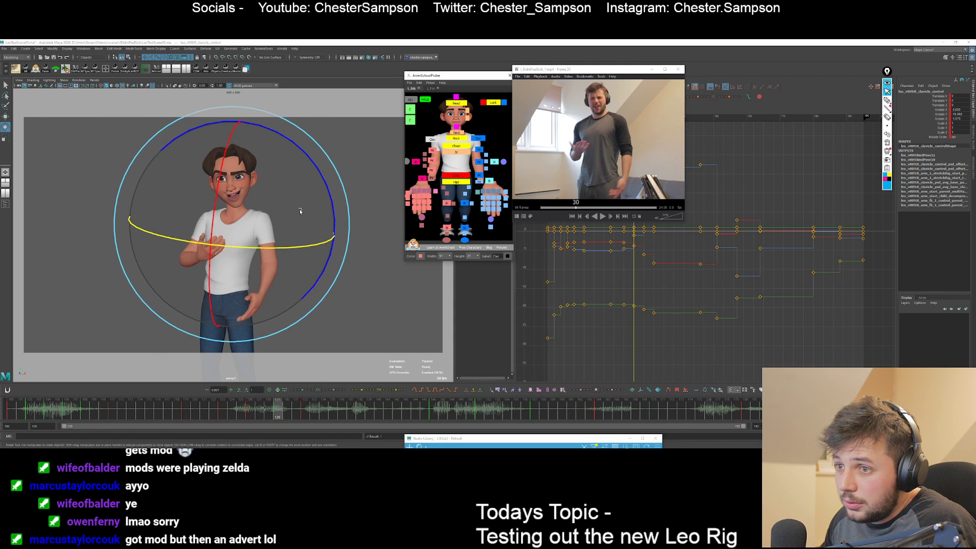
left_click(478, 138)
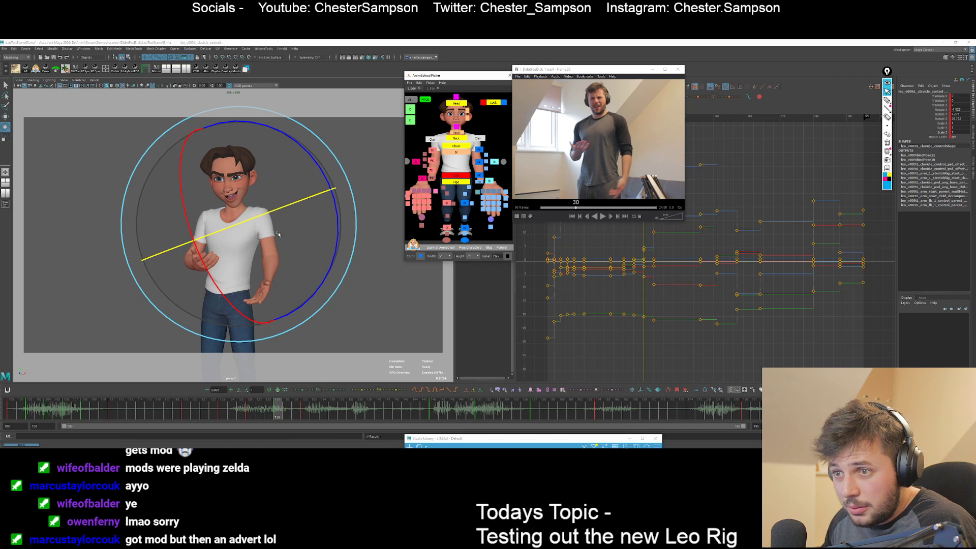
Step back and forth between the poses at reference frames 27, 30 and 33 to examine the arm and shoulder movement.
key("q")
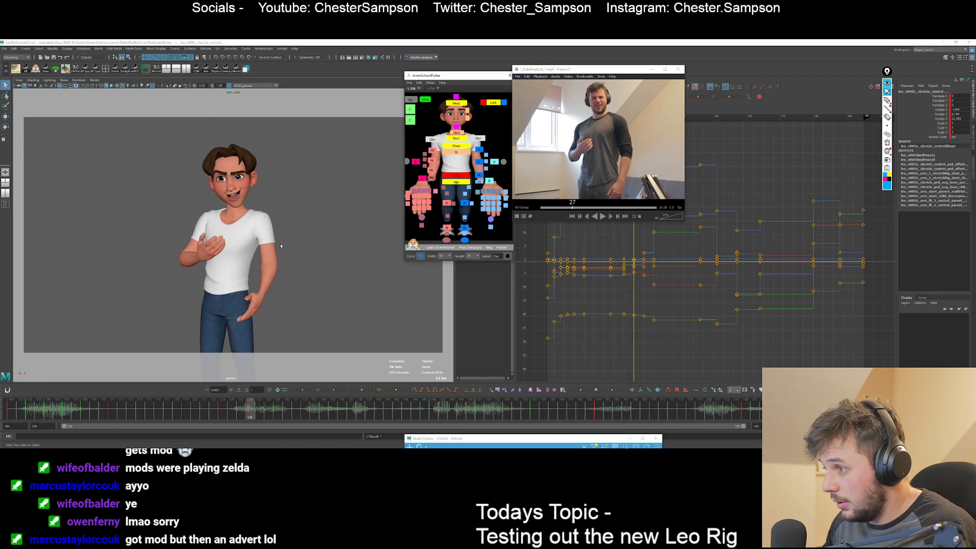
key("period")
key("comma")
key("comma")
key("period")
key("period")
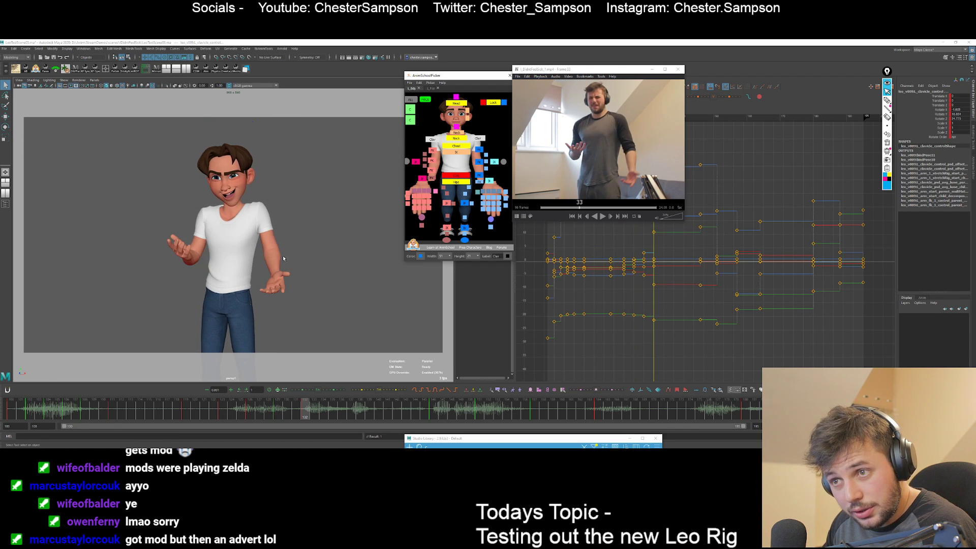
key("comma")
key("comma")
key("period")
key("period")
key("comma")
key("comma")
key("period")
key("period")
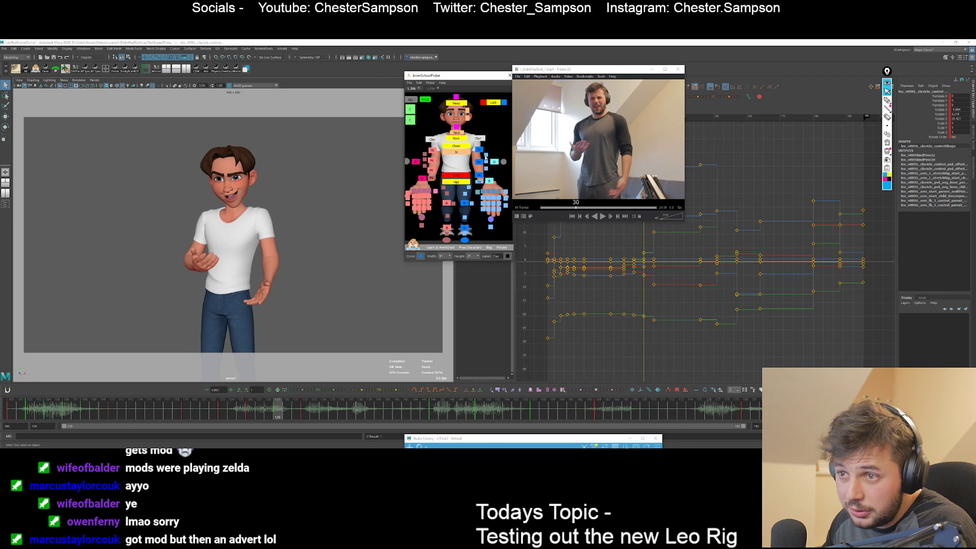
Select the chest control and adjust its rotation at reference frame 30, comparing it with the neighbouring poses.
key("comma")
key("comma")
key("period")
left_click(461, 146)
key("e")
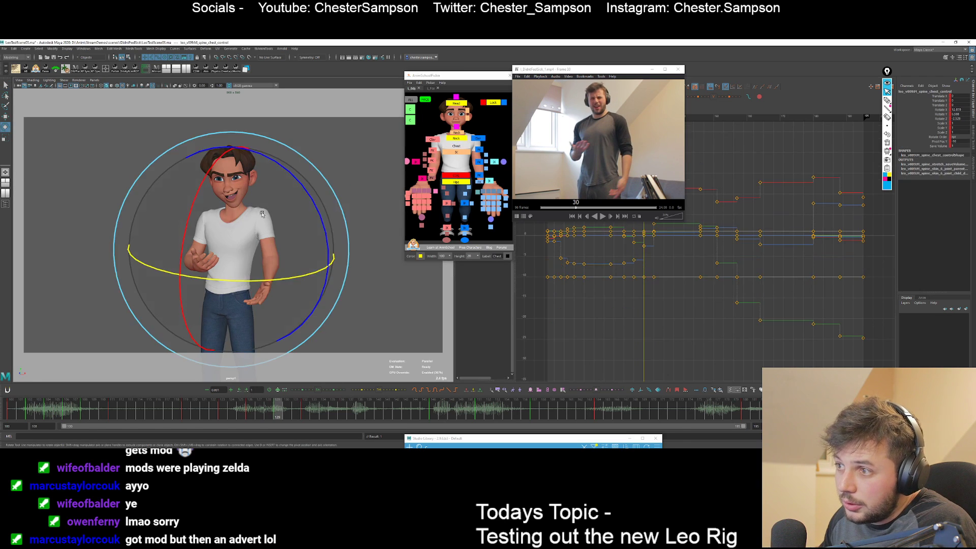
key("comma")
key("comma")
key("period")
key("period")
key("period")
key("comma")
key("comma")
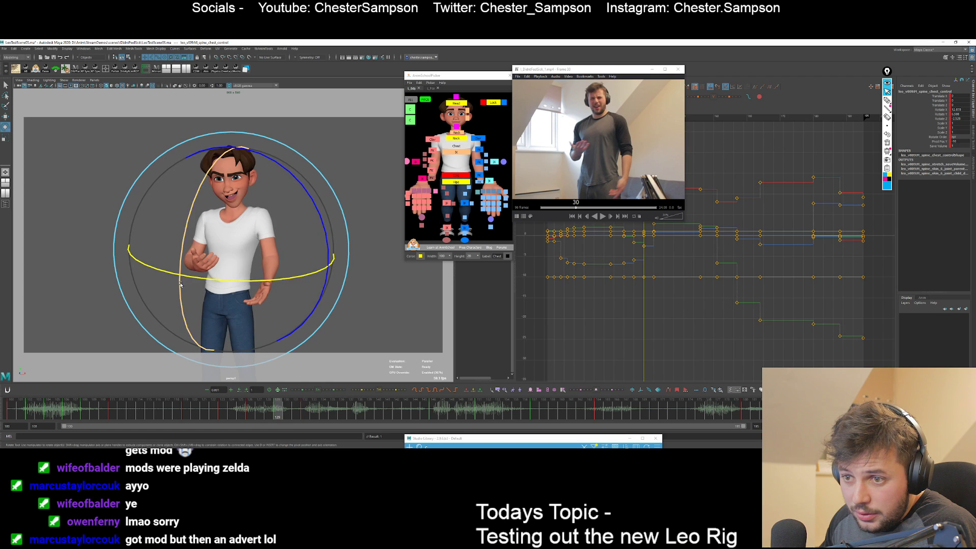
left_click(182, 290)
Step back and forth through the poses from reference frames 24 to 33 to examine the chest movement.
key("comma")
key("period")
key("comma")
key("period")
key("period")
key("period")
key("comma")
key("comma")
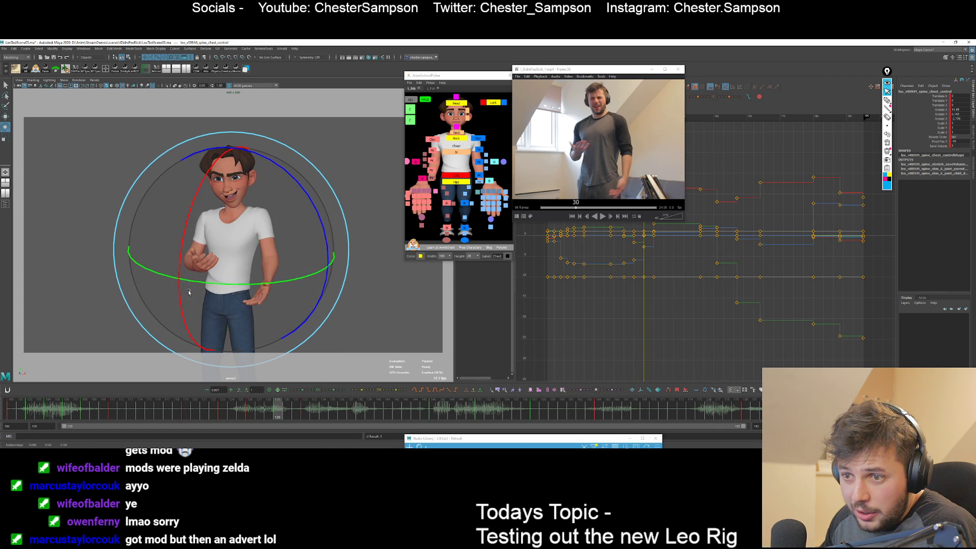
key("period")
key("period")
key("comma")
key("comma")
key("comma")
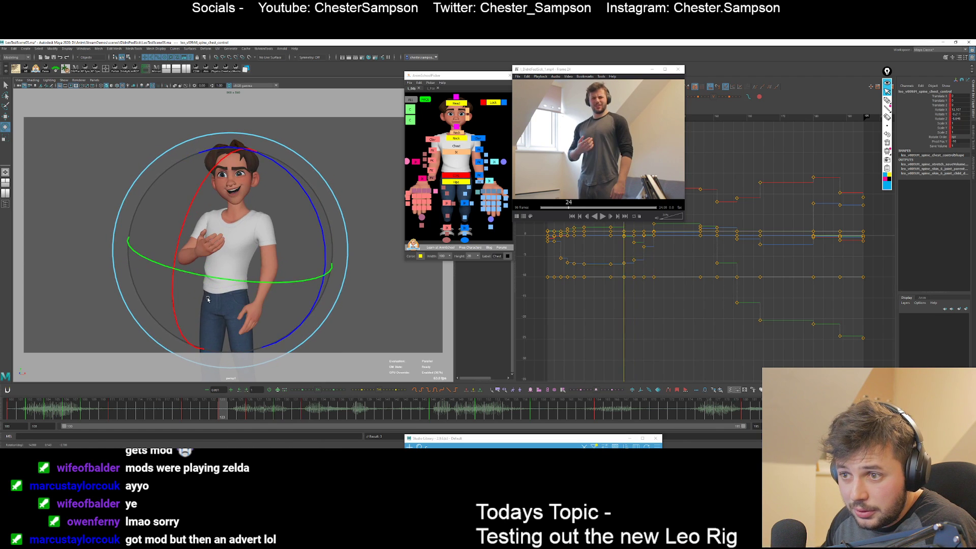
Play back the shot and flick through its key poses to review the blocking against the reference video.
key("alt+v")
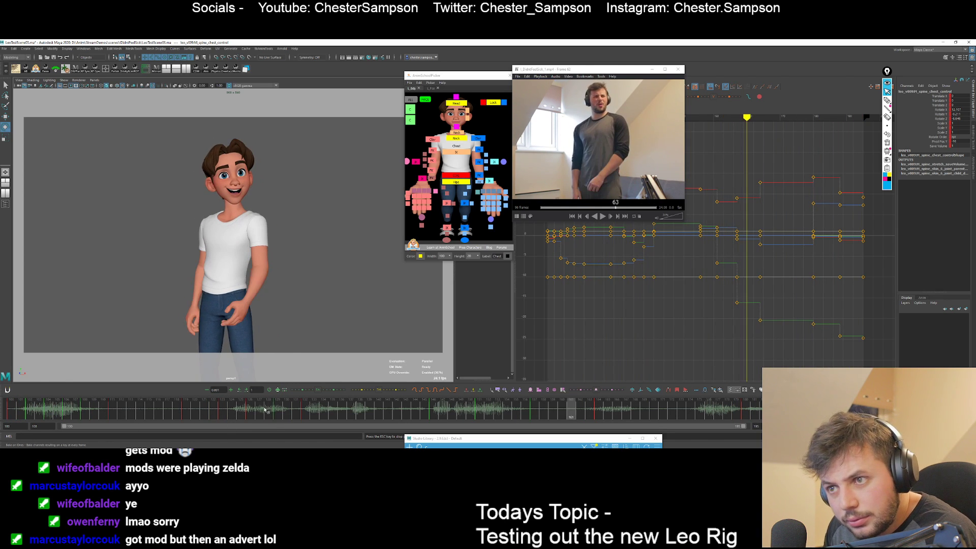
key("Escape")
left_click(182, 411)
key("period")
key("period")
key("period")
key("period")
key("period")
key("period")
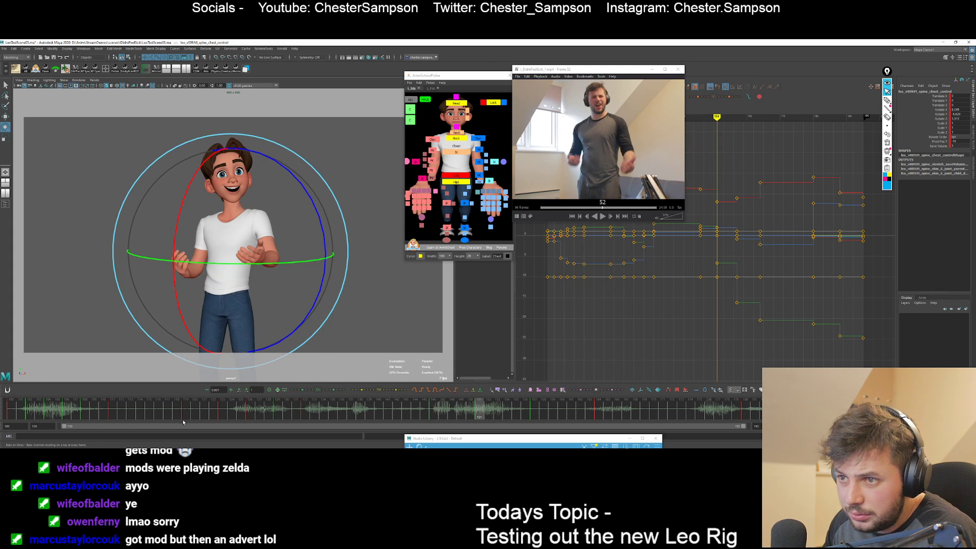
key("comma")
key("comma")
left_click_drag(203, 418, 139, 427)
key("alt+v")
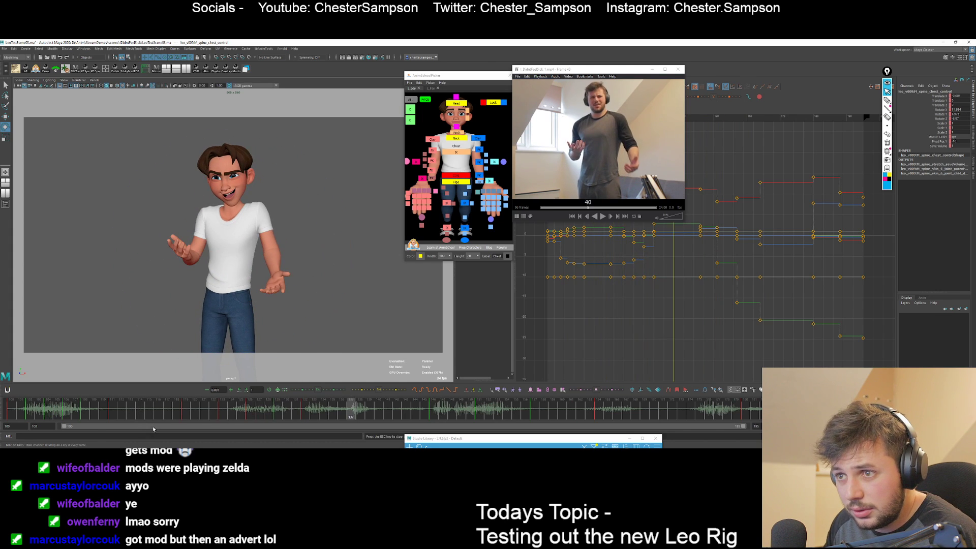
key("alt+v")
Key all character controls at reference frame 36 with the frame 33 pose, and blend the frame 33 pose with its neighbours.
left_click(421, 108)
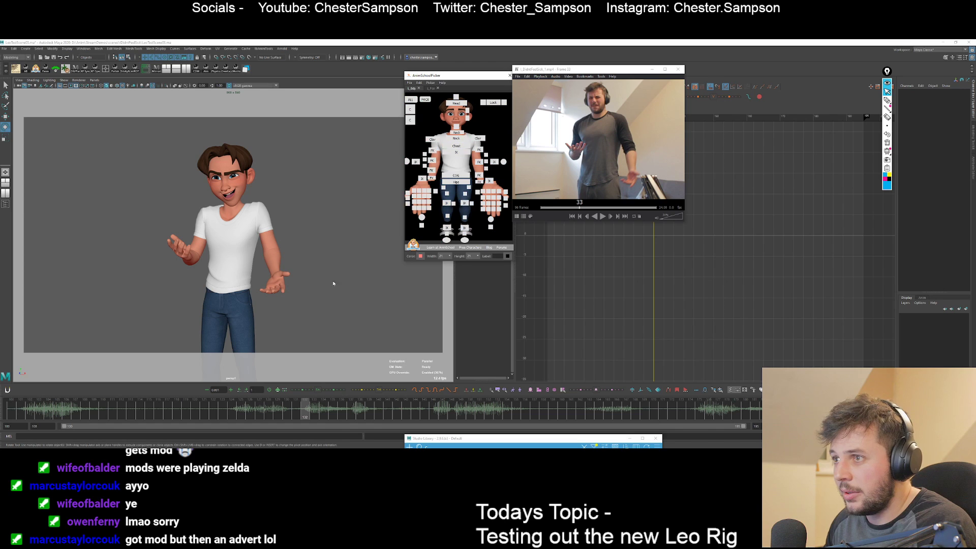
key("ctrl+z")
key("alt+period")
key("alt+period")
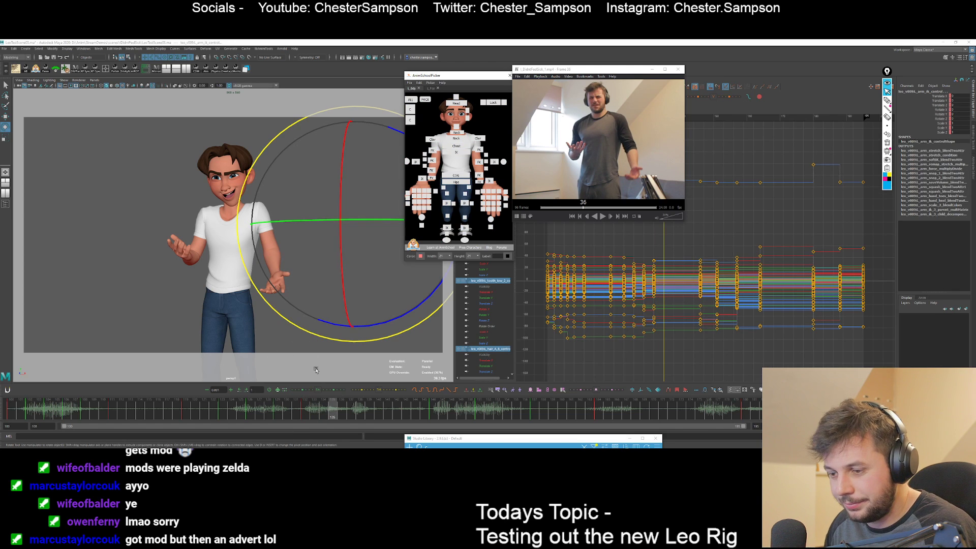
left_click(309, 403)
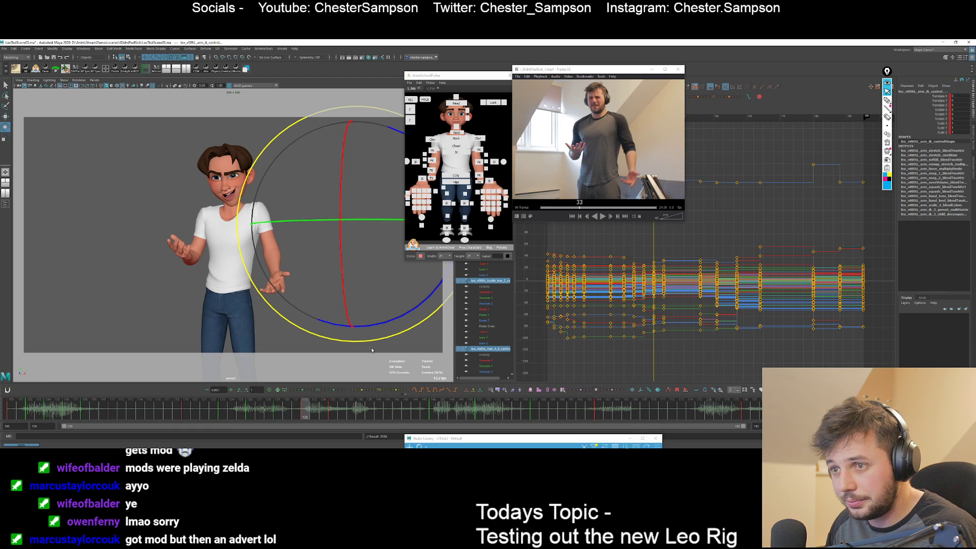
key("comma")
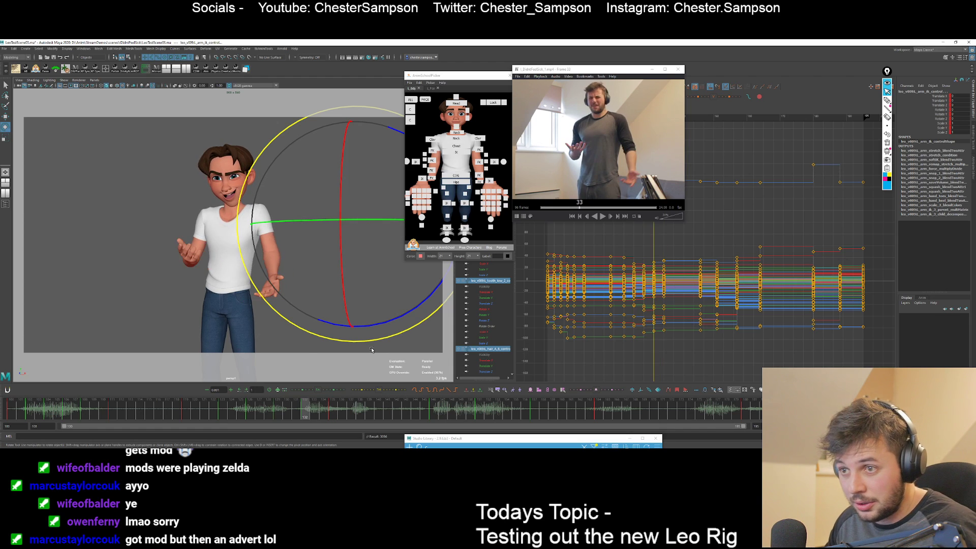
Select the COG control and examine its position close up across the poses around reference frame 33.
scroll(421, 197, "down", 1)
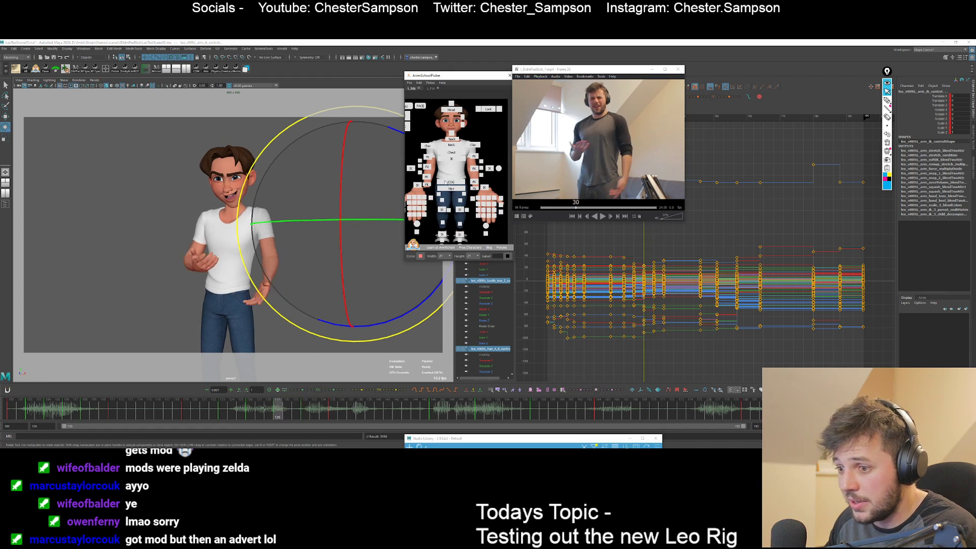
scroll(449, 179, "up", 2)
left_click(451, 180)
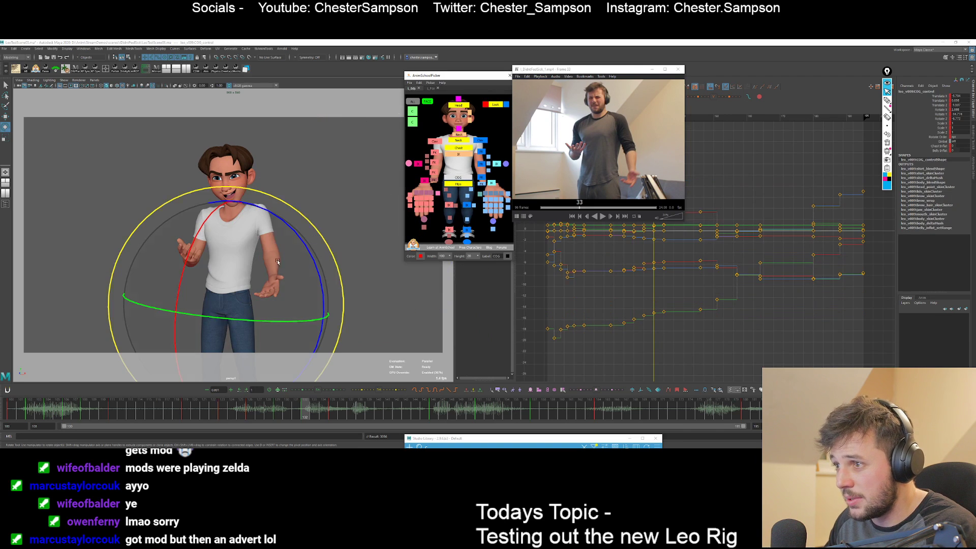
key("comma")
key("w")
key("period")
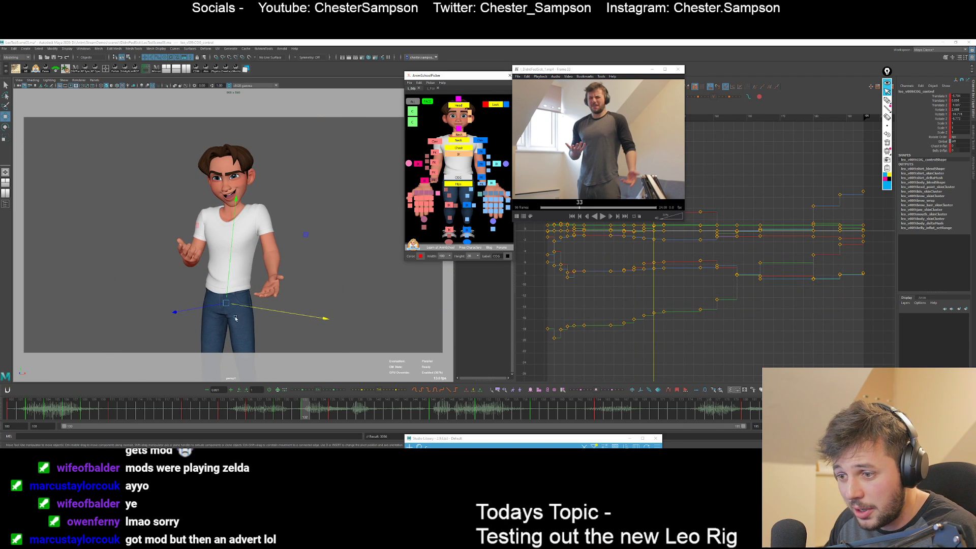
key("backslash")
key("comma")
key("comma")
key("comma")
key("comma")
key("period")
key("period")
key("period")
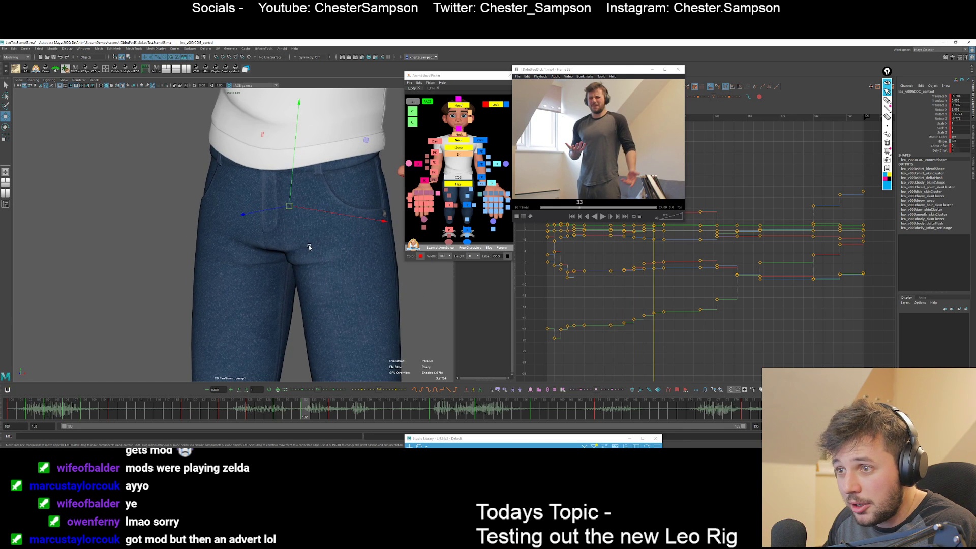
key("period")
key("period")
key("period")
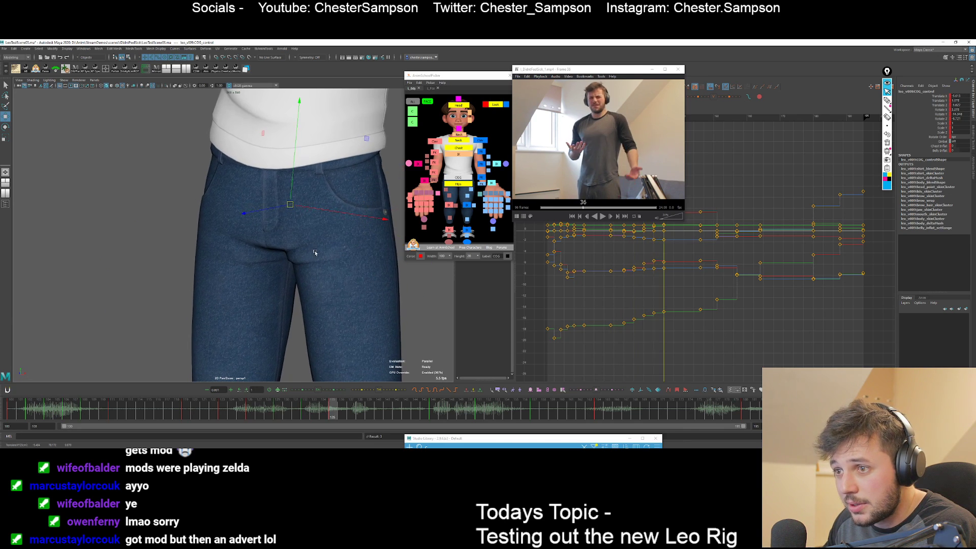
Move the COG control slightly at reference frame 33 and compare the hip position with the poses at 27 and 30.
key("comma")
key("comma")
key("comma")
key("comma")
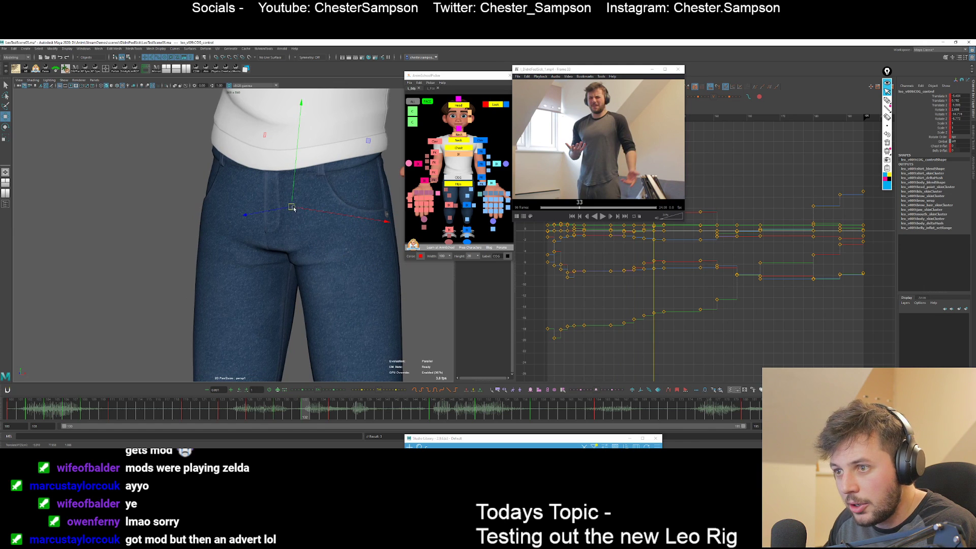
key("comma")
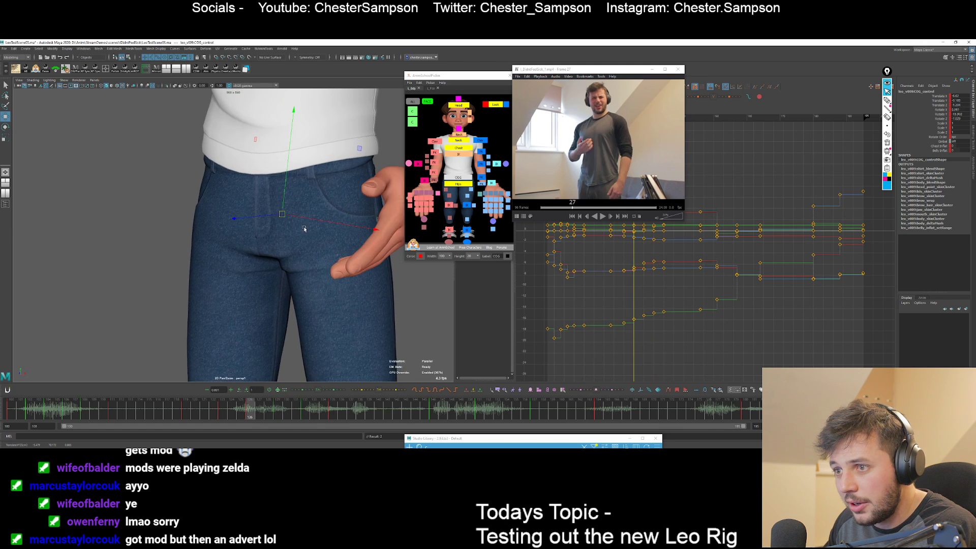
key("period")
key("period")
Activate rotation on the COG control and step through the poses around reference frame 27 to examine the hip rotation.
key("backslash")
key("e")
key("comma")
key("comma")
key("comma")
key("comma")
key("comma")
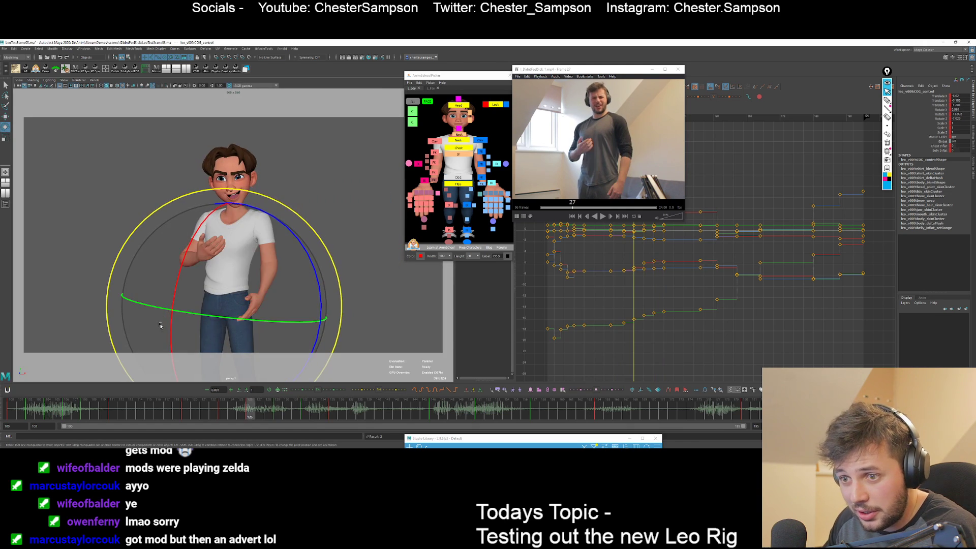
key("period")
key("period")
key("period")
key("period")
key("period")
key("comma")
key("comma")
key("comma")
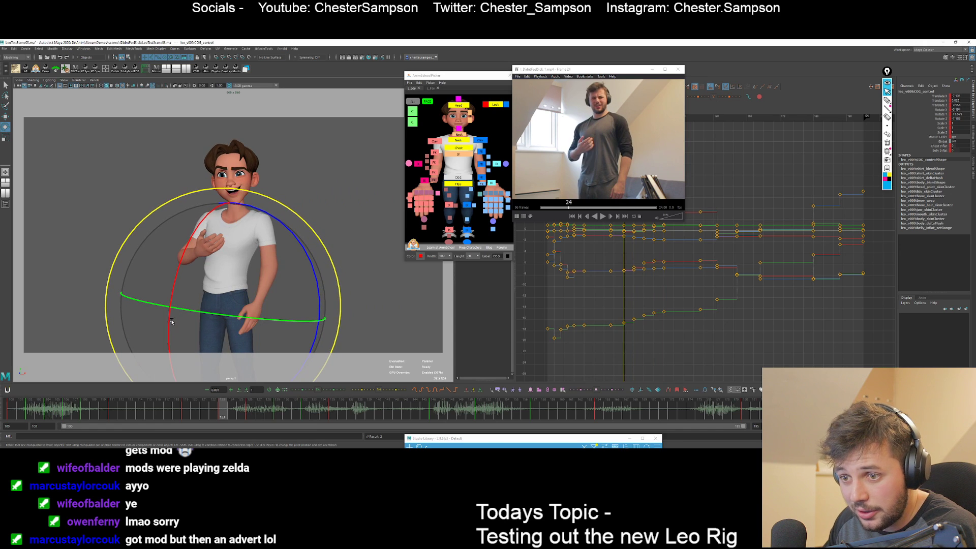
Adjust the COG control's rotation at reference frames 24 and 27, comparing it with the following poses.
key("period")
key("period")
key("period")
key("comma")
key("comma")
left_click_drag(171, 326, 179, 312)
key("comma")
key("period")
key("period")
key("comma")
key("period")
key("period")
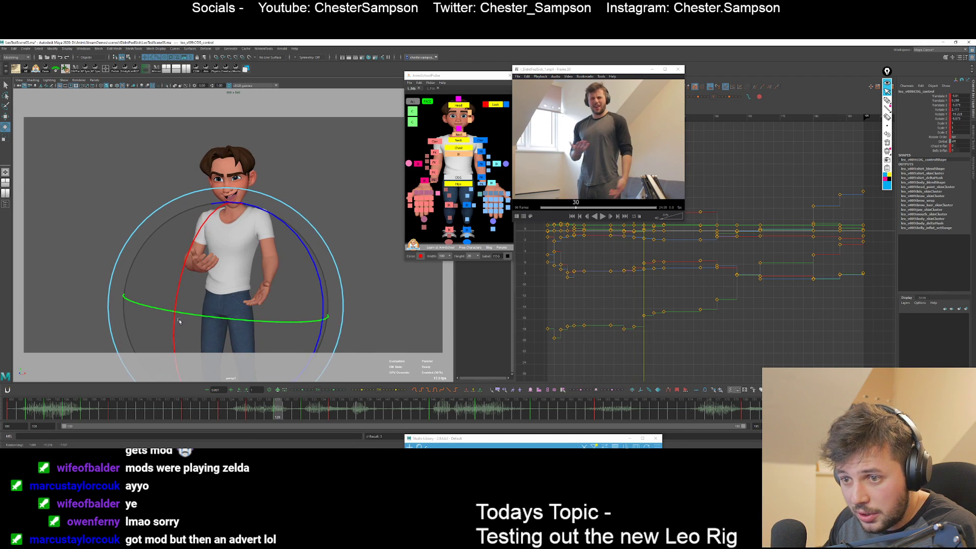
Adjust the COG control's rotation at reference frame 30 and compare it with the neighbouring poses.
key("comma")
key("period")
key("comma")
key("comma")
key("period")
key("period")
key("period")
key("period")
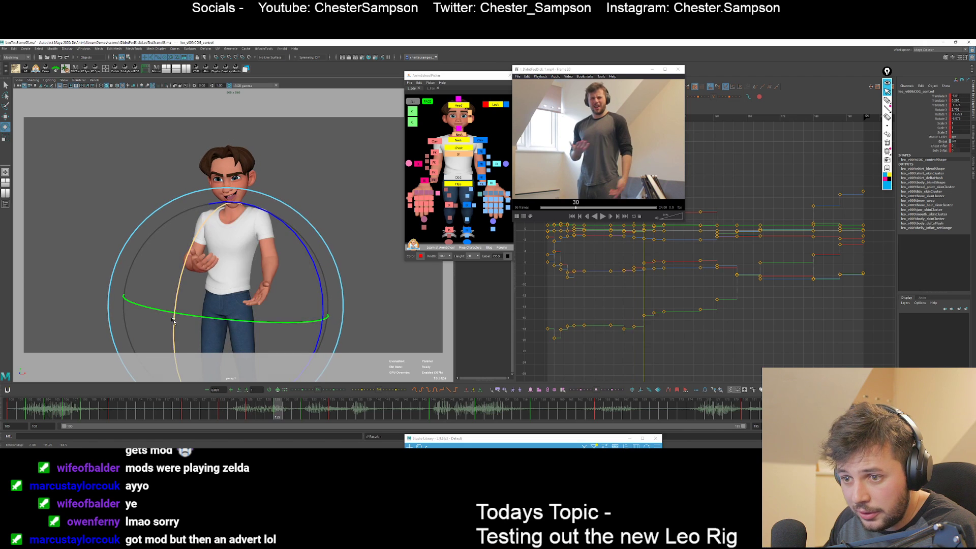
left_click_drag(176, 320, 220, 322)
key("comma")
key("comma")
key("period")
key("period")
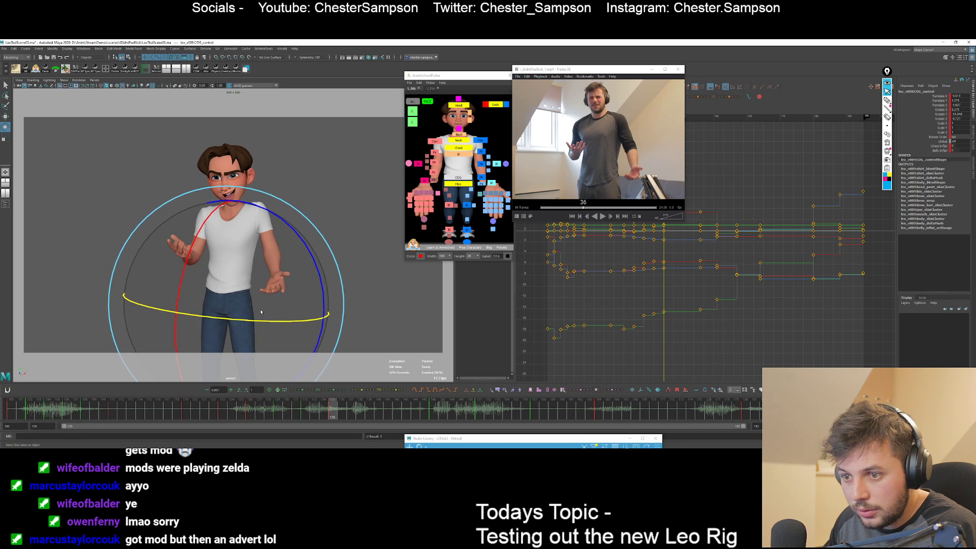
Hide the rotation manipulator and step through the poses from reference frames 27 to 36 to examine the body movement.
key("q")
key("comma")
key("comma")
key("comma")
key("period")
key("period")
key("period")
key("period")
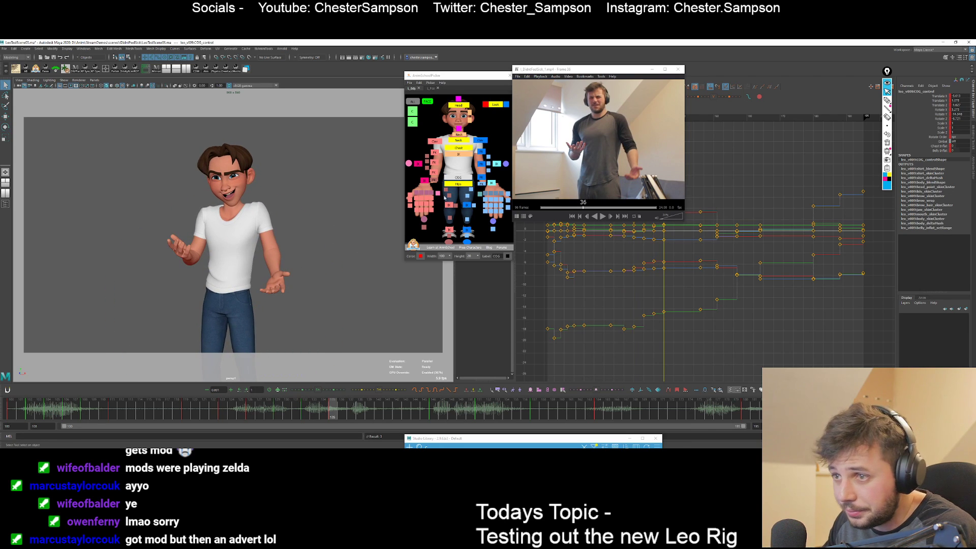
Select the left upper arm FK control and compare its rotation across the poses at reference frames 24 to 36.
left_click(435, 152)
key("comma")
key("comma")
left_click(483, 150)
key("comma")
key("comma")
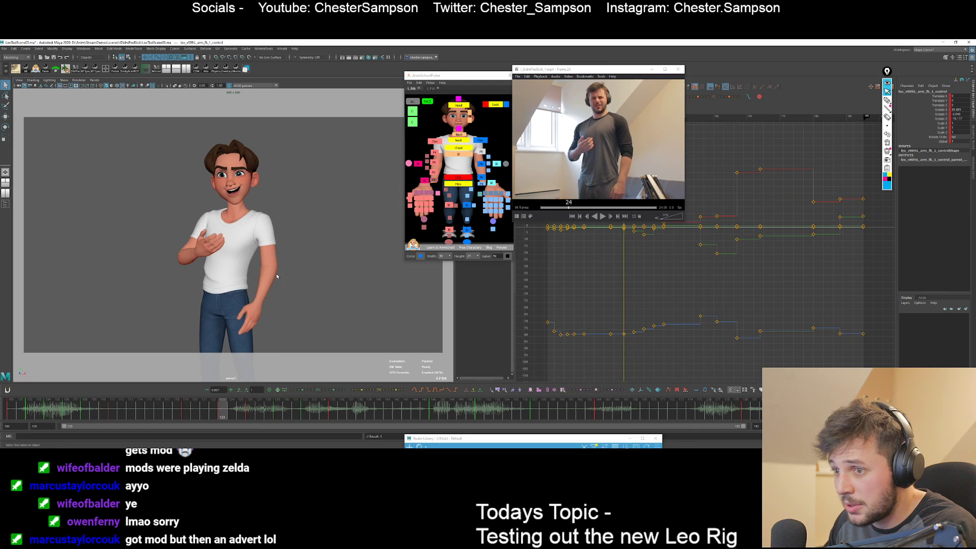
key("period")
key("e")
key("period")
key("period")
key("period")
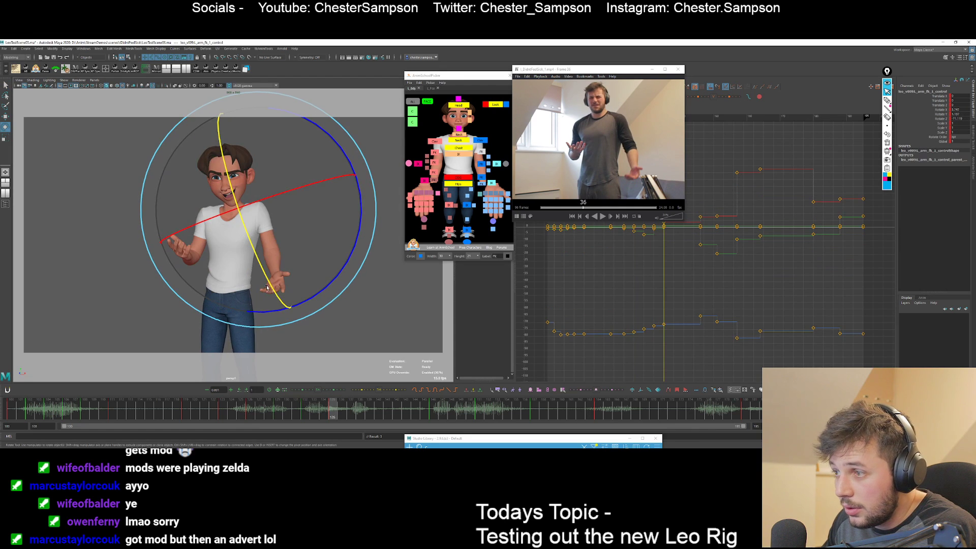
key("comma")
key("comma")
key("period")
key("period")
key("comma")
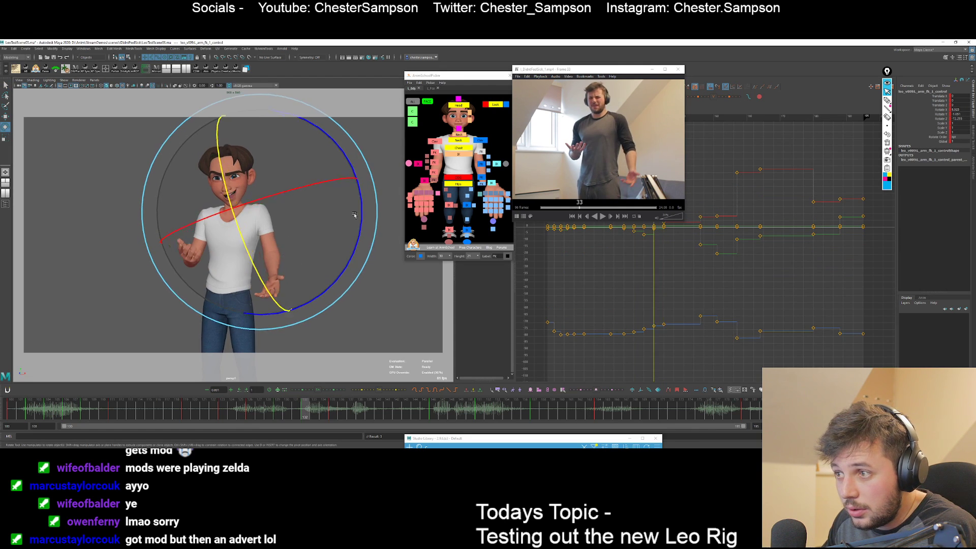
Rotate the left forearm FK control at reference frame 36 and compare it with the poses at 30 and 33.
left_click(481, 164)
key("comma")
key("period")
key("period")
left_click_drag(253, 261, 258, 272)
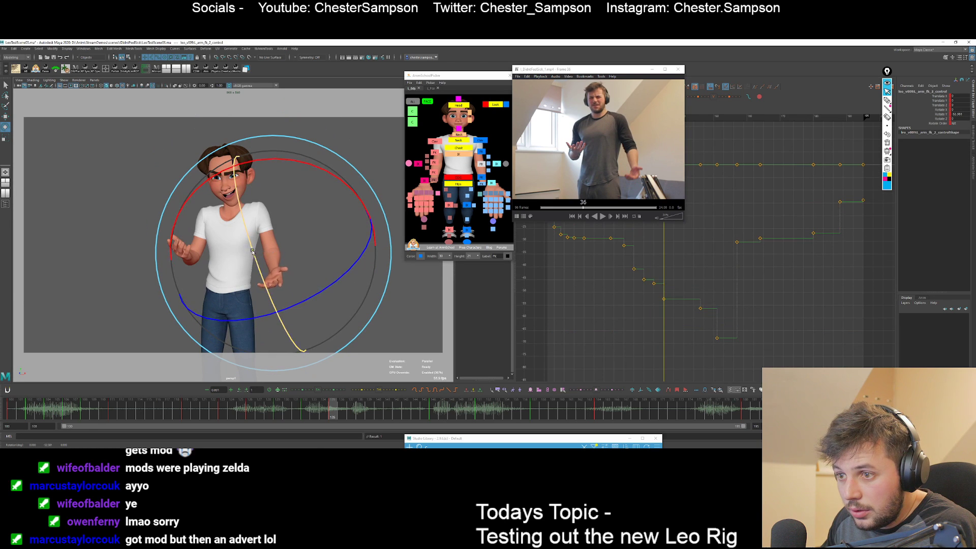
key("comma")
key("comma")
key("period")
key("period")
key("comma")
key("comma")
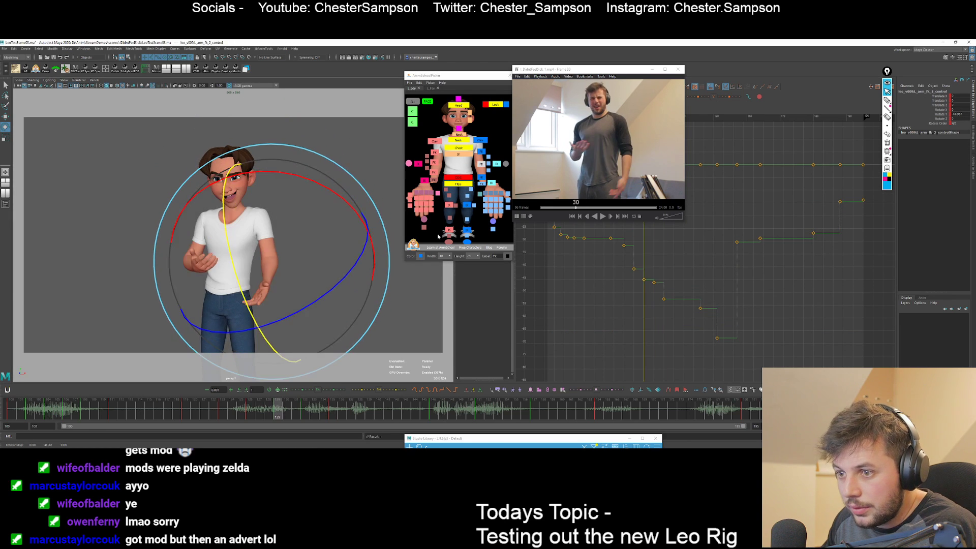
Select the left wrist FK control and adjust its rotation at reference frame 36, comparing it with frame 33.
key("period")
key("Down")
key("comma")
key(".")
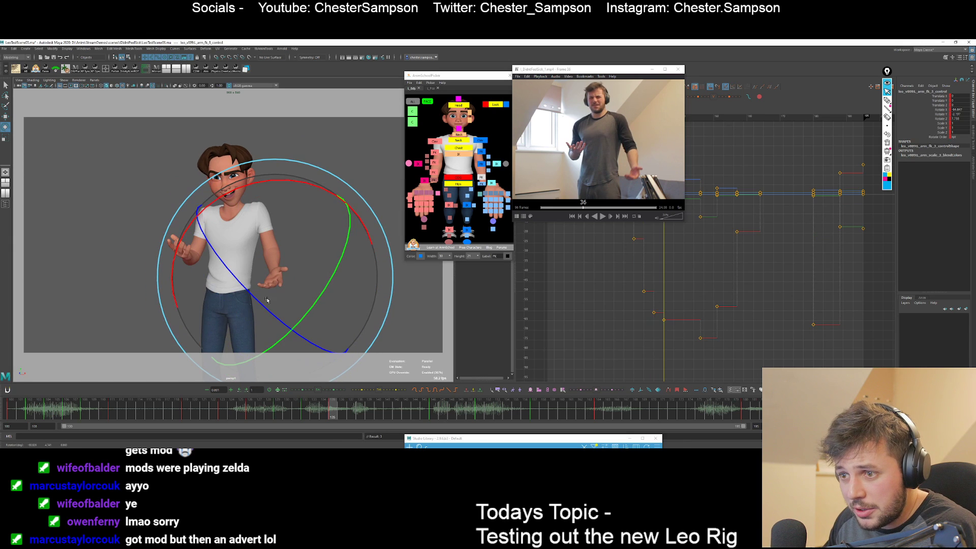
key(".")
key("comma")
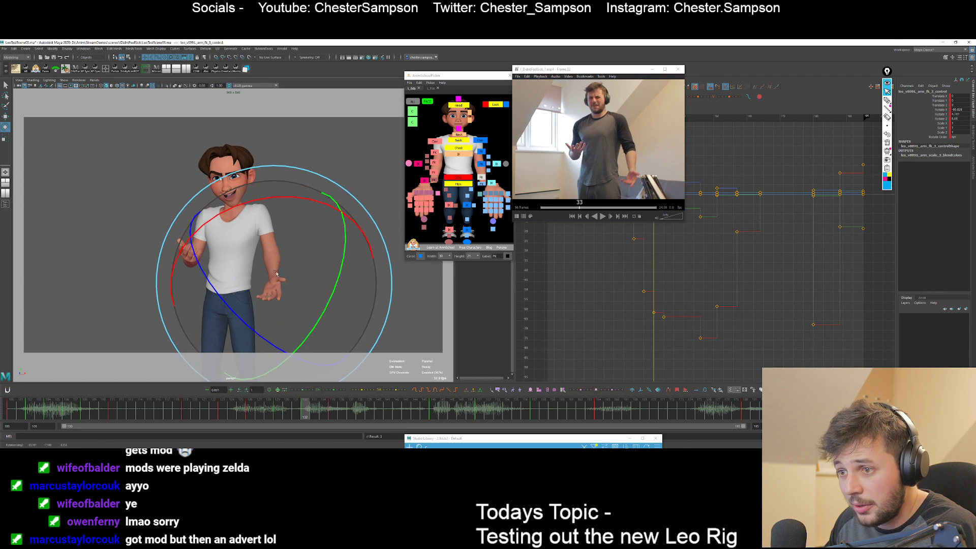
key("comma")
key("period")
Select the left upper arm FK control and compare its pose at reference frames 33 and 36.
left_click(481, 152)
key("comma")
key("comma")
key("period")
key(".")
key(".")
key(".")
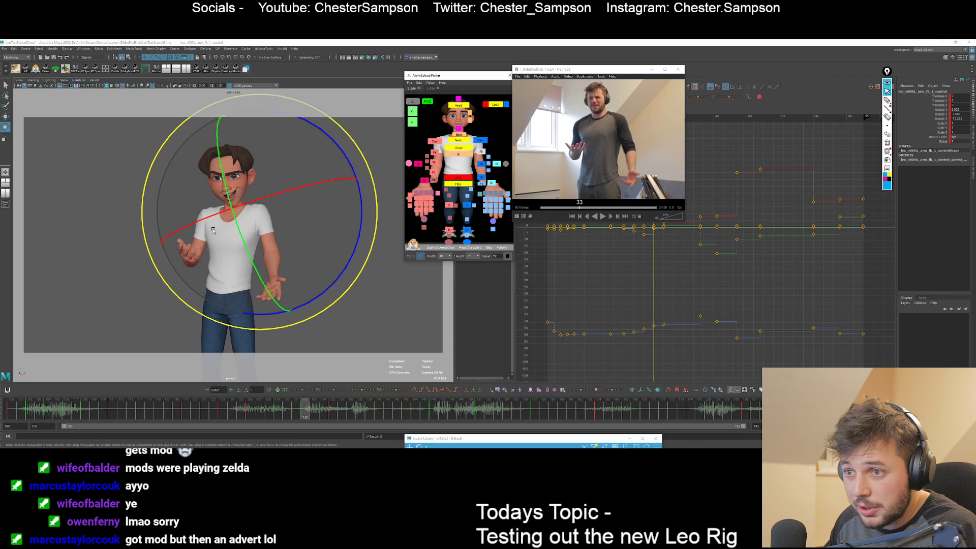
key(".")
key(".")
key(".")
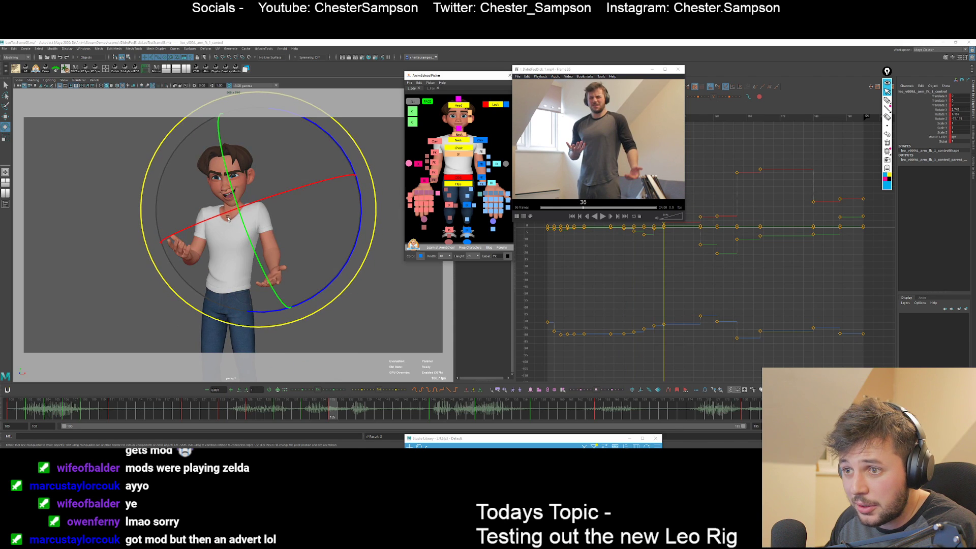
Adjust the left upper arm FK control's rotation at reference frame 33, comparing it with the pose at frame 36.
key("comma")
left_click_drag(240, 241, 239, 262)
key("comma")
key("period")
key("period")
key("comma")
key("comma")
key(".")
key(".")
key(".")
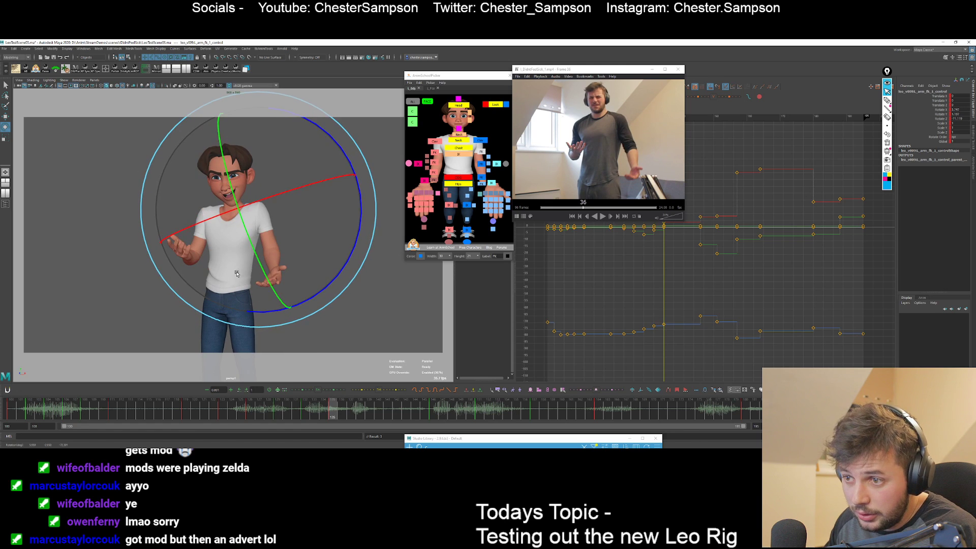
key("q")
key("e")
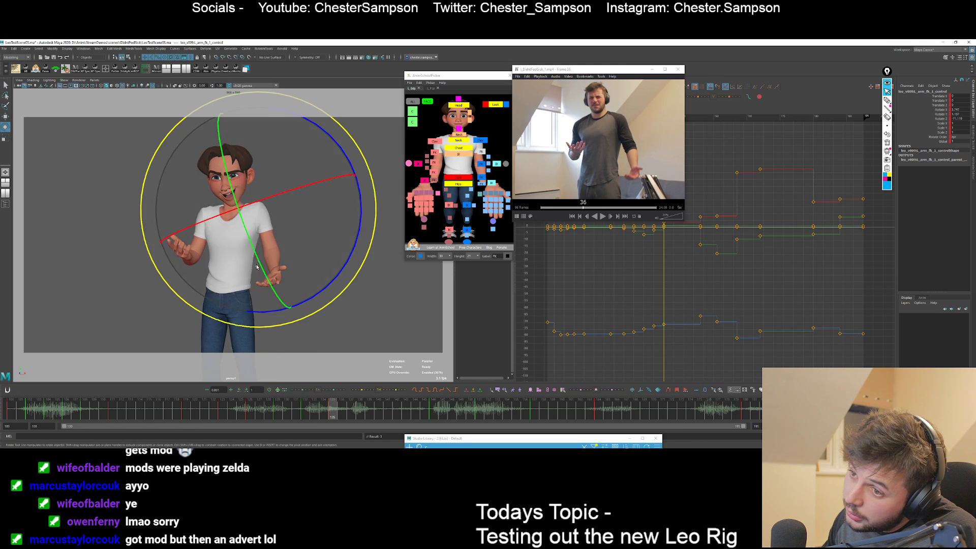
key(".")
key(".")
key(".")
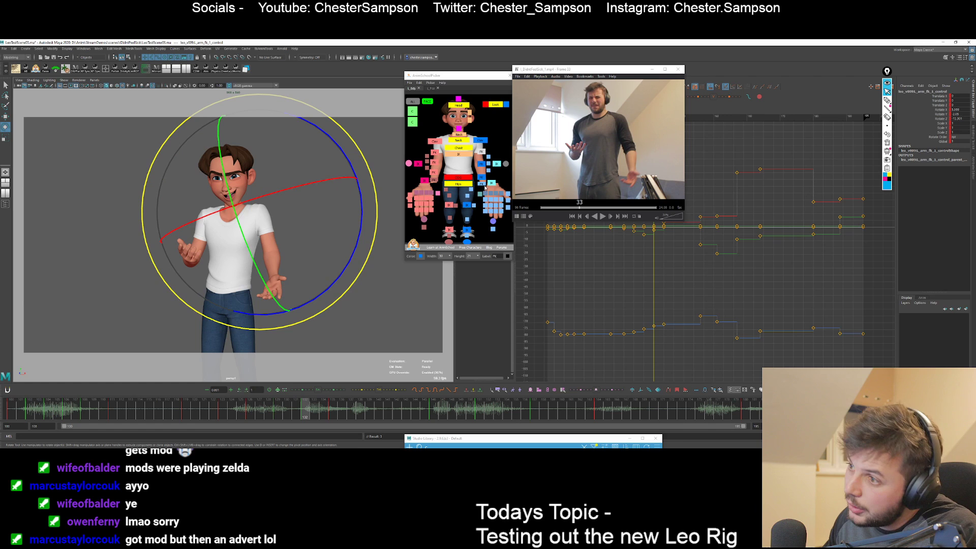
Rotate the left forearm FK control at reference frame 33 and check the arm against frame 36 without the manipulator showing.
left_click(480, 165)
key("w")
key(".")
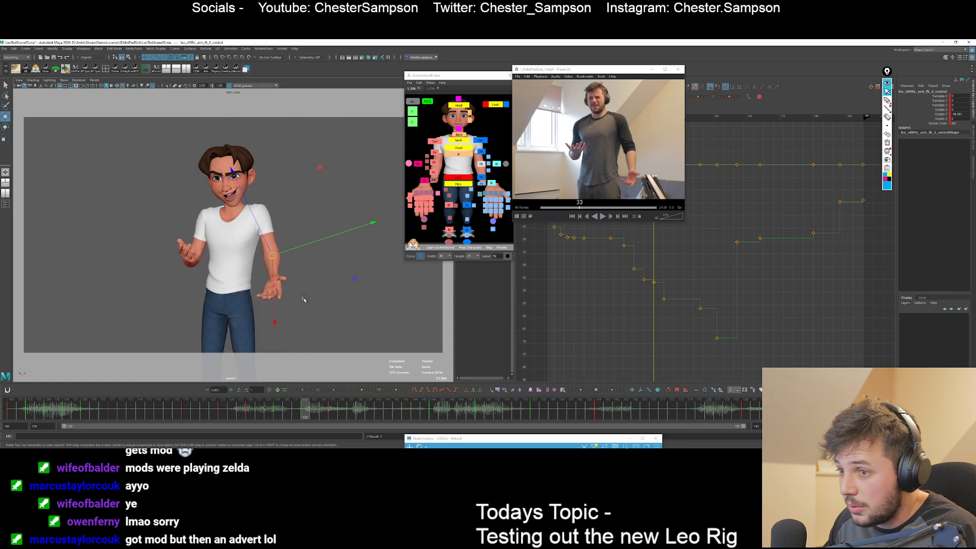
key("e")
key("alt+v")
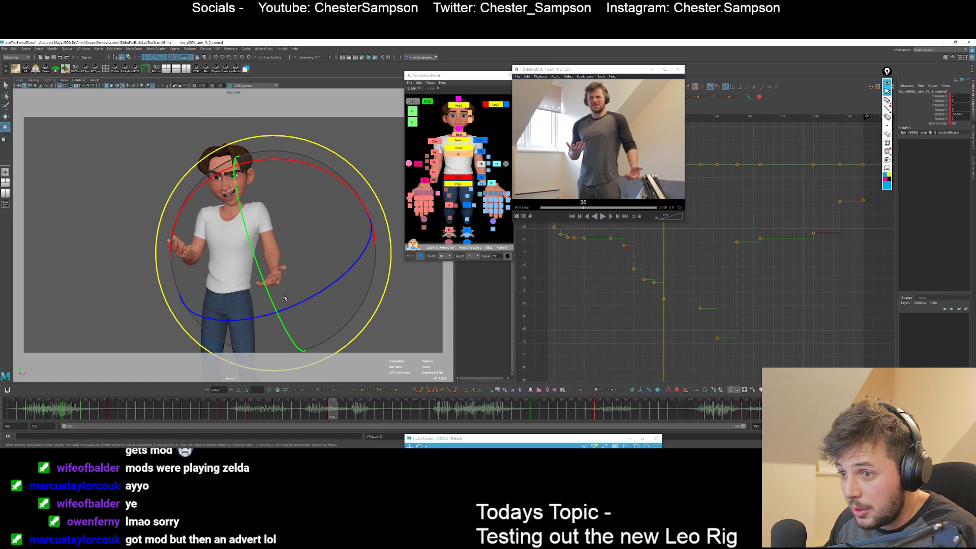
left_click_drag(267, 290, 262, 294)
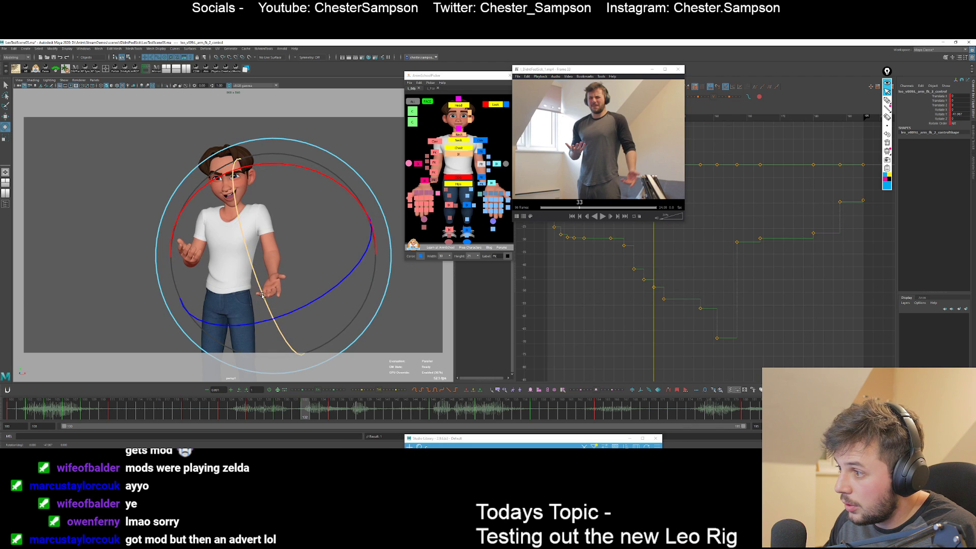
key("q")
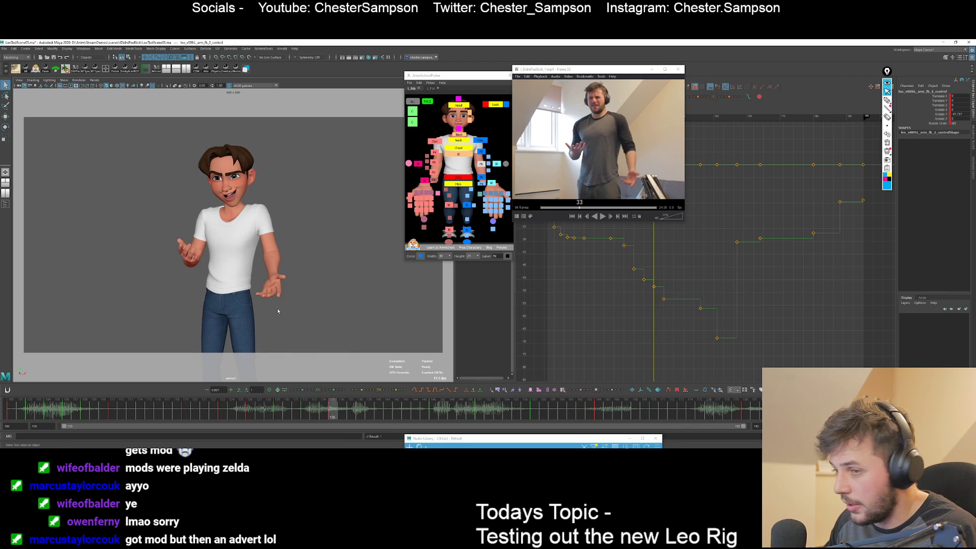
key(".")
Select the head control and examine the head movement across the poses around reference frames 27 to 30.
left_click(459, 104)
key("e")
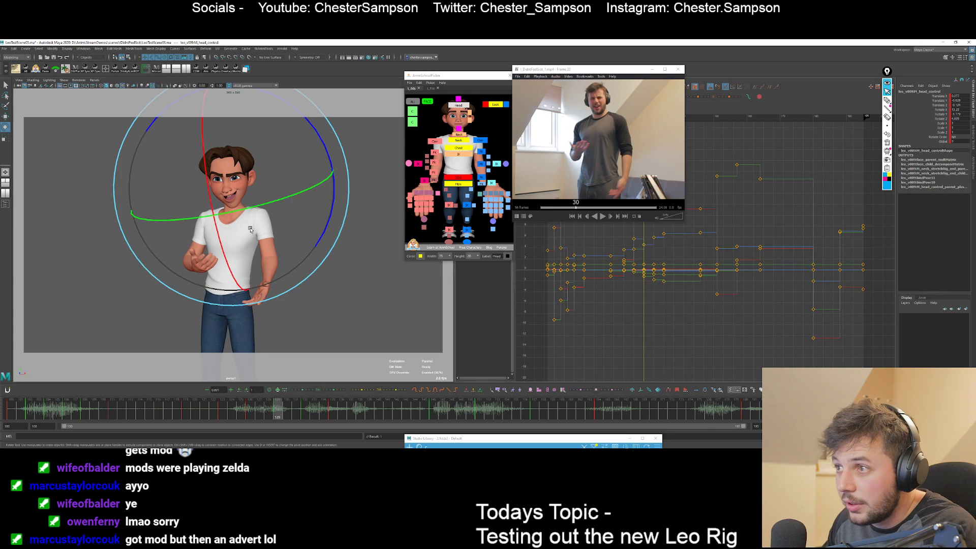
left_click(215, 215)
key(".")
key(".")
key(".")
key(".")
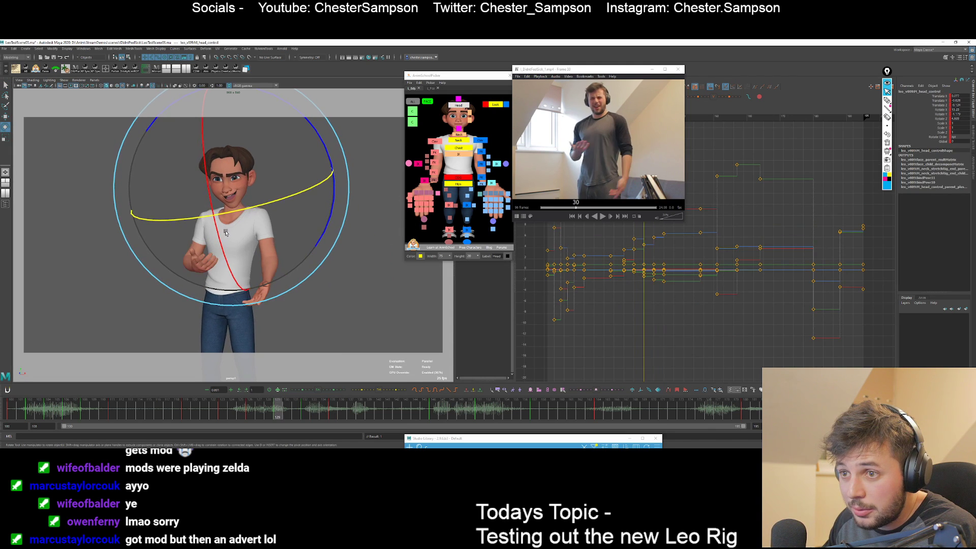
key(".")
key("period")
key("period")
key("period")
key("period")
key("period")
key("period")
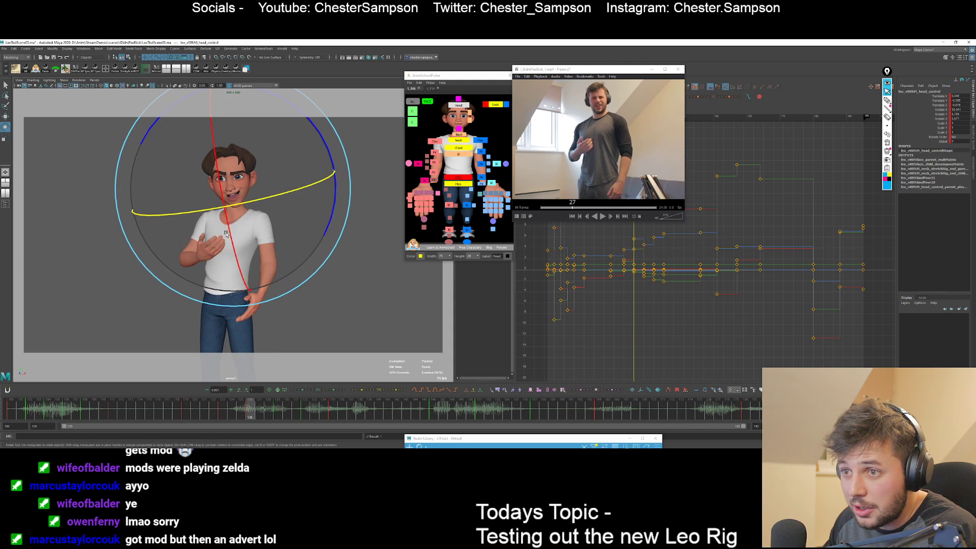
Rotate the head control at reference frame 33 and compare it with the poses at frames 30 and 36.
left_click_drag(229, 227, 207, 231)
key("comma")
key("comma")
key("period")
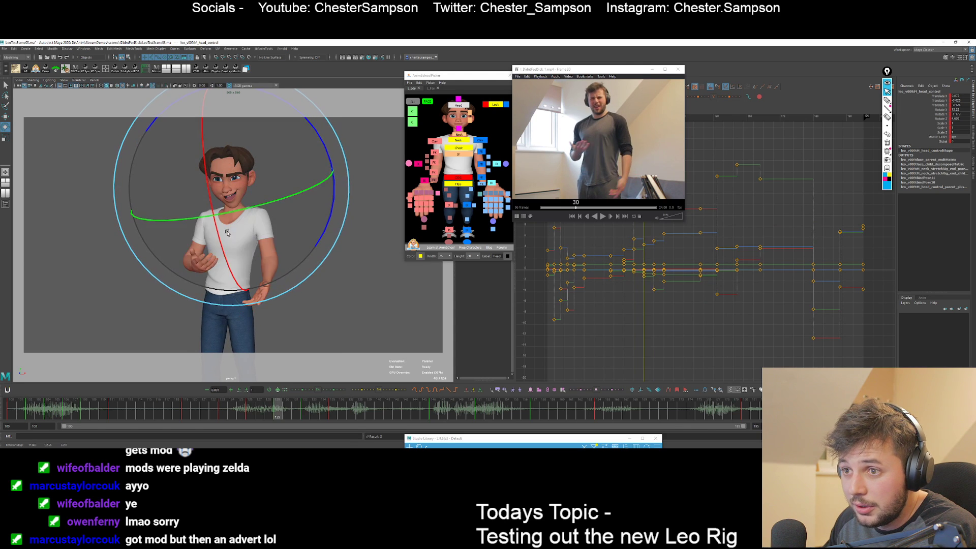
key("period")
key("period")
key("comma")
key("period")
key("comma")
key("comma")
key("comma")
key("period")
key("period")
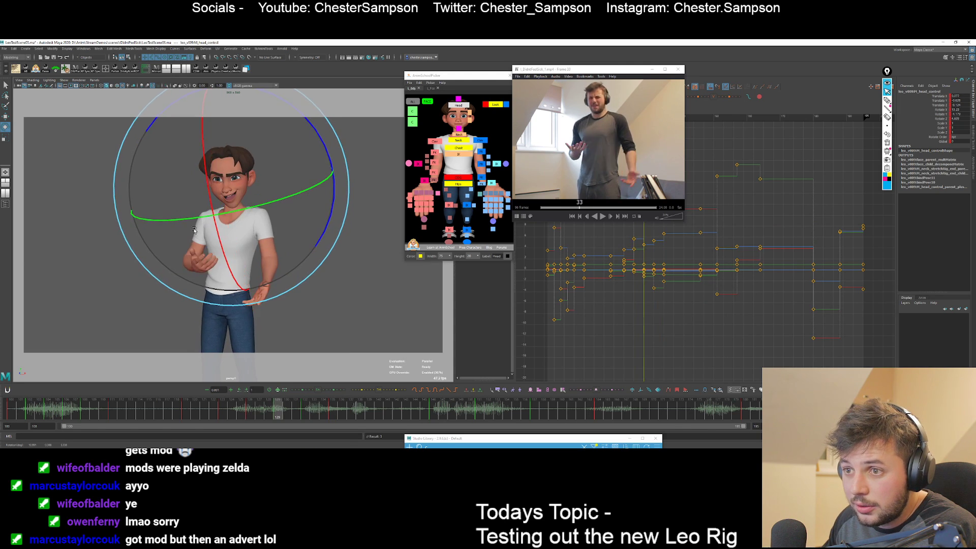
key("comma")
key("comma")
key("period")
key("period")
key("period")
key("period")
key("period")
key("period")
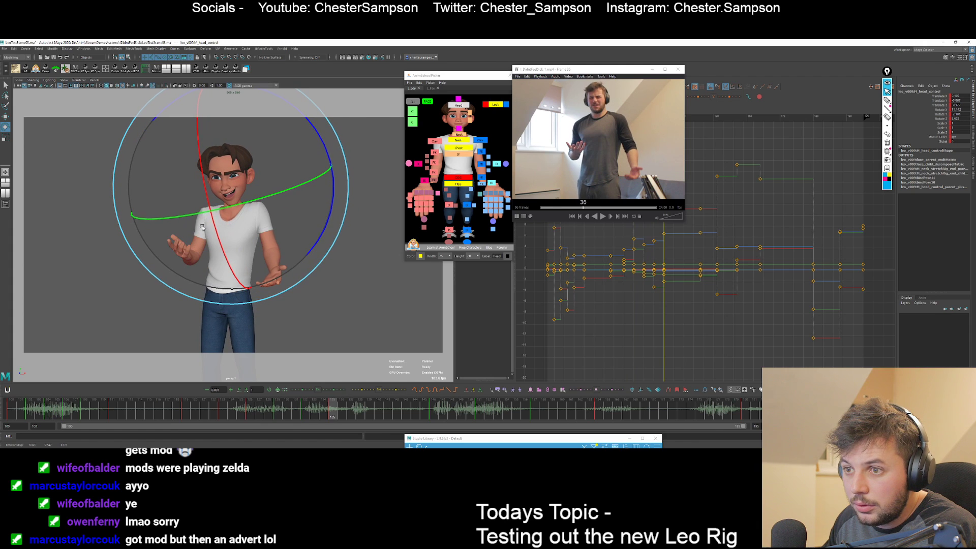
Fine-tune the head control's rotation at reference frame 36, comparing it with the poses back to frame 30.
left_click_drag(203, 226, 204, 228)
key("comma")
key("comma")
key("period")
key("period")
key("comma")
key("comma")
key("period")
key("period")
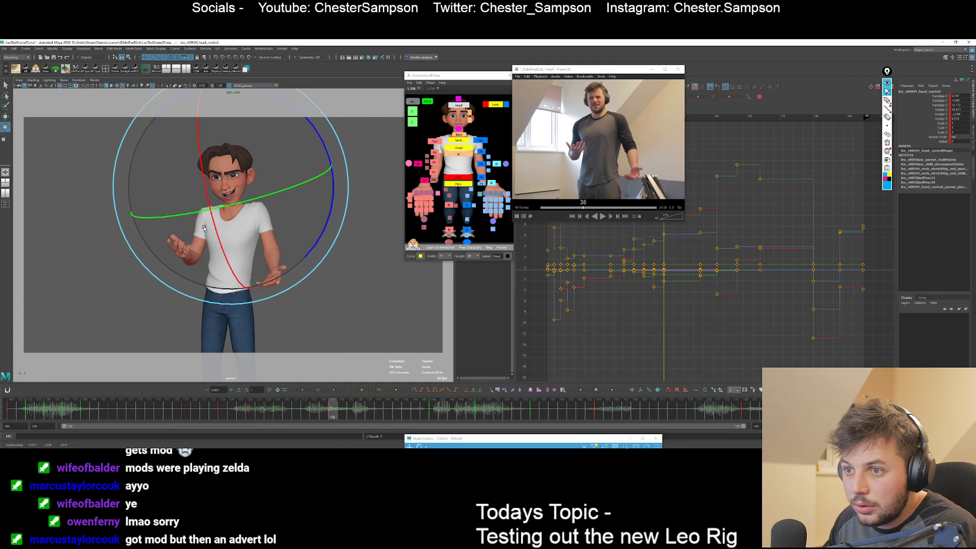
key("comma")
key("comma")
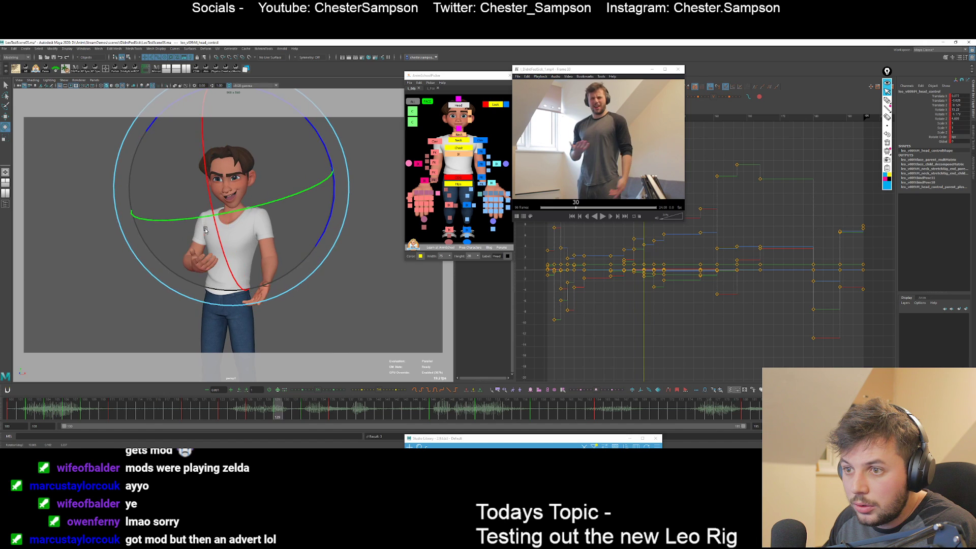
Play the animation to review how the new poses flow against the reference video, and stop the playback.
key("comma")
key("comma")
key("comma")
key("comma")
key("comma")
key("alt+v")
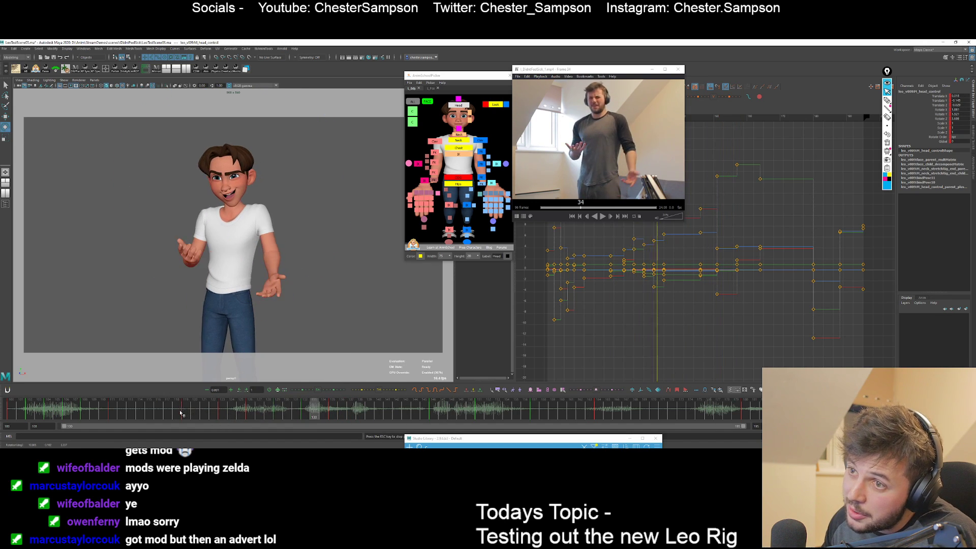
key("alt+shift+v")
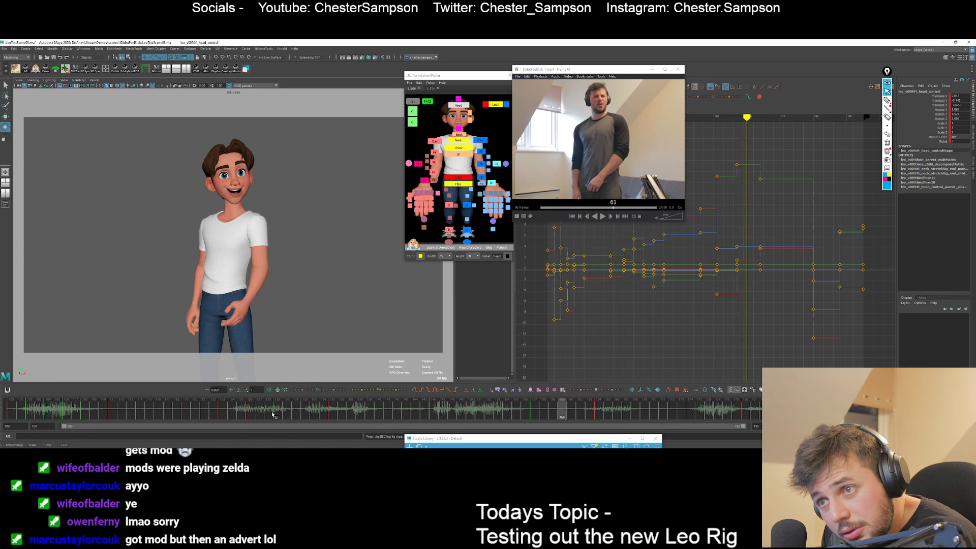
key("Escape")
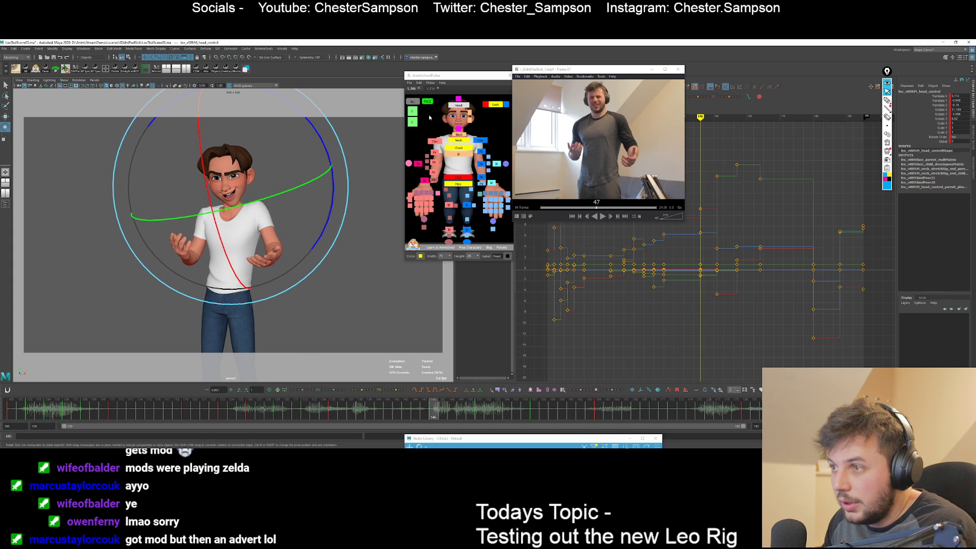
Select all of the character's controls, key the held pose at reference frame 39, and return to frame 36.
left_click(411, 103)
key("ctrl+z")
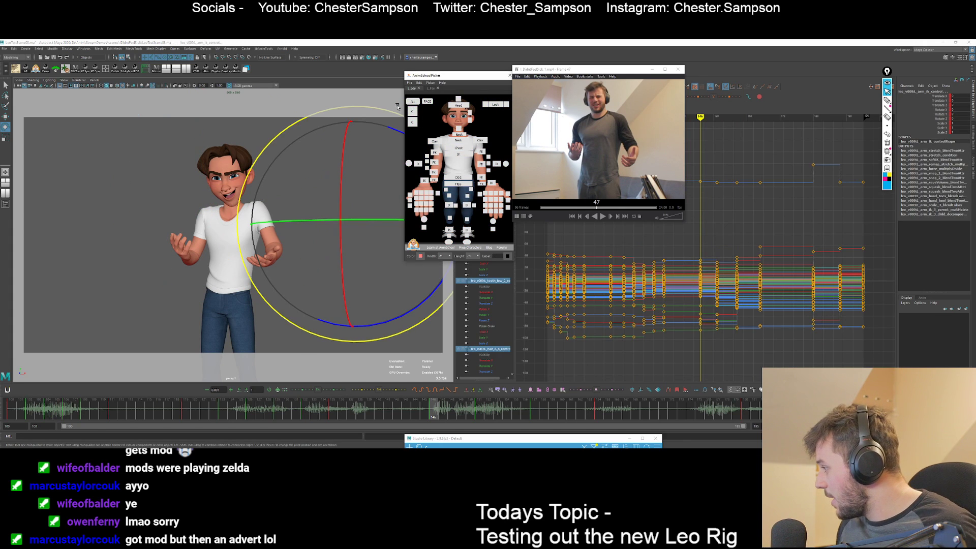
mouse_move(326, 413)
left_mouse_down()
mouse_move(313, 416)
mouse_move(333, 420)
left_mouse_up()
key("q")
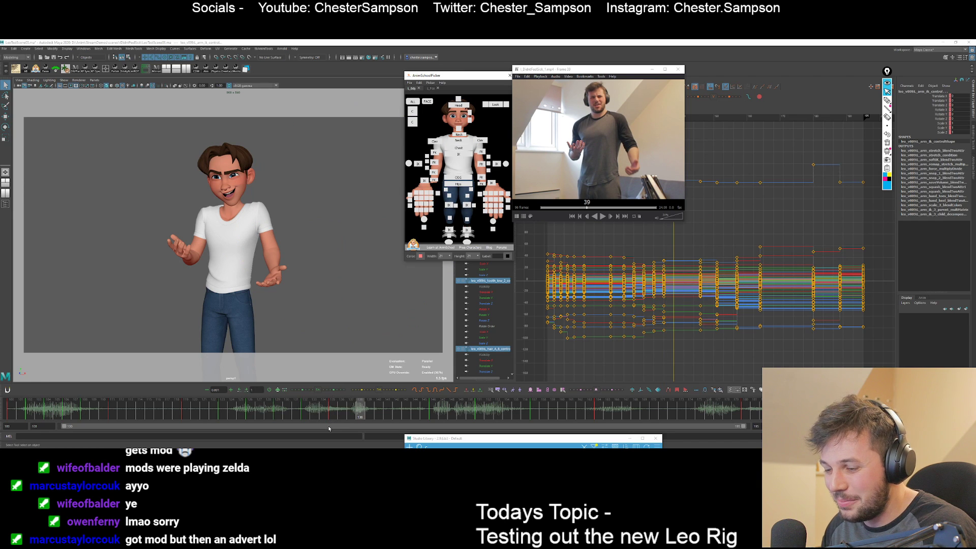
key("s")
key("comma")
key("comma")
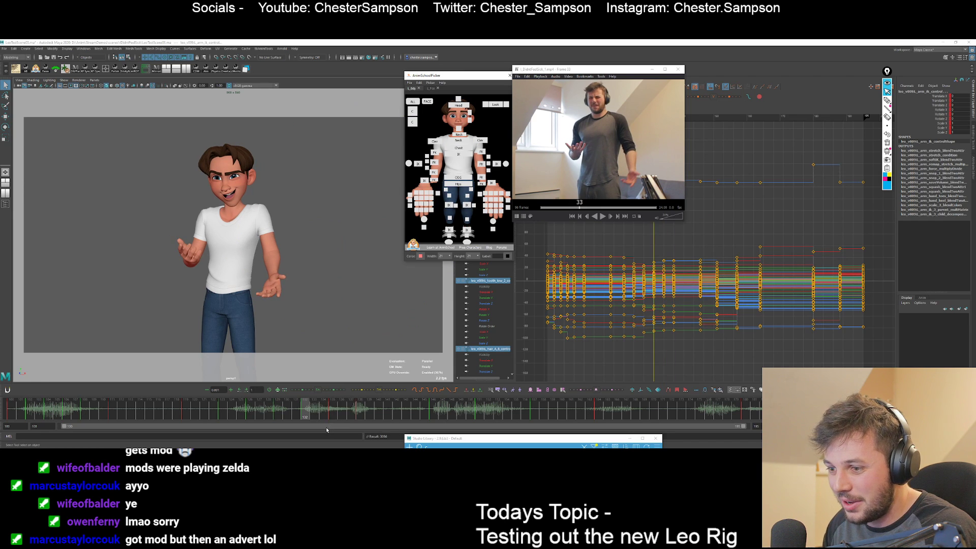
key("period")
key("period")
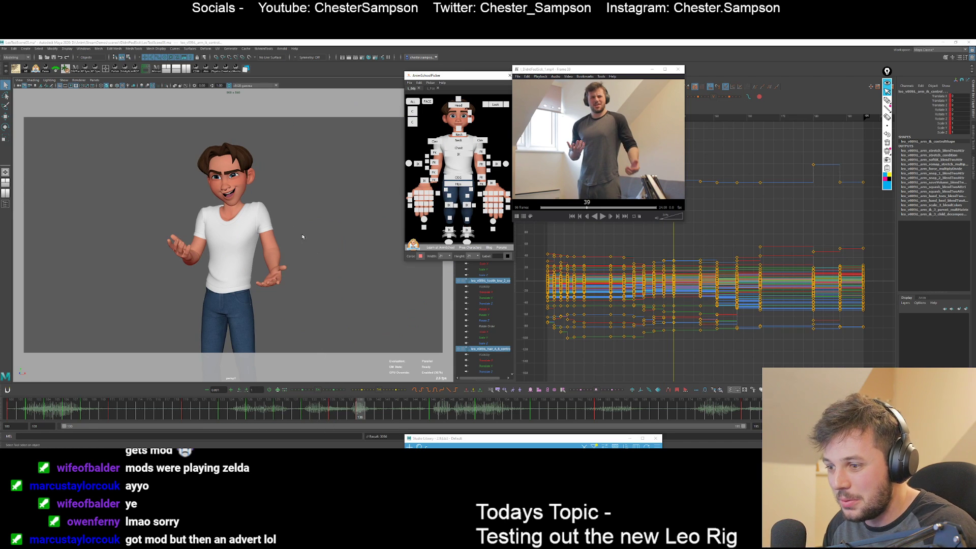
left_click(333, 411)
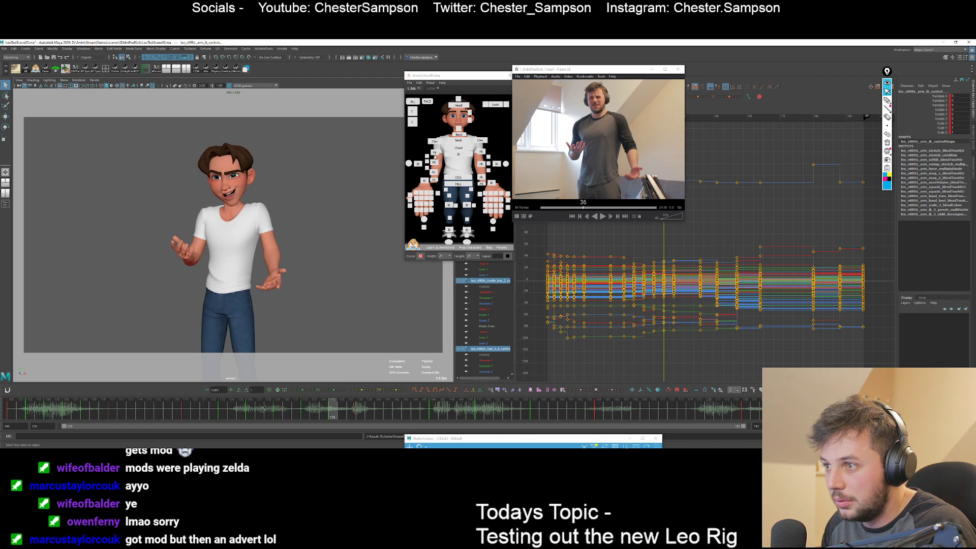
Select the right upper arm FK control and rotate it at reference frame 36, comparing it with frame 33.
left_click(435, 156)
key("e")
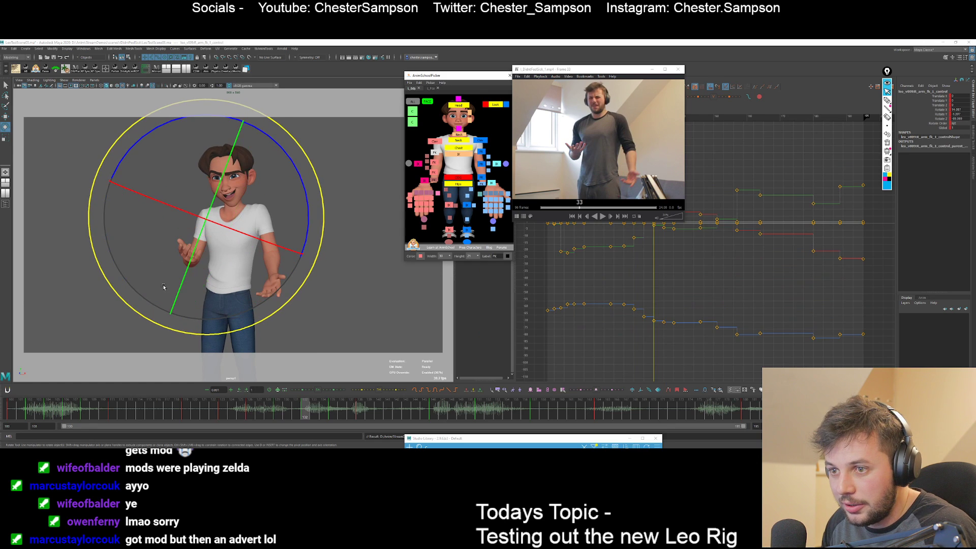
left_click_drag(164, 287, 167, 266)
key(".")
key(".")
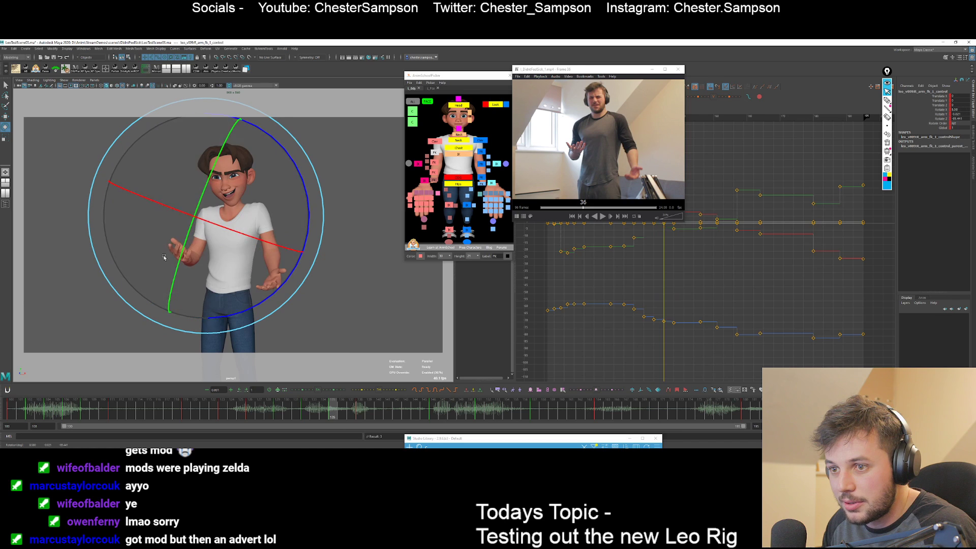
key(".")
key(".")
key(".")
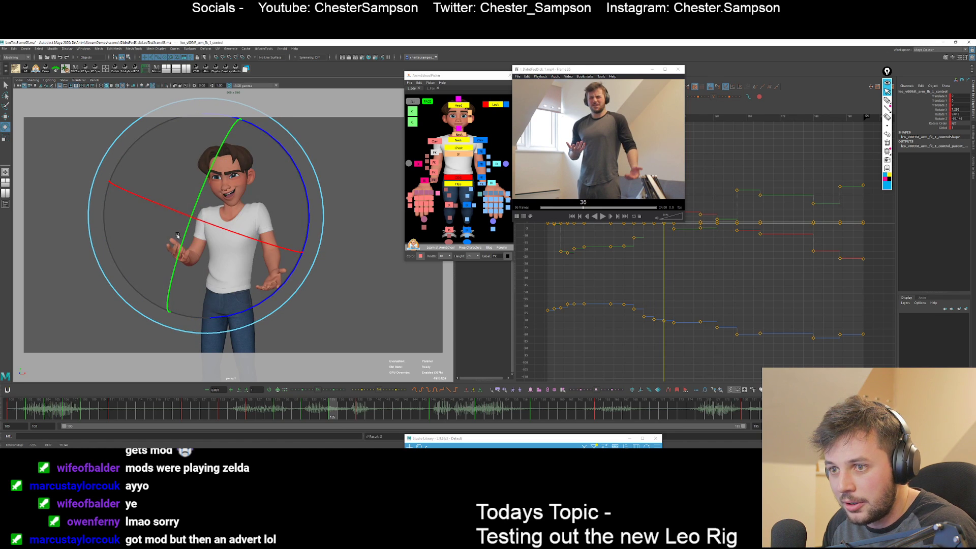
Refine the right upper arm's rotation at reference frame 36, key it, and check it against the neighbouring poses.
key(".")
key(".")
key(".")
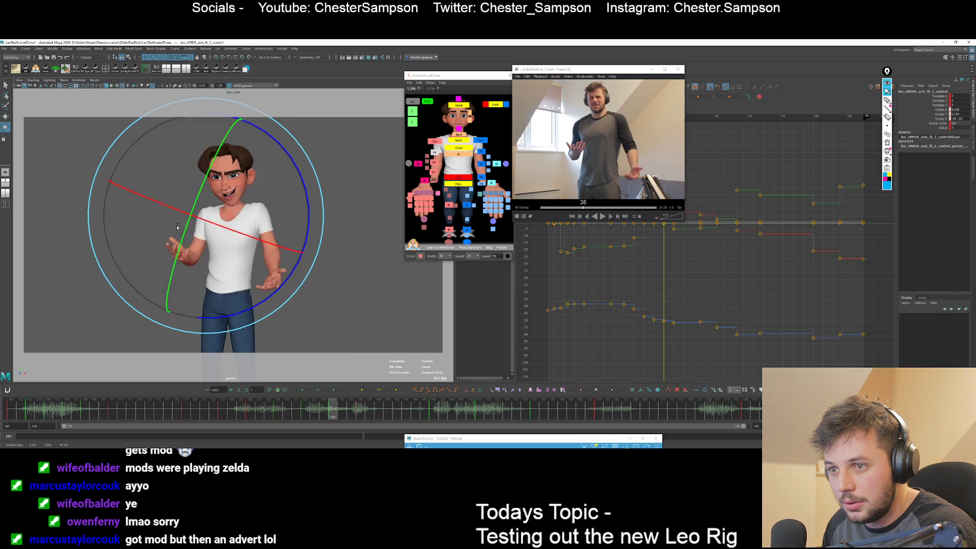
left_click_drag(177, 227, 177, 230)
key("s")
key(".")
key(".")
key(".")
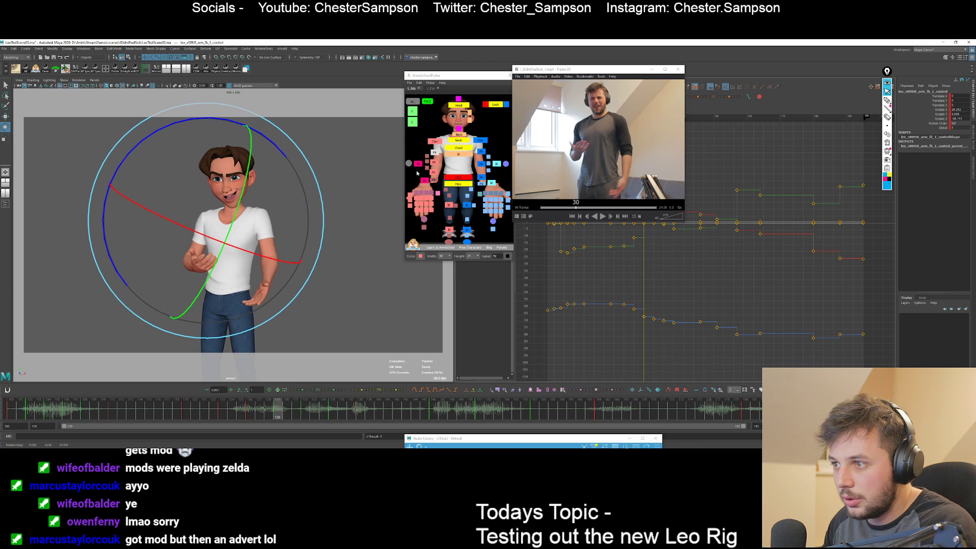
Select the right forearm FK control and adjust its rotation at reference frames 33 and 36.
key("Down")
key(".")
key(".")
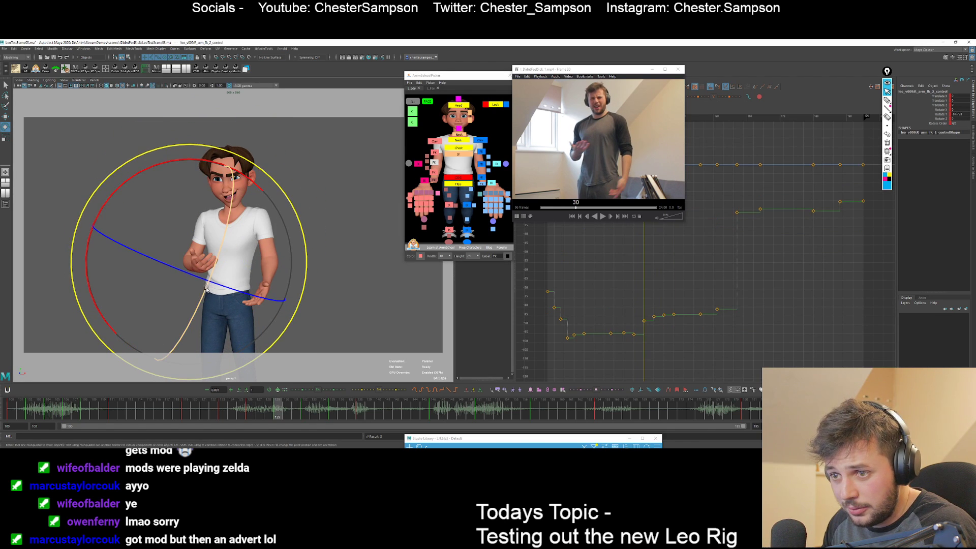
key(".")
left_click_drag(184, 252, 176, 254)
key(".")
key(".")
key(".")
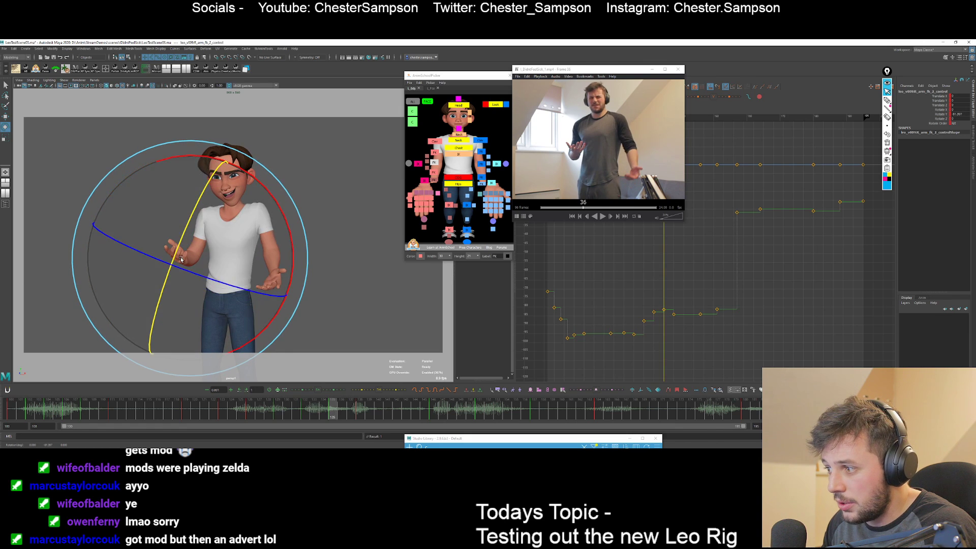
Step through the poses between reference frames 27 and 47 to examine the right forearm's movement.
key(".")
key(".")
key(".")
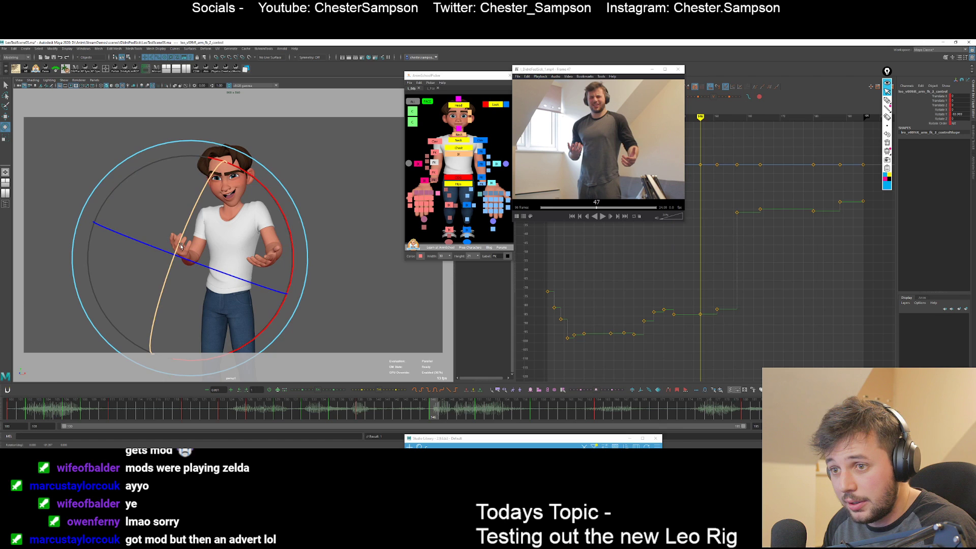
key("comma")
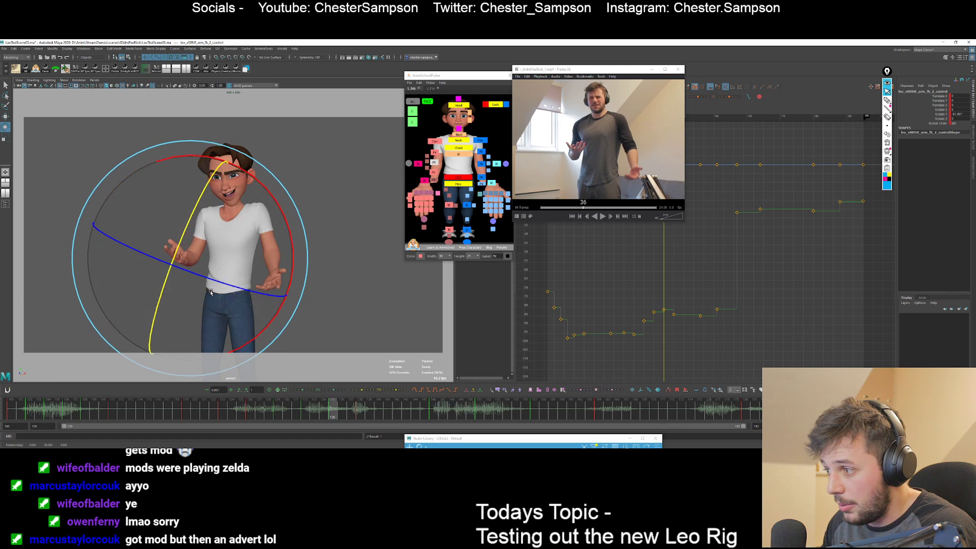
key("period")
key("comma")
key("comma")
key("comma")
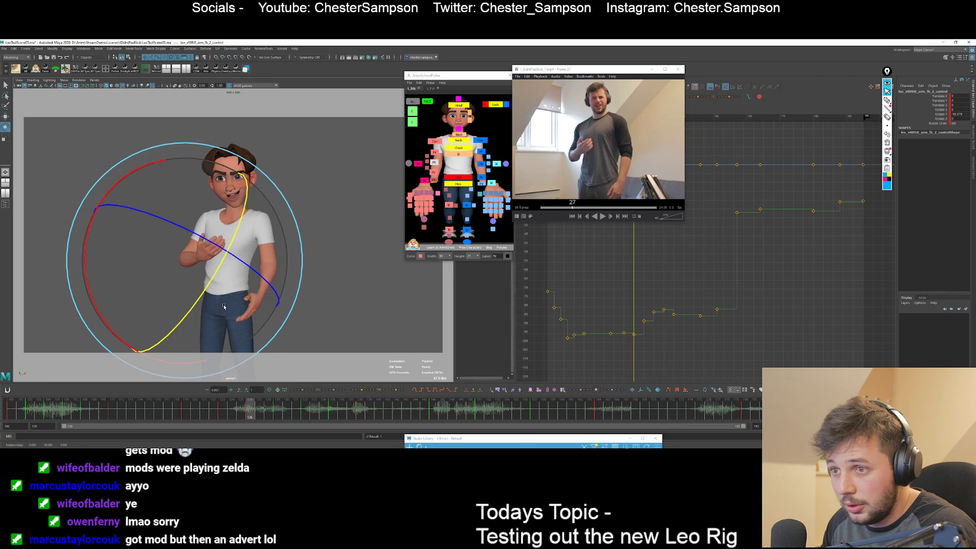
Select the right wrist FK control and adjust its rotation around reference frames 33 and 36, comparing the neighbouring poses.
left_click(435, 174)
key("period")
key("period")
key("period")
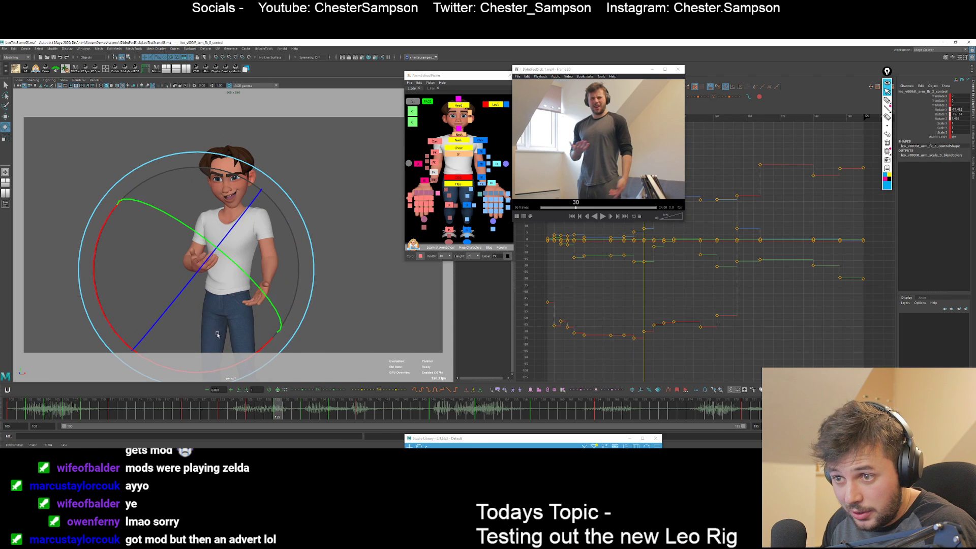
key("period")
key("period")
key("period")
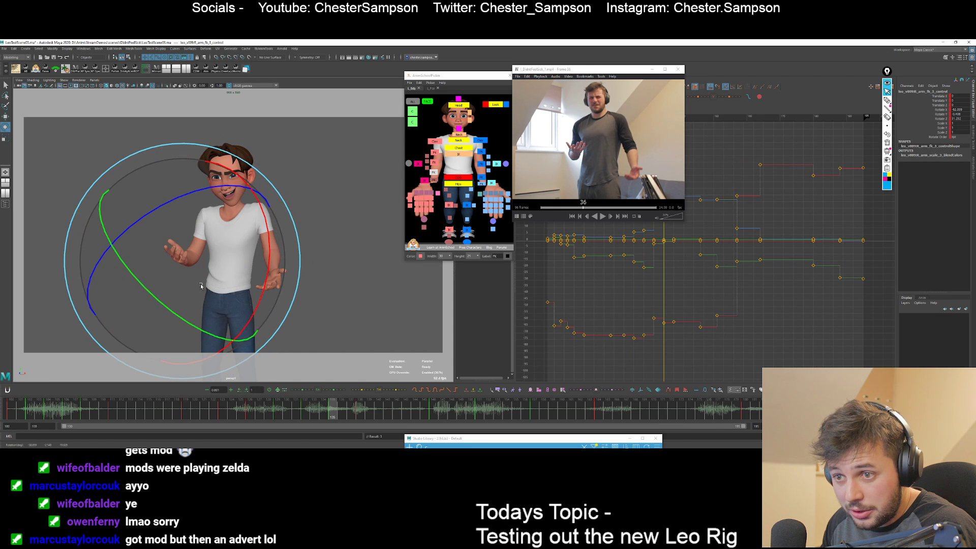
key("ctrl+z")
key("comma")
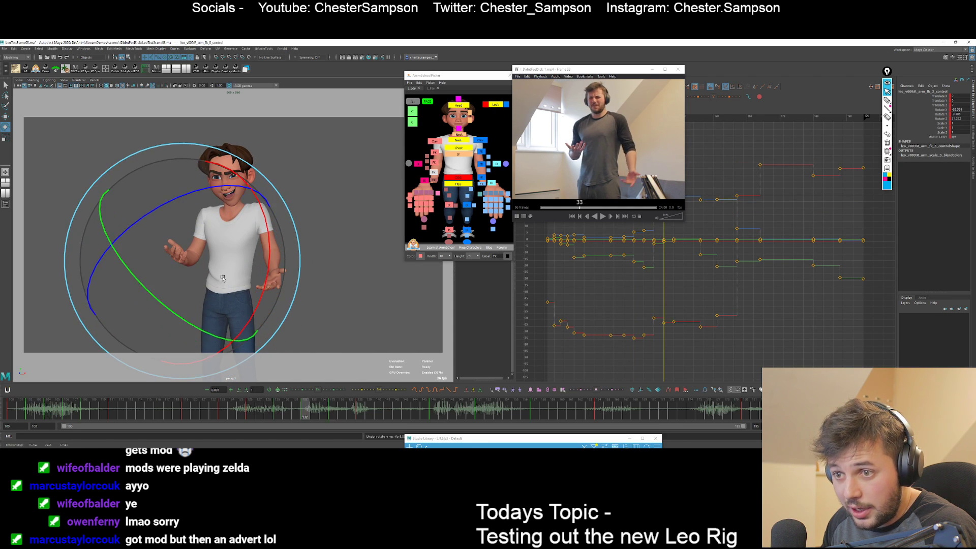
key("period")
key("comma")
left_click_drag(238, 264, 178, 235)
Rotate the right wrist FK control at reference frame 27 and check the following poses up to frame 39.
key("comma")
key("comma")
key("comma")
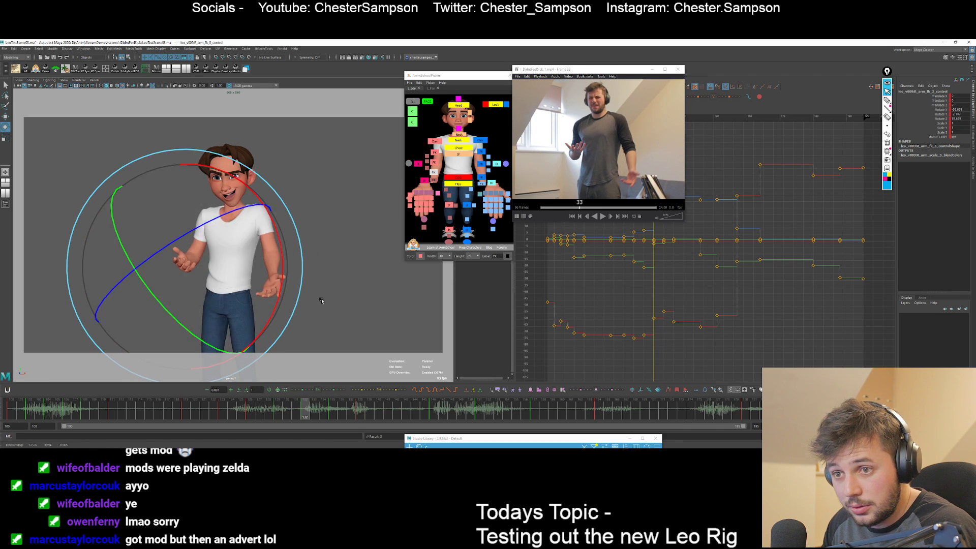
key("comma")
key("comma")
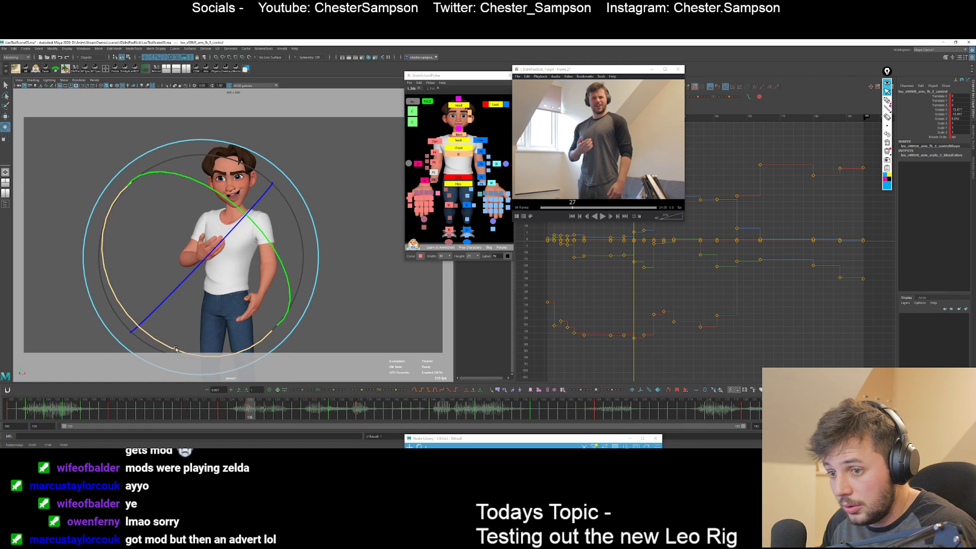
left_click_drag(181, 350, 171, 348)
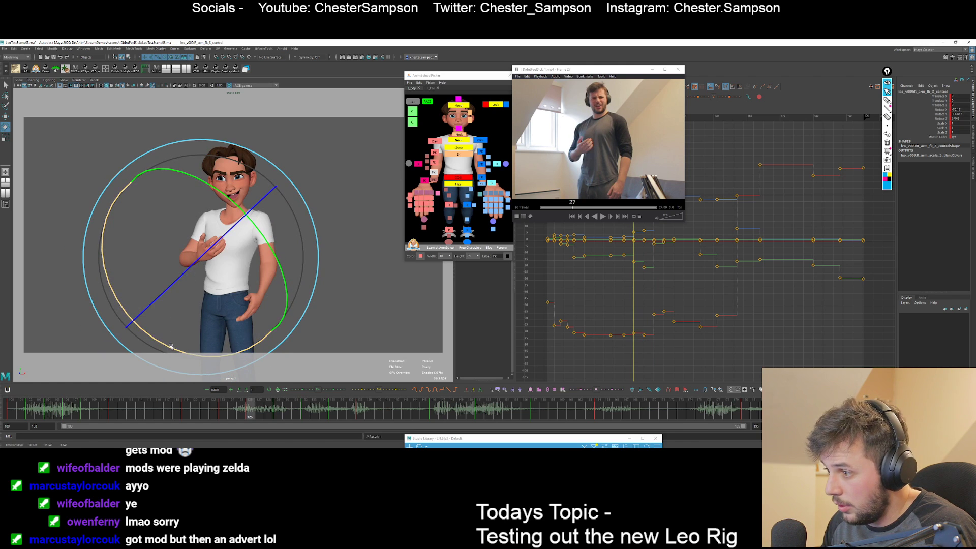
key("period")
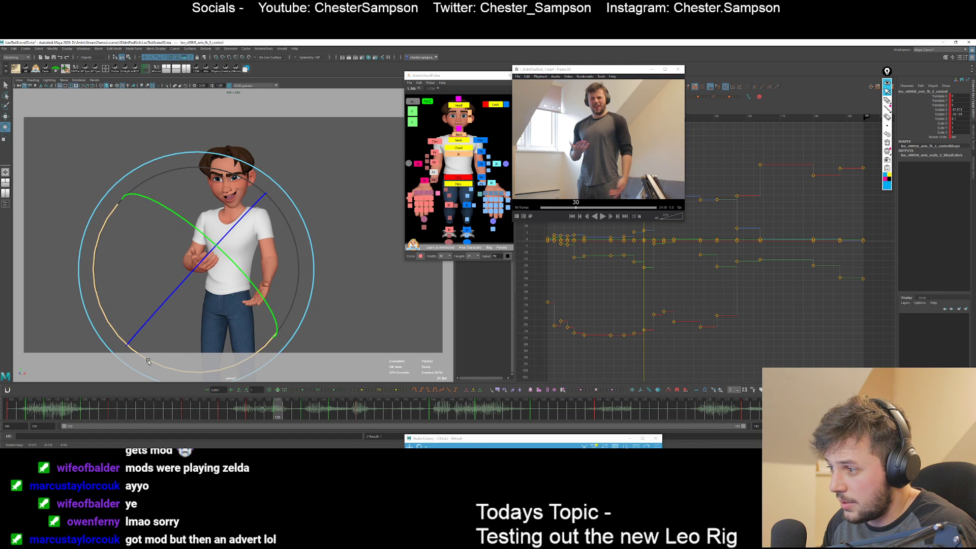
key("period")
key("period")
key("period")
key("period")
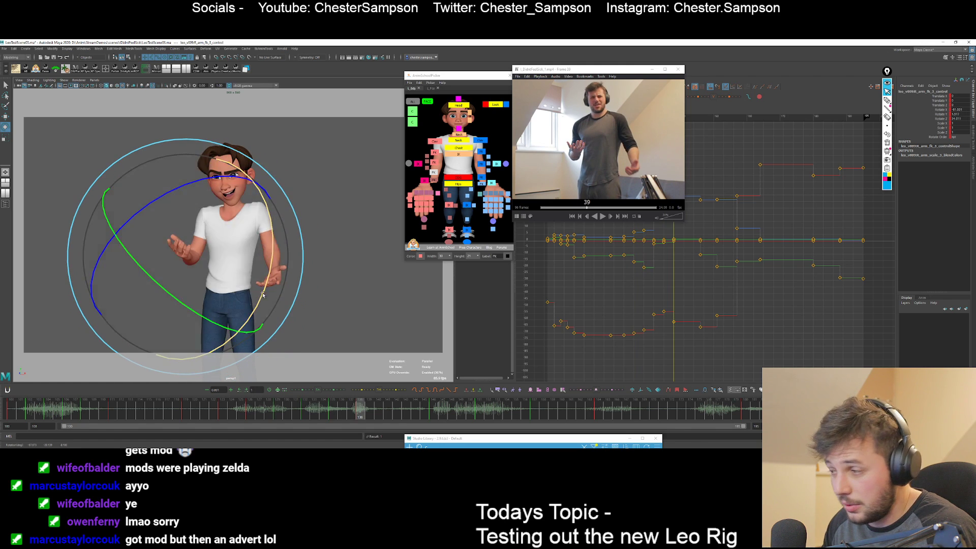
Refine the right wrist's rotation at reference frames 36 and 33, checking it against frame 30.
key("comma")
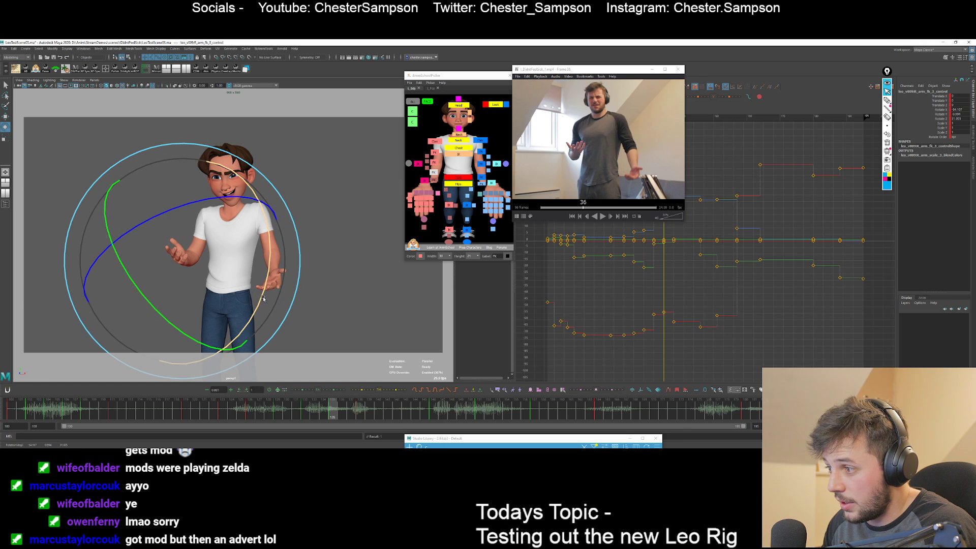
key("comma")
key("comma")
key("comma")
key("comma")
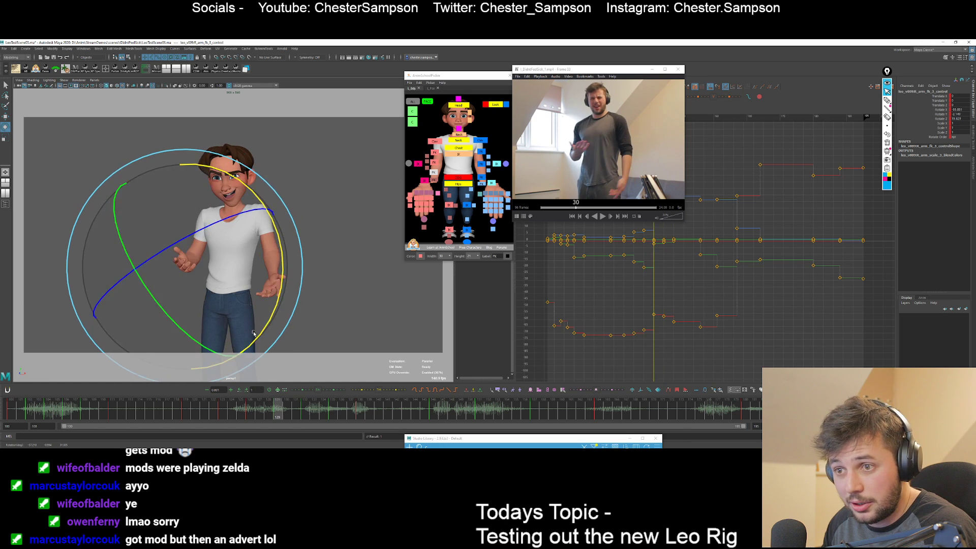
key("period")
Play back the animation and compare the poses around reference frames 36 and 39.
key("alt+v")
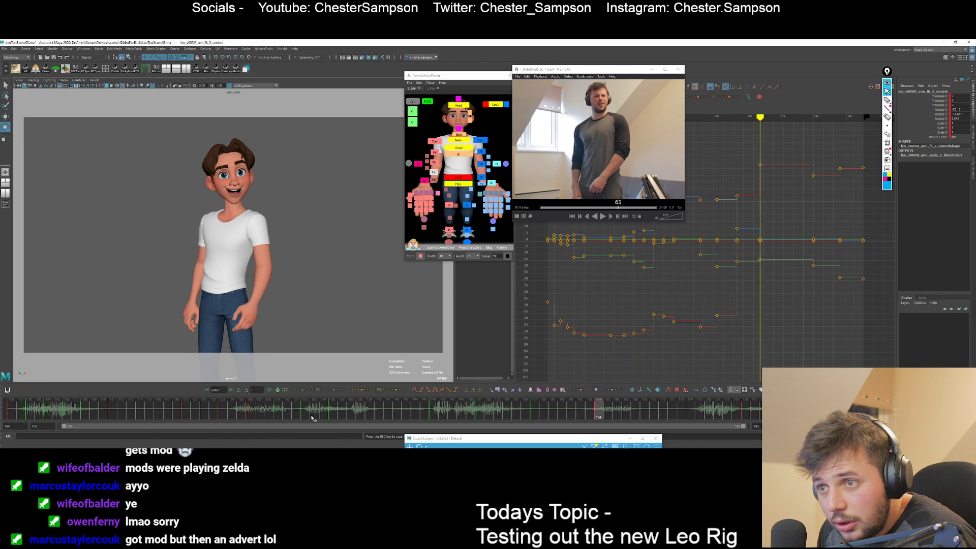
left_click(370, 417)
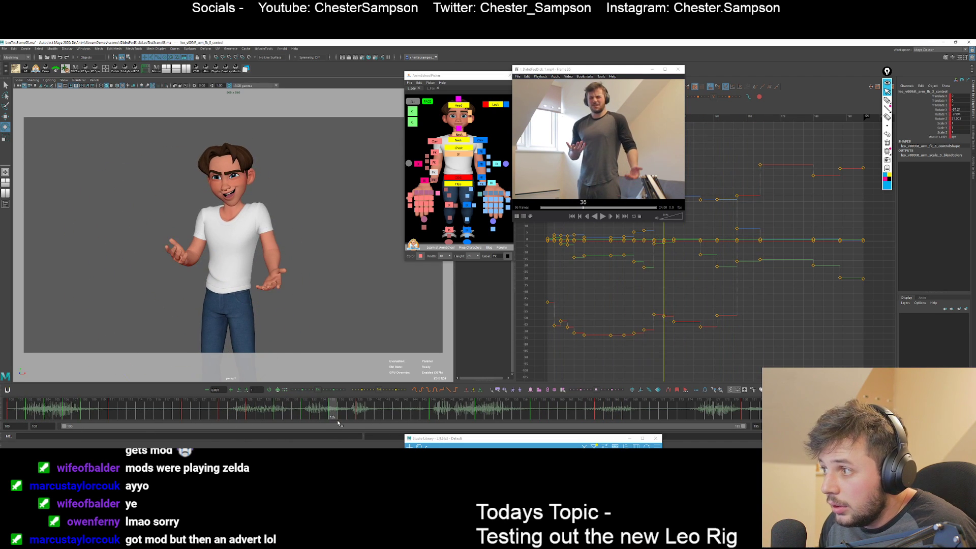
left_click_drag(339, 423, 350, 423)
key("comma")
key("period")
key("comma")
key("period")
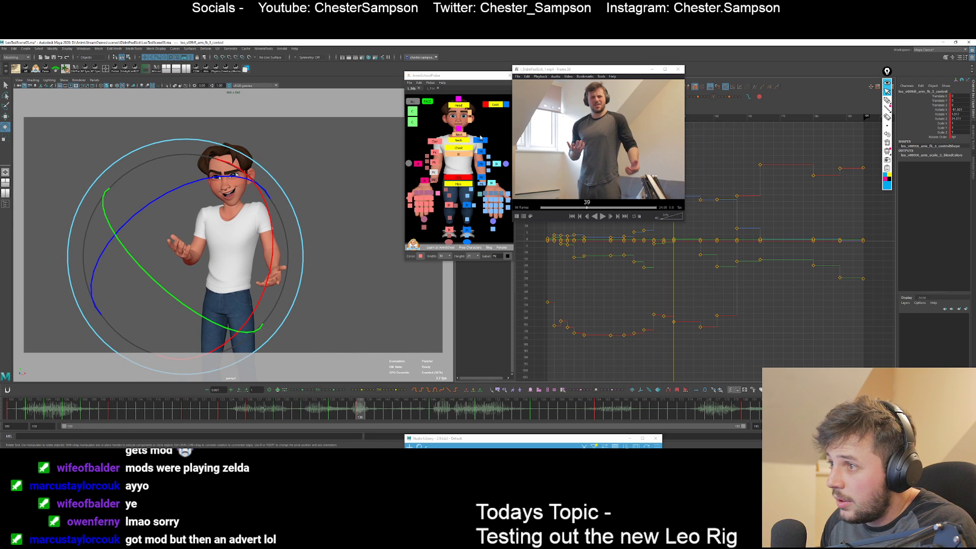
Select all left arm and hand controls and blend their pose at reference frame 39 towards the pose at frame 47.
left_click_drag(510, 134, 472, 234)
key("comma")
key("period")
key("comma")
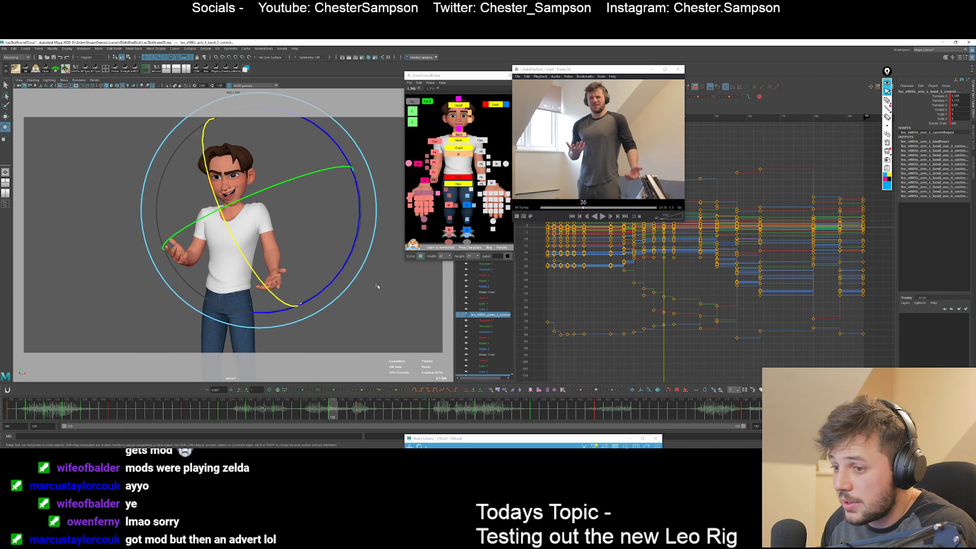
key("period")
key("period")
key("comma")
key("period")
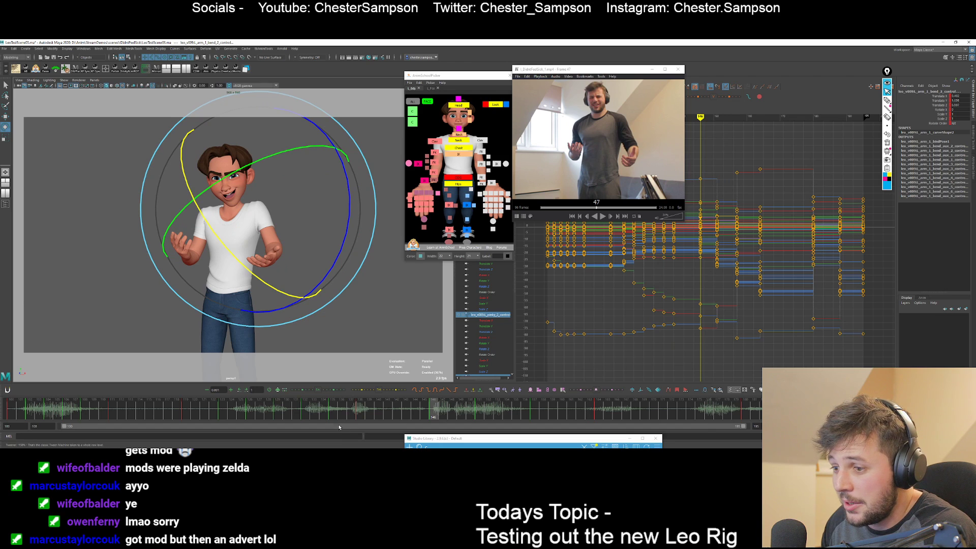
key("comma")
left_click(379, 390)
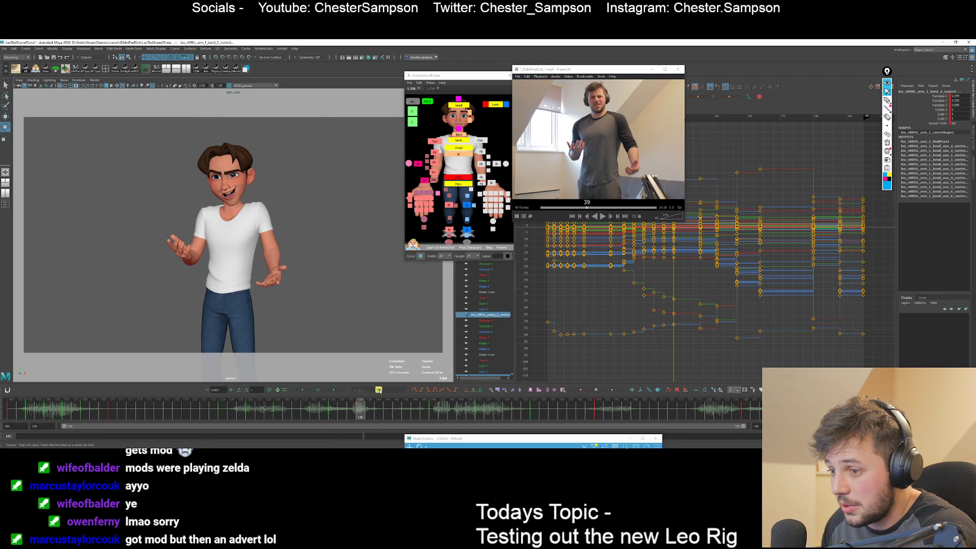
left_click(392, 390)
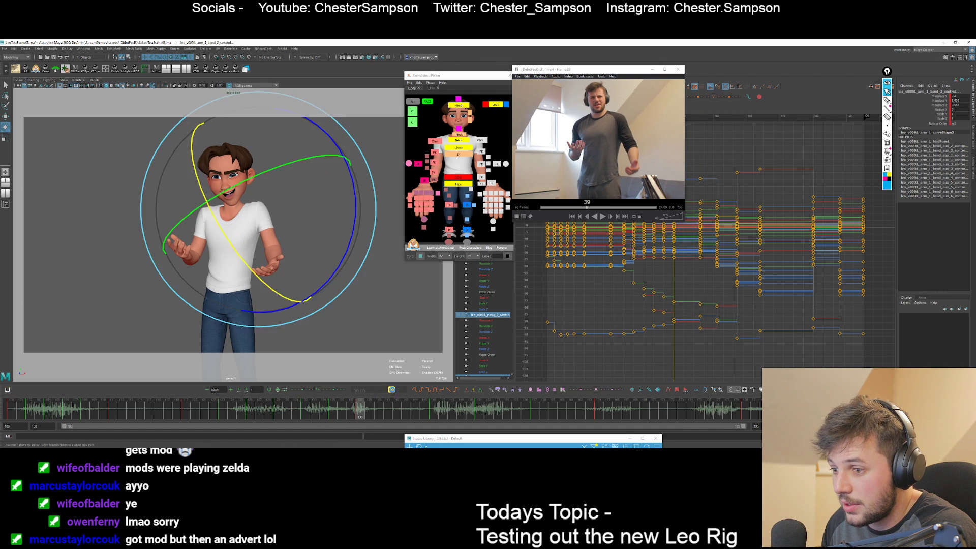
Try blending the left arm and hand controls at reference frame 36 towards the neighbouring pose.
key("comma")
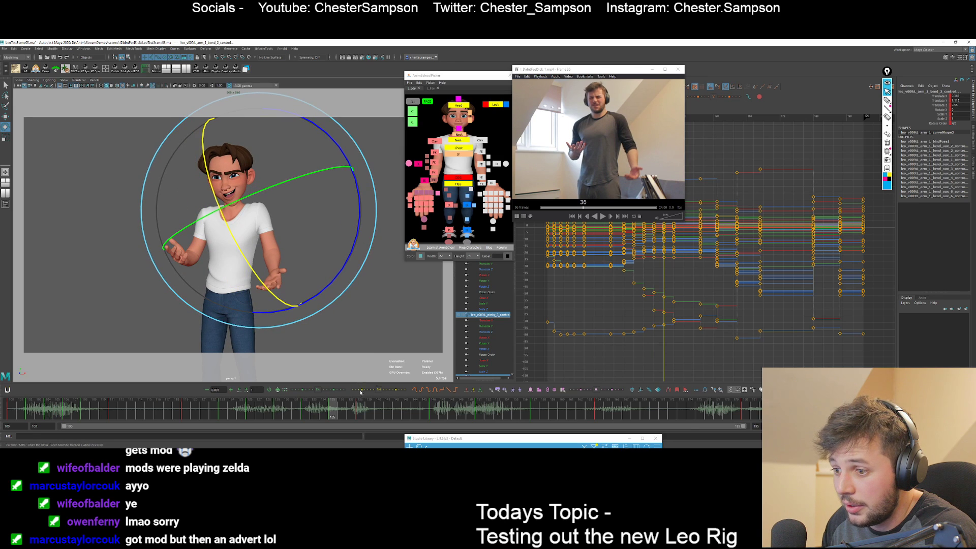
left_click(379, 390)
left_click(388, 390)
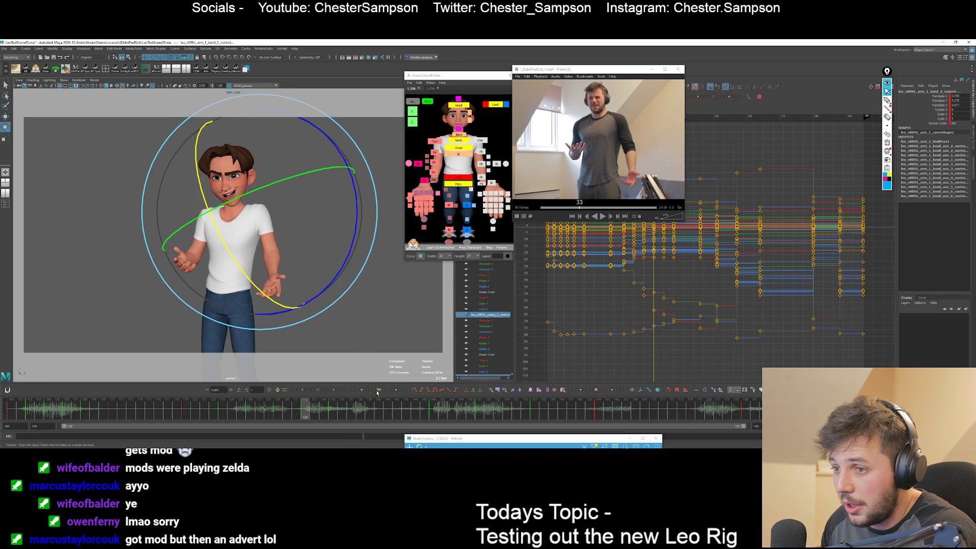
key("comma")
key("comma")
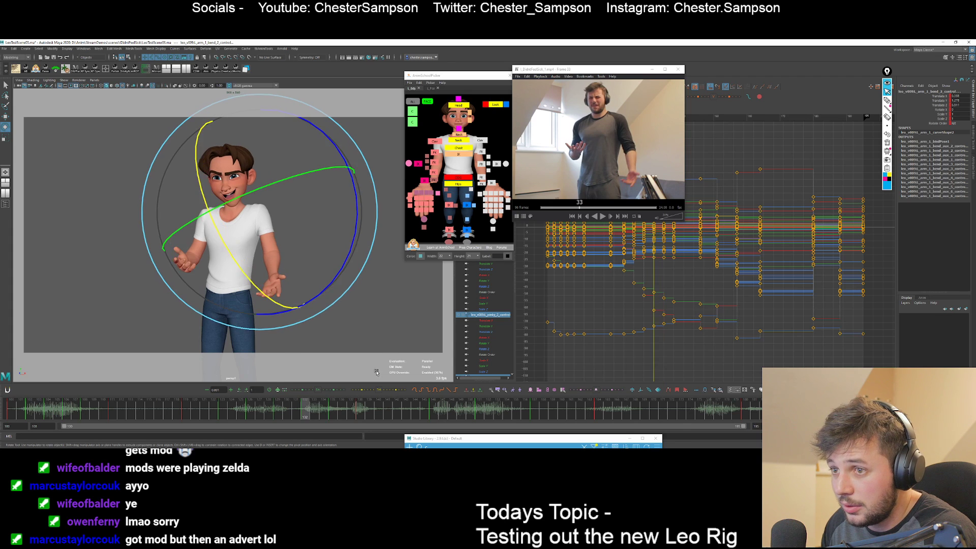
Play back the left arm's movement, compare reference frames 33 to 39, and undo the in-between blend at frame 36.
key("alt+v")
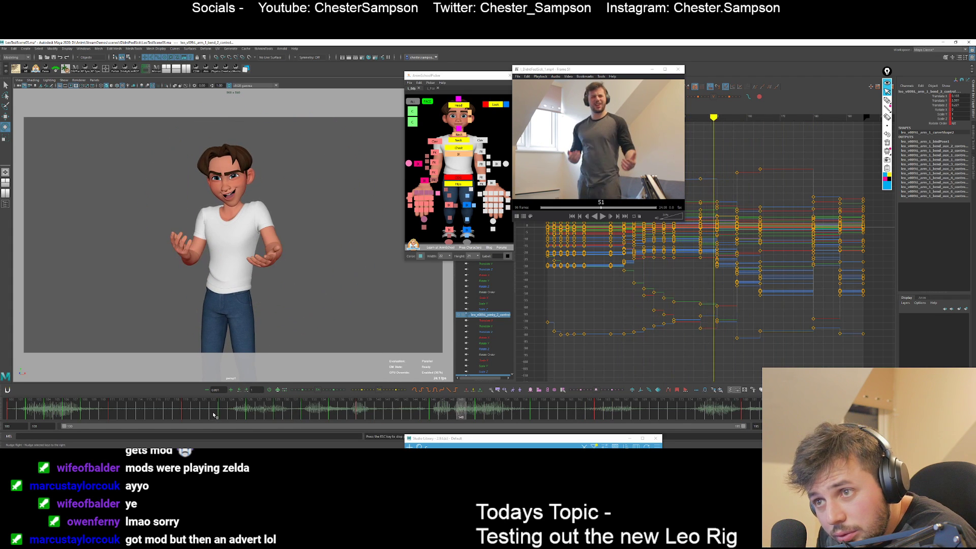
key("Escape")
key("period")
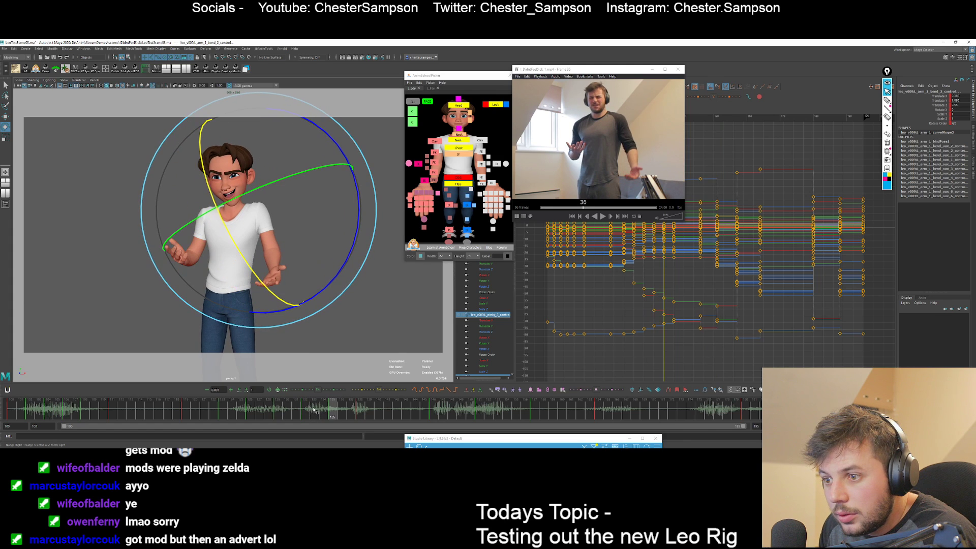
key("comma")
key("period")
key("period")
key("comma")
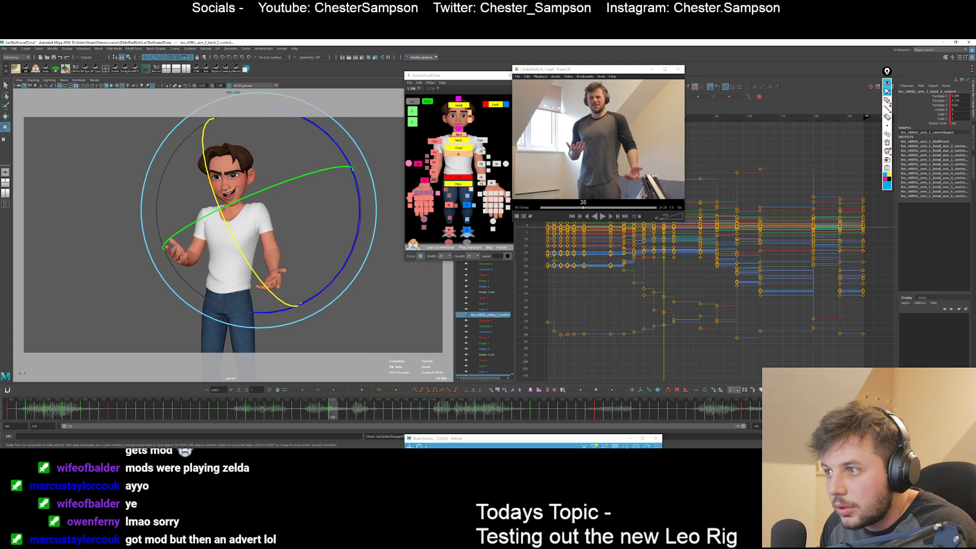
key("ctrl+z")
Select the left upper arm FK control and adjust its rotation at reference frame 33.
key("comma")
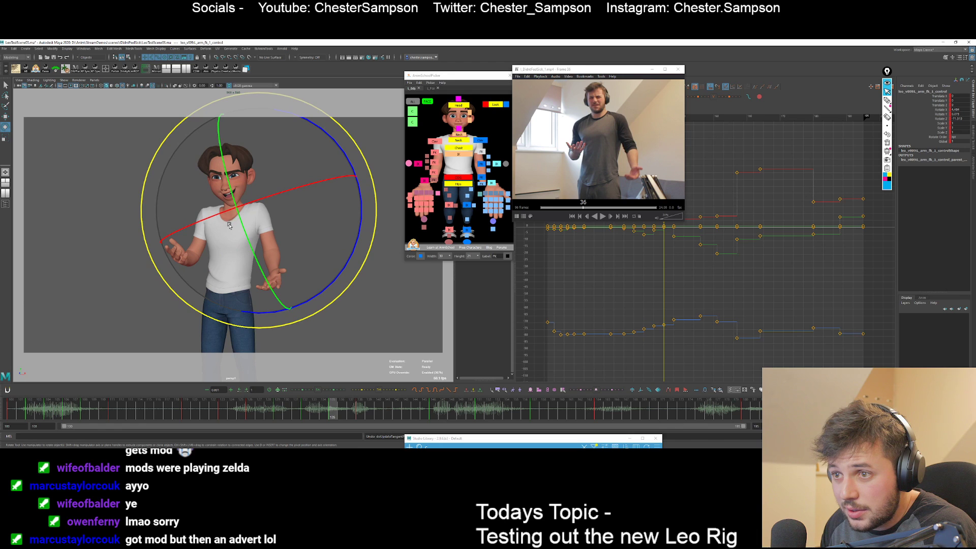
key("comma")
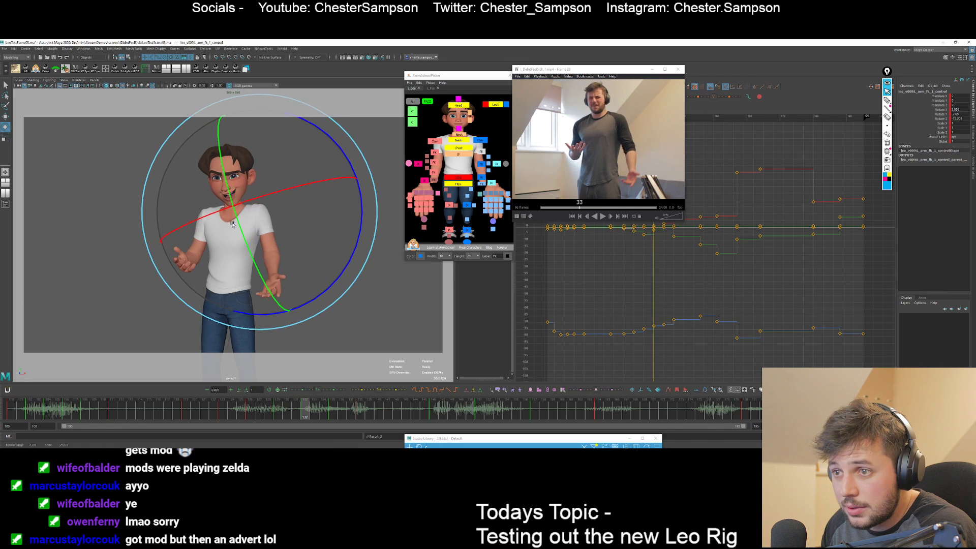
left_click_drag(228, 215, 227, 220)
key("comma")
key("period")
key("period")
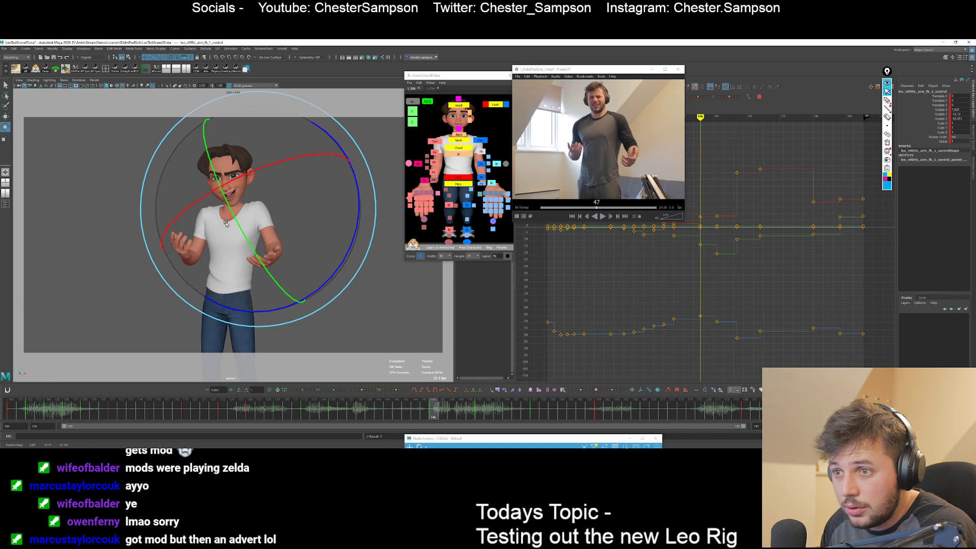
Refine the left upper arm's rotation while comparing the poses between reference frames 33 and 47.
key("comma")
key("period")
key("comma")
key("comma")
key("comma")
key("comma")
key("period")
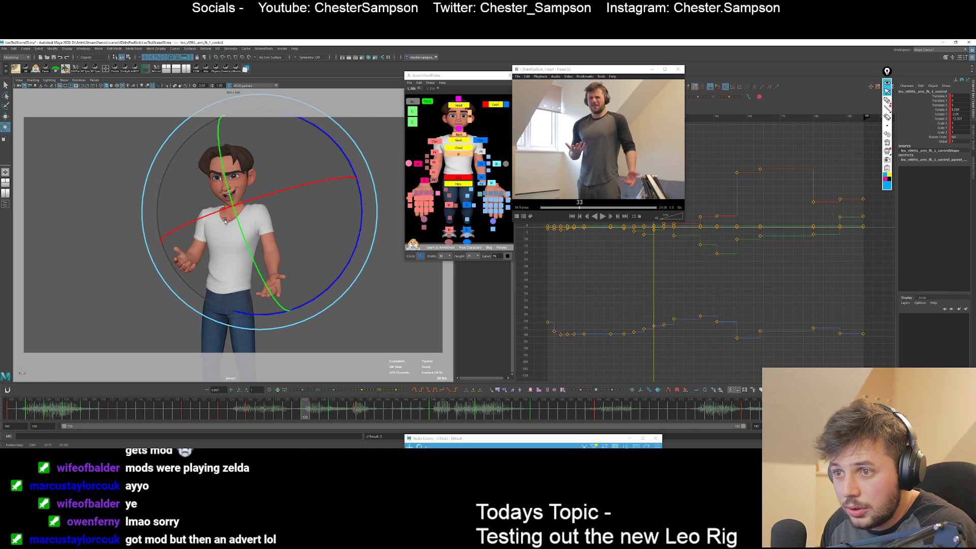
key("comma")
key("comma")
key("period")
left_click_drag(223, 220, 277, 340)
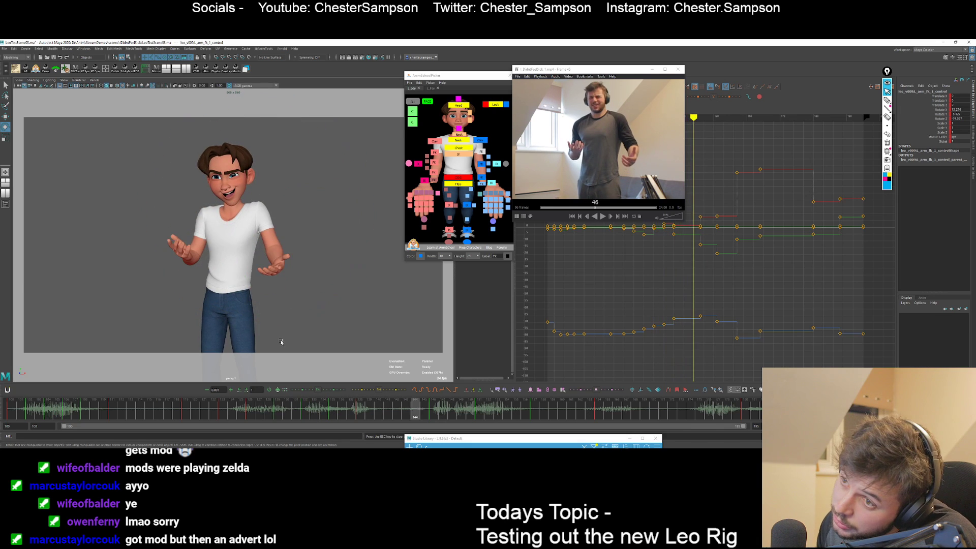
Play the animation through to the end, select all of the character's controls, and return to reference frame 39.
left_click(186, 413)
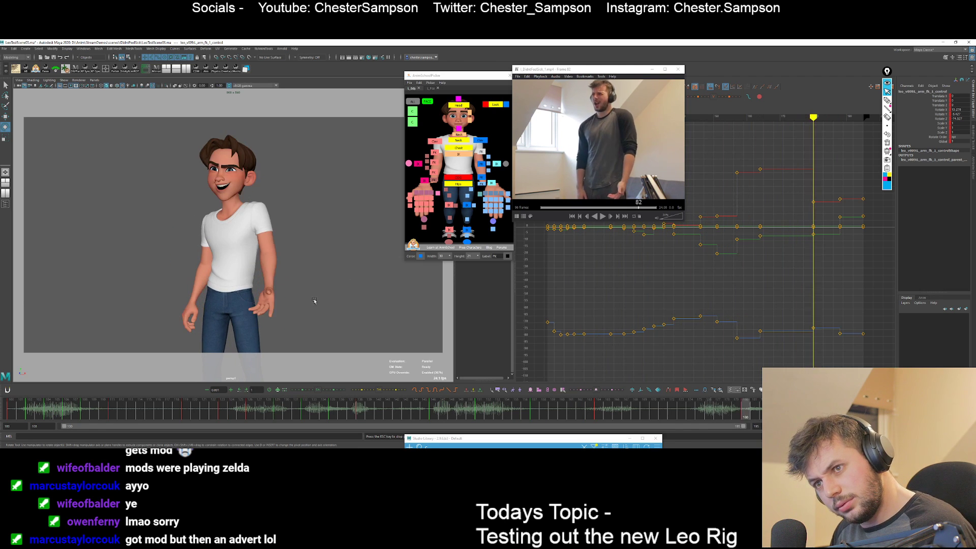
key("Escape")
left_click(438, 112)
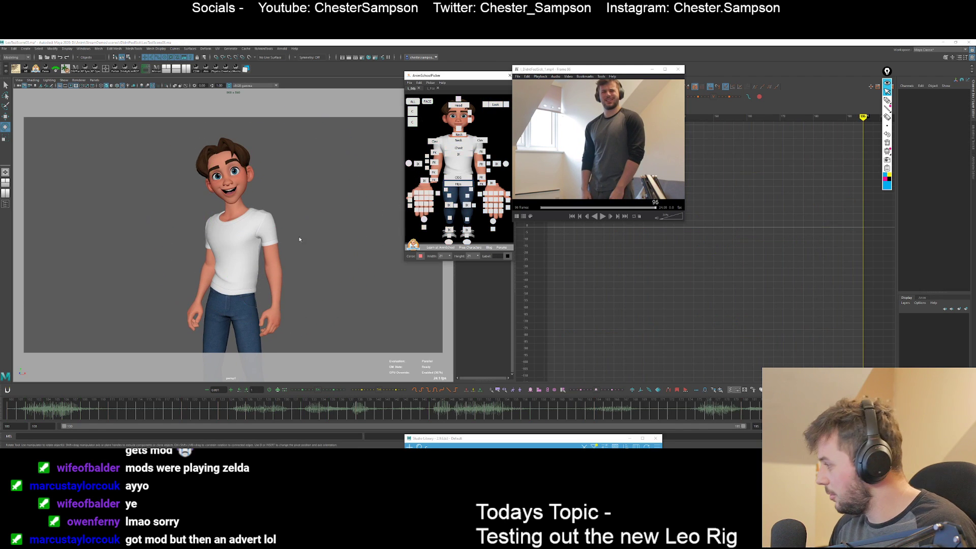
left_click(413, 102)
left_click_drag(342, 410, 305, 410)
Select the head control and adjust its rotation at reference frame 36.
left_click(227, 213)
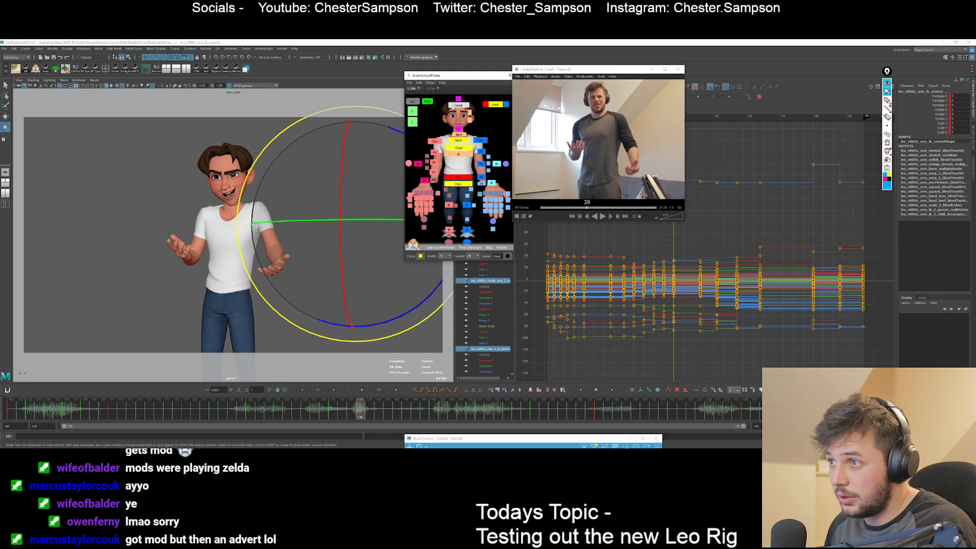
key("comma")
key("period")
key("period")
key("period")
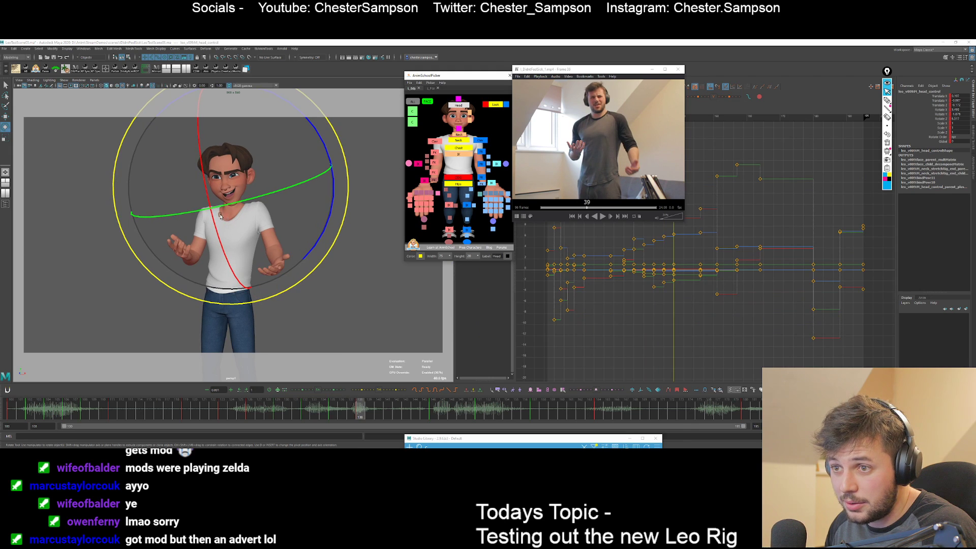
key("comma")
left_click_drag(219, 214, 216, 216)
Step back and forth between the poses around reference frames 33 to 39 to examine the head's movement.
key("comma")
key("period")
key("period")
key("comma")
key("comma")
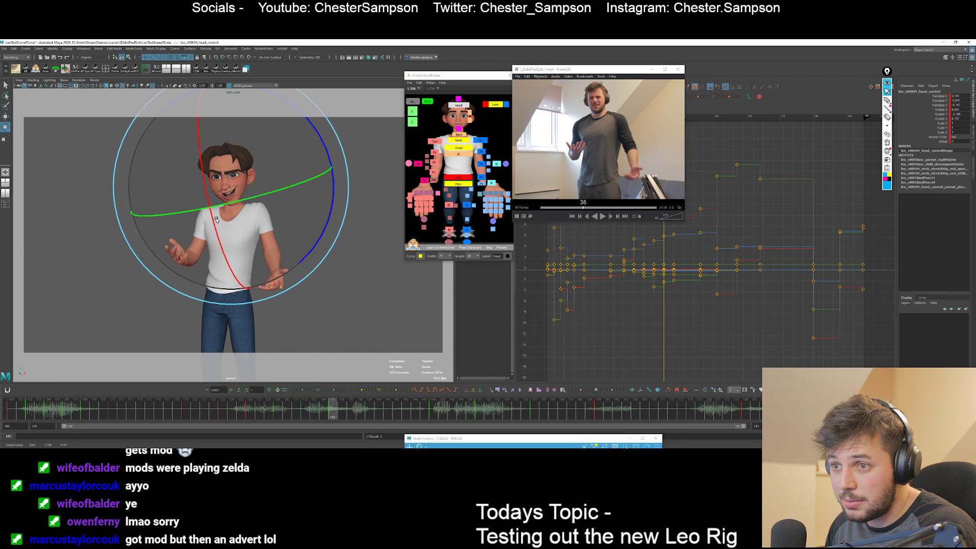
key("period")
key("comma")
key("comma")
key("period")
key("period")
key("period")
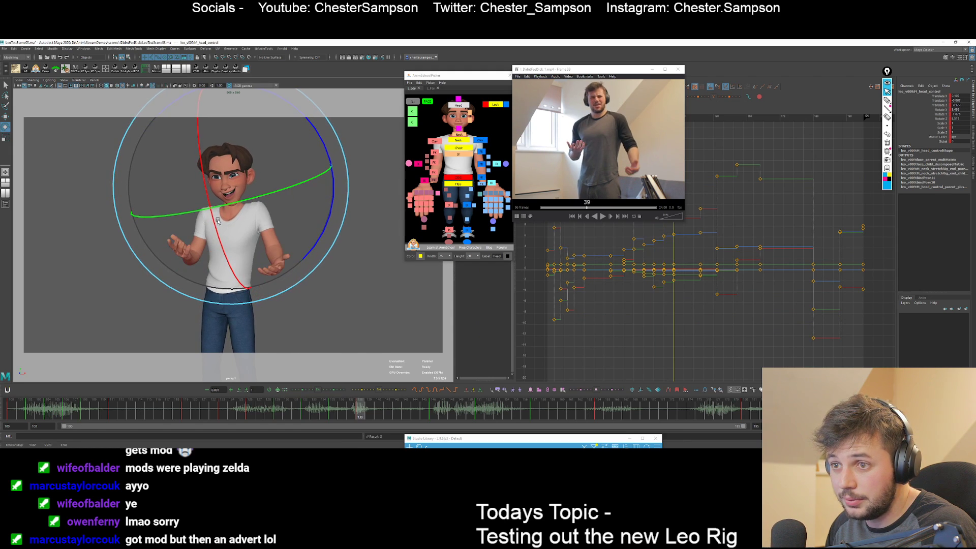
Select the chest control and compare the chest poses between reference frames 33 and 47.
key("comma")
key("comma")
key("comma")
key("period")
key("period")
left_click(459, 148)
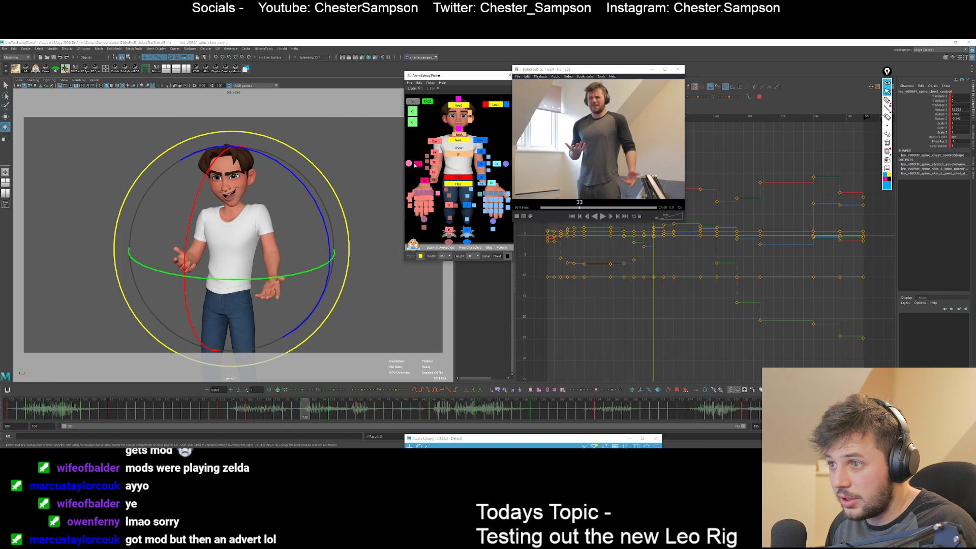
key("comma")
key("comma")
key("comma")
key("alt+period")
key("alt+period")
key("alt+period")
key("alt+period")
key("alt+period")
key("alt+period")
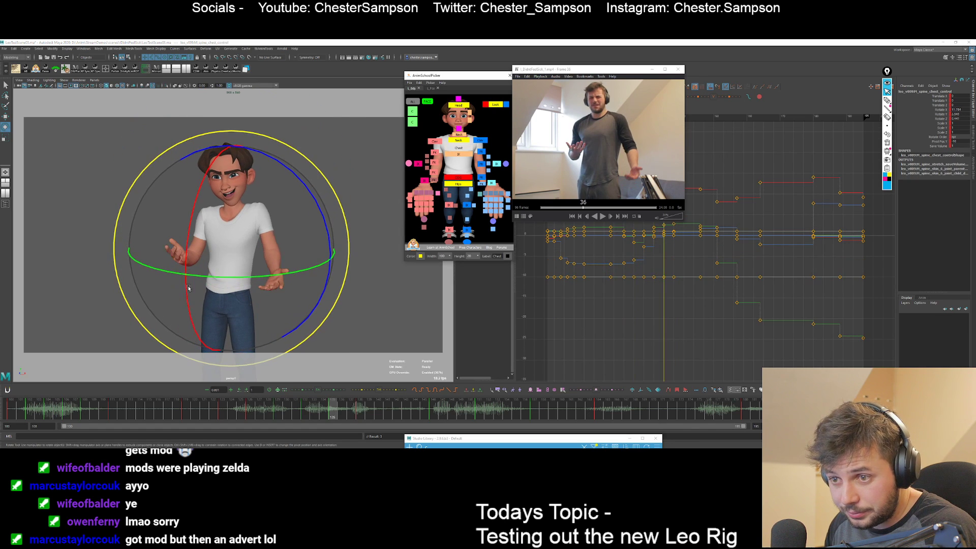
key("alt+period")
key("alt+period")
key("alt+period")
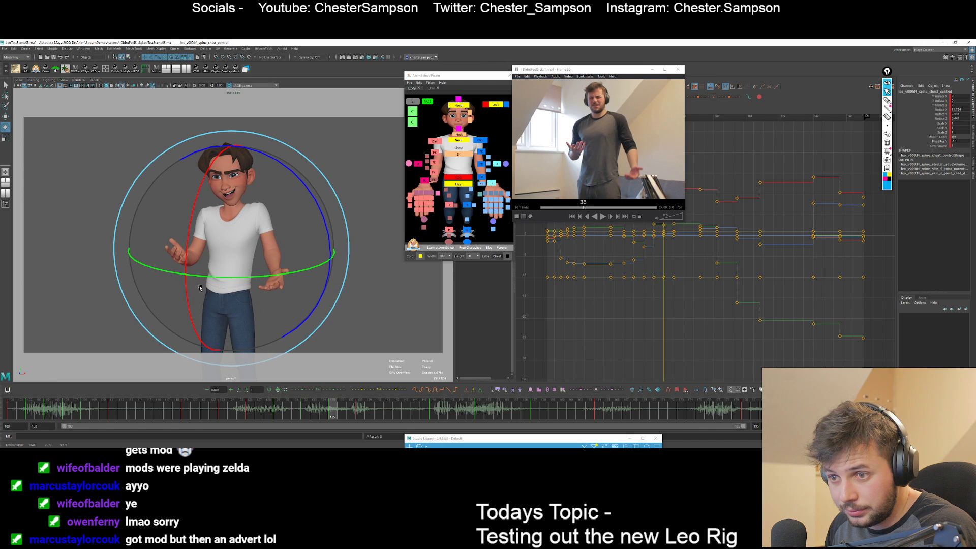
key("alt+period")
key("alt+period")
key("alt+period")
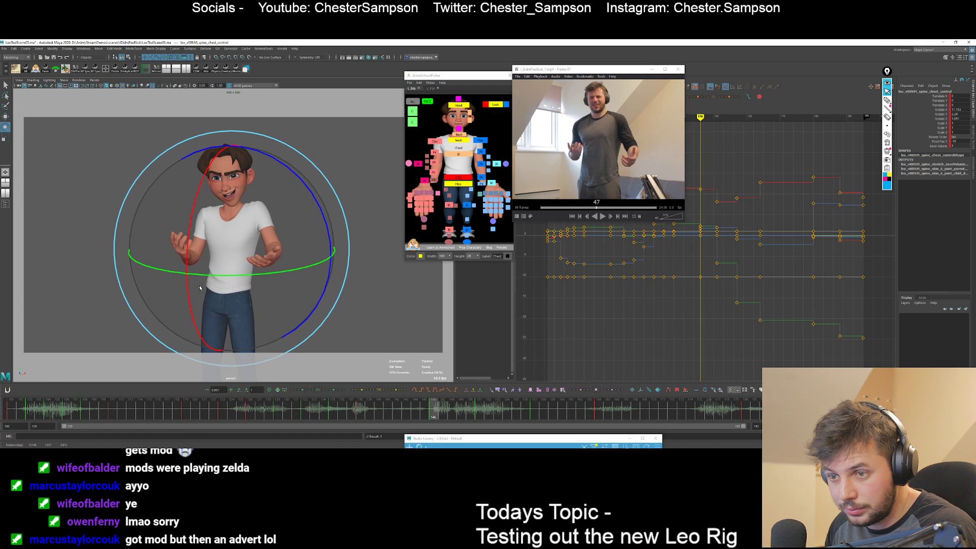
Adjust the chest control's rotation at reference frame 36, comparing it with the pose at reference frame 47.
key("comma")
key("comma")
key("period")
key("period")
key("period")
key("period")
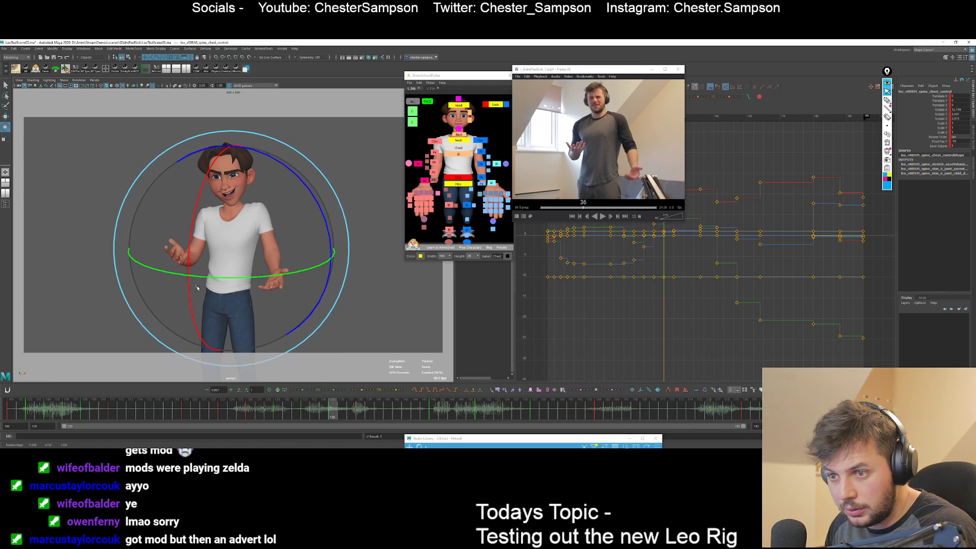
key("comma")
key("comma")
key("period")
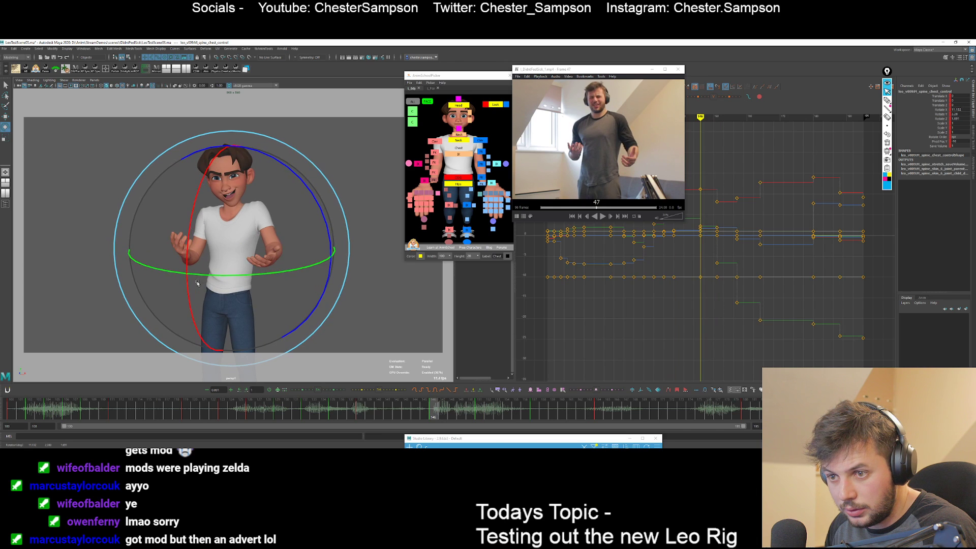
key("comma")
key("comma")
key("period")
key("alt+period")
key("alt+period")
key("alt+period")
key("alt+period")
key("alt+period")
key("alt+period")
key("alt+period")
key("alt+period")
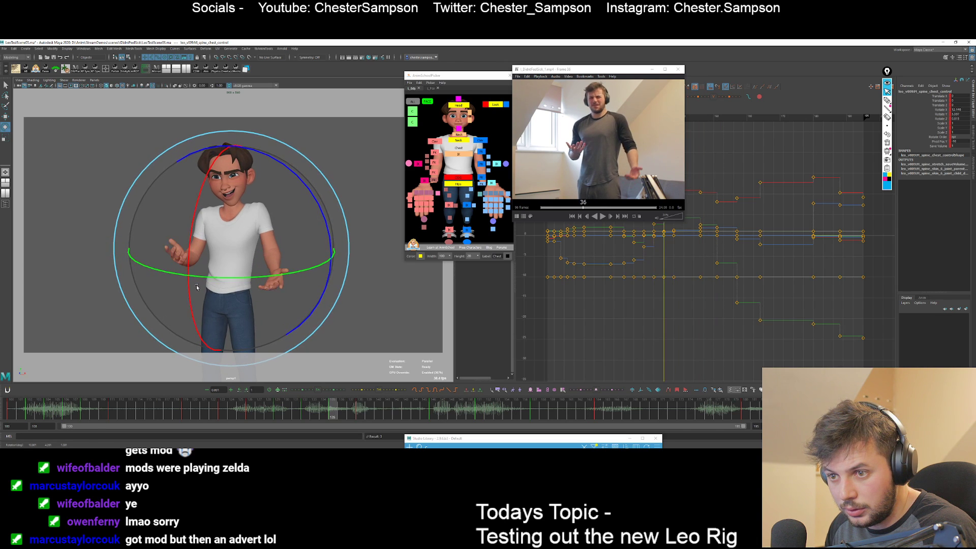
Refine the chest's rotation at reference frame 33 and compare it with the neighbouring poses.
left_click_drag(197, 285, 197, 283)
key("comma")
key("comma")
key("comma")
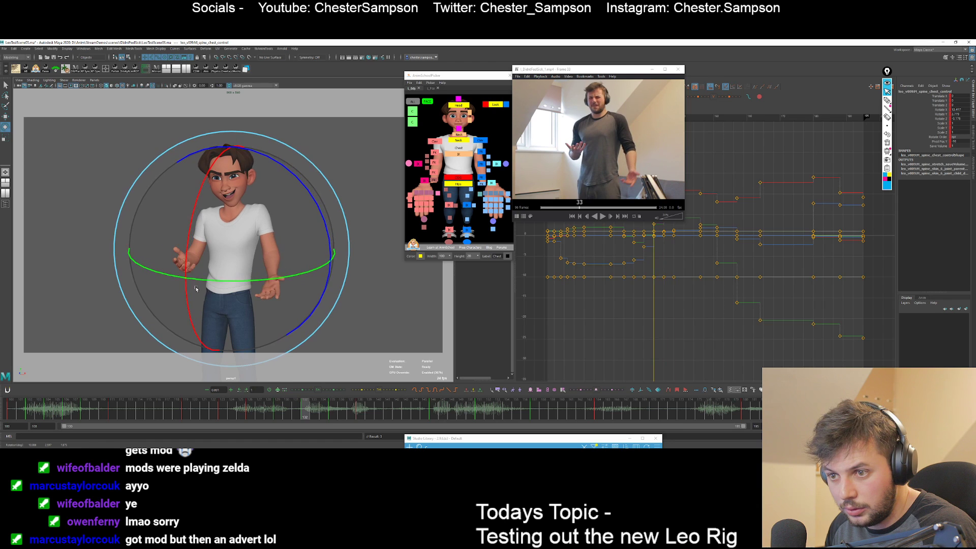
key("period")
key("period")
key("period")
key("period")
key("comma")
key("comma")
key("comma")
key("comma")
key("comma")
key("comma")
key("comma")
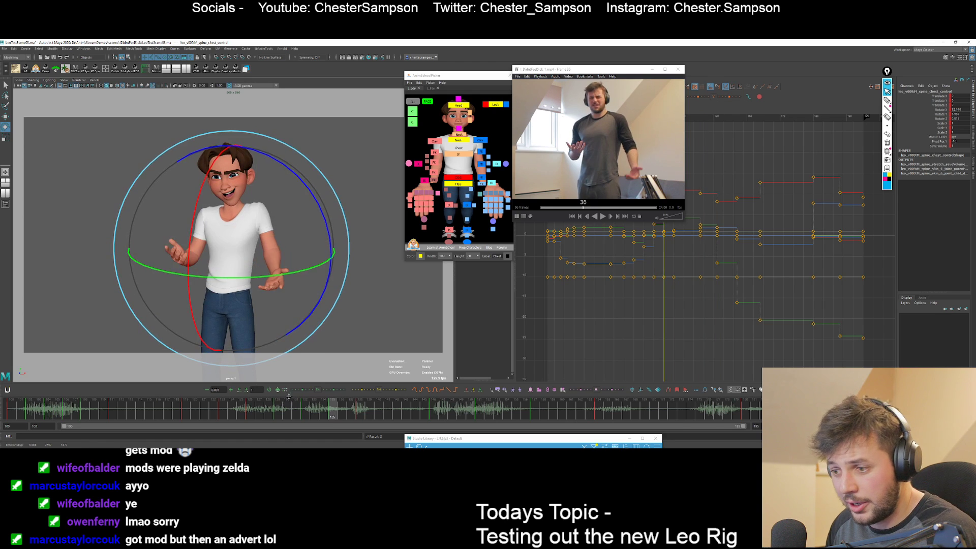
Play the animation from an earlier frame to review the chest and arm motion.
left_click(196, 410)
key("alt+v")
key("alt+v")
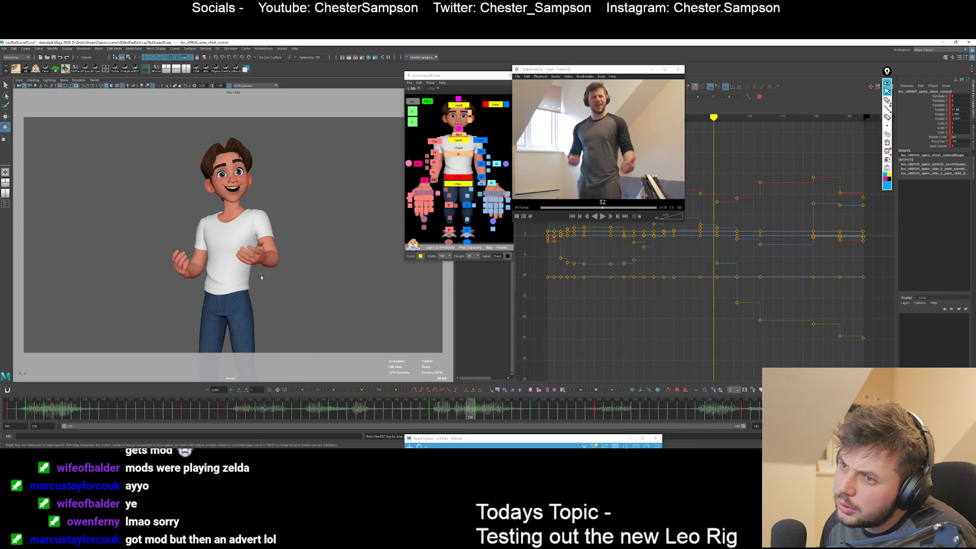
key("alt+v")
Select all of the character's controls and key an in-between pose at reference frame 43.
left_click(348, 409)
left_click_drag(369, 412, 401, 413)
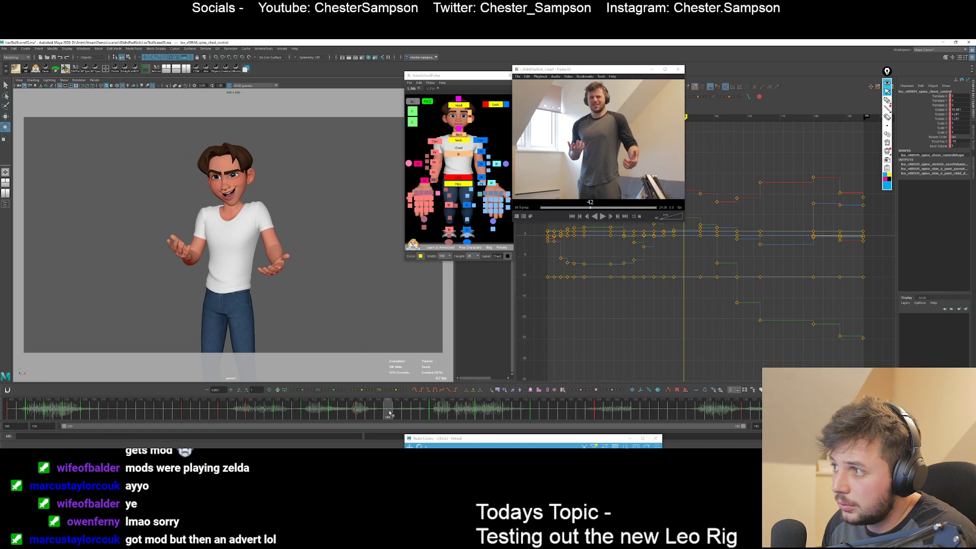
left_click_drag(391, 412, 397, 412)
left_click(416, 103)
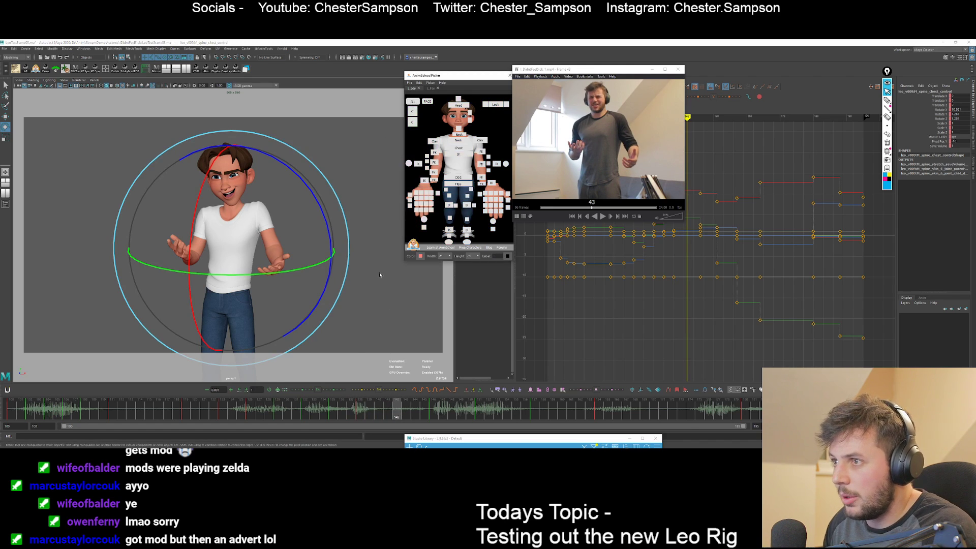
key("s")
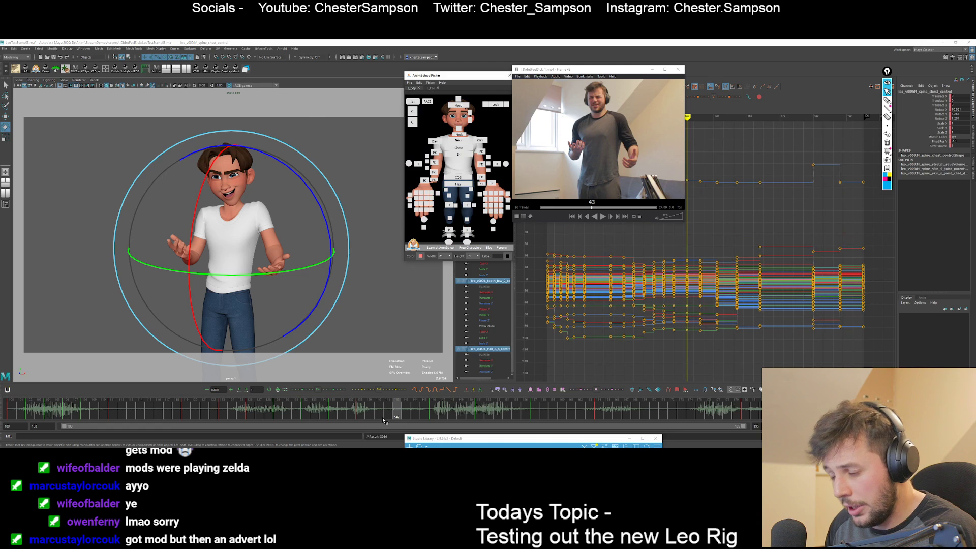
key("comma")
key("period")
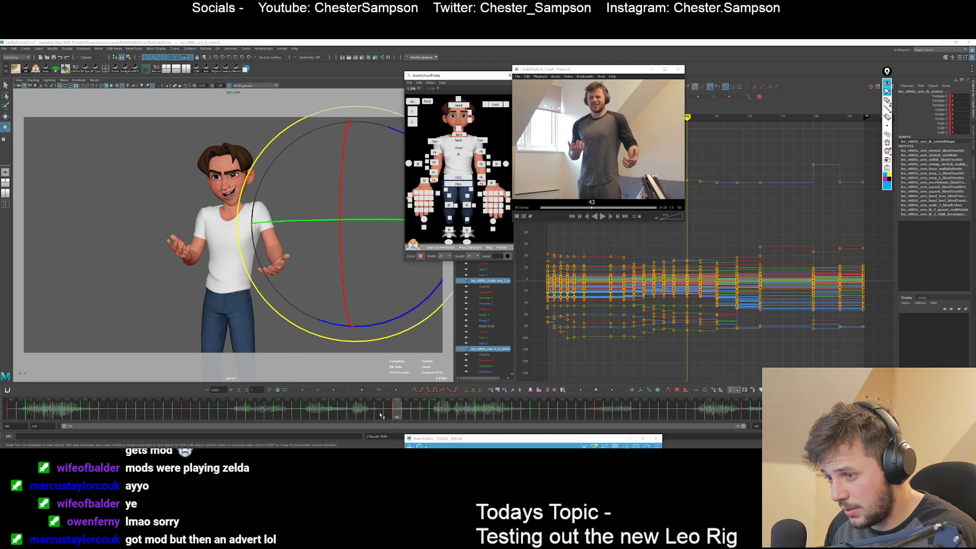
left_click_drag(368, 416, 397, 416)
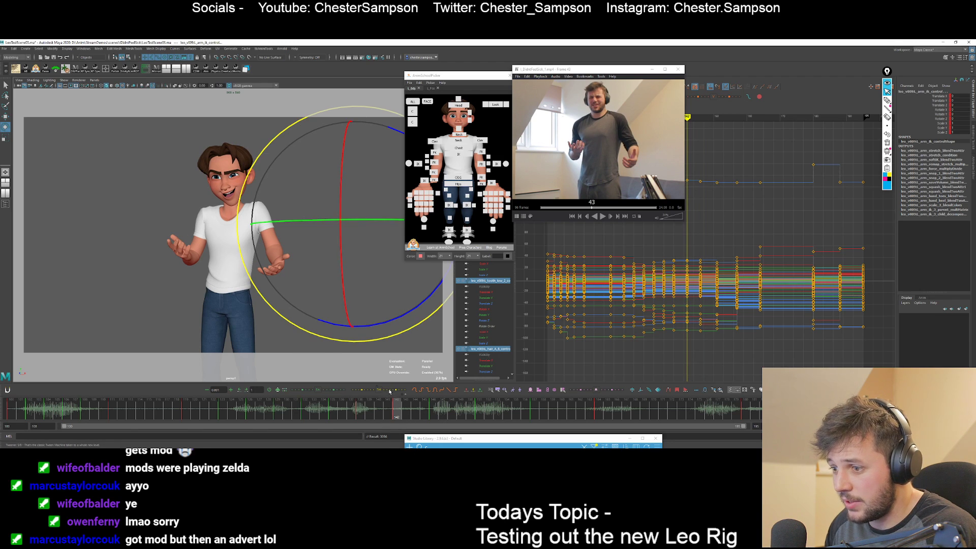
left_click(390, 390)
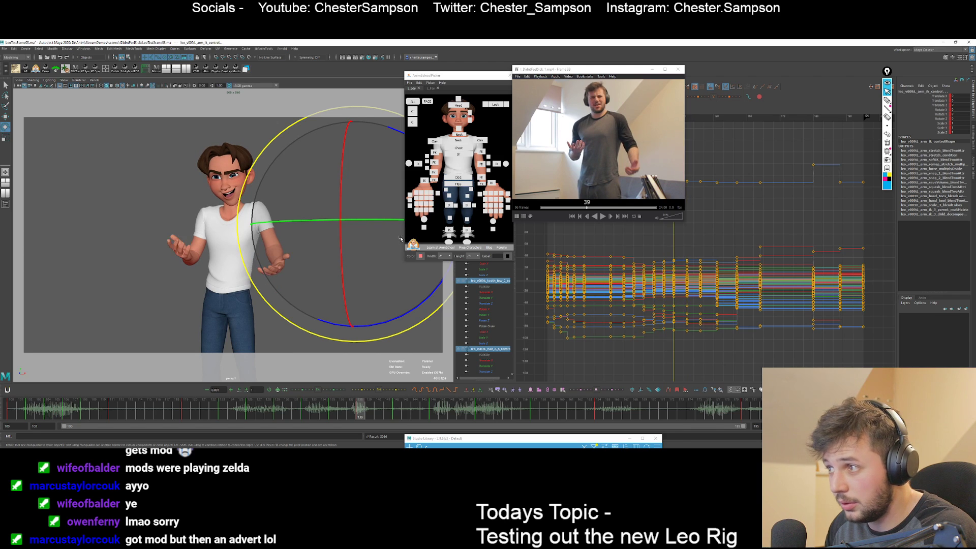
Select the right arm's controls and compare the arm poses at reference frames 36 and 39.
left_click(410, 163)
key("q")
key("comma")
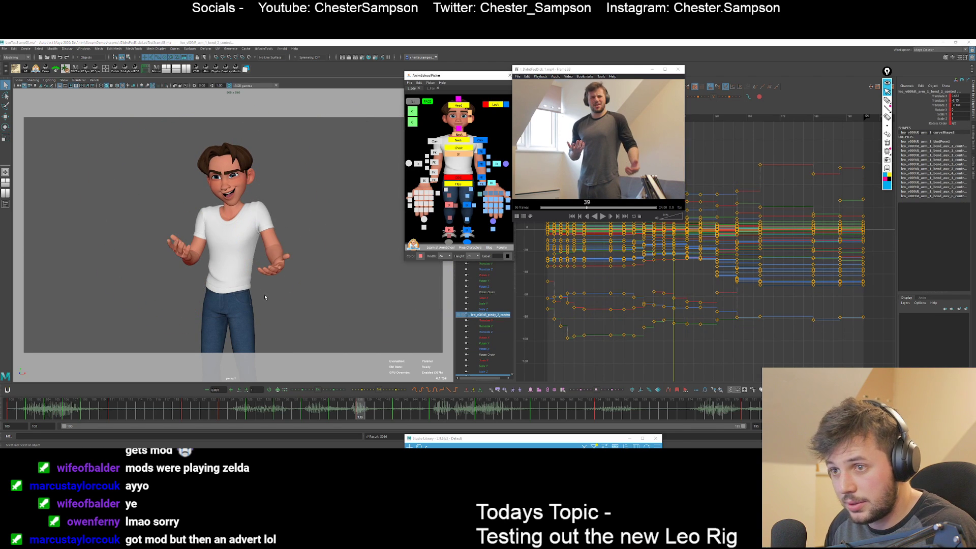
key("period")
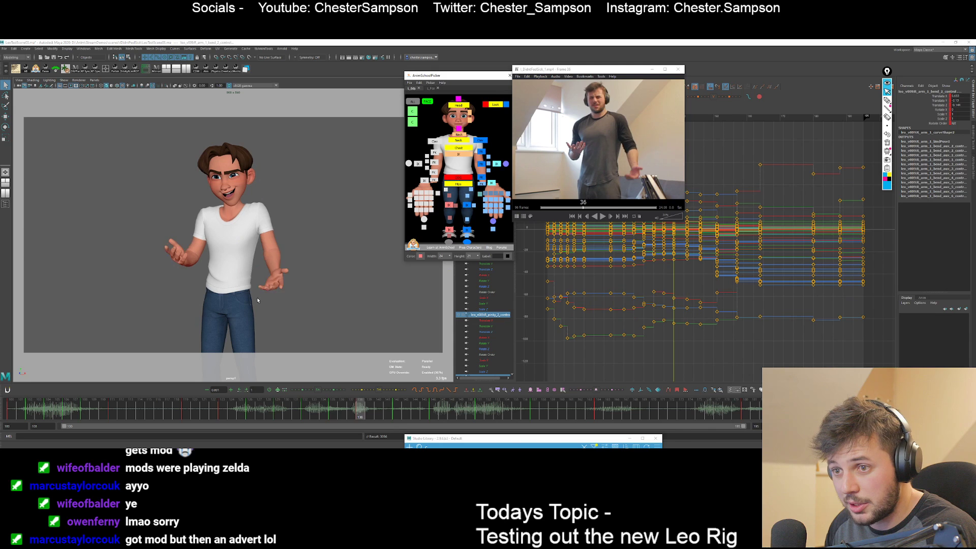
key("comma")
Select the right upper arm control and refine its rotation around reference frame 39, checking the adjacent poses.
left_click(435, 152)
key("e")
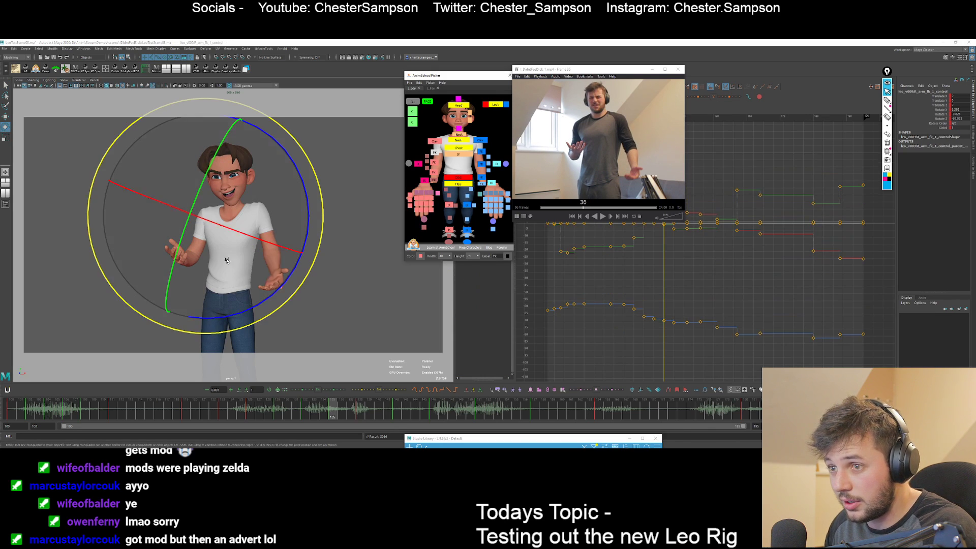
key("period")
key("period")
key("comma")
key("comma")
key("comma")
key("period")
key("period")
key("period")
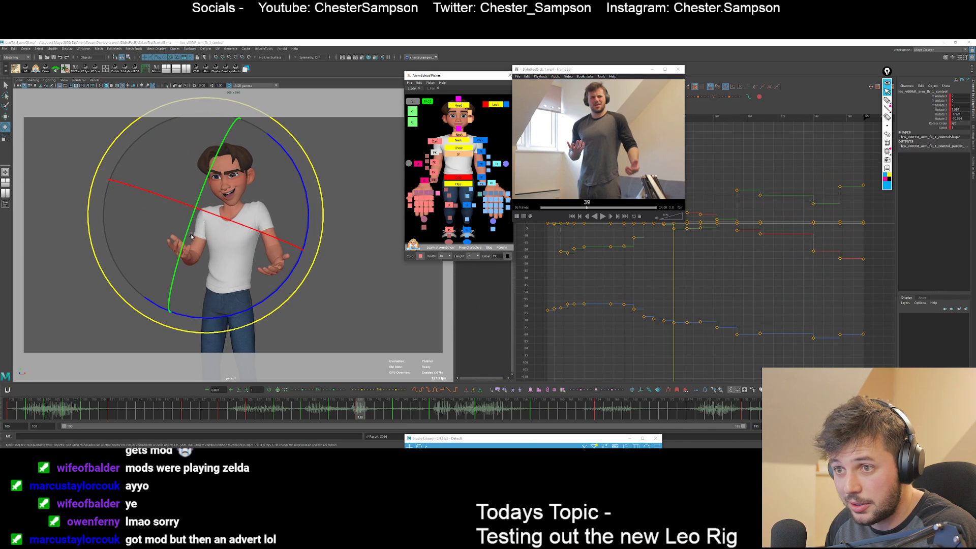
key("comma")
left_click_drag(201, 231, 199, 230)
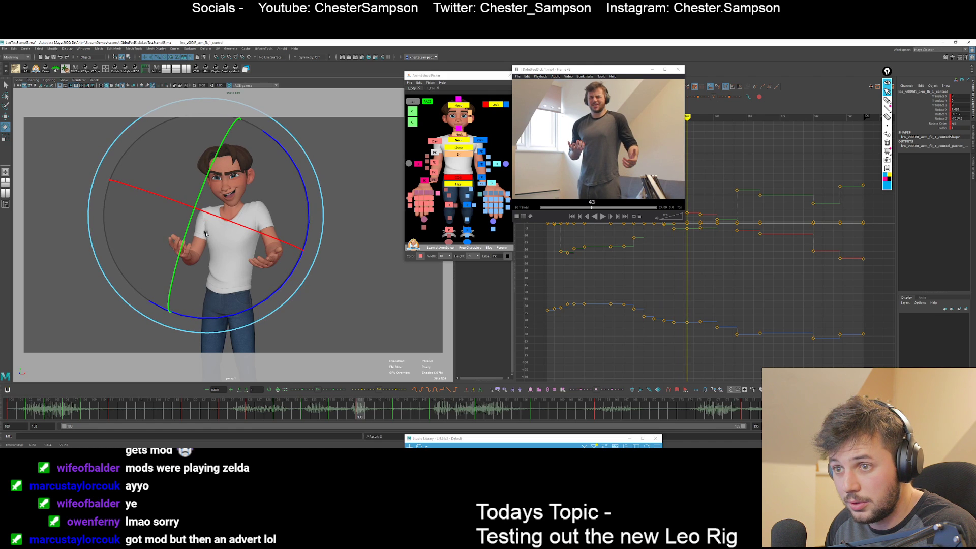
key("q")
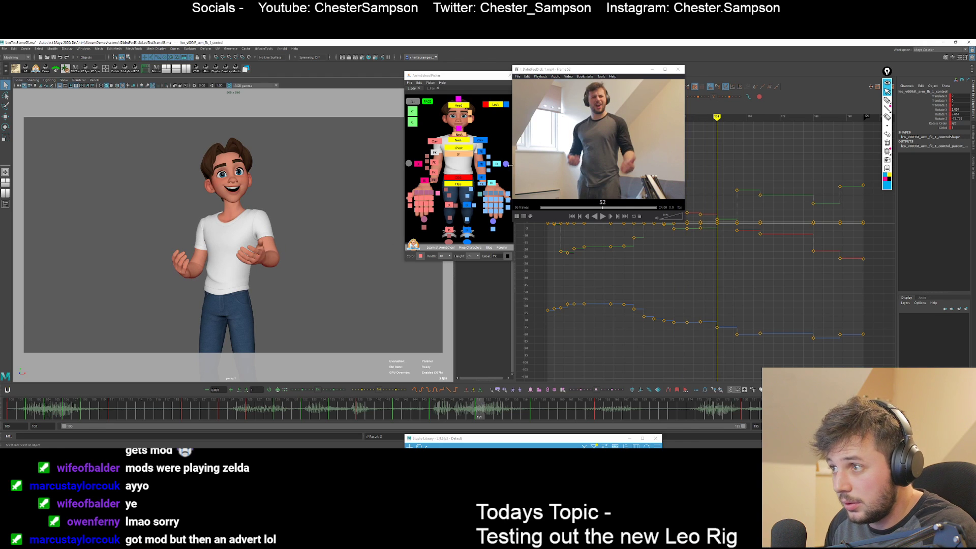
Select the left upper arm control and adjust its rotation between reference frames 36 and 43.
left_click(449, 187)
left_click(494, 173)
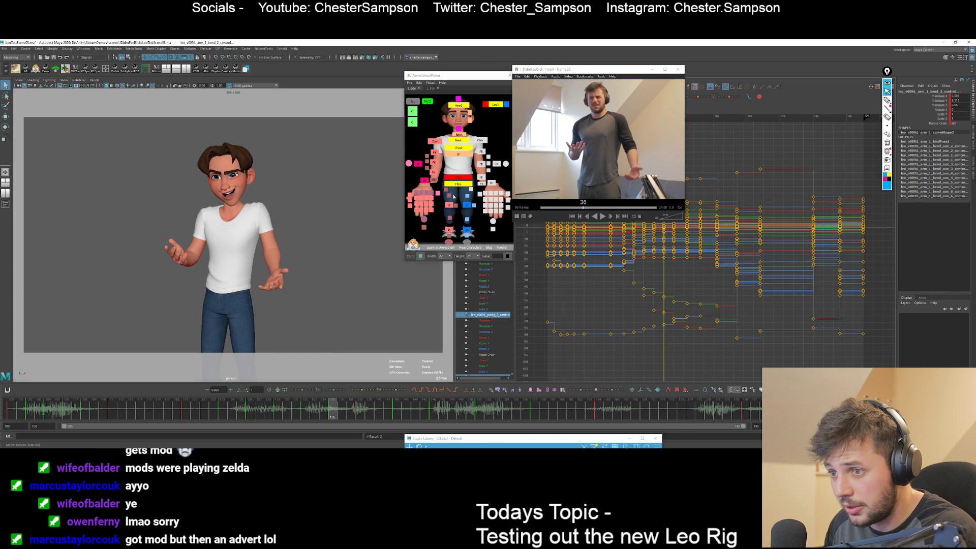
left_click(488, 158)
key("e")
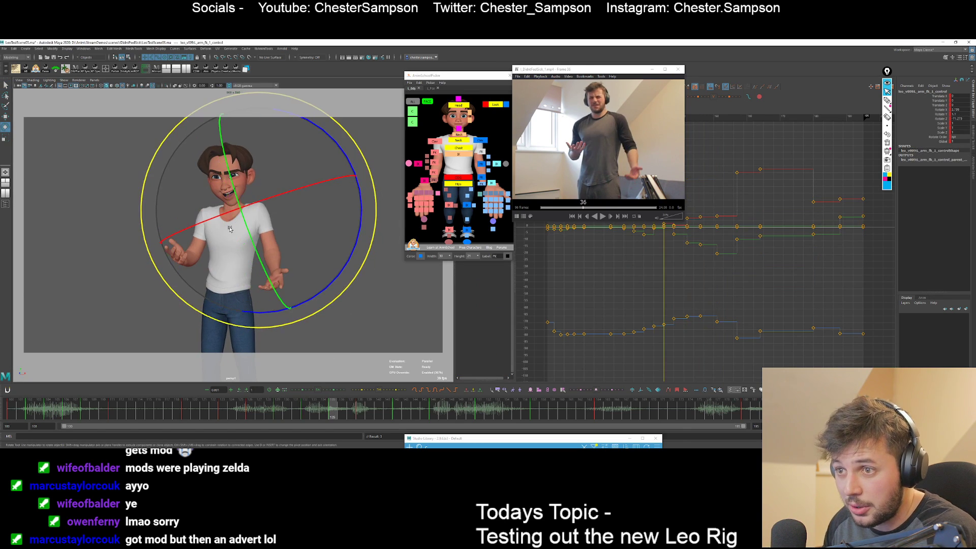
left_click_drag(227, 224, 222, 213)
key("period")
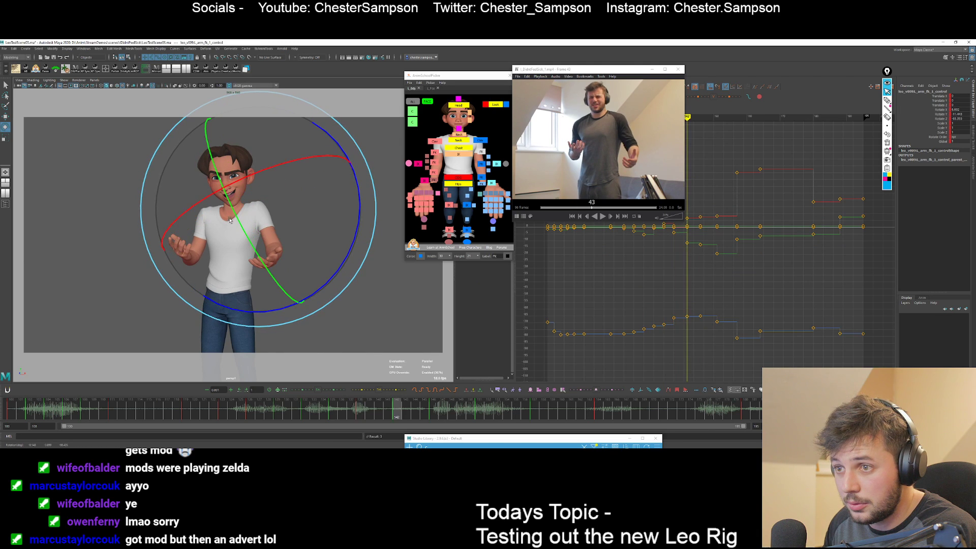
key("period")
key("comma")
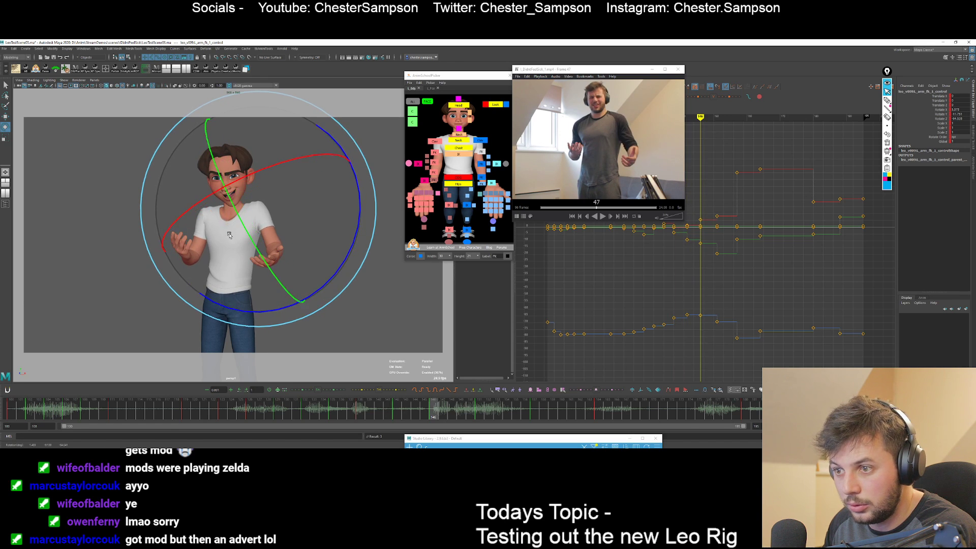
Refine the left upper arm's rotation at reference frame 43 so it leads into the pose at reference frame 47.
key("q")
key("comma")
key("period")
key("e")
key("comma")
key("period")
left_click_drag(226, 189, 219, 192)
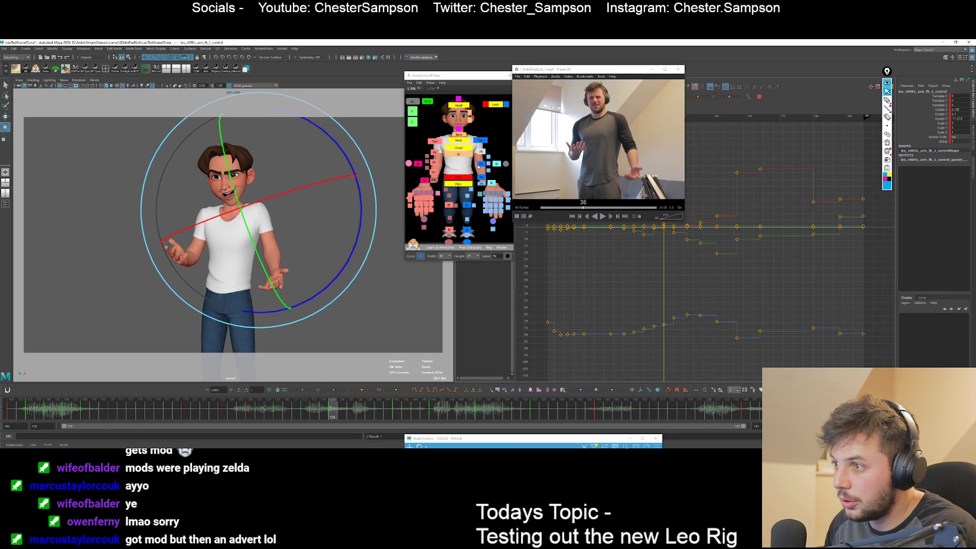
Select the left forearm control and rework its bend across the poses from reference frames 39 to 47.
left_click(480, 166)
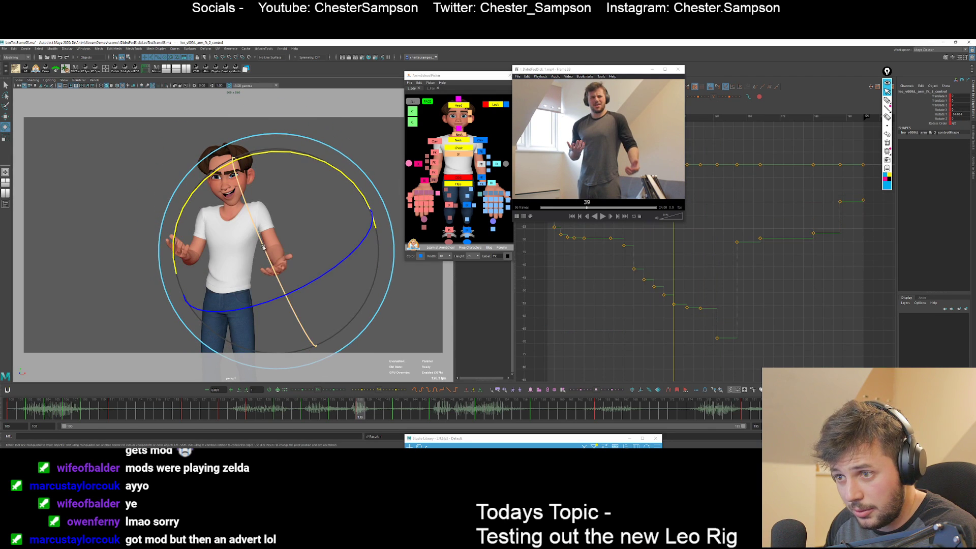
key(".")
left_click_drag(262, 248, 254, 266)
key(".")
key(".")
key(".")
key("q")
key(".")
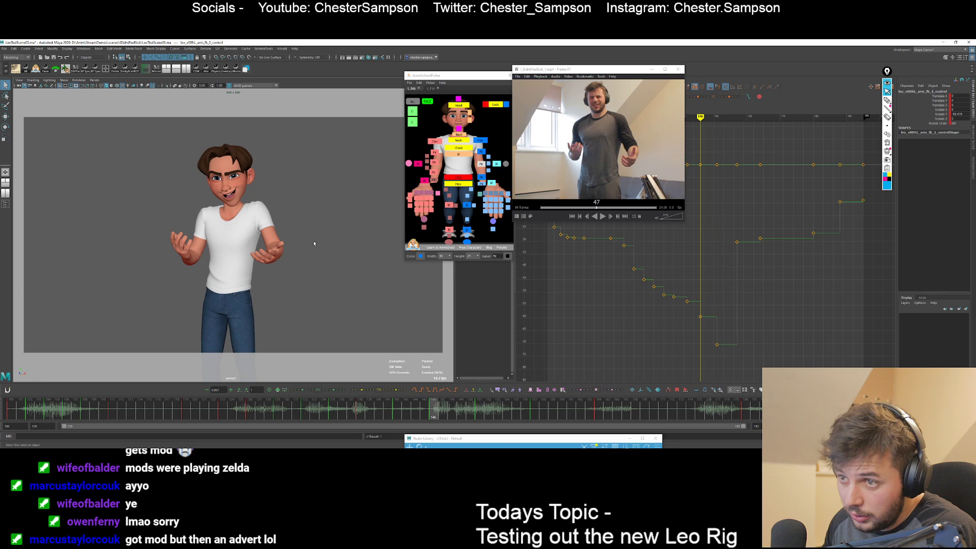
Select the left wrist control and adjust its rotation at reference frames 33 and 36.
left_click(484, 177)
key(".")
key("e")
key(".")
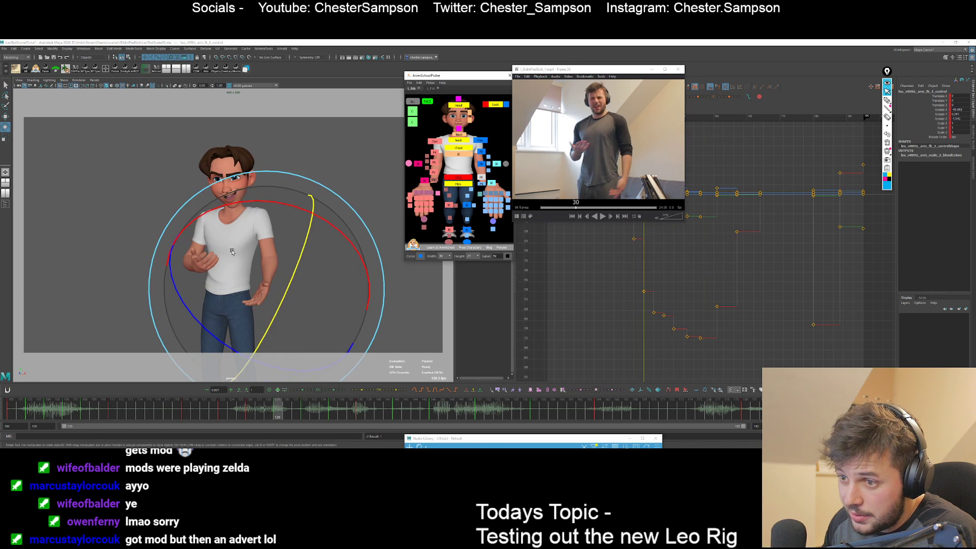
key("period")
key("period")
key("period")
key("period")
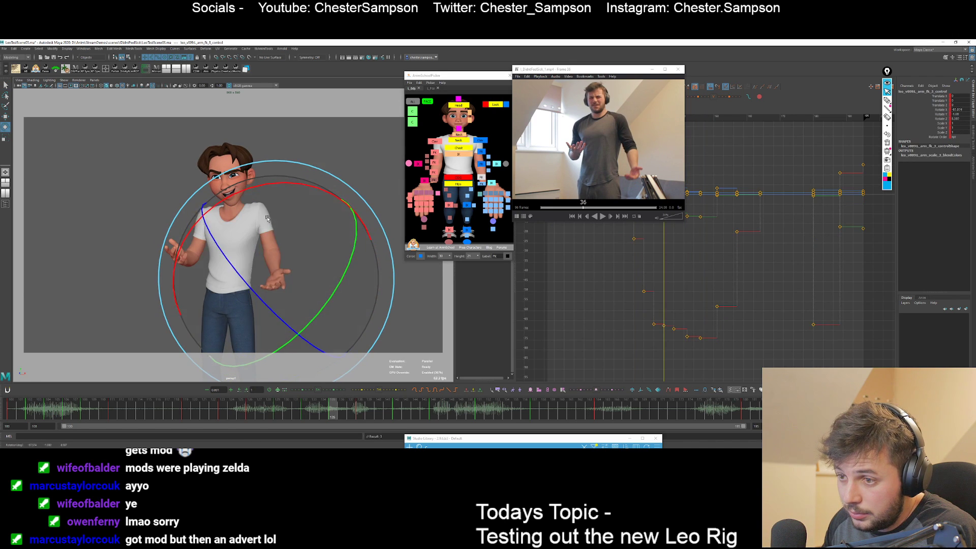
Rotate the left wrist in the poses between reference frames 36 and 43 and compare with reference frame 47.
key("period")
key("period")
left_click_drag(344, 264, 262, 286)
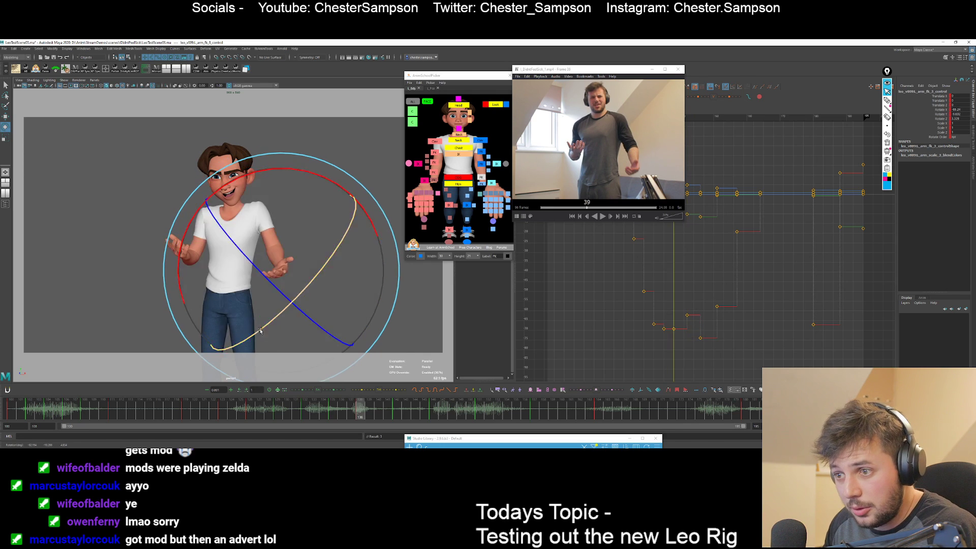
key("period")
key("period")
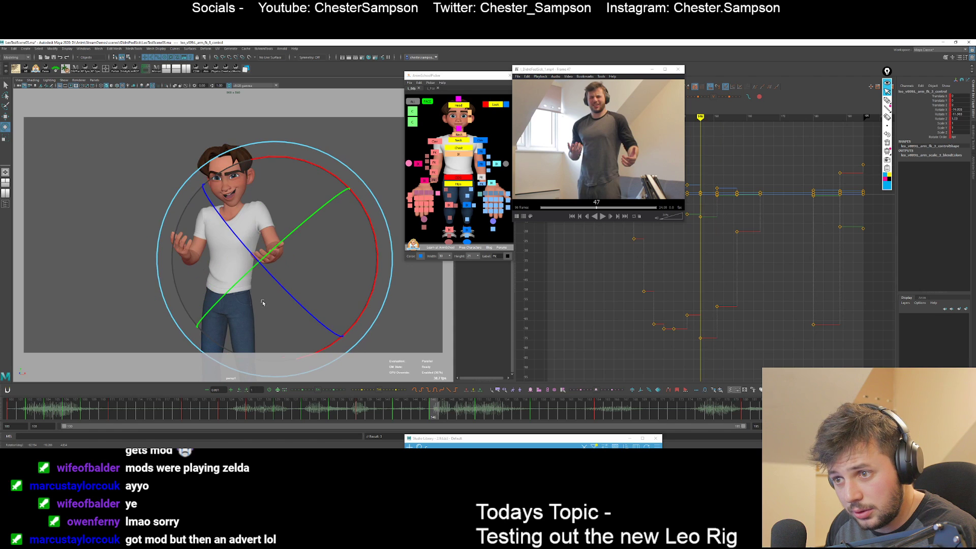
Undo the last left wrist rotations and lower the wrist's Rotate X key at reference frame 43 on its curve.
key("ctrl+z")
key("ctrl+z")
key("ctrl+z")
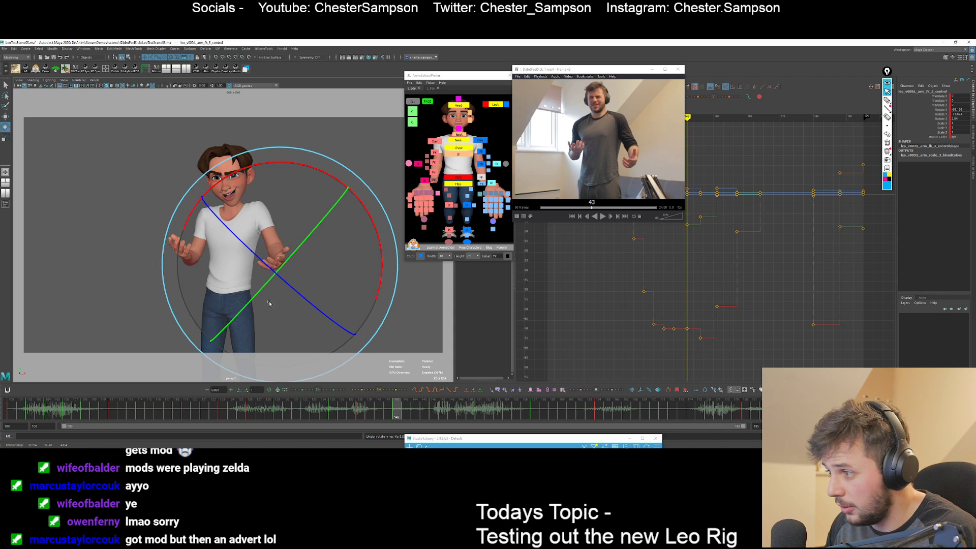
key("period")
middle_click_drag(691, 317, 691, 320)
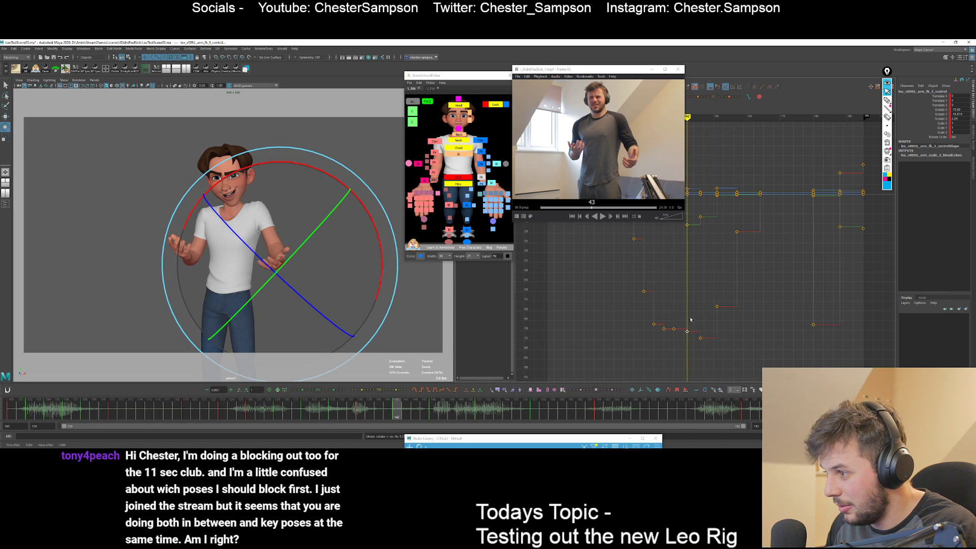
Play back the blocking and step through the poses around reference frame 43 to check the left wrist.
key("comma")
key("comma")
key("comma")
key("alt+v")
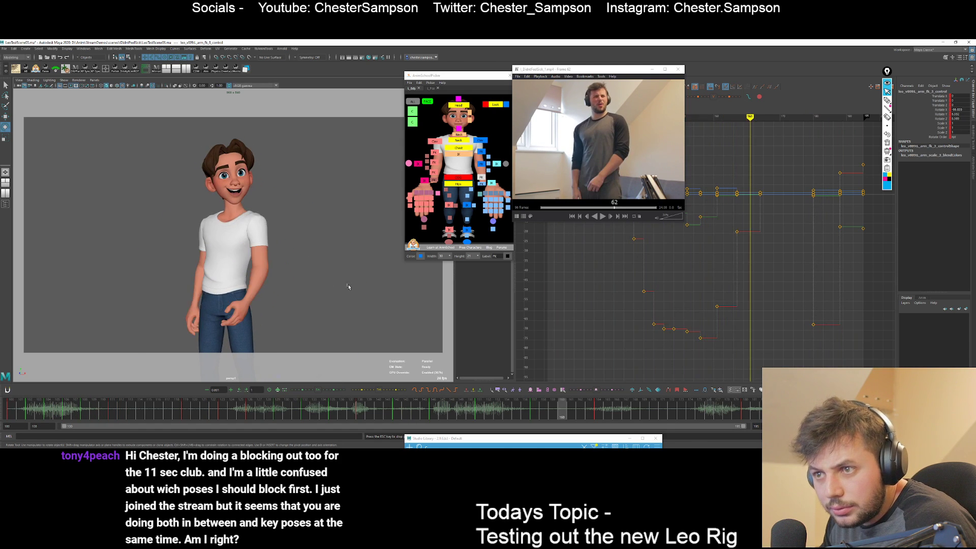
key("Escape")
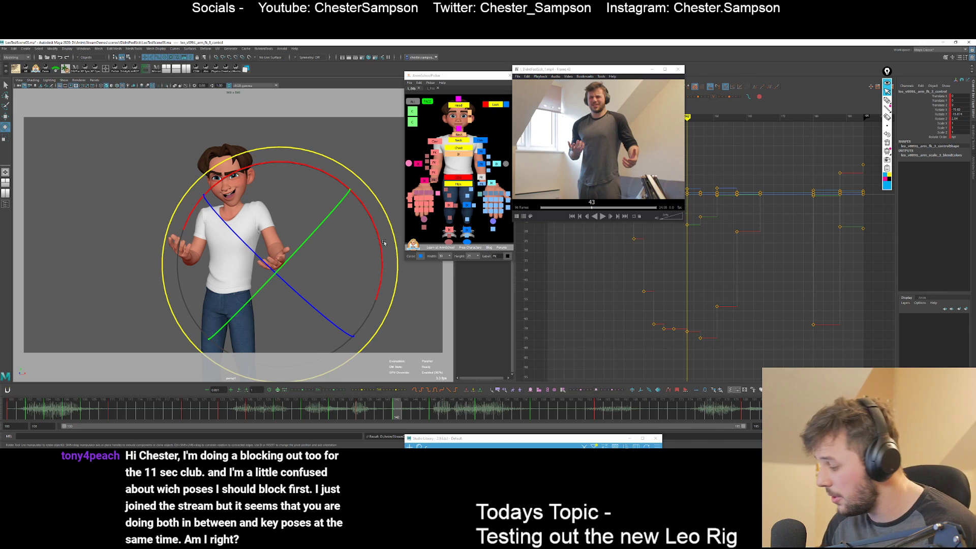
key("period")
key("period")
key("period")
key("period")
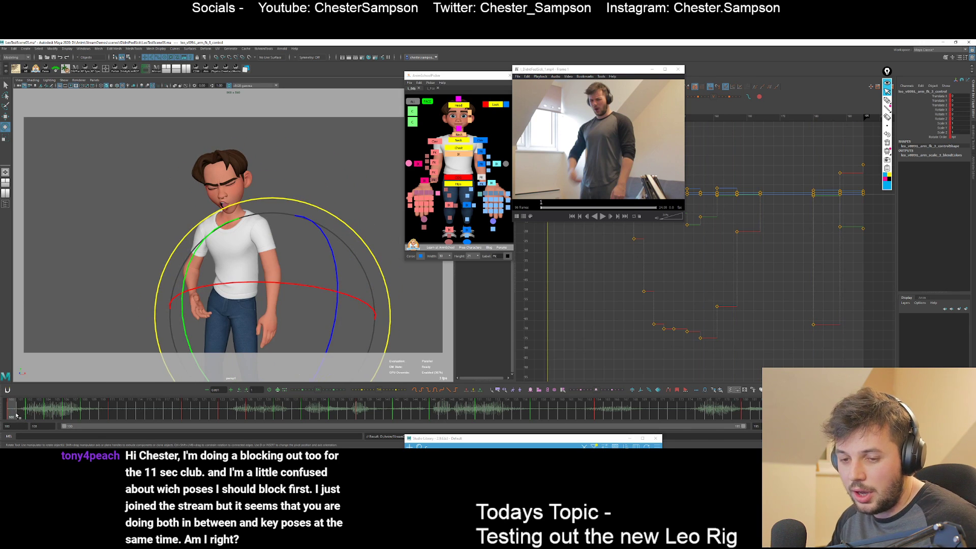
Scrub the shot from its opening poses and check the key poses between reference frames 81 and 89.
left_click(116, 413)
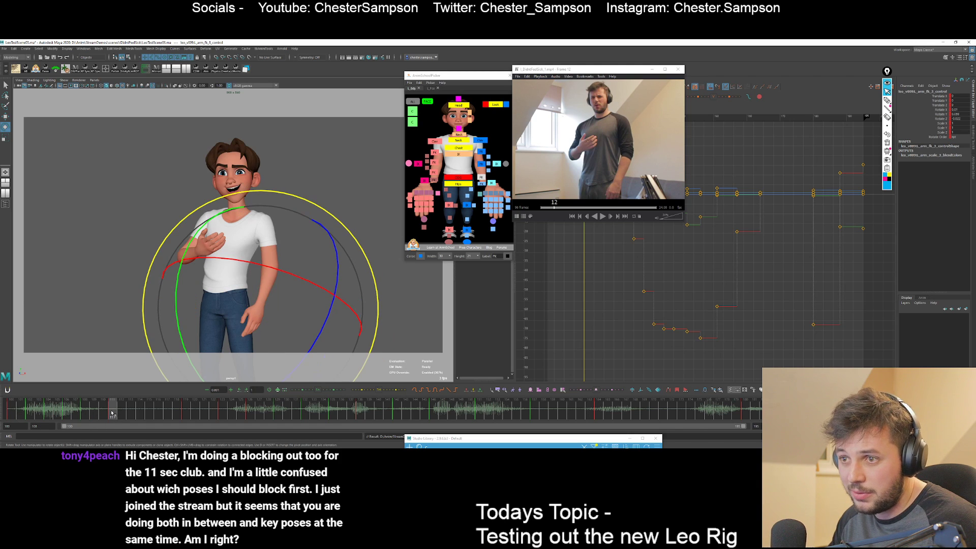
key("q")
mouse_move(125, 411)
left_mouse_down()
mouse_move(135, 411)
mouse_move(113, 410)
mouse_move(359, 423)
mouse_move(594, 407)
mouse_move(755, 416)
left_mouse_up()
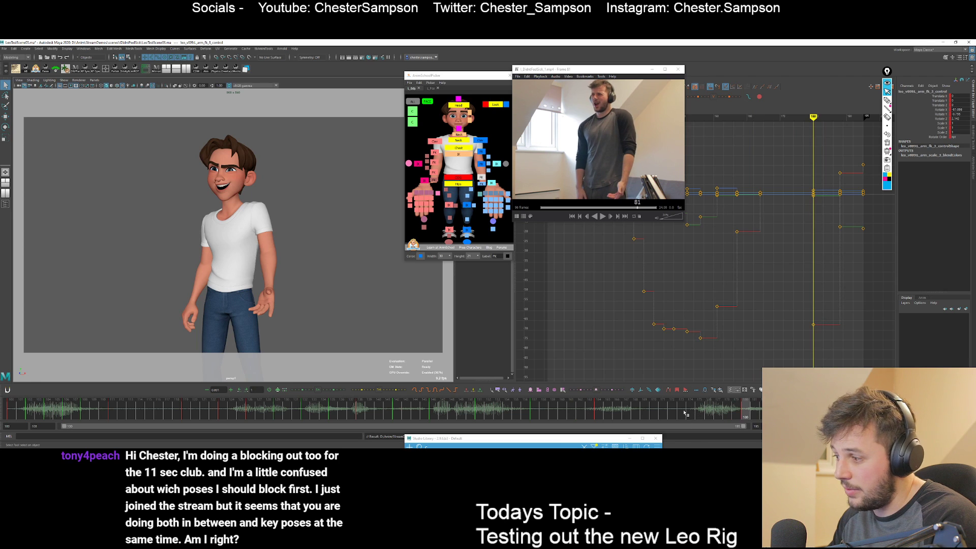
key("period")
key("period")
key("comma")
key("comma")
key("comma")
key("period")
key("period")
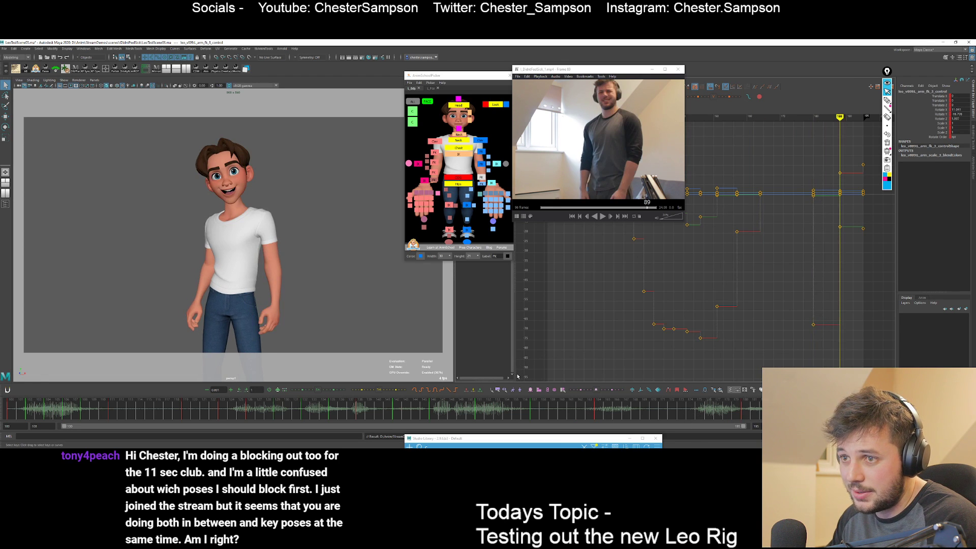
Step back through the key poses to reference frame 27, then scrub forward to frame 65 to review the arm motion.
key("comma")
key("comma")
key("comma")
key("comma")
key("comma")
key("comma")
key("comma")
key("comma")
key("comma")
key("comma")
key("comma")
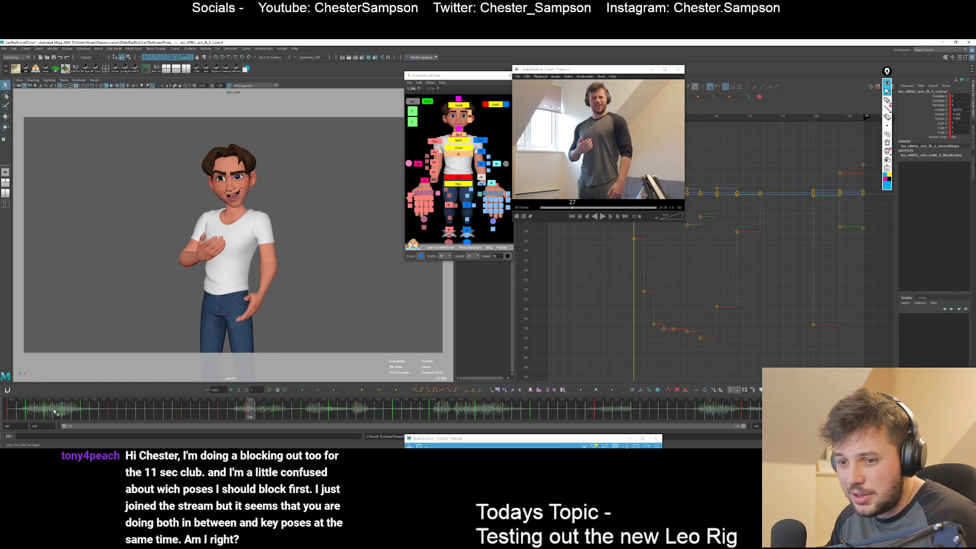
left_click_drag(55, 412, 99, 410)
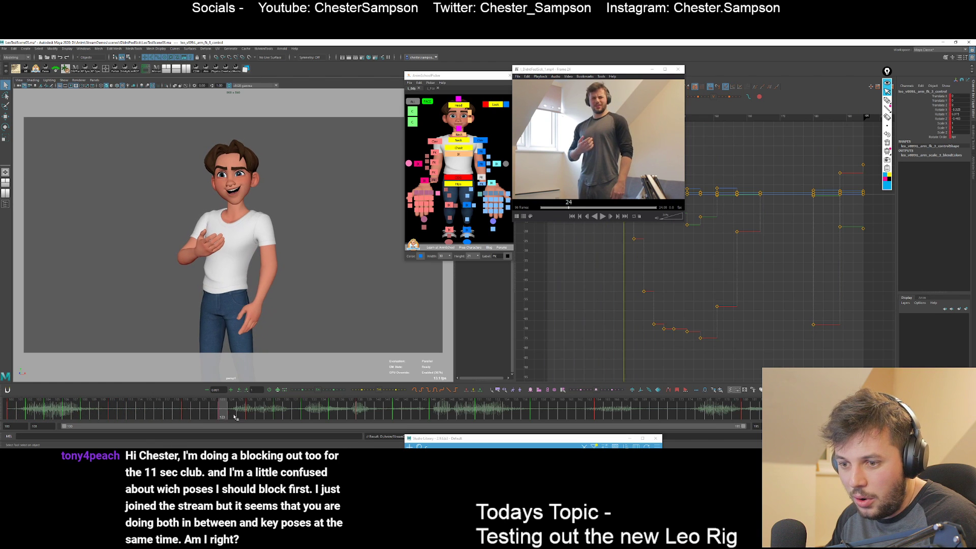
left_click_drag(235, 417, 656, 420)
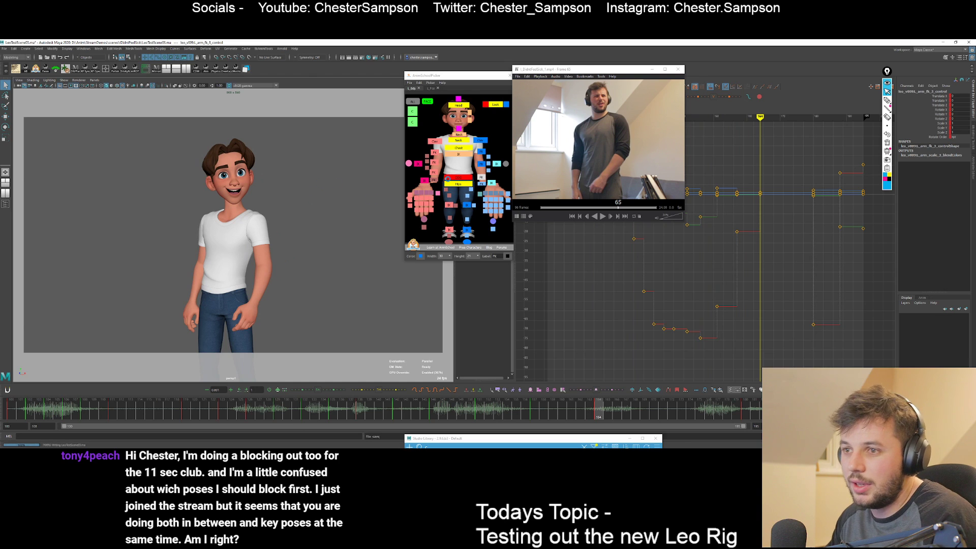
Select all of the character's controls and compare the poses between reference frames 43 and 50 with the video.
left_click(412, 101)
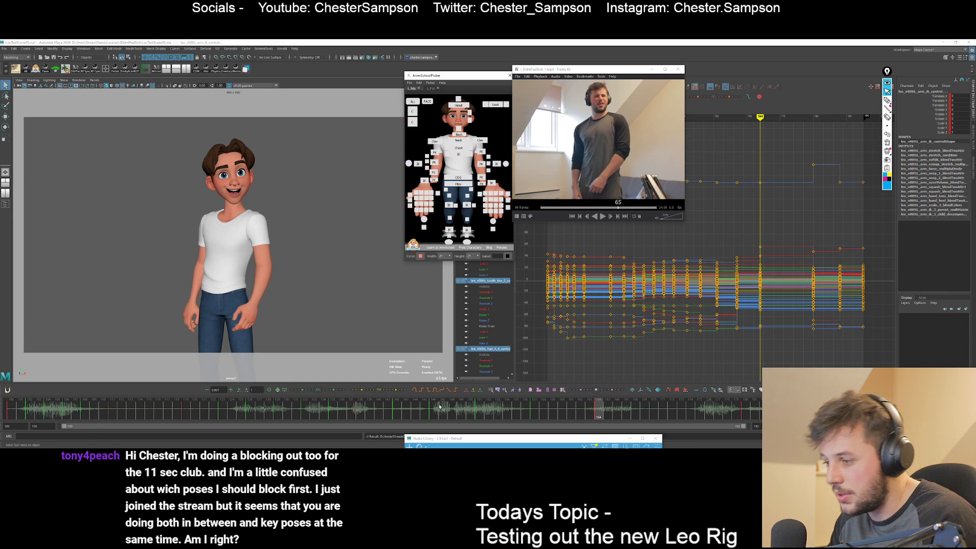
mouse_move(396, 407)
left_mouse_down()
mouse_move(206, 409)
mouse_move(420, 412)
left_mouse_up()
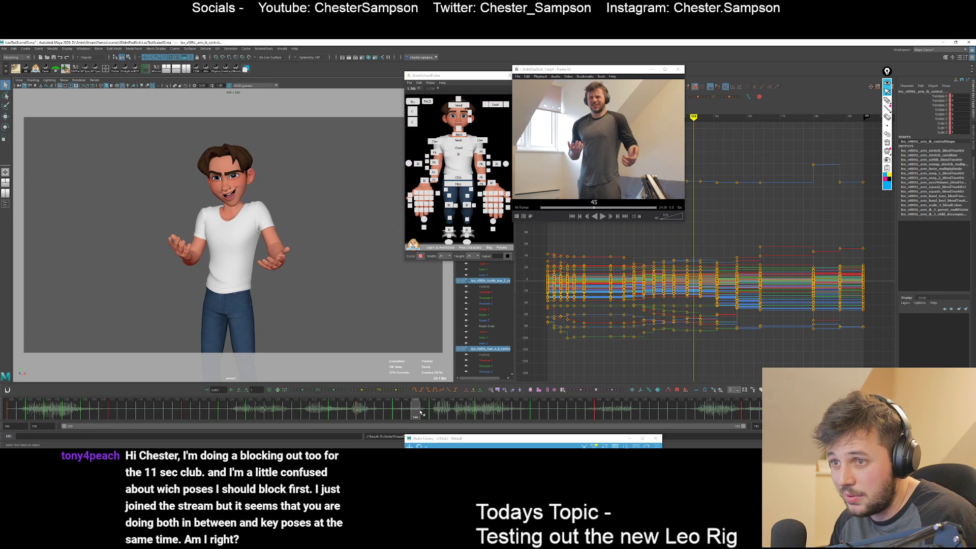
key("period")
key("period")
key("period")
key("comma")
key("comma")
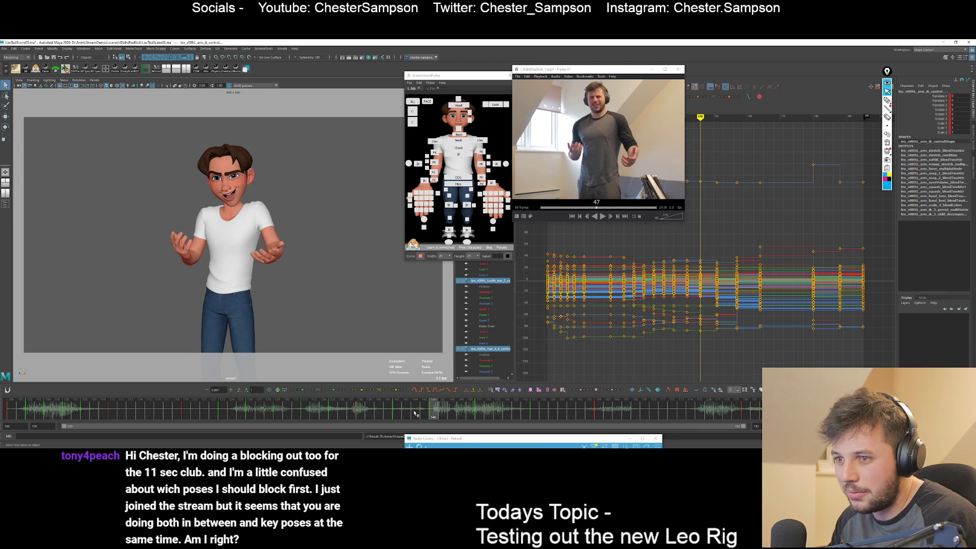
key("period")
left_click(398, 413)
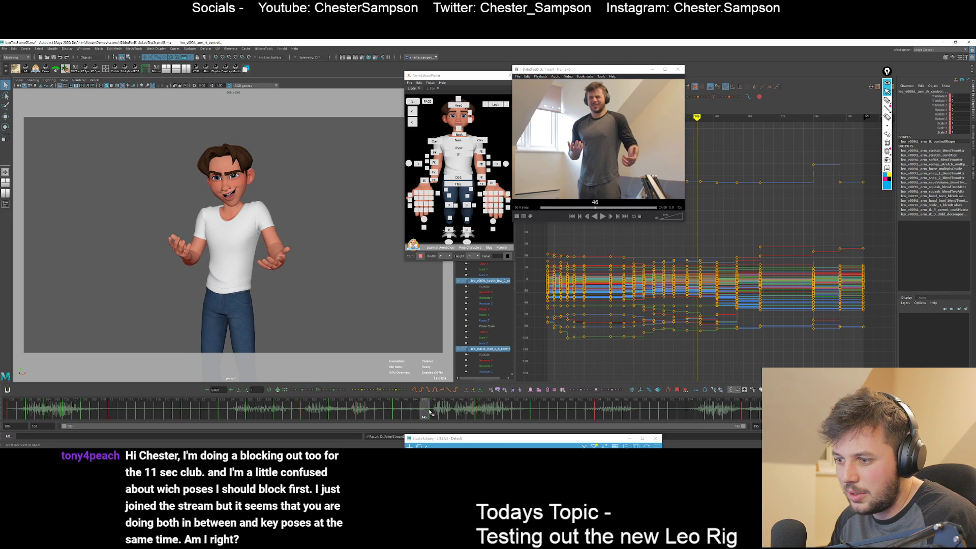
left_click_drag(430, 413, 484, 409)
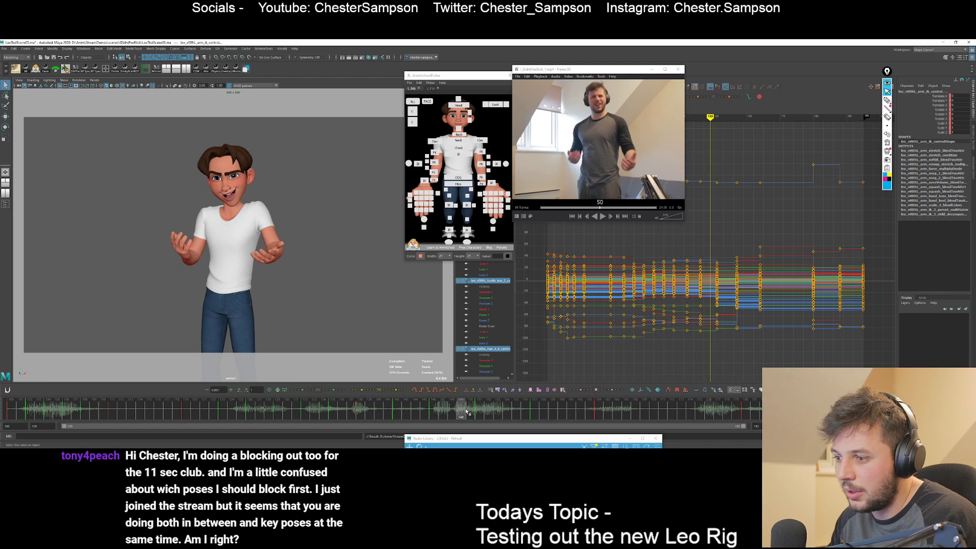
left_click(397, 411)
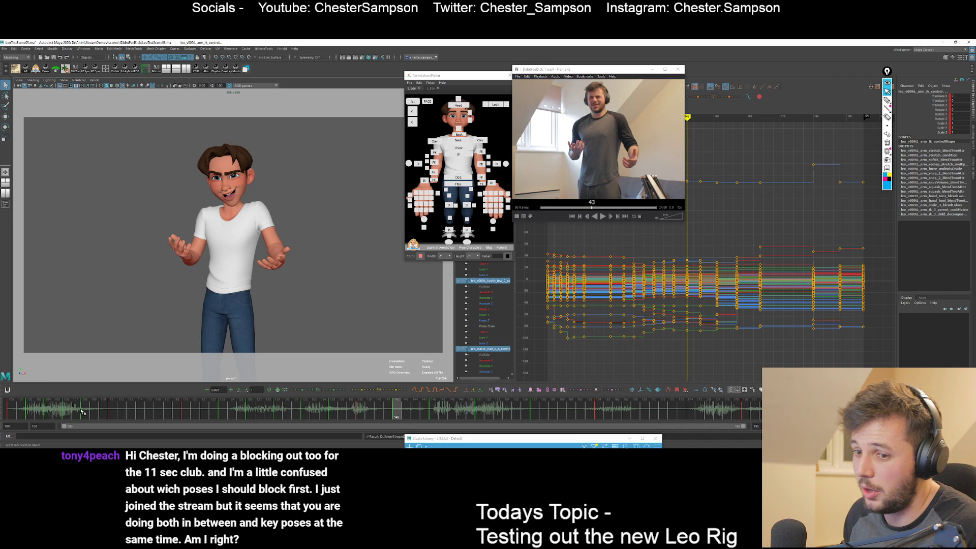
Scrub and play back the whole shot, then compare the poses from reference frame 43 to 58.
left_click_drag(82, 410, 745, 409)
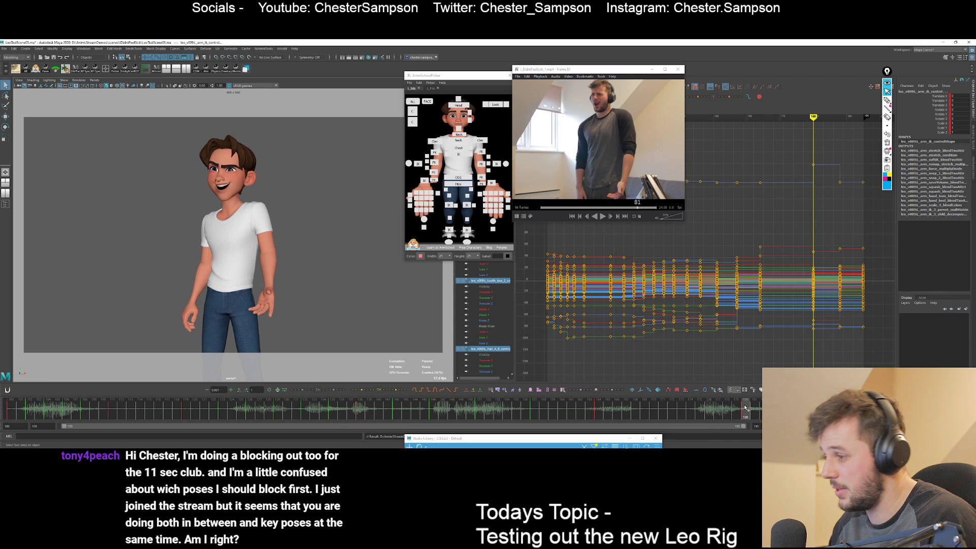
key("alt+v")
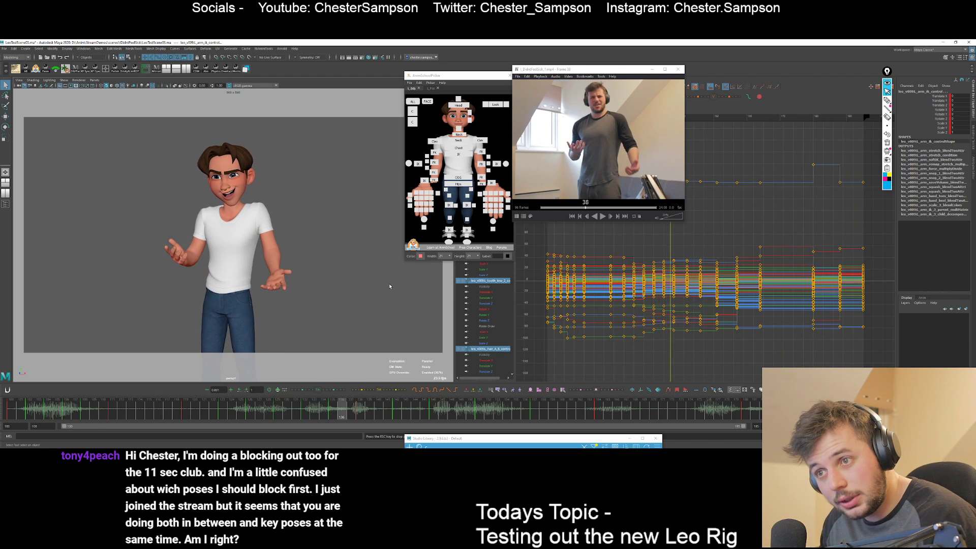
key("alt+v")
left_click_drag(278, 407, 443, 401)
key("comma")
key("comma")
key("period")
key("period")
key("period")
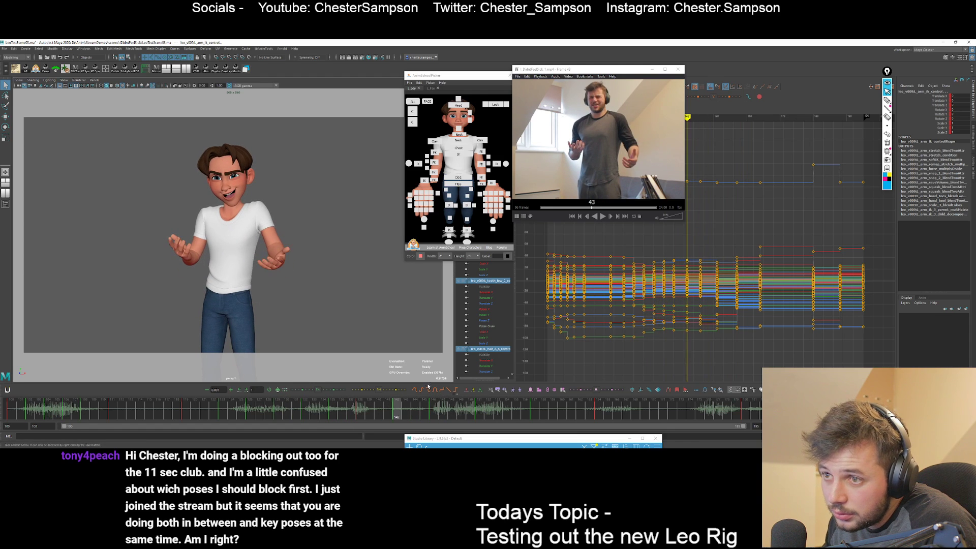
key("comma")
key("comma")
key("period")
key("period")
key("period")
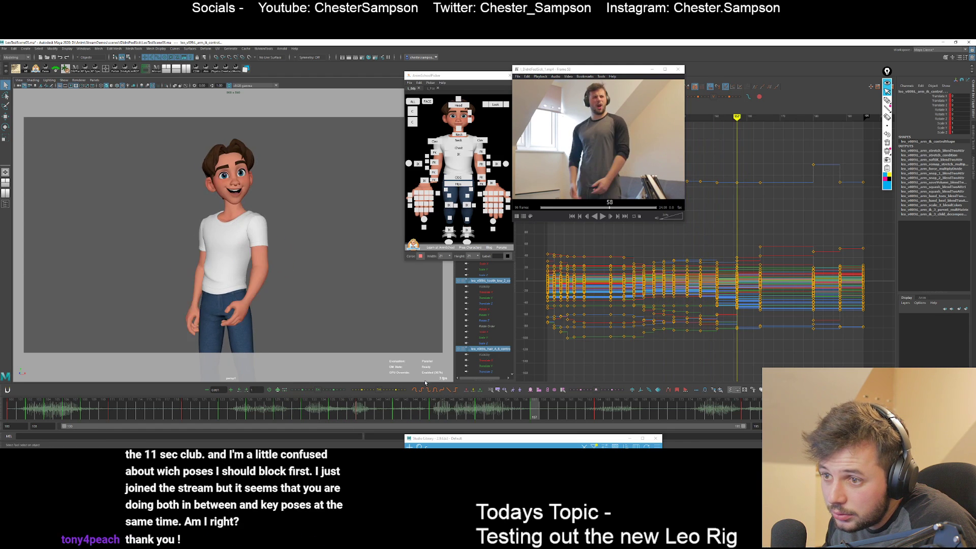
Select the left upper arm control, adjust its rotation around reference frame 43 and compare it with the neighbouring poses.
key("comma")
key("comma")
key("period")
left_click(475, 152)
key("e")
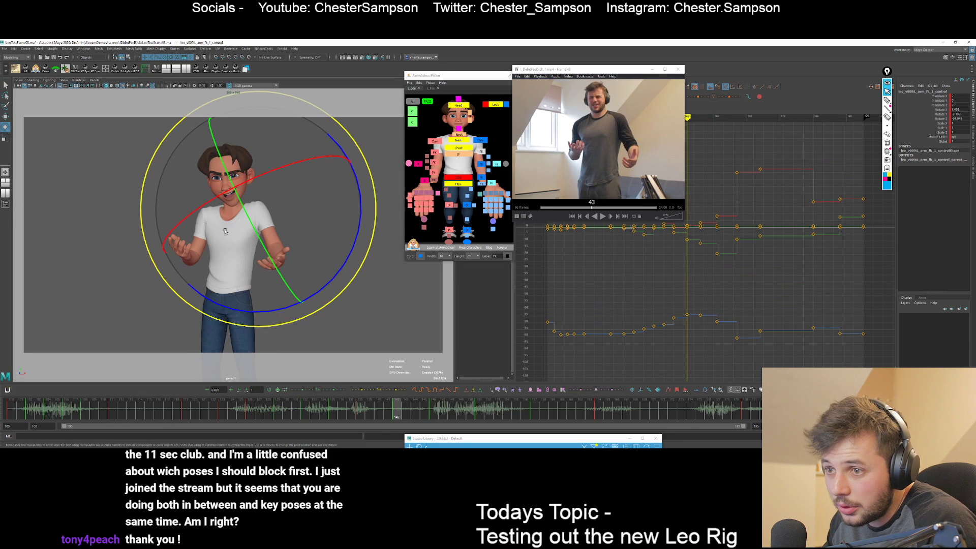
left_click_drag(201, 203, 219, 213)
key("comma")
key("comma")
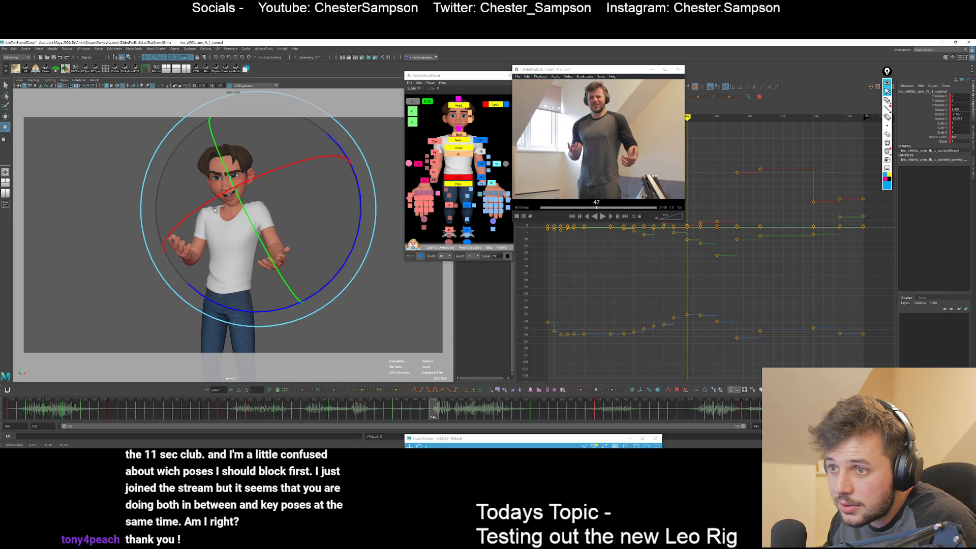
key("period")
key("comma")
key("comma")
key("comma")
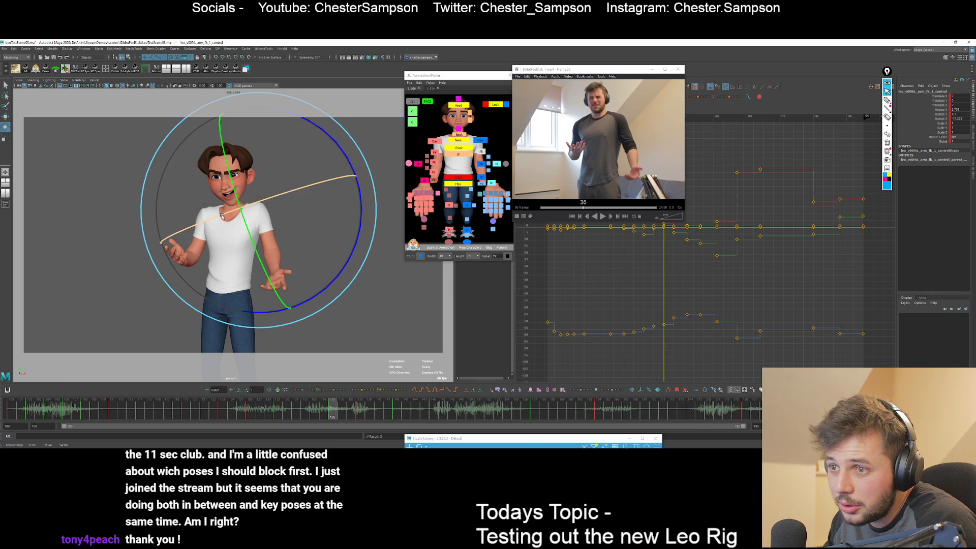
key("period")
key("period")
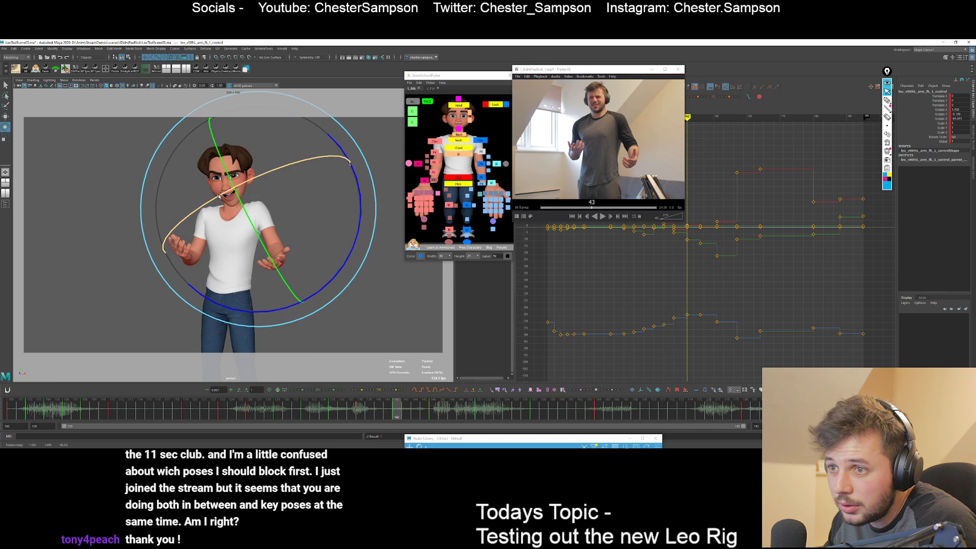
Check the left upper arm across the poses around reference frame 47 and play back the shot.
key("comma")
key("period")
key("period")
key("period")
key("comma")
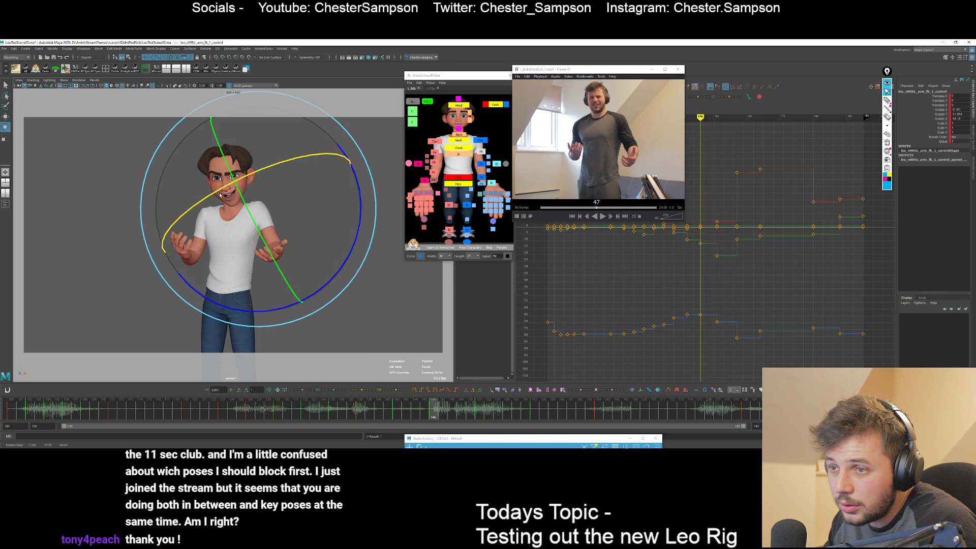
key("period")
key("period")
key("comma")
key("comma")
key("alt+v")
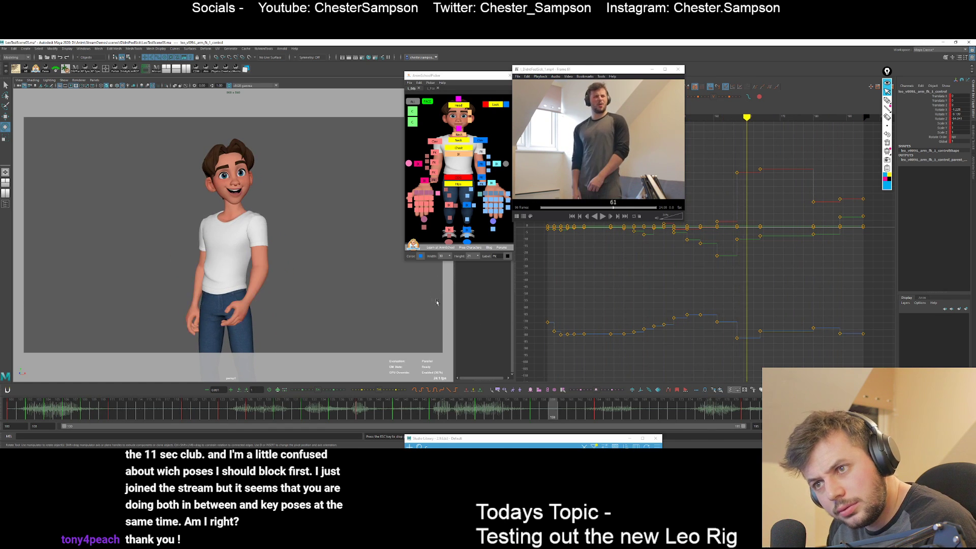
key("Escape")
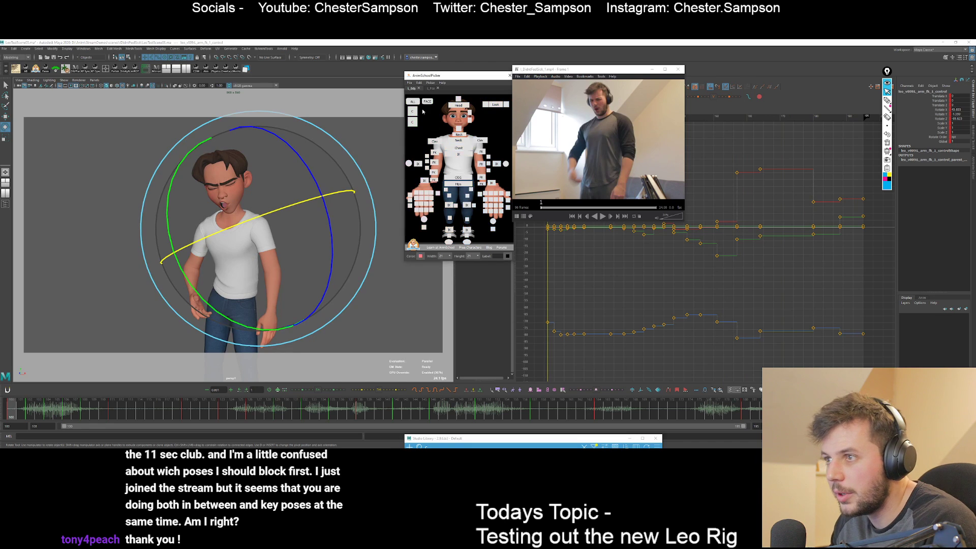
Select all of the character's controls and examine the poses following reference frame 36 for flow.
key("ctrl+z")
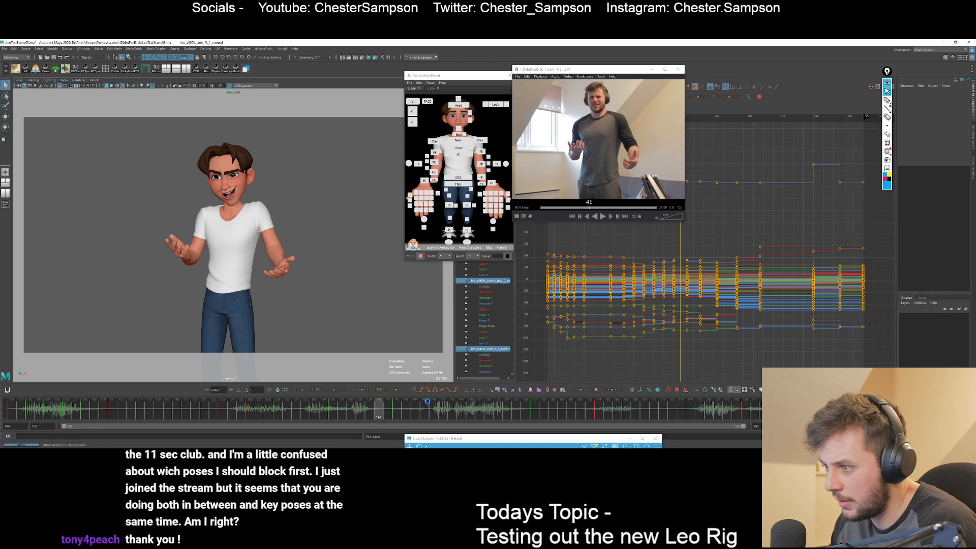
key("period")
key("period")
key("period")
key("period")
key("period")
key("comma")
key("comma")
key("comma")
key("comma")
key("comma")
key("comma")
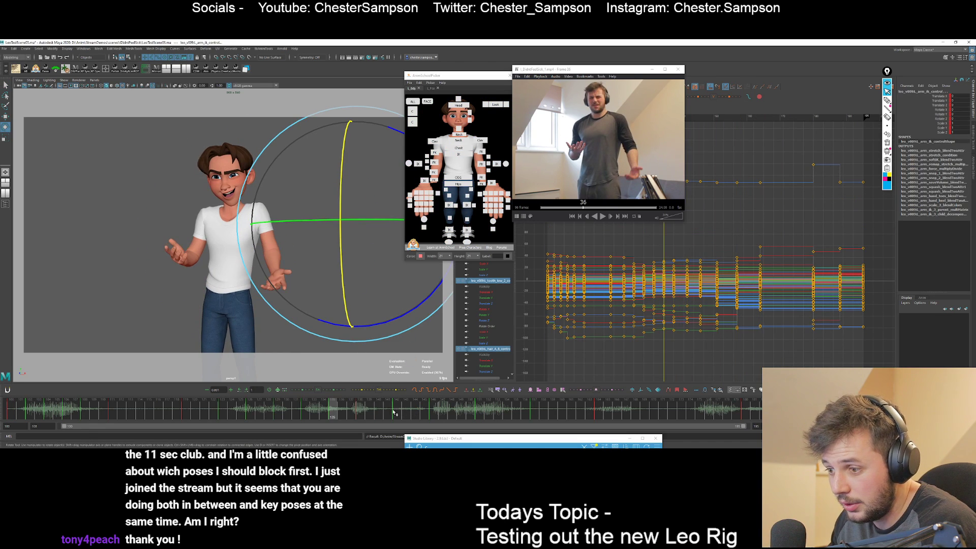
Move the full-body key pose after reference frame 47 one frame later, to frame 53.
key("period")
key("w")
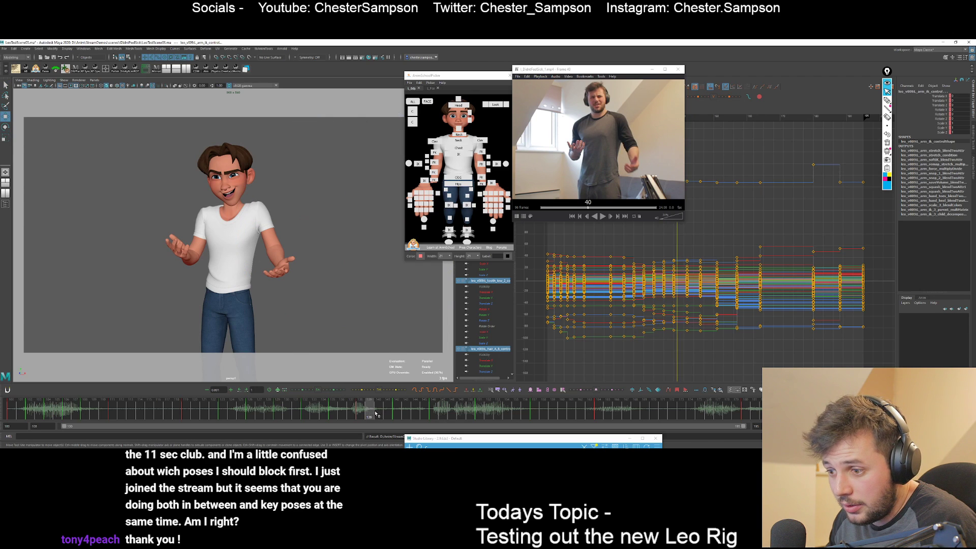
left_click_drag(375, 415, 483, 415)
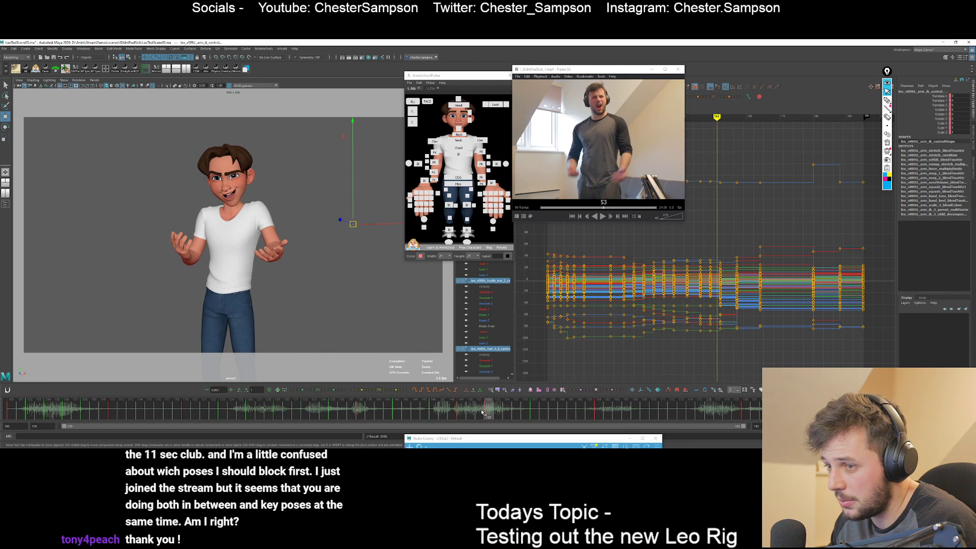
key("comma")
key("period")
key("comma")
key("comma")
key("period")
key("comma")
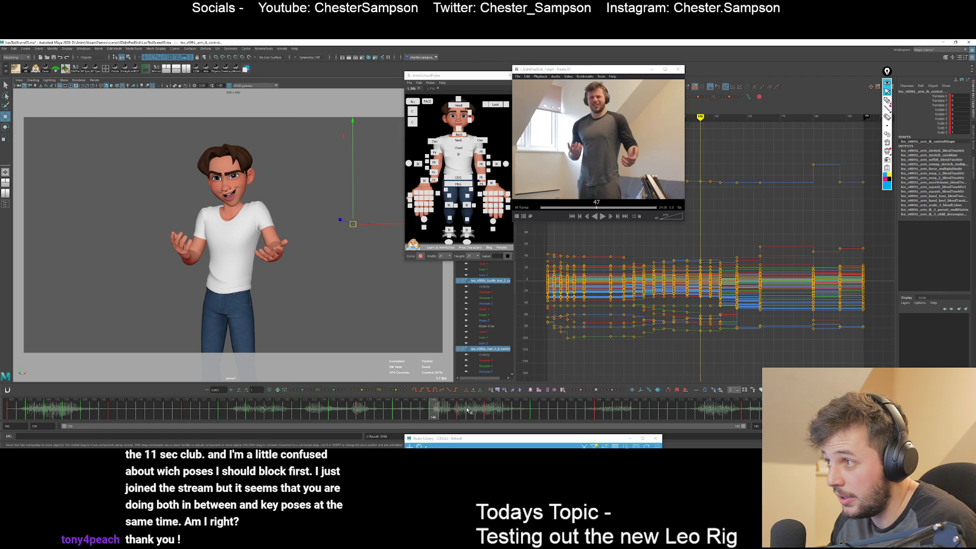
Flip between the poses at reference frames 47 and 53 to judge the transition between them.
key("period")
key("comma")
key("period")
key("period")
key("comma")
key("comma")
key("period")
key("period")
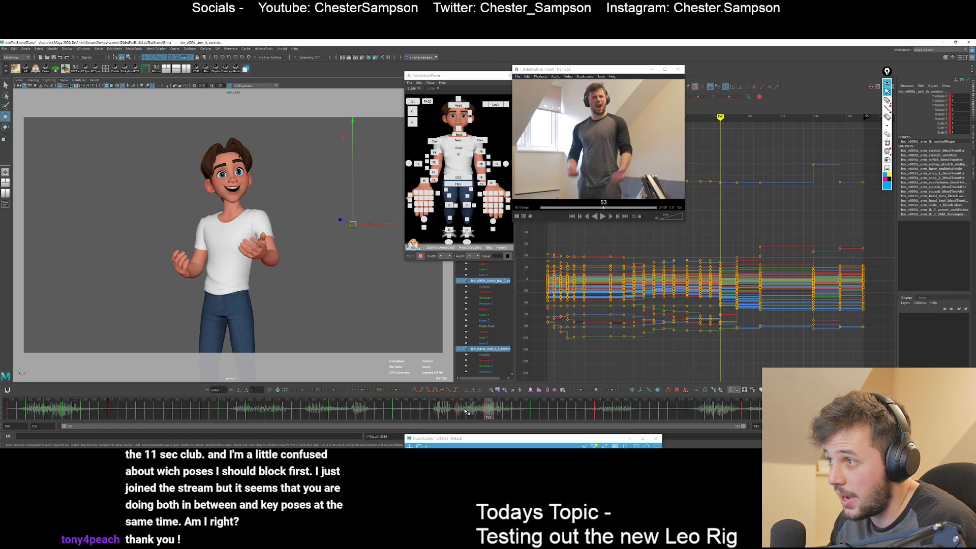
mouse_move(465, 412)
left_mouse_down()
mouse_move(438, 413)
mouse_move(462, 411)
left_mouse_up()
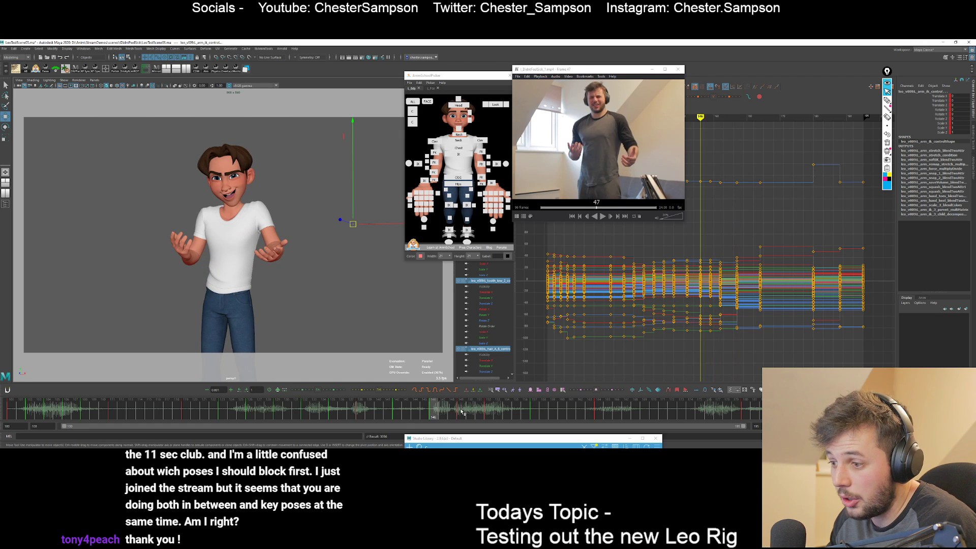
Compare the held pose at reference frame 50 with its neighbours and the video to plan the in-between.
key("period")
key("comma")
key("period")
key("comma")
key("period")
key("comma")
key("period")
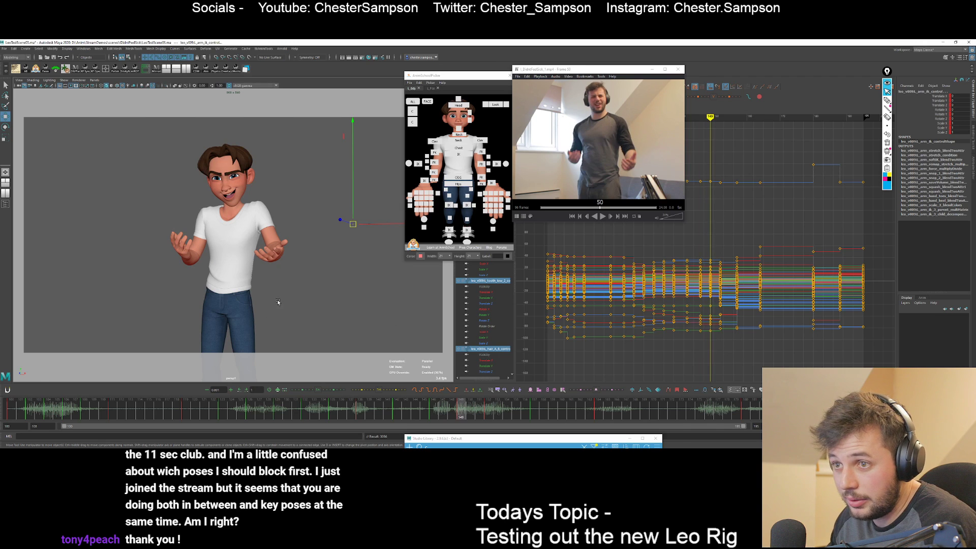
key("comma")
key("period")
key("comma")
key("period")
key("period")
key("comma")
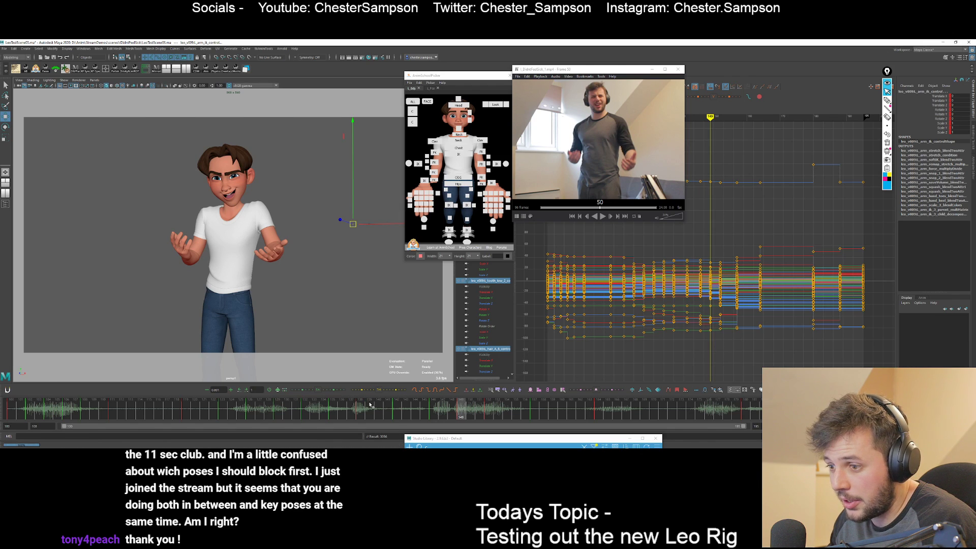
Set the eye-aim control at reference frame 50 to match its pose at frame 53.
key("comma")
key("comma")
key("period")
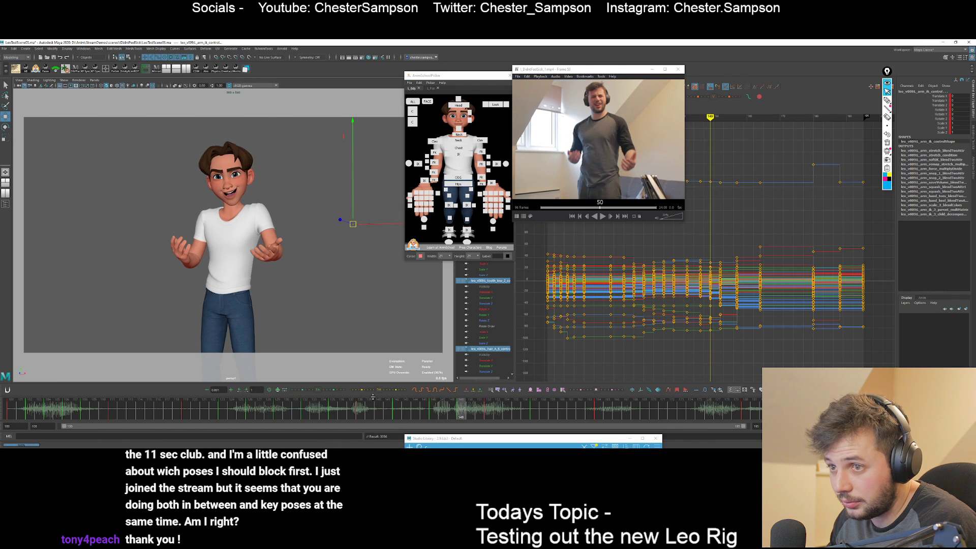
key("comma")
key("period")
left_click(461, 108)
key("e")
left_click_drag(481, 100, 509, 108)
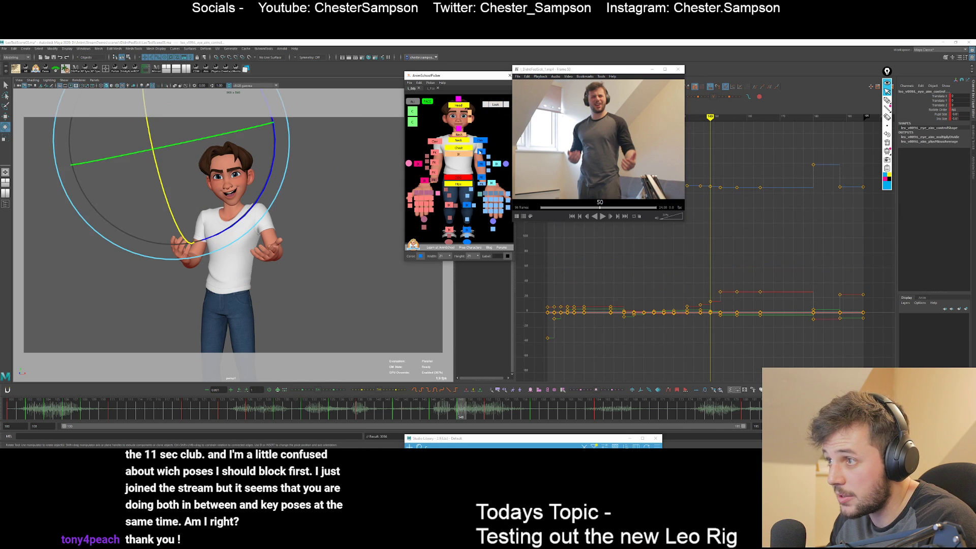
key("comma")
key("comma")
key("period")
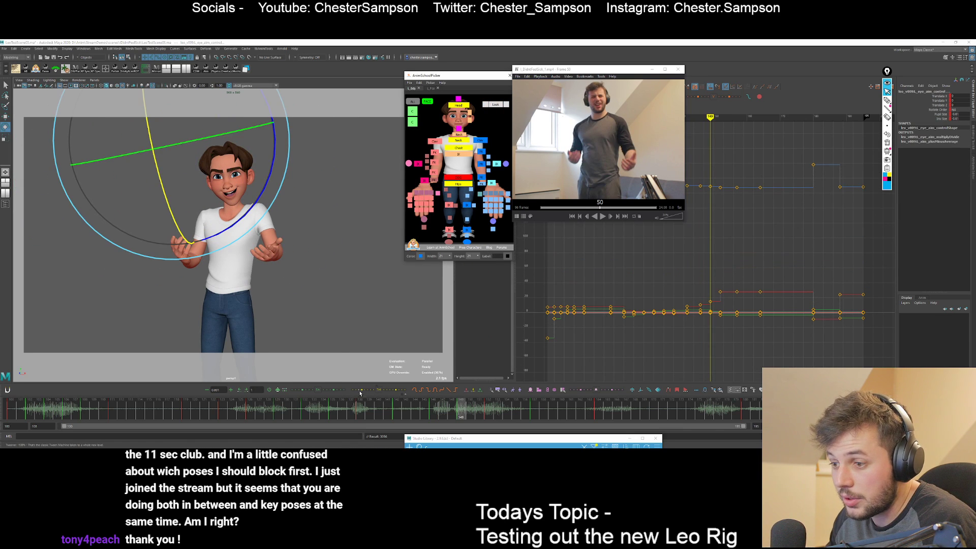
left_click(395, 390)
key("comma")
key("period")
key("period")
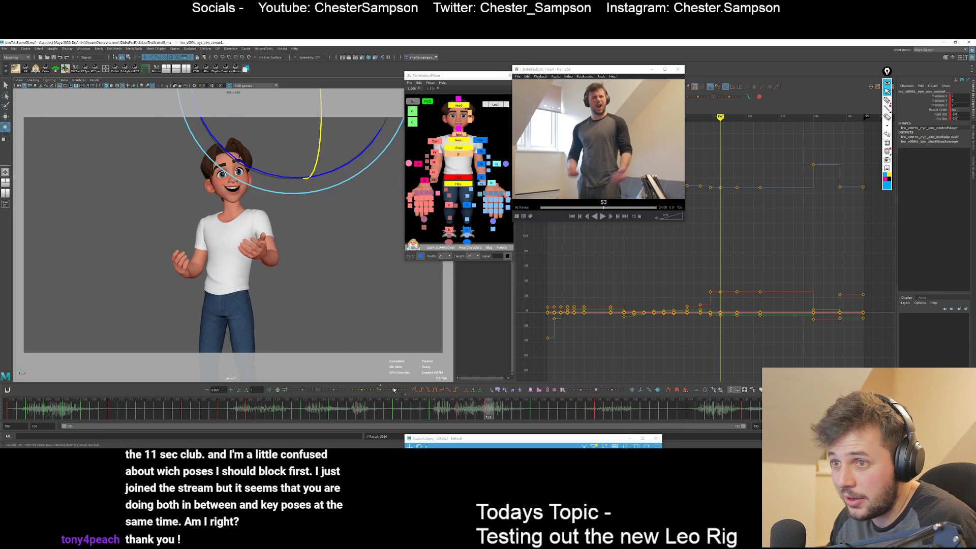
Rotate the head control at reference frame 50 to bridge the poses at frames 47 and 53.
key("q")
key("comma")
left_click(463, 105)
key("e")
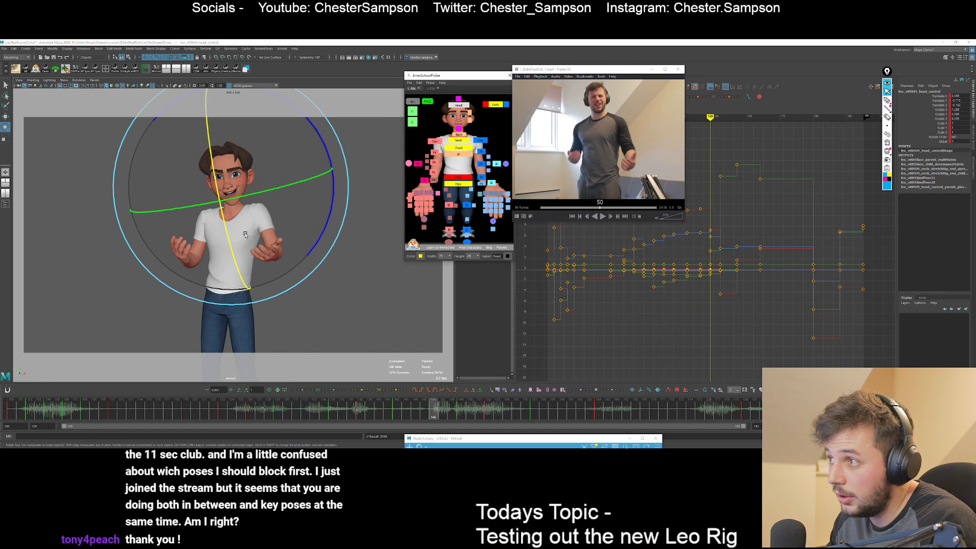
key("period")
left_click_drag(276, 199, 285, 160)
Flip between the poses around reference frame 50 to judge how the head moves through them.
key("comma")
key("period")
key("period")
key("comma")
key("comma")
key("period")
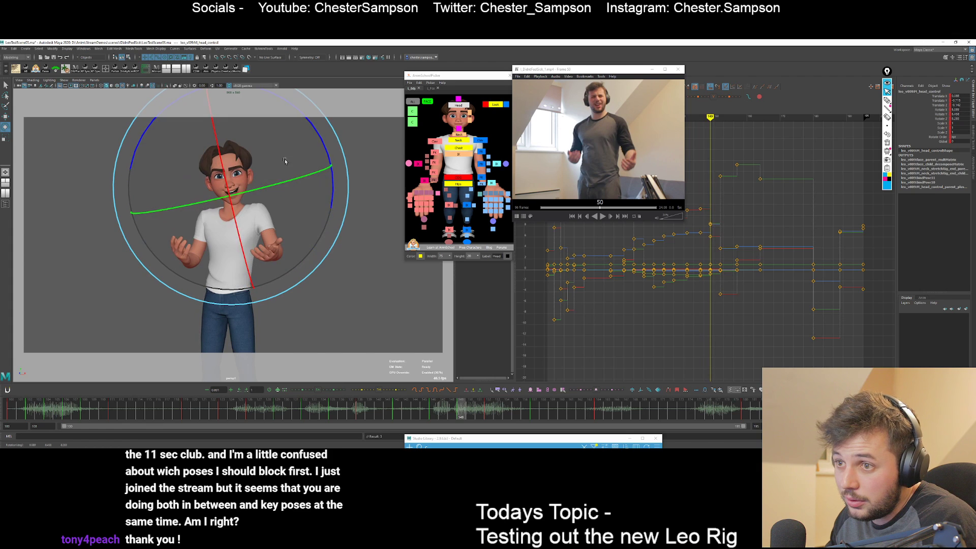
key("comma")
key("period")
key("period")
key("q")
key("comma")
key("comma")
key("period")
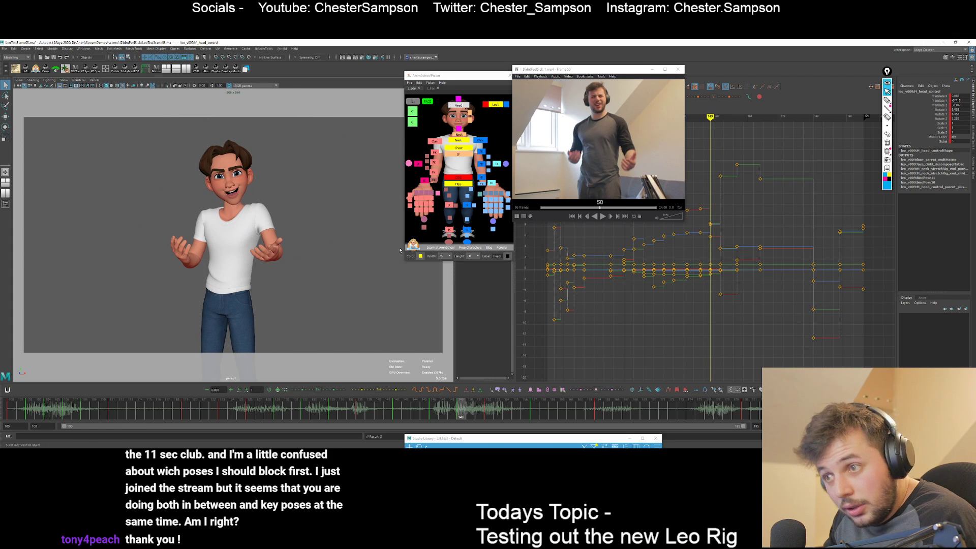
Tween both clavicle controls at reference frame 50 between their neighbouring key poses.
left_click(480, 140)
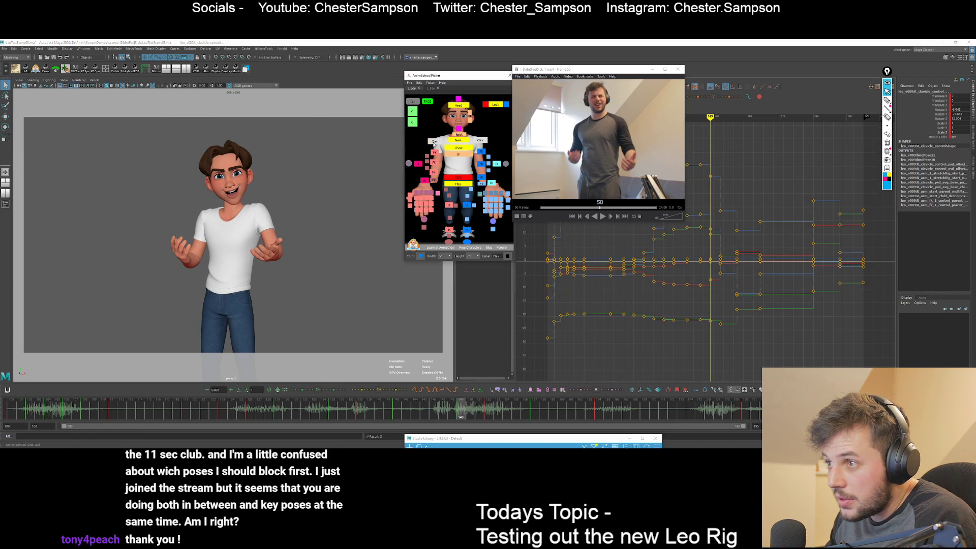
key("e")
left_click(381, 397)
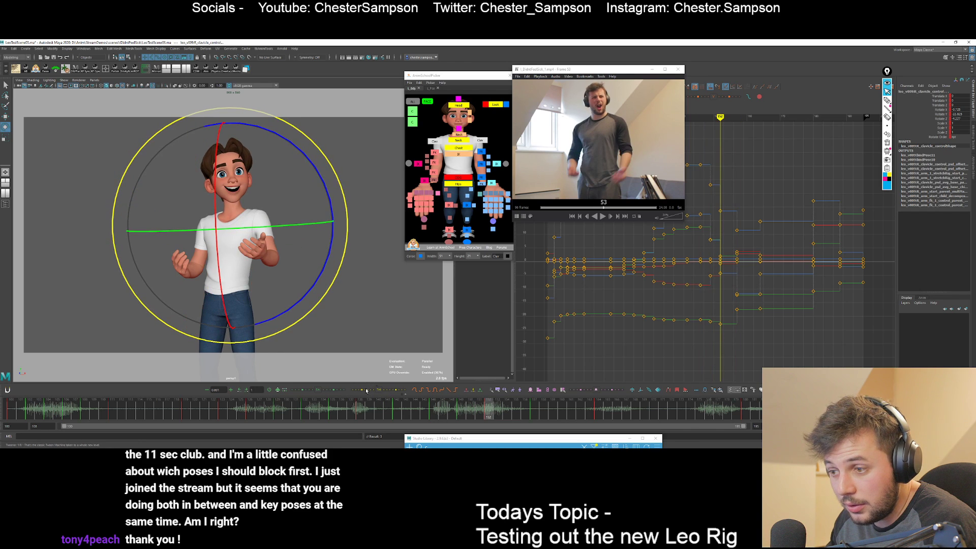
left_click_drag(388, 391, 385, 390)
key("comma")
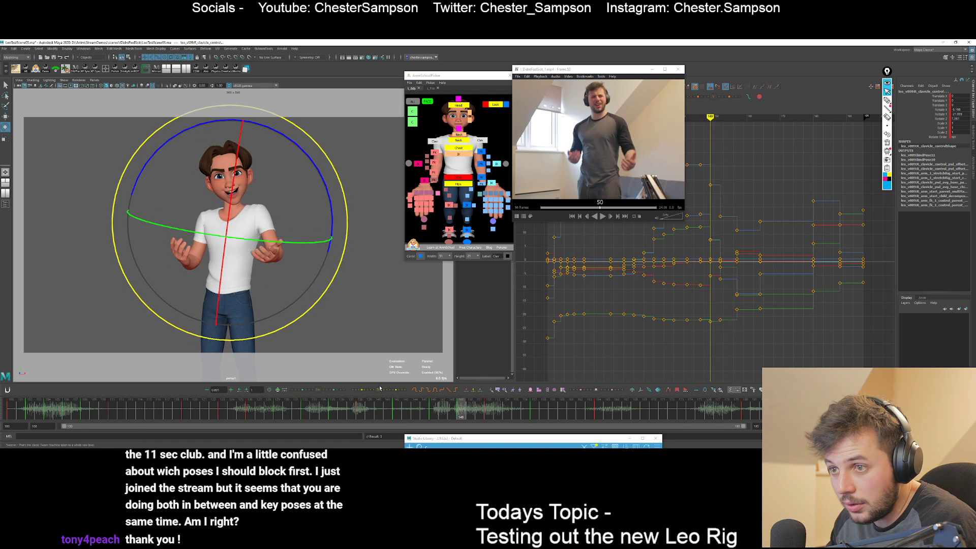
Compare the pose at reference frame 50 with its neighbours to examine the shoulder and arm movement.
key("period")
key("comma")
key("comma")
key("period")
key("comma")
key("period")
key("q")
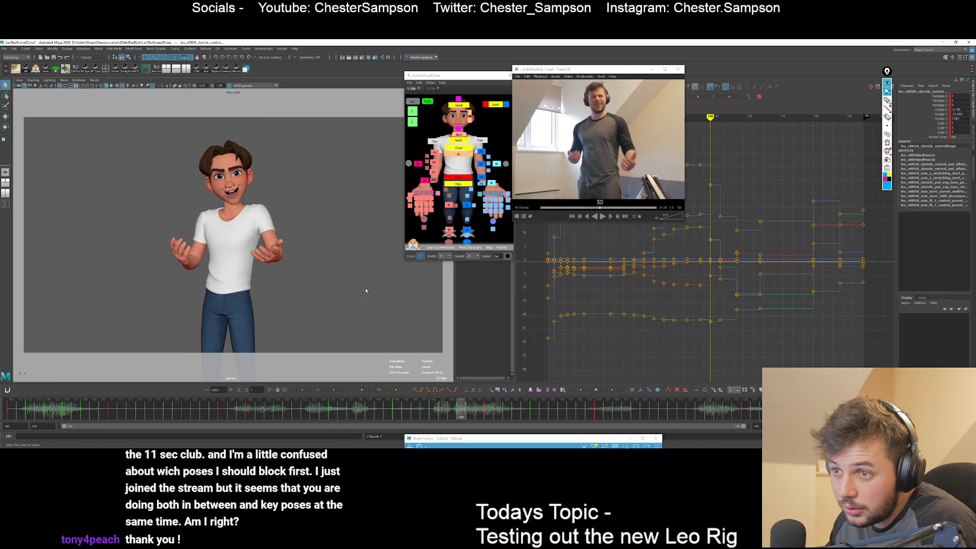
key("comma")
key("period")
key("comma")
key("period")
key("period")
key("comma")
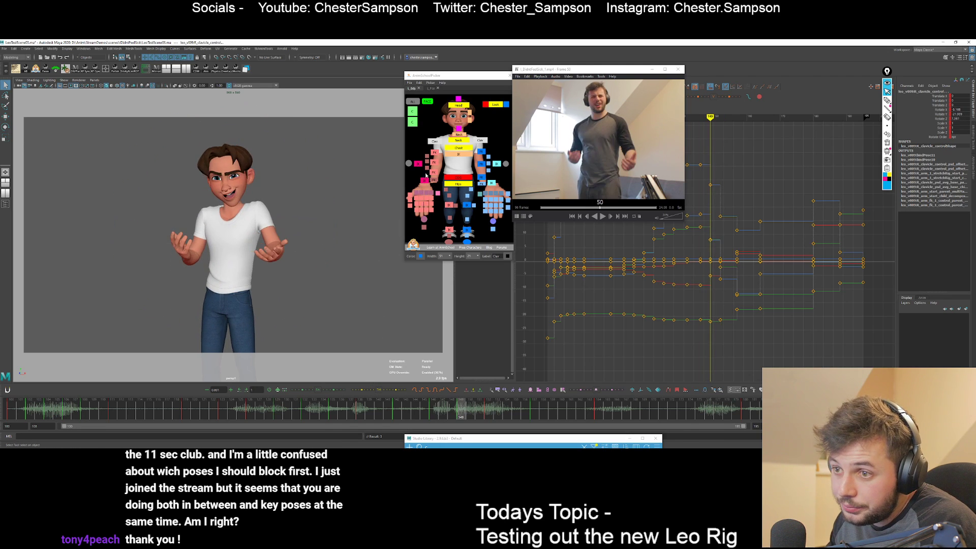
Rotate the character's right elbow FK control at reference frame 50 to lower the forearm slightly.
left_click(434, 165)
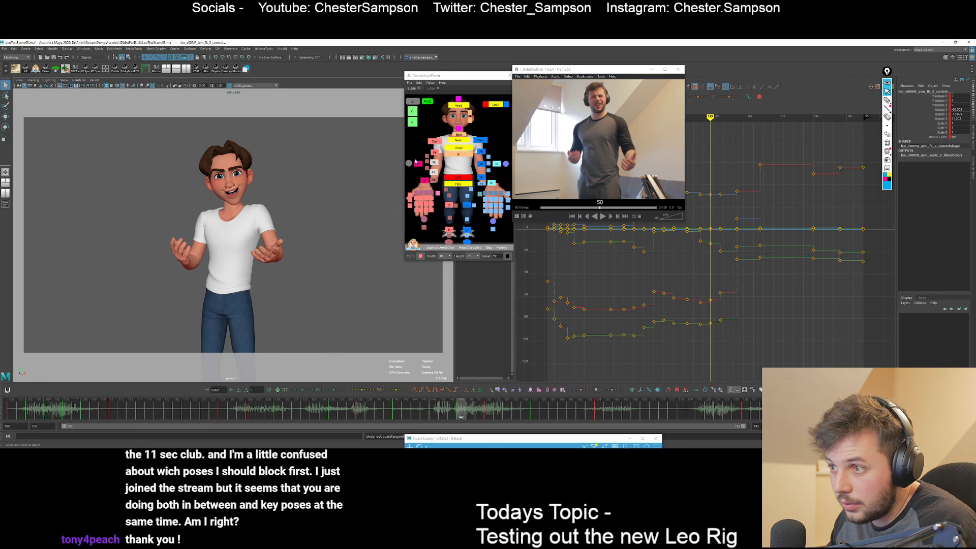
key("comma")
key("period")
left_click(434, 163)
key("e")
key("comma")
key("period")
left_click_drag(187, 235, 185, 242)
key("comma")
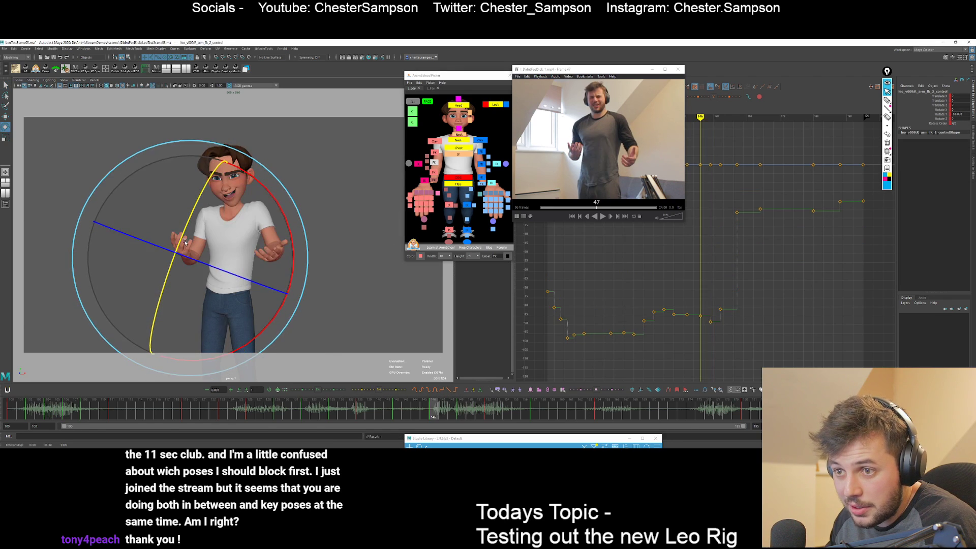
key("q")
key("alt+period")
key("alt+period")
key("alt+period")
left_click(433, 173)
key("e")
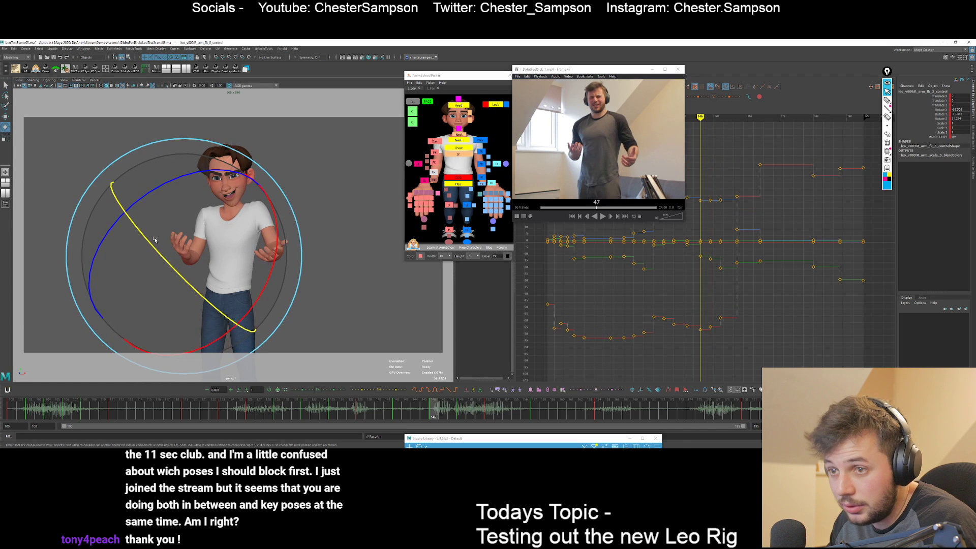
Rotate the character's left elbow FK control at reference frame 50 to ease its bend between the neighbouring poses.
left_click(481, 164)
key("comma")
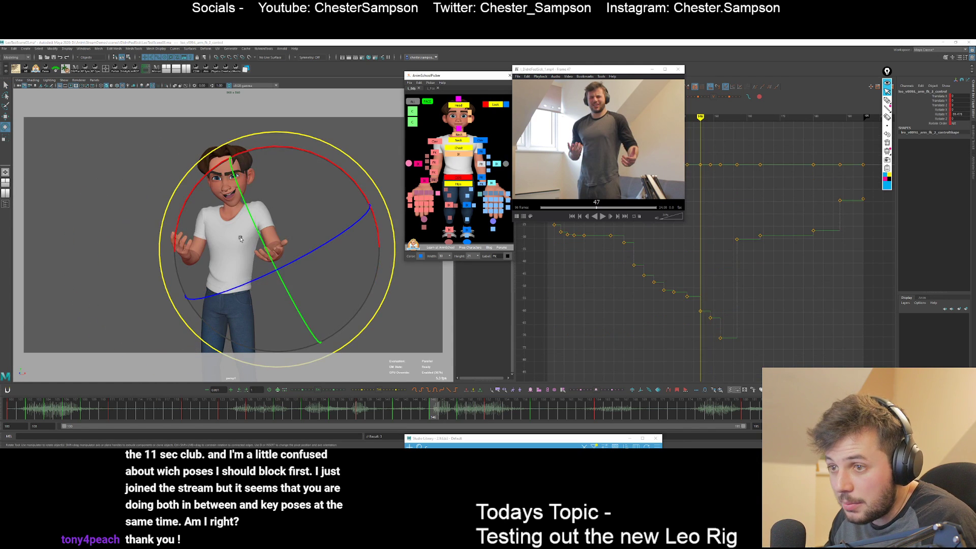
key("period")
left_click_drag(254, 232, 251, 238)
key("comma")
key("period")
key("period")
Bend the left elbow further at reference frame 50, checking the arm's motion frame by frame.
key("alt+comma")
key("alt+comma")
key("alt+comma")
key("alt+comma")
key("alt+comma")
key("alt+comma")
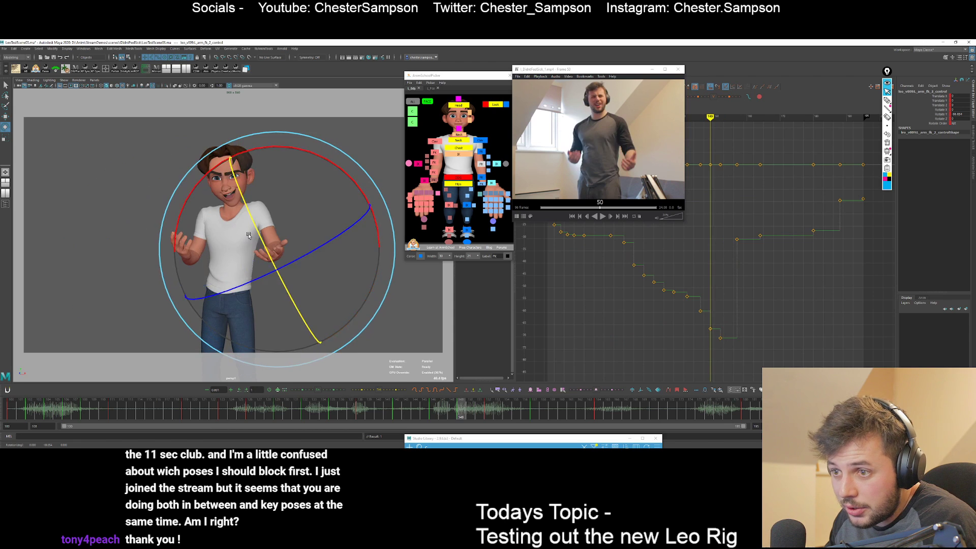
key("alt+period")
key("alt+period")
key("alt+period")
key("alt+period")
key("alt+period")
key("alt+period")
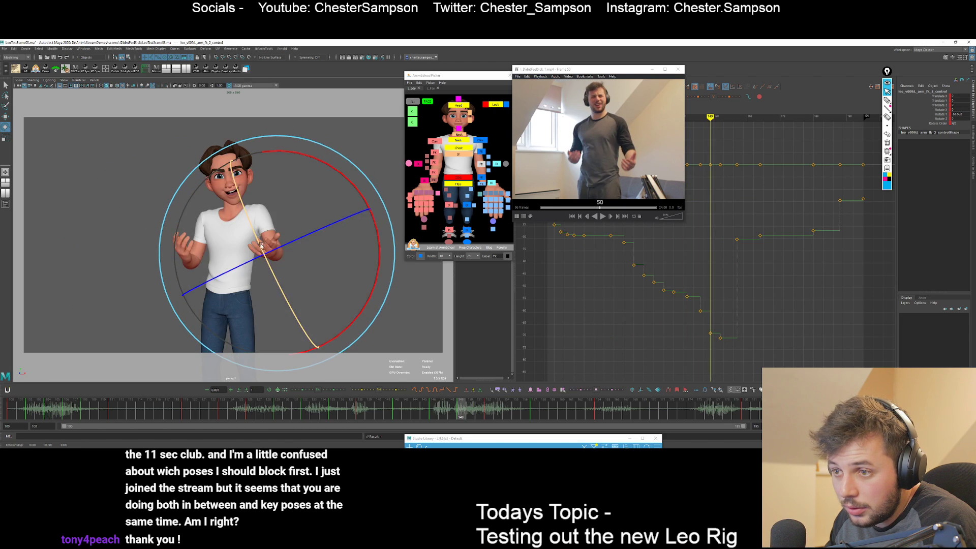
key("alt+comma")
key("alt+comma")
key("alt+comma")
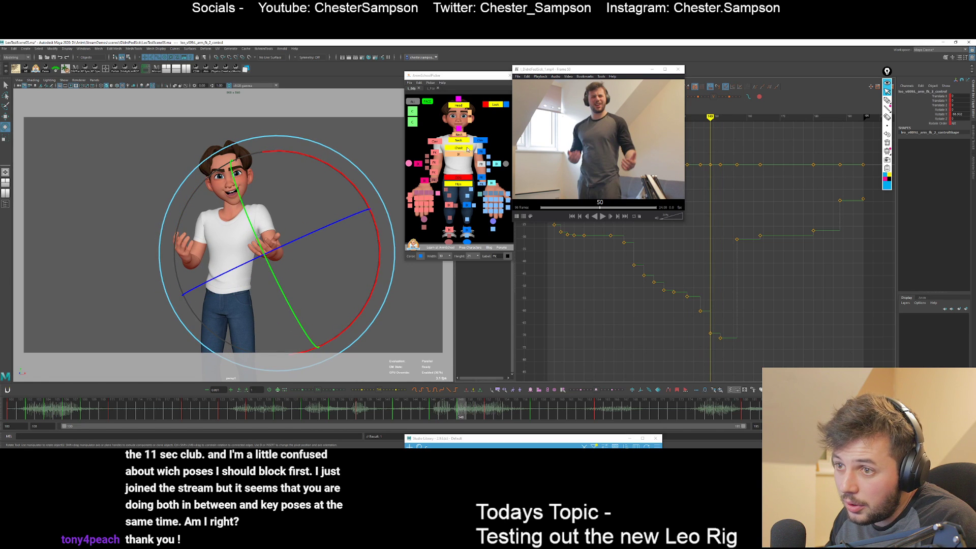
Rotate the character's left clavicle slightly at reference frame 50 and compare it with the previous pose.
left_click(477, 141)
key("comma")
key("period")
left_click_drag(335, 195, 333, 190)
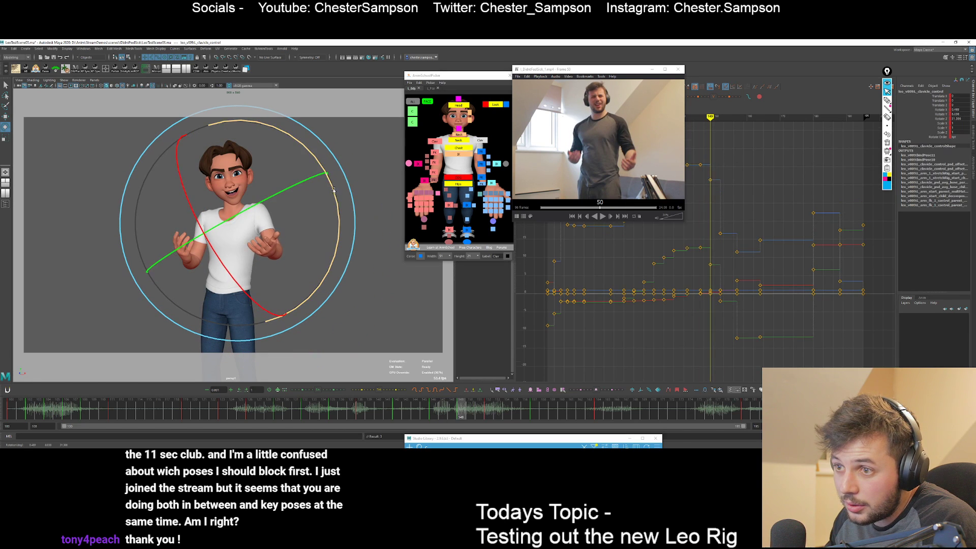
key("comma")
key("period")
key("q")
left_click(339, 222)
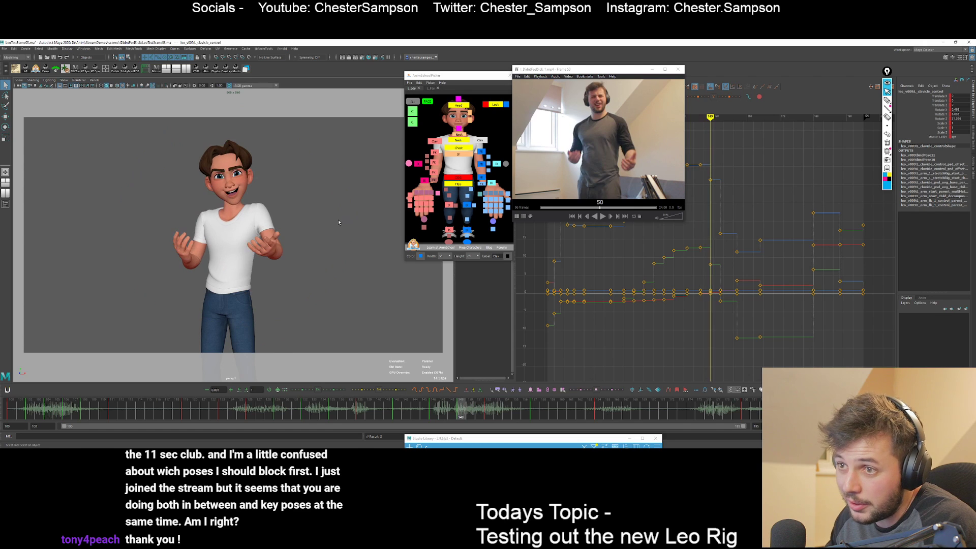
Select the chest control and examine its poses from reference frames 43 to 50.
left_click(460, 150)
key("e")
key("comma")
key("comma")
key("period")
key("comma")
key("comma")
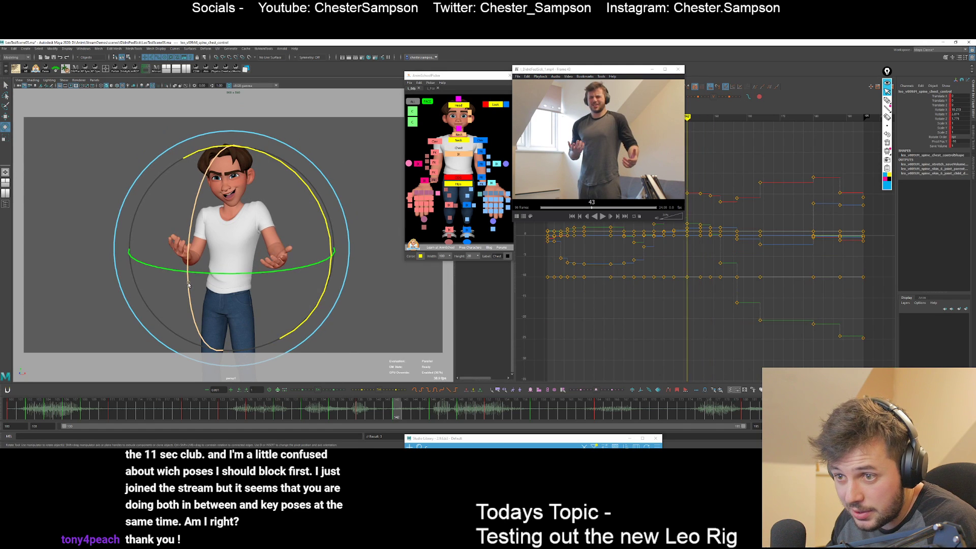
key("period")
key("period")
key("comma")
key("comma")
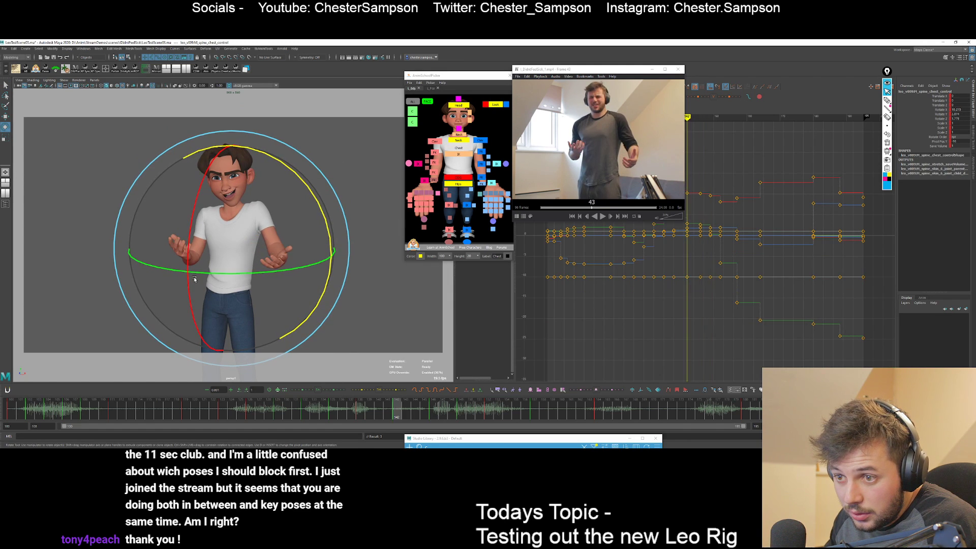
Try a small chest rotation at reference frame 47 and compare it with the surrounding poses.
key("period")
left_click_drag(193, 279, 193, 278)
key("comma")
key("comma")
key("period")
key("period")
key("period")
key("period")
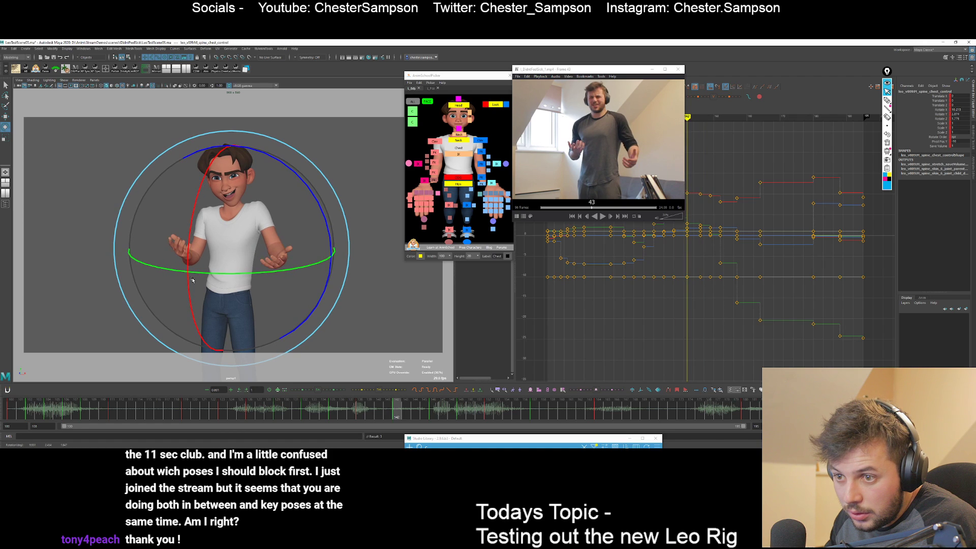
key("comma")
key("comma")
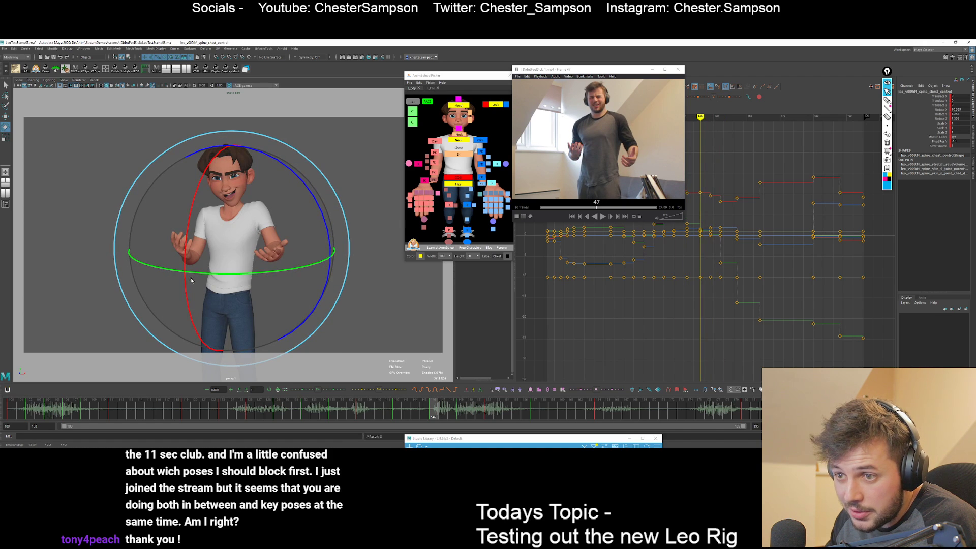
key("comma")
key("comma")
key("comma")
key("period")
key("period")
key("period")
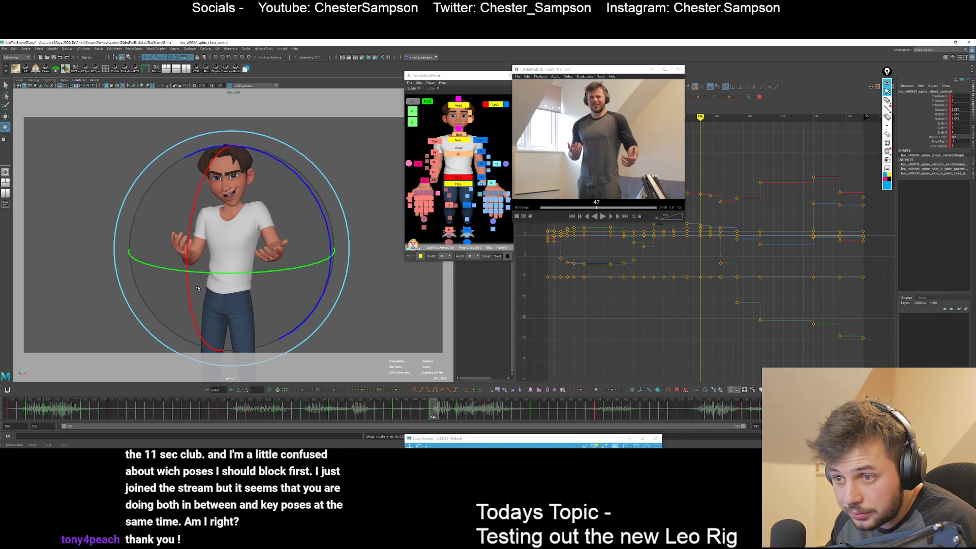
Flip through the chest poses between reference frames 47 and 58 to judge the torso's turn.
key("period")
key("comma")
key("period")
key("period")
key("period")
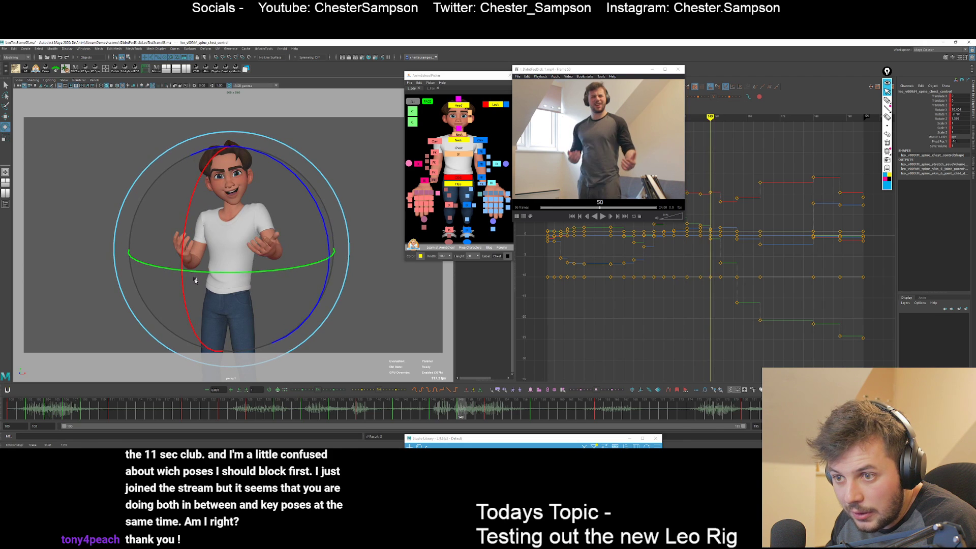
key("comma")
key("comma")
key("period")
key("period")
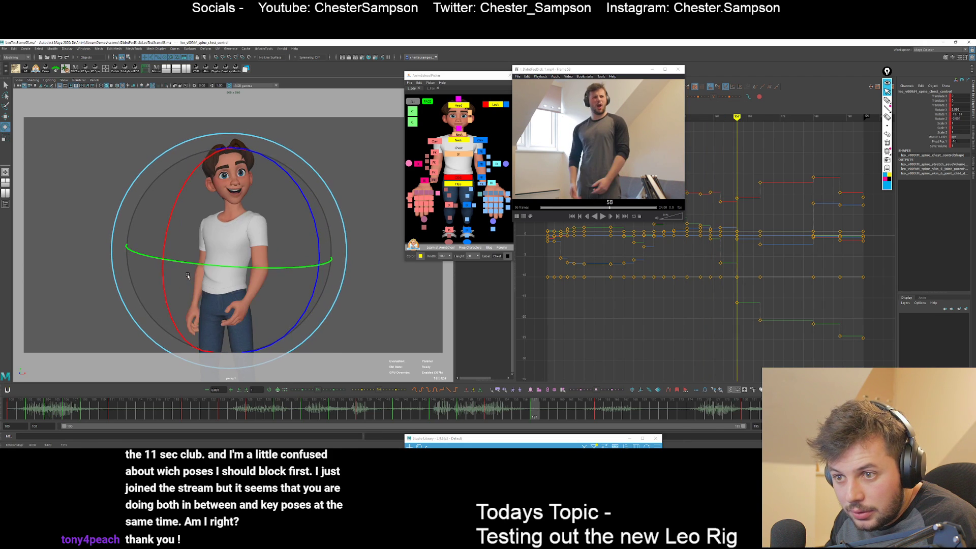
key("comma")
key("comma")
key("period")
key("comma")
key("comma")
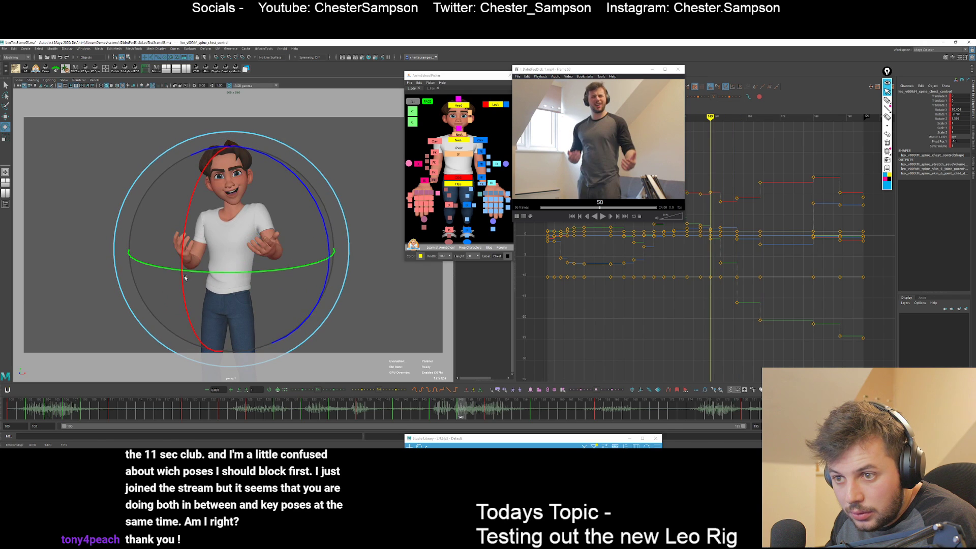
key("period")
key("period")
key("comma")
key("comma")
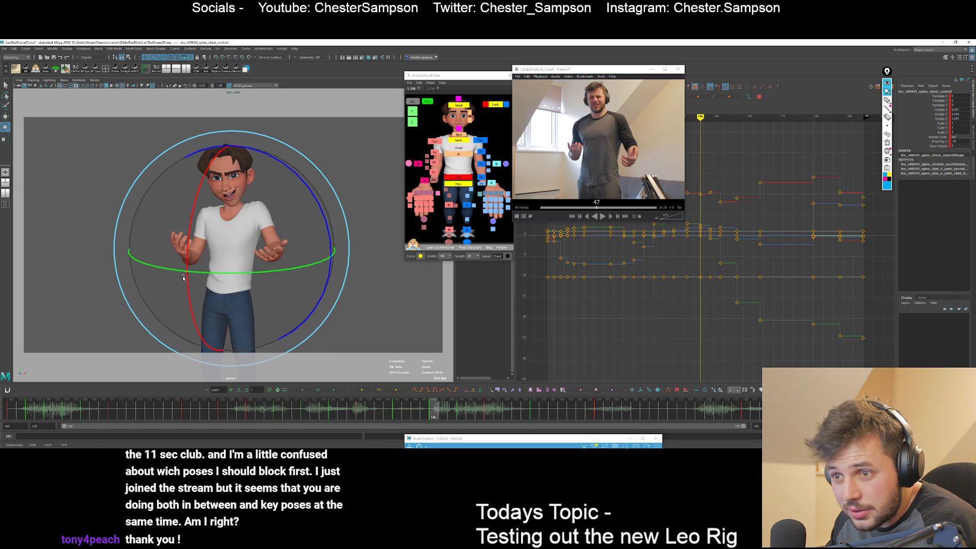
Rotate the chest at reference frame 50 so it flows between the poses at frames 47 and 53.
key("period")
key("comma")
key("period")
key("period")
key("period")
key("period")
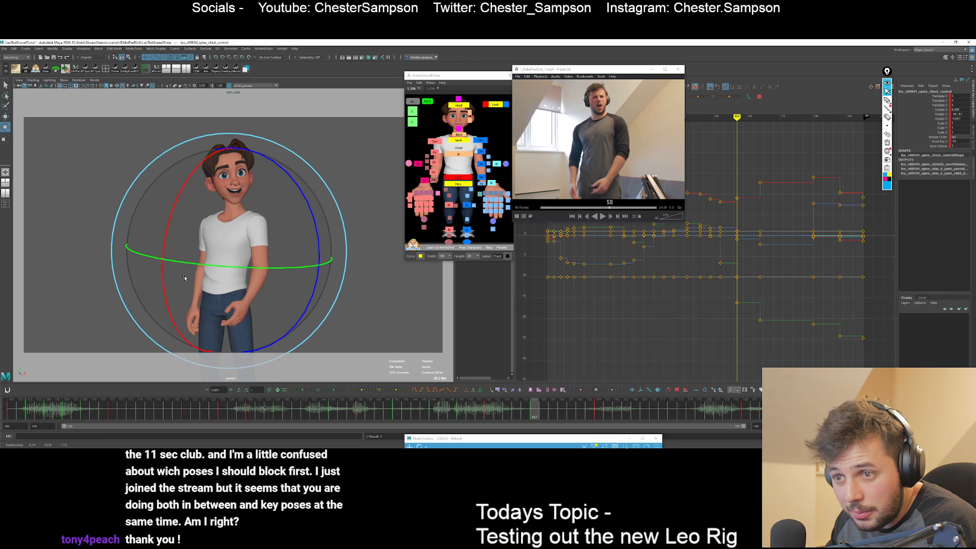
key("comma")
key("comma")
key("comma")
key("comma")
key("period")
key("period")
key("period")
key("q")
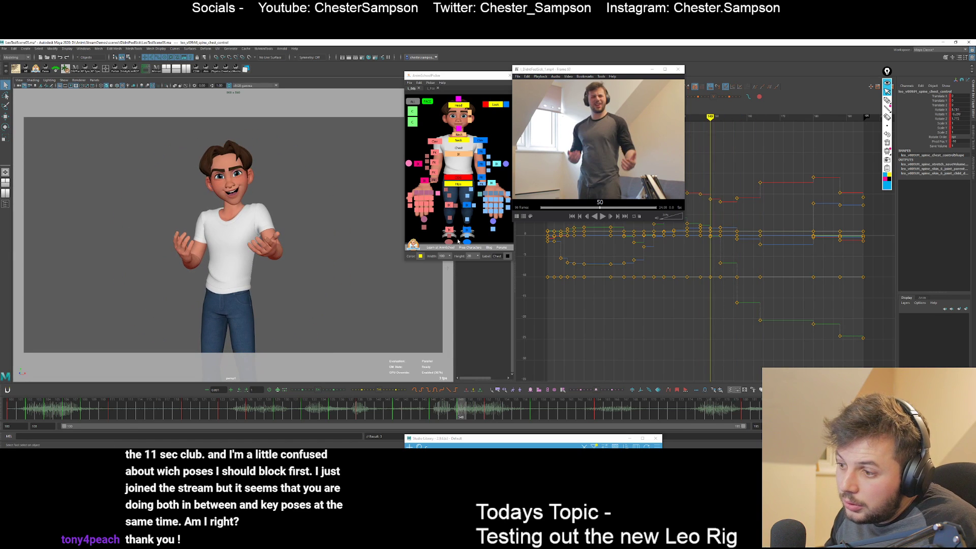
Select the COG control and play back the blocking to review the motion against the reference video.
left_click(458, 184)
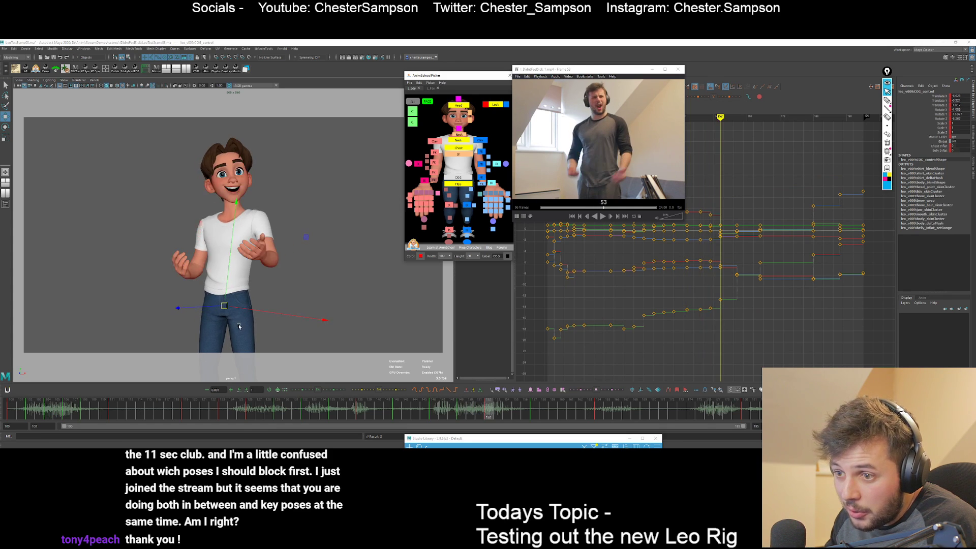
key("alt+v")
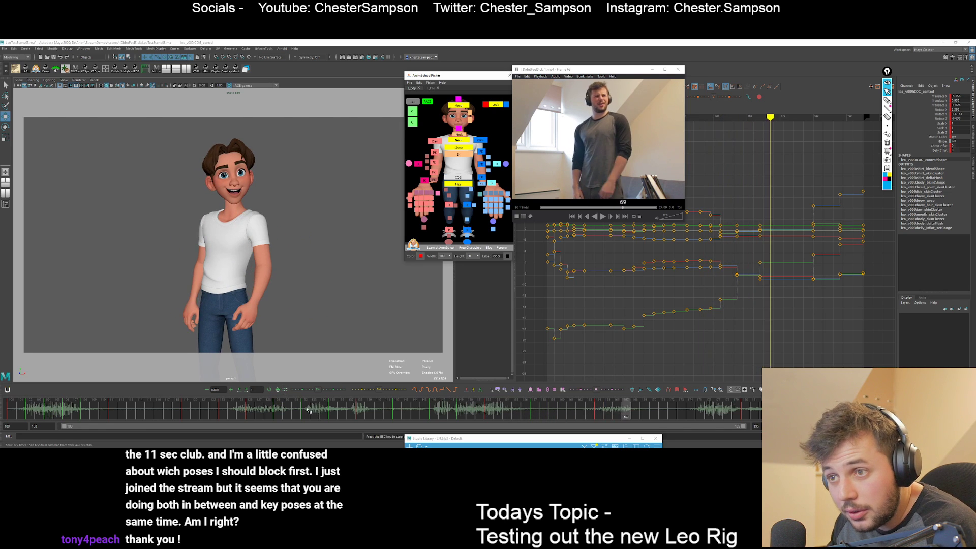
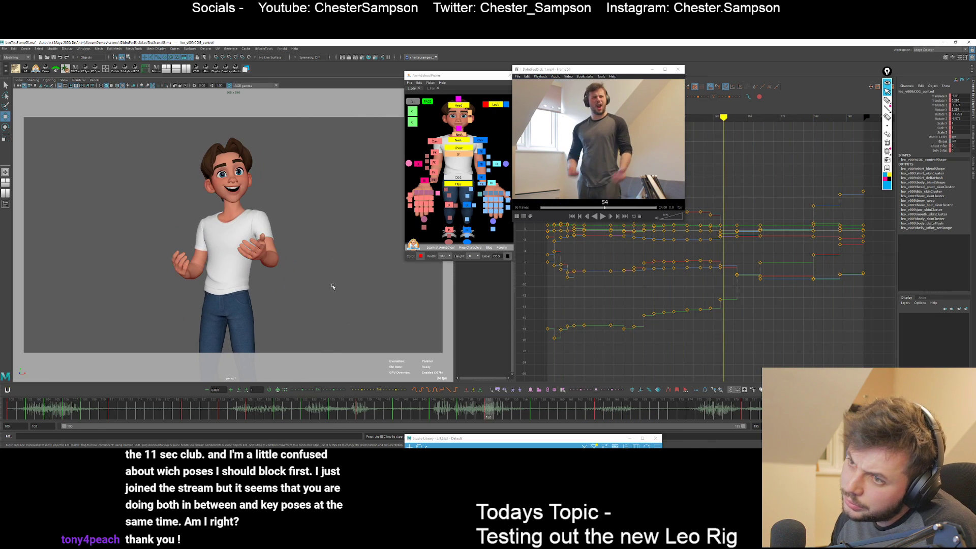
Select all of the character's controls and retime the poses at reference frames 50 and 53 to frames 49 and 51.
left_click_drag(397, 410, 483, 413)
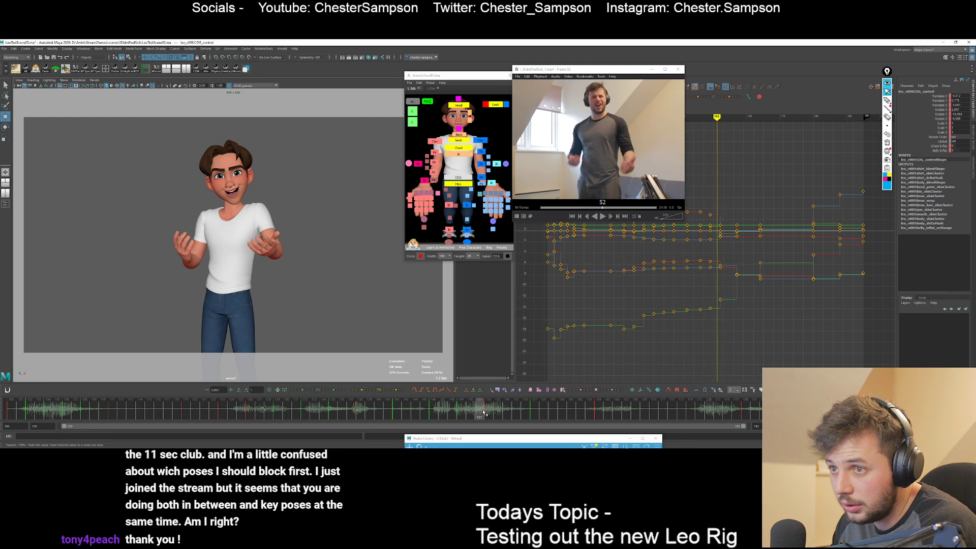
left_click(413, 101)
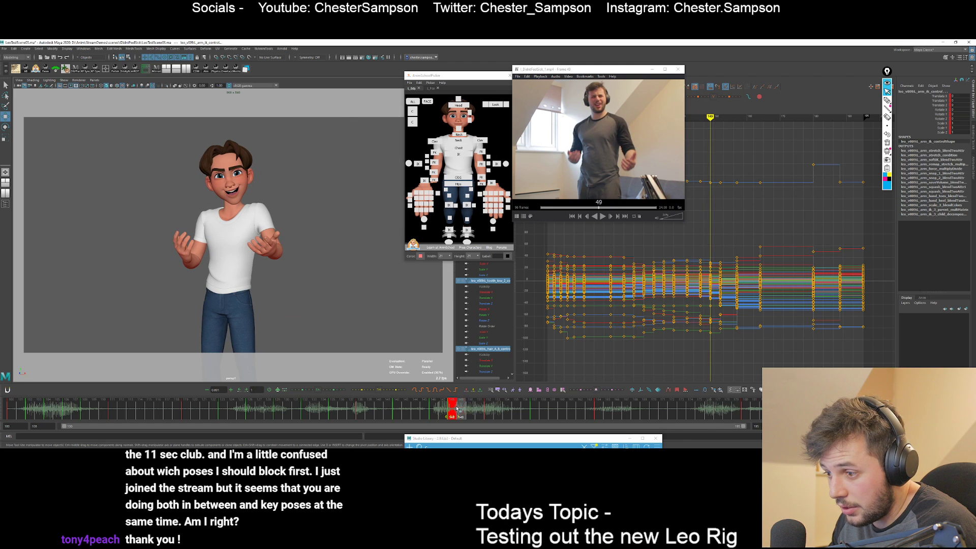
mouse_move(457, 409)
left_mouse_down()
mouse_move(487, 406)
mouse_move(469, 408)
left_mouse_up()
double_click(477, 408)
left_click(487, 407, "shift")
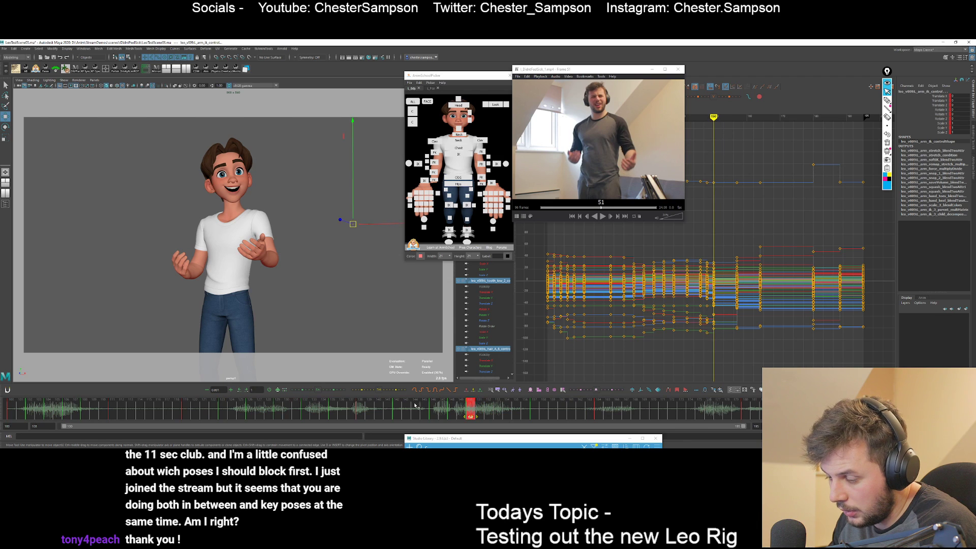
key("alt+v")
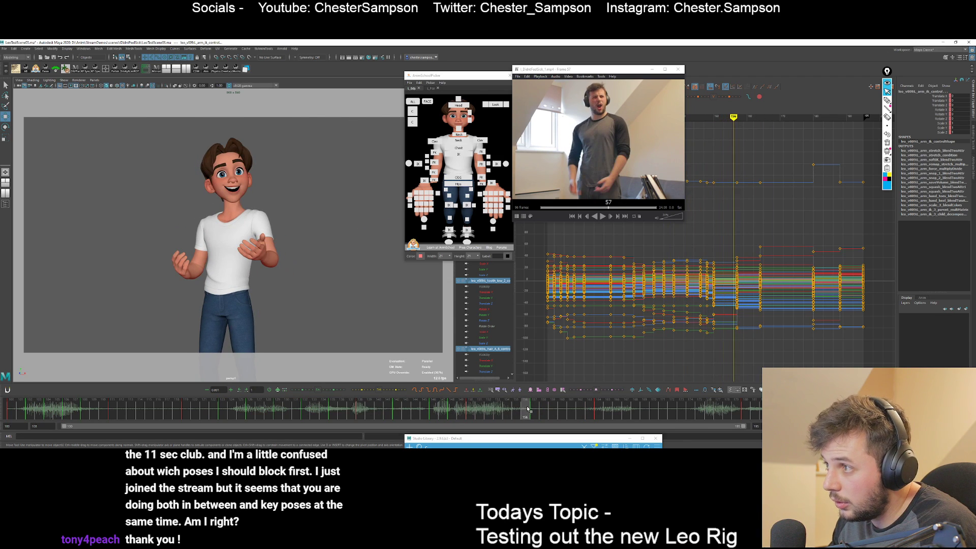
Move the full-body pose at reference frame 58 earlier to reference frame 55.
left_click_drag(527, 410, 626, 409)
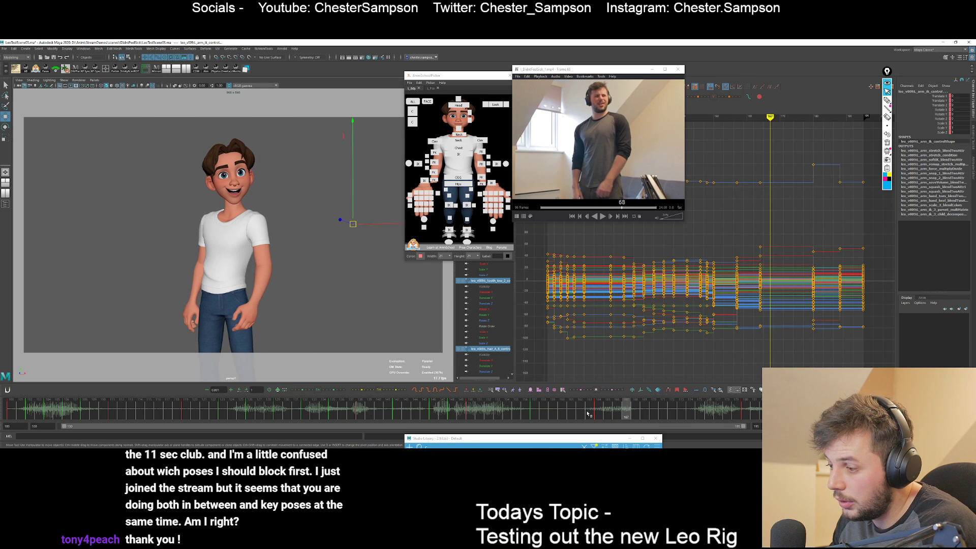
key("comma")
key("comma")
key("period")
mouse_move(533, 408)
left_mouse_down()
mouse_move(438, 416)
mouse_move(514, 413)
left_mouse_up()
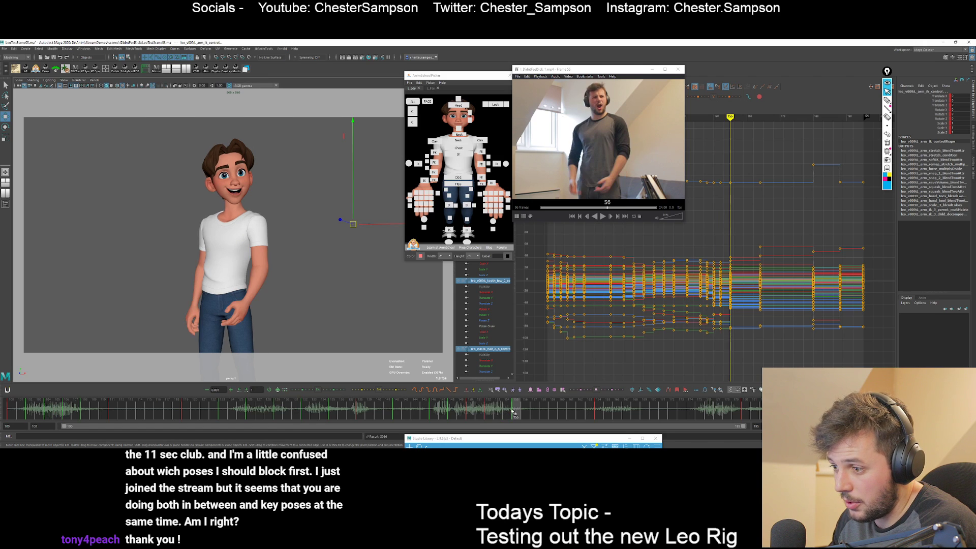
double_click(515, 408)
left_click(517, 408)
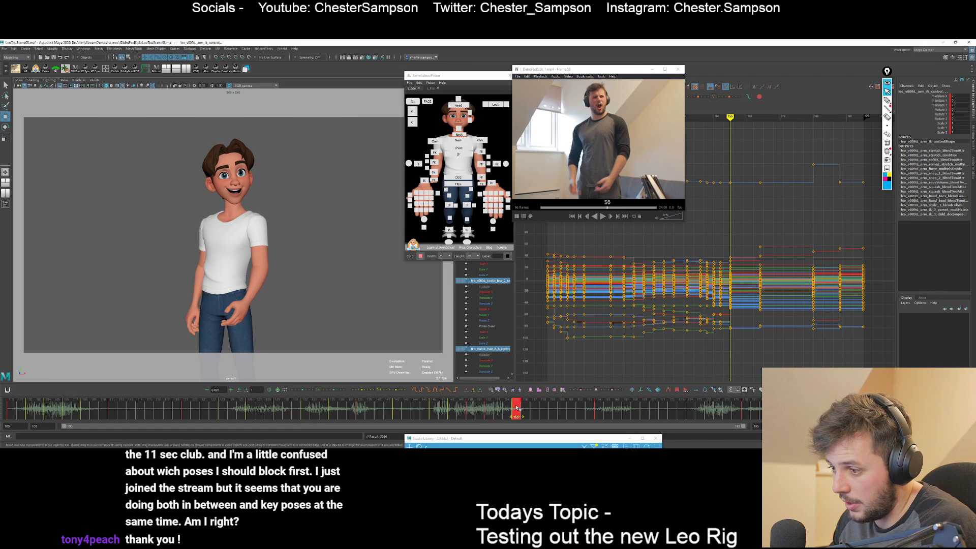
double_click(516, 408)
left_click(517, 406)
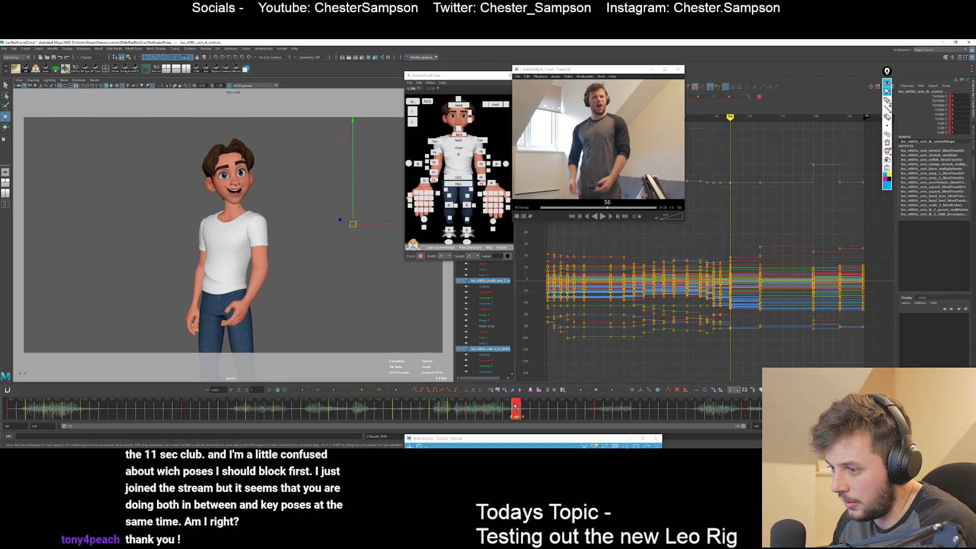
left_click_drag(516, 407, 488, 407)
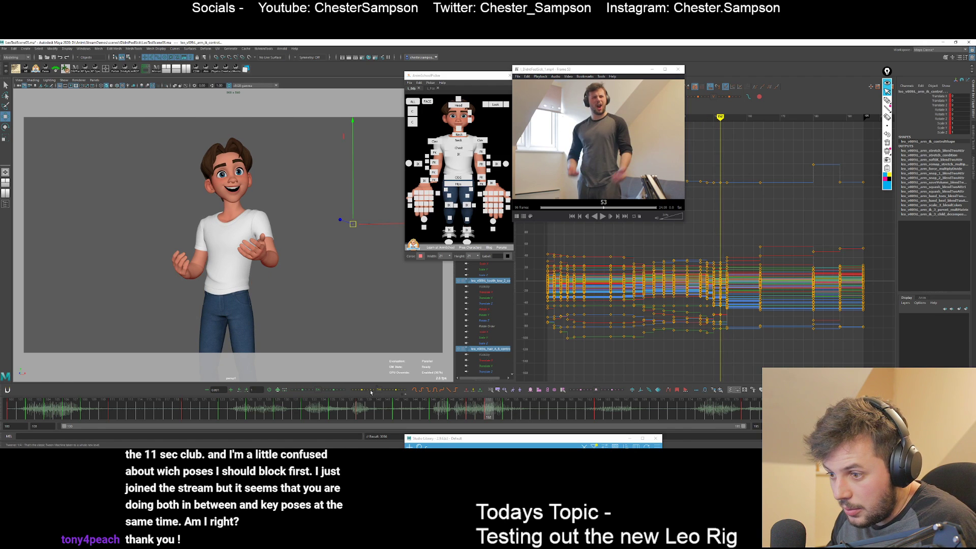
Flip through the retimed full-body poses between reference frames 47 and 55 to judge the arm drop.
key("comma")
key("comma")
key("period")
key("period")
key("period")
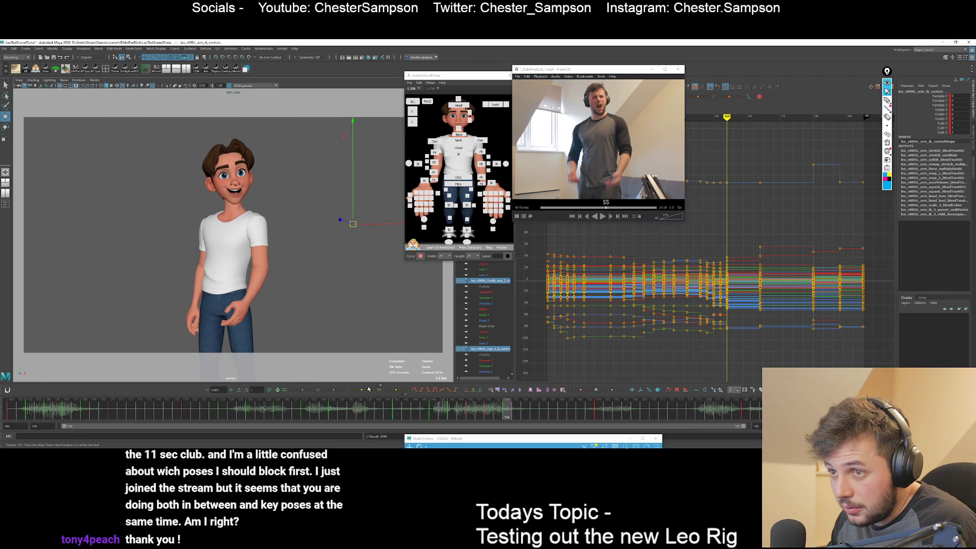
key("comma")
key("comma")
key("comma")
key("comma")
key("period")
key("comma")
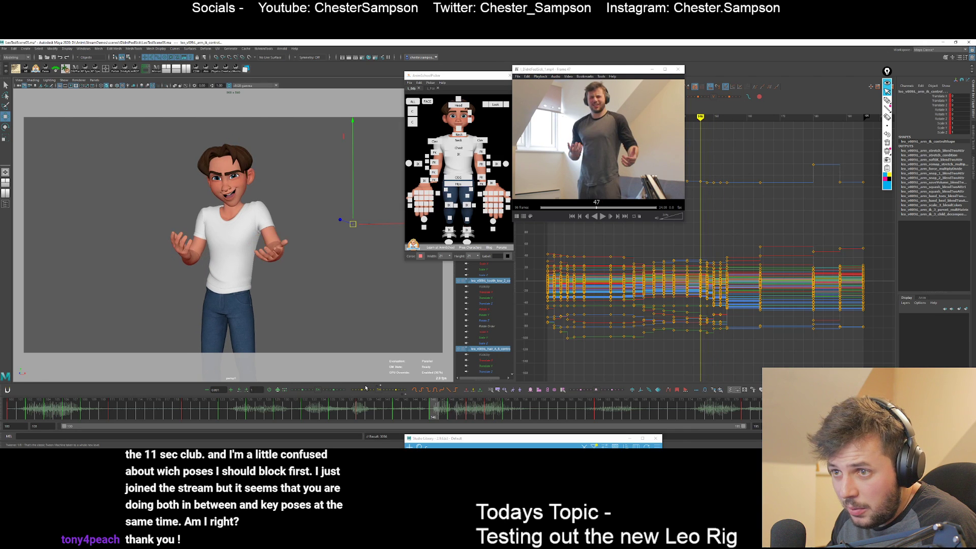
key("period")
key("period")
key("period")
key("period")
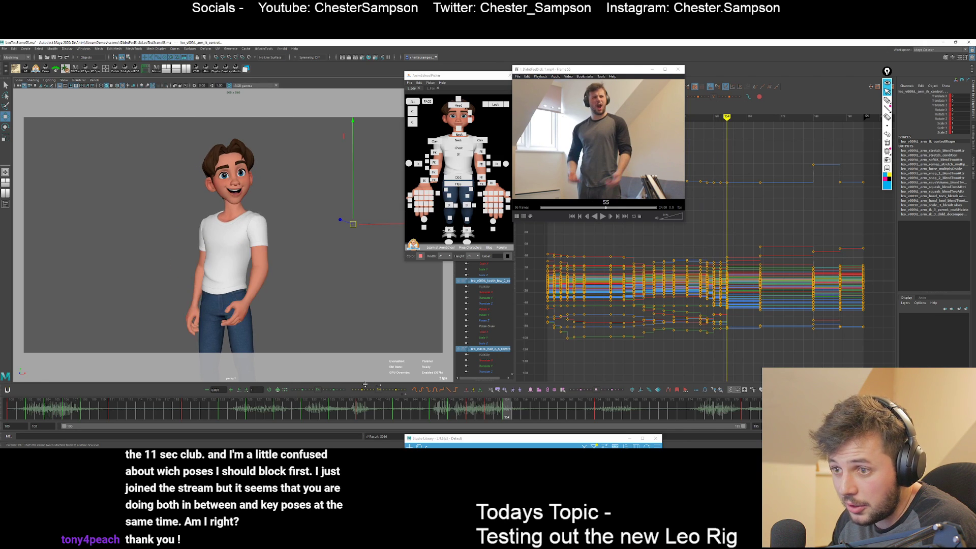
Key a full-body in-between at reference frame 53, blending the poses at frames 51 and 55.
key("comma")
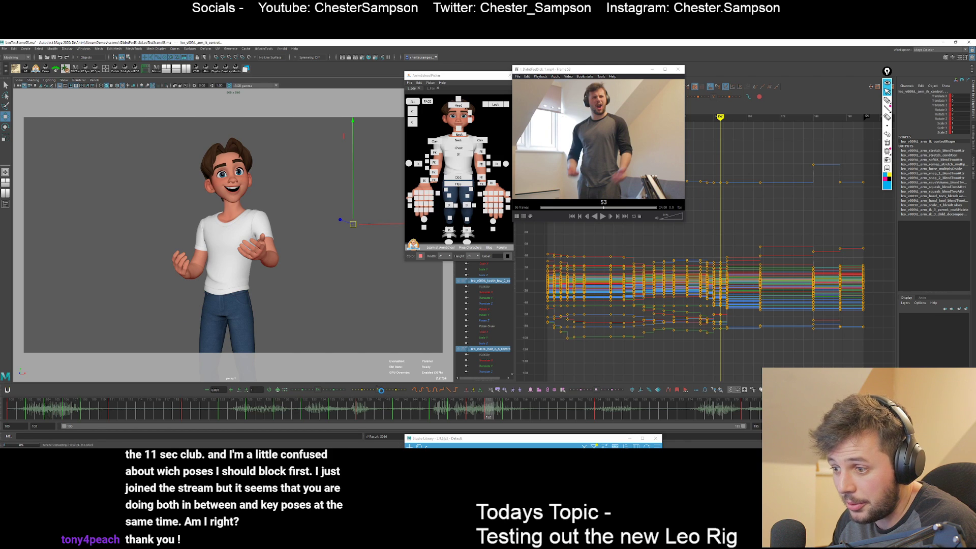
key("ctrl+z")
key("comma")
key("comma")
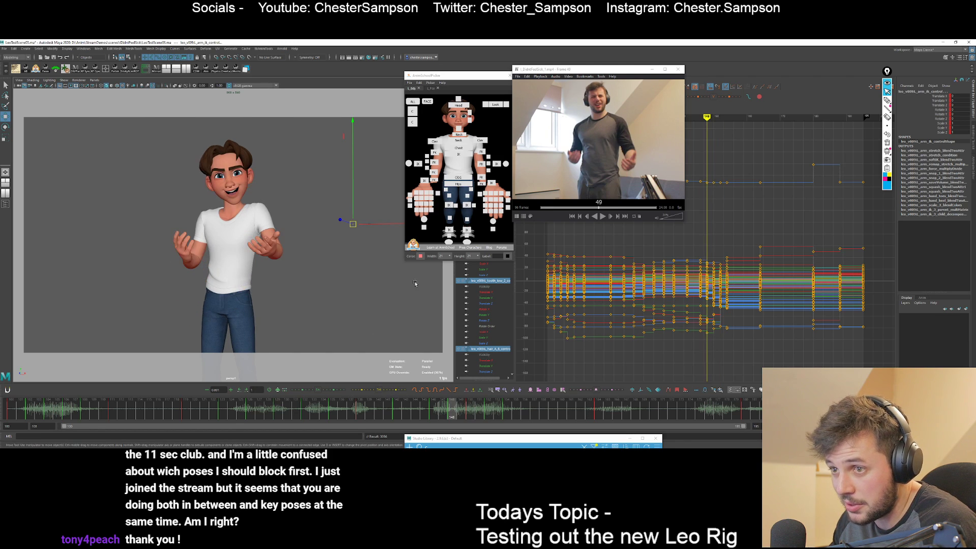
key("period")
key("period")
Rotate the left forearm at reference frame 53 to bend the elbow more, and check the left wrist against neighbouring poses.
left_click(482, 164)
key("e")
key("comma")
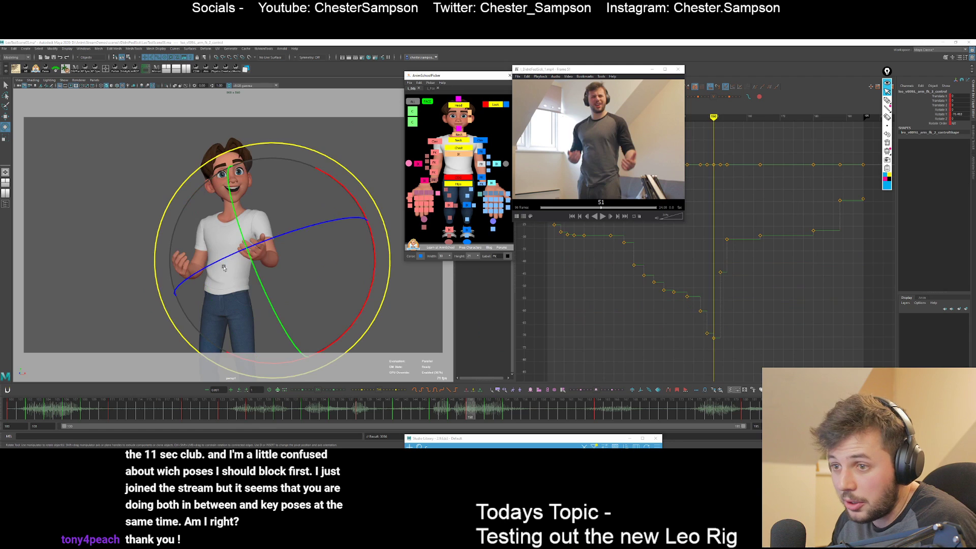
key("period")
left_click_drag(202, 274, 201, 239)
key("comma")
key("period")
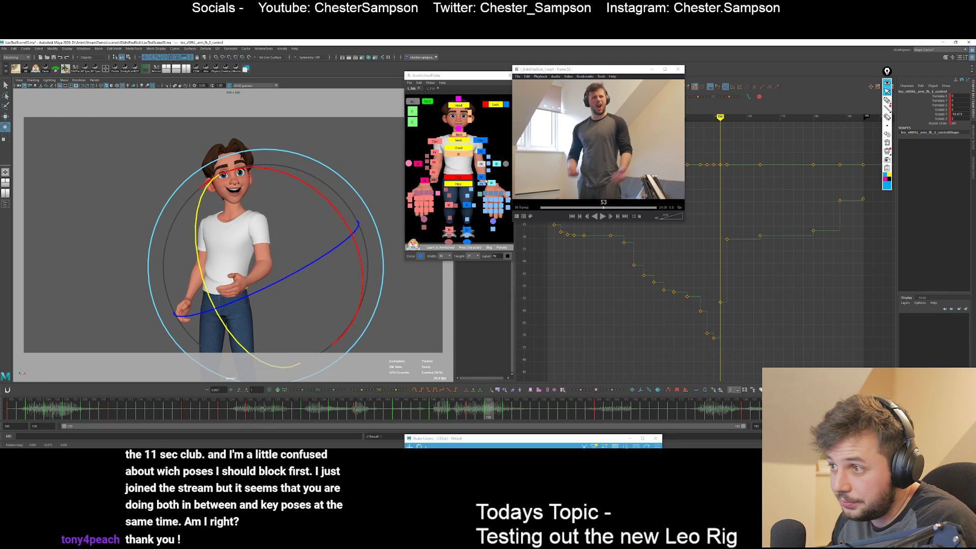
left_click(482, 177)
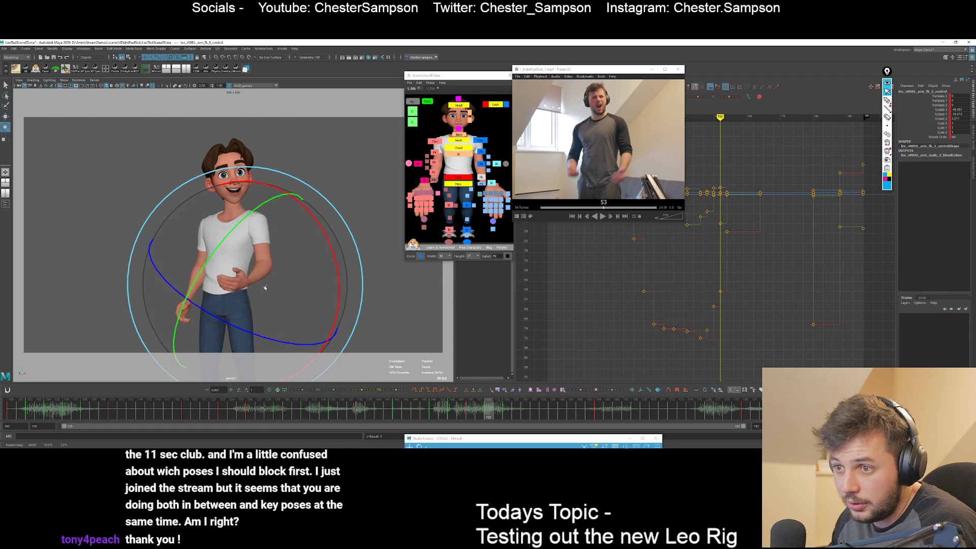
key("comma")
key("period")
Rotate the left upper arm at reference frame 53 so the arm flows between the poses at frames 51 and 55.
left_click(481, 152)
key("comma")
key("comma")
key("comma")
key("period")
key("period")
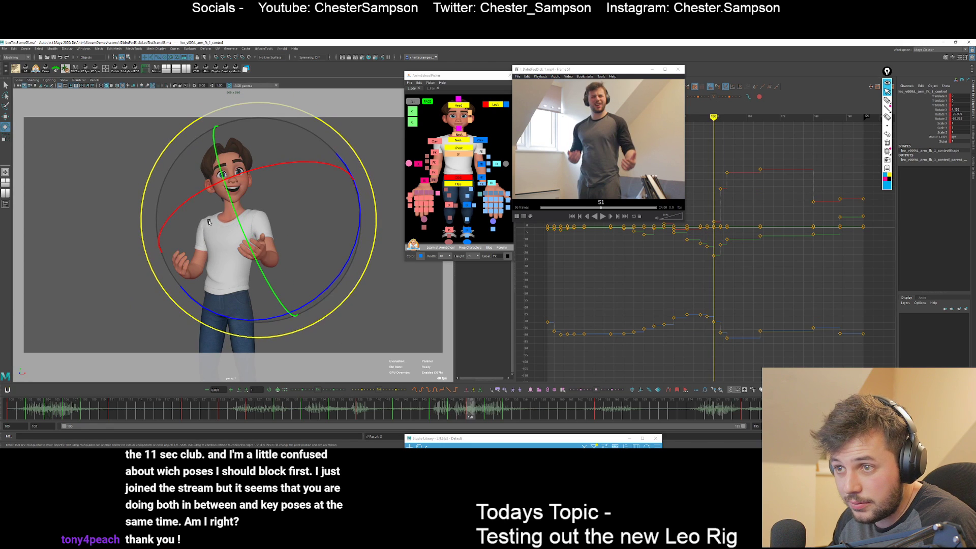
key("period")
key("comma")
key("period")
left_click_drag(207, 222, 180, 198)
key("comma")
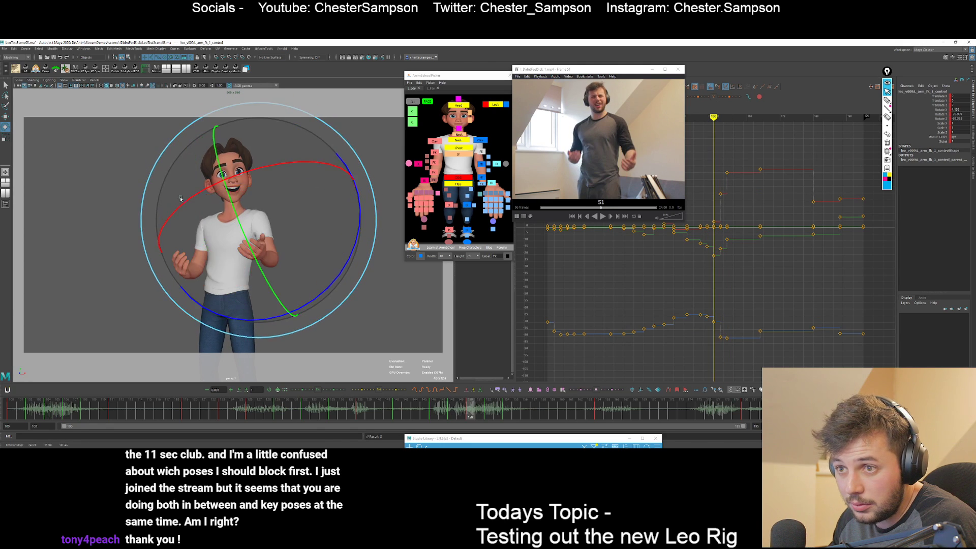
key("comma")
key("period")
key("period")
key("period")
key("comma")
key("period")
key("period")
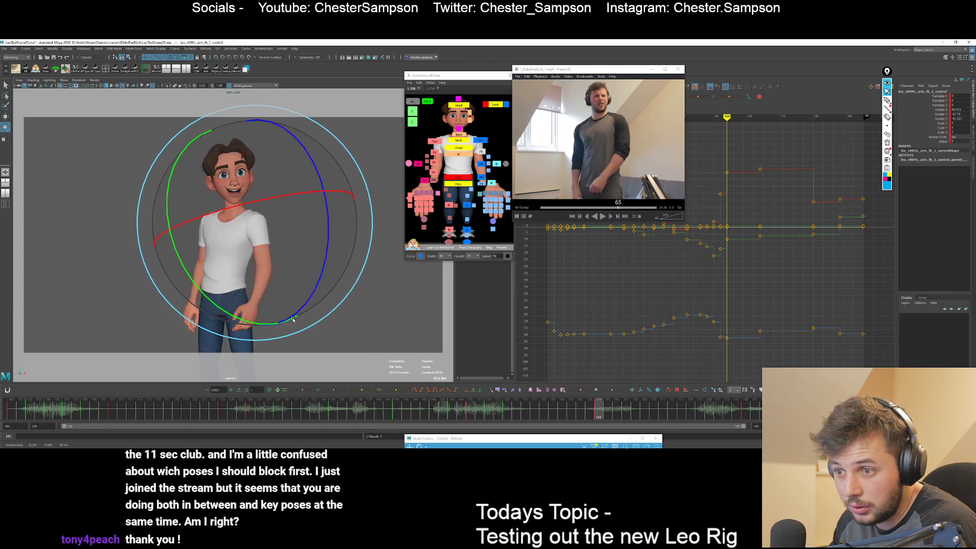
Rotate the right upper arm at reference frame 53 and refine it against the poses at frames 51, 55 and 65.
key("comma")
key("comma")
left_click(435, 152)
key("comma")
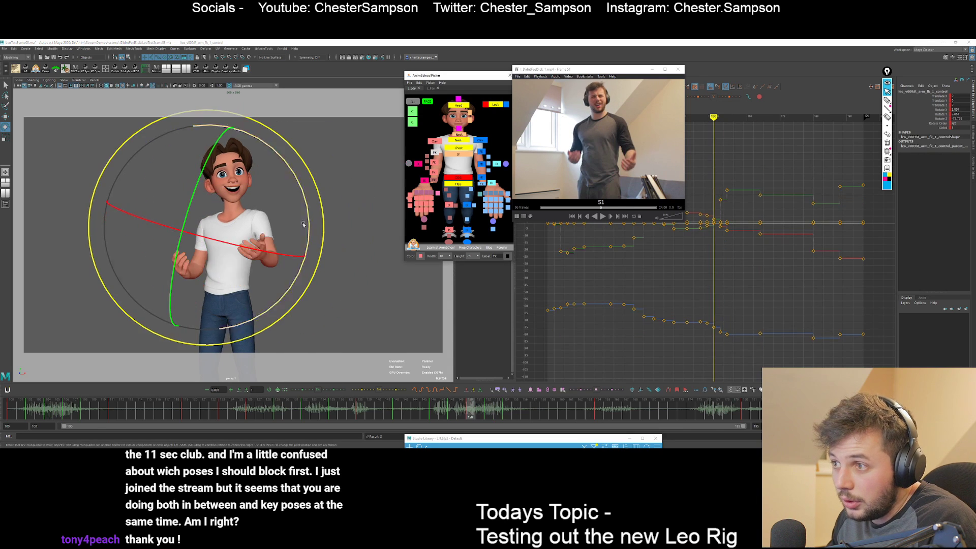
key("comma")
key("period")
key("comma")
key("comma")
key("period")
key("period")
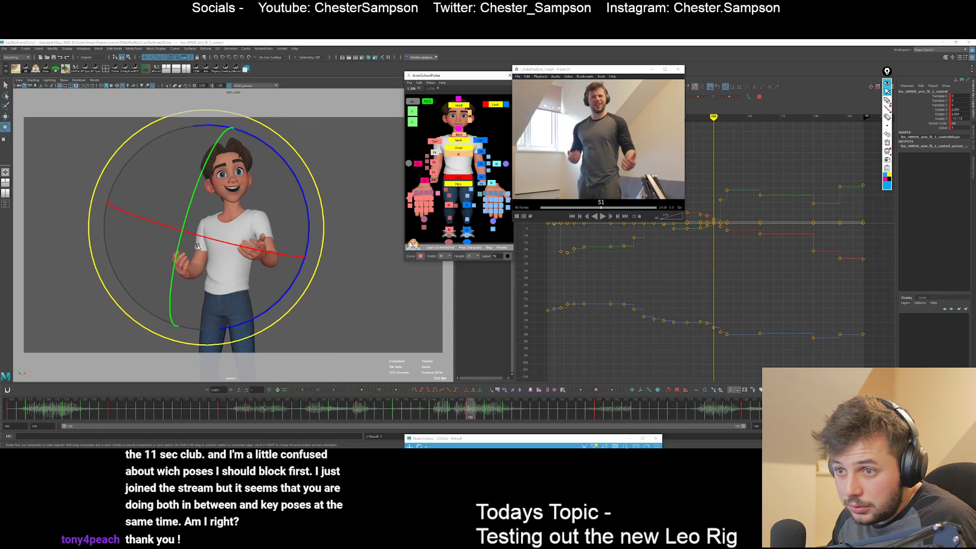
key("comma")
left_click_drag(198, 246, 188, 238)
key("period")
key("period")
key("period")
key("comma")
key("comma")
key("period")
key("period")
key("period")
key("comma")
key("comma")
key("period")
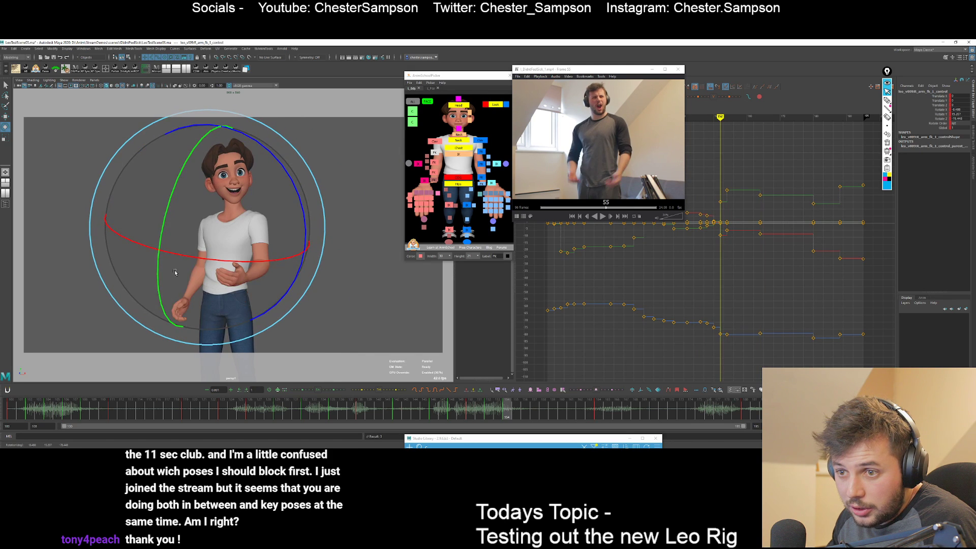
left_click_drag(175, 272, 179, 277)
key("comma")
key("comma")
key("period")
key("period")
key("period")
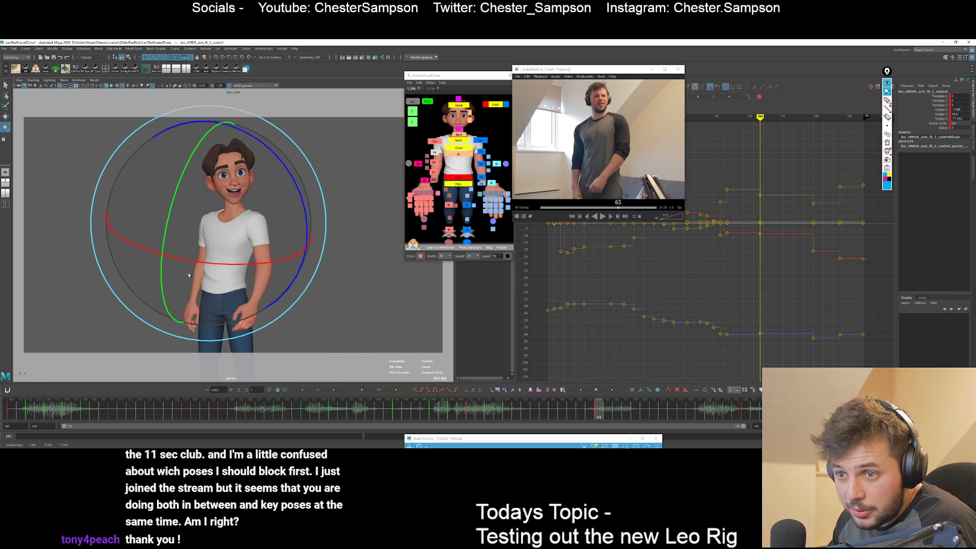
key("comma")
key("comma")
key("comma")
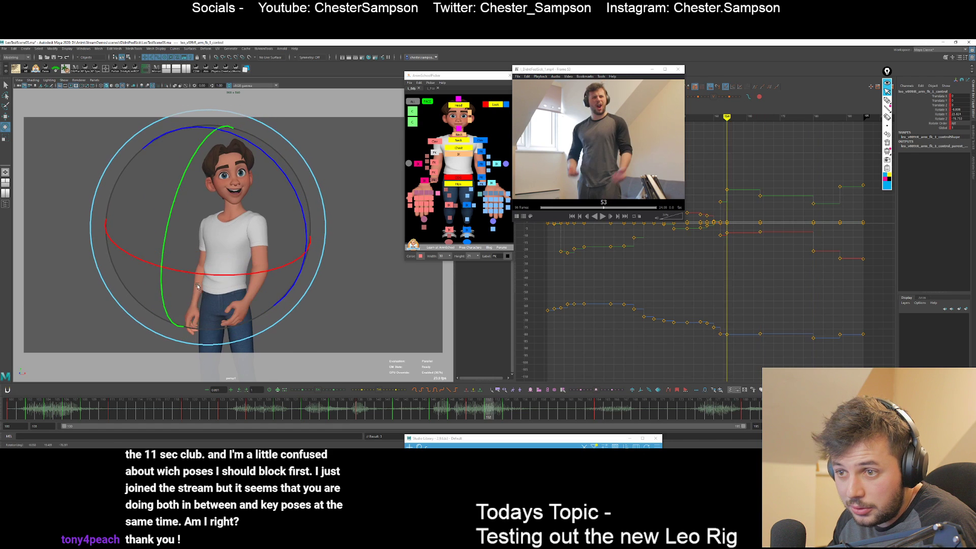
key("comma")
Bend the right elbow at reference frame 53 so the forearm rises and drags behind the falling arm.
left_click(434, 162)
key("period")
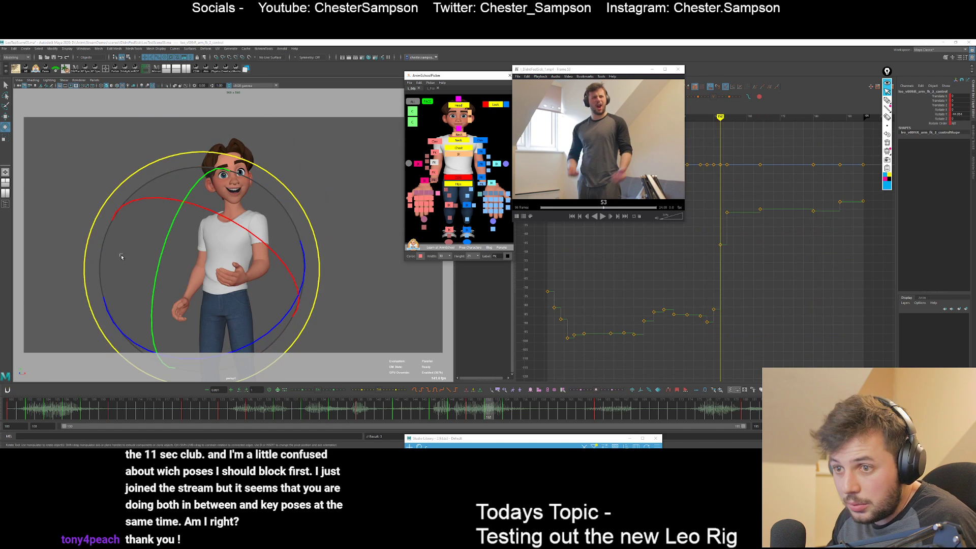
left_click_drag(161, 258, 175, 218)
key("comma")
key("period")
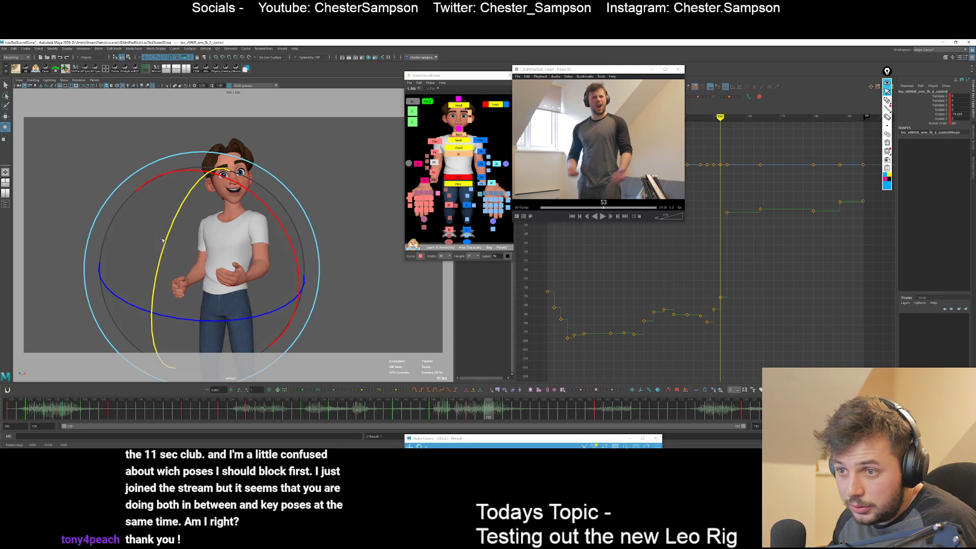
Rotate the right wrist at reference frame 53 so the hand turns palm-up between its neighbouring poses.
left_click(239, 253)
key("comma")
key("period")
key("period")
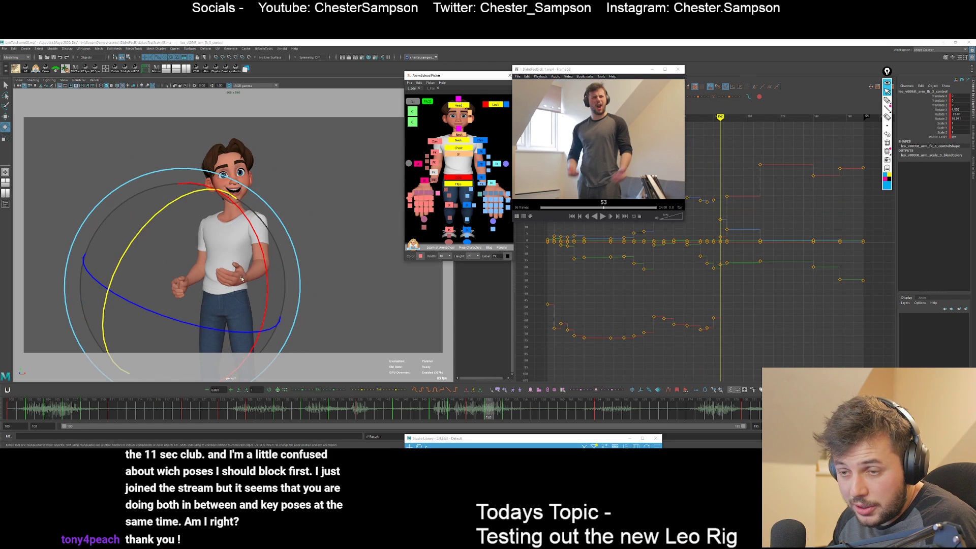
key("period")
key("period")
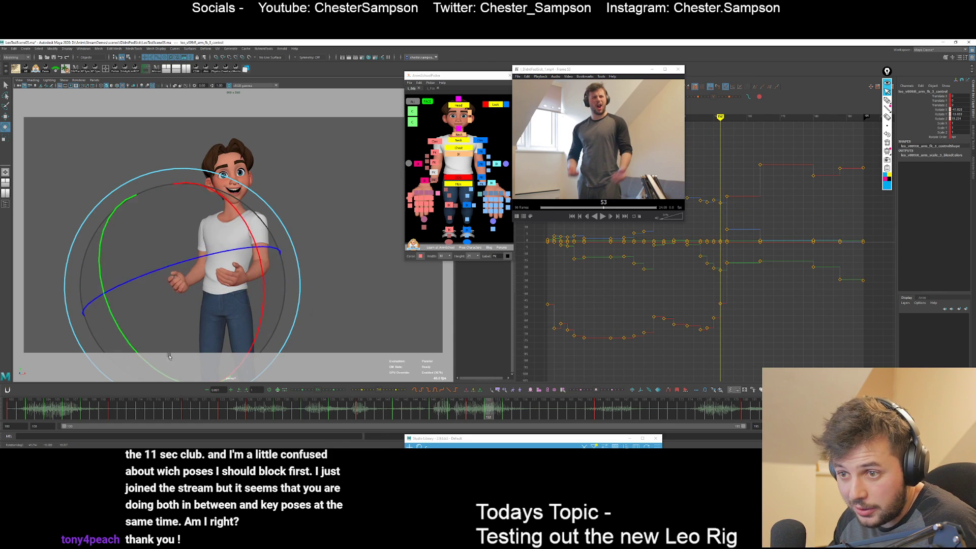
key("comma")
key("comma")
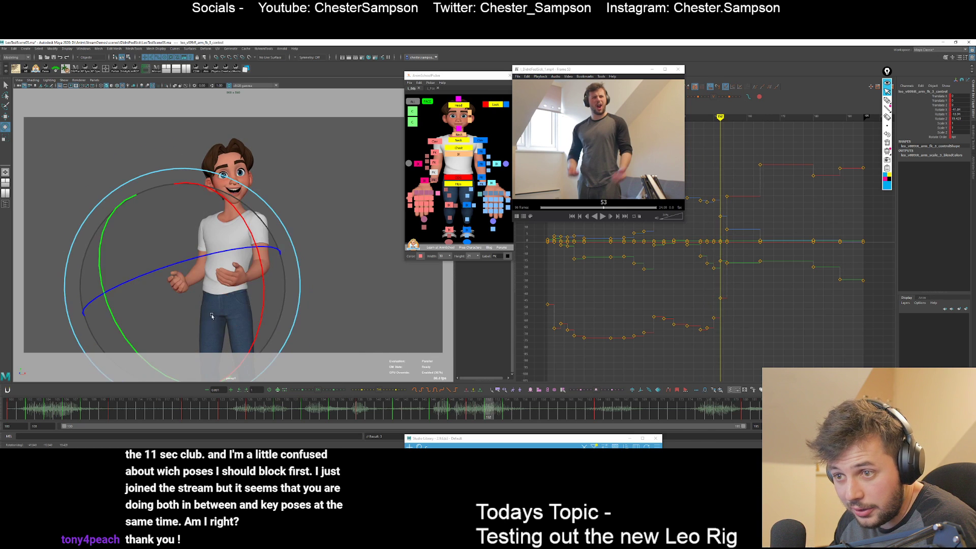
Lower the right forearm slightly at reference frame 53 and flip through the neighbouring poses to check the arc.
left_click(436, 169)
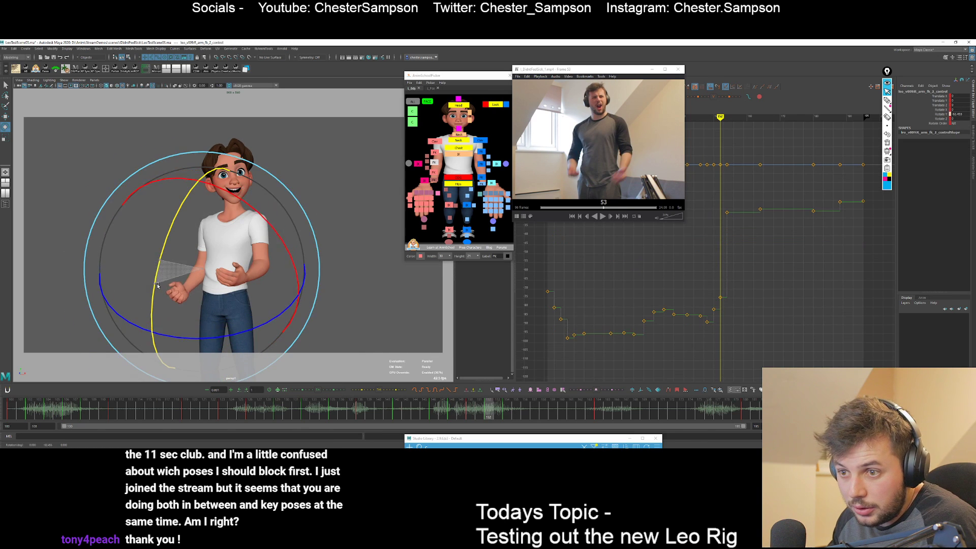
key("period")
key("period")
key("comma")
key("comma")
key("comma")
key("comma")
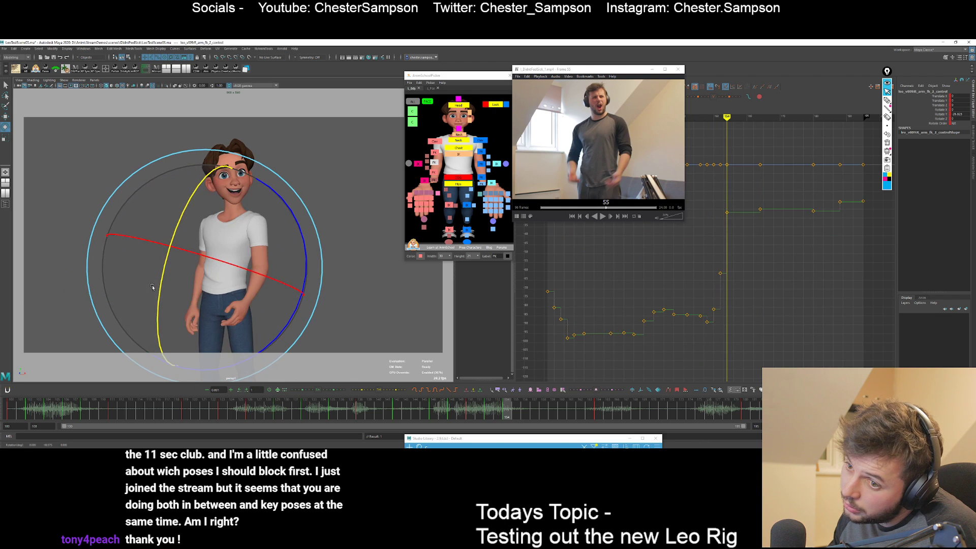
key("period")
key("period")
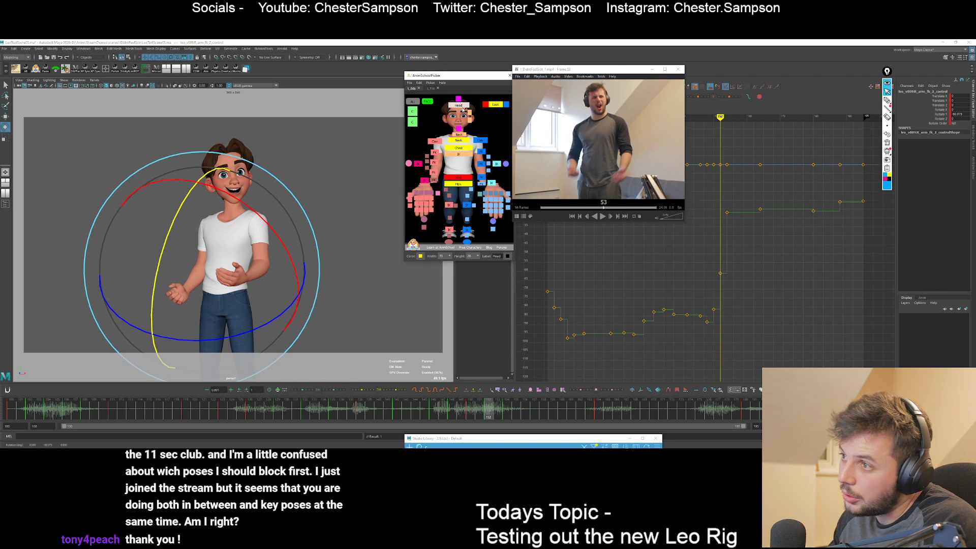
Turn Leo's head further at reference frames 51 and 53 and check it against the neighbouring poses.
left_click(462, 108)
key("comma")
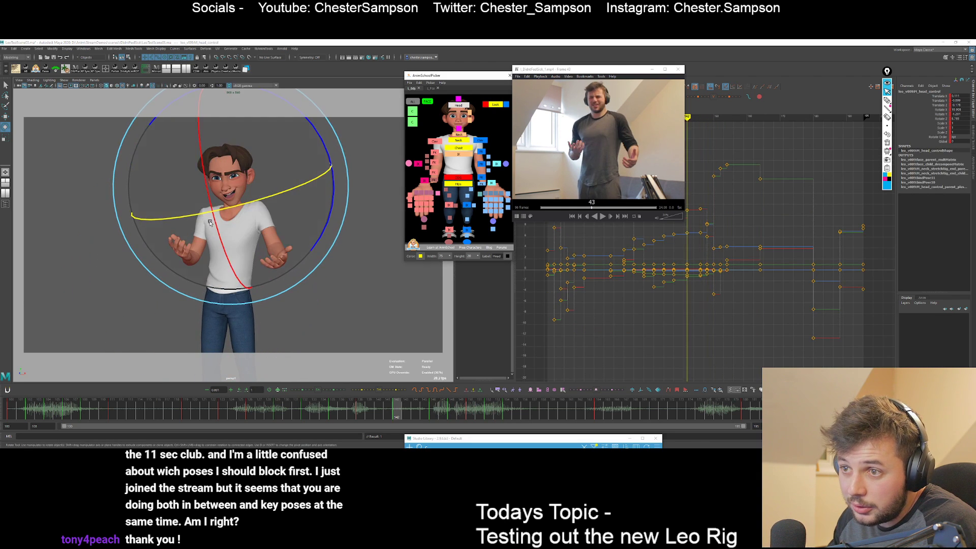
key("period")
key("period")
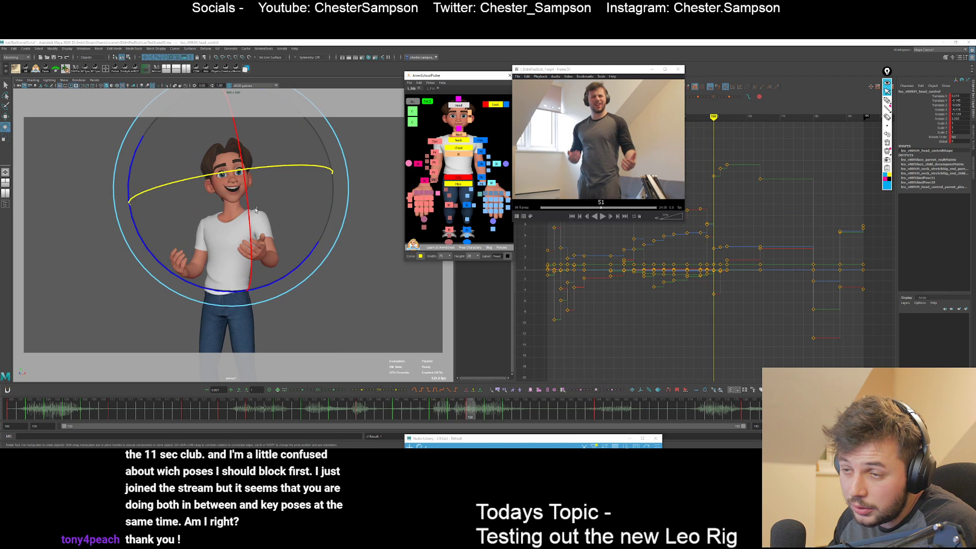
key("period")
key("comma")
key("comma")
mouse_move(263, 194)
left_mouse_down()
mouse_move(269, 203)
mouse_move(270, 192)
left_mouse_up()
key("comma")
key("period")
key("period")
key("period")
key("comma")
key("period")
key("comma")
key("period")
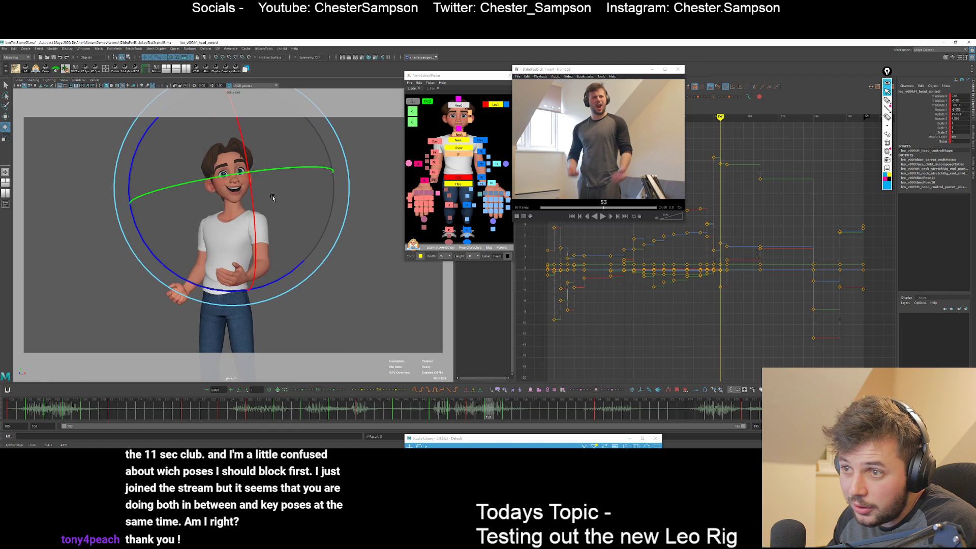
key("comma")
key("comma")
key("q")
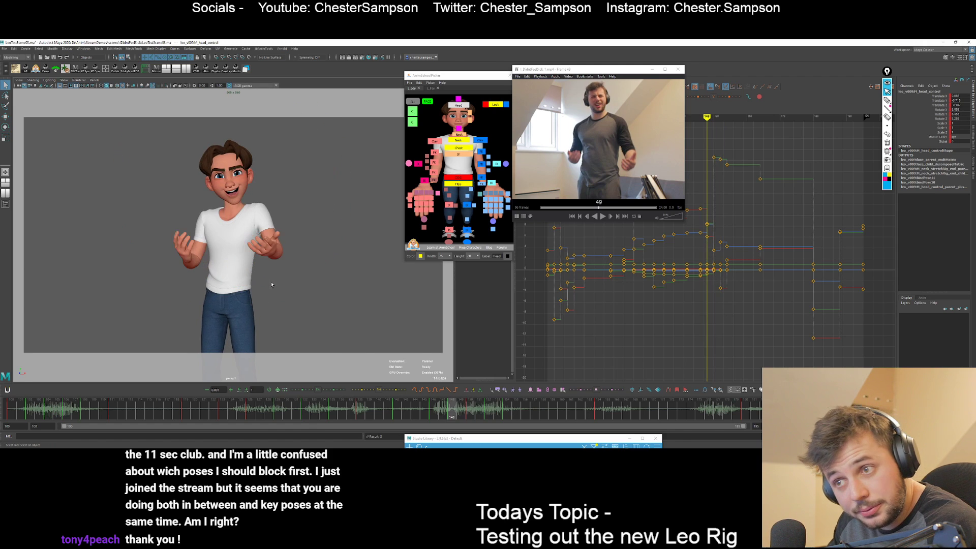
Shift the COG slightly at reference frame 53 and flip through frames 49 to 55 to check the body's path.
left_click(228, 288)
key("w")
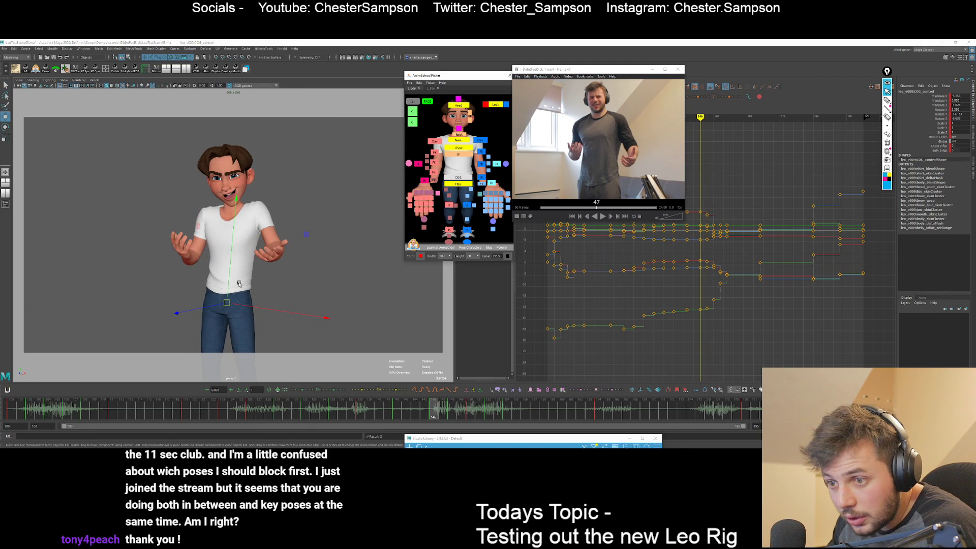
key("period")
key("comma")
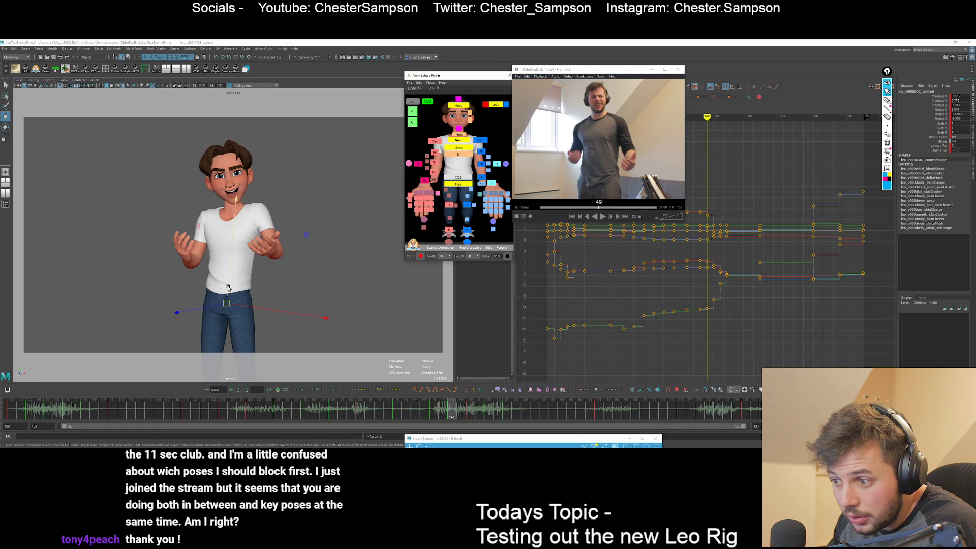
key("period")
key("period")
key("period")
key("comma")
left_click_drag(227, 288, 225, 286)
key("comma")
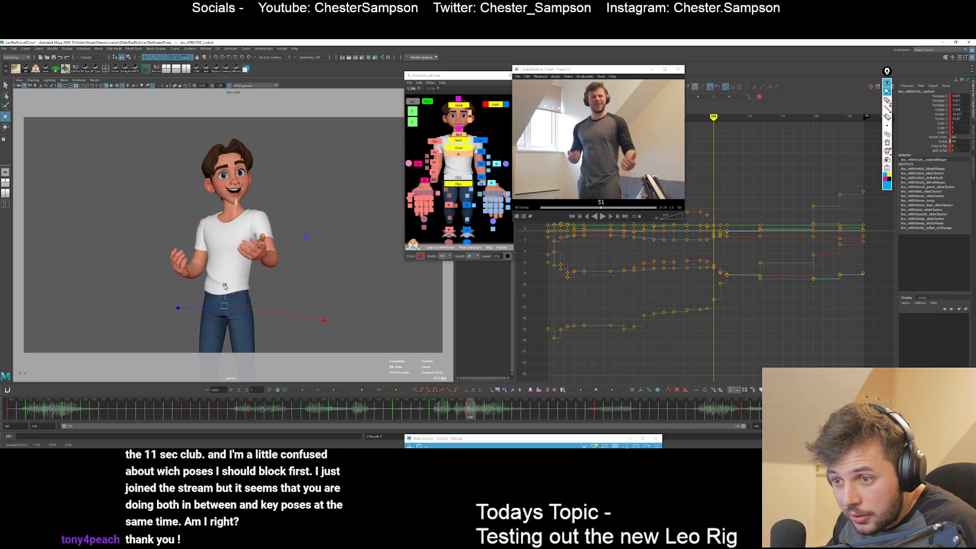
key("period")
key("period")
key("comma")
key("comma")
key("period")
key("period")
key("comma")
key("comma")
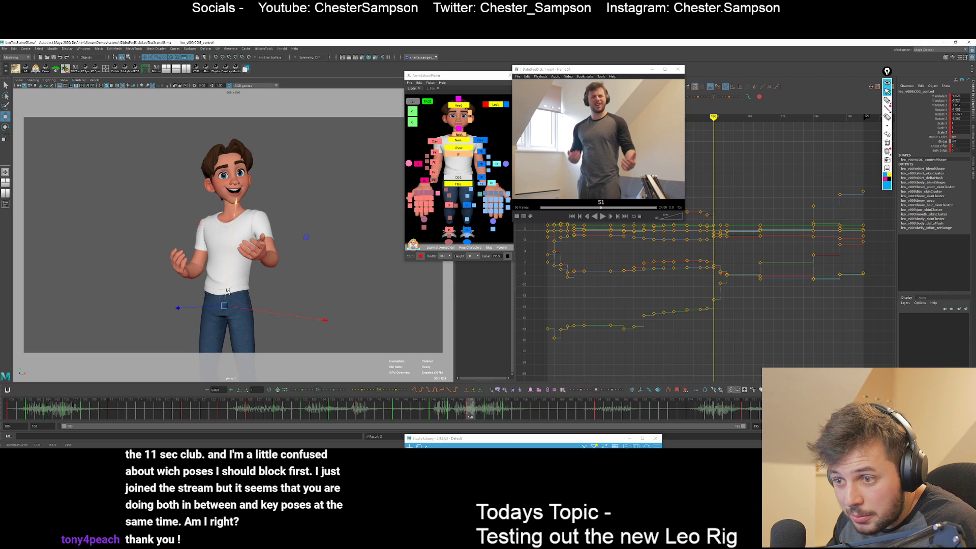
key("comma")
key("period")
key("period")
Fine-tune the COG position at reference frame 53 in a close-up of the hips, and play back the motion.
key("backslash")
key("comma")
key("period")
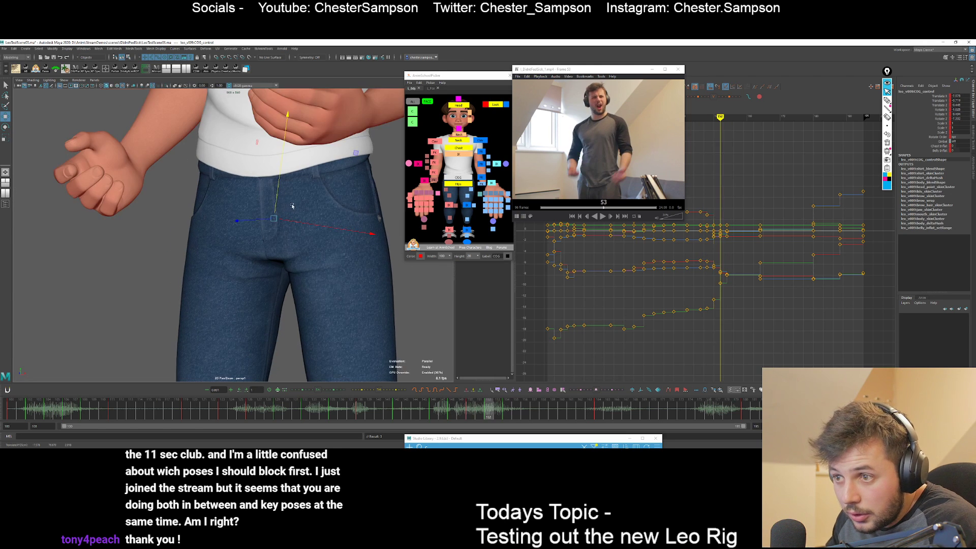
left_click_drag(276, 204, 275, 205)
key("comma")
key("period")
key("period")
key("comma")
key("comma")
key("comma")
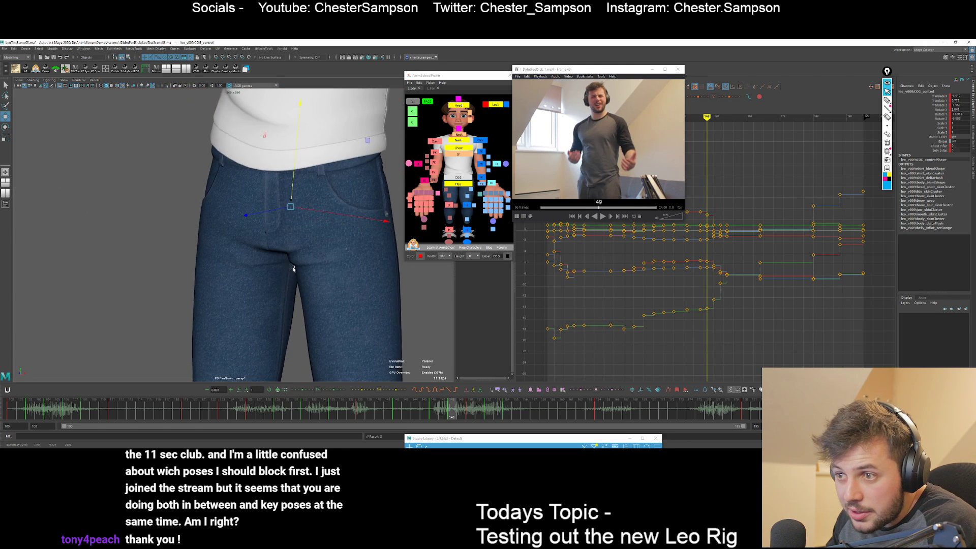
key("backslash")
key("comma")
key("alt+v")
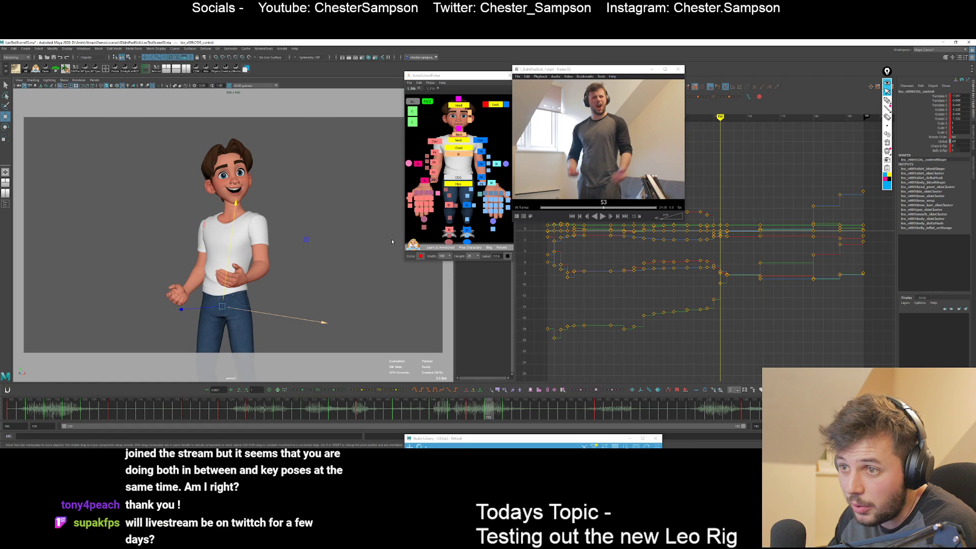
Rotate the chest slightly at reference frame 53 and compare it with the poses on either side.
left_click(462, 146)
key("e")
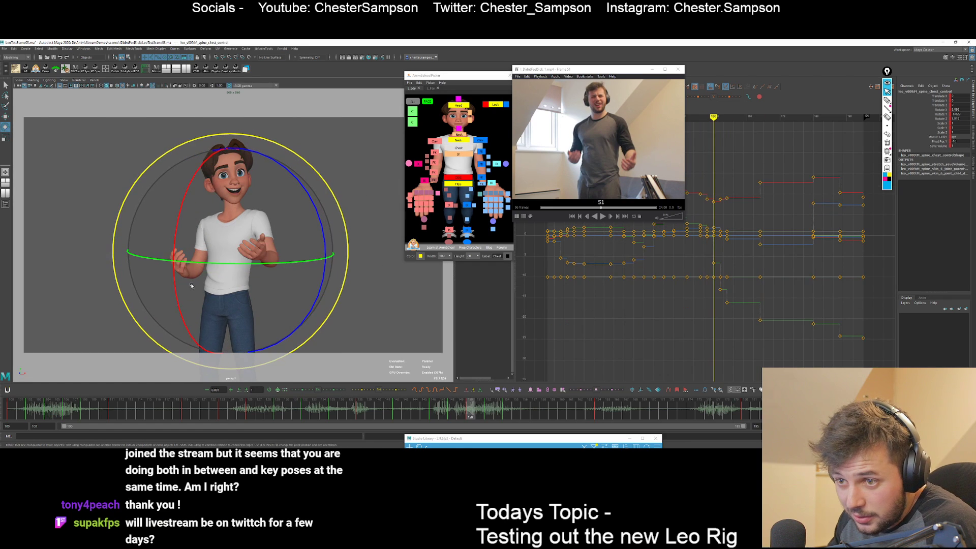
key("period")
key("comma")
key("comma")
key("period")
key("comma")
key("comma")
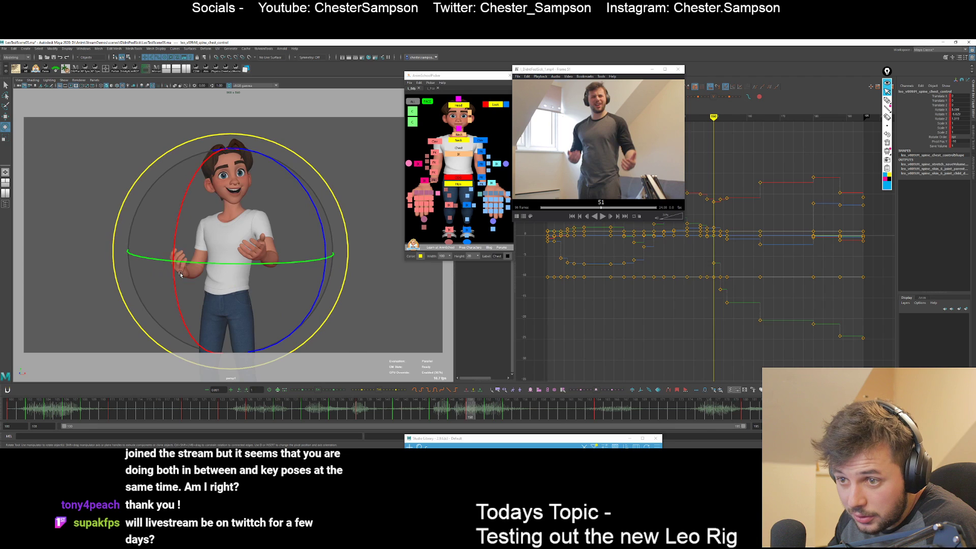
key("period")
key("period")
left_click_drag(167, 288, 167, 283)
key("s")
key("comma")
key("comma")
key("period")
key("period")
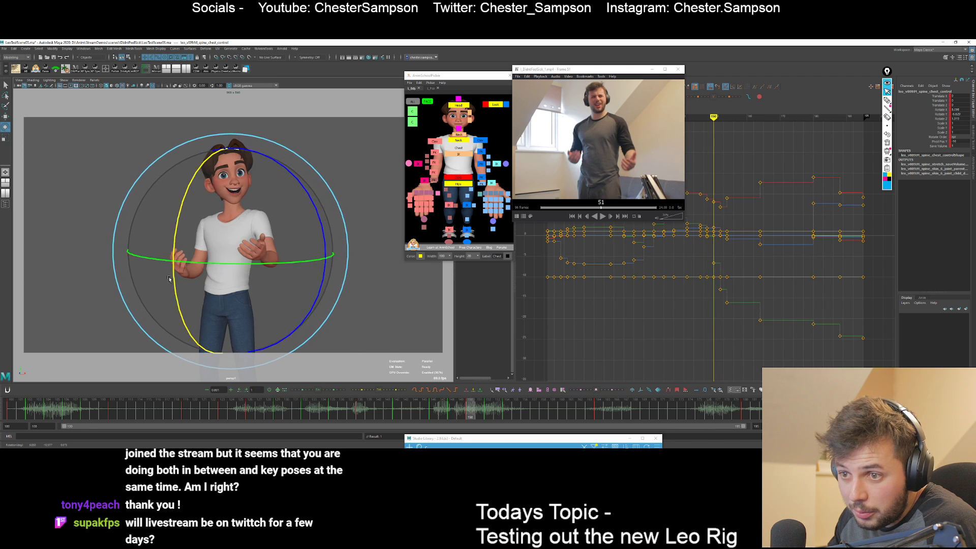
key("period")
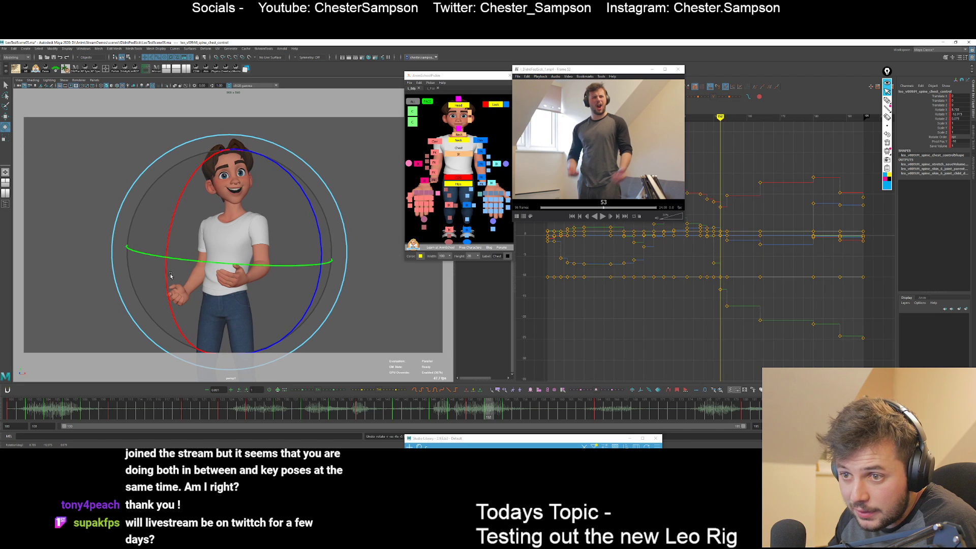
key("comma")
key("comma")
key("comma")
key("period")
key("period")
key("period")
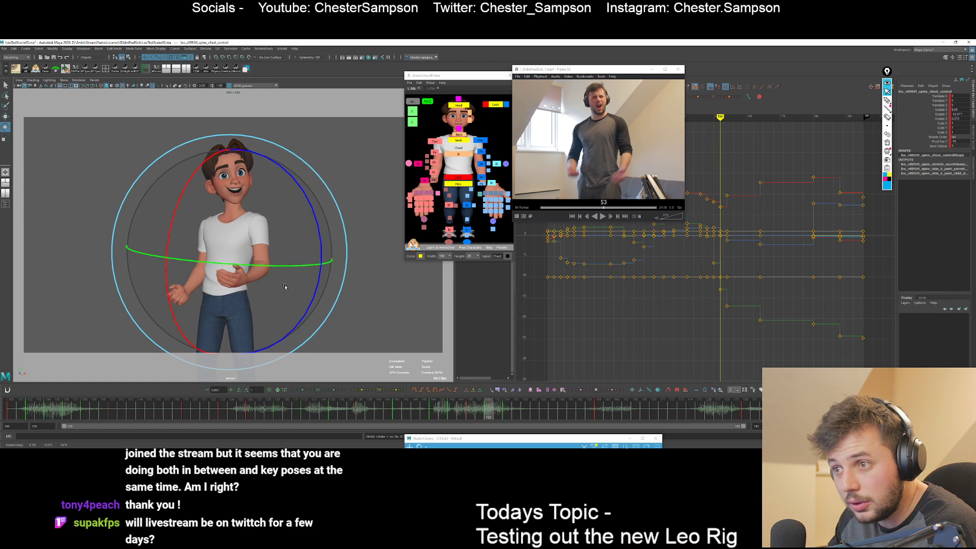
Adjust the left and right clavicle rotations around reference frames 53 and 55, and play back the shot.
left_click(481, 140)
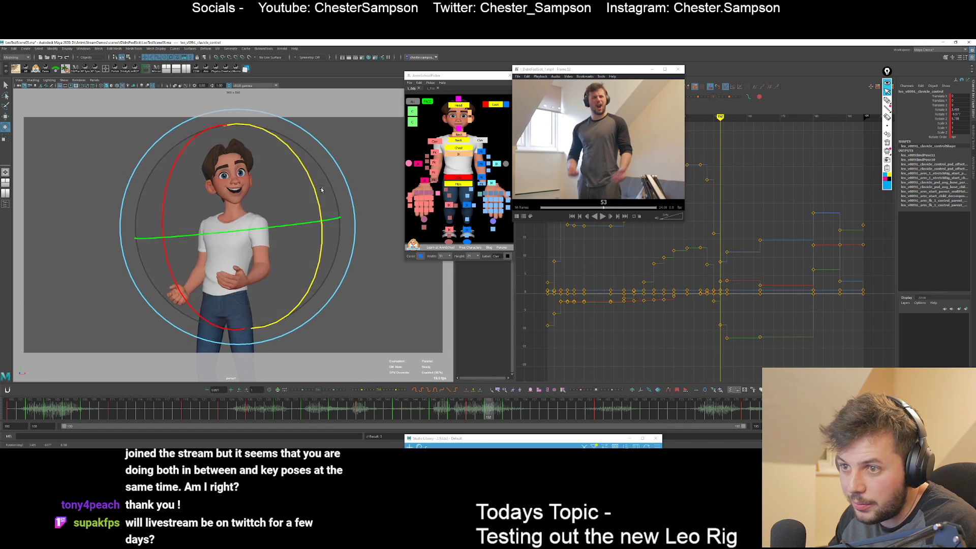
left_click(438, 143)
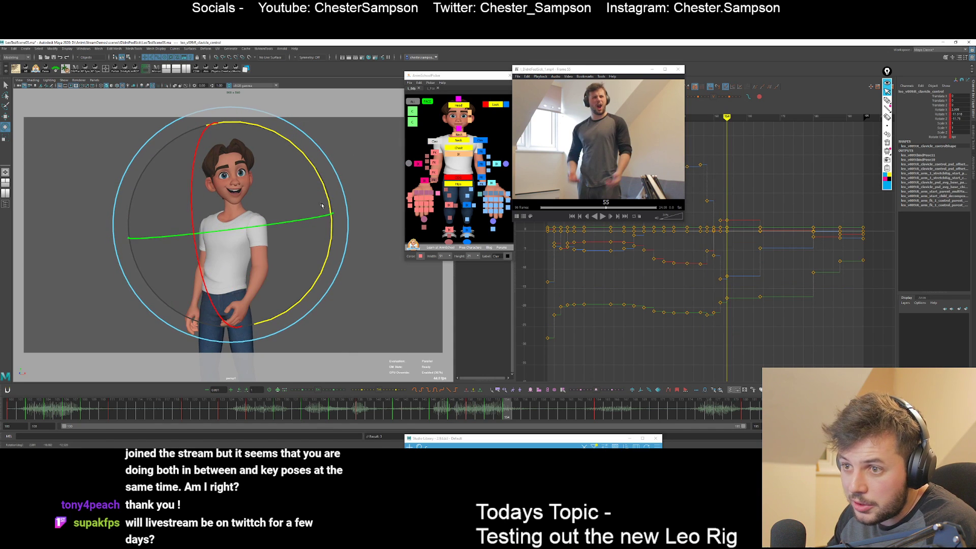
key("comma")
key("comma")
key("comma")
key("comma")
key("alt+v")
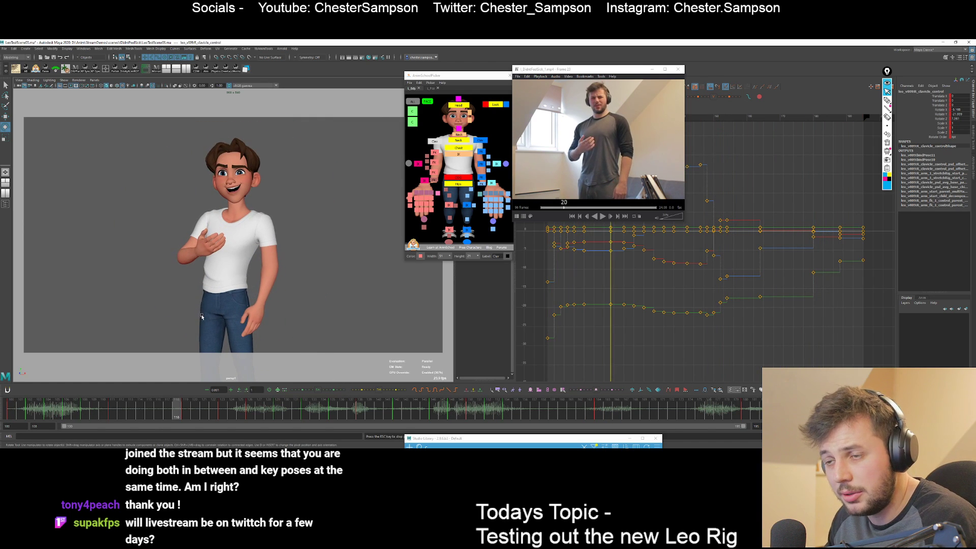
key("alt+v")
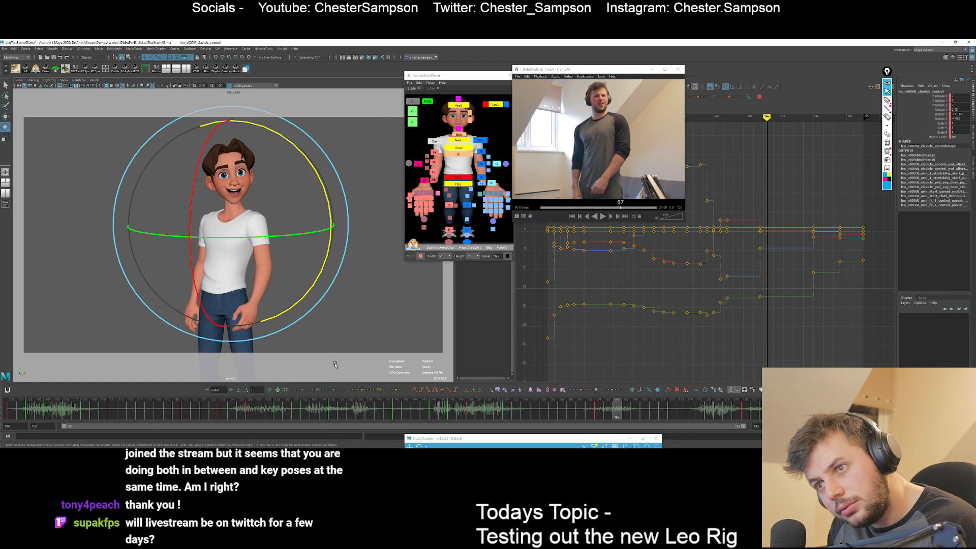
Select all of Leo's controls and add an in-between pose at reference frame 57, blended between the poses at frames 55 and 65.
key("comma")
left_click(402, 208)
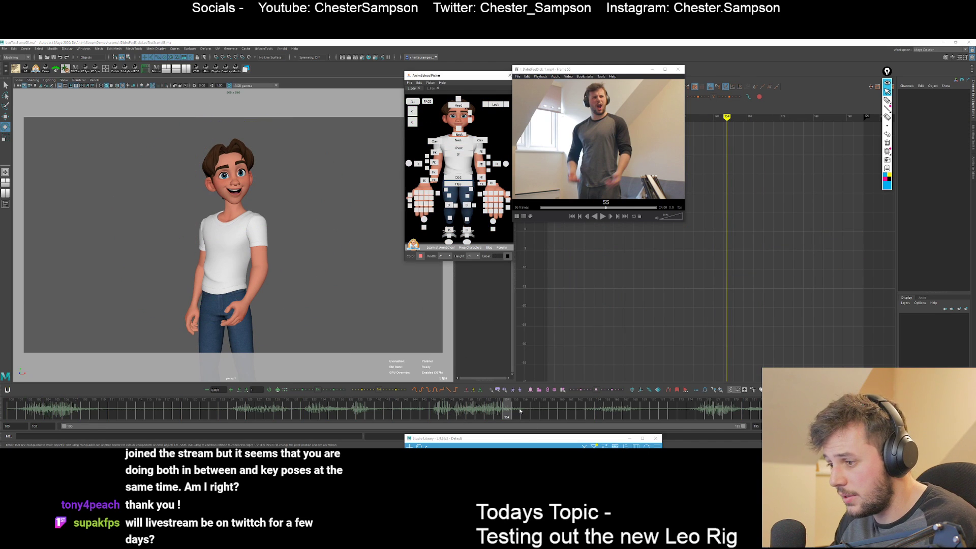
key("ctrl+shift+a")
key("s")
key("period")
key("comma")
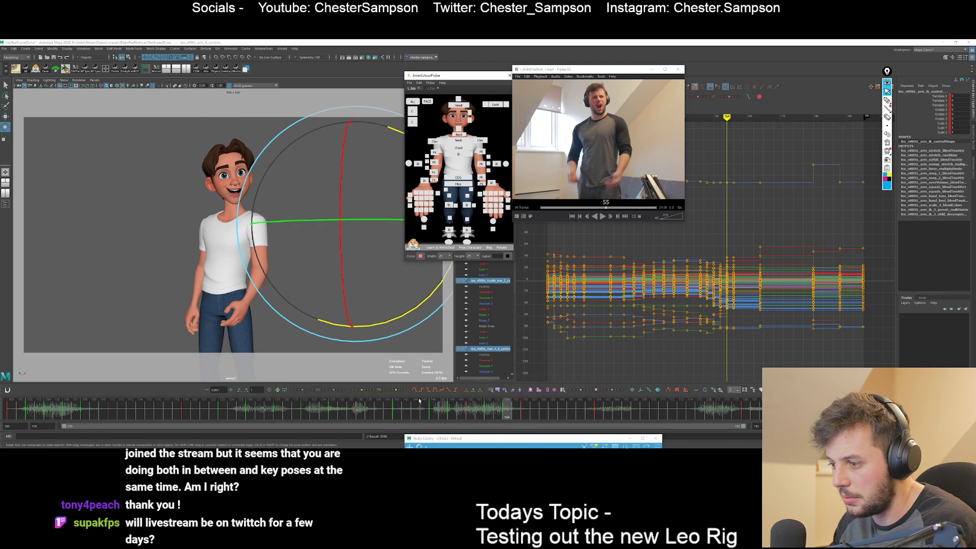
key("period")
key("period")
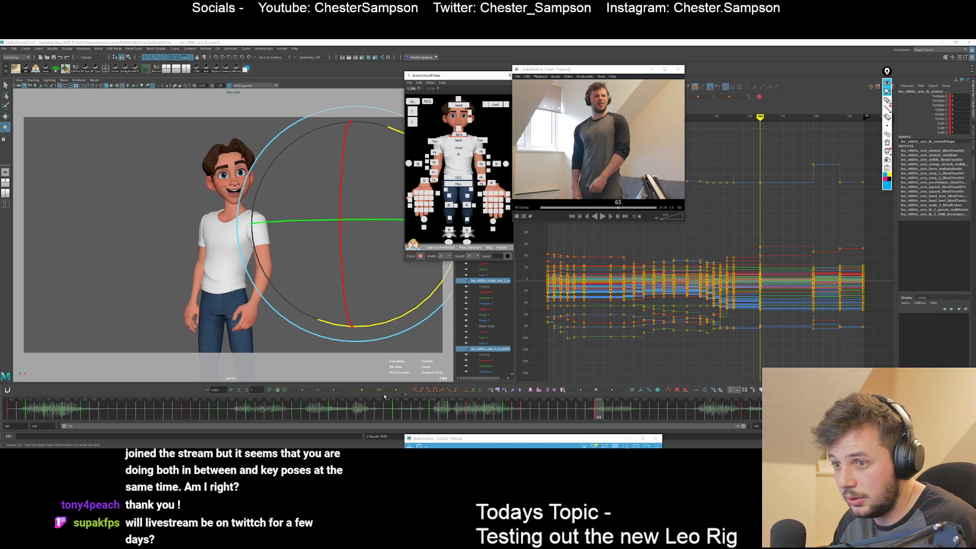
key("comma")
key("comma")
key("comma")
key("alt+period")
key("alt+period")
key("alt+period")
key("alt+period")
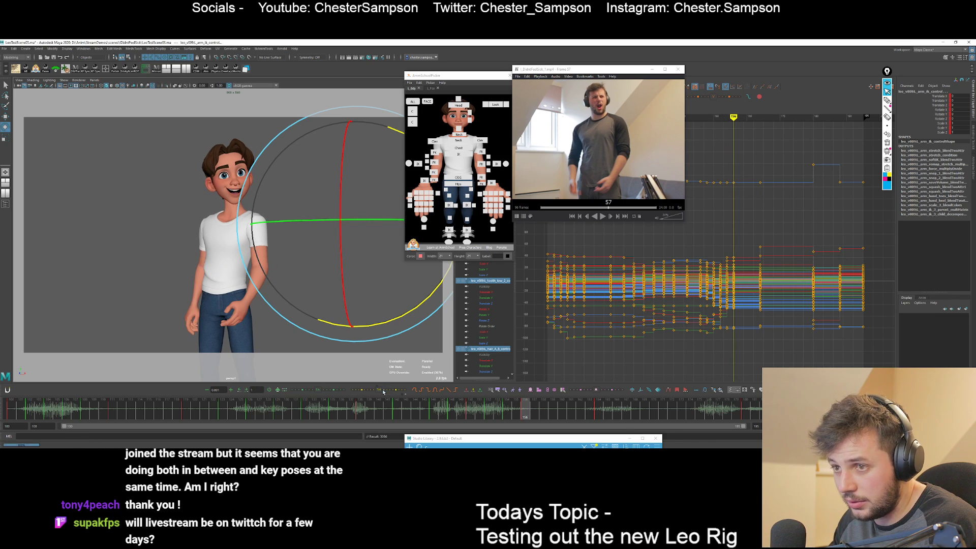
key("alt+comma")
key("alt+comma")
key("alt+comma")
key("alt+comma")
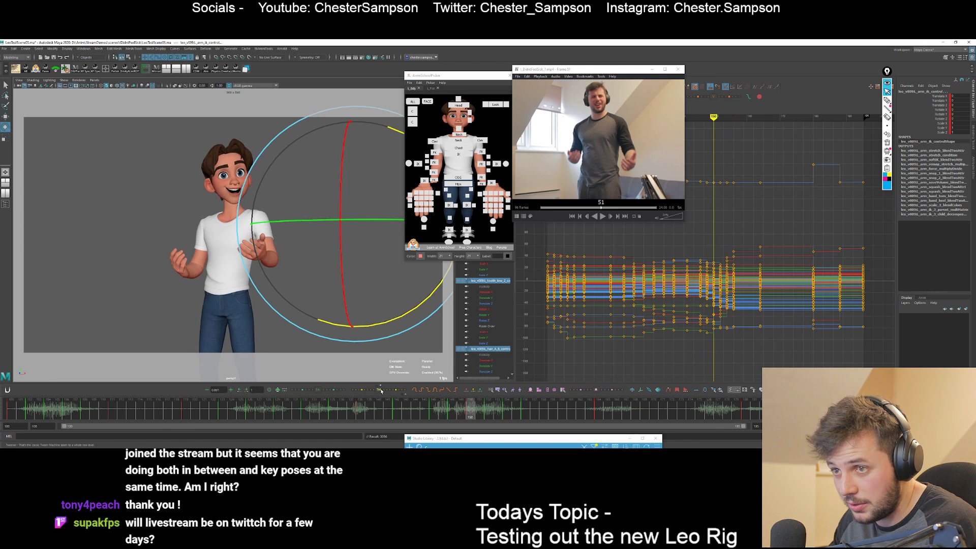
key("period")
key("period")
key("period")
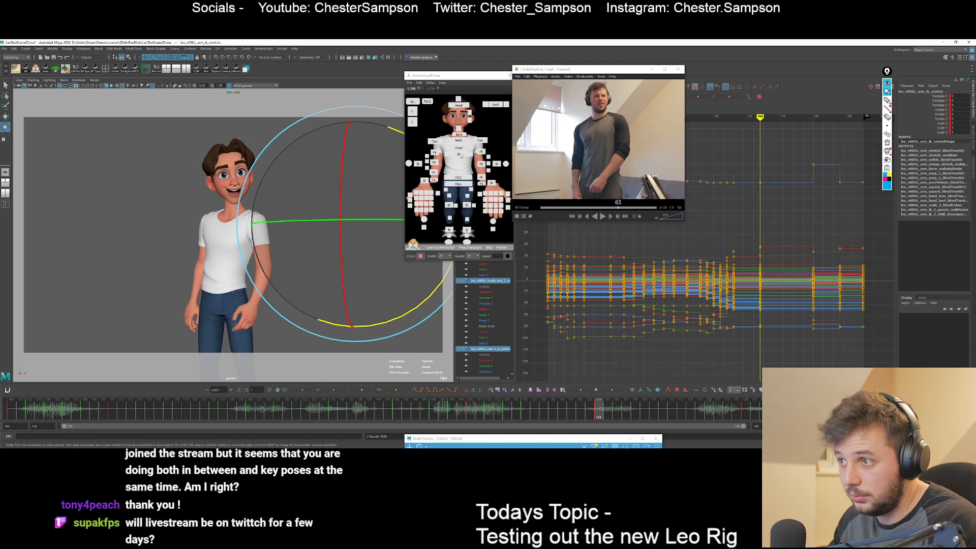
Raise the COG's Translate Y keys at reference frames 55 and 57 to shape the body's rise and settle.
left_click(458, 177)
key("w")
key("comma")
key("comma")
key("comma")
key("comma")
key("comma")
key("period")
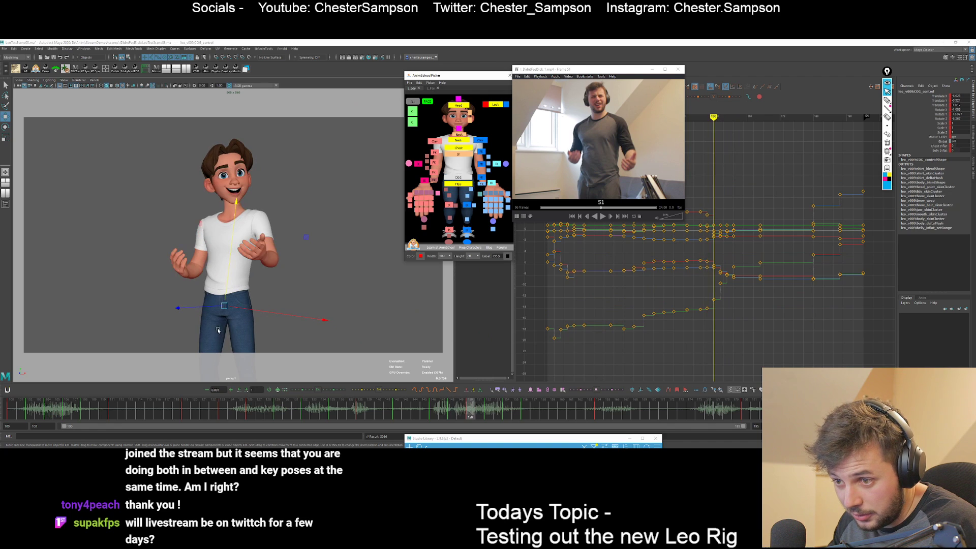
key("alt+period")
key("alt+period")
left_click(940, 100)
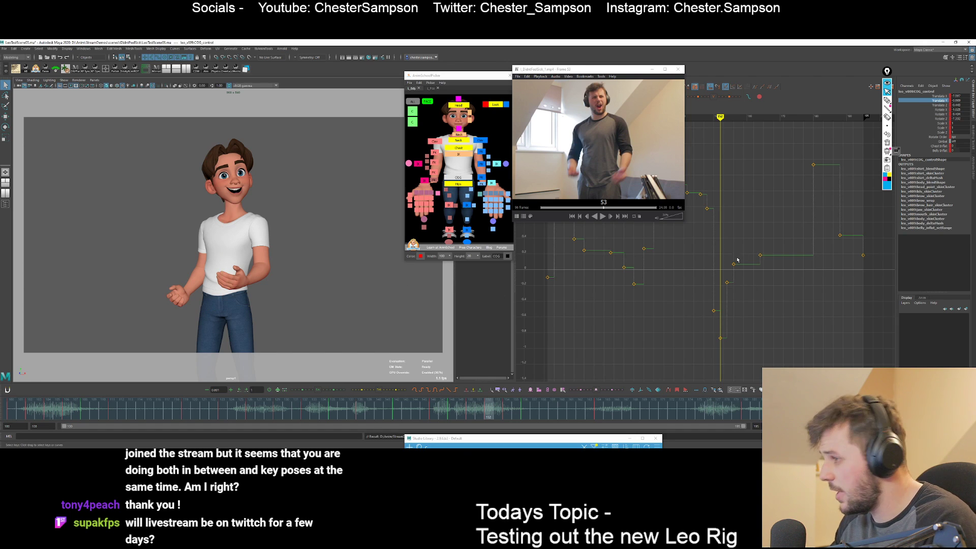
middle_click_drag(654, 293, 694, 318, "alt")
mouse_move(693, 318)
right_mouse_down("alt")
mouse_move(680, 331)
mouse_move(685, 314)
mouse_move(680, 326)
right_mouse_up("alt")
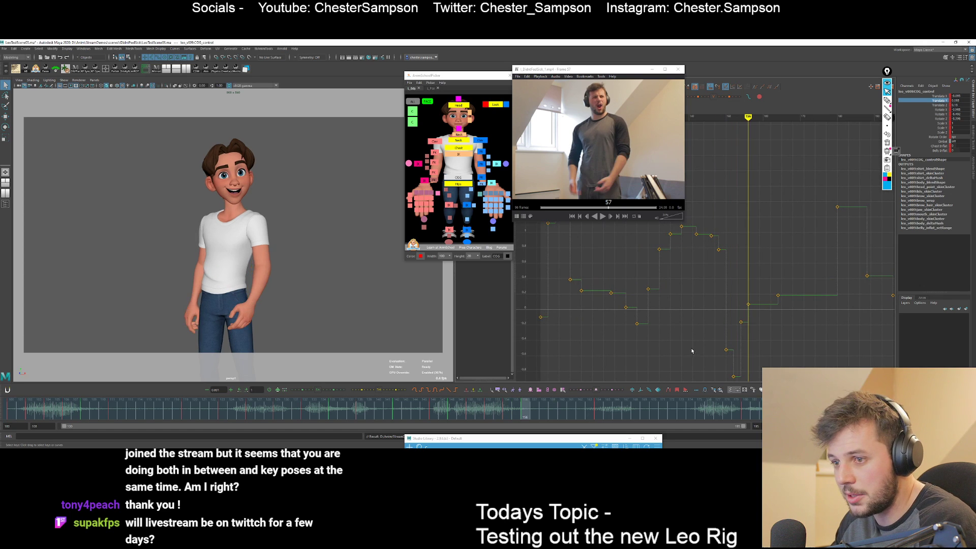
key("comma")
key("period")
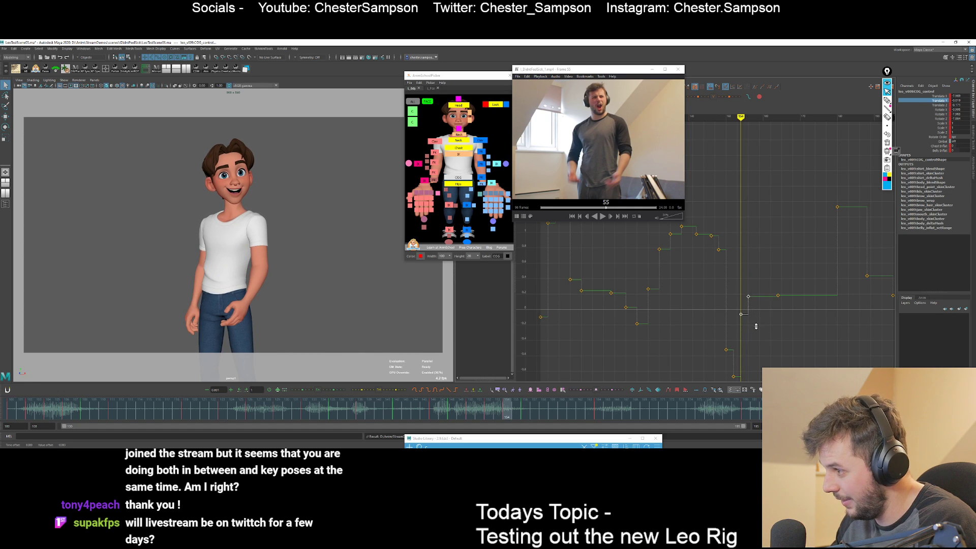
key("alt+period")
key("alt+period")
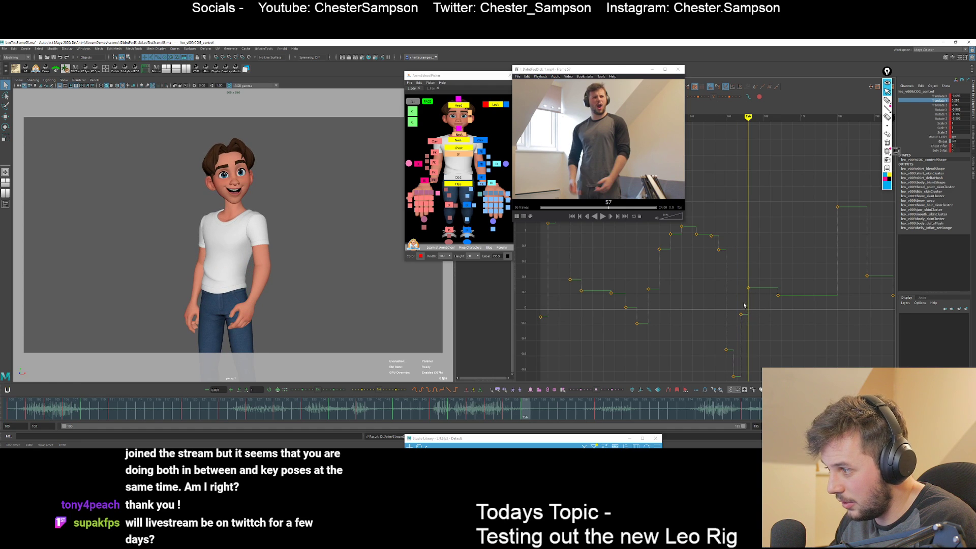
Play back the animation and flip through the poses around reference frame 51 to examine the arm drop.
key("alt+v")
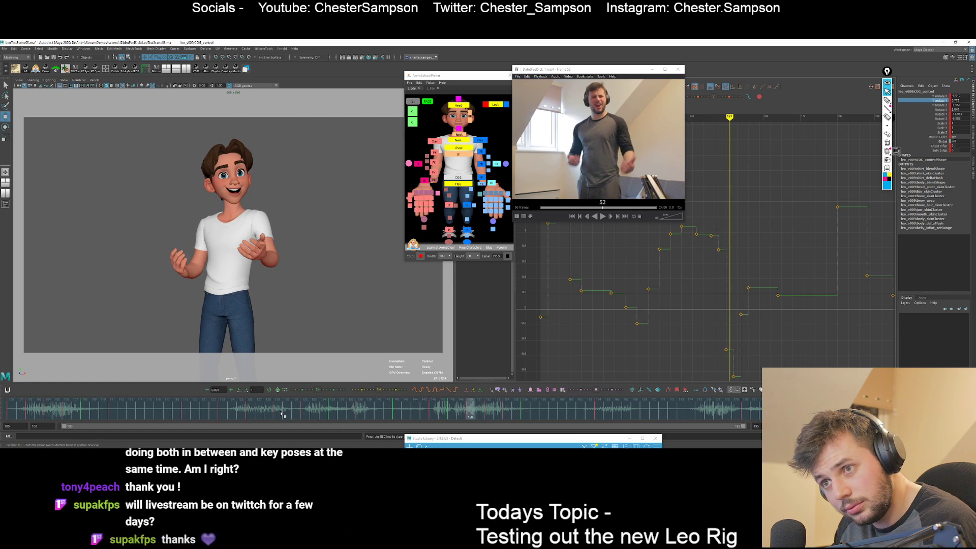
key("Escape")
key("comma")
key("comma")
key("period")
key("comma")
key("comma")
key("period")
key("period")
key("period")
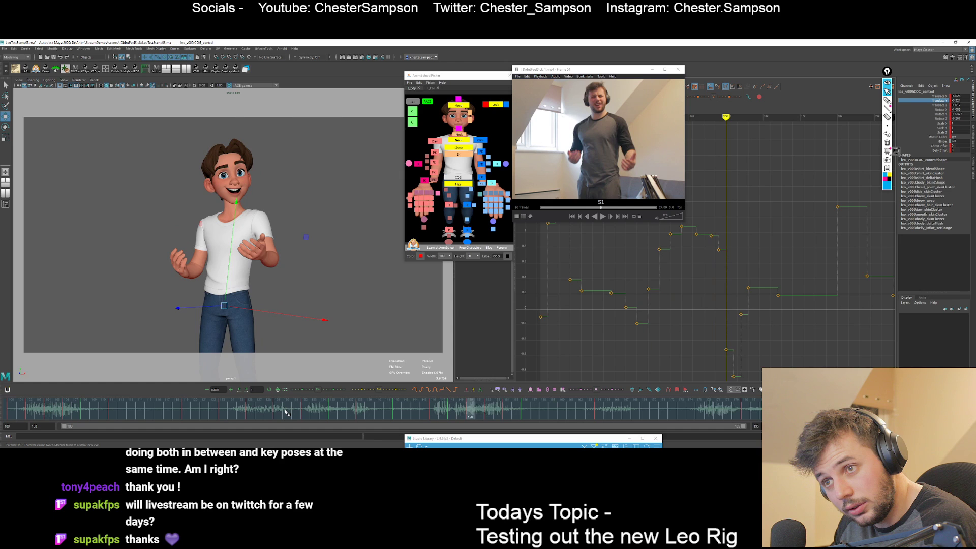
Select the left arm and hand controls, blend their pose at reference frame 53 closer to frame 51, and compare both frames.
left_click(480, 194)
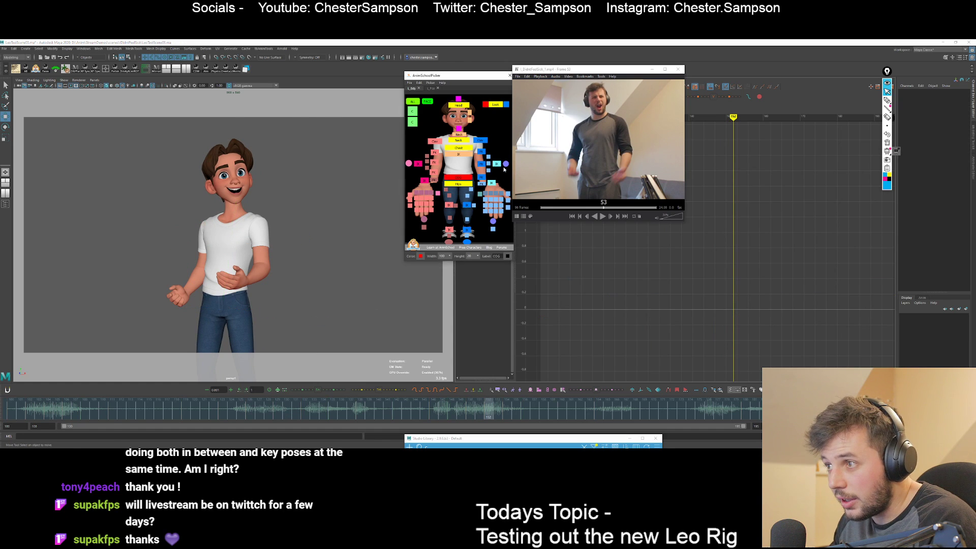
key("q")
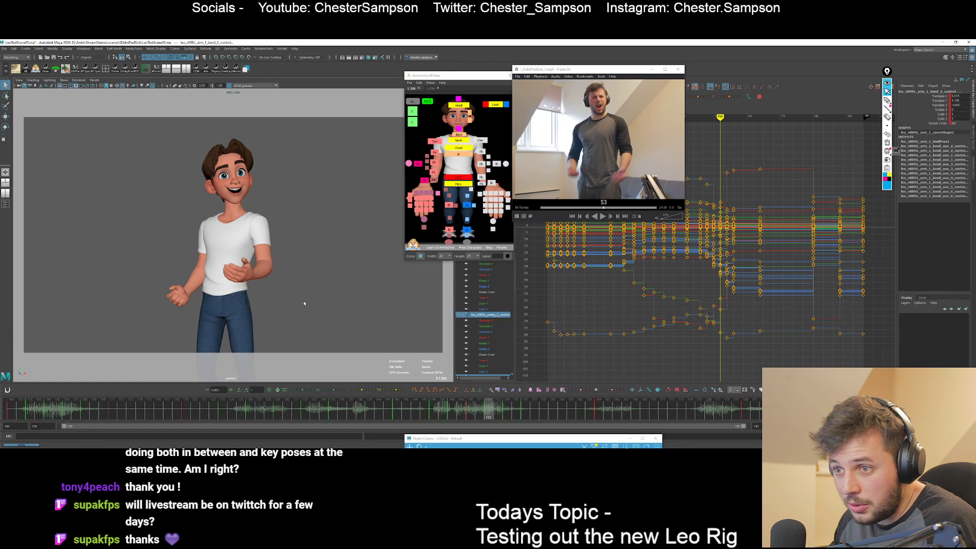
key("comma")
key("period")
key("comma")
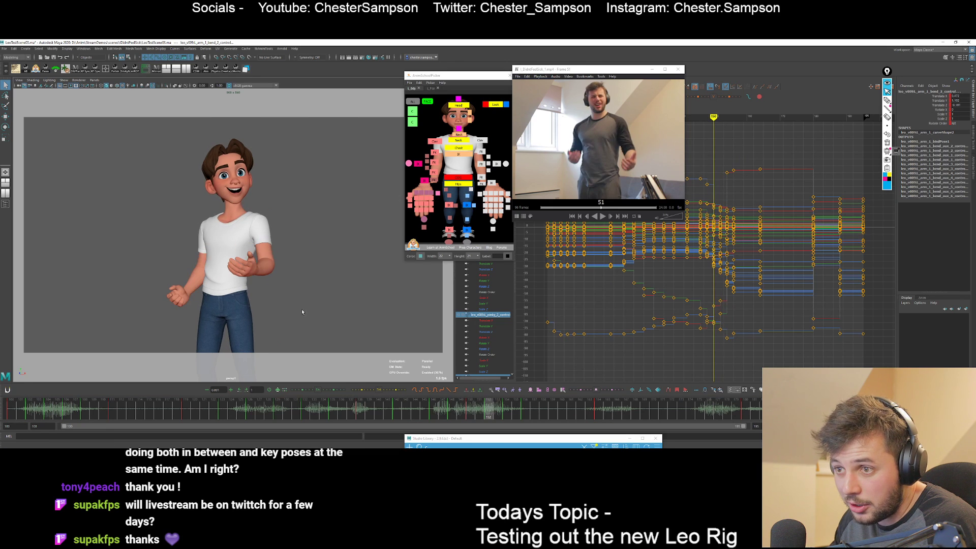
key("period")
key("comma")
key("comma")
key("period")
Rotate Leo's left forearm FK control to bend the elbow further at reference frames 51 and 53, checking against the neighbouring poses.
left_click(481, 164)
key("e")
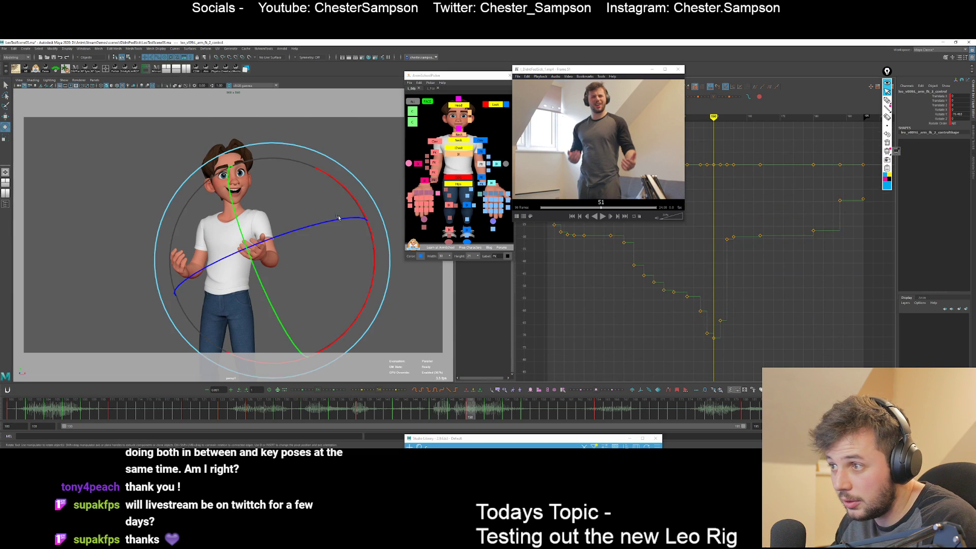
key("comma")
key("comma")
key("period")
key("period")
key("comma")
key("comma")
key("comma")
left_click_drag(251, 258, 238, 294)
key("period")
key("period")
key("period")
key("period")
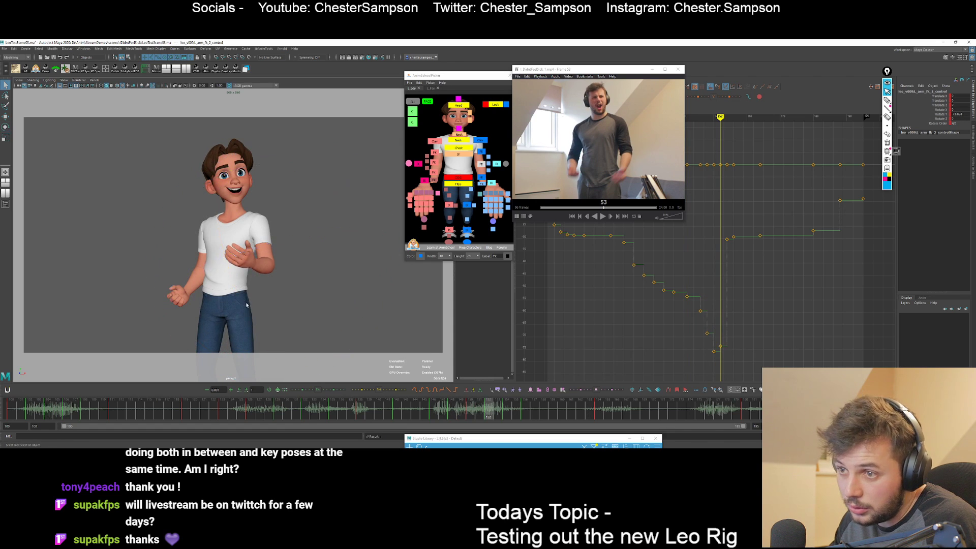
Rotate Leo's left upper arm FK control at reference frame 55 to refine the arm drop between frames 53 and 57.
key("alt+period")
key("alt+period")
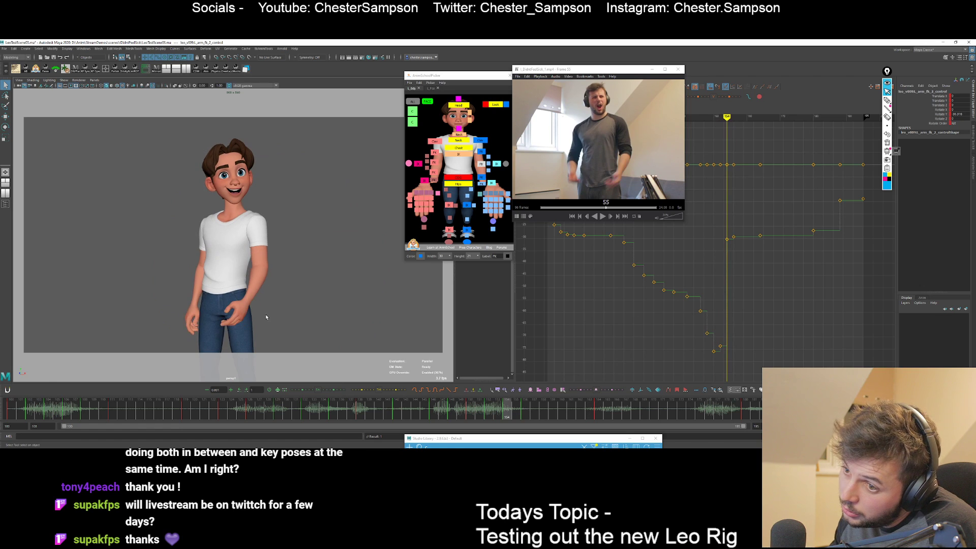
key("alt+period")
key("alt+period")
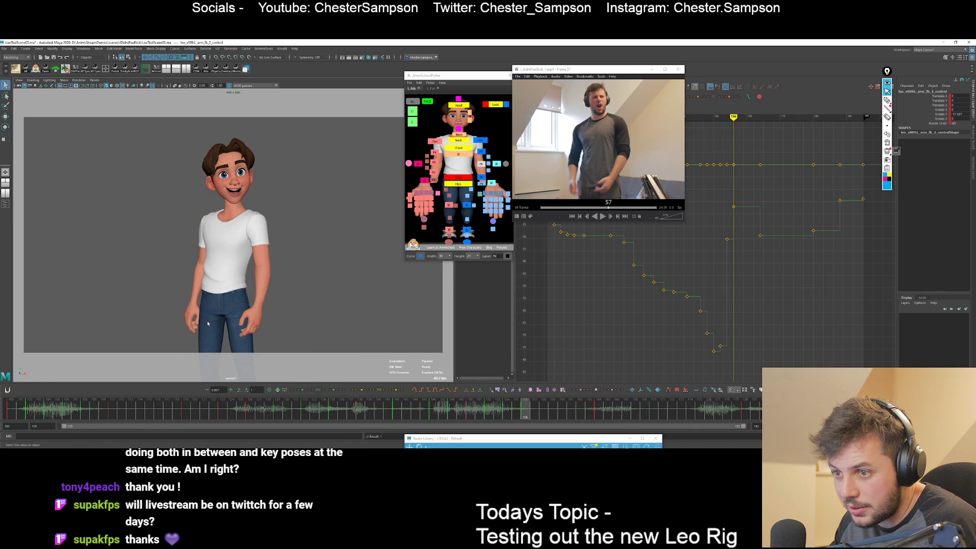
left_click(477, 152)
key("e")
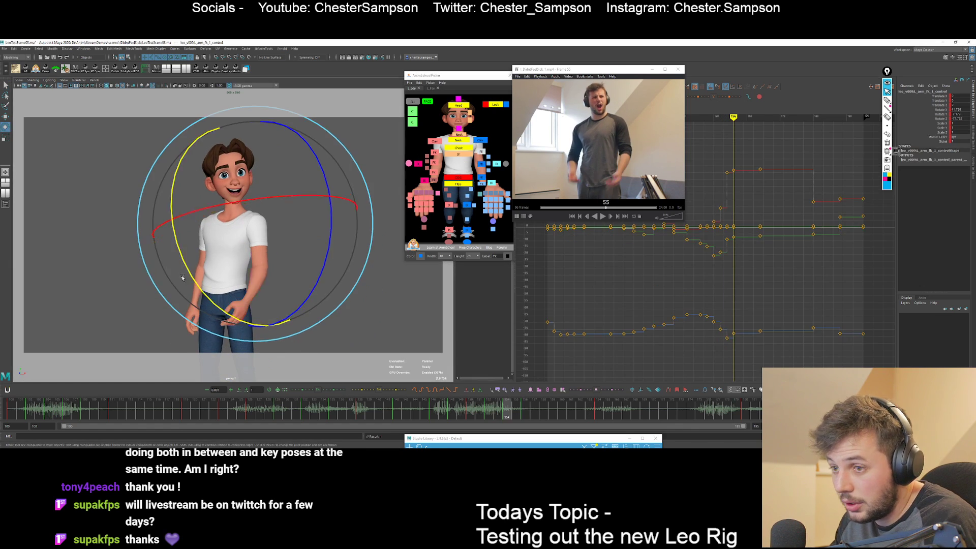
key("alt+comma")
key("alt+comma")
key("alt+period")
key("alt+period")
left_click_drag(182, 260, 193, 271)
key("comma")
key("comma")
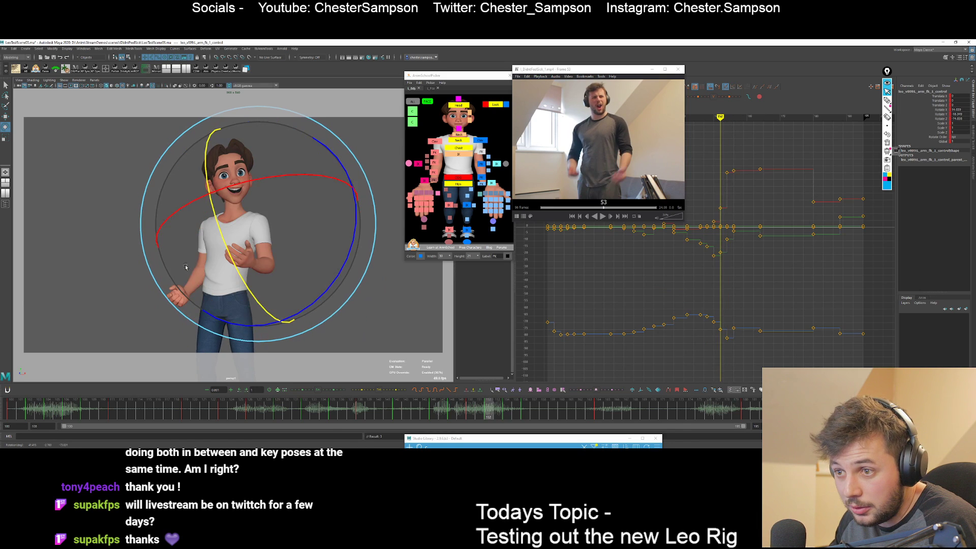
Step through the arm-drop keys between reference frames 53 and 57 to compare the left arm's poses.
key("period")
key("period")
key("period")
key("comma")
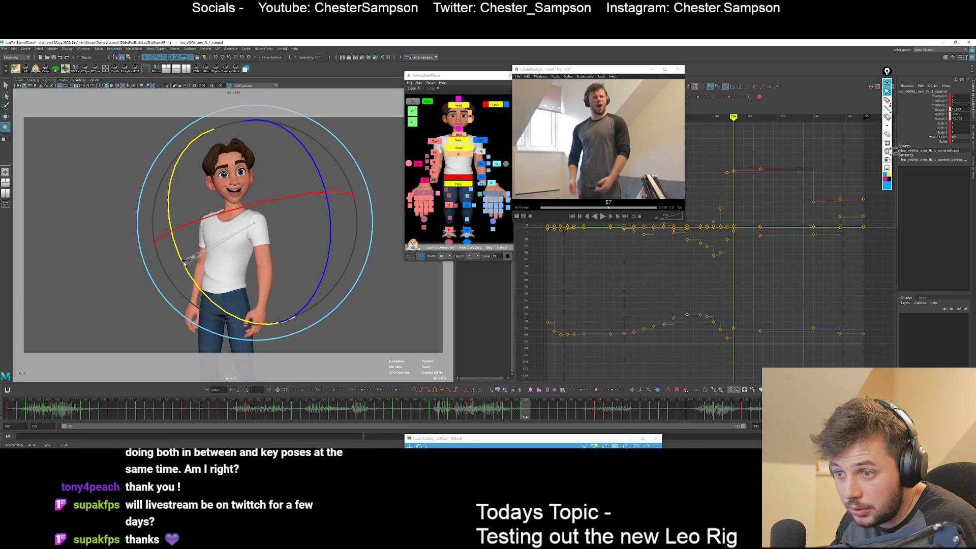
key("comma")
key("comma")
key("period")
key("period")
Rotate the left clavicle control slightly at the pose matching reference frame 55, comparing it with the previous key.
left_click(480, 140)
key("comma")
key("comma")
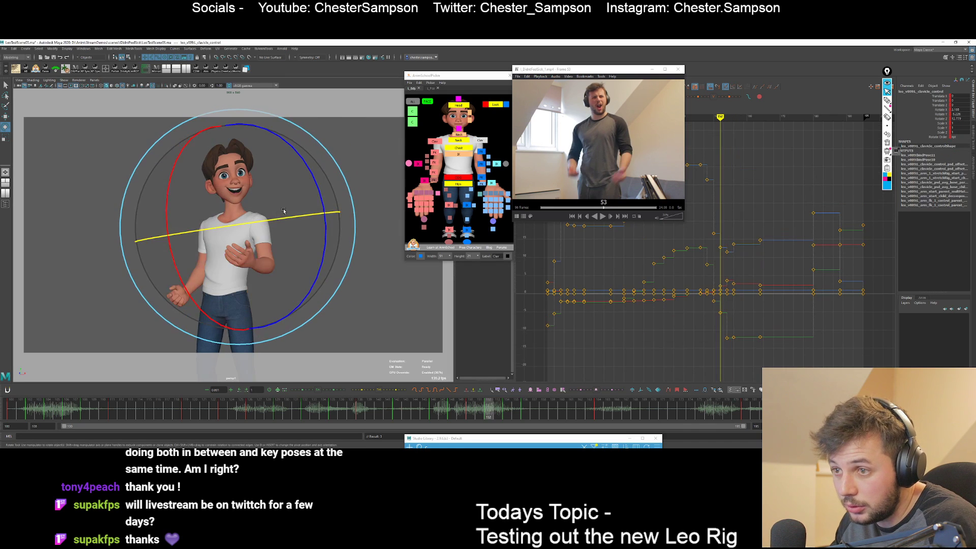
key("period")
key("comma")
key("period")
left_click_drag(314, 235, 315, 239)
key("comma")
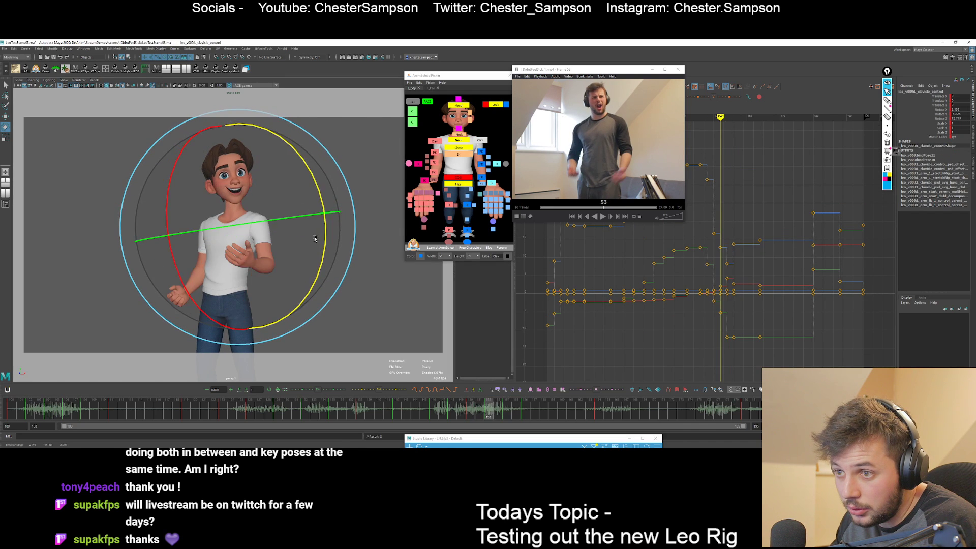
Rotate the left clavicle control at the pose matching reference frame 57, following the arm drop from the earlier keys.
key("period")
key("period")
key("period")
key("comma")
key("comma")
key("comma")
key("period")
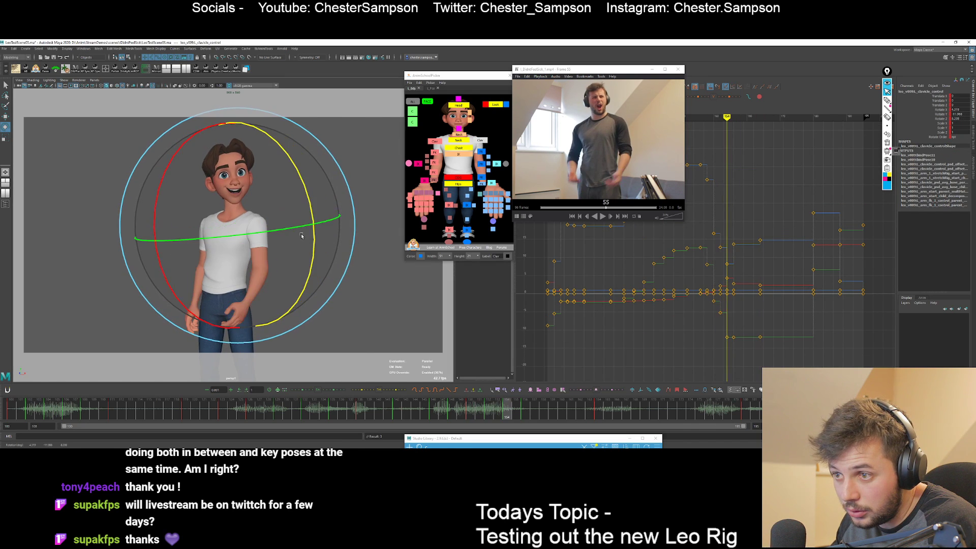
key("comma")
key("period")
key("period")
left_click_drag(298, 236, 290, 234)
key("comma")
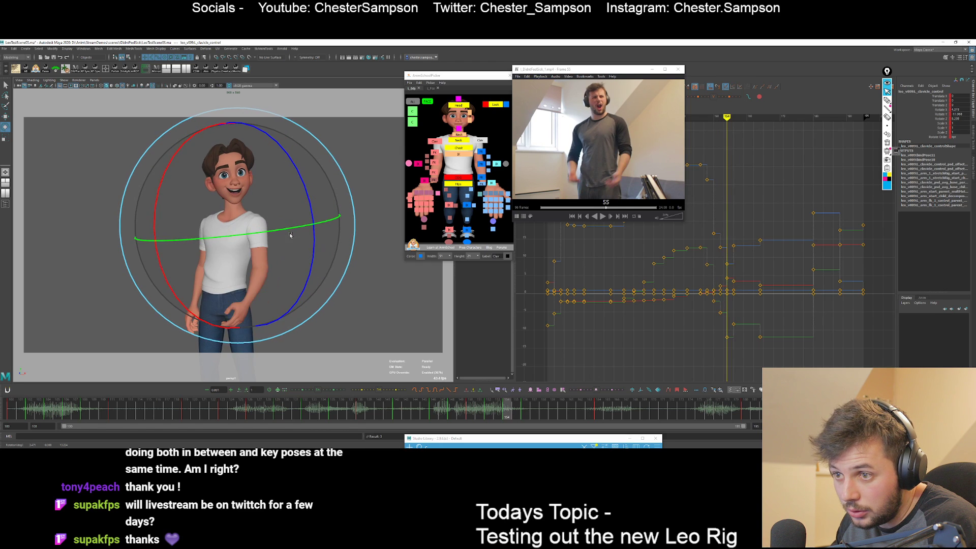
Refine the left clavicle's rotation at reference frame 57 so the shoulder settles smoothly from frame 55.
key("period")
key("period")
key("comma")
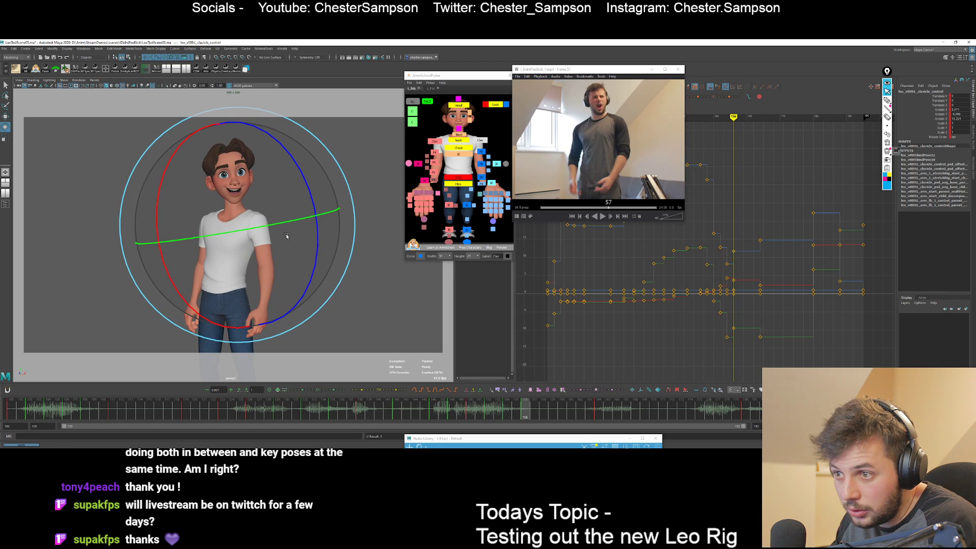
key("period")
key("comma")
left_click_drag(293, 226, 310, 235)
key("comma")
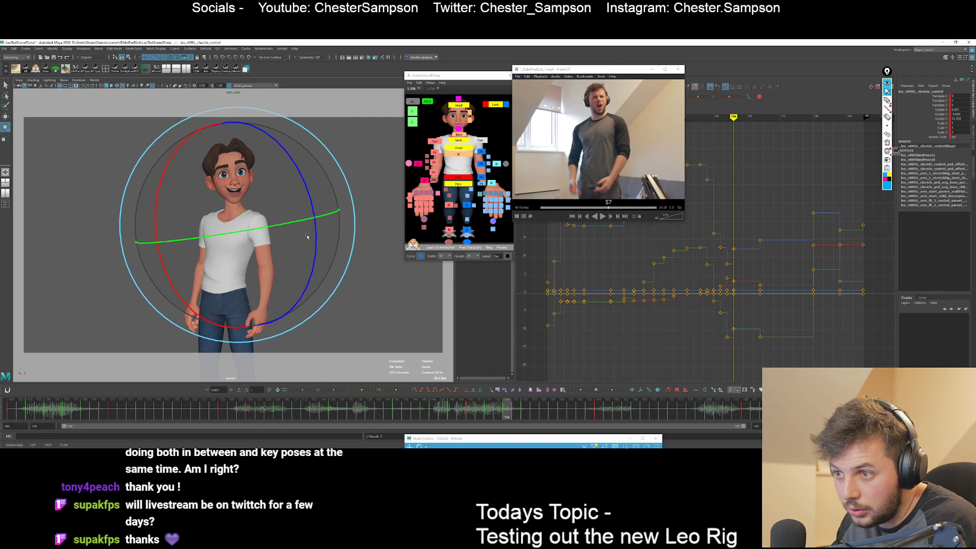
key("period")
Review the clavicle motion across the arm-drop poses and play back the shot.
key("q")
key("comma")
key("comma")
key("period")
key("period")
key("period")
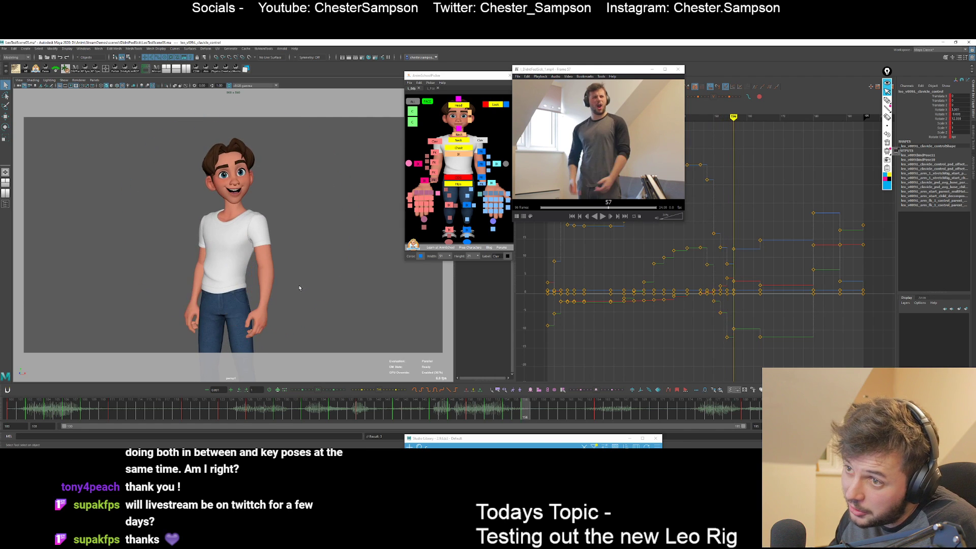
key("alt+v")
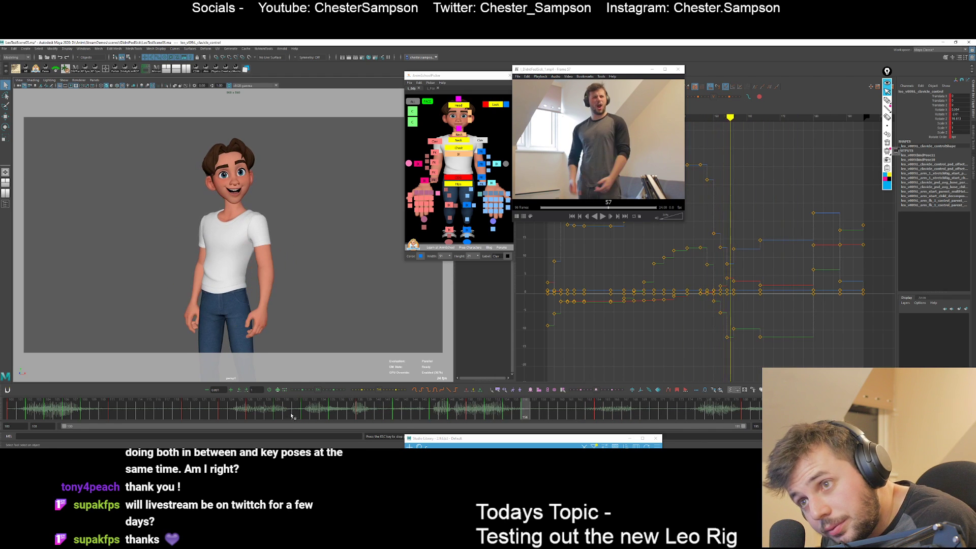
left_click(263, 413)
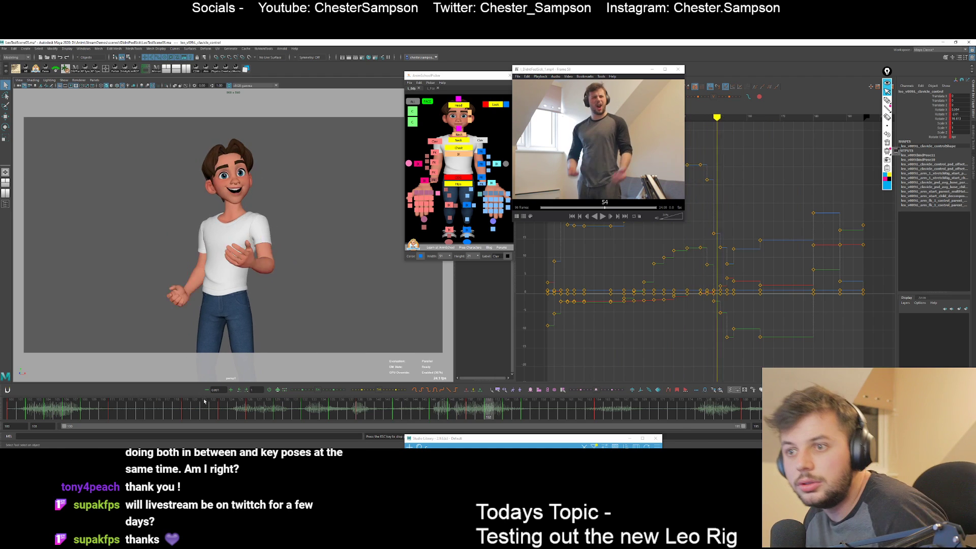
Nudge the COG control's position at the pose matching reference frame 57, comparing the hips with the neighbouring keys up close.
left_click(227, 301)
key("w")
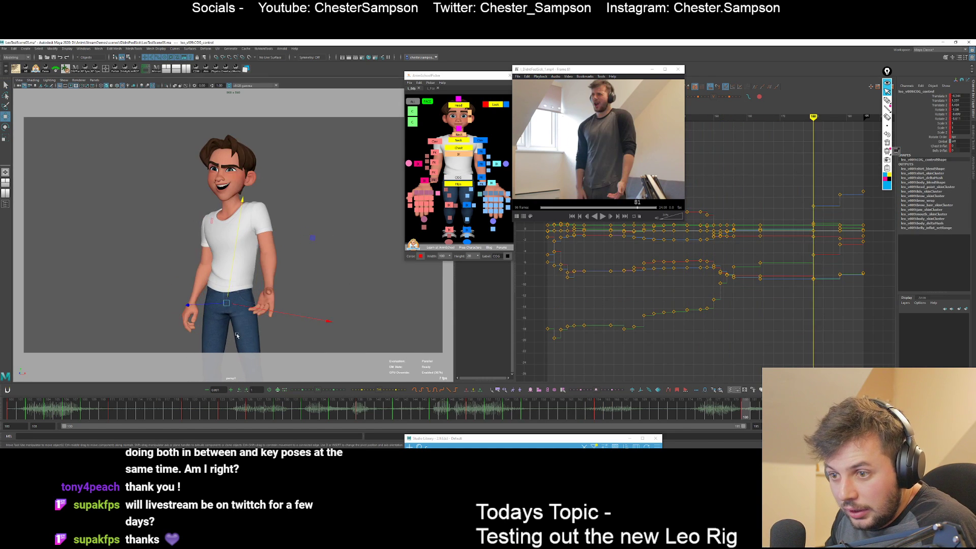
key("backslash")
key("comma")
key("period")
key("period")
key("period")
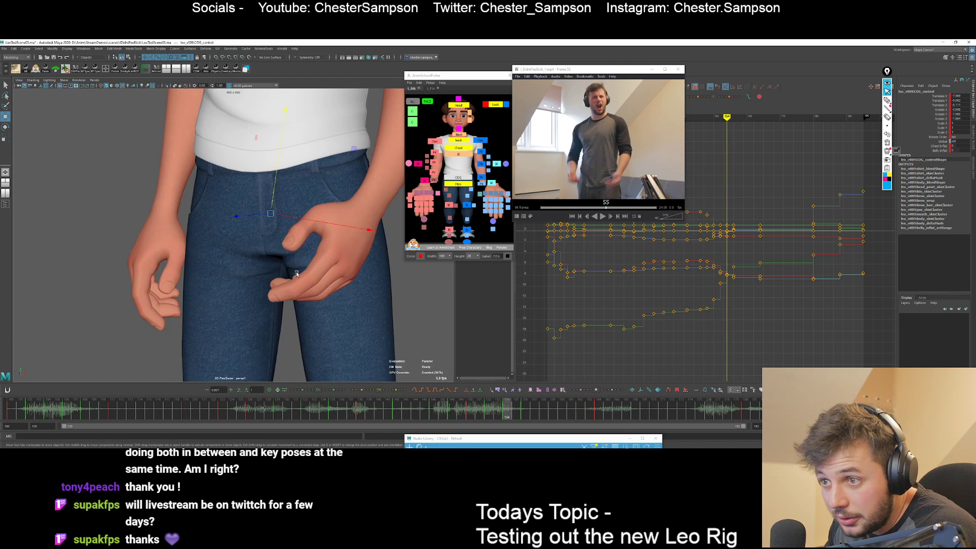
key("comma")
key("period")
key("comma")
key("comma")
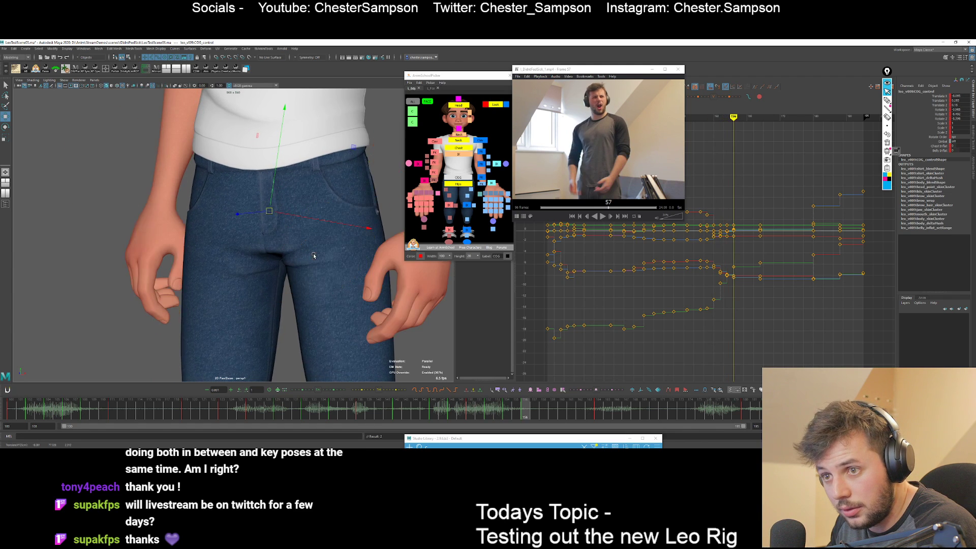
Rotate the right upper-arm FK control at the pose matching reference frame 55, checking it against the adjacent poses.
key("backslash")
left_click(435, 155)
key("e")
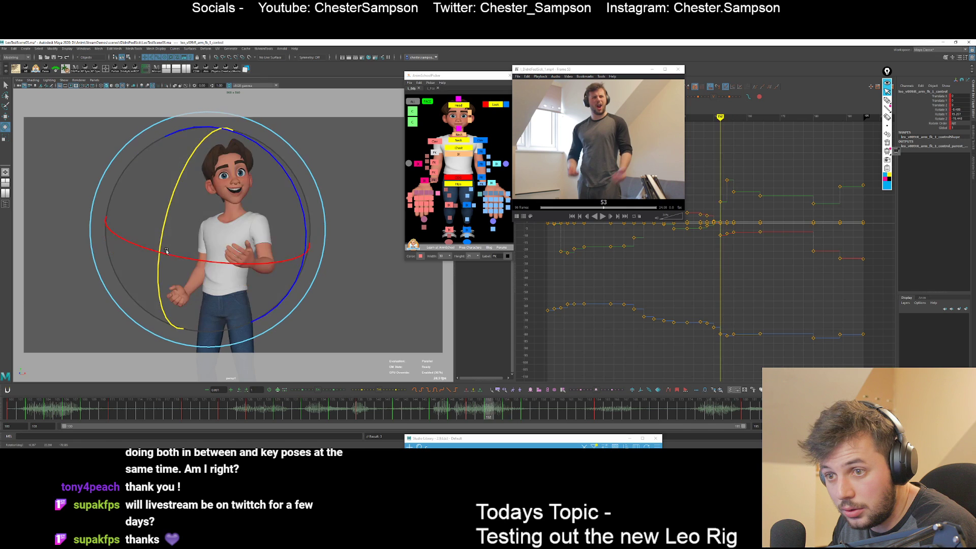
key("comma")
key("comma")
key("comma")
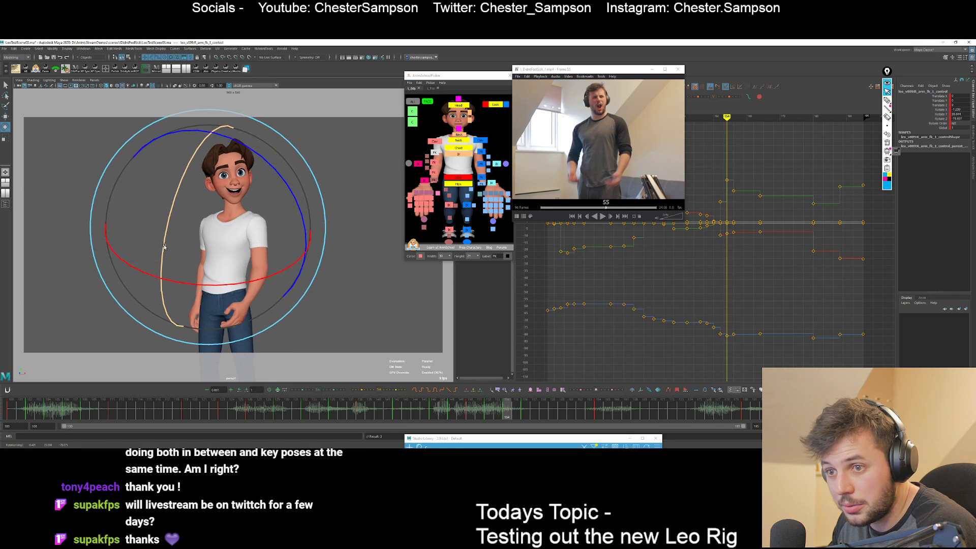
key("period")
key("period")
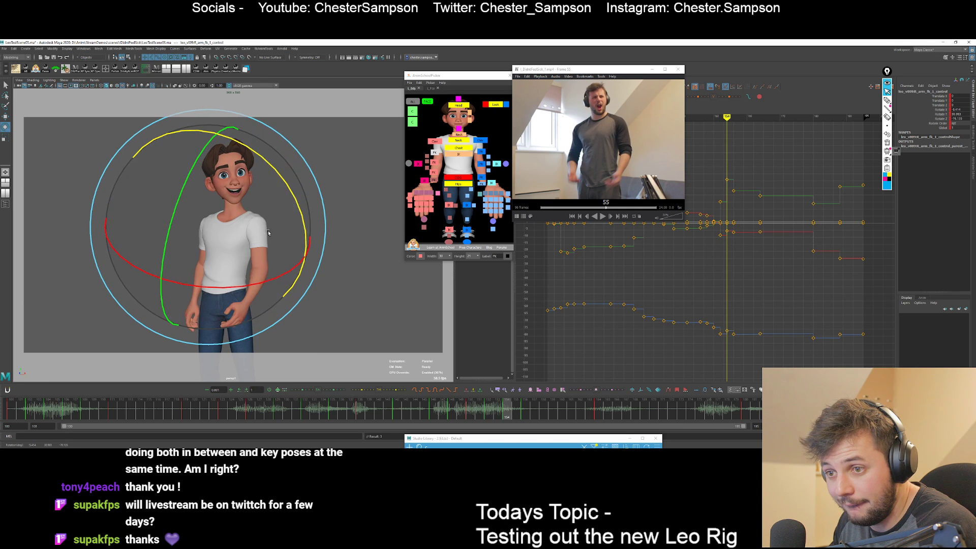
key("comma")
key("period")
key("comma")
key("comma")
key("period")
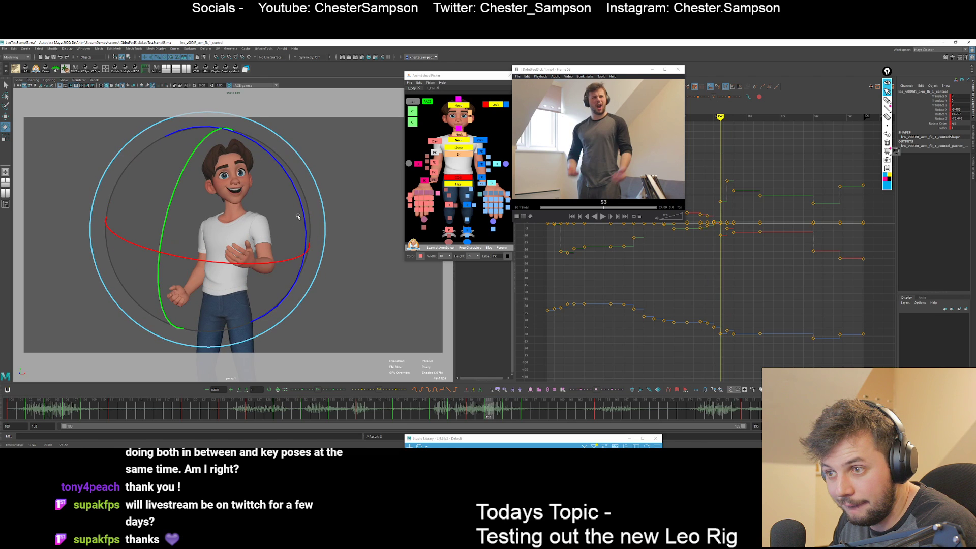
Rotate the right upper-arm FK control at the pose matching reference frame 57.
key("alt+period")
key("alt+period")
key("alt+period")
key("alt+period")
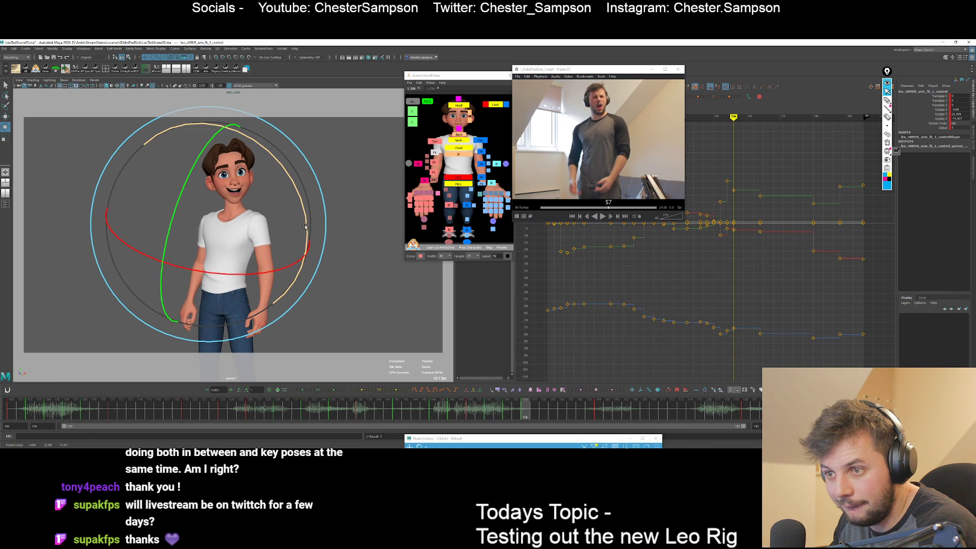
left_click_drag(305, 226, 294, 275)
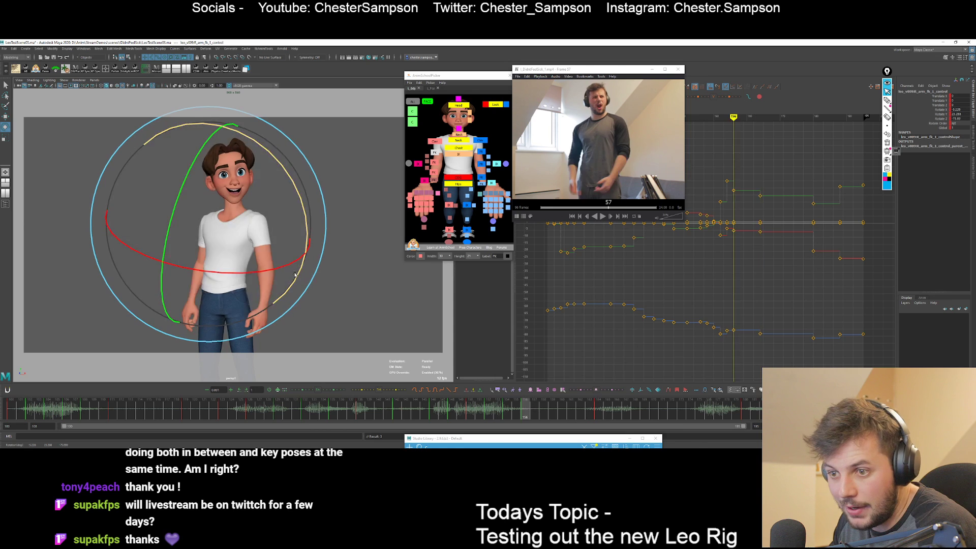
Play back the shot to check the right arm's drop, and stop playback.
key("alt+v")
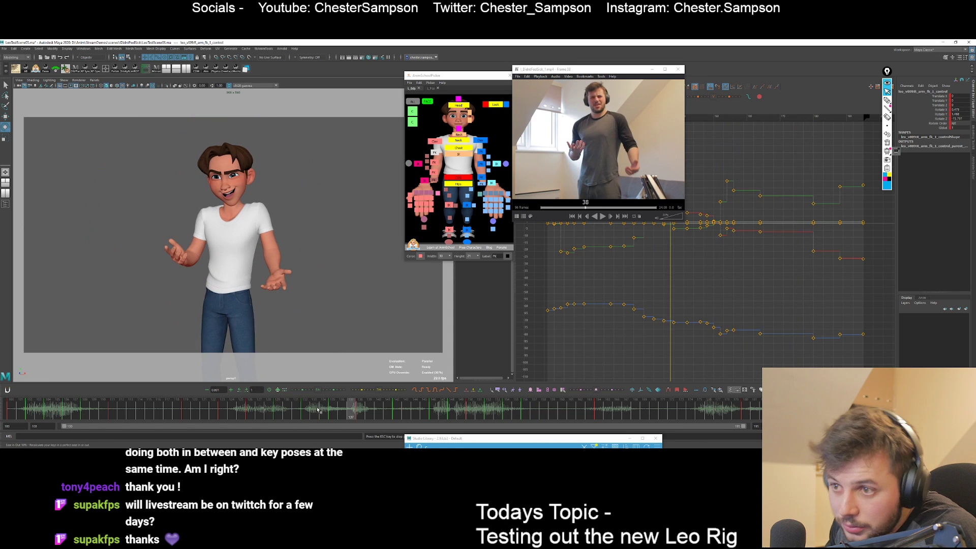
left_click(291, 409)
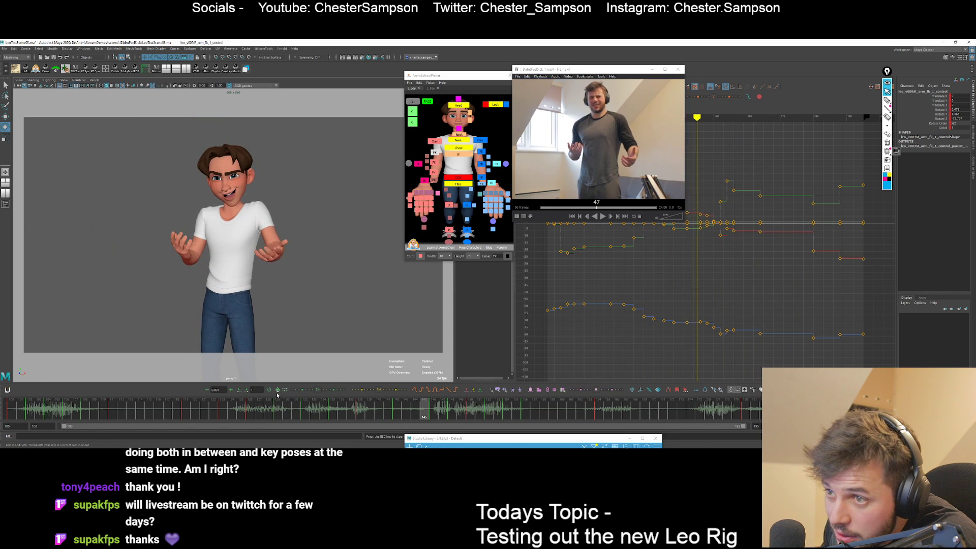
key("Escape")
Select all of the character's rig controls and set a key on them at reference frame 59.
left_click(415, 108)
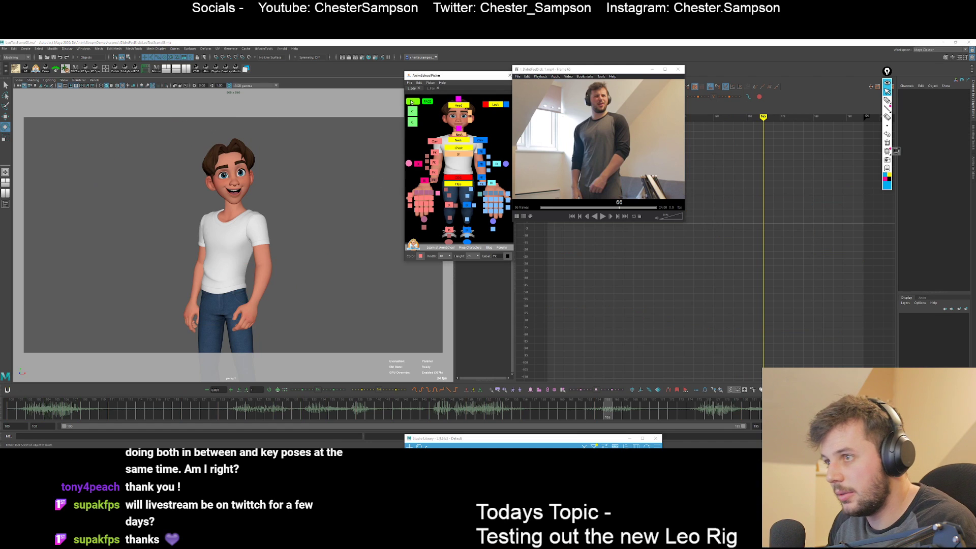
left_click(412, 102)
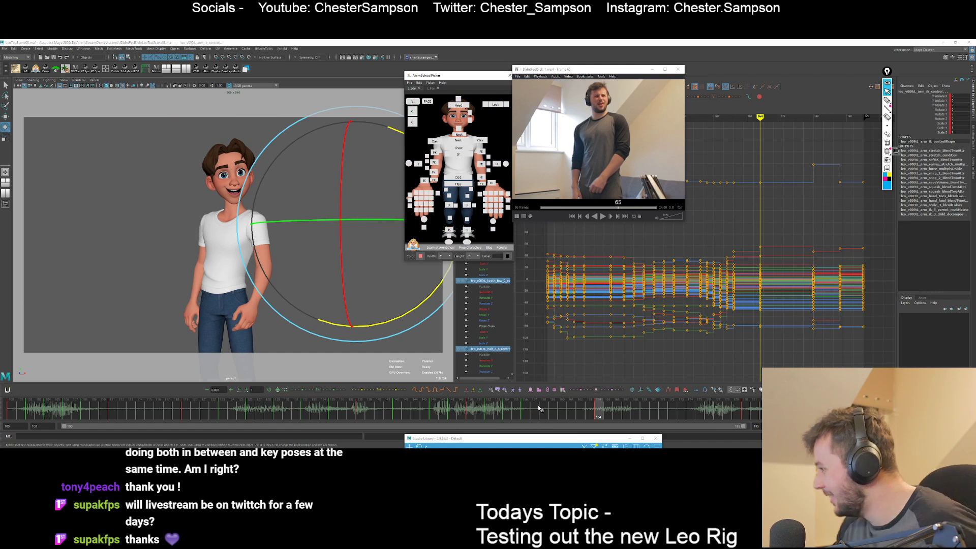
left_click(540, 408)
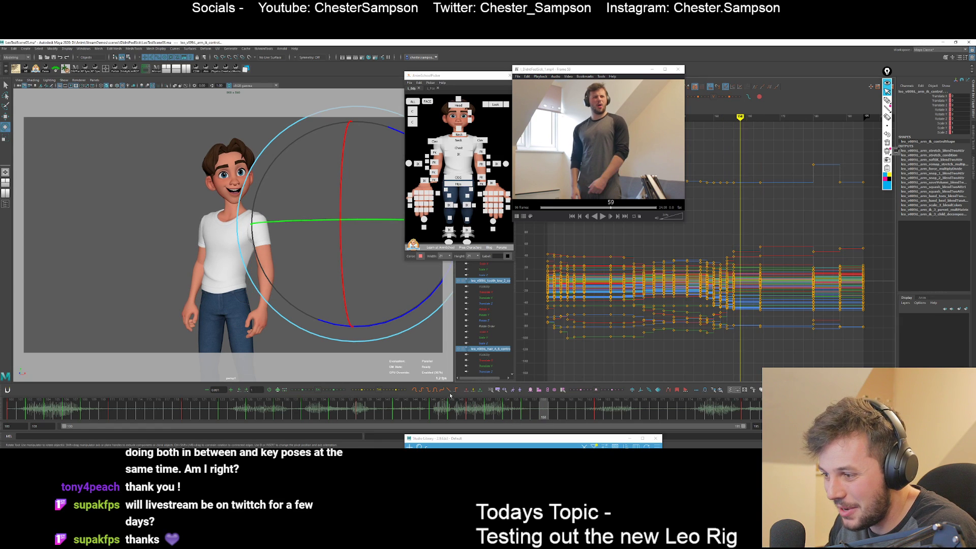
key("s")
key("comma")
key("comma")
key("period")
key("period")
key("period")
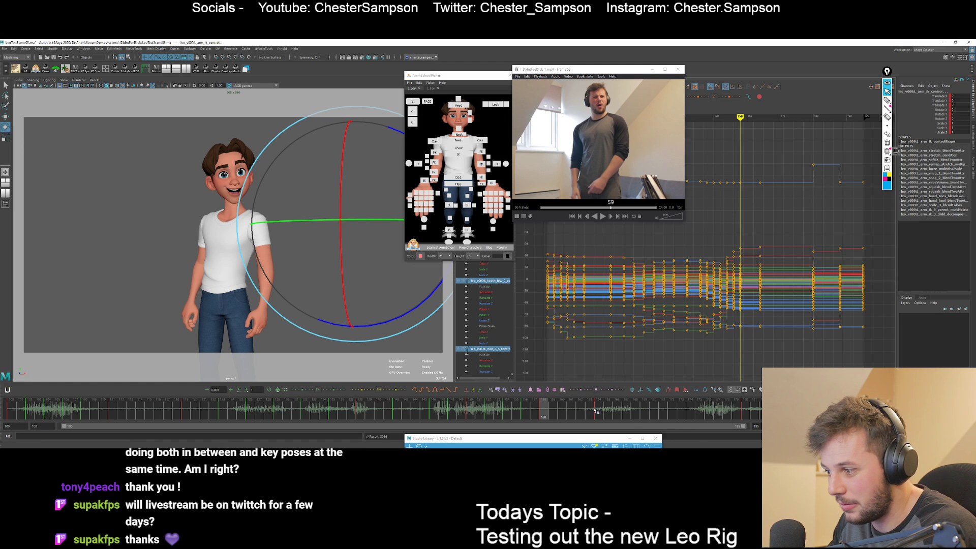
key("ctrl+z")
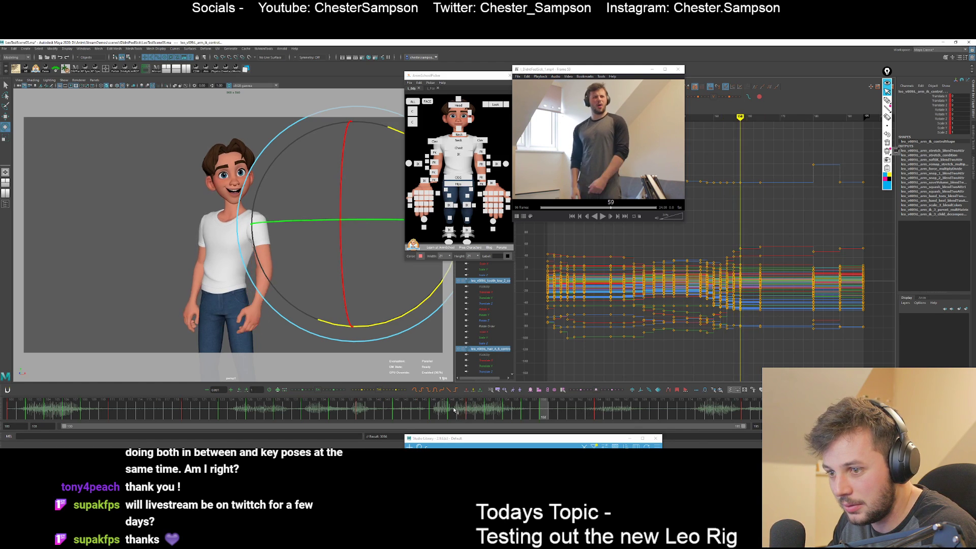
Rotate the left forearm FK control at the pose matching reference frame 59.
left_click(481, 164)
key("comma")
key("comma")
key("comma")
key("period")
key("period")
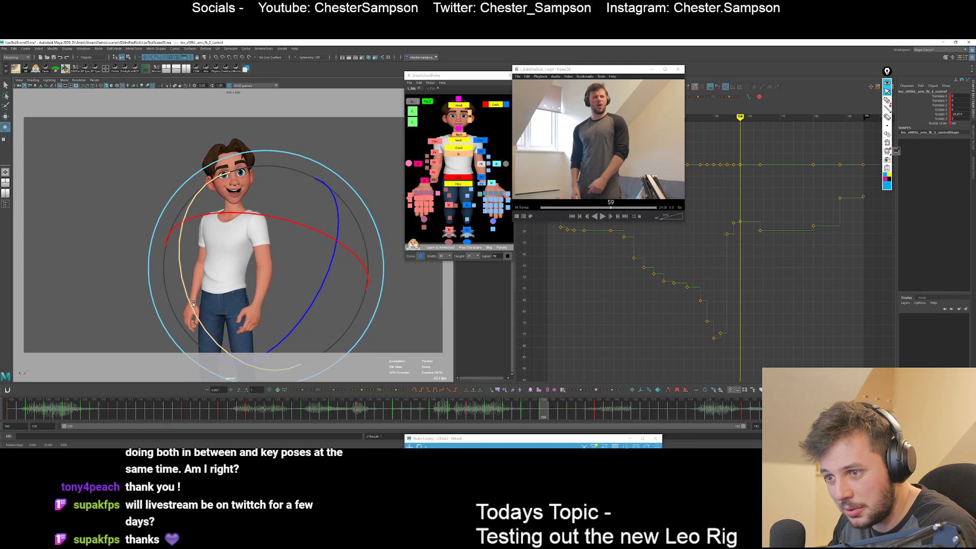
left_click_drag(194, 309, 206, 315)
Step back and forth through the keys around reference frame 59 to check the left forearm's motion.
key("comma")
key("comma")
key("period")
key("period")
key("period")
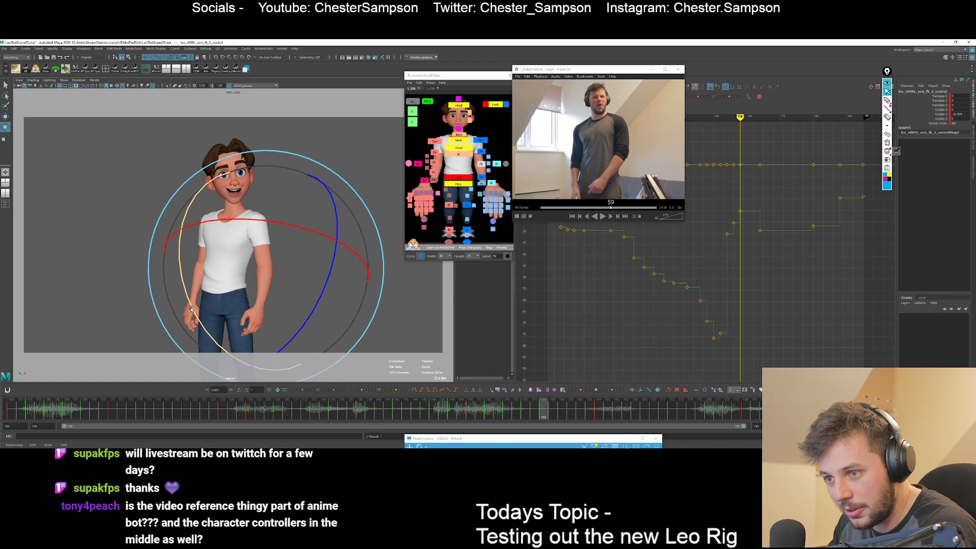
key("comma")
key("comma")
key("comma")
key("comma")
key("period")
key("period")
key("period")
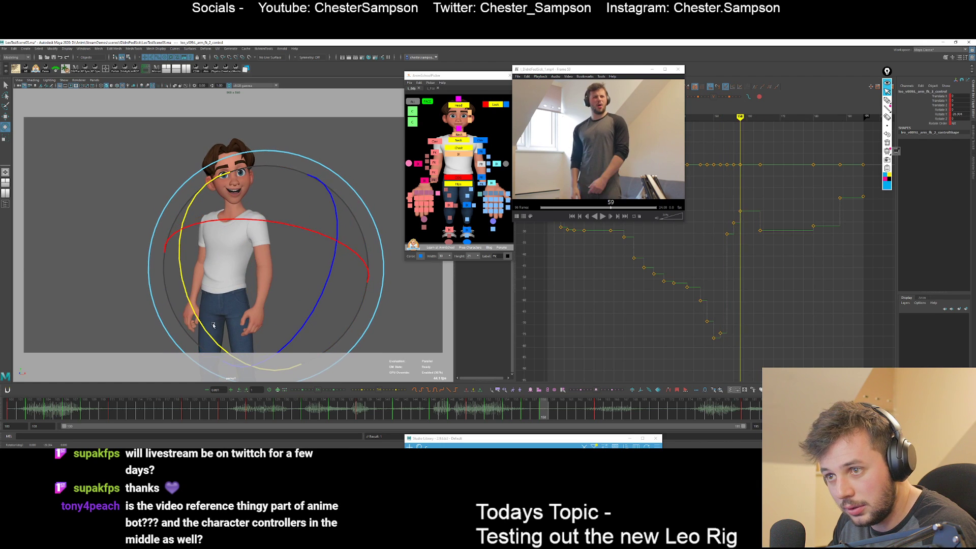
Rotate the left wrist FK control on the arm-drop poses matching reference frames 55 and 57.
left_click(481, 177)
key("comma")
key("comma")
key("comma")
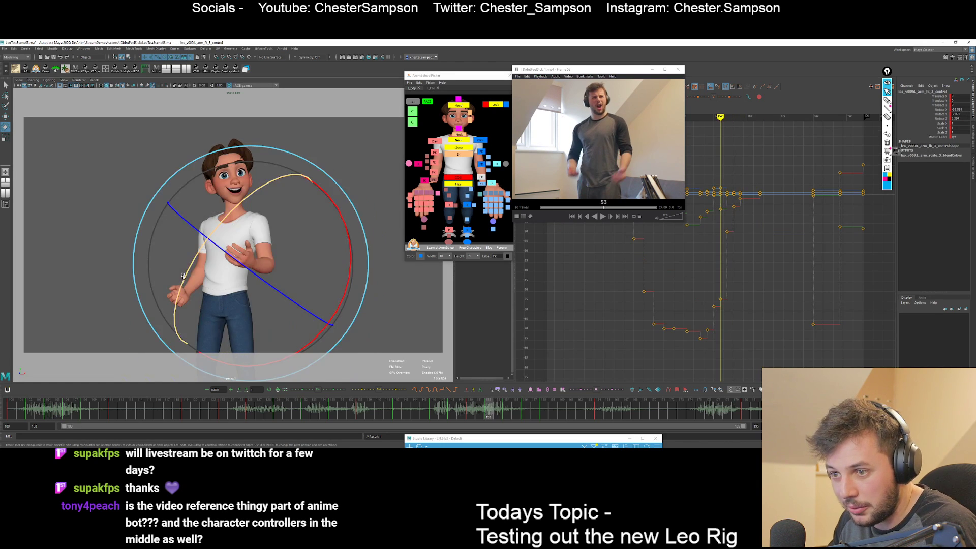
key("period")
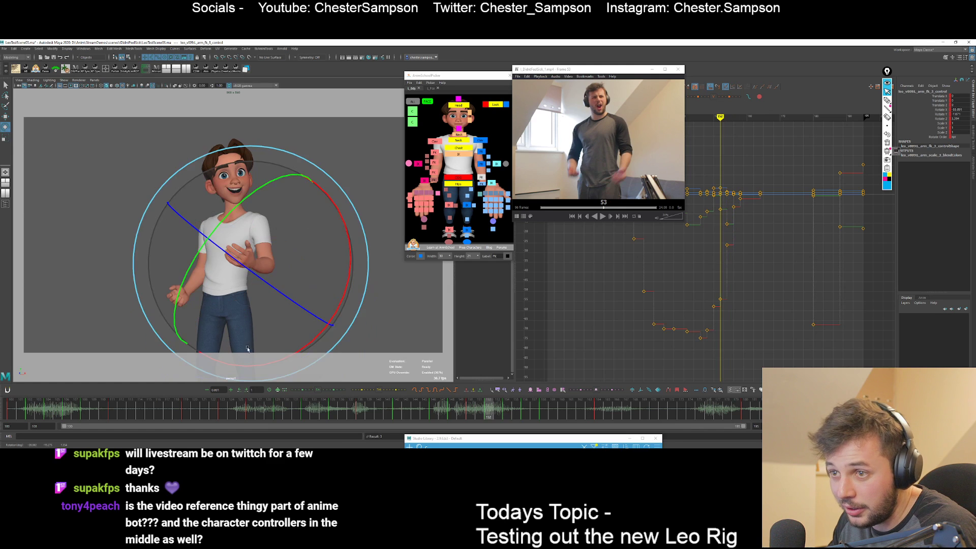
key("period")
left_click_drag(188, 325, 227, 302)
key("comma")
key("period")
key("period")
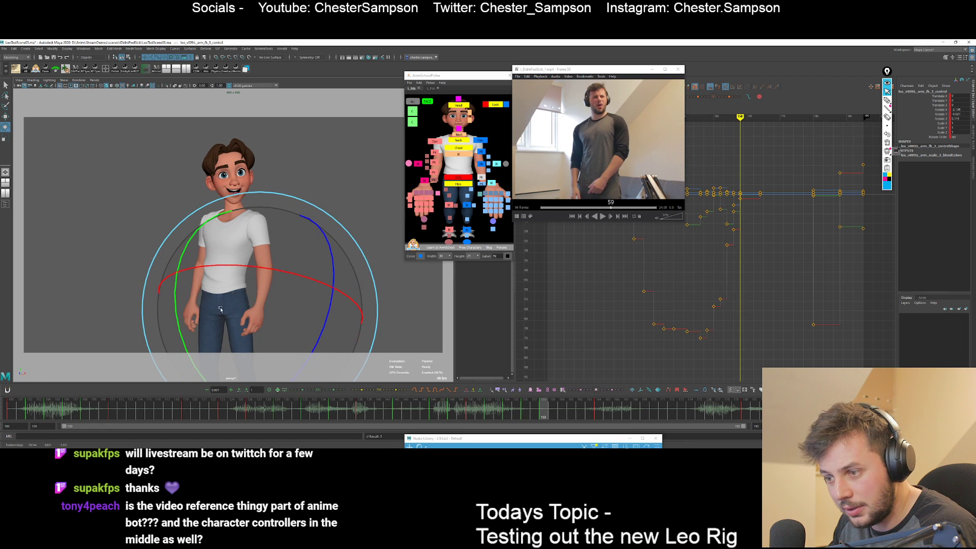
key("comma")
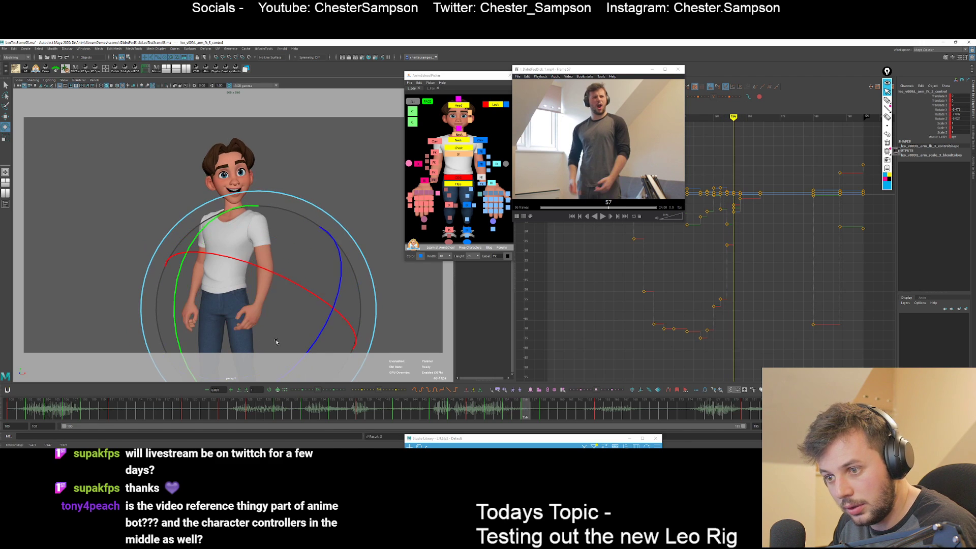
key("period")
Review the left wrist's motion through the arm-drop keys and select the left clavicle control.
key("w")
key("comma")
key("comma")
key("comma")
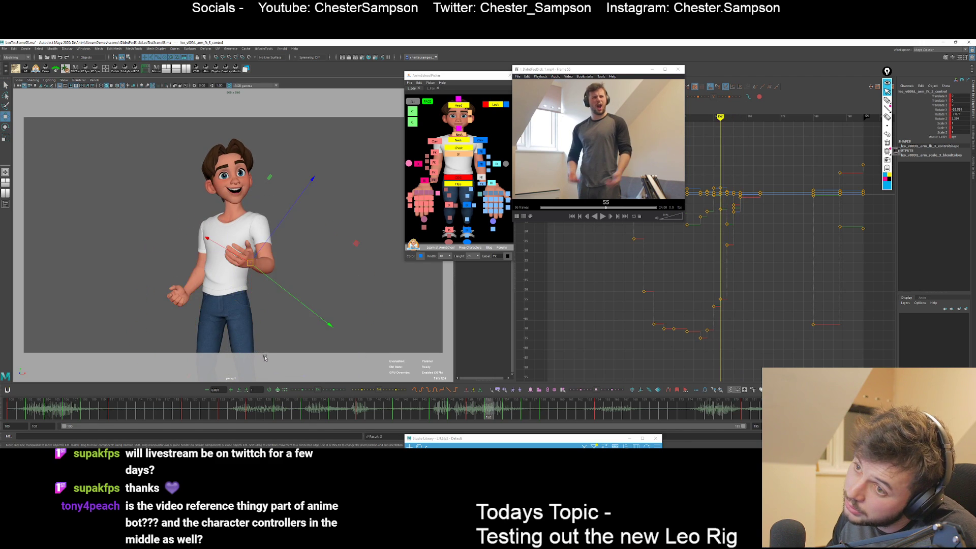
key("period")
key("period")
key("period")
key("comma")
key("comma")
key("comma")
left_click(480, 140)
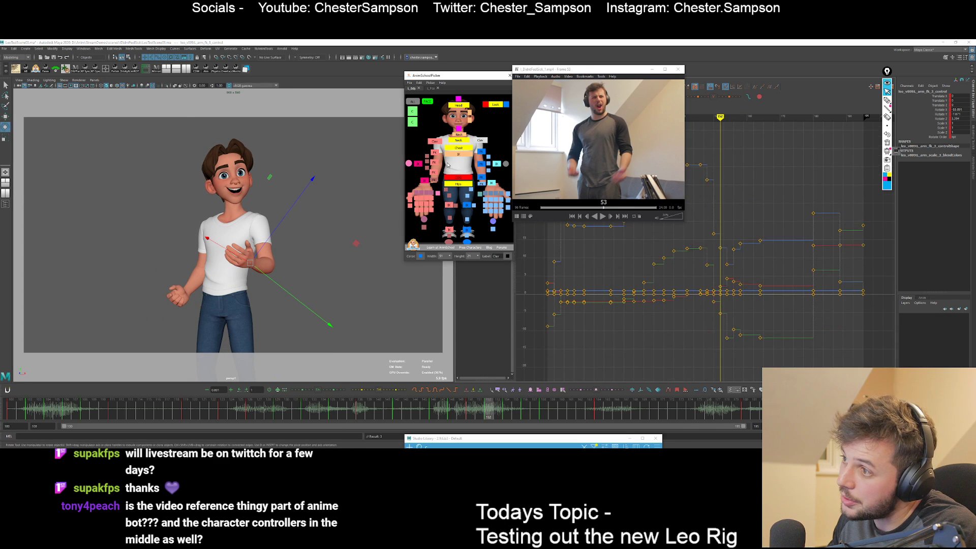
Rotate the left clavicle control at the pose matching reference frame 59 and play back the arm drop.
key("e")
key("comma")
key("period")
key("period")
key("period")
key("period")
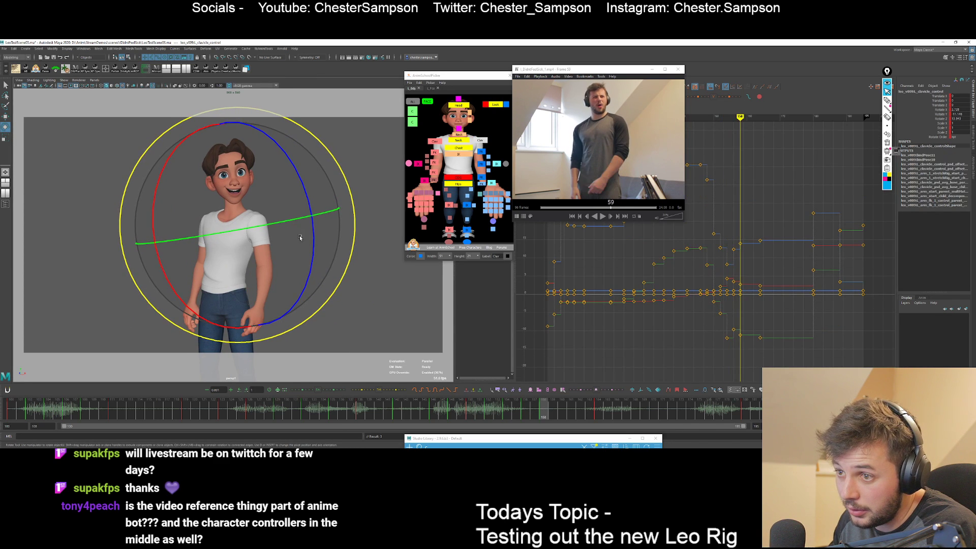
left_click_drag(295, 223, 296, 221)
key("comma")
key("comma")
key("period")
key("period")
key("period")
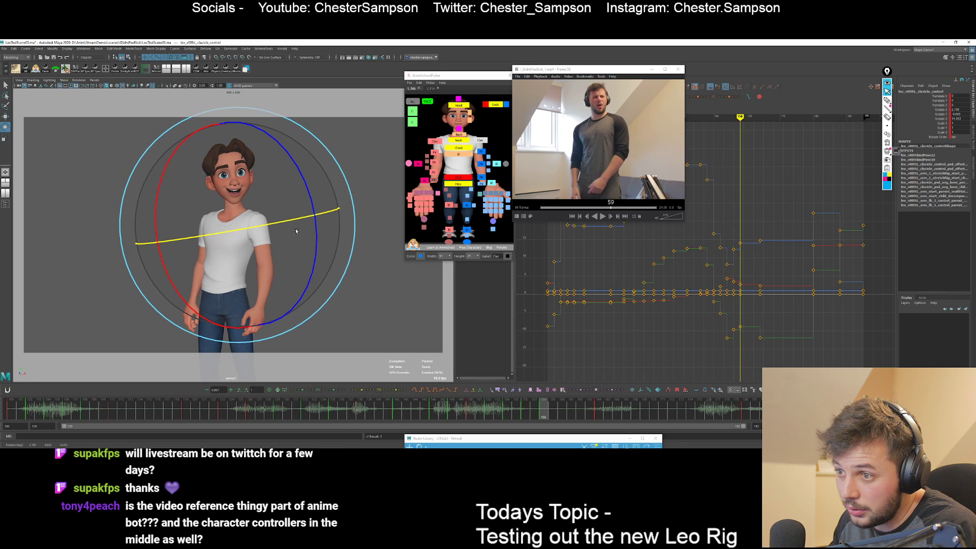
key("comma")
key("alt+v")
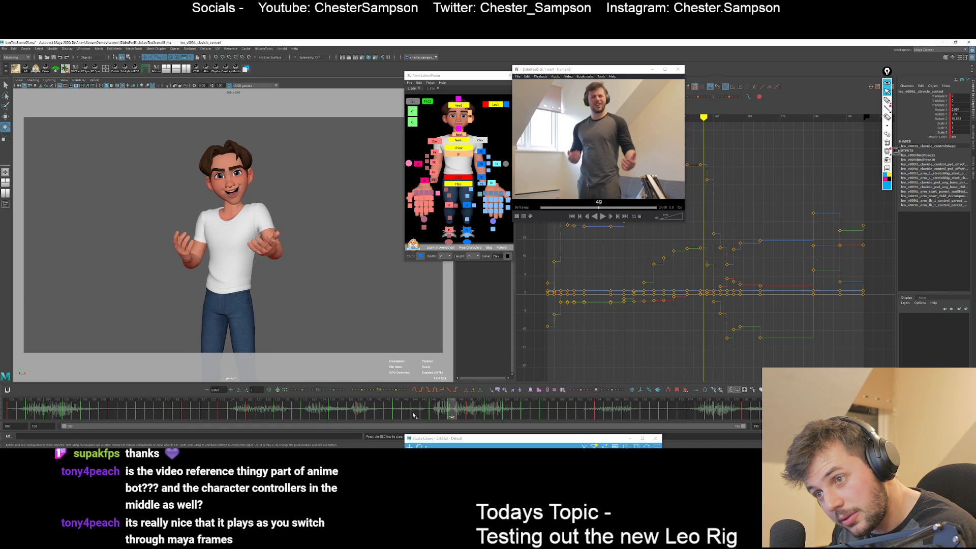
key("Escape")
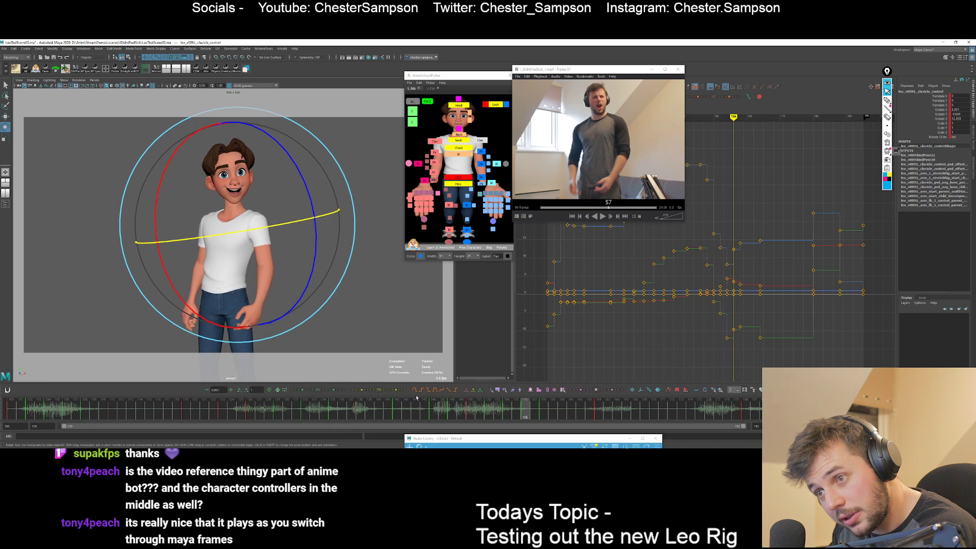
Rotate the left upper arm FK control at the pose matching reference frame 59 and play back the shot.
left_click(482, 152)
key("comma")
key("comma")
key("period")
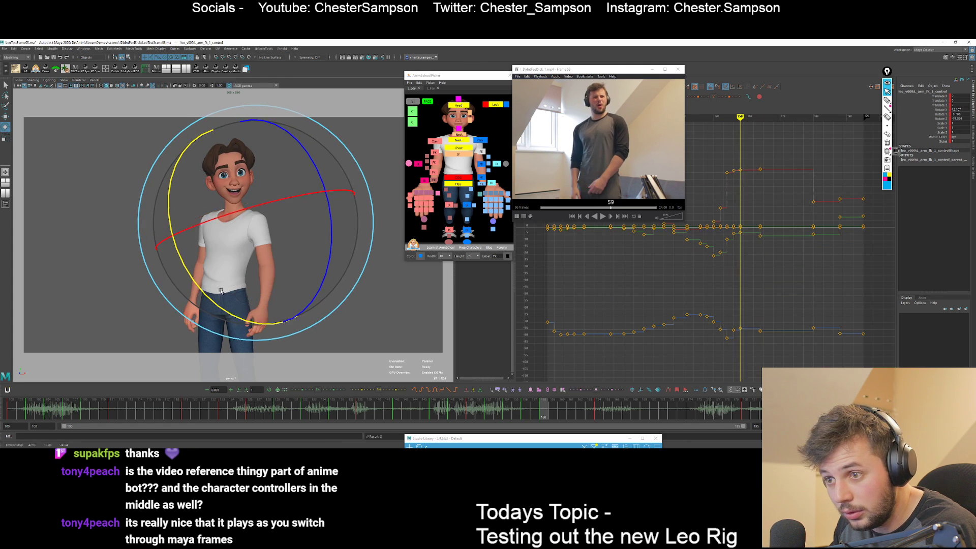
key("alt+v")
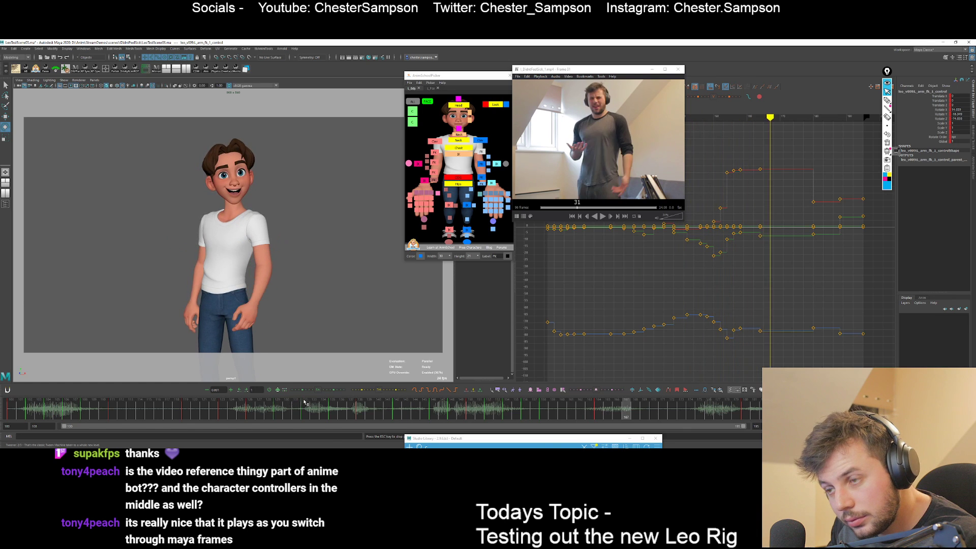
key("Escape")
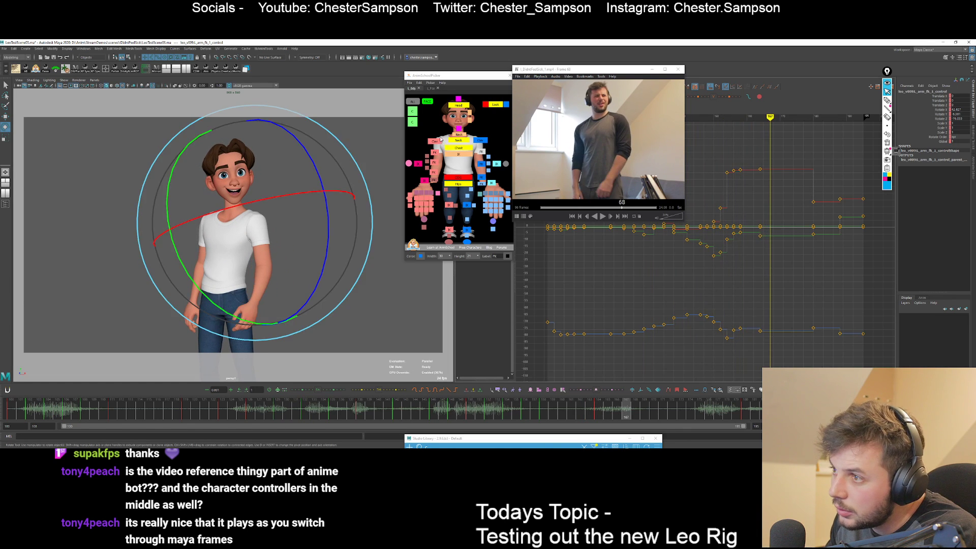
Rotate the right upper arm FK control on the arm-drop poses matching reference frames 55 and 57.
left_click(435, 141)
left_click(434, 152)
left_click_drag(291, 281, 221, 280)
key("period")
key("period")
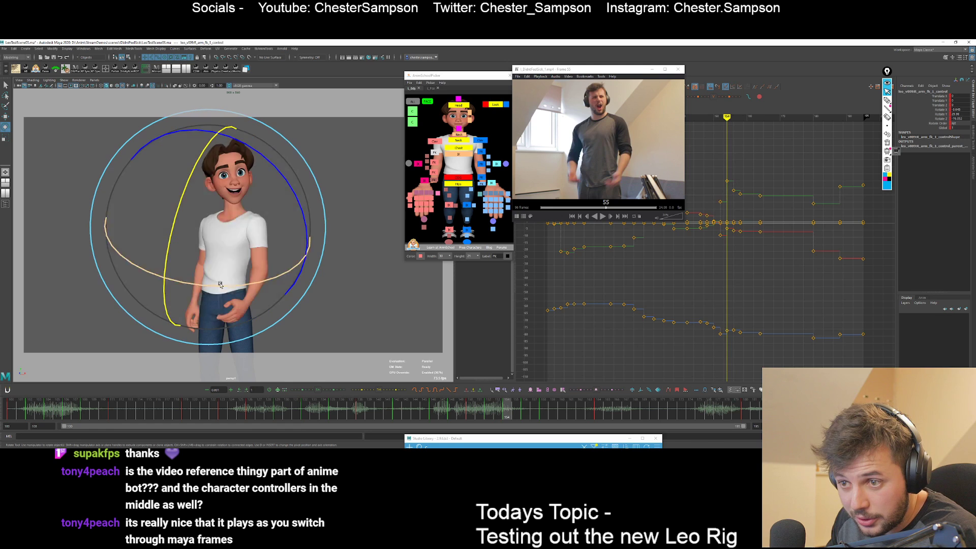
key("alt+comma")
key("alt+comma")
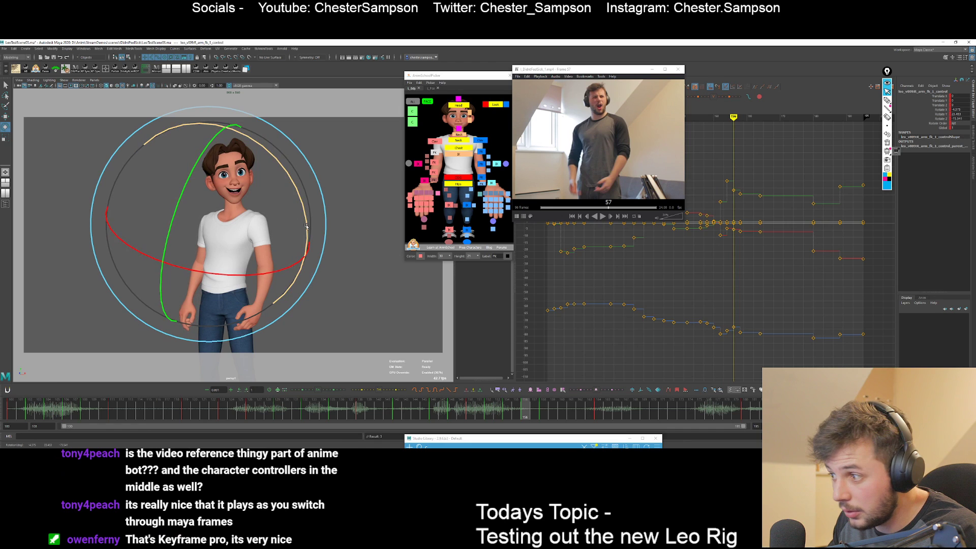
key("alt+period")
key("alt+period")
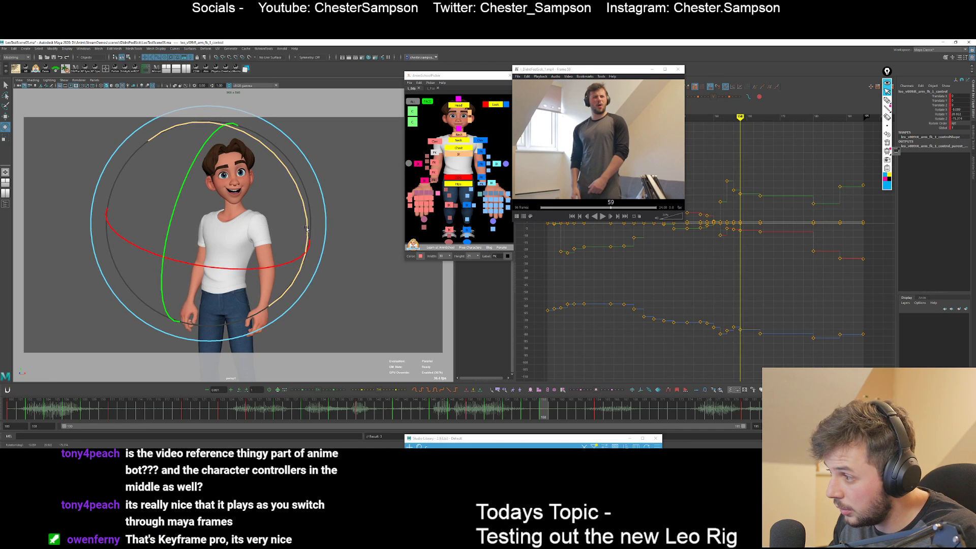
Fine-tune the right upper arm FK rotation at reference frame 59, comparing it with the neighbouring arm-drop poses.
key("alt+comma")
key("alt+comma")
key("alt+period")
key("alt+period")
key("alt+period")
key("alt+comma")
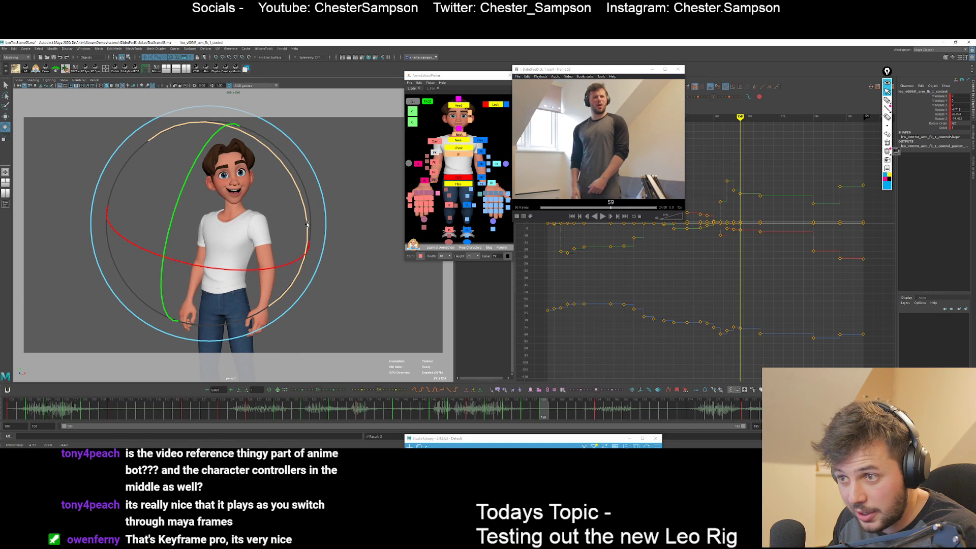
key("alt+comma")
key("alt+period")
key("alt+comma")
key("alt+comma")
key("alt+comma")
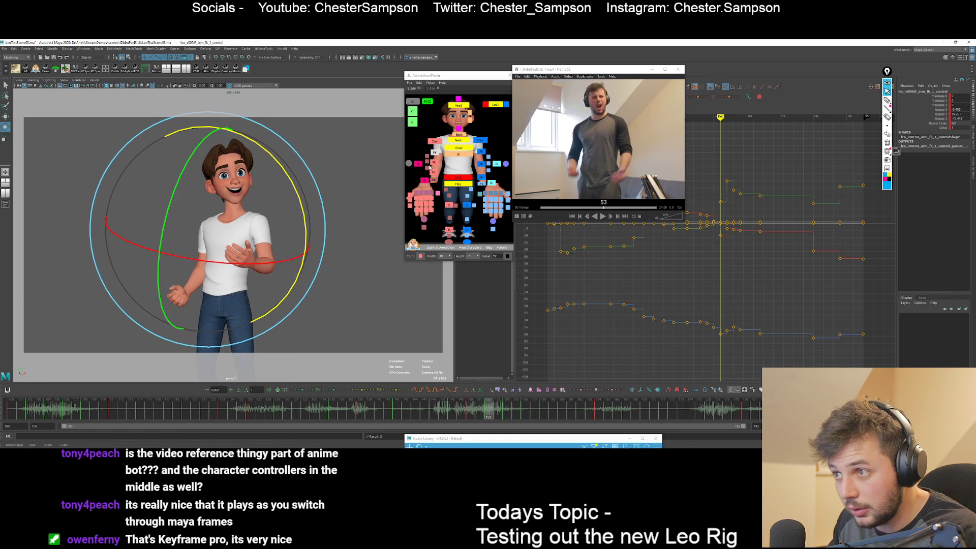
Rotate the right forearm FK control on the poses matching reference frames 55 and 57.
left_click(434, 162)
key("alt+period")
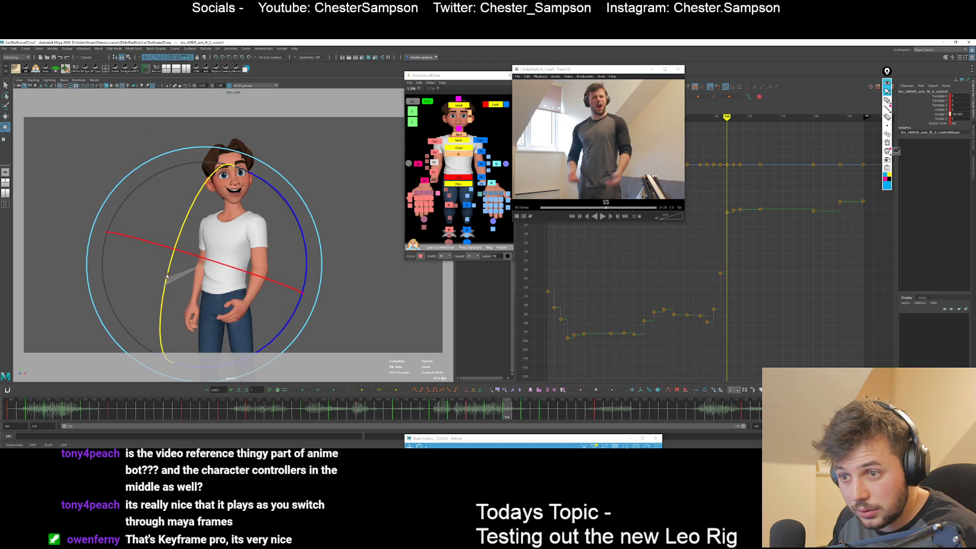
key("alt+period")
key("alt+period")
key("alt+period")
key("alt+period")
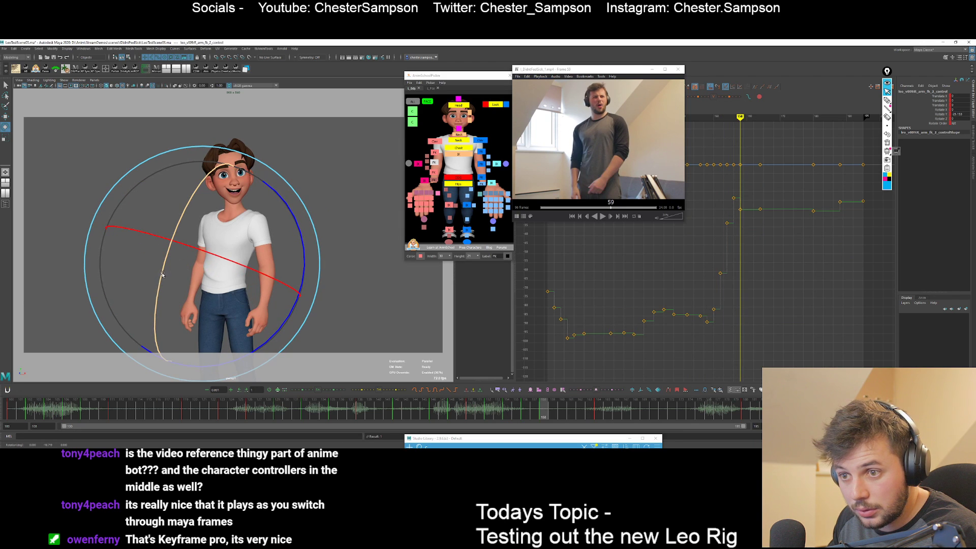
Adjust the right forearm FK control at reference frame 59 and check its motion against the surrounding poses.
key("comma")
key("period")
key("period")
key("comma")
key("comma")
key("comma")
key("comma")
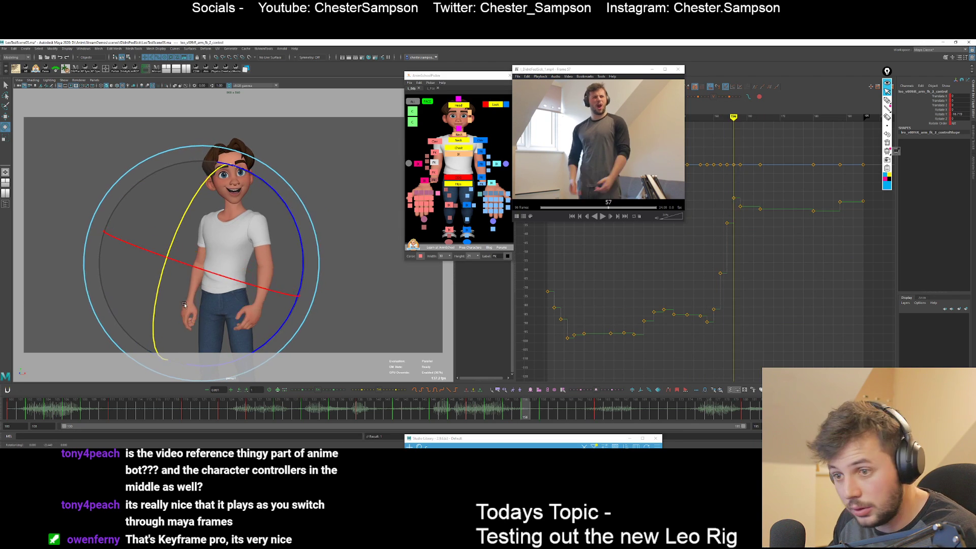
Rotate the right wrist FK control on the arm-drop poses matching reference frames 55 and 57.
left_click(432, 177)
key("alt+period")
key("alt+period")
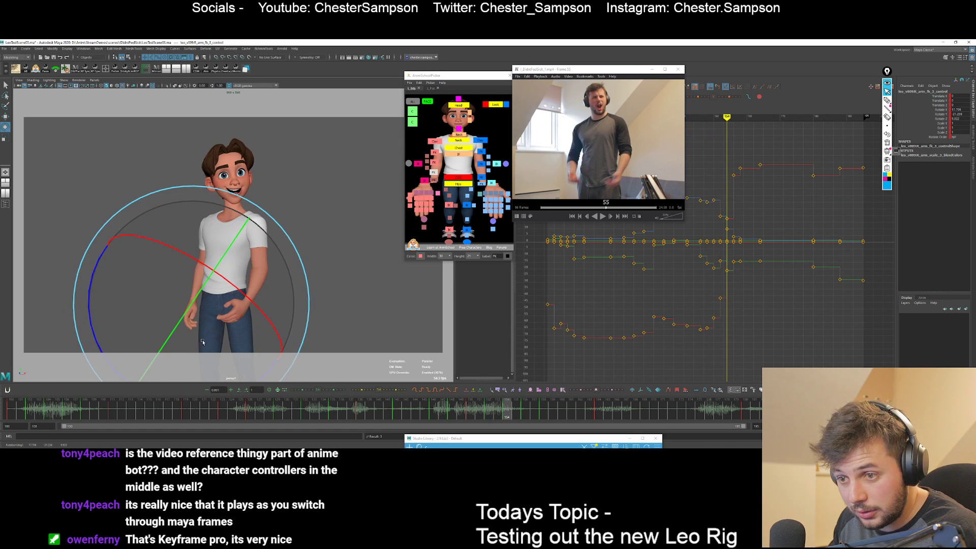
key("alt+period")
key("alt+period")
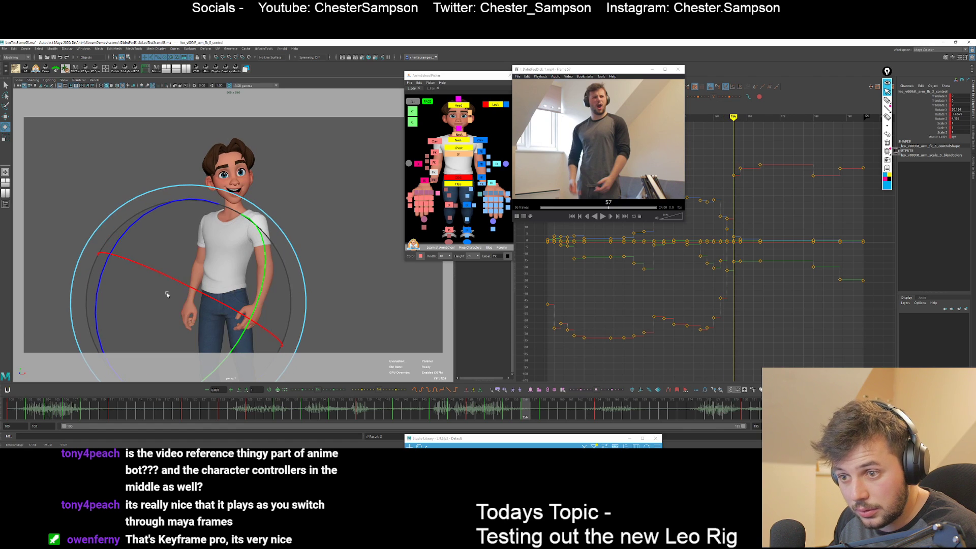
key("alt+comma")
key("alt+comma")
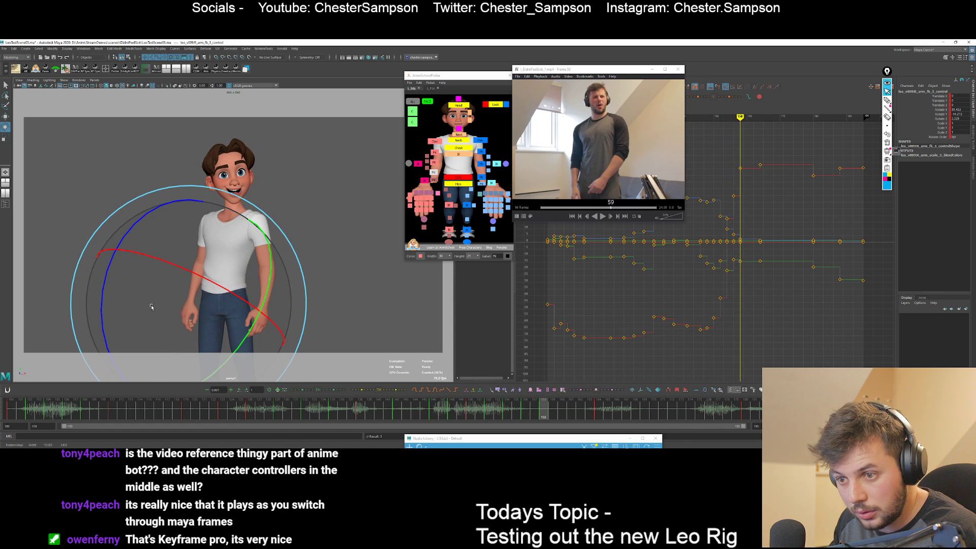
Rotate the right wrist FK control at reference frame 59, check it through reference frame 65 and play back the shot.
key("alt+period")
key("alt+period")
key("period")
key("period")
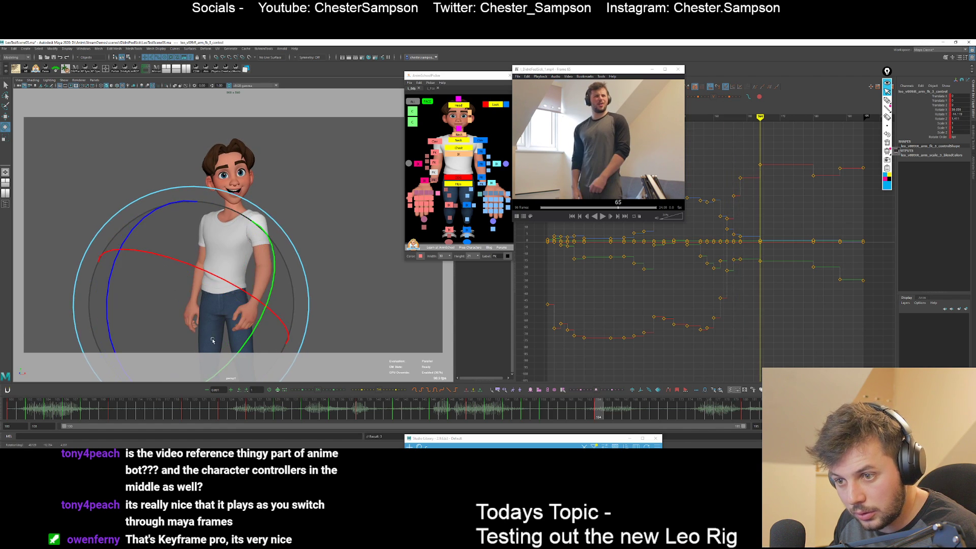
key("comma")
key("comma")
key("comma")
key("comma")
key("alt+v")
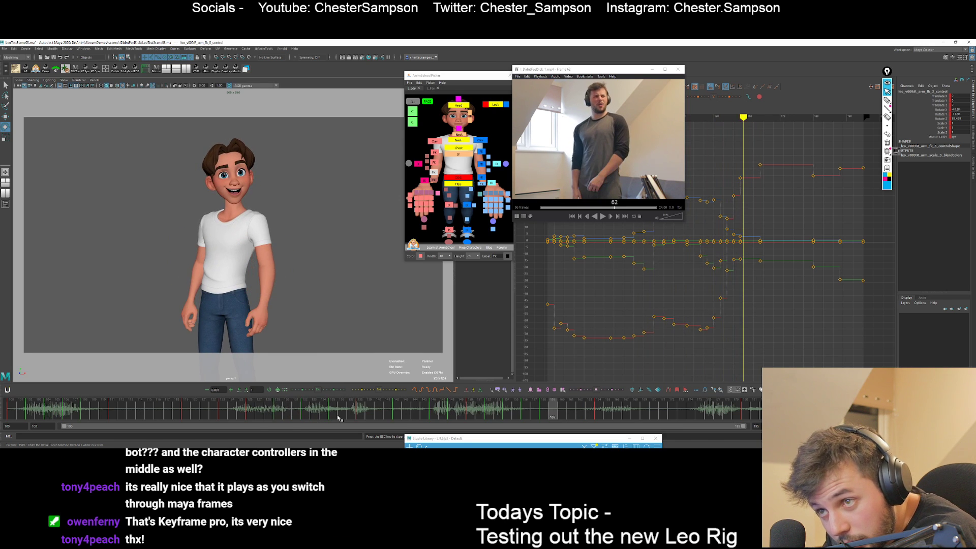
Select all of the character's controls and create an in-between pose at the frame matching reference frame 61.
key("e")
left_click(544, 416)
key("ctrl+shift+a")
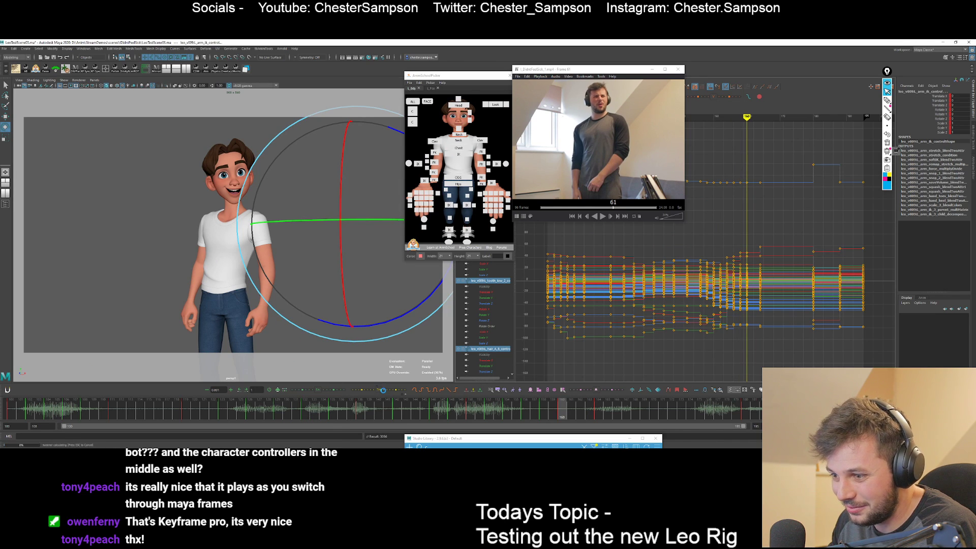
left_click(386, 389)
Select the left upper arm FK control and review the arm drop by stepping through its keys and playing it back.
left_click(481, 151)
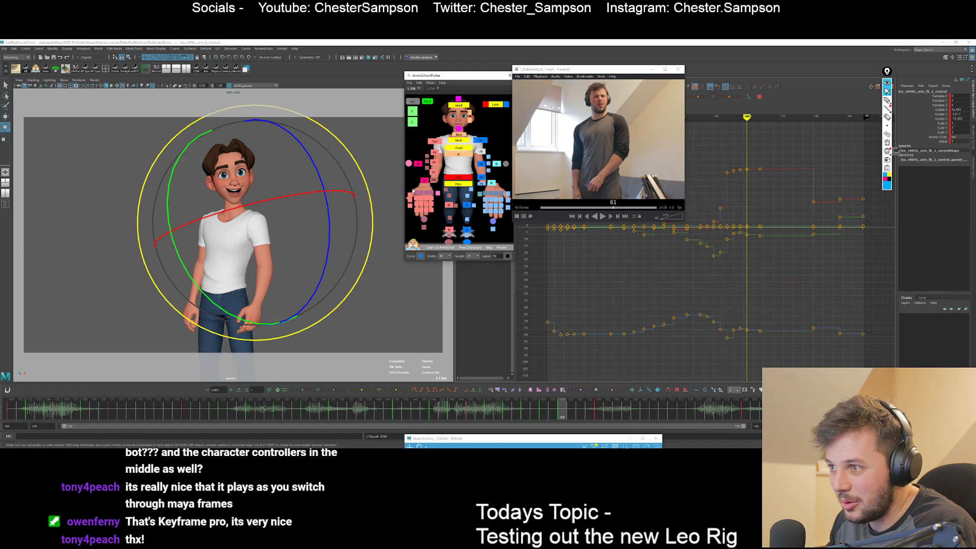
key("comma")
key("comma")
key("comma")
key("comma")
key("period")
key("period")
key(".")
key(".")
key(".")
key(".")
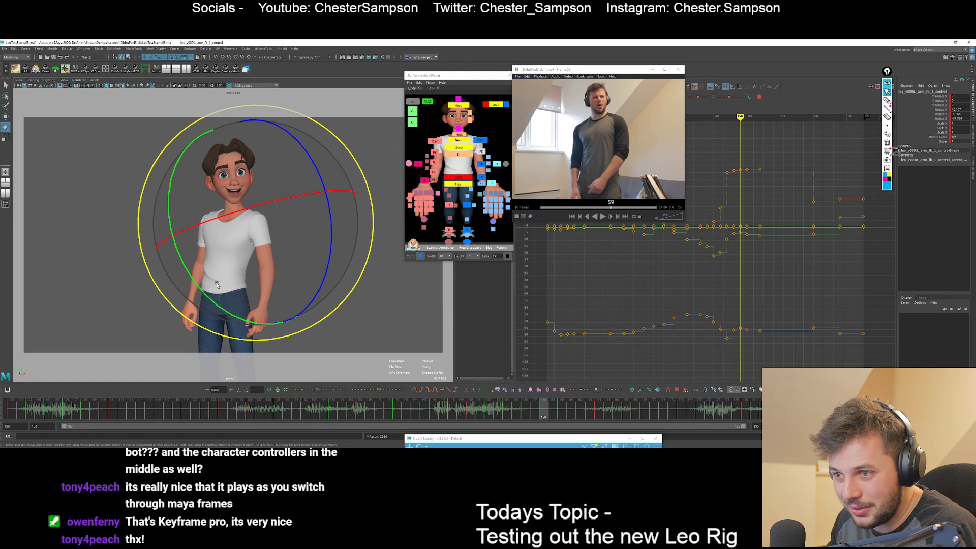
key("alt+v")
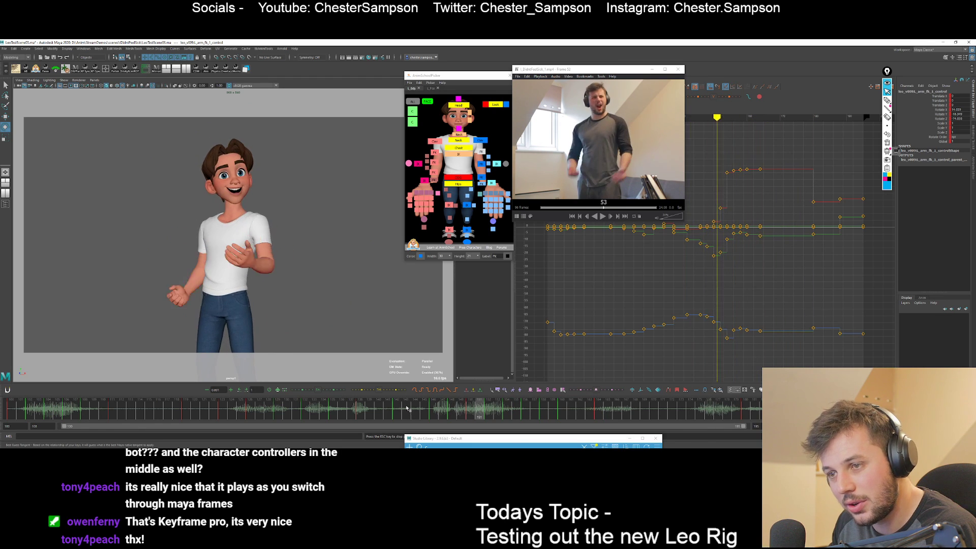
key("alt+v")
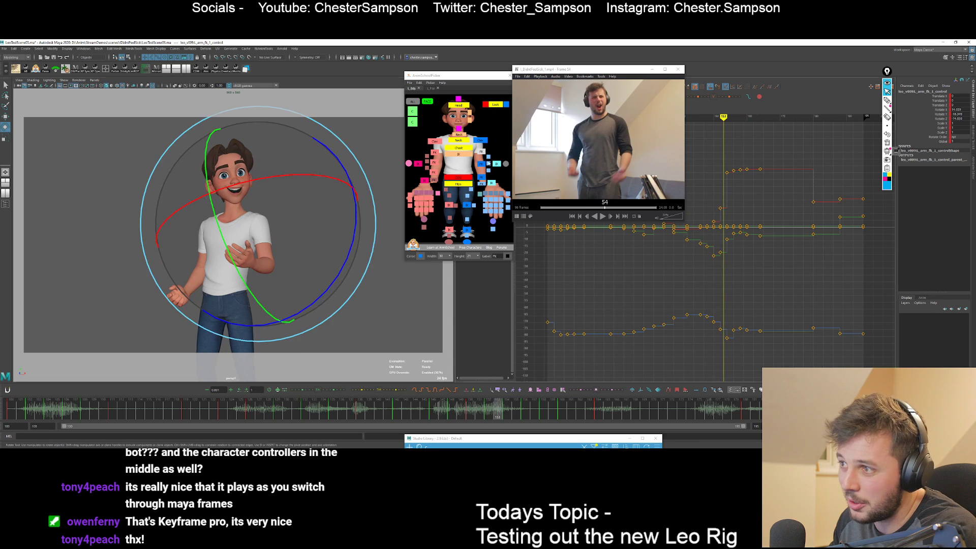
Rotate the left forearm FK control at the in-between pose matching reference frame 61.
key("Down")
key("period")
key("period")
key("period")
key("period")
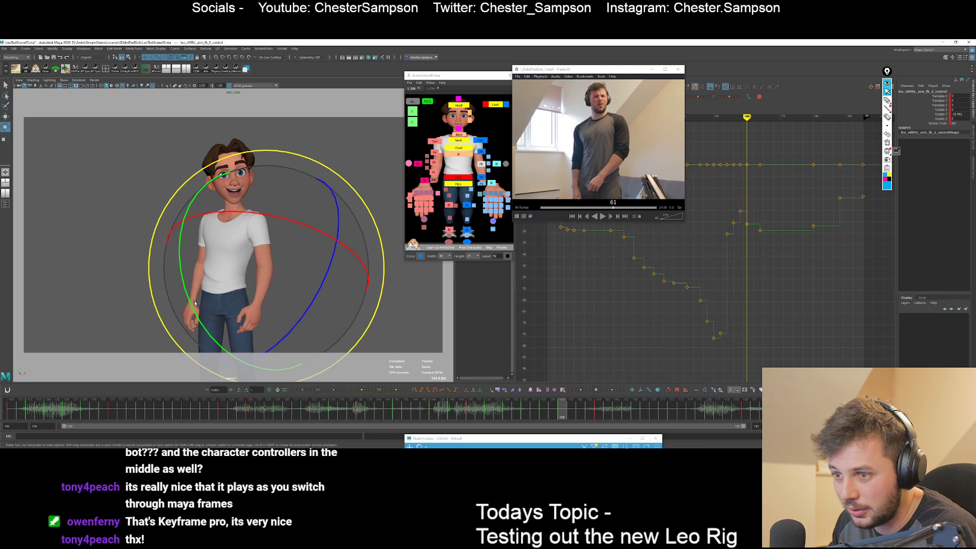
left_click_drag(193, 304, 207, 314)
key("period")
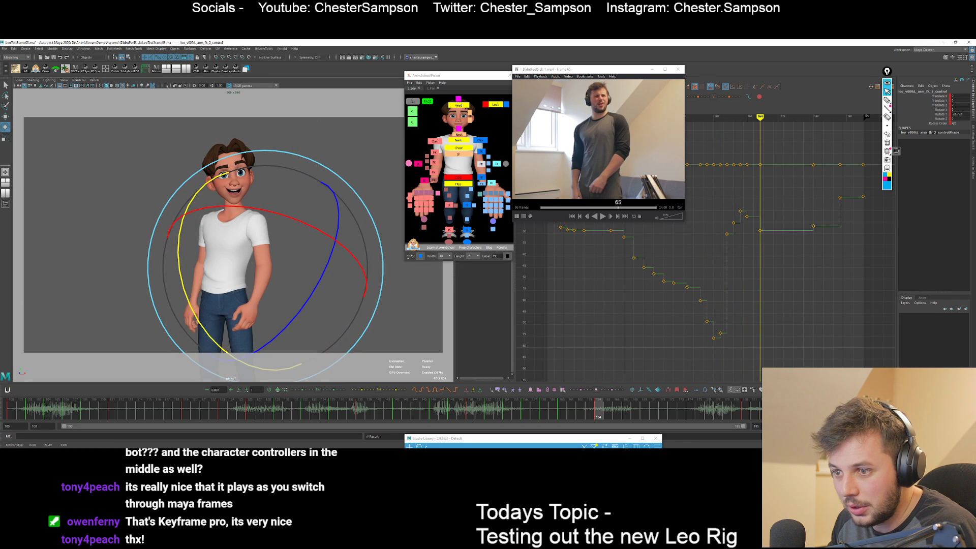
Rotate the left wrist FK control on the settling poses around reference frames 59 and 61.
left_click(481, 178)
key("comma")
key("comma")
key("comma")
key("period")
key("period")
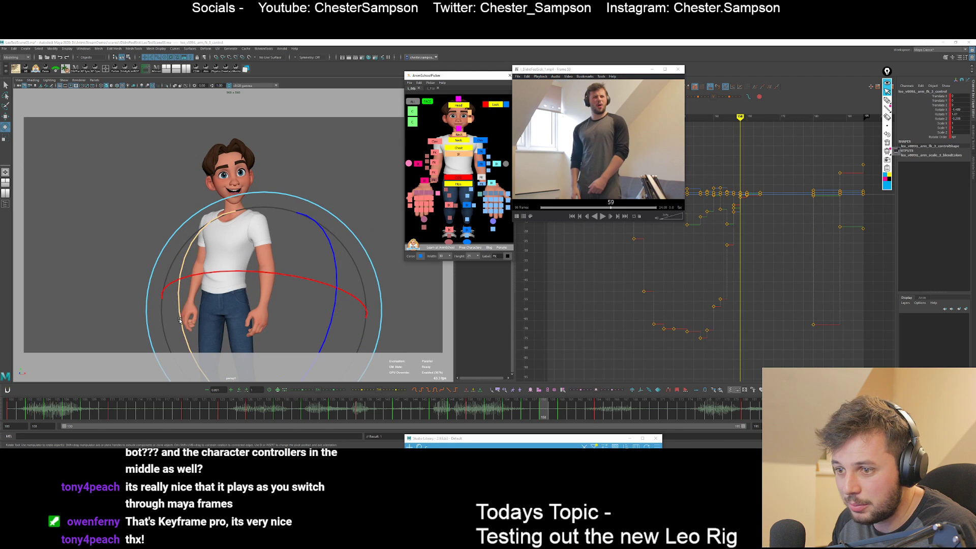
key("comma")
key("comma")
key("comma")
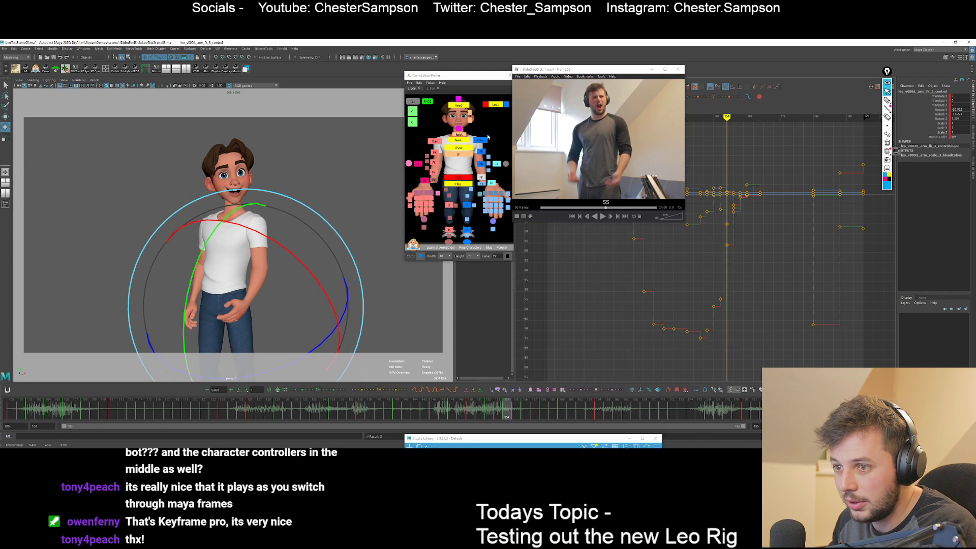
Select the left arm's FK controls together and step through the keys around reference frame 55.
left_click_drag(480, 178, 479, 180)
key("comma")
key("comma")
key("period")
key("period")
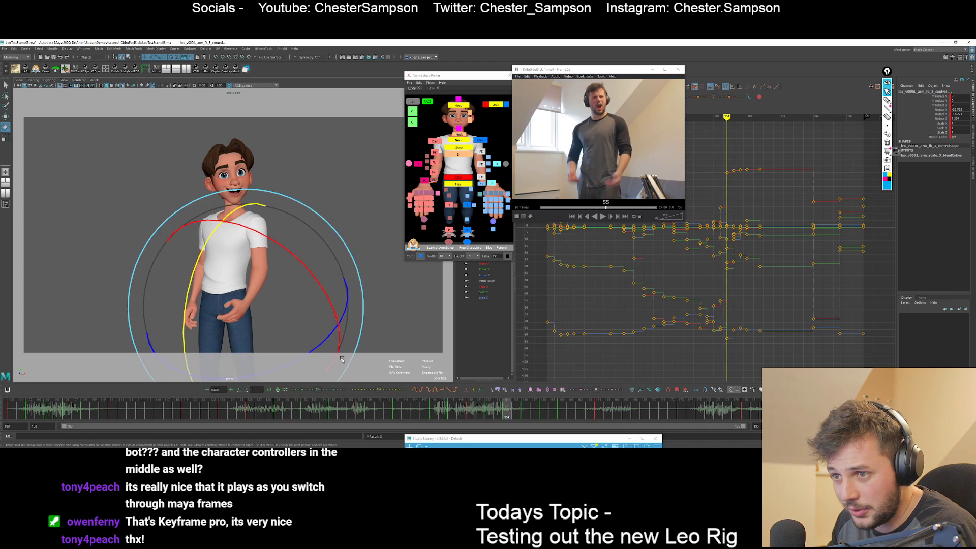
key("period")
Apply the Smooth/Rough adjustment to the left arm FK keys spanning reference frames 57 to 61.
left_click_drag(521, 411, 563, 414, "shift")
left_click(508, 413)
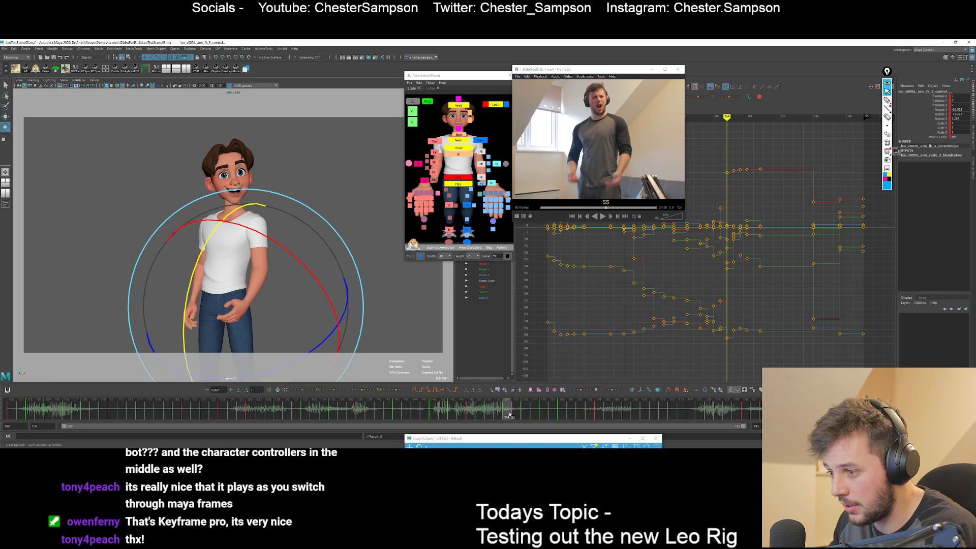
key("comma")
key("period")
key("period")
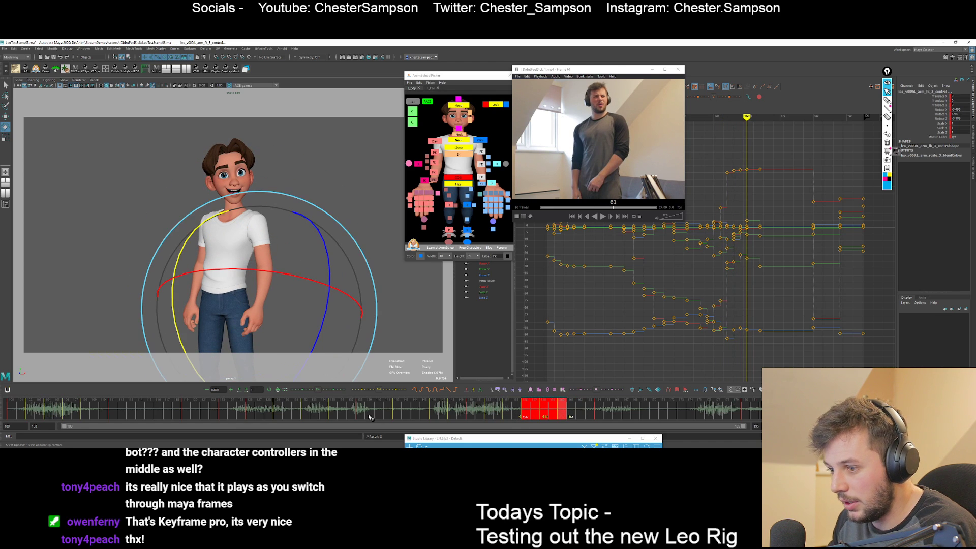
left_click(318, 390)
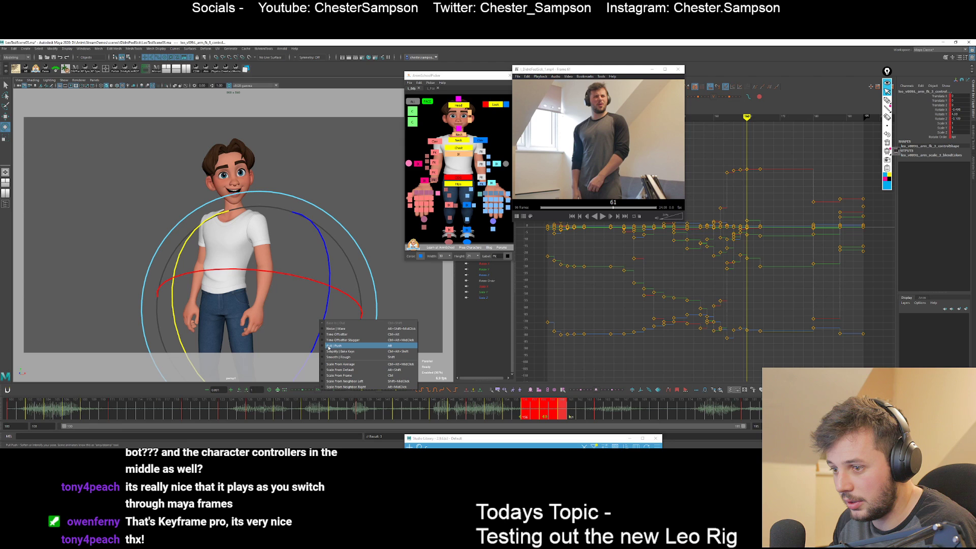
left_click(298, 387)
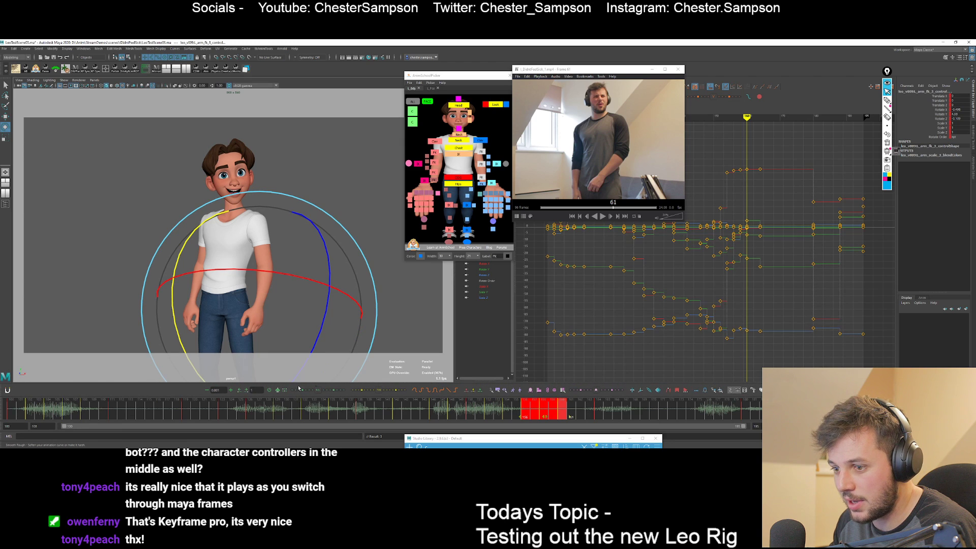
left_click(505, 415)
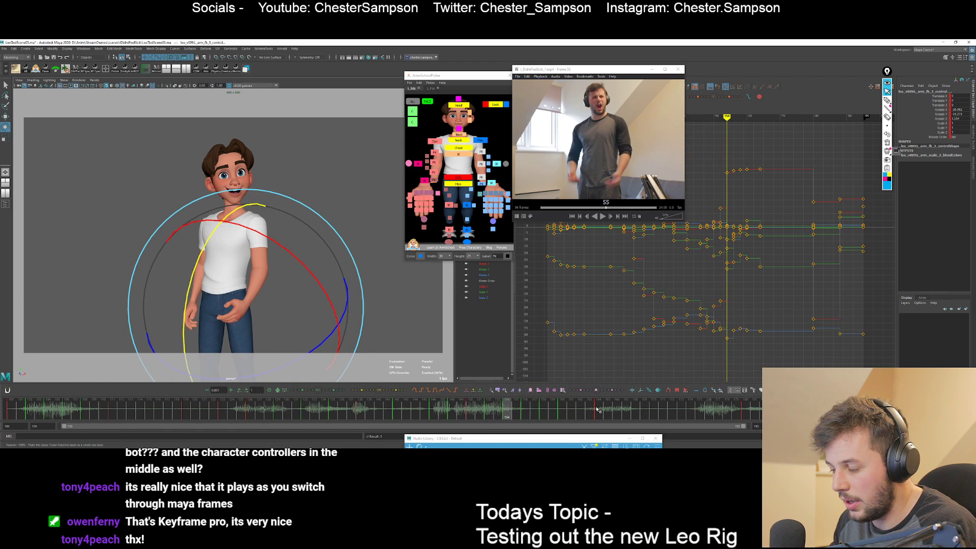
Adjust the left arm FK keys across reference frames 57 to 61 with the tween slider and play back the arm drop.
left_click(598, 410)
left_click(509, 411)
left_click_drag(522, 412, 565, 412, "shift")
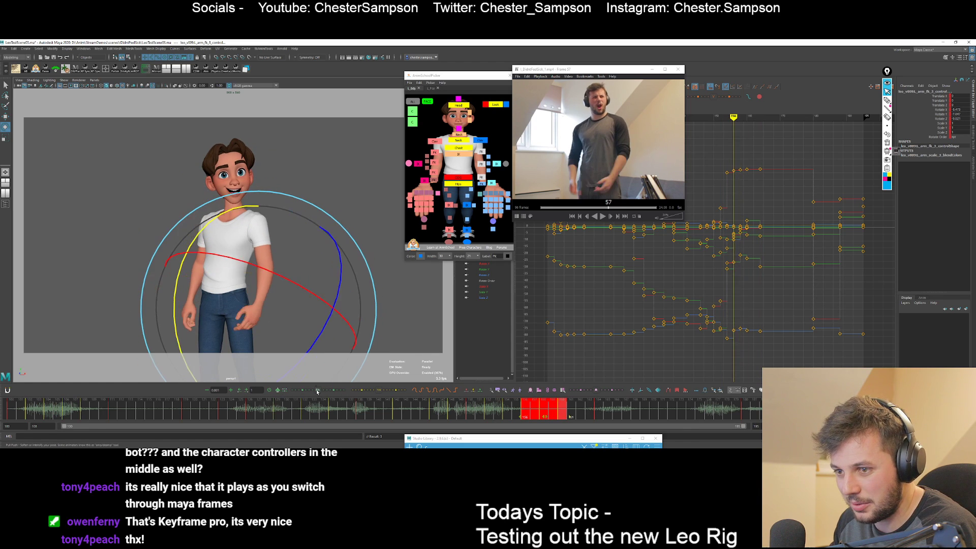
left_click_drag(314, 390, 307, 392)
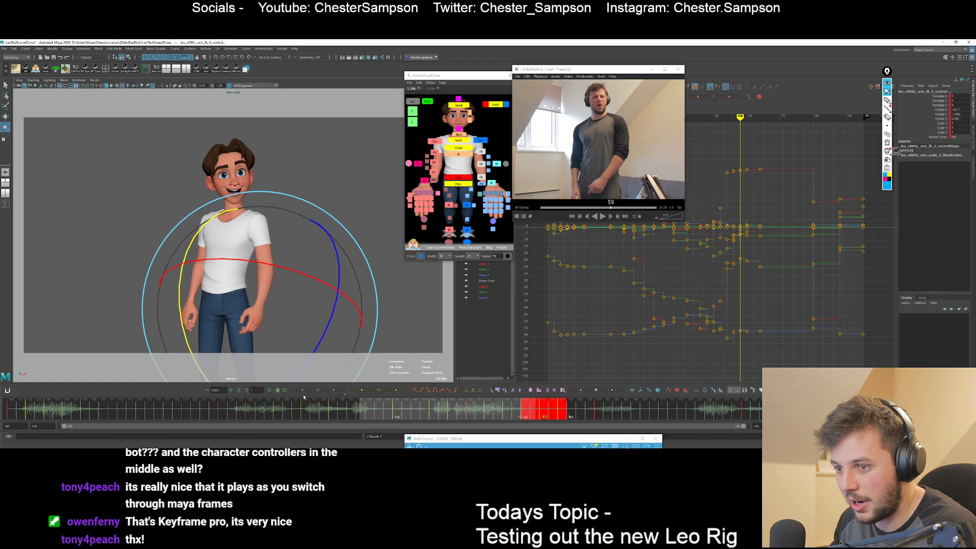
key("alt+v")
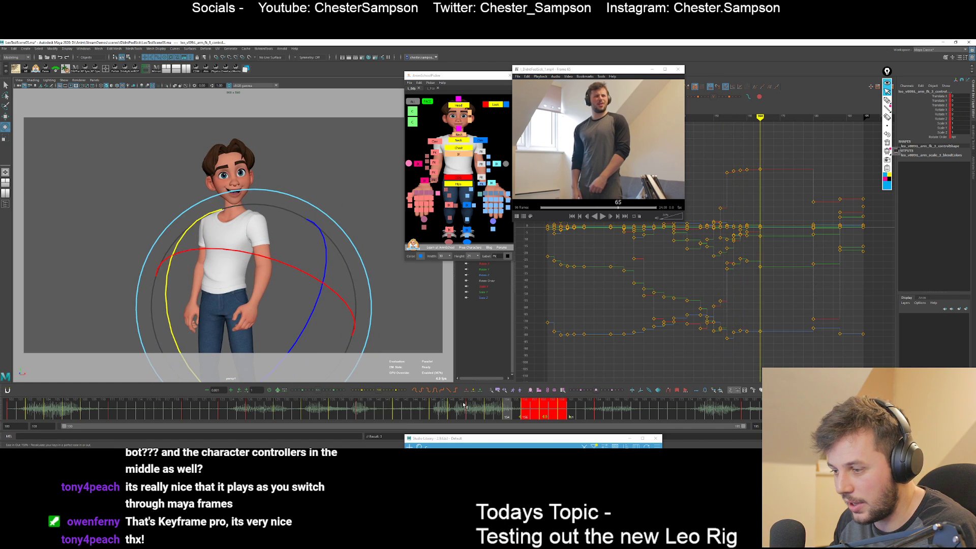
left_click(463, 411)
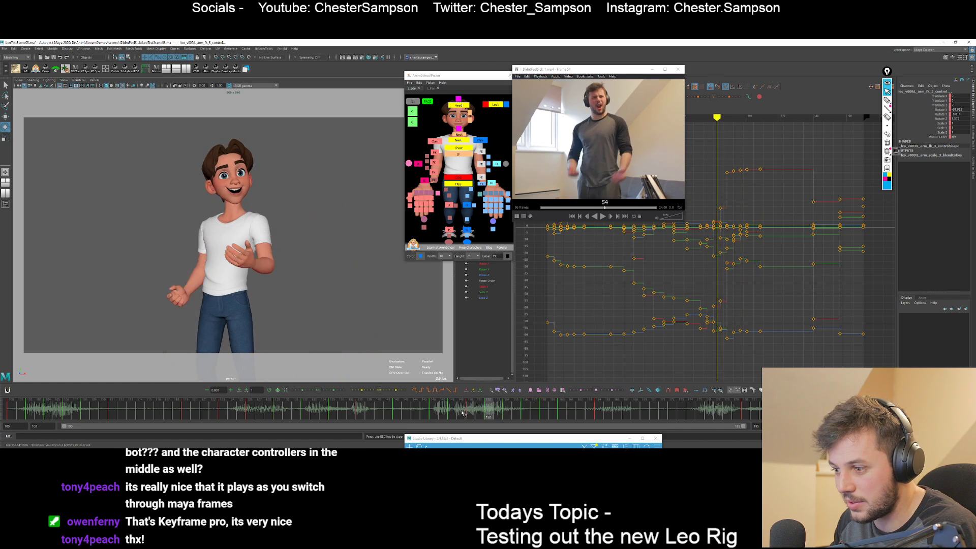
left_click(435, 412)
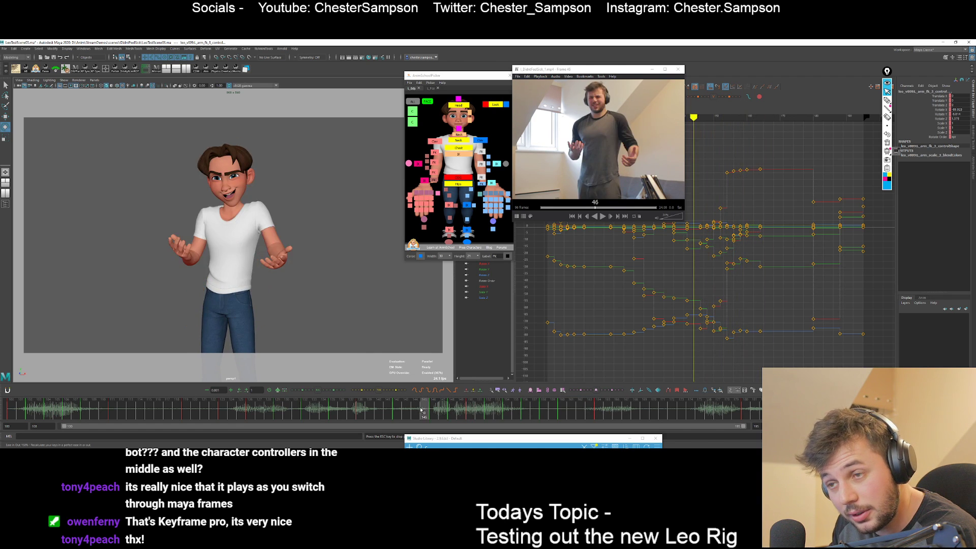
key("Escape")
Select the left clavicle control and rotate it slightly at the reference frame 61 settling pose.
left_click(480, 141)
key("comma")
key("comma")
key("comma")
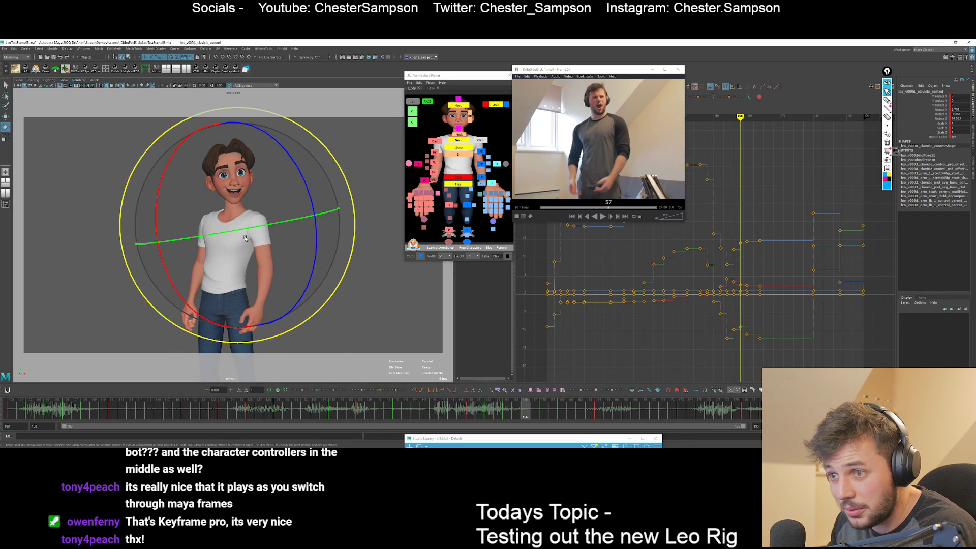
key("comma")
key("period")
left_click_drag(306, 217, 304, 218)
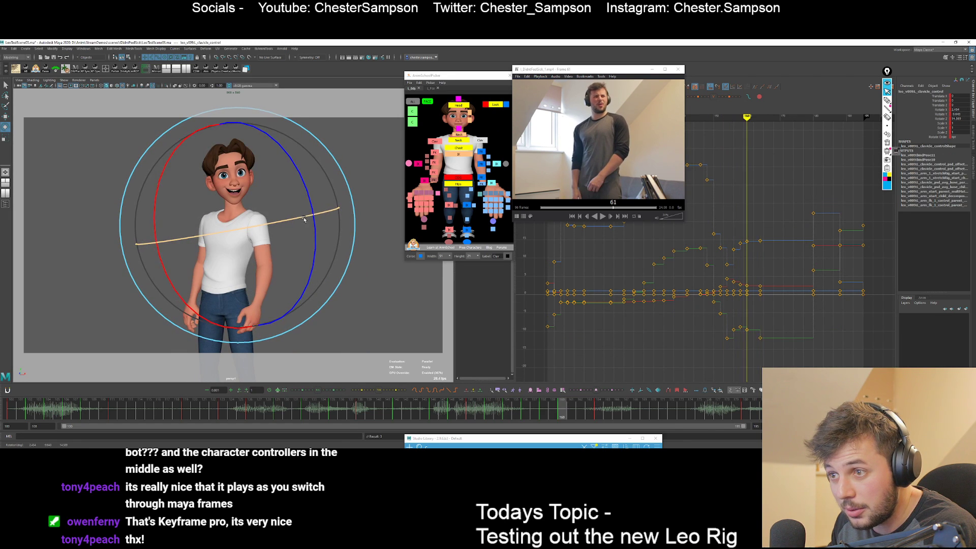
Refine the left clavicle rotation at the poses matching reference frames 61 and 65, and play back the settle.
key("period")
key("period")
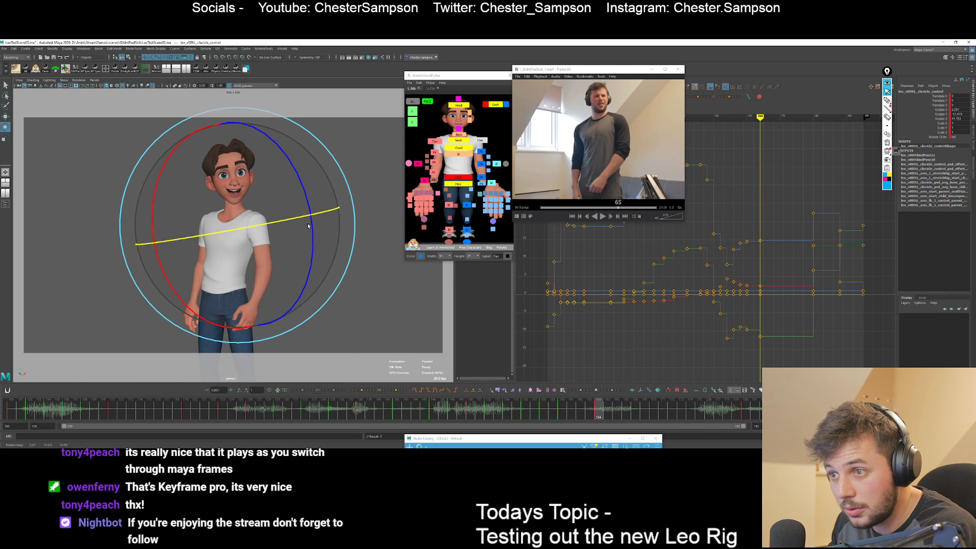
key("comma")
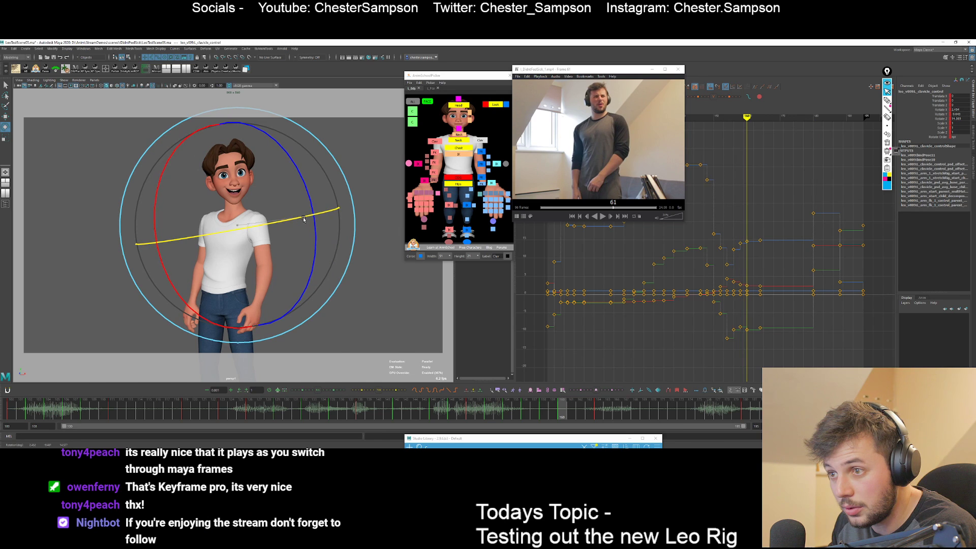
left_click_drag(303, 219, 305, 219)
key("comma")
key("comma")
key("period")
key("period")
key("period")
key("comma")
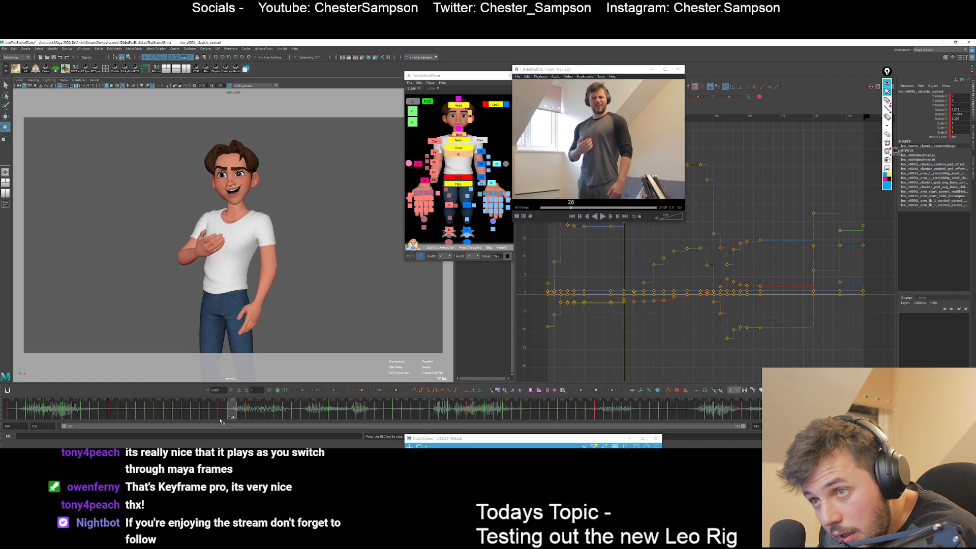
key("Escape")
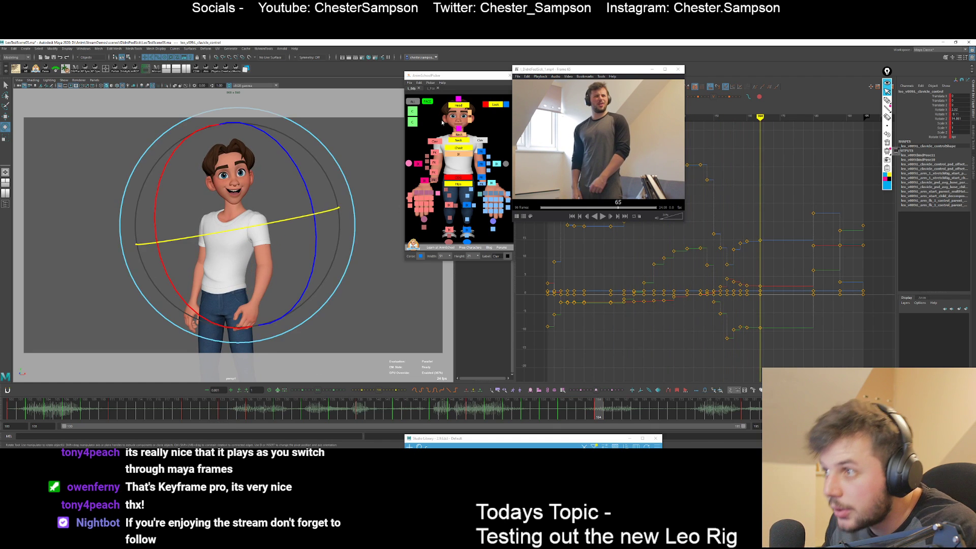
Step through the head control's keys between reference frames 53 and 65 and play back the head movement.
left_click(458, 105)
key("comma")
key("comma")
key("comma")
key("comma")
key("comma")
key("comma")
key("comma")
key("period")
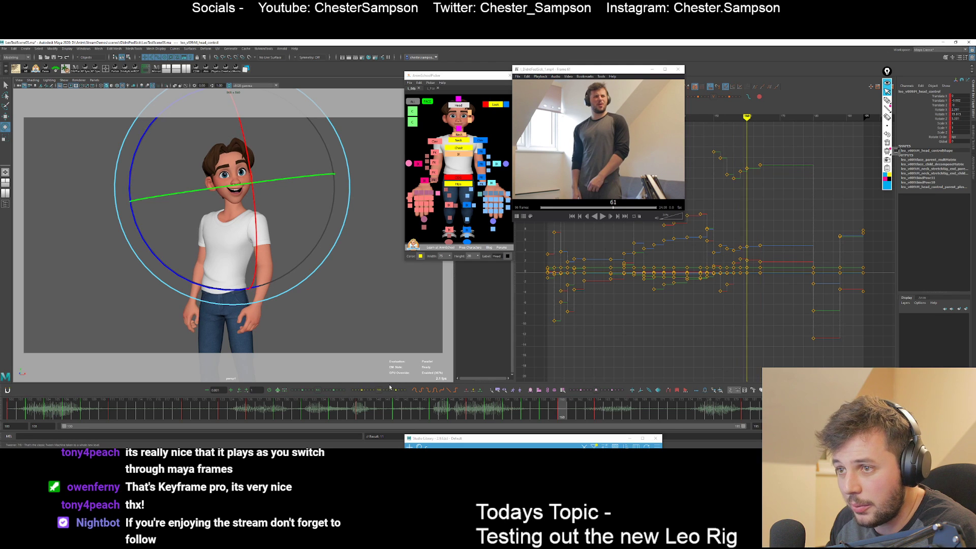
key("comma")
key("comma")
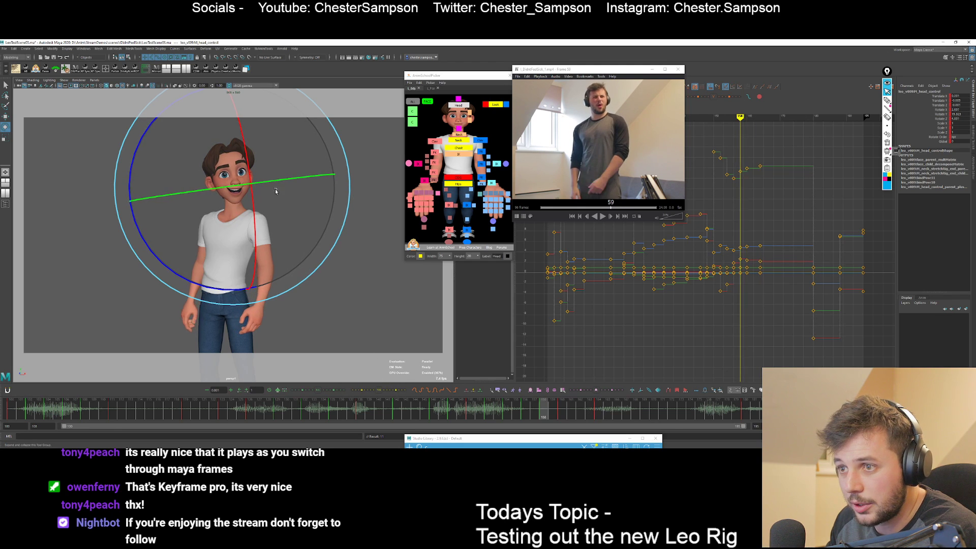
key("period")
key("period")
key("q")
key("comma")
key("comma")
key("comma")
key("comma")
key("comma")
key("alt+v")
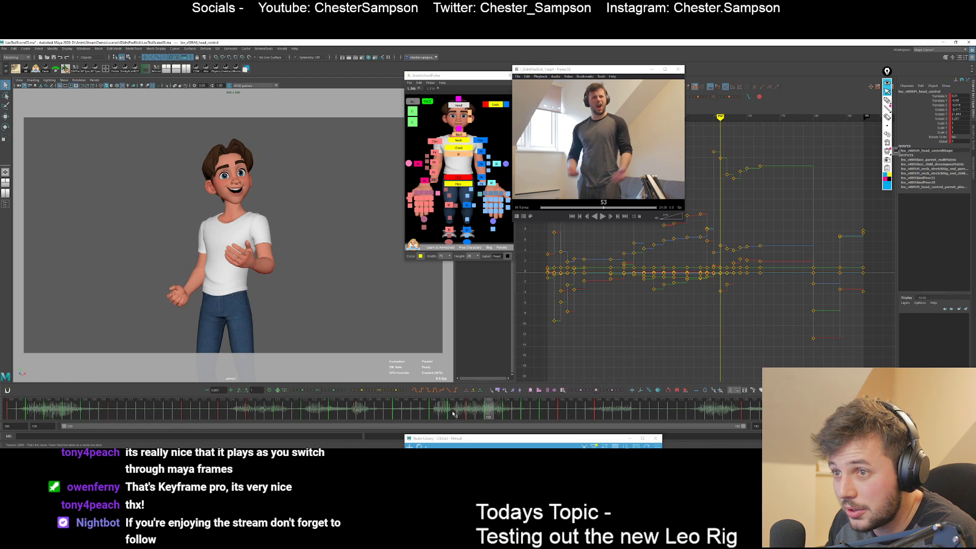
Adjust the head control's keys across reference frames 57 to 65 and play back the head settle.
key("e")
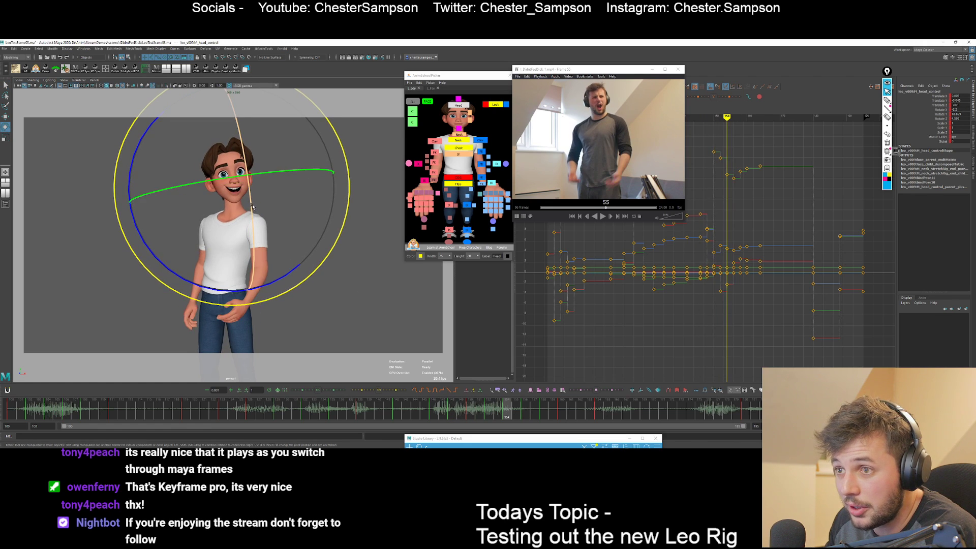
left_click_drag(522, 413, 601, 412, "shift")
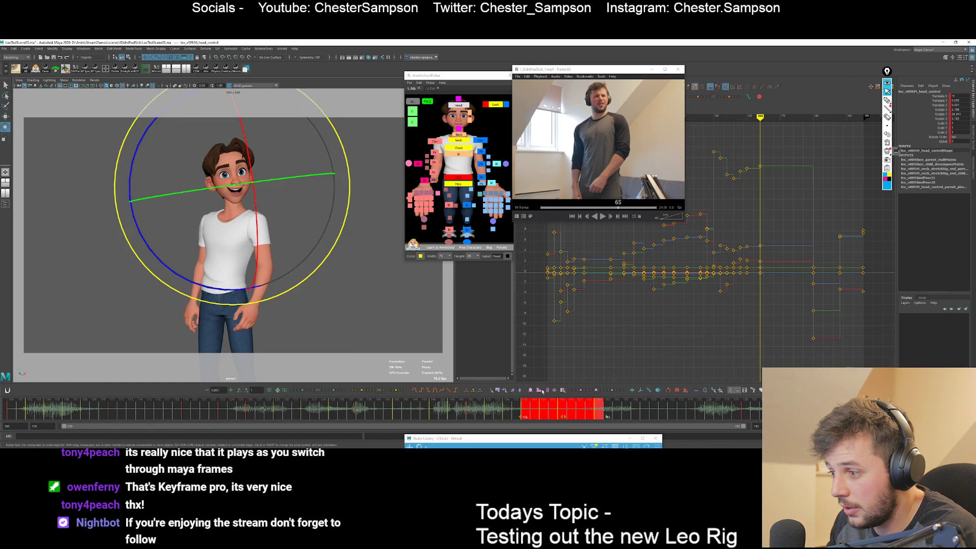
left_click(500, 413)
key("alt+v")
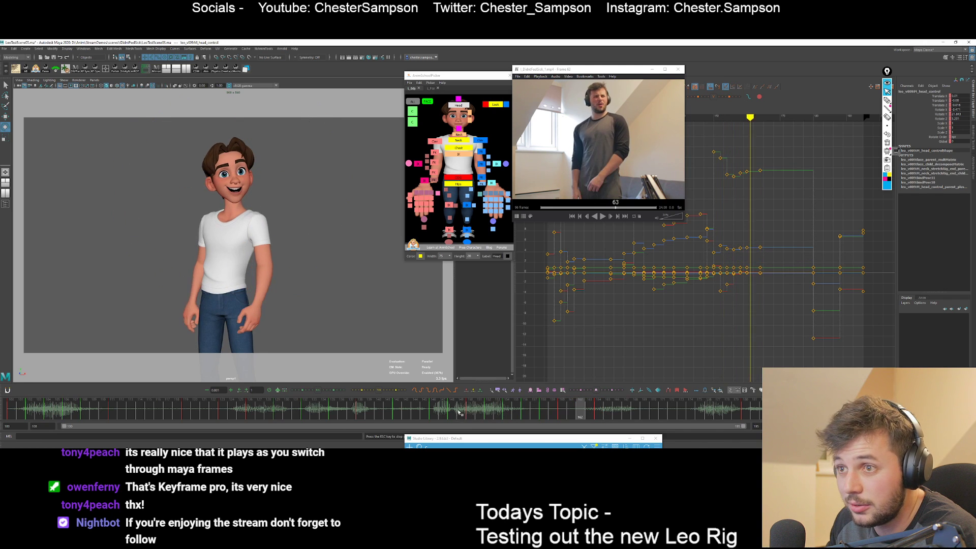
left_click(450, 413)
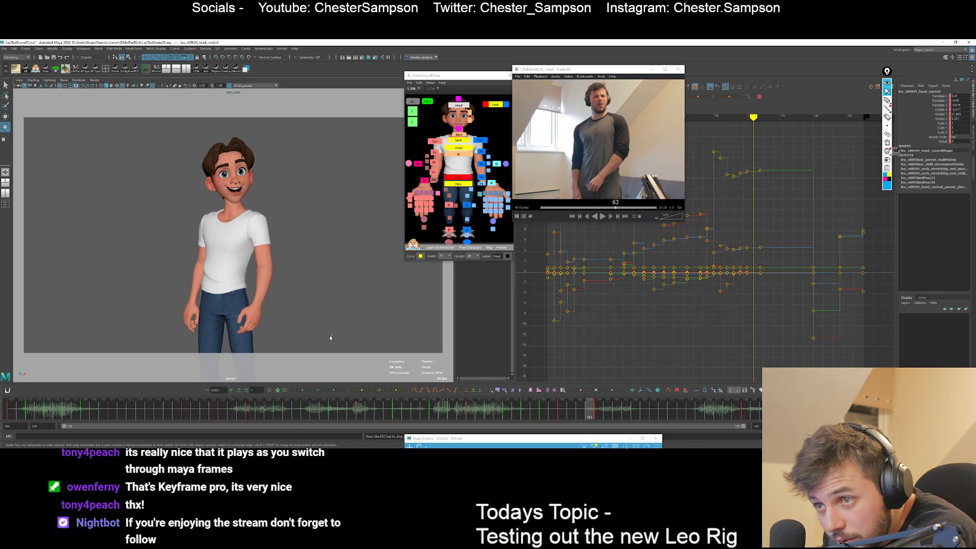
key("Escape")
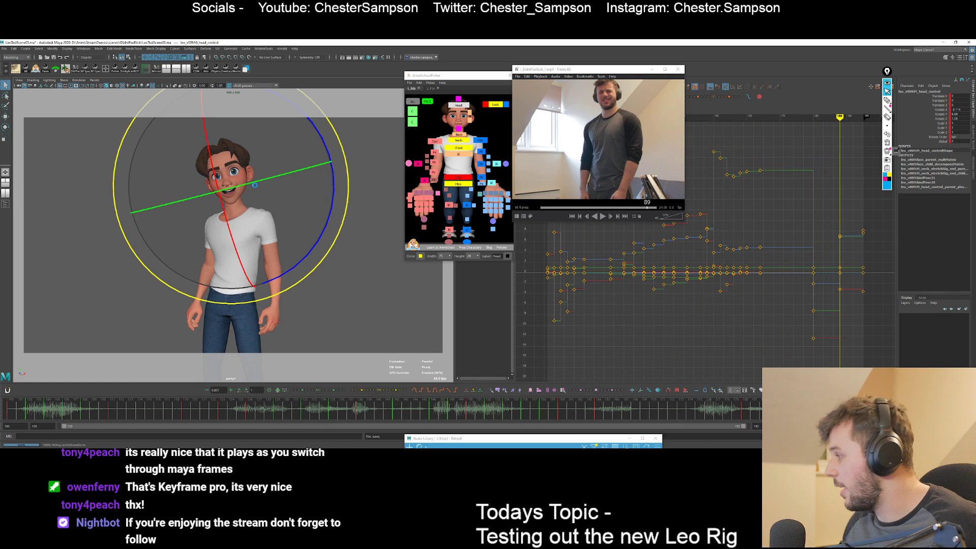
Open the Keyframe Pro sync settings, play the shot alongside the reference video, and close the settings window.
key("e")
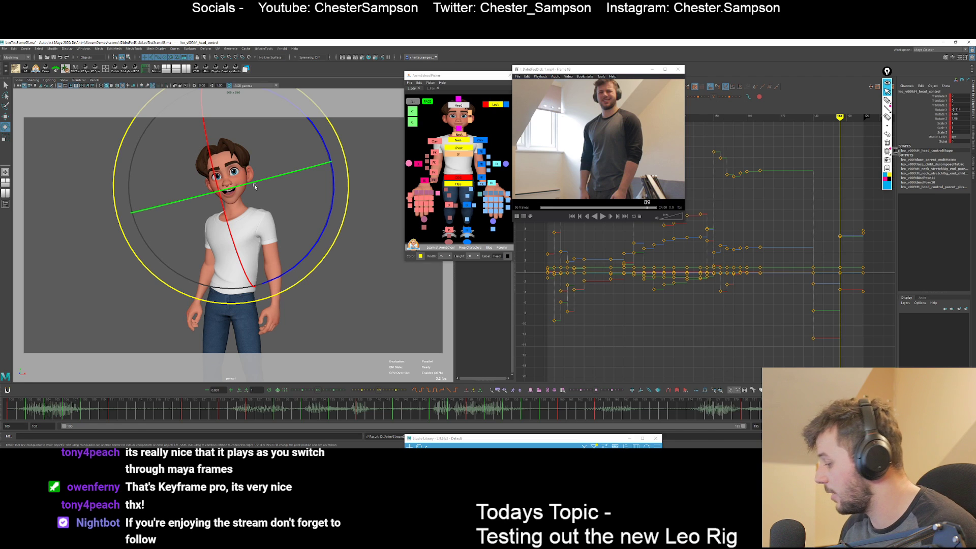
left_click(92, 71)
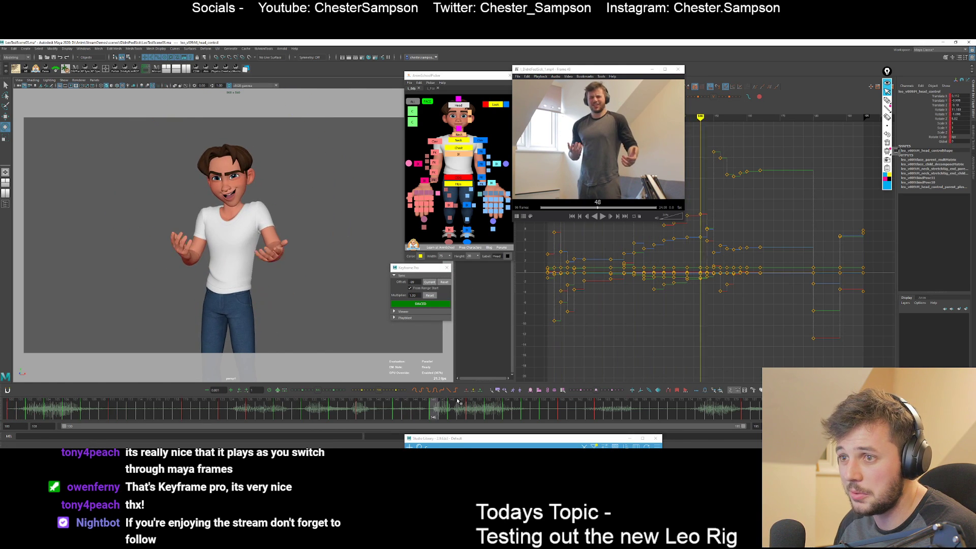
key("alt+v")
left_click(448, 268)
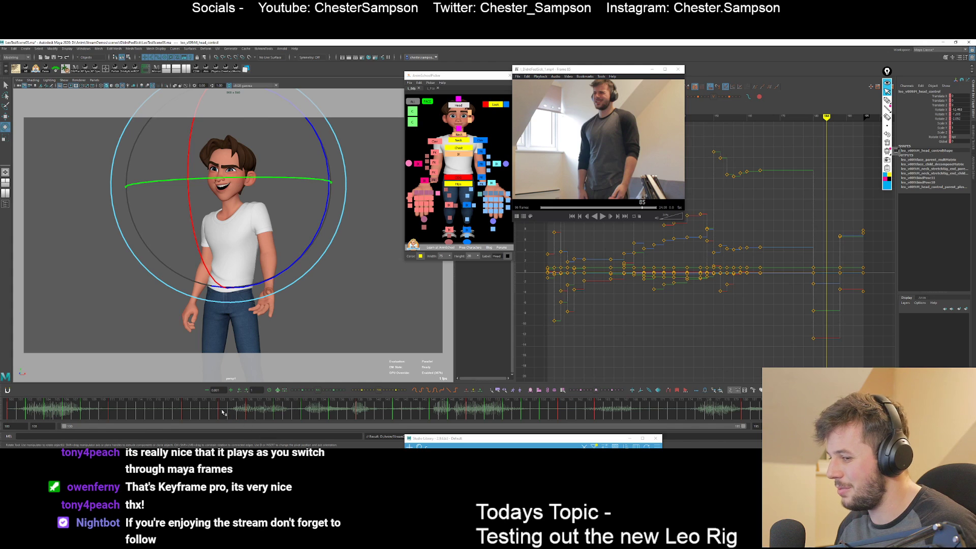
Scrub back to the opening hand-on-chest poses and play the shot through against the reference.
left_click_drag(223, 413, 133, 411)
key("comma")
key("comma")
key("comma")
key("comma")
key("comma")
key("comma")
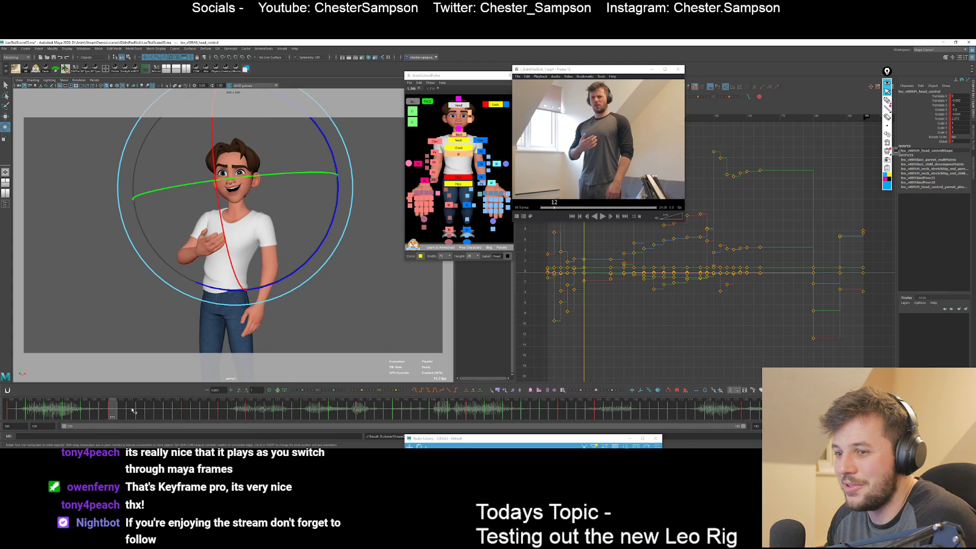
key("alt+v")
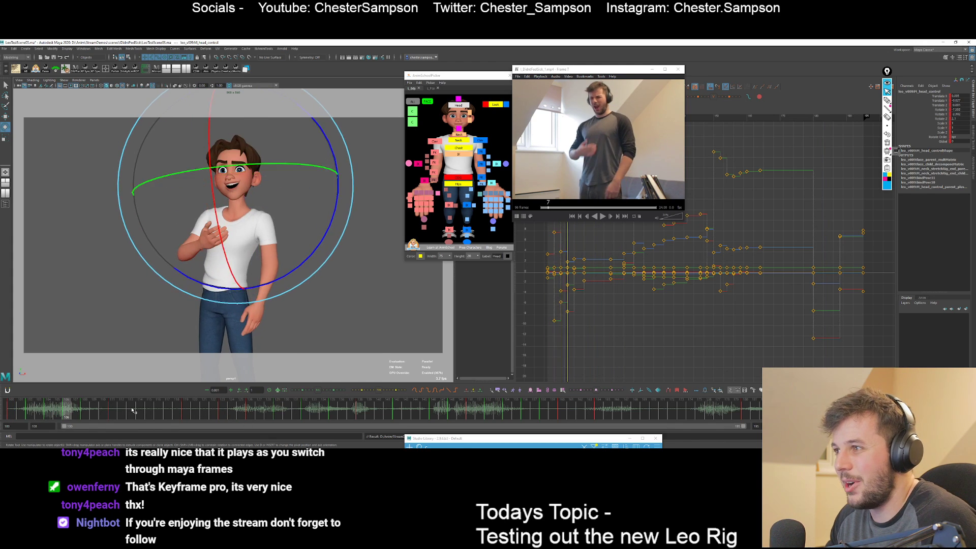
key("q")
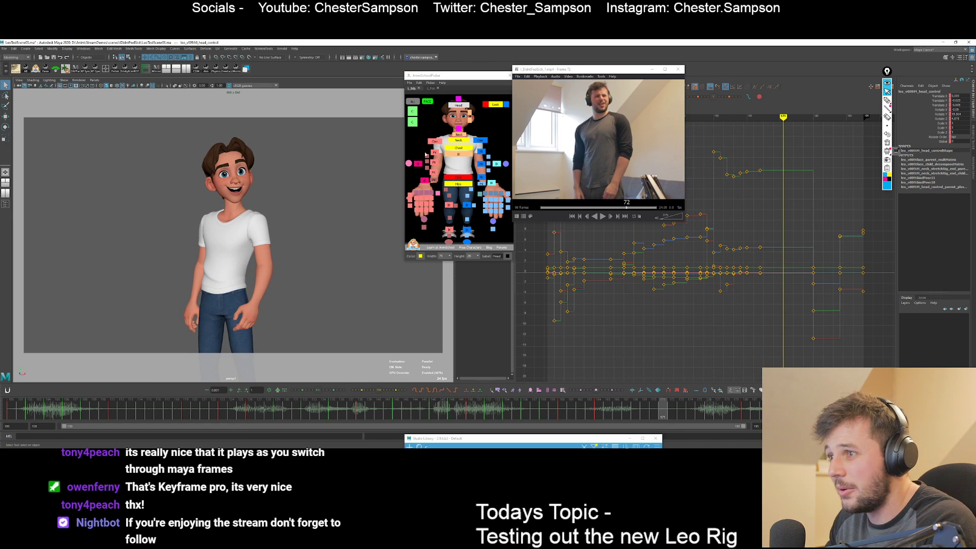
Isolate the right upper-arm FK control's Rotate Y curve and raise its key at reference frame 59.
left_click(426, 154)
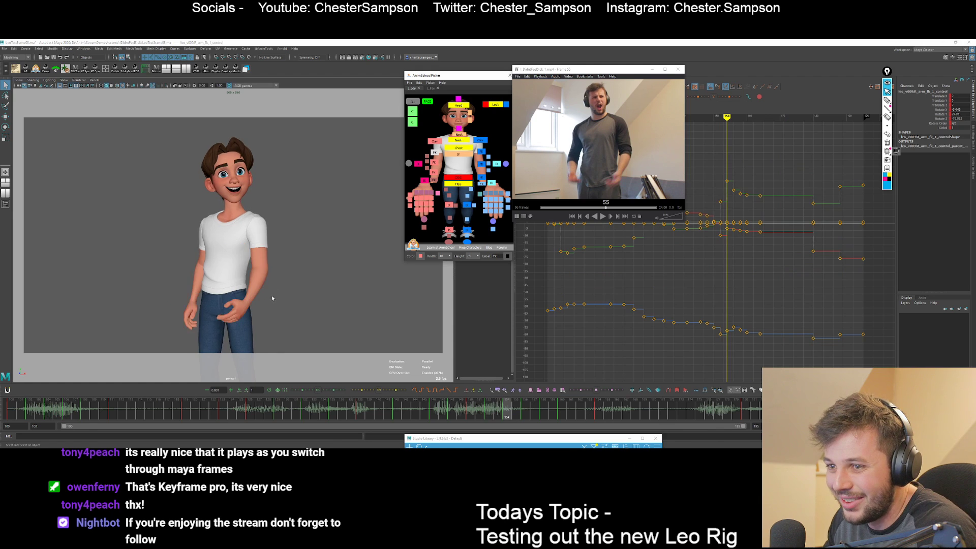
key("e")
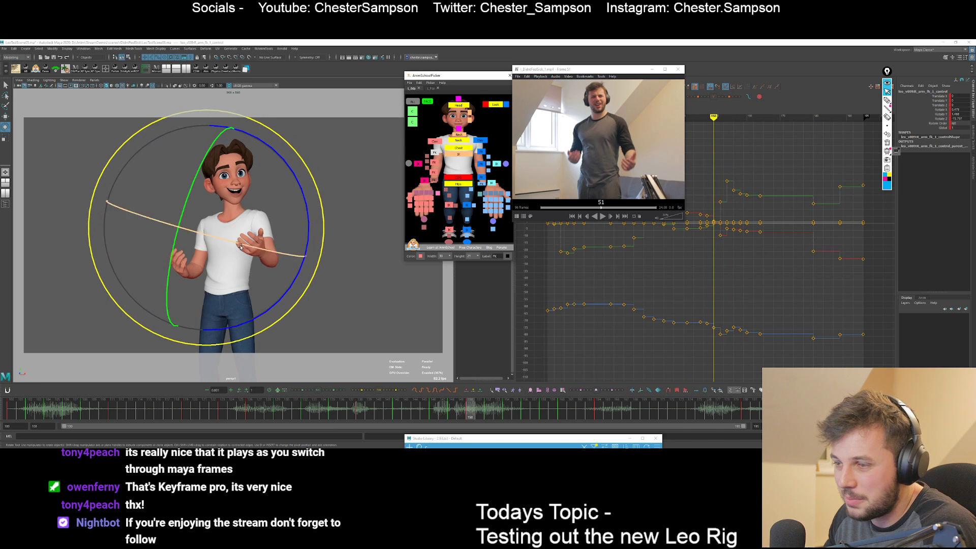
left_click(941, 114)
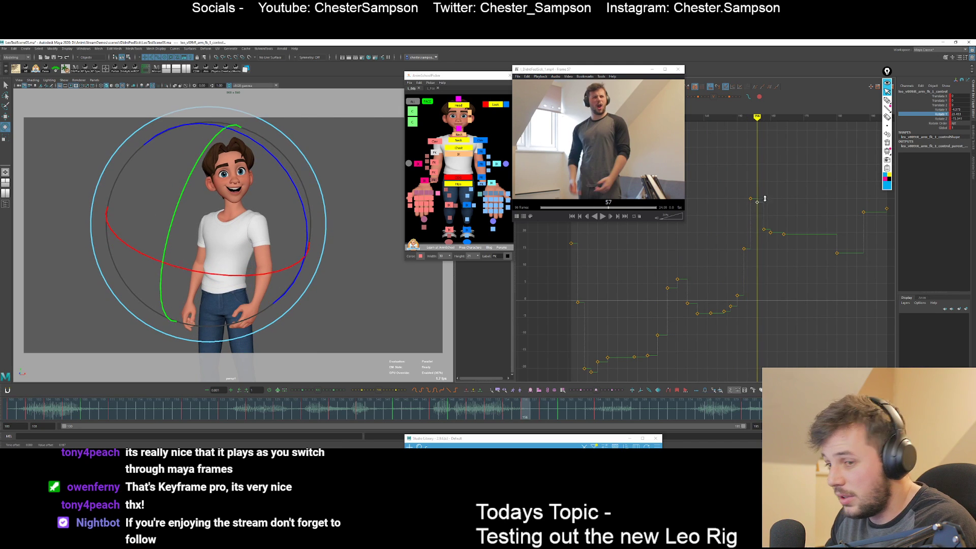
key(".")
left_click(764, 230)
middle_click_drag(766, 228, 769, 219, "shift")
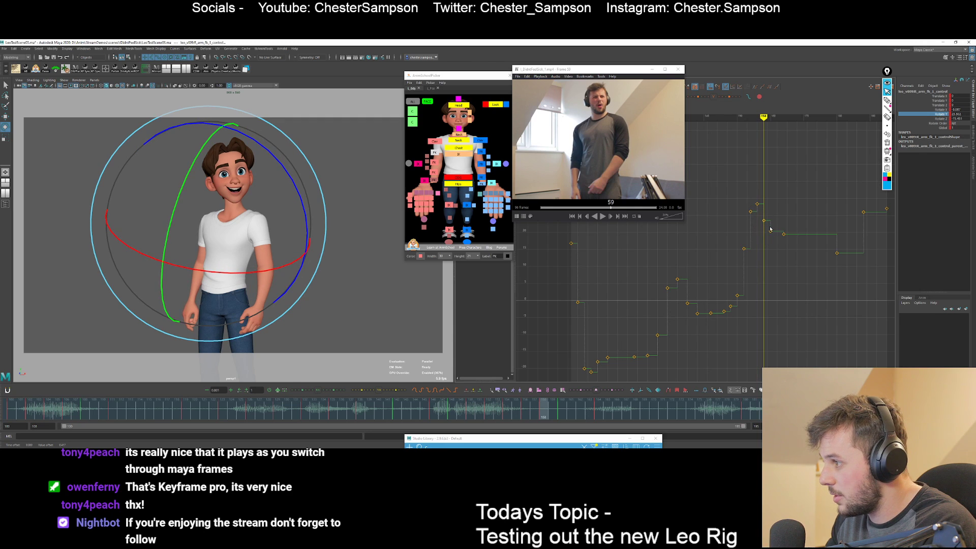
Lower the right upper arm's Rotate Y keys around reference frames 53 to 57 and play back the motion.
left_click_drag(770, 229, 748, 213)
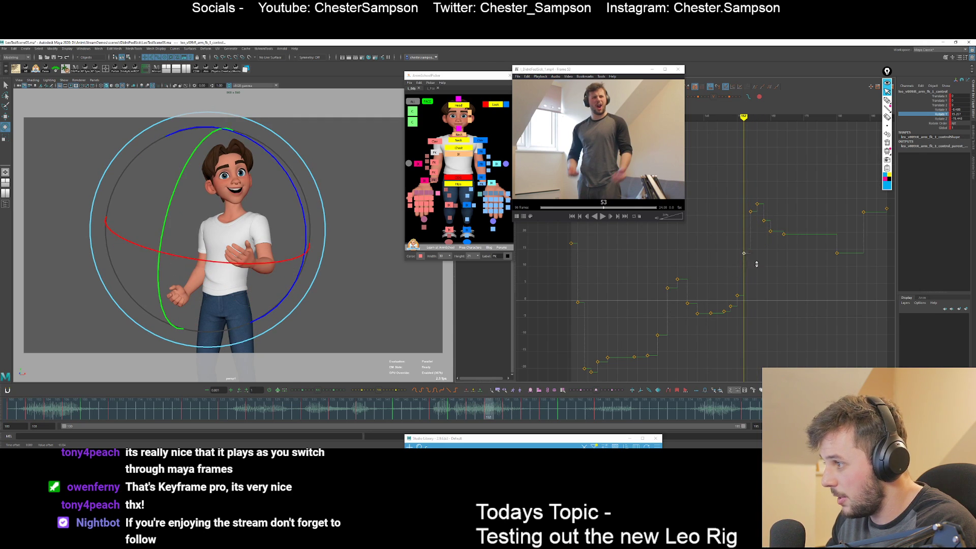
key("alt+v")
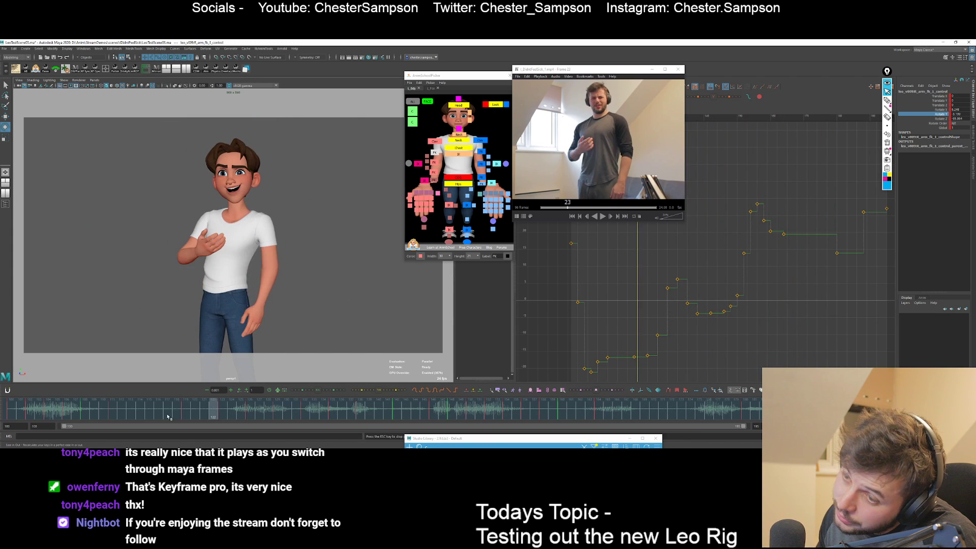
key("Escape")
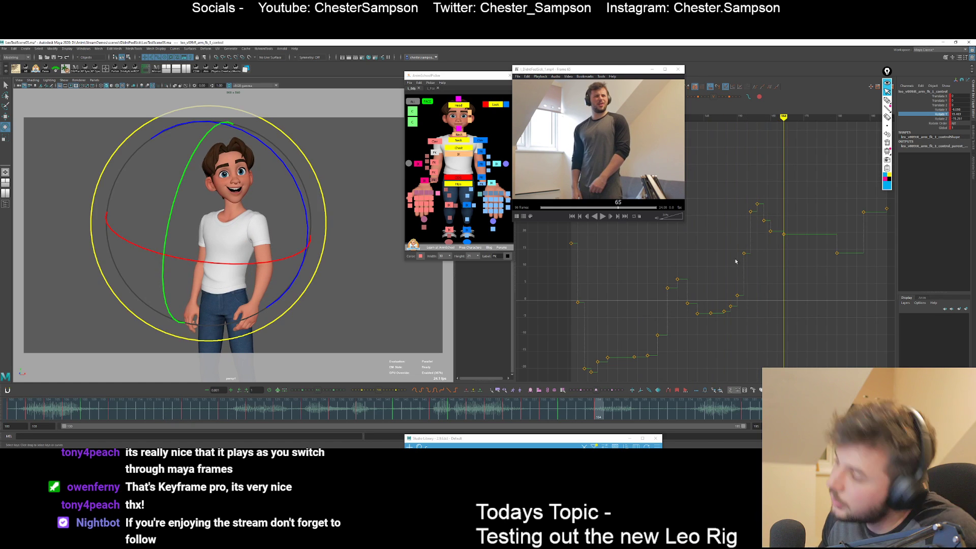
Isolate the right upper arm FK control's Rotate Z curve and lower its key at reference frame 55.
left_click(923, 119)
key("comma")
key("comma")
key("e")
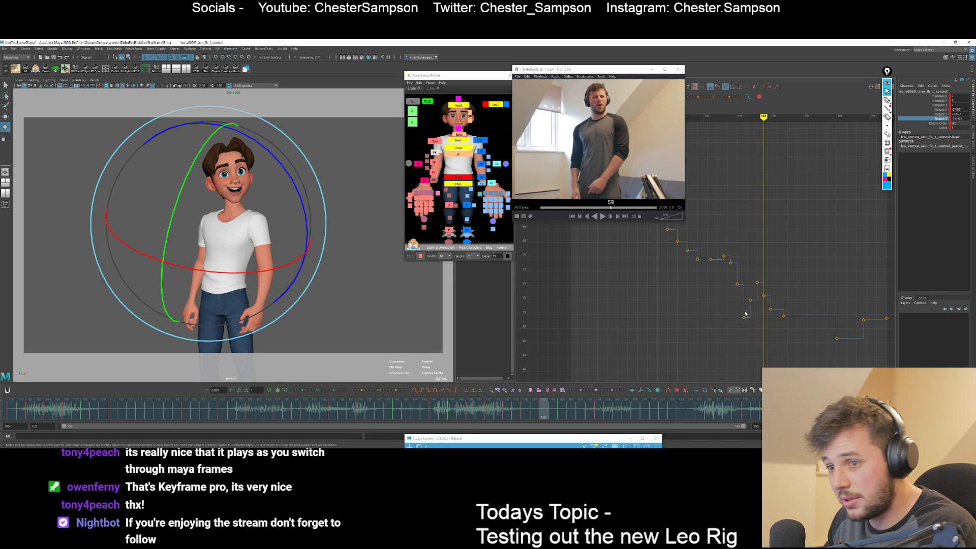
key("comma")
key("comma")
key("comma")
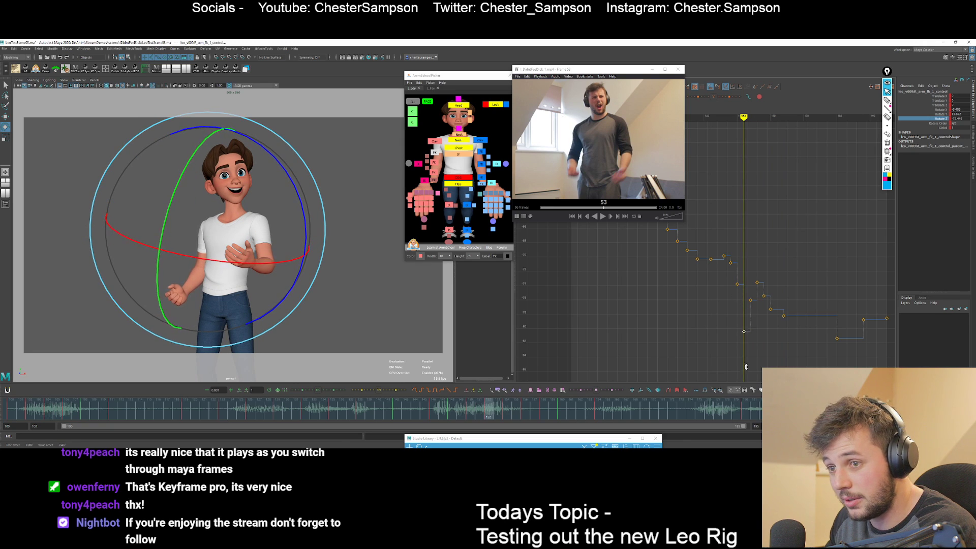
key("comma")
key("period")
key("period")
key("period")
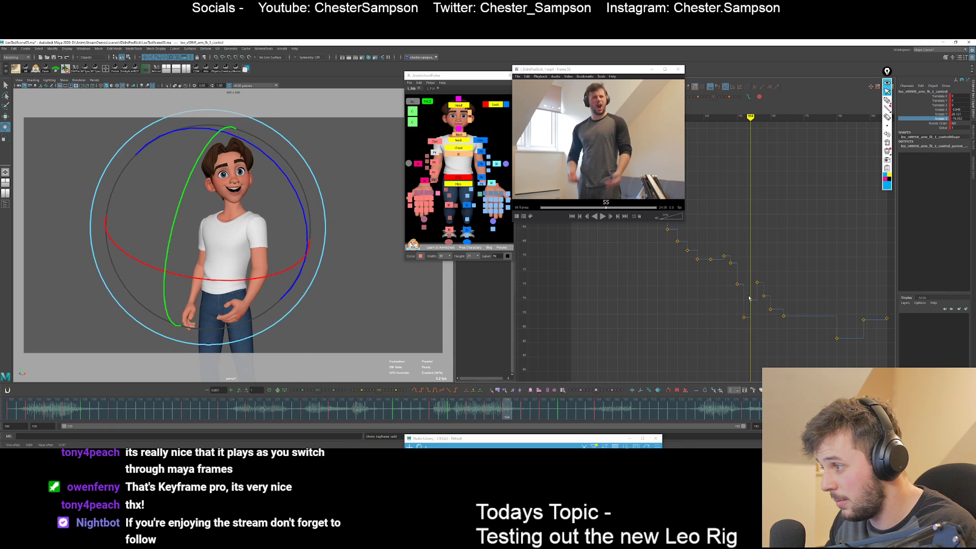
middle_click_drag(757, 317, 756, 326, "shift")
Lower the right upper arm's Rotate Z key at reference frame 57 close to the neighbouring keys.
key("comma")
key("comma")
key("period")
key("period")
key("period")
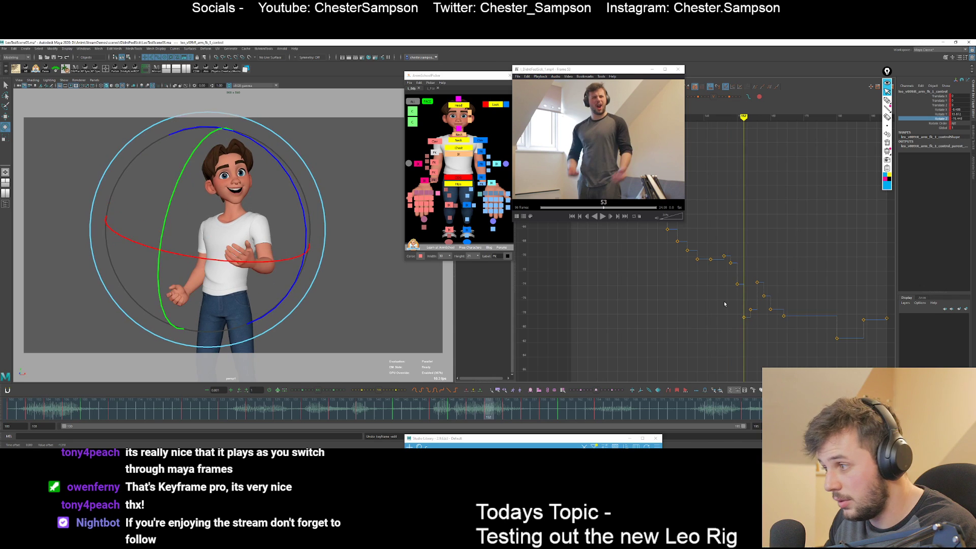
middle_click_drag(755, 278, 757, 299, "shift")
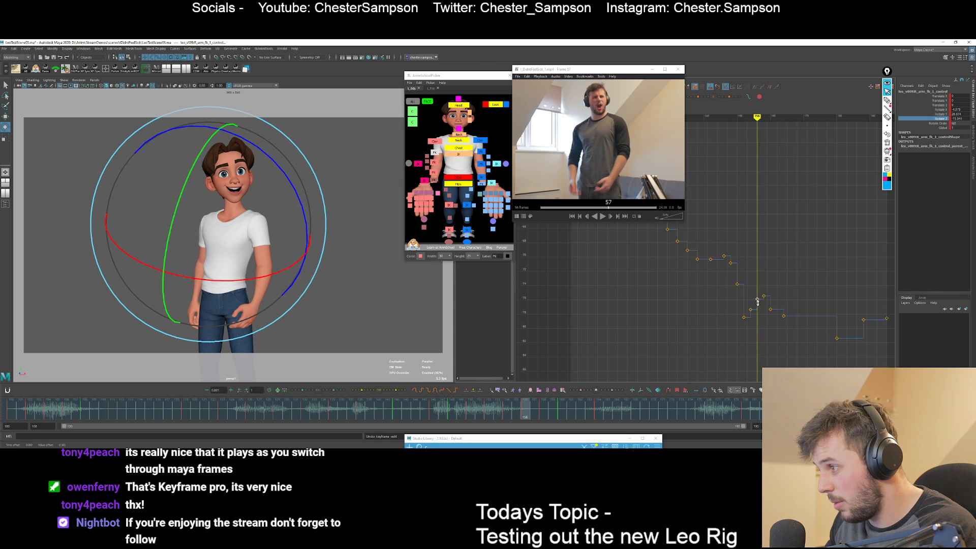
key("period")
key("period")
key("period")
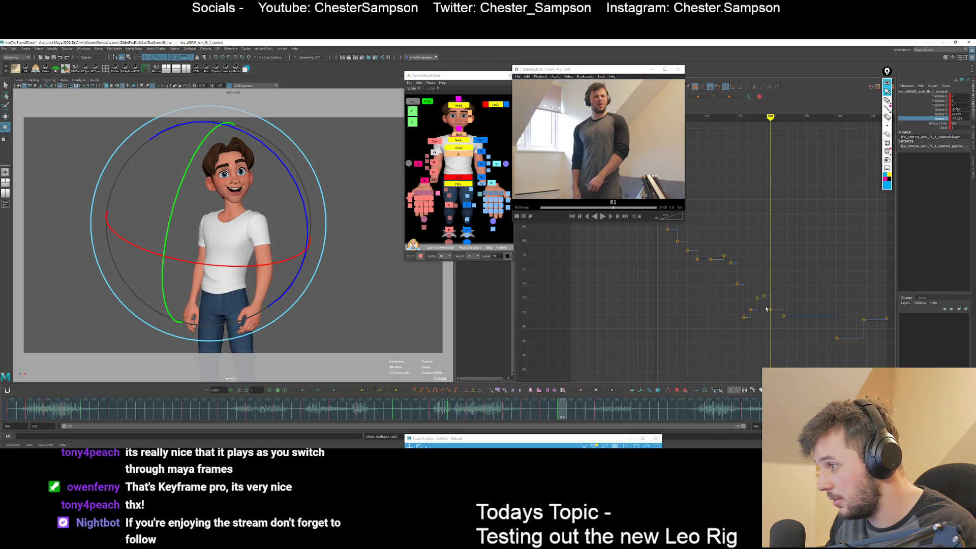
Raise the right upper arm's Rotate Z keys at reference frames 61 and 65 to flatten the settle.
key("period")
key("period")
key("period")
key("period")
left_click_drag(761, 304, 775, 314)
middle_click_drag(786, 326, 784, 314)
left_click_drag(790, 305, 790, 304)
middle_click_drag(790, 313, 788, 308)
Lower the right upper arm's Rotate Z keys at reference frames 47 to 51 so the curve descends smoothly.
key("comma")
key("comma")
key("comma")
key("comma")
key("comma")
key("comma")
key("comma")
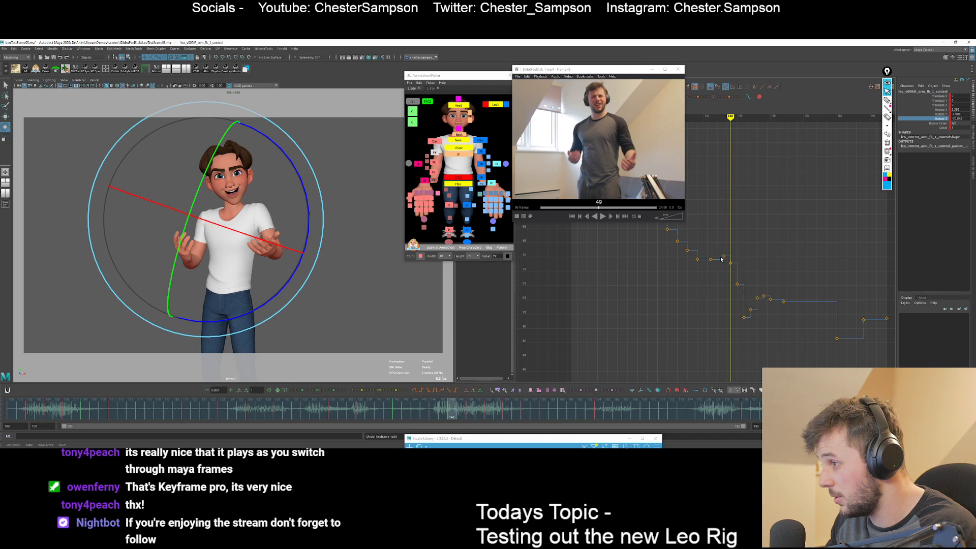
key("comma")
key("comma")
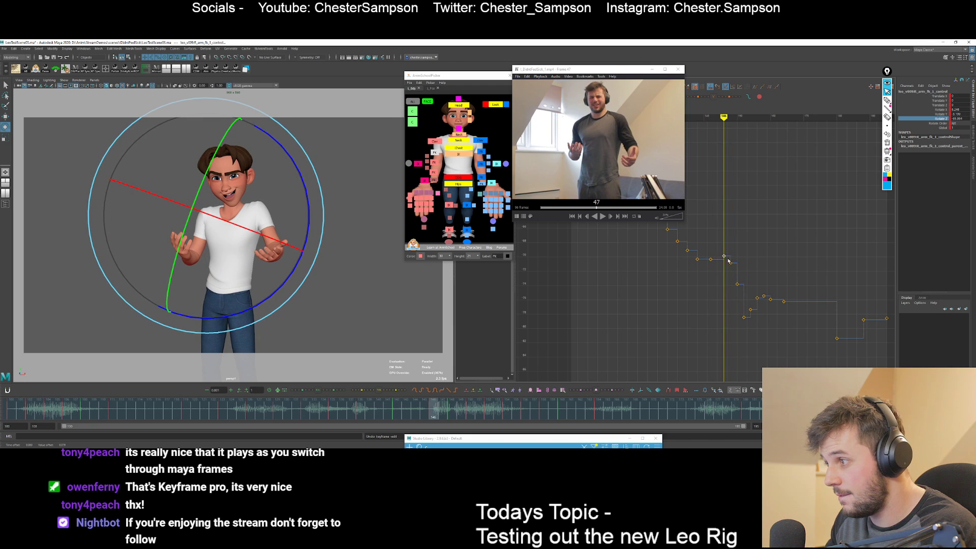
middle_click_drag(729, 260, 730, 296, "shift")
key("period")
key("alt+period")
key("alt+comma")
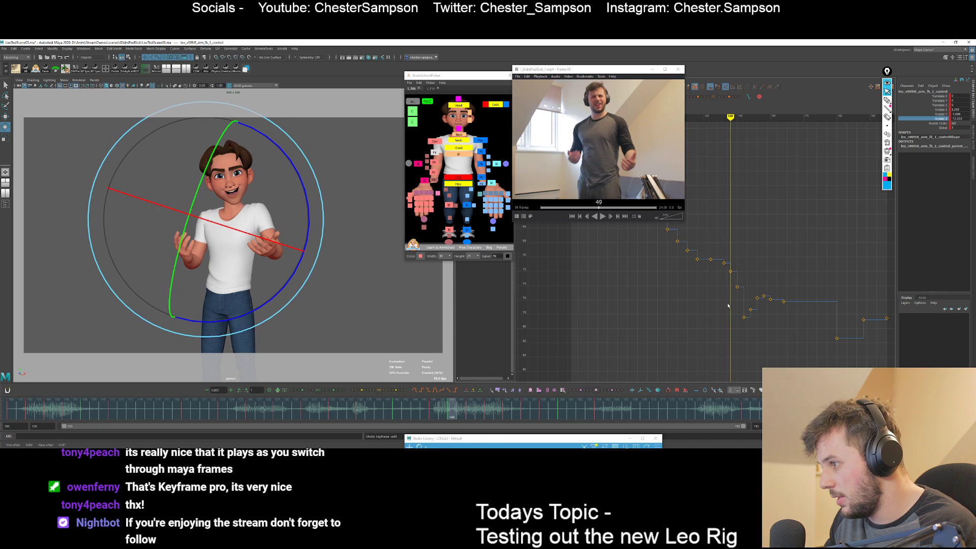
Play back the arm drop against the reference video to review the Rotate Z changes.
key("comma")
key("comma")
key("comma")
key("comma")
key("alt+v")
key("alt+v")
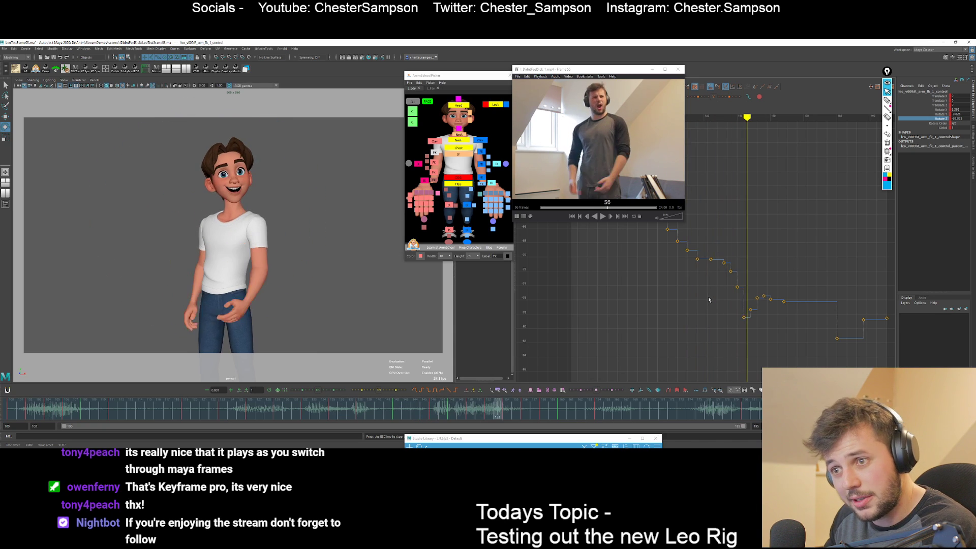
key("Escape")
Lower the right upper arm's Rotate X keys at reference frames 55 to 59 and play back the motion.
left_click(940, 109)
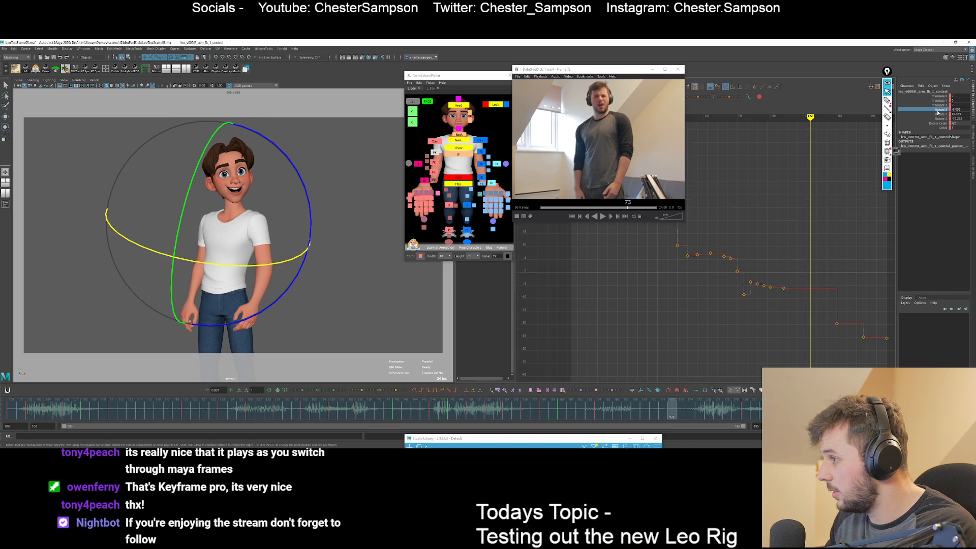
key("comma")
key("comma")
key("comma")
key("comma")
key("comma")
key("comma")
key("comma")
key("comma")
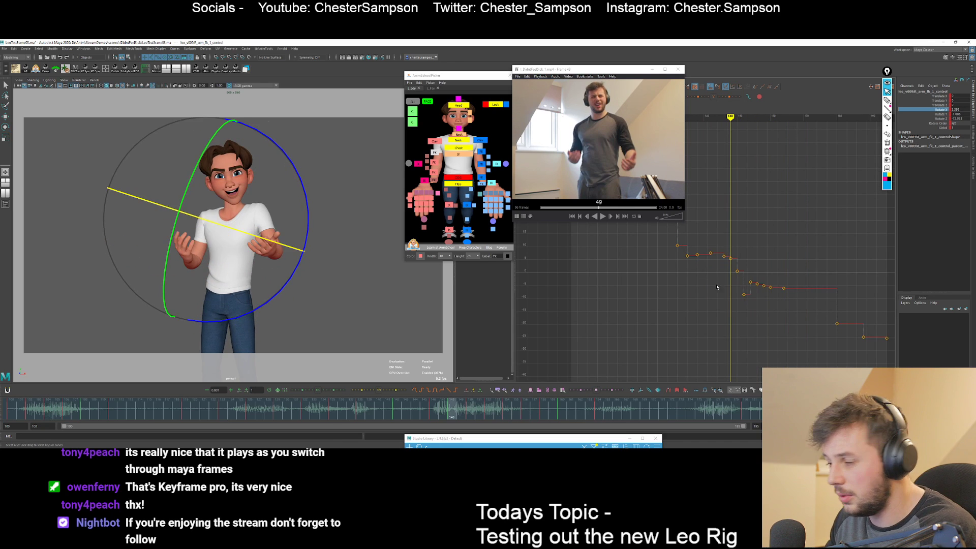
key("period")
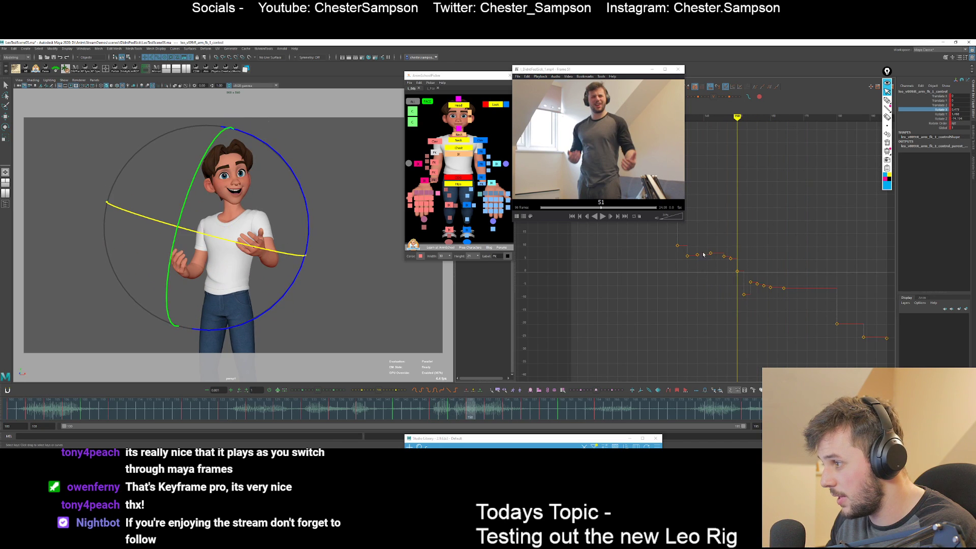
key("period")
left_click(744, 295)
mouse_move(743, 293)
middle_mouse_down("shift")
mouse_move(751, 312)
mouse_move(757, 299)
middle_mouse_up("shift")
key("ctrl+z")
key("period")
key("period")
key("period")
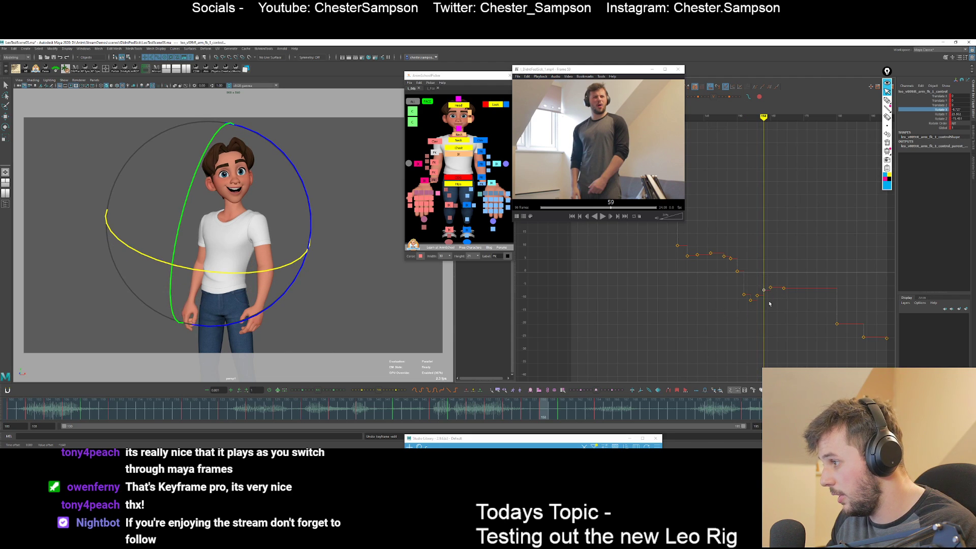
key("f")
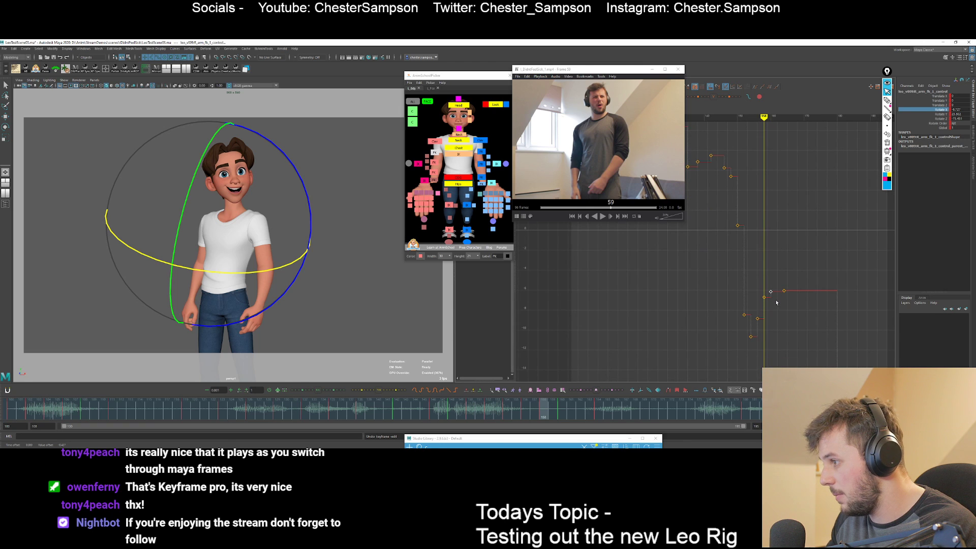
key("alt+v")
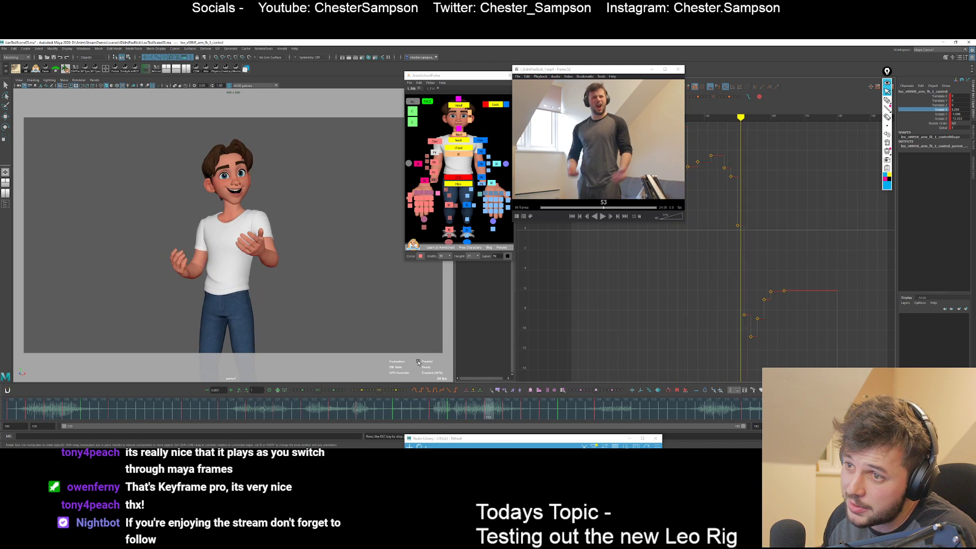
key("alt+v")
Select the right wrist FK control and show only its Rotate X curve.
left_click(435, 174)
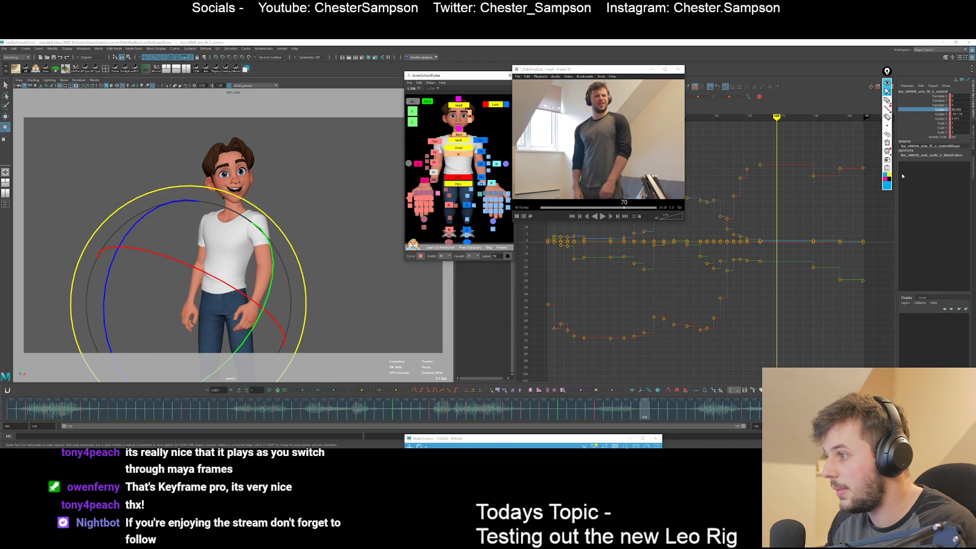
left_click(943, 110)
key("comma")
key("comma")
key("comma")
key("comma")
key("comma")
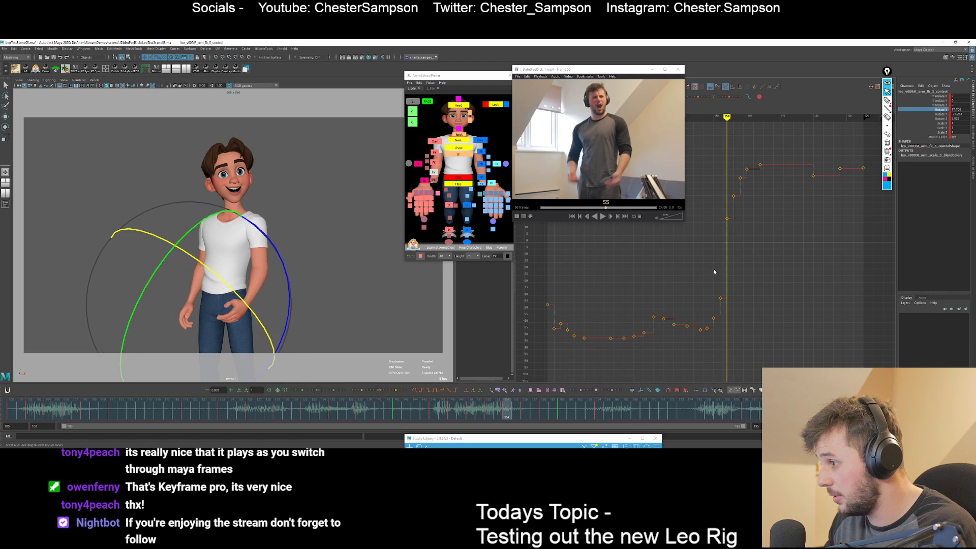
key("period")
Lower the right wrist's Rotate X keys at reference frames 49 and 51.
key("alt+comma")
key("alt+comma")
key("alt+comma")
key("alt+comma")
key("alt+comma")
key("alt+comma")
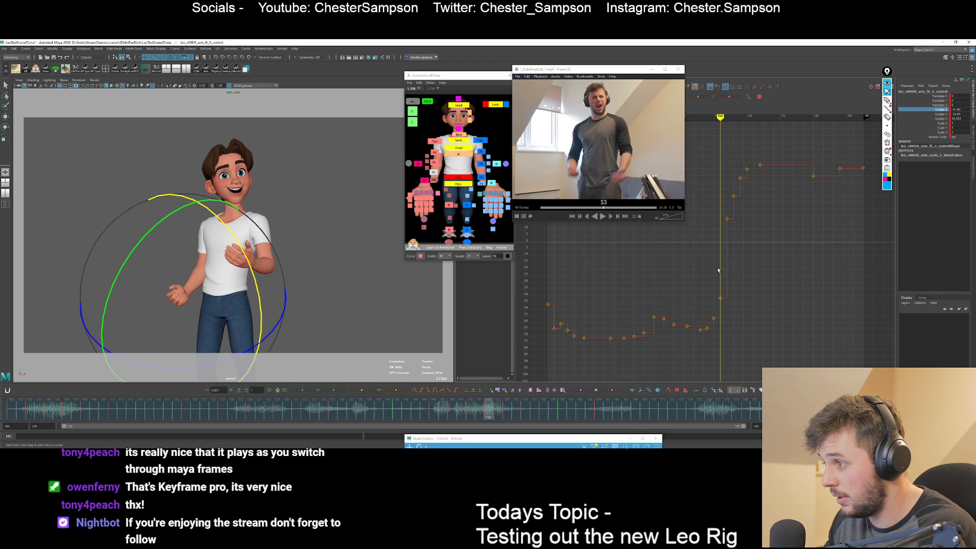
key("alt+comma")
key("alt+comma")
key("alt+comma")
key("alt+comma")
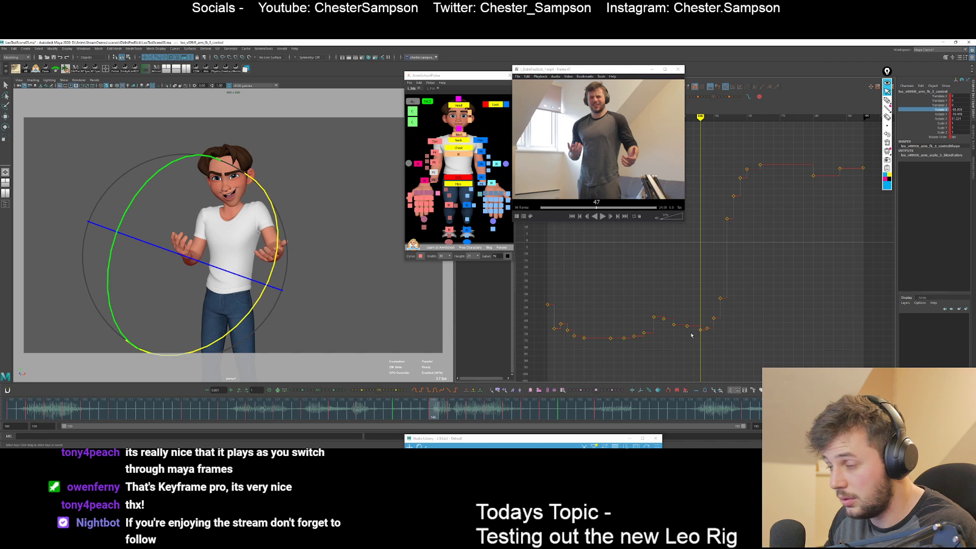
key("ctrl+z")
key("alt+period")
key("alt+period")
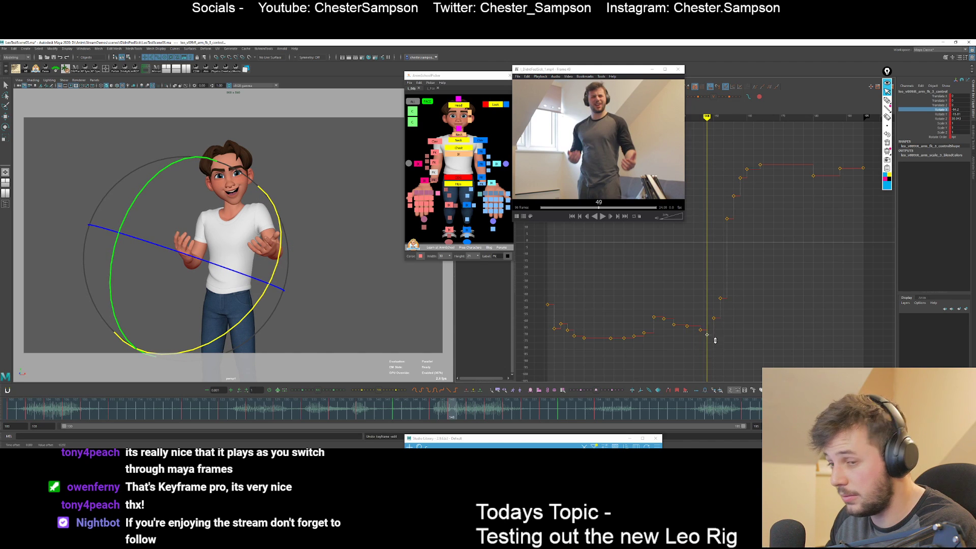
middle_click_drag(715, 340, 714, 337)
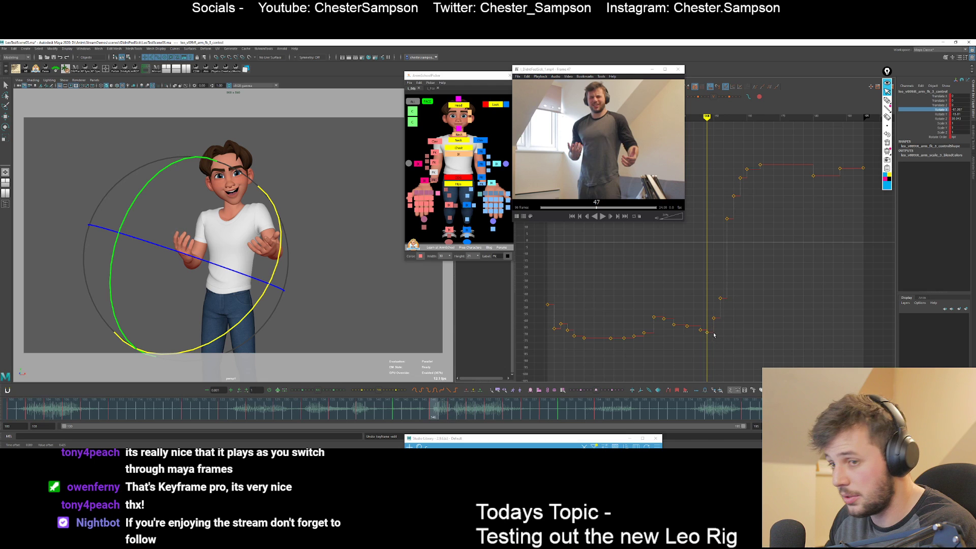
key("alt+period")
key("alt+period")
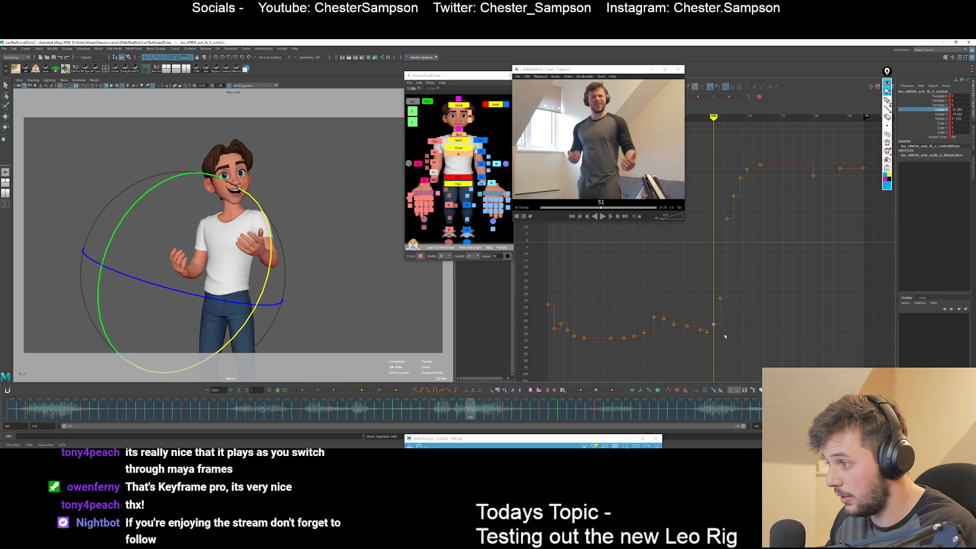
Raise the right wrist's Rotate X keys at reference frames 57 to 61 to form an overshoot.
key("alt+period")
key("alt+period")
key("alt+period")
key("alt+period")
key("alt+period")
key("alt+period")
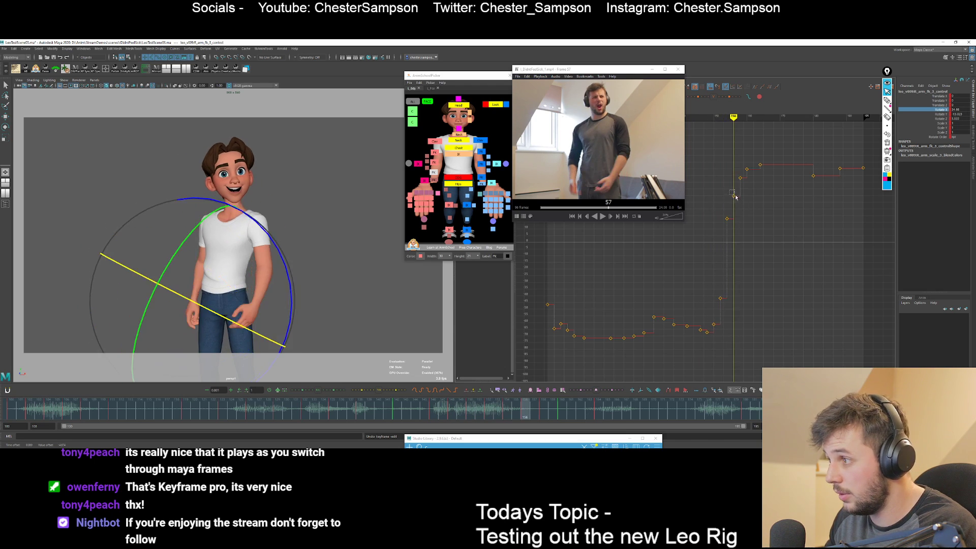
key("alt+period")
key("alt+period")
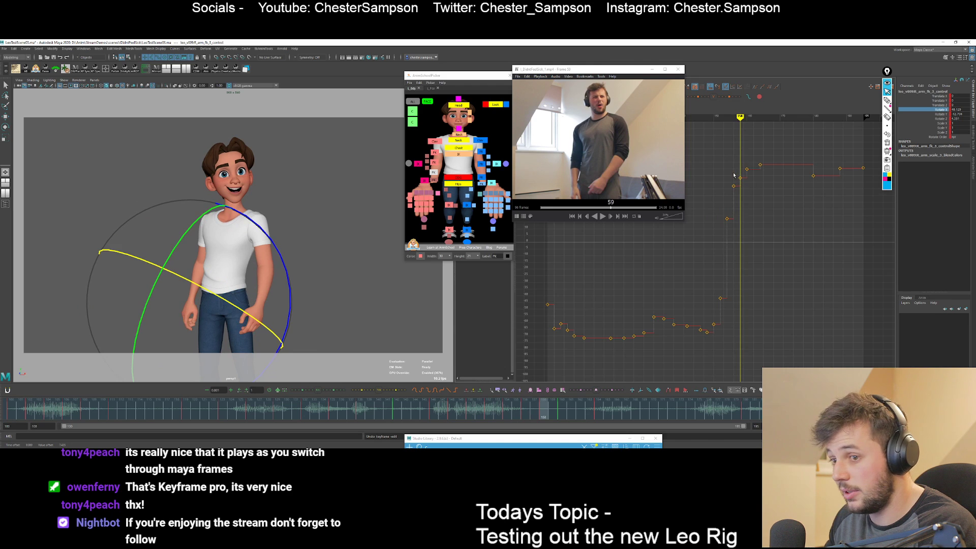
middle_click_drag(747, 226, 747, 202)
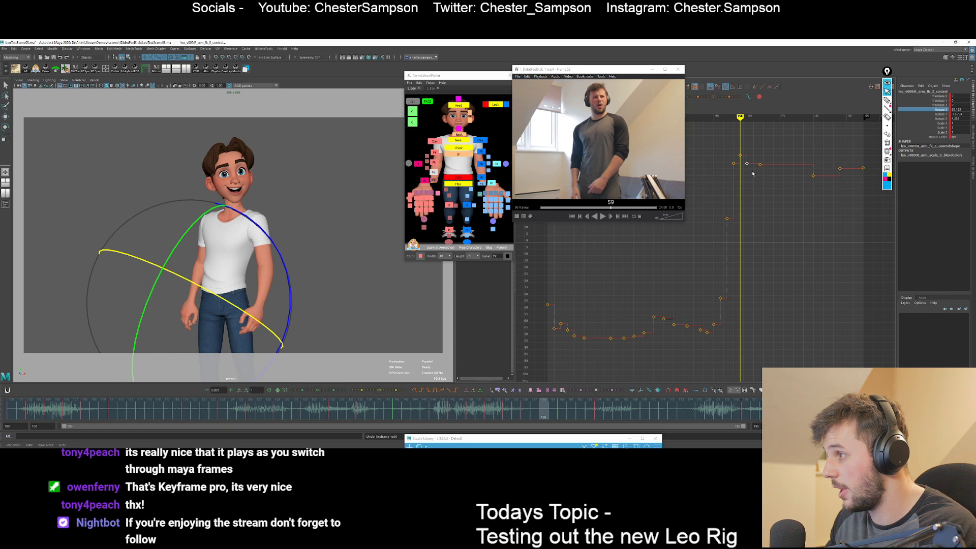
Play back the shot and step through the arm drop to check the wrist motion against the reference.
key("alt+v")
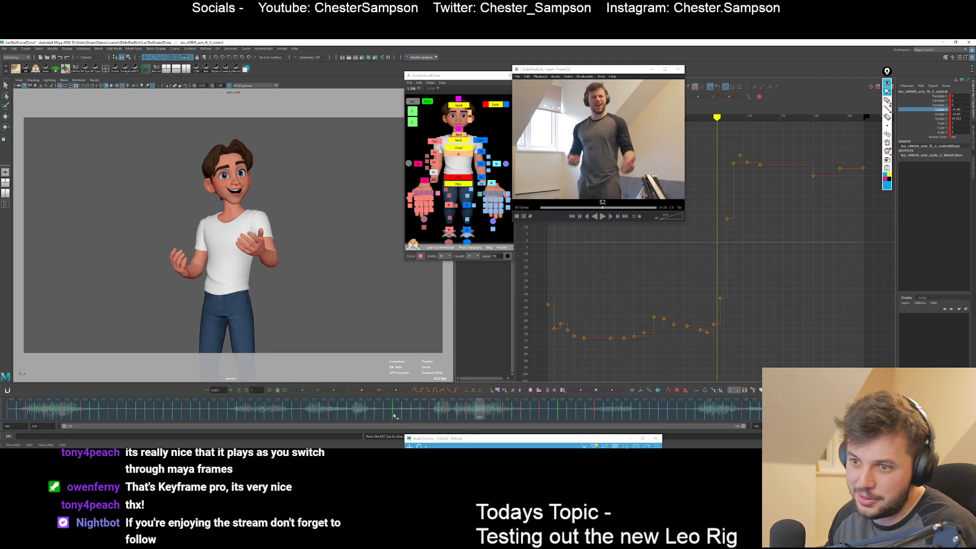
key("Escape")
key("e")
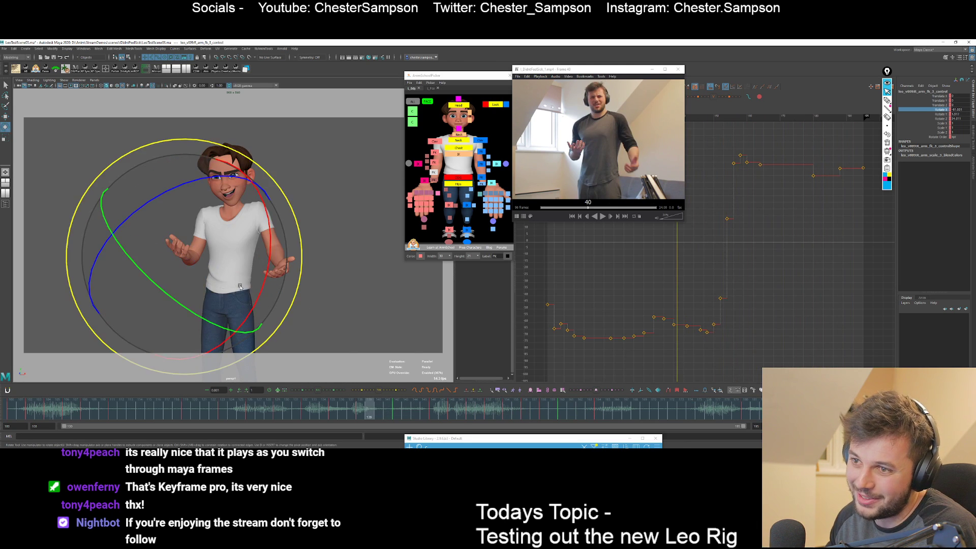
left_click_drag(359, 265, 389, 263)
key("period")
key("period")
key("period")
key("period")
key("period")
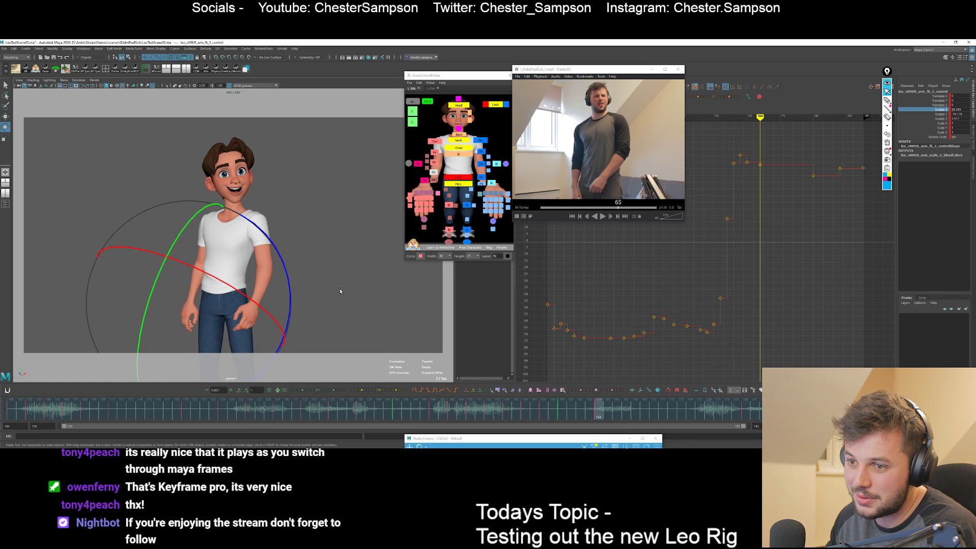
Isolate the right wrist's Rotate Z curve and lower its key at reference frame 51.
left_click(939, 119)
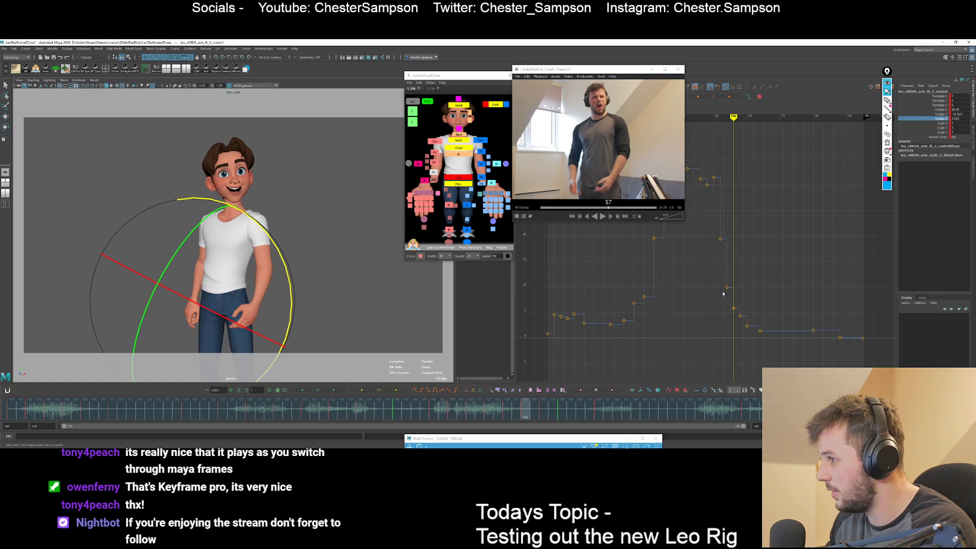
middle_click_drag(713, 296, 728, 310, "alt")
key("comma")
key("comma")
key("comma")
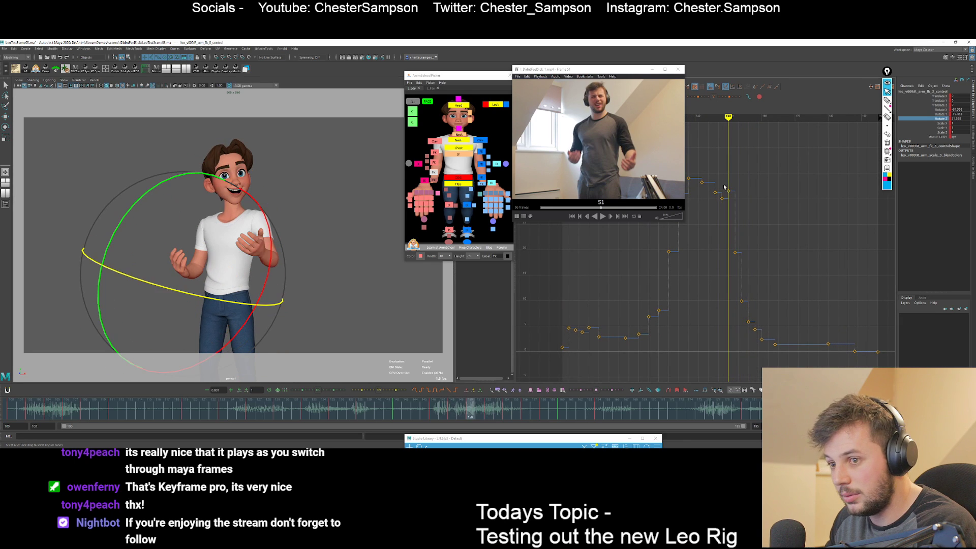
middle_click_drag(735, 207, 733, 208)
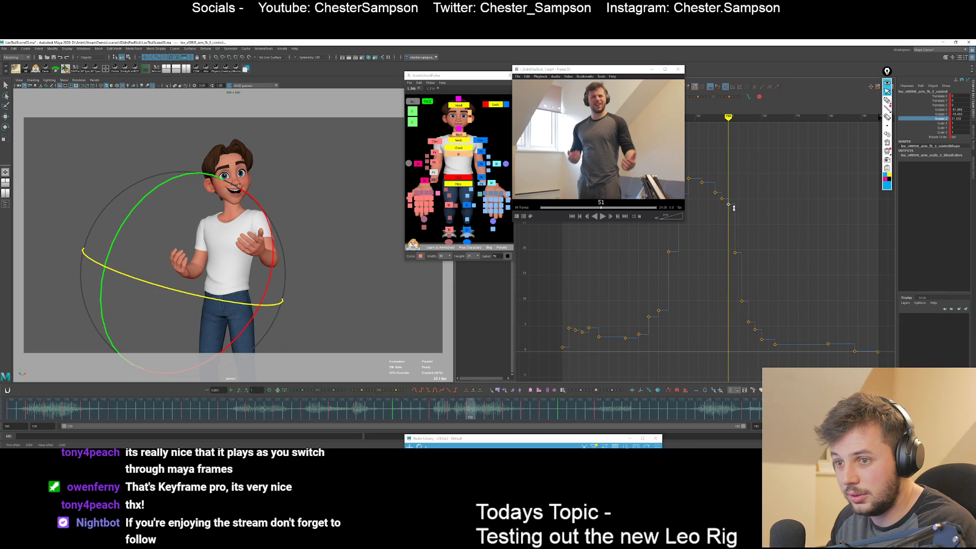
Raise the right wrist's Rotate Z keys at reference frames 47 and 49 slightly and step through the following frames.
left_click_drag(752, 218, 713, 189)
middle_click_drag(717, 209, 752, 224)
left_click(750, 218)
key("period")
key("period")
middle_click_drag(758, 332, 735, 275, "alt")
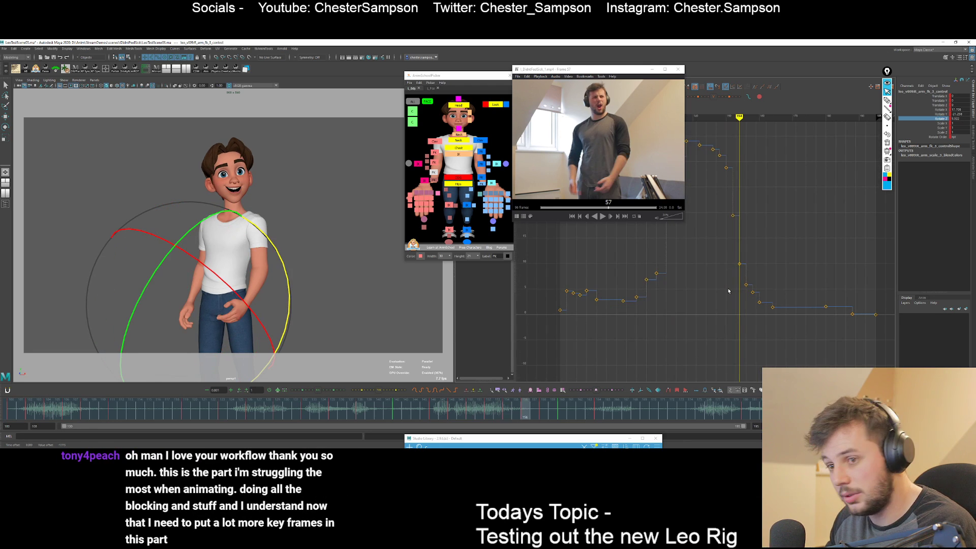
key("period")
key("period")
key("period")
key("period")
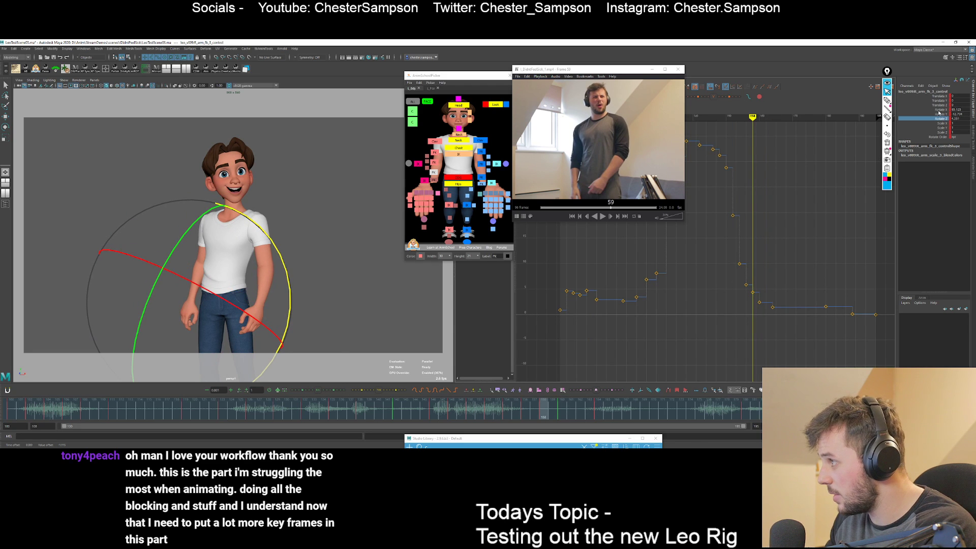
middle_click_drag(790, 197, 790, 220, "alt")
Isolate the right wrist's Rotate Y curve and lower its key at reference frame 53.
left_click(944, 115)
key("comma")
key("comma")
key("comma")
key("comma")
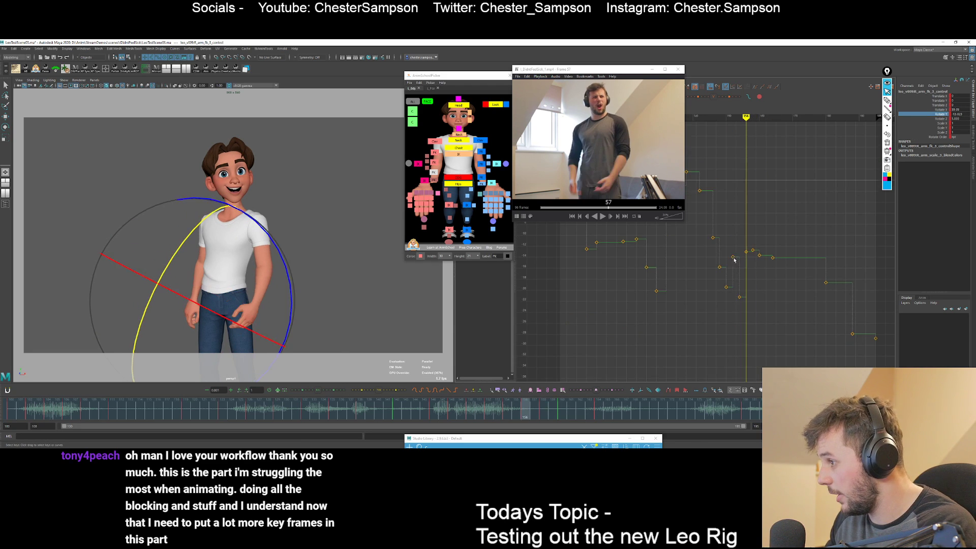
middle_click_drag(725, 269, 763, 288, "alt")
key("comma")
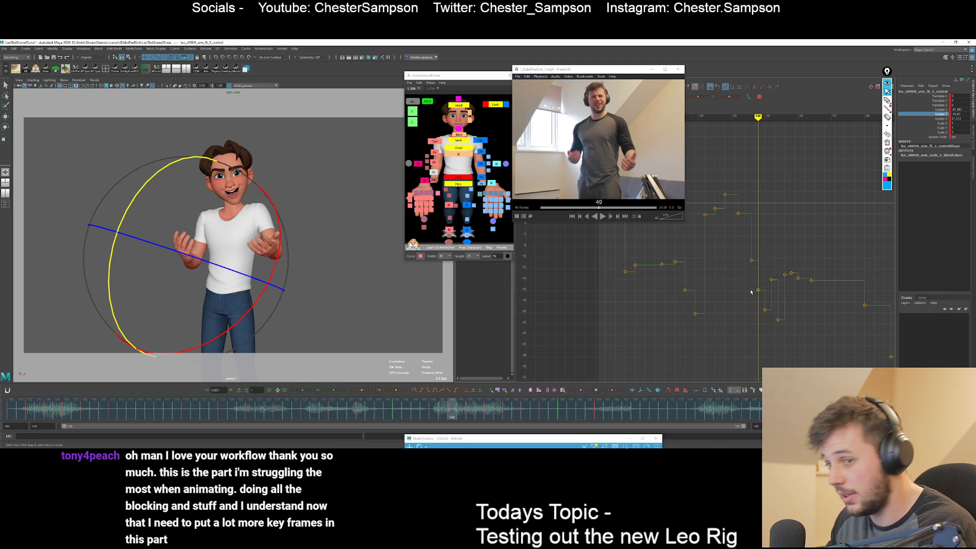
key("period")
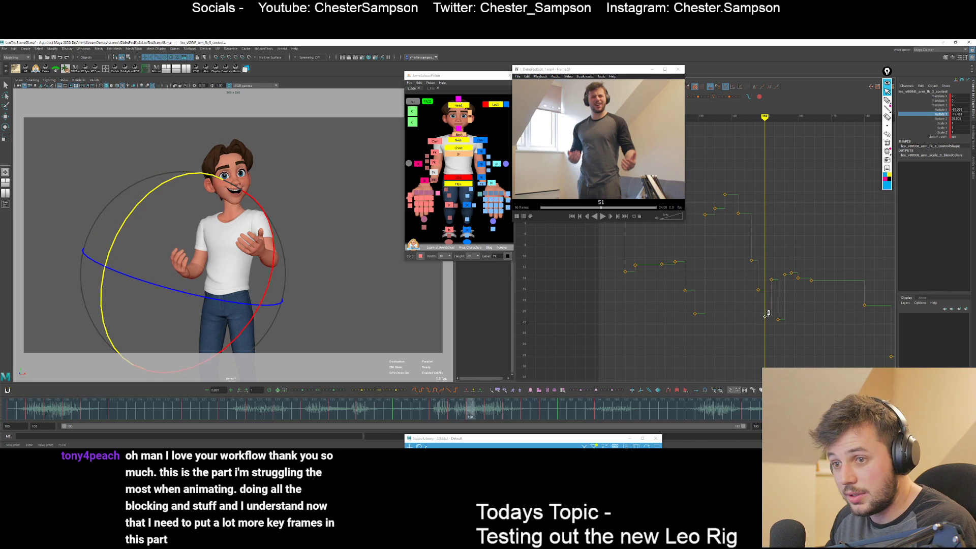
key("period")
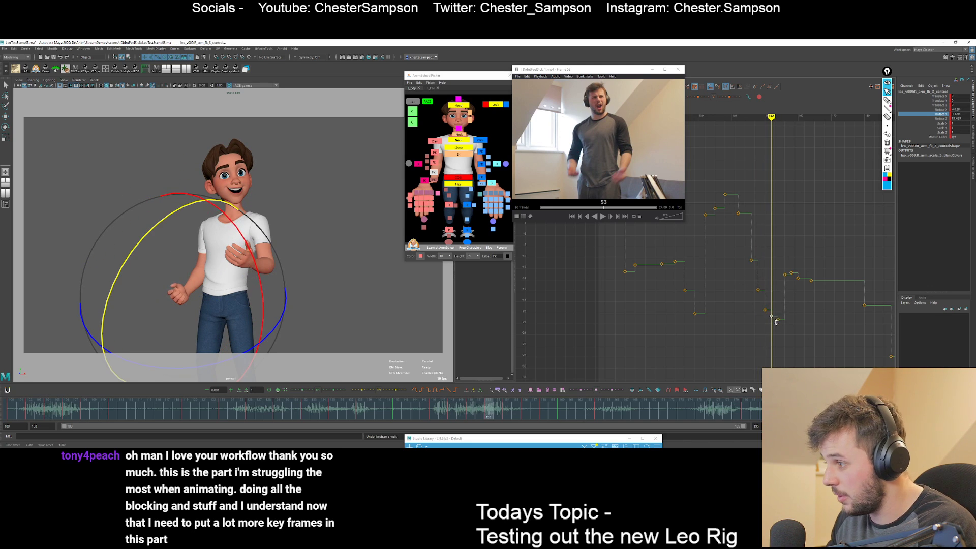
Raise the right wrist's Rotate Y key at reference frame 55 and lower the one at frame 57 to smooth the curve.
key("period")
middle_click_drag(788, 302, 785, 291, "shift")
key("period")
key("period")
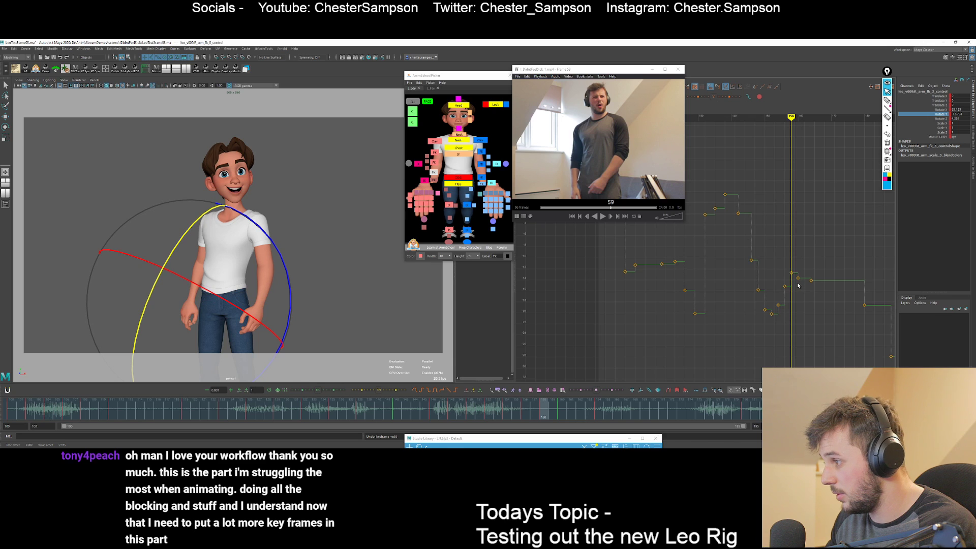
Play back the shot to check the right wrist's motion, and deselect the control.
key("alt+v")
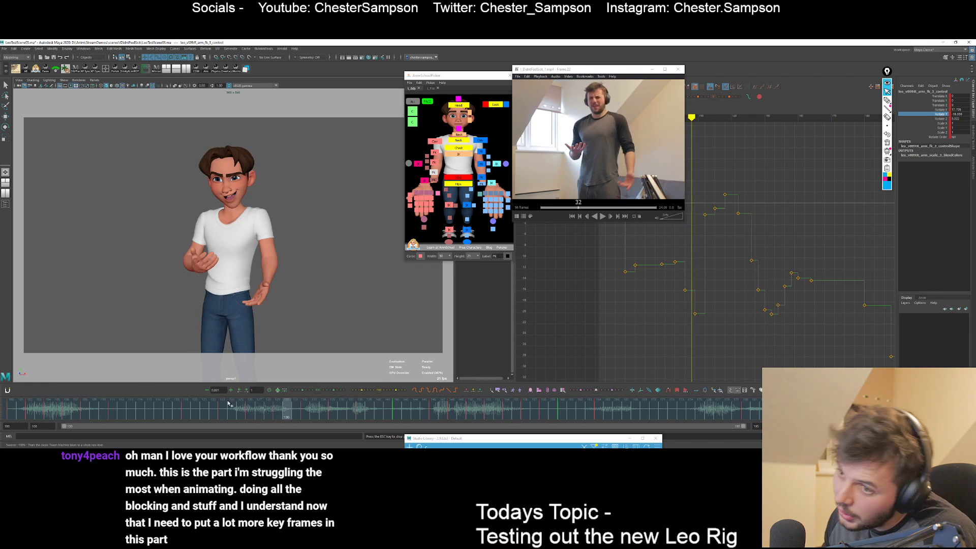
key("Escape")
left_click(150, 181)
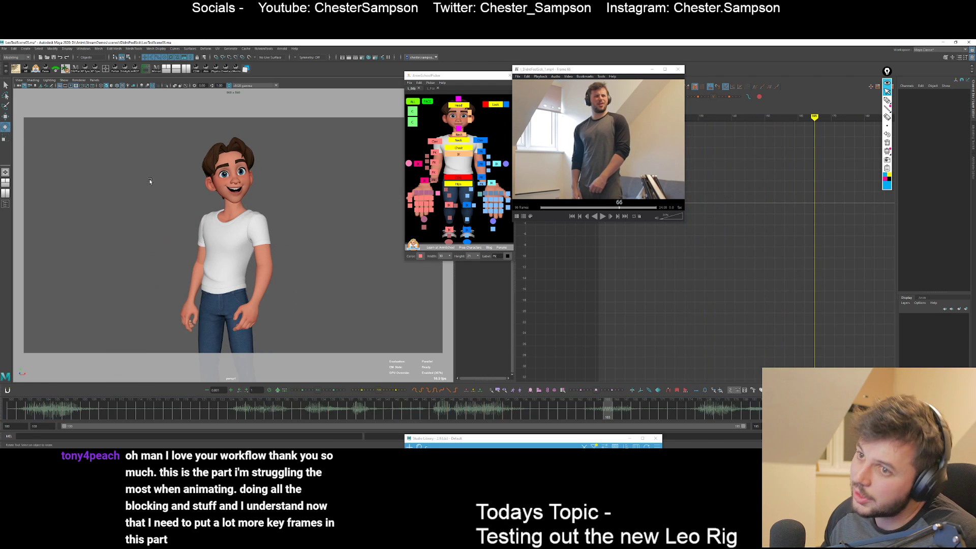
Save the scene.
key("q")
key("ctrl+s")
key("e")
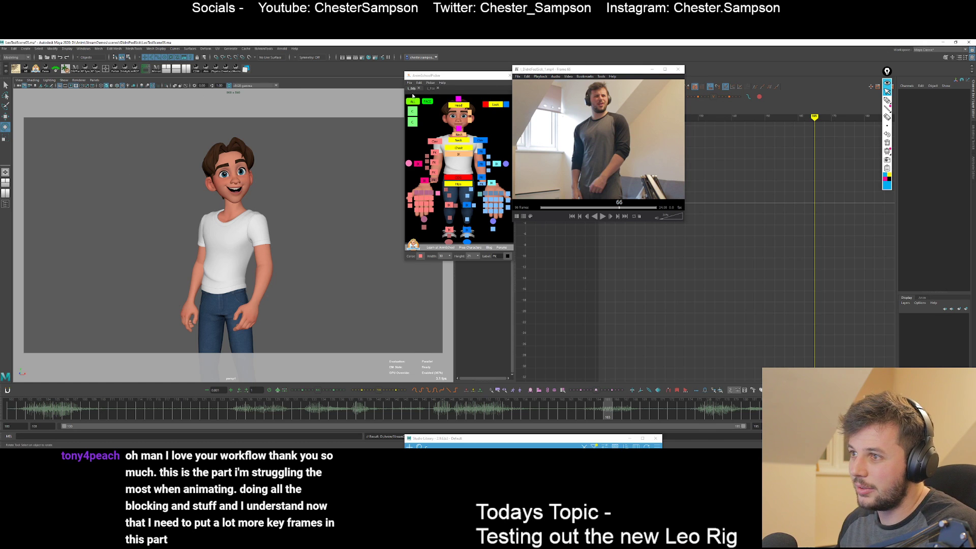
Select all of the character's controls and step through the keys around reference frames 57 to 66 to check the settle.
left_click(413, 101)
left_click_drag(195, 415, 608, 415)
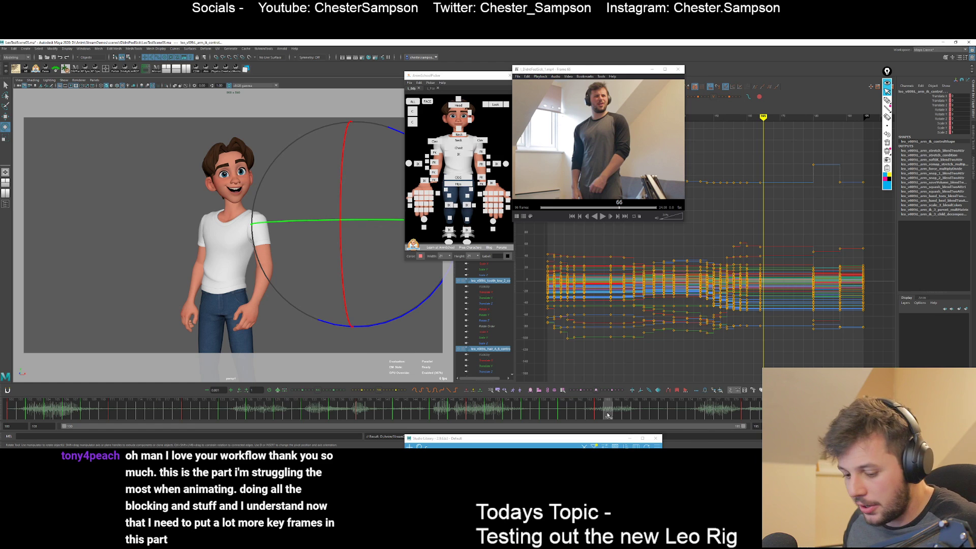
key("comma")
key("comma")
key("period")
key("comma")
key("comma")
key("comma")
key("comma")
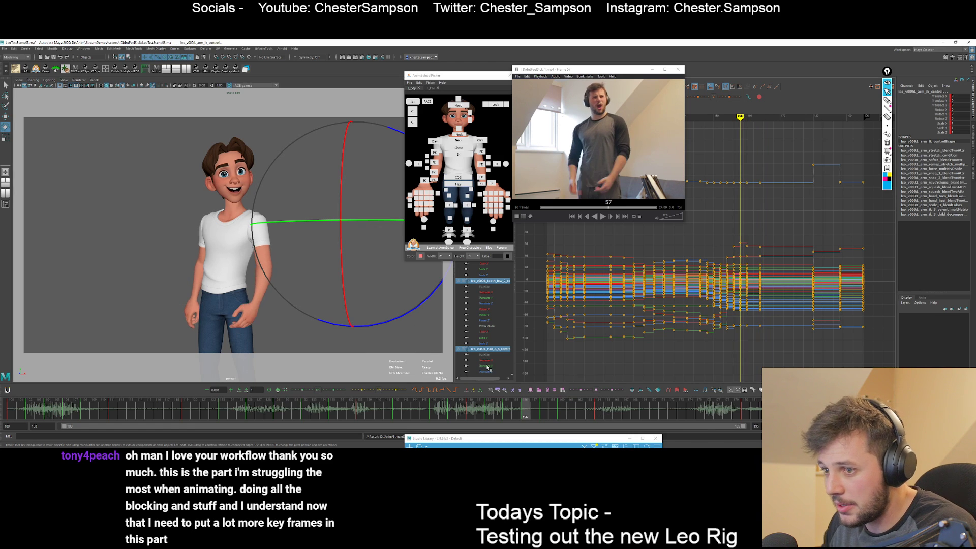
key("period")
key("period")
key("period")
key("period")
key("period")
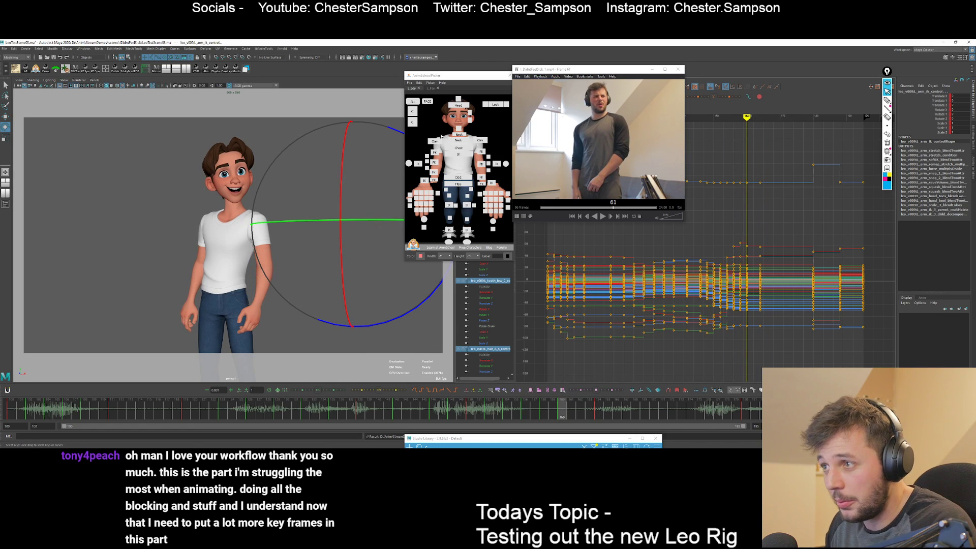
left_click(442, 136)
left_click(413, 102)
key("ctrl+z")
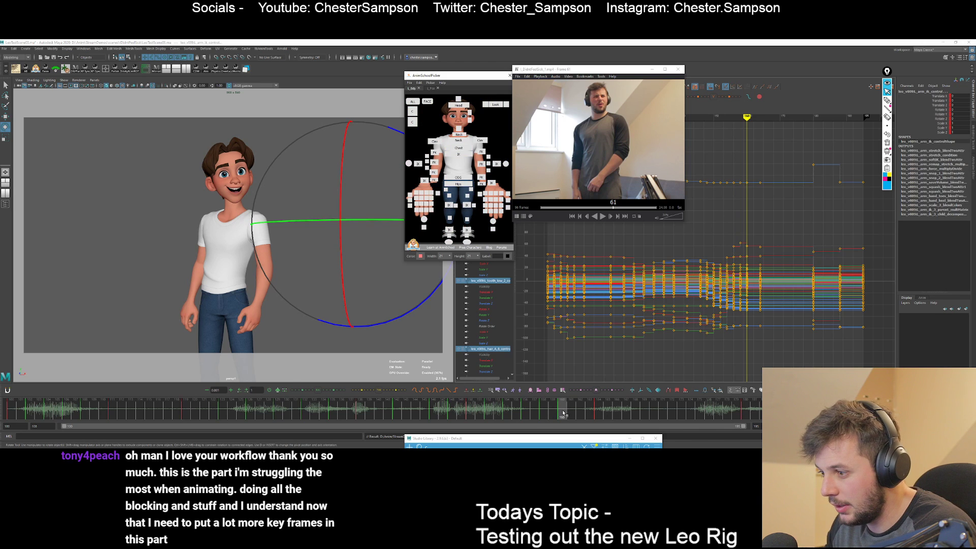
left_click_drag(559, 416, 600, 415)
left_click_drag(390, 405, 585, 422)
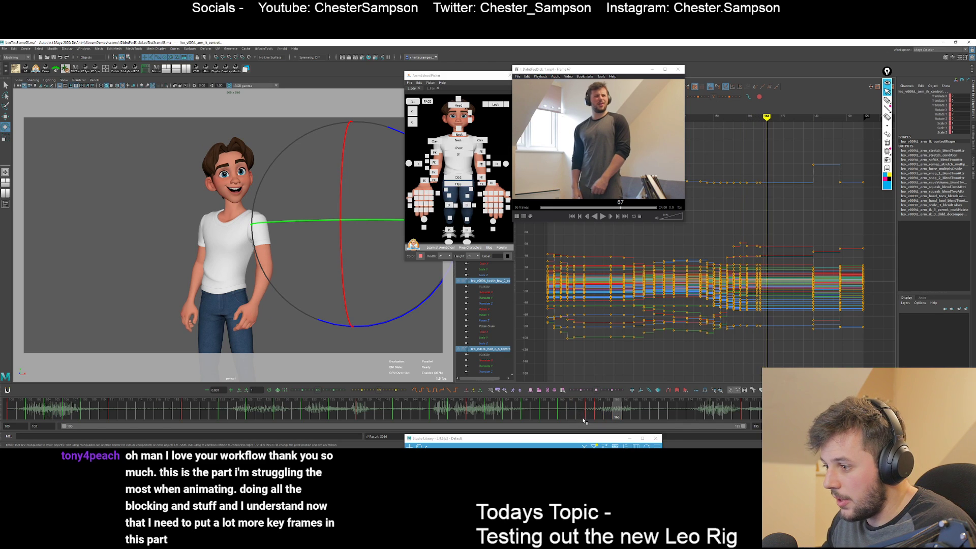
key("comma")
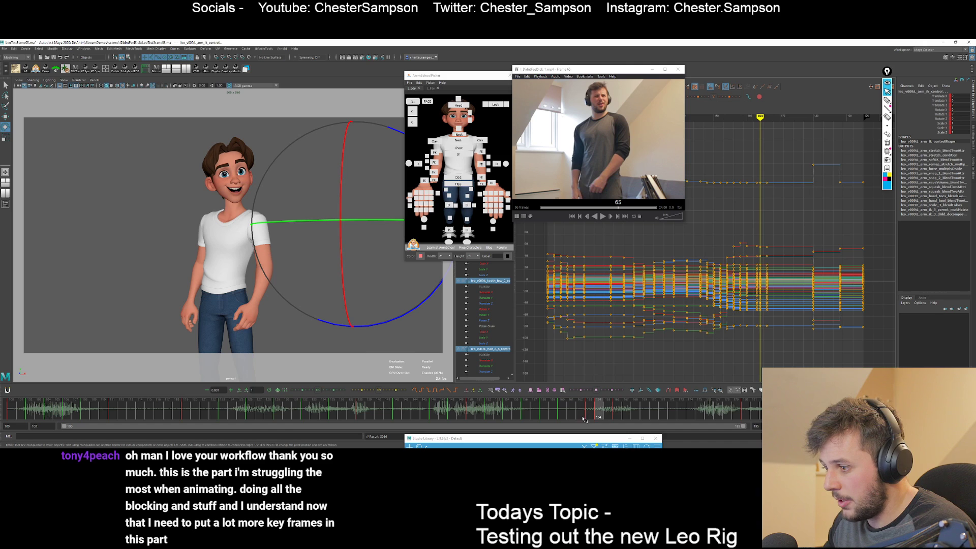
key("ctrl+z")
mouse_move(593, 410)
left_mouse_down()
mouse_move(625, 410)
mouse_move(586, 411)
left_mouse_up()
key("ctrl+z")
key("ctrl+z")
key("ctrl+z")
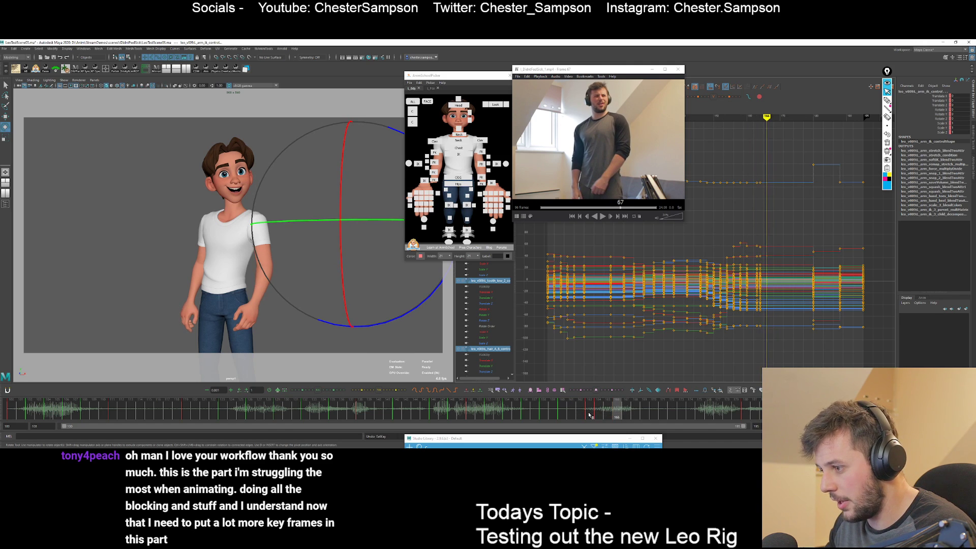
Move all controls' keys at reference frame 64 one frame earlier on the timeline and step through the neighbouring poses.
left_click(588, 414)
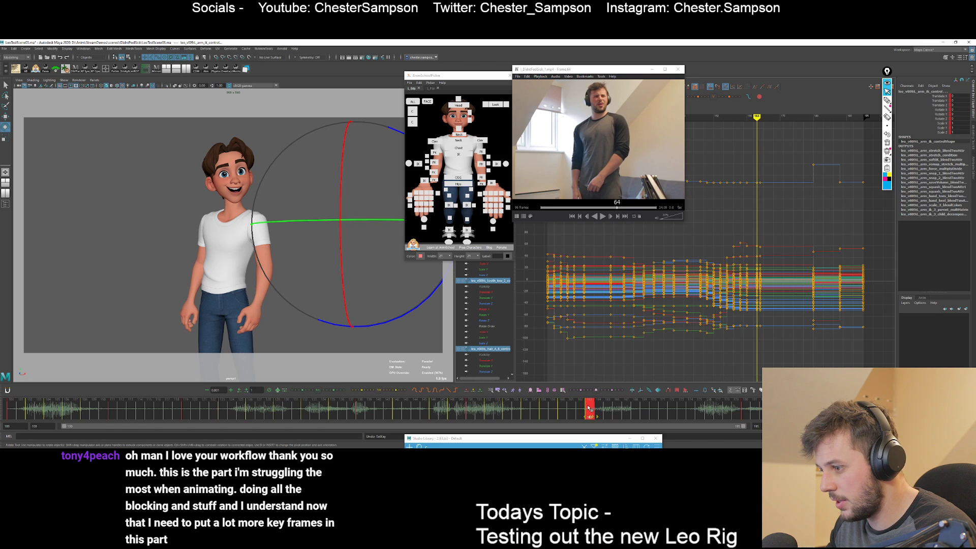
left_click_drag(588, 408, 579, 408)
key("comma")
key("period")
key("period")
key("comma")
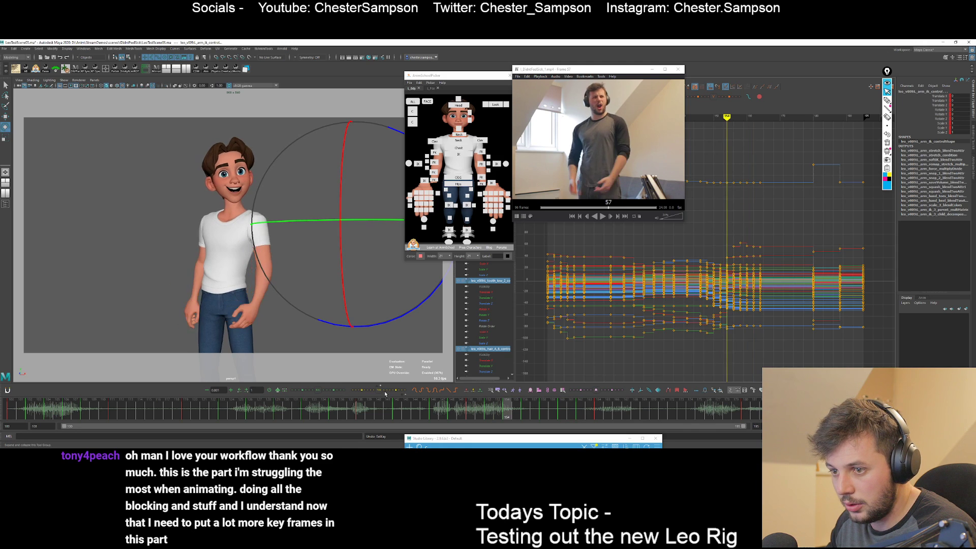
Inspect the left elbow FK control's curve around the settle and play back the shot to check the arm motion.
left_click(496, 165)
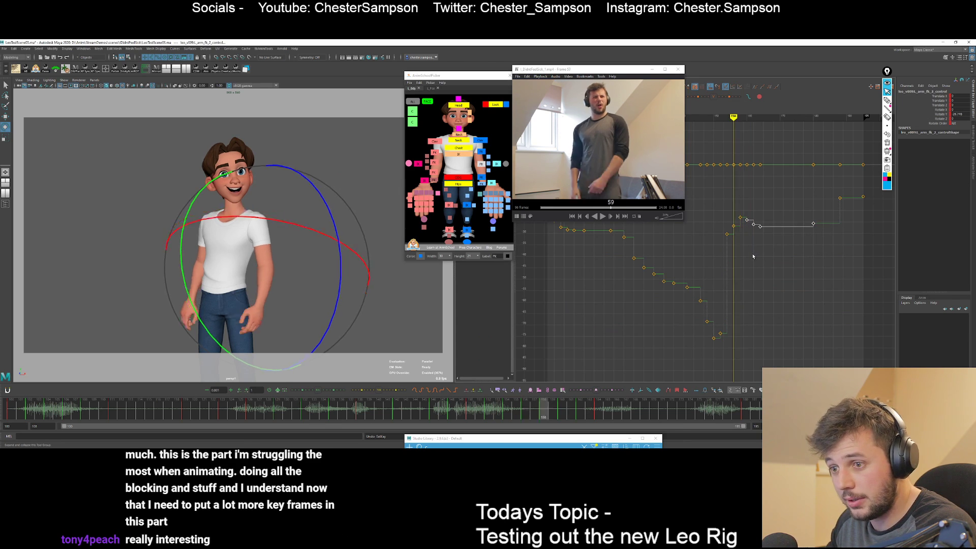
key("period")
left_click(439, 408)
key("alt+v")
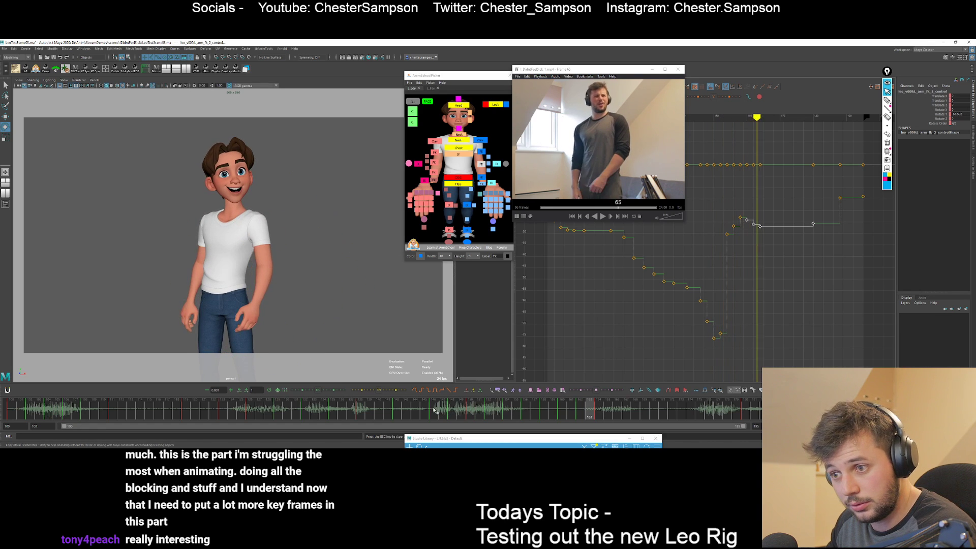
left_click(435, 407)
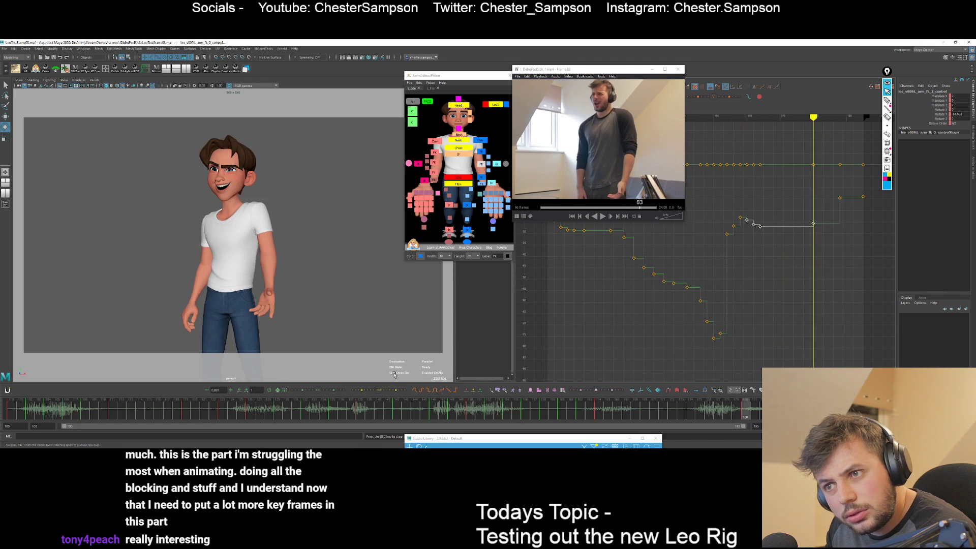
left_click(343, 316)
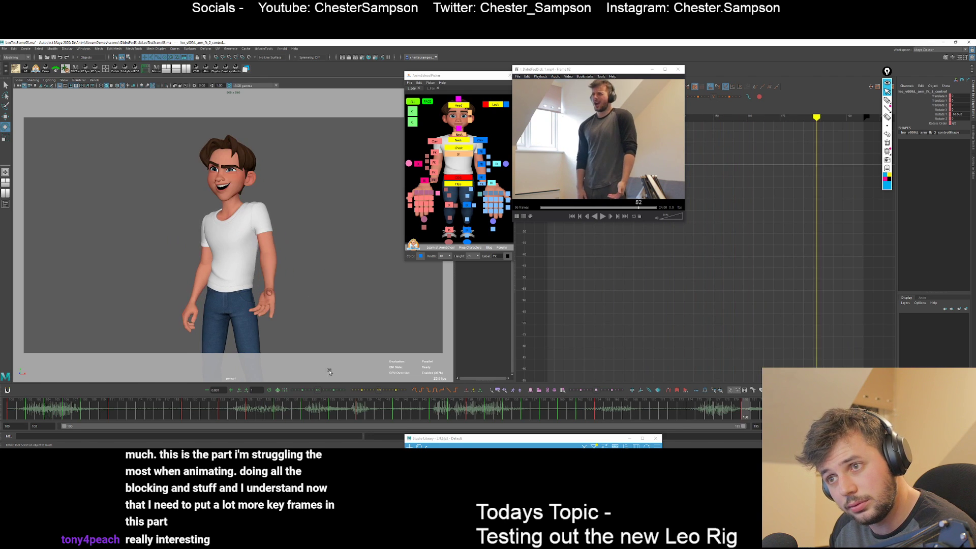
left_click(329, 373)
left_click(424, 409)
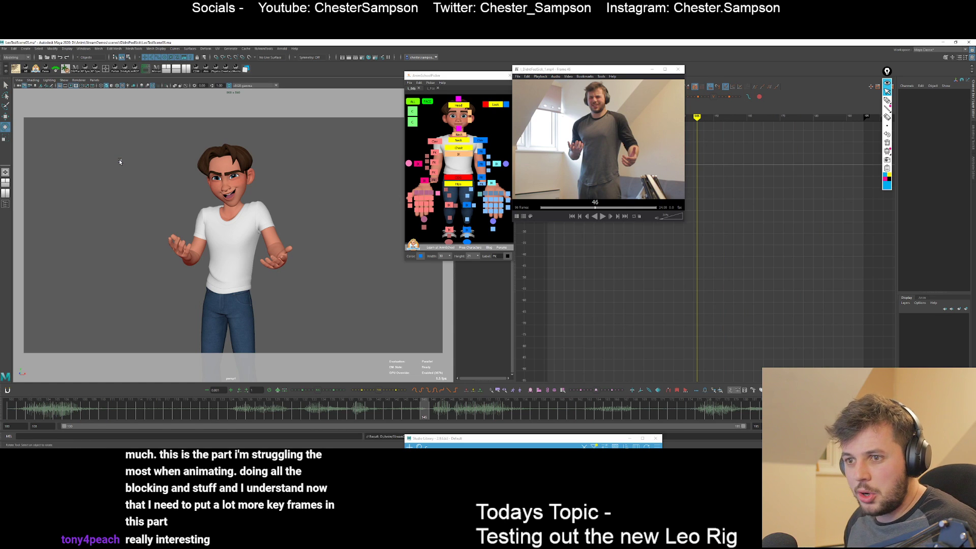
Play back the shot from near its start to review the arm drop and settle.
left_click(22, 410)
key("alt+v")
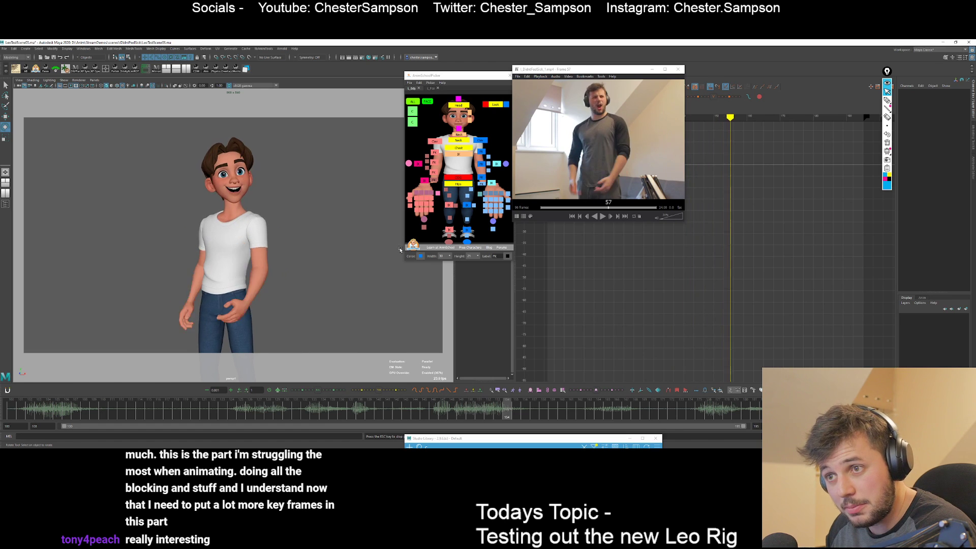
key("alt+v")
Set a key on all of the character's controls at reference frame 70 and compare it with the neighbouring keys.
left_click(413, 102)
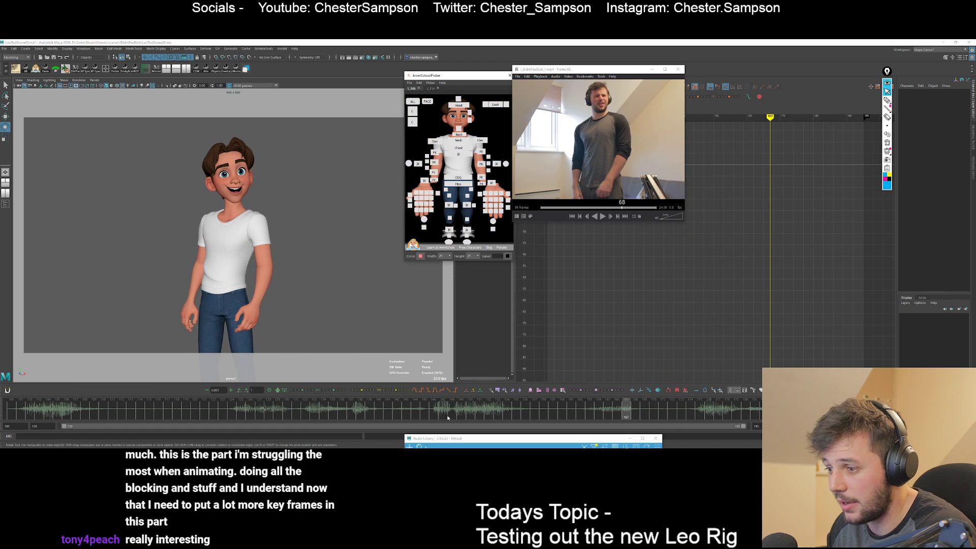
mouse_move(448, 415)
left_mouse_down()
mouse_move(715, 407)
mouse_move(589, 413)
mouse_move(654, 410)
mouse_move(646, 410)
left_mouse_up()
key("s")
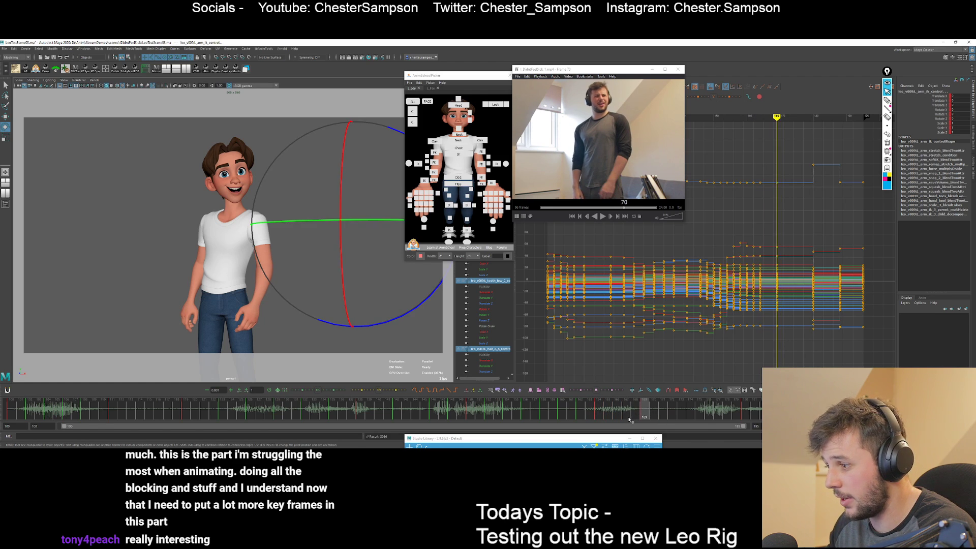
key("comma")
key("period")
key("comma")
key(".")
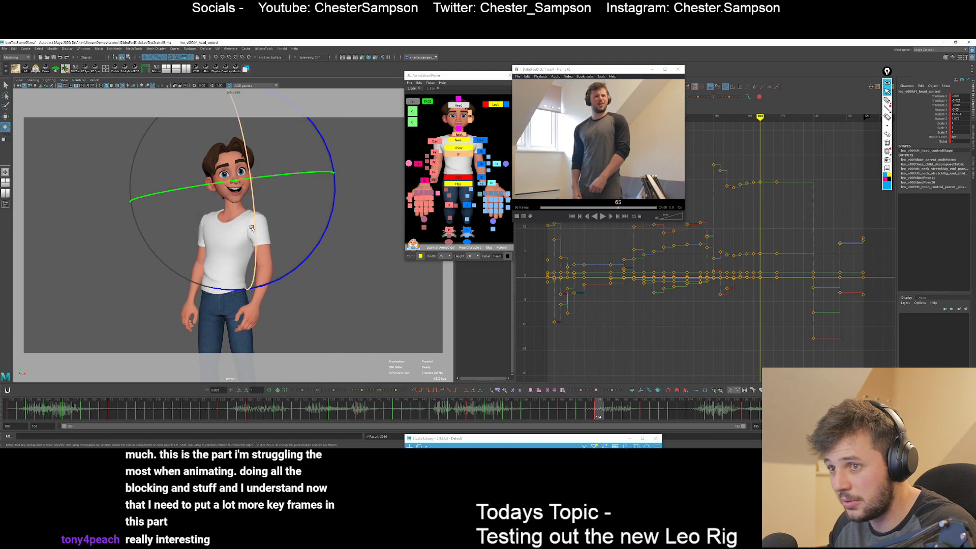
Ease the whole character's pose at reference frame 70 toward the following pose at frame 81.
left_click(370, 227)
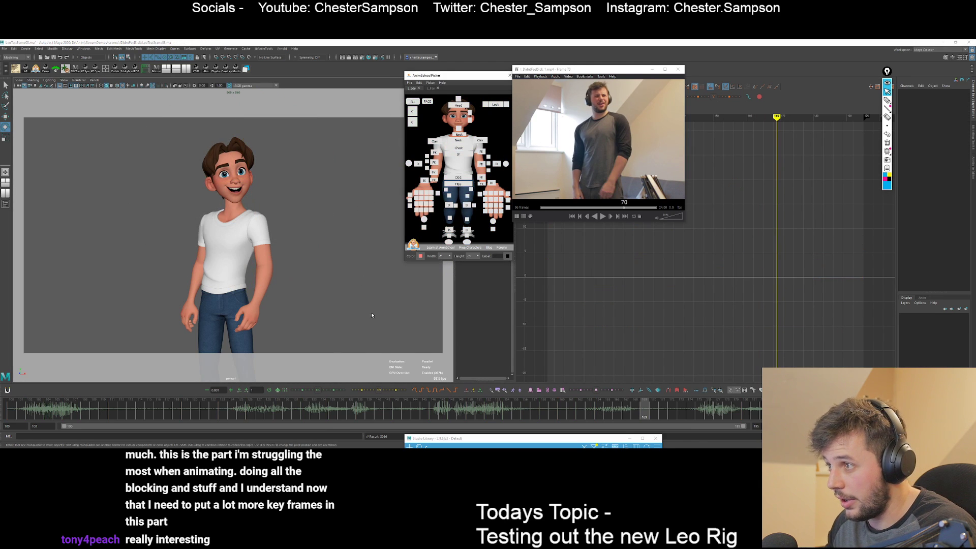
key("ctrl+shift+a")
key("comma")
key("period")
key("period")
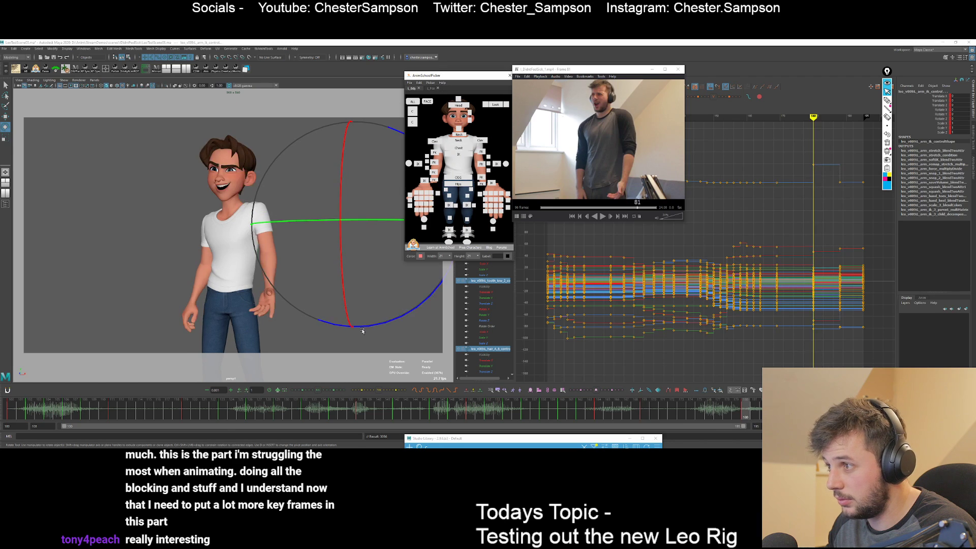
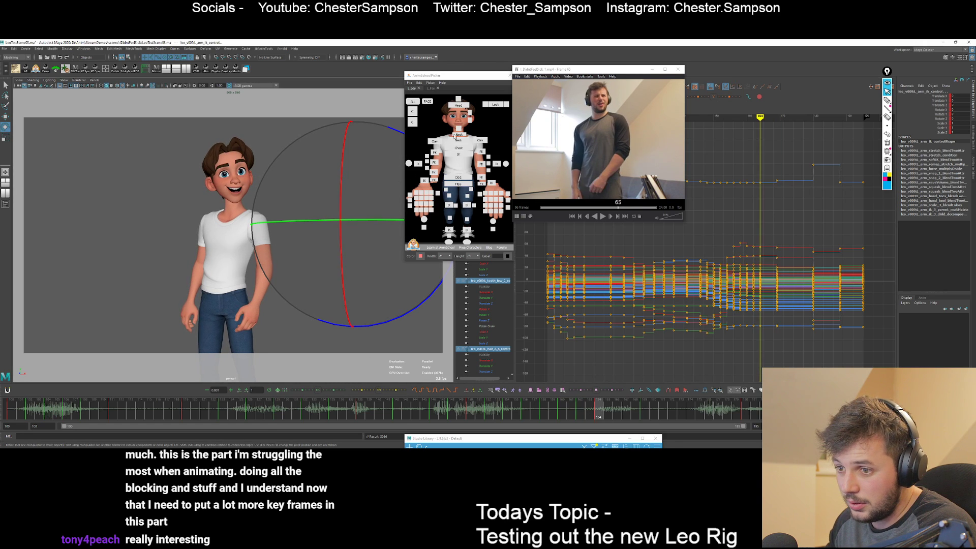
Select the left arm and hand controls and blend their pose at reference frame 70 with the neighbouring keys.
key(".")
left_click_drag(510, 134, 472, 231)
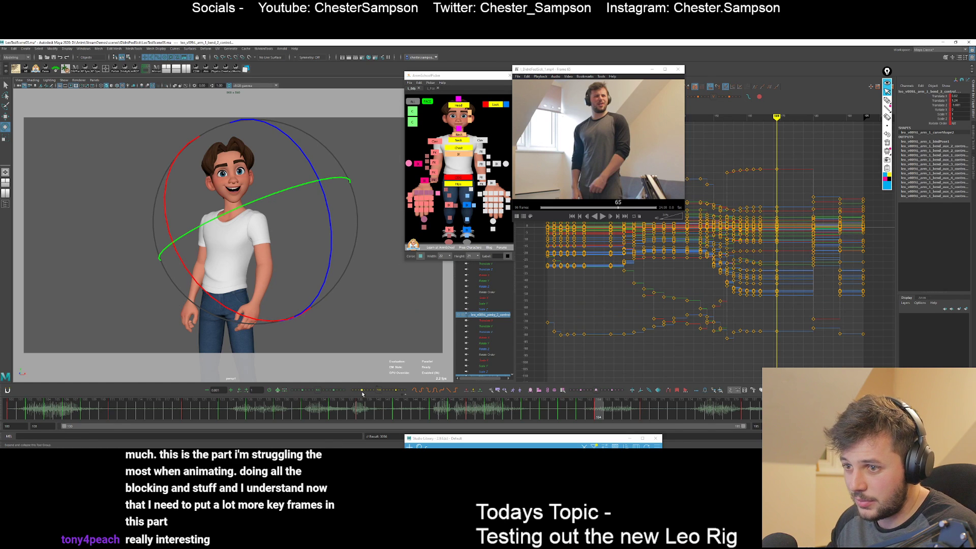
key(".")
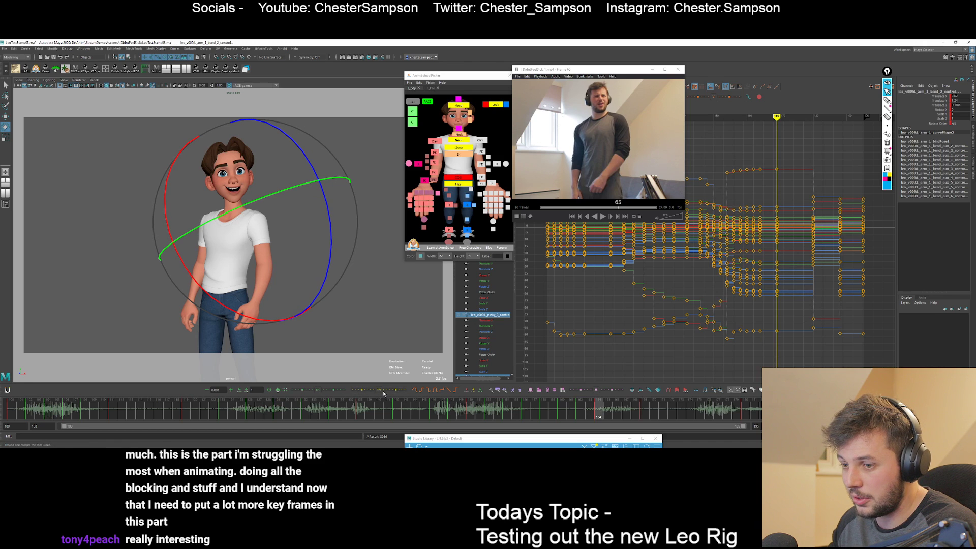
key("q")
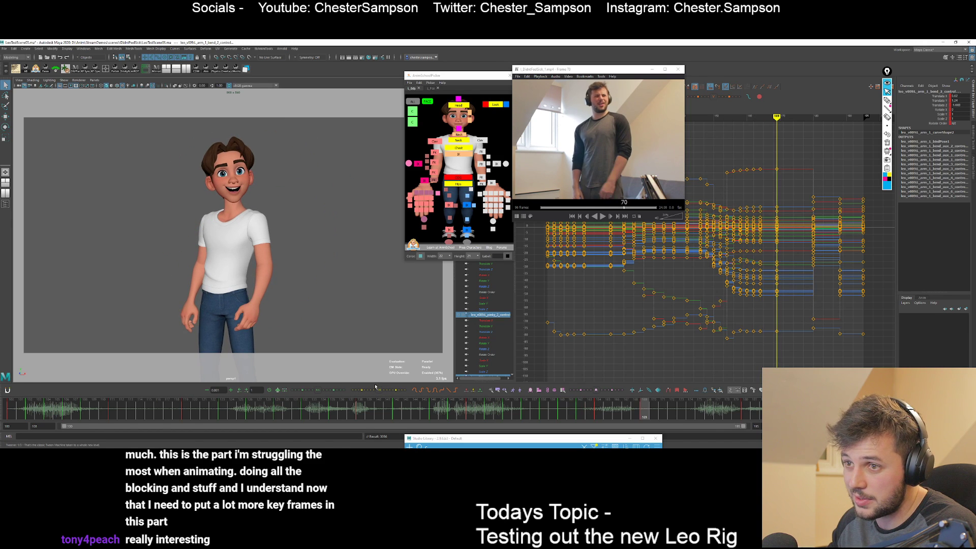
Rotate the head control slightly at reference frame 70 and step through the settle from frame 59 to 70.
left_click(248, 214)
key("e")
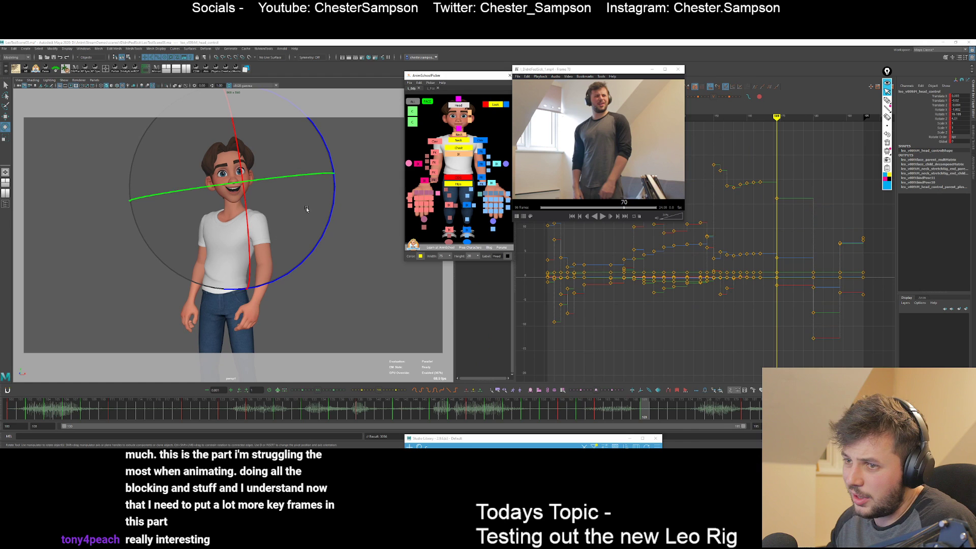
key("e")
left_click_drag(306, 208, 272, 200)
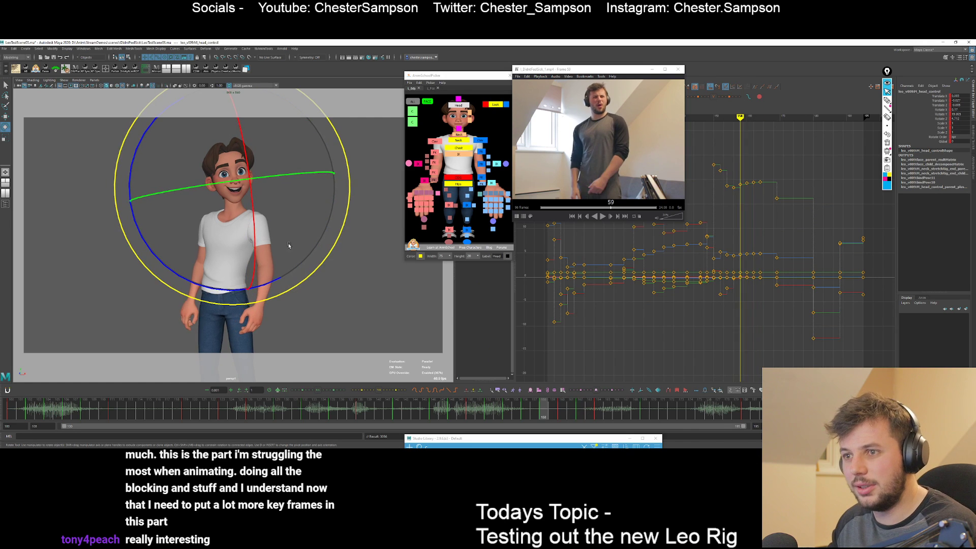
key(".")
key(".")
key(".")
key(".")
key(".")
key(".")
key(".")
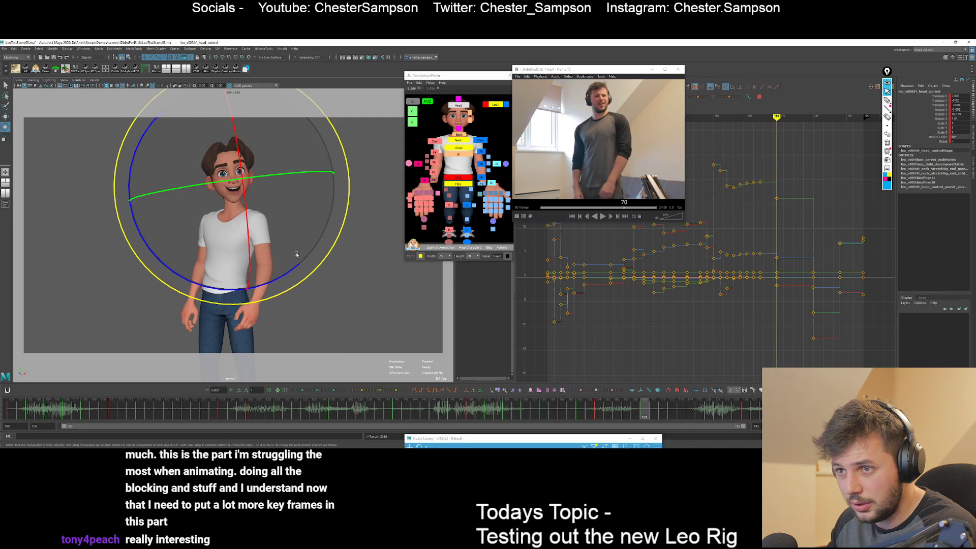
Rotate the head control further at reference frame 70, comparing it with frame 81, and play the result back.
key(".")
key(".")
key(".")
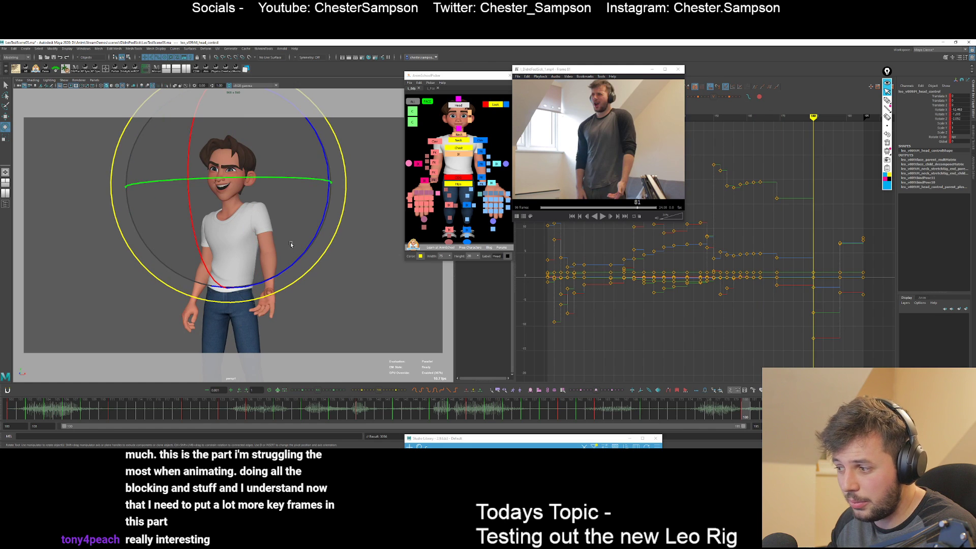
mouse_move(290, 245)
left_mouse_down()
mouse_move(265, 208)
mouse_move(290, 281)
mouse_move(280, 257)
left_mouse_up()
key("q")
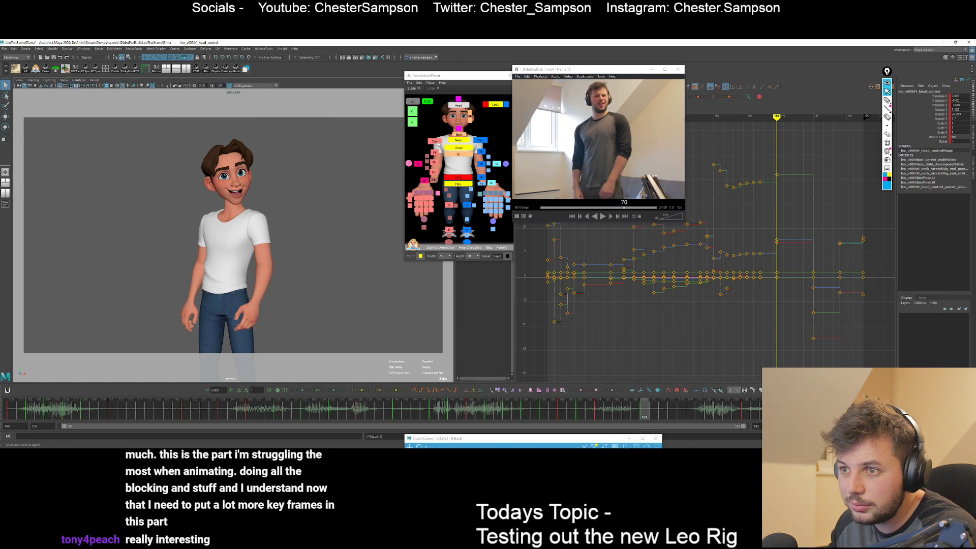
key("alt+v")
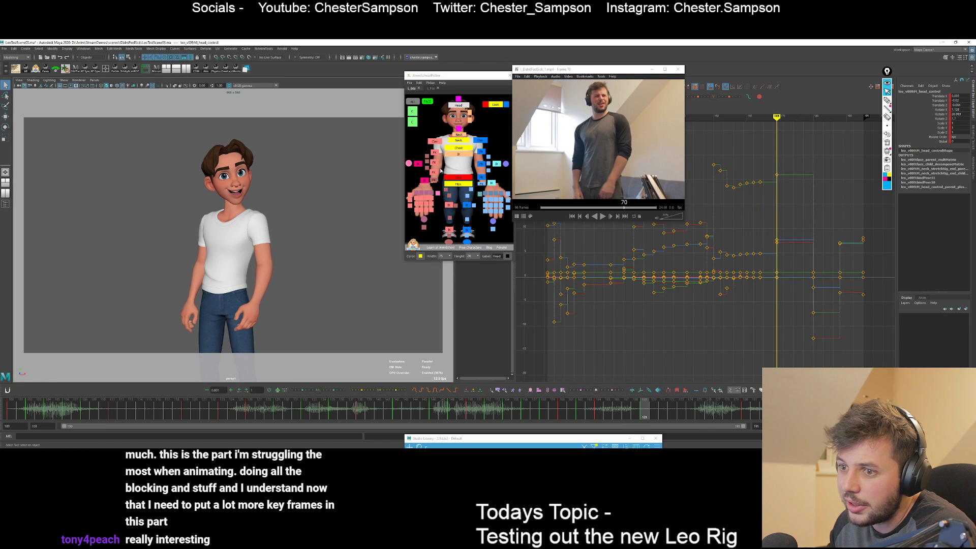
left_click(456, 149)
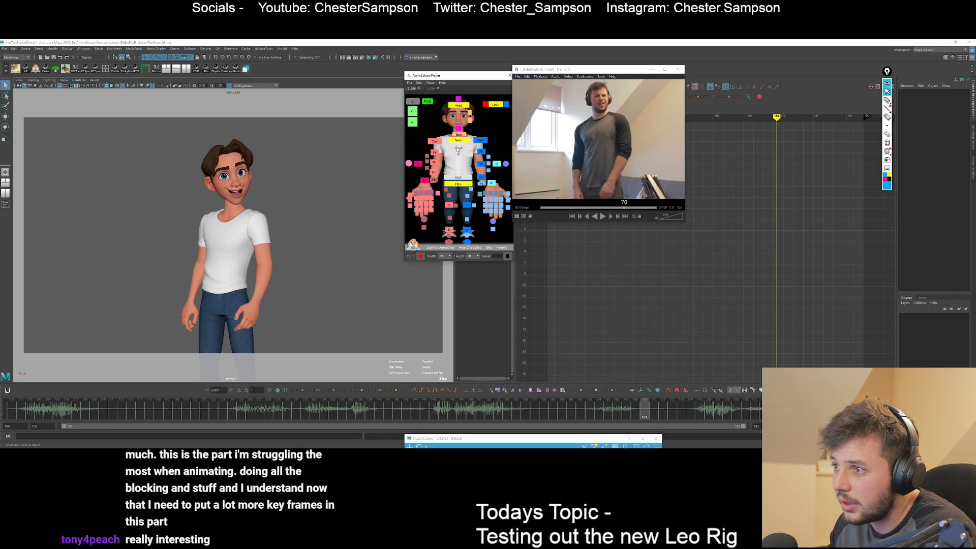
left_click(459, 147)
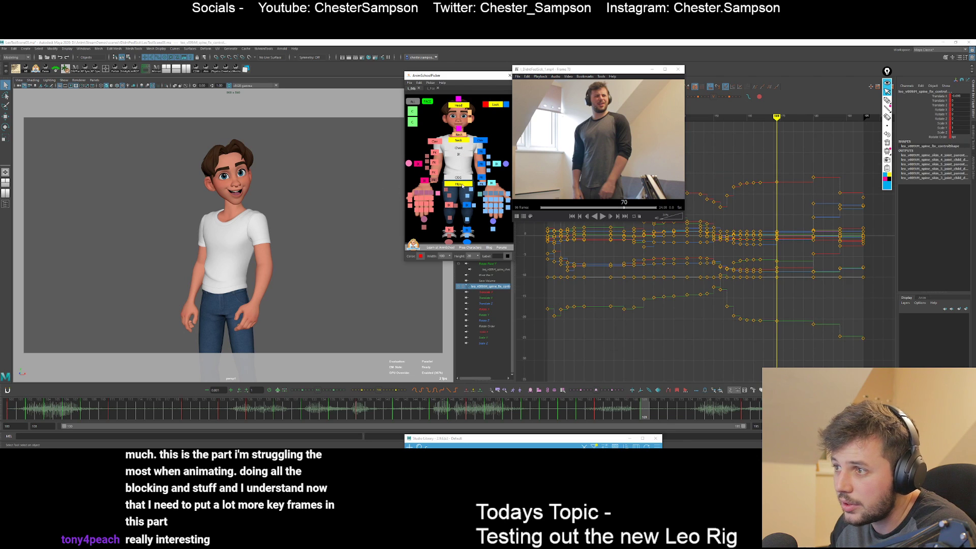
left_click(450, 141, "shift")
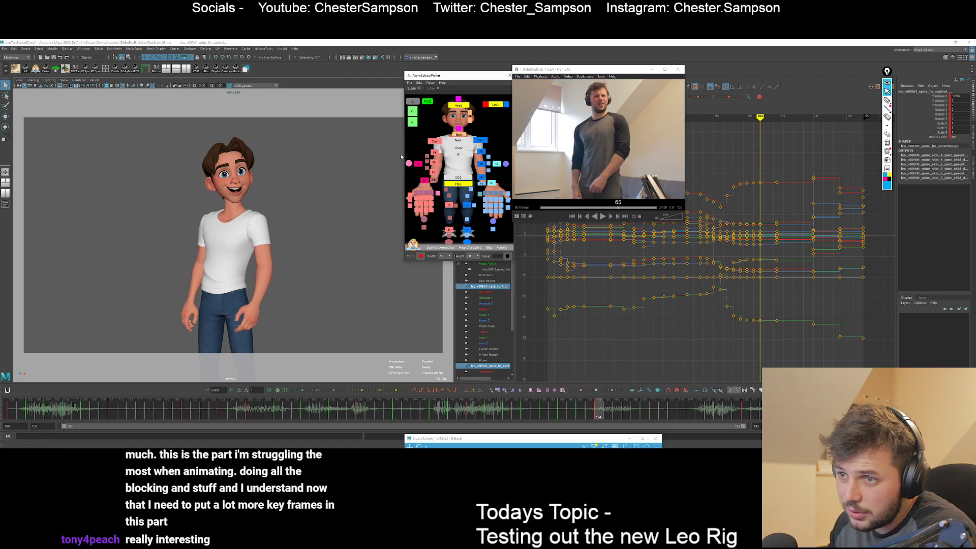
left_click(433, 116)
Select the eye, eyelid and eyebrow controls and review their poses from reference frame 45 through frames 70 and 81.
left_click(431, 88)
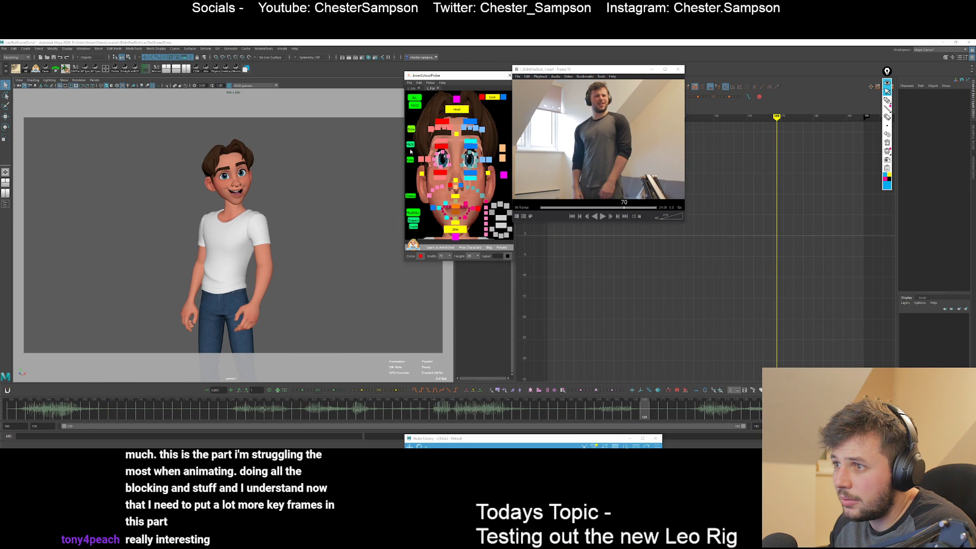
left_click(410, 145)
key("comma")
key("comma")
key("comma")
key("comma")
left_click_drag(425, 411, 407, 411)
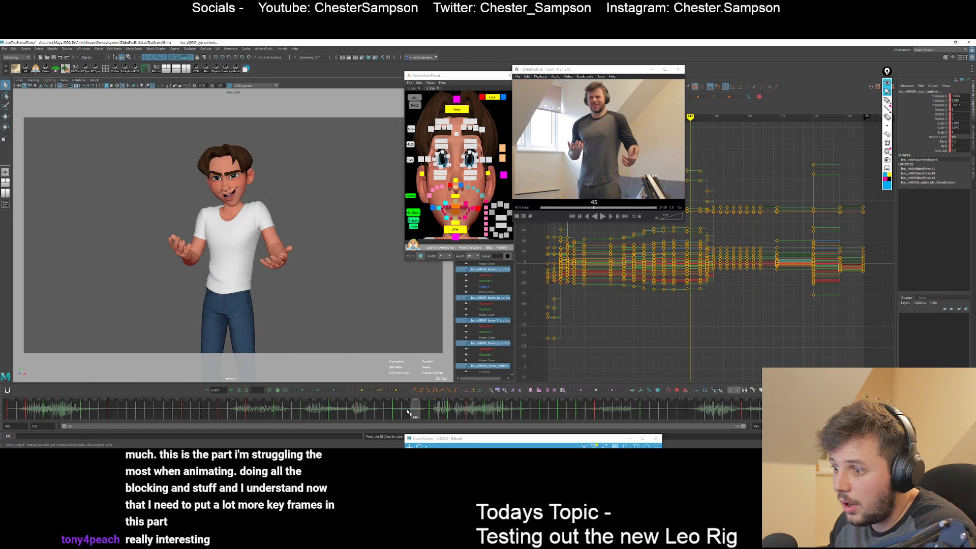
key("alt+v")
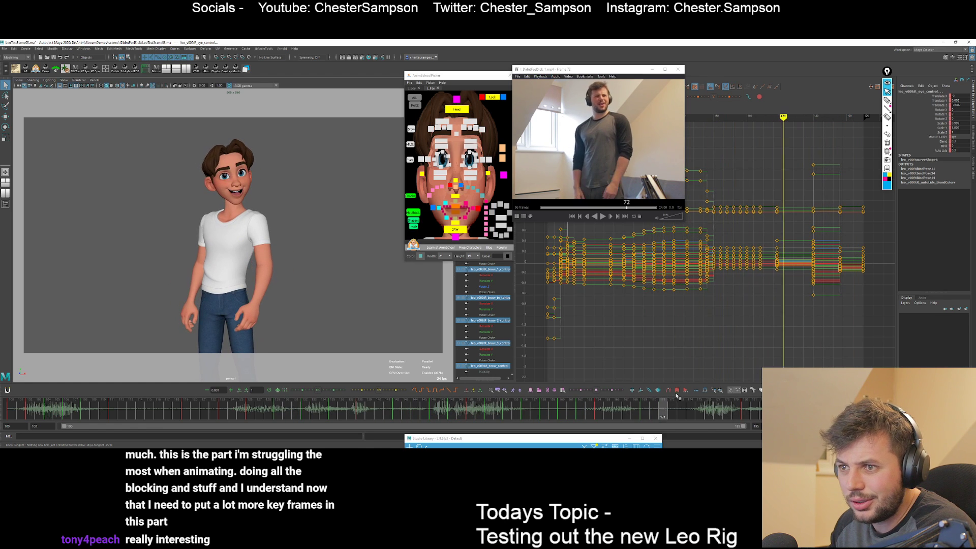
left_click_drag(677, 395, 747, 401)
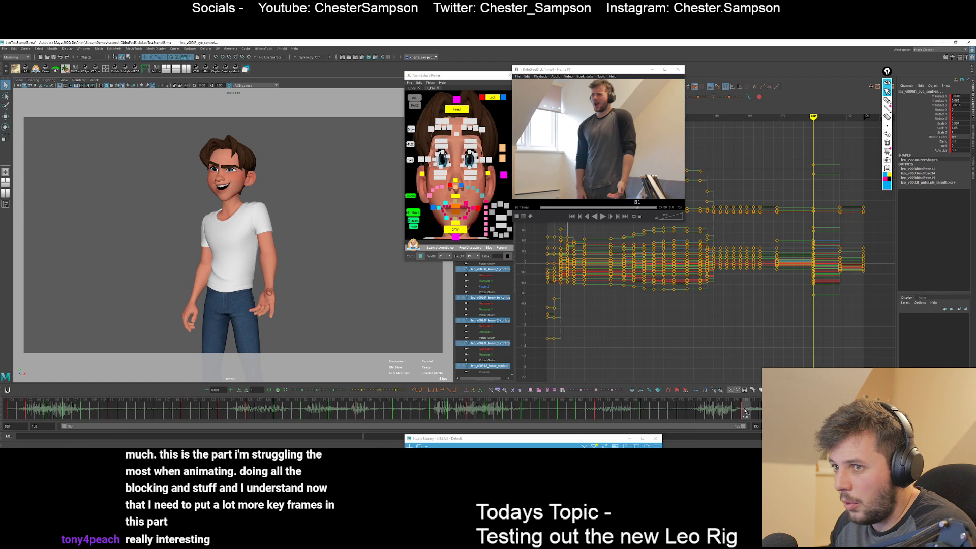
key("comma")
Reselect the eye, eyelid and eyebrow controls, key them at reference frame 70 and compare with the neighbouring keys.
left_click(443, 123)
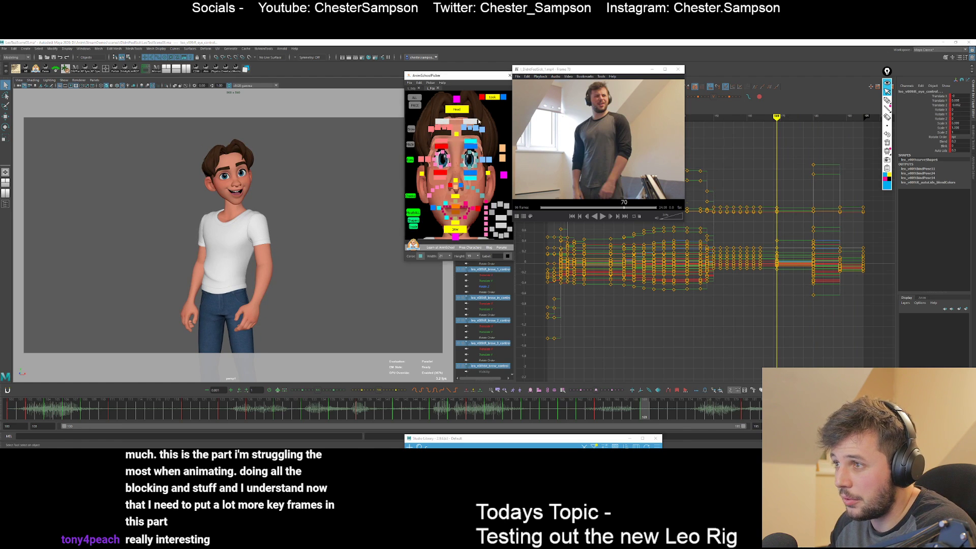
left_click(411, 144)
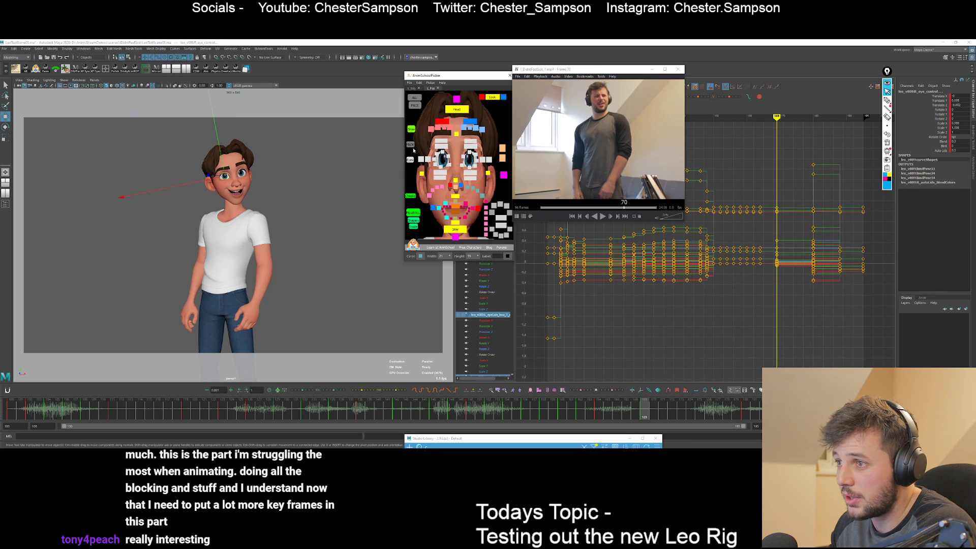
key("s")
key("comma")
left_click_drag(596, 412, 744, 415)
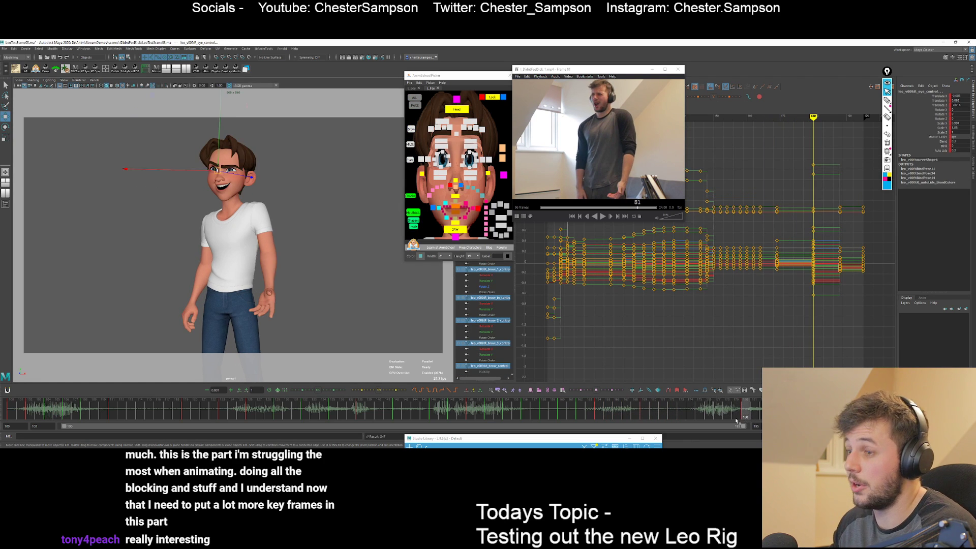
key("comma")
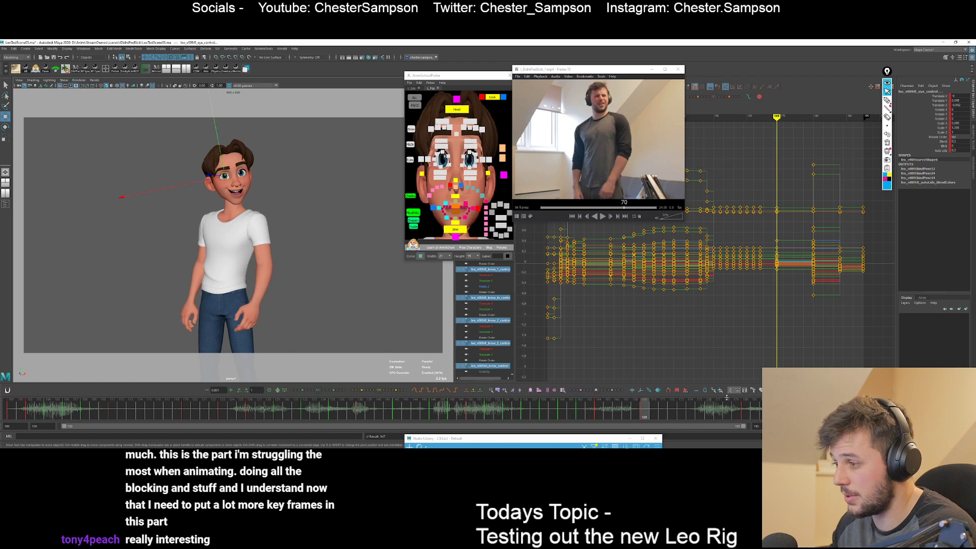
Blend the eye, eyelid and eyebrow pose at reference frame 70 partway toward the pose at frame 81.
left_click(398, 391)
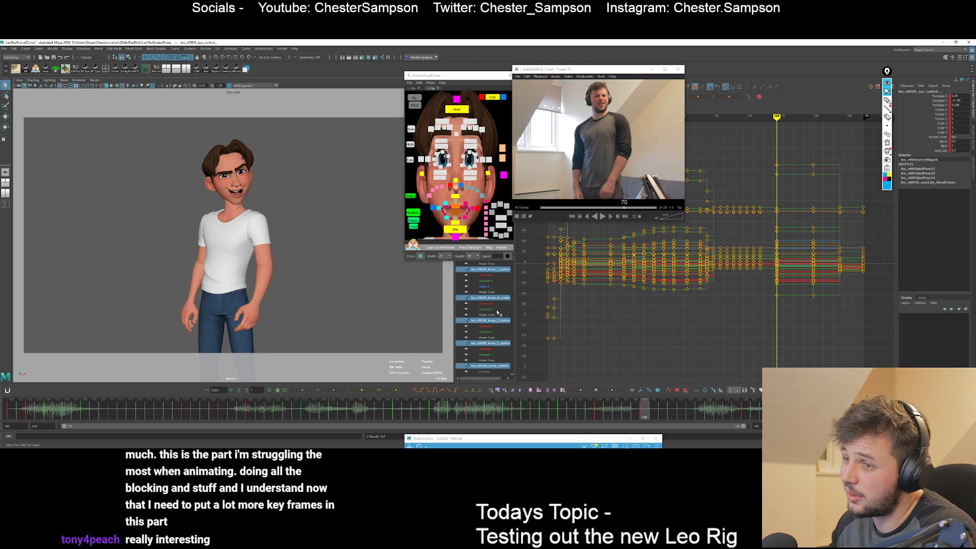
key("ctrl+z")
key("period")
key("comma")
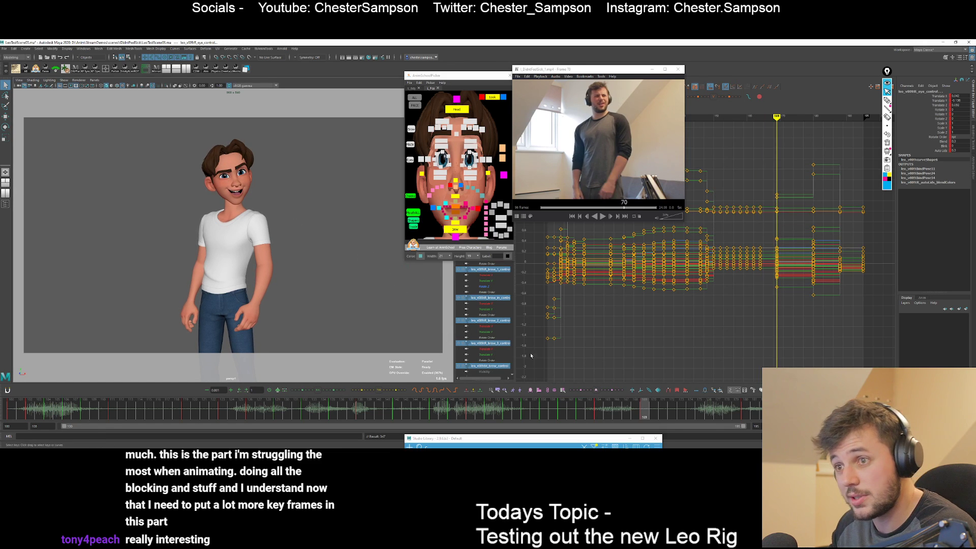
key("period")
key("comma")
Copy the earlier eye and eyebrow pose from around reference frame 59 to frame 81 and key it there.
key("comma")
key("comma")
key("comma")
key("comma")
key("comma")
key("comma")
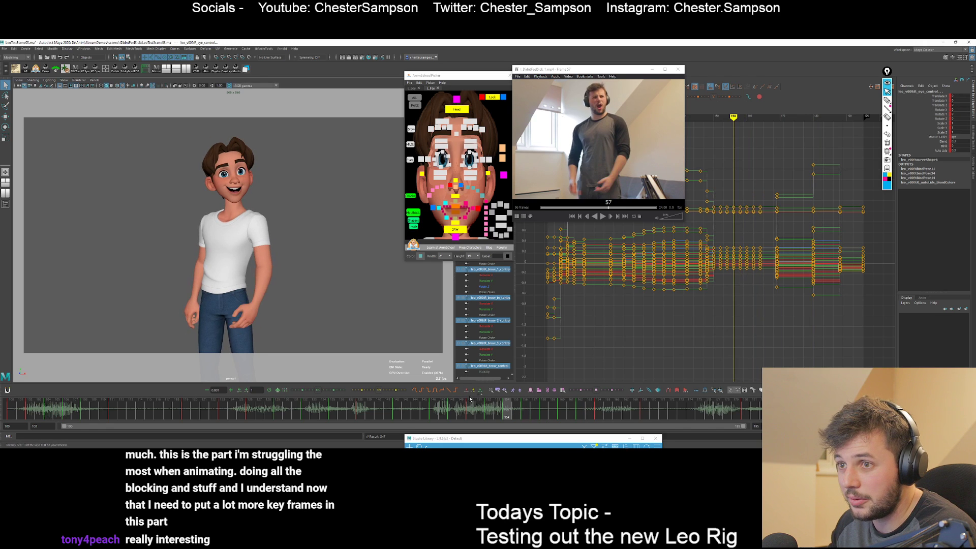
left_click(524, 407)
middle_click_drag(527, 413, 746, 410)
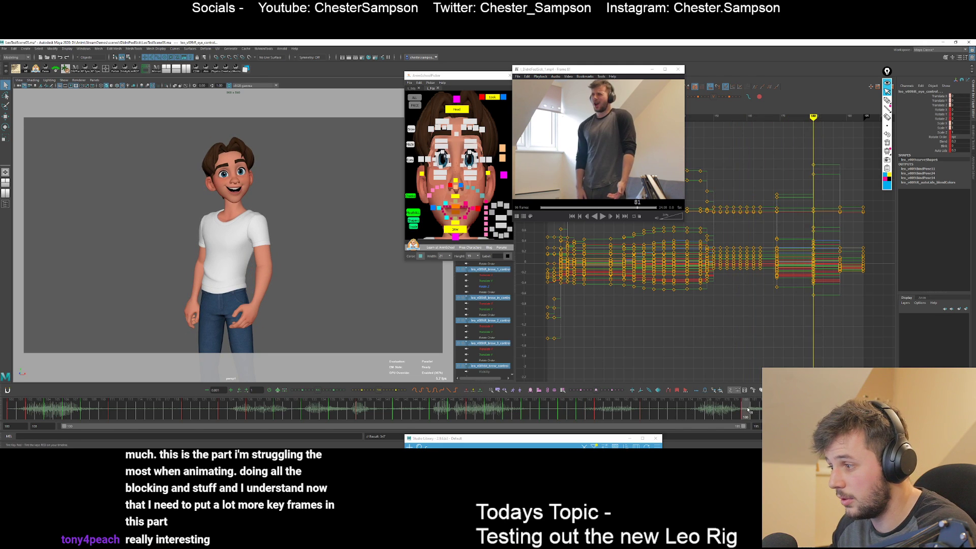
key("s")
key("comma")
key("period")
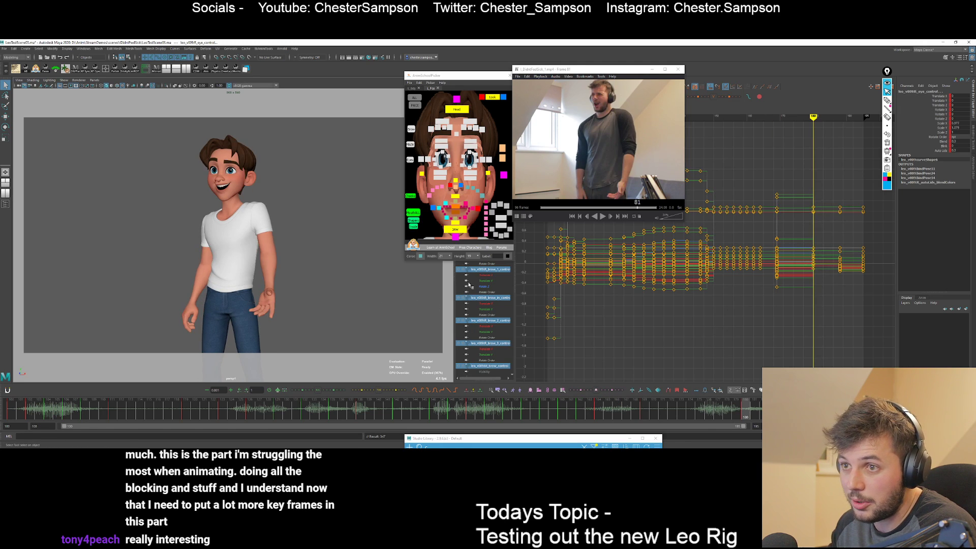
Move the eye aim control slightly at reference frame 81 and compare the gaze with the previous key.
left_click(492, 97)
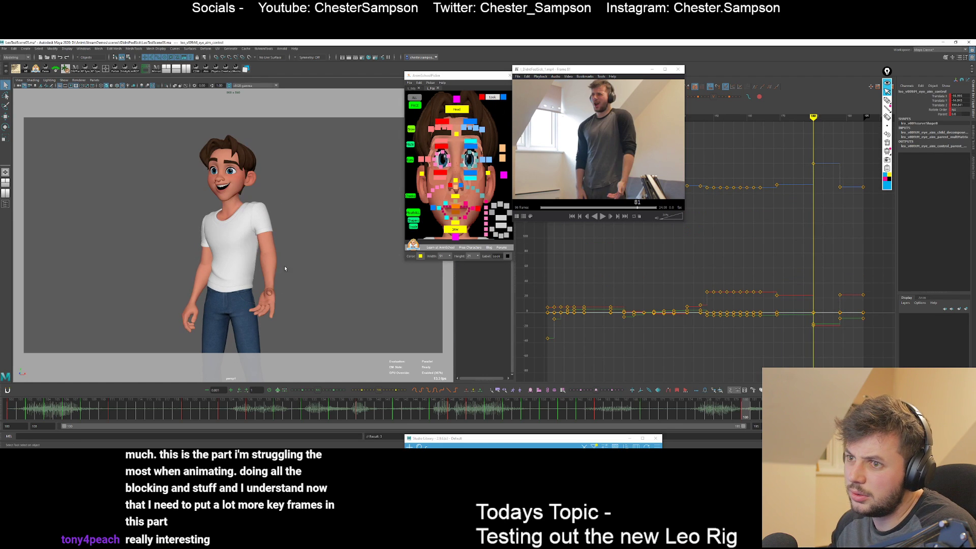
key("backslash")
middle_click_drag(245, 168, 244, 278, "alt")
key("comma")
key("period")
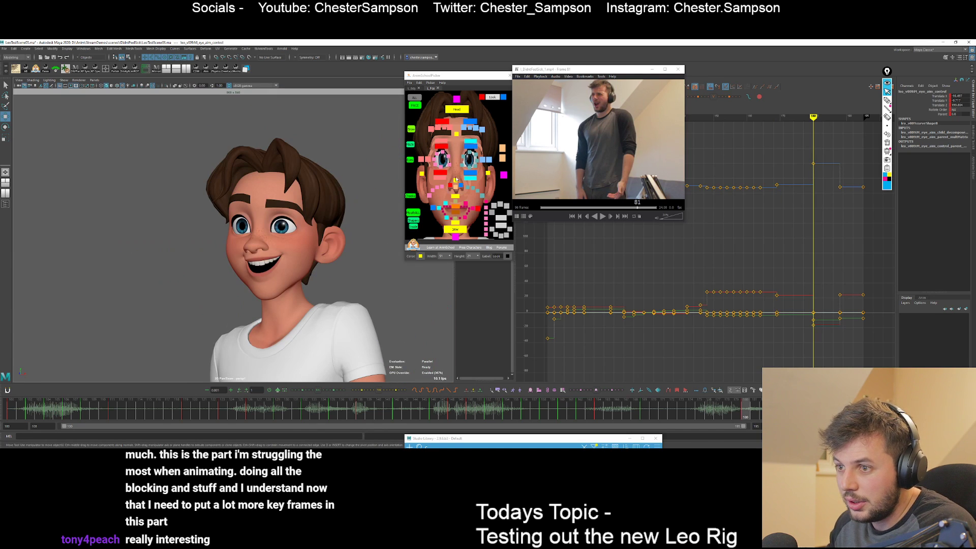
Lower both eyes' lower eyelid controls slightly at reference frame 81 and compare with the previous key.
left_click_drag(480, 171, 432, 178)
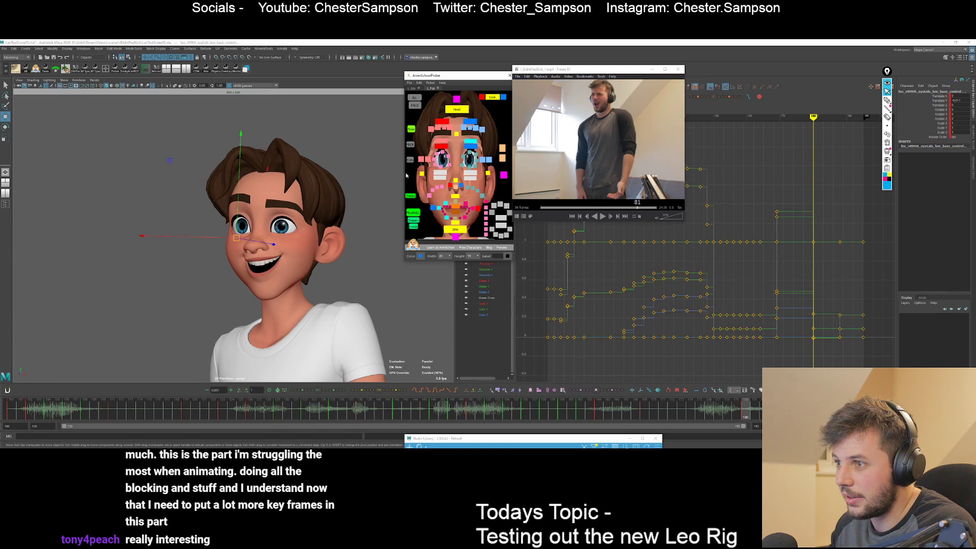
left_click_drag(238, 222, 238, 225)
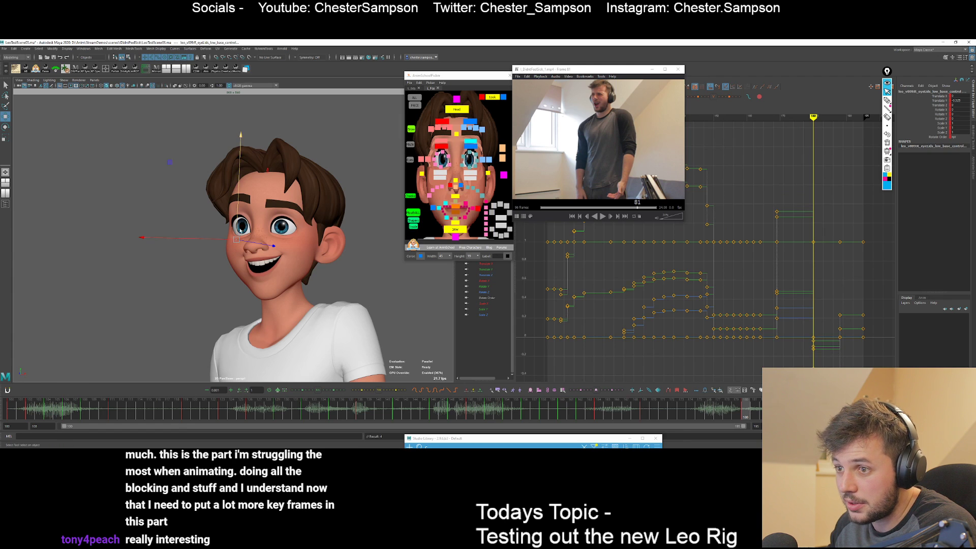
key("q")
key("backslash")
key("comma")
key("period")
key("backslash")
Reposition the small inner lower-eyelid controls of both eyes at reference frame 81 and check them against frame 70.
middle_click_drag(187, 238, 166, 185)
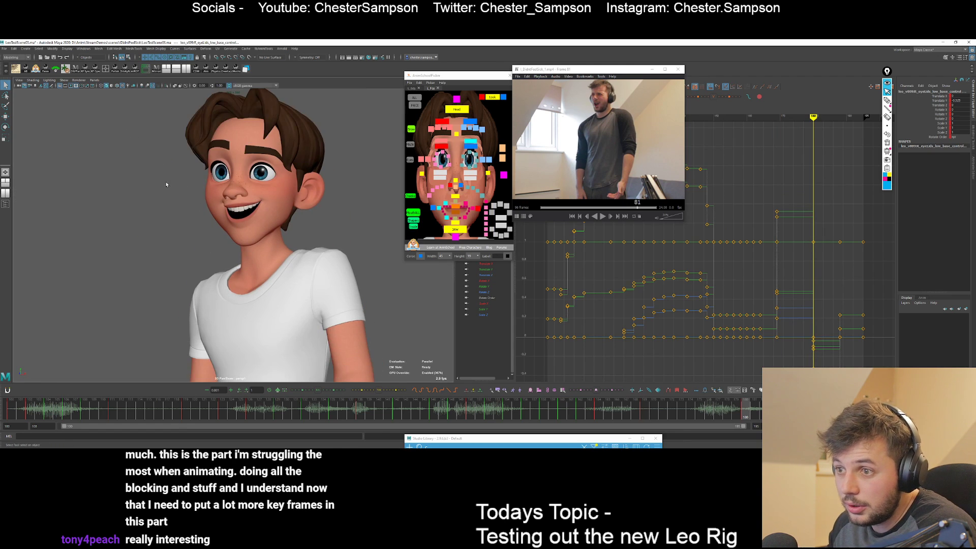
right_click_drag(166, 184, 260, 184)
middle_click_drag(255, 117, 266, 310)
key("alt+1")
right_click_drag(289, 285, 338, 293)
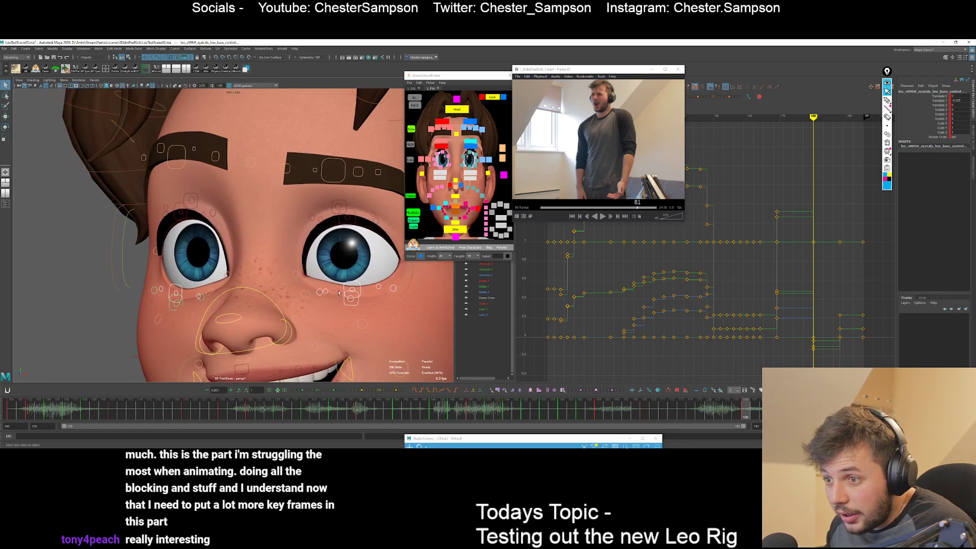
left_click(326, 291)
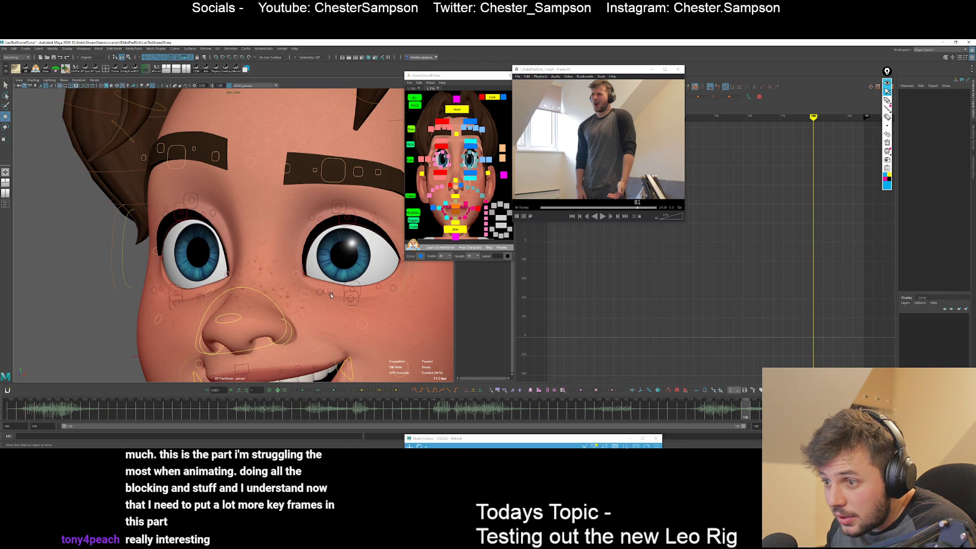
left_click(328, 295)
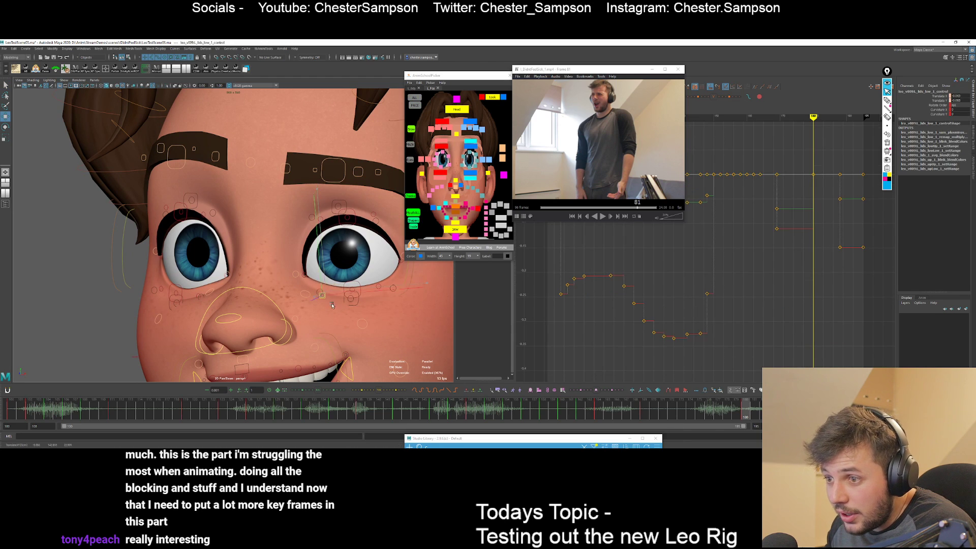
left_click(198, 297)
key("q")
key("comma")
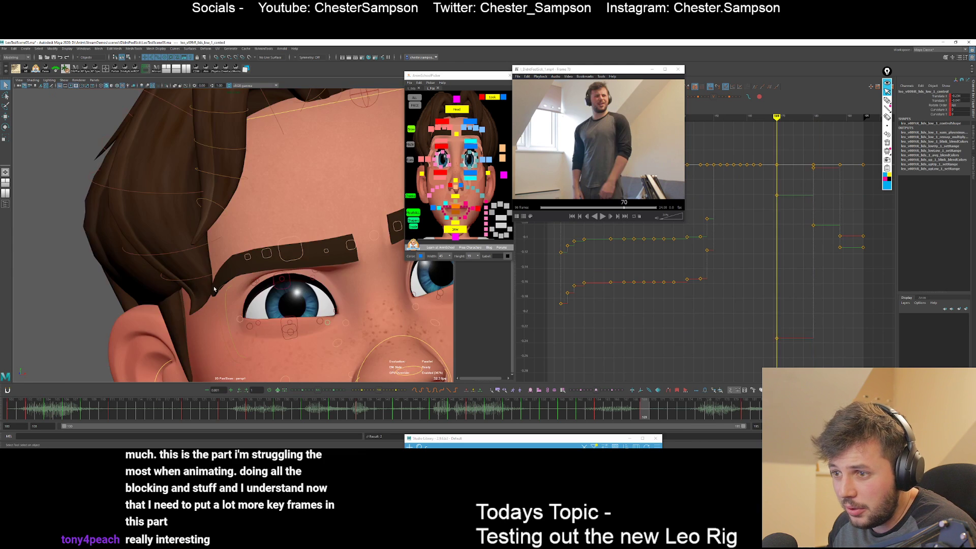
key("period")
key("alt+1")
key("backslash")
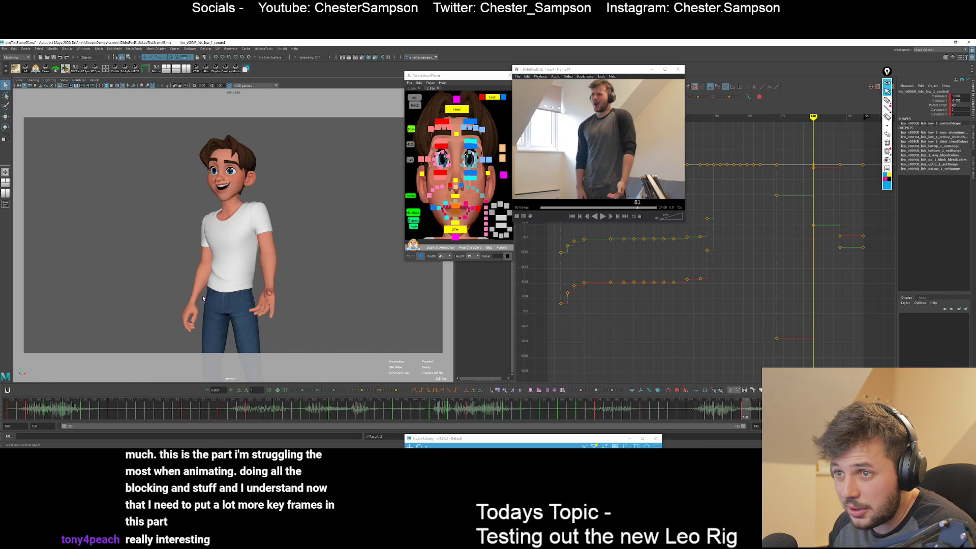
Move the middle upper-eyelid control of the character's right eye at reference frame 81 and check the shot view.
key("backslash")
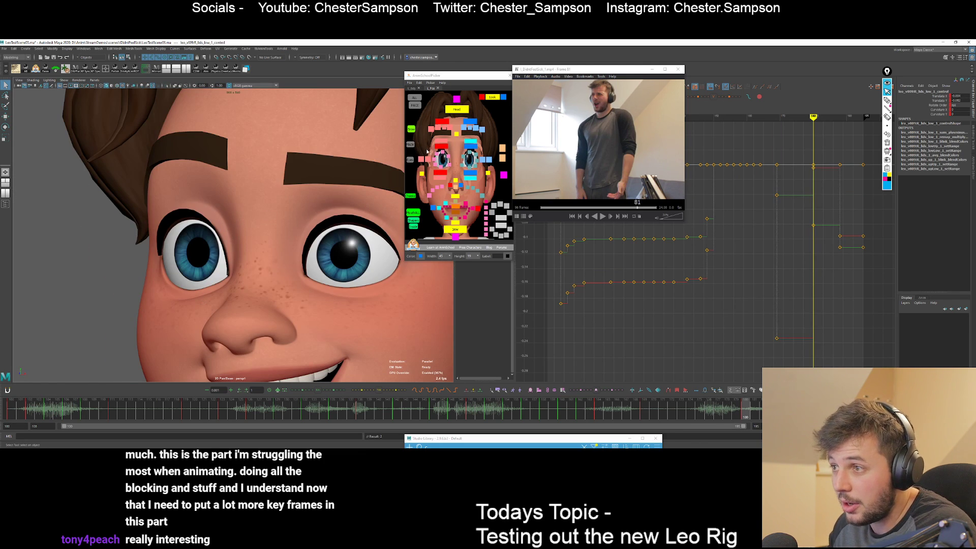
left_click(442, 152)
key("w")
left_click_drag(161, 208, 170, 210)
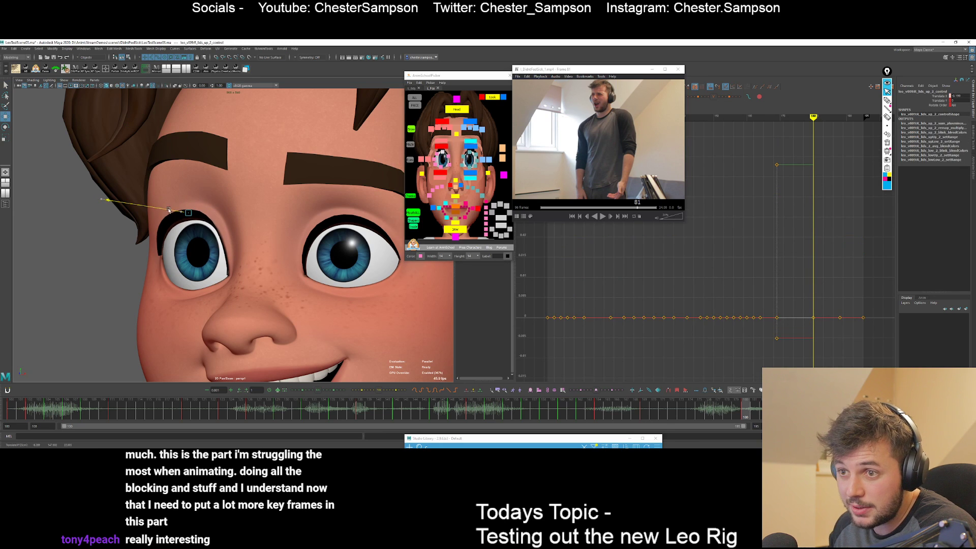
left_click(220, 286)
key("backslash")
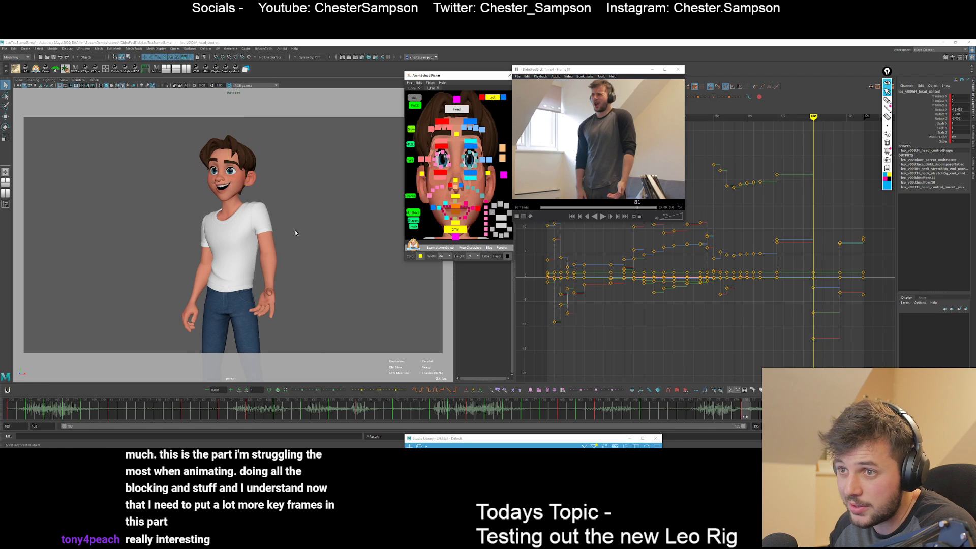
Play the animation through the shot camera with the head control selected, and scrub to the end of the range.
left_click(250, 218)
key("e")
key("alt+v")
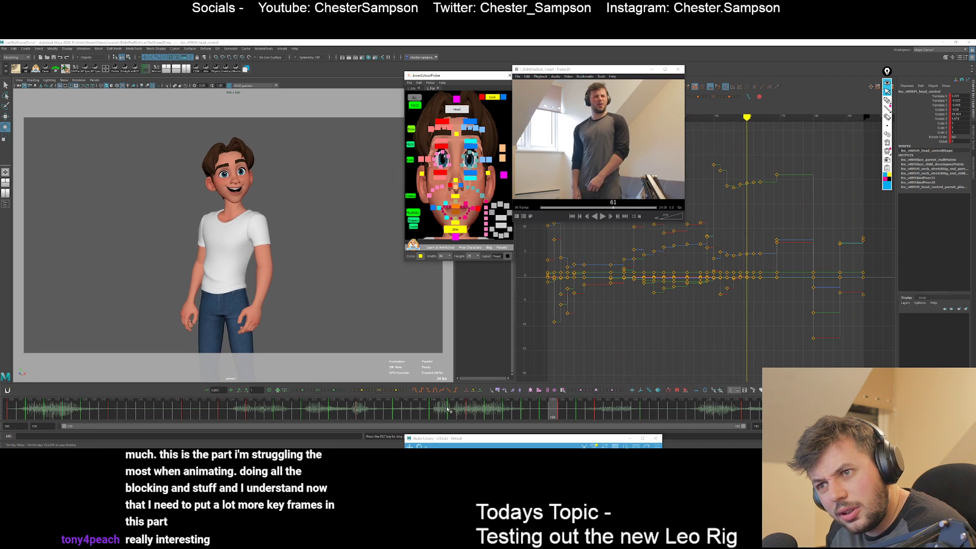
key("Escape")
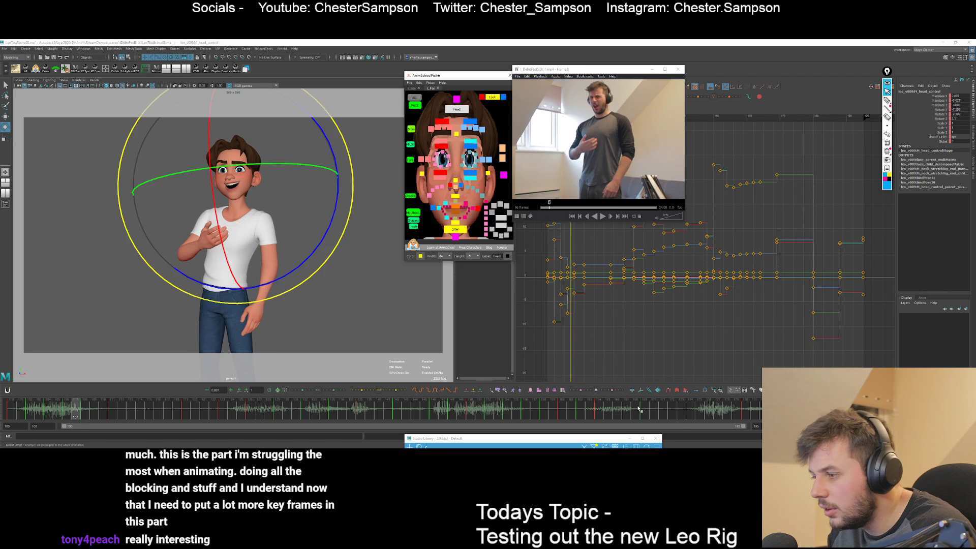
left_click_drag(638, 408, 883, 407)
Select both brows' base controls, compare their keys, and reposition them slightly at reference frame 96.
left_click_drag(430, 116, 482, 124)
key("w")
key("comma")
key("comma")
key("comma")
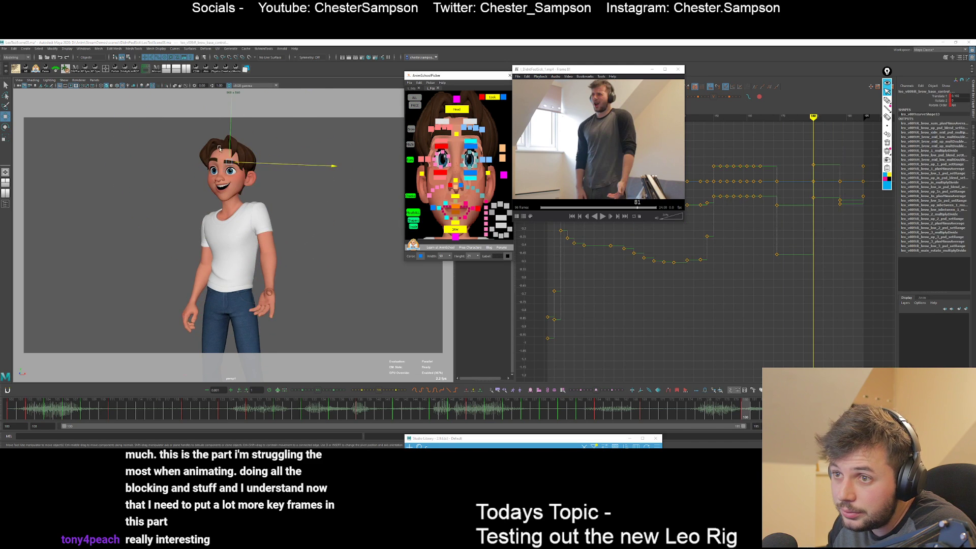
key("period")
key("period")
key("period")
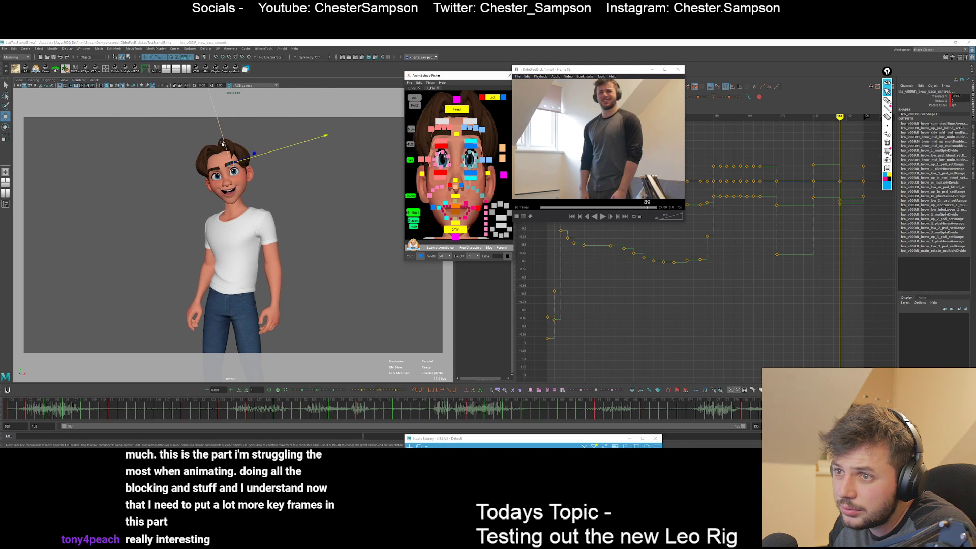
left_click_drag(222, 143, 225, 146)
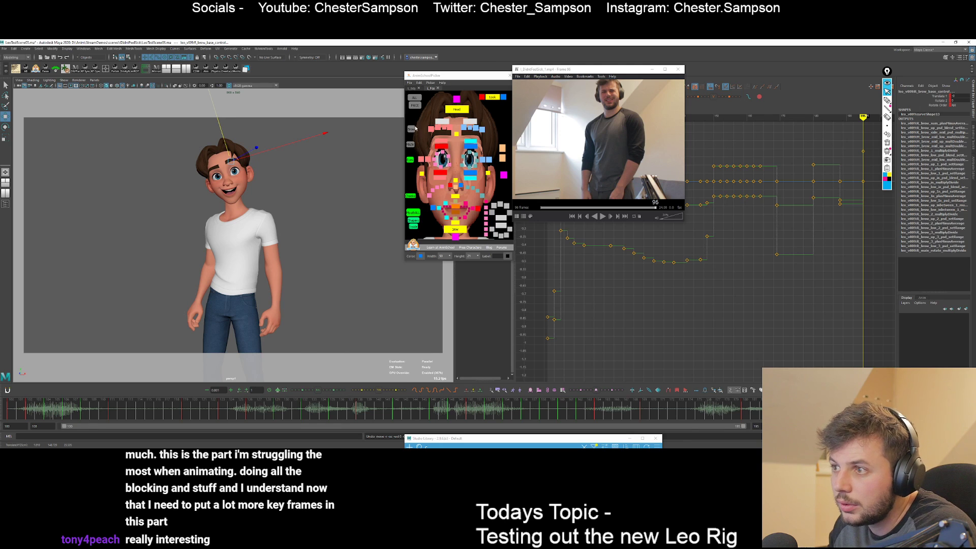
Select all brow controls and compare the brow poses on the keys from reference frame 70 to 96.
left_click(412, 129)
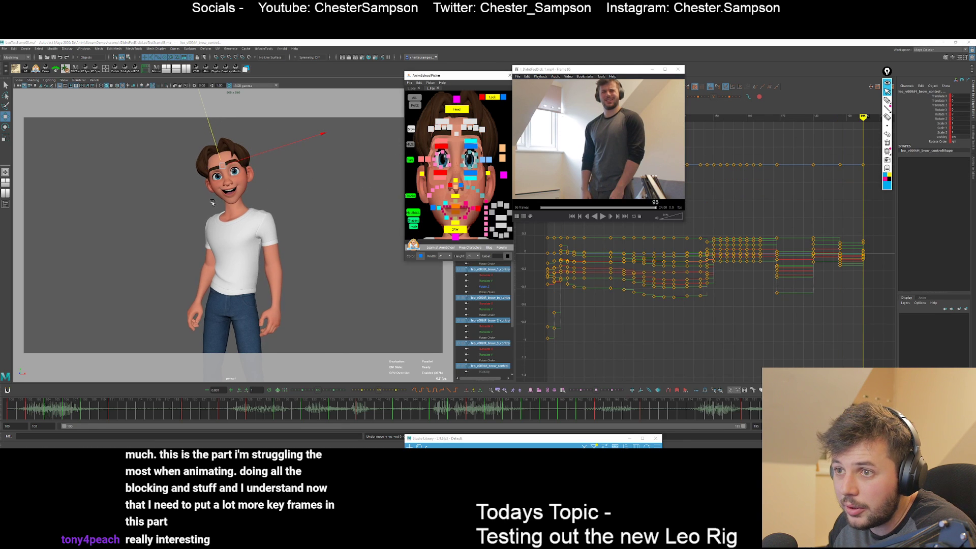
key("comma")
key("period")
key("q")
key("comma")
key("comma")
key("comma")
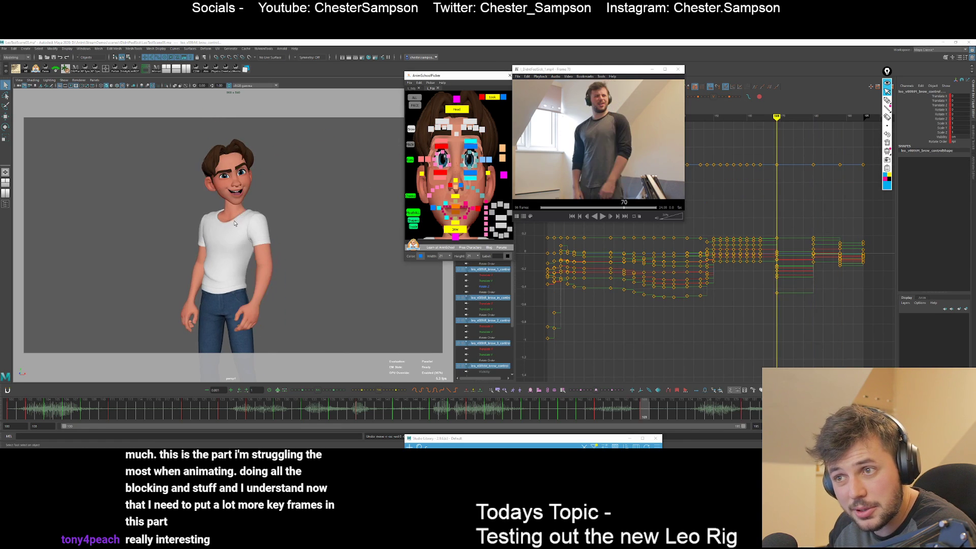
key("period")
key("period")
key("period")
Raise both eyes' base lower-eyelid controls slightly at reference frame 96 and check the shot view.
left_click_drag(430, 170, 480, 181)
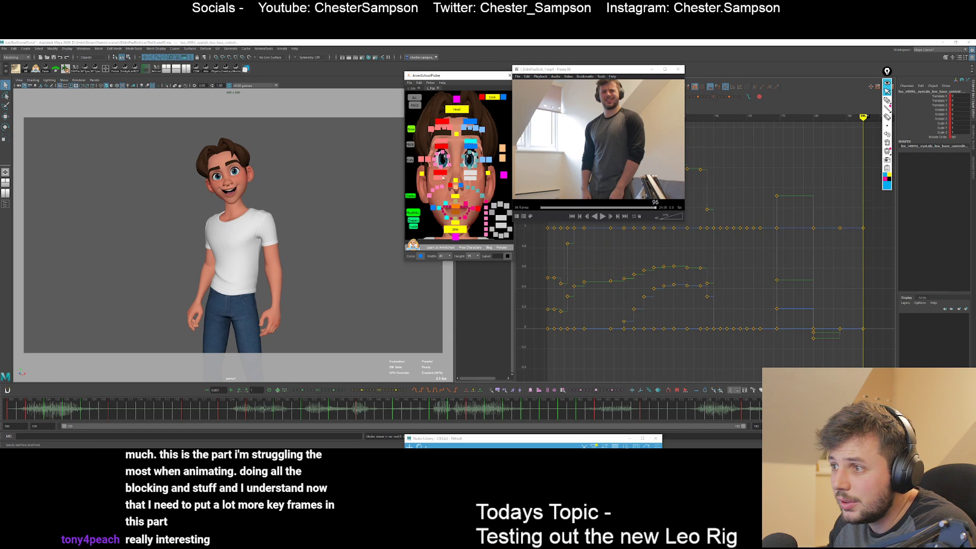
key("w")
key("backslash")
left_click_drag(221, 305, 212, 308)
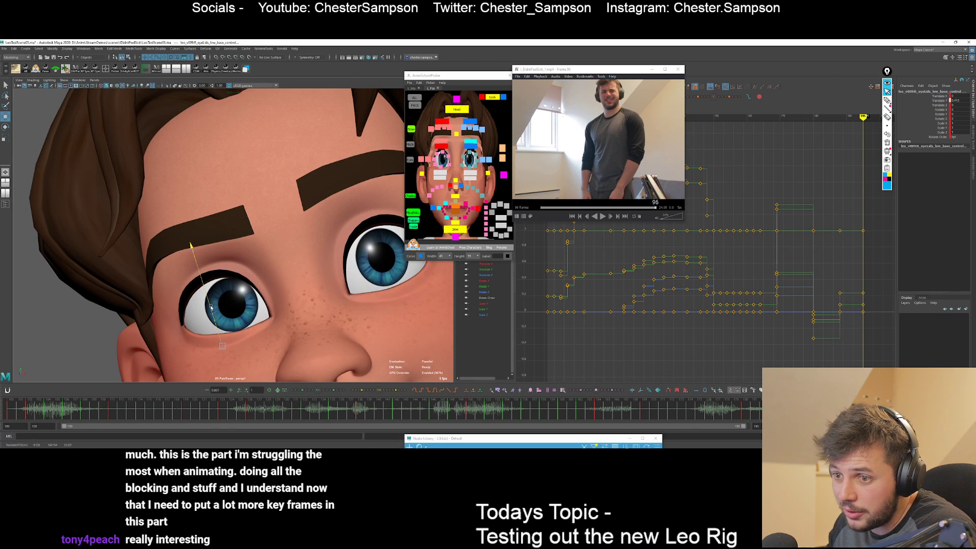
key("q")
key("backslash")
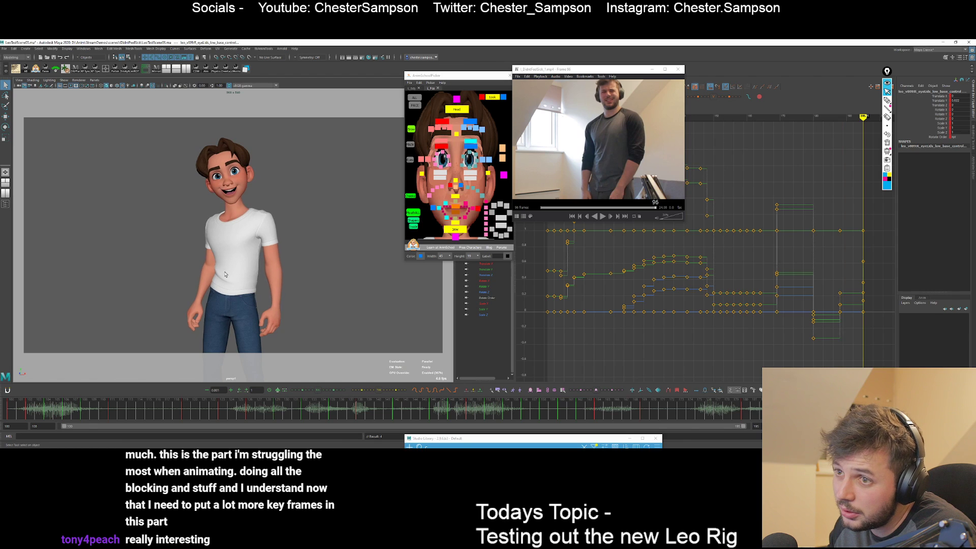
Blend the lower-eyelid controls at reference frame 89 toward the frame 96 pose and play the shot.
key("q")
key("comma")
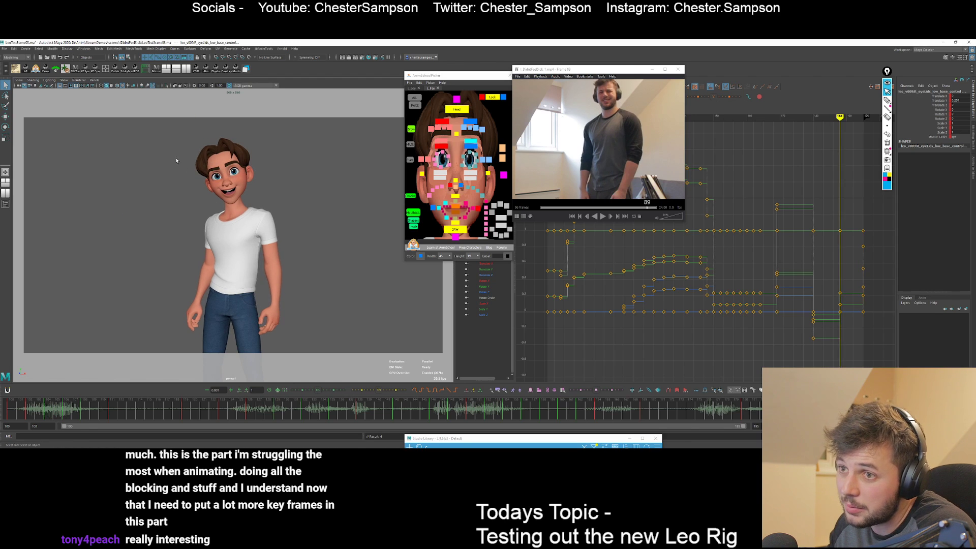
key("period")
key("comma")
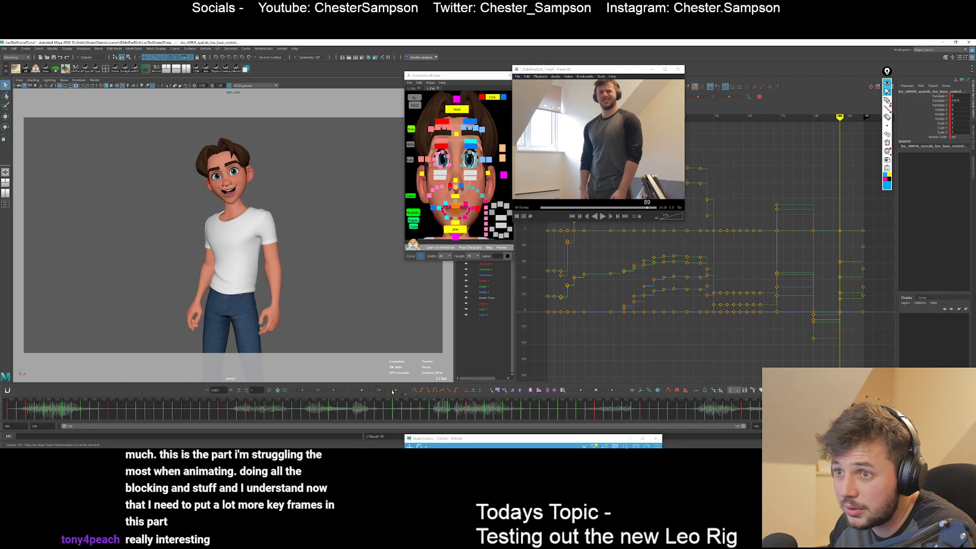
key("alt+v")
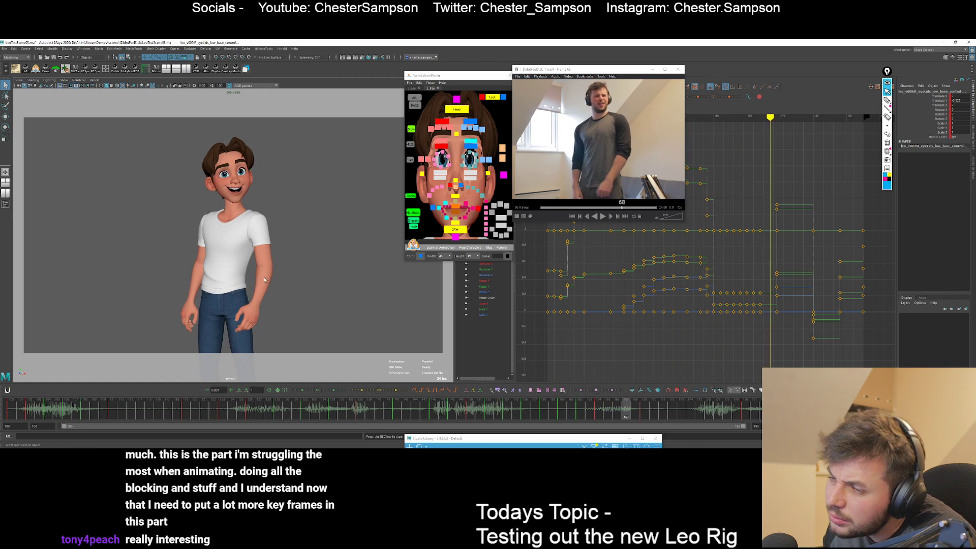
left_click(446, 410)
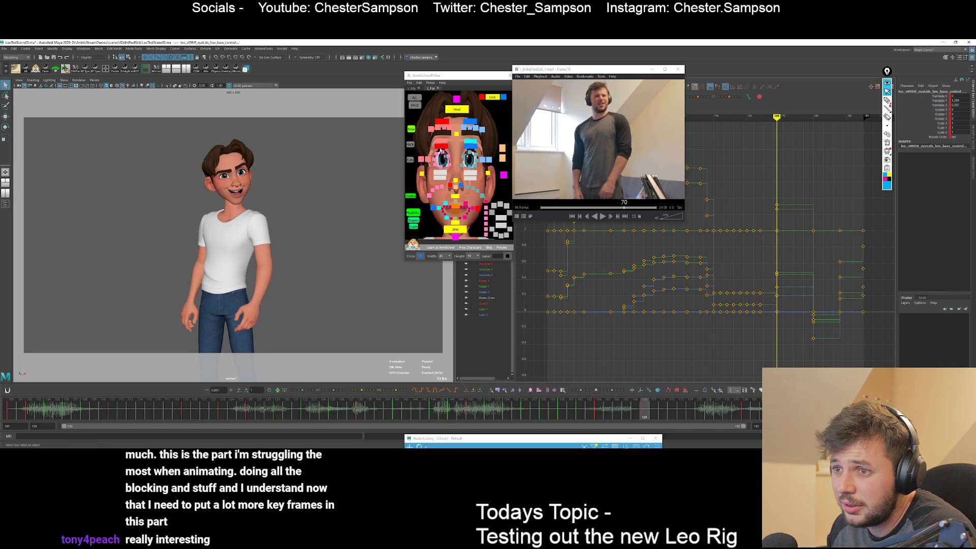
Select all the character's controls and add a breakdown key at reference frame 67, between frames 65 and 70.
left_click(442, 110)
left_click(412, 88)
left_click(413, 101)
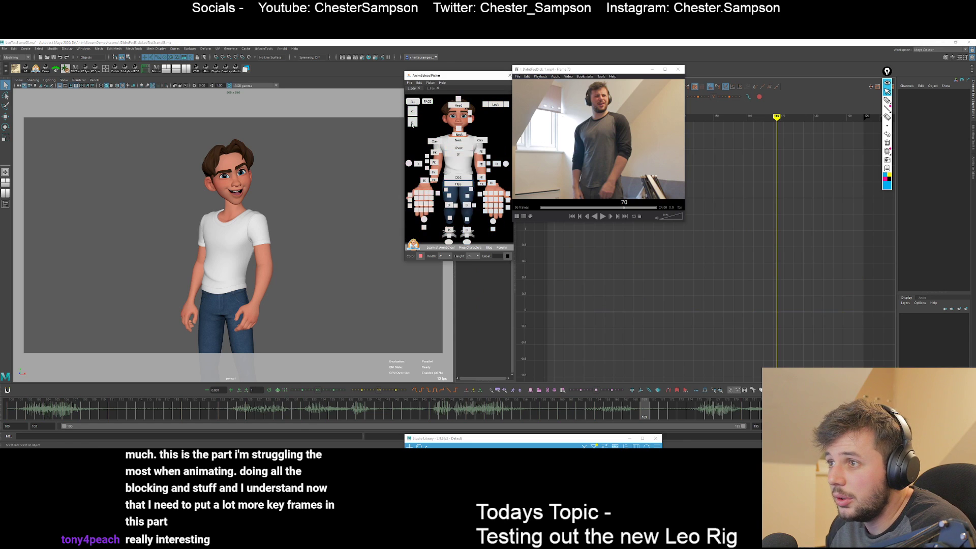
left_click(599, 415)
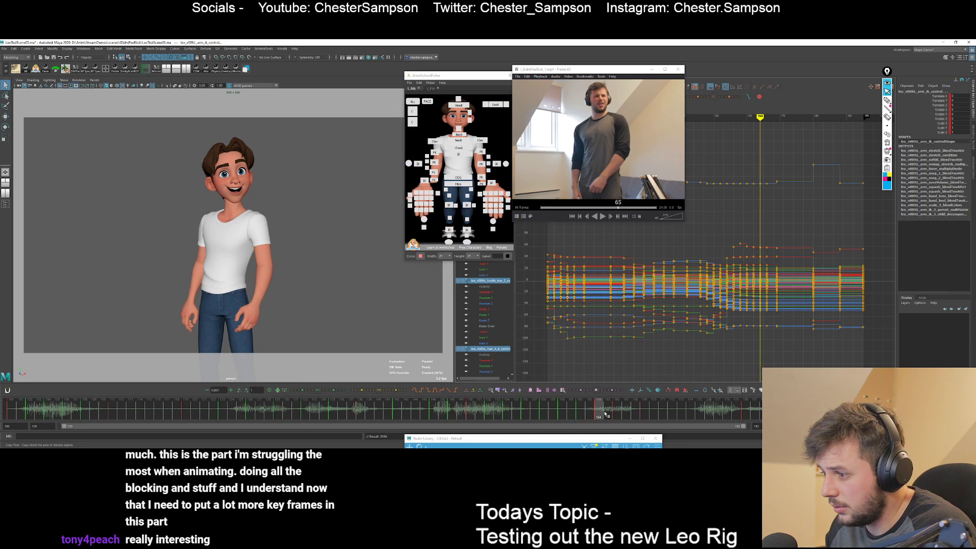
left_click_drag(630, 415, 597, 418)
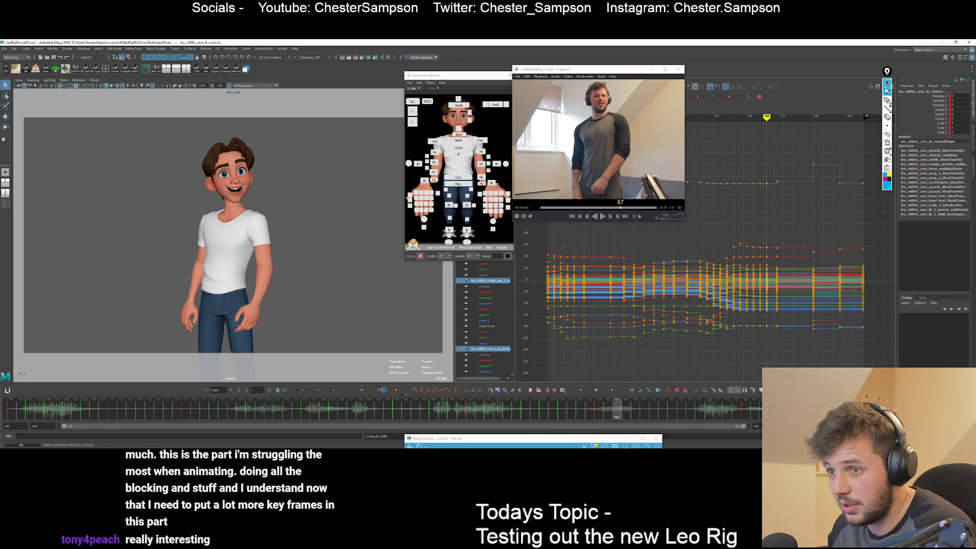
Rotate the head control at reference frame 67 and compare it with the keys at frames 65 and 70.
left_click(459, 106)
key("e")
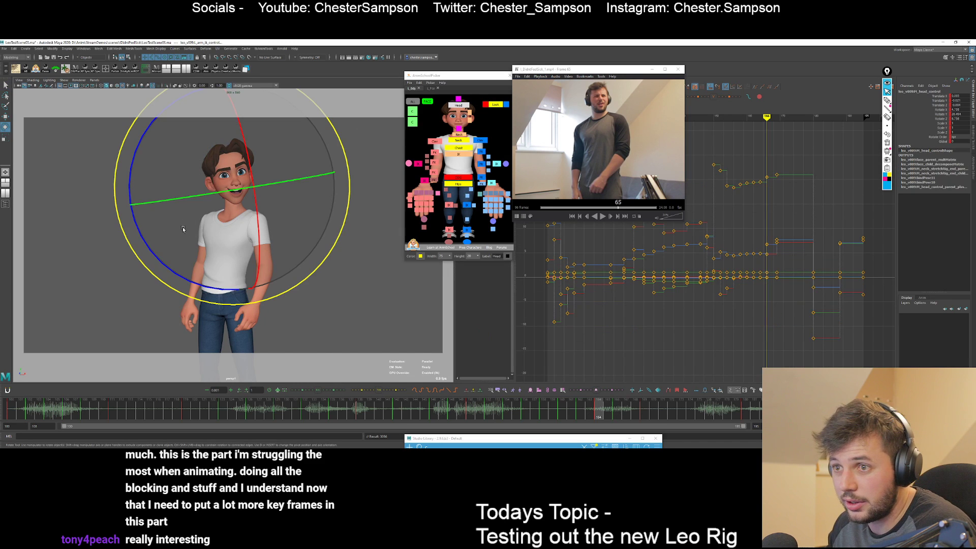
key("comma")
key("period")
left_click_drag(211, 235, 216, 242)
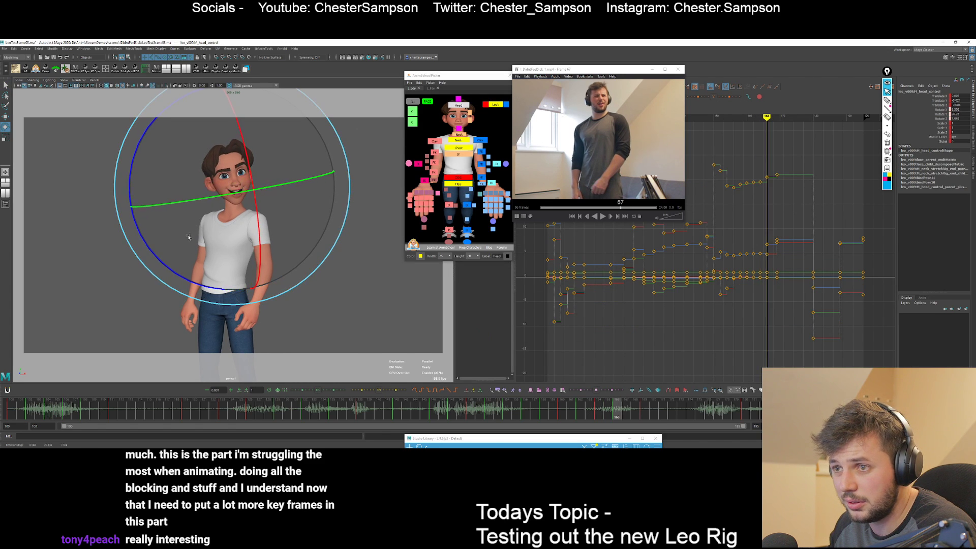
key("comma")
key("period")
key("period")
key("q")
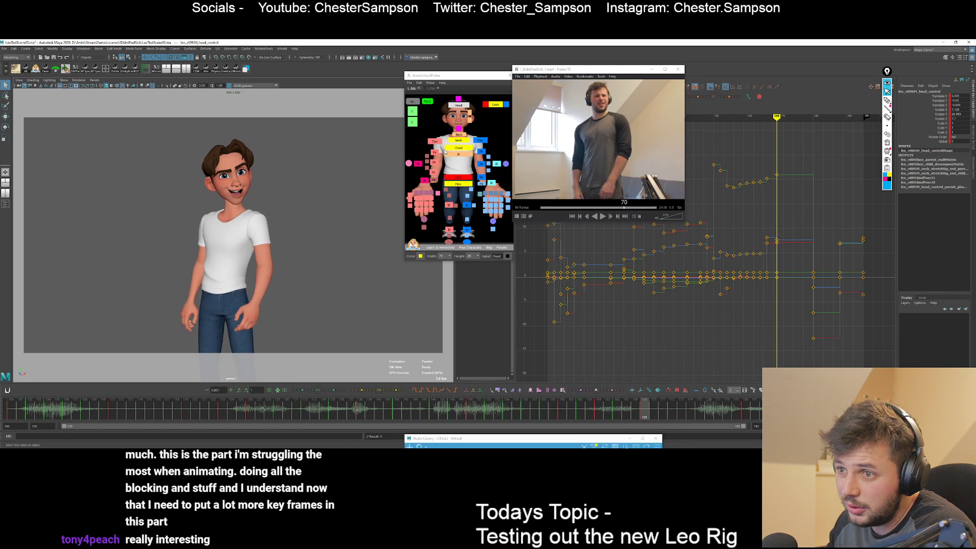
Try rotating the head control at reference frame 65 and undo the adjustment.
left_click(441, 126)
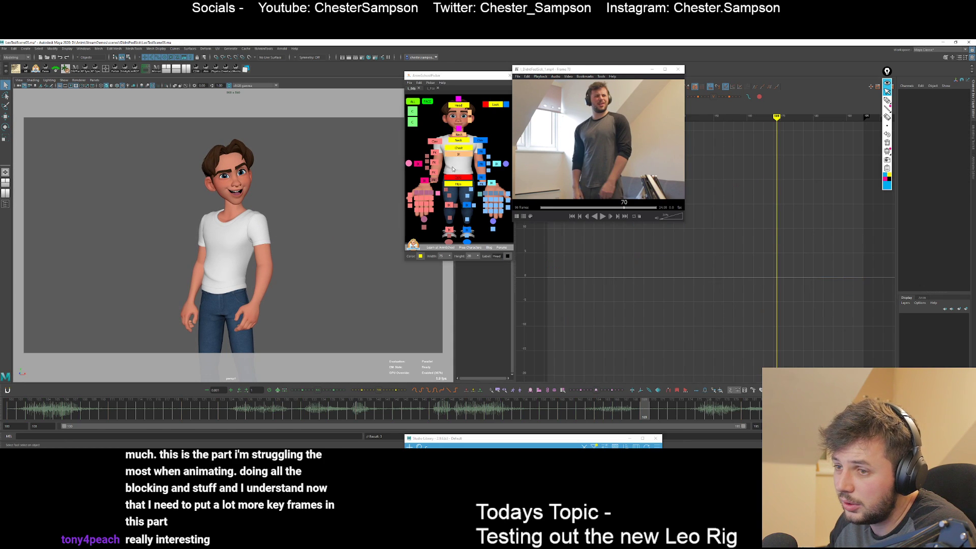
left_click(457, 105)
key("comma")
key("comma")
key("comma")
key("period")
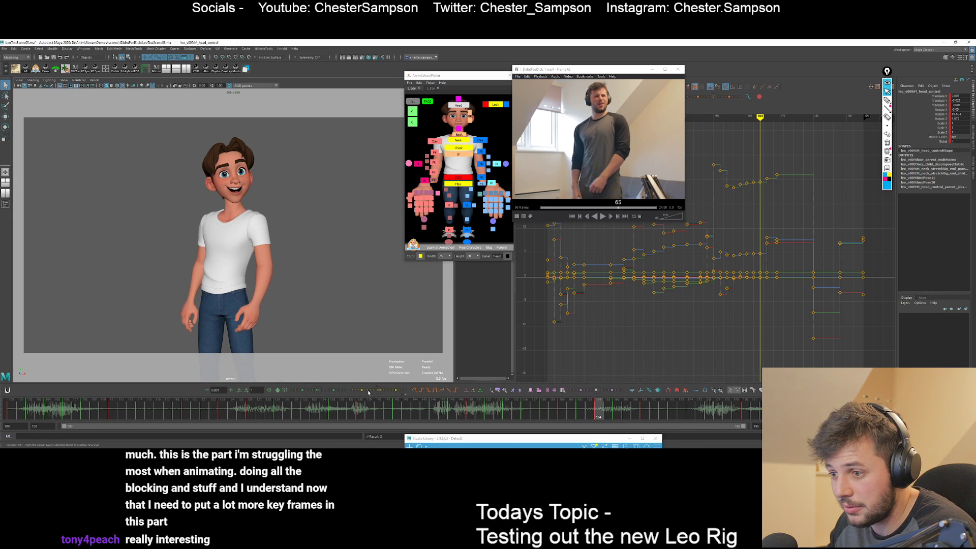
key("e")
left_click_drag(230, 194, 226, 202)
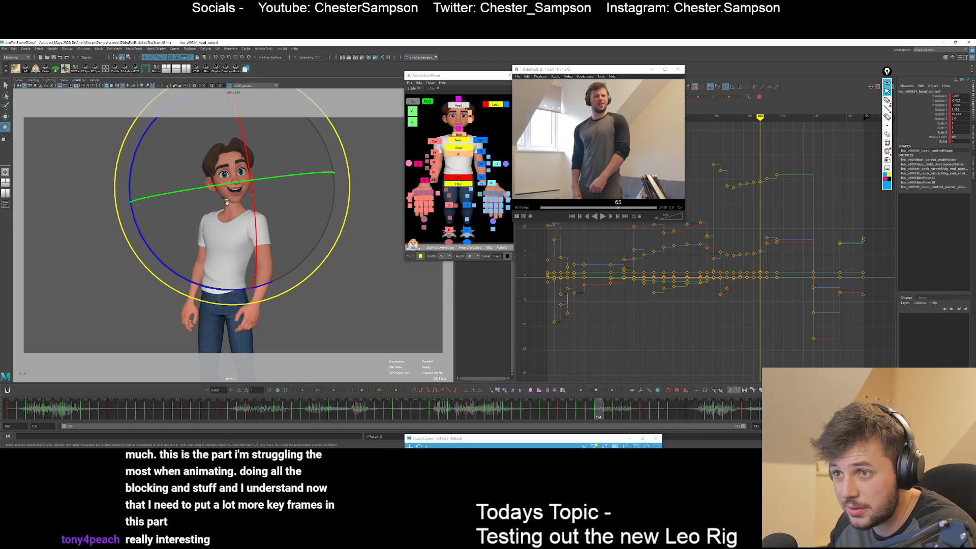
key("ctrl+z")
key("ctrl+z")
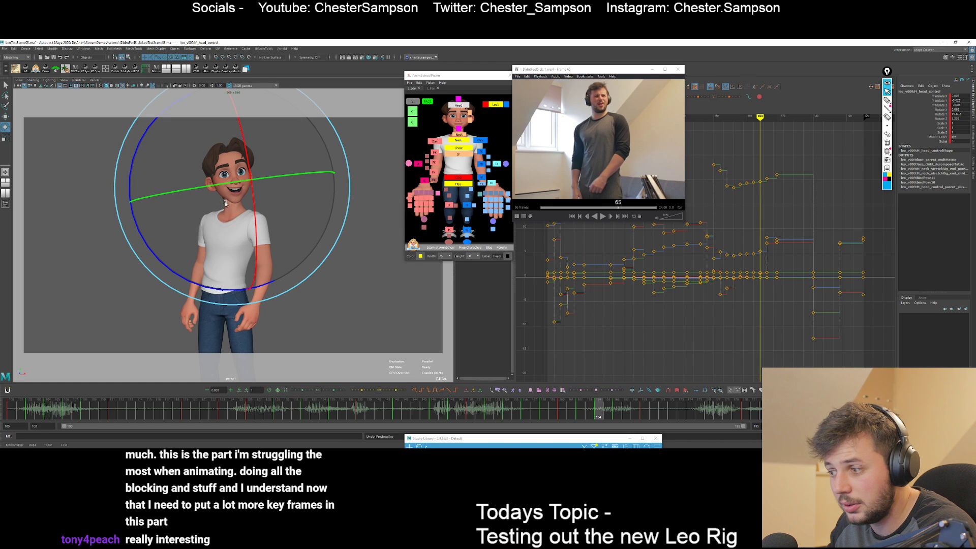
Compare the neighbouring head keys and rotate the head control slightly at reference frame 65.
key("comma")
key("period")
key("period")
key("comma")
key("comma")
key("period")
left_click_drag(226, 203, 226, 199)
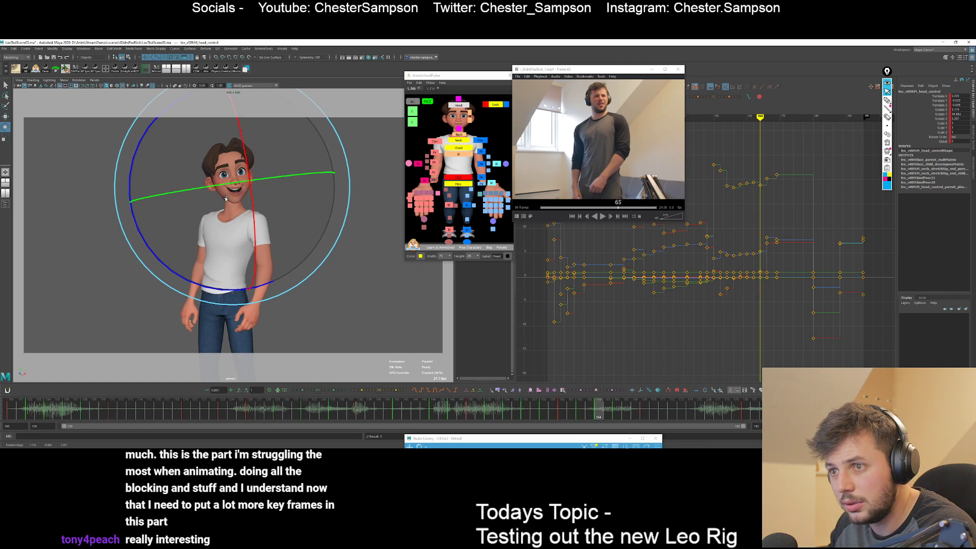
Step through the head keys around reference frames 65 to 70 and play the shot to judge the settle.
key("q")
key("e")
key("comma")
key("period")
key("period")
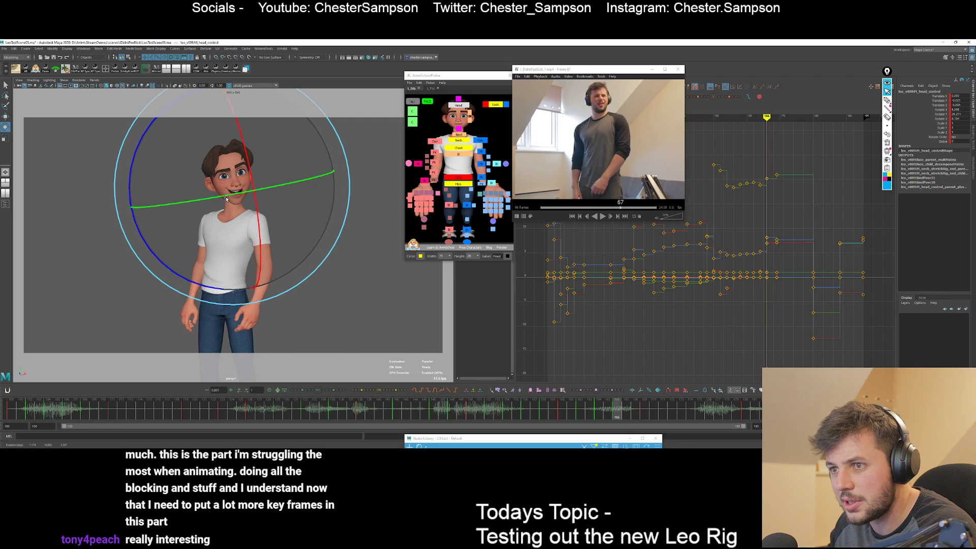
key("period")
key("comma")
key("comma")
key("comma")
key("alt+v")
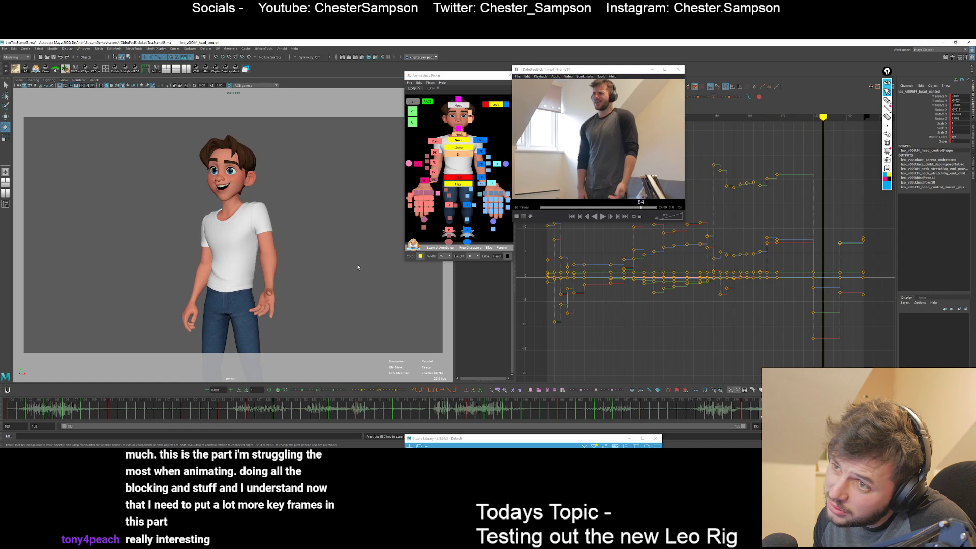
key("Escape")
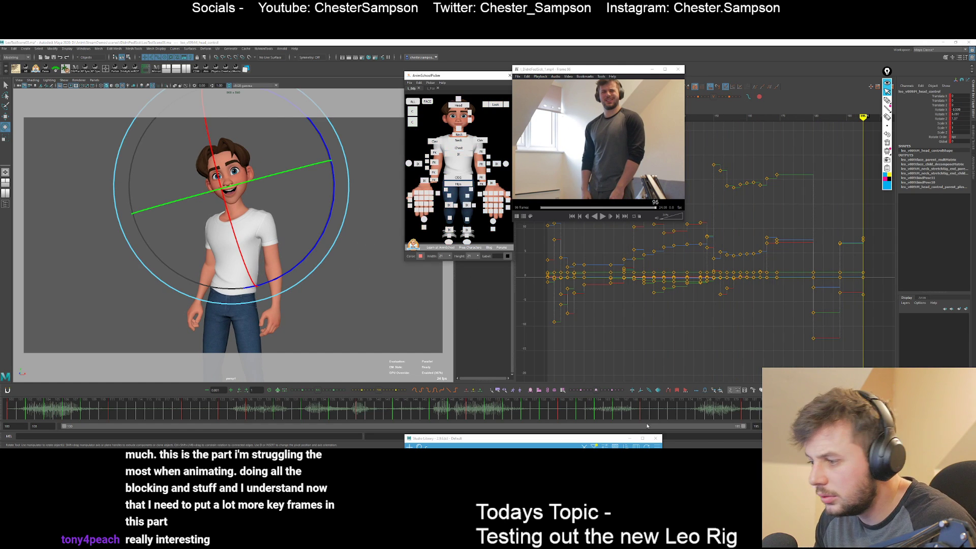
Play the animation again from an earlier frame and save the scene.
left_click_drag(639, 416, 158, 412)
key("alt+v")
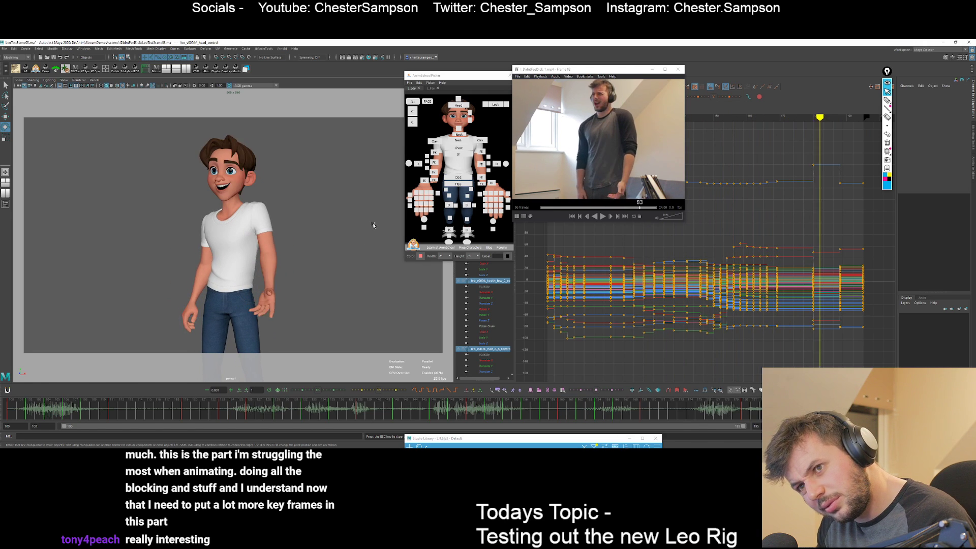
left_click(412, 210)
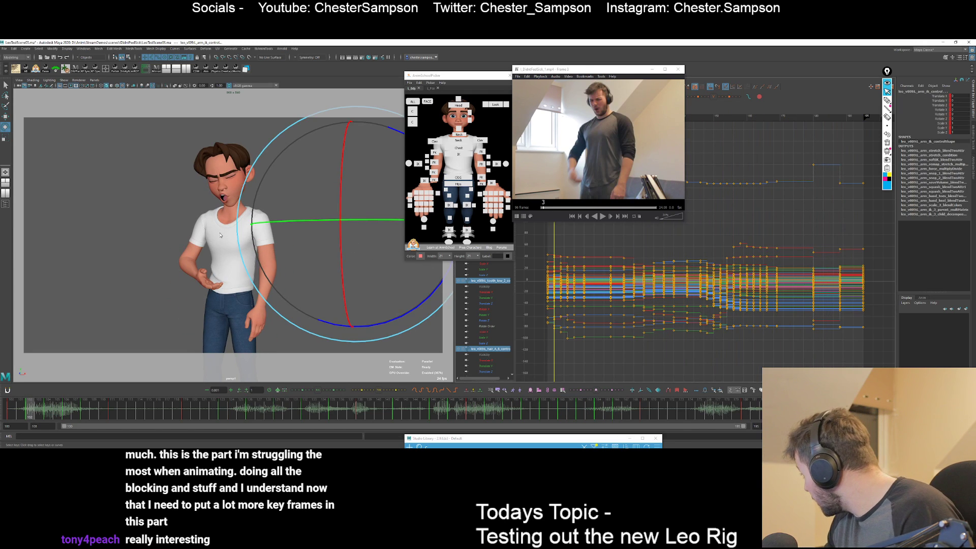
key("ctrl+s")
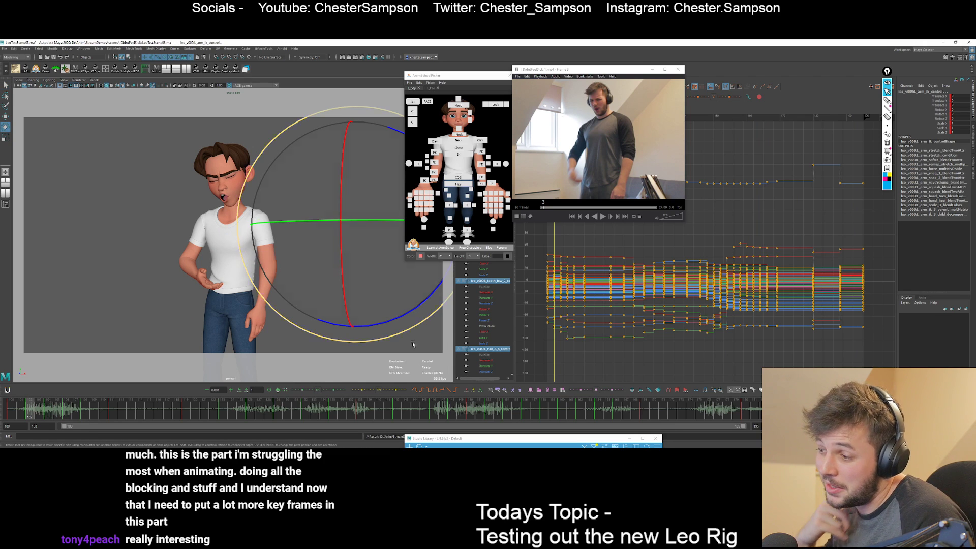
Replay the shot from the start and scrub the settle up to reference frame 81.
left_click_drag(322, 410, 11, 410)
key("alt+v")
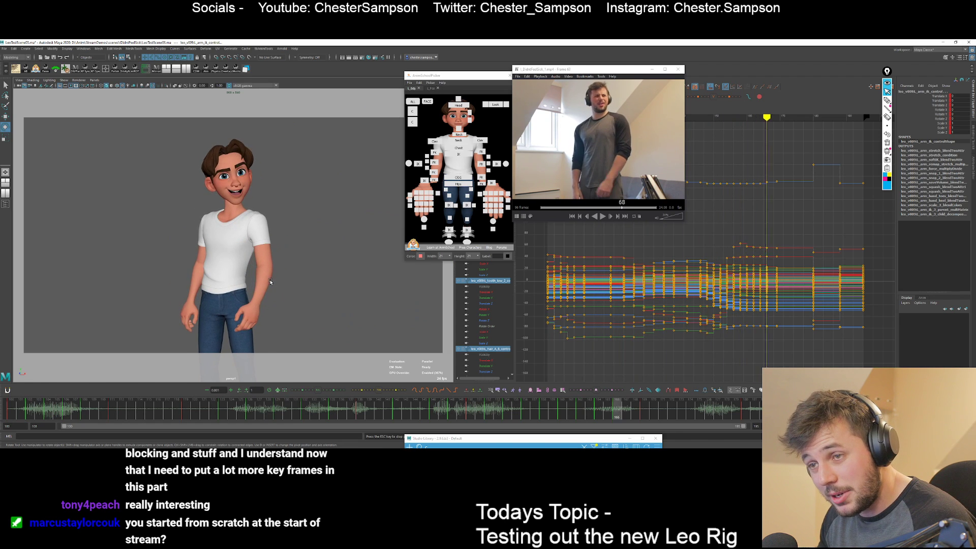
key("Escape")
left_click_drag(570, 409, 704, 405)
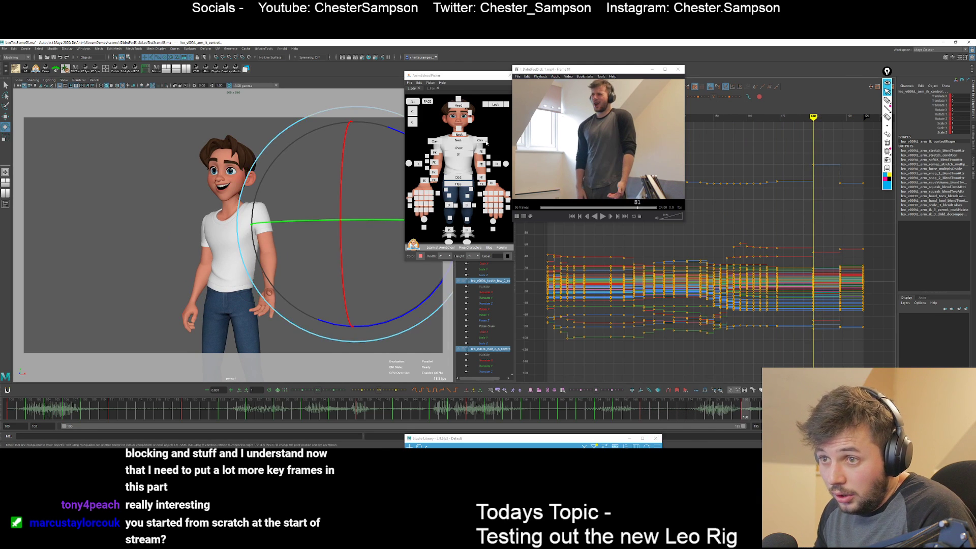
Key all the character's controls at reference frame 73 and compare the pose with frame 70.
key("q")
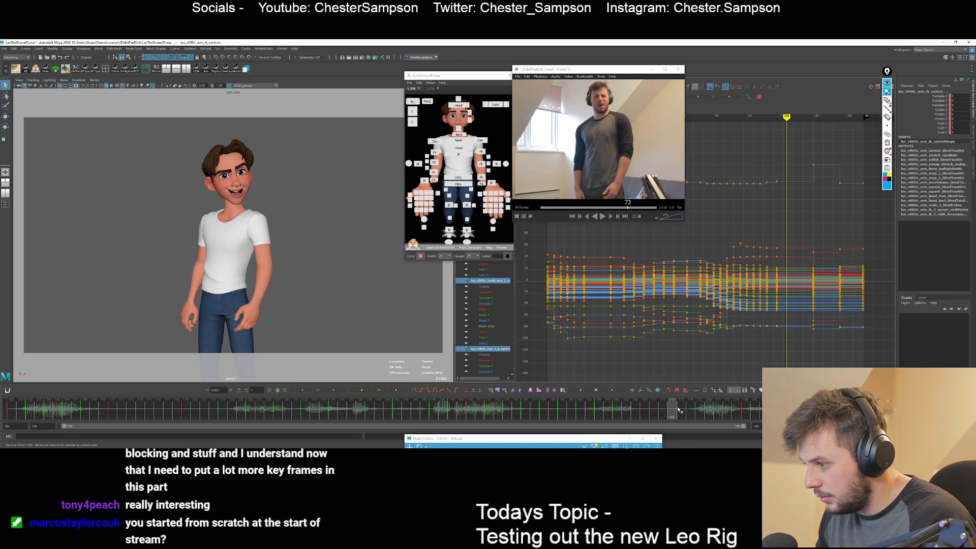
left_click(414, 102)
key("comma")
key("comma")
key("period")
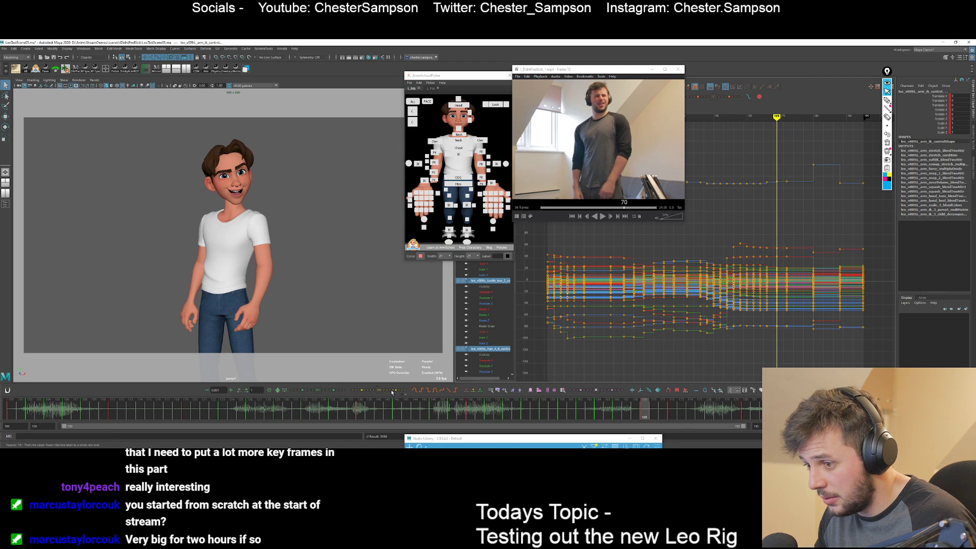
Step through the poses from reference frame 70 to 89 and compare them with the video reference.
key("alt+comma")
key("alt+comma")
key("alt+comma")
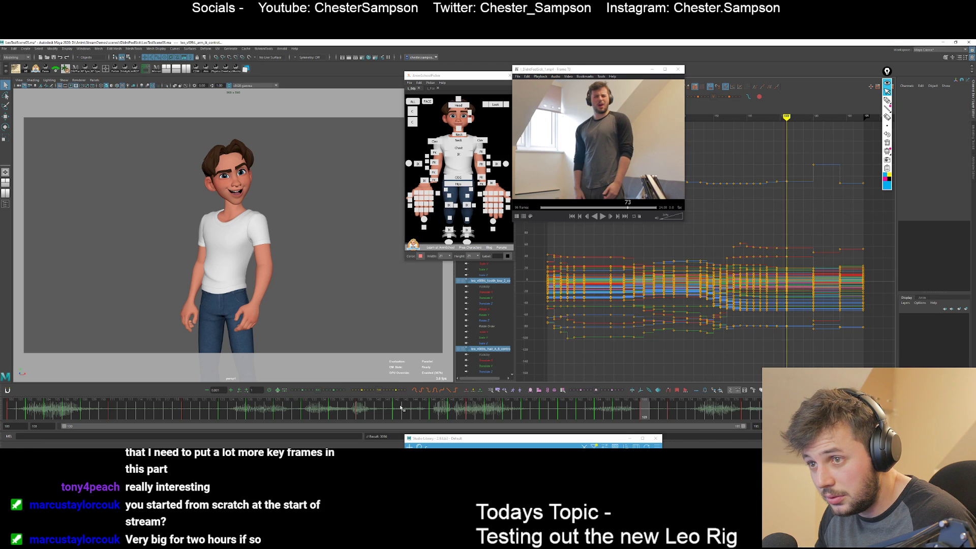
key("period")
key("period")
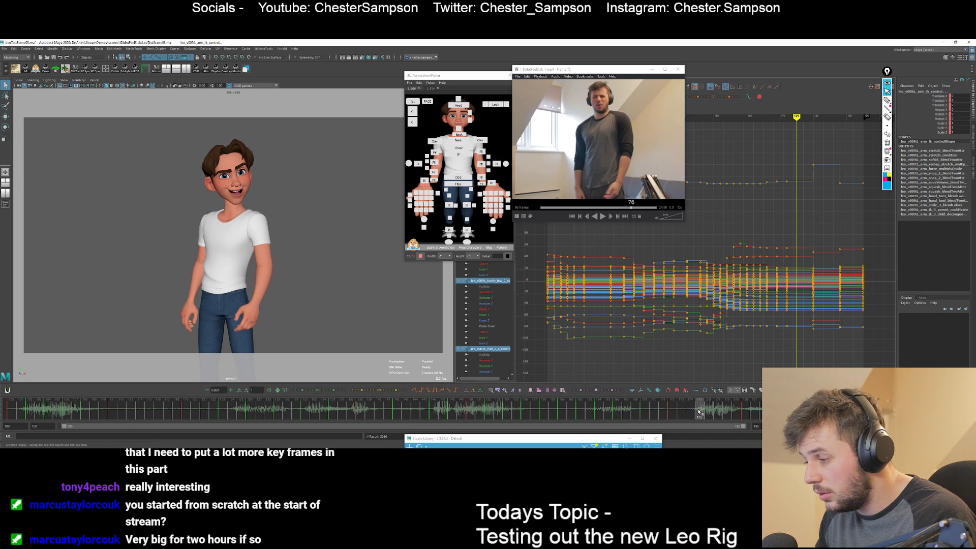
left_click_drag(697, 413, 883, 410)
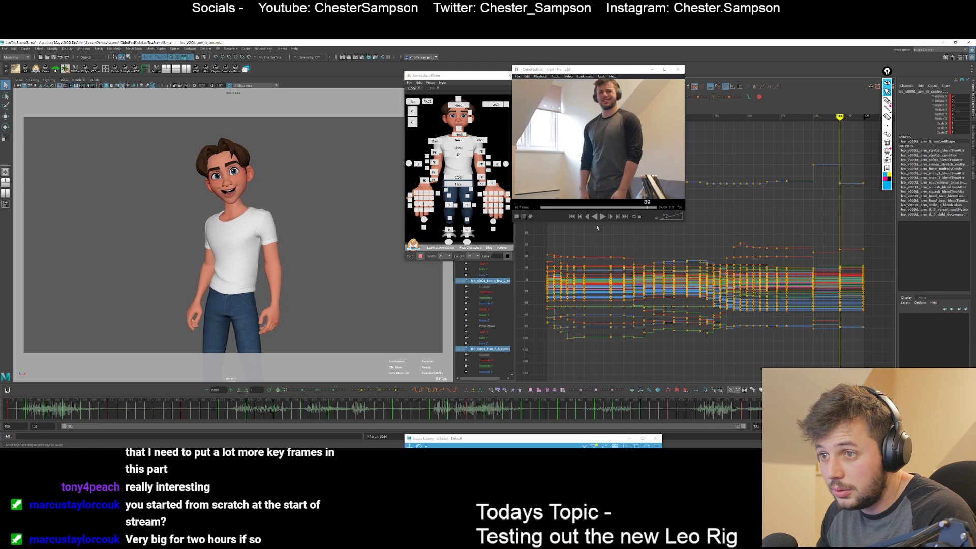
Rotate the left clavicle control in the final pose at reference frame 96 and play the shot to check it.
key(".")
key(".")
left_click(480, 140)
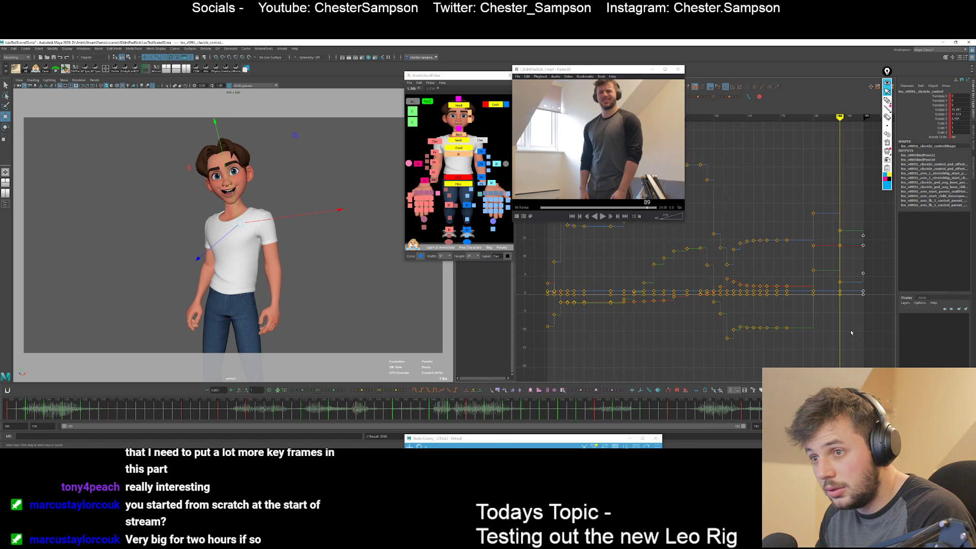
key(".")
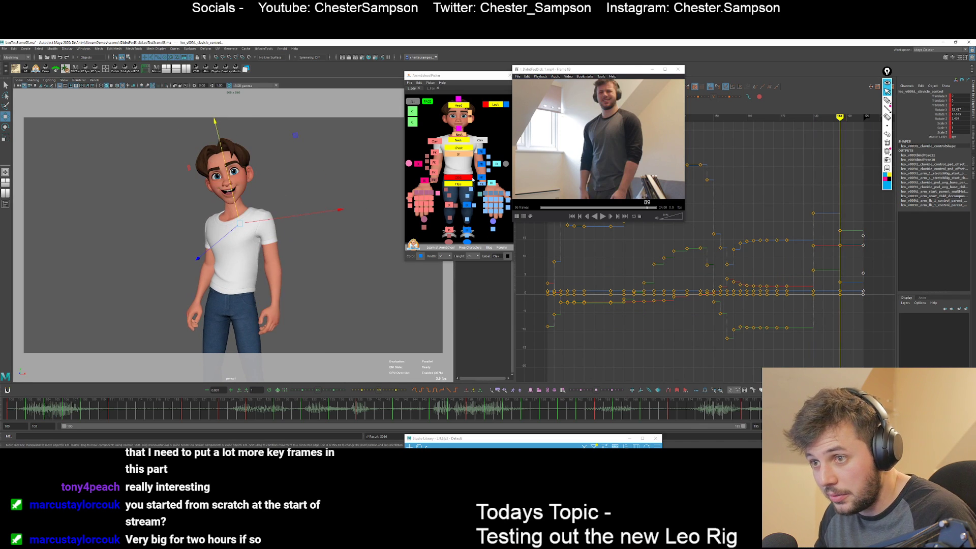
key("e")
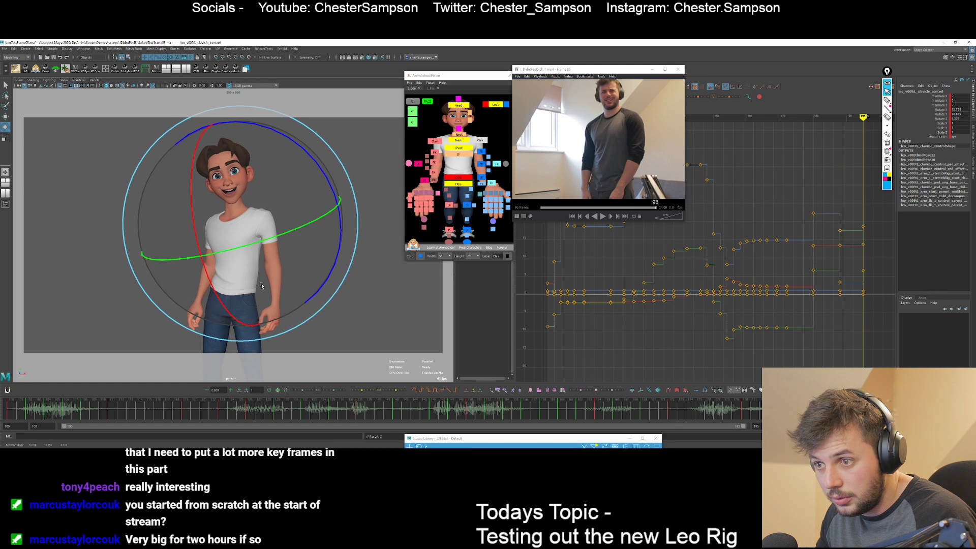
key("q")
key("alt+v")
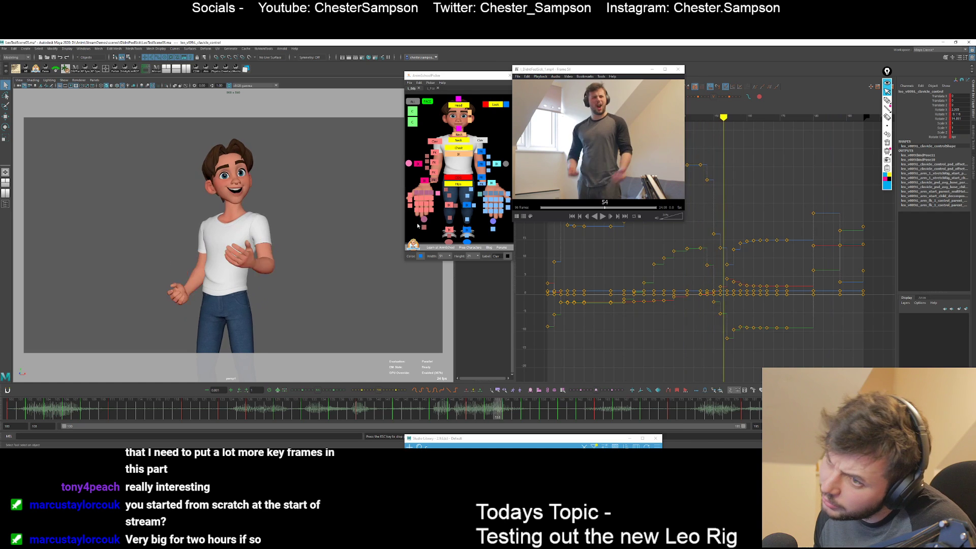
key("Escape")
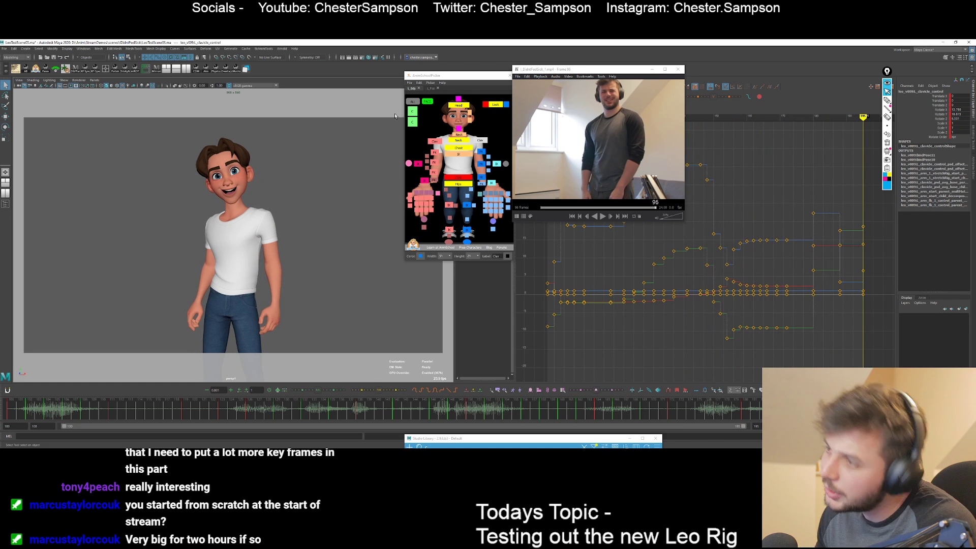
Key all the character's controls at reference frame 76 and rotate the head there as a breakdown.
left_click(413, 102)
left_click_drag(631, 418, 688, 419)
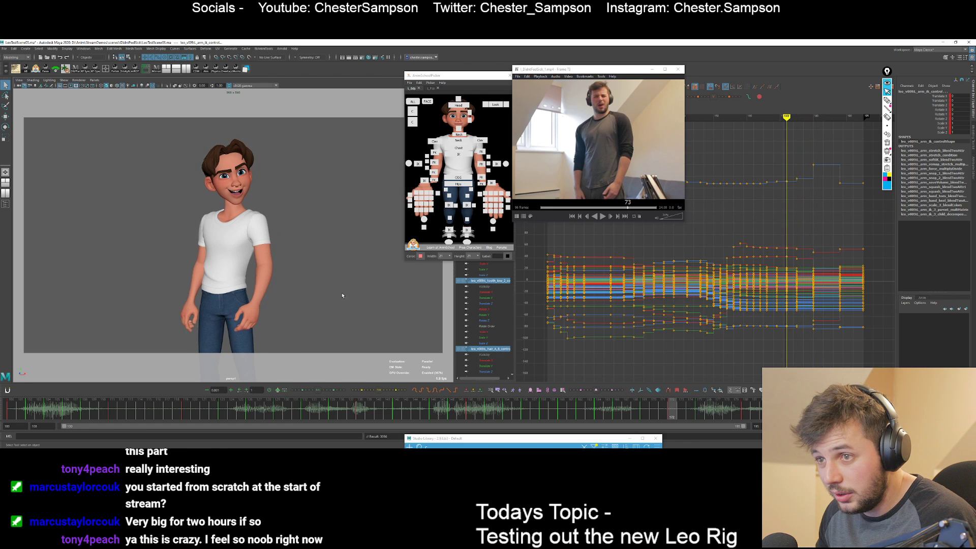
left_click(458, 106)
key("e")
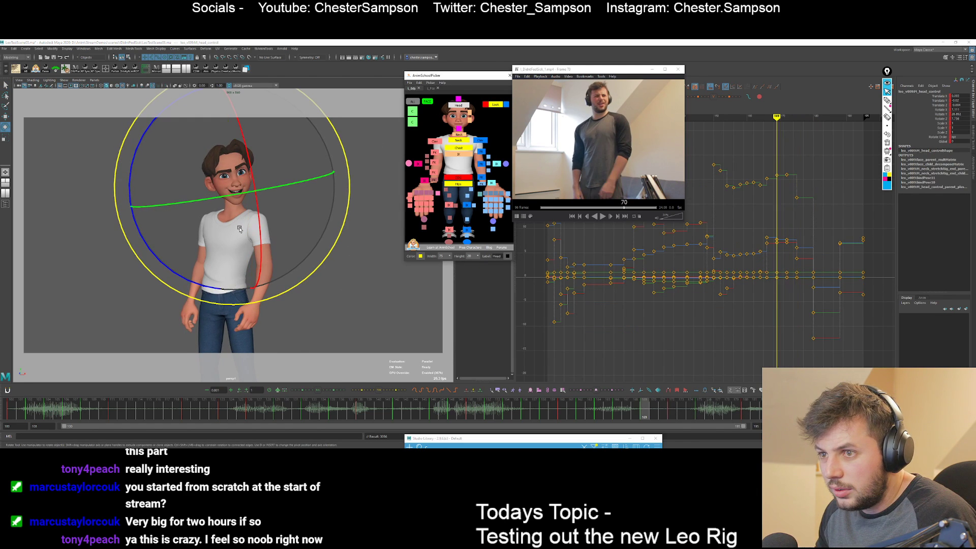
Blend the Fleshiness squash pose by 31% into the eye and brow controls at reference frame 76.
left_click(428, 88)
left_click(409, 159)
left_click(411, 130, "shift")
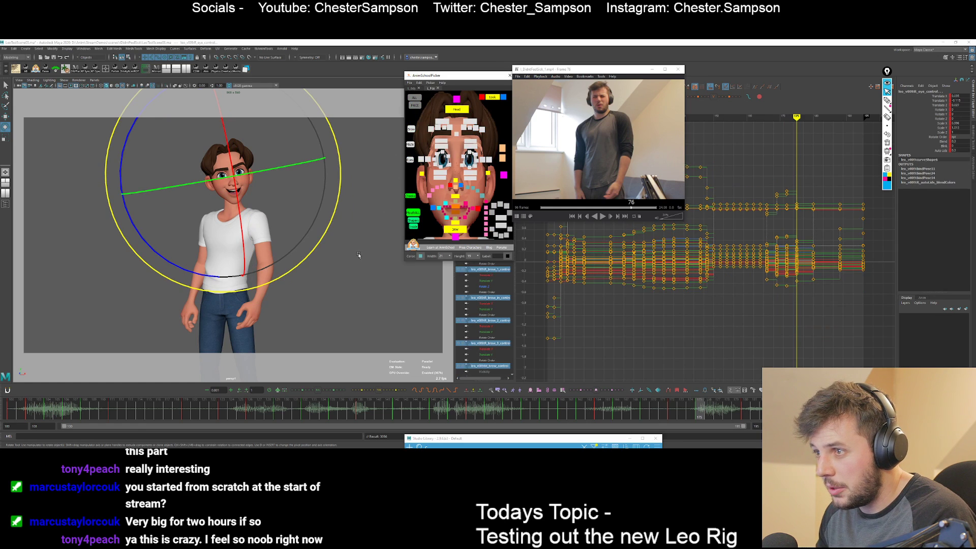
key("comma")
key("period")
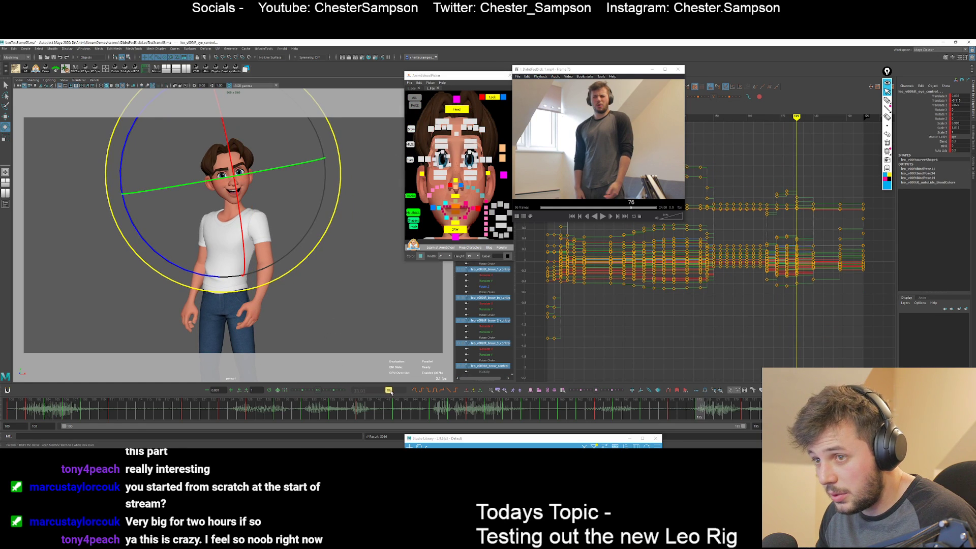
left_click_drag(435, 438, 473, 266)
mouse_move(515, 316)
middle_mouse_down()
mouse_move(533, 309)
mouse_move(524, 313)
middle_mouse_up()
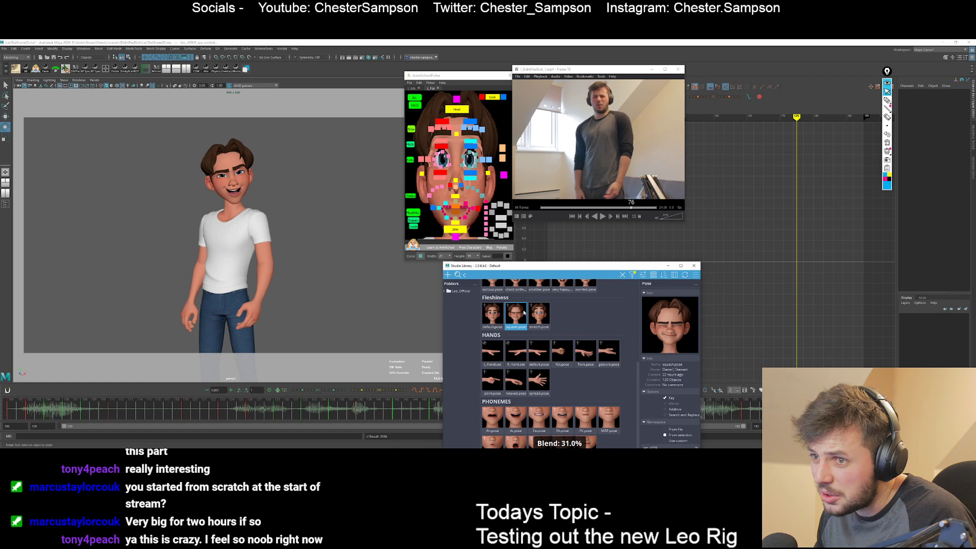
Adjust the upper eyelid and brow controls at reference frame 76, comparing them with frame 73.
left_click(413, 195)
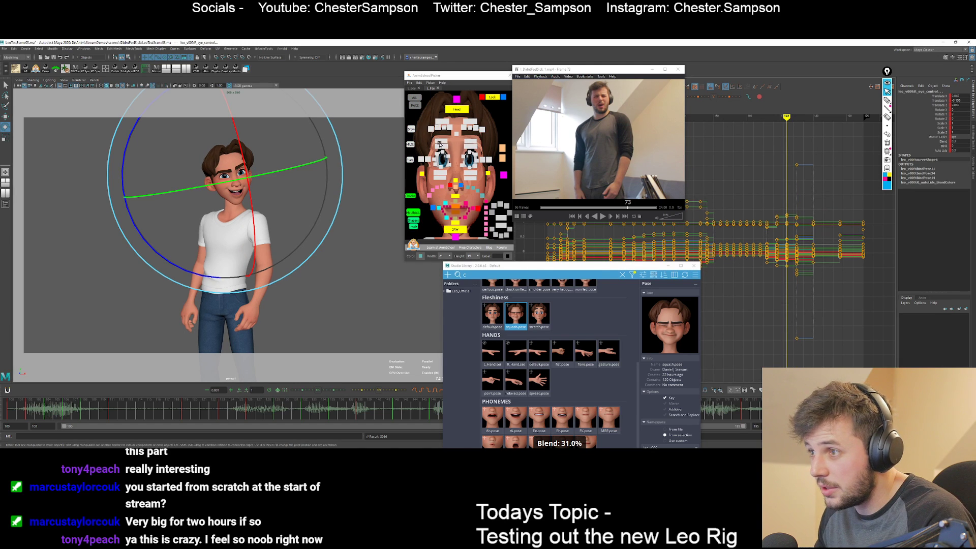
left_click_drag(484, 148, 432, 139)
key("period")
key("q")
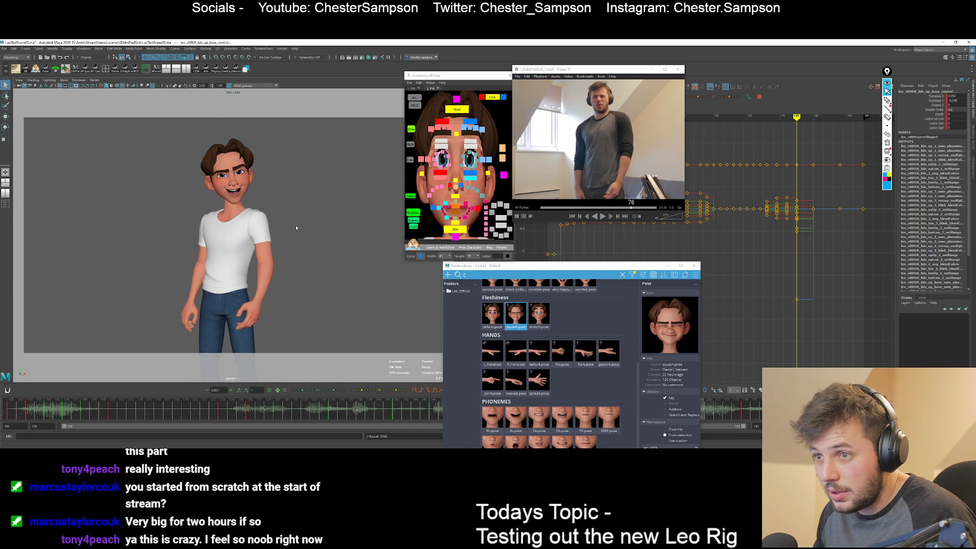
key("comma")
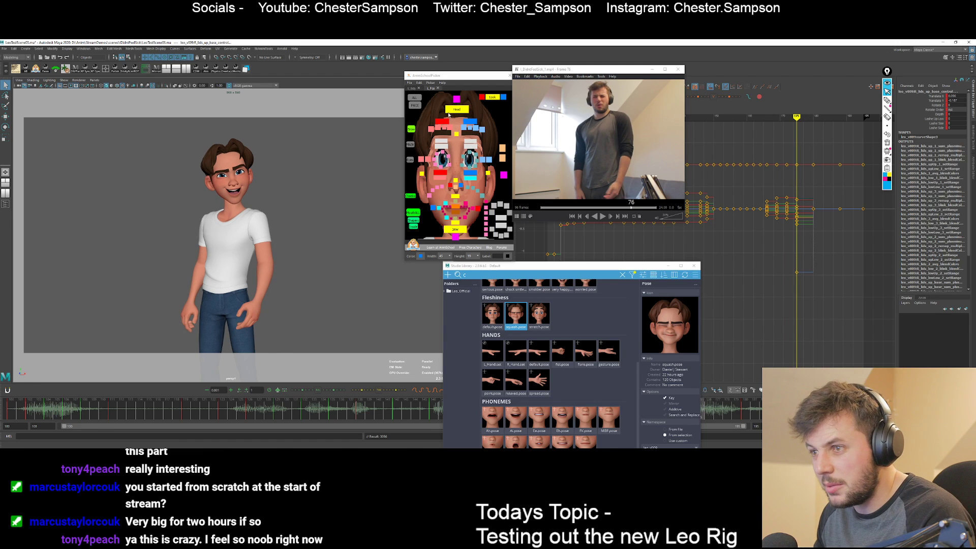
left_click(454, 130)
key("w")
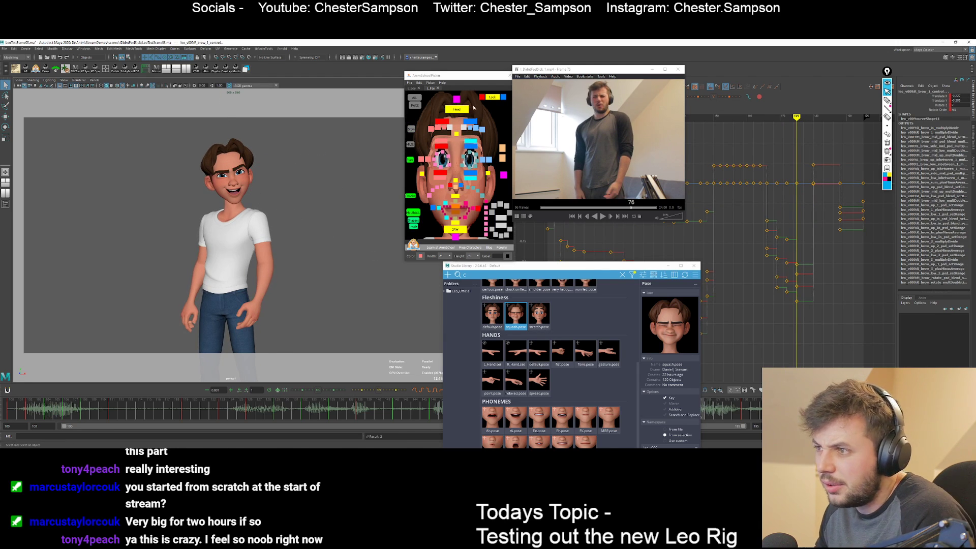
Shift the eye aim control at reference frame 76 and compare the gaze with the neighbouring keys.
left_click(492, 96)
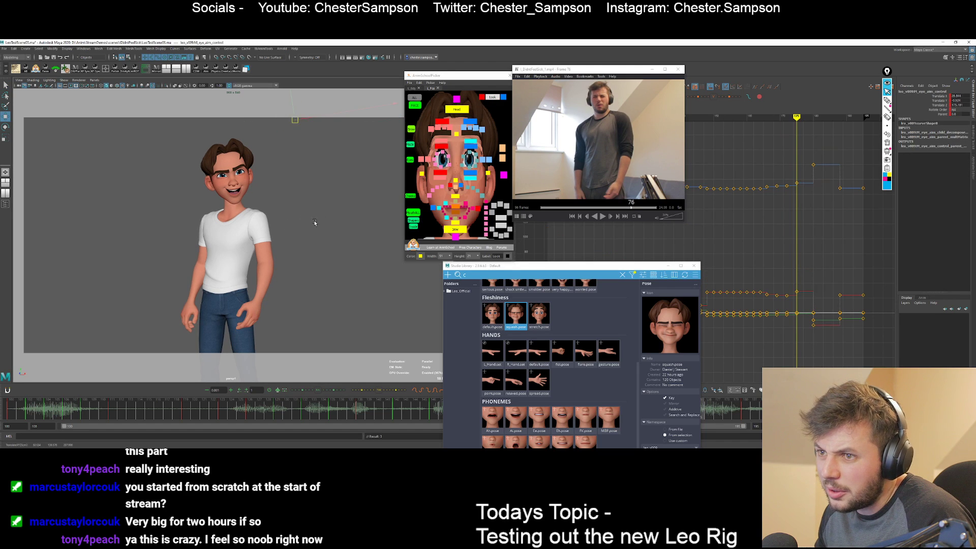
middle_click_drag(304, 232, 318, 231)
key("comma")
key("comma")
key("period")
key("period")
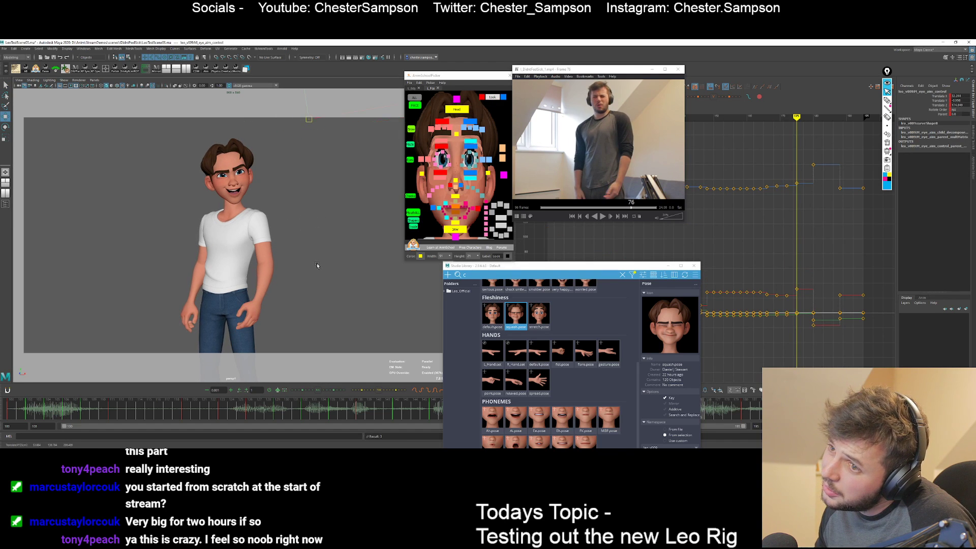
key("comma")
key("period")
key("period")
key("comma")
key("comma")
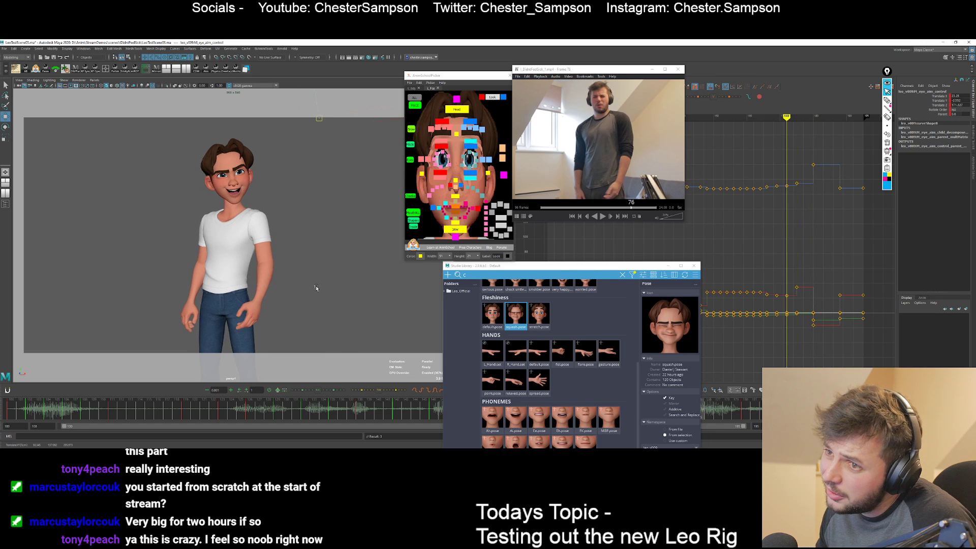
Move the pose library out of the way and refine the head's rotation at reference frame 76.
left_click_drag(508, 266, 500, 438)
left_click(459, 110)
key("e")
key("comma")
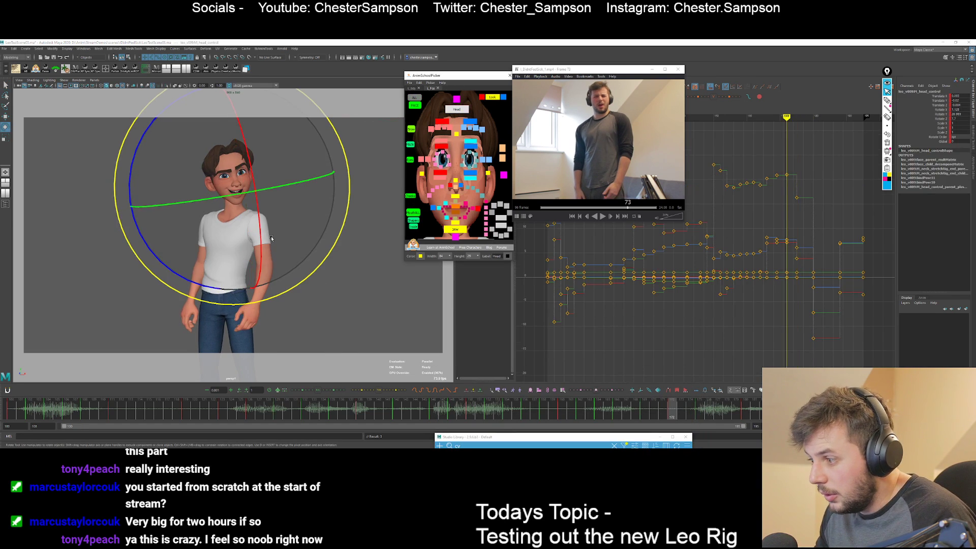
key("period")
key("comma")
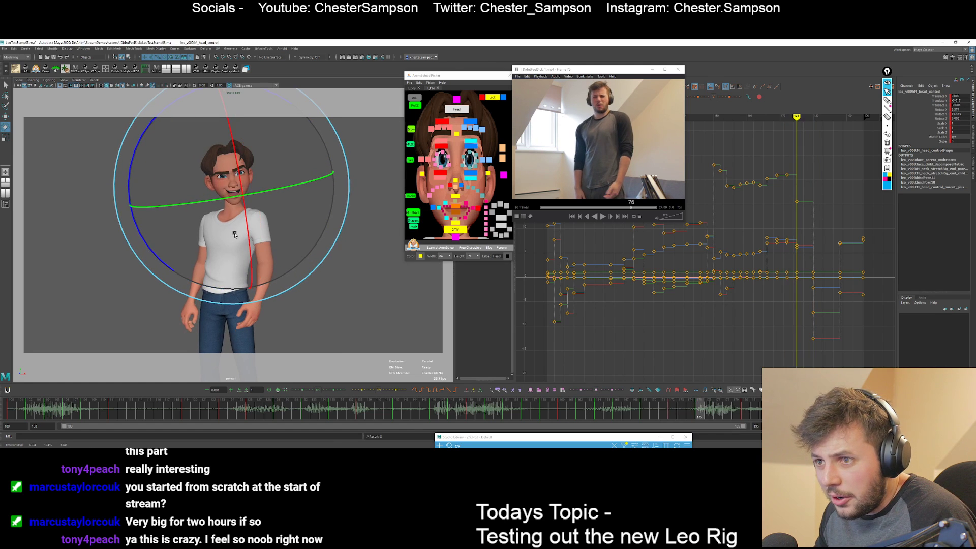
key("q")
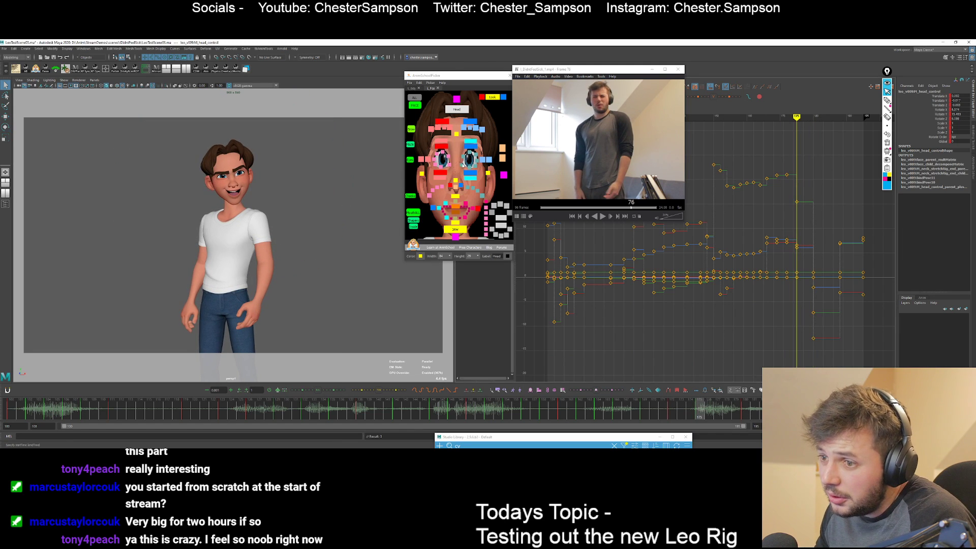
key("period")
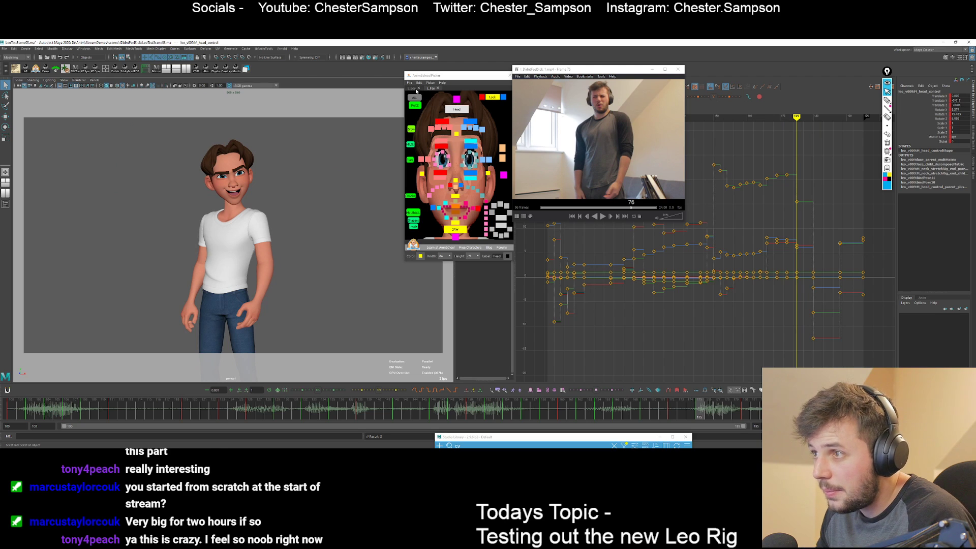
Rotate the left wrist's FK control at reference frame 76 and compare it with frame 73.
left_click(412, 89)
left_click(483, 159)
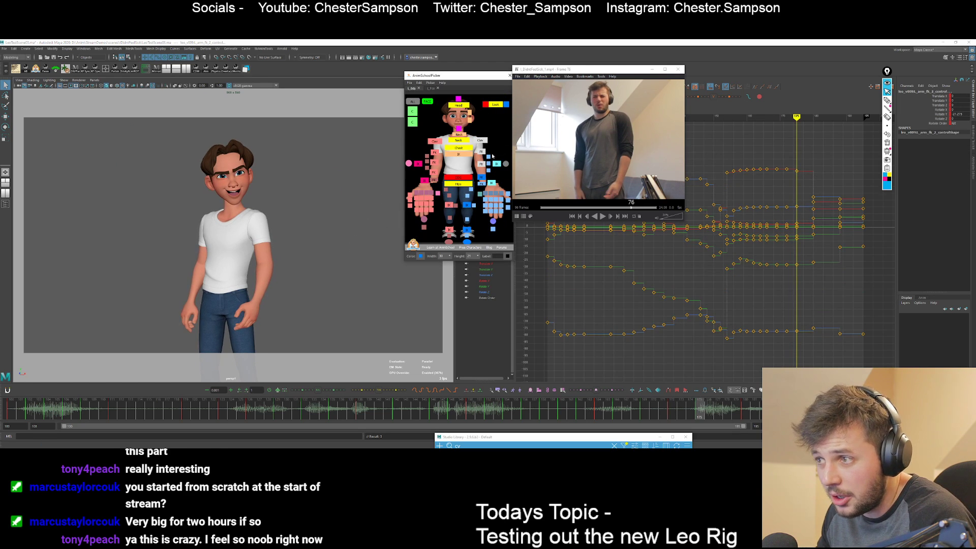
left_click(482, 177)
key("e")
key("comma")
key("period")
key("comma")
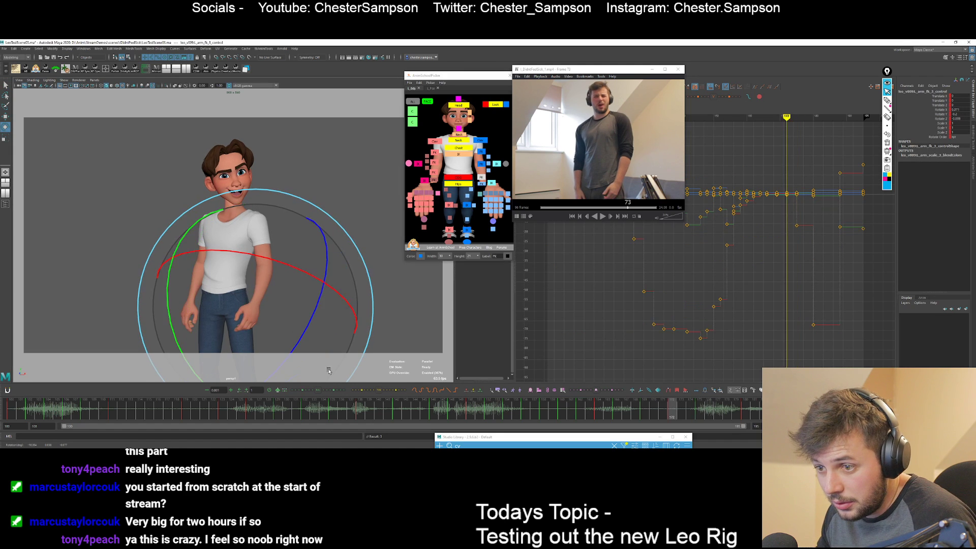
key("period")
key("q")
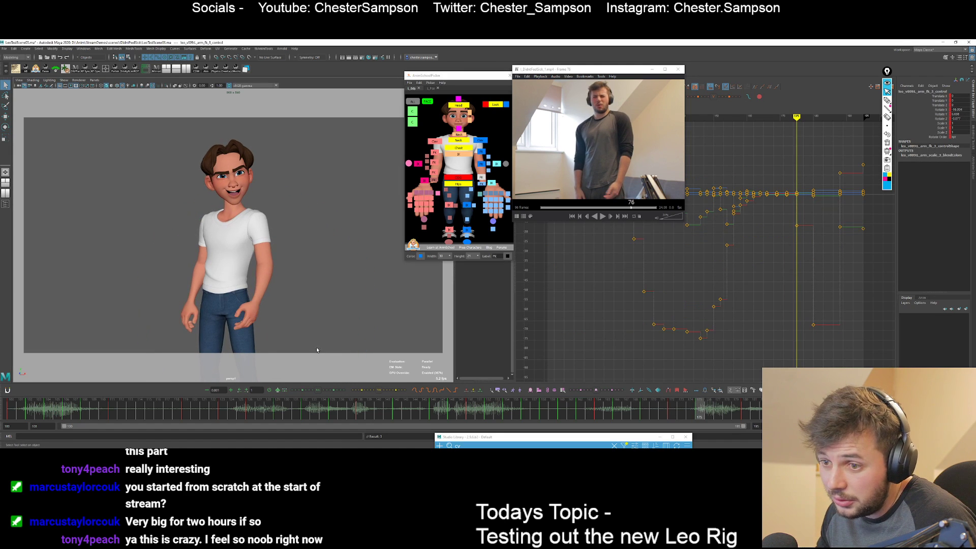
Rotate the right upper arm's FK control slightly at reference frame 76, checking it against frame 73.
left_click(435, 149)
key("e")
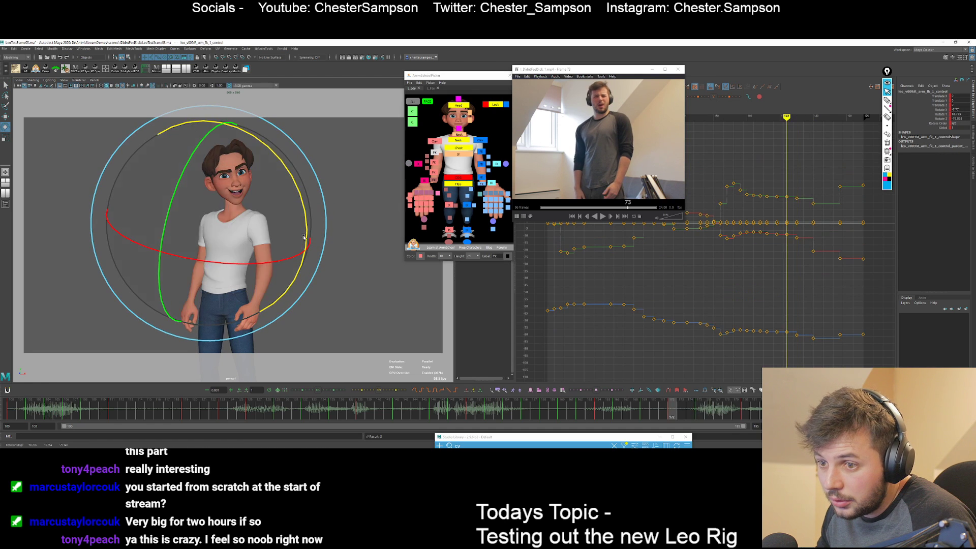
key(".")
left_click_drag(304, 238, 305, 232)
key(".")
left_click(303, 232)
key(".")
key("q")
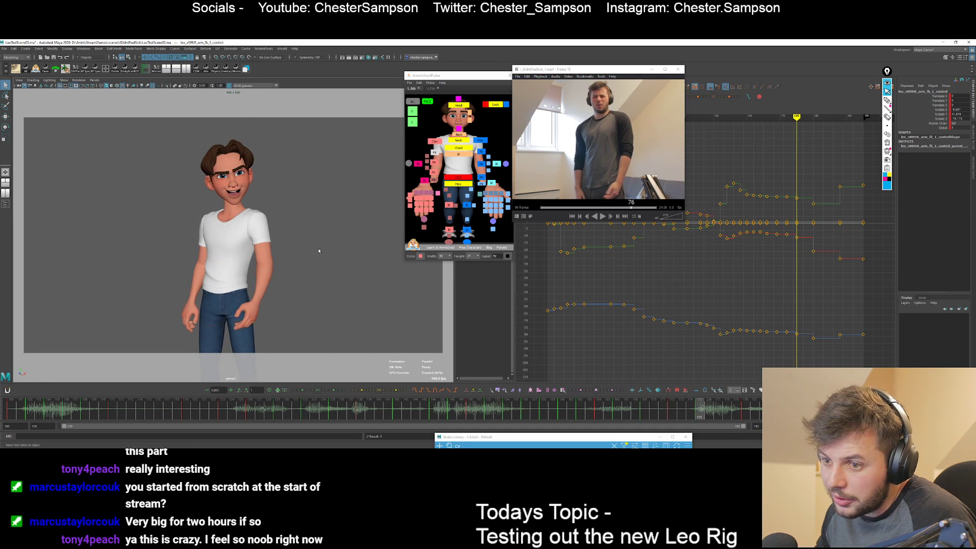
Rotate the chest control at reference frames 76 and 81 and play the shot to check the motion.
left_click(450, 148)
key("e")
key("alt+comma")
key("alt+comma")
key("alt+comma")
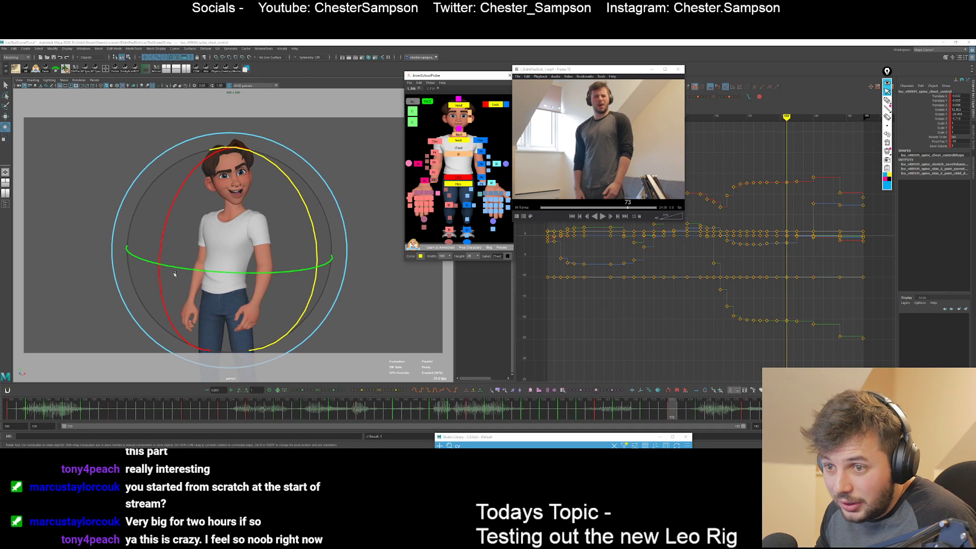
key(".")
key(".")
key(".")
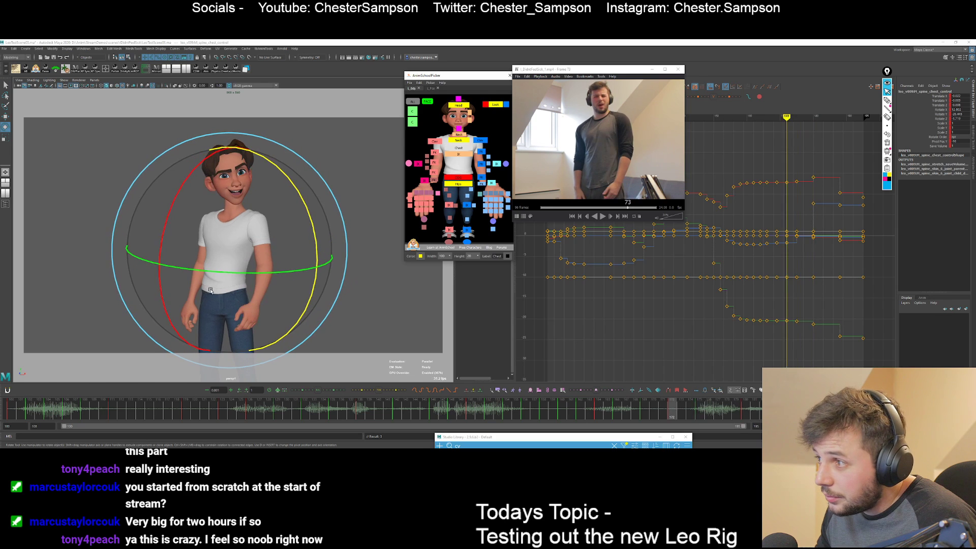
key("alt+v")
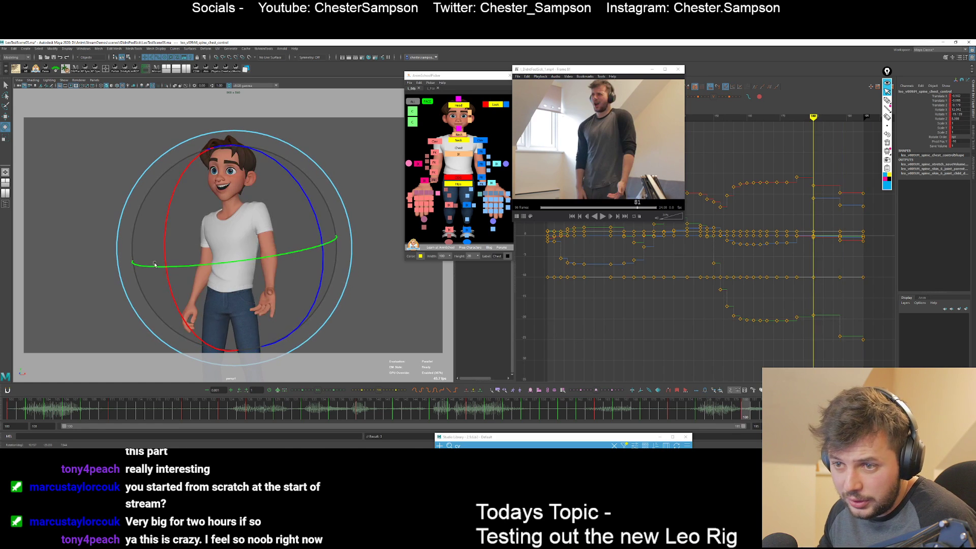
key("q")
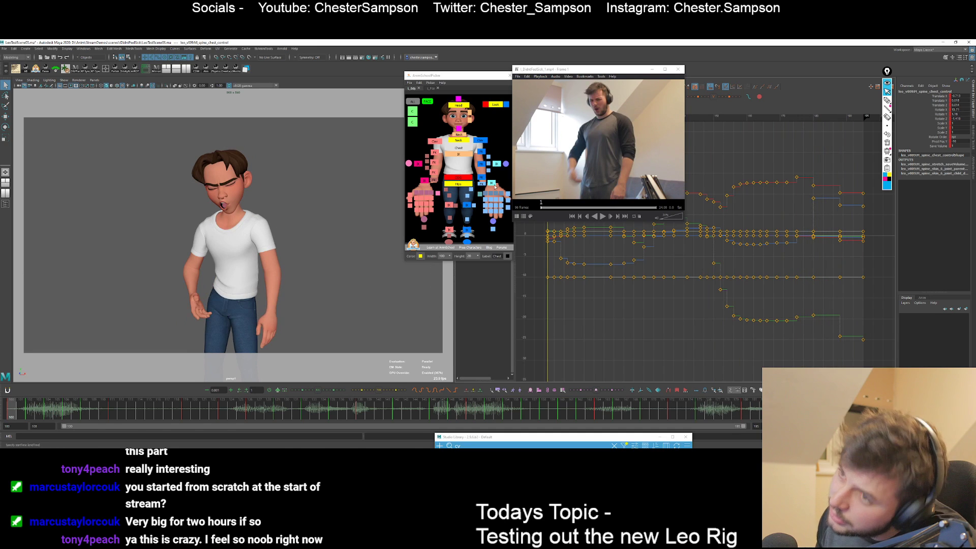
Select all of Leo's body and face controls and insert a breakdown pose at reference frame 78, between the keys at 76 and 81.
left_click(412, 101)
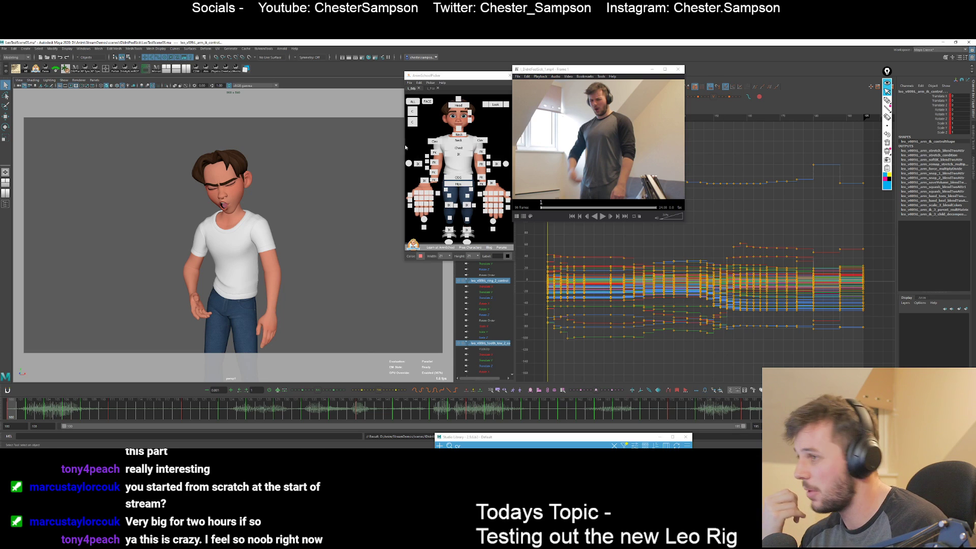
left_click_drag(175, 415, 763, 360)
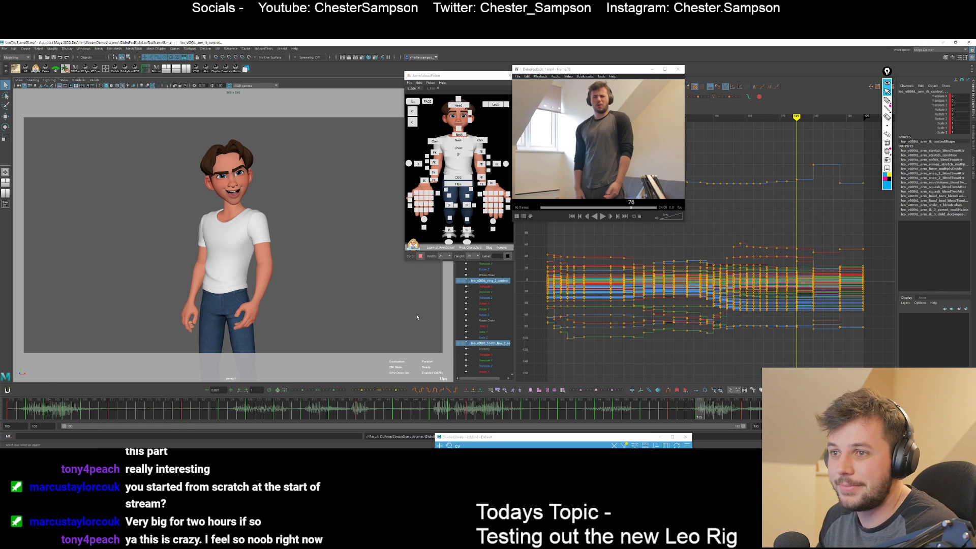
key("comma")
key("period")
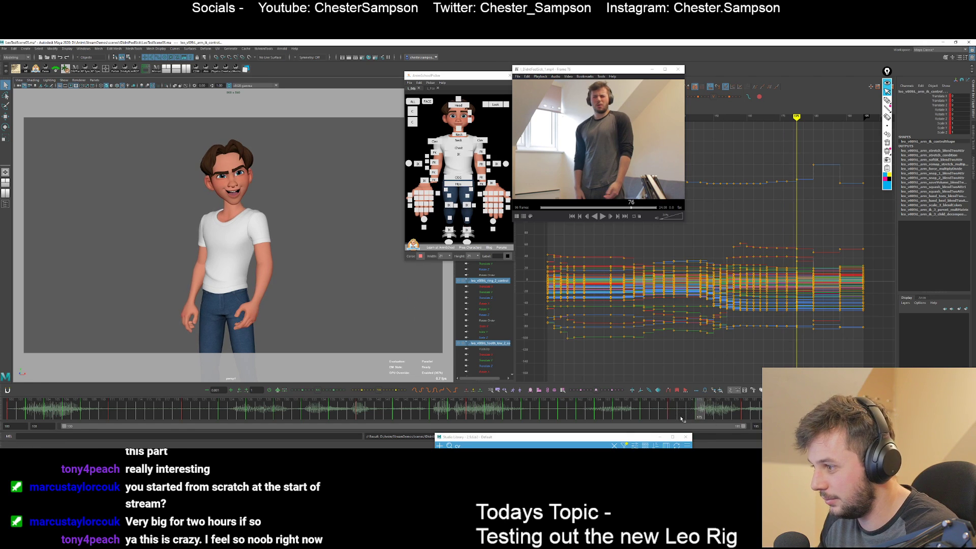
key("alt+period")
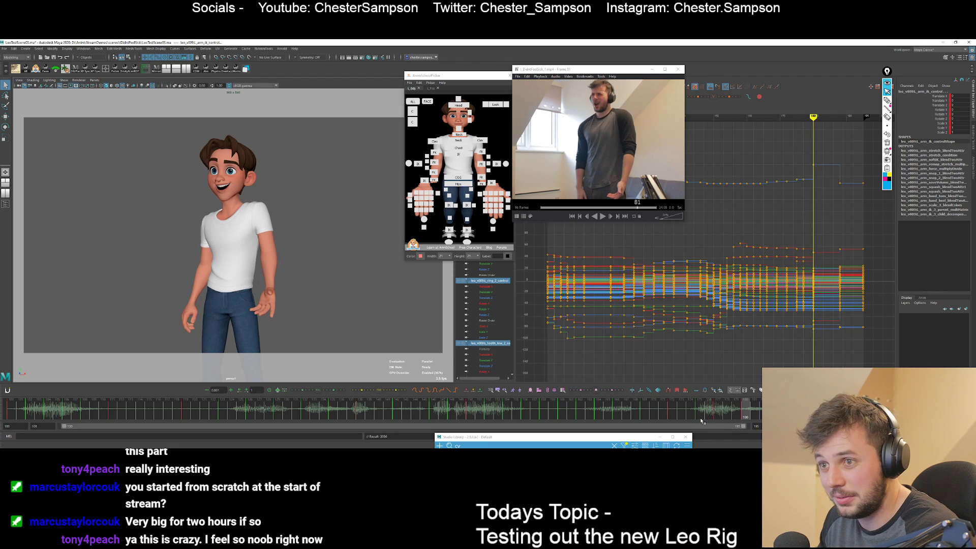
left_click(702, 420)
mouse_move(700, 411)
left_mouse_down()
mouse_move(674, 412)
mouse_move(718, 415)
left_mouse_up()
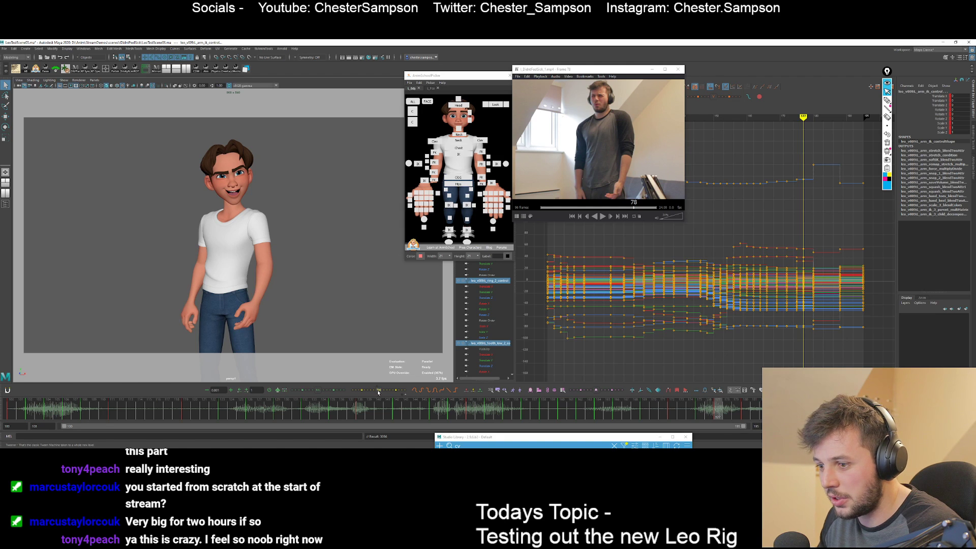
left_click(381, 392)
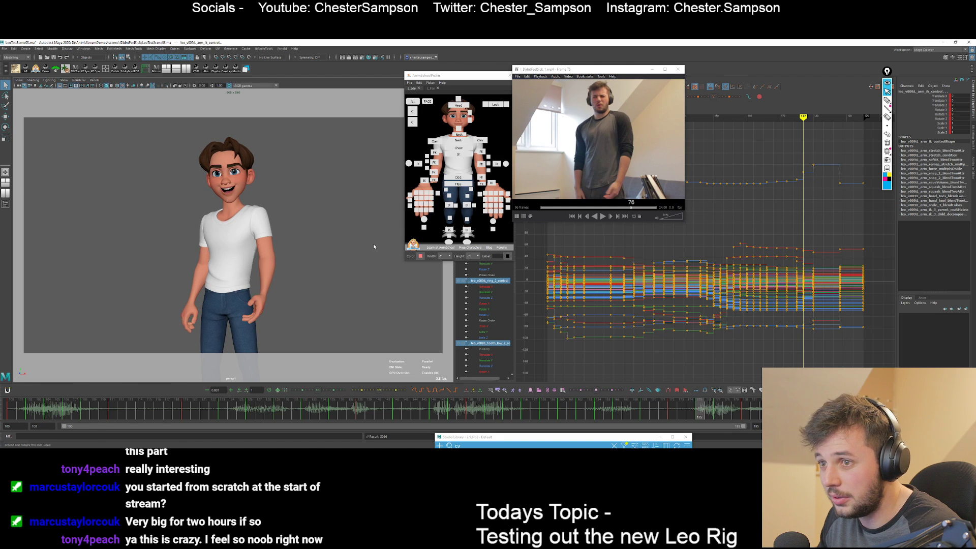
Rotate the left clavicle control at reference frame 78, comparing the shoulder with the neighbouring keys at 76 and 81.
left_click(480, 141)
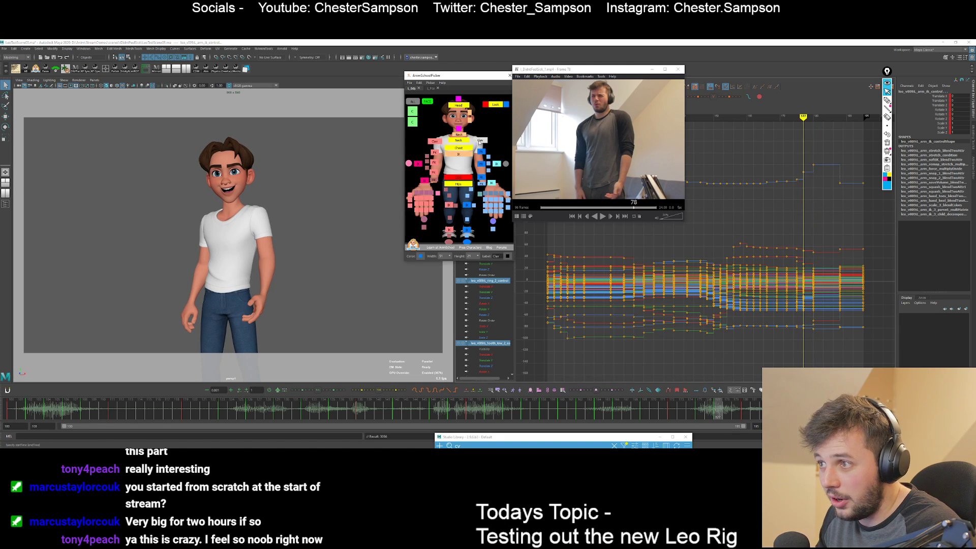
key("e")
key("comma")
key("comma")
key("period")
key("period")
key("period")
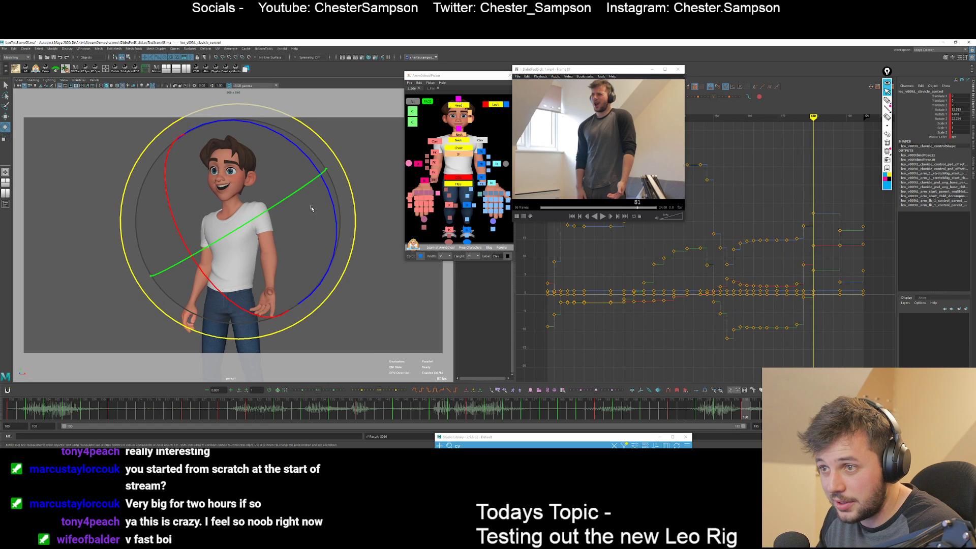
key("comma")
mouse_move(319, 196)
left_mouse_down()
mouse_move(316, 209)
mouse_move(322, 197)
left_mouse_up()
key("comma")
key("period")
key("period")
key("comma")
key("period")
key("comma")
key("period")
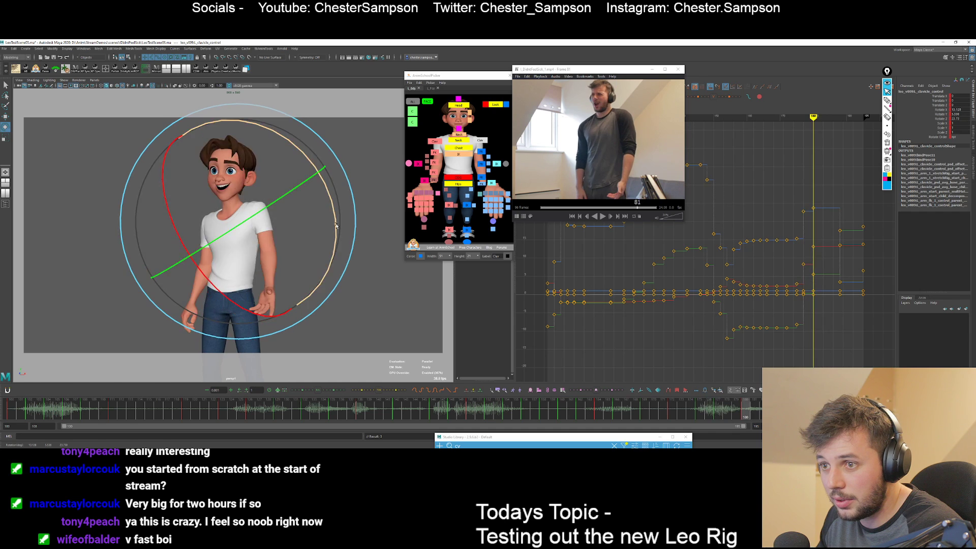
key("period")
key("comma")
Rotate the left wrist and left forearm FK controls at reference frame 78.
key("w")
key("comma")
left_click(267, 294)
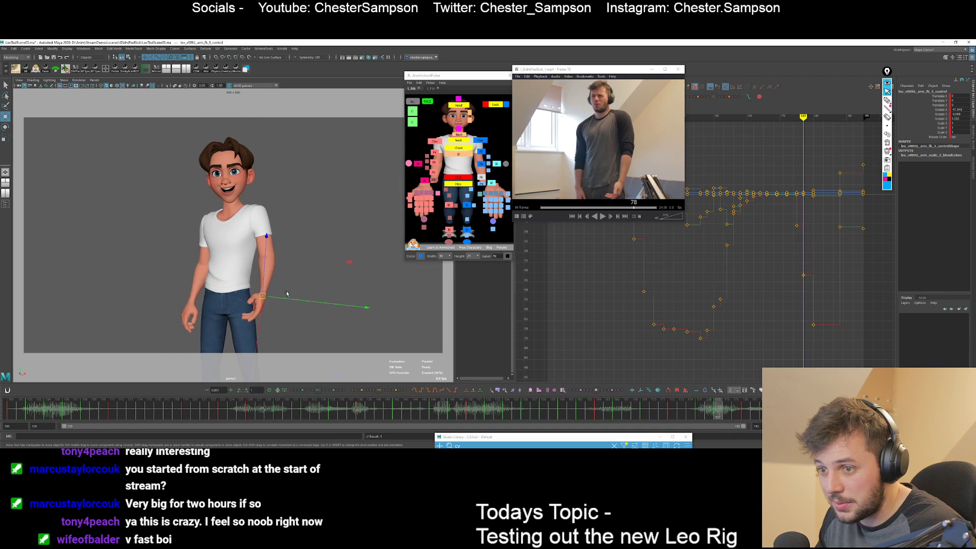
key("e")
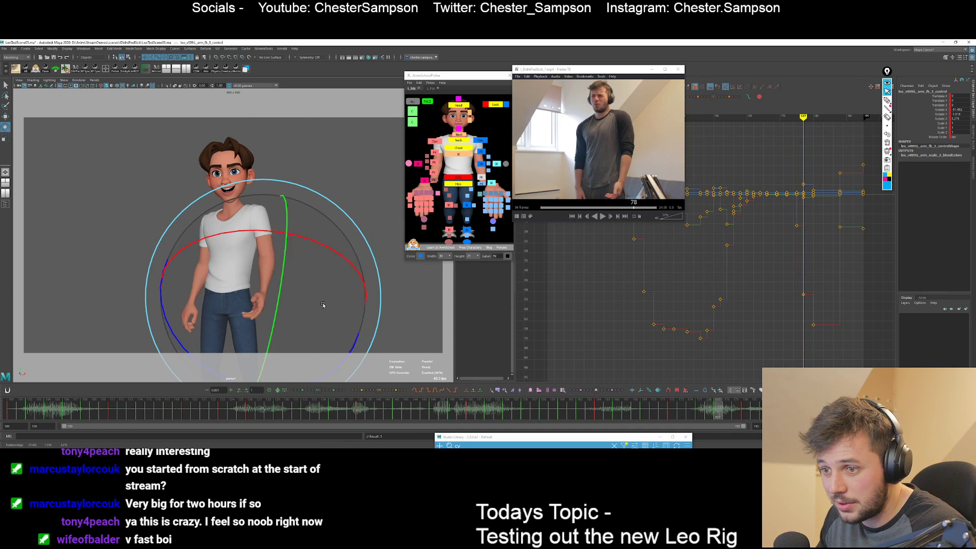
left_click(213, 297)
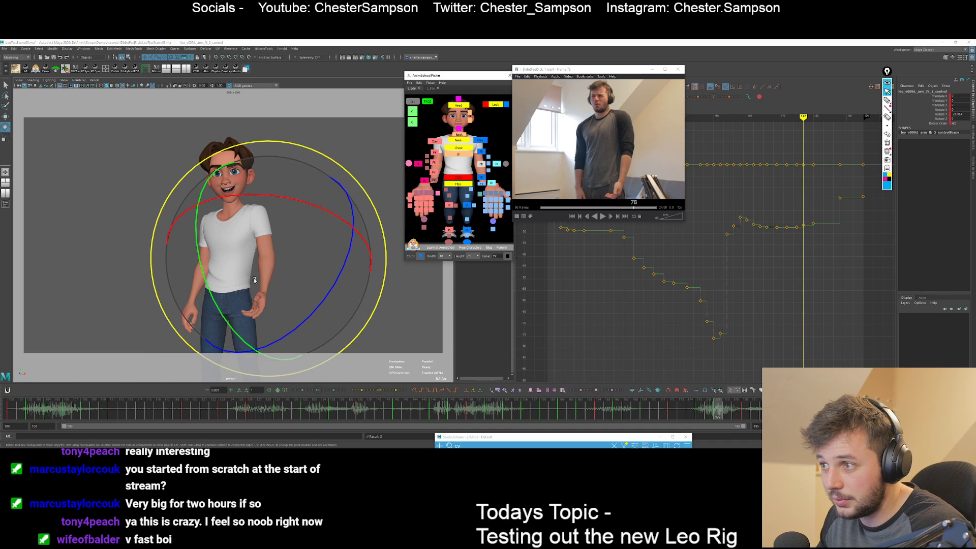
left_click_drag(213, 296, 306, 328)
key("period")
Rotate the left upper arm's FK control at reference frame 78, checking the arm's arc against the surrounding key poses.
left_click(481, 151)
key("comma")
key("comma")
key("comma")
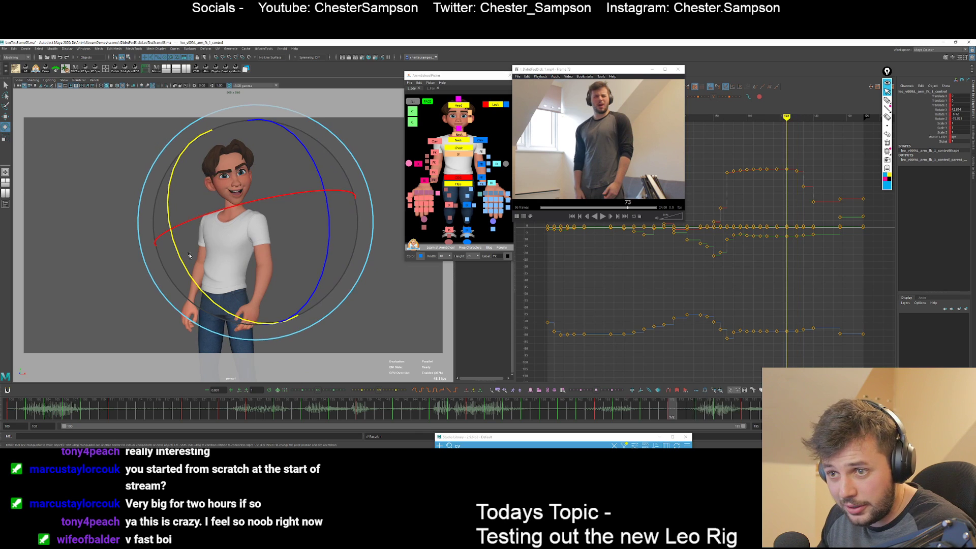
key("period")
key("period")
left_click_drag(184, 241, 238, 266)
key("period")
key("comma")
key("comma")
key("period")
key("comma")
key("q")
key("period")
key("period")
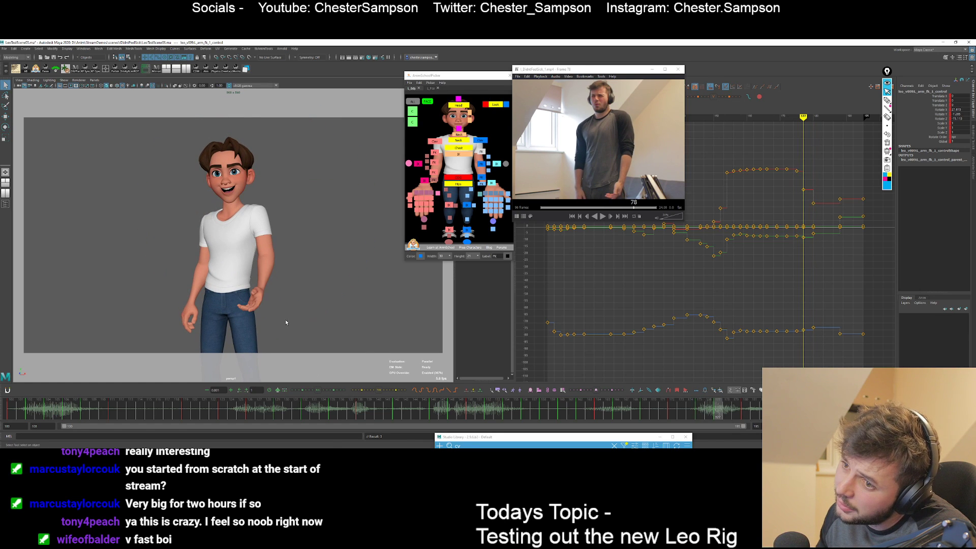
Adjust the rotation of the right upper arm's FK control at reference frame 78, comparing it with frames 73 and 76.
key("e")
key("comma")
key("period")
left_click(434, 152)
key("comma")
key("comma")
key("period")
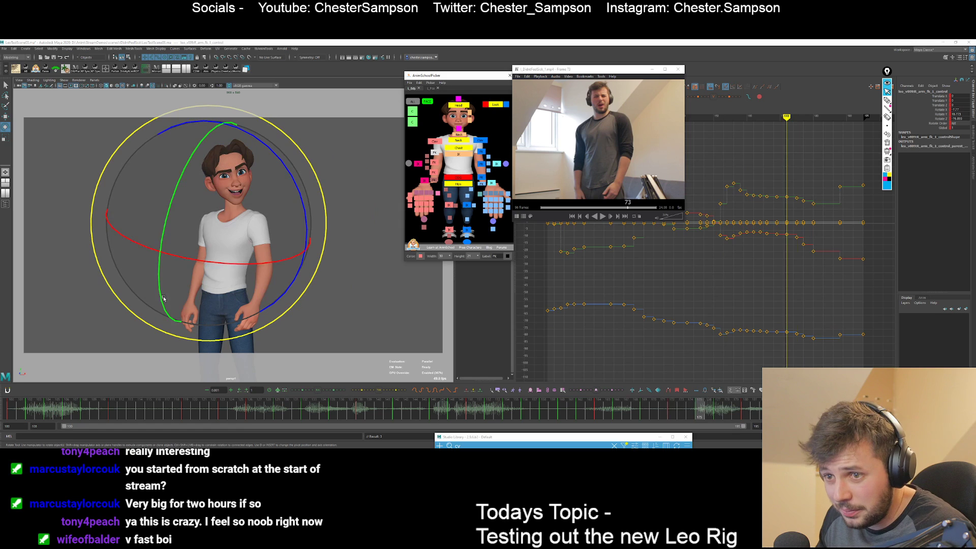
key("comma")
key("period")
key("period")
key("period")
key("comma")
key("comma")
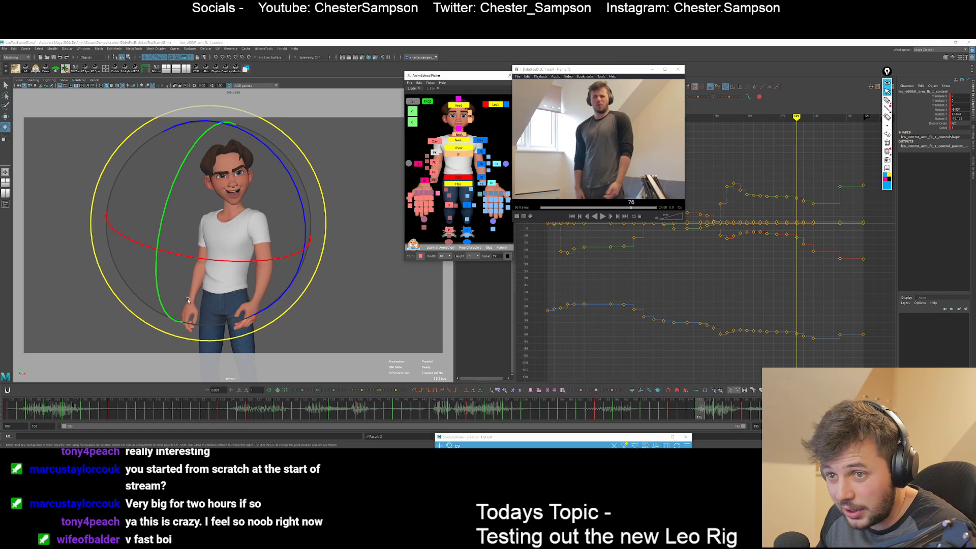
key("comma")
key("comma")
key("comma")
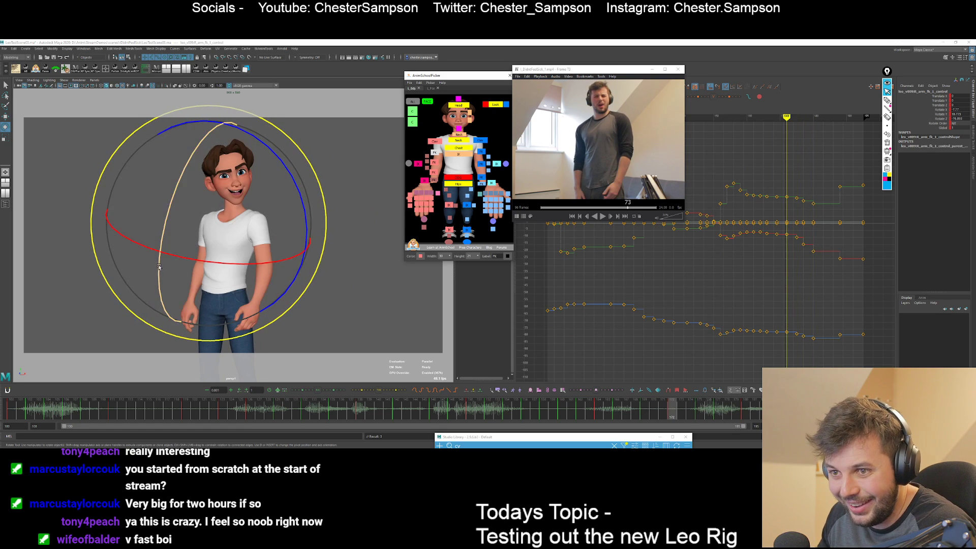
key("period")
mouse_move(157, 267)
left_mouse_down()
mouse_move(175, 275)
mouse_move(163, 268)
left_mouse_up()
key("period")
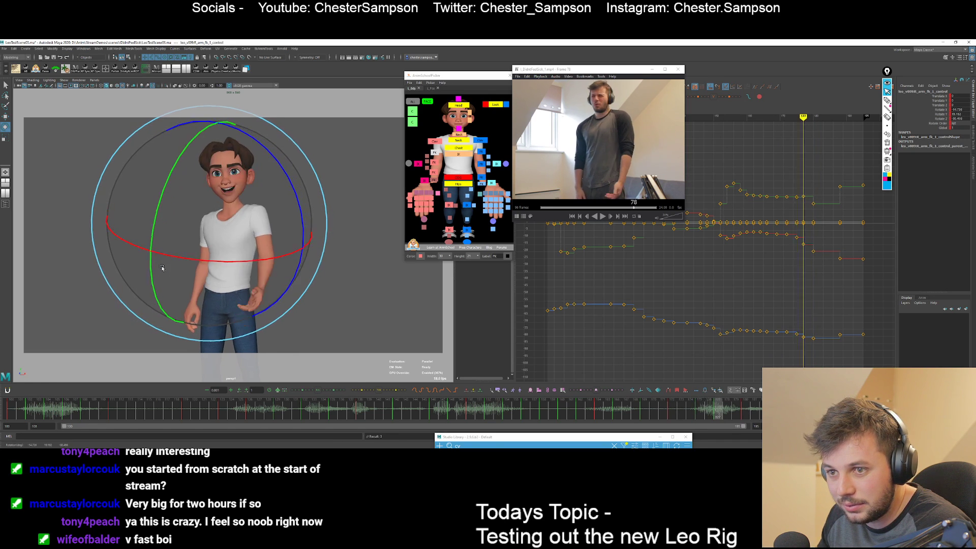
Flip between the keys around reference frames 76, 78 and 81 to check the arm motion.
key("period")
key("period")
key("period")
key("q")
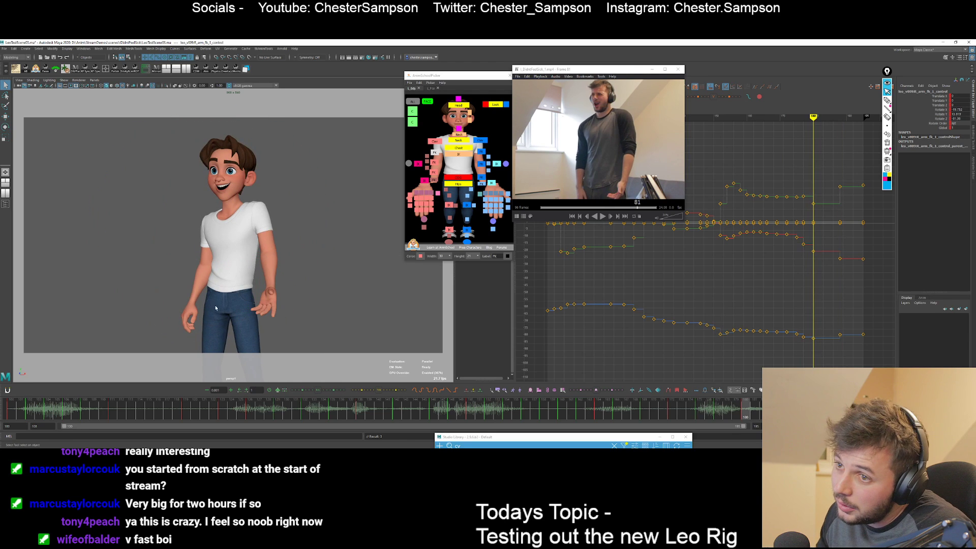
key("comma")
key("period")
key("comma")
key("comma")
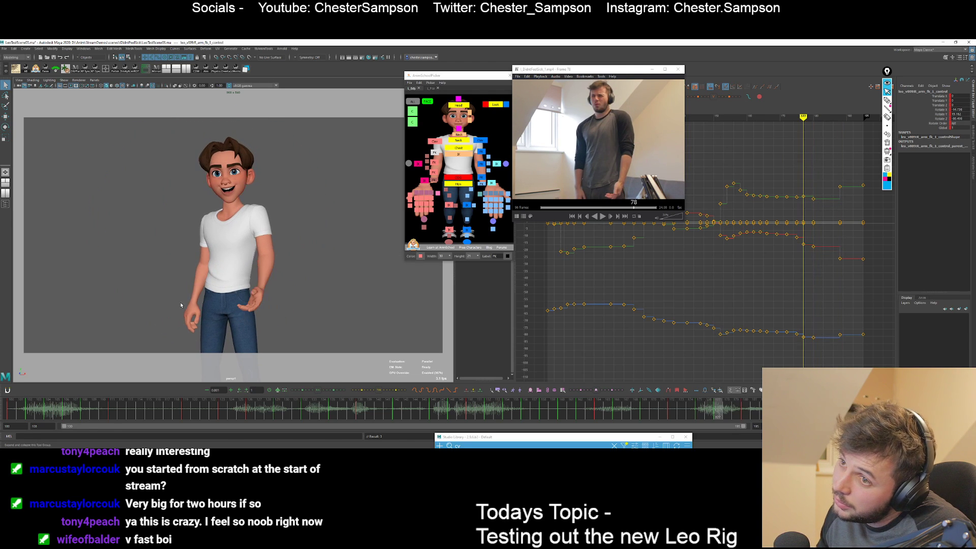
key("period")
key("comma")
key("period")
Rotate the head control at reference frames 76 and 78, comparing the head turn across the surrounding keys.
left_click(459, 105)
key("e")
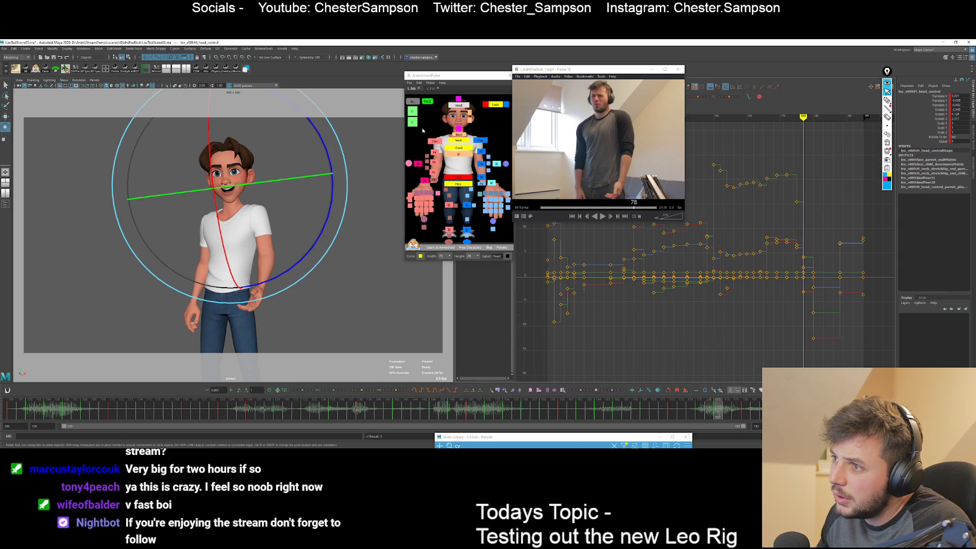
key("comma")
key("period")
key("comma")
key("comma")
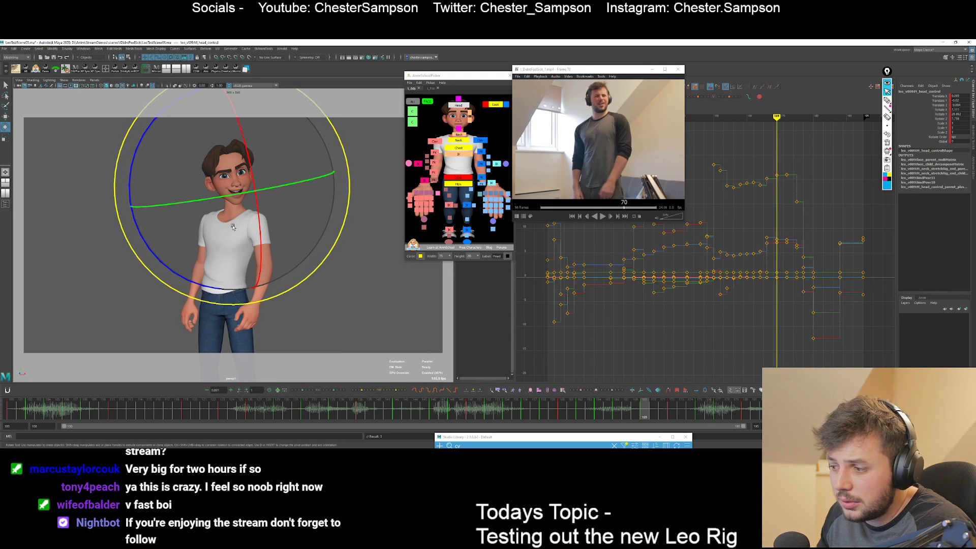
key("period")
key("period")
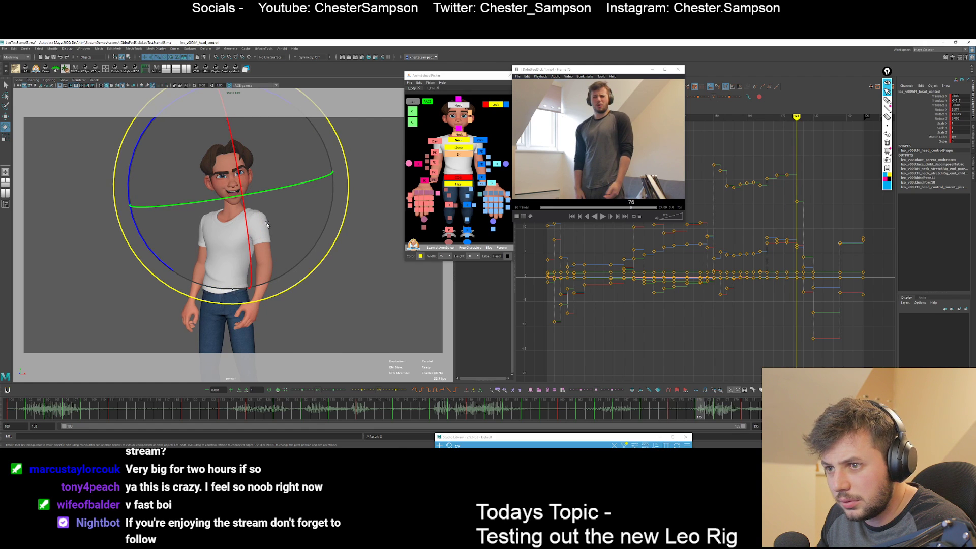
left_click_drag(136, 161, 138, 156)
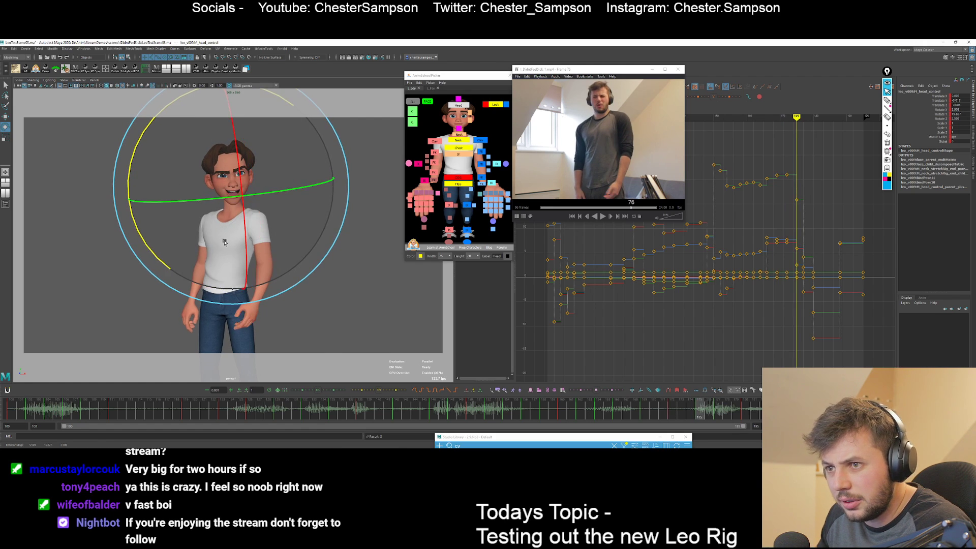
key("period")
key("period")
key("comma")
key("period")
key("period")
key("period")
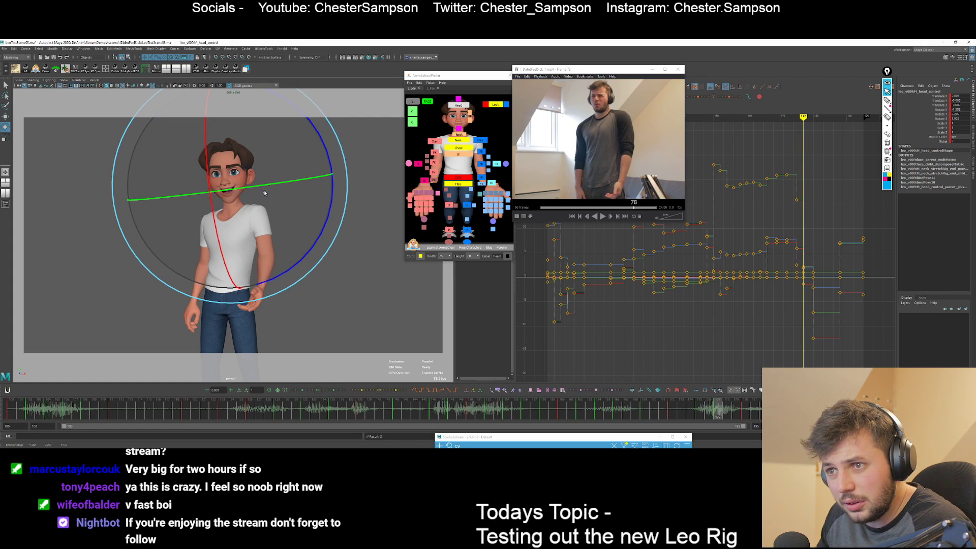
key("comma")
key("comma")
key("comma")
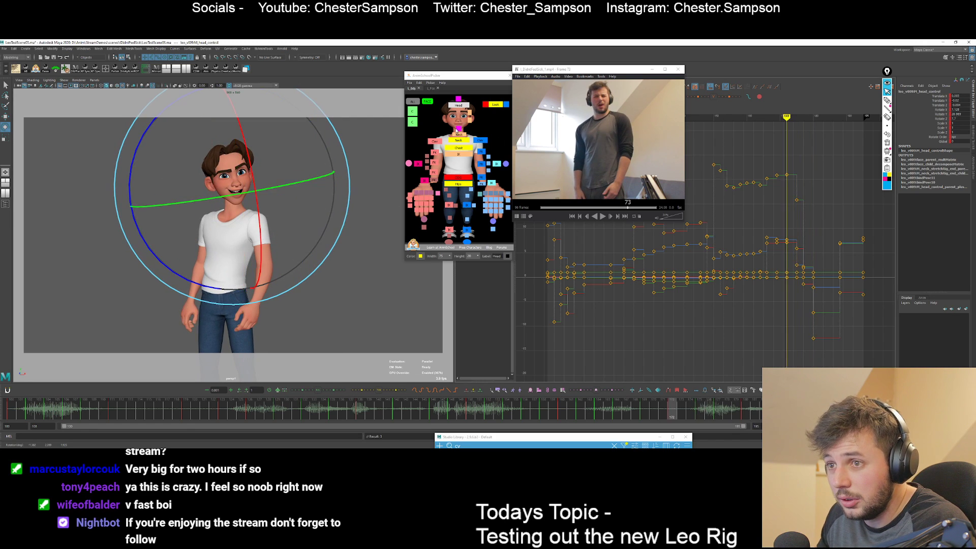
key("period")
Select the brow and eye controls, hold their frowning pose from reference frame 76 through frame 78, and play the shot.
left_click(431, 89)
left_click(410, 144)
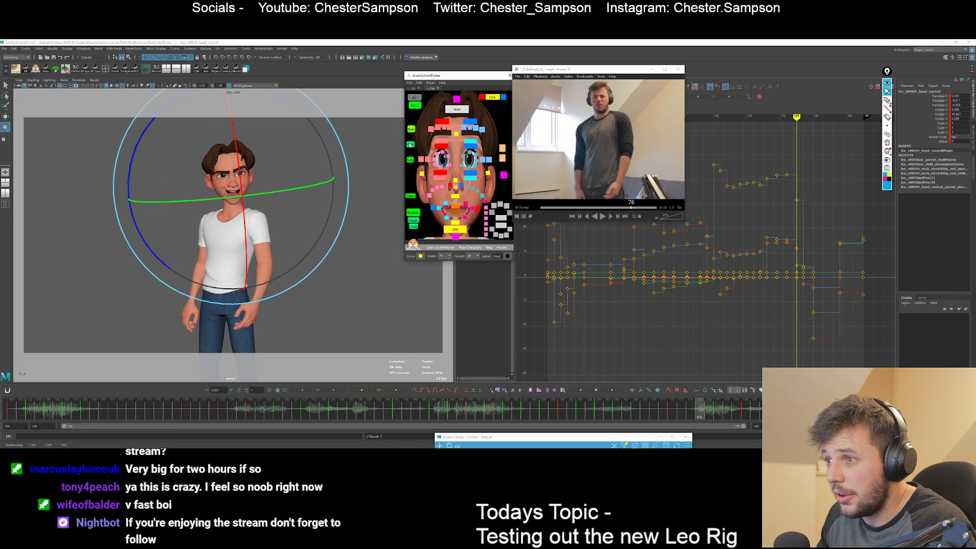
key("period")
key("q")
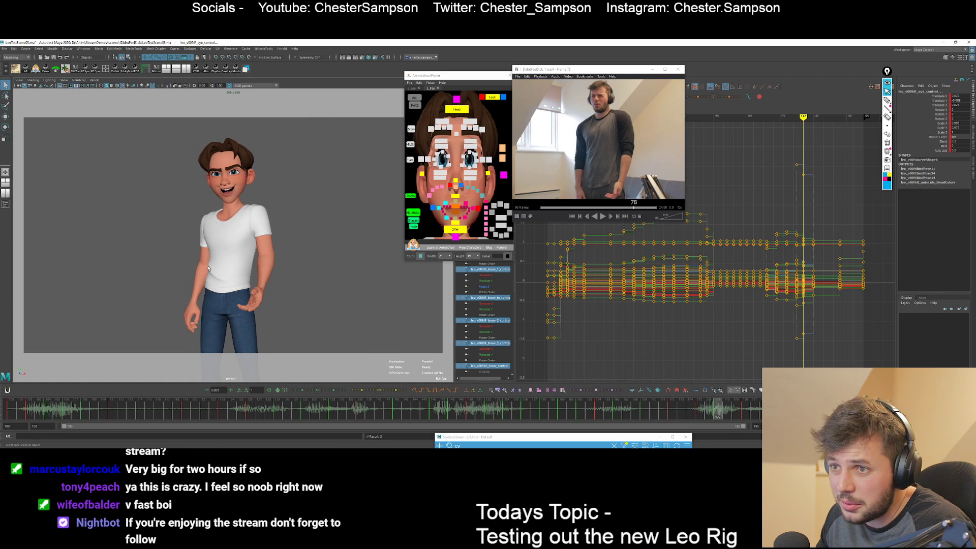
key("comma")
key("period")
key("period")
key("comma")
key("comma")
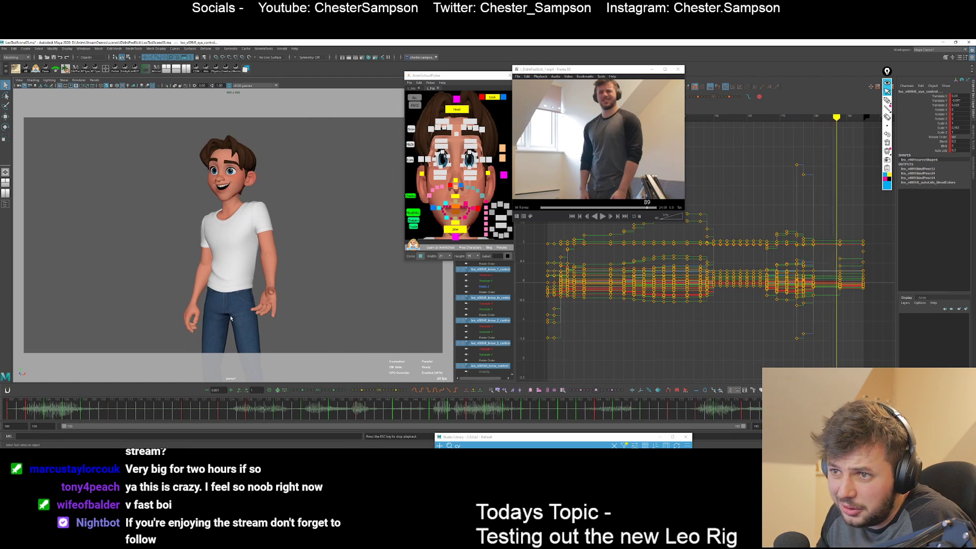
left_click(529, 409)
key("Escape")
Match the eye aim controls at reference frame 78 to their gaze direction at frame 81.
left_click_drag(479, 109, 507, 94)
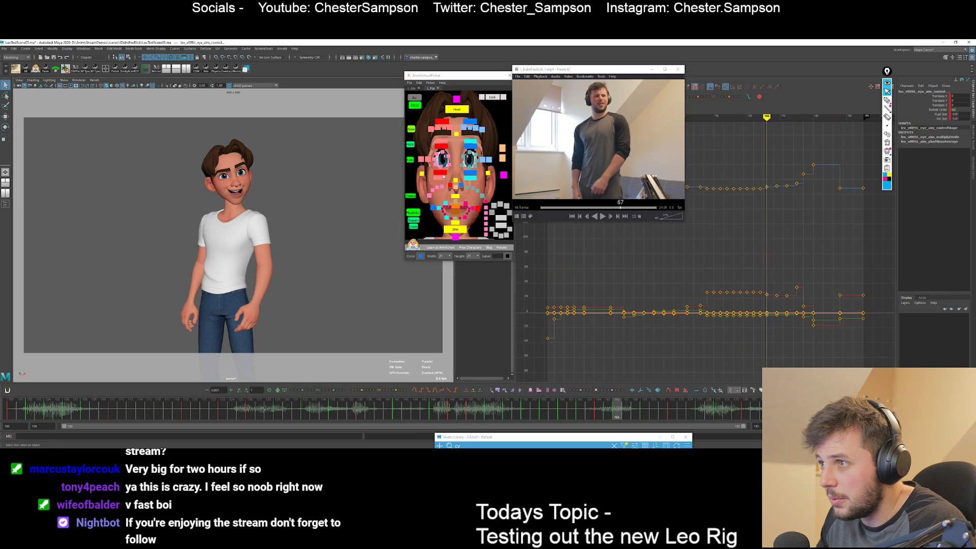
key("period")
key("period")
key("period")
key("period")
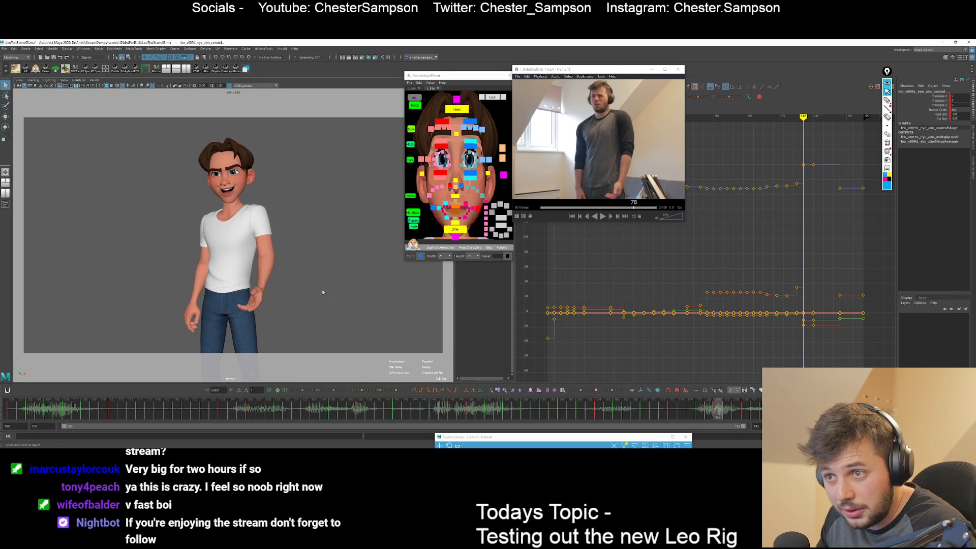
key("period")
key("comma")
key("comma")
Rotate the chest control at reference frame 78 and play back the shot to check the body turn.
left_click(413, 88)
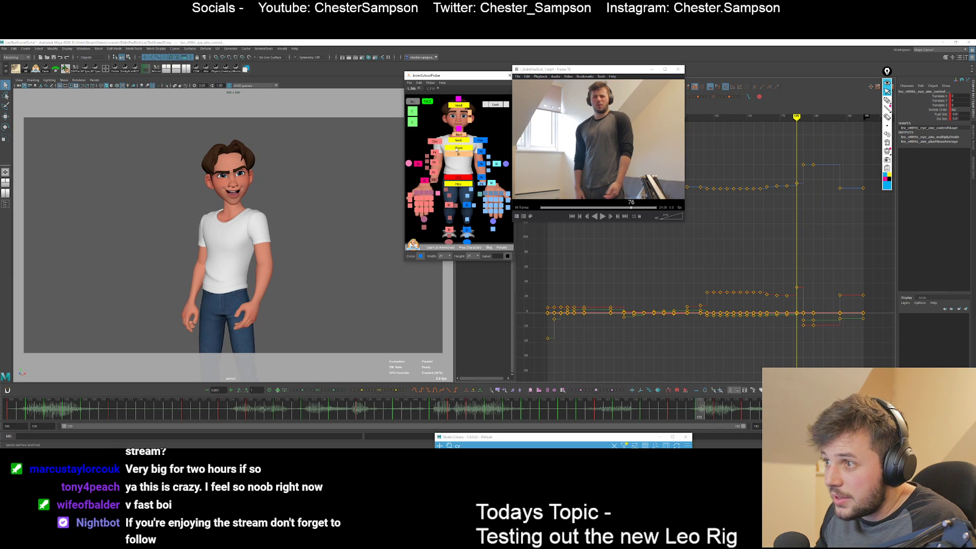
left_click(458, 148)
key("e")
key("comma")
key("comma")
key("comma")
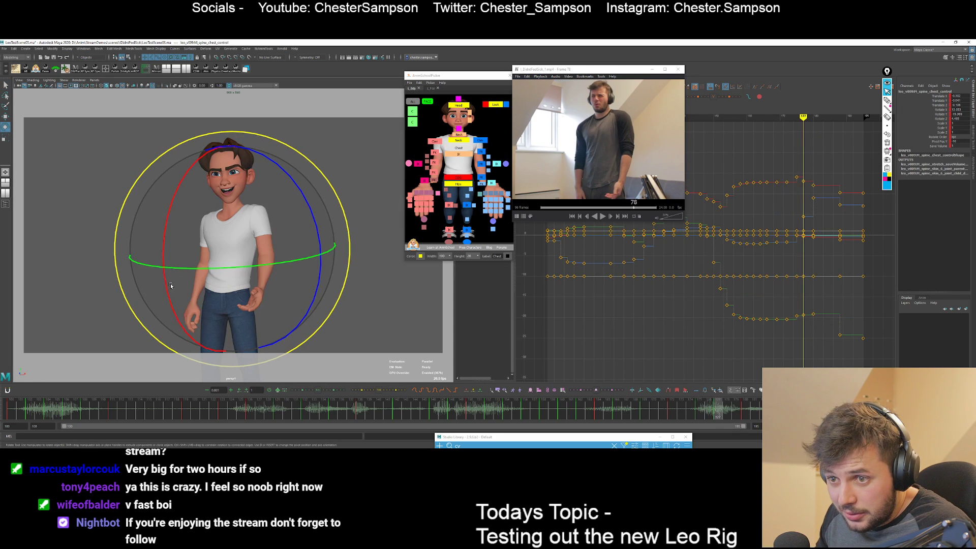
key("period")
key("period")
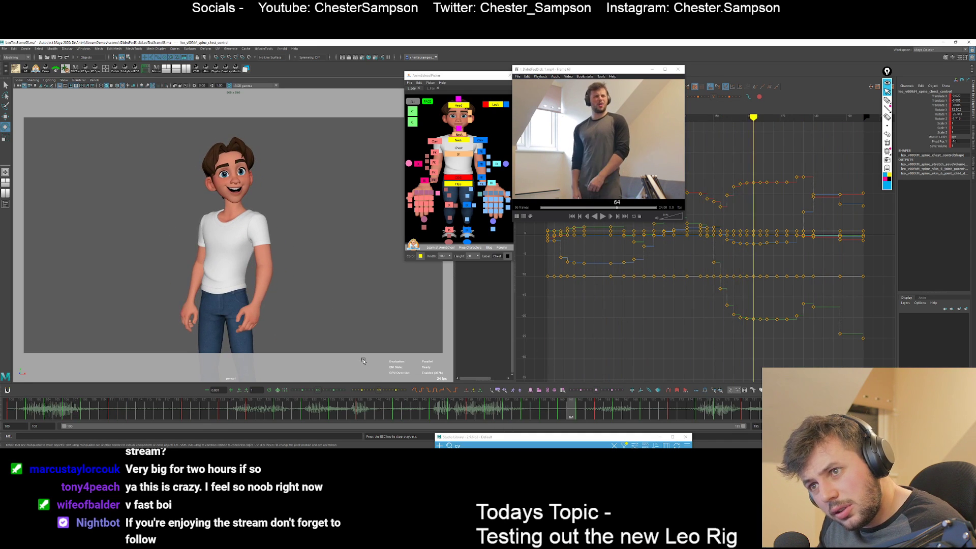
key("Escape")
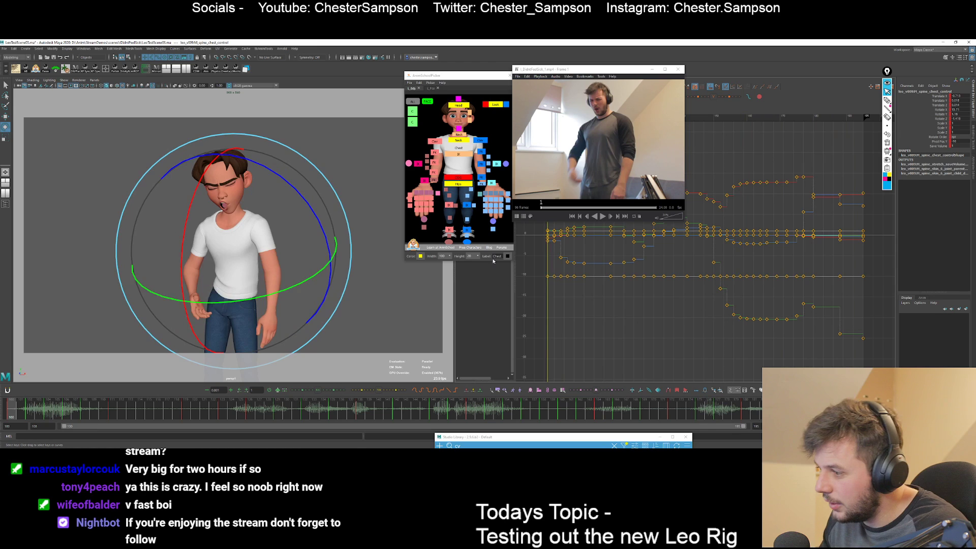
Adjust the lower head control at reference frame 81, compare it with the neighbouring keys, and play back the shot.
key("comma")
key("comma")
key("comma")
key("q")
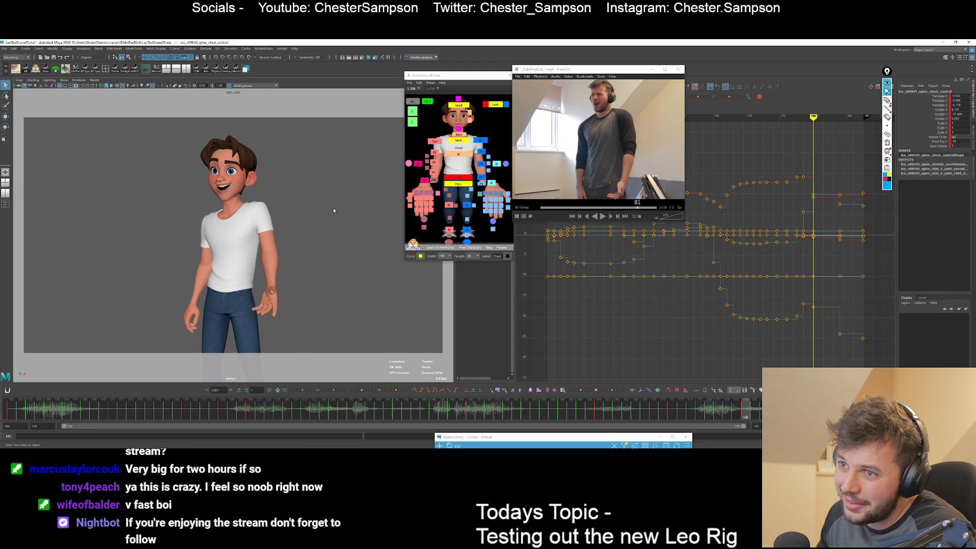
left_click(487, 128)
left_click(431, 88)
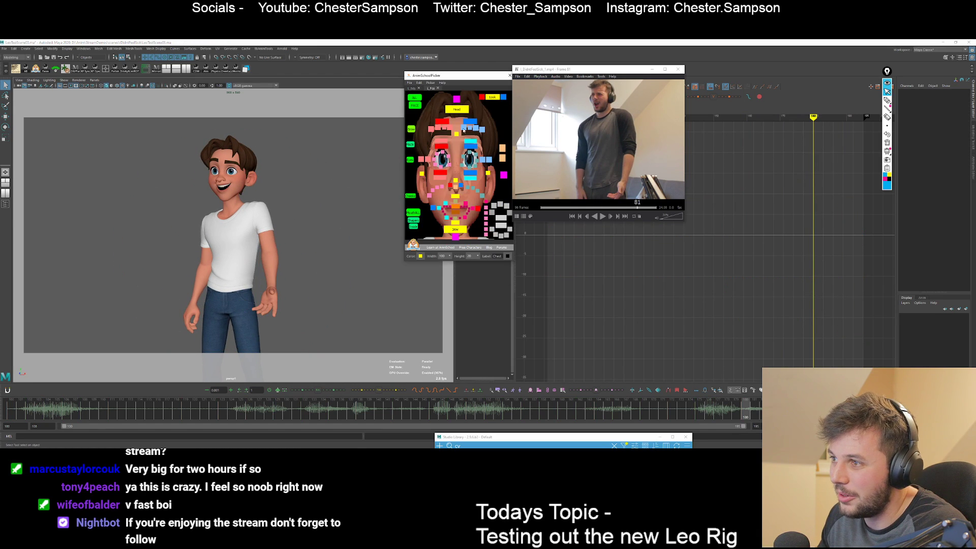
left_click(502, 158)
left_click_drag(308, 235, 309, 232)
key("q")
key("comma")
key("period")
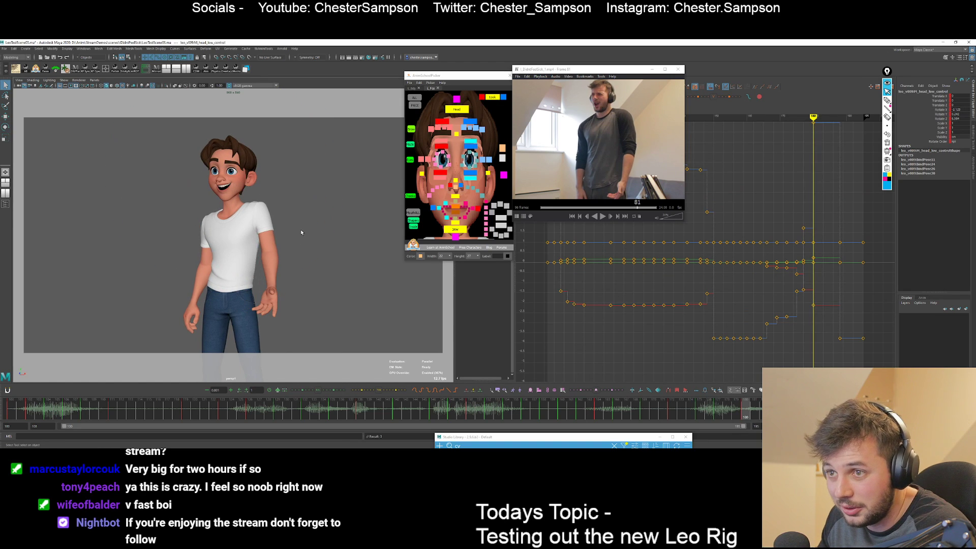
key("period")
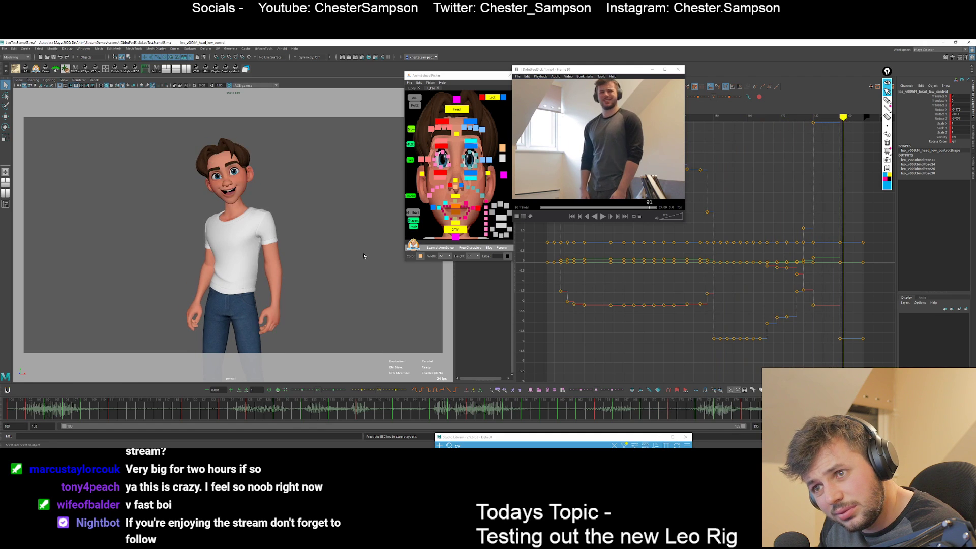
Select the main head control and rotate it at reference frame 81.
left_click(411, 88)
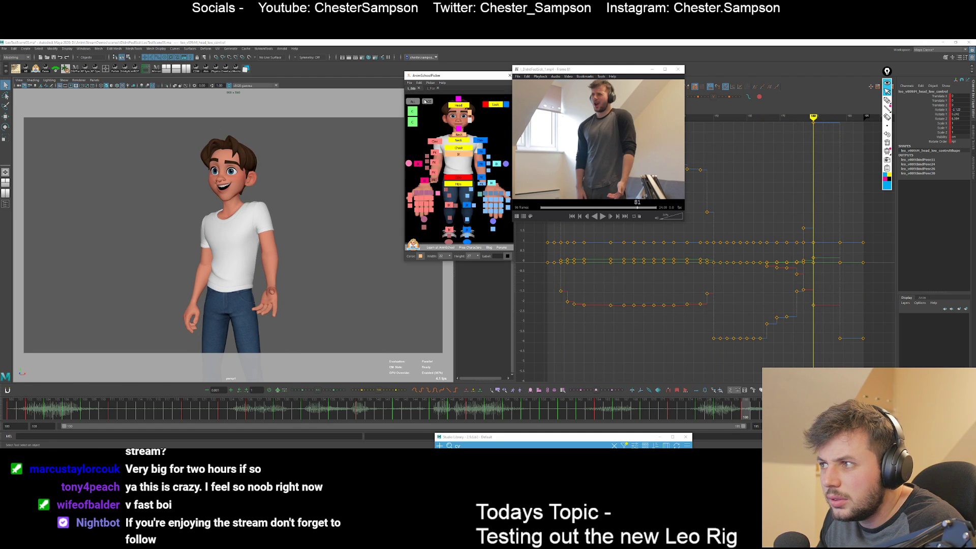
left_click(456, 107)
key("e")
key("comma")
key("comma")
key("period")
key("period")
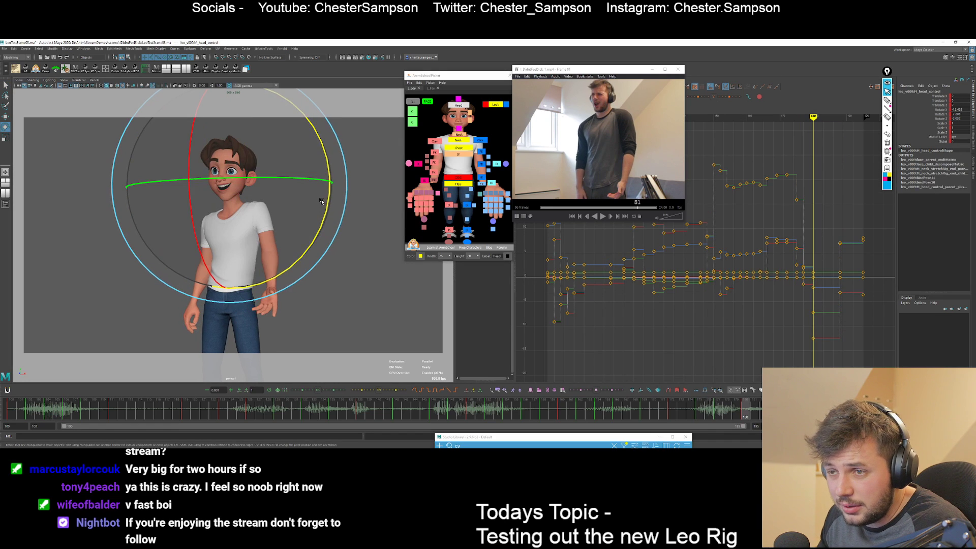
left_click_drag(302, 210, 320, 212)
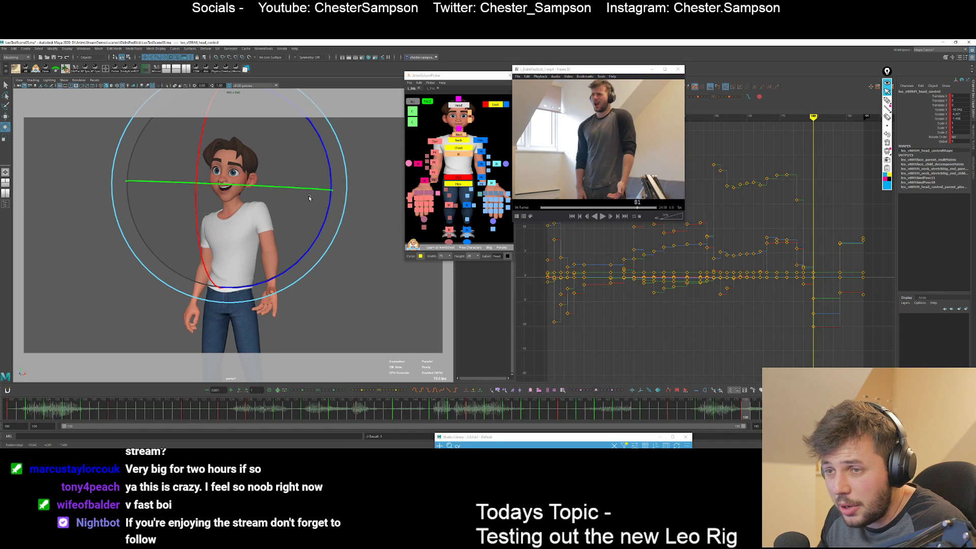
Rotate the head control at reference frame 78, checking the turn between frames 73 and 81.
key("comma")
key("comma")
key("period")
key("comma")
key("comma")
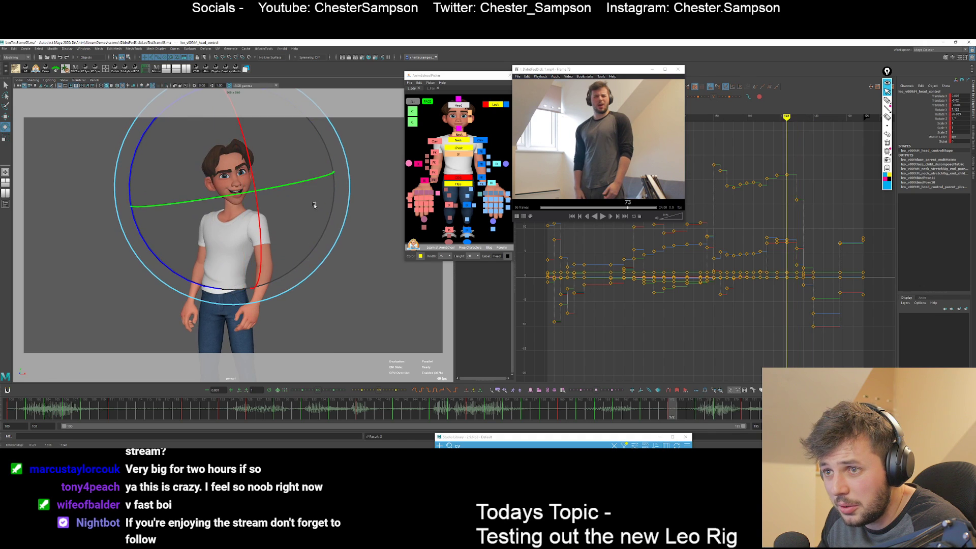
key("period")
key("period")
left_click_drag(319, 207, 317, 210)
key("period")
key("comma")
key("alt+period")
key("alt+period")
key("alt+period")
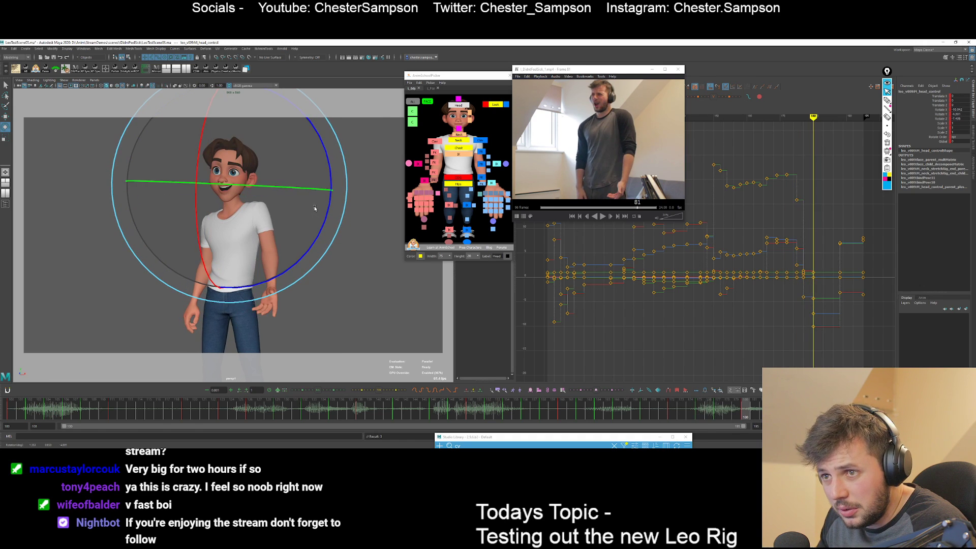
Rotate the neck control at reference frame 81 and compare its pose with frame 78.
left_click(458, 140)
key("comma")
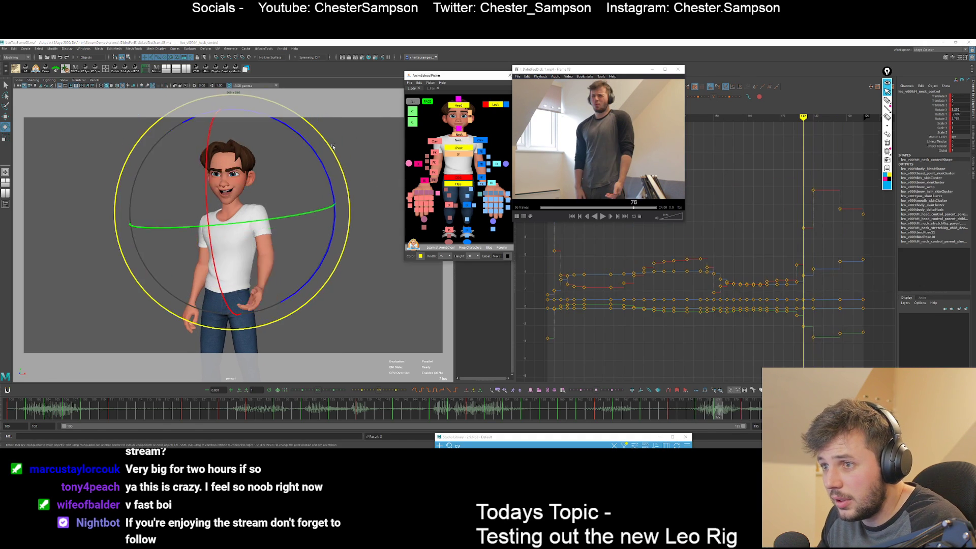
key("period")
left_click_drag(320, 159, 321, 164)
key("alt+comma")
key("alt+comma")
key("alt+comma")
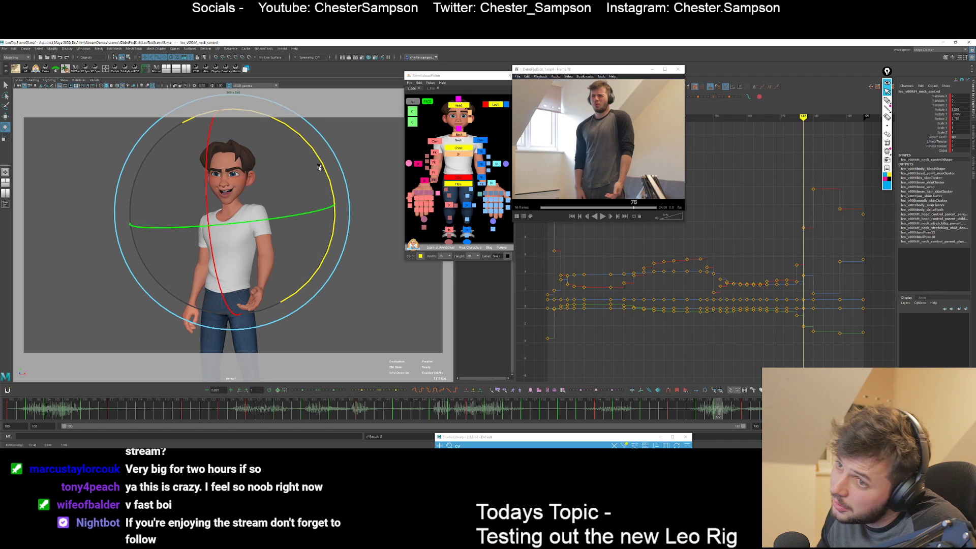
Refine the neck control's rotation at reference frames 78 and 81 to smooth the head movement.
key("comma")
key("period")
key("period")
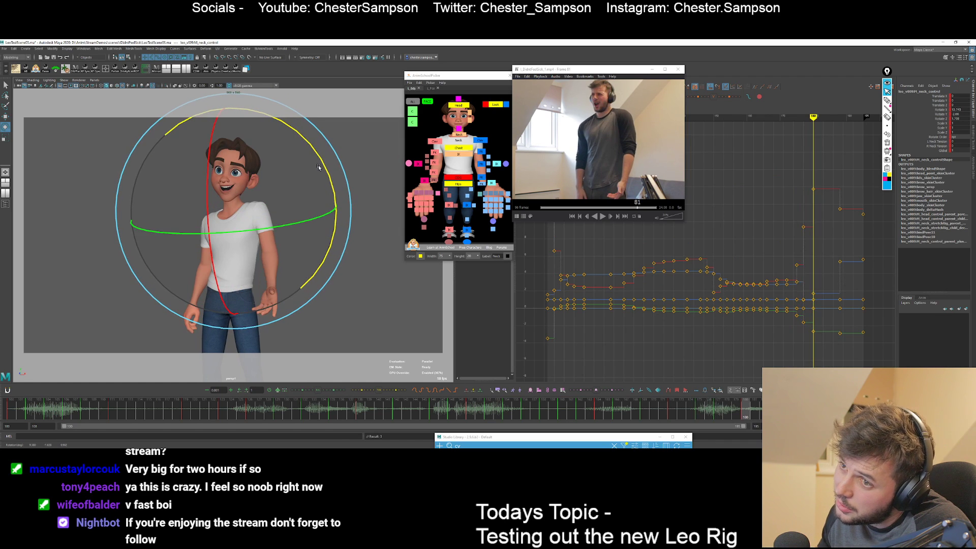
key("comma")
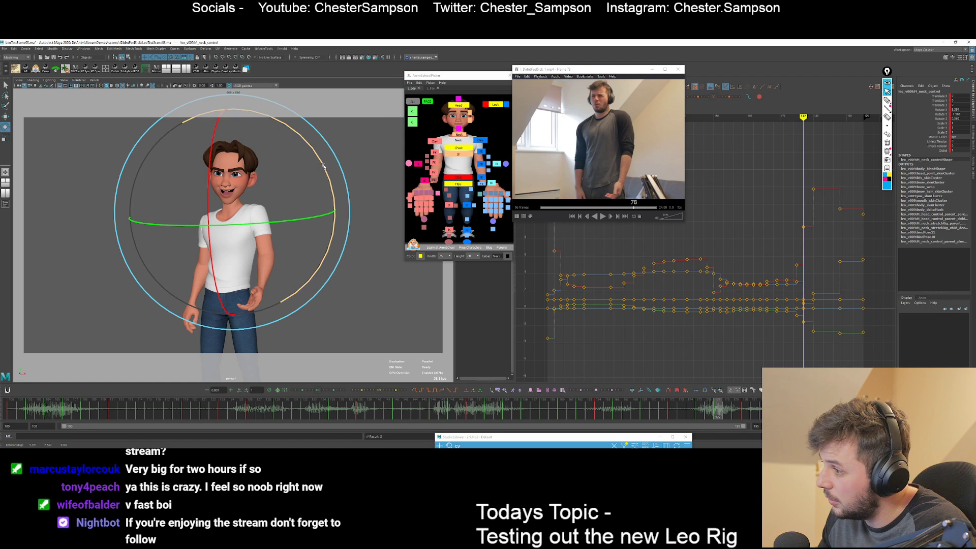
key("alt+period")
key("alt+period")
key("alt+period")
left_click_drag(326, 166, 330, 191)
key("q")
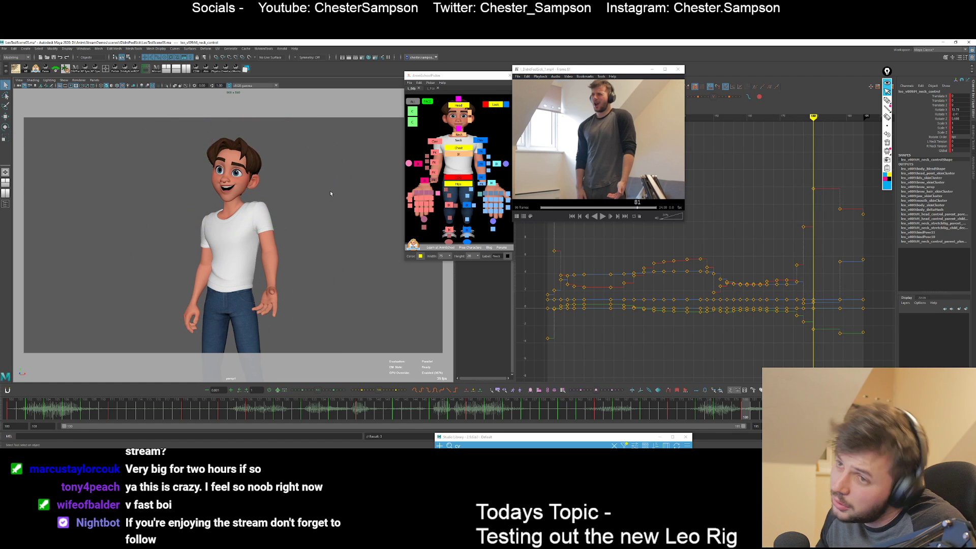
Adjust the neck control's rotation at reference frames 89 and 96 and play back the shot.
key("period")
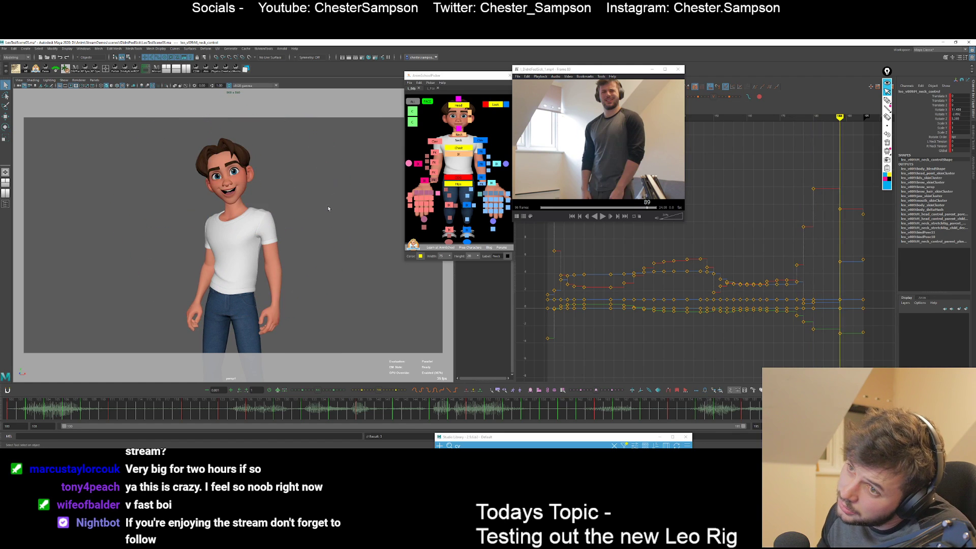
key("comma")
key("period")
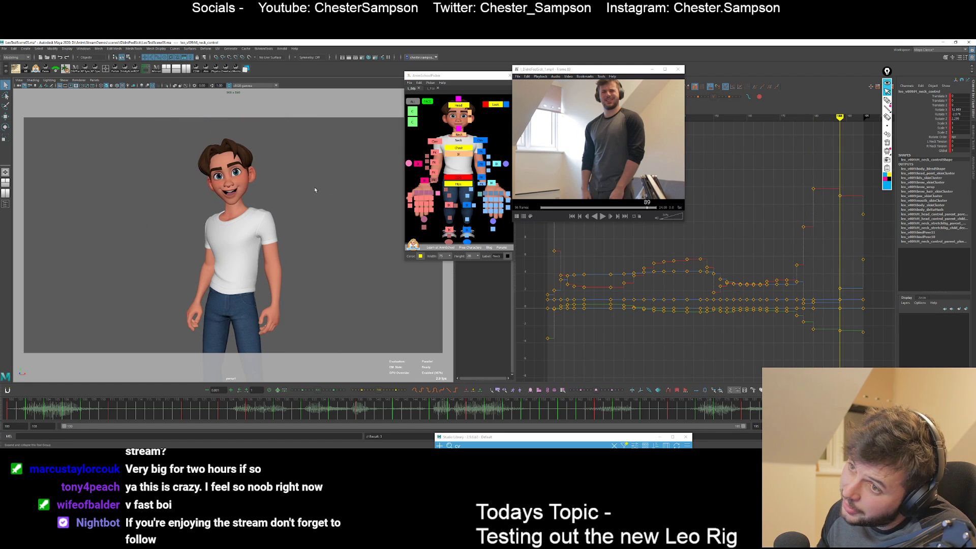
key("e")
key("alt+period")
key("alt+period")
key("alt+period")
key("alt+period")
key("alt+period")
key("alt+period")
key("alt+period")
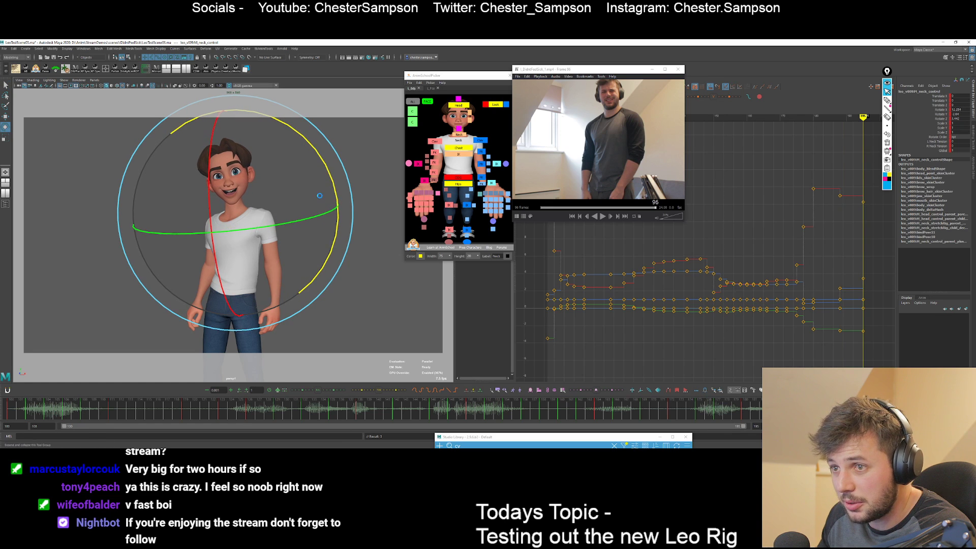
key("alt+v")
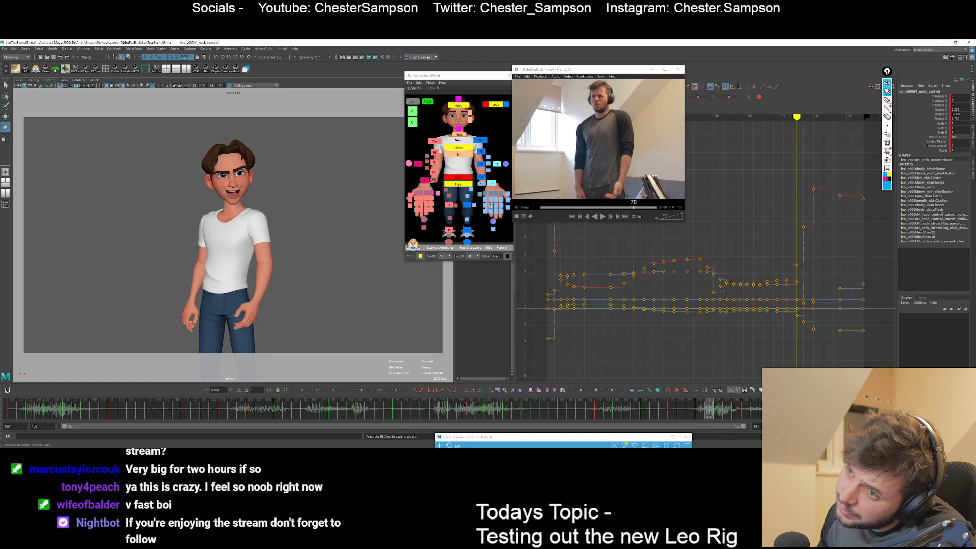
Select all of the character's controls, play the shot, and key the full pose at reference frame 82.
key("Escape")
left_click(412, 101)
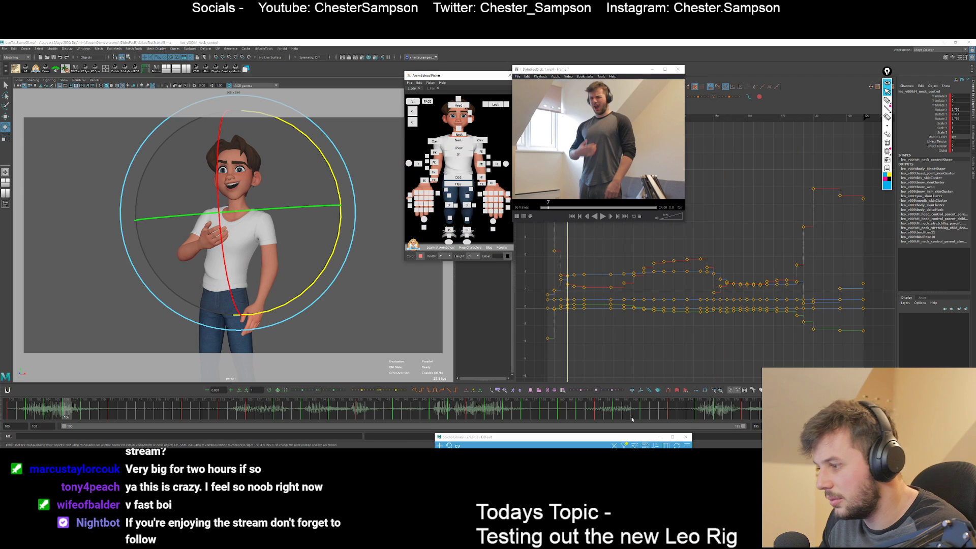
left_click_drag(702, 413, 738, 405)
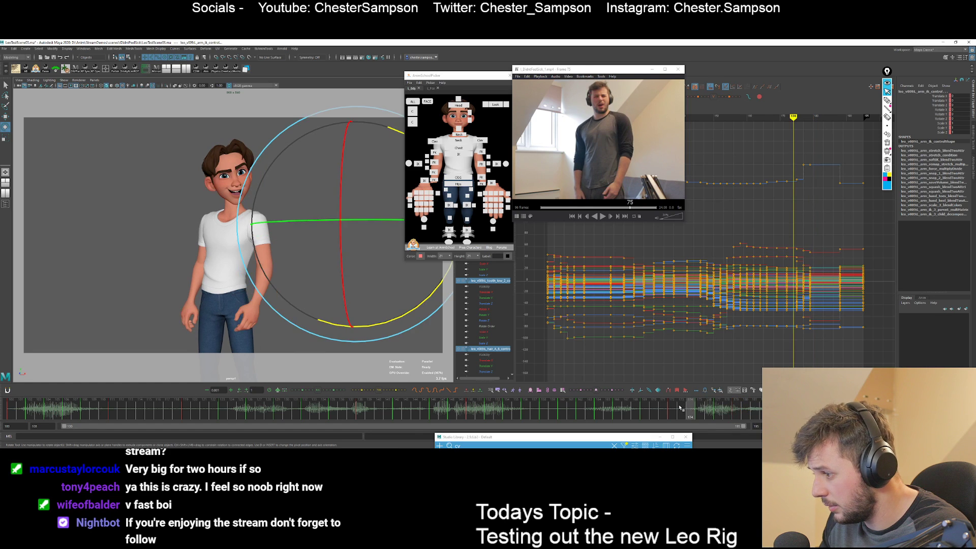
key("alt+v")
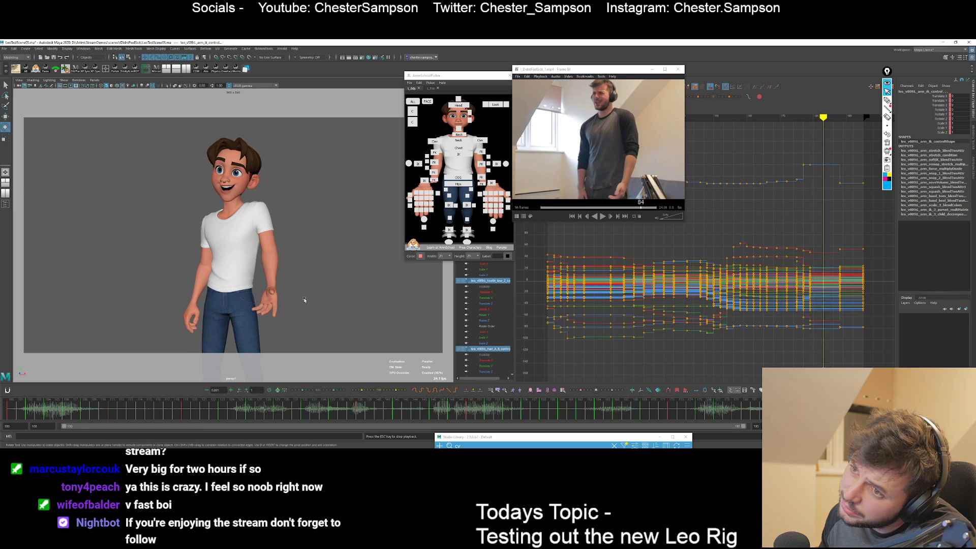
key("Escape")
left_click(743, 414)
key("alt+period")
key("alt+period")
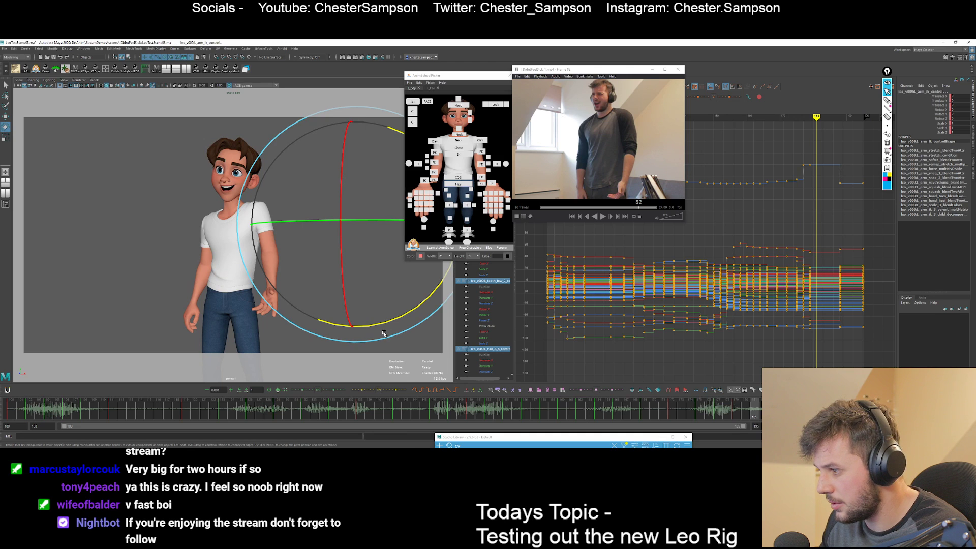
key("s")
Compare the full-body poses at reference frames 78, 80, 82 and 89.
key("comma")
key("comma")
key("period")
key("period")
key("period")
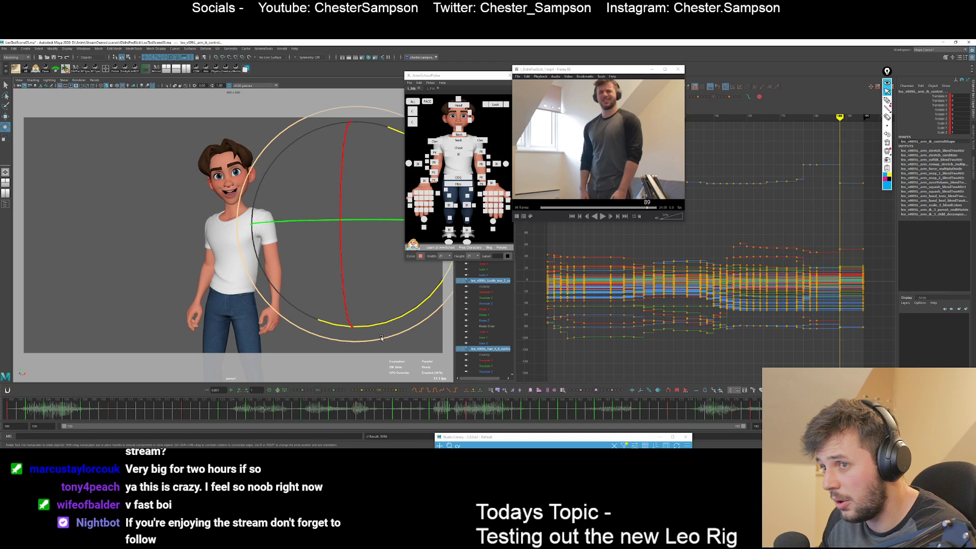
key("comma")
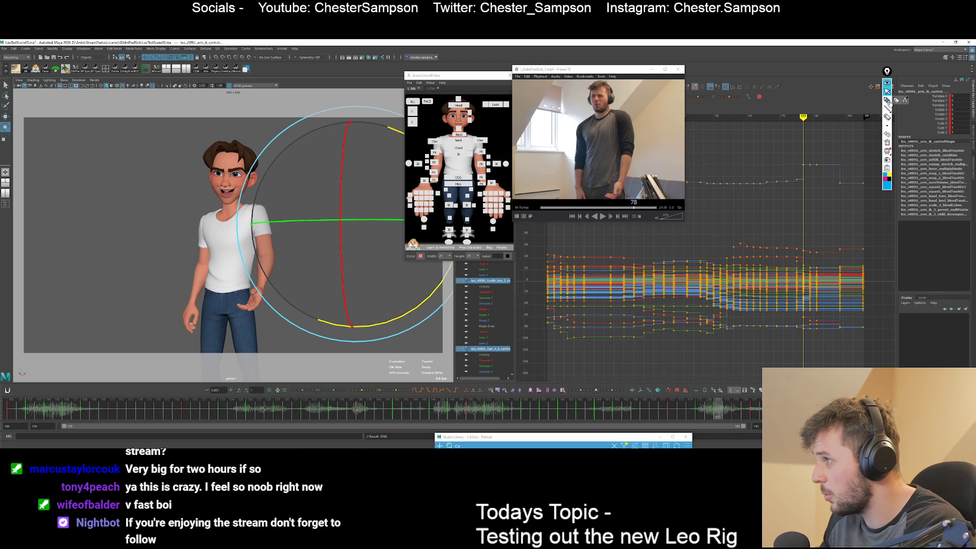
key("period")
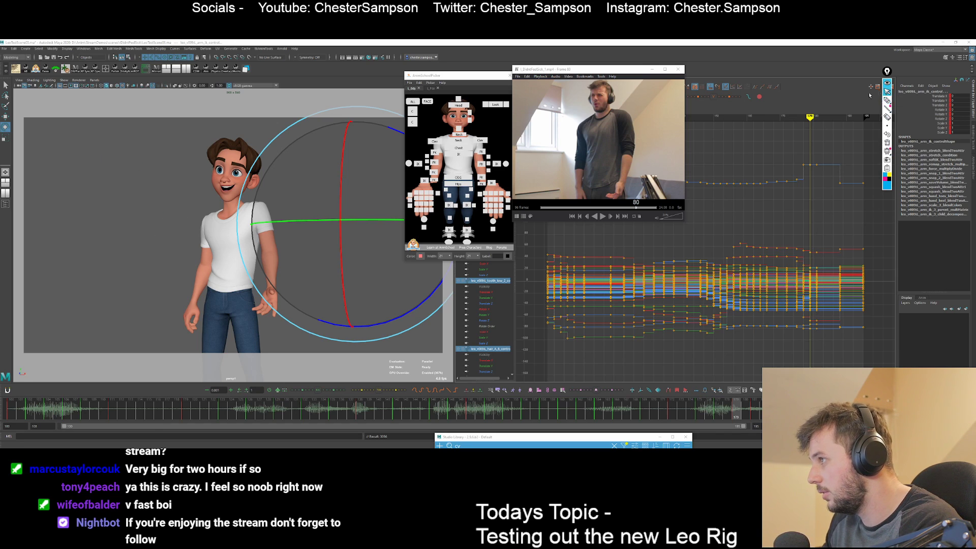
Examine the body movement between reference frames 76 and 80 with all controls still selected.
left_click(425, 115)
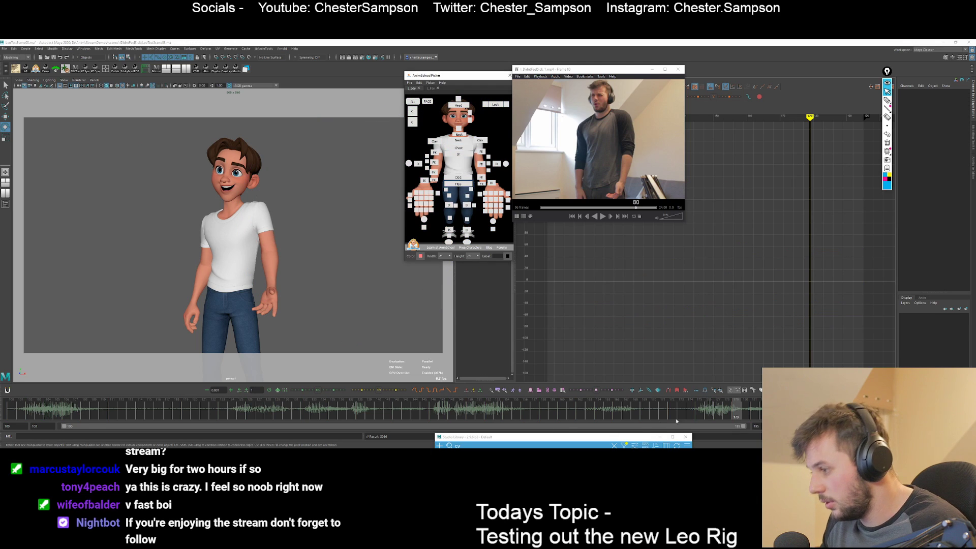
key("ctrl+z")
key("comma")
key("comma")
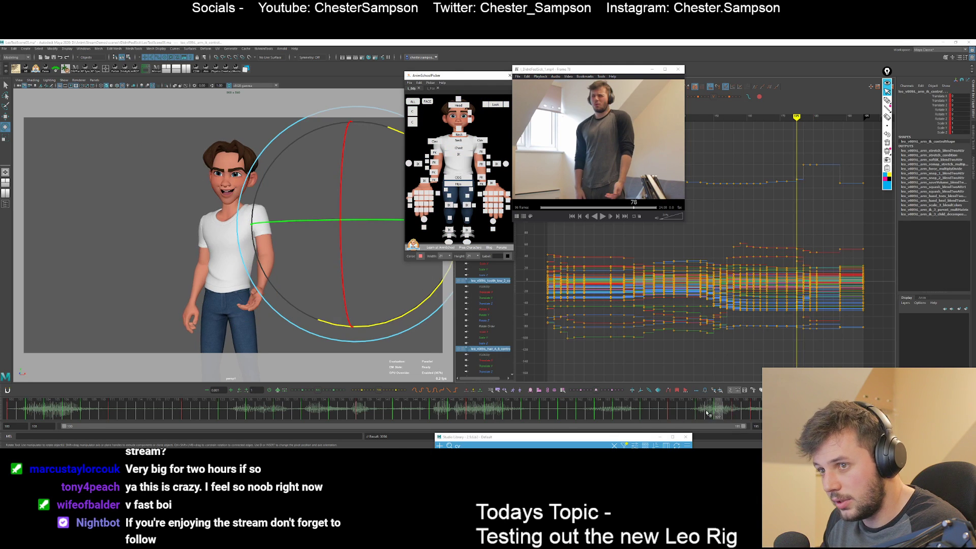
key("period")
key("q")
key("alt+period")
key("alt+period")
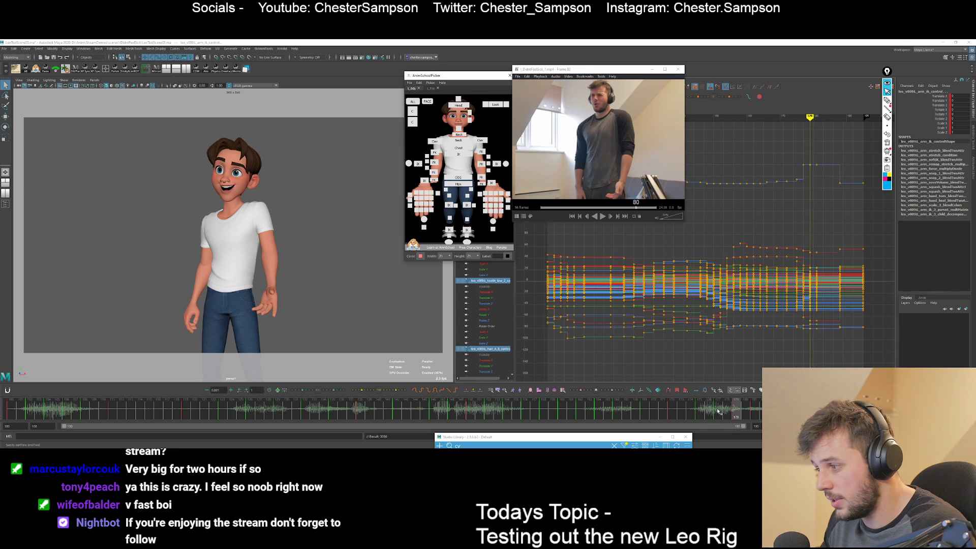
mouse_move(737, 415)
left_mouse_down()
mouse_move(626, 418)
mouse_move(712, 416)
left_mouse_up()
key("period")
key("comma")
key("period")
key("period")
key("period")
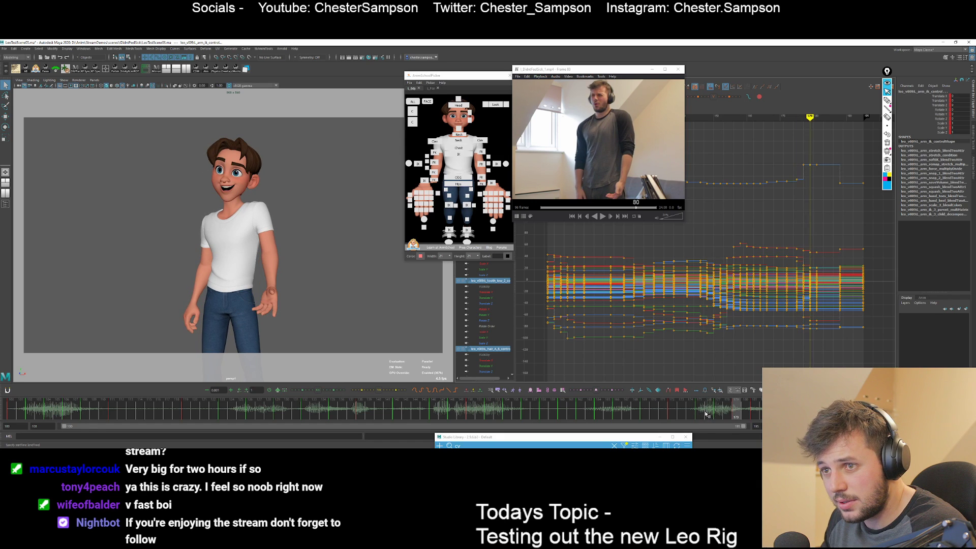
Tween the full-body pose at reference frame 82 between its surrounding keys, checking it against frames 76 to 80.
key("alt+comma")
key("alt+comma")
key("alt+period")
key("alt+period")
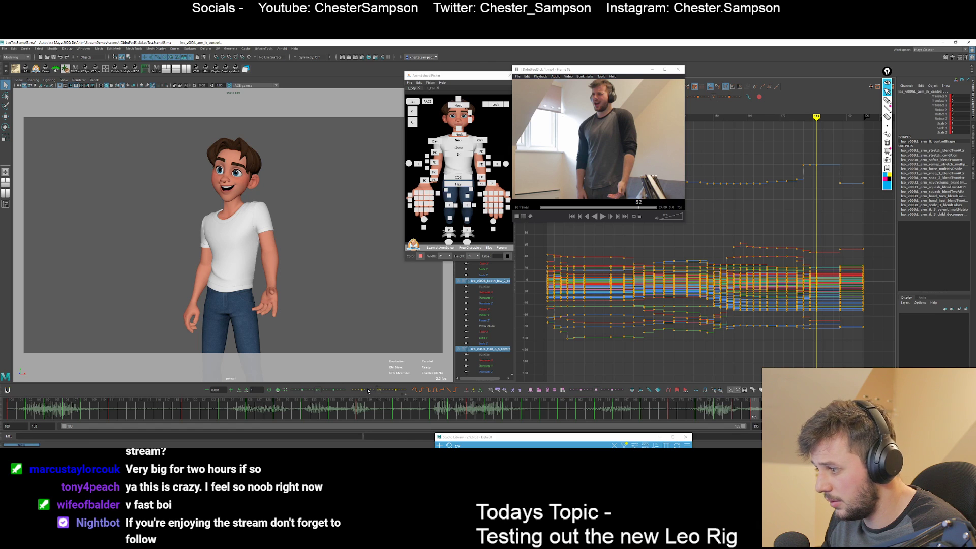
key("alt+comma")
key("alt+comma")
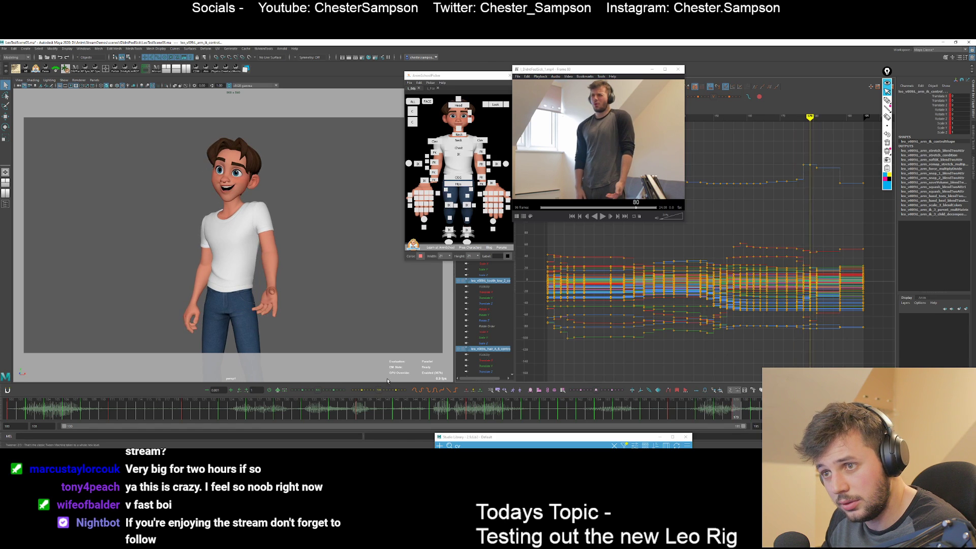
key("alt+period")
key("alt+period")
key("alt+comma")
key("alt+comma")
key("alt+comma")
key("alt+comma")
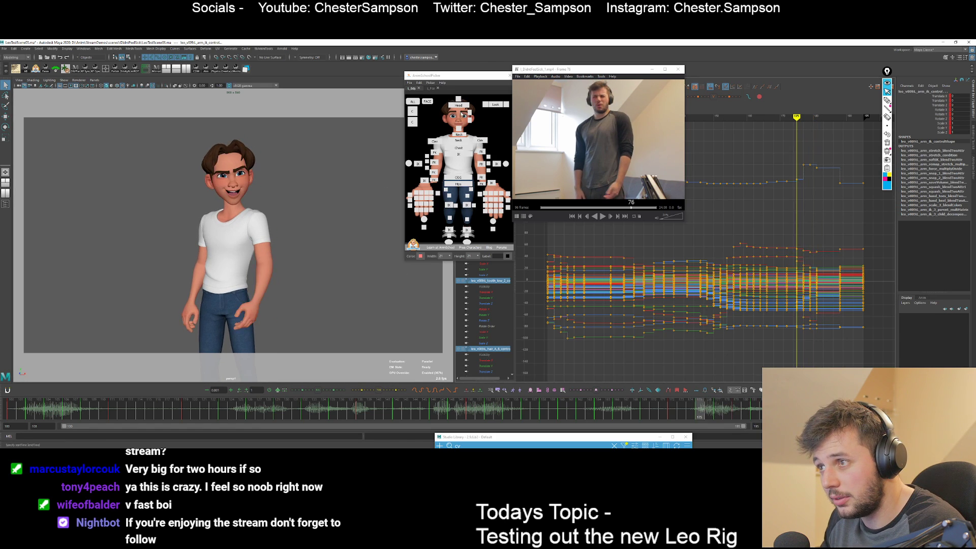
key("alt+period")
key("alt+period")
key("alt+period")
key("alt+period")
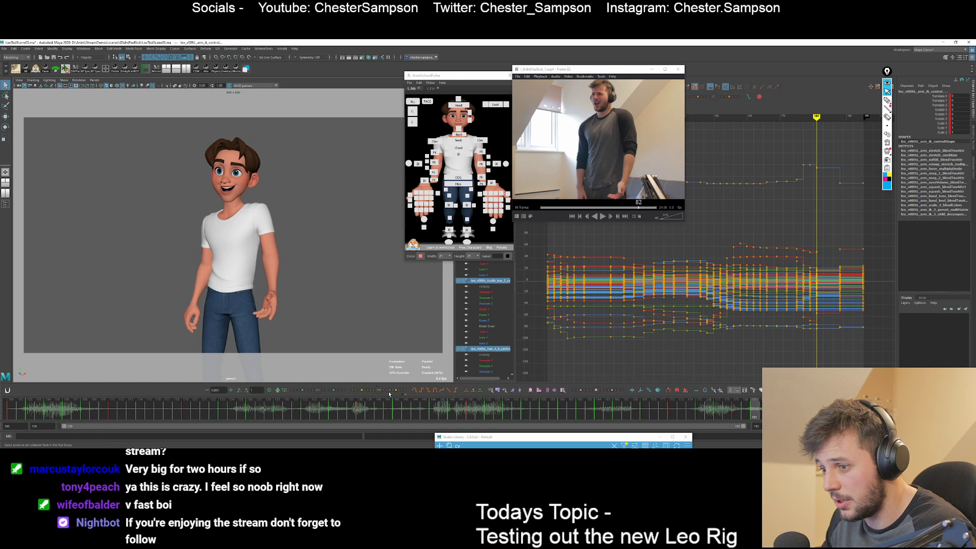
Review the full-body poses frame by frame from reference frame 82 back to 76 and forward to 78.
key("alt+comma")
key("alt+comma")
key("alt+comma")
key("alt+comma")
key("alt+comma")
key("alt+comma")
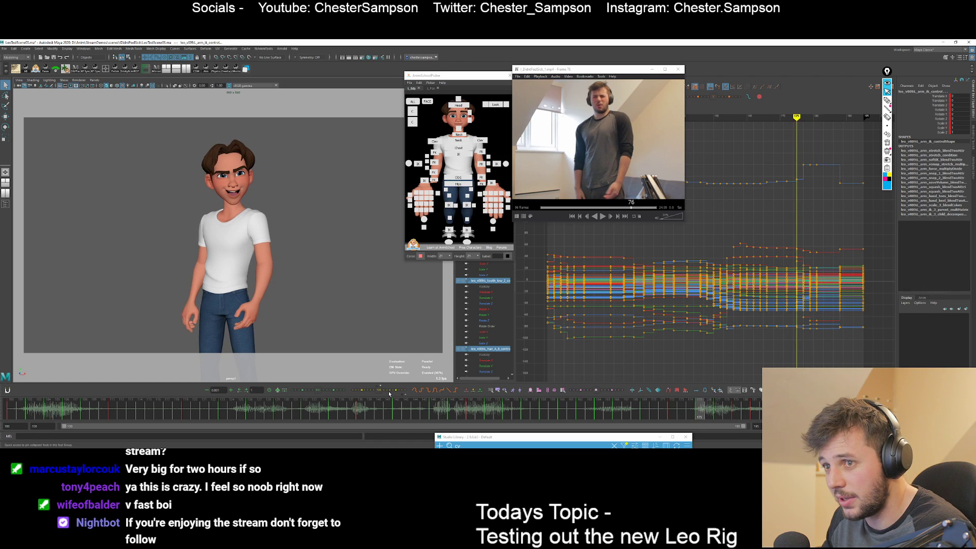
key("alt+period")
key("alt+period")
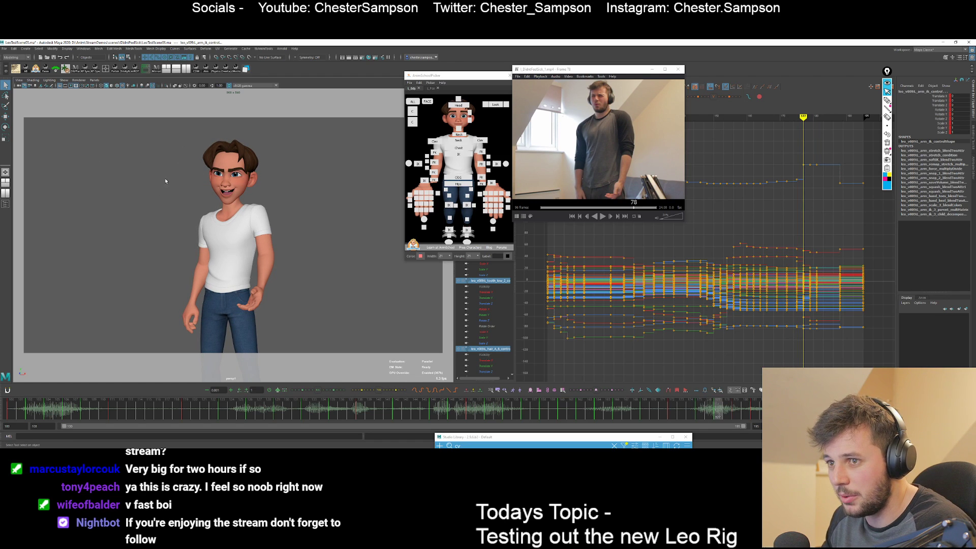
Adjust the character's left upper-arm FK rotation at reference frame 80, comparing it with the poses at frames 78 and 82.
key("alt+period")
key("alt+period")
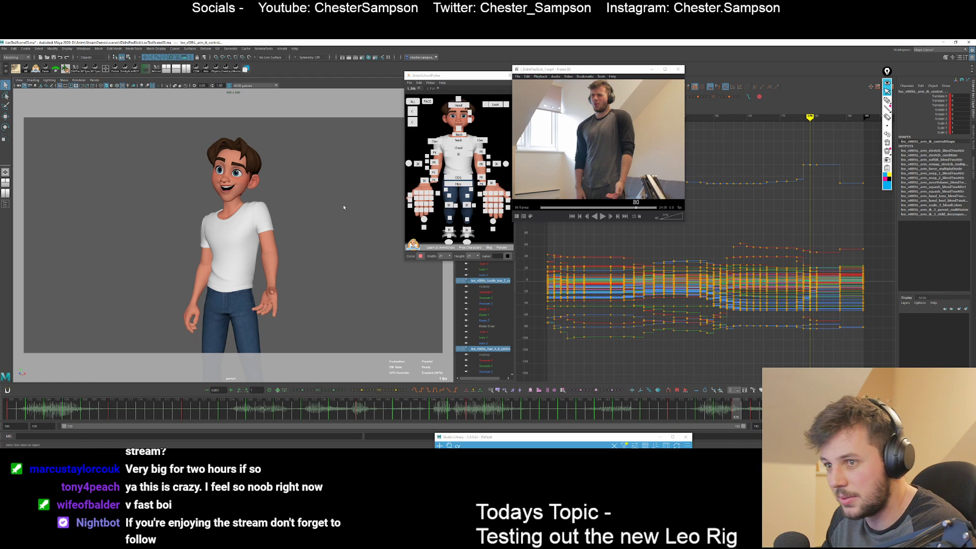
key("period")
key("comma")
key("comma")
key("period")
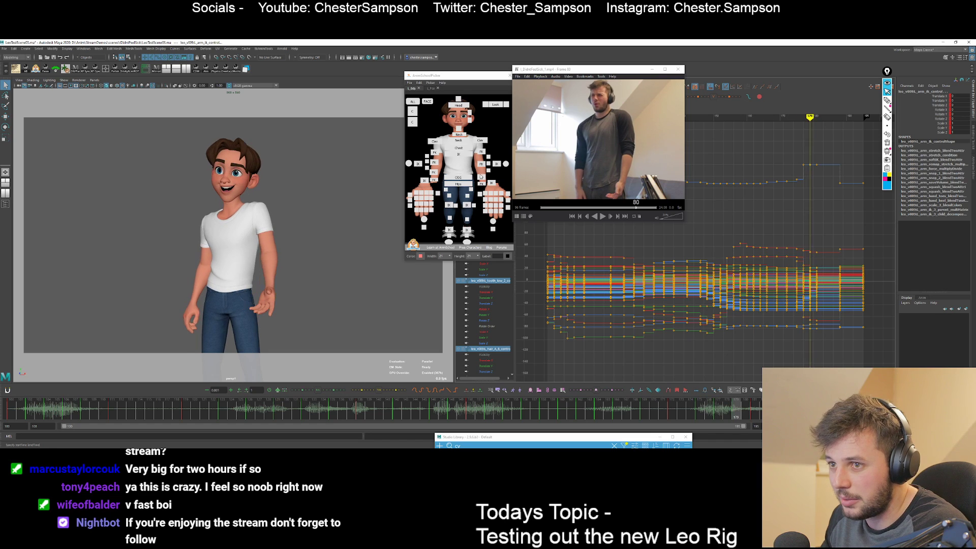
left_click(481, 176)
key("e")
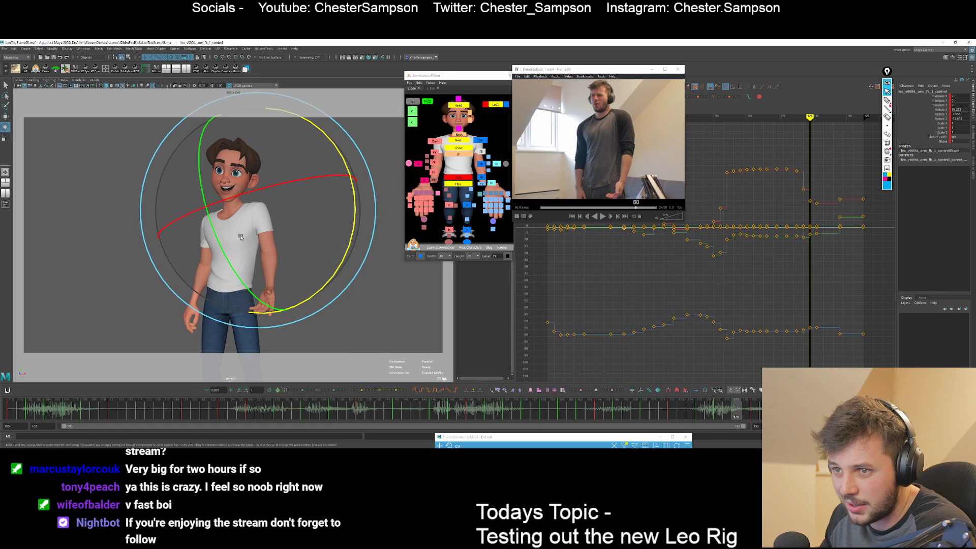
key("period")
key("comma")
key("comma")
key("comma")
key("period")
key("period")
left_click_drag(220, 223, 216, 222)
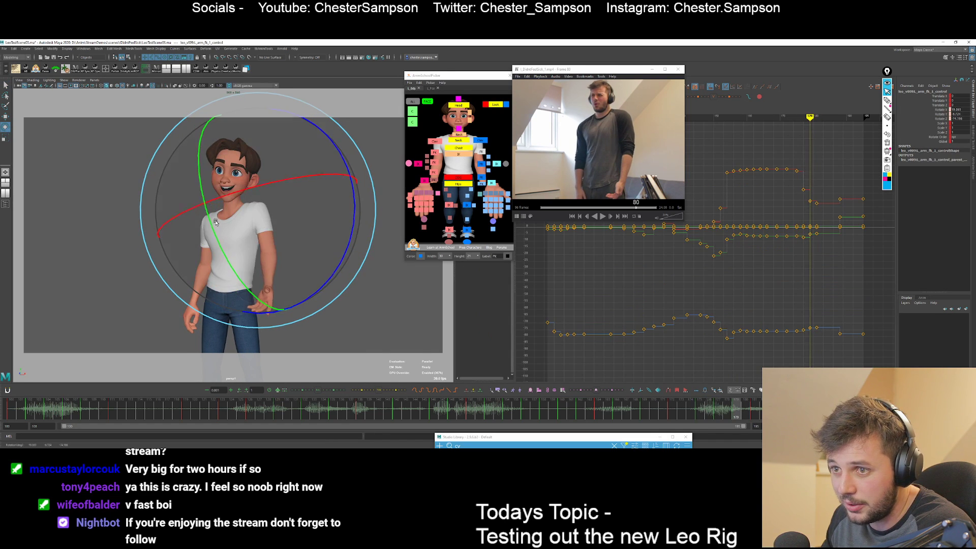
Review the left arm's movement frame by frame around reference frames 78, 80 and 82.
key("comma")
key("comma")
key("period")
key("period")
key("period")
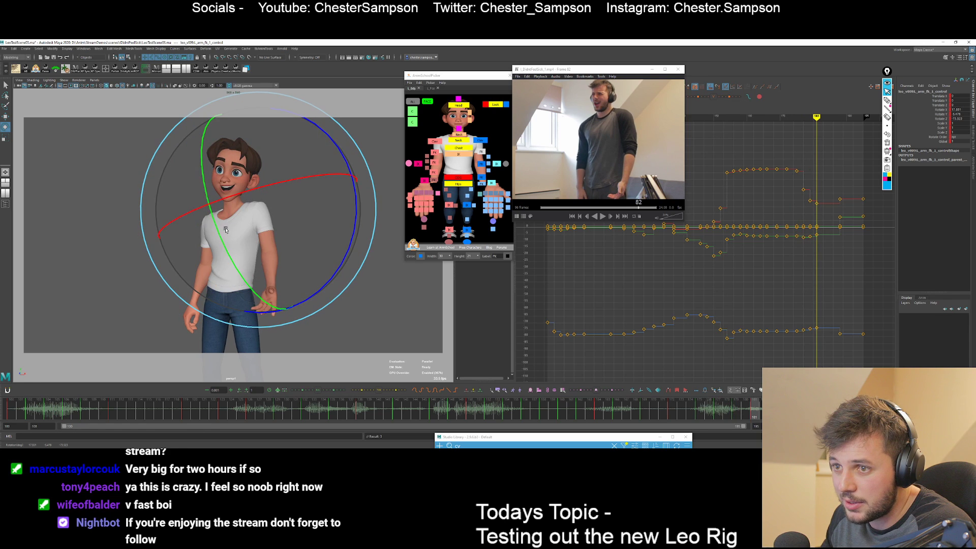
key("comma")
key("comma")
key("comma")
key("period")
key("period")
key("period")
key("period")
key("comma")
key("comma")
key("comma")
key("period")
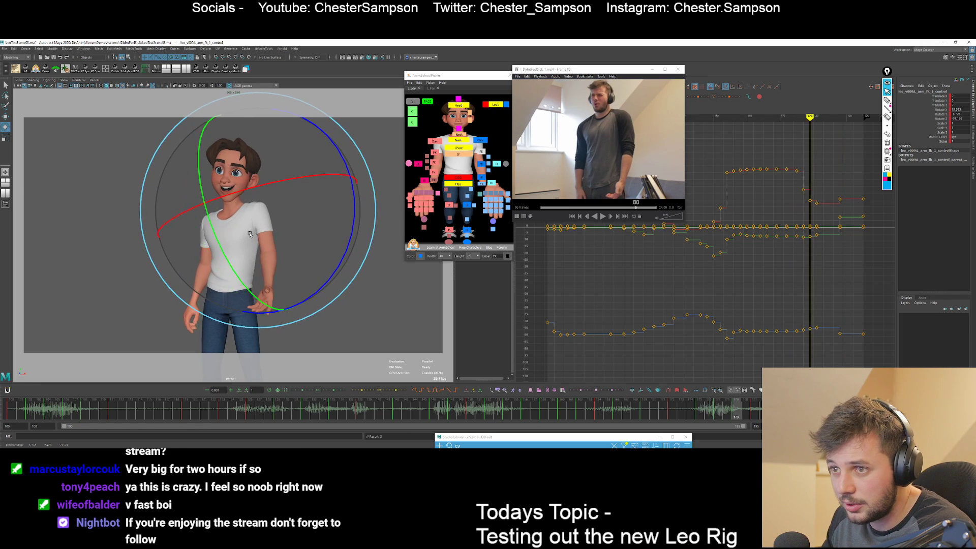
key("period")
Adjust the head control's rotation at reference frame 80 and check it against the neighbouring keys.
left_click(458, 105)
key("comma")
key("comma")
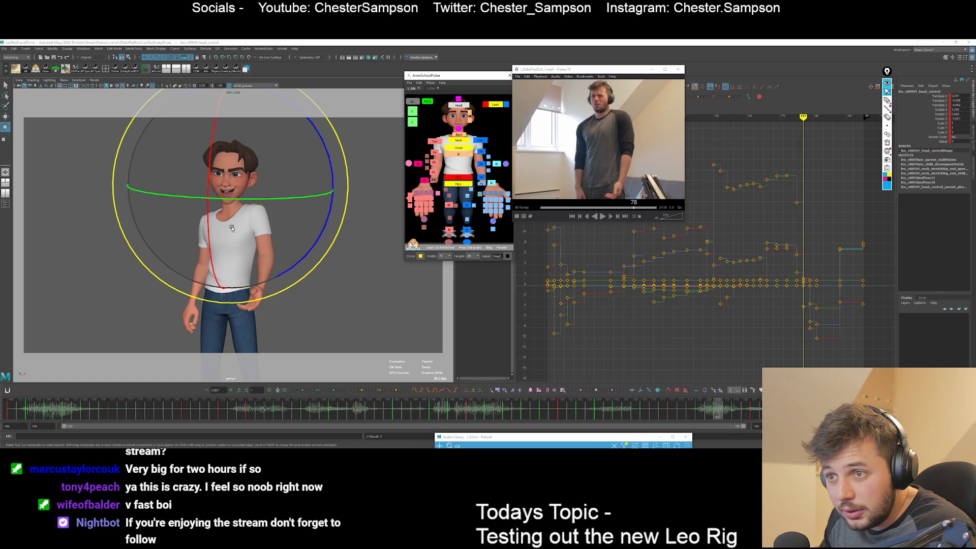
left_click_drag(183, 220, 185, 224)
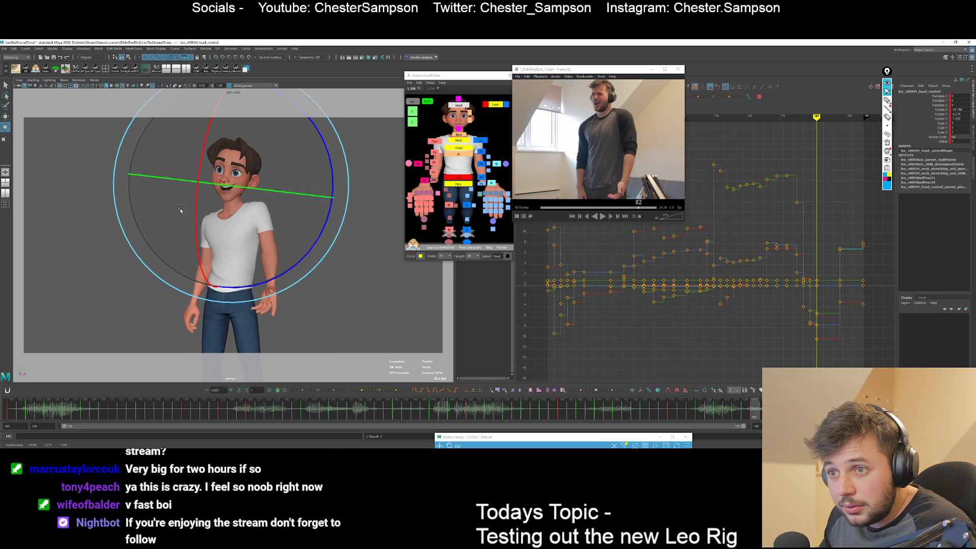
key("comma")
key("comma")
key("period")
key("period")
key("comma")
key("comma")
key("comma")
key("period")
key("period")
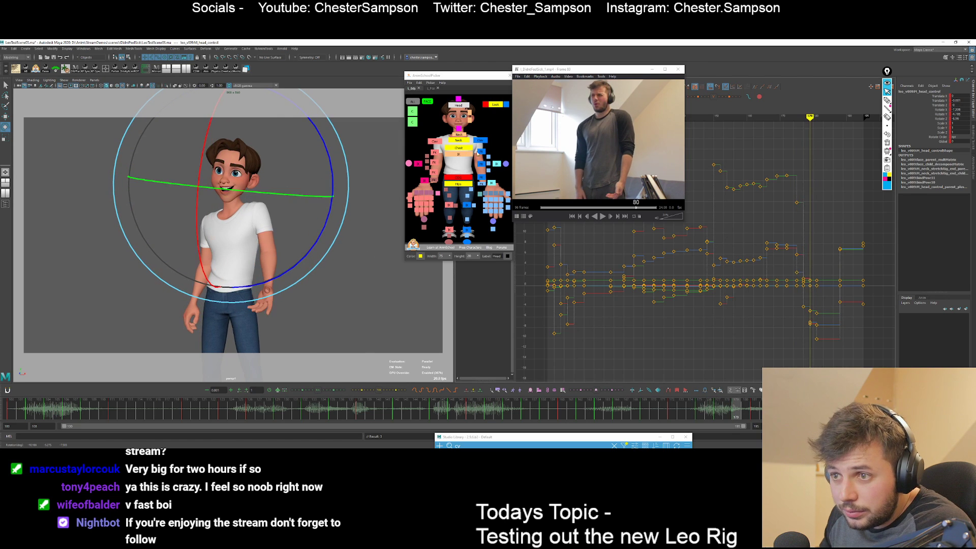
Rotate the left clavicle control at reference frame 80 and compare the shoulder pose with frames 78 and 82.
left_click(481, 140)
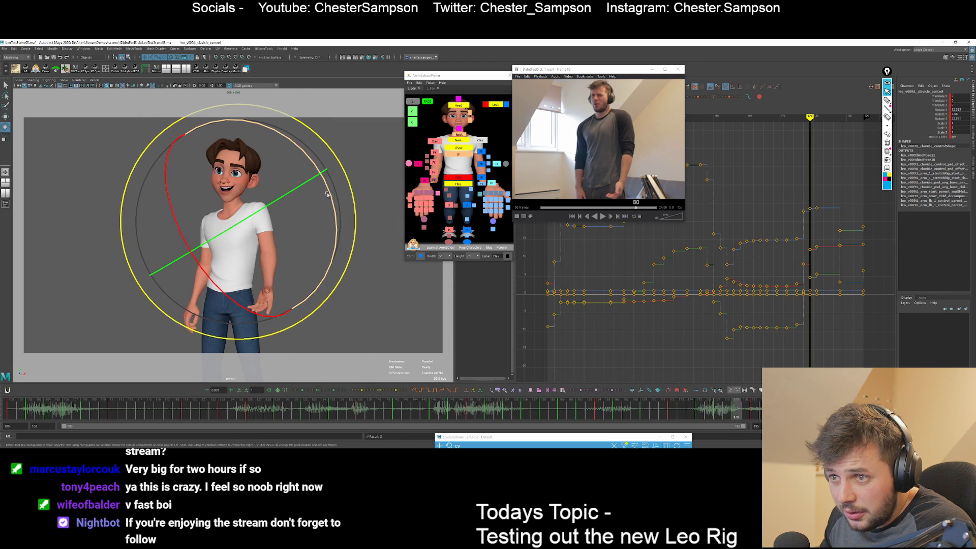
left_click_drag(323, 199, 327, 191)
key("comma")
key("period")
key("period")
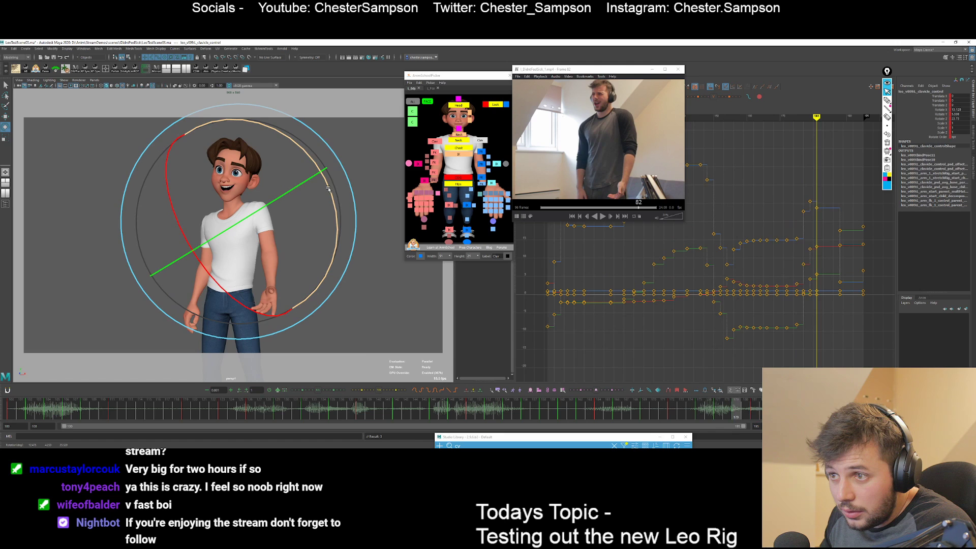
key("comma")
key("comma")
key("period")
key("period")
key("comma")
key("comma")
key("period")
key("period")
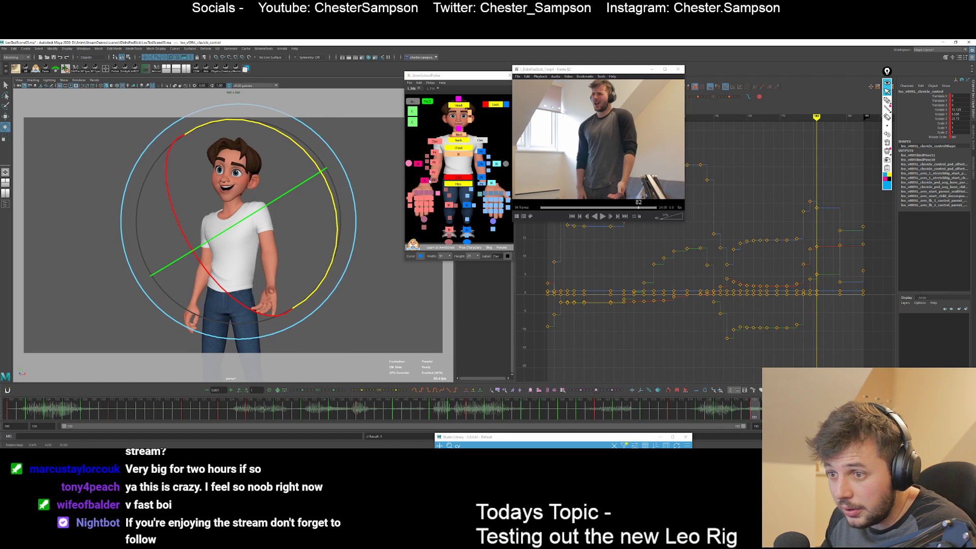
Examine the left upper arm's FK movement between reference frames 78 and 82.
left_click(481, 152)
key("comma")
key("comma")
key("period")
key("period")
key("comma")
key("comma")
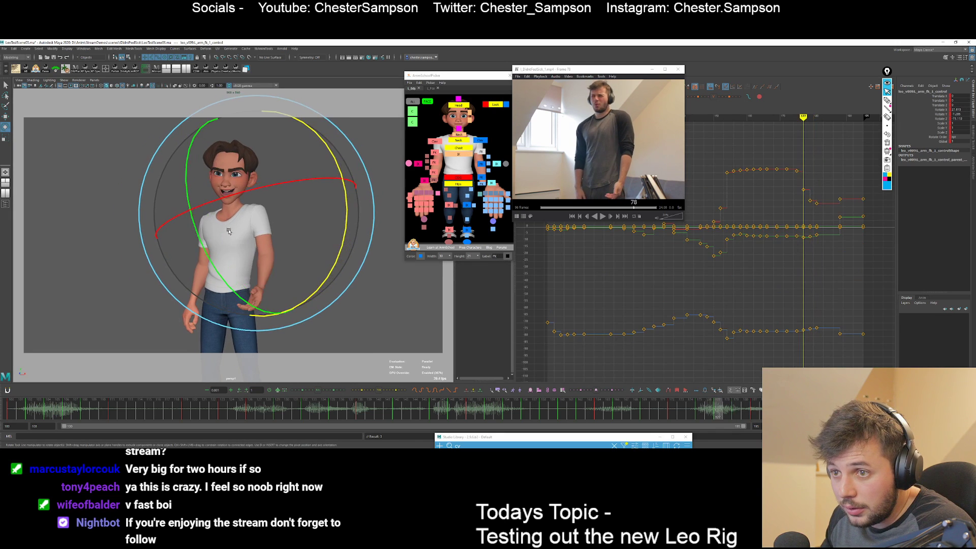
key("period")
key("period")
Examine the left forearm's FK movement across the keys around reference frames 78 to 82.
key("Down")
key("comma")
key("comma")
key("period")
key("period")
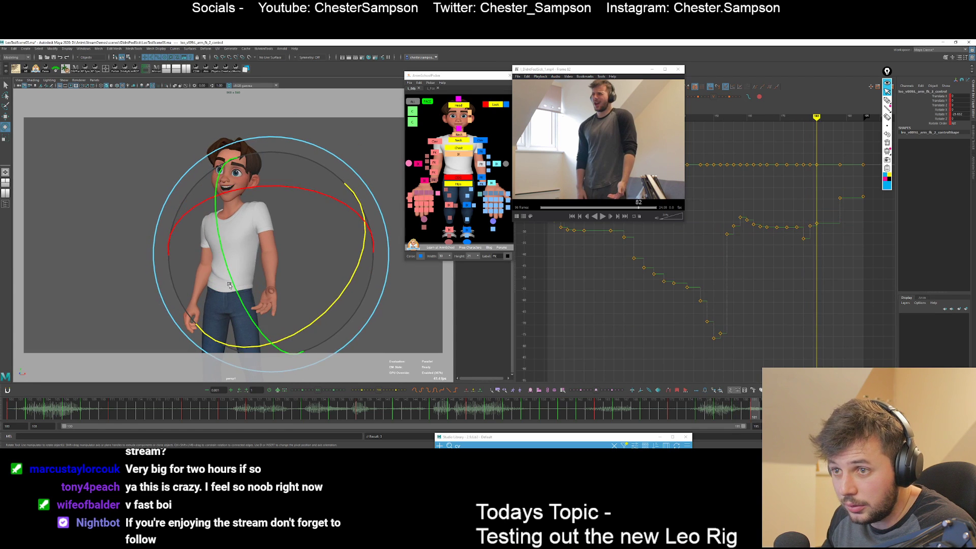
key("period")
key("comma")
key("comma")
key("period")
key("period")
key("comma")
key("comma")
key("comma")
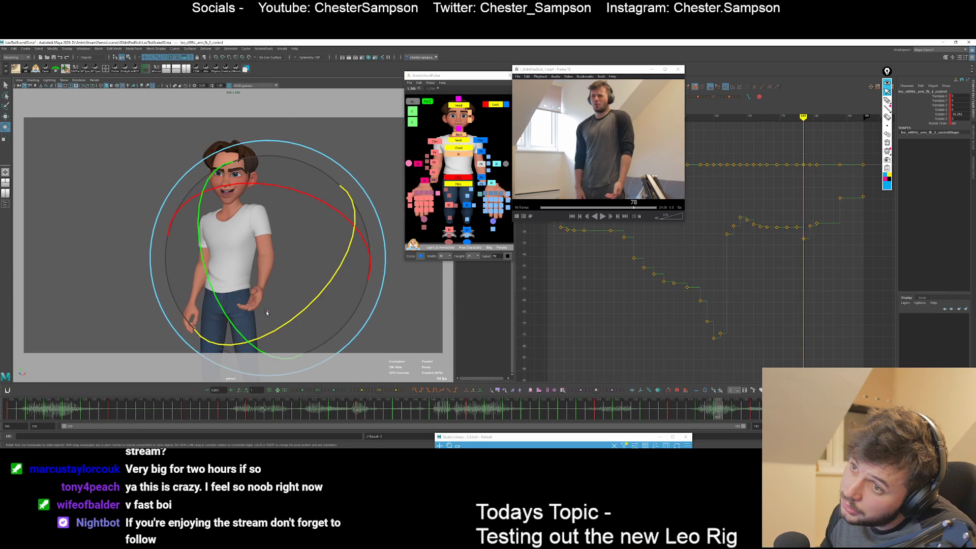
Play back the shot and return to reference frame 82 with all character controls selected.
key("alt+v")
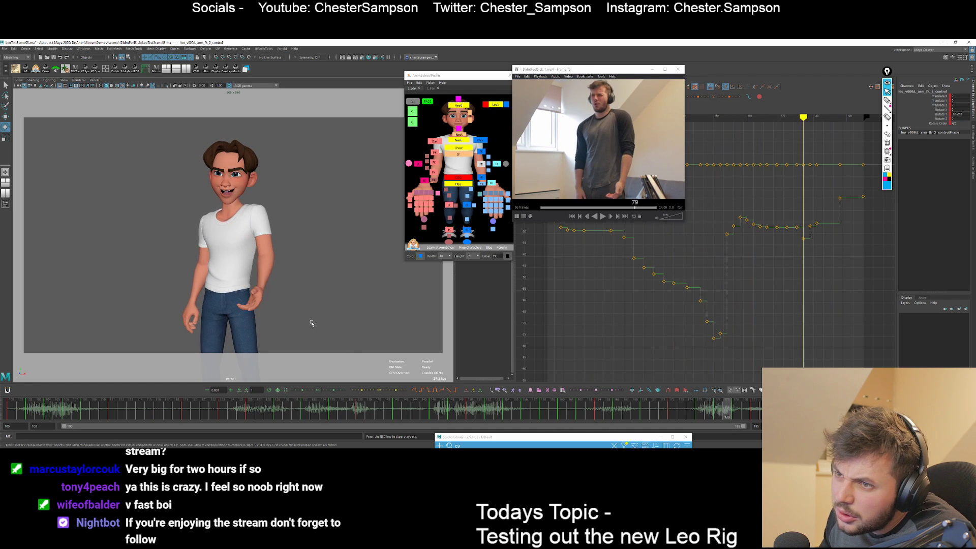
key("alt+v")
left_click(413, 102)
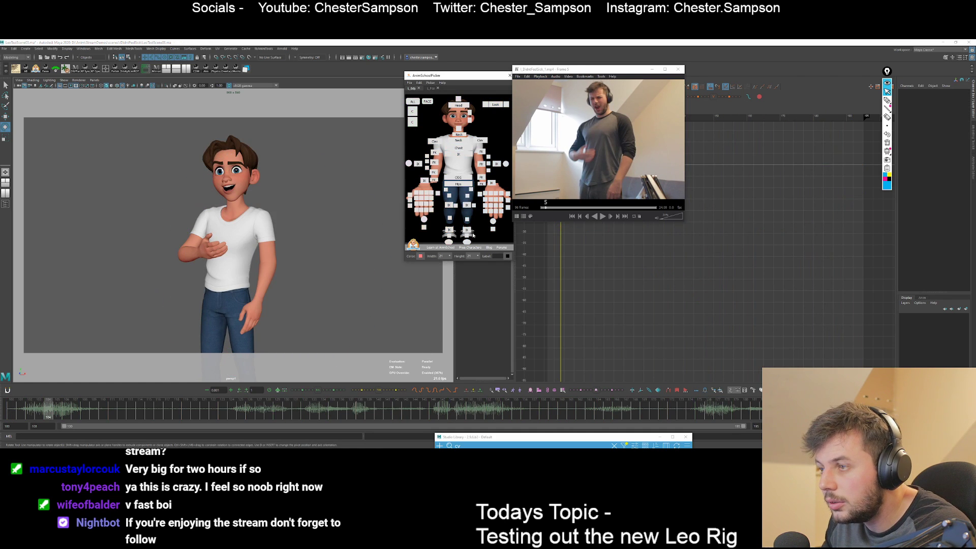
left_click_drag(700, 419, 783, 416)
key("comma")
key("comma")
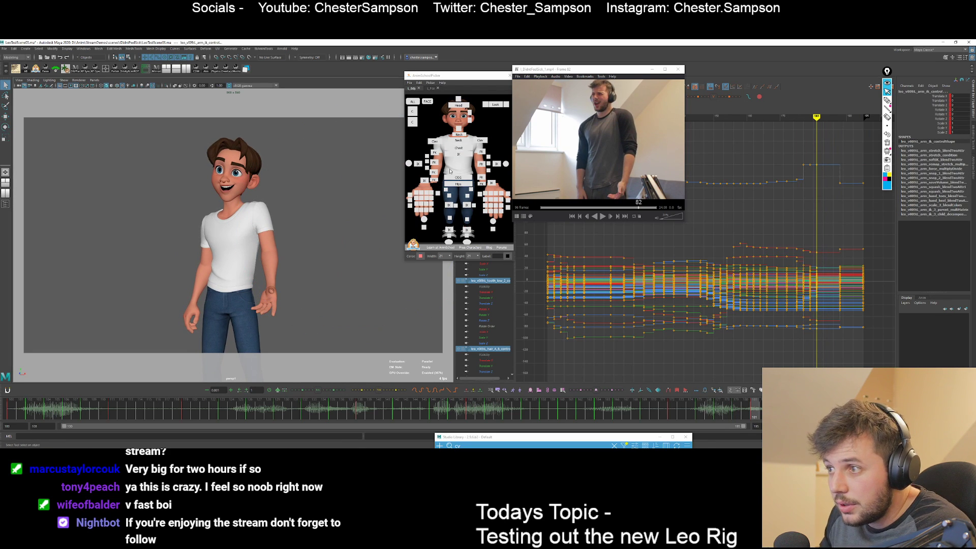
Examine the COG control's movement in a close-up of the hips, covering reference frames 73 to 82.
left_click(450, 171)
left_click(458, 177)
key("w")
key("comma")
key("comma")
key("comma")
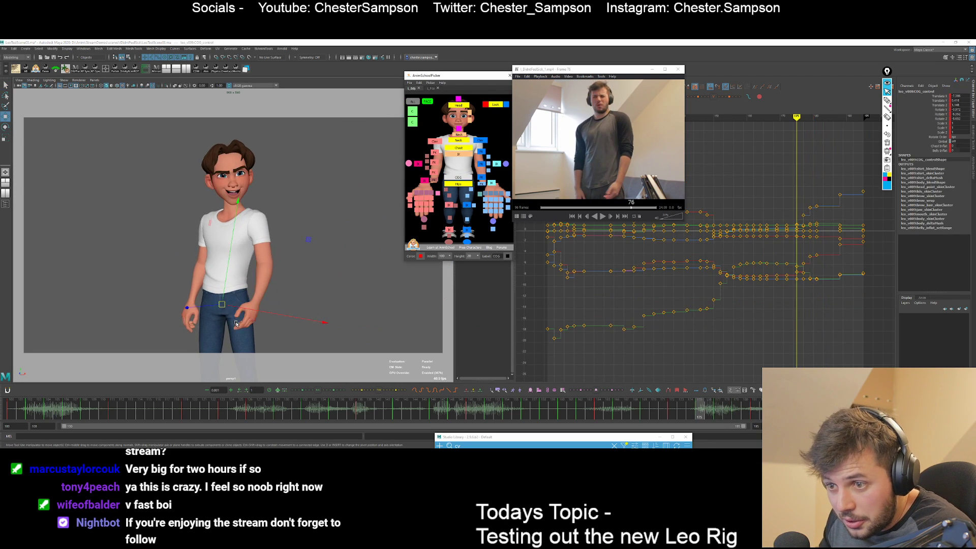
key("period")
key("backslash")
middle_click_drag(252, 356, 251, 153)
middle_click_drag(244, 374, 264, 183)
middle_click_drag(203, 333, 269, 283)
key("comma")
key("comma")
key("period")
key("comma")
key("comma")
key("comma")
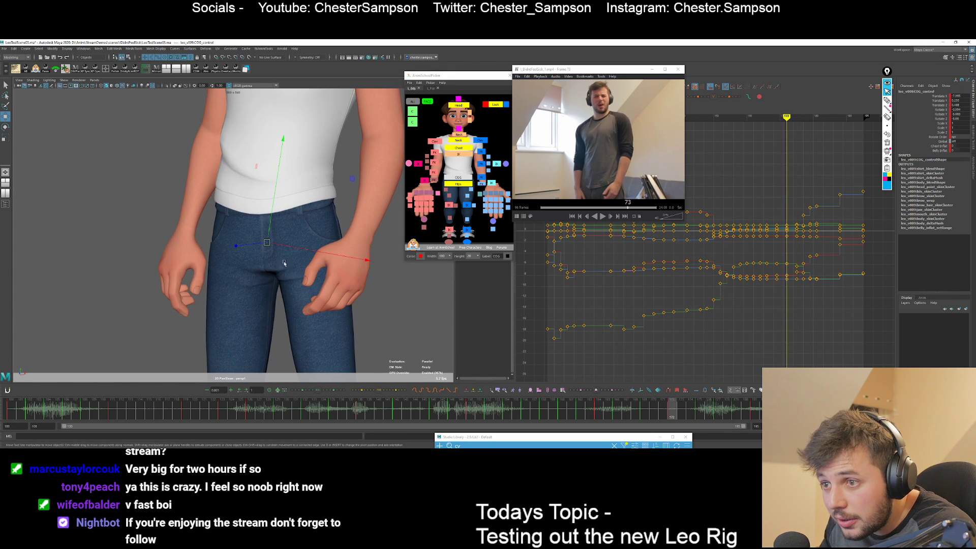
Adjust the COG control's position around reference frames 78 and 80, checking the hip path against the surrounding keys.
key("period")
key("period")
key("period")
key("comma")
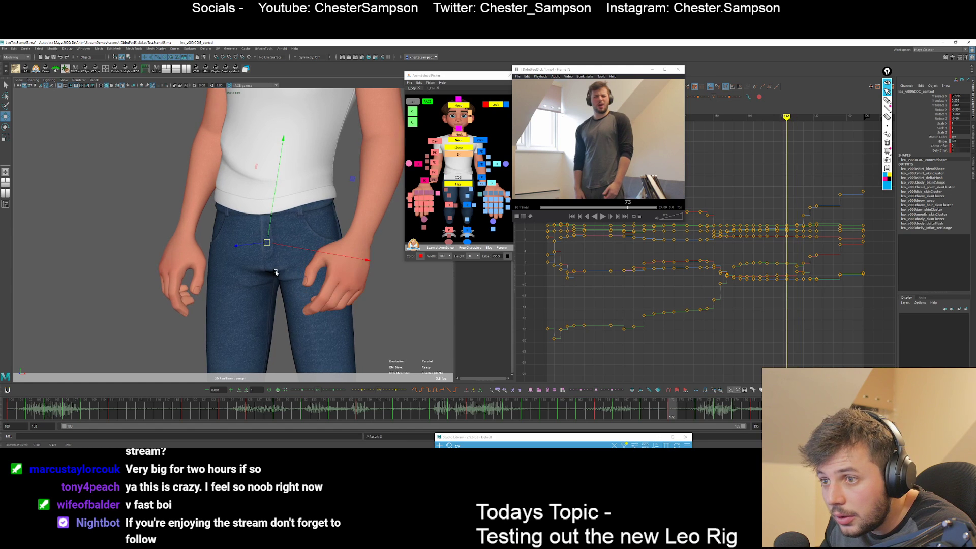
key("period")
key("period")
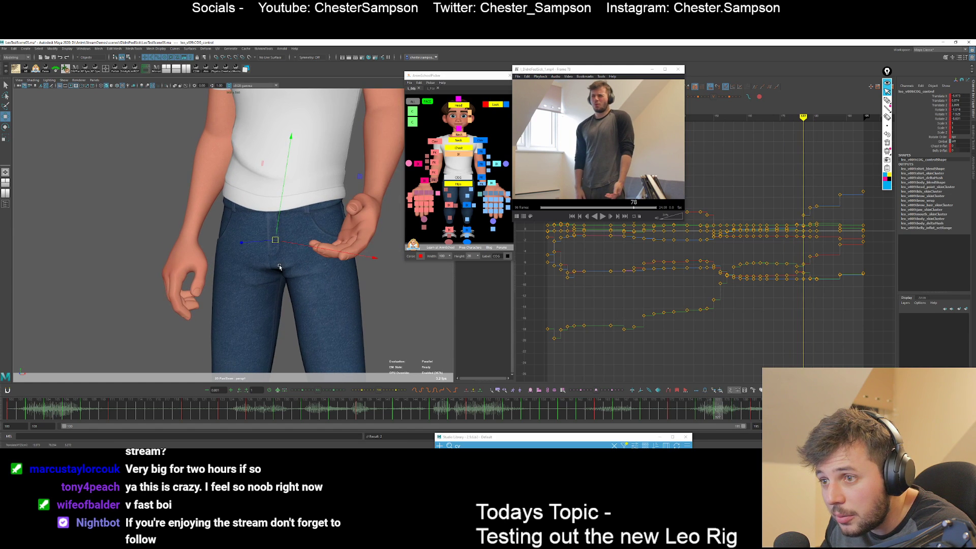
left_click_drag(280, 267, 286, 268)
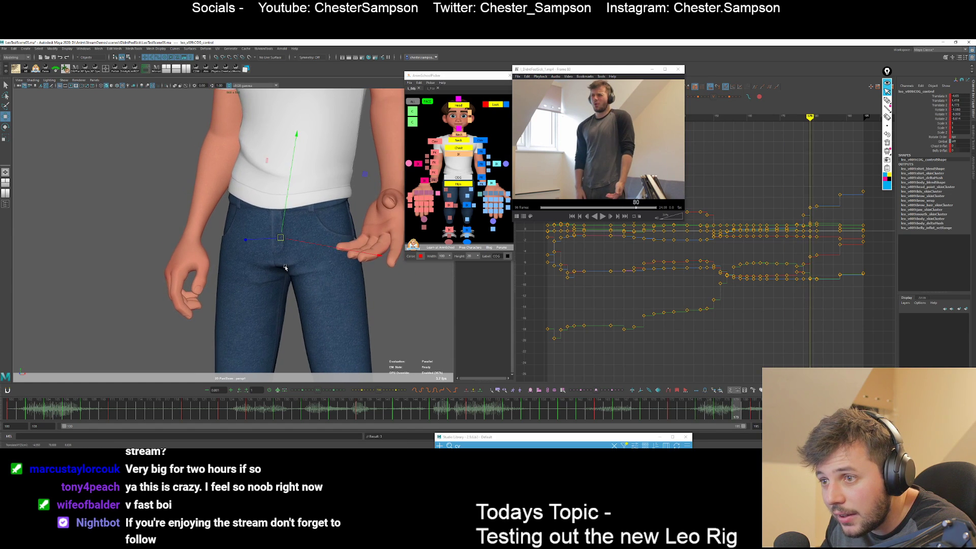
key("comma")
key("comma")
key("period")
key("period")
key("period")
key("period")
key("comma")
key("comma")
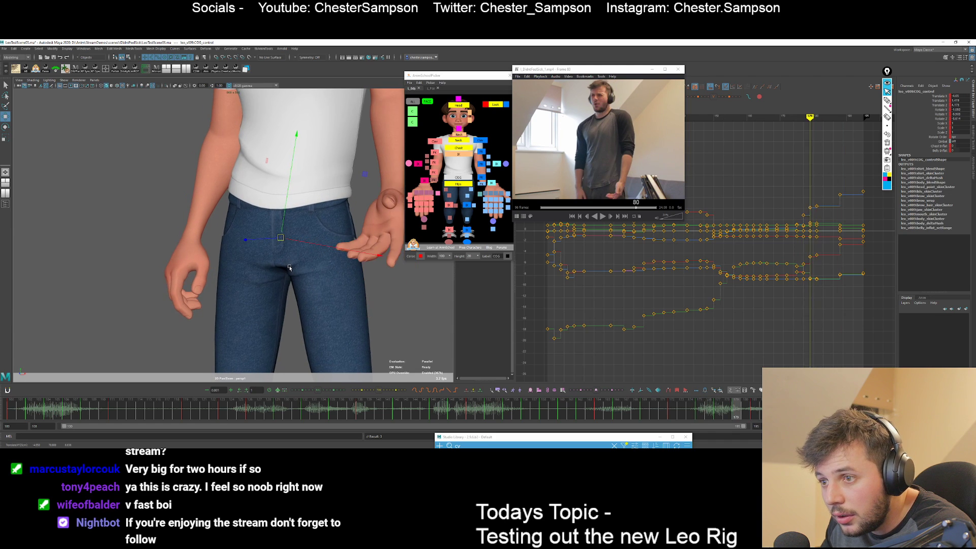
Nudge the COG control at reference frame 80 and check the hips against the adjacent keys in the full view.
left_click_drag(290, 268, 302, 319)
key("backslash")
key("comma")
key("period")
key("period")
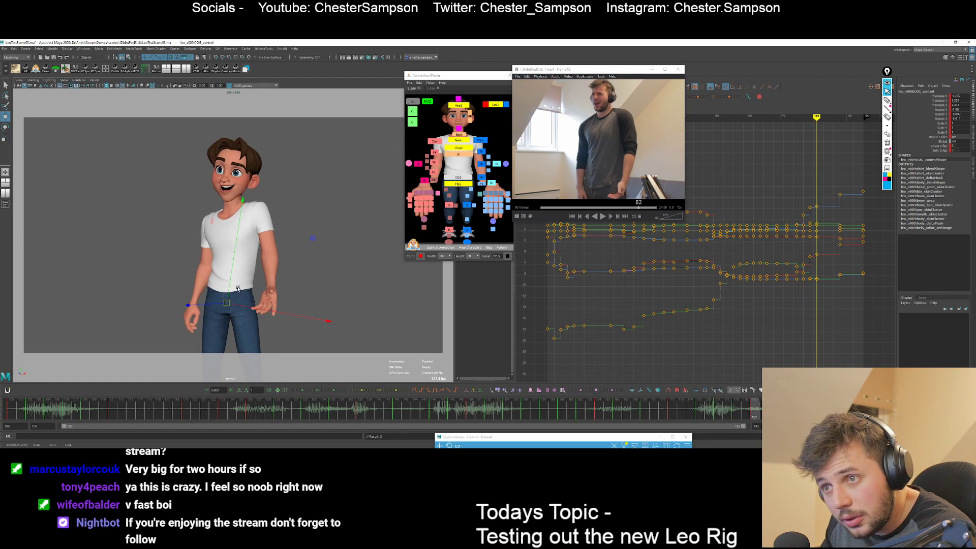
key("comma")
key("comma")
Rotate the chest control at reference frame 80 and compare the torso pose with frames 78 and 82.
left_click(452, 127)
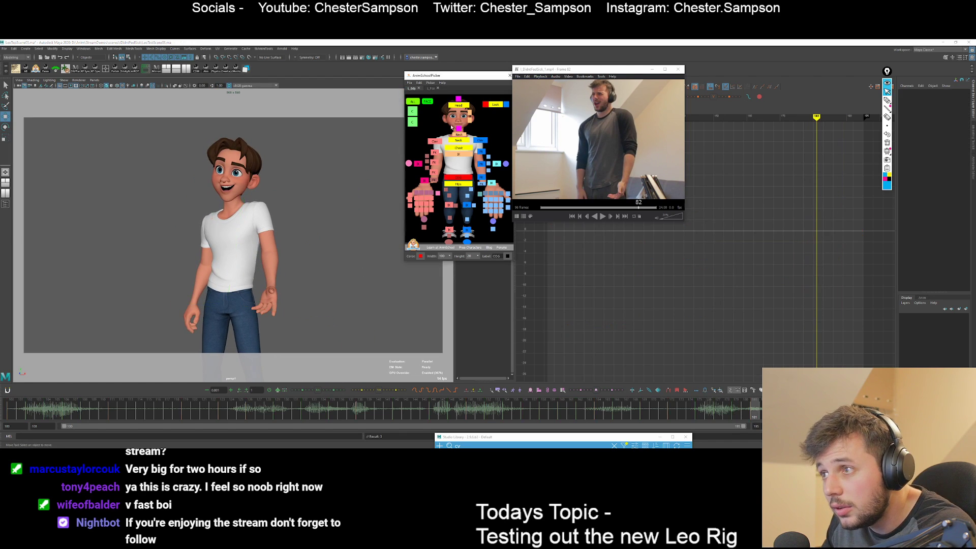
left_click(457, 149)
key("e")
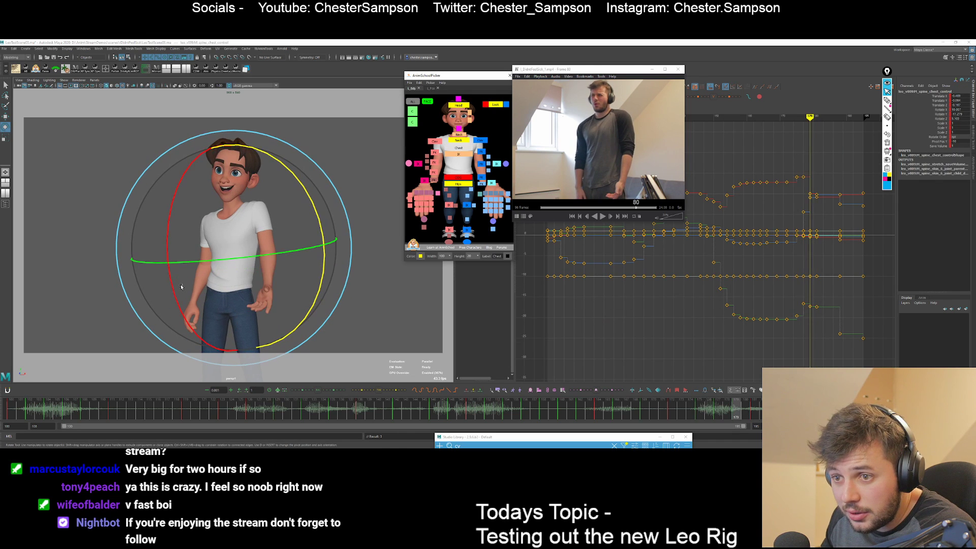
key("comma")
left_click_drag(180, 271, 185, 273)
key("period")
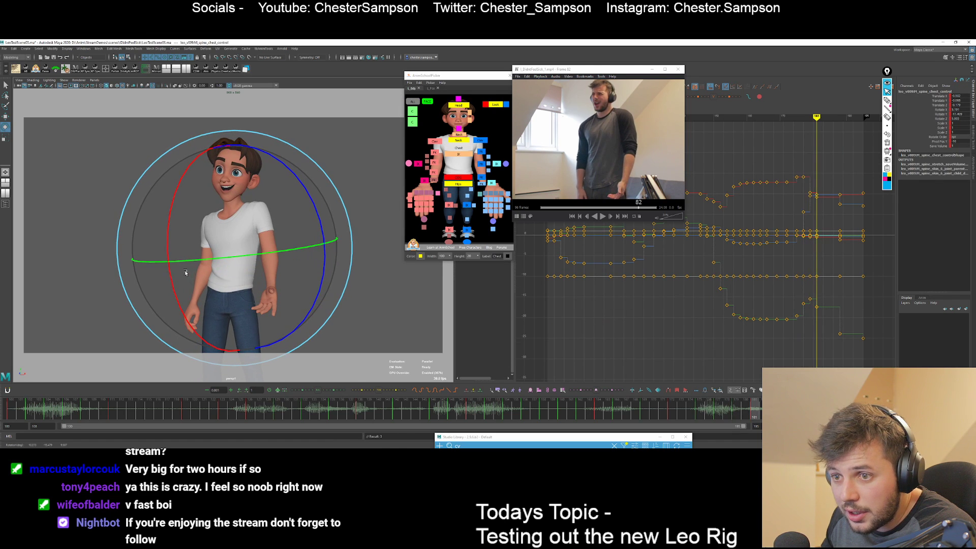
key("comma")
key("comma")
key("period")
key("period")
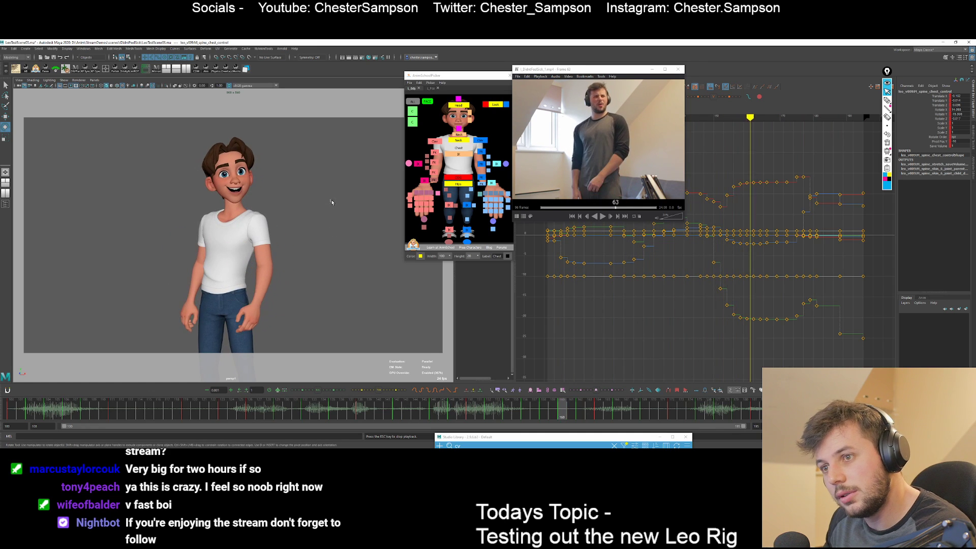
Select all the character's controls and save the scene.
left_click(411, 102)
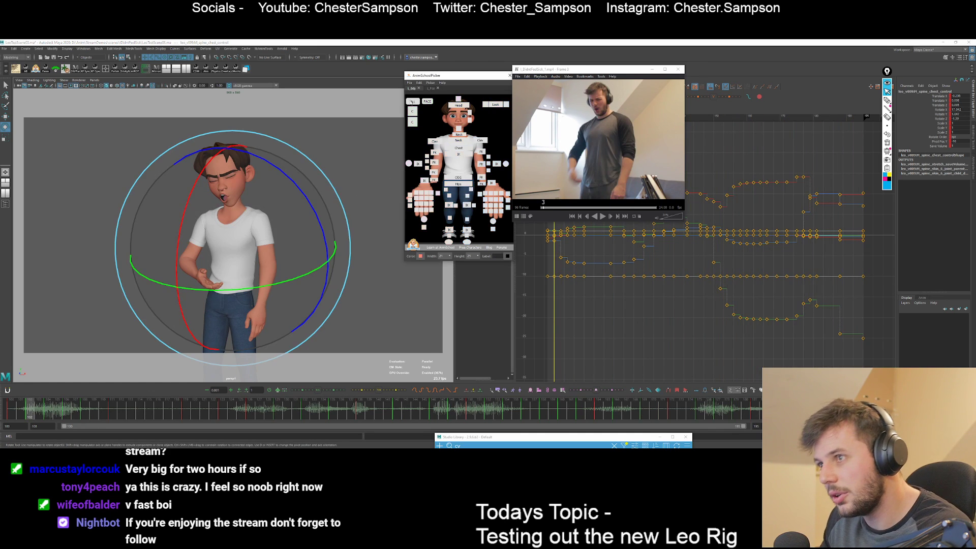
key("ctrl+s")
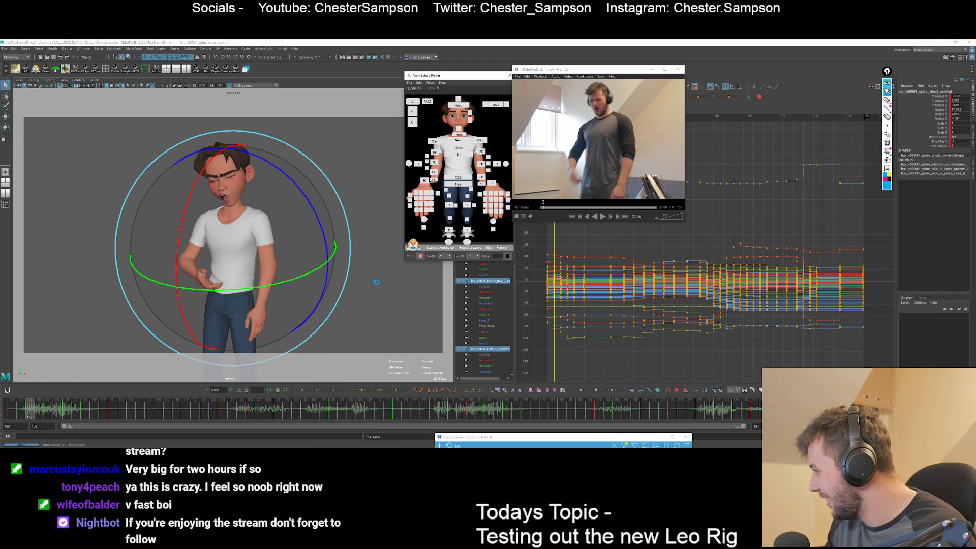
left_click(374, 286)
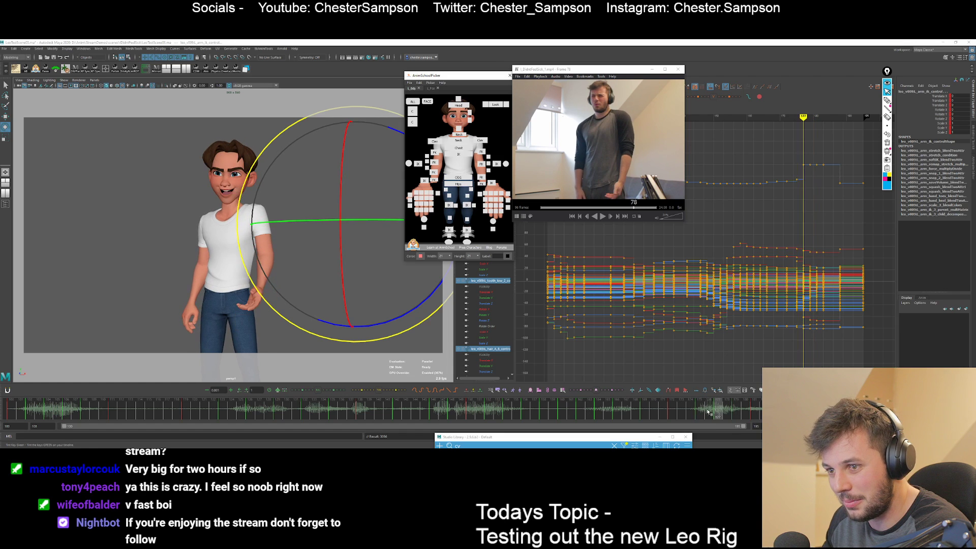
Rotate the wrist and finger controls of the character's left hand around reference frame 80, comparing the pose with frames 78 and 82.
left_click(461, 236)
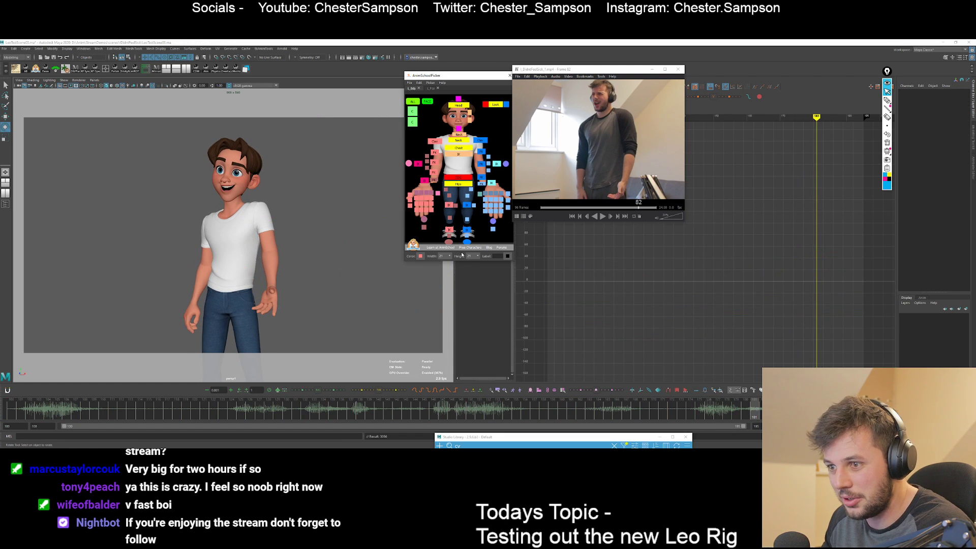
key("comma")
key("comma")
key("period")
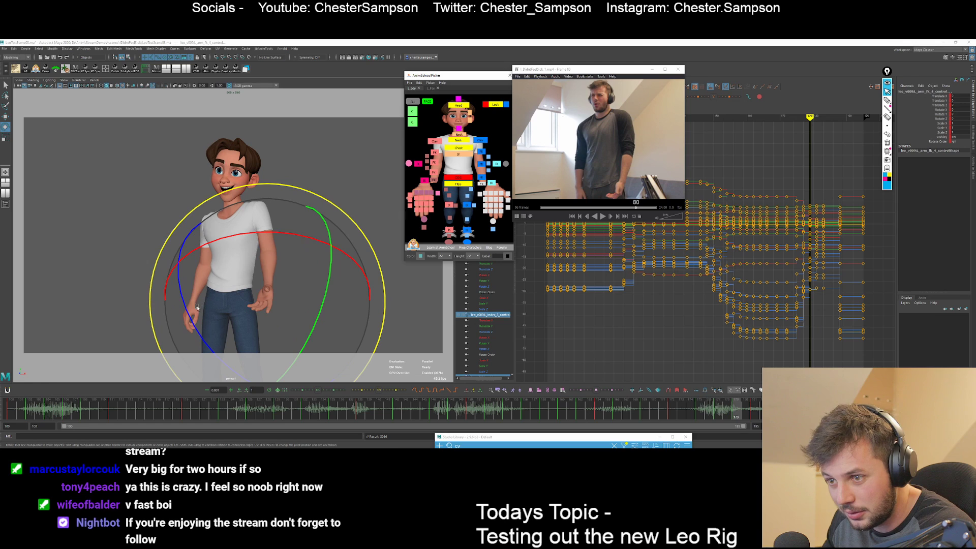
left_click_drag(189, 317, 193, 320)
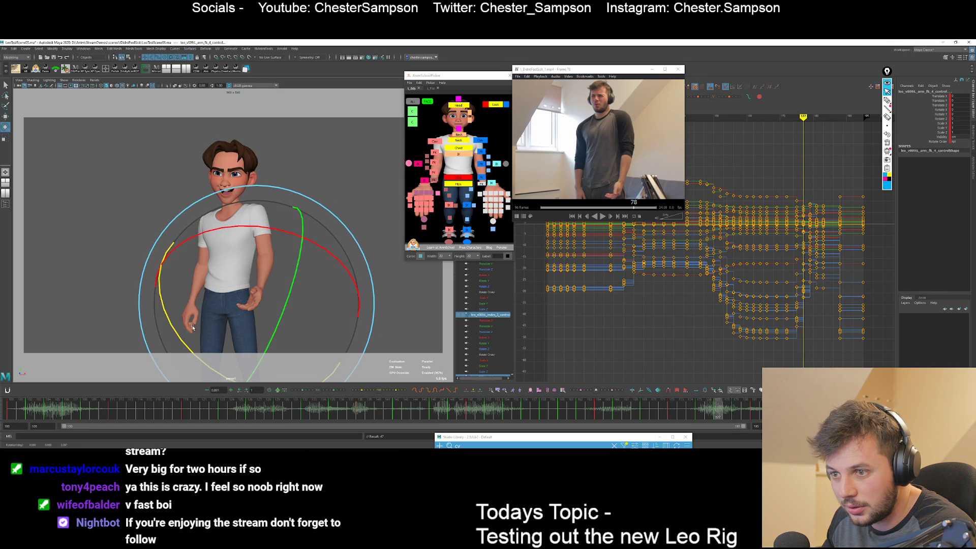
key("comma")
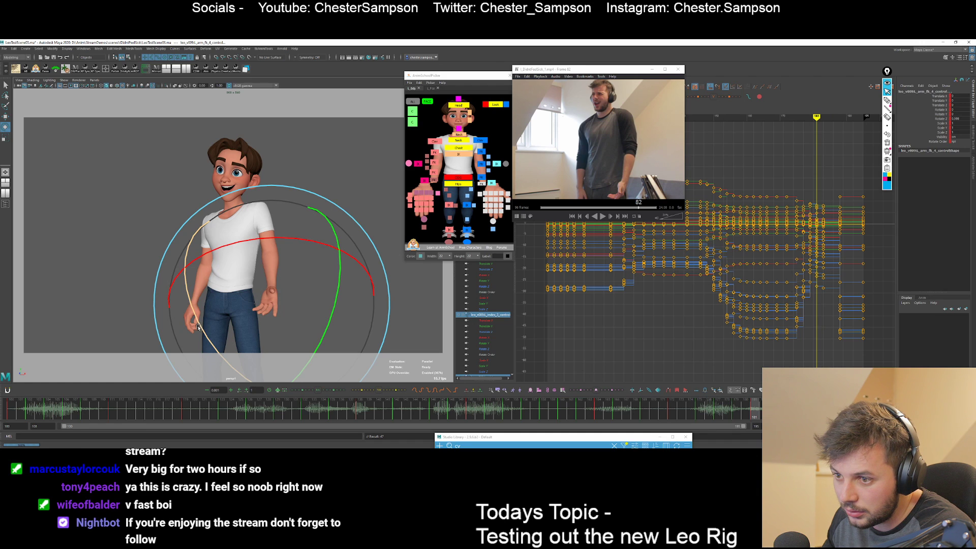
key("comma")
key("period")
key("period")
key("comma")
key("period")
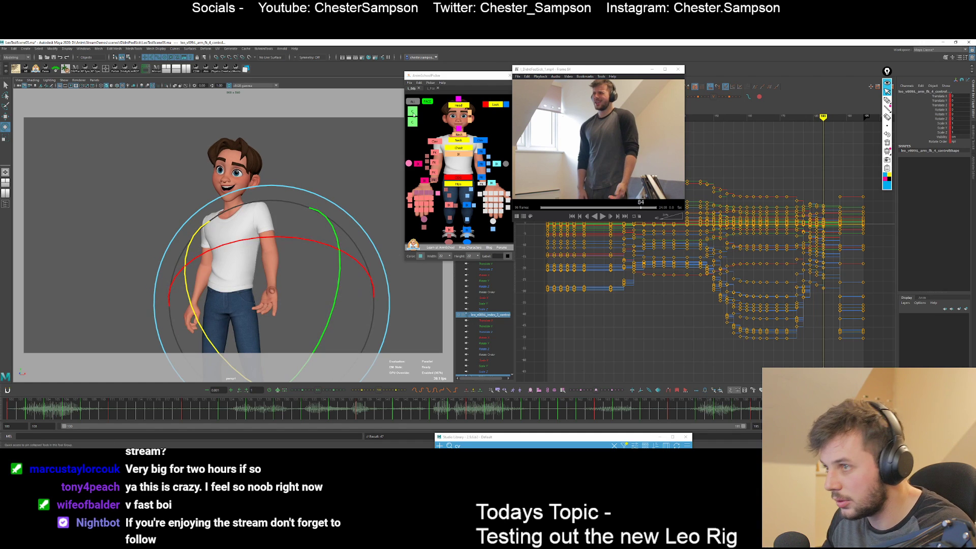
Select all the character's controls and key a breakdown pose at reference frame 84, checking it against frame 82.
left_click(412, 102)
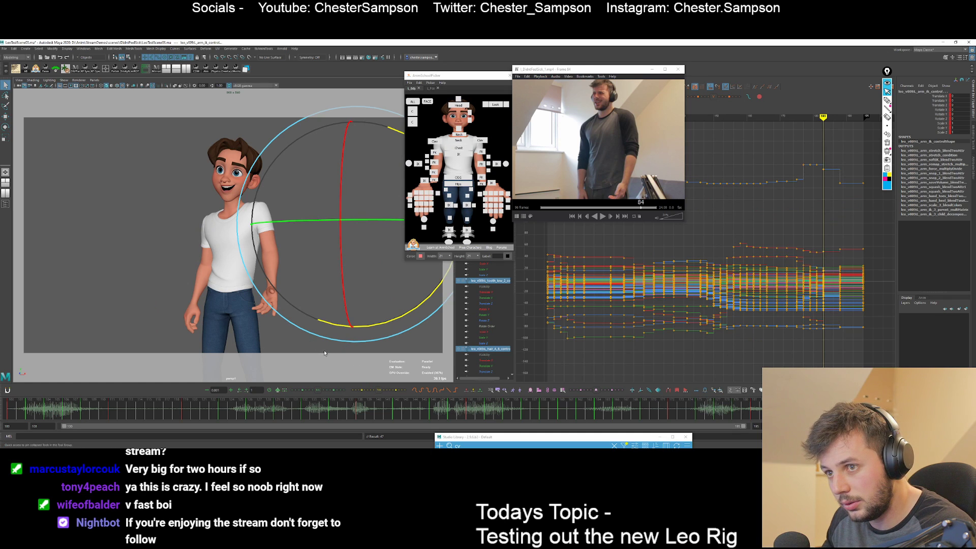
key("q")
key("comma")
key("period")
Select only the head control and rotate it at reference frame 84, comparing it with frame 82.
left_click(459, 104)
key("comma")
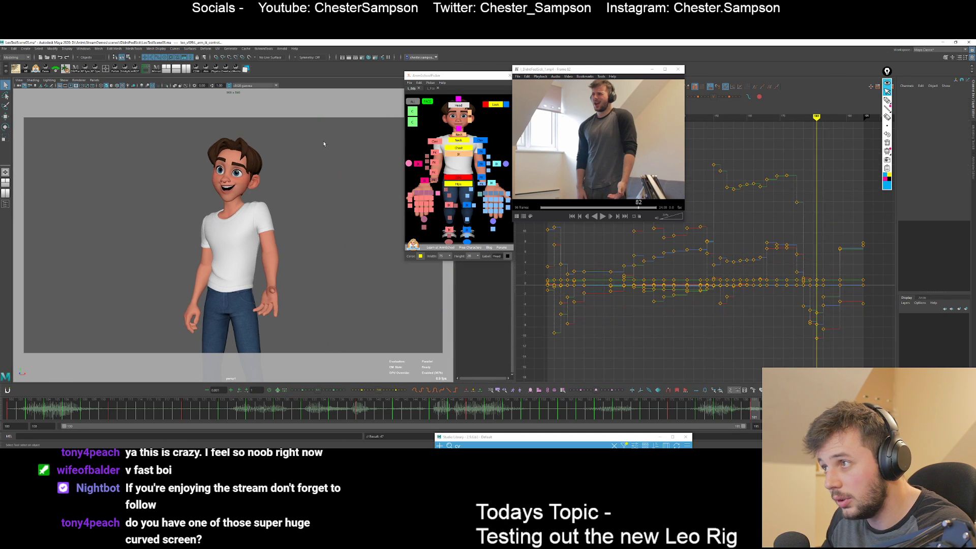
left_click(221, 236)
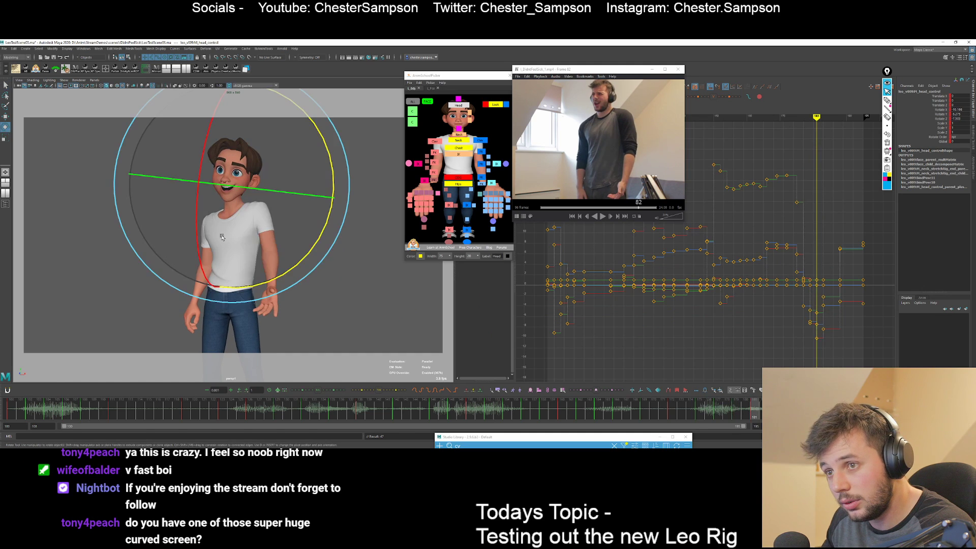
key("alt+period")
key("alt+period")
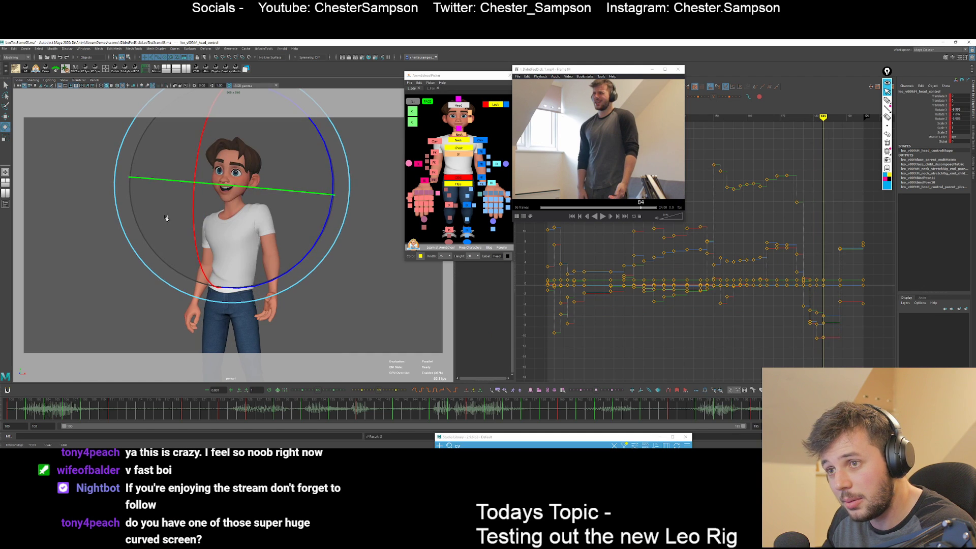
Refine the head control's rotation at reference frame 84, checking the head turn from frame 76 onward.
key("alt+comma")
key("alt+comma")
key("alt+comma")
key("alt+comma")
key("alt+comma")
key("alt+comma")
key("alt+comma")
key("alt+comma")
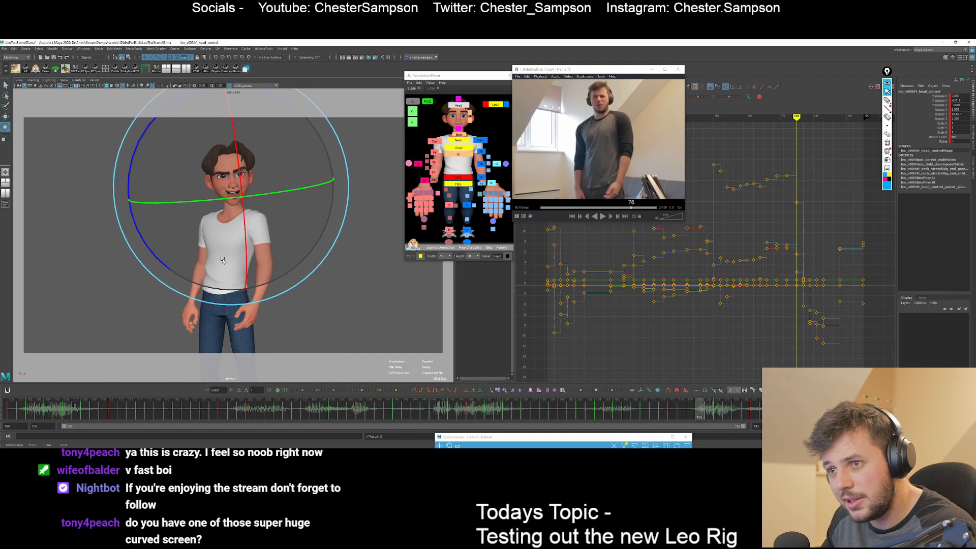
key("alt+period")
key("alt+period")
key("alt+period")
key("alt+period")
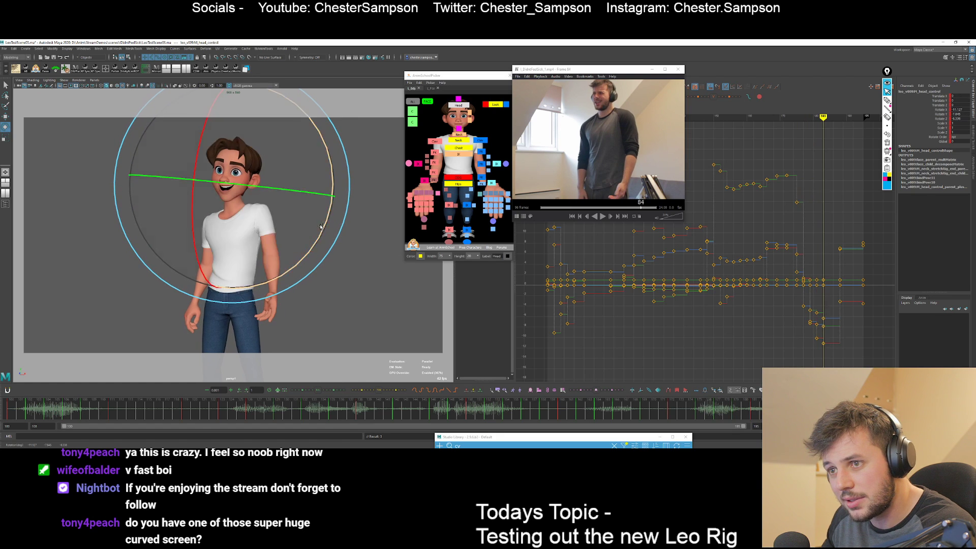
Refine the head control's rotation across frames 80 to 84, comparing the poses with the reference video.
key("alt+comma")
key("alt+comma")
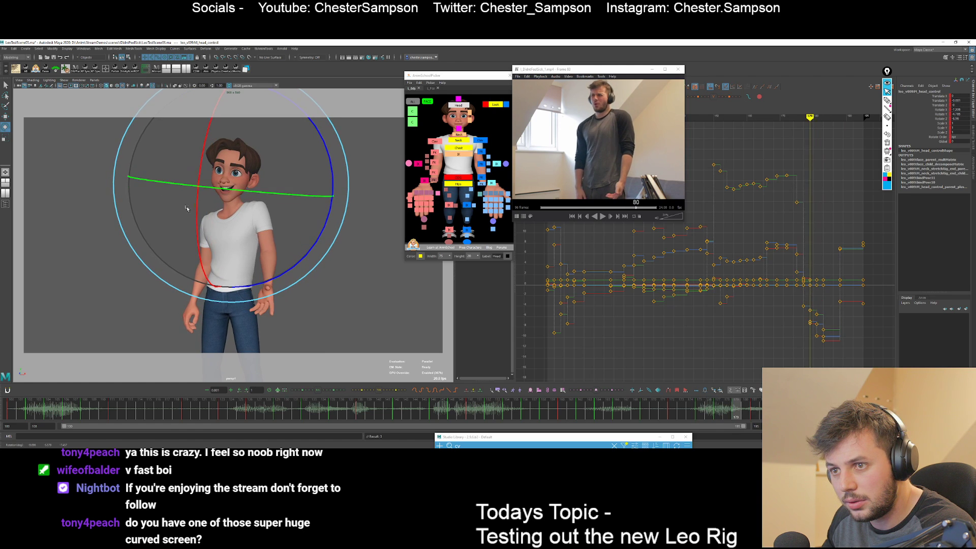
key("alt+comma")
key("alt+comma")
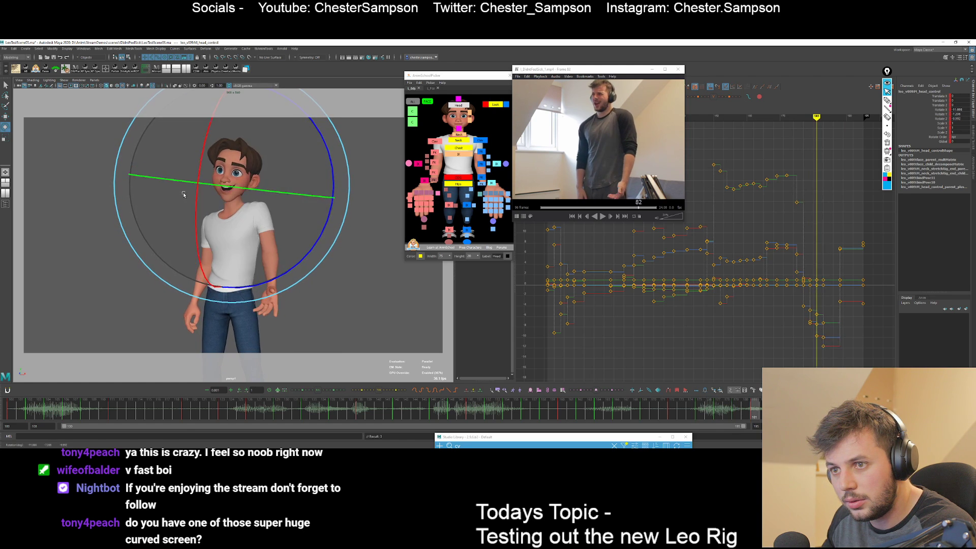
key("alt+comma")
key("alt+comma")
key("alt+comma")
key("alt+comma")
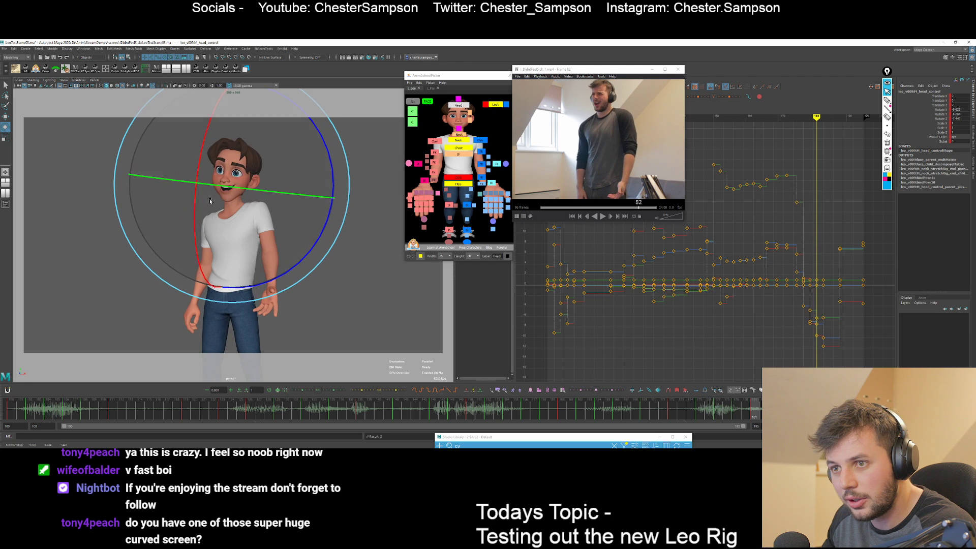
key("alt+period")
key("alt+period")
key("alt+period")
key("alt+period")
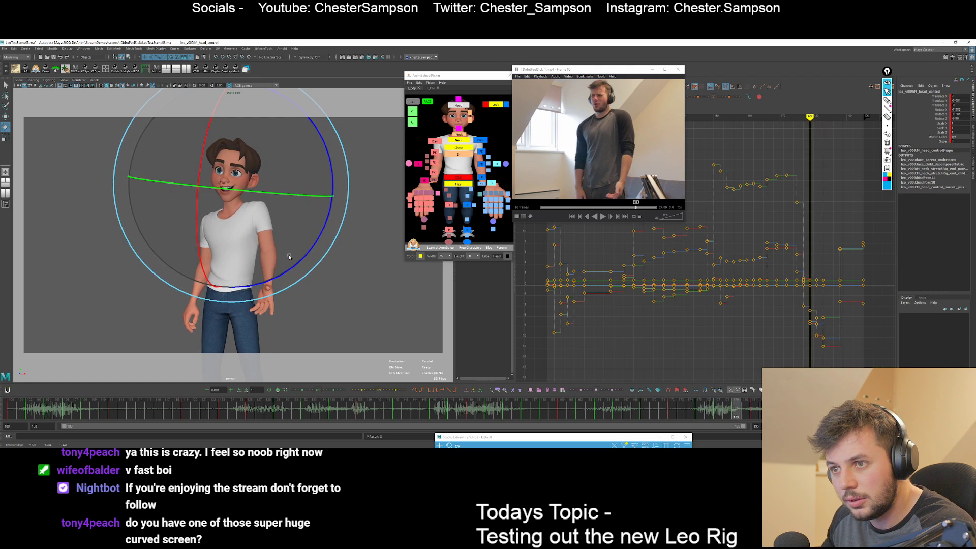
Select the COG control for moving and compare the body's position on the frames around 80.
left_click(427, 101)
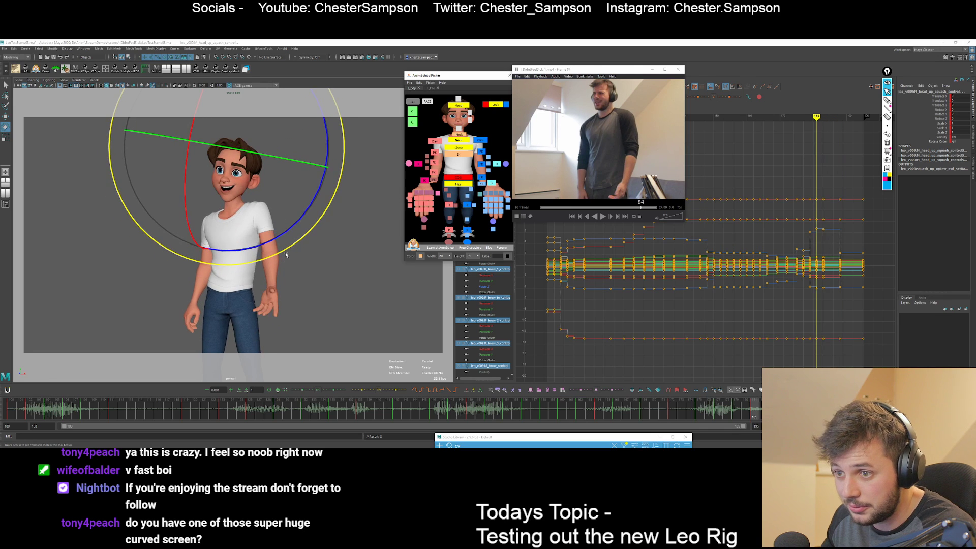
key("w")
left_click(230, 288)
key("comma")
key("comma")
key("comma")
key("period")
key("period")
key("period")
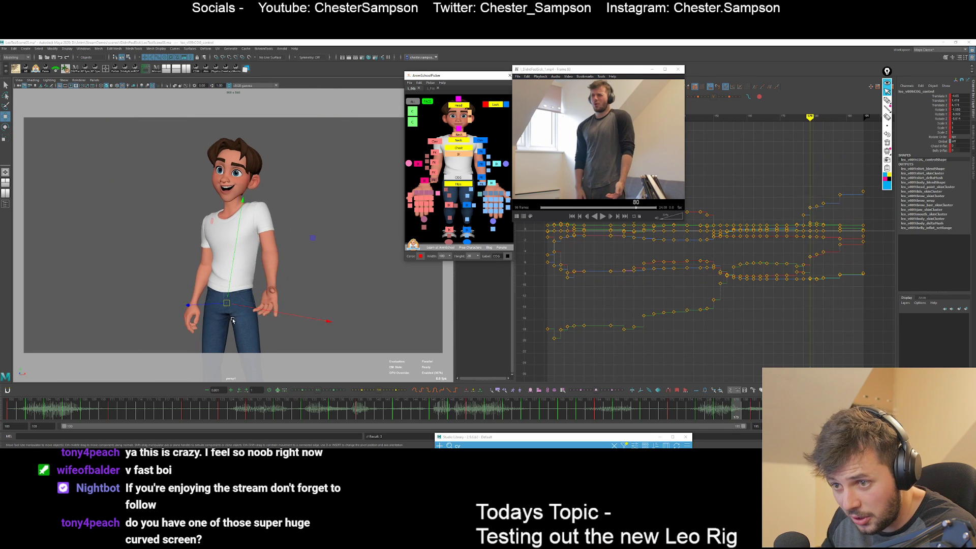
Examine the hips close up, frame by frame around frames 78 to 82.
key("backslash")
key("comma")
key("period")
key("comma")
key("comma")
key("comma")
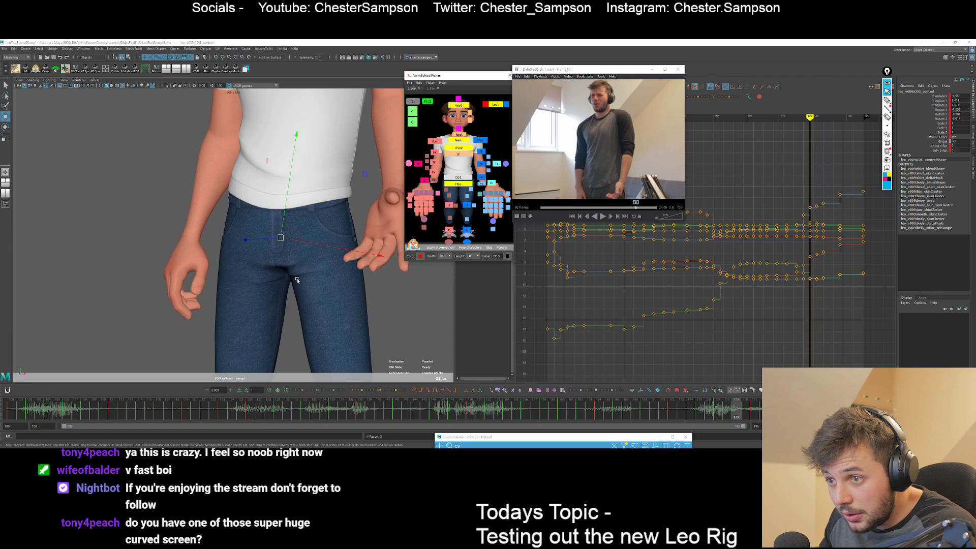
key("period")
key("period")
key("comma")
key("comma")
key("comma")
key("period")
key("period")
key("period")
key("period")
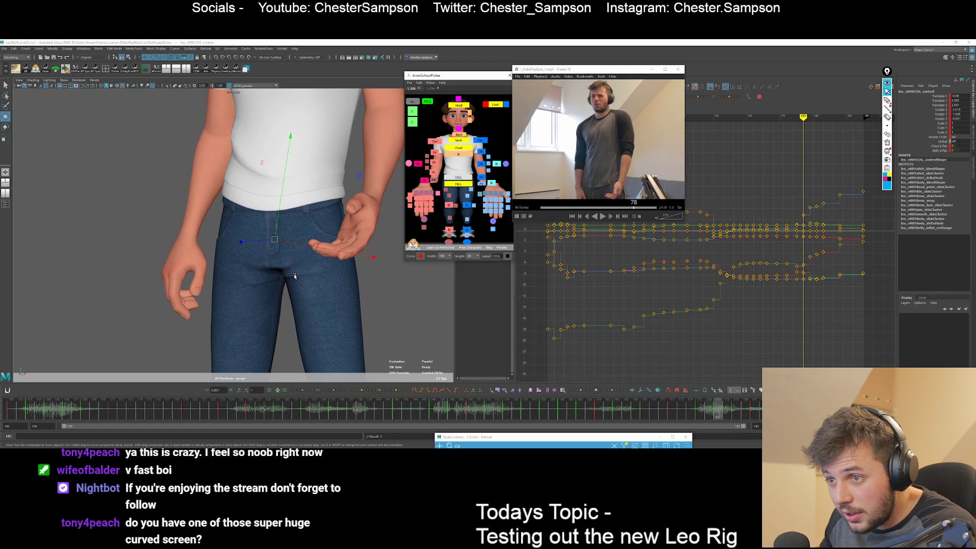
Reposition the COG control at frame 84, checking the hip movement between frames 82 and 89.
key("alt+comma")
key("alt+comma")
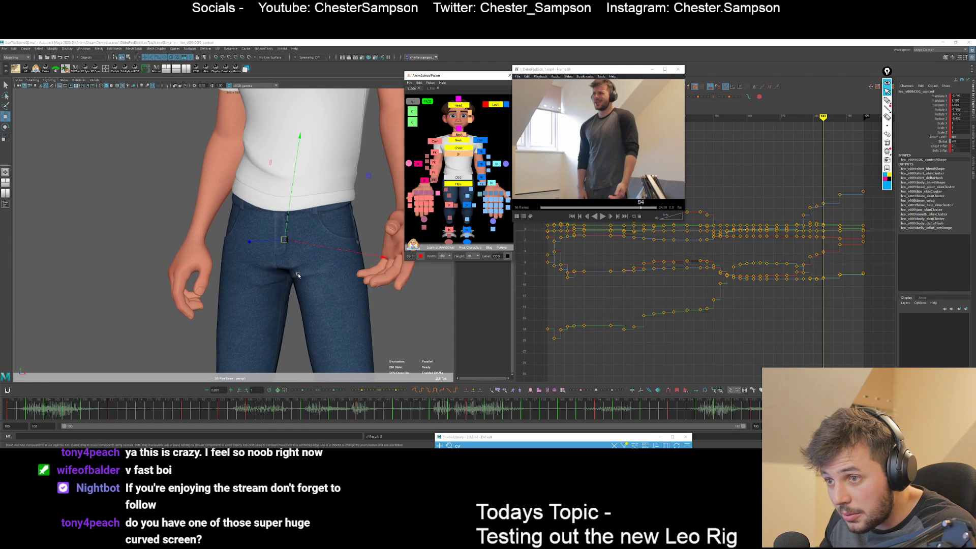
key("alt+period")
key("alt+period")
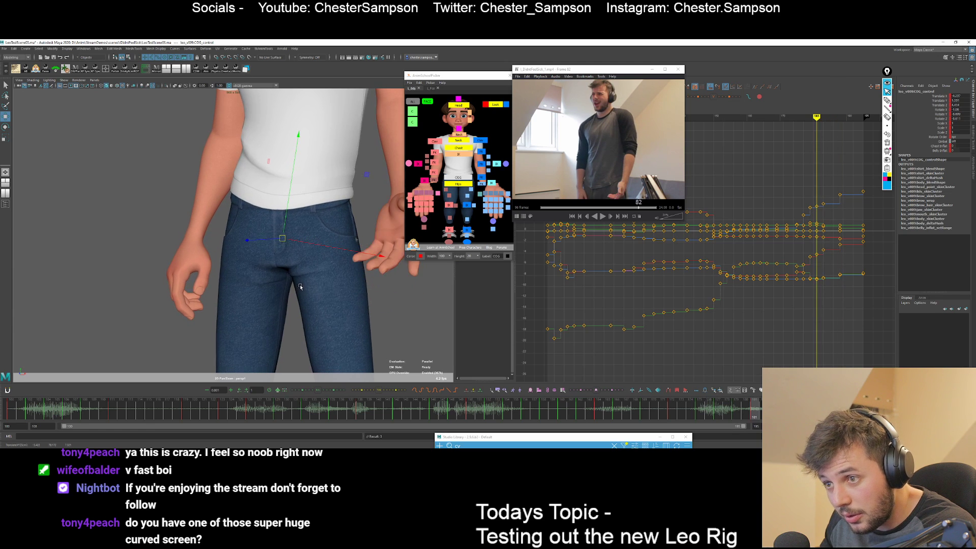
key("comma")
key("period")
key("e")
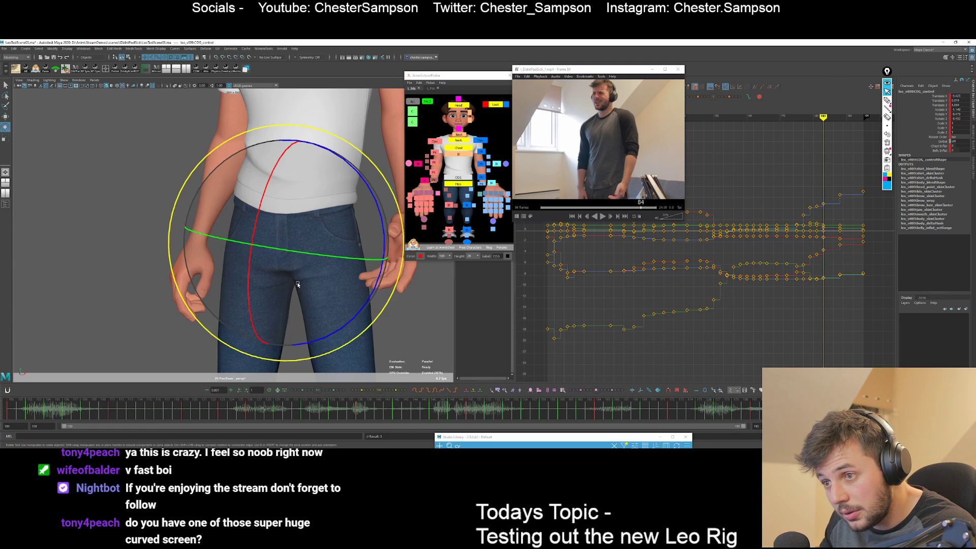
key("w")
key("comma")
key("period")
key("period")
key("period")
key("comma")
key("comma")
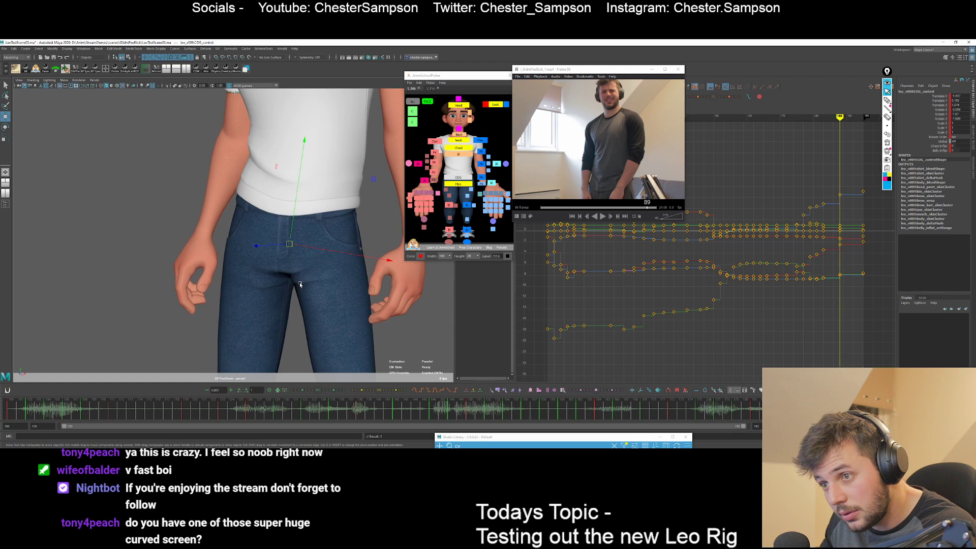
key("period")
Return to the full camera framing and step through frames 70 to 82 to examine the body movement.
key("backslash")
key("comma")
key("comma")
key("period")
key("comma")
key("e")
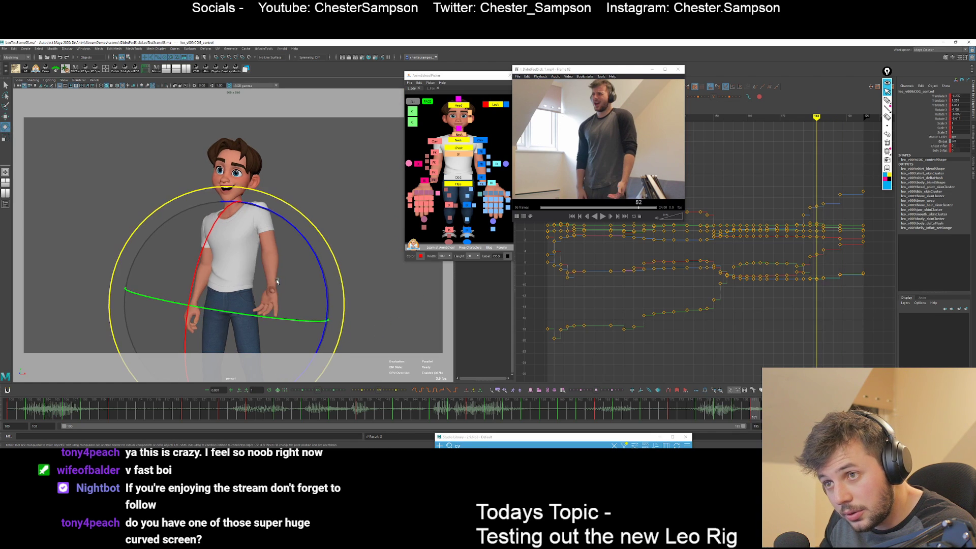
key("comma")
key("comma")
key("comma")
key("comma")
key("comma")
key("comma")
key("comma")
key("period")
key("period")
key("period")
key("period")
key("period")
key("period")
key("period")
key("period")
key("period")
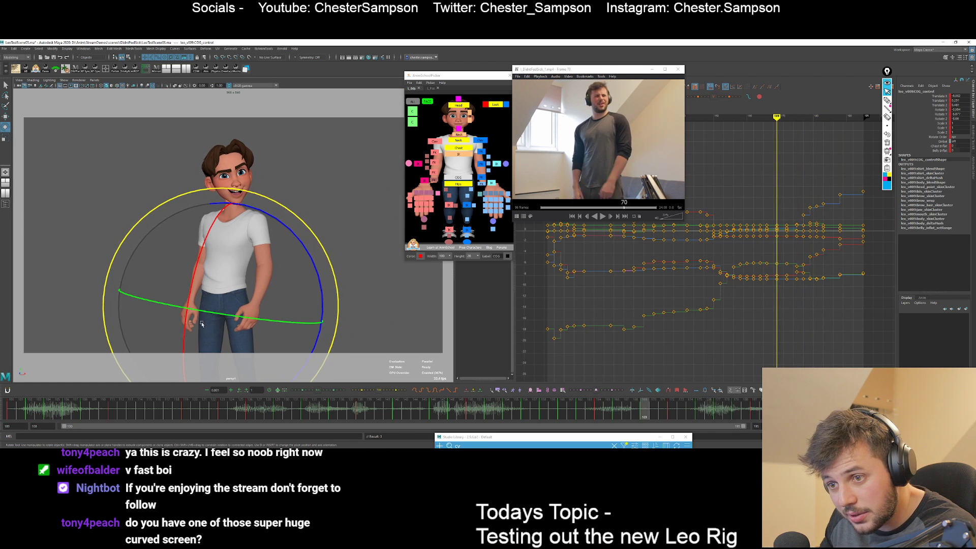
Step through the poses between frames 70 and 84, and play back the shot to judge the timing.
key("alt+comma")
key("alt+comma")
key("alt+comma")
key("alt+comma")
key("alt+comma")
key("alt+comma")
key("alt+comma")
key("alt+comma")
key("alt+comma")
key("alt+comma")
key("alt+comma")
key("alt+comma")
key("alt+comma")
key("alt+comma")
key("alt+comma")
key("alt+comma")
key("alt+comma")
key("alt+comma")
key("alt+comma")
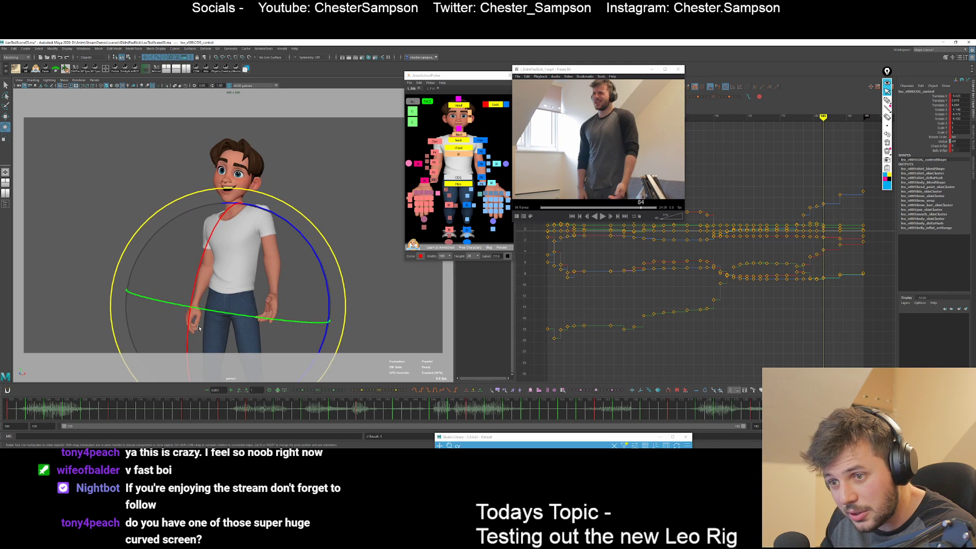
key("alt+v")
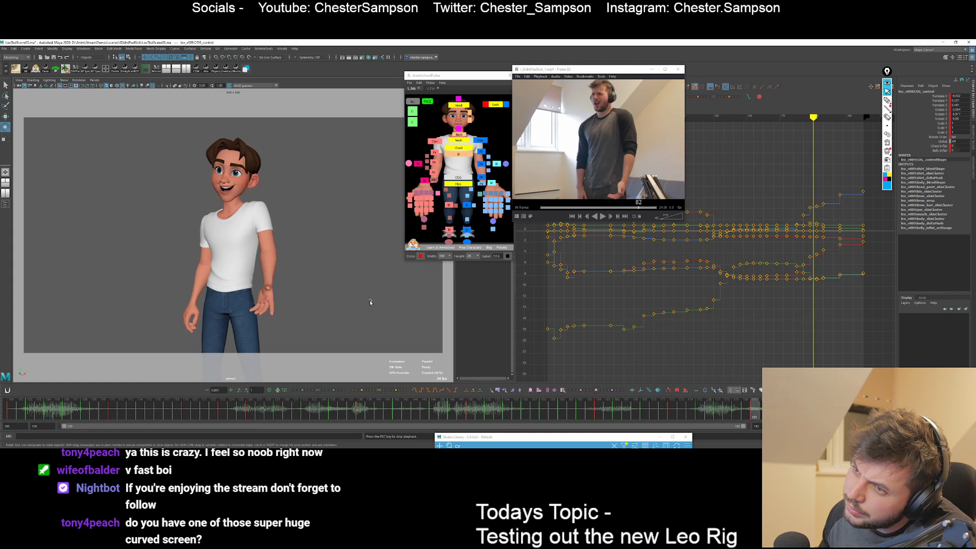
key("Escape")
Select all of the character's controls, scrub through the shot and review its playback.
left_click_drag(407, 96, 655, 399)
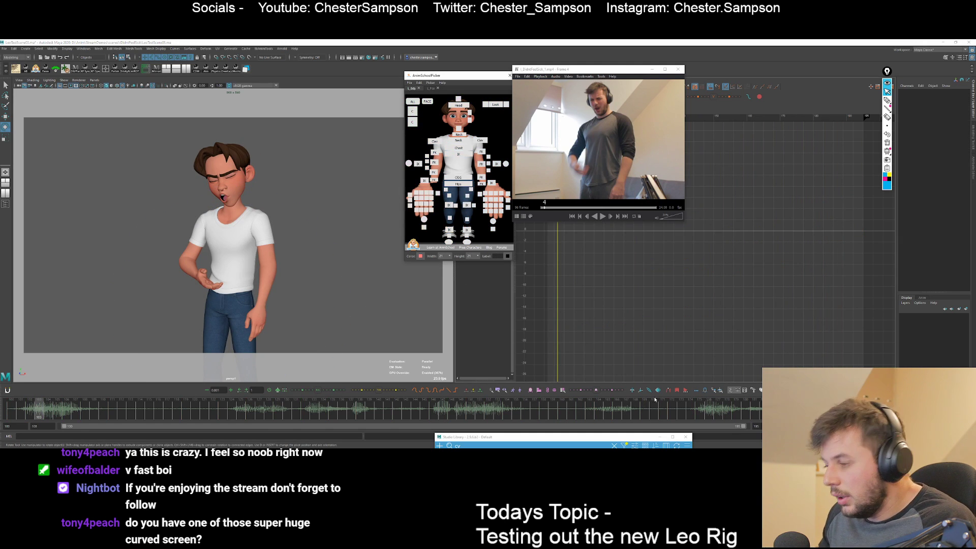
left_click(665, 412)
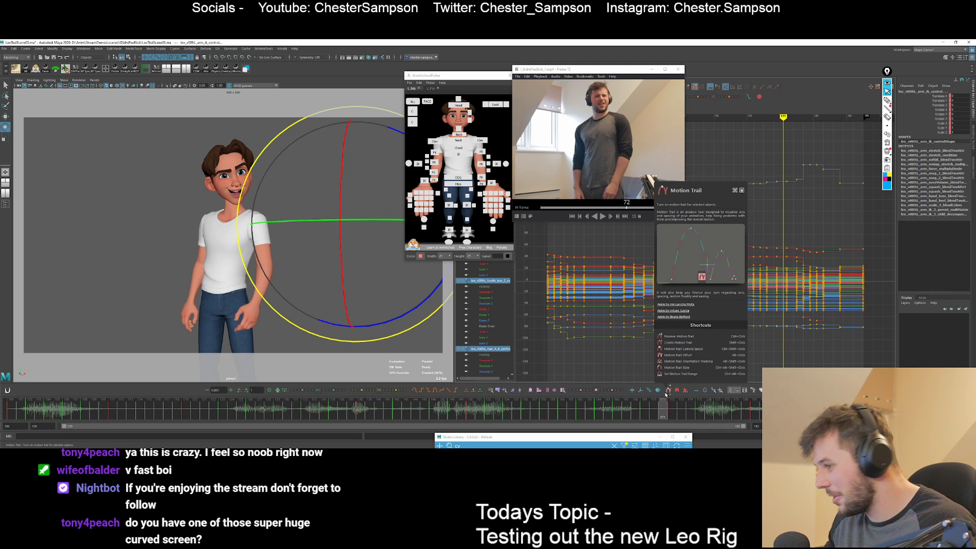
left_click_drag(542, 413, 360, 421)
key("alt+v")
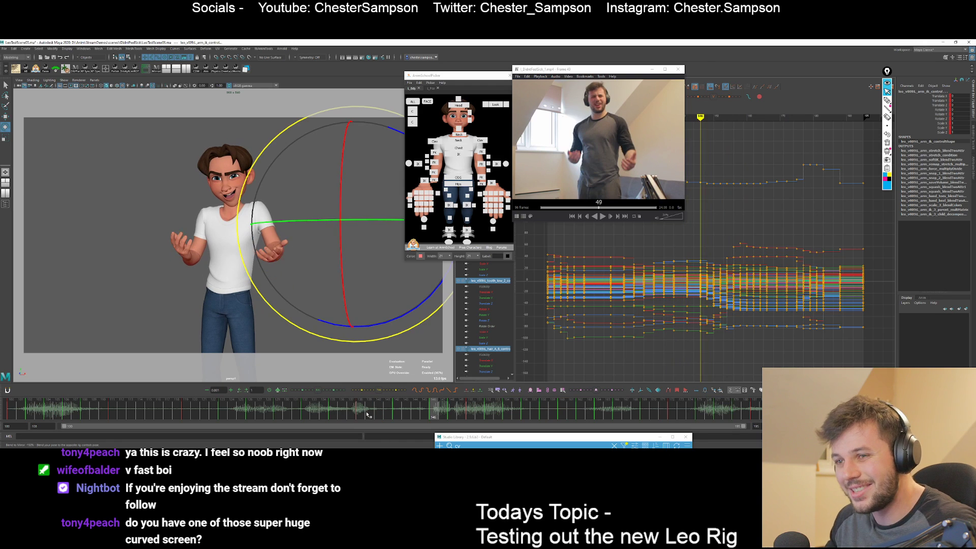
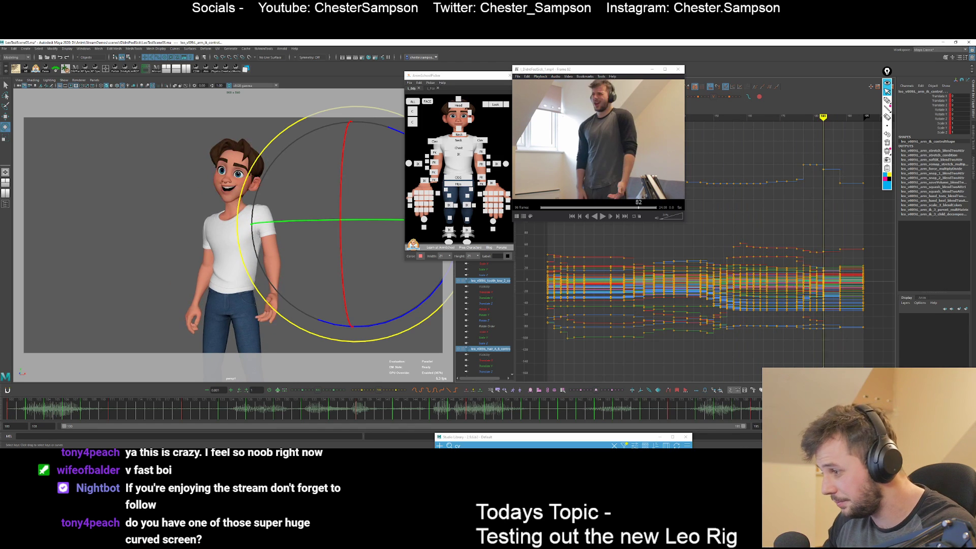
Lower the COG control slightly at frame 89.
key("q")
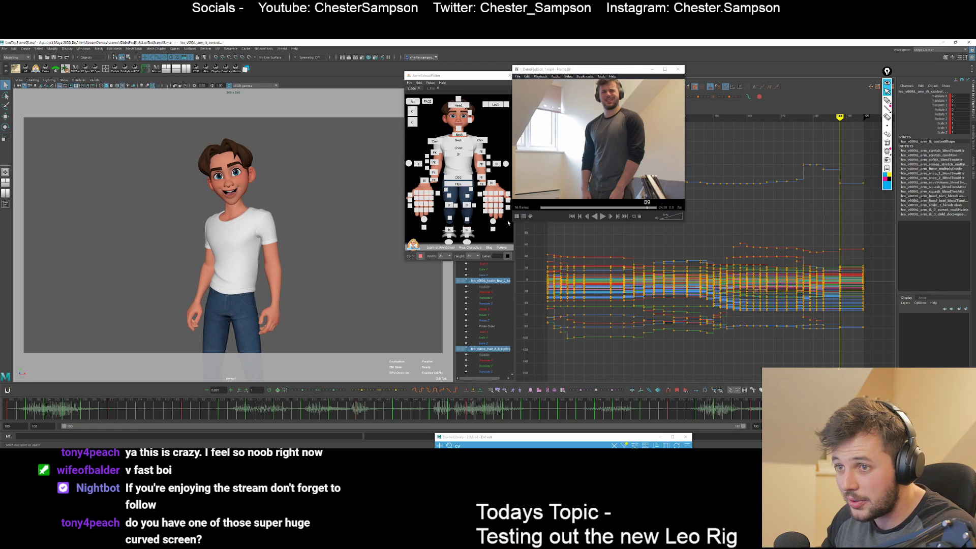
left_click(457, 177)
key("w")
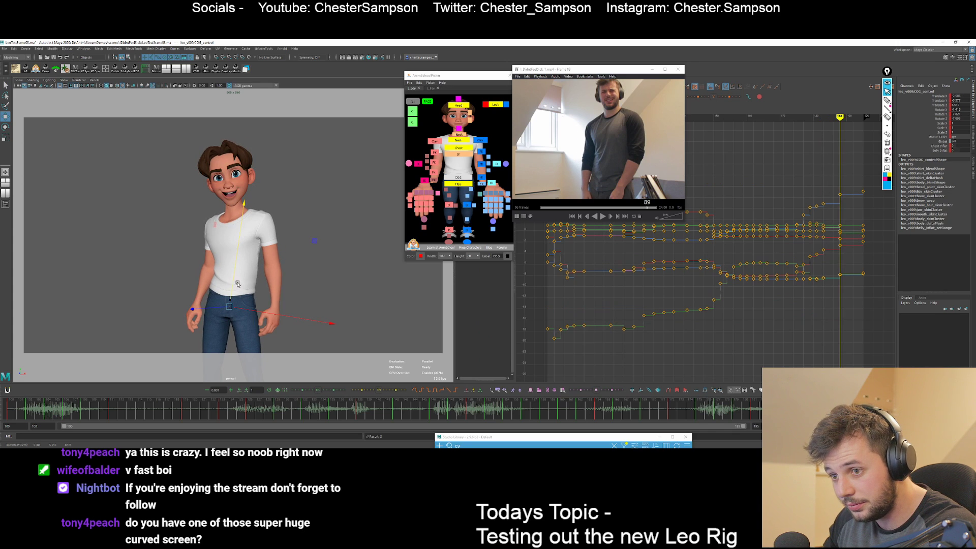
key("q")
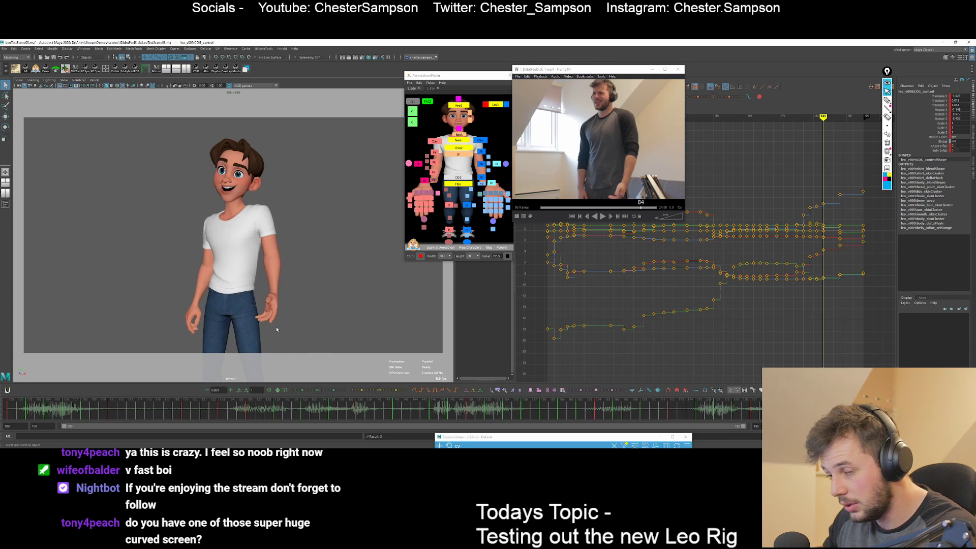
Adjust the left upper arm's FK rotation on the poses from frame 78 onward, checking through frame 89.
key(".")
key(".")
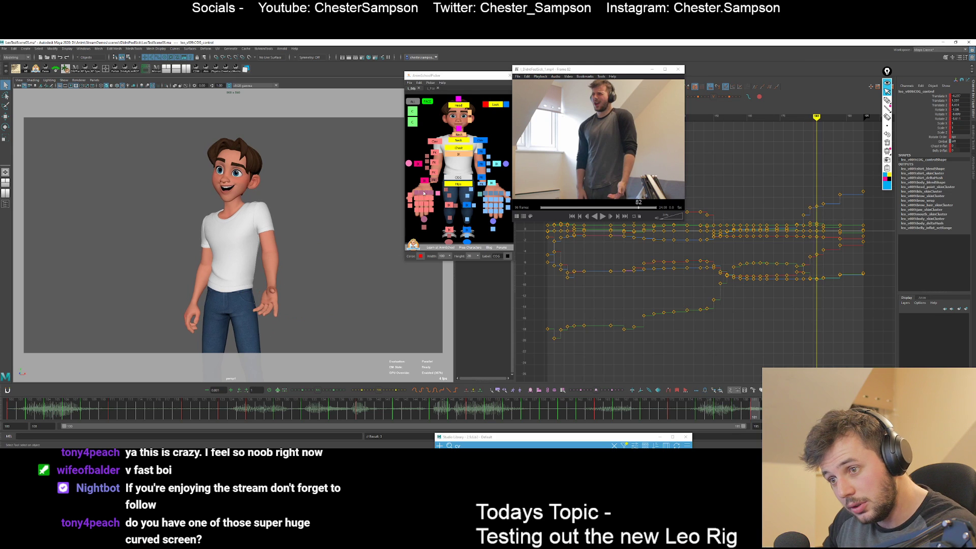
left_click(483, 151)
key("e")
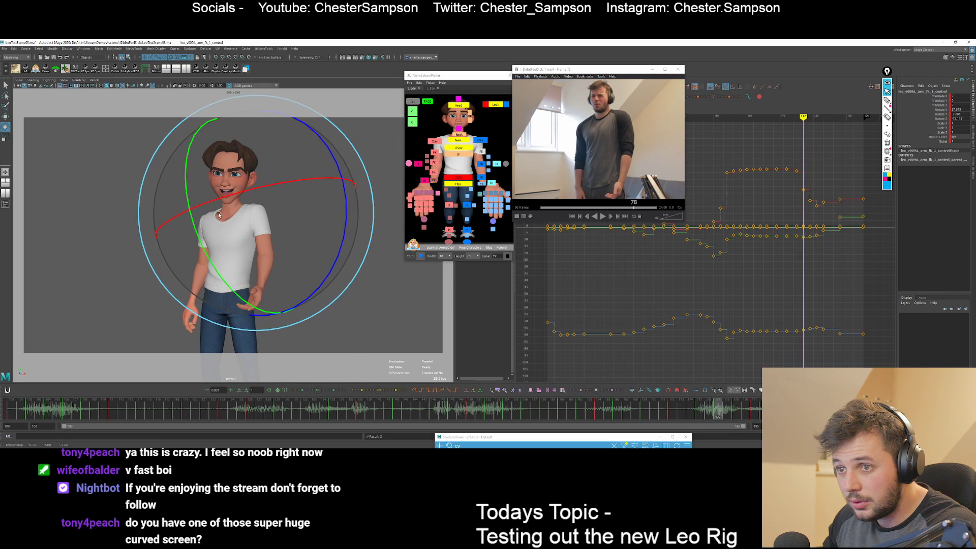
key(".")
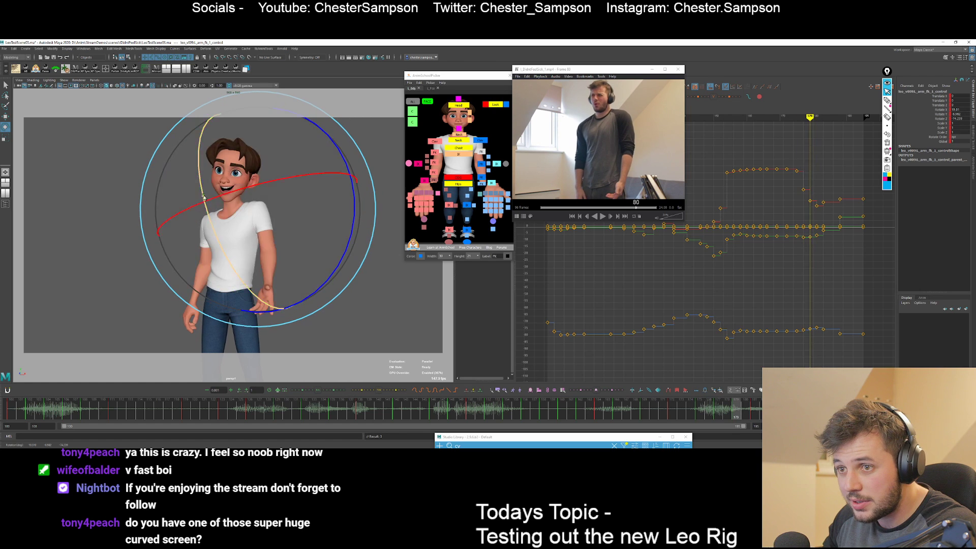
key(".")
key(".")
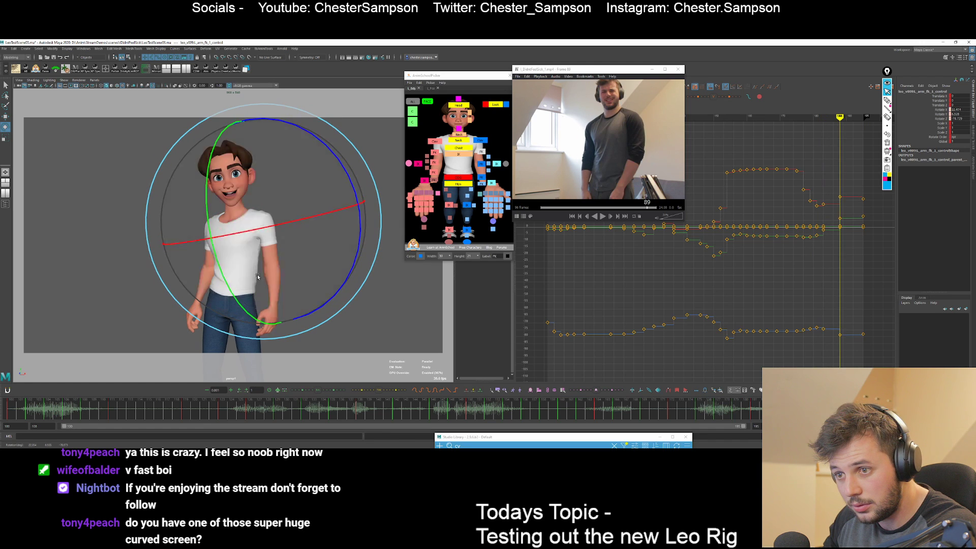
key("q")
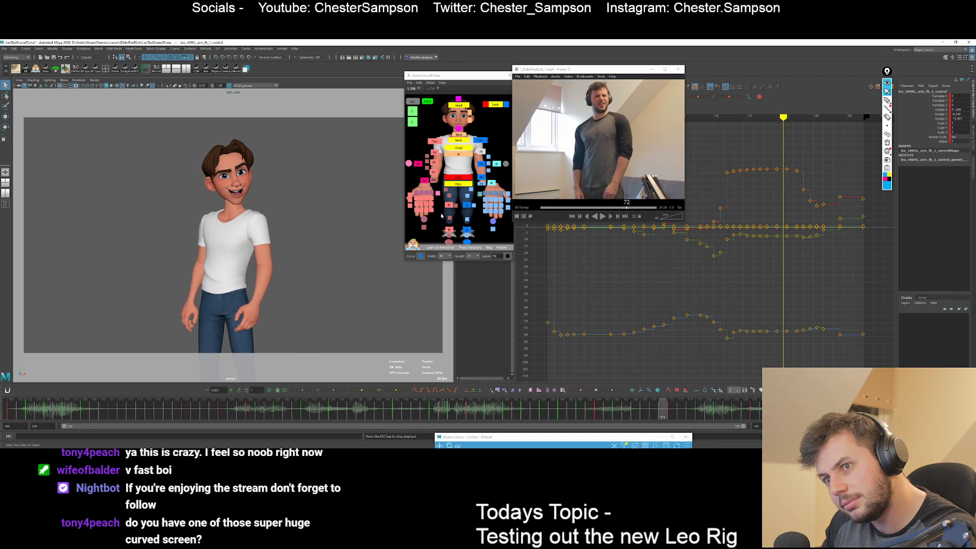
Select the neck control and refine its rotation on frames 82 and 84.
left_click(457, 115)
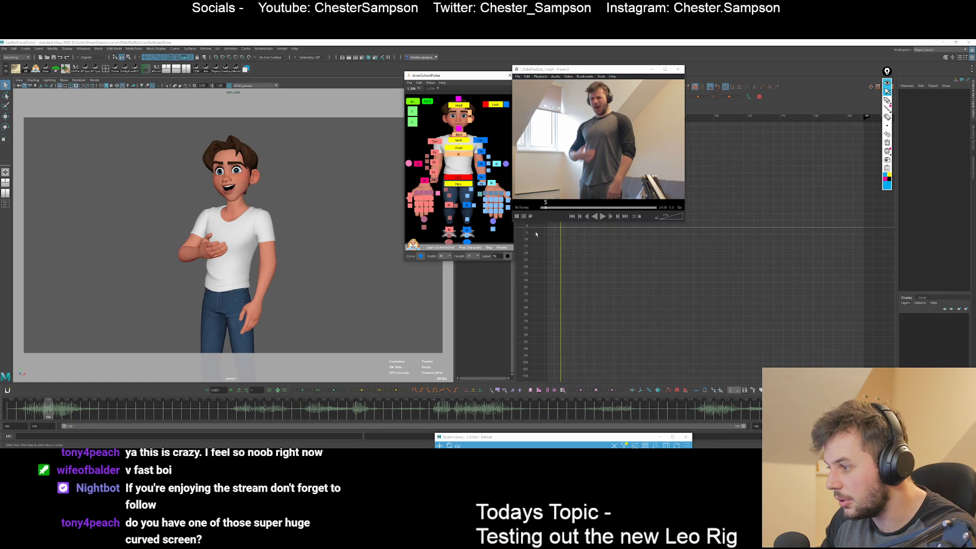
left_click(459, 141)
left_click(680, 409)
key("alt+v")
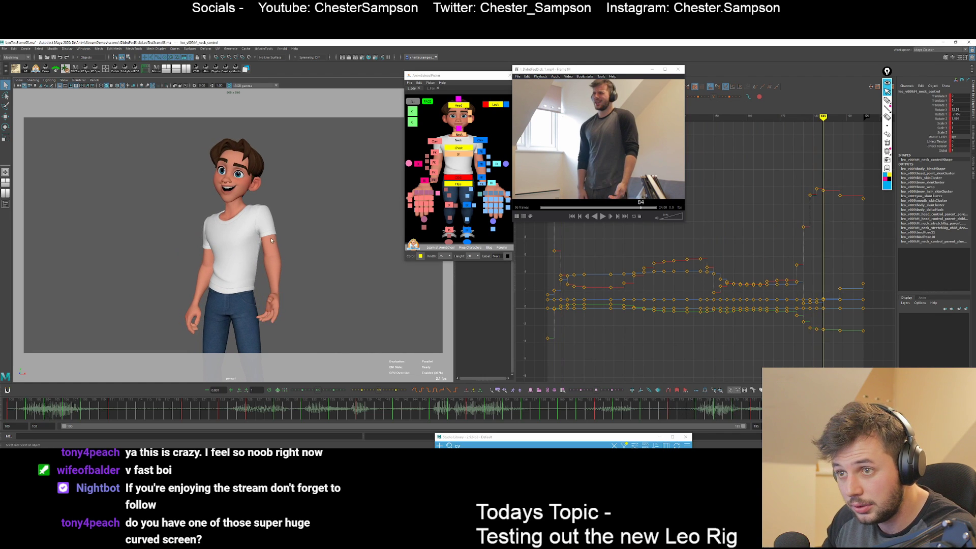
key("e")
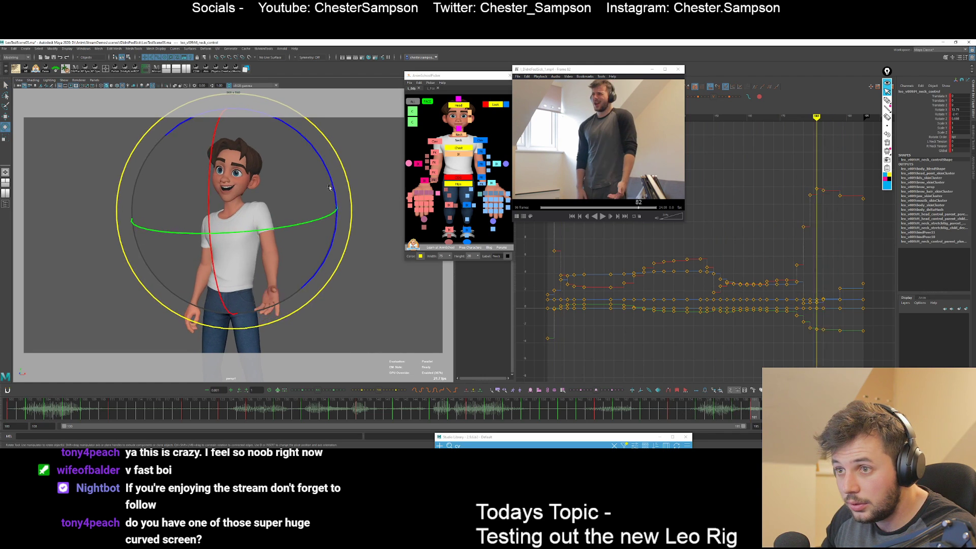
left_click_drag(329, 189, 333, 186)
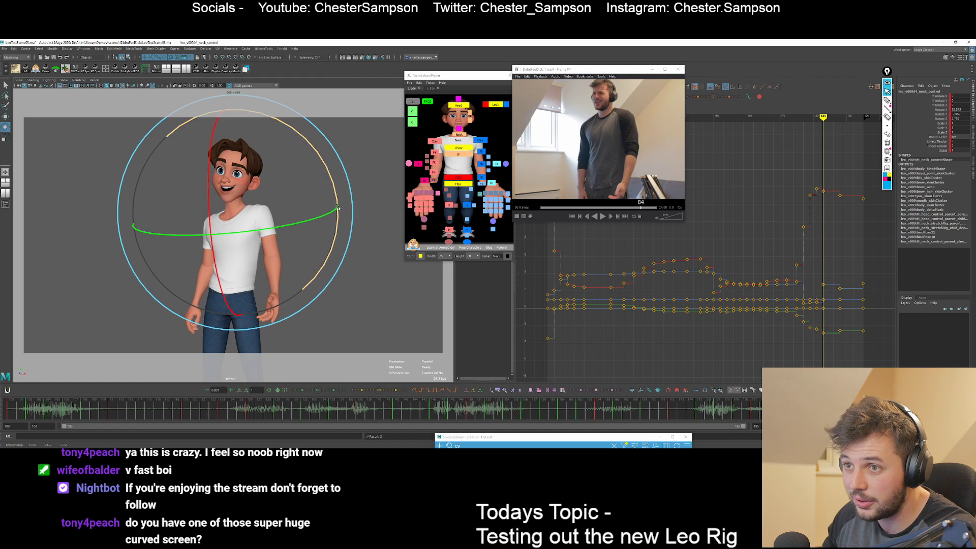
key("q")
Select the chest control and rotate it slightly at frame 84, comparing it with the neighbouring poses.
left_click(488, 106)
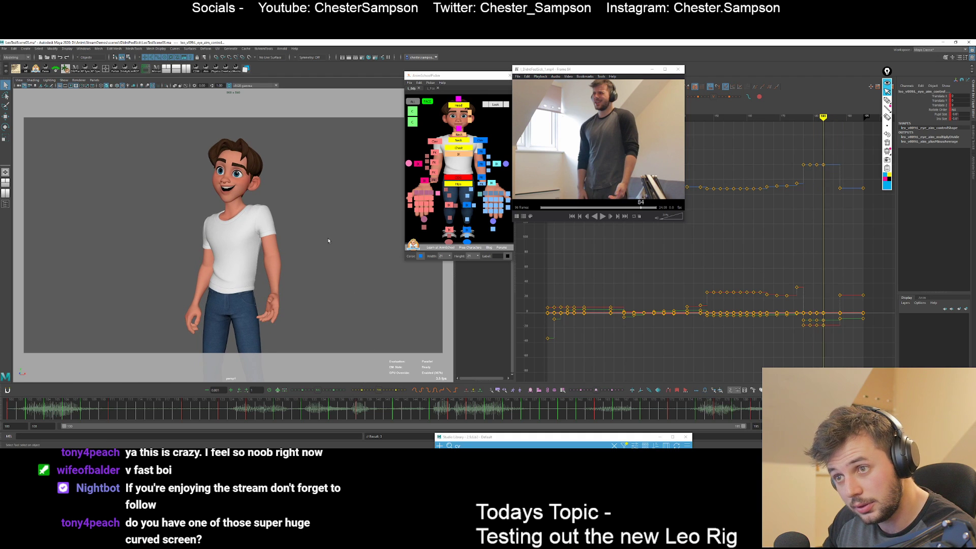
left_click(417, 101)
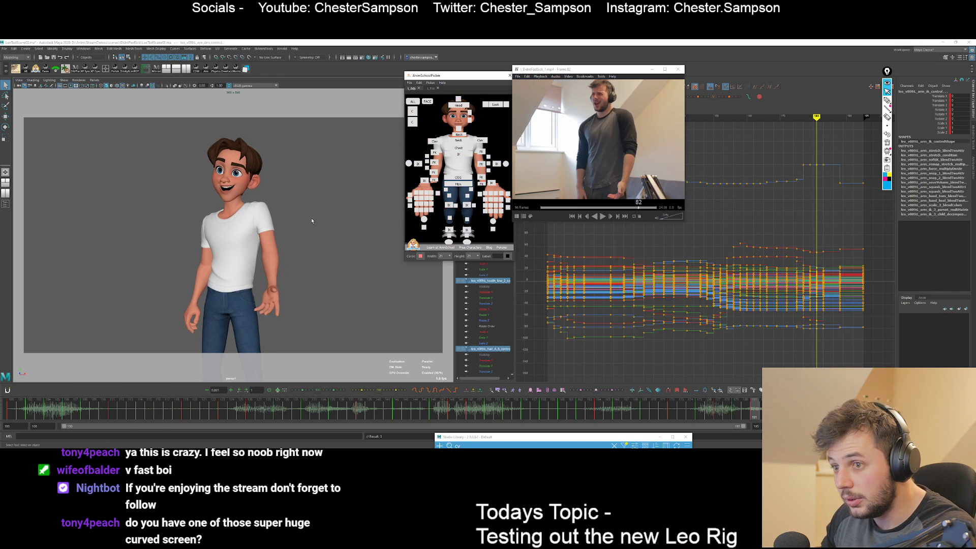
left_click(455, 146)
key("e")
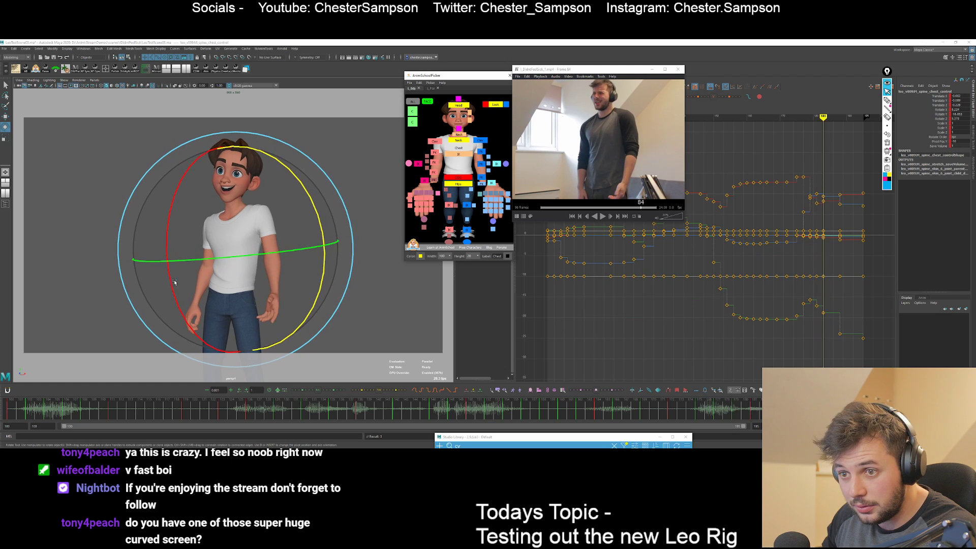
key("comma")
key("period")
left_click_drag(177, 281, 175, 279)
key("comma")
key("comma")
key("period")
key("period")
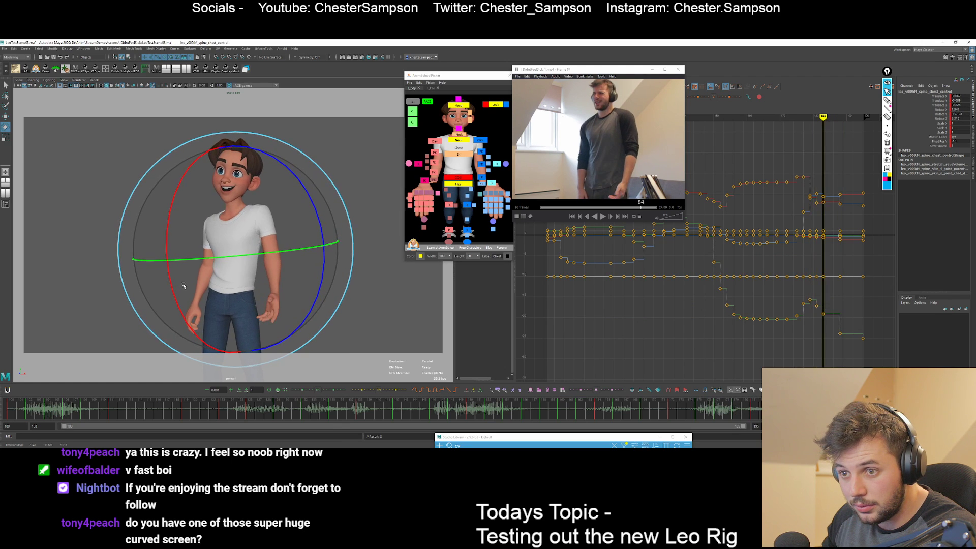
Fine-tune the chest control's rotation on the closing poses up to frame 96.
key("period")
key("comma")
key("comma")
key("comma")
key("period")
key("period")
key("period")
key("period")
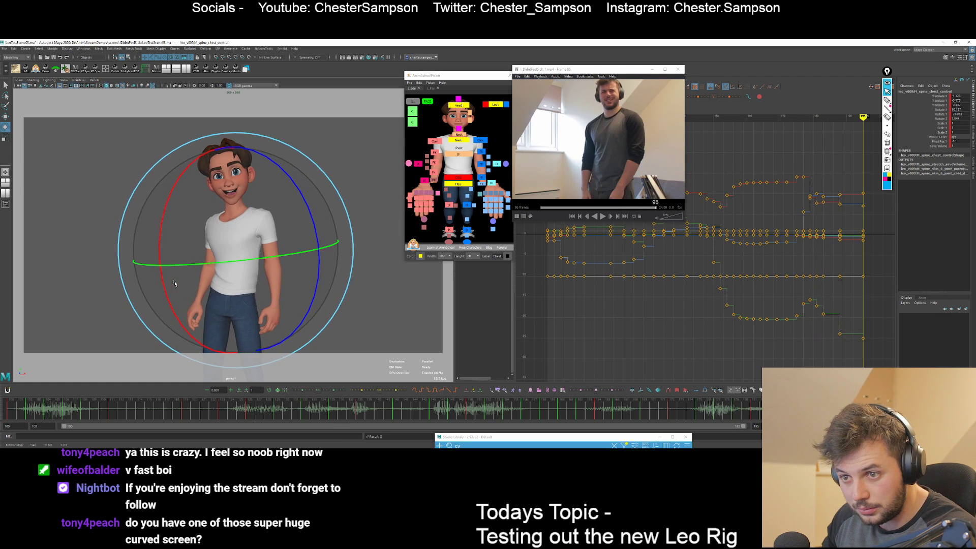
key("comma")
left_click_drag(172, 278, 172, 283)
key("comma")
key("period")
key("period")
key("comma")
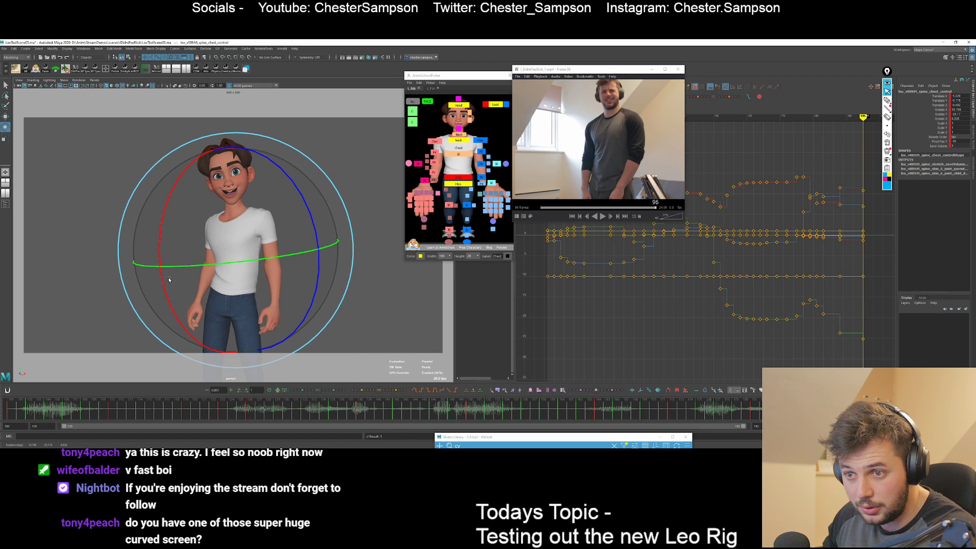
Play back the shot to review the body motion and scrub back to frame 84.
key("alt+v")
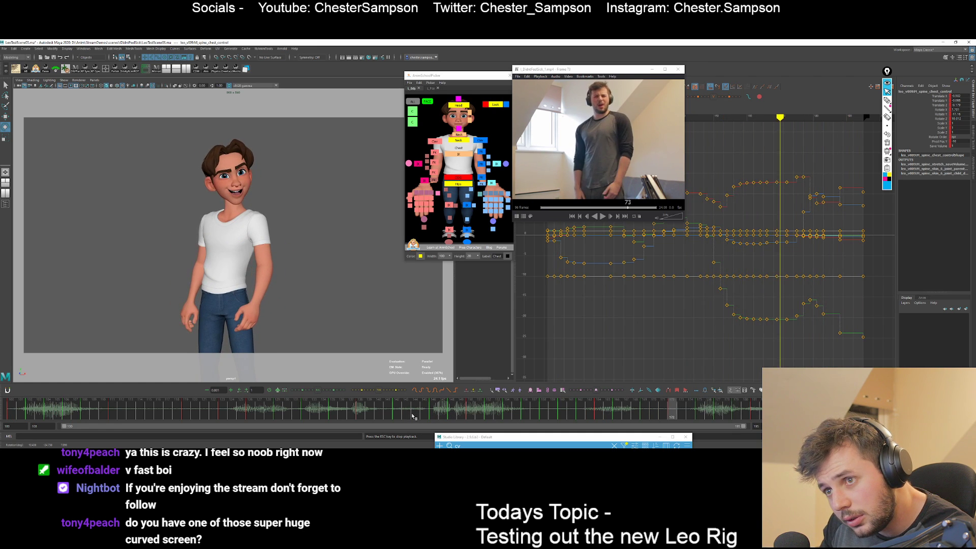
key("Escape")
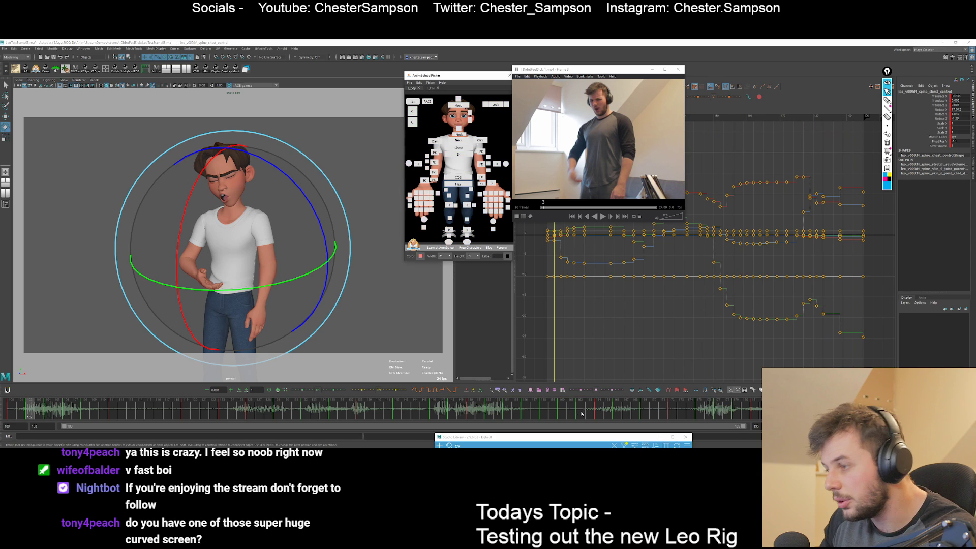
left_click_drag(626, 409, 773, 409)
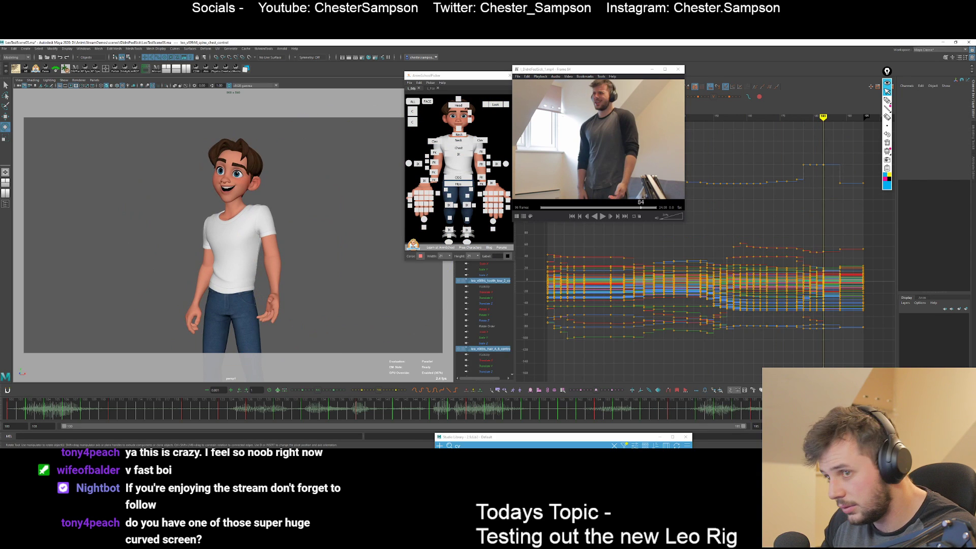
For all controls, retime the frame 89 pose to frame 88 and add an in-between pose at frame 86.
left_click(491, 164)
key(".")
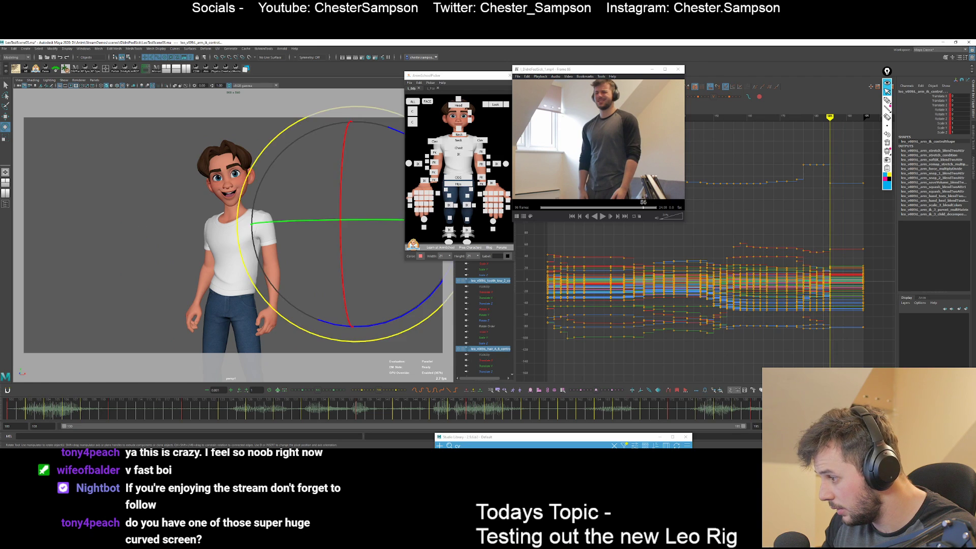
mouse_move(786, 410)
left_mouse_down()
mouse_move(759, 409)
mouse_move(851, 409)
mouse_move(787, 409)
left_mouse_up()
key("alt+v")
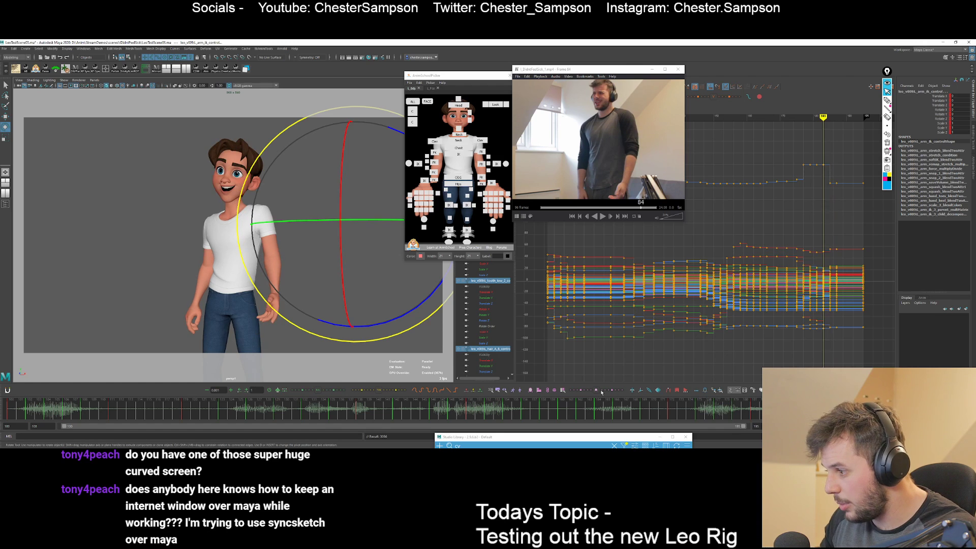
key(".")
key(".")
key("q")
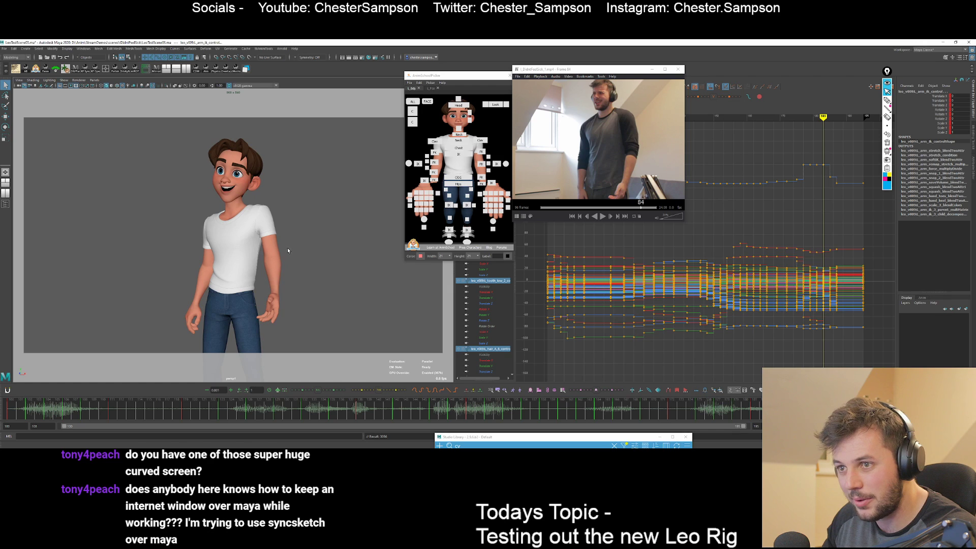
Select the head control and refine its rotation on the poses around frame 84.
left_click(458, 105)
key("e")
key("comma")
key("comma")
key("period")
key("period")
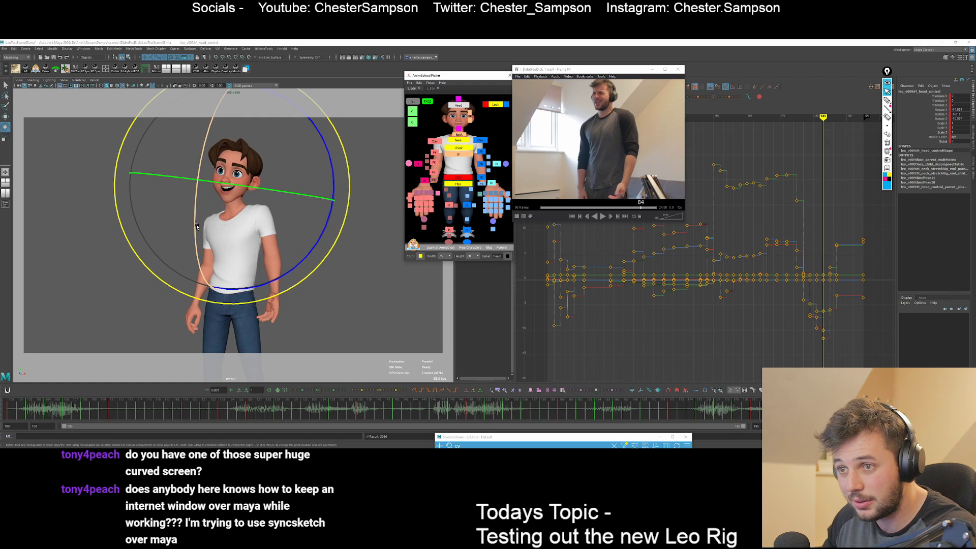
left_click_drag(194, 215, 287, 287)
key("comma")
key("comma")
key("period")
left_click_drag(181, 219, 176, 221)
key("comma")
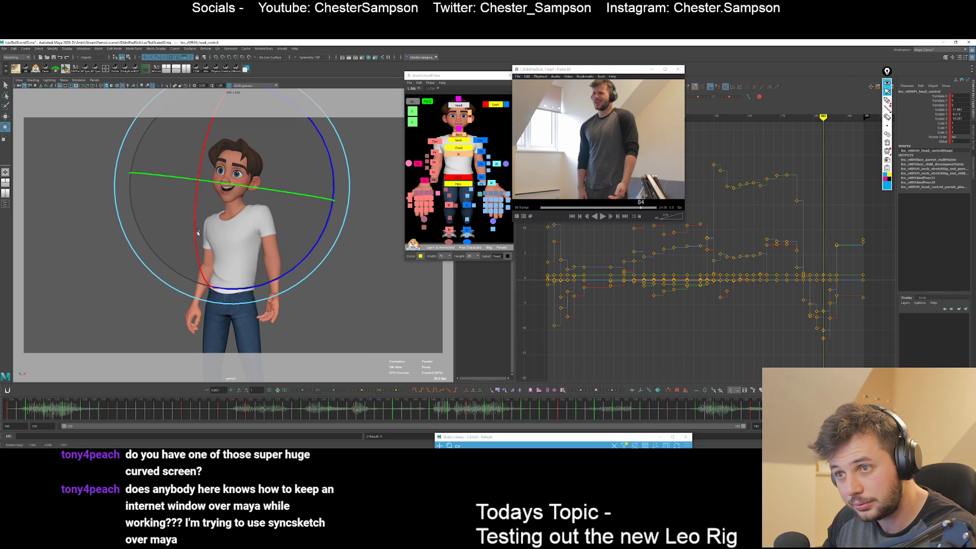
Check the eye aim and adjust the facial head control's in-between at frame 86 against the neighbouring poses.
key("period")
key("q")
left_click(496, 105)
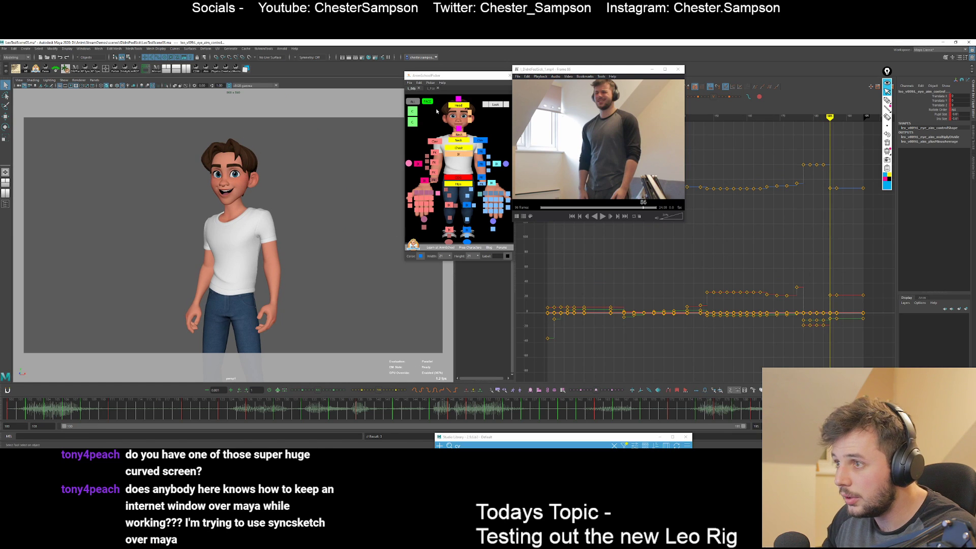
left_click(437, 111)
left_click(431, 88)
left_click(502, 144)
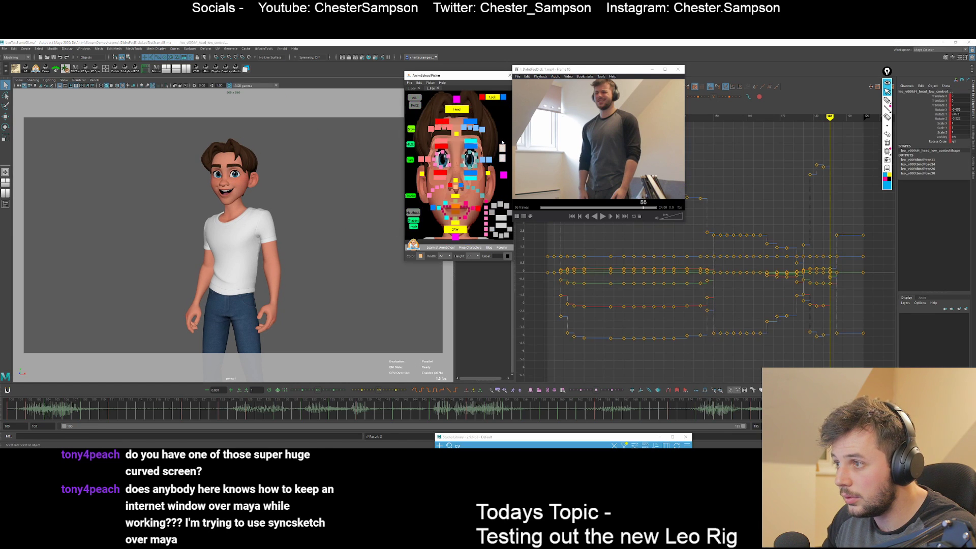
key("ctrl+z")
key("comma")
key("period")
key("comma")
key("period")
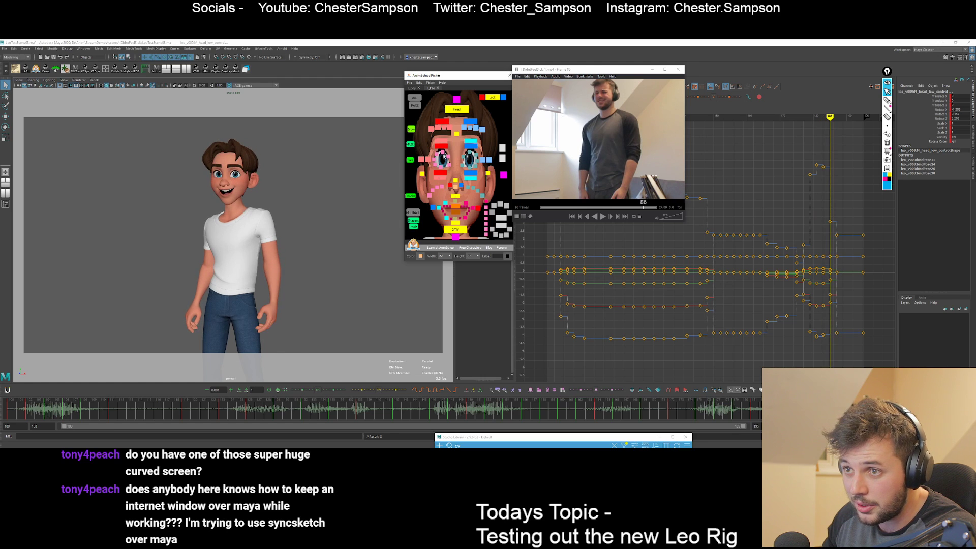
left_click(418, 96)
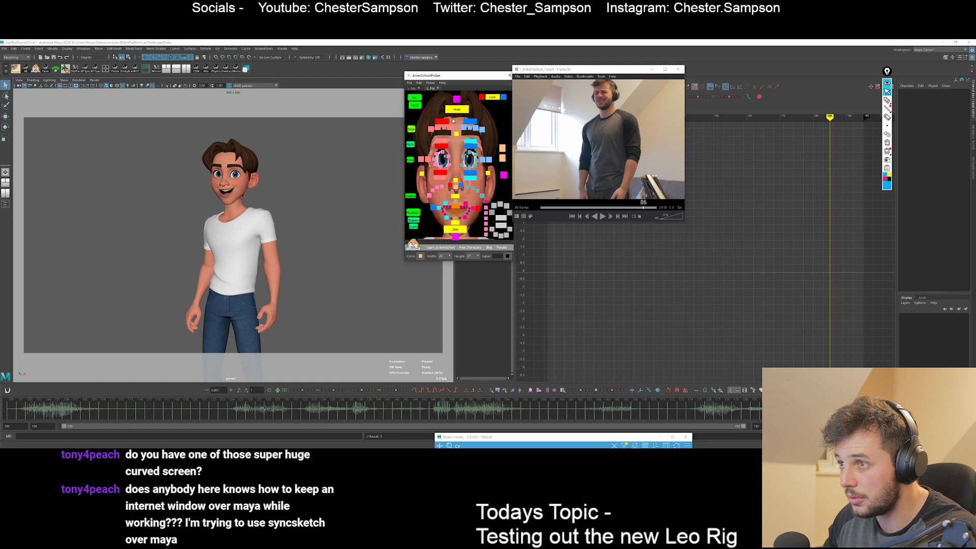
Select the left clavicle control and adjust its rotation on the frame 88 pose, checking against frames 82 to 86.
left_click(416, 89)
left_click(480, 140)
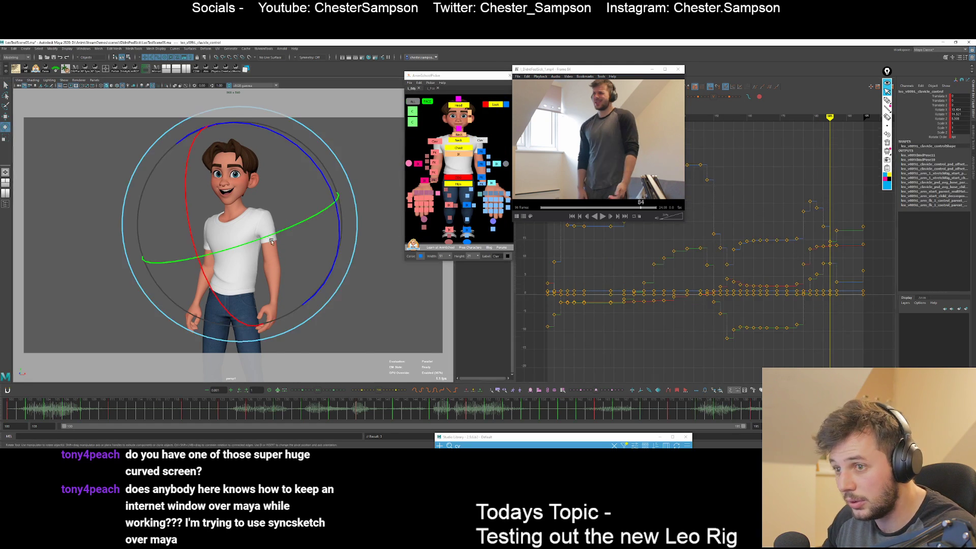
key("period")
key("period")
key("period")
key("period")
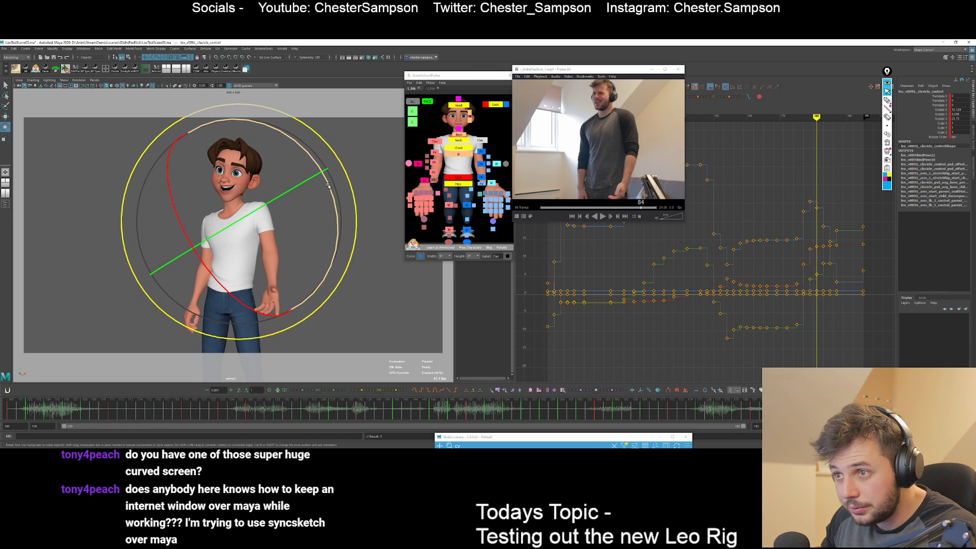
key("comma")
key("alt+period")
key("alt+period")
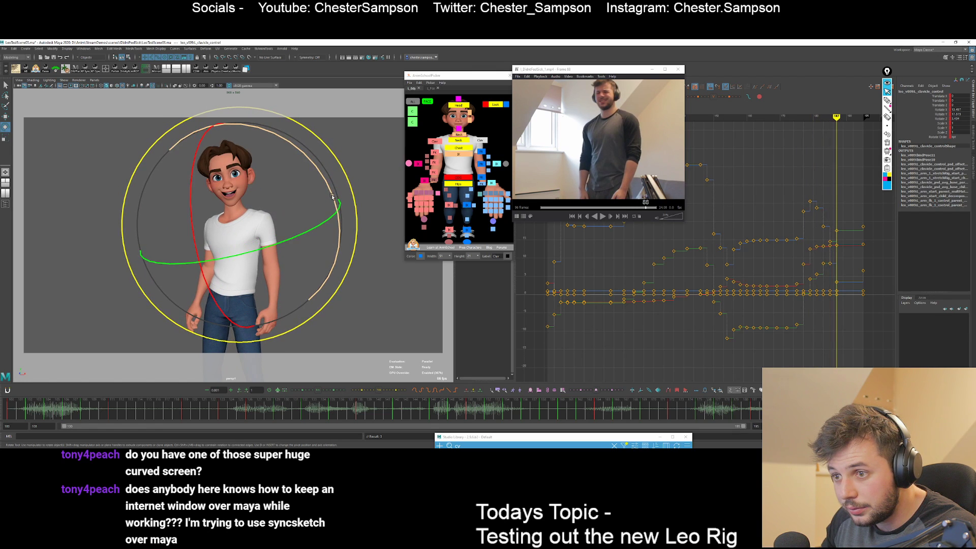
key("comma")
key("comma")
key("period")
left_click_drag(325, 186, 327, 202)
key("comma")
key("period")
key("period")
key("comma")
key("period")
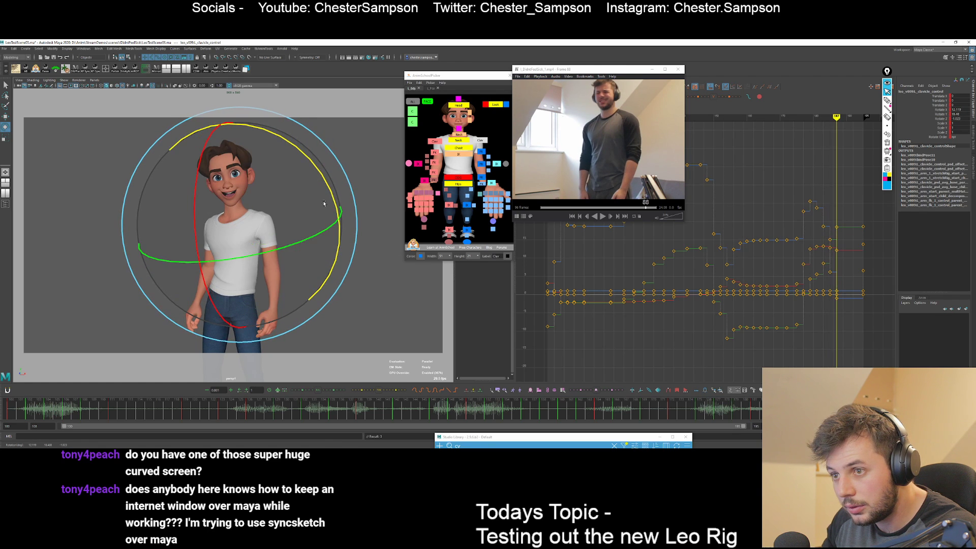
Refine the left clavicle's Y rotation on the closing pose, comparing frames 84 to 96.
key("period")
key("comma")
key("alt+comma")
key("alt+comma")
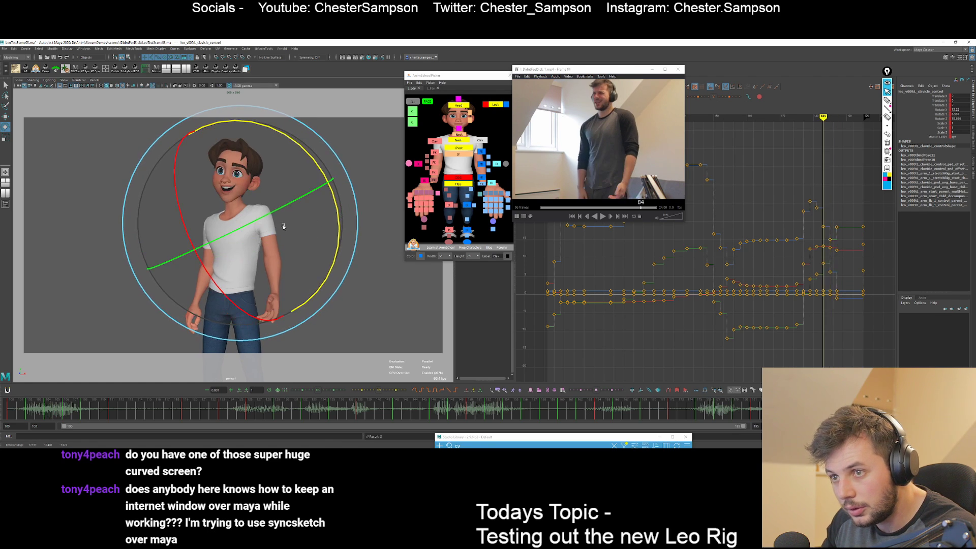
key("alt+period")
key("alt+period")
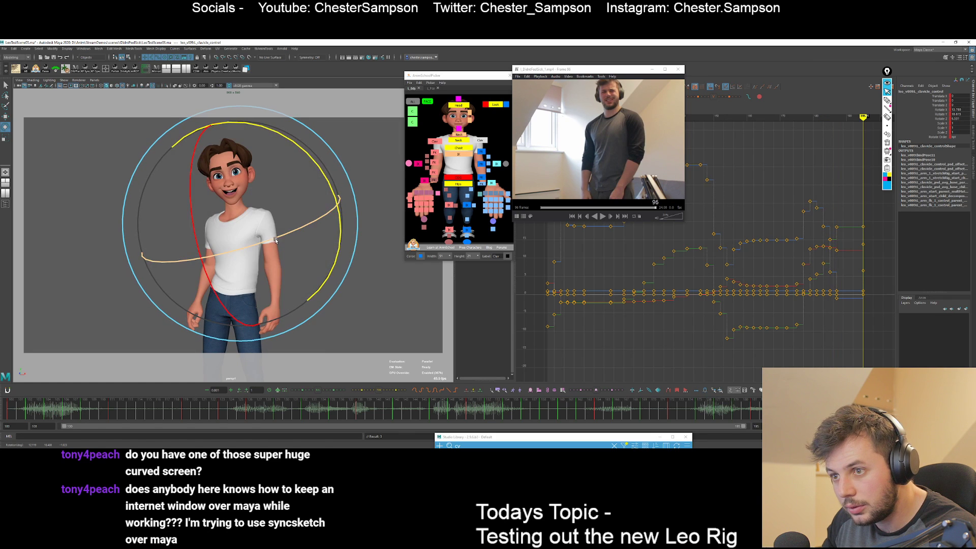
left_click_drag(281, 244, 228, 268)
key("alt+comma")
key("alt+comma")
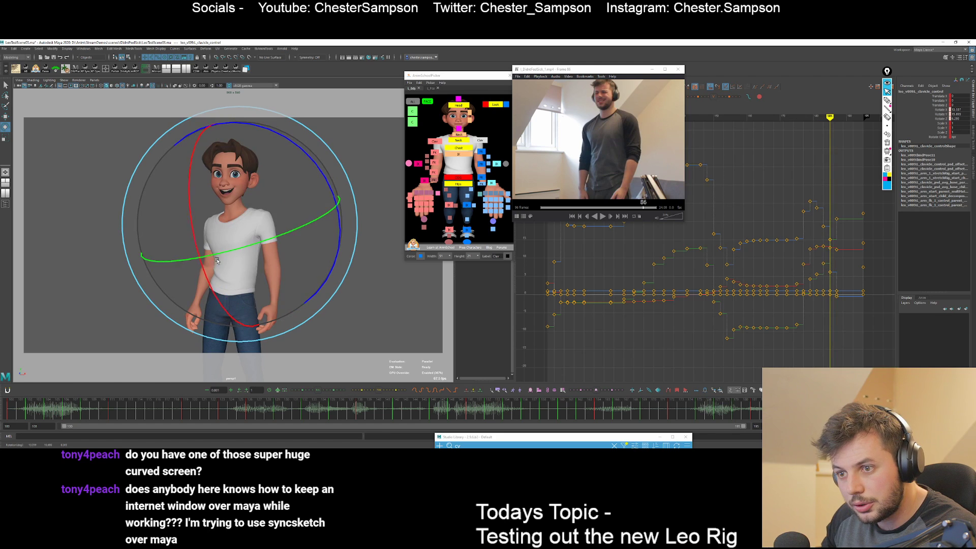
key("alt+period")
key("alt+period")
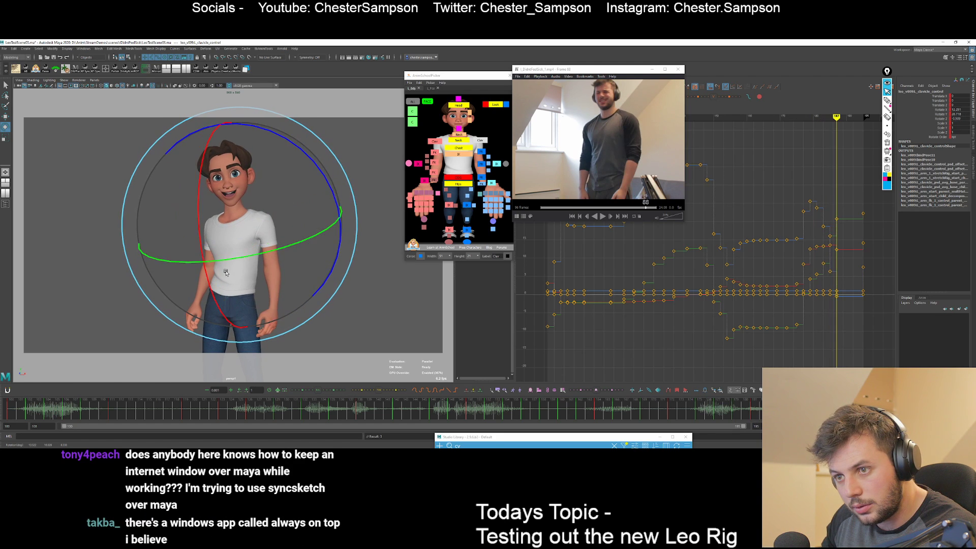
key("alt+comma")
key("alt+comma")
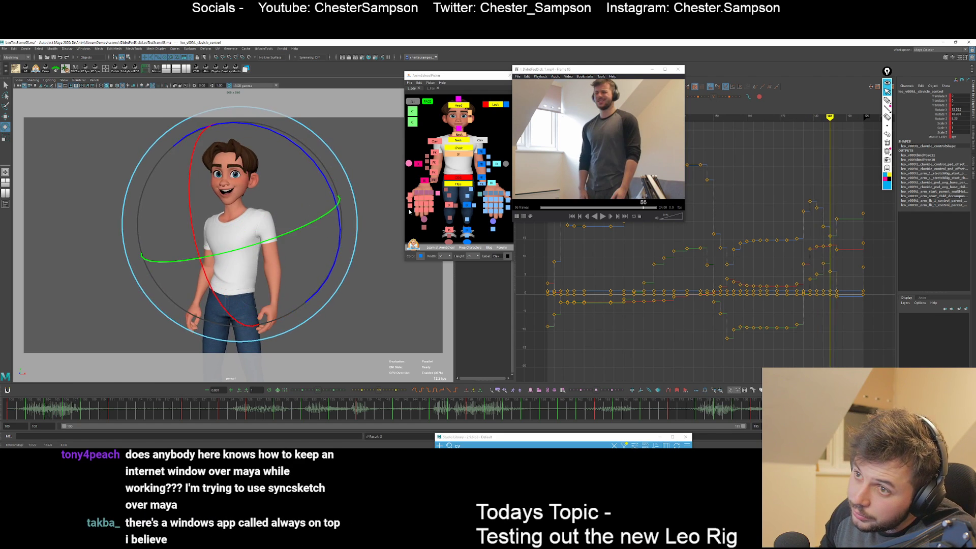
key("period")
key("comma")
key("period")
Select the COG control and tweak its rotation at frame 84, stepping back through the poses to frame 80.
left_click(459, 106)
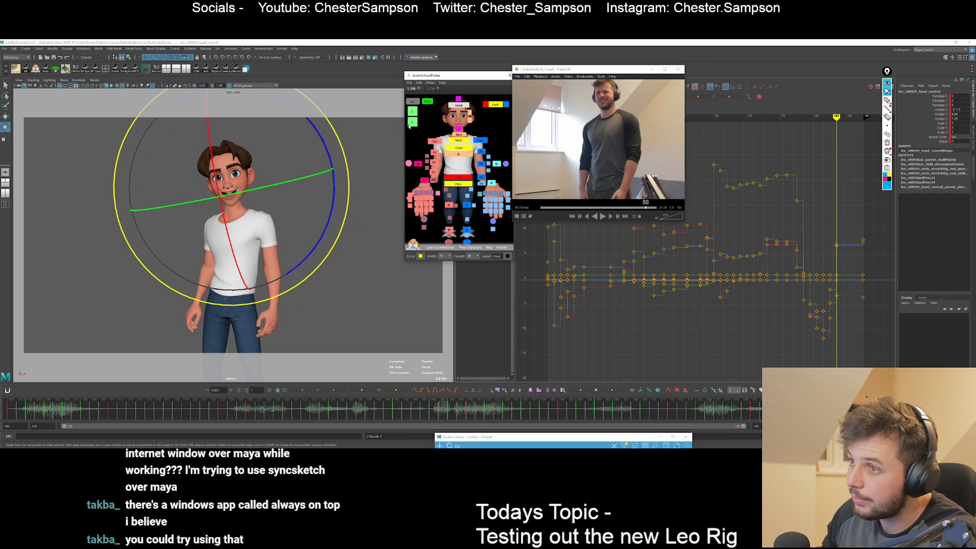
key("alt+comma")
key("alt+comma")
left_click(458, 177)
key("w")
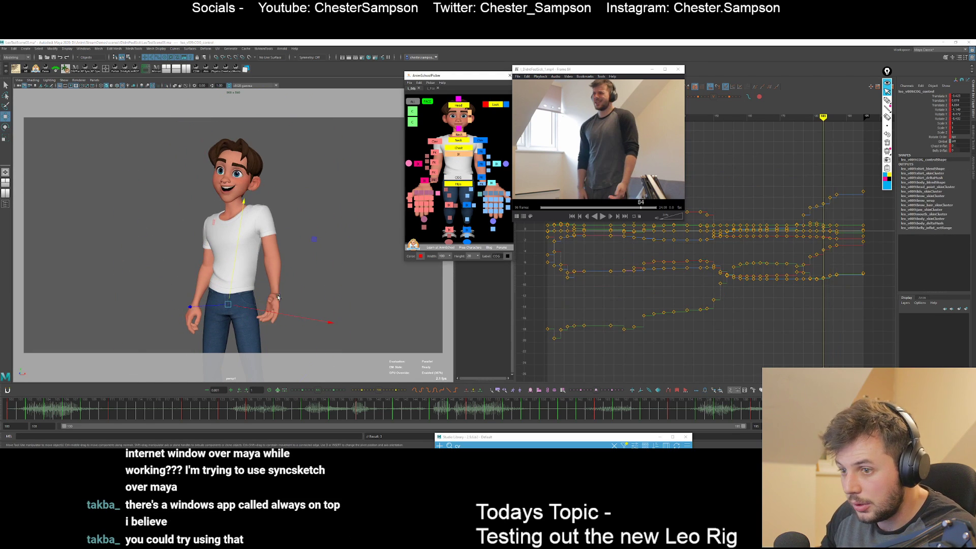
key("alt+comma")
key("alt+comma")
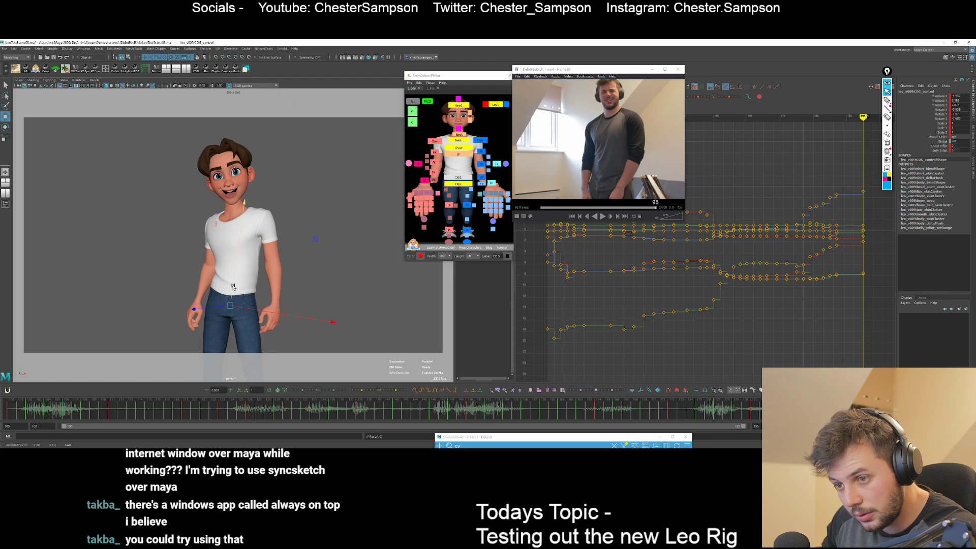
key("e")
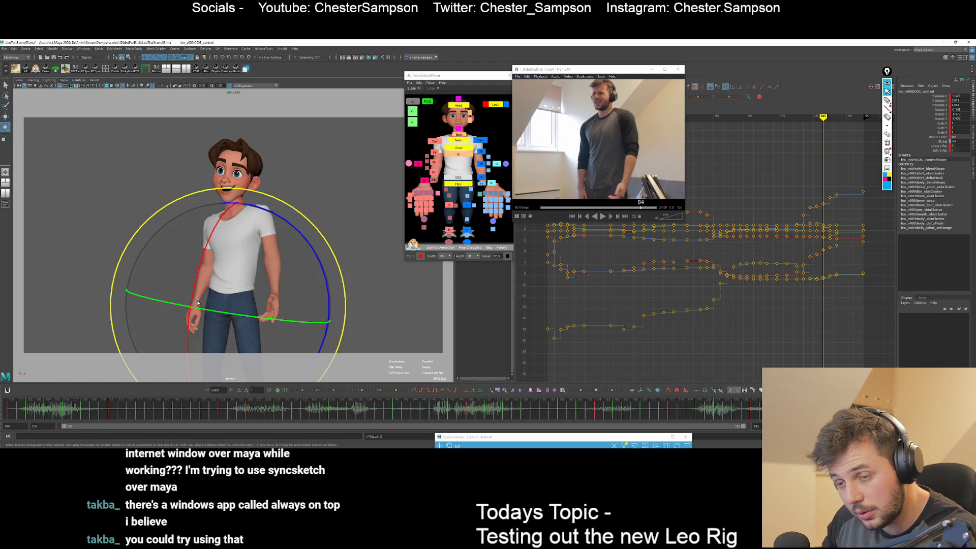
left_click_drag(191, 346, 203, 339)
key("comma")
key("comma")
key("comma")
key("comma")
key("comma")
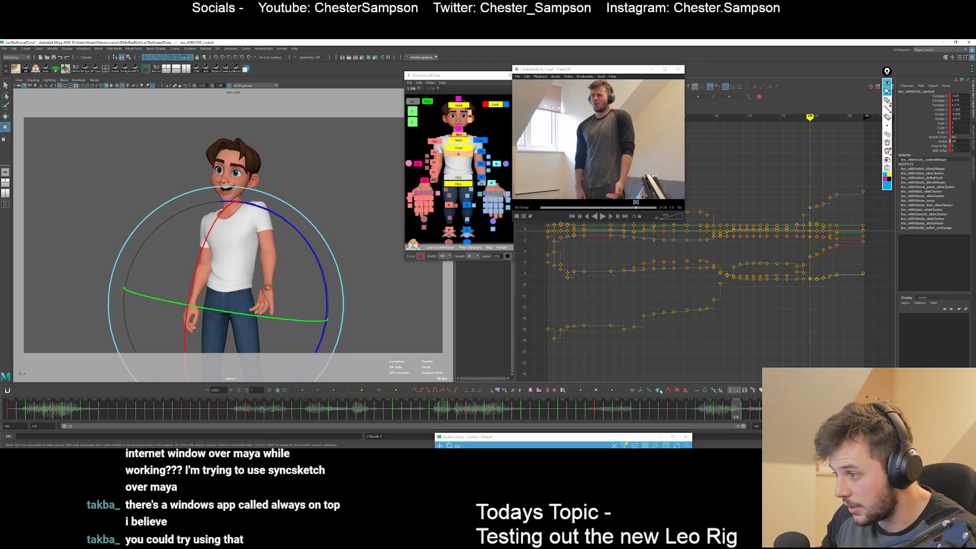
Review the shot's playback and step through the closing poses to frame 96.
key("alt+v")
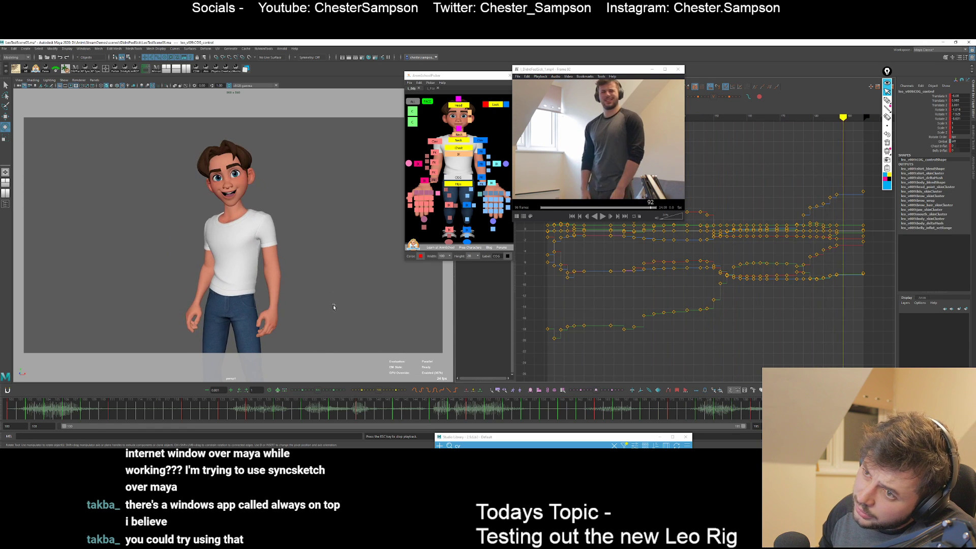
key("Escape")
left_click(699, 411)
key("period")
key("period")
key("period")
key("period")
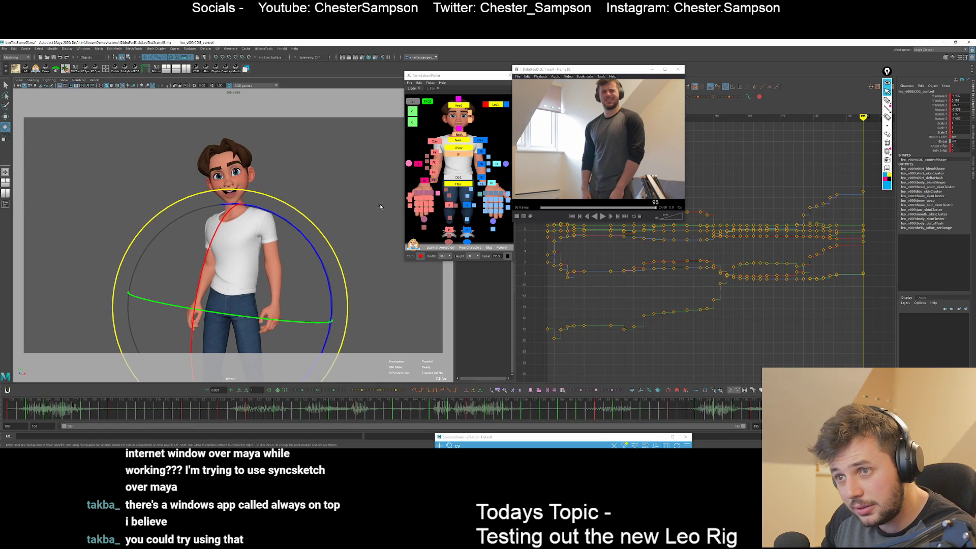
Select the head control and rotate the head on the frame 96 pose, comparing it with frame 86.
key("q")
left_click(457, 105)
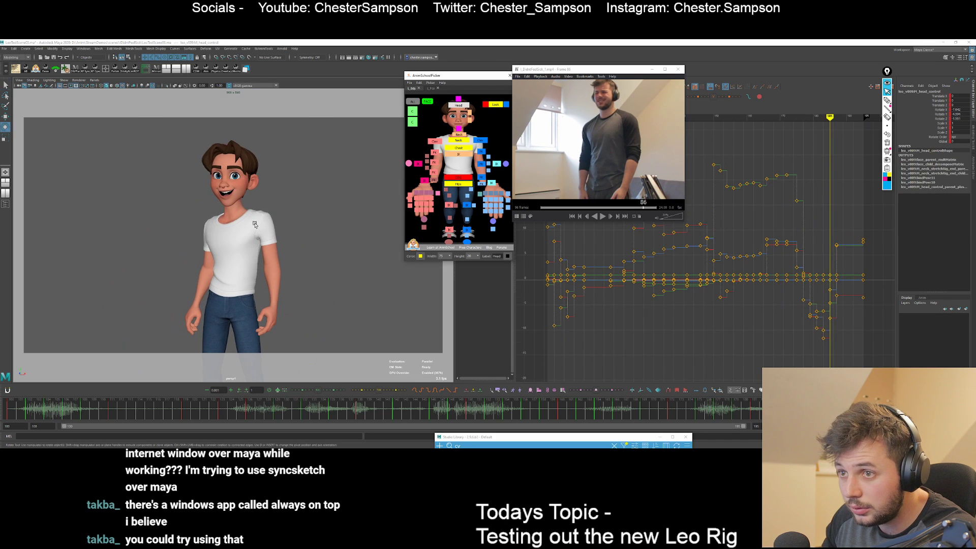
key("e")
left_click_drag(261, 237, 277, 209)
key("q")
key("e")
left_click_drag(206, 216, 189, 212)
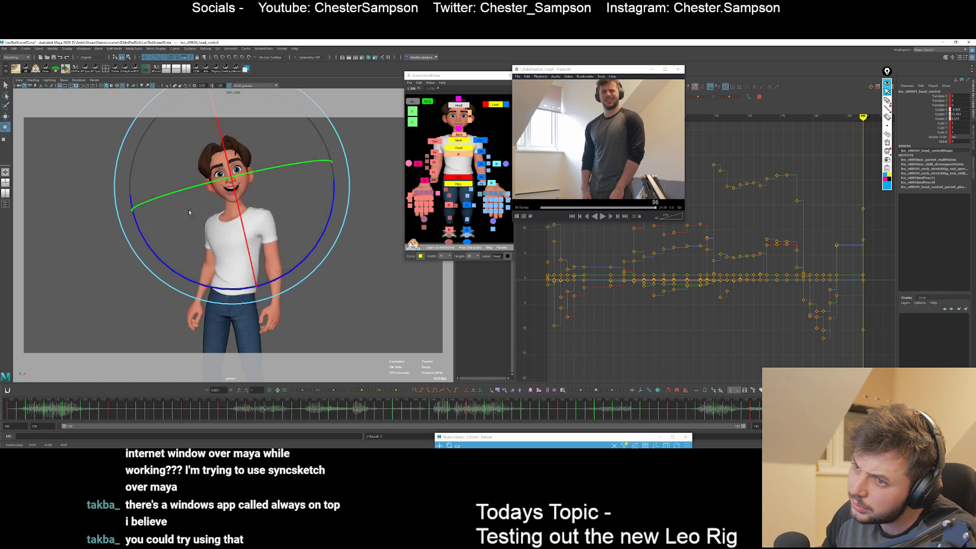
Fine-tune the head's rotation at frame 96, checking it against the frame 86 pose and the reference video.
key("q")
key("e")
key("q")
left_click_drag(299, 337, 281, 344)
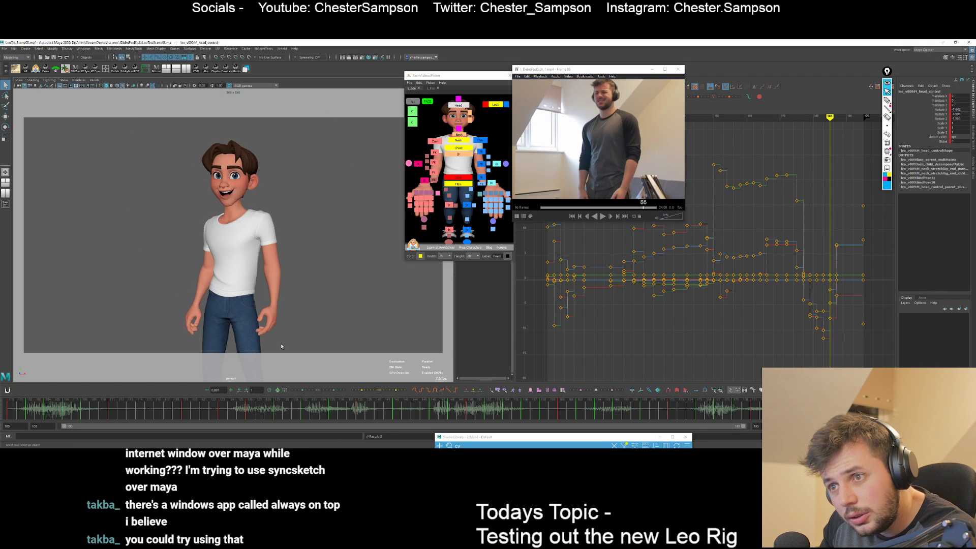
key("e")
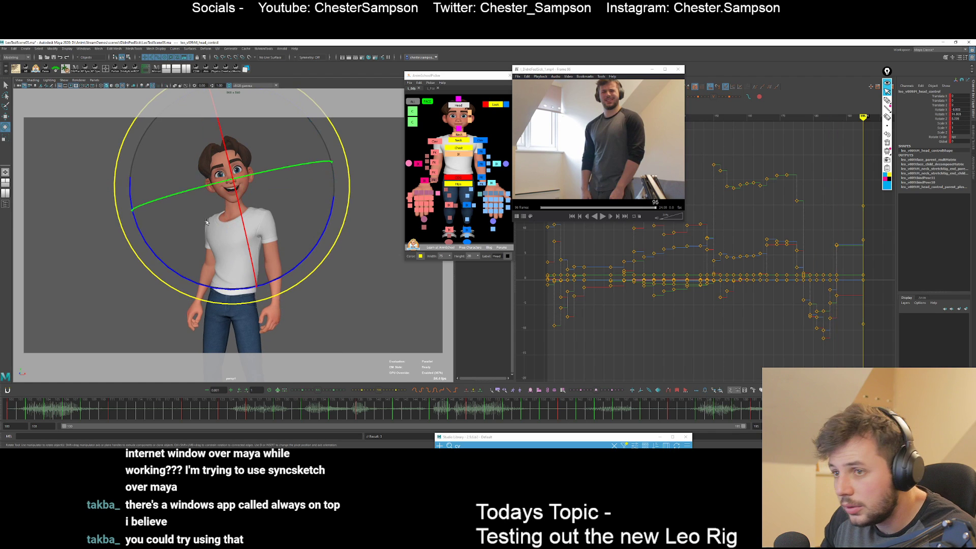
key("q")
Compare the poses at frames 86 and 96 with all controls selected, and check the COG control's movement in playback.
left_click(413, 102)
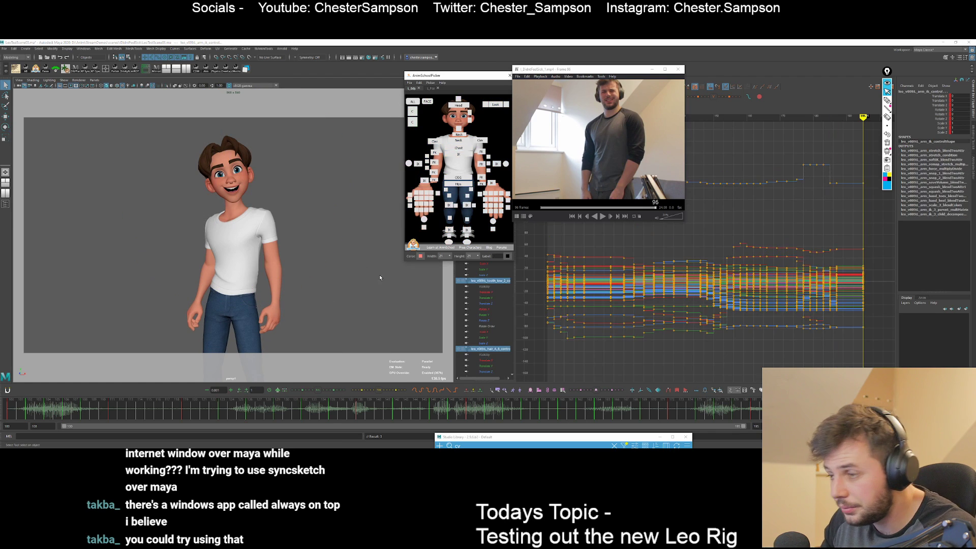
key("comma")
key("period")
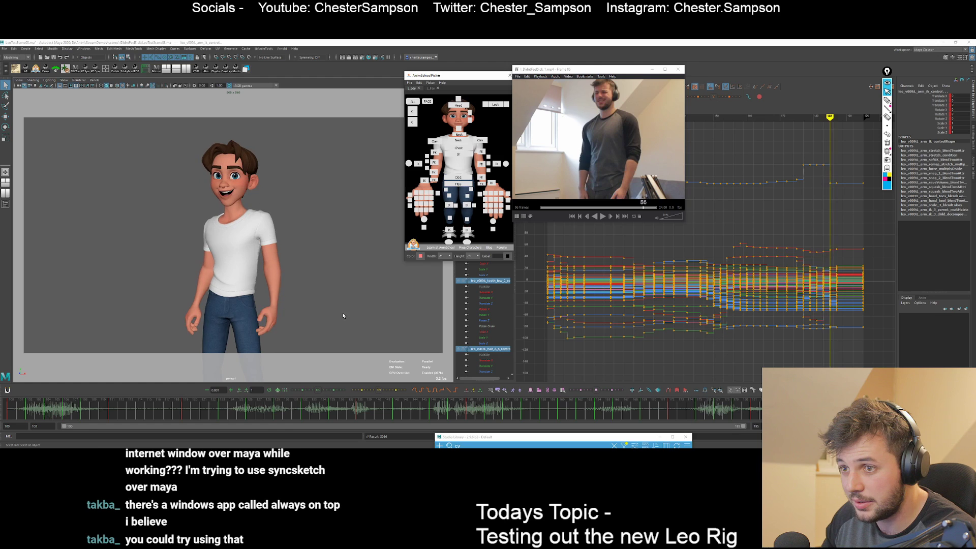
key("period")
left_click(459, 178)
key("w")
key("comma")
key("comma")
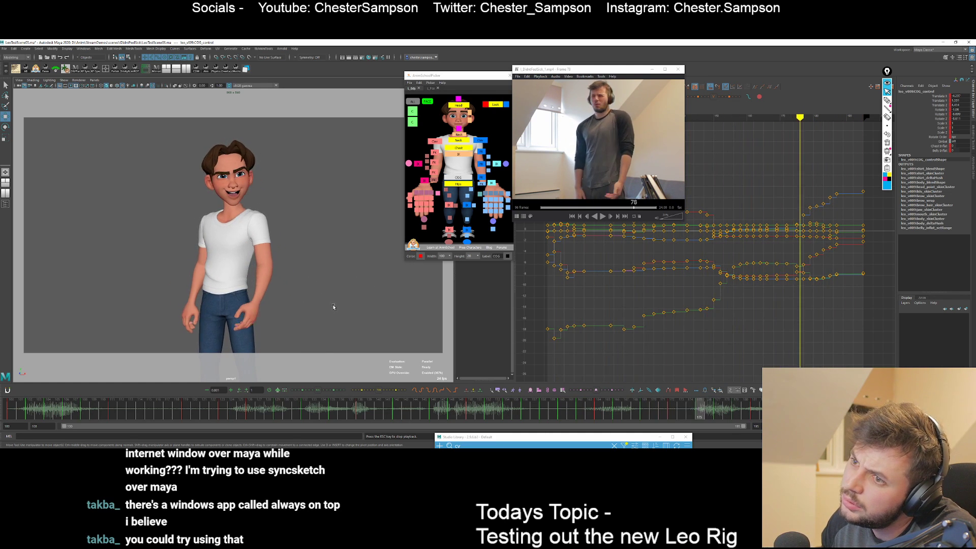
Select all controls at frame 90, and adjust the head control's rotation on that pose against frame 84.
left_click(413, 101)
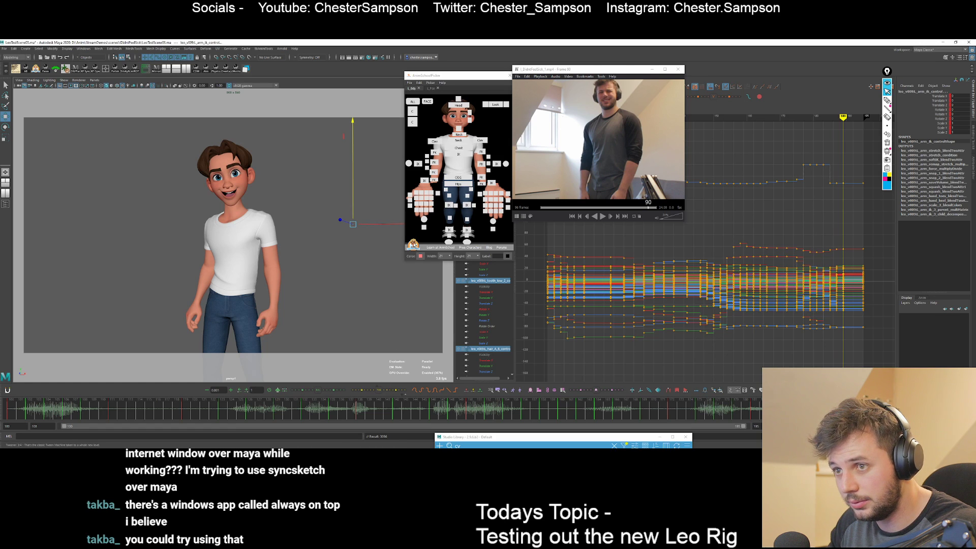
left_click(458, 105)
key("e")
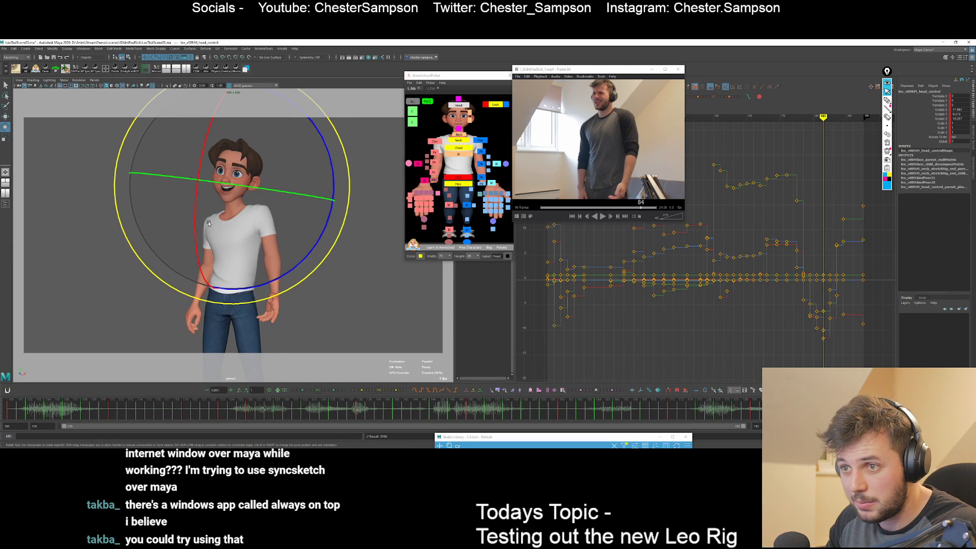
left_click_drag(207, 224, 224, 207)
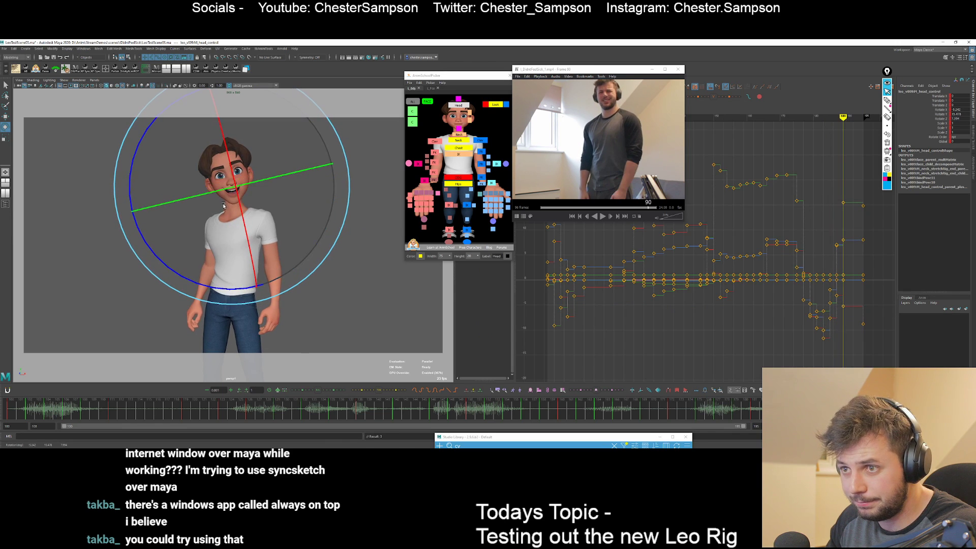
key("w")
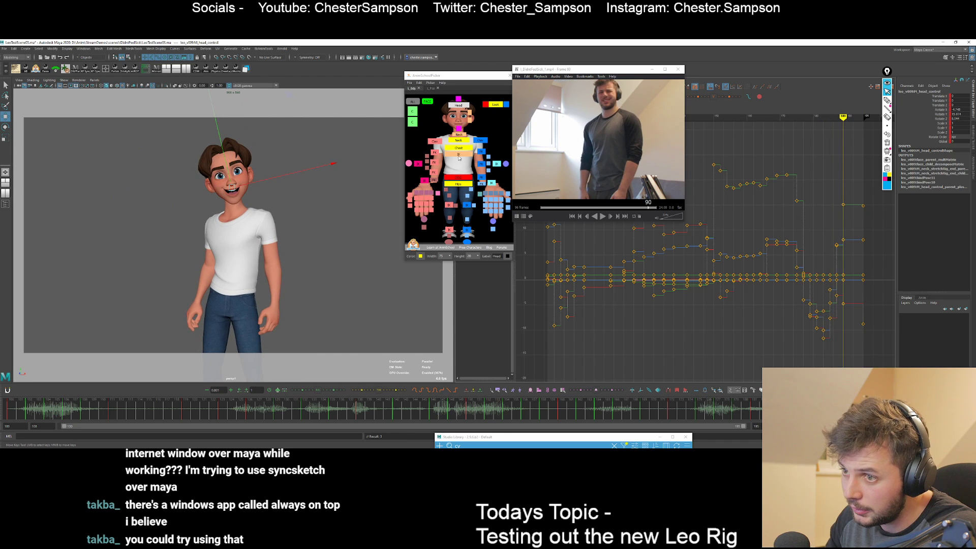
Undo the last change and select the left upper arm FK control for rotation around frame 84.
key("ctrl+z")
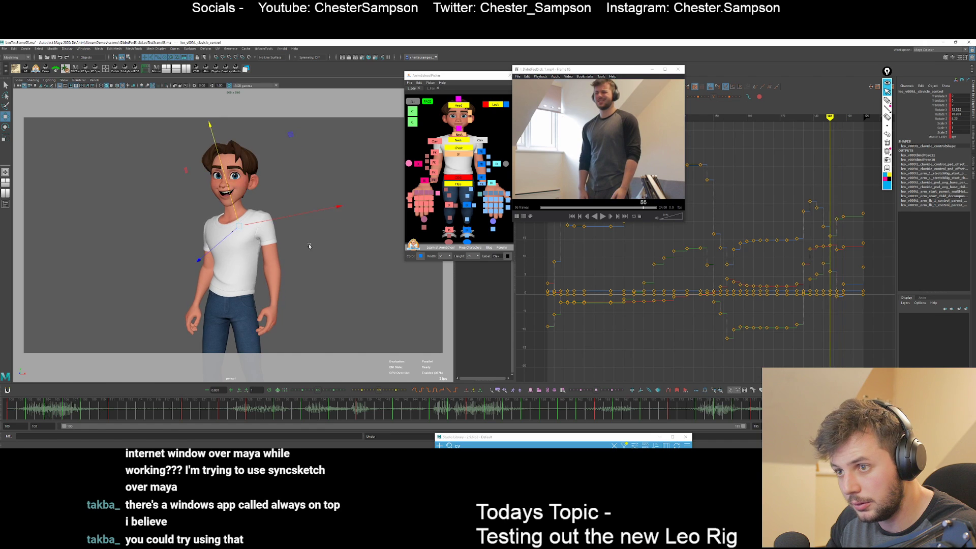
left_click(481, 152)
key("comma")
key("comma")
key("comma")
key("comma")
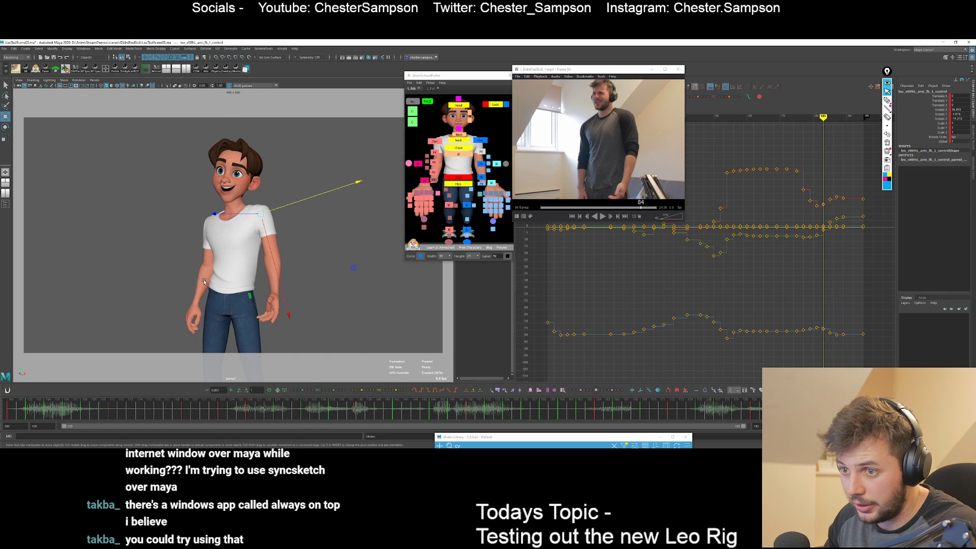
key("period")
key("e")
Rotate the left upper arm around frame 82, comparing the neighbouring poses up to frame 86.
key("comma")
key("comma")
key("period")
key("comma")
key("comma")
key("period")
key("period")
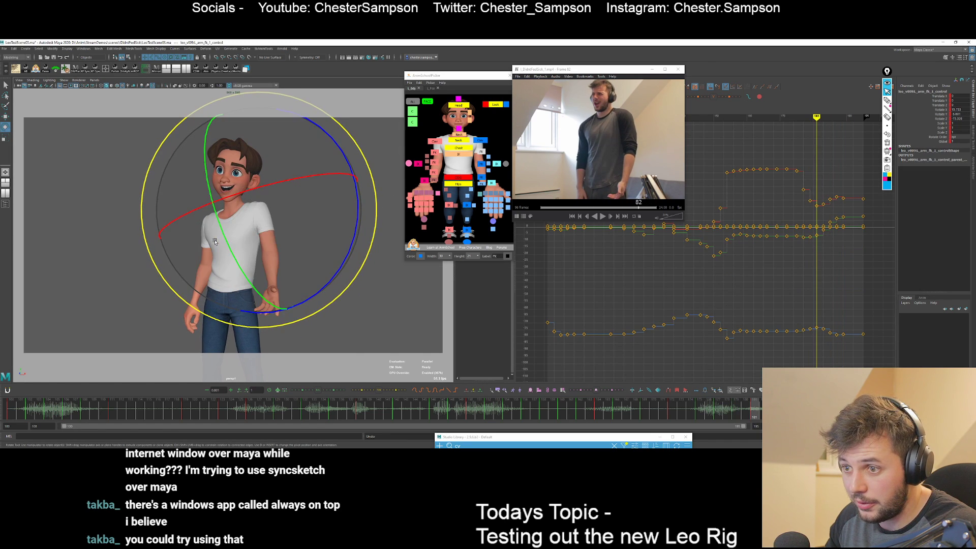
left_click_drag(252, 229, 261, 222)
key("comma")
key("period")
key("period")
key("period")
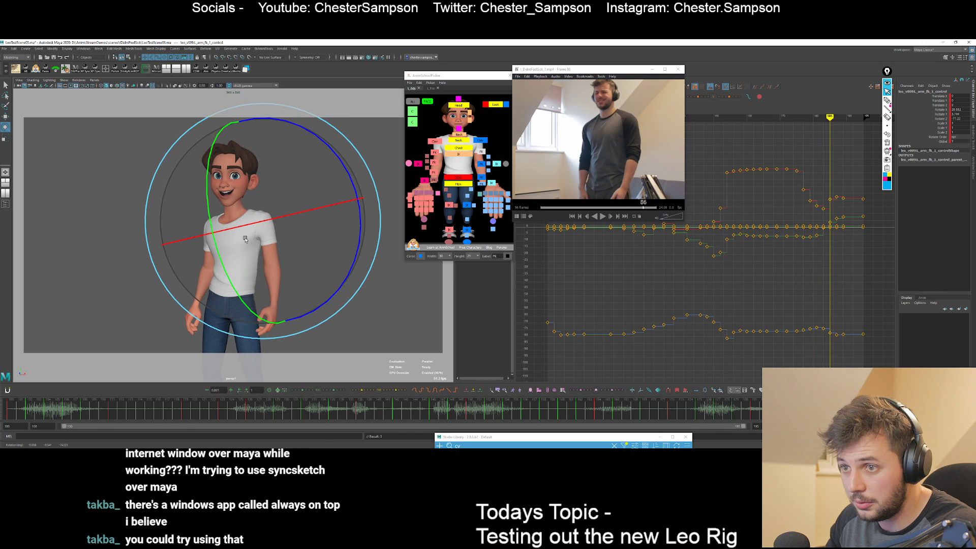
Refine the left upper arm's rotation on the frame 90 pose, checking it against the preceding poses.
key("comma")
key("period")
key("period")
key("period")
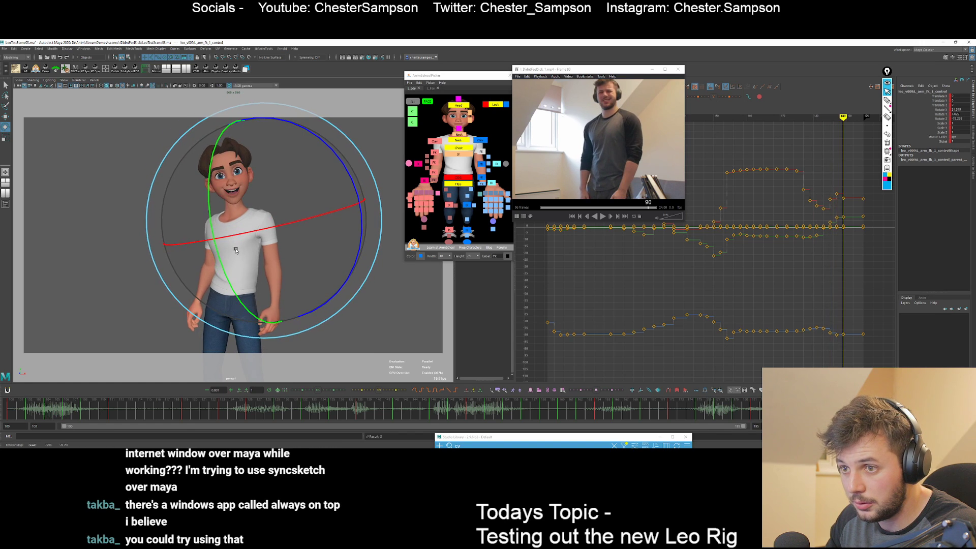
left_click_drag(227, 248, 229, 254)
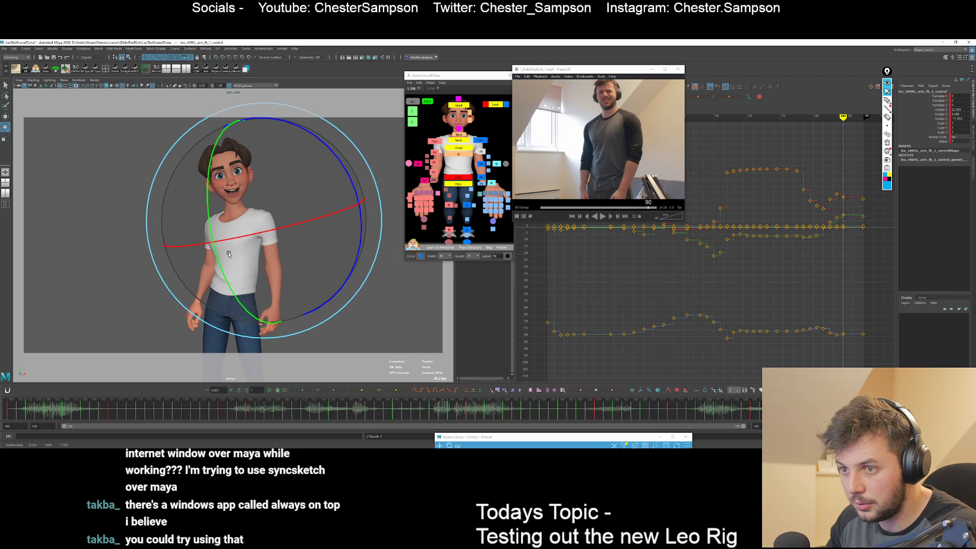
key("period")
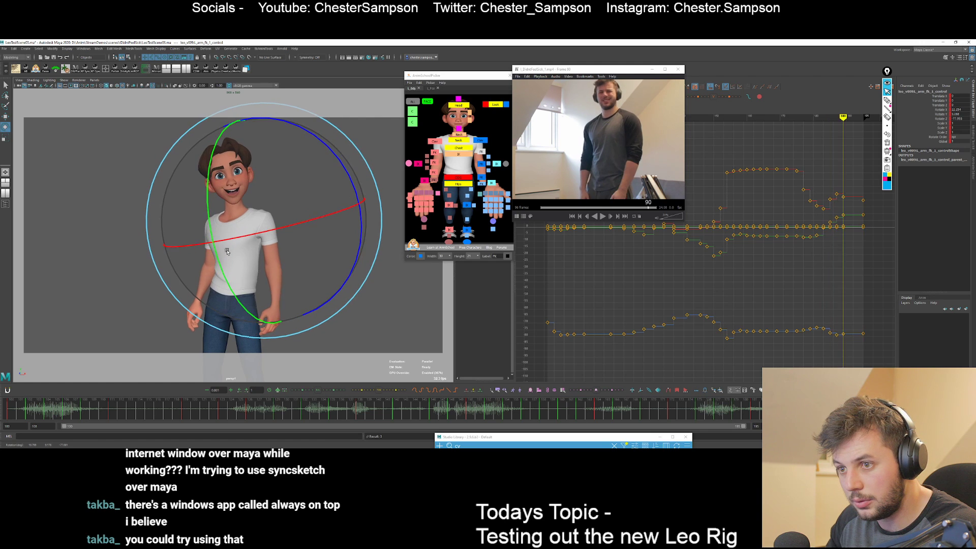
Review the shot's playback against the reference video with the head control picked.
key("alt+v")
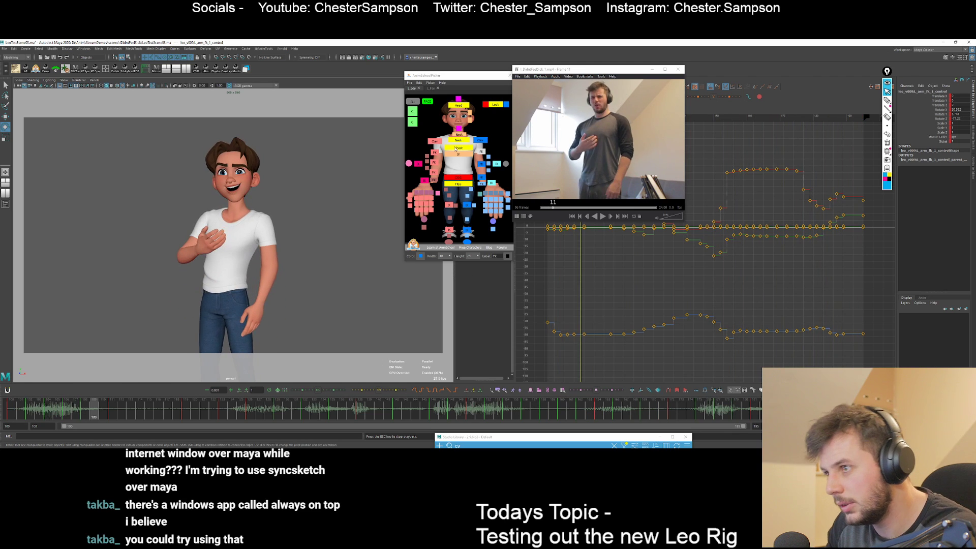
left_click(459, 105)
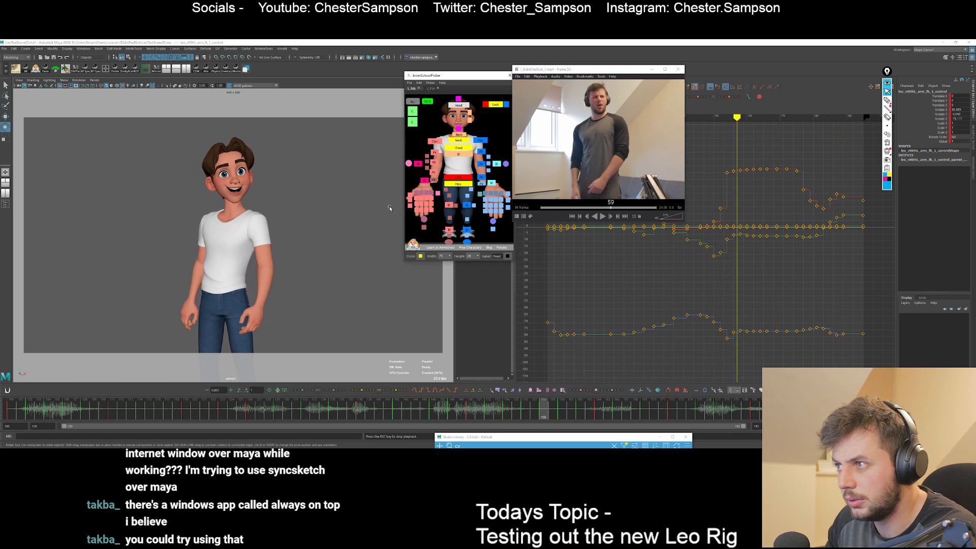
left_click(667, 405)
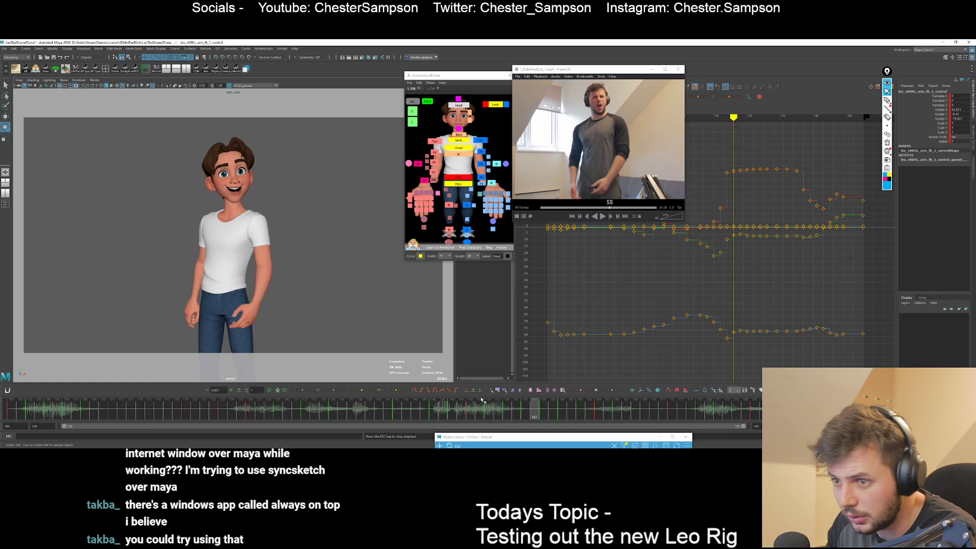
key("Escape")
Select the COG control and isolate its Translate X curve around frame 67.
left_click(458, 178)
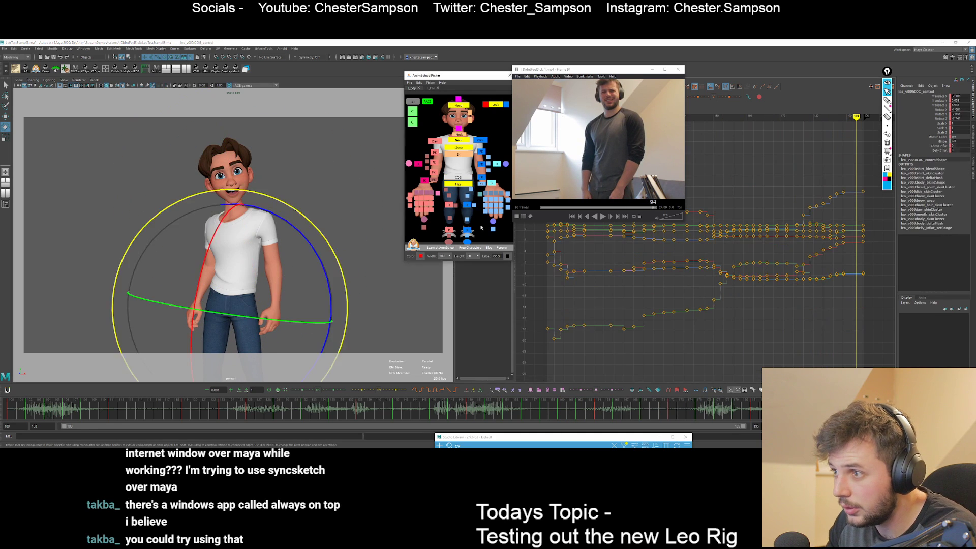
key("w")
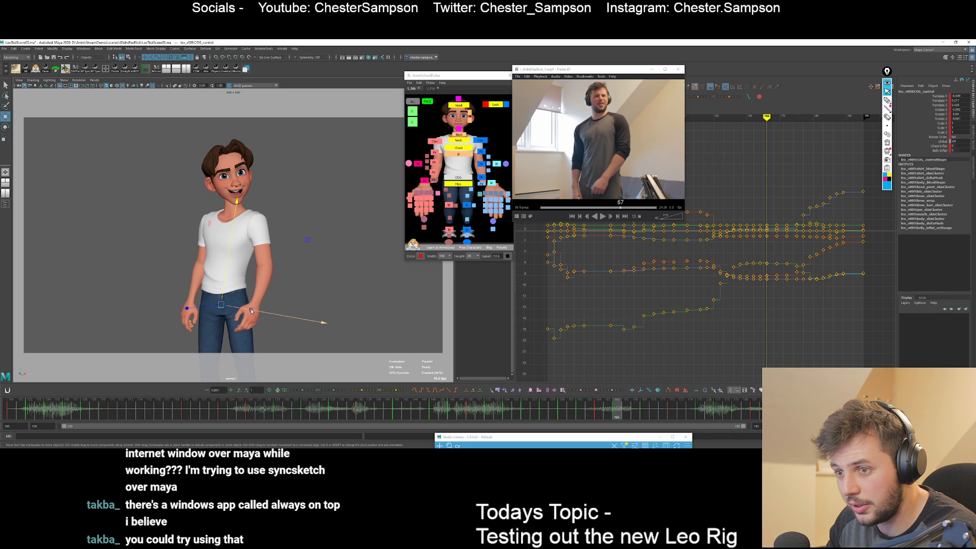
left_click(921, 96)
right_click_drag(766, 348, 754, 344, "alt+shift")
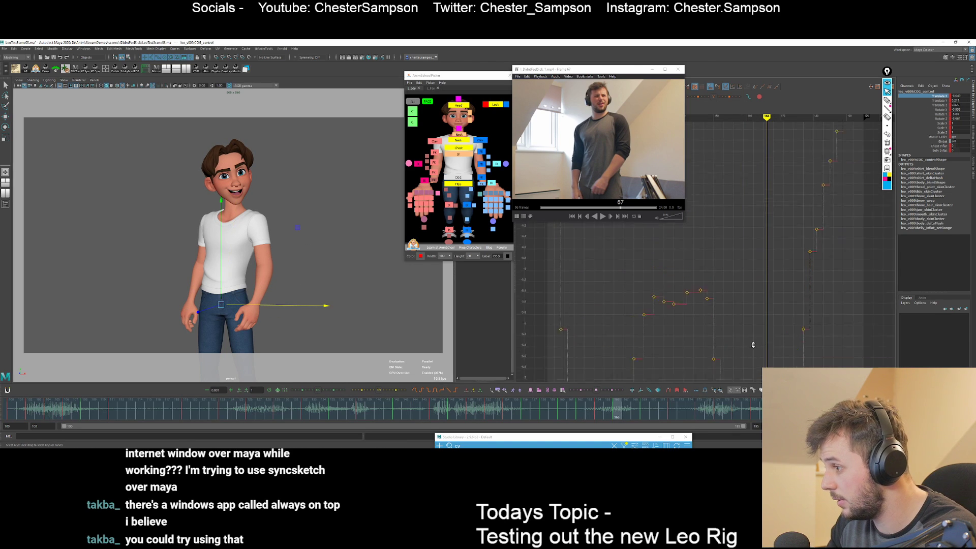
middle_click_drag(757, 347, 748, 230, "alt")
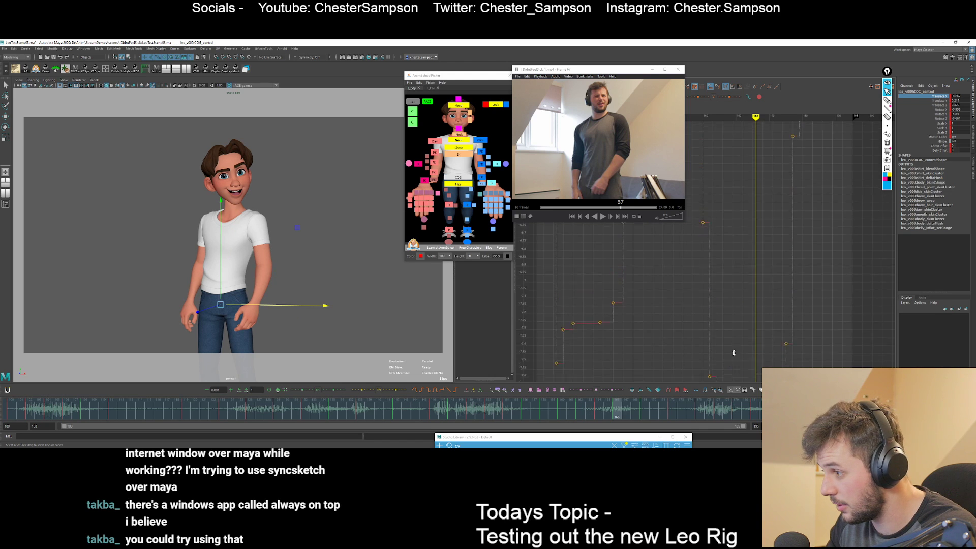
right_click_drag(734, 353, 747, 360, "alt+shift")
middle_click_drag(747, 359, 733, 234, "alt")
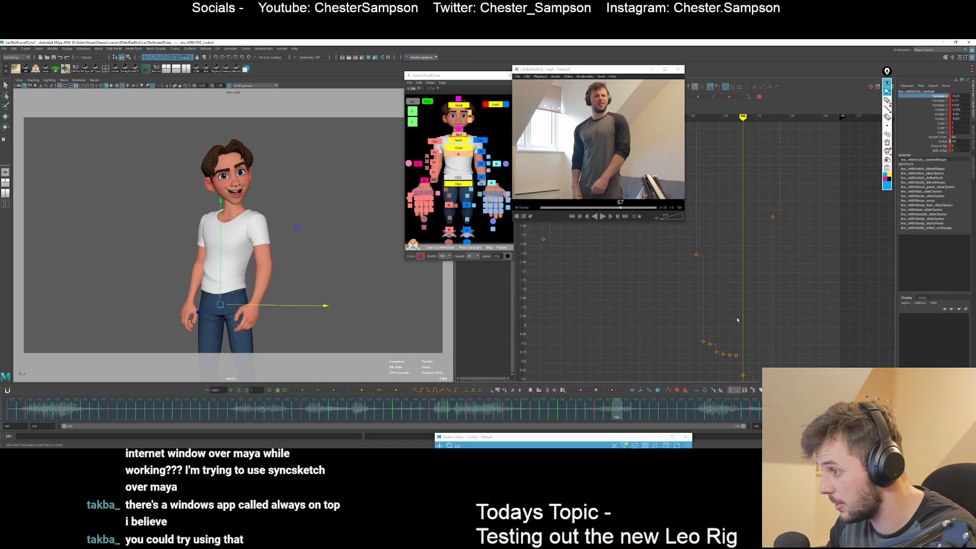
Adjust the COG's Translate X key at frame 67, stepping through the neighbouring poses up to frame 76.
left_click(744, 344)
middle_click_drag(744, 344, 743, 300, "alt")
key("comma")
key("comma")
key("comma")
key("period")
key("period")
key("period")
key("period")
key("period")
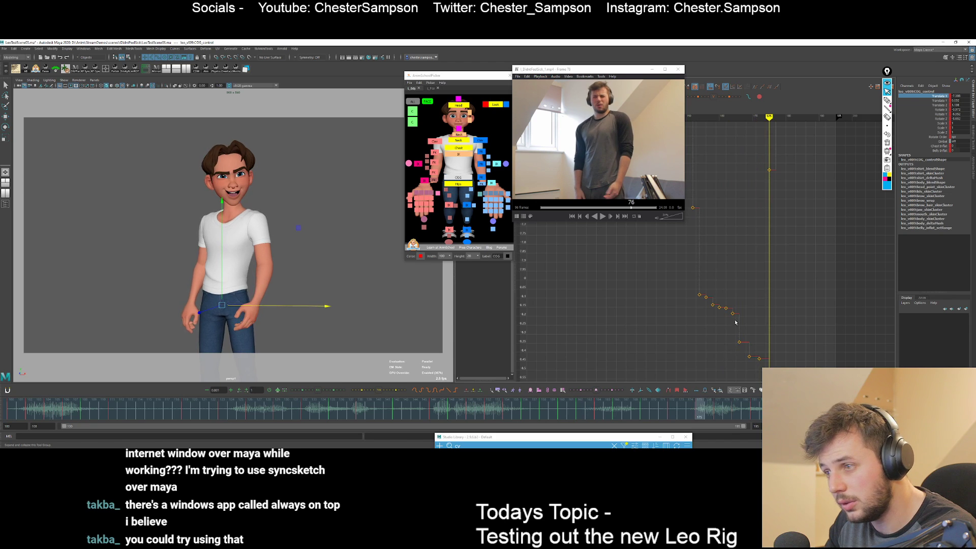
Frame the whole COG Translate X curve and lower its key at frame 76, checking against frame 78.
key("f")
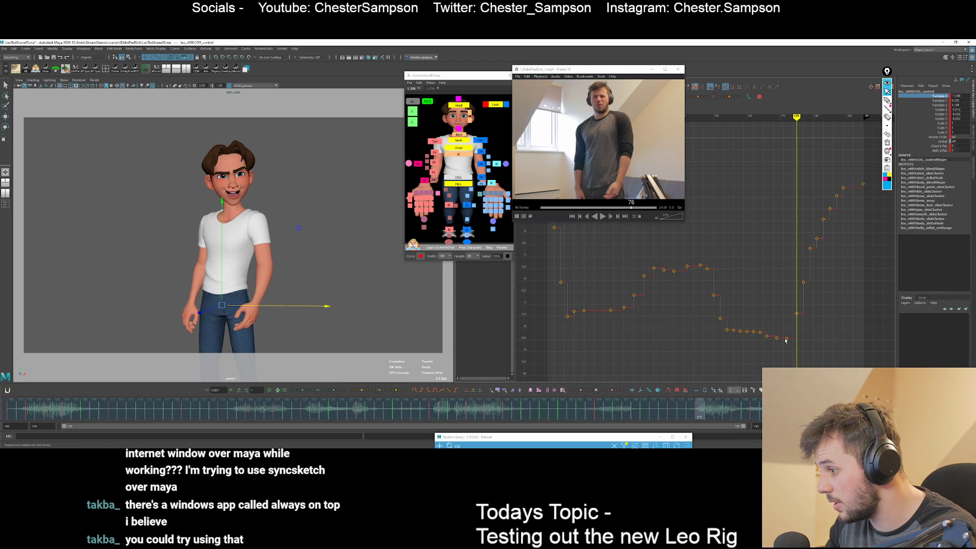
key("alt+Down")
key("alt+Down")
key("period")
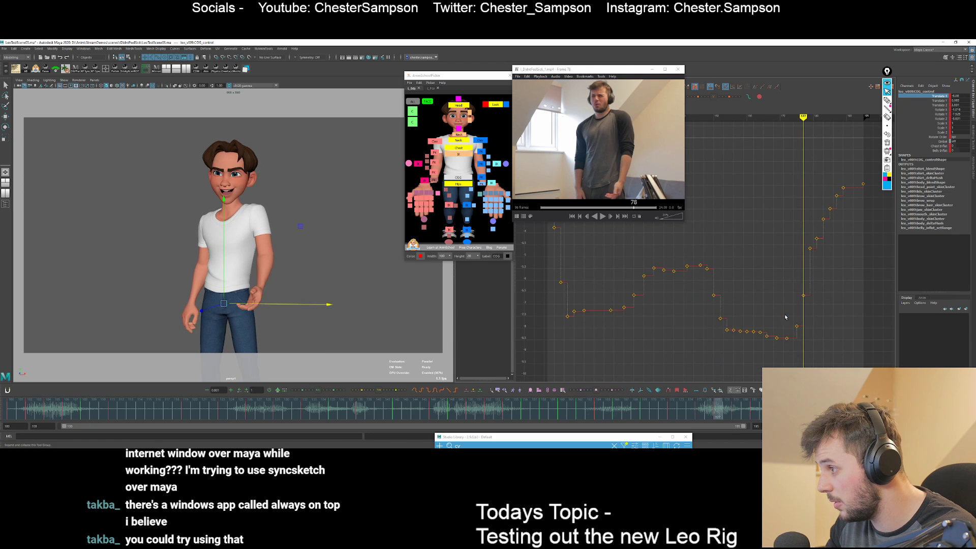
key("alt+Down")
key("comma")
middle_click_drag(809, 332, 809, 333, "shift")
Smooth the COG's Translate X arc by lowering the frame 80 key and raising the frame 82 key.
key("period")
left_click_drag(804, 246, 811, 251)
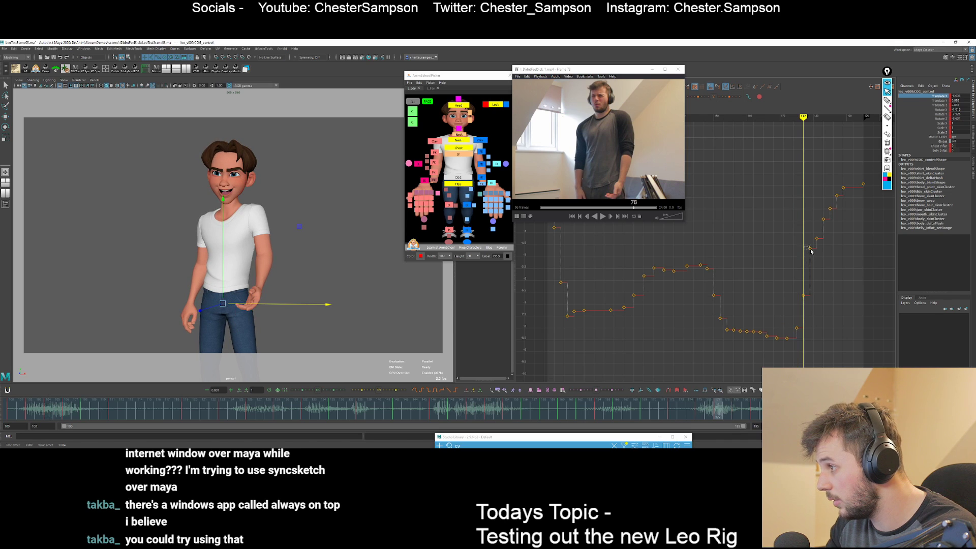
key("period")
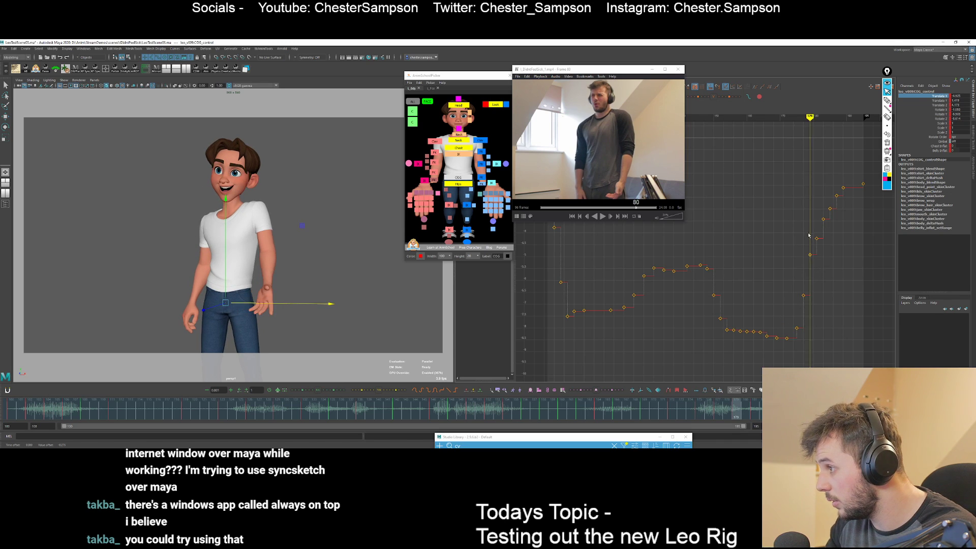
key("period")
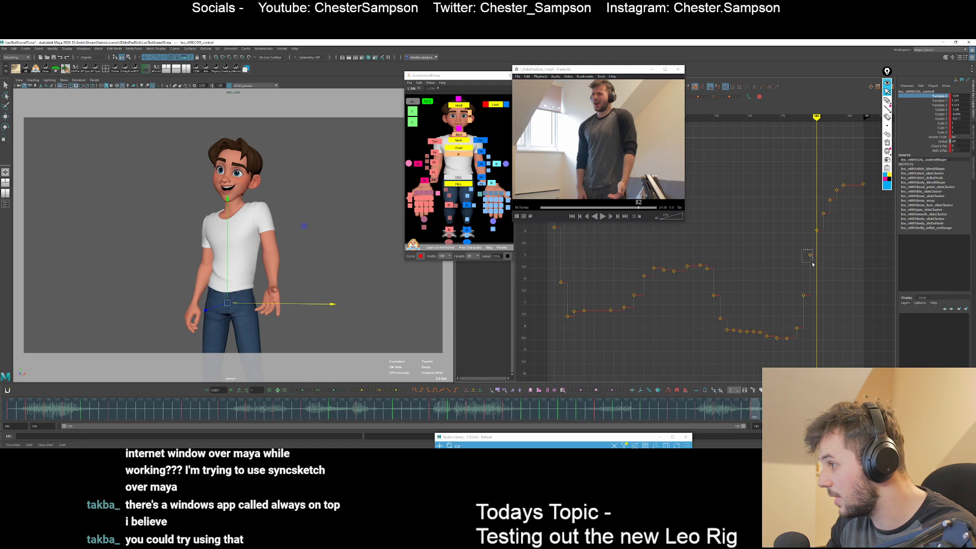
Review the shot's playback with the smoothed COG movement and save the scene.
key("alt+v")
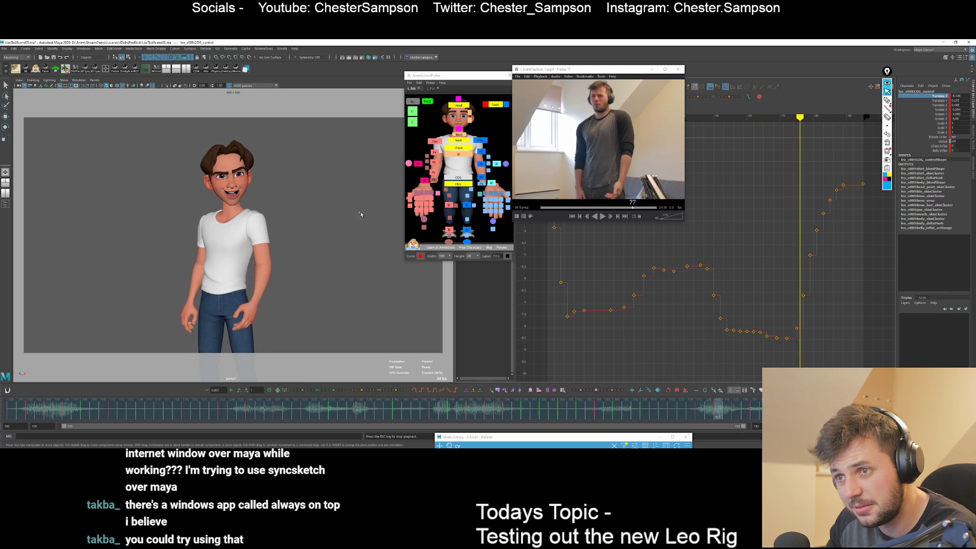
key("ctrl+s")
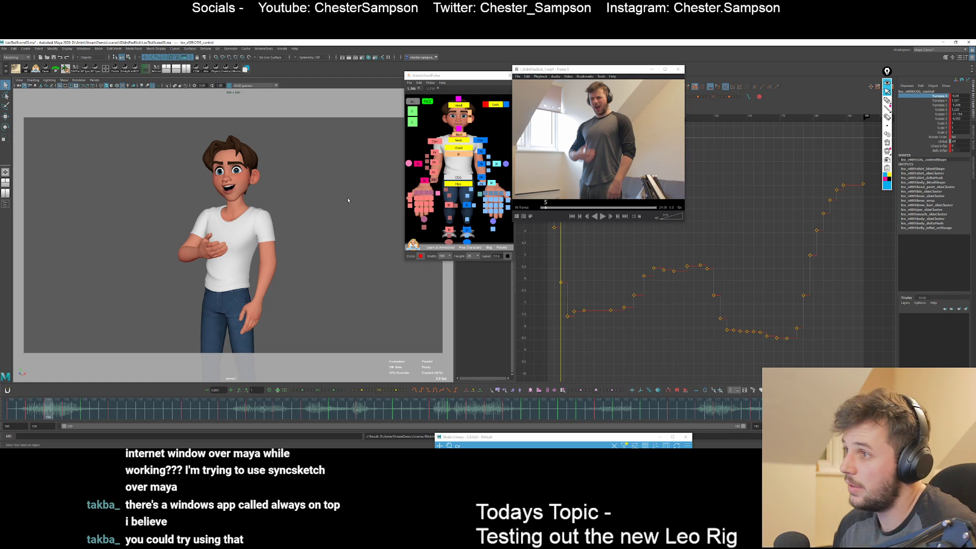
Bring up the reference player's edit options to view the Always on Top setting and close them unchanged.
left_click(527, 77)
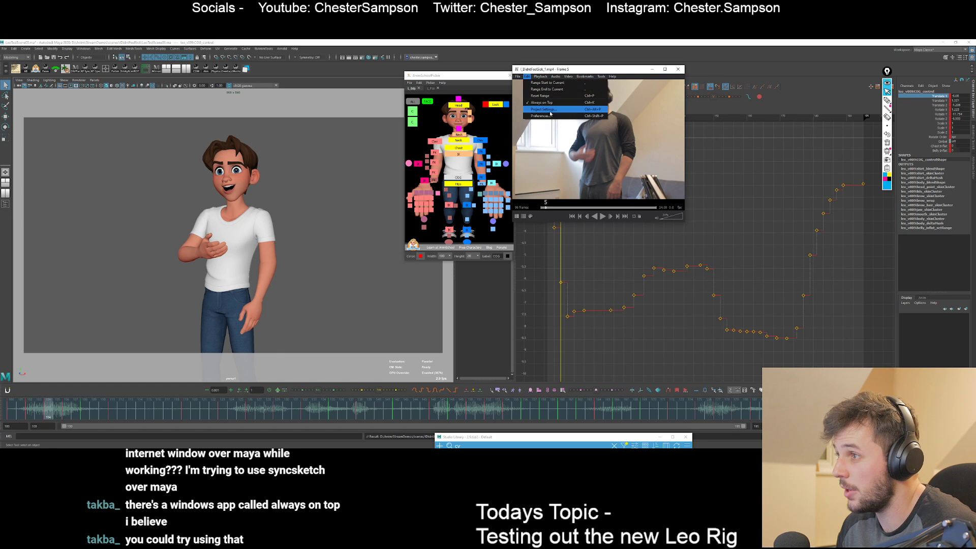
left_click(641, 102)
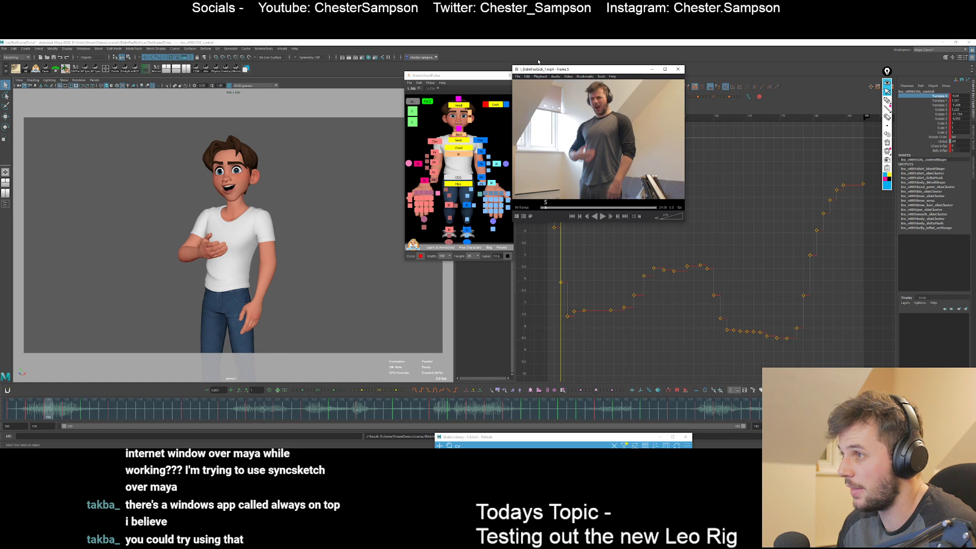
Scrub to frame 53, step through the following poses, review the shot's playback and clear the control selection.
left_click_drag(600, 196, 607, 192)
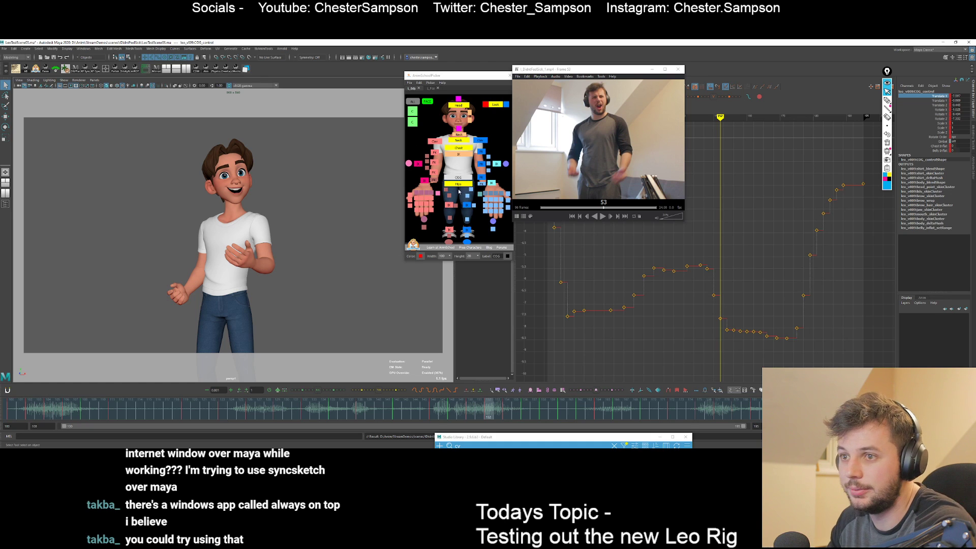
key("period")
key("period")
key("period")
key("period")
key("alt+v")
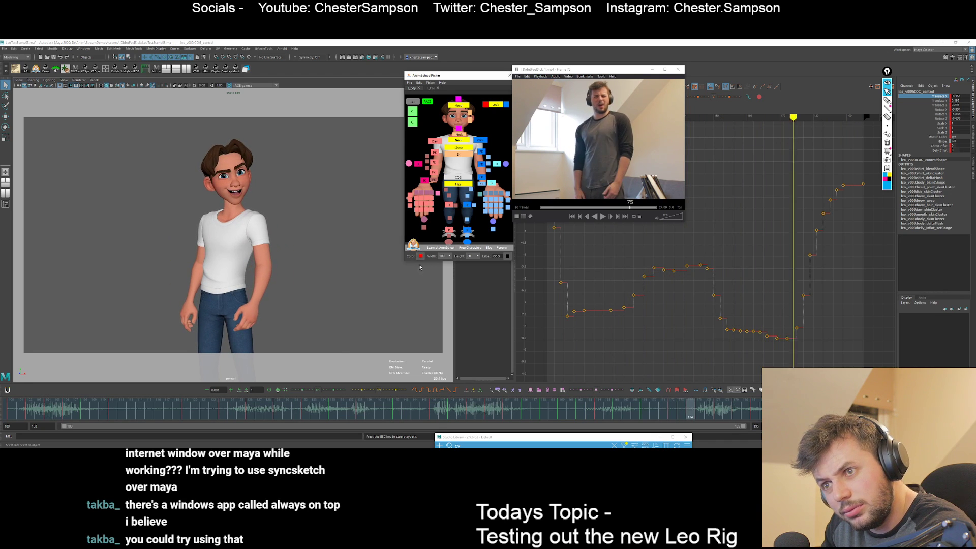
key("alt+v")
left_click(504, 174)
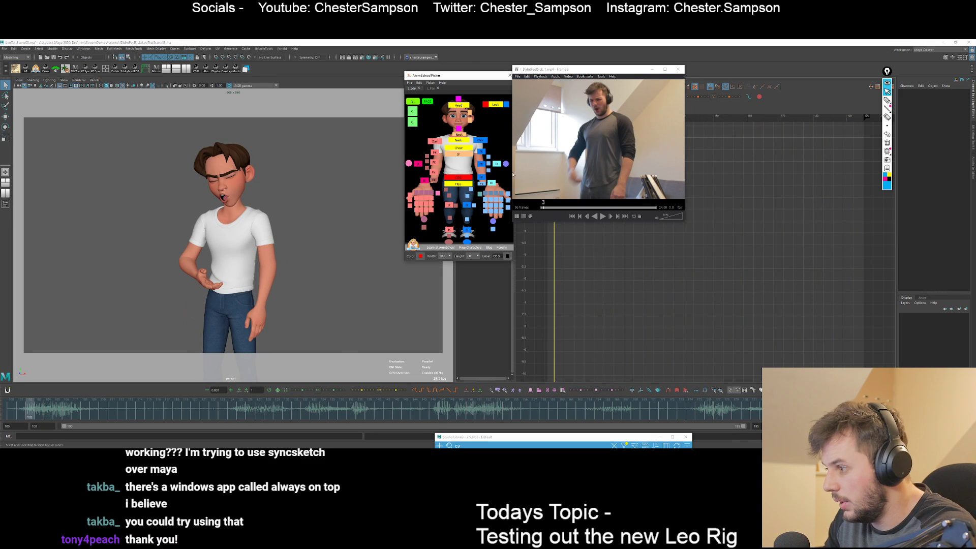
Rotate the head control at frame 90, comparing it with the neighbouring poses up to frame 96.
left_click(457, 105)
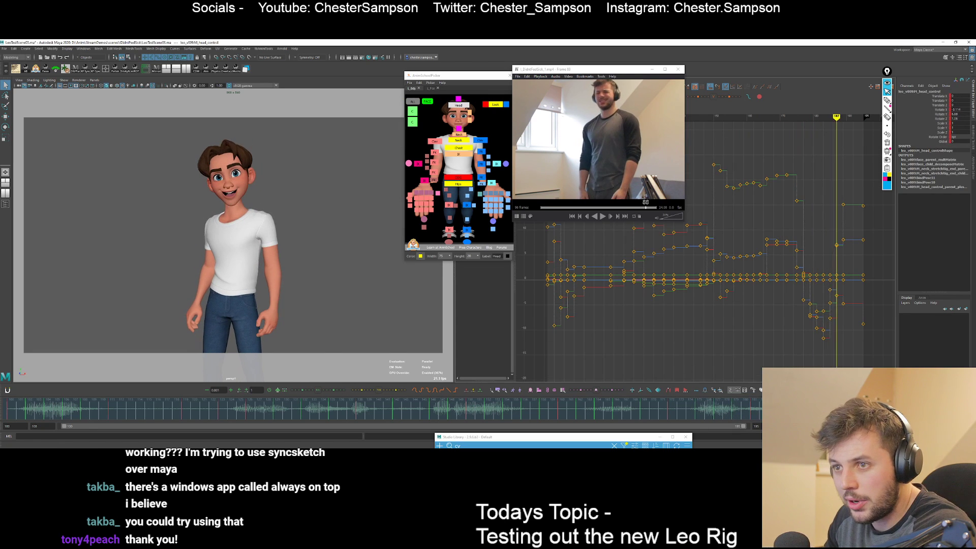
key("comma")
key("comma")
key("comma")
key("period")
key("period")
key("period")
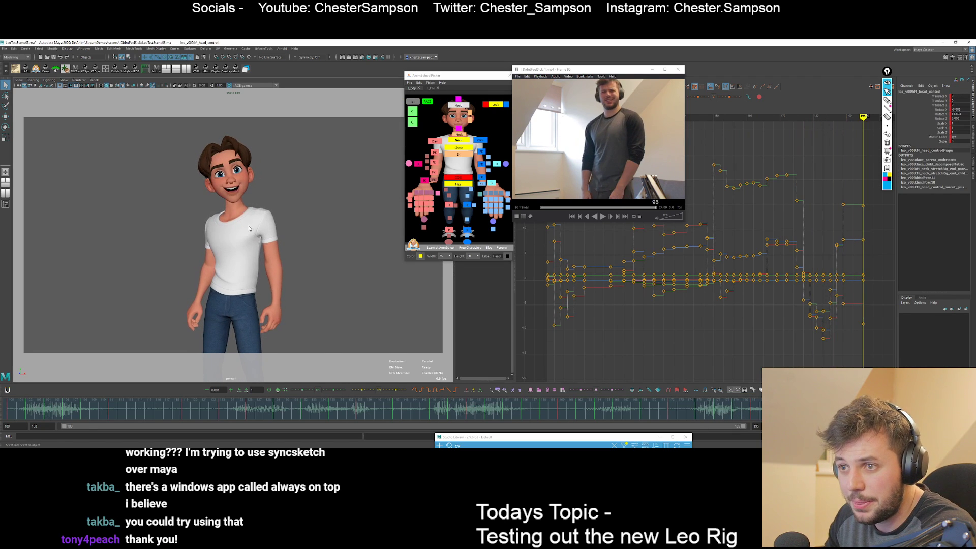
key("comma")
key("e")
key("comma")
key("comma")
key("period")
left_click_drag(321, 222, 324, 228)
key("comma")
key("period")
key("period")
key("period")
key("comma")
key("comma")
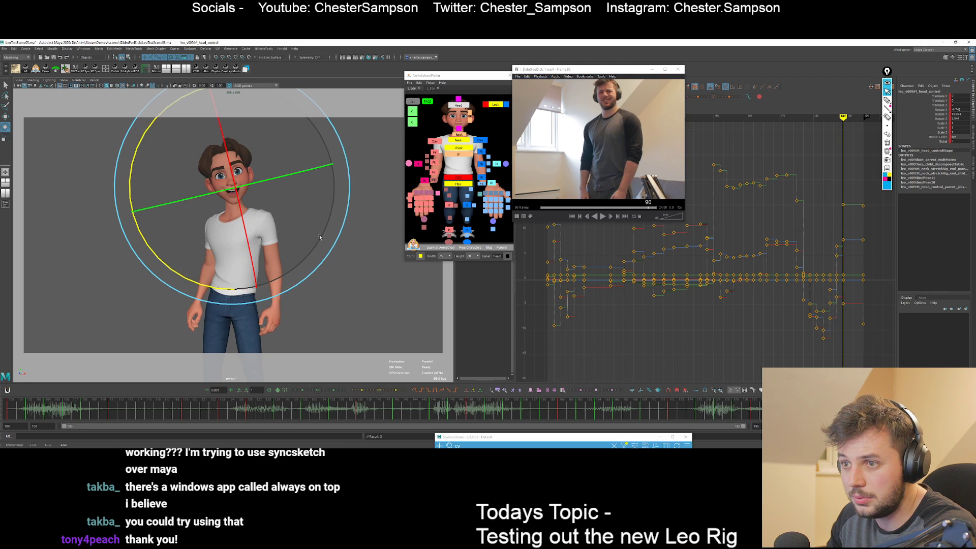
Refine the head's tilt at frame 90 against the adjacent poses and play back the shot.
key("alt+period")
key("alt+period")
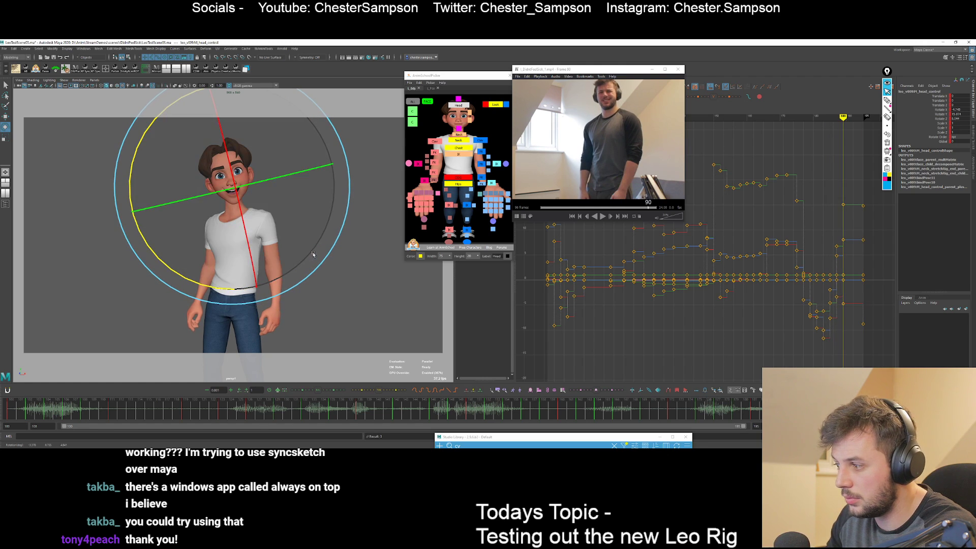
left_click_drag(178, 274, 182, 277)
key("comma")
key("period")
key("period")
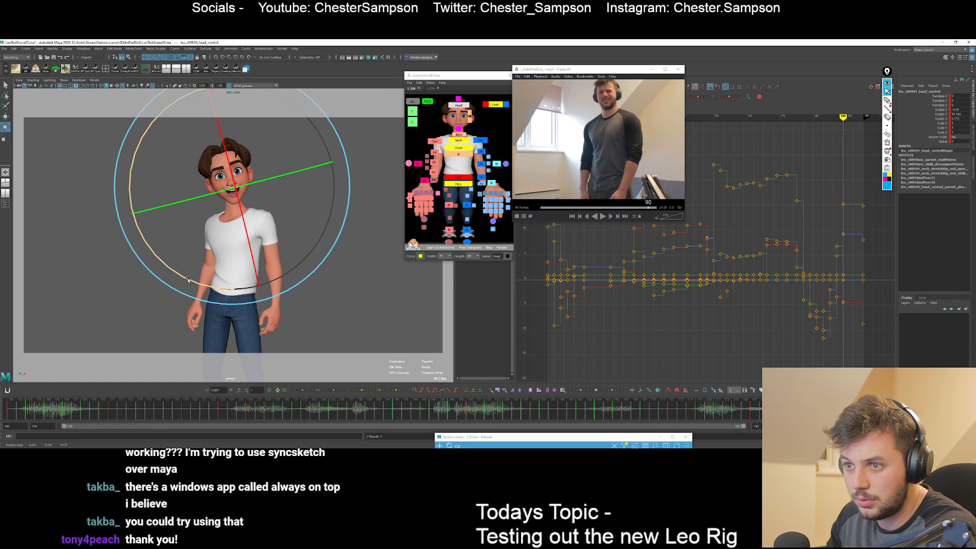
key("comma")
key("q")
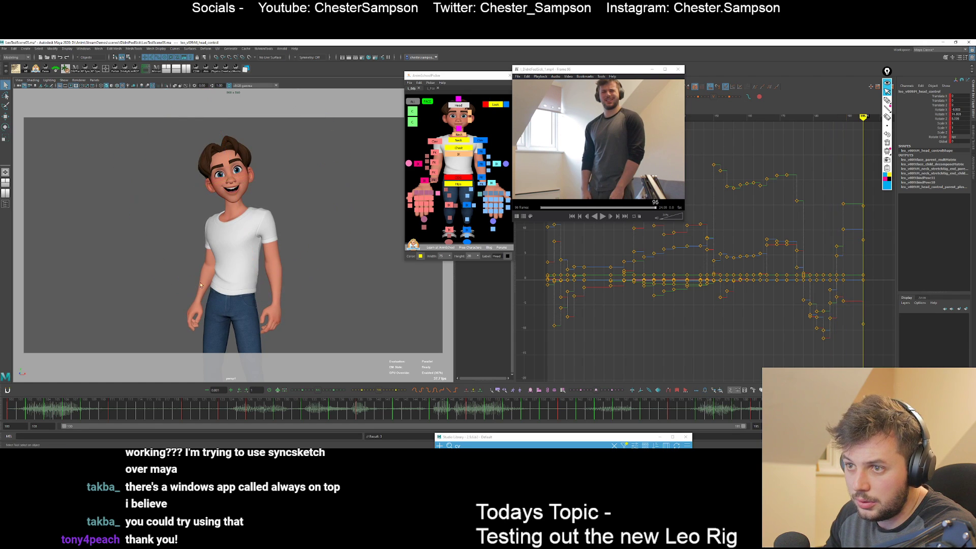
key("alt+v")
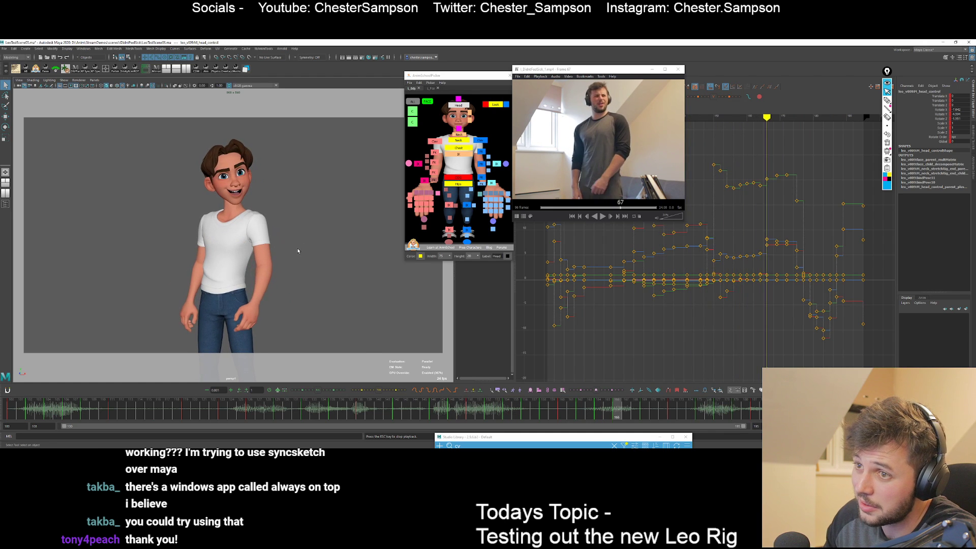
Select all the character's controls and key a breakdown pose at frame 93, checking it against the preceding poses.
left_click(412, 101)
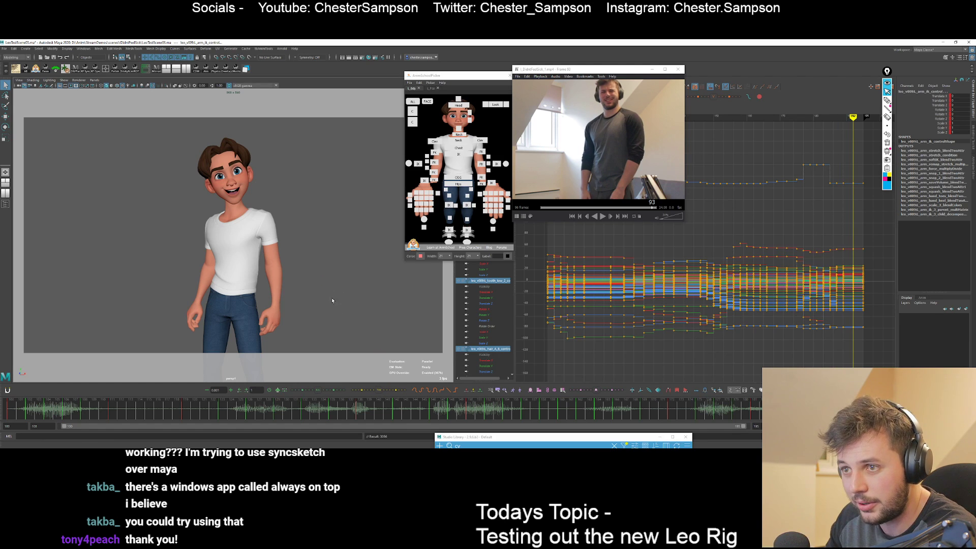
key("comma")
key("comma")
key("comma")
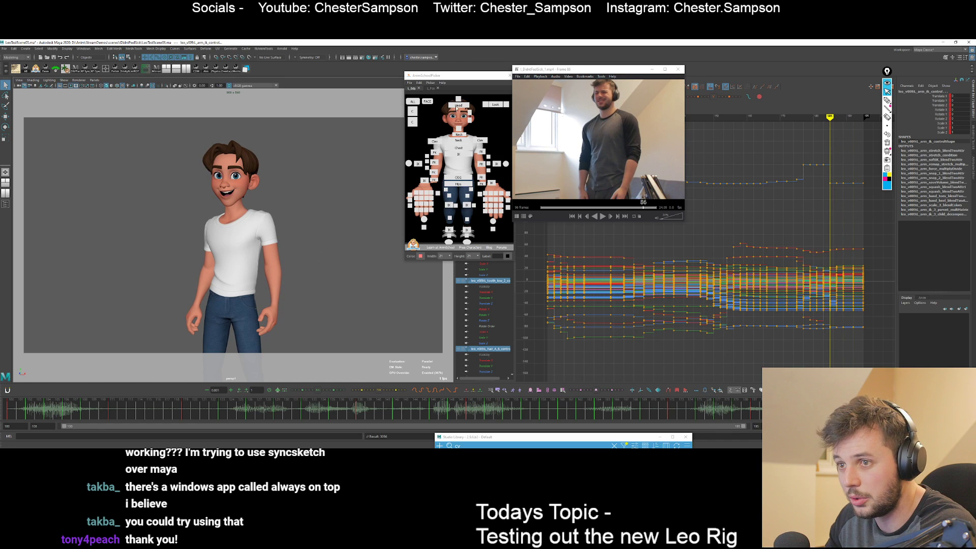
Rotate the head control slightly at frame 93, key its rotation and compare it with the poses around it.
left_click(459, 105)
key("e")
key("period")
key("period")
key("period")
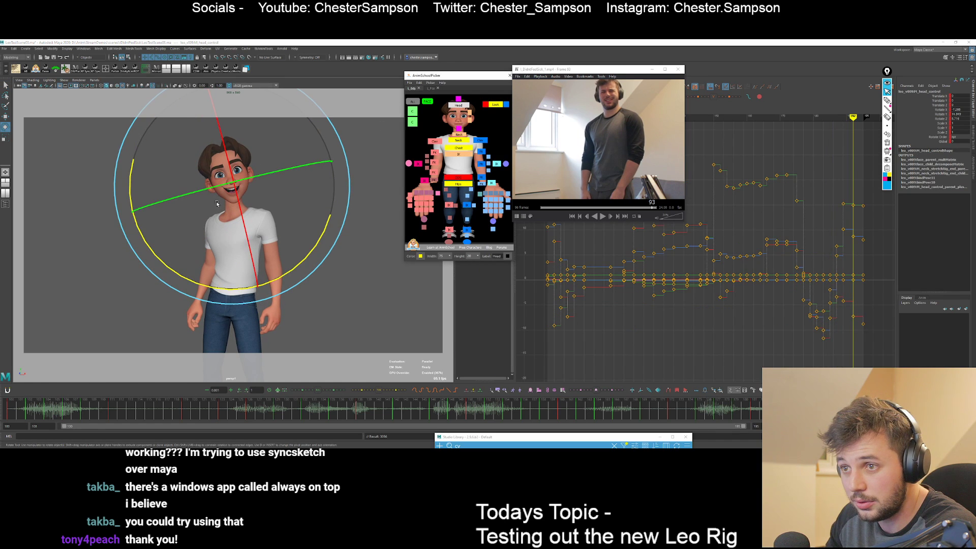
left_click_drag(217, 204, 219, 205)
key("shift+e")
key("comma")
key("period")
key("period")
key("comma")
key("comma")
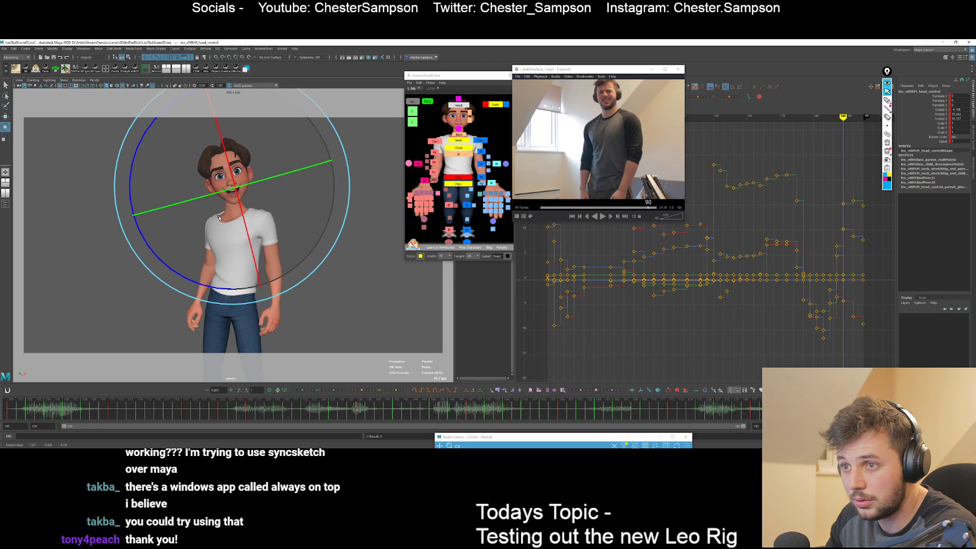
key("period")
key("period")
Select the COG control and examine the hips' movement through the poses leading up to frame 96.
left_click(459, 179)
key("w")
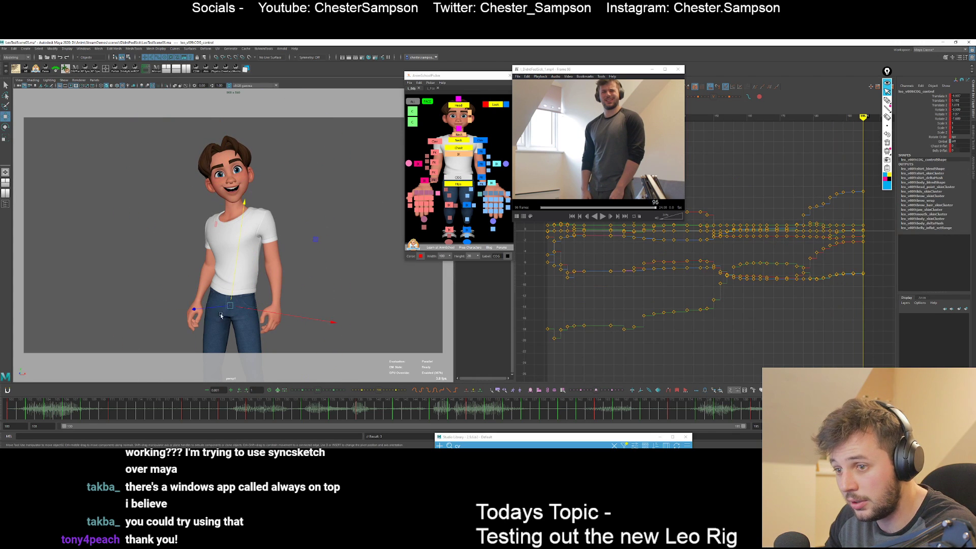
key("comma")
key("comma")
key("comma")
key("comma")
key("comma")
key("period")
key("period")
key("period")
key("period")
key("period")
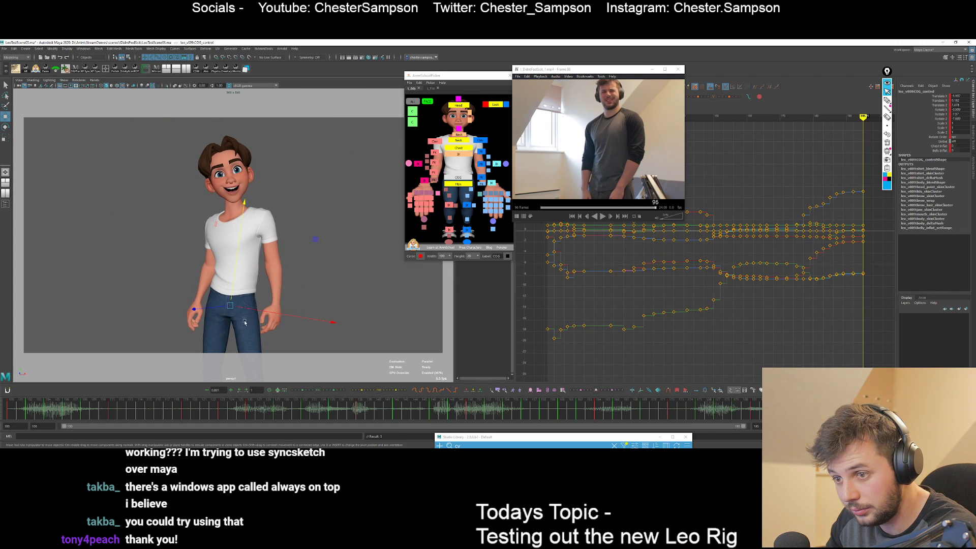
key("backslash")
key("comma")
key("comma")
key("comma")
key("comma")
key("comma")
key("period")
key("period")
key("period")
key("period")
key("period")
key("period")
key("period")
key("period")
key("period")
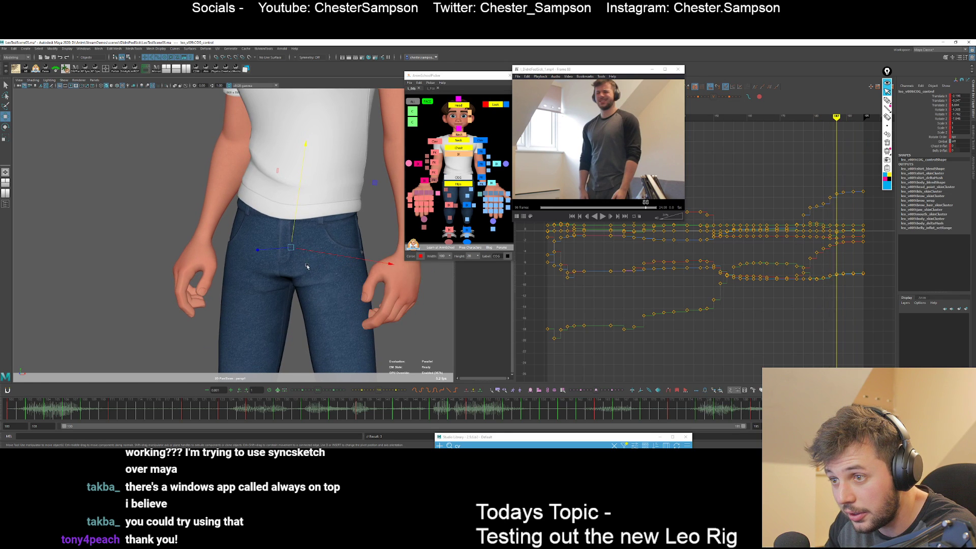
Shift the COG slightly along X in the final poses up to frame 96 and isolate its Translate X curve.
left_click(313, 252)
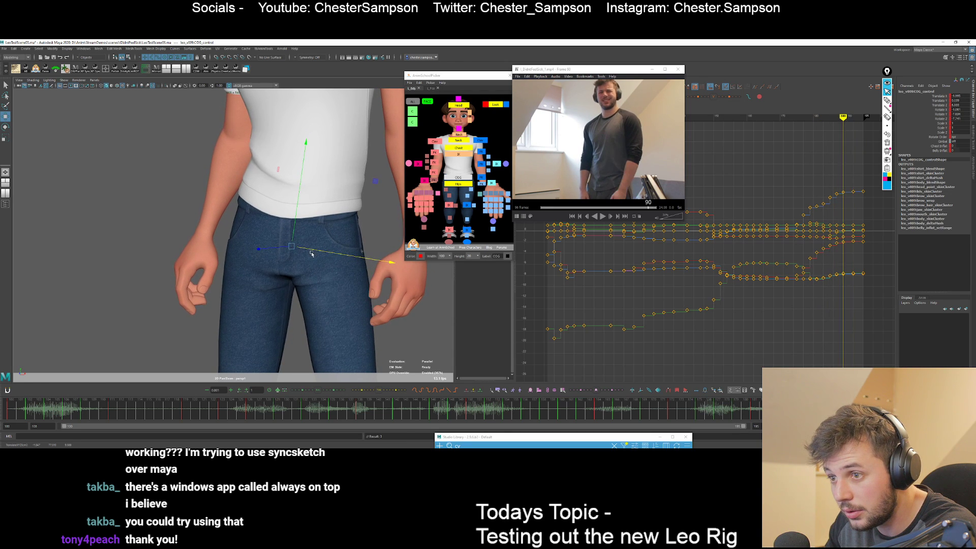
key("comma")
key("comma")
key("comma")
key("period")
key("period")
key("period")
key("period")
key("period")
key("period")
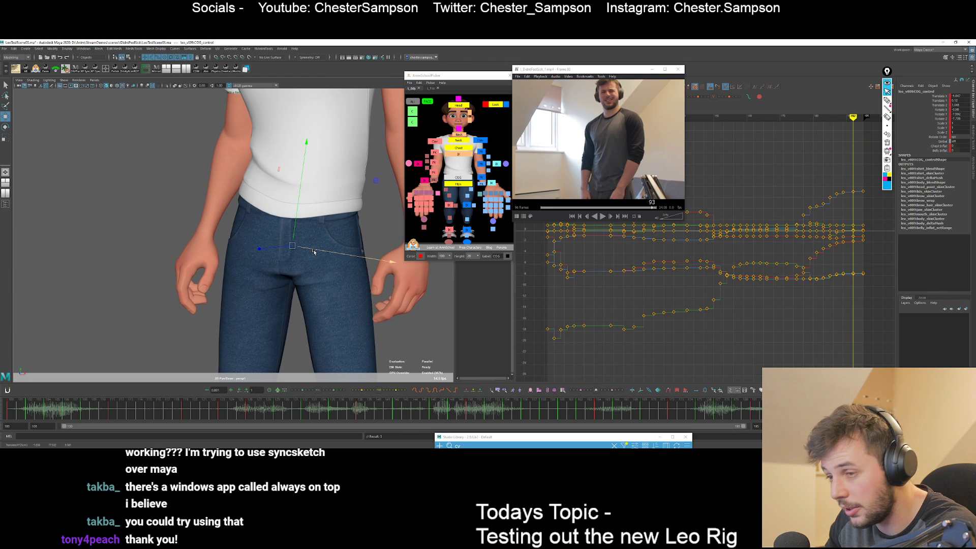
left_click(940, 96)
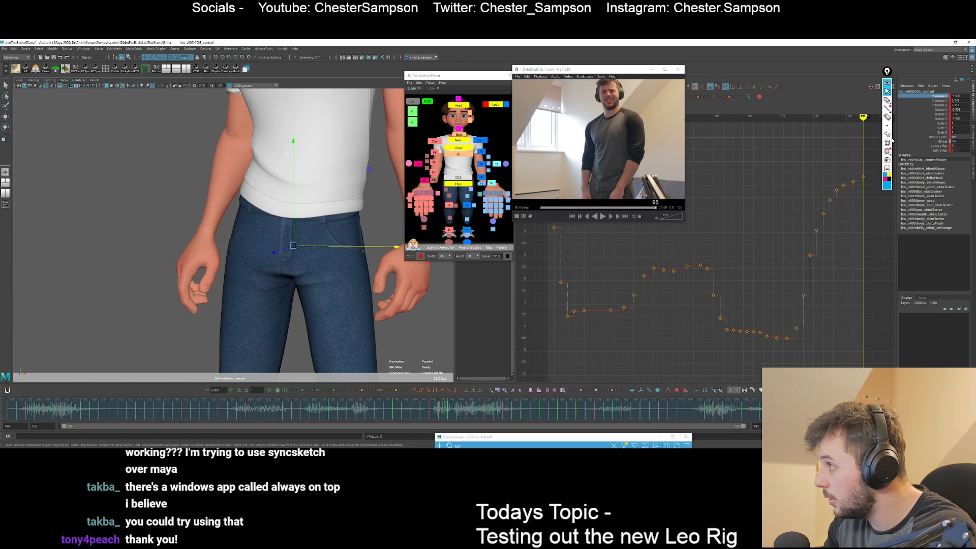
Play back the shot in the full camera view to review the adjusted COG movement.
key("alt+v")
key("backslash")
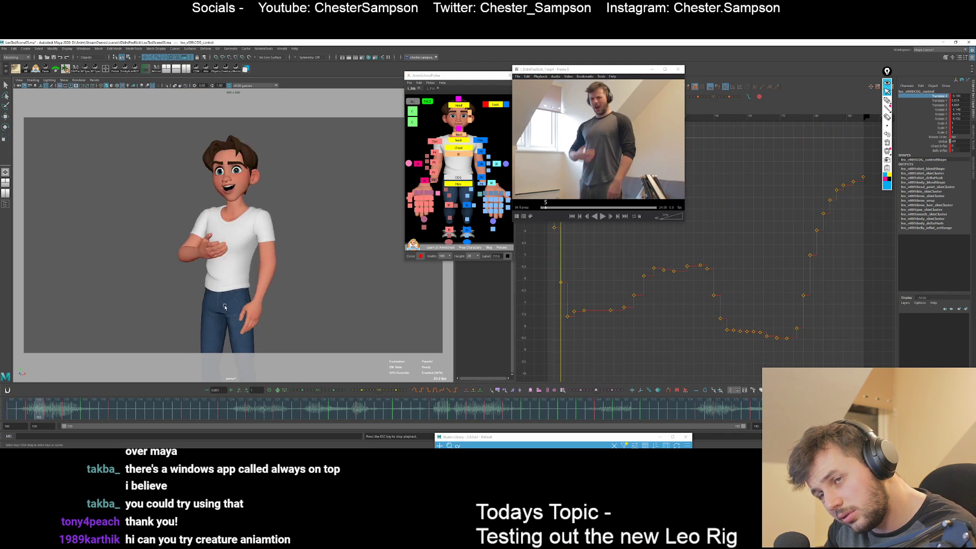
key("Escape")
Rotate the COG in Z at frame 73 and soften the dip by raising that key on its Rotate Z curve.
left_click_drag(434, 407, 662, 402)
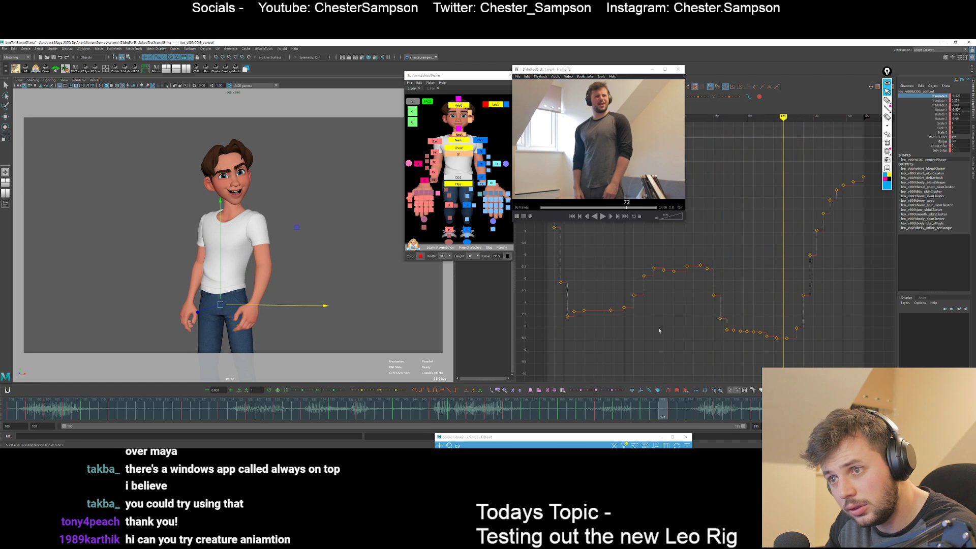
left_click(939, 118)
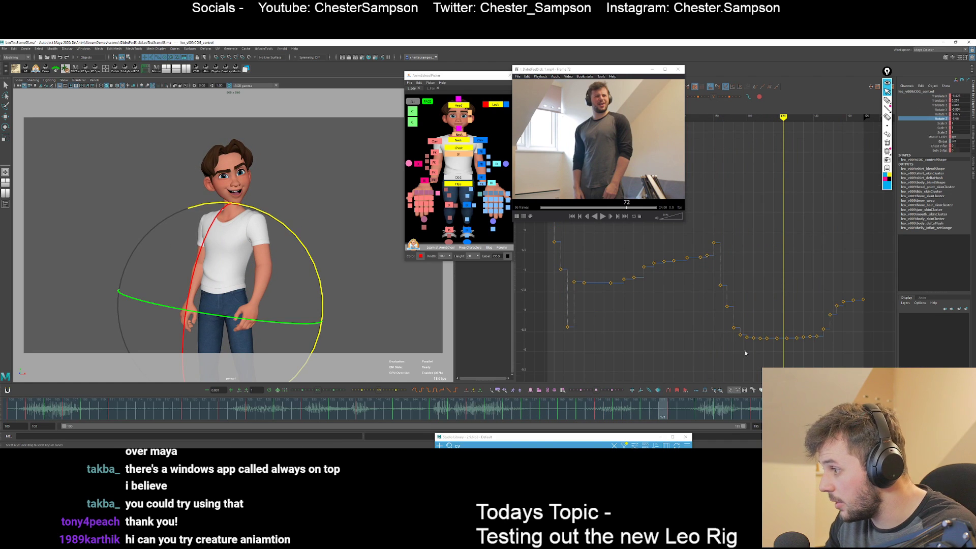
right_click_drag(746, 354, 733, 328, "alt+shift")
key("period")
key("period")
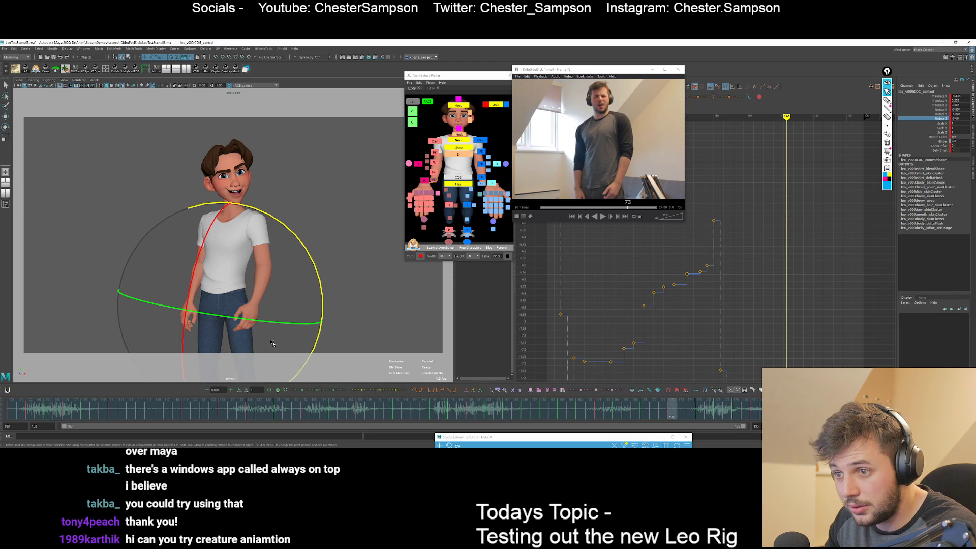
key("comma")
key("comma")
key("period")
left_click_drag(313, 270, 316, 271)
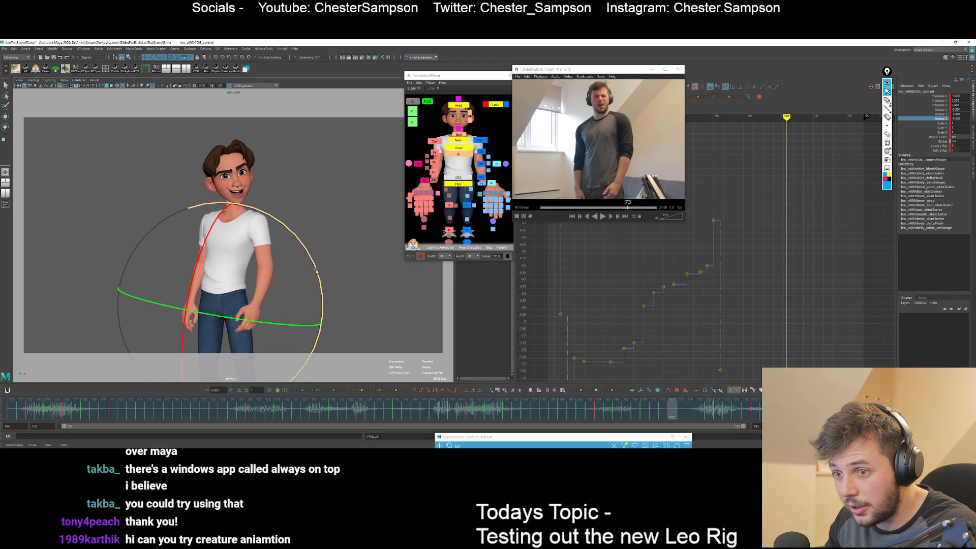
key("a")
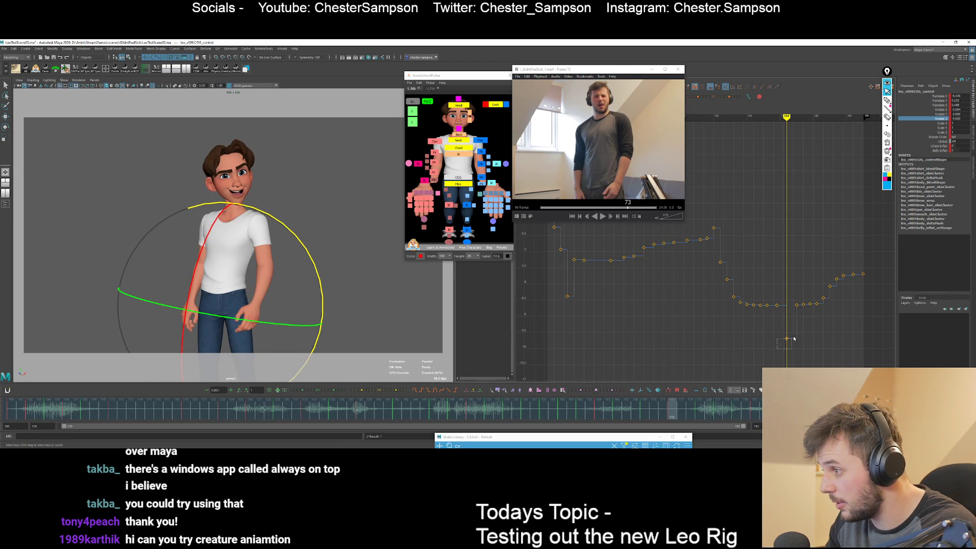
middle_click_drag(791, 318, 792, 318, "shift")
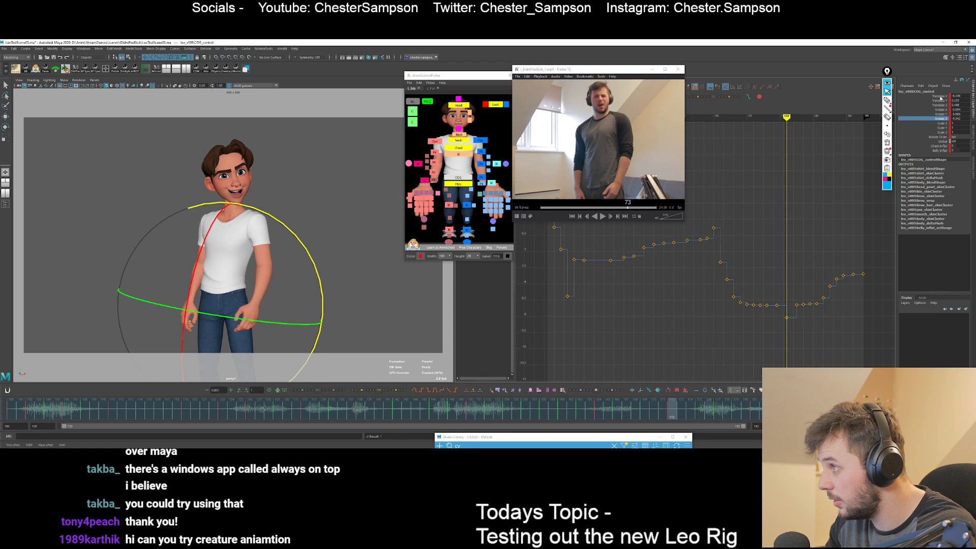
Lower the COG's Rotate Z keys at frames 67 and 70 for a gradual descent into the frame 73 dip.
left_click(941, 97)
key("comma")
key("comma")
key("comma")
key("comma")
key("period")
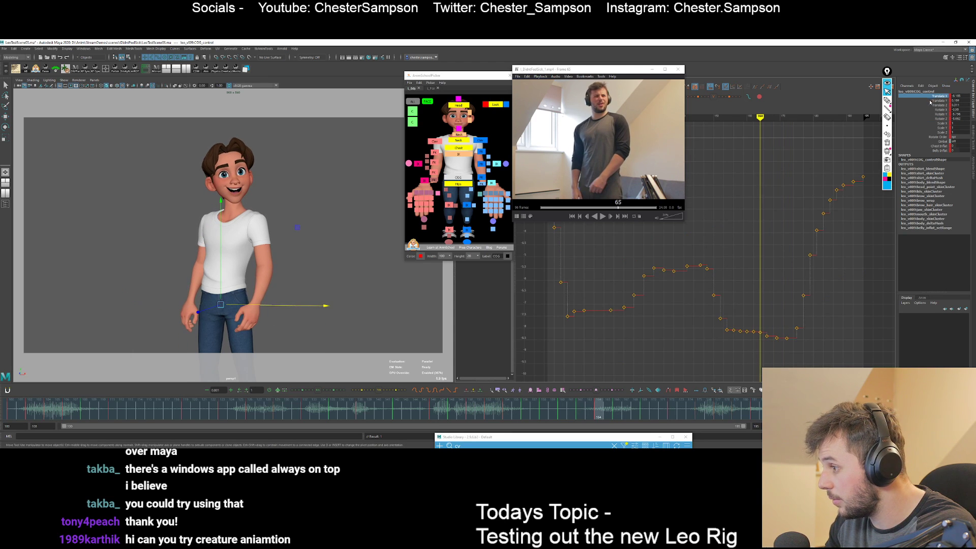
left_click(935, 118)
key("e")
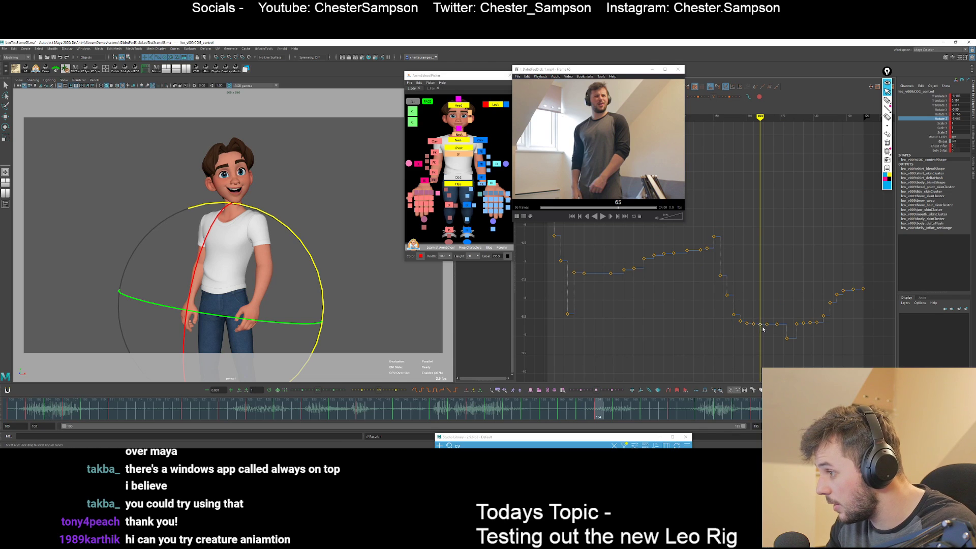
right_click_drag(824, 346, 730, 277, "alt+shift")
middle_click_drag(737, 333, 734, 308, "alt")
right_click_drag(734, 308, 719, 305, "alt")
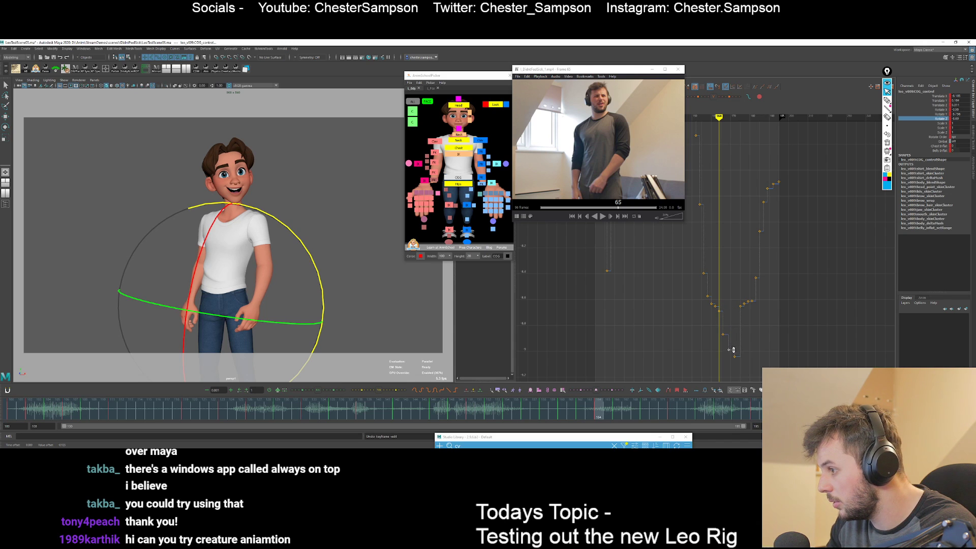
Lower the COG's Rotate Z key at frame 76 to ease out of the dip, reviewing the shot's playback.
key("alt+v")
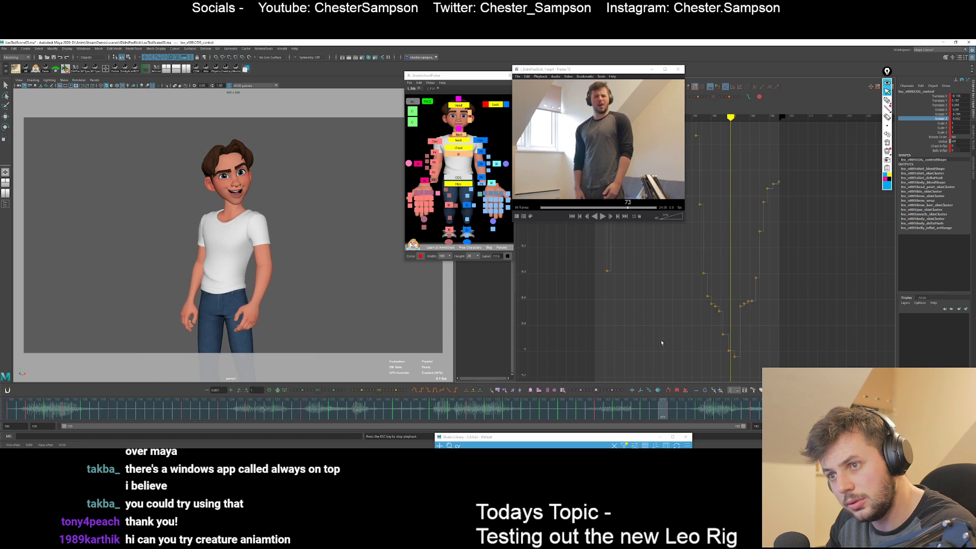
key("alt+v")
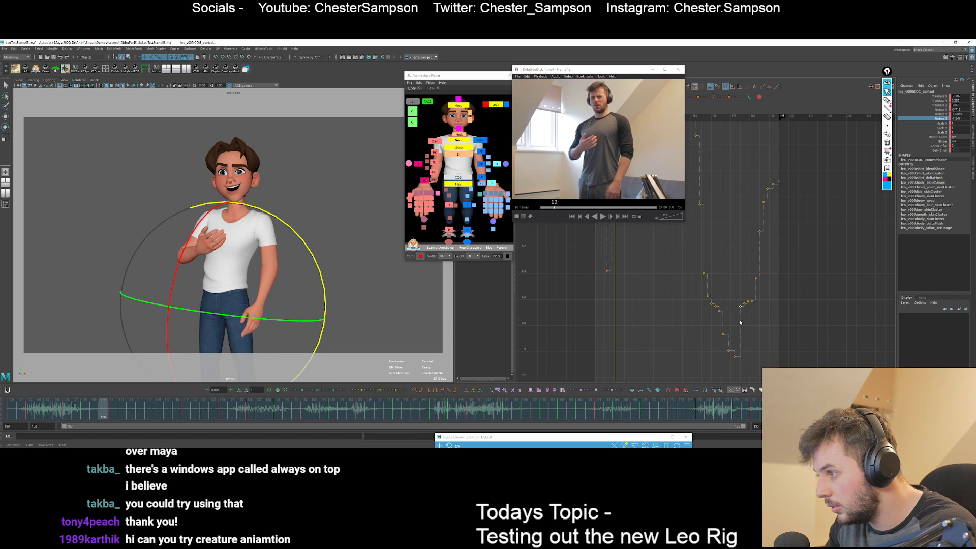
key("alt+v")
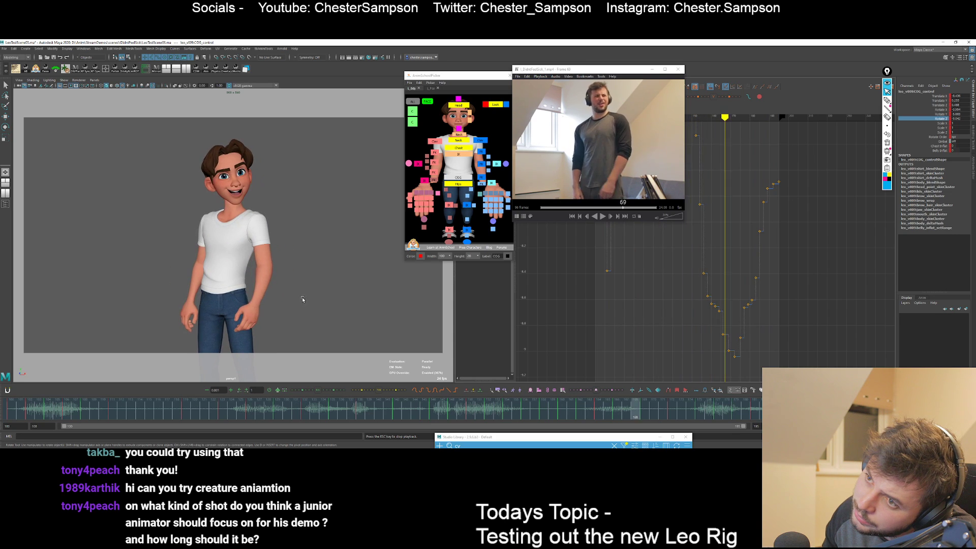
Raise the COG's Translate Y keys at frames 86, 88, 90 and 93 to soften the final dip.
key("Escape")
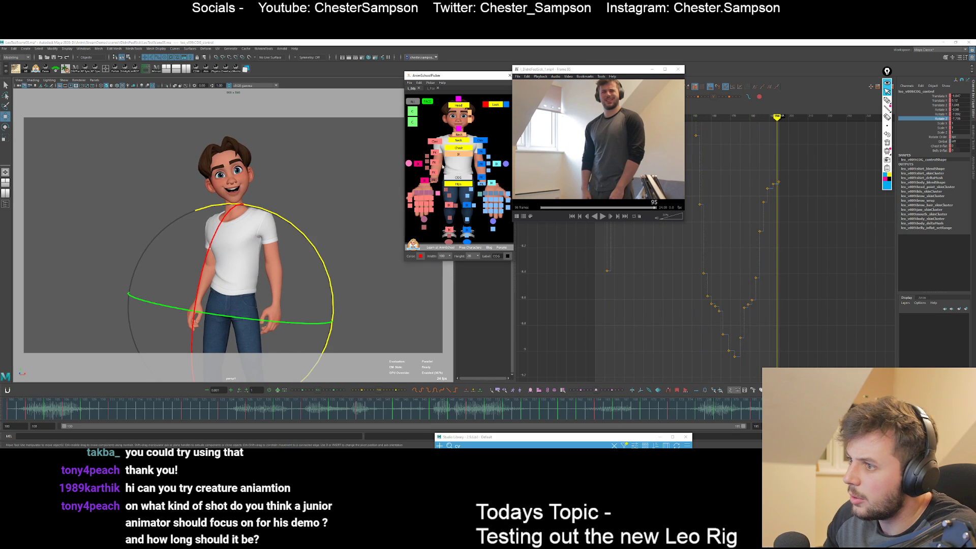
key("w")
left_click(935, 101)
middle_click_drag(741, 276, 774, 276, "alt")
right_click_drag(681, 281, 736, 281, "alt+shift")
middle_click_drag(793, 290, 747, 300, "alt")
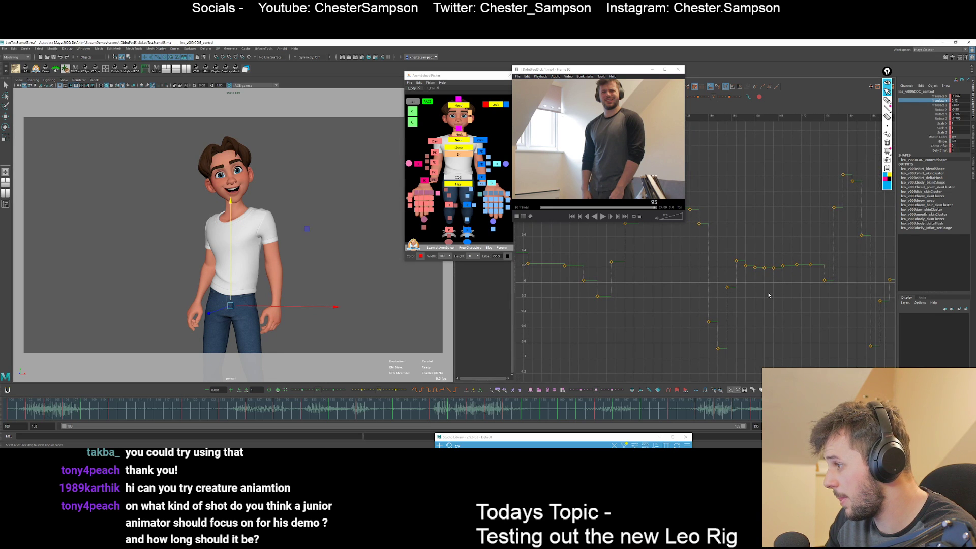
middle_click_drag(824, 319, 753, 328, "alt")
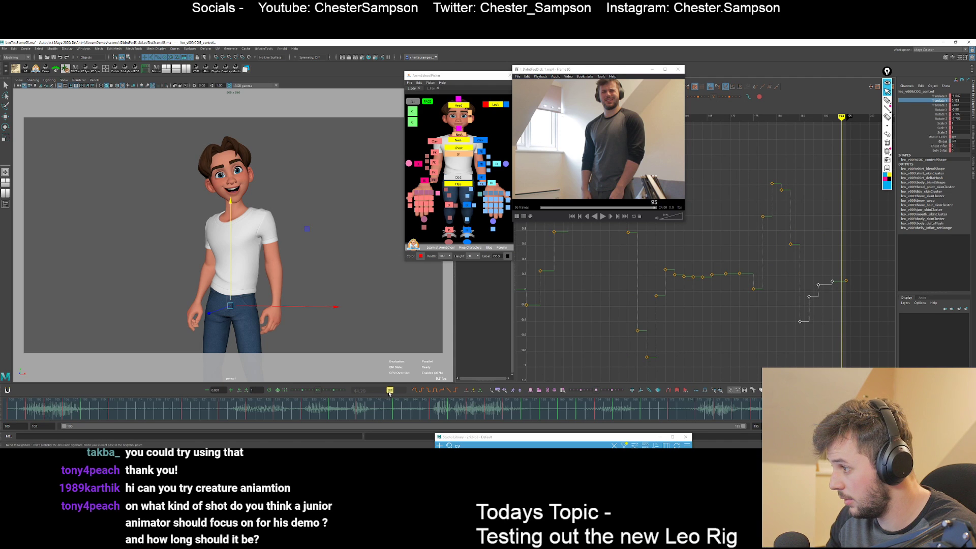
Raise the COG's Translate Y key at frame 84 for a more gradual descent into the final dip.
key("comma")
key("comma")
key("comma")
key("comma")
key("comma")
key("comma")
key("comma")
key("period")
key("period")
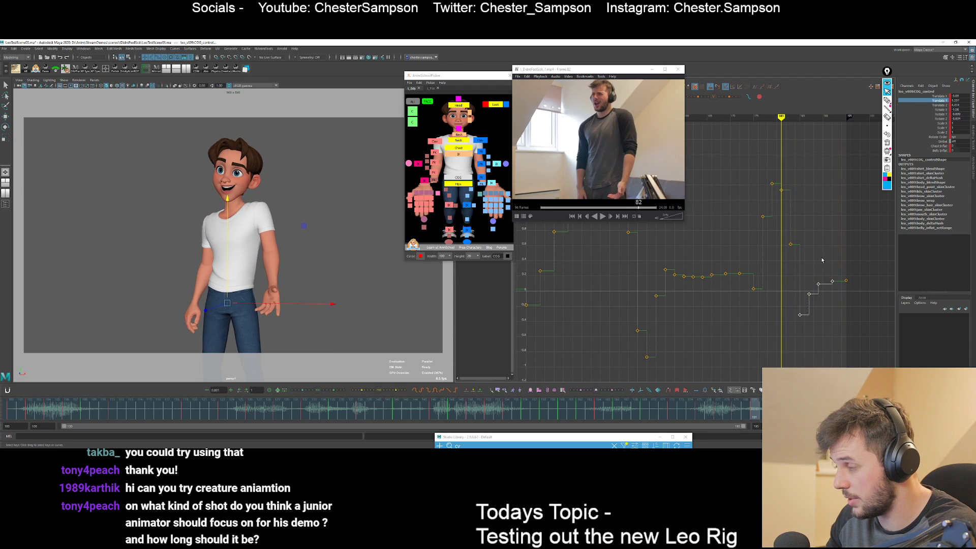
left_click(782, 256)
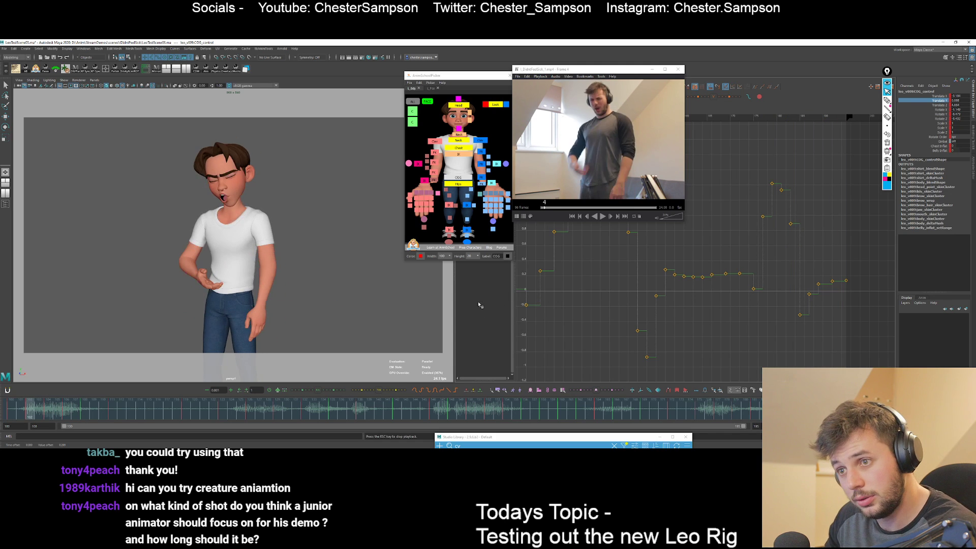
Lower the COG's Translate Y keys at frames 86 and 88 slightly and review the shot's playback.
left_click(547, 412)
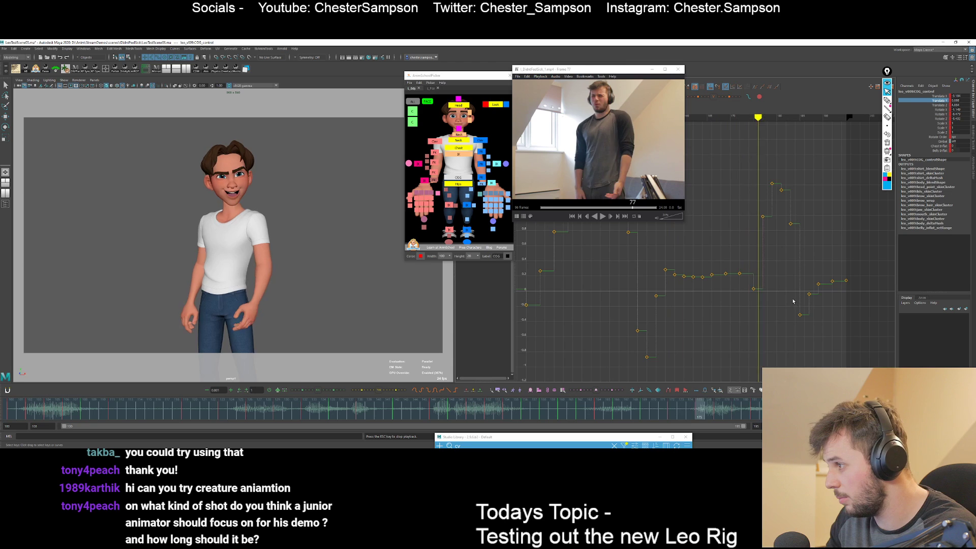
key("Escape")
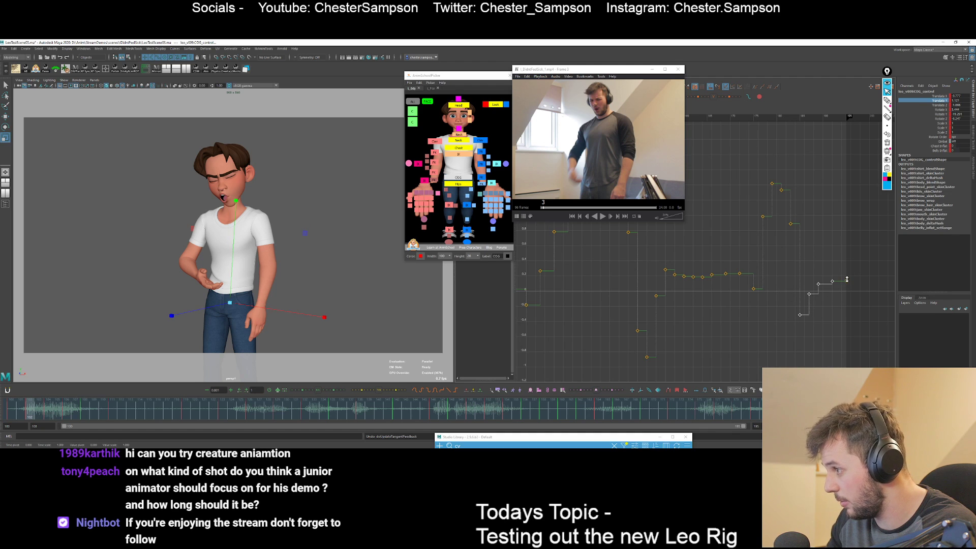
key("alt+v")
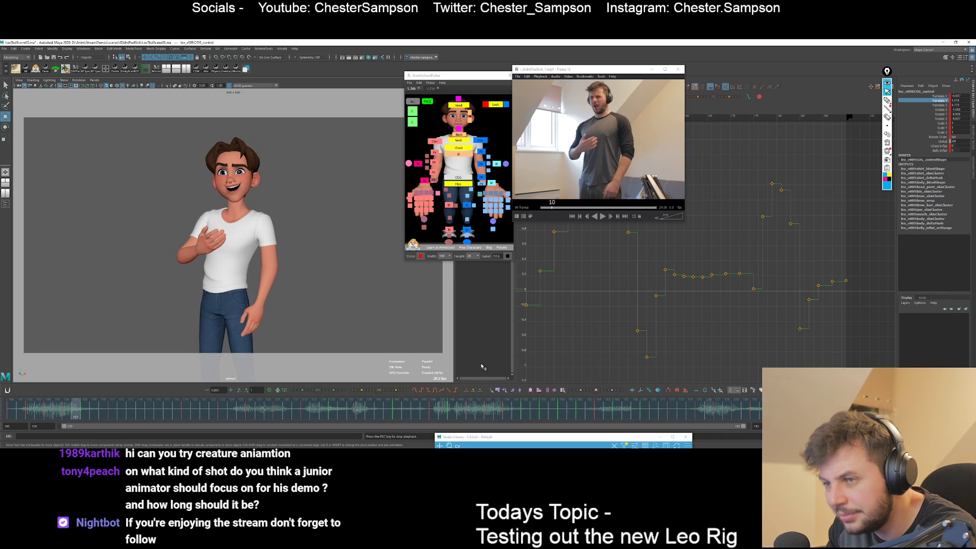
key("Escape")
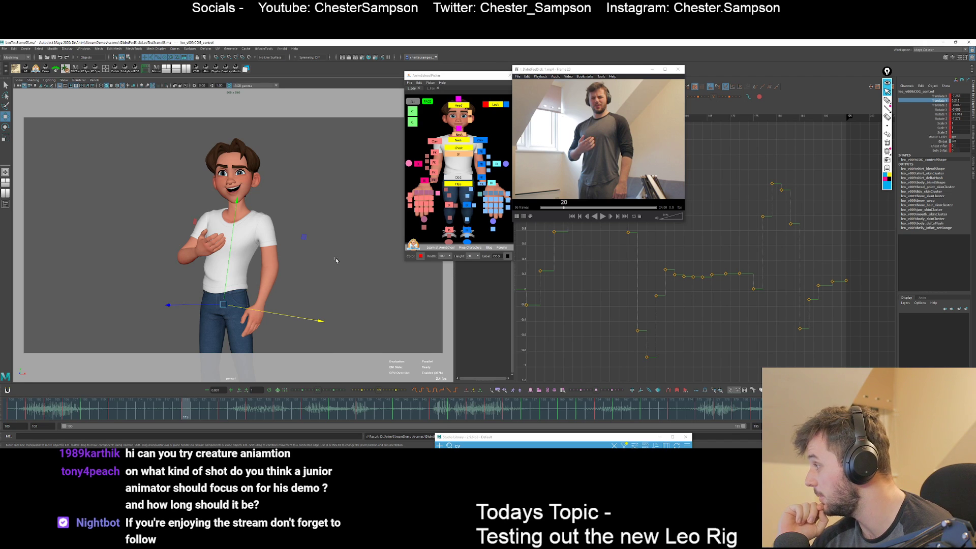
left_click(136, 263)
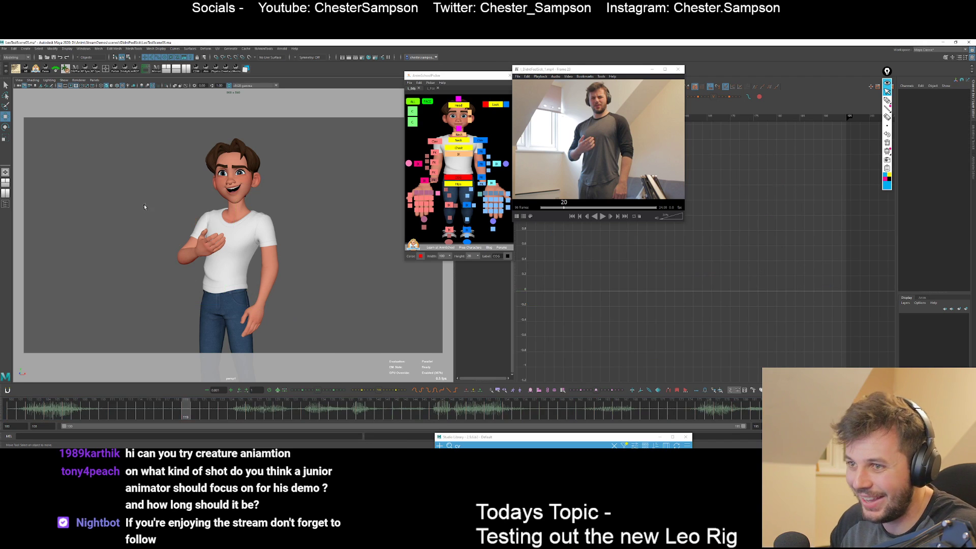
key("alt+v")
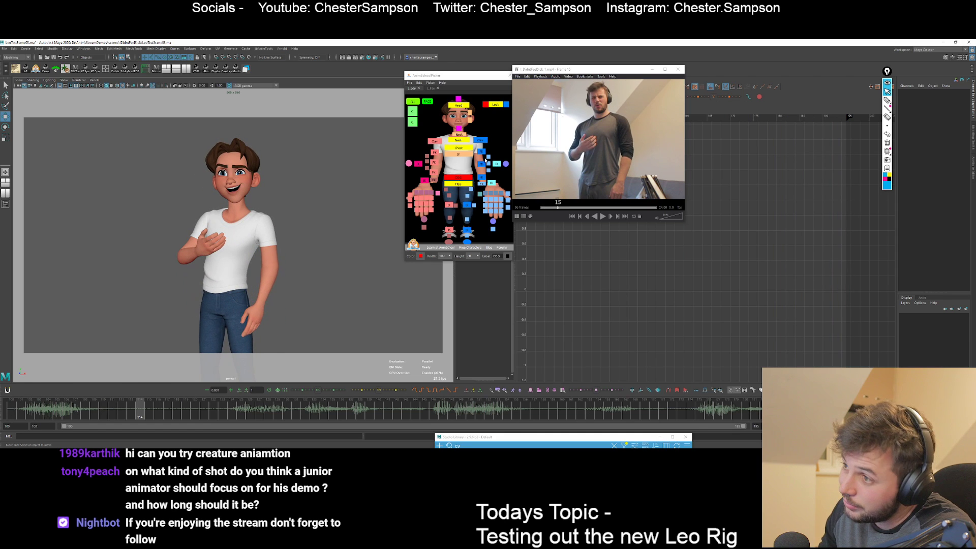
Rotate the left upper arm's FK control slightly at frame 93 and key its rotation, comparing the neighbouring frames.
key("e")
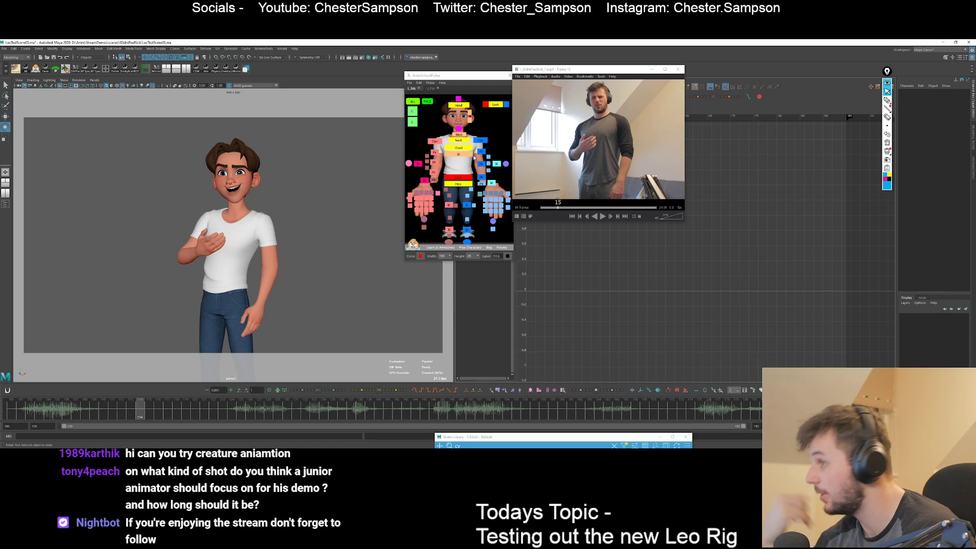
left_click(480, 155)
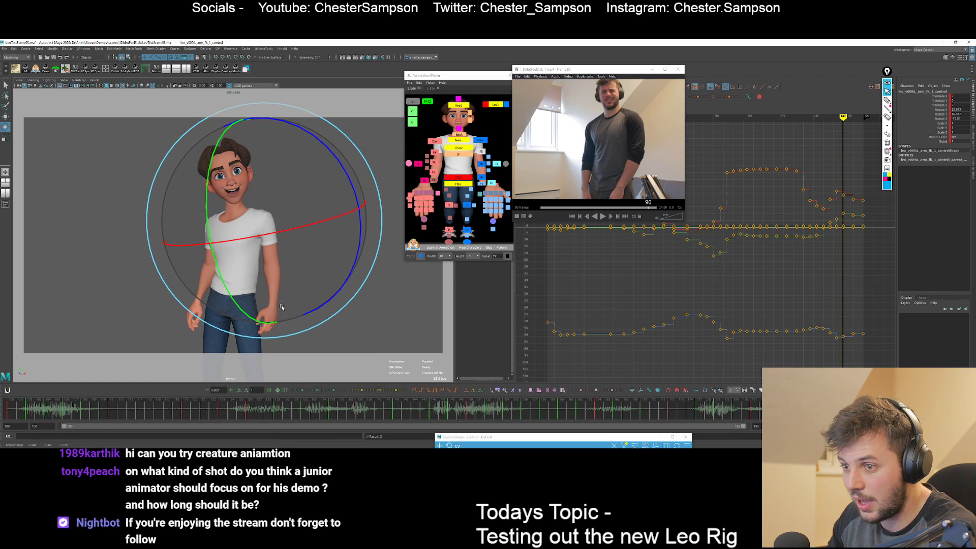
key("comma")
key("comma")
key("period")
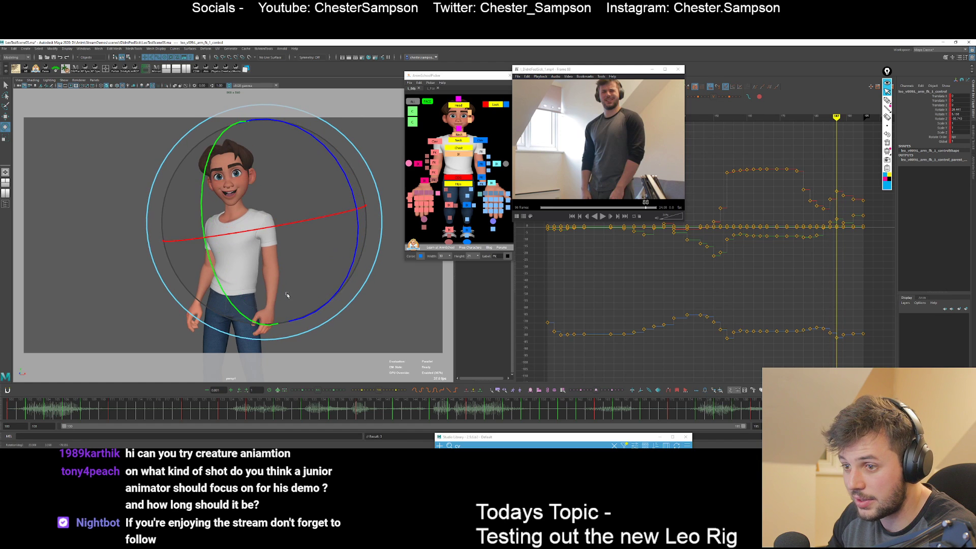
key("alt+period")
key("alt+period")
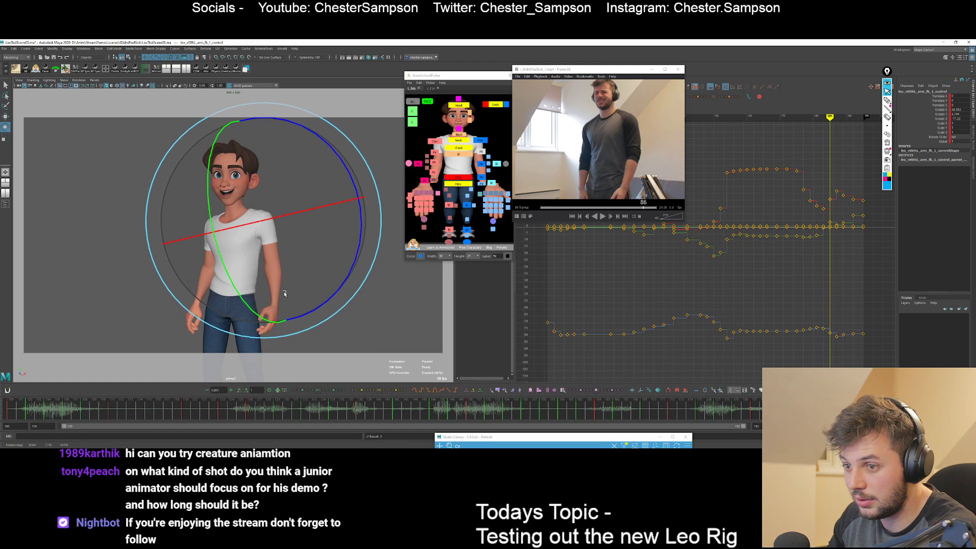
key("alt+period")
key("alt+period")
key("alt+period")
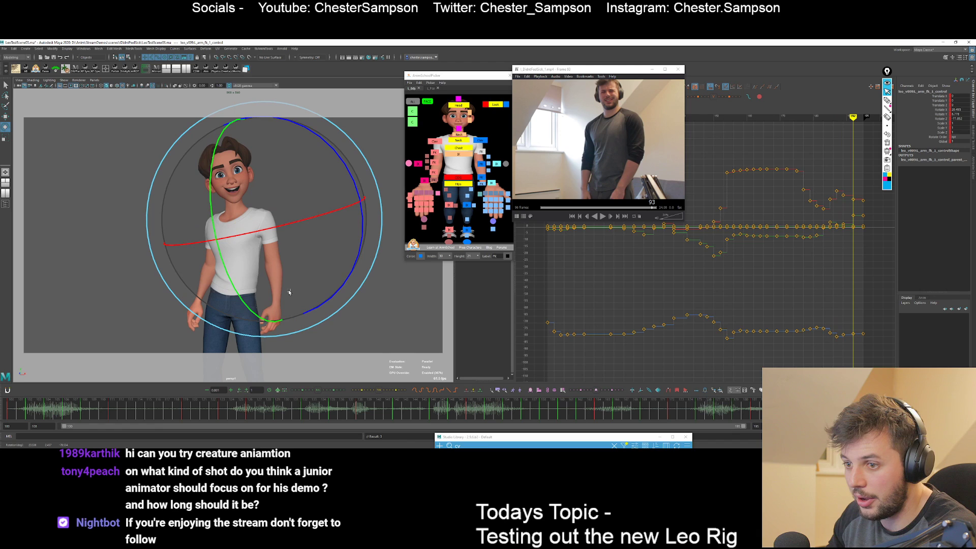
left_click_drag(290, 288, 291, 290)
key("shift+e")
key("comma")
key("comma")
key("period")
key("period")
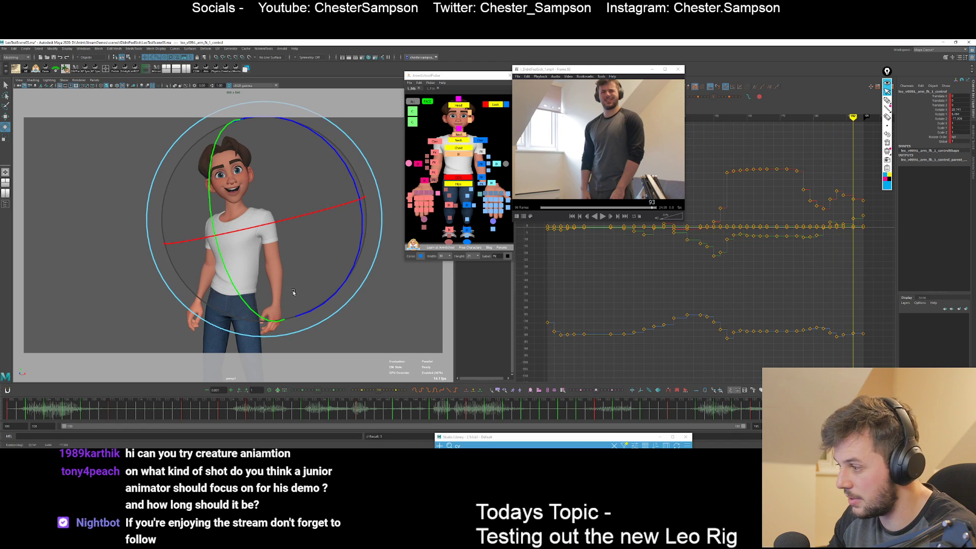
Rotate the left upper arm slightly at frame 96 so it keeps drifting, and play back the result.
key("alt+period")
key("alt+period")
key("alt+period")
key("comma")
key("comma")
key("period")
key("period")
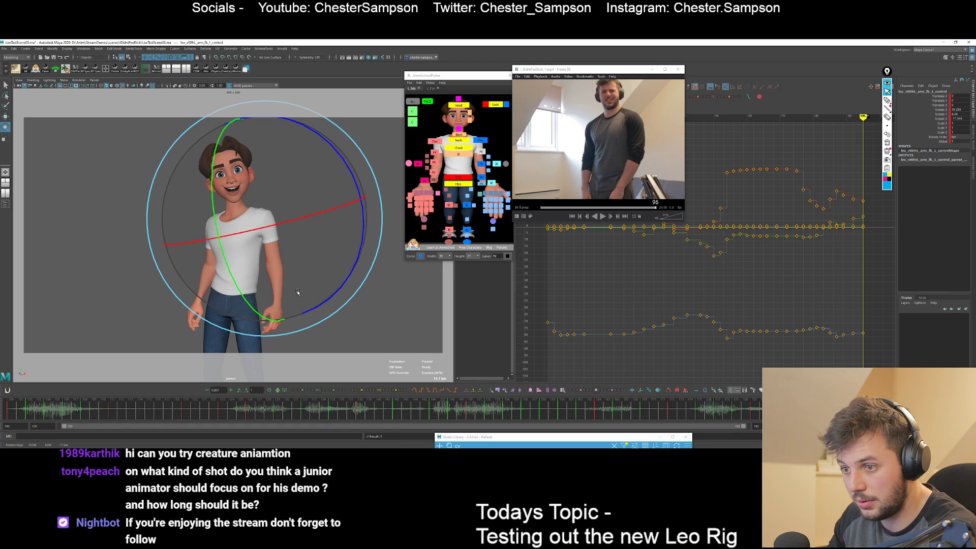
left_click_drag(293, 290, 296, 291)
key("comma")
key("period")
key("alt+v")
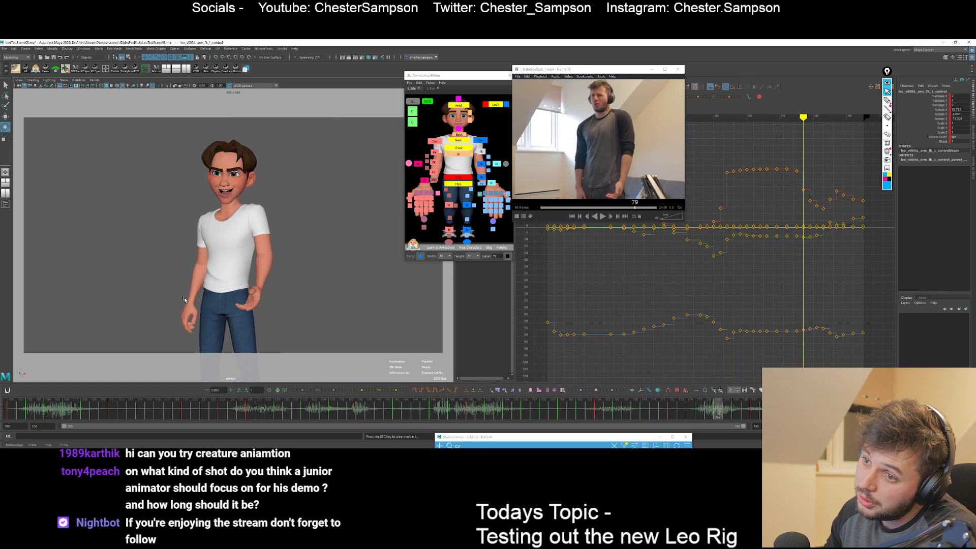
key("alt+v")
key("alt+v")
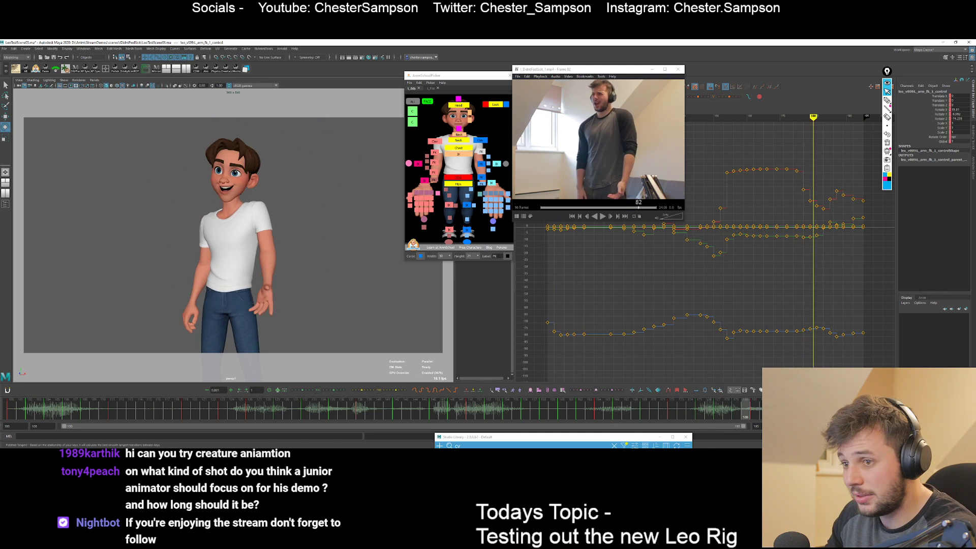
key("alt+v")
Rotate the left upper arm at frames 88 and 90 to smooth its settle after the swing.
key("comma")
key("comma")
key("comma")
key("comma")
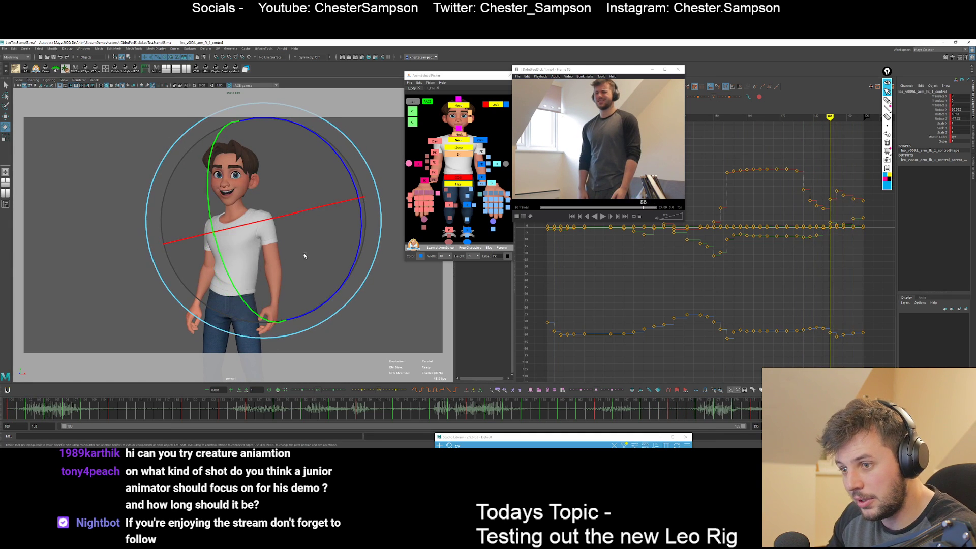
key("period")
key("q")
key("comma")
key("comma")
key("alt+v")
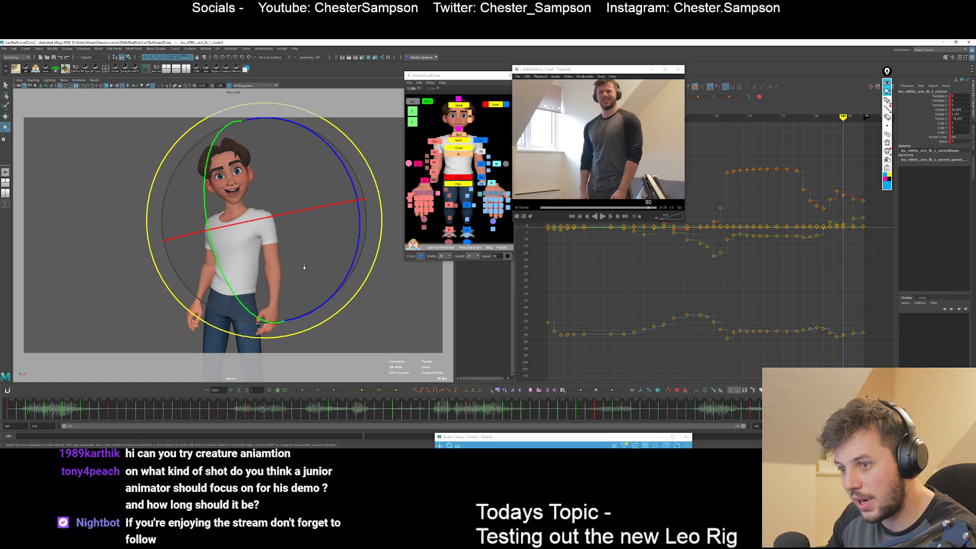
Refine the left upper arm's rotation at frame 96 and play back the shot.
key("alt+v")
key("alt+v")
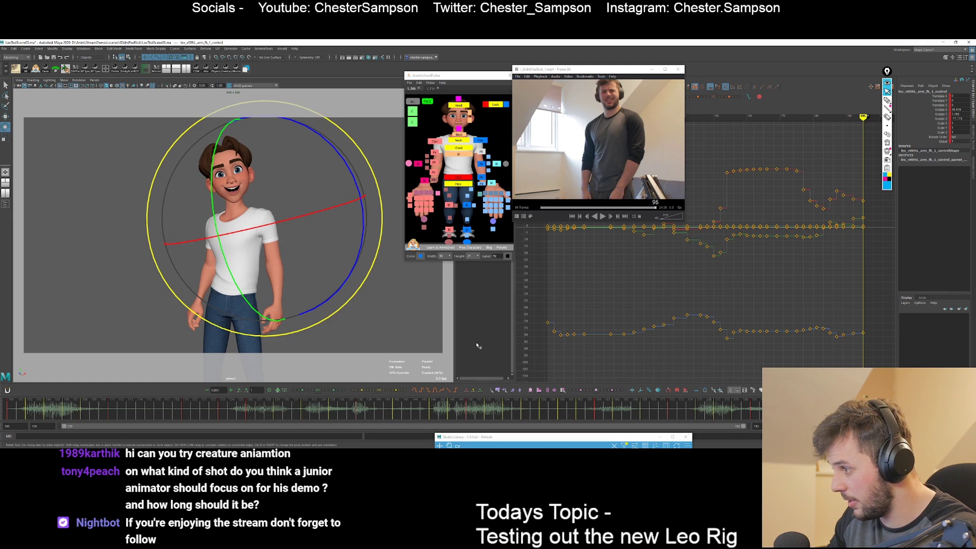
key("comma")
key("comma")
key("comma")
key("comma")
key("alt+v")
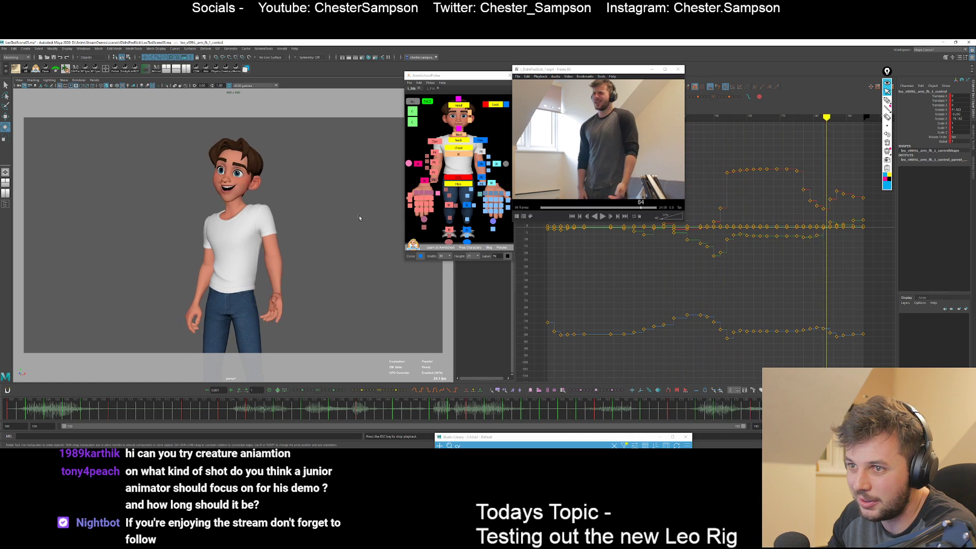
Step through the left arm's poses between frames 96 and 84 and play back the shot to check the arm's motion.
key("Escape")
left_click_drag(873, 409, 790, 408)
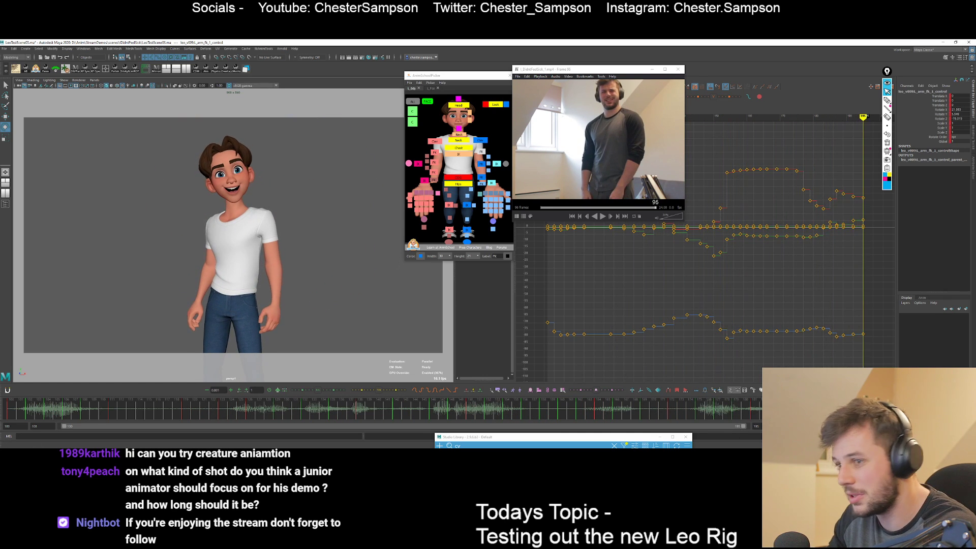
key("comma")
key("comma")
key("comma")
key("comma")
key("comma")
key("comma")
key("period")
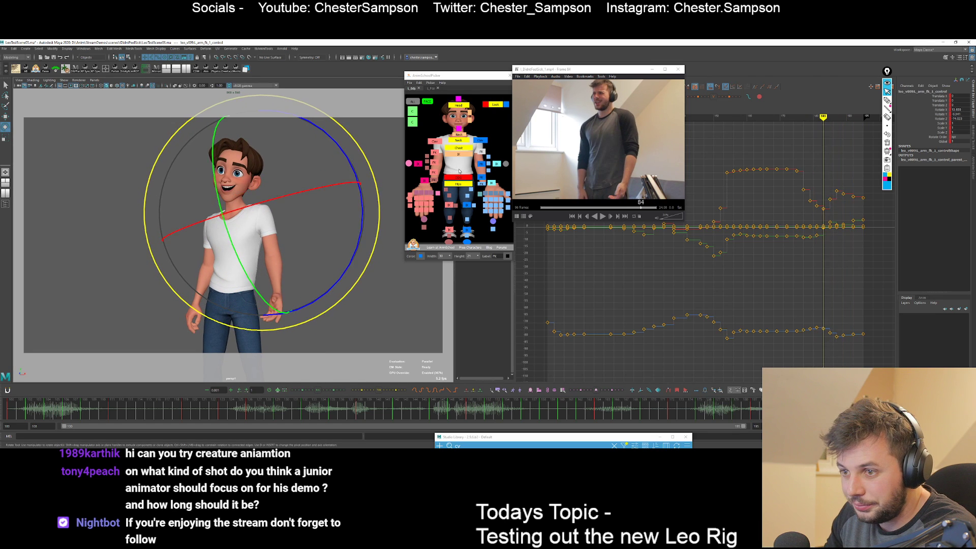
key("alt+v")
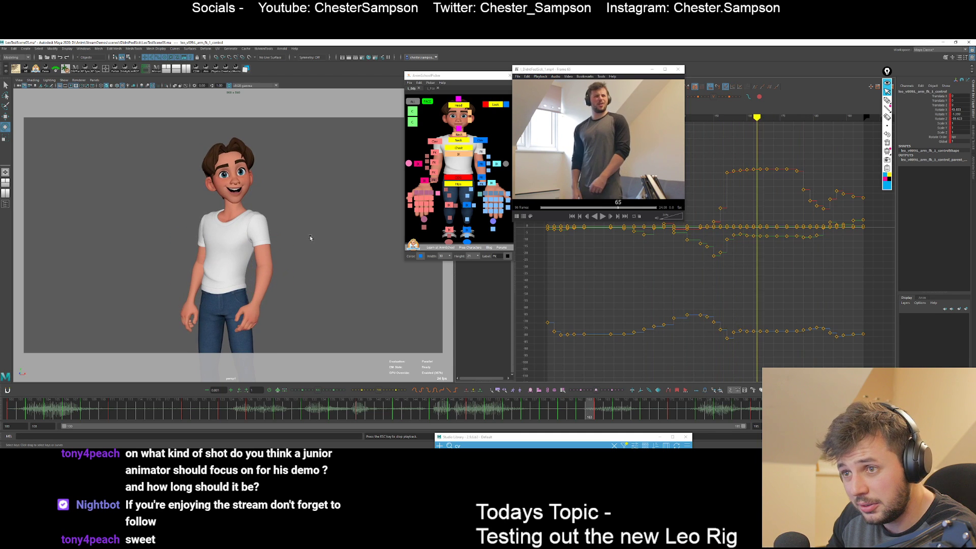
key("Escape")
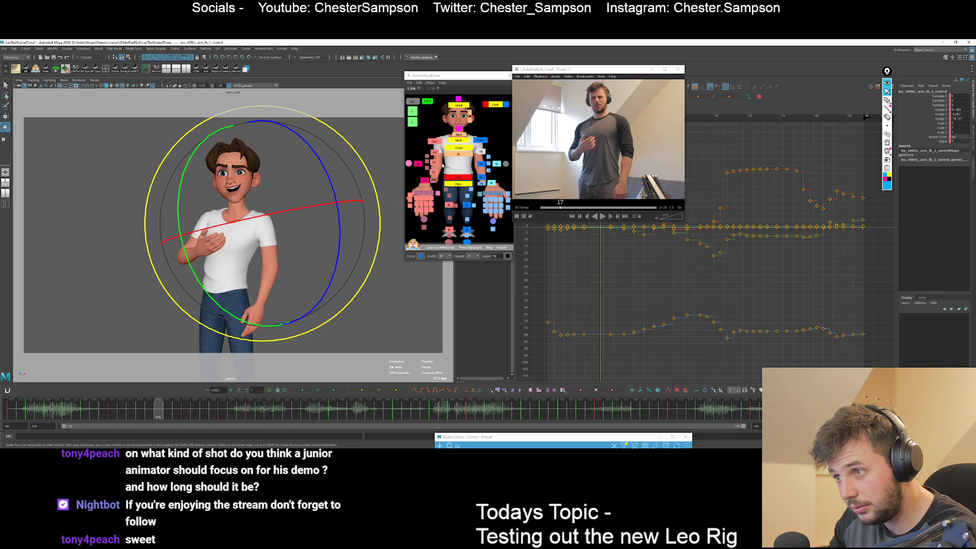
Select the COG, enlarge its rotation manipulator and rotate the COG slightly at frame 78.
left_click(458, 177)
left_click_drag(389, 297, 478, 297)
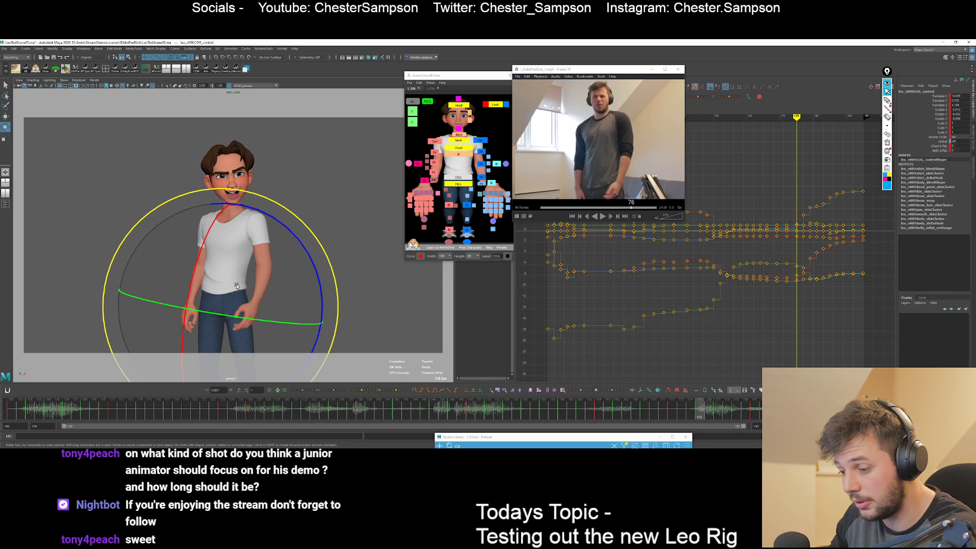
key("equal")
key("comma")
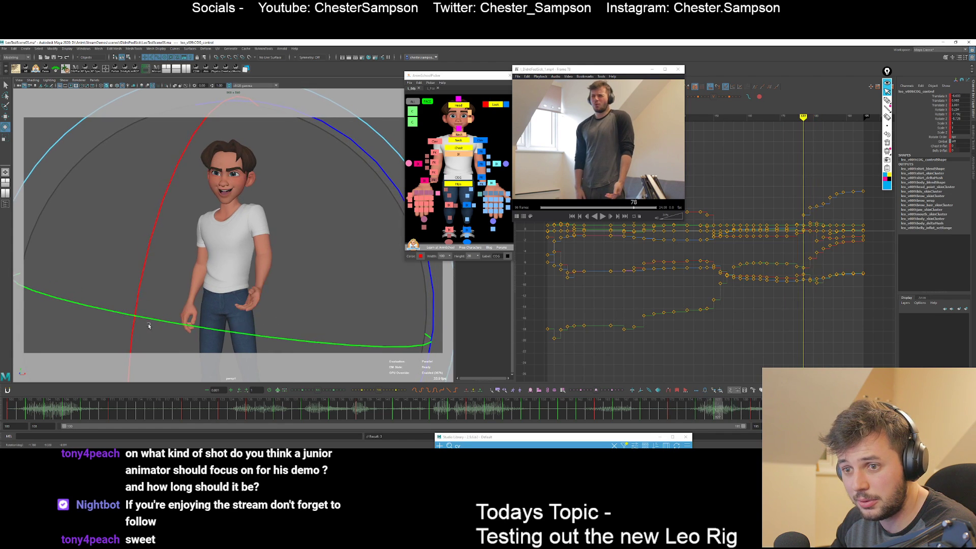
left_click_drag(150, 322, 151, 318)
key("comma")
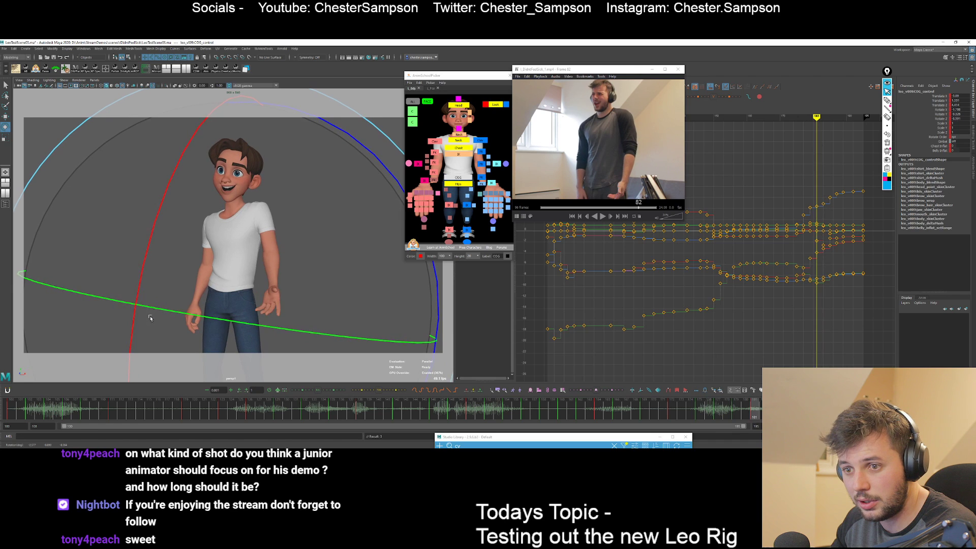
Adjust and key the COG's rotation on the poses from frame 82 to frame 96.
key("comma")
key("period")
key("period")
key("shift+e")
key("comma")
key("period")
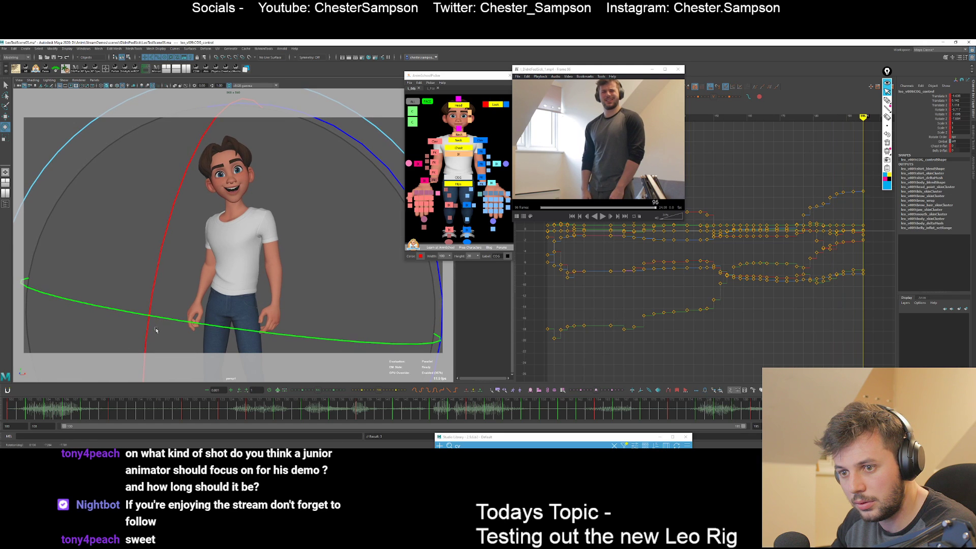
key("comma")
key("period")
Step through the COG's last keyed poses and play back the shot to check the body's settle.
key("comma")
key("comma")
key("comma")
key("comma")
key("comma")
key("alt+v")
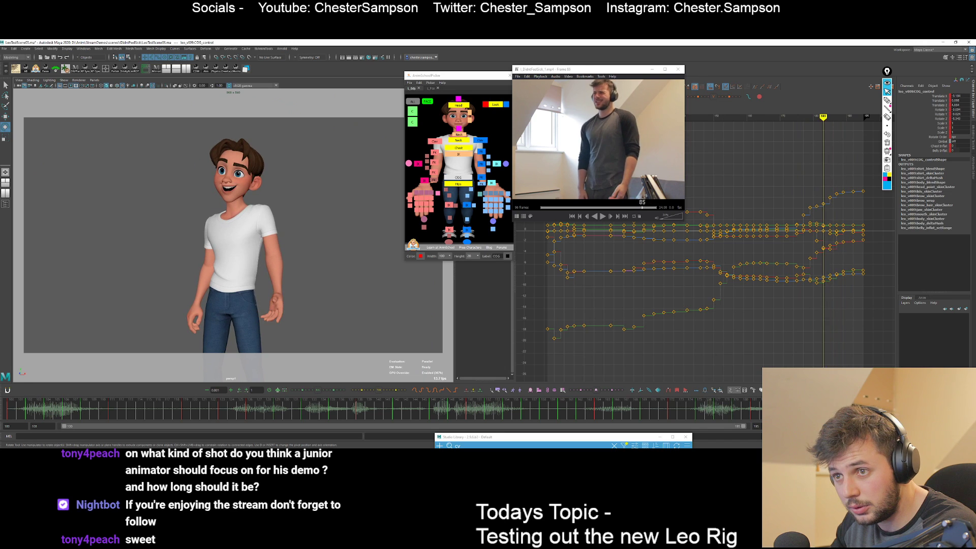
key("alt+v")
key("comma")
key("comma")
key("comma")
key("comma")
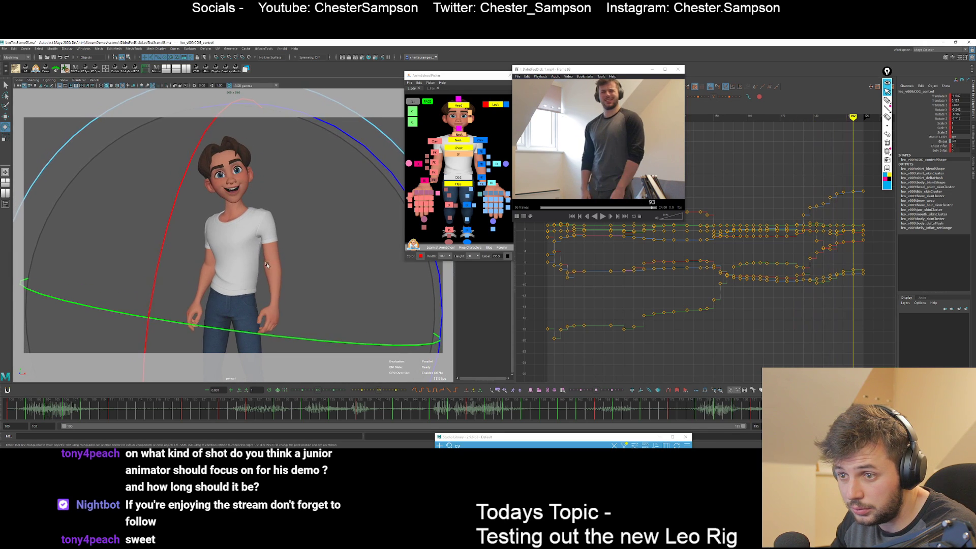
Isolate the COG's Translate X curve, adjust its final keys and play back the shot.
key("w")
left_click(937, 101)
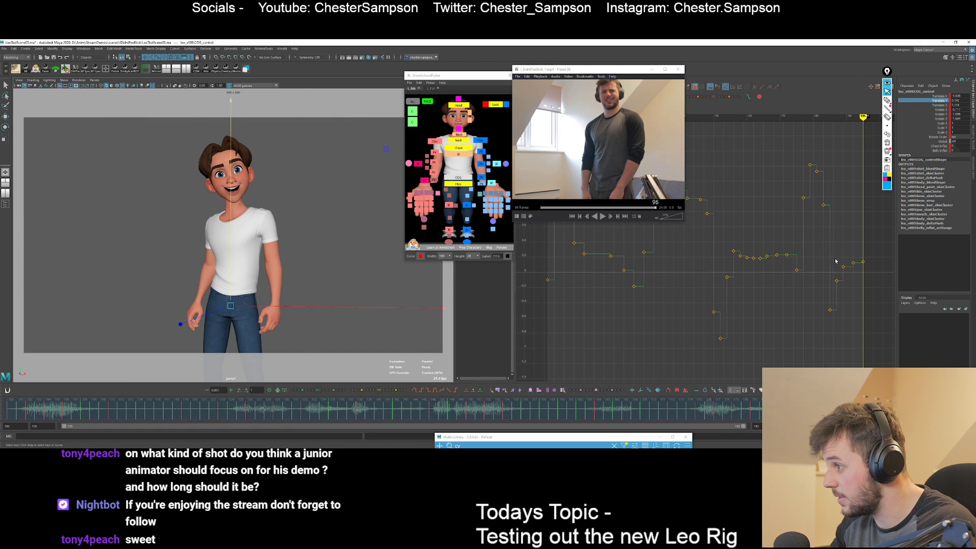
left_click(939, 96)
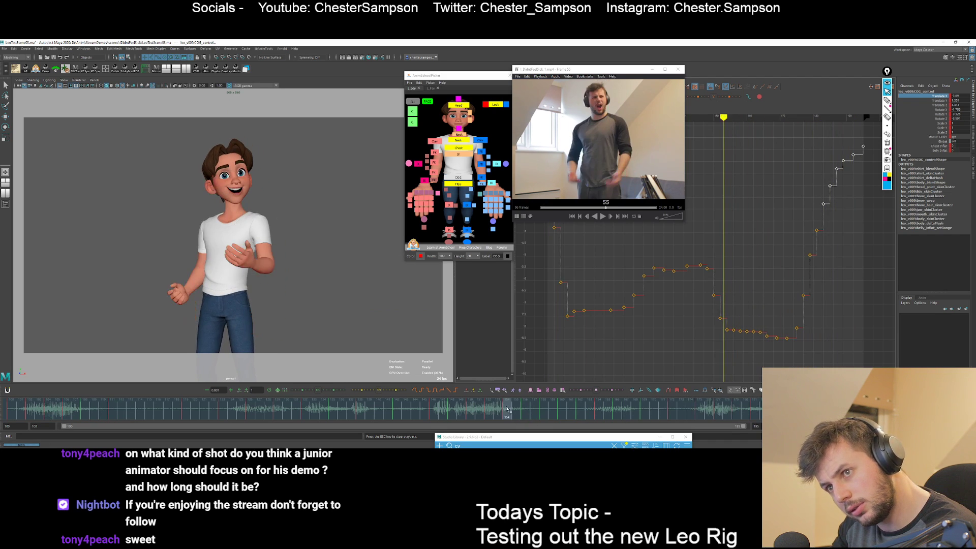
key("Escape")
key("period")
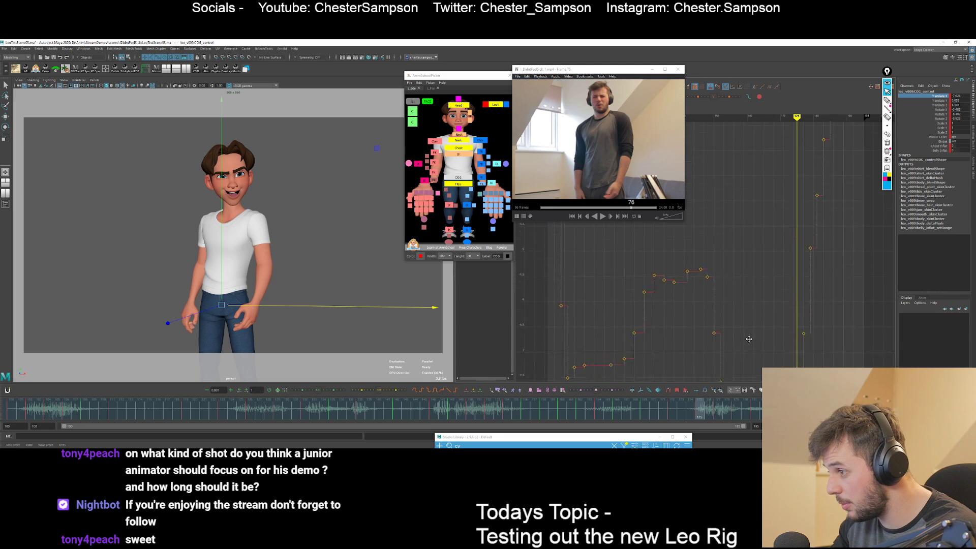
Smooth the COG's Translate X keys leading up to frame 76, then review the motion in playback.
middle_click_drag(749, 339, 747, 206, "alt")
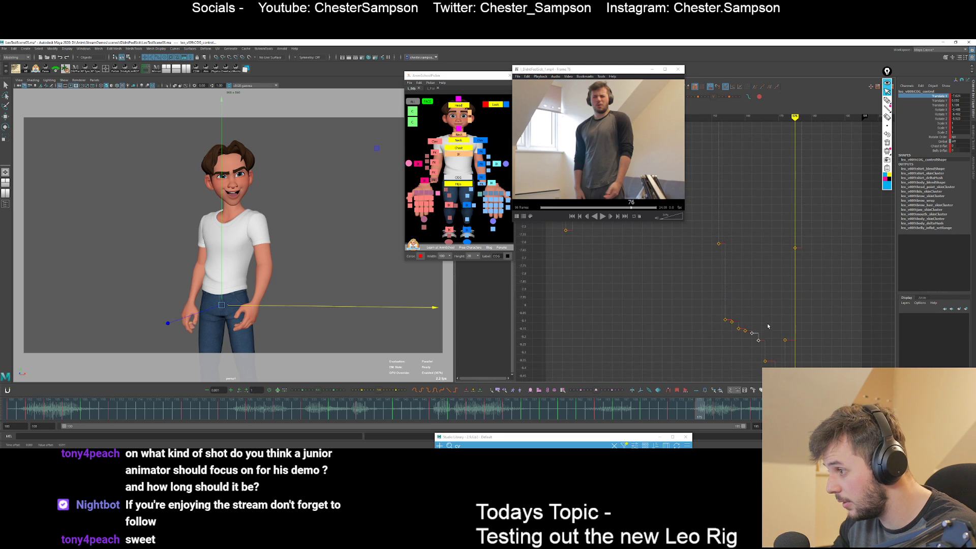
key("f")
key("comma")
key("comma")
key("comma")
key("alt+v")
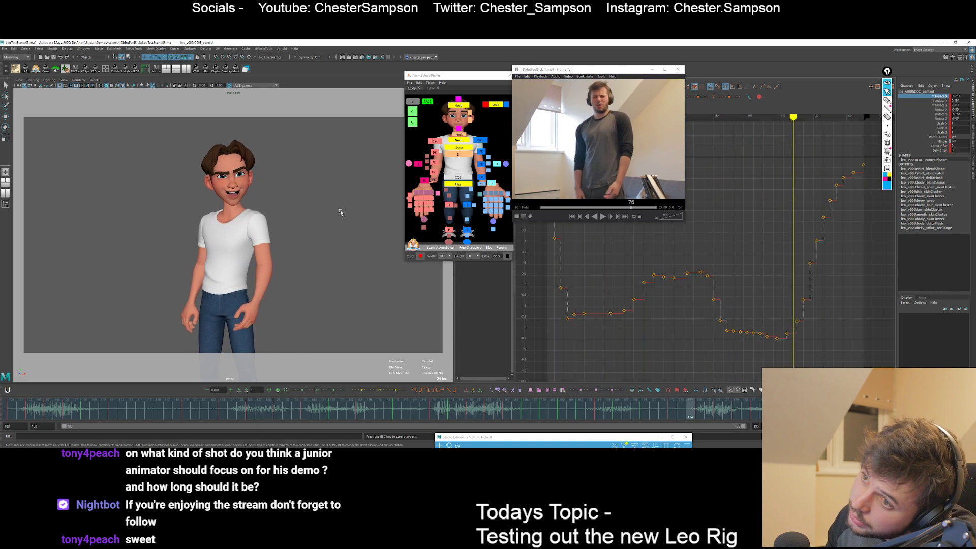
key("Escape")
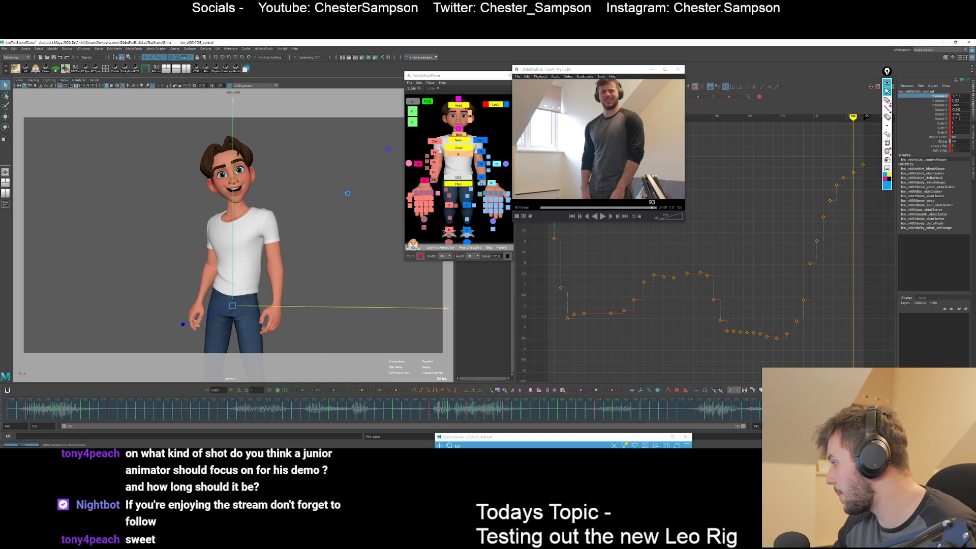
key("period")
key("period")
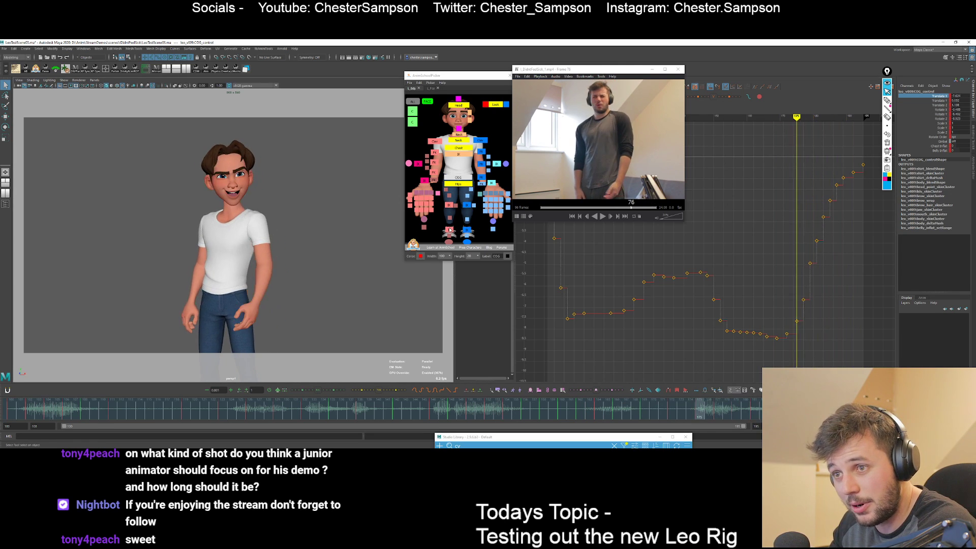
Isolate the COG's Rotate Z curve and try adjusting its key at frame 86, undoing the change.
key("e")
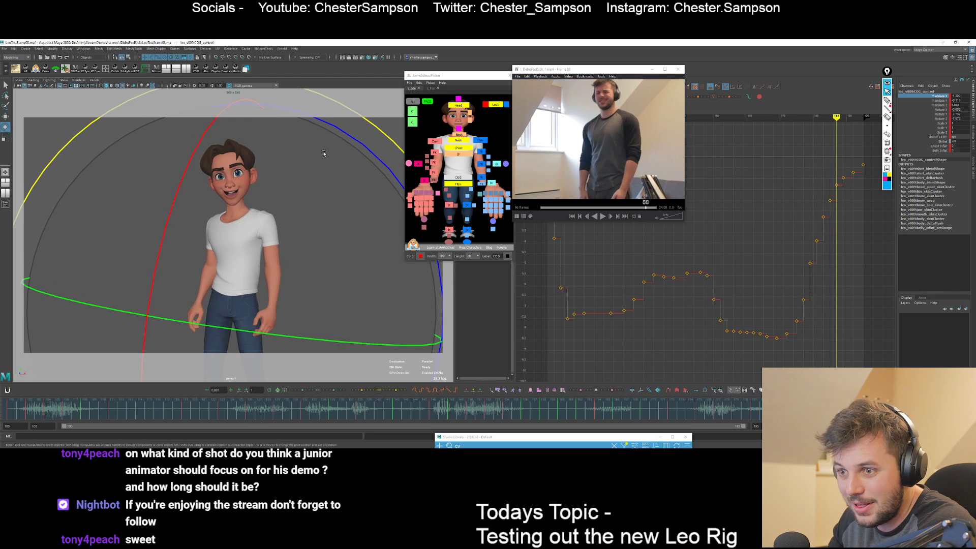
left_click(939, 118)
right_click_drag(815, 338, 817, 324, "alt+shift")
middle_click_drag(827, 319, 806, 263, "alt")
key("period")
left_click(812, 281)
key("ctrl+z")
key("comma")
key("comma")
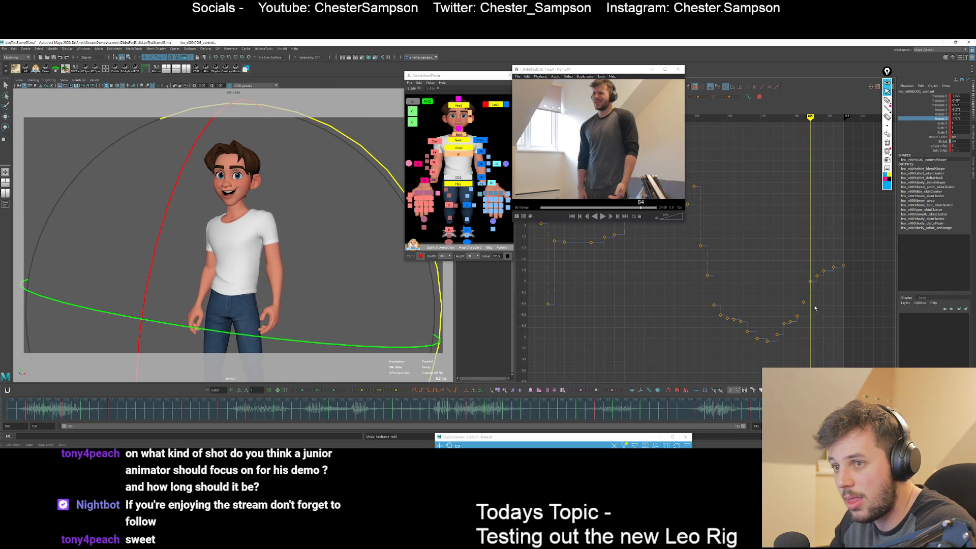
Try nudging the COG's Rotate Z key just after frame 86 and undo the change.
key("period")
key("period")
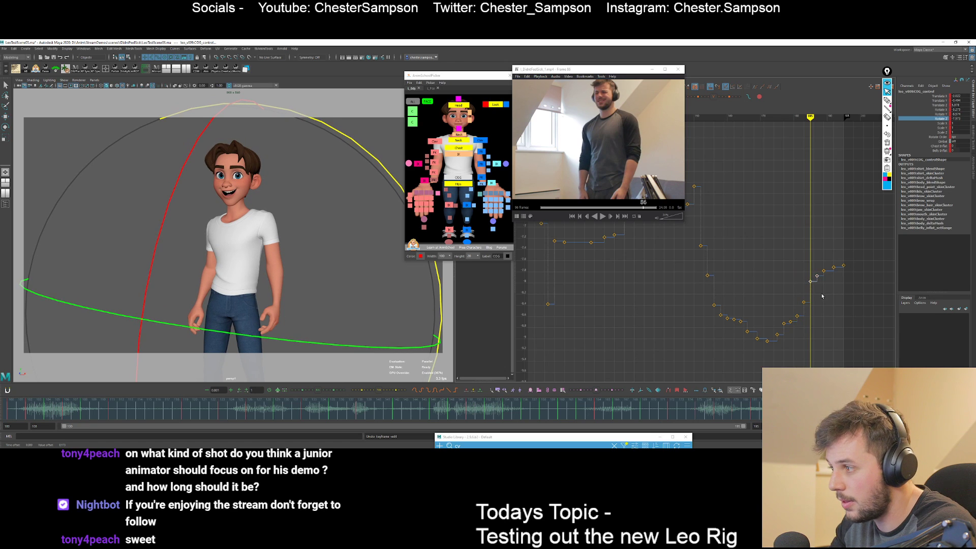
mouse_move(822, 296)
middle_mouse_down()
mouse_move(817, 270)
mouse_move(820, 296)
middle_mouse_up()
key("ctrl+z")
key("comma")
key("comma")
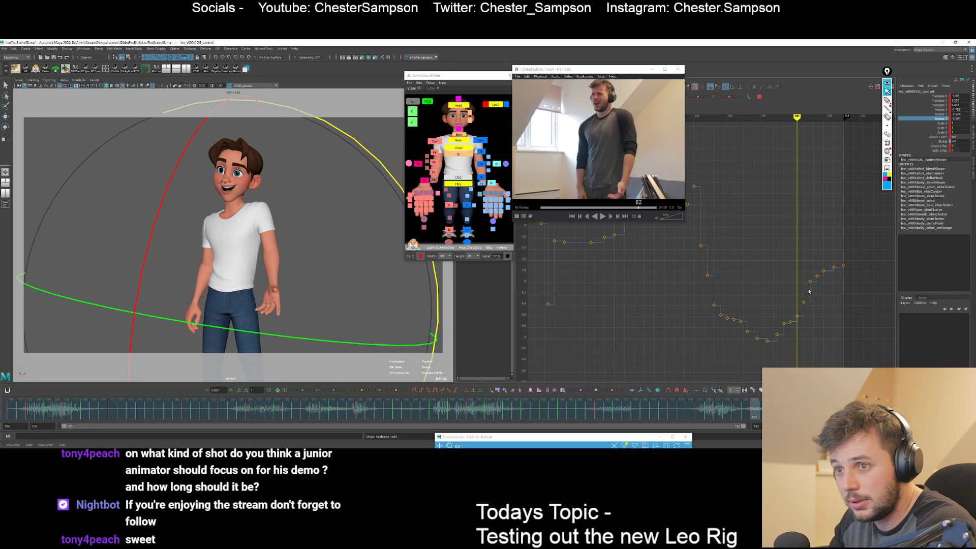
Try raising the COG's Rotate Z keys at frames 88 and 90, play back the shot and undo the change.
key("period")
key("period")
key("period")
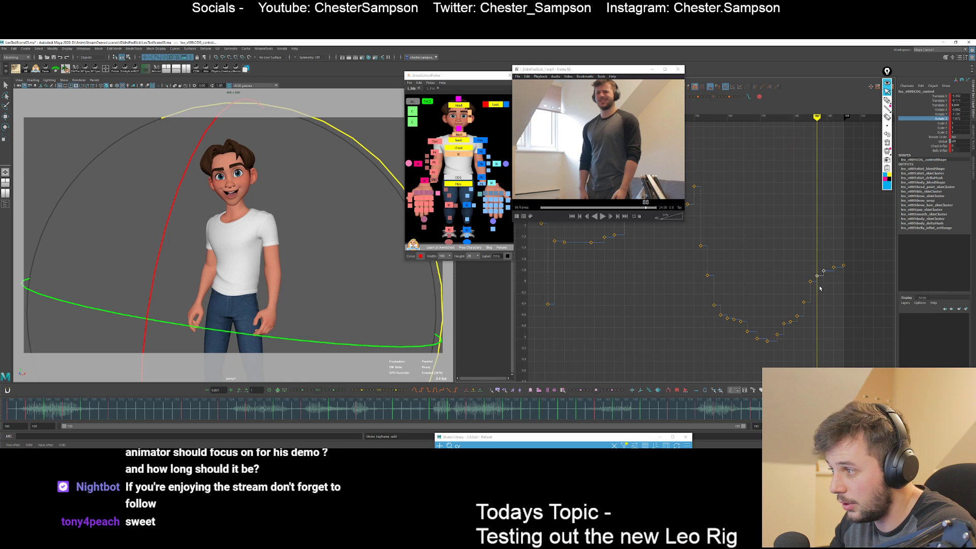
key("period")
middle_click_drag(830, 277, 828, 254)
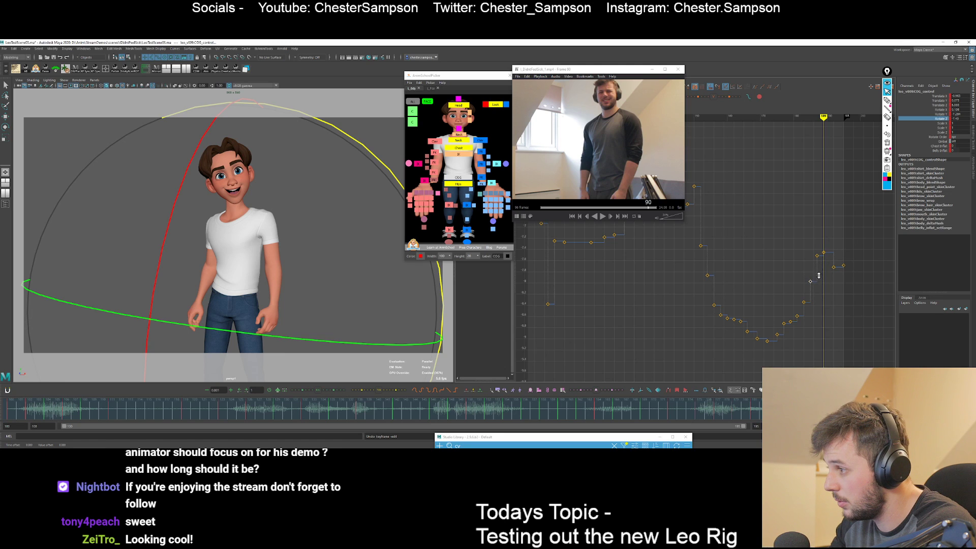
key("period")
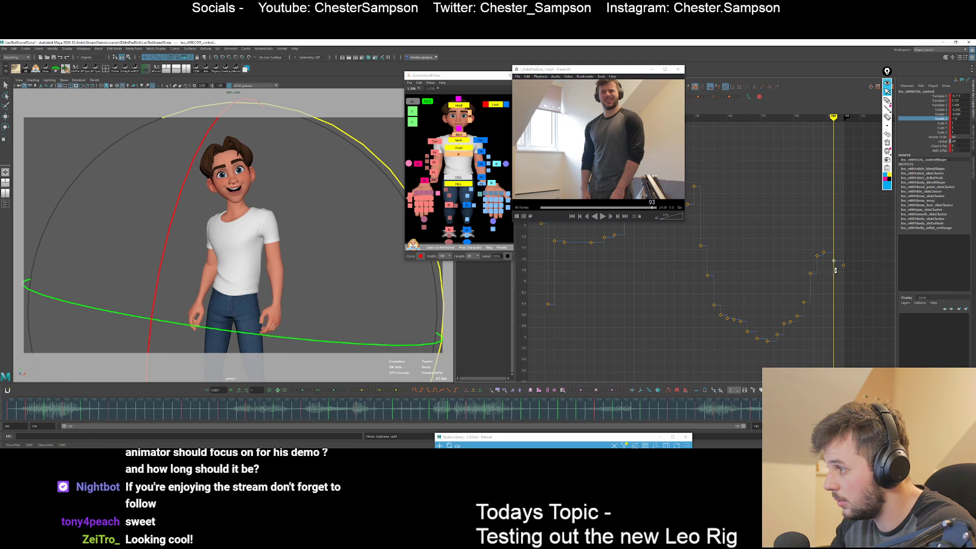
key("alt+v")
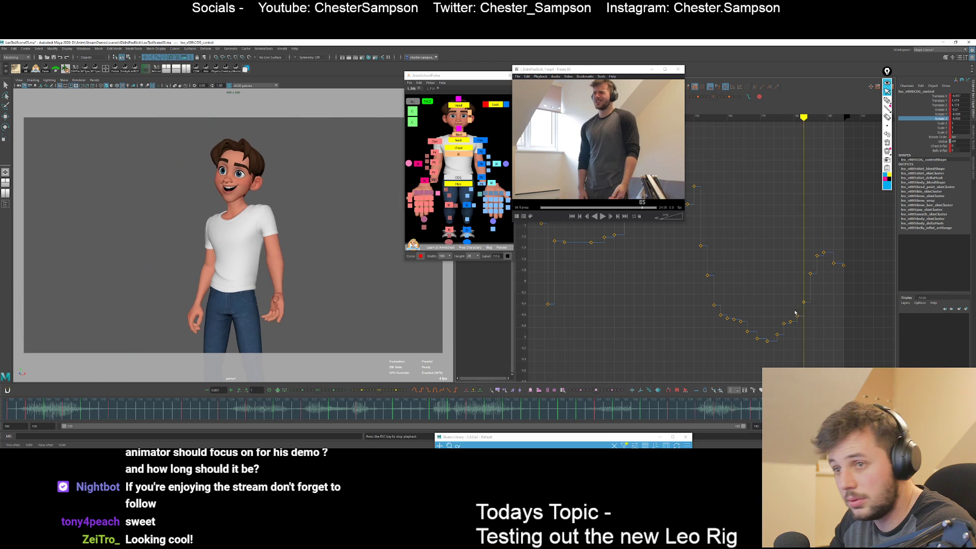
key("Escape")
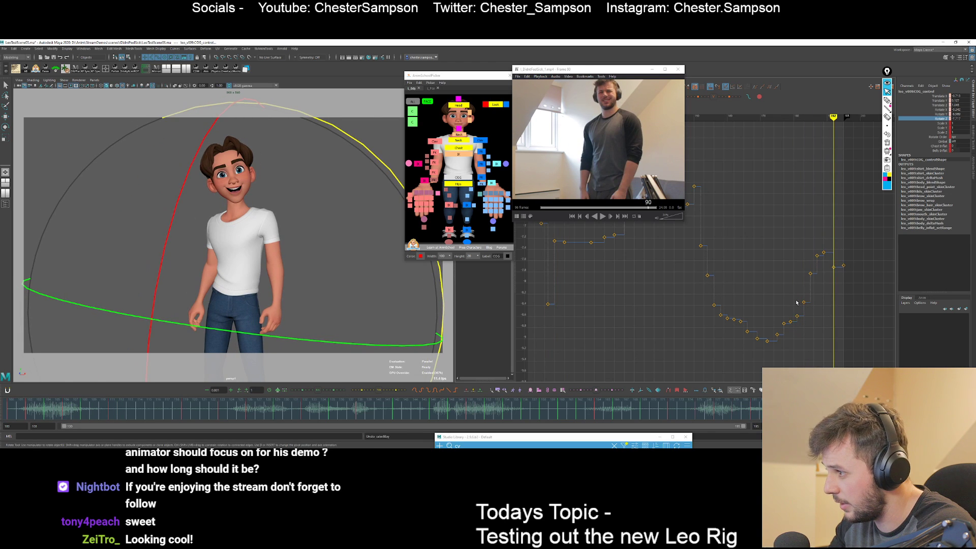
key("comma")
key("ctrl+z")
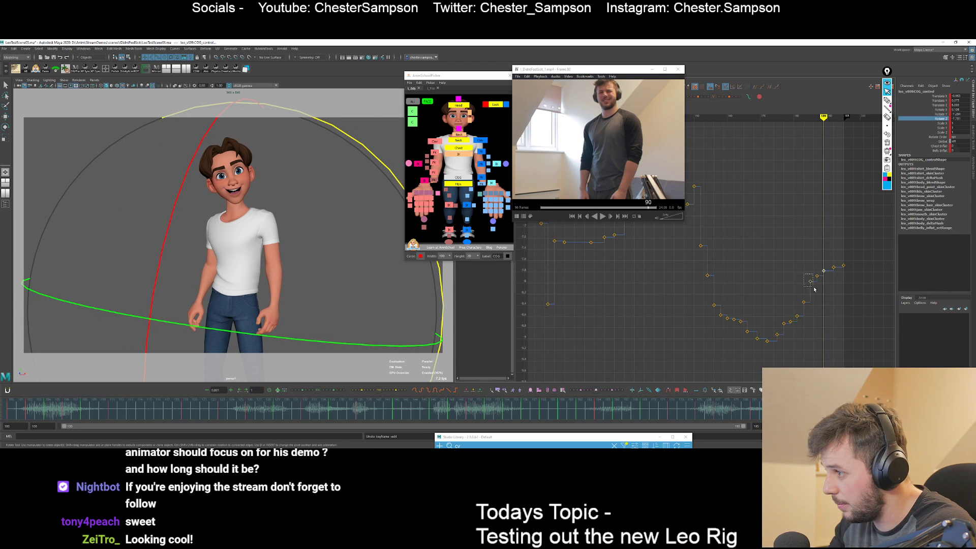
Smooth the COG's Rotate Z keys from frame 76 to frame 86 into a cleaner ease.
left_click(816, 292)
key("comma")
key("comma")
key("comma")
key("comma")
key("comma")
key("comma")
key("comma")
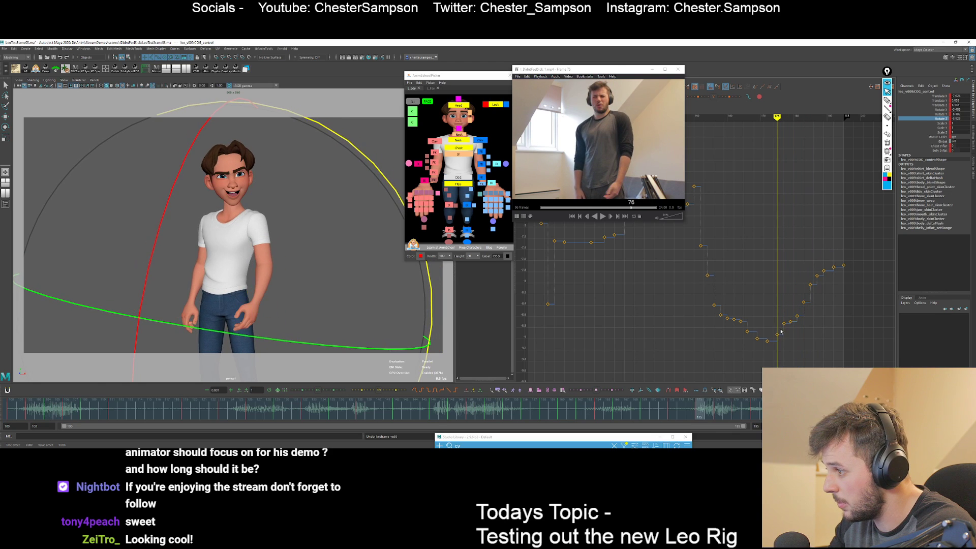
key("period")
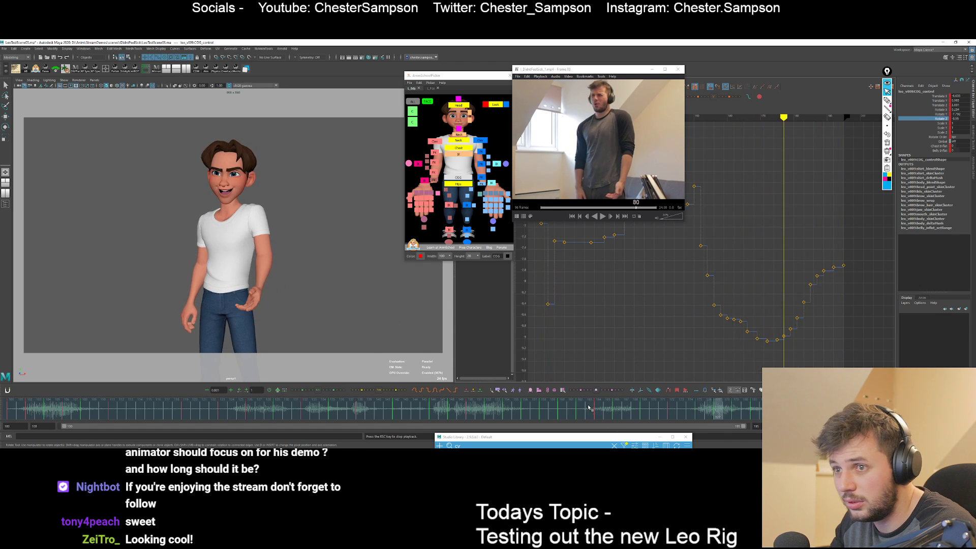
Stop the playback and step frame by frame through the body's turn up to frame 91.
key("Escape")
key("alt+period")
key("alt+period")
key("alt+comma")
key("alt+comma")
key("alt+period")
key("alt+period")
key("alt+period")
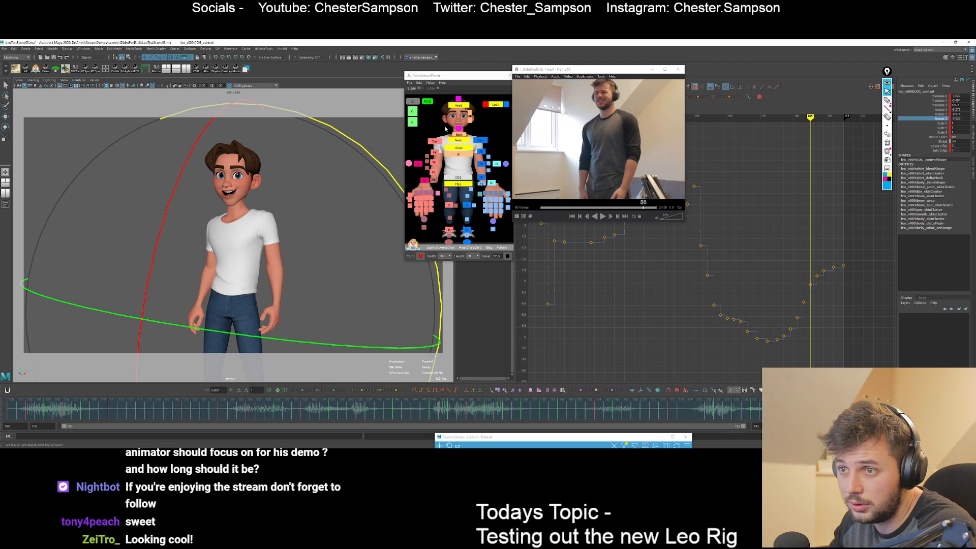
key("alt+period")
key("alt+period")
key("alt+period")
Switch the picker to Leo's face, select the facial controls and go to frame 88.
left_click(434, 115)
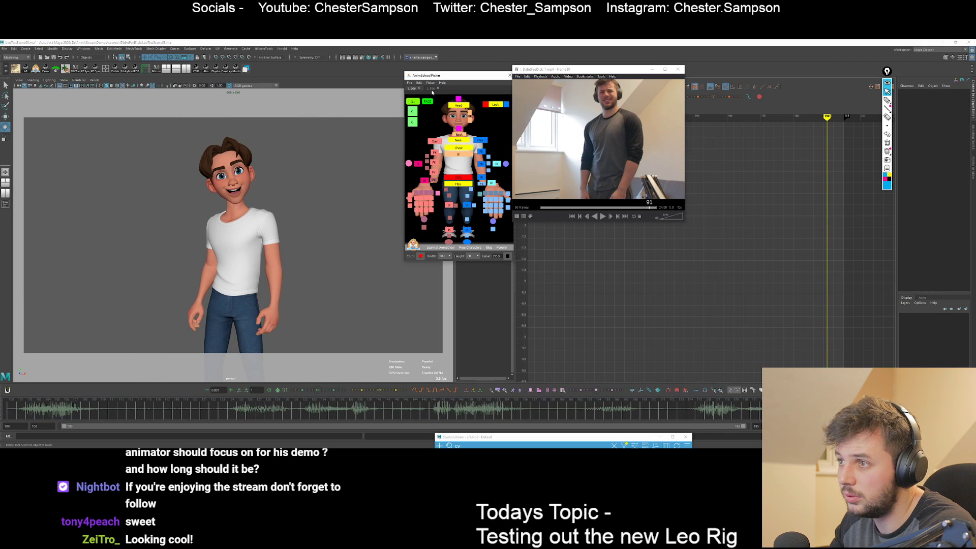
left_click(431, 88)
left_click(409, 160)
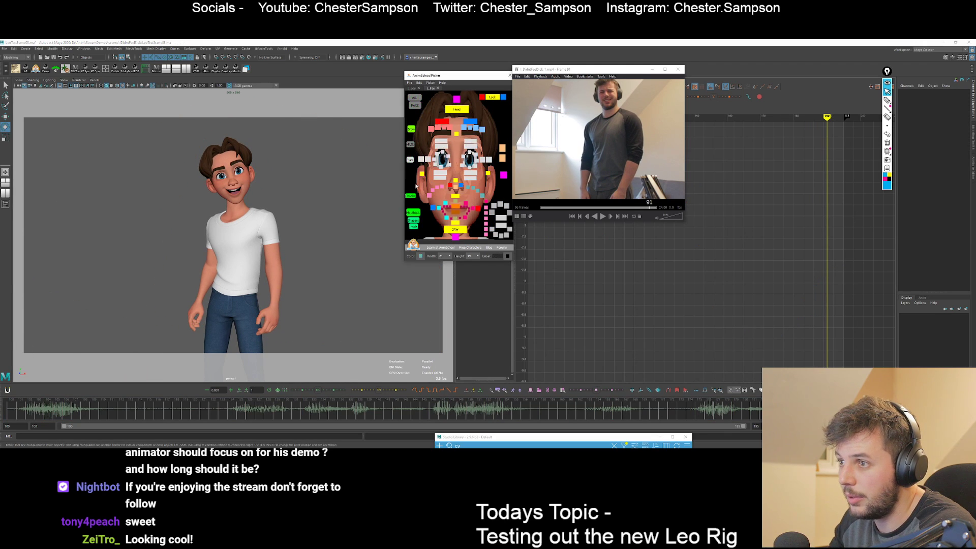
key("comma")
key("comma")
key("comma")
key("comma")
key("comma")
key("period")
key("period")
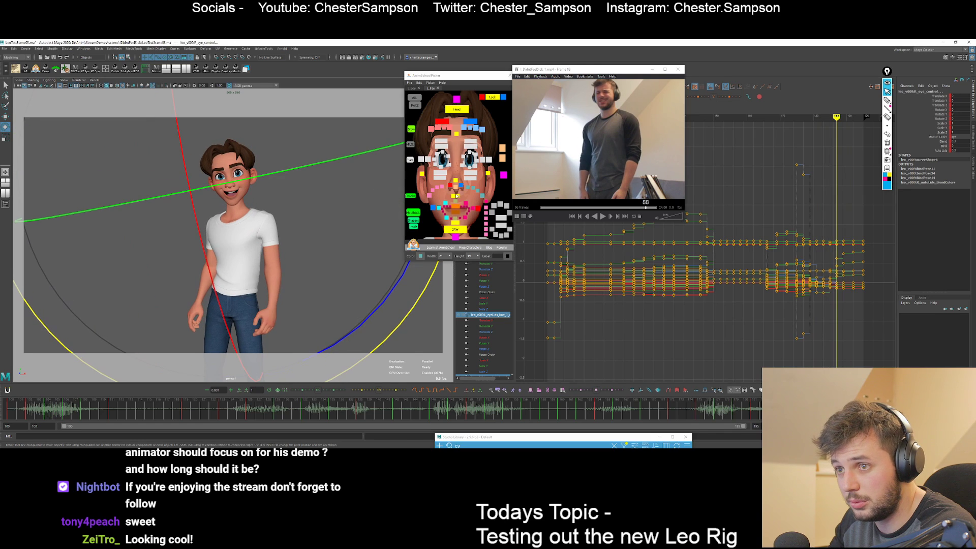
Select both eye controls and key their Blink fully closed at frame 88 and mostly closed at frame 90.
left_click(438, 143)
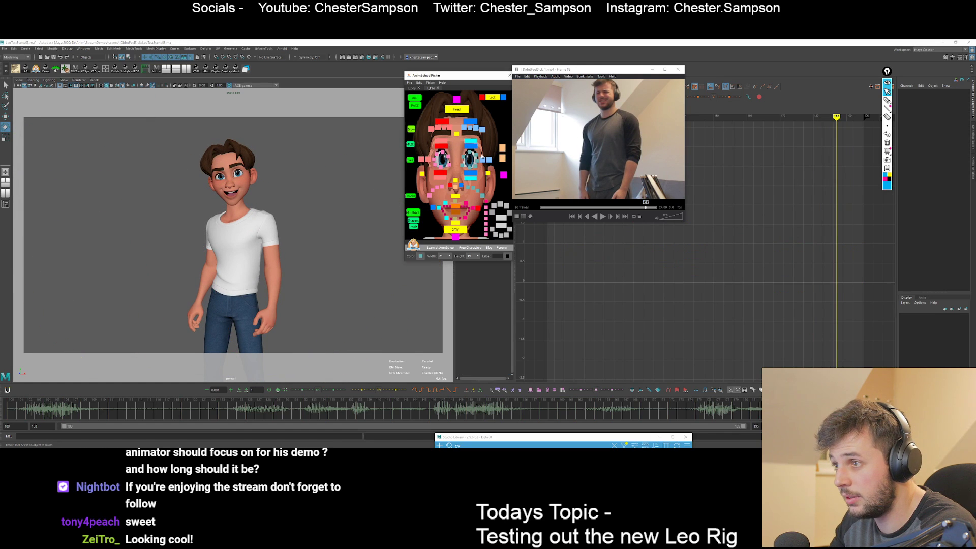
left_click(489, 160)
left_click(421, 159, "shift")
left_click(942, 146)
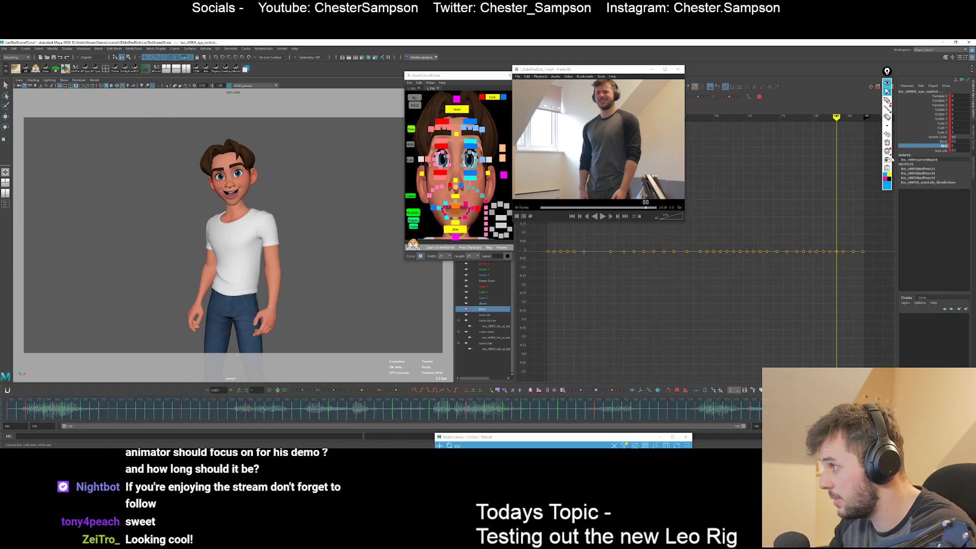
key("comma")
key("period")
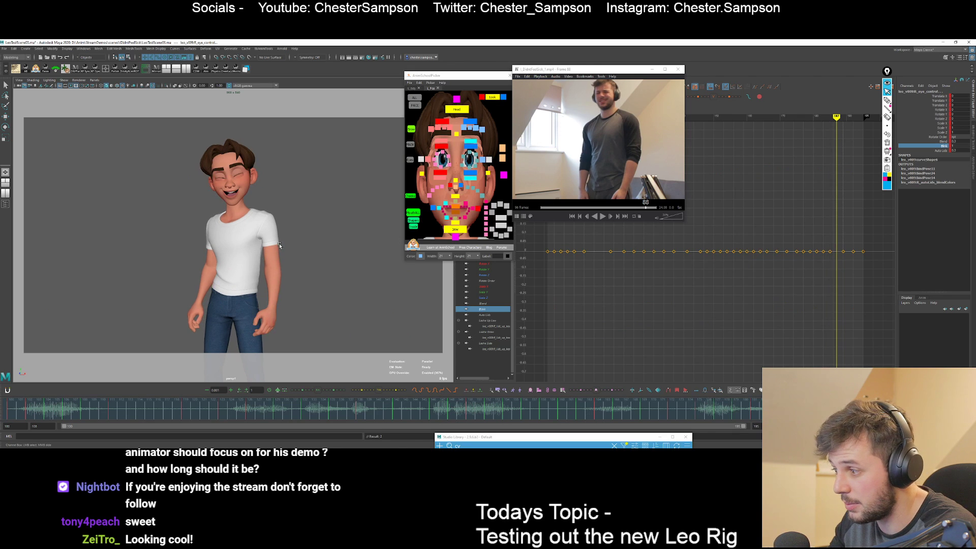
key("period")
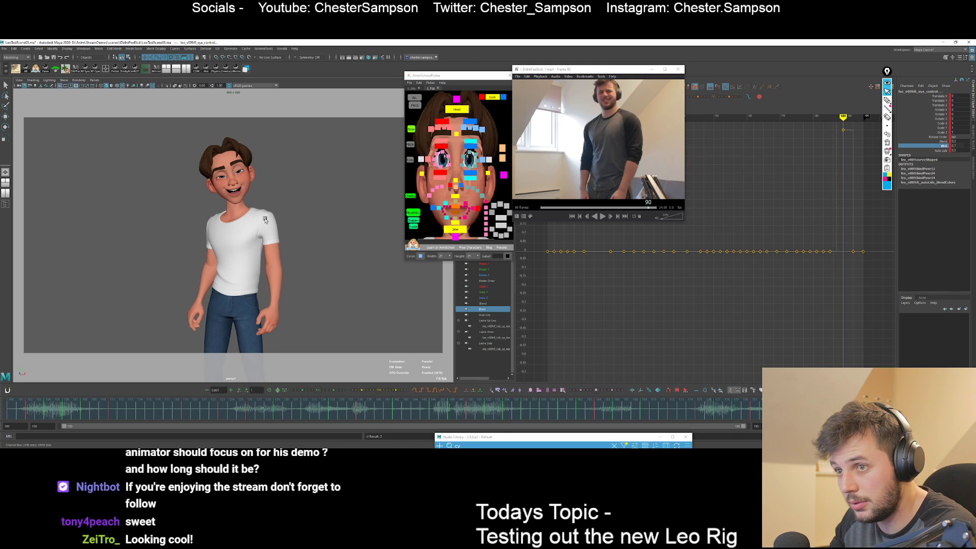
Play back the blink and key a slight Blink on both eyes at frame 86.
key("alt+v")
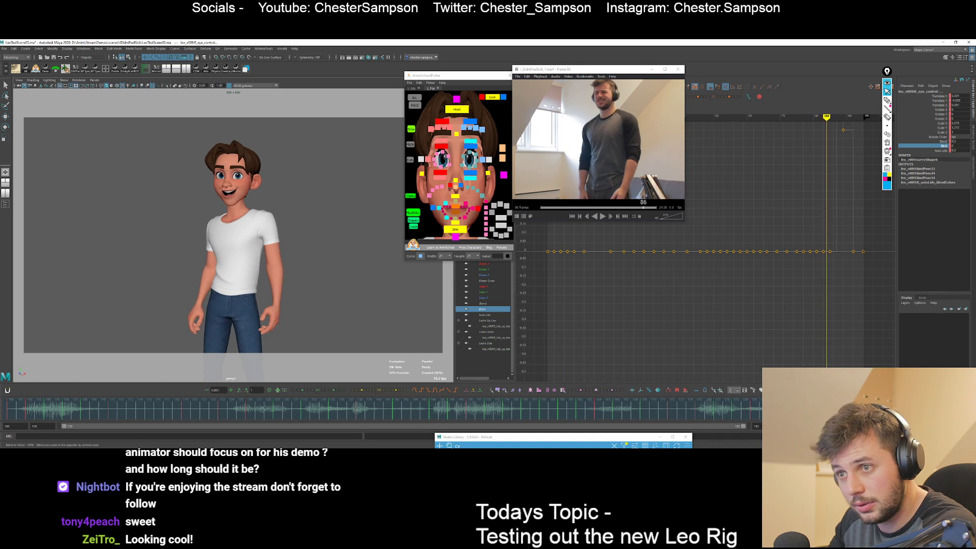
key("Escape")
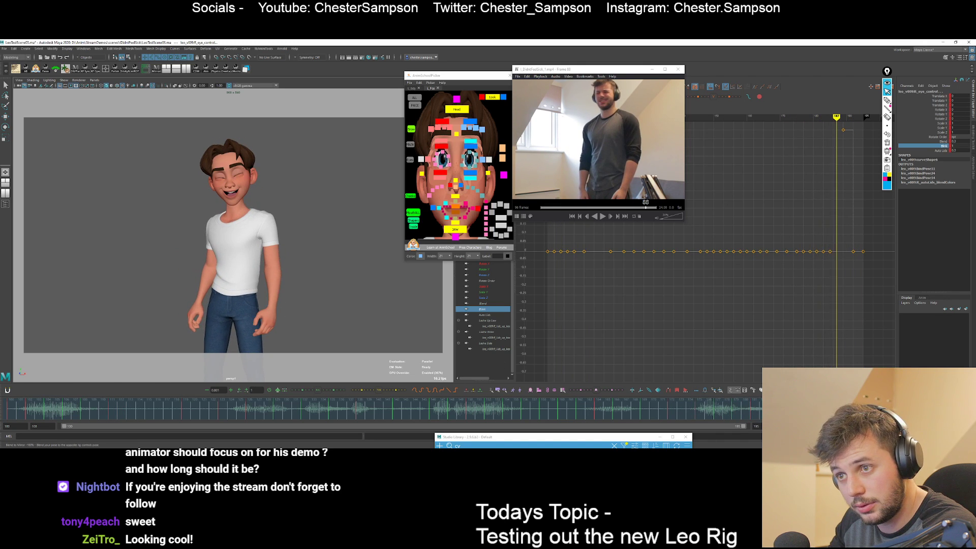
key("alt+comma")
key("alt+comma")
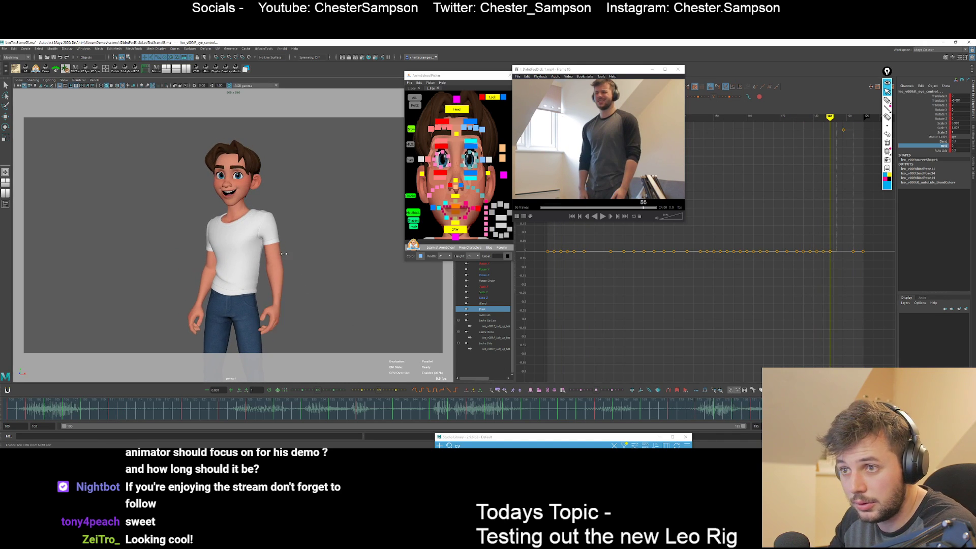
key("alt+period")
key("alt+period")
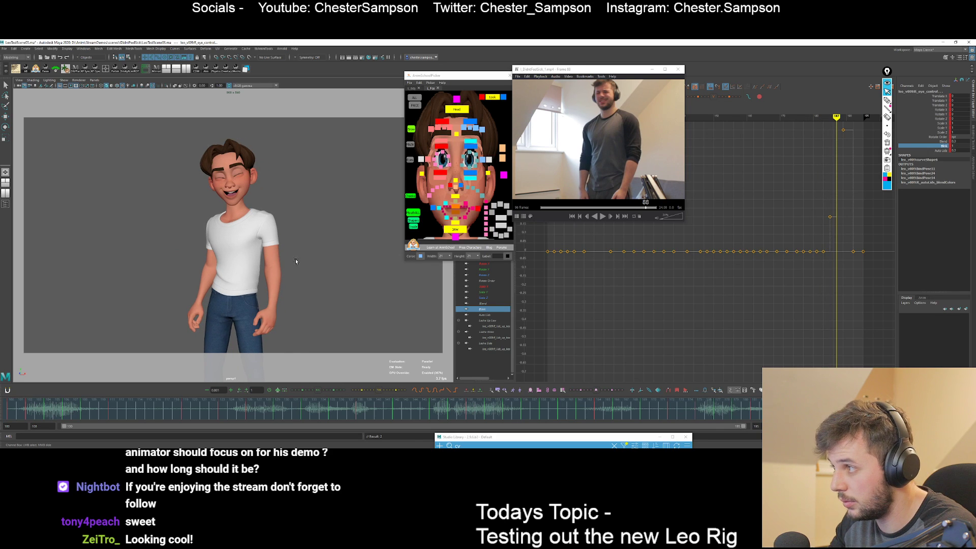
Ease the eyes open by lowering Blink at frame 90 and keying a slight Blink at frame 93.
key("alt+period")
key("alt+period")
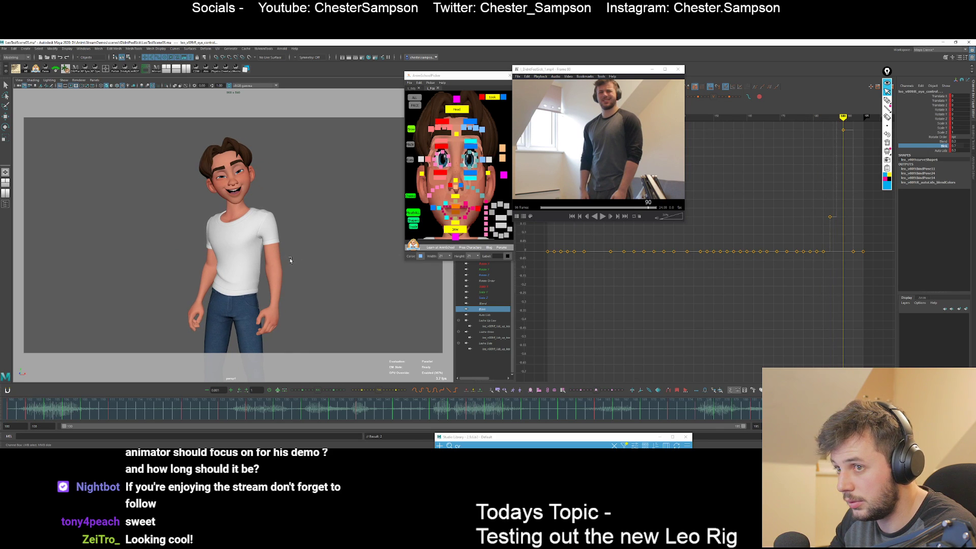
key("alt+period")
key("alt+period")
key("alt+period")
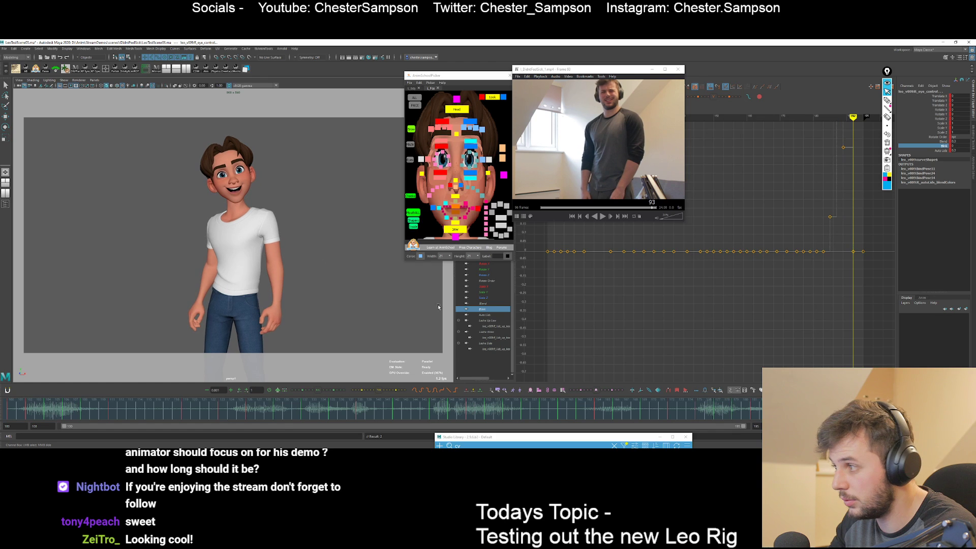
key("alt+v")
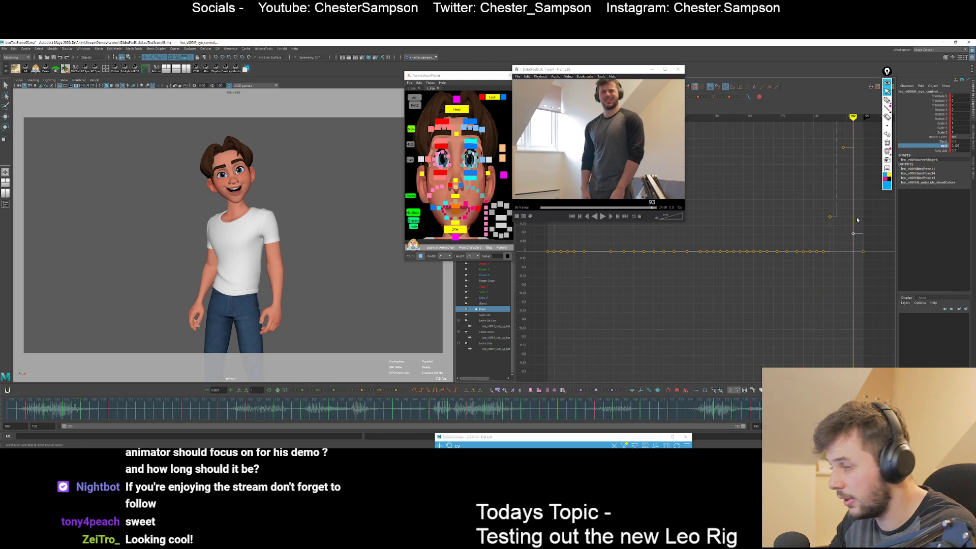
key("comma")
middle_click_drag(843, 158, 838, 190, "alt")
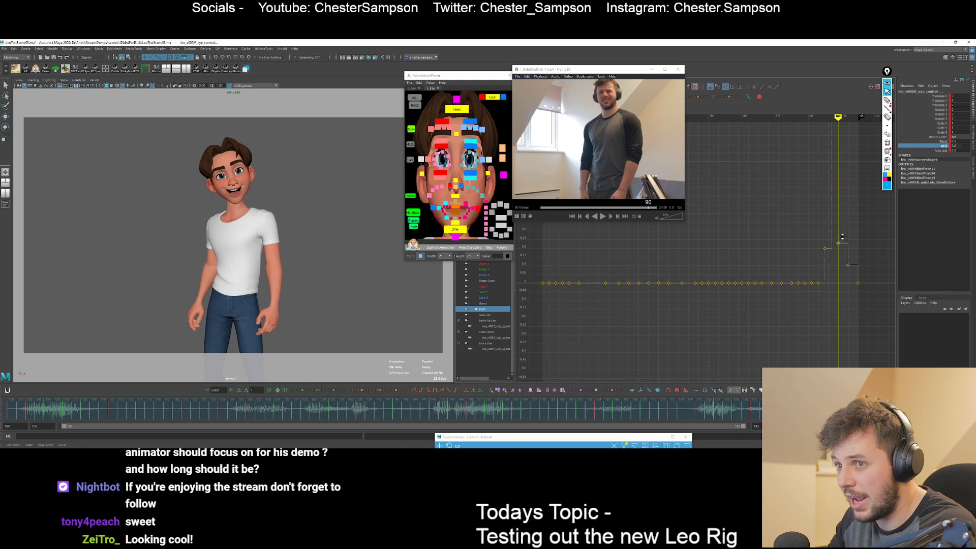
Lower the Blink keys at frames 90 and 93 so the eyes reopen sooner, and play back the blink.
key("period")
left_click_drag(844, 277, 852, 257)
middle_click_drag(851, 256, 850, 271, "shift")
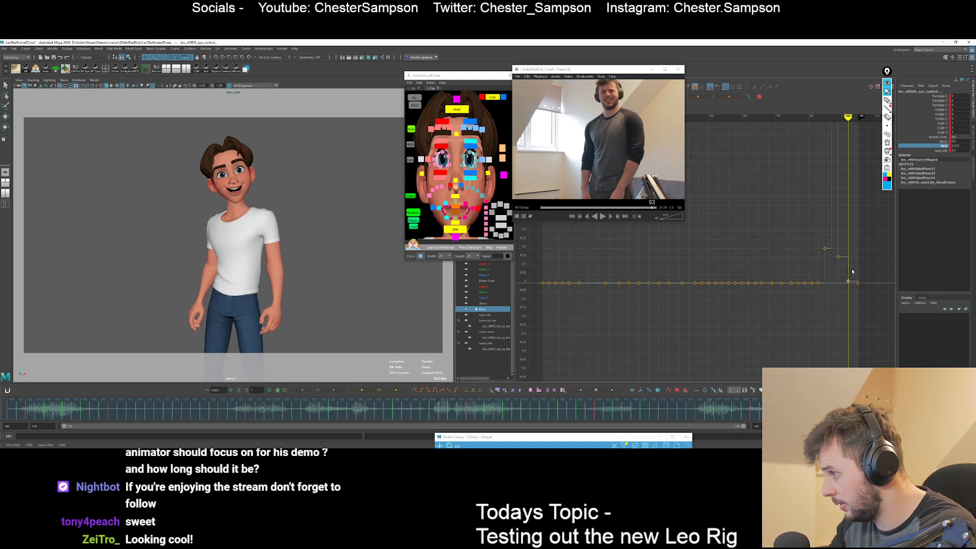
key("alt+v")
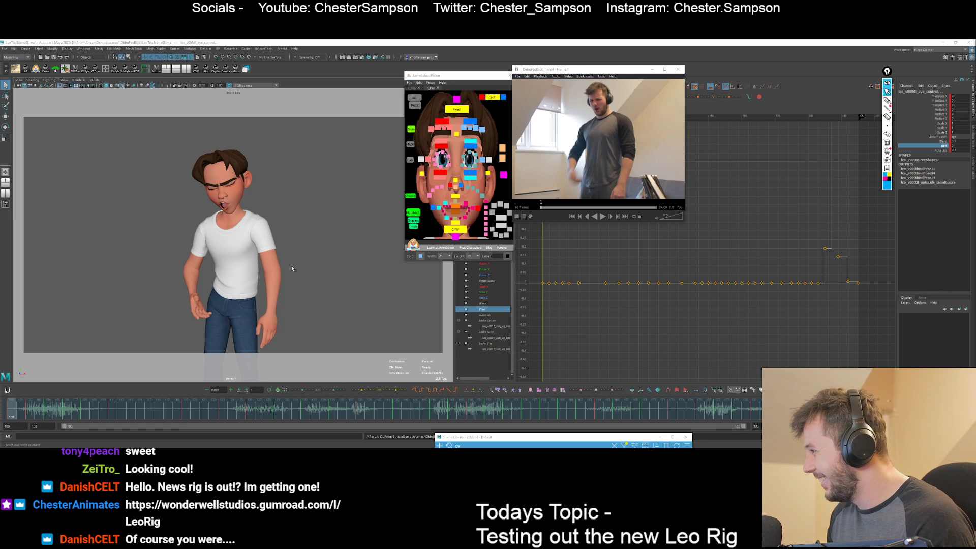
key("alt+v")
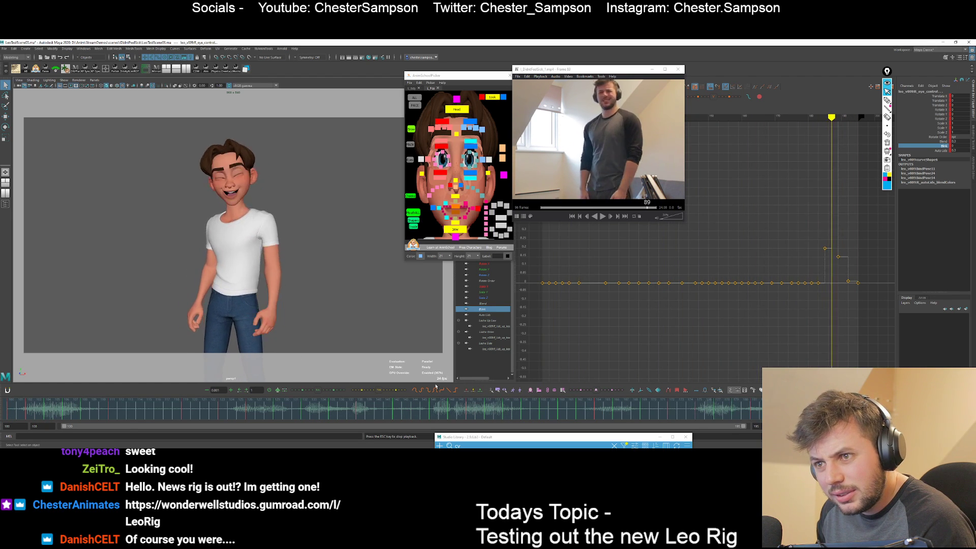
Select the head control and adjust its rotation around frame 73, comparing it with the neighbouring poses.
left_click_drag(434, 410, 646, 393)
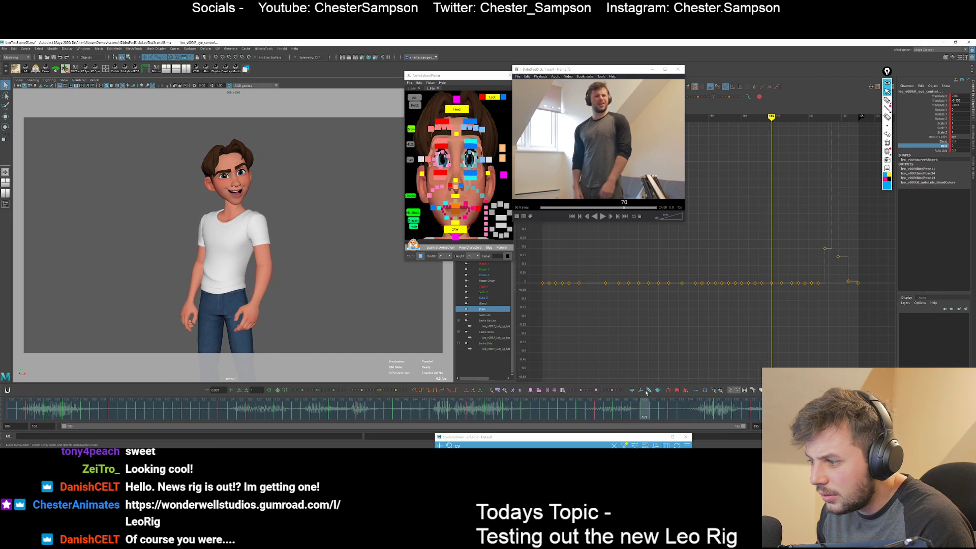
key("period")
key("comma")
key("period")
left_click(459, 108)
key("e")
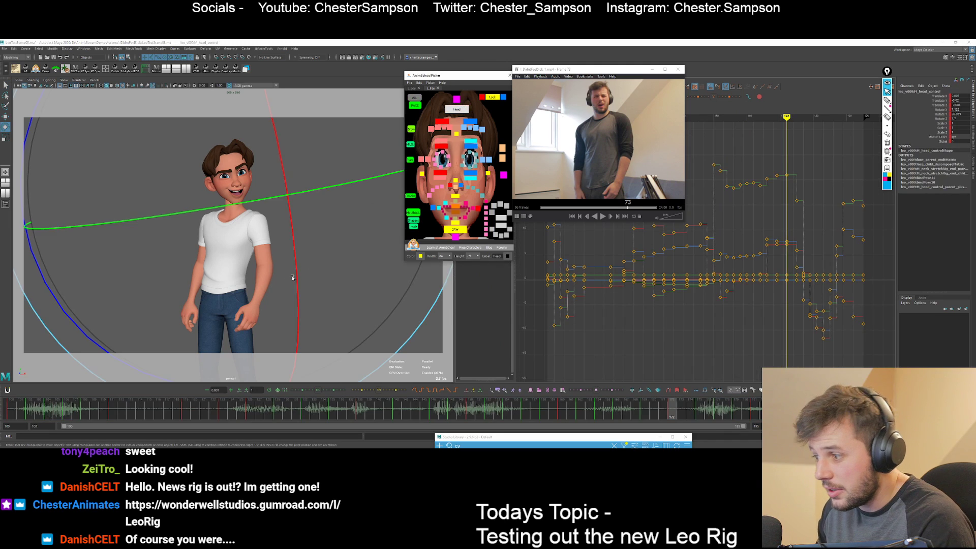
key("comma")
key("period")
left_click_drag(261, 272, 245, 283)
key("comma")
key("period")
key("period")
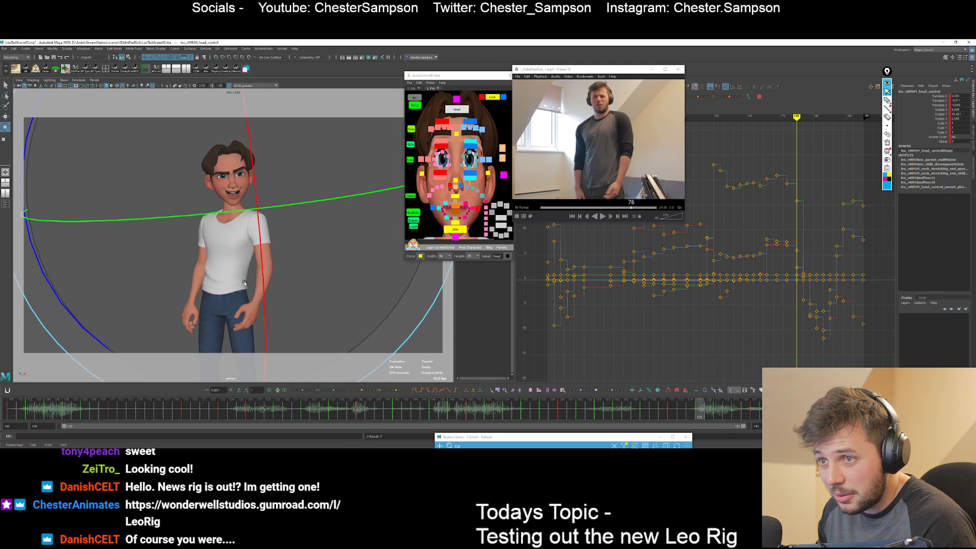
Go back through the head poses to frame 70 and play back the shot.
key("alt+comma")
key("alt+comma")
key("alt+comma")
key("alt+comma")
key("alt+comma")
key("alt+comma")
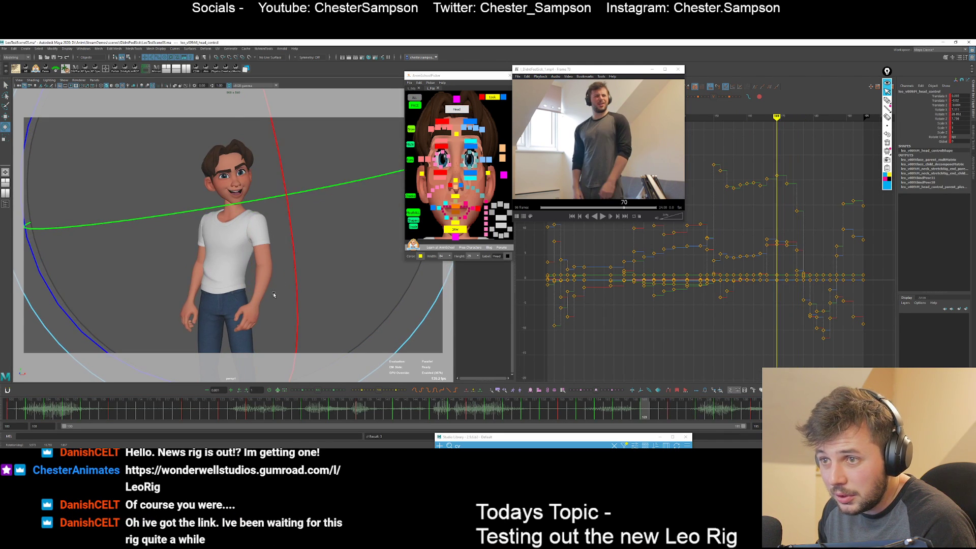
key("alt+v")
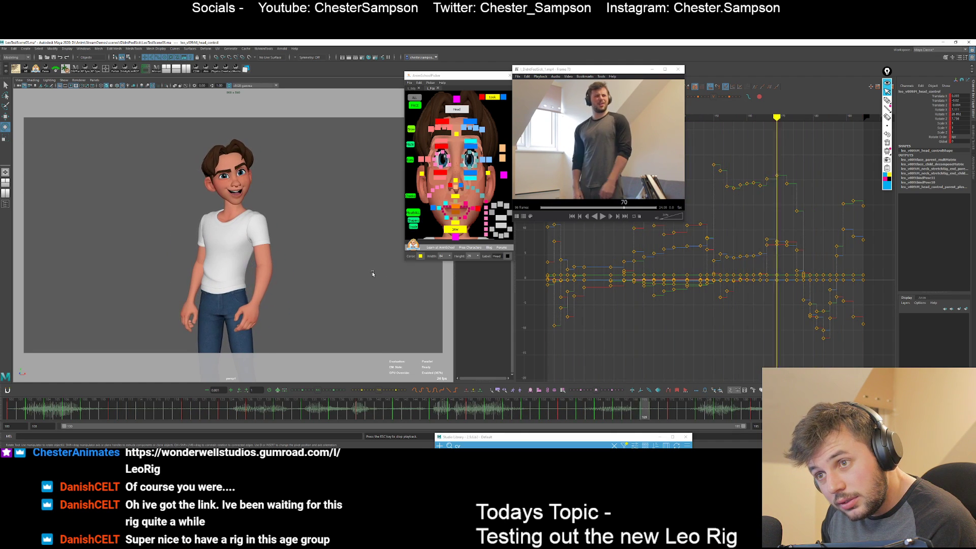
key("q")
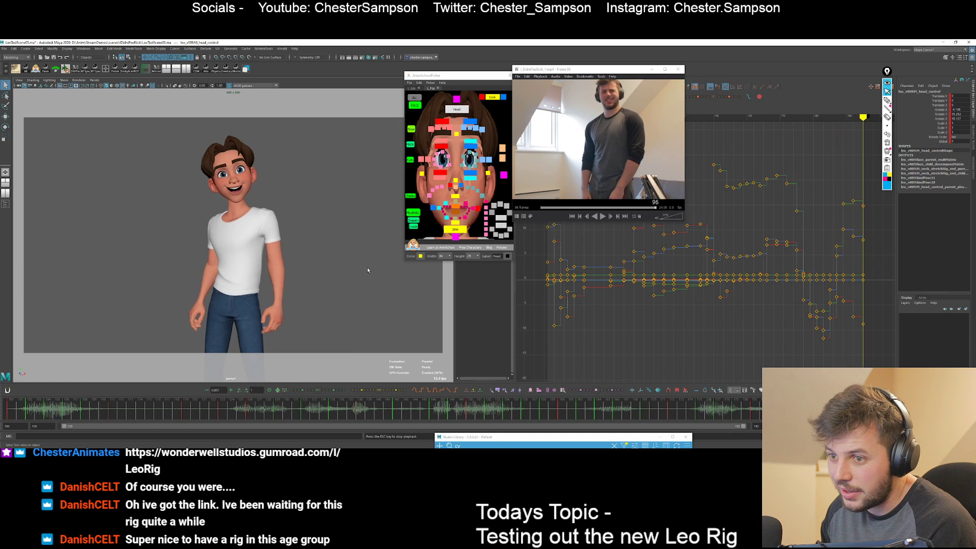
Select all of Leo's controls and close the reference video player.
left_click(414, 97)
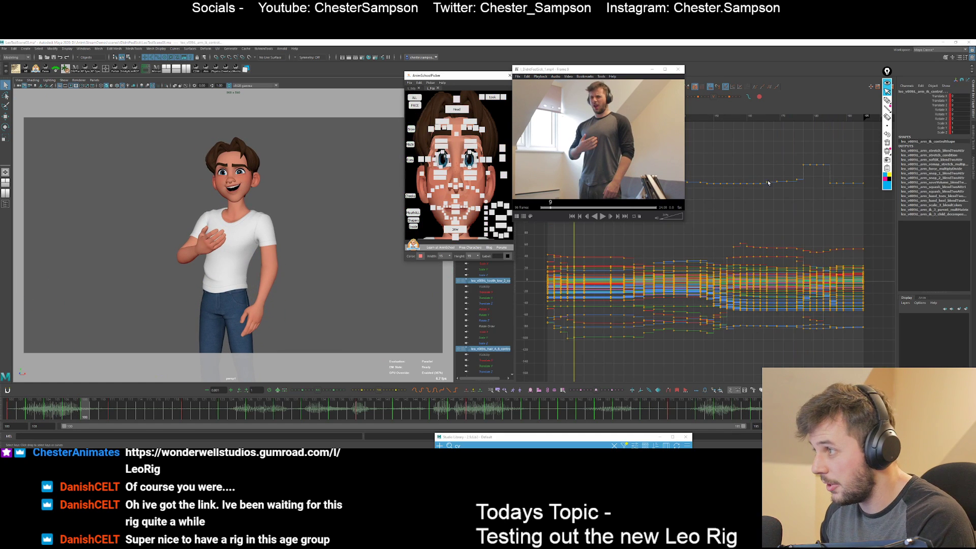
left_click_drag(604, 67, 614, 97)
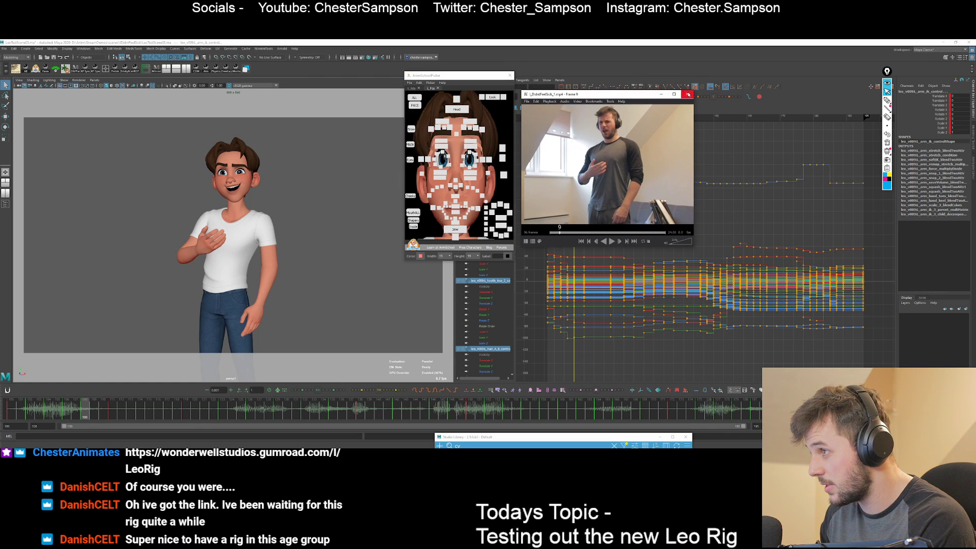
left_click(688, 94)
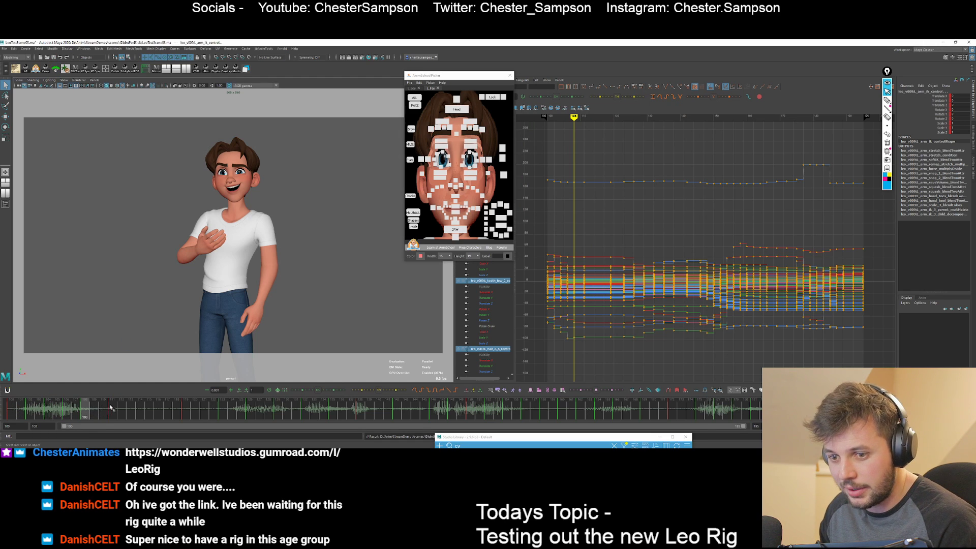
left_click_drag(138, 406, 883, 399)
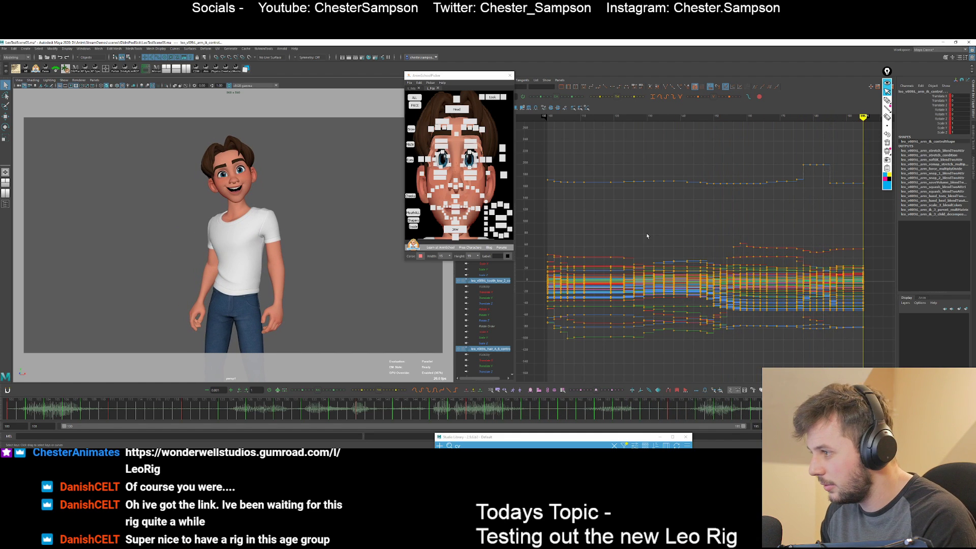
Apply the Euler Filter to all keys on Leo's controls and review the resulting motion.
right_click_drag(648, 236, 620, 196, "alt")
left_click_drag(758, 293, 633, 211)
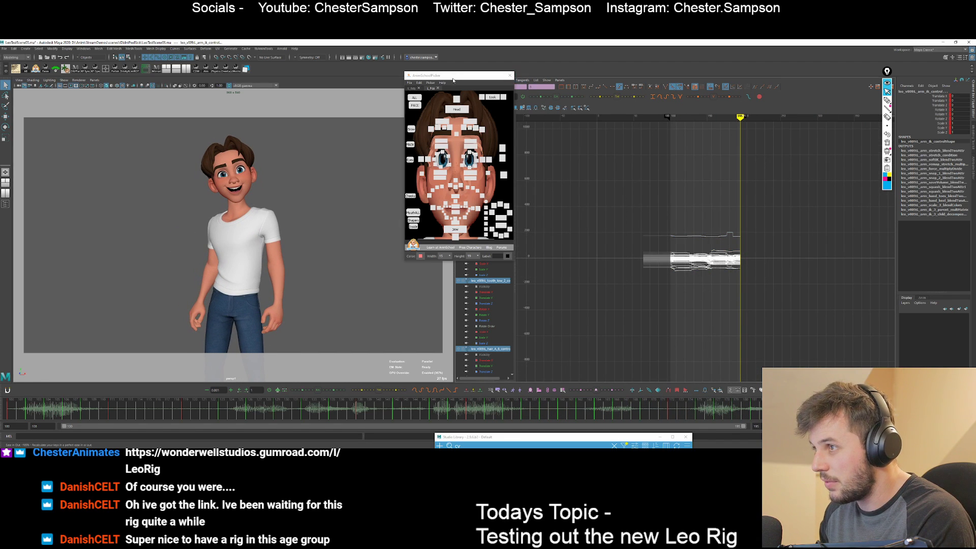
left_click_drag(454, 80, 405, 78)
left_click(496, 80)
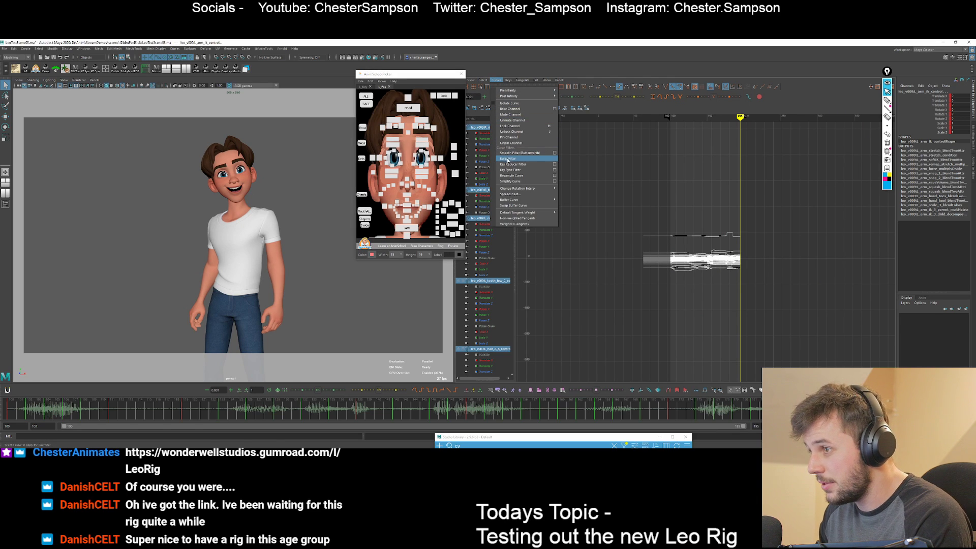
left_click(507, 159)
key("f")
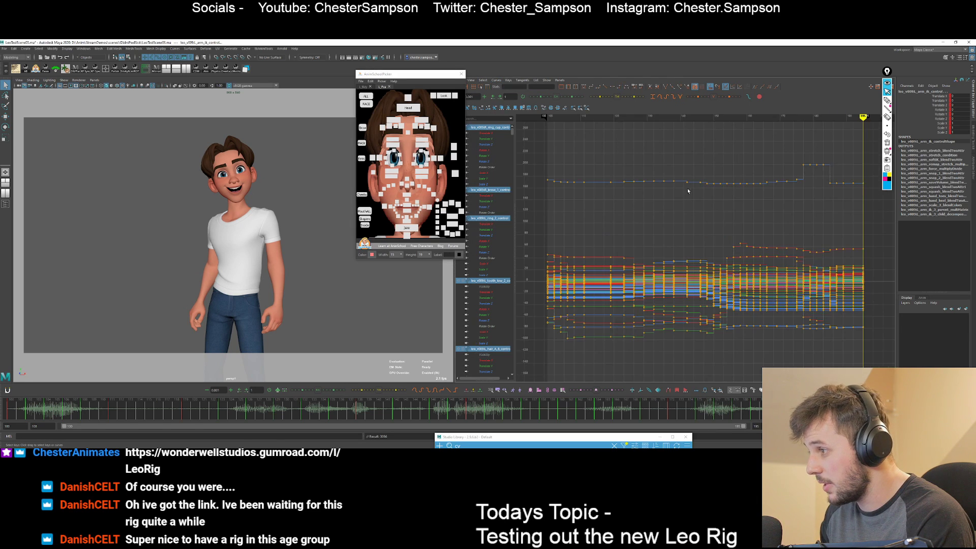
key("alt+v")
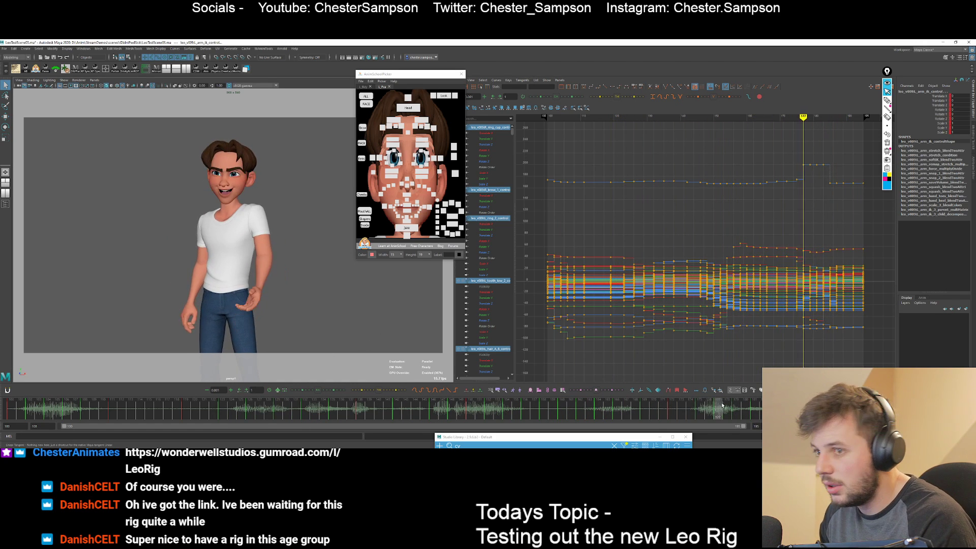
mouse_move(758, 398)
left_mouse_down()
mouse_move(795, 398)
mouse_move(765, 398)
left_mouse_up()
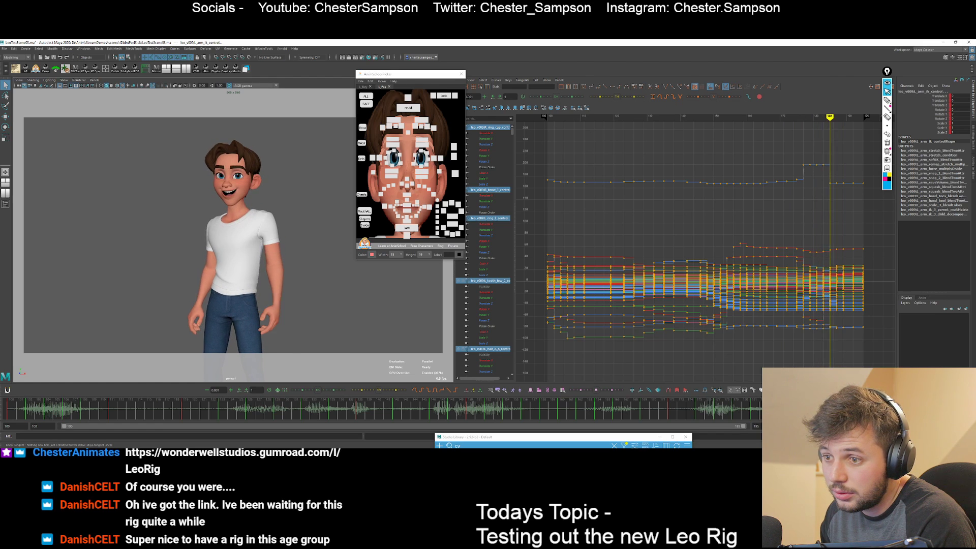
Switch the picker to Leo's body, select the left elbow FK control and shrink the rotate manipulator.
left_click(382, 103)
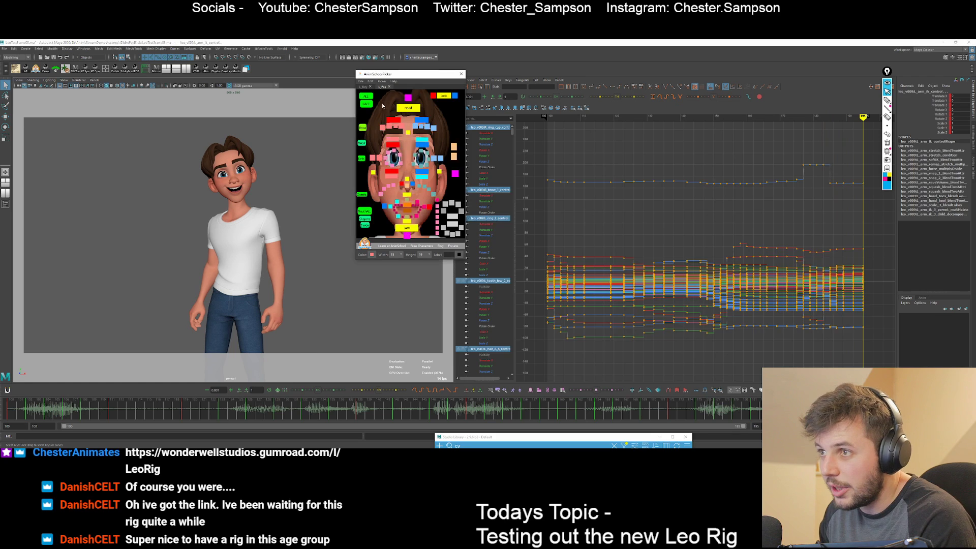
left_click(363, 86)
left_click(434, 165)
key("e")
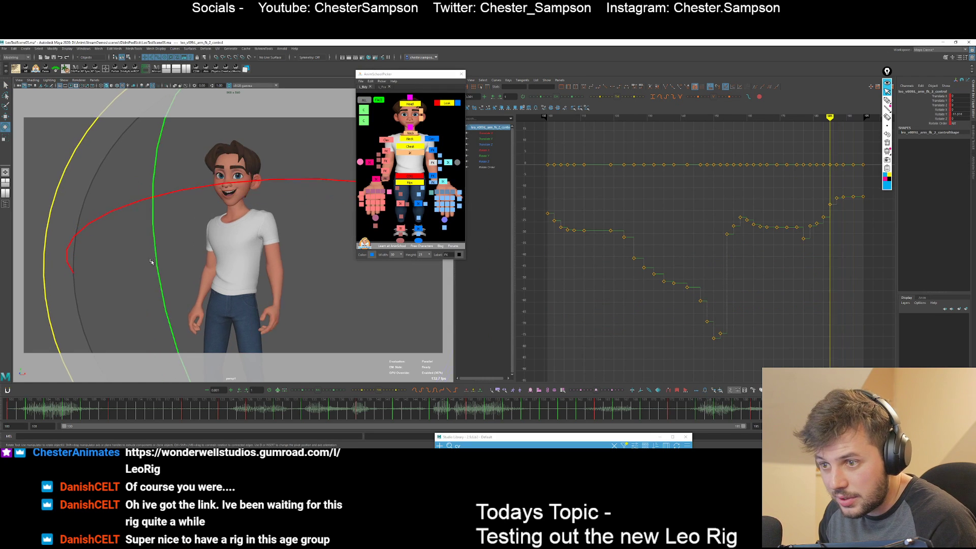
key("minus")
key("minus")
key("minus")
key("minus")
key("minus")
key("comma")
key("comma")
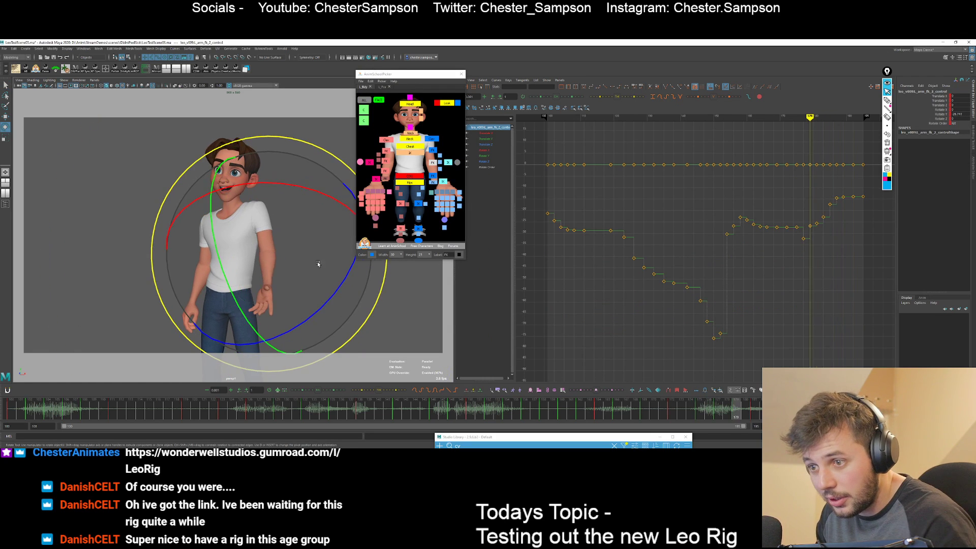
Rotate the left elbow FK control around frames 90 to 96 to add a settle to the arm.
key("period")
key("period")
key("period")
mouse_move(243, 265)
left_mouse_down()
mouse_move(211, 275)
mouse_move(220, 268)
left_mouse_up()
key("comma")
key("comma")
key("period")
key("period")
key("comma")
key("period")
key("period")
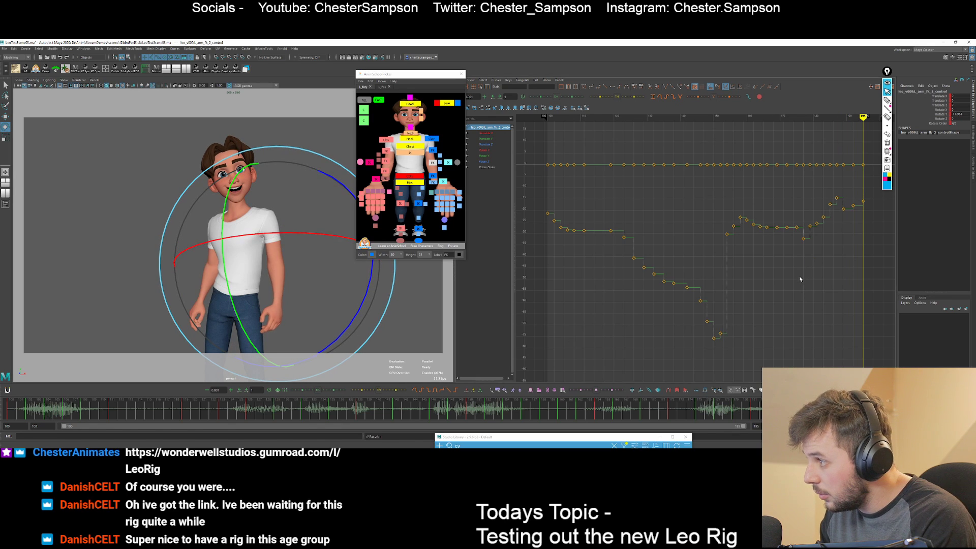
Adjust the left elbow's Rotate Y keys around frames 84 to 88 to smooth the curve, and play back the arm motion.
key("comma")
key("comma")
key("comma")
key("comma")
key("period")
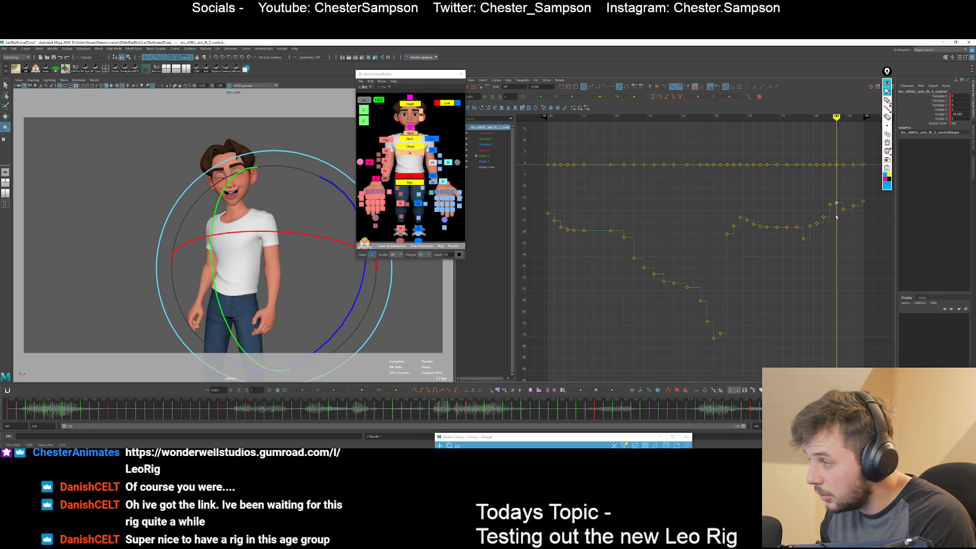
left_click_drag(837, 217, 836, 201)
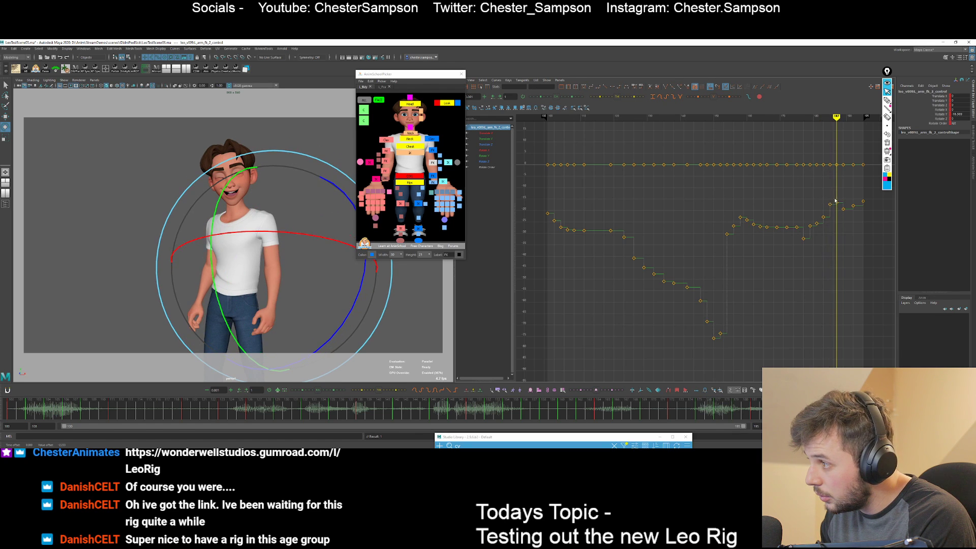
right_click_drag(835, 221, 835, 240, "alt+shift")
middle_click_drag(835, 240, 815, 256, "alt")
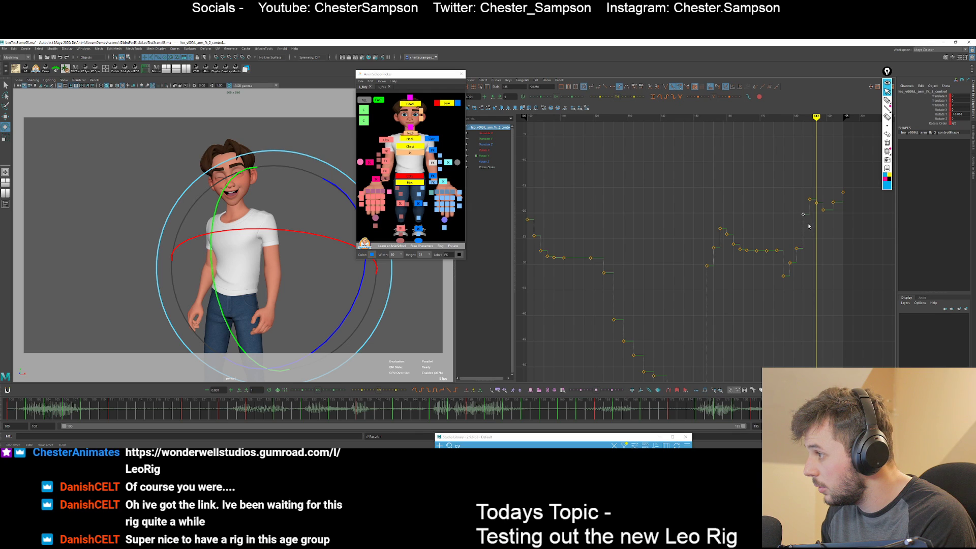
key("alt+v")
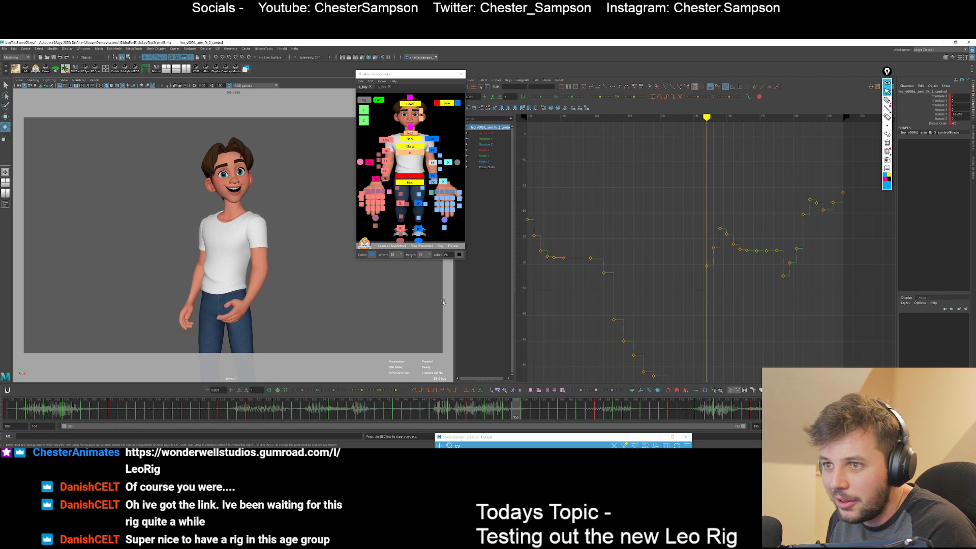
key("Escape")
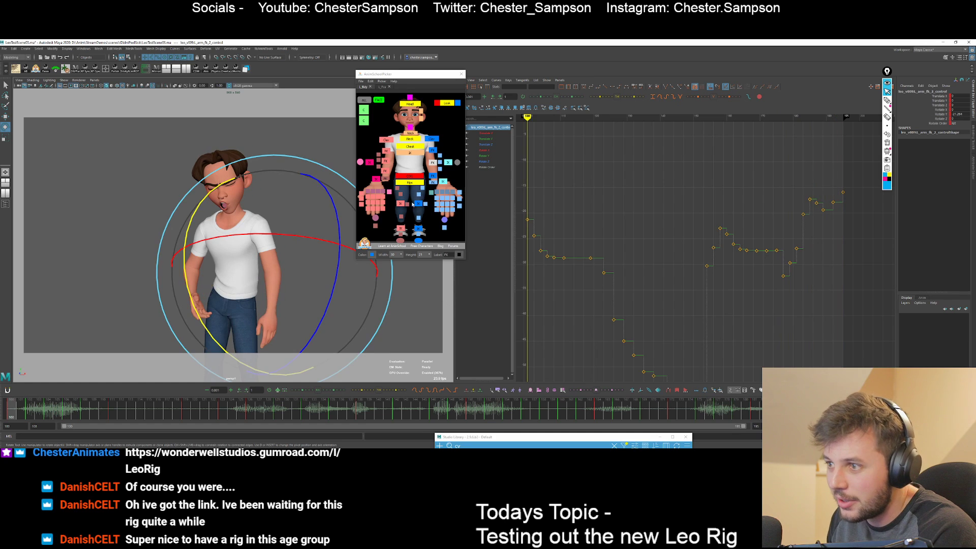
Select the left wrist FK control and adjust its rotation at frame 84.
left_click(435, 177)
key("comma")
key("comma")
key("comma")
key("comma")
key("comma")
key("comma")
key("comma")
key("comma")
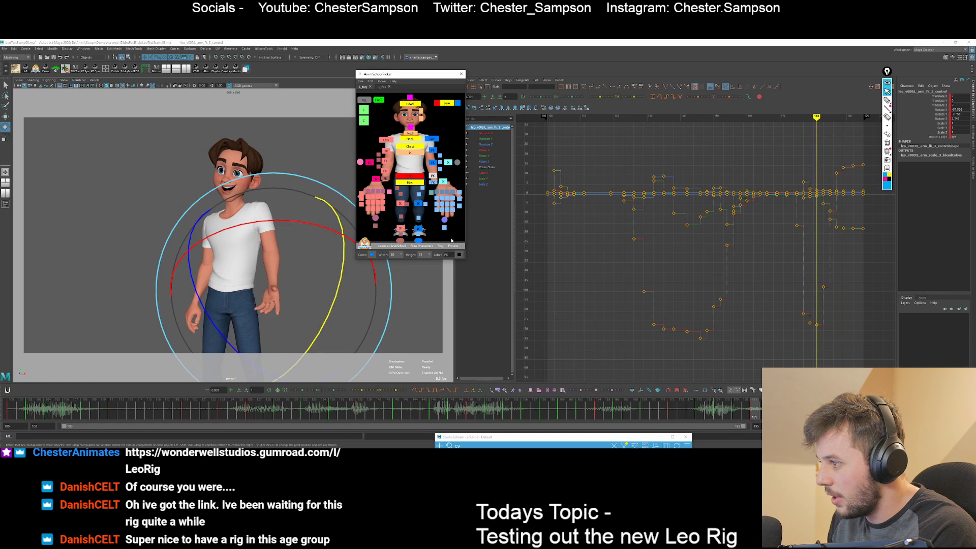
key("period")
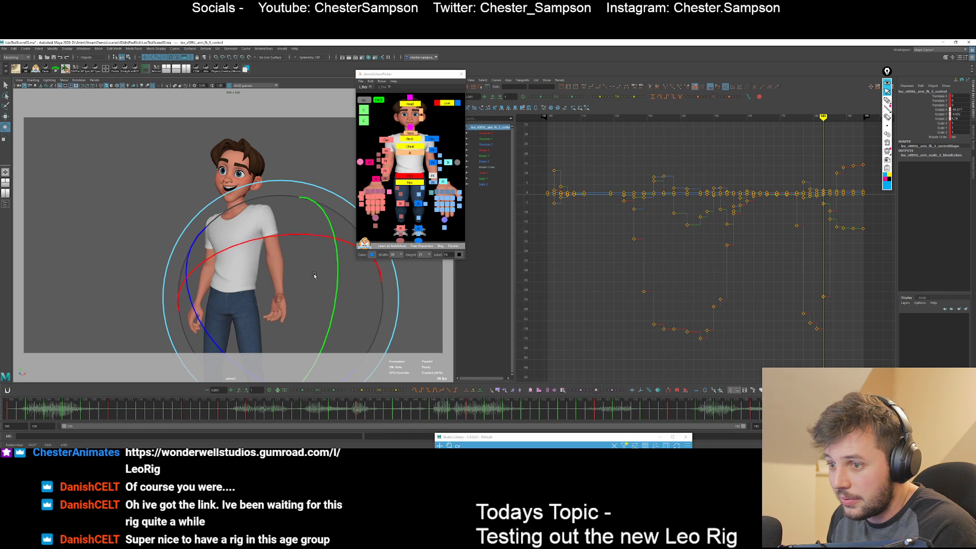
Select all left hand and finger controls and tween their poses around frames 82 to 90.
left_click(365, 100)
left_click(444, 219)
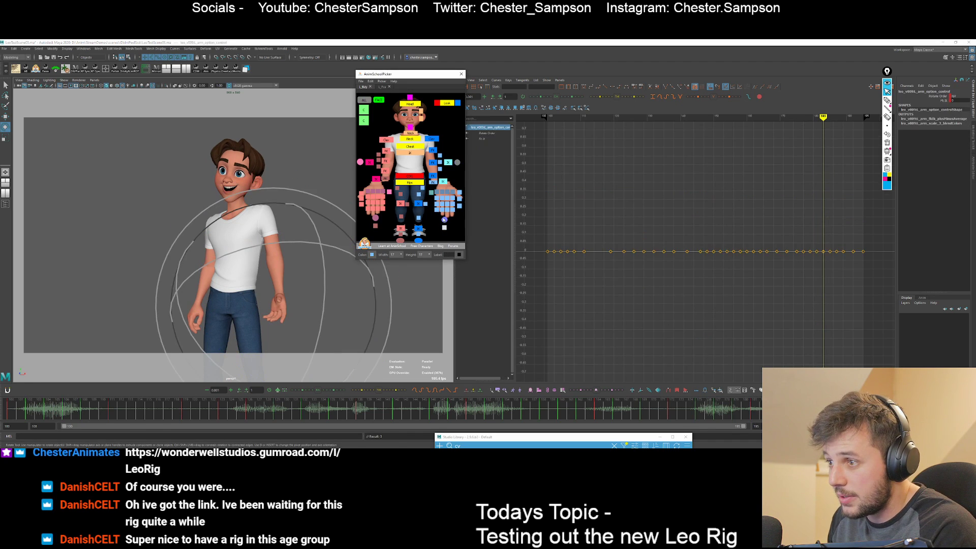
left_click(431, 193)
key("w")
key("comma")
key("comma")
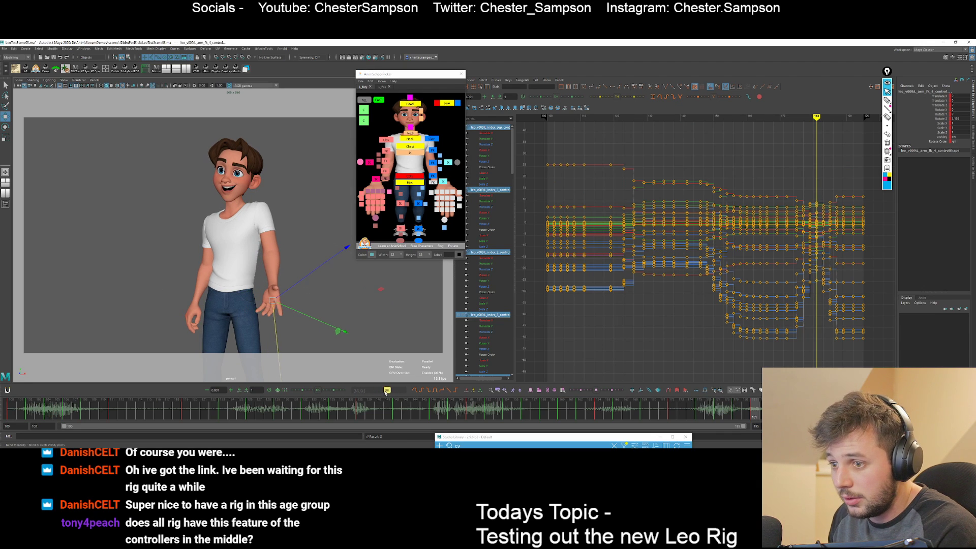
key("q")
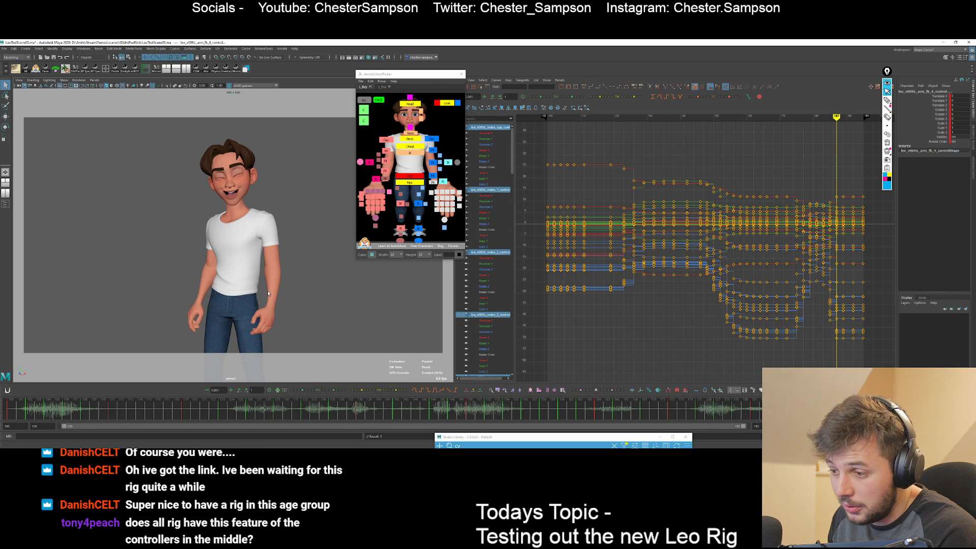
key("comma")
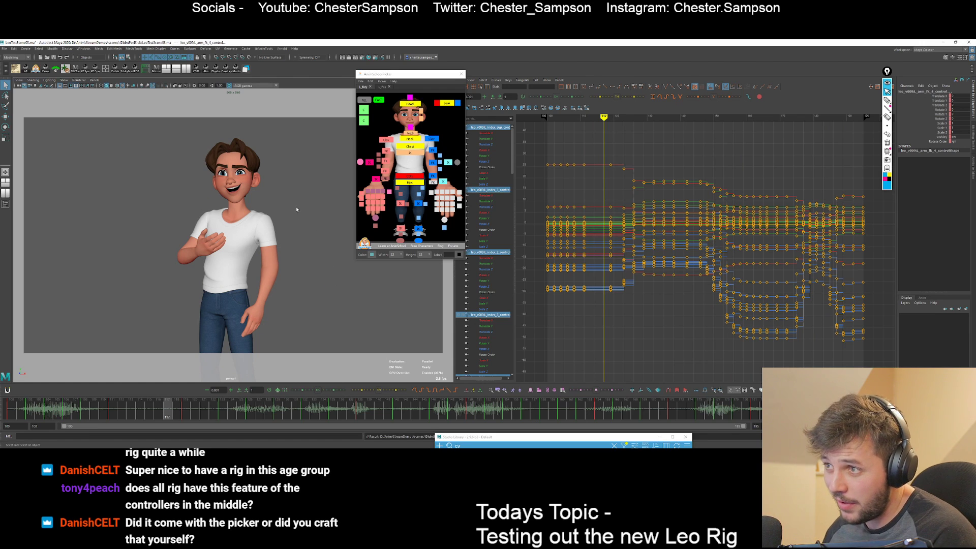
Switch to the browser and bring the Gumroad page of the Leo character rig over the animation workspace.
key("alt+Tab")
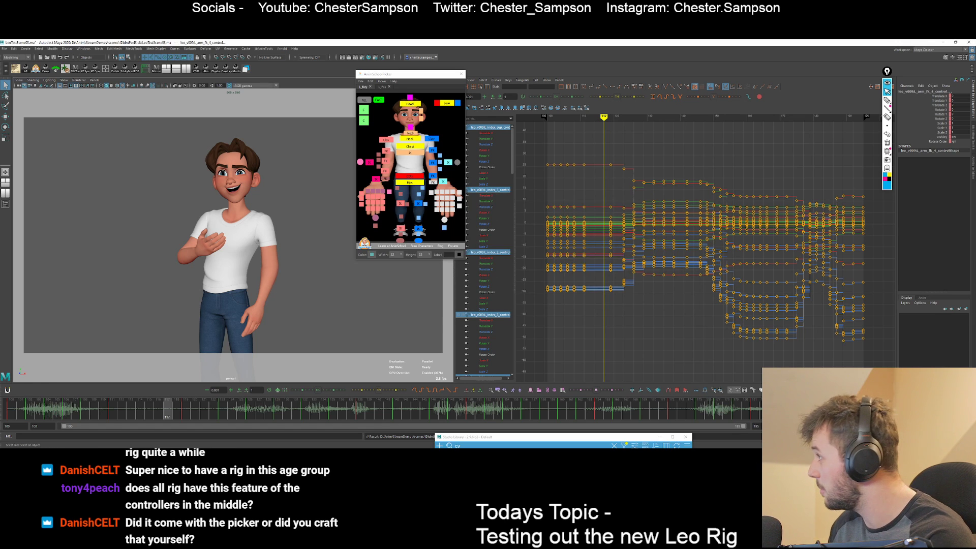
left_click_drag(0, 153, 403, 80)
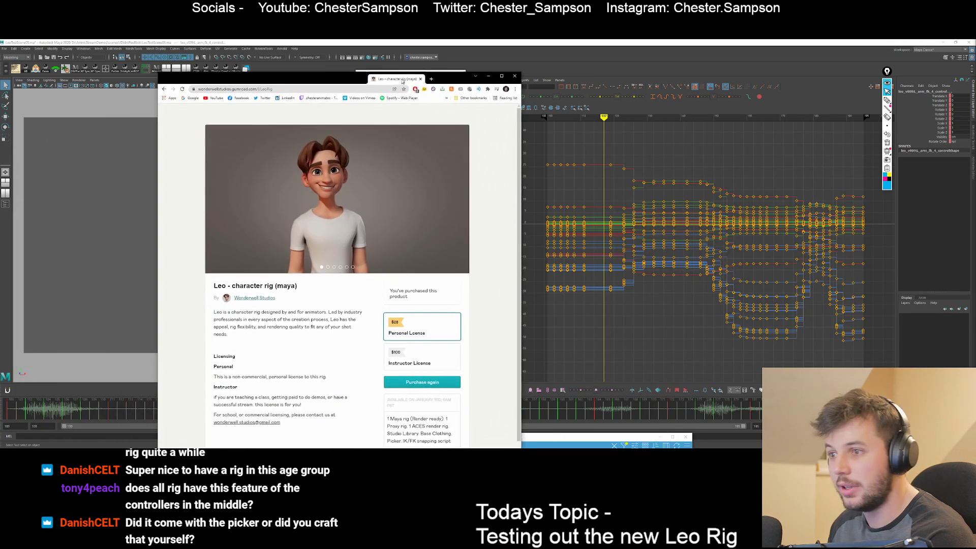
Browse the preview images and video on the Leo rig's Gumroad page, including the picker and emotion library images.
left_click(464, 200)
left_click(463, 200)
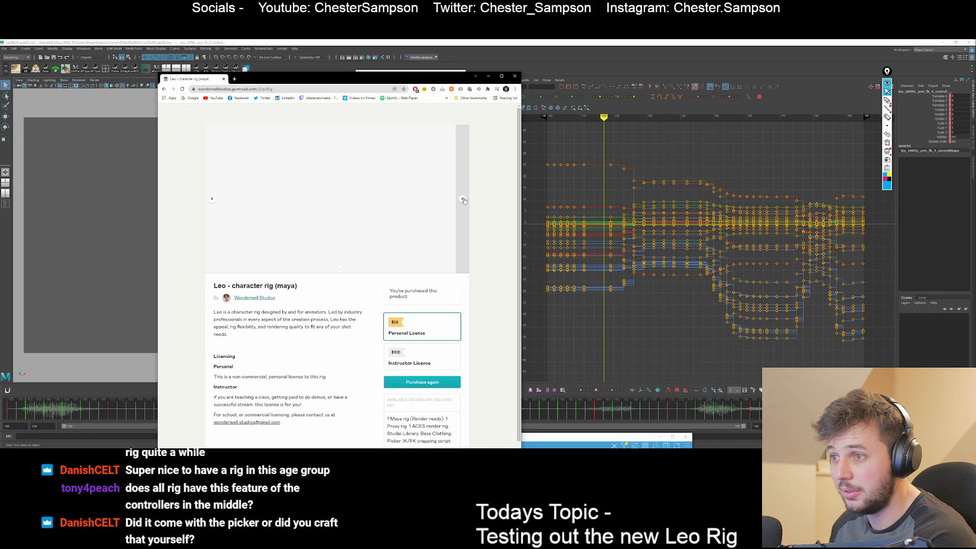
left_click(463, 200)
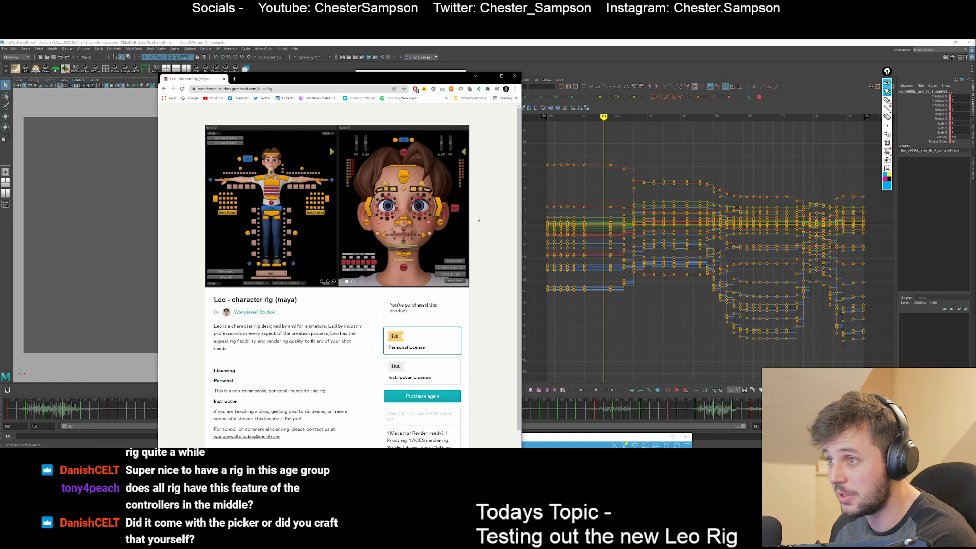
left_click(464, 207)
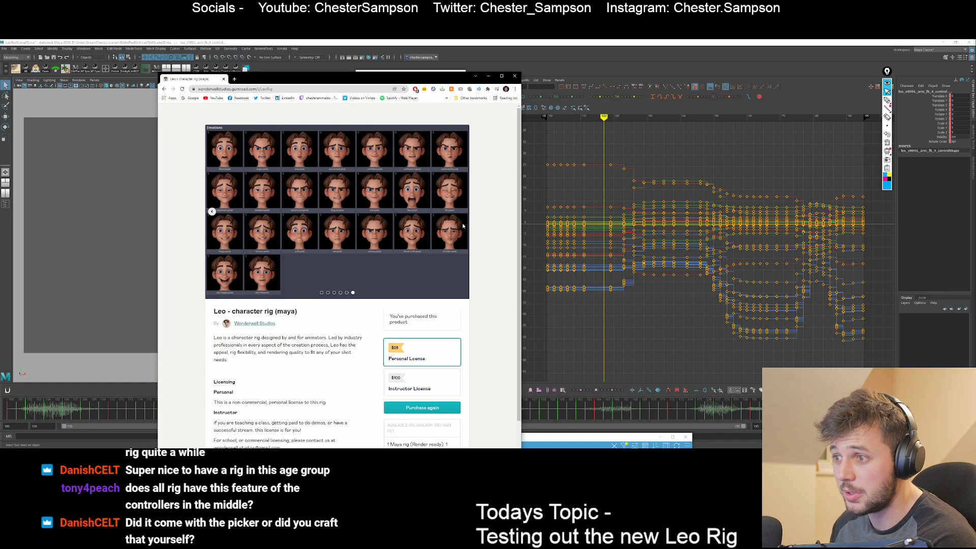
left_click(209, 213)
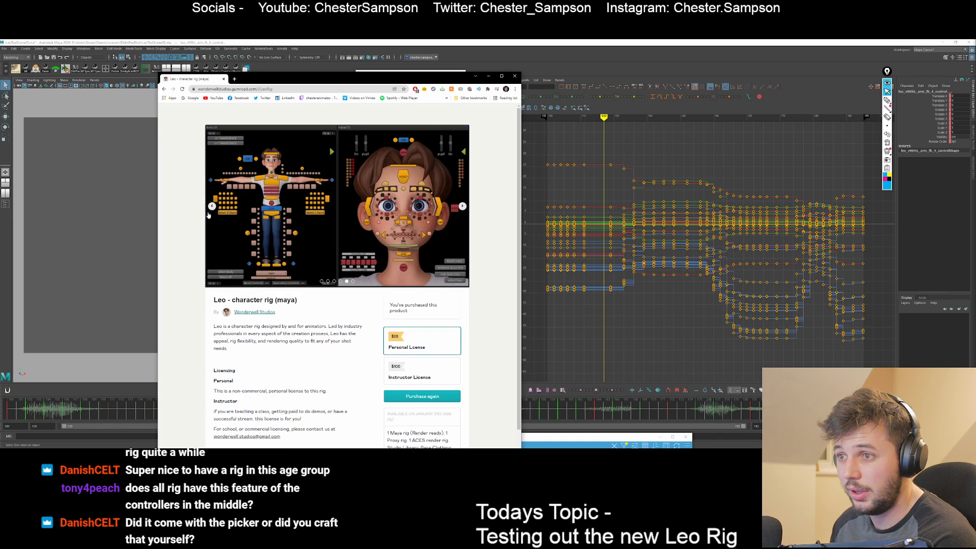
left_click_drag(317, 79, 363, 83)
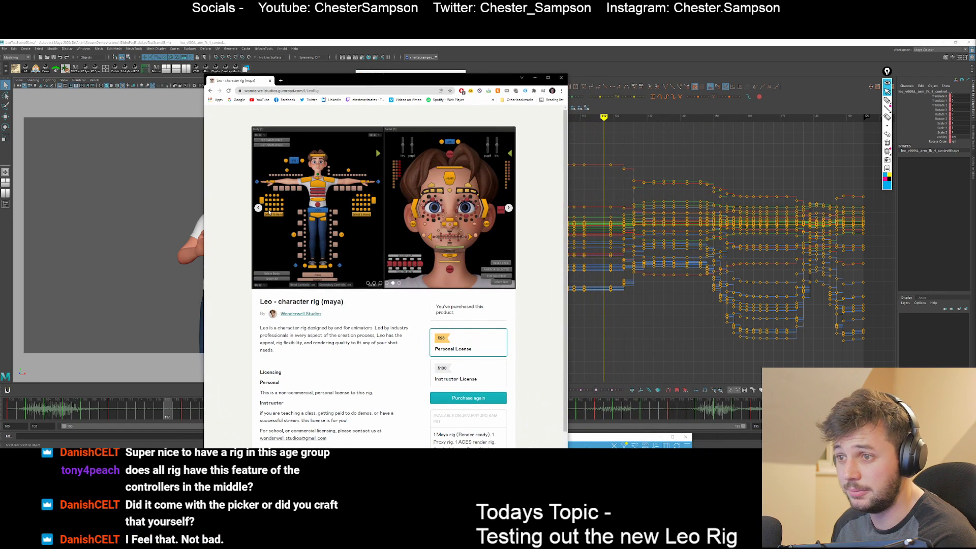
left_click(258, 208)
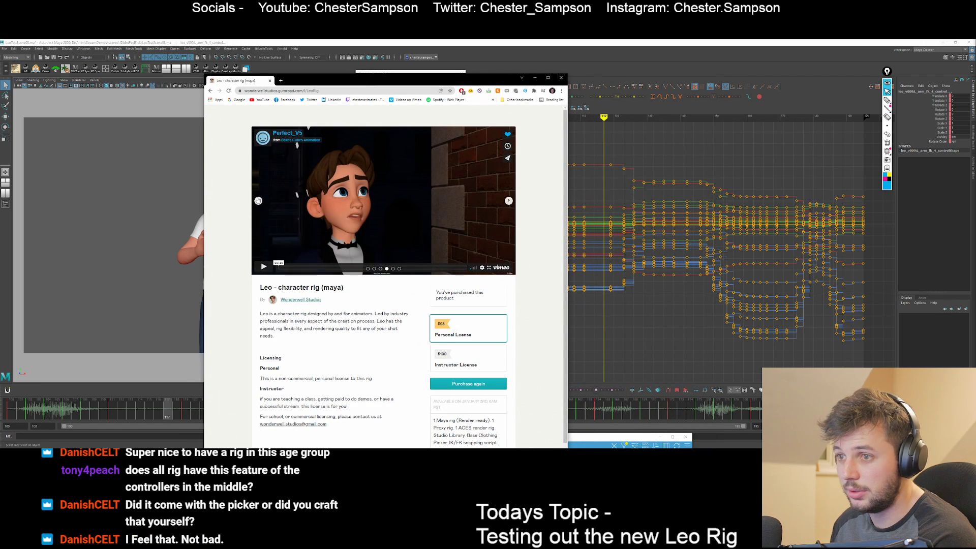
left_click(258, 201)
Move the browser off the Maya workspace, select the COG control and play back the animation.
left_click_drag(387, 81, 975, 171)
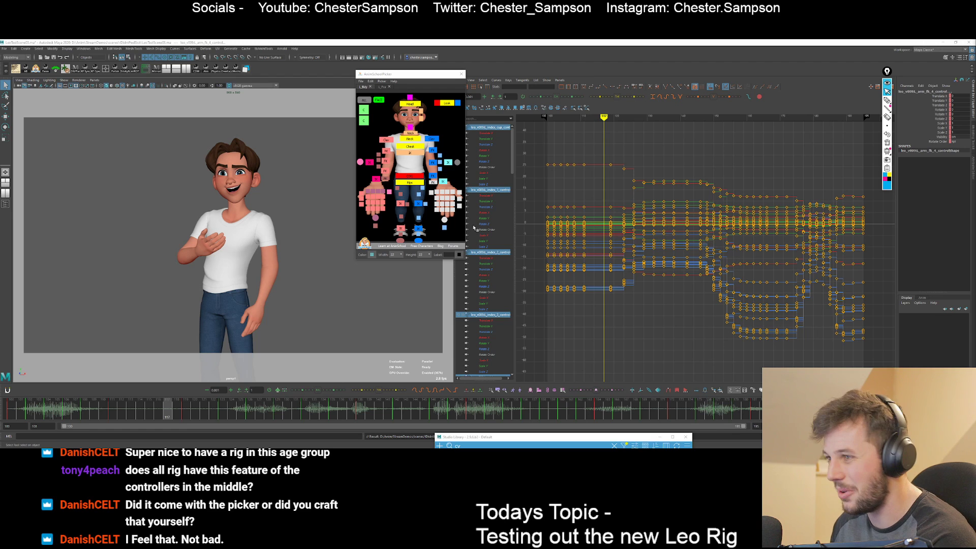
left_click(405, 176)
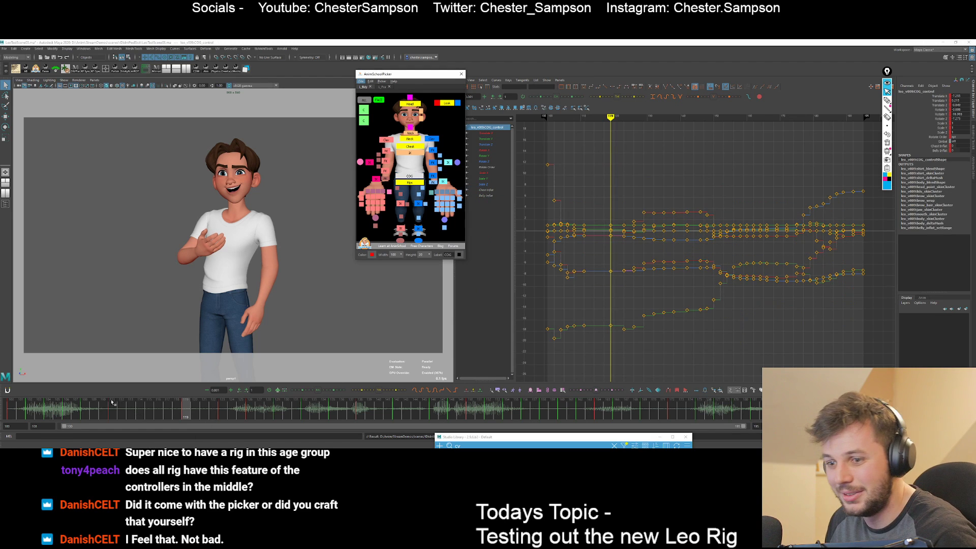
key("alt+v")
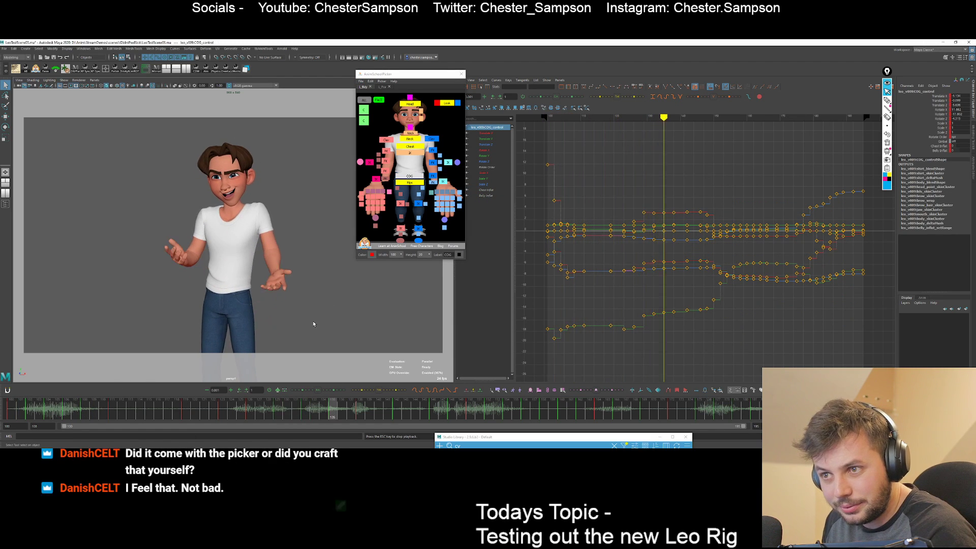
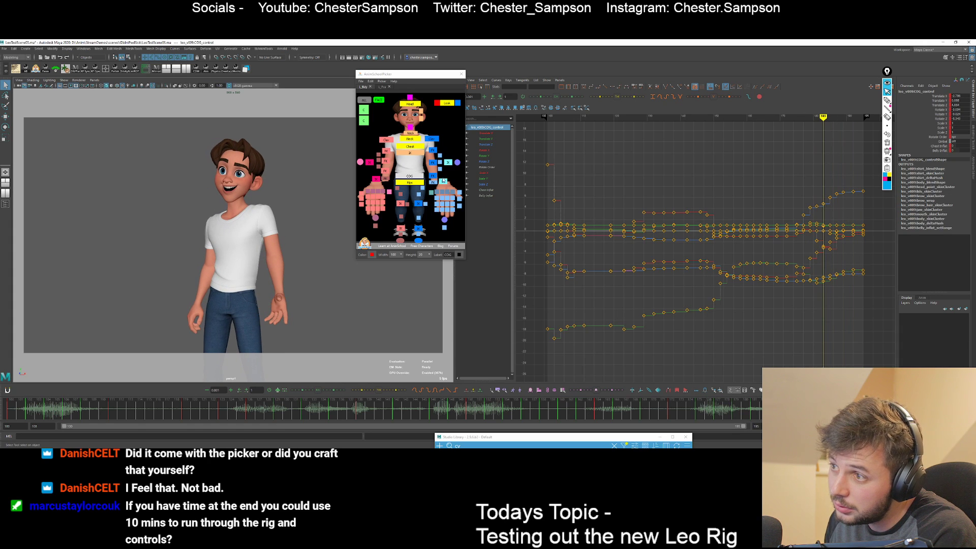
Select the left wrist FK control and adjust its rotation on the keys of the open-palm gesture.
left_click(443, 180)
key("e")
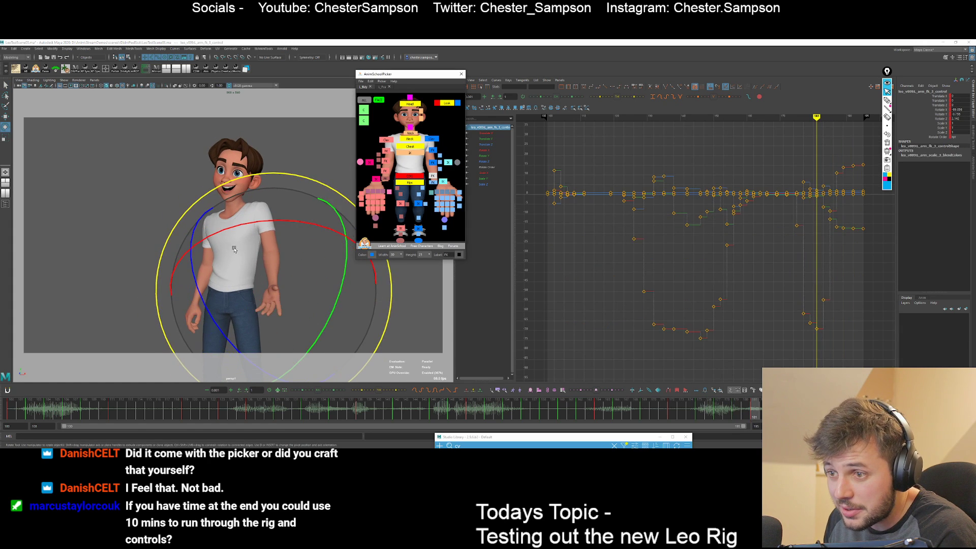
key("q")
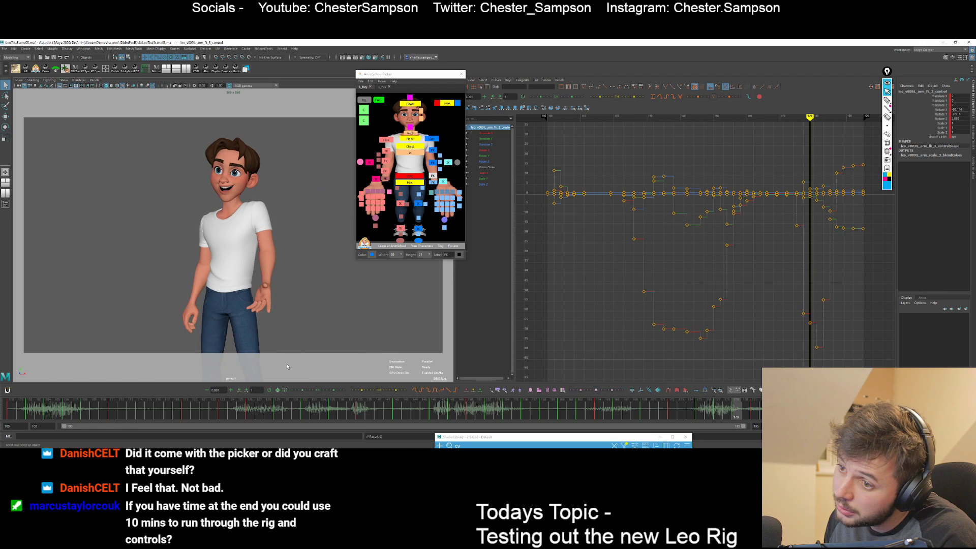
key("e")
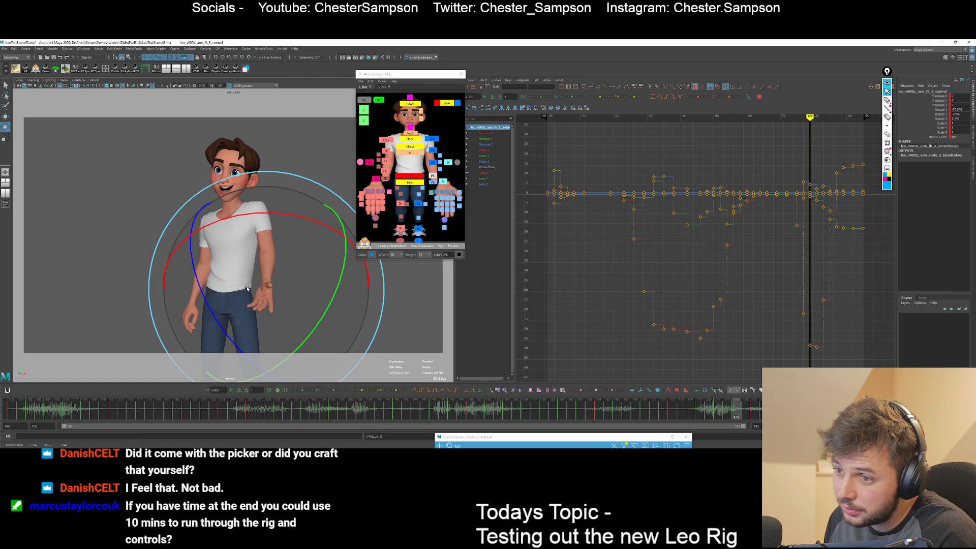
key("q")
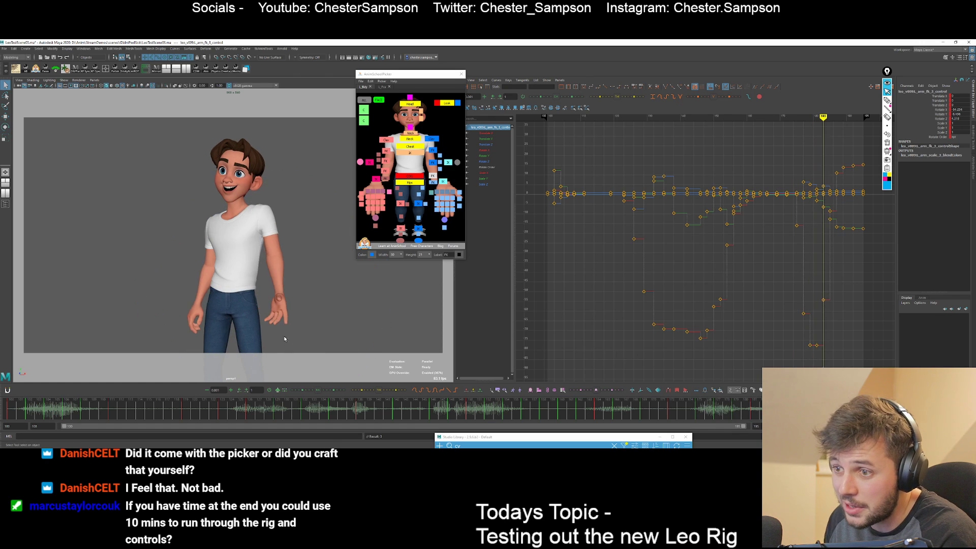
Adjust the left wrist's rotation on the keys where the arm drops near the end, and play back the motion.
key("e")
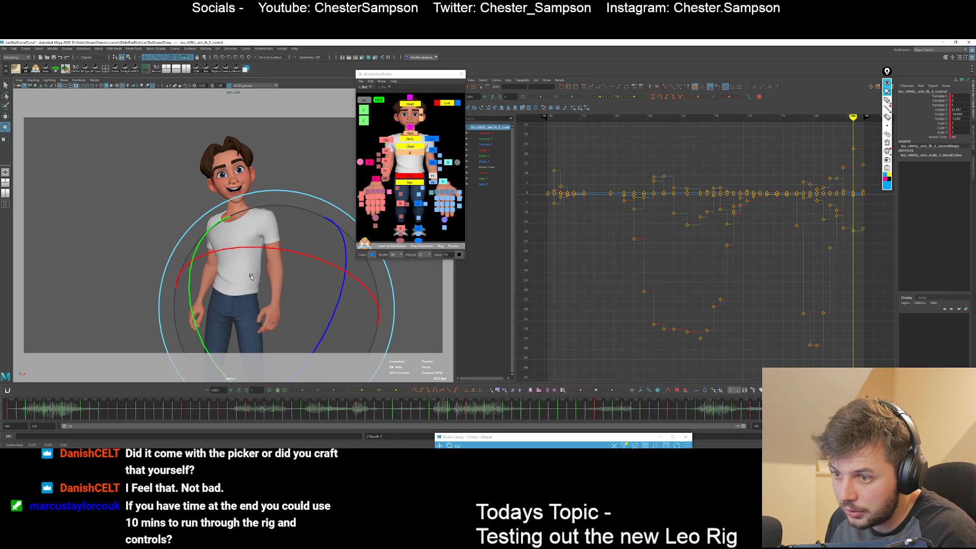
key("comma")
key("comma")
key("comma")
key("comma")
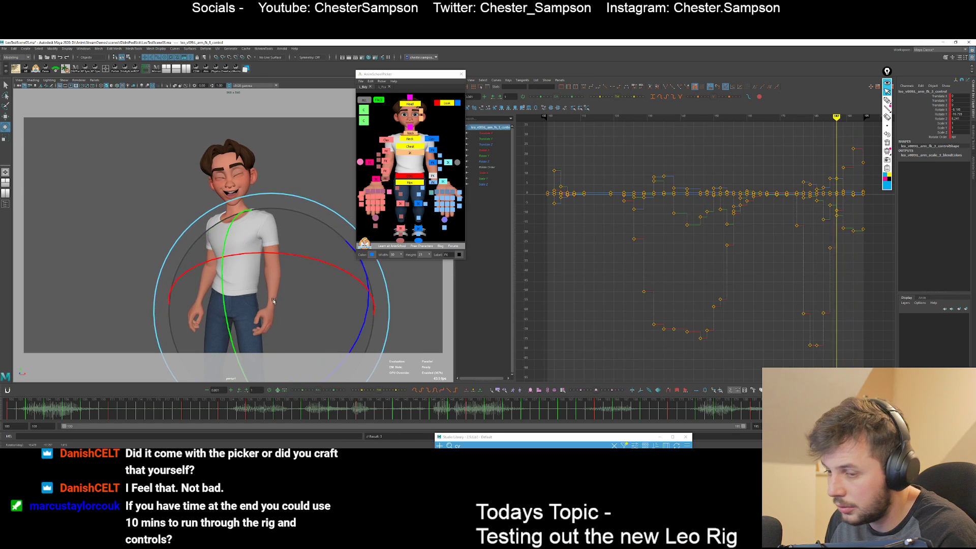
key("alt+v")
left_click(582, 409)
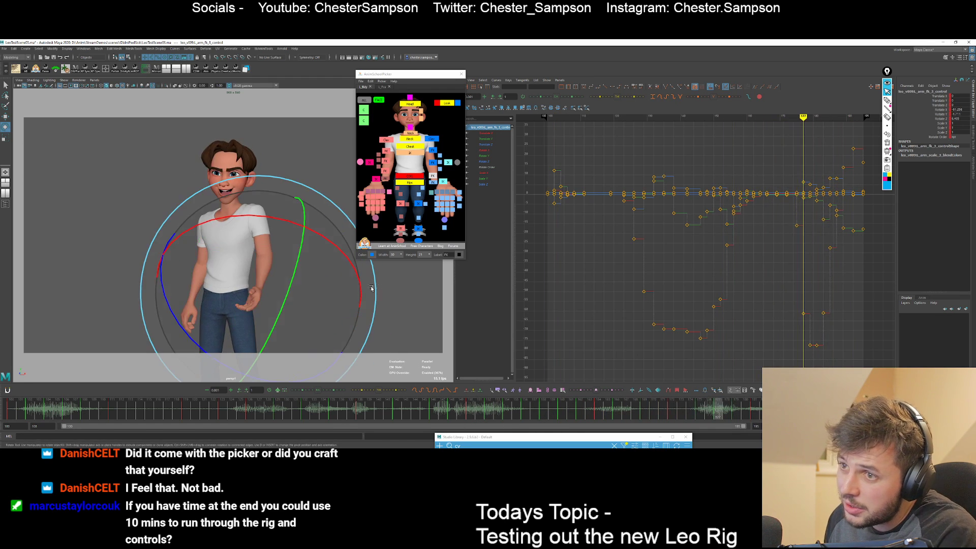
key("q")
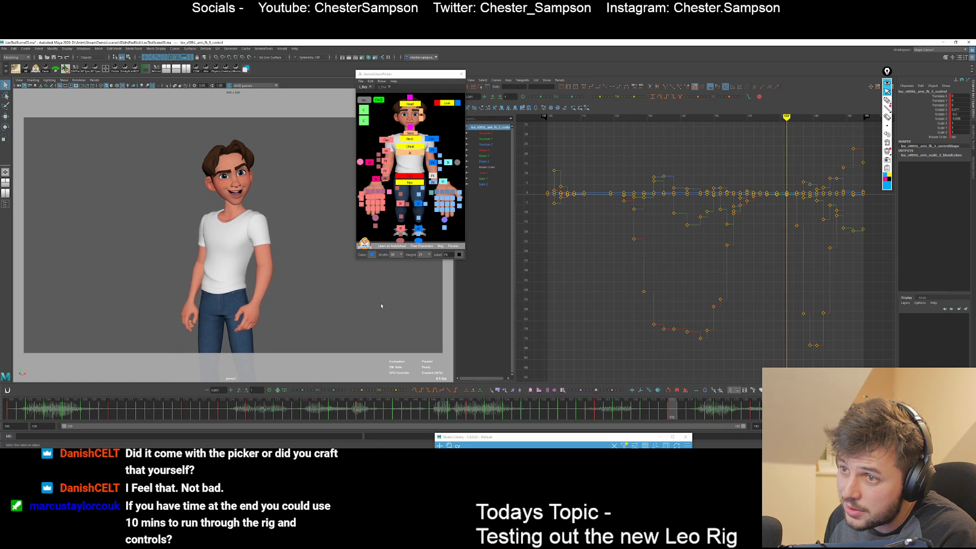
Select the head control, refine its rotation on the final upward look, and play back the head motion.
left_click(410, 104)
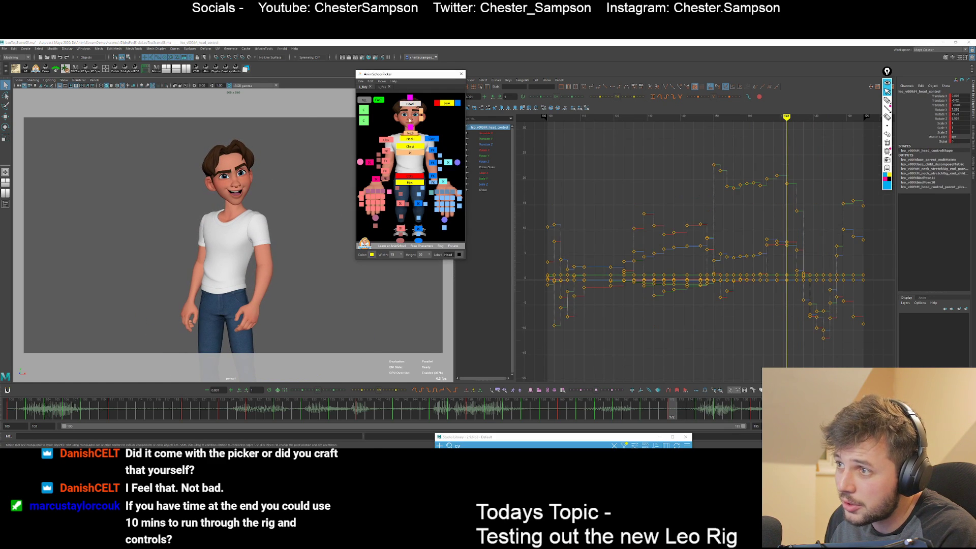
key("e")
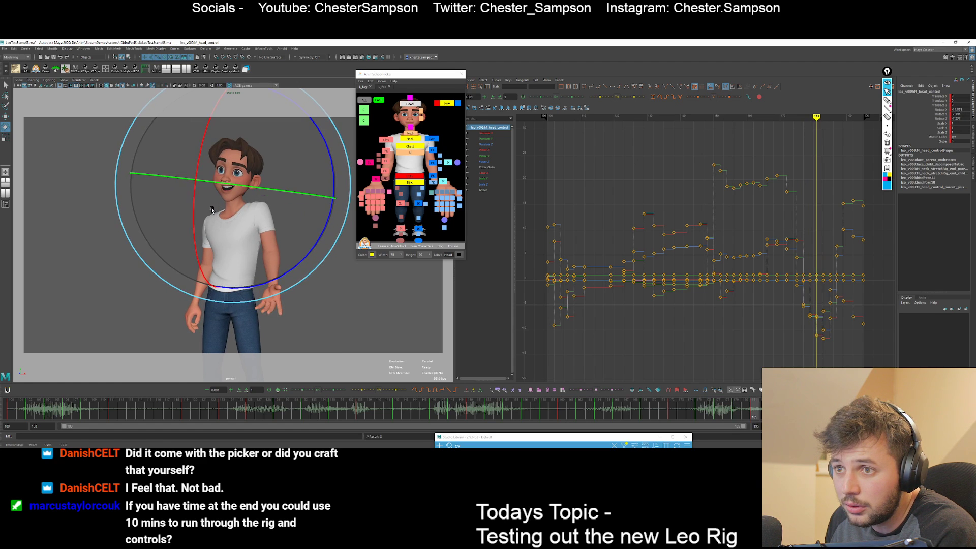
left_click_drag(179, 192, 180, 195)
key("comma")
key("comma")
key("comma")
key("comma")
key("alt+v")
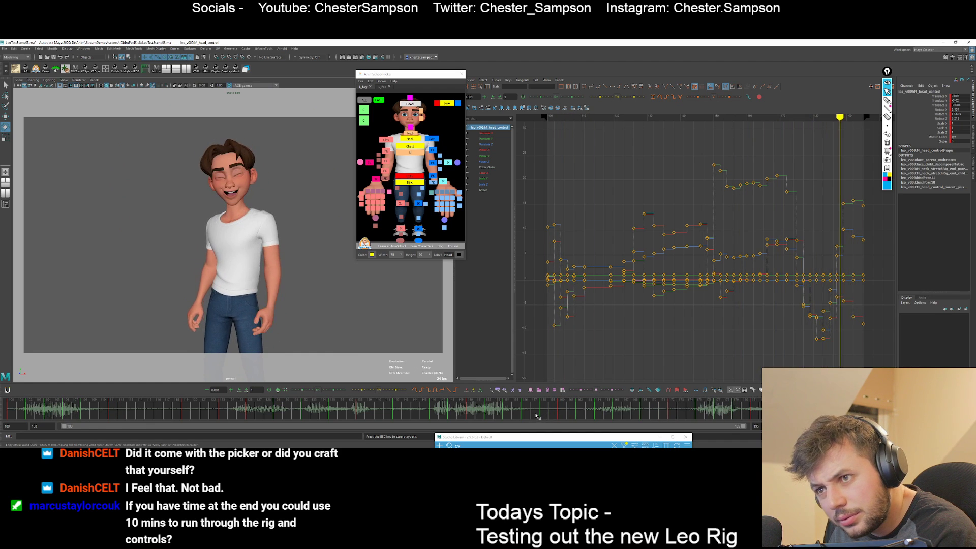
left_click(537, 415)
key("Escape")
Select both eye aim controls, and step through and play back the eye motion around the final head turn.
left_click_drag(452, 99, 434, 107)
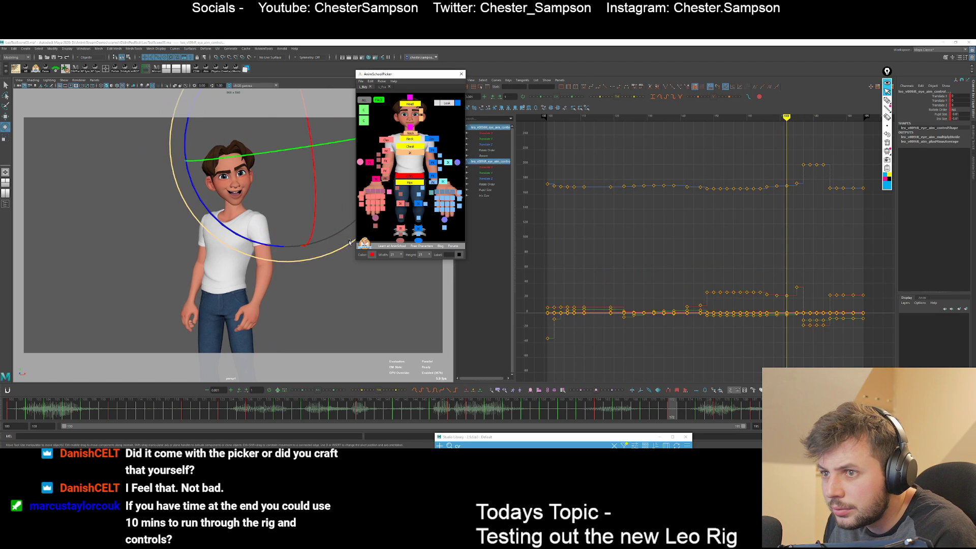
key("period")
key("period")
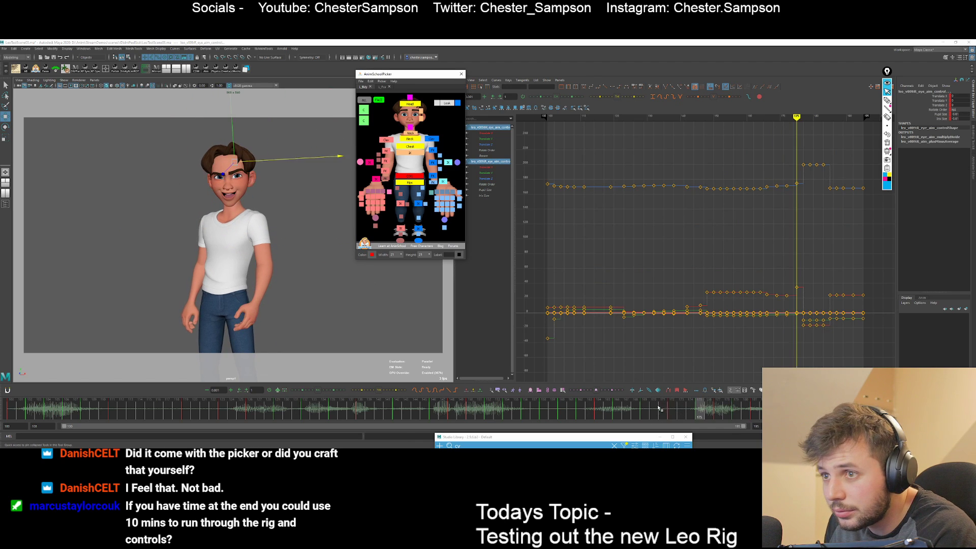
key("period")
key("alt+v")
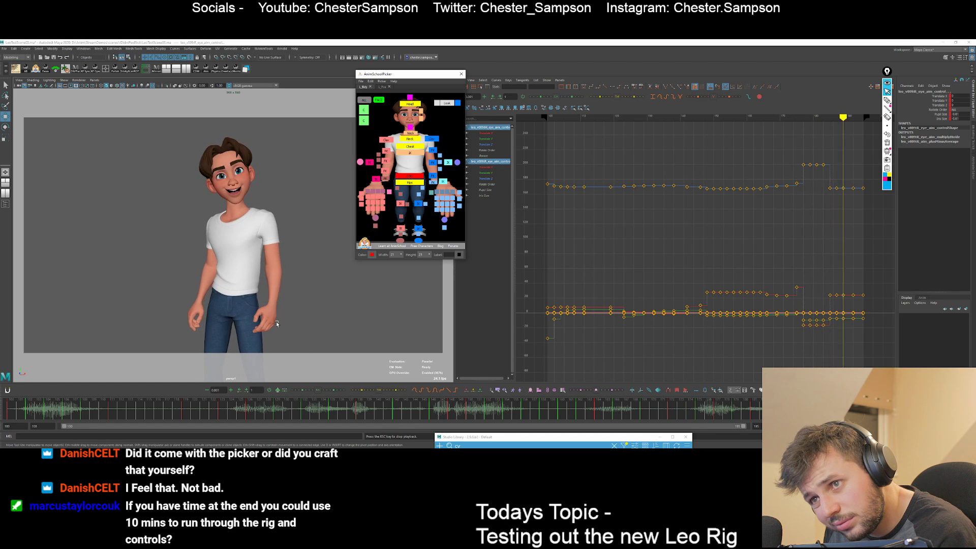
key("Escape")
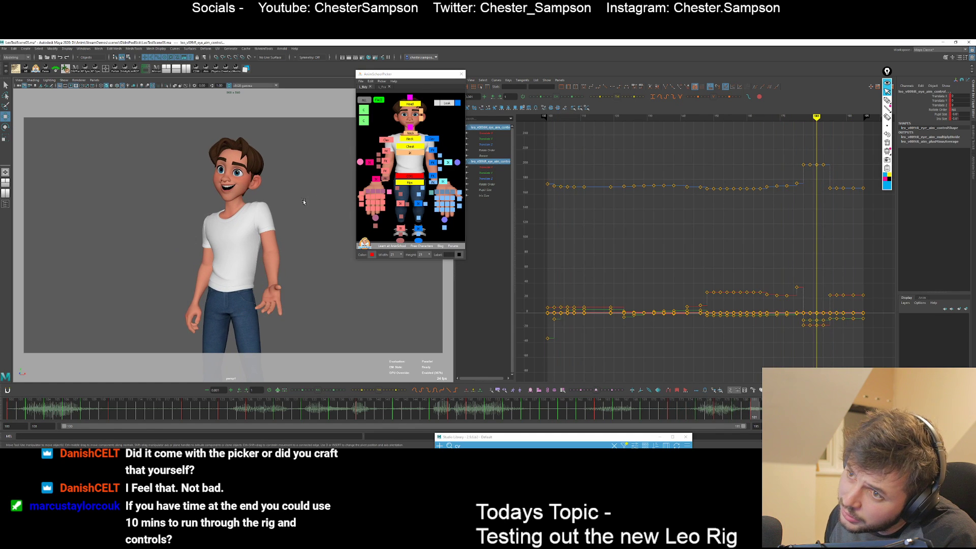
key("comma")
key("comma")
key("period")
key("period")
key("period")
key("period")
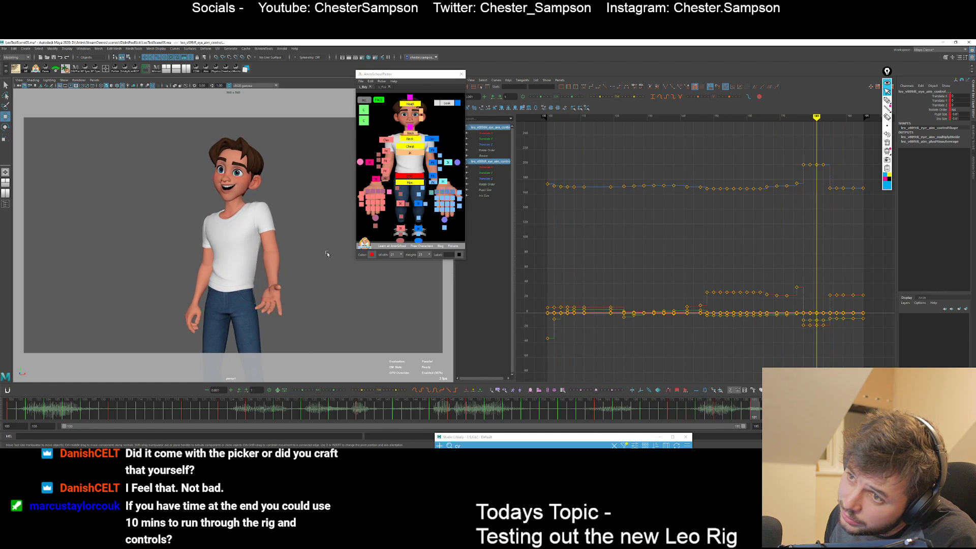
key("alt+v")
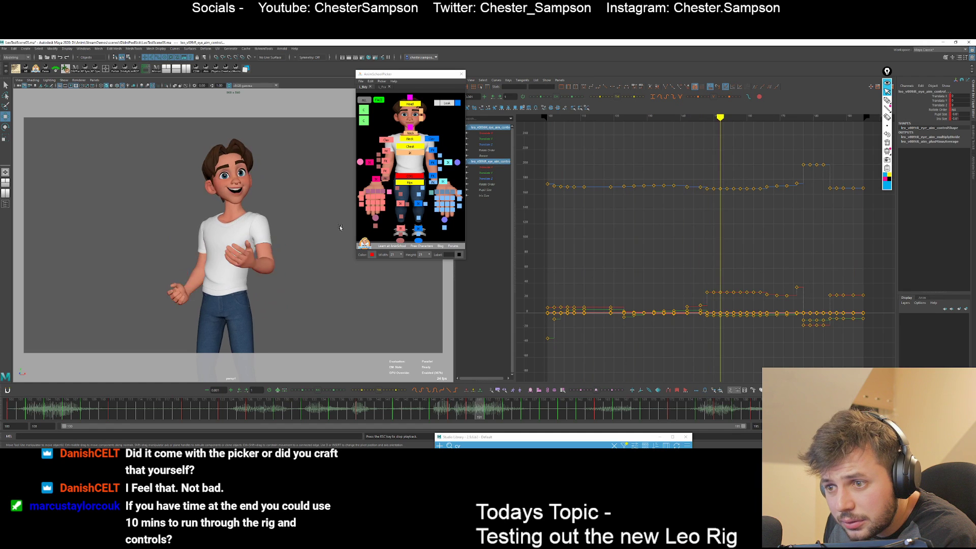
key("alt+v")
Select the Hips spine FK control and step through the frames where the torso settles near the end.
left_click(376, 179)
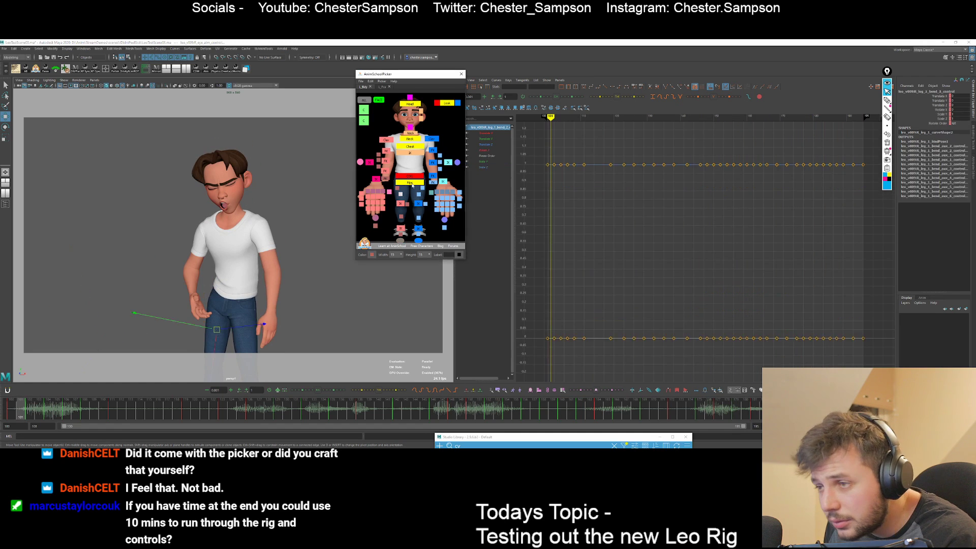
left_click(410, 182)
key("period")
key("period")
key("comma")
key("comma")
key("comma")
key("comma")
key("comma")
key("comma")
key("comma")
key("comma")
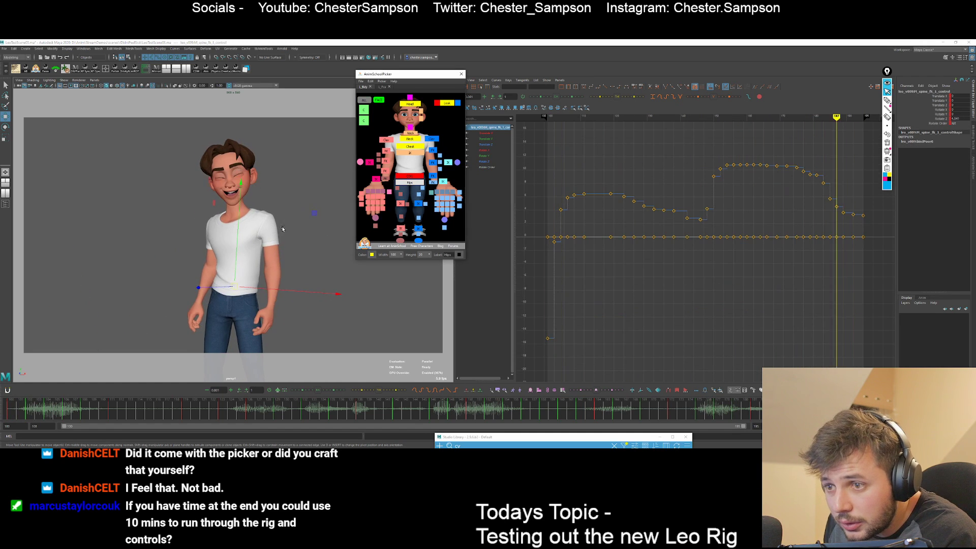
key("period")
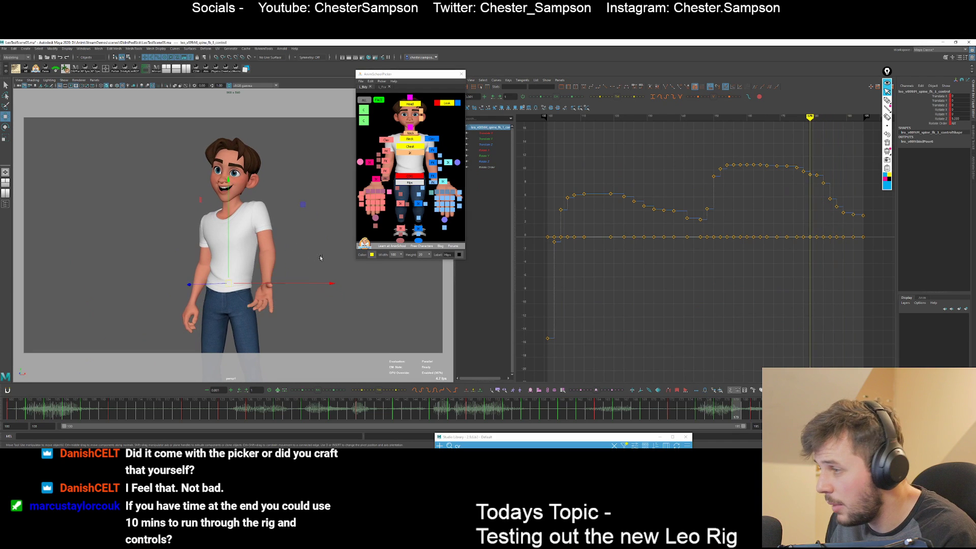
Rotate the Hips control around Z to hold the torso lean one key longer before it settles, checking neighbouring frames.
key("e")
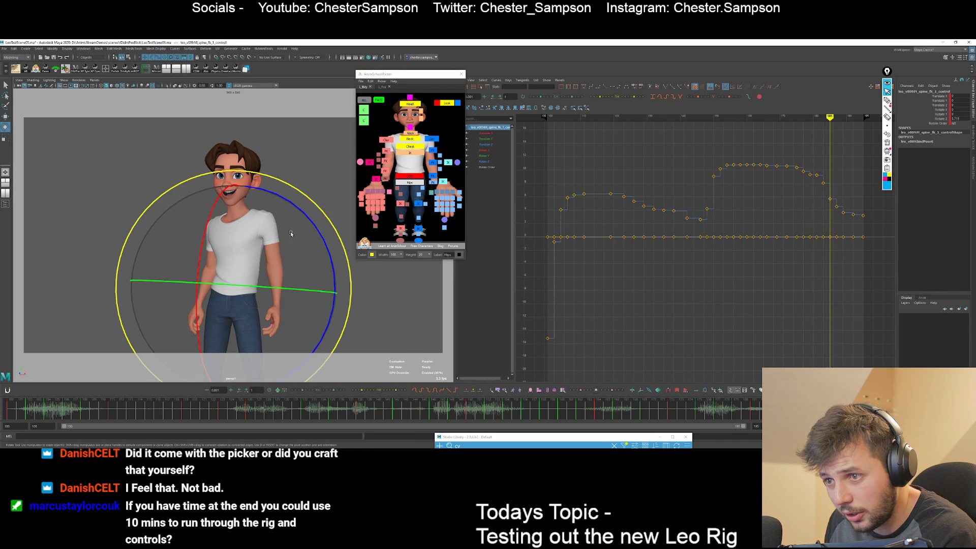
mouse_move(320, 233)
left_mouse_down()
mouse_move(311, 230)
mouse_move(319, 237)
left_mouse_up()
key("period")
key("comma")
key("comma")
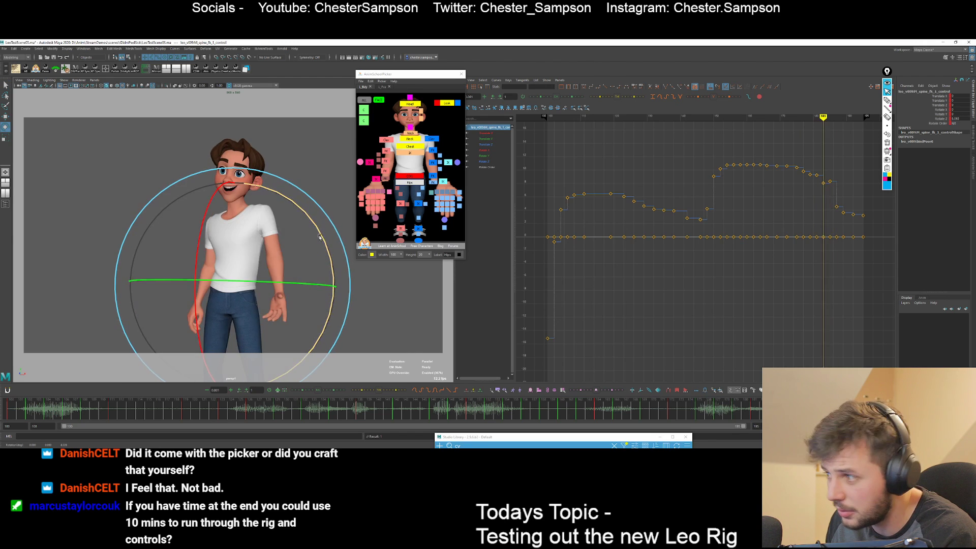
key("period")
key("comma")
key("comma")
Examine the Hips Rotate Z curve up close while stepping back through the frames before the torso settles.
scroll(821, 184, "up", 5)
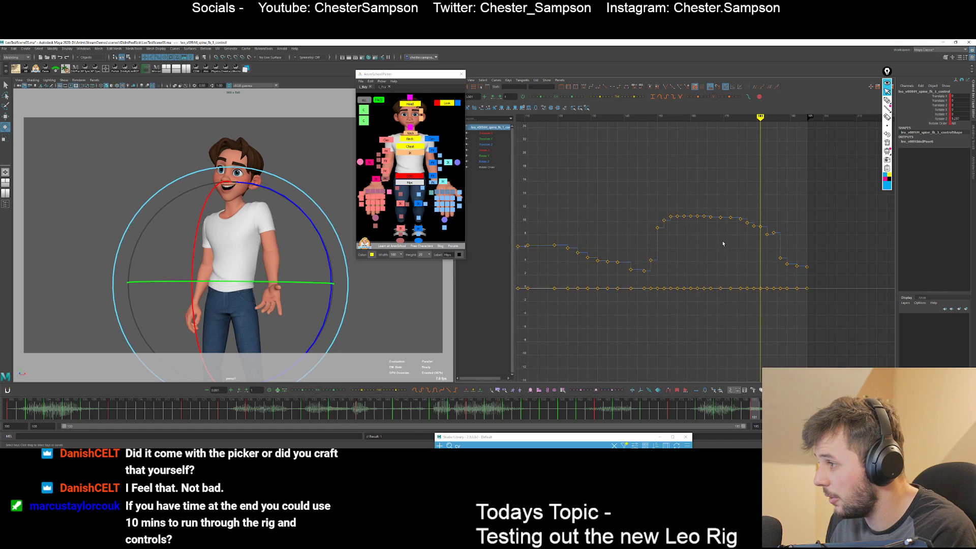
key("comma")
key("comma")
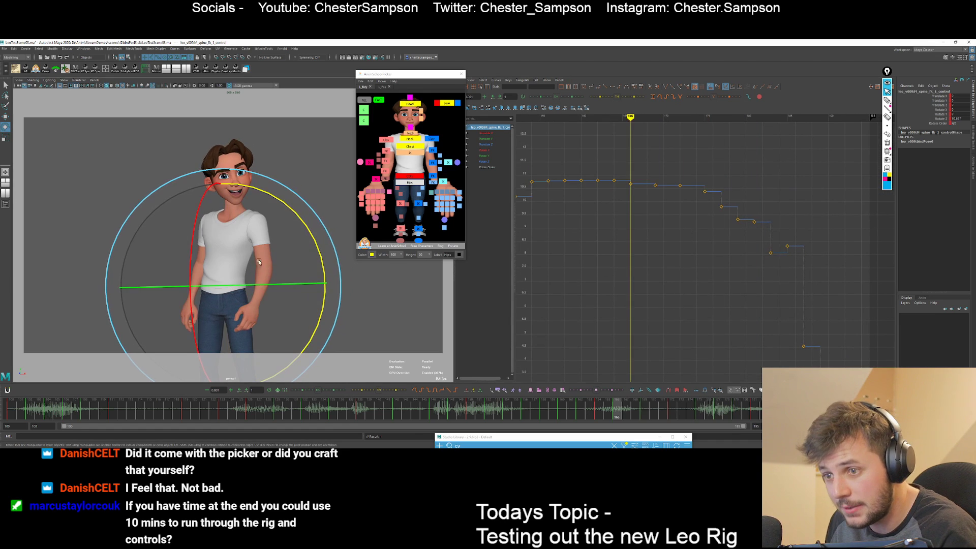
key("comma")
key("comma")
key("comma")
key("comma")
key("comma")
key("comma")
key("comma")
key("comma")
key("comma")
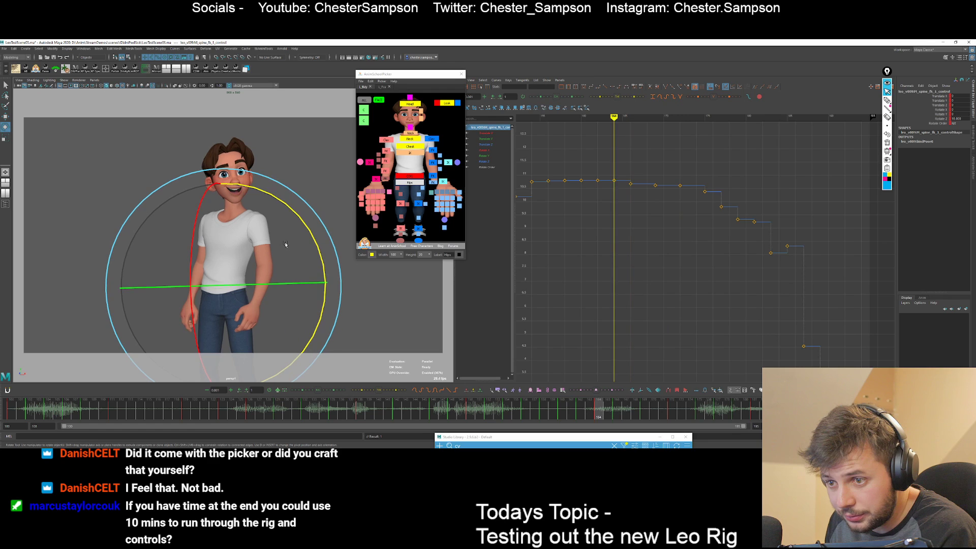
Rotate the Hips control around Z to reduce the torso lean at a mid-settle key after the hold.
key("period")
key("period")
key("period")
key("period")
key("period")
key("period")
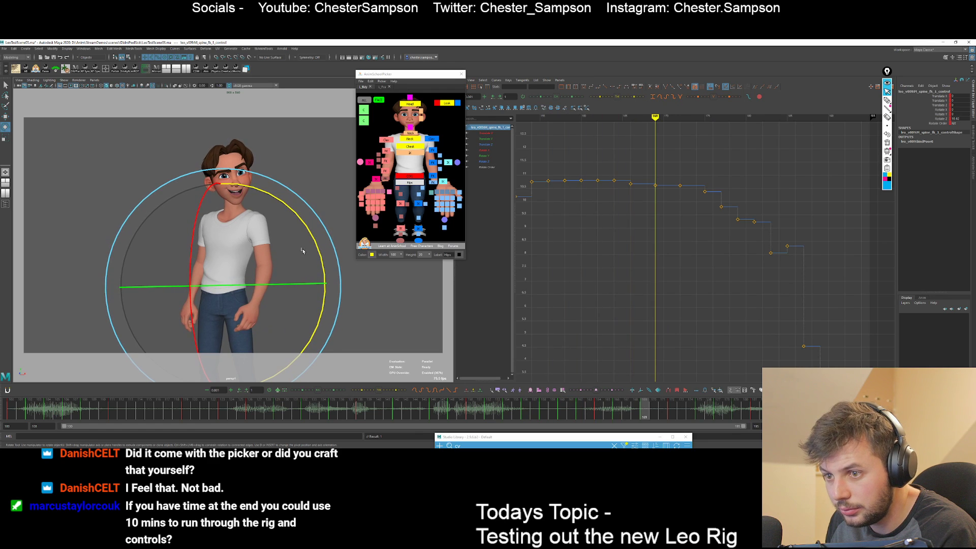
key("comma")
key("period")
left_click_drag(316, 251, 317, 251)
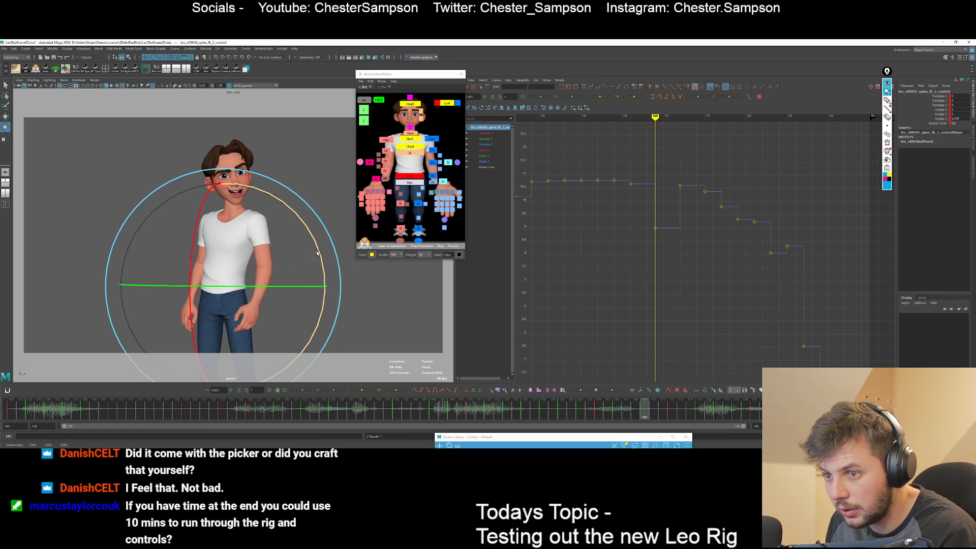
Lower the Hips Rotate Z keys just before the reduced lean so the hold eases gradually into it.
key("comma")
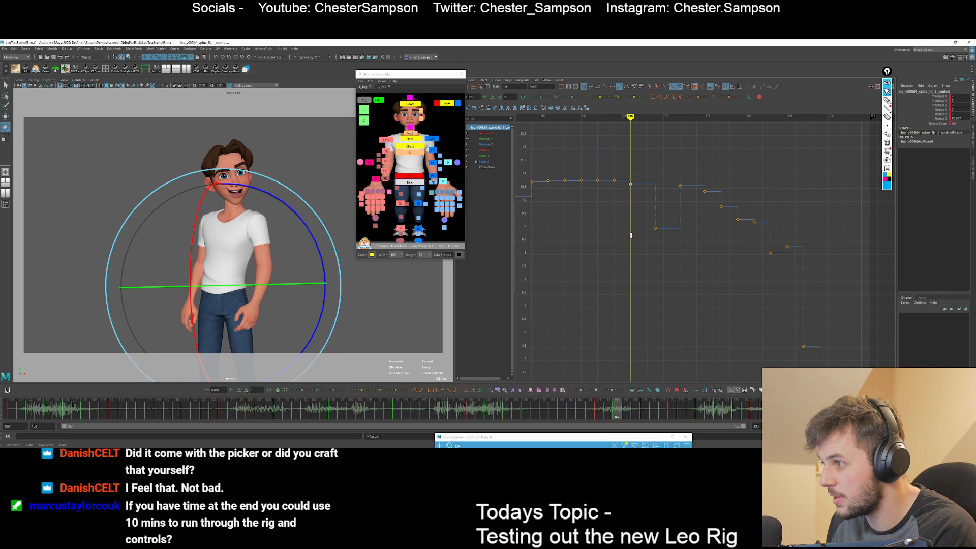
key("comma")
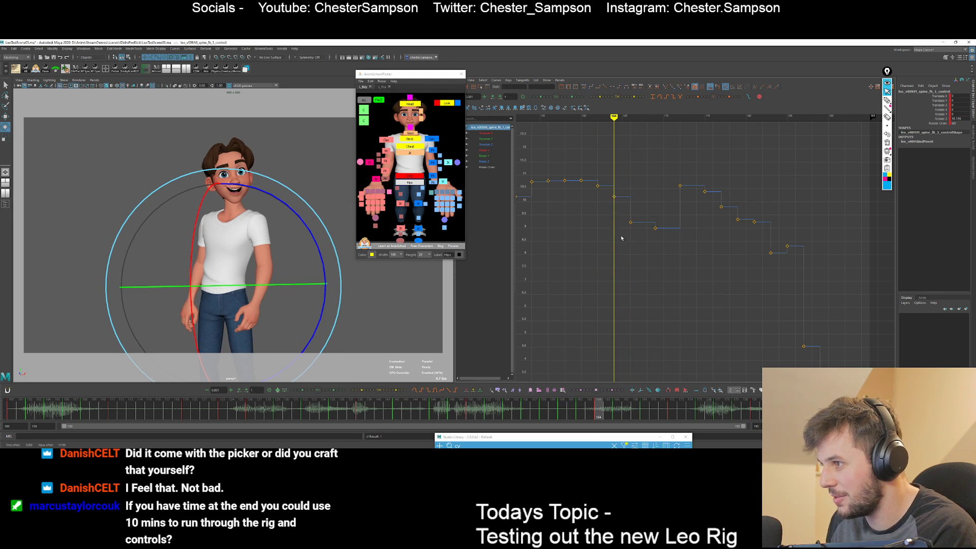
middle_click_drag(639, 214, 639, 217, "shift")
key("period")
key("period")
left_click(650, 235)
key("period")
key("comma")
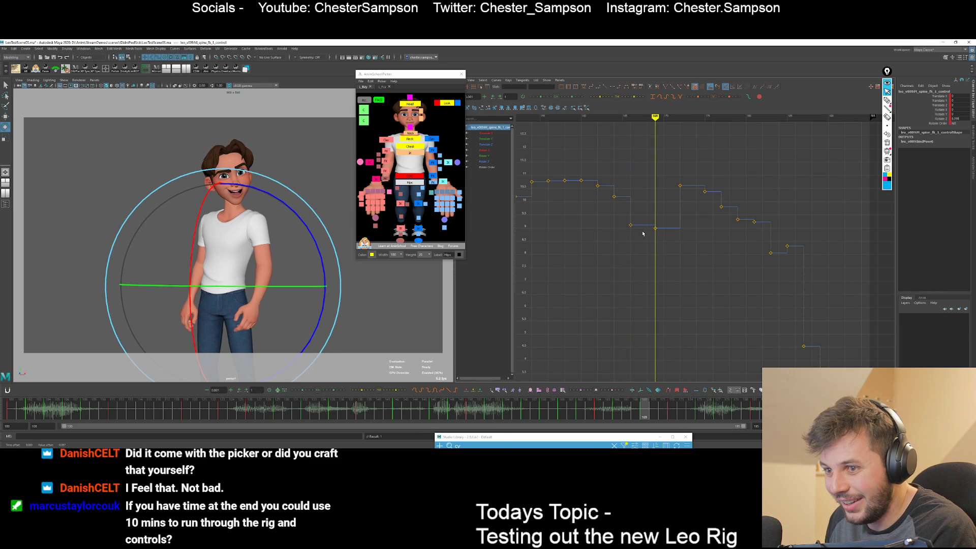
Lower the following Hips Rotate Z keys one by one to continue the downward slope into the torso's settle.
key("period")
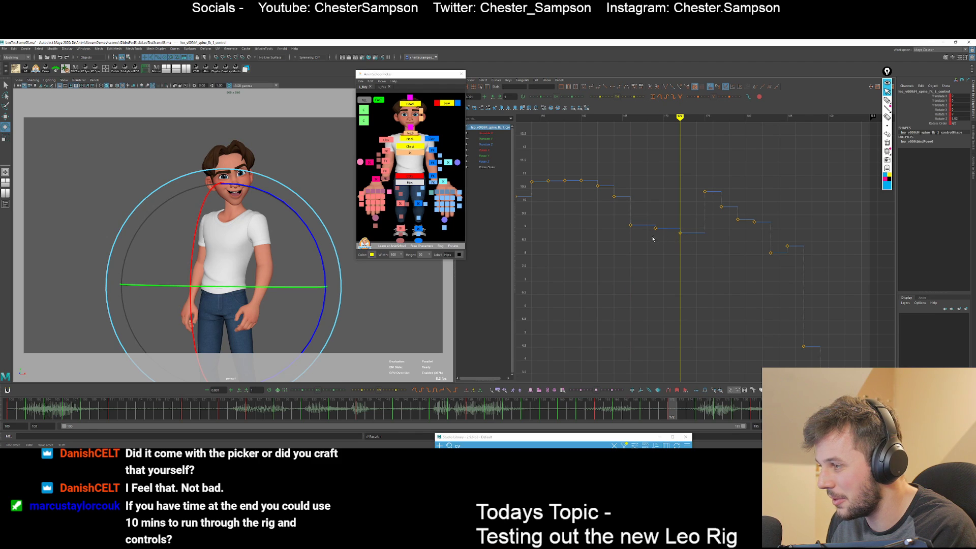
key("period")
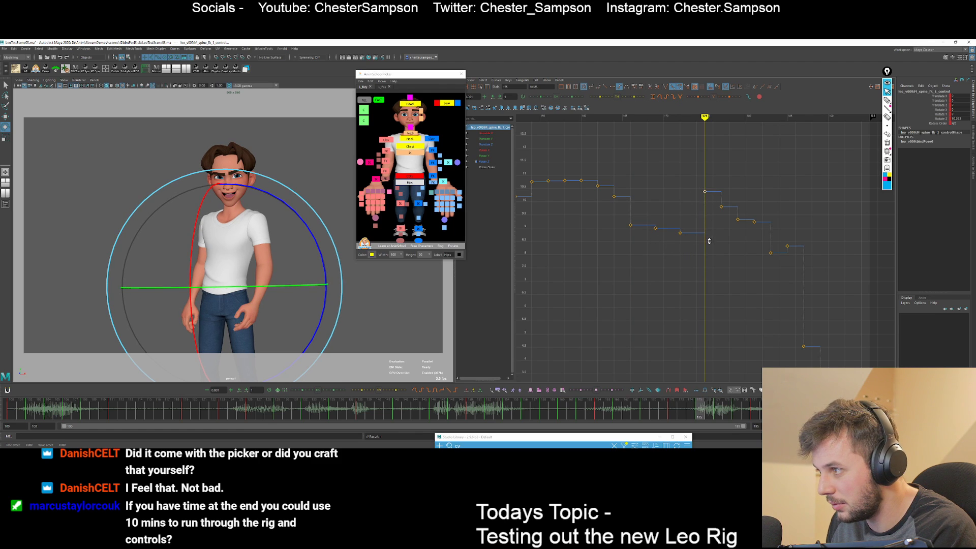
key("period")
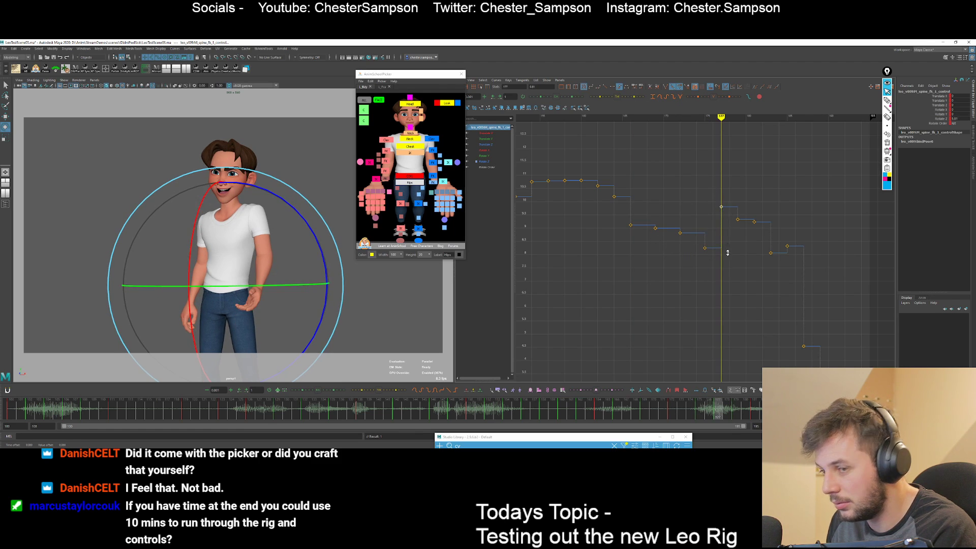
middle_click_drag(724, 275, 724, 280)
key("period")
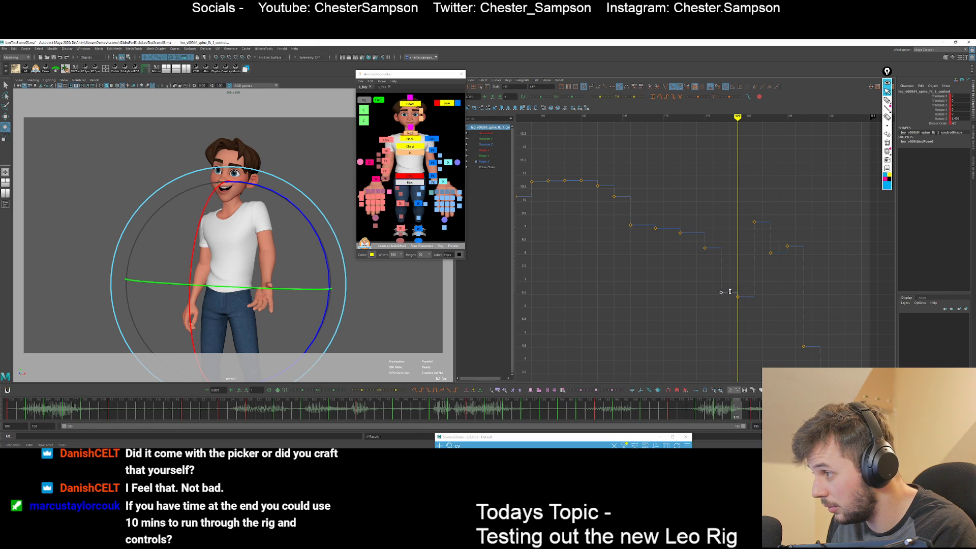
Lower the next Hips Rotate Z key and shape the neighbouring keys into a shallow dip.
key("period")
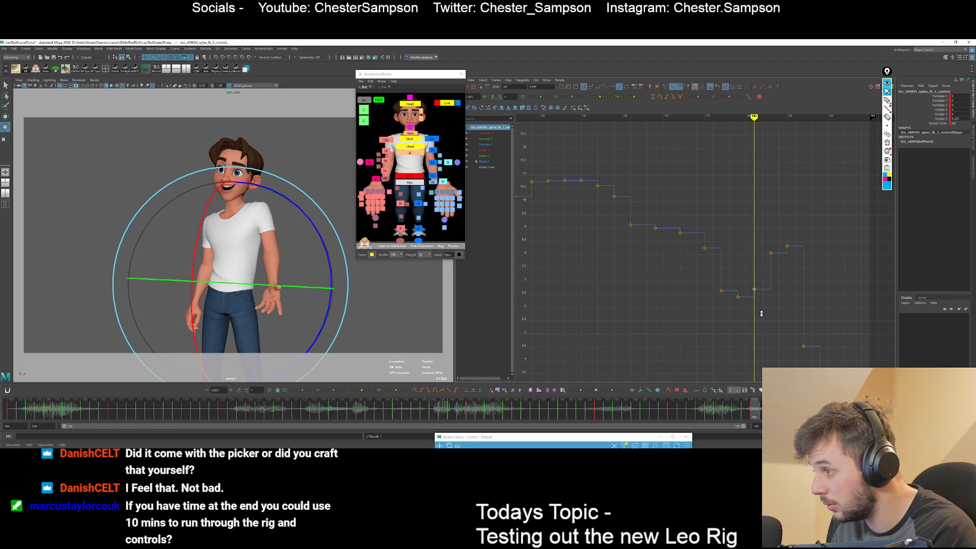
key("comma")
middle_click_drag(762, 311, 762, 306, "shift")
key("period")
key("period")
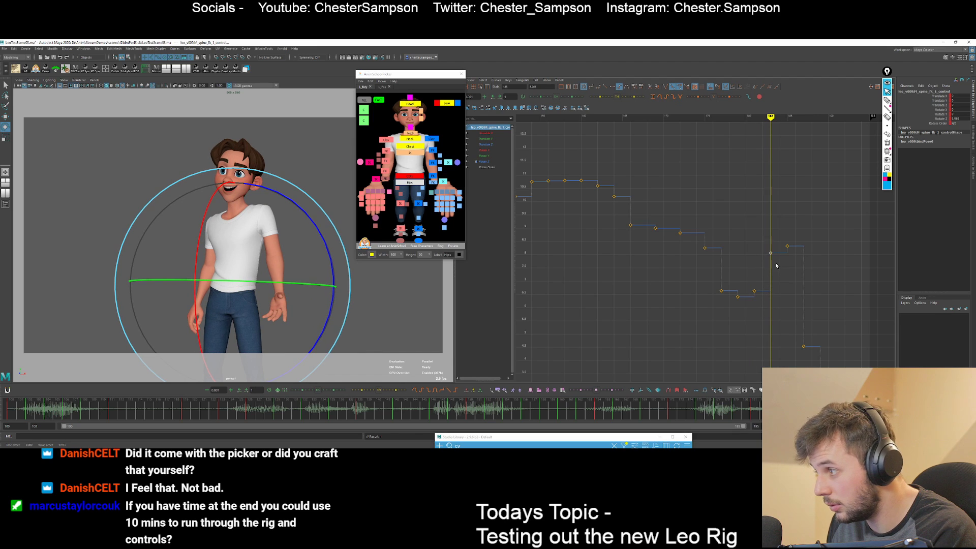
Raise the final group of Hips Rotate Z keys to soften the steep drop at the end of the curve.
key("period")
key("period")
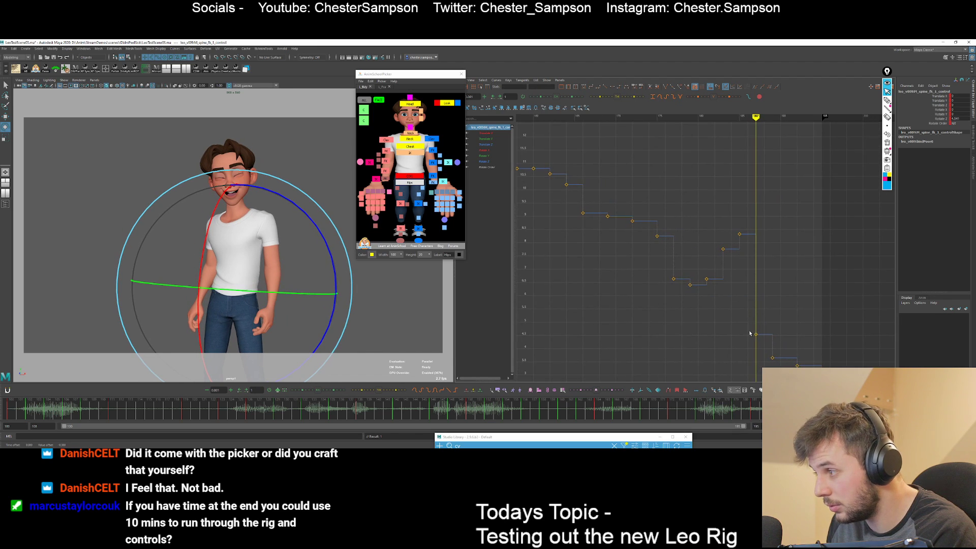
middle_click_drag(805, 261, 802, 263, "shift")
left_click(693, 297)
Step back through the revised hip keys, play back the shot and scrub to the torso's settle.
key("comma")
key("comma")
key("comma")
key("comma")
key("comma")
key("comma")
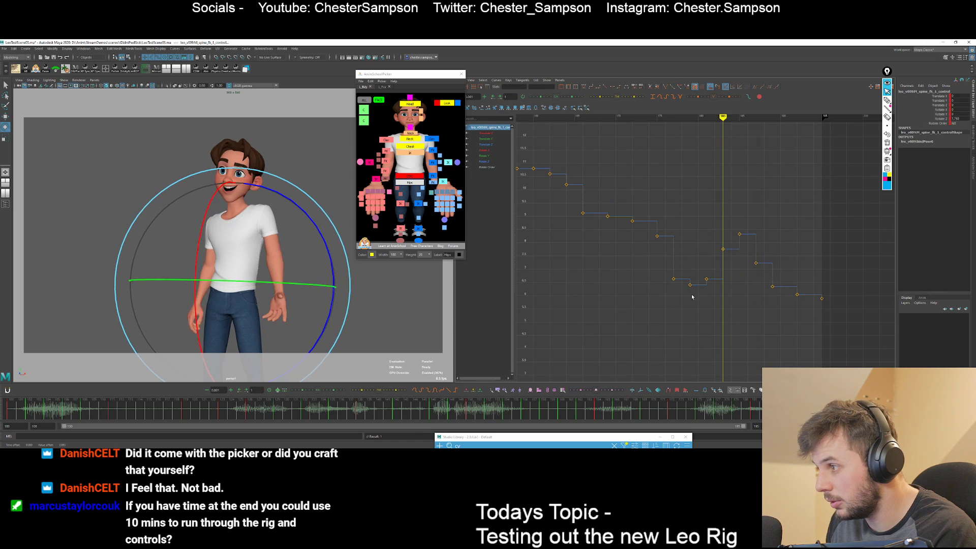
key("alt+v")
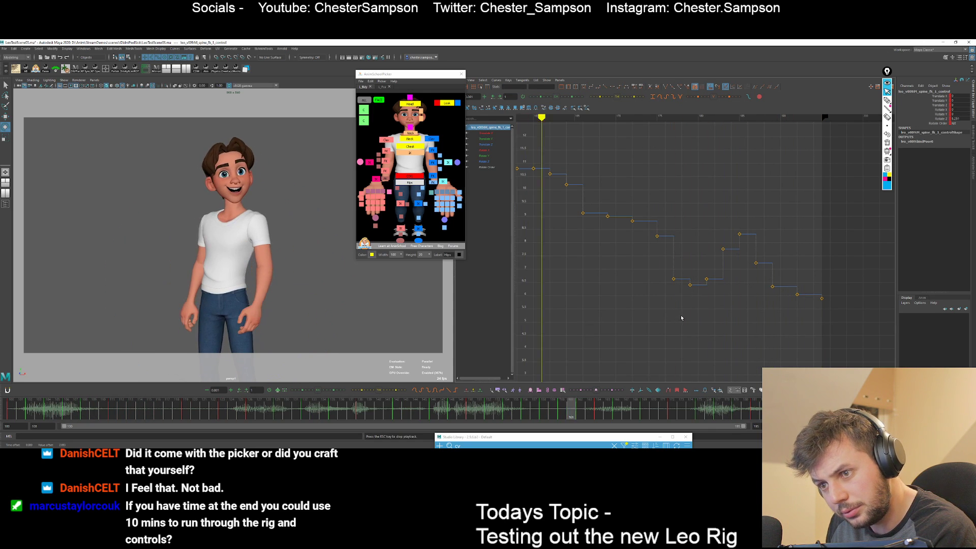
left_click(410, 410)
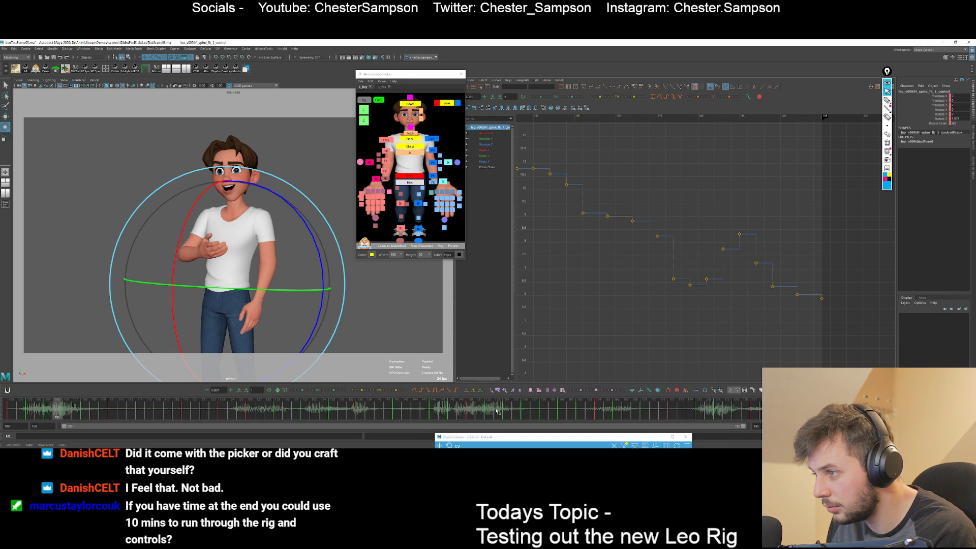
left_click_drag(411, 409, 654, 405)
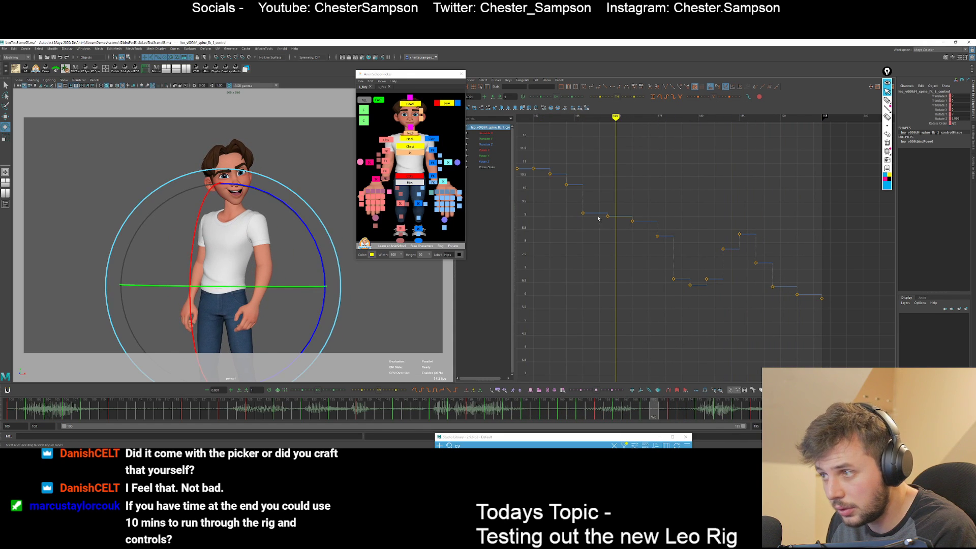
Raise the Hips Rotate Z keys along the gradual descent to smooth its slope, checking it in playback.
middle_click_drag(582, 218, 655, 267, "alt")
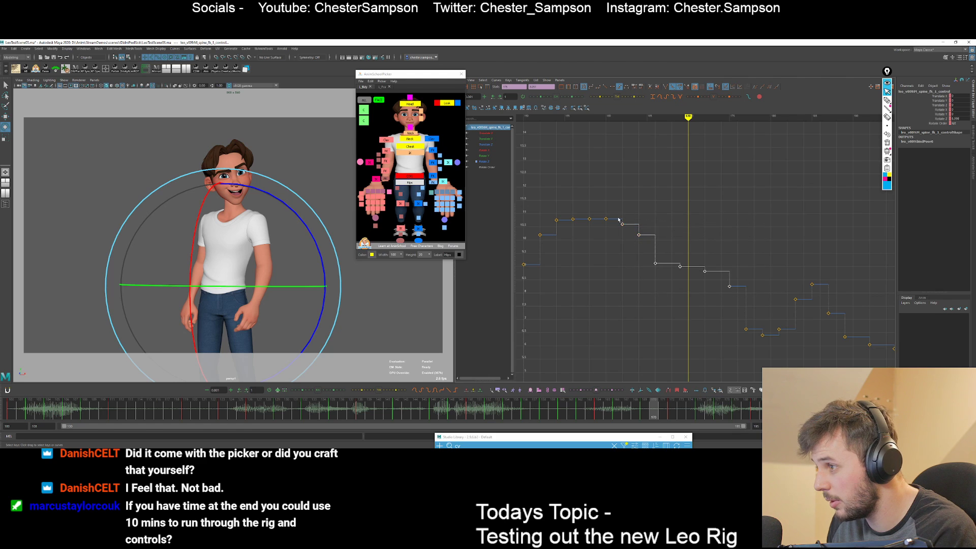
key("alt+v")
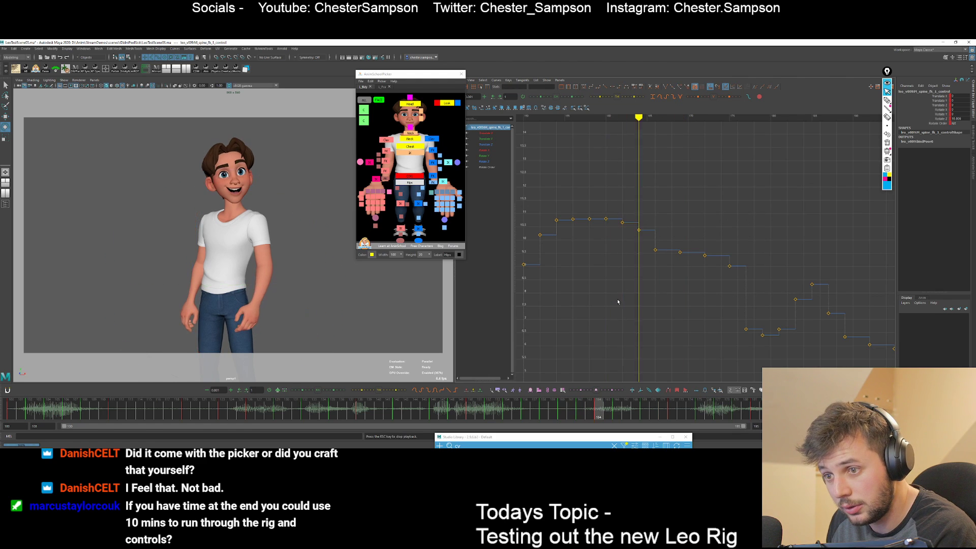
key("Escape")
left_click(656, 251)
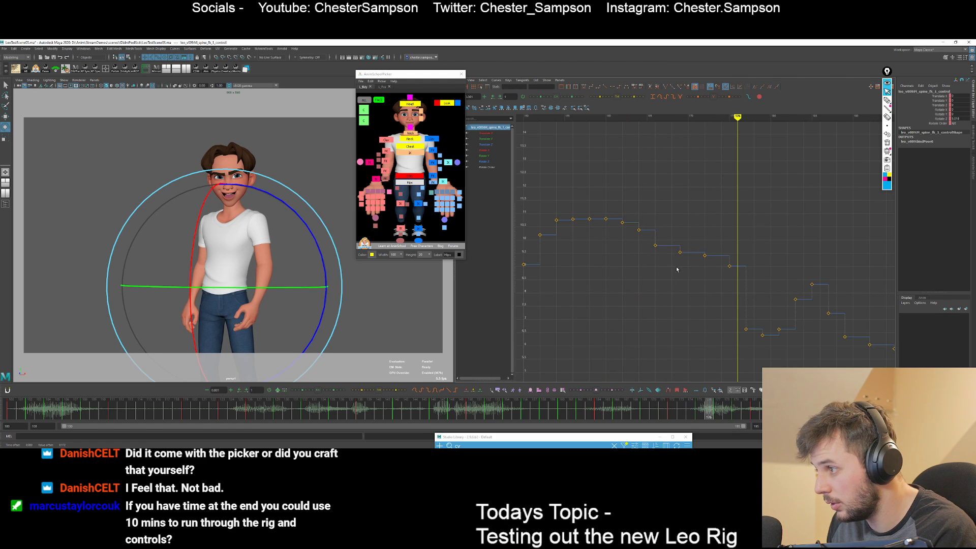
Play back the shot several times to review the revised torso lean through to the end.
key("alt+v")
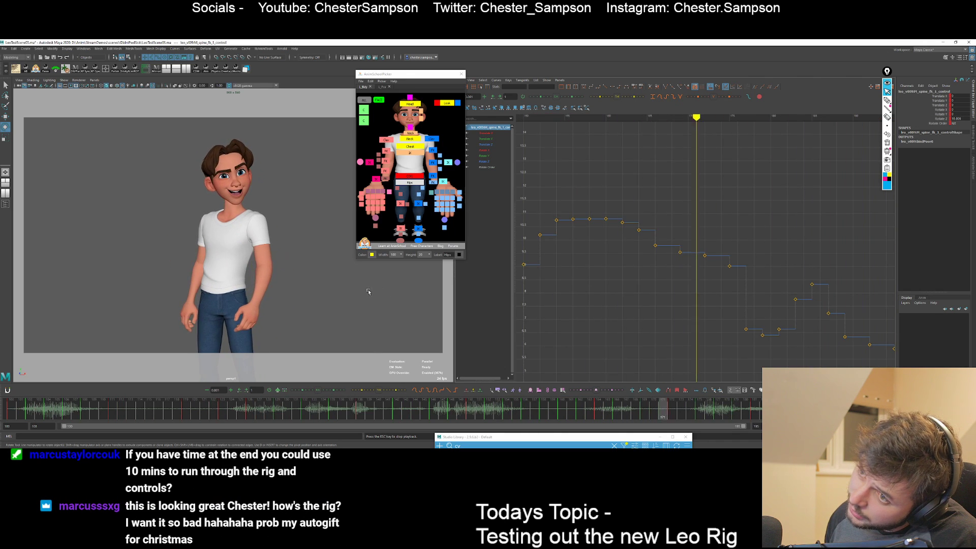
key("Escape")
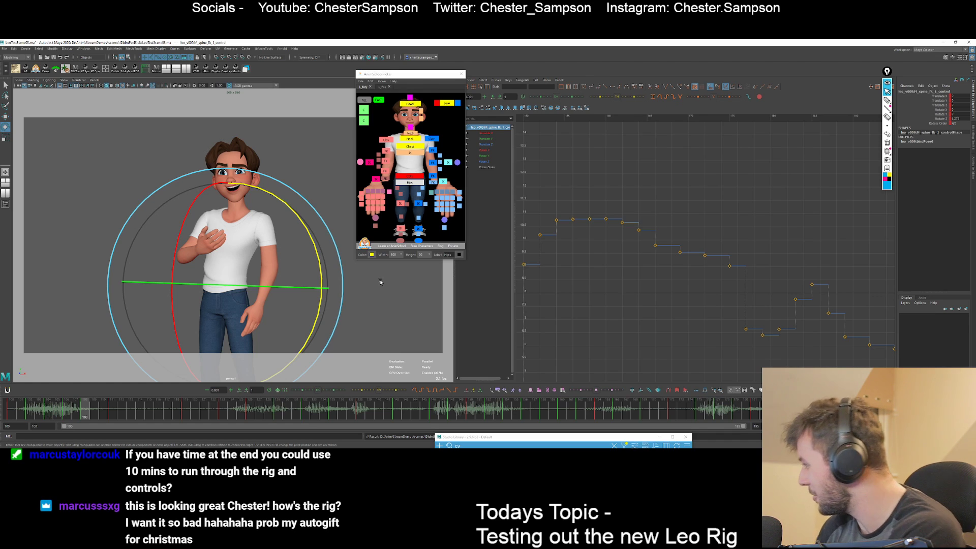
key("alt+v")
key("alt+v")
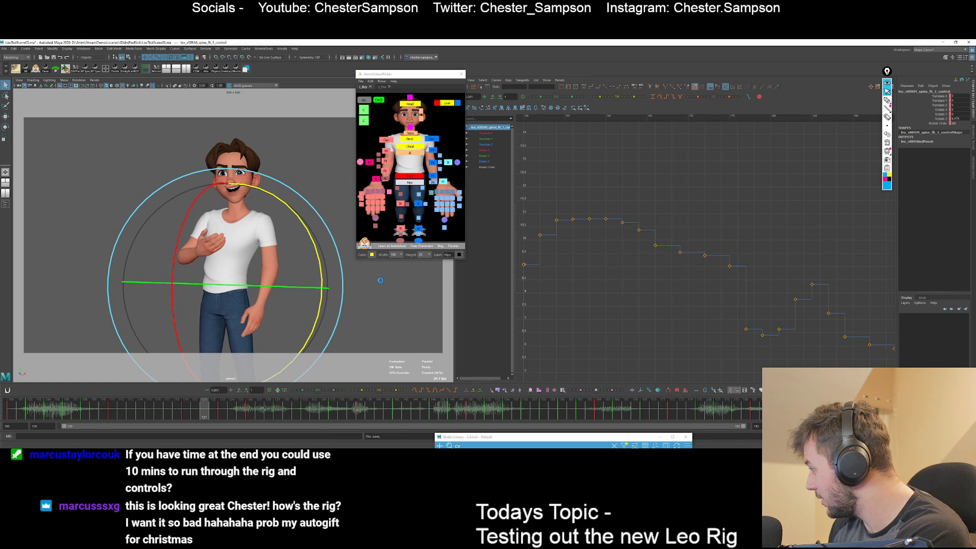
key("alt+v")
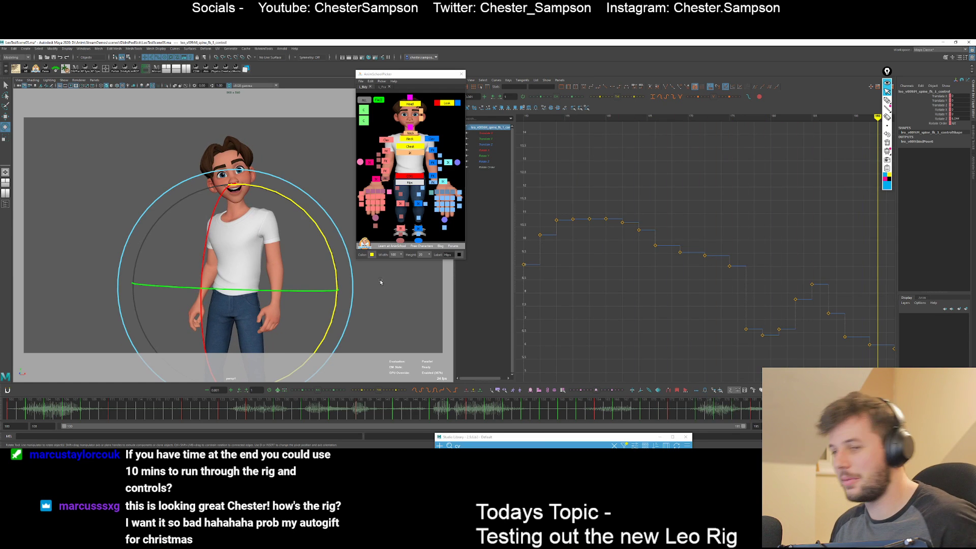
key("period")
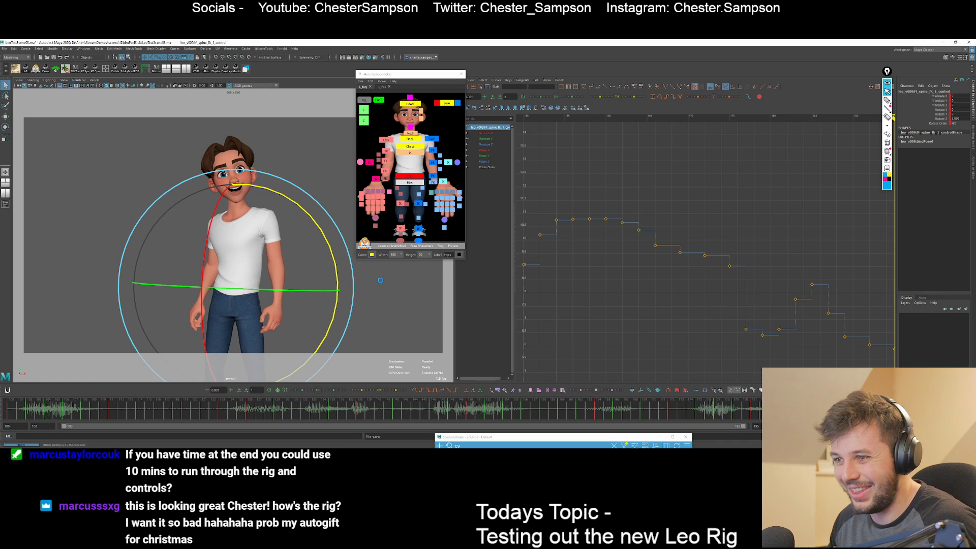
Raise the two Hips Rotate Z keys at the final peak after stepping through the ending frames.
key("comma")
key("comma")
key("comma")
key("comma")
key("comma")
key("comma")
key("comma")
key("comma")
key("comma")
key("comma")
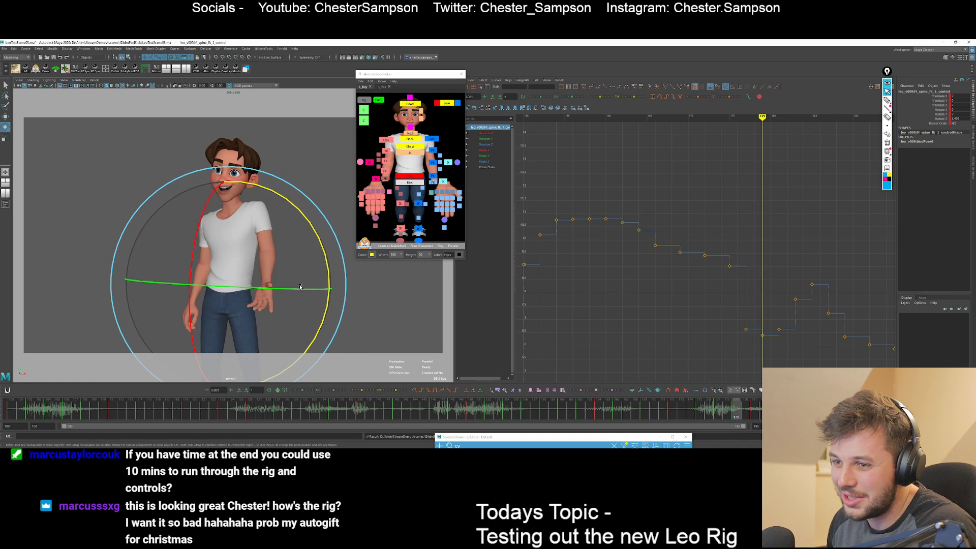
key("comma")
key("period")
key("period")
key("period")
key("period")
key("period")
key("period")
key("period")
key("period")
key("period")
key("period")
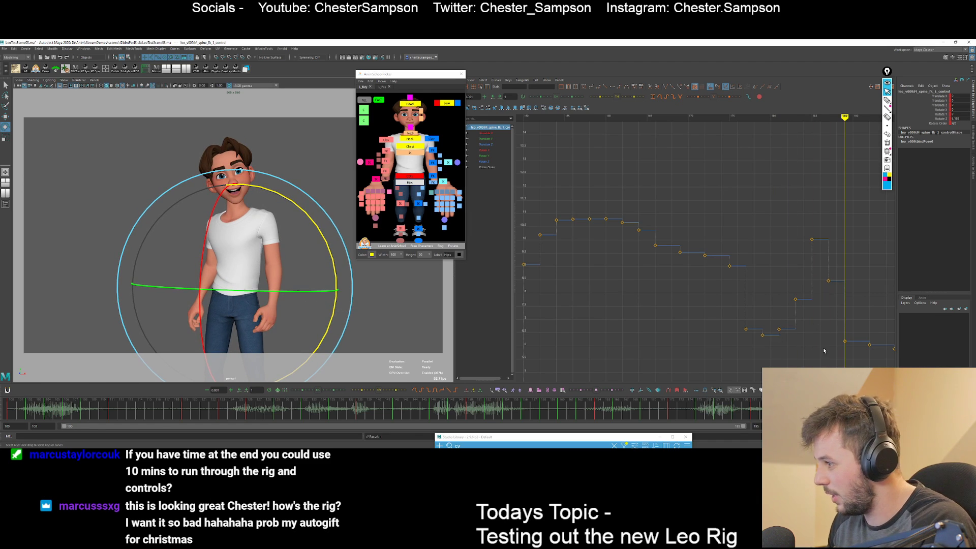
Lower the last two Hips Rotate Z keys to ease the lean into its final value, checking the preceding frames.
left_click(844, 339)
middle_click_drag(836, 341, 799, 324, "alt")
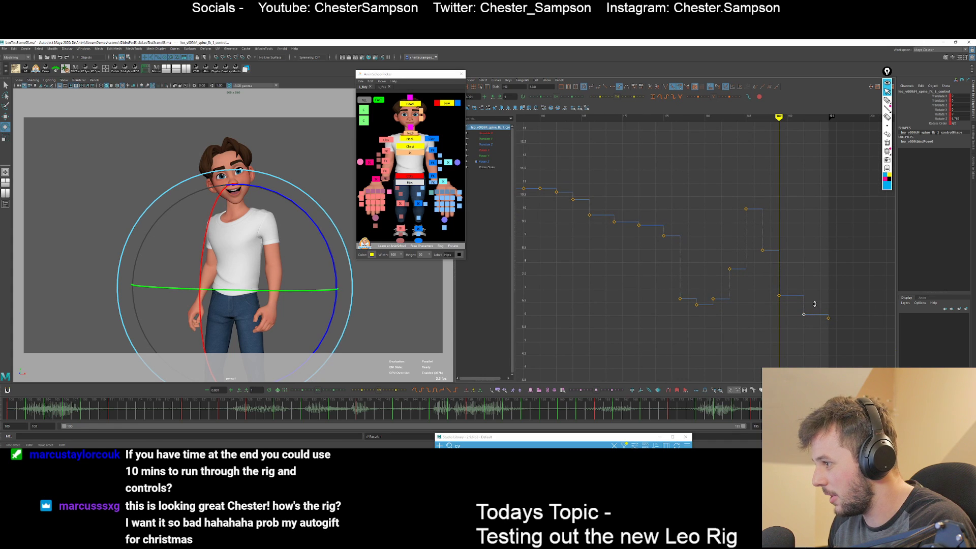
key("period")
key("period")
key("comma")
key("comma")
key("comma")
key("comma")
key("comma")
key("comma")
key("comma")
key("comma")
key("comma")
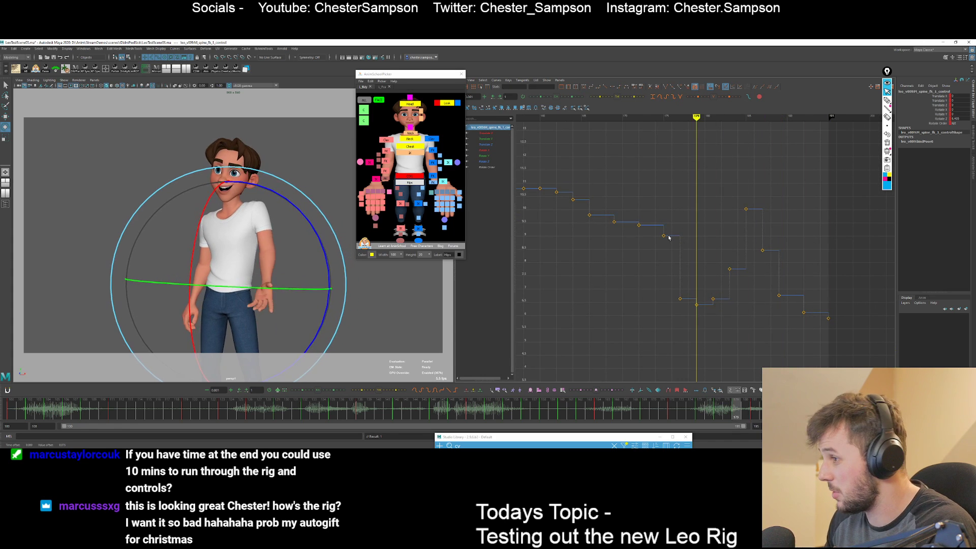
Play back the shot with the full Rotate Z curve in view, and again with the Hips control deselected.
mouse_move(625, 263)
right_mouse_down("alt")
mouse_move(643, 300)
mouse_move(643, 268)
right_mouse_up("alt")
key("alt+v")
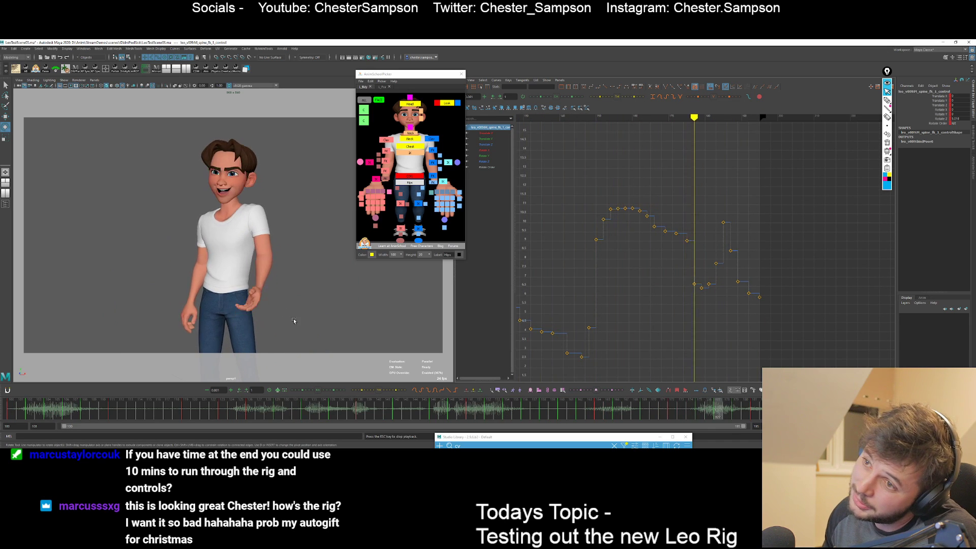
key("Escape")
left_click(125, 204)
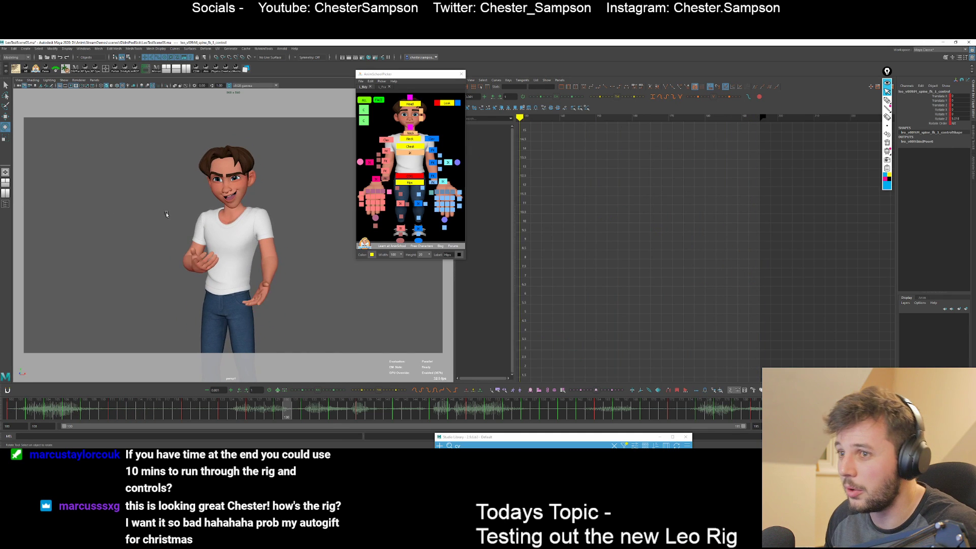
key("alt+v")
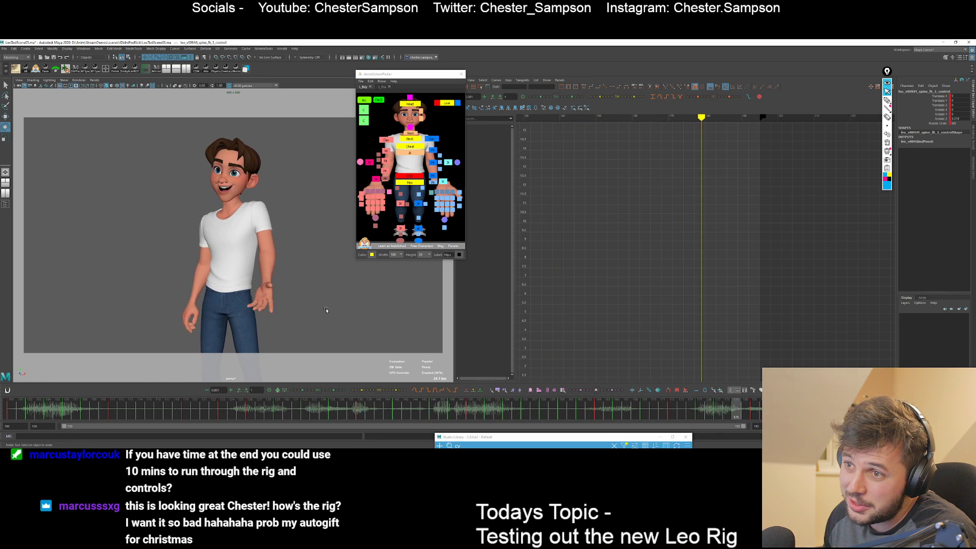
left_click(331, 323)
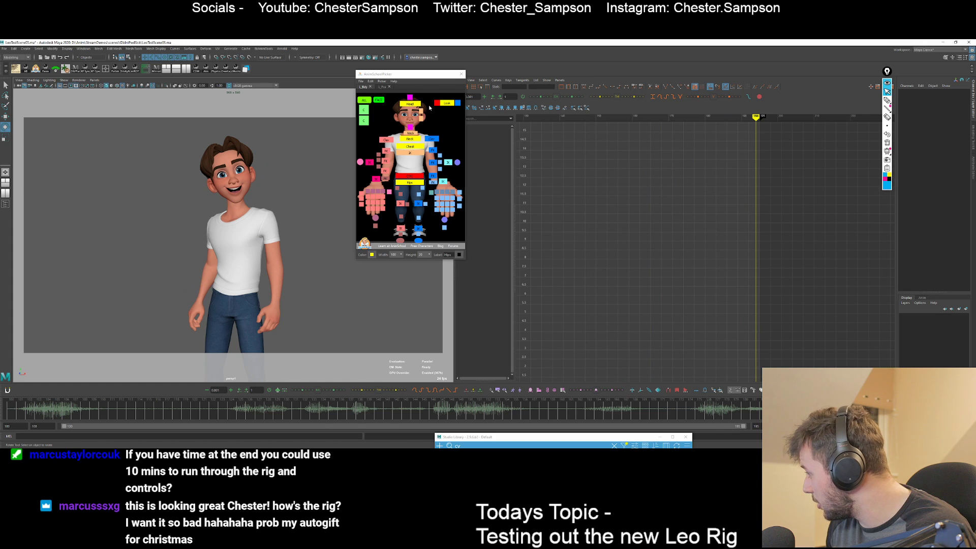
Select the left upper arm FK control and rotate it around Y near the end of the shot, checking neighbouring frames.
left_click(432, 151)
key("period")
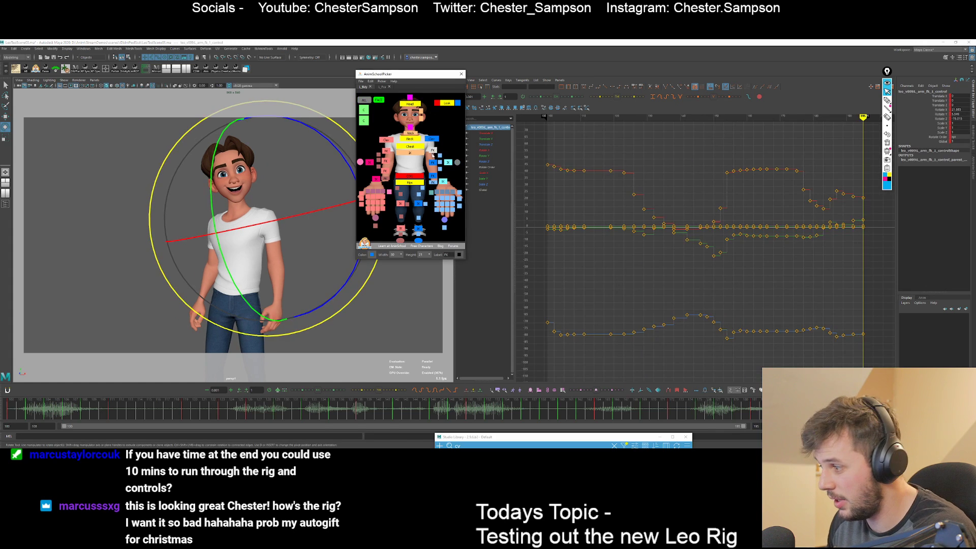
key("comma")
key("comma")
key("comma")
key("comma")
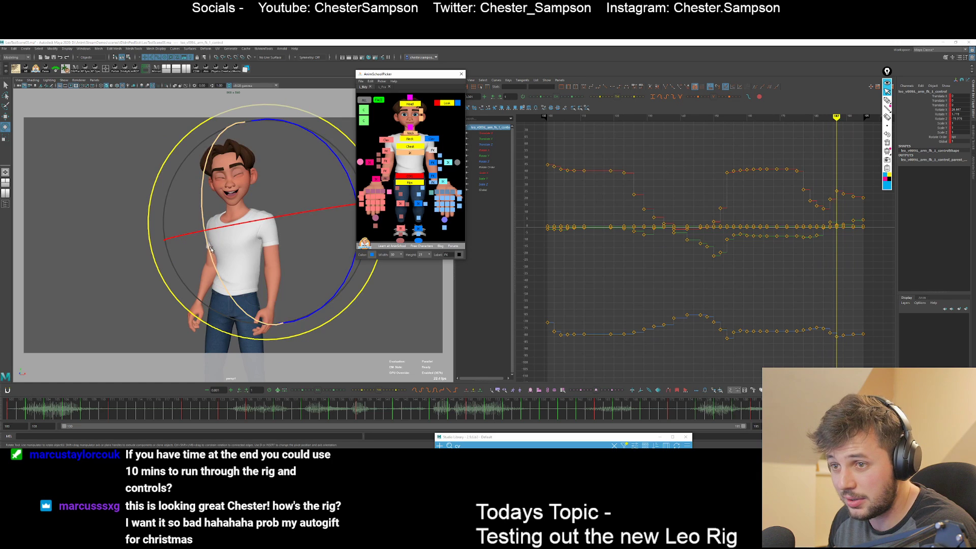
left_click_drag(213, 246, 216, 243)
key("comma")
key("period")
key("period")
key("period")
key("comma")
key("comma")
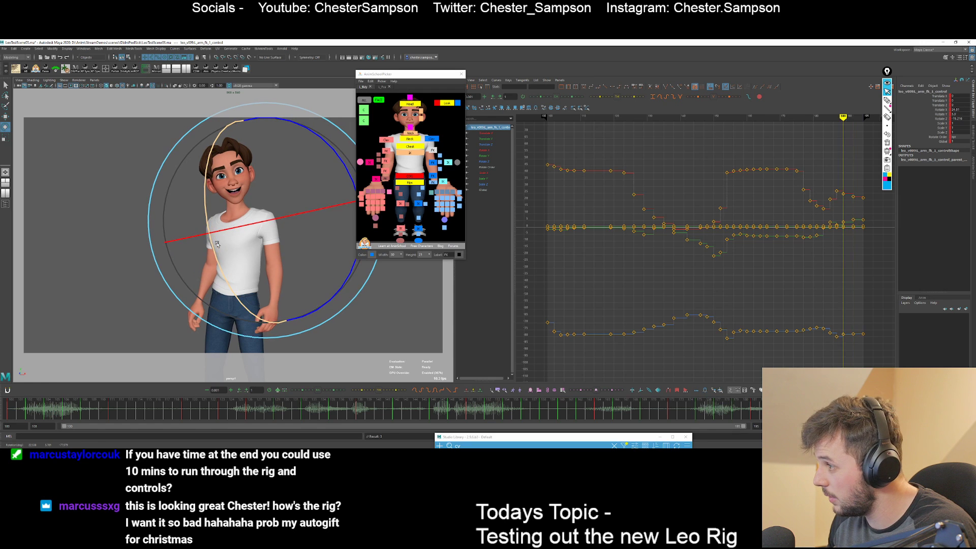
Compare the left arm's poses frame by frame around the final head turn with the upper arm FK control selected.
key("period")
key("comma")
key("comma")
key("comma")
key("comma")
key("period")
key("comma")
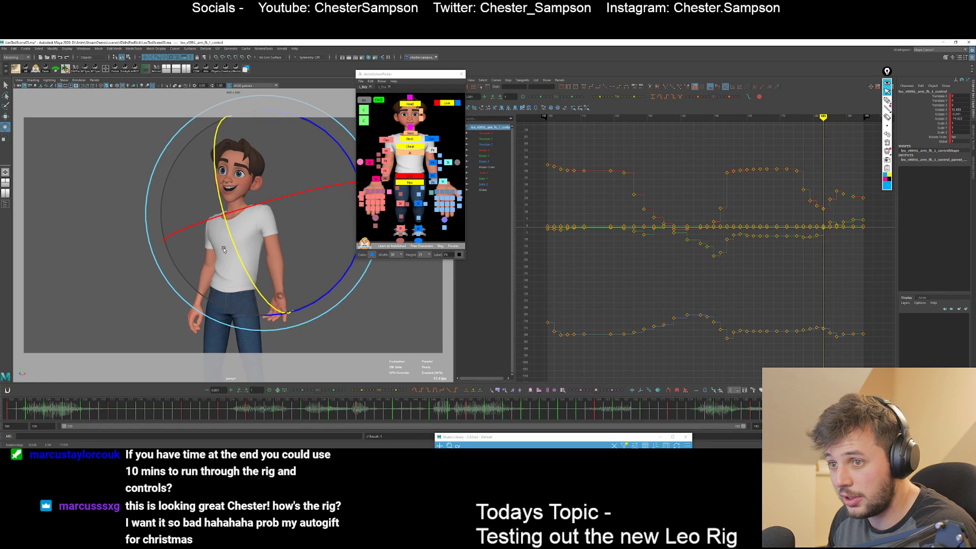
key("period")
key("period")
key("comma")
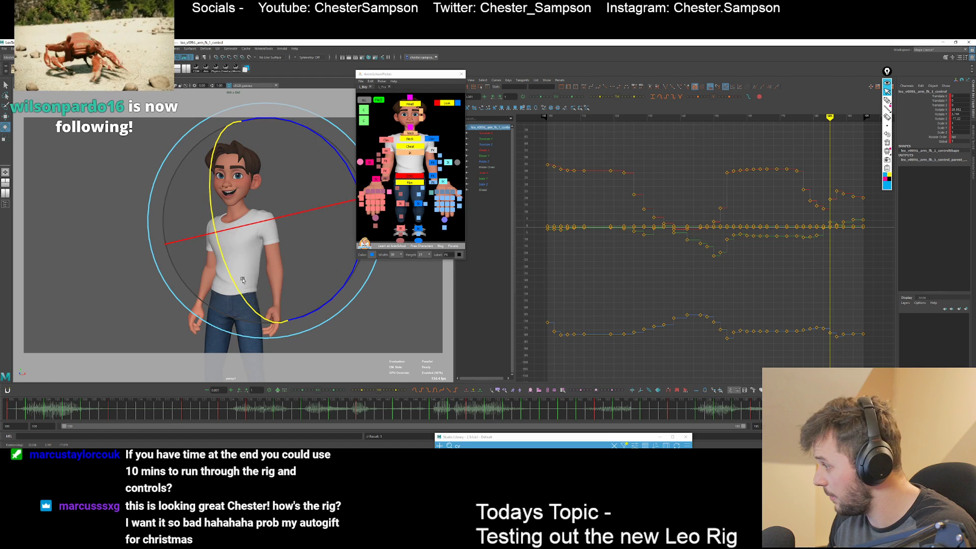
Save the scene and play back the shot.
key("ctrl+s")
key("e")
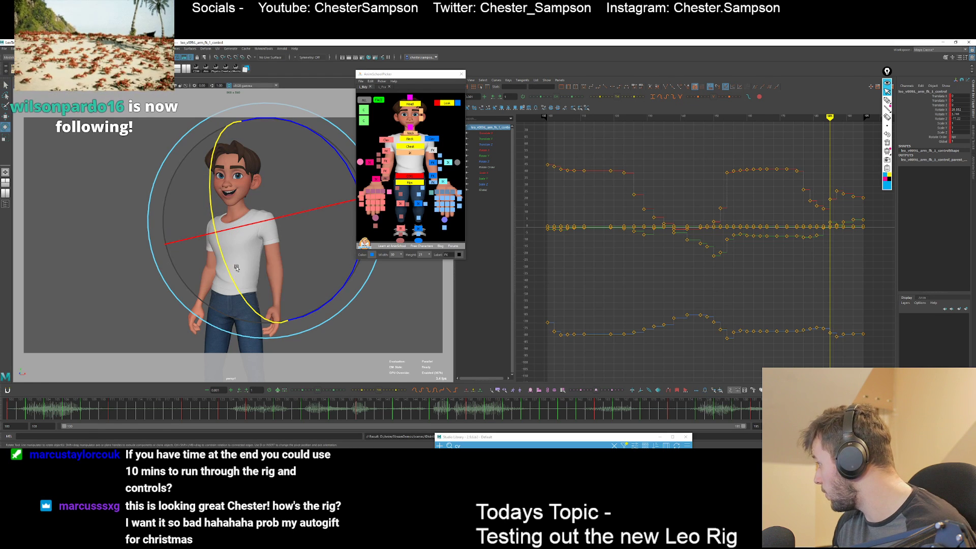
key("alt+v")
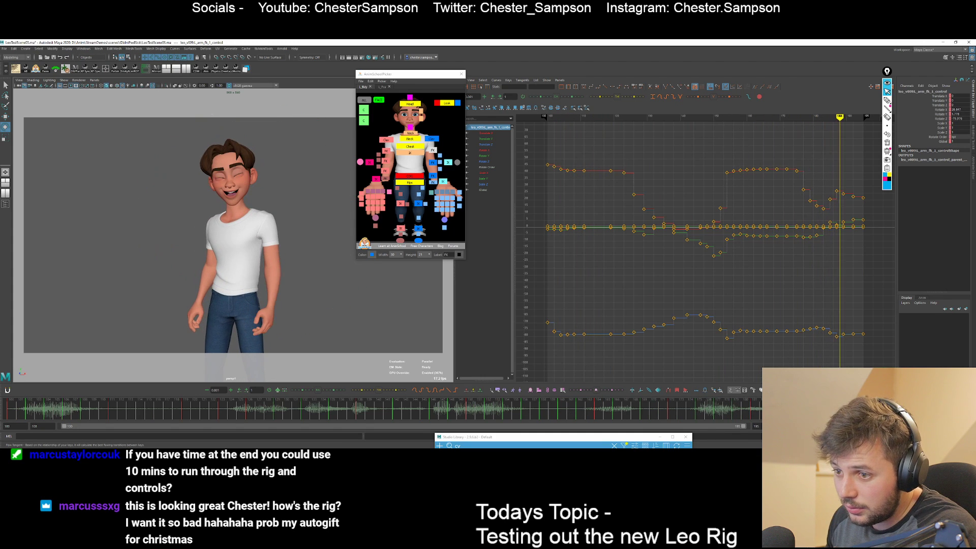
Isolate the left upper arm's Rotate Y curve and slightly raise its key at the start of the steep rise near the end.
key("comma")
key("comma")
key("comma")
key("comma")
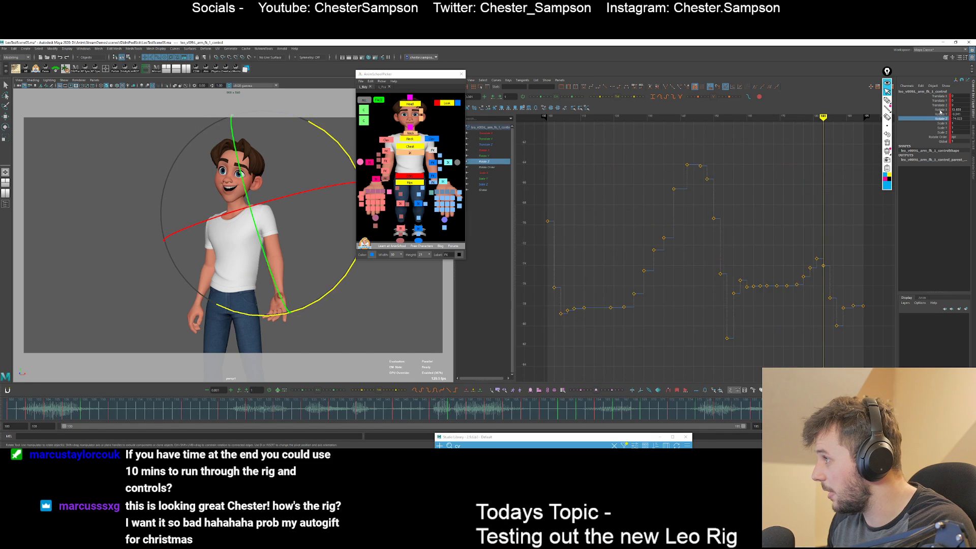
left_click(941, 114)
key("f")
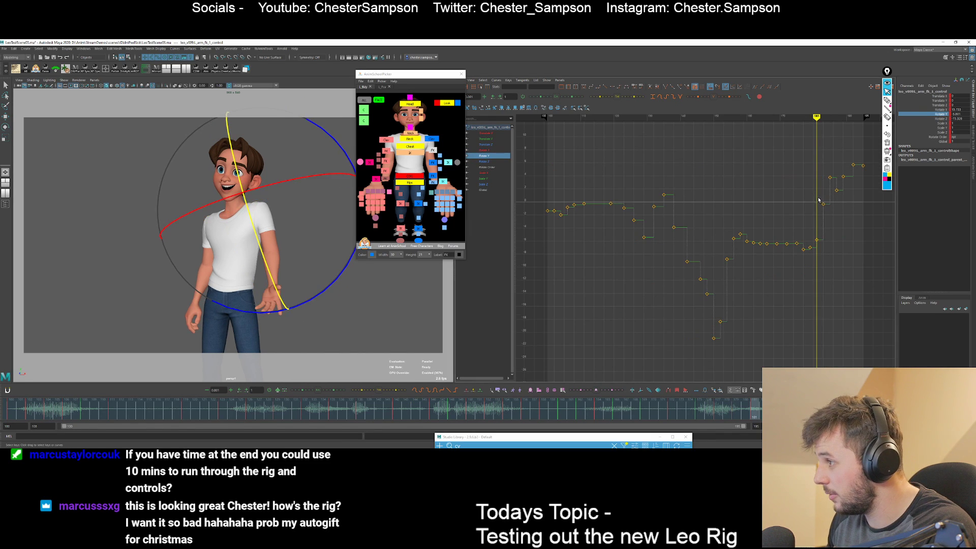
left_click_drag(818, 198, 831, 216)
left_click(826, 214)
key("period")
key("period")
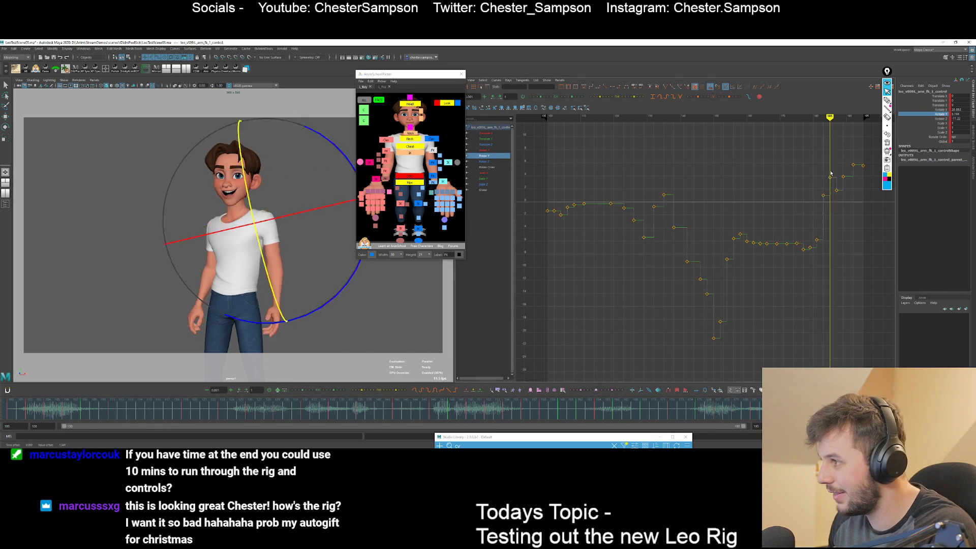
Lower the last three Rotate Y keys of the left upper arm toward zero and play back the shot.
mouse_move(842, 175)
left_mouse_down()
mouse_move(849, 184)
mouse_move(866, 175)
left_mouse_up()
key("period")
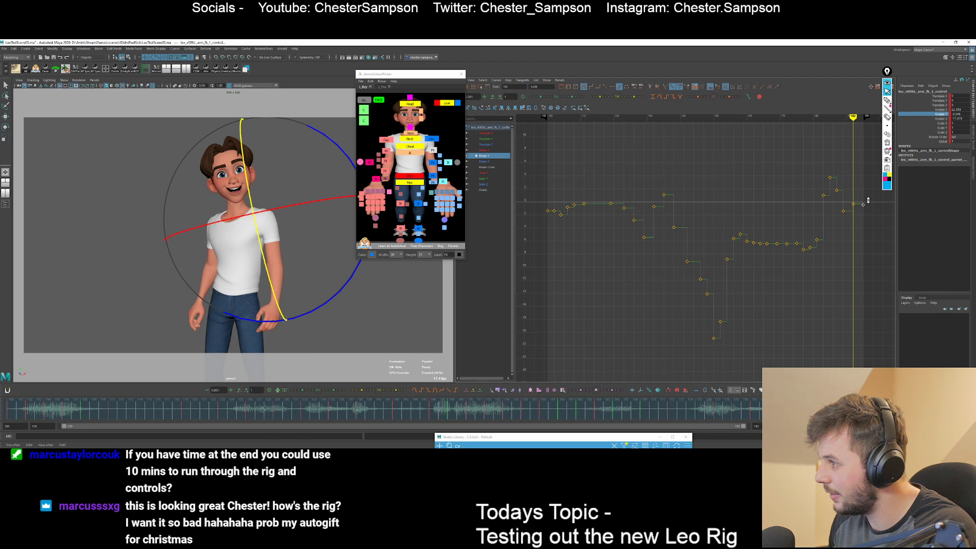
key("alt+v")
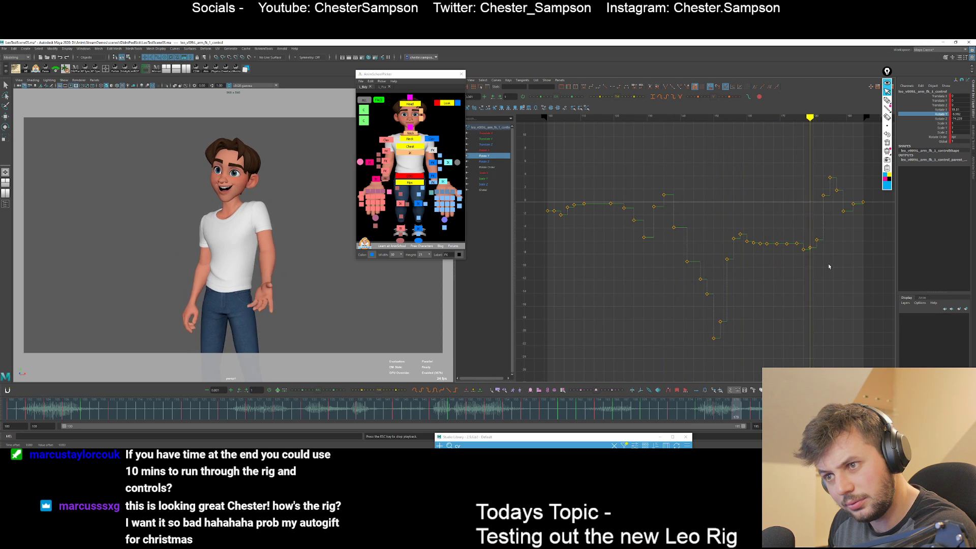
key("alt+v")
Isolate the left upper arm's Rotate Z curve and lower the three keys before the final one so the arm settles gradually.
left_click(938, 119)
key("comma")
key("comma")
key("comma")
key("comma")
key("comma")
key("comma")
key("comma")
key("comma")
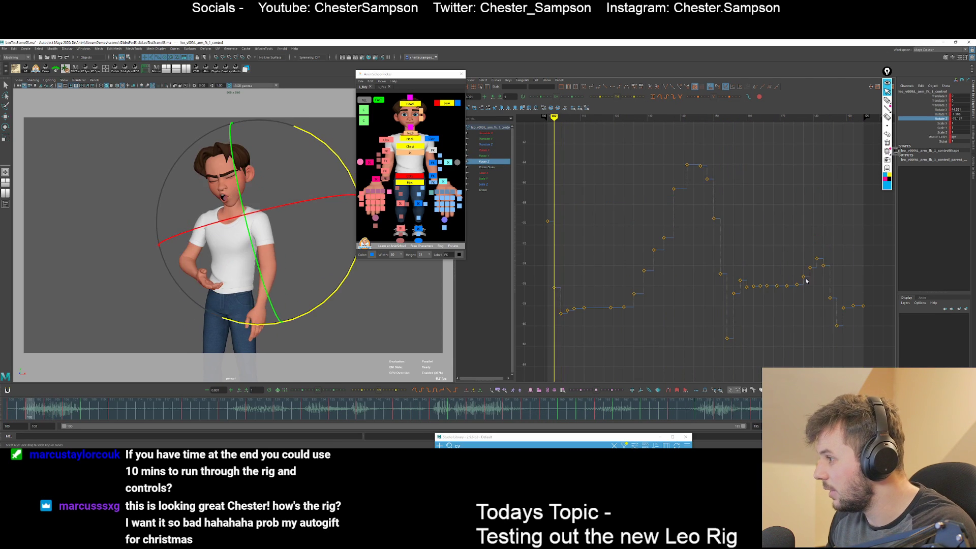
mouse_move(805, 283)
left_mouse_down()
mouse_move(790, 284)
mouse_move(813, 286)
left_mouse_up()
mouse_move(841, 315)
left_mouse_down()
mouse_move(801, 336)
mouse_move(852, 337)
mouse_move(851, 302)
mouse_move(837, 333)
left_mouse_up()
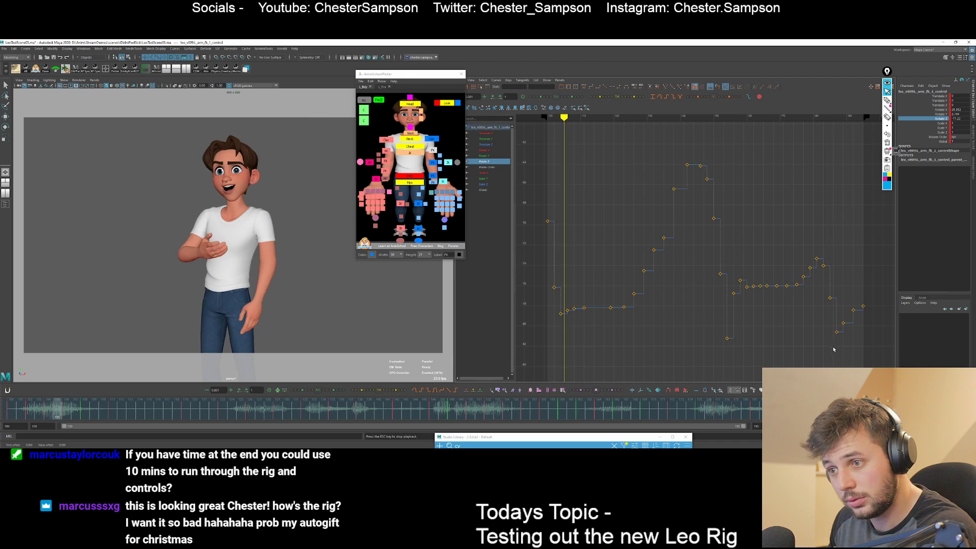
Replay the ending and smooth the lowered Rotate Z keys of the left upper arm with the tween slider.
left_click(709, 411)
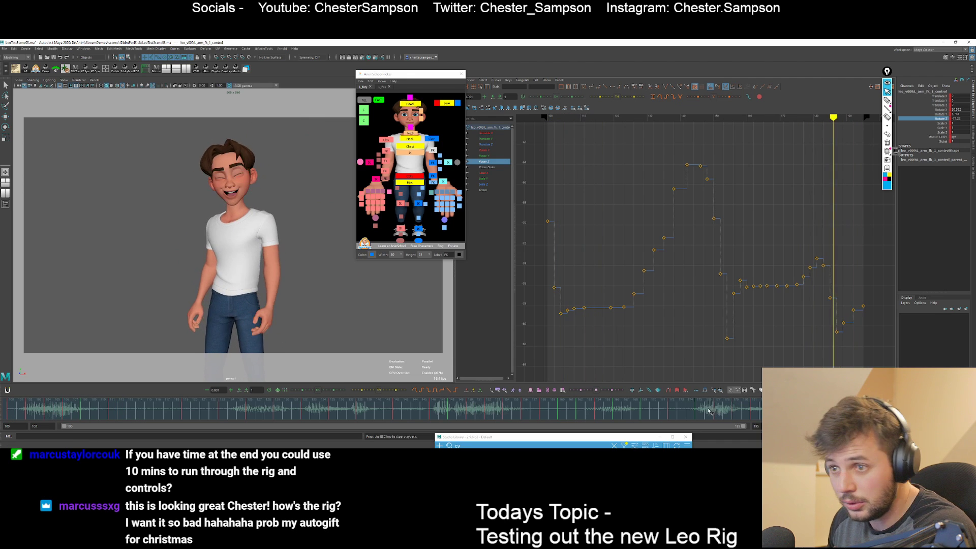
left_click(664, 418)
key("Escape")
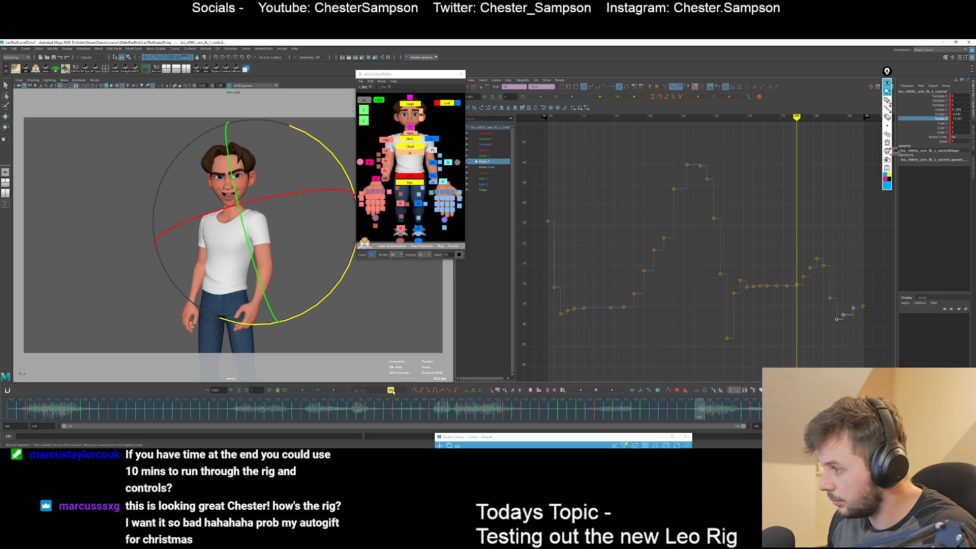
key("comma")
key("comma")
key("comma")
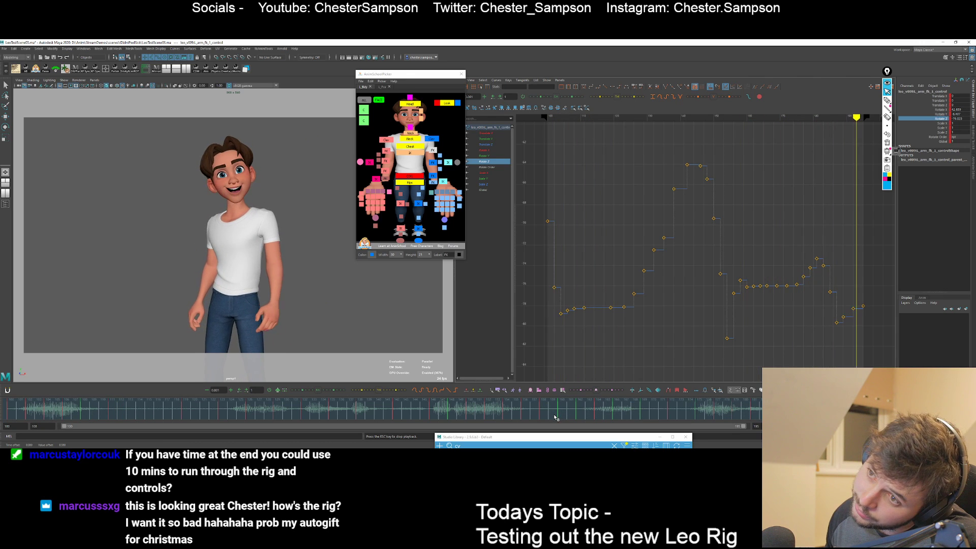
Play back the ending with the left upper arm's Rotate Y curve in view.
key("Escape")
left_click(924, 114)
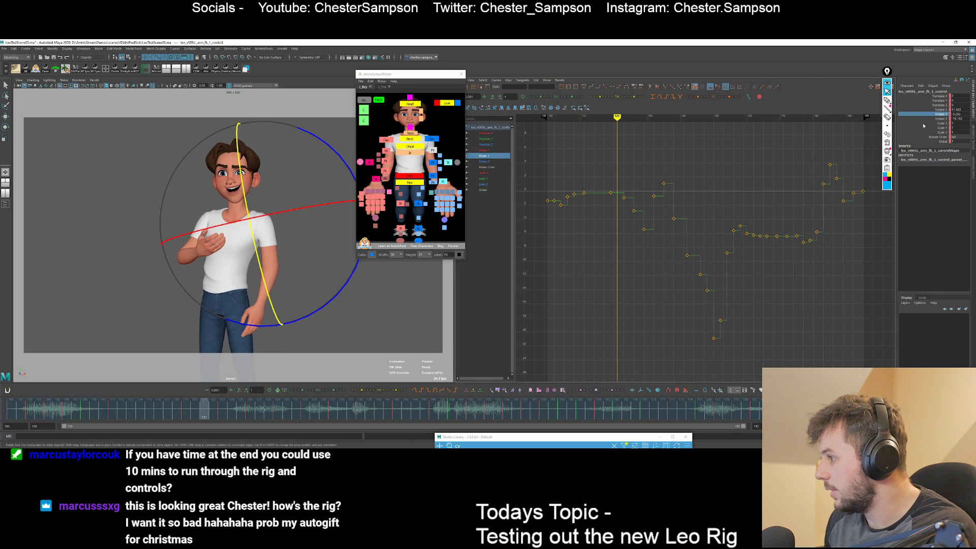
key("alt+v")
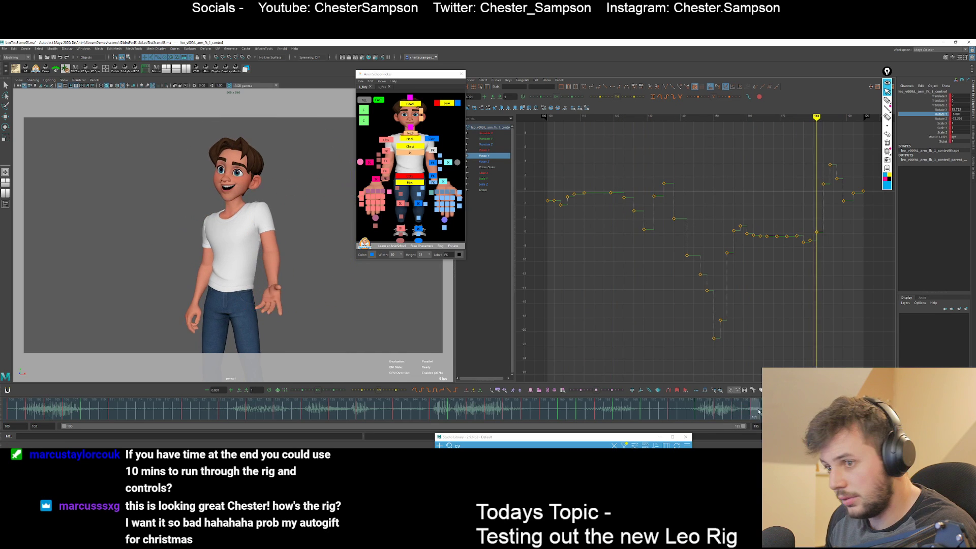
key("Escape")
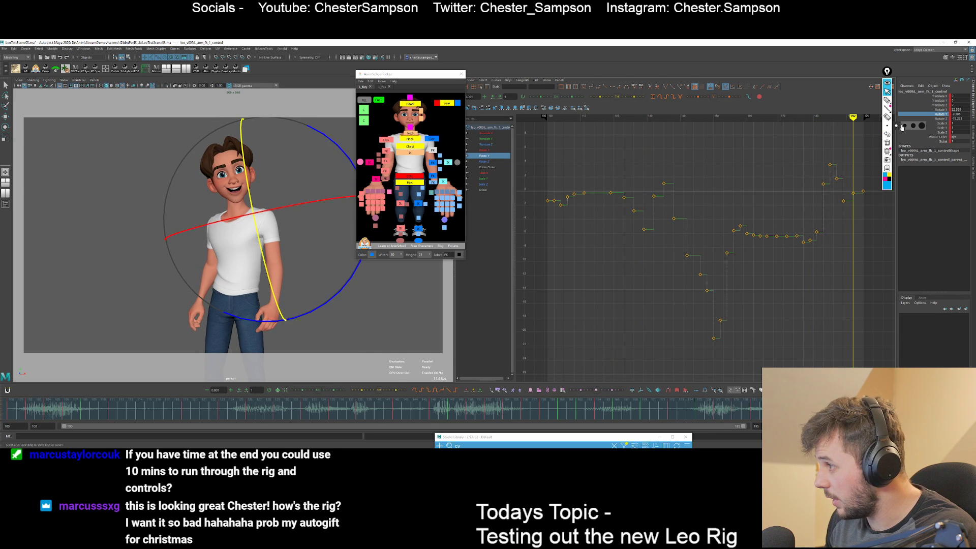
Isolate the left upper arm's Rotate X curve and lower the two keys after its final dip for a more gradual rise.
left_click(937, 110)
key("comma")
key("comma")
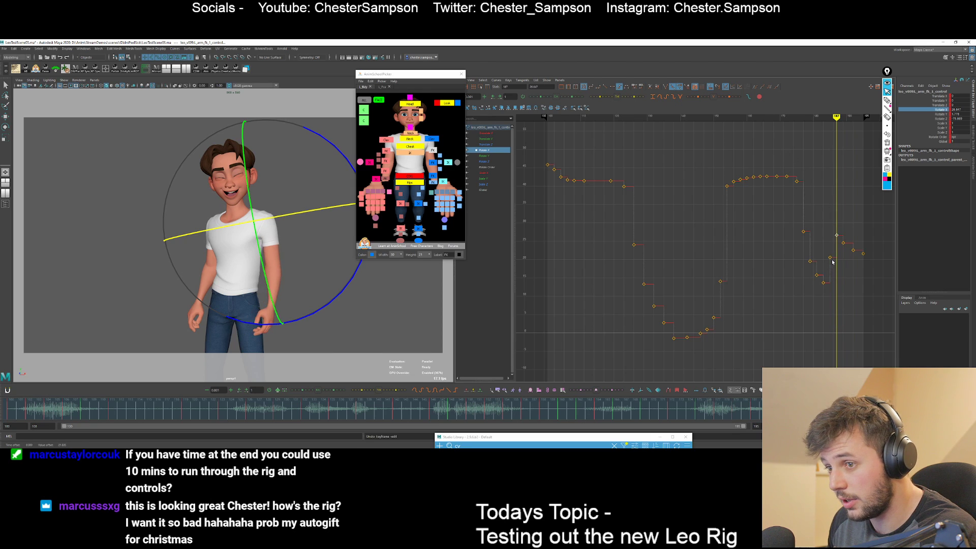
key("comma")
key("comma")
key("comma")
key("period")
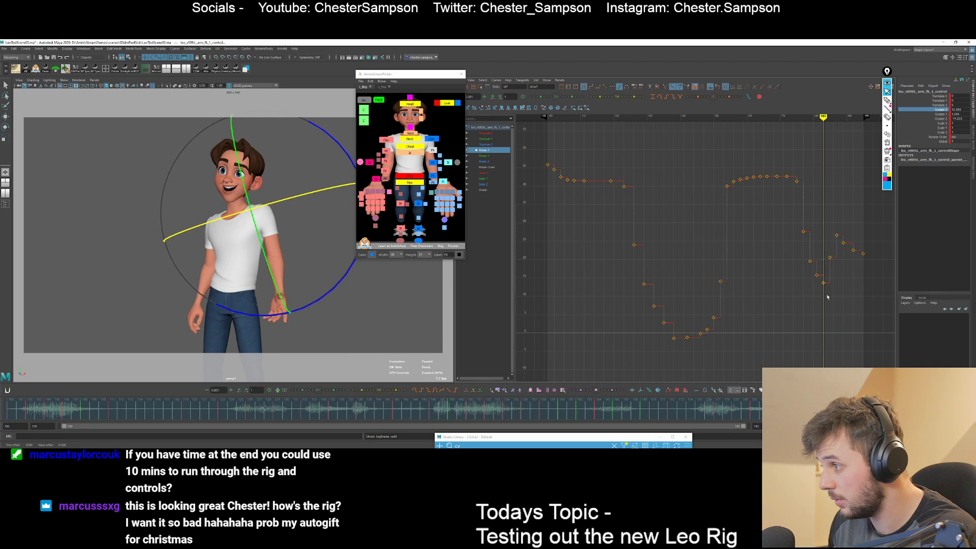
key("period")
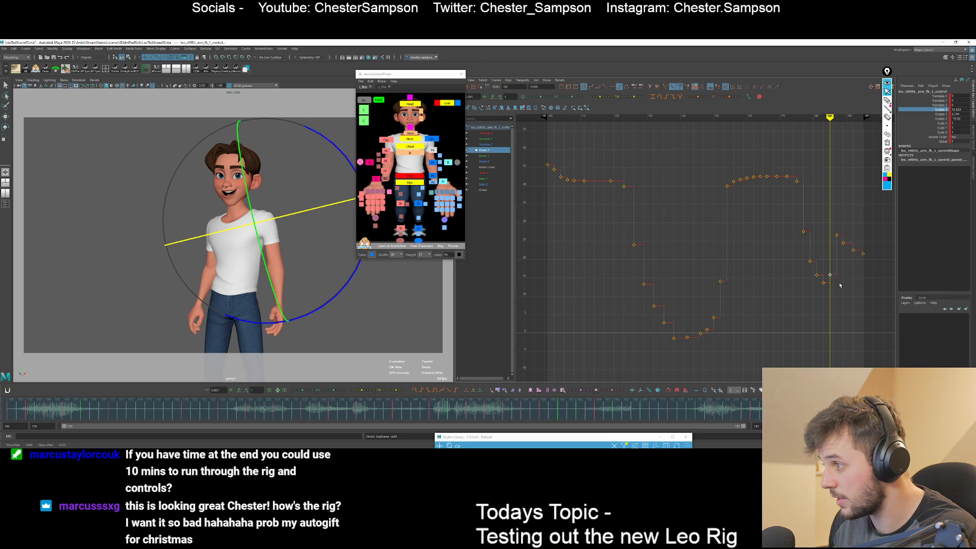
key("period")
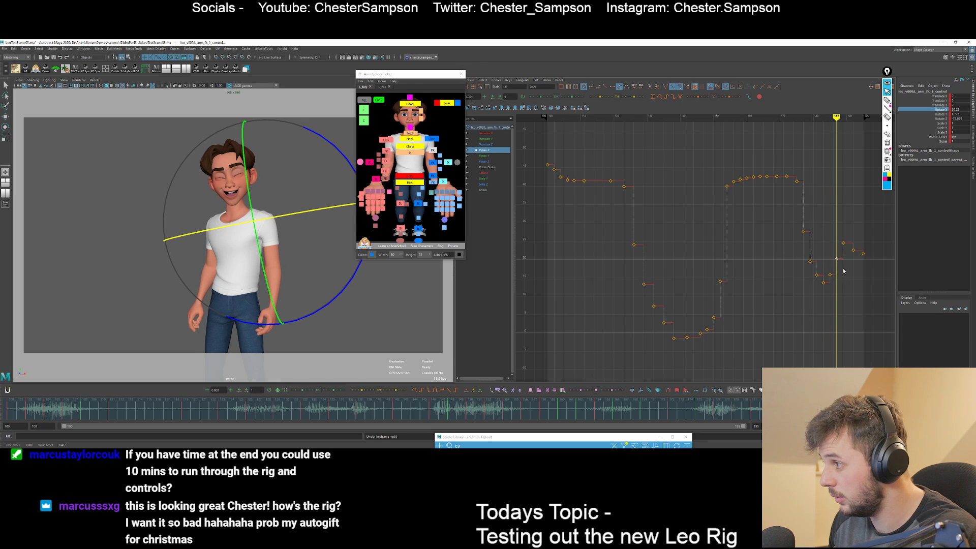
Raise the last two Rotate X keys of the left upper arm to flatten its ease into the final value.
key("period")
key("period")
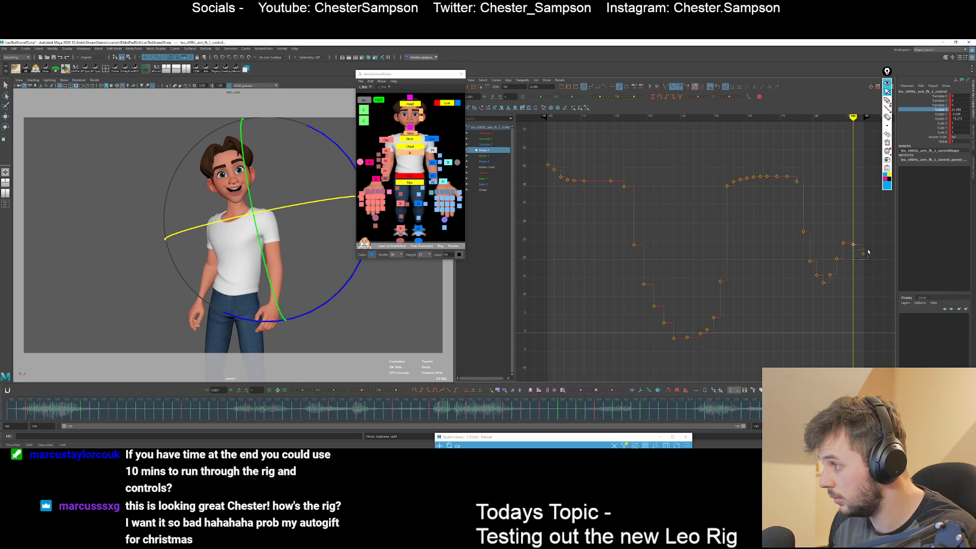
left_click(844, 244)
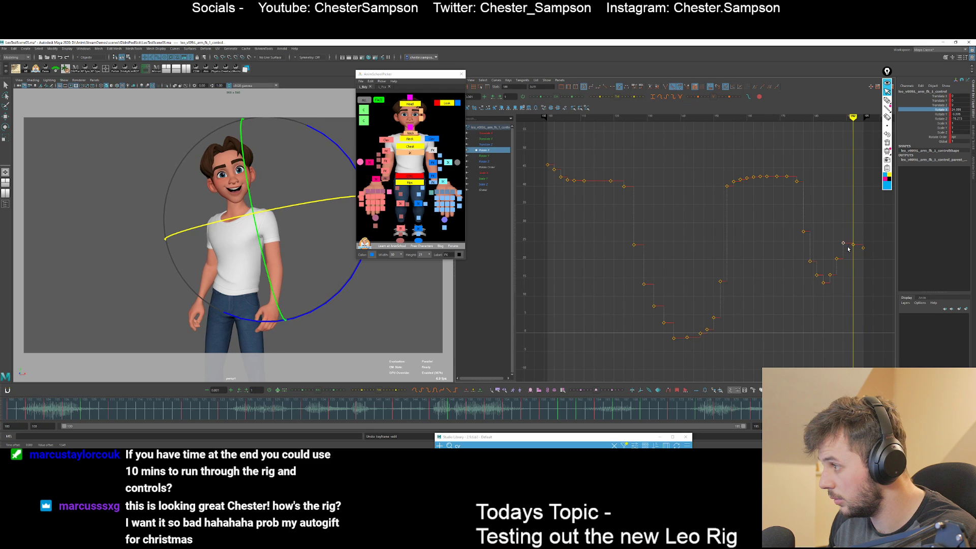
Play back the shot with the left upper arm's Rotate X curve in view, and again with the control deselected.
key("alt+v")
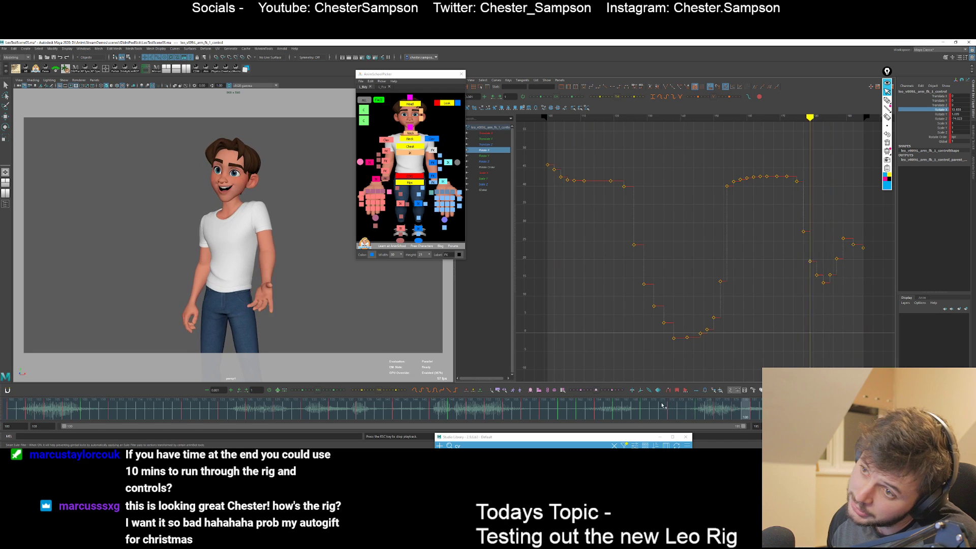
left_click(129, 227)
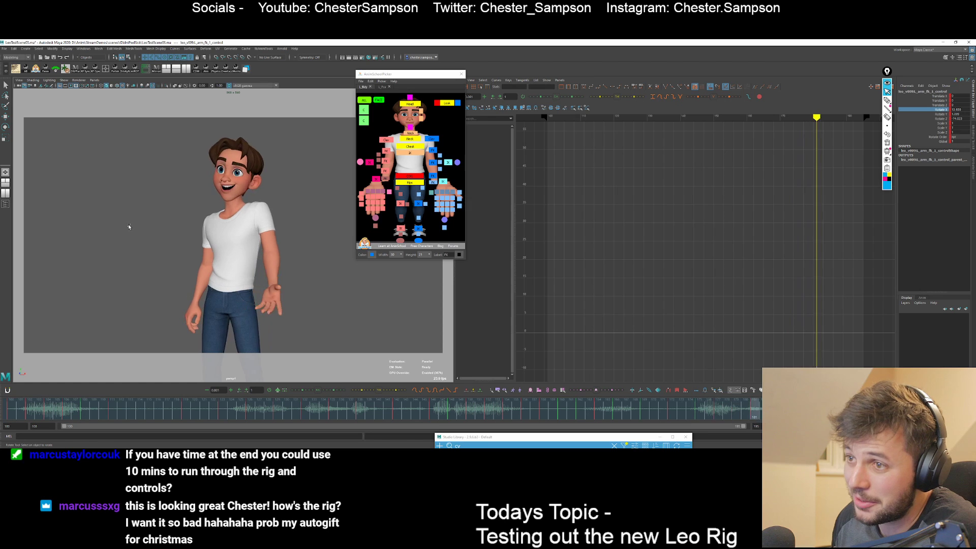
key("alt+v")
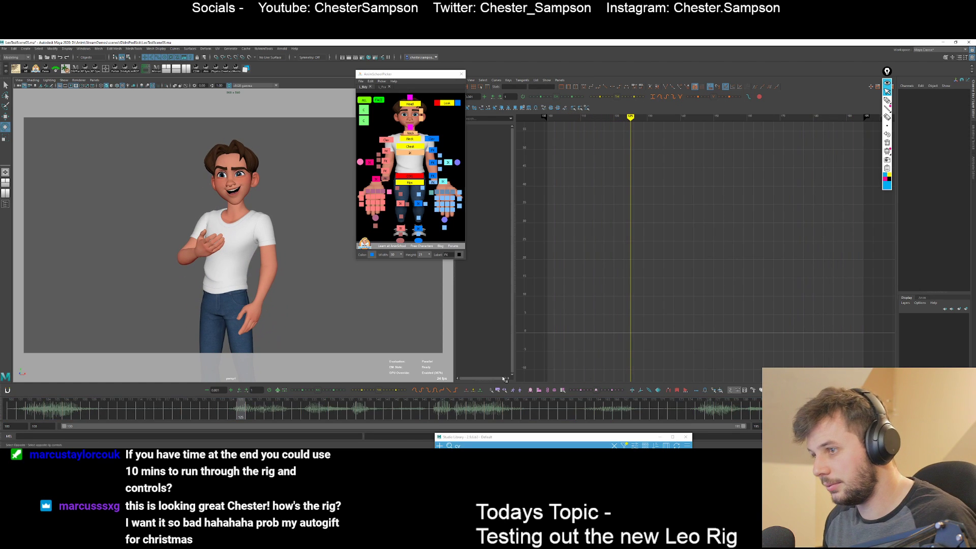
Select the left arm's three FK controls and blend their pose near the end of the shot with the tween slider.
left_click(436, 151)
left_click_drag(425, 146, 439, 180)
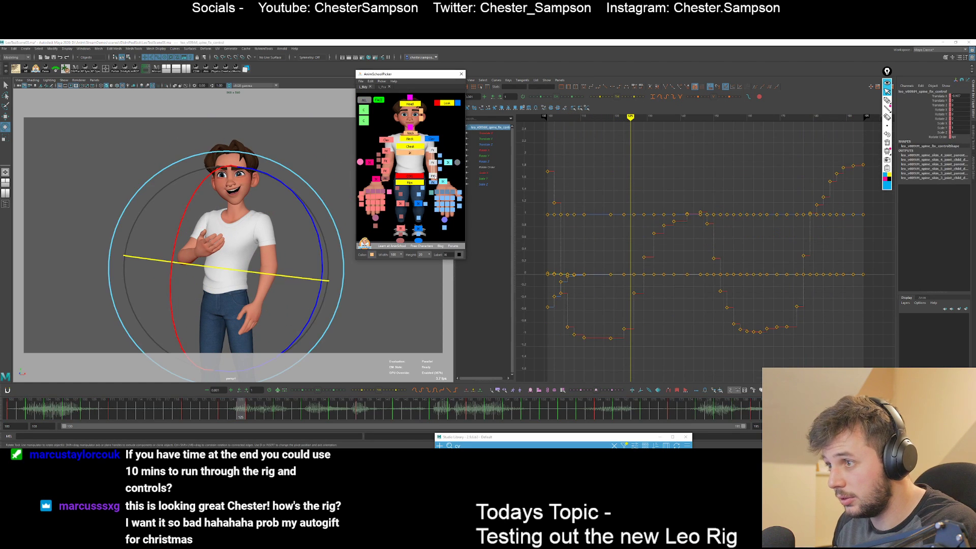
left_click_drag(669, 410, 793, 422)
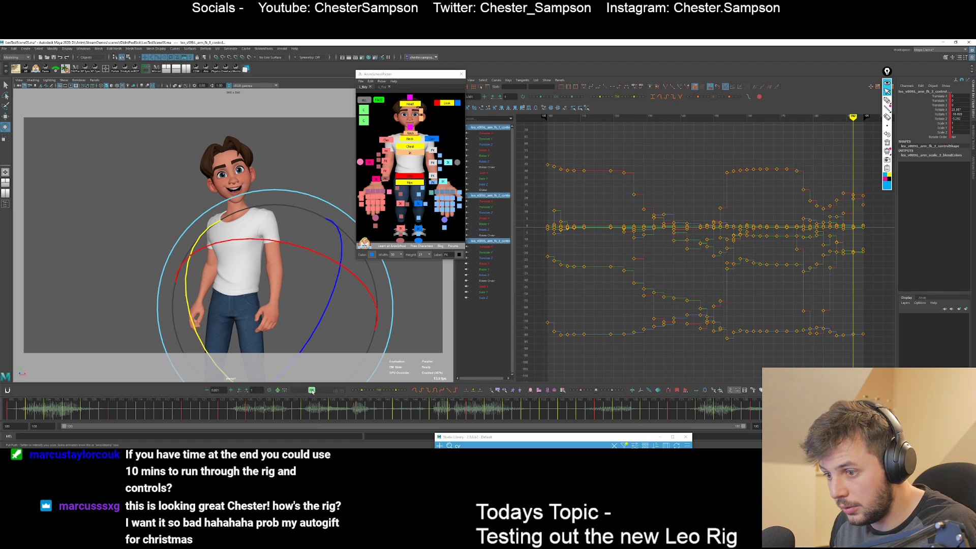
left_click(311, 390)
Play back the shot twice with the left arm's FK curves in view, and deselect the arm controls.
key("alt+v")
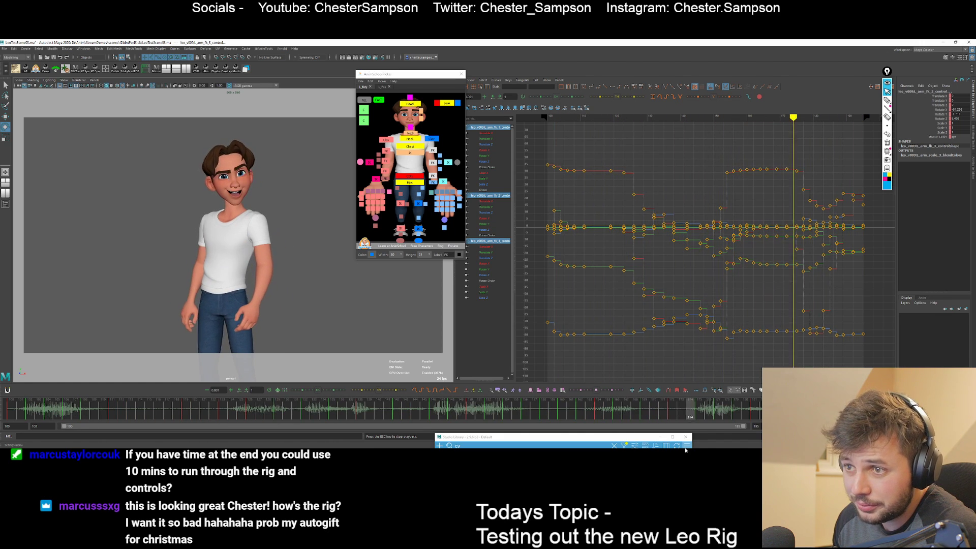
key("Escape")
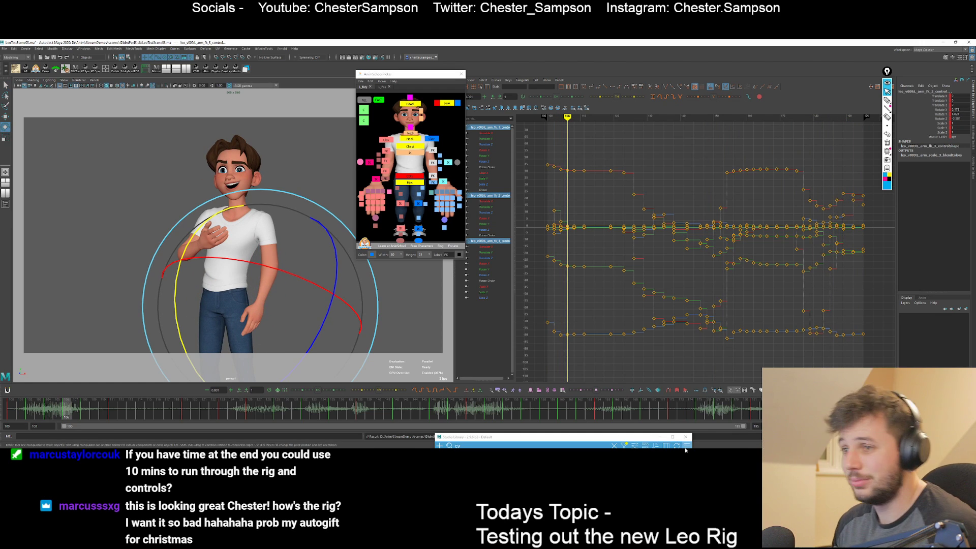
key("alt+v")
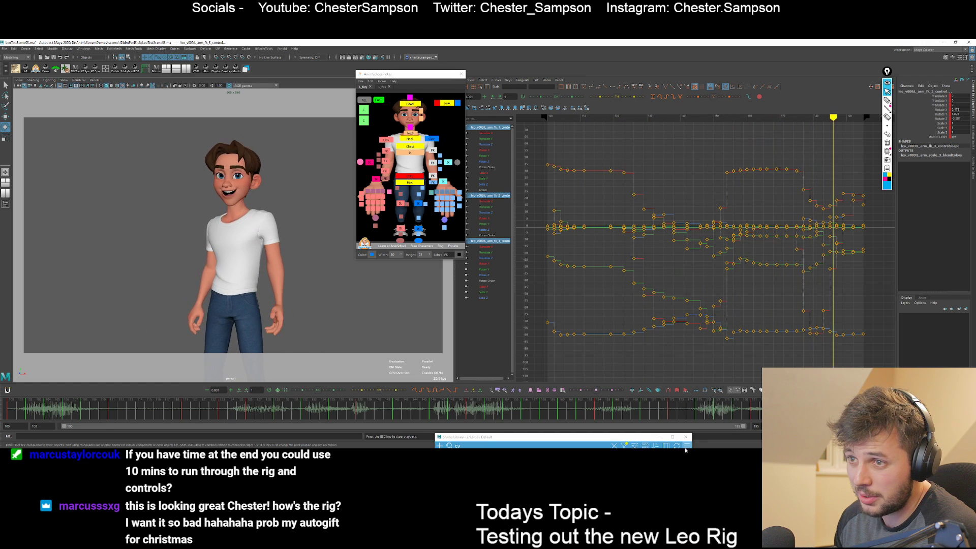
key("Escape")
left_click(100, 179)
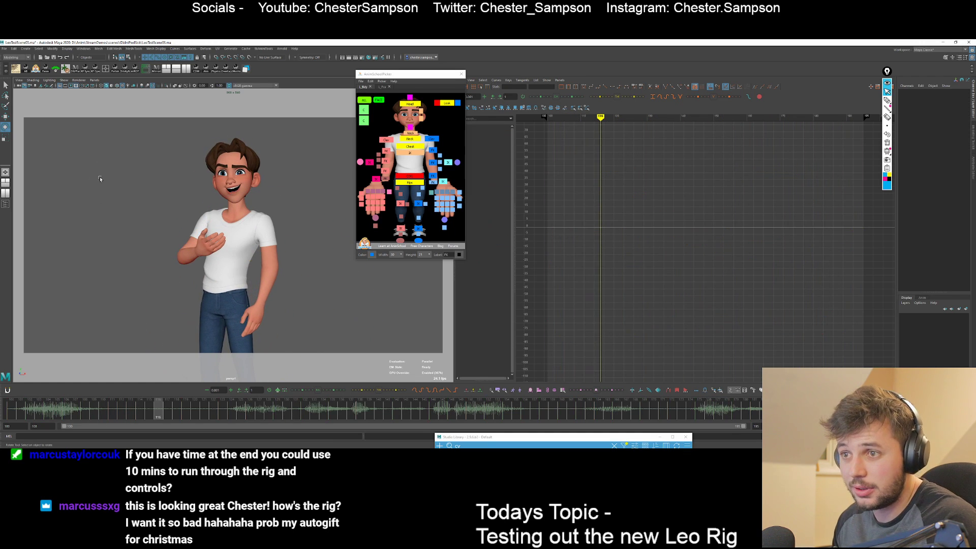
Cycle the viewport background through its colour options back to dark grey.
key("alt+b")
key("alt+b")
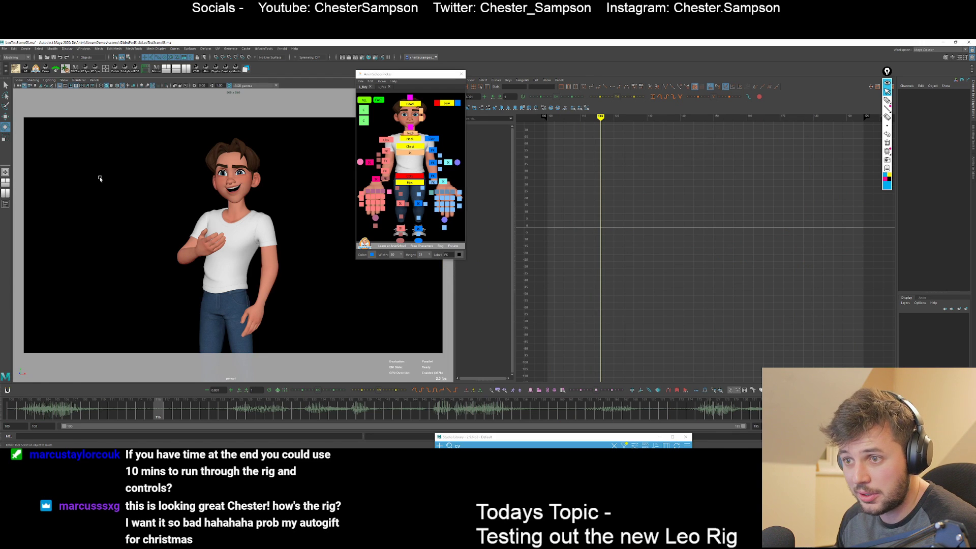
key("alt+b")
key("alt+b")
key("alt+b")
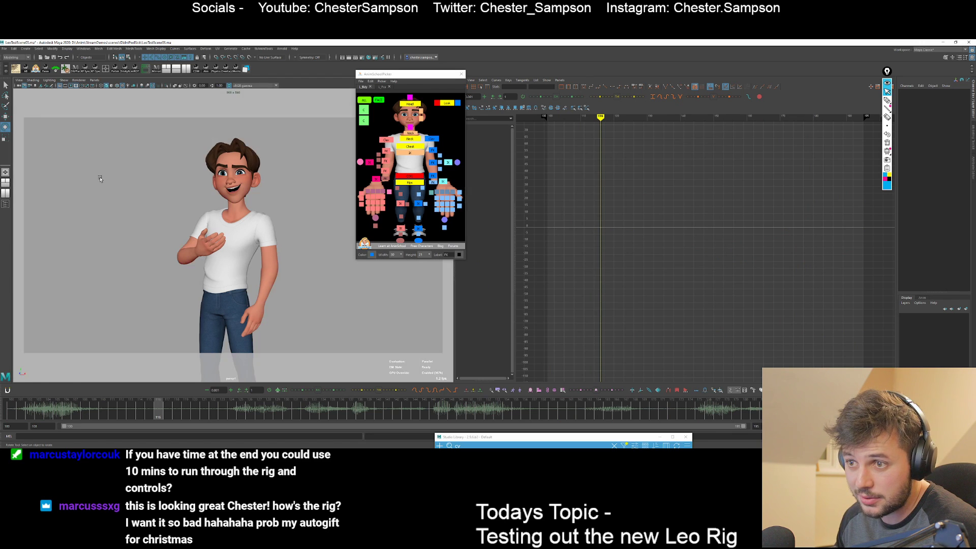
key("alt+b")
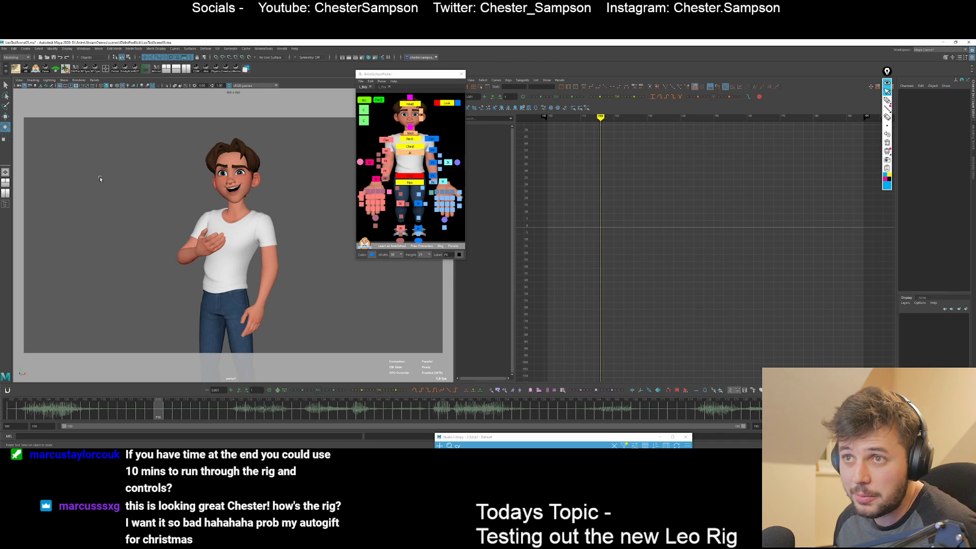
Change the 3D viewport's background colour to a muted teal in the colour settings and close them.
left_click(139, 48)
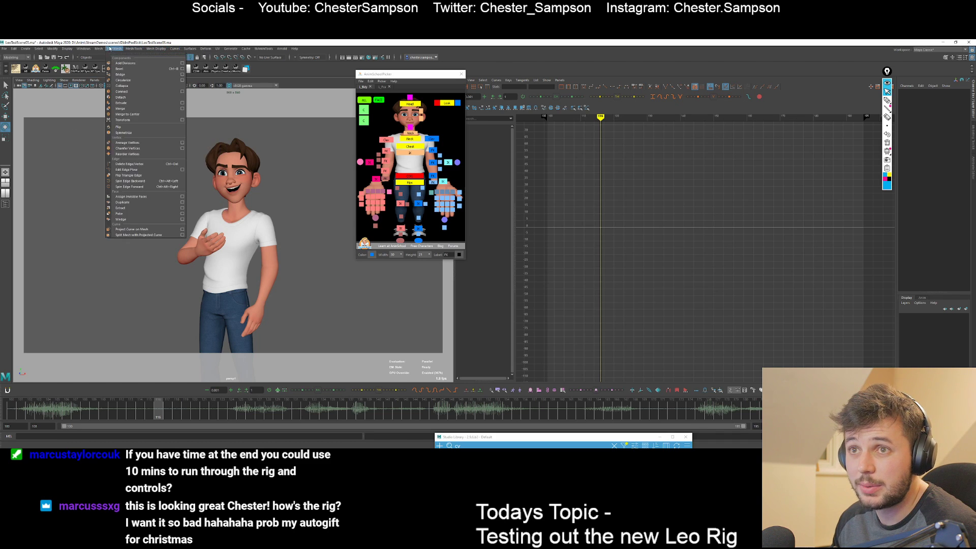
mouse_move(74, 49)
mouse_move(110, 74)
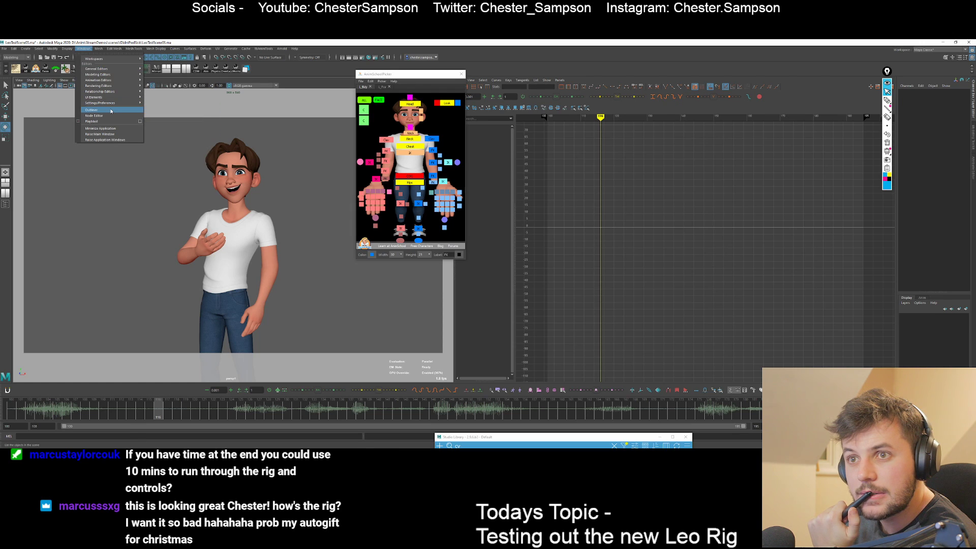
left_click(163, 119)
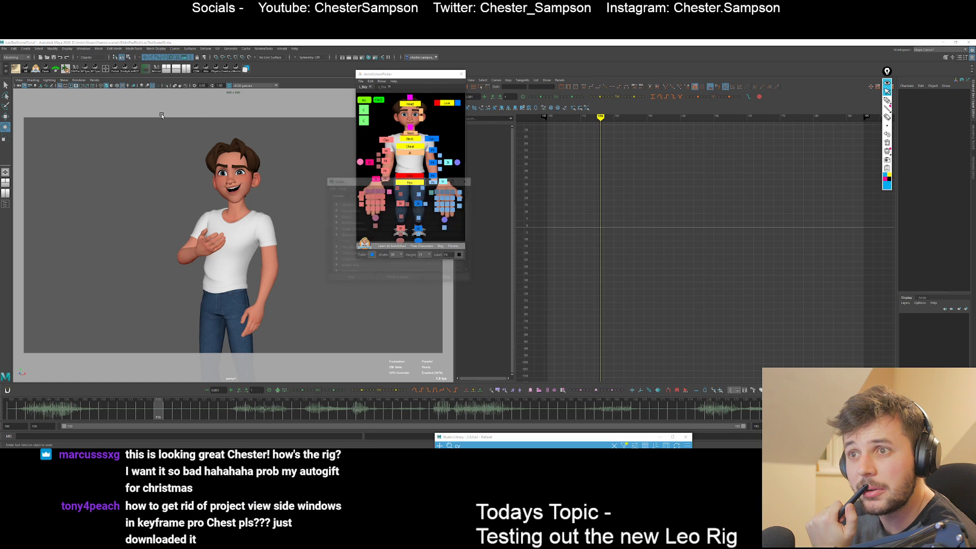
left_click(342, 210)
left_click(356, 204)
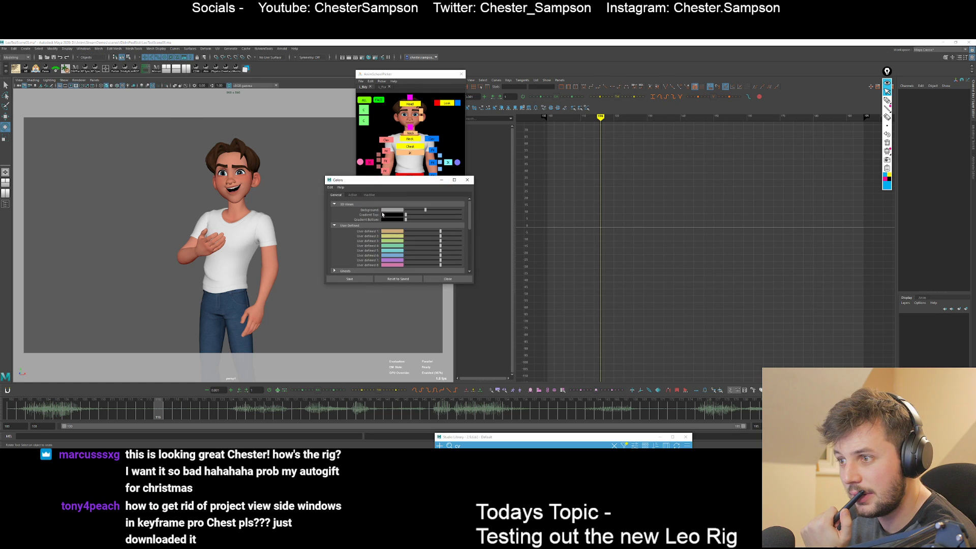
left_click(391, 211)
left_click(435, 242)
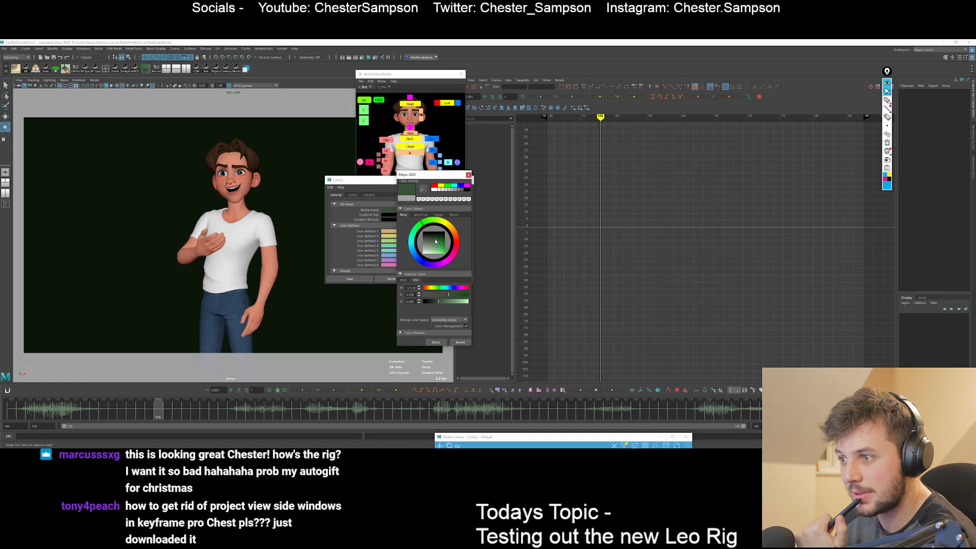
left_click_drag(443, 250, 430, 250)
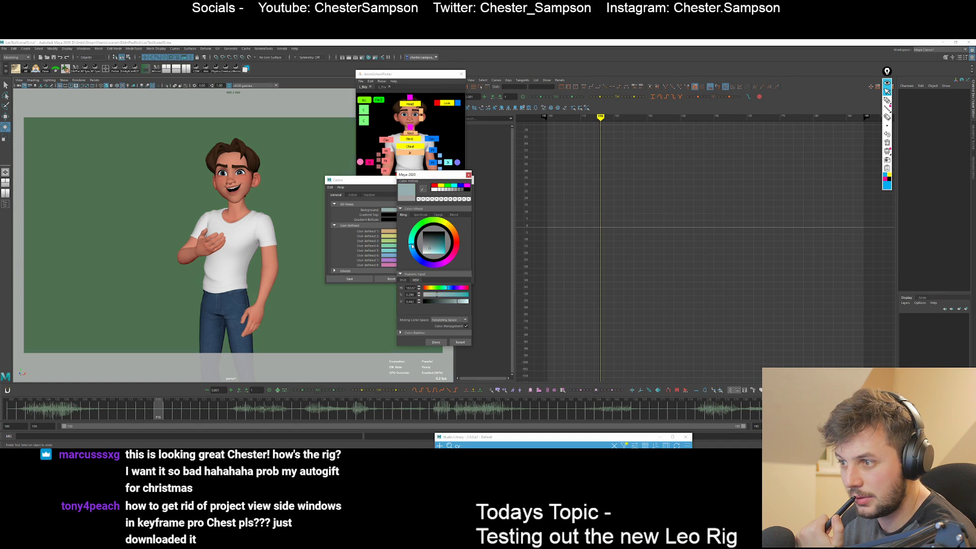
left_click(436, 343)
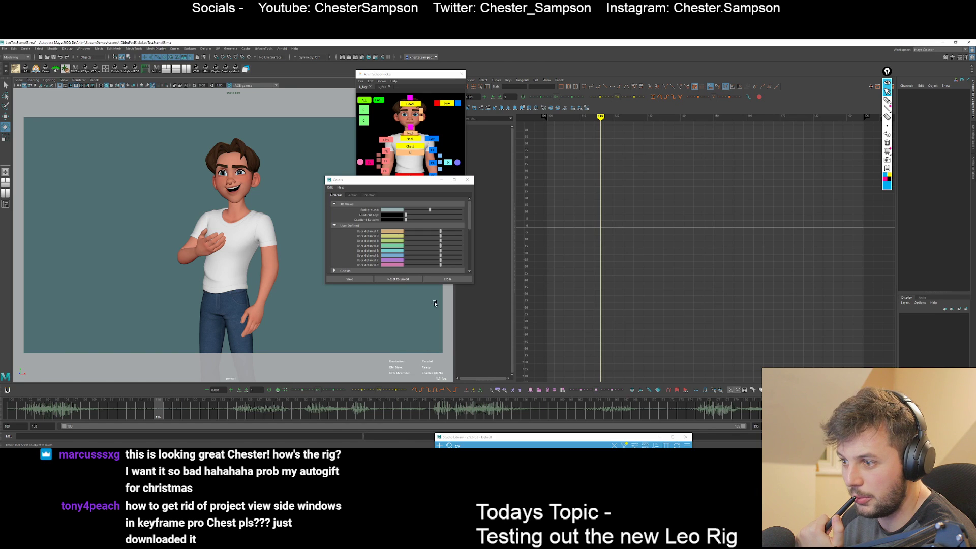
left_click(467, 181)
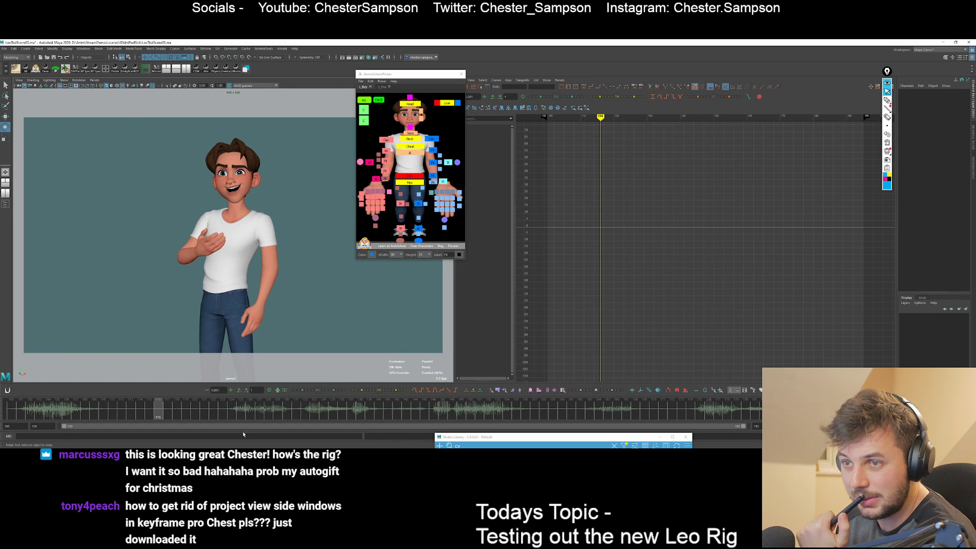
Set the playblast movie file name to LeoTest03 in the playblast options and run the playblast.
right_click(243, 414)
left_click(297, 410)
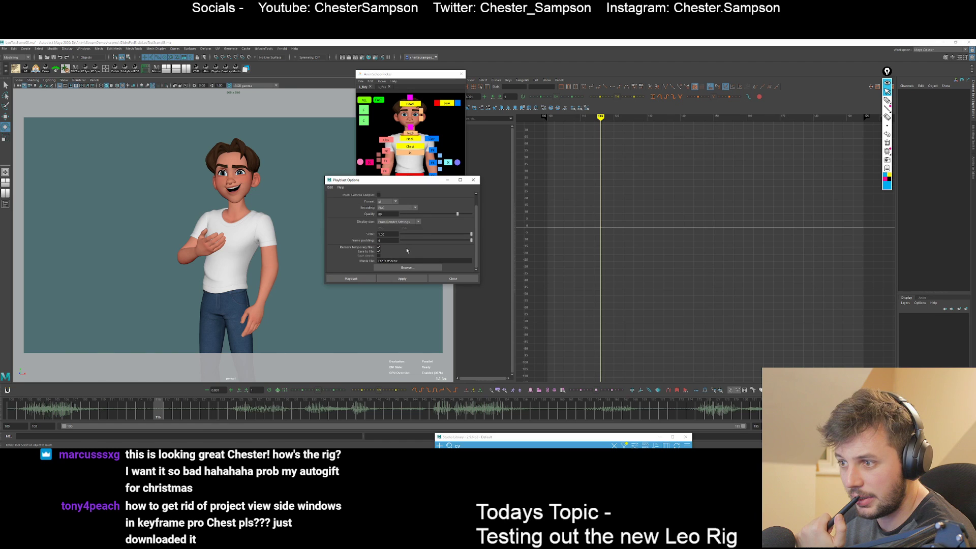
left_click(427, 269)
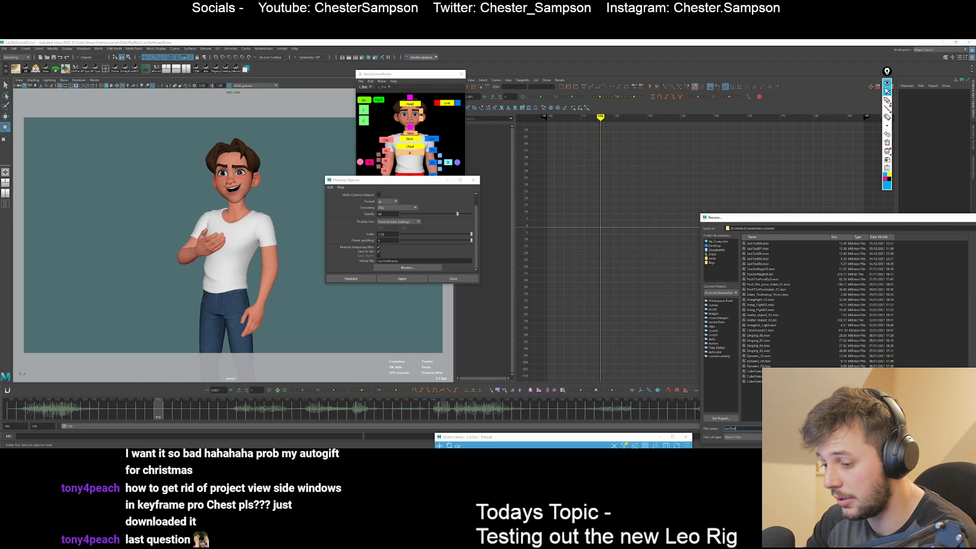
type("LeoTest03")
key("Return")
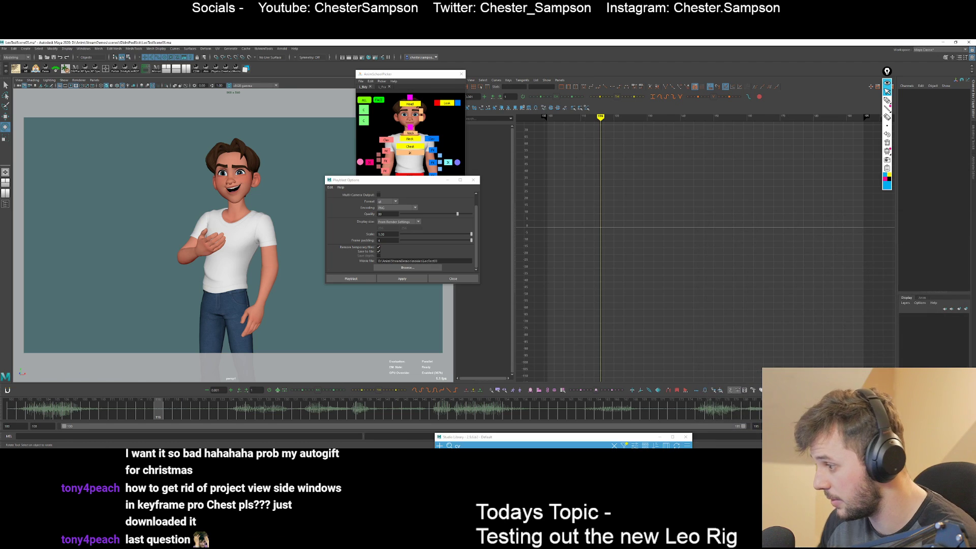
left_click(343, 277)
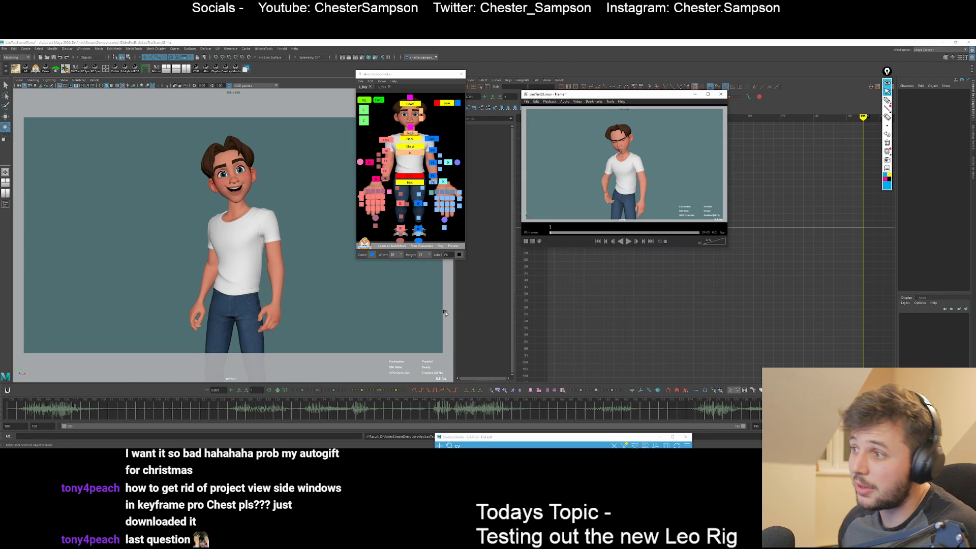
Enlarge the playblast viewer, play back the rendered shot, and close the viewer.
left_click_drag(523, 246, 63, 392)
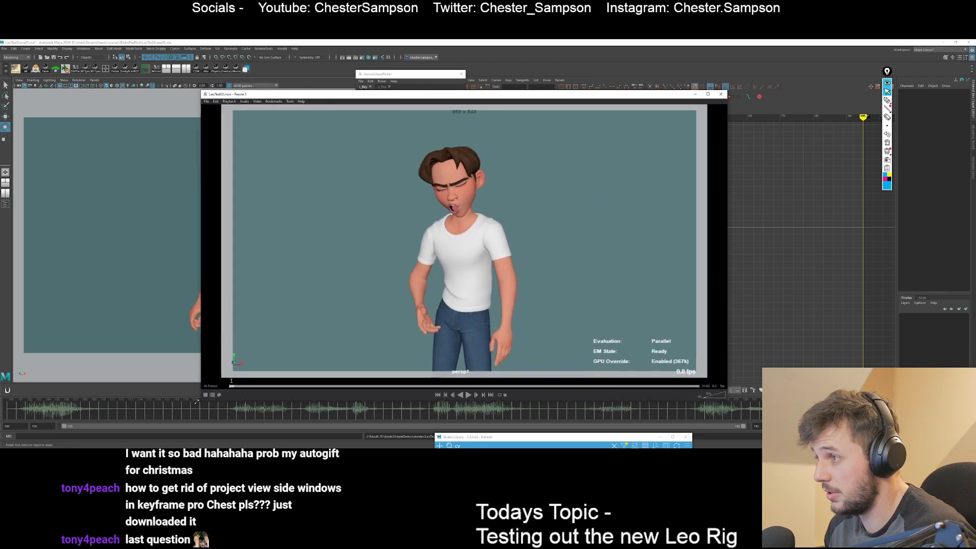
key("space")
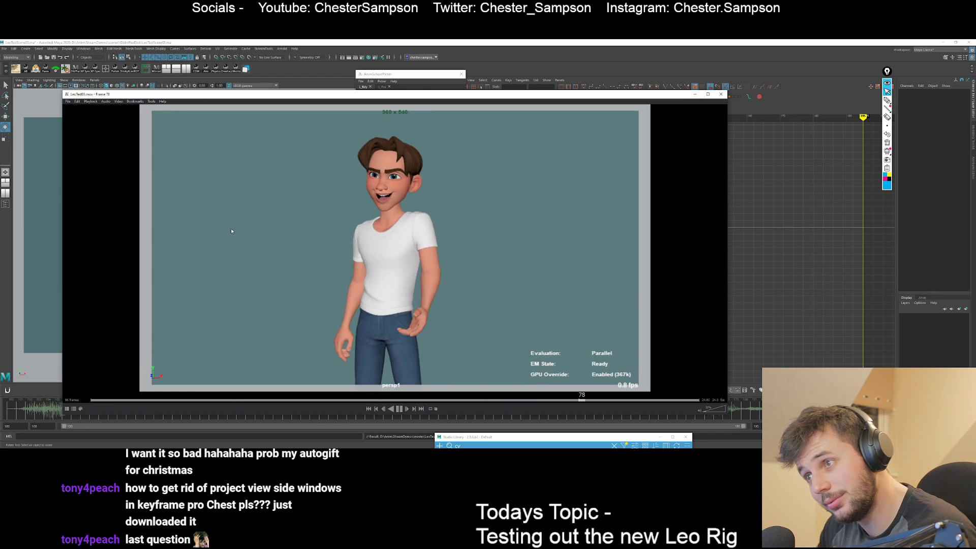
left_click(721, 95)
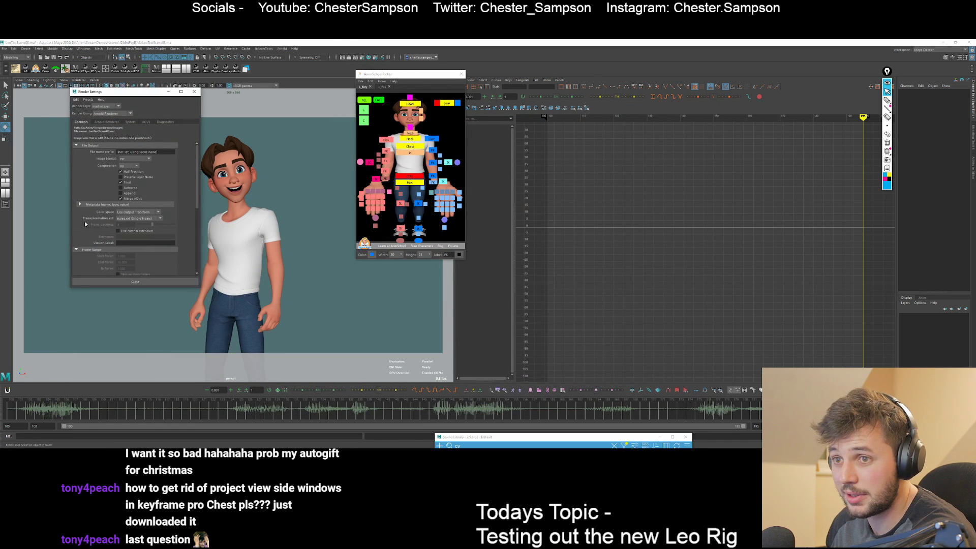
Set the render image size to 1920 by 1080 and close the render settings.
scroll(84, 221, "down", 5)
left_click(125, 219)
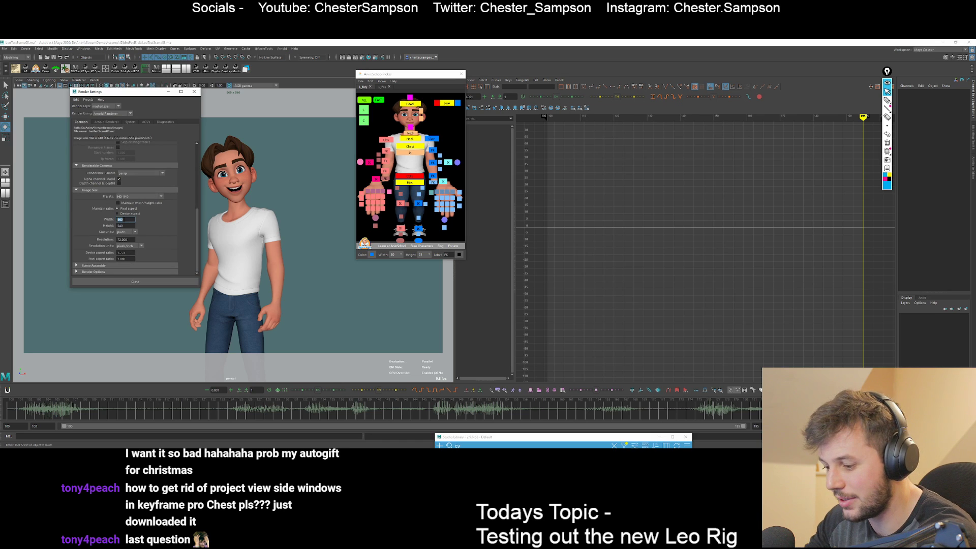
type("1920")
key("Tab")
type("1080")
key("Tab")
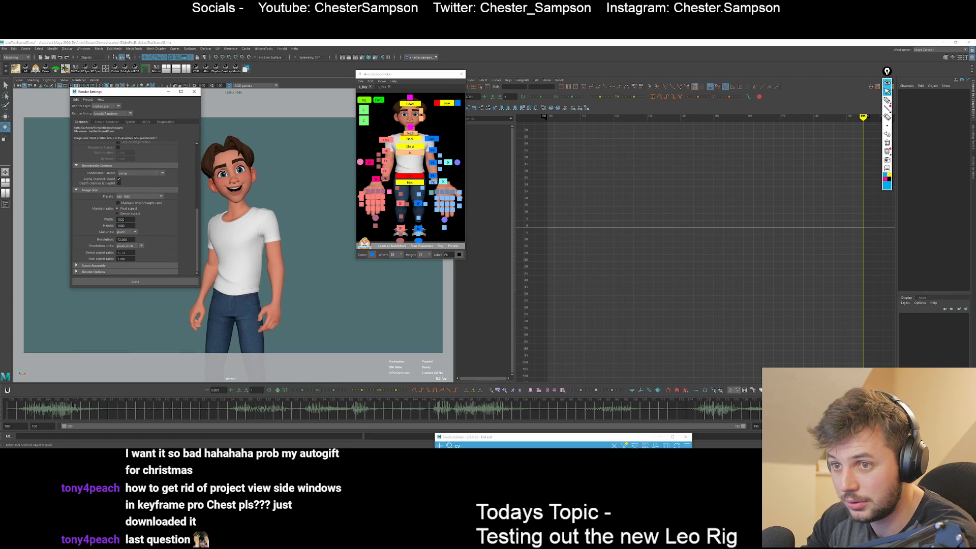
left_click(193, 90)
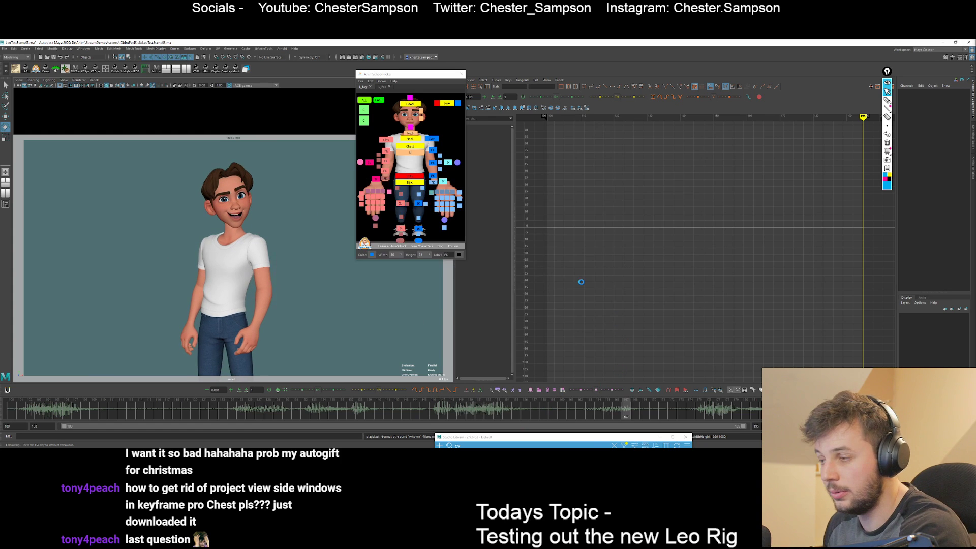
Return to Maya, reposition the playblast viewer, add a new timeline in its project view, and hide the side panels.
key("alt+Tab")
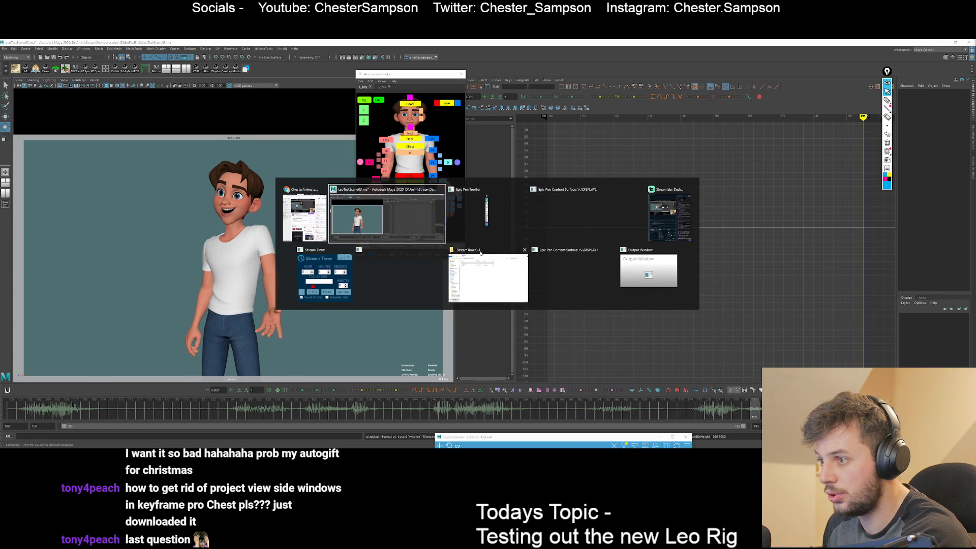
left_click(374, 228)
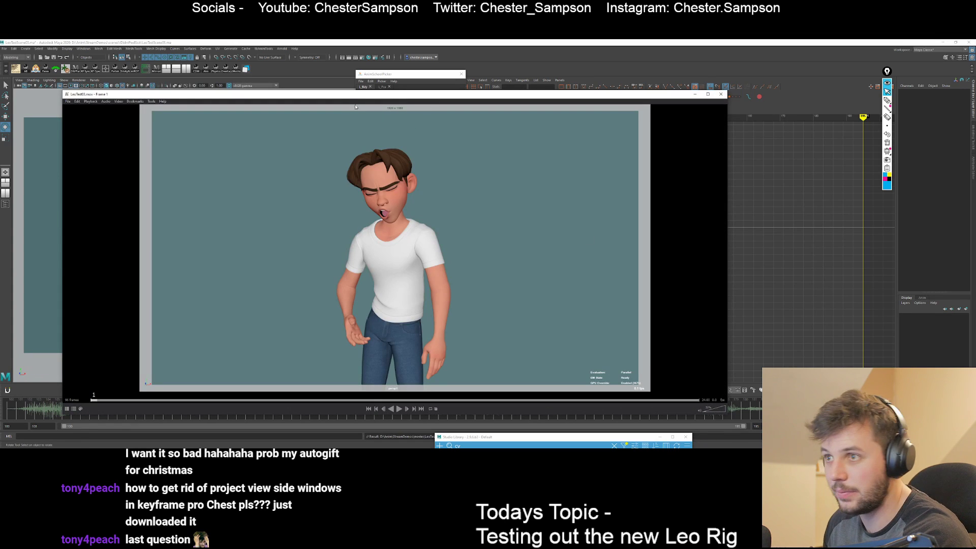
left_click_drag(350, 96, 398, 76)
left_click(116, 386)
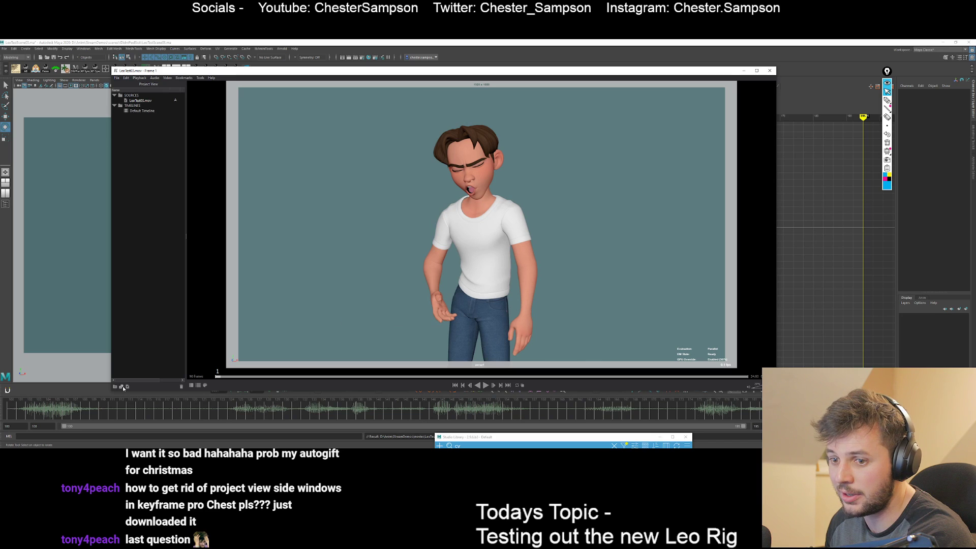
left_click(198, 386)
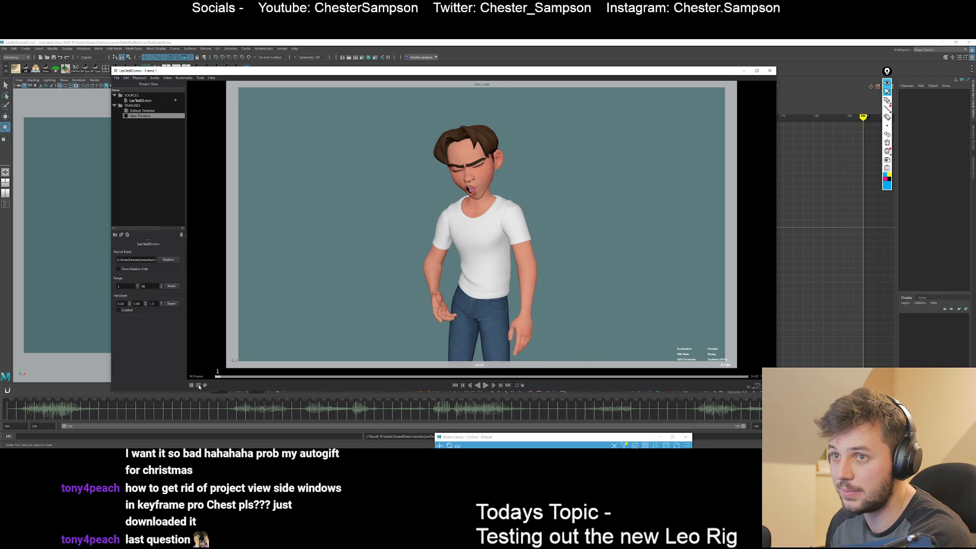
left_click(191, 386)
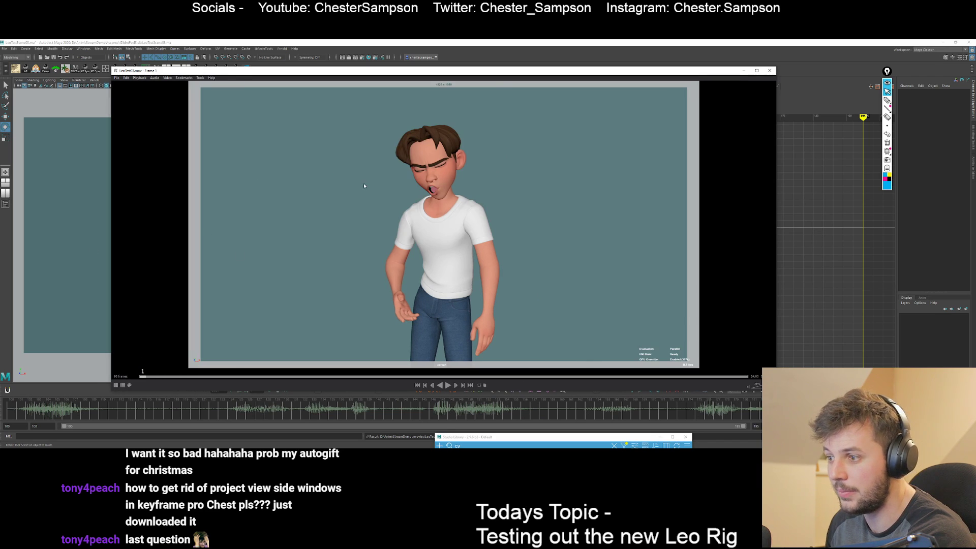
Examine the playblast's first frame up close, checking Leo's face, shirt and arms, and return to the full frame.
right_click(475, 163)
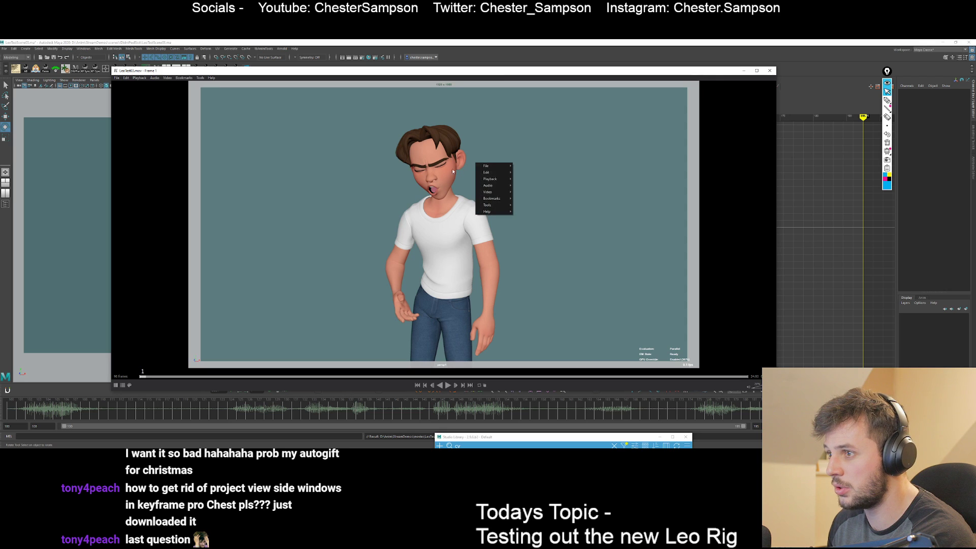
left_click(437, 170)
scroll(437, 170, "up", 6)
scroll(443, 152, "down", 1)
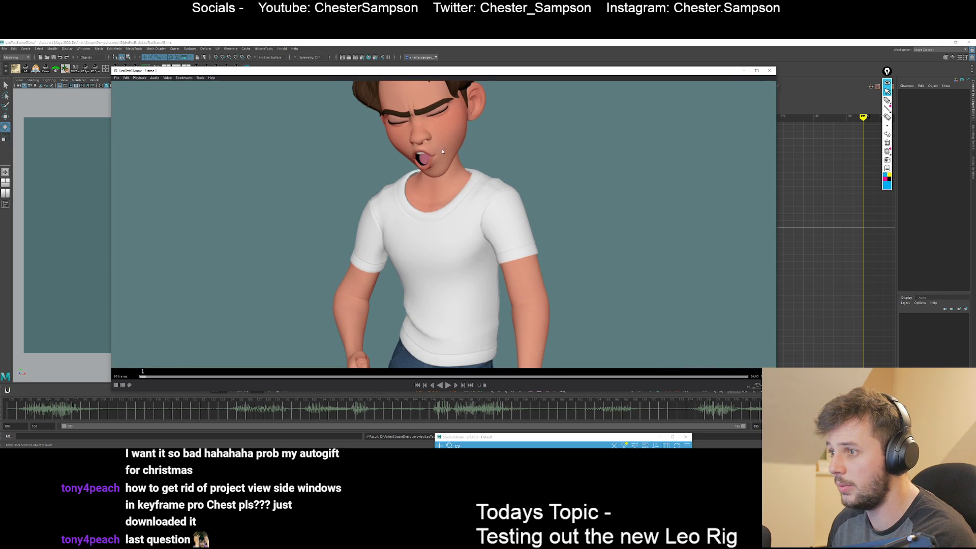
middle_click_drag(442, 152, 507, 221)
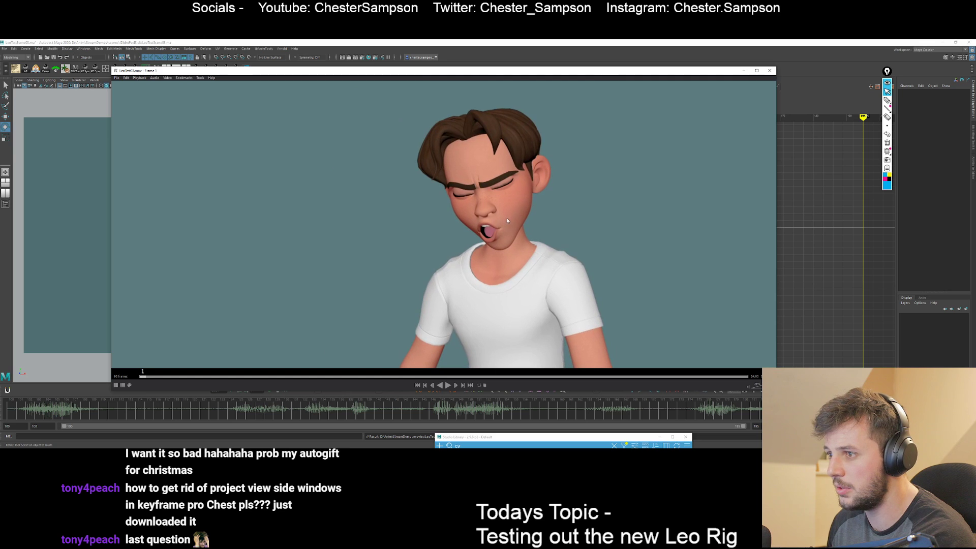
scroll(506, 221, "down", 5)
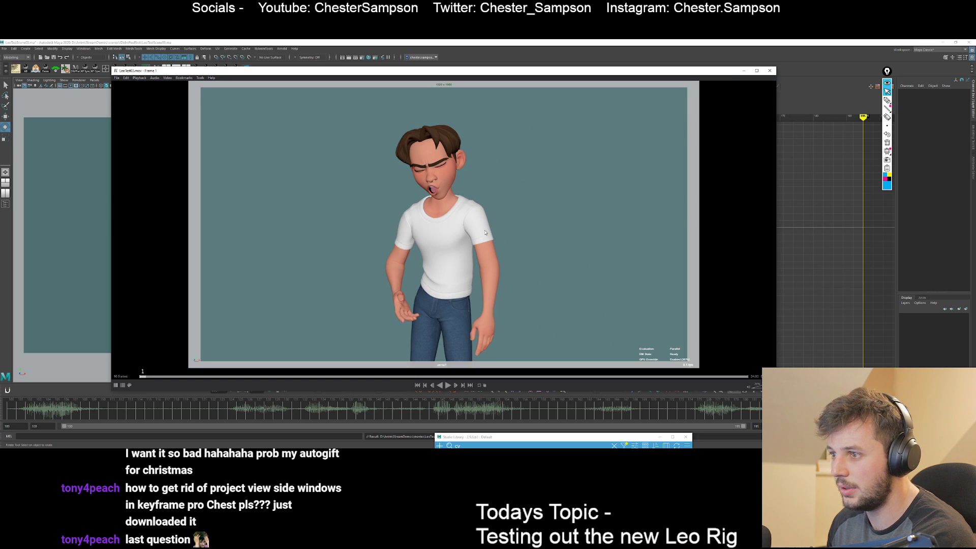
scroll(485, 233, "up", 6)
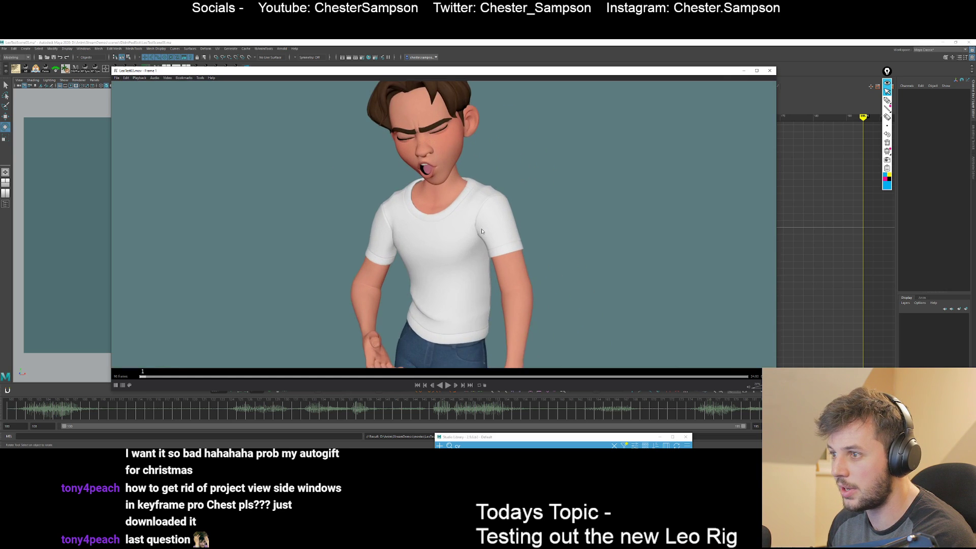
middle_click_drag(456, 235, 494, 109)
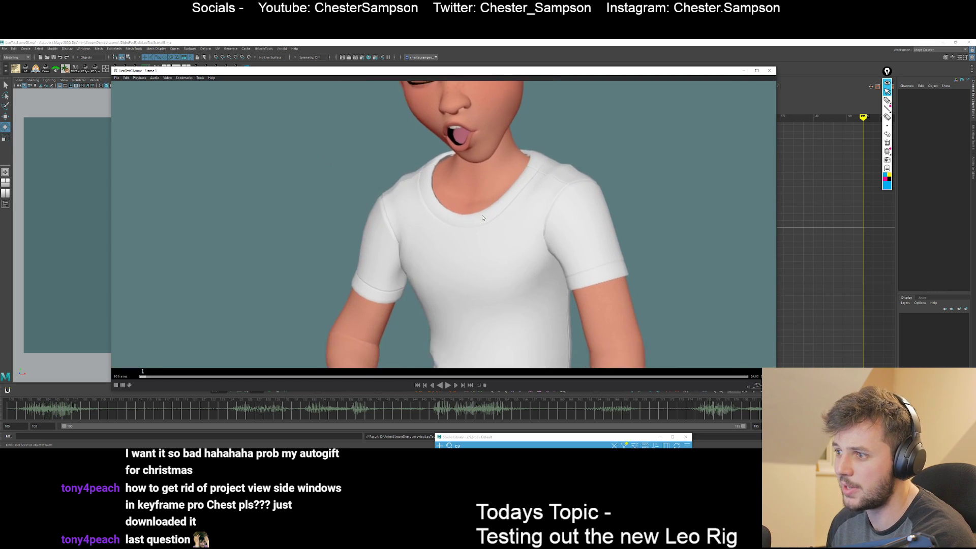
middle_click_drag(484, 325, 425, 140)
scroll(481, 178, "down", 6)
scroll(481, 181, "up", 5)
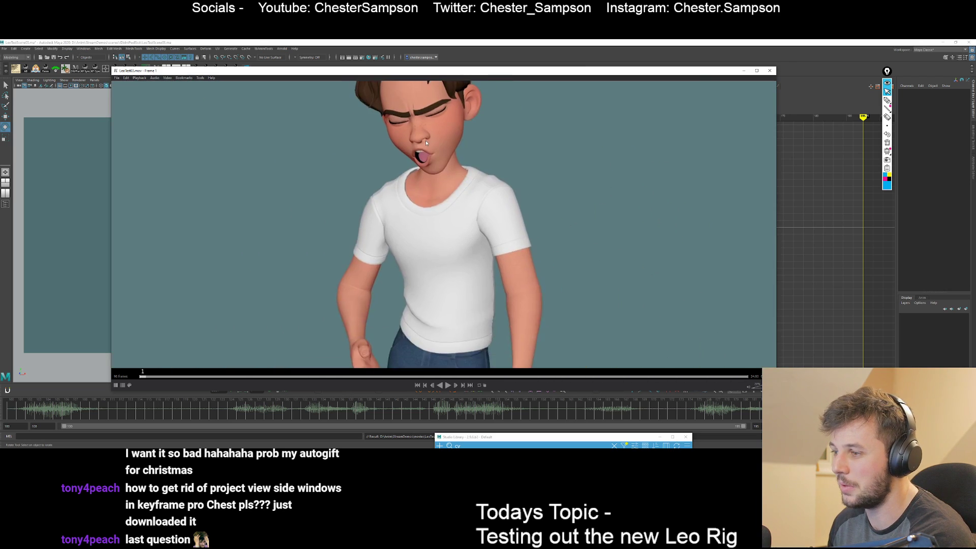
scroll(431, 172, "down", 5)
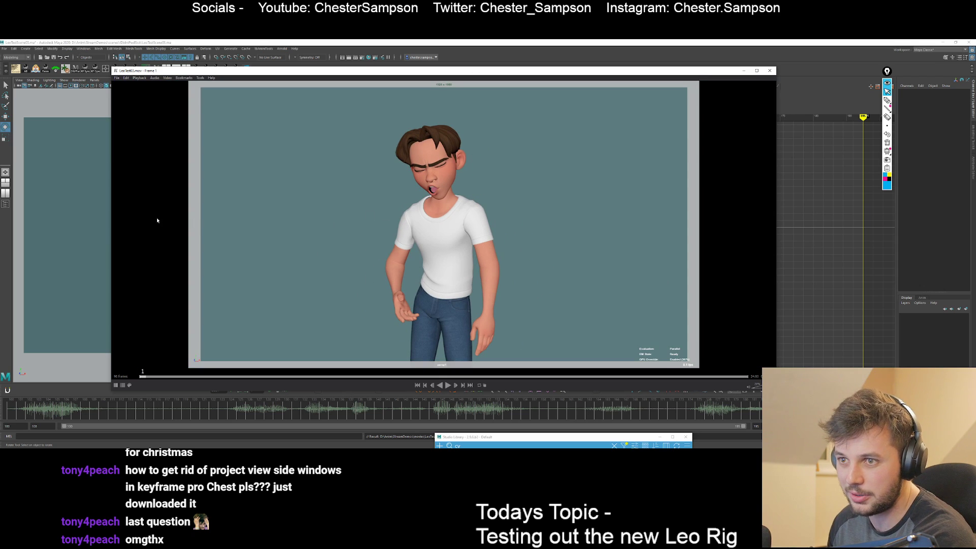
Play back the playblast and narrow the viewer window.
key("space")
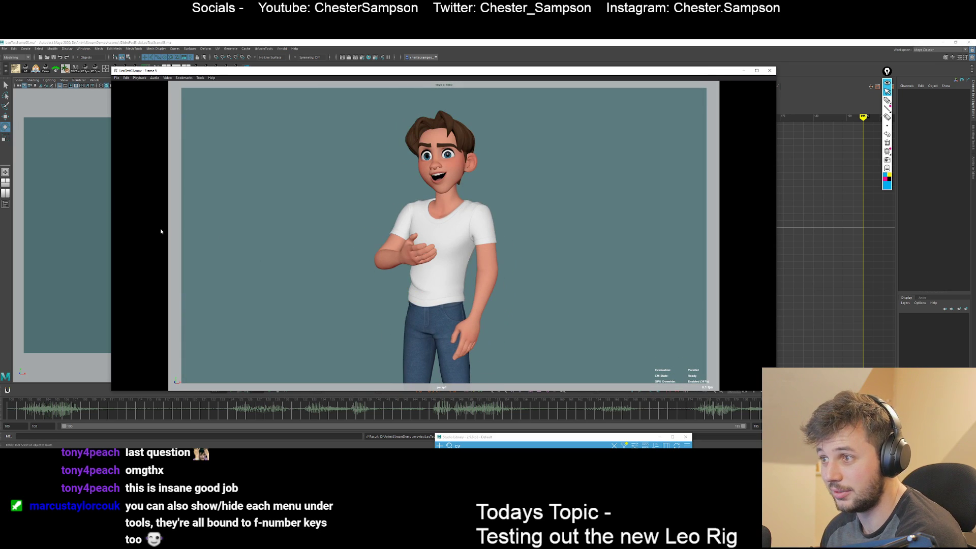
left_click_drag(108, 133, 219, 145)
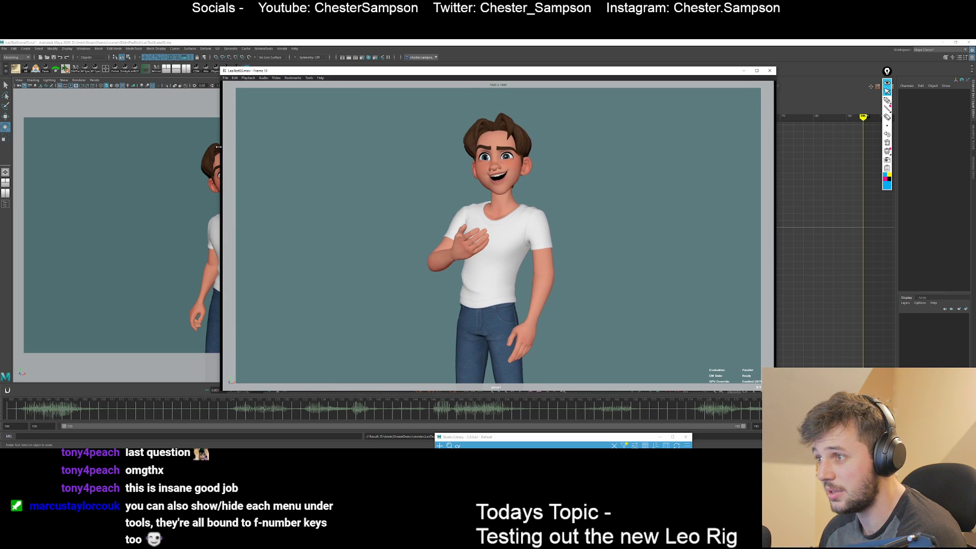
key("space")
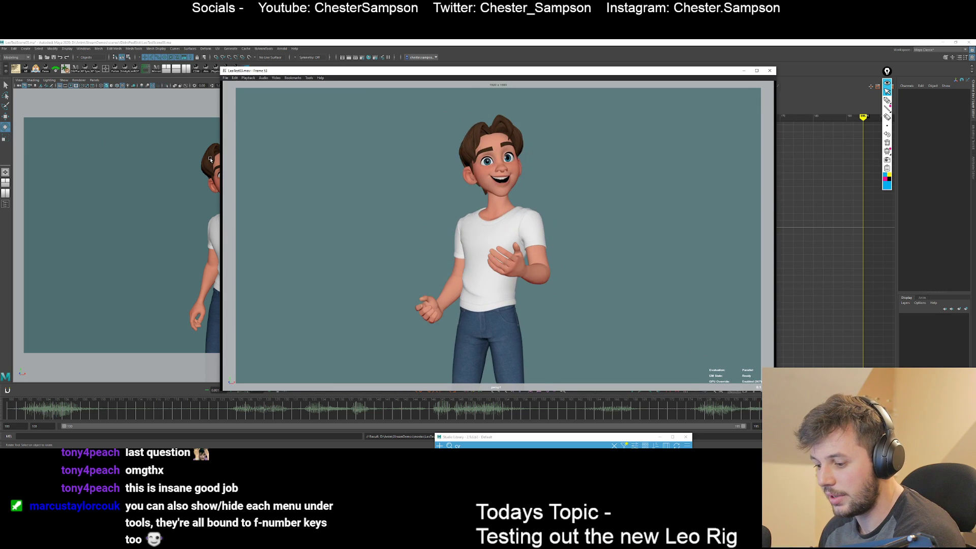
Toggle the playblast viewer's interface panels to show the project view, source settings and upper timeline.
key("F1")
key("F2")
key("F3")
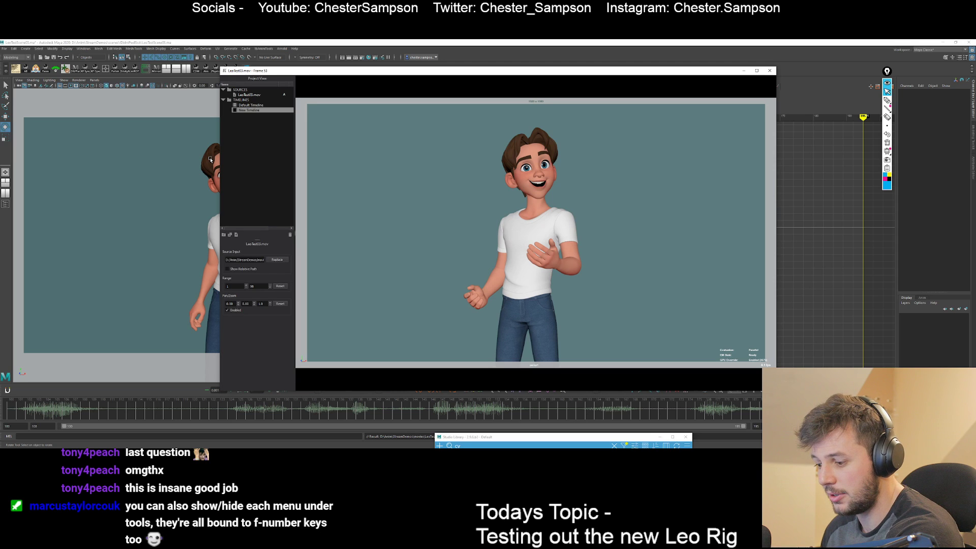
key("F2")
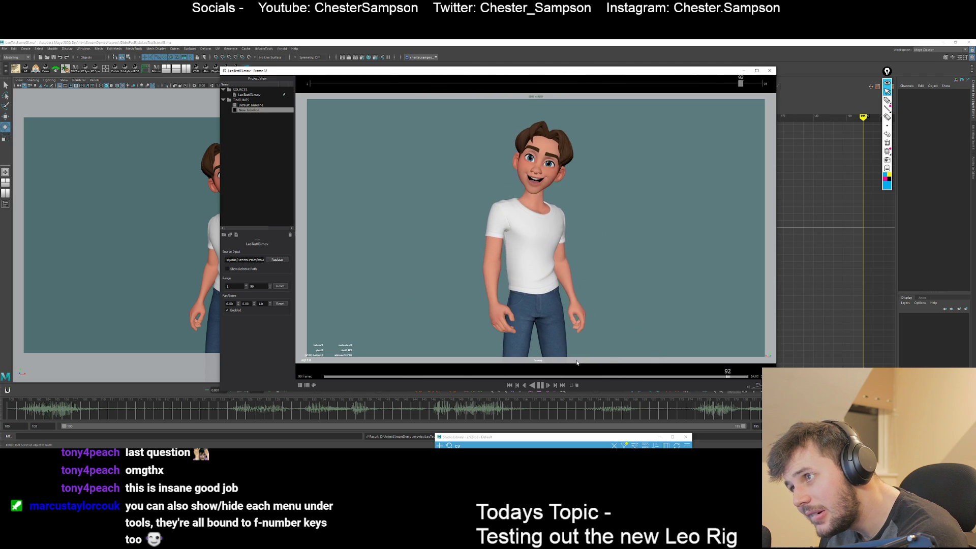
Review the looping playblast, scrubbing through its middle frames, and reposition the viewer window over the Maya viewport.
left_click(595, 373)
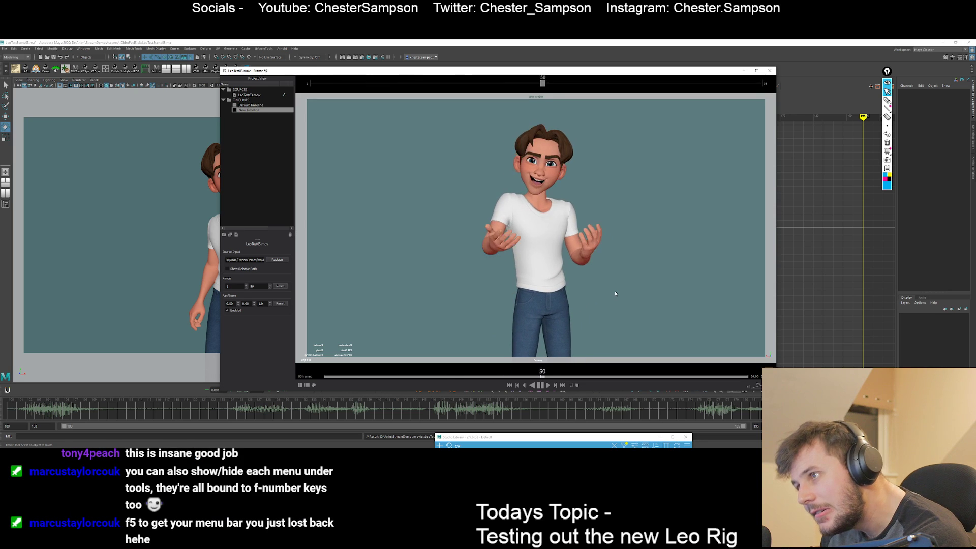
left_click_drag(477, 377, 507, 376)
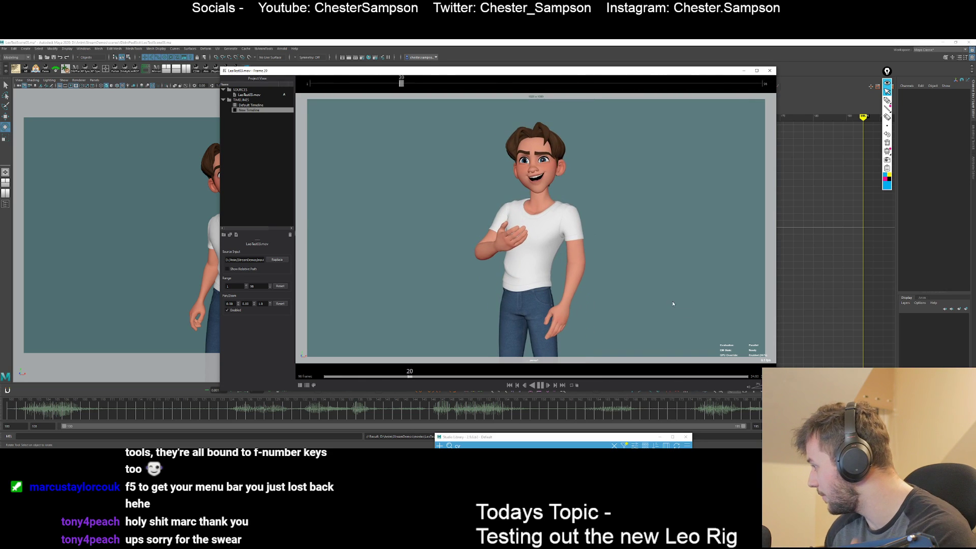
key("space")
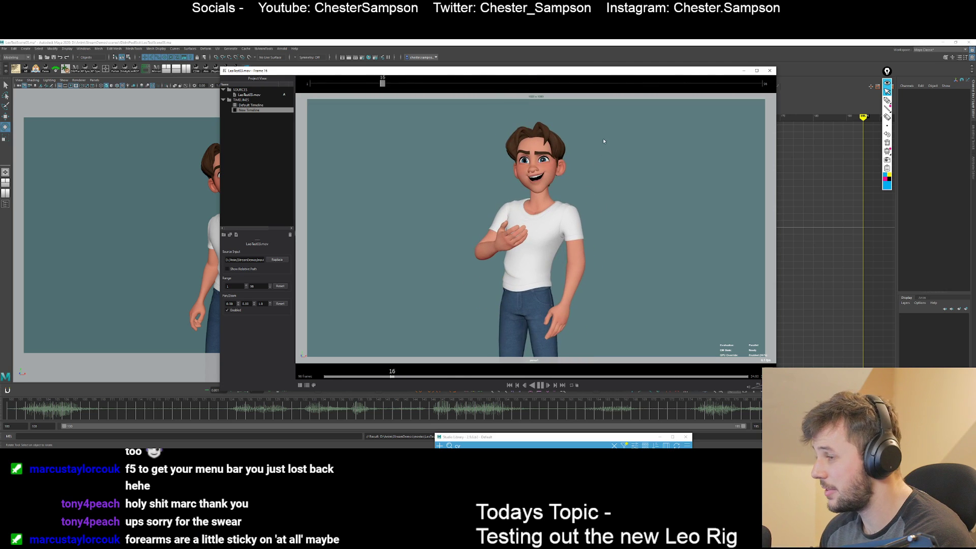
left_click_drag(315, 83, 166, 82)
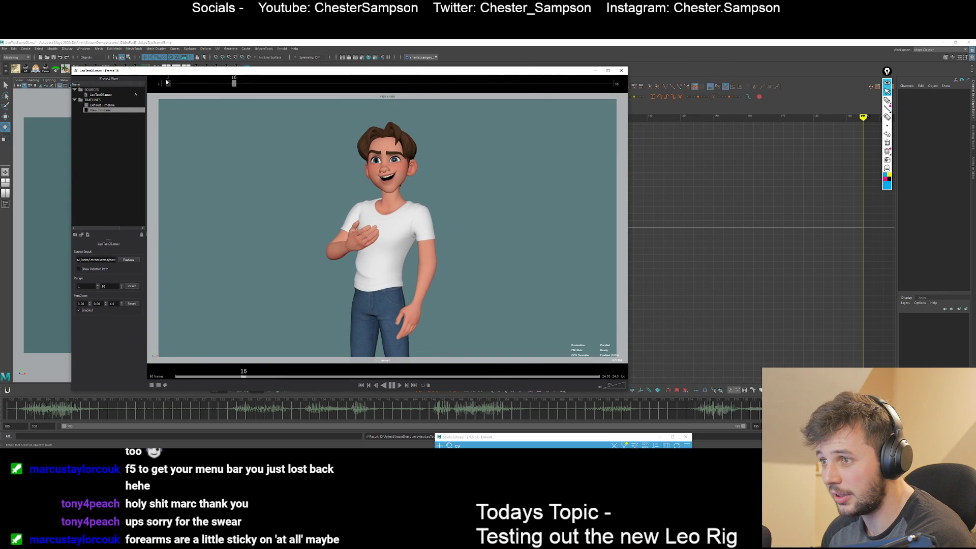